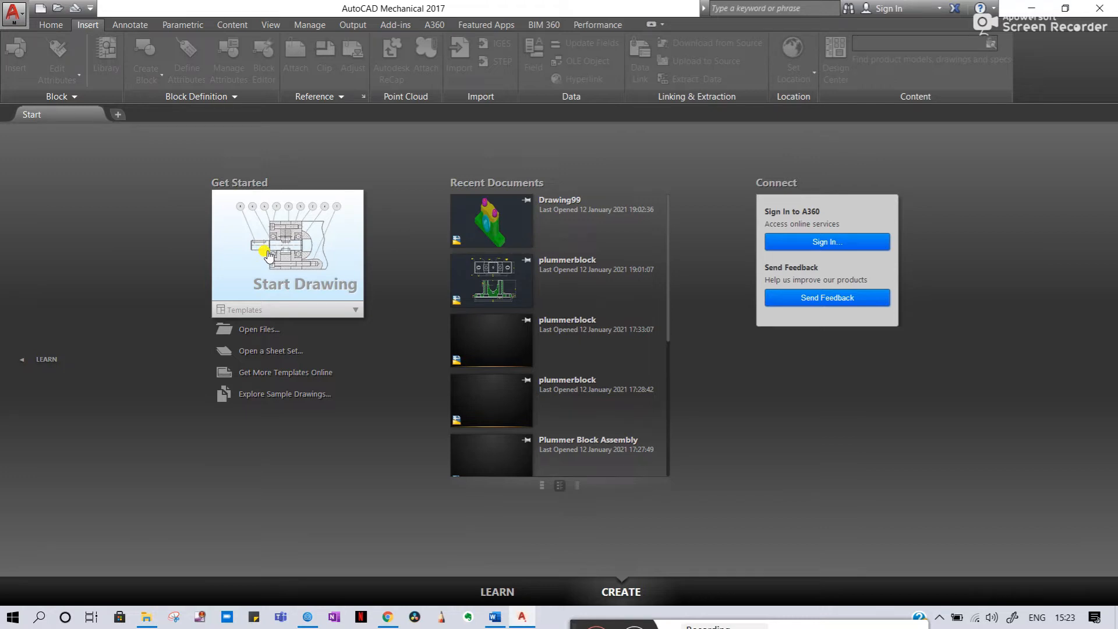
- Start a new drawing and bring the origin into the drawing area
left_click(326, 235)
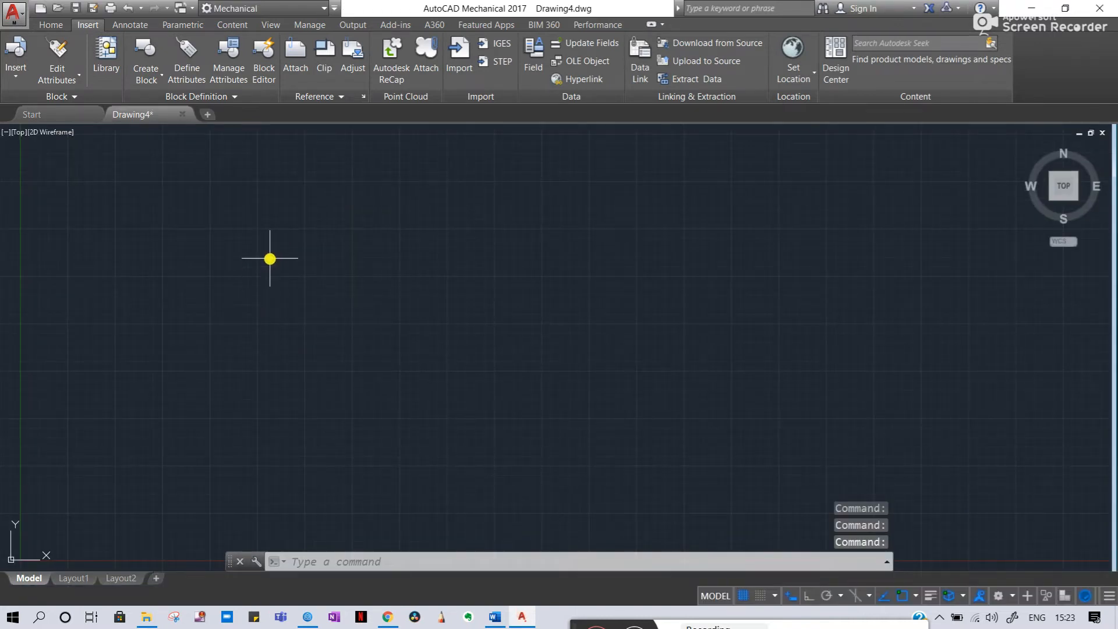
scroll(291, 240, "down", 6)
middle_click_drag(306, 216, 287, 335)
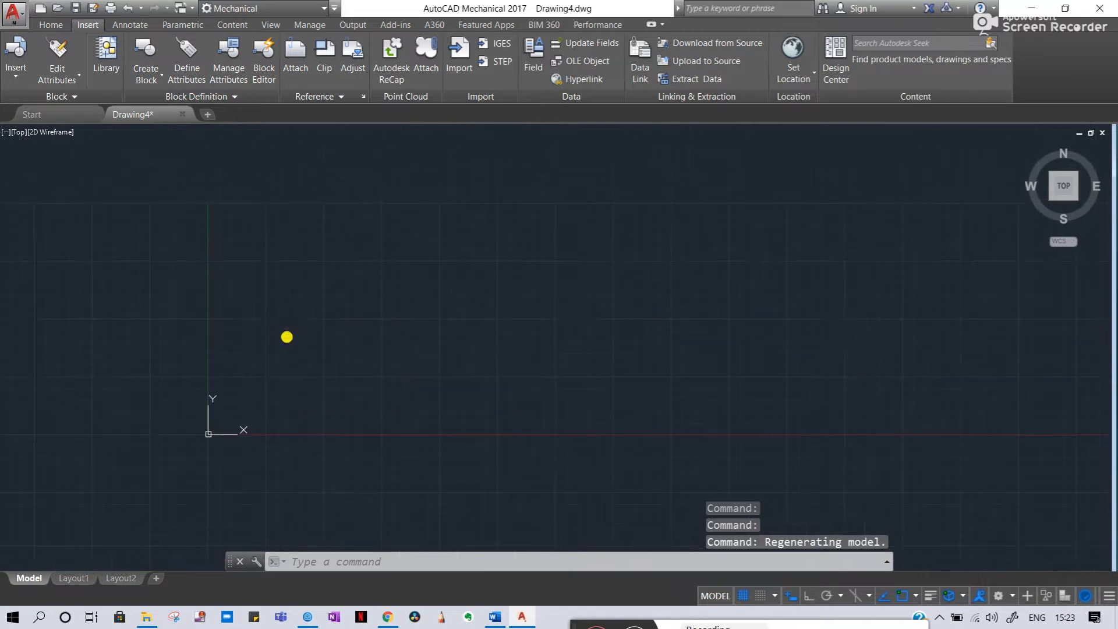
- Set the drawing's insertion scale units to Millimeters
key("Escape")
key("Escape")
key("Escape")
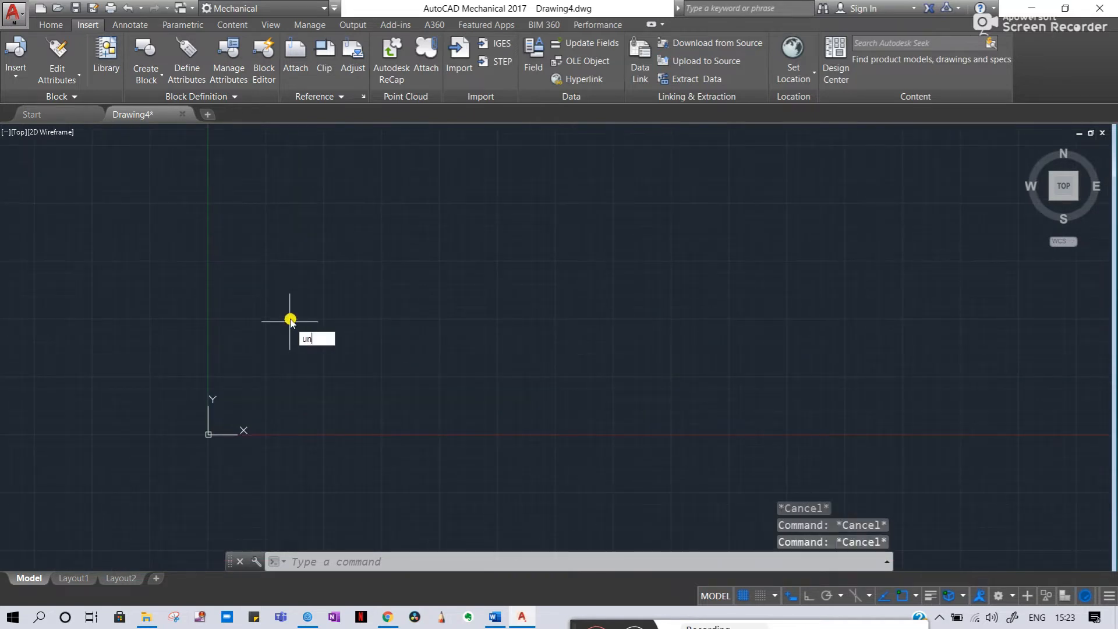
left_click(361, 352)
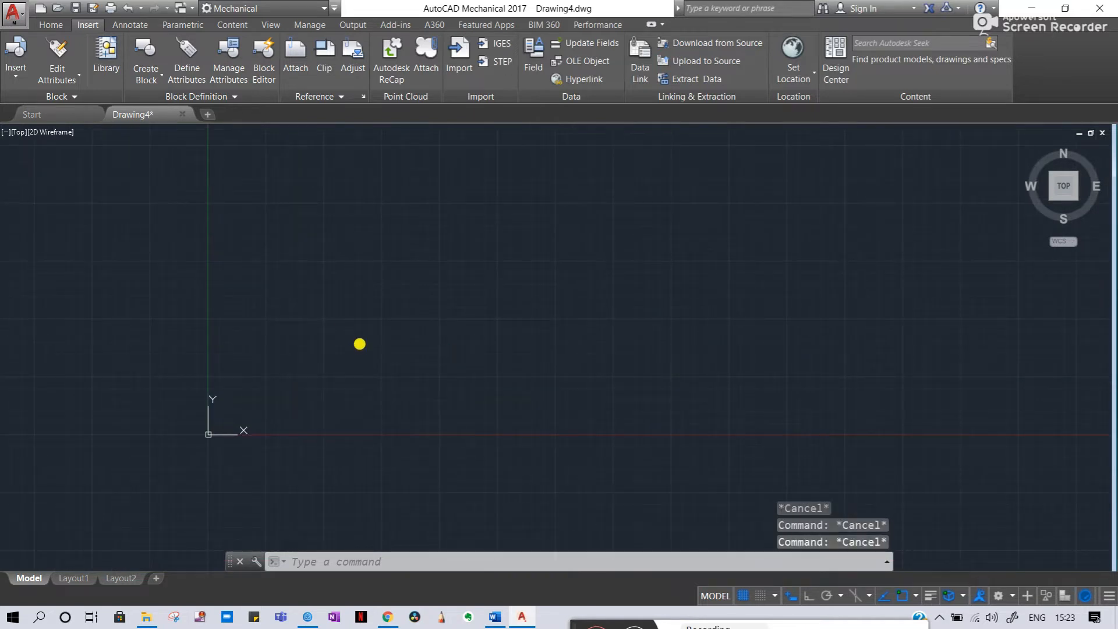
left_click(466, 304)
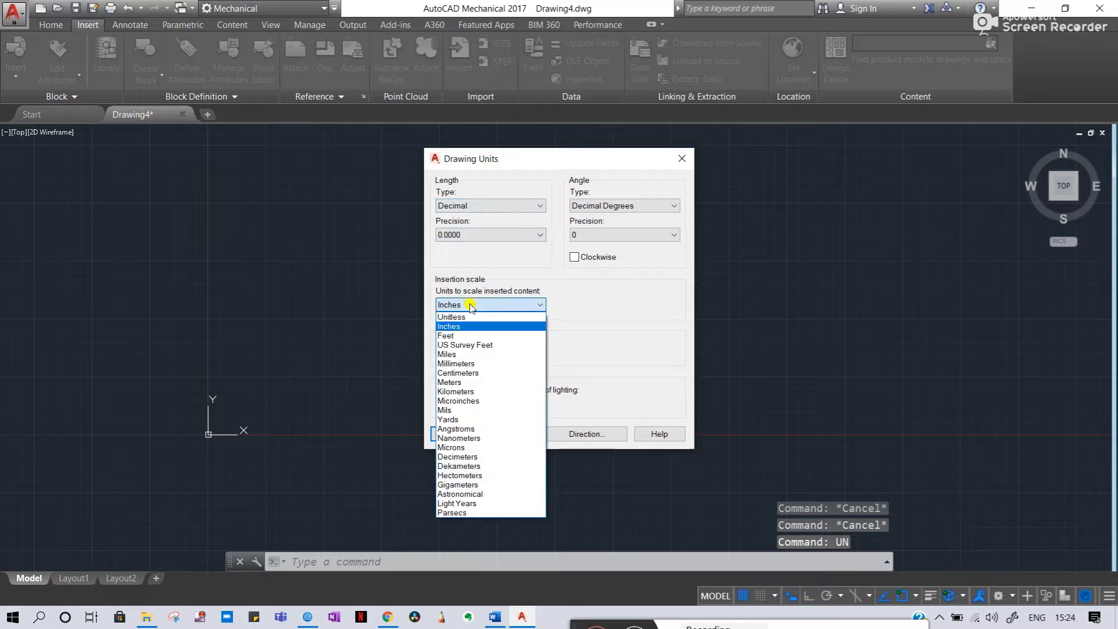
left_click(460, 368)
left_click(456, 434)
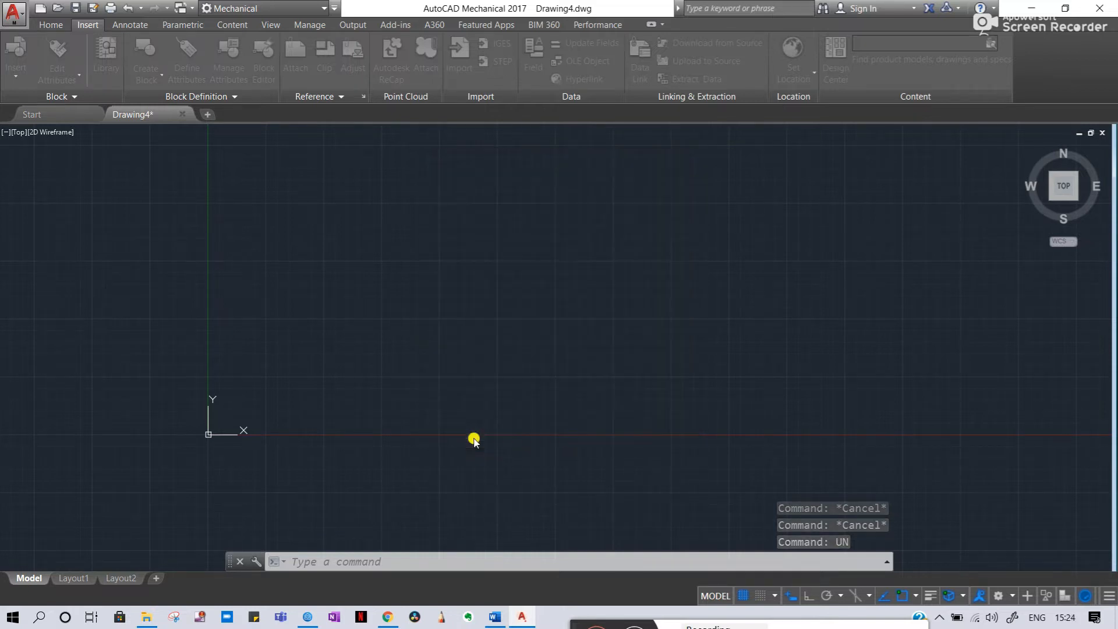
middle_click_drag(372, 240, 325, 318)
scroll(321, 325, "down", 4)
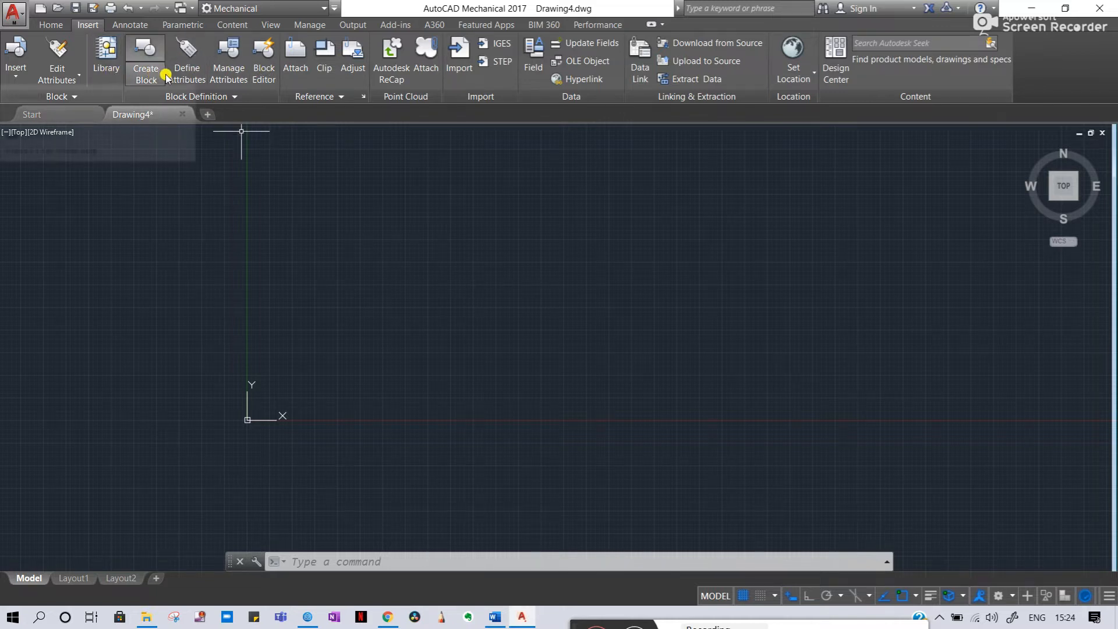
left_click(292, 55)
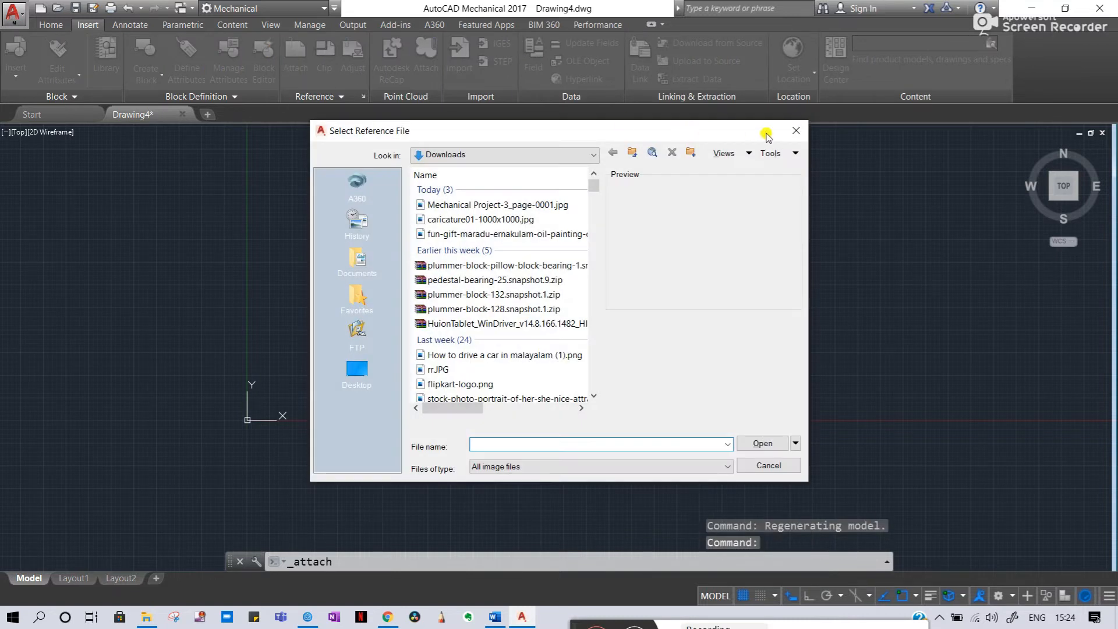
left_click(796, 131)
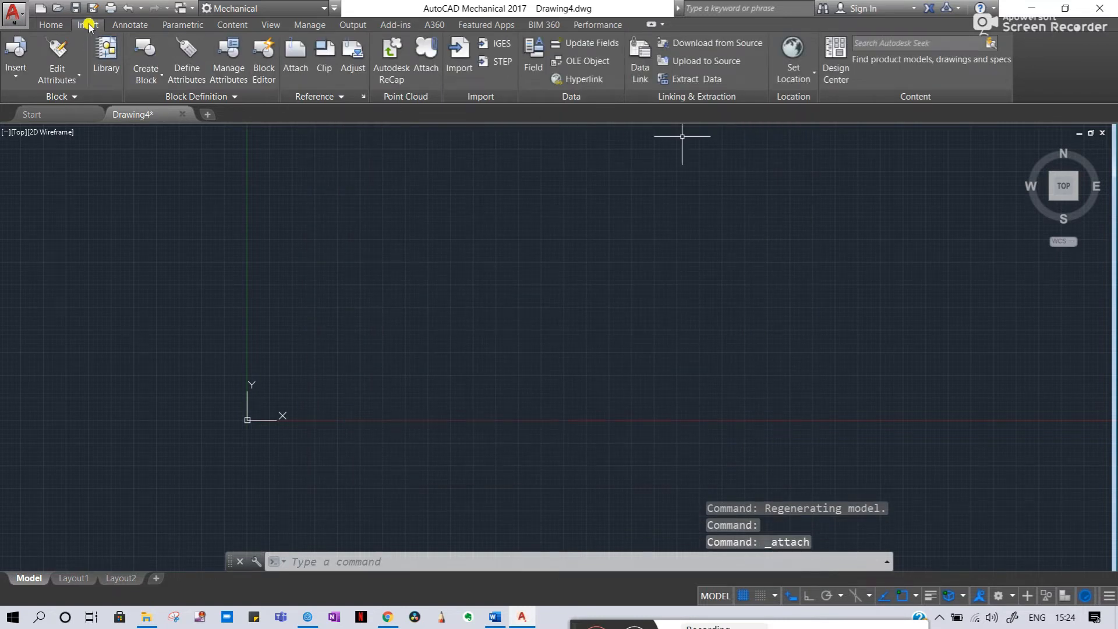
left_click(54, 27)
left_click(88, 24)
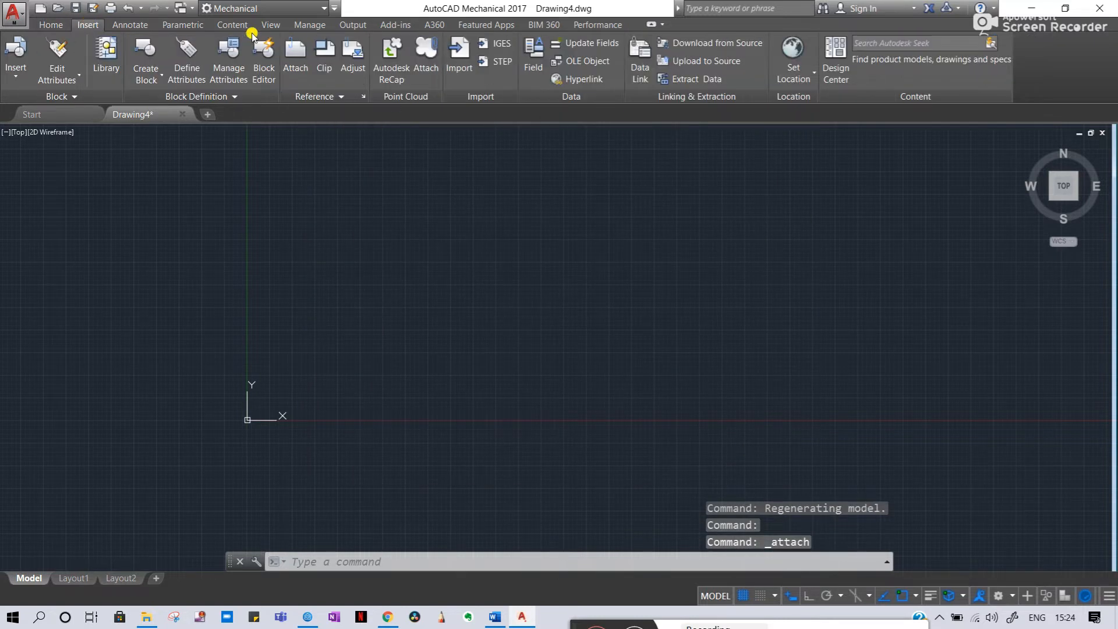
- Attach the image Mechanical Project-3_page-0001.jpg near the origin, picking its insertion point and scale on-screen
left_click(299, 56)
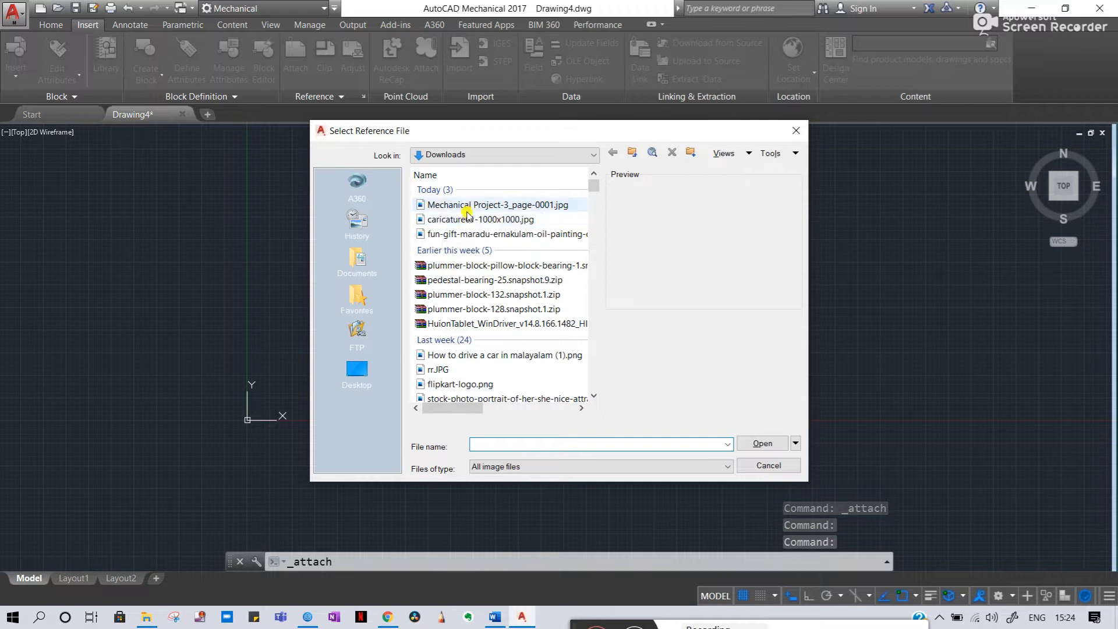
left_click(520, 206)
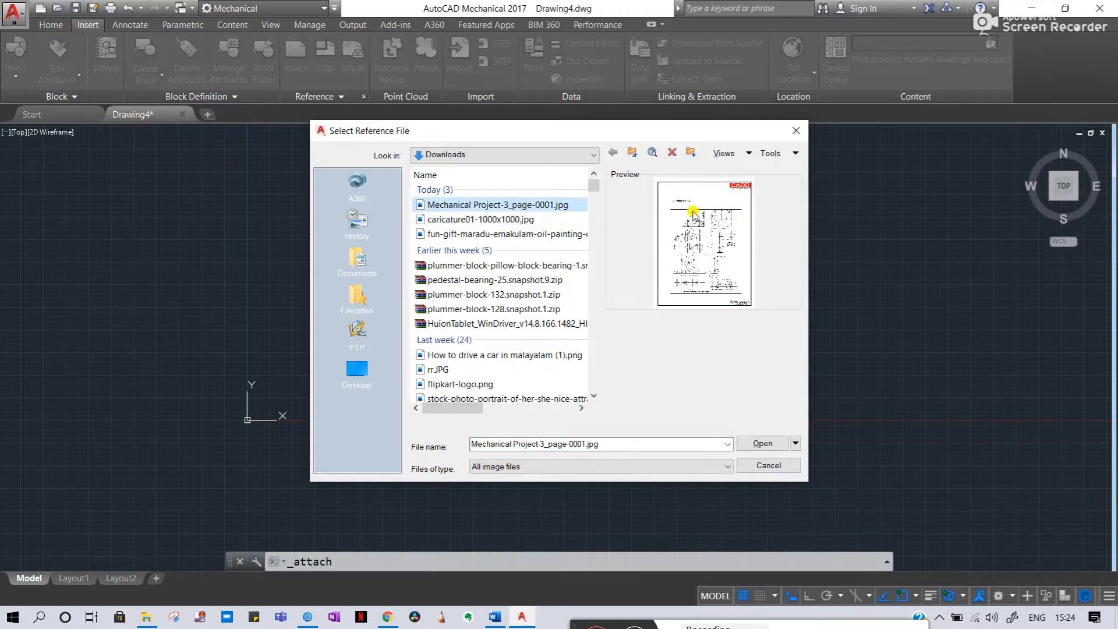
left_click(763, 444)
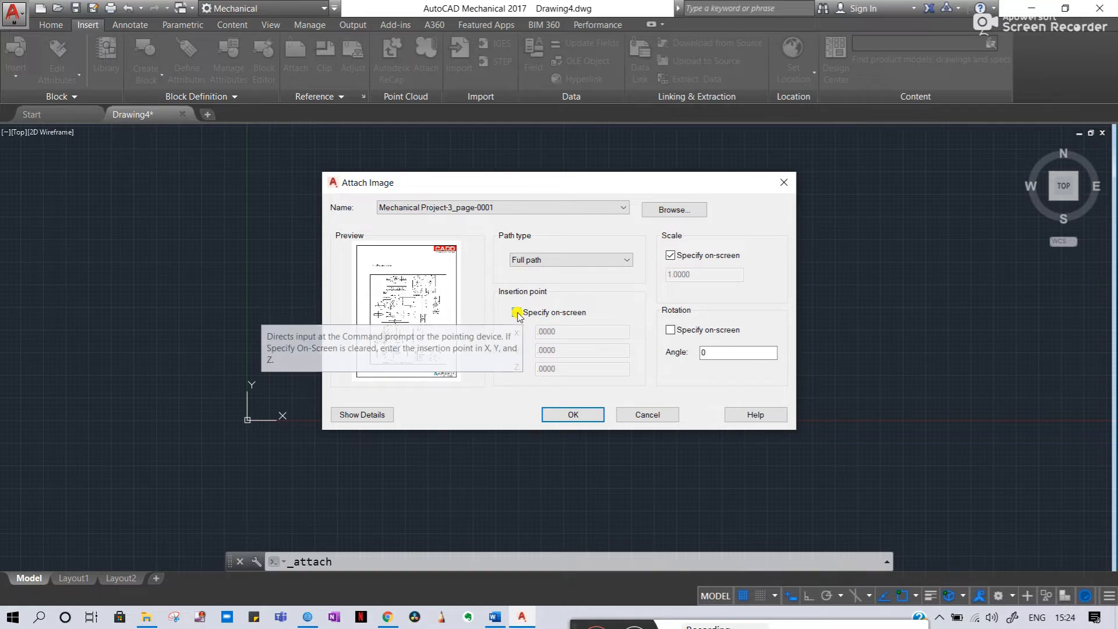
left_click(573, 414)
left_click(360, 352)
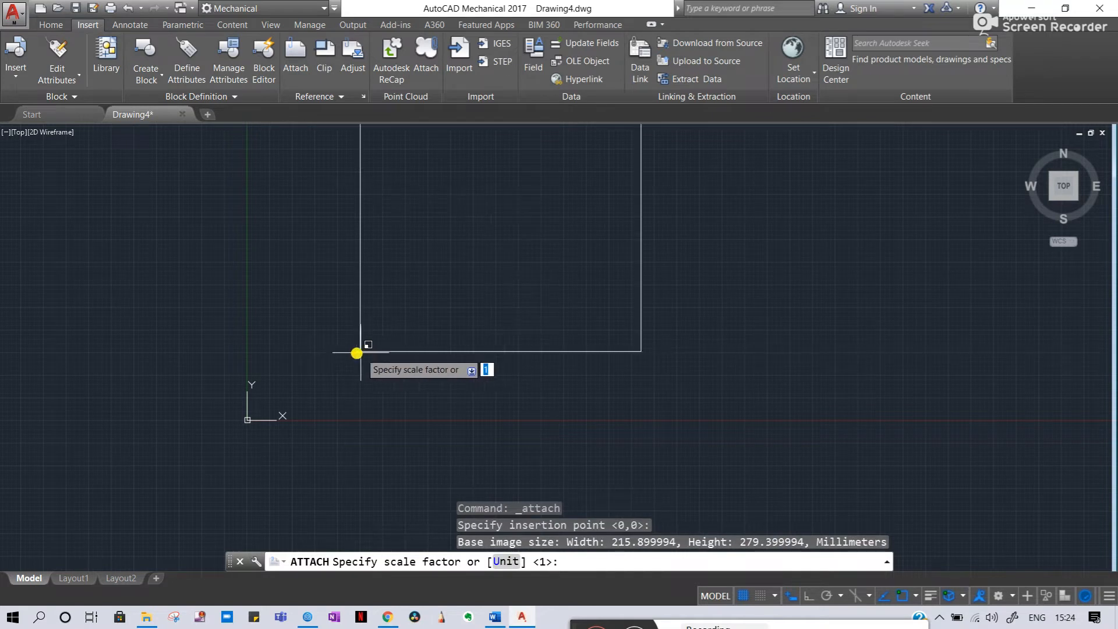
left_click(434, 338)
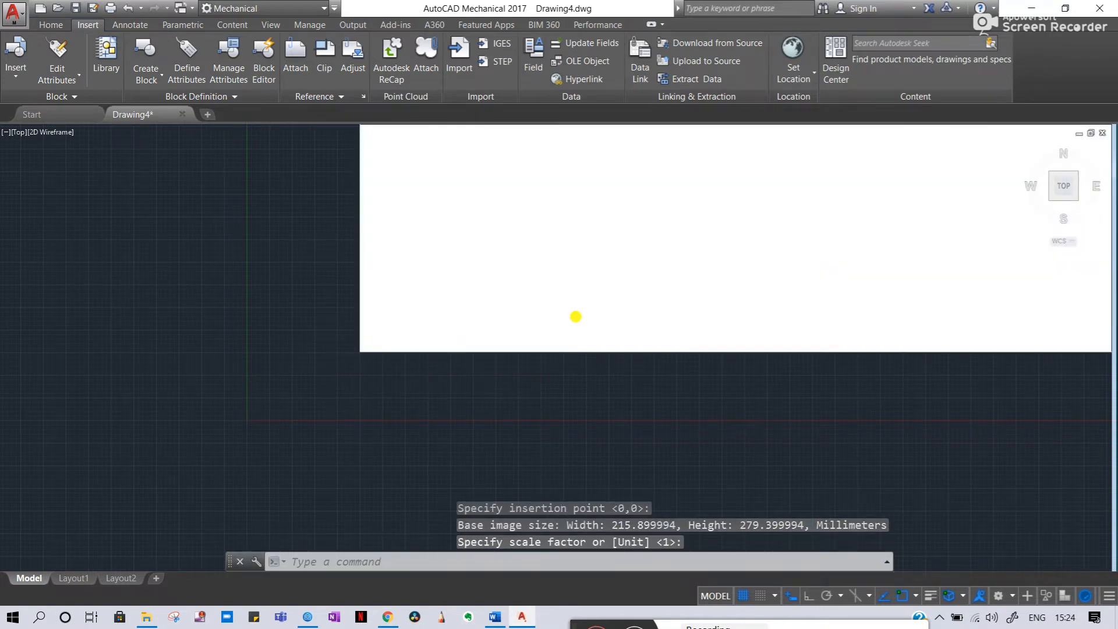
scroll(575, 317, "down", 5)
scroll(378, 391, "down", 3)
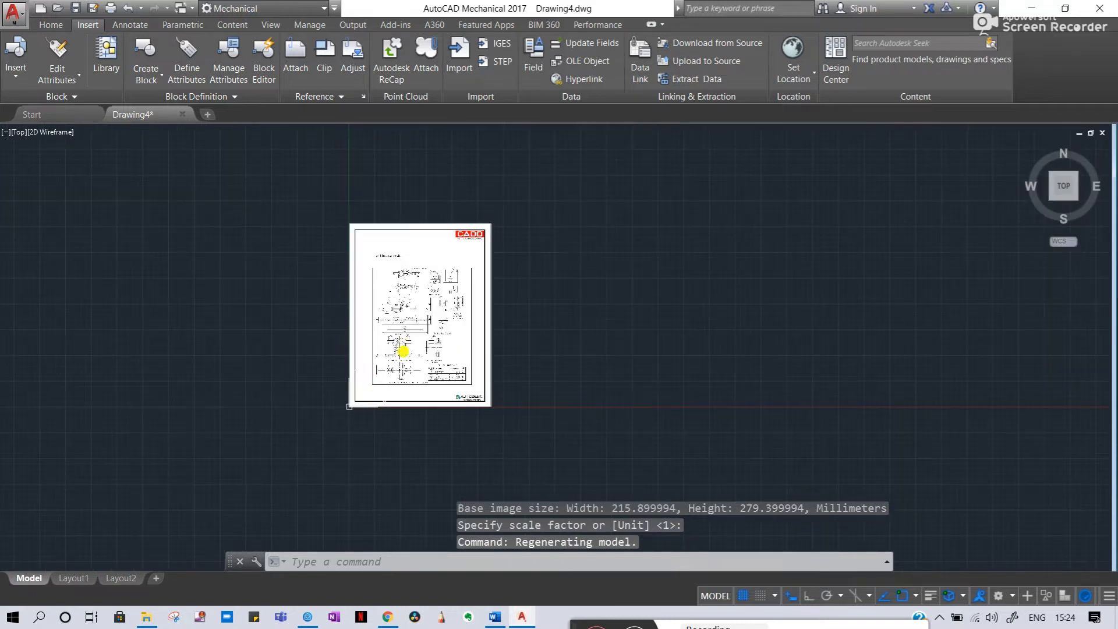
scroll(387, 348, "up", 4)
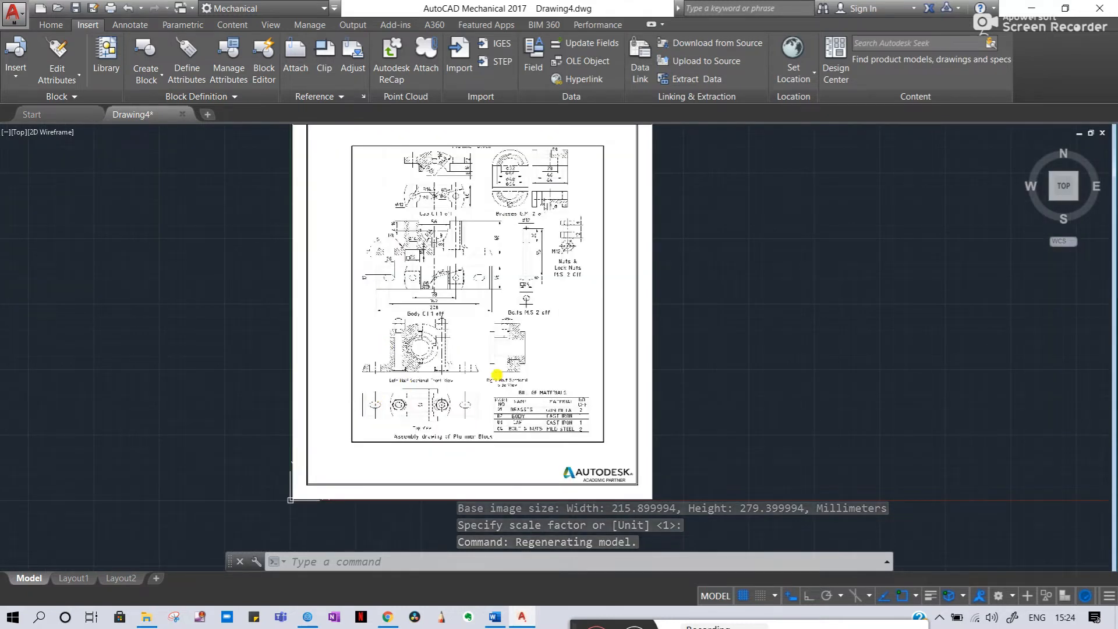
middle_click_drag(703, 289, 589, 313)
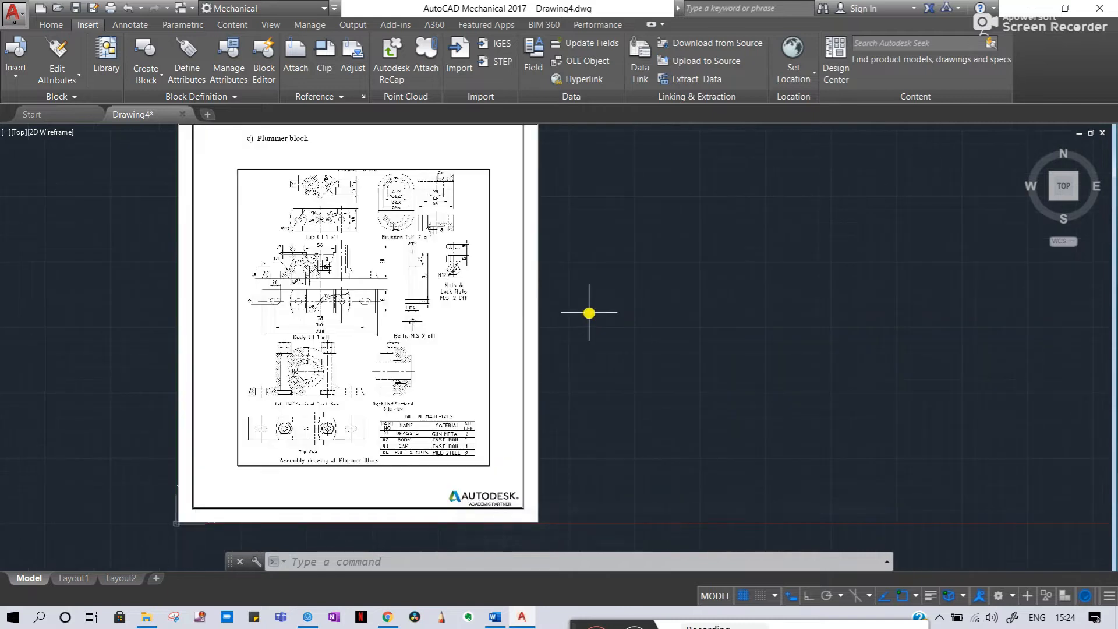
type("l")
key("Return")
left_click(610, 344)
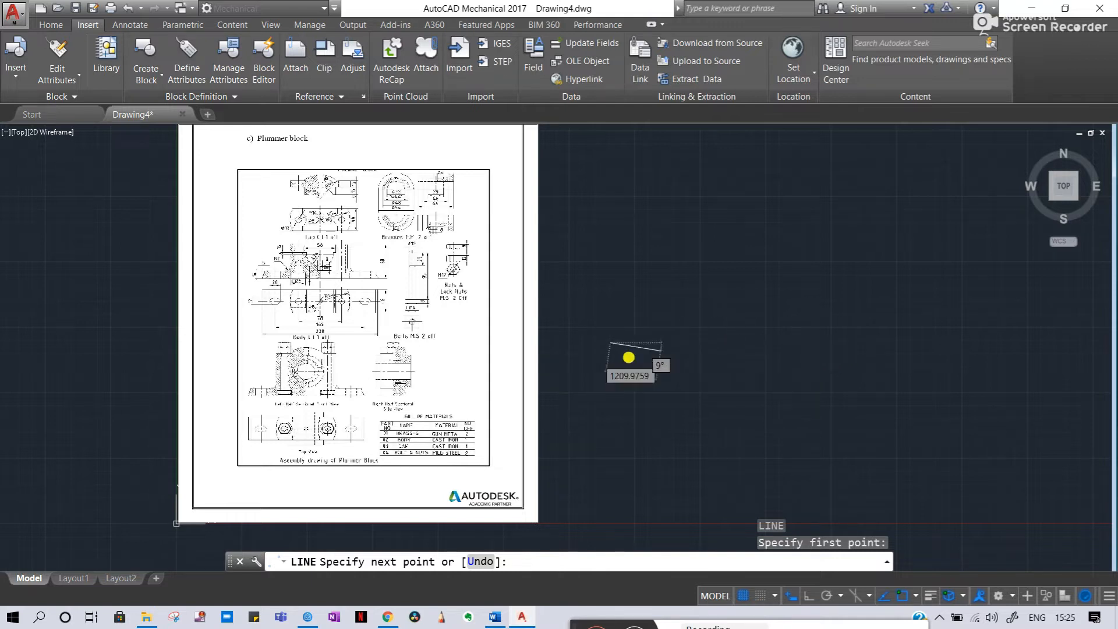
key("Escape")
key("Escape")
key("Escape")
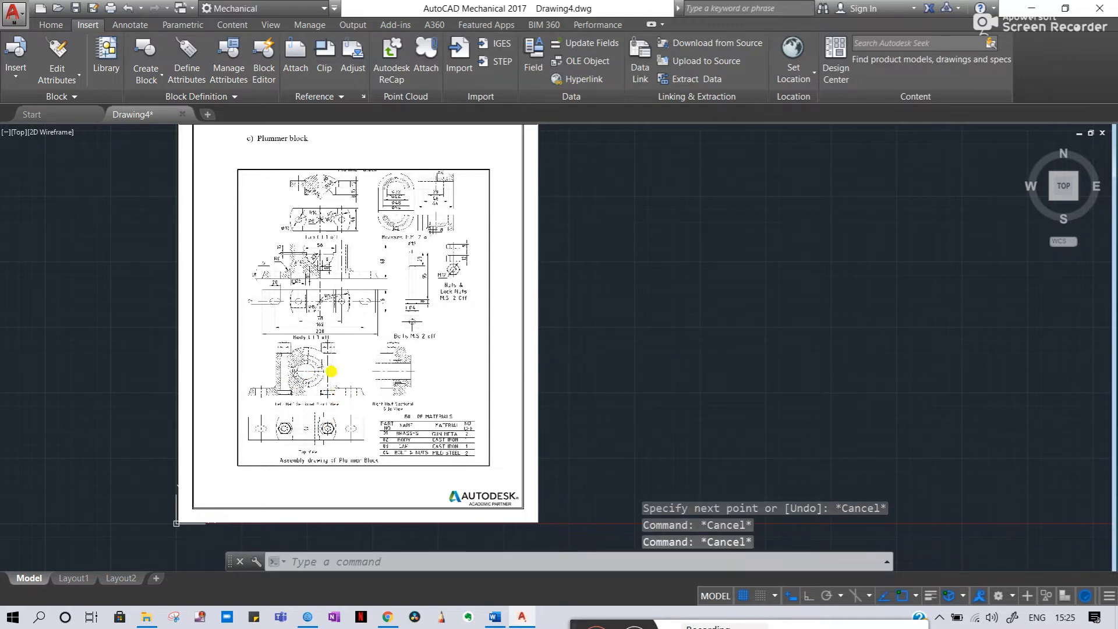
- Fade the attached plummer block image to 55 and deselect it
scroll(331, 371, "up", 6)
scroll(361, 259, "down", 3)
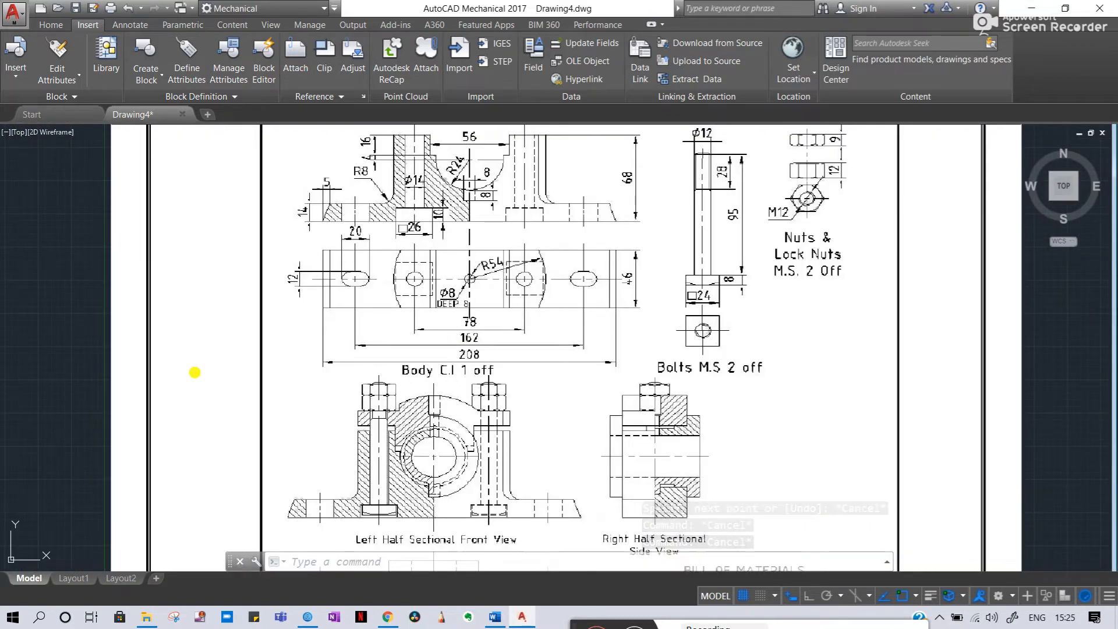
scroll(422, 322, "down", 4)
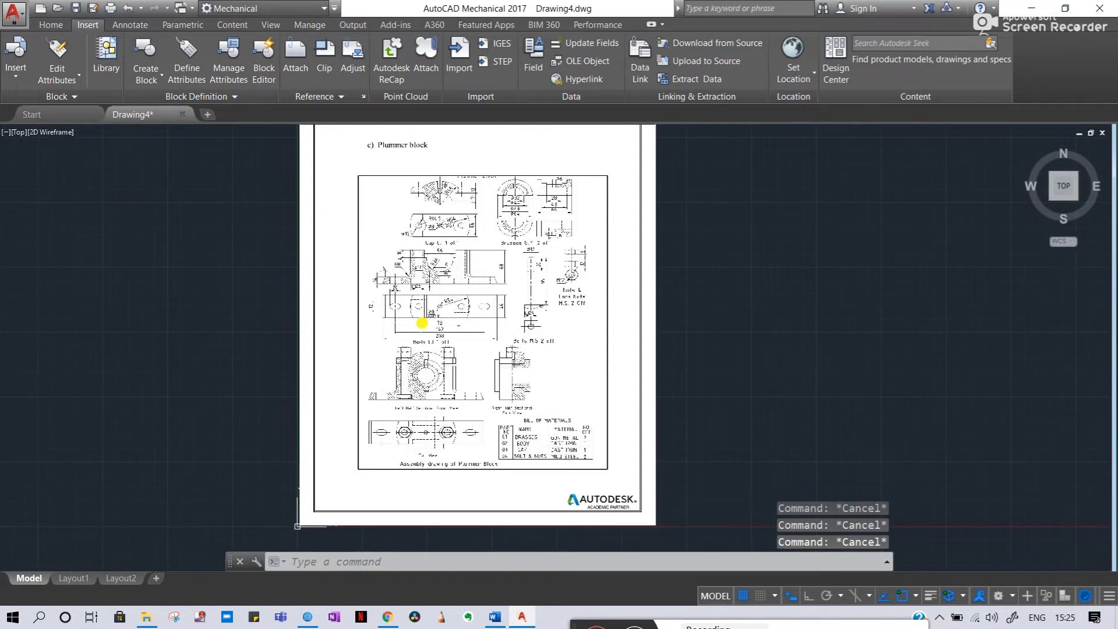
left_click(656, 297)
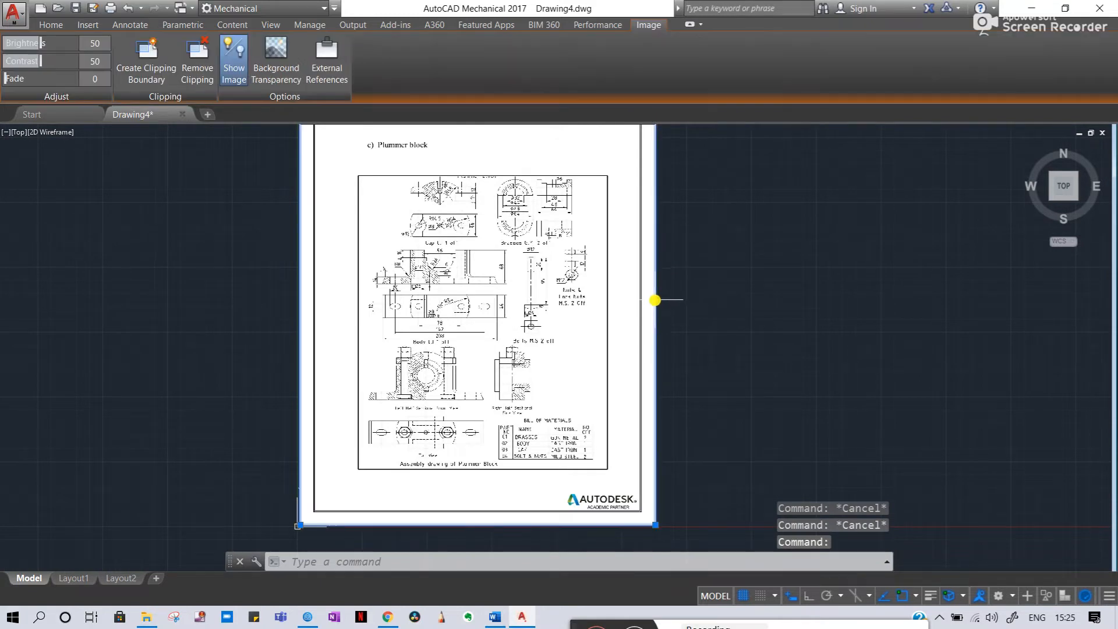
middle_click_drag(314, 168, 325, 301)
middle_click_drag(676, 351, 644, 258)
scroll(654, 313, "down", 2)
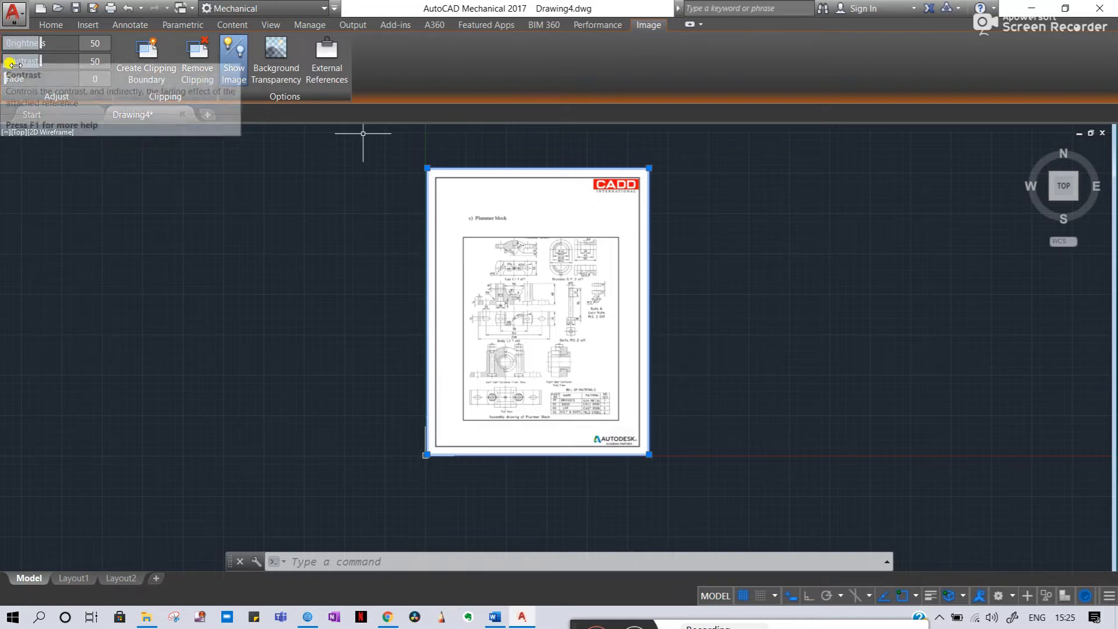
left_click_drag(11, 80, 69, 80)
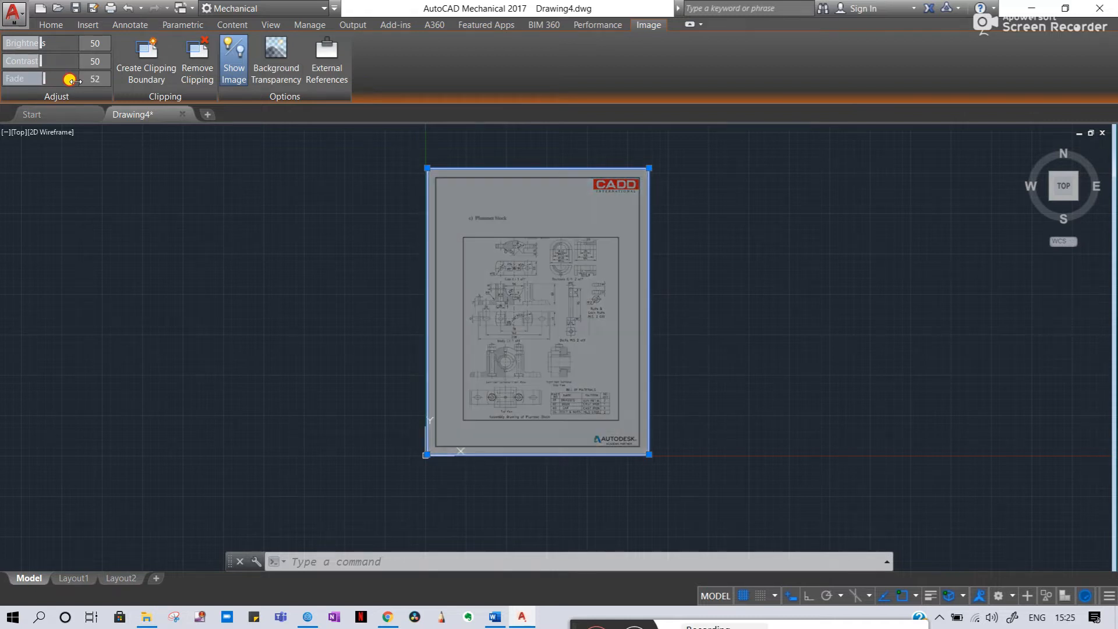
left_click(295, 191)
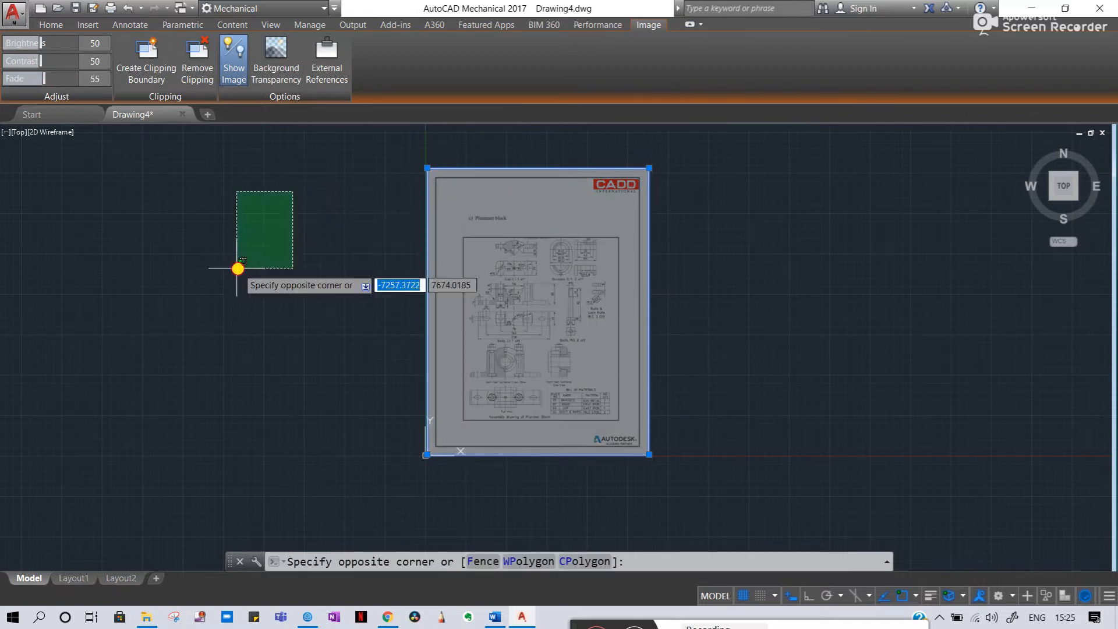
key("Escape")
key("Escape")
key("Escape")
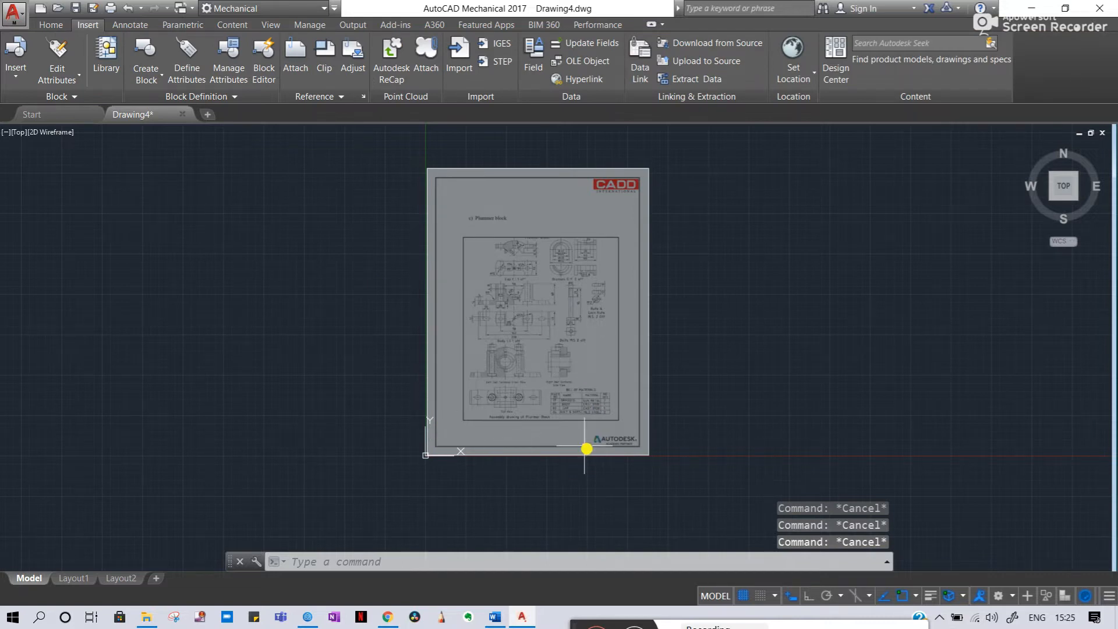
- Draw a 208 mm horizontal line with Ortho on, starting at the left end of the body's 208 dimension line
scroll(524, 349, "up", 10)
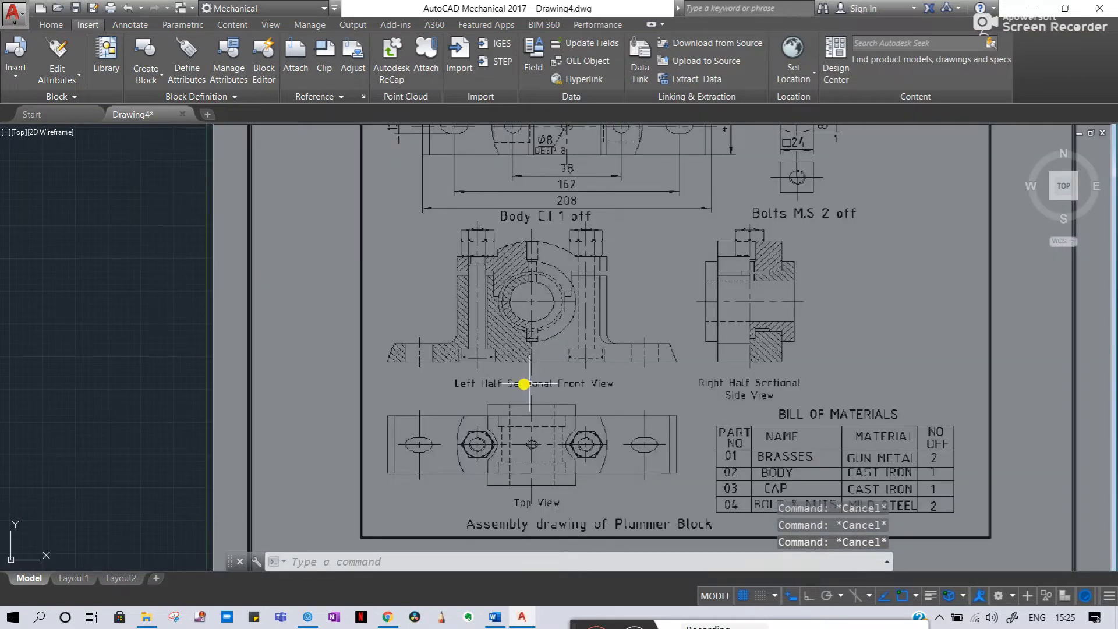
middle_click_drag(561, 250, 493, 479)
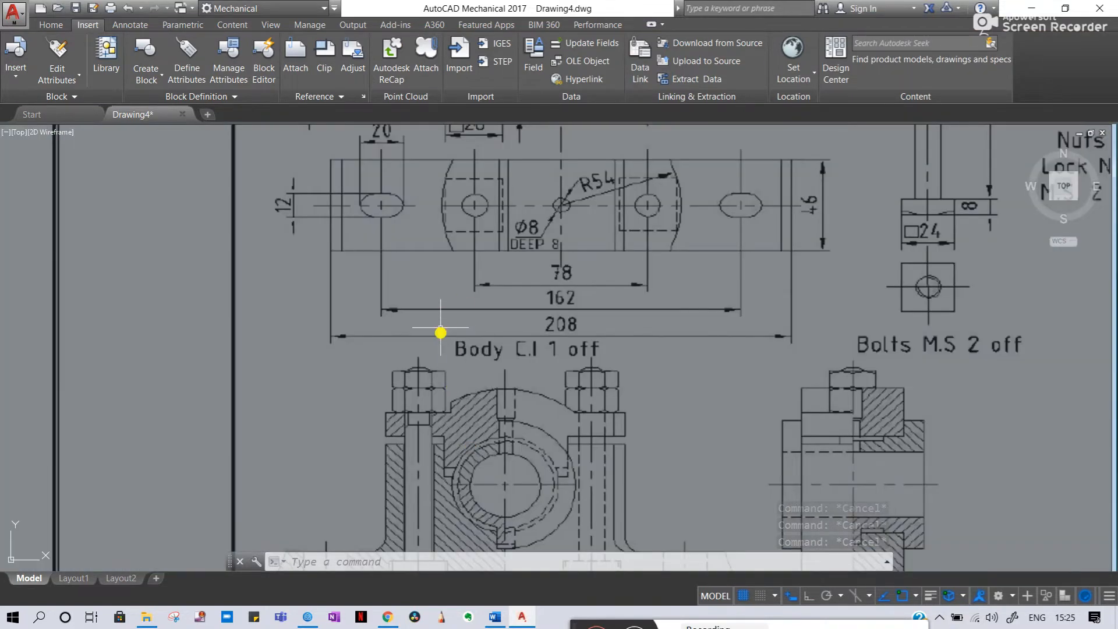
key("Escape")
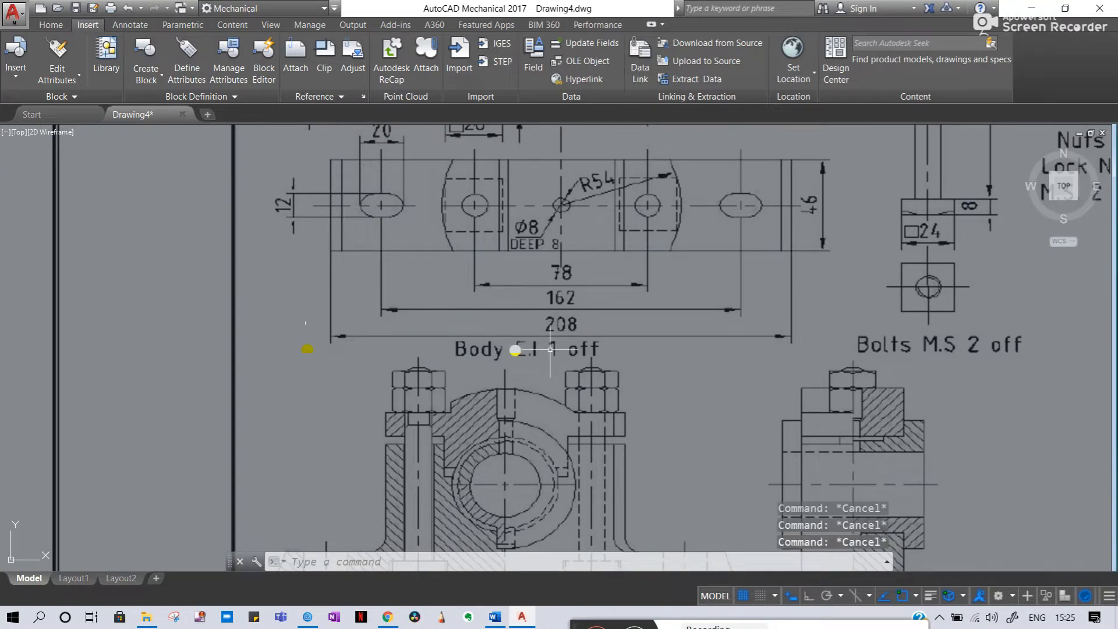
middle_click_drag(494, 347, 358, 347)
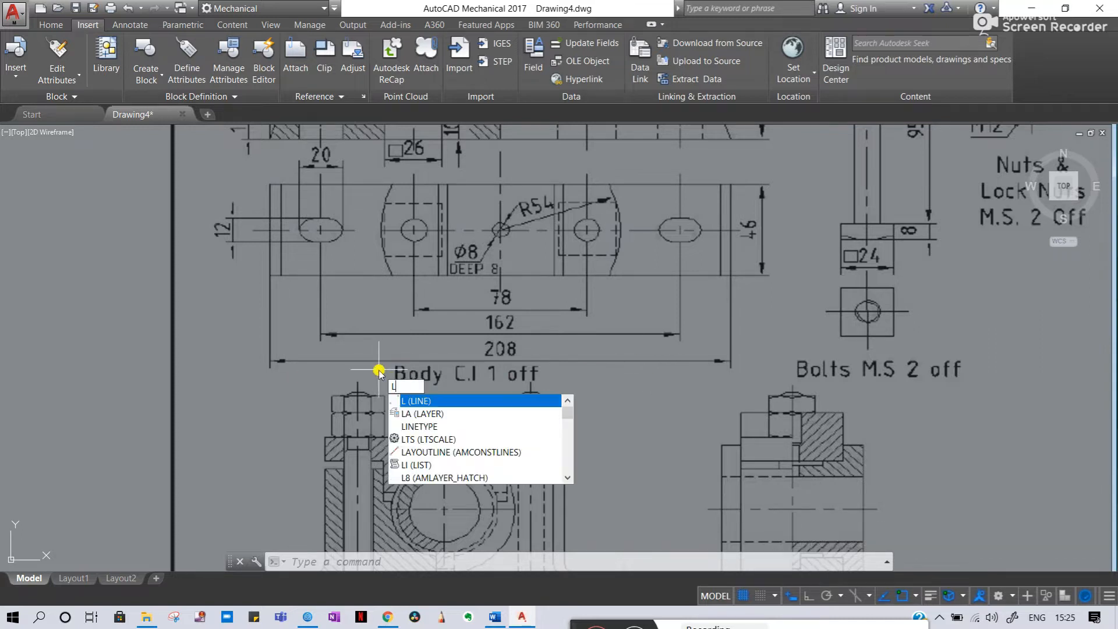
key("Return")
scroll(262, 365, "up", 4)
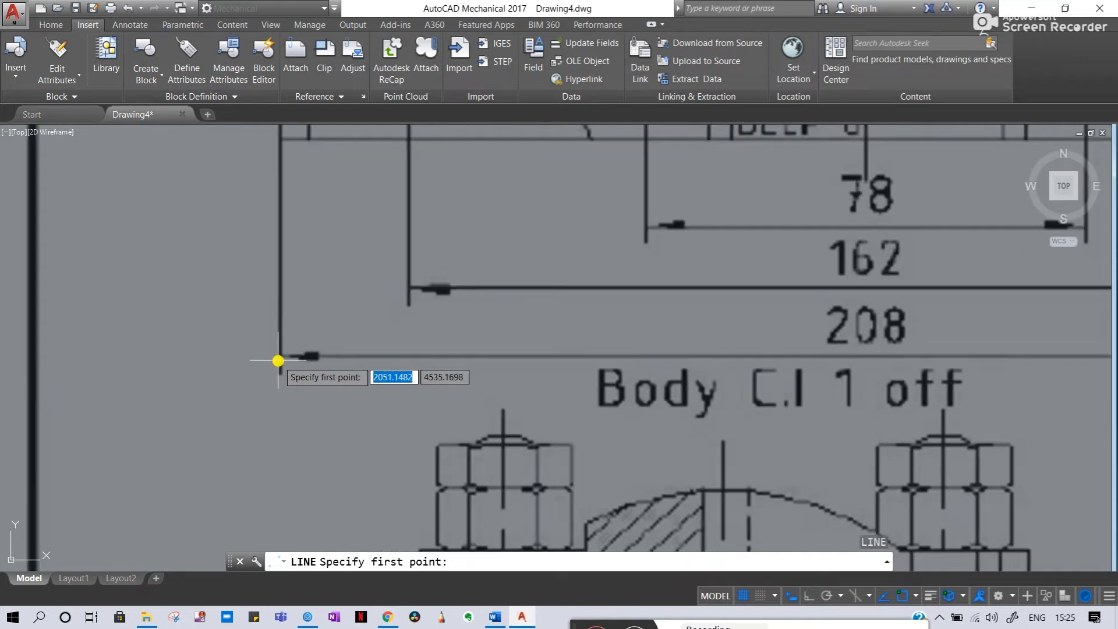
scroll(279, 357, "up", 3)
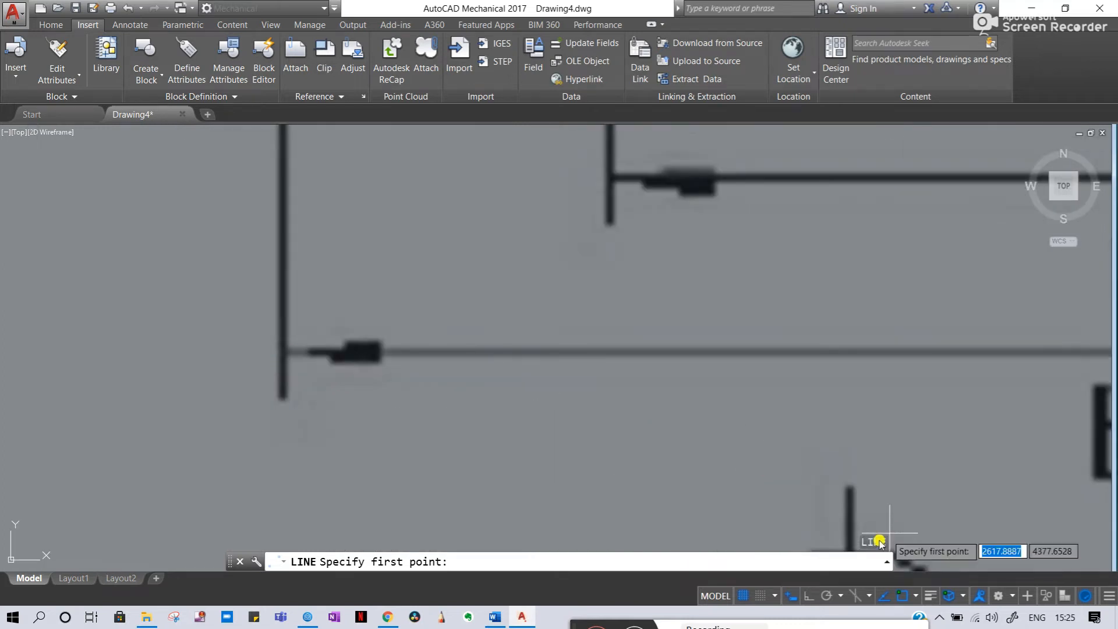
left_click(809, 596)
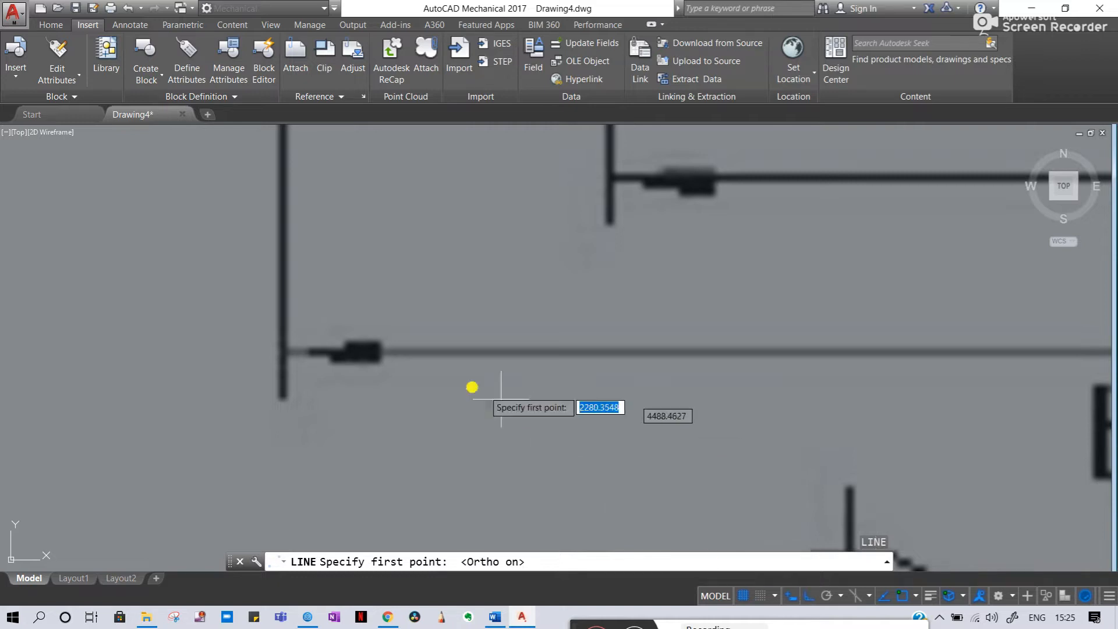
scroll(324, 372, "down", 5)
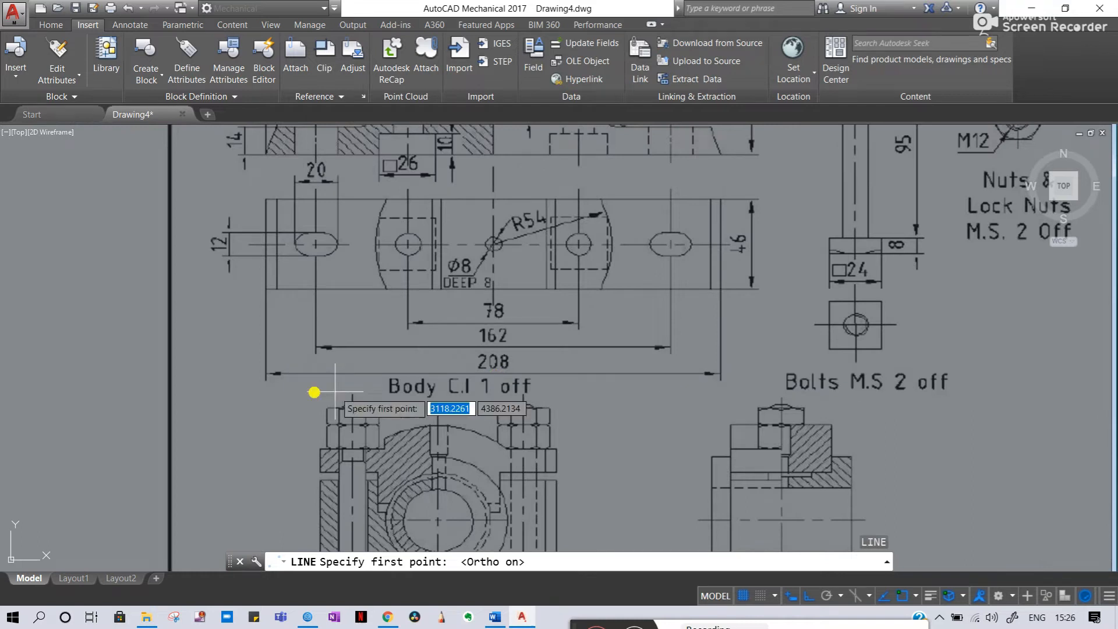
scroll(289, 370, "up", 6)
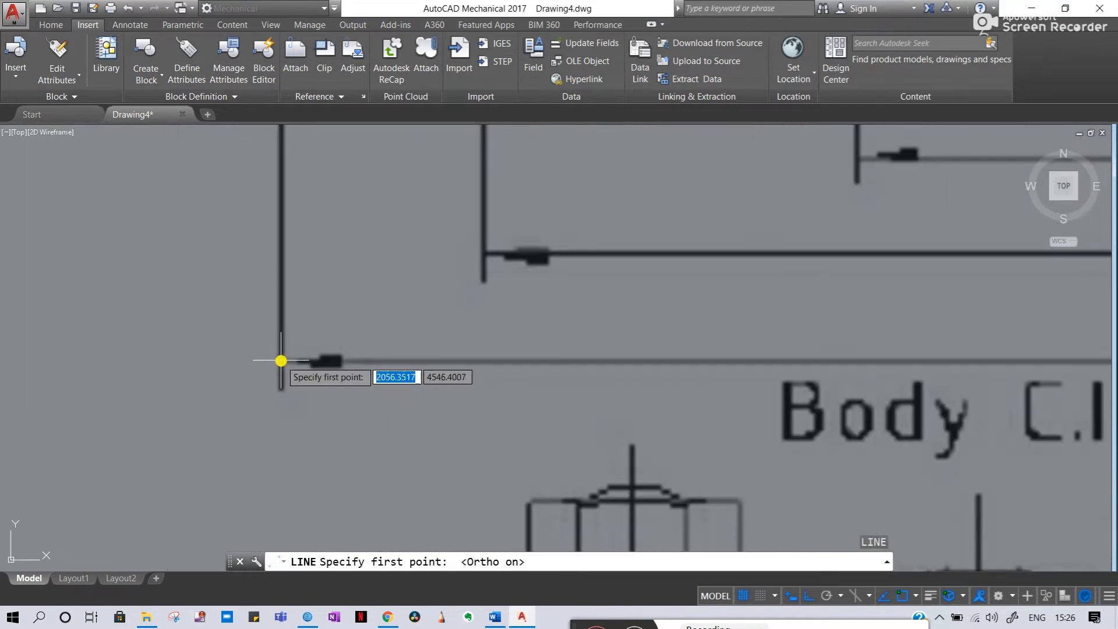
scroll(281, 360, "up", 3)
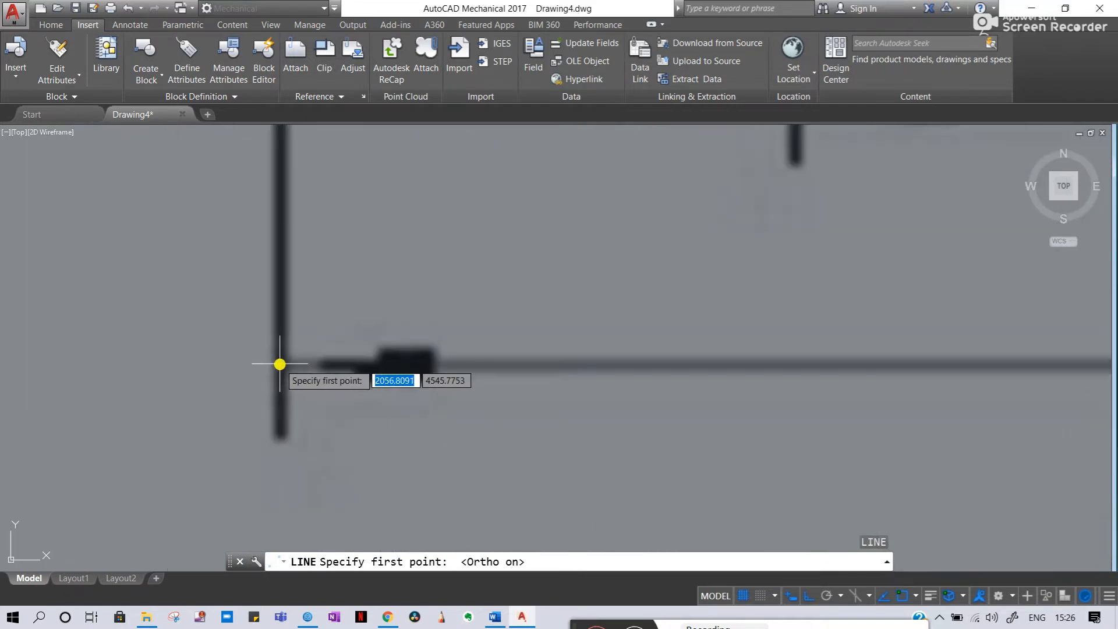
left_click(280, 364)
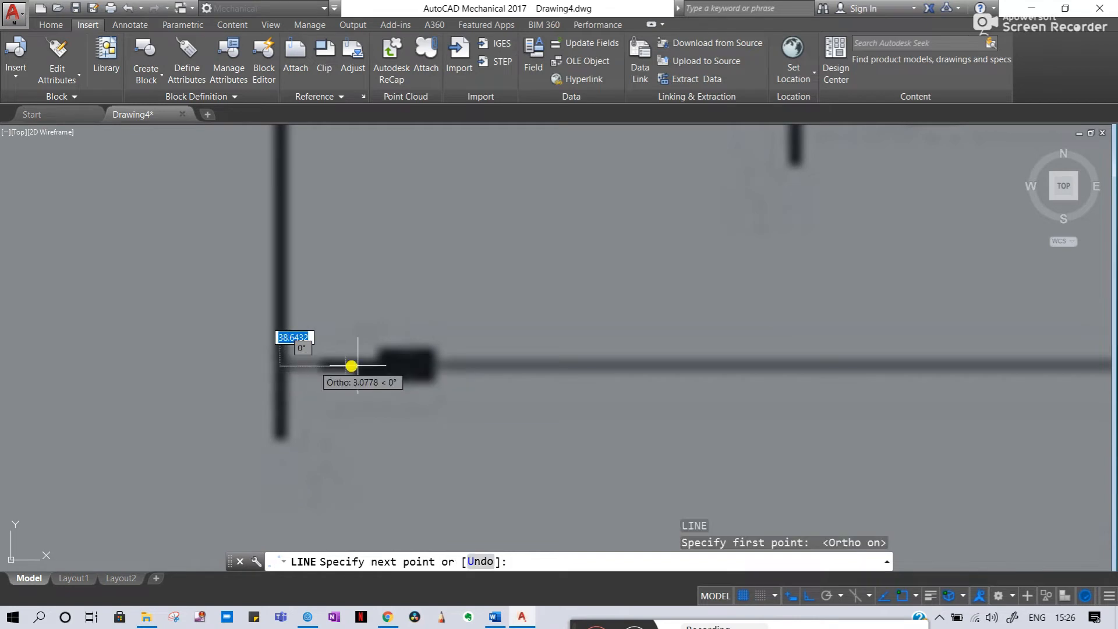
type("208")
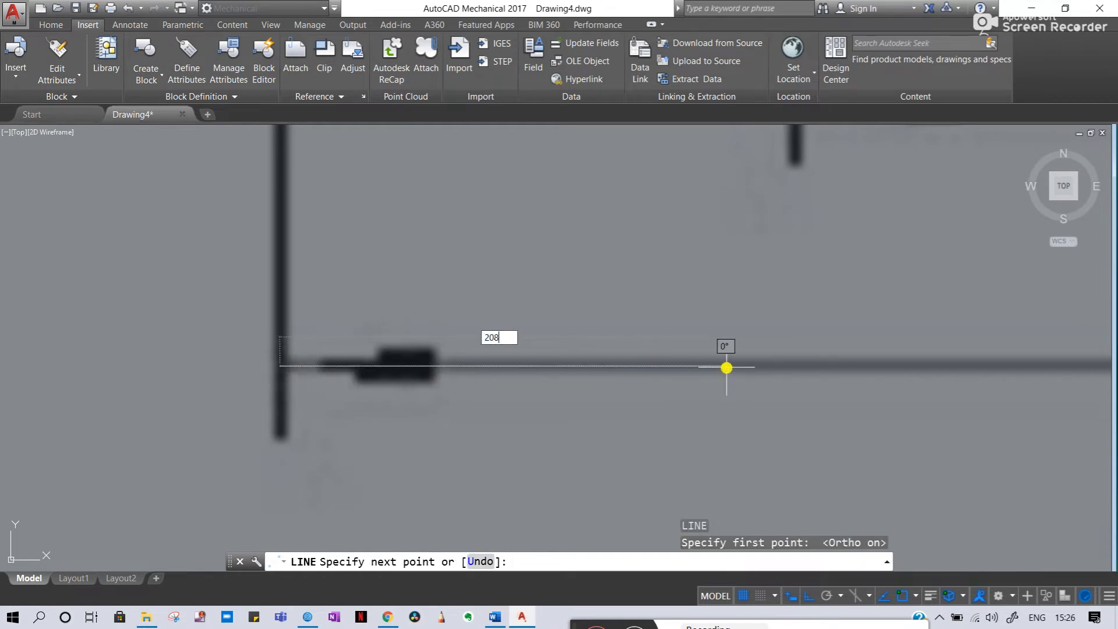
key("Return")
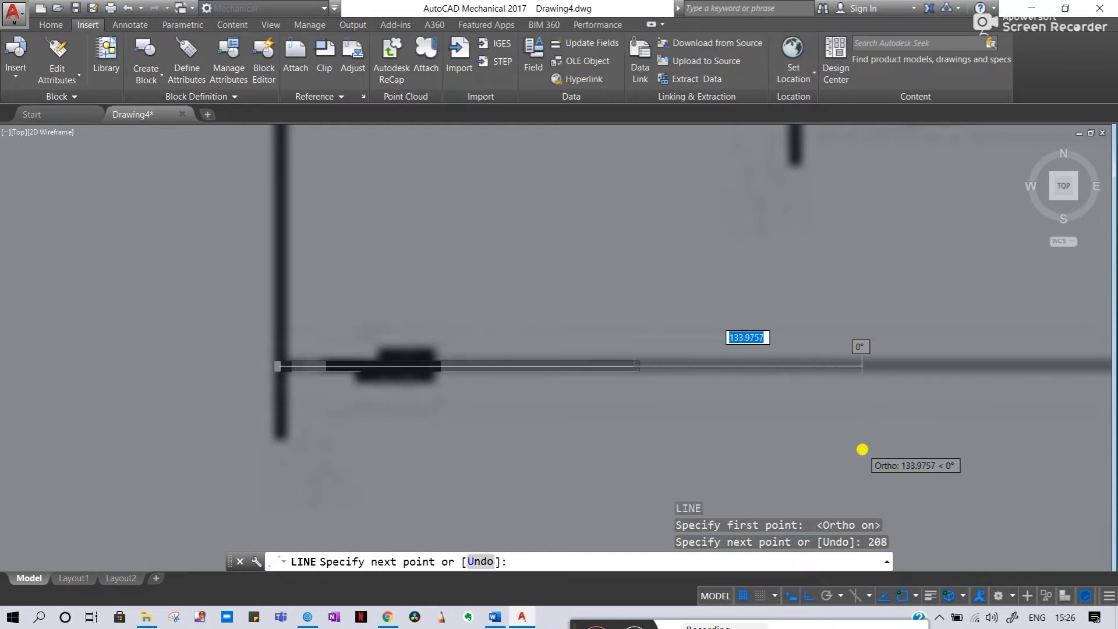
scroll(854, 451, "down", 2)
key("Escape")
key("Escape")
- Compare the drawn line's length with the full extent of the 208 dimension in the reference image
middle_click_drag(682, 421, 547, 408)
scroll(544, 410, "up", 2)
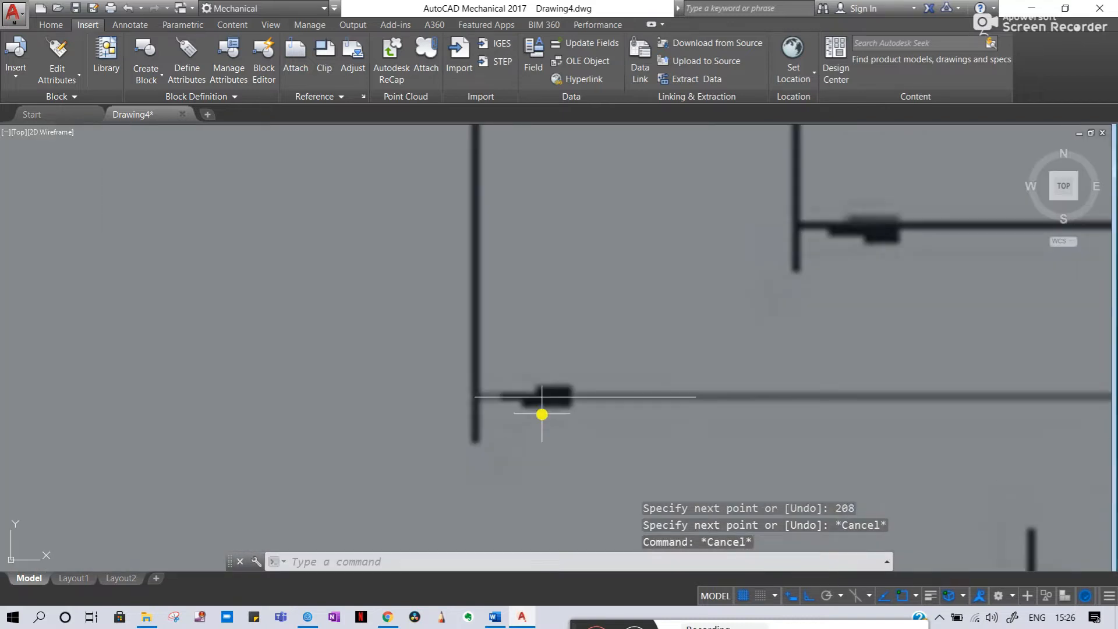
double_click(564, 398)
key("Escape")
key("Escape")
middle_click_drag(834, 335, 540, 355)
scroll(536, 382, "down", 3)
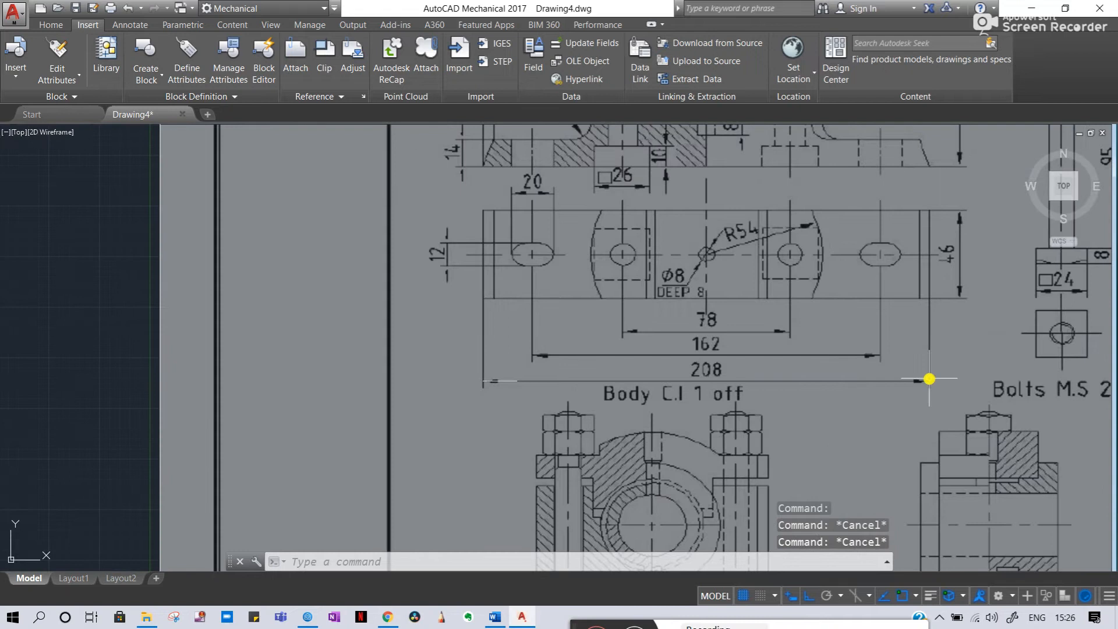
middle_click_drag(929, 382, 729, 388)
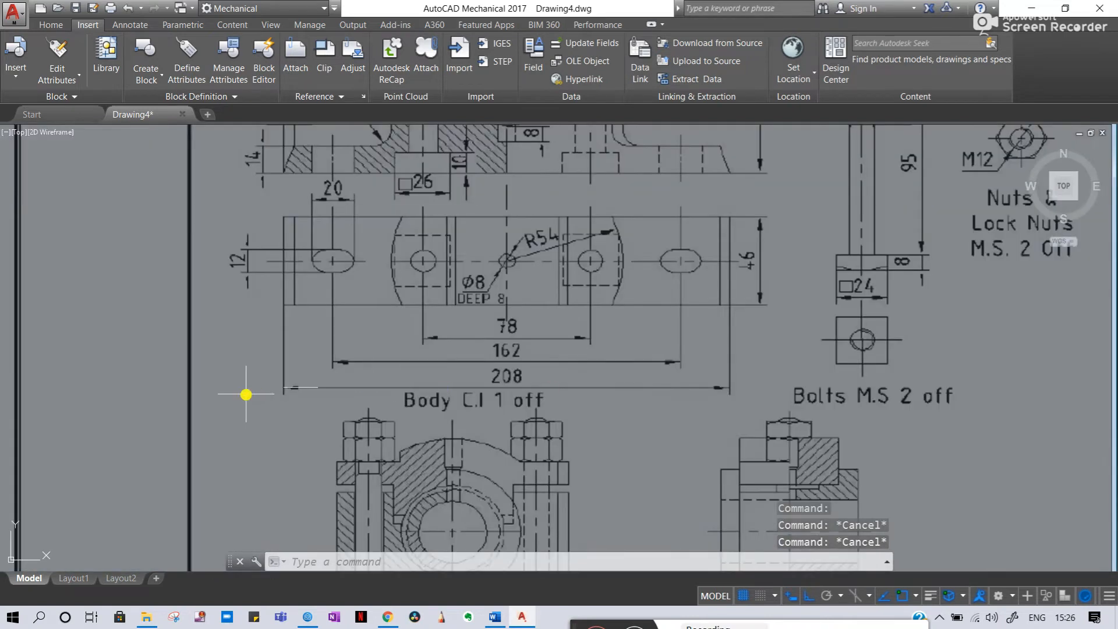
scroll(304, 389, "up", 4)
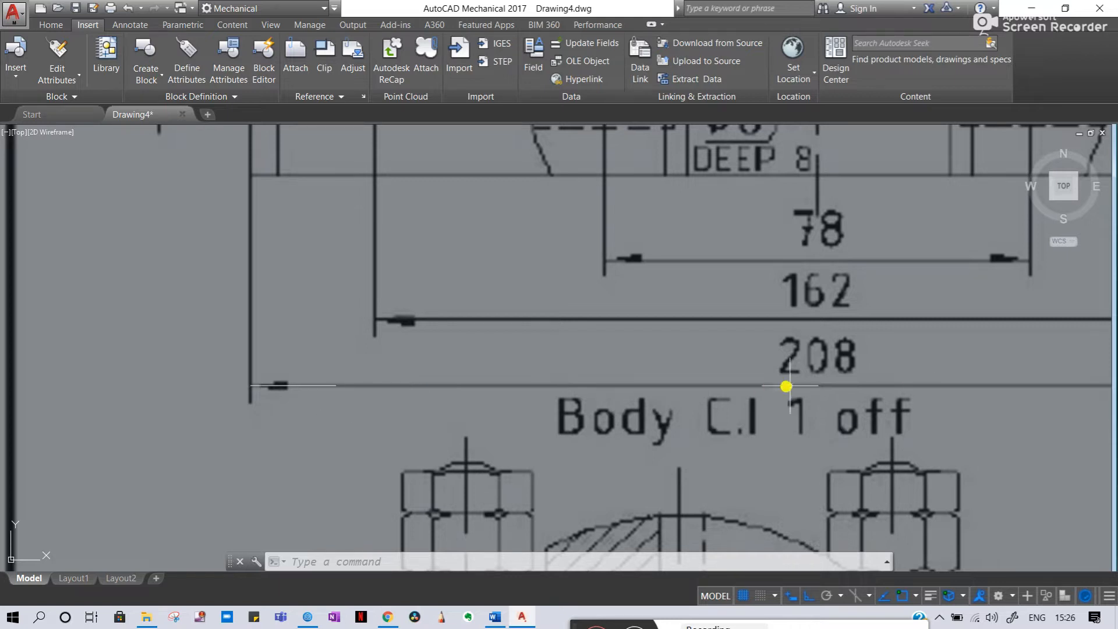
middle_click_drag(786, 385, 602, 400)
scroll(187, 387, "down", 8)
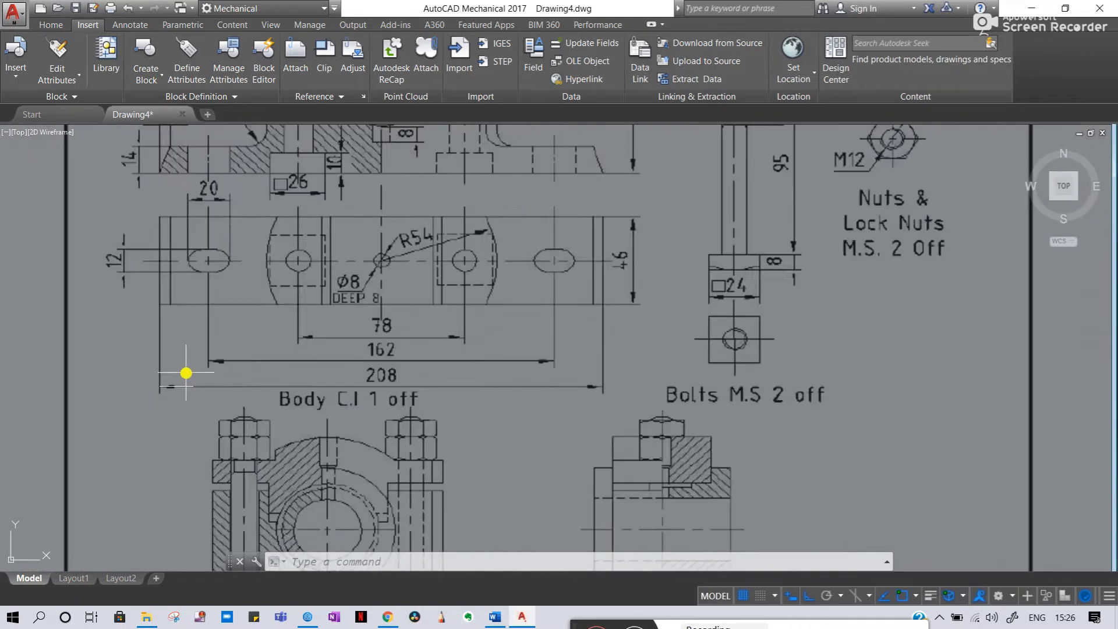
scroll(337, 325, "down", 4)
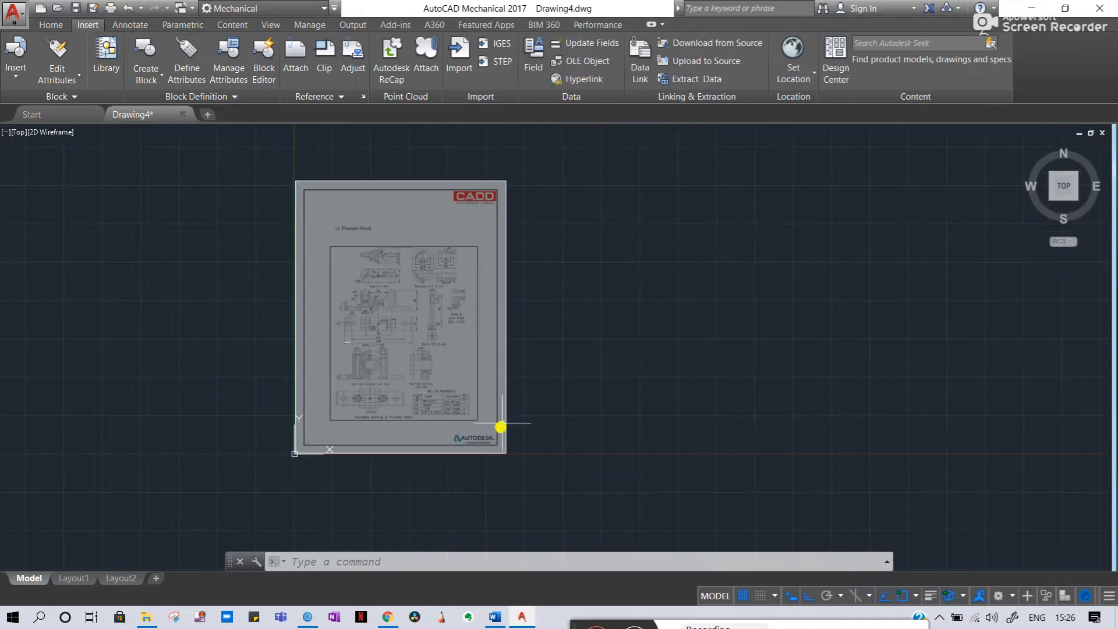
- Start scaling the plummer block image, with the left end of the 208 dimension line as the base point
left_click(432, 454)
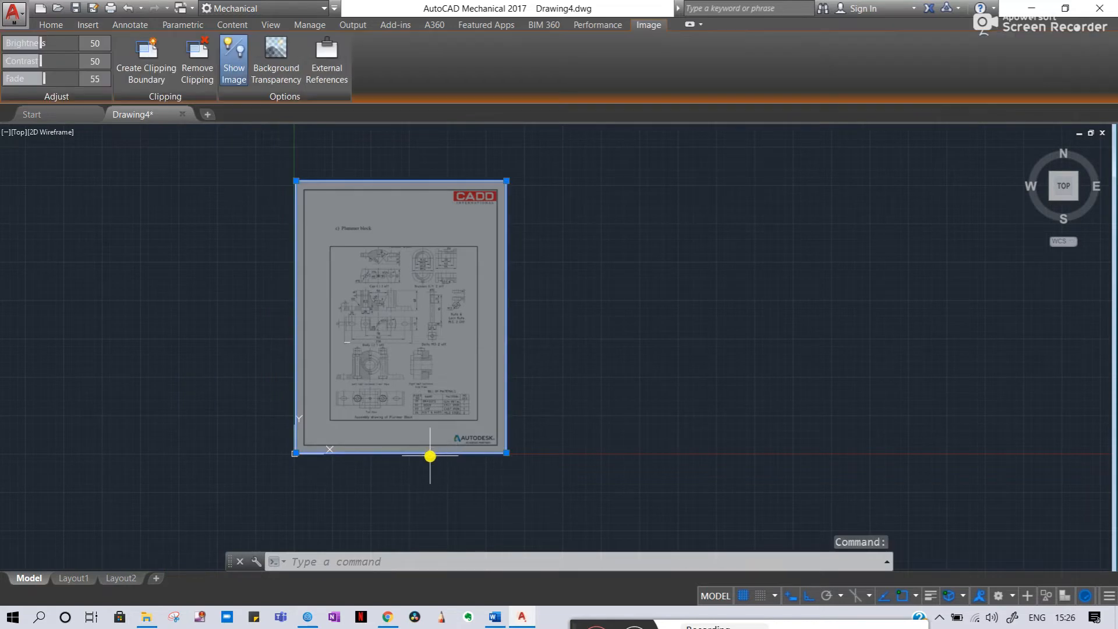
type("SC")
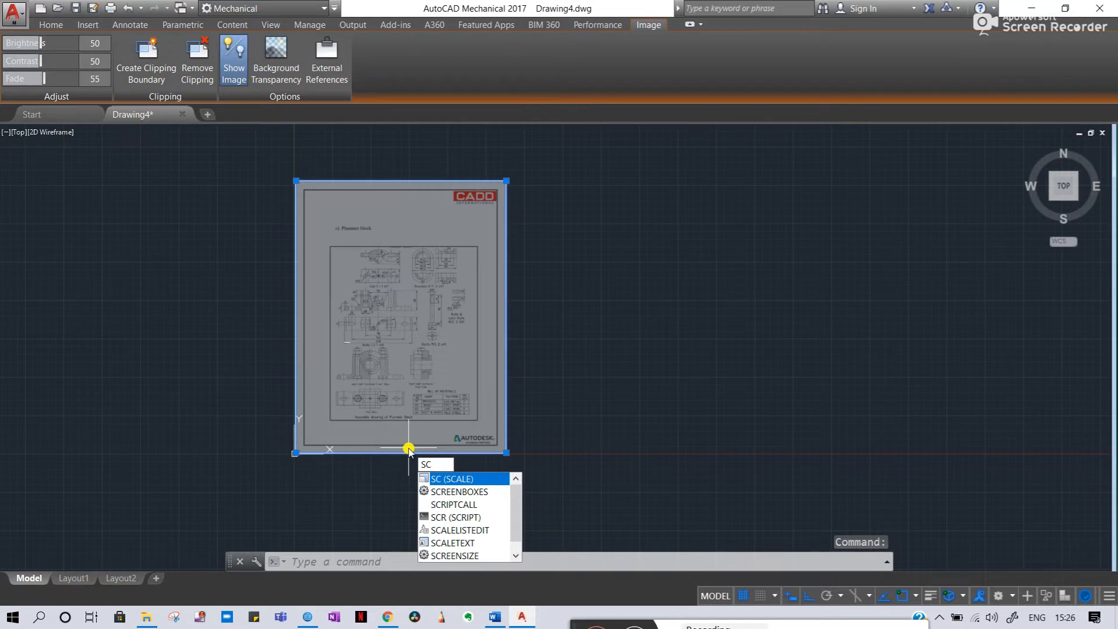
key("Return")
scroll(343, 321, "up", 6)
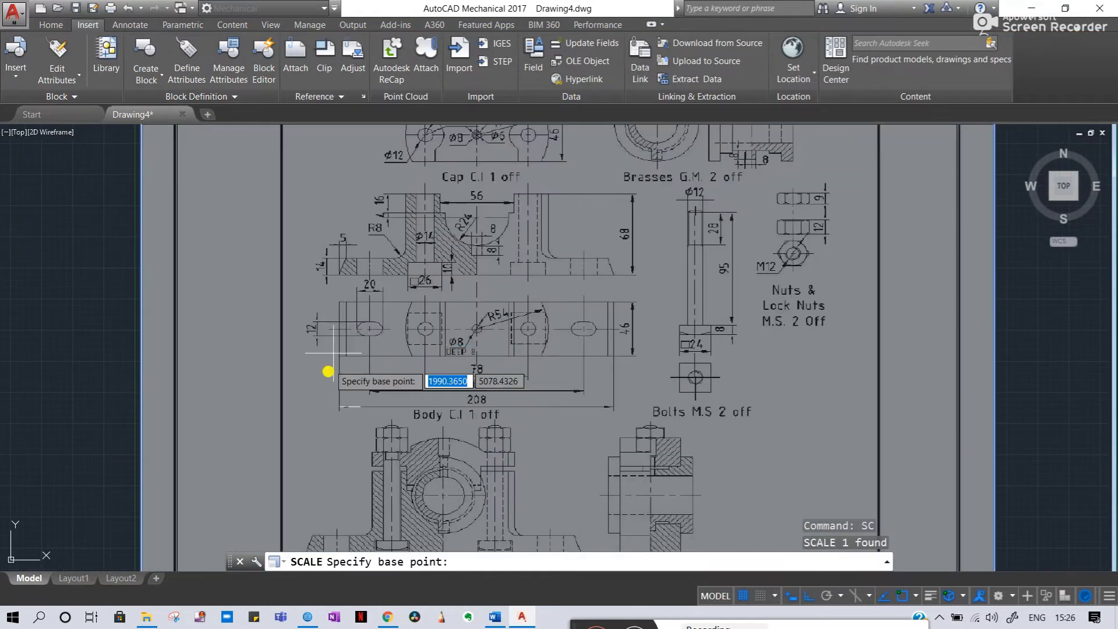
scroll(340, 350, "up", 3)
scroll(326, 482, "up", 6)
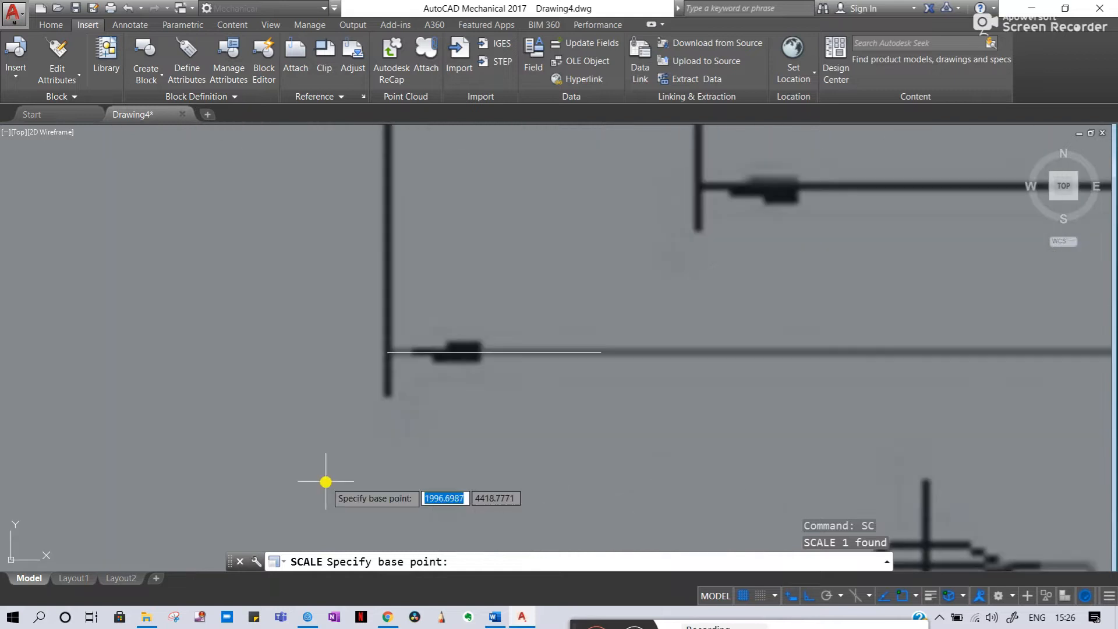
scroll(396, 323, "up", 5)
scroll(373, 396, "up", 2)
scroll(368, 376, "down", 2)
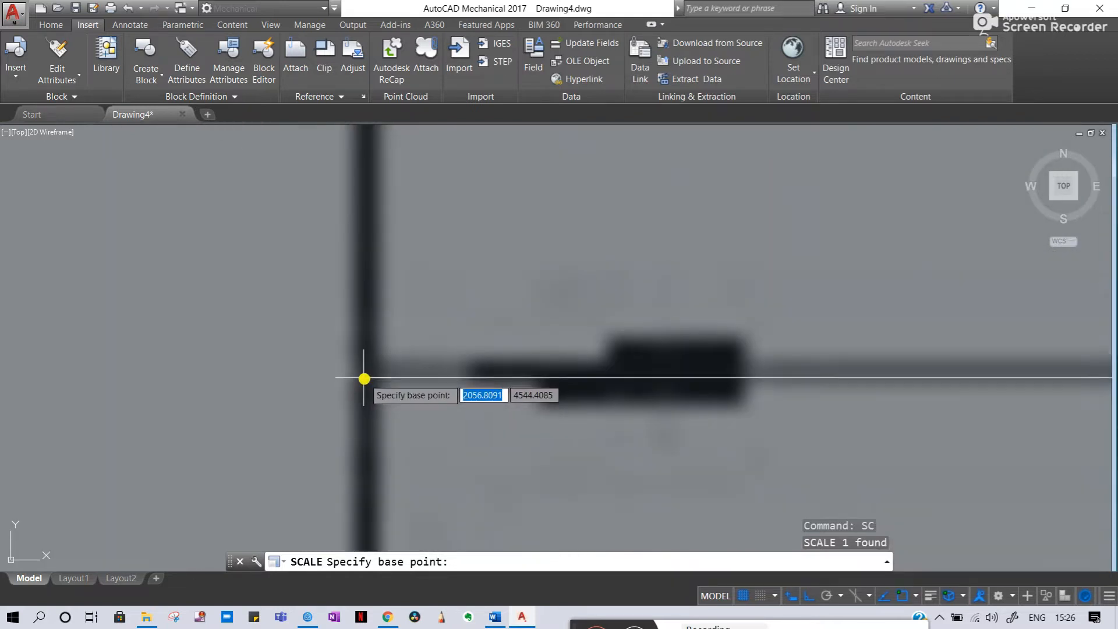
left_click(364, 379)
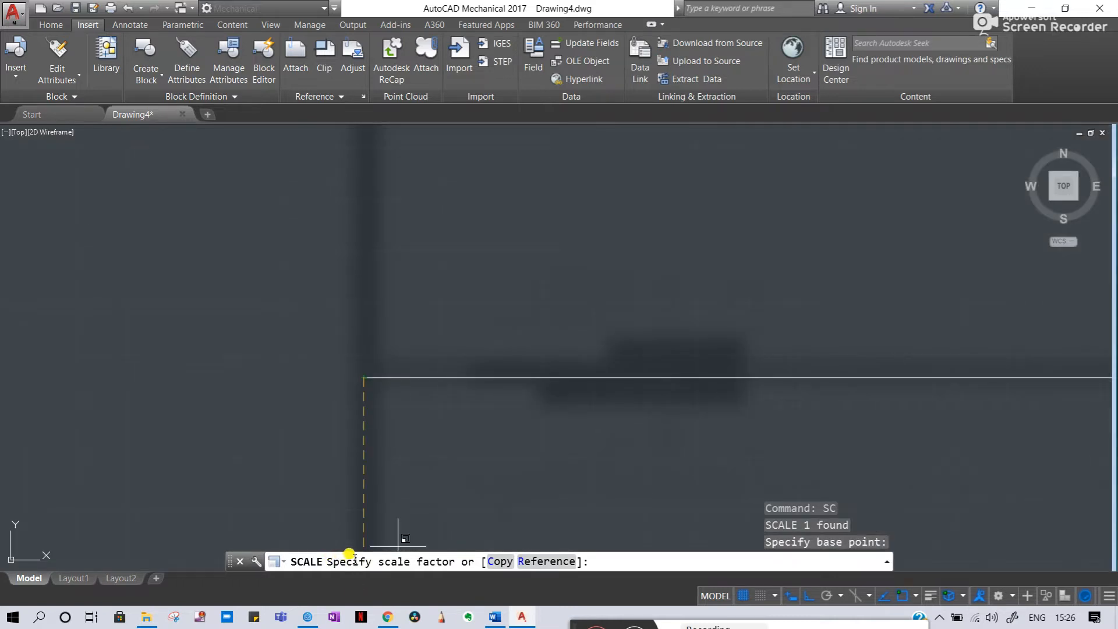
- Use the scale command's Reference option, taking the left and right ends of the body's 208 dimension line as the reference length
left_click(534, 562)
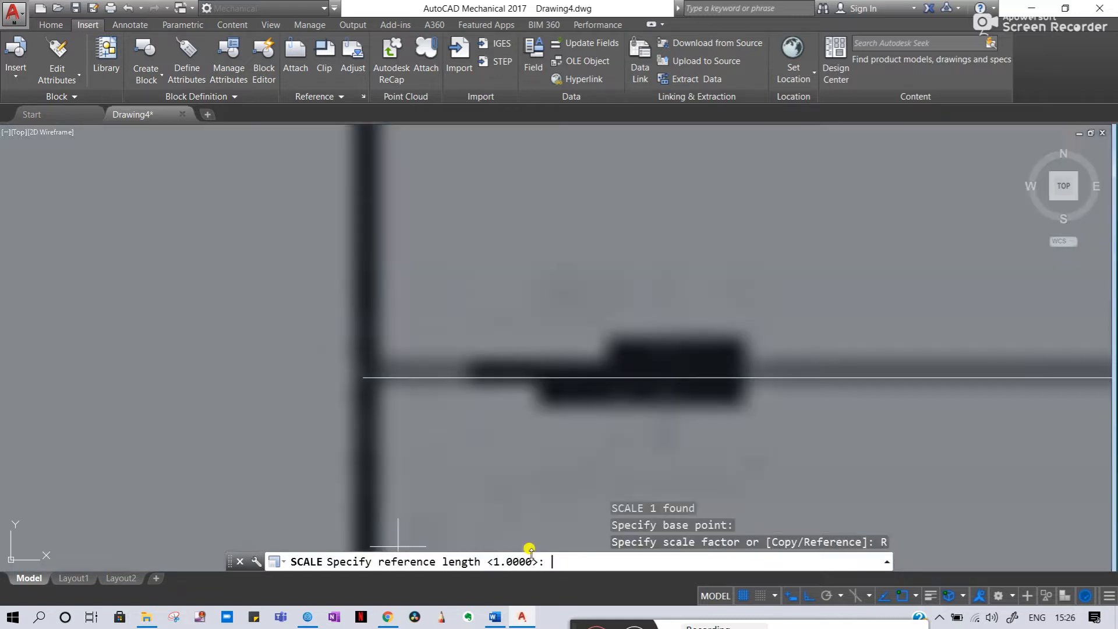
scroll(492, 478, "down", 3)
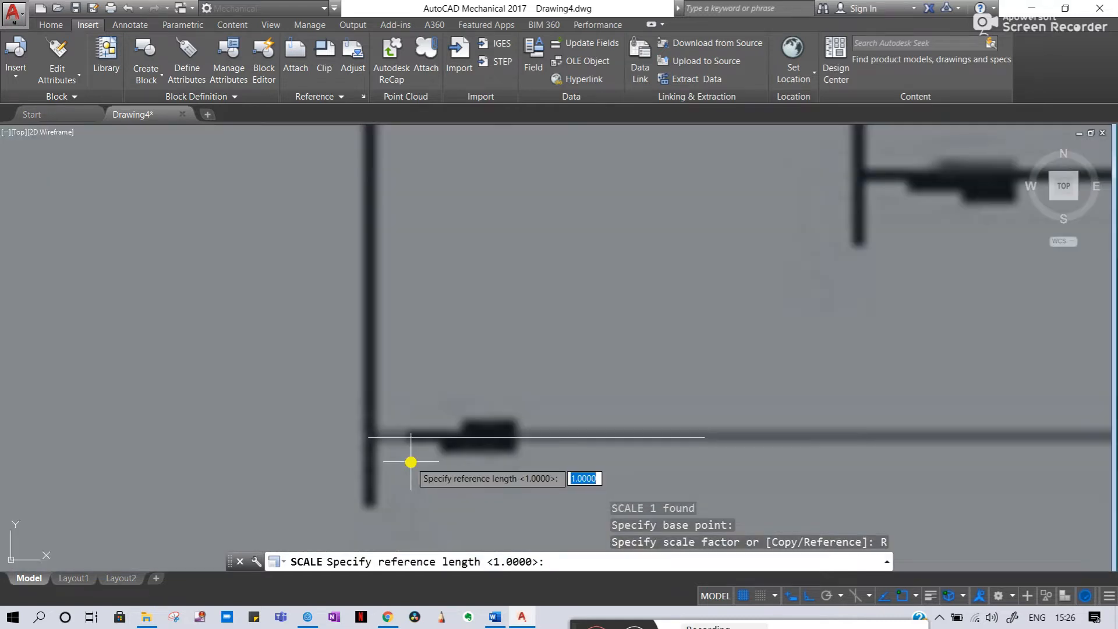
scroll(411, 462, "down", 4)
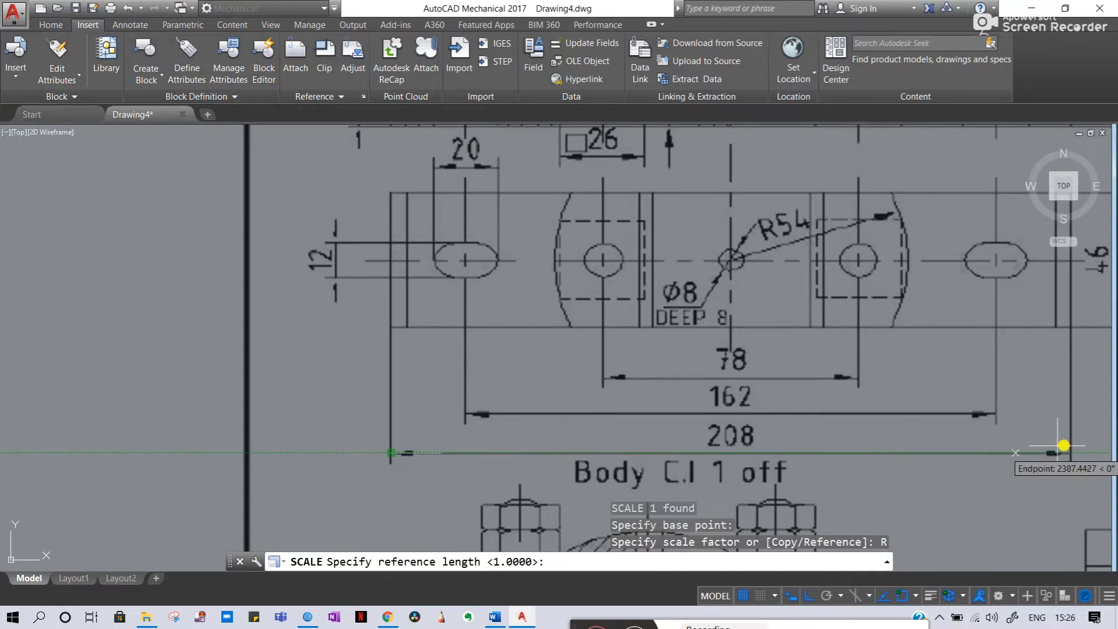
middle_click_drag(948, 450, 898, 441)
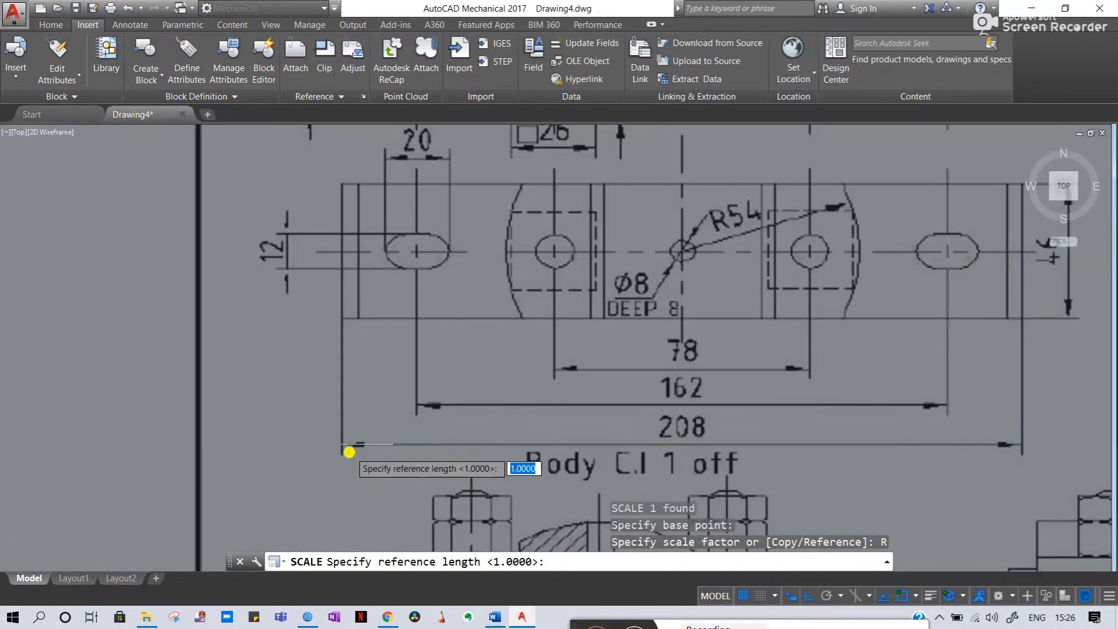
scroll(349, 449, "up", 10)
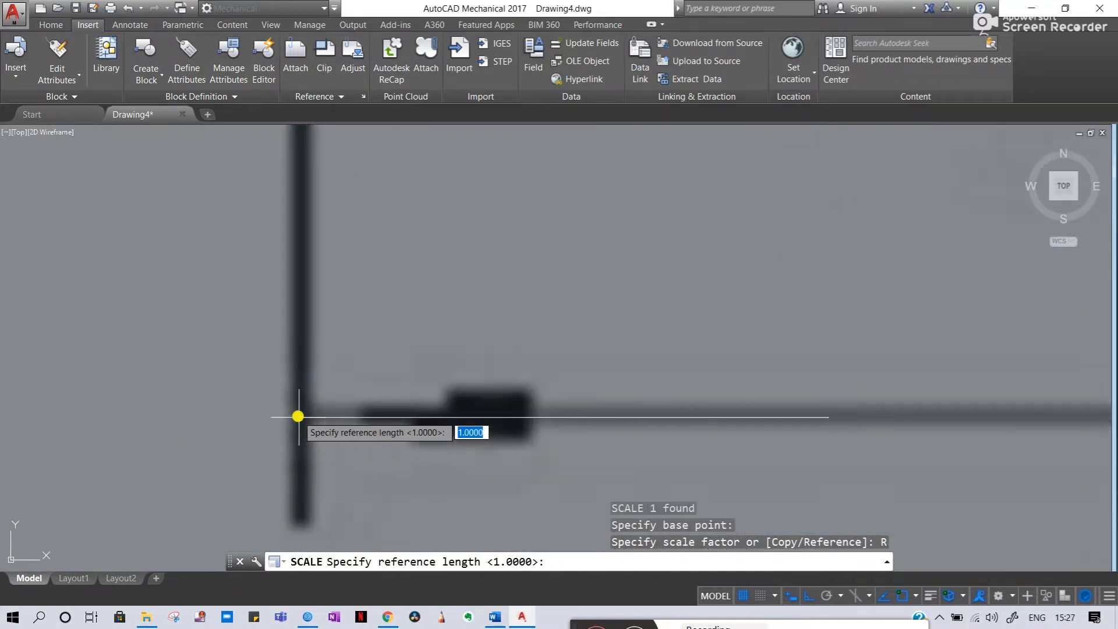
left_click(296, 425)
middle_click_drag(936, 424, 438, 400)
scroll(419, 390, "down", 6)
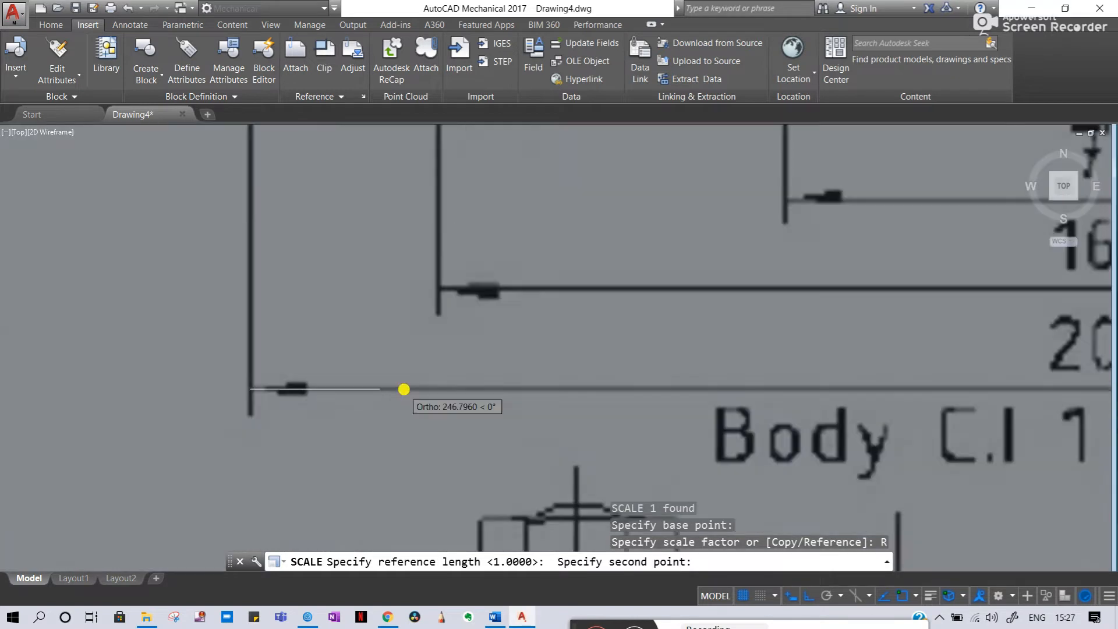
scroll(770, 389, "up", 8)
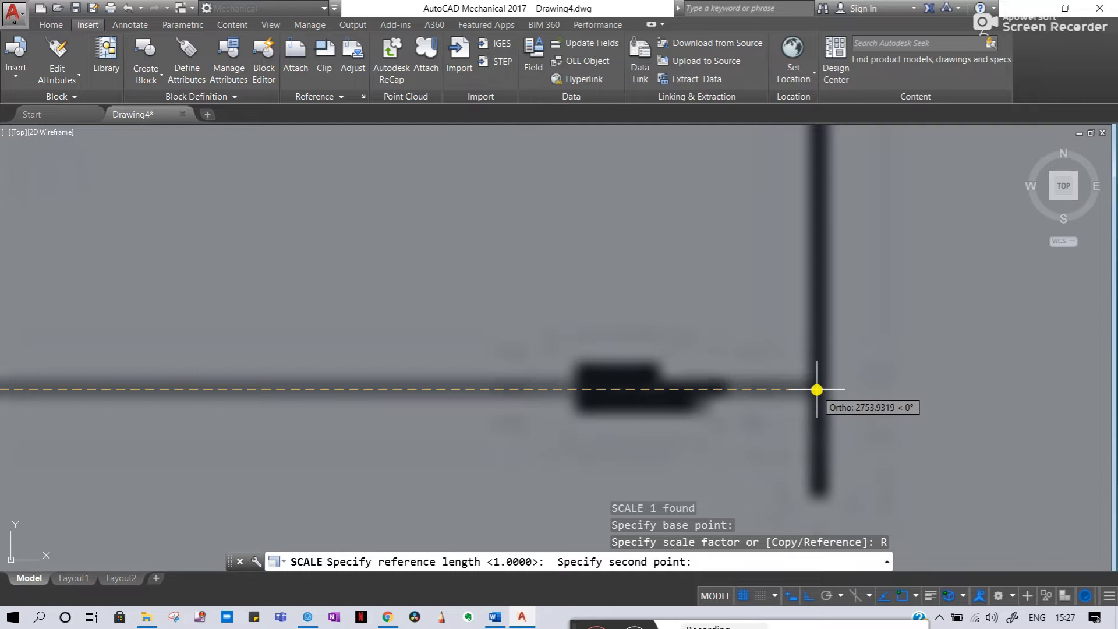
left_click(818, 389)
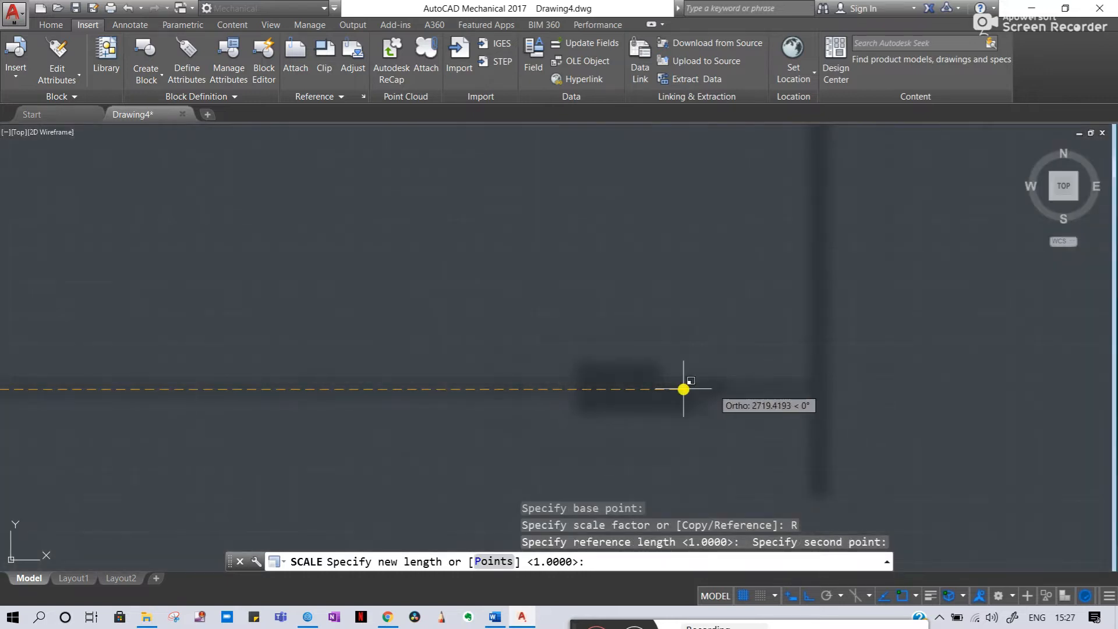
- Finish scaling the image by specifying the right end of the drawn 208 mm line as the new length
scroll(1023, 394, "down", 4)
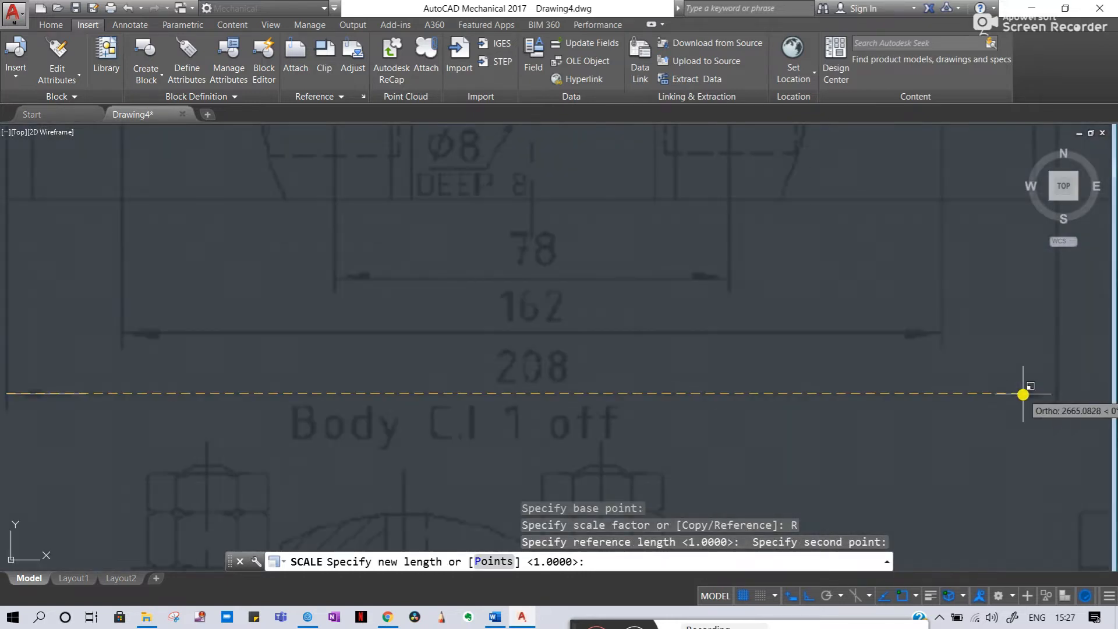
middle_click_drag(300, 396, 757, 401)
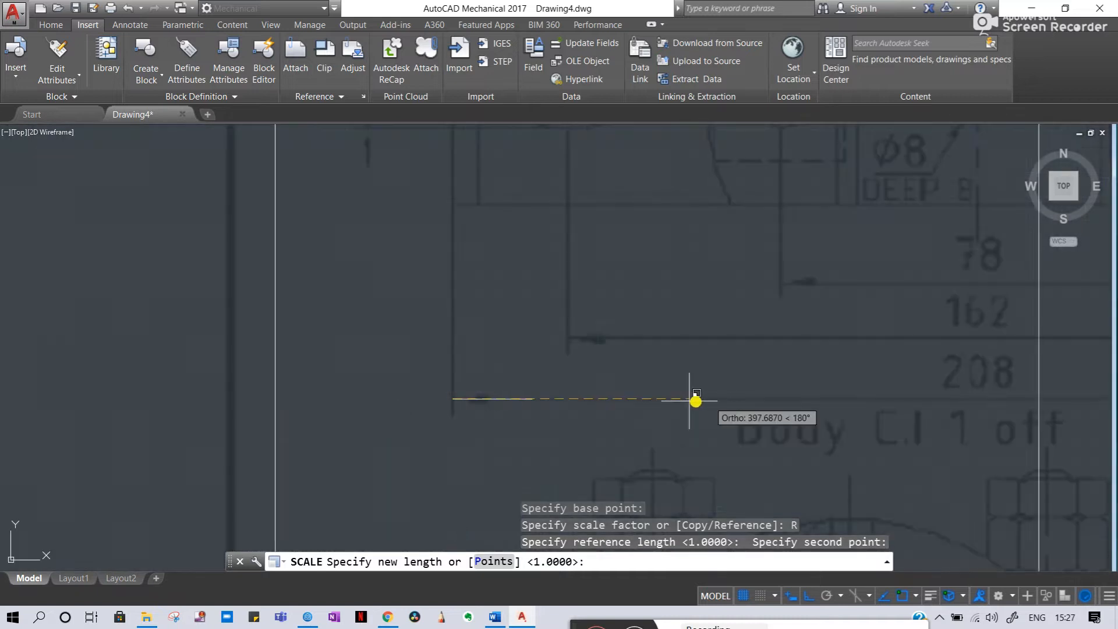
scroll(529, 398, "up", 5)
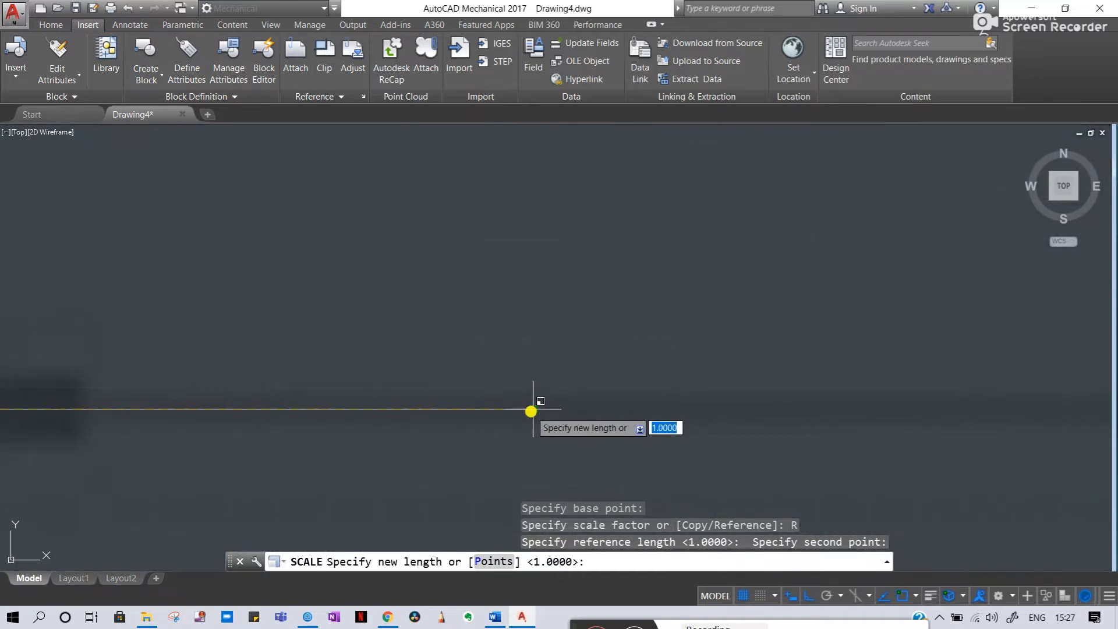
left_click(530, 412)
scroll(501, 413, "down", 5)
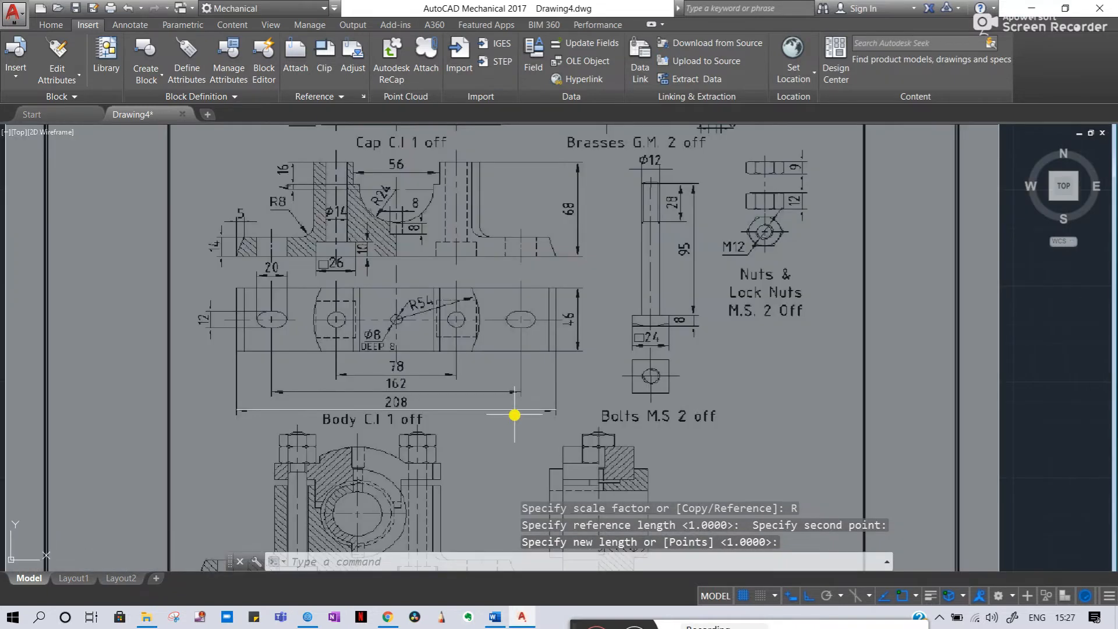
key("Escape")
key("Escape")
- Check the length of the drawn horizontal line against the 208 dimension in the scaled image
middle_click_drag(392, 406, 408, 411)
scroll(518, 401, "down", 2)
double_click(517, 403)
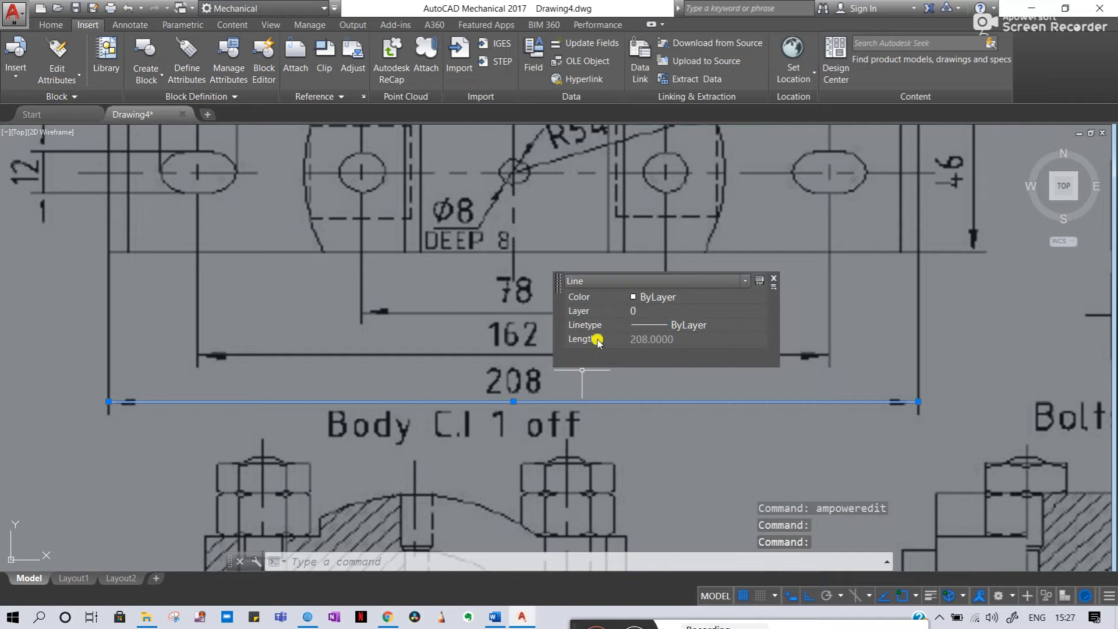
key("Escape")
key("Escape")
middle_click_drag(751, 349, 590, 385)
scroll(713, 447, "down", 2)
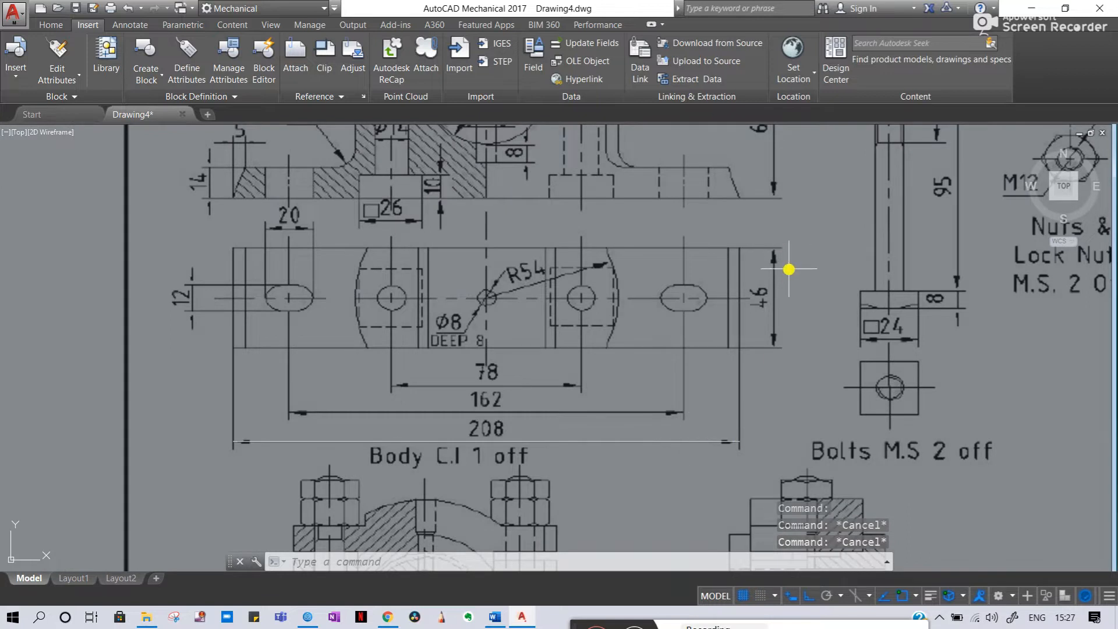
- Draw a 46 mm vertical check line upward from the lower end of the body's 46 dimension and compare it with the image
scroll(761, 352, "up", 2)
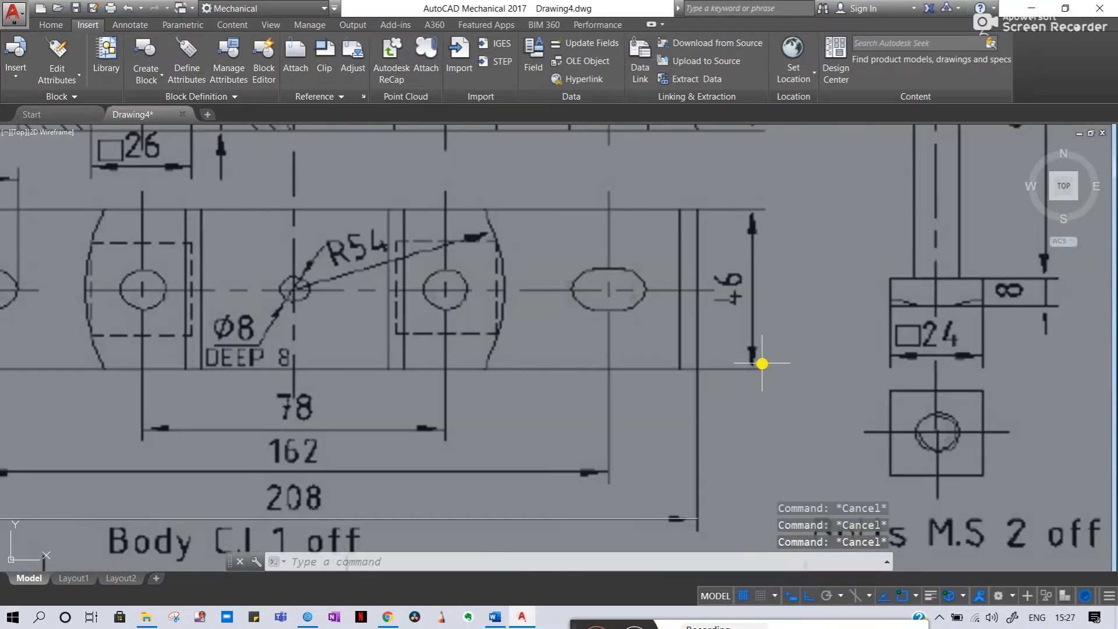
key("Return")
scroll(754, 368, "up", 3)
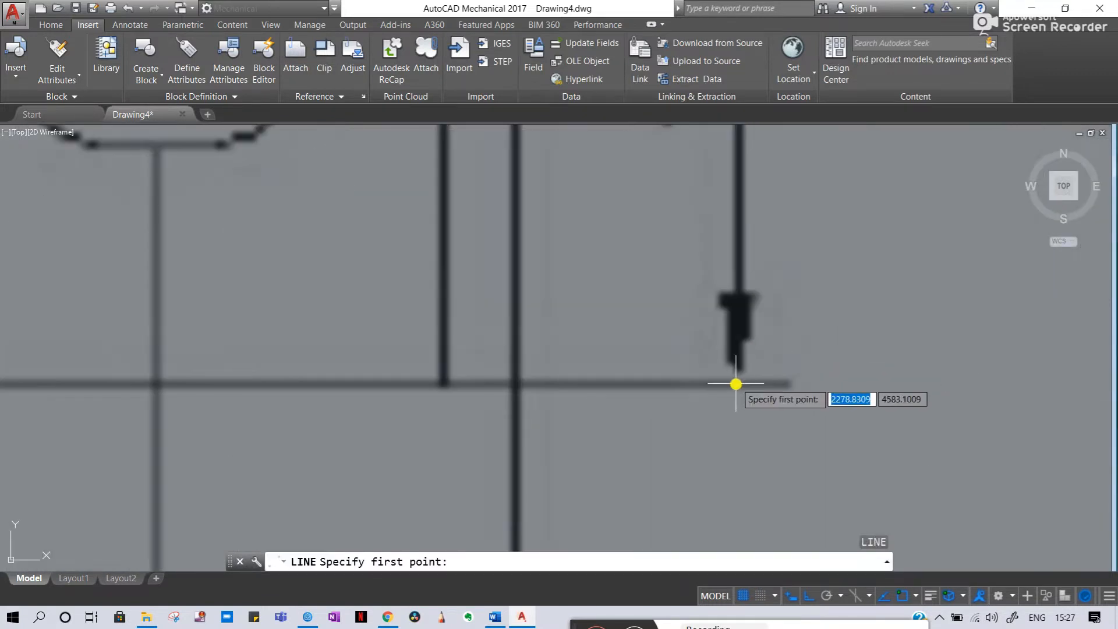
left_click(738, 384)
scroll(711, 426, "down", 2)
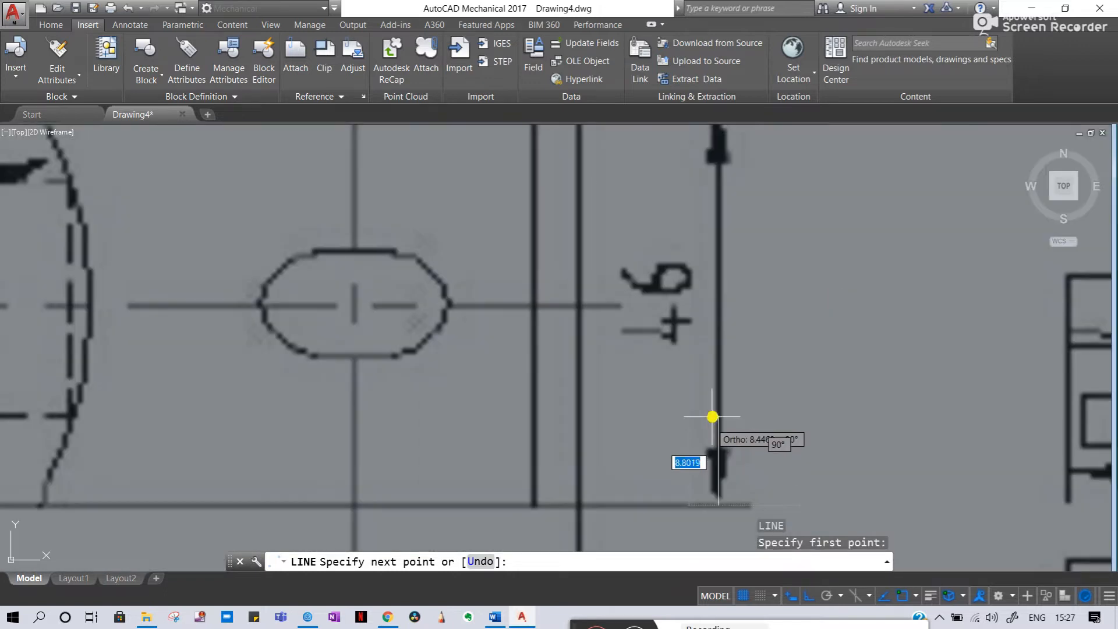
type("46")
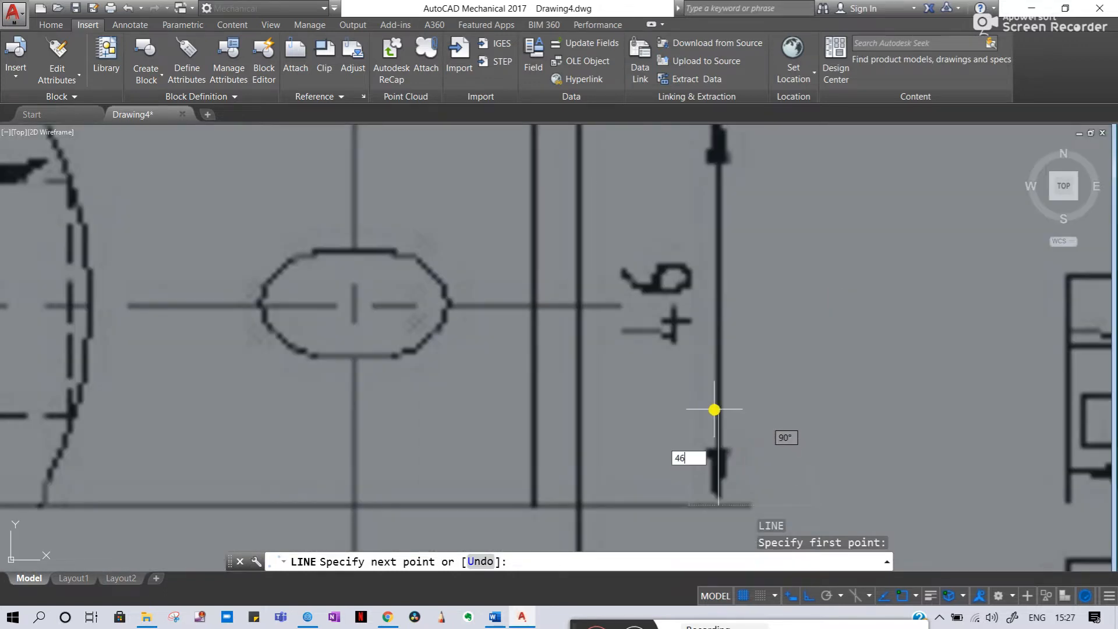
key("Return")
scroll(715, 416, "down", 4)
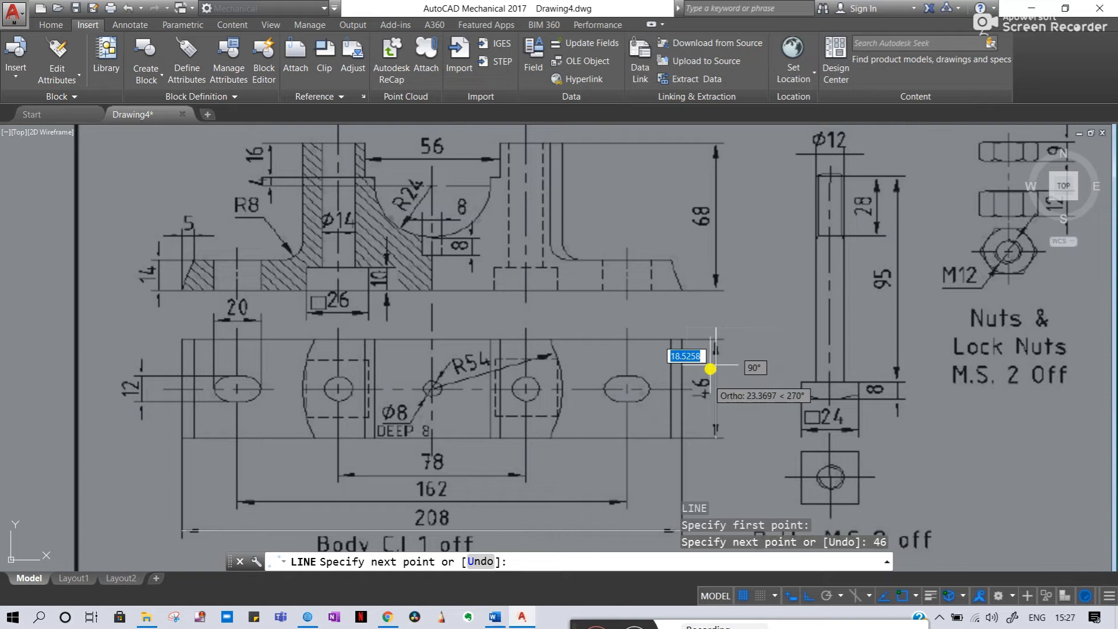
key("Escape")
scroll(720, 341, "up", 3)
scroll(717, 334, "down", 1)
scroll(715, 333, "down", 2)
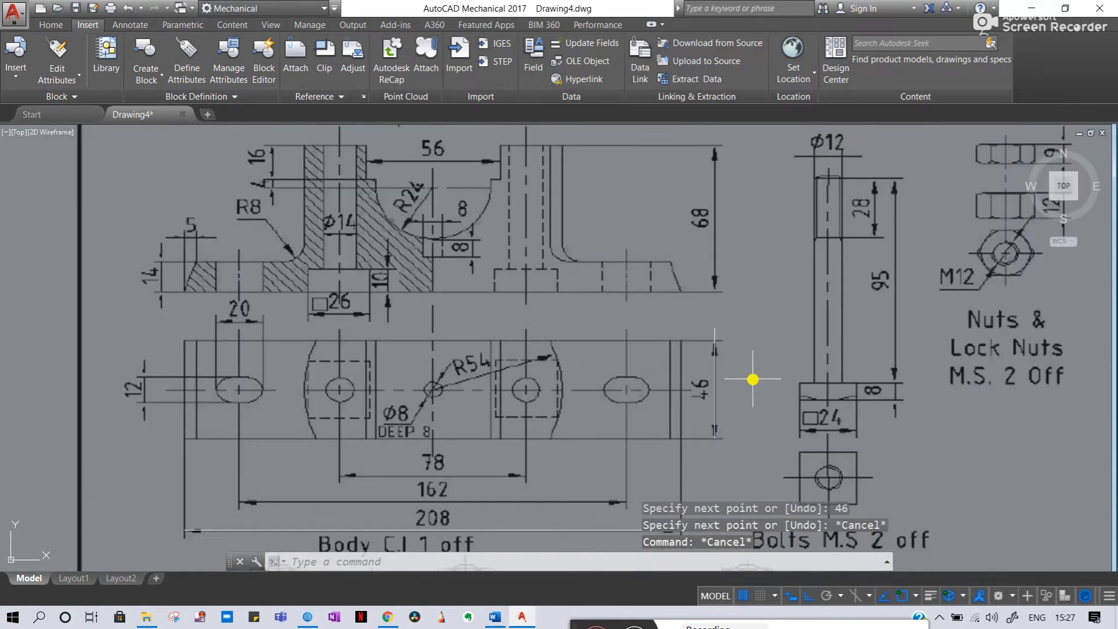
mouse_move(709, 426)
middle_mouse_down()
mouse_move(657, 382)
mouse_move(648, 347)
middle_mouse_up()
key("Escape")
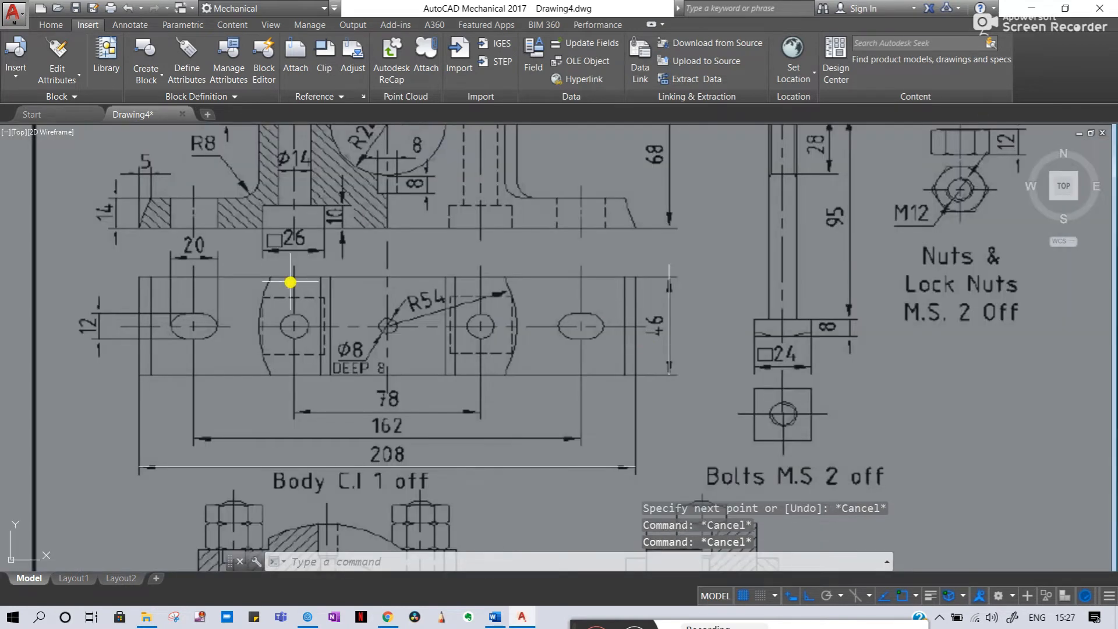
- Delete the vertical check line at the body's 46 dimension
scroll(440, 312, "down", 6)
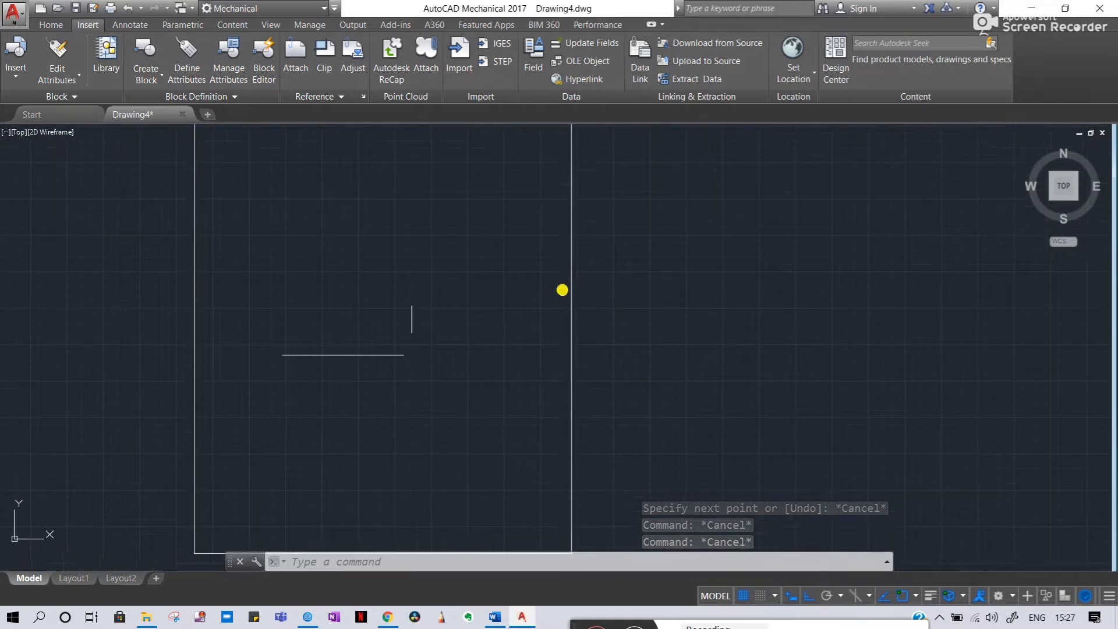
scroll(378, 367, "up", 4)
left_click(451, 288)
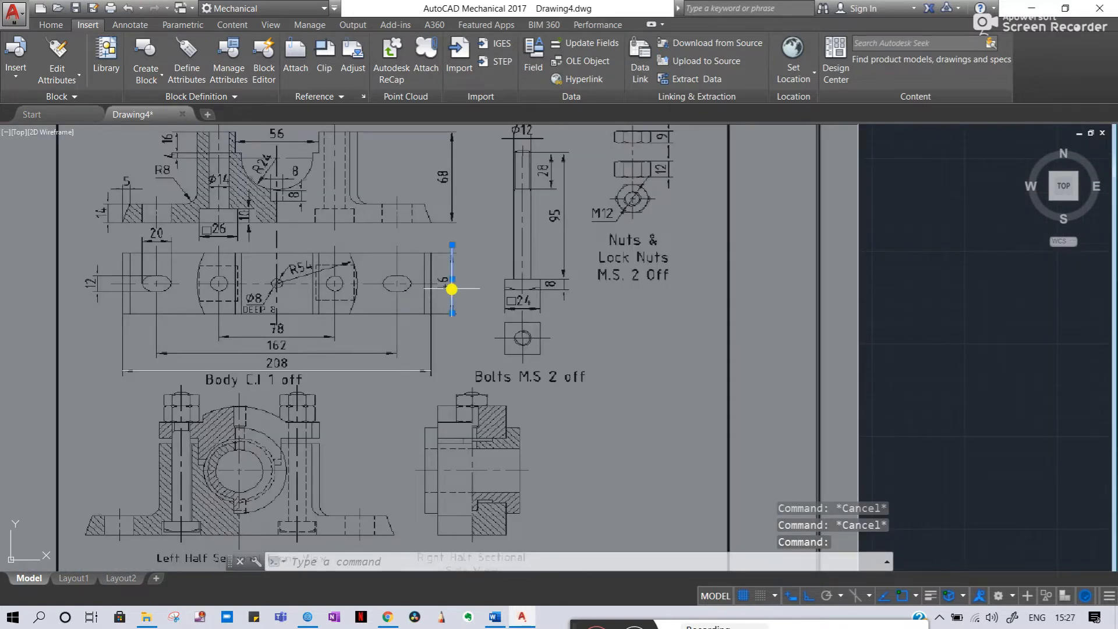
key("Delete")
scroll(515, 333, "down", 5)
scroll(372, 419, "up", 5)
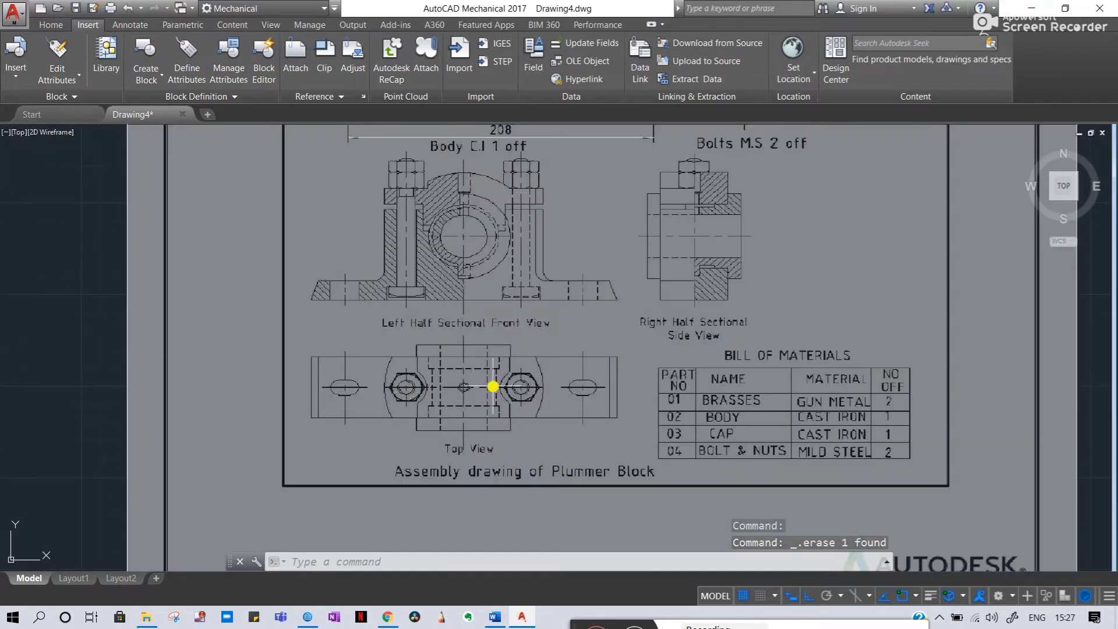
scroll(493, 386, "down", 4)
scroll(474, 332, "up", 6)
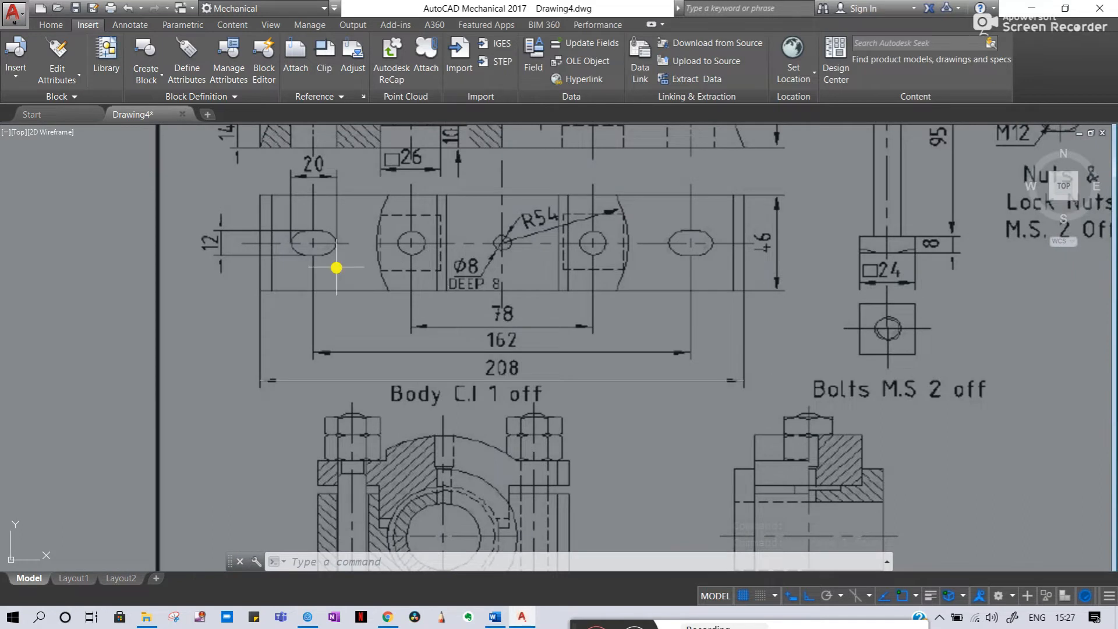
scroll(422, 303, "down", 3)
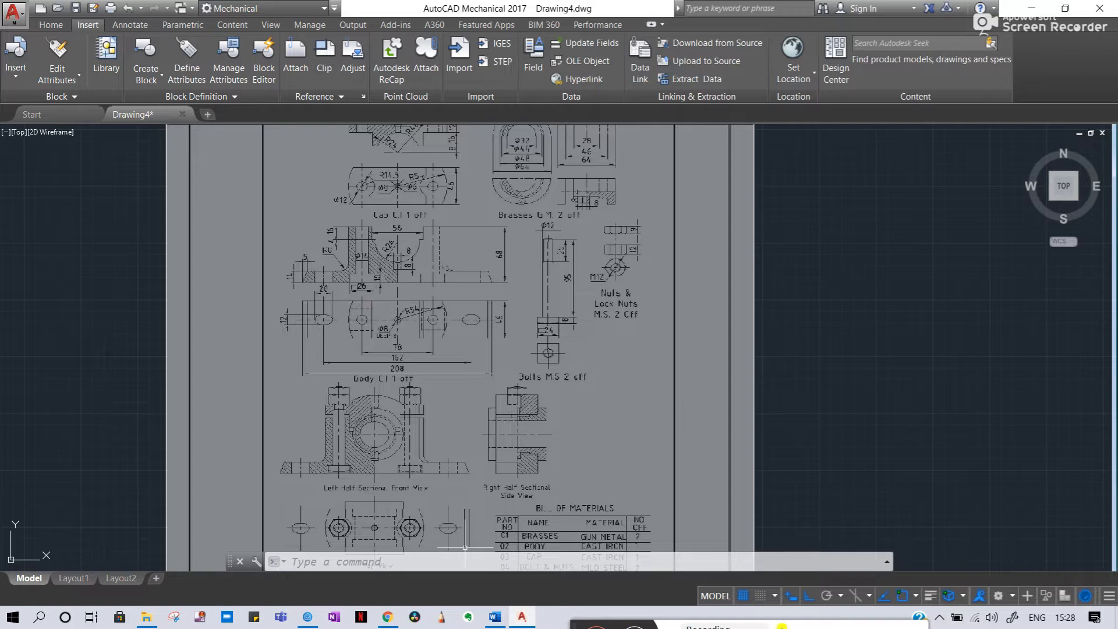
left_click(501, 434)
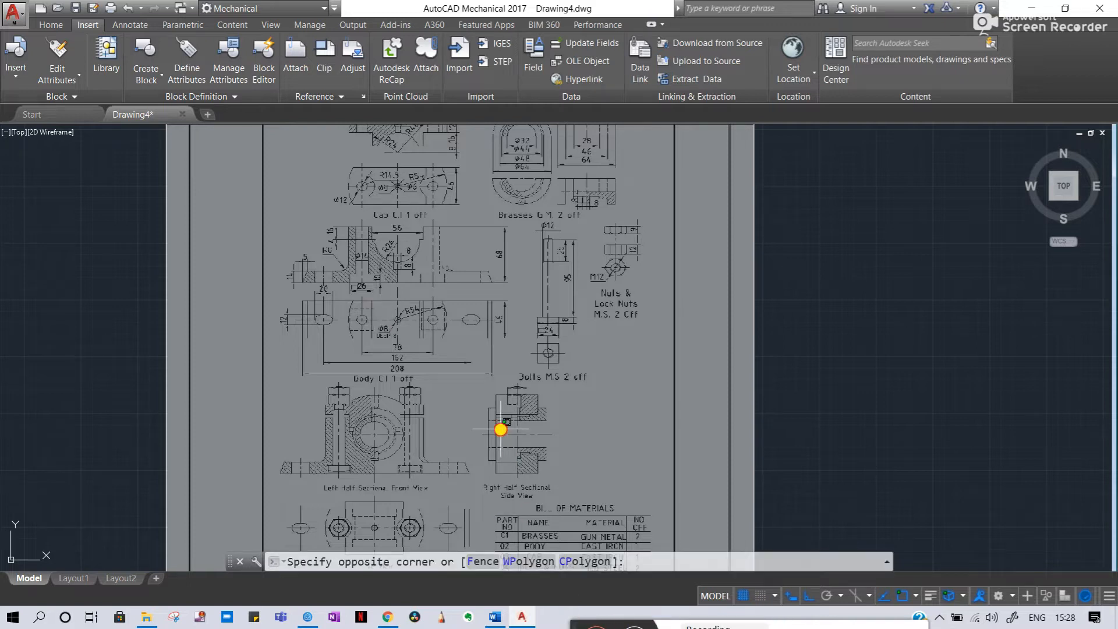
key("Escape")
key("Escape")
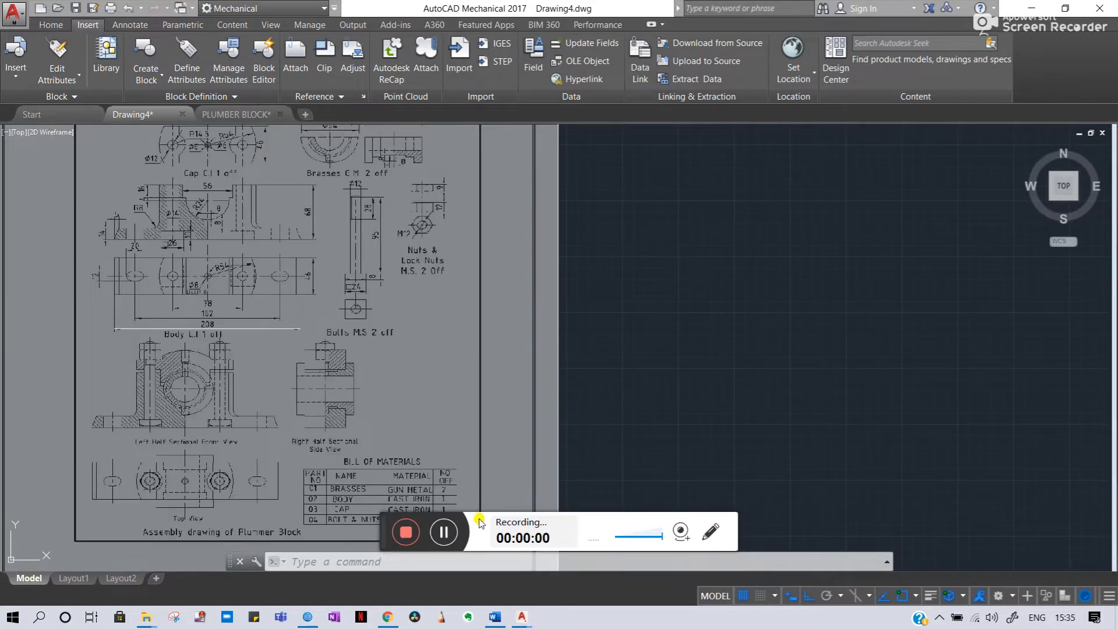
left_click_drag(382, 533, 509, 622)
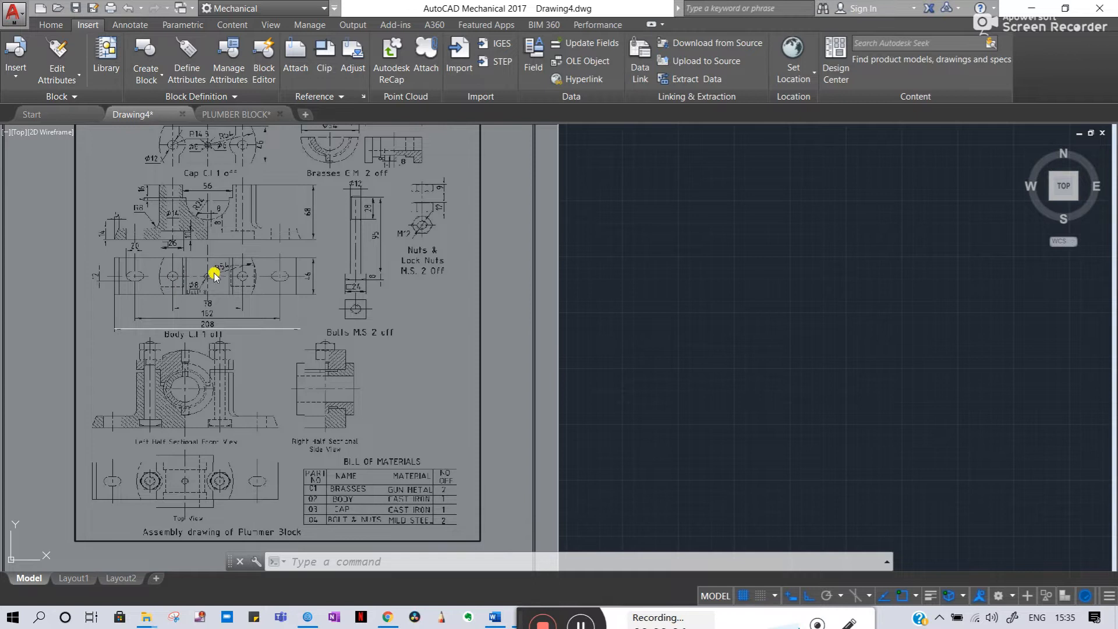
scroll(214, 275, "down", 5)
scroll(215, 276, "up", 2)
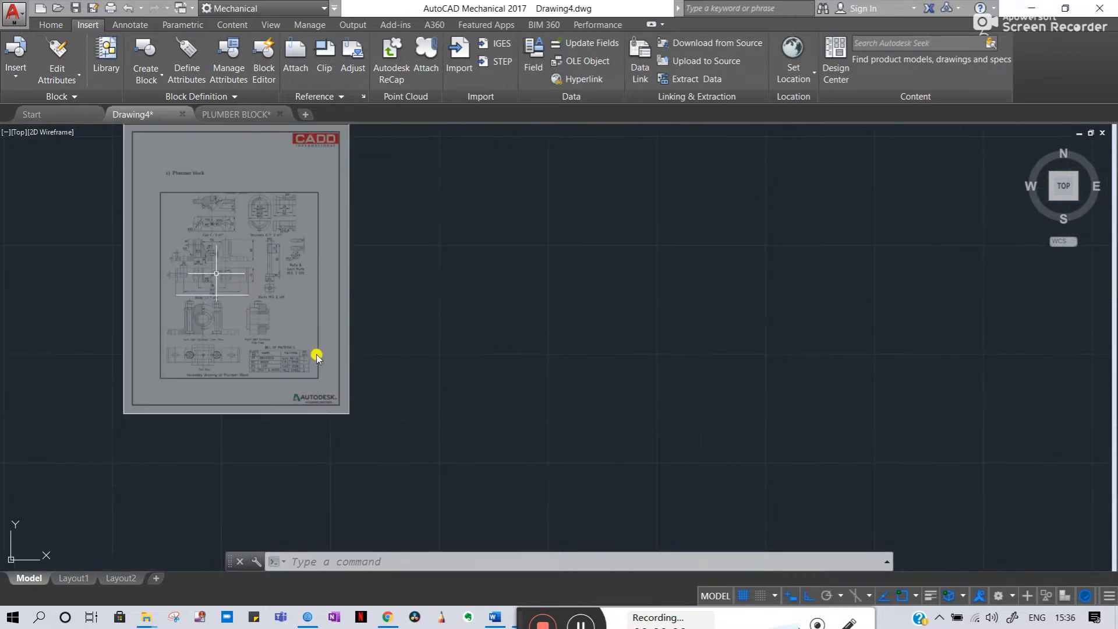
left_click_drag(520, 611, 496, 519)
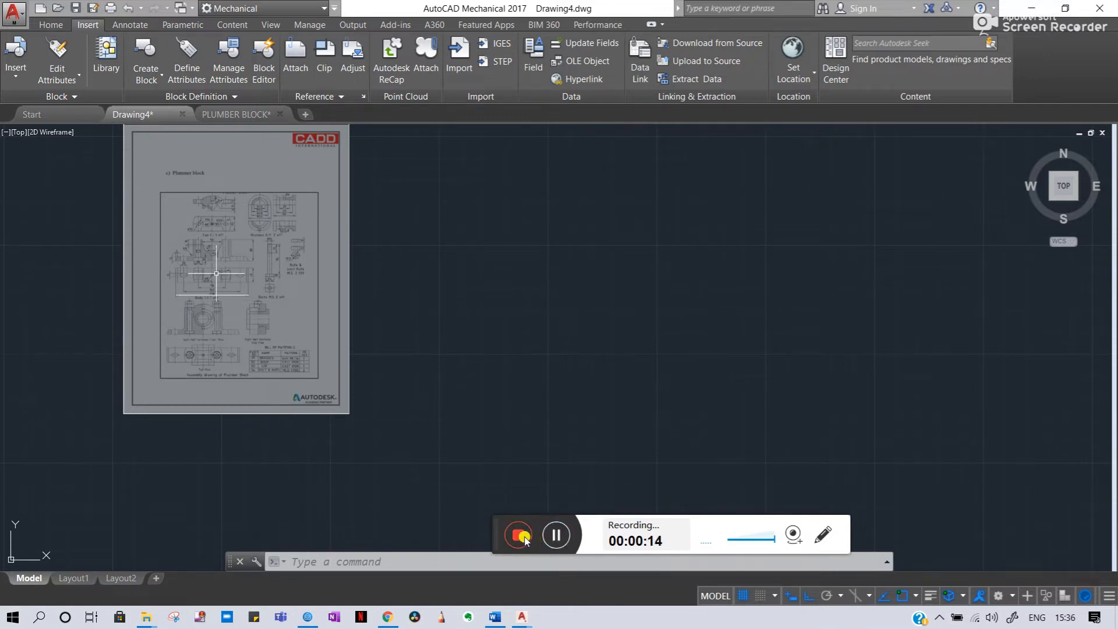
left_click(521, 535)
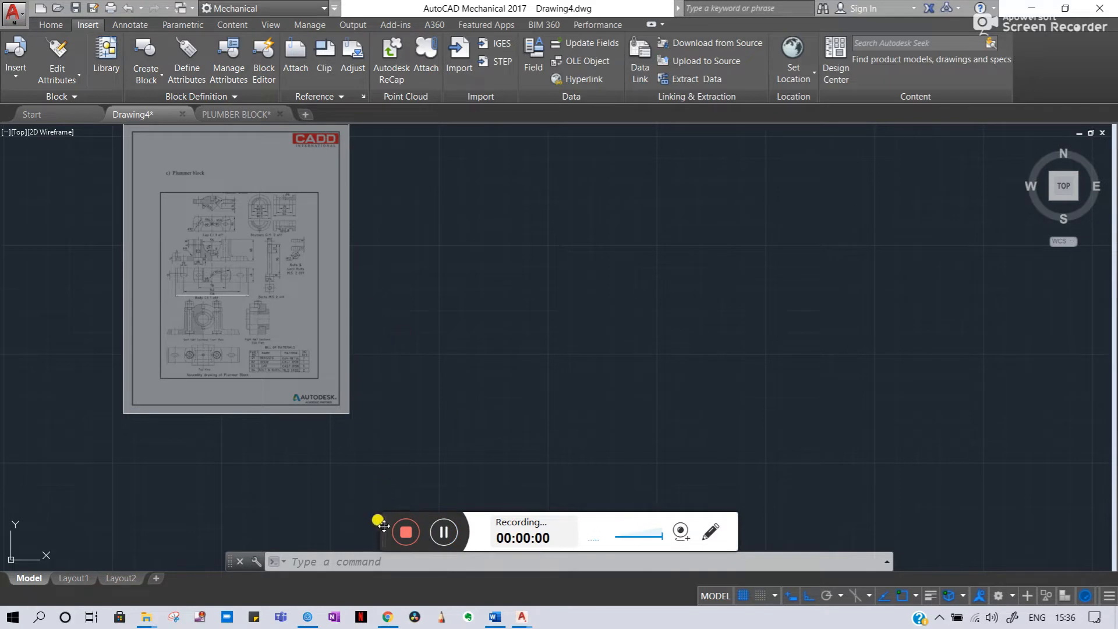
left_click_drag(383, 526, 556, 624)
scroll(216, 295, "up", 6)
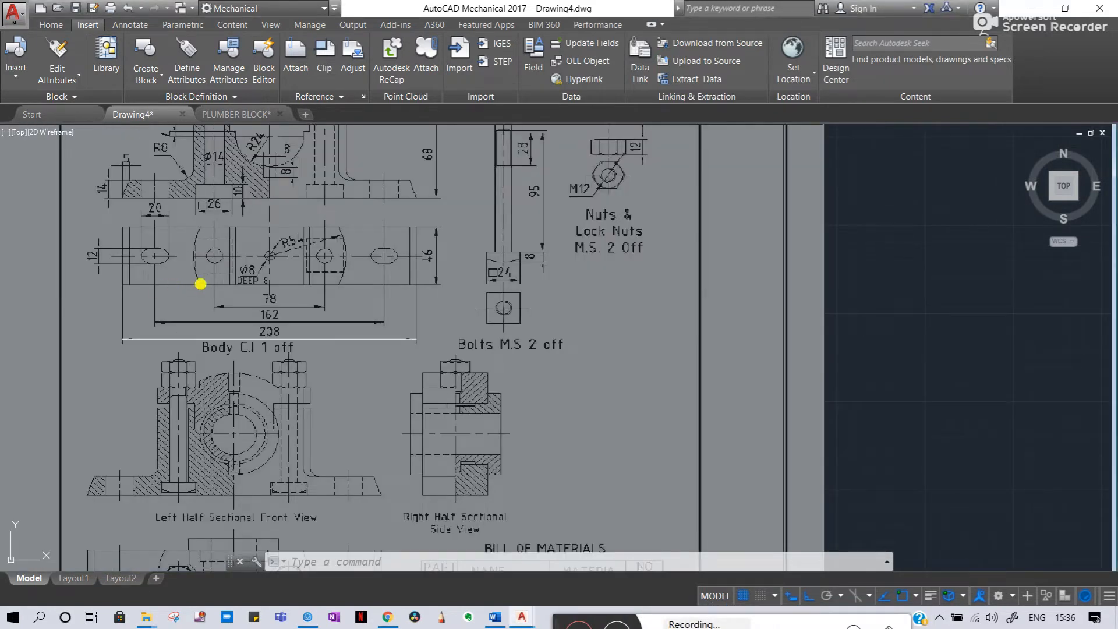
middle_click_drag(424, 266, 412, 285)
key("Escape")
key("Escape")
middle_click_drag(283, 222, 171, 310)
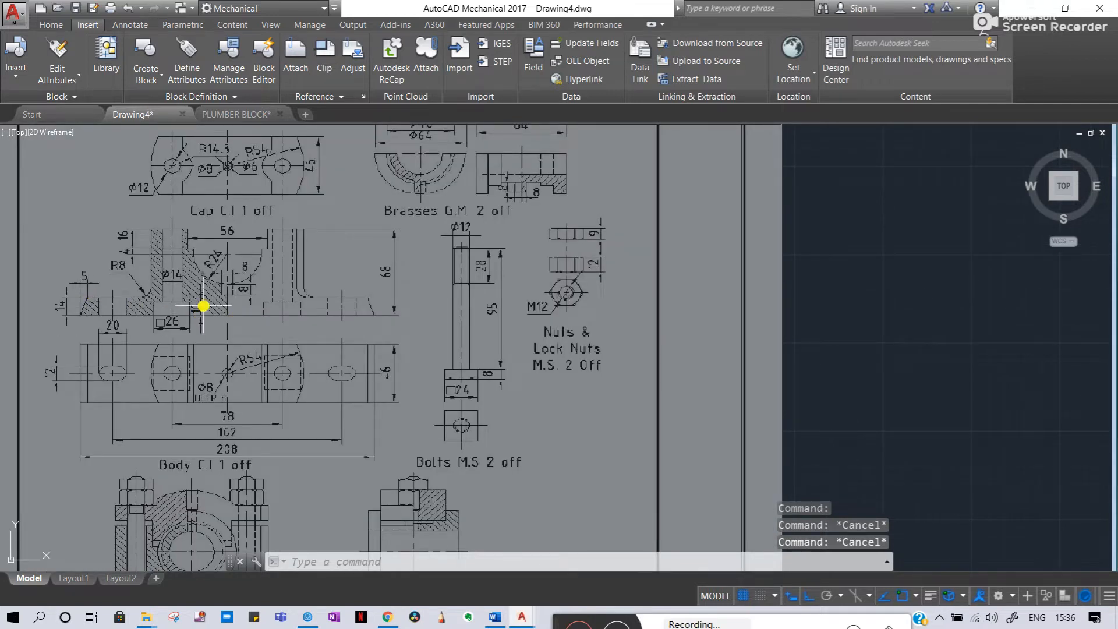
scroll(203, 305, "down", 2)
scroll(117, 310, "up", 2)
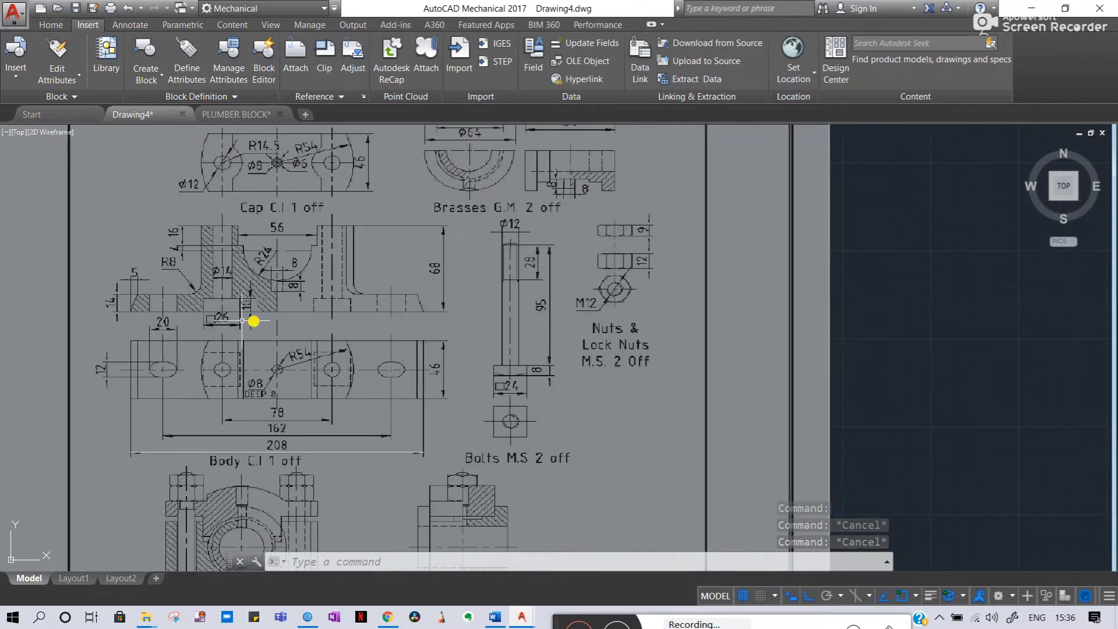
- Draw a 208 mm horizontal line in the empty space to the right of the reference image
scroll(651, 353, "down", 5)
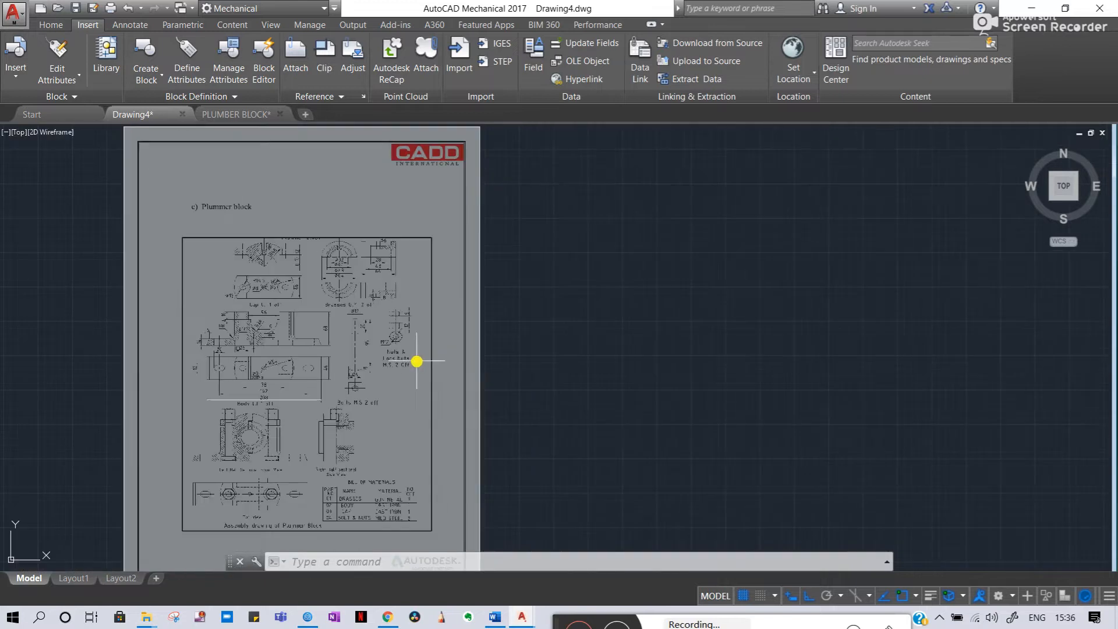
type("l")
key("Return")
middle_click_drag(604, 345, 576, 336)
left_click(551, 392)
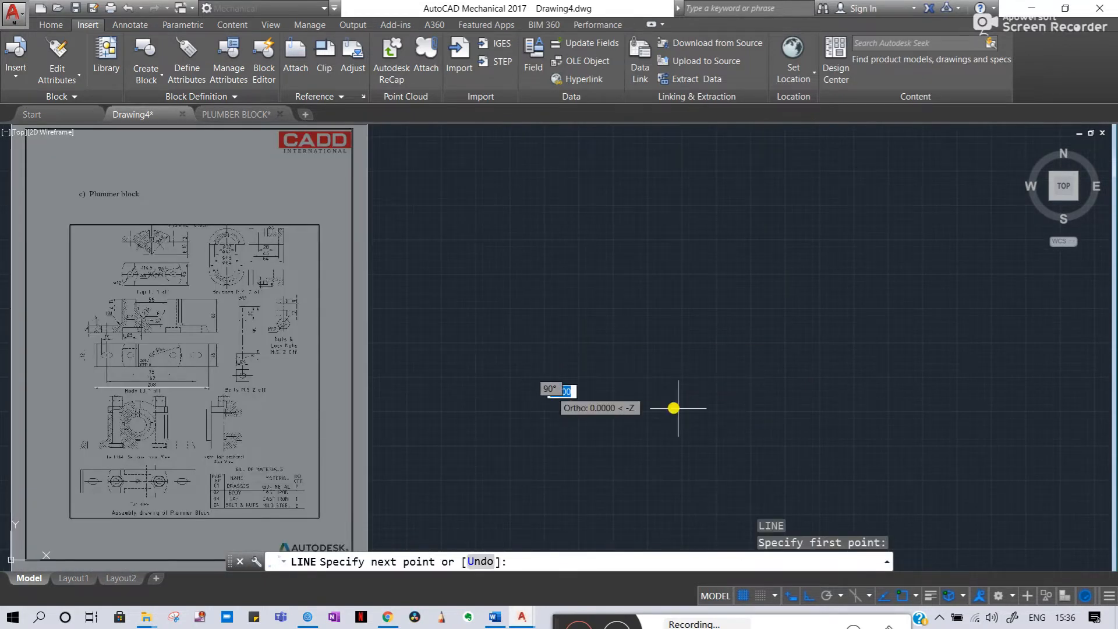
type("208")
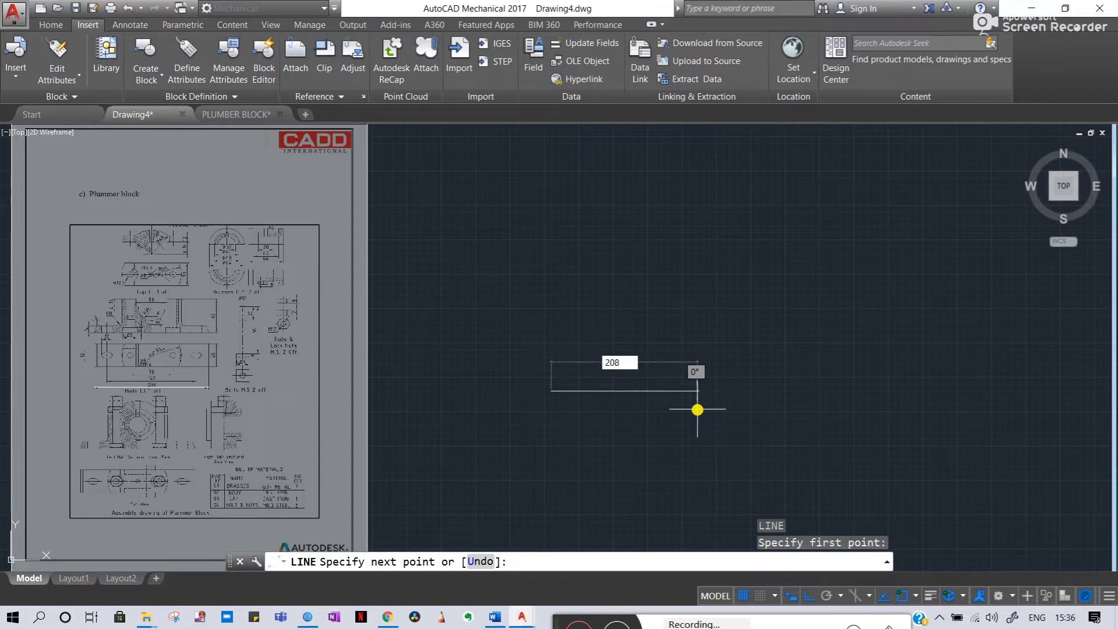
key("Return")
key("Escape")
key("Escape")
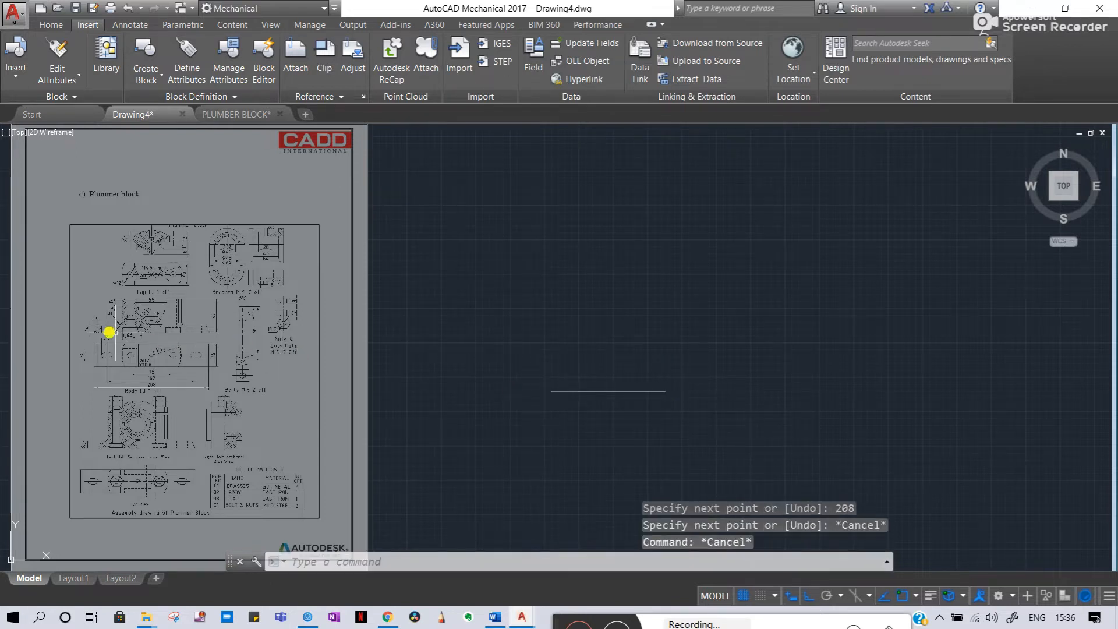
- Draw a 14 mm vertical line upward from the left end of the new 208 mm line
scroll(154, 342, "up", 4)
scroll(302, 317, "down", 4)
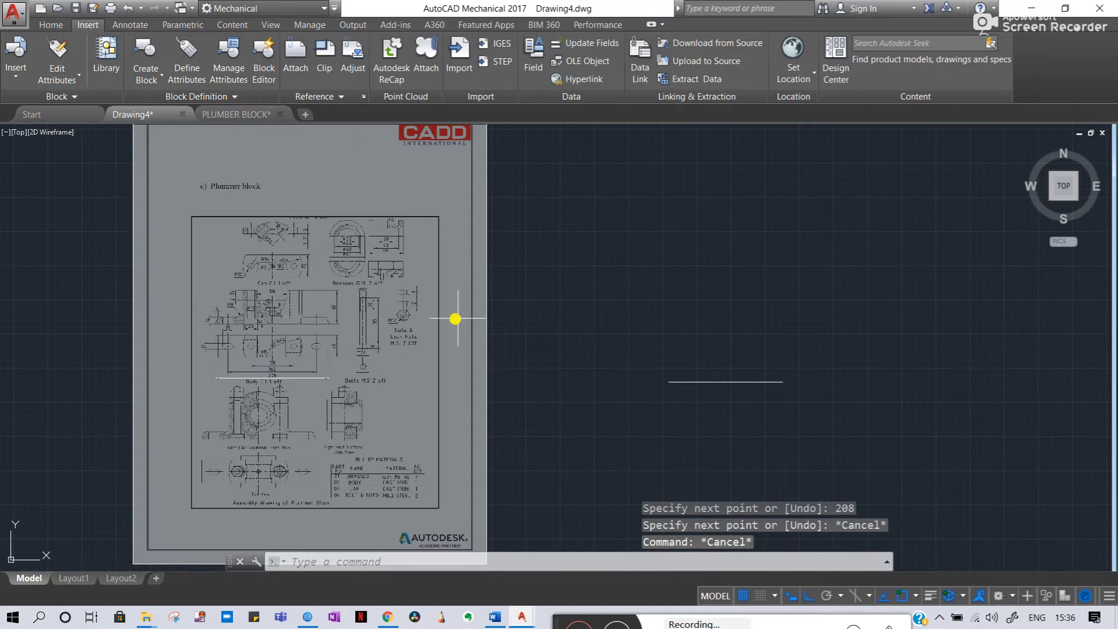
scroll(253, 298, "up", 2)
scroll(282, 346, "up", 2)
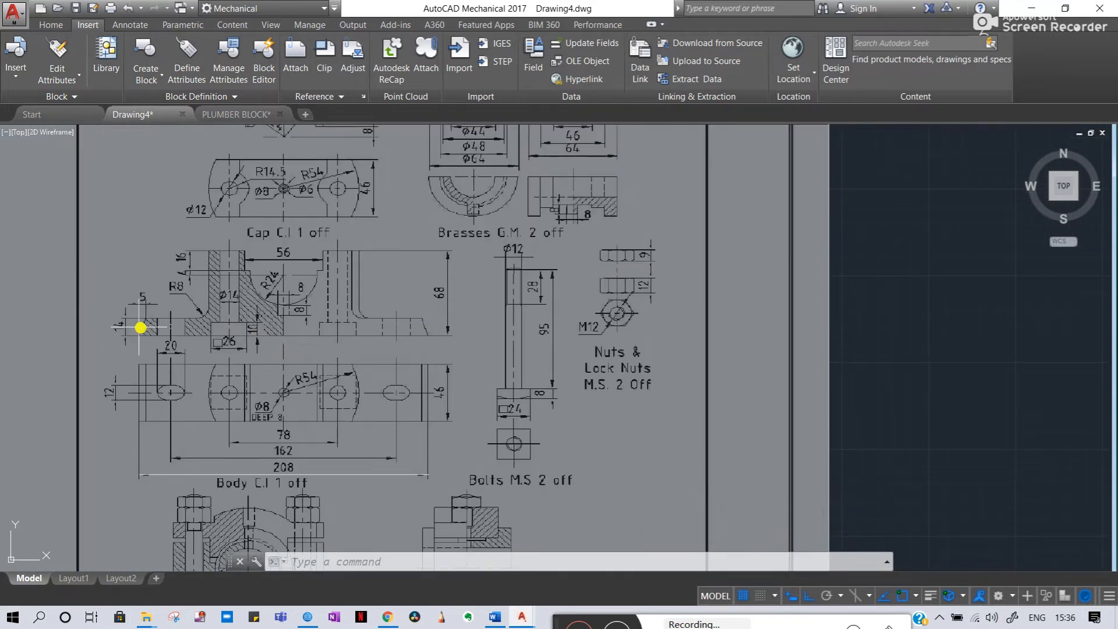
scroll(140, 327, "down", 2)
scroll(803, 407, "up", 2)
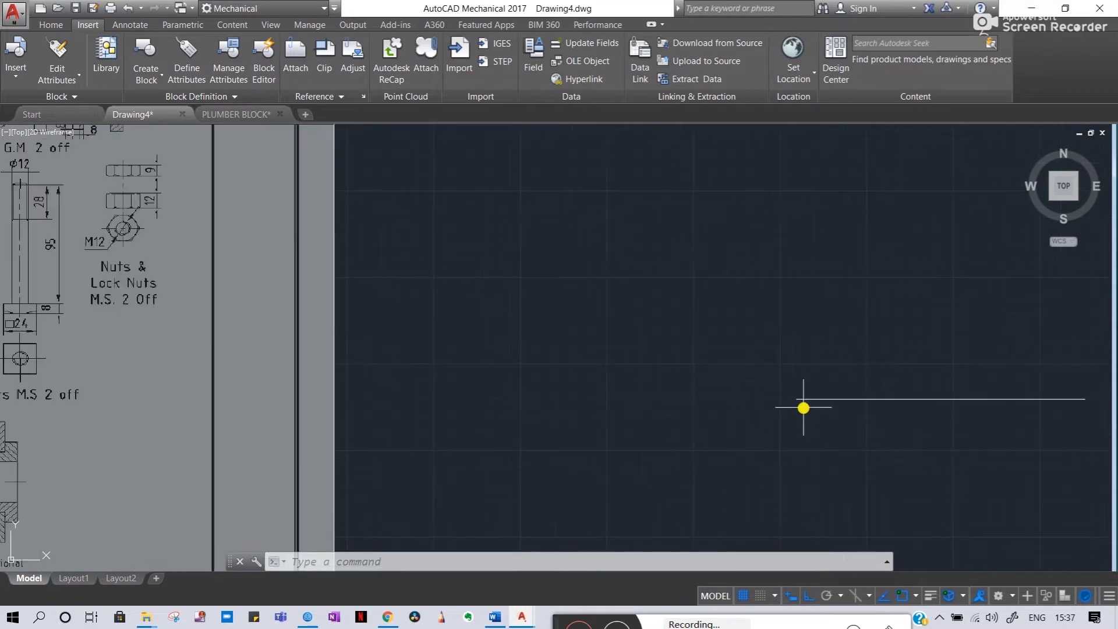
type("l")
key("Return")
left_click(792, 398)
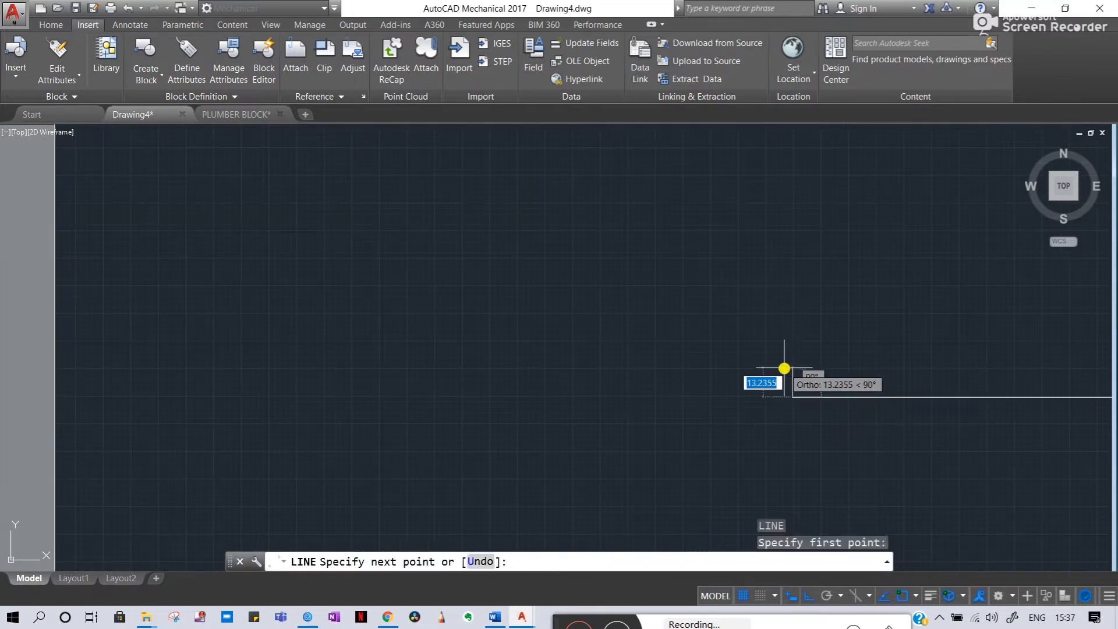
type("140")
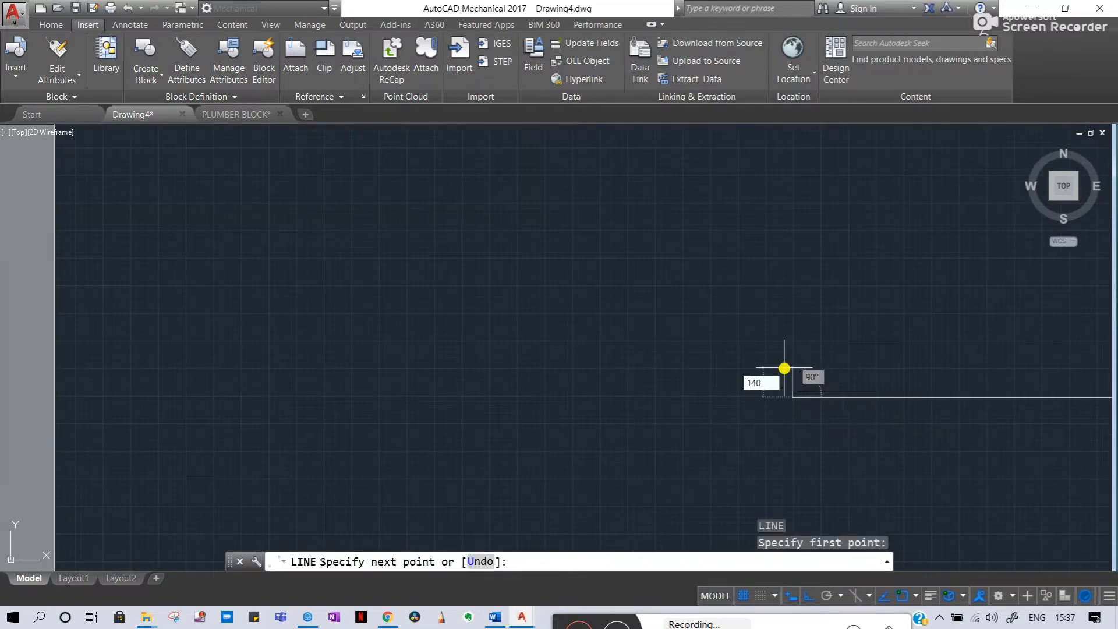
key("Return")
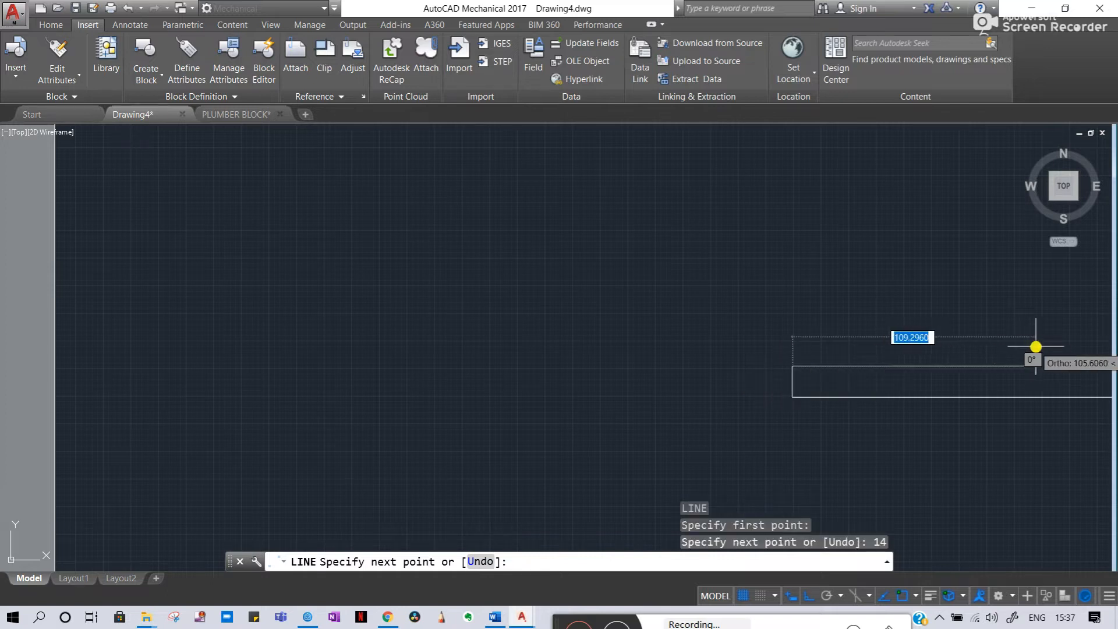
- Close the base rectangle with a 208 mm upper edge and a vertical right side down to the baseline's end
scroll(1036, 347, "down", 3)
middle_click_drag(1036, 347, 567, 350)
scroll(626, 356, "up", 4)
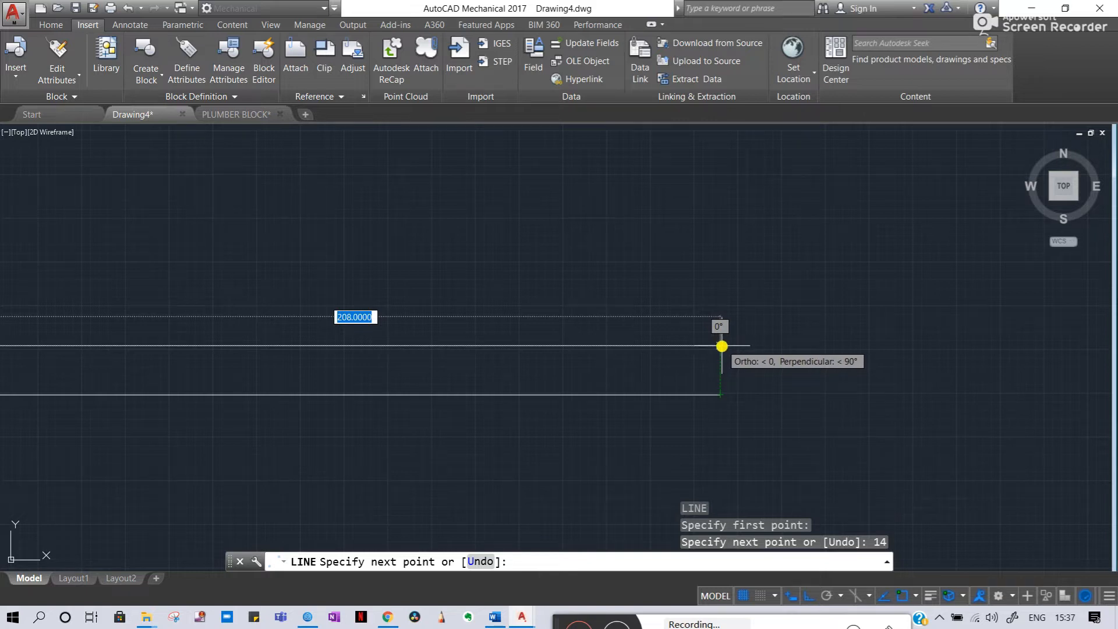
left_click(719, 355)
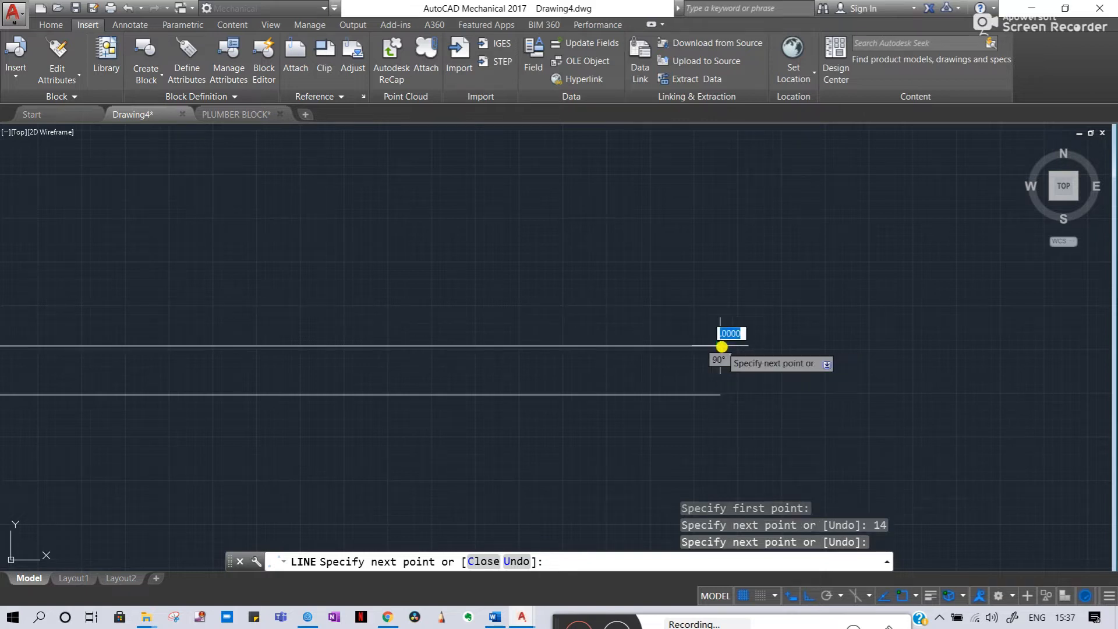
left_click(718, 395)
key("ctrl+z")
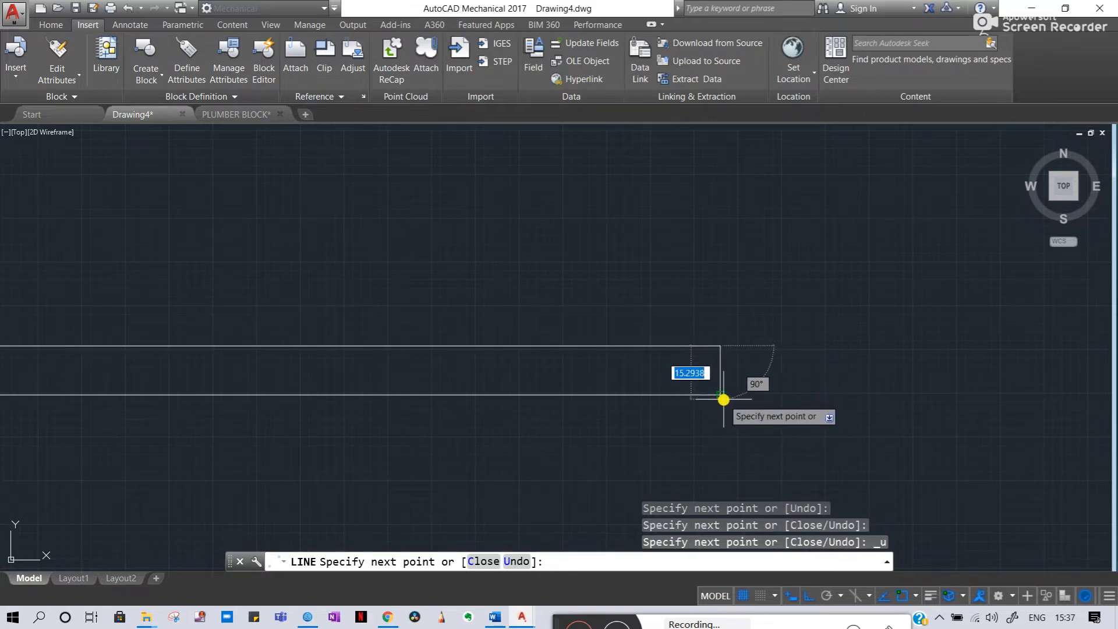
left_click(721, 396)
key("Escape")
key("Escape")
key("Escape")
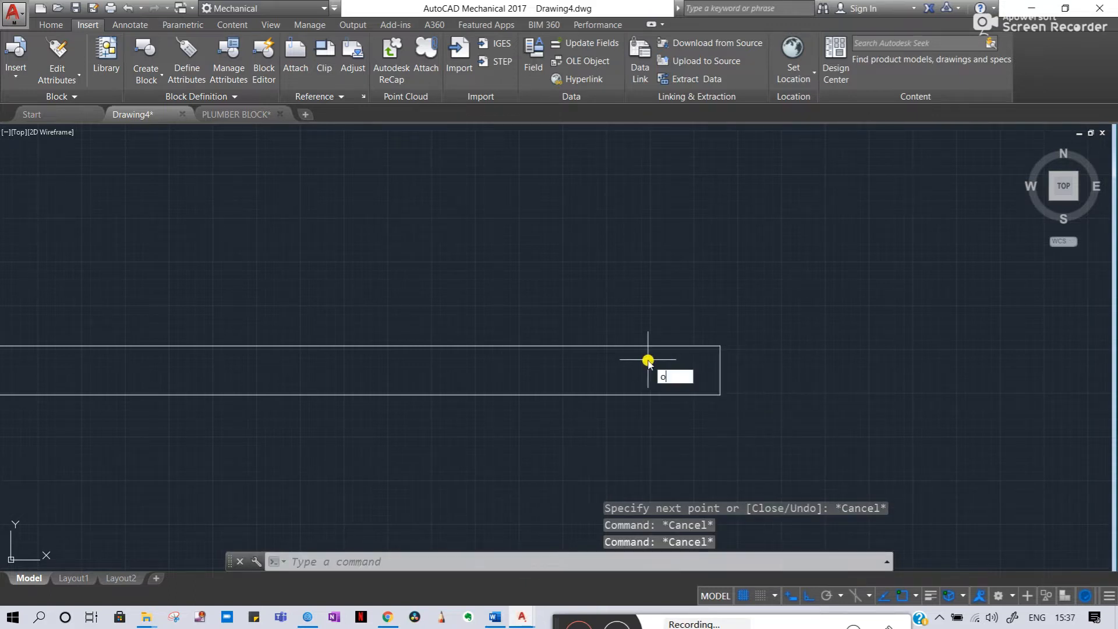
- Review the enabled object snap modes in the drafting settings and accept them
type("sn")
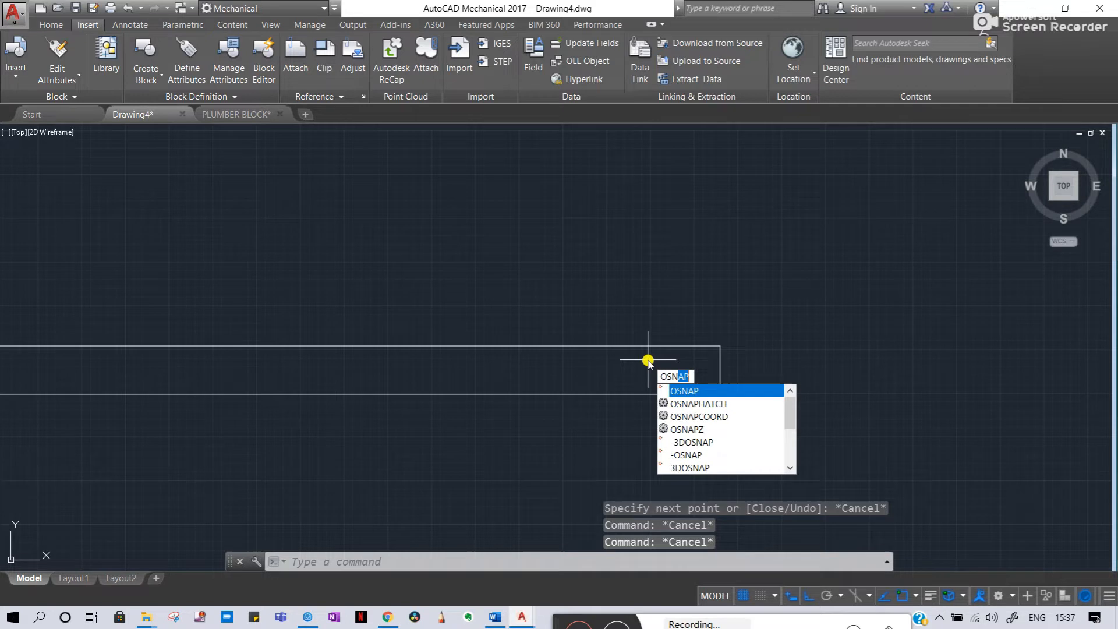
left_click(692, 389)
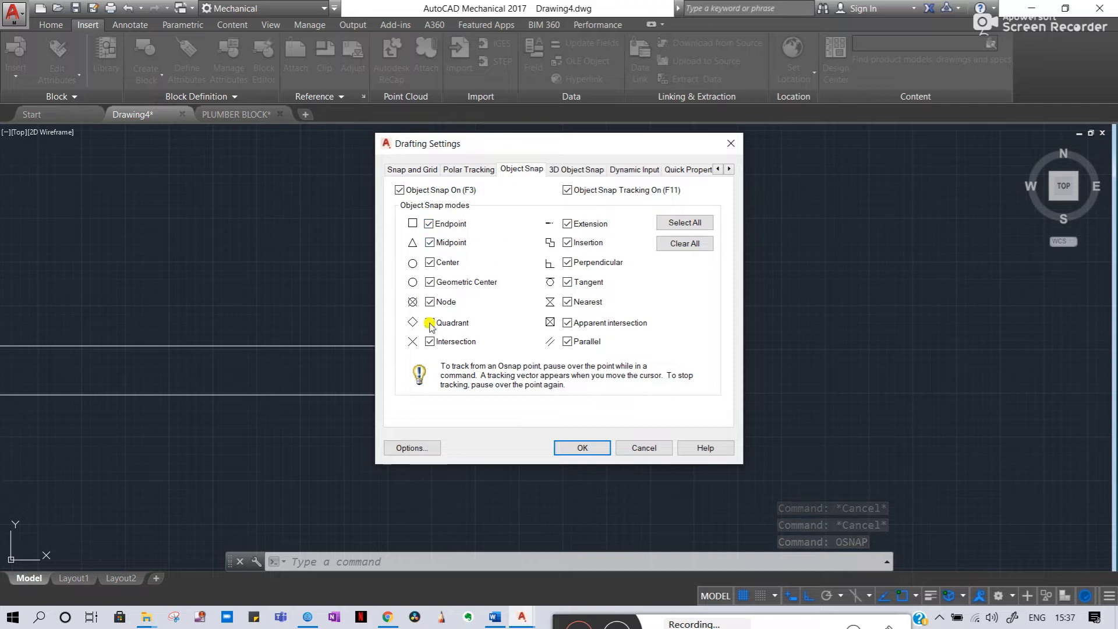
left_click(585, 448)
- Examine the base end dimensions in the reference image's front view of the body
middle_click_drag(374, 313, 691, 334)
scroll(591, 329, "down", 5)
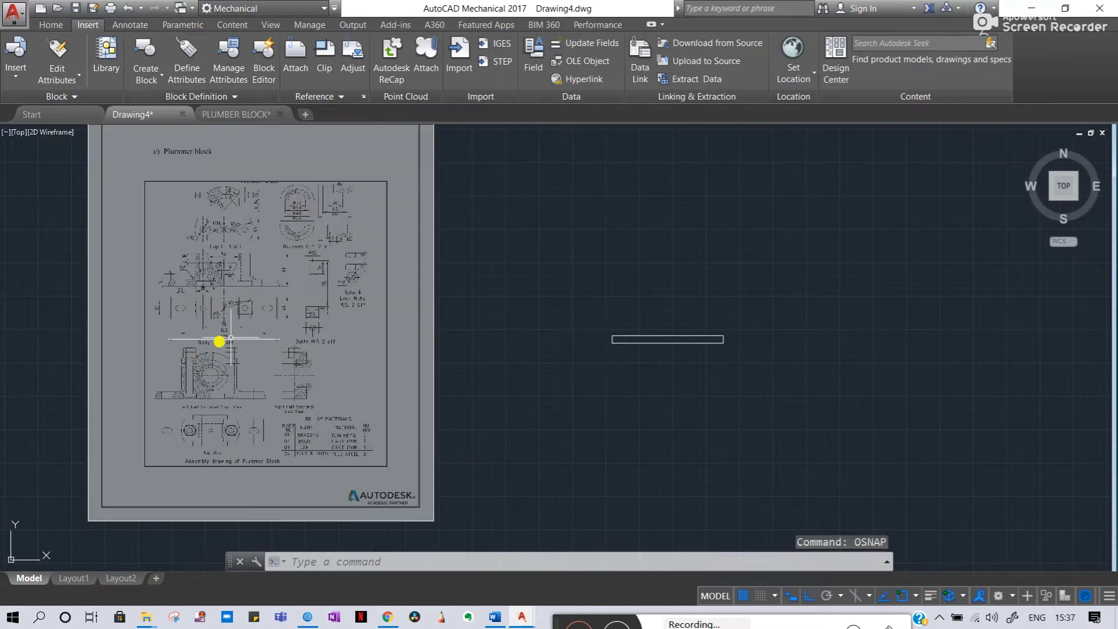
scroll(196, 394, "up", 4)
middle_click_drag(406, 326, 354, 310)
mouse_move(309, 248)
middle_mouse_down()
mouse_move(288, 306)
mouse_move(282, 402)
middle_mouse_up()
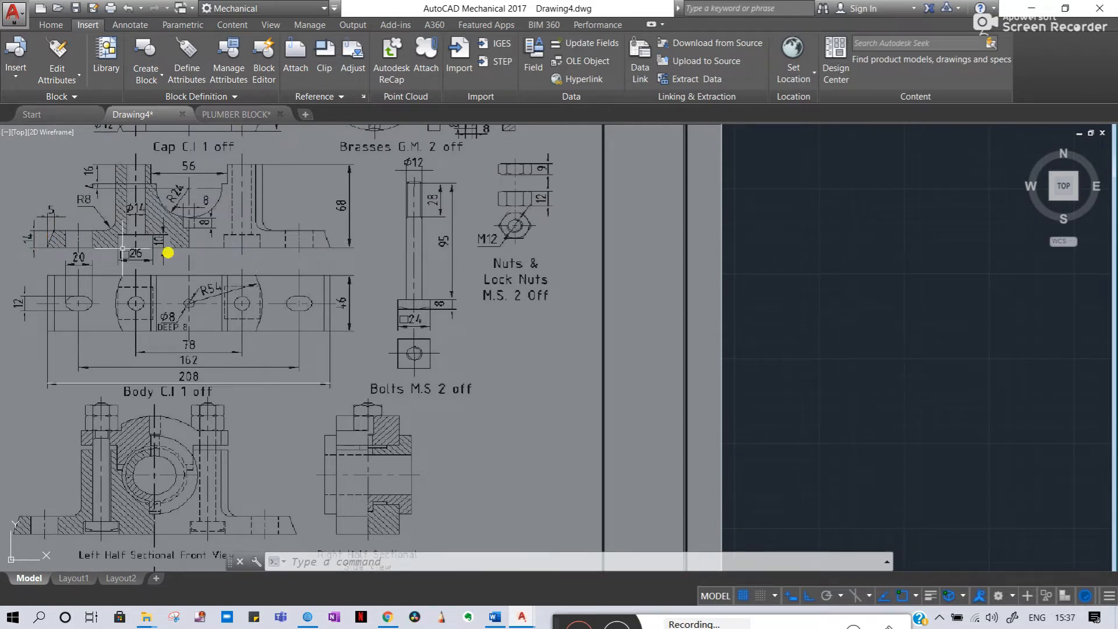
middle_click_drag(793, 262, 323, 261)
scroll(727, 378, "up", 4)
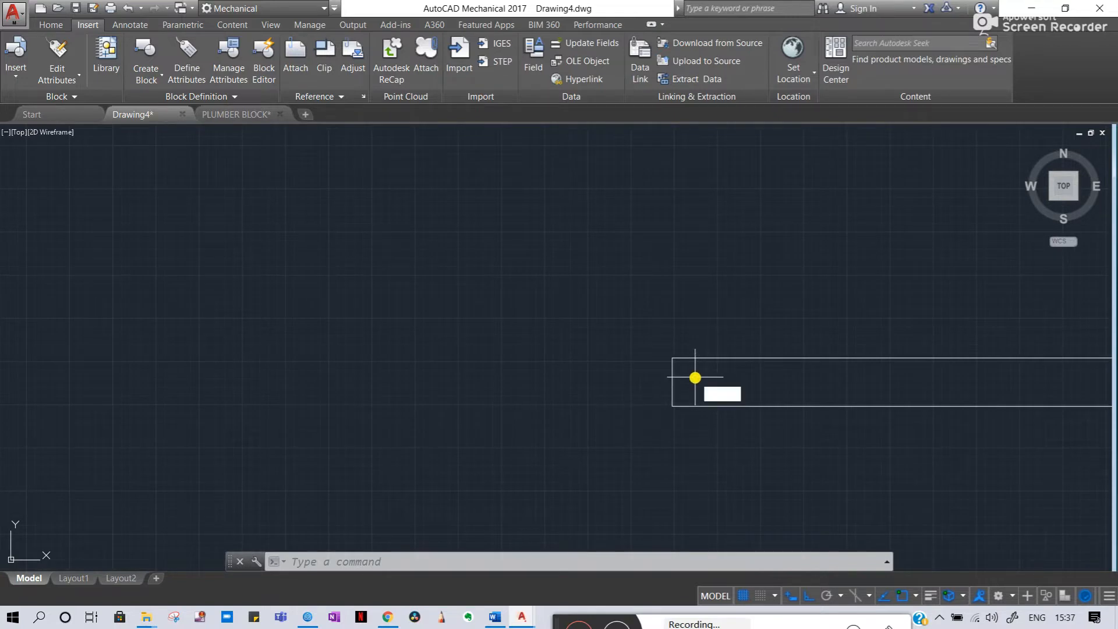
type("l;")
key("Return")
key("Escape")
key("Escape")
- Draw a 5 mm line along the rectangle's upper edge, starting from its upper-left corner
type("l")
key("Return")
scroll(684, 360, "up", 6)
left_click(636, 353)
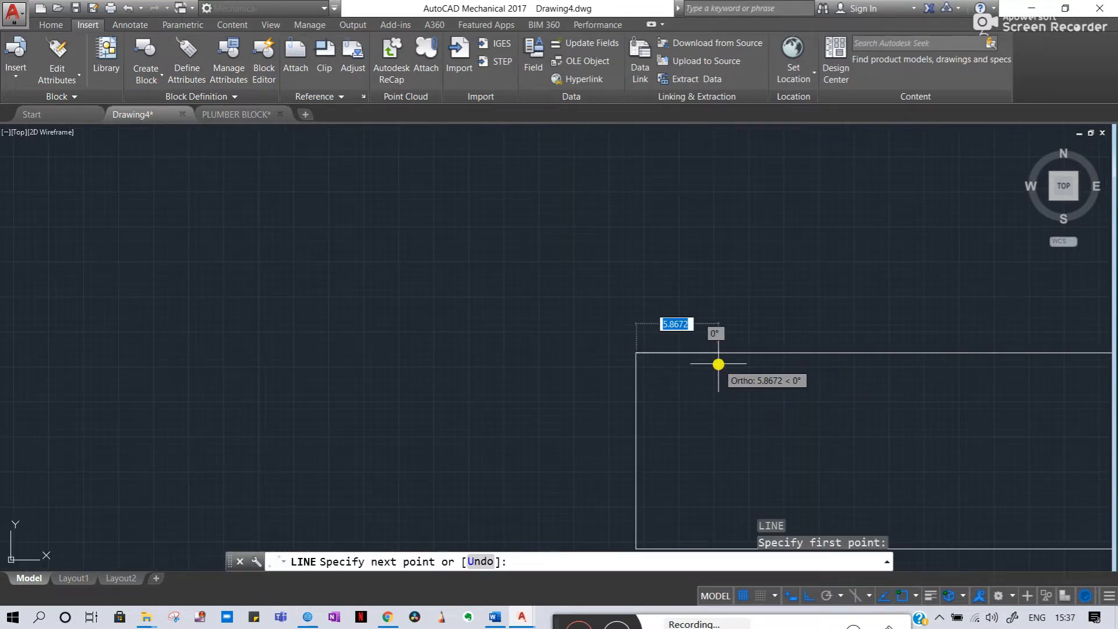
type("5")
key("Return")
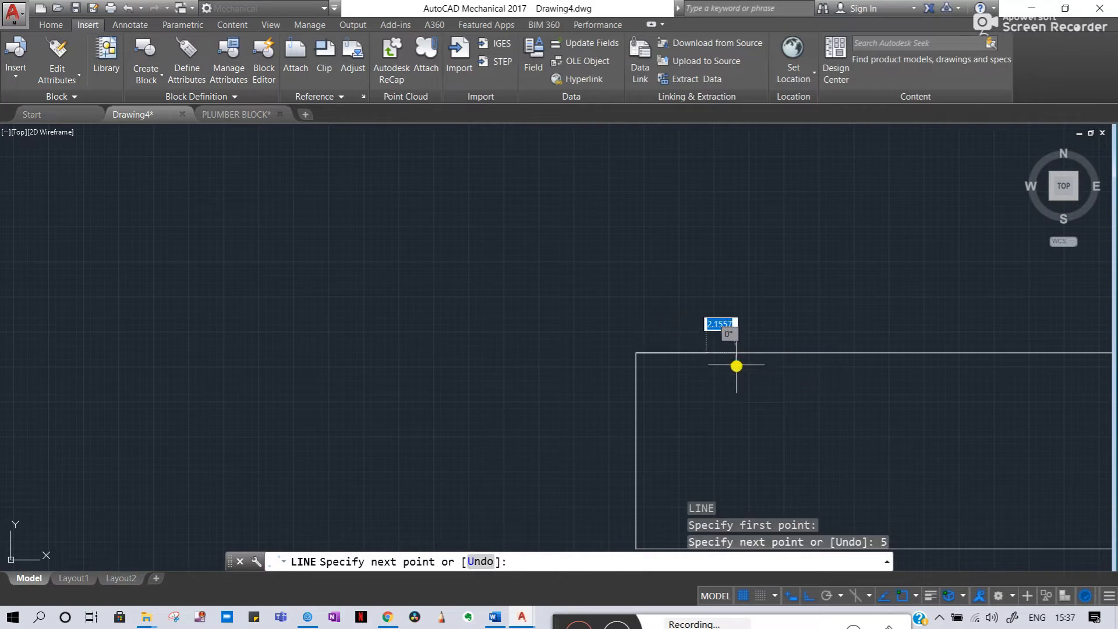
- Continue with a slanted line from the 5 mm line's end to the rectangle's lower-left corner
middle_click_drag(680, 387, 605, 284)
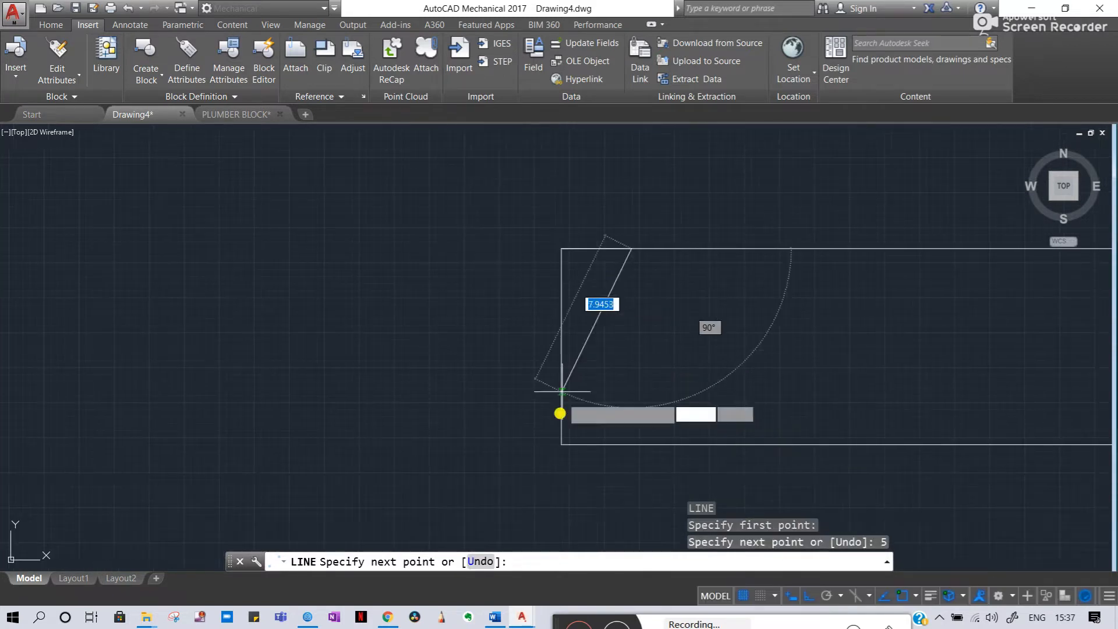
left_click(563, 444)
middle_click_drag(863, 299, 544, 309)
key("Escape")
key("Escape")
middle_click_drag(738, 323, 449, 274)
scroll(449, 275, "down", 5)
middle_click_drag(943, 272, 843, 272)
key("Escape")
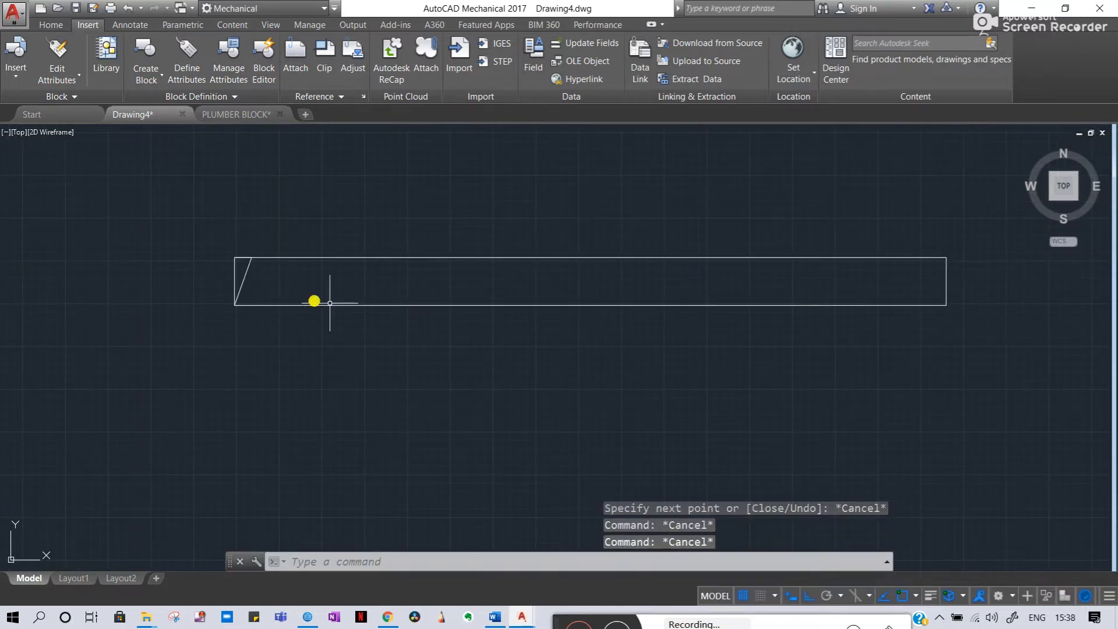
key("Escape")
scroll(237, 271, "up", 4)
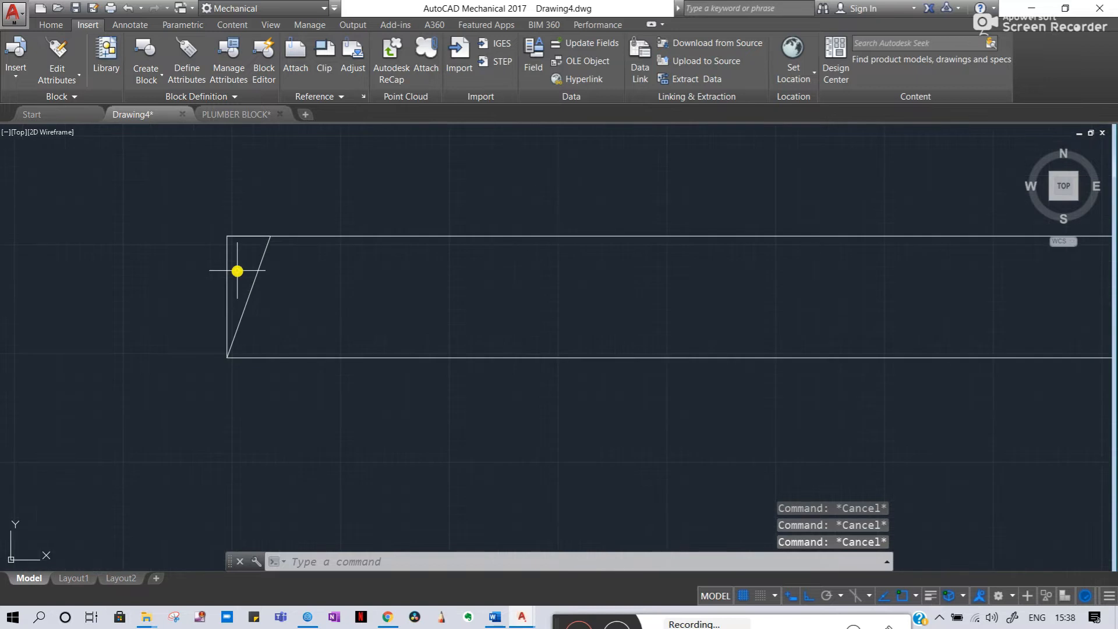
type("tr")
key("Return")
key("Return")
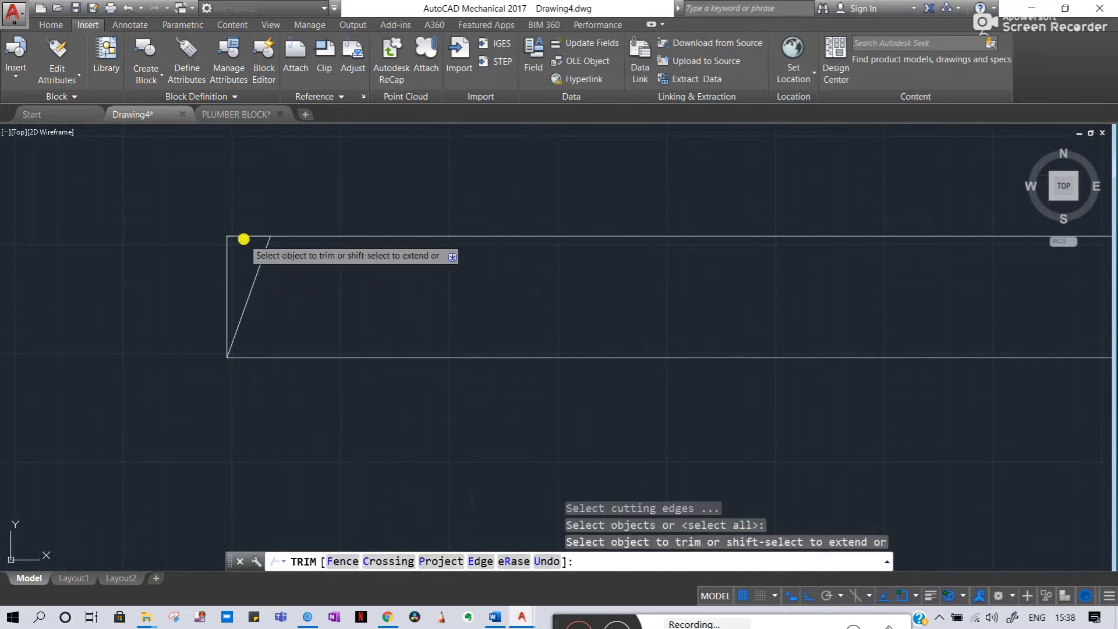
key("Escape")
key("Escape")
key("Escape")
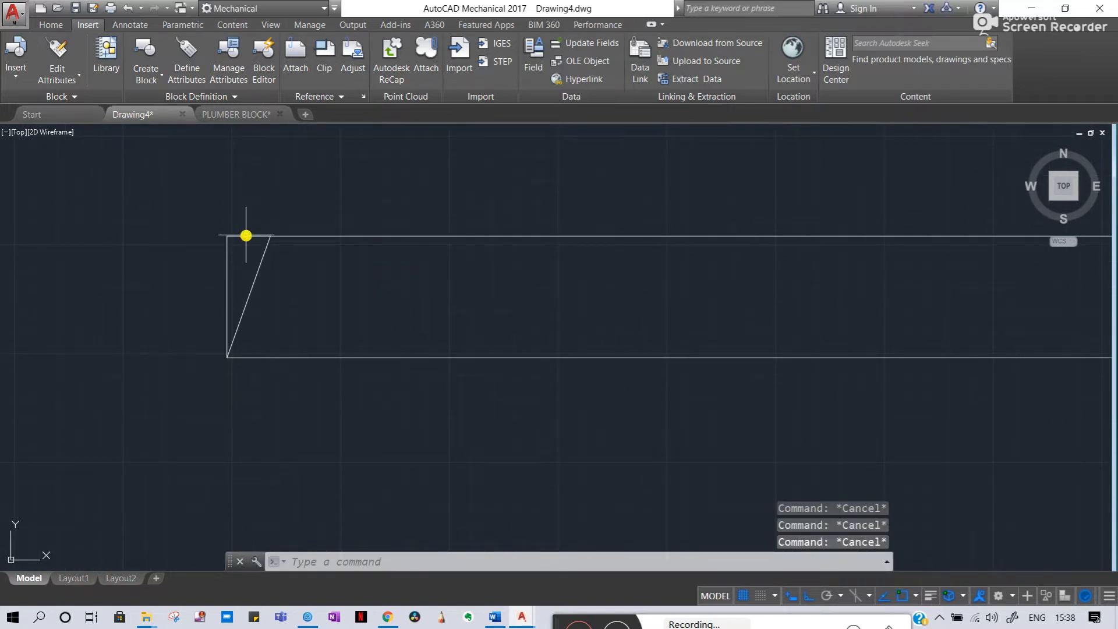
- Try to trim the rectangle's left vertical edge with all objects as cutting edges
type("tr")
key("Return")
key("Return")
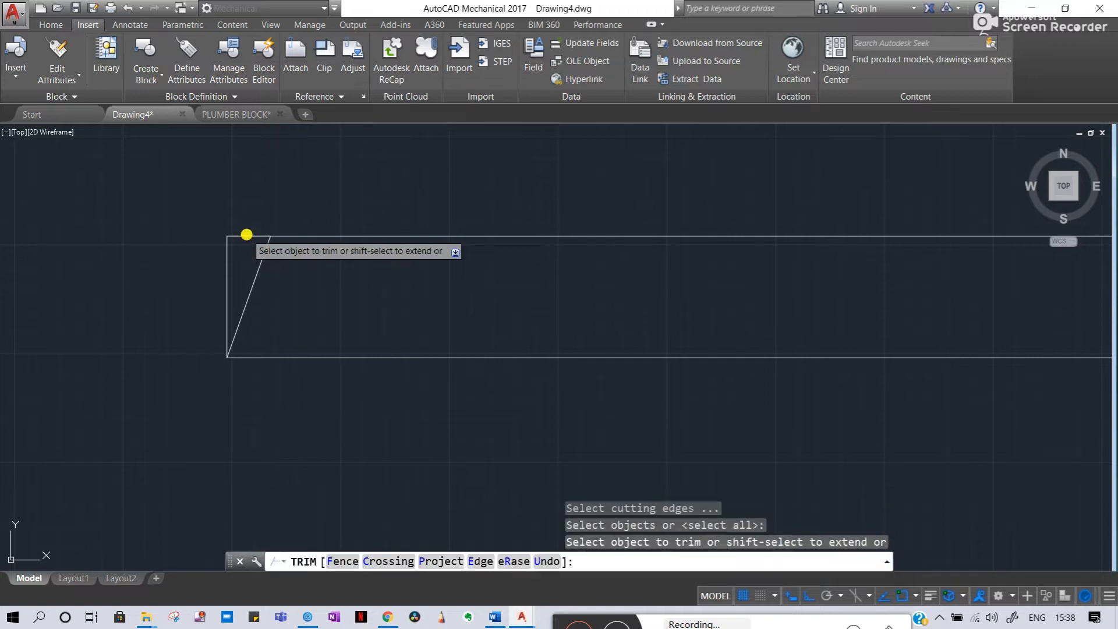
left_click(225, 271)
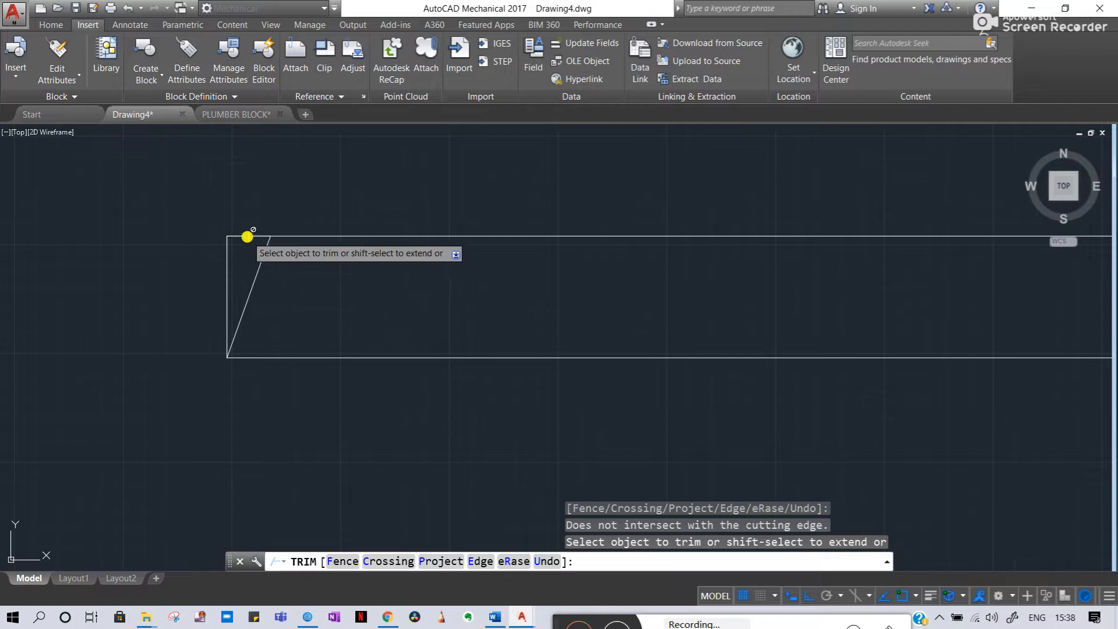
key("Return")
key("Escape")
key("Escape")
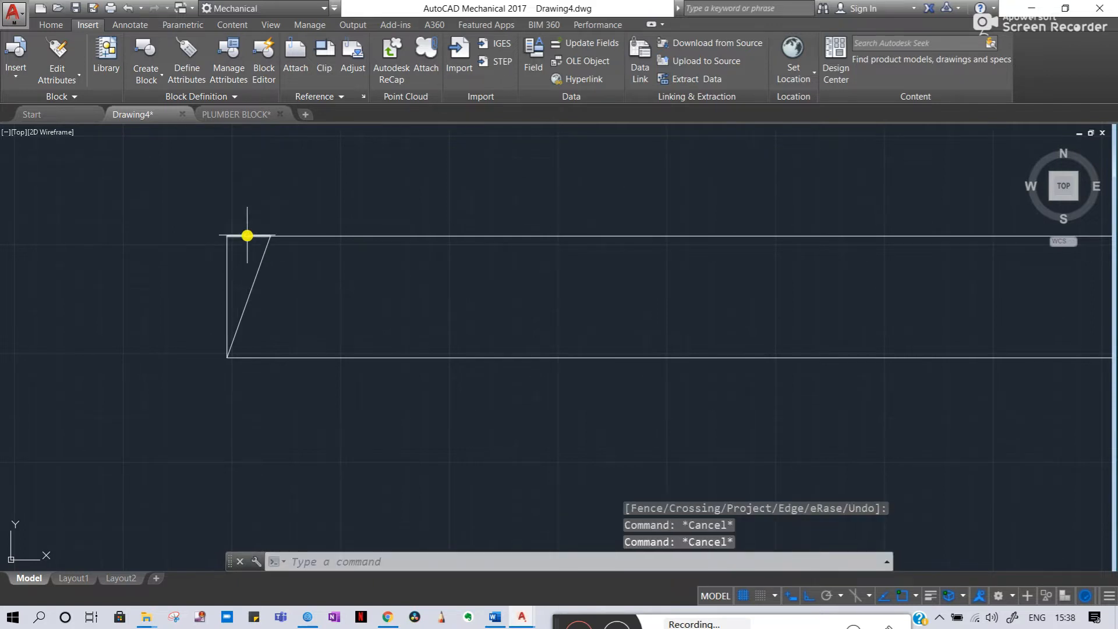
type("tr")
key("Return")
key("Return")
left_click(227, 261)
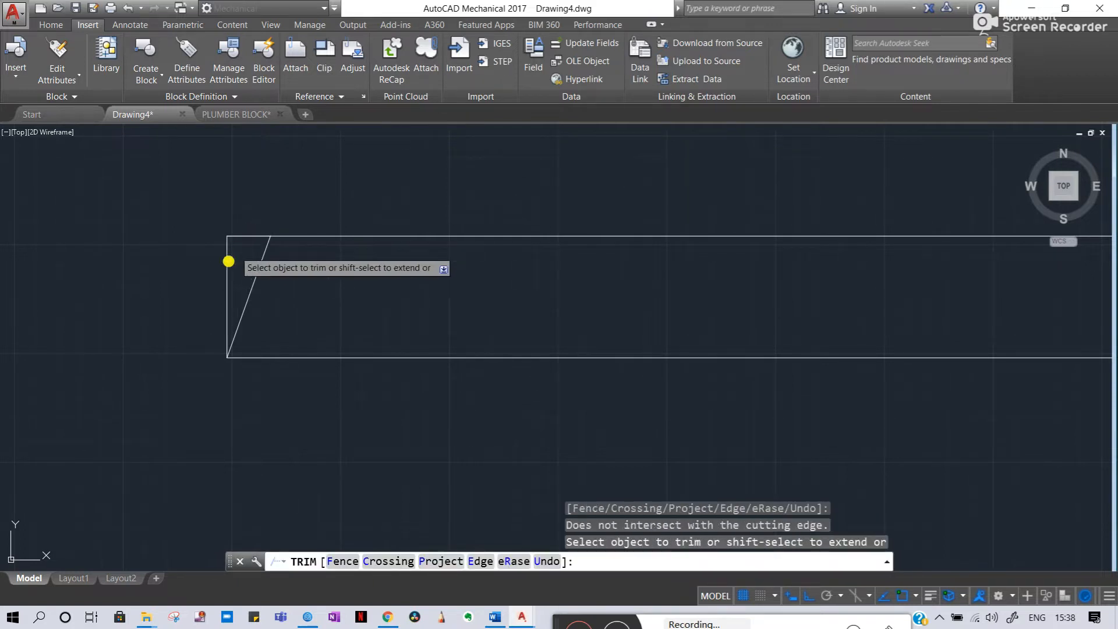
key("Escape")
key("Escape")
- Stretch the slanted line's upper endpoint to a point above the rectangle's upper edge
left_click(263, 254)
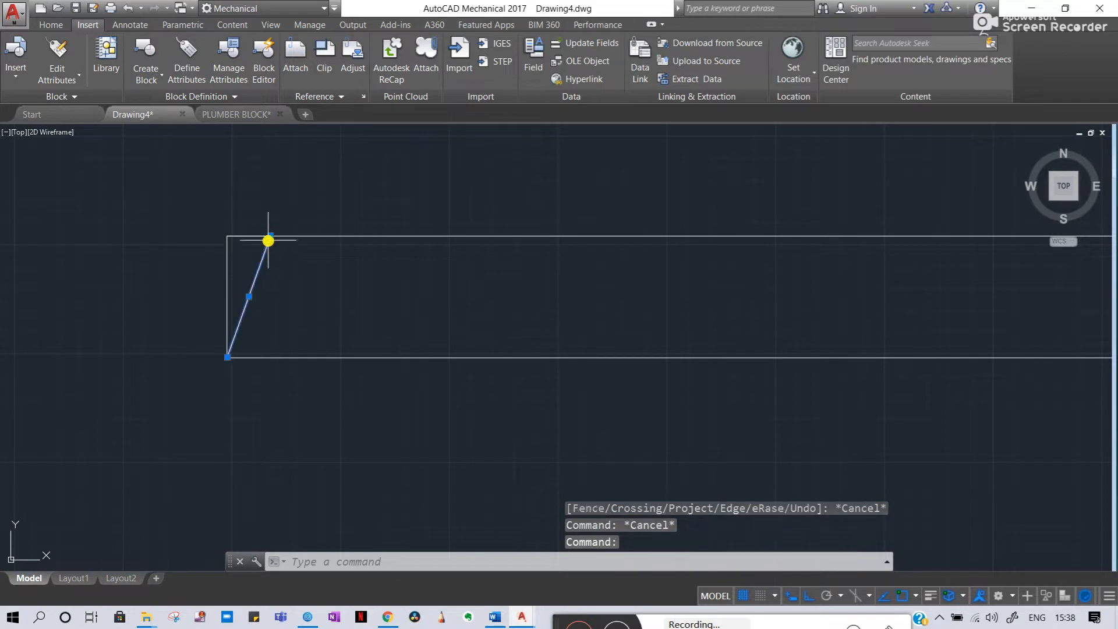
left_click(268, 239)
left_click(270, 184)
key("Escape")
key("Escape")
key("Escape")
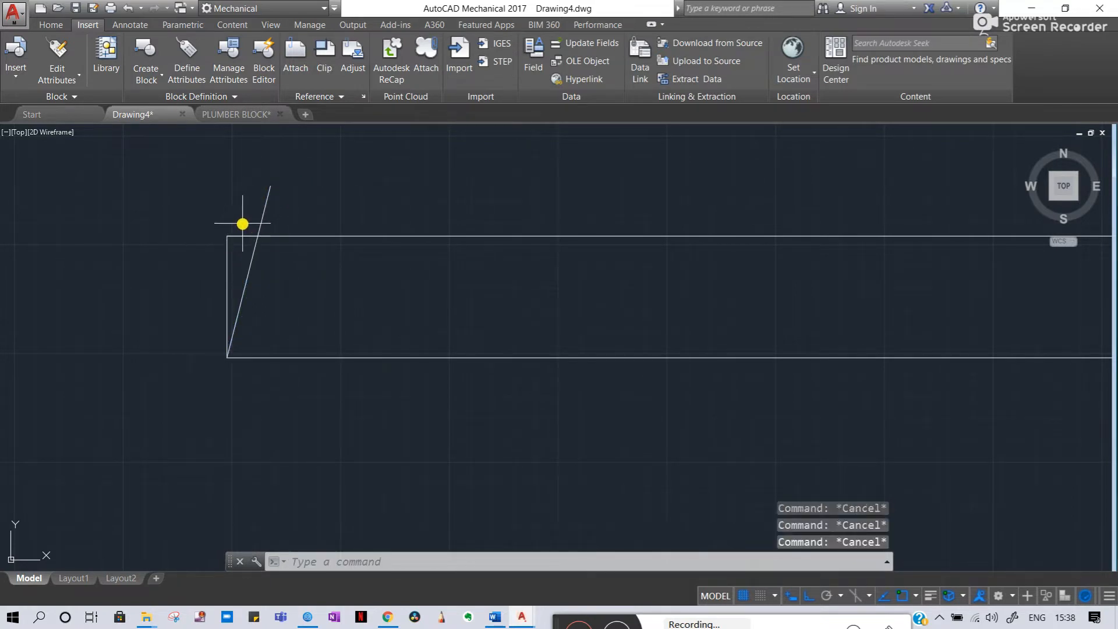
- Abandon the restarted Trim and undo the stretch of the slanted line's upper endpoint
type("tr")
key("Return")
key("Return")
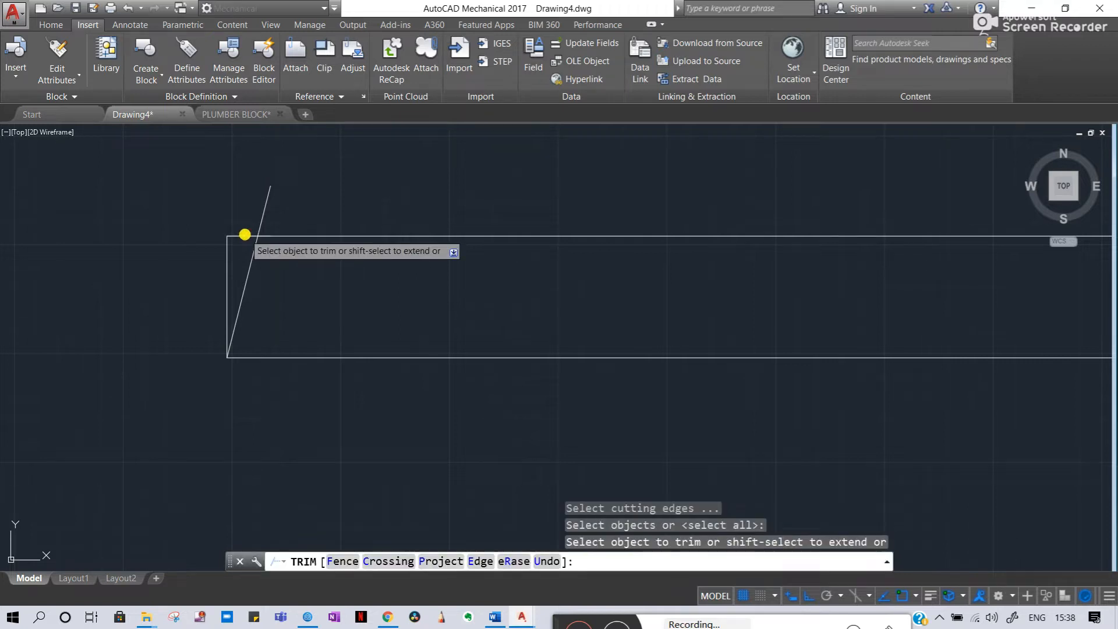
key("ctrl+z")
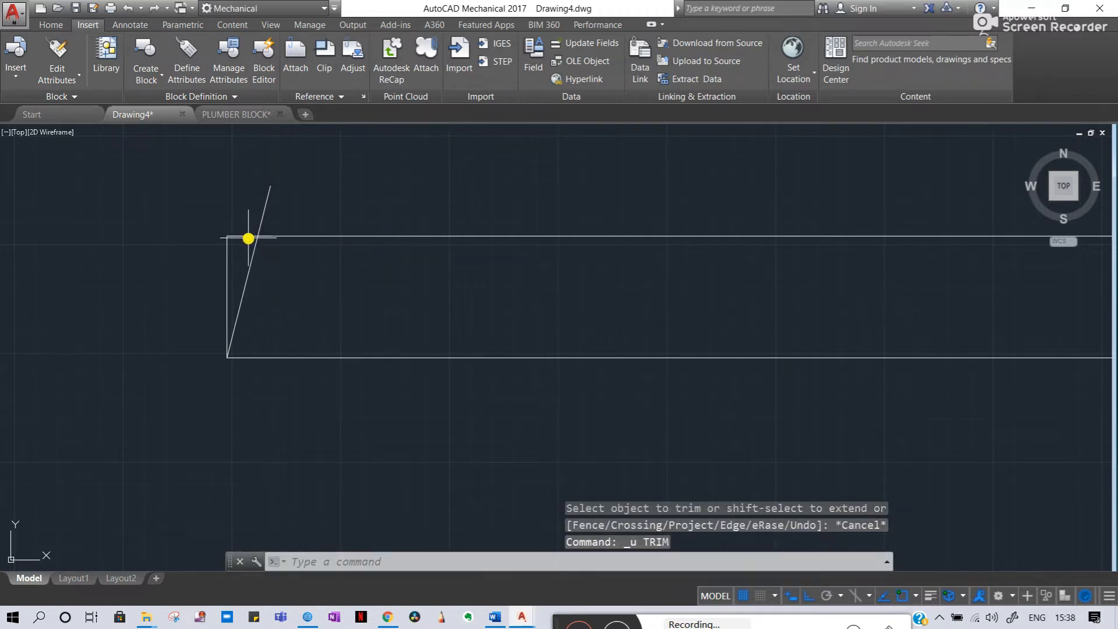
key("ctrl+z")
key("Escape")
middle_click_drag(225, 230, 341, 228)
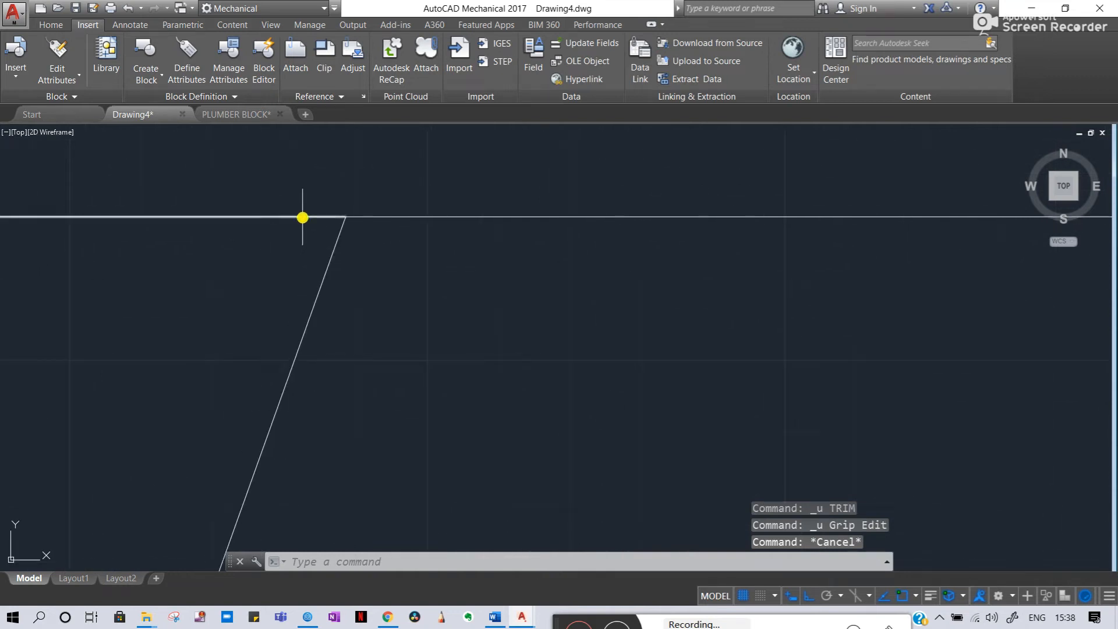
- Delete the short 5 mm line lying on the rectangle's upper edge and the rectangle's left vertical edge
left_click(303, 217)
scroll(302, 217, "down", 4)
middle_click_drag(261, 231, 295, 222)
key("Escape")
key("Escape")
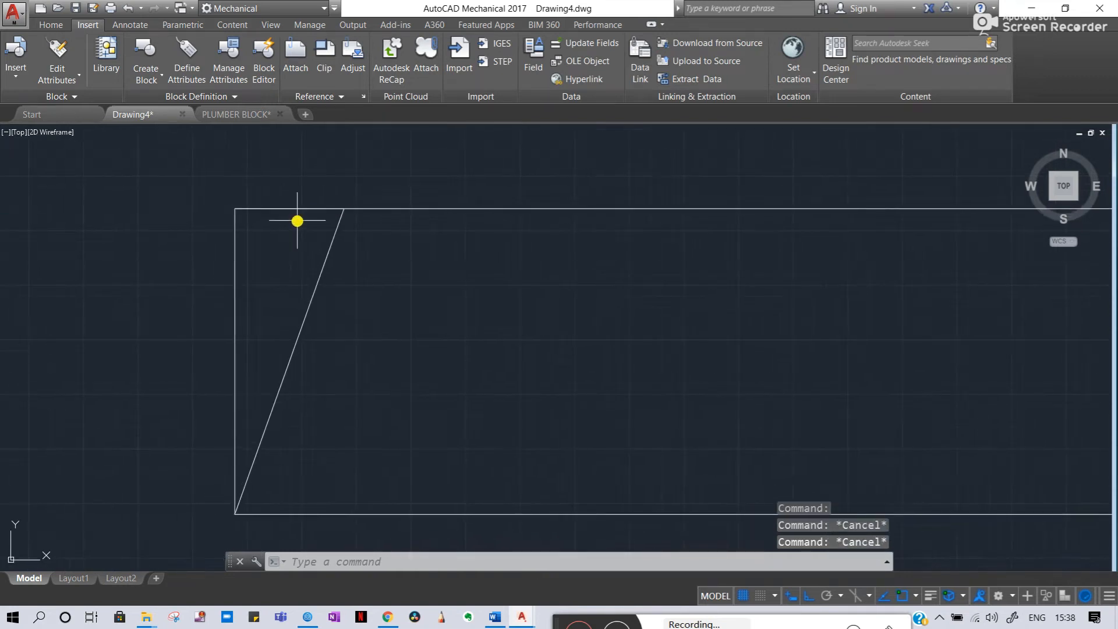
left_click(307, 210)
key("Escape")
key("Escape")
left_click(295, 209)
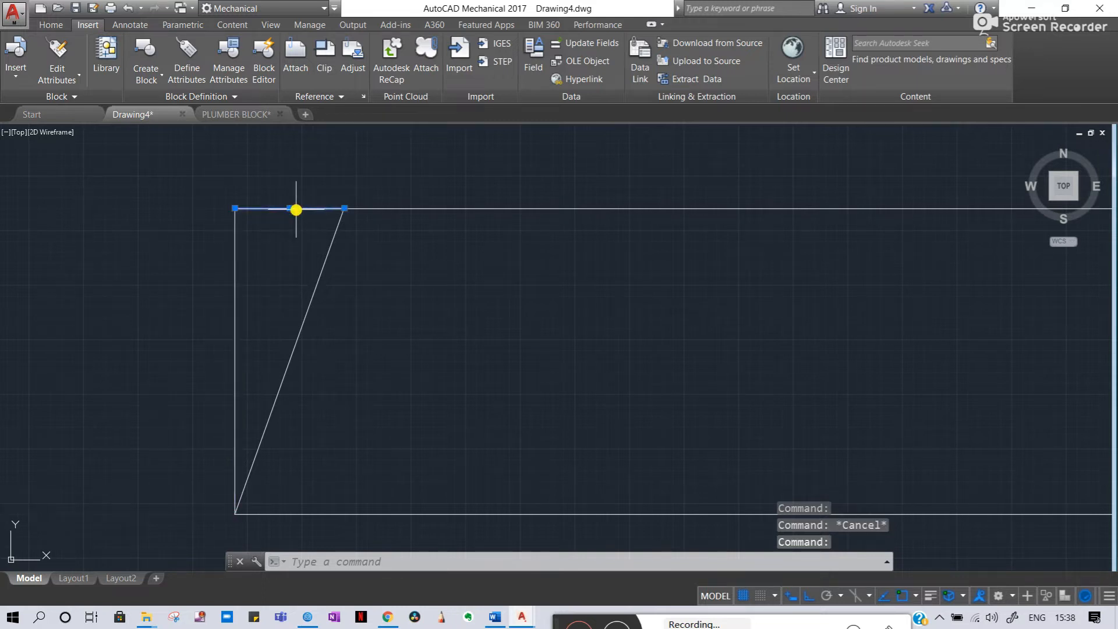
key("Delete")
left_click(235, 281)
key("Delete")
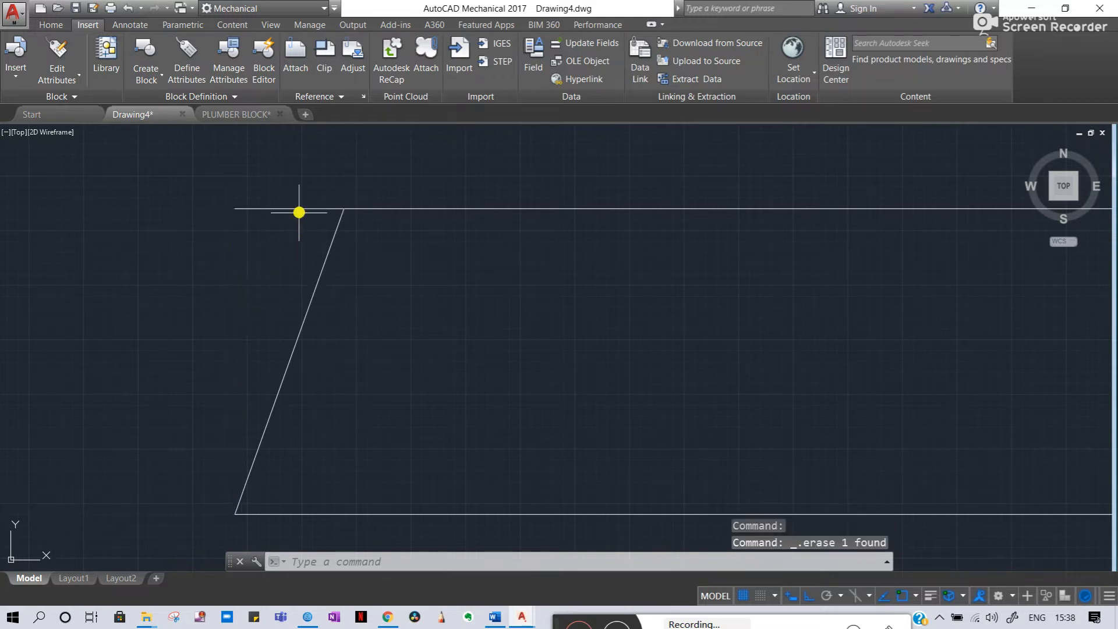
- Trim the upper edge's stub outside the left slanted line, with all objects as cutting edges
left_click(301, 209)
key("Escape")
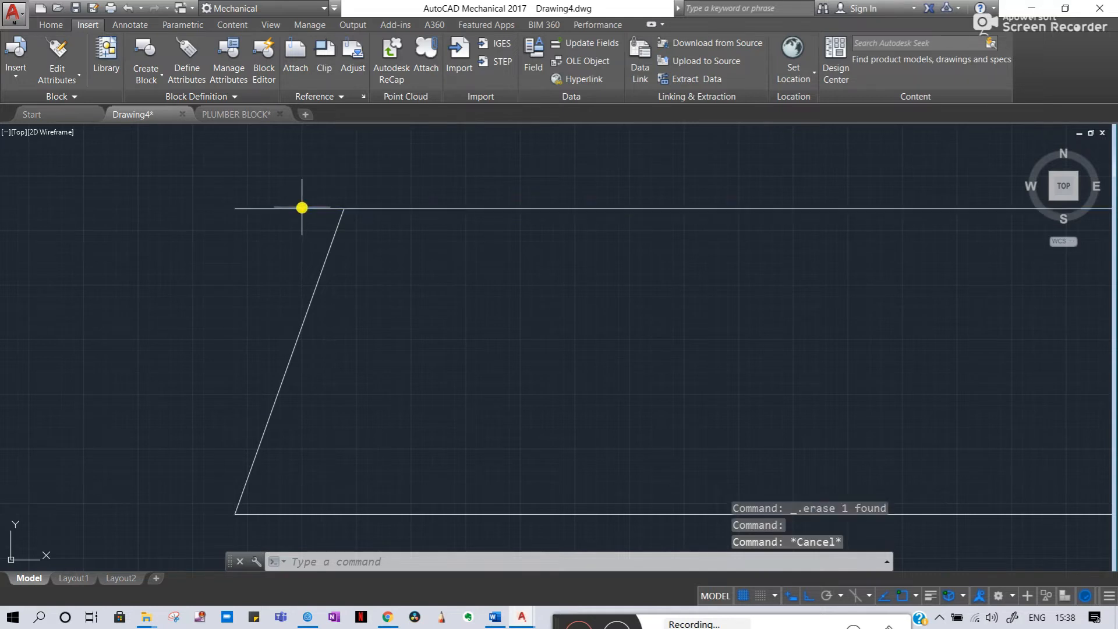
key("Return")
key("Return")
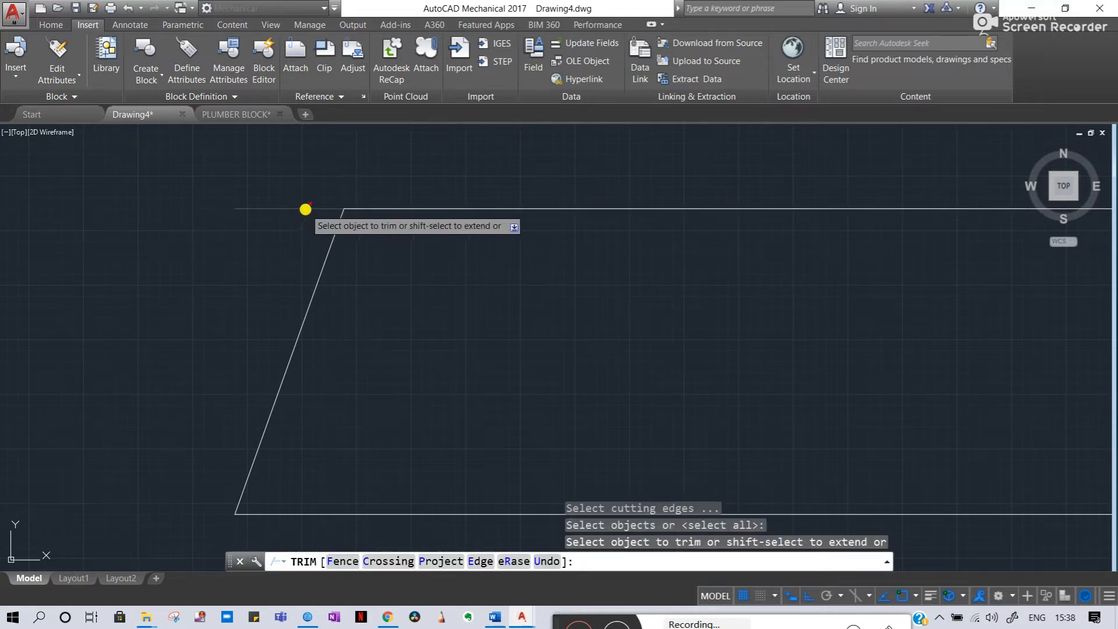
scroll(323, 233, "down", 10)
key("Escape")
key("Escape")
key("Escape")
key("Escape")
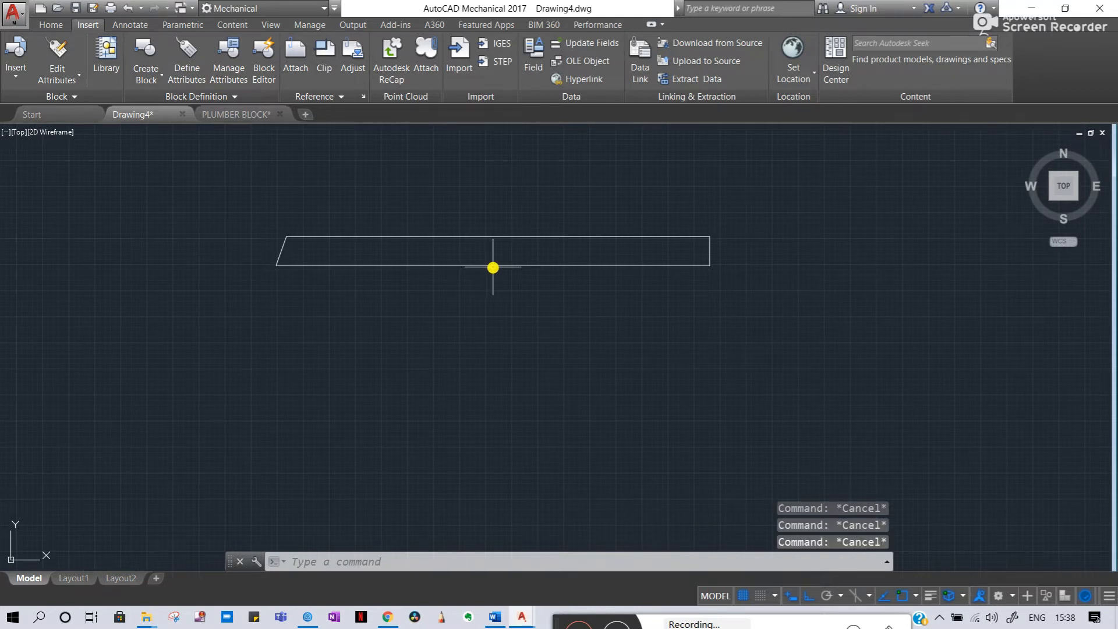
- Draw a vertical centre line from the midpoint of the base's lower edge upward, well past the upper edge
type("l")
key("Return")
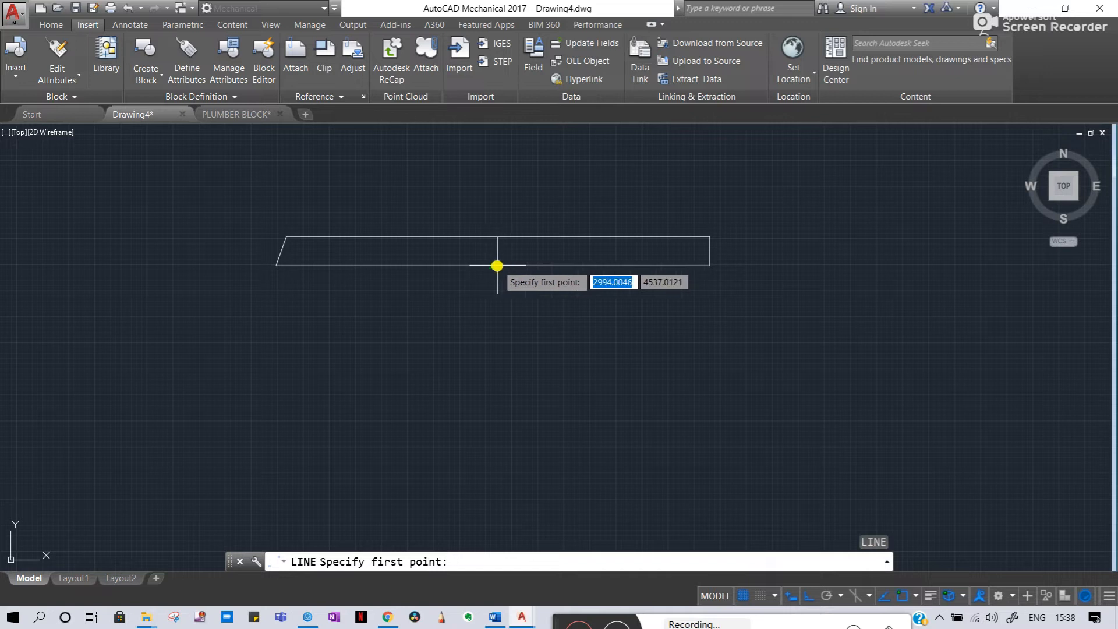
left_click(495, 266)
middle_click_drag(497, 142, 471, 298)
key("Escape")
key("Escape")
scroll(433, 325, "up", 6)
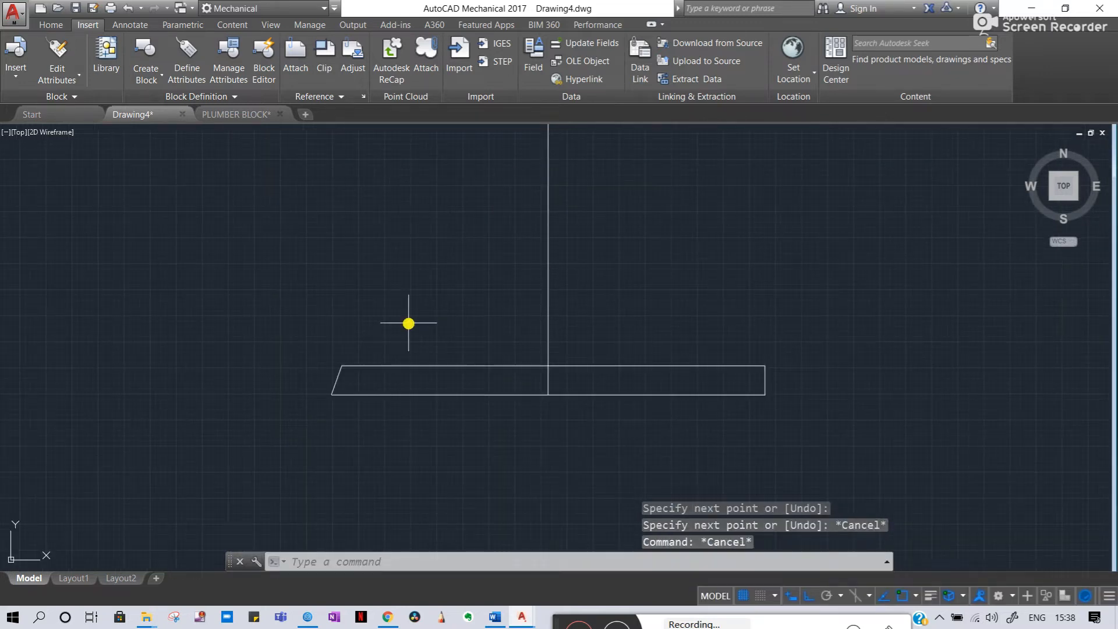
key("Escape")
left_click(249, 407)
key("Escape")
scroll(362, 293, "down", 4)
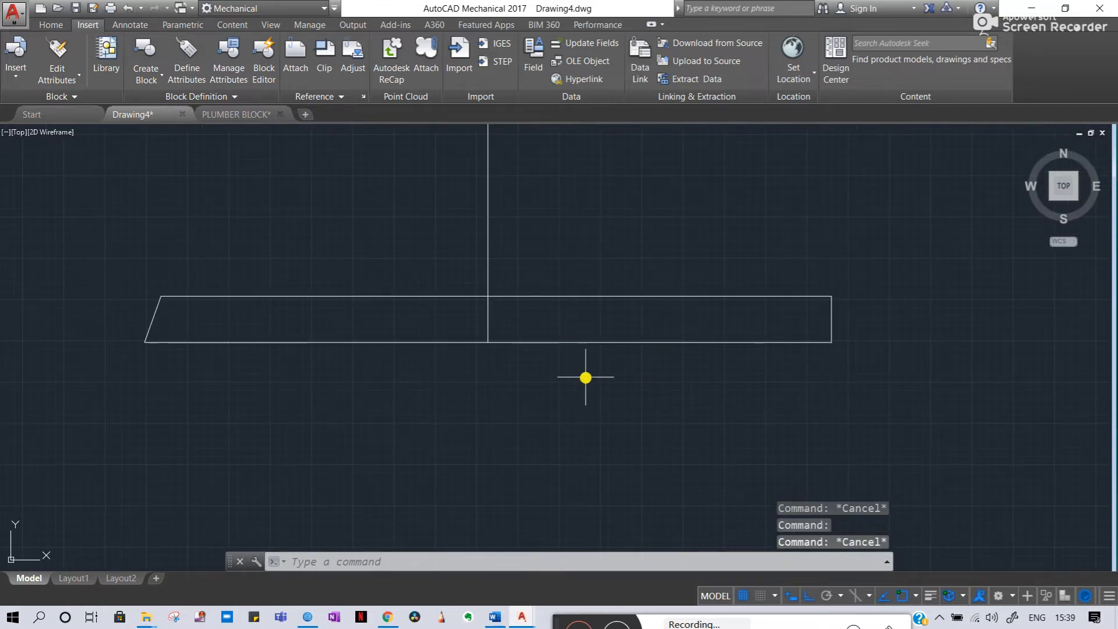
- Mirror the left slanted line about the vertical centre line, keeping the source object
type("mi")
key("Return")
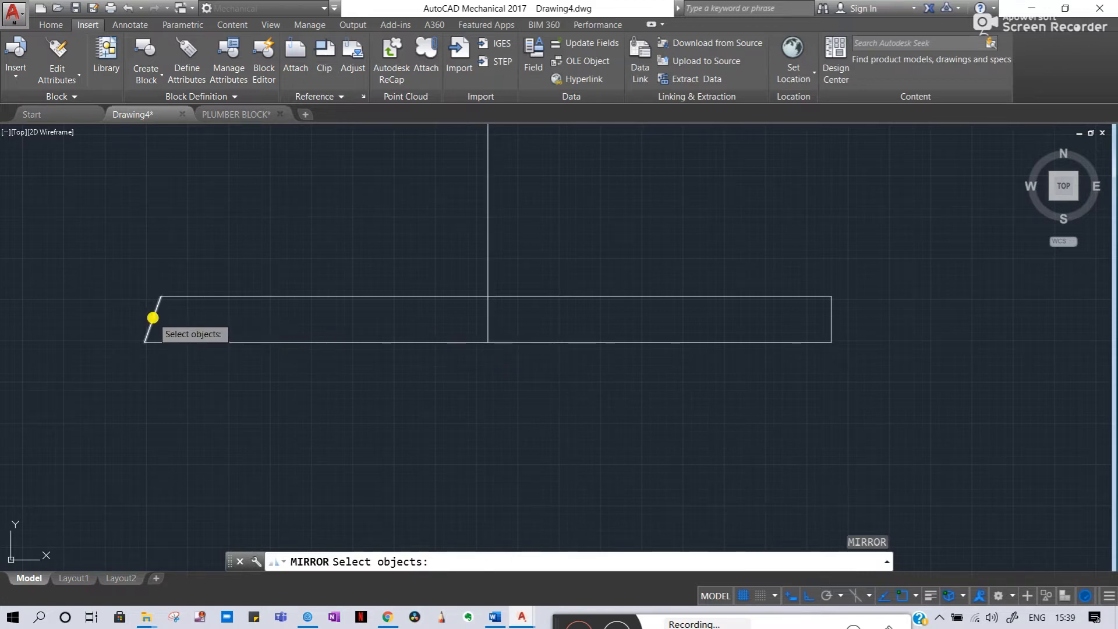
left_click(154, 317)
key("Return")
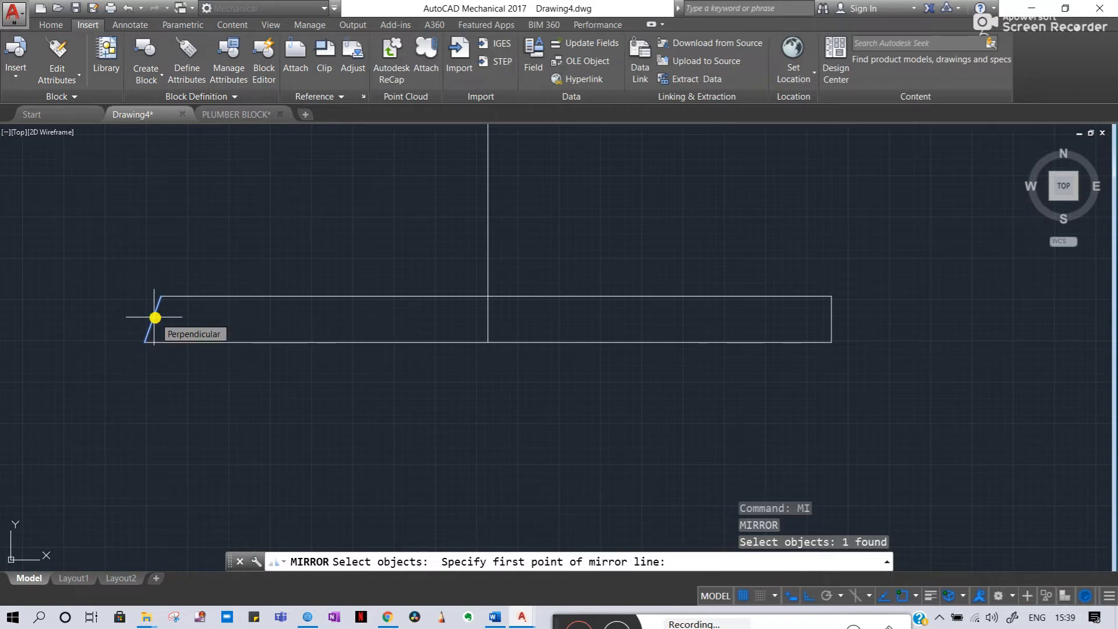
scroll(484, 343, "up", 5)
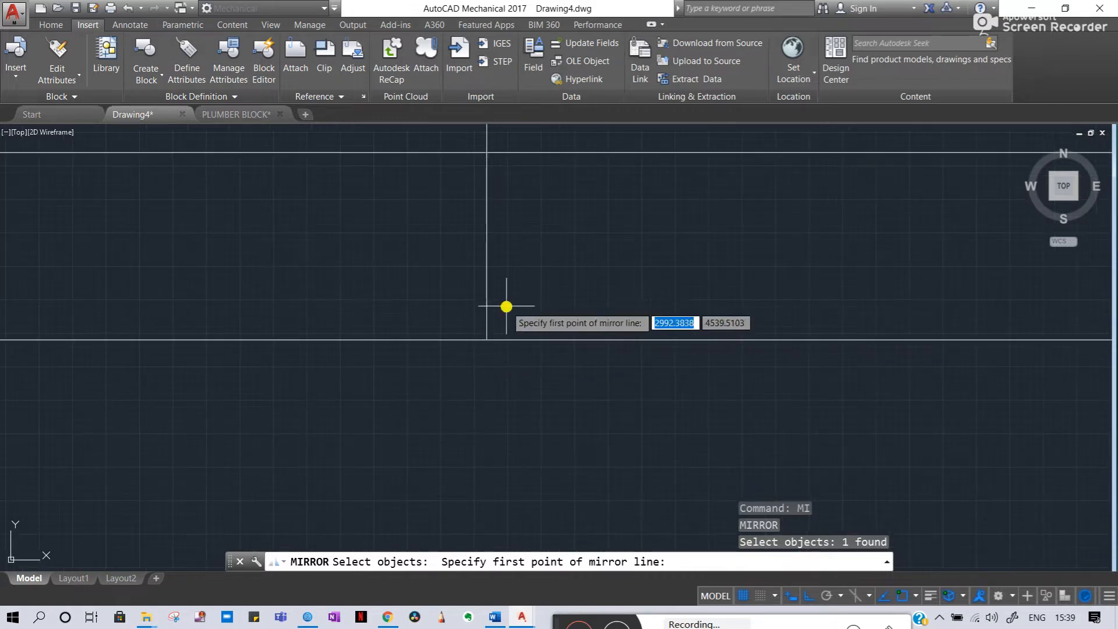
left_click(486, 338)
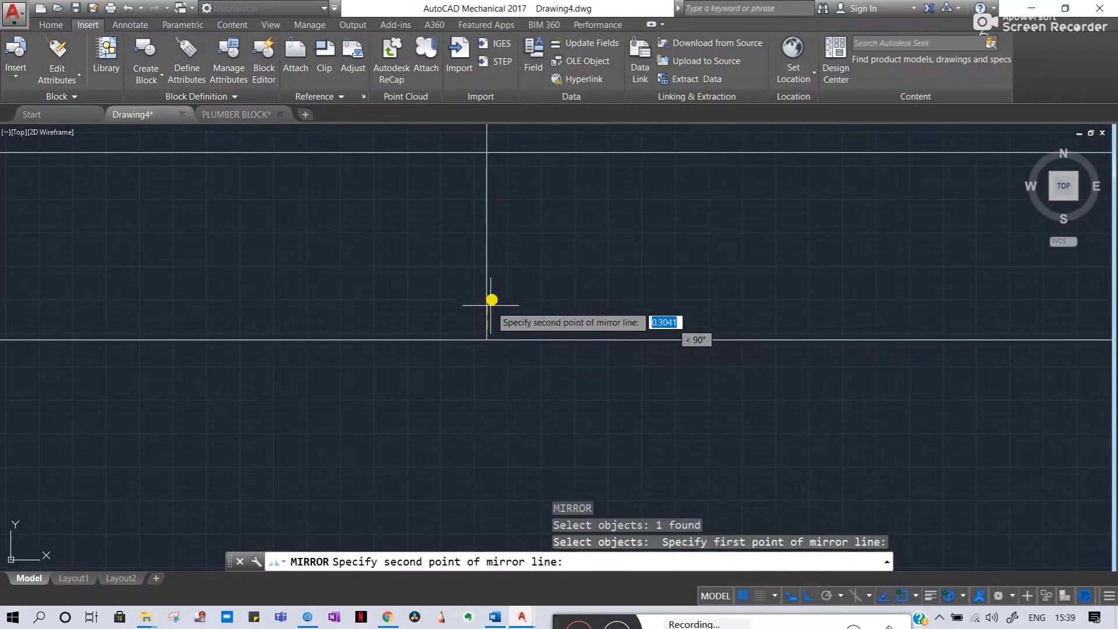
left_click(487, 189)
scroll(487, 195, "down", 3)
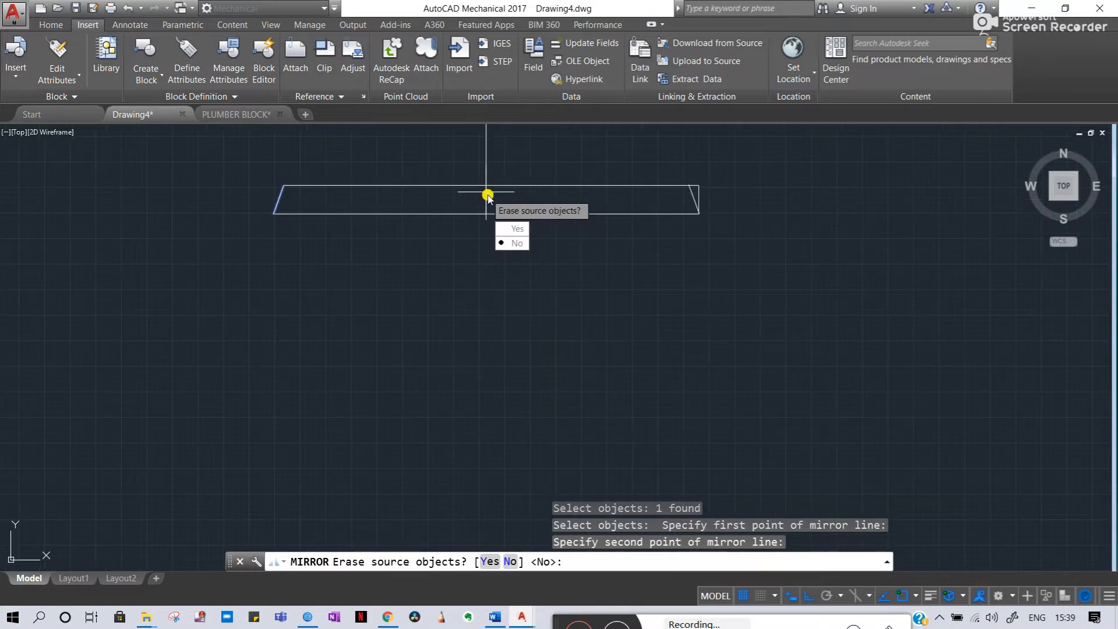
key("Return")
scroll(727, 207, "up", 5)
middle_click_drag(617, 156, 617, 332)
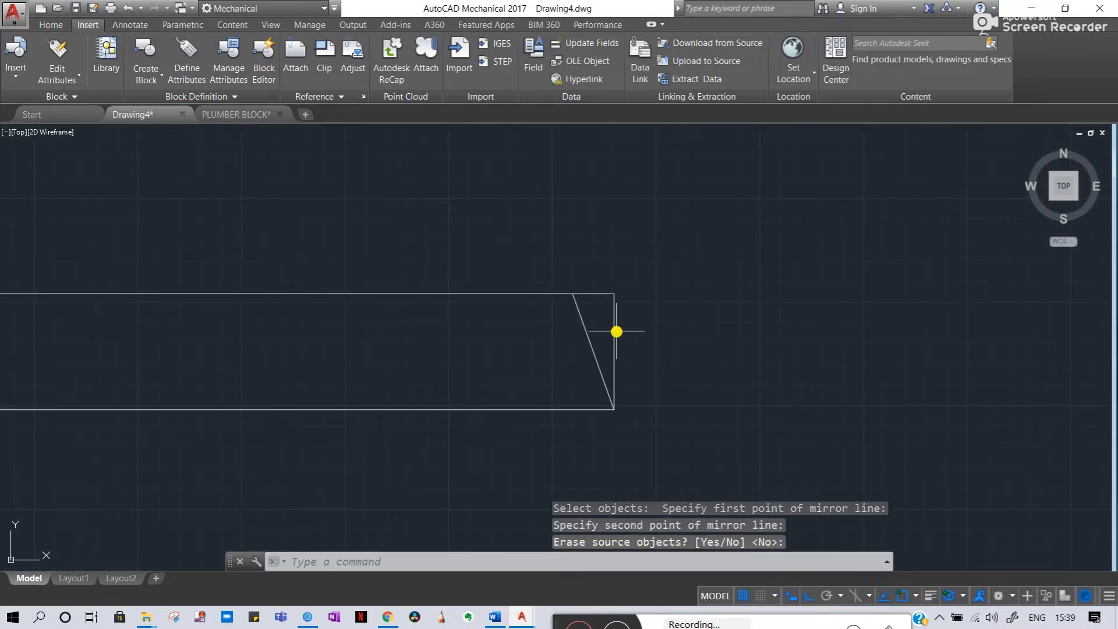
key("Escape")
key("Escape")
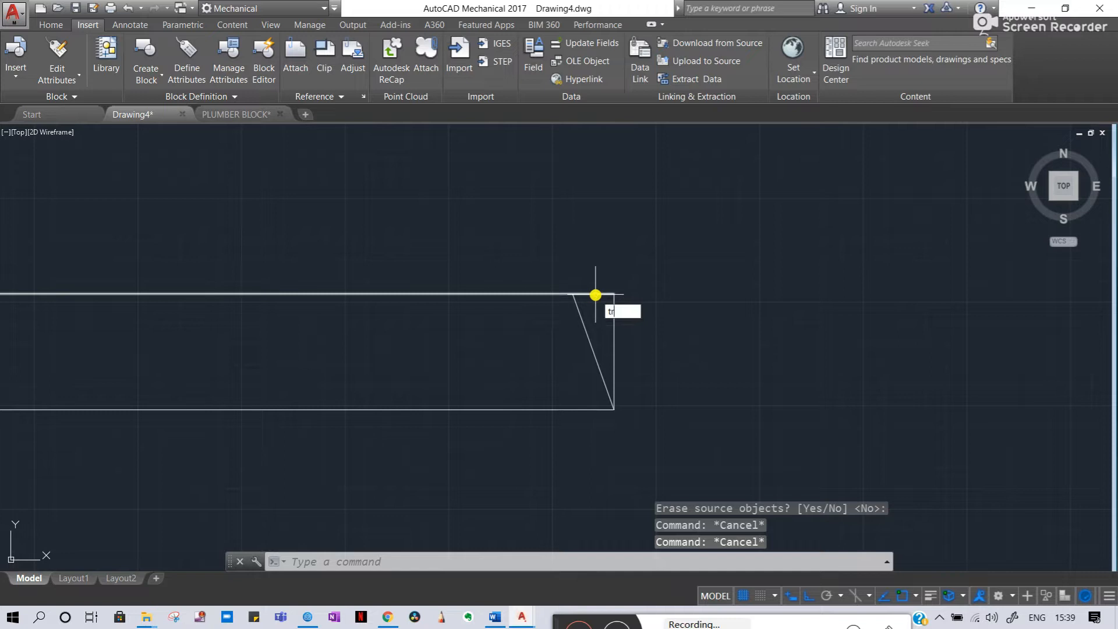
type("tr")
key("Return")
key("Return")
key("Escape")
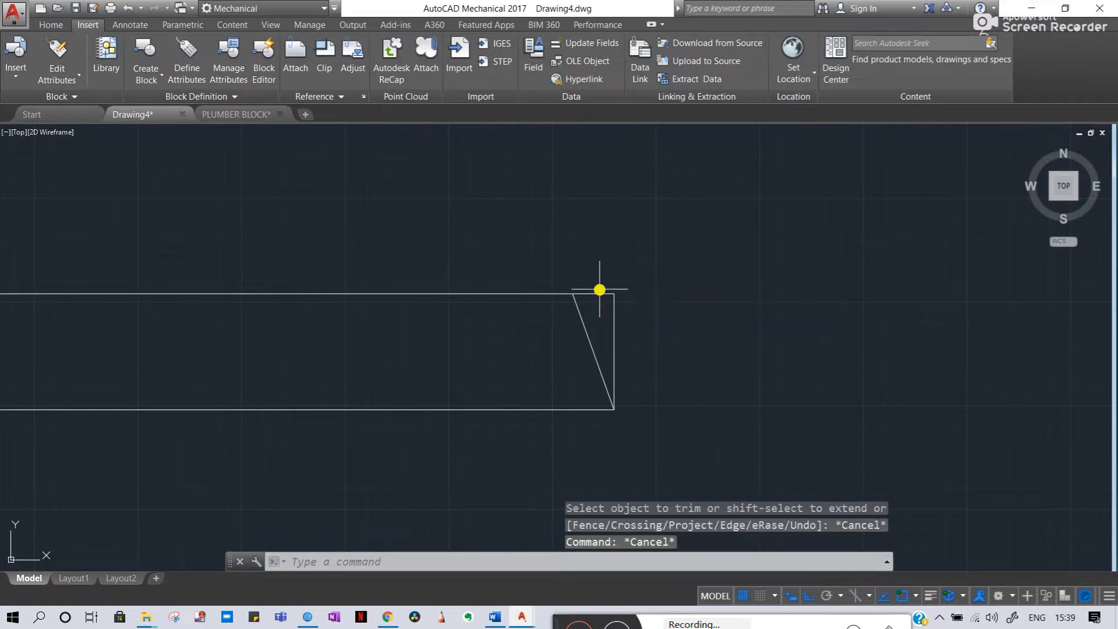
- Trim the upper edge's stub outside the mirrored slanted line, with all objects as cutting edges
type("tr")
key("Return")
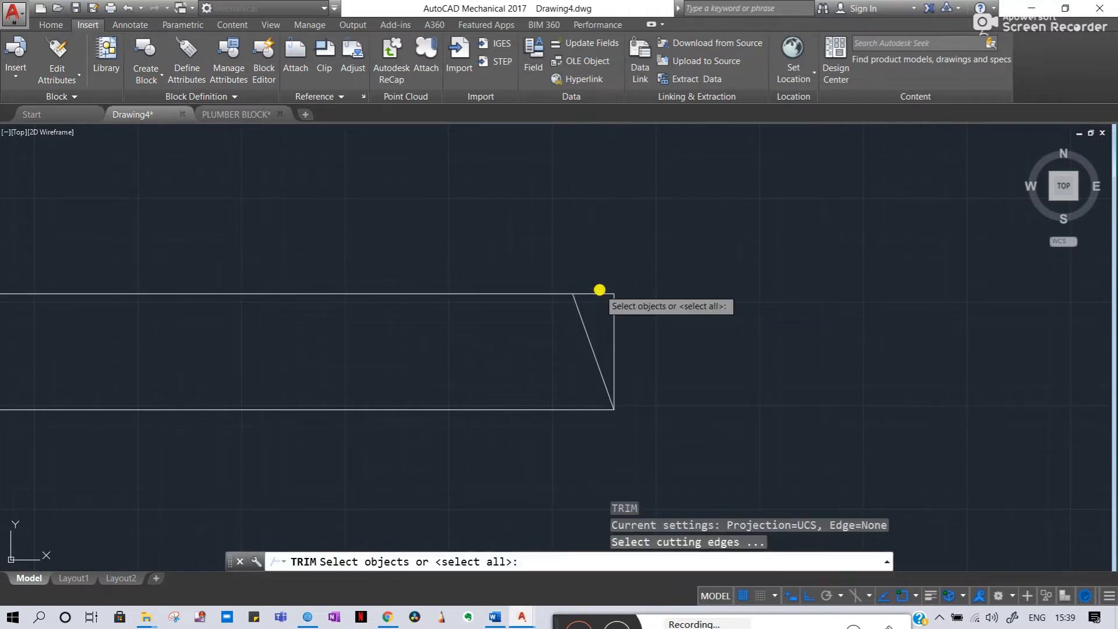
key("Return")
left_click(600, 293)
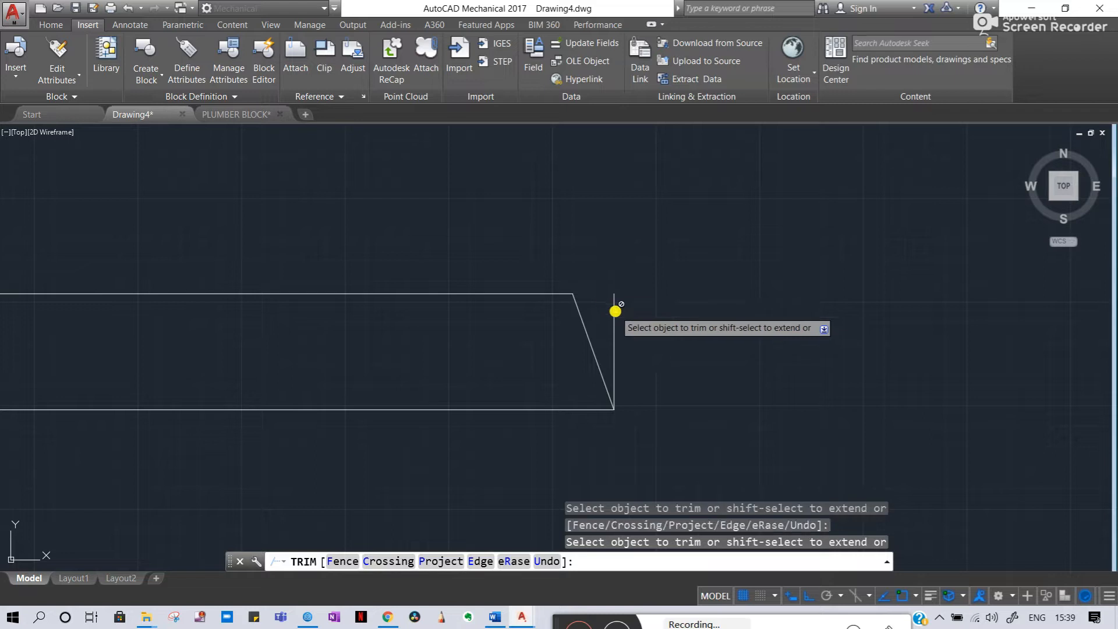
key("Escape")
key("Escape")
- Delete the leftover right vertical edge of the base rectangle
left_click(615, 311)
key("Delete")
scroll(614, 311, "down", 8)
middle_click_drag(474, 317, 510, 328)
key("Escape")
- Examine the slot and base dimensions in the body's front view on the reference image
scroll(452, 342, "down", 6)
scroll(242, 343, "up", 5)
middle_click_drag(268, 243, 196, 347)
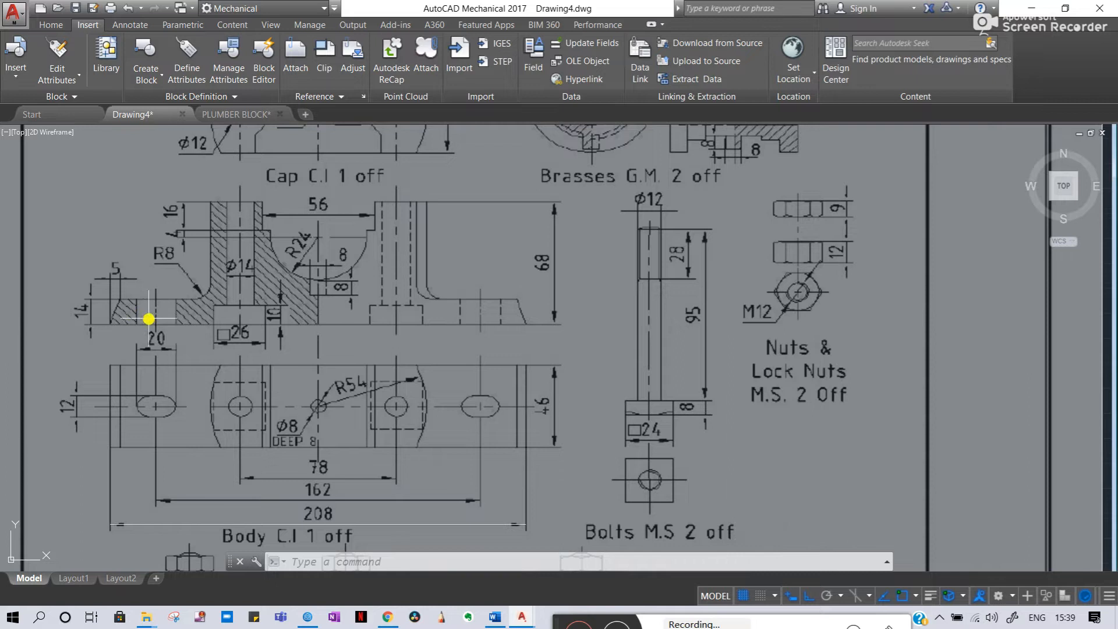
scroll(149, 320, "down", 2)
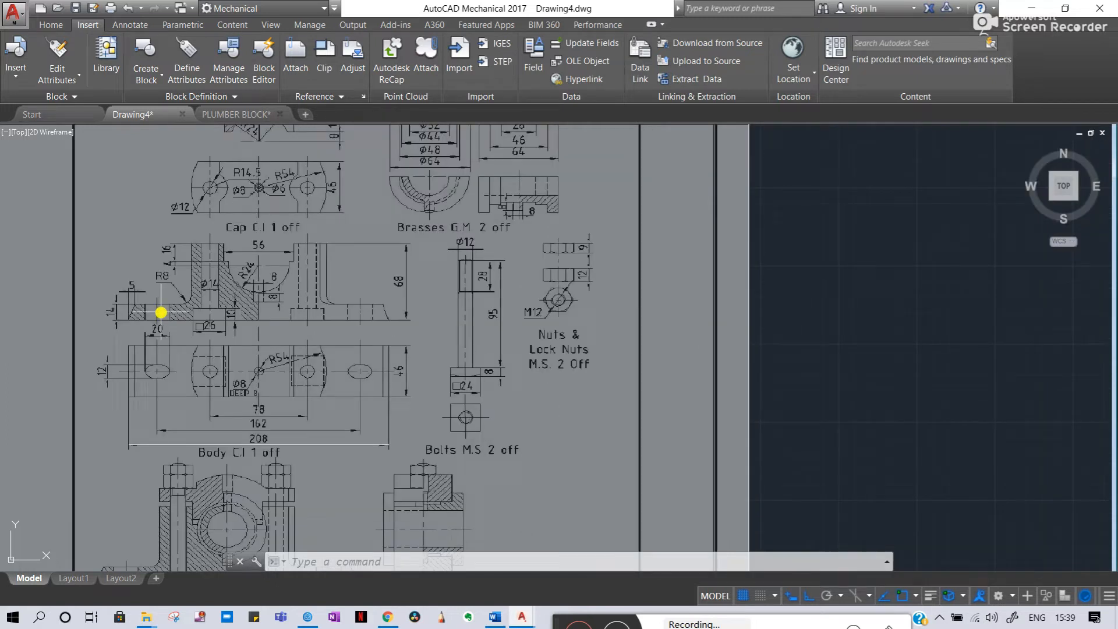
scroll(153, 326, "up", 2)
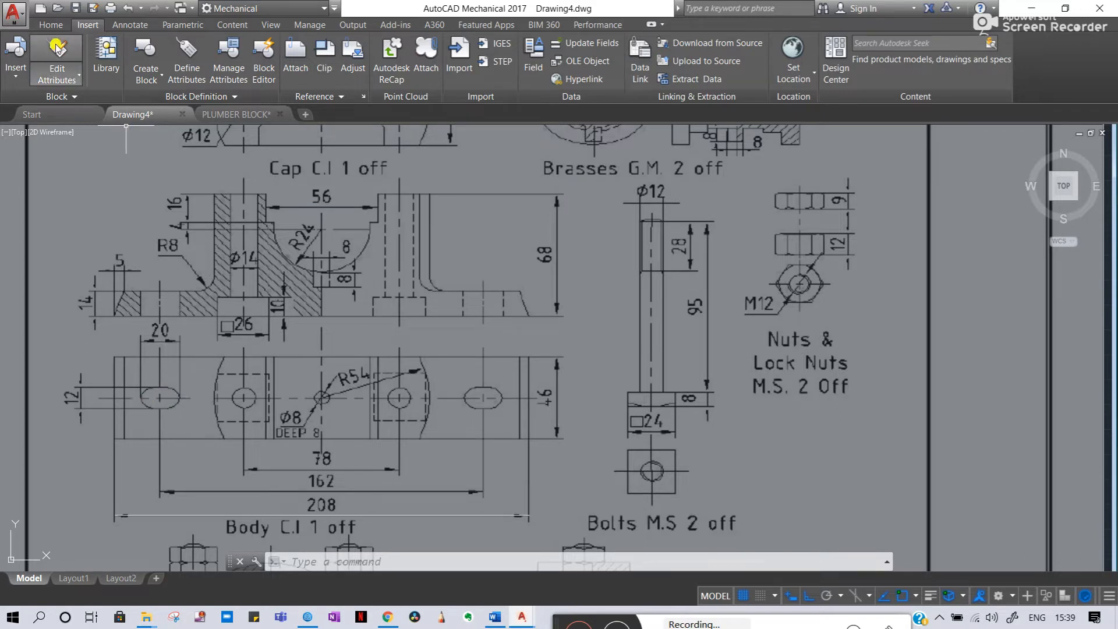
left_click(51, 24)
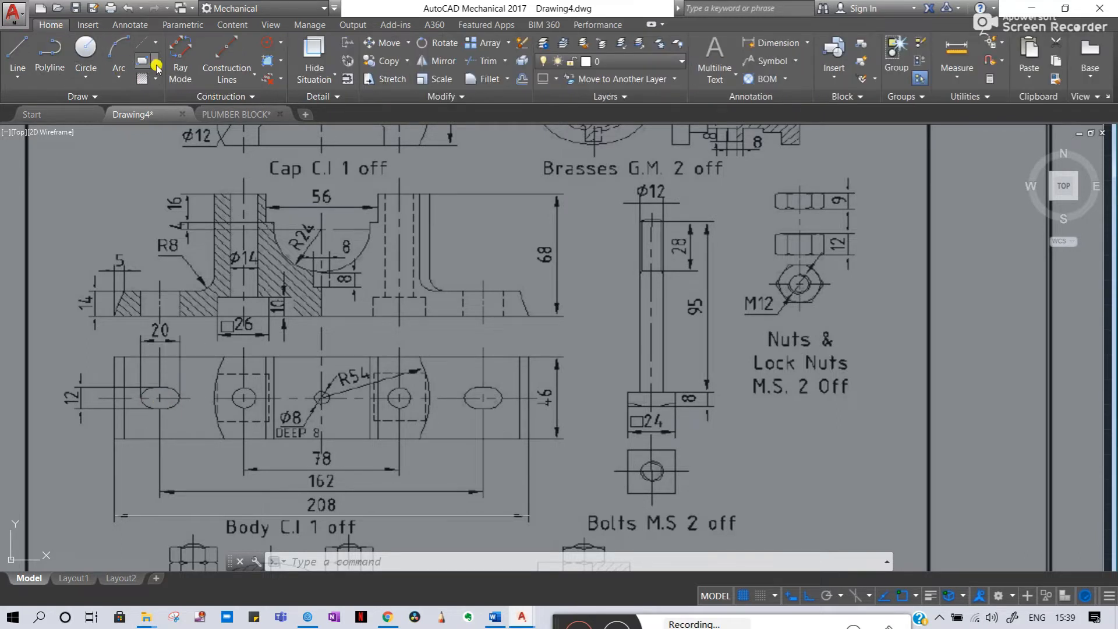
left_click(156, 67)
left_click(156, 66)
left_click(156, 65)
left_click(156, 66)
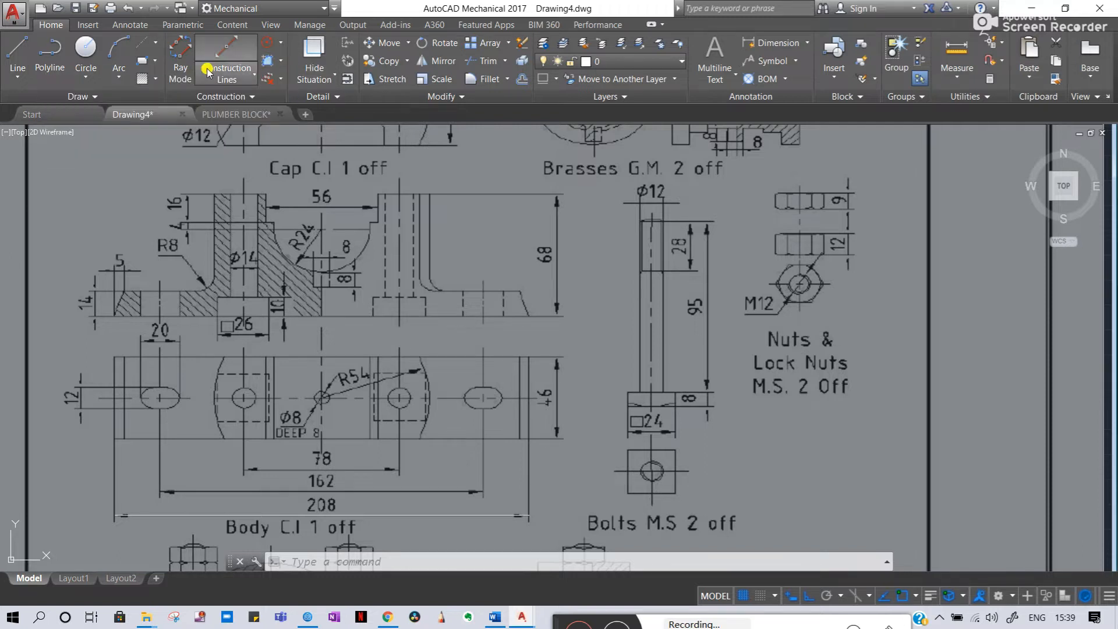
left_click(156, 62)
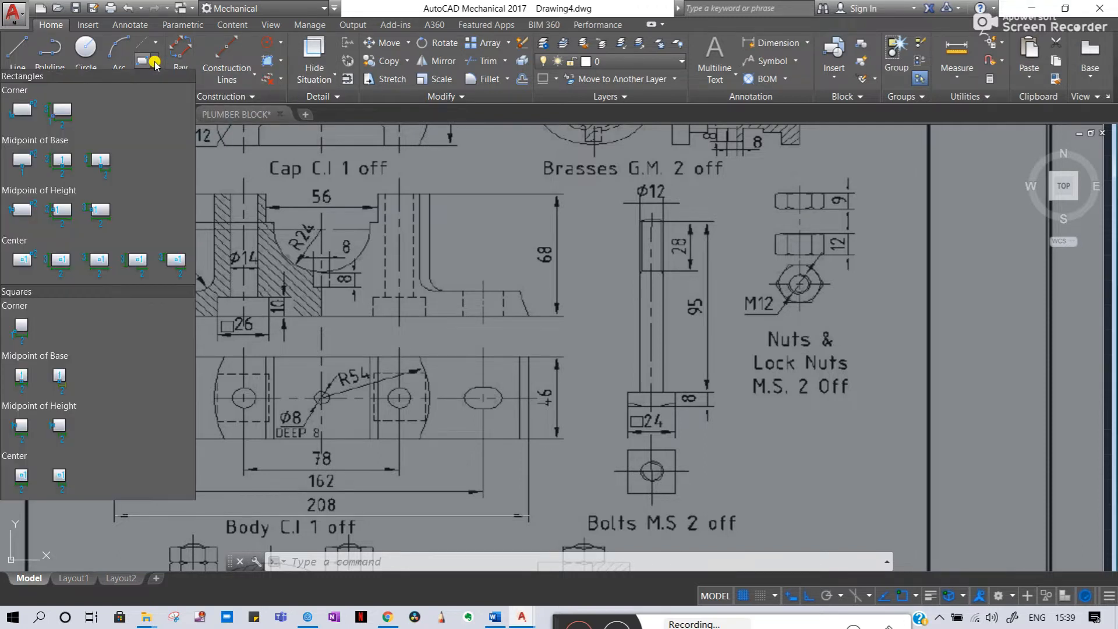
key("Escape")
key("Escape")
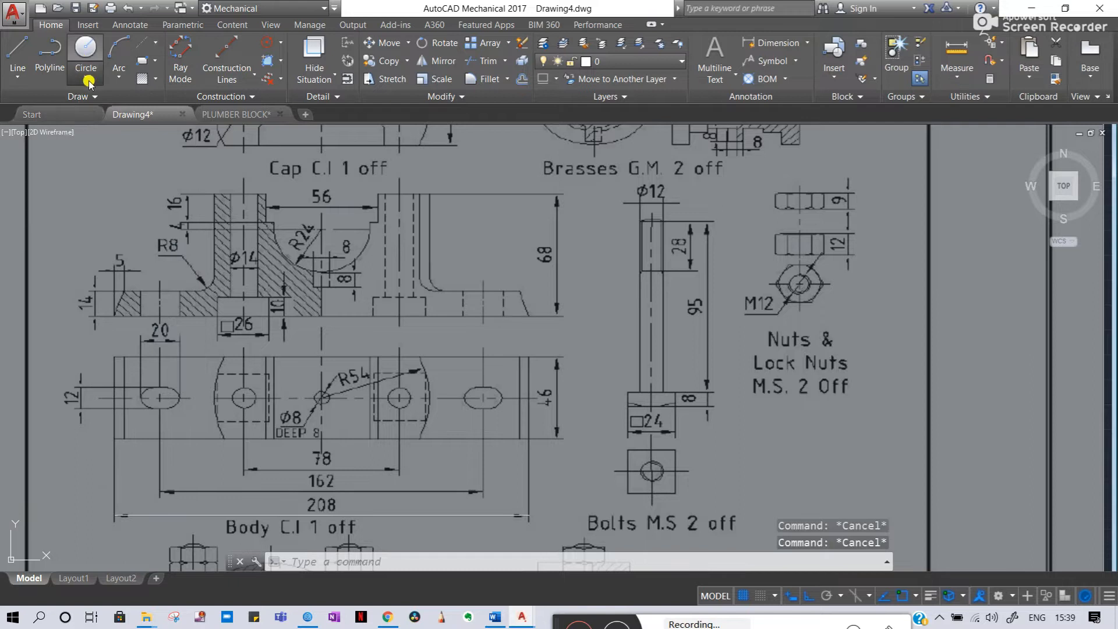
left_click(89, 82)
left_click(89, 83)
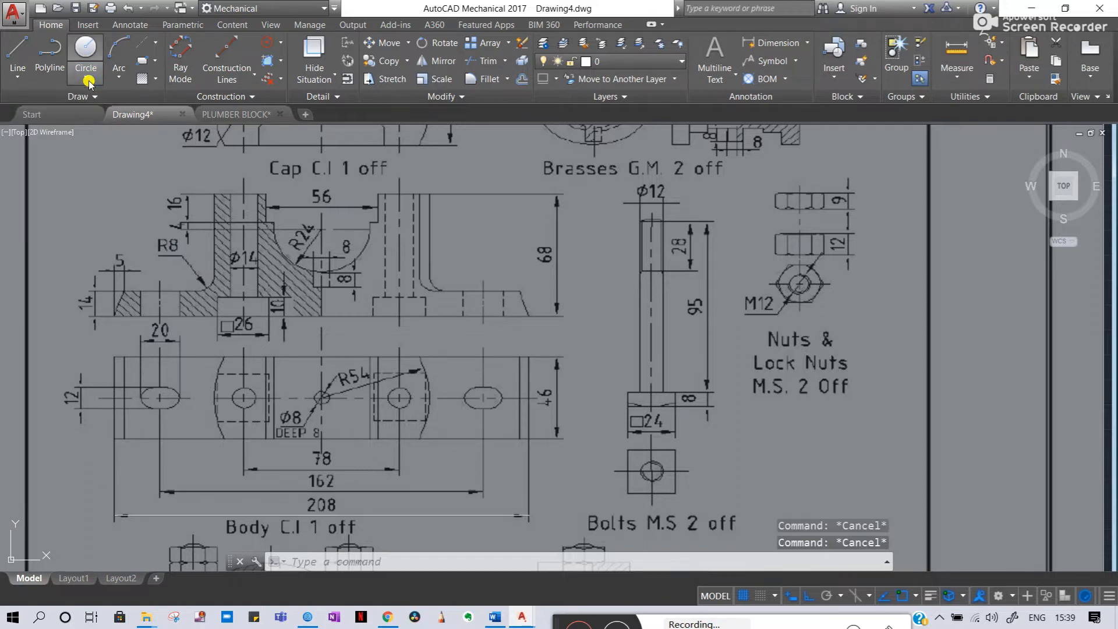
left_click(120, 82)
left_click(120, 83)
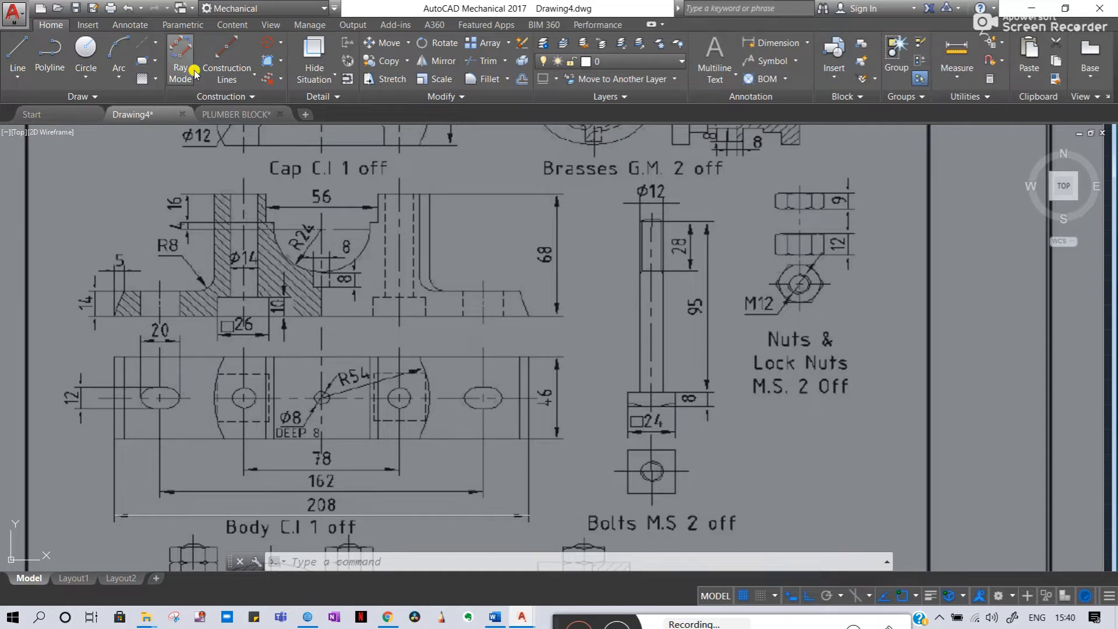
- Examine the hole and slot spacing dimensions below the body's top view on the reference image
scroll(225, 249, "down", 5)
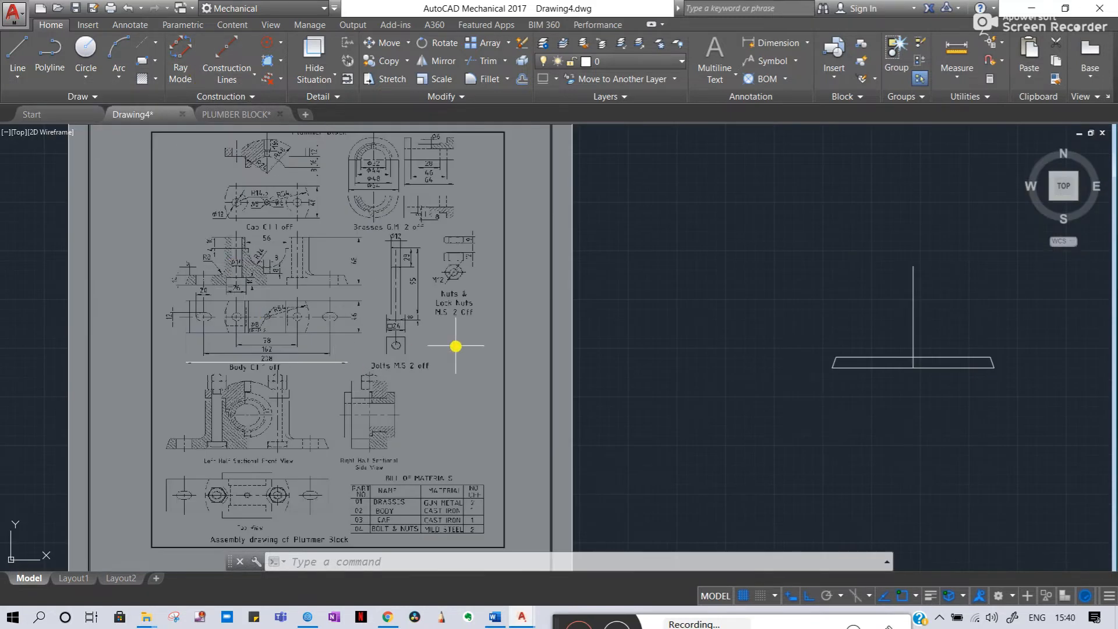
scroll(188, 272, "up", 4)
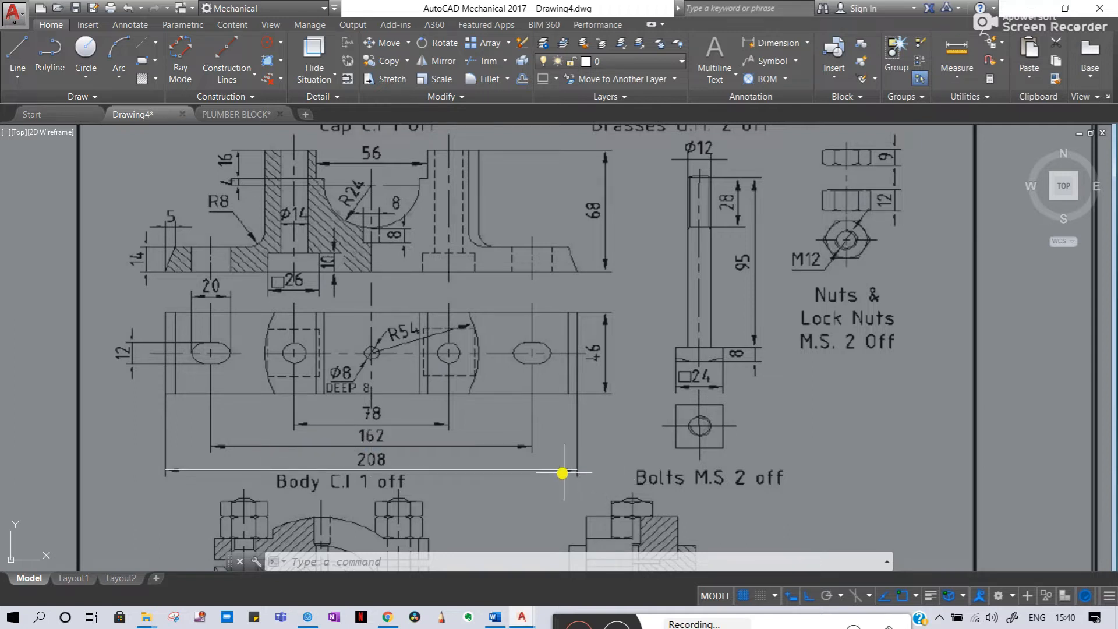
middle_click_drag(723, 444, 300, 419)
scroll(313, 411, "down", 3)
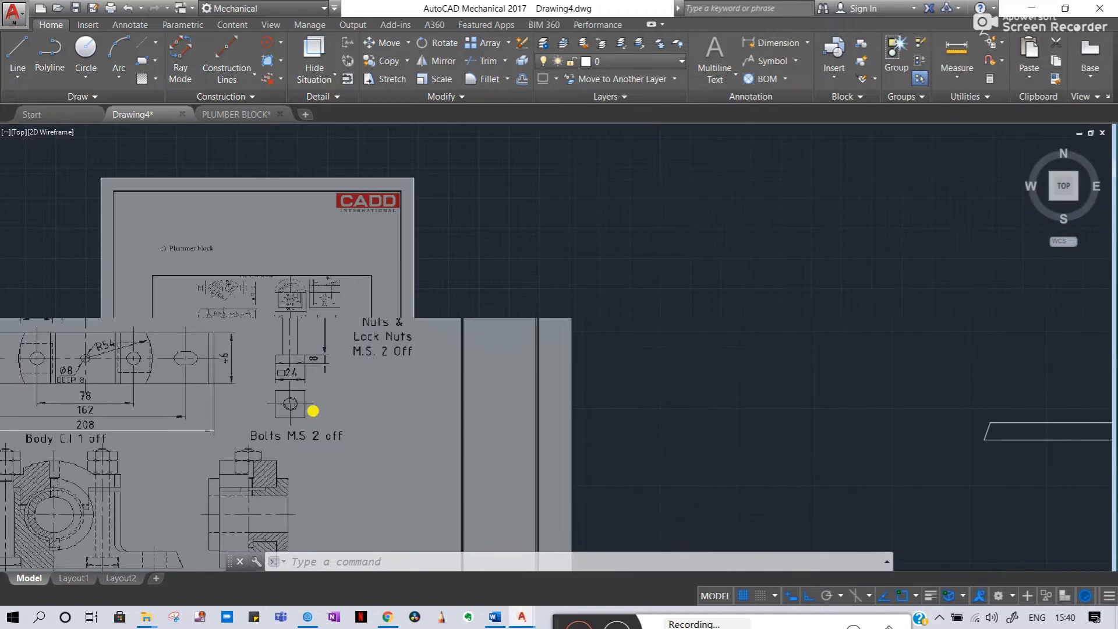
scroll(625, 412, "up", 2)
scroll(371, 332, "down", 4)
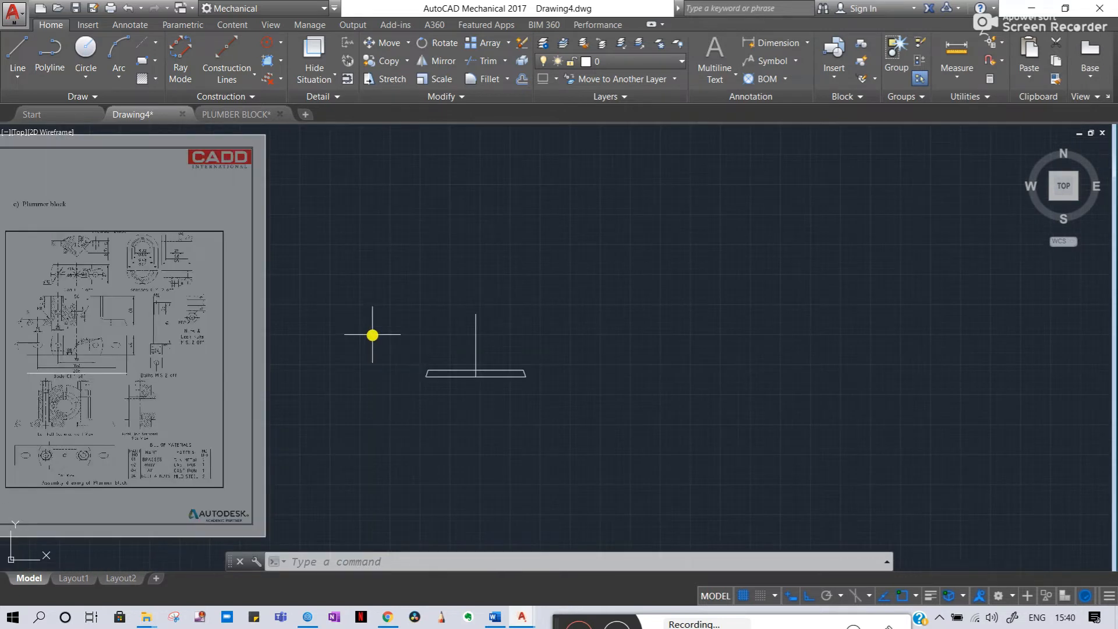
middle_click_drag(317, 332, 383, 329)
scroll(142, 369, "up", 7)
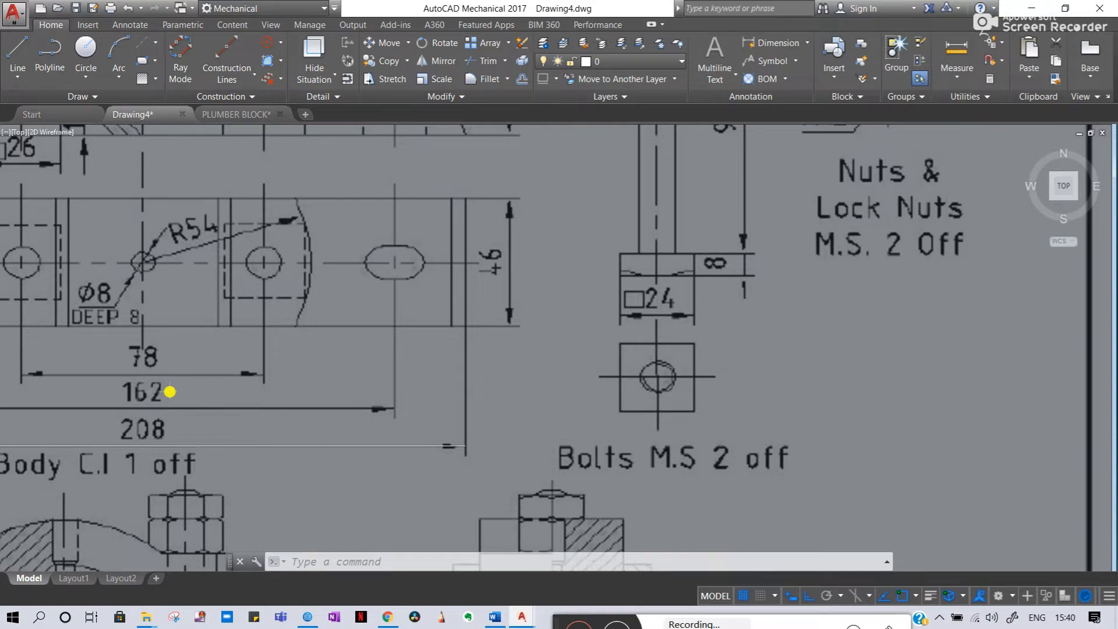
- Draw an 81 mm horizontal line leftward along the base's upper edge from the vertical centre line
scroll(169, 392, "down", 4)
middle_click_drag(1016, 402, 432, 324)
scroll(523, 322, "up", 6)
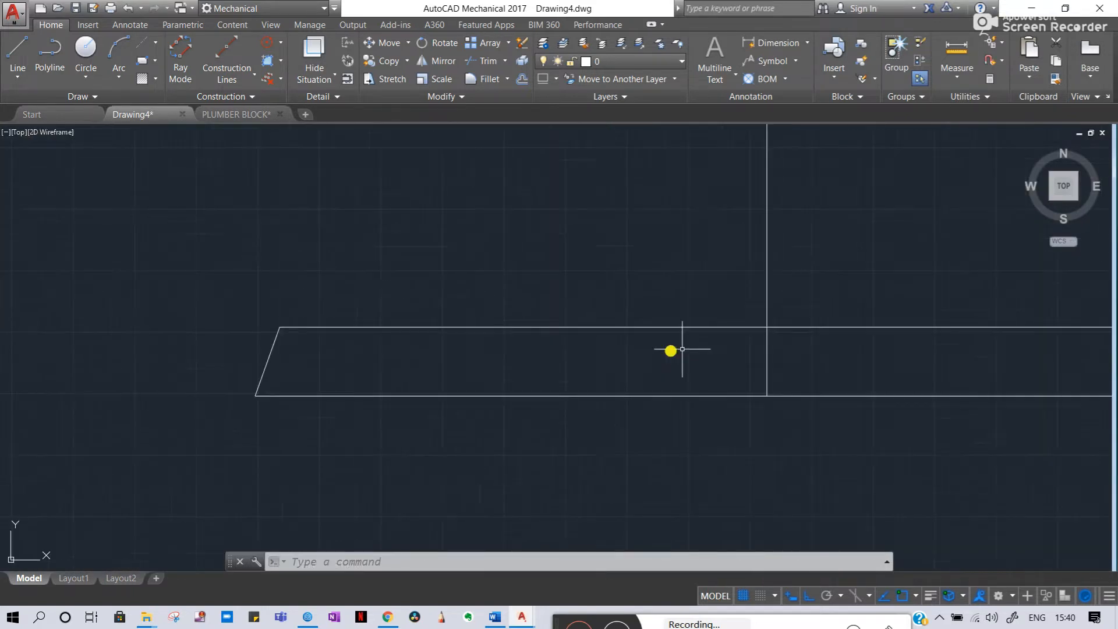
type("l")
key("Return")
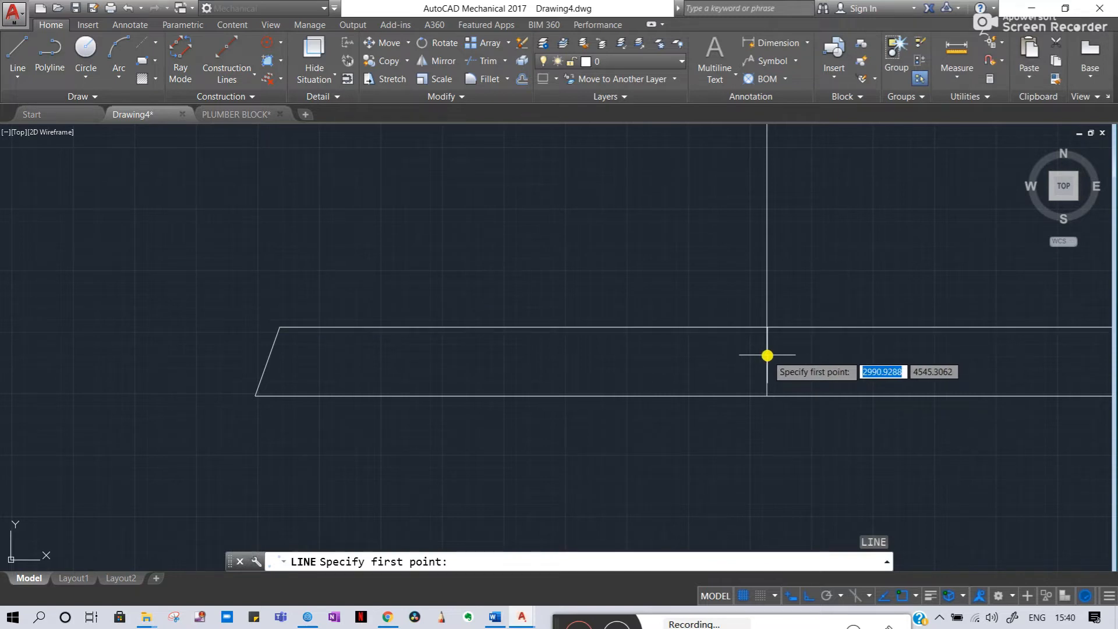
left_click(767, 328)
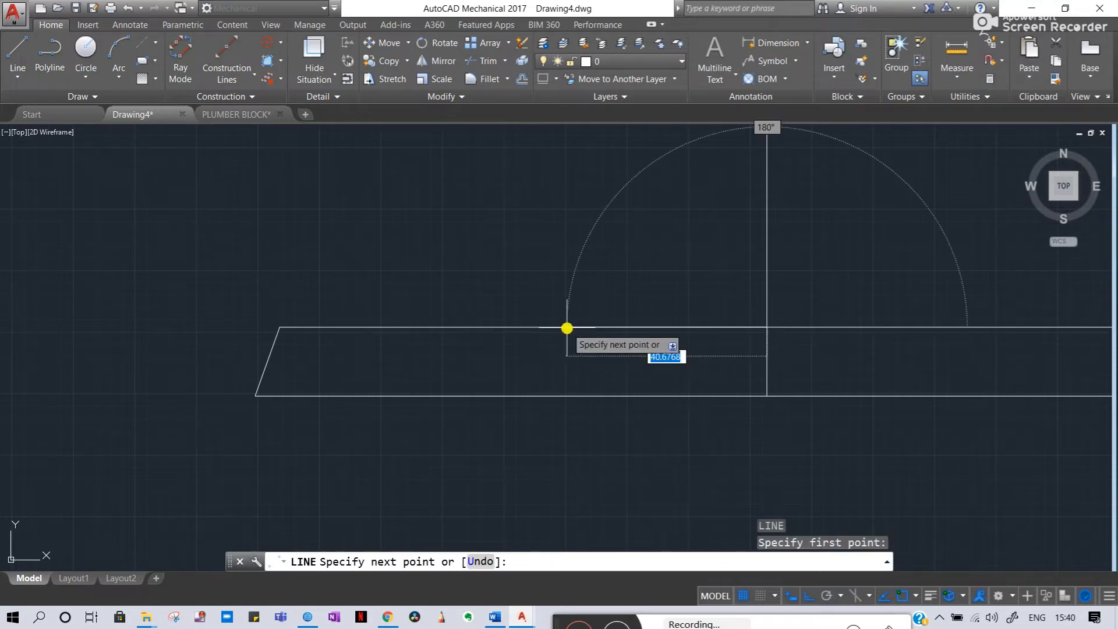
type("81")
key("Return")
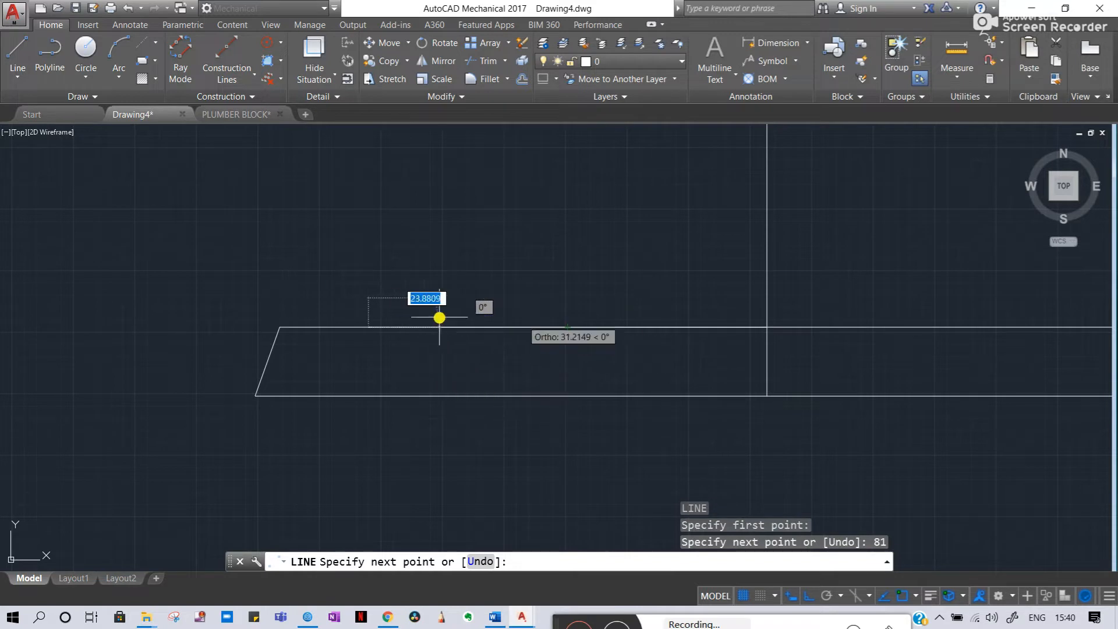
key("Escape")
key("Escape")
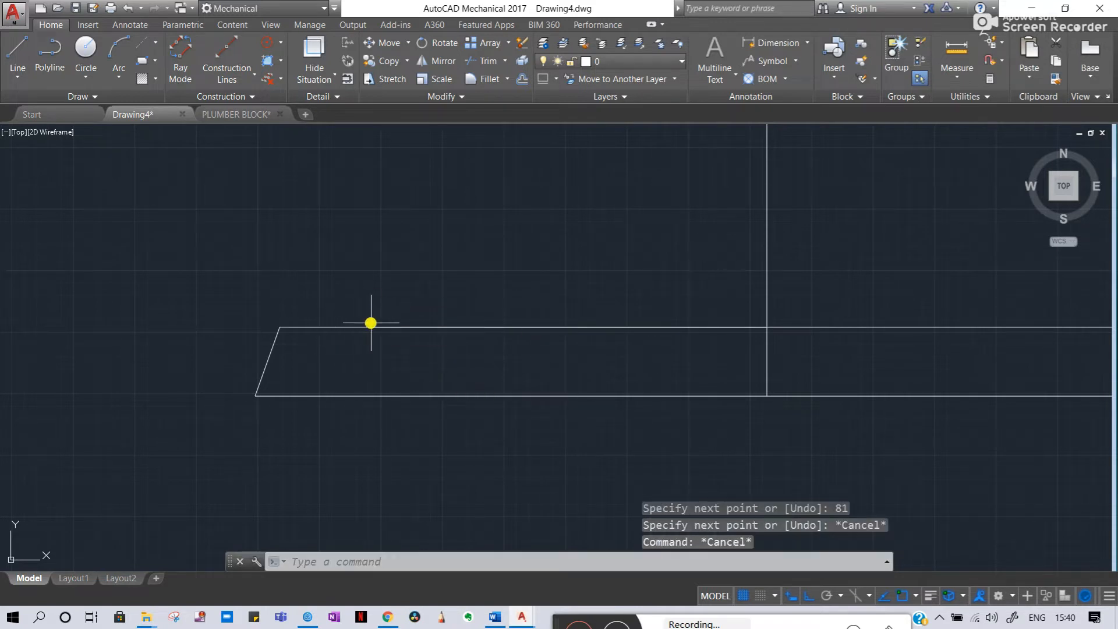
- Check the hole spacing on the reference image and draw a 39 mm horizontal line leftward from the vertical centre line, inside the base
middle_click_drag(337, 326, 669, 327)
scroll(668, 327, "down", 5)
middle_click_drag(269, 331, 752, 313)
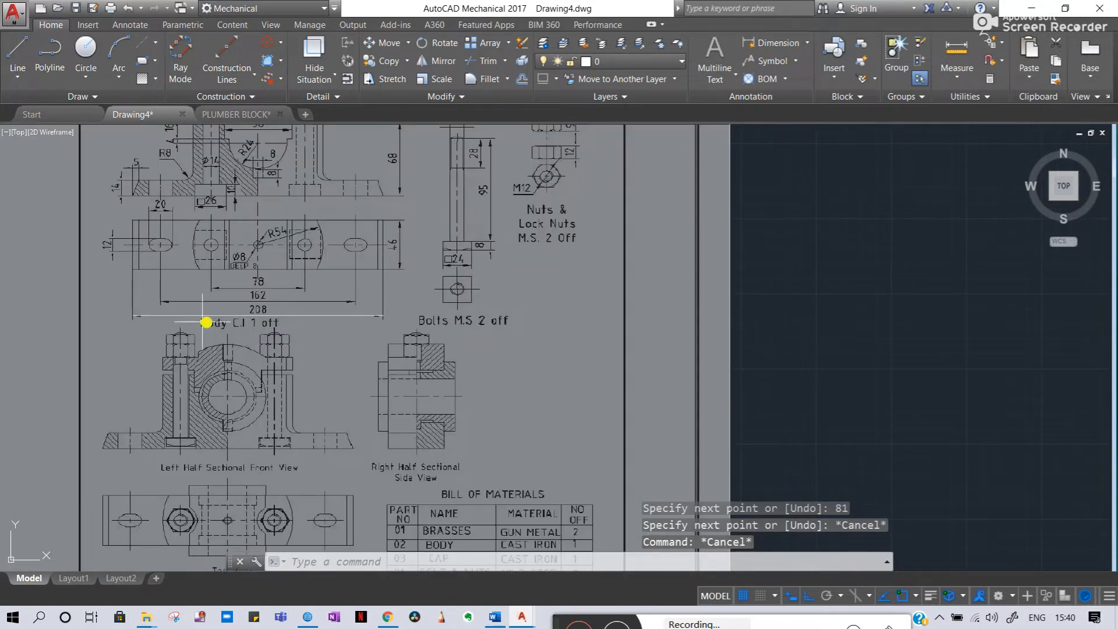
scroll(176, 252, "up", 2)
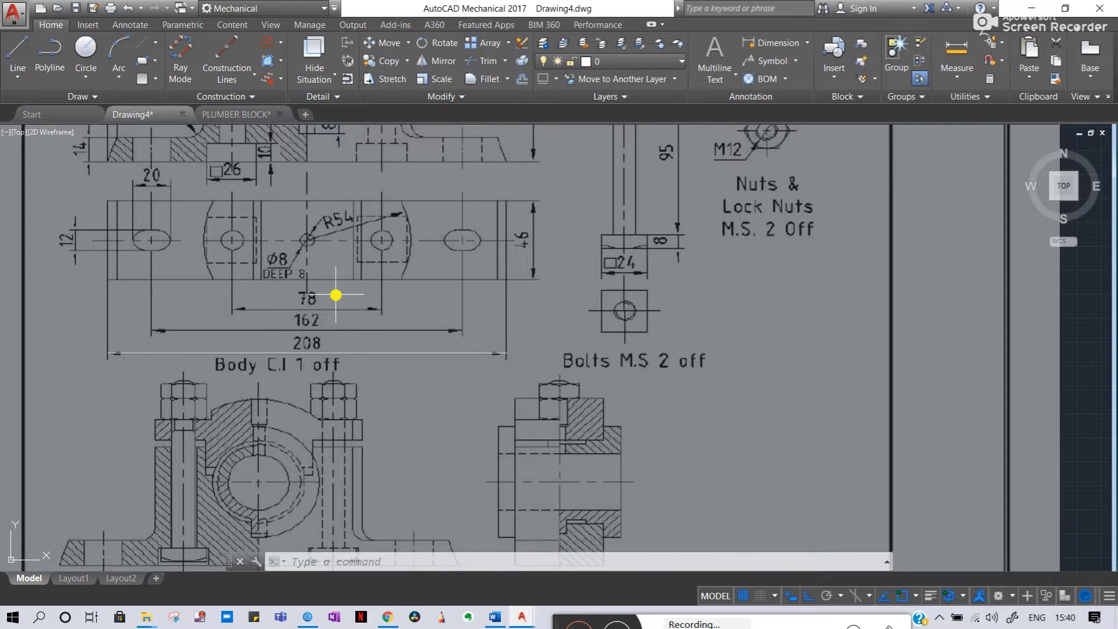
scroll(336, 295, "down", 5)
scroll(626, 327, "up", 5)
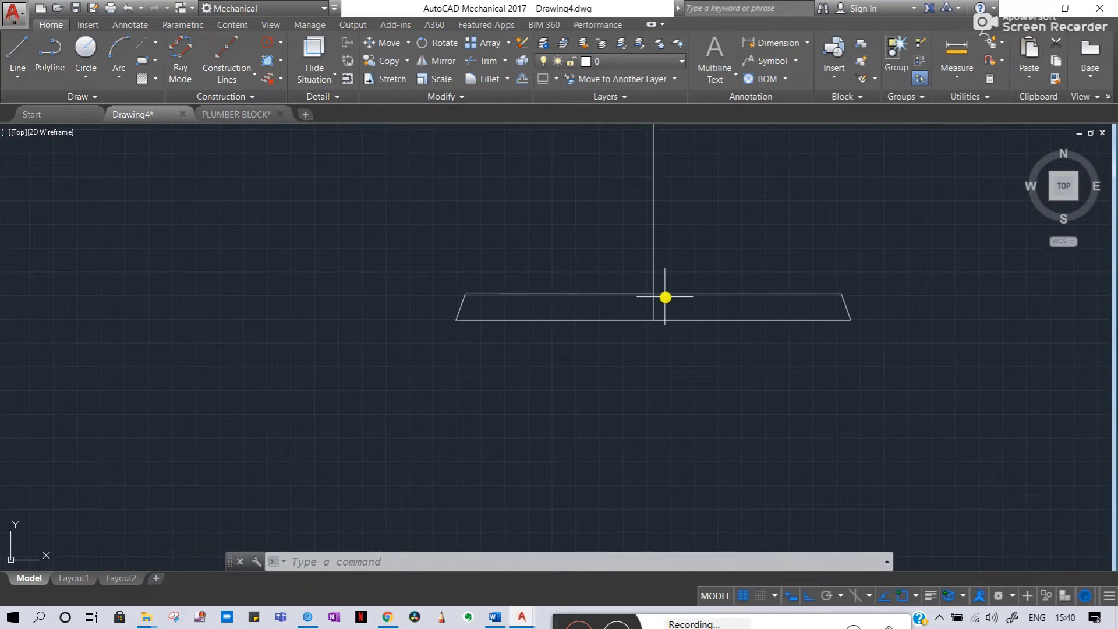
key("l")
key("Return")
scroll(653, 299, "up", 3)
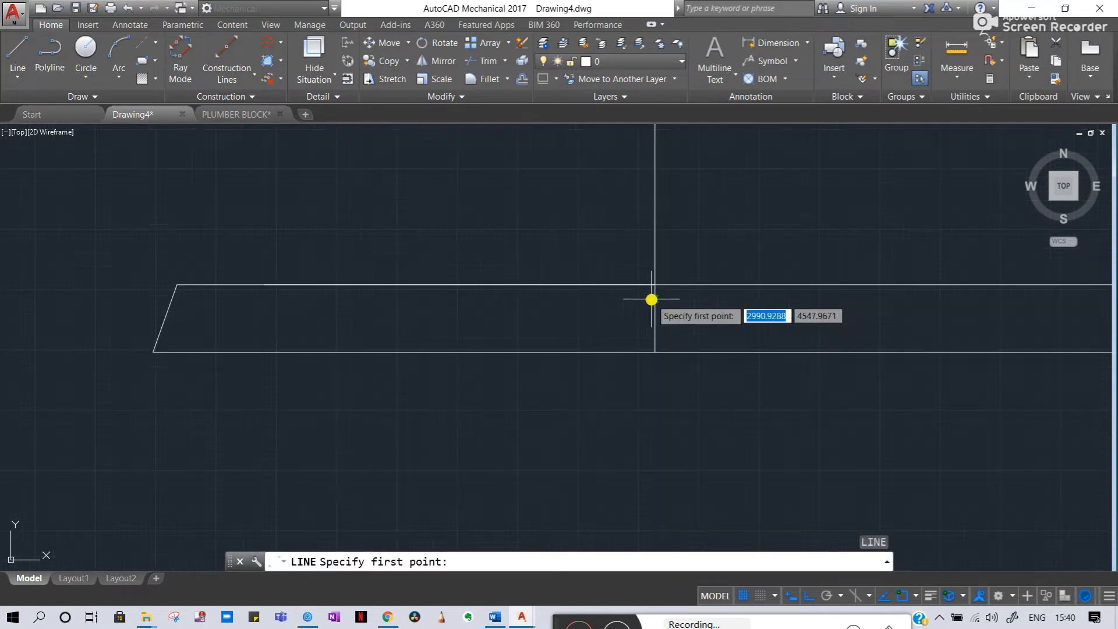
left_click(655, 319)
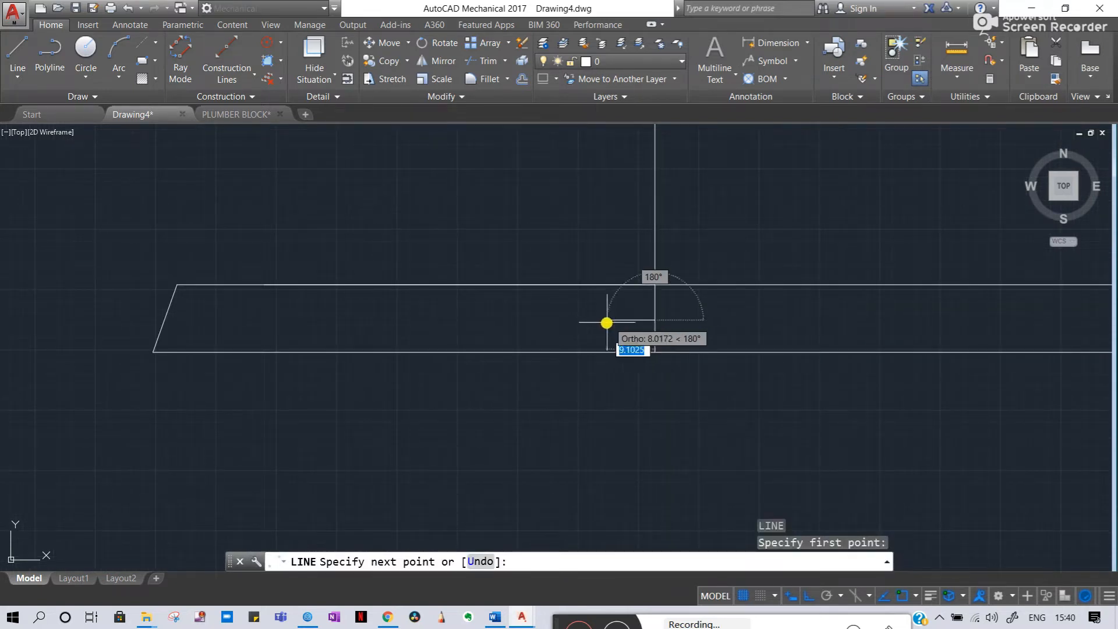
type("3")
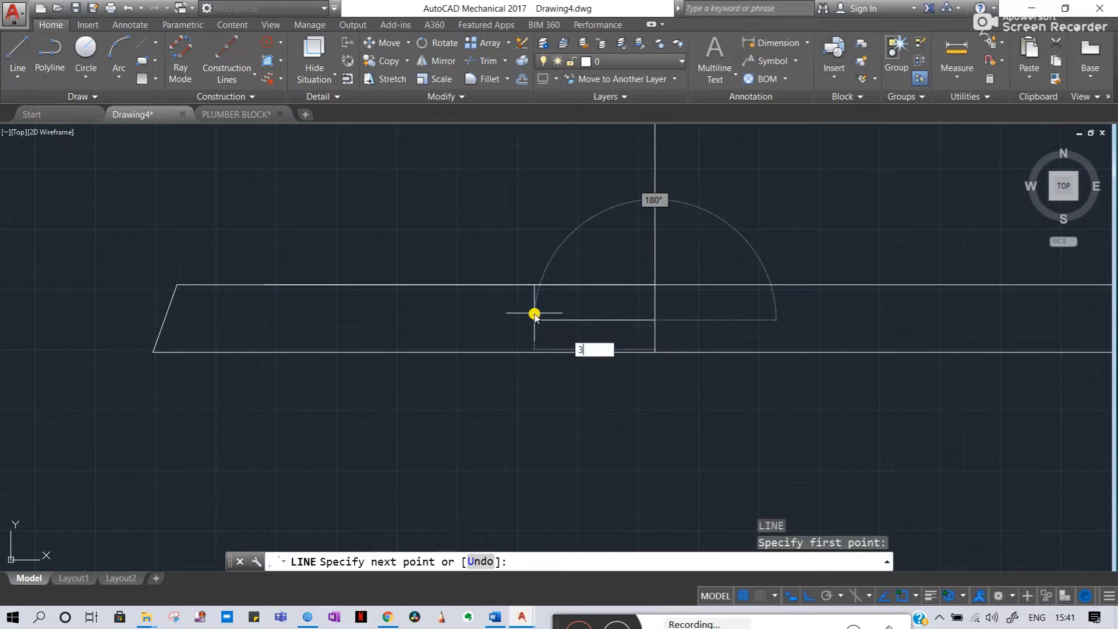
type("9")
key("Return")
key("Escape")
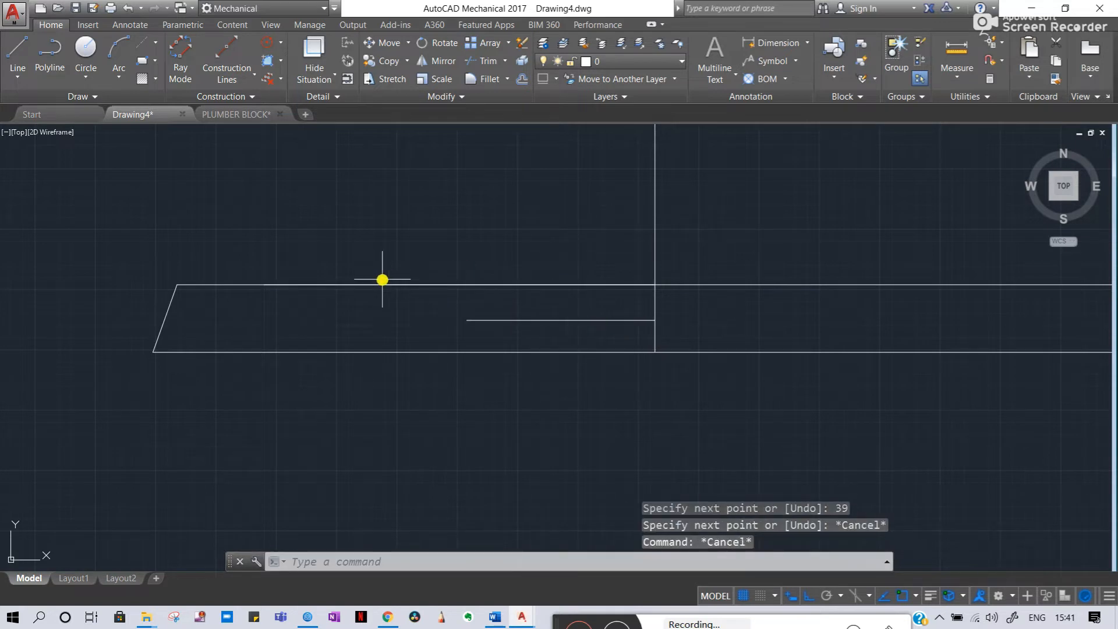
- Examine the slot, bolt hole and square recess dimensions in the body's front and top views on the reference image
middle_click_drag(288, 319, 584, 337)
scroll(581, 338, "down", 3)
scroll(175, 347, "down", 1)
middle_click_drag(102, 347, 743, 321)
scroll(743, 321, "down", 1)
scroll(588, 321, "up", 5)
middle_click_drag(523, 223, 499, 334)
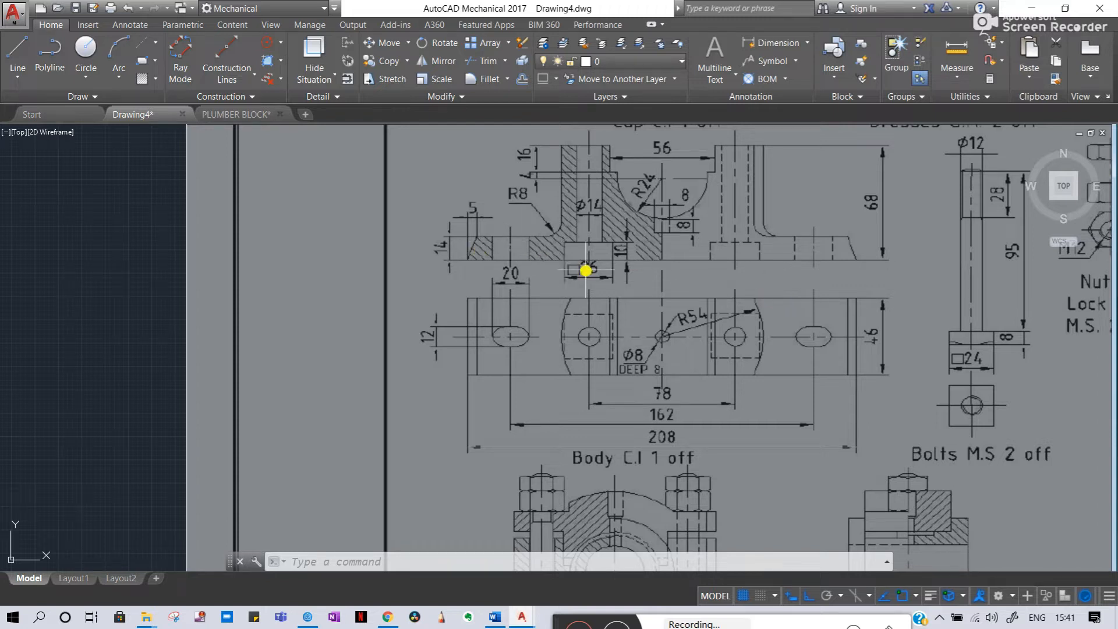
middle_click_drag(610, 362, 544, 205)
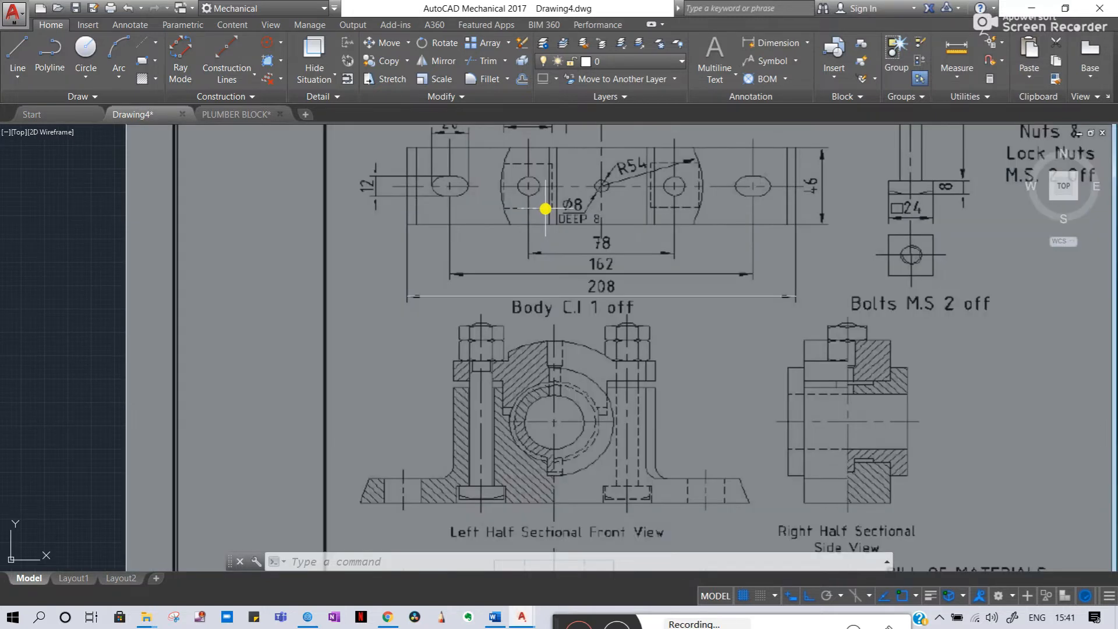
scroll(544, 207, "down", 3)
scroll(515, 330, "up", 3)
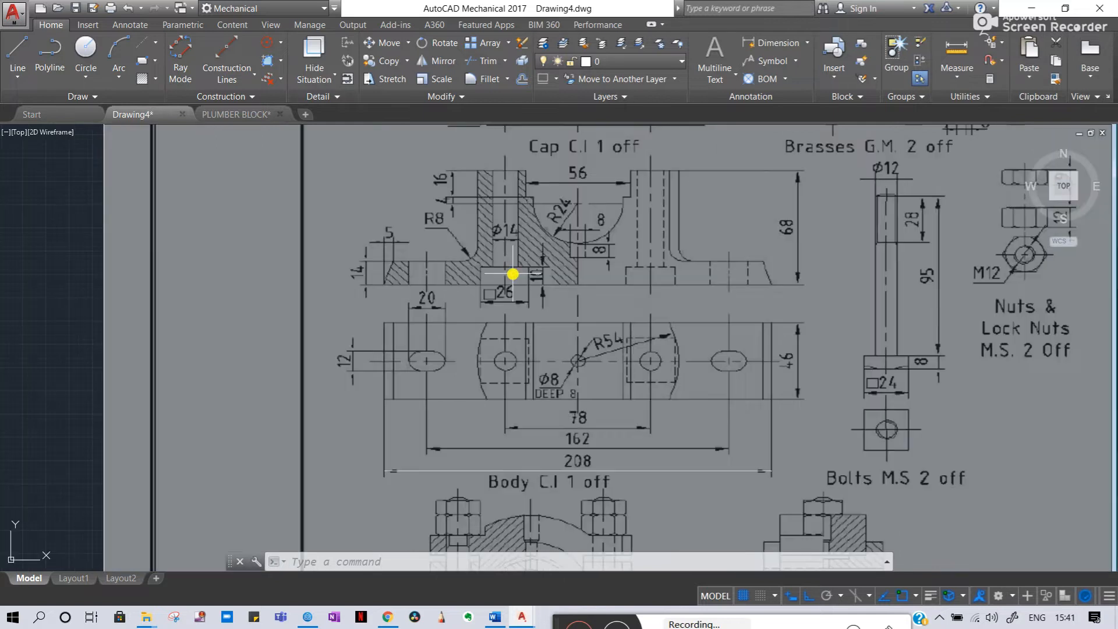
- Draw the left slot's vertical centre line from the 81 mm line's left end down past the base's lower edge
scroll(565, 287, "down", 5)
middle_click_drag(858, 315, 641, 329)
scroll(720, 350, "up", 6)
middle_click_drag(739, 242, 709, 309)
left_click(523, 277)
type("l")
key("Return")
scroll(510, 285, "up", 8)
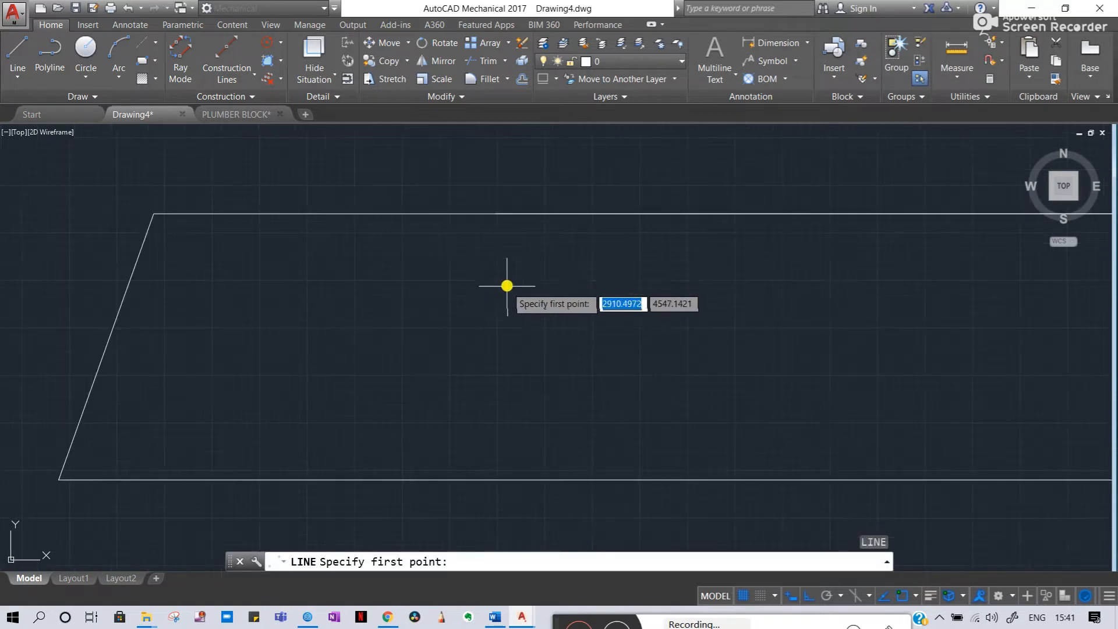
left_click(497, 214)
middle_click_drag(498, 388, 493, 308)
left_click(487, 470)
key("Escape")
key("Escape")
- Stretch the upper end of the slot's centre line above the base's upper edge
middle_click_drag(532, 207, 499, 399)
left_click(484, 388)
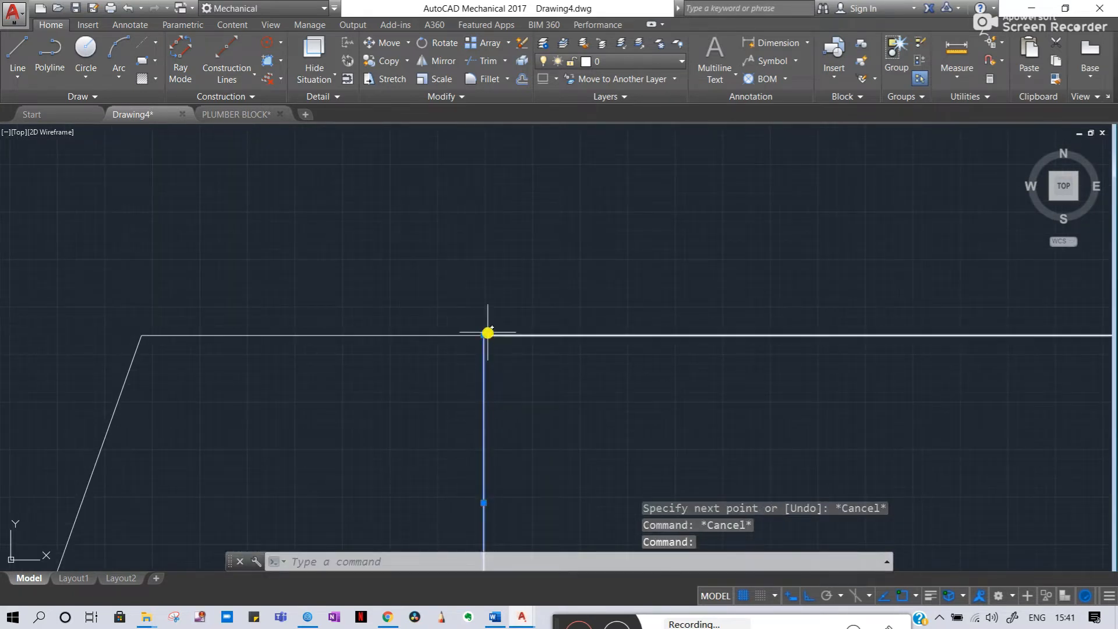
left_click(483, 335)
left_click(493, 220)
key("Escape")
key("Escape")
scroll(487, 213, "down", 4)
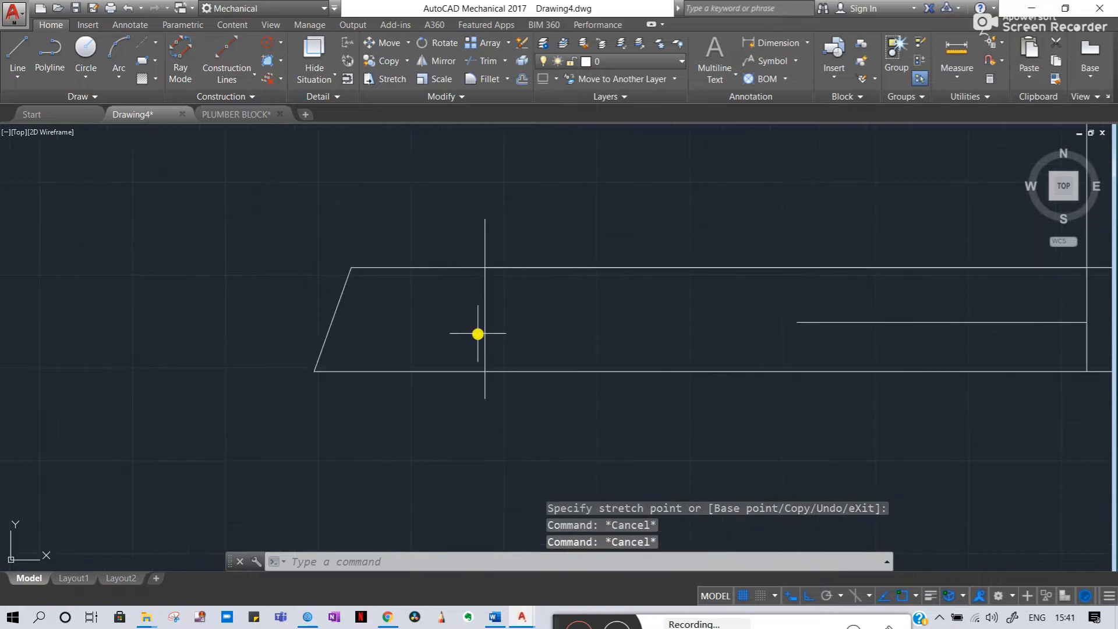
- Draw a line 10 mm left from the slot centre line along the upper edge, continuing straight down to the lower edge
key("Return")
left_click(486, 269)
left_click(484, 269)
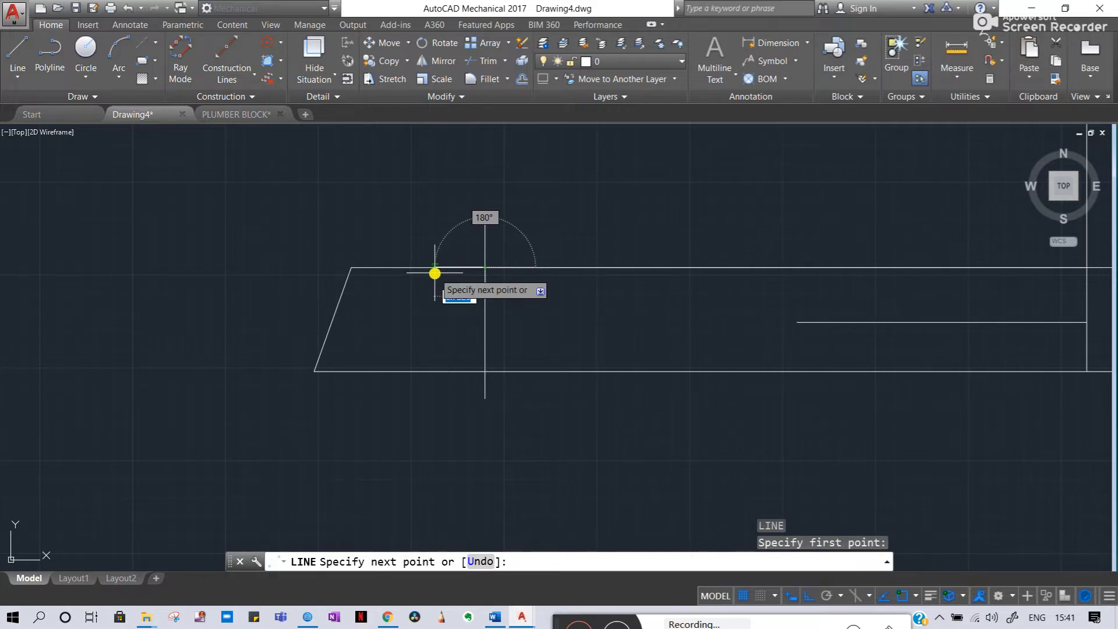
key("Return")
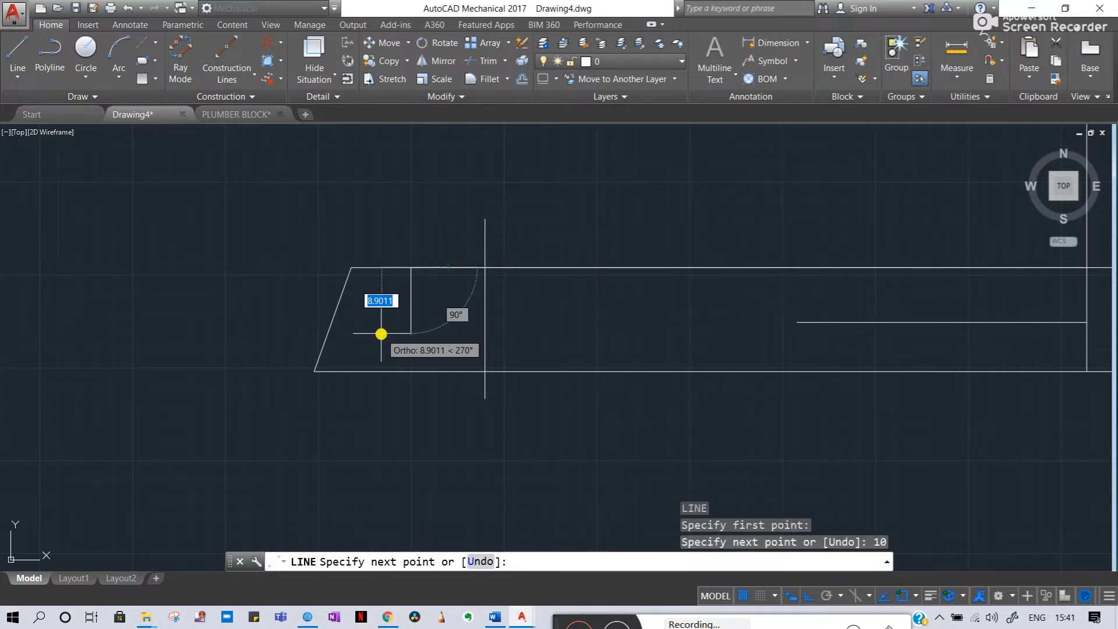
left_click(410, 371)
key("Escape")
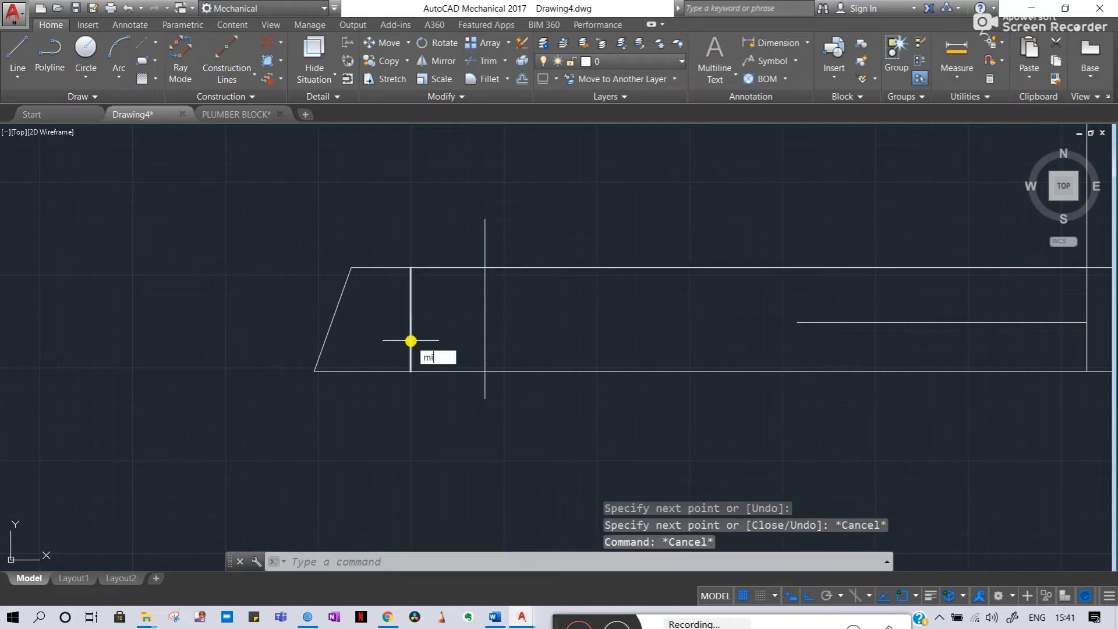
- Mirror the slot's left vertical edge about the slot centre line, keeping the source line
type("mi")
key("Return")
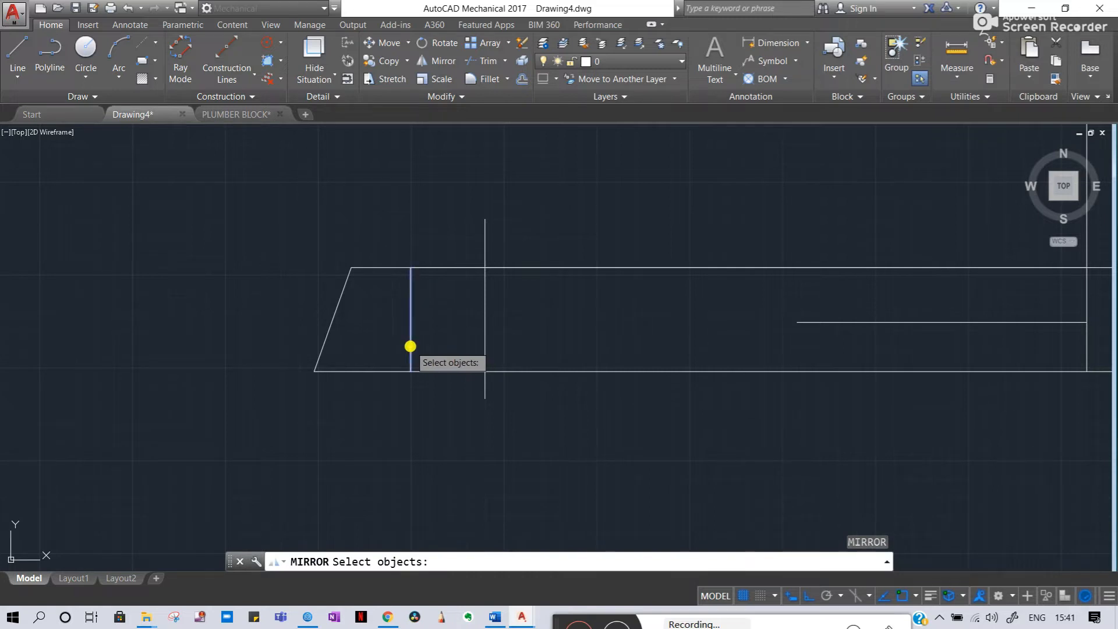
left_click(410, 346)
key("Return")
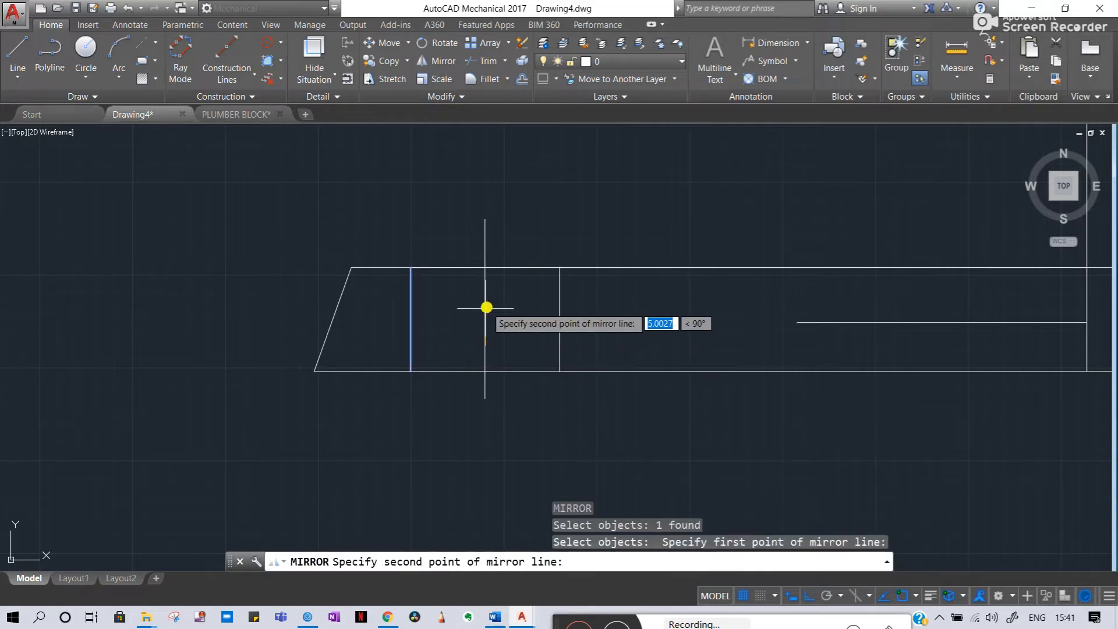
left_click(486, 307)
key("Return")
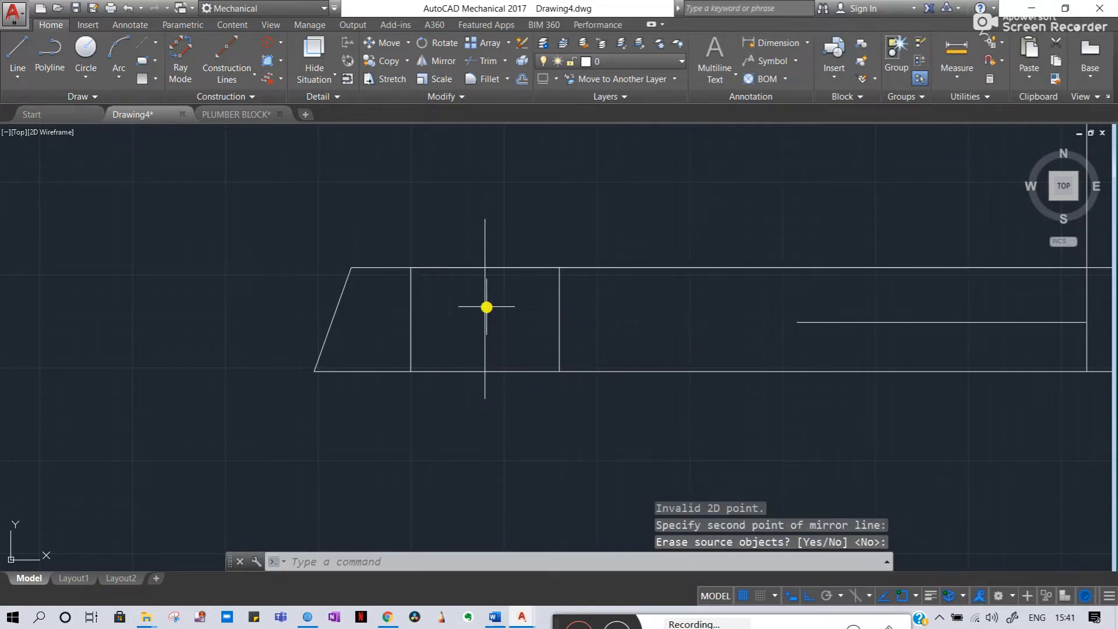
key("Escape")
key("Escape")
- Examine the square recess's width and depth dimensions in the body's front view on the reference image
scroll(414, 342, "down", 6)
scroll(603, 344, "up", 8)
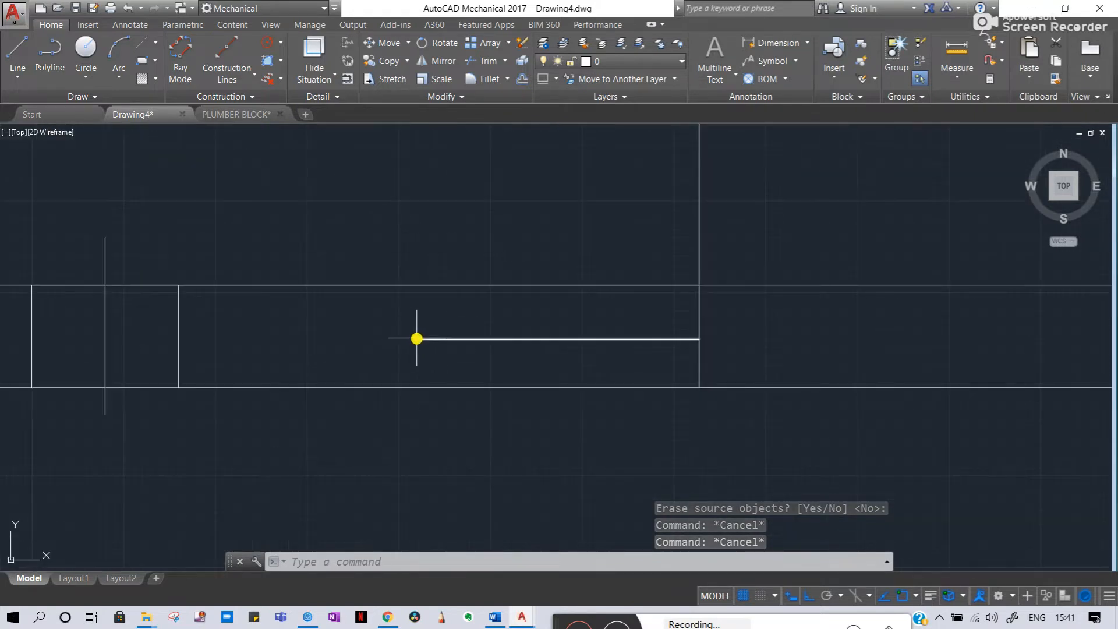
left_click(446, 339)
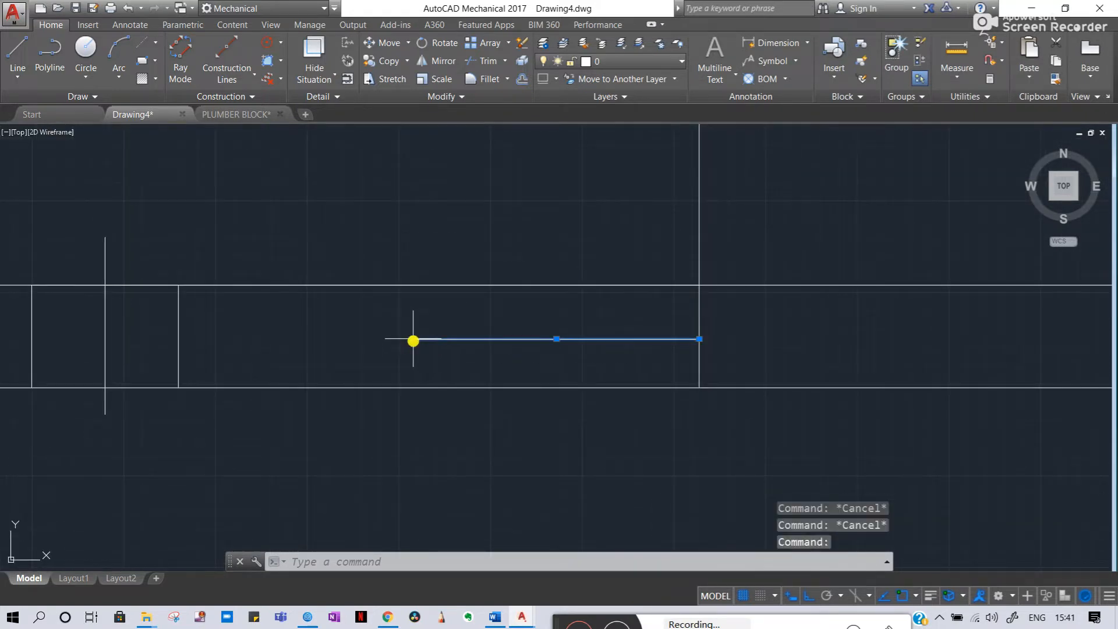
mouse_move(413, 340)
middle_click_drag(431, 344, 570, 362)
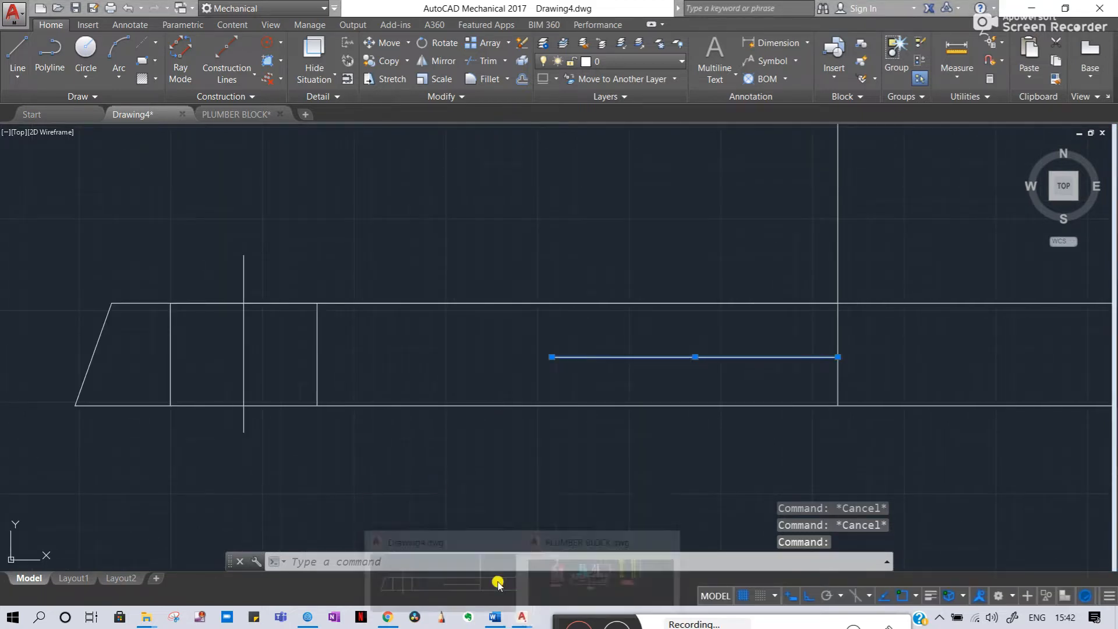
key("Escape")
middle_click_drag(327, 357, 895, 368)
scroll(895, 369, "down", 2)
scroll(527, 344, "down", 4)
scroll(344, 317, "up", 4)
middle_click_drag(246, 320, 370, 338)
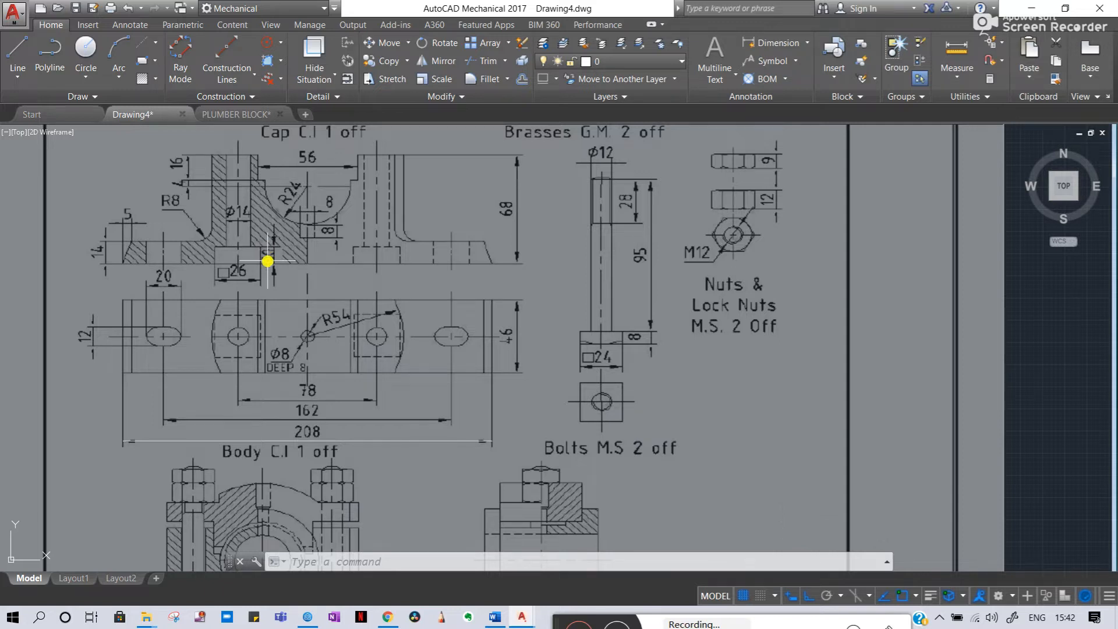
scroll(221, 258, "up", 2)
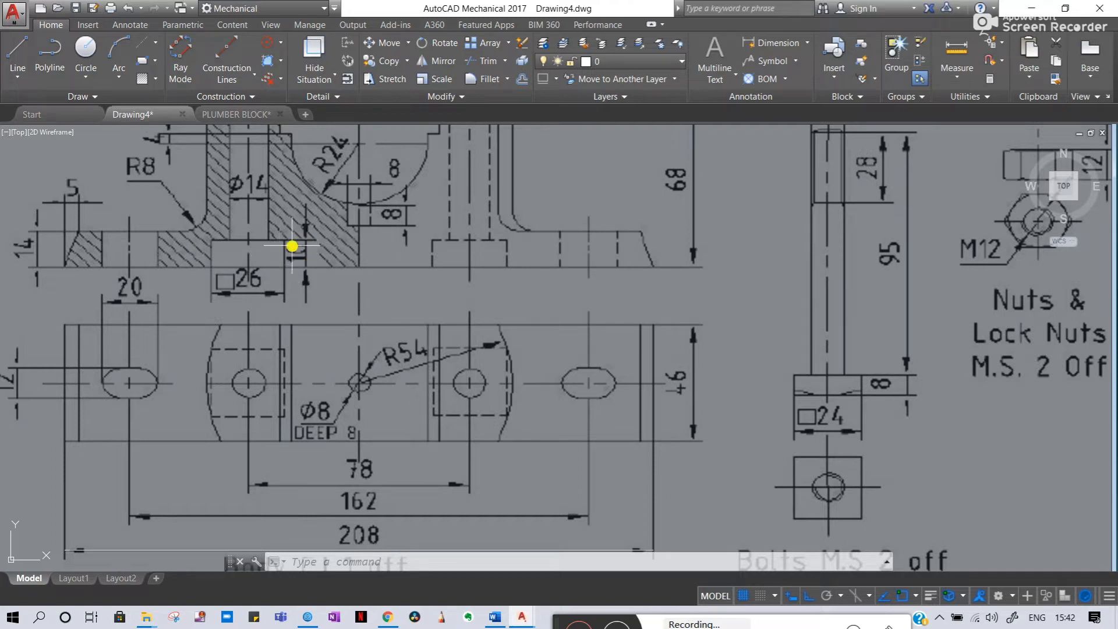
- Draw a vertical bolt-hole centre line from the 39 mm line's left end up past the base's upper edge
scroll(472, 272, "down", 4)
middle_click_drag(841, 297, 409, 292)
scroll(529, 309, "up", 2)
middle_click_drag(1050, 425, 509, 322)
scroll(429, 301, "up", 6)
key("Escape")
key("Escape")
key("l")
key("Return")
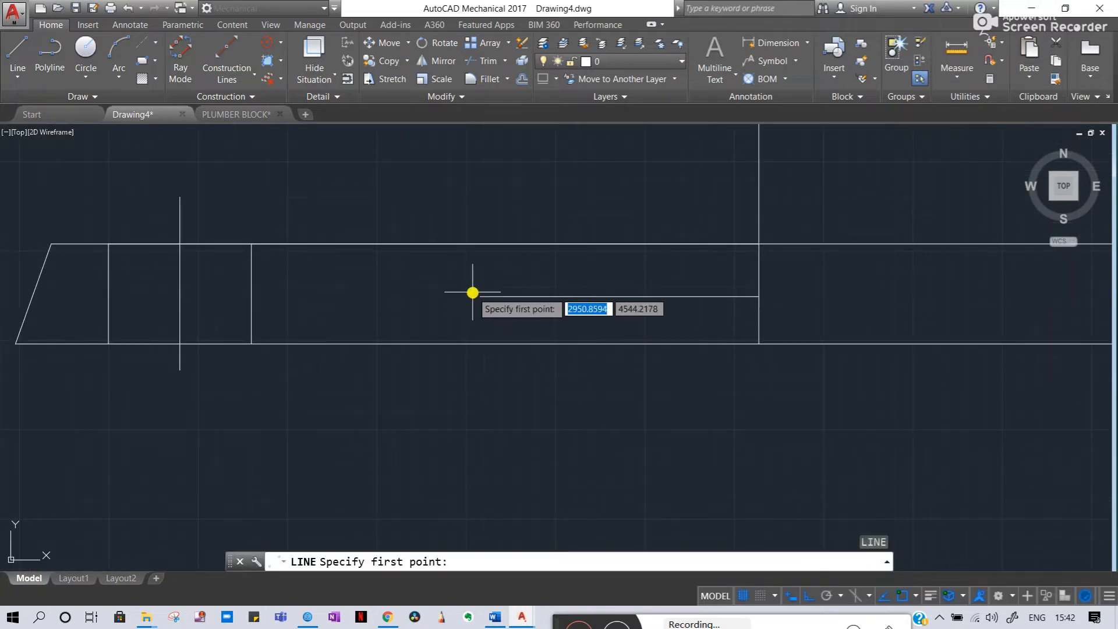
left_click(480, 296)
left_click(474, 180)
key("Escape")
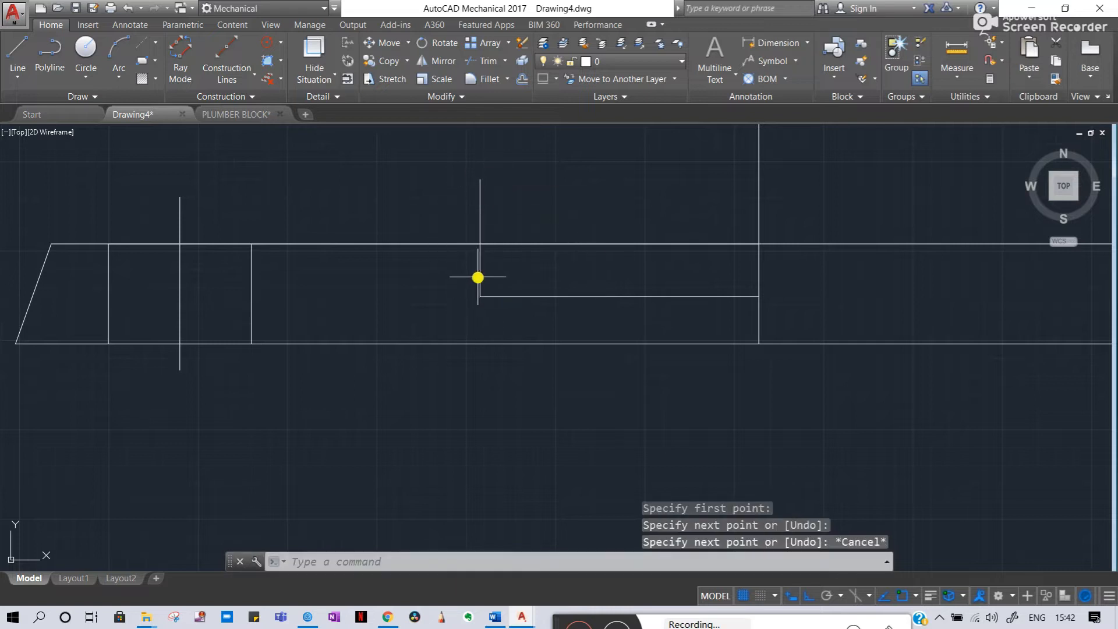
key("Escape")
- Stretch the lower end of the bolt-hole centre line below the base's lower edge
left_click(478, 281)
left_click(479, 296)
left_click(487, 400)
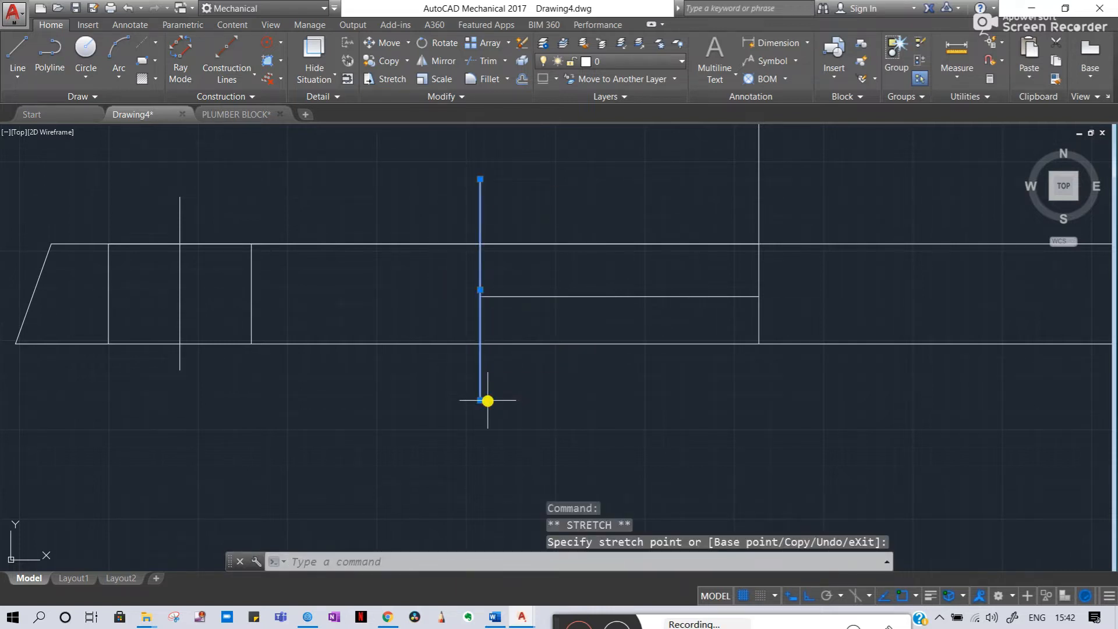
key("Escape")
key("Escape")
- Delete the 81 mm and 39 mm horizontal construction lines
left_click(532, 244)
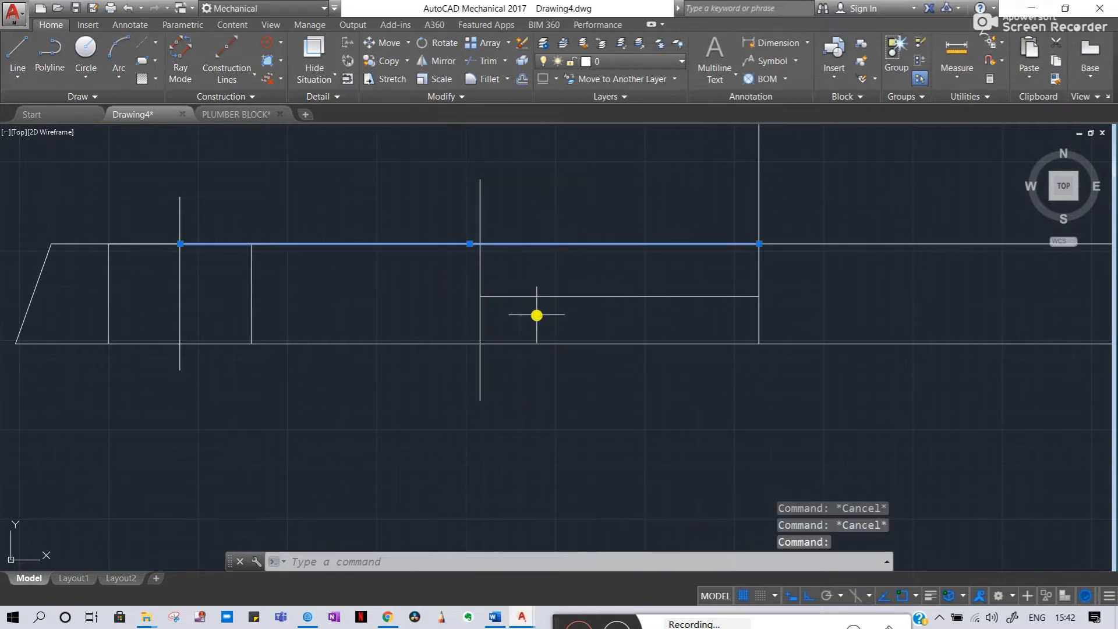
key("Delete")
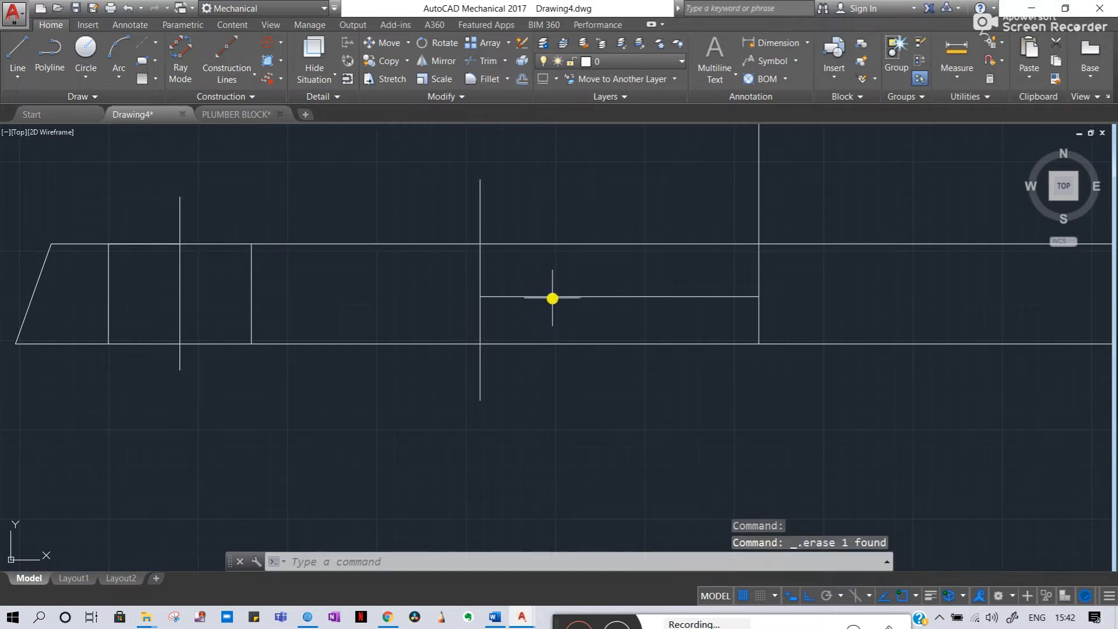
left_click(553, 297)
key("Delete")
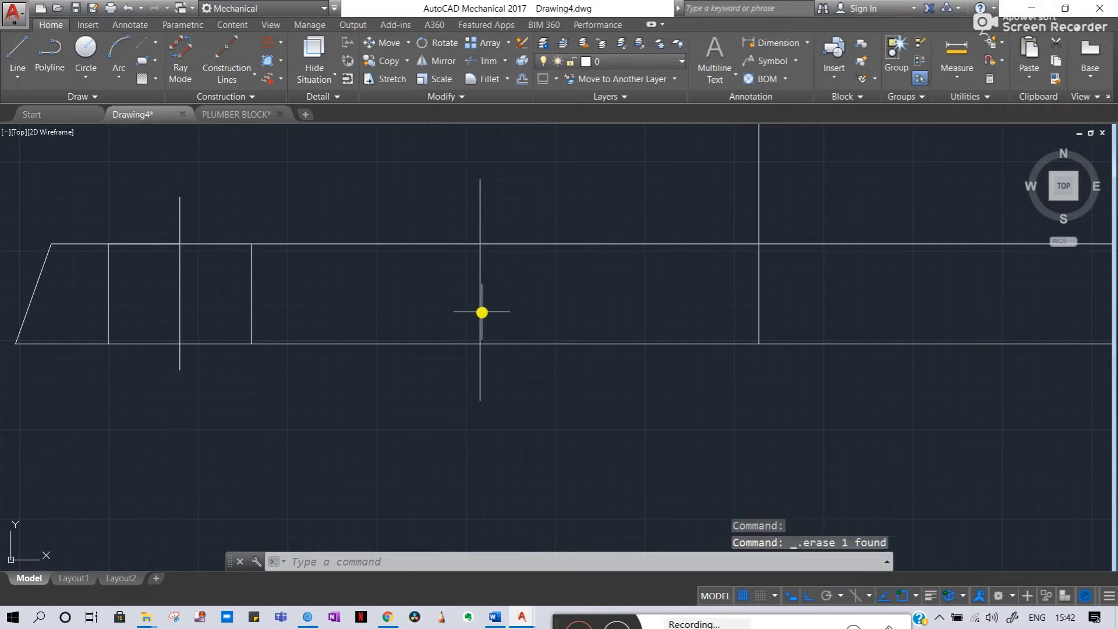
- Examine the hole spacing and overall length dimensions in the body's top view on the reference image
key("Escape")
scroll(496, 314, "down", 2)
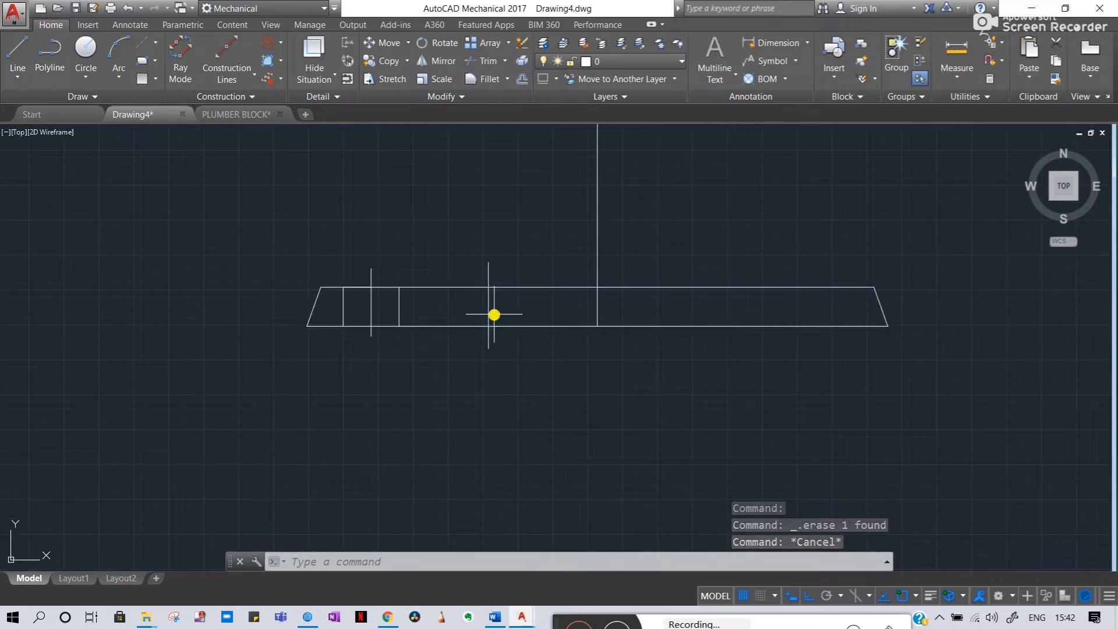
scroll(494, 314, "up", 2)
key("Escape")
key("Escape")
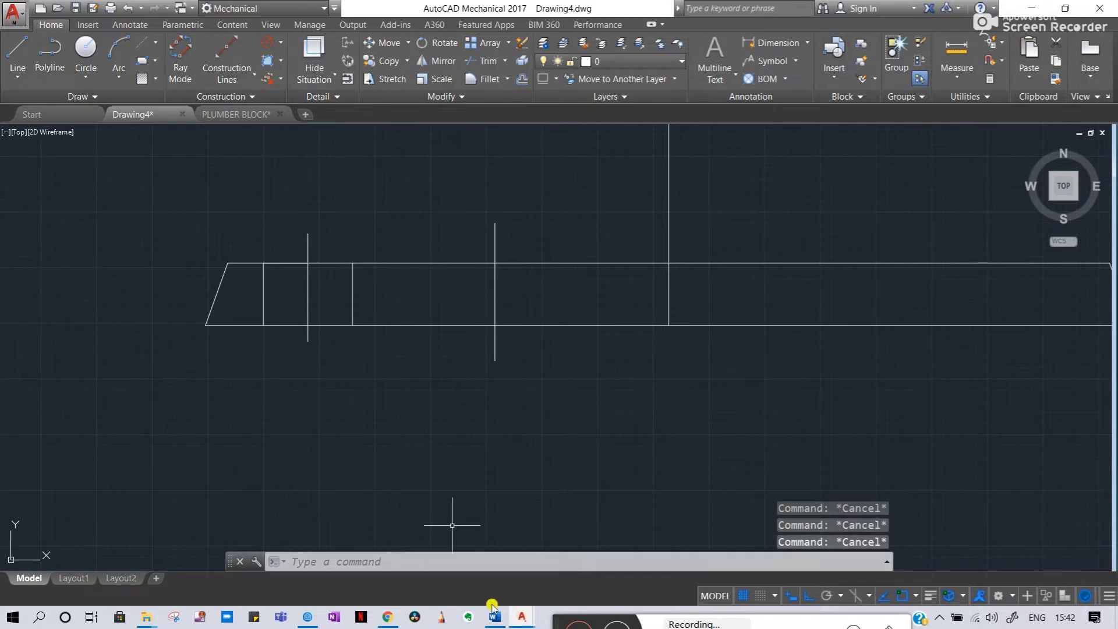
scroll(324, 332, "down", 3)
middle_click_drag(324, 333, 862, 406)
middle_click_drag(296, 384, 764, 380)
scroll(552, 384, "up", 4)
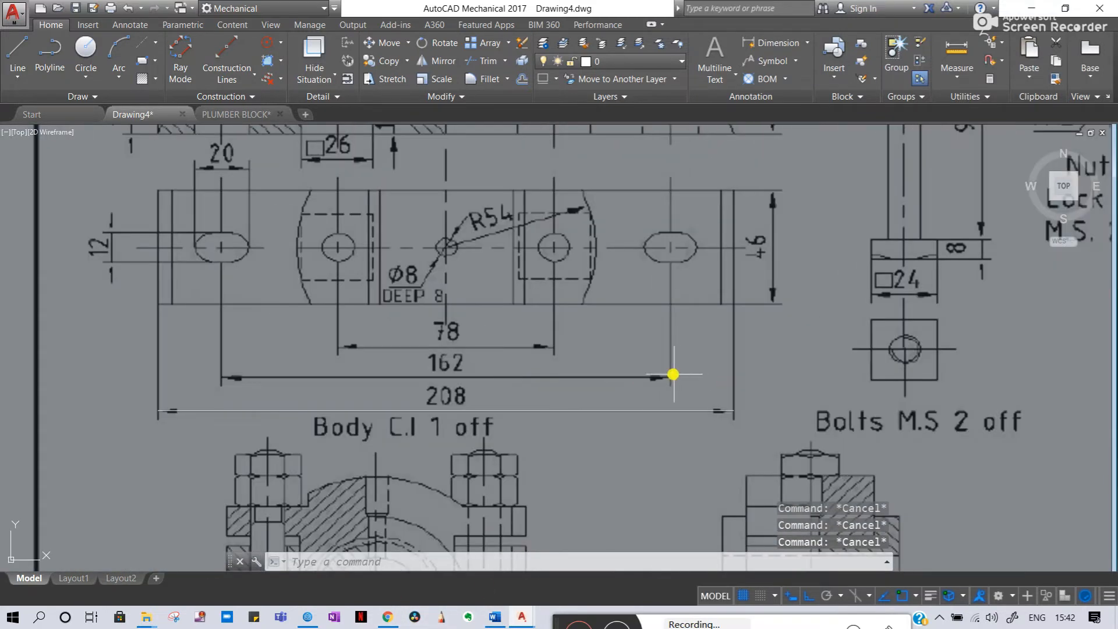
scroll(663, 367, "down", 2)
middle_click_drag(460, 291, 353, 341)
middle_click_drag(766, 345, 113, 329)
scroll(274, 343, "down", 2)
scroll(806, 409, "up", 4)
- Draw a line 13 mm left along the base's lower edge from the bolt-hole centre line, continuing 10 mm up as the recess's left side
key("Escape")
key("Escape")
type("l")
key("Return")
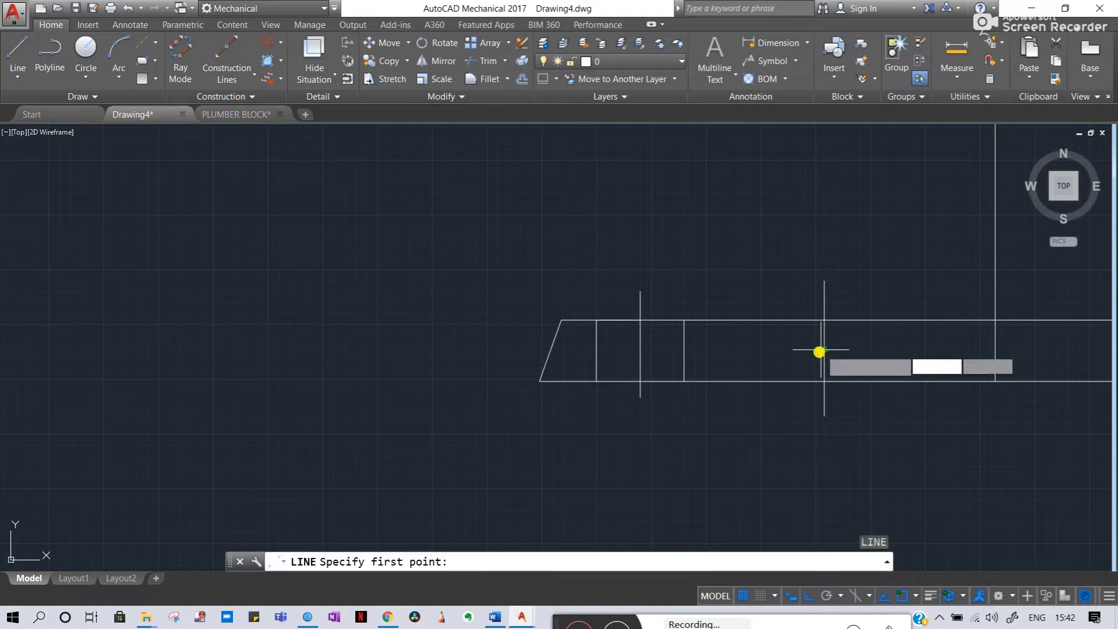
left_click(824, 381)
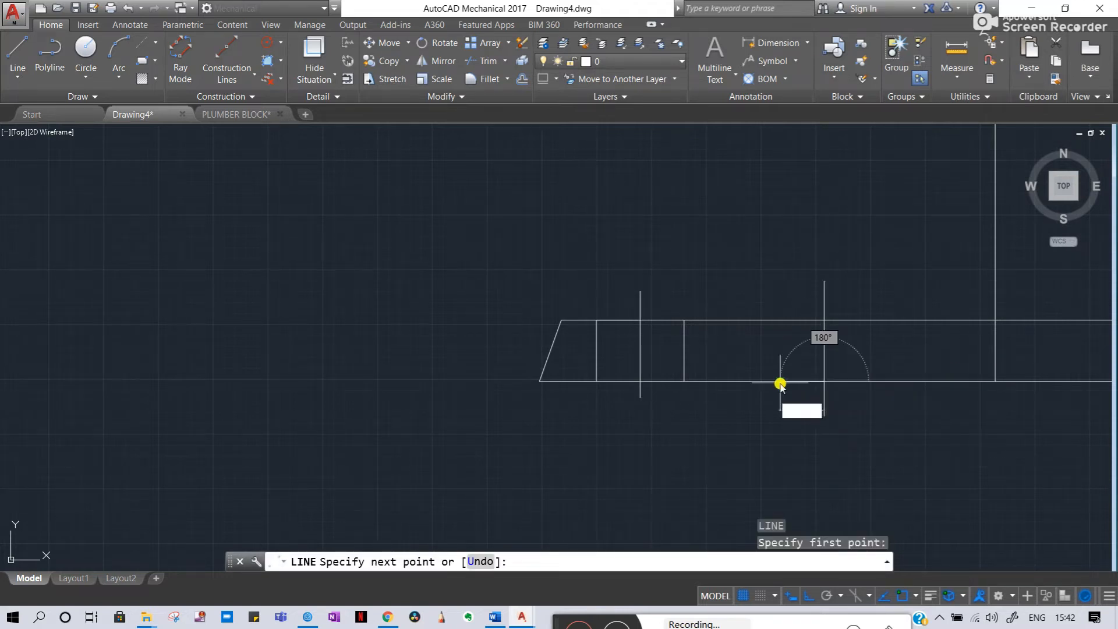
type("13")
key("Return")
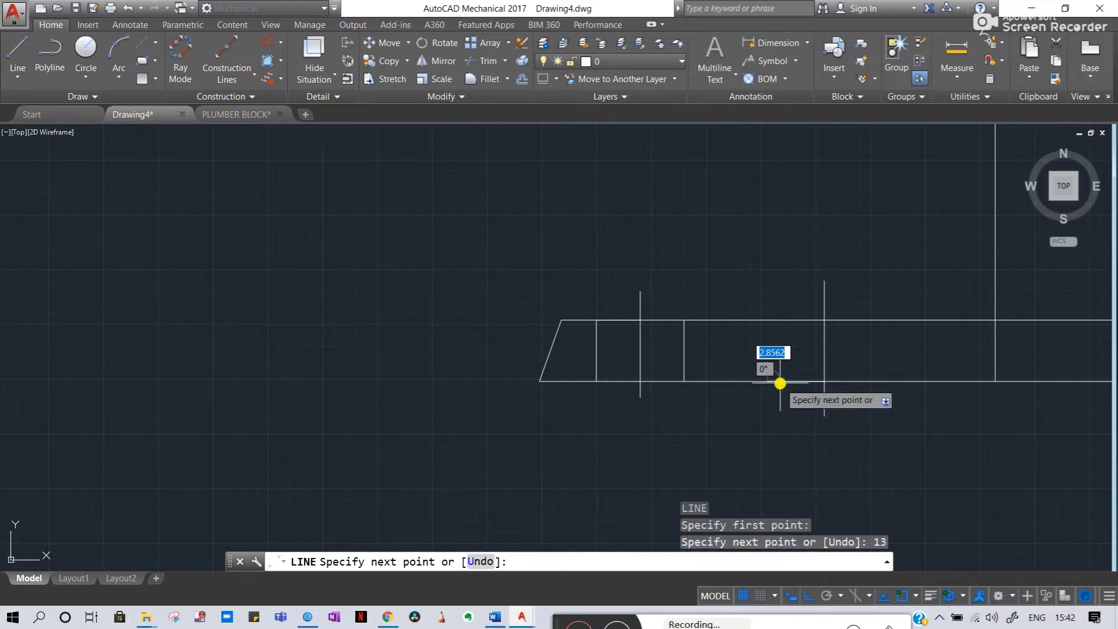
scroll(757, 370, "up", 3)
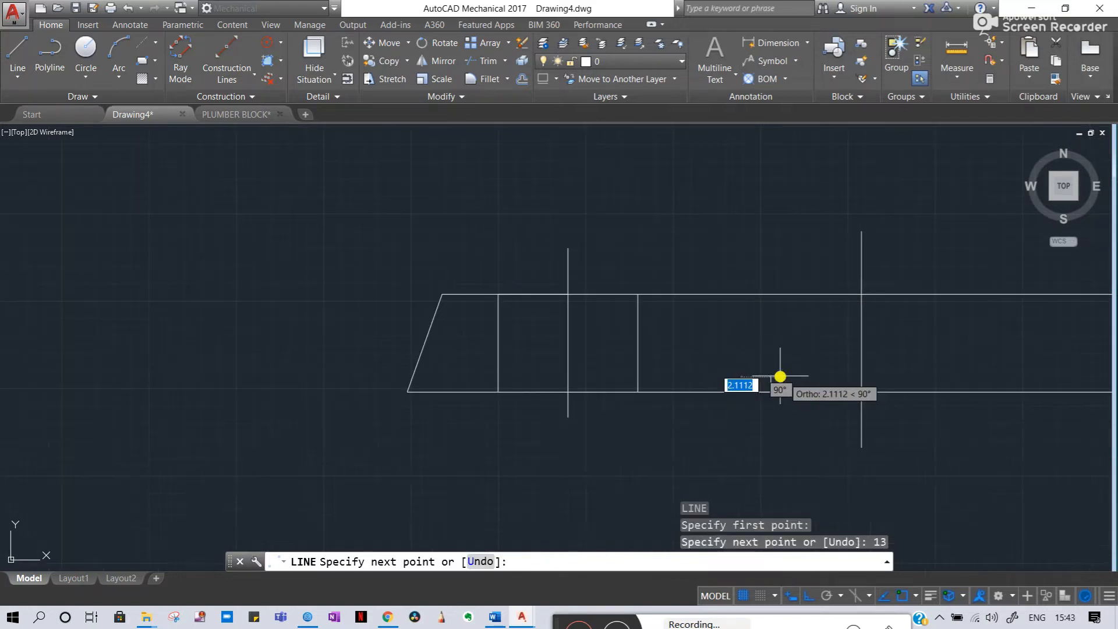
type("10")
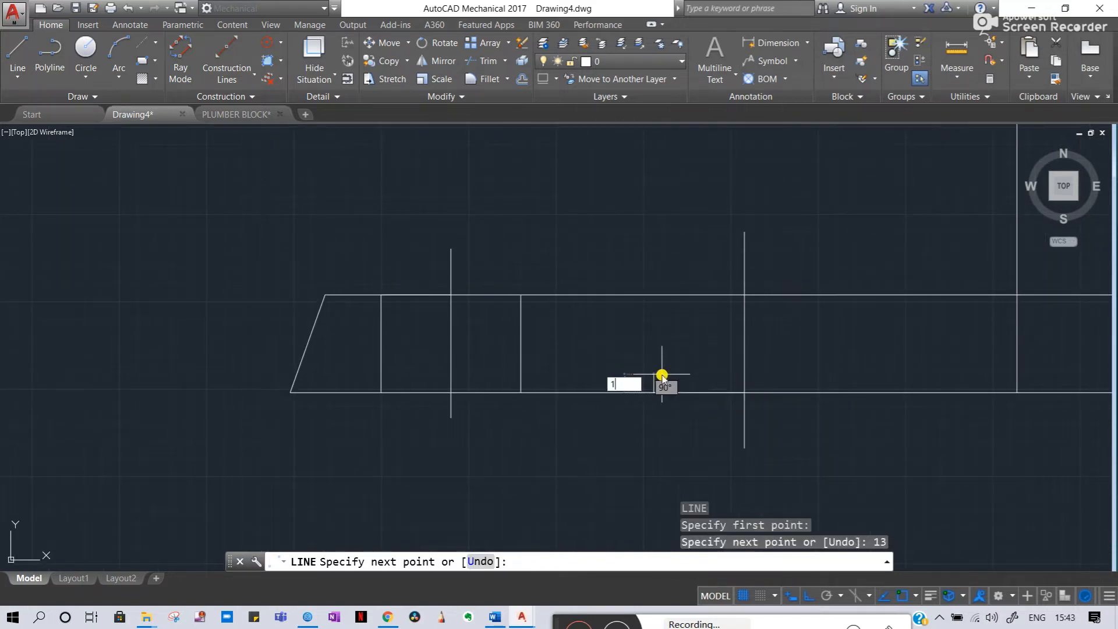
key("Return")
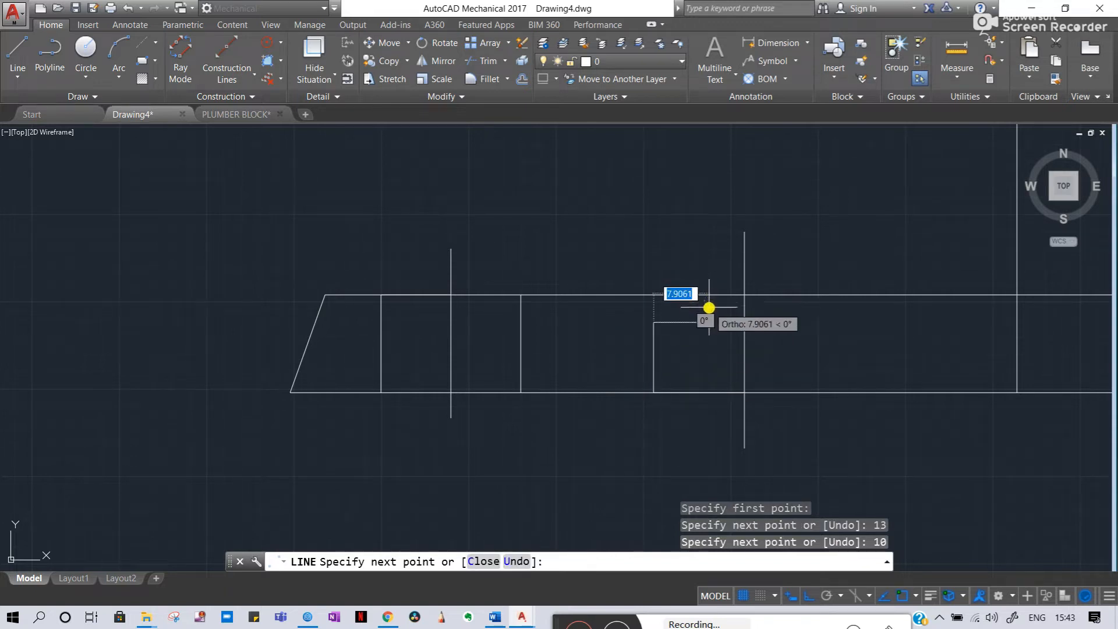
key("Escape")
- Complete the square recess with a 26 mm horizontal line from its left side's upper end and a right side down to the base's lower edge
scroll(709, 307, "down", 4)
middle_click_drag(665, 318, 992, 341)
middle_click_drag(148, 357, 829, 357)
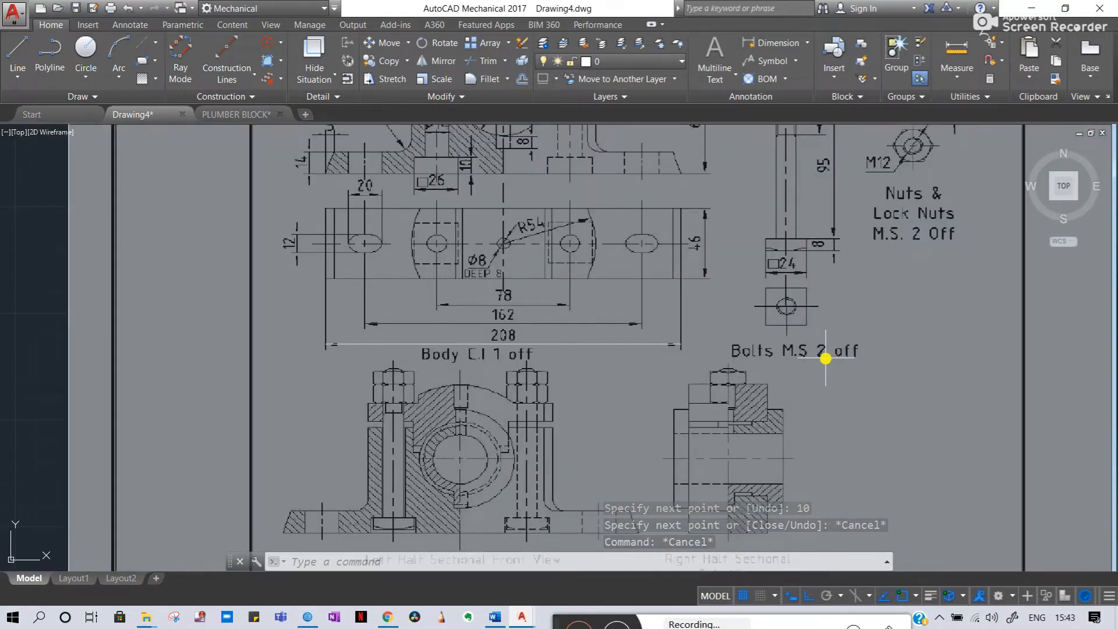
middle_click_drag(870, 350, 732, 357)
scroll(732, 357, "down", 4)
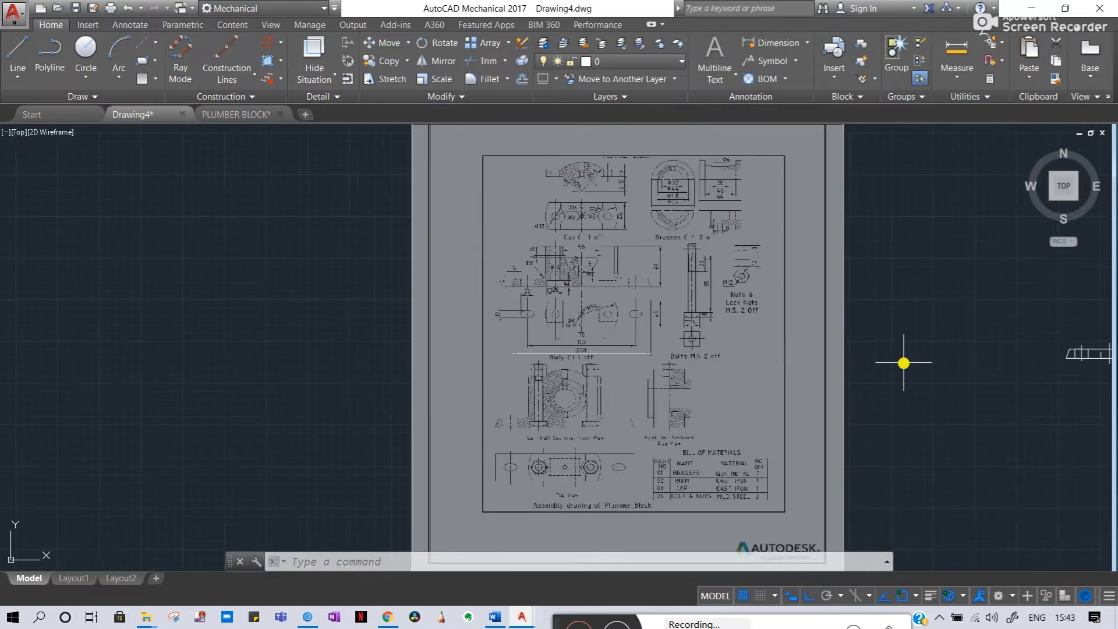
middle_click_drag(904, 361, 373, 360)
scroll(600, 362, "up", 8)
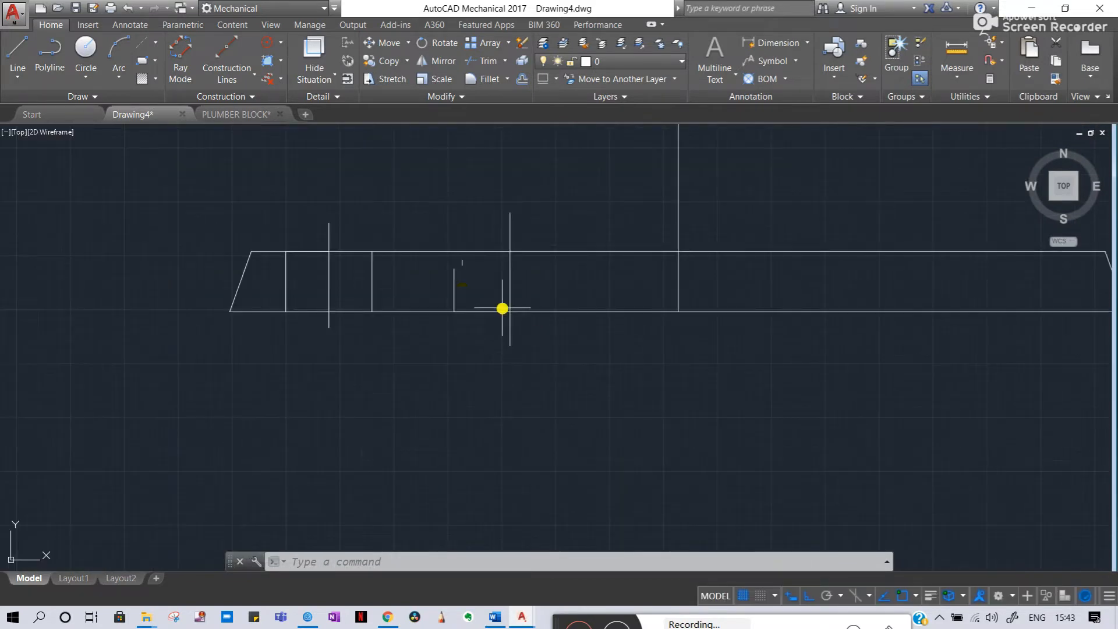
left_click(455, 275)
type("l")
key("Return")
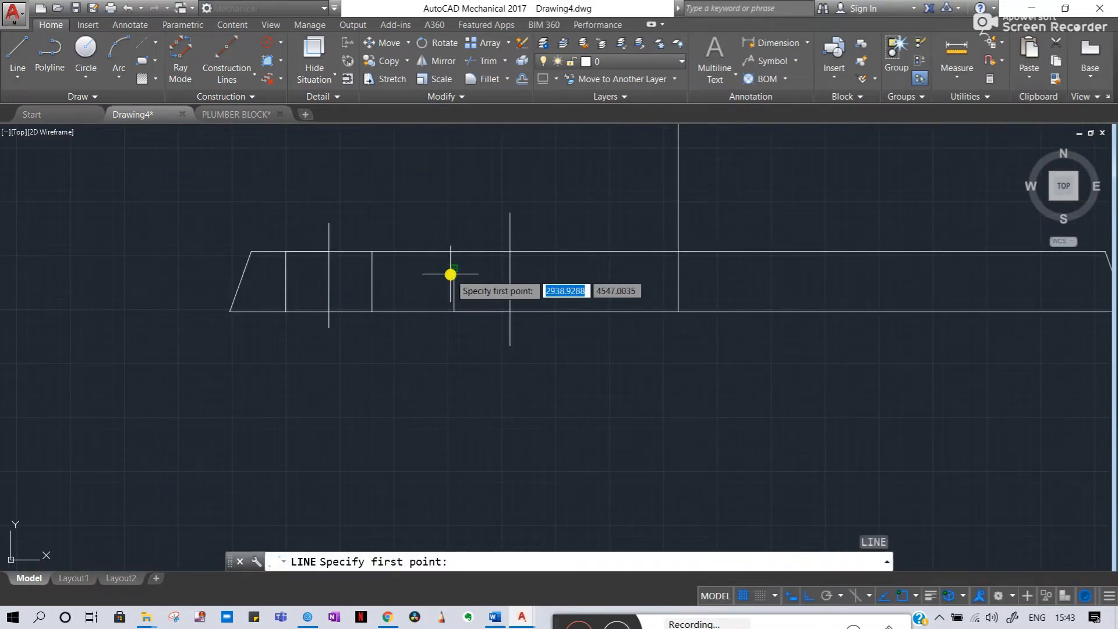
left_click(453, 271)
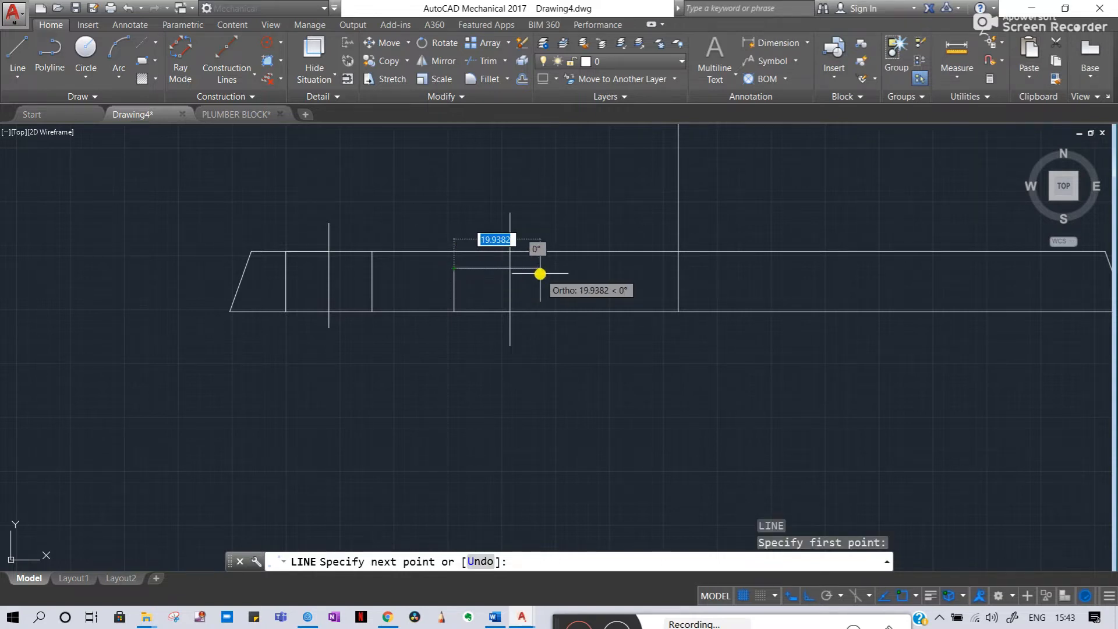
type("26")
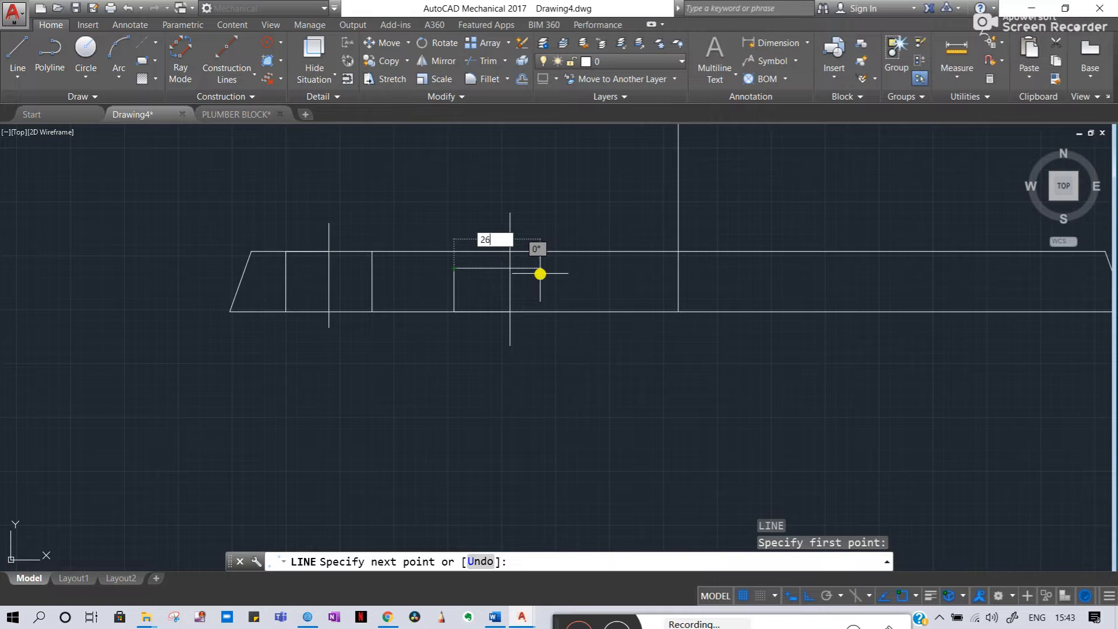
key("Return")
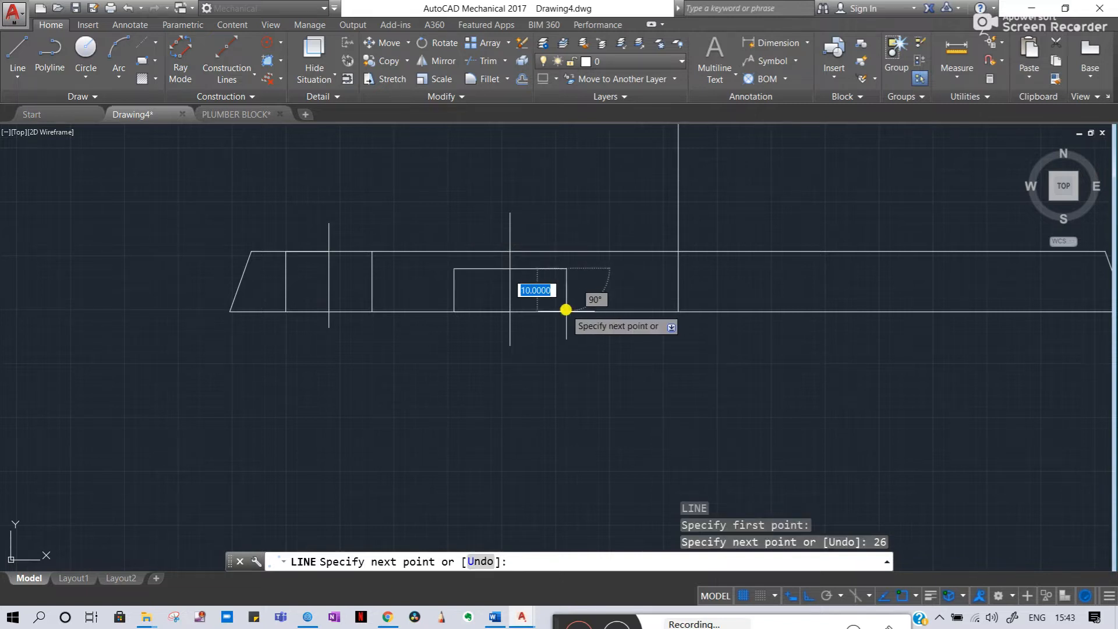
left_click(566, 311)
key("Escape")
key("Escape")
- Examine the dimensions around the square recess in the body's sectional front view on the reference image
scroll(540, 330, "down", 6)
middle_click_drag(352, 316, 725, 315)
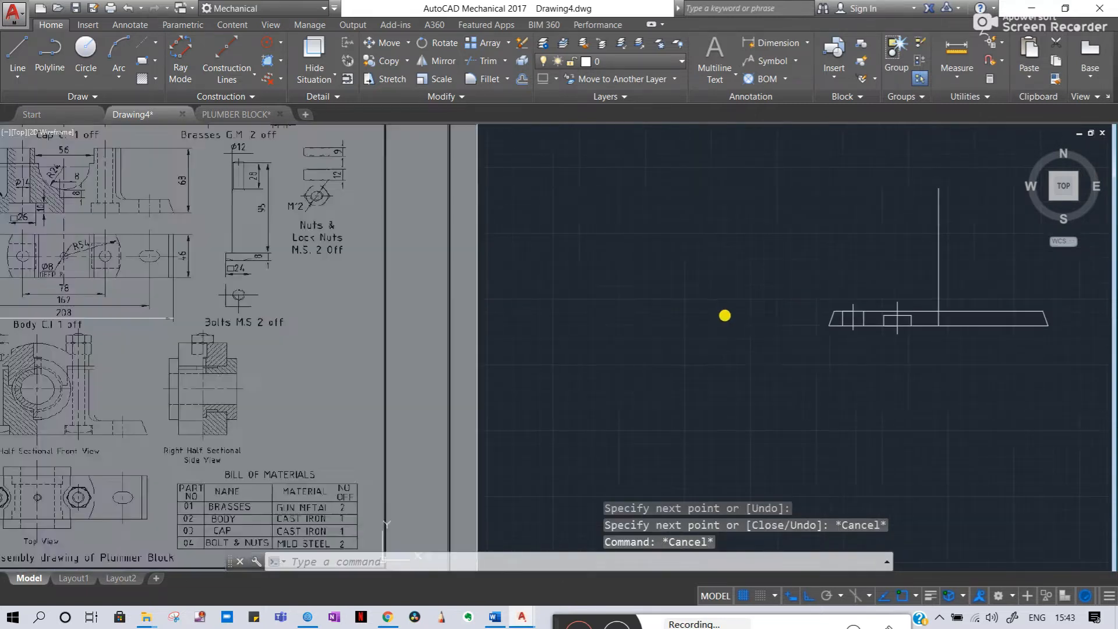
scroll(725, 315, "down", 3)
scroll(454, 307, "up", 3)
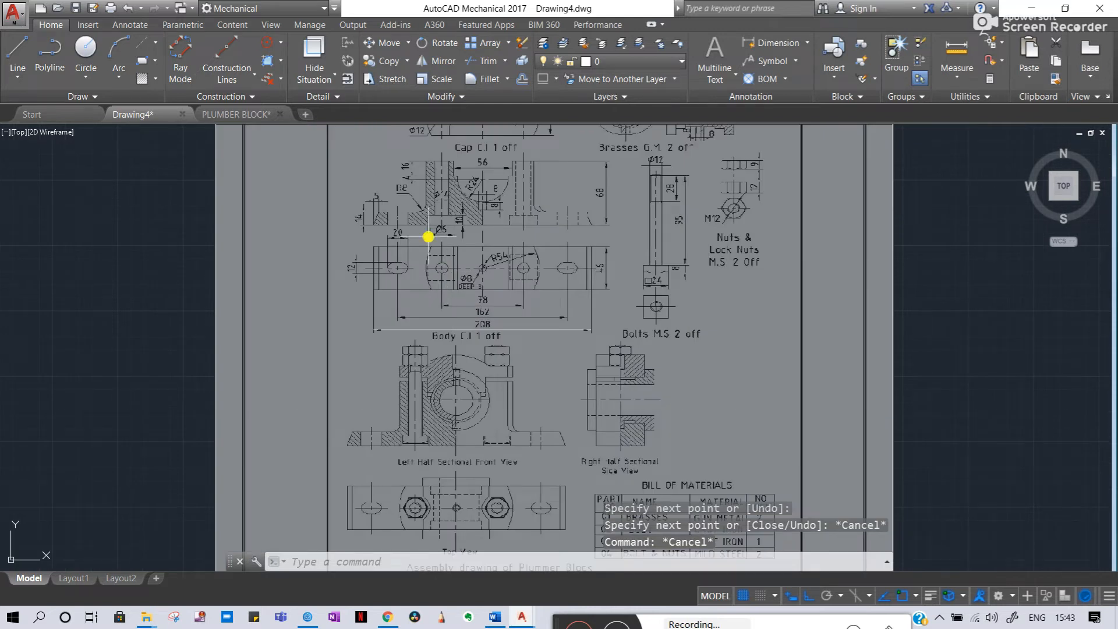
scroll(385, 207, "up", 2)
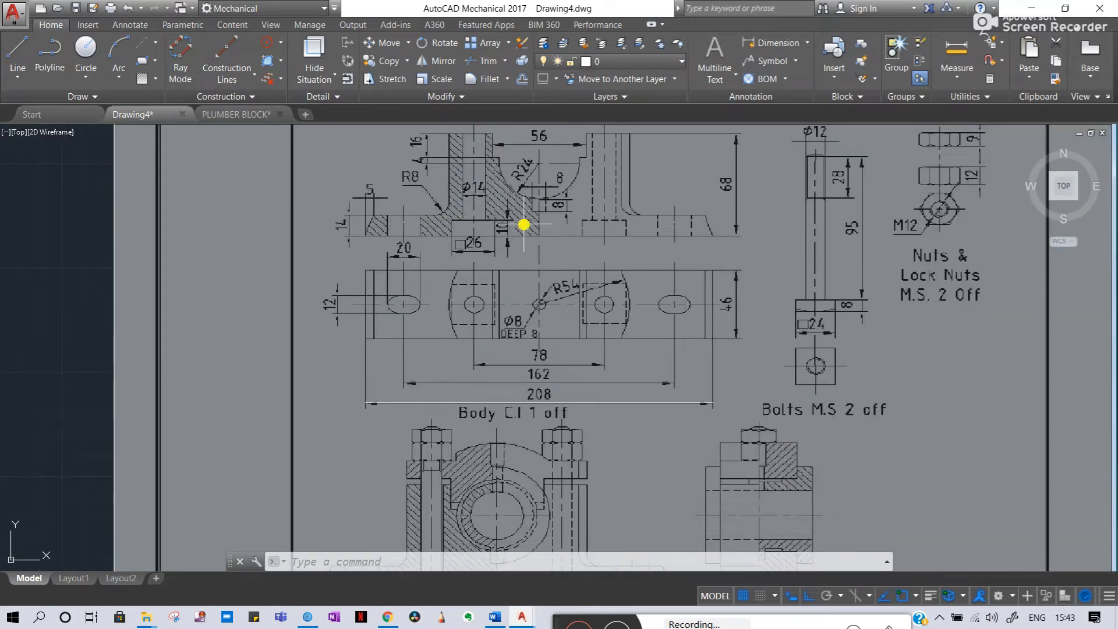
scroll(532, 254, "down", 4)
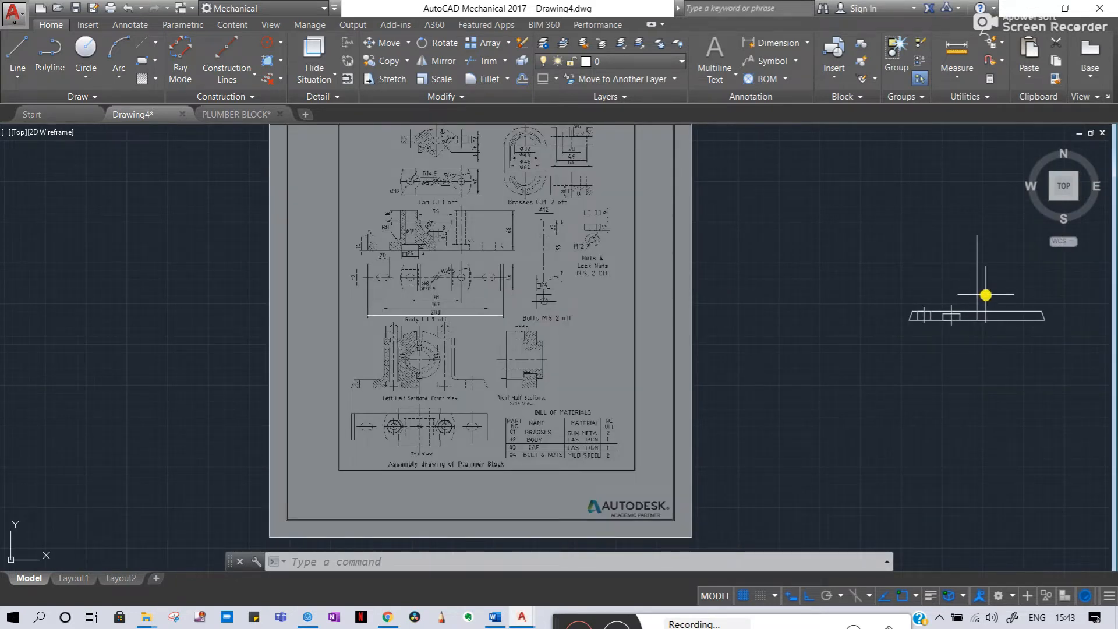
scroll(1014, 303, "up", 1)
middle_click_drag(939, 312, 644, 338)
scroll(632, 360, "up", 3)
key("Escape")
key("Escape")
key("Escape")
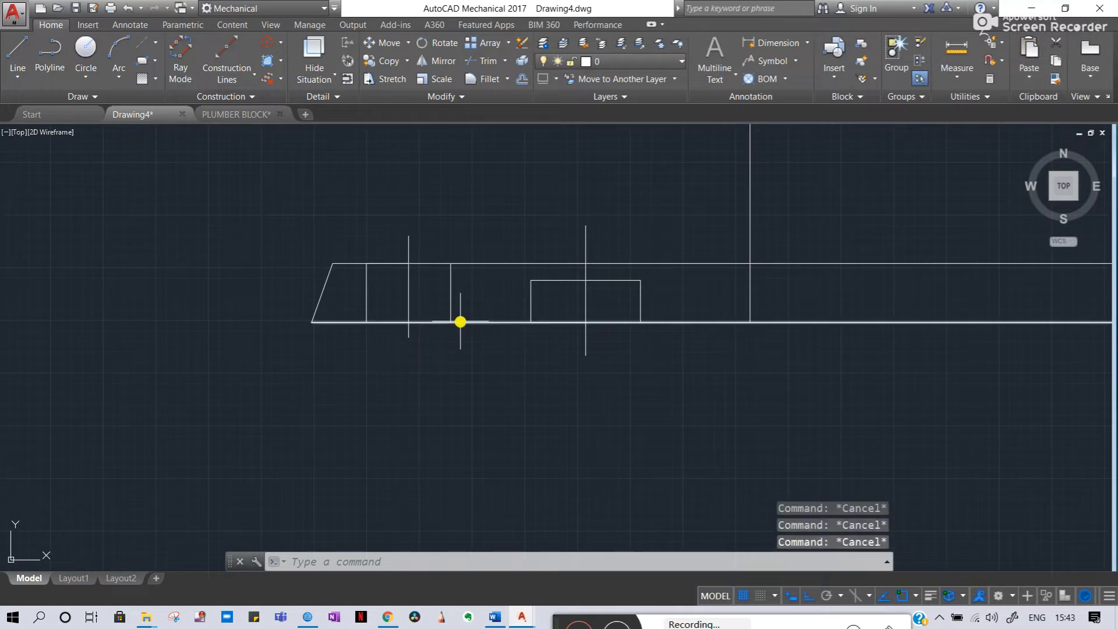
type("l")
key("Return")
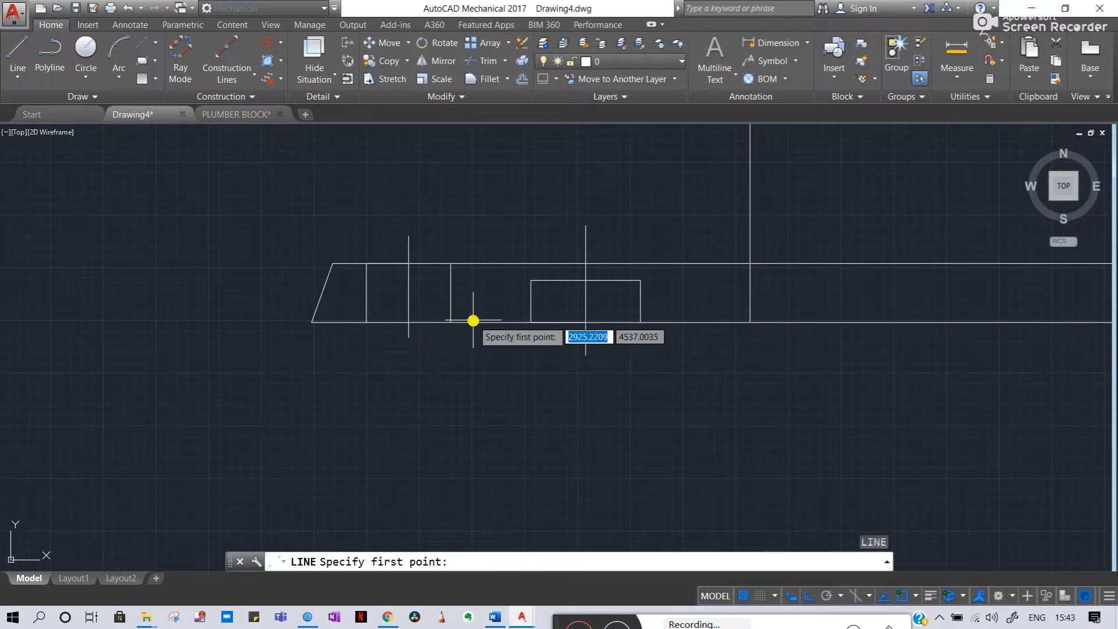
left_click(473, 320)
key("Escape")
key("Escape")
- Examine the bolt hole's diameter and the body's height dimensions in the front view on the reference image
scroll(479, 265, "down", 6)
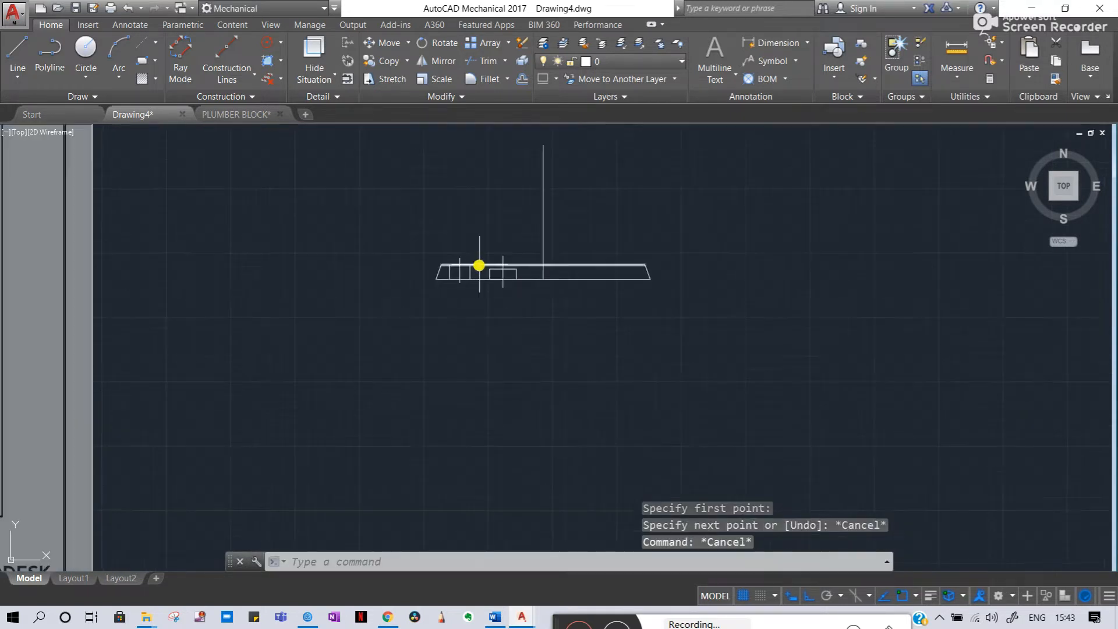
scroll(495, 273, "up", 4)
middle_click_drag(503, 267, 669, 299)
scroll(669, 300, "down", 6)
middle_click_drag(287, 223, 469, 301)
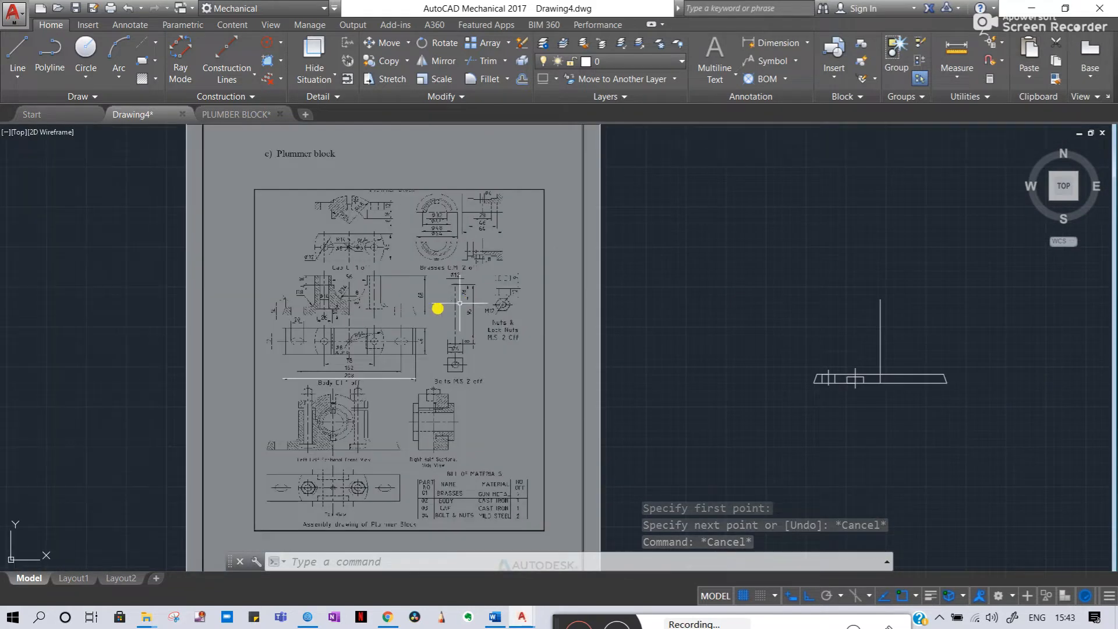
scroll(329, 294, "up", 4)
scroll(369, 322, "up", 3)
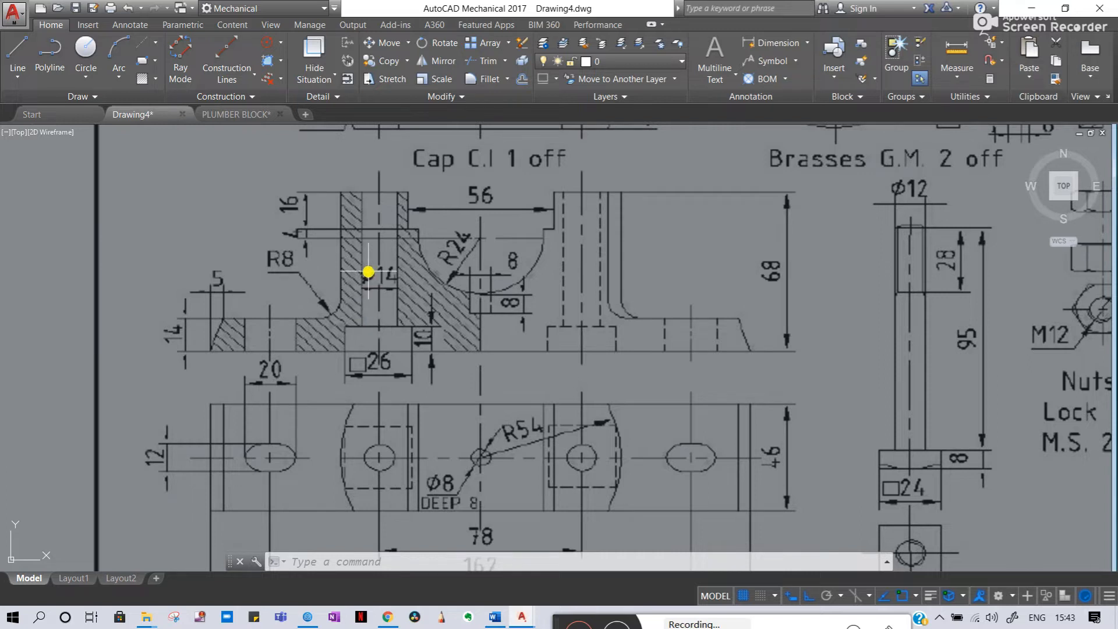
key("Escape")
key("Escape")
key("Escape")
key("Escape")
key("Escape")
key("Escape")
- Draw a 7 mm line leftward along the recess's upper edge, starting where it meets the bolt-hole centre line
scroll(524, 307, "down", 7)
middle_click_drag(760, 318, 394, 313)
scroll(631, 359, "up", 4)
middle_click_drag(749, 402, 659, 382)
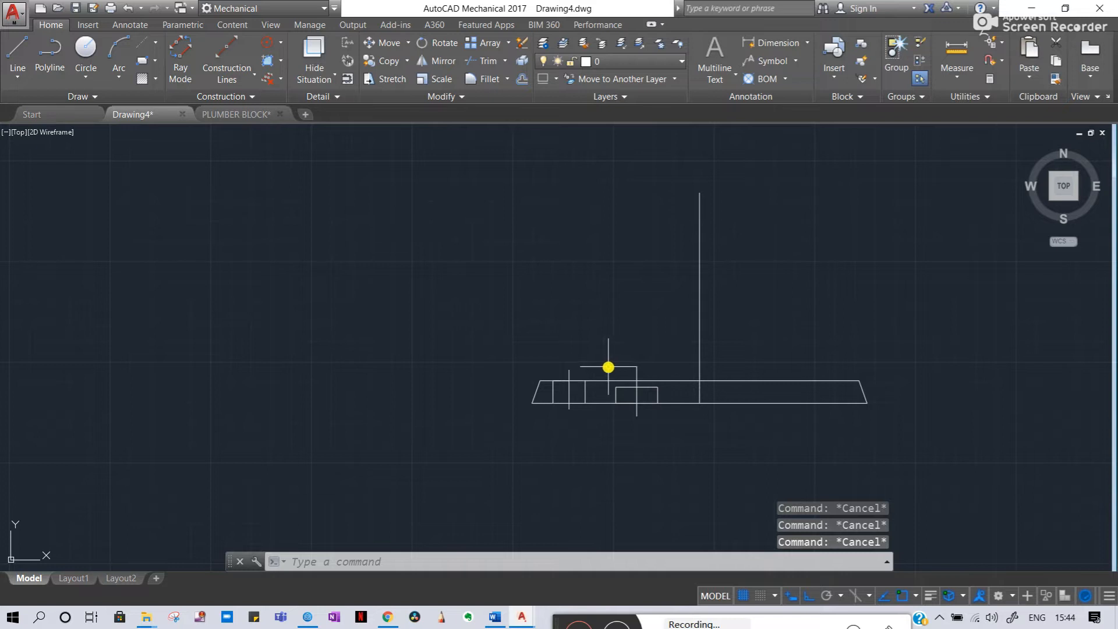
key("Return")
scroll(635, 388, "up", 5)
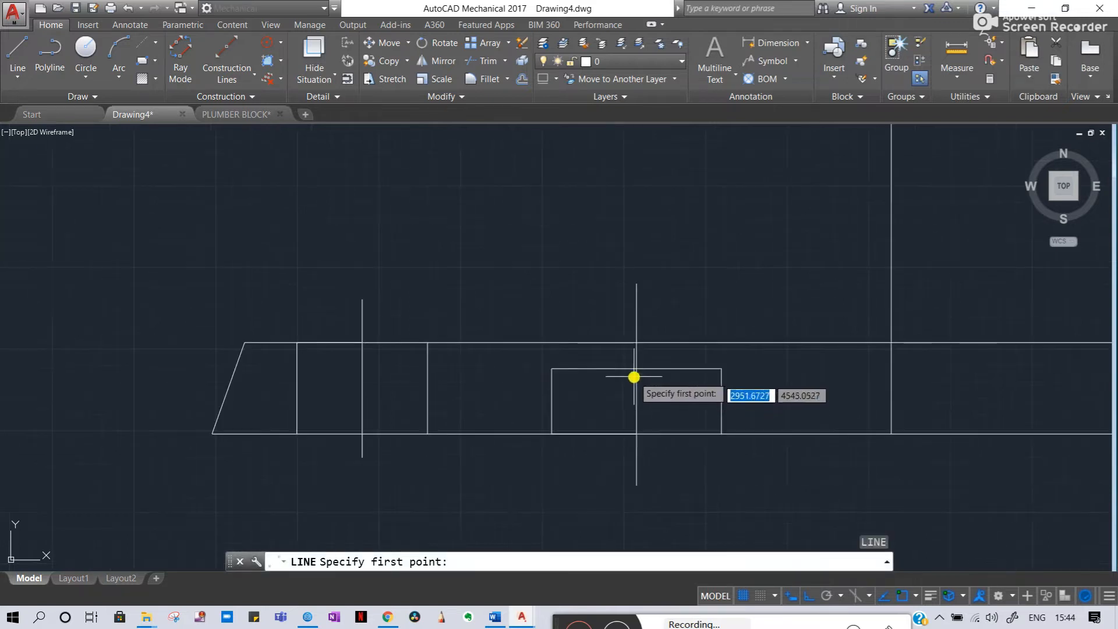
scroll(632, 371, "down", 5)
middle_click_drag(250, 324, 285, 348)
scroll(689, 399, "up", 7)
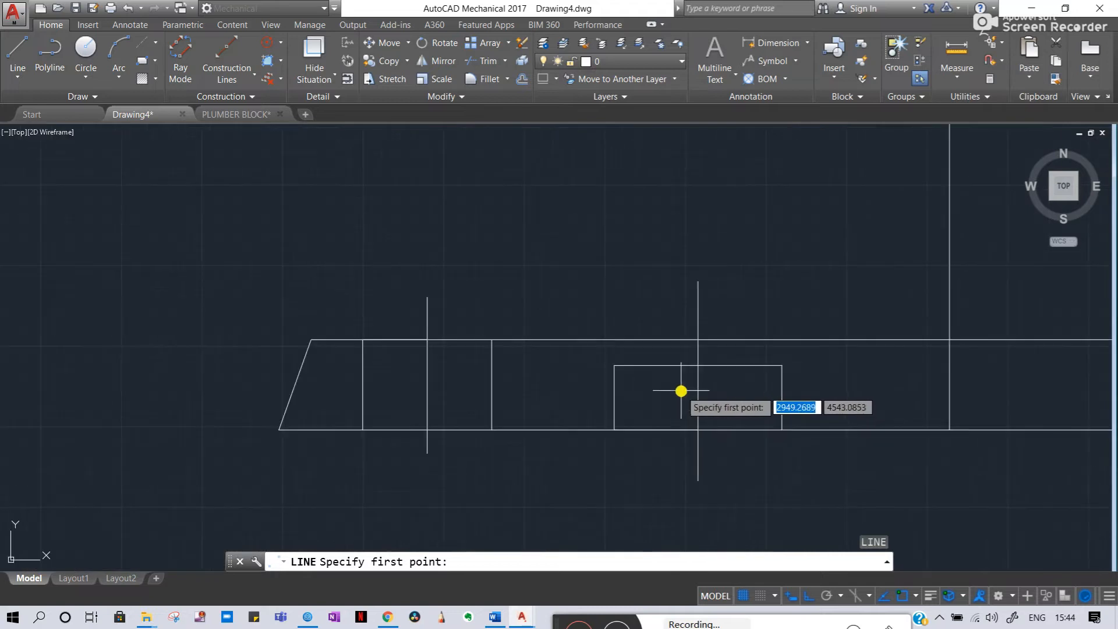
left_click(698, 366)
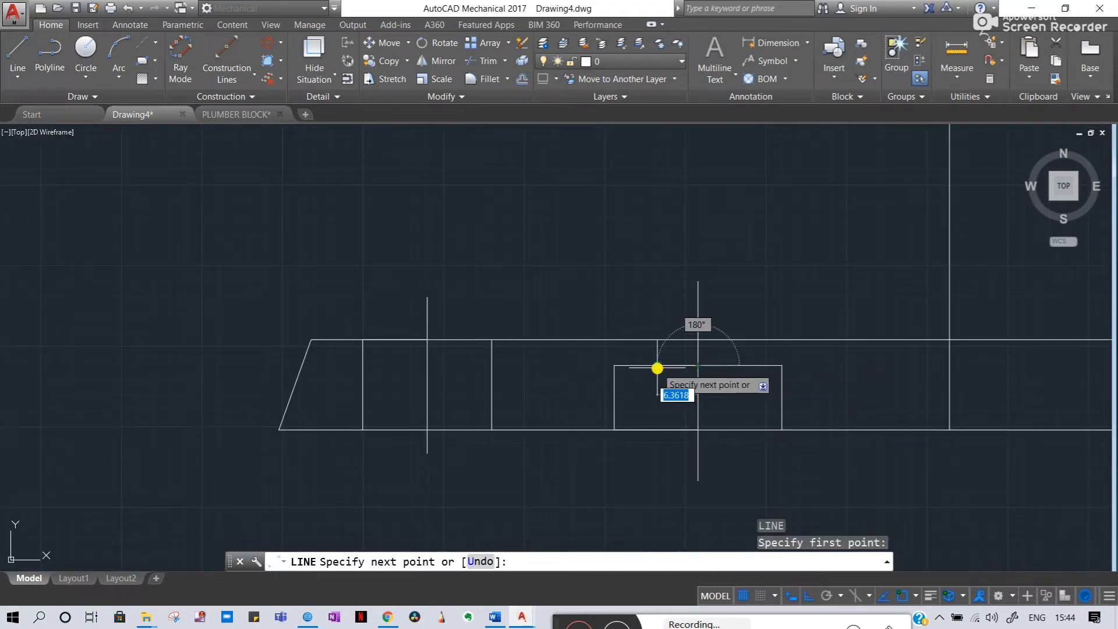
type("7")
key("Return")
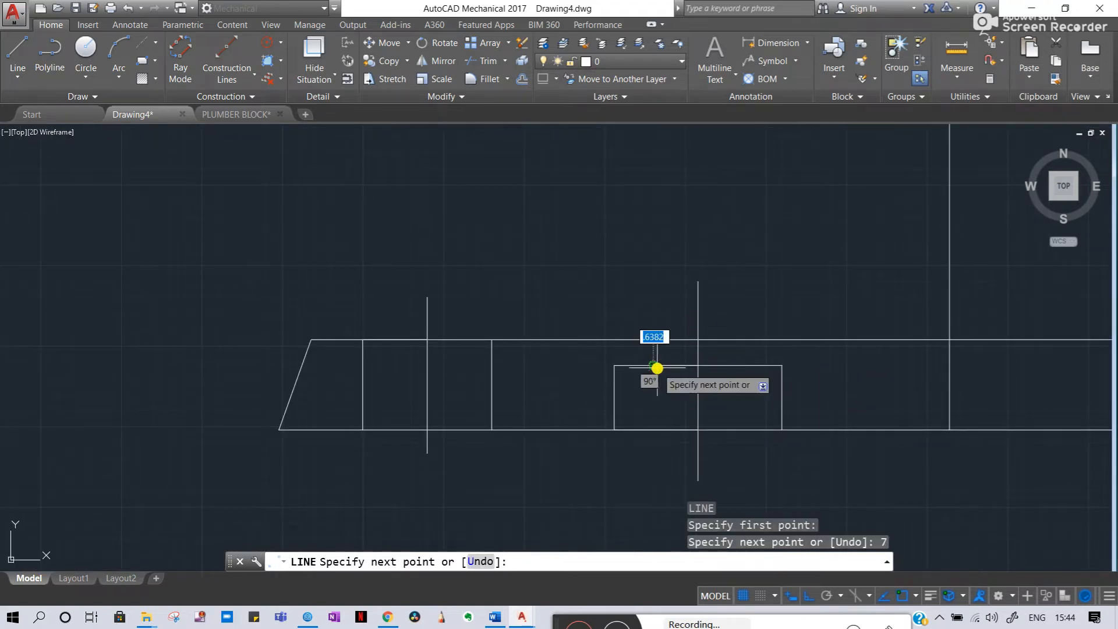
- Continue the line 58 mm vertically upward from the 7 mm segment's end to form the bolt hole's left side
scroll(641, 227, "down", 4)
scroll(641, 227, "down", 10)
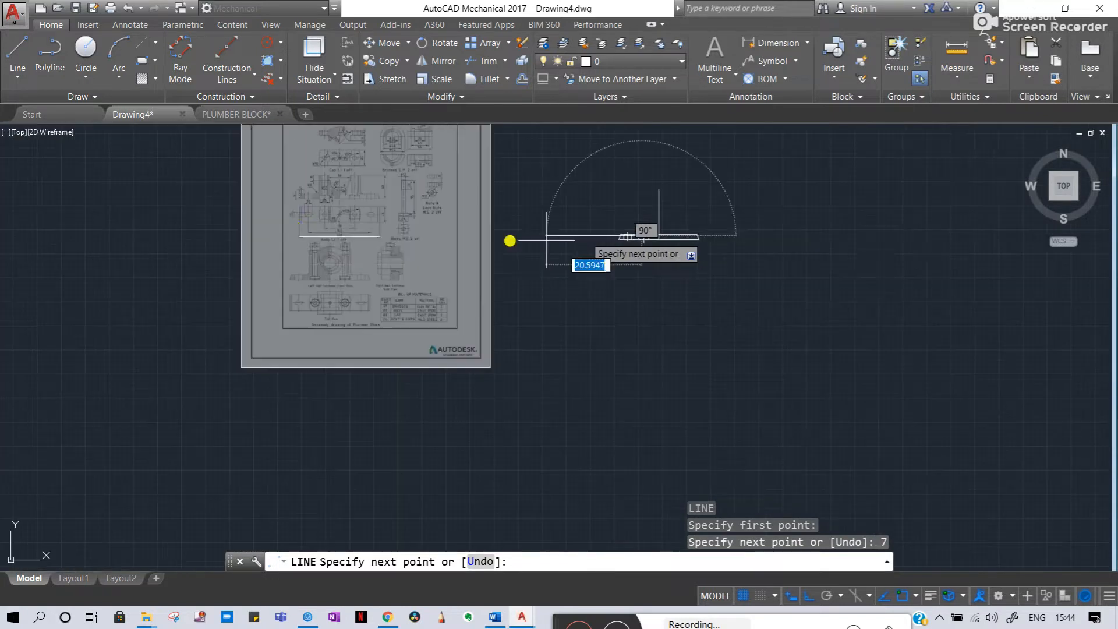
scroll(406, 229, "up", 3)
middle_click_drag(393, 221, 376, 313)
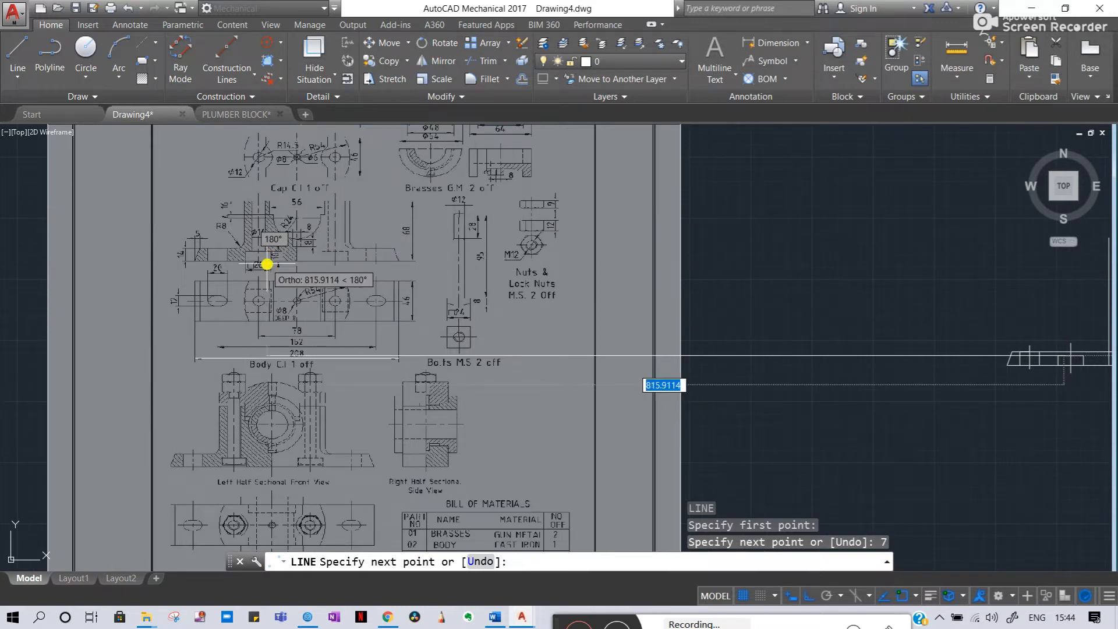
middle_click_drag(980, 290, 598, 325)
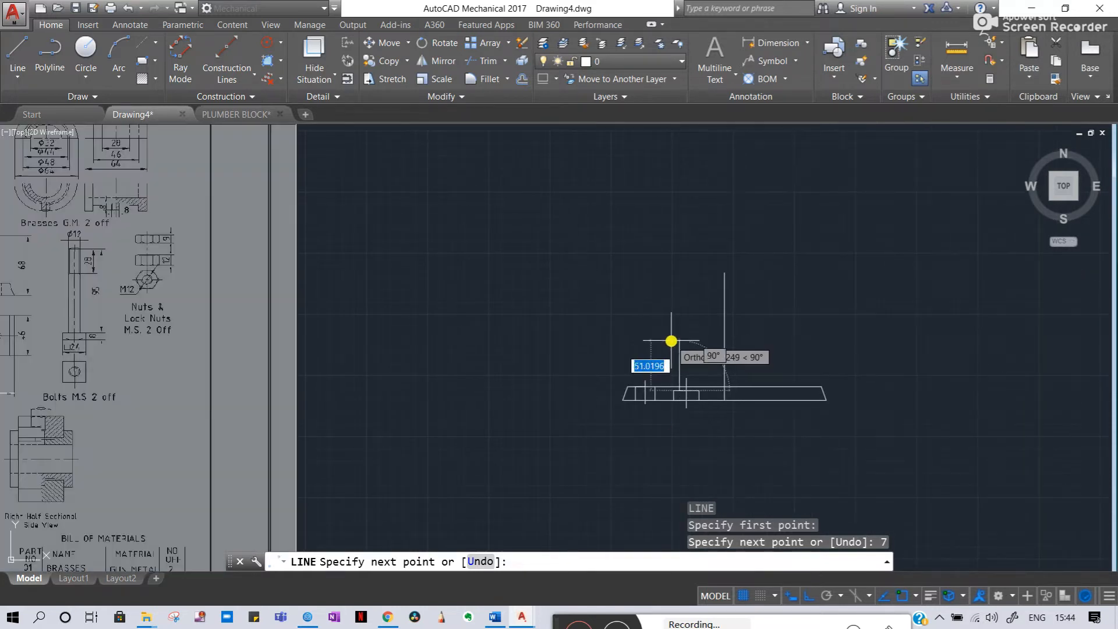
middle_click_drag(670, 306, 589, 303)
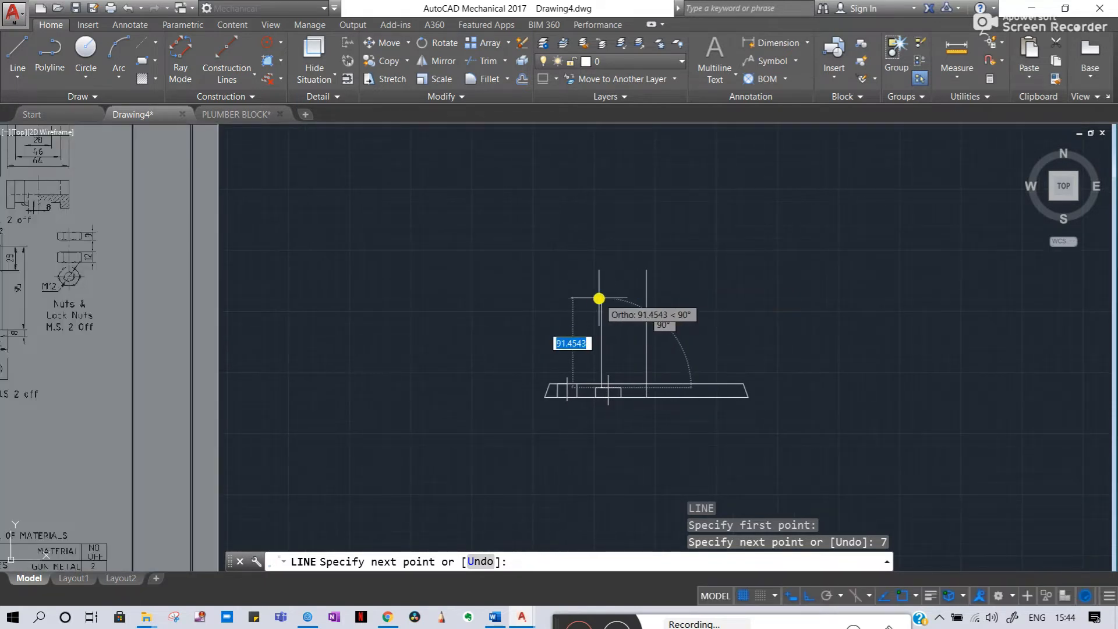
type("58")
key("Return")
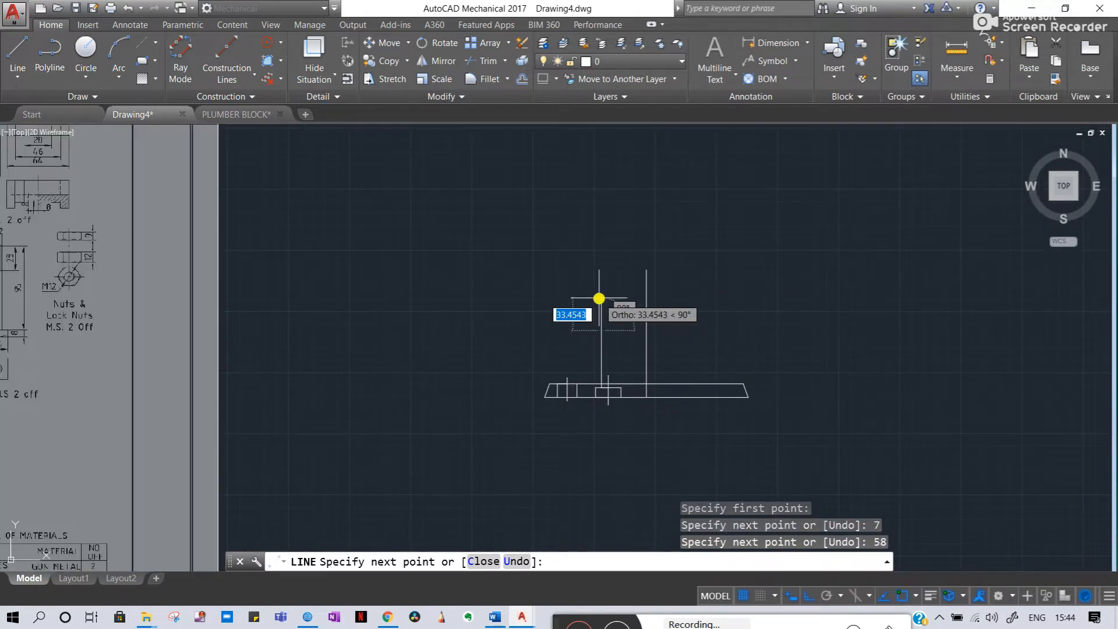
- Try a 14 mm segment continuing upward from the top of the bolt hole's left side and erase it
scroll(606, 302, "up", 3)
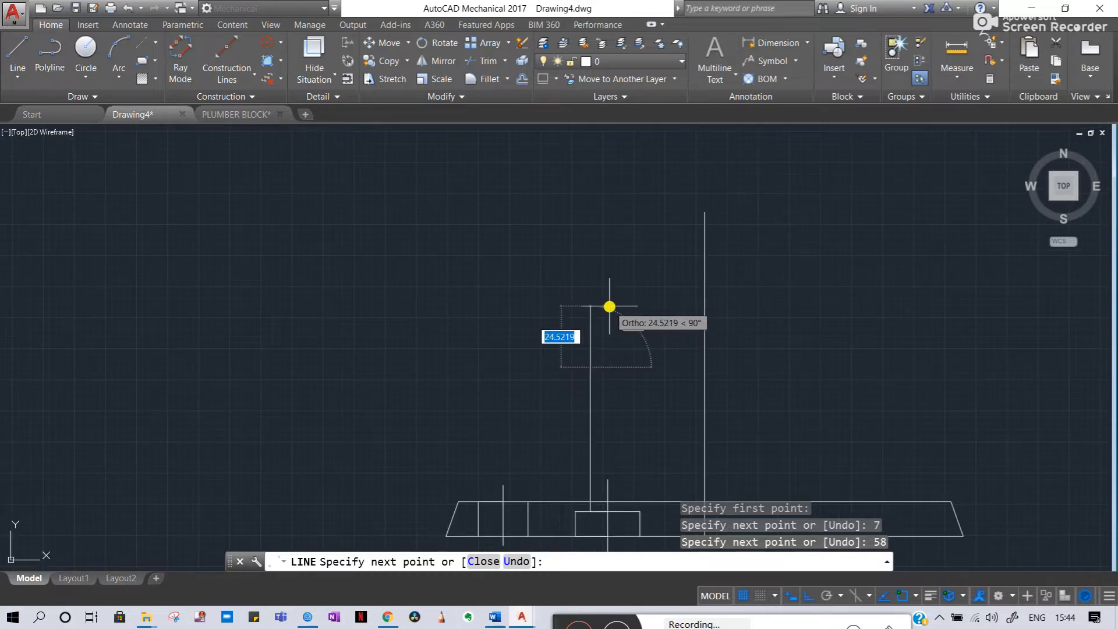
type("14")
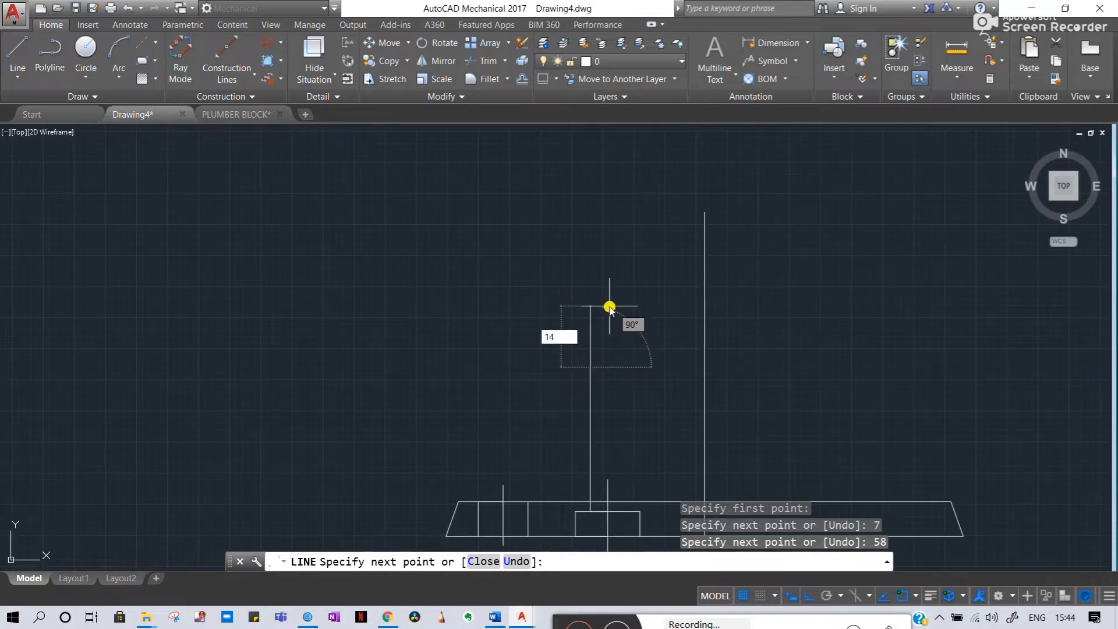
key("Return")
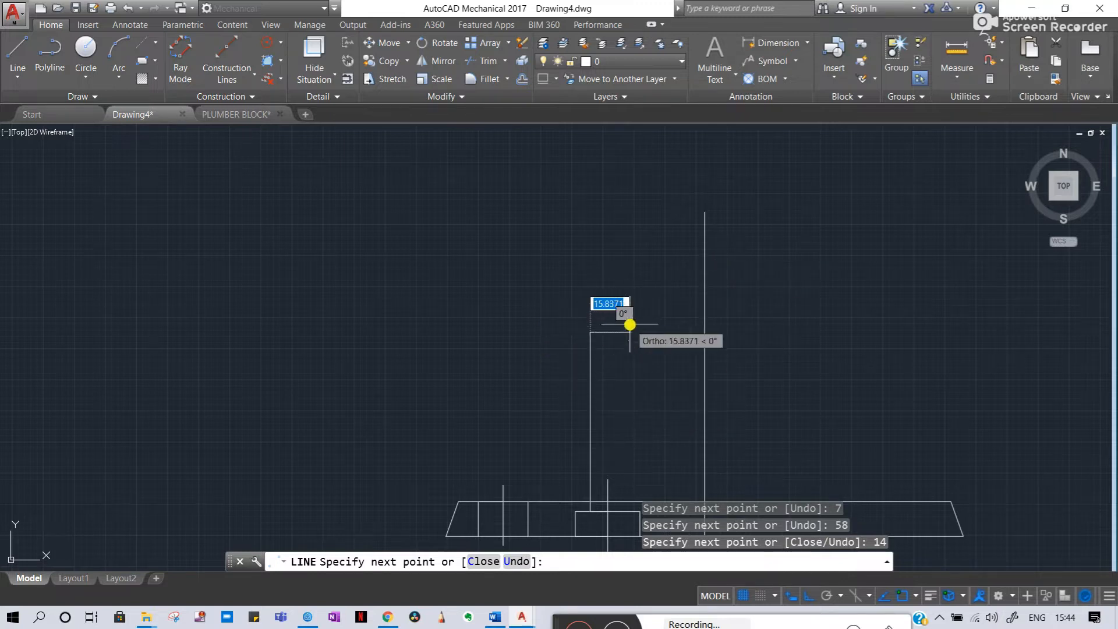
key("Escape")
key("Escape")
left_click(590, 347)
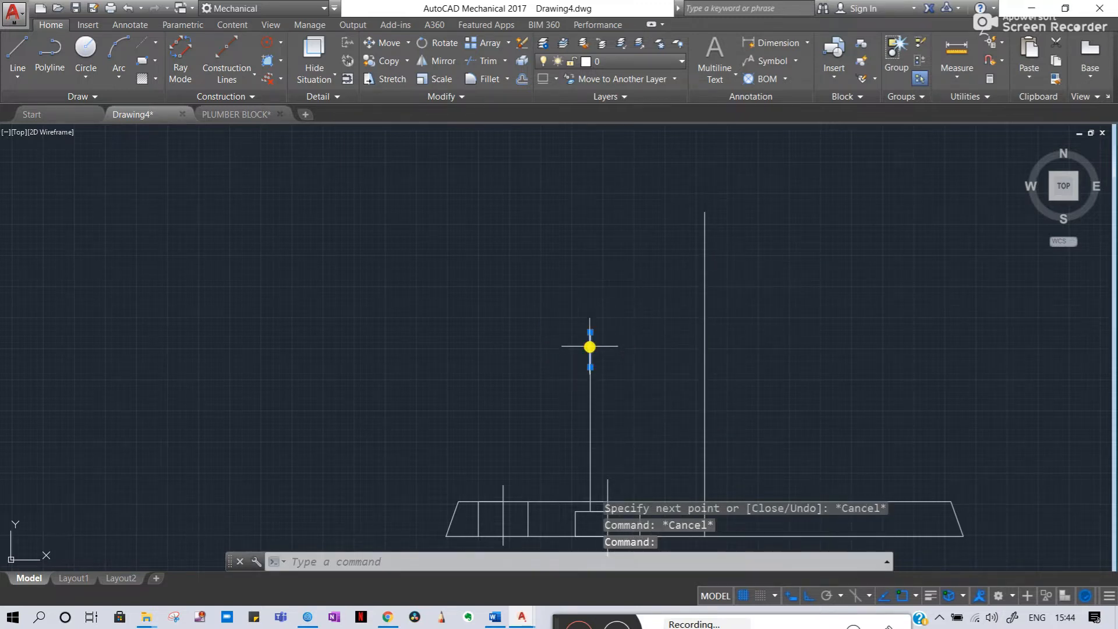
key("Delete")
- Draw a 14 mm horizontal line rightward from the top of the bolt hole's left side
scroll(602, 357, "up", 4)
left_click(579, 387)
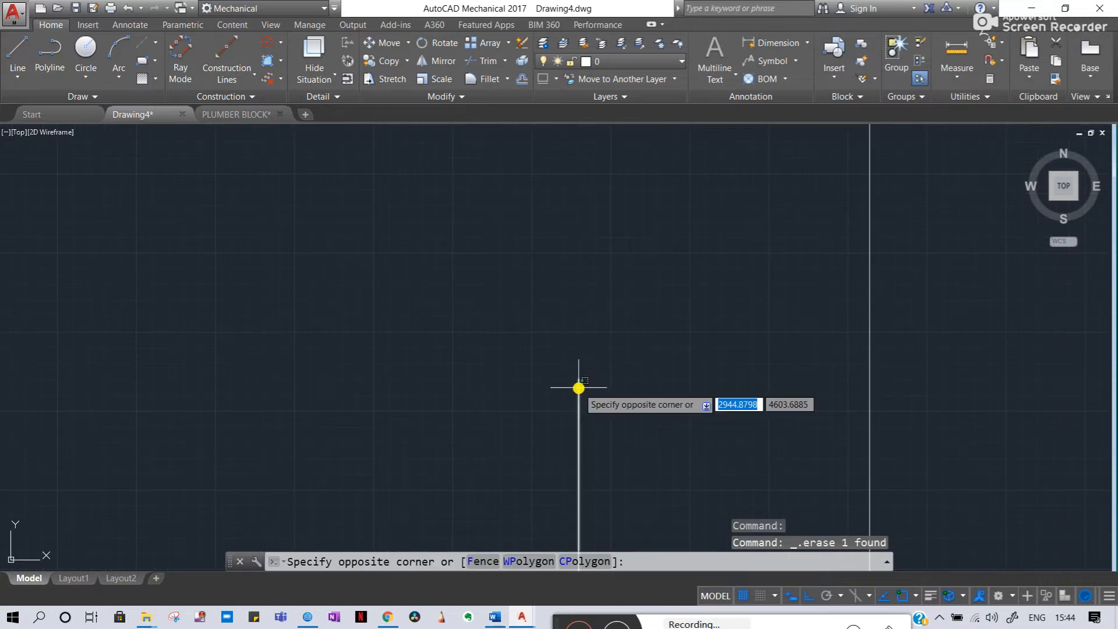
key("Escape")
left_click(579, 386)
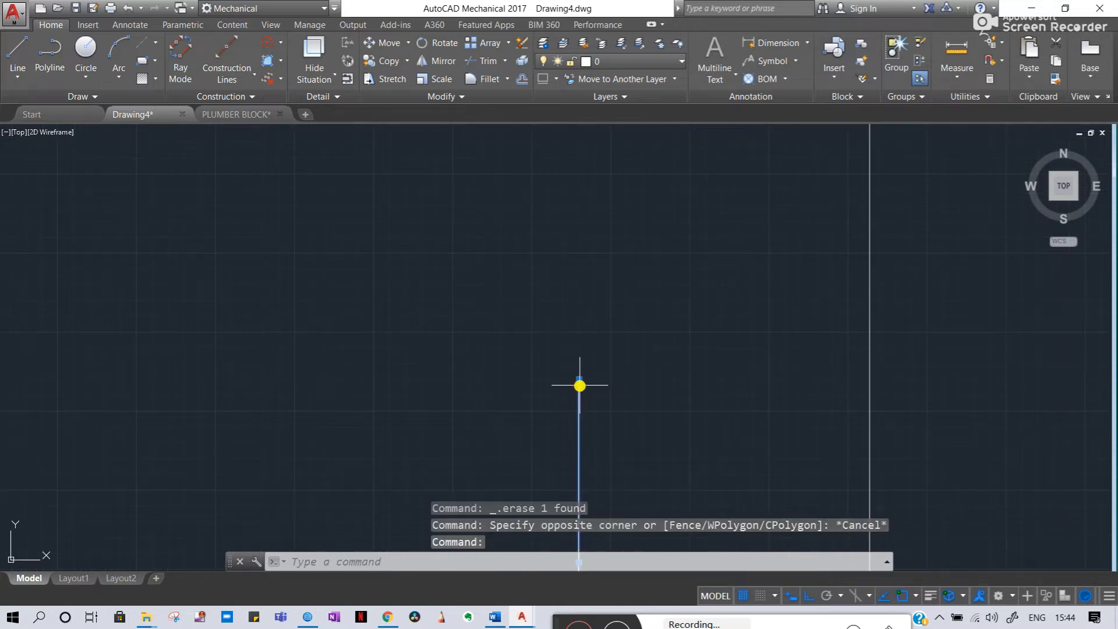
type("l")
key("Return")
left_click(579, 381)
type("14")
key("Return")
- Continue the line vertically down to the square recess's upper edge to form the bolt hole's right side
scroll(641, 389, "down", 3)
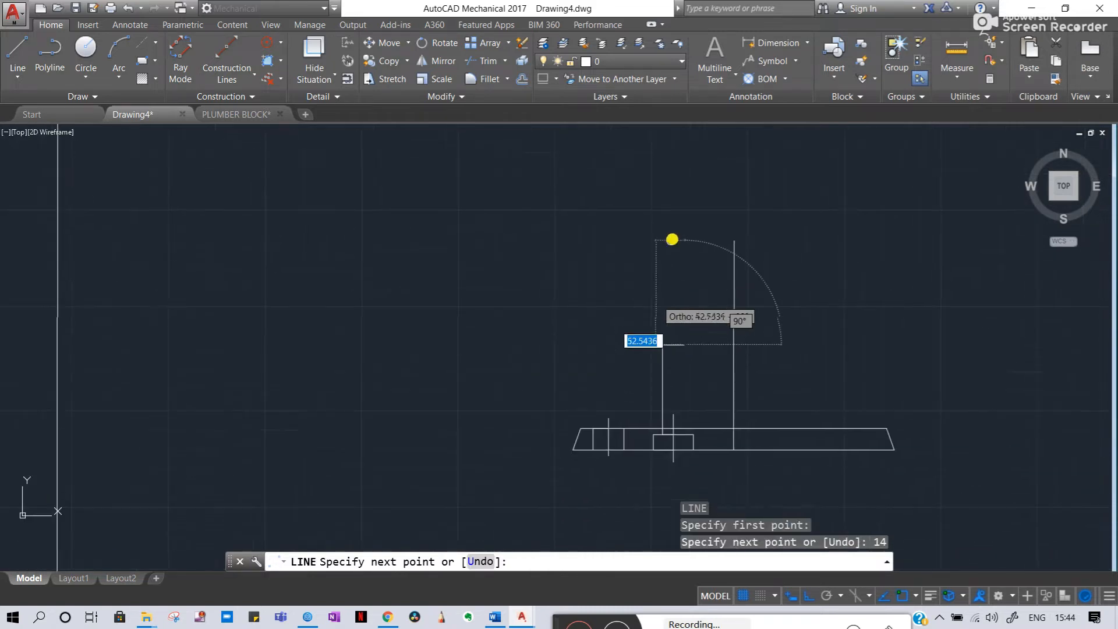
scroll(697, 470, "up", 6)
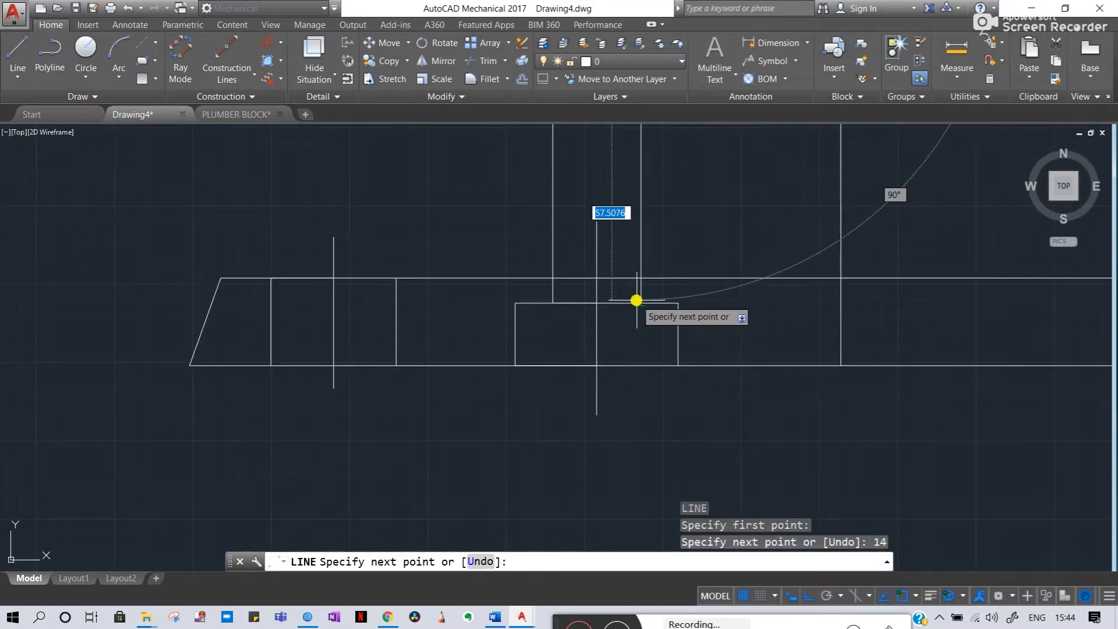
left_click(641, 302)
key("Escape")
key("Escape")
- Examine the body's front-view dimensions and the radii in the cap's top view on the reference image
middle_click_drag(644, 285, 637, 396)
scroll(637, 396, "down", 6)
middle_click_drag(474, 363, 552, 325)
scroll(551, 324, "down", 3)
scroll(276, 298, "up", 6)
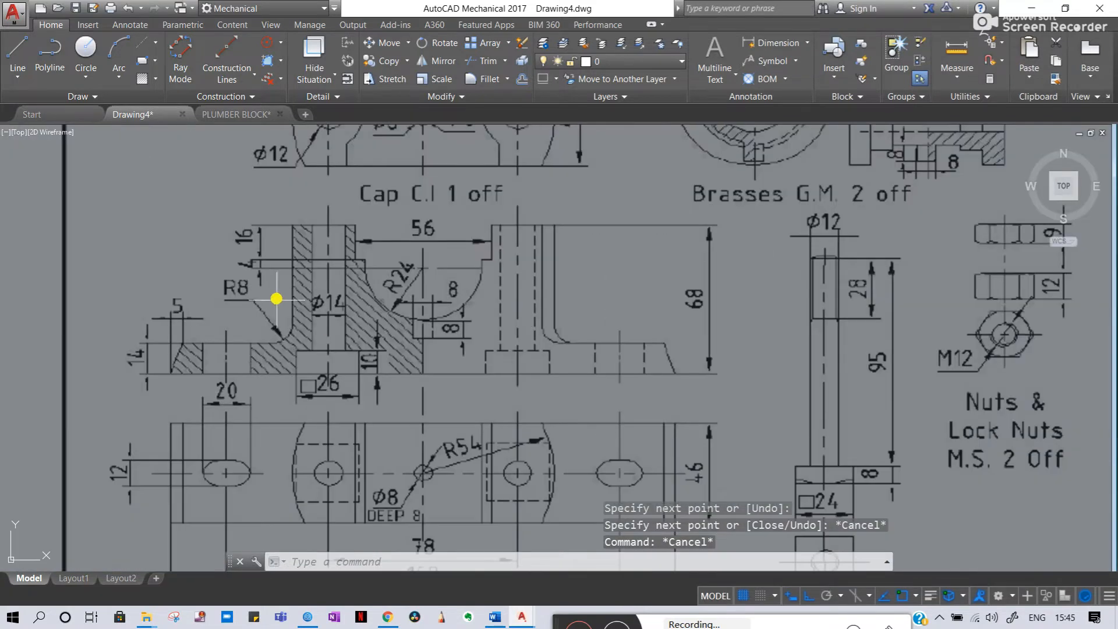
scroll(845, 298, "down", 2)
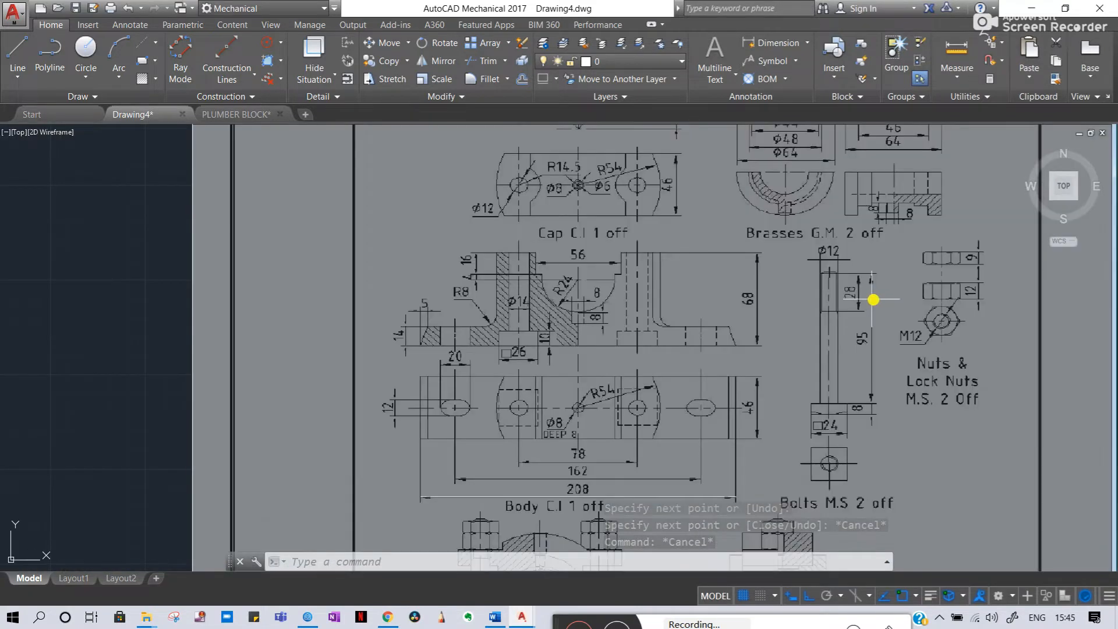
scroll(502, 313, "up", 2)
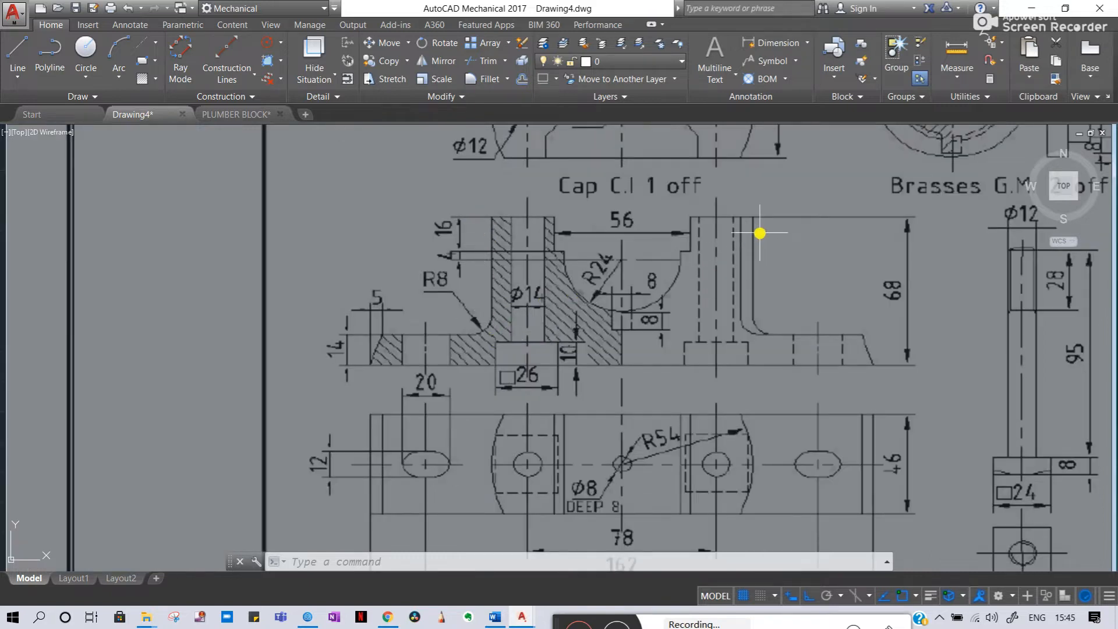
middle_click_drag(699, 391, 687, 420)
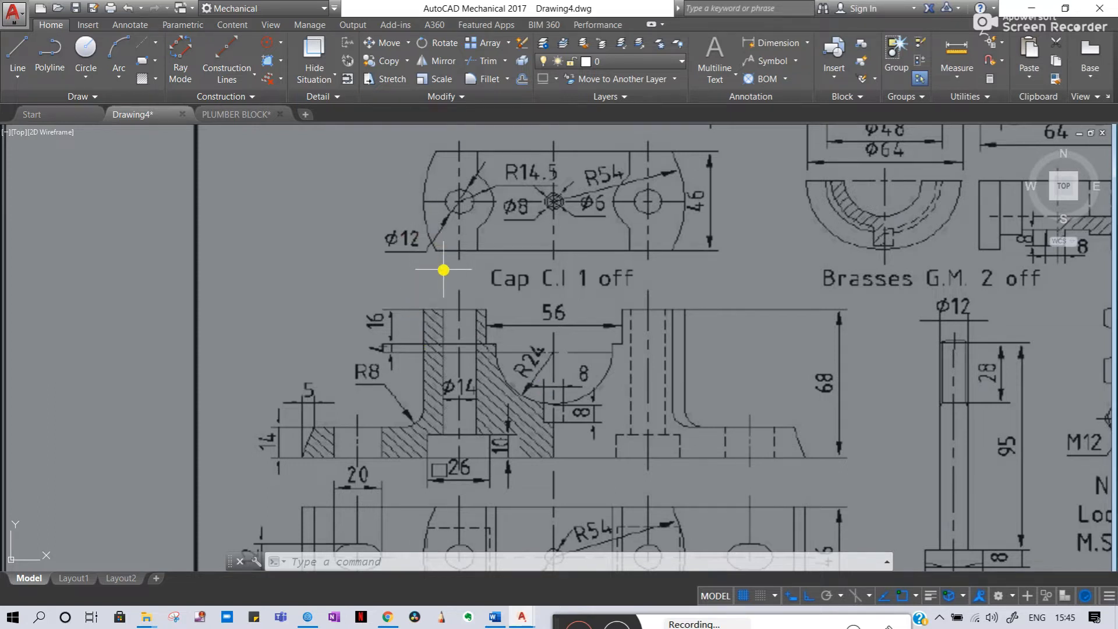
scroll(443, 270, "down", 5)
scroll(443, 269, "up", 5)
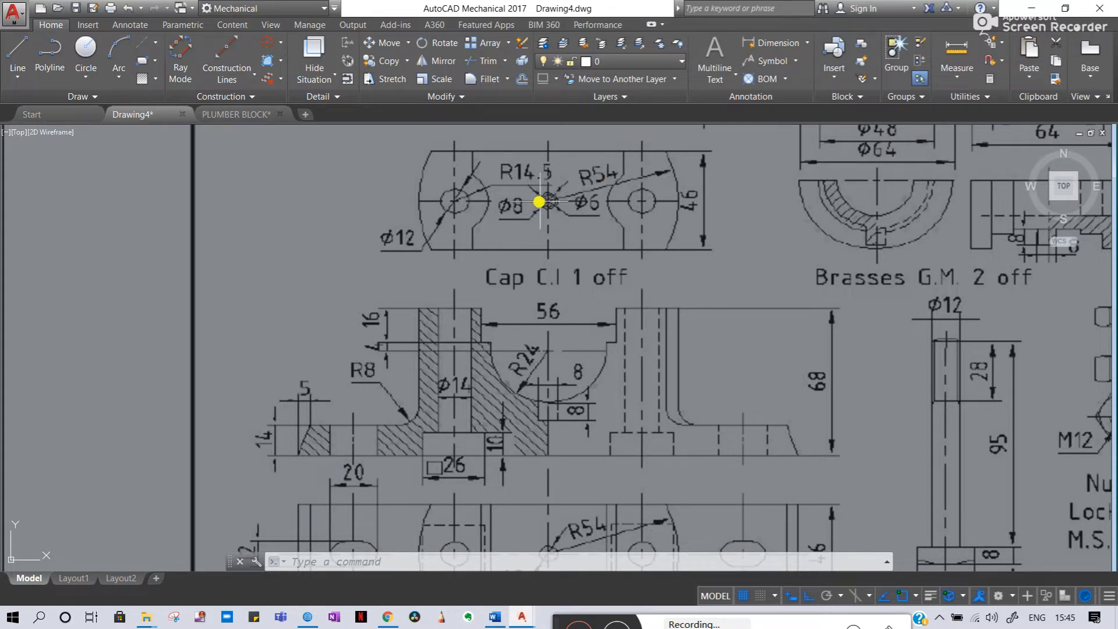
left_click(547, 171)
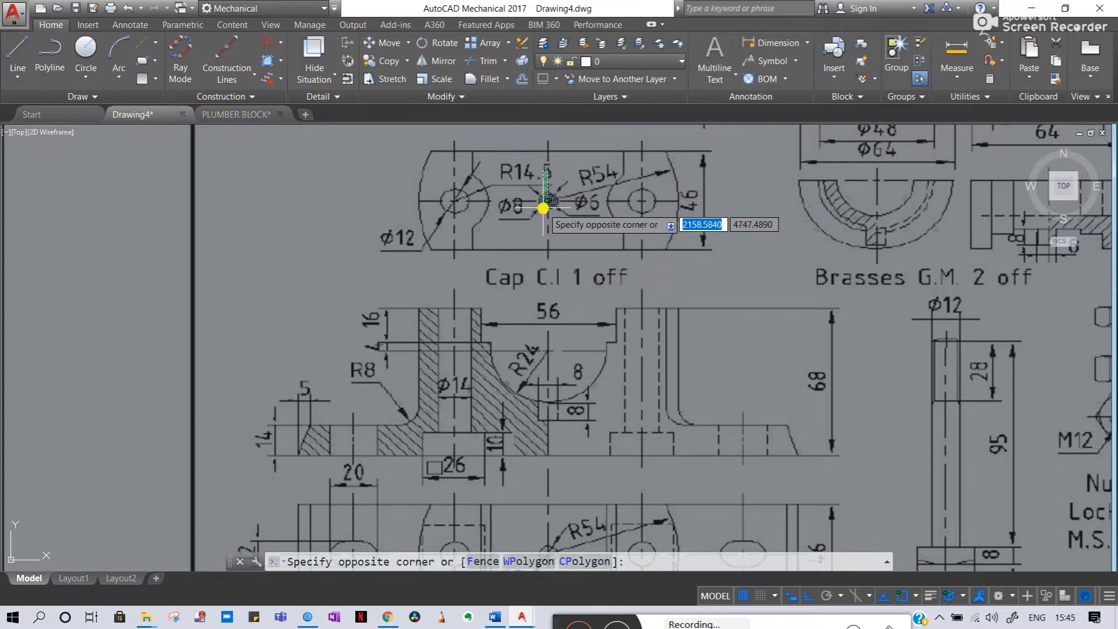
key("Escape")
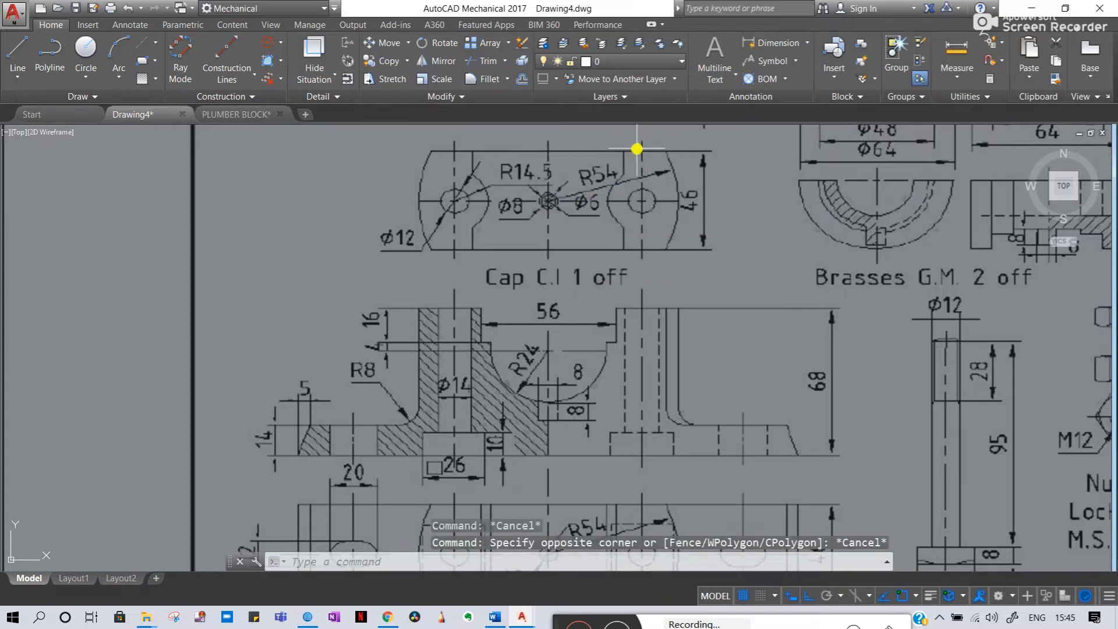
left_click(546, 197)
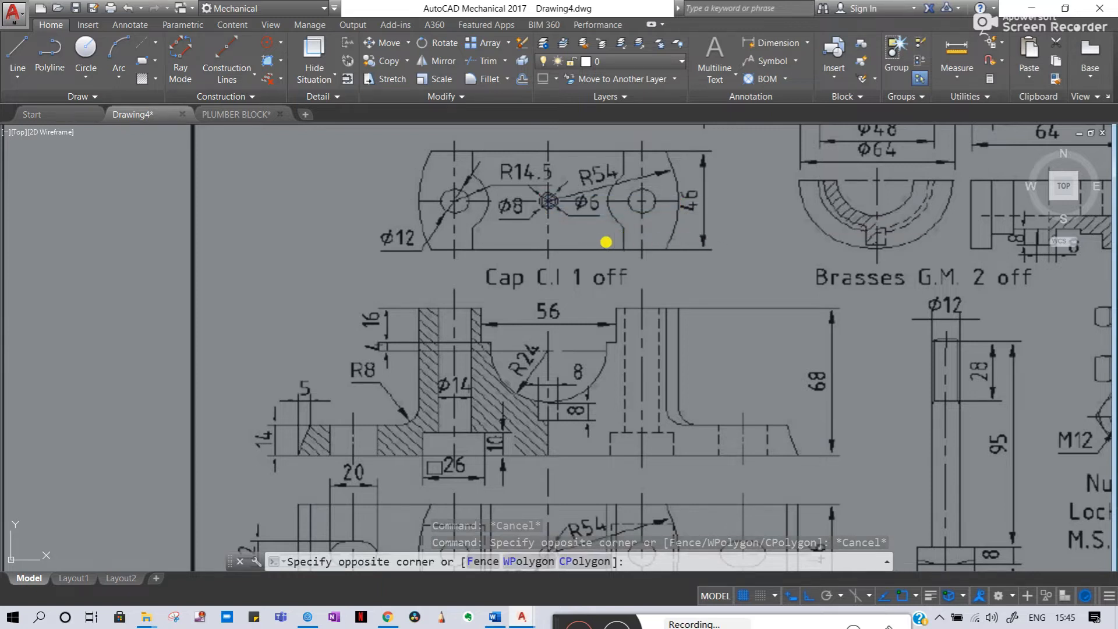
key("Escape")
middle_click_drag(818, 269, 716, 269)
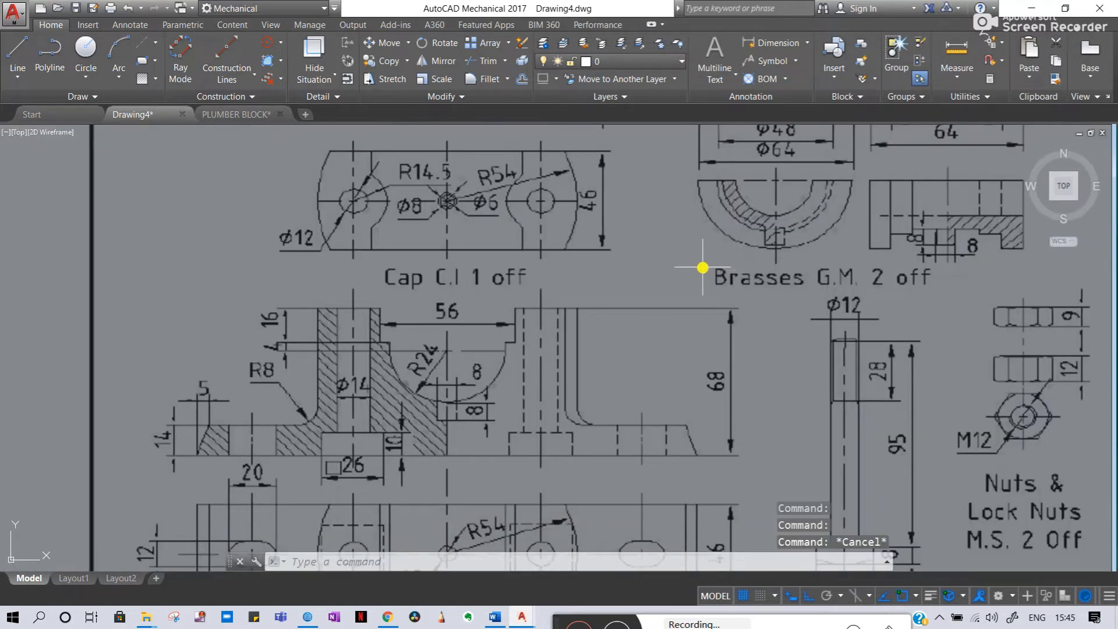
- Draw a 46 mm line leftward from the body's centre line, level with the top of the bolt hole
scroll(703, 267, "down", 2)
middle_click_drag(834, 281, 440, 264)
scroll(441, 265, "down", 4)
mouse_move(817, 307)
middle_mouse_down()
mouse_move(548, 268)
mouse_move(534, 305)
middle_mouse_up()
scroll(576, 308, "up", 4)
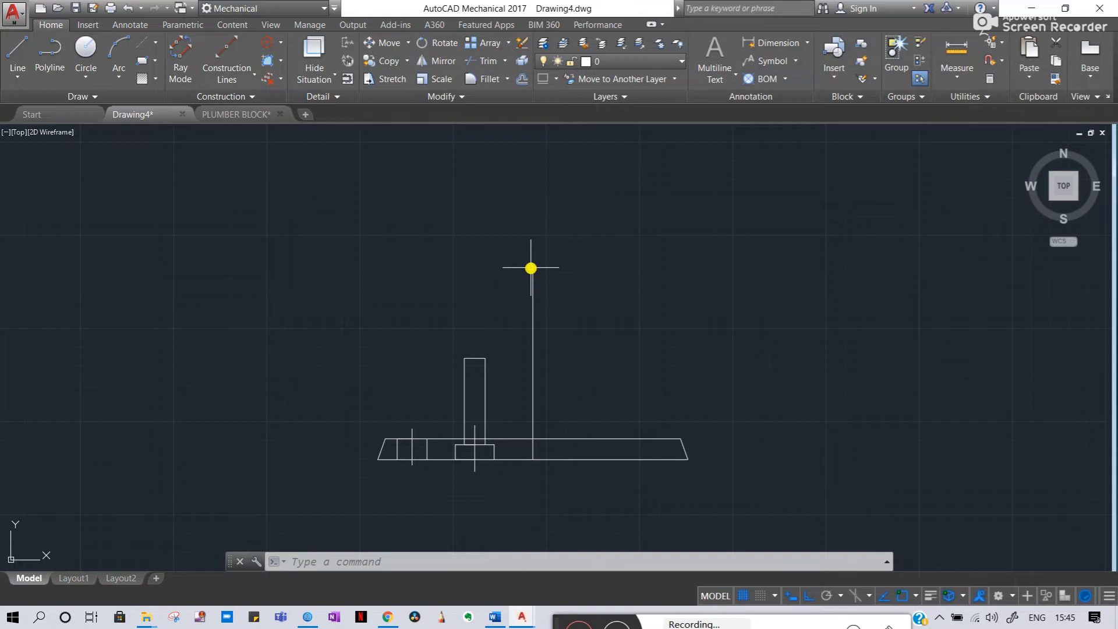
type("l")
key("Return")
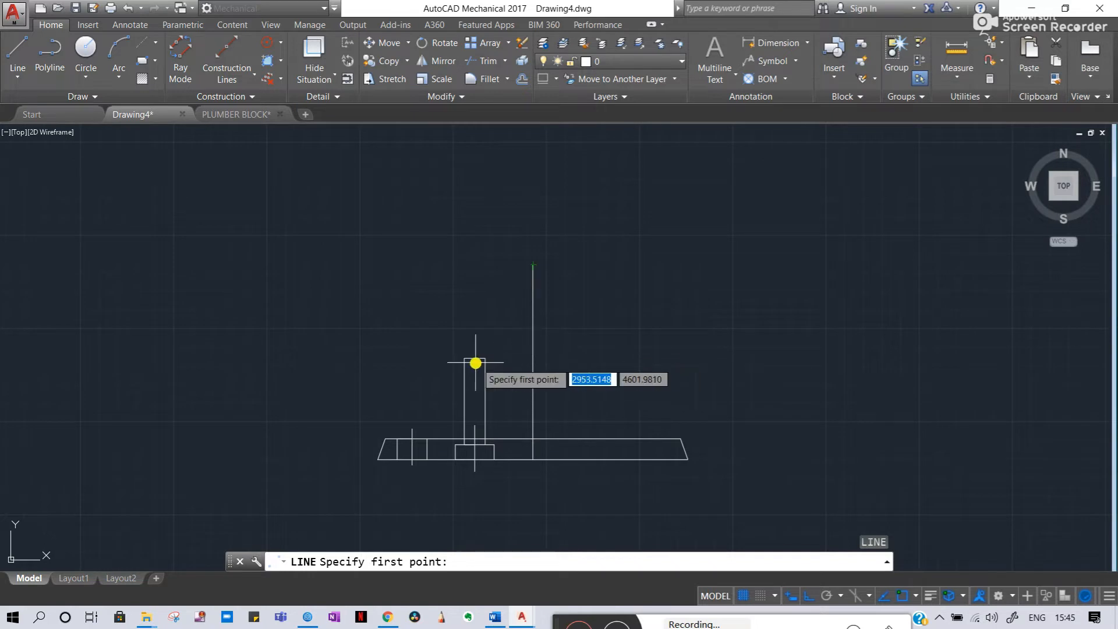
left_click(535, 357)
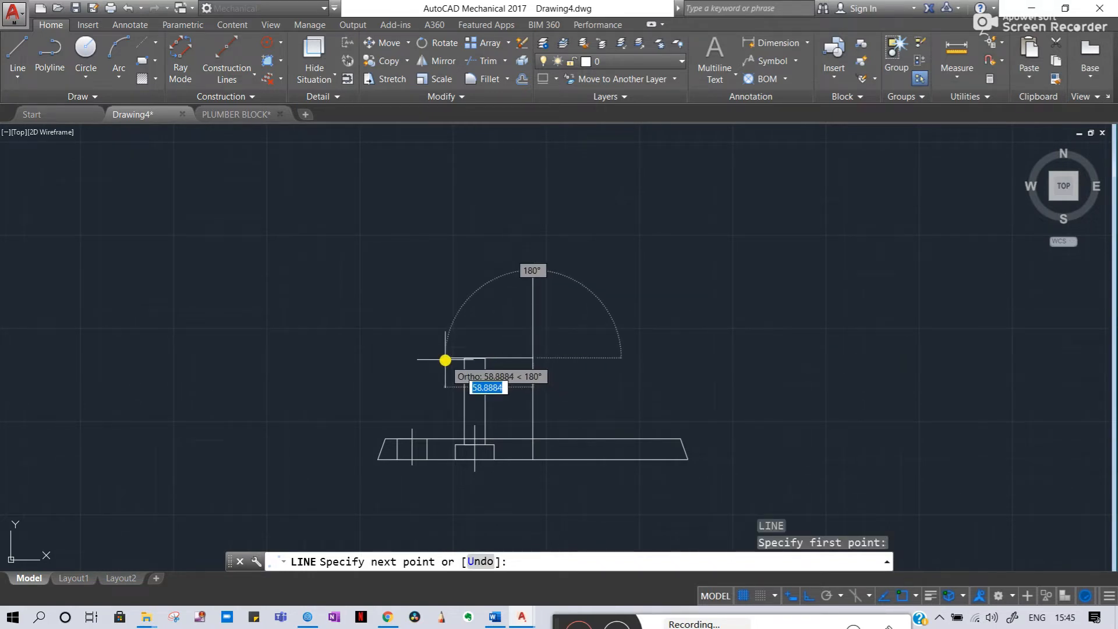
type("46")
key("Return")
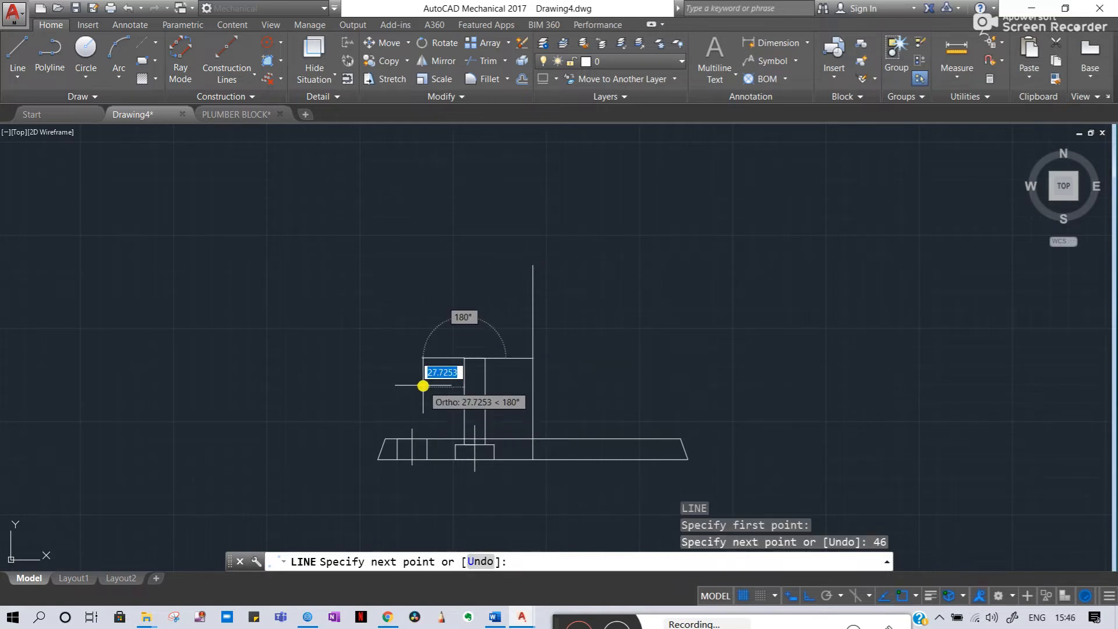
scroll(454, 410, "up", 4)
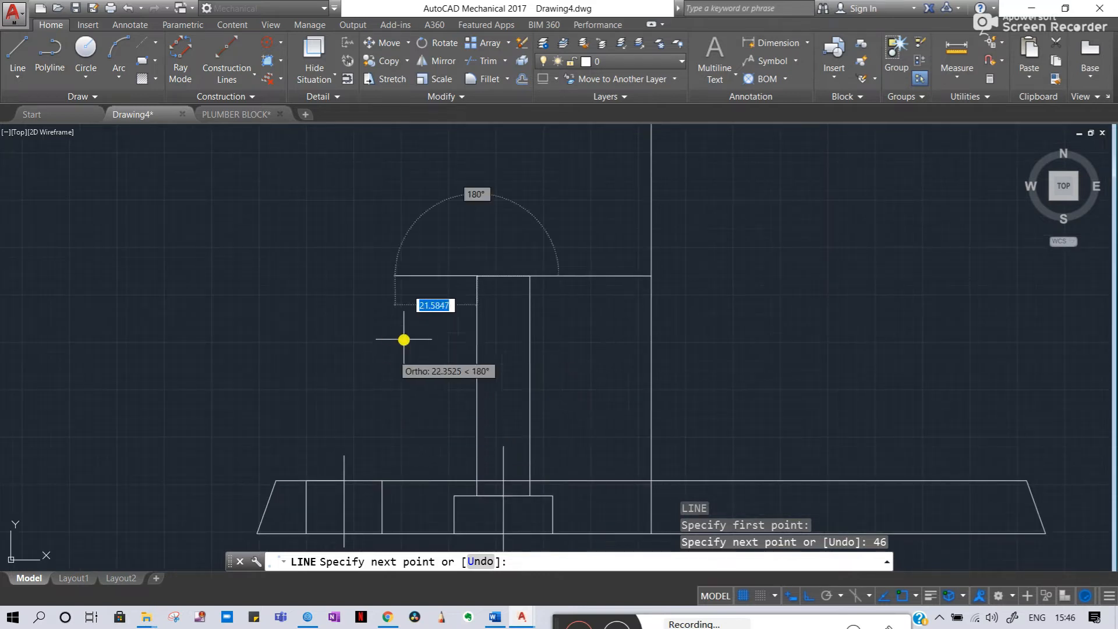
key("Escape")
key("Escape")
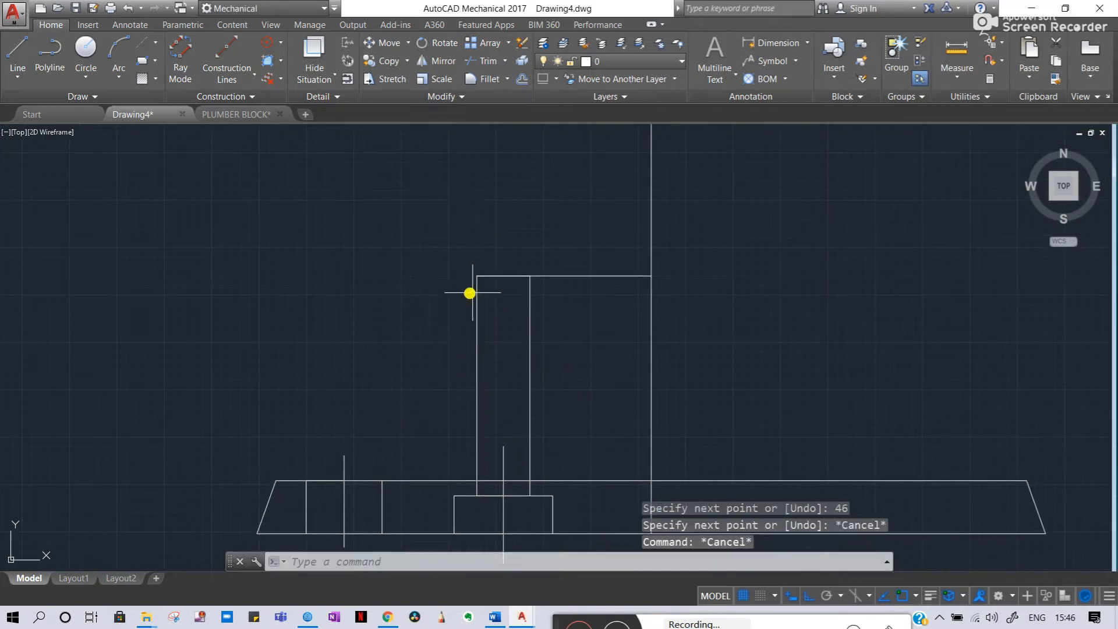
- Examine the body's bolt-boss outline and the outer arc radius in the top views on the reference image
left_click(550, 276)
scroll(547, 286, "down", 6)
middle_click_drag(381, 282, 688, 300)
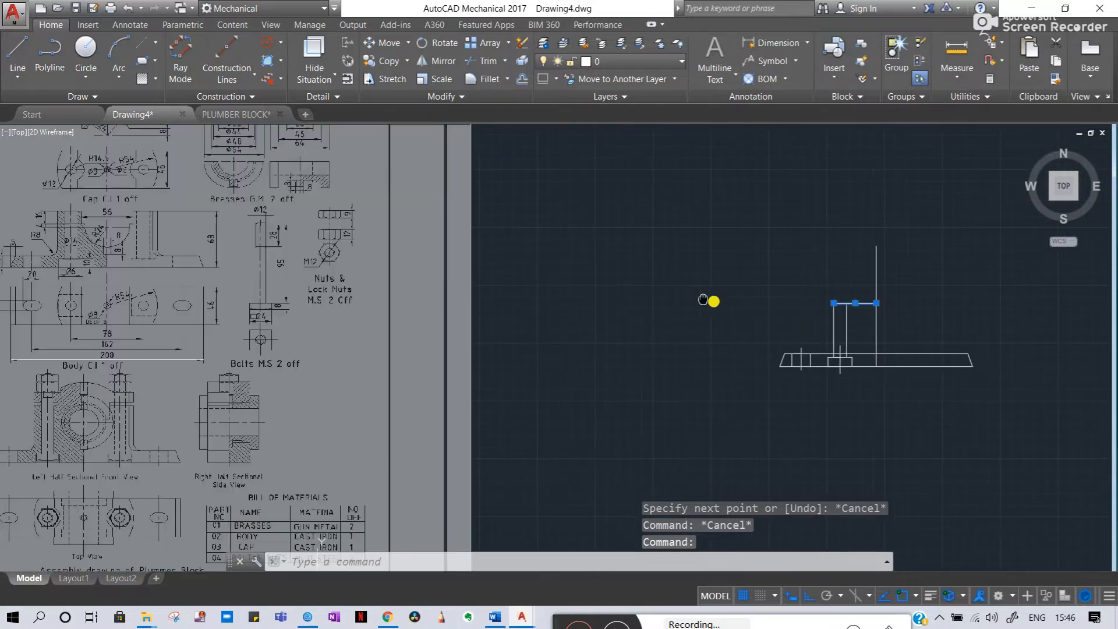
middle_click_drag(224, 303, 457, 330)
scroll(317, 263, "up", 4)
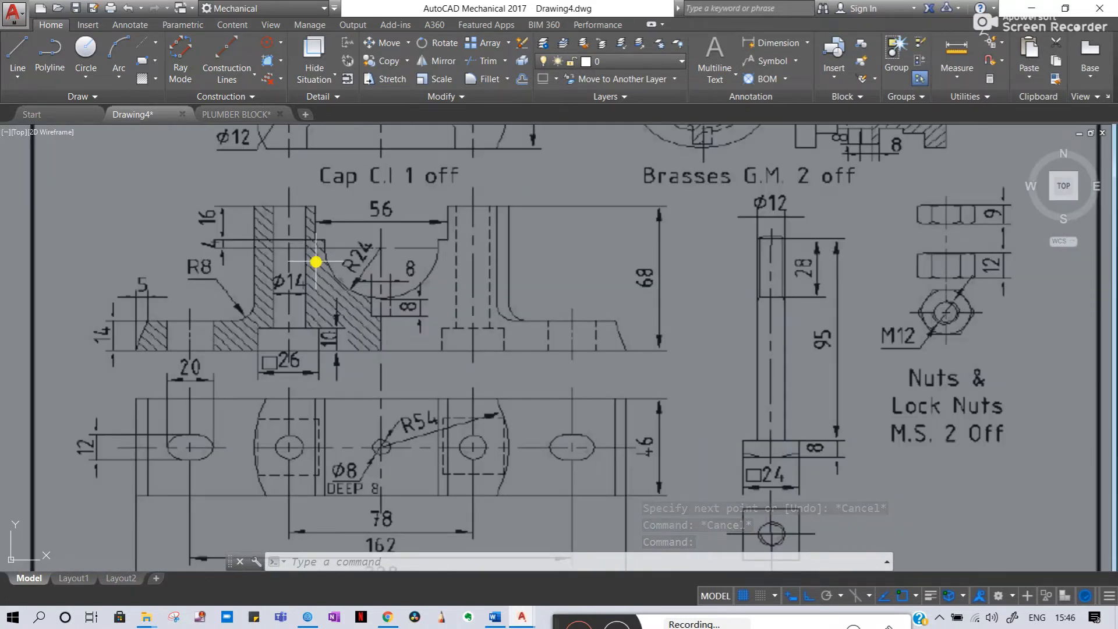
scroll(316, 262, "down", 2)
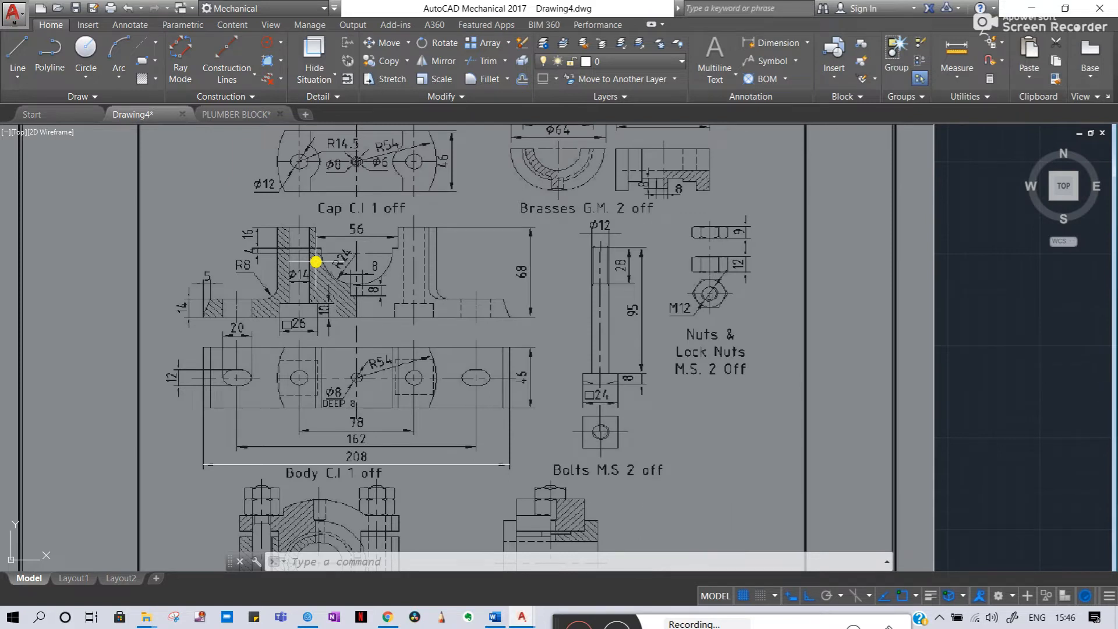
scroll(389, 147, "up", 2)
scroll(391, 150, "down", 2)
middle_click_drag(647, 225, 383, 320)
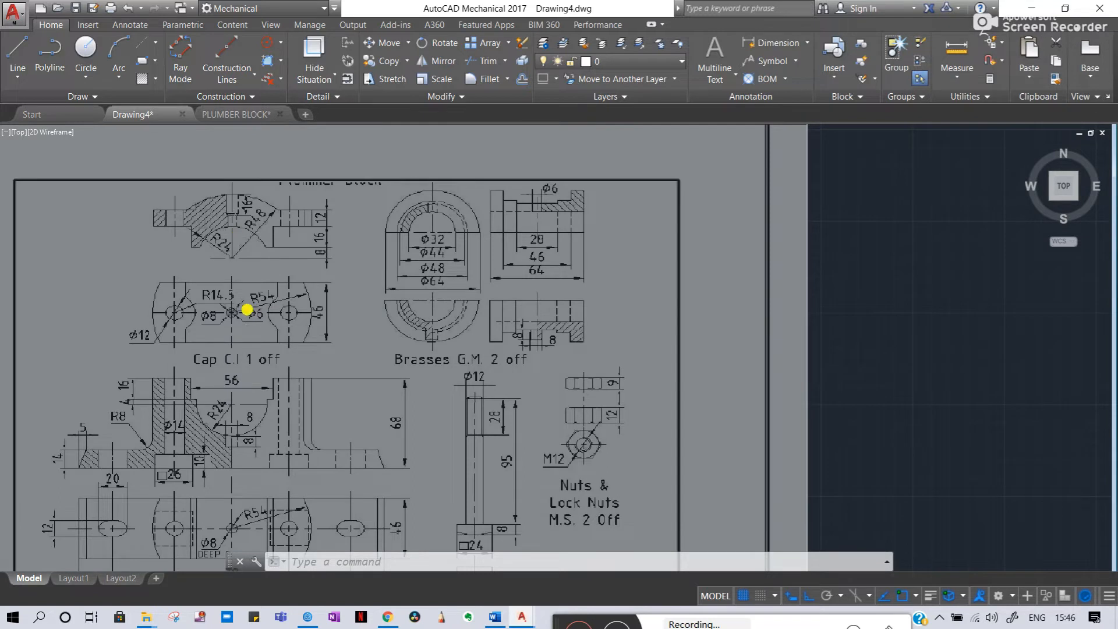
scroll(247, 310, "up", 6)
- Erase the horizontal line between the body's centre line and the bolt hole's top edge
scroll(323, 258, "down", 6)
scroll(612, 342, "up", 6)
left_click(746, 434)
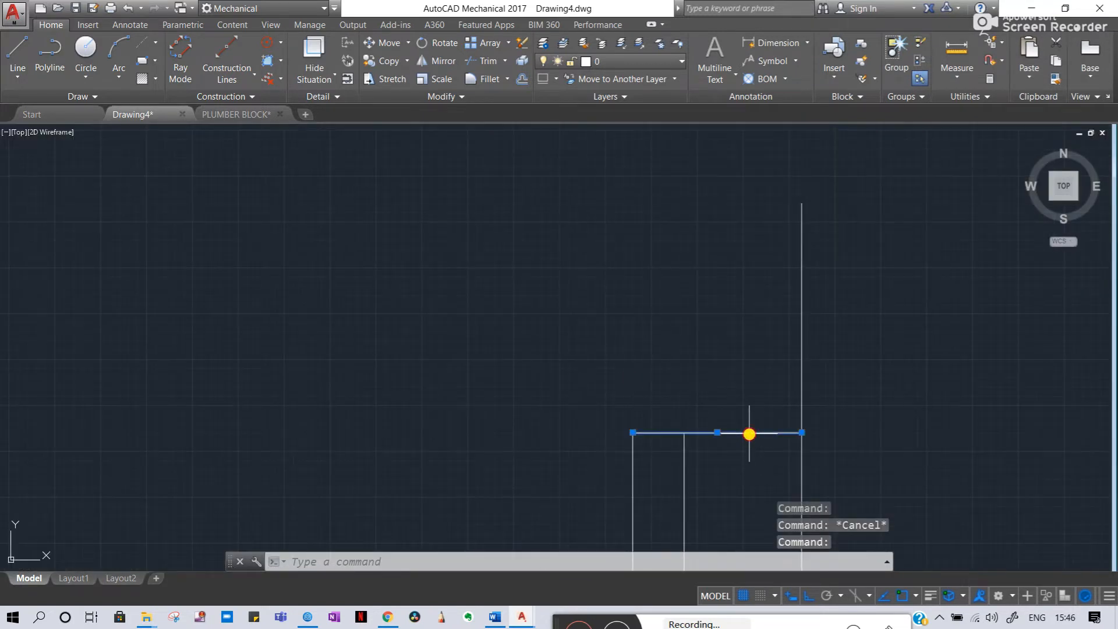
key("Escape")
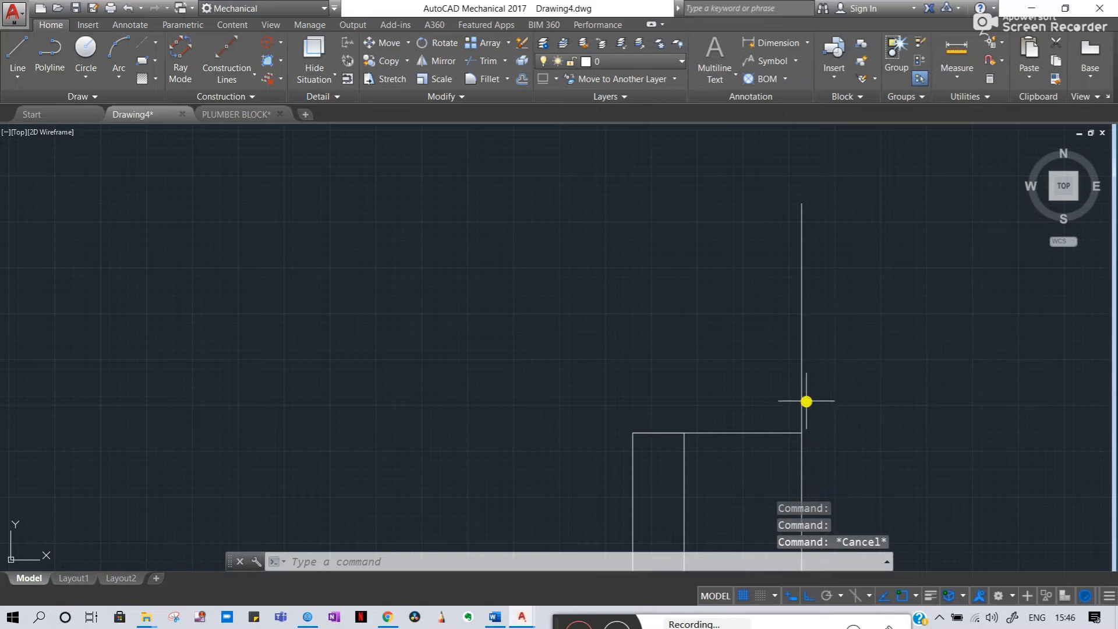
left_click(746, 432)
key("Delete")
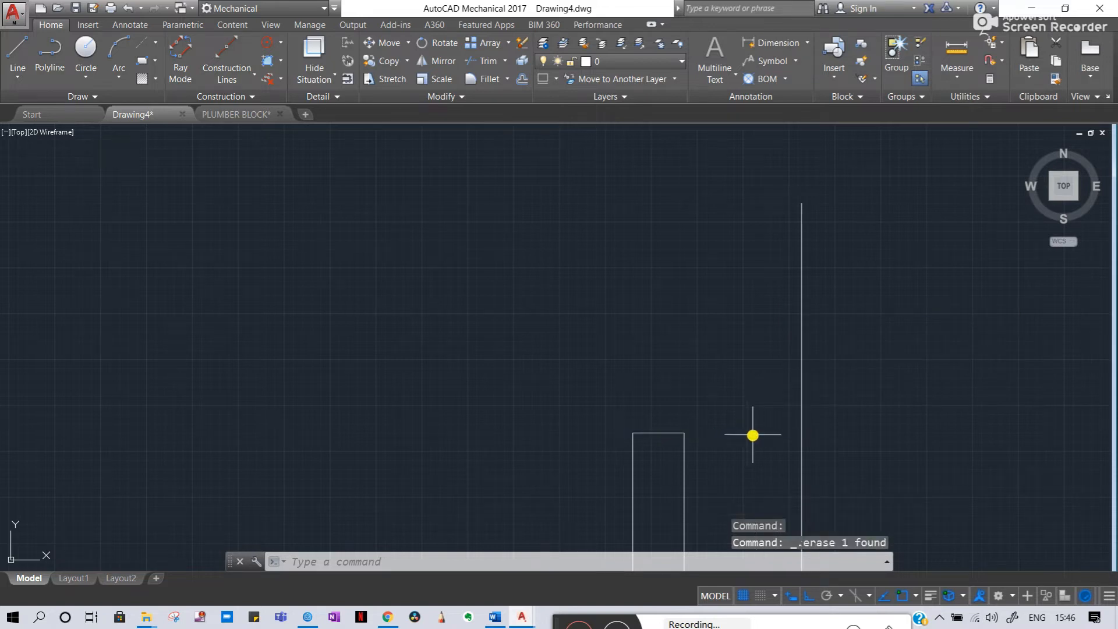
- Draw a 54 mm line leftward from the body's centre line, level with the bolt hole's top edge
type("l")
key("Return")
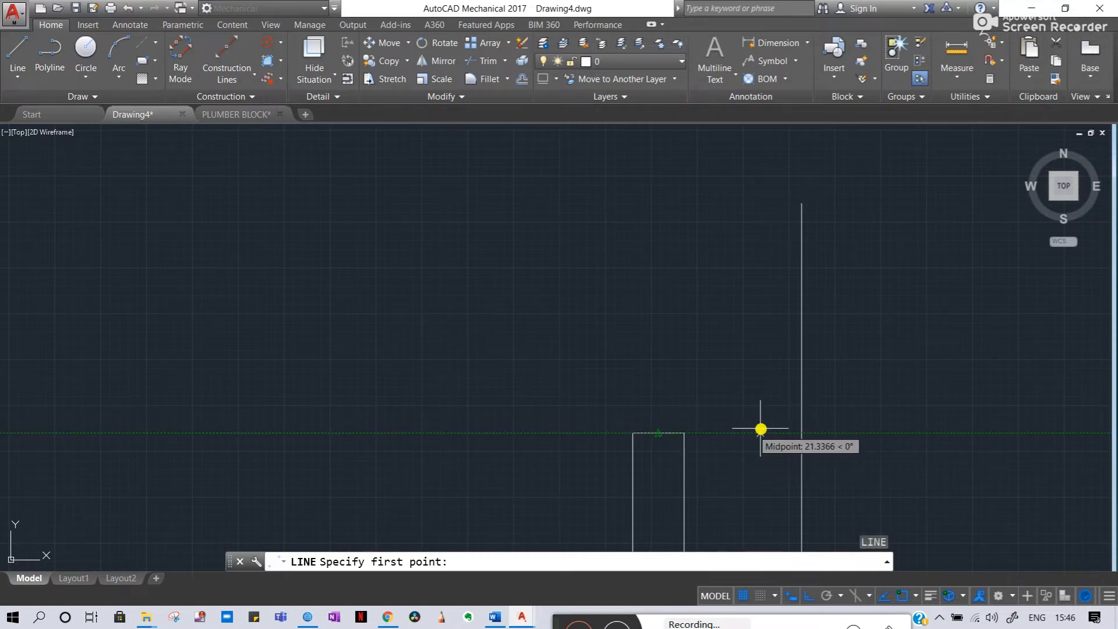
left_click(805, 438)
scroll(597, 440, "up", 5)
scroll(570, 395, "down", 4)
type("54")
key("Return")
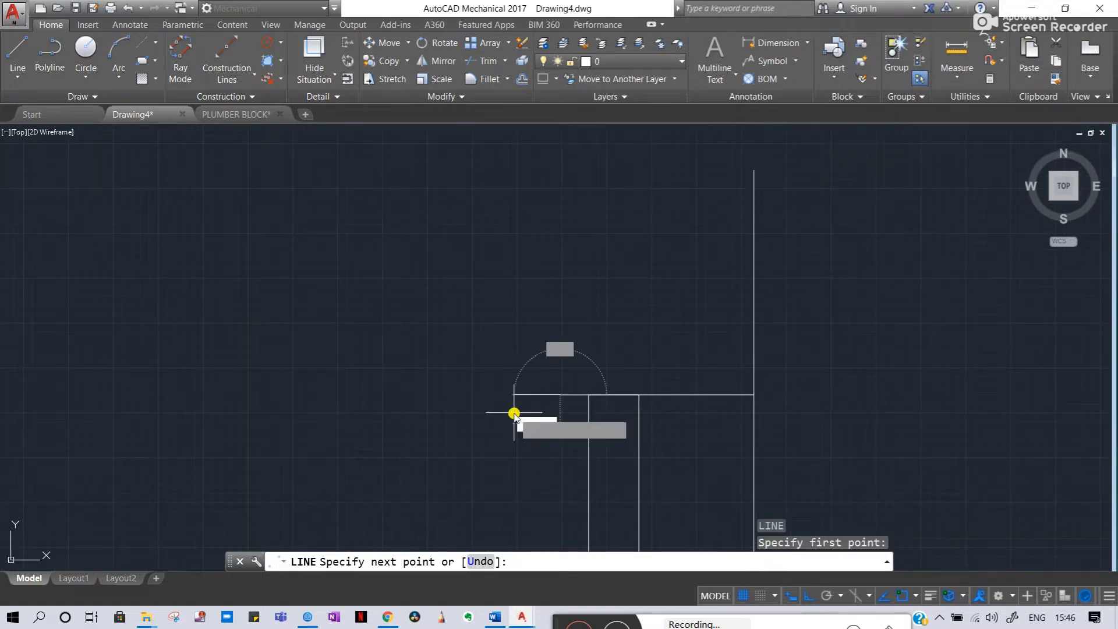
- Continue the 54 mm line's left end vertically down to the base's upper edge to form the body's outer wall
scroll(531, 405, "down", 2)
middle_click_drag(531, 404, 490, 179)
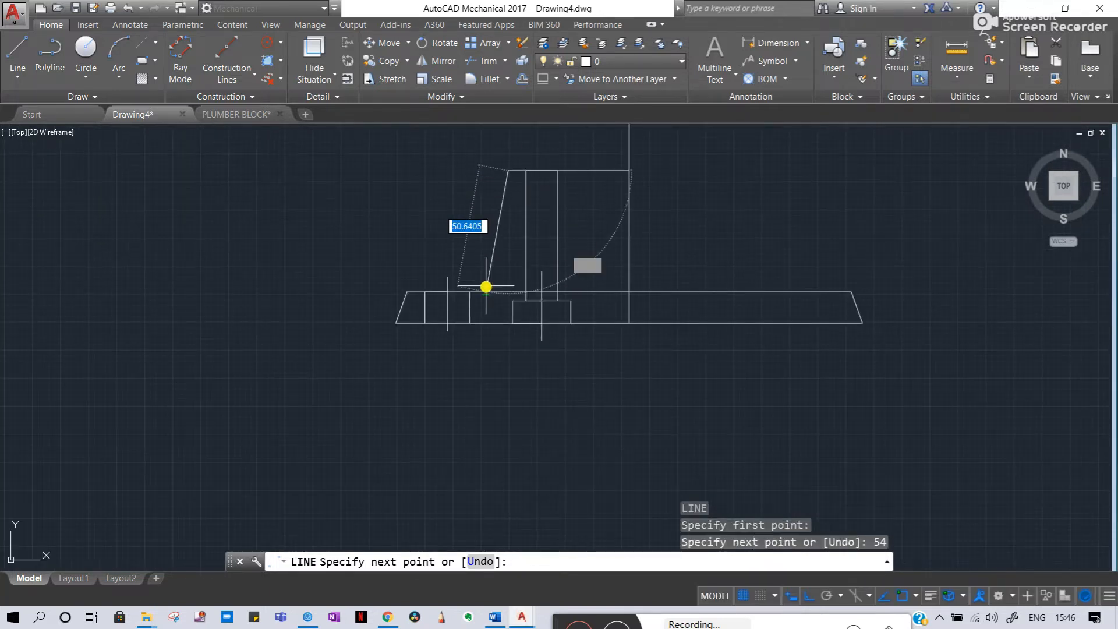
scroll(490, 309, "up", 4)
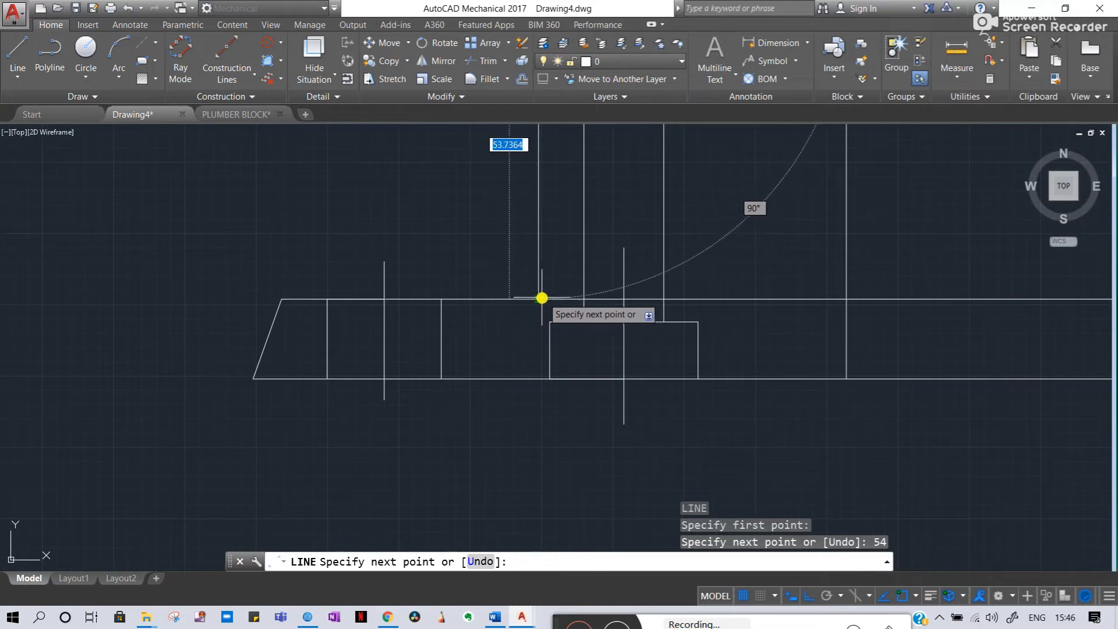
left_click(537, 298)
scroll(536, 298, "down", 8)
key("Escape")
middle_click_drag(455, 289, 669, 317)
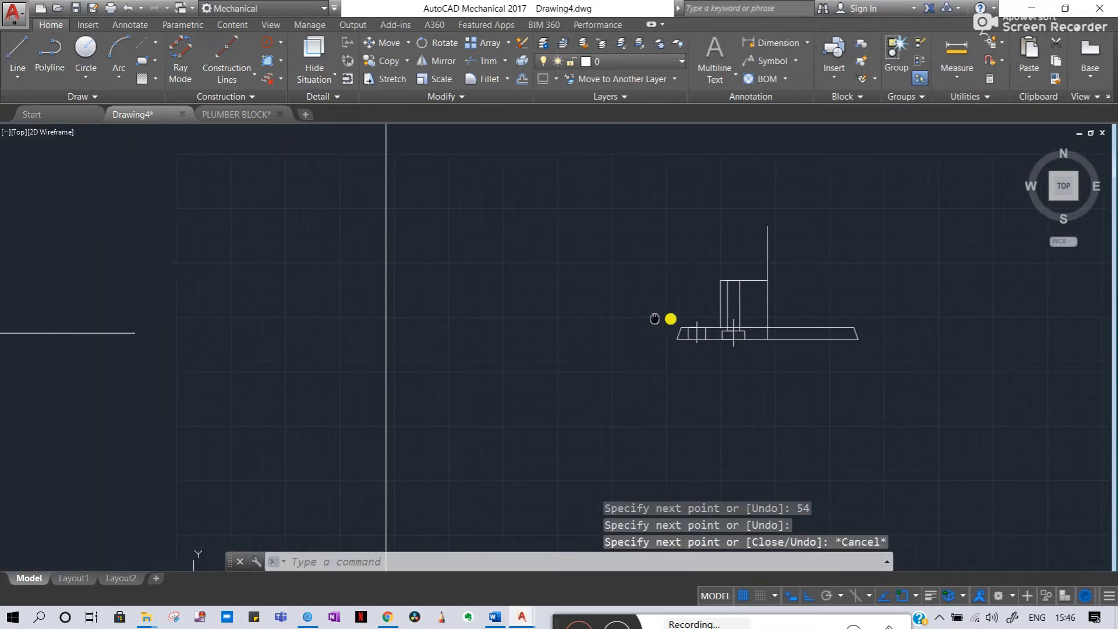
- Examine the fillet radius between the body's outer wall and the base in the front view on the reference image
middle_click_drag(102, 294, 344, 272)
scroll(297, 255, "up", 4)
middle_click_drag(310, 201, 292, 401)
middle_click_drag(424, 221, 407, 270)
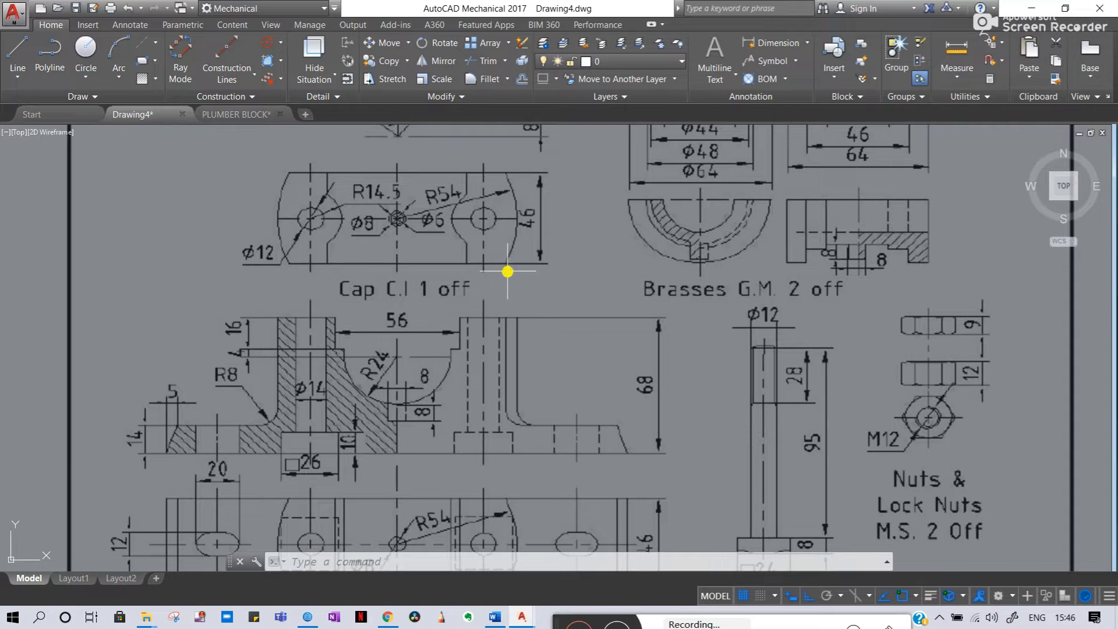
middle_click_drag(744, 301, 647, 311)
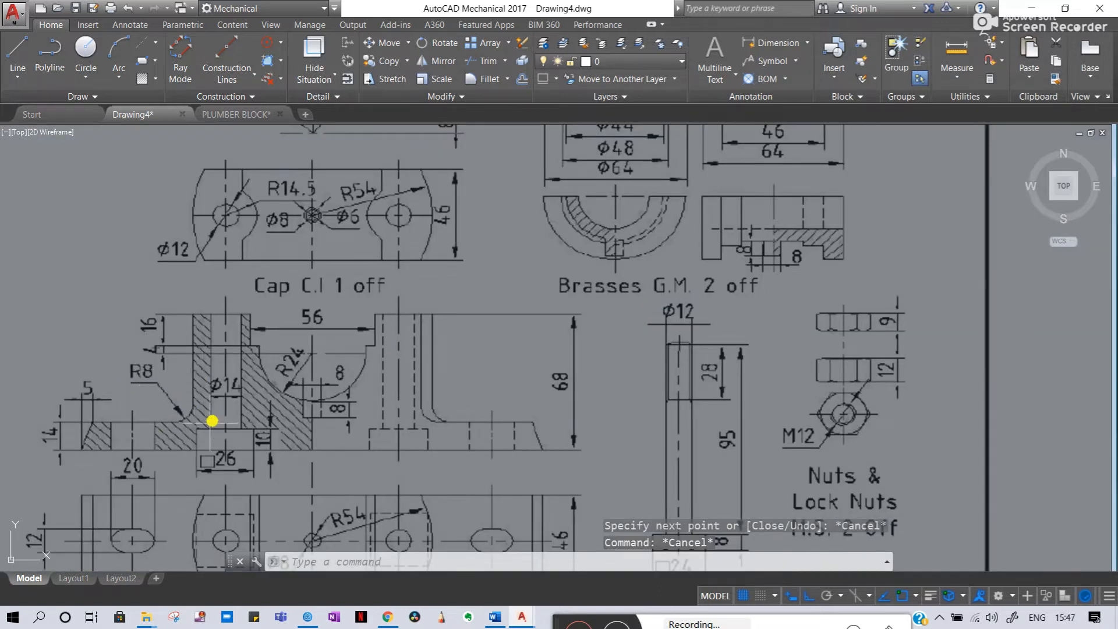
scroll(187, 415, "up", 2)
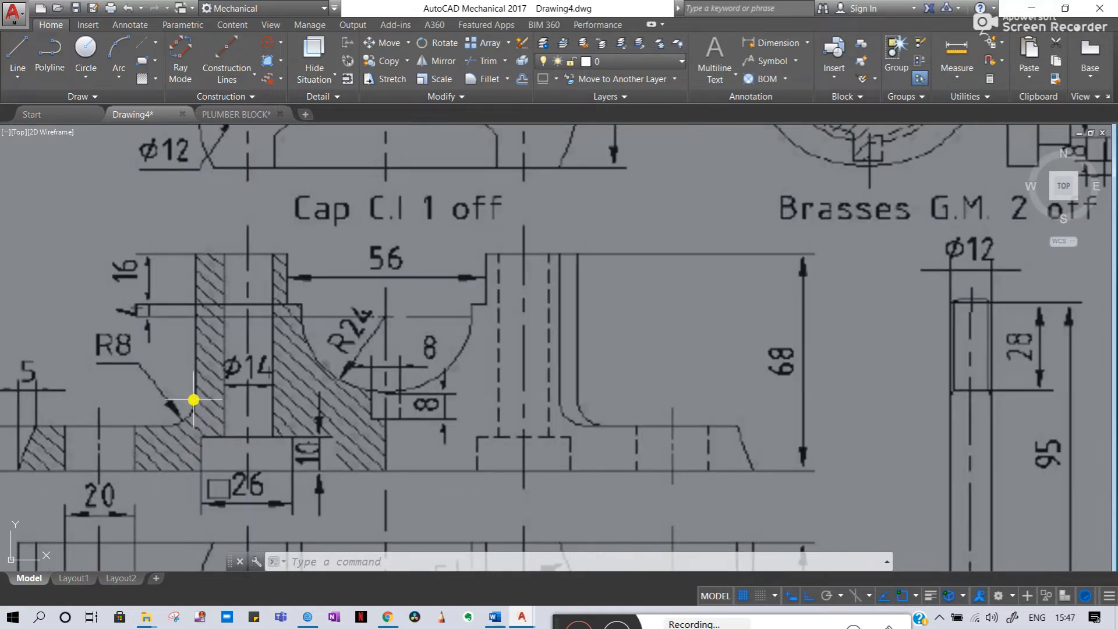
key("Escape")
key("Escape")
key("Escape")
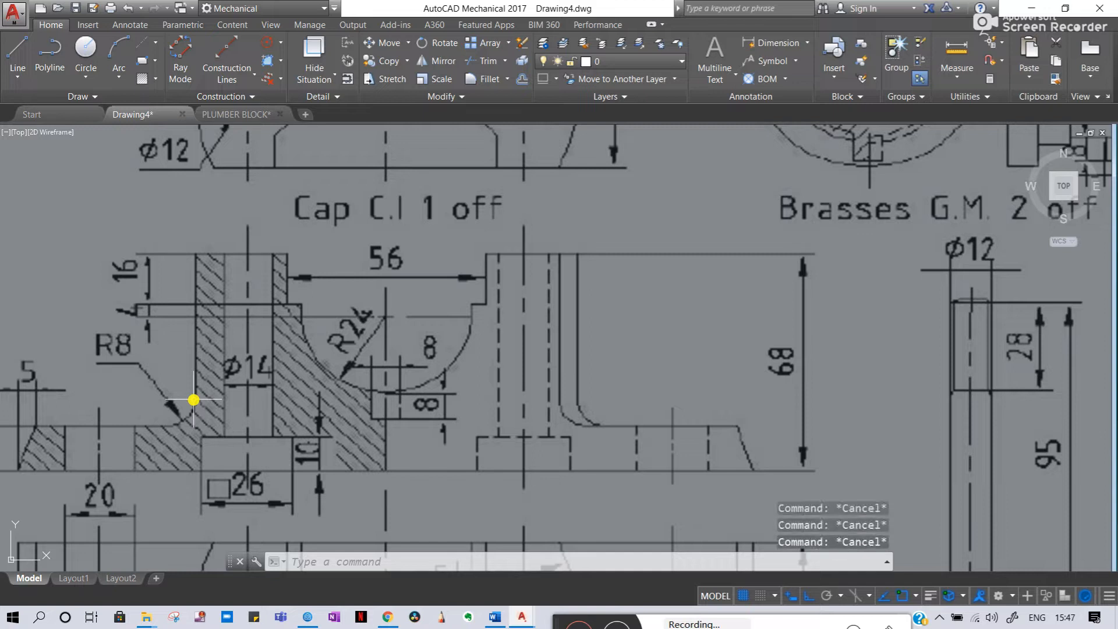
scroll(193, 400, "down", 3)
scroll(370, 396, "down", 2)
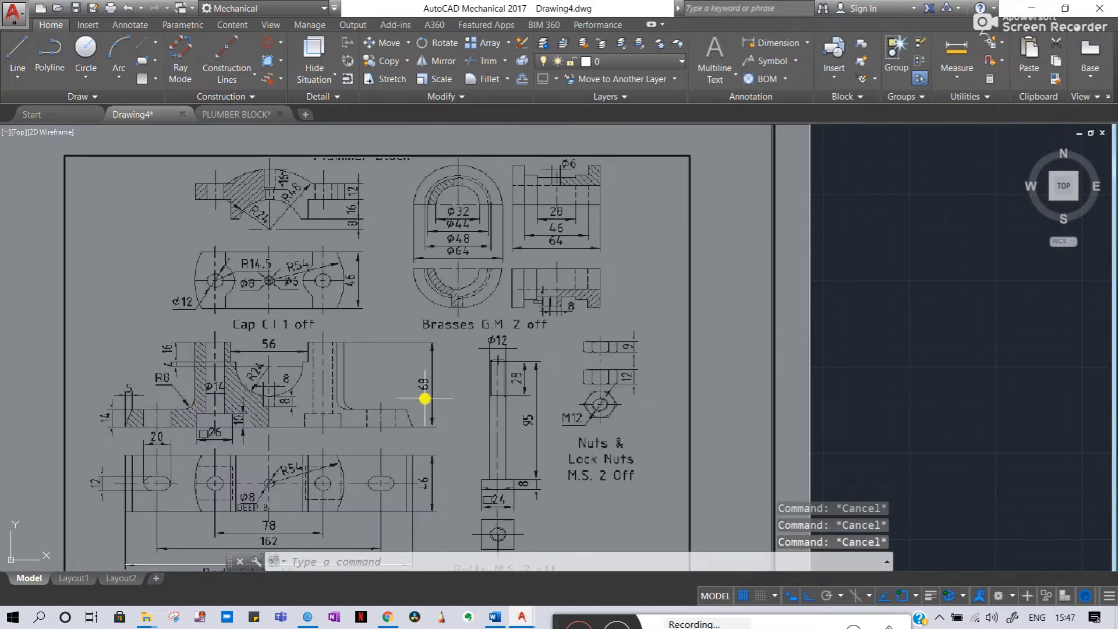
- Fillet the corner between the body's left outer wall and the base's upper edge with an 8 mm radius
scroll(670, 401, "up", 1)
middle_click_drag(669, 400, 357, 347)
scroll(616, 385, "down", 3)
middle_click_drag(795, 411, 551, 350)
scroll(543, 378, "up", 2)
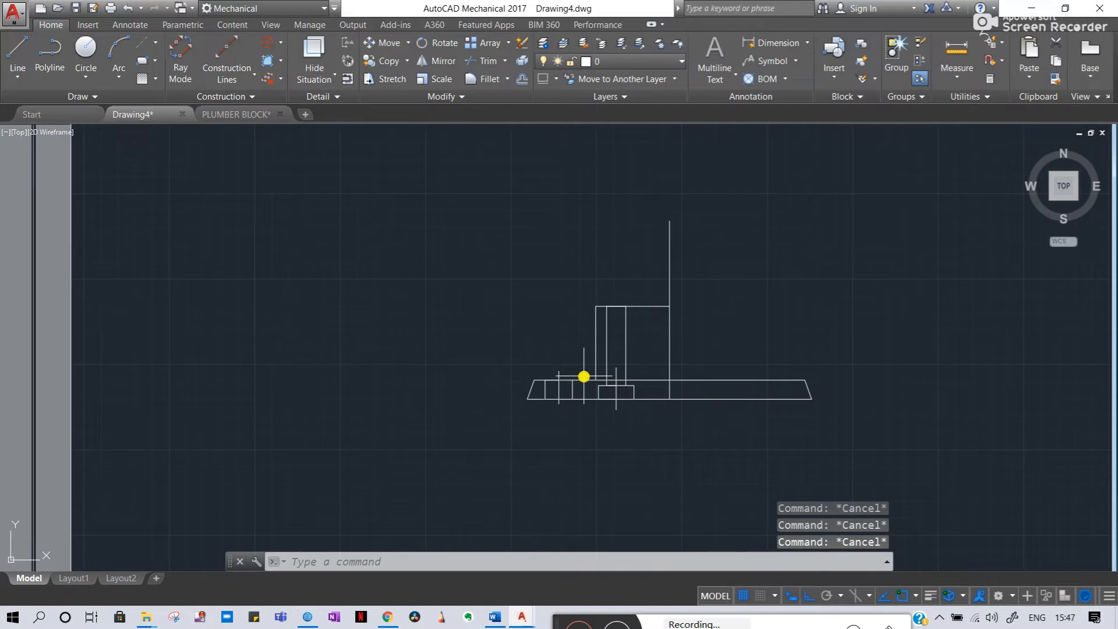
type("F")
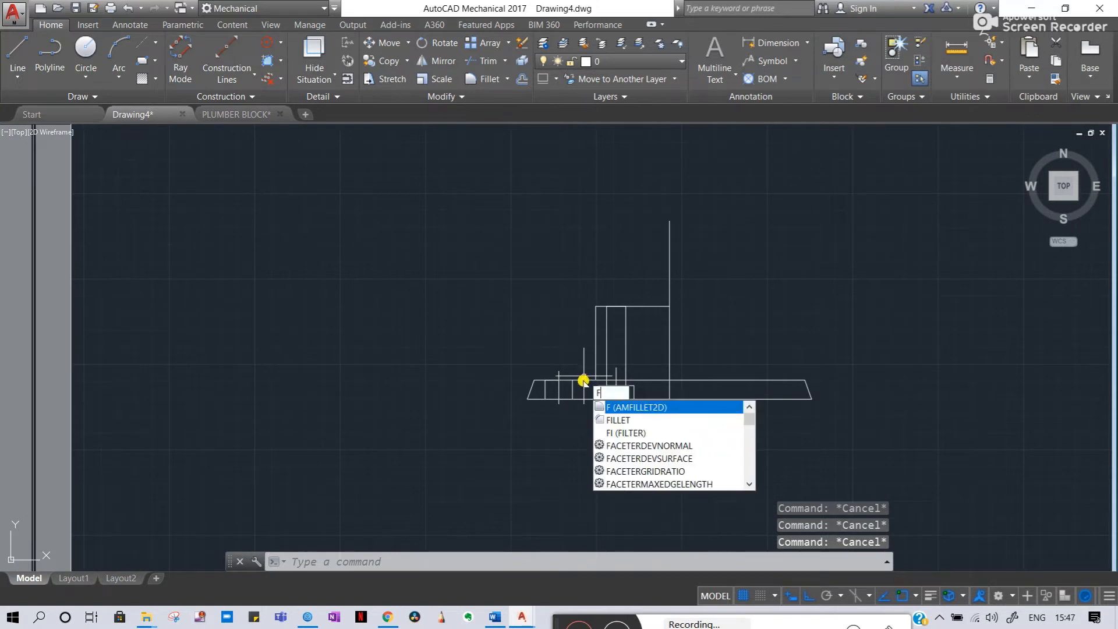
left_click(600, 419)
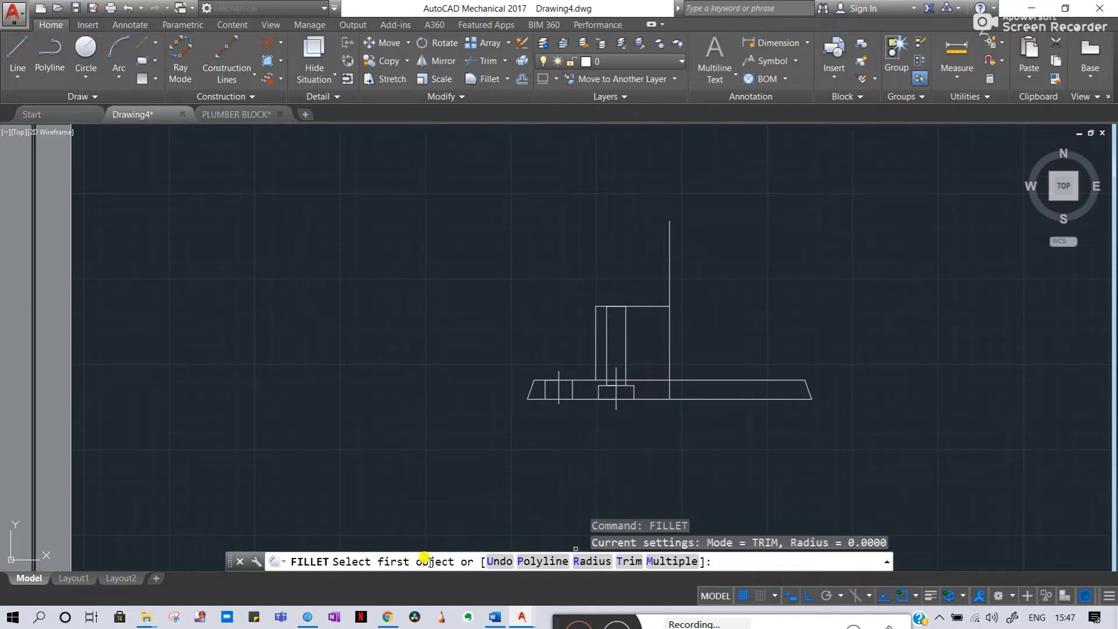
left_click(591, 563)
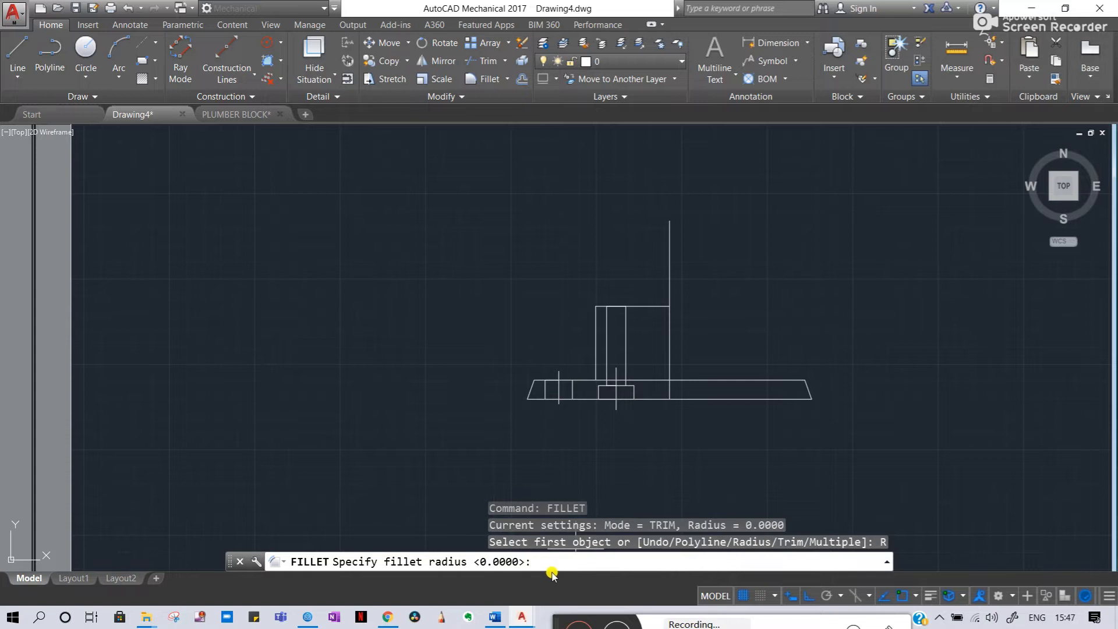
scroll(594, 382, "up", 2)
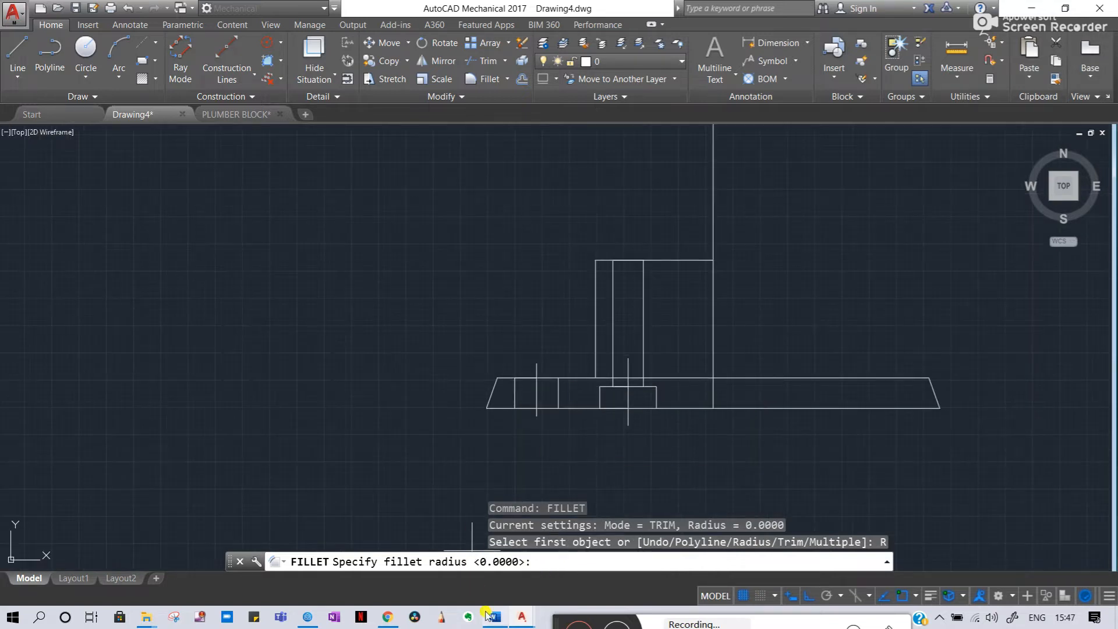
scroll(471, 372, "down", 2)
middle_click_drag(300, 340, 853, 341)
middle_click_drag(224, 339, 610, 370)
scroll(429, 260, "up", 4)
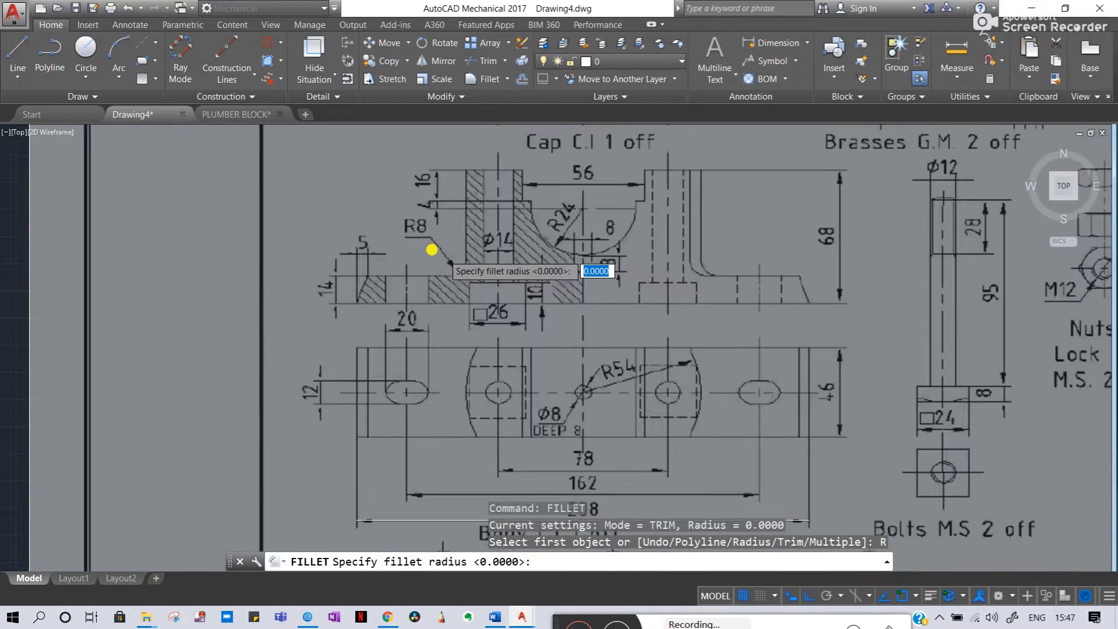
scroll(761, 304, "down", 4)
middle_click_drag(761, 305, 320, 332)
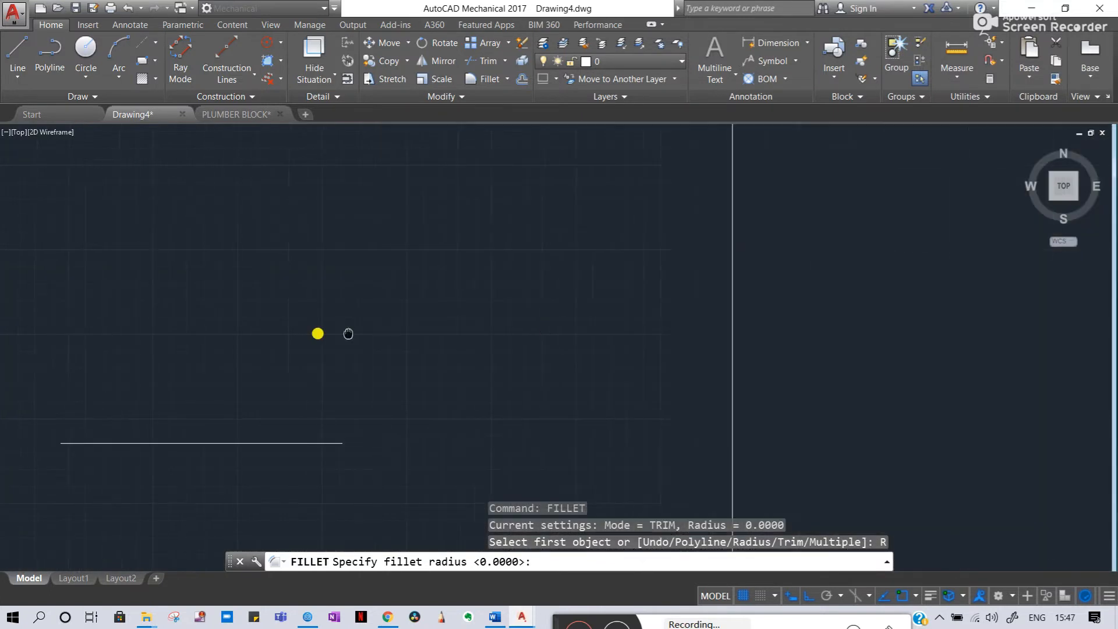
middle_click_drag(804, 370, 394, 337)
scroll(547, 379, "up", 4)
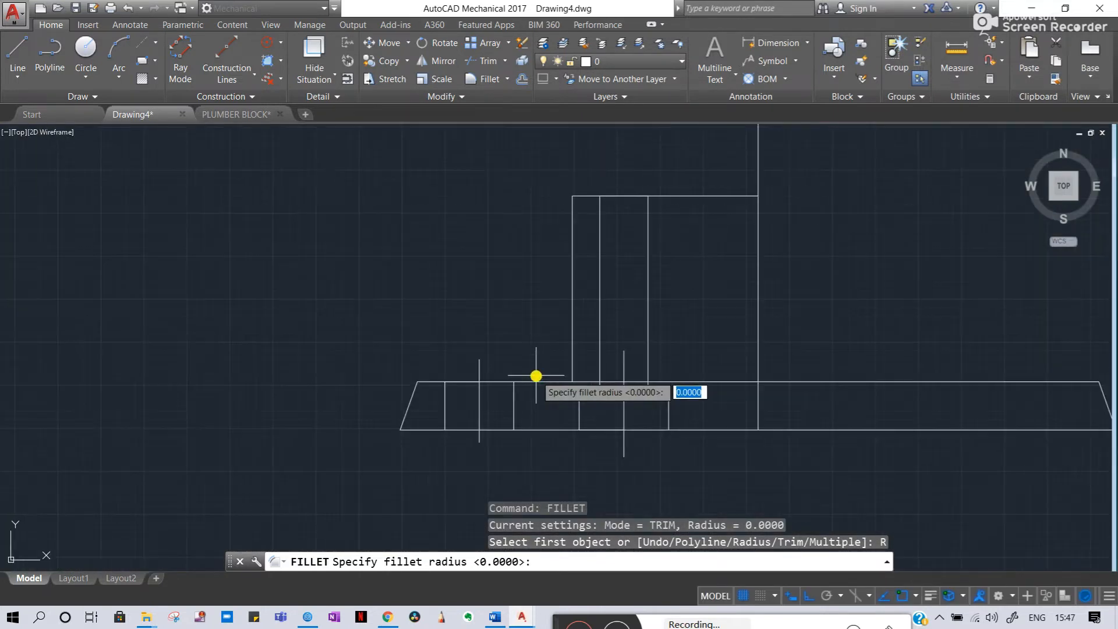
key("Return")
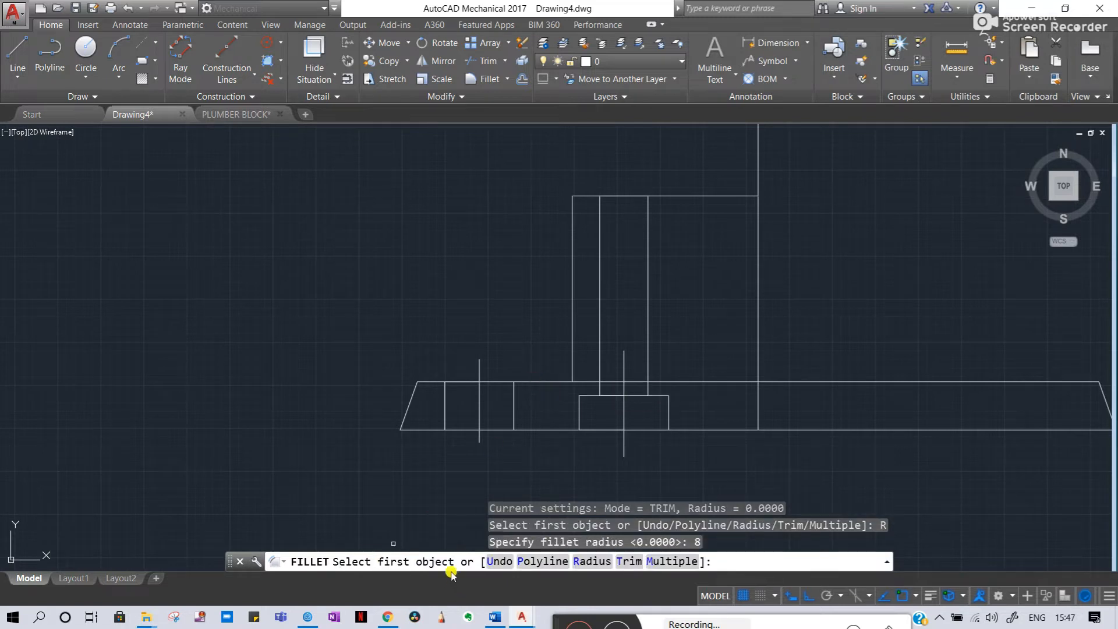
scroll(541, 365, "up", 2)
scroll(541, 364, "up", 2)
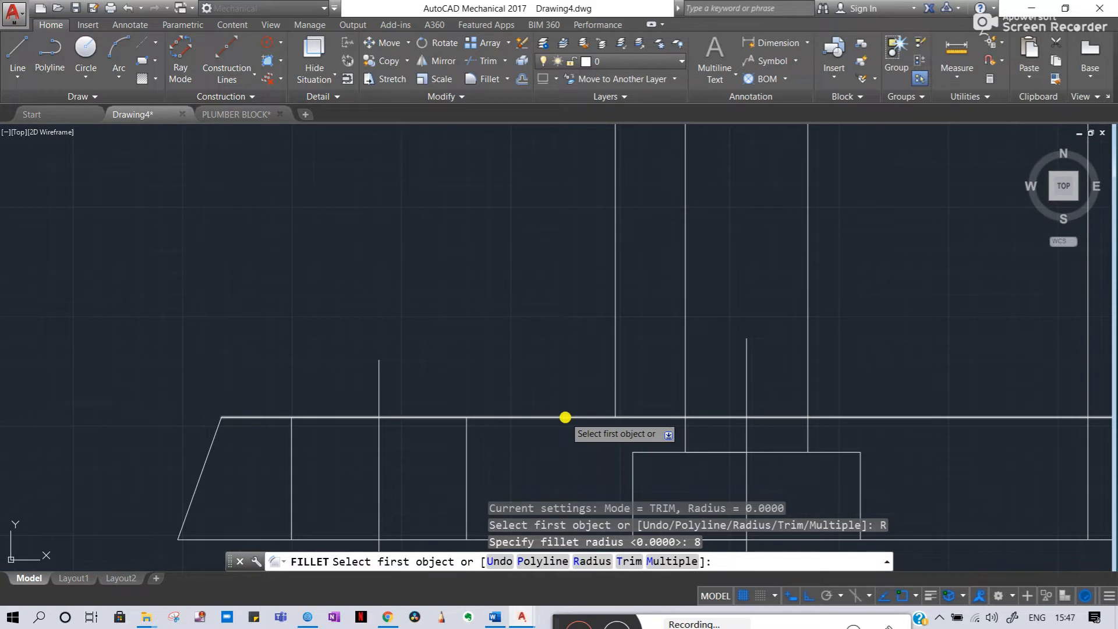
left_click(565, 417)
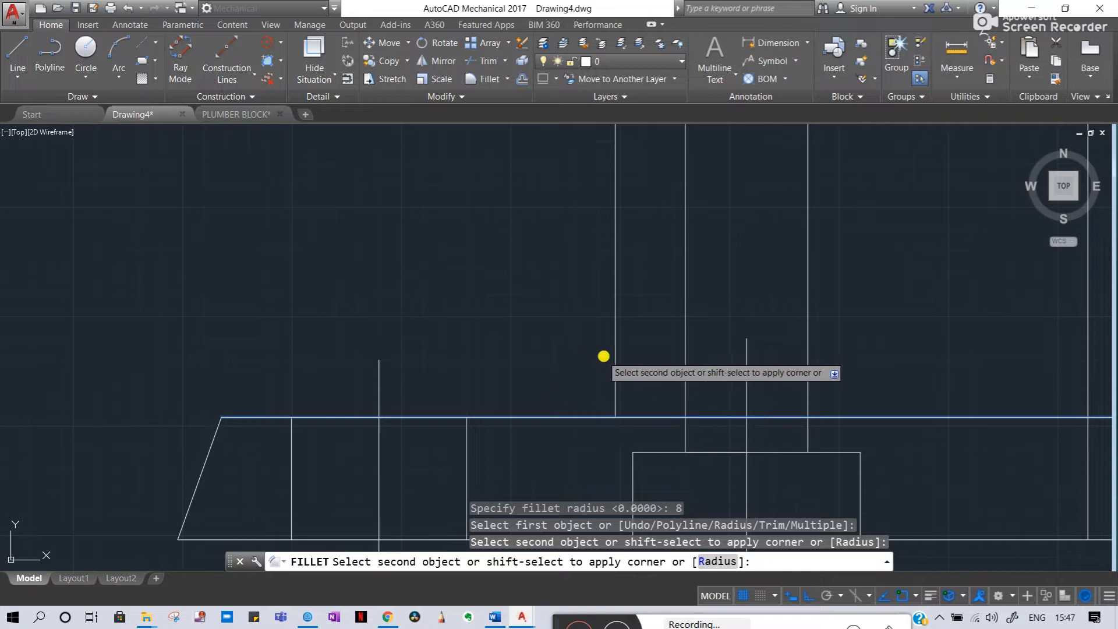
left_click(615, 351)
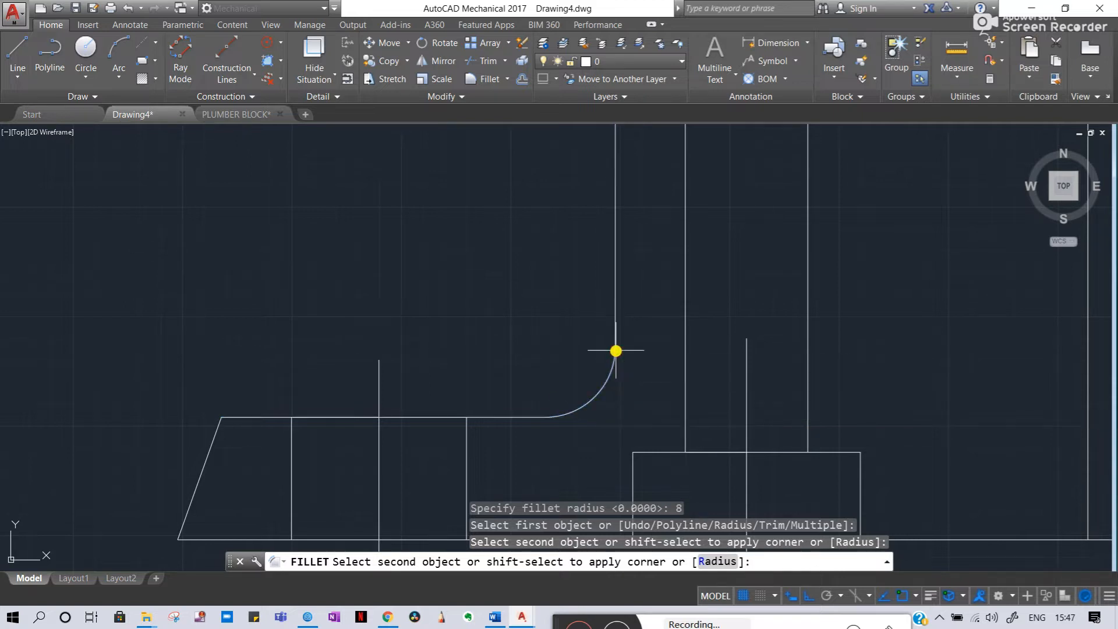
key("Escape")
key("Escape")
scroll(413, 380, "down", 4)
key("Escape")
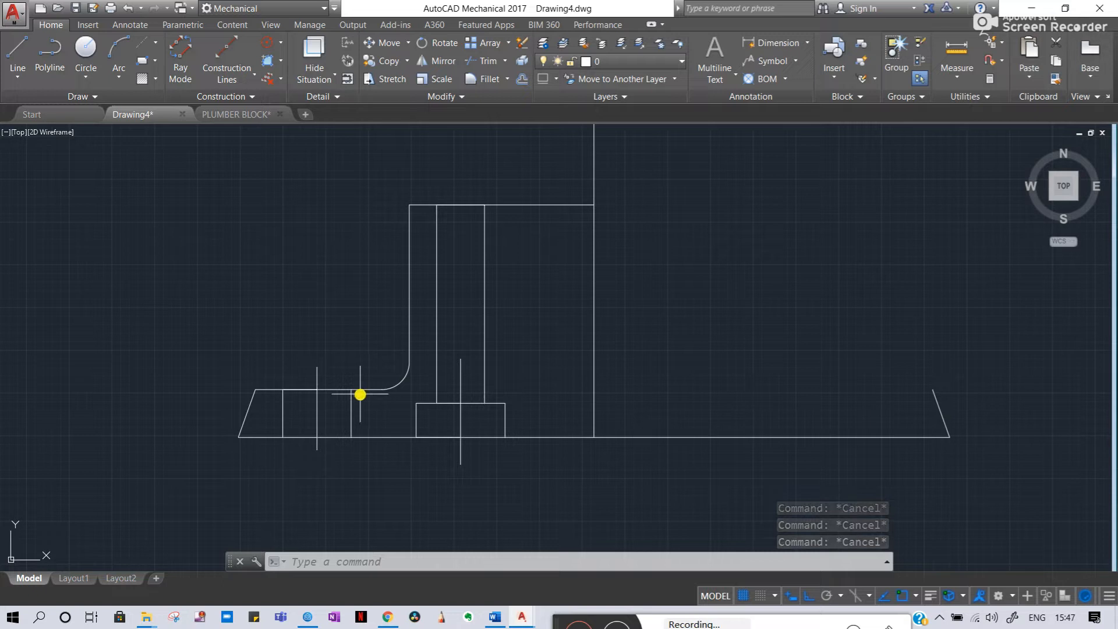
key("Escape")
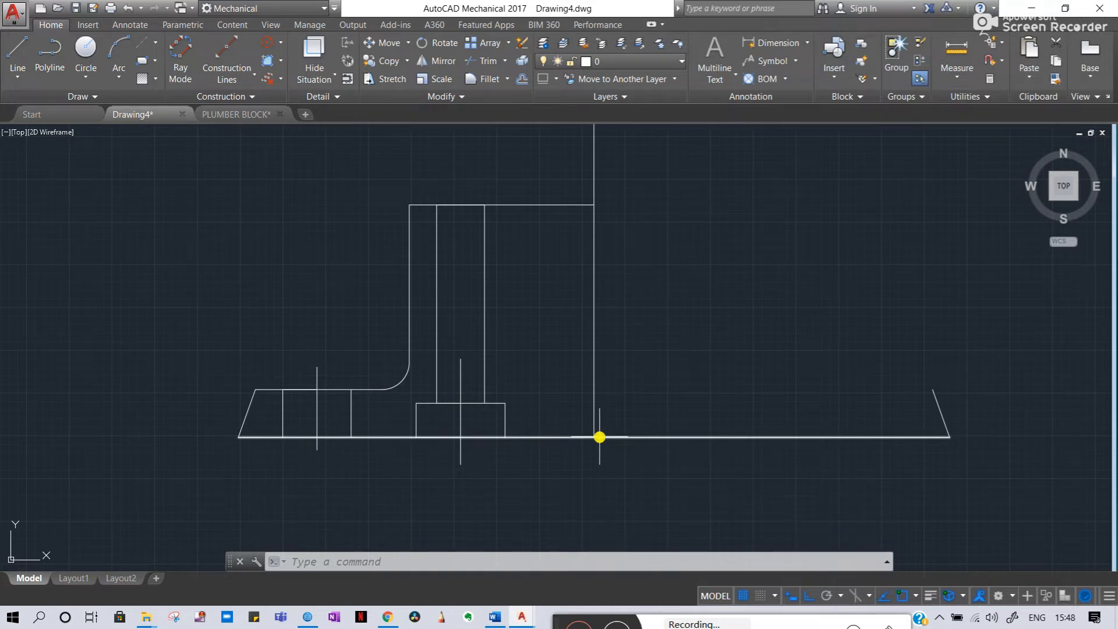
type("tr")
key("Return")
key("Return")
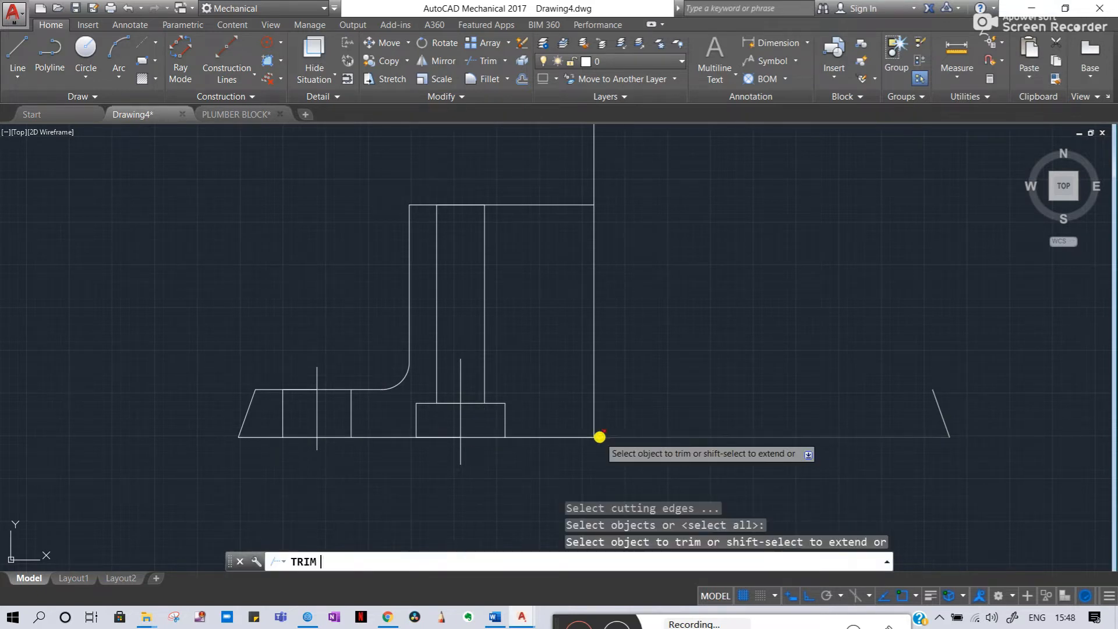
key("Escape")
key("Escape")
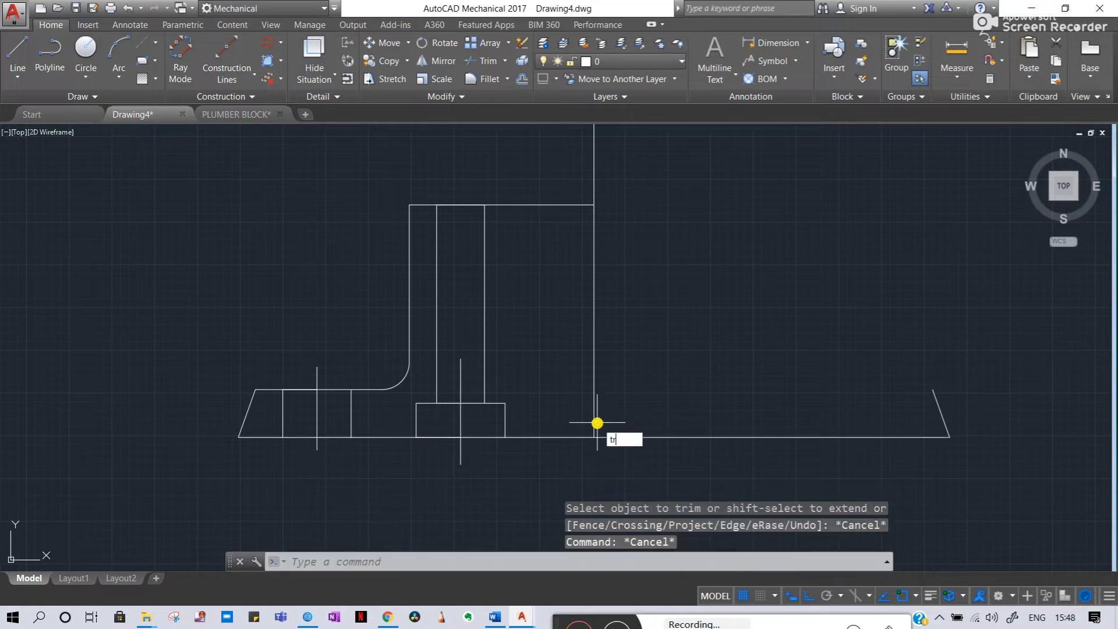
- Trim off the part of the base's lower edge that lies right of the body's centre line
type("tr")
key("Return")
key("Return")
left_click(624, 437)
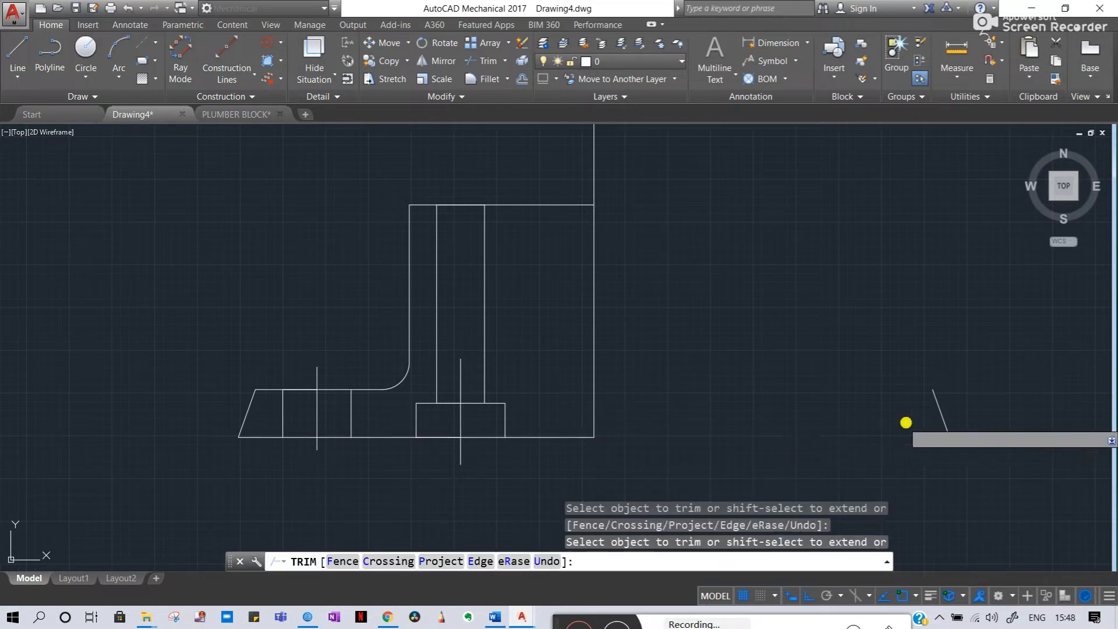
key("Escape")
key("Escape")
- Erase the leftover sloped end line of the base on the right of the centre line
left_click(941, 412)
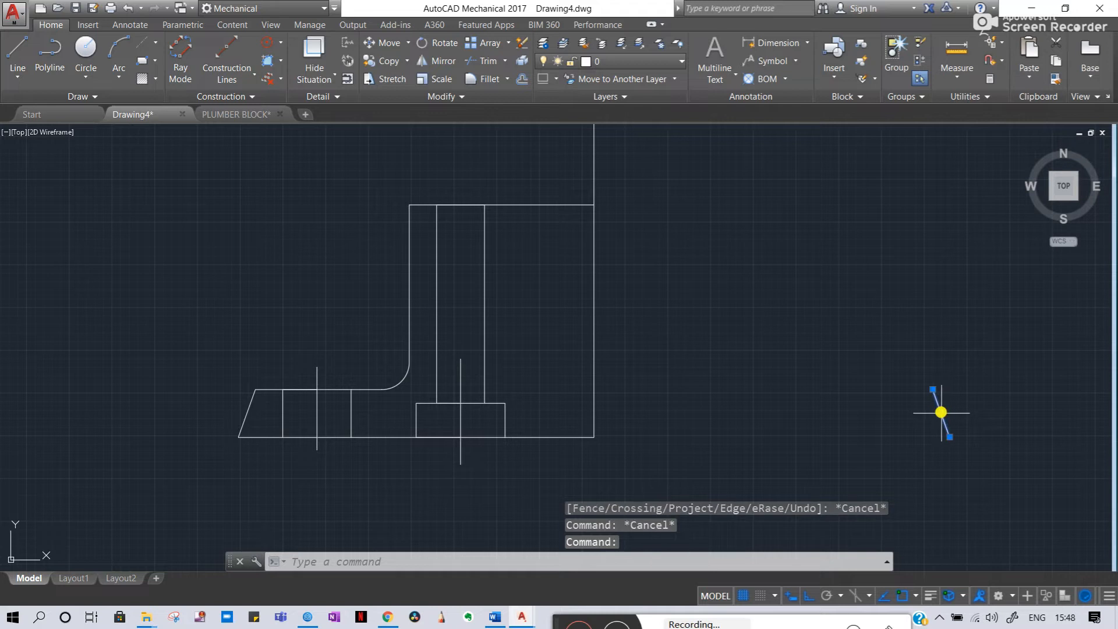
key("Delete")
key("Escape")
key("Escape")
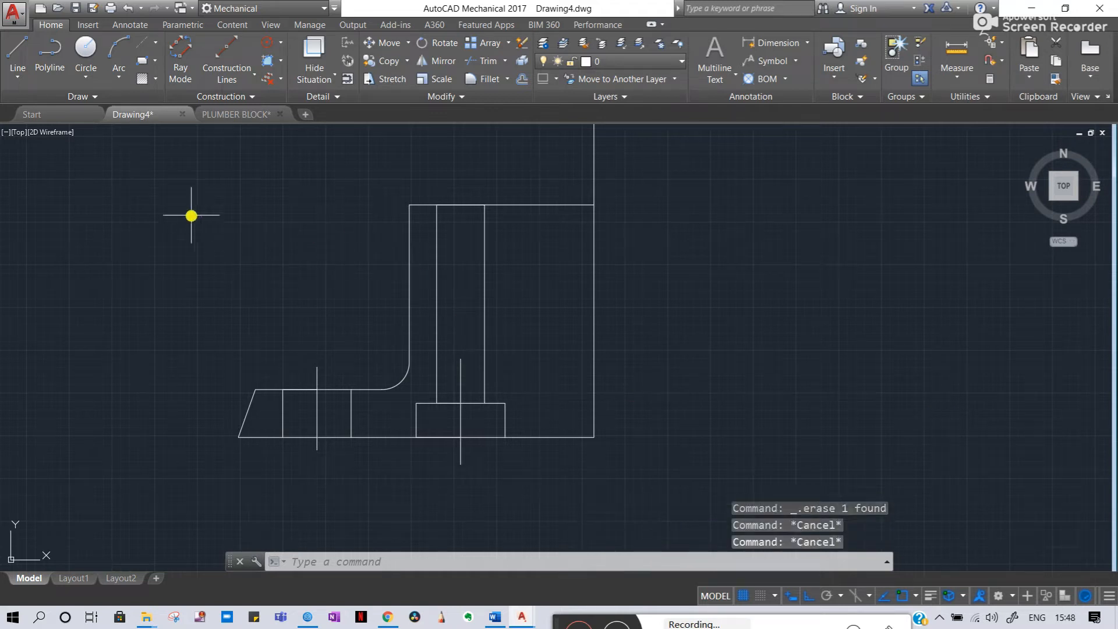
- Mirror the complete left half of the body about the vertical centre line, keeping the source objects
left_click(177, 138)
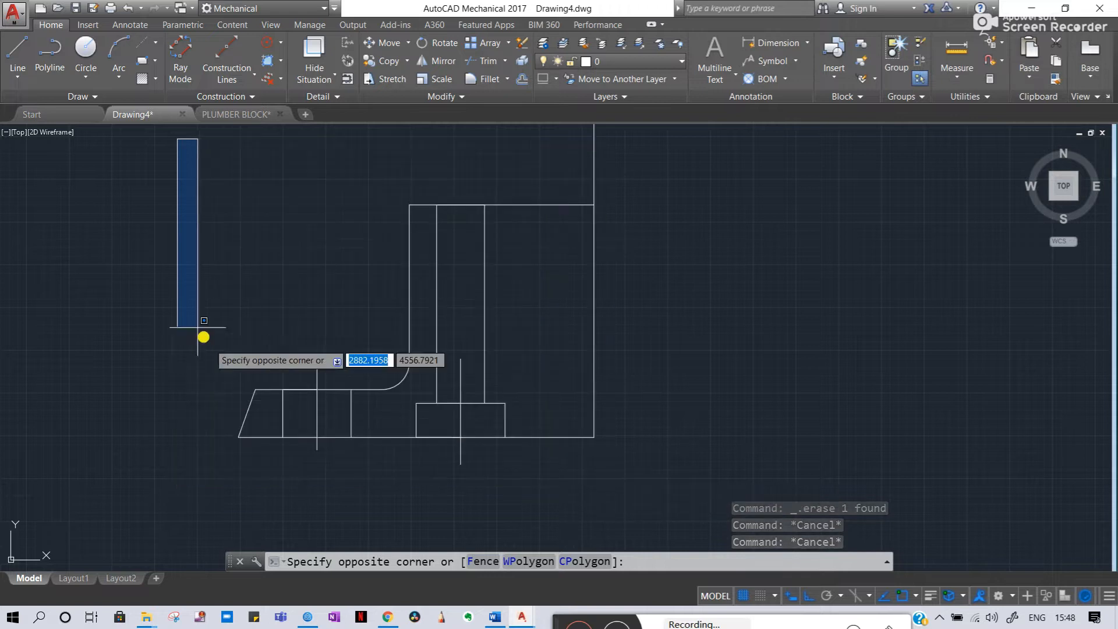
key("Escape")
left_click(150, 143)
left_click(684, 527)
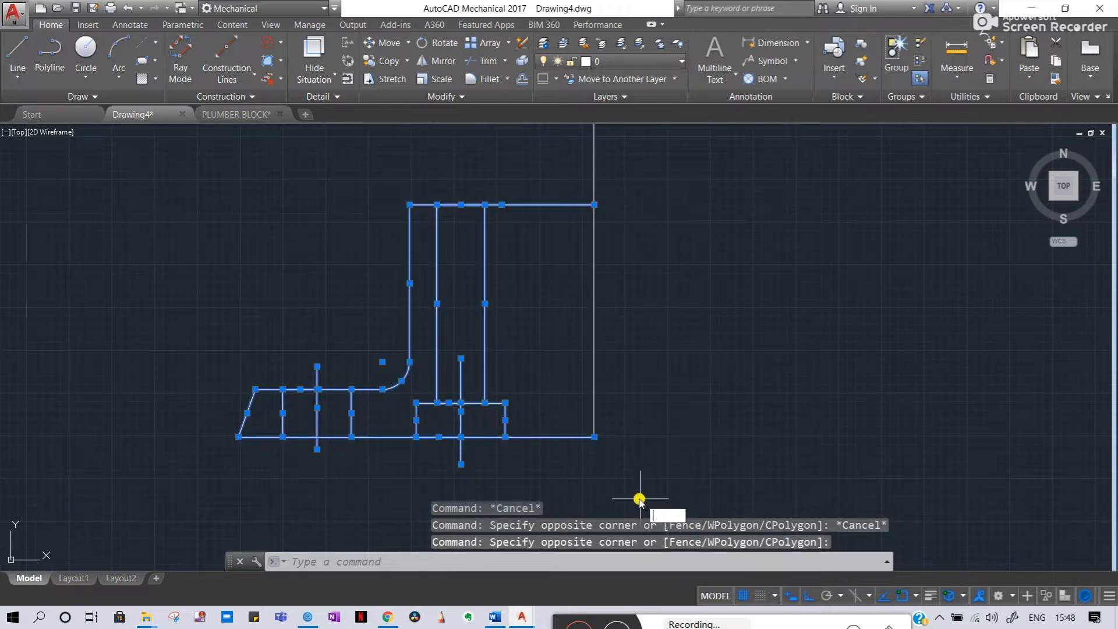
type("mi")
key("Return")
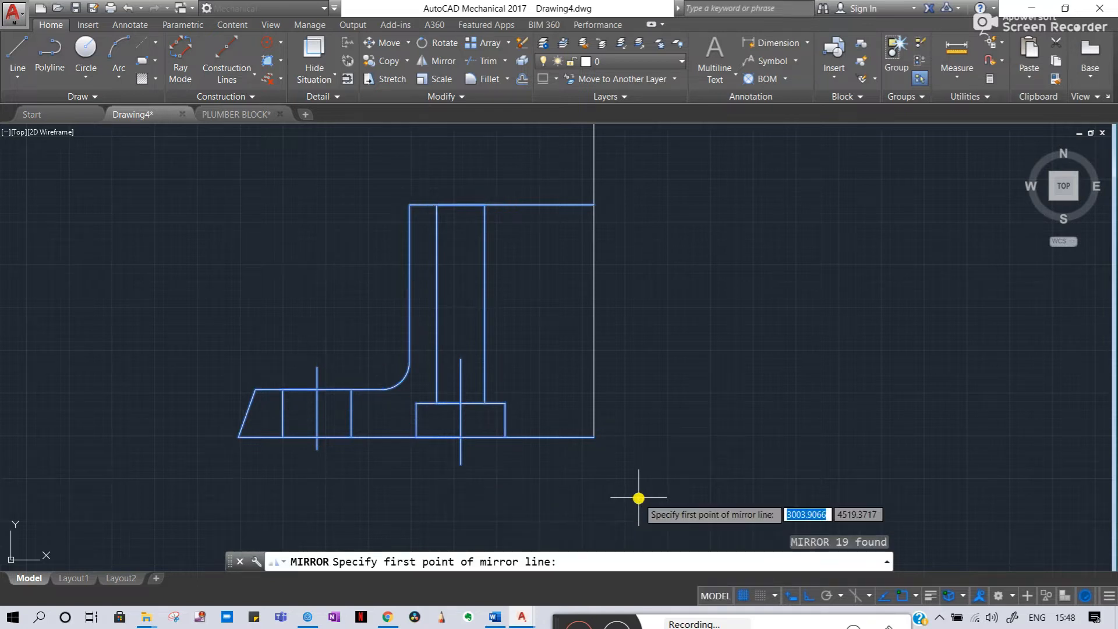
left_click(595, 434)
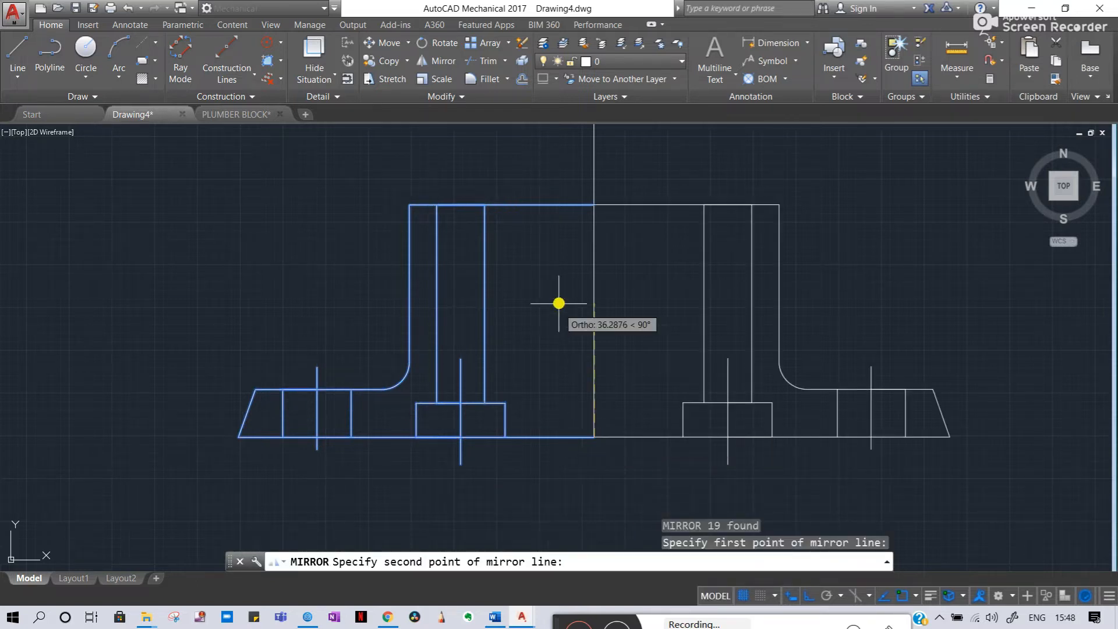
left_click(591, 280)
key("Return")
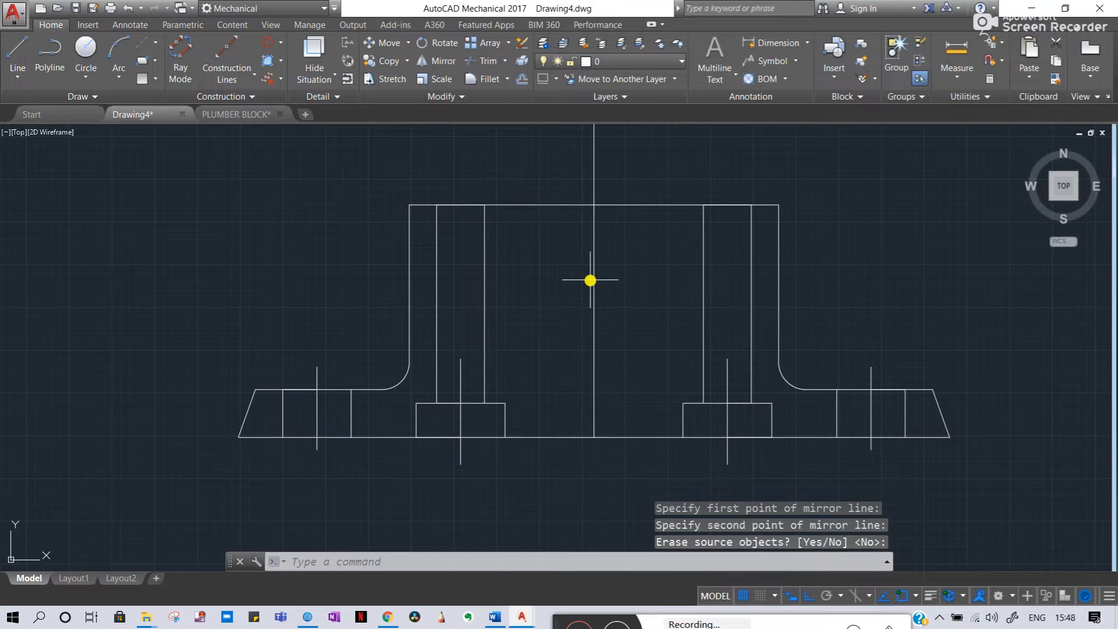
key("Escape")
key("Escape")
- Examine the right half of the body's front view on the reference image
middle_click_drag(487, 344, 521, 402)
middle_click_drag(585, 404, 576, 352)
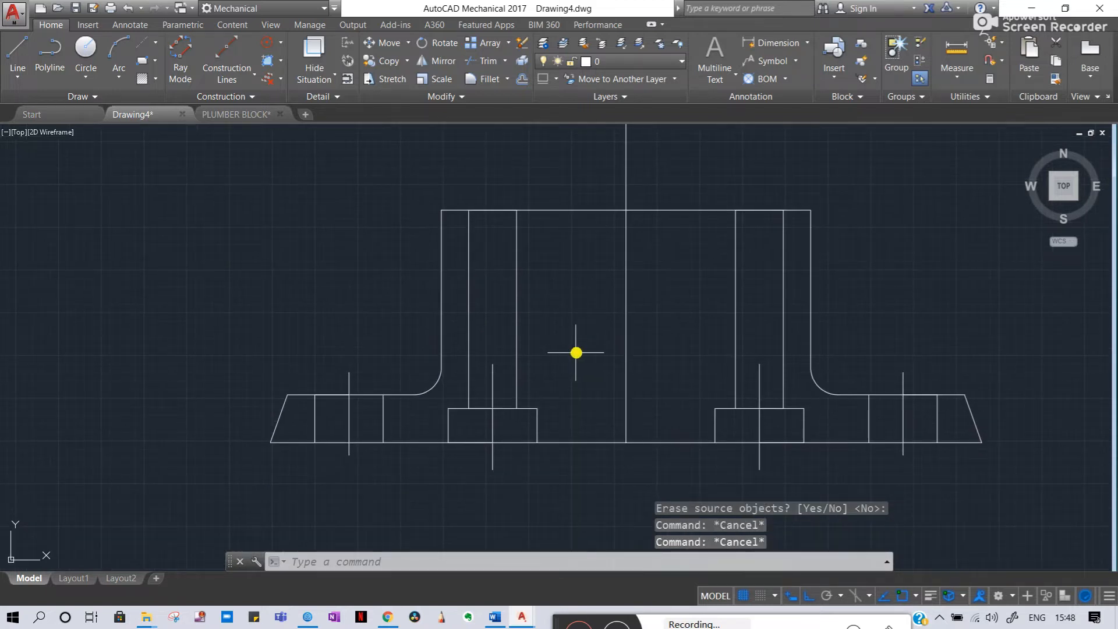
scroll(457, 375, "down", 3)
middle_click_drag(472, 326, 338, 322)
scroll(601, 319, "down", 2)
middle_click_drag(602, 320, 396, 271)
scroll(400, 324, "up", 1)
scroll(379, 256, "up", 1)
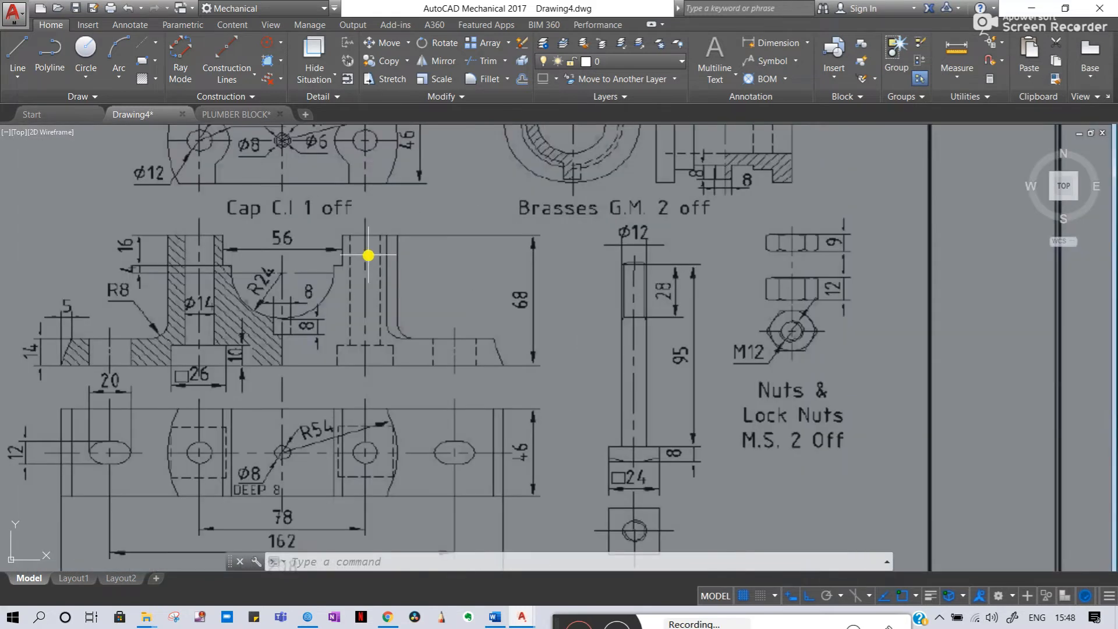
scroll(367, 254, "up", 3)
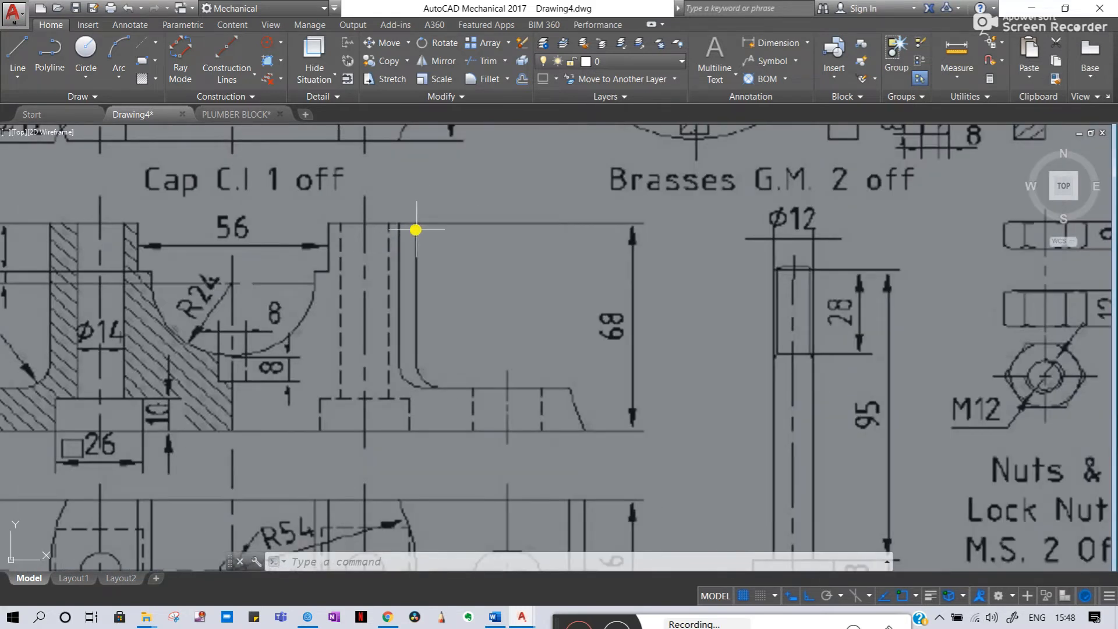
- Inspect the extra vertical line beside the right boss's outer wall on the reference image, up to its top end
mouse_move(400, 233)
left_mouse_down()
mouse_move(399, 400)
mouse_move(395, 211)
left_mouse_up()
left_click(408, 348)
scroll(406, 342, "down", 2)
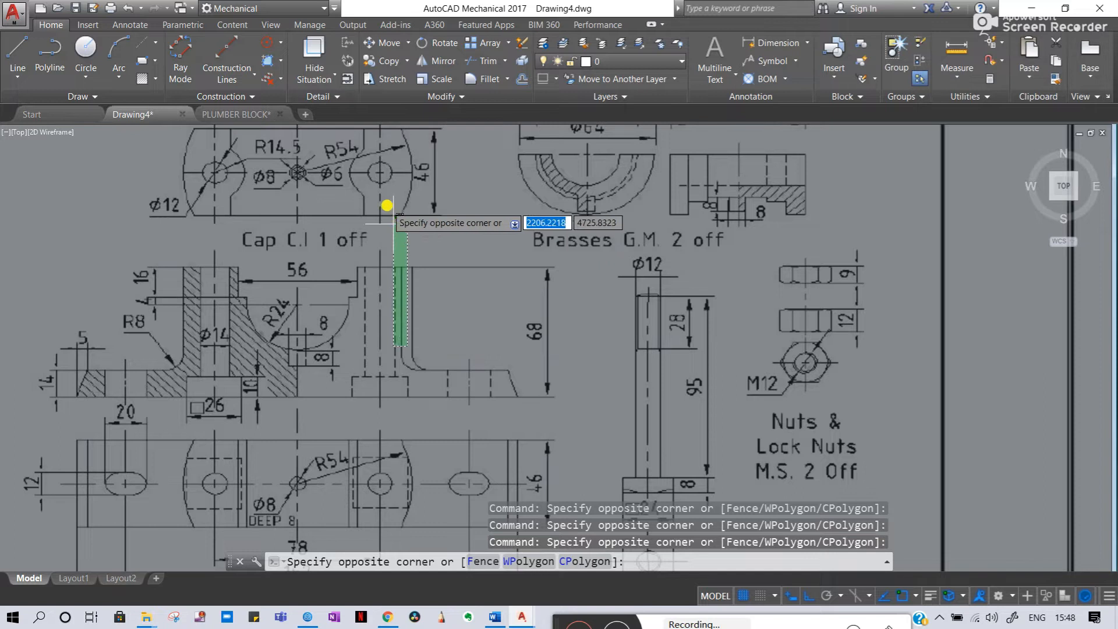
scroll(399, 210, "up", 4)
key("Escape")
left_click(404, 368)
left_click(403, 364)
left_click(401, 219)
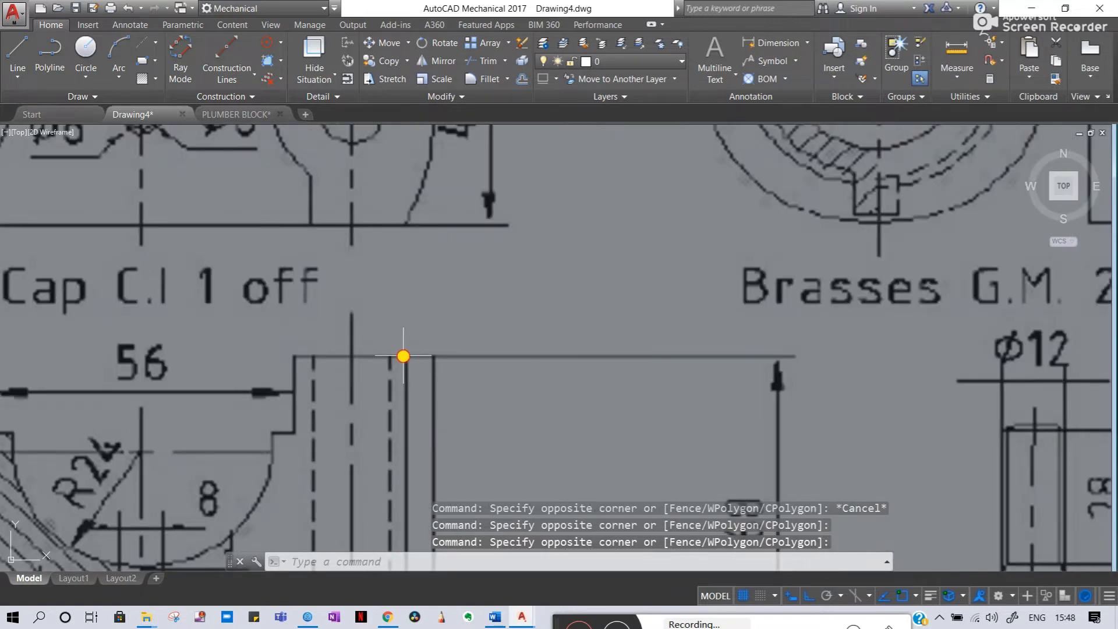
scroll(402, 376, "down", 4)
key("Escape")
key("Escape")
key("Escape")
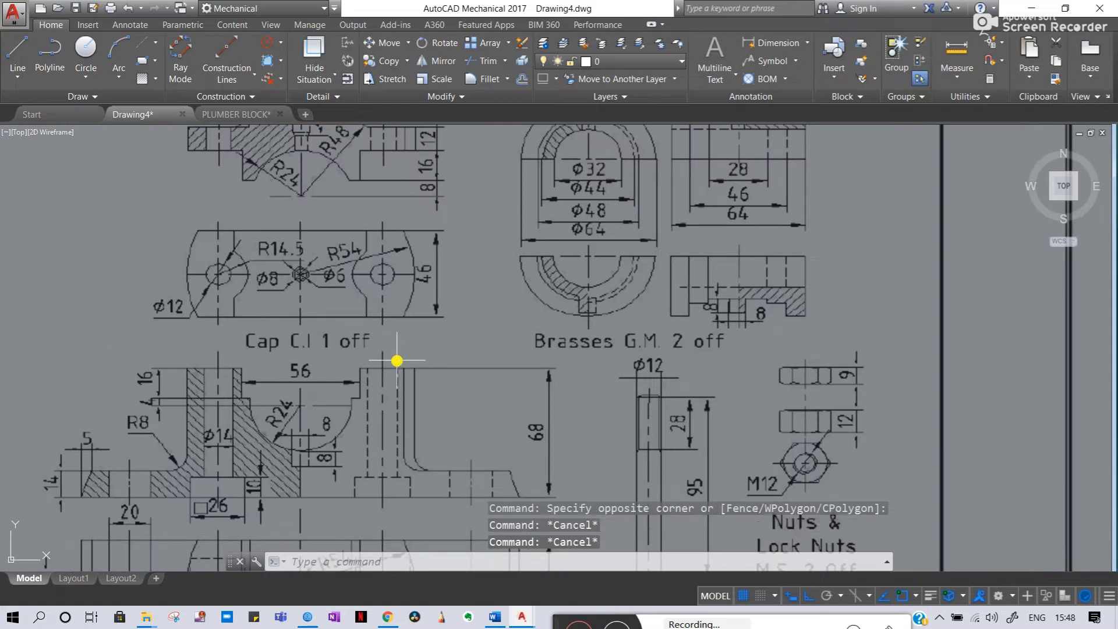
- Examine the cap's plan view above the body's front view on the reference image
left_click_drag(181, 220, 295, 322)
left_click(295, 321)
left_click(440, 353)
left_click(440, 353)
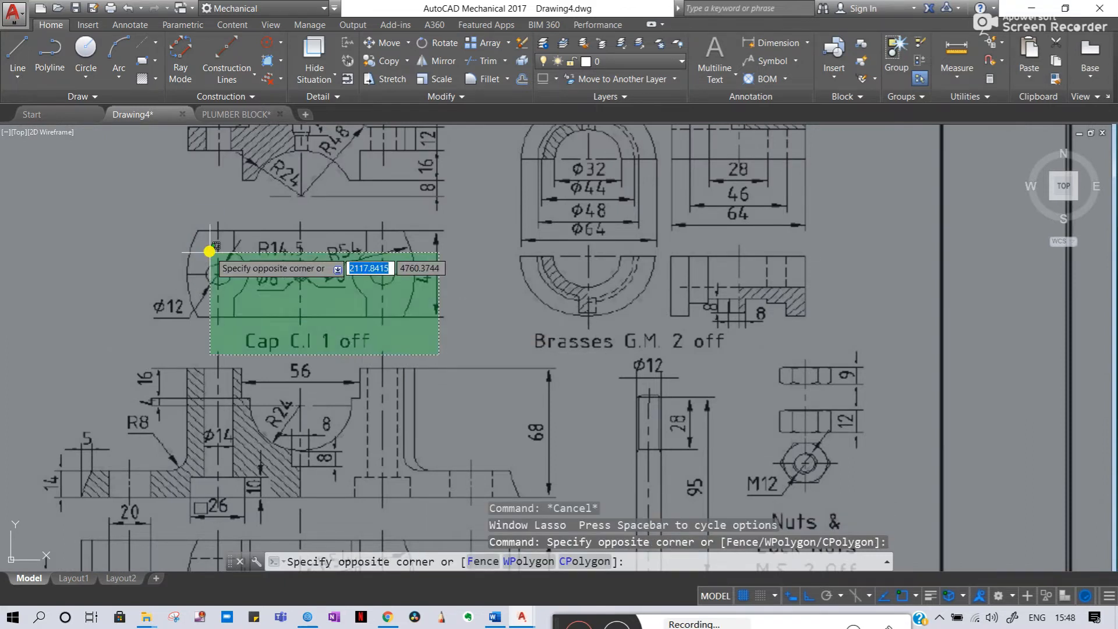
key("Escape")
left_click(138, 207)
left_click(470, 325)
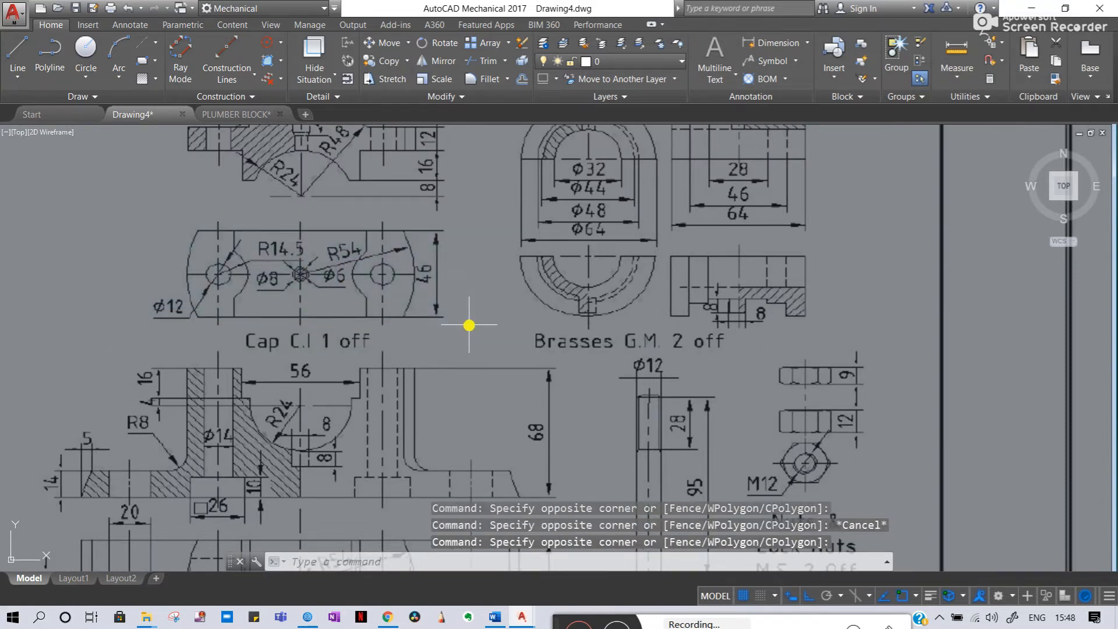
key("Escape")
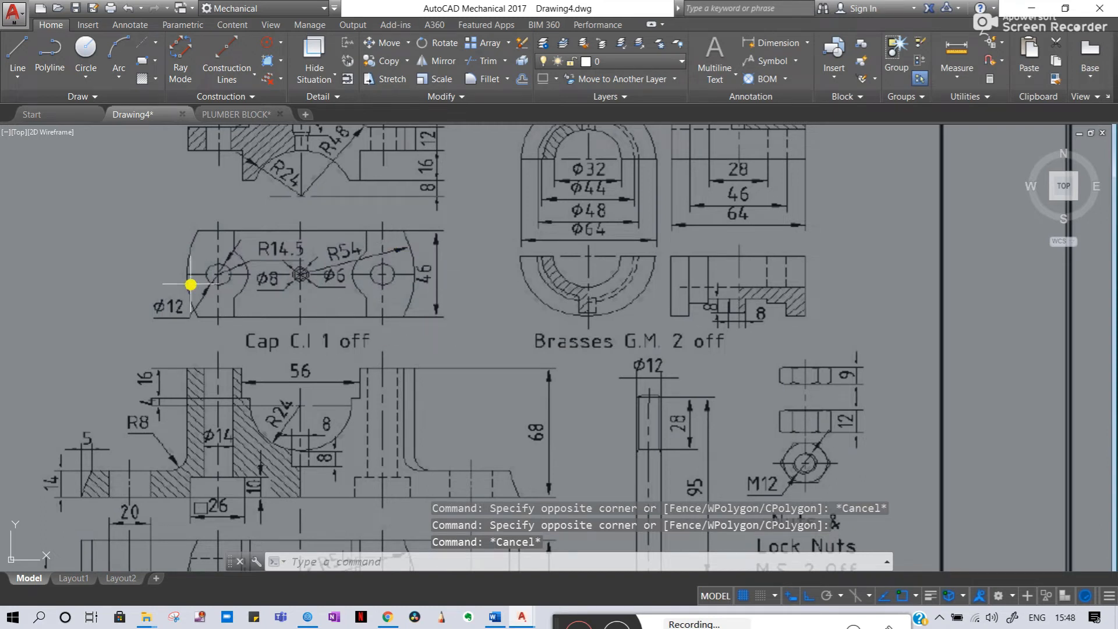
- Stretch the upper end of the body's vertical centre line further upward above the front view
middle_click_drag(661, 326, 217, 305)
scroll(216, 305, "down", 4)
scroll(758, 364, "up", 4)
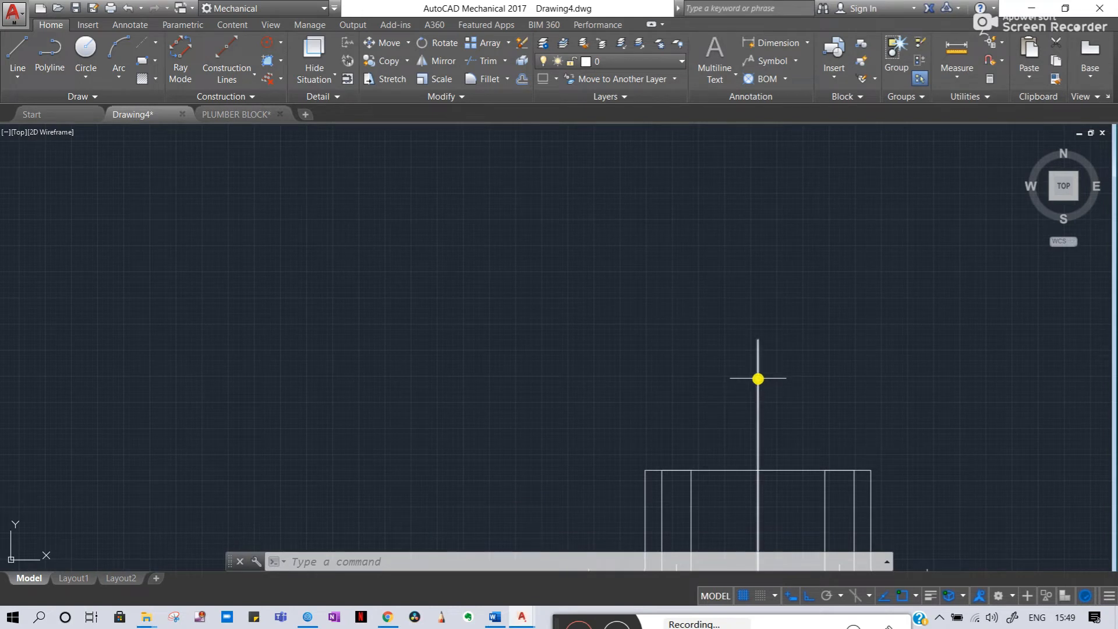
left_click(757, 378)
middle_click_drag(794, 369, 518, 359)
key("Escape")
left_click(471, 354)
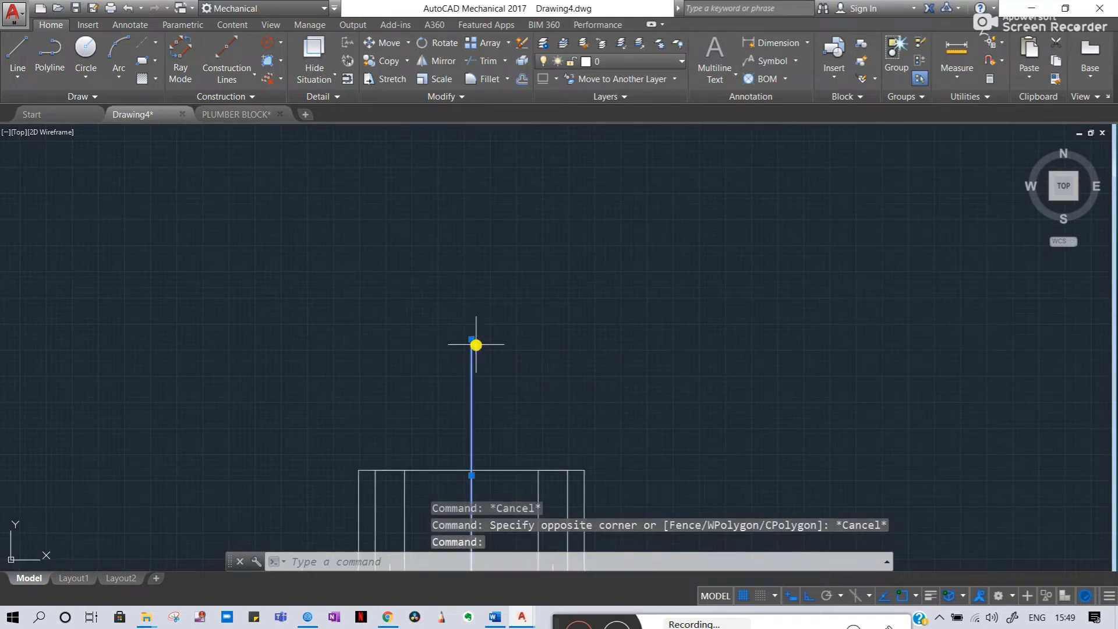
left_click(472, 338)
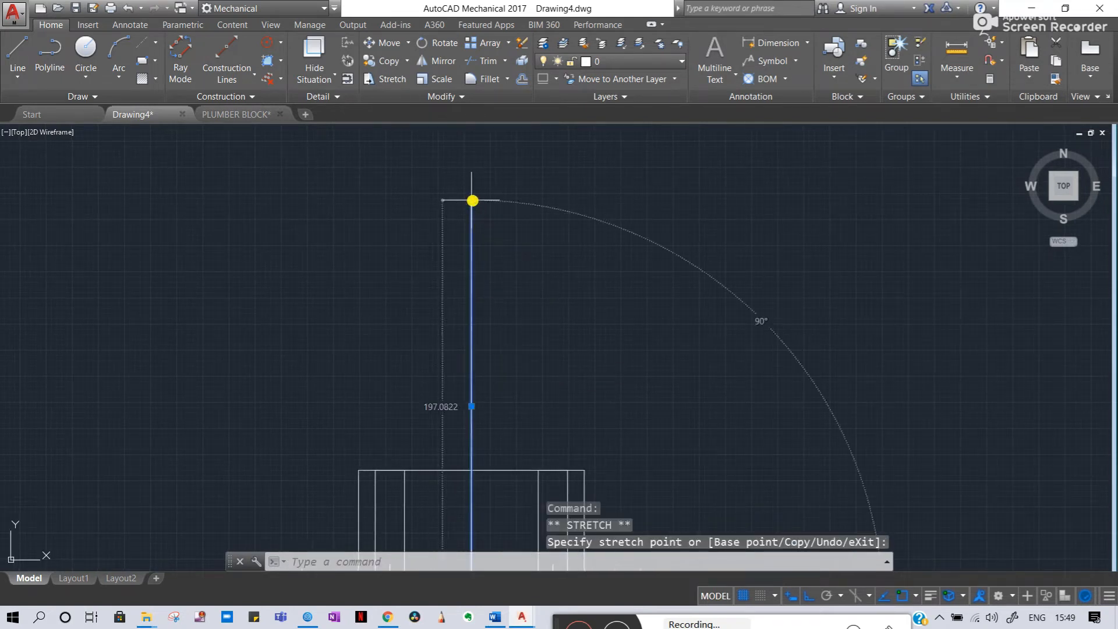
left_click(471, 201)
key("Escape")
type("l")
key("Return")
scroll(477, 315, "down", 4)
scroll(218, 306, "up", 1)
middle_click_drag(221, 306, 334, 326)
scroll(323, 376, "up", 5)
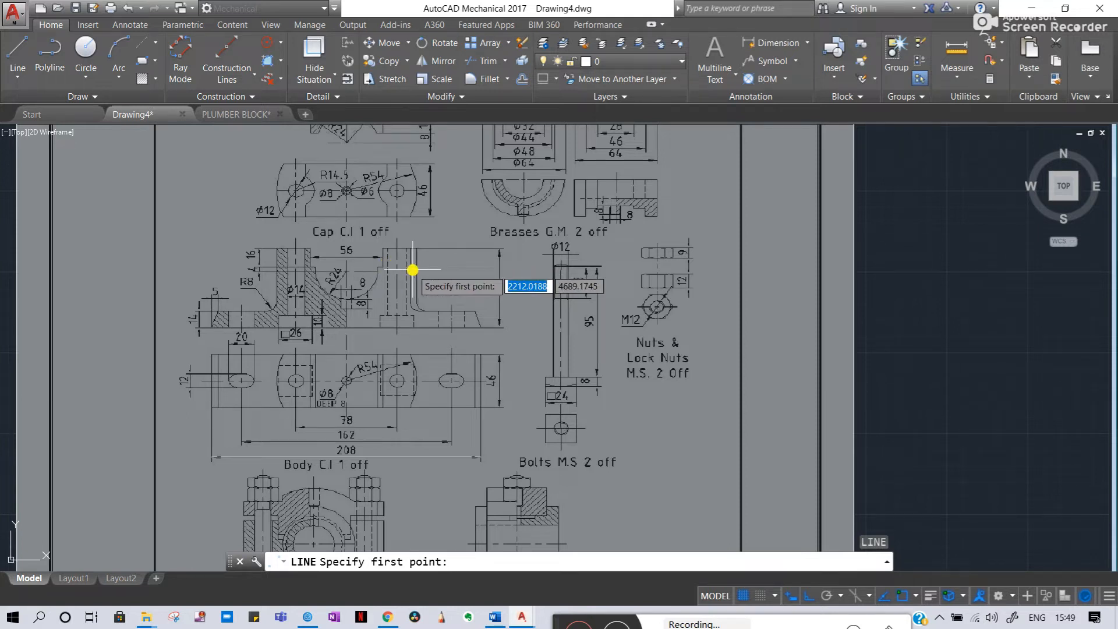
key("Escape")
key("Escape")
- Draw a horizontal centre line above the body's front view, crossing the extended vertical centre line
mouse_move(696, 263)
middle_mouse_down()
mouse_move(274, 334)
mouse_move(125, 335)
middle_mouse_up()
scroll(125, 335, "down", 2)
scroll(561, 334, "up", 2)
scroll(561, 334, "up", 2)
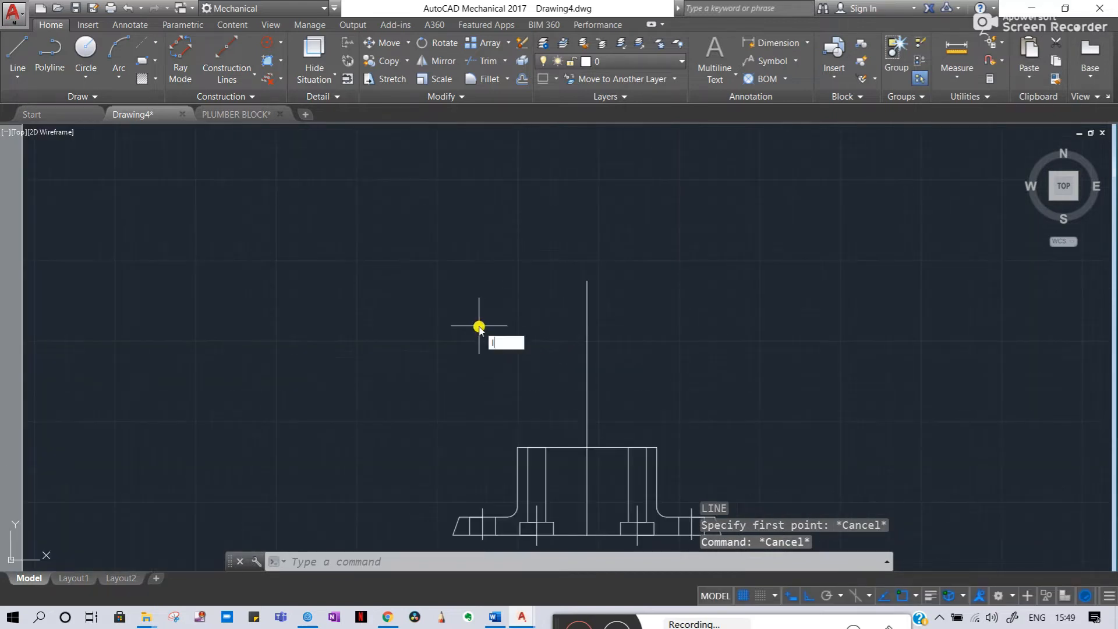
key("Return")
left_click(419, 330)
left_click(836, 329)
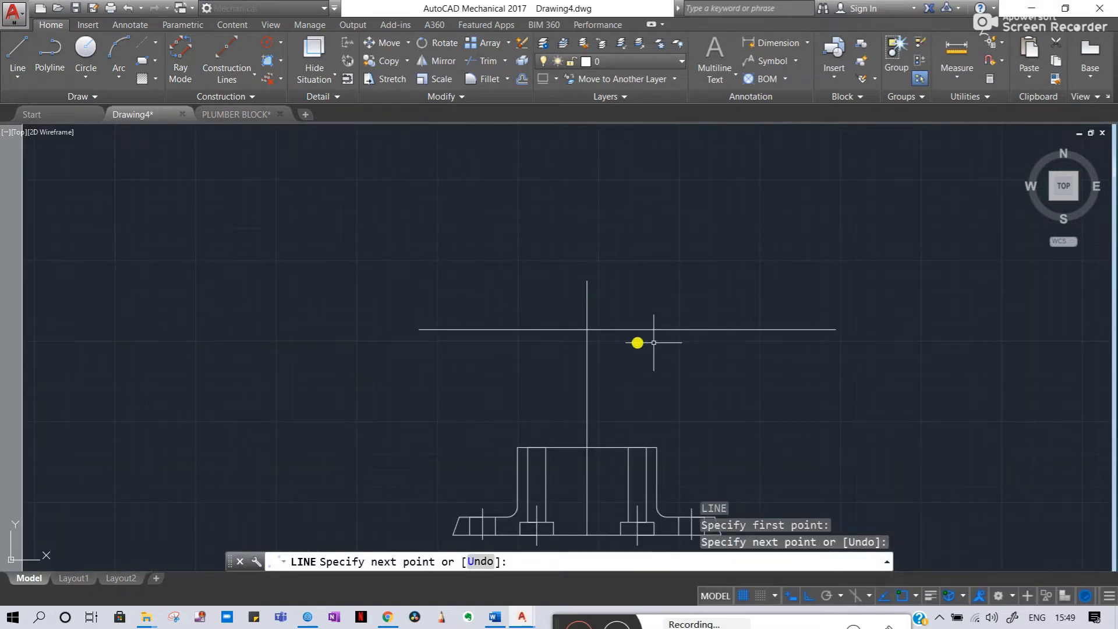
key("Escape")
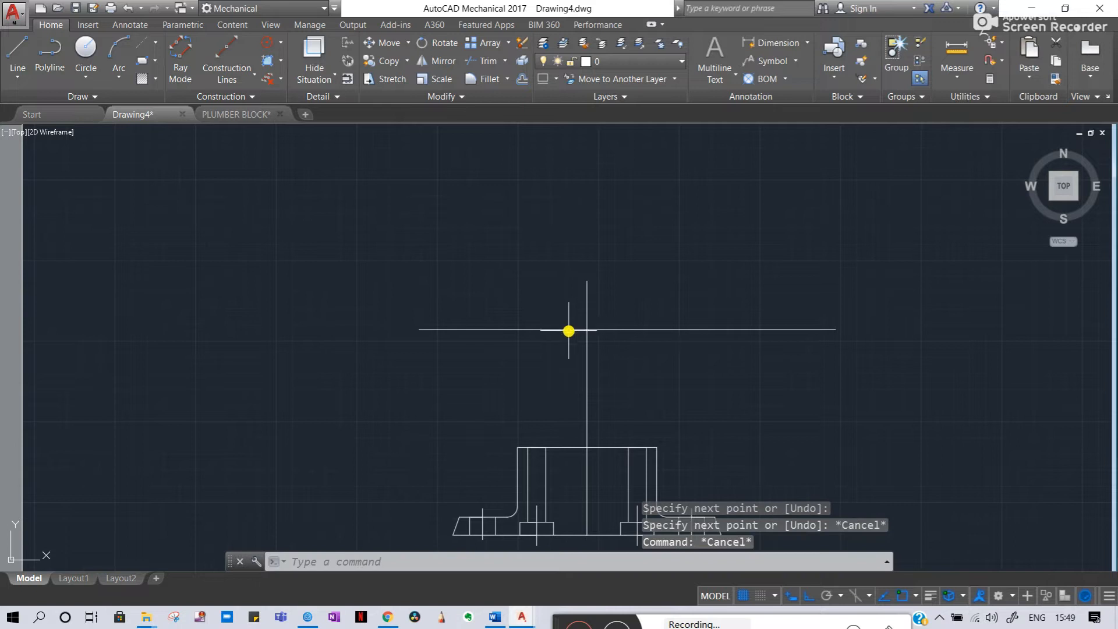
left_click(437, 329)
scroll(606, 327, "up", 3)
key("Escape")
key("Escape")
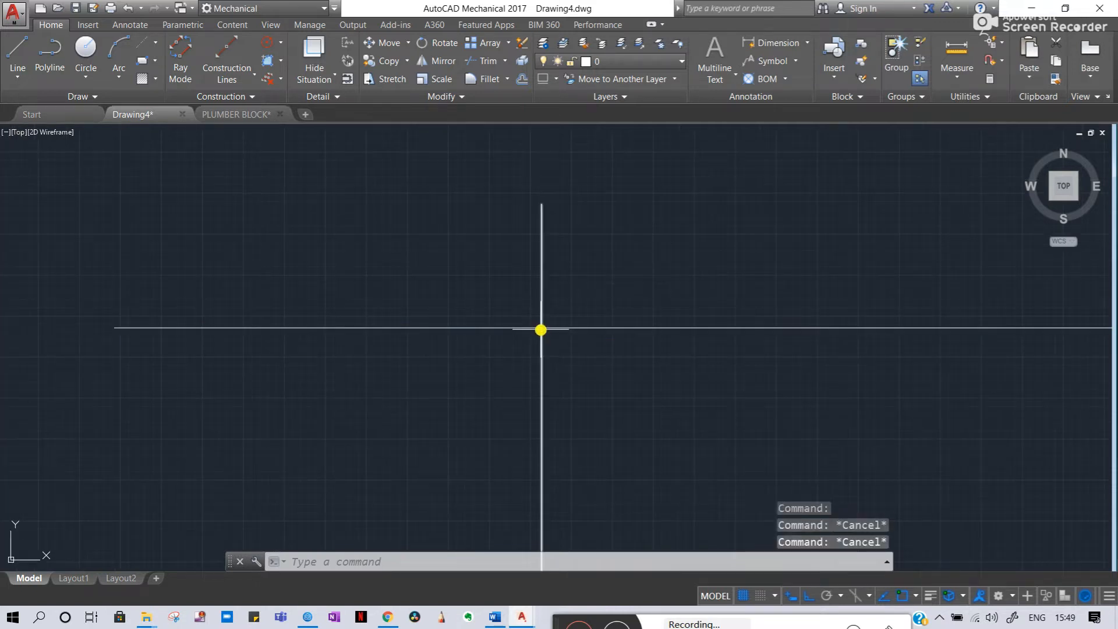
- Draw a 23 mm vertical line up from the centre lines' intersection, continuing with a horizontal line about 180 mm long to the right
type("l")
key("Return")
left_click(541, 329)
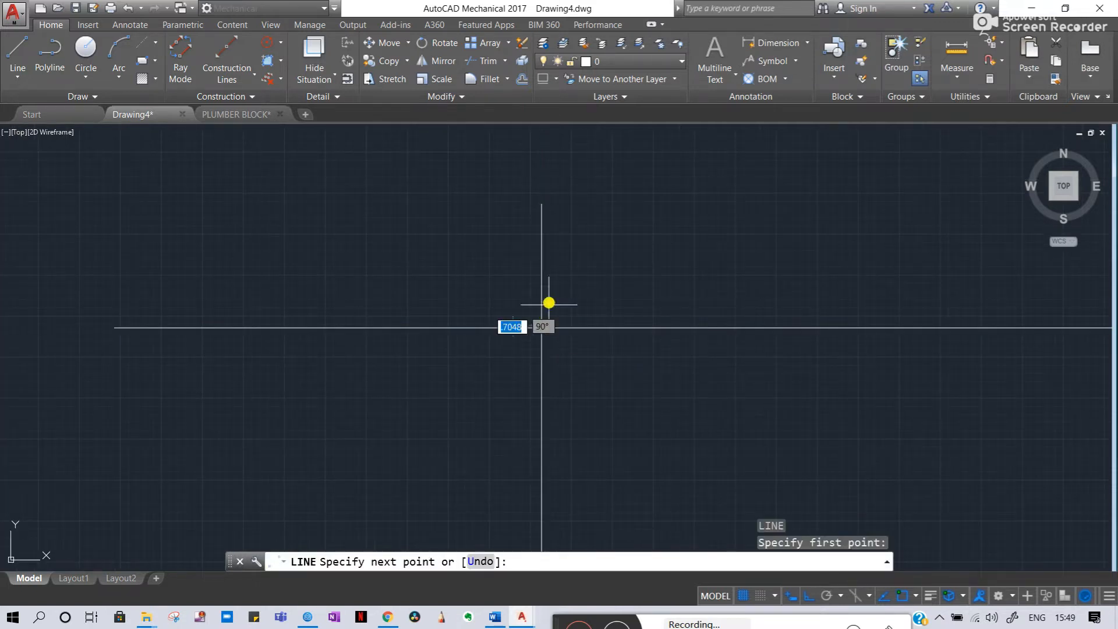
type("23")
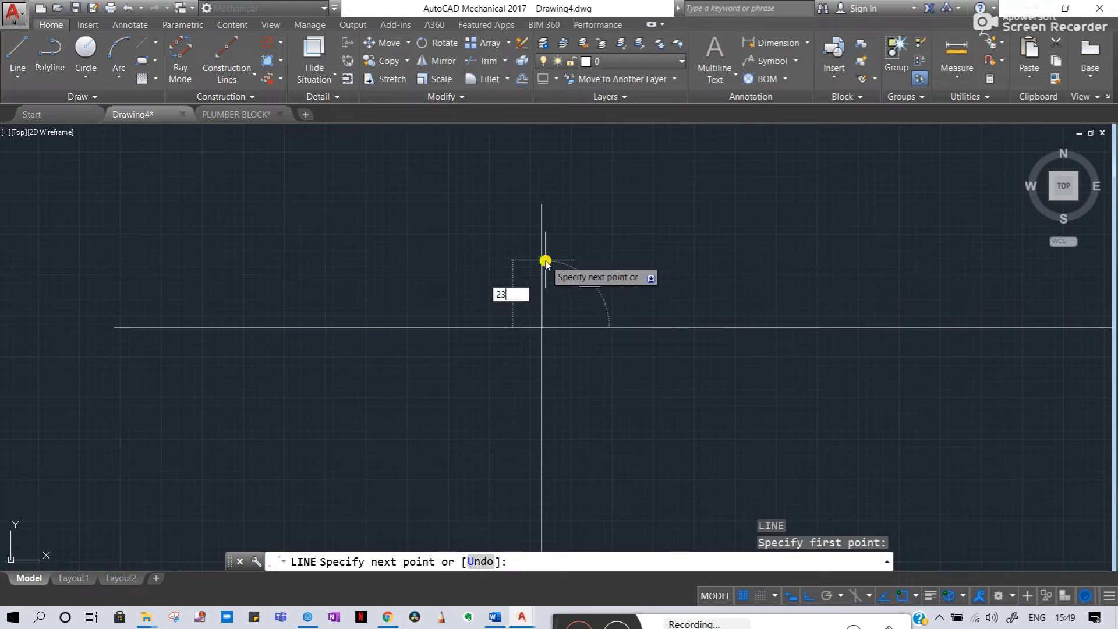
key("Return")
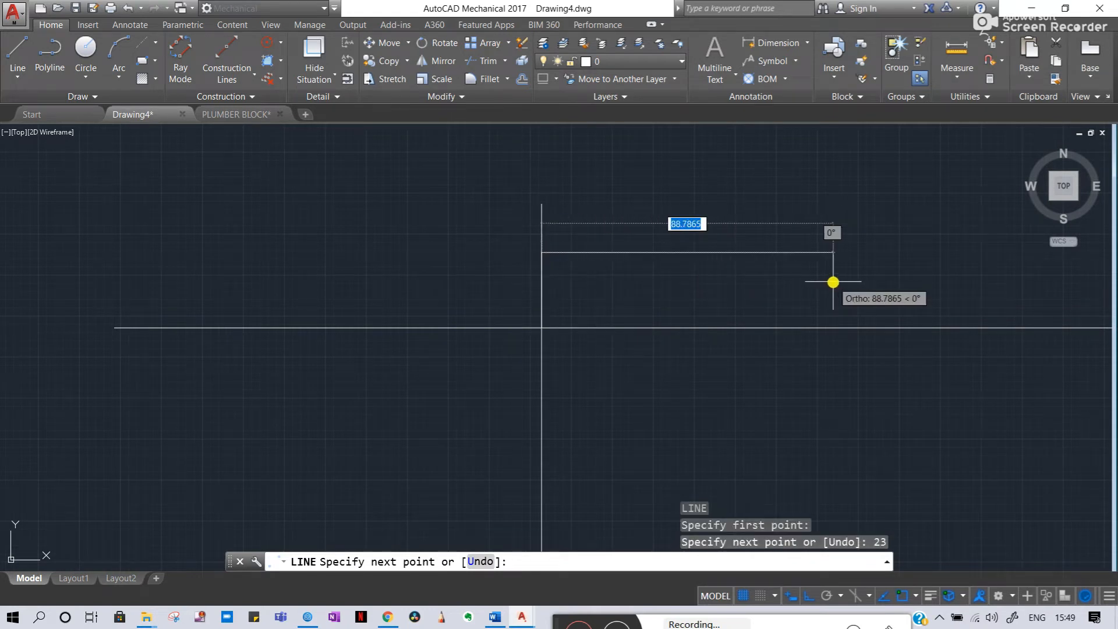
middle_click_drag(976, 250, 694, 239)
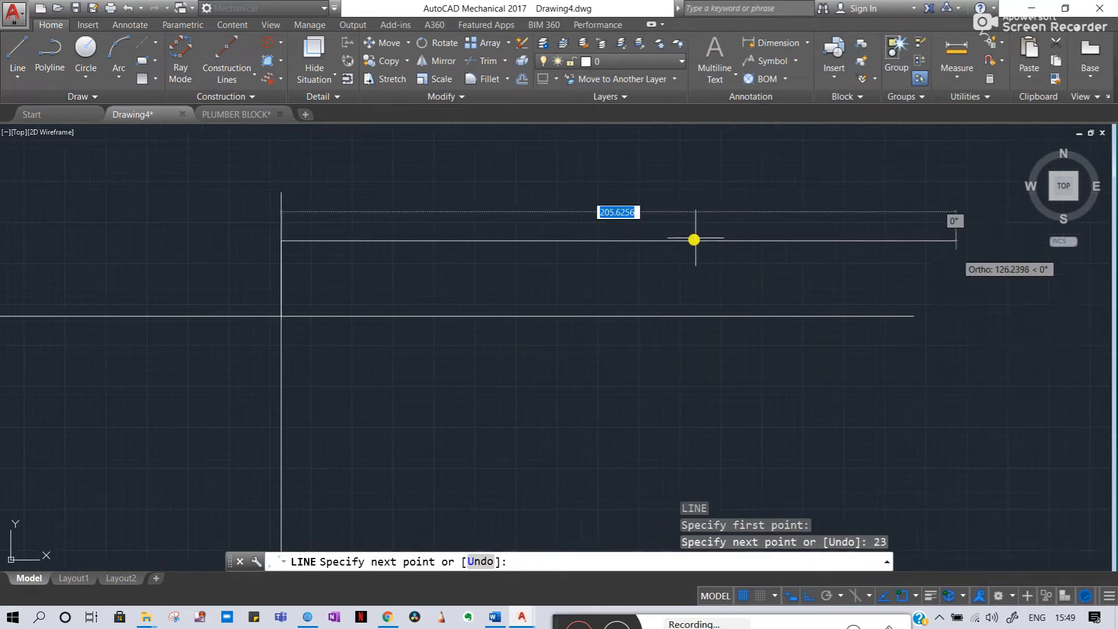
left_click(870, 228)
key("Escape")
middle_click_drag(396, 257, 697, 259)
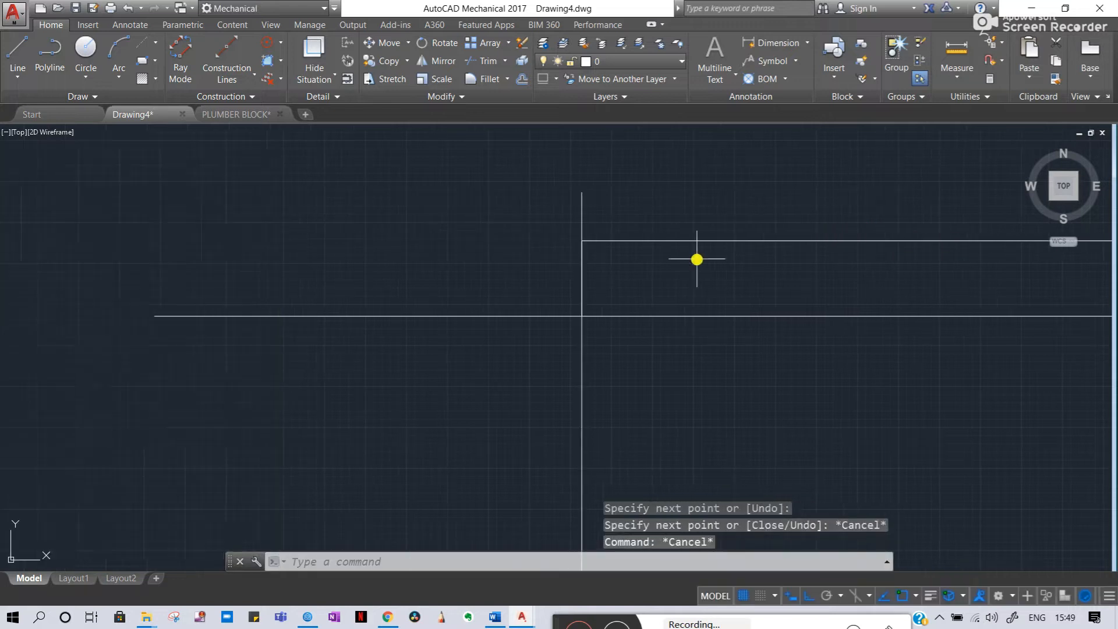
- Stretch the left end of the upper horizontal line leftward past the left end of the horizontal centre line
left_click(645, 241)
left_click(582, 240)
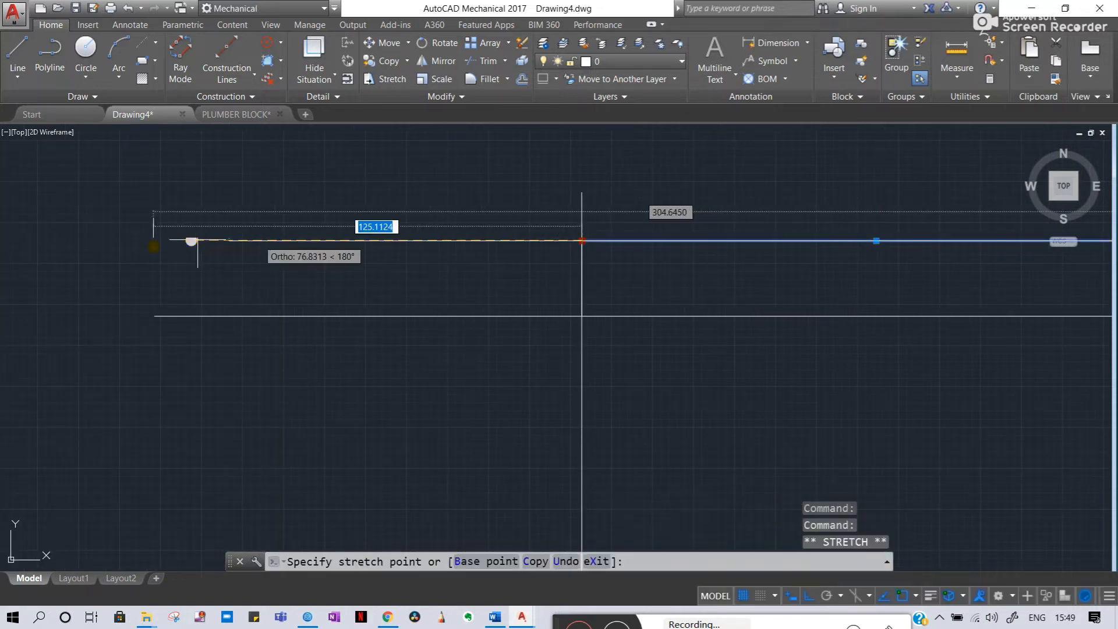
left_click(82, 240)
key("Escape")
key("Escape")
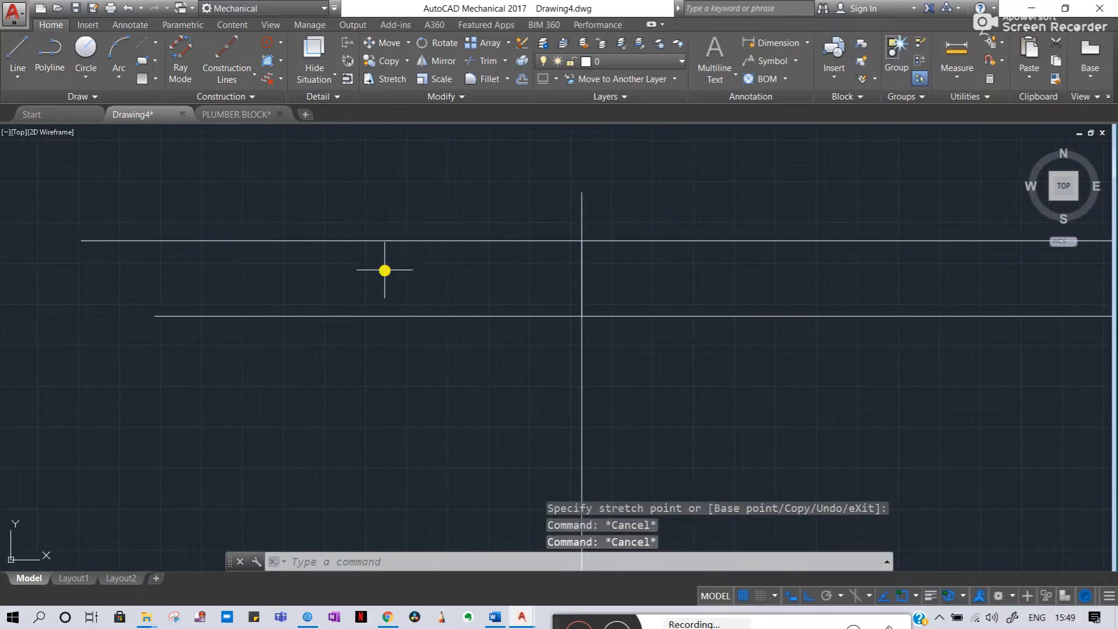
- Mirror the upper horizontal line about the horizontal centre line, keeping the source object
left_click(418, 241)
type("mi")
key("Return")
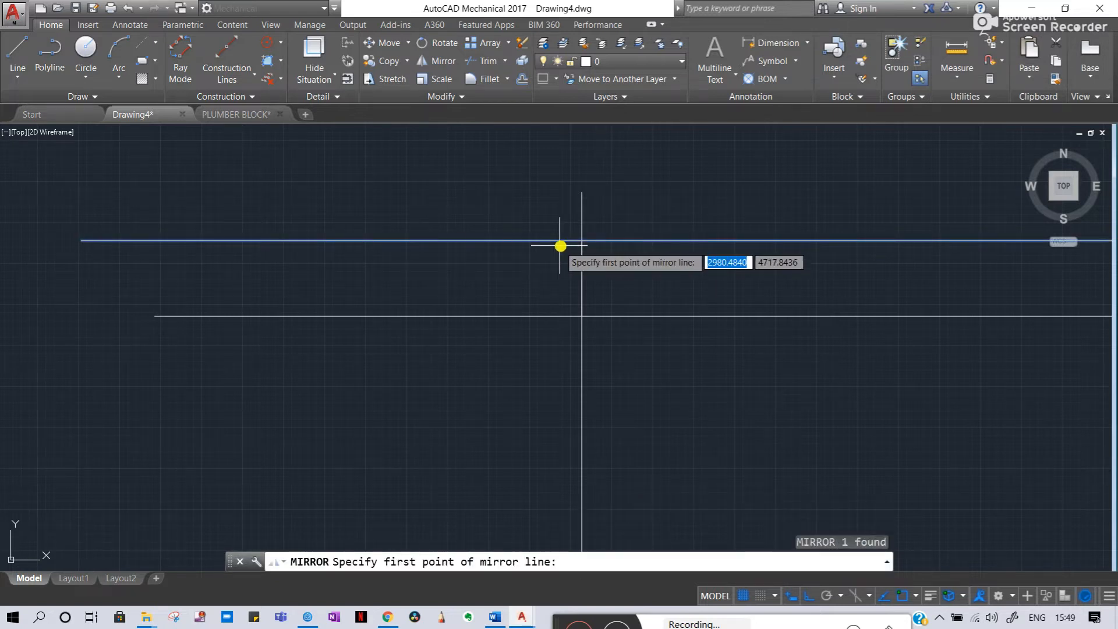
left_click(562, 316)
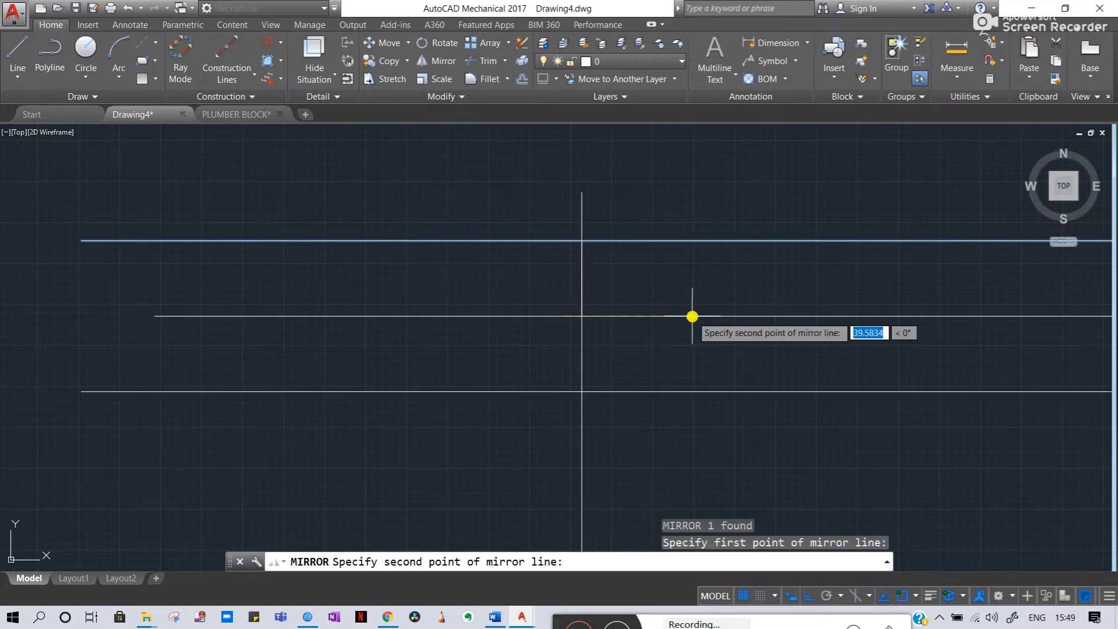
left_click(691, 315)
key("Return")
scroll(575, 327, "down", 4)
key("Escape")
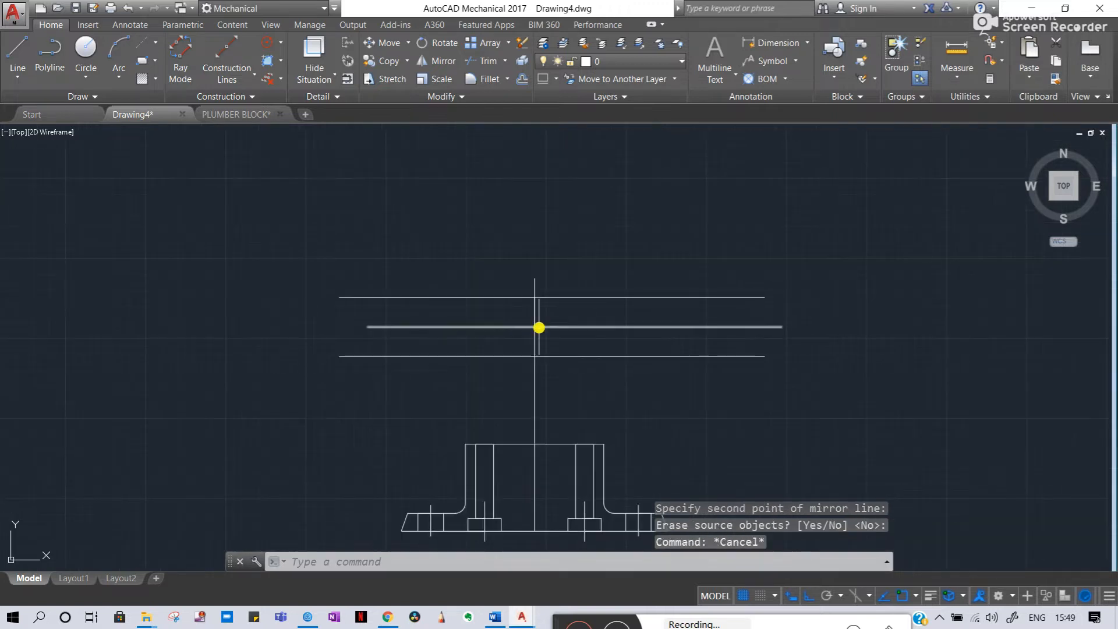
- Draw a circle of radius 54 mm centred on the intersection of the two centre lines
scroll(534, 326, "down", 8)
scroll(494, 297, "up", 5)
scroll(355, 366, "up", 5)
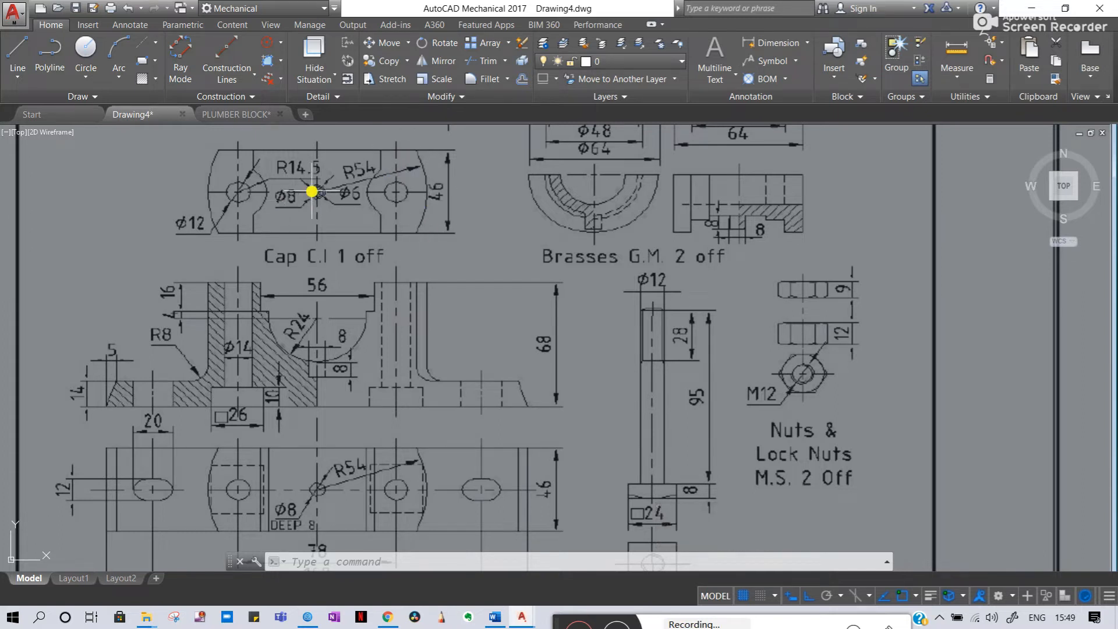
mouse_move(654, 285)
middle_mouse_down()
mouse_move(180, 307)
mouse_move(1, 287)
middle_mouse_up()
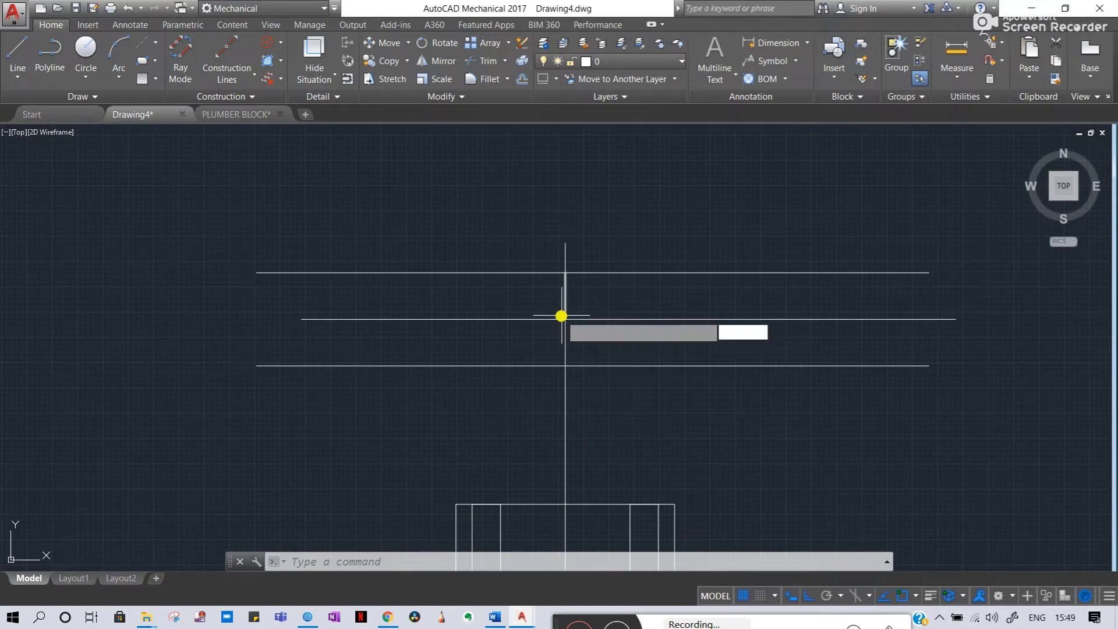
key("Return")
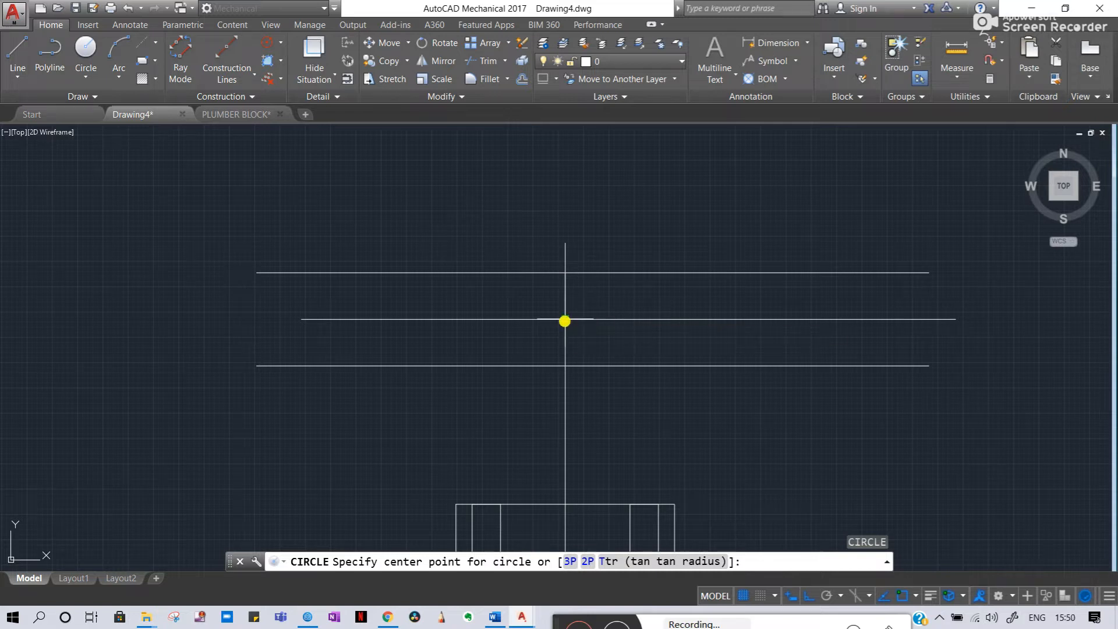
left_click(565, 320)
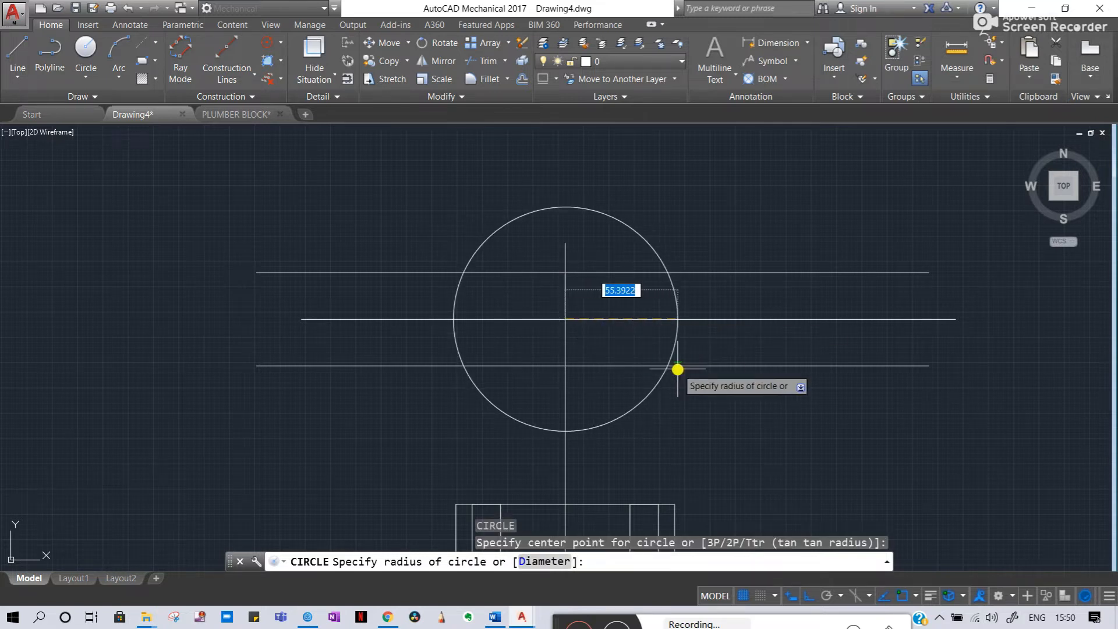
middle_click_drag(134, 296, 658, 304)
scroll(658, 304, "down", 3)
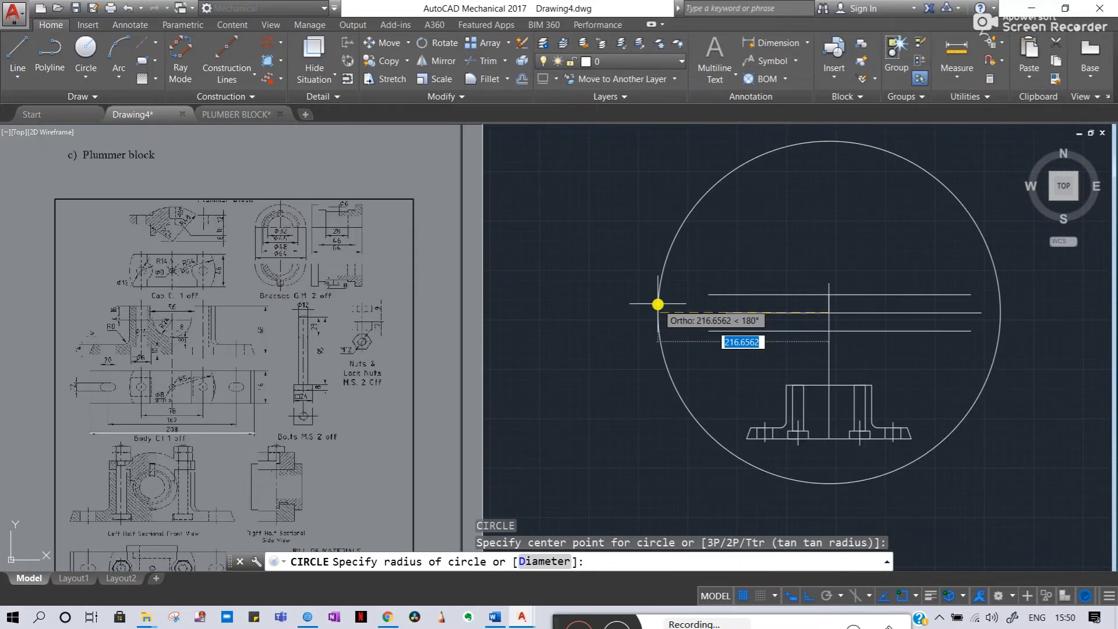
middle_click_drag(973, 307, 782, 327)
type("54")
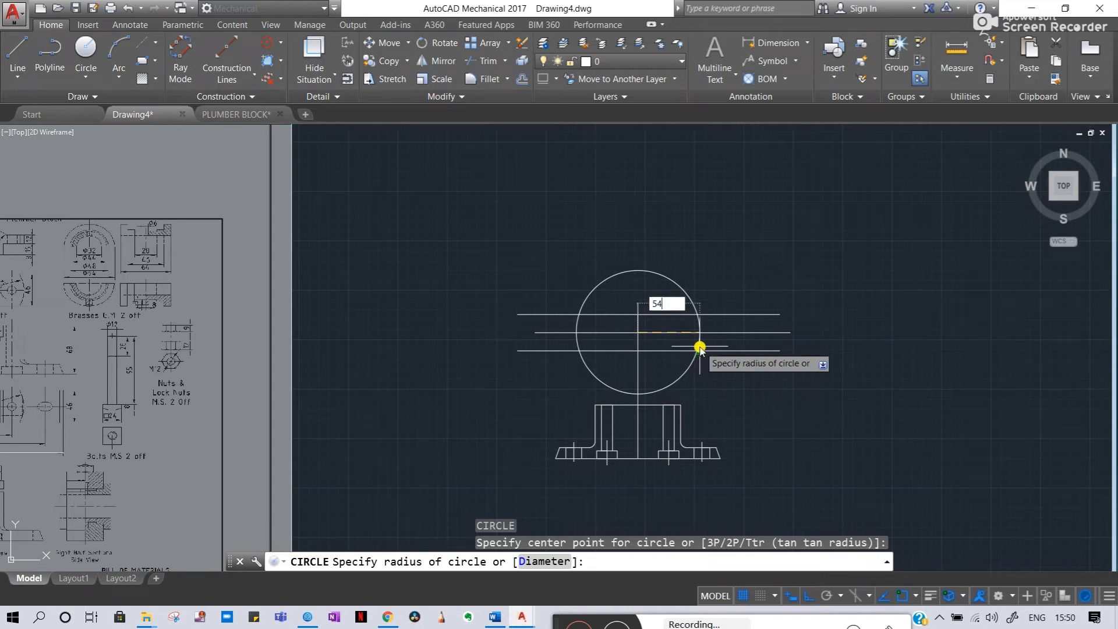
key("Return")
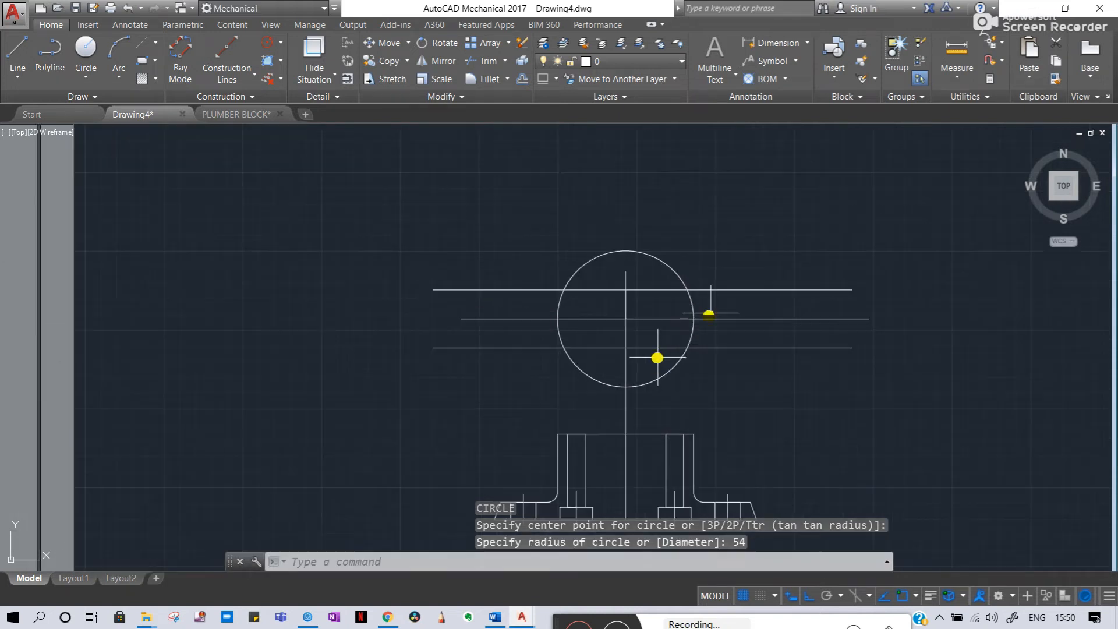
scroll(681, 332, "up", 6)
type("tr")
key("Return")
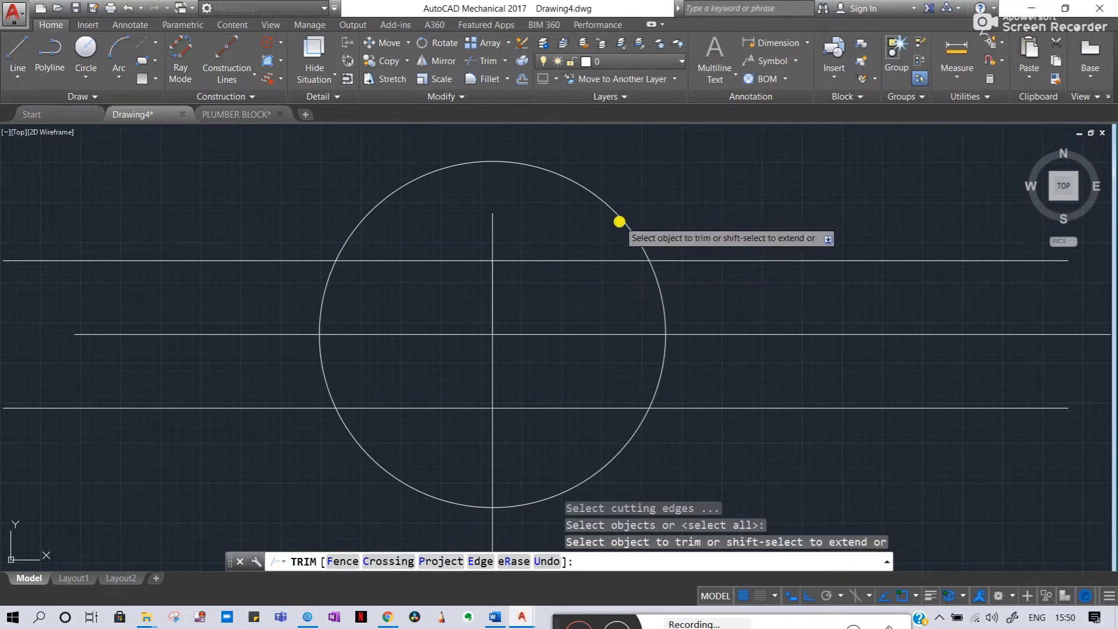
key("Escape")
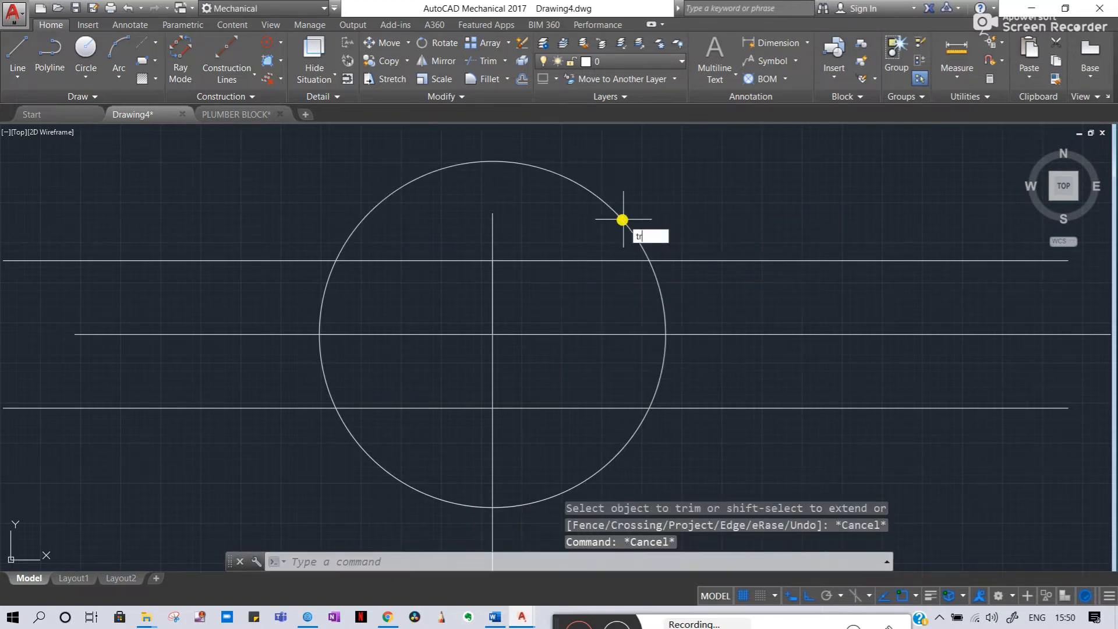
- Trim away the circle's arcs above the upper and below the lower horizontal line
key("Return")
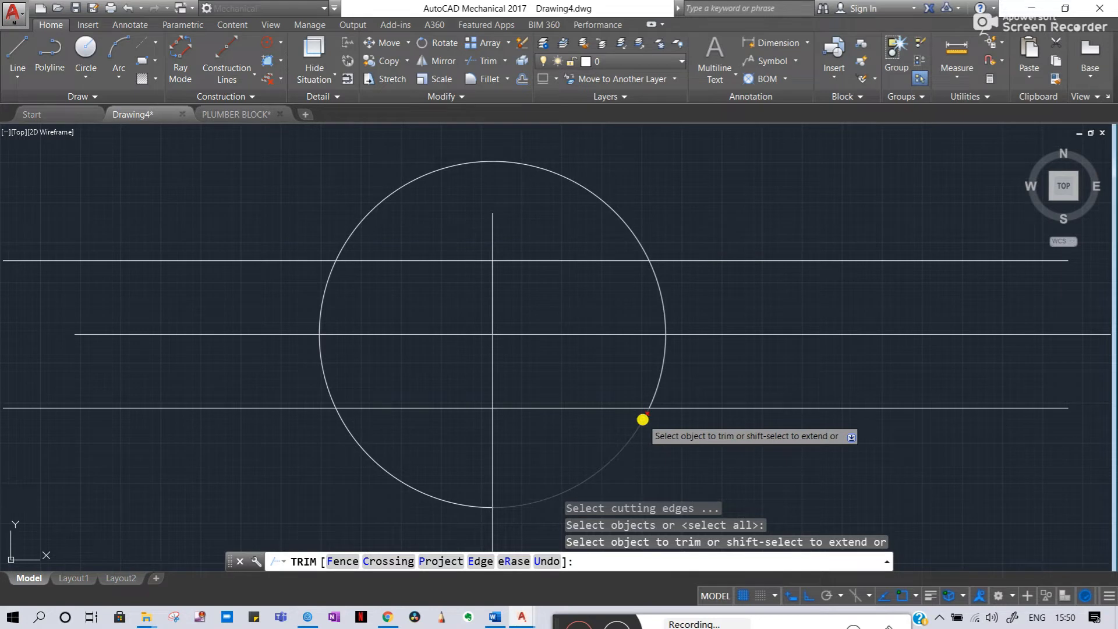
left_click(644, 419)
left_click(640, 243)
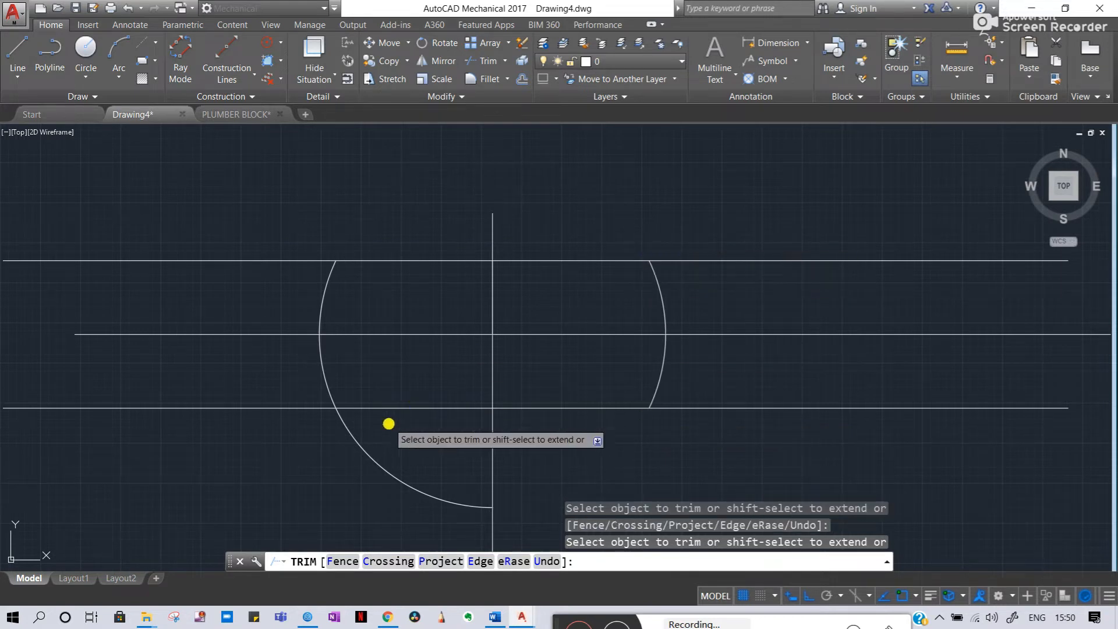
left_click(337, 418)
left_click(354, 429)
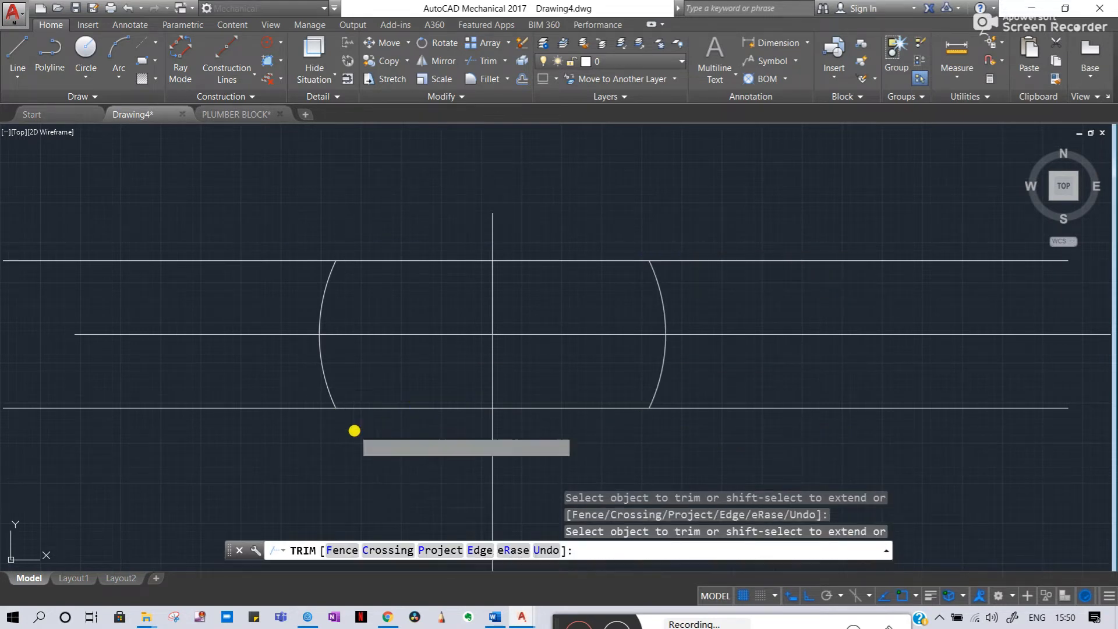
key("Escape")
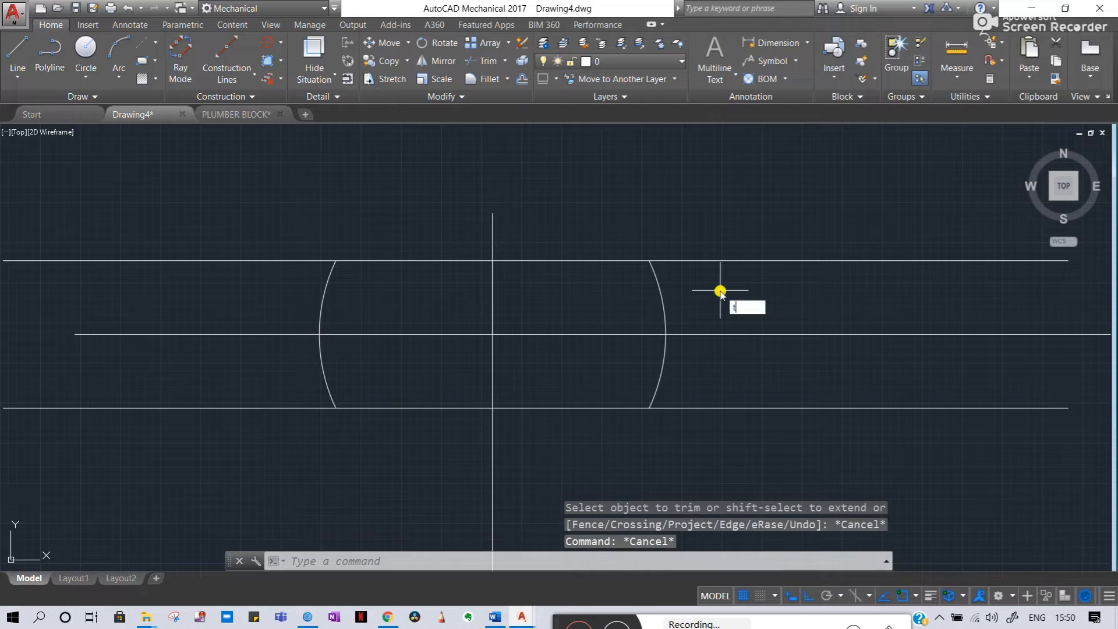
- Trim the three horizontal lines where they extend beyond the arcs on both sides of the plan outline
type("r")
key("Return")
key("Return")
left_click(818, 228)
left_click(769, 427)
left_click(58, 170)
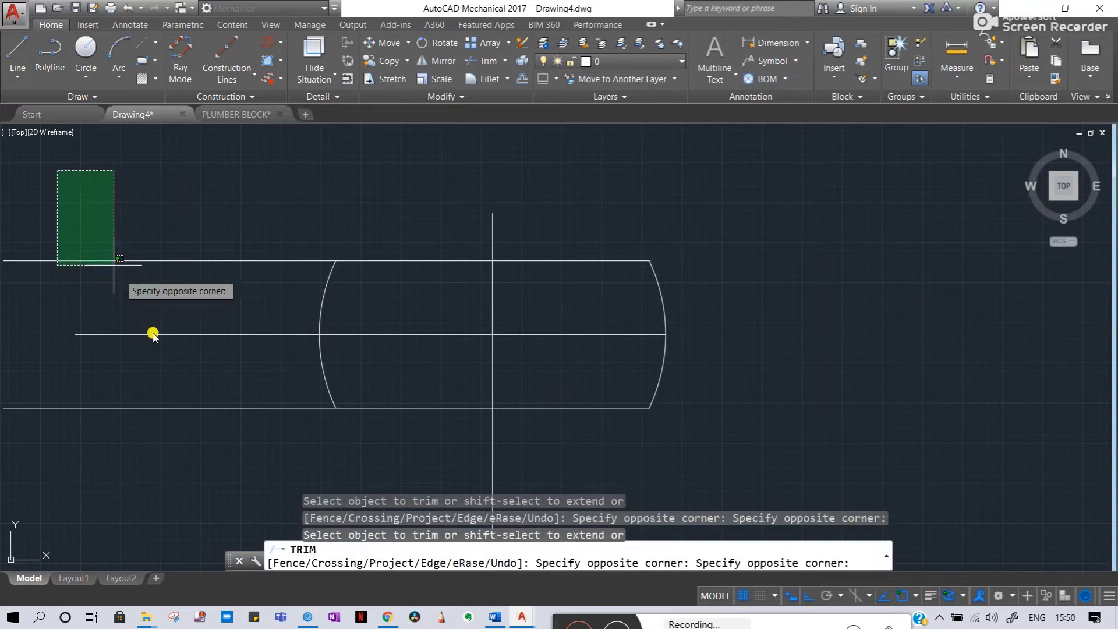
left_click(213, 425)
key("Escape")
middle_click_drag(547, 408, 549, 209)
scroll(553, 231, "down", 6)
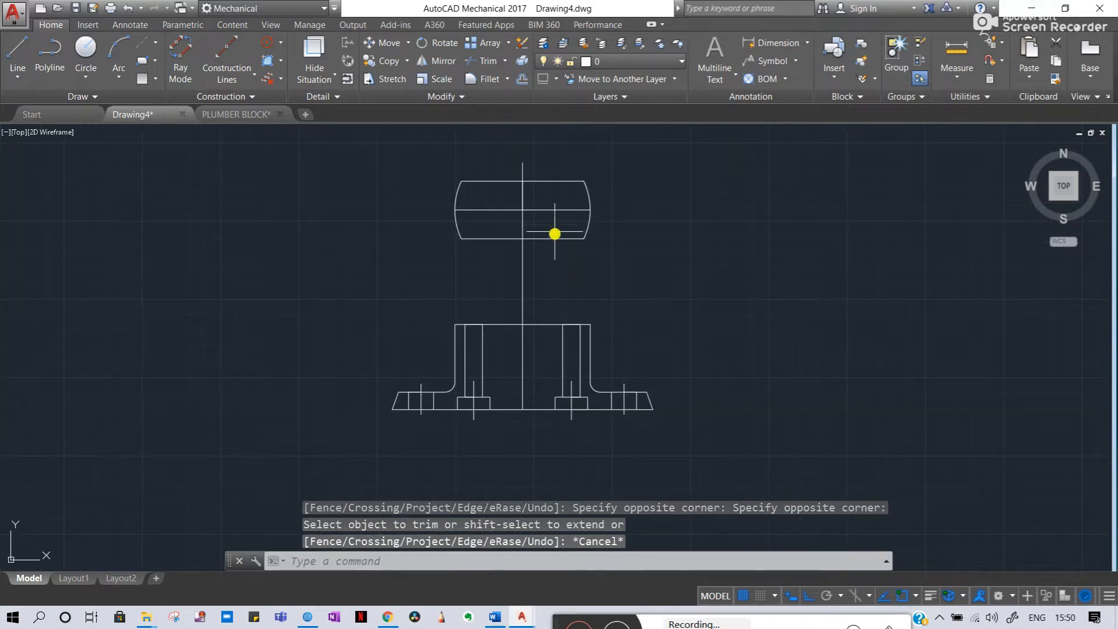
scroll(571, 237, "up", 6)
scroll(577, 227, "down", 4)
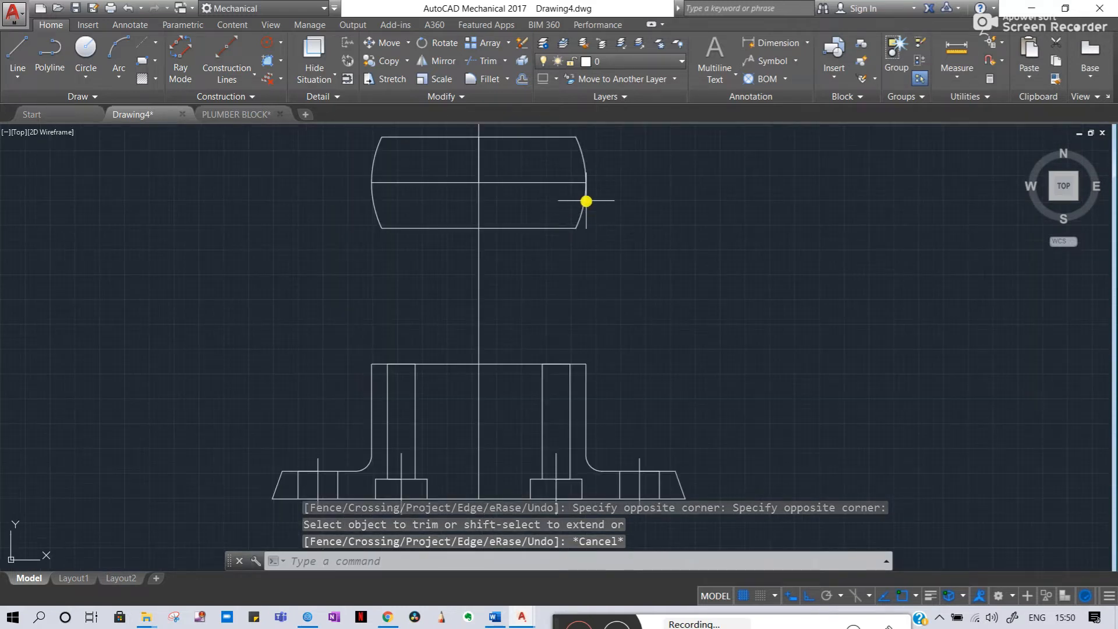
type("l")
key("Return")
left_click(587, 200)
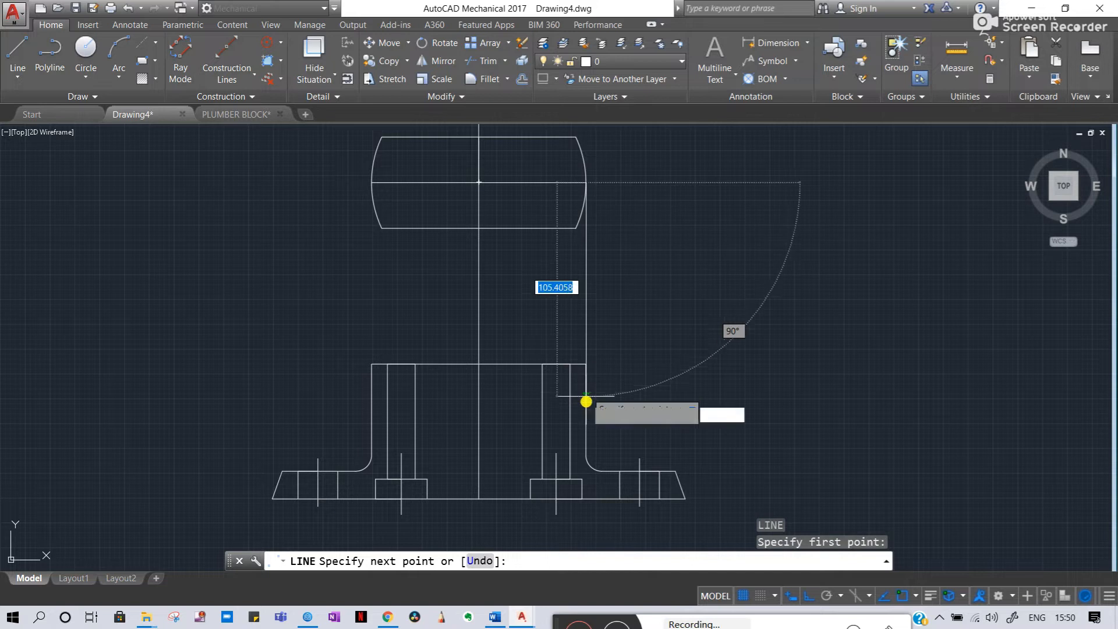
key("Escape")
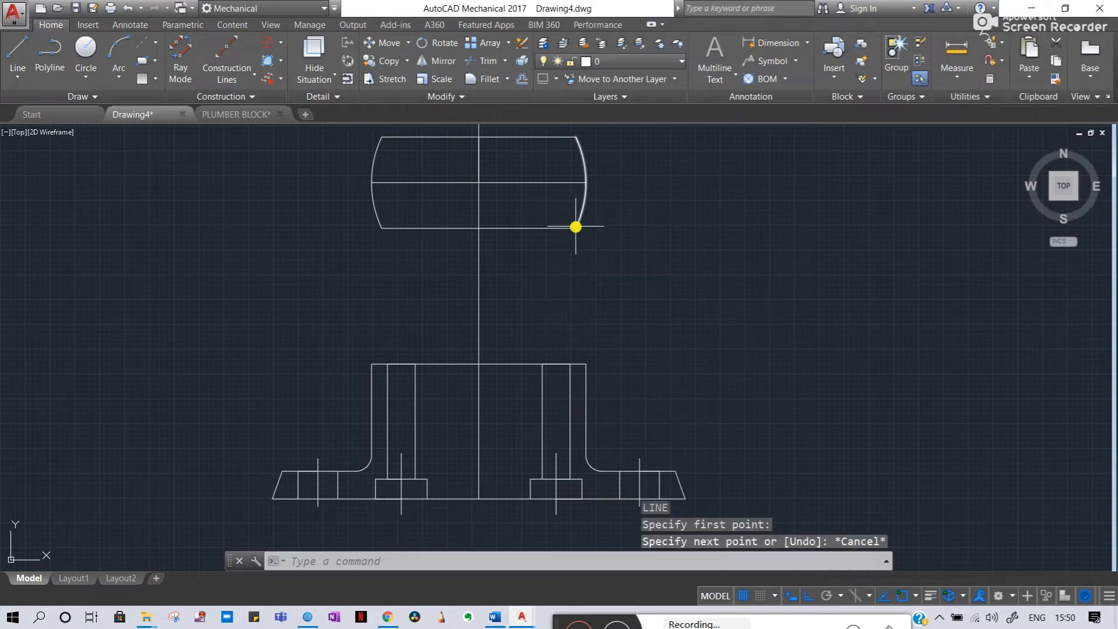
- Examine the right-hand vertical edges and flange fillet of the body's front view in the reference image
scroll(233, 332, "down", 2)
middle_click_drag(233, 332, 826, 313)
middle_click_drag(161, 332, 438, 291)
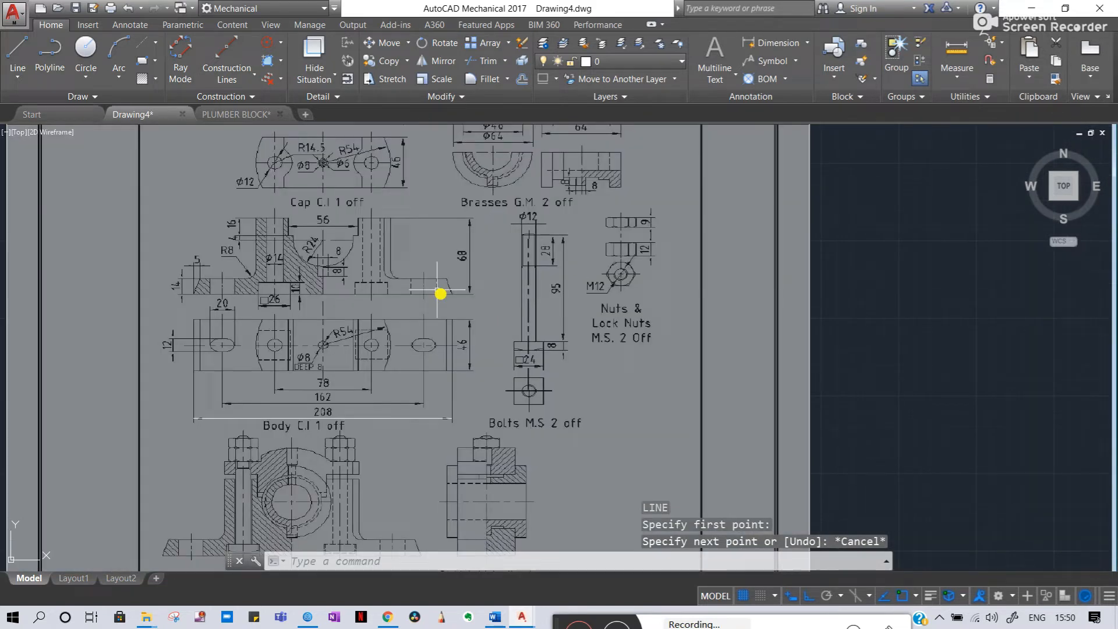
scroll(375, 239, "up", 4)
left_click(398, 170)
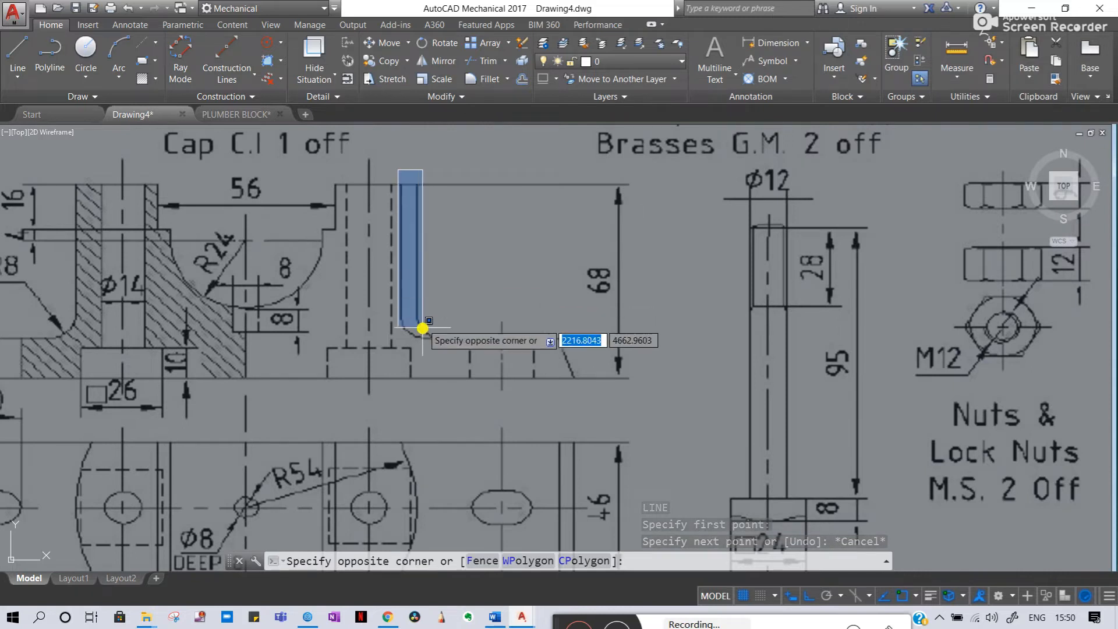
key("Escape")
key("Escape")
middle_click_drag(843, 312, 203, 310)
scroll(202, 310, "down", 2)
mouse_move(474, 353)
middle_mouse_down()
mouse_move(97, 325)
mouse_move(84, 308)
middle_mouse_up()
middle_click_drag(965, 343, 232, 188)
scroll(549, 320, "up", 2)
scroll(505, 270, "down", 2)
middle_click_drag(464, 194, 492, 335)
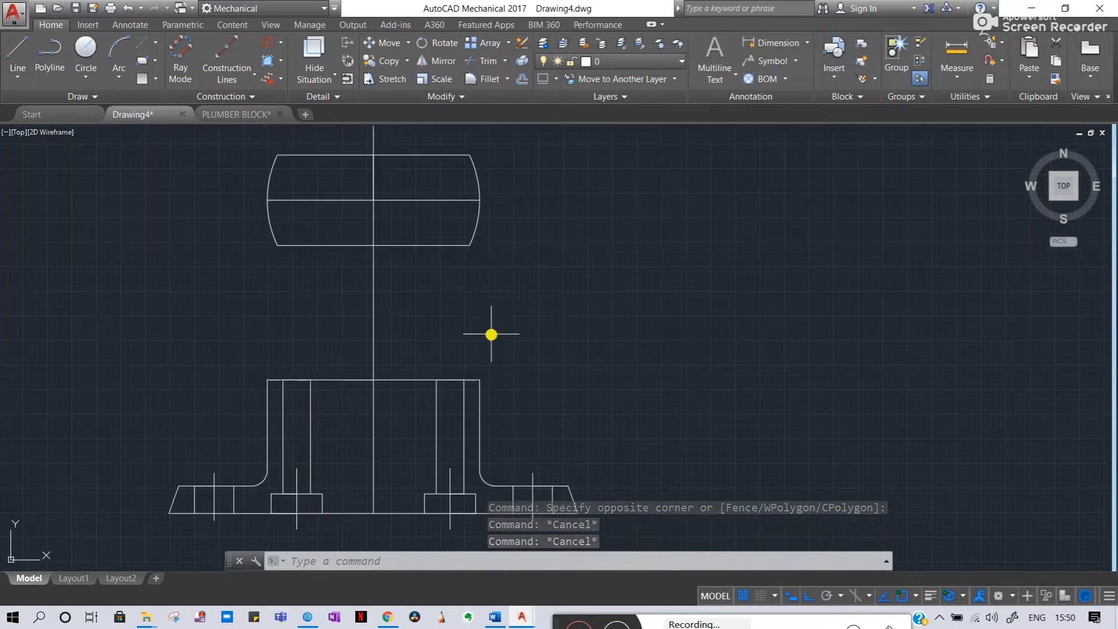
- Draw a line from the plan outline's lower right corner straight down to the flange's top level, then rightward along the flange top
type("l")
key("Return")
left_click(468, 247)
middle_click_drag(468, 417, 445, 318)
scroll(449, 390, "up", 3)
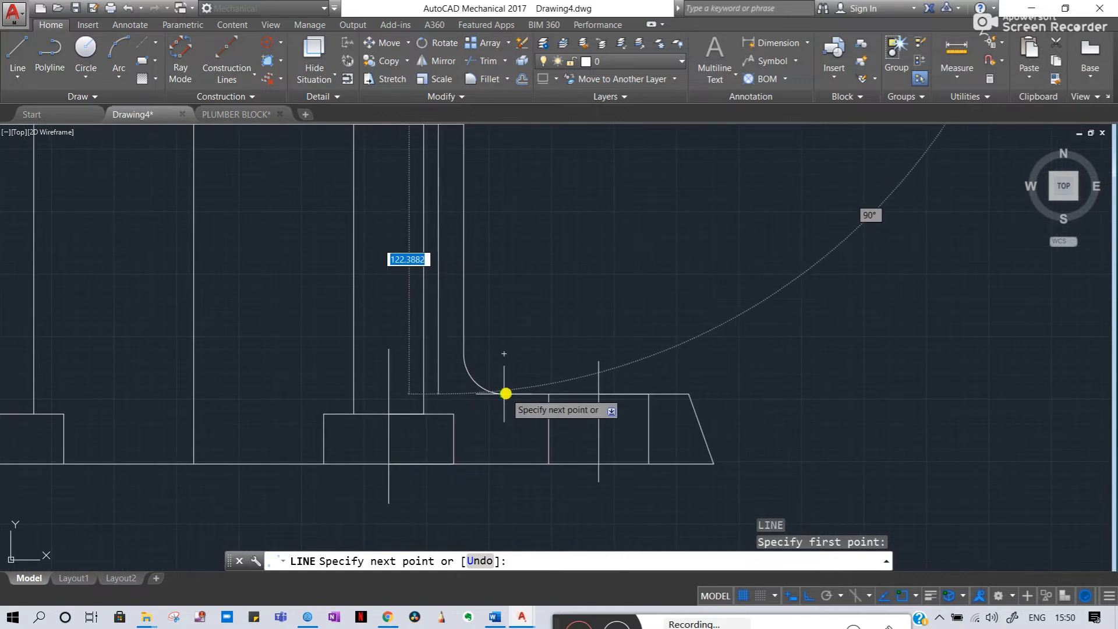
left_click(439, 393)
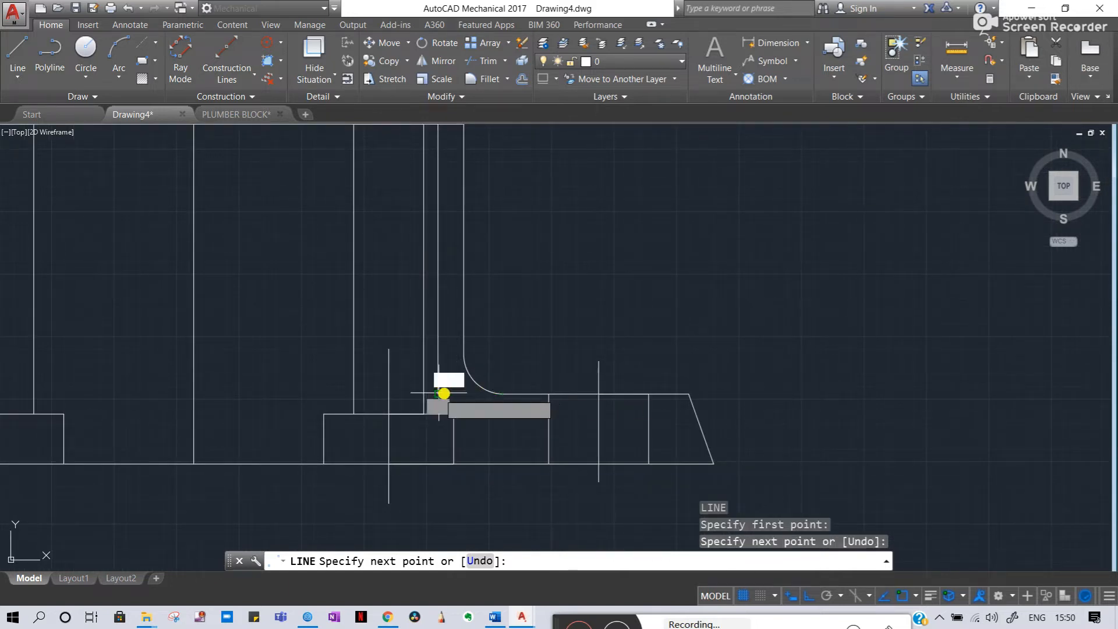
left_click(537, 394)
scroll(479, 399, "up", 6)
key("Escape")
key("Escape")
scroll(435, 337, "down", 8)
middle_click_drag(431, 236, 437, 304)
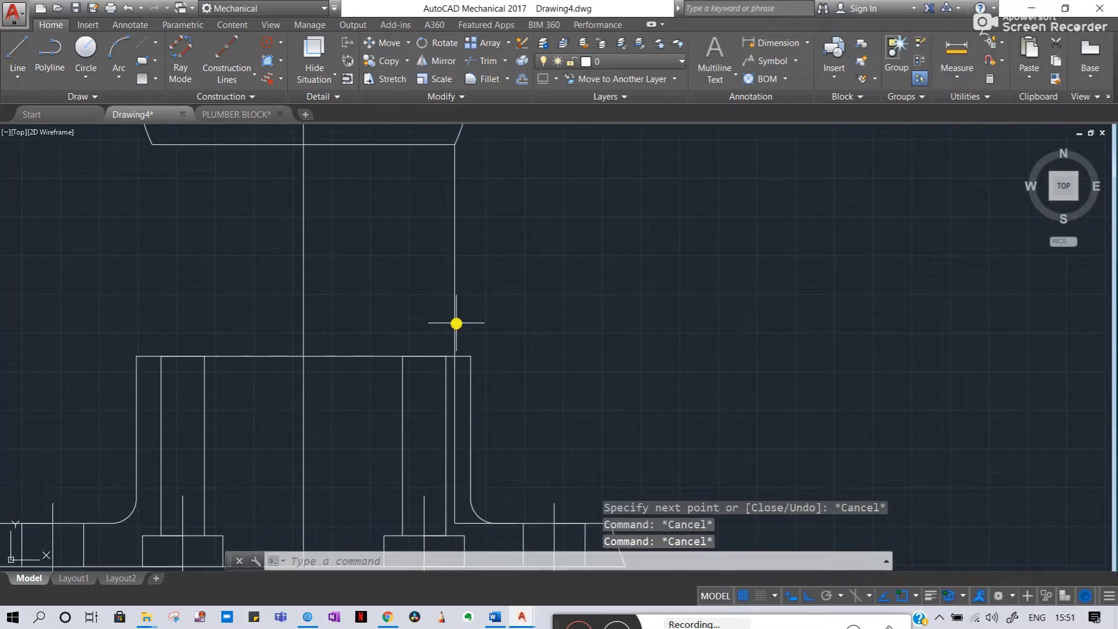
- Trim away the projected vertical line's portion between the plan outline and the body's top edge
type("tr")
key("Return")
key("Return")
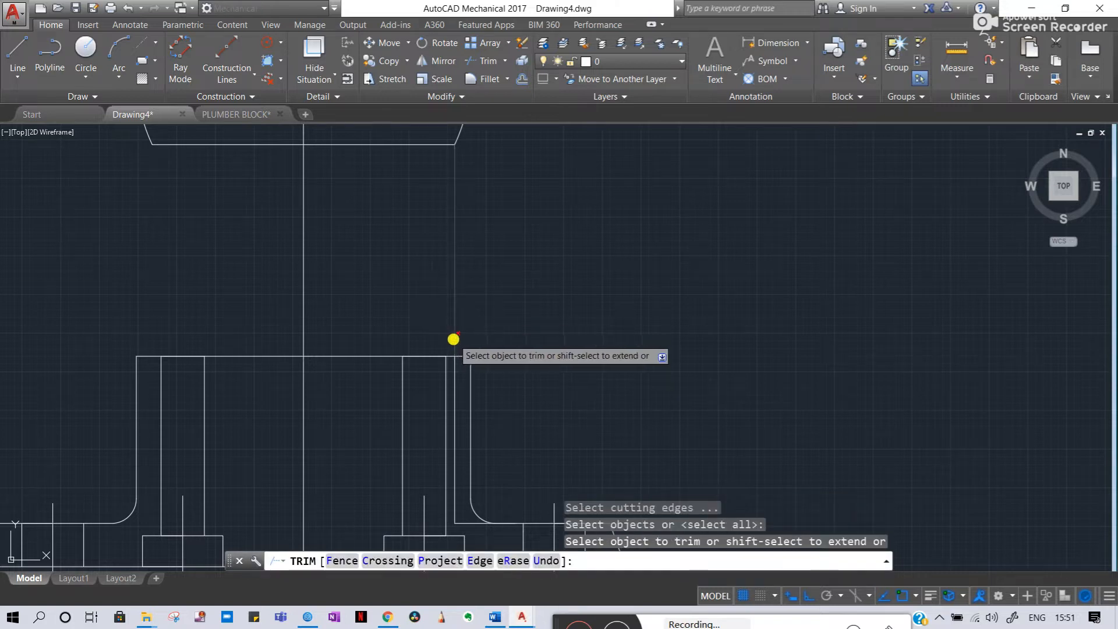
key("Escape")
key("Escape")
middle_click_drag(456, 332, 505, 238)
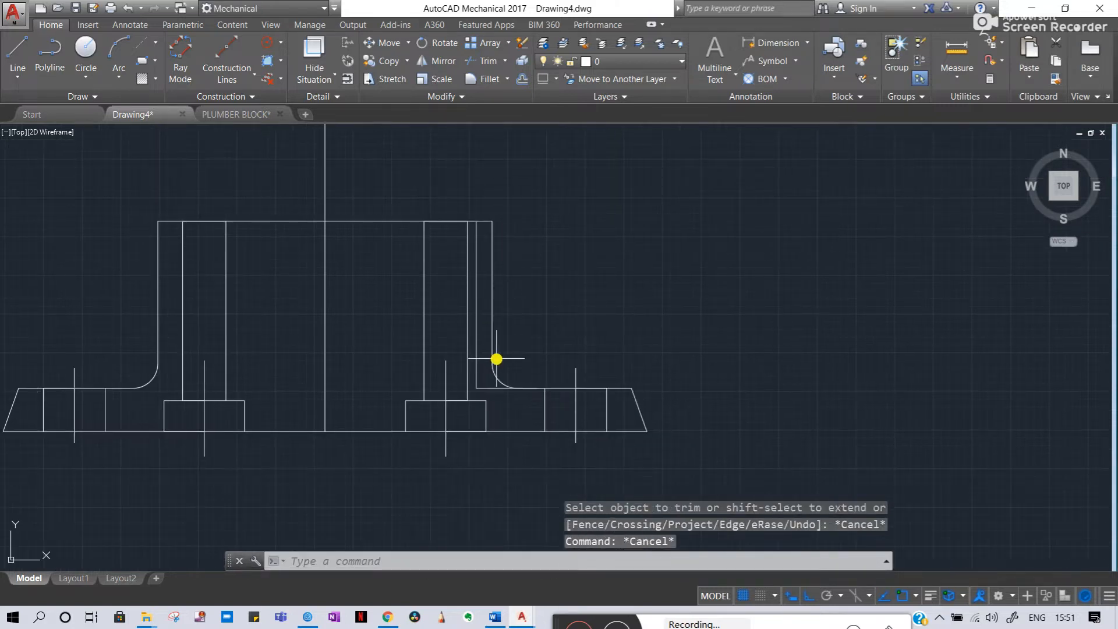
- Fillet the corner between the projected vertical line and the flange's top line with a radius of 8 mm
scroll(495, 398, "up", 4)
key("Escape")
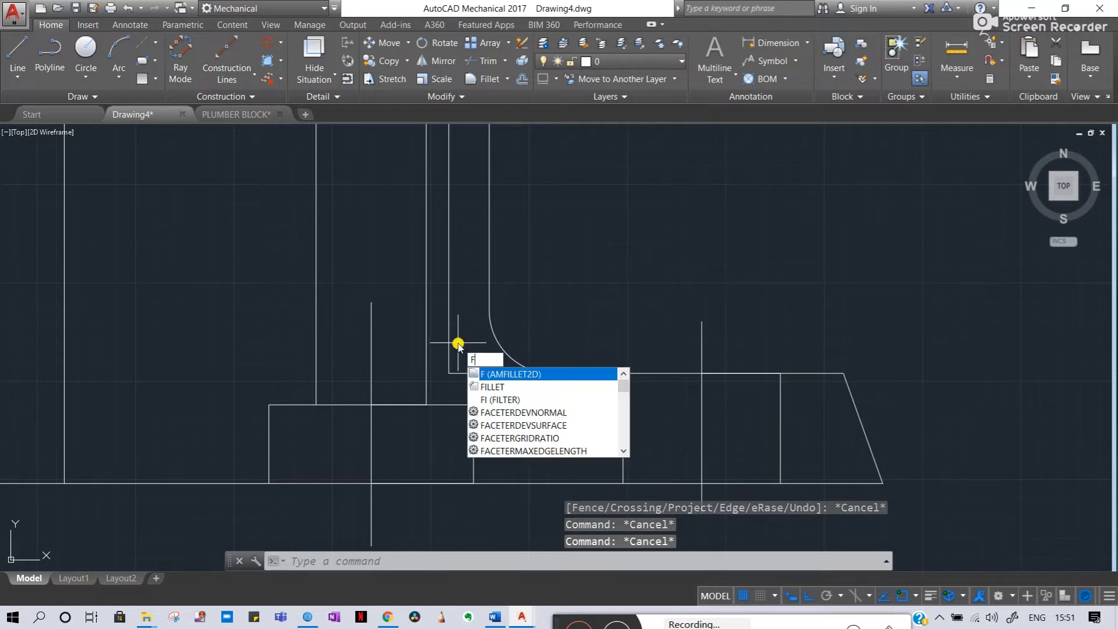
key("Down")
key("Return")
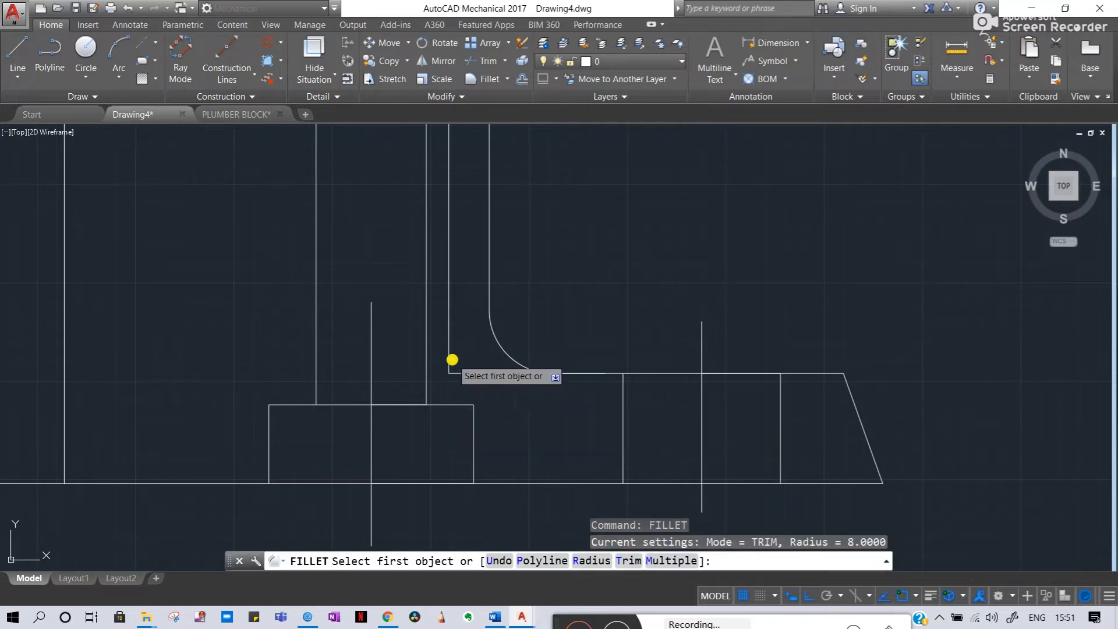
left_click(583, 563)
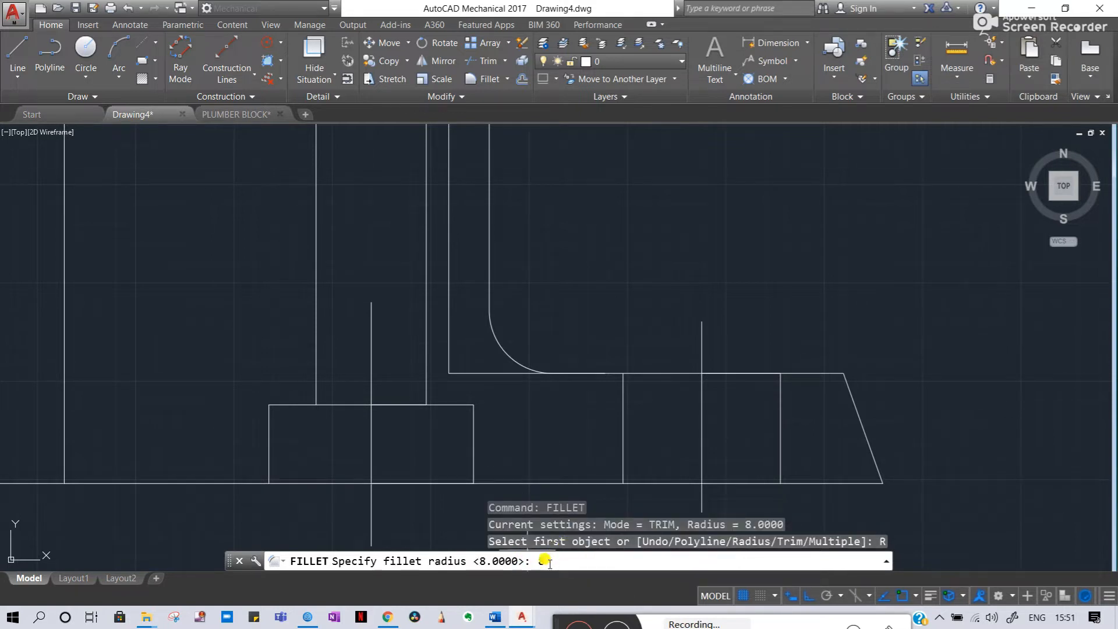
key("Return")
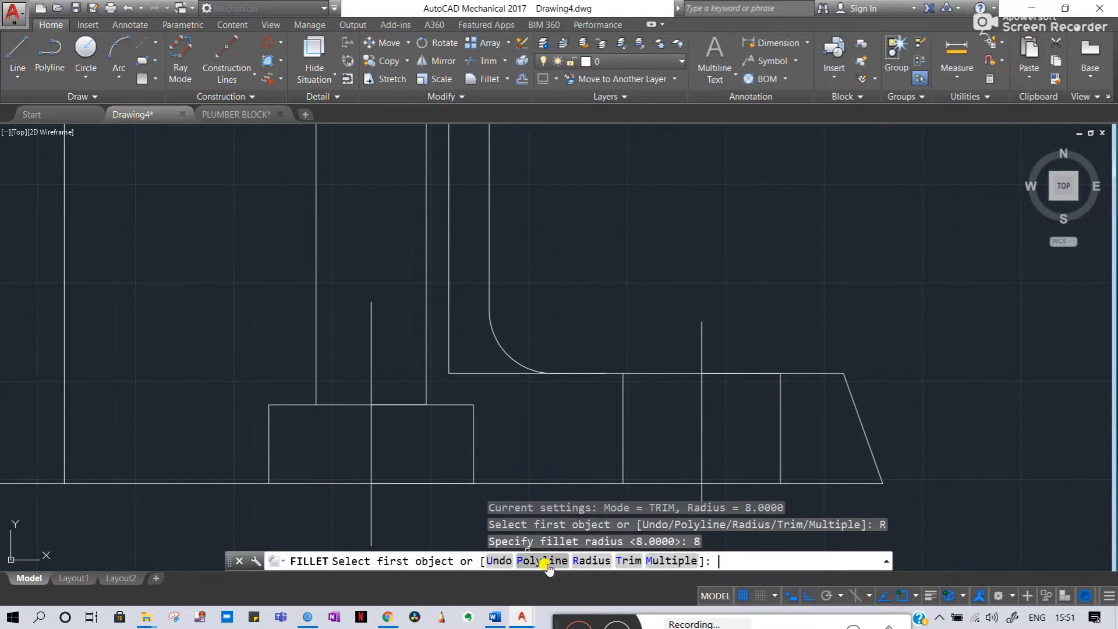
left_click(448, 323)
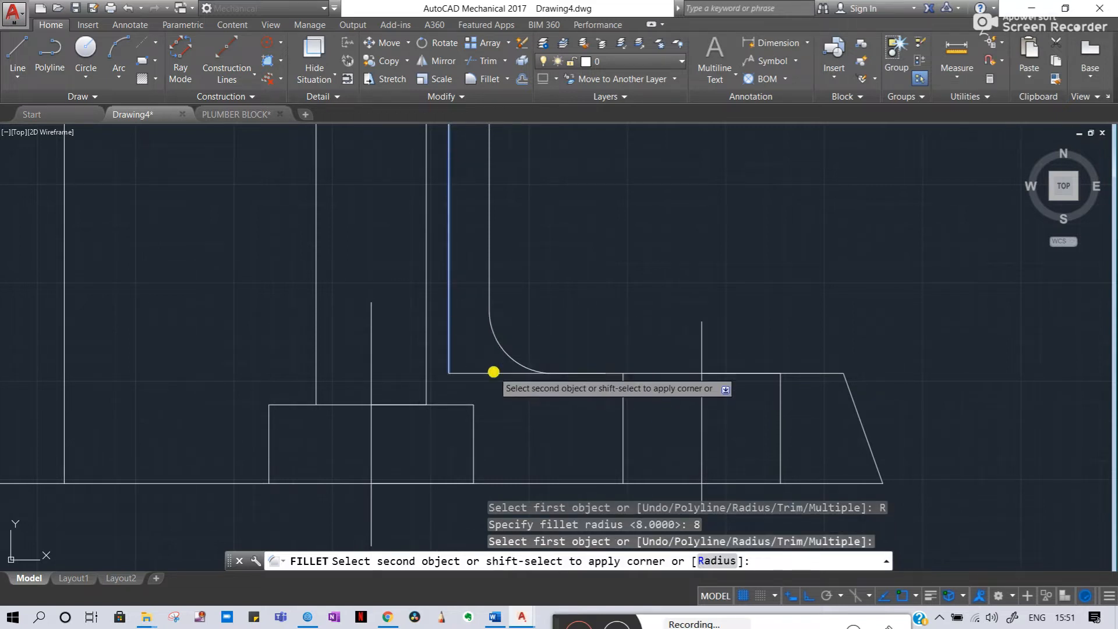
left_click(493, 373)
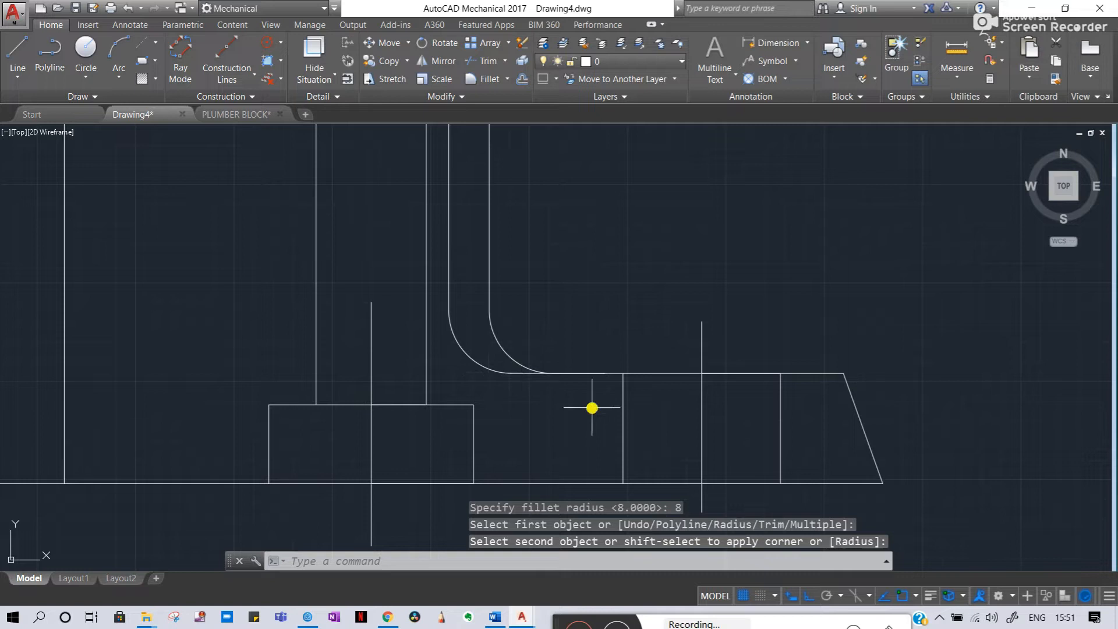
key("Escape")
key("Escape")
scroll(579, 392, "down", 5)
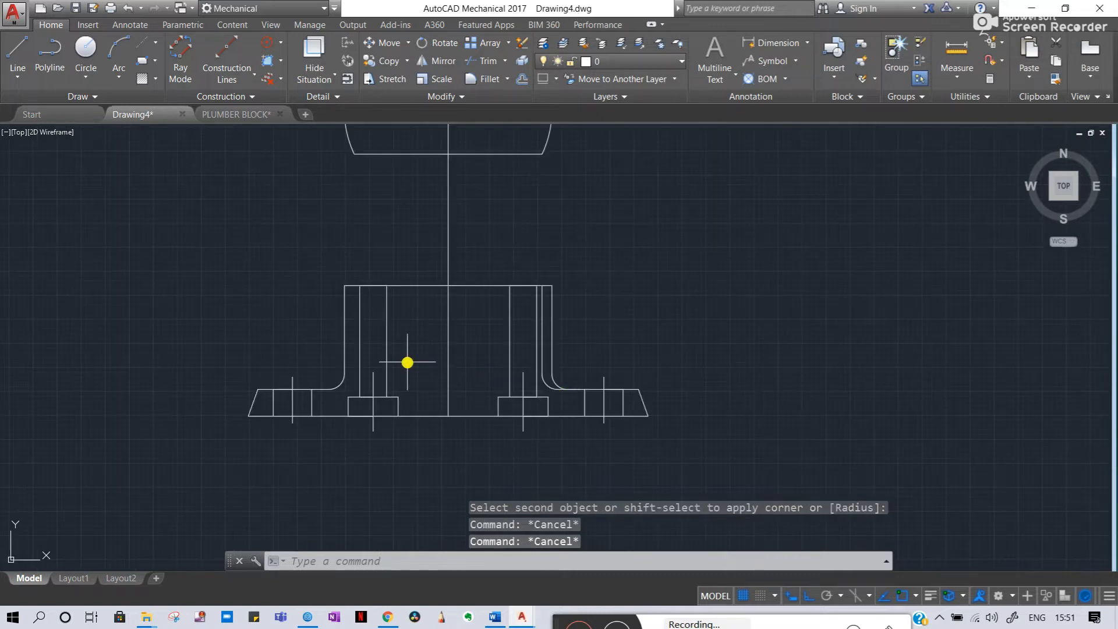
- Examine the step depths, width and arc centre of the bearing recess in the reference's body front view
middle_click_drag(407, 361, 580, 369)
middle_click_drag(502, 338, 434, 347)
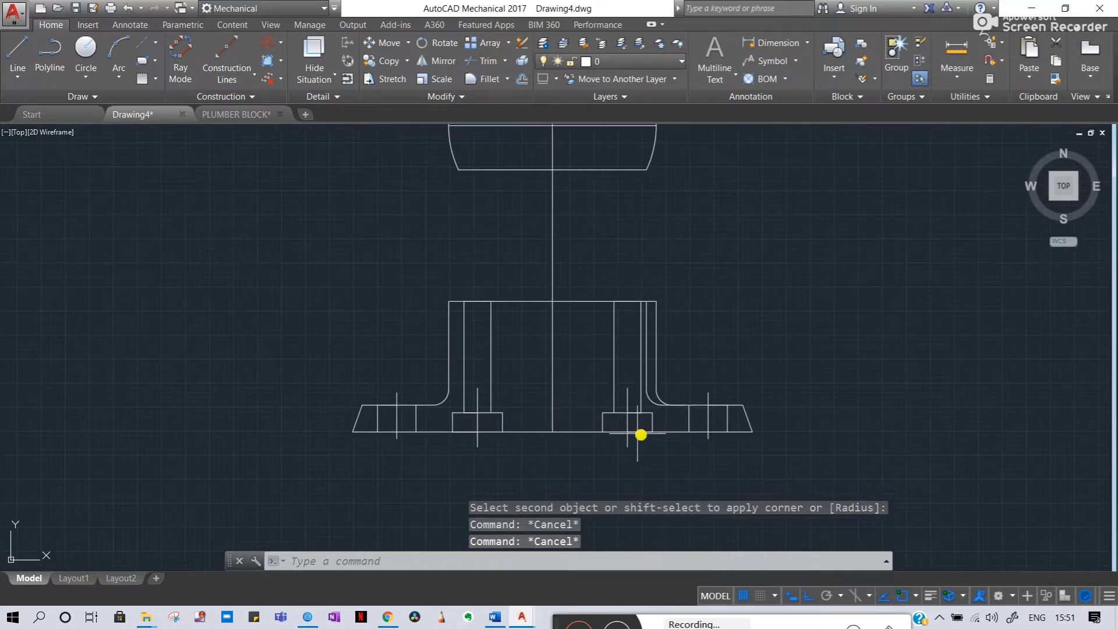
scroll(513, 343, "down", 2)
middle_click_drag(332, 348, 684, 360)
mouse_move(495, 355)
middle_mouse_down()
mouse_move(710, 343)
mouse_move(662, 343)
mouse_move(475, 287)
mouse_move(688, 320)
mouse_move(815, 317)
middle_mouse_up()
scroll(257, 202, "up", 4)
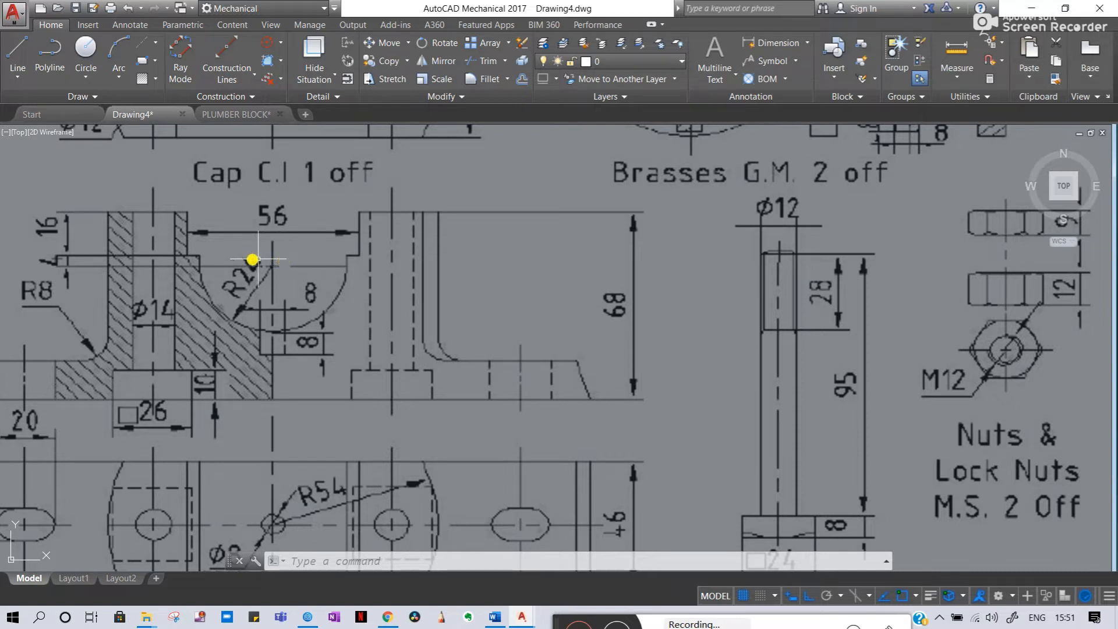
left_click(41, 222)
left_click(180, 244)
middle_click_drag(95, 230, 219, 256)
left_click(141, 227)
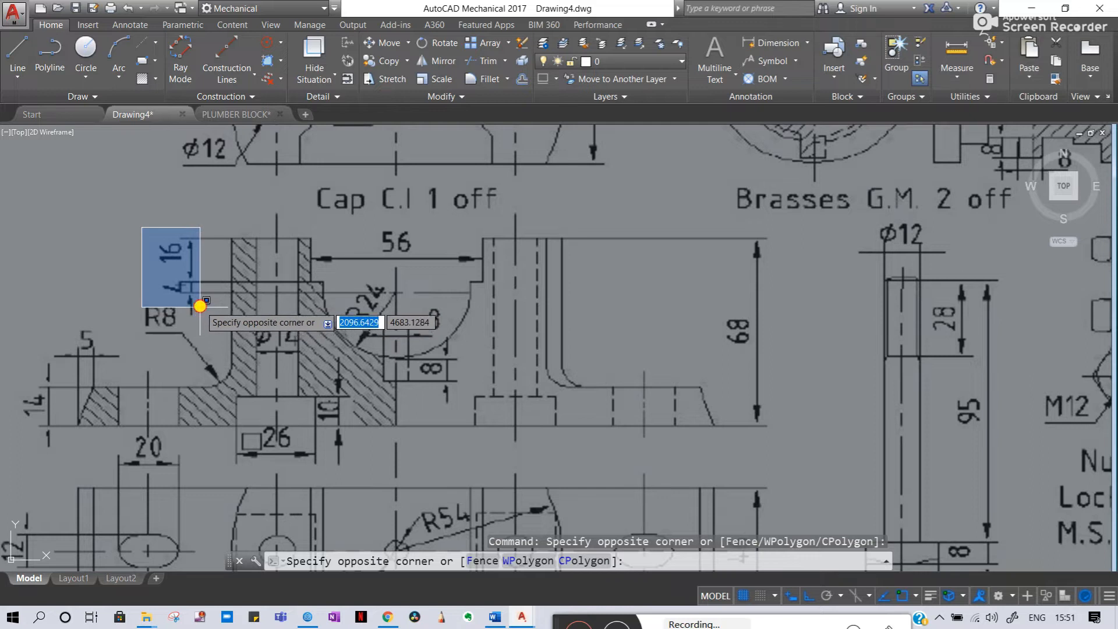
left_click(201, 300)
key("Escape")
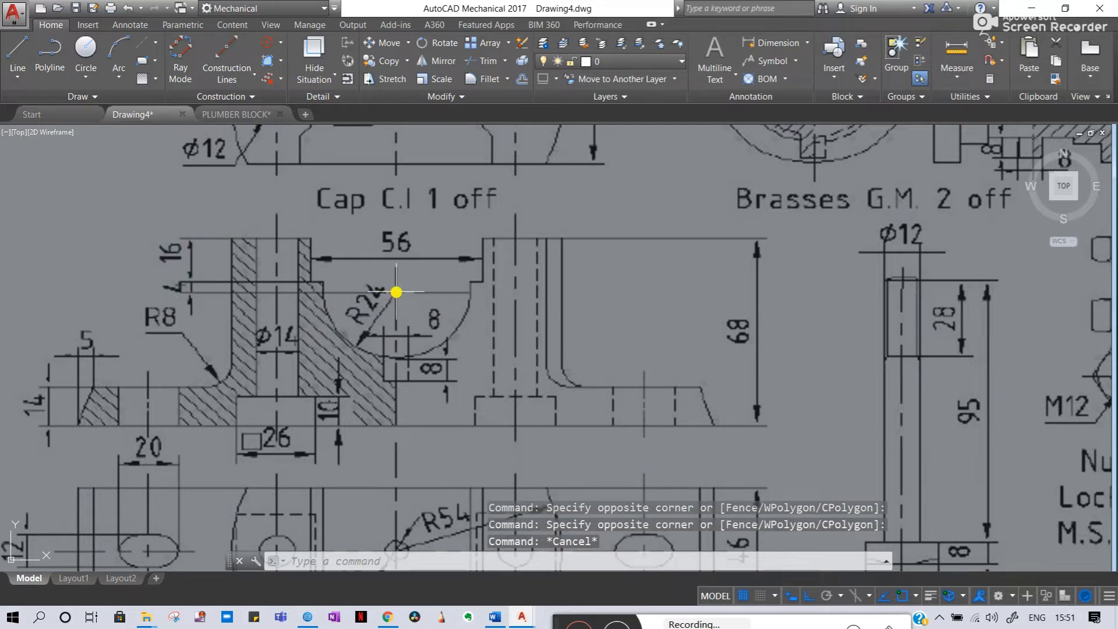
left_click(396, 292)
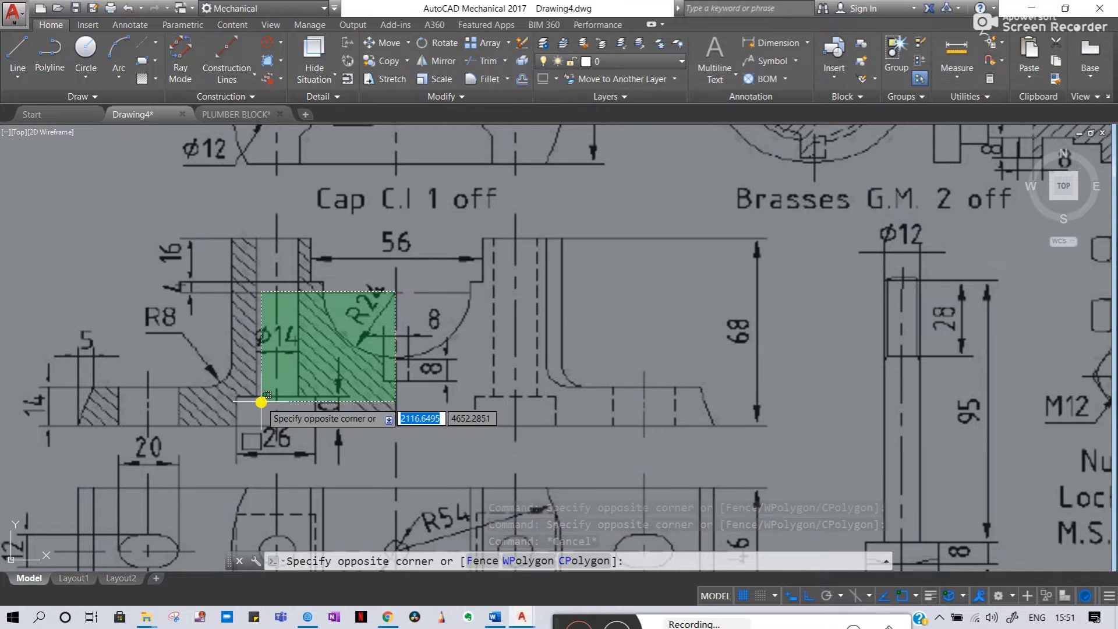
key("Escape")
left_click(131, 218)
key("Escape")
- Draw two consecutive vertical segments, 14 mm and 4 mm, down the centre line from the body's top edge
scroll(238, 313, "down", 4)
middle_click_drag(603, 319, 32, 276)
scroll(746, 363, "up", 5)
middle_click_drag(749, 365, 648, 291)
key("Escape")
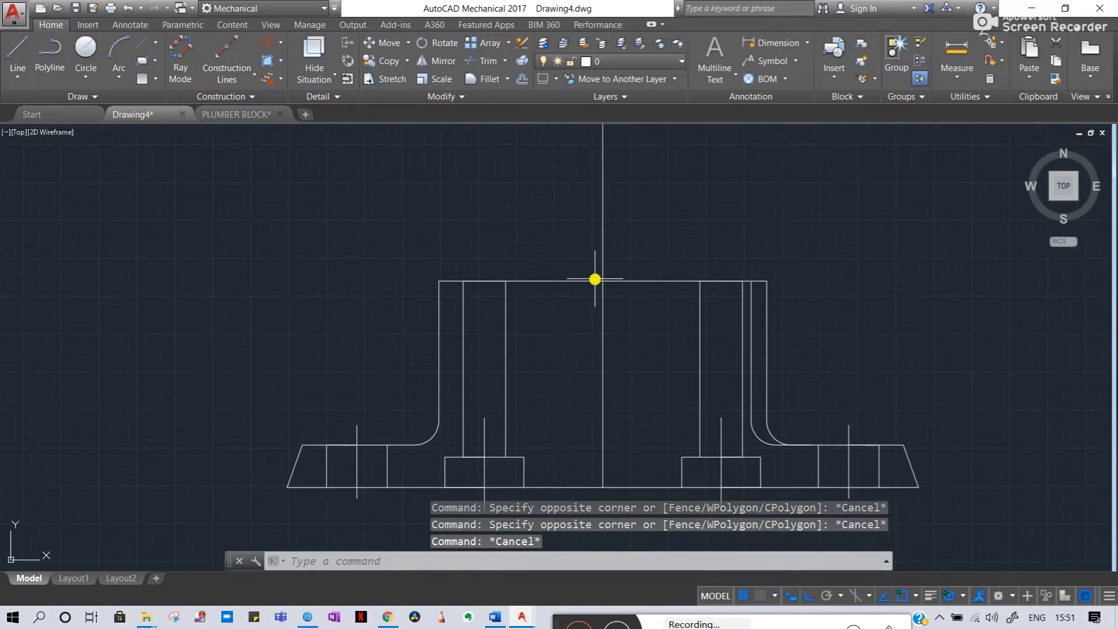
key("Return")
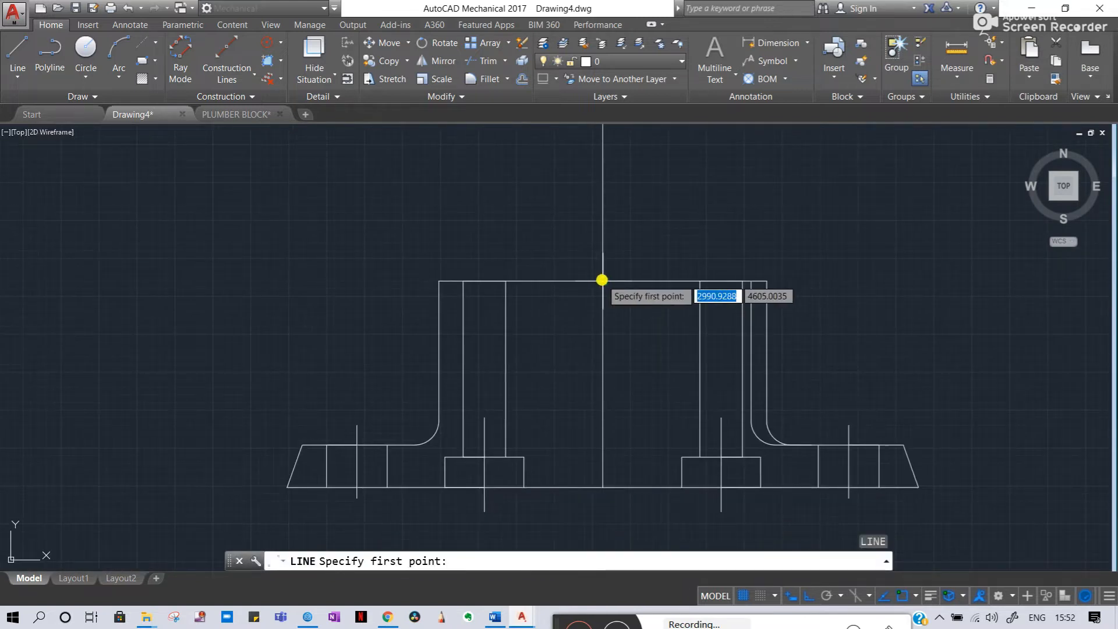
left_click(602, 280)
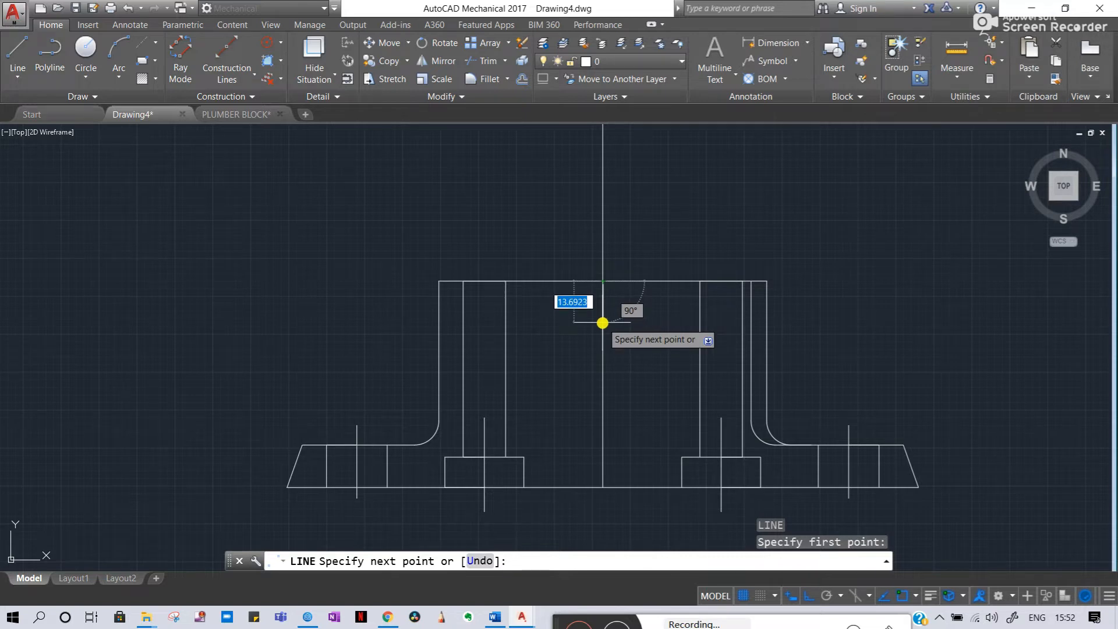
type("14")
key("Return")
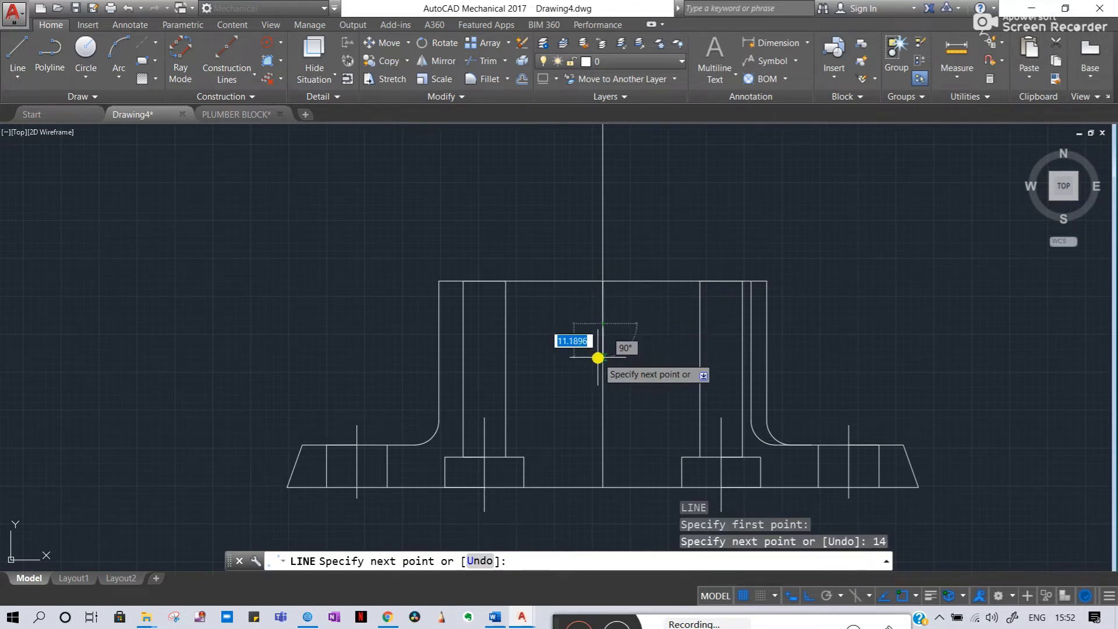
type("4")
key("Return")
key("Escape")
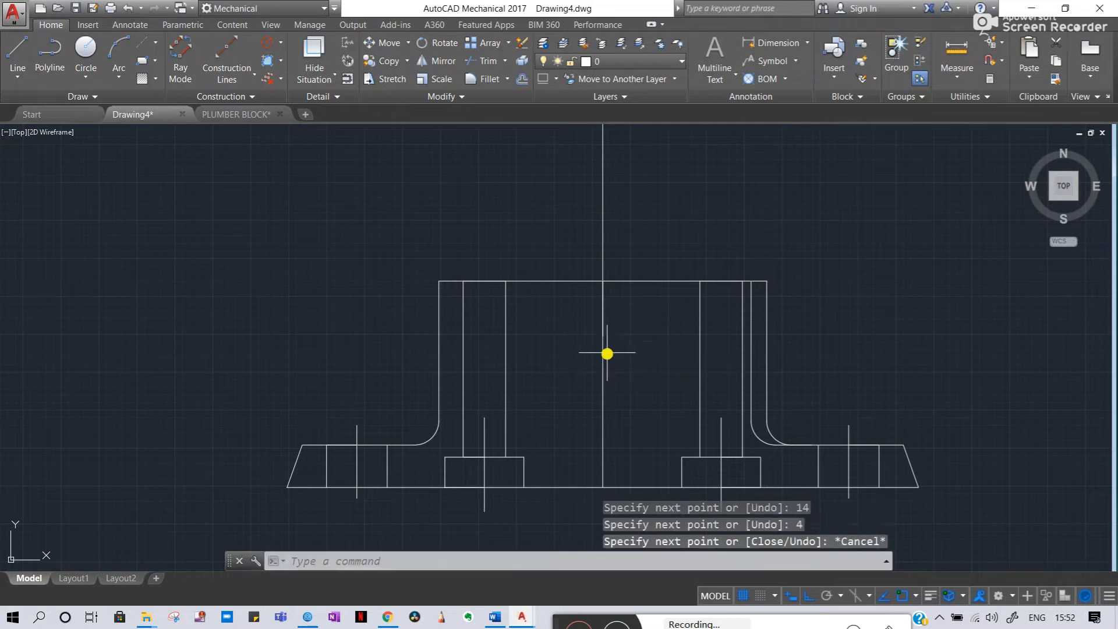
- Inspect the two segments on the body's centre line and compare them with the recess depths in the reference image
left_click(604, 318)
scroll(604, 329, "up", 5)
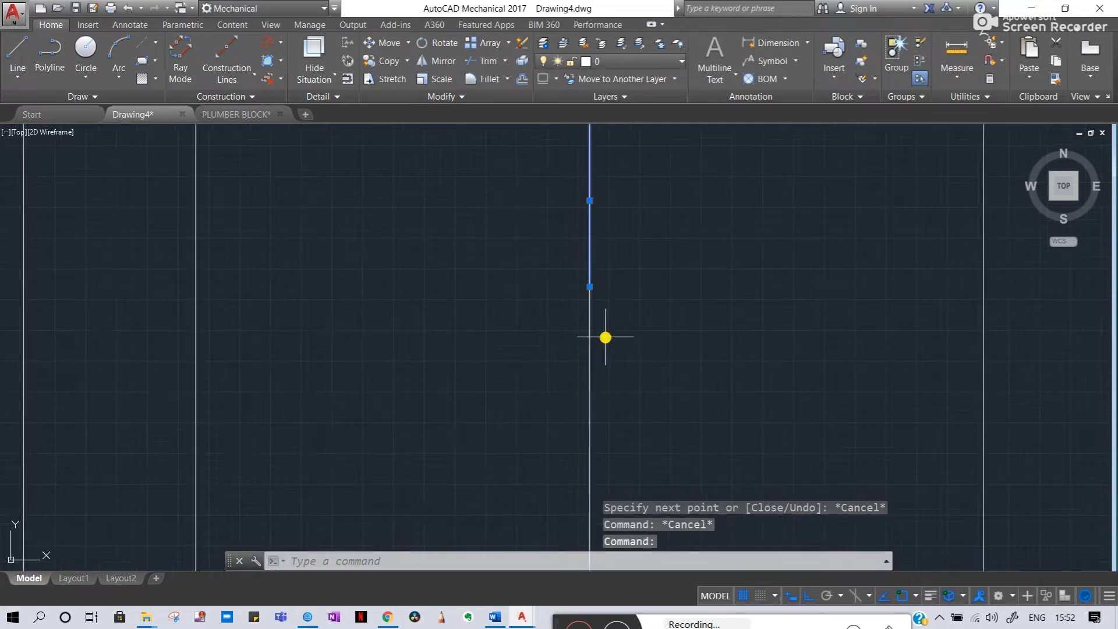
left_click(590, 338)
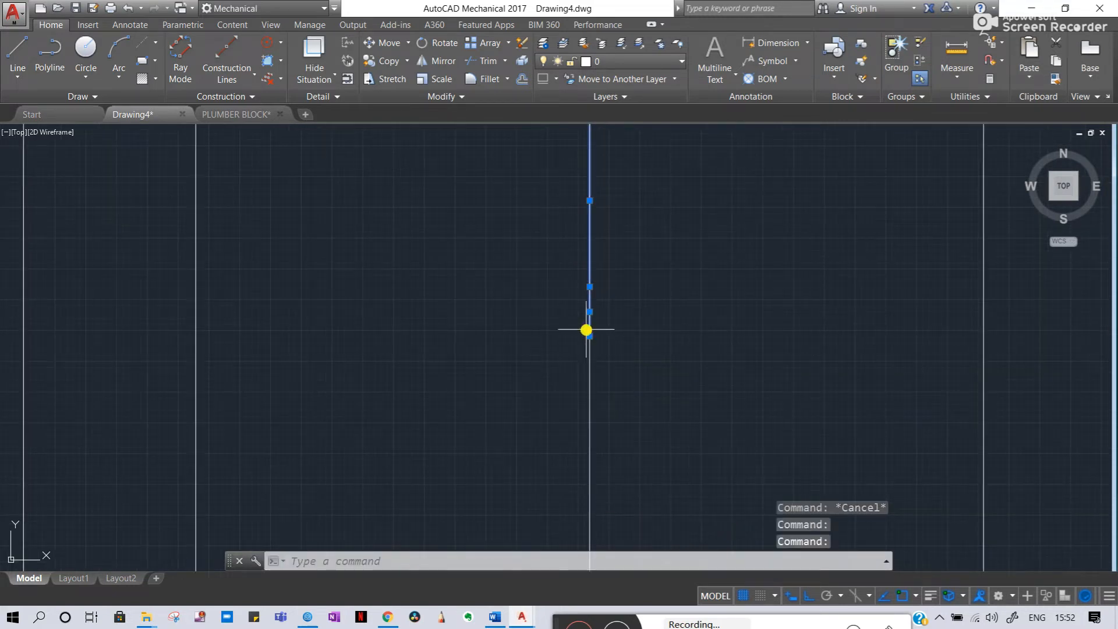
key("Escape")
left_click(590, 329)
mouse_move(590, 338)
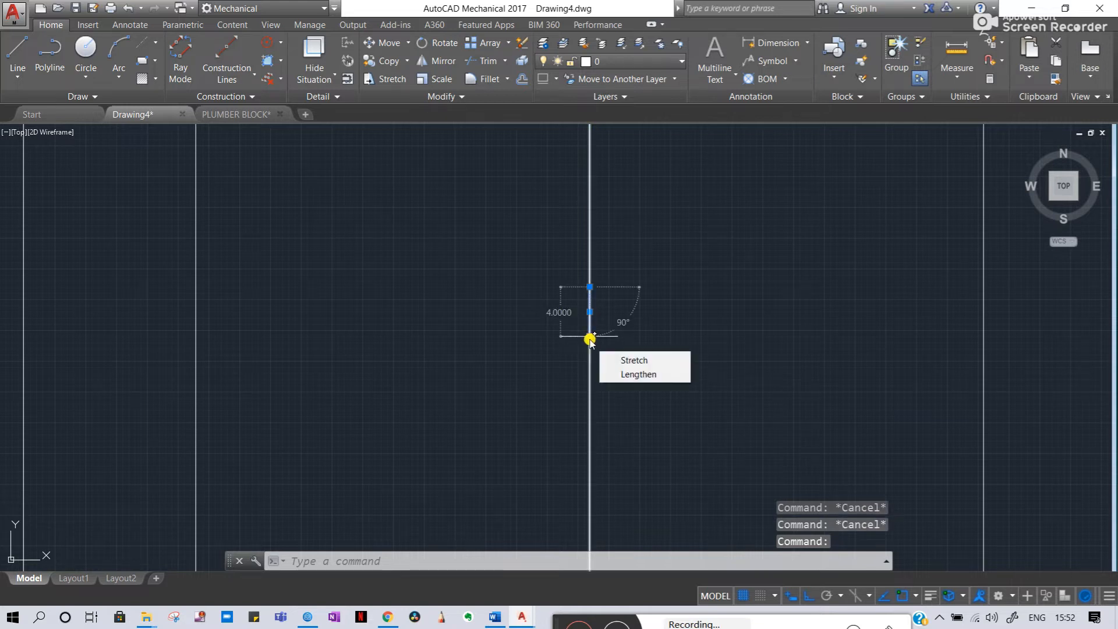
scroll(533, 331, "down", 5)
middle_click_drag(405, 300, 680, 309)
scroll(684, 310, "down", 5)
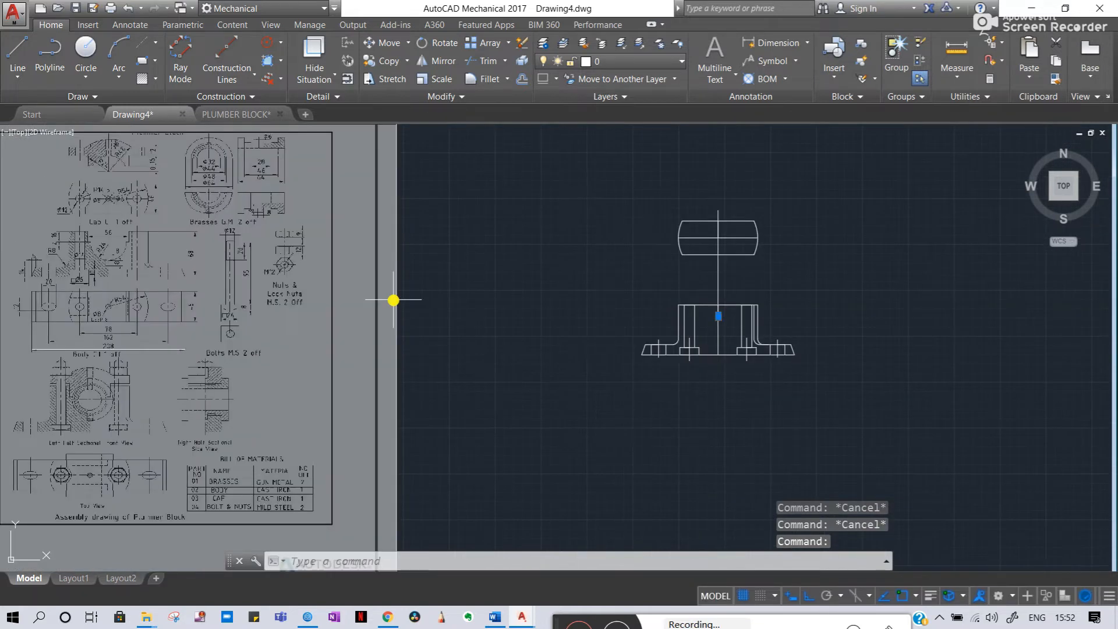
scroll(721, 312, "up", 10)
key("Escape")
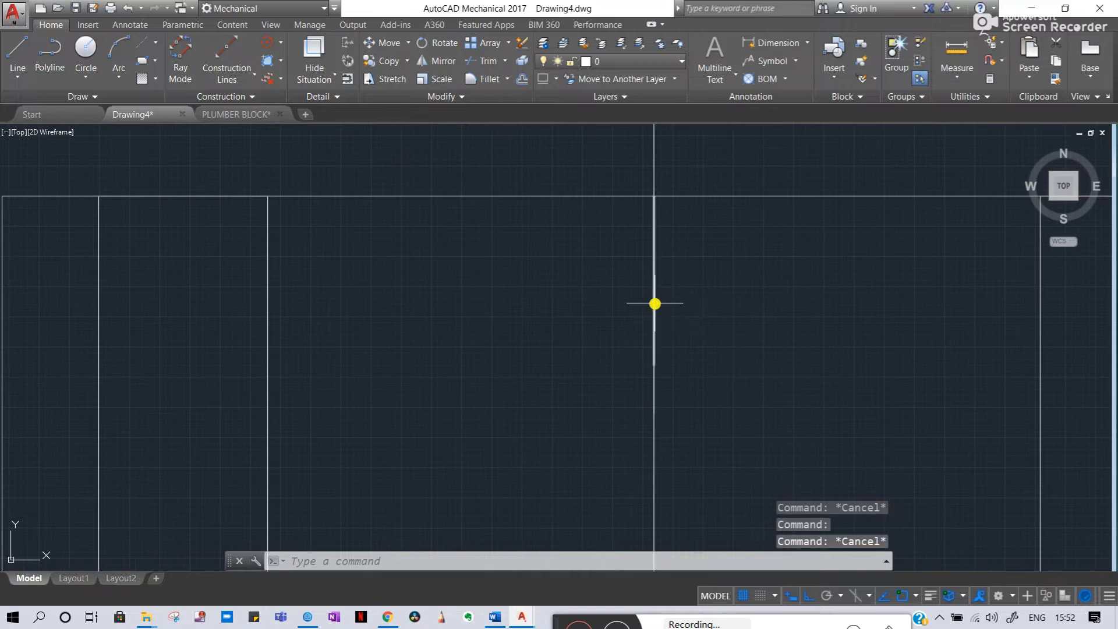
double_click(655, 303)
key("Escape")
key("Escape")
double_click(655, 301)
key("Escape")
left_click(655, 302)
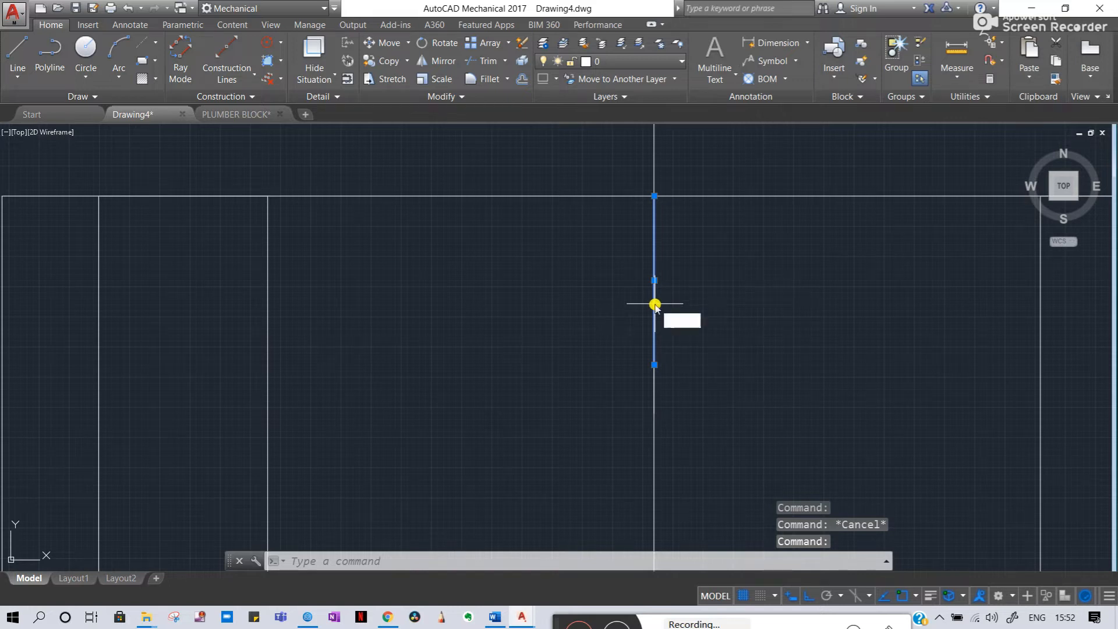
- Start a line downward from the intersection of the centre line and the body's top edge
type("l")
key("Return")
left_click(654, 197)
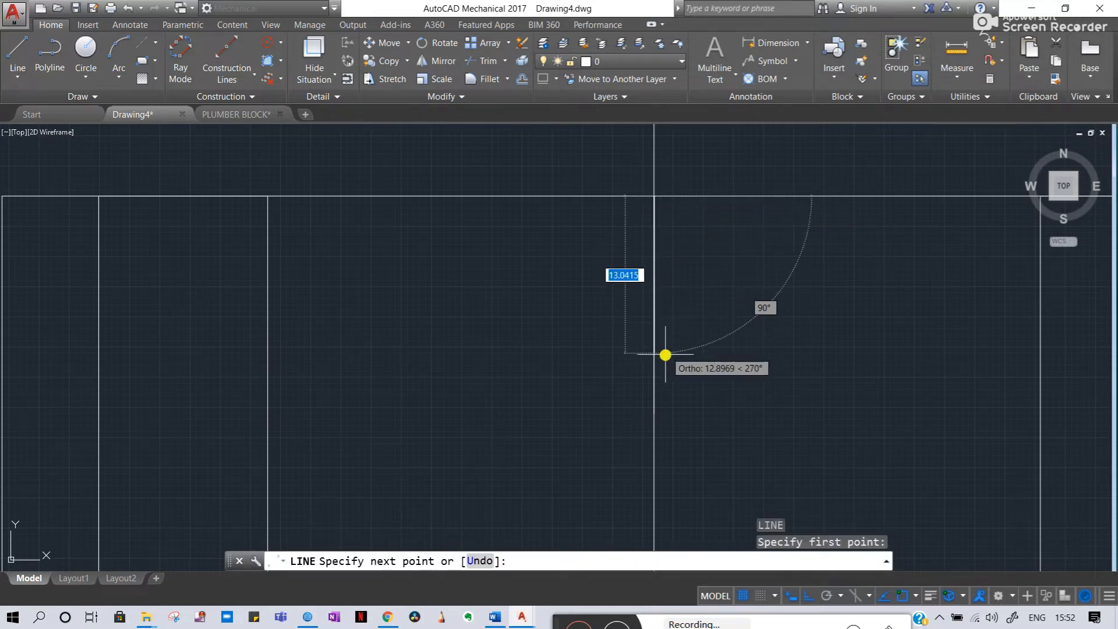
- Abandon the unfinished line and erase the short vertical line lying on the body's centre line below the top edge
key("Escape")
key("Escape")
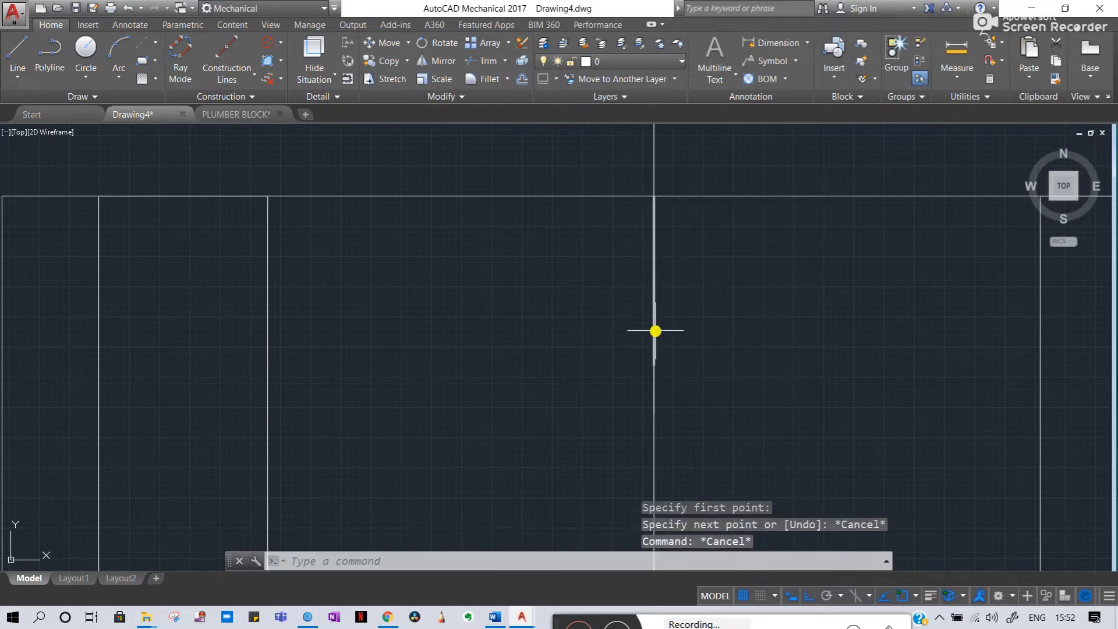
left_click(655, 331)
key("Delete")
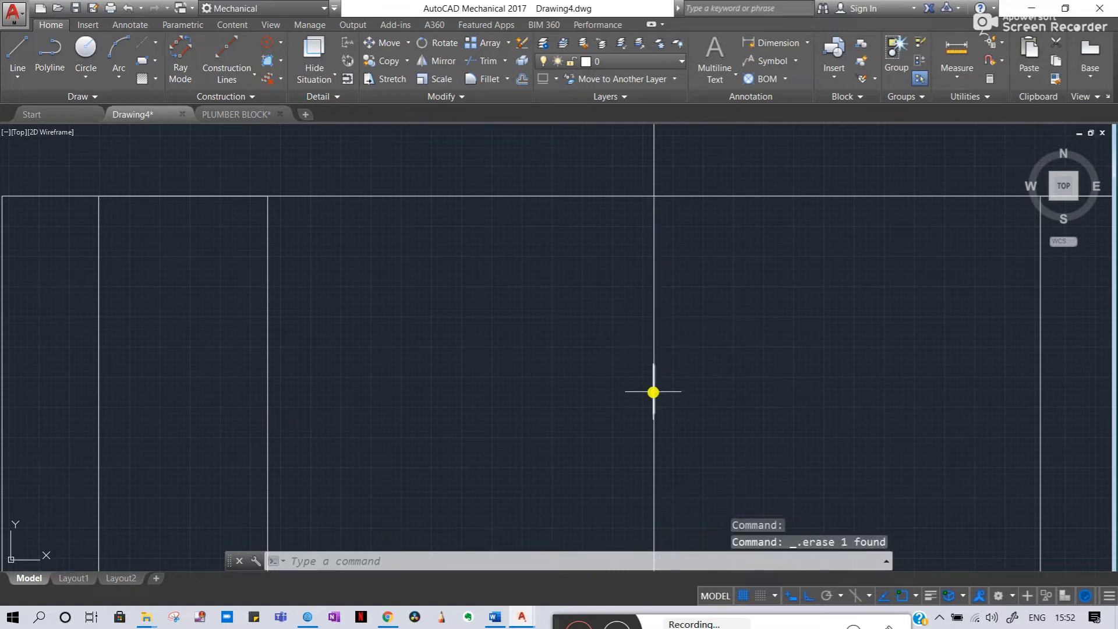
- Draw two consecutive vertical line segments, 16 and 4 units long, down the centre line from the body's top edge
type("l")
key("Return")
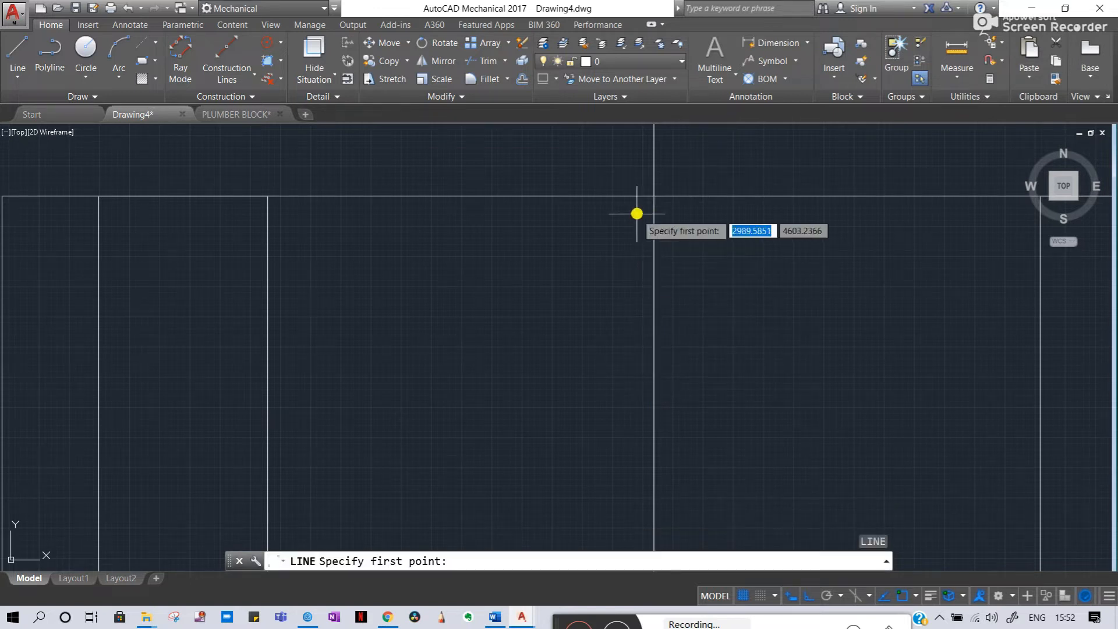
left_click(655, 197)
type("16")
key("Return")
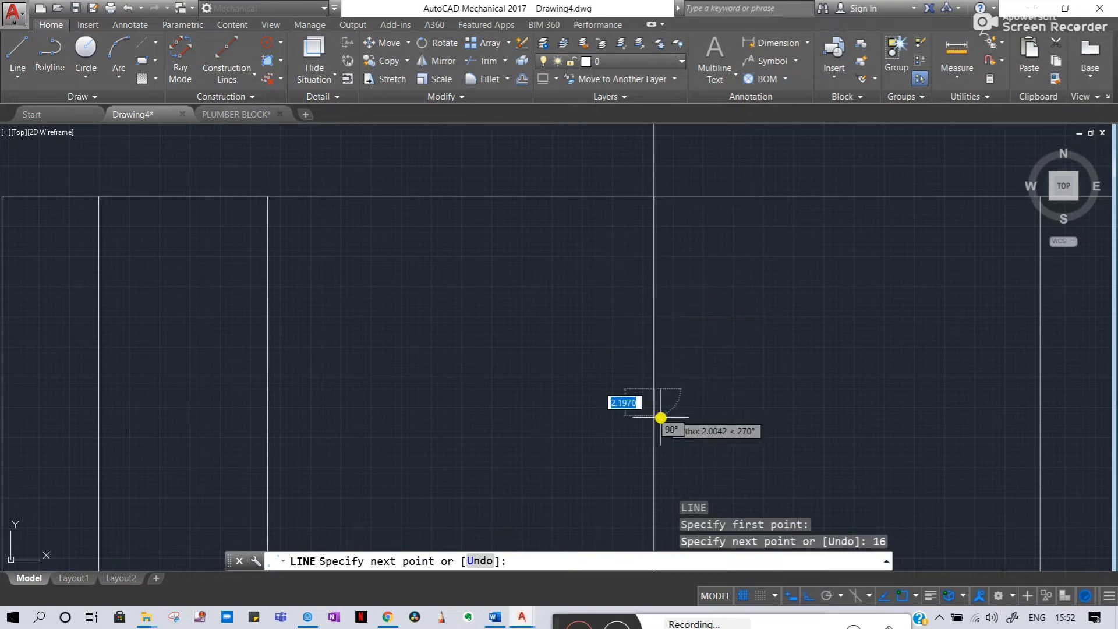
type("4")
key("Return")
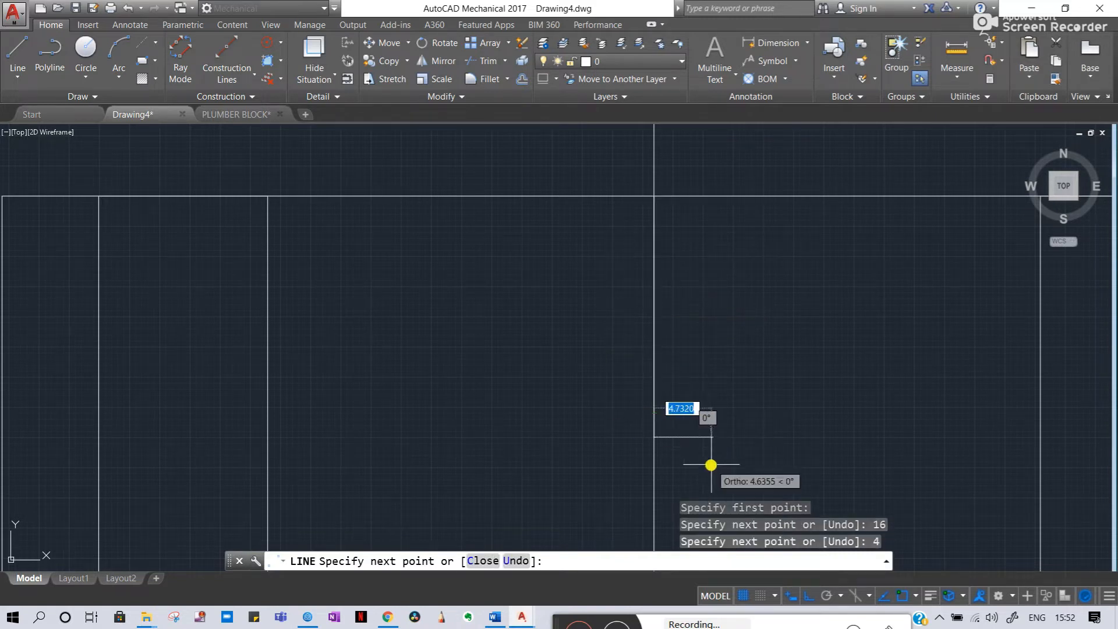
key("Escape")
key("Escape")
left_click(654, 402)
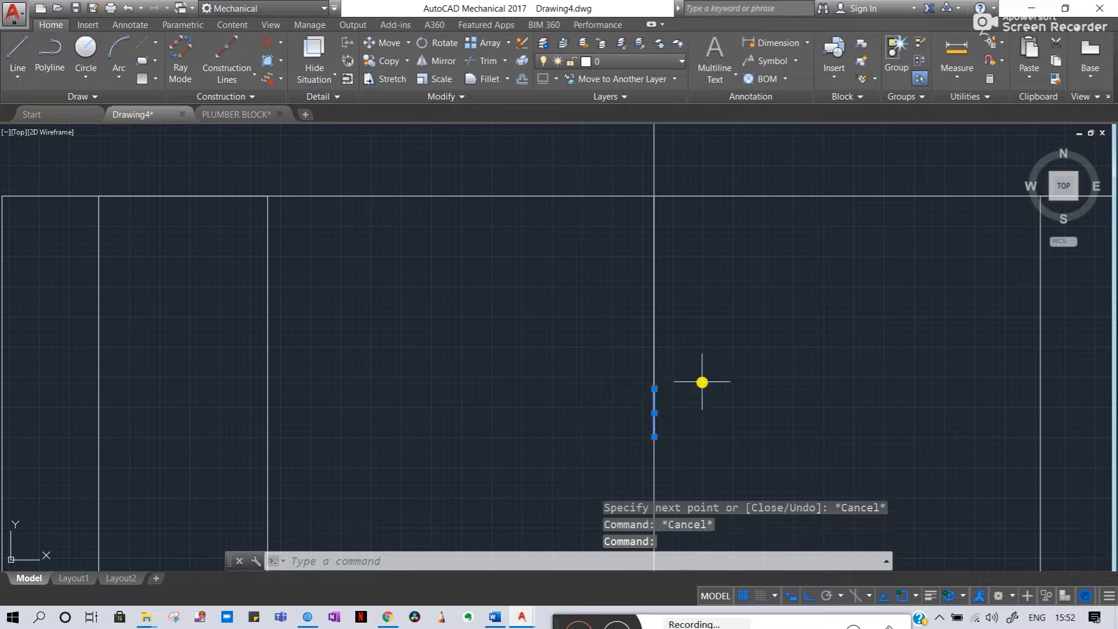
left_click(655, 328)
- Examine the body's front view in the reference drawing for the position and radius of the semicircular seat
middle_click_drag(704, 372, 679, 279)
scroll(629, 297, "down", 7)
mouse_move(207, 320)
middle_mouse_down()
mouse_move(750, 299)
mouse_move(748, 327)
middle_mouse_up()
scroll(392, 280, "up", 6)
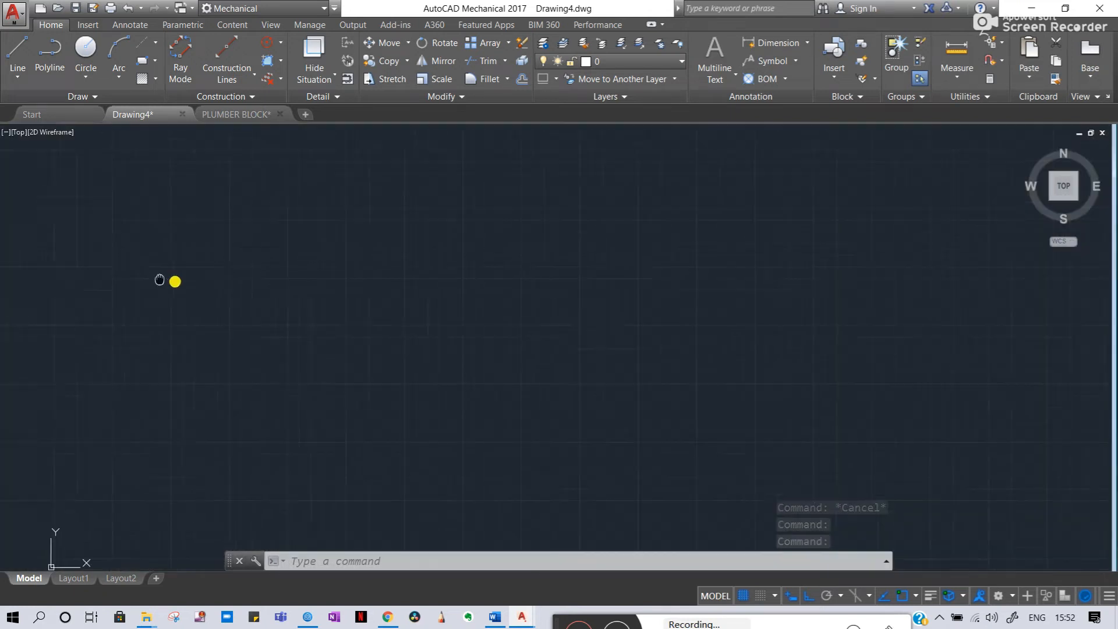
middle_click_drag(162, 278, 295, 299)
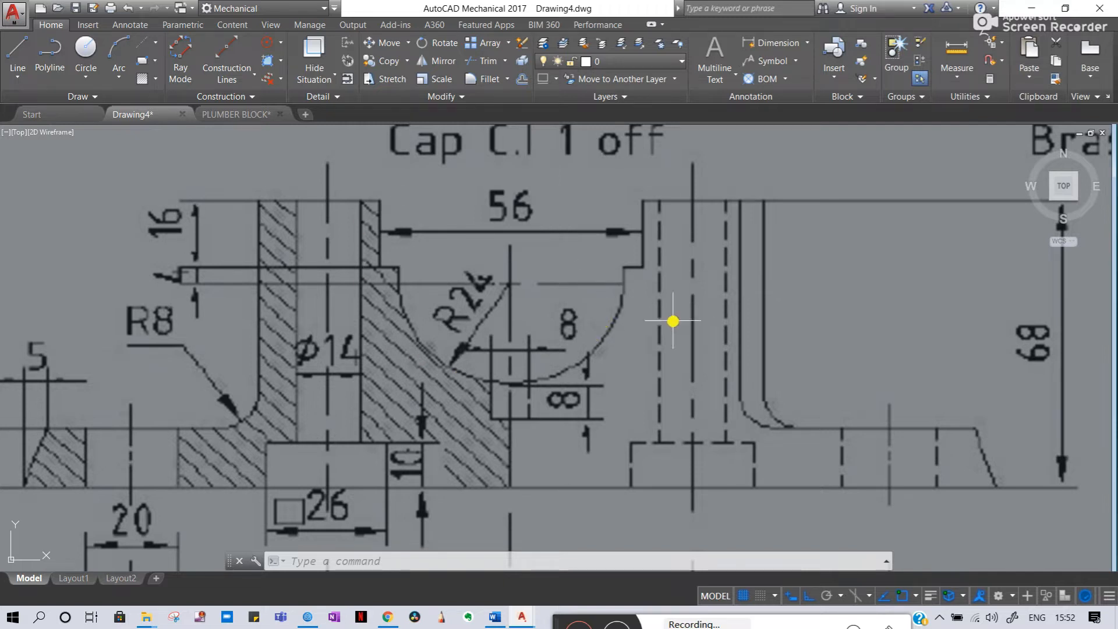
middle_click_drag(827, 371, 345, 330)
scroll(345, 330, "down", 5)
middle_click_drag(881, 382, 399, 287)
middle_click_drag(884, 360, 189, 232)
scroll(584, 259, "up", 6)
key("Escape")
key("Escape")
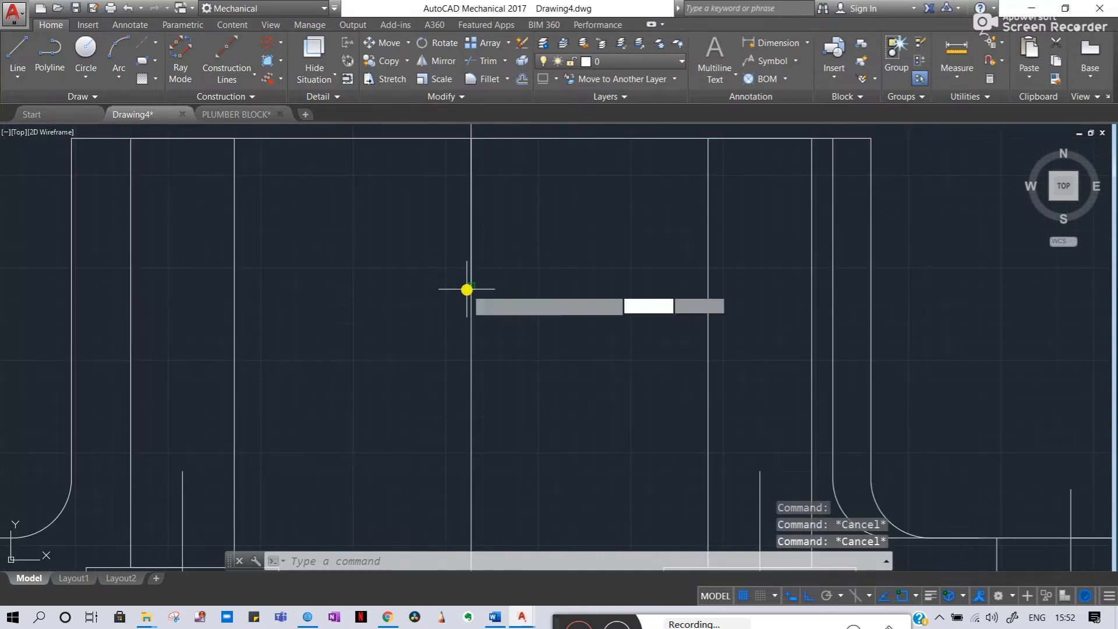
type("c")
key("Return")
key("Escape")
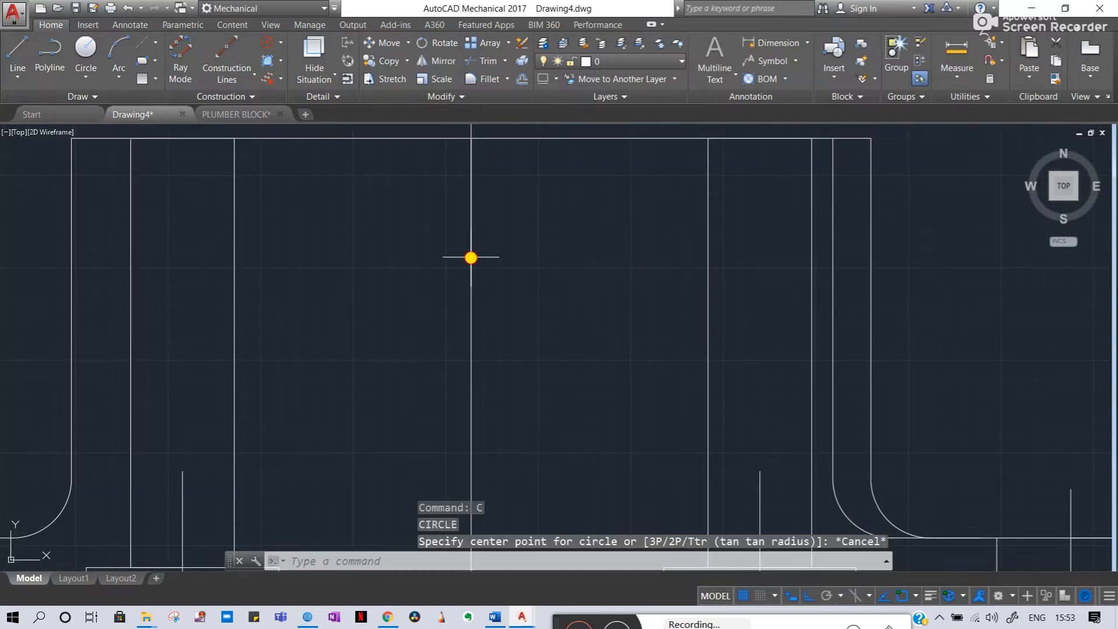
left_click(471, 257)
scroll(474, 273, "up", 4)
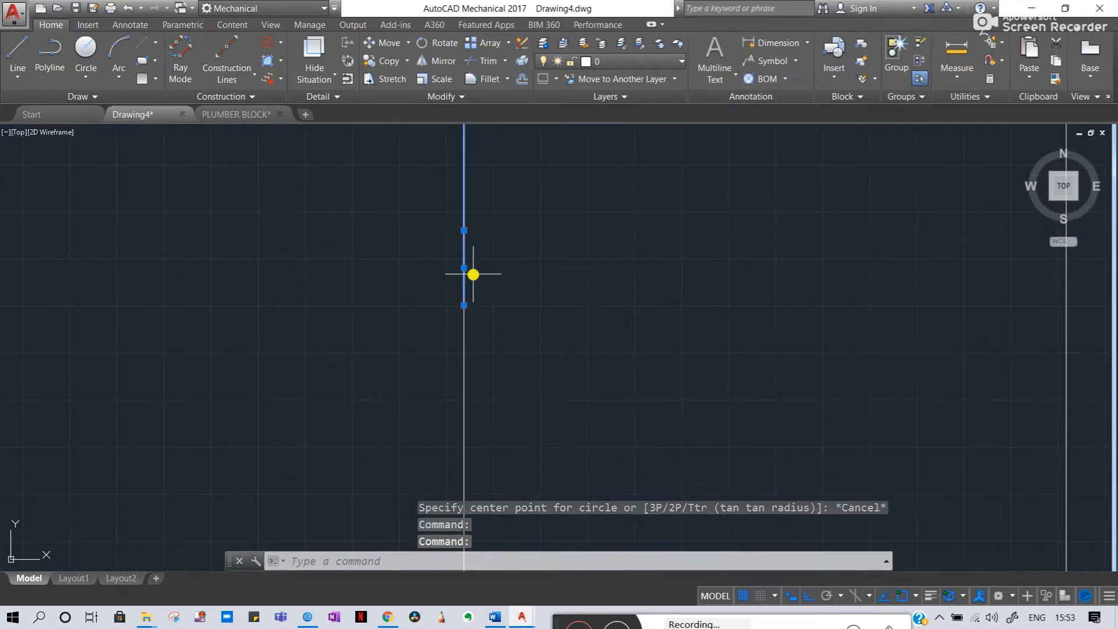
mouse_move(463, 305)
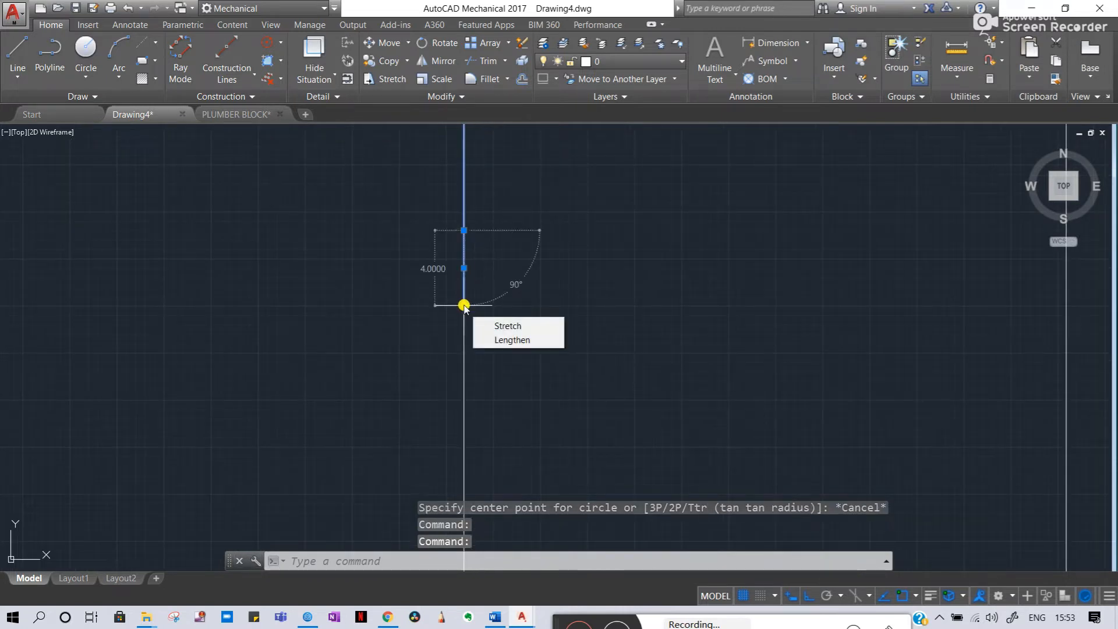
key("Escape")
key("Escape")
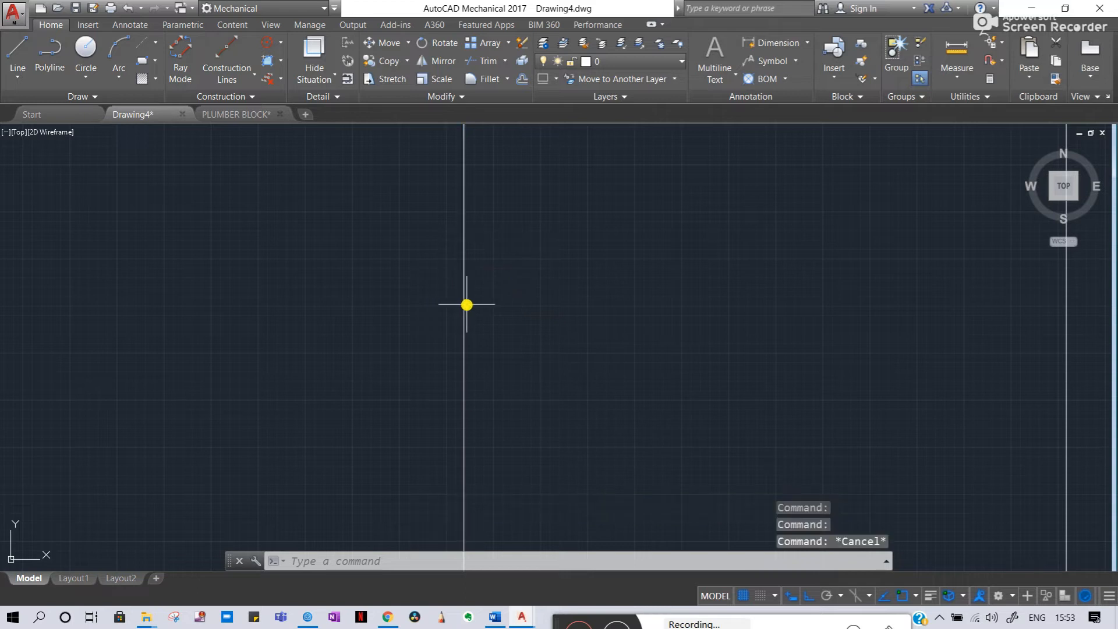
- Draw a circle of radius 24 centred on the lower end of the short 4-unit segment on the centre line
left_click(463, 305)
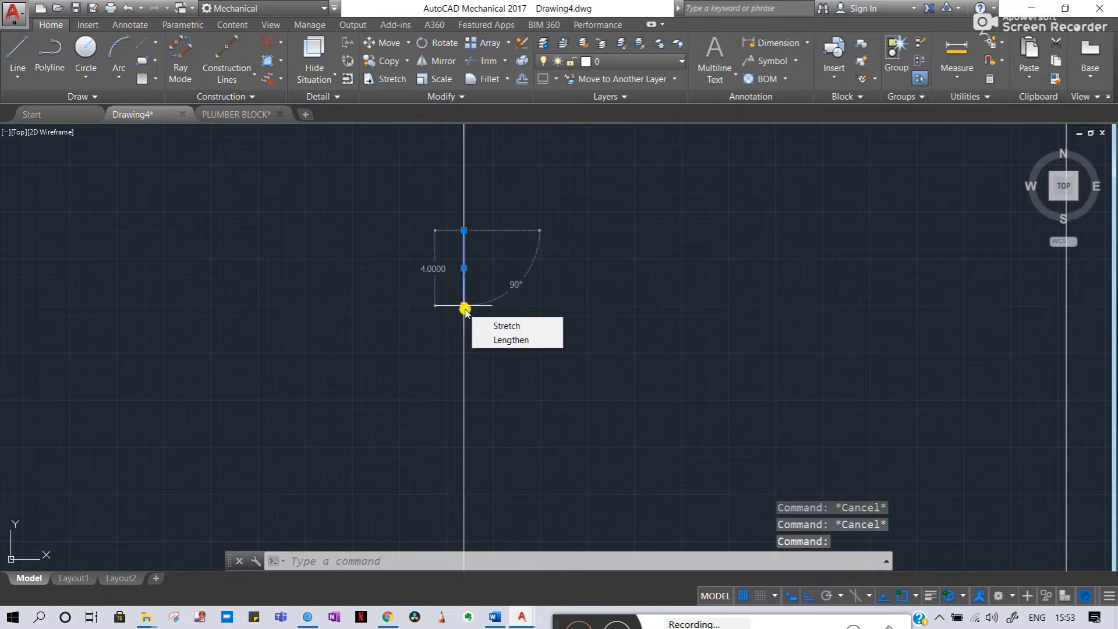
left_click(465, 306)
type("c")
key("Return")
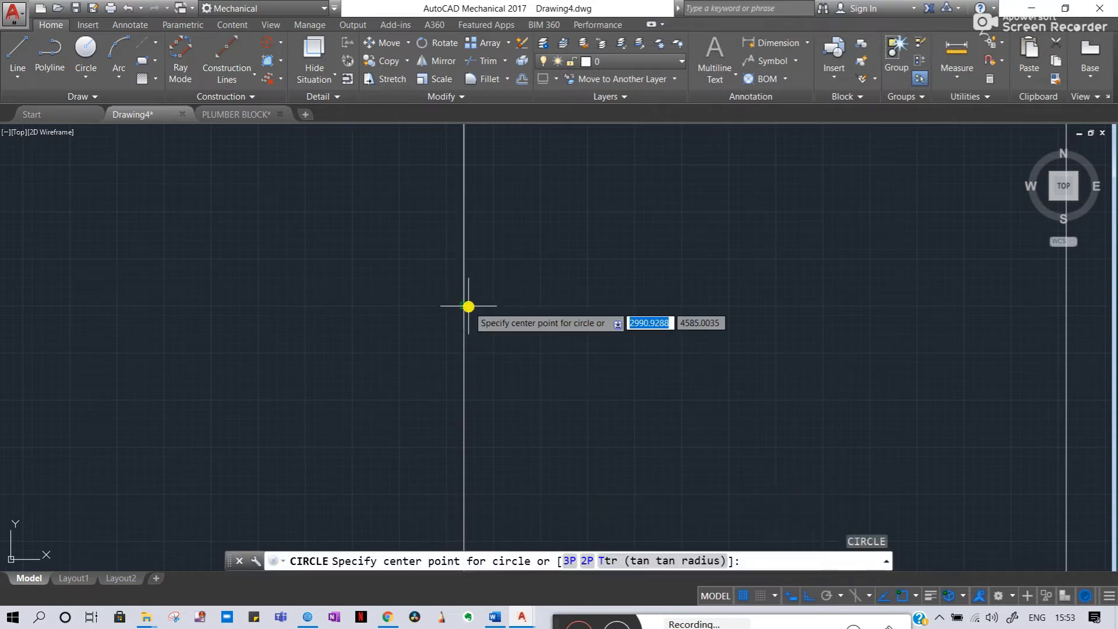
left_click(464, 306)
type("24")
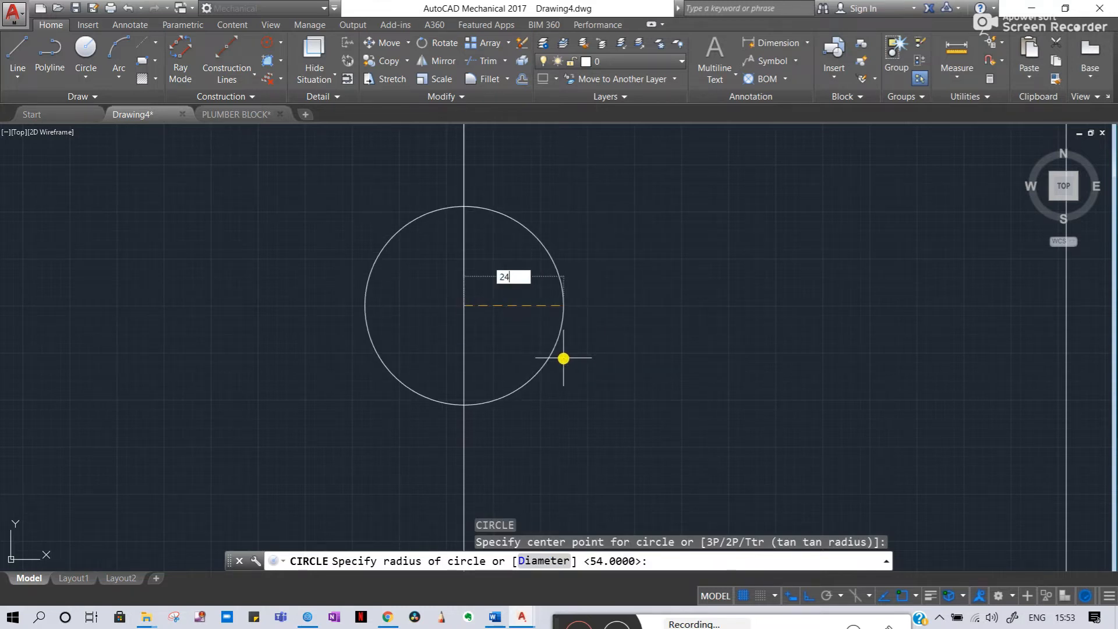
key("Return")
scroll(536, 353, "down", 6)
middle_click_drag(518, 298, 639, 305)
scroll(654, 348, "up", 4)
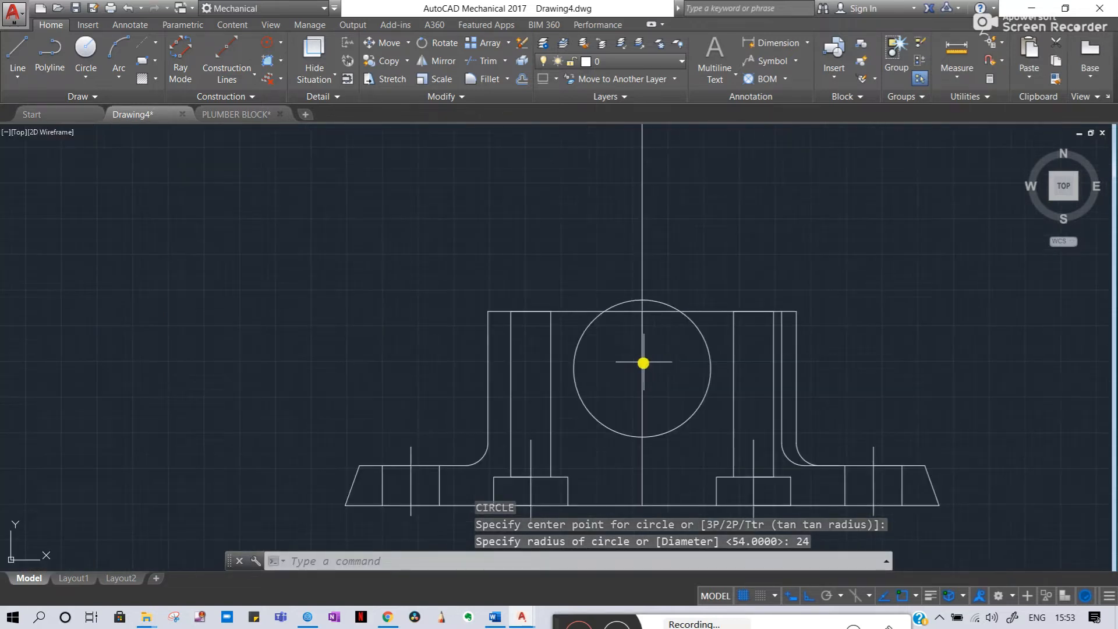
- Examine the width of the opening above the semicircular seat in the reference front view of the body
scroll(696, 358, "down", 5)
scroll(390, 315, "up", 1)
middle_click_drag(390, 315, 815, 338)
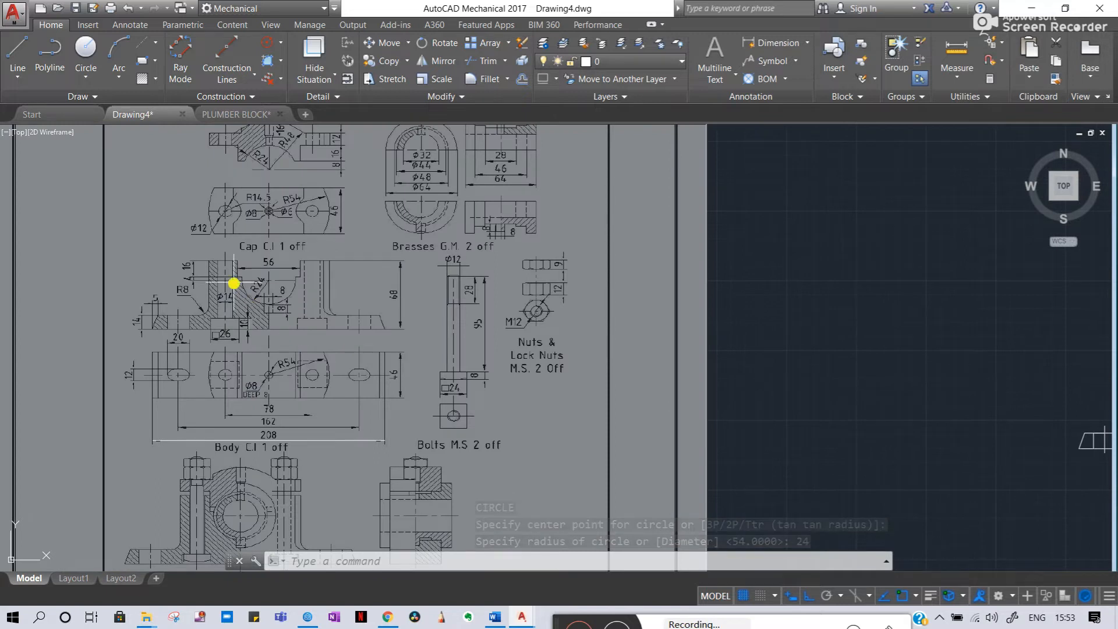
scroll(227, 277, "up", 4)
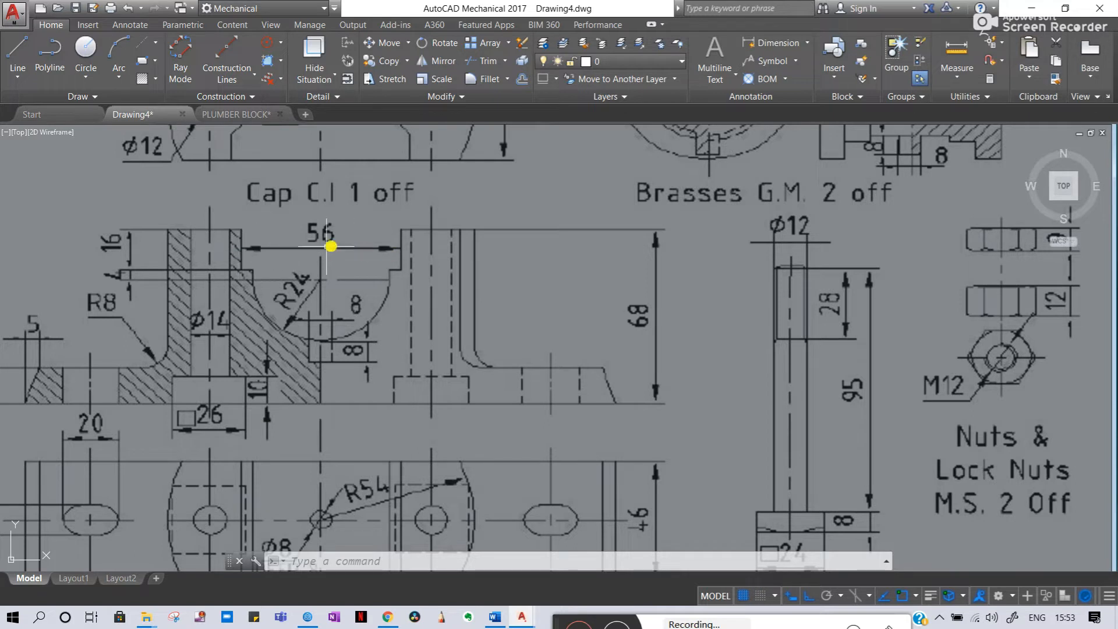
left_click(257, 246)
left_click(408, 257)
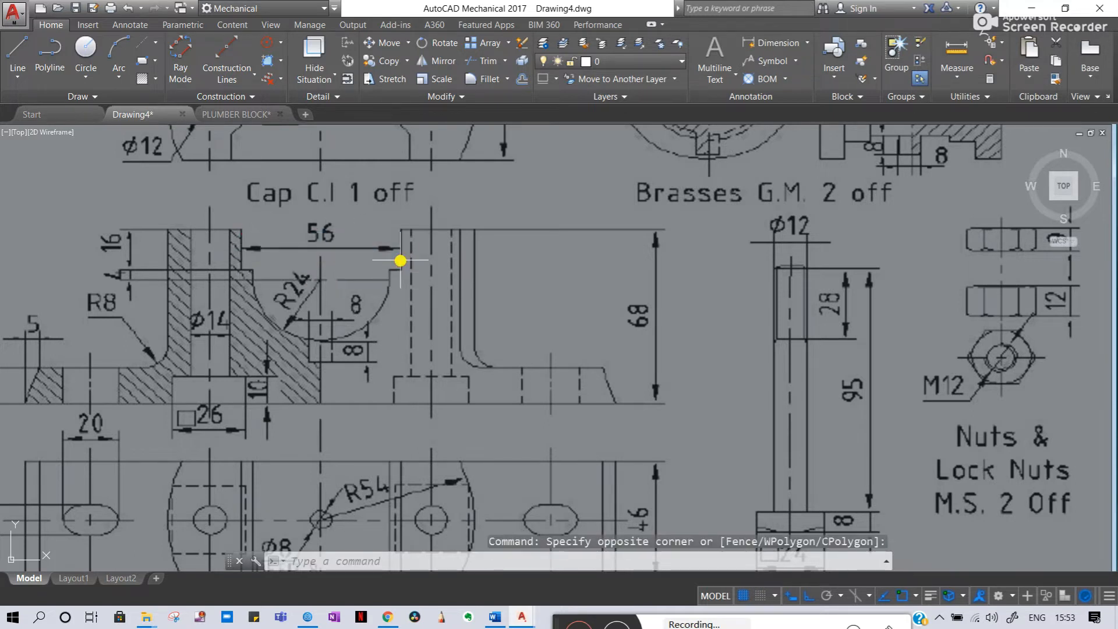
key("Escape")
key("Escape")
middle_click_drag(717, 315, 107, 292)
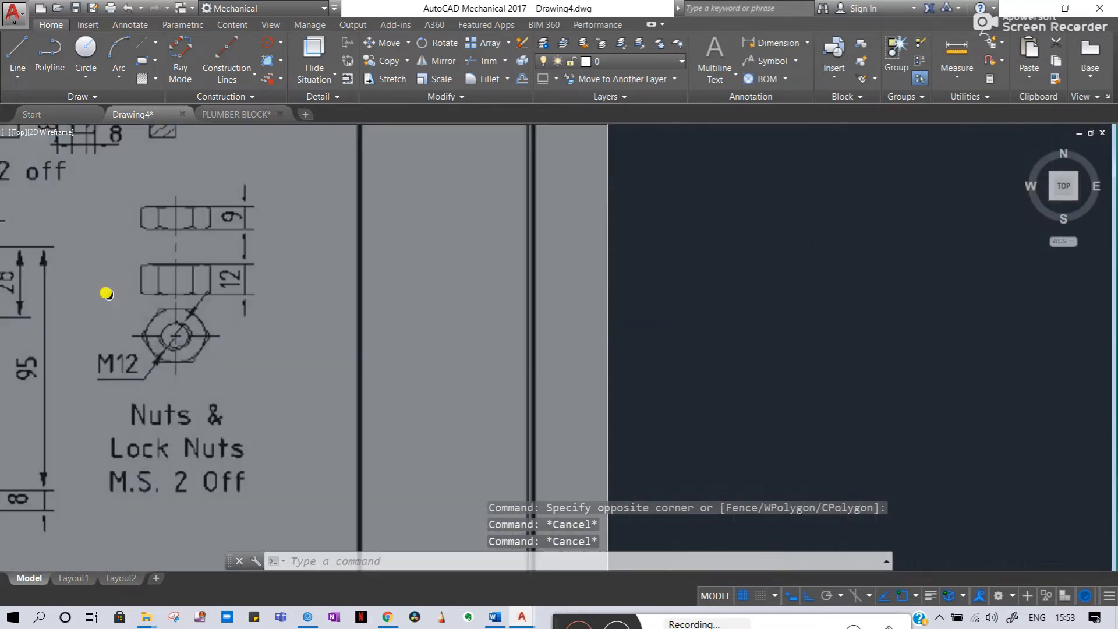
middle_click_drag(731, 327, 111, 295)
middle_click_drag(778, 347, 40, 233)
scroll(318, 293, "down", 2)
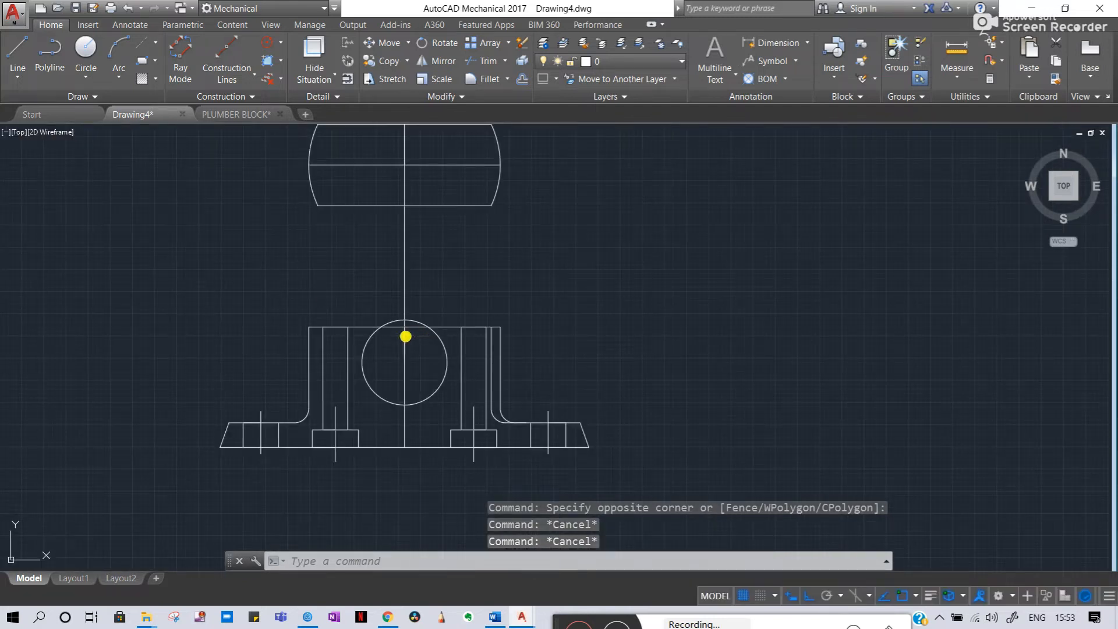
middle_click_drag(405, 336, 515, 360)
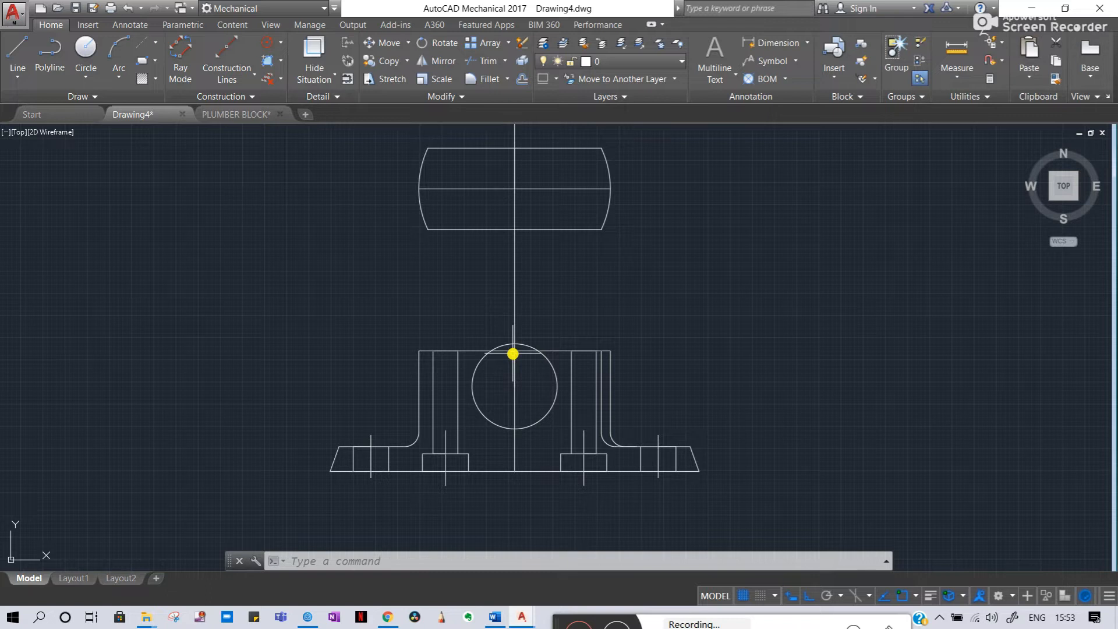
- Draw a line 28 units left from the top of the centre line, continuing vertically down to about the circle's centre level
scroll(494, 349, "up", 2)
middle_click_drag(524, 366, 607, 385)
scroll(595, 372, "up", 2)
key("Return")
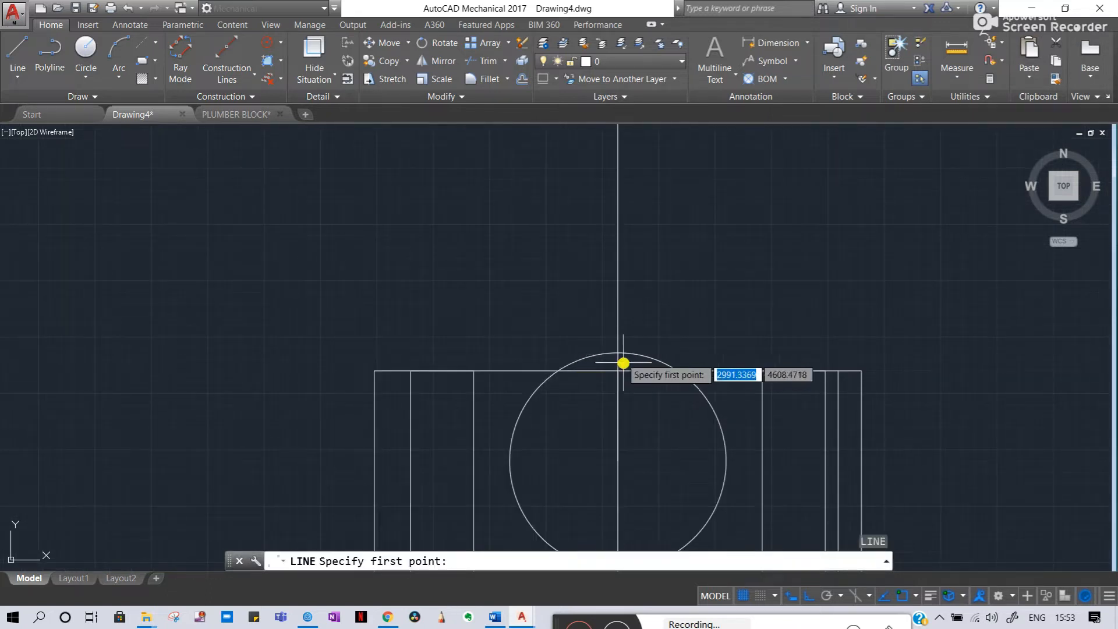
left_click(616, 371)
type("28")
key("Return")
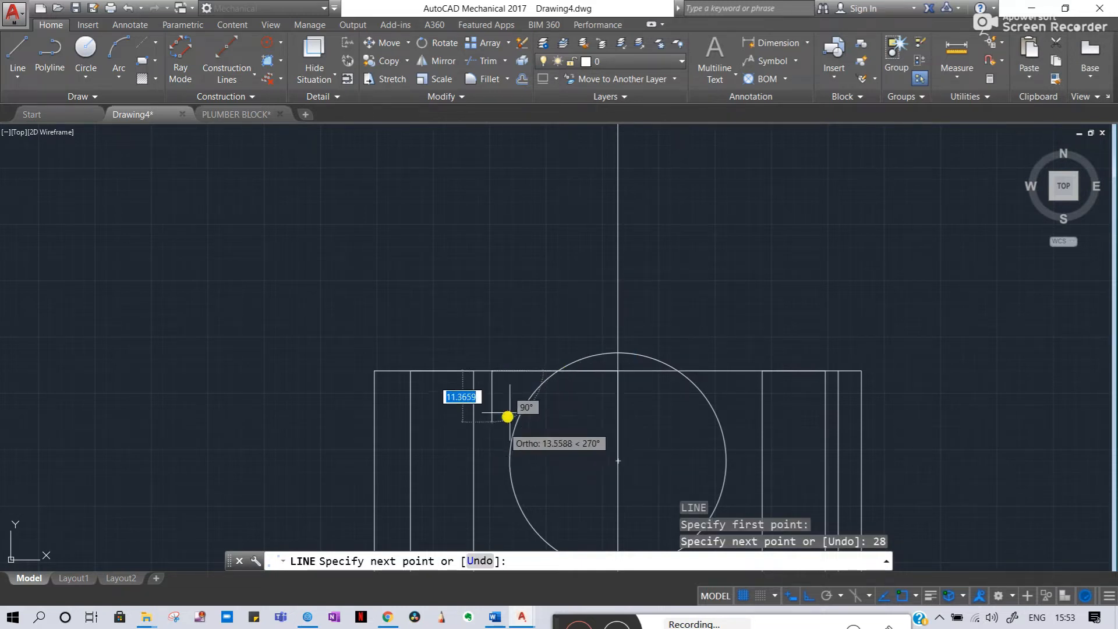
middle_click_drag(480, 350, 438, 199)
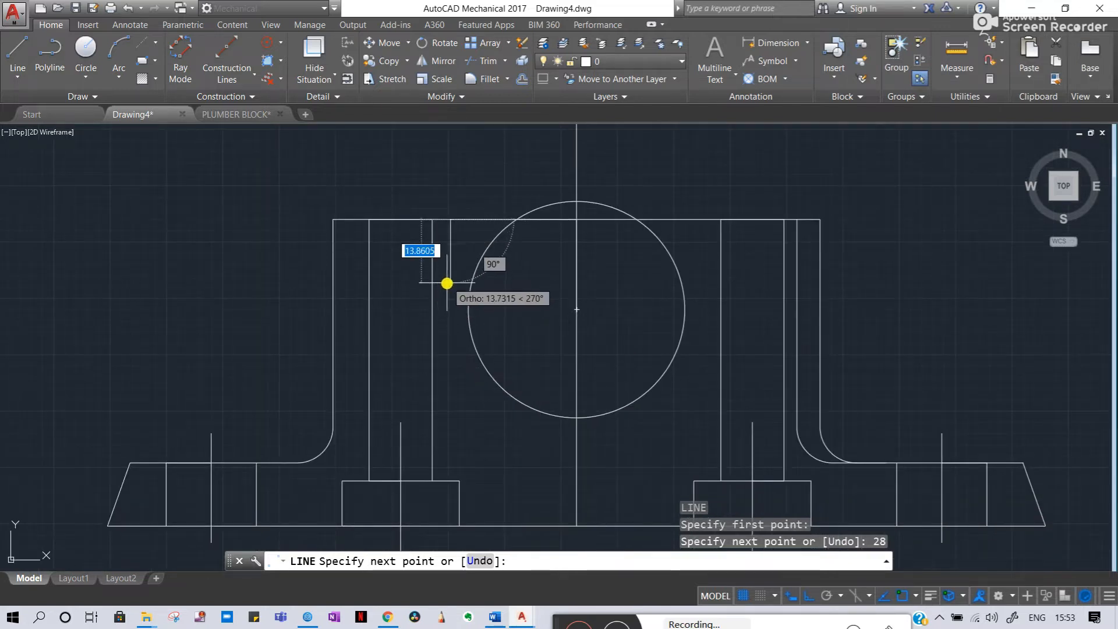
left_click(448, 311)
key("Escape")
key("Escape")
- Select the 28-unit segment on the top edge and both vertical segments on the centre line to check their extents
left_click(494, 222)
middle_click_drag(554, 251, 595, 296)
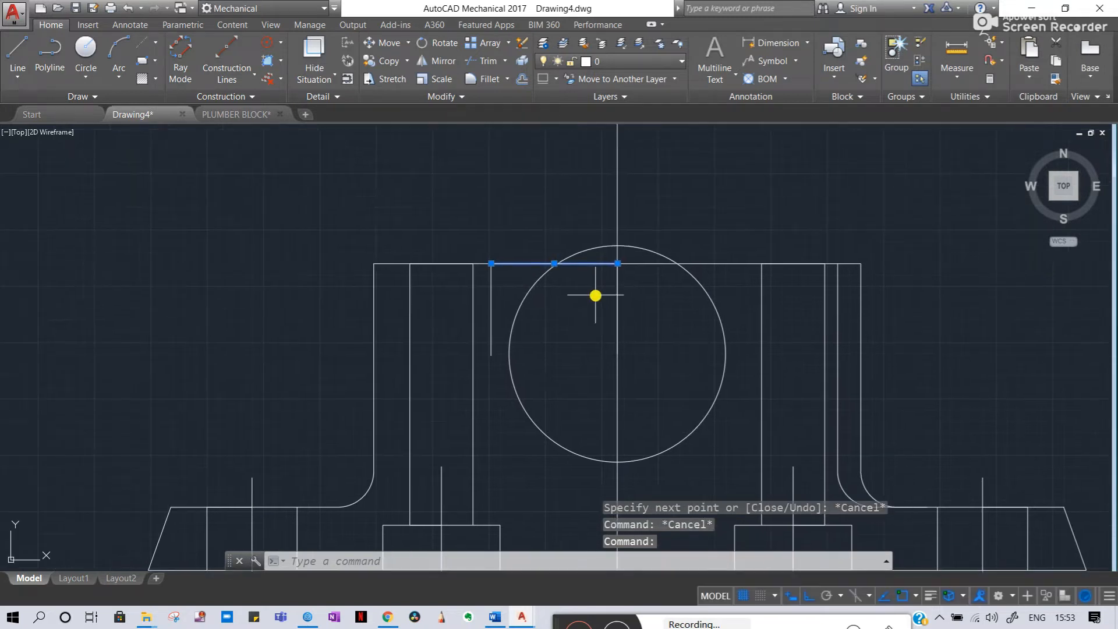
left_click(618, 303)
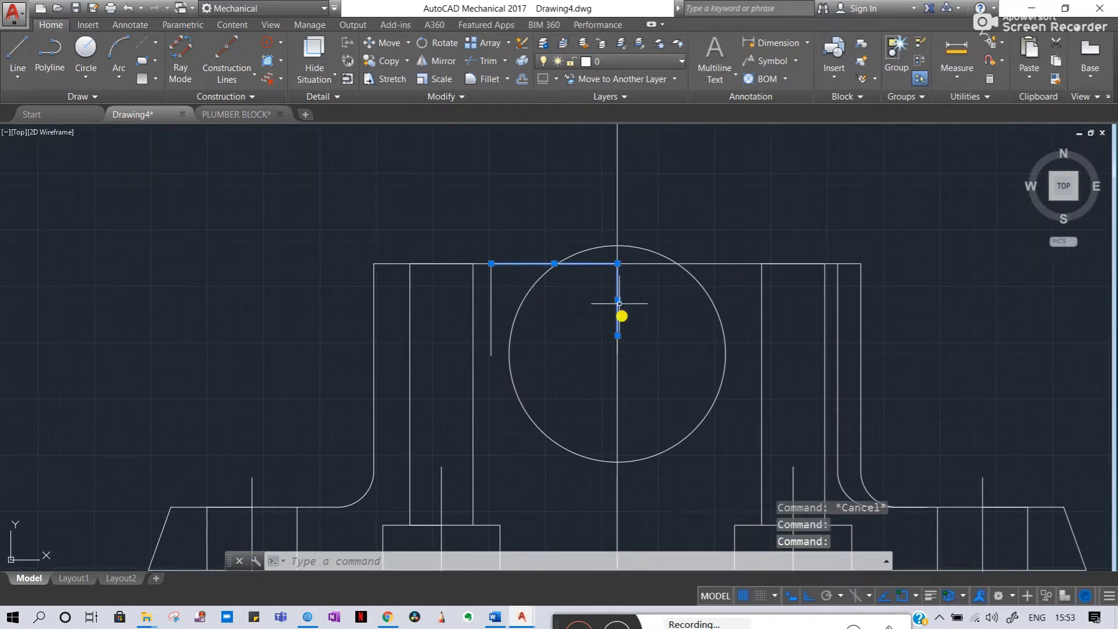
left_click(618, 349)
scroll(611, 342, "up", 4)
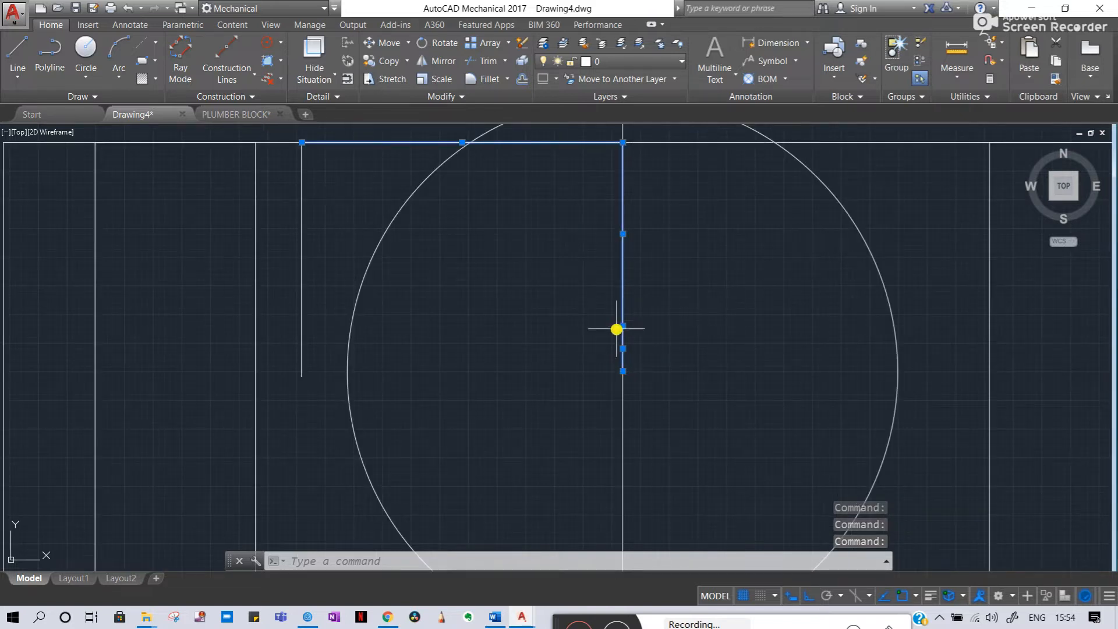
- Examine the step between the opening and the R24 seat in the reference drawing, including its vertical dimensions
scroll(290, 324, "down", 4)
middle_click_drag(290, 324, 952, 340)
middle_click_drag(227, 312, 786, 324)
scroll(600, 319, "down", 6)
middle_click_drag(314, 294, 847, 357)
scroll(495, 318, "up", 4)
mouse_move(446, 273)
middle_mouse_down()
mouse_move(614, 406)
mouse_move(626, 458)
middle_mouse_up()
scroll(626, 458, "up", 2)
scroll(618, 451, "down", 2)
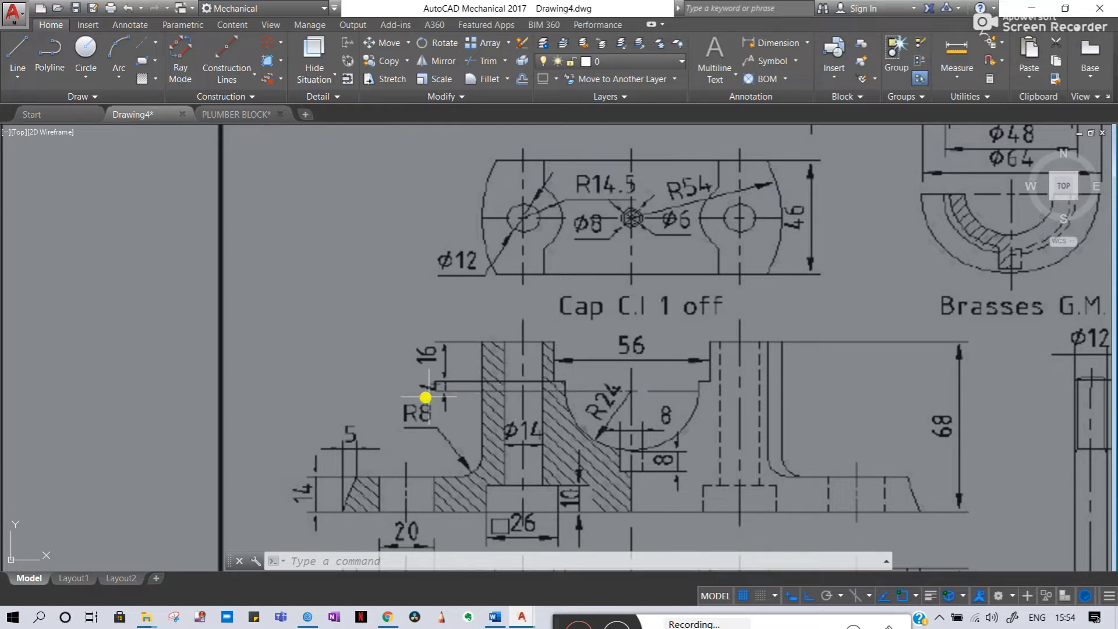
left_click(632, 389)
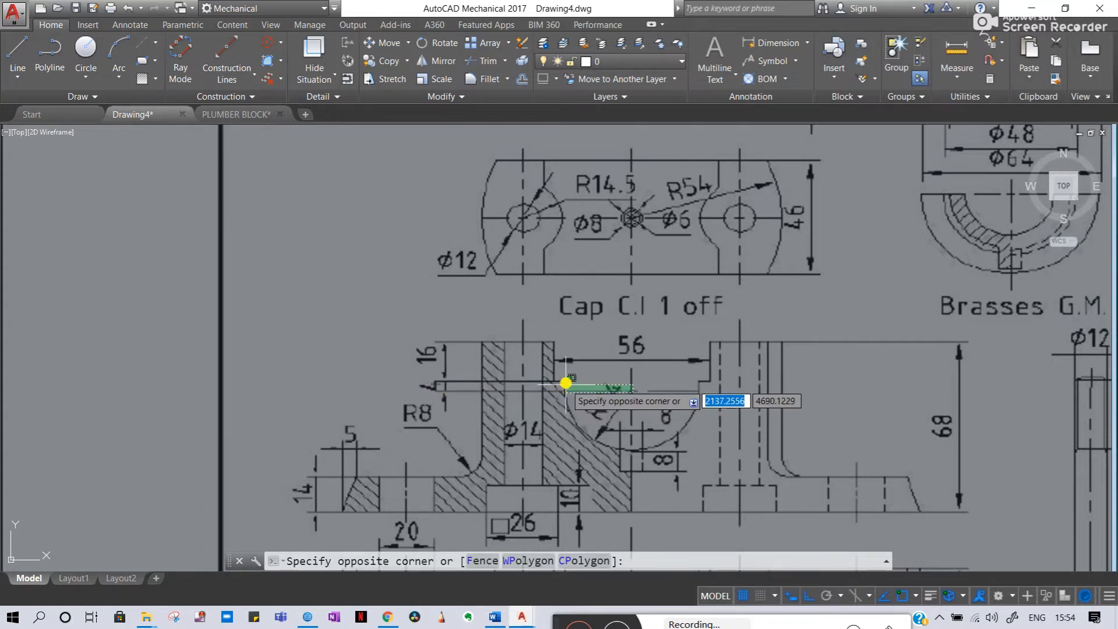
key("Escape")
key("Escape")
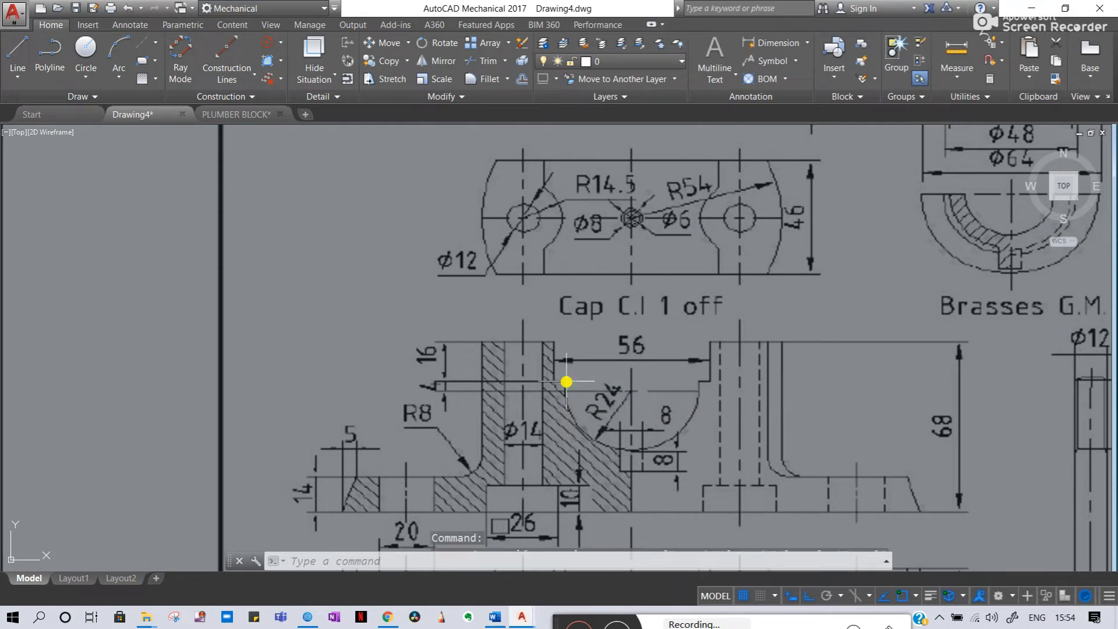
scroll(374, 372, "down", 5)
scroll(826, 377, "down", 4)
middle_click_drag(1043, 410, 574, 370)
scroll(573, 371, "up", 6)
mouse_move(396, 345)
middle_mouse_down()
mouse_move(833, 437)
mouse_move(684, 382)
middle_mouse_up()
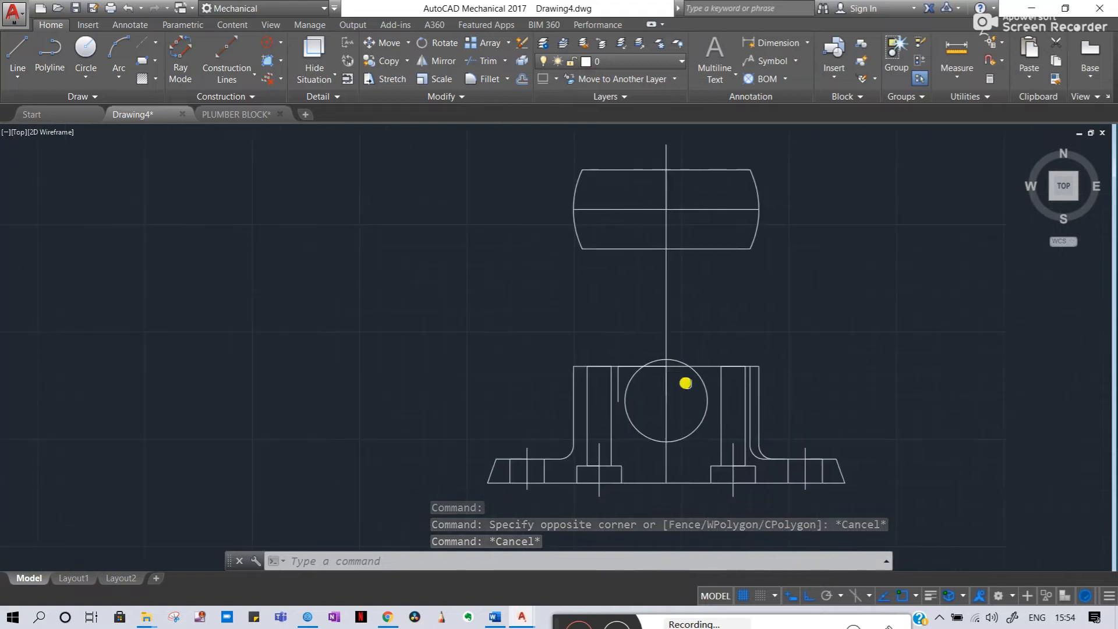
scroll(658, 411, "up", 6)
key("Escape")
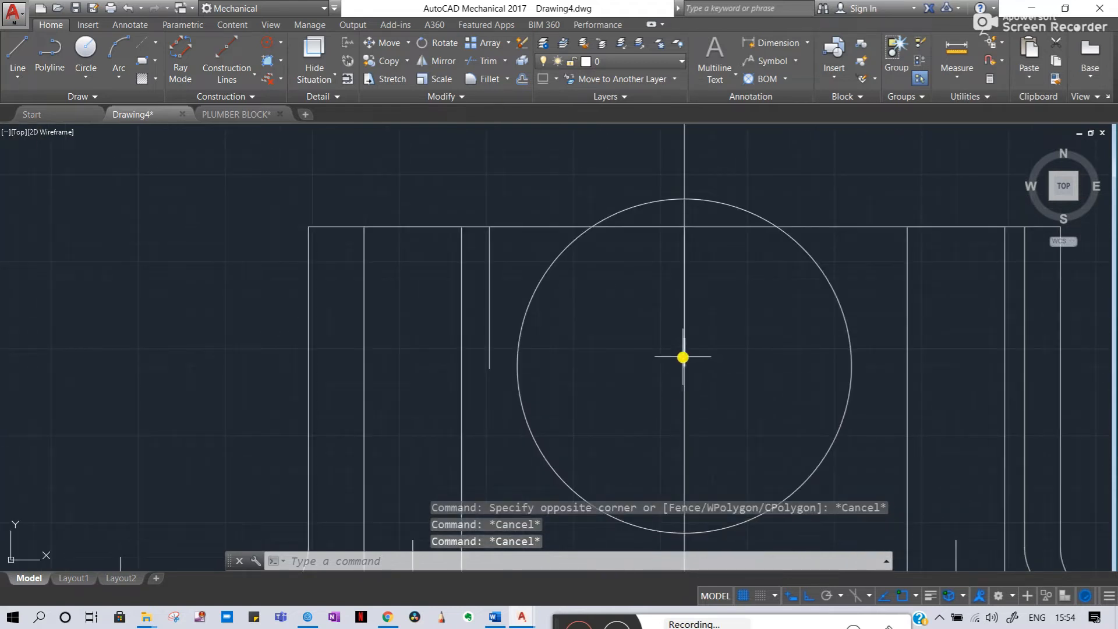
left_click(686, 356)
scroll(681, 349, "up", 3)
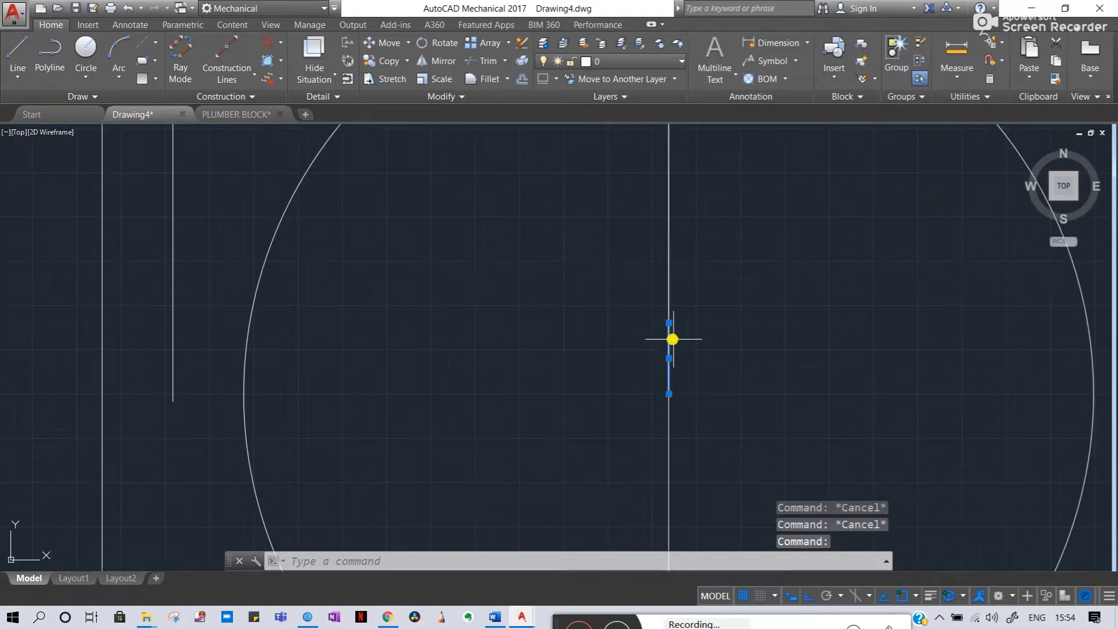
mouse_move(668, 323)
left_click(711, 362)
key("space")
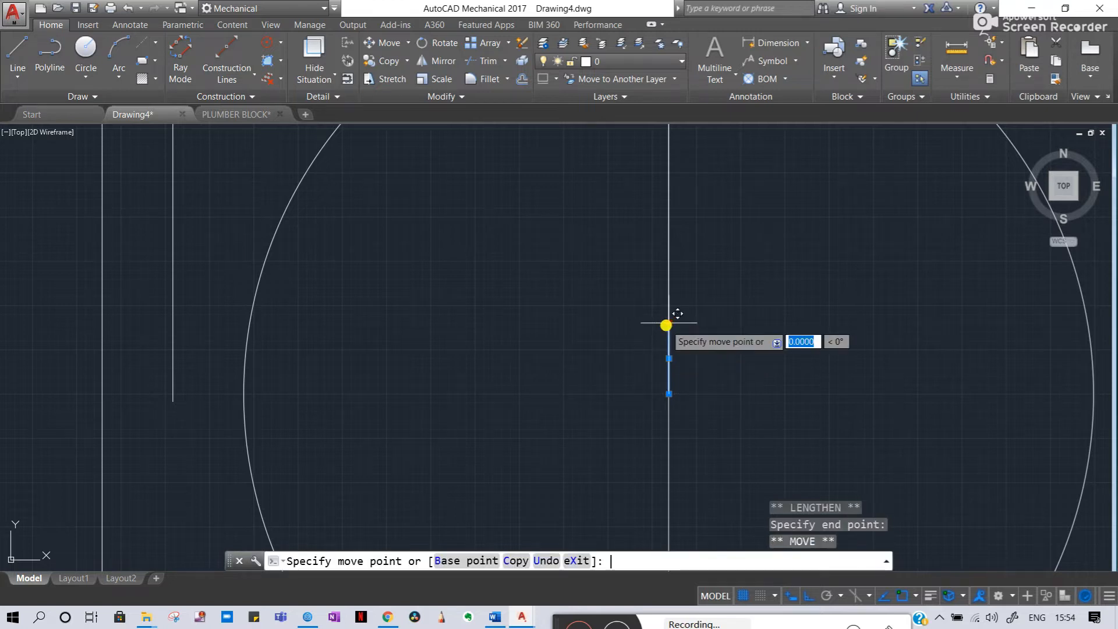
middle_click_drag(312, 333, 535, 366)
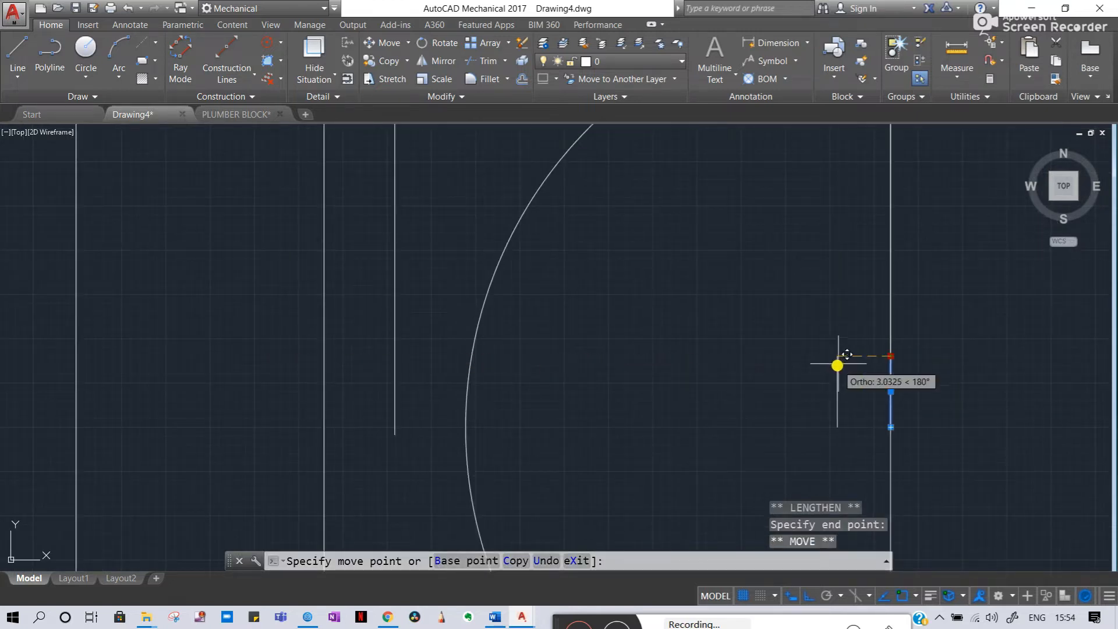
key("Escape")
- Draw a horizontal line from the upper end of the short centre-line segment leftward past the opening's vertical side
type("l")
key("Return")
left_click(890, 356)
left_click(370, 348)
key("Escape")
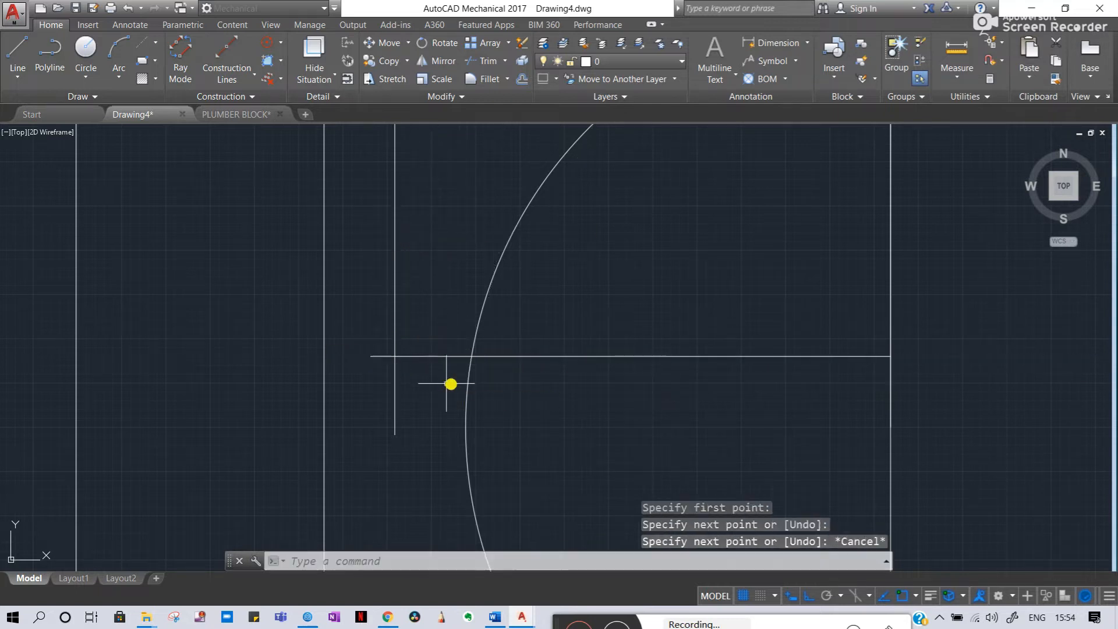
- Trim the overhanging ends at the opening's lower left corner, the circle's upper-left arc and the arc above the top edge
middle_click_drag(452, 385, 487, 370)
scroll(440, 373, "down", 3)
scroll(439, 374, "up", 3)
key("Escape")
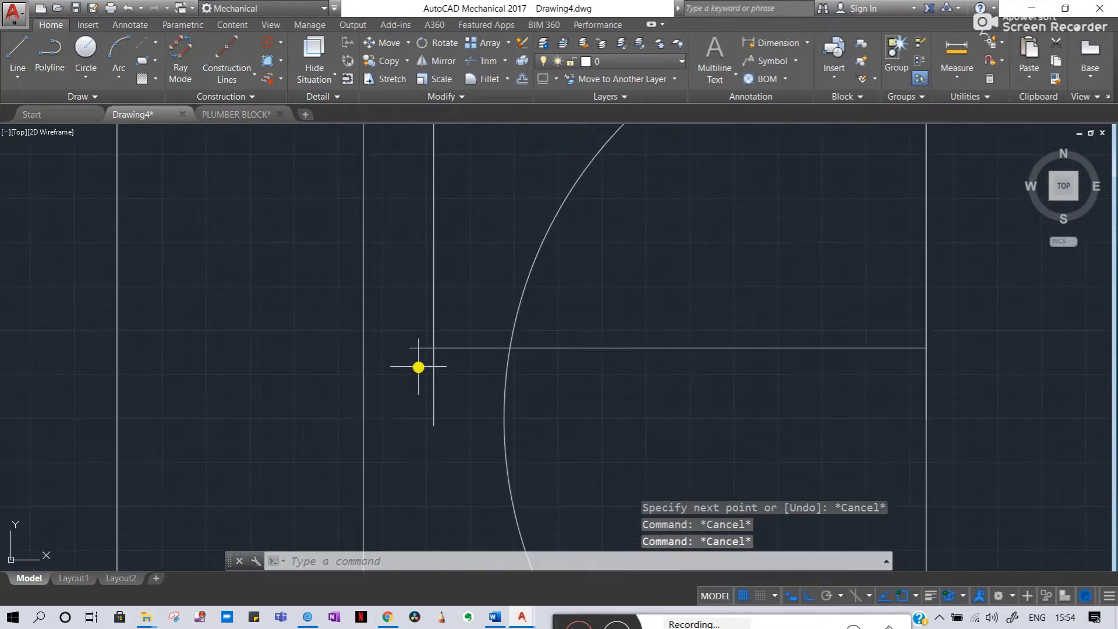
type("tr")
key("Return")
key("Return")
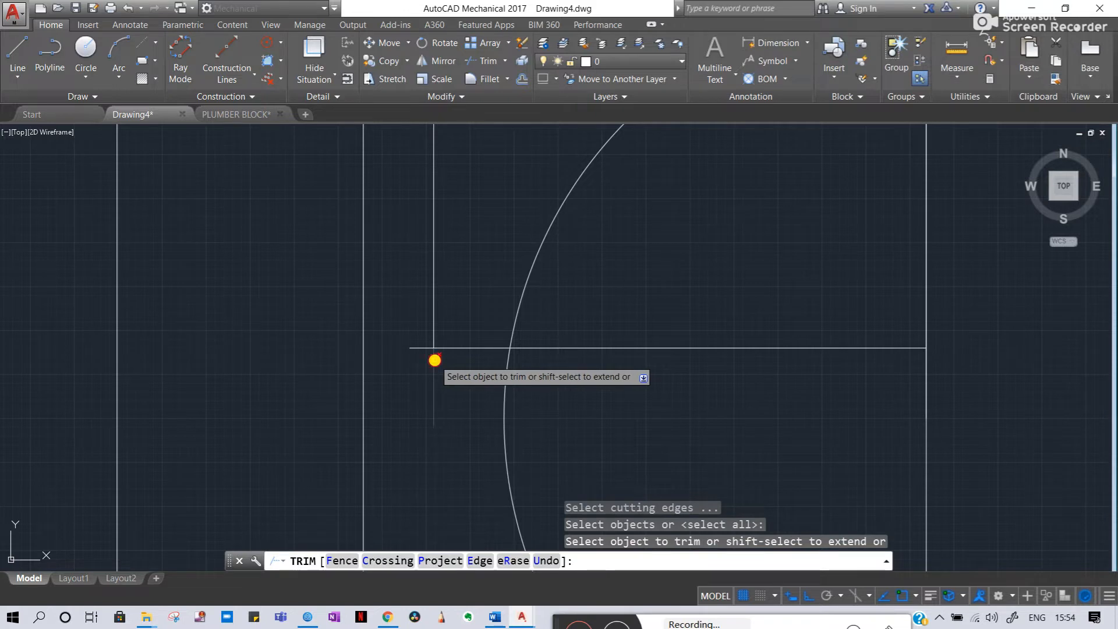
scroll(510, 374, "down", 2)
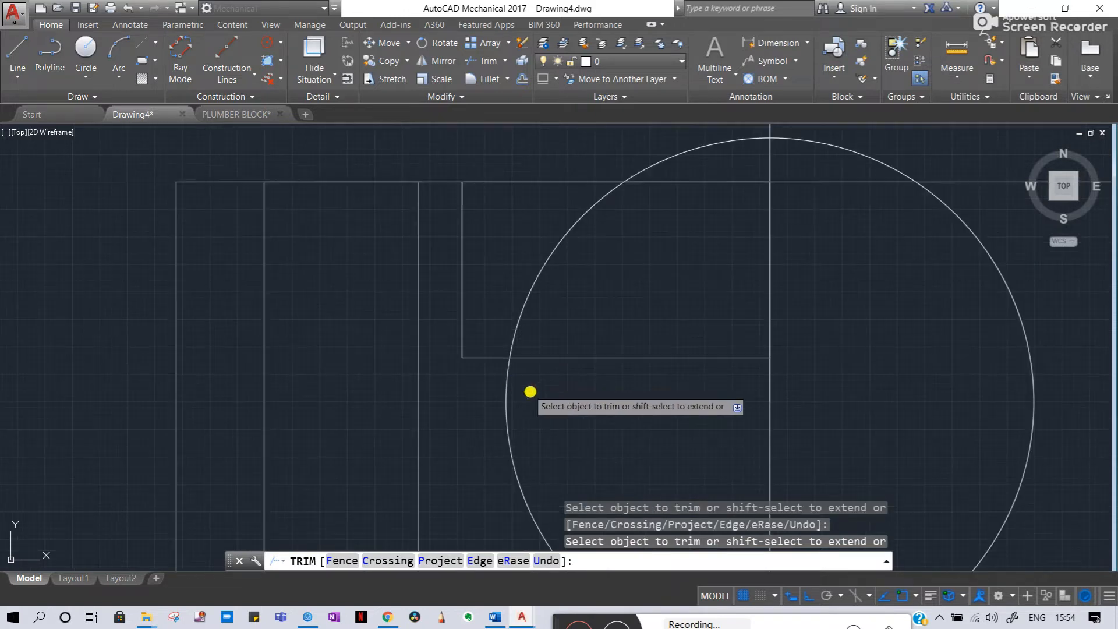
middle_click_drag(652, 430, 535, 377)
left_click(400, 280)
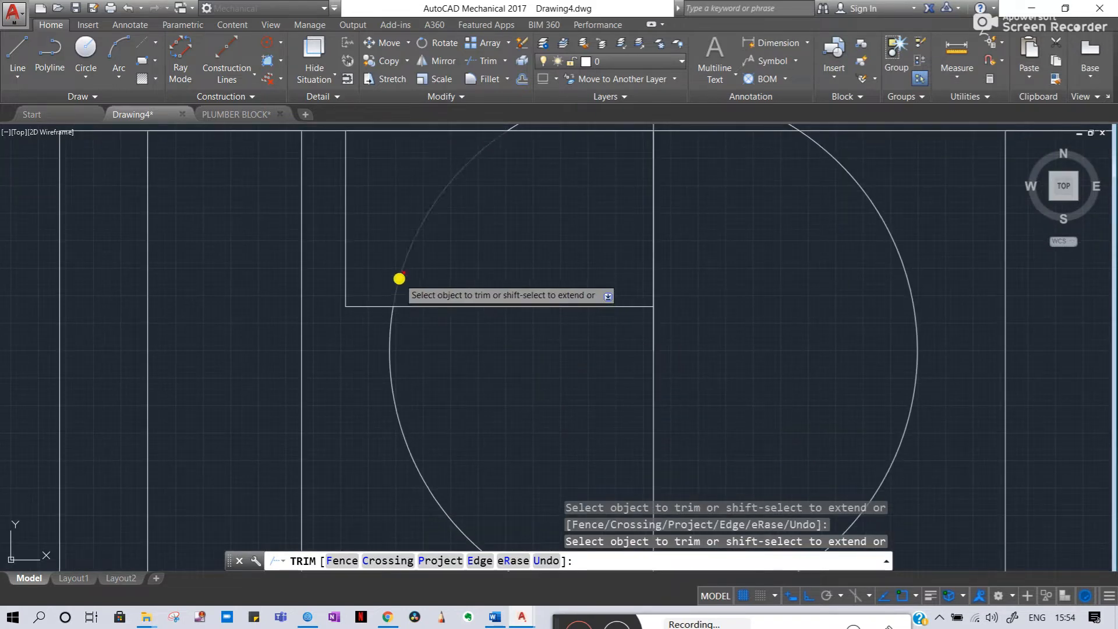
middle_click_drag(659, 322, 484, 352)
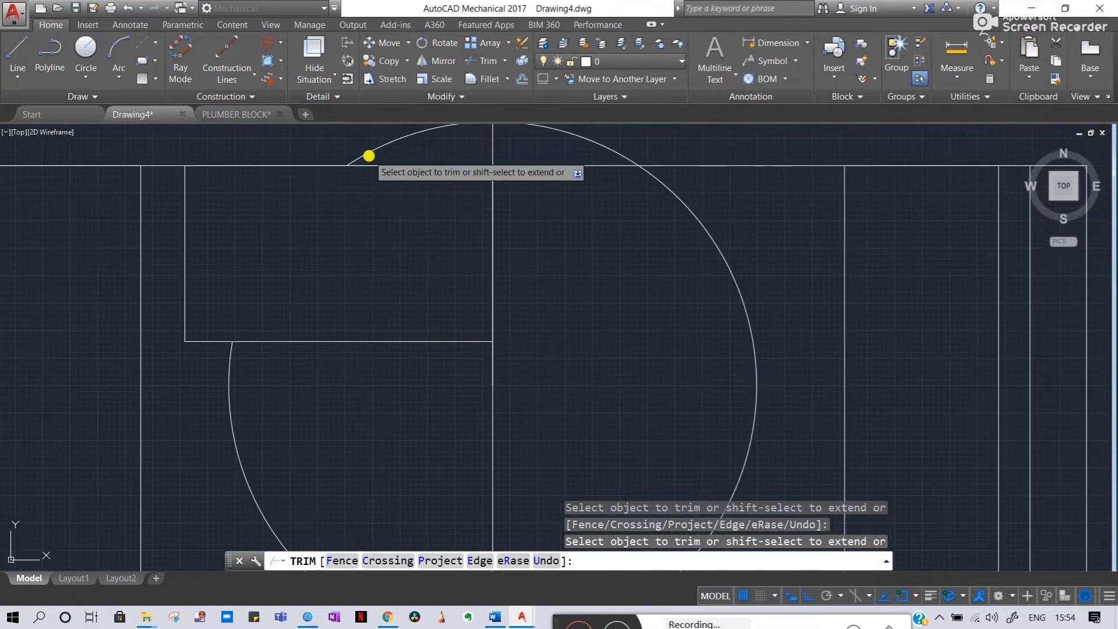
left_click(368, 156)
middle_click_drag(565, 233, 646, 292)
scroll(581, 206, "down", 2)
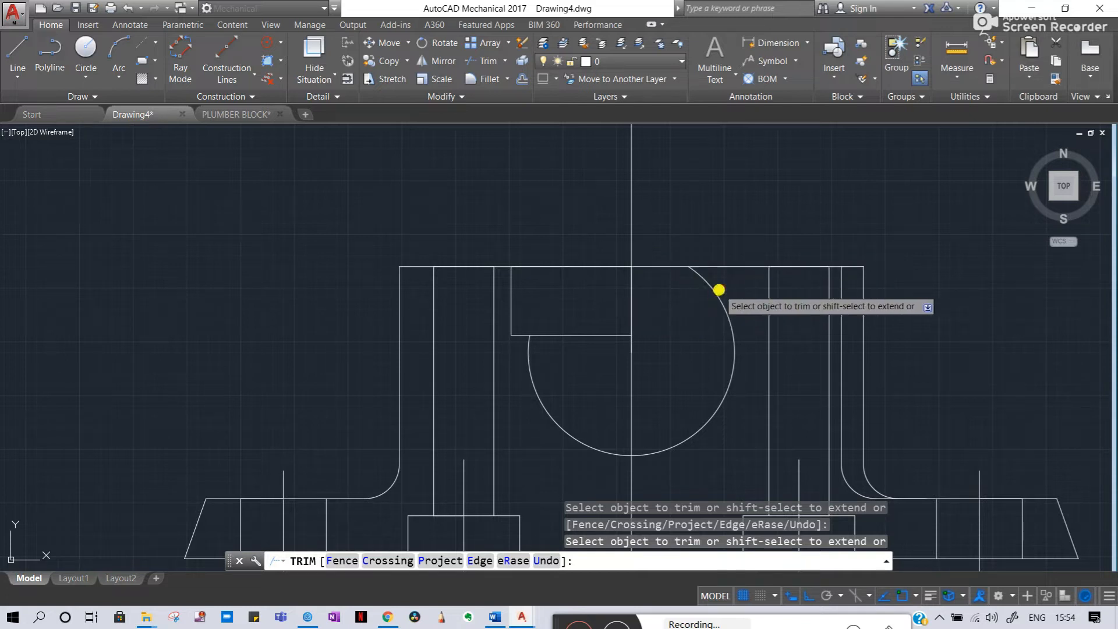
key("Escape")
- Compare the trimmed corner with the reference front view, examining how the step meets the R24 seat on both sides
middle_click_drag(527, 333, 529, 361)
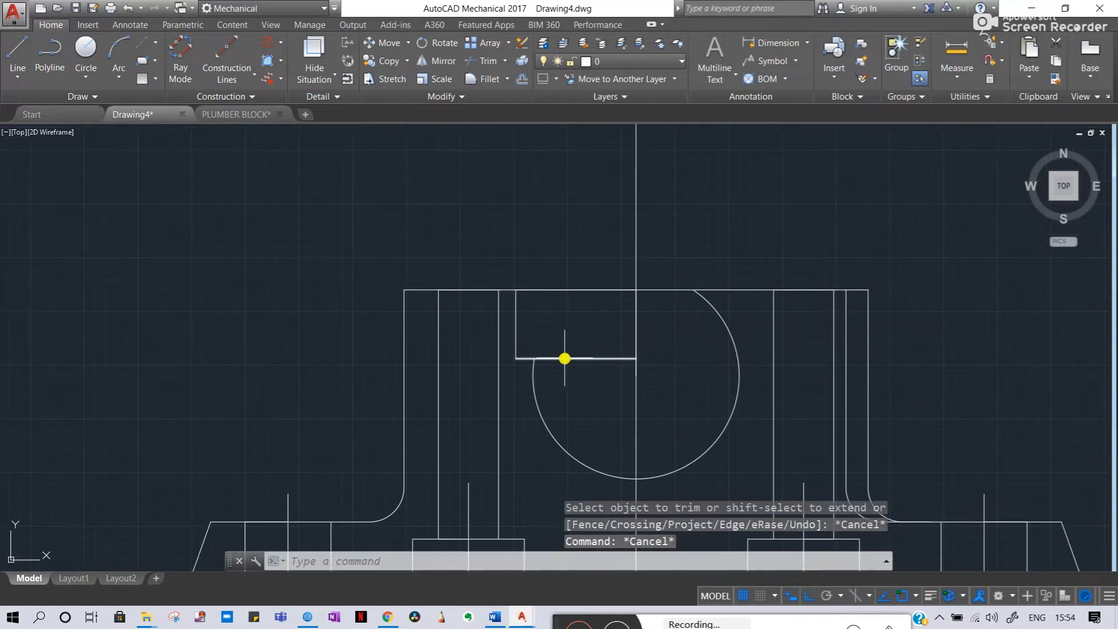
scroll(530, 367, "up", 2)
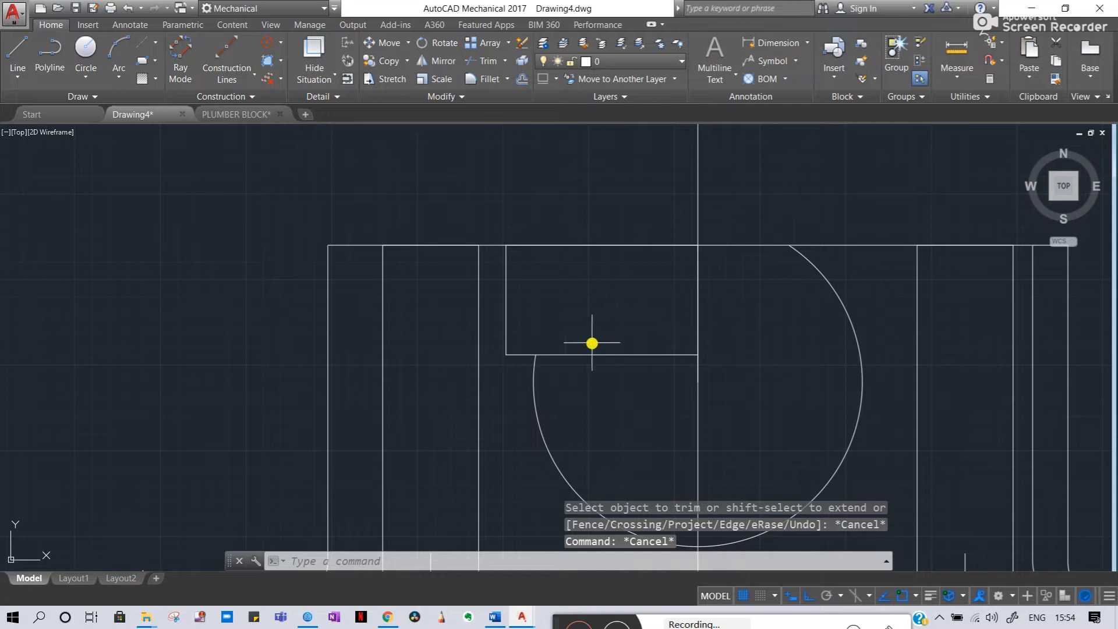
scroll(542, 367, "up", 3)
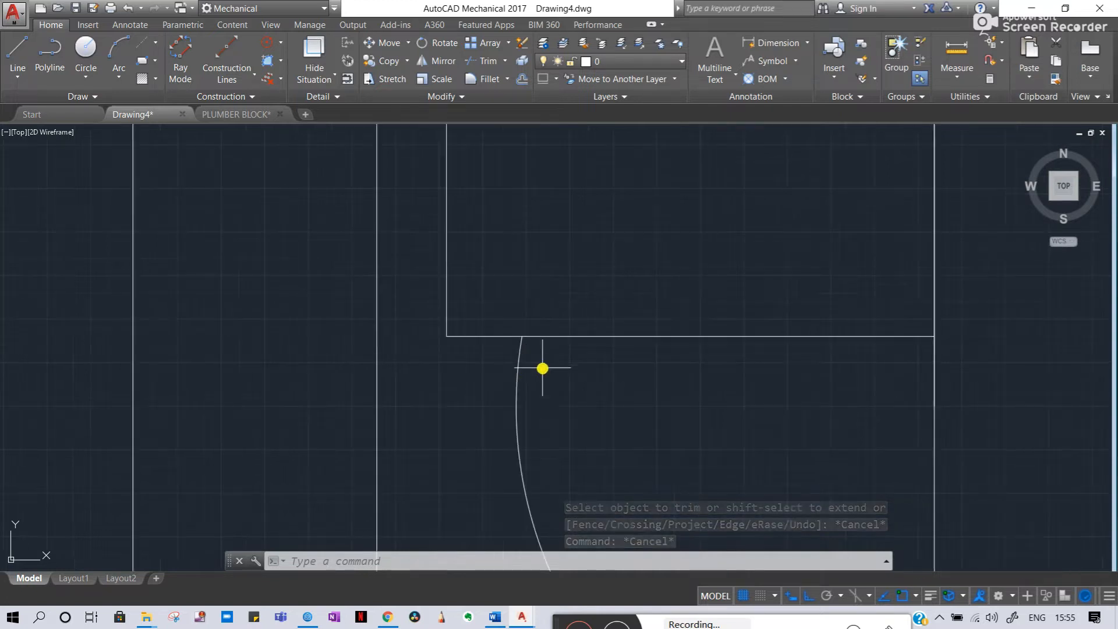
scroll(524, 354, "down", 8)
middle_click_drag(440, 342, 865, 397)
scroll(865, 397, "down", 5)
scroll(147, 310, "up", 3)
middle_click_drag(144, 309, 624, 327)
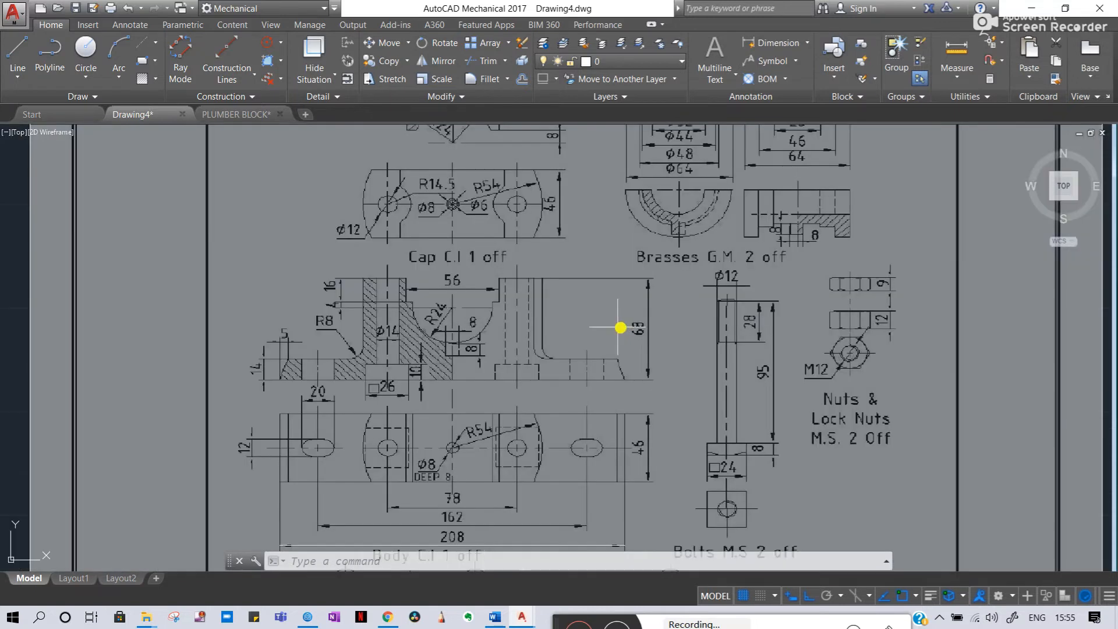
scroll(397, 326, "up", 4)
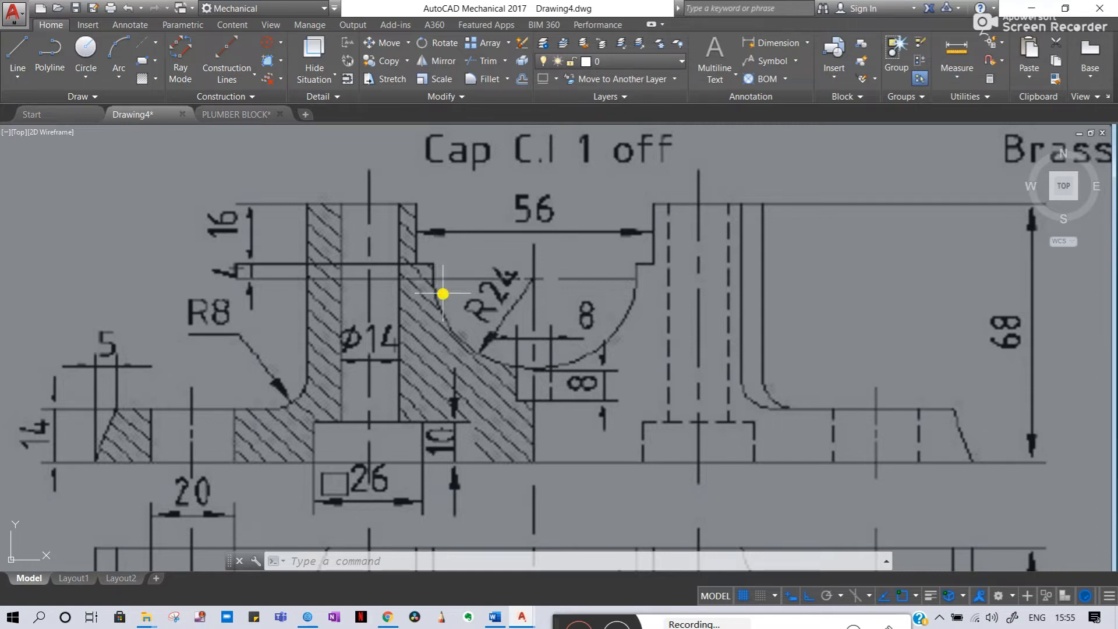
scroll(634, 263, "up", 4)
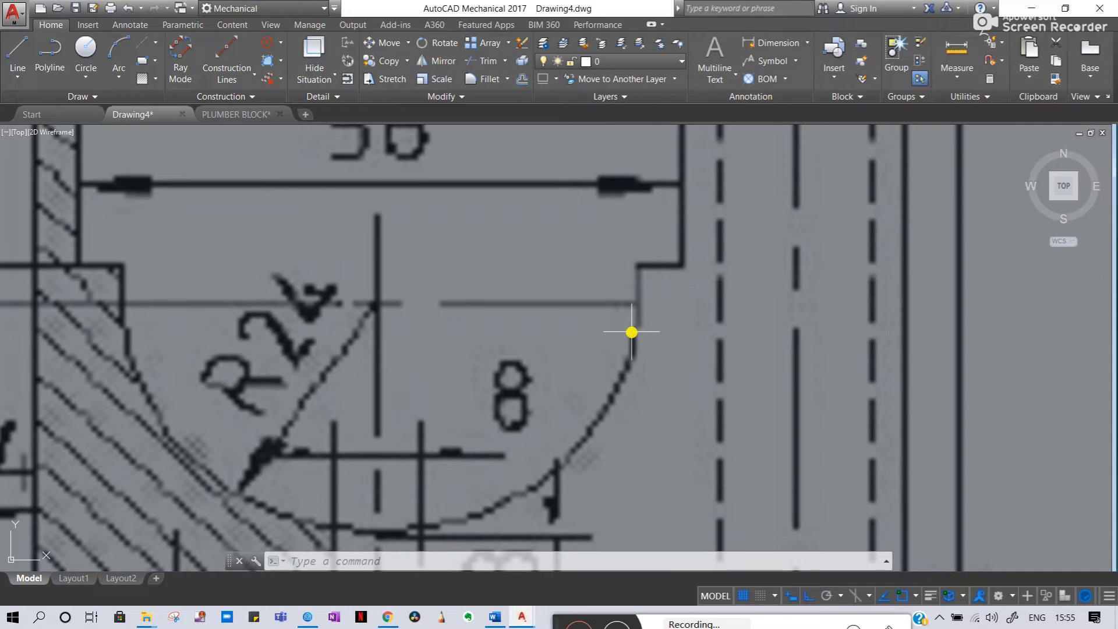
scroll(637, 292, "down", 4)
scroll(809, 295, "down", 8)
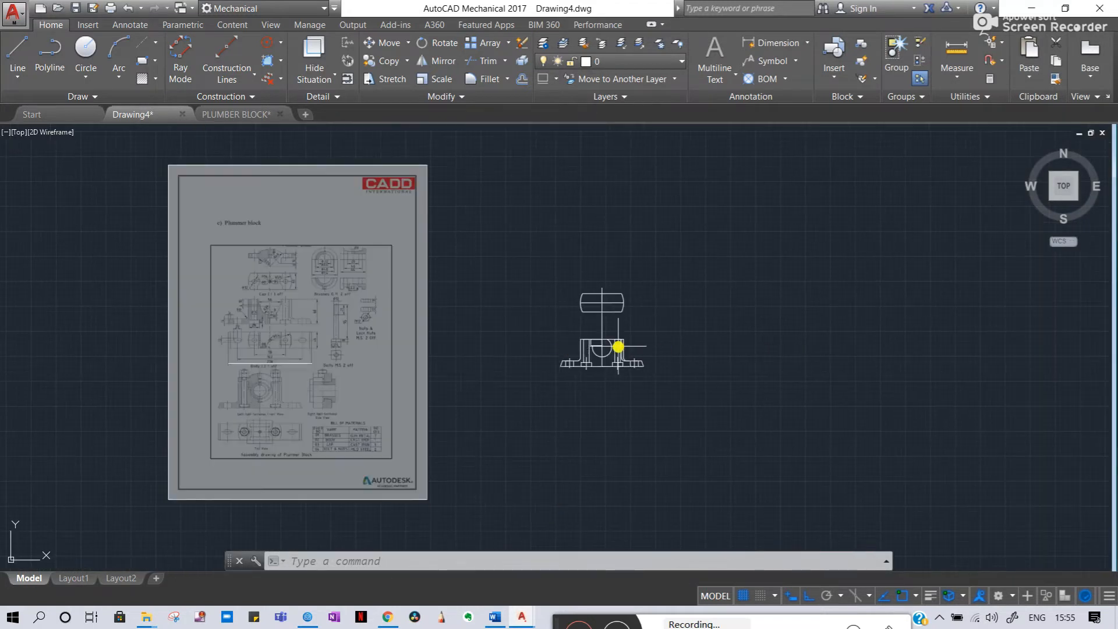
- Undo the trims around the circle and the horizontal line drawn across to the opening's side
scroll(618, 346, "up", 10)
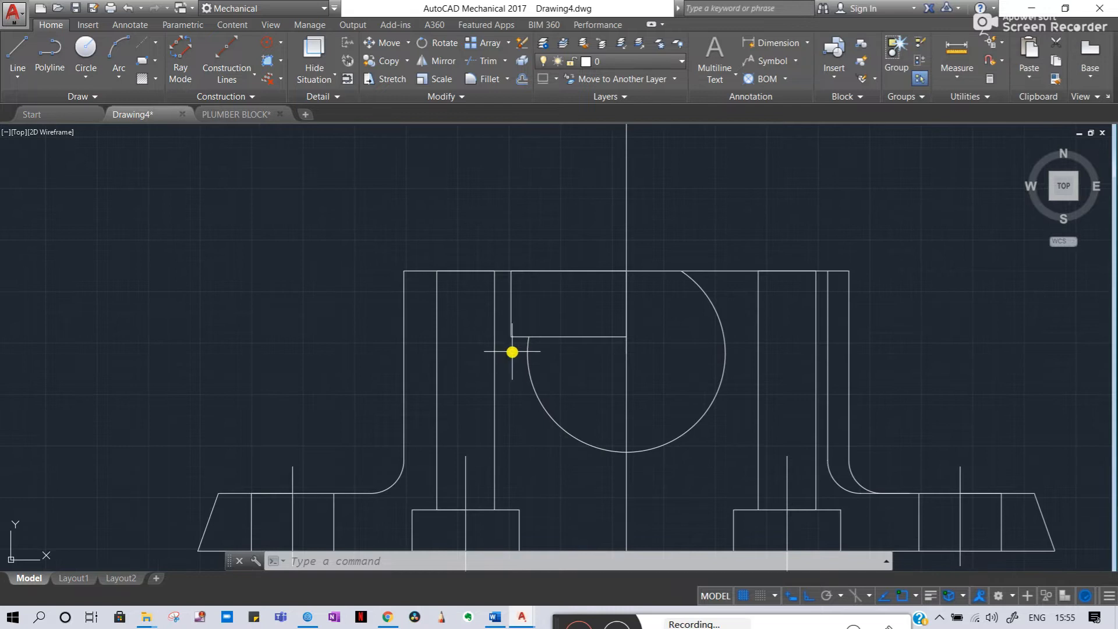
scroll(512, 352, "up", 5)
scroll(513, 352, "down", 4)
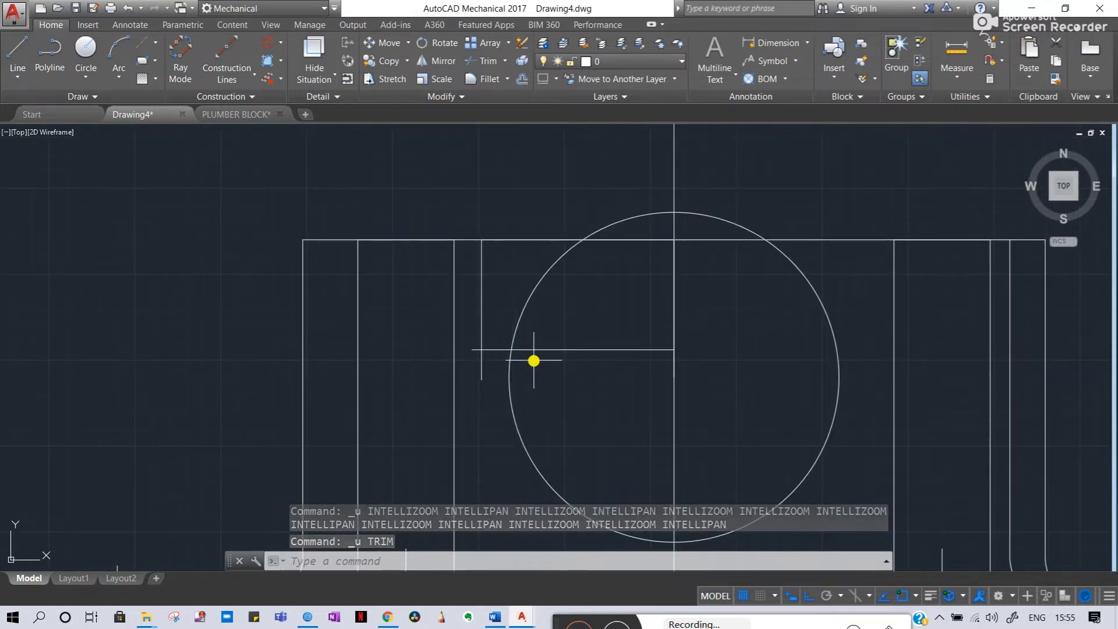
key("ctrl+z")
key("ctrl+z")
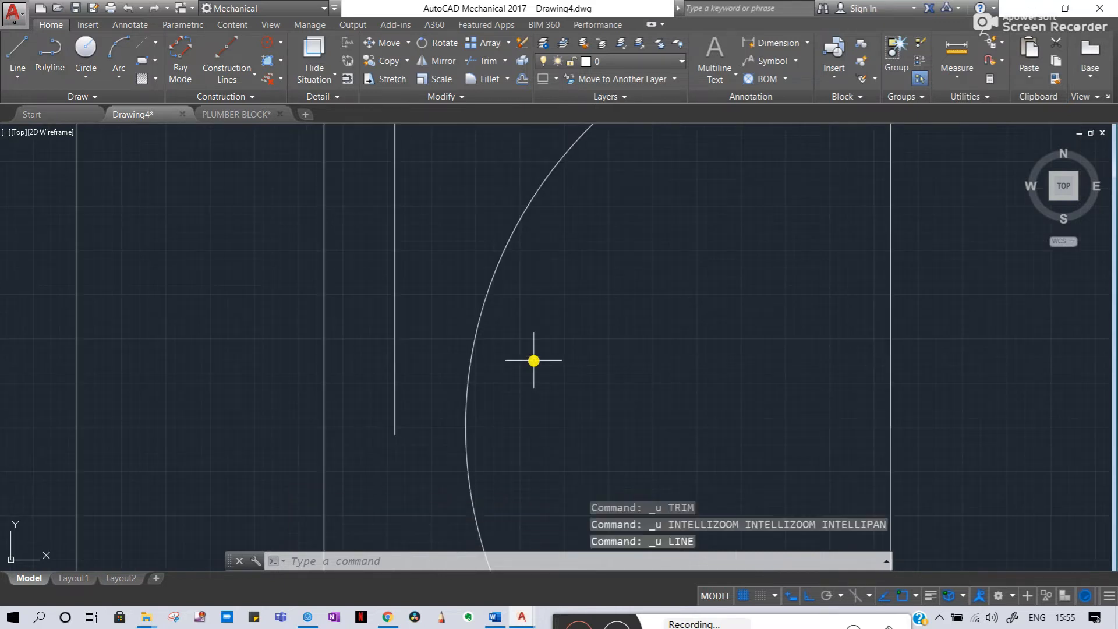
scroll(533, 361, "down", 2)
key("Escape")
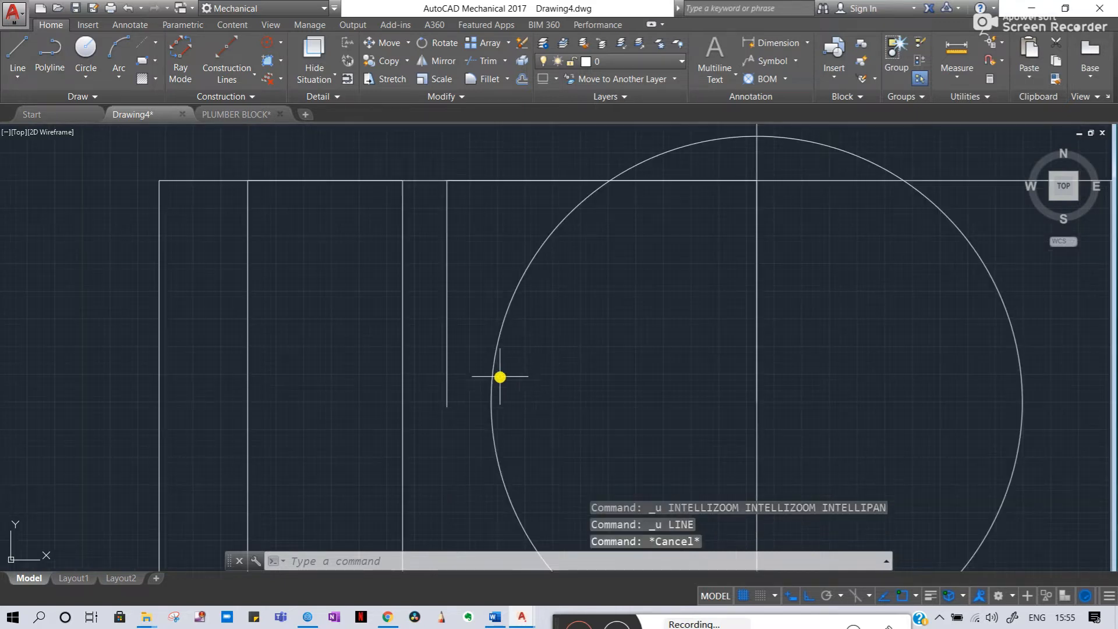
- Select the short and long vertical segments on the centre line inside the circle to check their extents
left_click(756, 370)
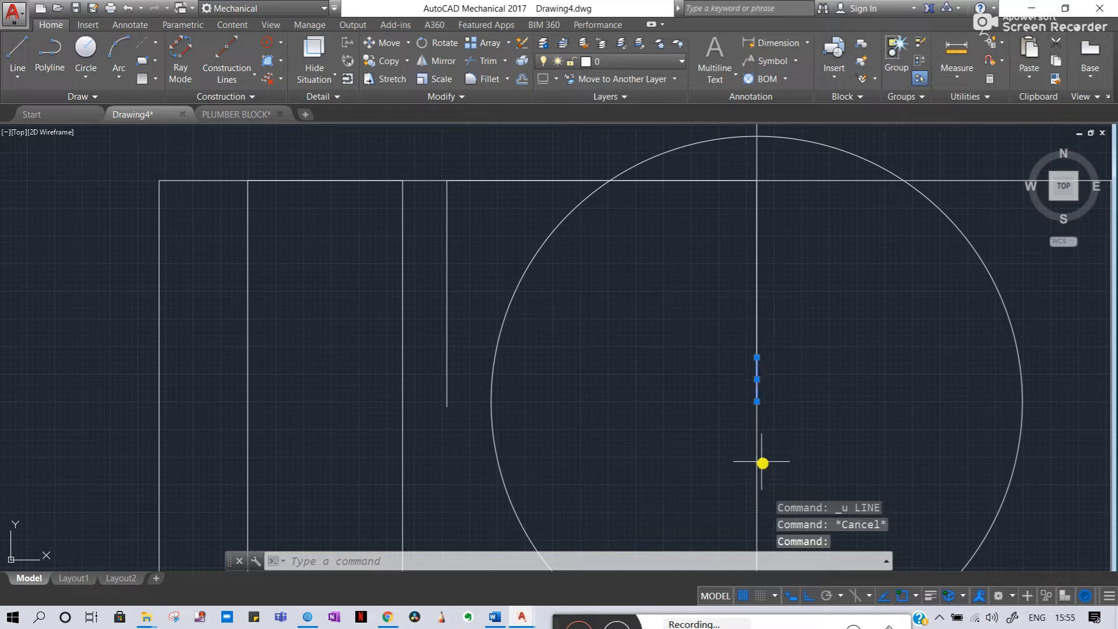
left_click(757, 320)
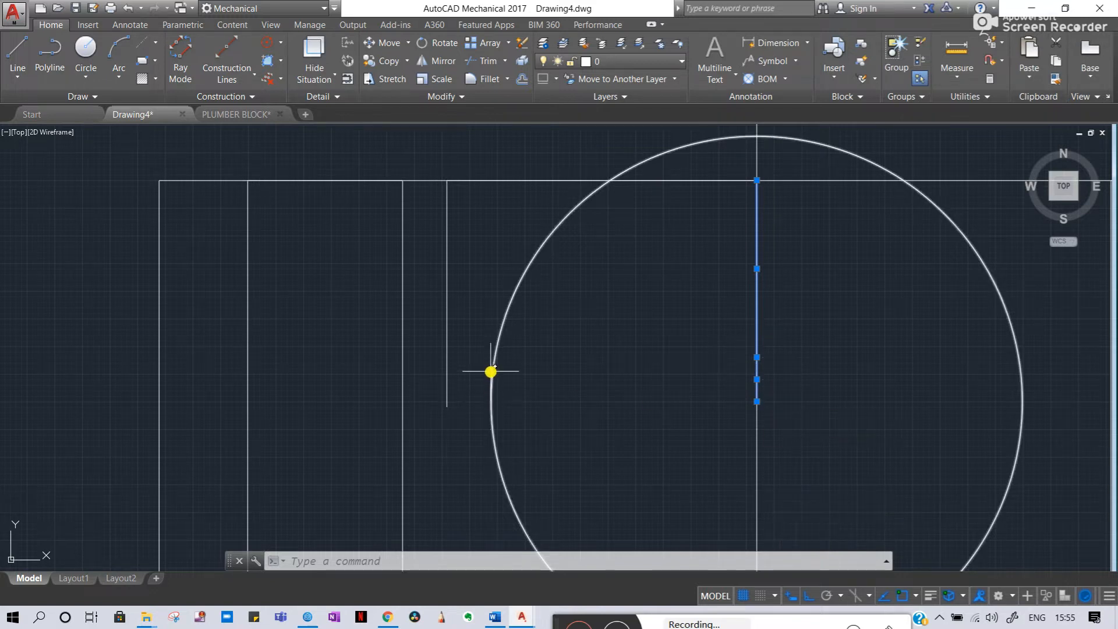
key("Escape")
key("Escape")
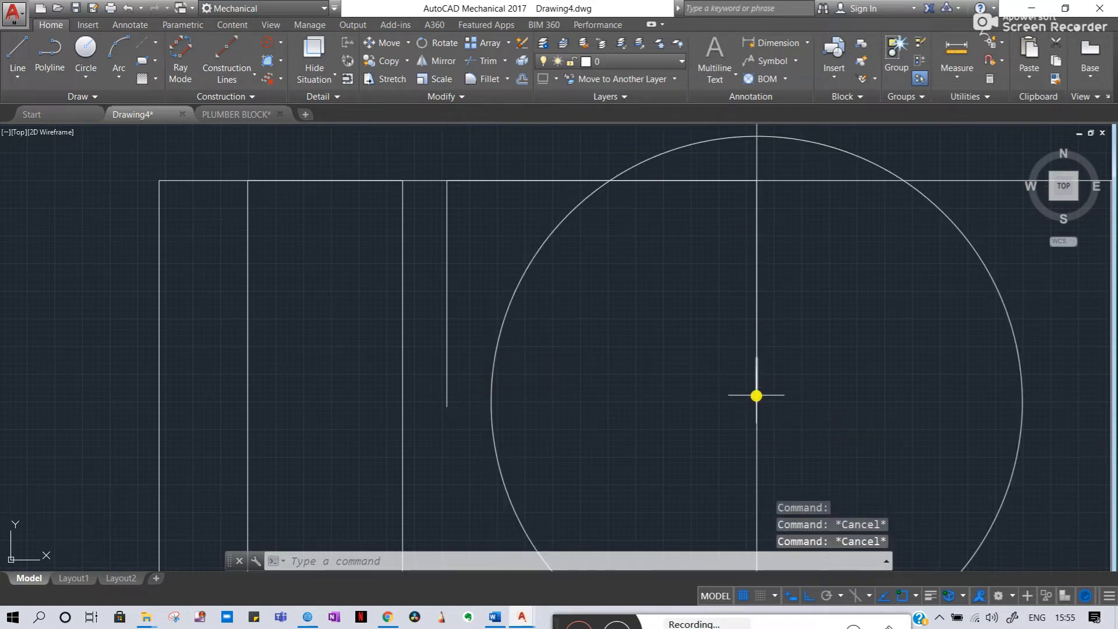
left_click(757, 395)
key("Return")
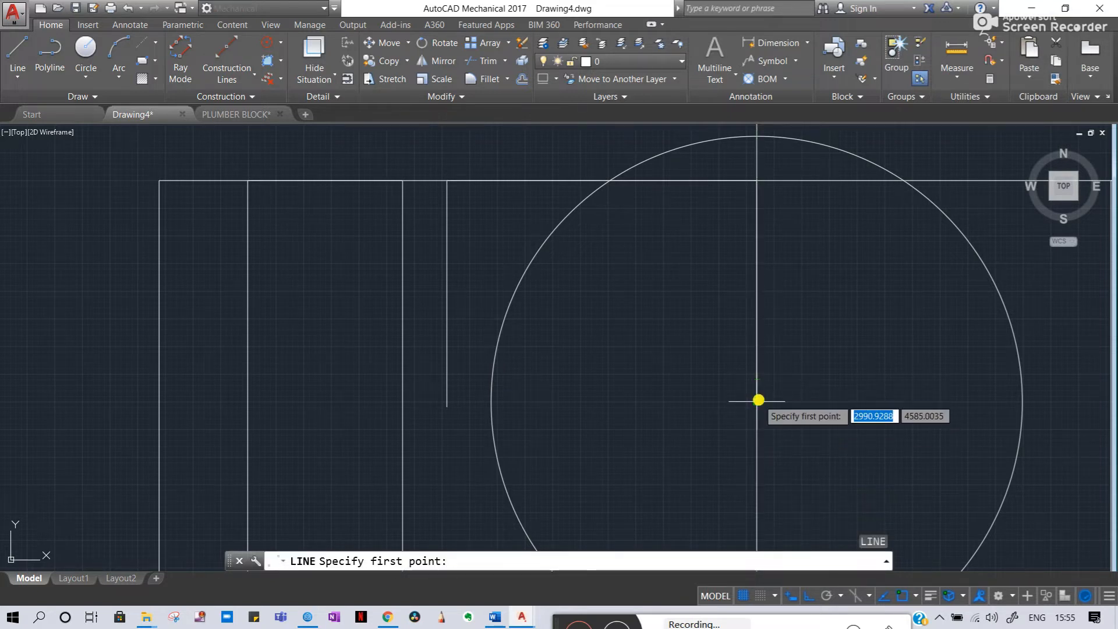
key("Escape")
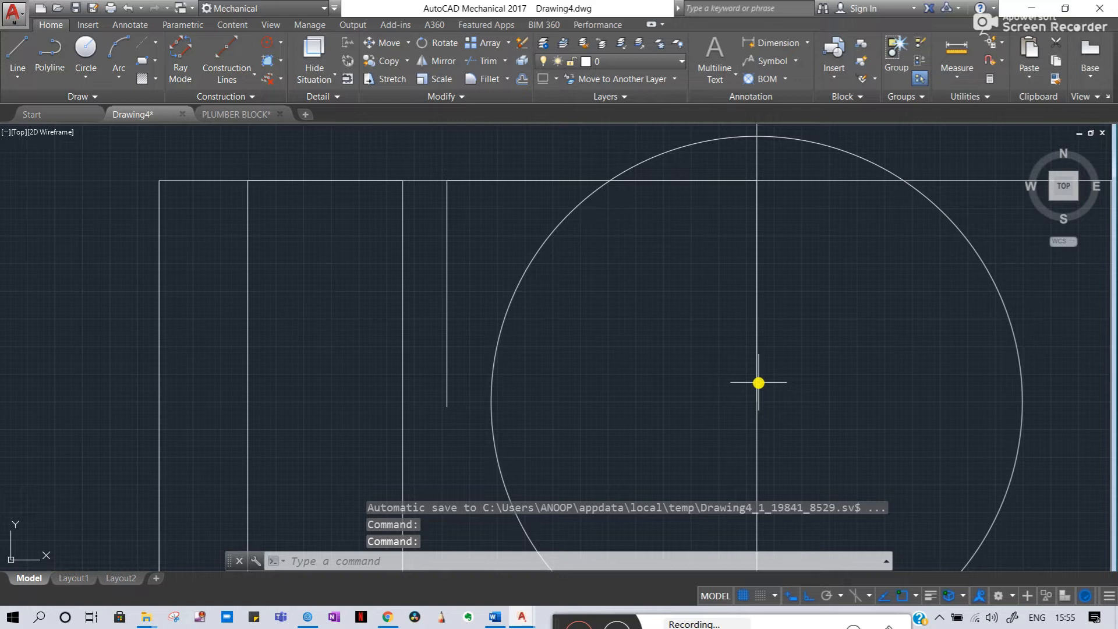
left_click(757, 402)
key("space")
left_click(756, 401)
key("Escape")
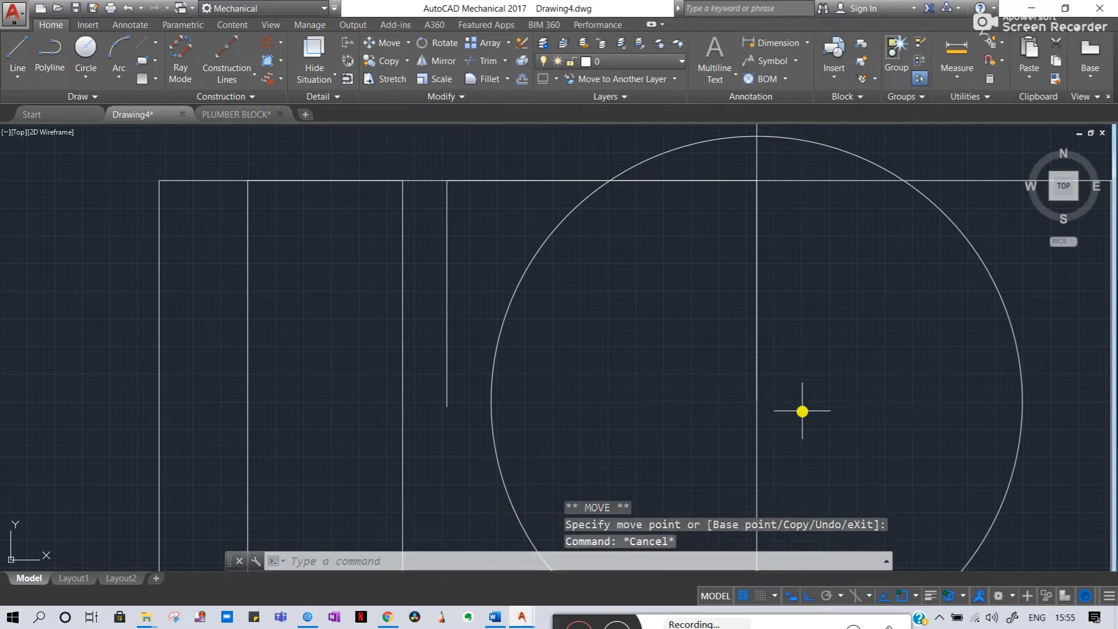
- Draw a line from the circle's centre left to its quadrant, 4 units up, and left past the opening's vertical side
type("l")
key("Return")
left_click(756, 402)
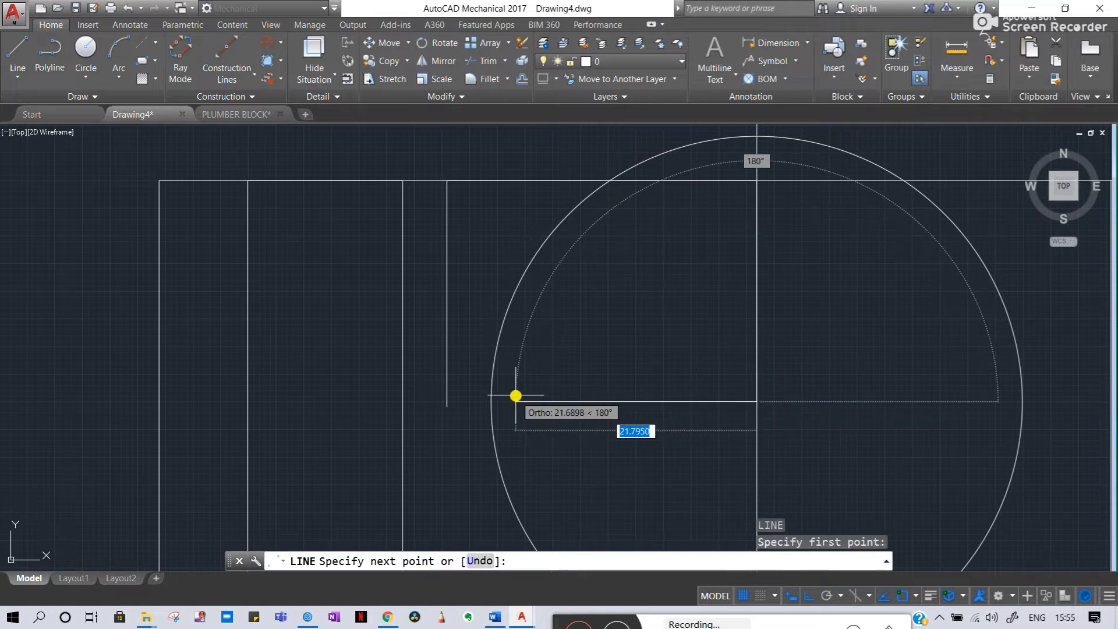
scroll(474, 400, "up", 3)
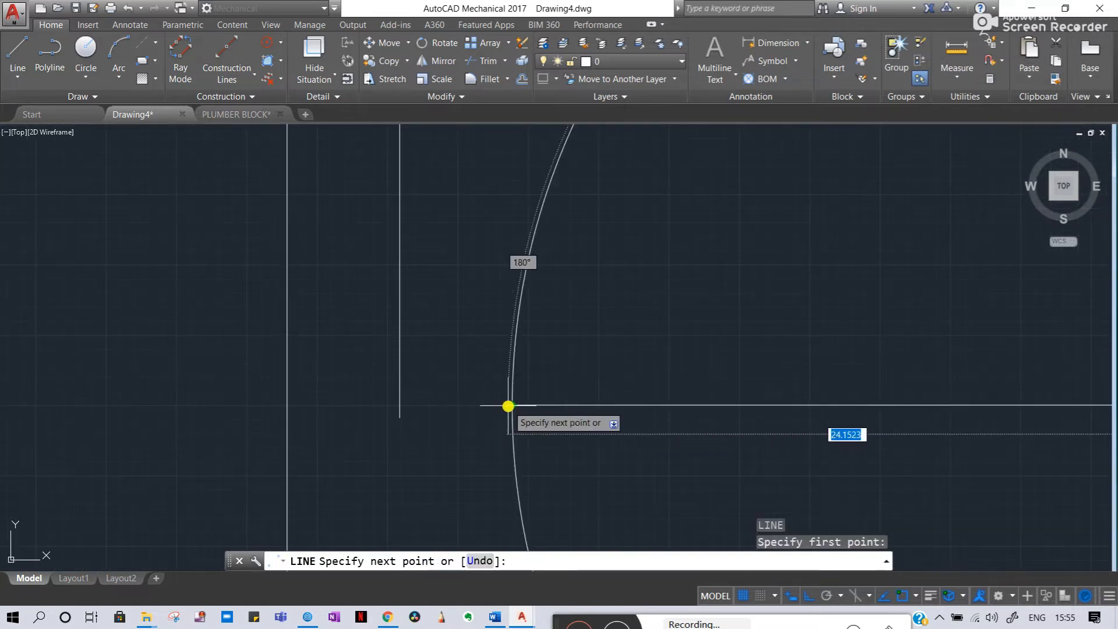
left_click(509, 405)
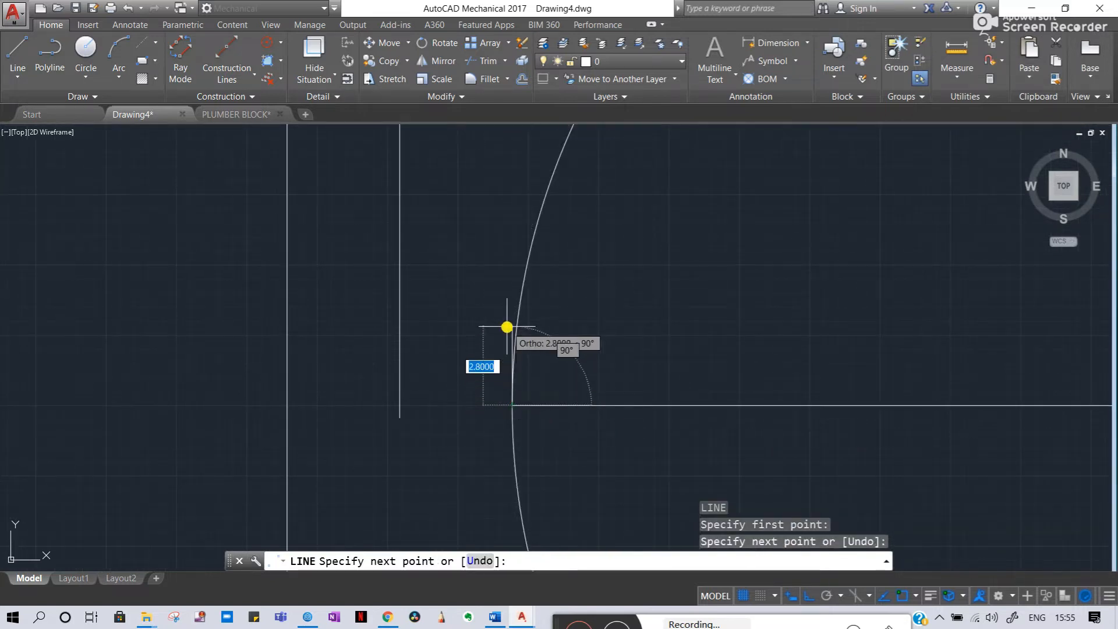
type("4")
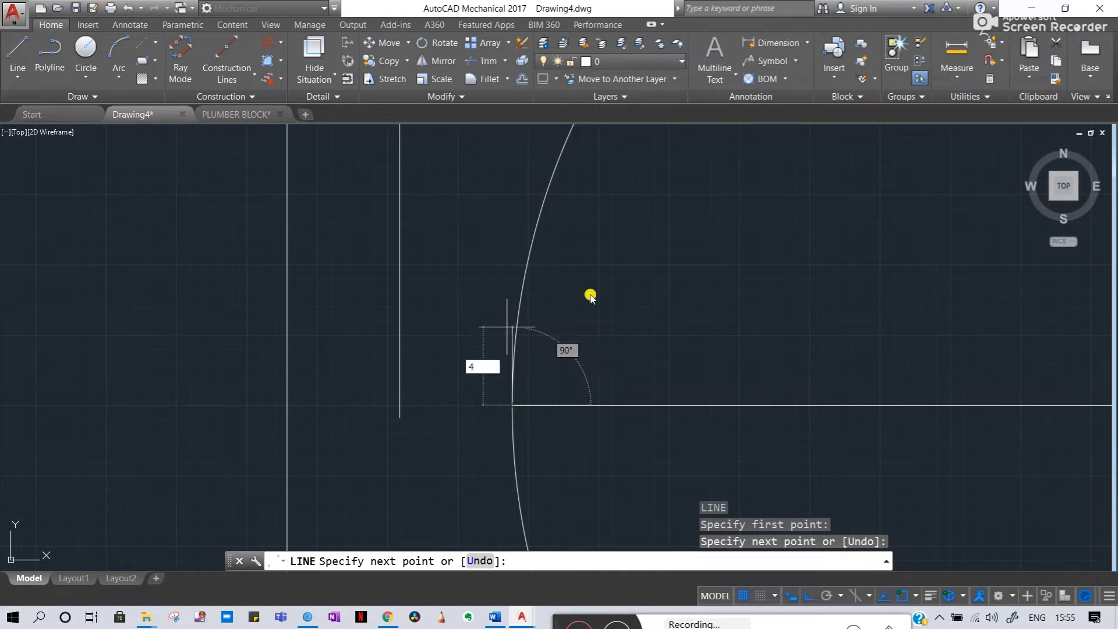
key("Return")
left_click(375, 294)
key("Escape")
- Try to trim the circle's arc beside the new short vertical line, using all objects as cutting edges
middle_click_drag(523, 322, 474, 322)
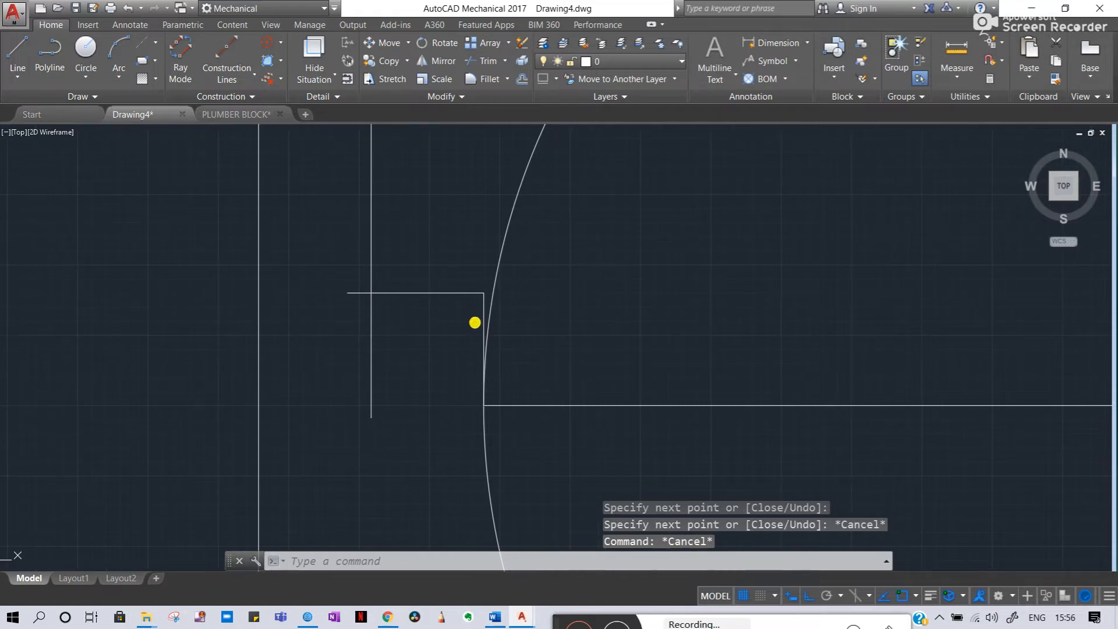
key("Escape")
key("Escape")
key("Return")
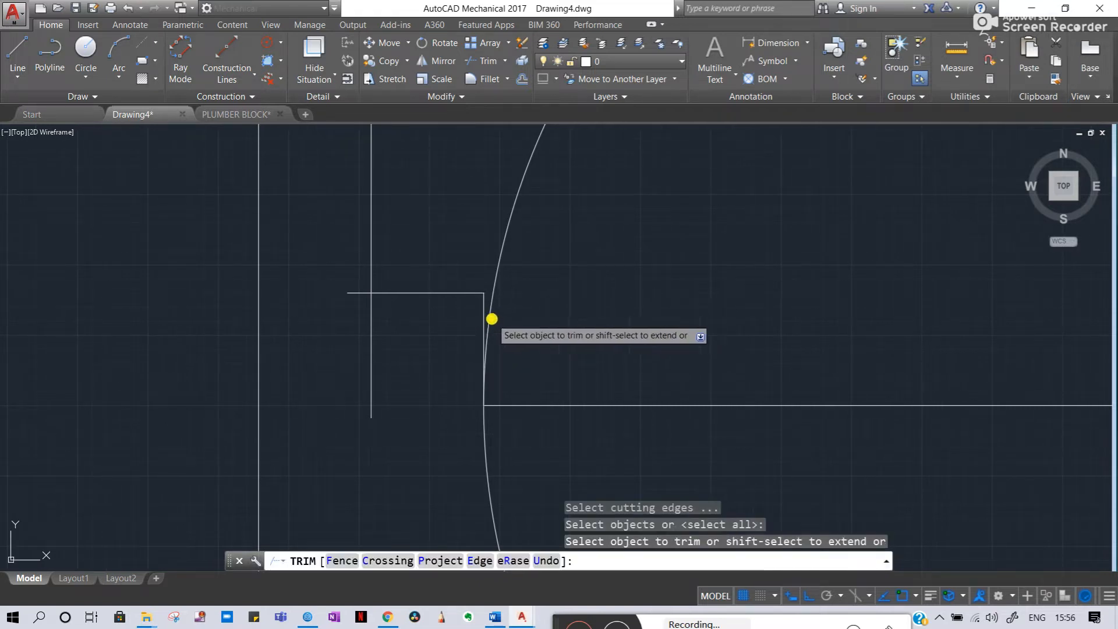
left_click(491, 318)
key("Escape")
key("Escape")
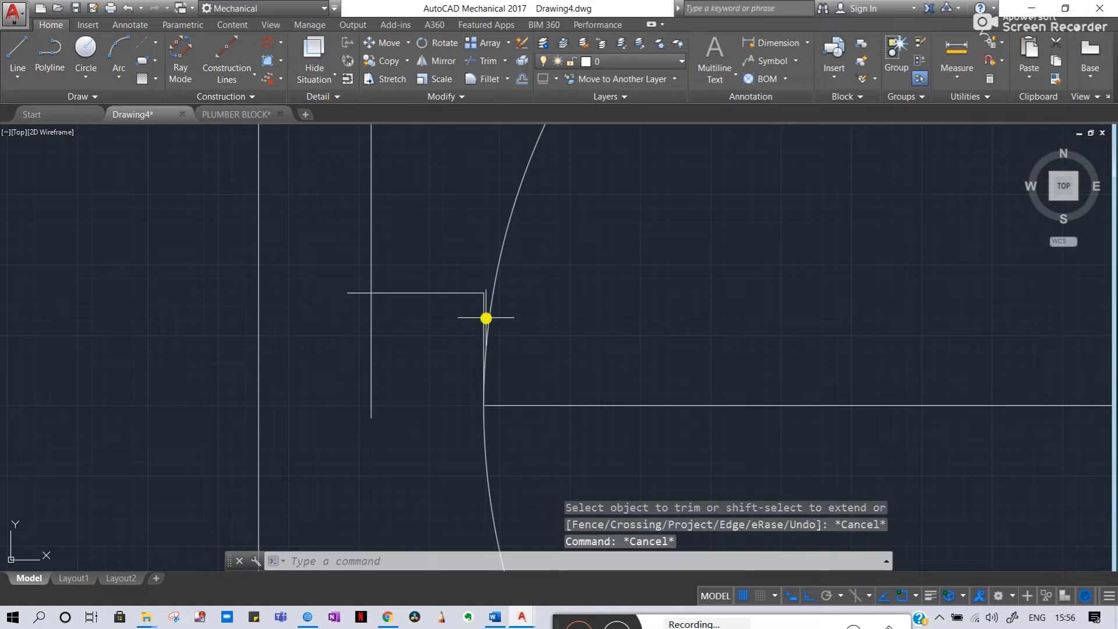
- Inspect where the short vertical line meets the circle's left quadrant and retry trimming the arc just above it
scroll(479, 355, "up", 2)
scroll(475, 388, "up", 5)
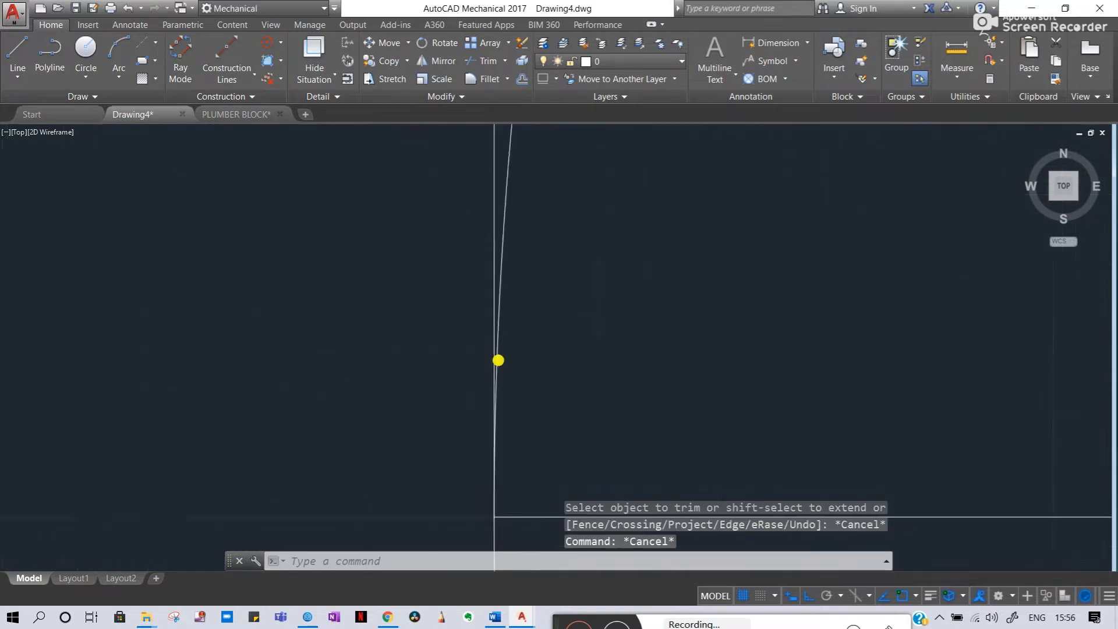
mouse_move(513, 118)
middle_mouse_down()
mouse_move(556, 175)
mouse_move(487, 444)
mouse_move(491, 360)
mouse_move(439, 421)
middle_mouse_up()
key("Escape")
key("Escape")
key("Escape")
scroll(462, 310, "down", 2)
key("Return")
key("Return")
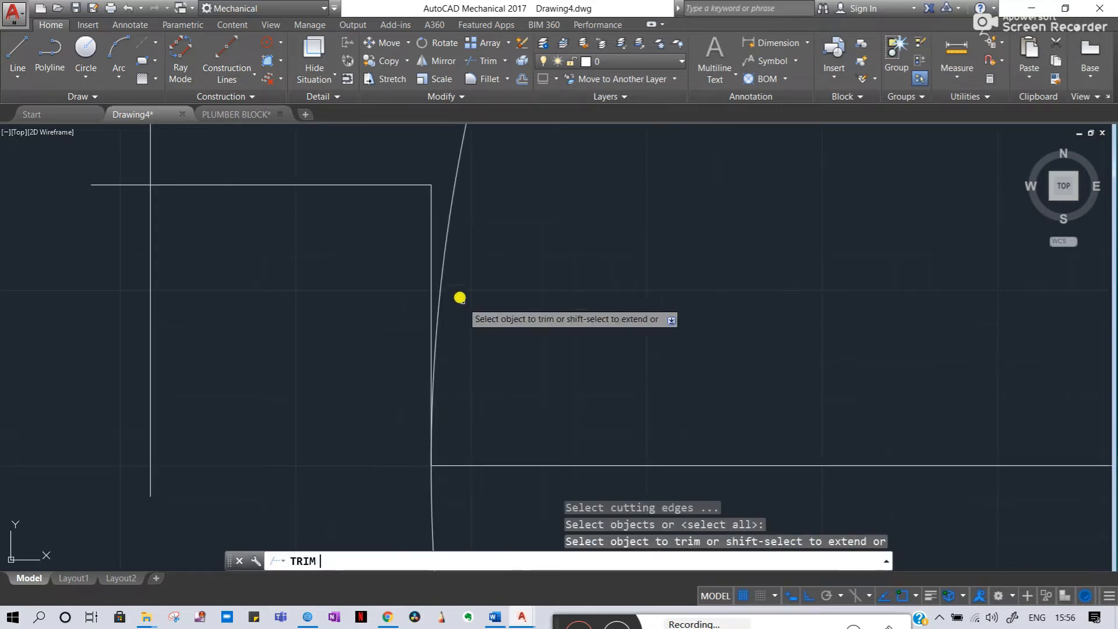
left_click(442, 278)
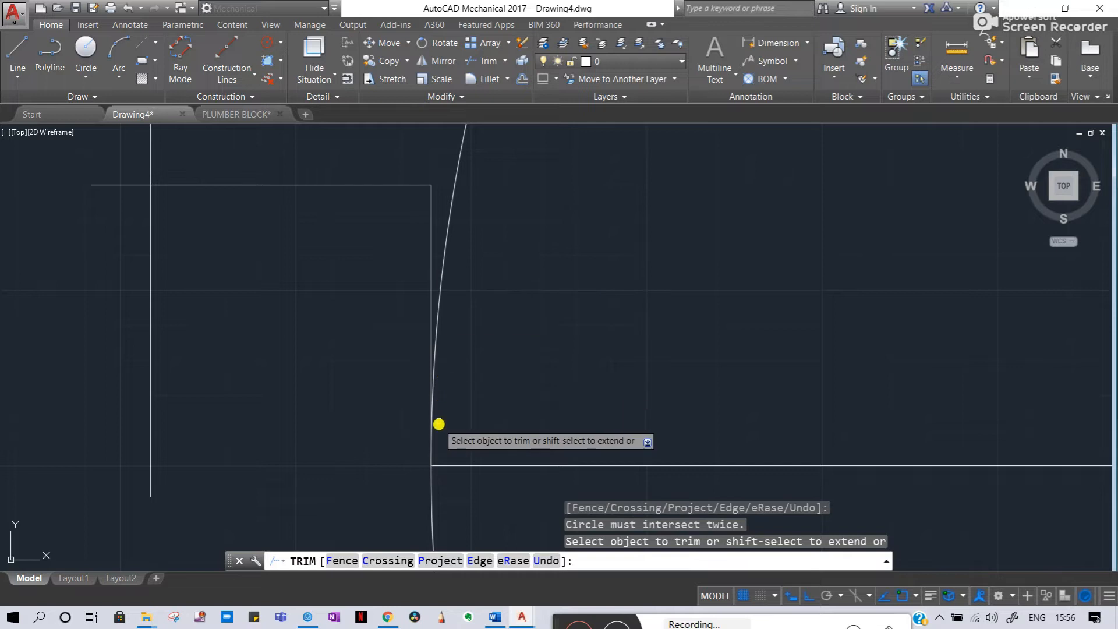
key("Escape")
key("Escape")
- Stretch the short vertical line's lower end straight down past the circle's left quadrant
mouse_move(438, 463)
middle_mouse_down()
mouse_move(422, 338)
mouse_move(415, 396)
middle_mouse_up()
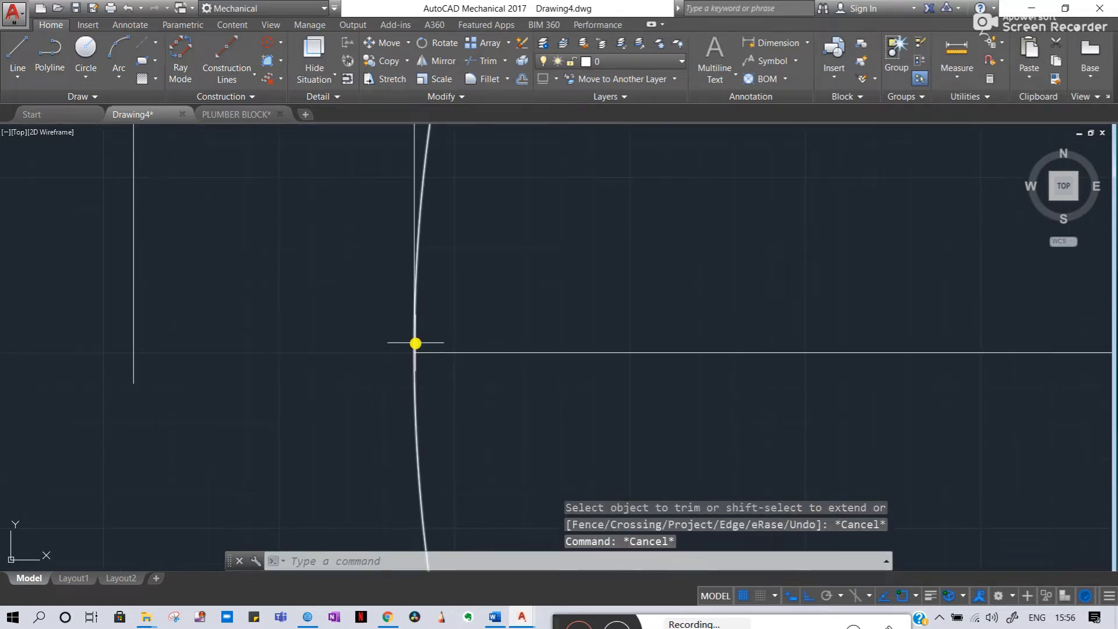
key("Escape")
left_click(413, 230)
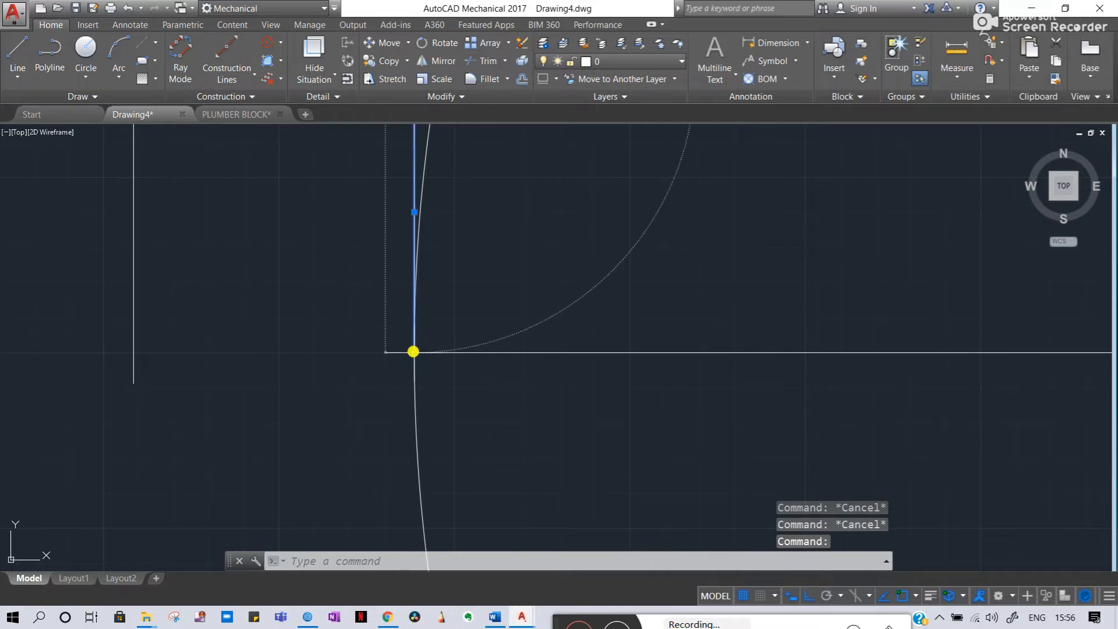
left_click(413, 352)
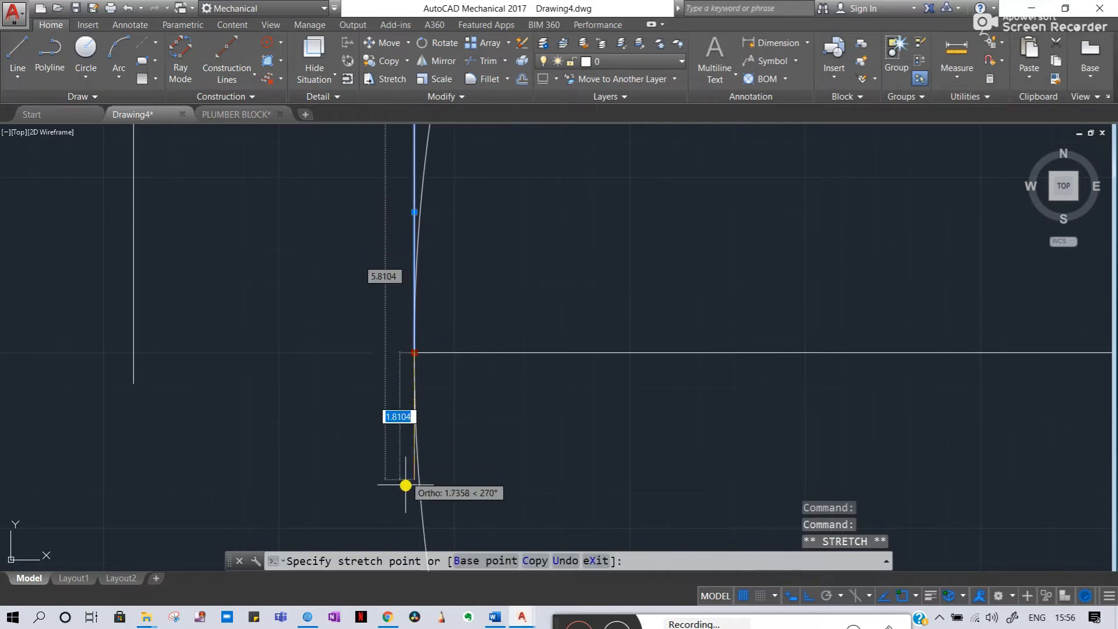
middle_click_drag(404, 487, 395, 353)
key("Escape")
key("Escape")
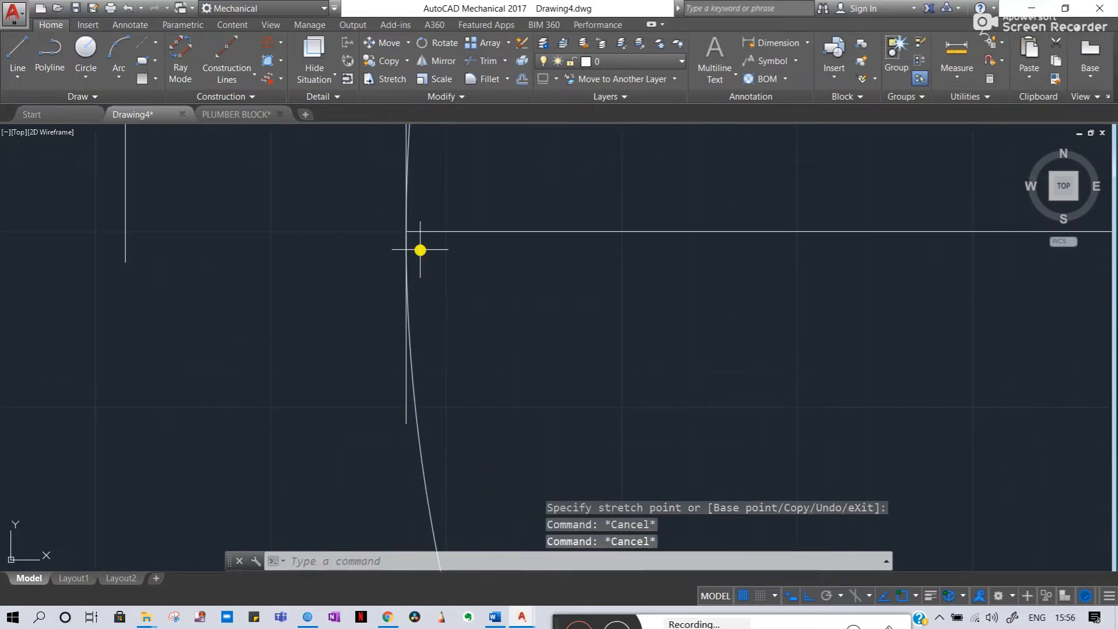
- Cancel the trim and undo the downward stretch of the short vertical line
middle_click_drag(419, 247, 420, 338)
key("Return")
key("Return")
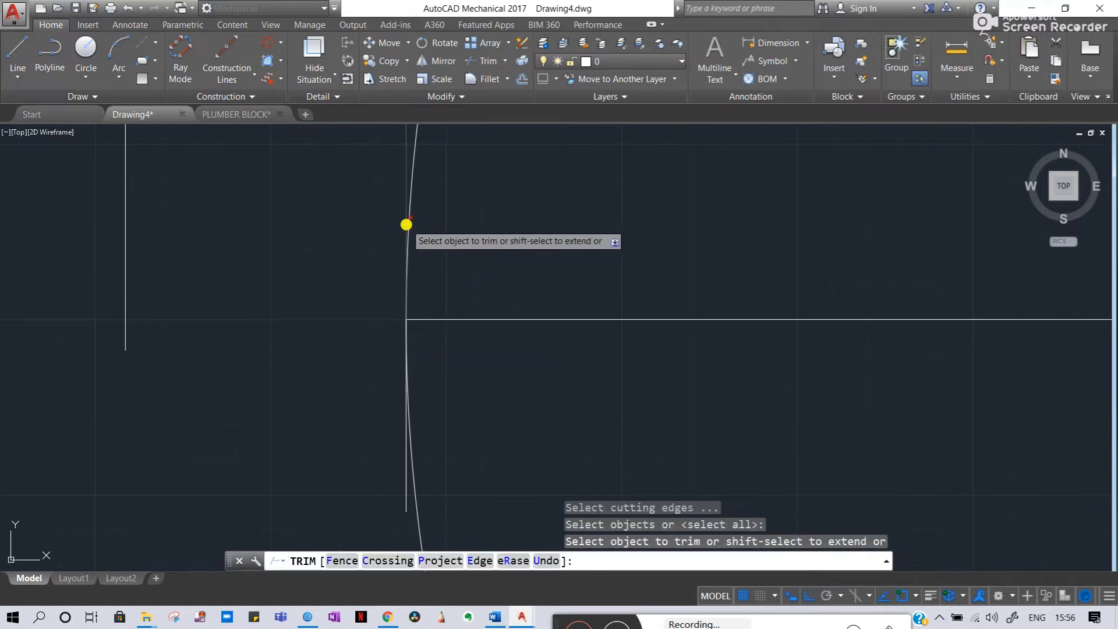
key("Escape")
key("Escape")
key("ctrl+z")
key("ctrl+z")
key("ctrl+z")
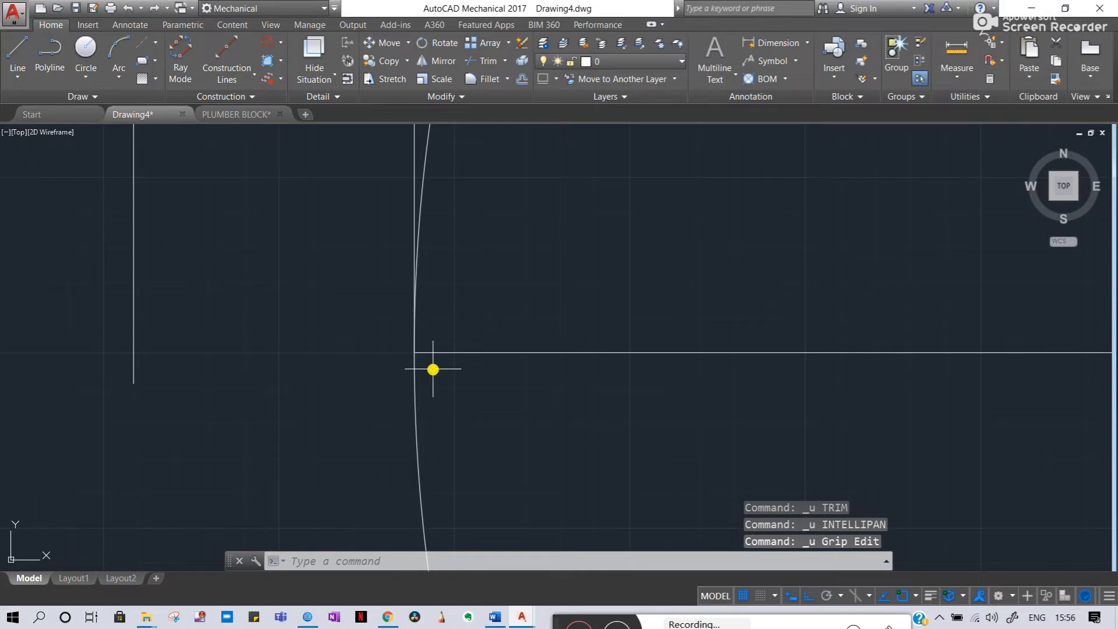
- Stretch the left end of the horizontal centre line past the circle's left quadrant
key("Escape")
left_click(460, 355)
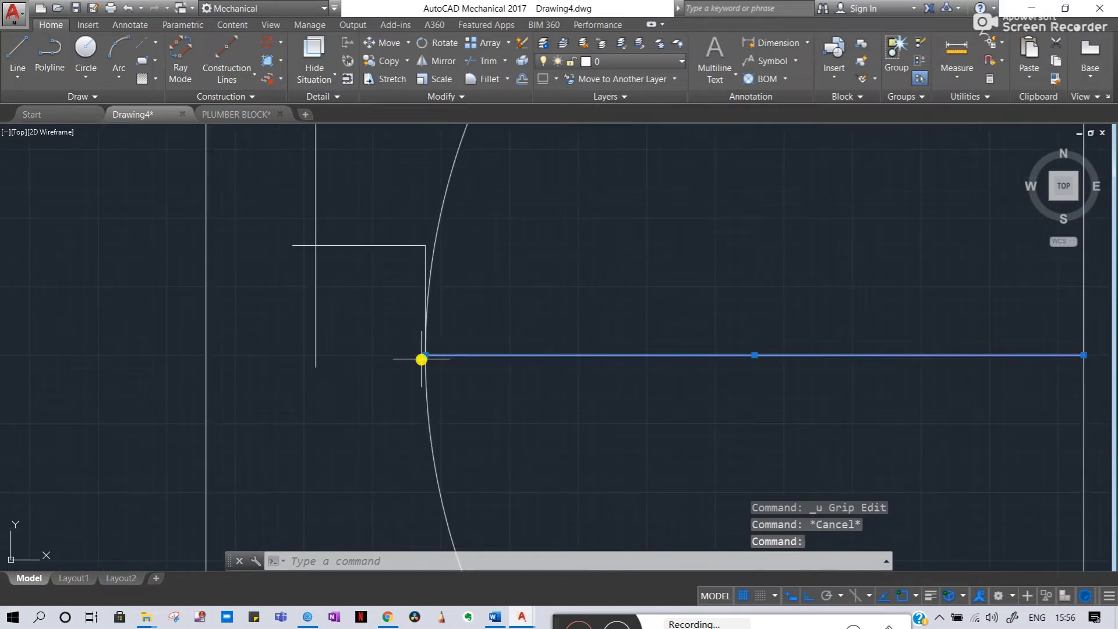
left_click(424, 355)
left_click(370, 353)
key("Escape")
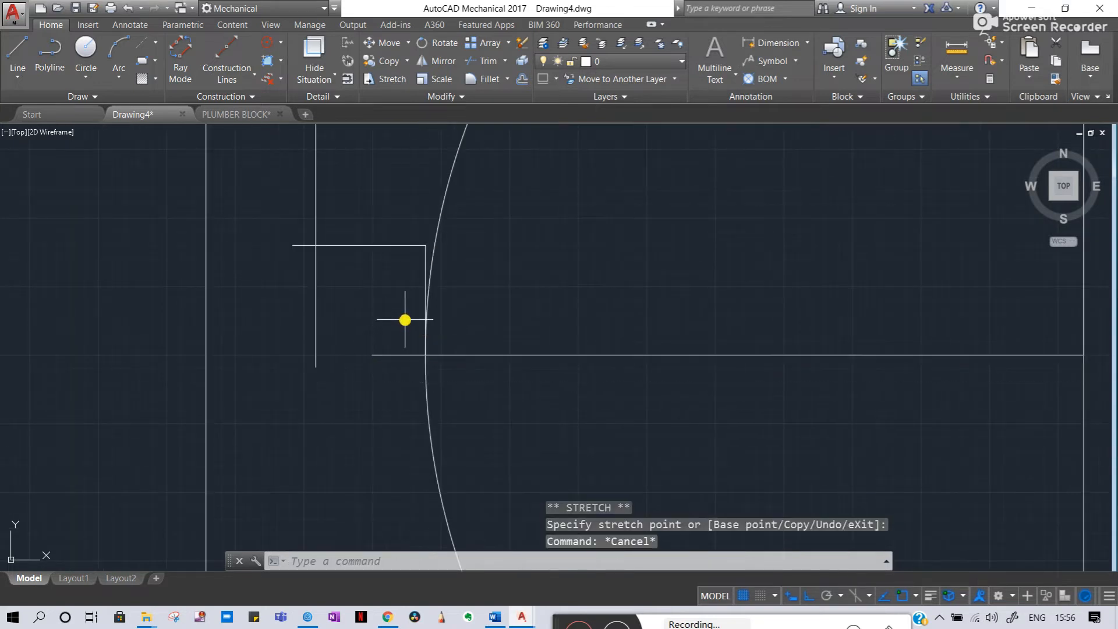
- Trim the circle's upper left arc, the horizontal overhang at the quadrant, and the two overhanging ends at the step's outer corner
type("tr")
key("Return")
key("Return")
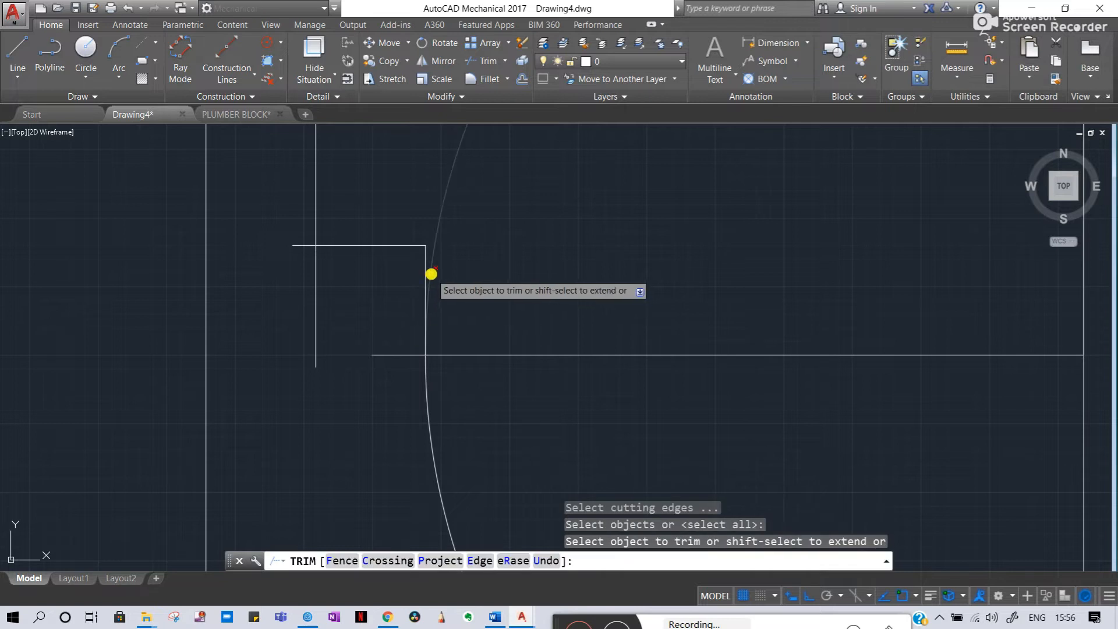
left_click(411, 355)
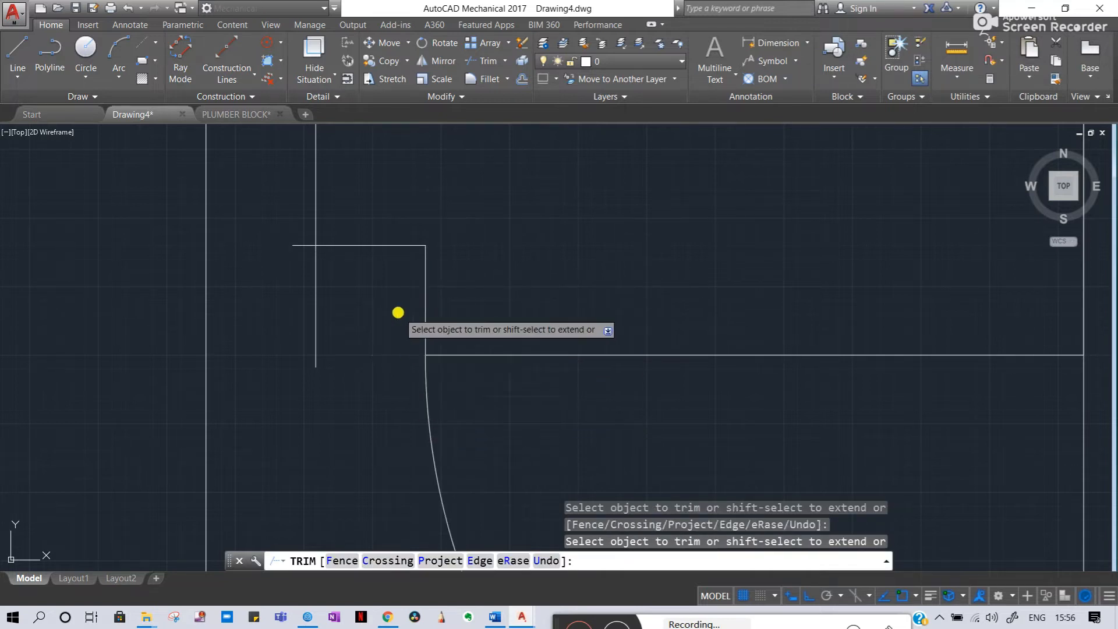
left_click(315, 273)
left_click(297, 246)
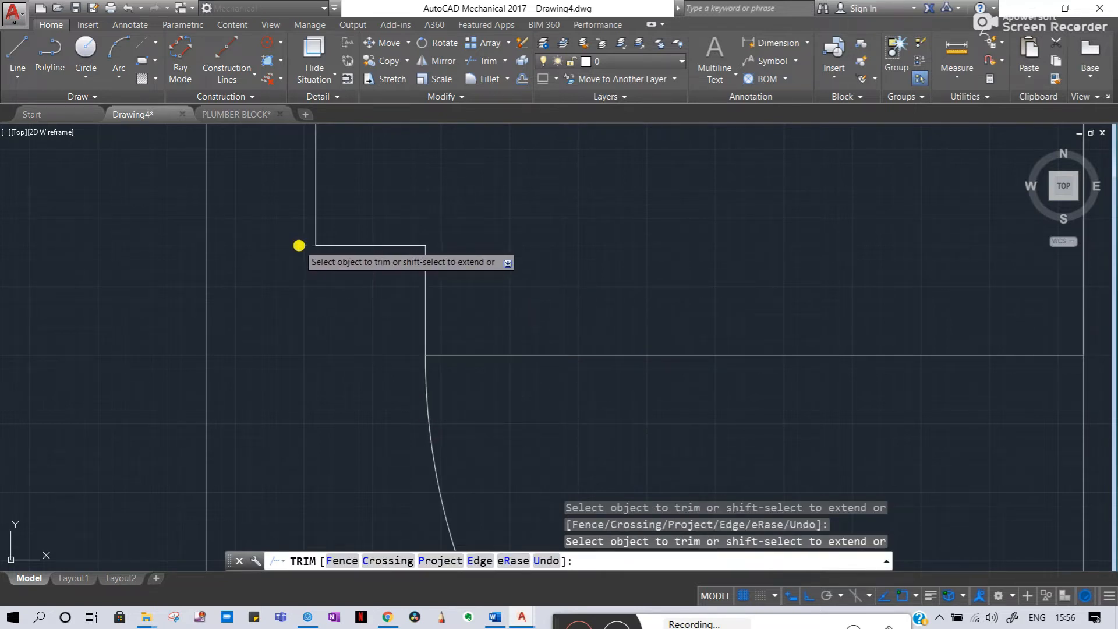
key("Escape")
scroll(407, 369, "down", 5)
scroll(449, 394, "up", 2)
key("Escape")
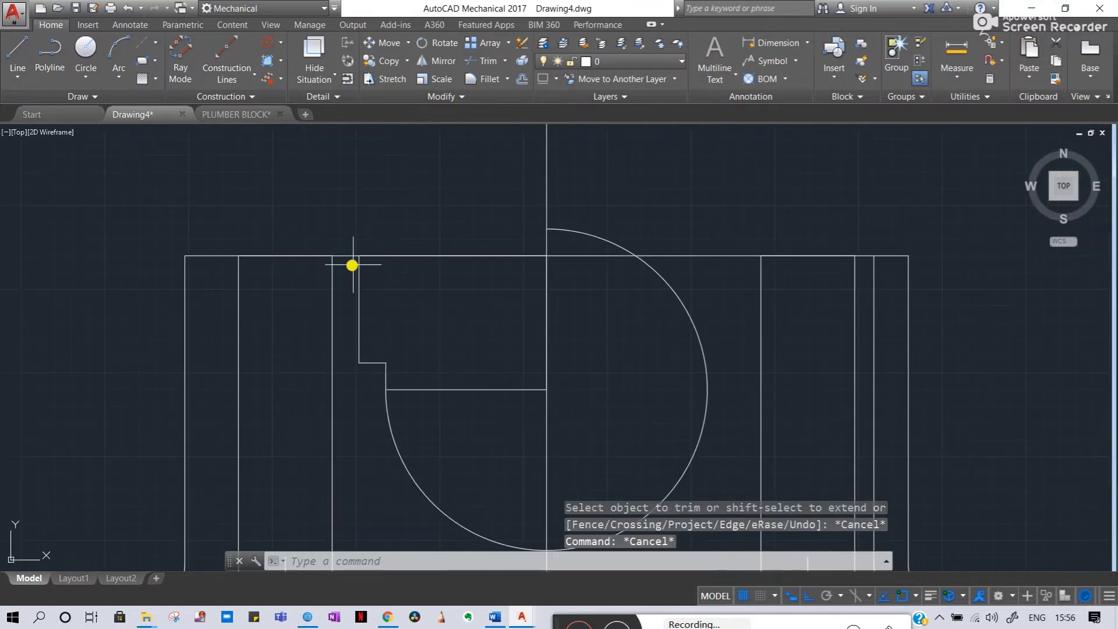
- Compare the stepped opening with the reference front view, examining the 56-wide opening and the R24 seat
middle_click_drag(504, 358, 664, 386)
scroll(654, 387, "down", 2)
middle_click_drag(401, 356, 699, 358)
scroll(679, 359, "down", 4)
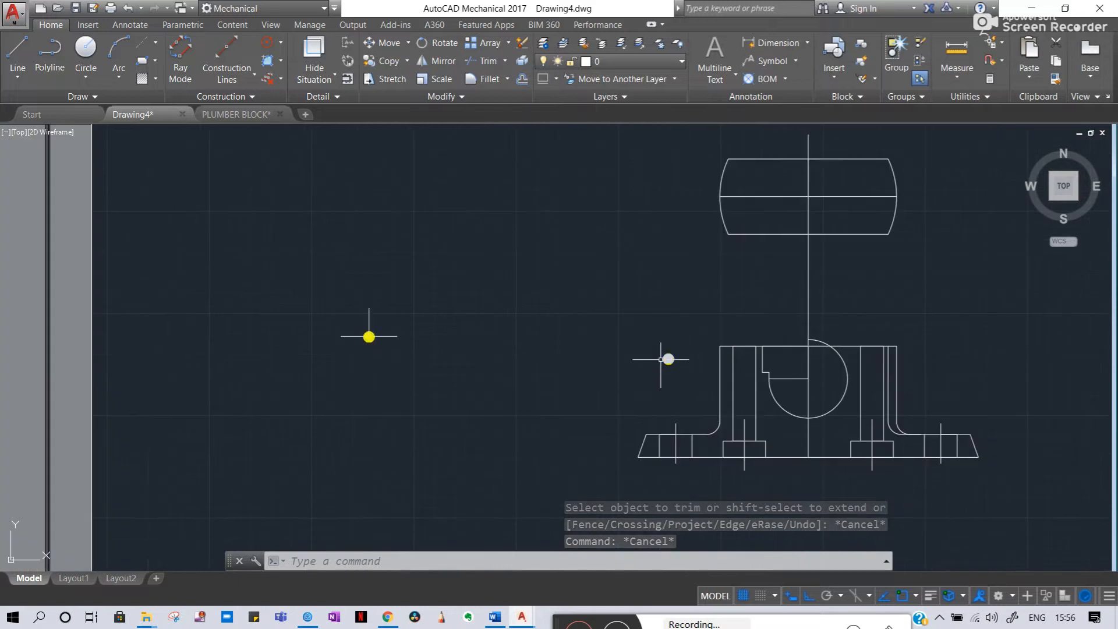
middle_click_drag(143, 336, 723, 351)
middle_click_drag(240, 331, 584, 380)
scroll(280, 310, "up", 2)
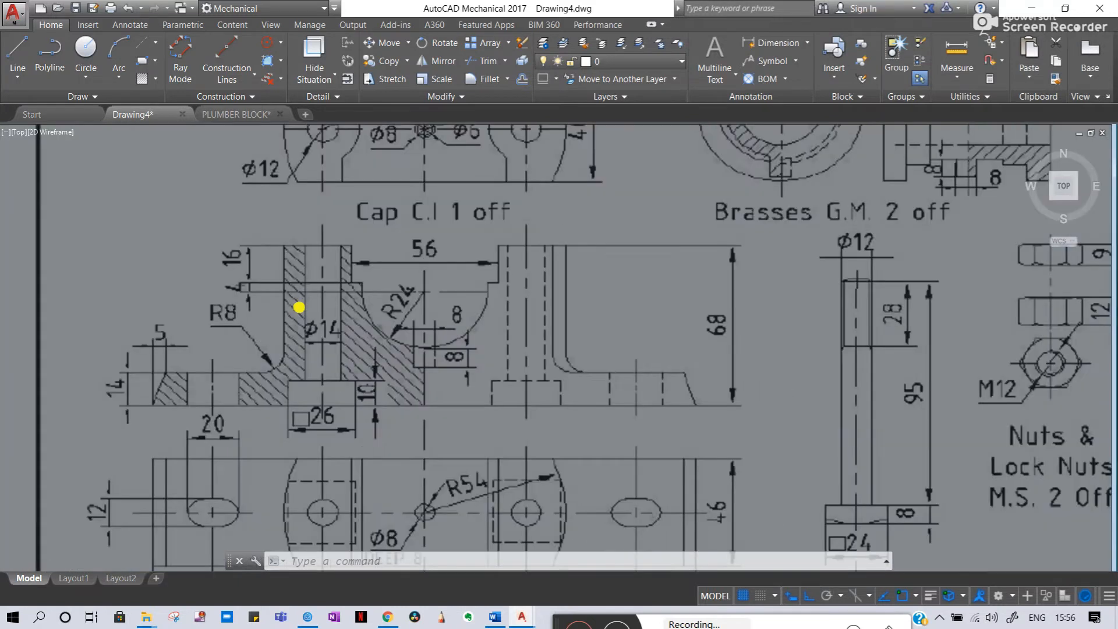
scroll(298, 307, "up", 2)
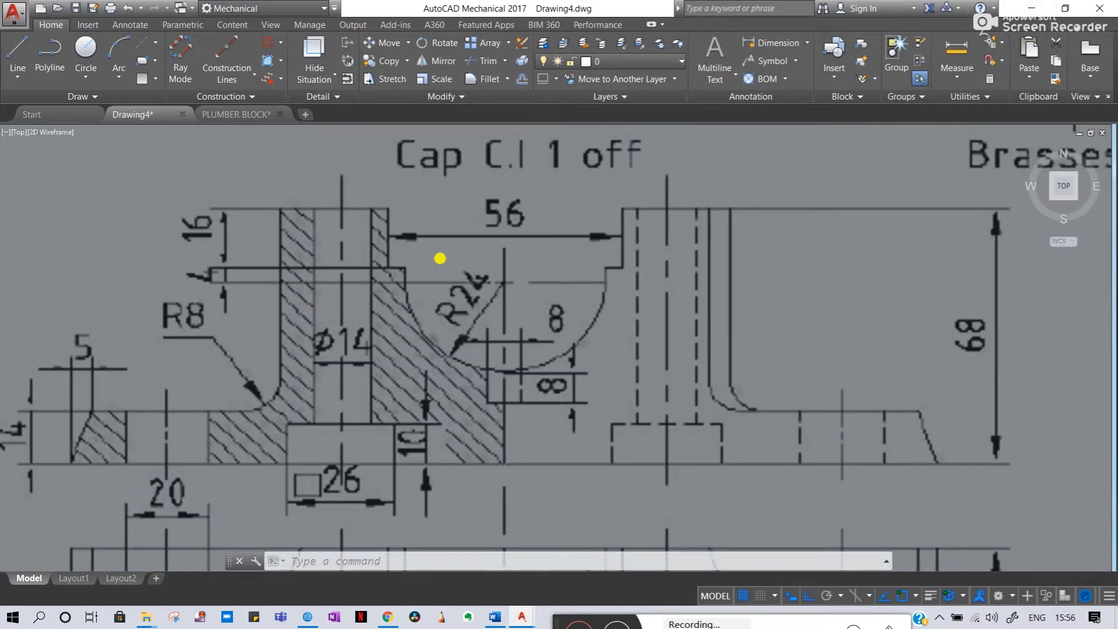
scroll(505, 281, "down", 6)
middle_click_drag(859, 344, 249, 302)
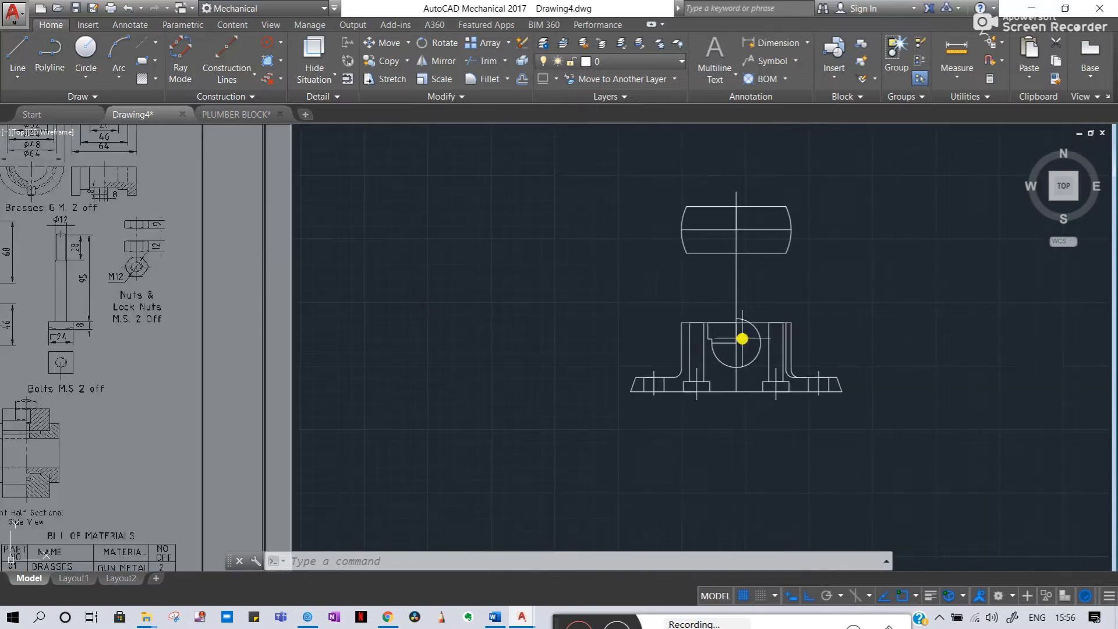
- Check the reference sheet's body views once more against the drawn left half of the opening
middle_click_drag(154, 257, 735, 336)
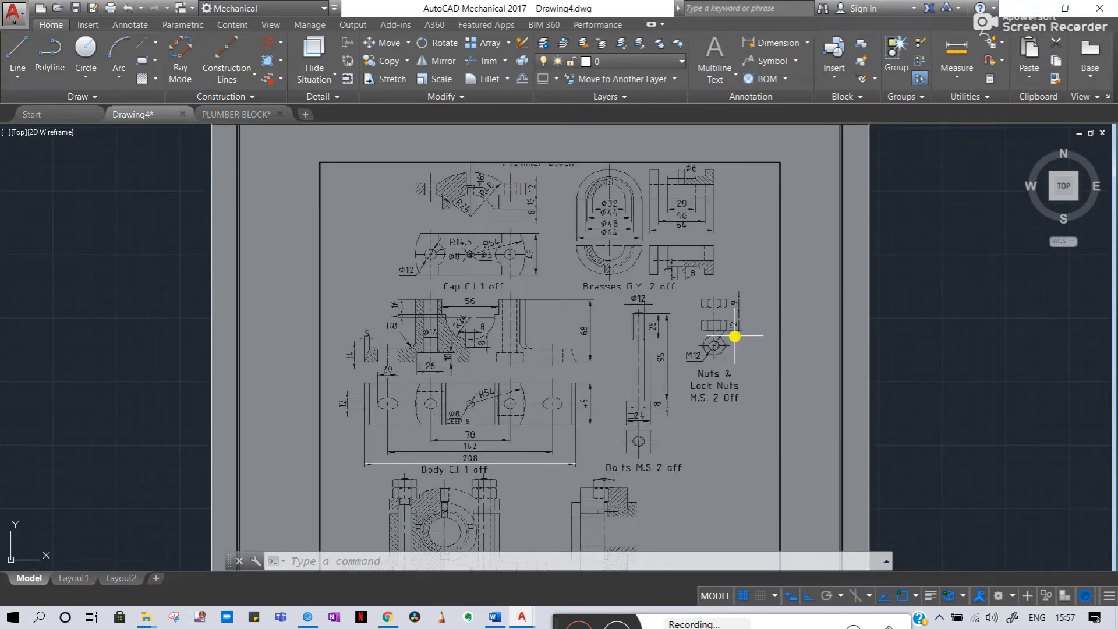
middle_click_drag(735, 336, 317, 310)
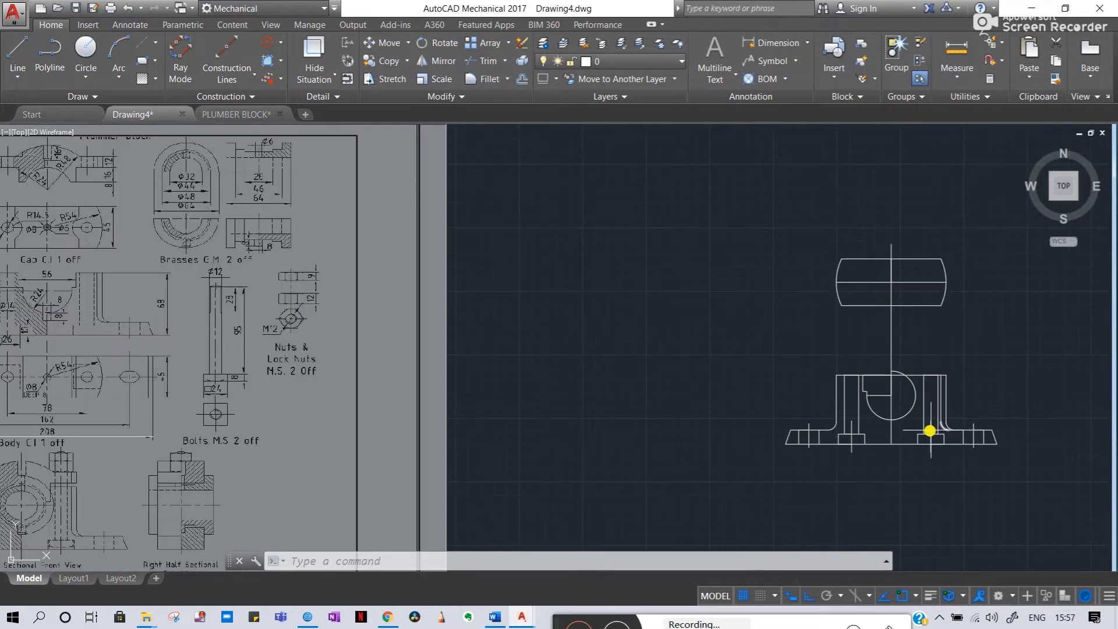
middle_click_drag(926, 430, 756, 406)
scroll(719, 371, "up", 5)
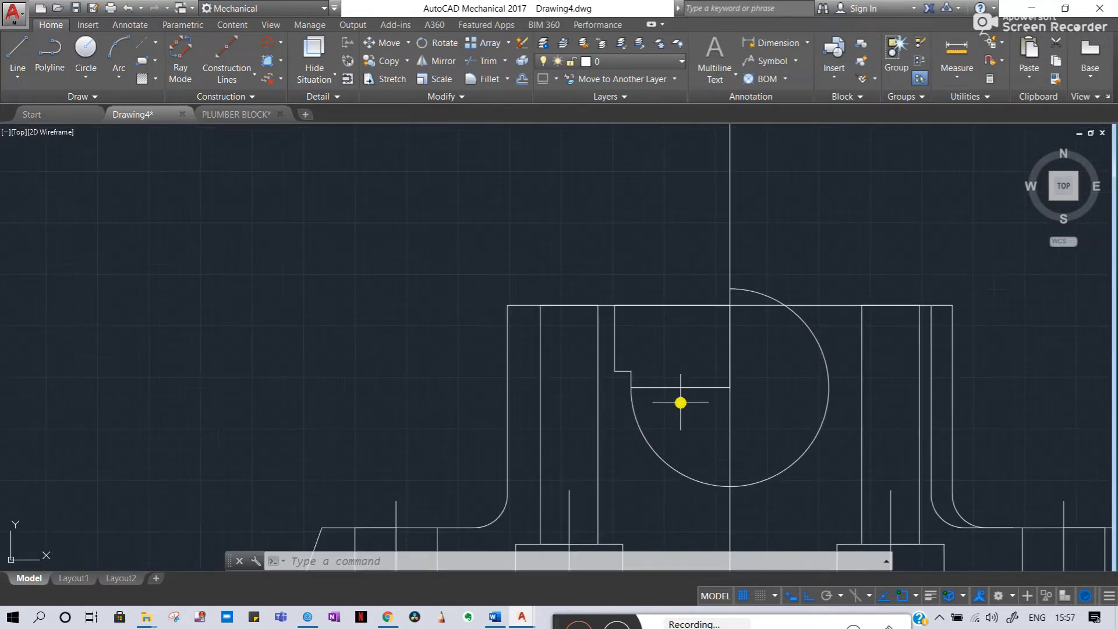
key("Escape")
key("Escape")
key("Escape")
scroll(748, 485, "down", 4)
scroll(747, 485, "down", 7)
scroll(550, 428, "up", 4)
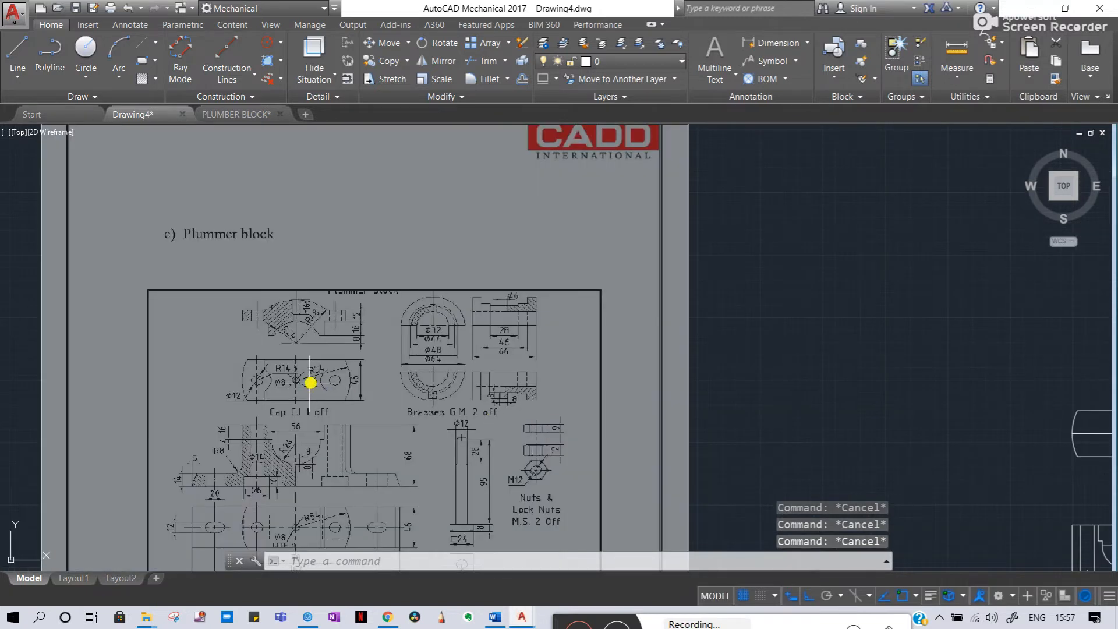
scroll(866, 457, "down", 4)
scroll(696, 454, "up", 10)
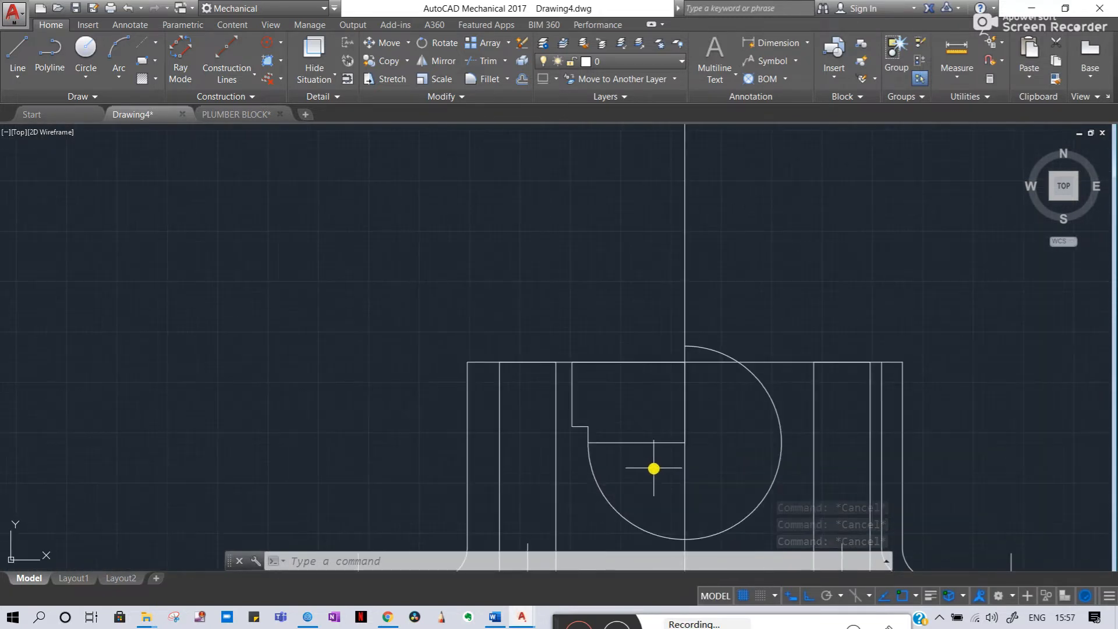
- Erase the horizontal line at the circle's centre and remove the circle's entire right half by trimming and erasing
left_click(627, 443)
key("Delete")
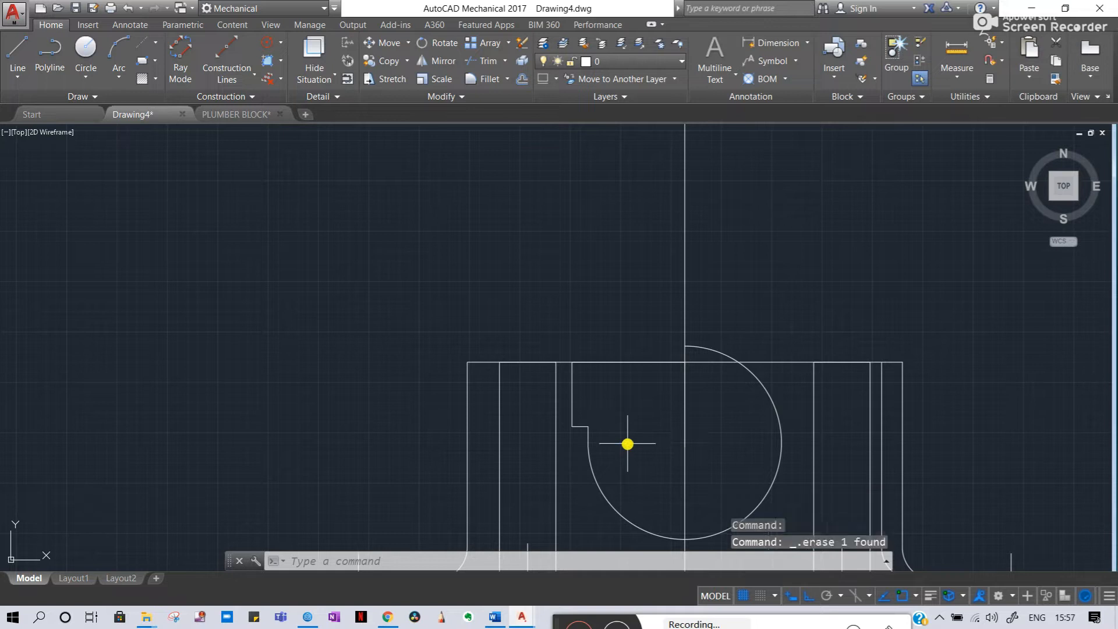
middle_click_drag(697, 427, 664, 374)
type("tr")
key("Return")
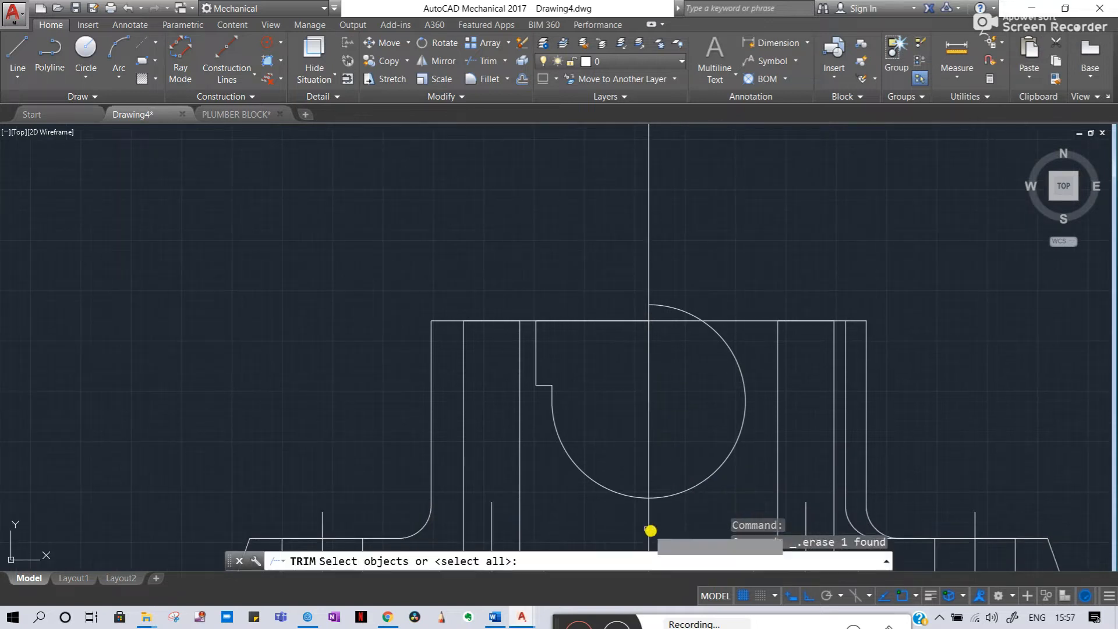
key("Return")
left_click(671, 496)
key("Escape")
left_click(674, 311)
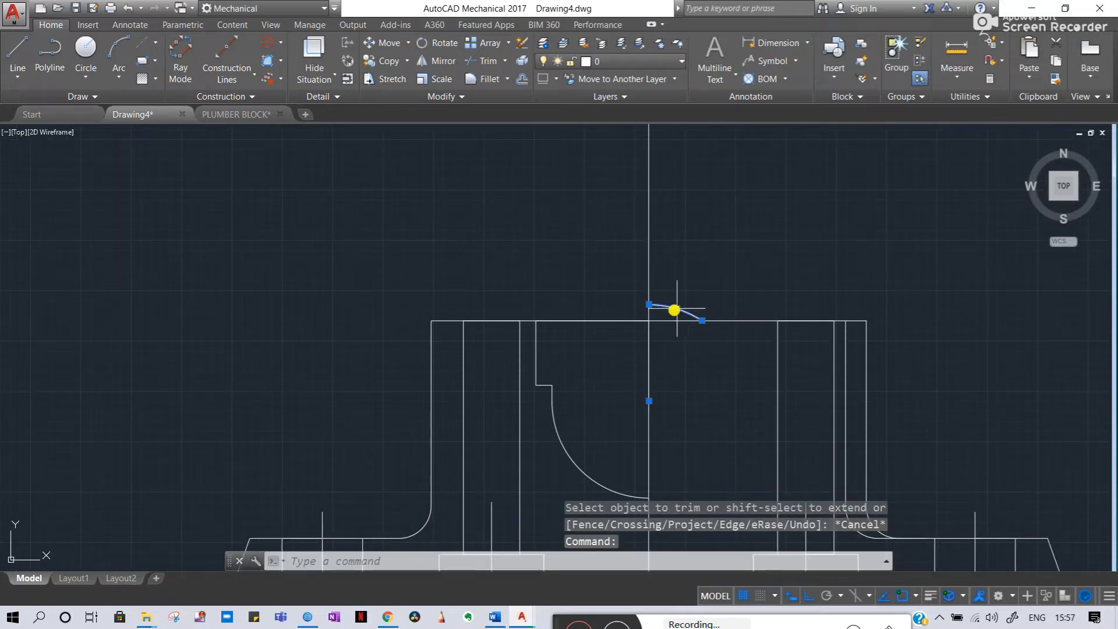
key("Delete")
- Mirror the left stepped profile and quarter arc about the vertical centre line, keeping the source objects
type("mi")
key("Return")
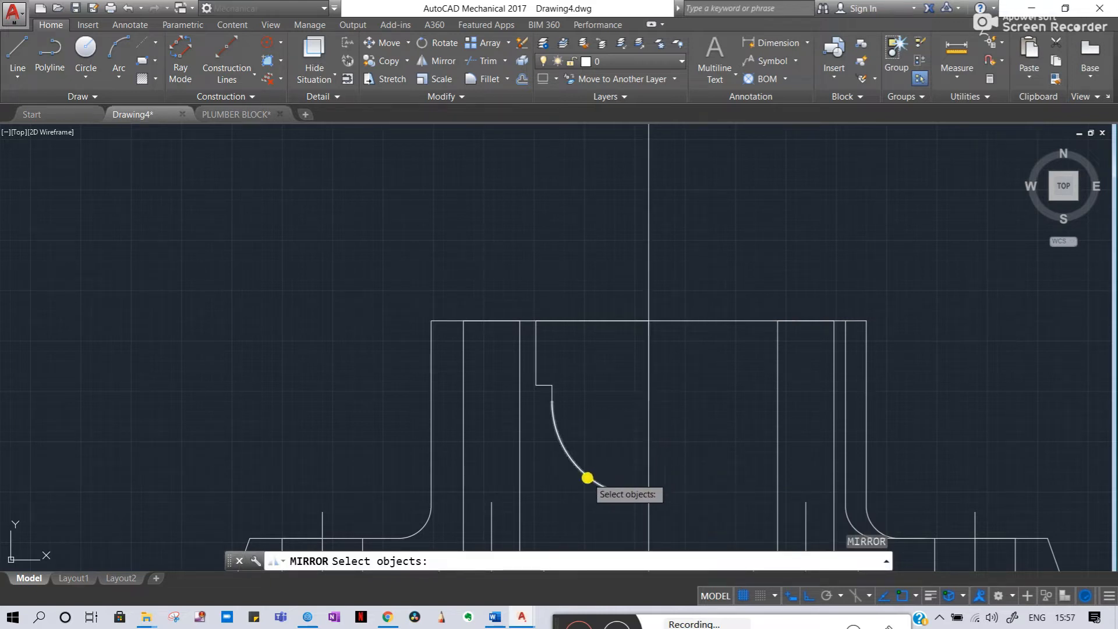
left_click(589, 472)
left_click(525, 343)
left_click(569, 419)
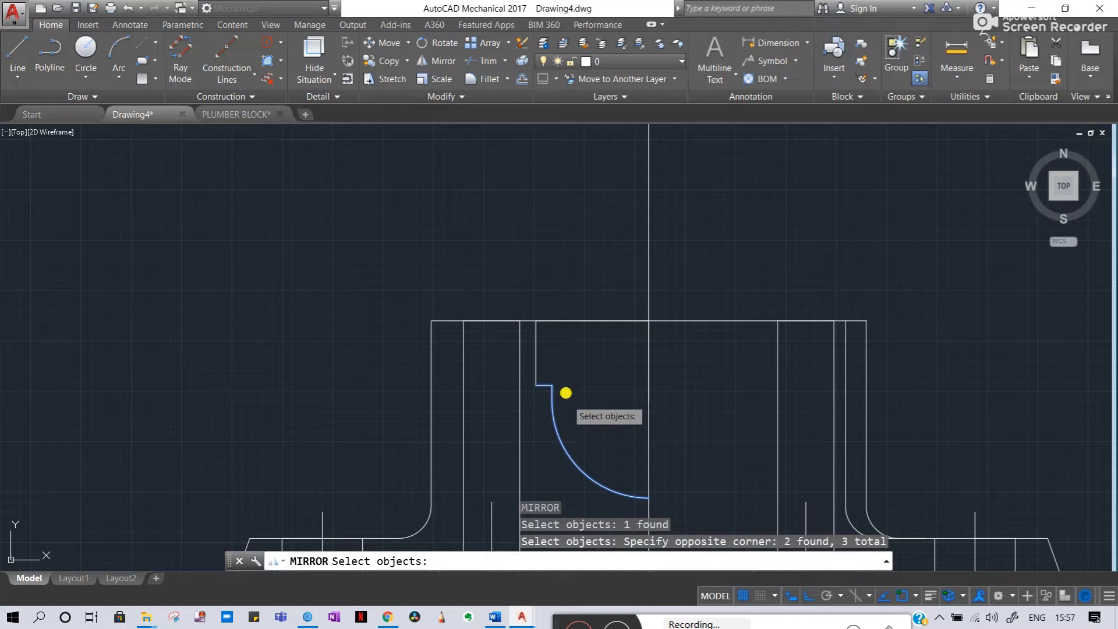
left_click(536, 347)
middle_click_drag(636, 425, 616, 342)
key("Return")
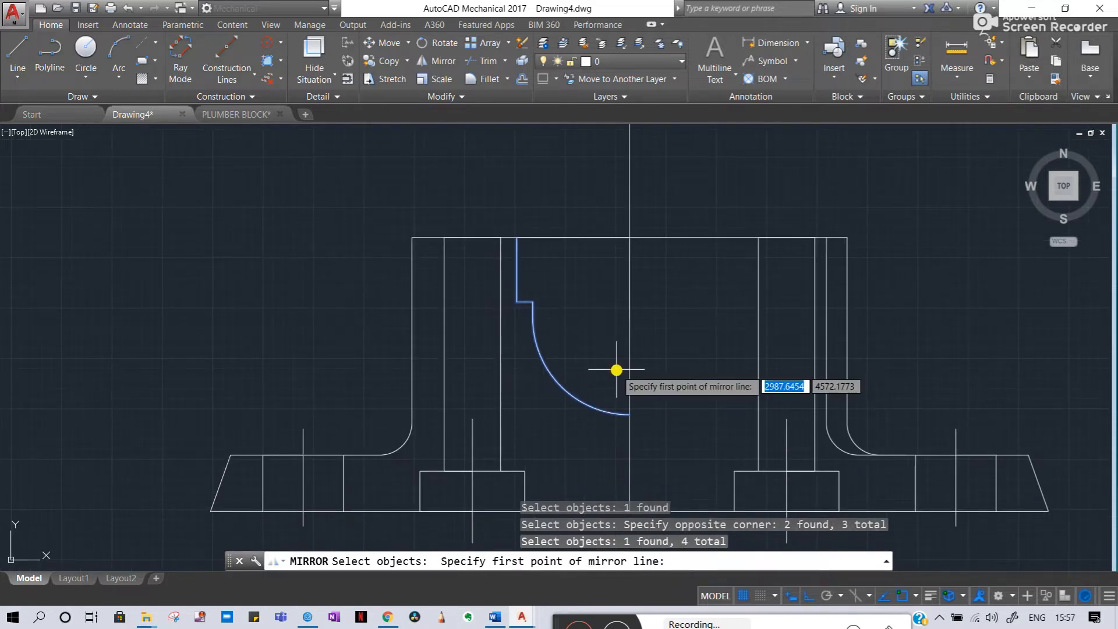
left_click(629, 375)
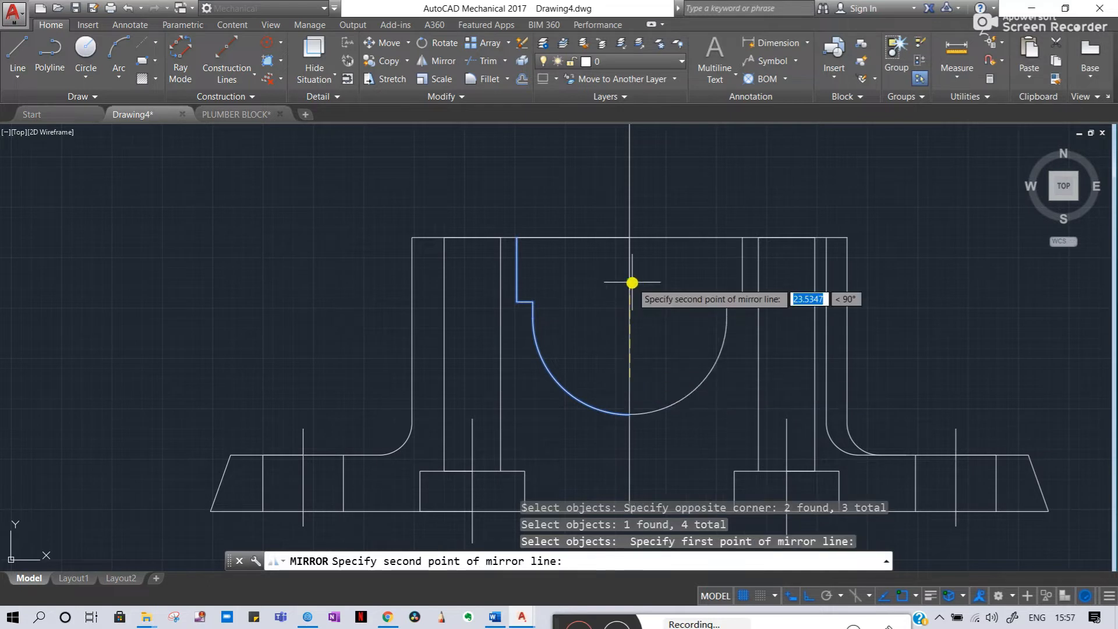
left_click(633, 288)
key("Escape")
key("Escape")
scroll(633, 289, "down", 5)
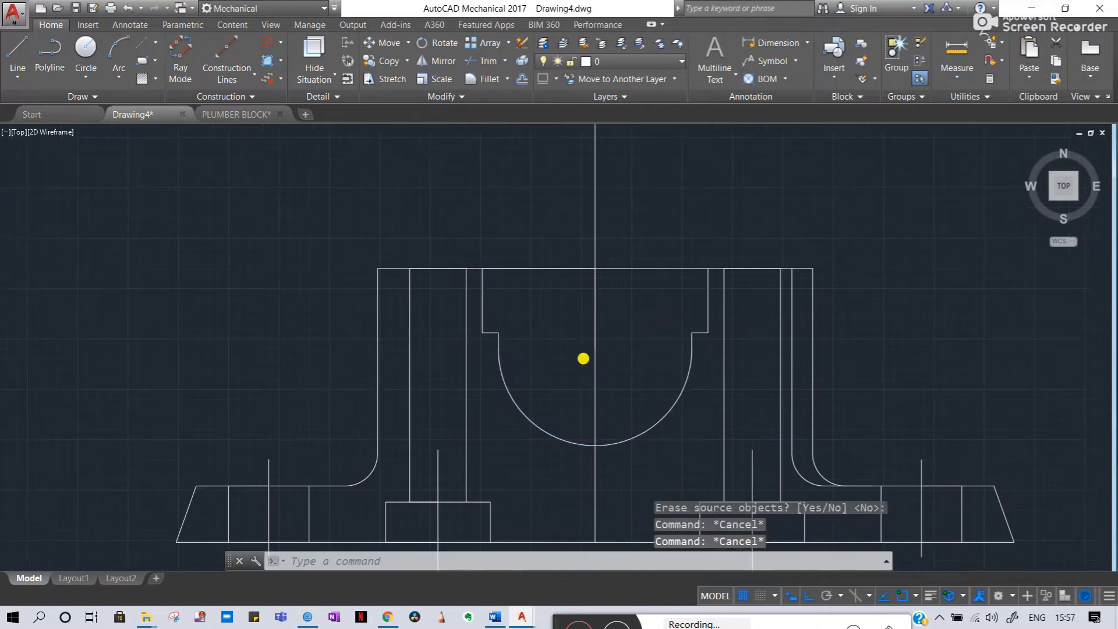
- Remove the leftover top edge across the stepped opening and the short vertical segment overlapping the centre line
middle_click_drag(543, 364, 711, 369)
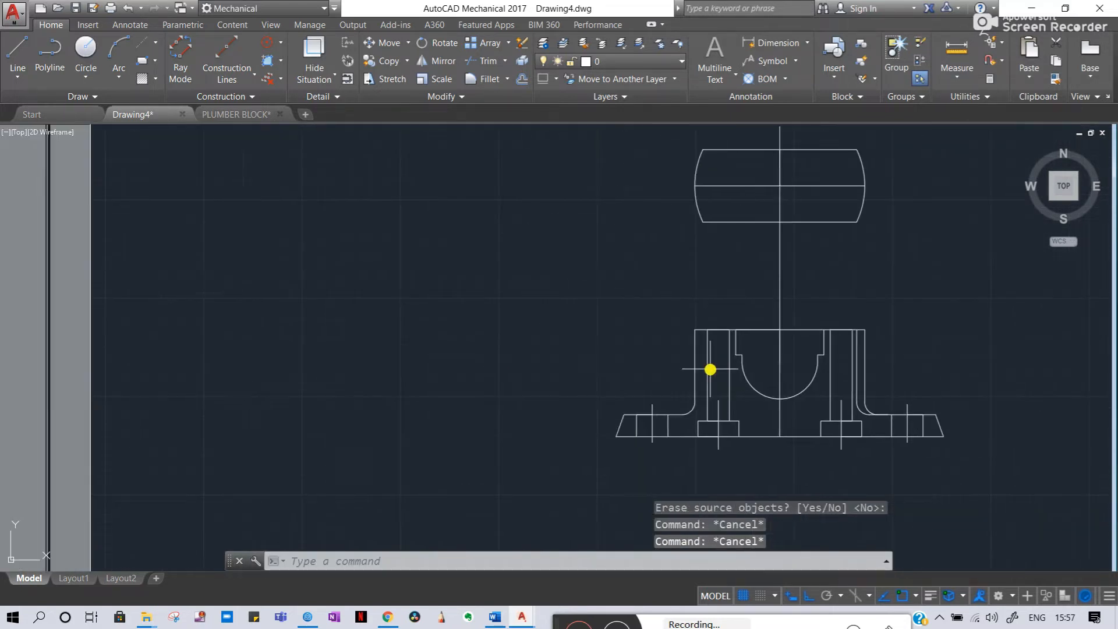
scroll(712, 369, "down", 4)
scroll(260, 373, "up", 4)
middle_click_drag(623, 344, 164, 313)
middle_click_drag(851, 309, 330, 301)
scroll(568, 289, "up", 4)
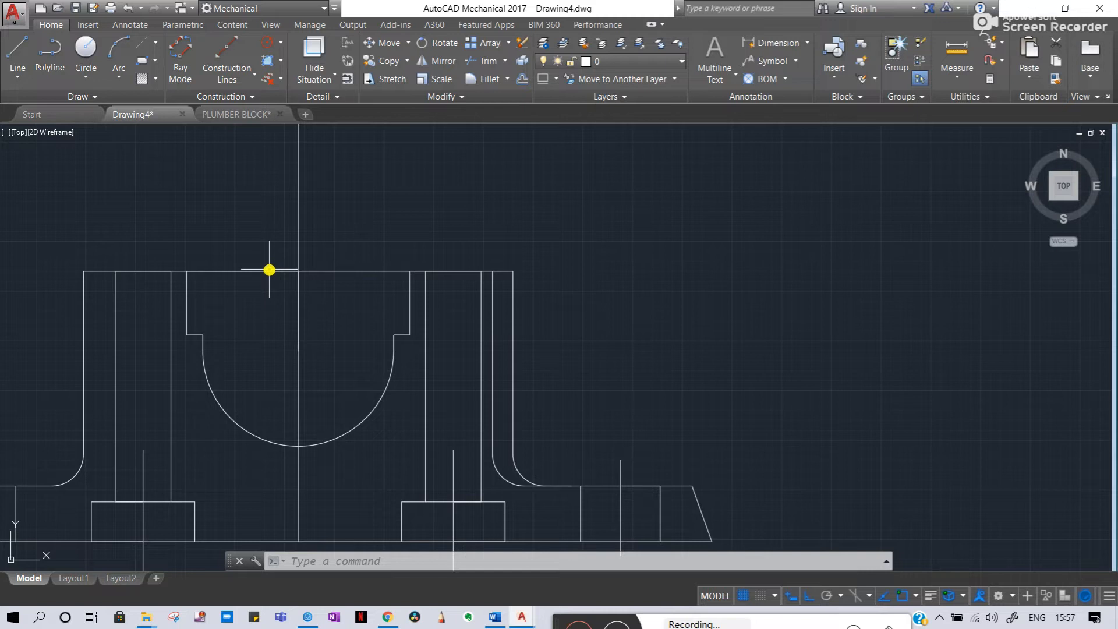
left_click(269, 271)
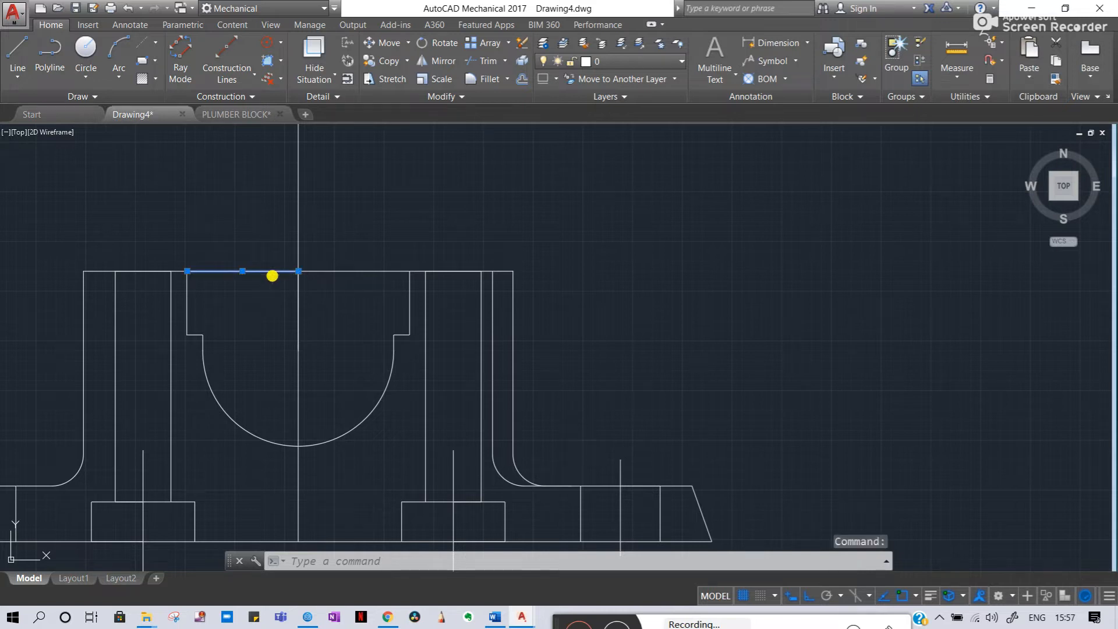
key("Delete")
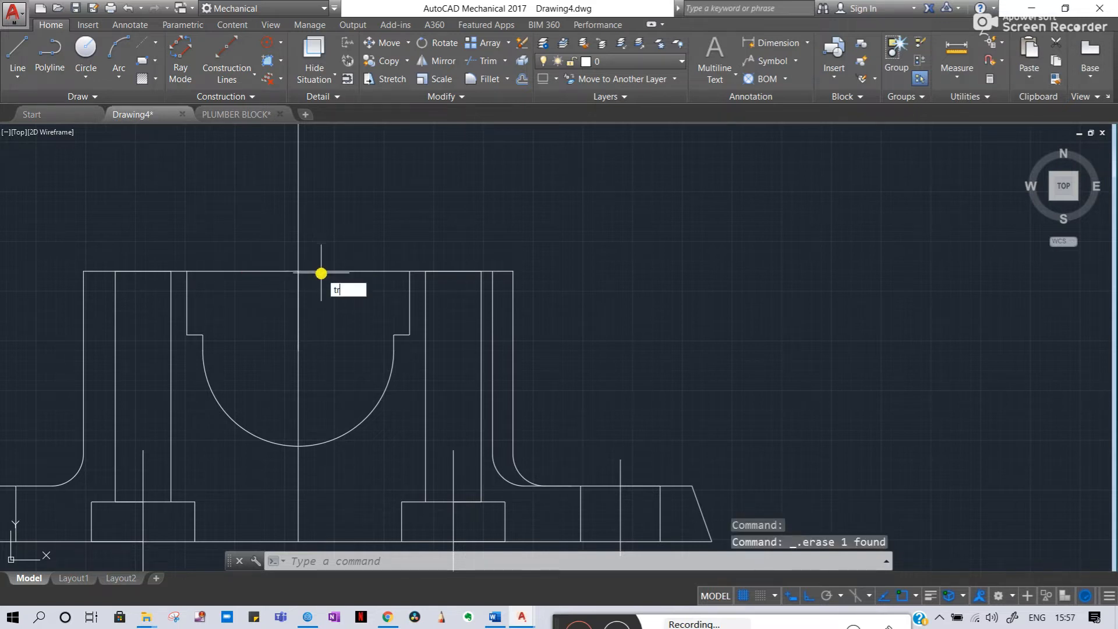
key("Return")
key("Return")
left_click(335, 272)
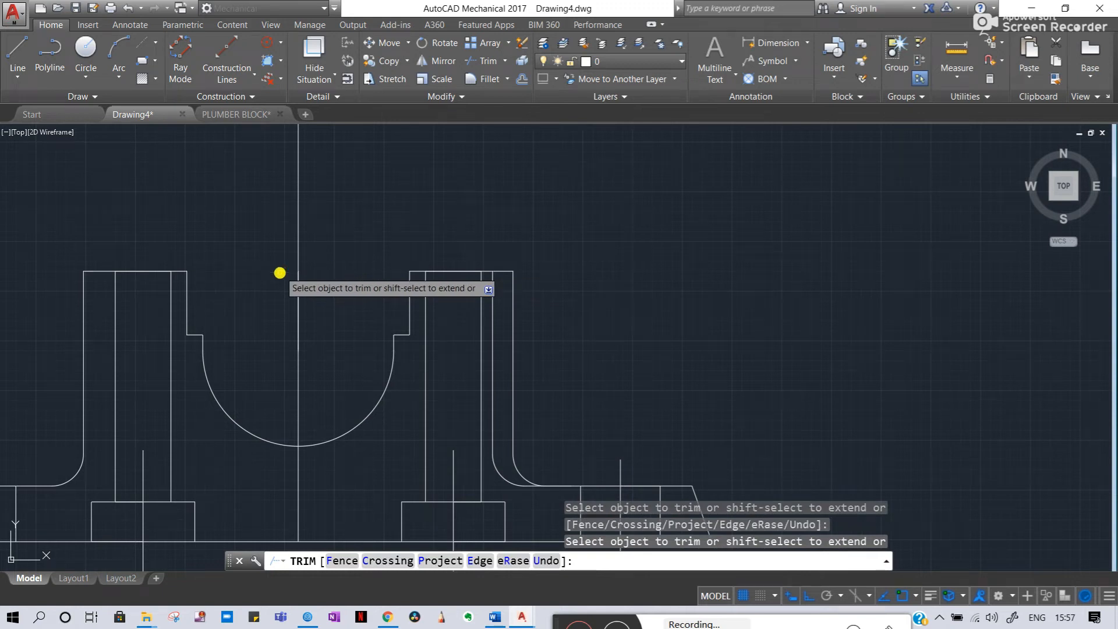
key("Escape")
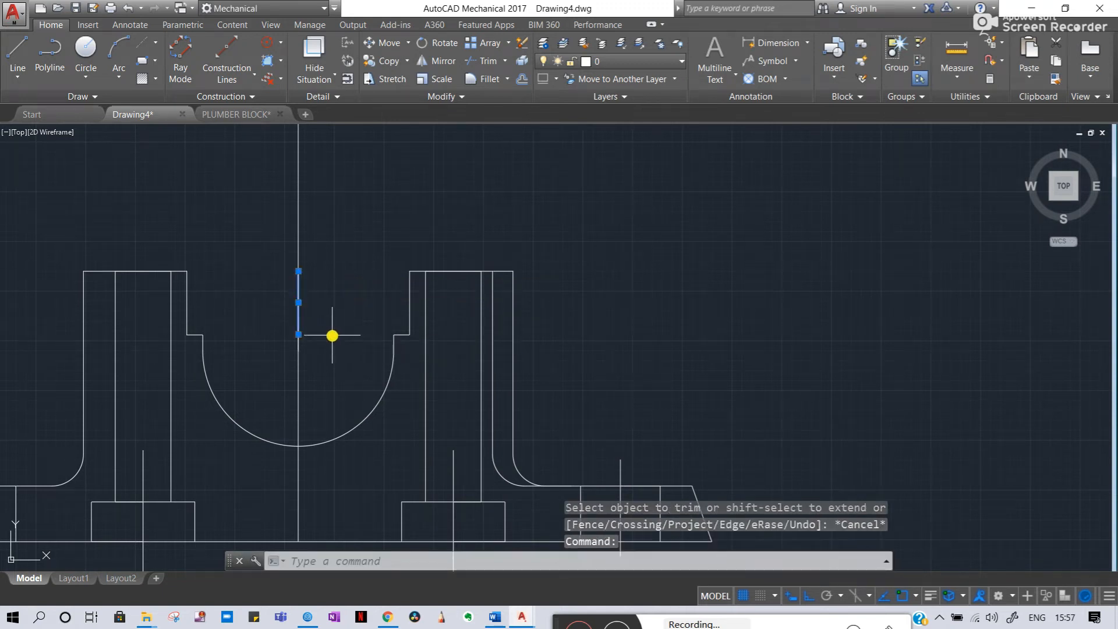
key("Delete")
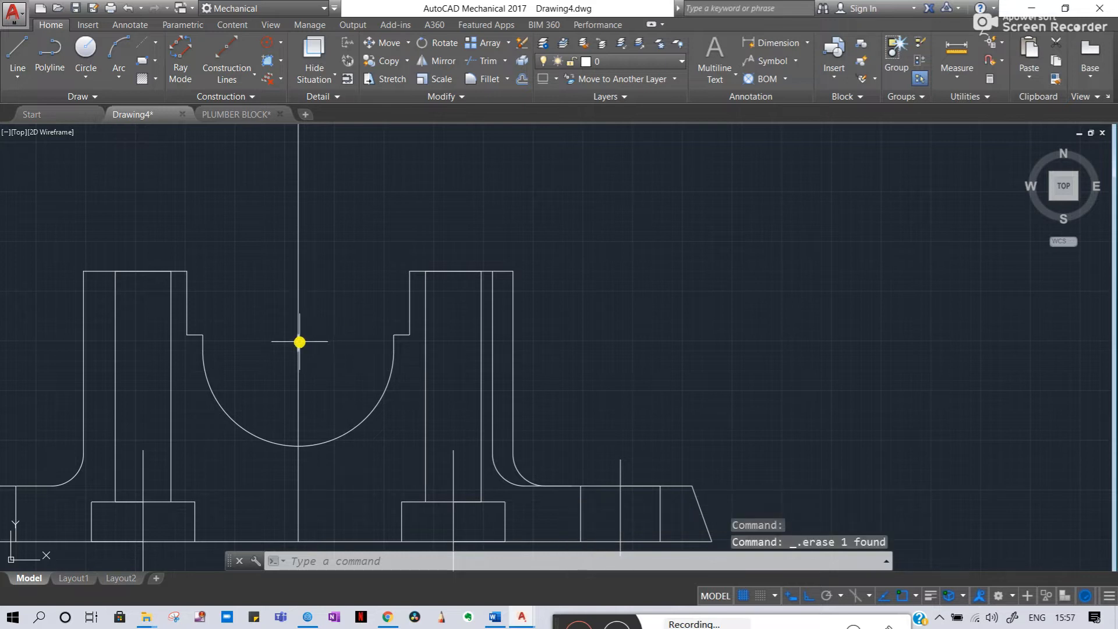
- Compare the cleaned-up opening with the body's front and top views on the reference sheet
scroll(502, 322, "down", 5)
scroll(533, 314, "down", 5)
middle_click_drag(170, 323, 335, 320)
scroll(279, 361, "up", 5)
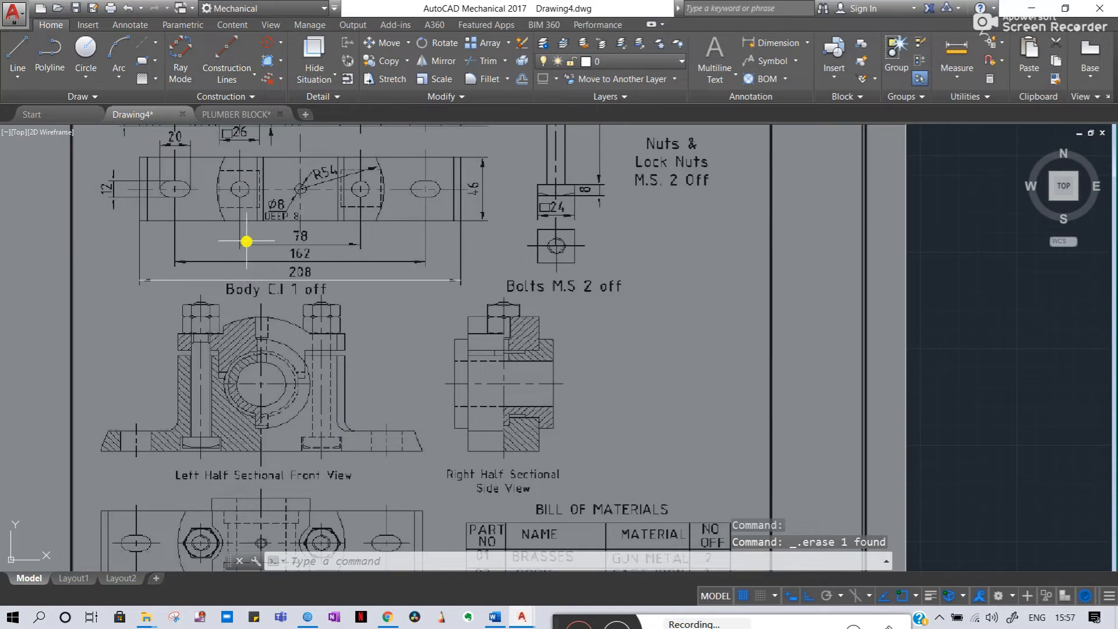
middle_click_drag(247, 241, 240, 463)
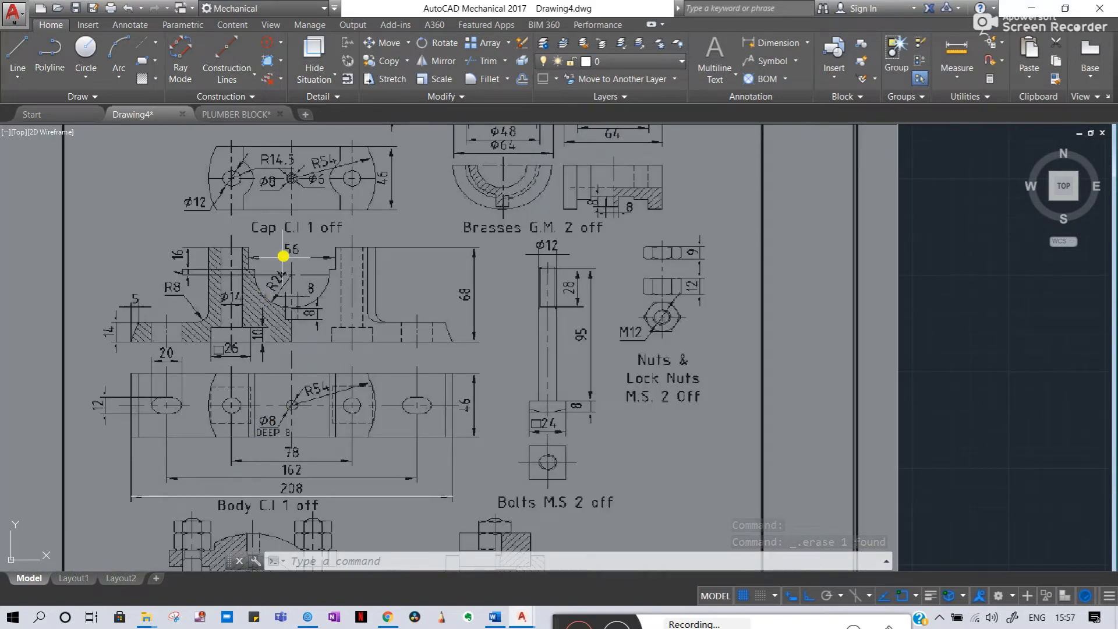
middle_click_drag(414, 342, 400, 341)
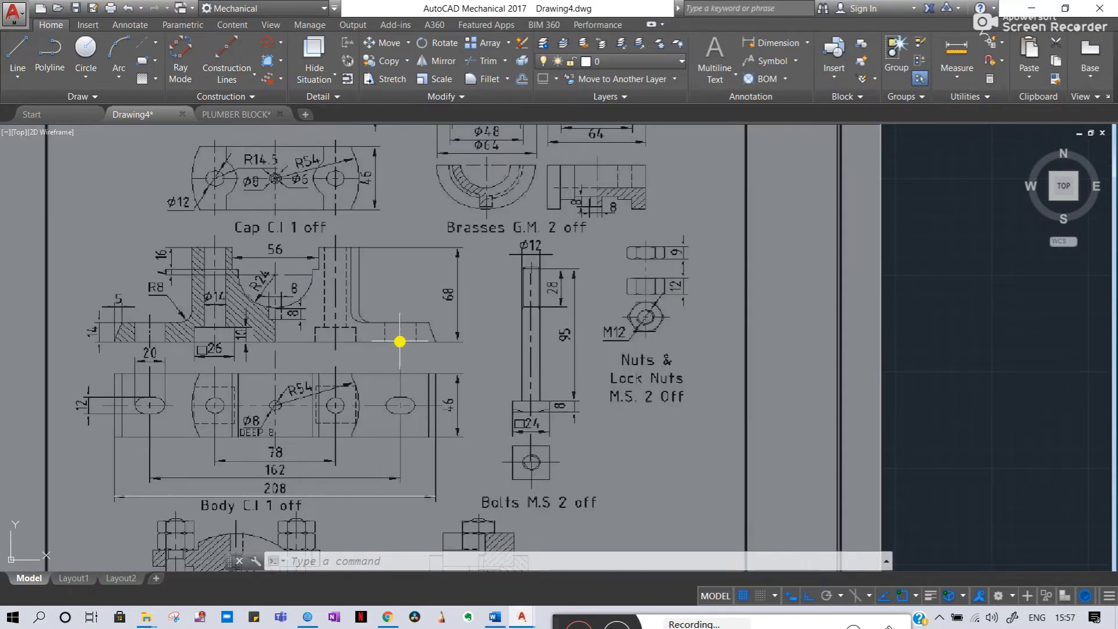
key("Escape")
key("Escape")
middle_click_drag(814, 355, 312, 351)
middle_click_drag(769, 378, 244, 299)
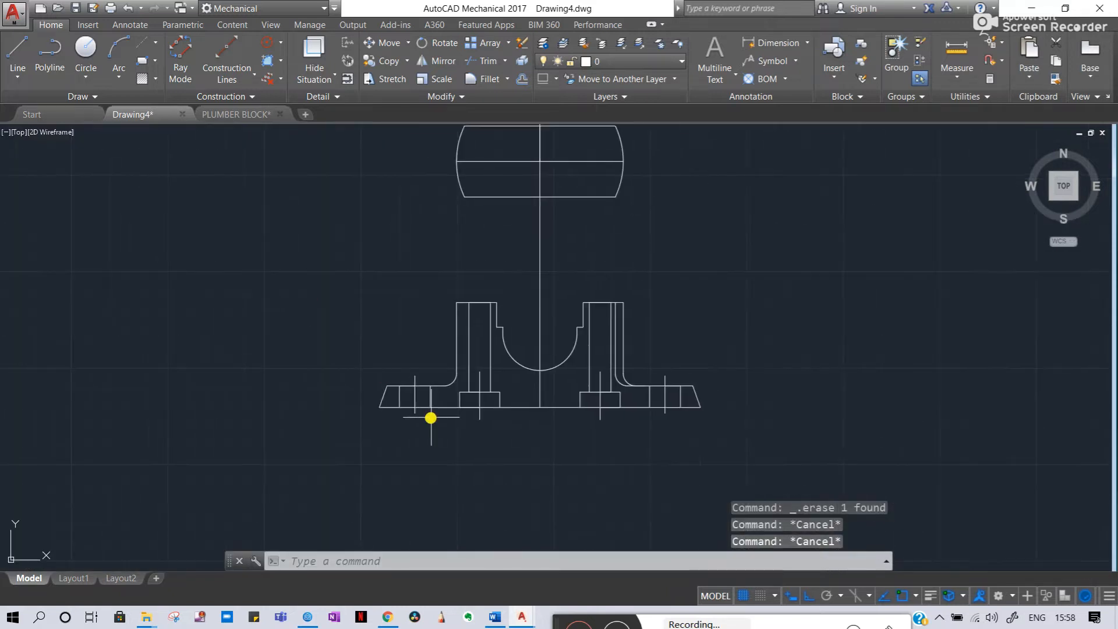
scroll(559, 397, "down", 5)
middle_click_drag(559, 397, 442, 345)
scroll(442, 344, "up", 5)
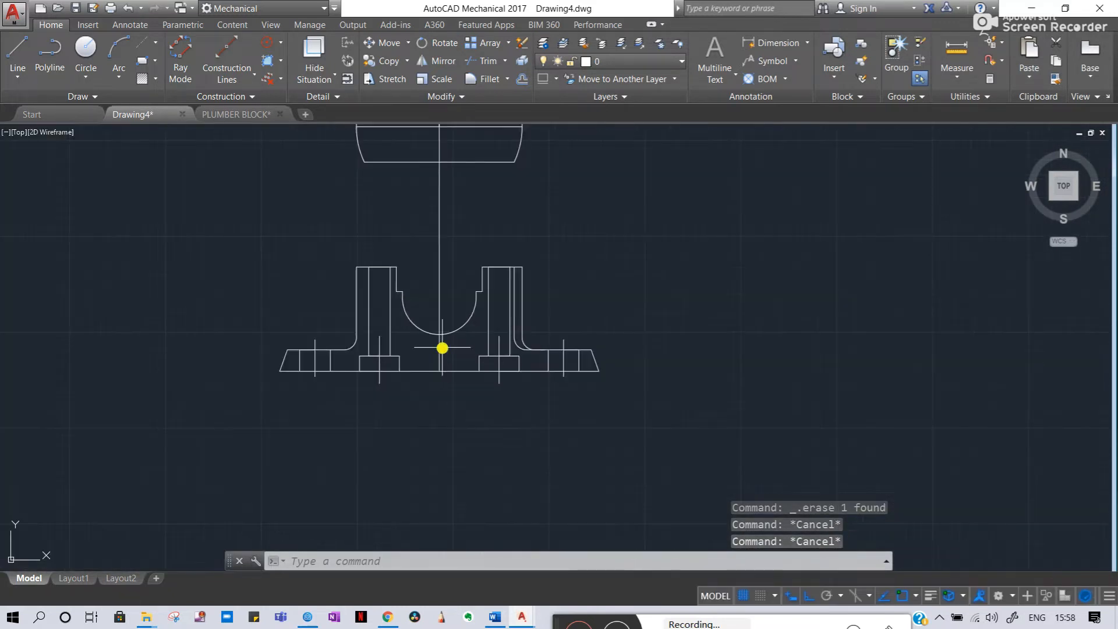
middle_click_drag(417, 252, 467, 375)
left_click(382, 172)
left_click(616, 349)
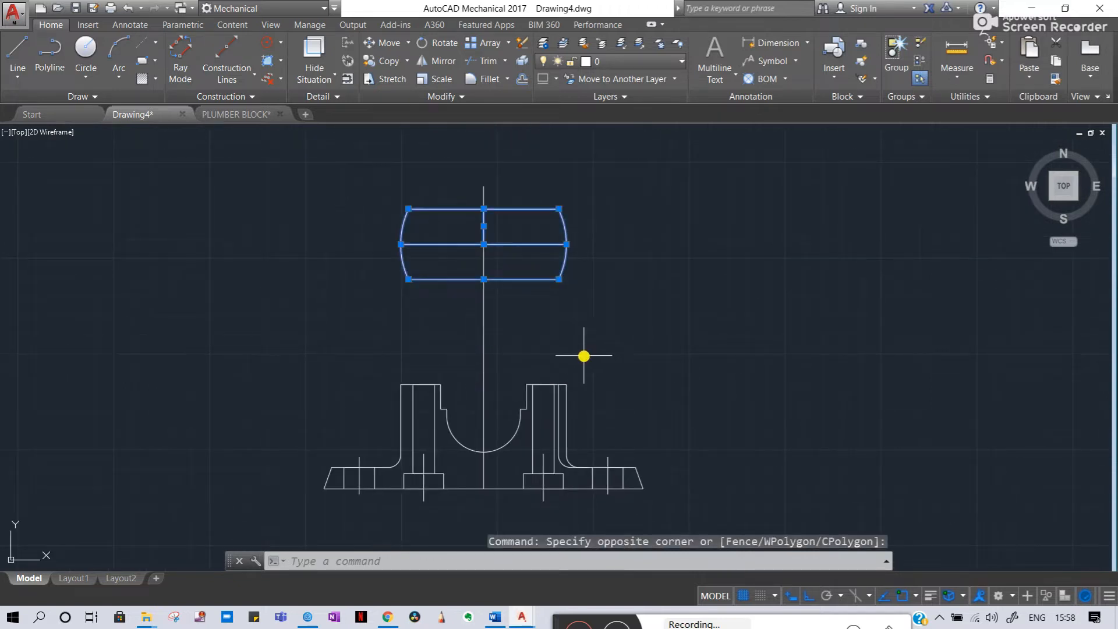
key("Escape")
key("Escape")
- Shorten the vertical centre line to just above the body's front view and extend its lower end below the base
middle_click_drag(481, 420, 490, 336)
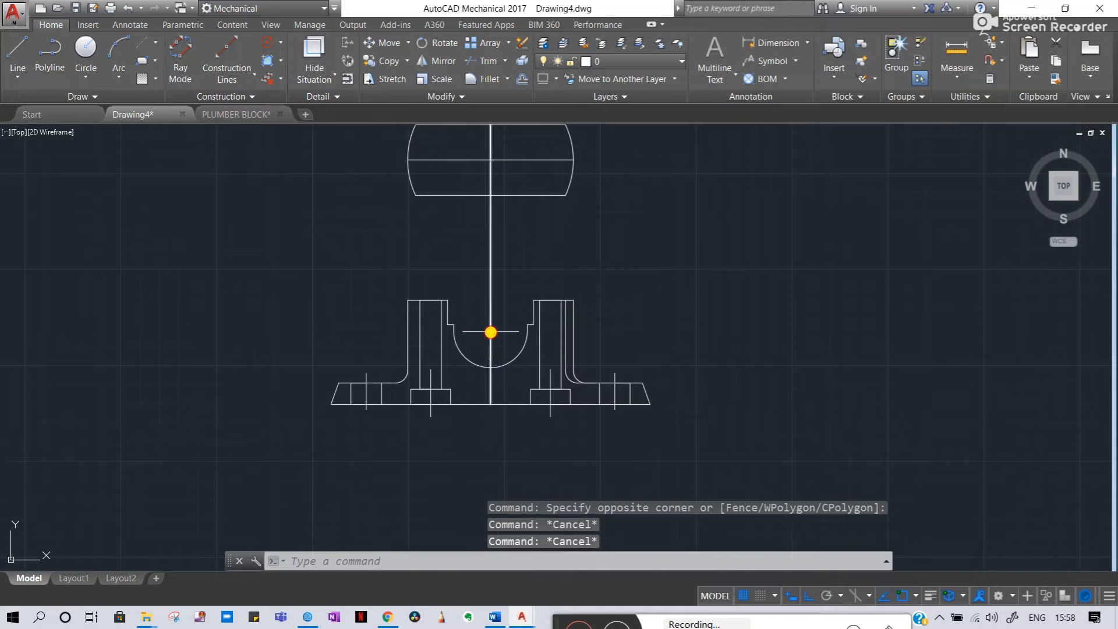
left_click(490, 332)
middle_click_drag(495, 255, 492, 330)
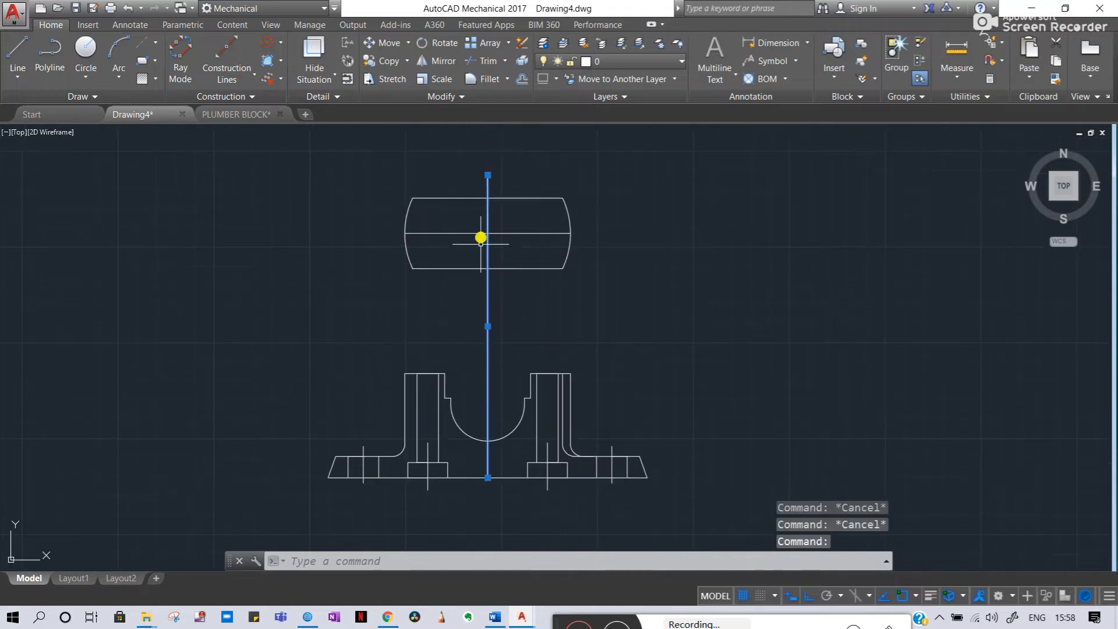
left_click(487, 178)
left_click(488, 364)
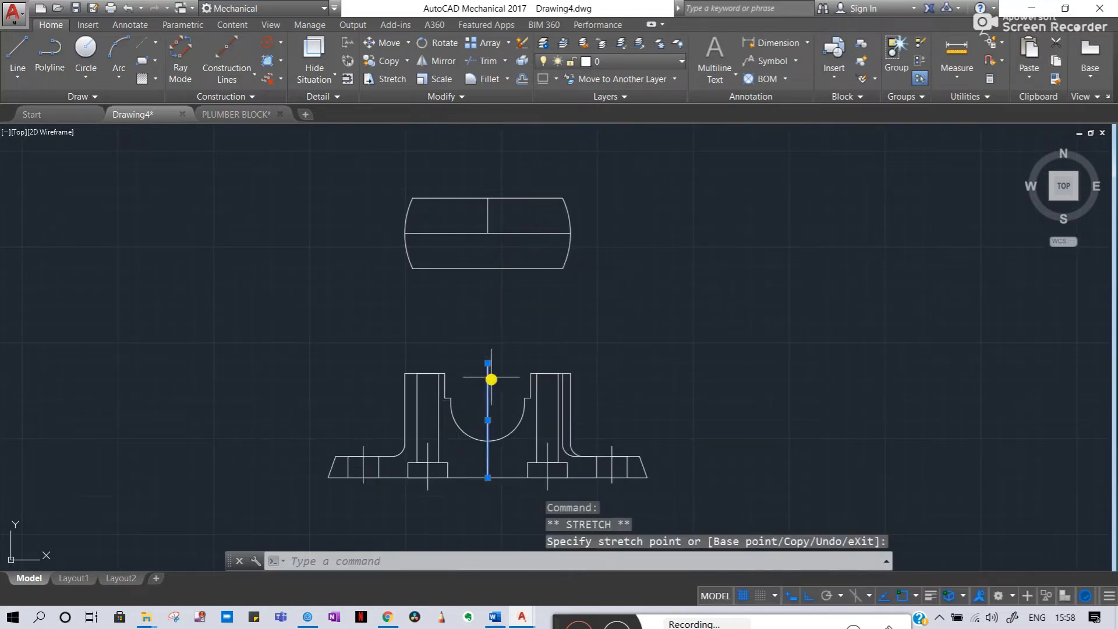
key("Escape")
middle_click_drag(496, 402, 484, 329)
left_click(486, 328)
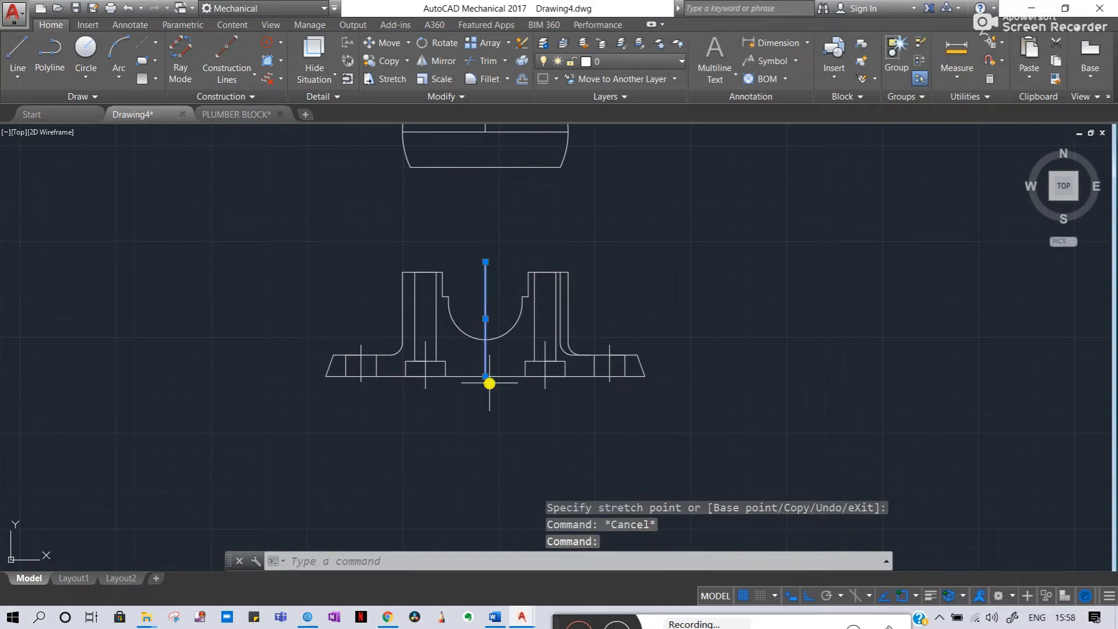
left_click(485, 376)
key("Escape")
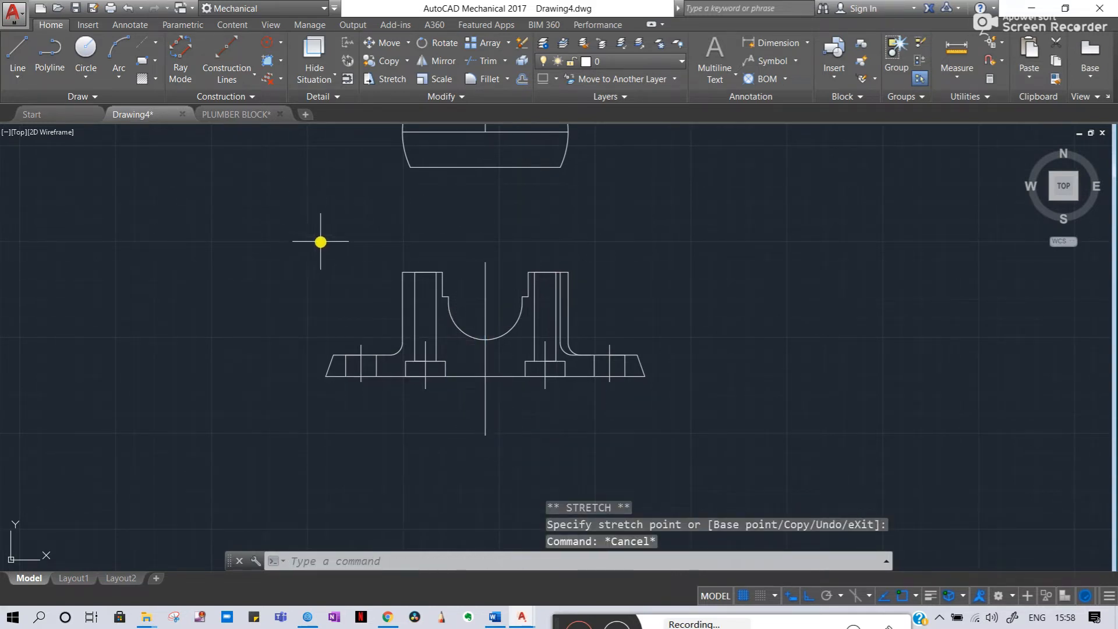
key("Escape")
- Extend the vertical centre line's upper end a little further above the body's front view
middle_click_drag(449, 212, 432, 193)
left_click(473, 254)
left_click(468, 255)
left_click(469, 208)
key("Escape")
key("Escape")
middle_click_drag(408, 263, 392, 240)
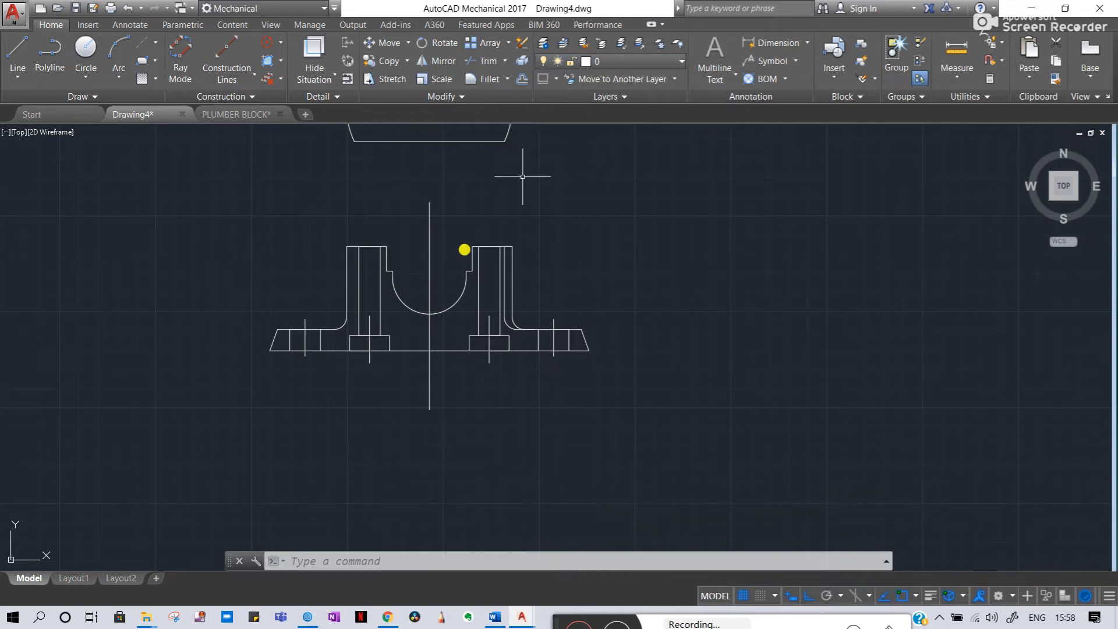
left_click(380, 311)
key("Escape")
key("Escape")
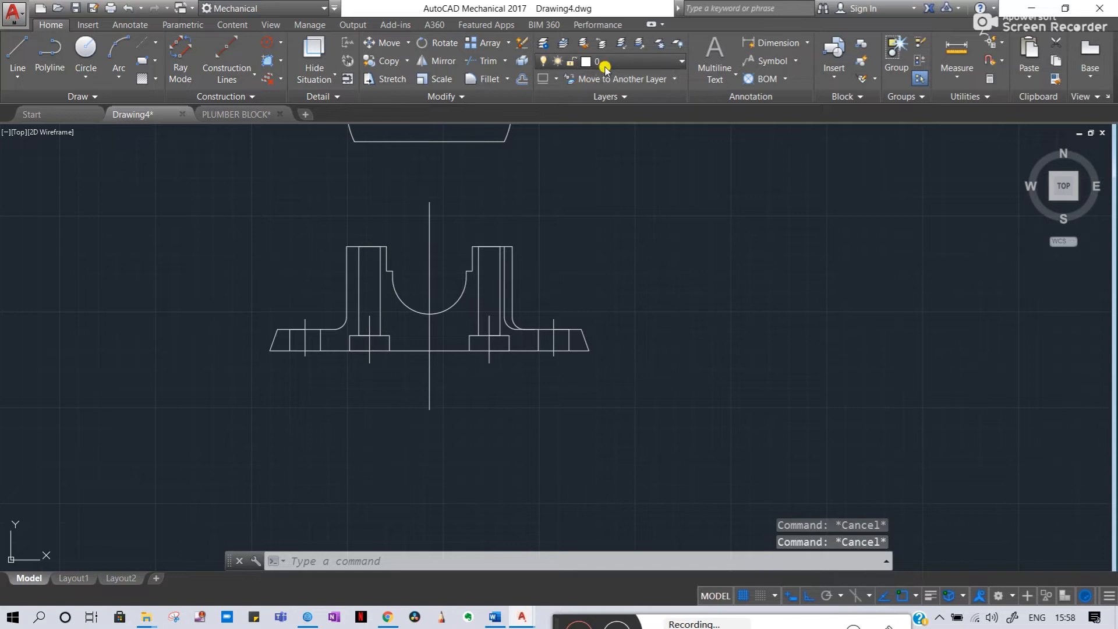
- Check which layers the drawing contains in the layer list and the Mechanical Layer Manager
left_click(605, 69)
left_click(590, 66)
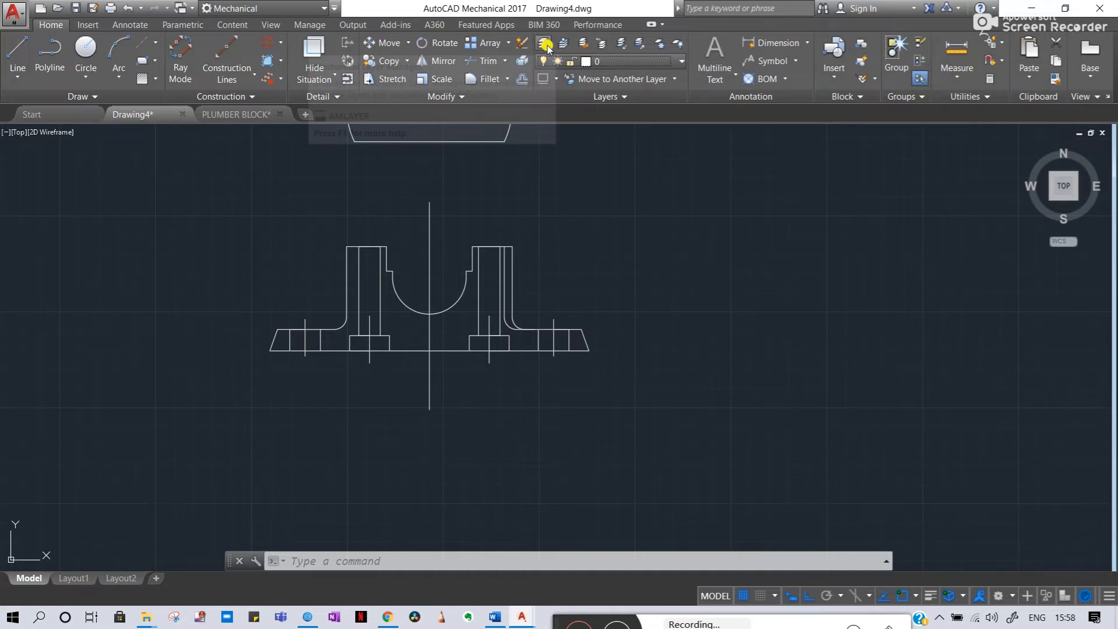
left_click(545, 44)
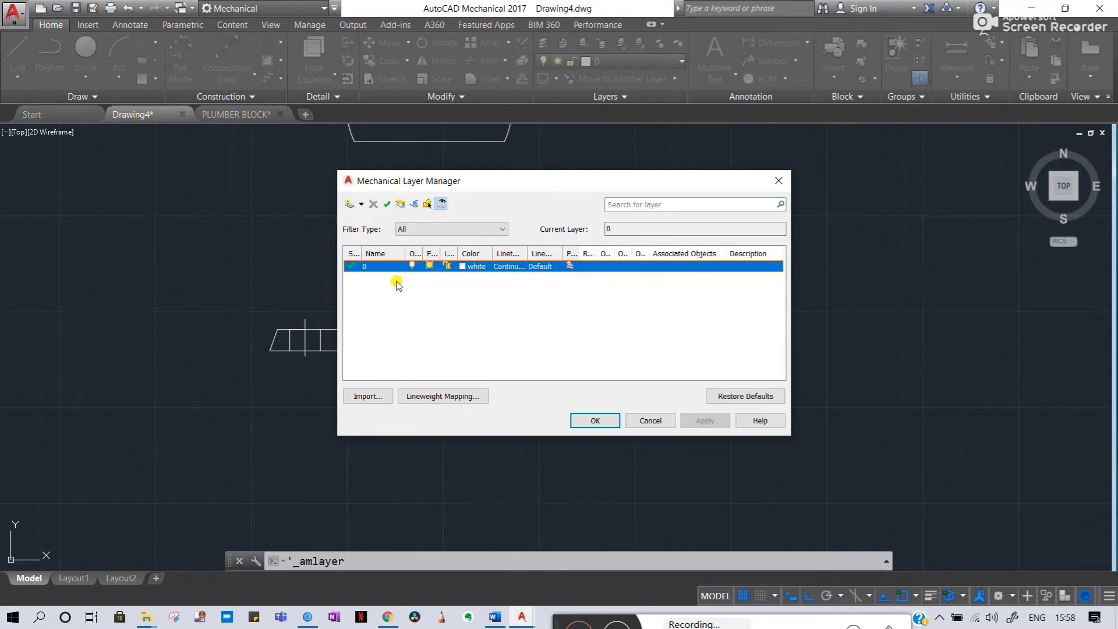
key("Escape")
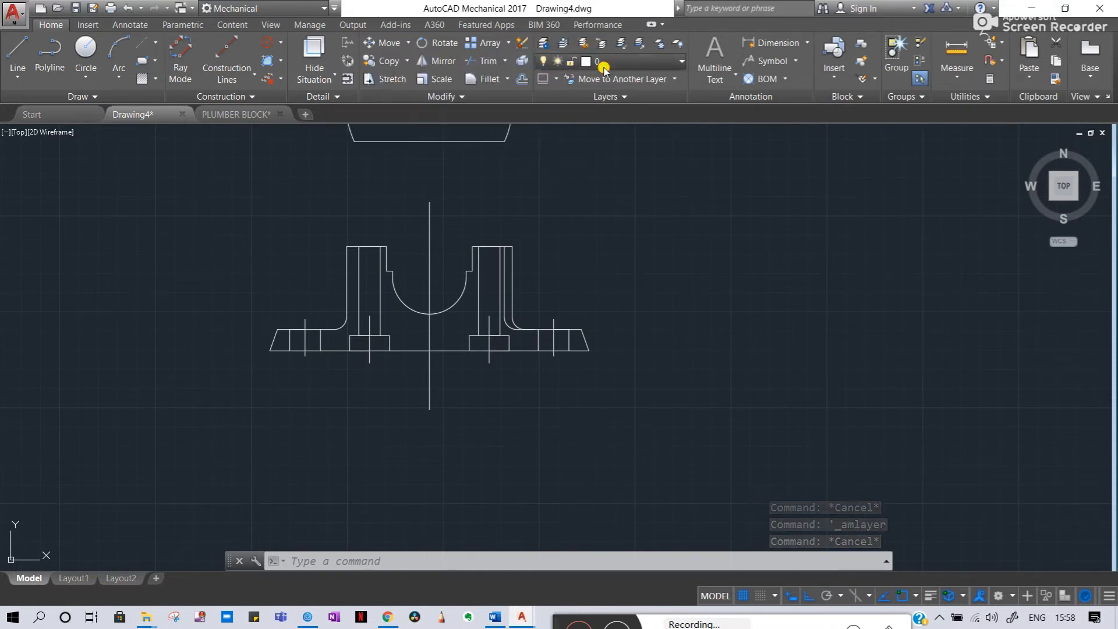
left_click(680, 65)
left_click(679, 65)
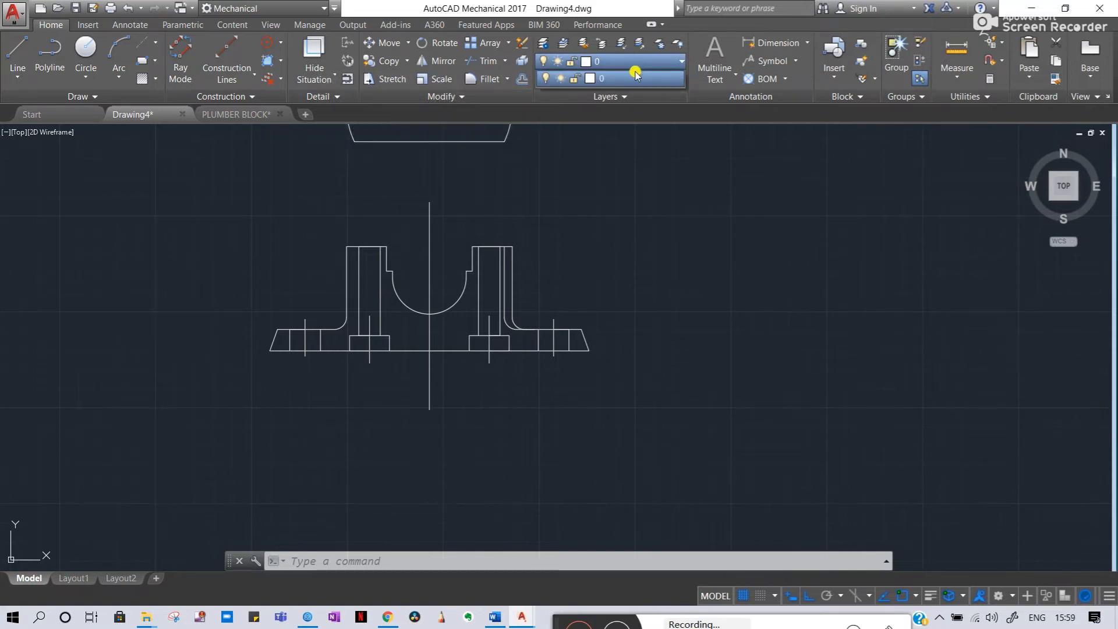
left_click(635, 79)
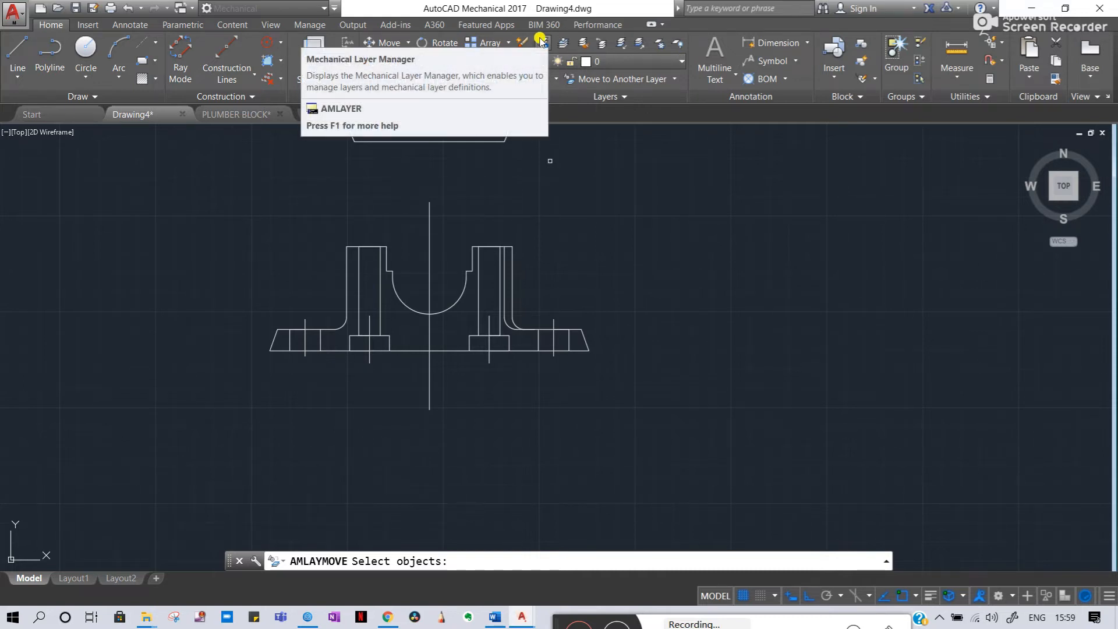
left_click(606, 61)
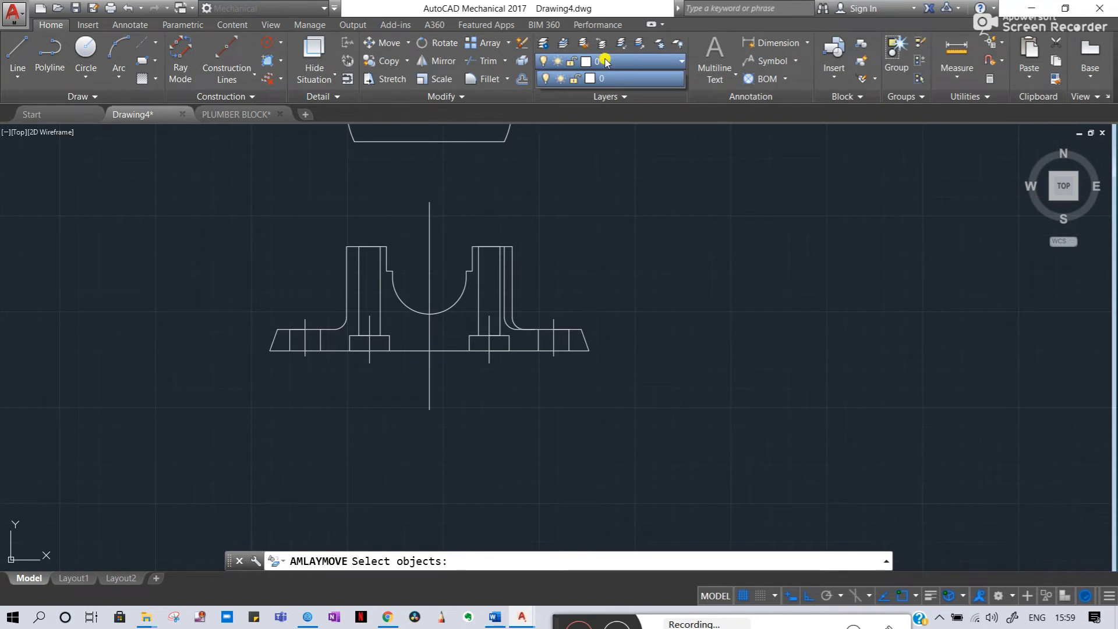
left_click(606, 61)
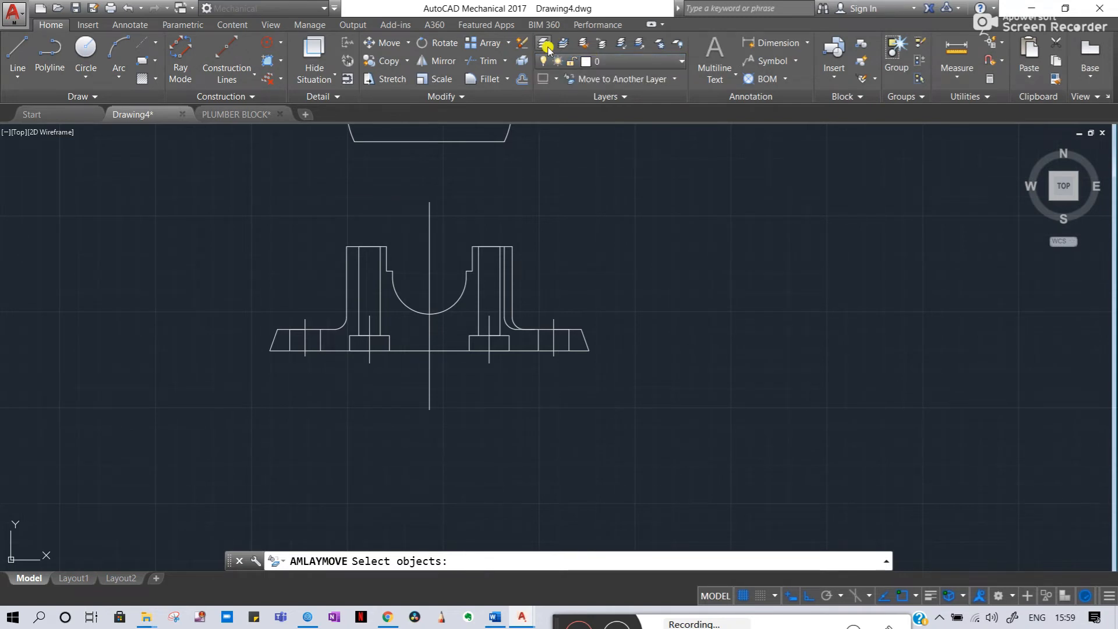
- Examine layer 0's properties in the Mechanical Layer Manager, enlarging the dialog and widening its property columns
left_click(546, 46)
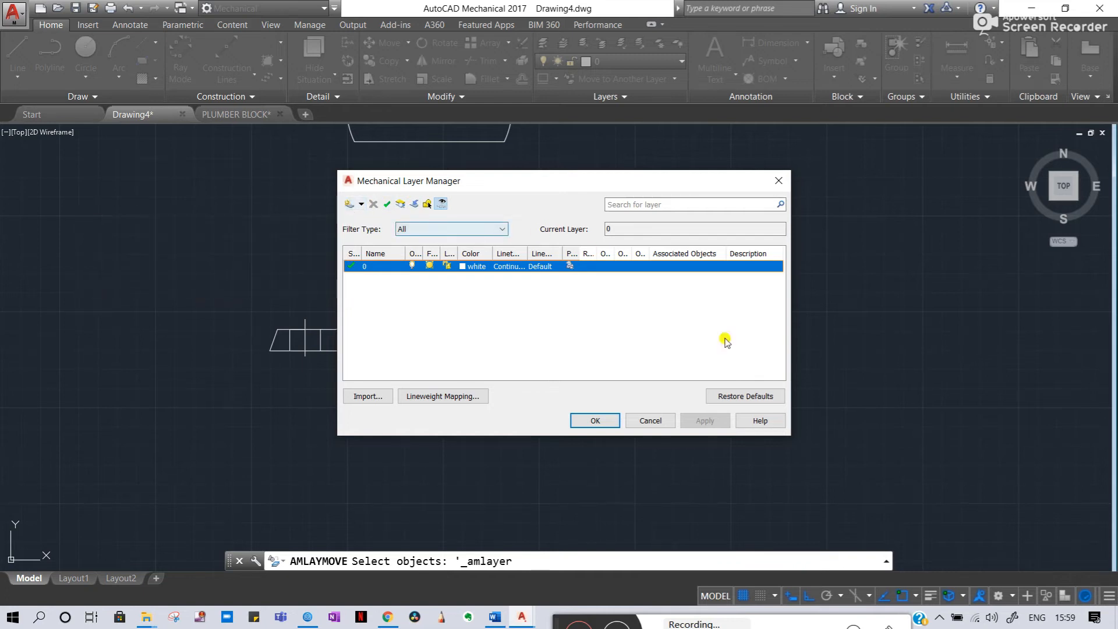
left_click_drag(788, 434, 849, 455)
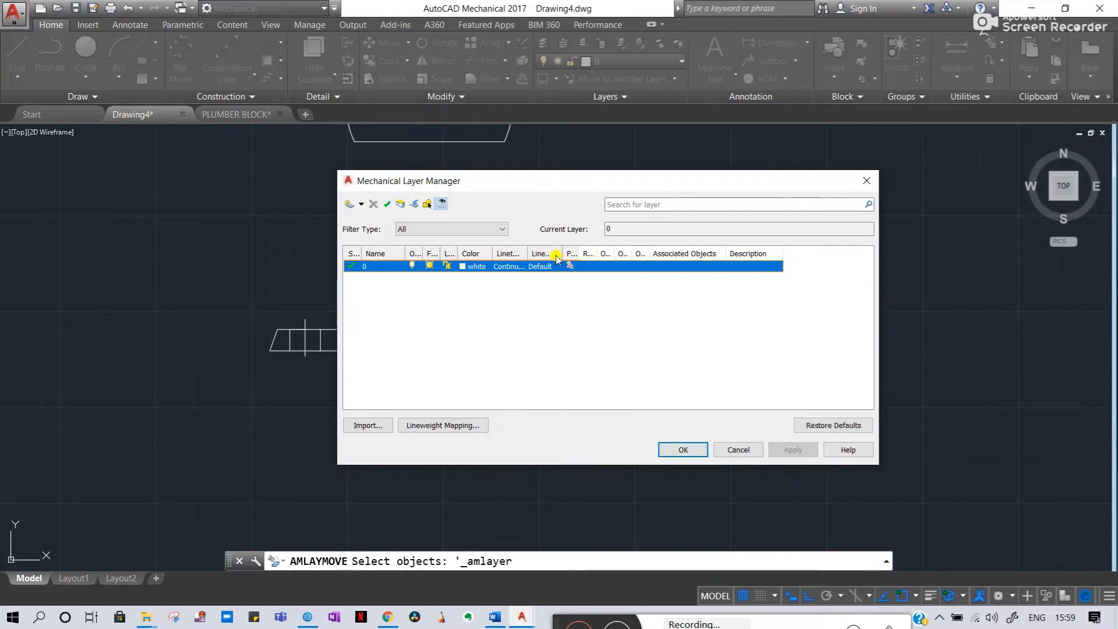
left_click_drag(563, 255, 623, 255)
left_click_drag(528, 253, 583, 254)
left_click_drag(491, 252, 533, 252)
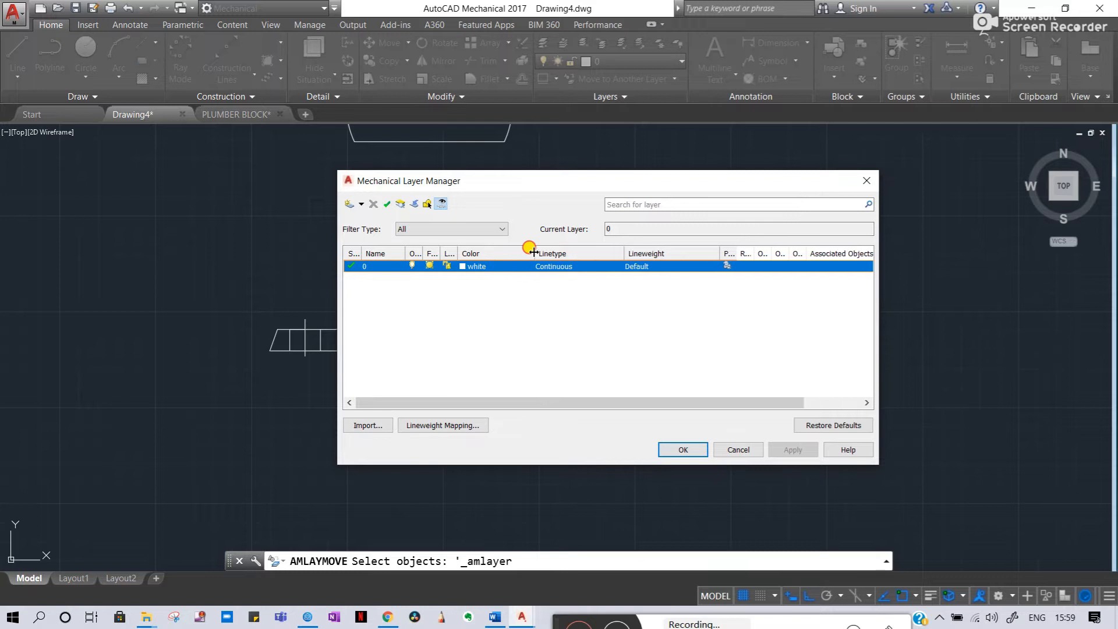
mouse_move(453, 254)
left_mouse_down()
mouse_move(503, 254)
mouse_move(454, 252)
left_mouse_up()
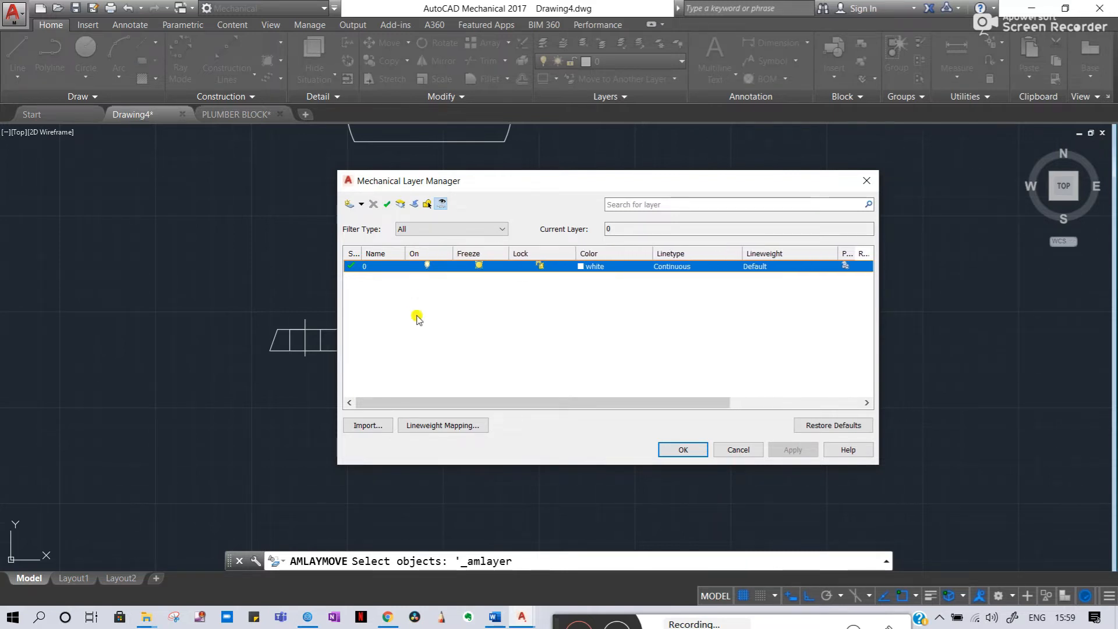
key("Return")
key("Escape")
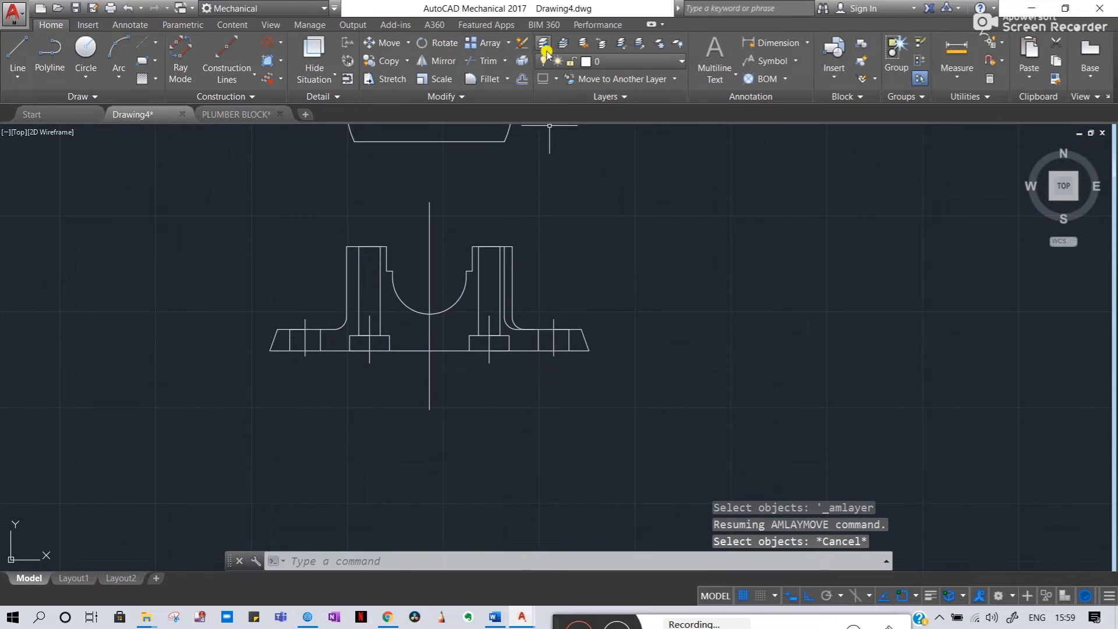
- Create a new layer named block in the Mechanical Layer Manager
left_click(542, 43)
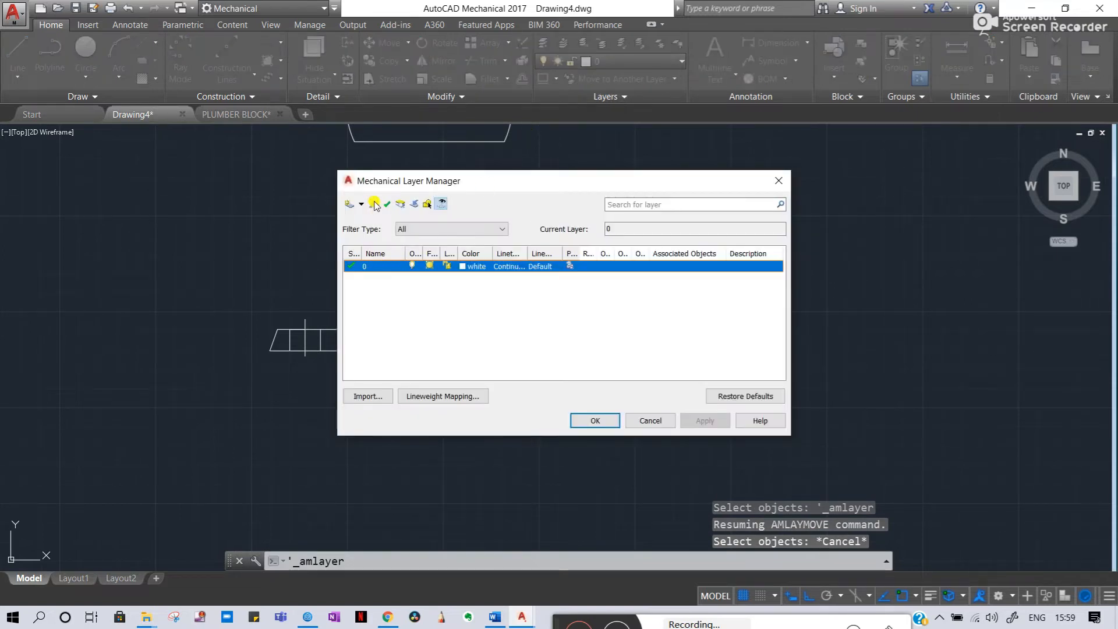
left_click(350, 204)
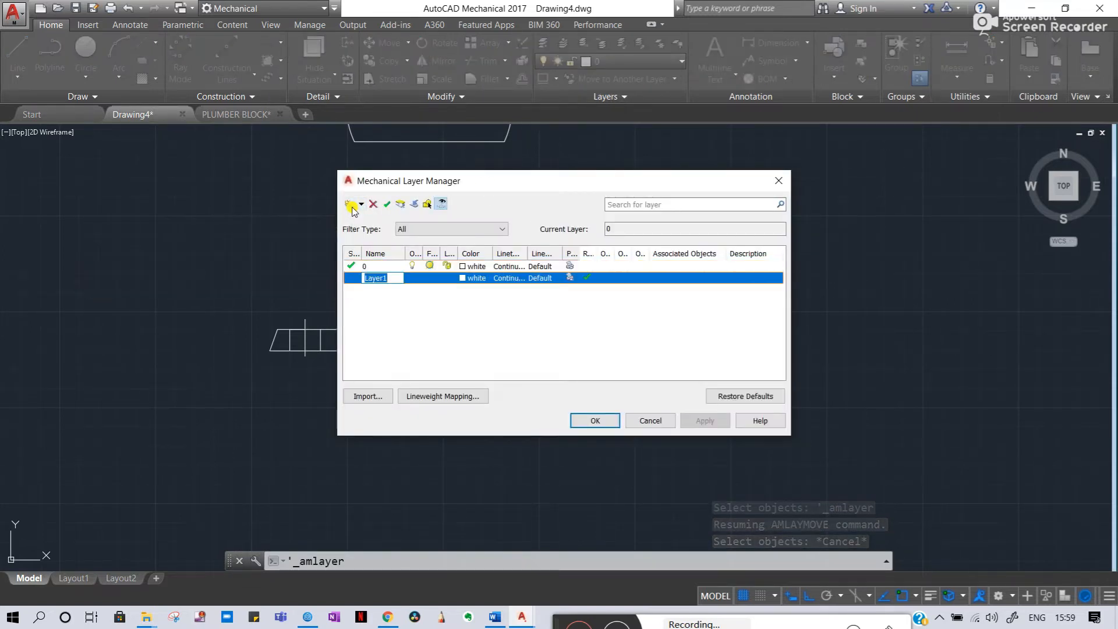
key("BackSpace")
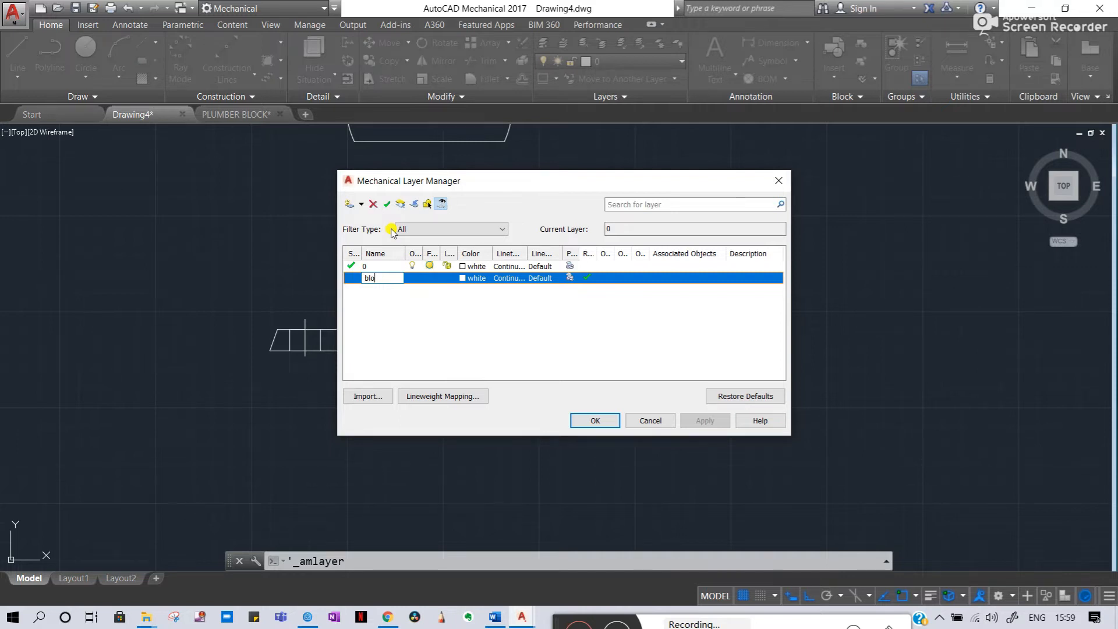
key("Return")
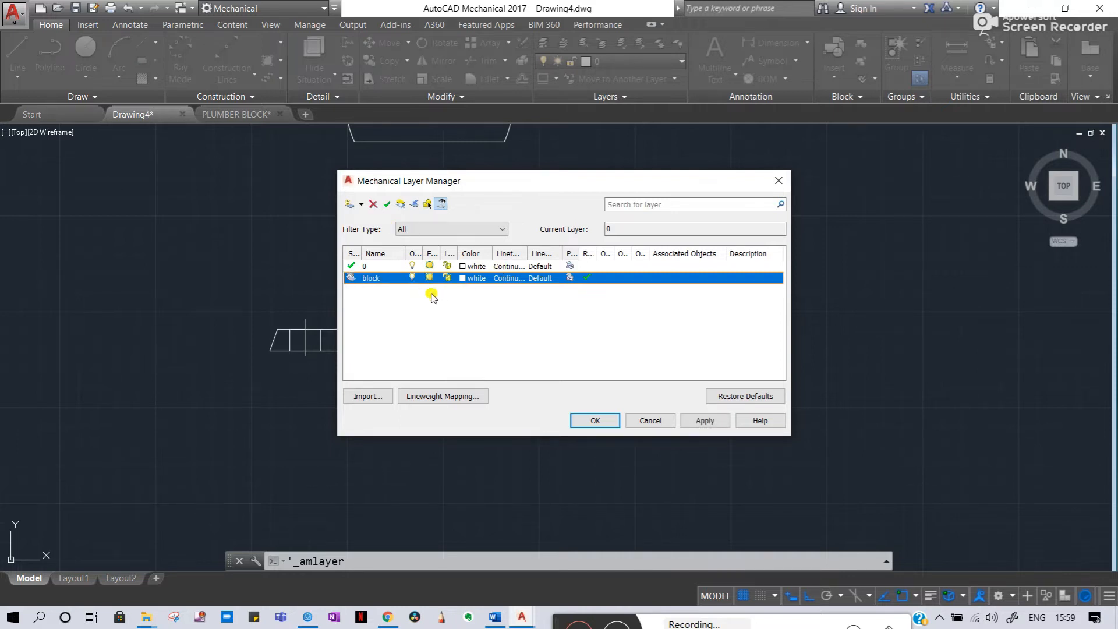
- Set the block layer's colour to white and its lineweight to 0.30 mm, and accept the layer settings
left_click(462, 281)
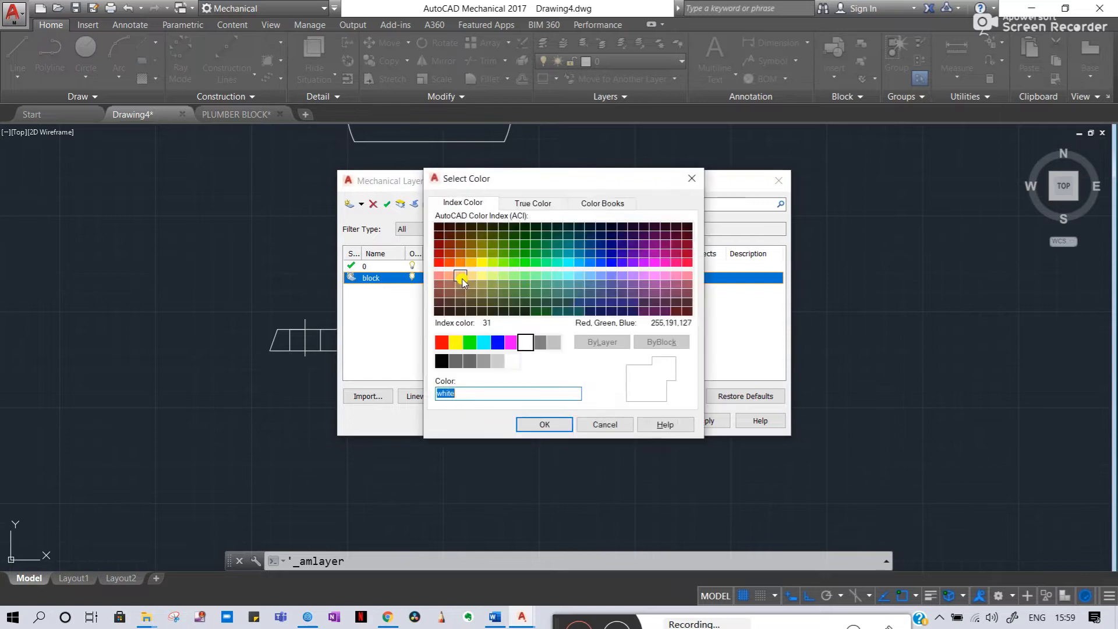
left_click(442, 343)
left_click(466, 343)
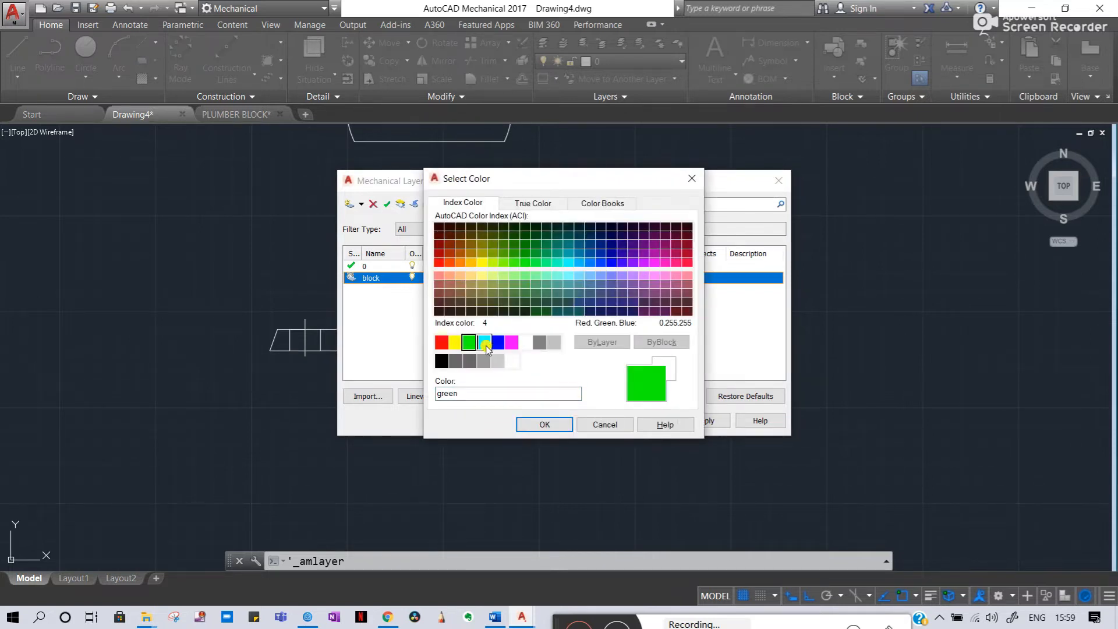
left_click(526, 343)
left_click(552, 424)
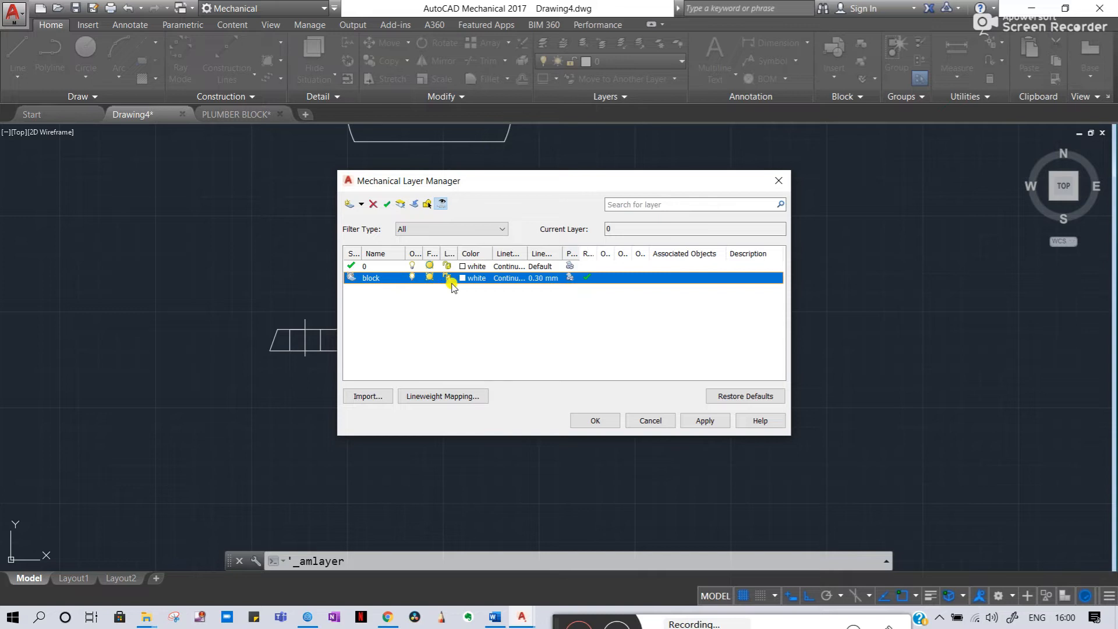
left_click(594, 421)
- Move all of the body's front view except the long middle centre line onto the block layer
left_click(236, 217)
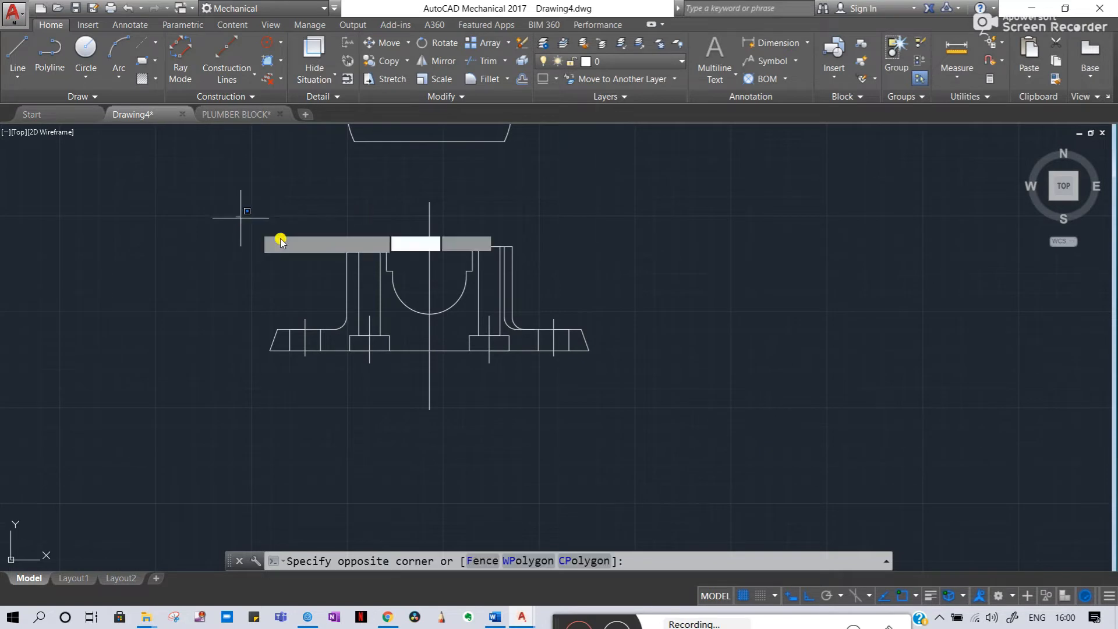
left_click(637, 396)
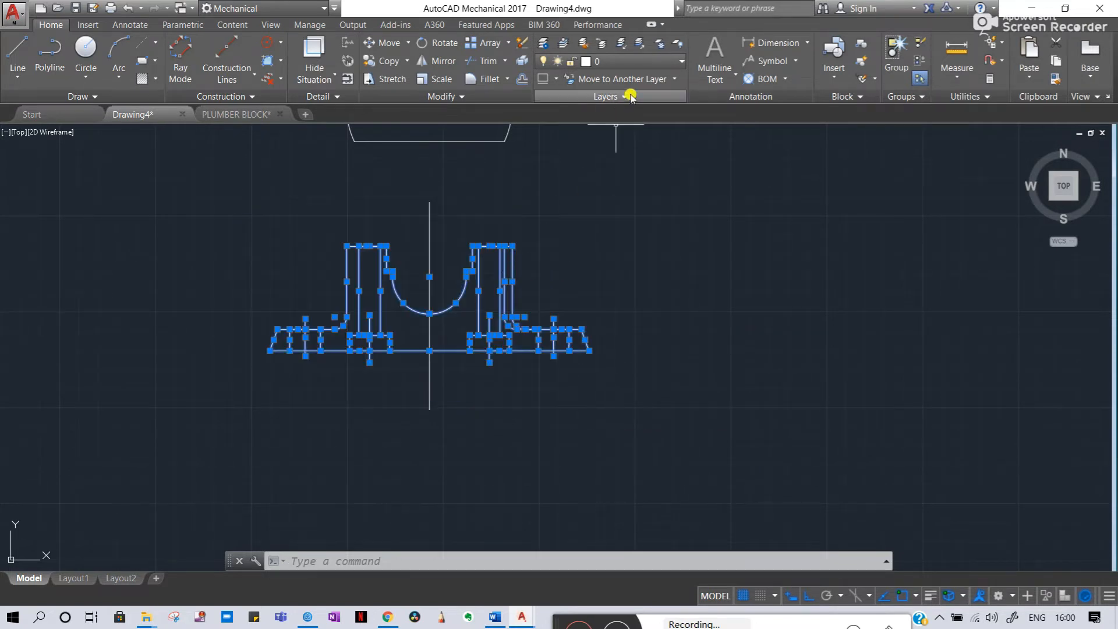
left_click(644, 62)
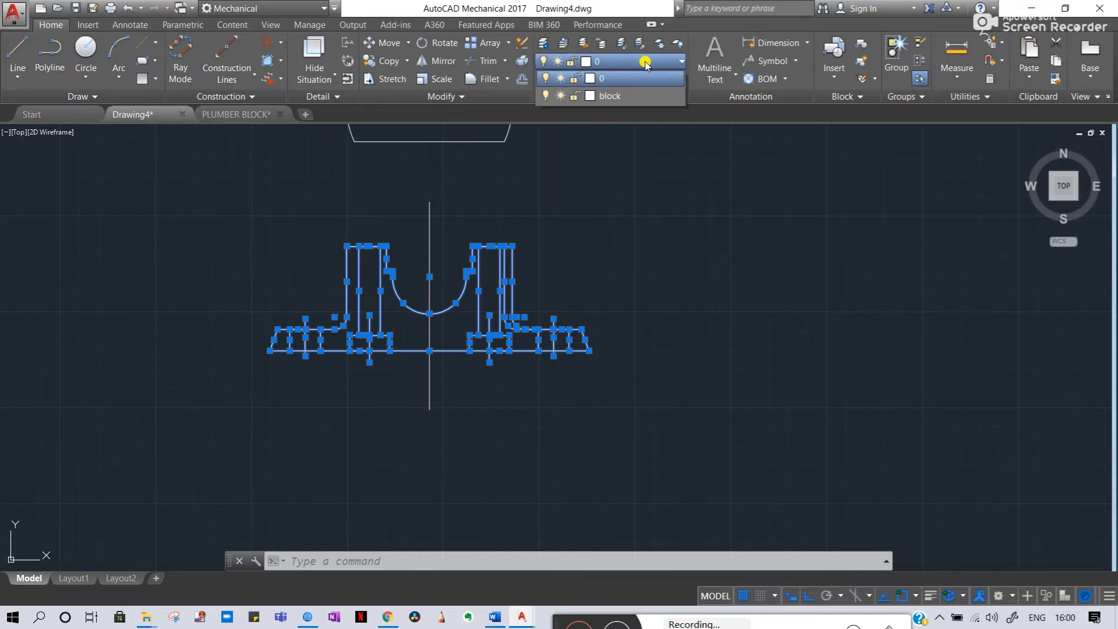
left_click(633, 98)
left_click(617, 166)
key("Escape")
key("Escape")
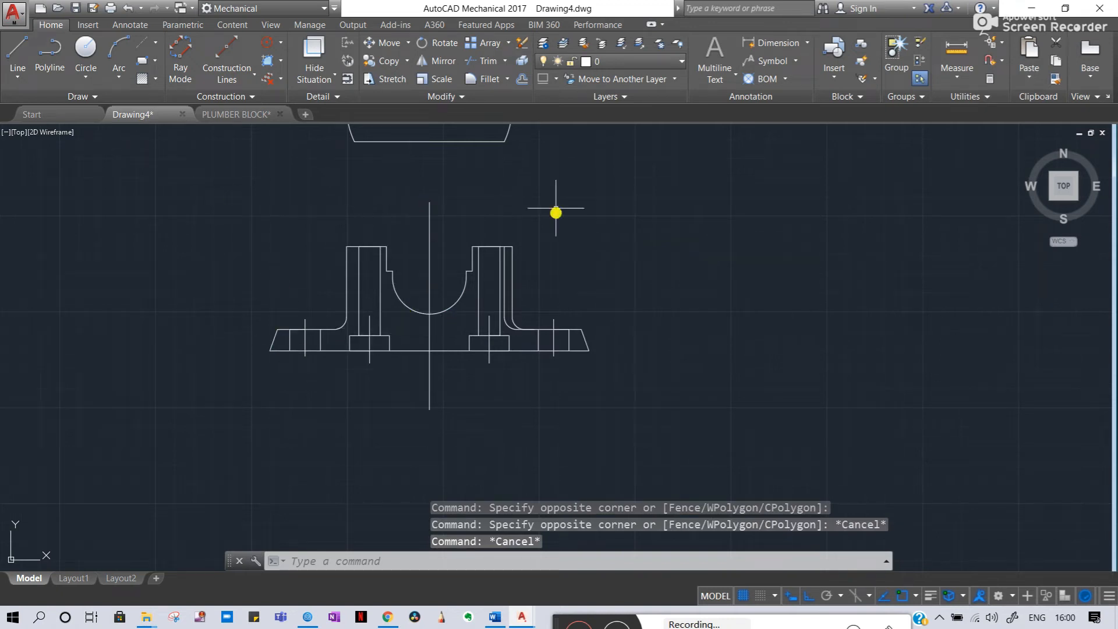
left_click(618, 63)
key("Escape")
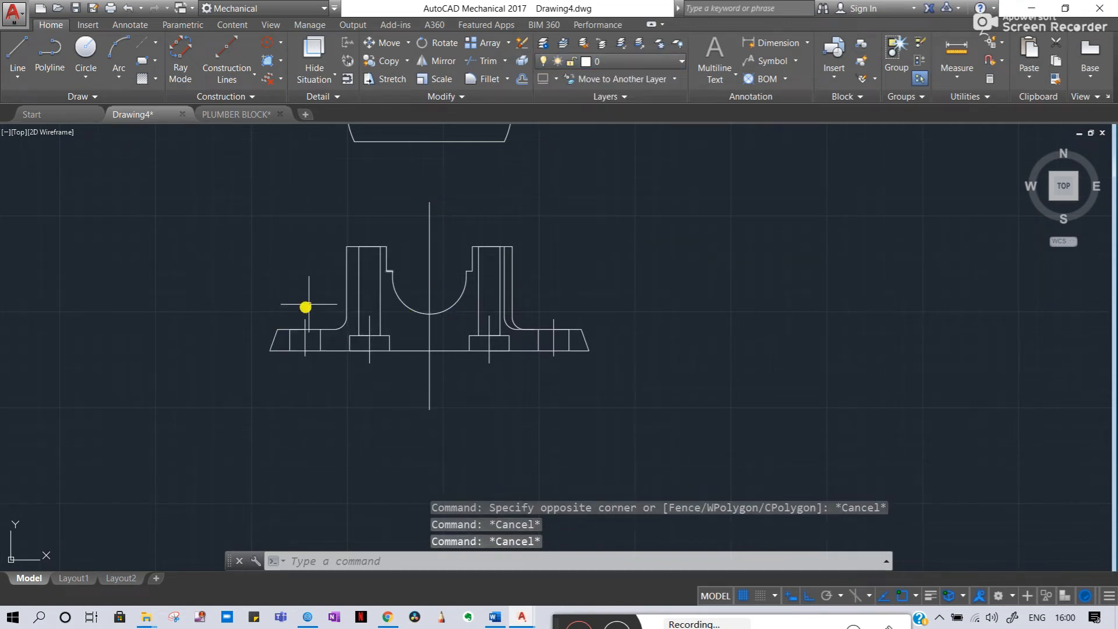
- Add another layer named center line in the Mechanical Layer Manager
scroll(320, 341, "up", 4)
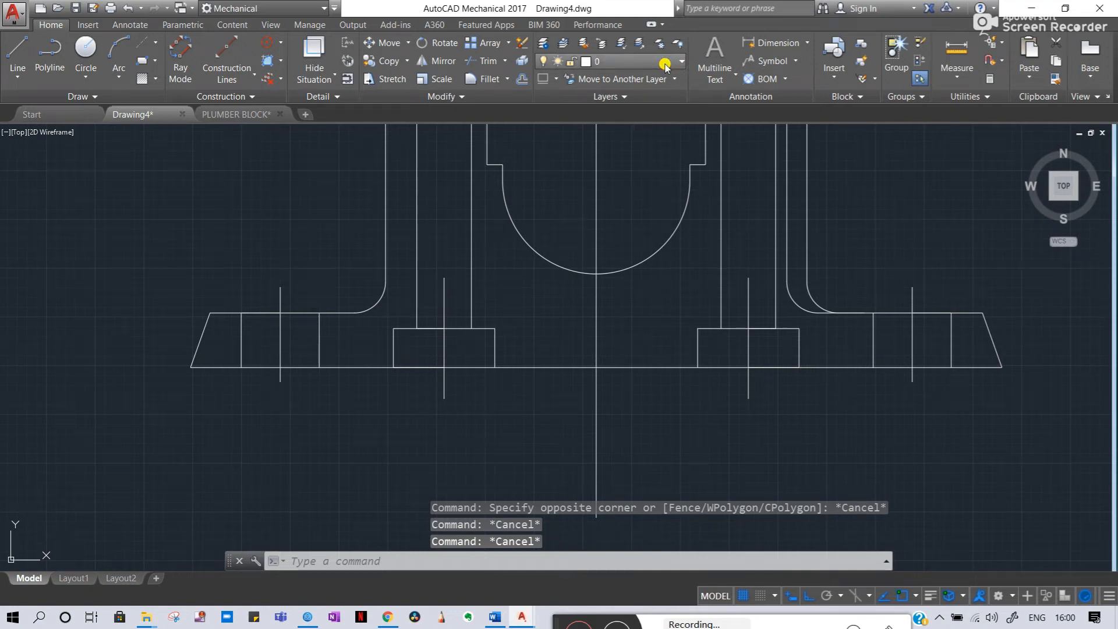
left_click(666, 65)
left_click(600, 63)
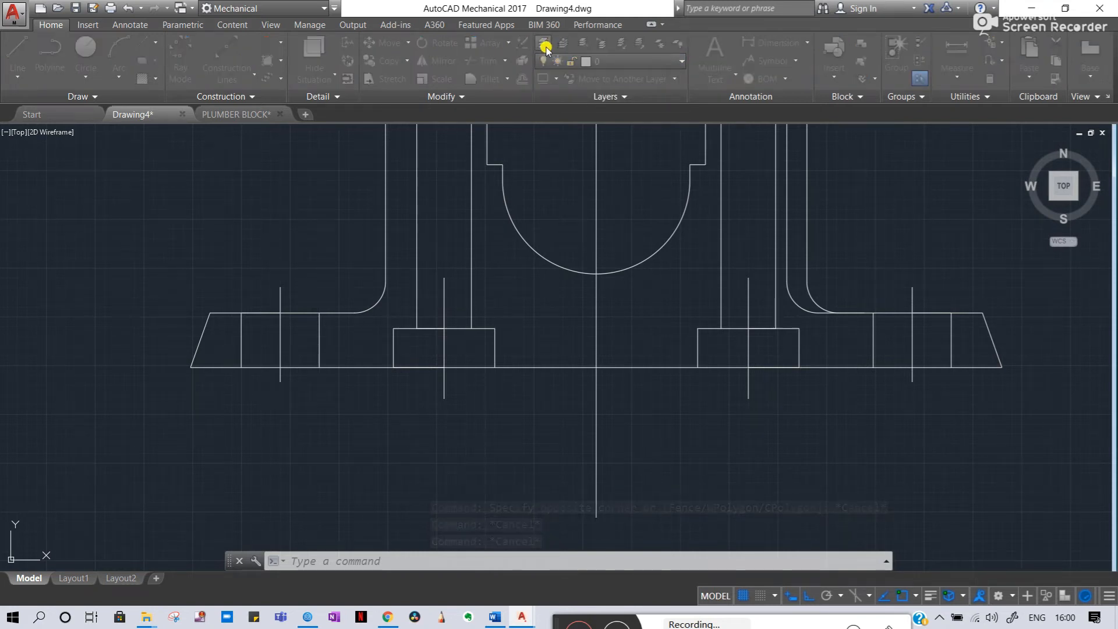
left_click(544, 46)
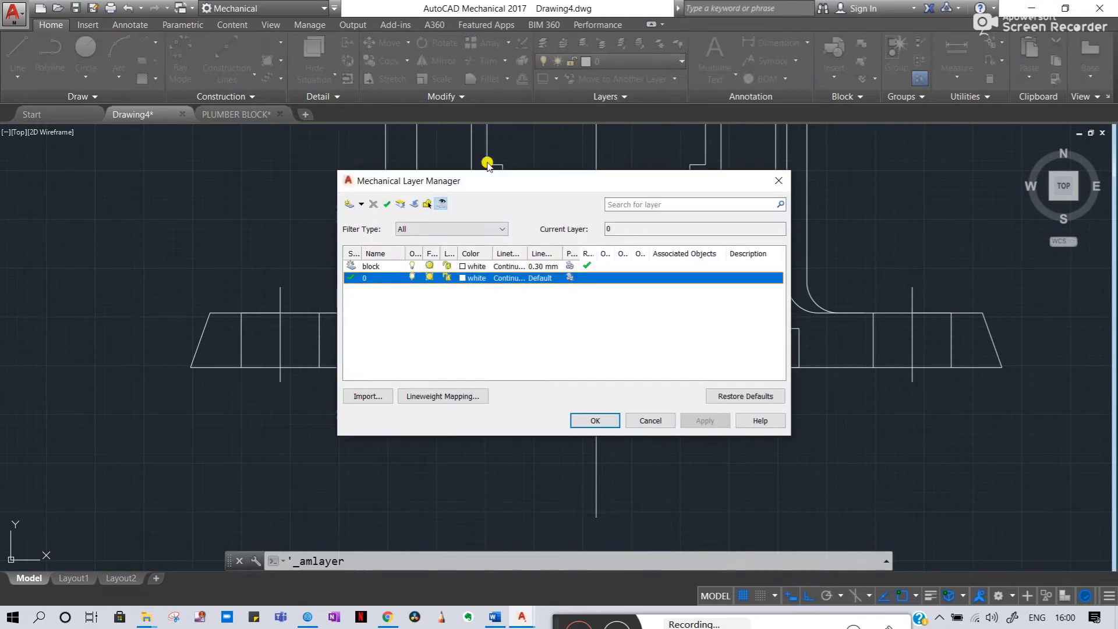
left_click(353, 204)
type("c")
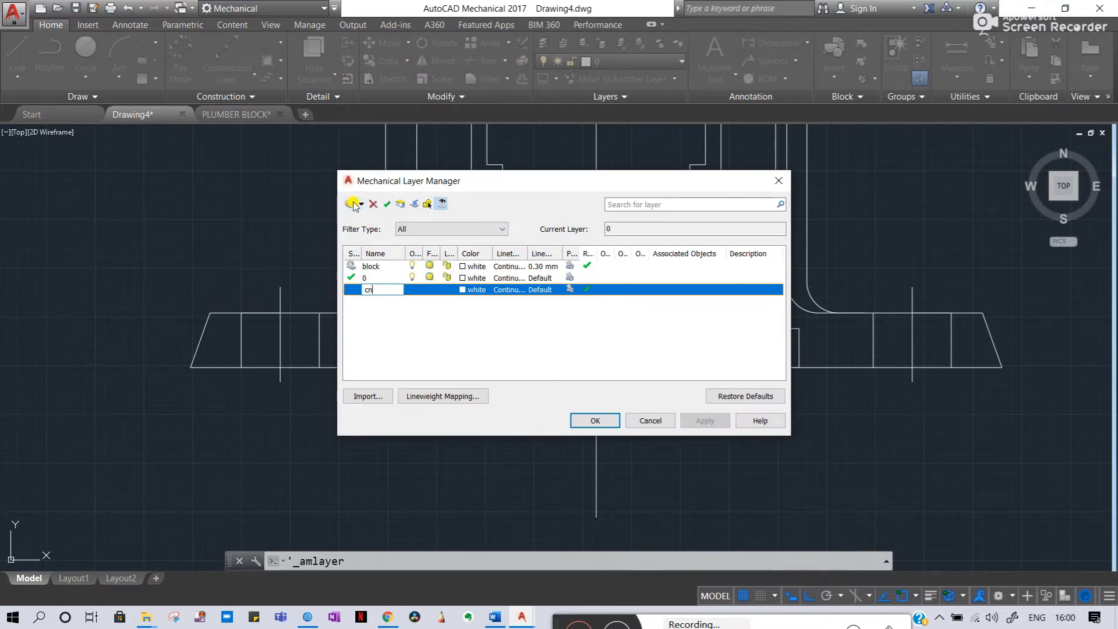
type("enter line")
left_click(468, 298)
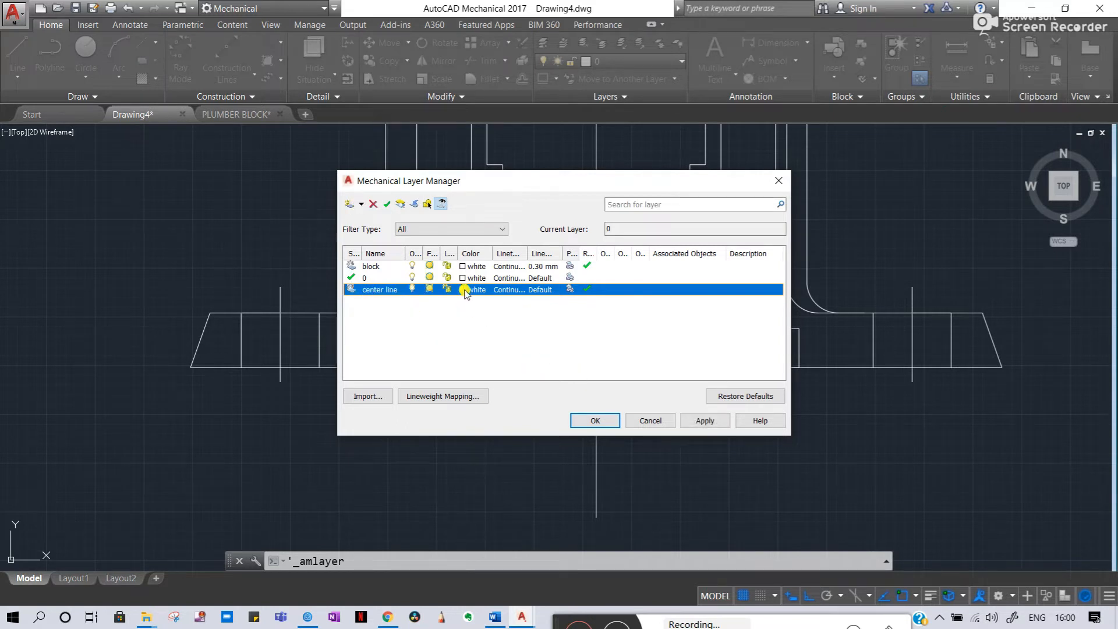
- Give the center line layer a blue colour and 0.30 mm lineweight, keep its linetype Continuous, and accept the layer settings
left_click(466, 290)
left_click(498, 342)
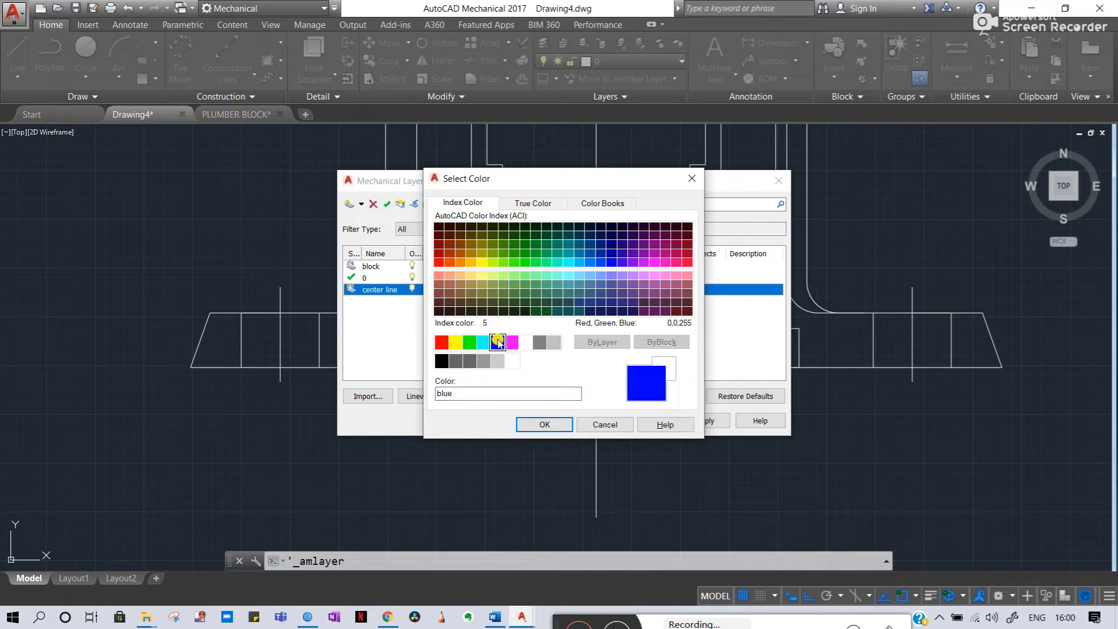
left_click(551, 423)
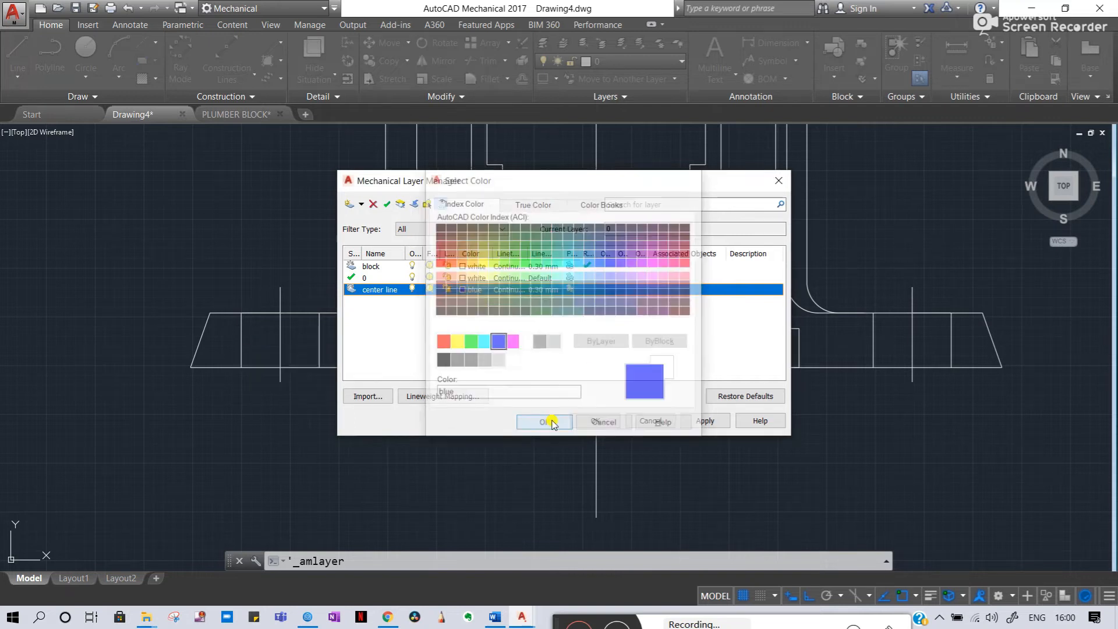
left_click(515, 294)
left_click(556, 290)
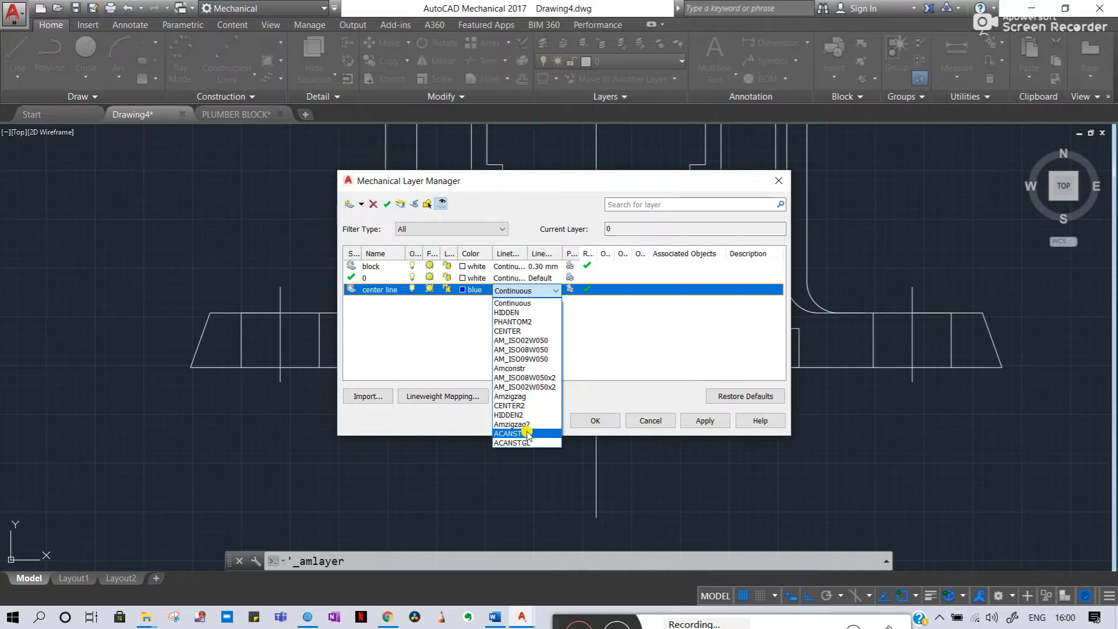
left_click(586, 327)
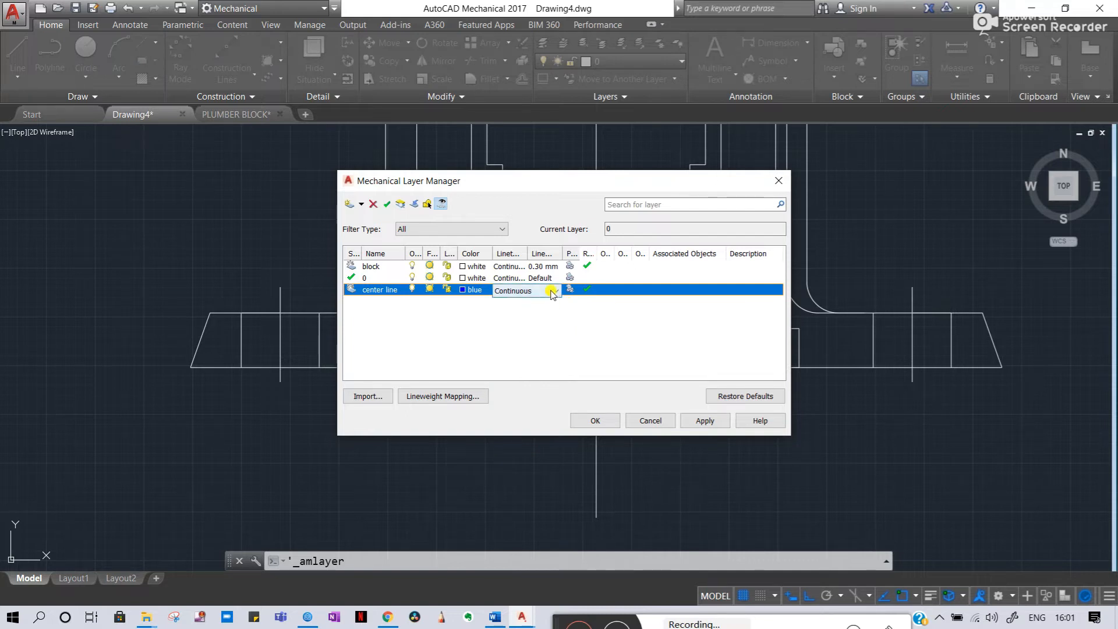
left_click(701, 419)
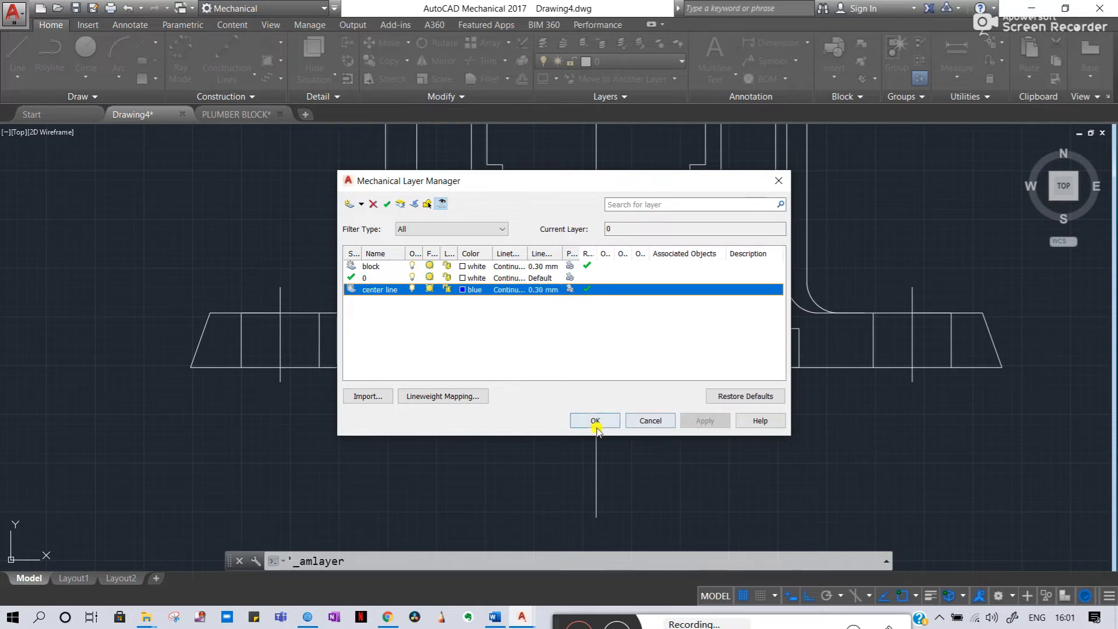
left_click(596, 419)
- Change the linetype of all five vertical centre lines in the body's front view to AM_ISO08W050
left_click(214, 339)
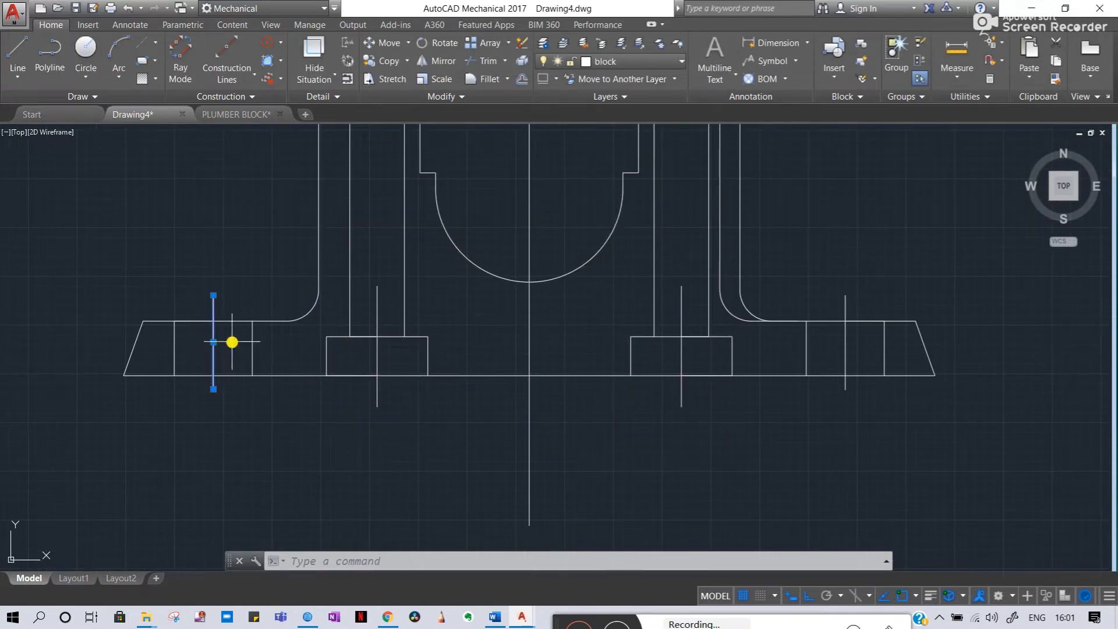
left_click(377, 314)
left_click(530, 309)
middle_click_drag(593, 316, 501, 362)
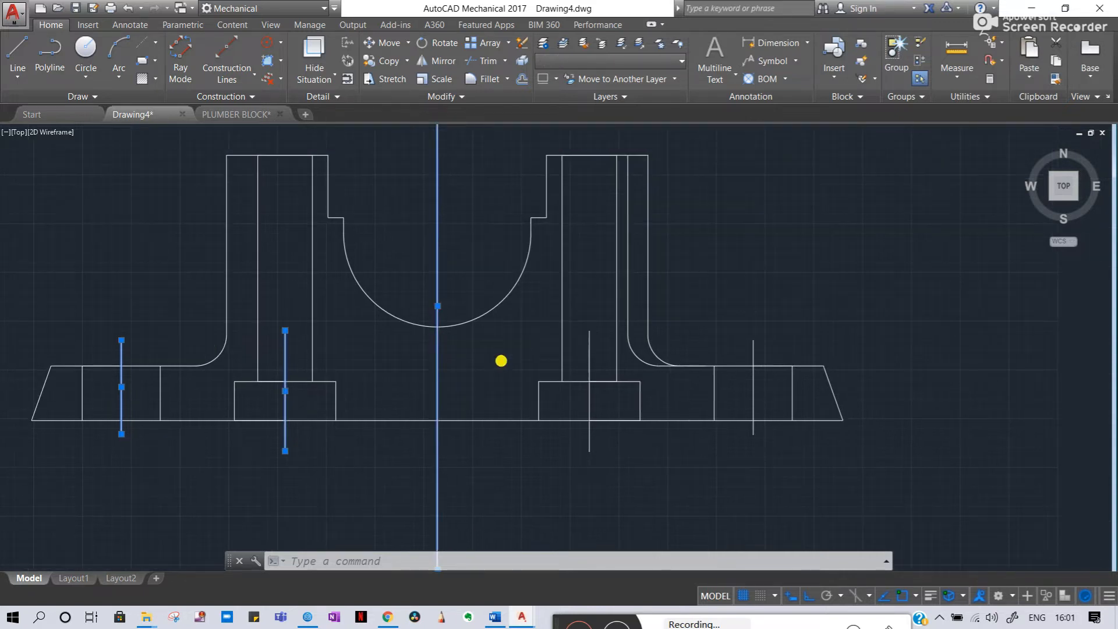
left_click(591, 369)
left_click(588, 369)
left_click(753, 376)
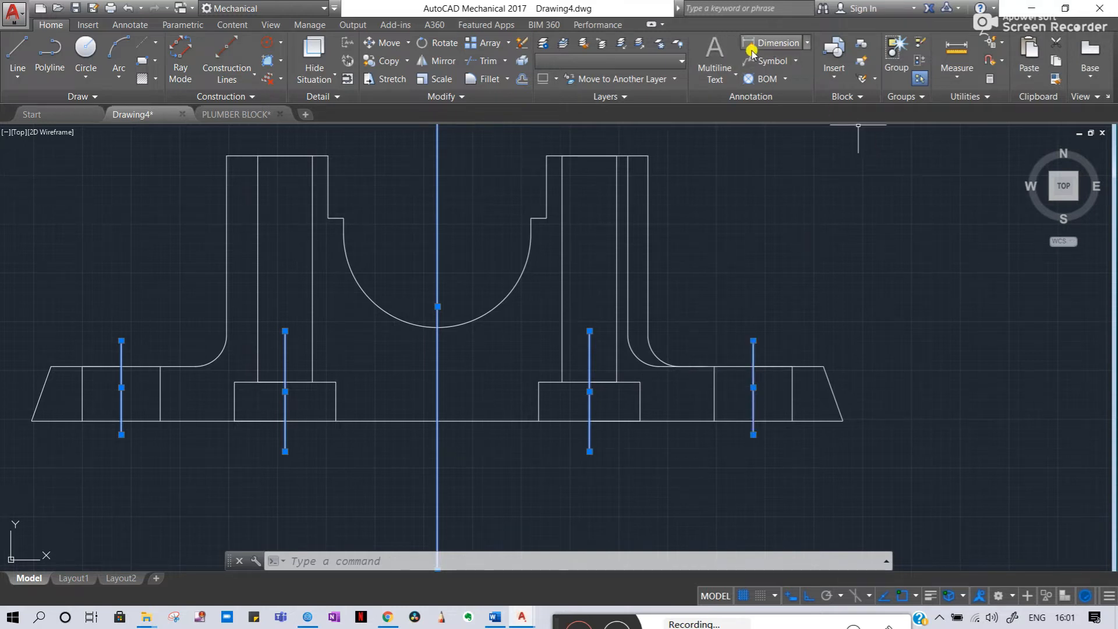
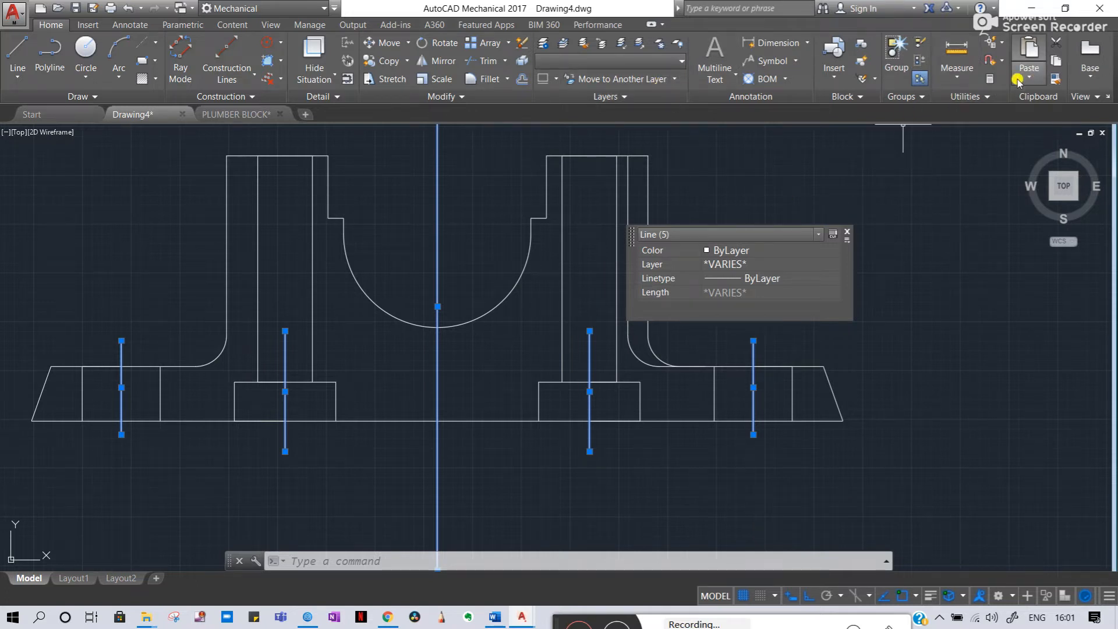
left_click(805, 281)
left_click(831, 281)
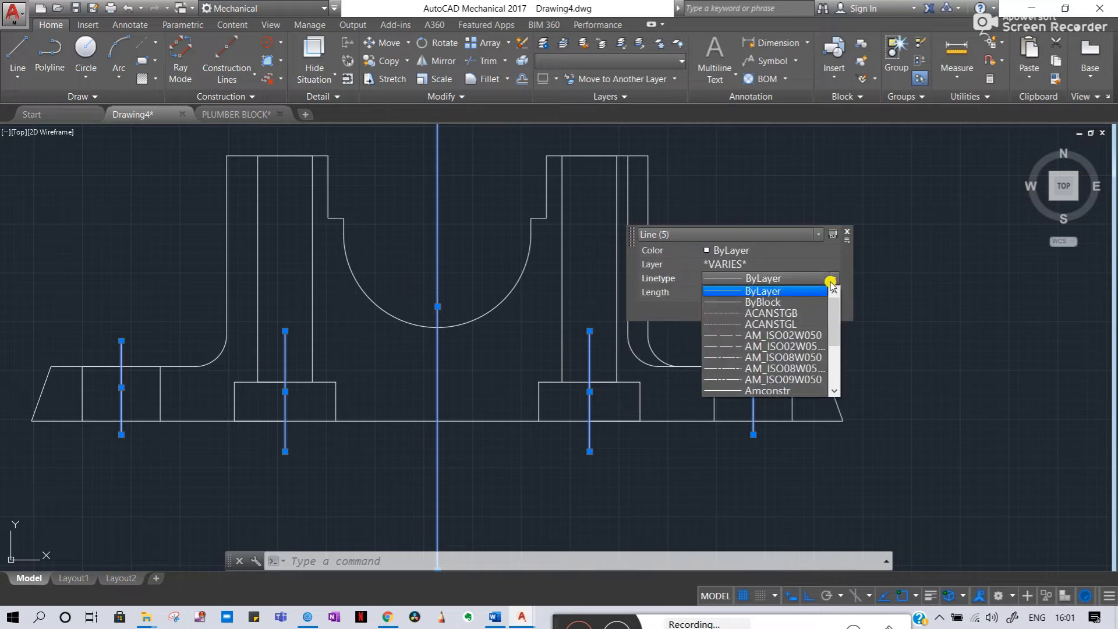
scroll(795, 372, "down", 2)
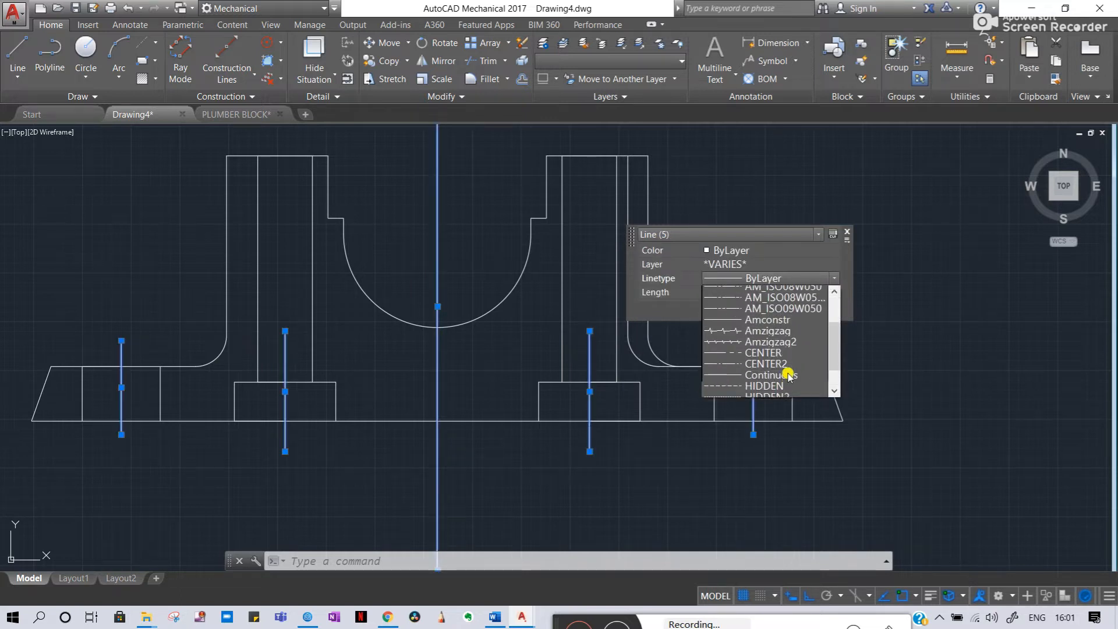
scroll(788, 374, "up", 3)
scroll(794, 359, "down", 3)
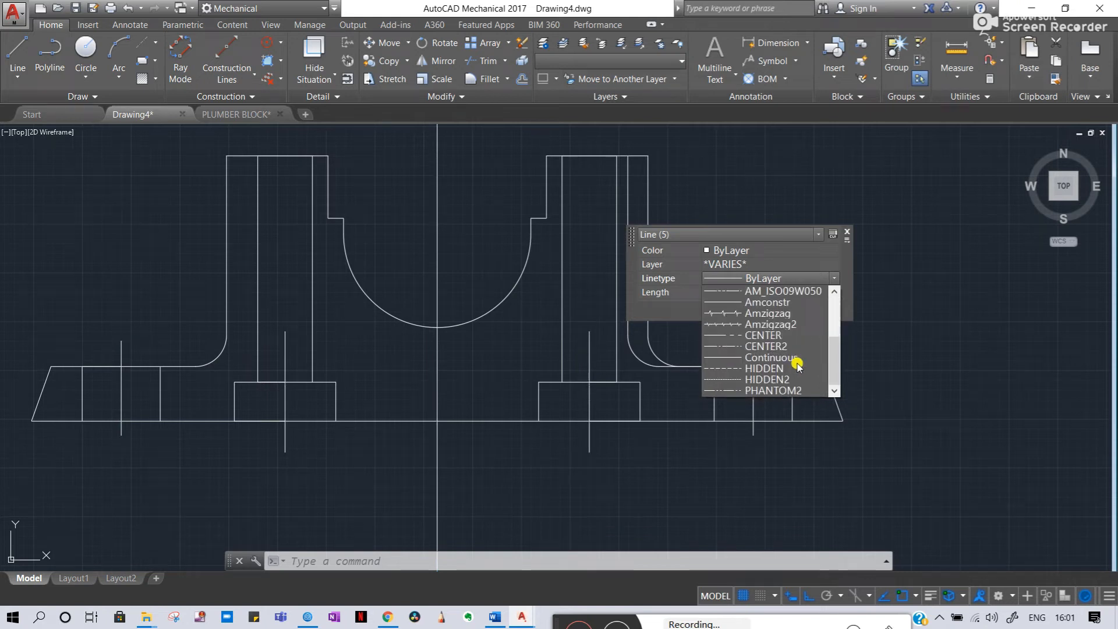
scroll(789, 373, "up", 2)
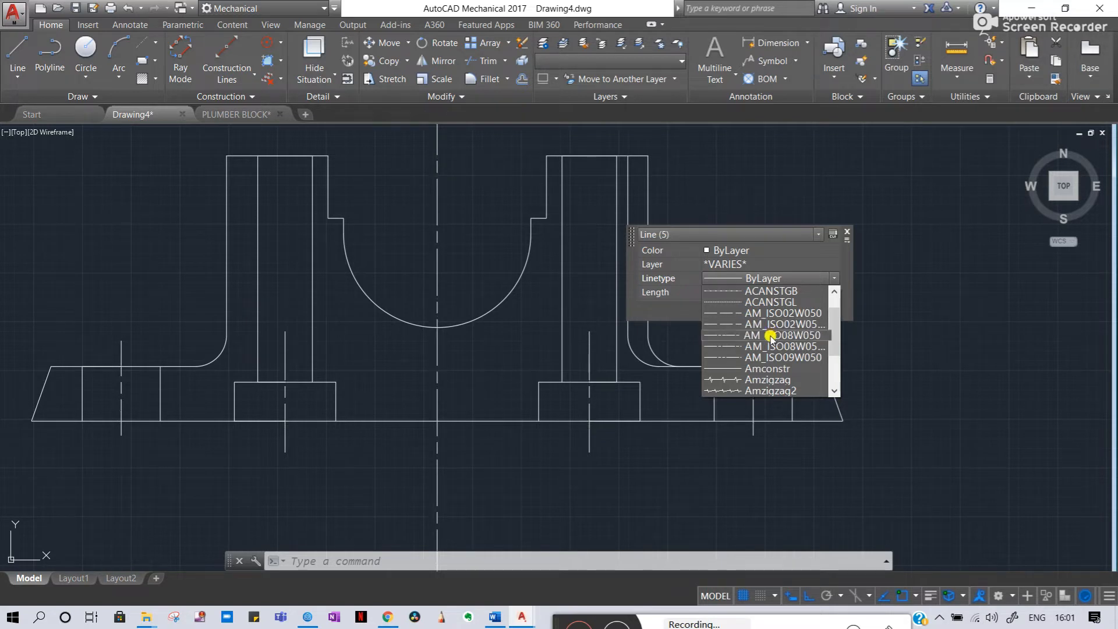
left_click(770, 336)
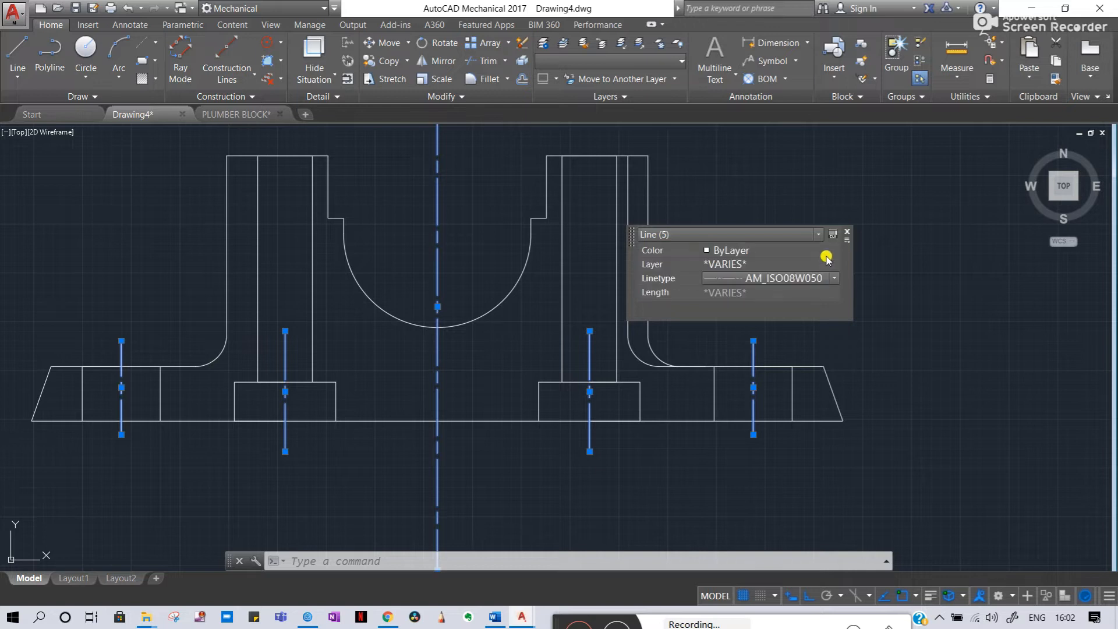
left_click(848, 234)
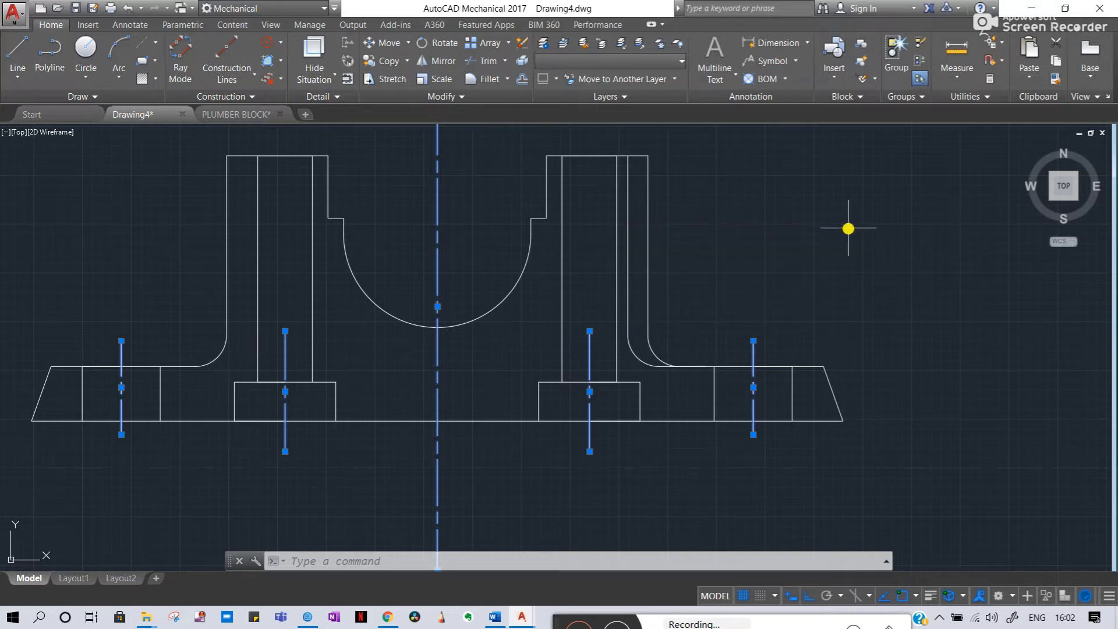
key("Escape")
- Move all five vertical centre lines of the body's front view onto the center line layer
scroll(781, 247, "down", 4)
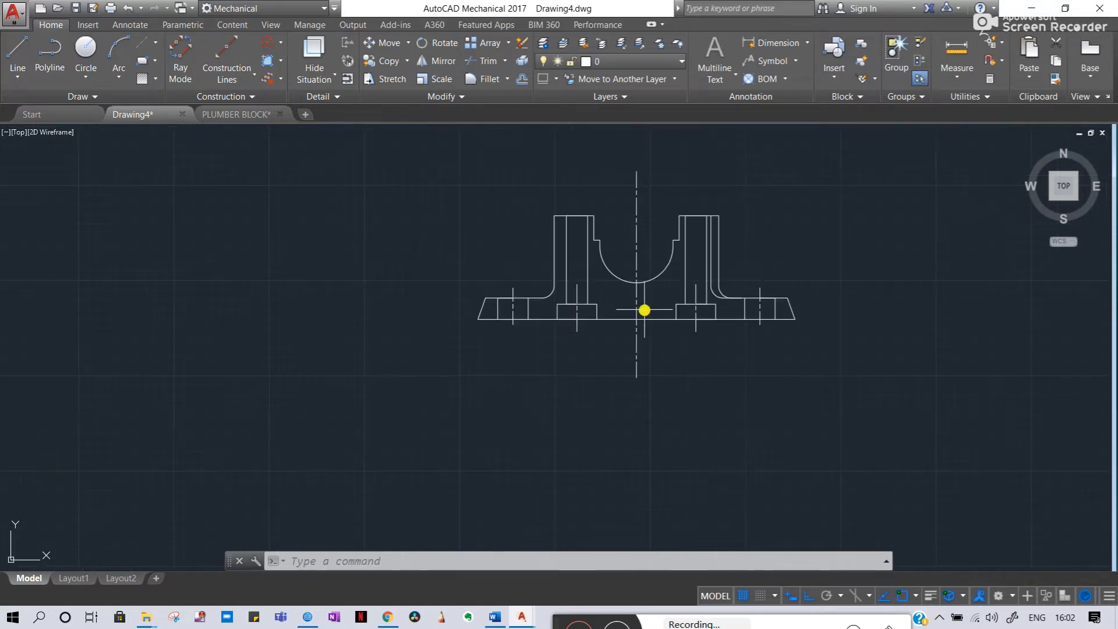
middle_click_drag(644, 309, 544, 306)
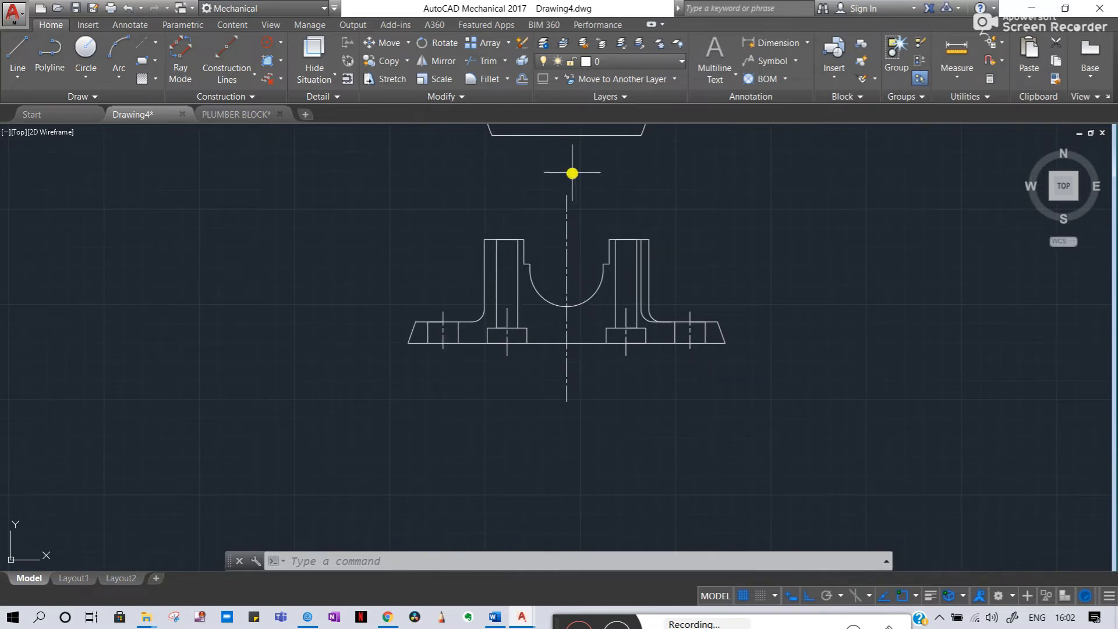
left_click(444, 318)
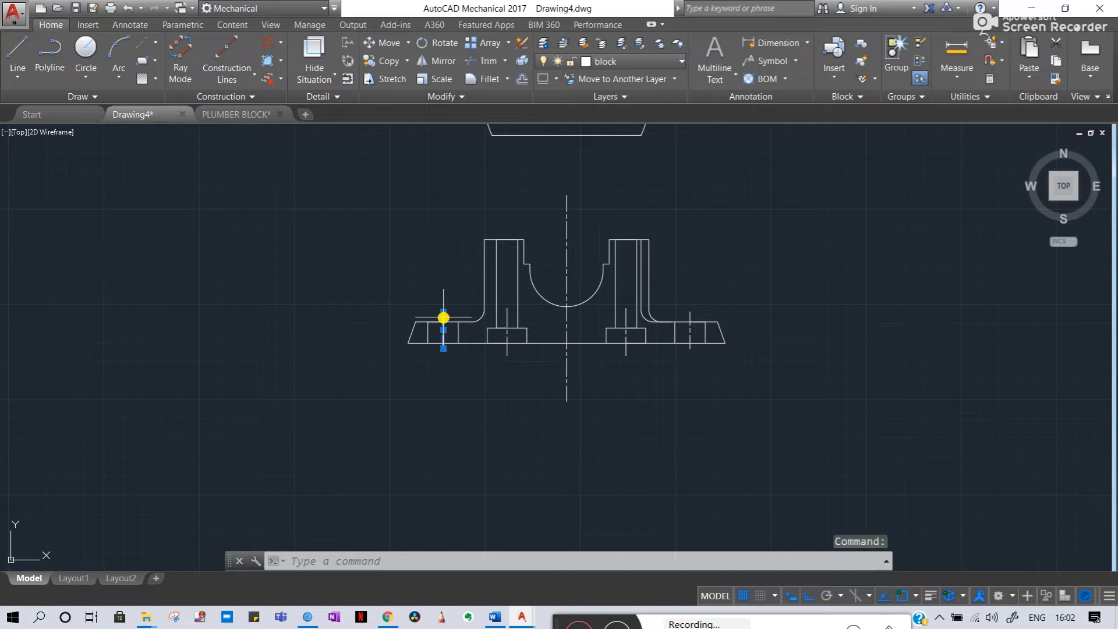
scroll(495, 339, "up", 2)
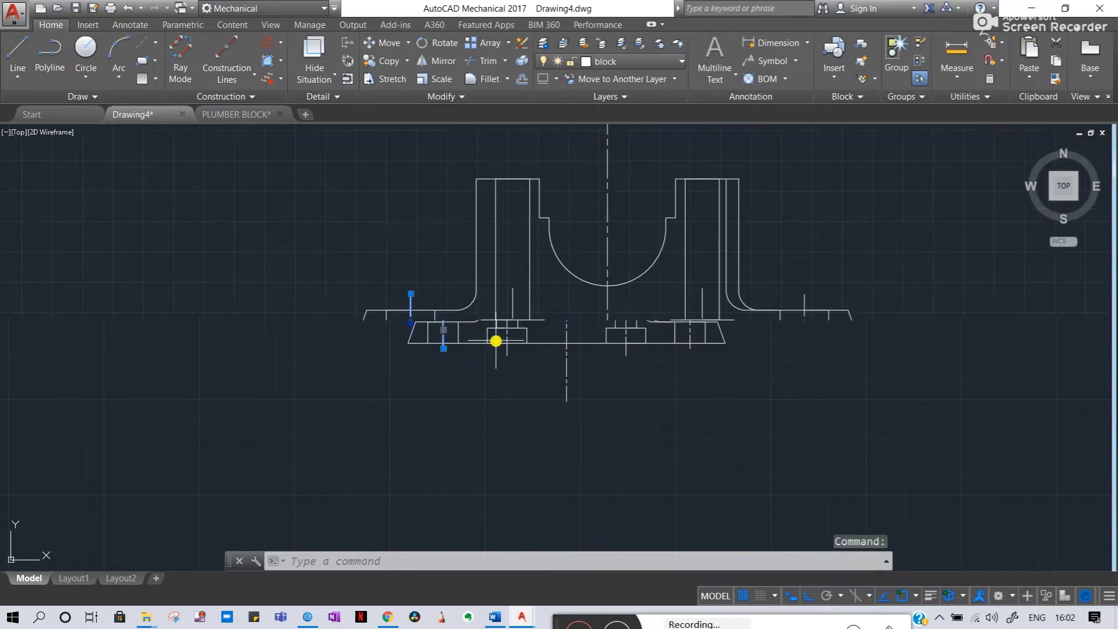
left_click(512, 312)
left_click(606, 302)
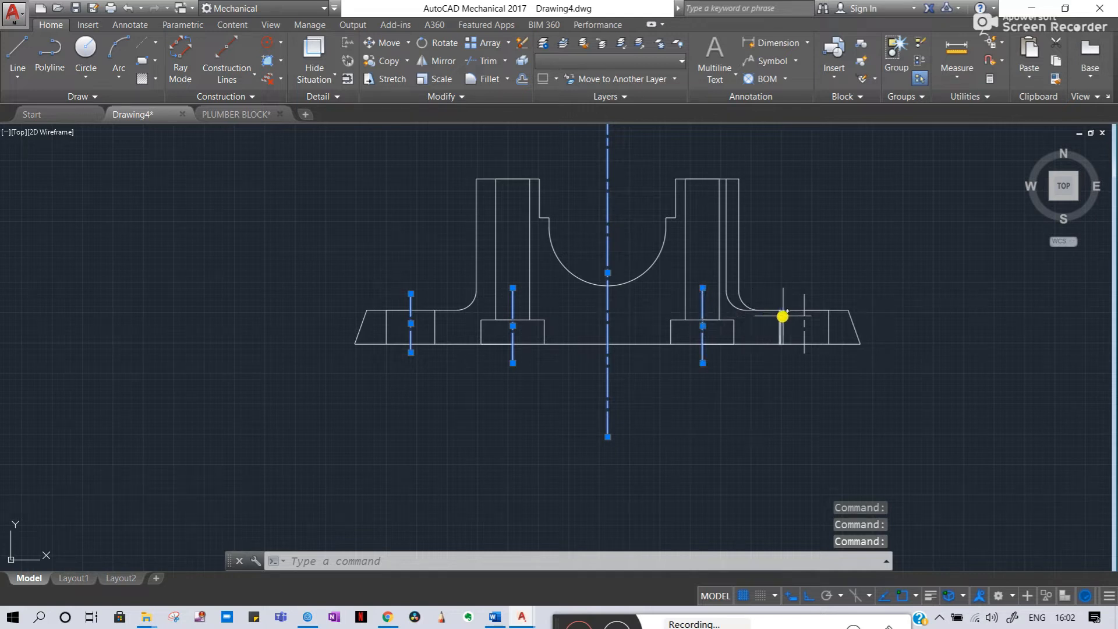
left_click(666, 60)
left_click(647, 112)
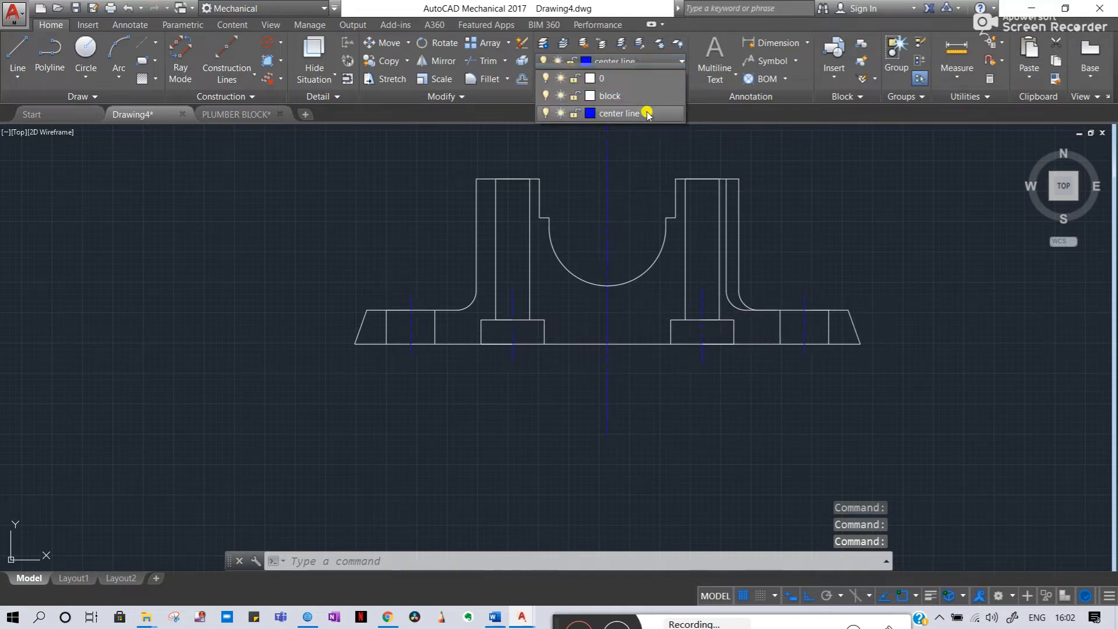
left_click(643, 217)
key("Escape")
key("Escape")
key("Escape")
middle_click_drag(641, 217, 576, 295)
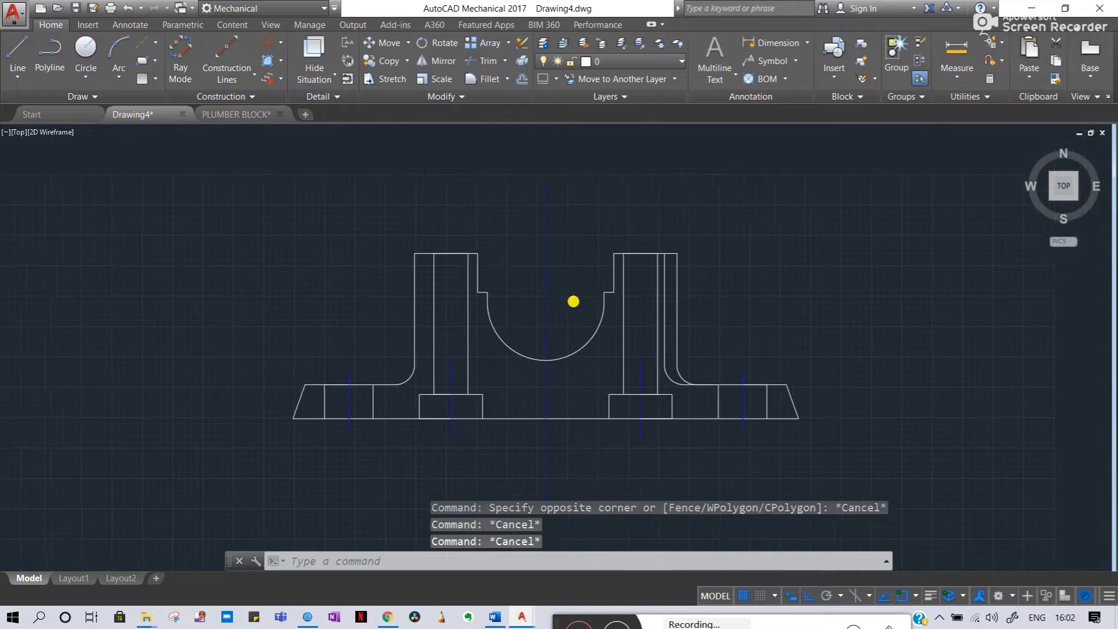
- Check the layer and linetype properties of the centre line through the right base hole
left_click(617, 62)
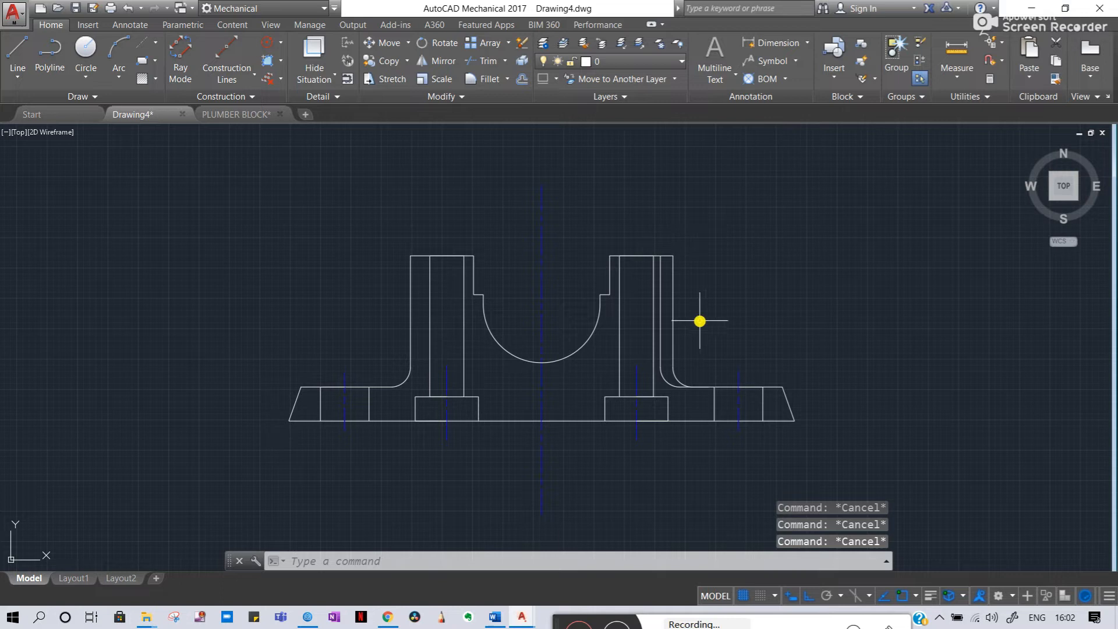
left_click(738, 380)
double_click(738, 381)
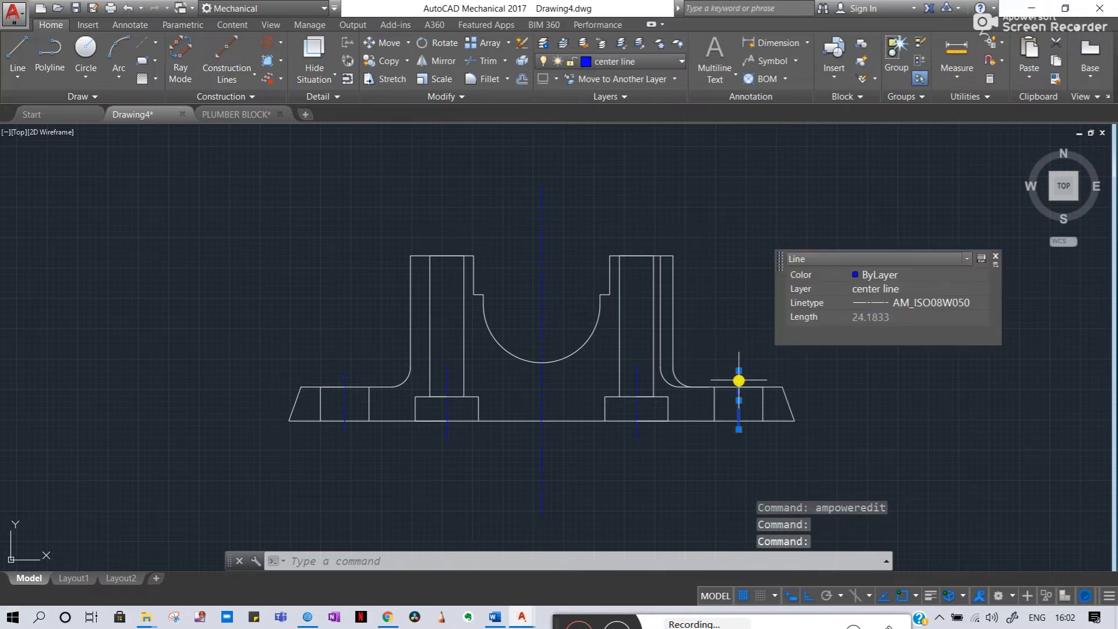
key("Escape")
key("Escape")
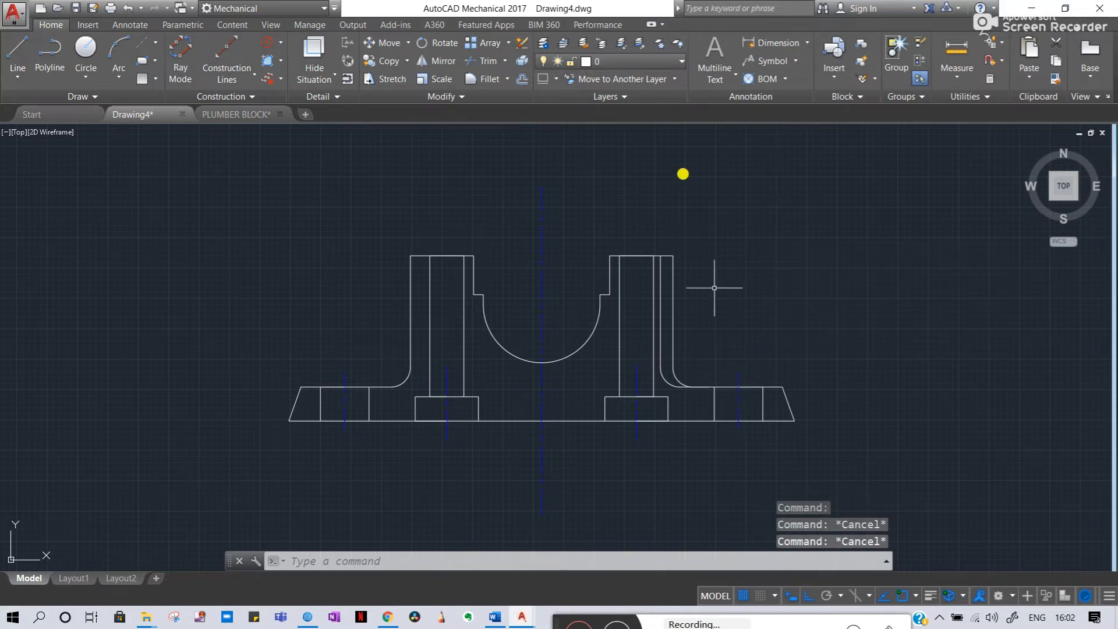
- Make center line the current layer and set its linetype to AM_ISO08W050 in the Mechanical Layer Manager
left_click(661, 61)
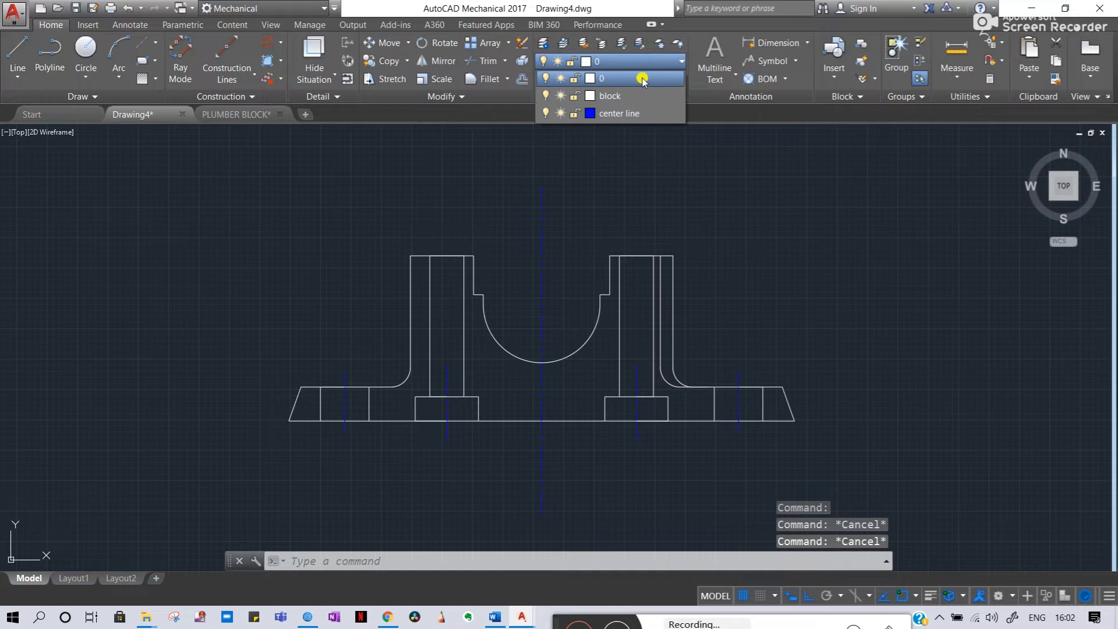
left_click(616, 113)
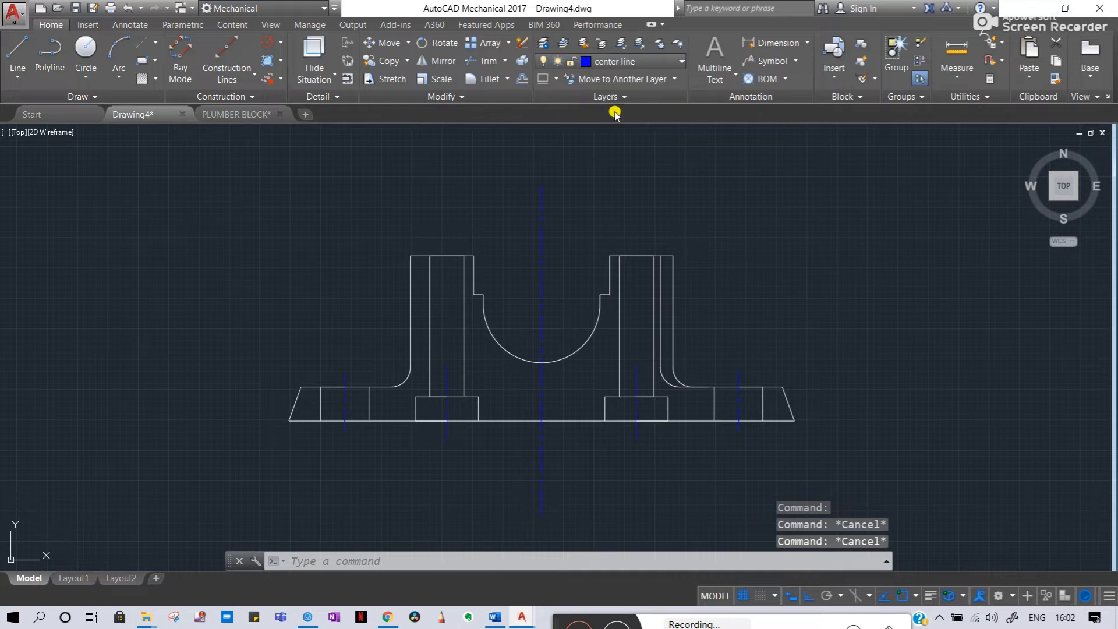
left_click(542, 43)
left_click(511, 280)
left_click(535, 279)
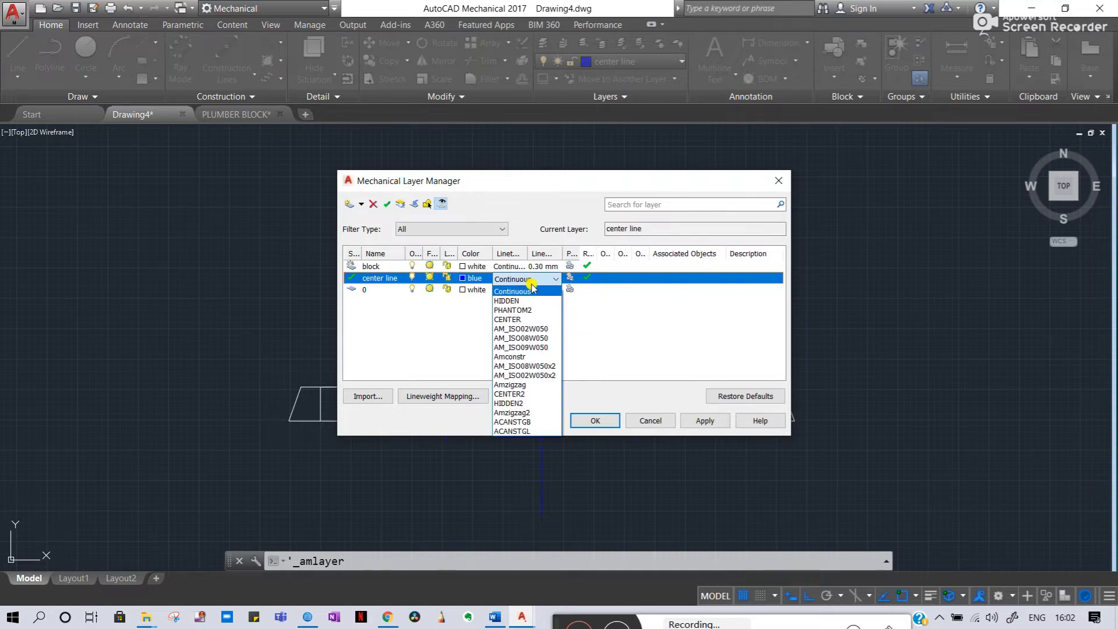
left_click(538, 338)
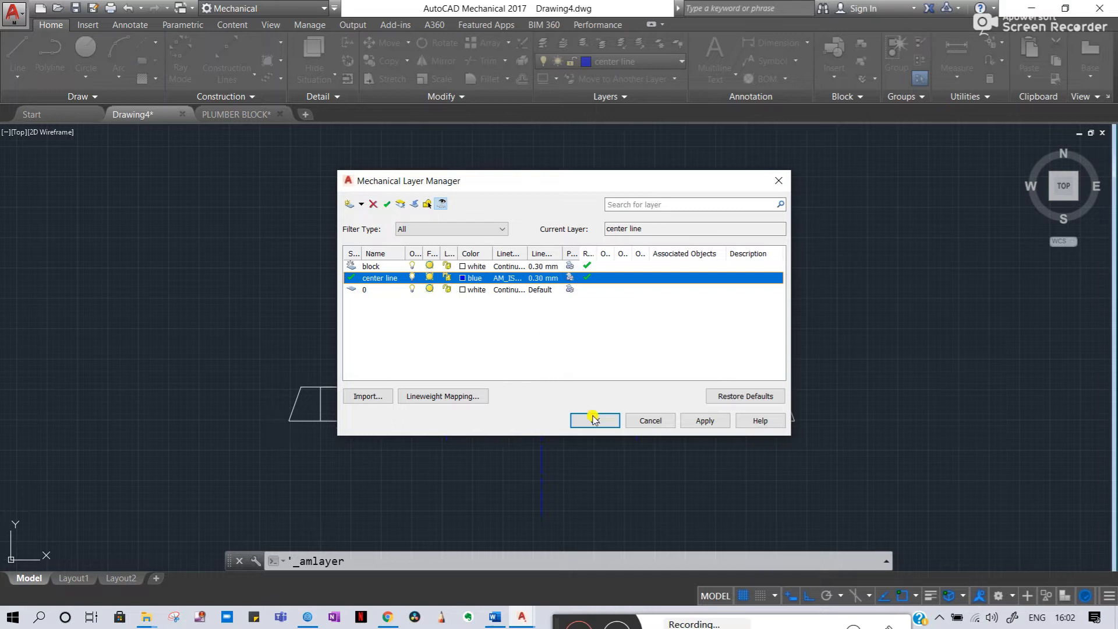
left_click(705, 419)
left_click(592, 419)
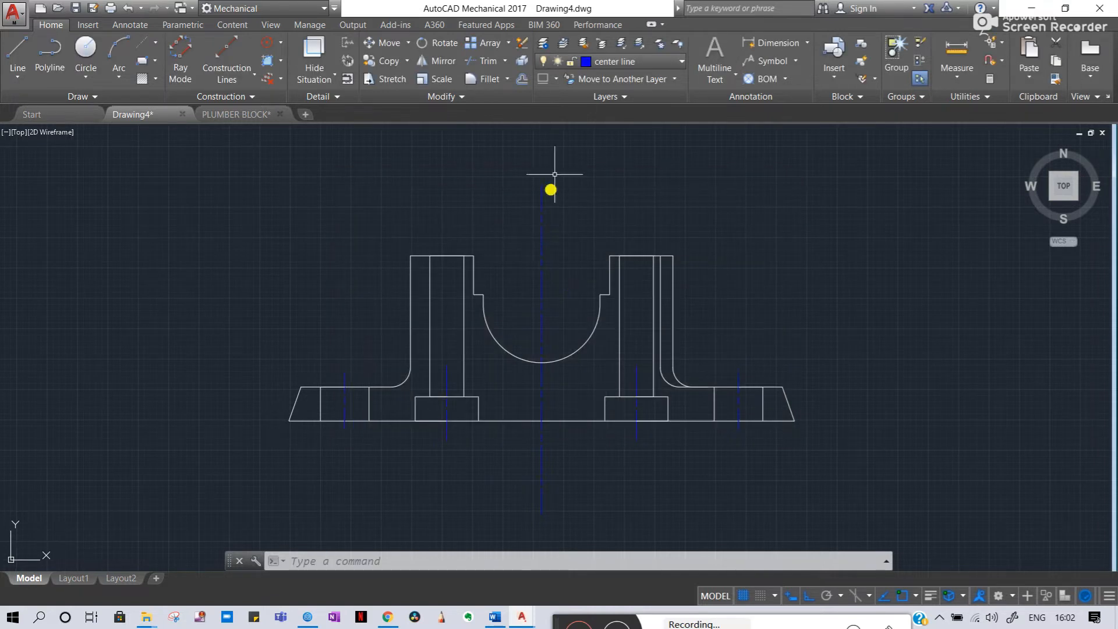
- Examine the body's front view in the reference drawing for the hidden edges of its unsectioned right half
middle_click_drag(566, 252, 520, 241)
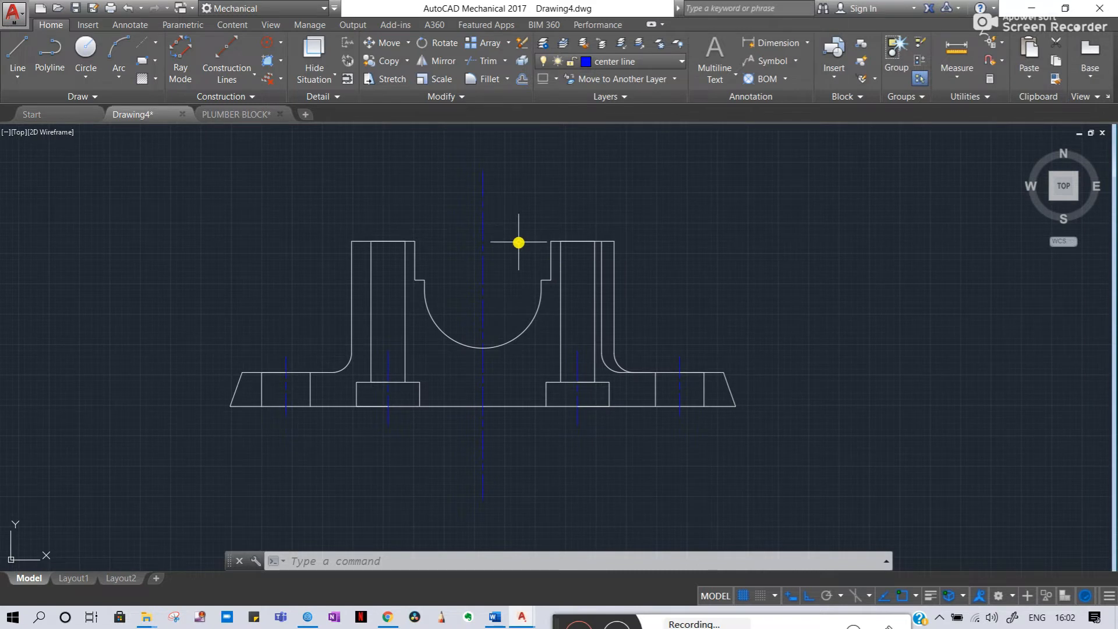
middle_click_drag(395, 355, 594, 342)
scroll(600, 337, "down", 4)
middle_click_drag(399, 296, 711, 285)
scroll(96, 399, "up", 2)
middle_click_drag(181, 219, 317, 411)
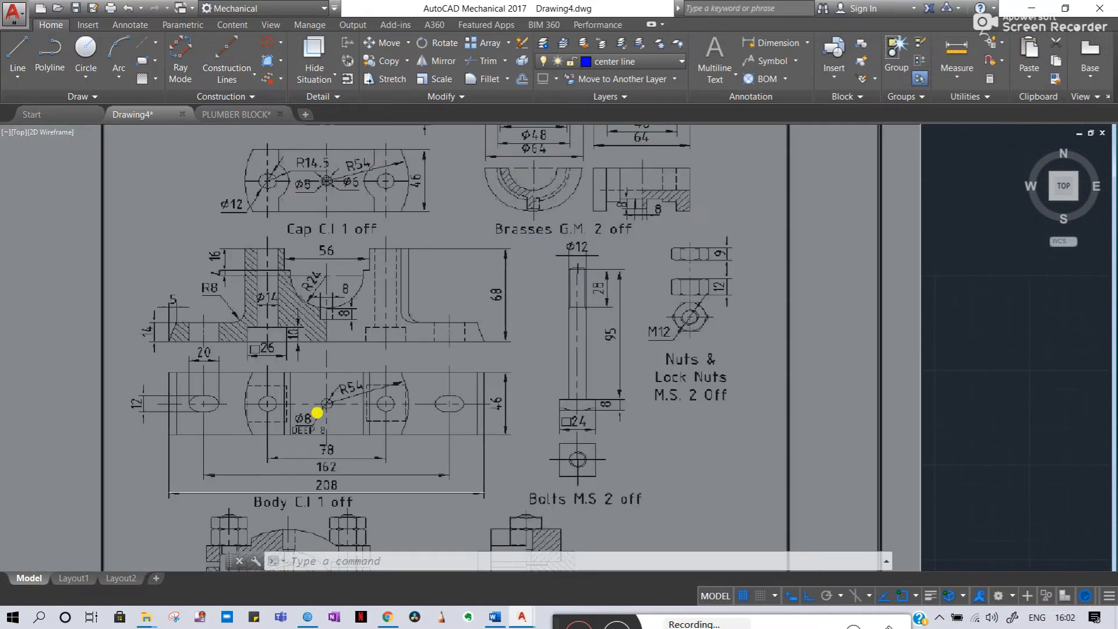
scroll(386, 278, "up", 2)
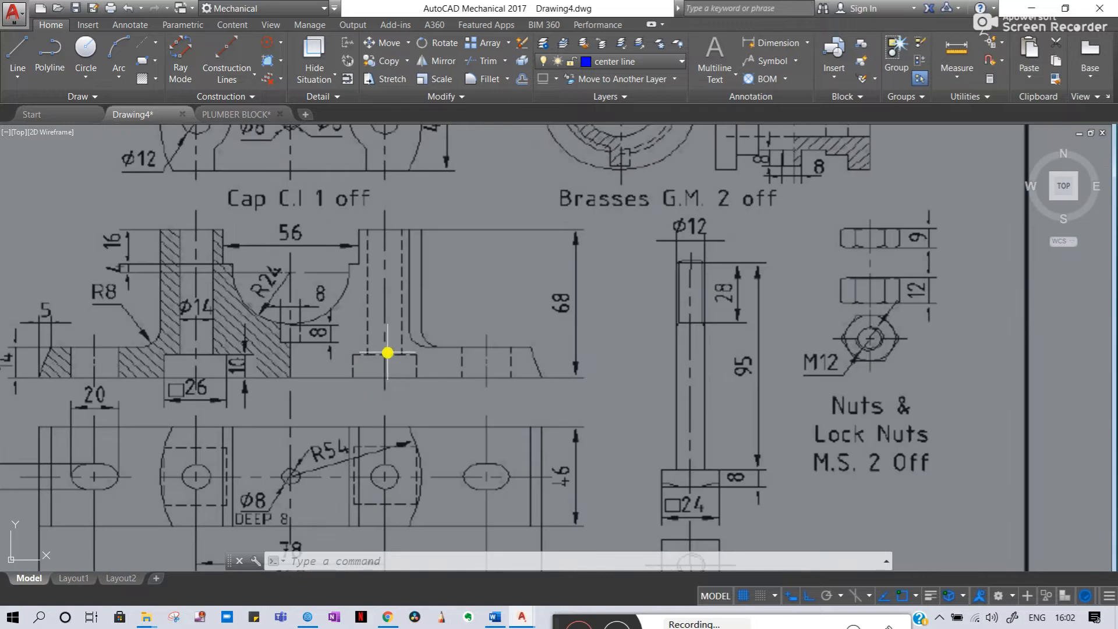
middle_click_drag(540, 322, 507, 327)
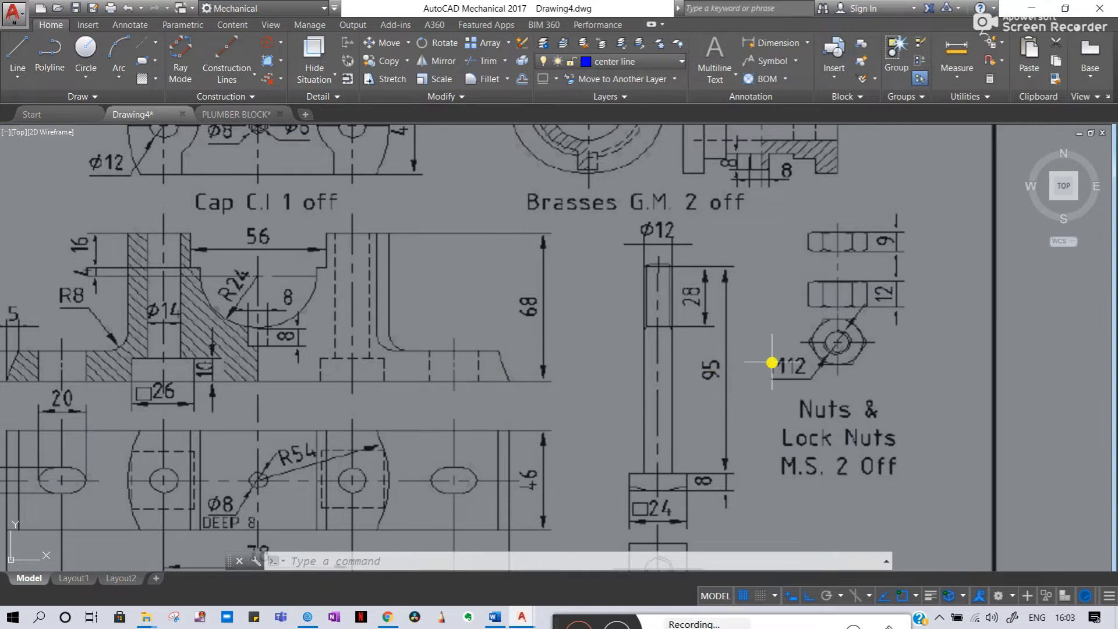
middle_click_drag(780, 362, 124, 343)
middle_click_drag(655, 350, 438, 320)
scroll(564, 412, "up", 4)
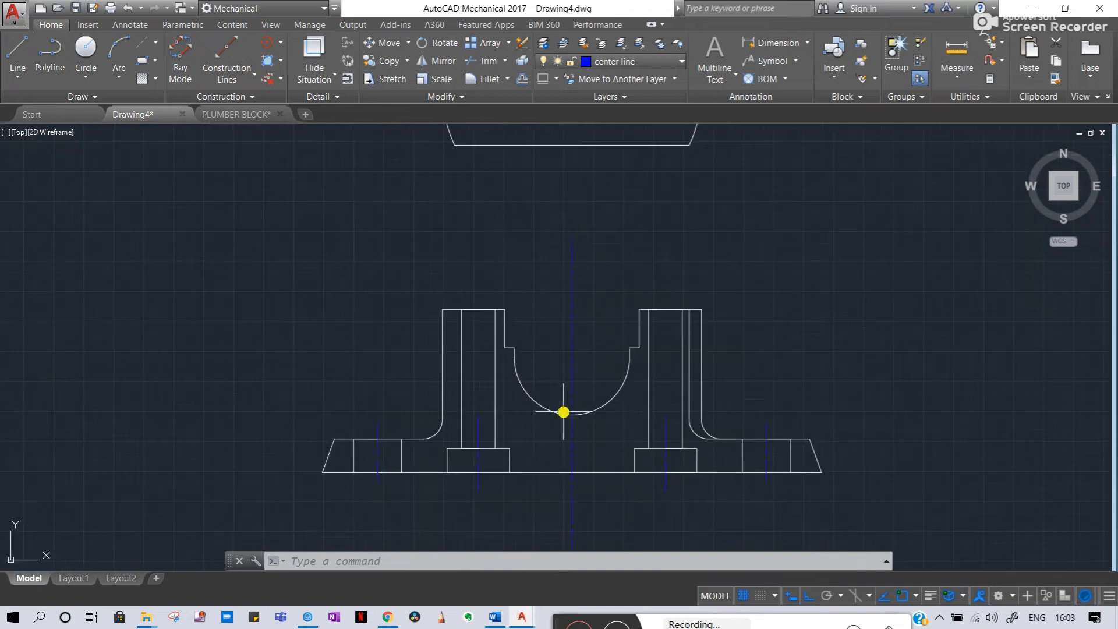
- Make block the current layer
scroll(674, 442, "up", 2)
key("Escape")
key("Escape")
left_click(626, 466)
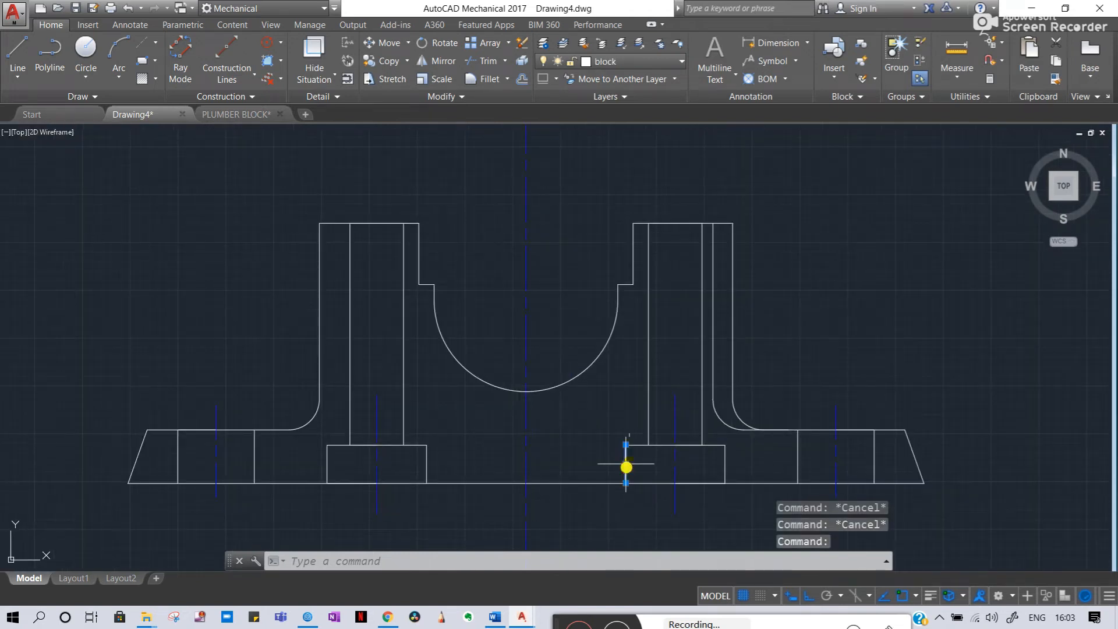
key("Escape")
left_click(649, 399)
key("Escape")
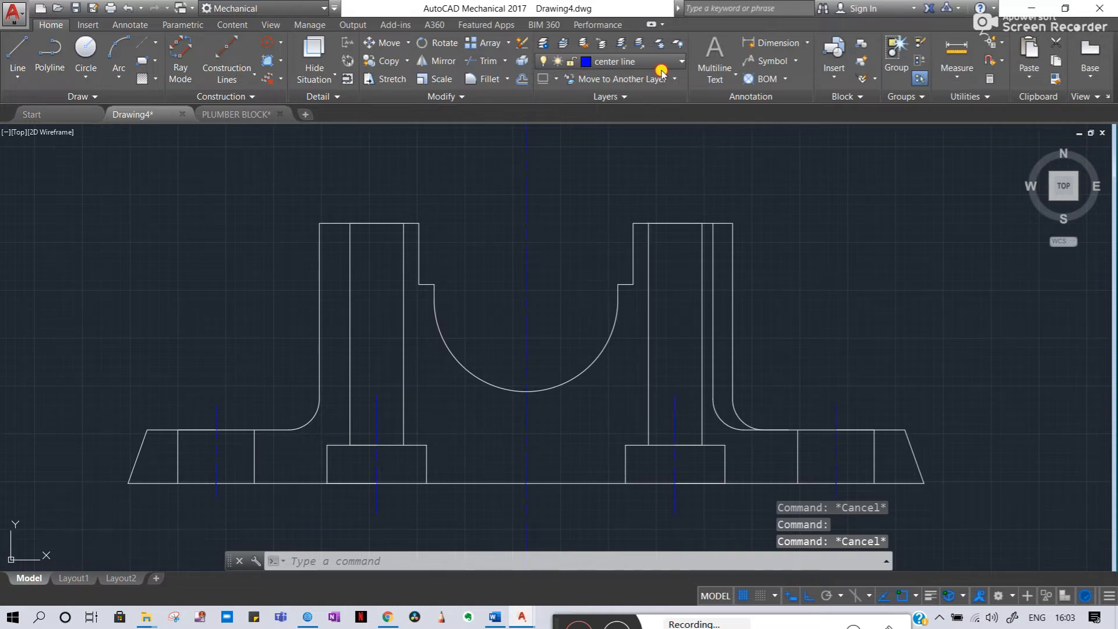
left_click(668, 63)
left_click(645, 96)
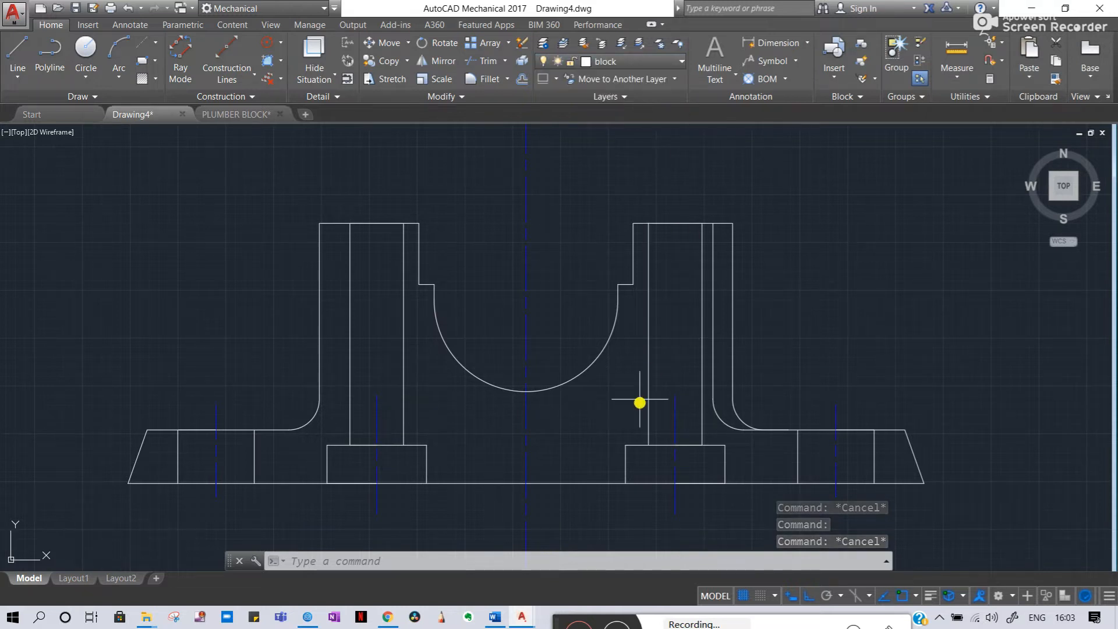
- Change the linetype of the right half's bolt hole, square recess and base hole edges to AM_ISO02W050x2
key("Escape")
left_click(649, 397)
left_click(625, 459)
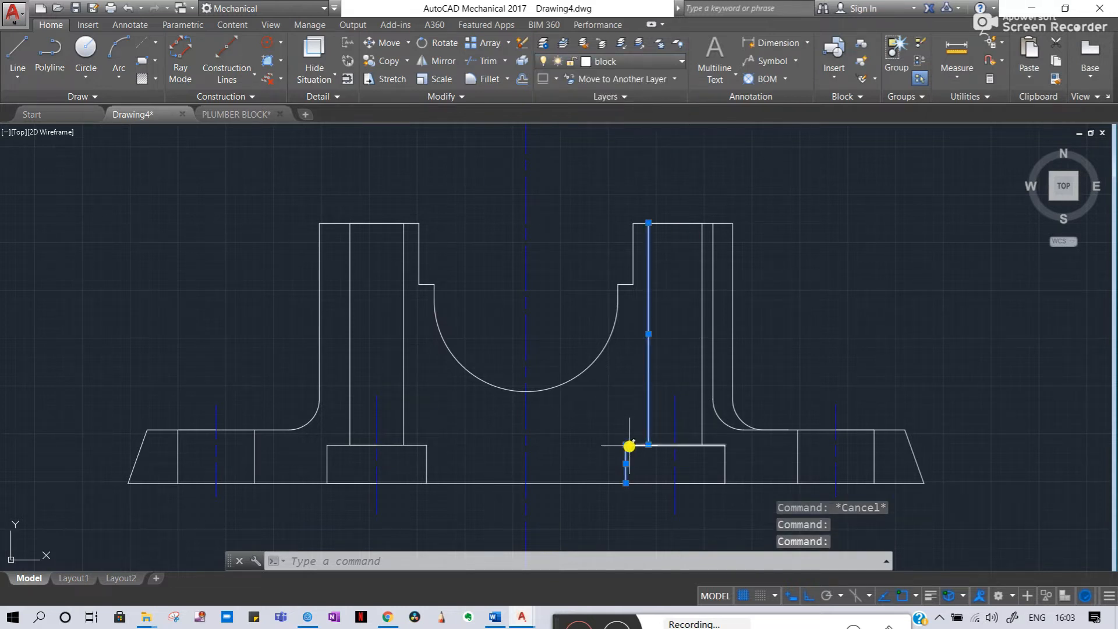
left_click(702, 414)
left_click(798, 456)
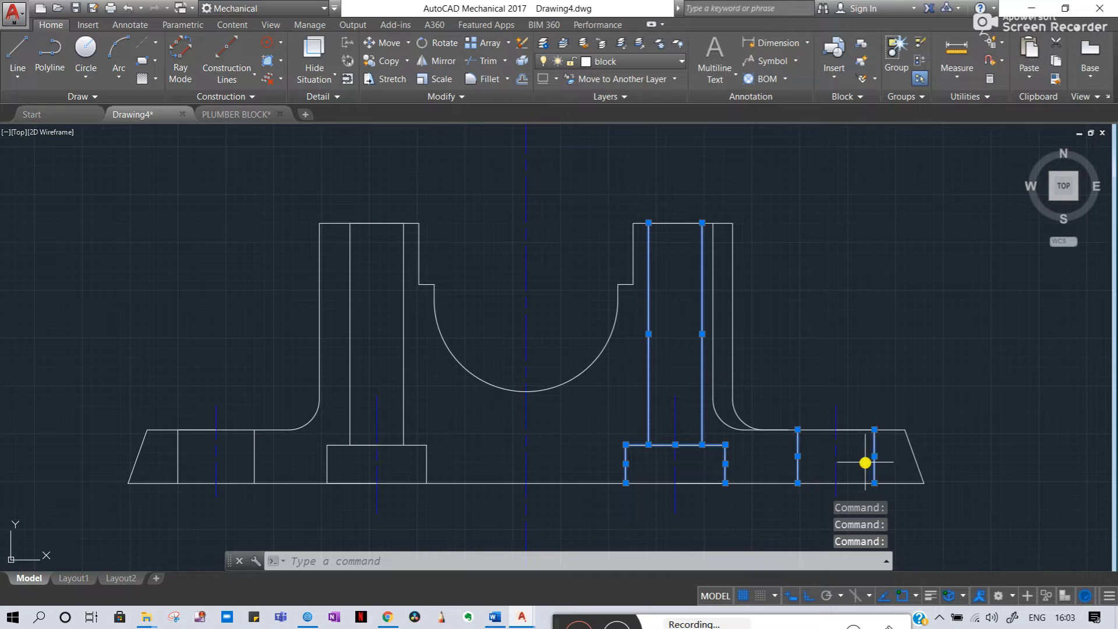
scroll(766, 417, "down", 8)
middle_click_drag(337, 324, 468, 342)
scroll(444, 382, "up", 6)
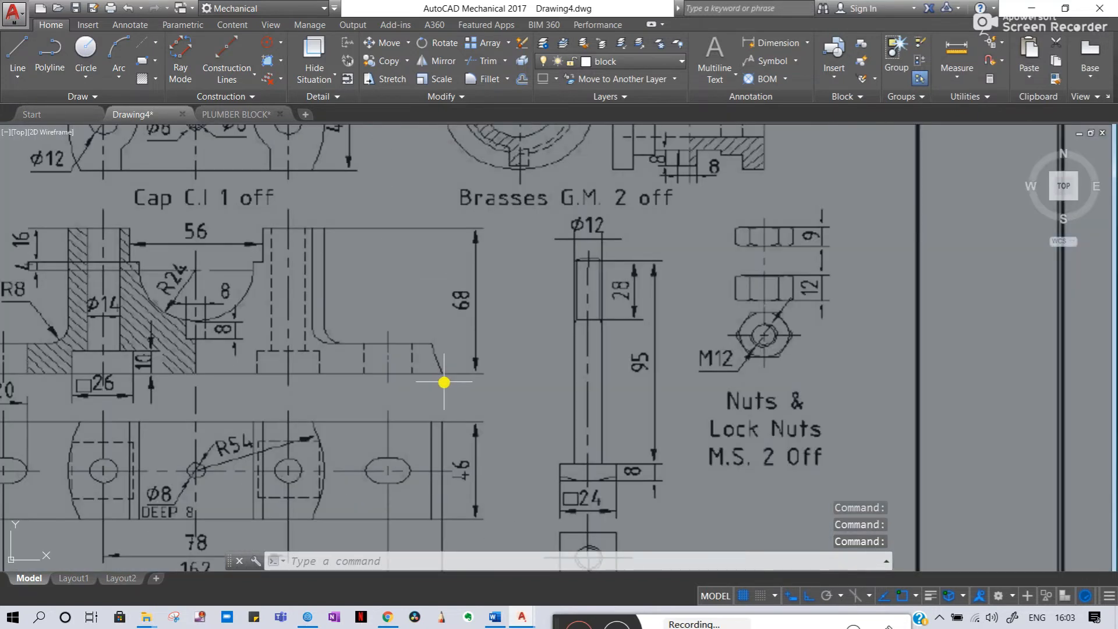
scroll(443, 382, "down", 8)
middle_click_drag(704, 327, 479, 282)
scroll(530, 417, "up", 6)
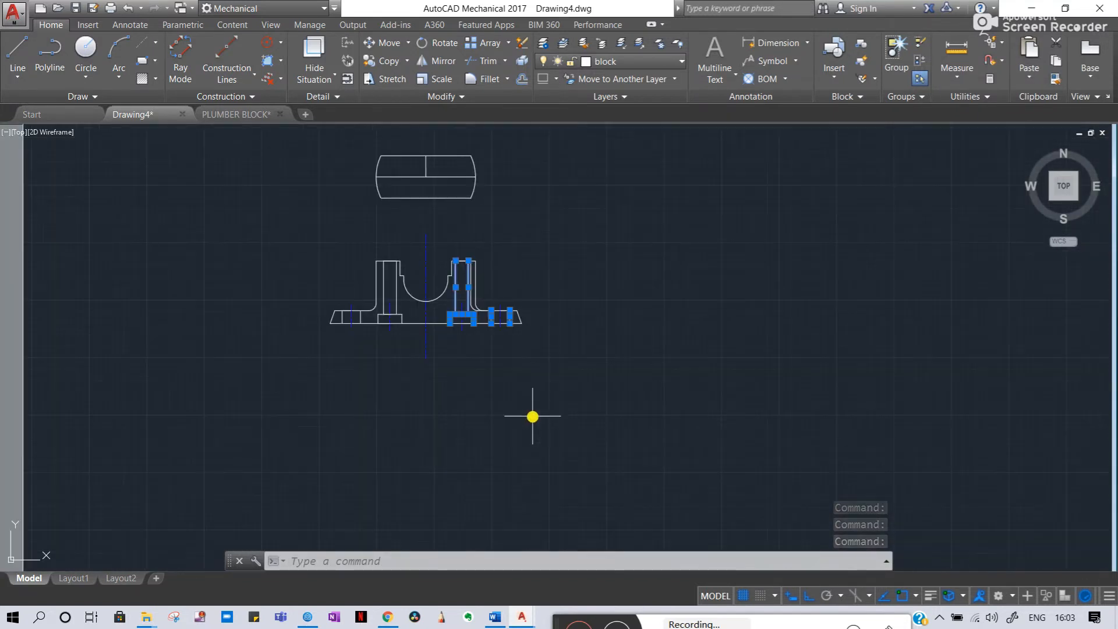
middle_click_drag(553, 160, 636, 295)
scroll(651, 241, "up", 2)
scroll(425, 467, "up", 4)
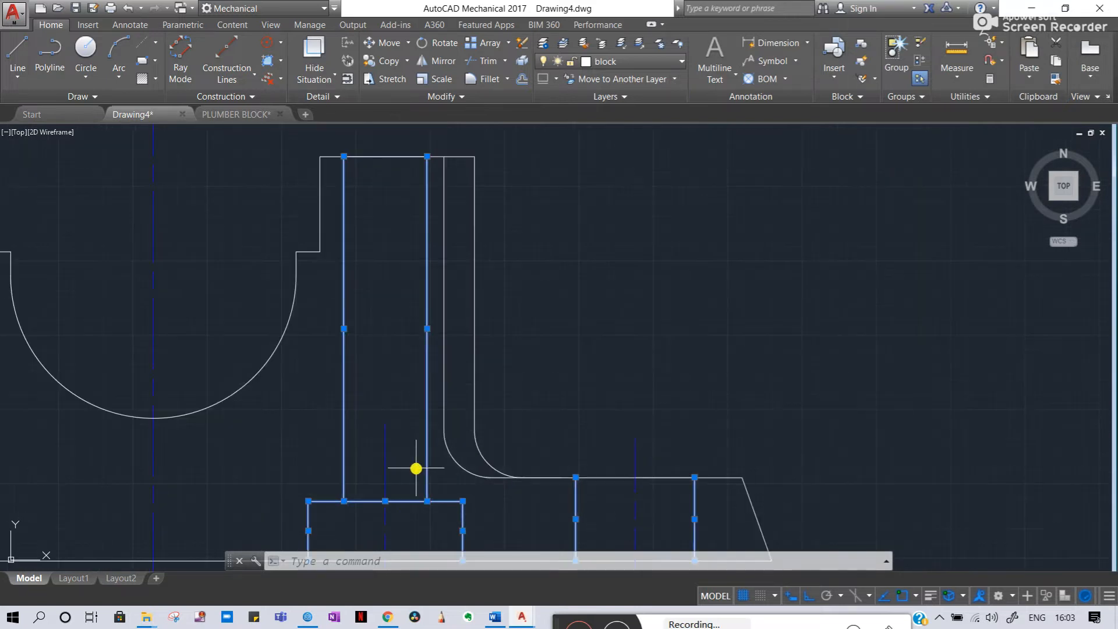
double_click(428, 456)
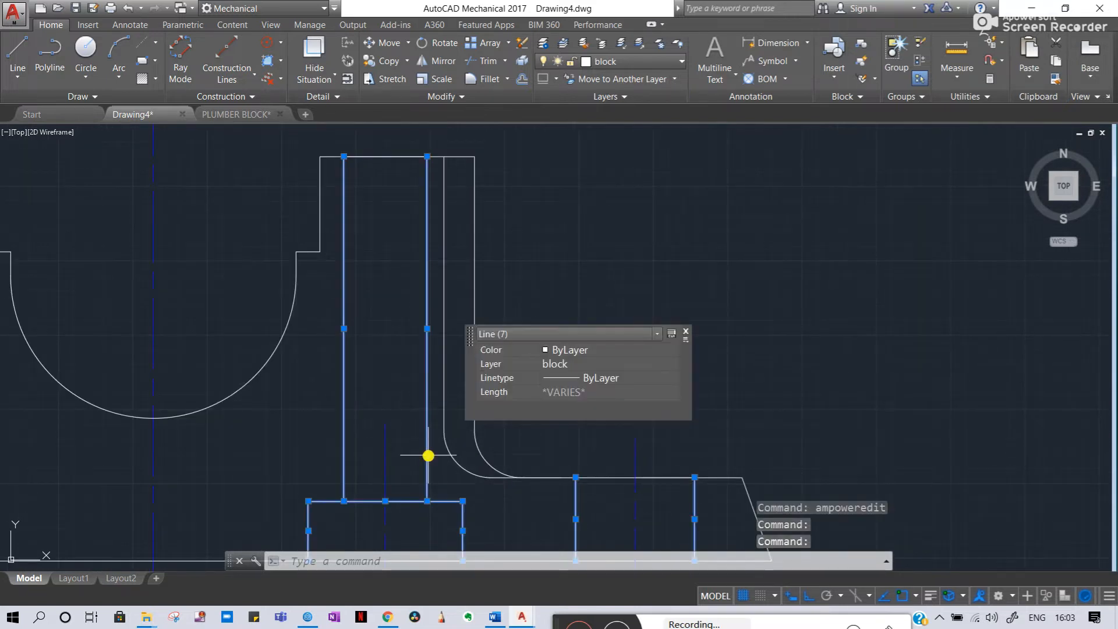
left_click(645, 380)
left_click(671, 379)
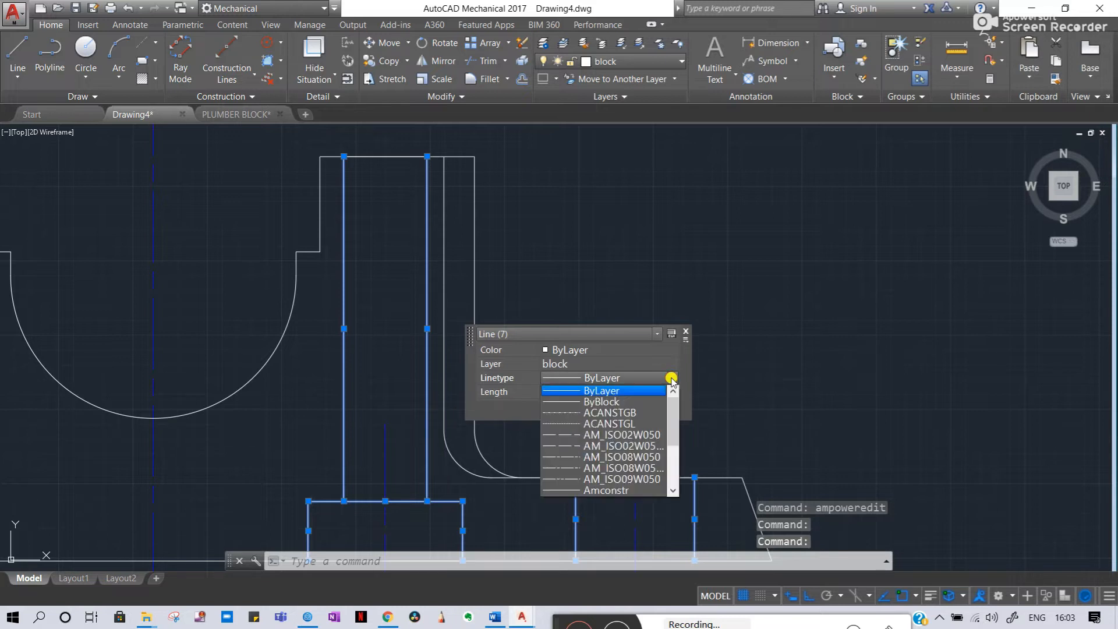
left_click(641, 447)
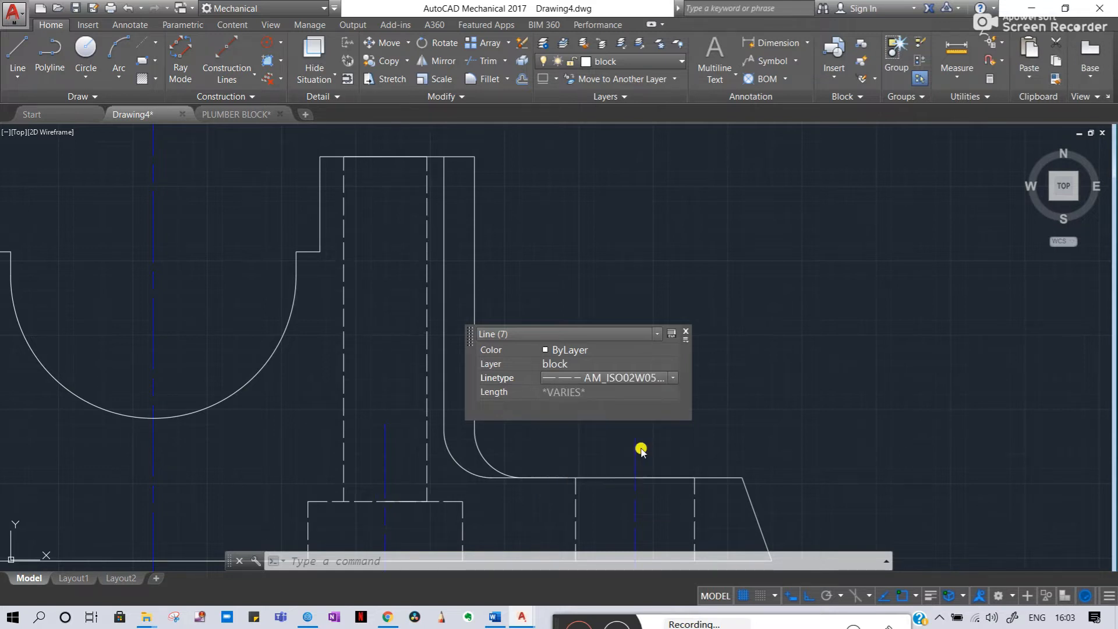
left_click(687, 334)
key("Escape")
- Examine the reference drawing's body front view around the R24 bore and the small 8 mm hole at its base
scroll(482, 345, "down", 4)
middle_click_drag(387, 357, 662, 312)
scroll(631, 327, "up", 6)
scroll(506, 342, "down", 4)
scroll(491, 309, "down", 4)
middle_click_drag(376, 280, 668, 271)
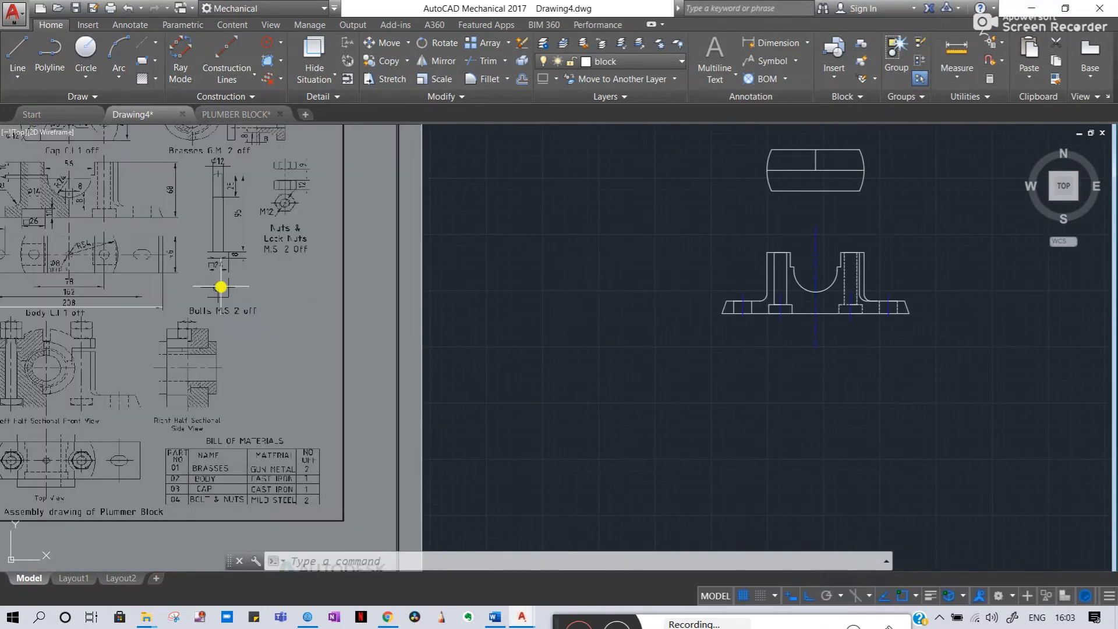
middle_click_drag(140, 290, 335, 295)
scroll(278, 339, "up", 4)
middle_click_drag(279, 339, 314, 478)
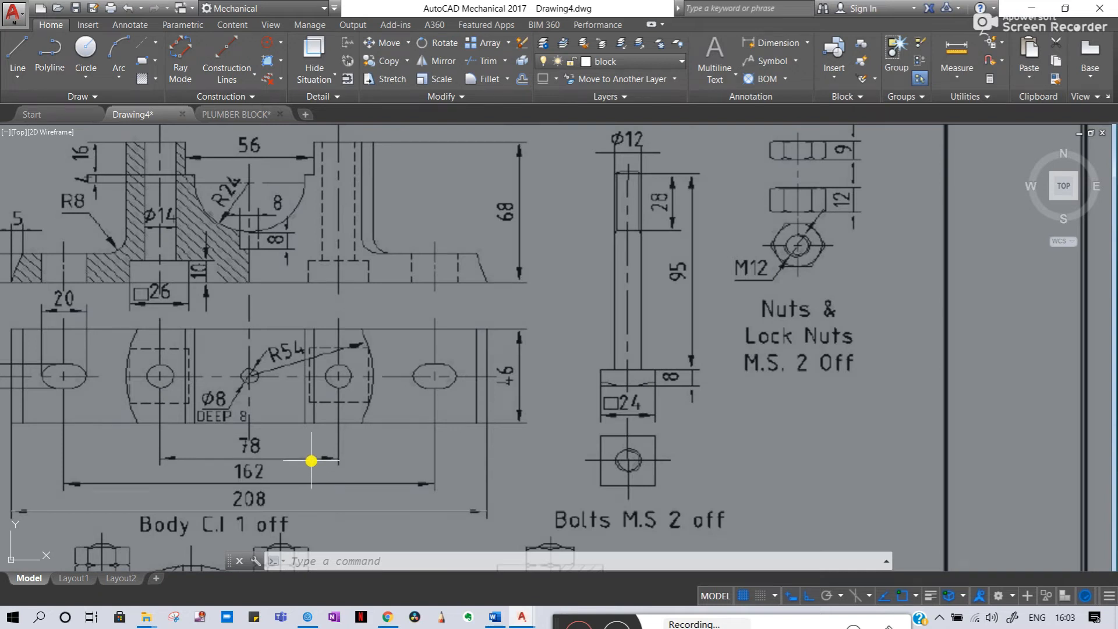
key("Escape")
key("Escape")
key("Escape")
middle_click_drag(213, 218, 310, 369)
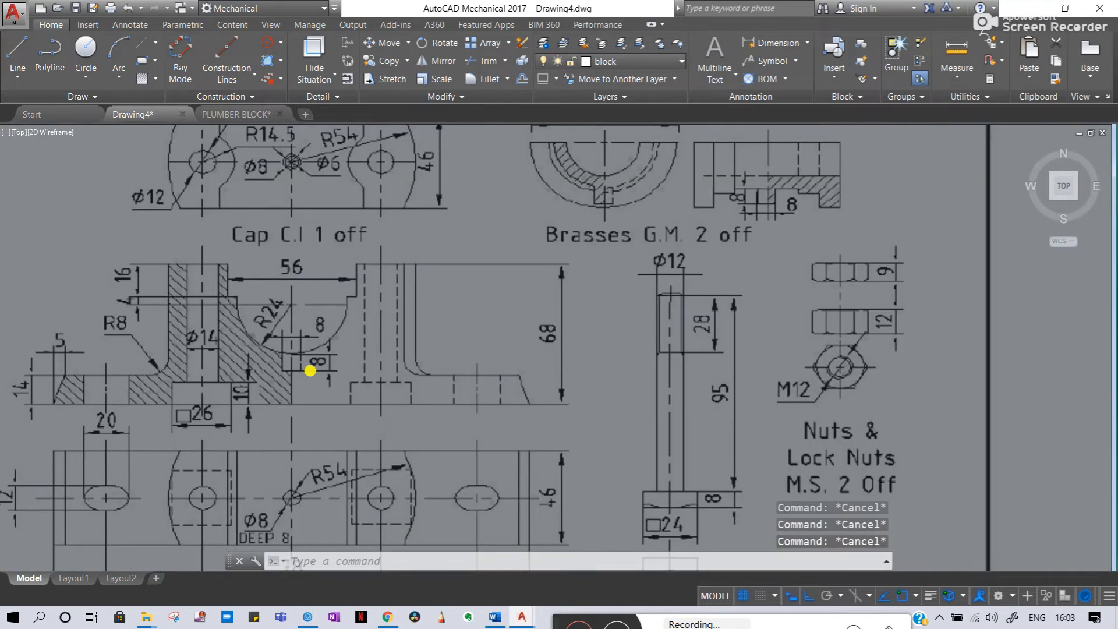
scroll(287, 354, "up", 3)
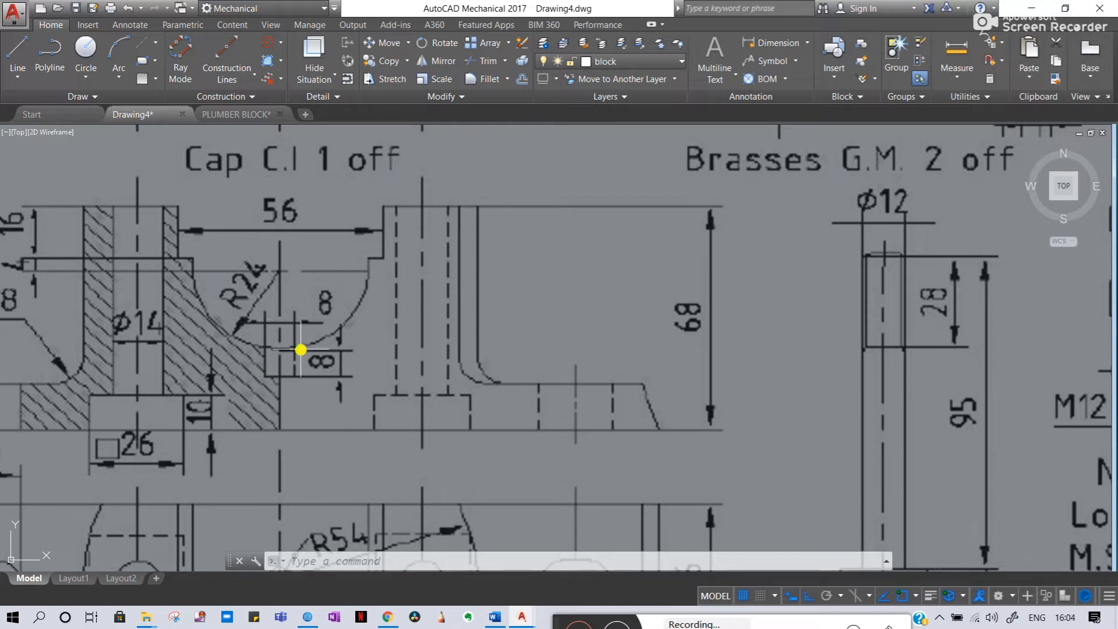
- Draw an 8 by 8 mm square hole below the bore arc's lowest point, centred on the vertical centre line
scroll(302, 382, "down", 4)
middle_click_drag(608, 376, 221, 376)
middle_click_drag(831, 392, 262, 304)
scroll(492, 427, "up", 4)
scroll(505, 383, "up", 2)
type("l")
key("Return")
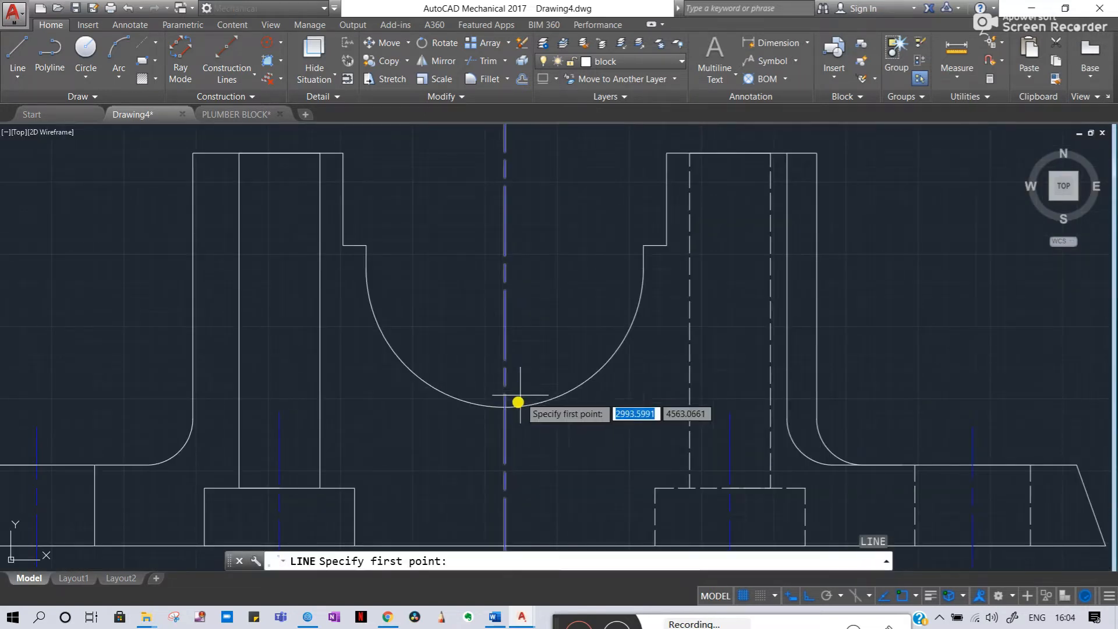
scroll(505, 405, "up", 2)
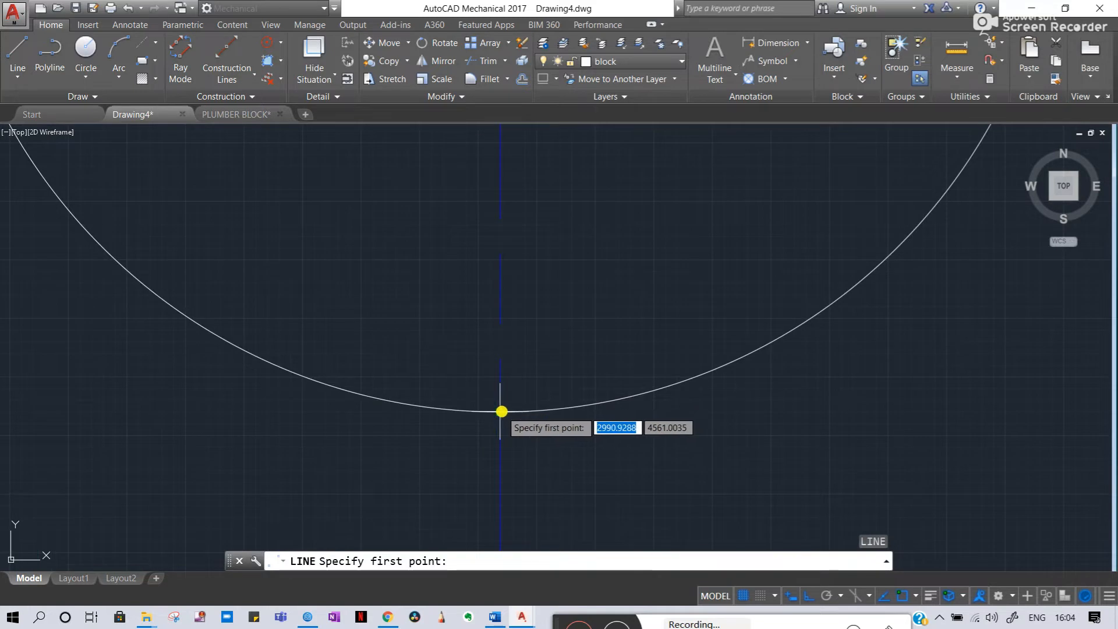
left_click(501, 412)
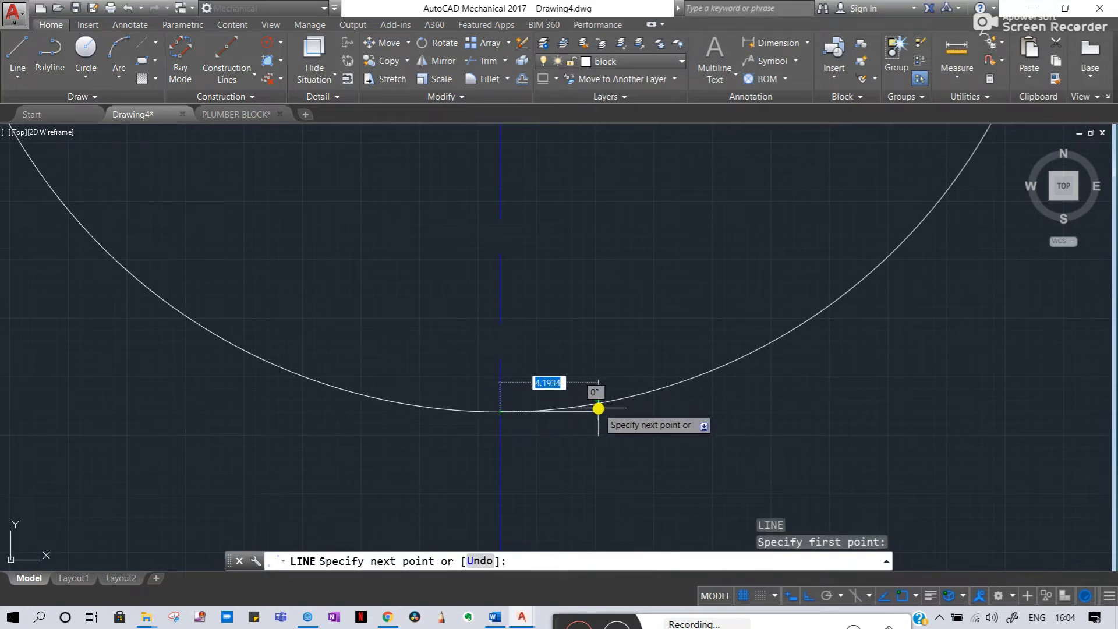
type("4")
key("Return")
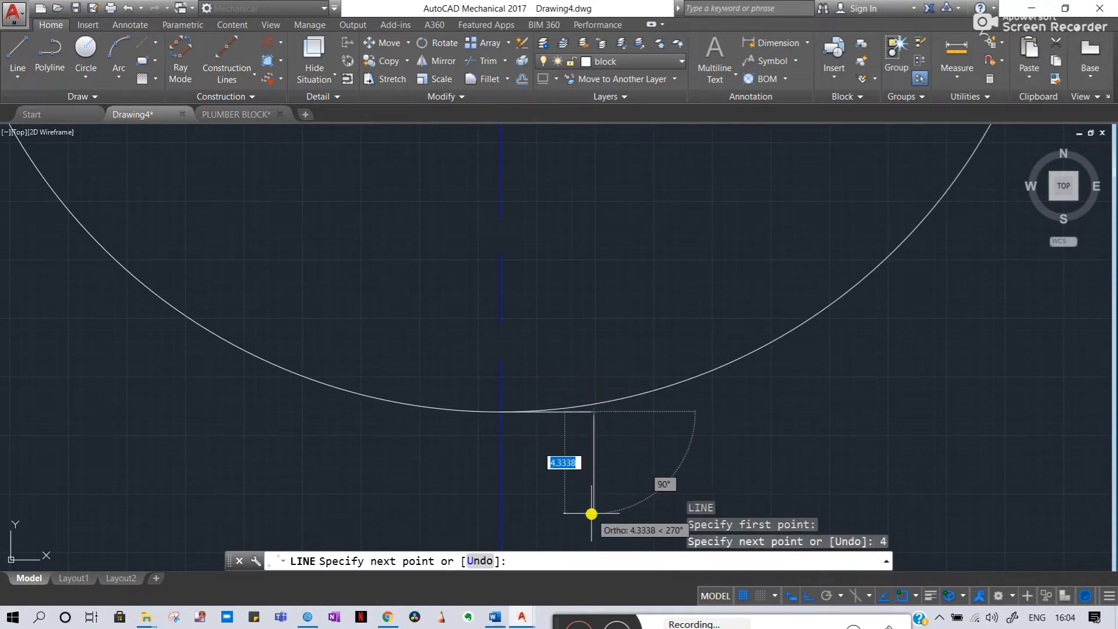
type("8")
key("Return")
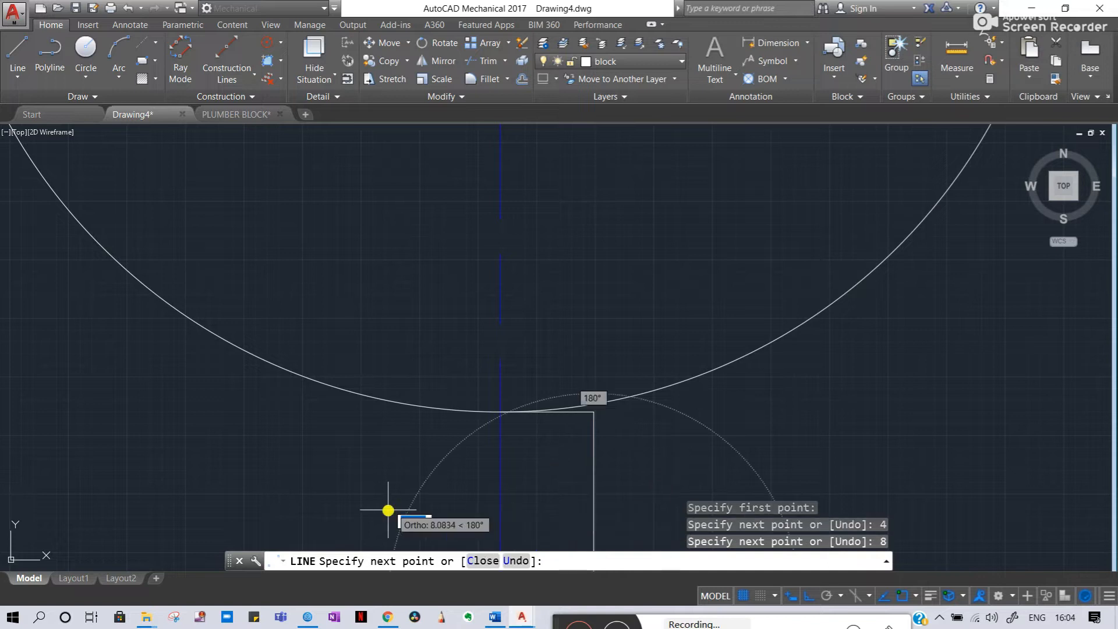
middle_click_drag(419, 517, 595, 304)
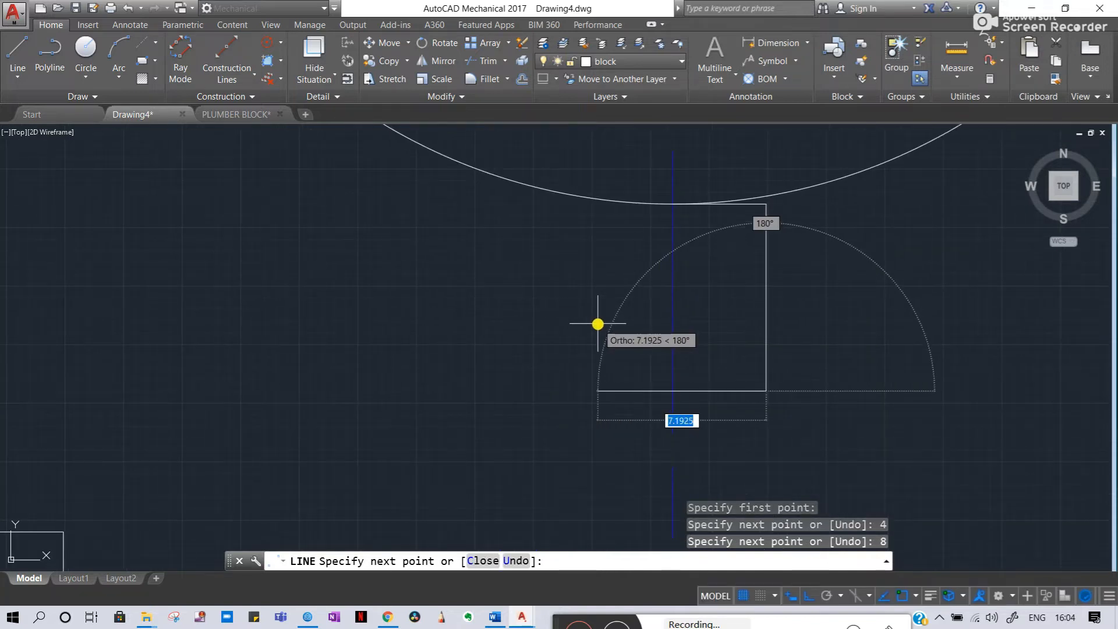
type("8")
key("Return")
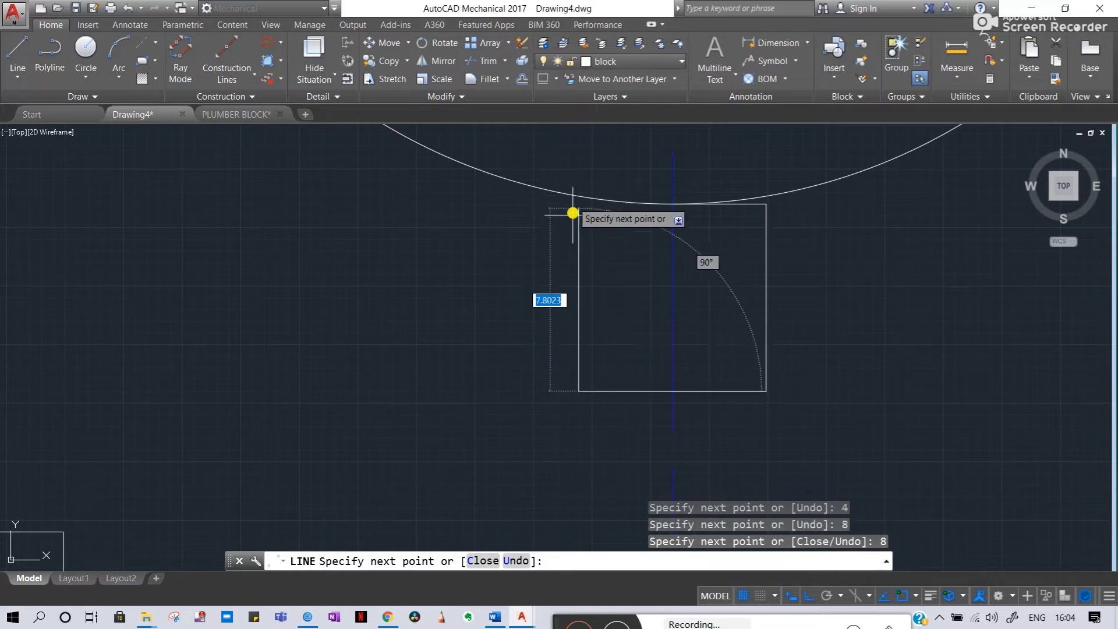
type("8")
key("Return")
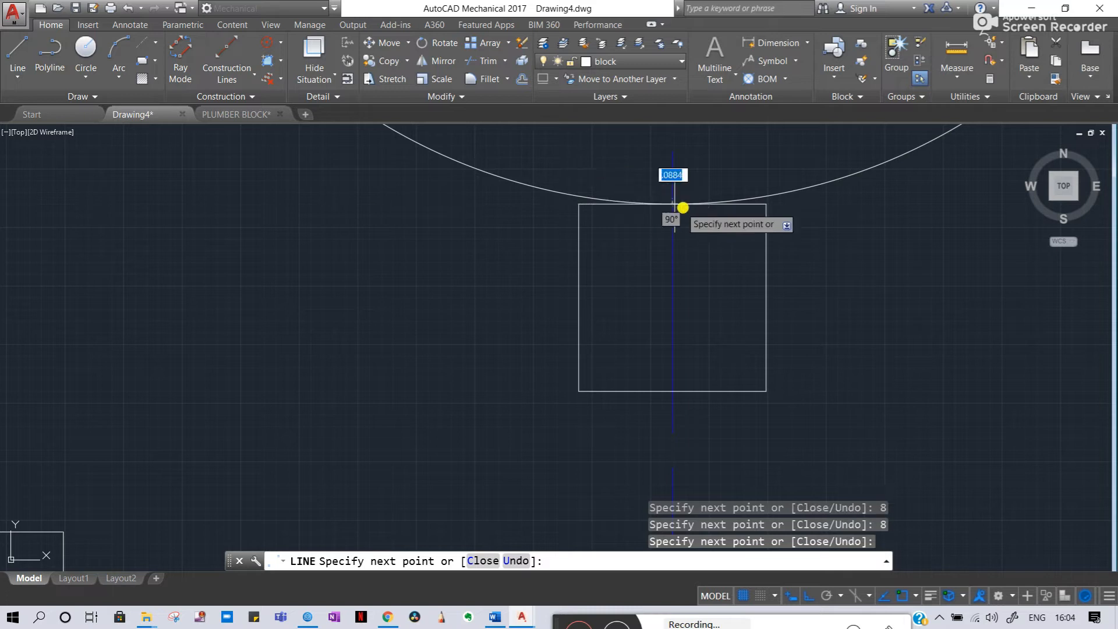
key("Escape")
key("Escape")
- Examine the small 8 mm hole beneath the R24 bore in the reference drawing's body front view
scroll(628, 337, "down", 4)
scroll(628, 337, "down", 4)
scroll(373, 311, "down", 4)
middle_click_drag(373, 312, 780, 302)
middle_click_drag(230, 303, 769, 304)
scroll(235, 289, "up", 2)
middle_click_drag(271, 127, 288, 352)
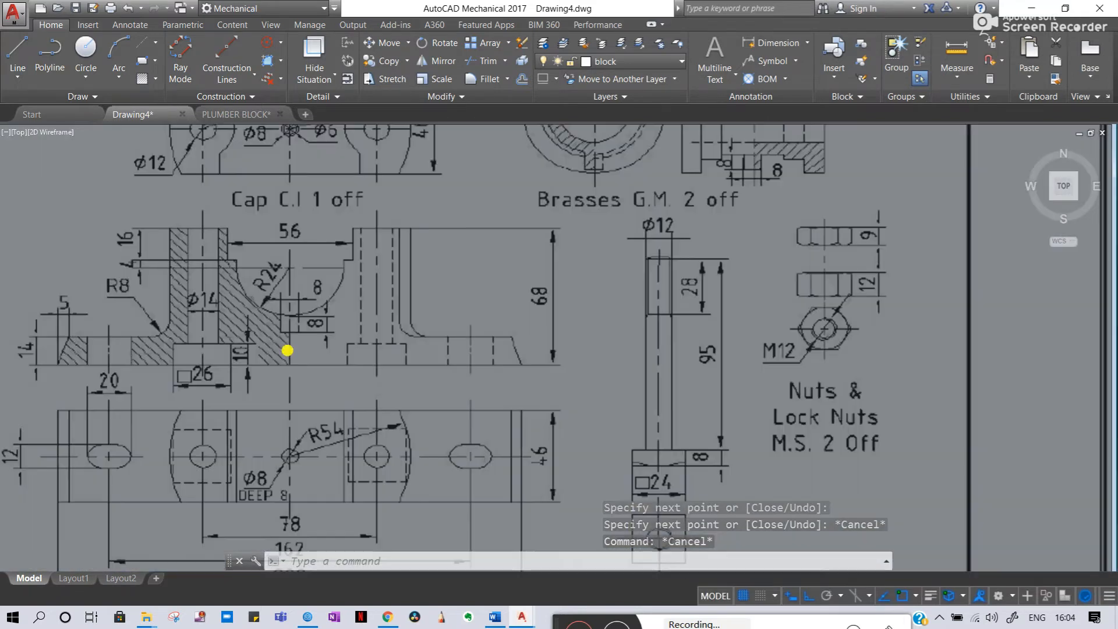
scroll(296, 310, "up", 4)
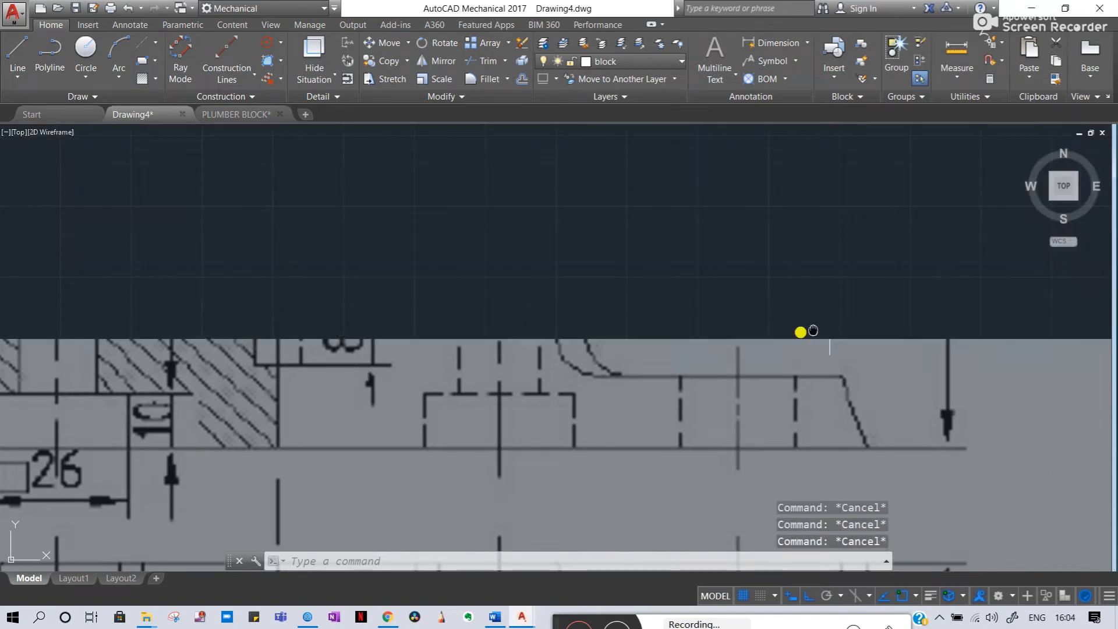
middle_click_drag(801, 330, 542, 332)
scroll(542, 332, "down", 6)
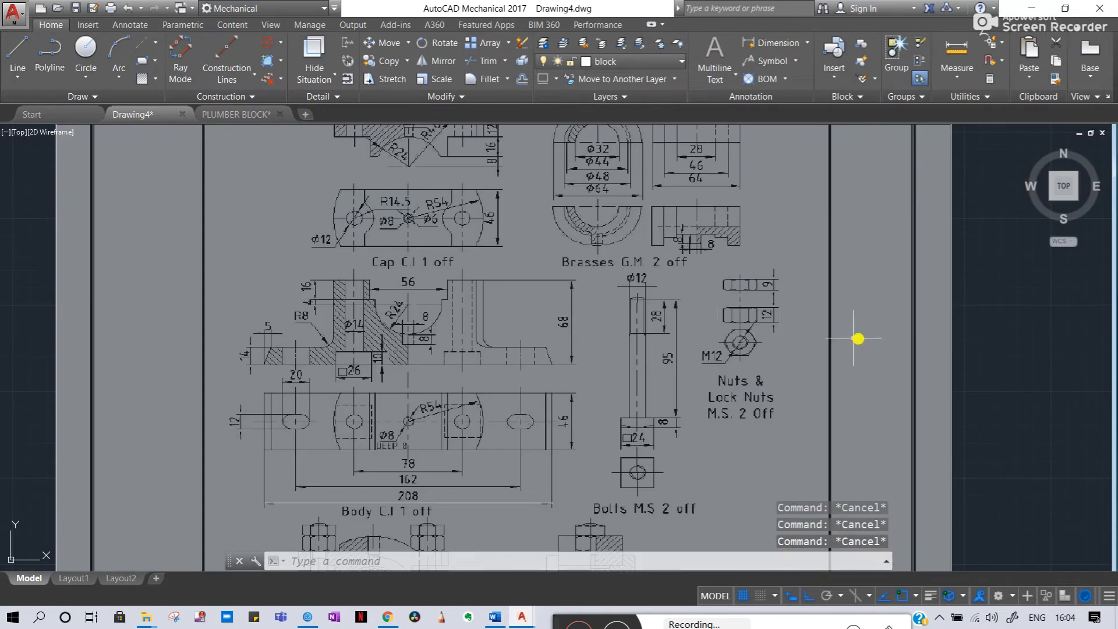
middle_click_drag(854, 338, 355, 332)
middle_click_drag(986, 399, 402, 280)
- Try erasing the left half of the small hole's top edge, and undo the erase
scroll(460, 363, "up", 6)
scroll(542, 323, "up", 5)
scroll(287, 352, "up", 2)
left_click(317, 351)
key("Delete")
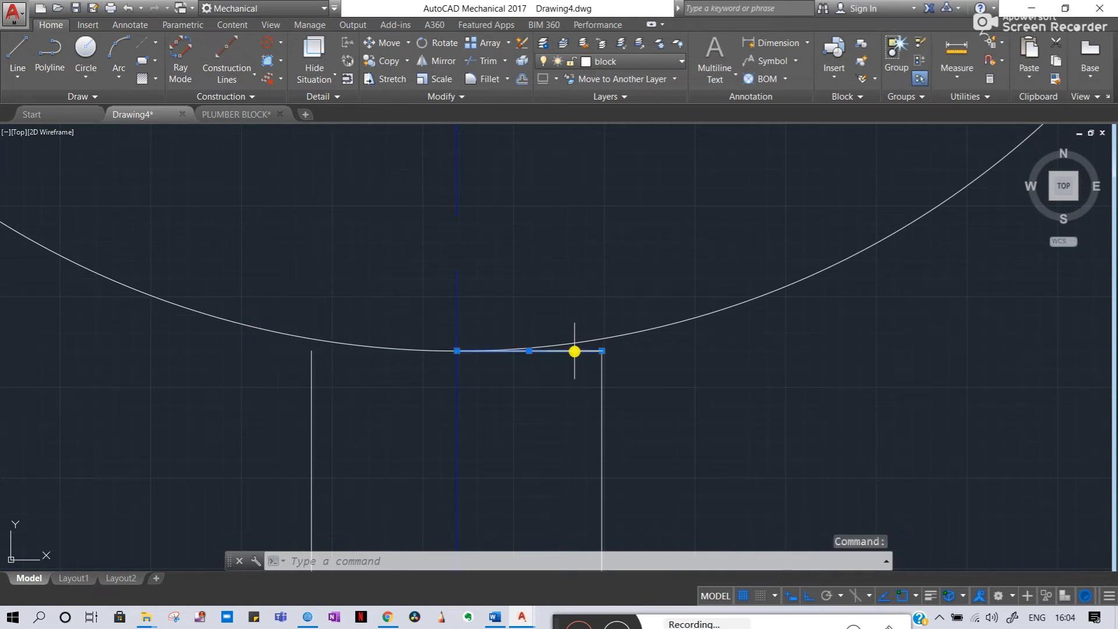
key("ctrl+z")
scroll(463, 333, "down", 6)
key("Escape")
scroll(501, 378, "up", 6)
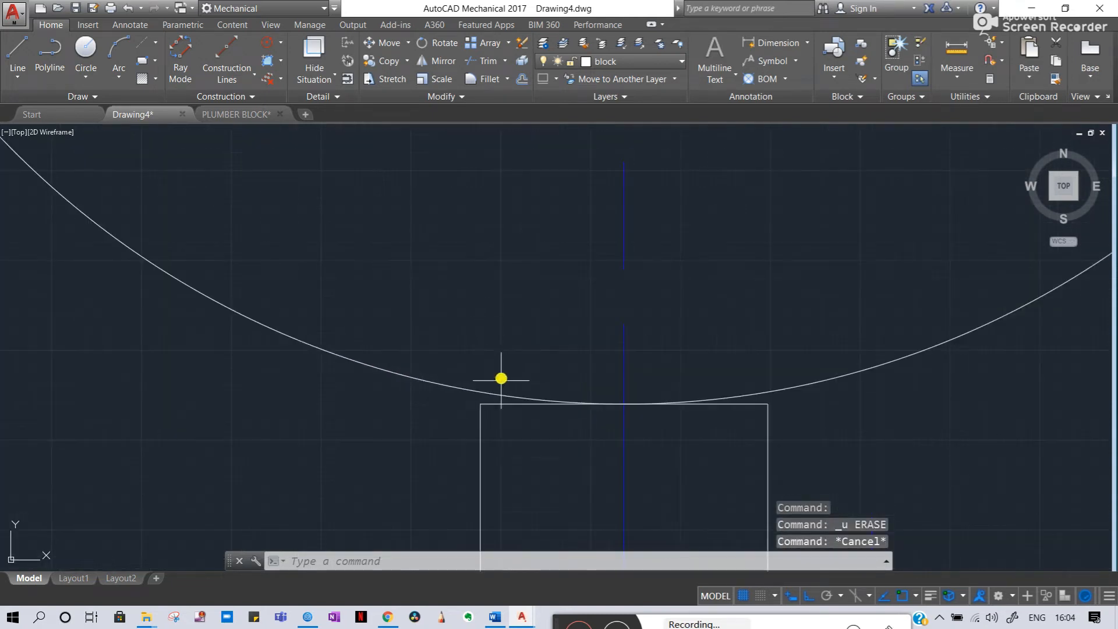
- Erase both halves of the small hole's top edge beneath the bore arc
scroll(513, 411, "up", 3)
left_click(520, 412)
middle_click_drag(652, 407, 560, 392)
key("Delete")
scroll(710, 378, "down", 2)
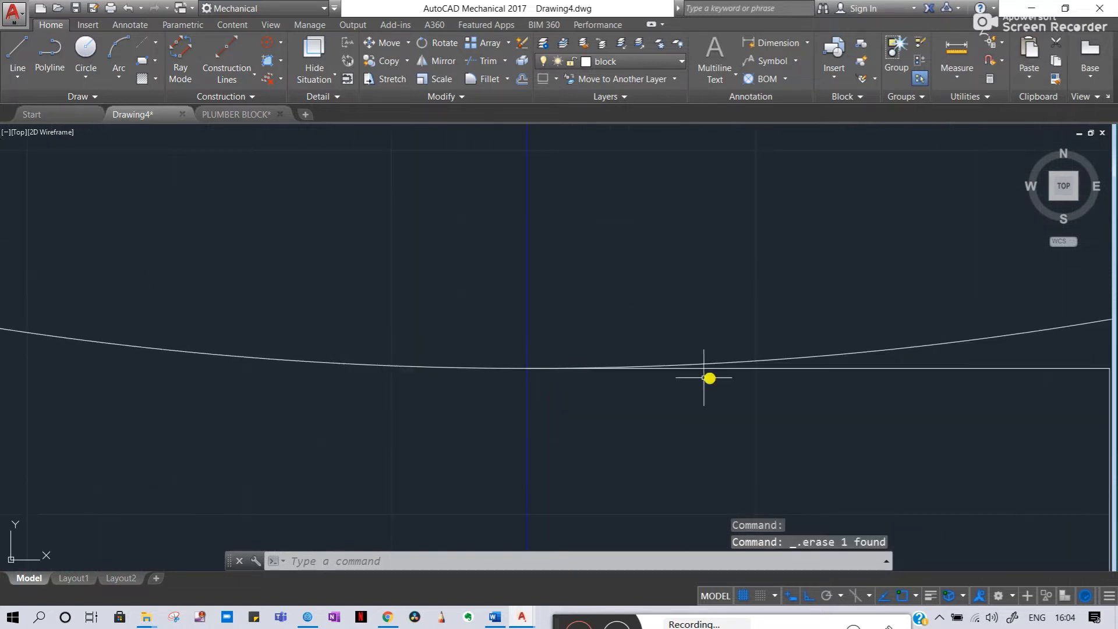
left_click(868, 368)
key("Delete")
- Stretch the upper end of the small hole's left side line upward past the bore arc
scroll(629, 385, "down", 3)
middle_click_drag(396, 405, 422, 411)
scroll(447, 388, "up", 1)
key("Escape")
left_click(462, 402)
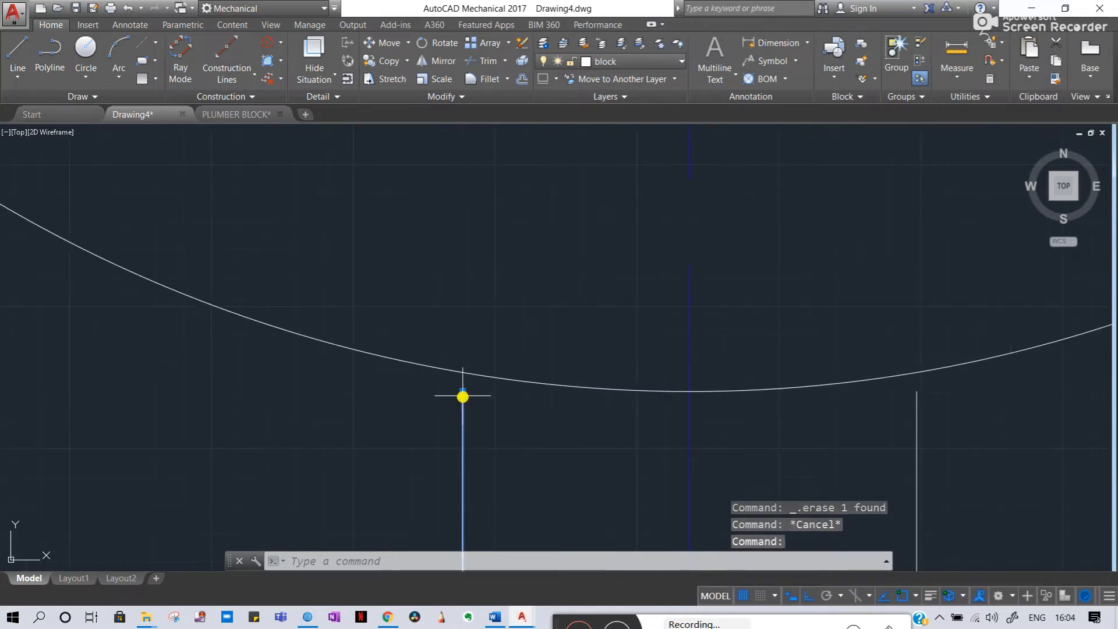
left_click(462, 391)
left_click(465, 330)
key("Escape")
- Stretch the upper end of the small hole's right side line upward past the bore arc
middle_click_drag(878, 349, 304, 420)
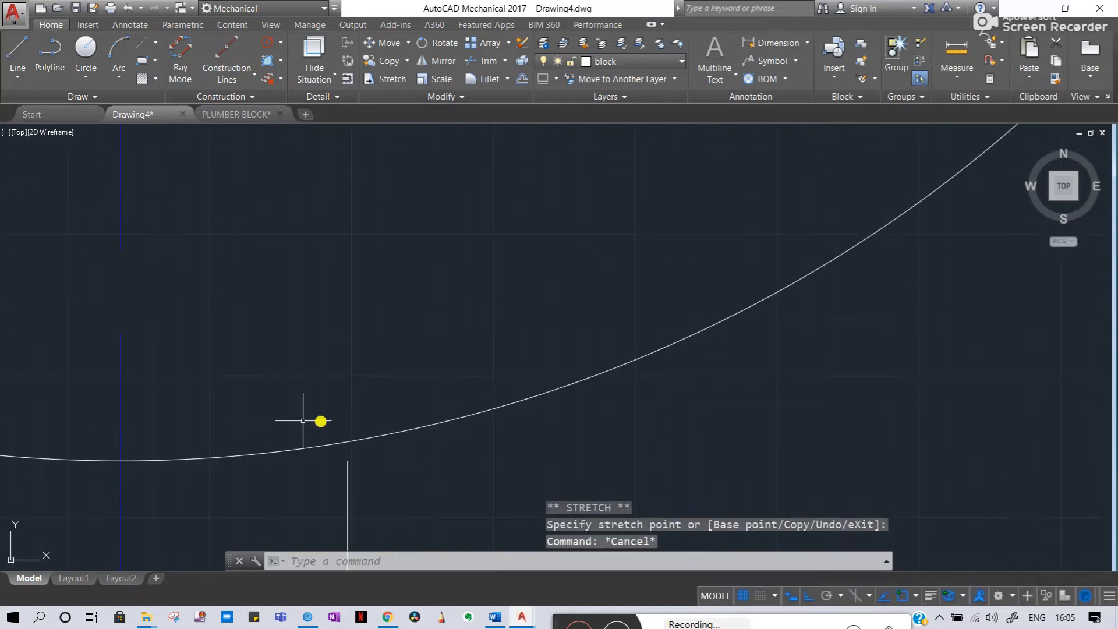
left_click(346, 480)
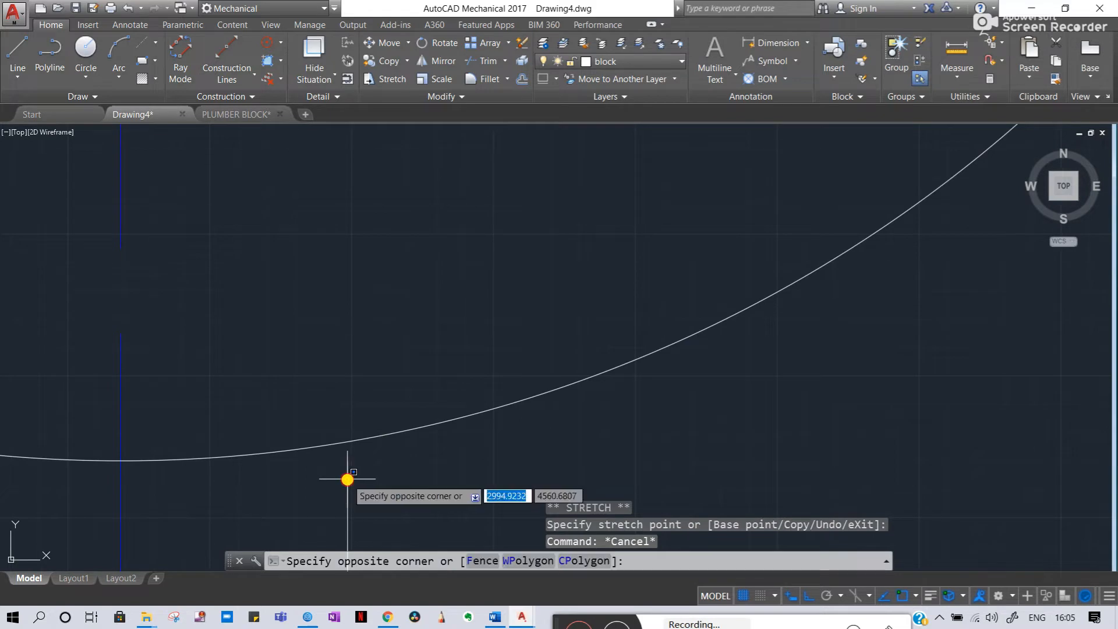
key("Escape")
left_click(347, 477)
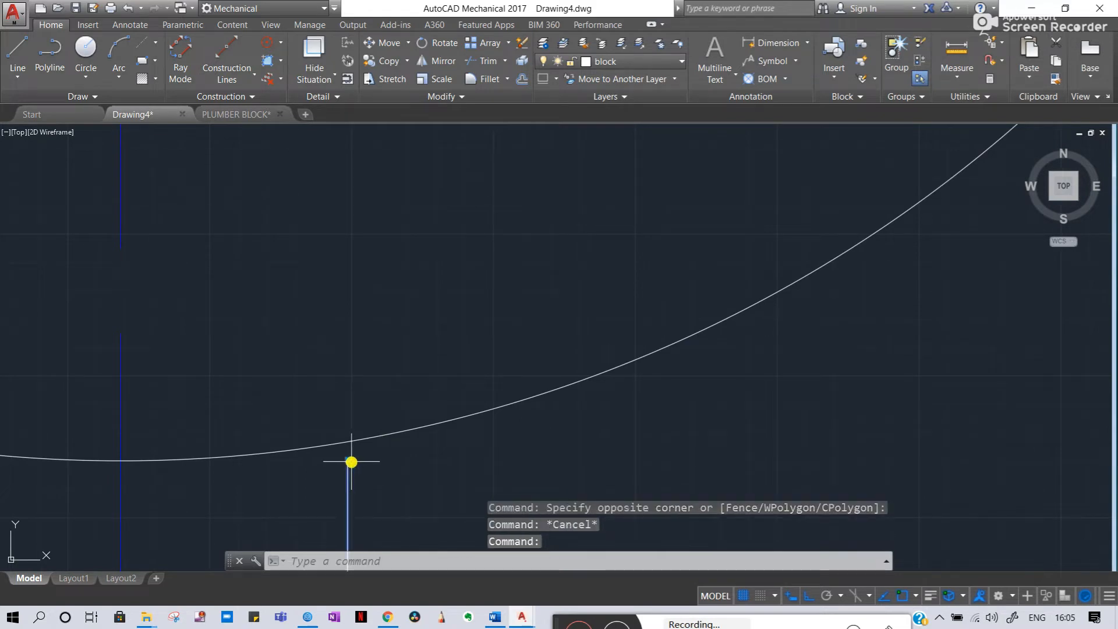
left_click(348, 462)
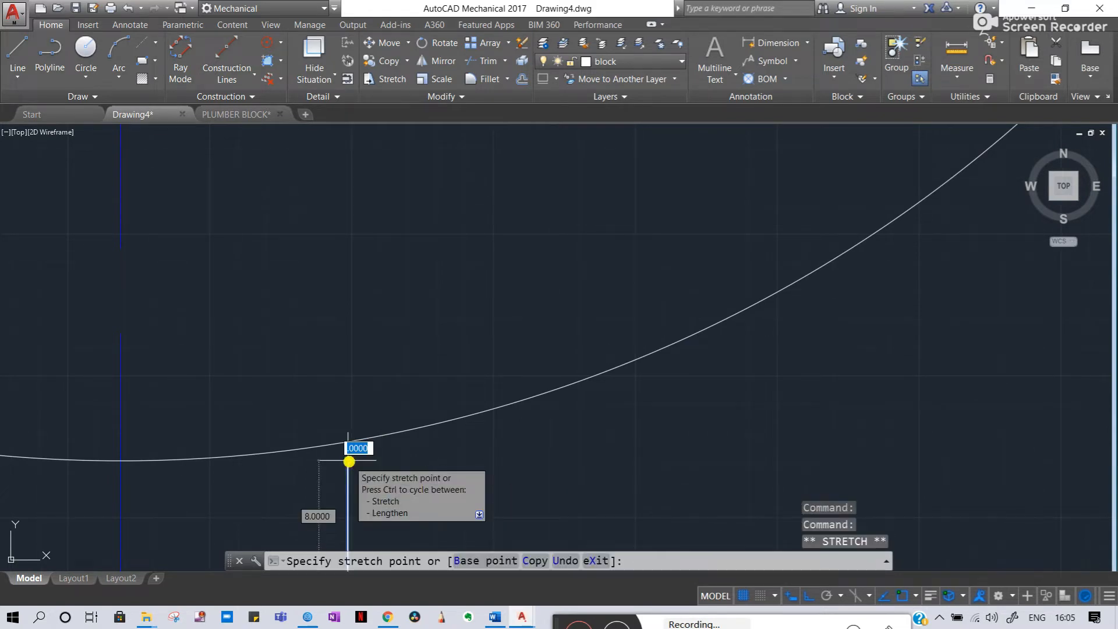
key("Escape")
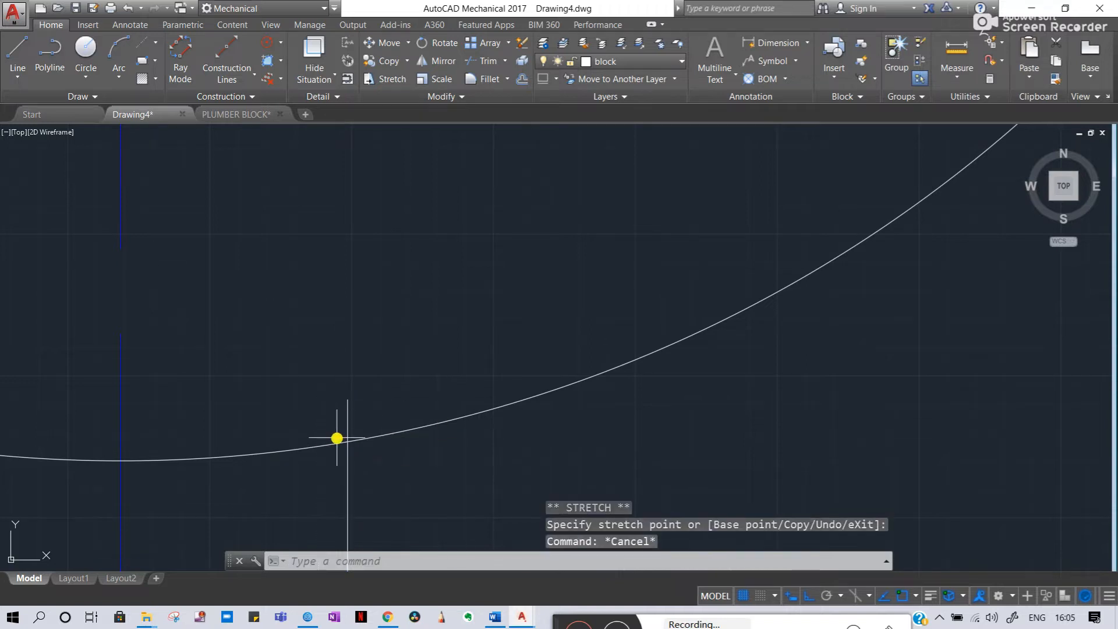
- Trim the small hole's side lines back to the bore arc
key("Return")
key("Return")
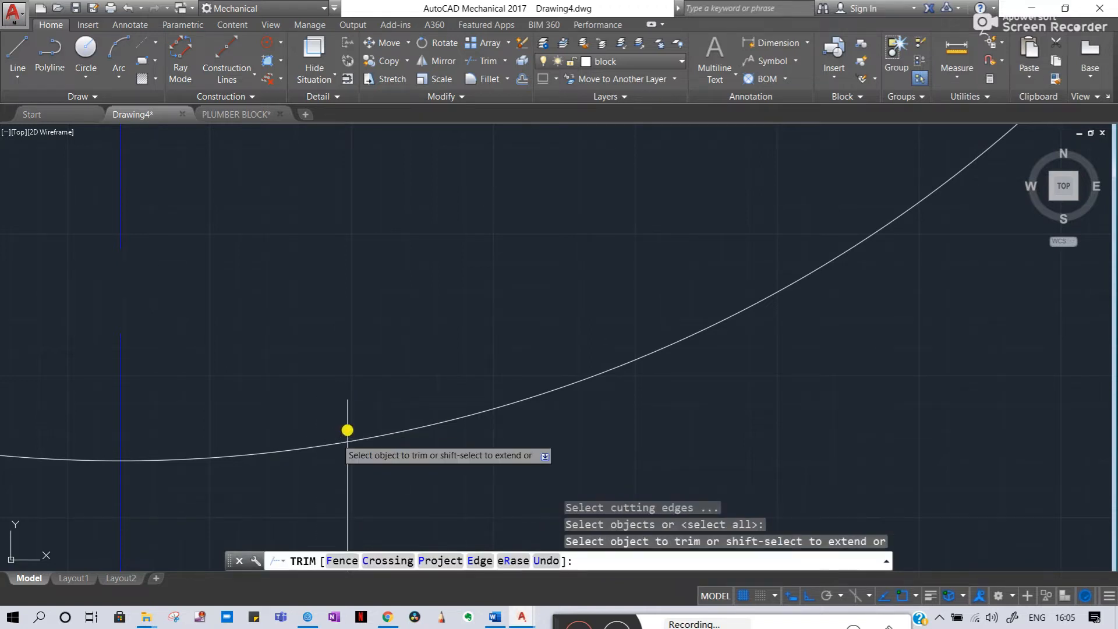
left_click(349, 425)
middle_click_drag(105, 416, 497, 394)
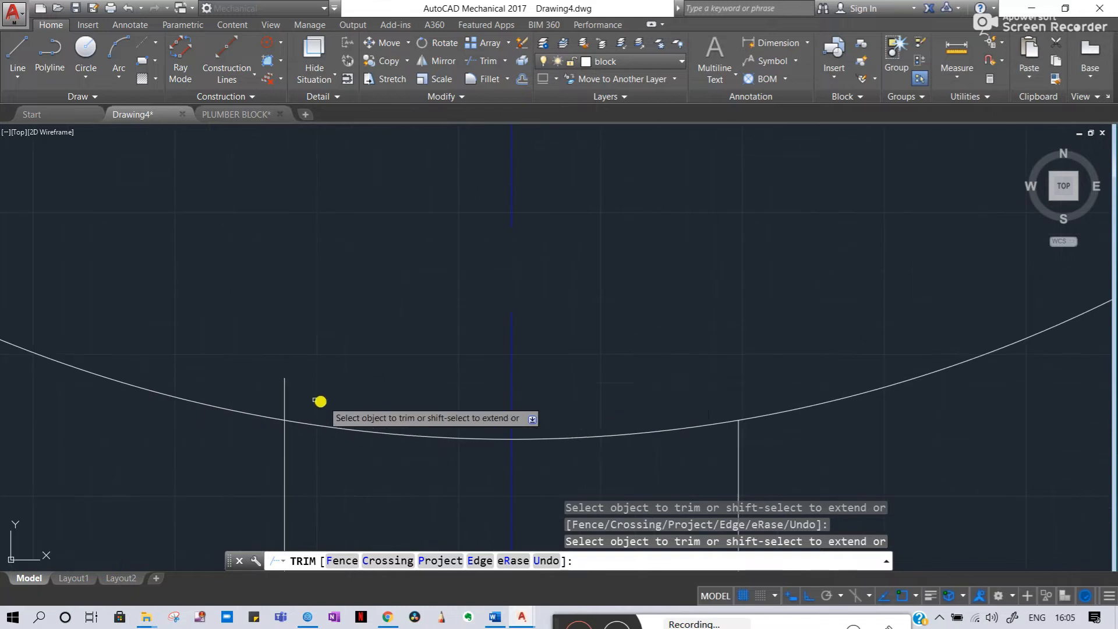
key("Escape")
- Compare the drawn front view with the body's front and top views in the reference drawing
scroll(285, 394, "down", 3)
scroll(342, 392, "down", 2)
scroll(175, 359, "up", 1)
middle_click_drag(174, 359, 411, 353)
scroll(443, 354, "down", 4)
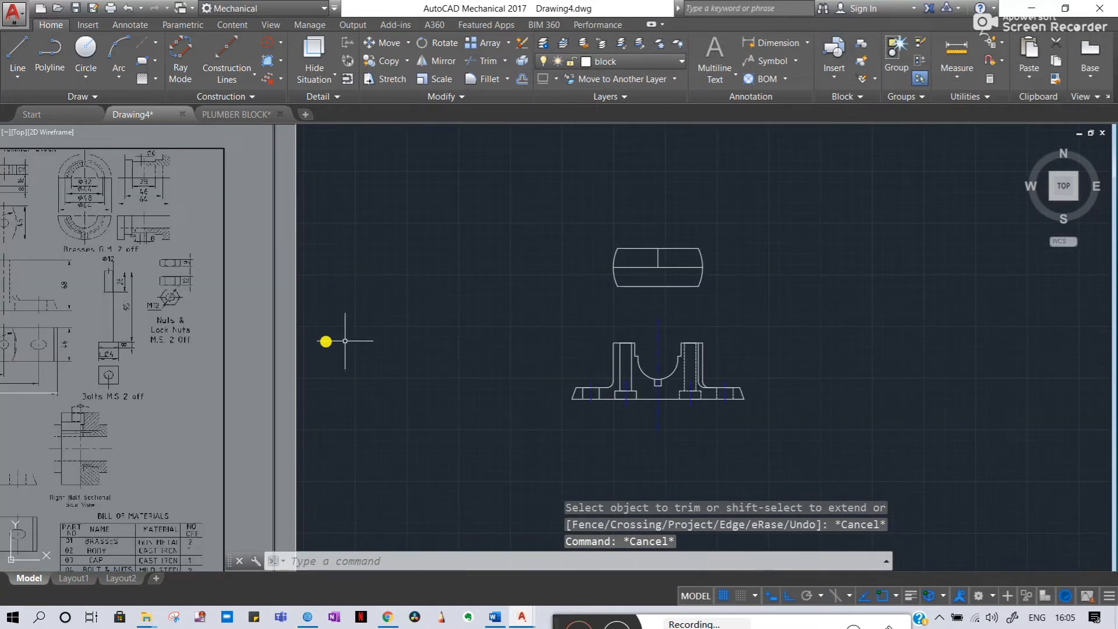
middle_click_drag(77, 325, 277, 347)
scroll(307, 452, "up", 4)
middle_click_drag(338, 246, 317, 344)
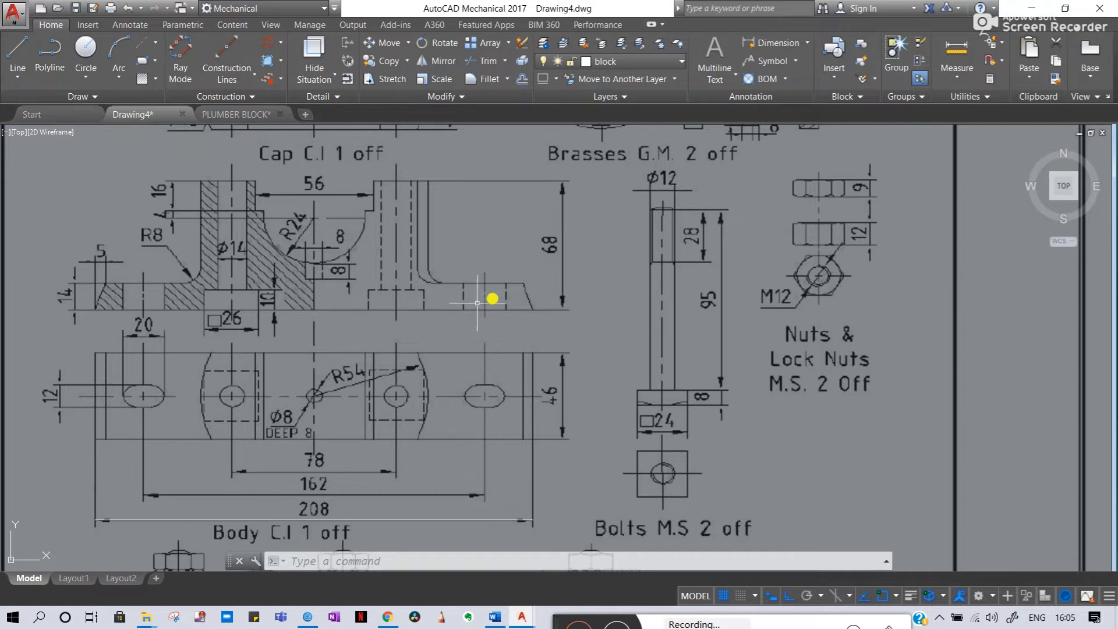
scroll(269, 287, "down", 5)
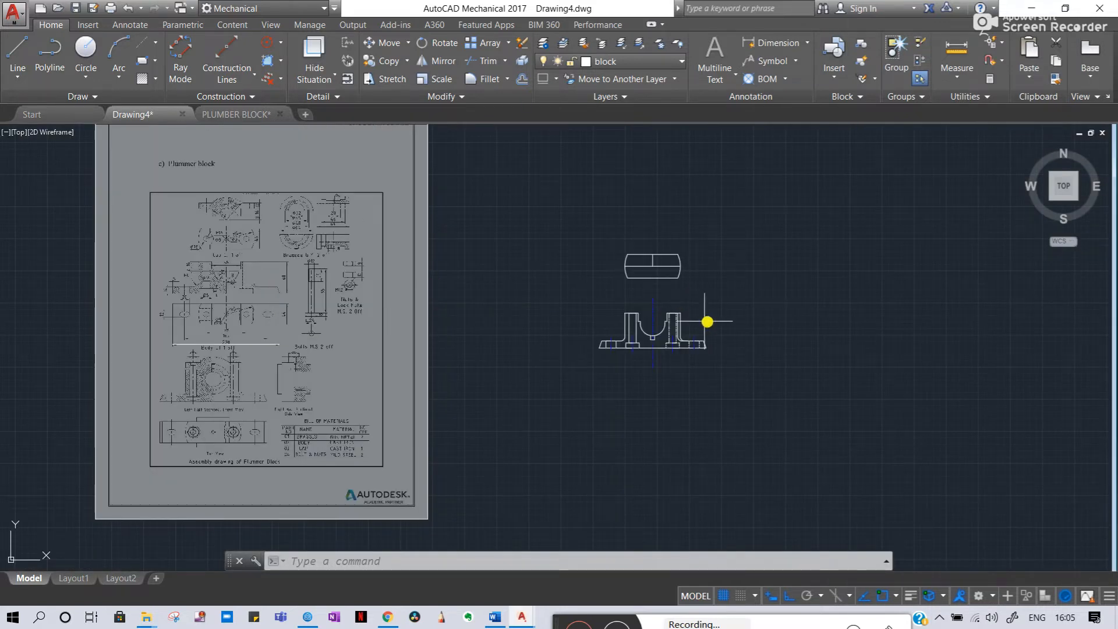
scroll(650, 291, "up", 3)
middle_click_drag(649, 291, 454, 253)
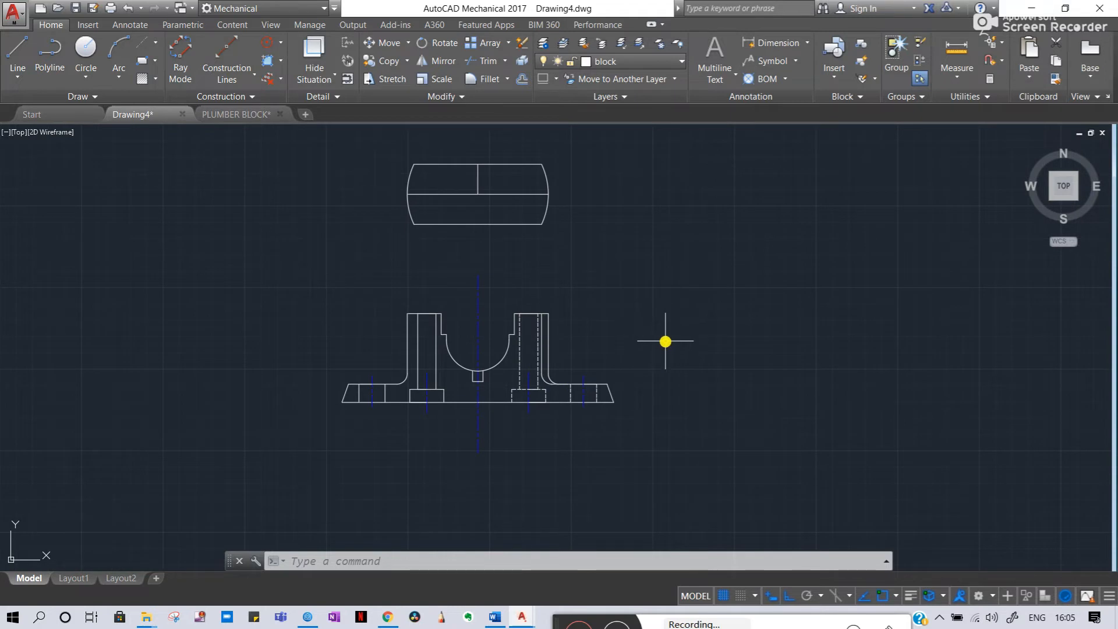
key("Escape")
key("Escape")
key("Escape")
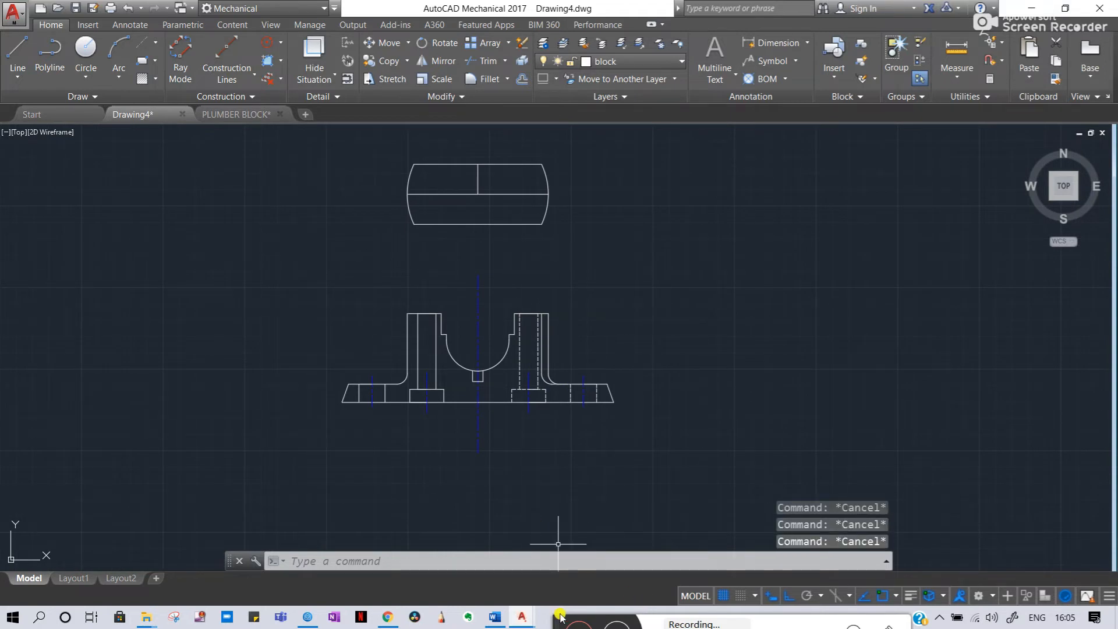
left_click_drag(558, 622, 591, 455)
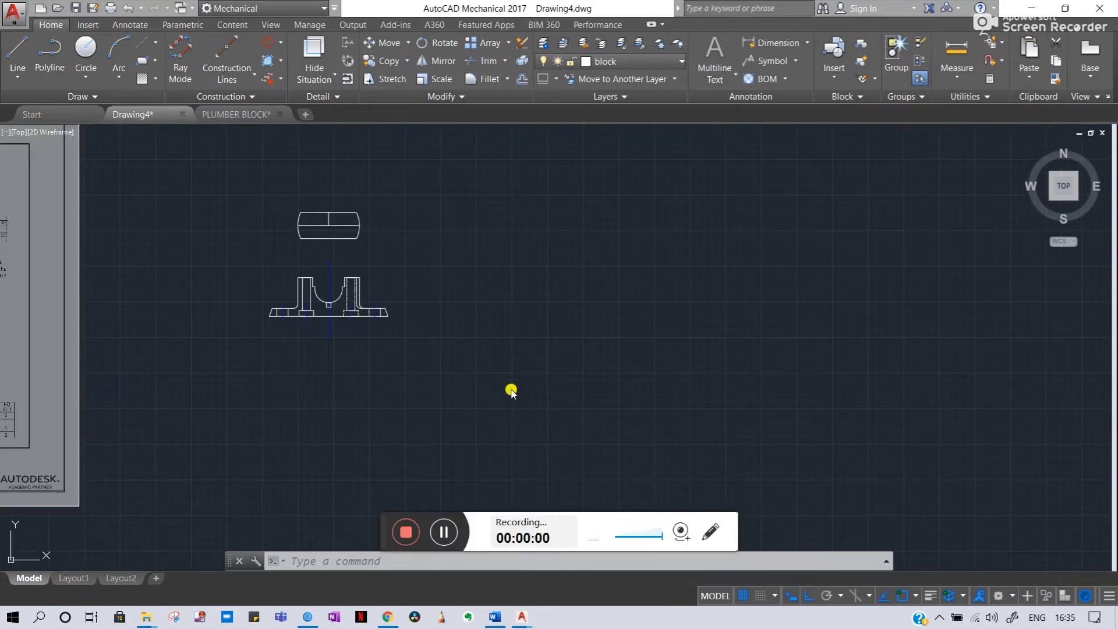
mouse_move(386, 520)
left_mouse_down()
mouse_move(482, 556)
mouse_move(506, 549)
mouse_move(569, 627)
left_mouse_up()
- Examine the cap's front and top views and the body's front view in the reference drawing
scroll(313, 324, "down", 4)
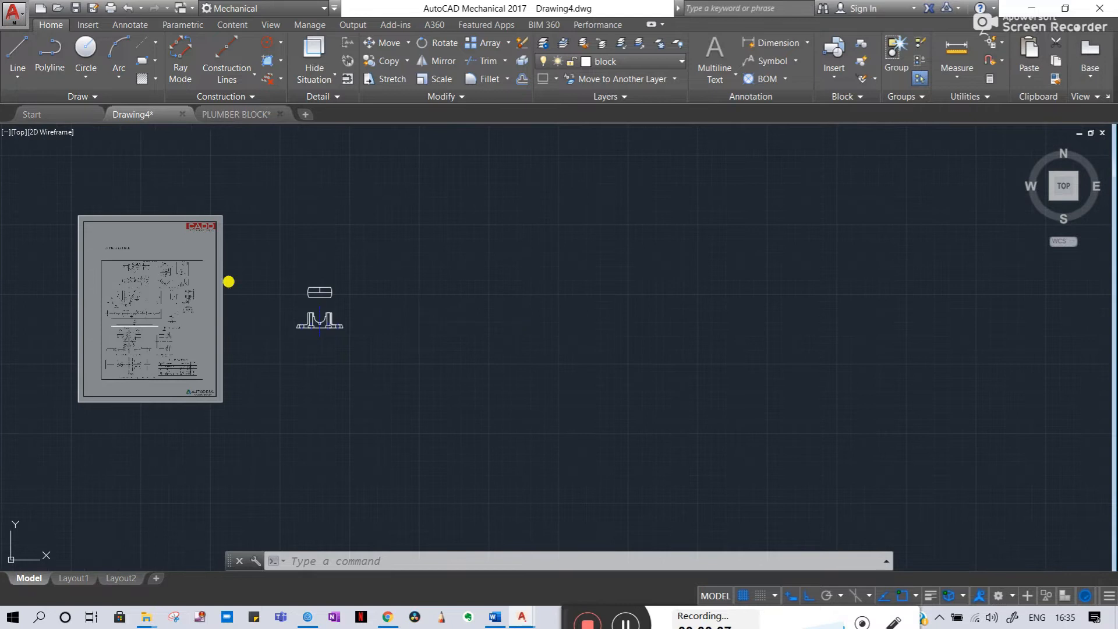
middle_click_drag(228, 282, 422, 317)
scroll(459, 357, "up", 8)
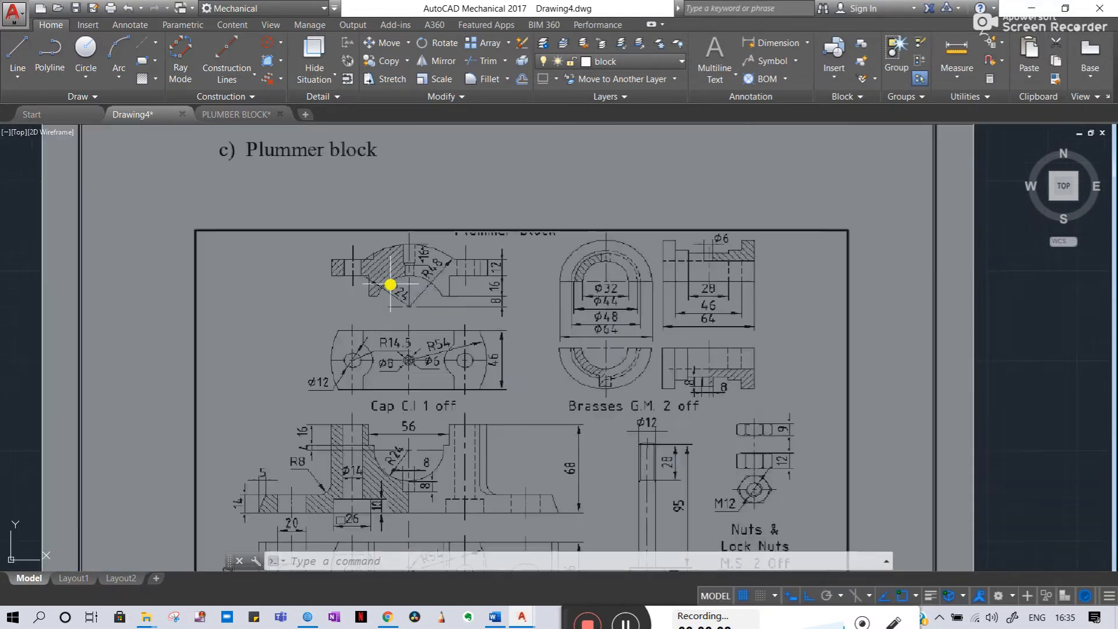
scroll(391, 284, "up", 2)
left_click(270, 209)
left_click(676, 364)
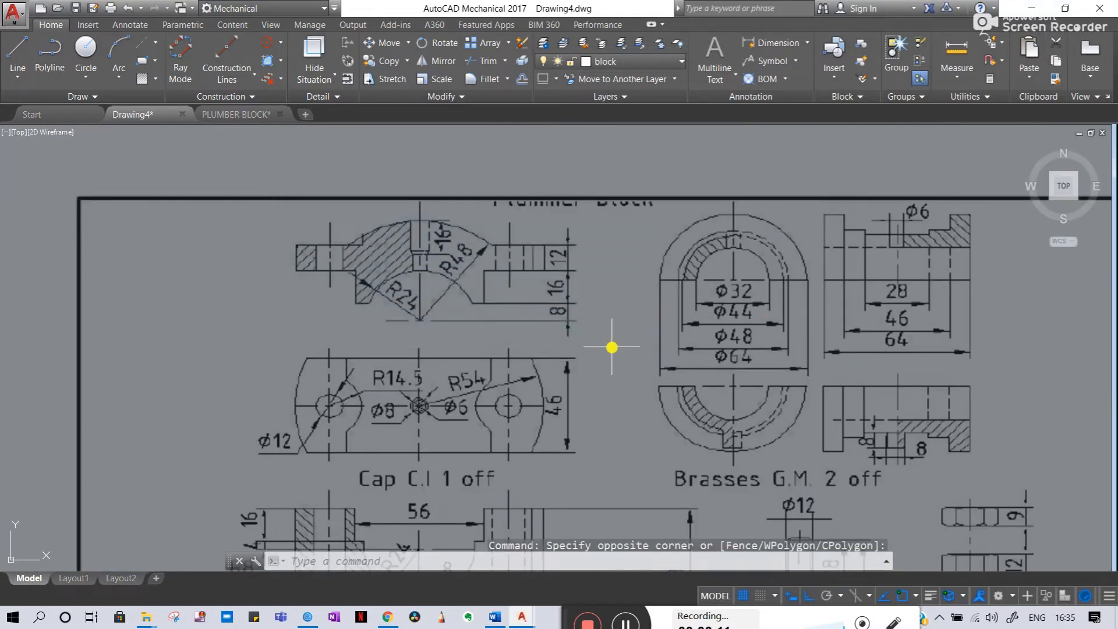
scroll(337, 388, "down", 4)
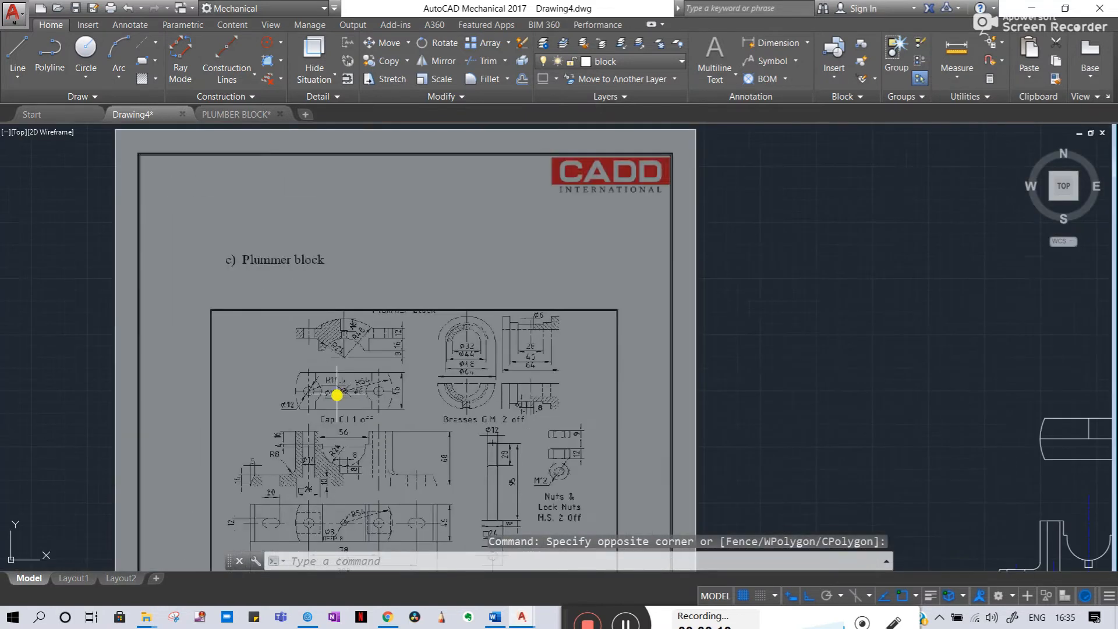
scroll(379, 267, "up", 4)
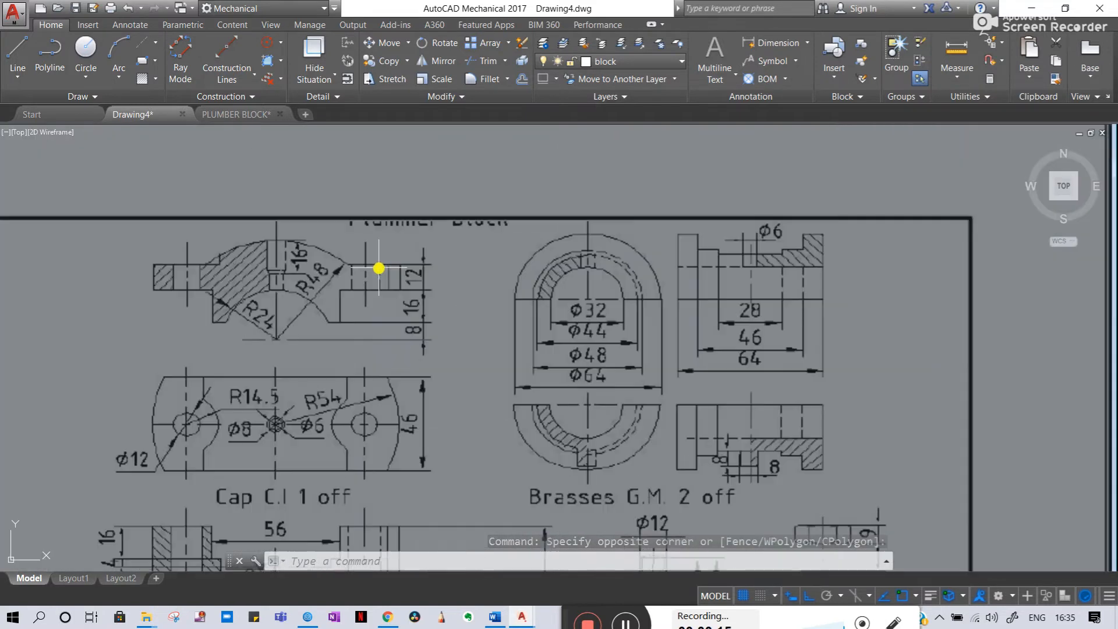
scroll(351, 390, "down", 5)
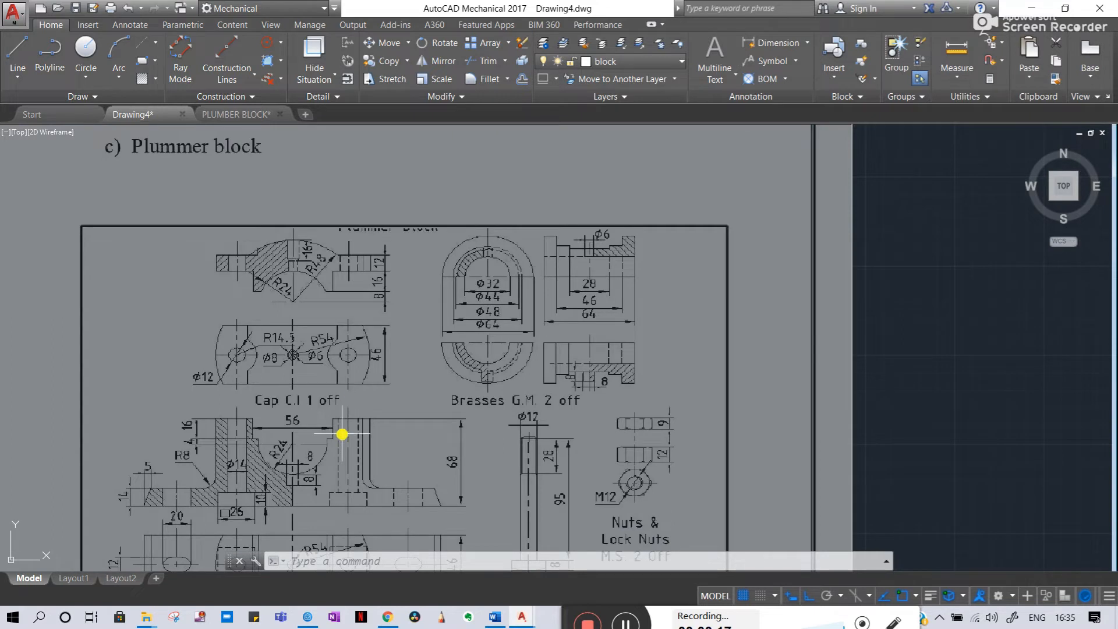
scroll(52, 340, "up", 4)
middle_click_drag(586, 362, 198, 288)
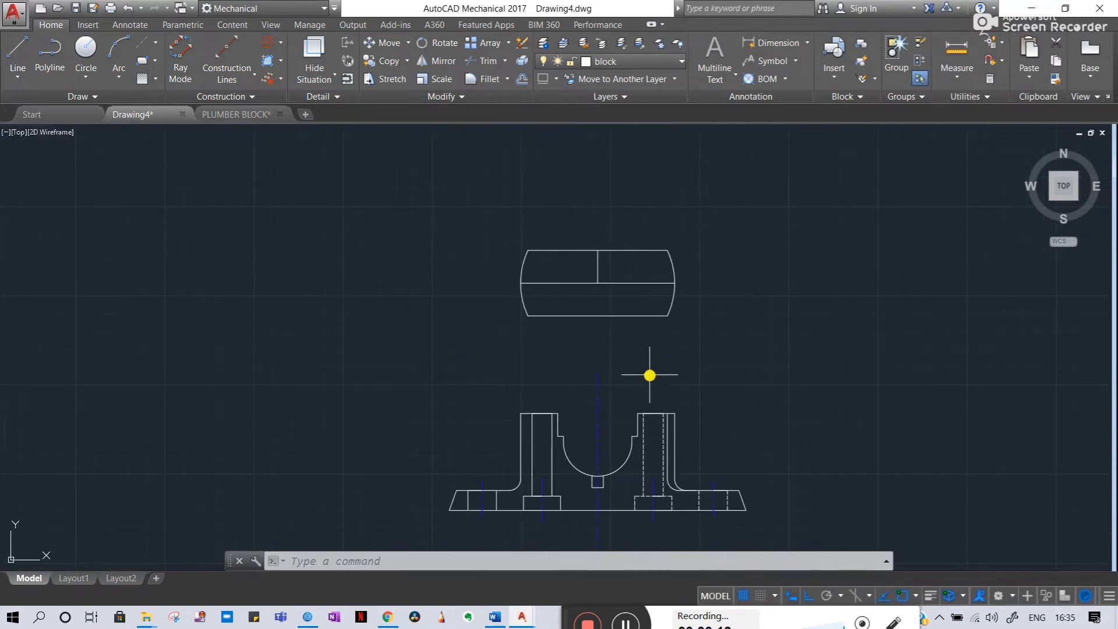
- Stretch the upper end of the body's vertical centre line upward, well past the cap's top view
left_click(451, 203)
left_click(746, 375)
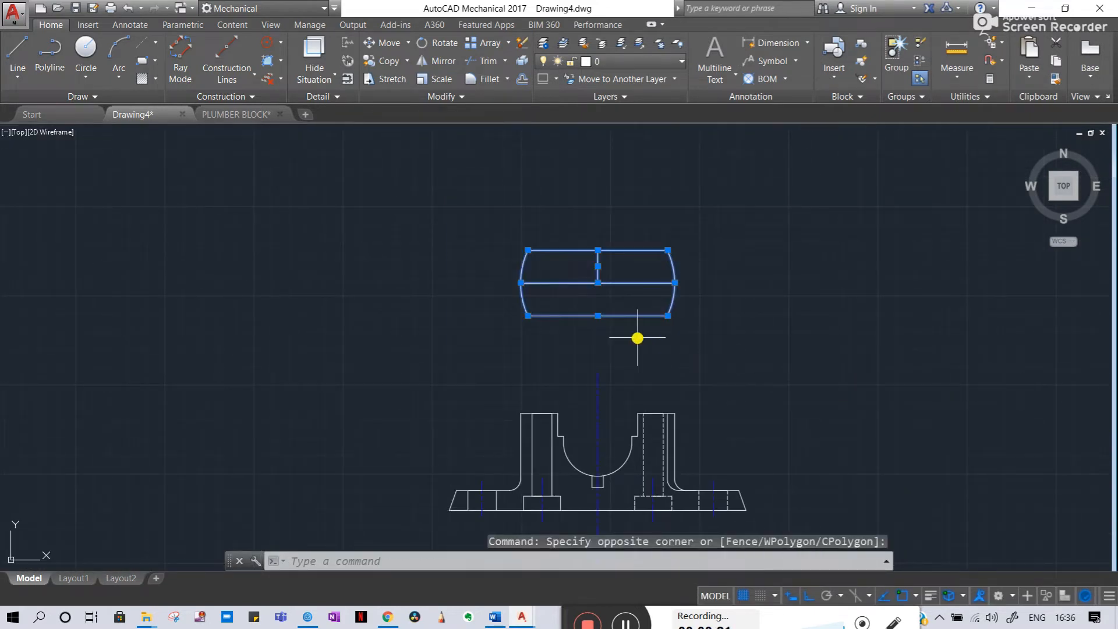
middle_click_drag(641, 350, 631, 381)
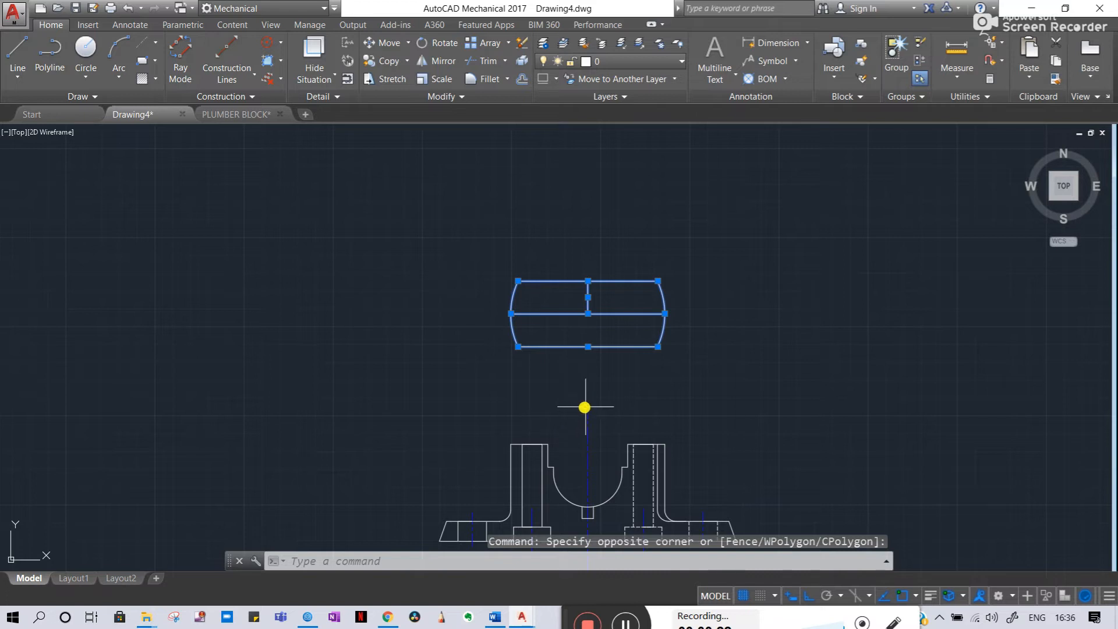
left_click(589, 406)
left_click(588, 403)
middle_click_drag(588, 169, 582, 407)
left_click(582, 214)
key("Escape")
key("Escape")
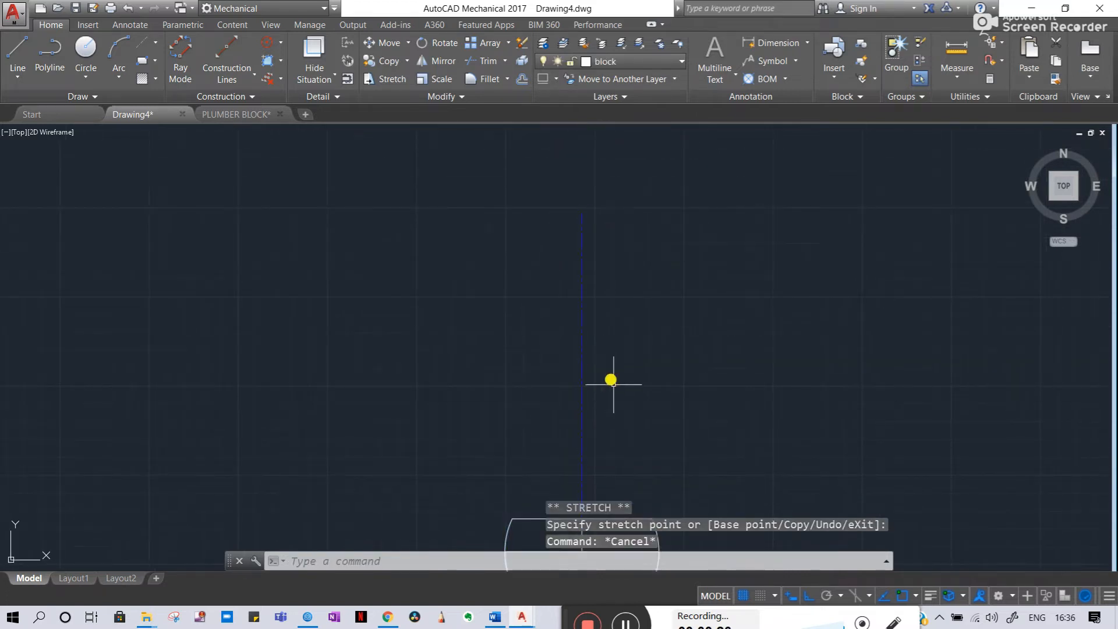
middle_click_drag(604, 362, 594, 210)
left_click(432, 319)
left_click(701, 484)
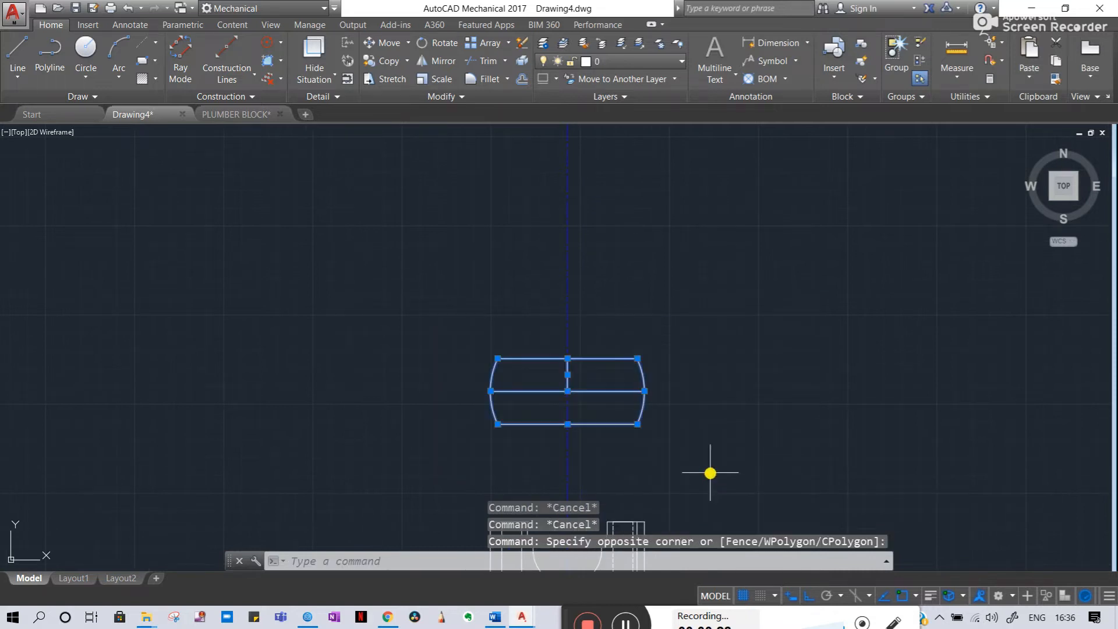
type("m")
key("Return")
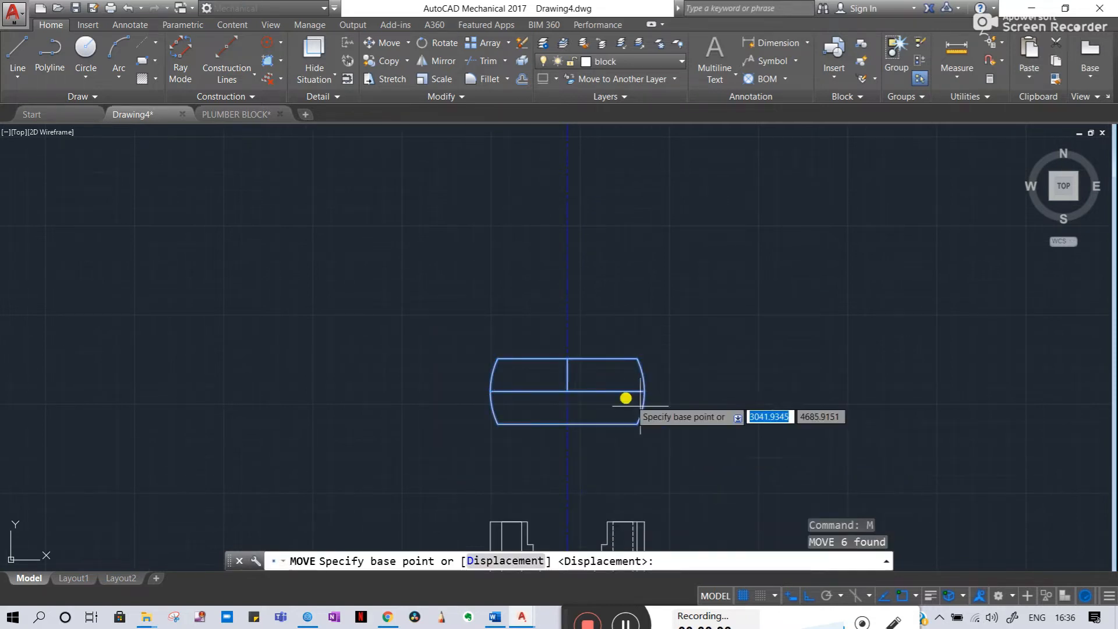
key("Escape")
- Move the whole cap top view straight up along the vertical centre line, farther from the body's front view
left_click(422, 286)
left_click(725, 477)
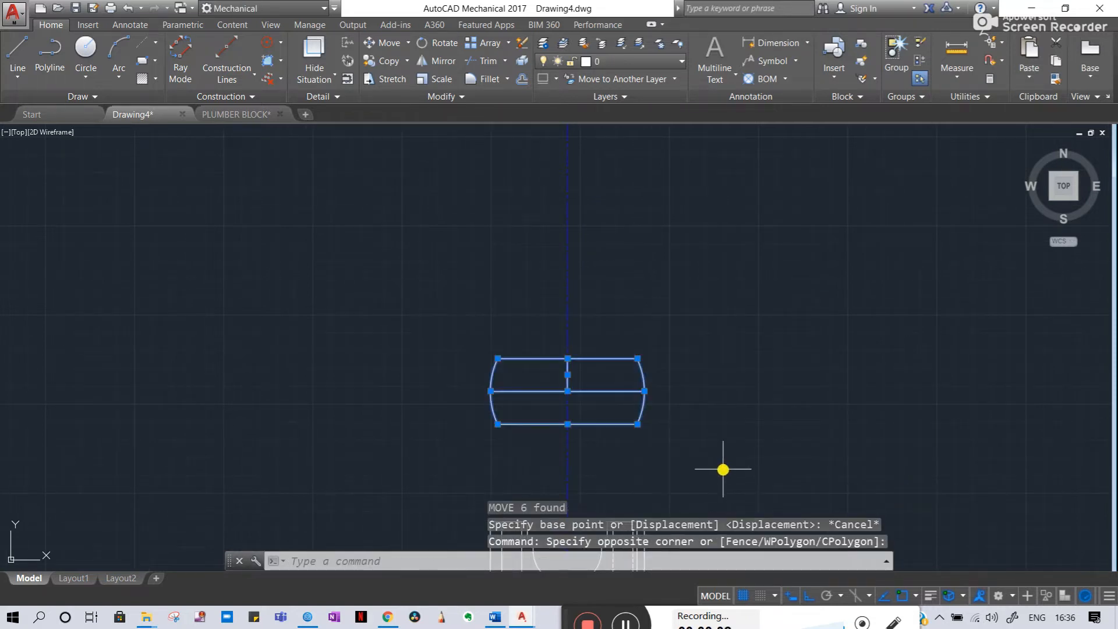
key("Return")
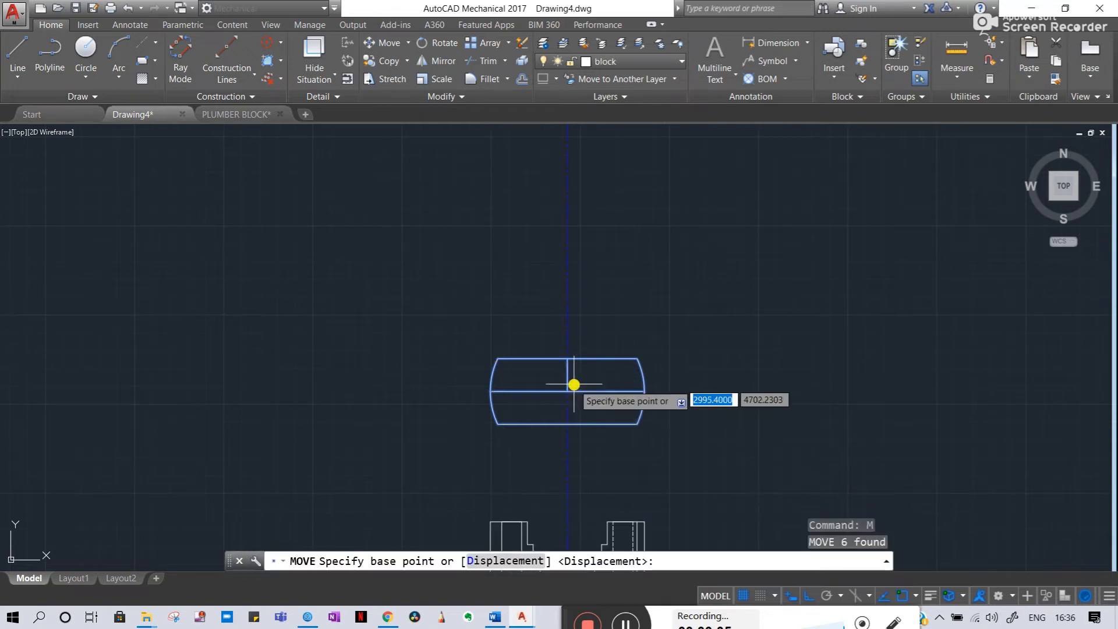
left_click(569, 391)
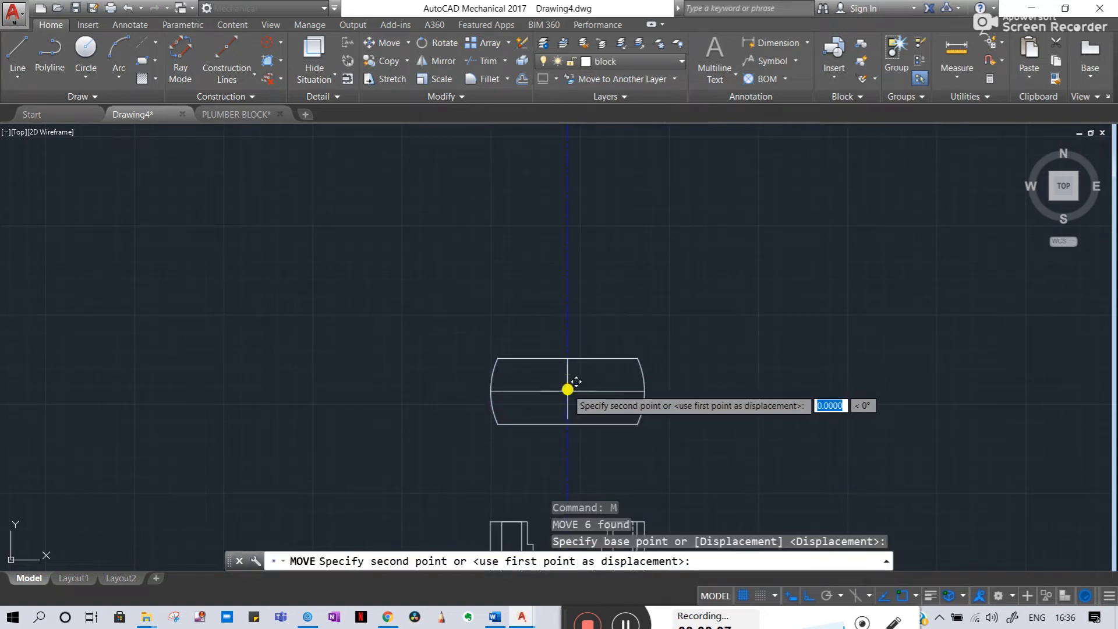
scroll(581, 164, "down", 4)
middle_click_drag(582, 164, 582, 419)
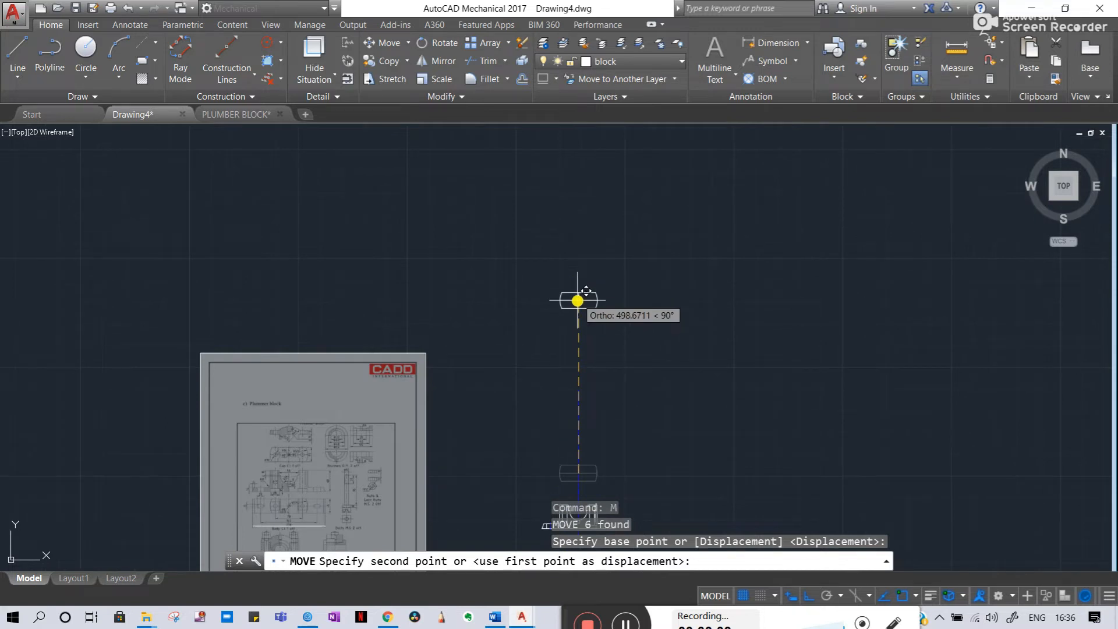
scroll(588, 274, "down", 2)
left_click(596, 240)
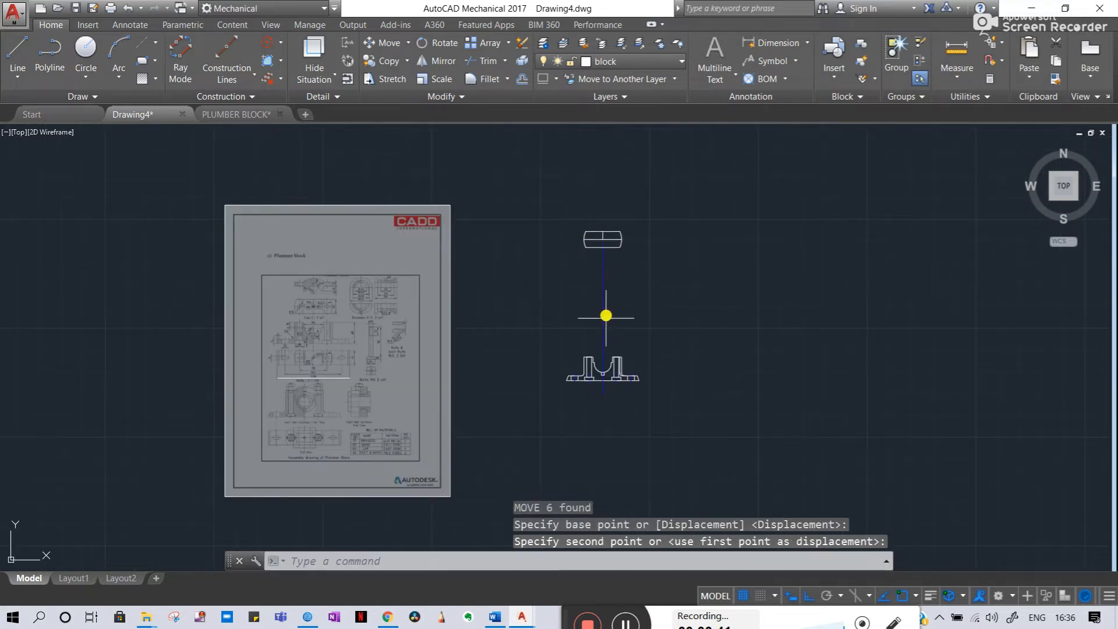
key("Escape")
- Examine the cap's front and top views in the reference drawing and compare them with the drawn body
scroll(600, 358, "up", 4)
scroll(608, 354, "down", 2)
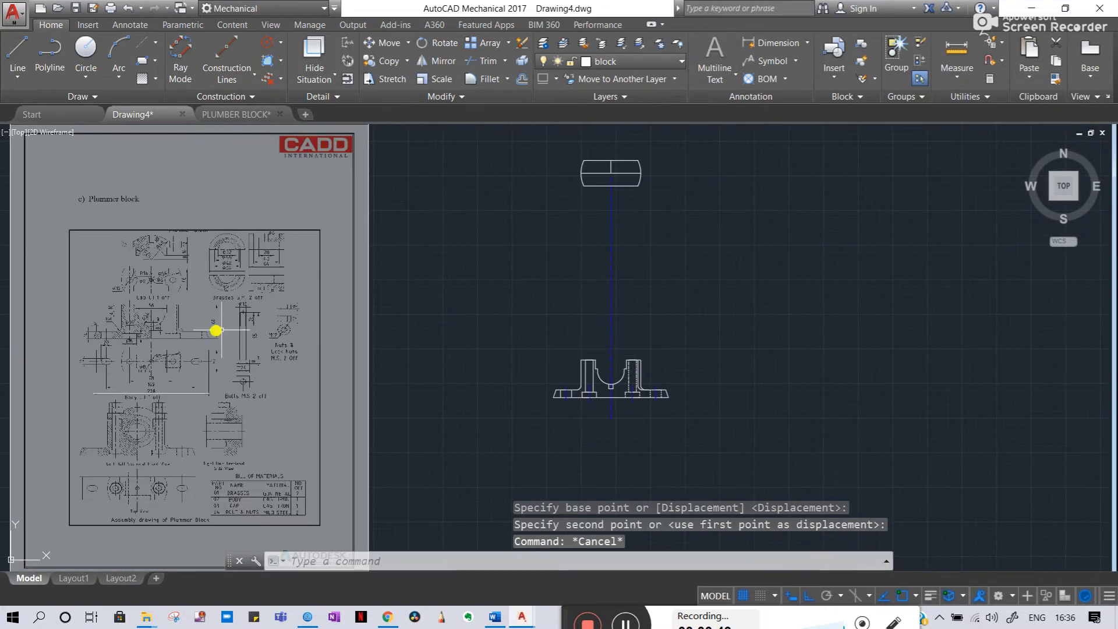
scroll(103, 263, "up", 4)
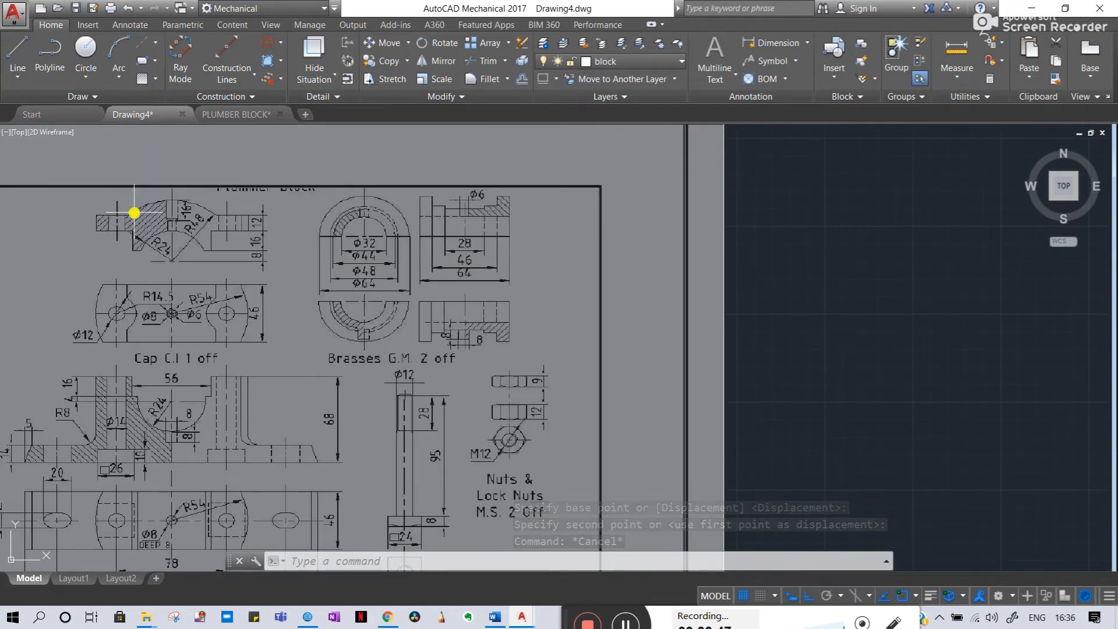
scroll(170, 262, "down", 3)
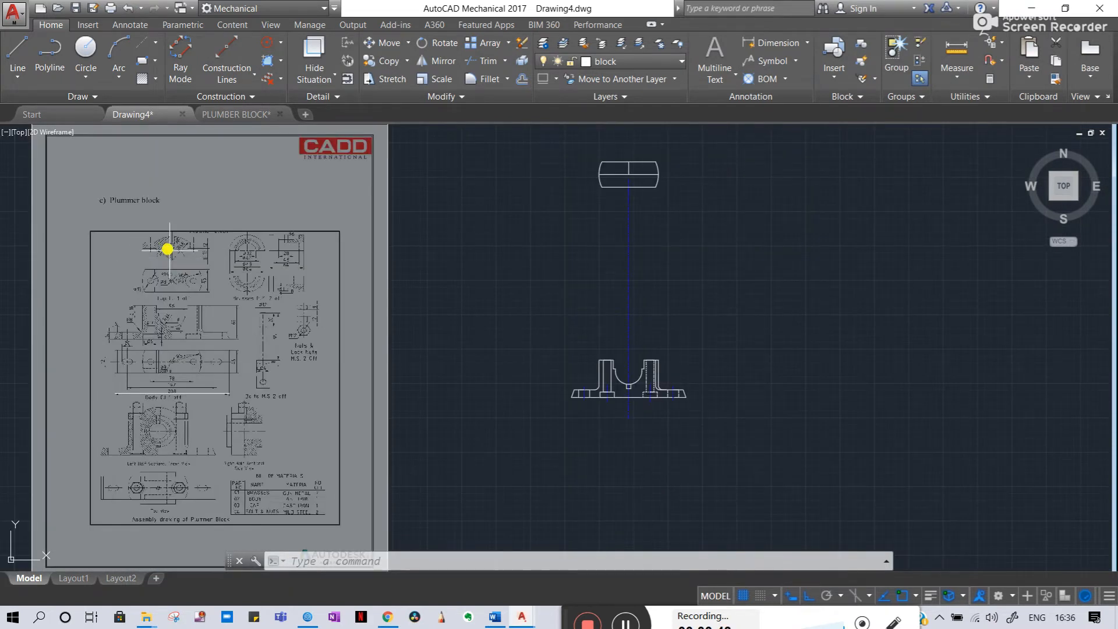
scroll(168, 249, "up", 4)
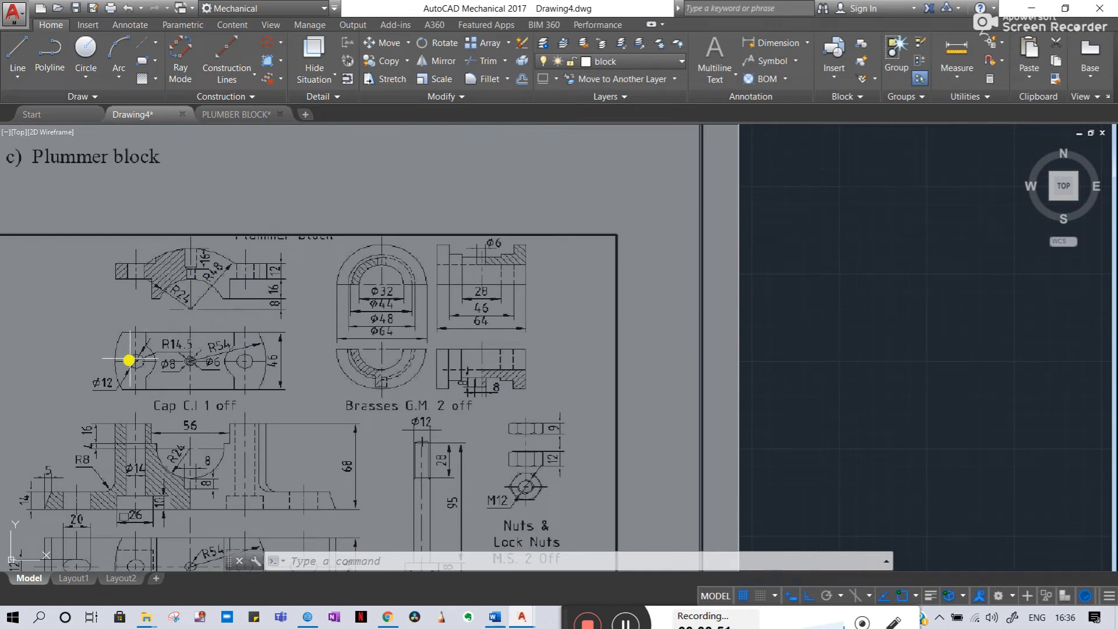
scroll(182, 332, "down", 5)
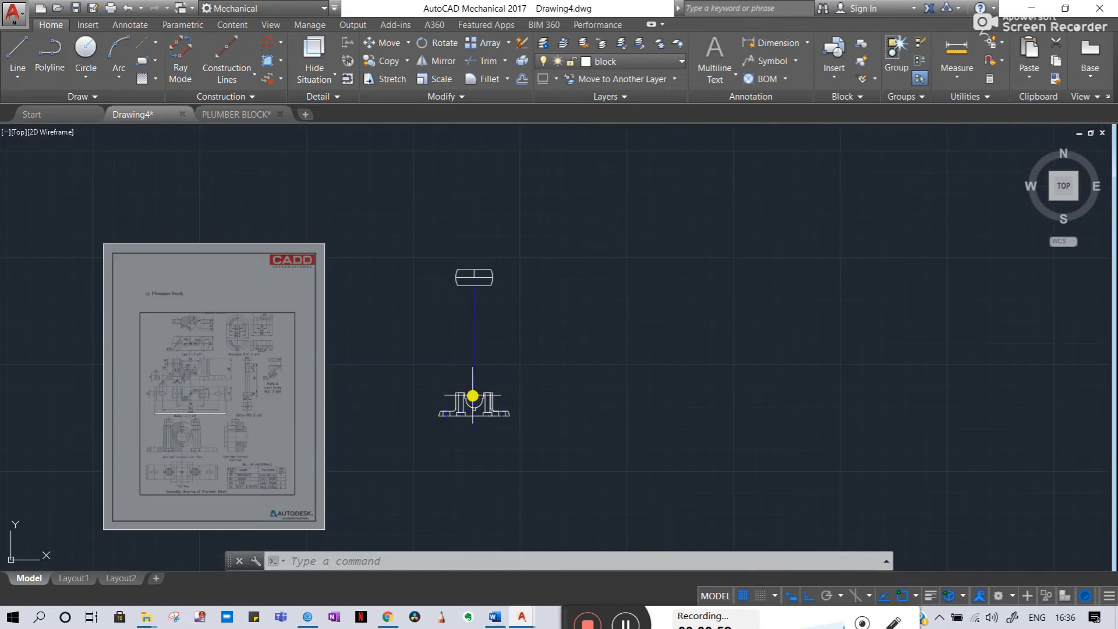
scroll(472, 396, "up", 4)
scroll(433, 453, "up", 2)
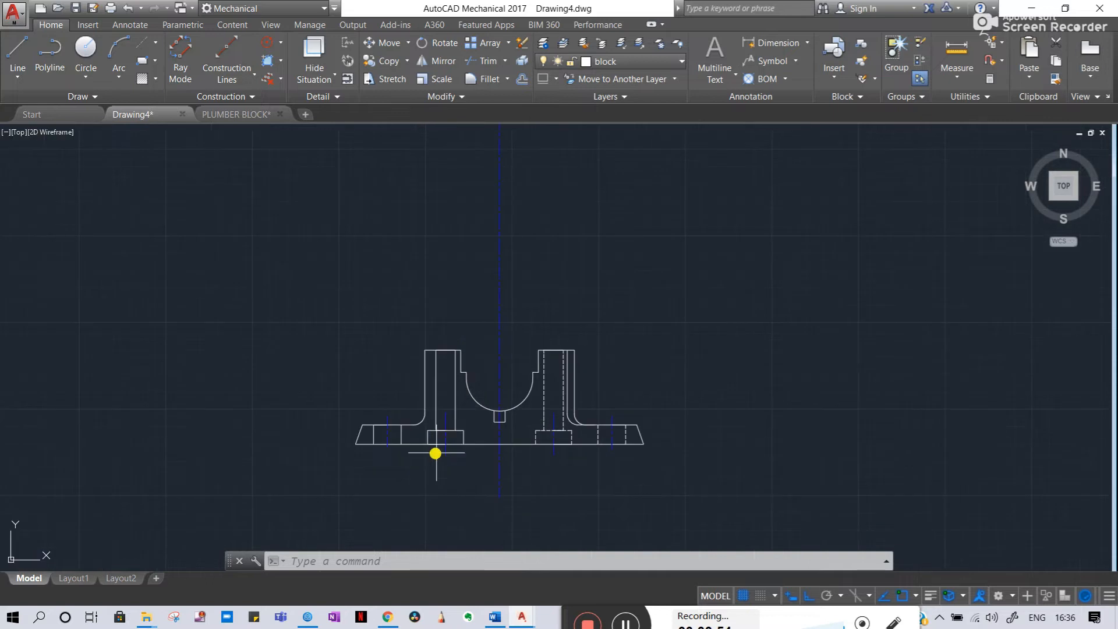
- Draw a vertical projection line aligned with the left bolt hole's centre line, from above the body up past the cap's top view
left_click(445, 437)
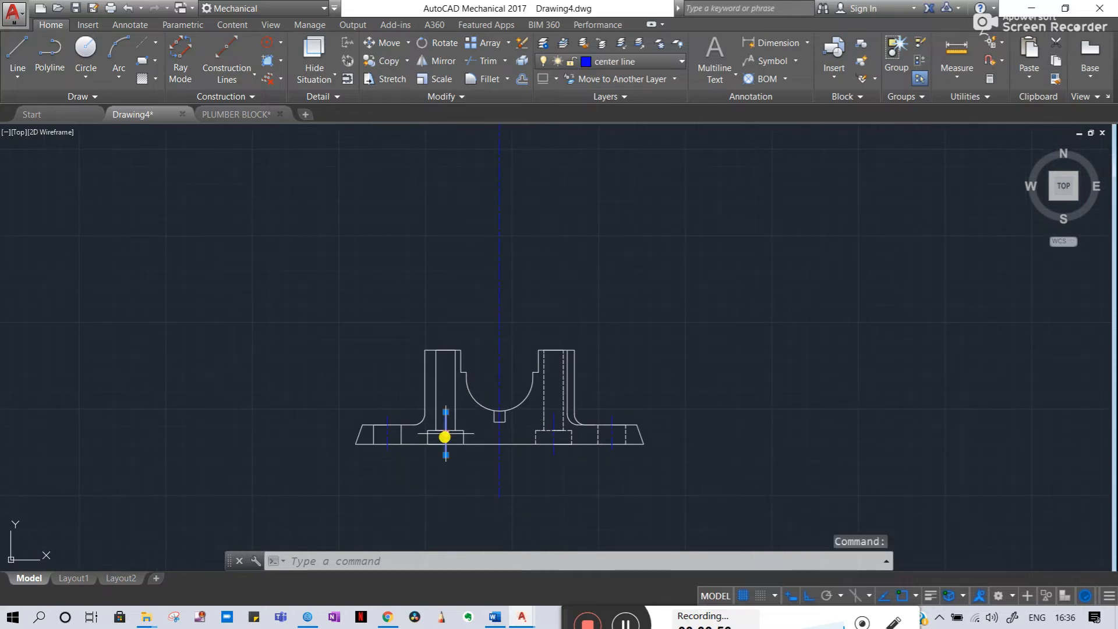
type("l")
key("Return")
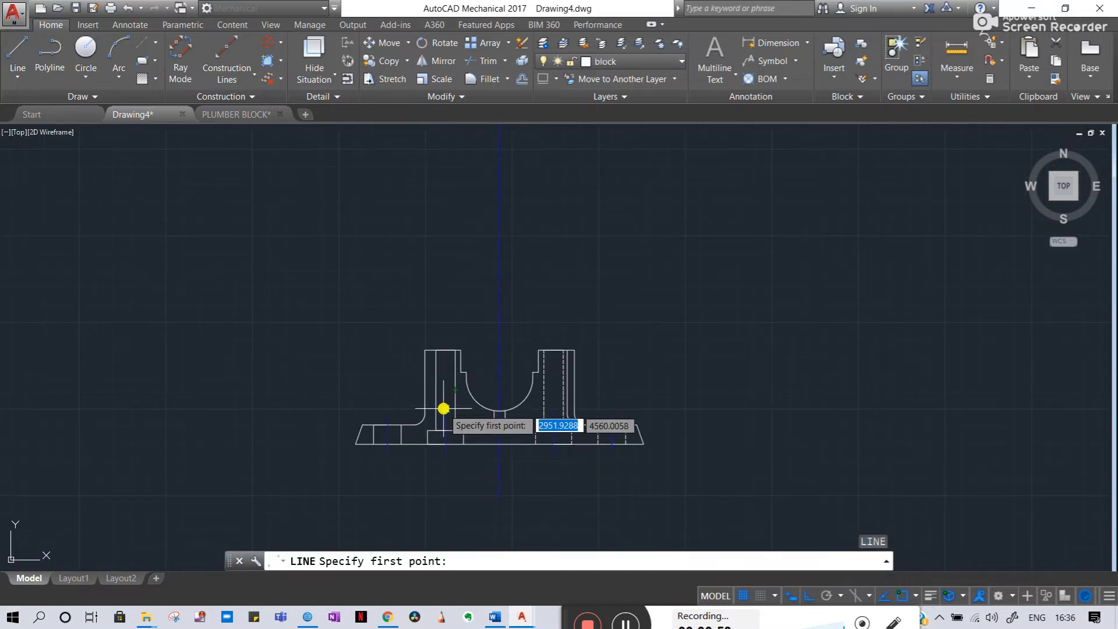
left_click(444, 259)
middle_click_drag(459, 207, 452, 506)
scroll(451, 506, "down", 5)
left_click(447, 289)
key("Escape")
middle_click_drag(491, 374, 482, 305)
scroll(493, 516, "up", 2)
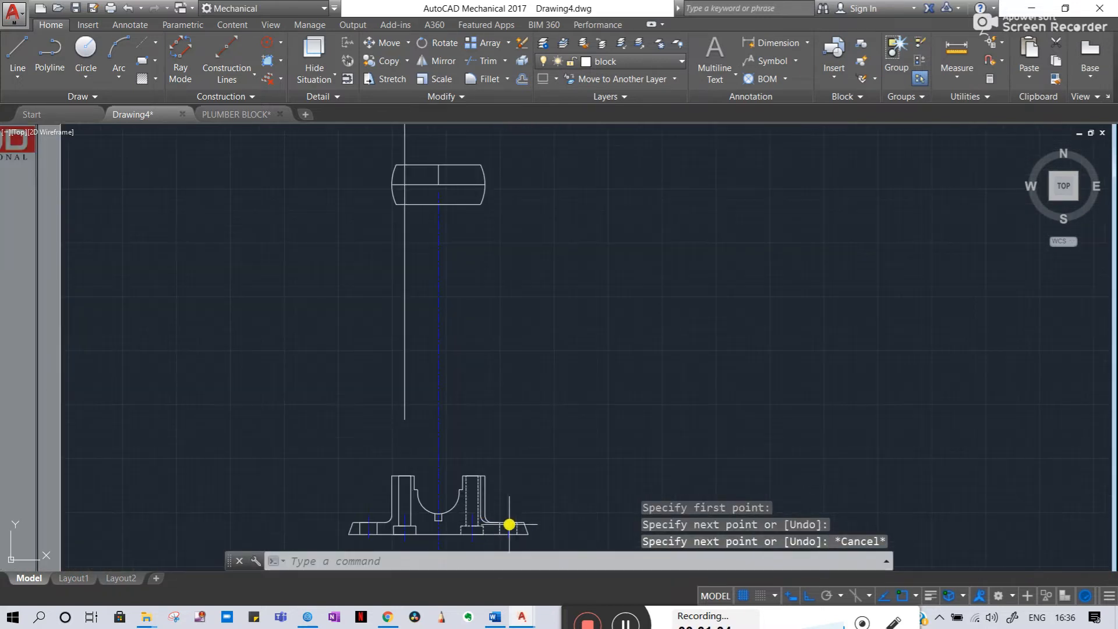
left_click(473, 522)
scroll(473, 521, "up", 3)
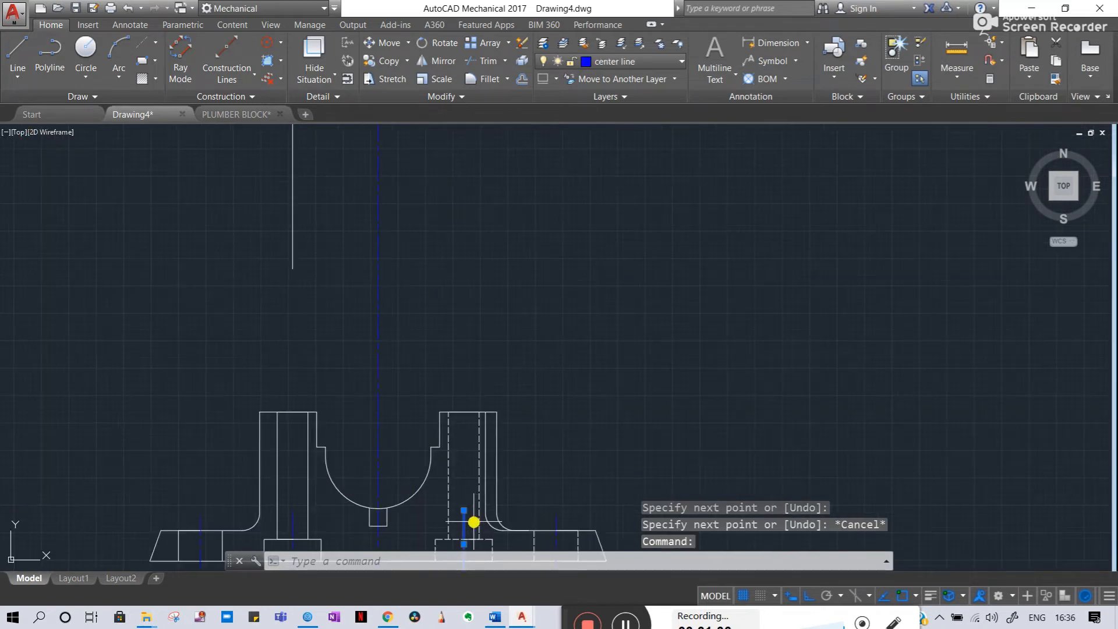
type("l")
key("Return")
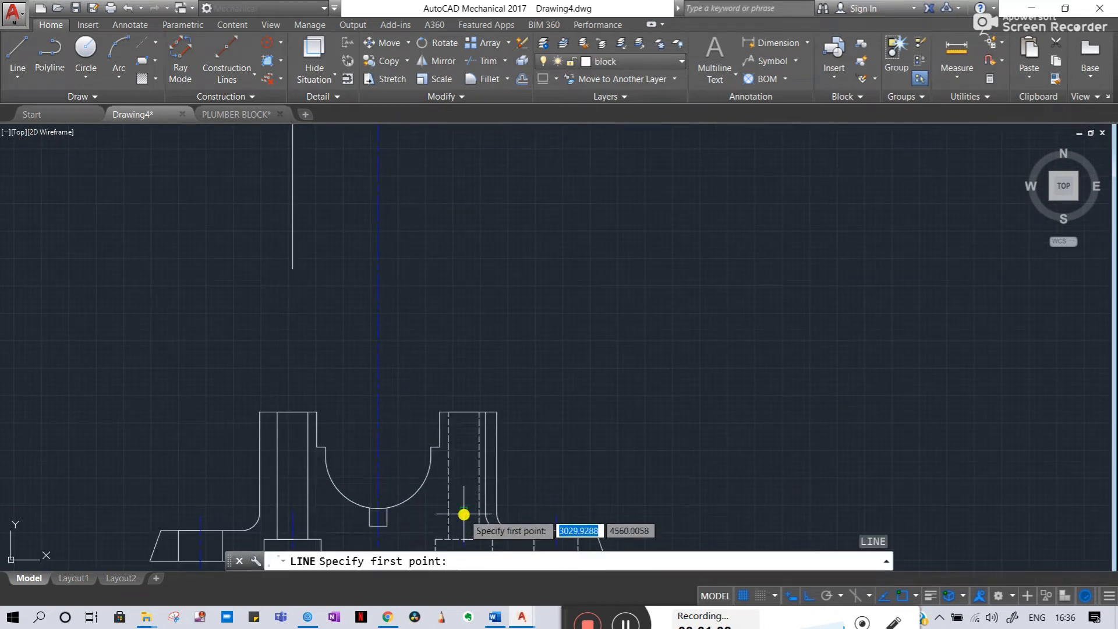
left_click(464, 513)
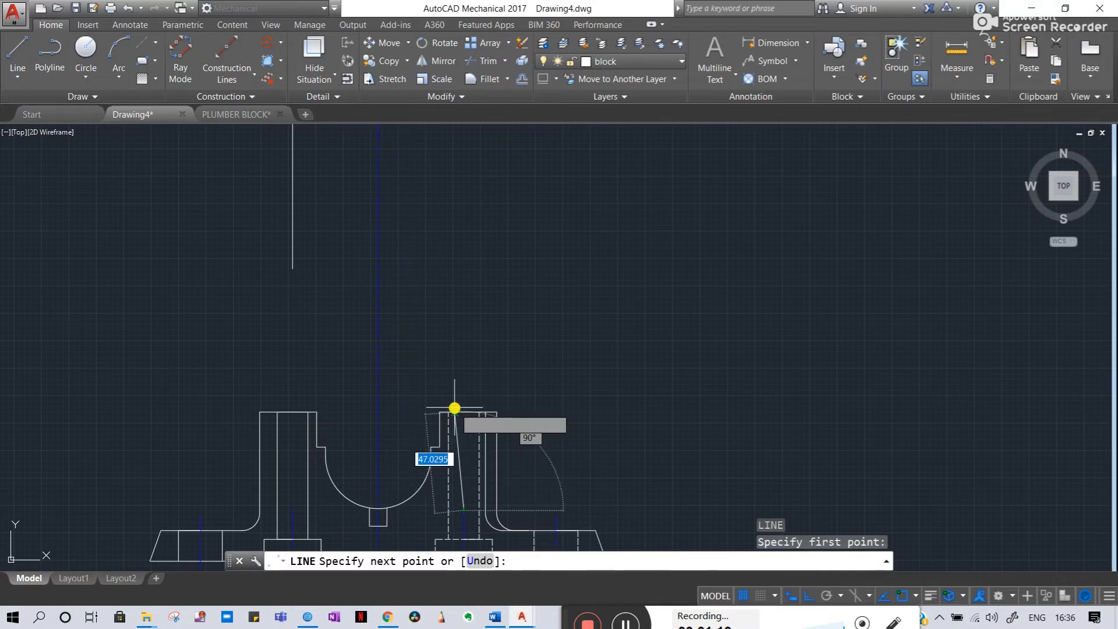
key("Escape")
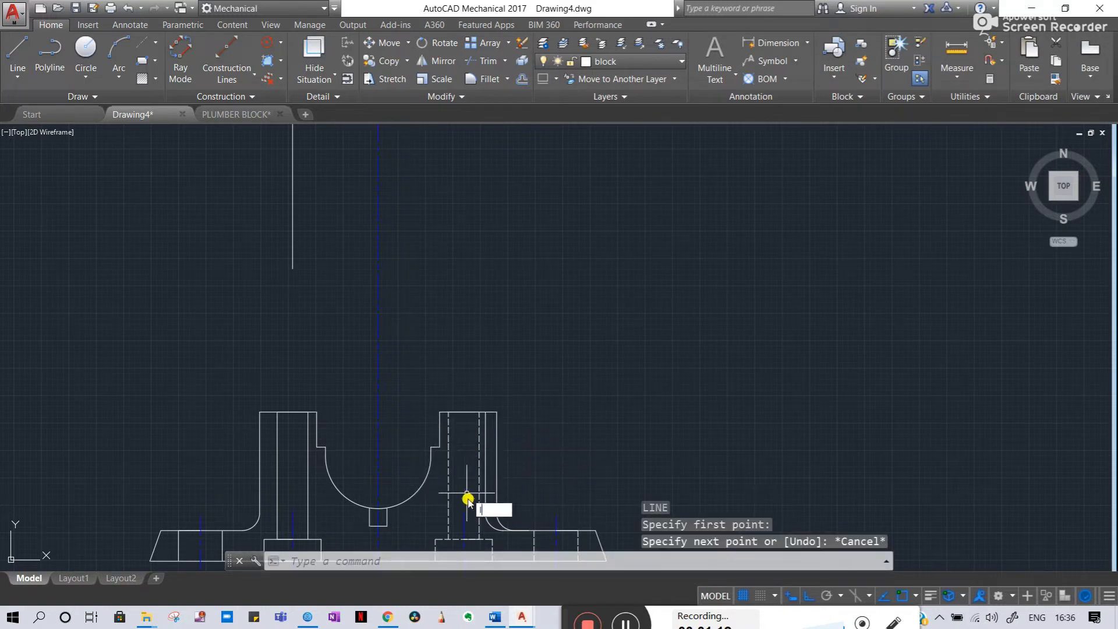
- Draw a vertical projection line aligned with the right bolt hole's centre line, from above the body up past the cap's top view
key("Return")
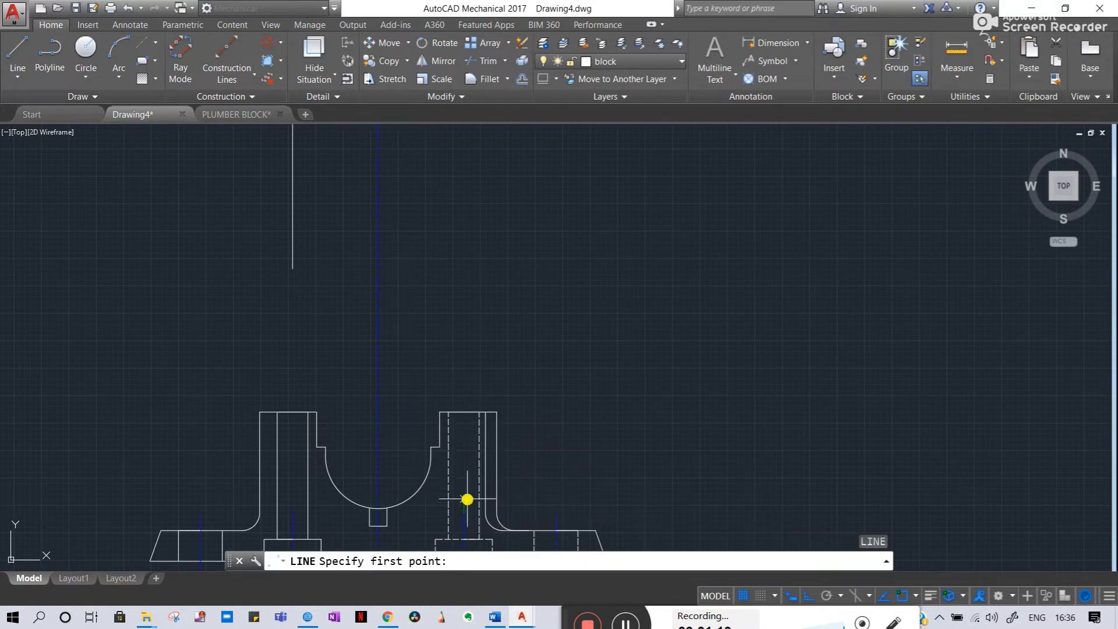
left_click(463, 268)
middle_click_drag(462, 265, 496, 408)
mouse_move(471, 234)
middle_mouse_down()
mouse_move(463, 481)
mouse_move(449, 326)
mouse_move(450, 341)
middle_mouse_up()
scroll(464, 260, "down", 4)
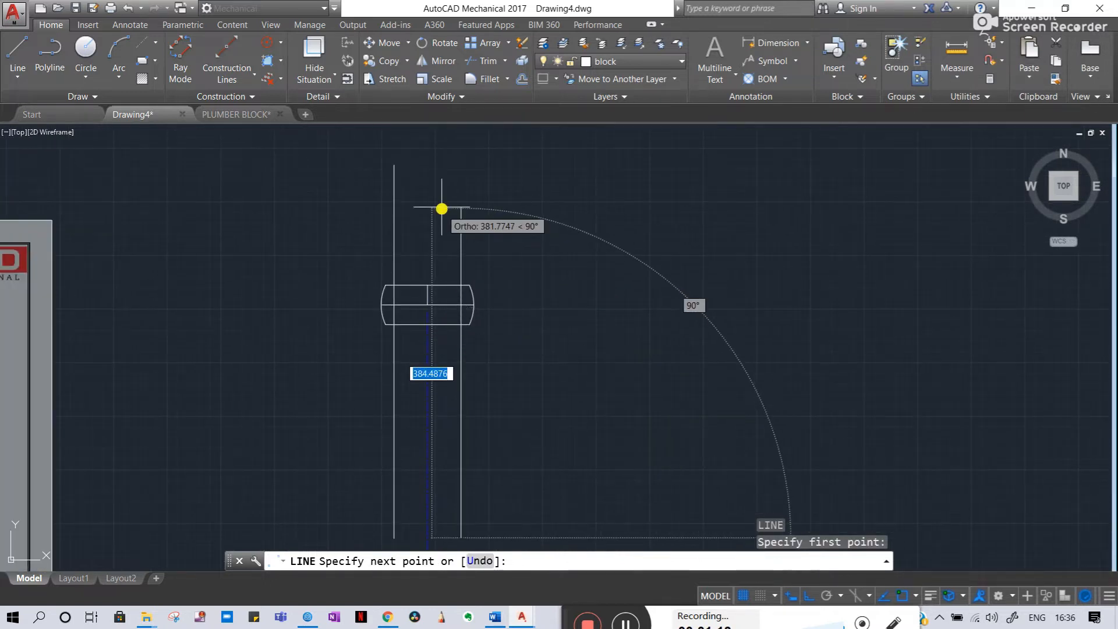
key("Escape")
key("Escape")
- Examine the cap's front view heights and hole positions in the reference drawing against the projection lines
scroll(392, 342, "down", 2)
middle_click_drag(429, 412, 525, 333)
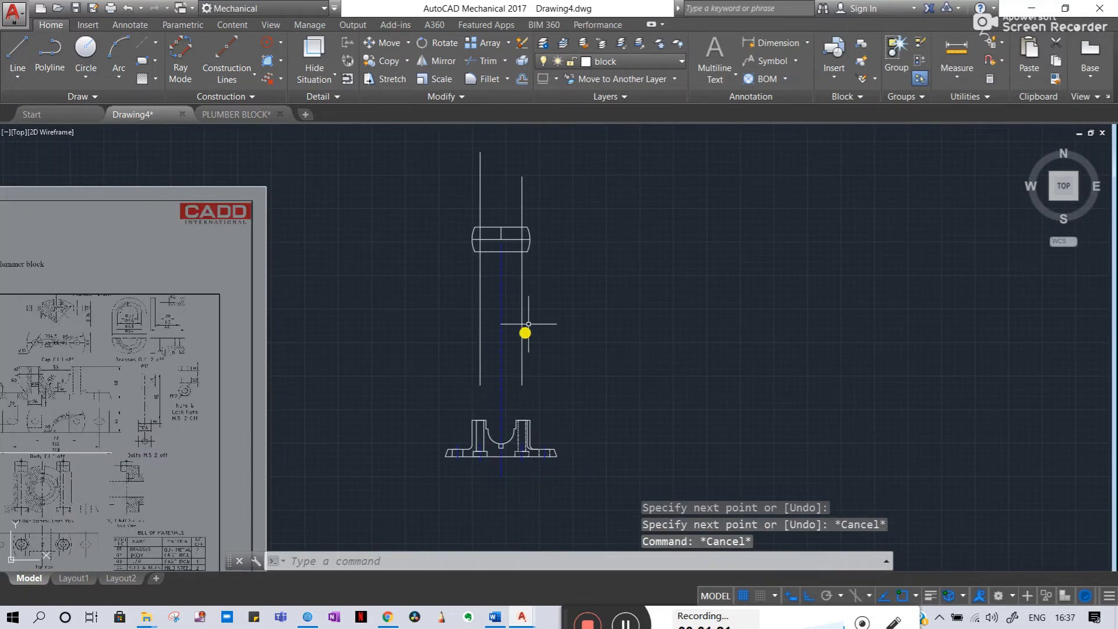
middle_click_drag(201, 317, 513, 340)
scroll(345, 328, "up", 4)
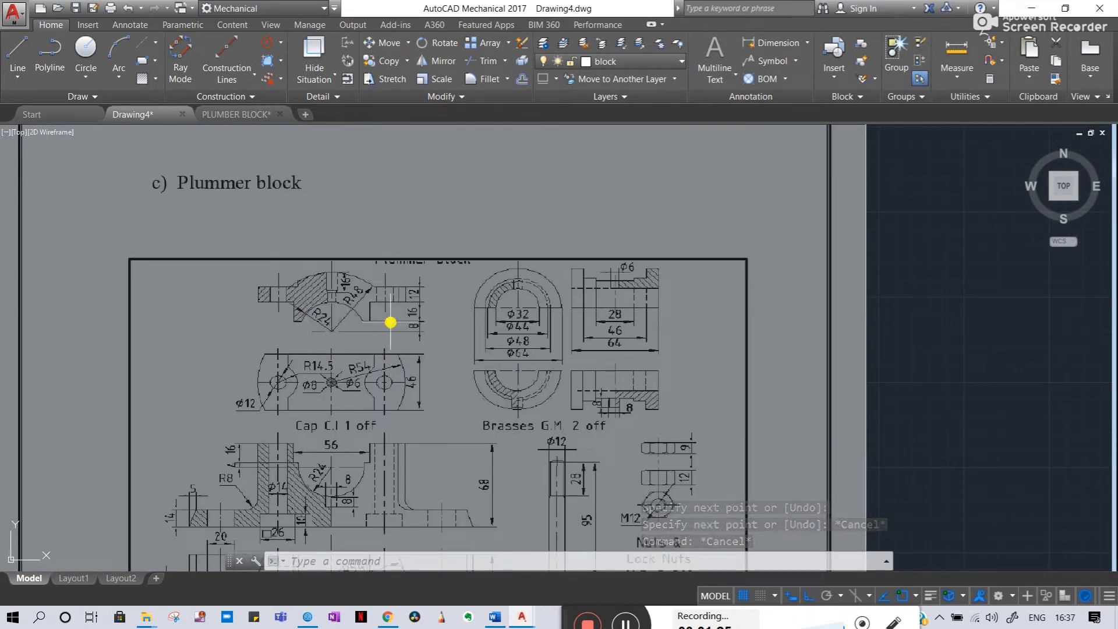
middle_click_drag(722, 284, 176, 284)
mouse_move(855, 279)
middle_mouse_down()
mouse_move(467, 348)
mouse_move(532, 454)
mouse_move(561, 439)
mouse_move(609, 317)
mouse_move(589, 292)
mouse_move(572, 386)
middle_mouse_up()
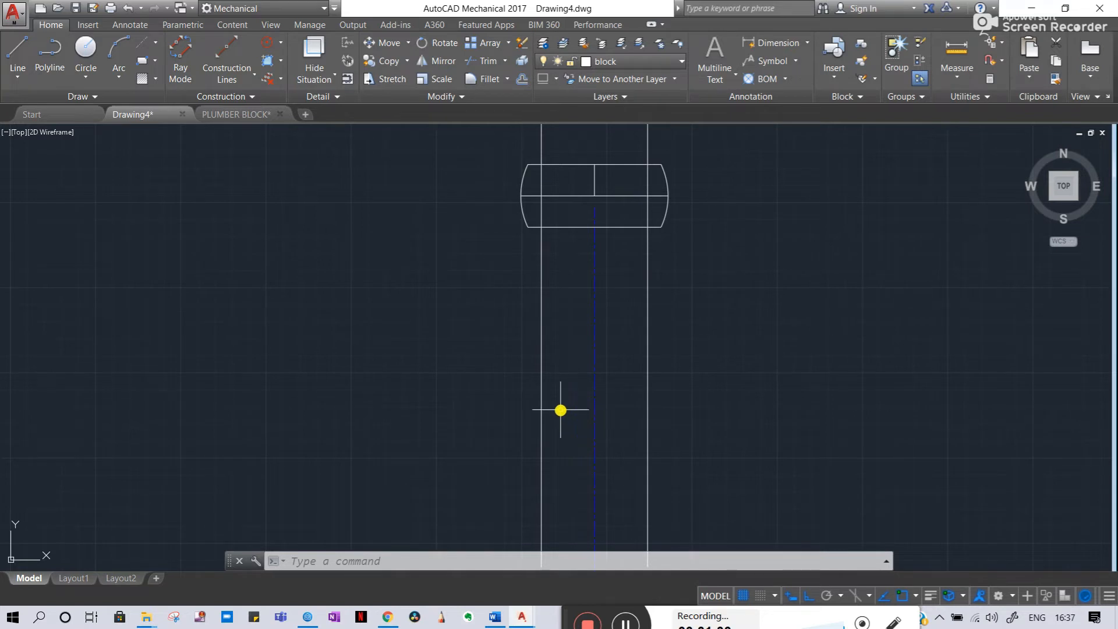
scroll(496, 270, "down", 4)
scroll(509, 349, "up", 4)
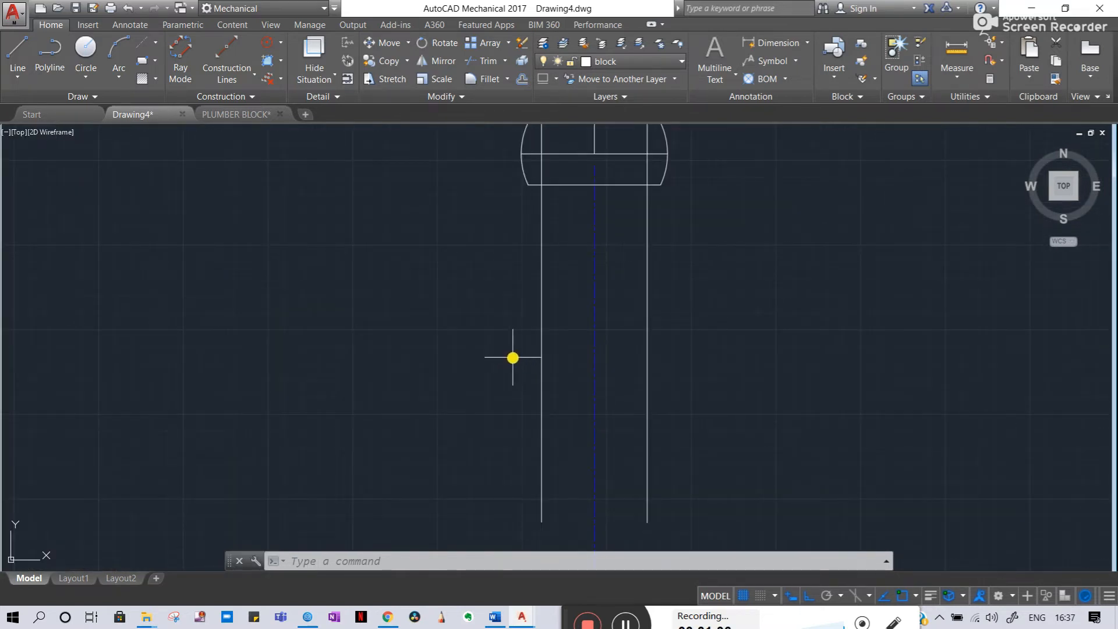
type("l")
key("Return")
left_click(410, 351)
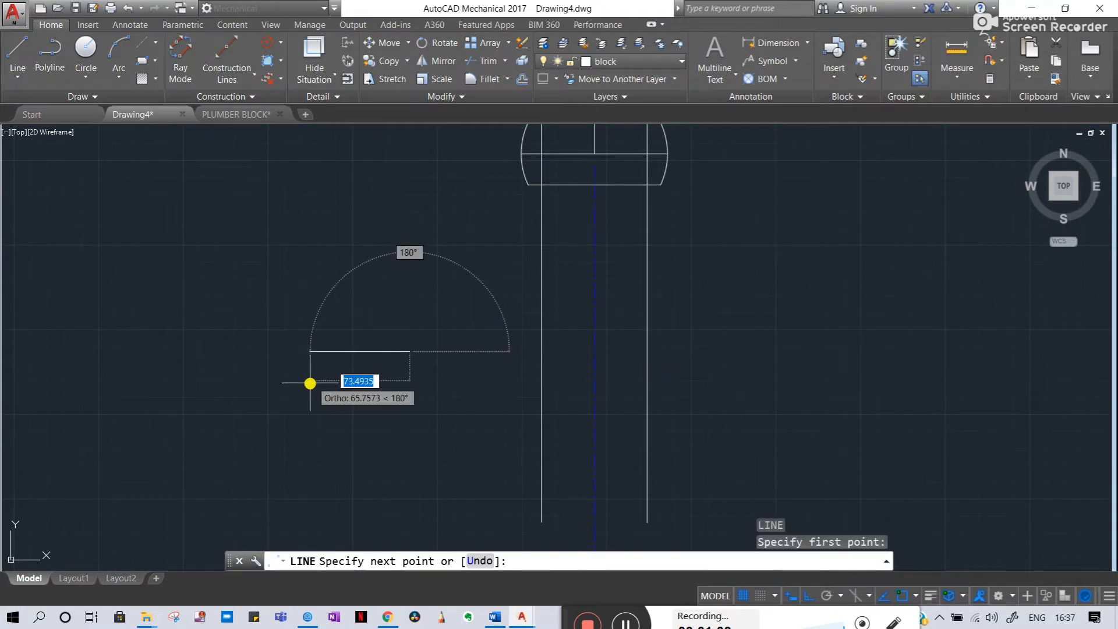
key("Escape")
- Draw a long horizontal line across both projection lines, between the cap's top view and the body's front view
type("l")
key("Return")
middle_click_drag(349, 402, 383, 272)
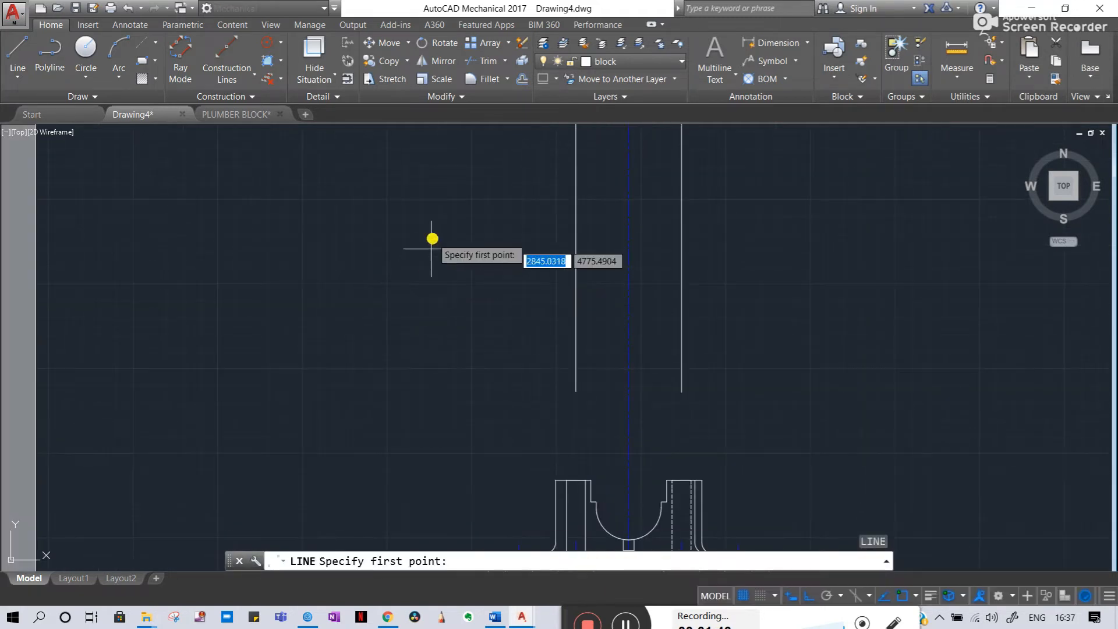
left_click(425, 225)
left_click(929, 262)
middle_click_drag(775, 300, 769, 387)
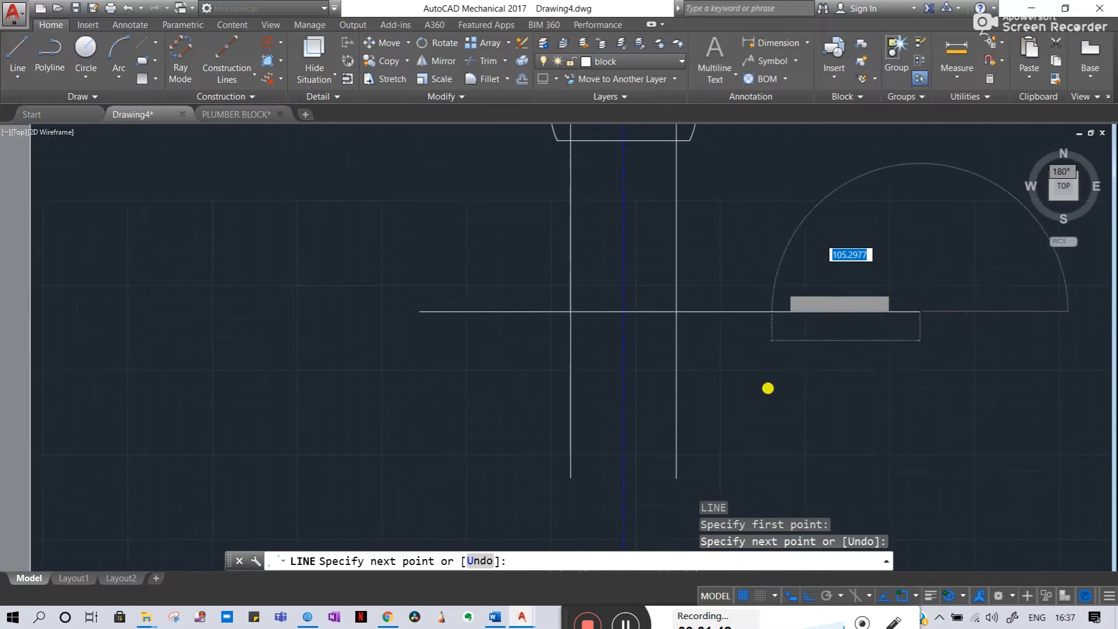
key("Escape")
key("Escape")
- Stretch the left end of the horizontal line farther to the left
left_click(479, 311)
key("Escape")
left_click(431, 312)
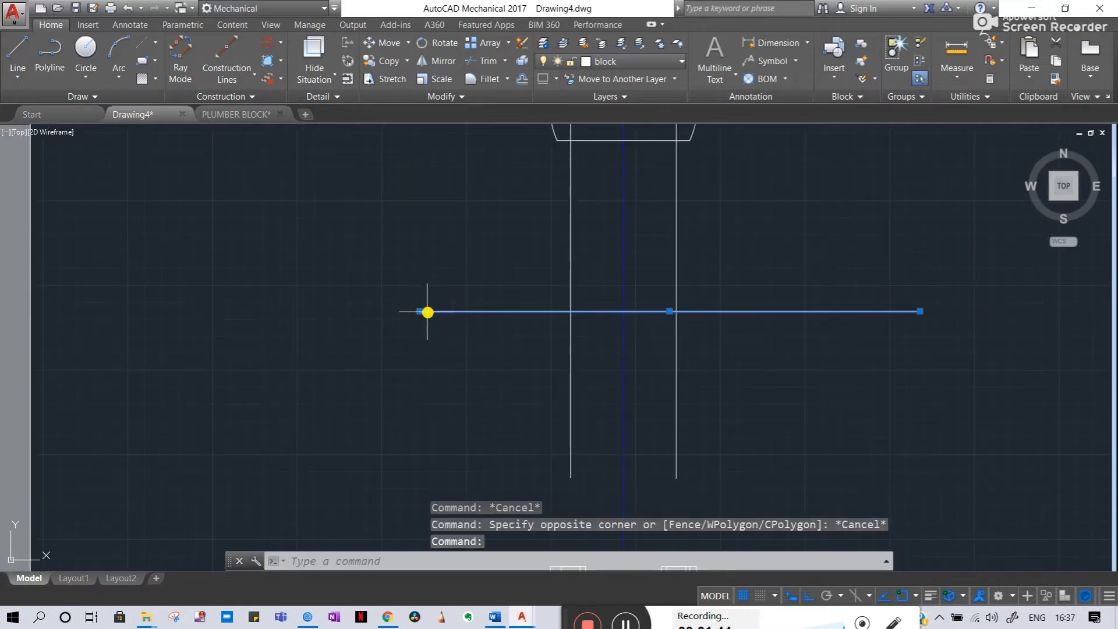
left_click(420, 312)
left_click(248, 311)
key("Escape")
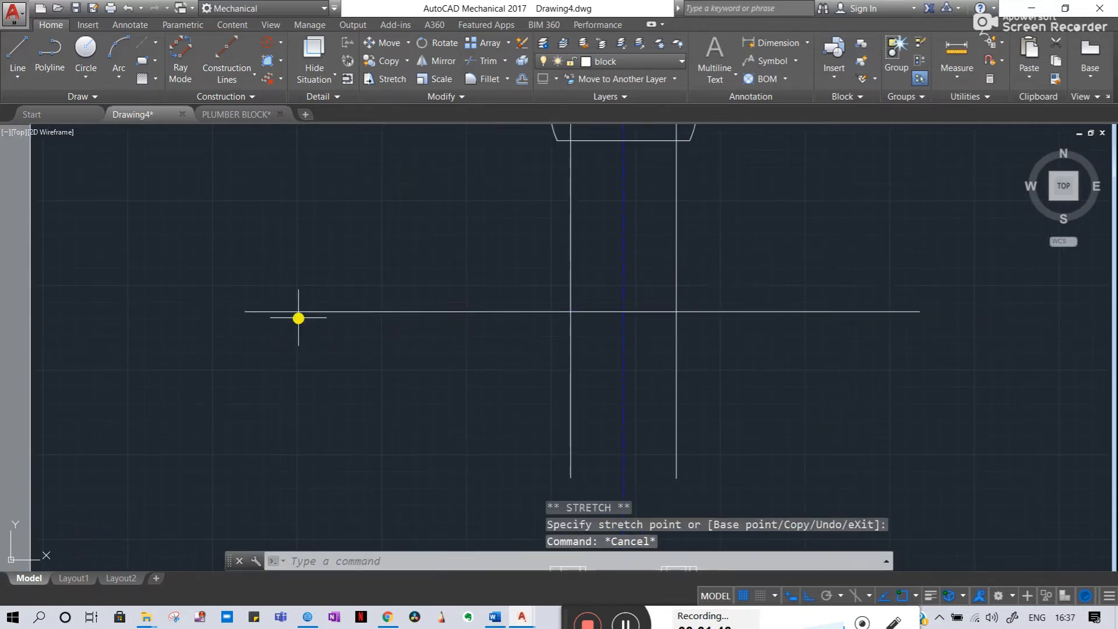
- Move the long horizontal line and the two vertical projection lines to the blue centre-line layer
middle_click_drag(557, 329, 506, 363)
key("Escape")
left_click(600, 345)
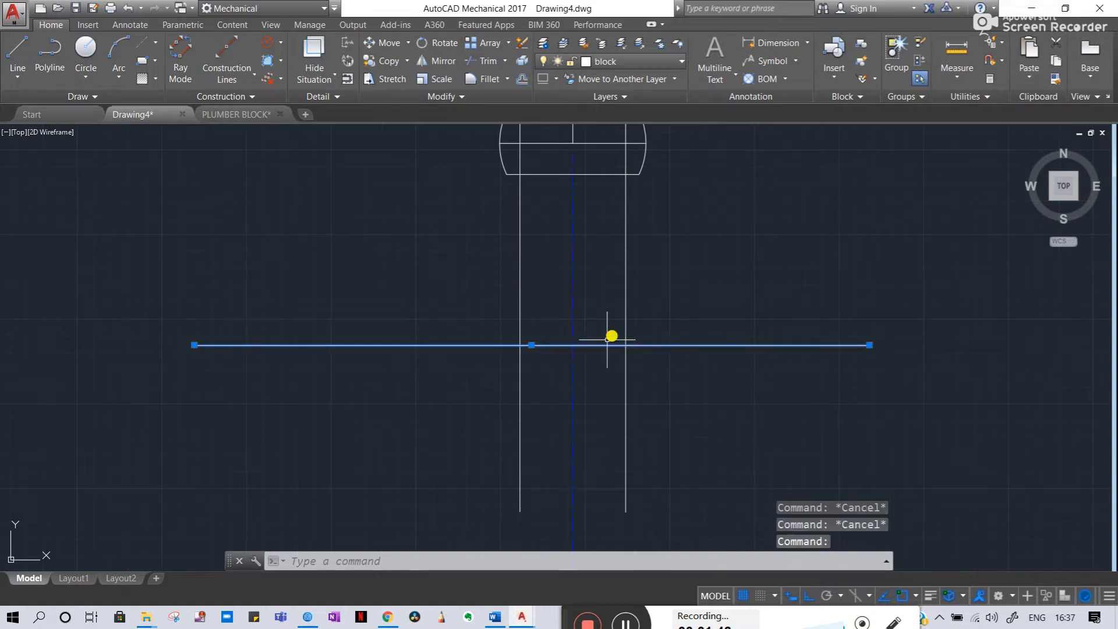
left_click(626, 316)
left_click(519, 304)
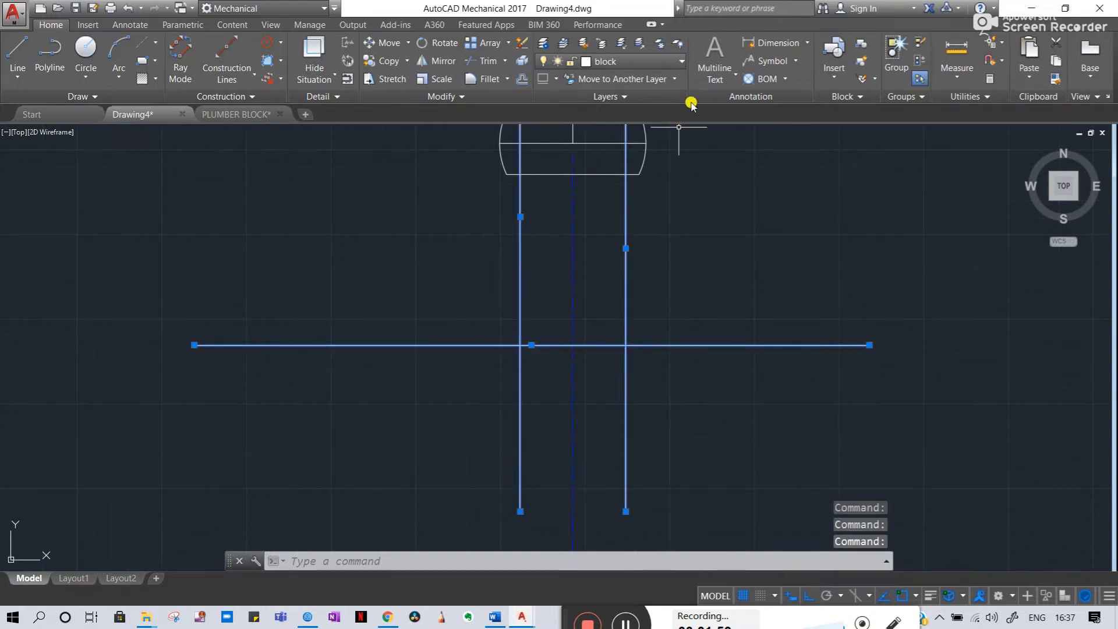
left_click(661, 63)
left_click(643, 110)
middle_click_drag(632, 273, 632, 318)
key("Escape")
scroll(651, 306, "down", 3)
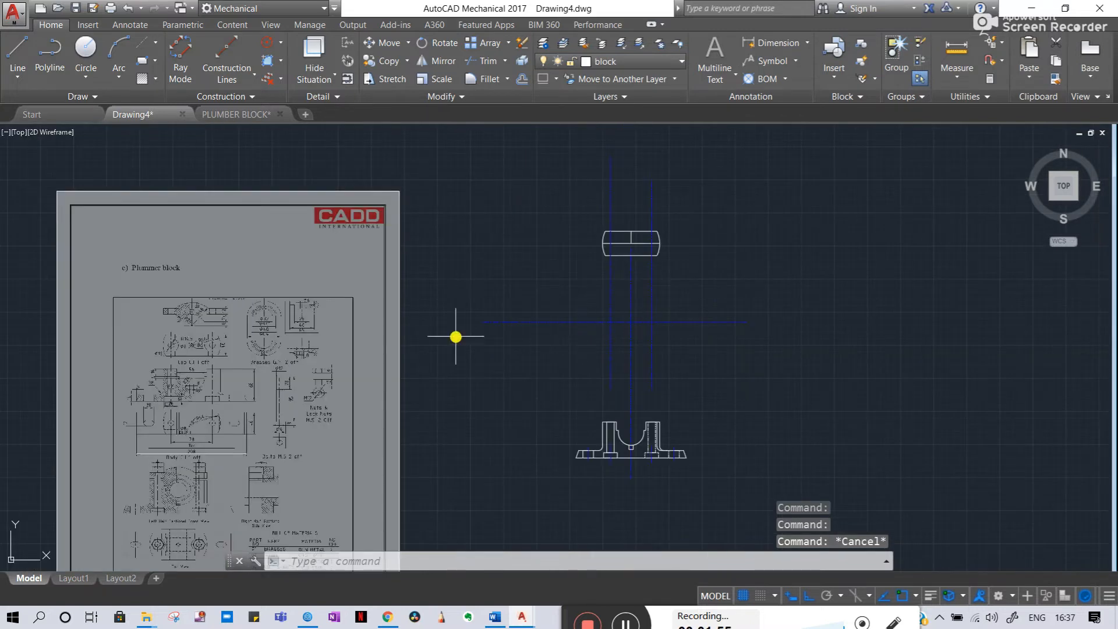
- Examine how the cap's right-end edges project between its top and front views in the reference drawing
scroll(624, 324, "up", 2)
mouse_move(692, 342)
middle_mouse_down()
mouse_move(174, 281)
mouse_move(268, 268)
middle_mouse_up()
scroll(315, 312, "up", 4)
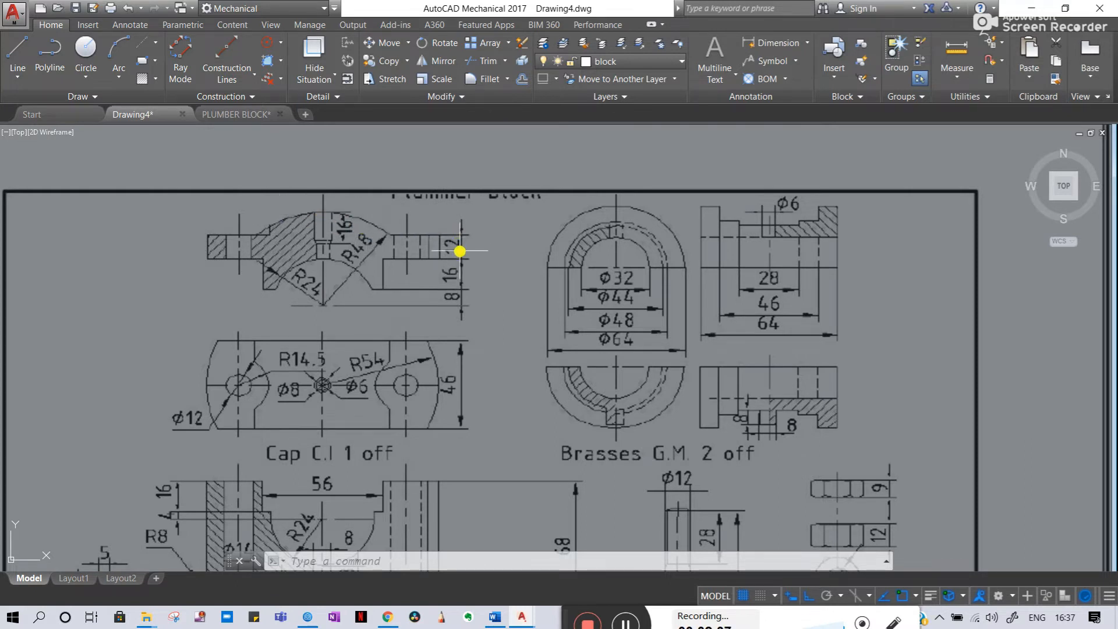
mouse_move(469, 308)
middle_mouse_down()
mouse_move(527, 287)
mouse_move(419, 282)
middle_mouse_up()
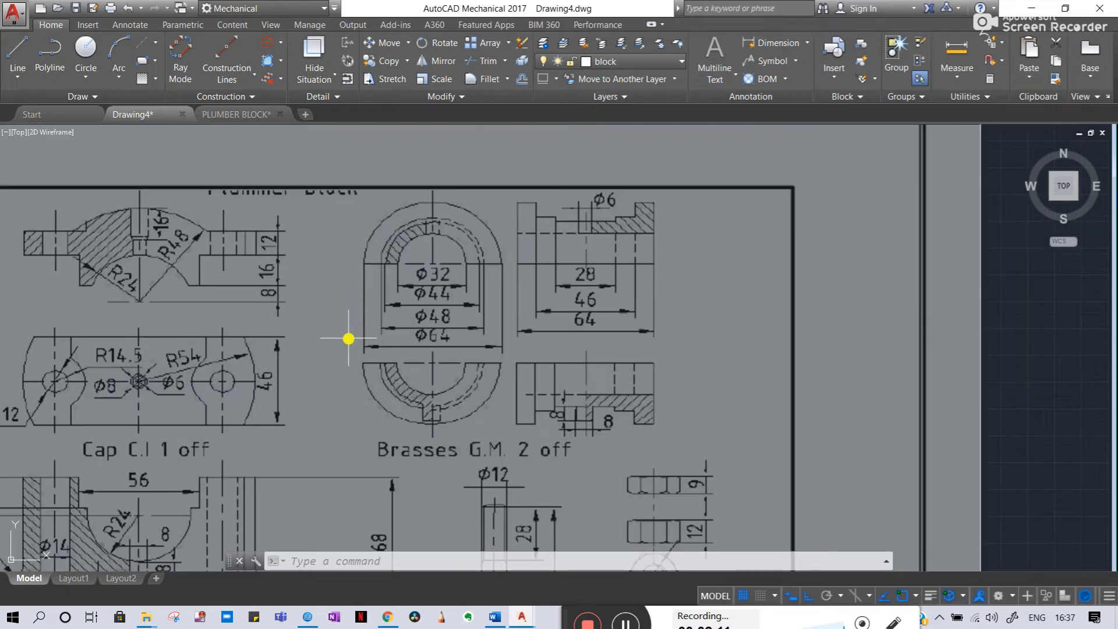
left_click(252, 380)
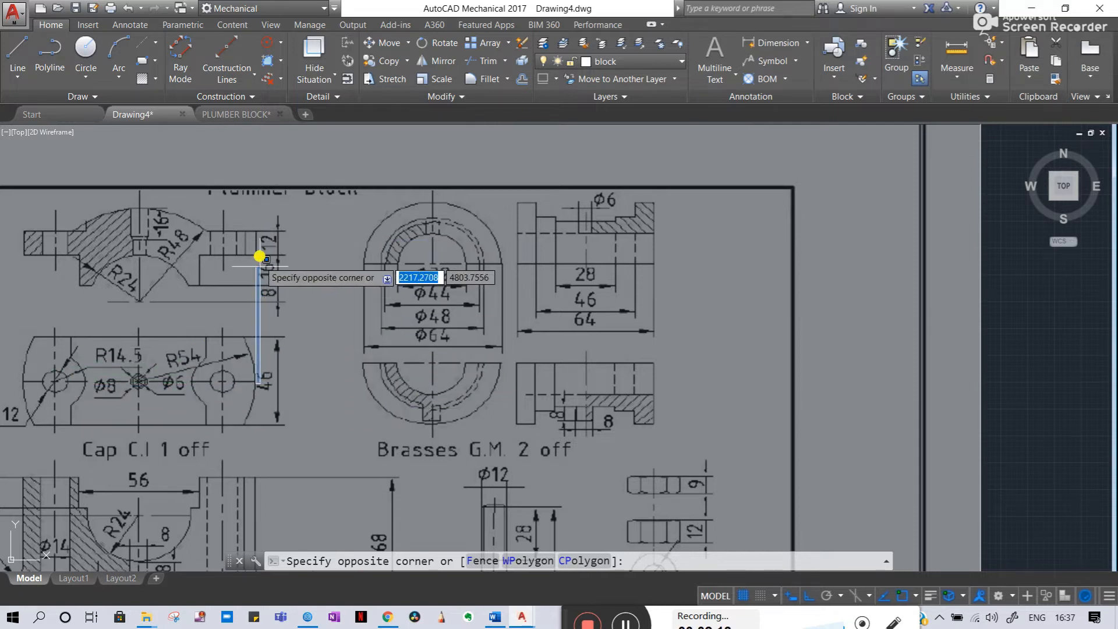
key("Escape")
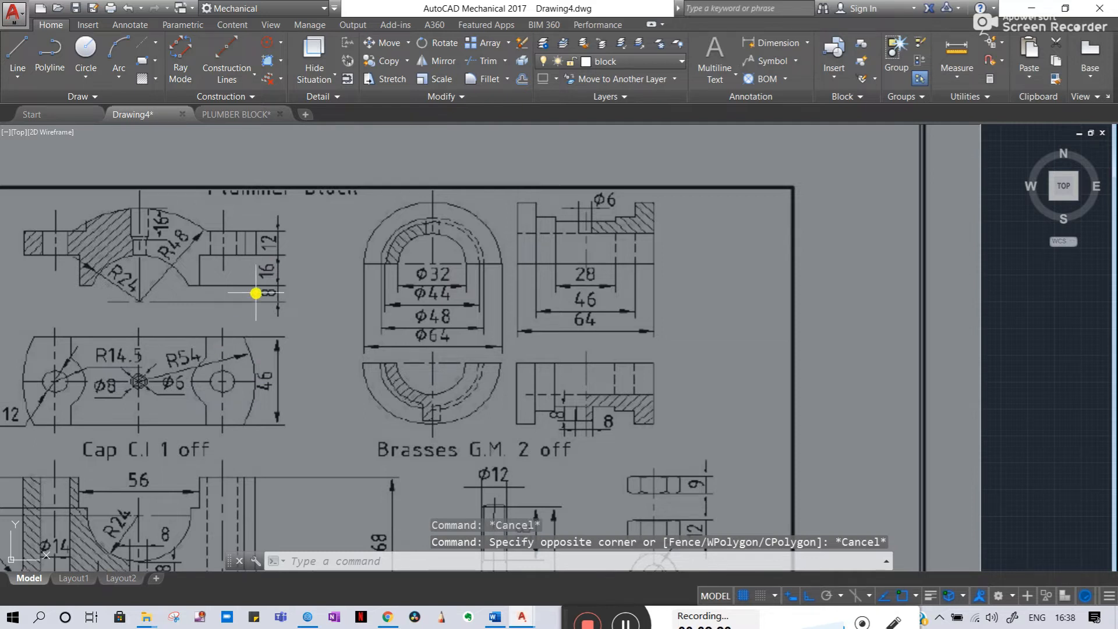
left_click(258, 228)
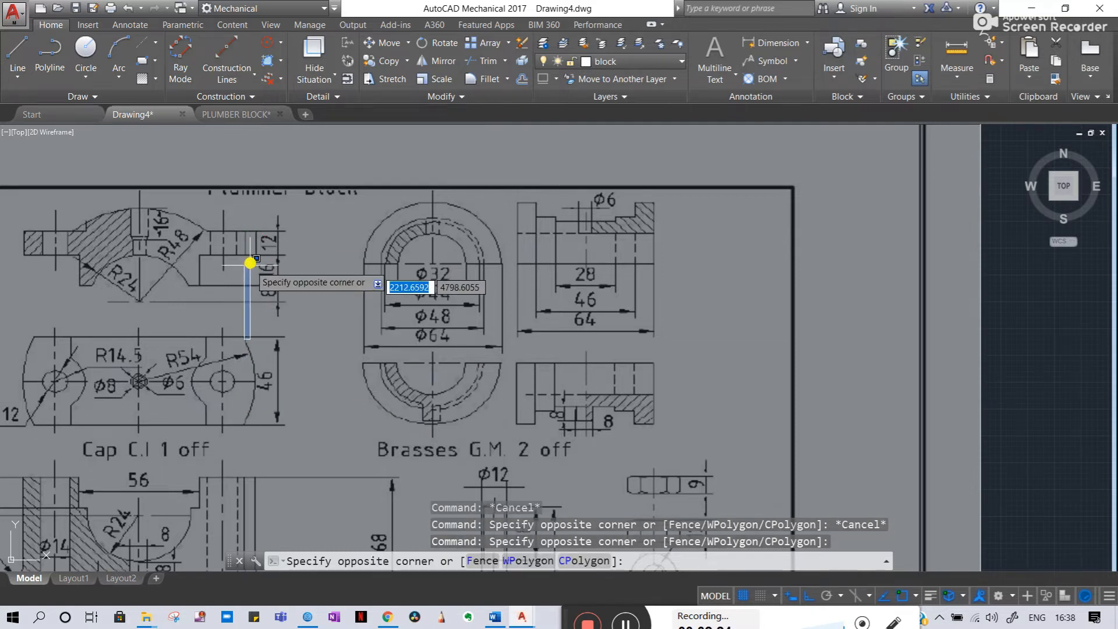
key("Escape")
- Draw a vertical projection line from the outermost point of the cap top view's right arc down past the horizontal centre line
scroll(247, 227, "down", 5)
mouse_move(778, 357)
middle_mouse_down()
mouse_move(609, 425)
mouse_move(657, 477)
middle_mouse_up()
scroll(541, 295, "up", 4)
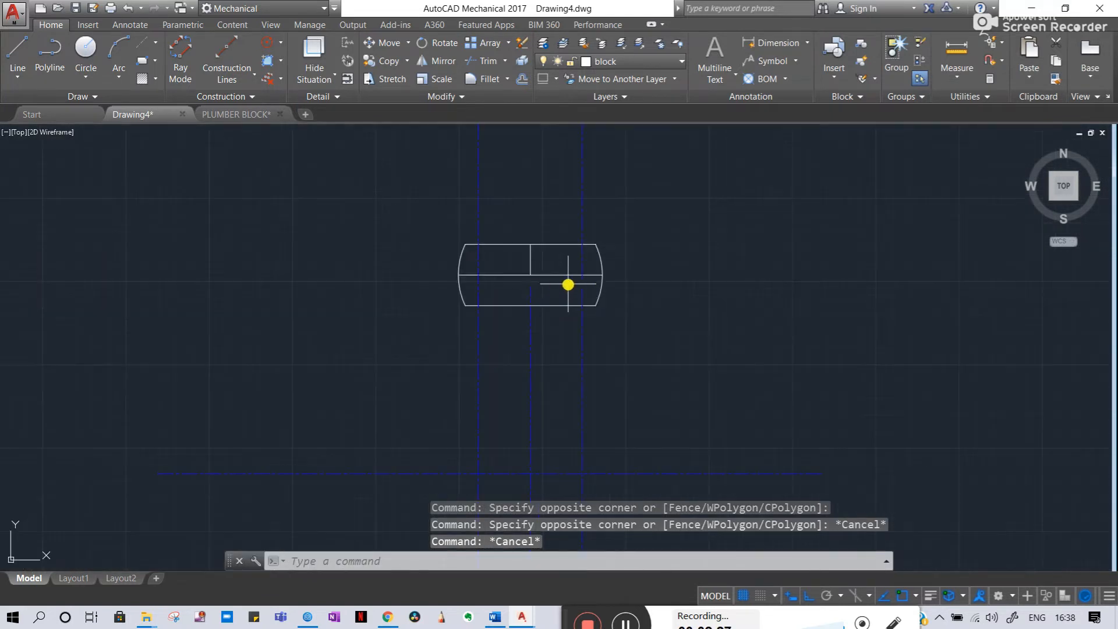
type("l")
key("Return")
left_click(605, 274)
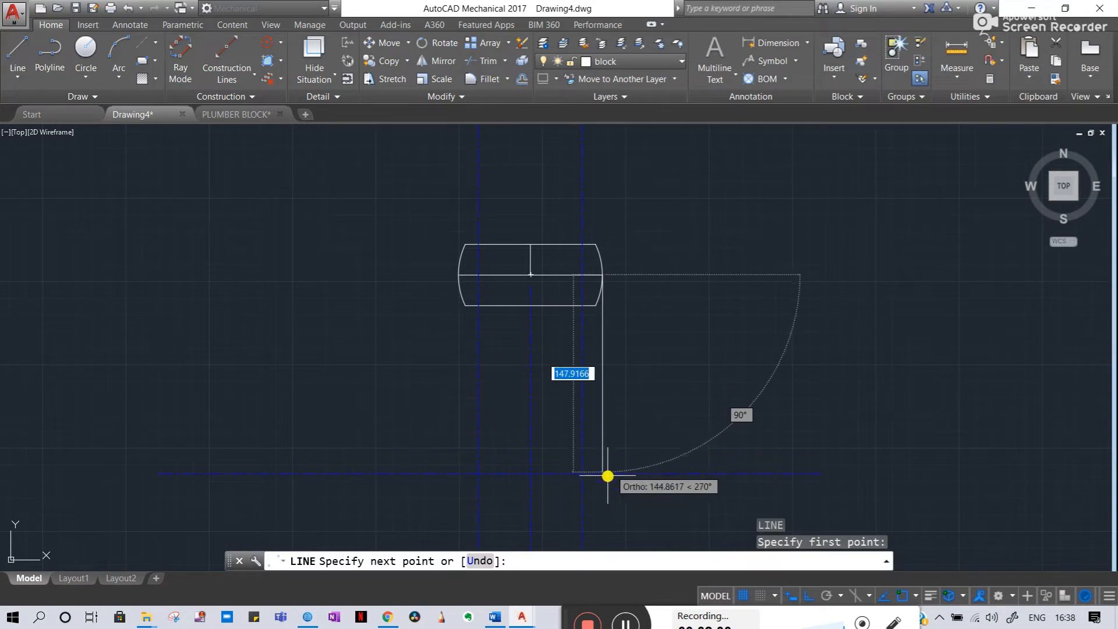
mouse_move(608, 513)
middle_mouse_down()
mouse_move(592, 487)
mouse_move(591, 418)
middle_mouse_up()
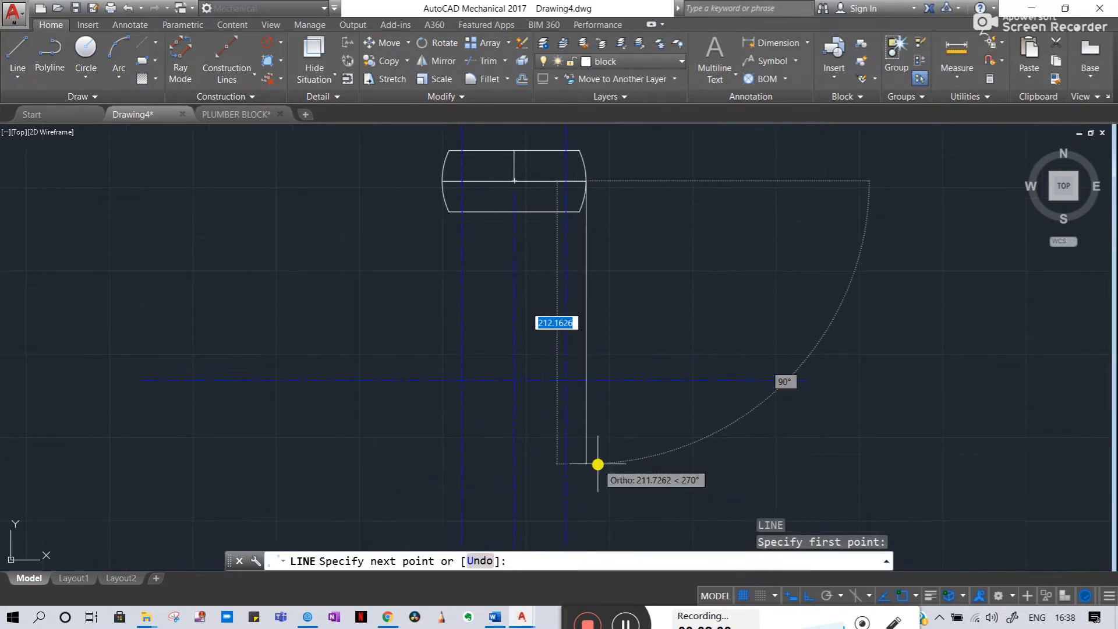
left_click(592, 388)
key("Escape")
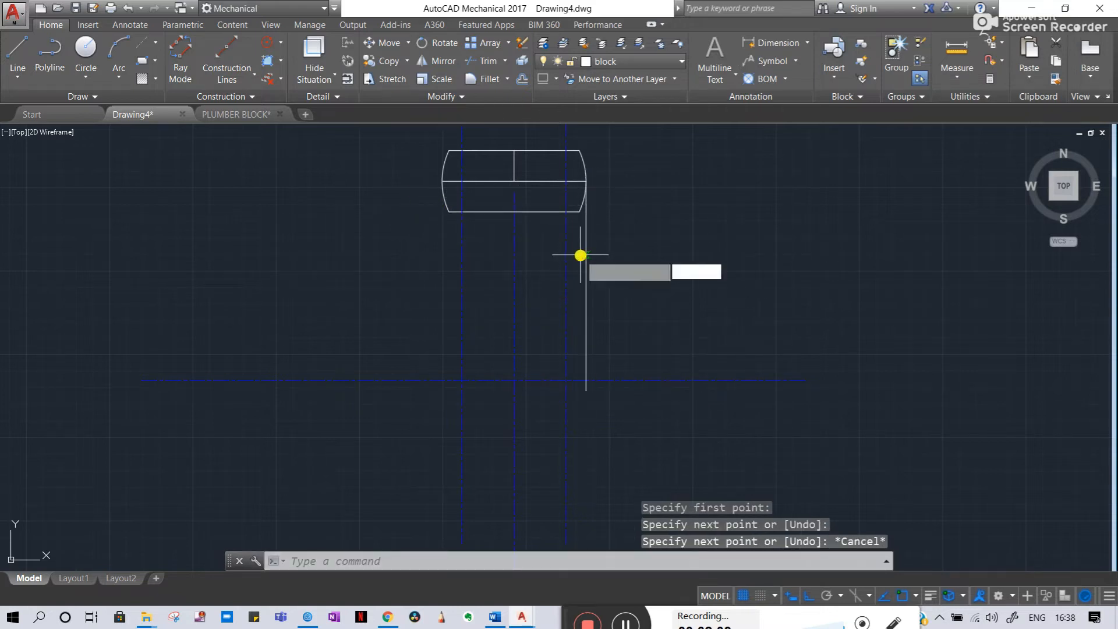
- Draw a second vertical projection line from the cap top view's lower right corner down past the horizontal centre line
key("Return")
left_click(580, 211)
left_click(558, 409)
key("Escape")
key("Escape")
- Draw a circle of radius 48 centred where the middle vertical centre line crosses the horizontal centre line
middle_click_drag(317, 386, 862, 405)
scroll(862, 406, "down", 4)
scroll(610, 406, "up", 4)
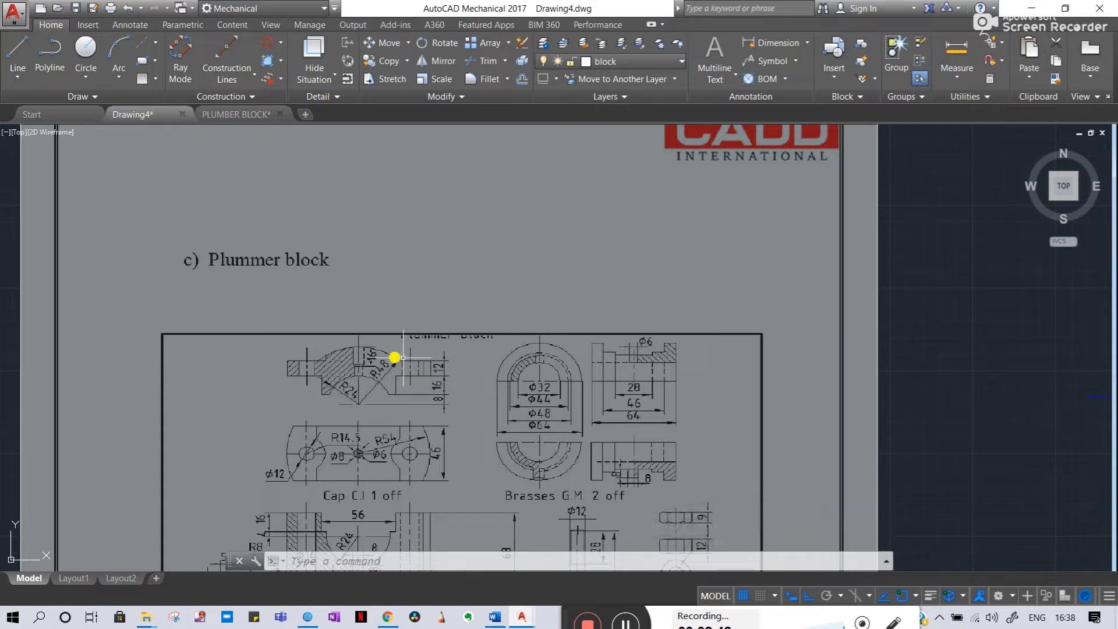
scroll(415, 372, "up", 2)
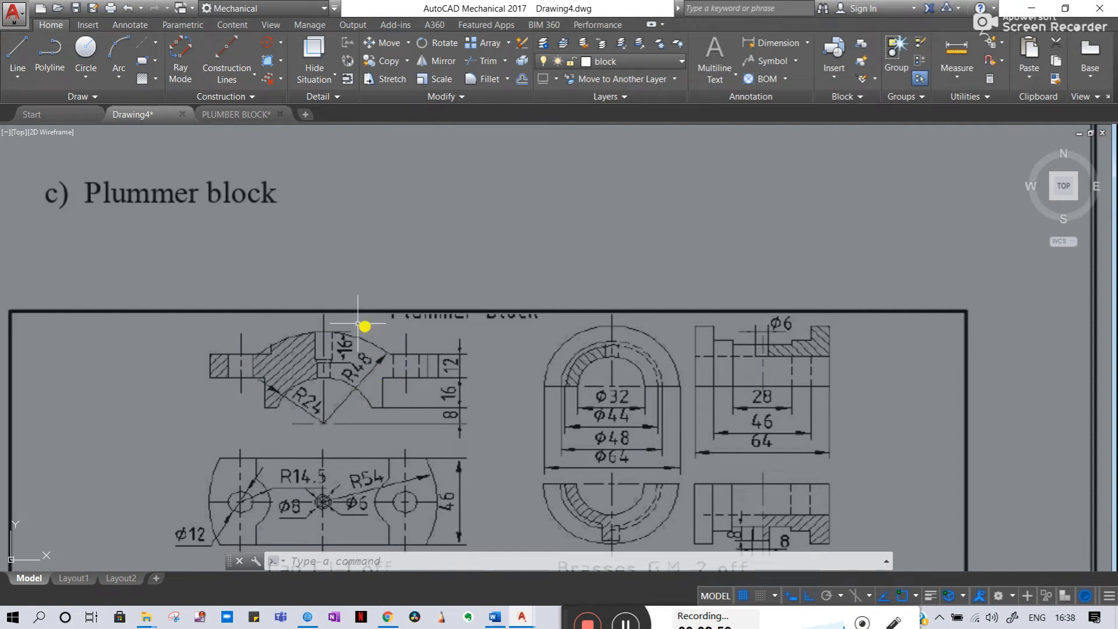
scroll(658, 387, "down", 5)
middle_click_drag(792, 382, 342, 359)
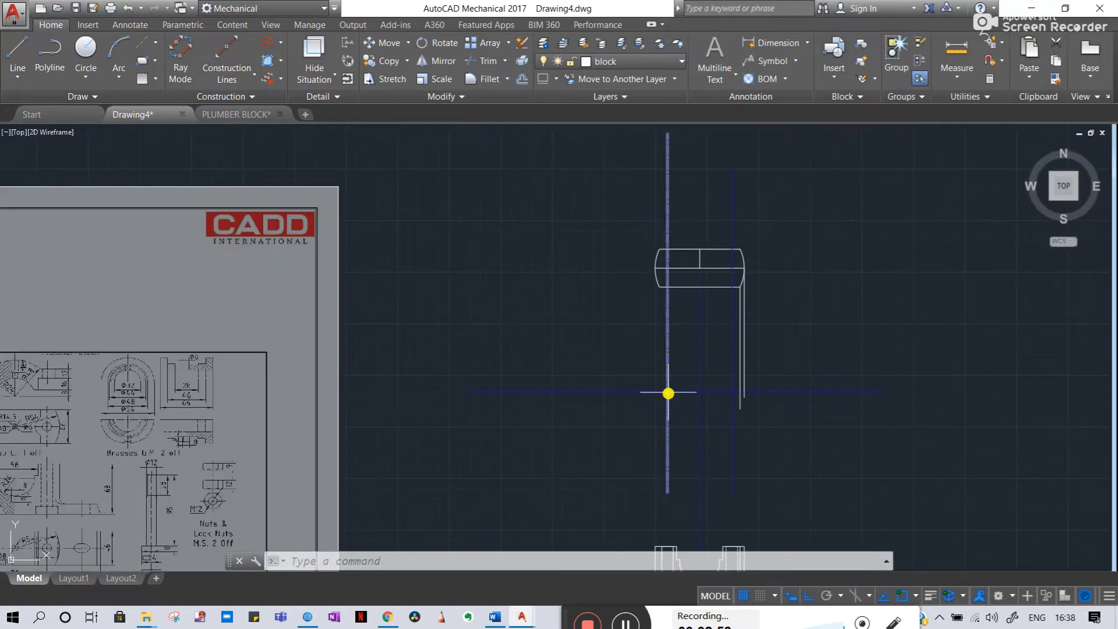
scroll(708, 394, "up", 3)
type("c")
key("Return")
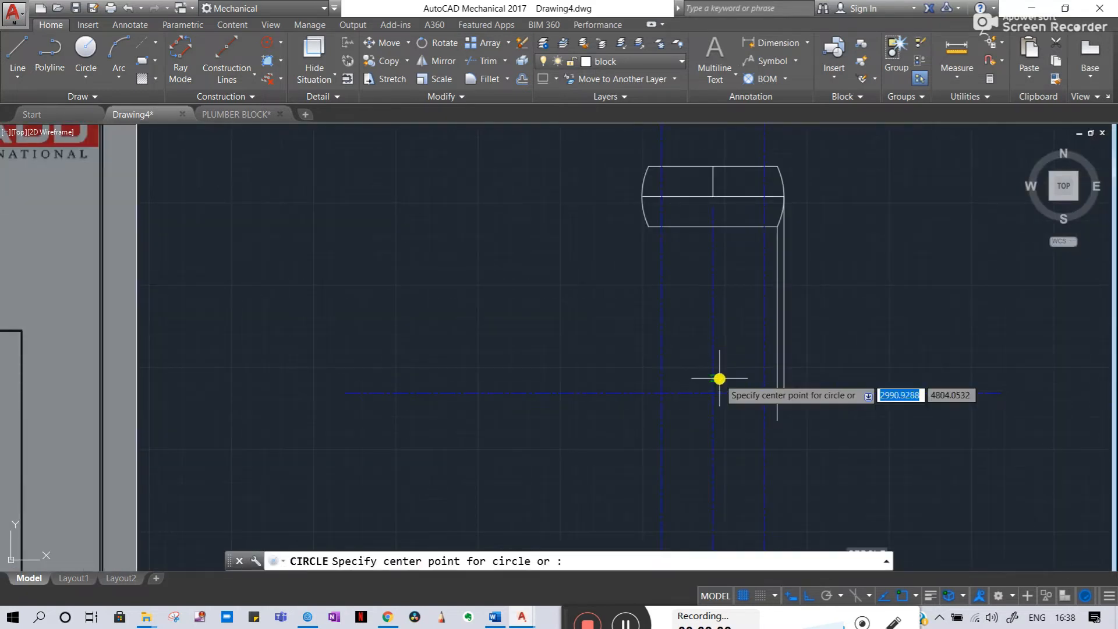
left_click(713, 393)
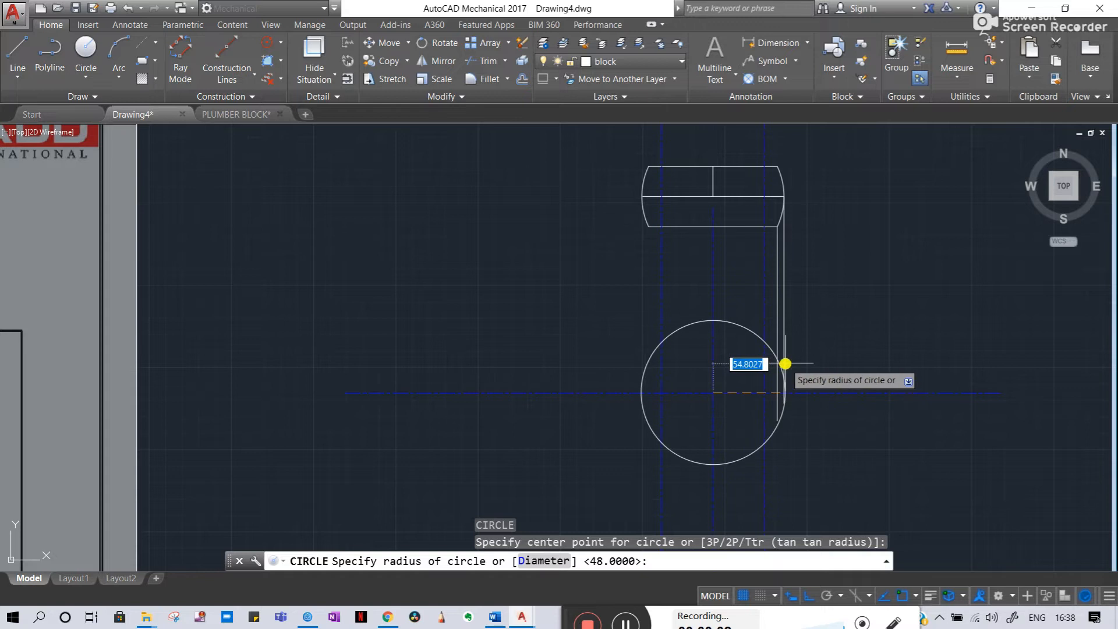
type("48")
key("Return")
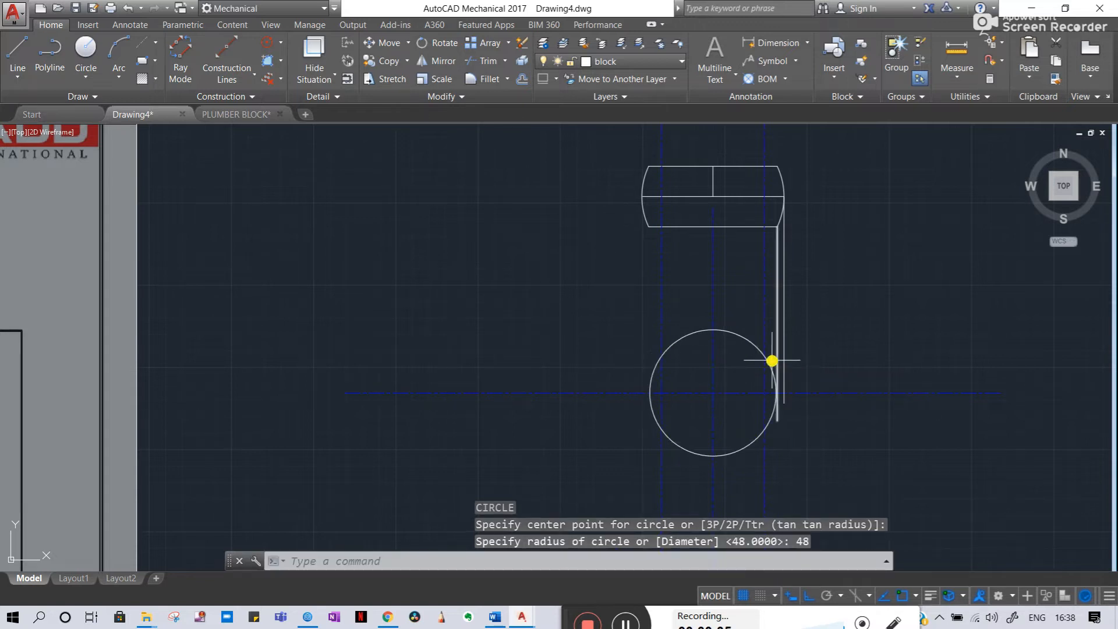
- Draw a concentric circle of radius 24 inside the radius 48 circle
key("Return")
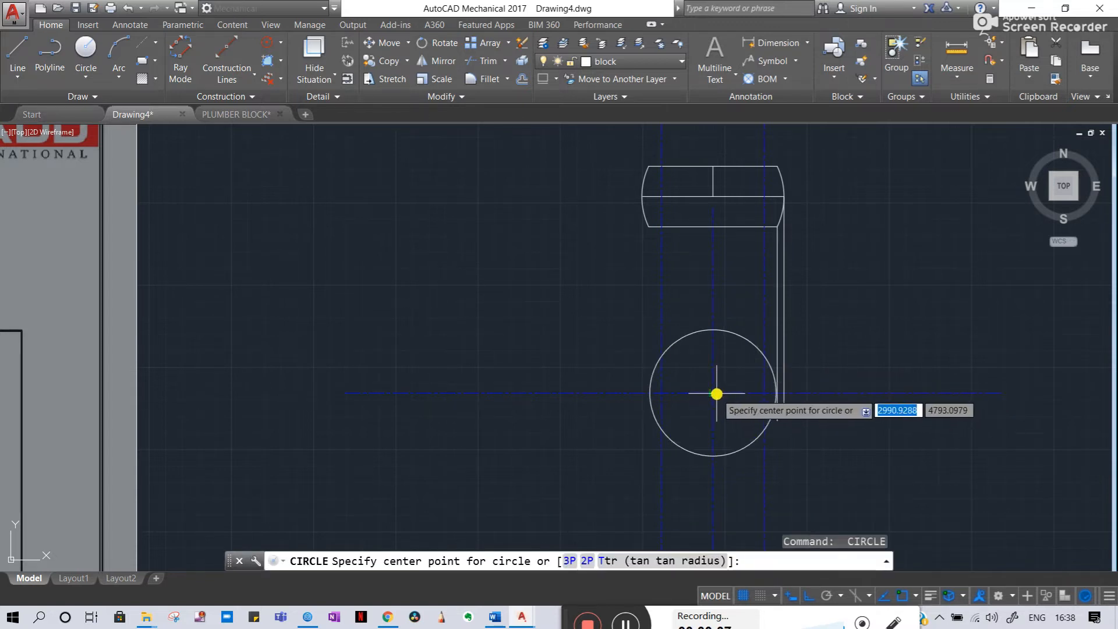
left_click(717, 394)
type("24")
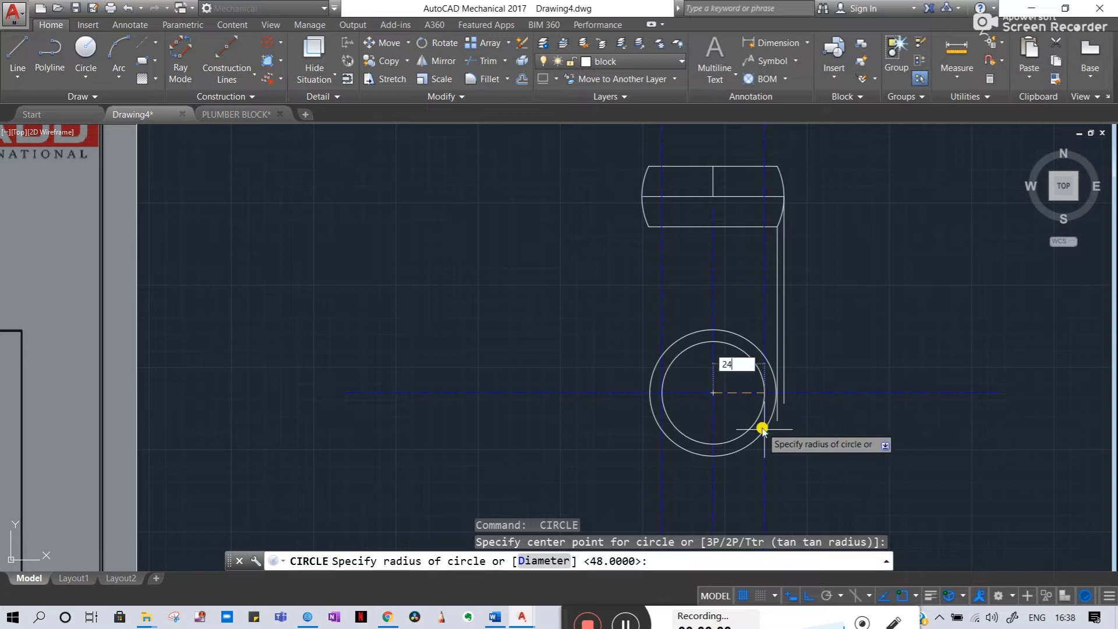
key("Return")
key("Escape")
- Examine the stacked height dimensions at the right side of the cap's front view in the reference drawing
scroll(693, 411, "down", 5)
scroll(464, 426, "up", 5)
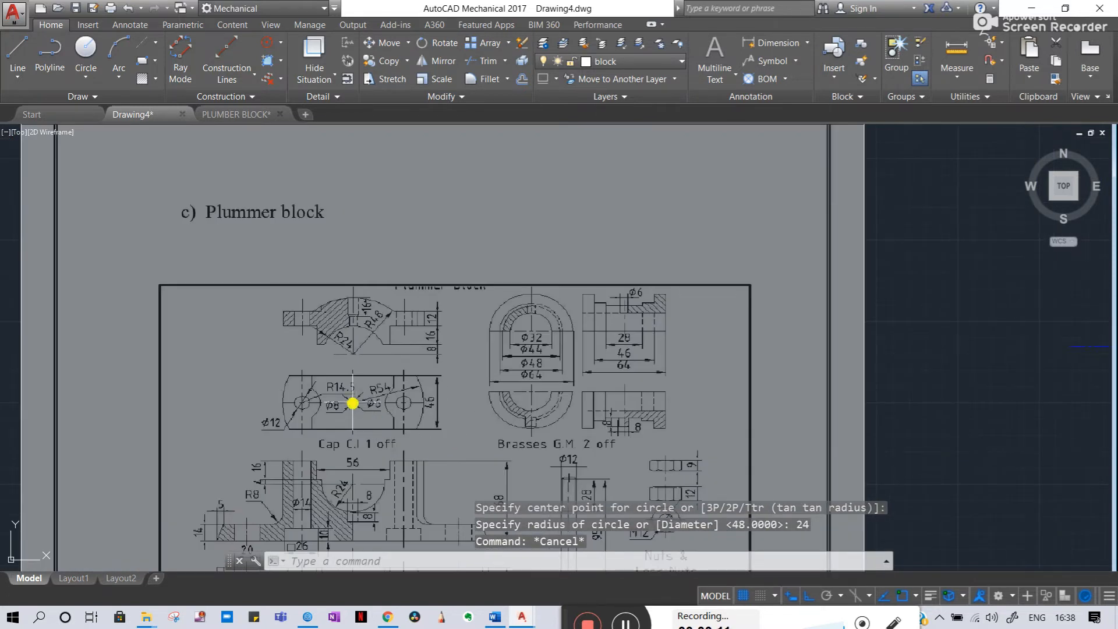
scroll(699, 379, "down", 5)
scroll(874, 350, "up", 5)
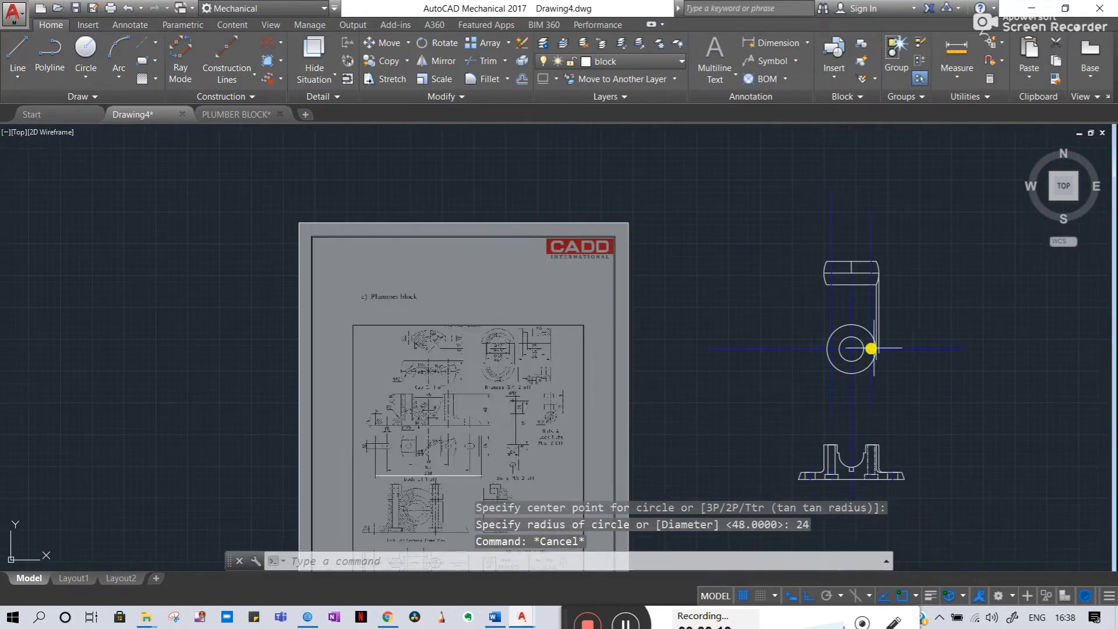
scroll(880, 314, "up", 2)
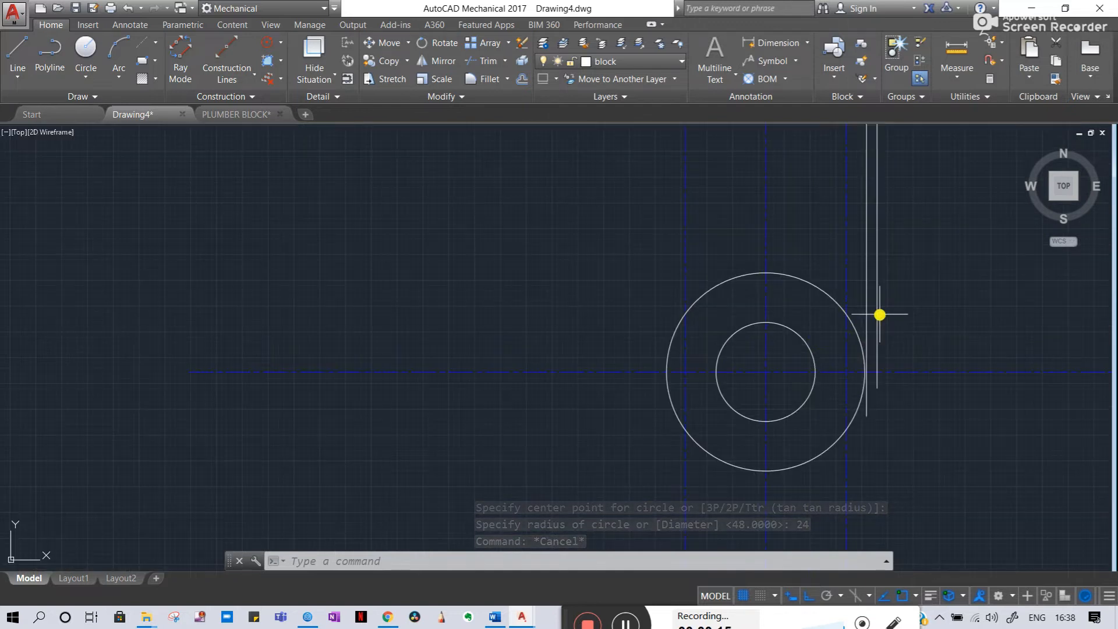
middle_click_drag(707, 310, 1040, 302)
scroll(333, 319, "down", 3)
middle_click_drag(252, 312, 447, 334)
scroll(360, 314, "up", 4)
left_click(414, 286)
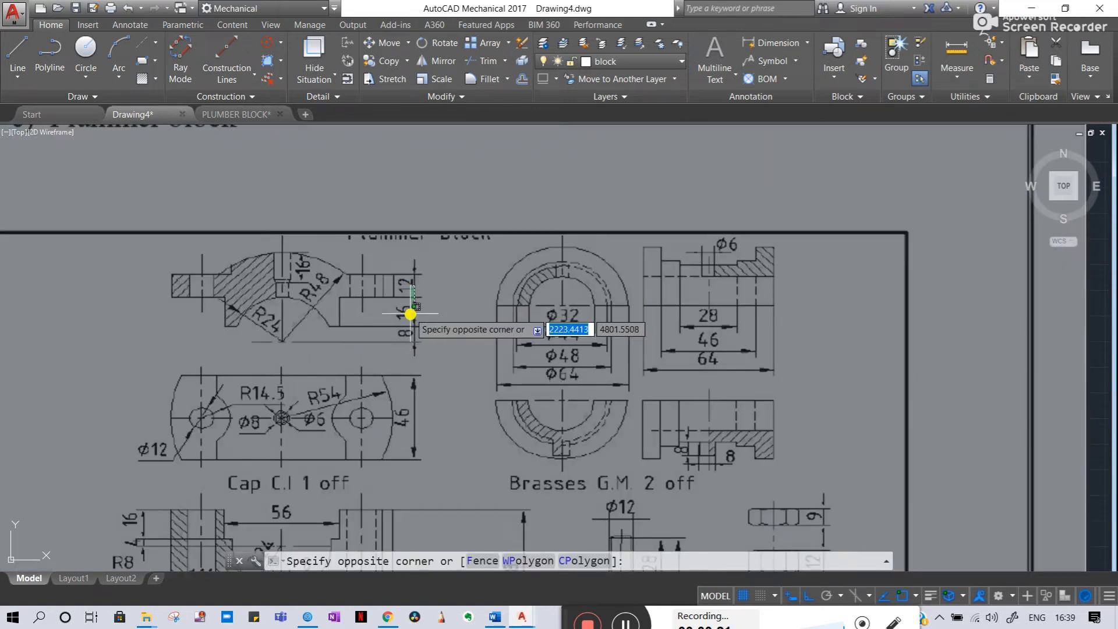
left_click(411, 348)
key("Escape")
key("Escape")
key("Escape")
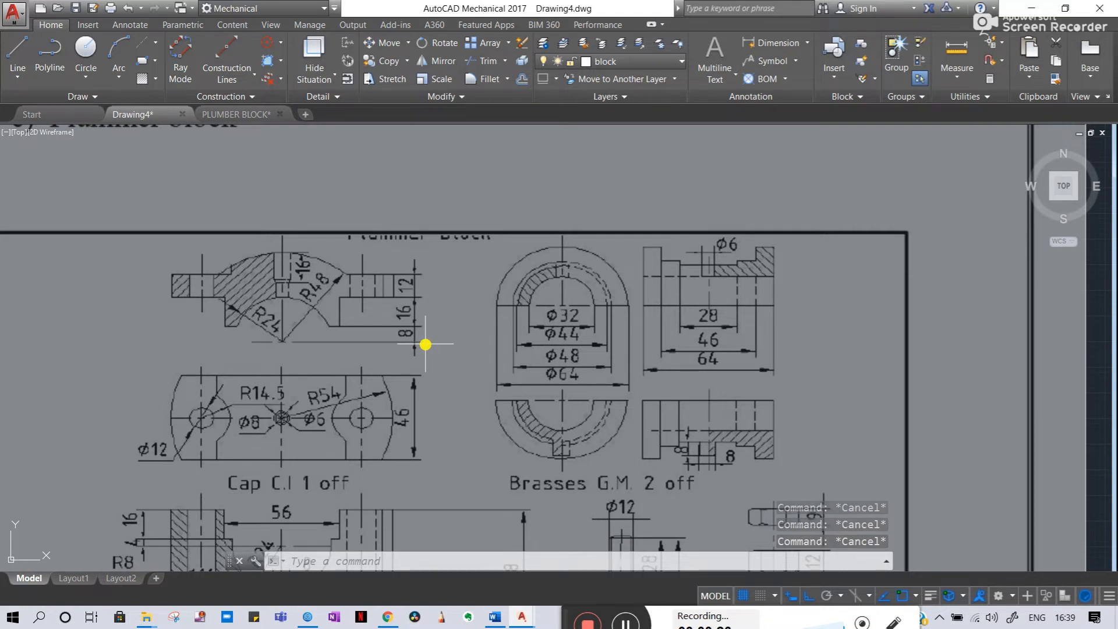
- Draw a line 36 up from the circles' centre and continue it horizontally to the right past both projection lines
scroll(541, 350, "down", 5)
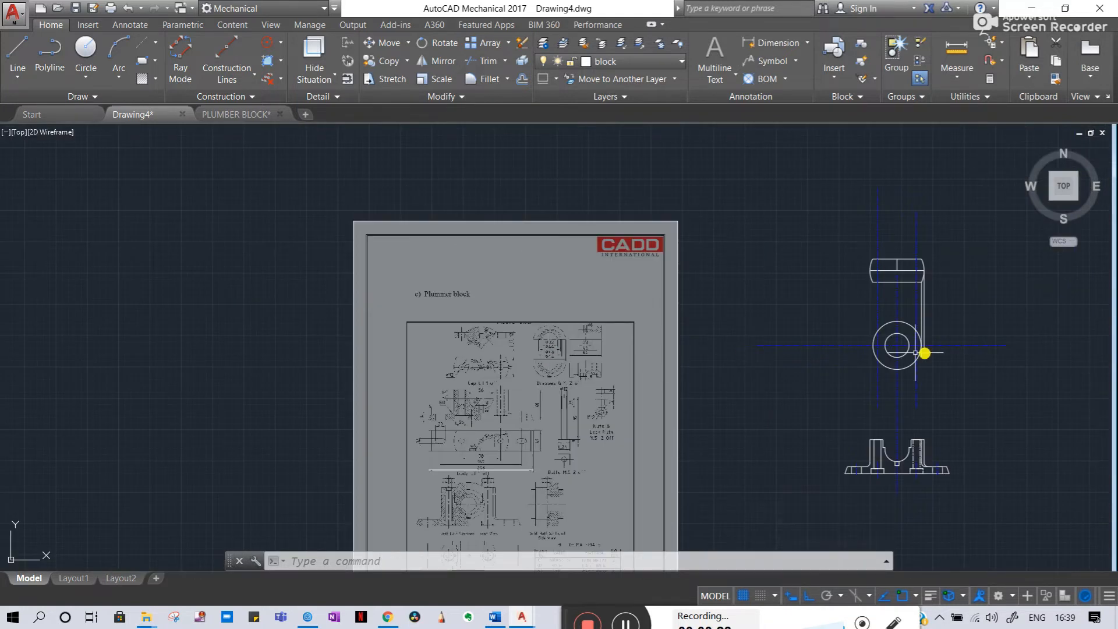
middle_click_drag(917, 352, 364, 325)
middle_click_drag(798, 318, 1082, 335)
scroll(660, 327, "up", 3)
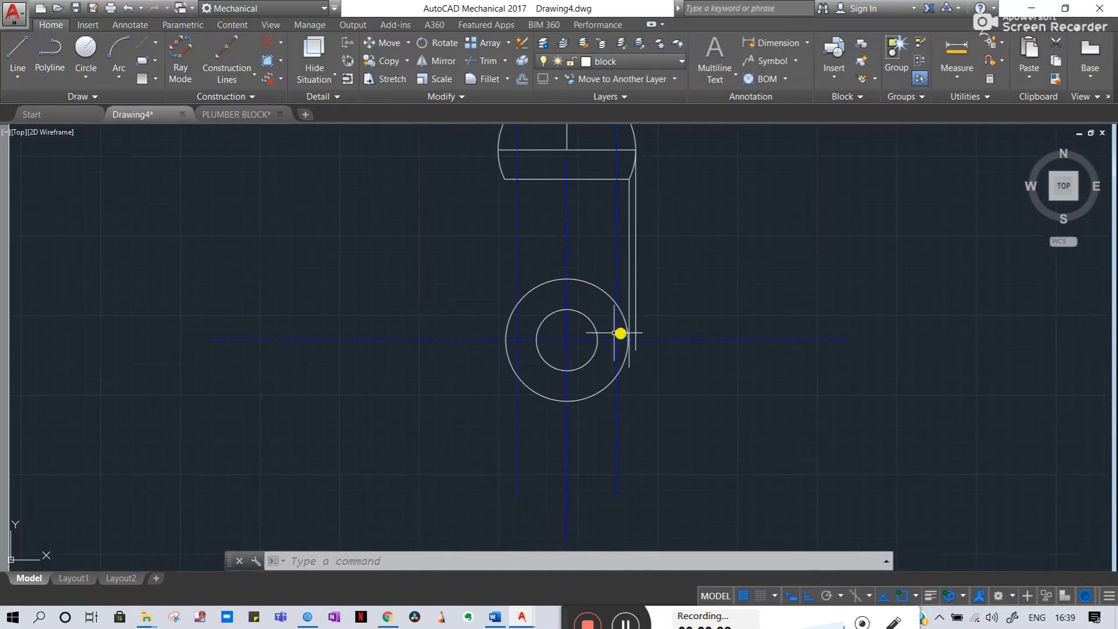
scroll(567, 349, "up", 3)
type("l")
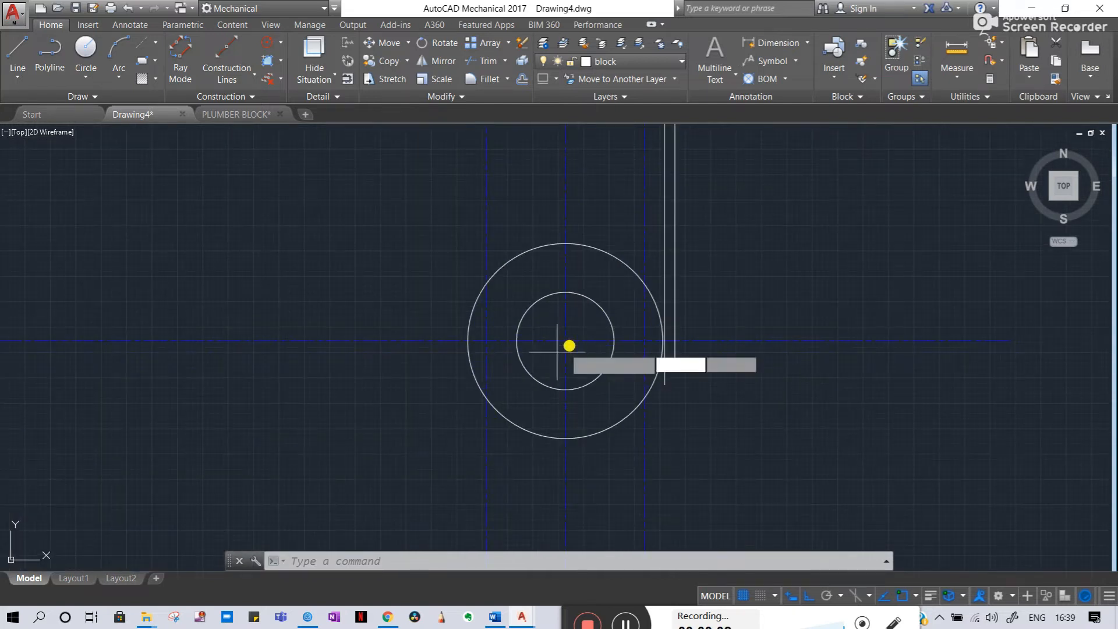
key("Return")
left_click(565, 340)
scroll(618, 285, "down", 4)
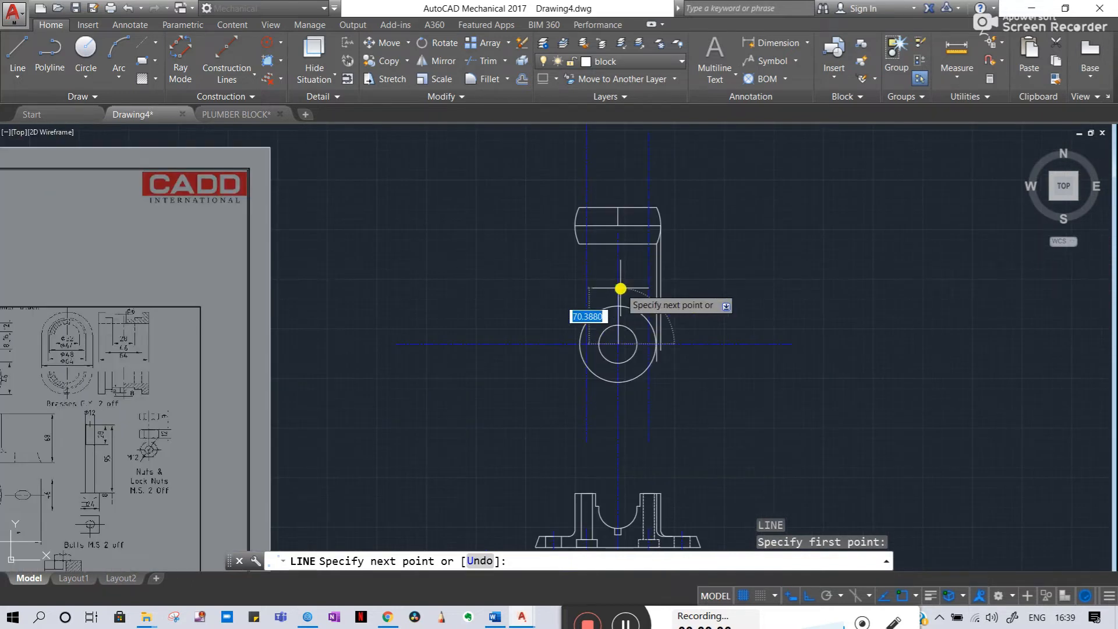
type("36")
key("Return")
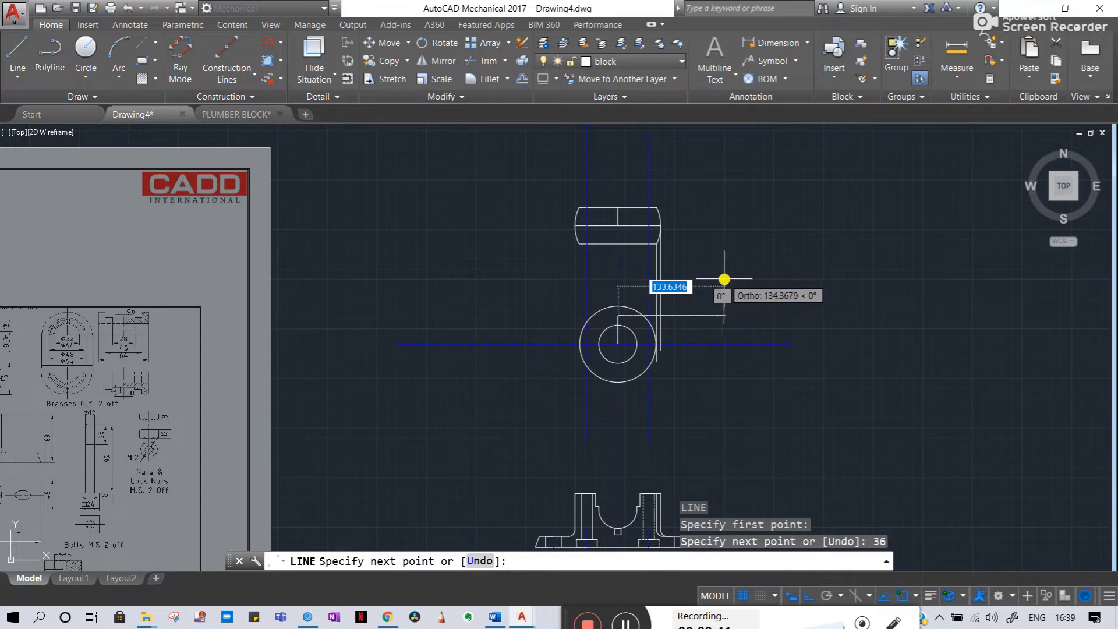
left_click(703, 287)
key("Escape")
- Draw a line 12 down from where the 36-high line meets the outer projection line, and continue it horizontally inward past the radius 48 circle
middle_click_drag(305, 245, 738, 249)
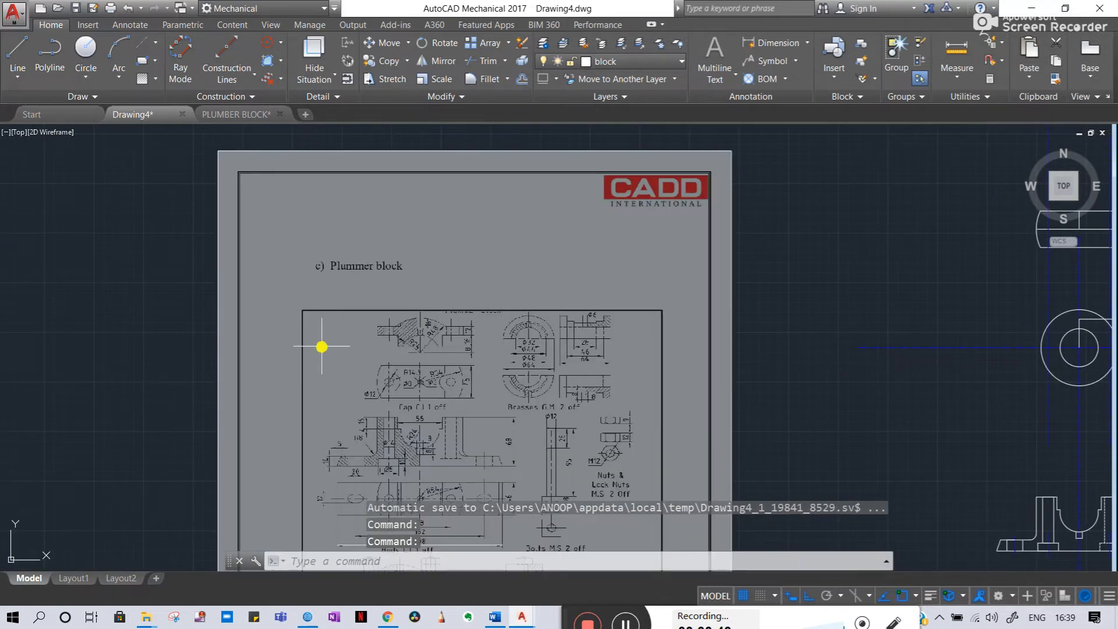
scroll(442, 365, "up", 2)
scroll(379, 325, "up", 2)
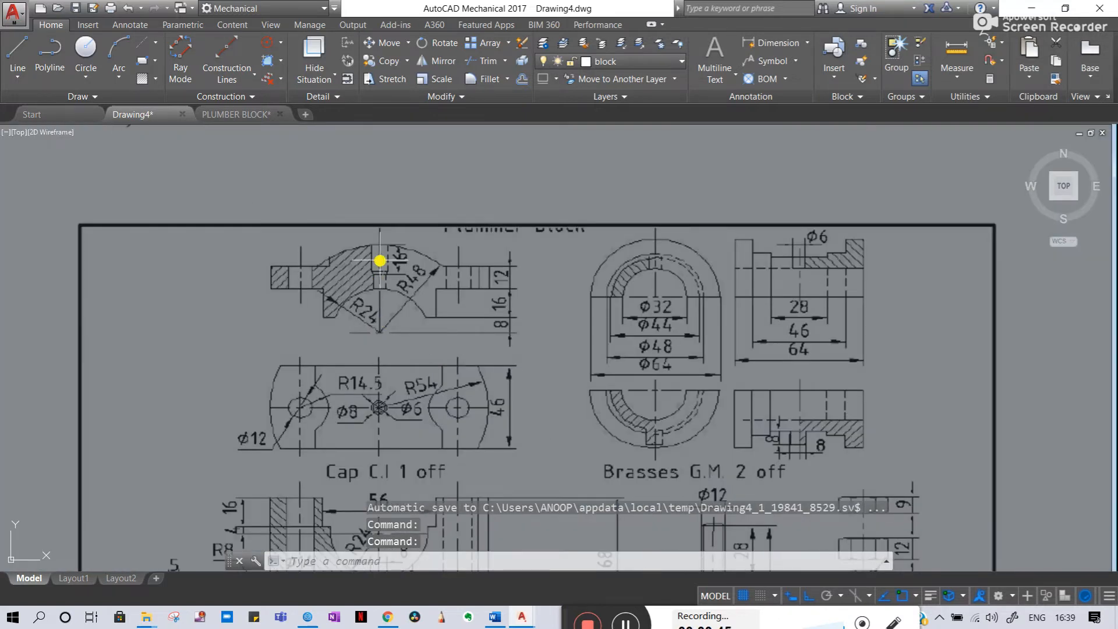
mouse_move(460, 266)
left_mouse_down()
mouse_move(569, 257)
mouse_move(569, 267)
left_mouse_up()
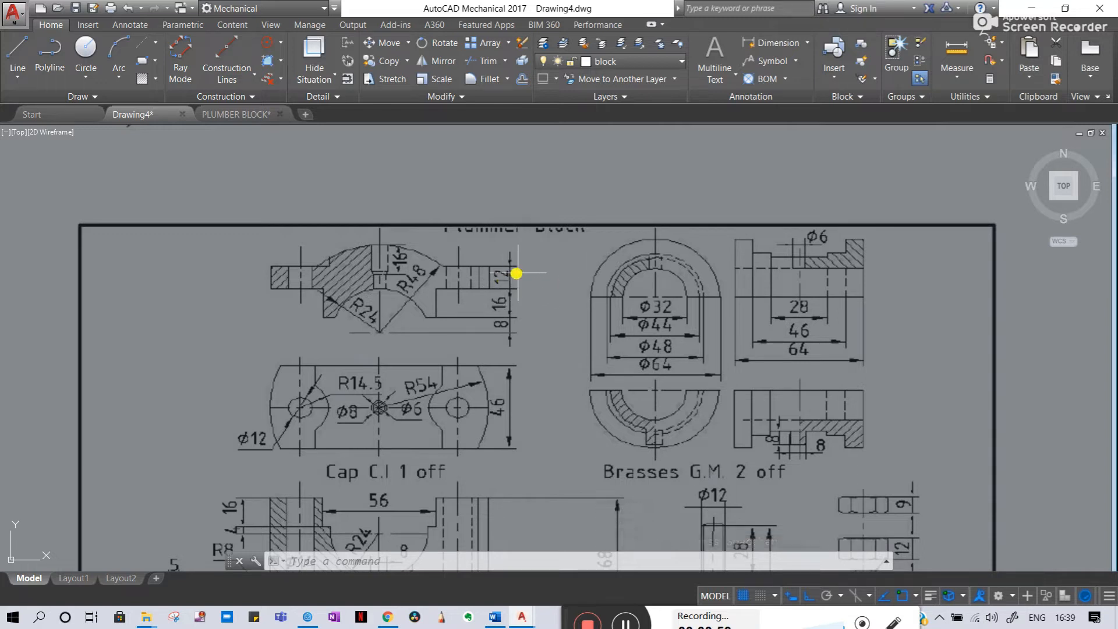
scroll(723, 305, "down", 2)
mouse_move(903, 312)
middle_mouse_down()
mouse_move(427, 314)
mouse_move(483, 297)
middle_mouse_up()
scroll(685, 271, "up", 4)
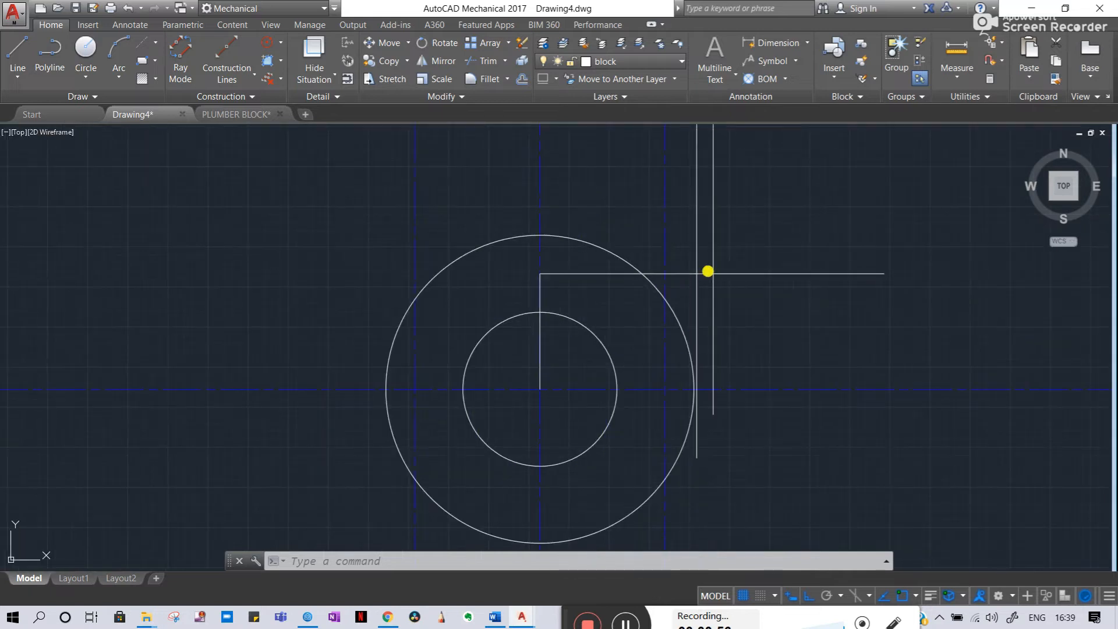
key("Escape")
type("l")
key("Return")
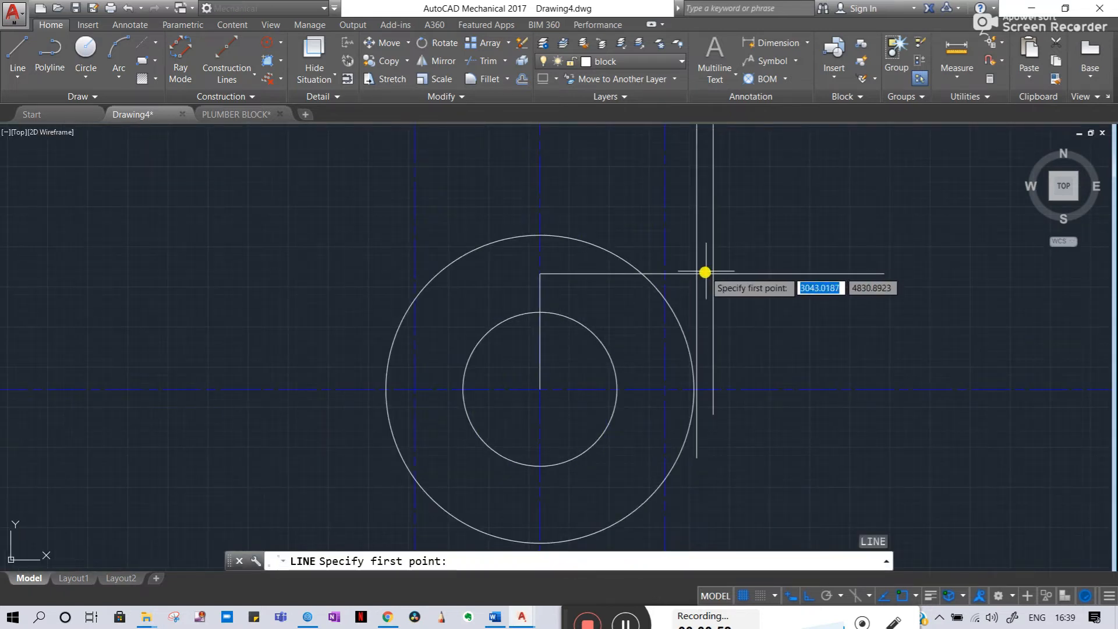
left_click(715, 274)
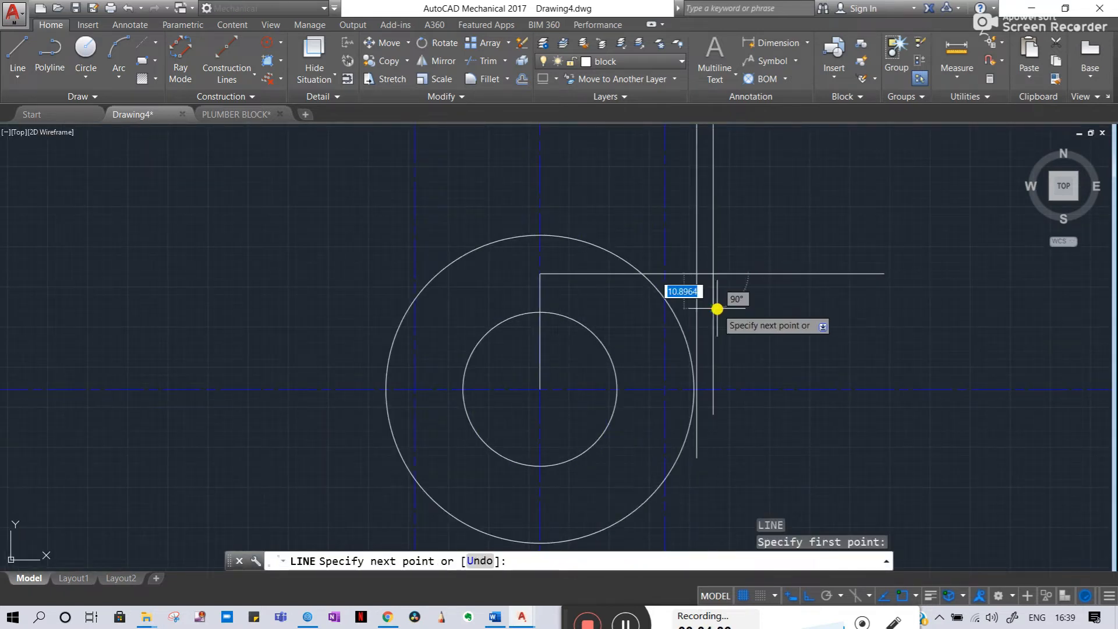
key("Return")
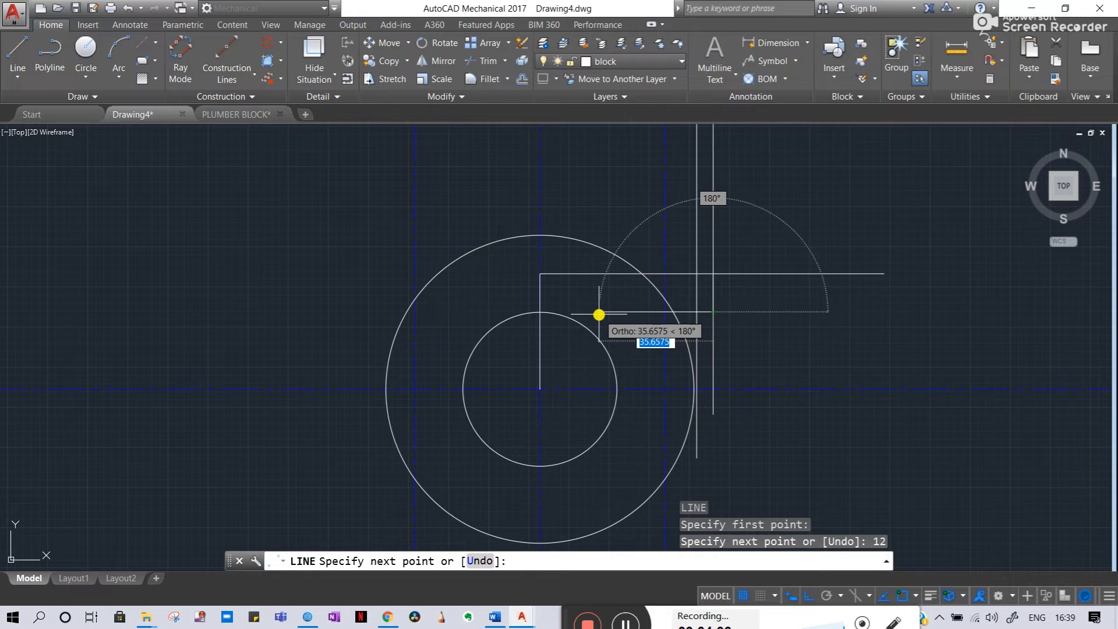
left_click(580, 312)
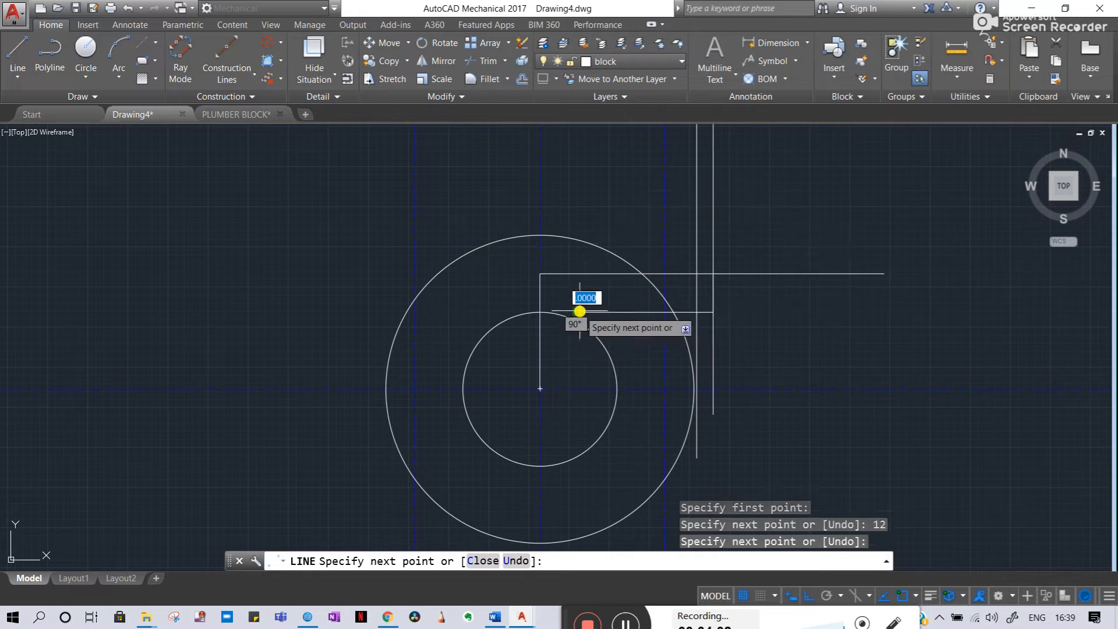
key("Escape")
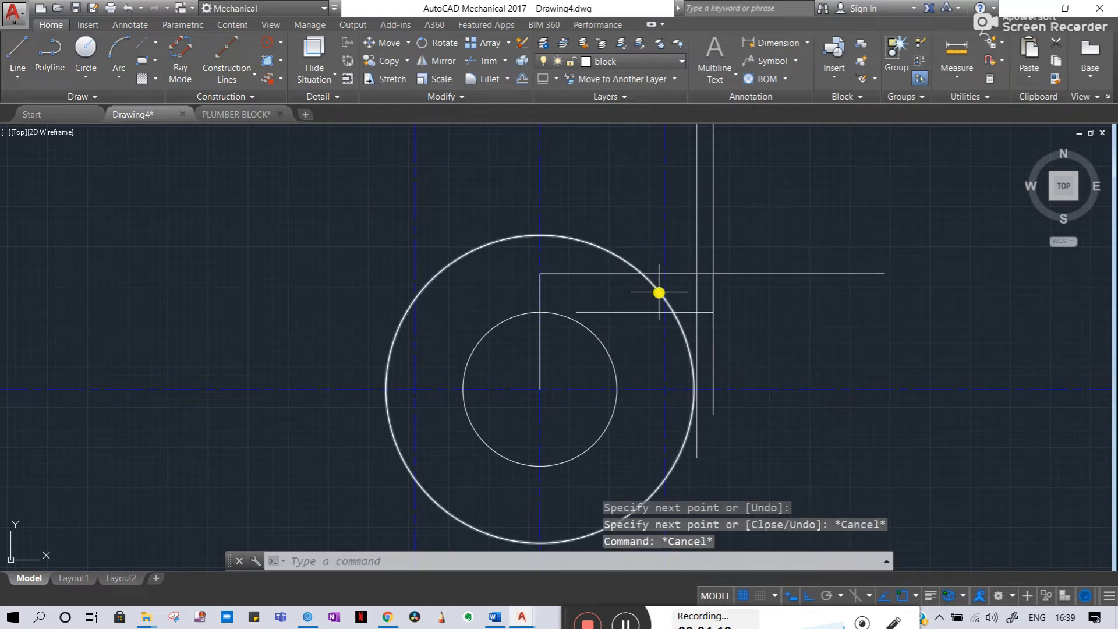
- Trim the upper height line inside the radius 48 circle and beyond the outer projection line, and trim the circle's arc under the flange
type("tr")
key("Return")
key("Return")
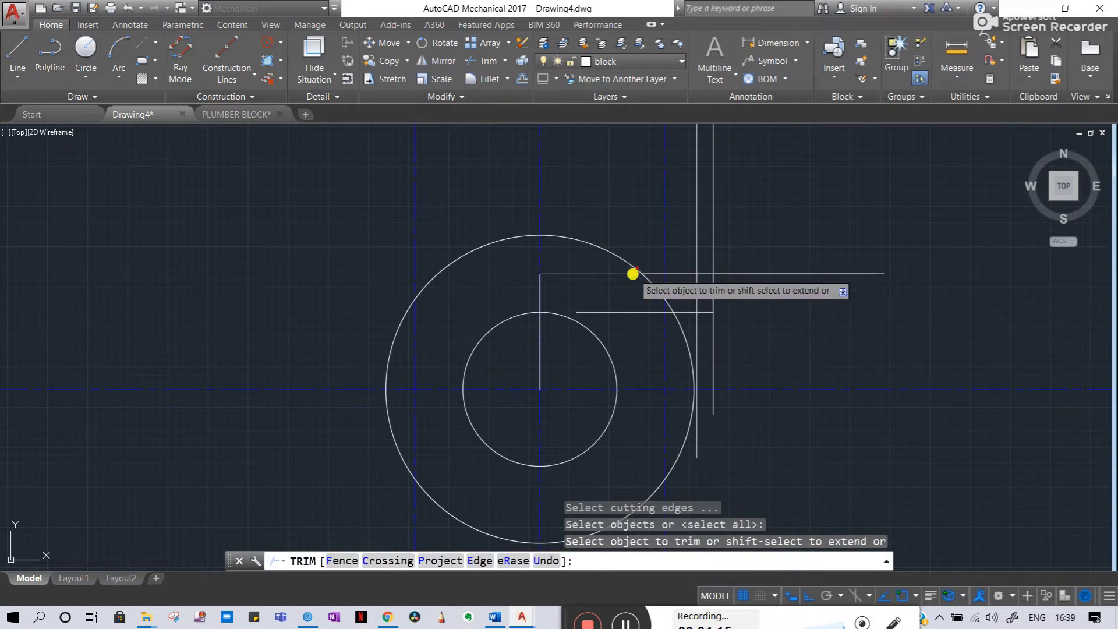
left_click(623, 273)
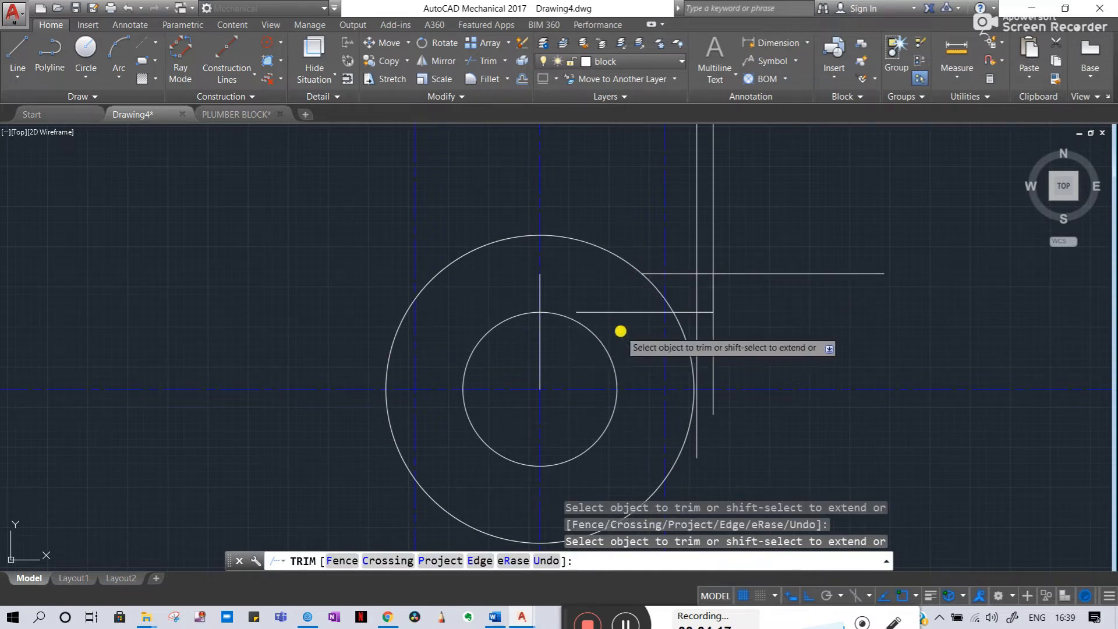
left_click(673, 308)
left_click(750, 271)
left_click(681, 328)
left_click(688, 427)
- Trim both projection lines below the flange's underside and erase their leftover pieces under the horizontal centre line
left_click(696, 344)
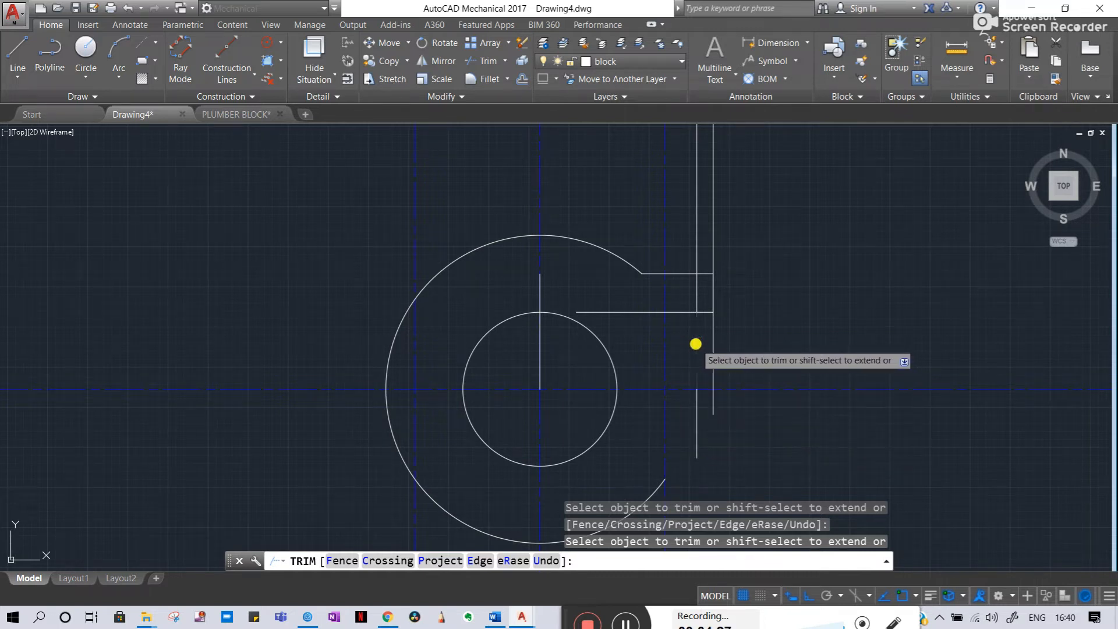
left_click(713, 341)
left_click(731, 399)
left_click(679, 427)
key("Escape")
key("Escape")
left_click(697, 401)
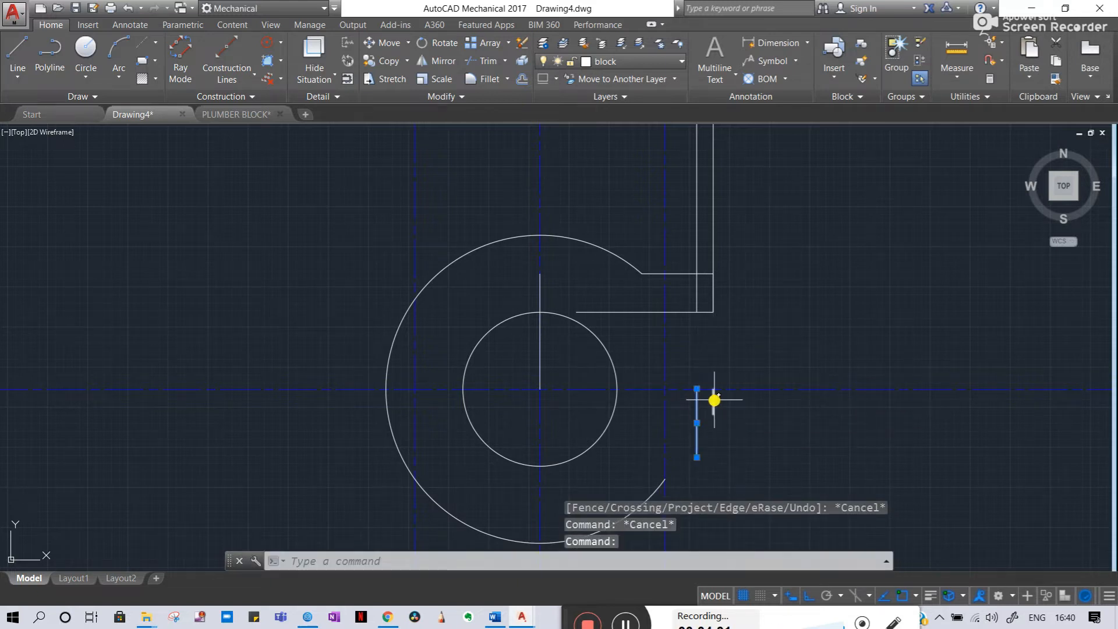
key("Delete")
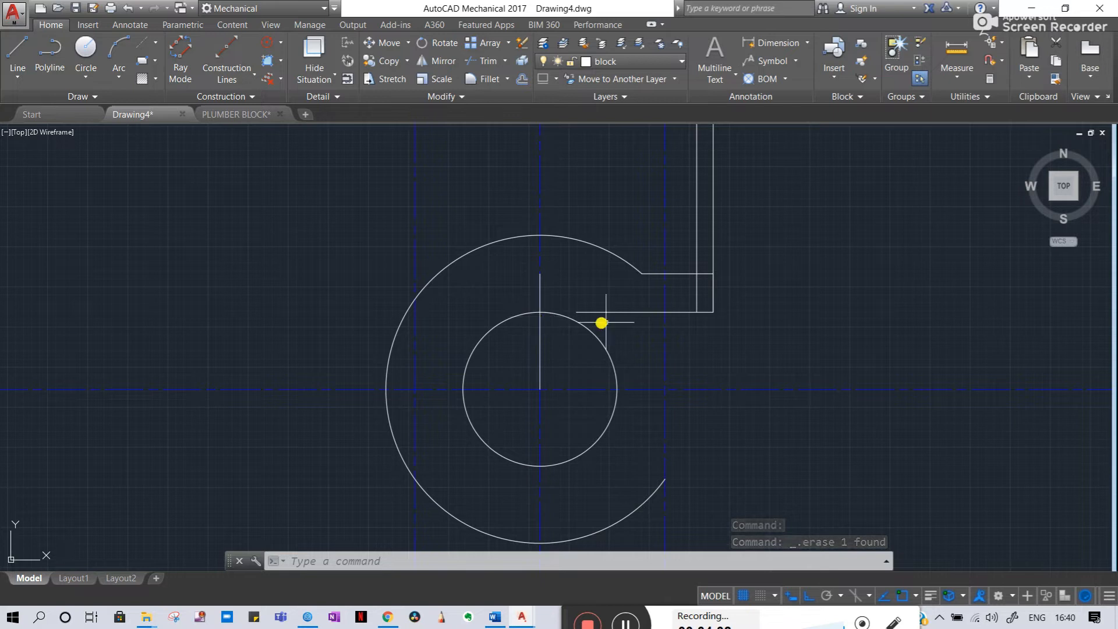
- Draw a vertical projection line from the top of the base's right inner wall up past the cap flange's underside
scroll(647, 322, "down", 7)
scroll(646, 435, "up", 4)
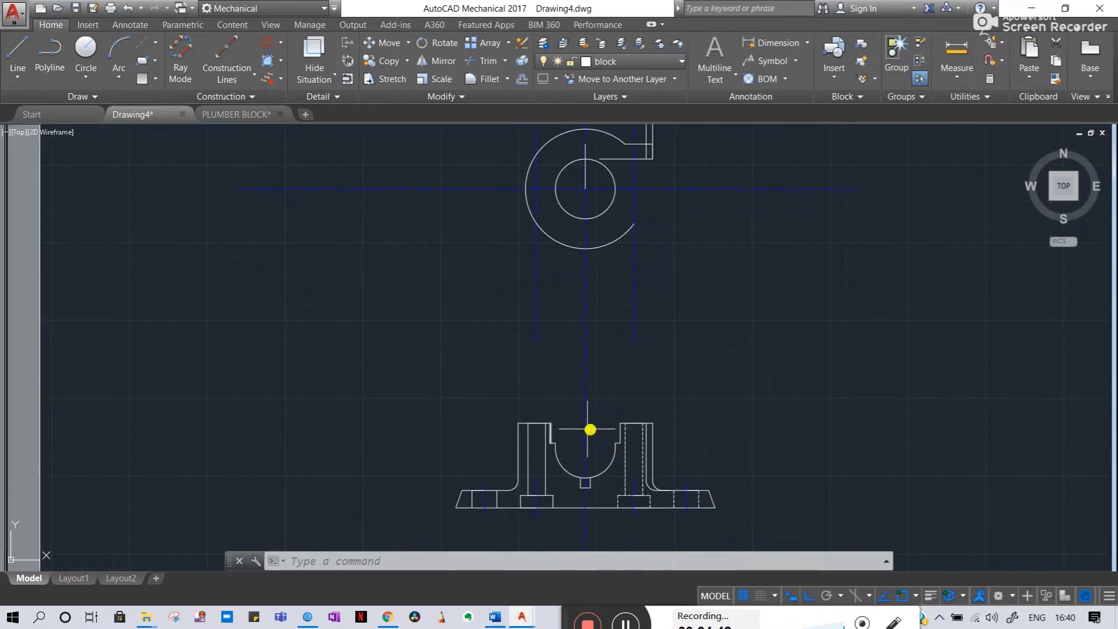
left_click(619, 428)
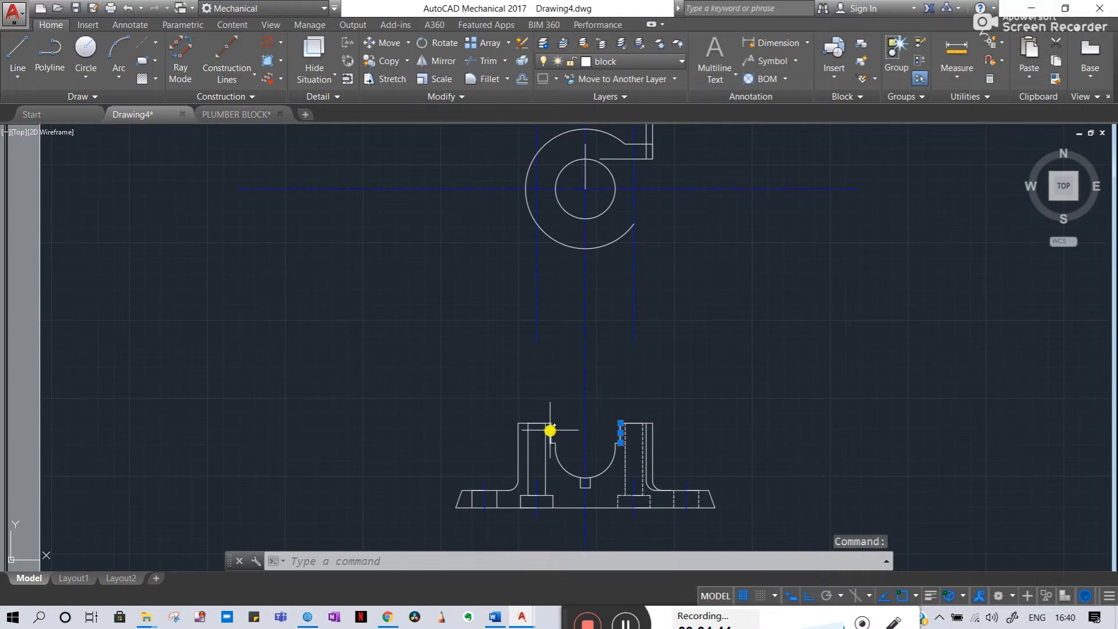
left_click(550, 431)
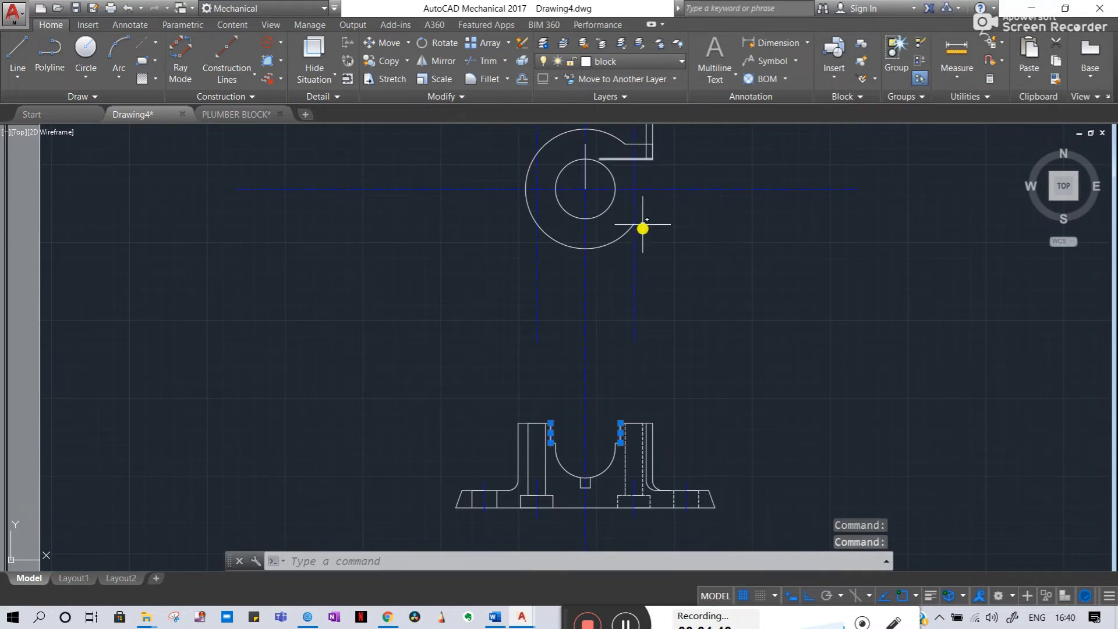
scroll(627, 428, "up", 2)
key("Escape")
key("Escape")
type("l")
key("Return")
left_click(617, 420)
middle_click_drag(602, 159, 633, 176)
left_click(606, 165)
key("Escape")
key("Escape")
- Trim the flange's underside line inward of the new projection line and the projection line's excess above it
middle_click_drag(589, 238, 592, 434)
scroll(607, 251, "up", 4)
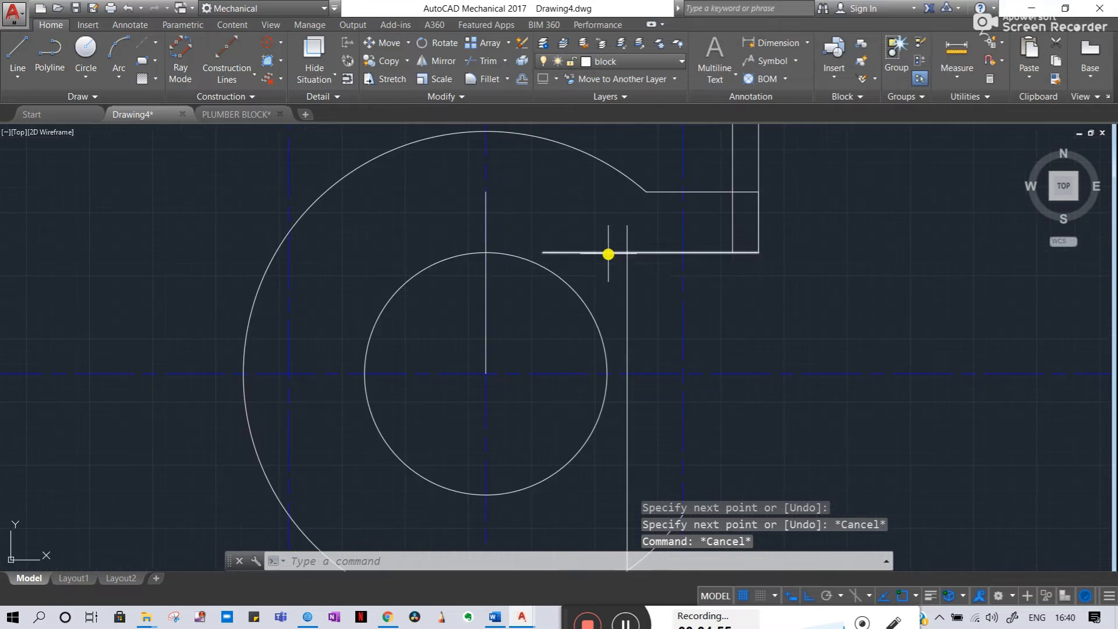
type("tr")
key("Return")
key("Return")
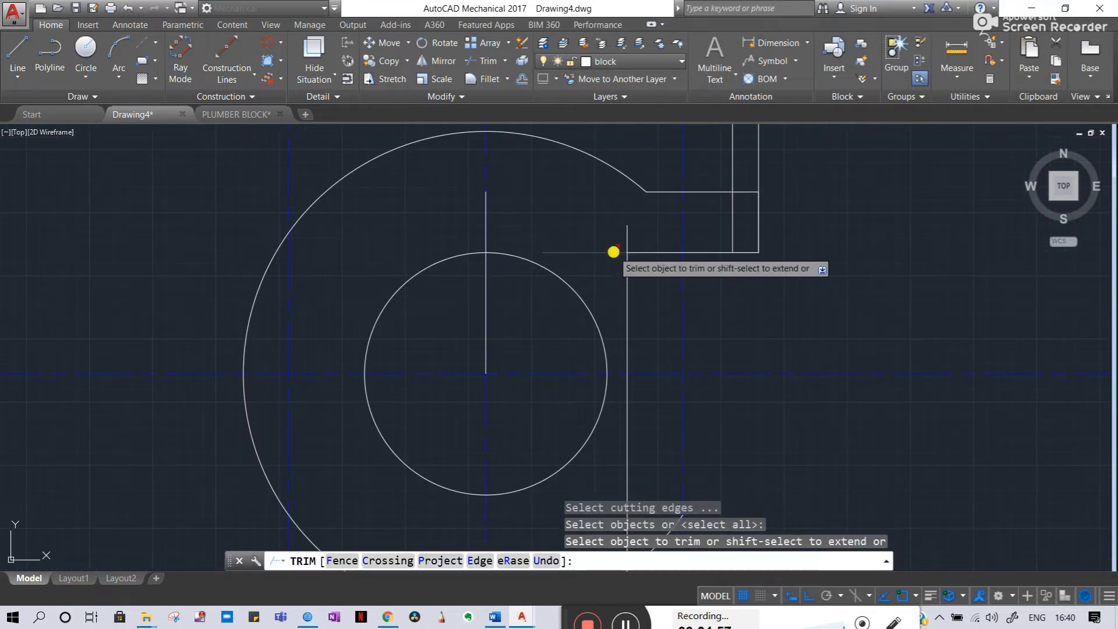
left_click(613, 253)
left_click(628, 237)
scroll(621, 241, "down", 6)
key("Escape")
key("Escape")
- Examine the height dimensions below the flange in the reference drawing's cap front view
middle_click_drag(497, 240, 984, 337)
middle_click_drag(382, 340, 834, 321)
scroll(529, 365, "up", 2)
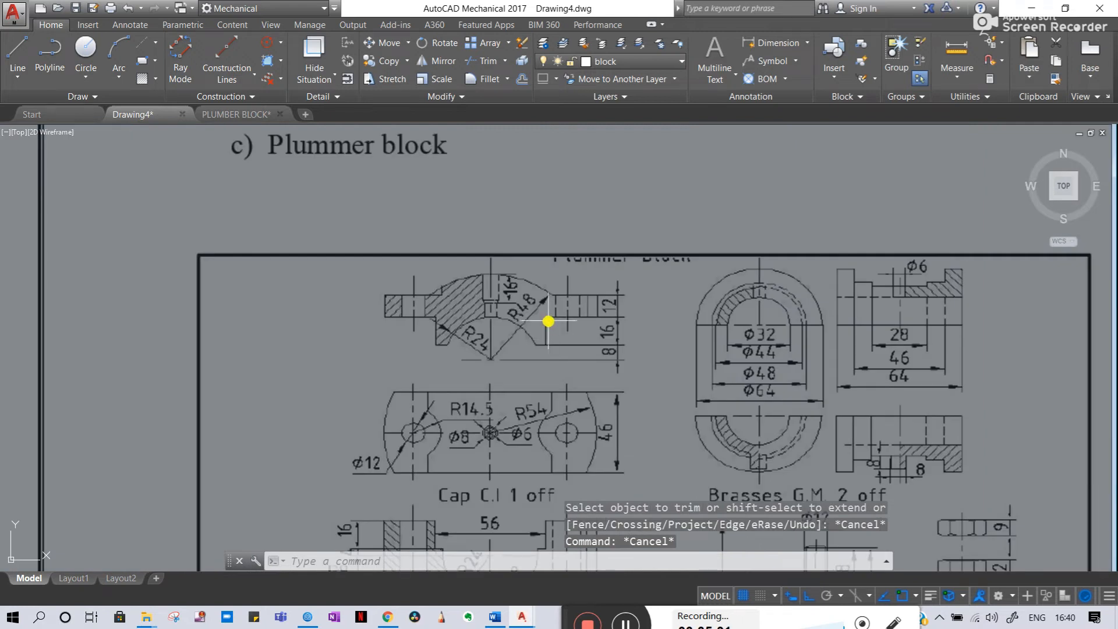
key("Escape")
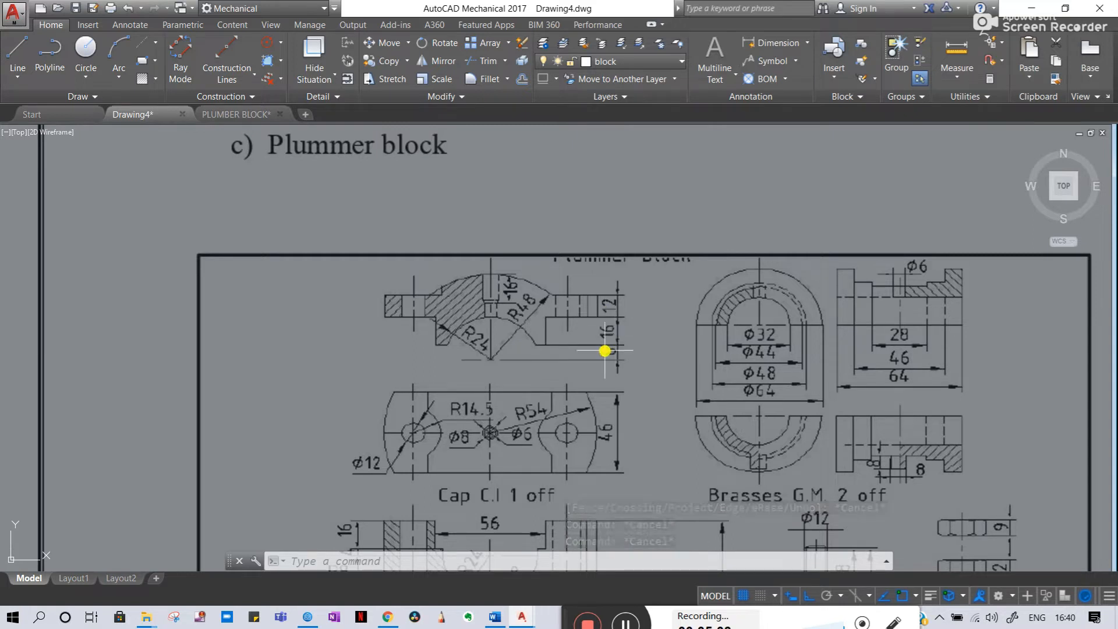
scroll(605, 351, "down", 2)
scroll(898, 357, "down", 4)
middle_click_drag(1036, 382, 569, 352)
scroll(559, 337, "up", 9)
key("Escape")
key("Escape")
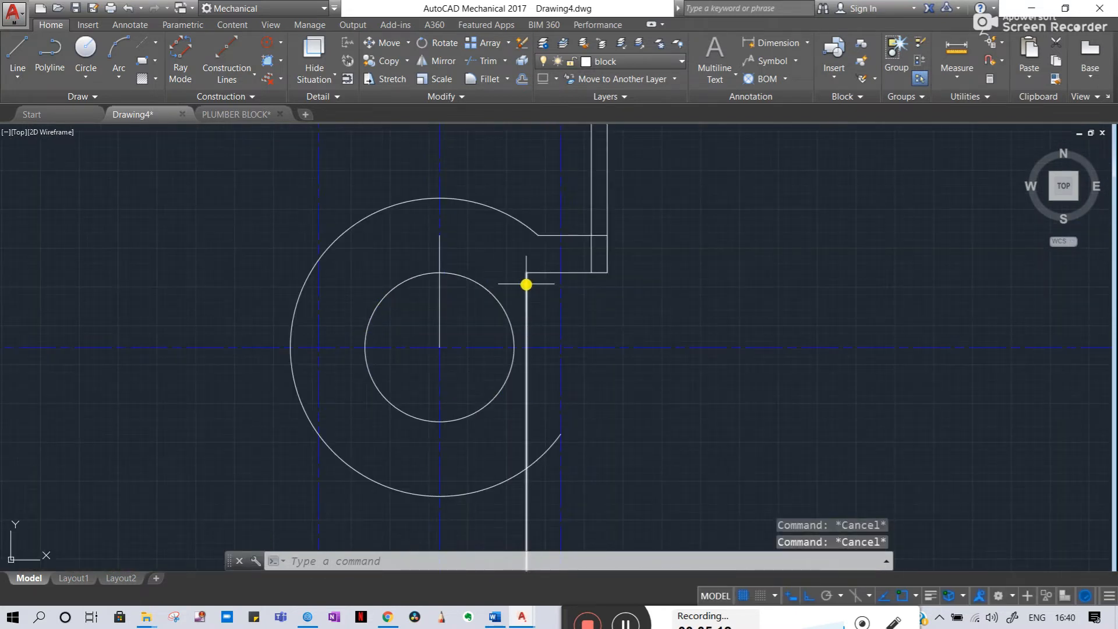
- Draw a line 16 down from the inner corner of the flange's underside and continue it horizontally inward across the radius 24 circle
type("l")
key("Return")
left_click(527, 275)
type("16")
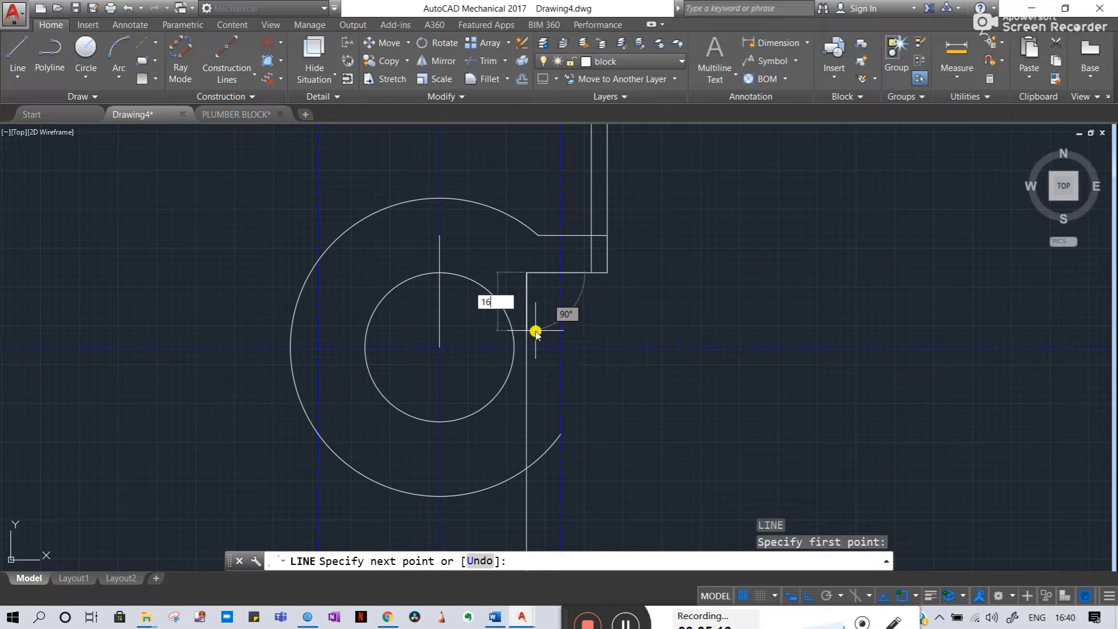
key("Return")
left_click(467, 326)
key("Escape")
key("Escape")
key("Escape")
- Trim the radius 24 circle and the projection line between the new horizontal line and the centre line, and erase the leftover projection line
middle_click_drag(537, 324, 658, 326)
type("tr")
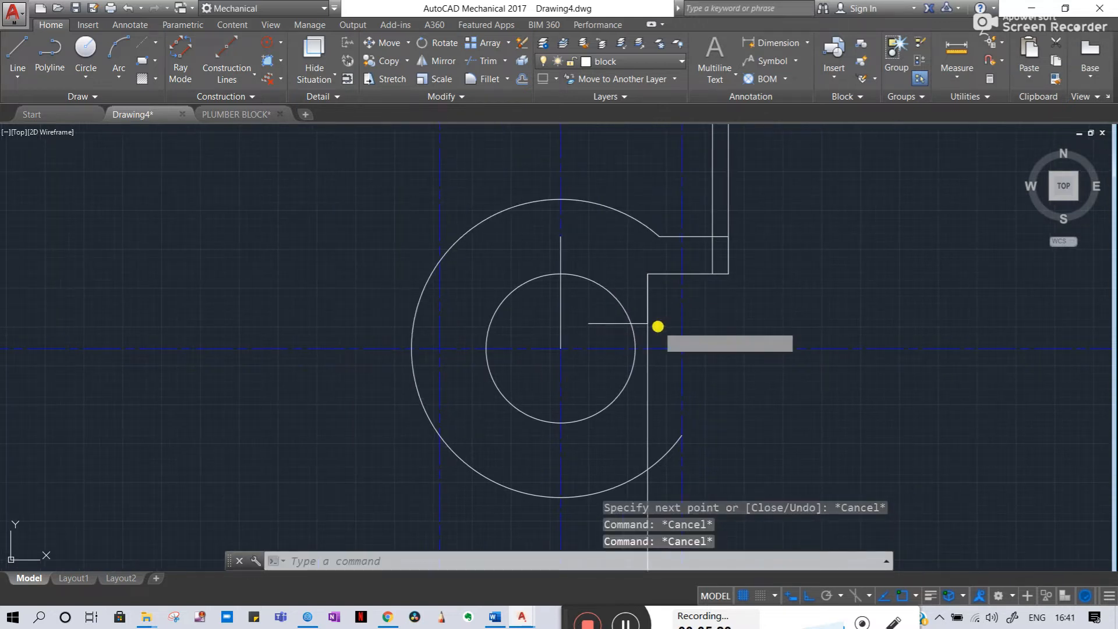
key("Return")
key("Return")
left_click(636, 331)
left_click(635, 333)
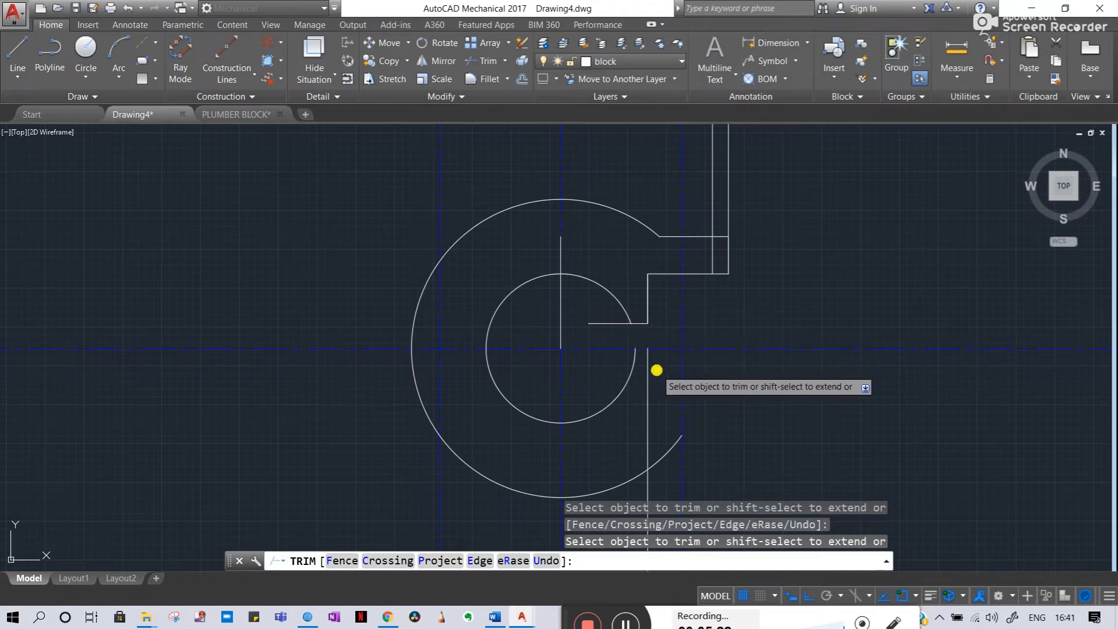
key("Escape")
key("Escape")
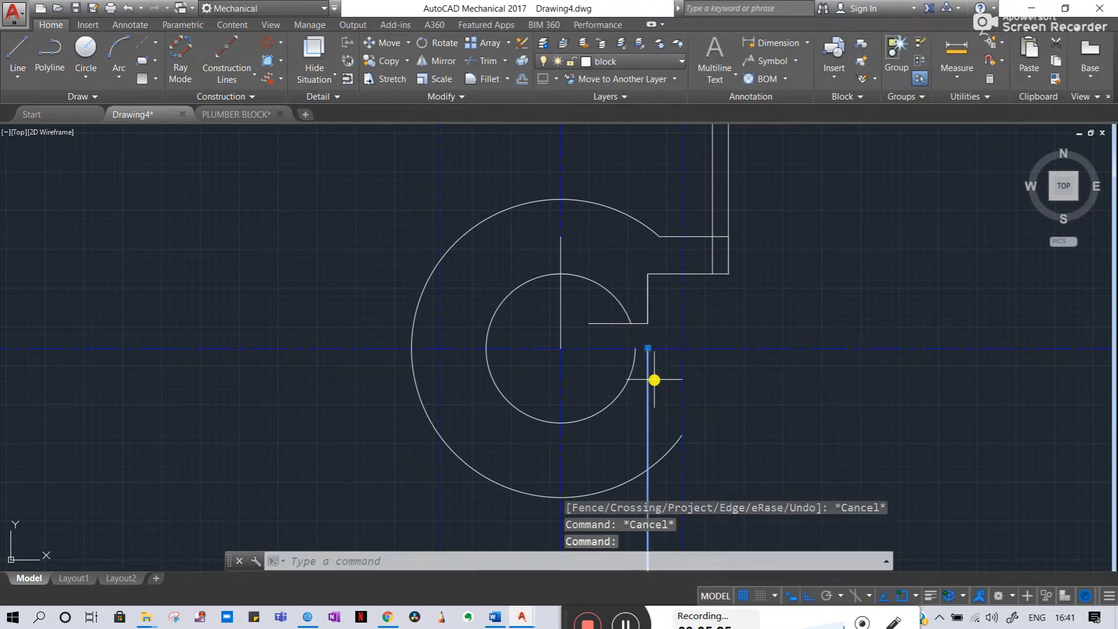
key("Delete")
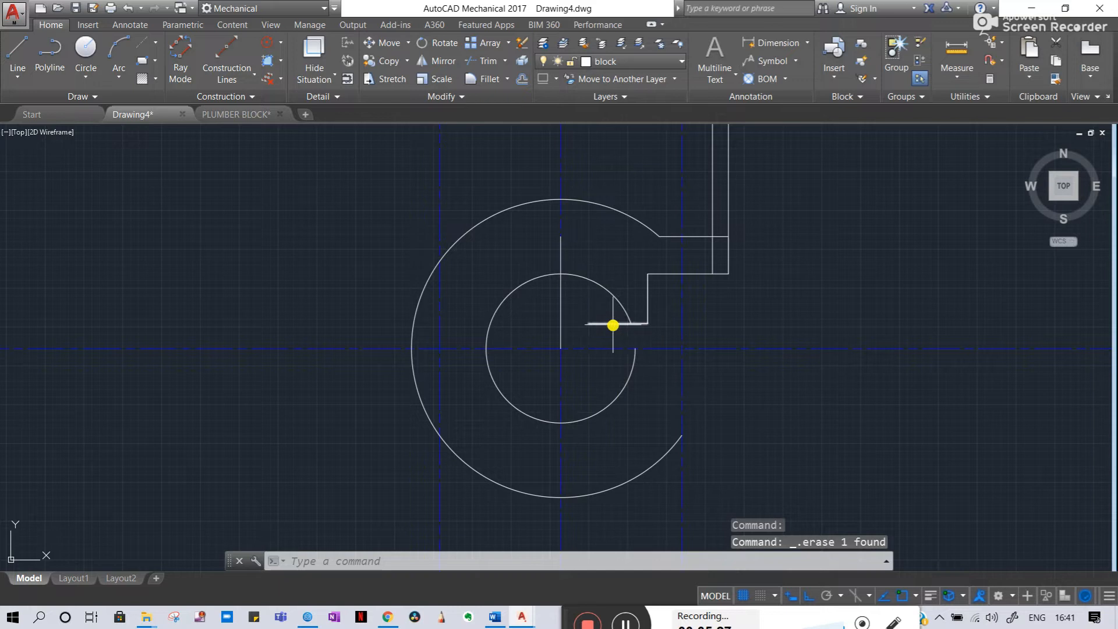
type("tr")
key("Return")
key("Return")
key("Escape")
key("Escape")
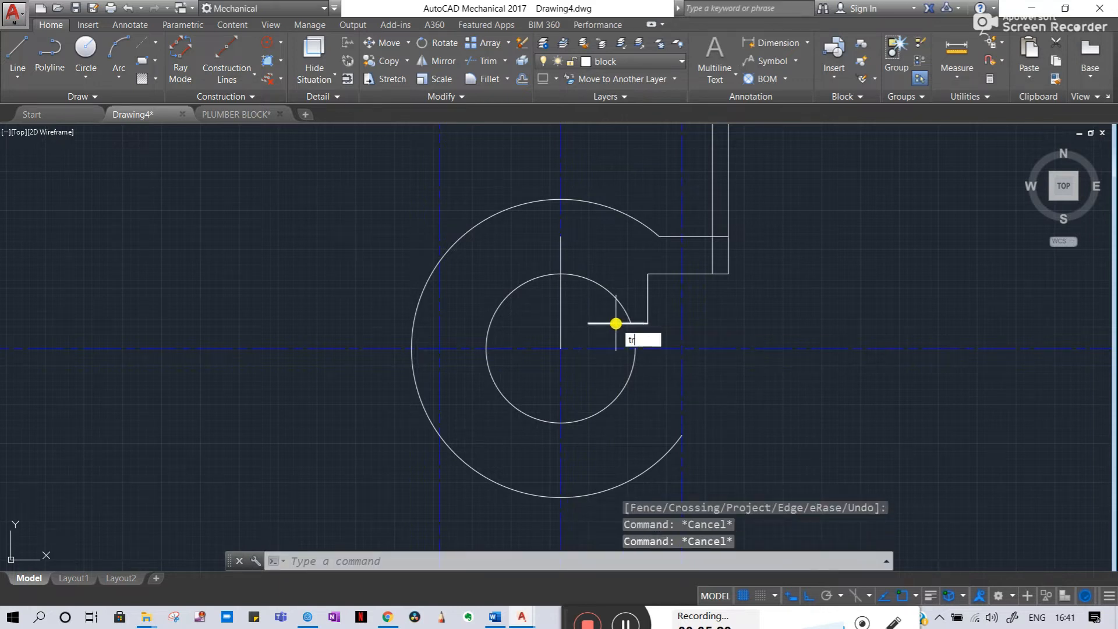
type("tr")
key("Return")
key("Return")
key("Escape")
key("Escape")
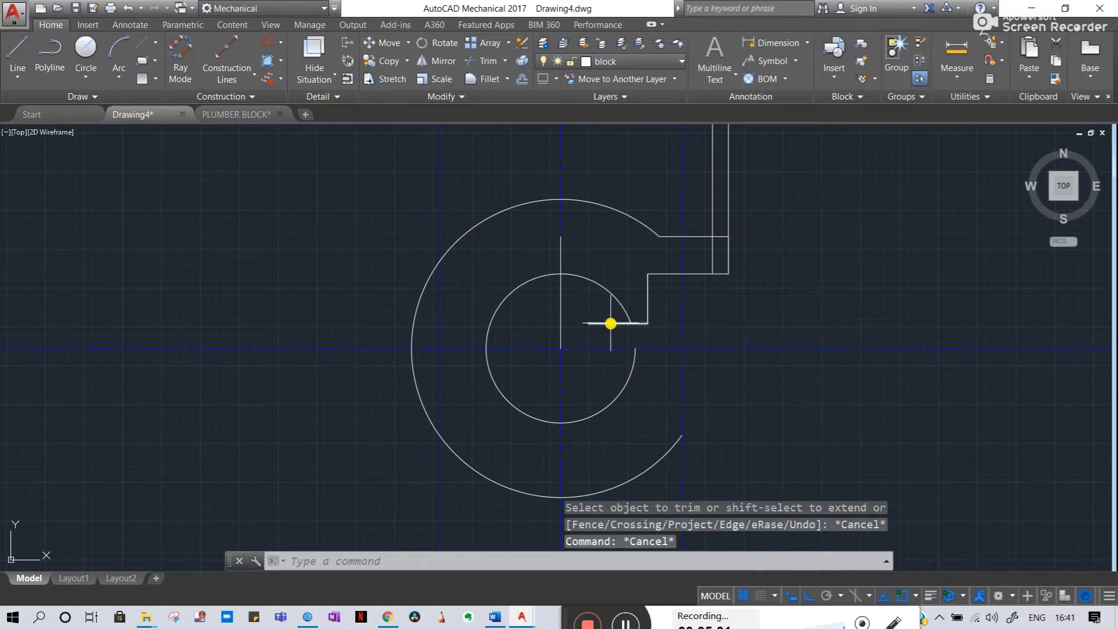
type("tr")
key("Return")
key("Return")
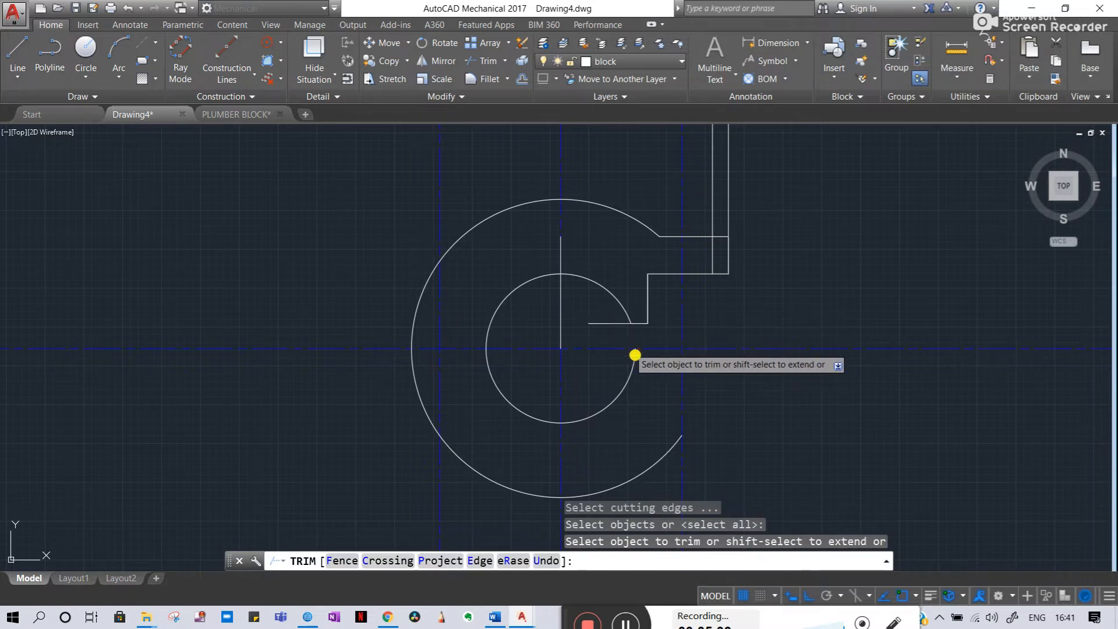
key("Escape")
key("Escape")
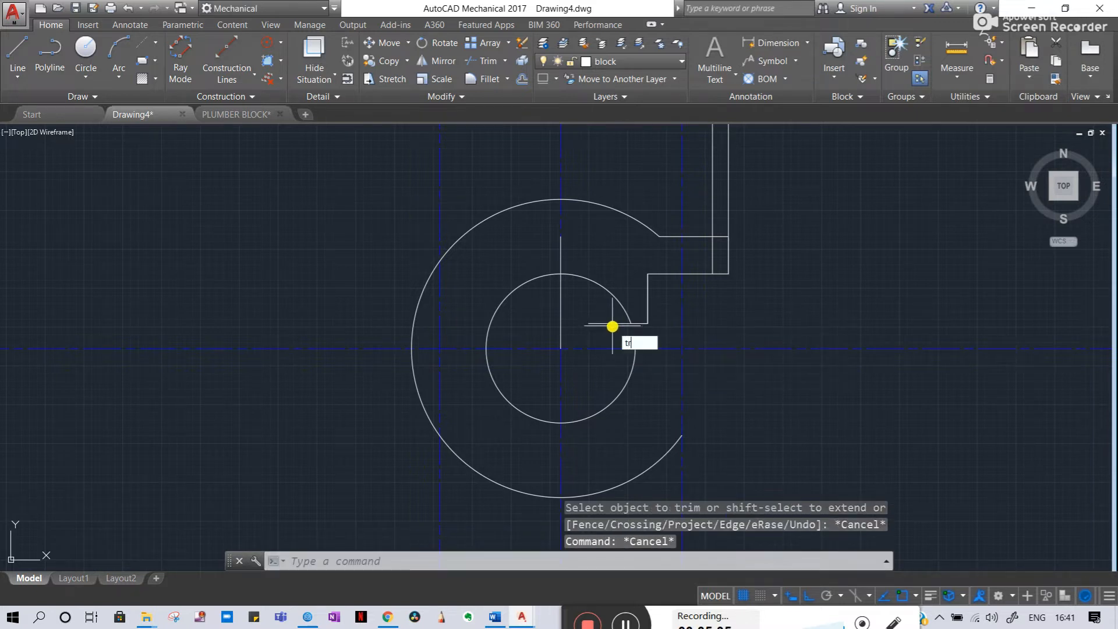
- Trim the part of the short lower horizontal line that lies inside the radius 24 circle
type("tr")
key("Return")
key("Return")
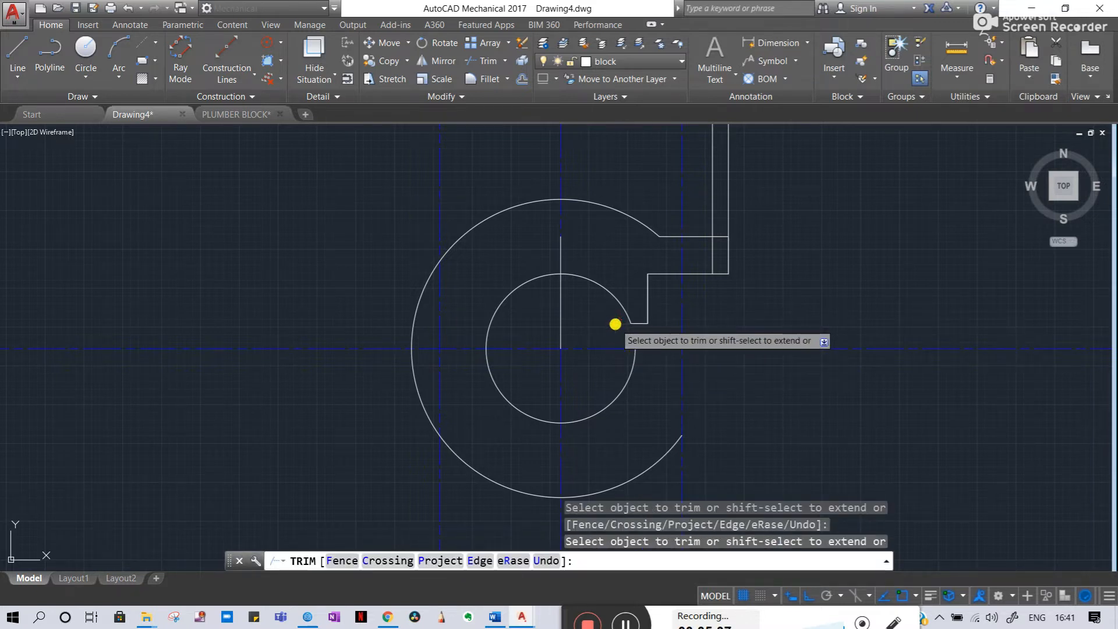
key("Return")
key("Return")
key("Escape")
key("Escape")
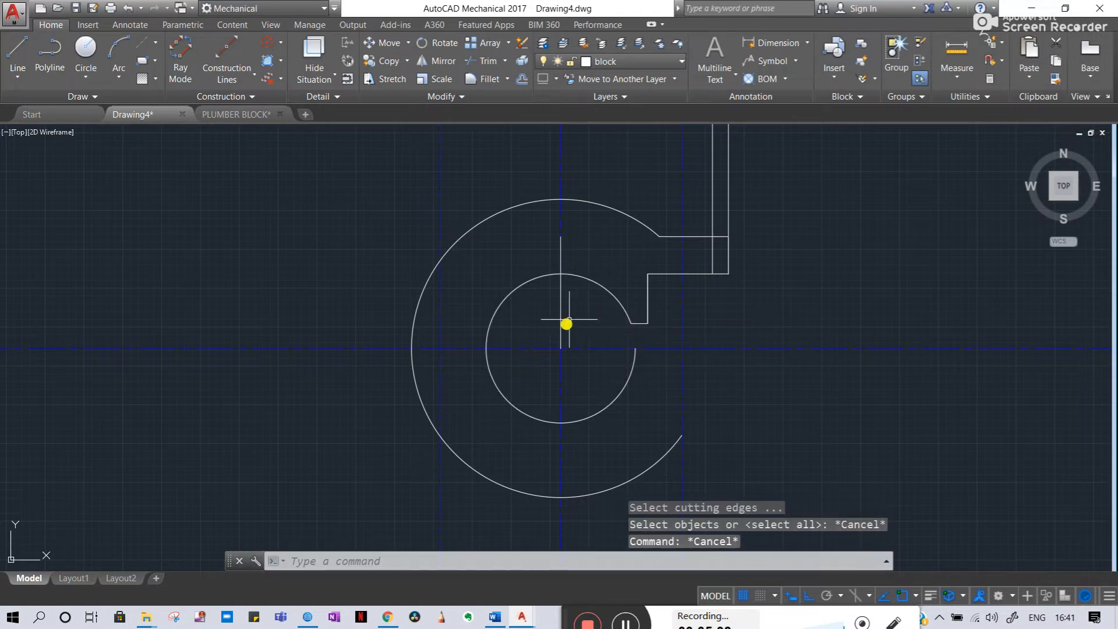
key("Escape")
key("Escape")
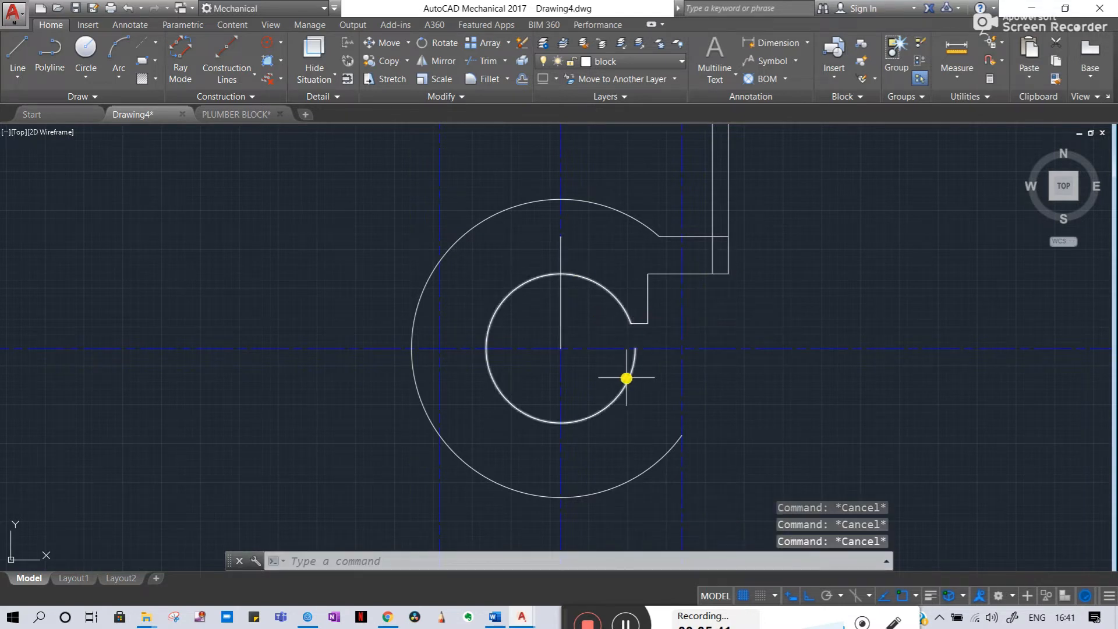
scroll(587, 298, "down", 2)
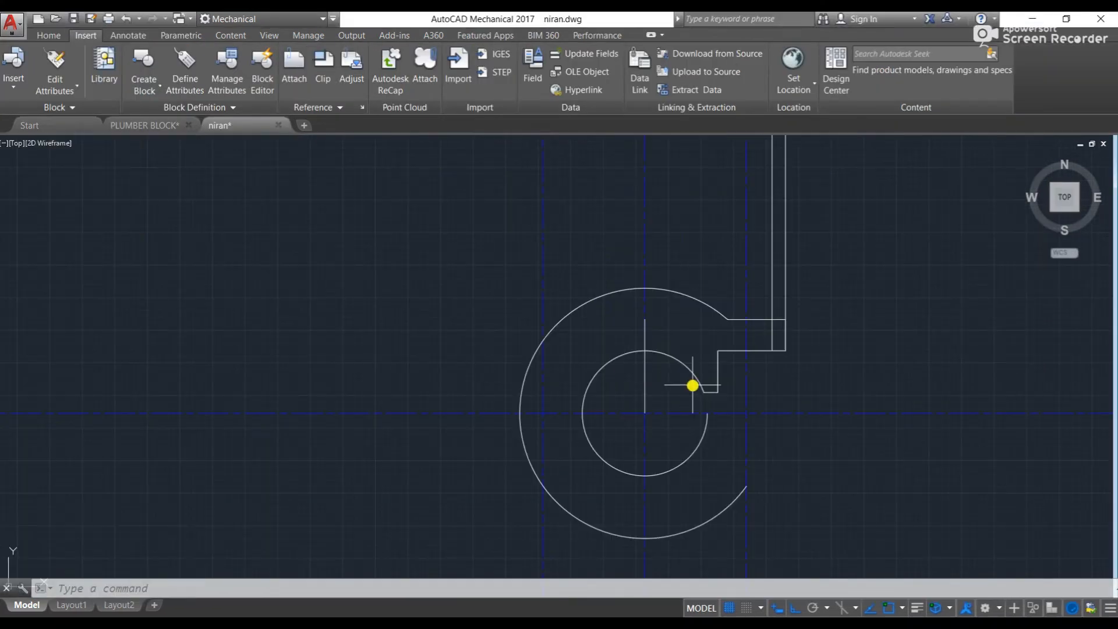
- Compare the half-finished cap front view and the body view with the reference drawing, examining the flange bolt holes in the cap's views
scroll(673, 335, "down", 5)
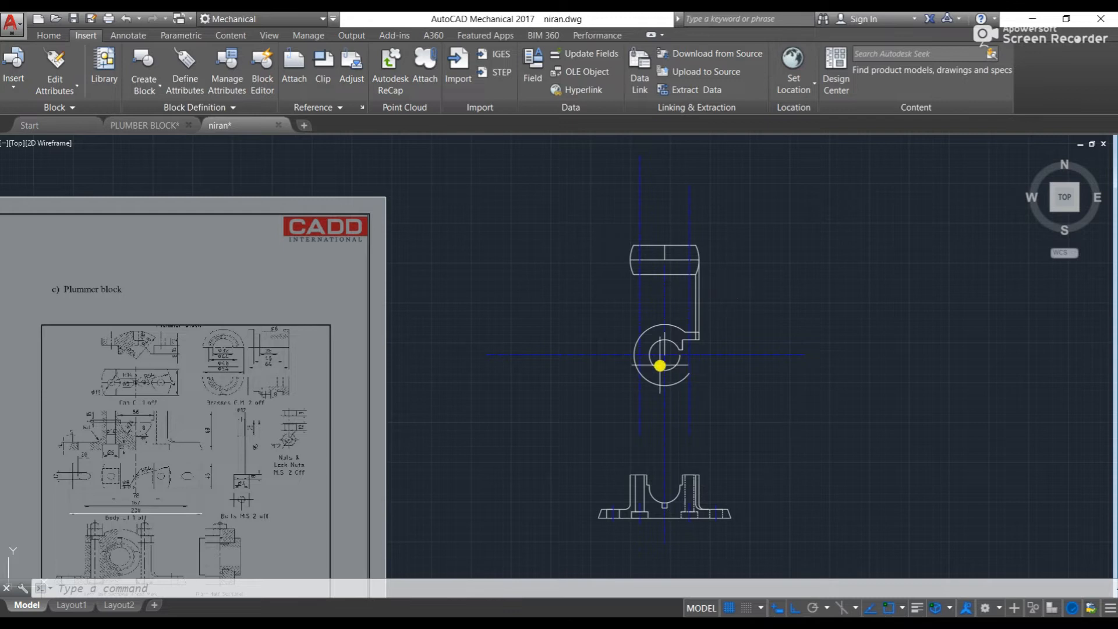
scroll(656, 365, "up", 5)
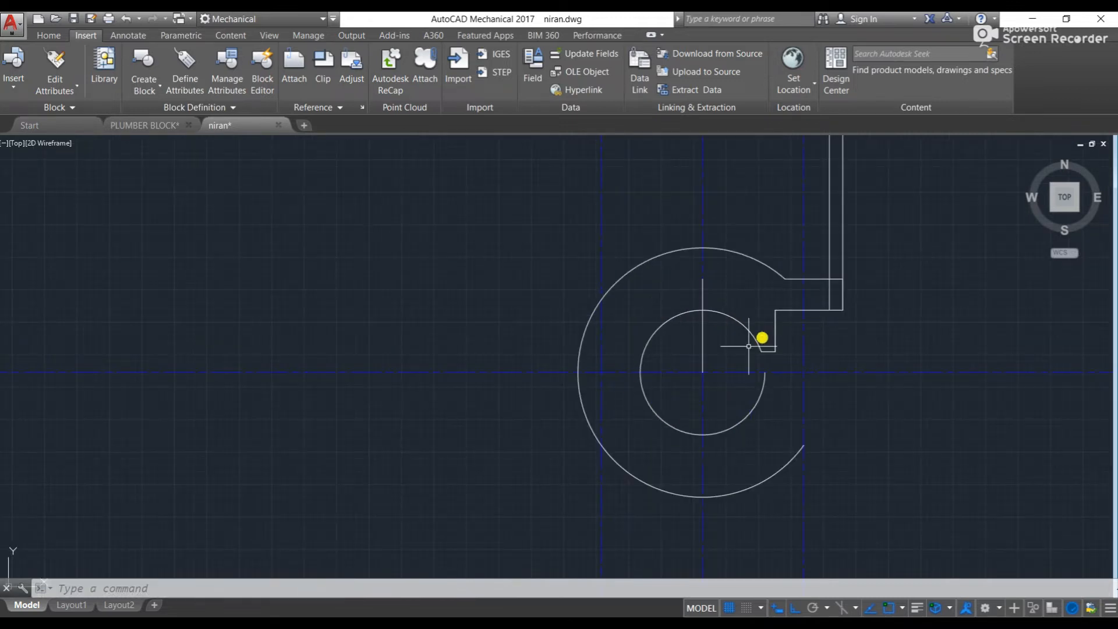
scroll(779, 295, "down", 2)
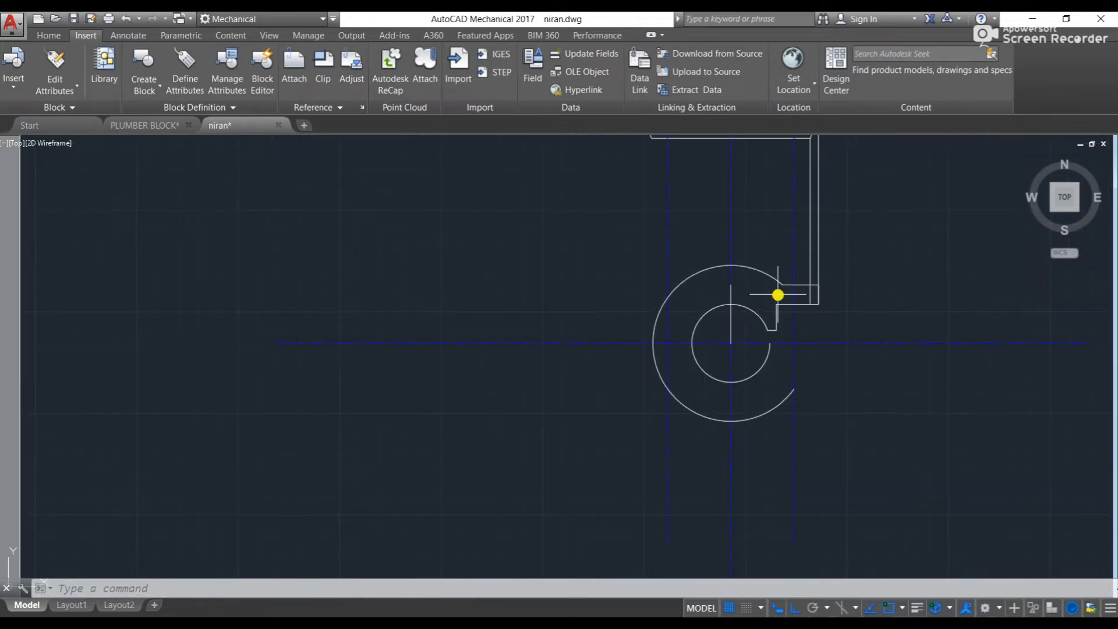
scroll(702, 322, "up", 2)
middle_click_drag(814, 321, 757, 343)
scroll(839, 281, "up", 3)
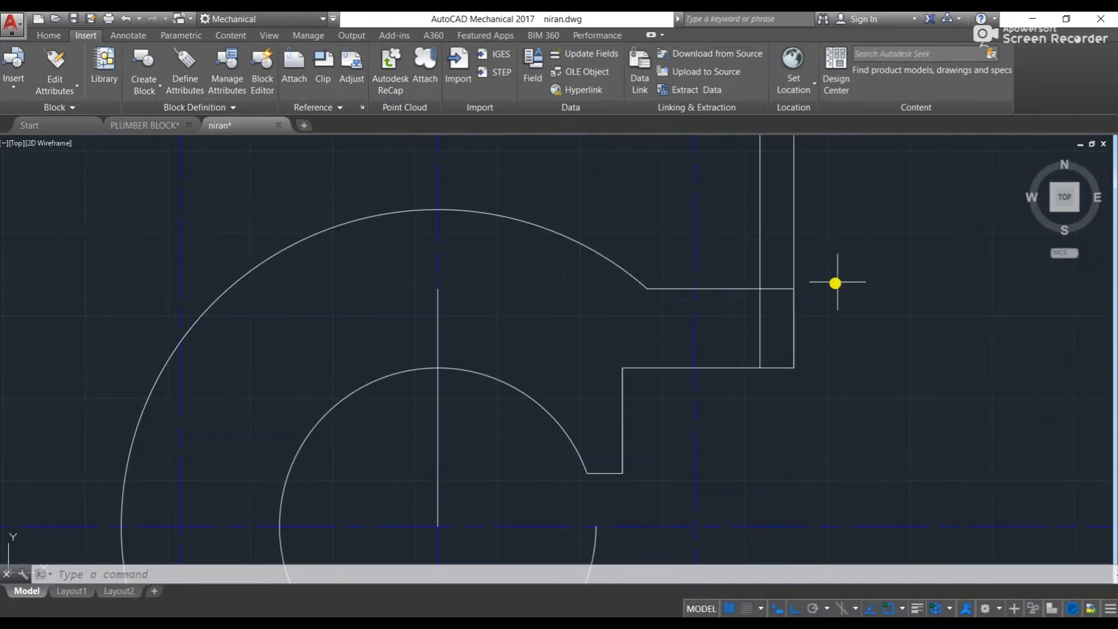
scroll(701, 289, "down", 2)
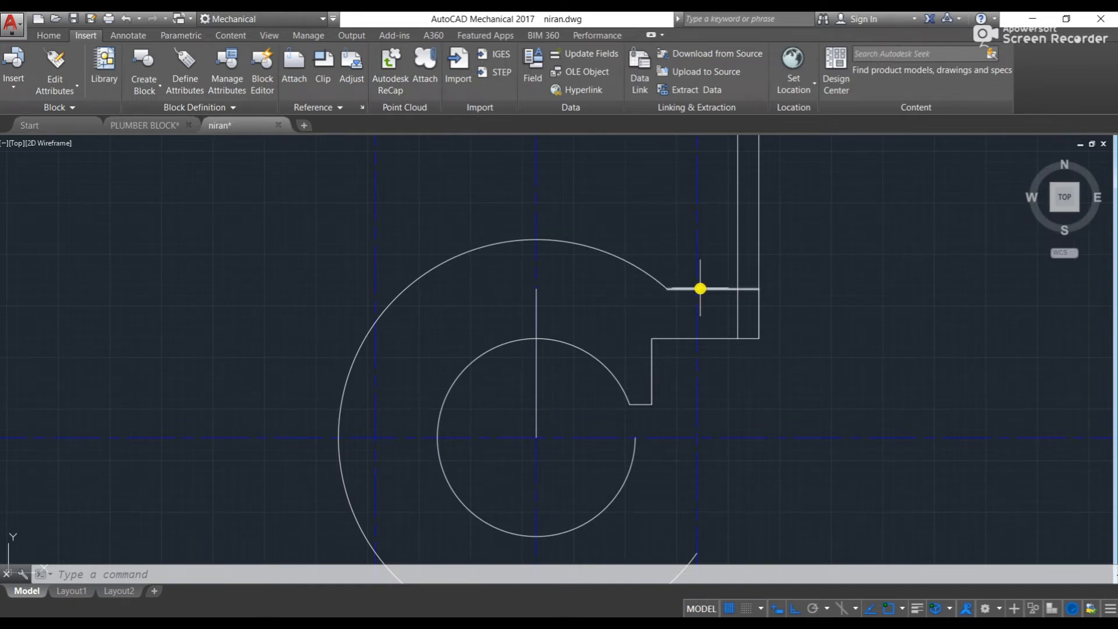
scroll(746, 388, "down", 5)
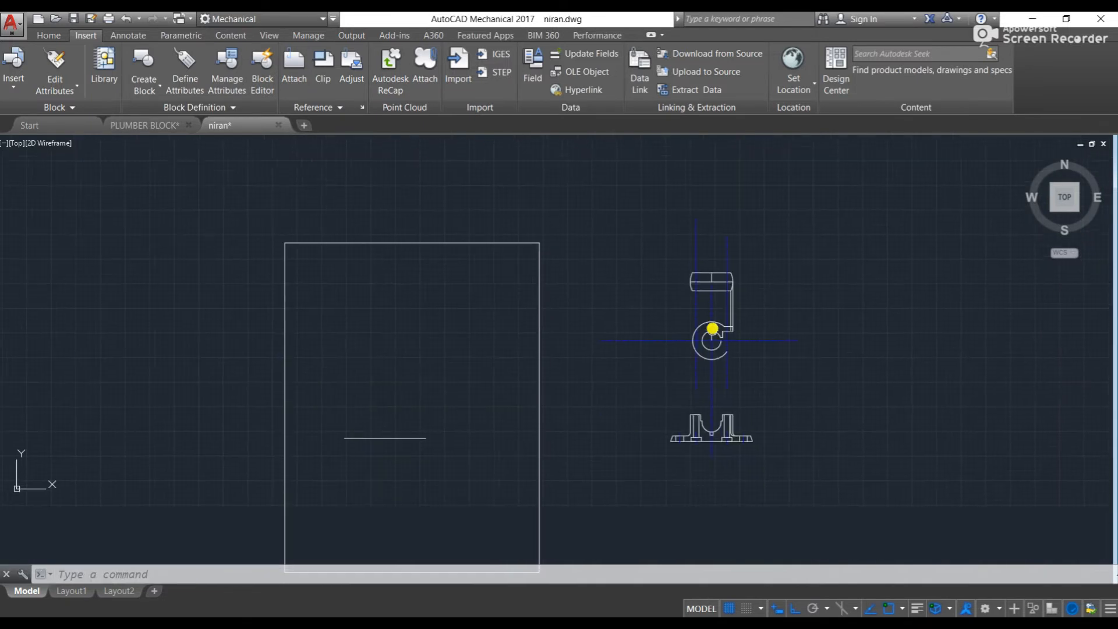
scroll(722, 443, "up", 5)
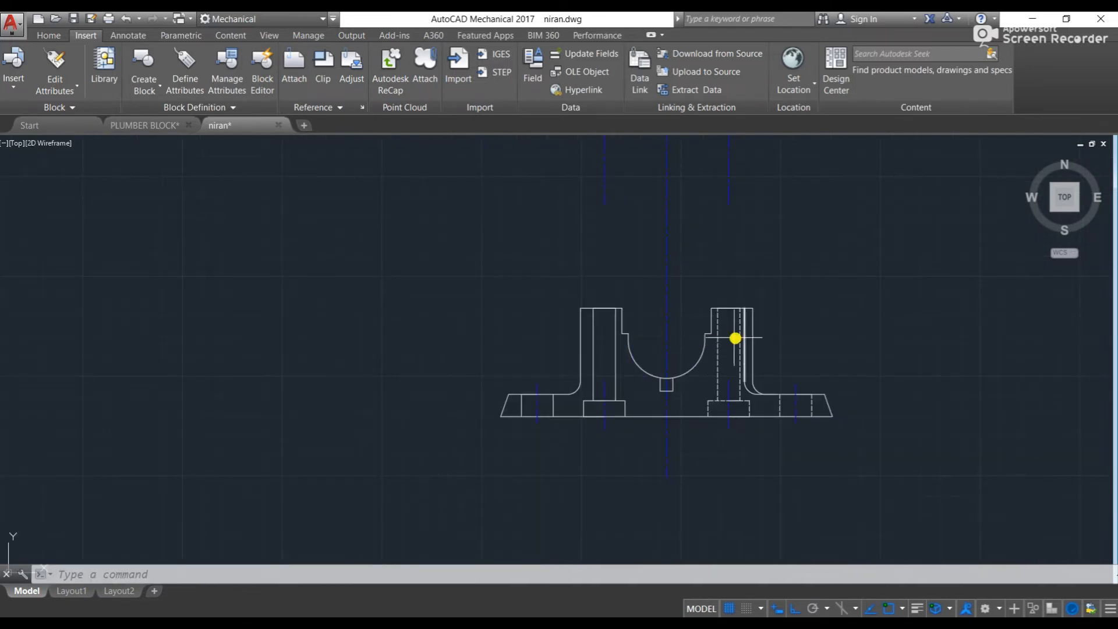
scroll(736, 334, "down", 5)
scroll(431, 244, "up", 8)
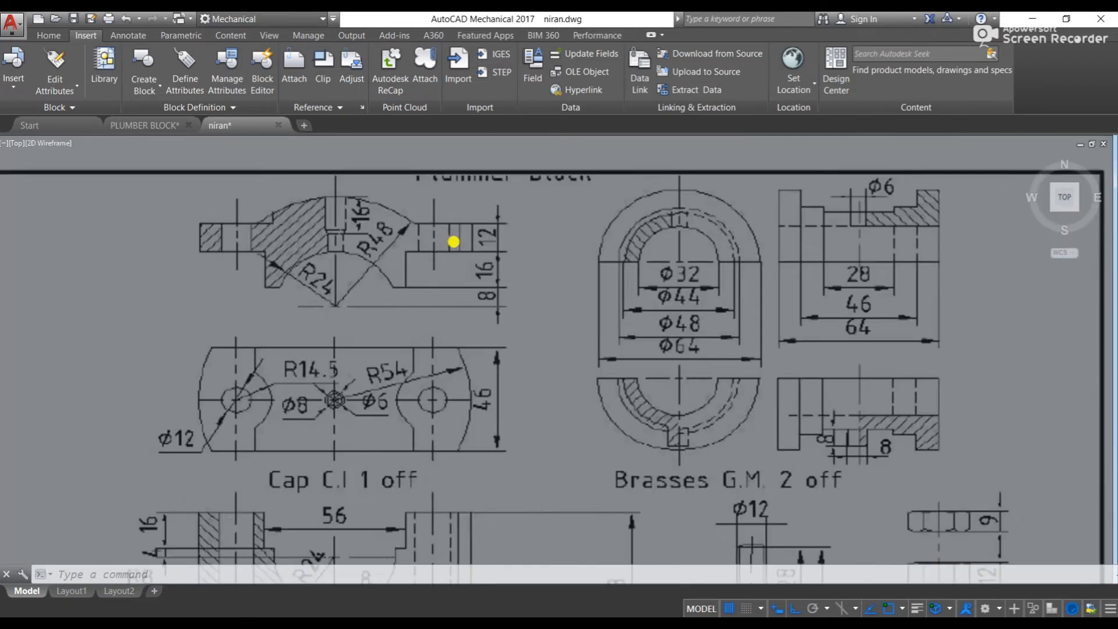
scroll(449, 248, "down", 2)
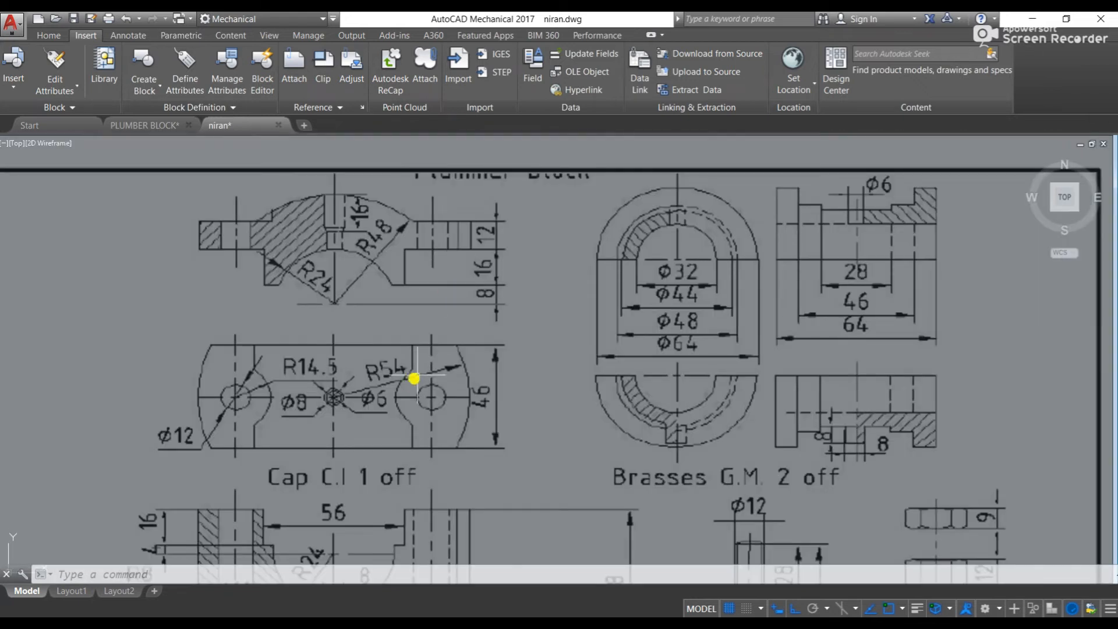
mouse_move(221, 359)
left_mouse_down()
mouse_move(150, 445)
mouse_move(218, 490)
mouse_move(222, 467)
left_mouse_up()
scroll(413, 400, "down", 8)
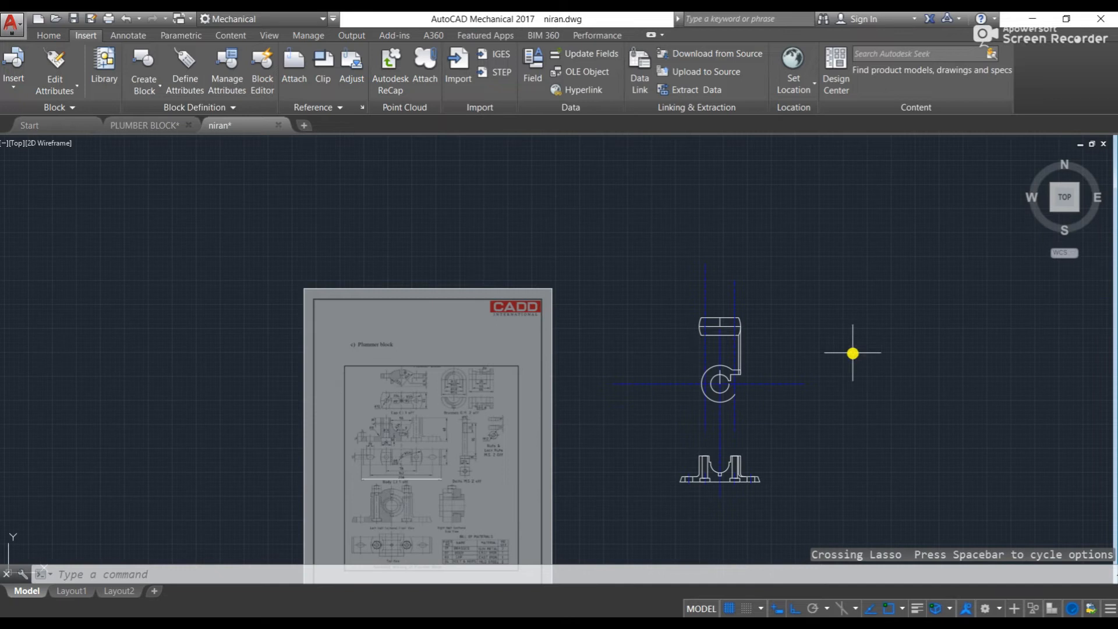
- Draw a line 6 outward along the flange underside from the bolt centre line, and continue it vertically up past the flange's upper edge
scroll(716, 328, "up", 6)
mouse_move(777, 365)
middle_mouse_down()
mouse_move(704, 324)
mouse_move(681, 215)
middle_mouse_up()
middle_click_drag(694, 410, 681, 382)
scroll(679, 349, "up", 4)
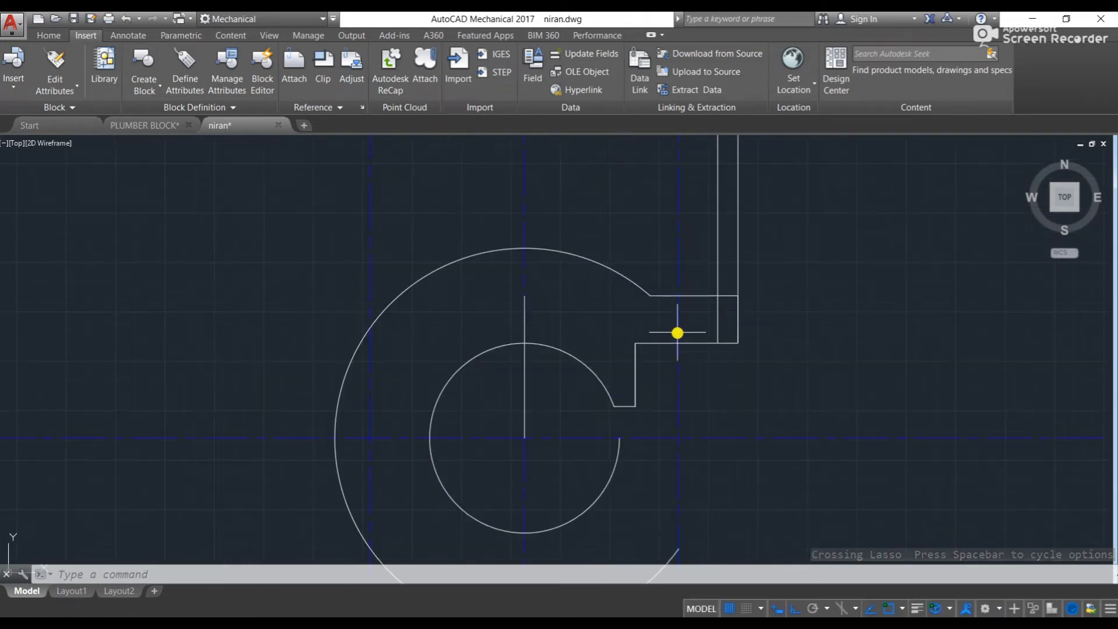
left_click(678, 332)
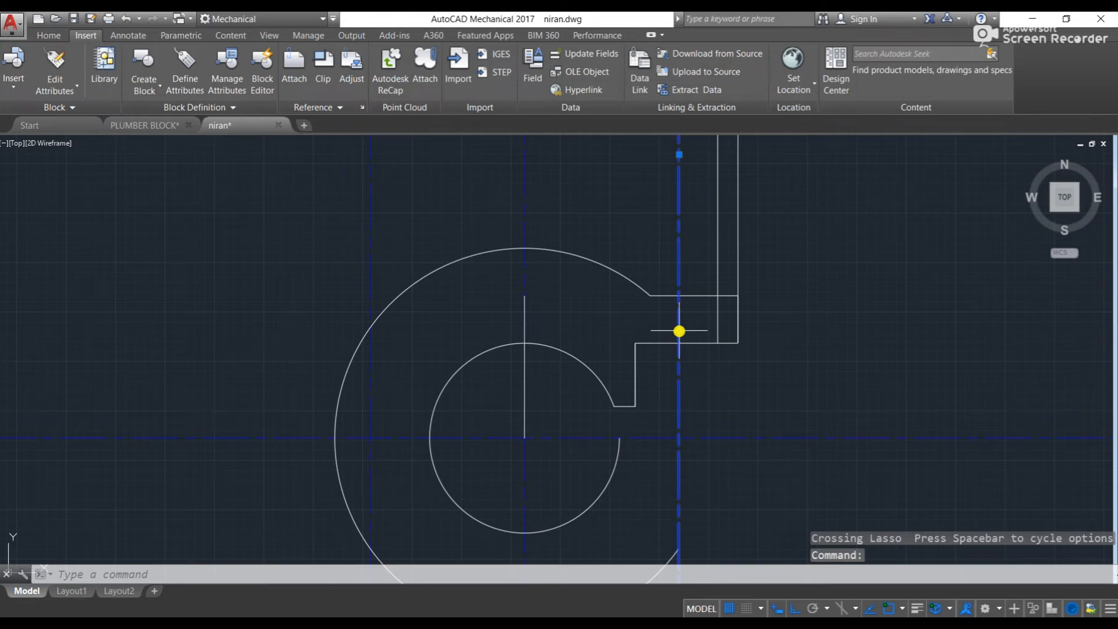
type("l")
key("Return")
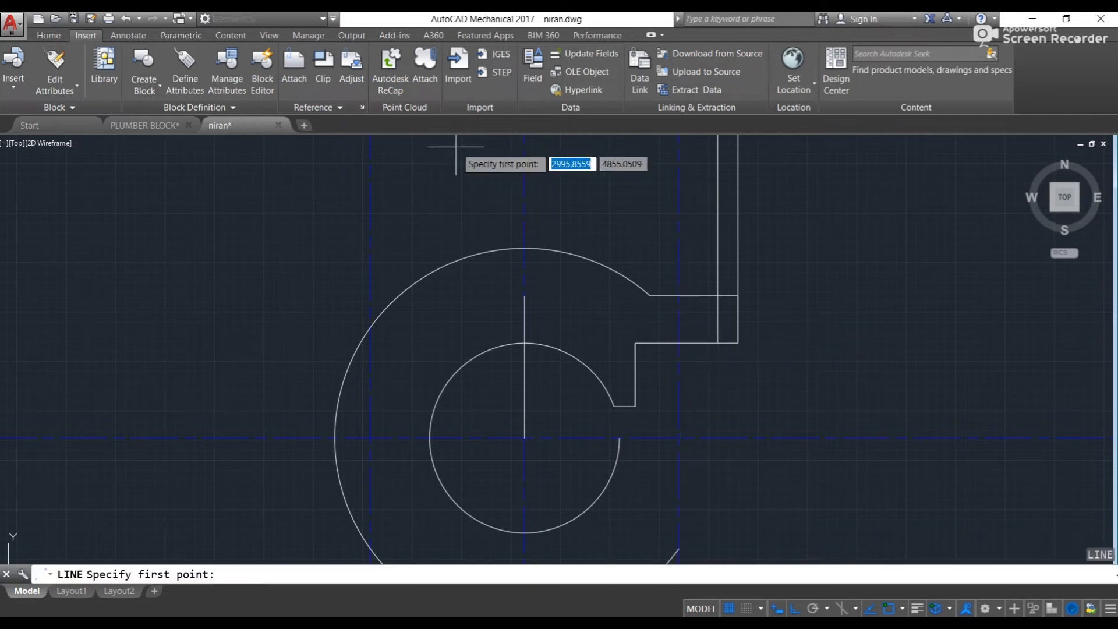
left_click(49, 35)
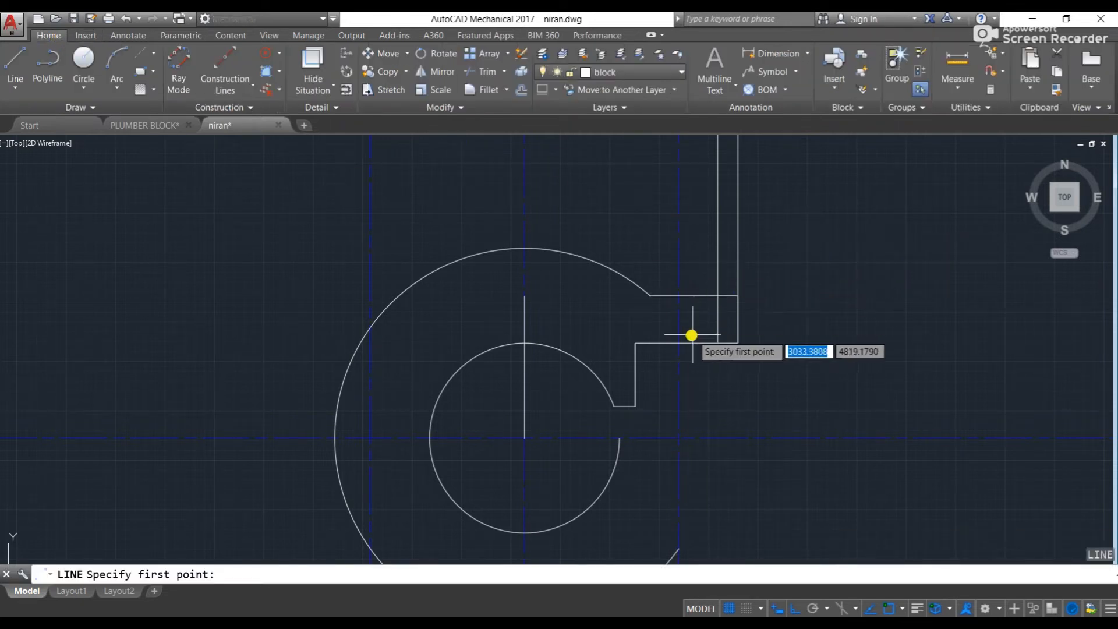
scroll(682, 338, "up", 4)
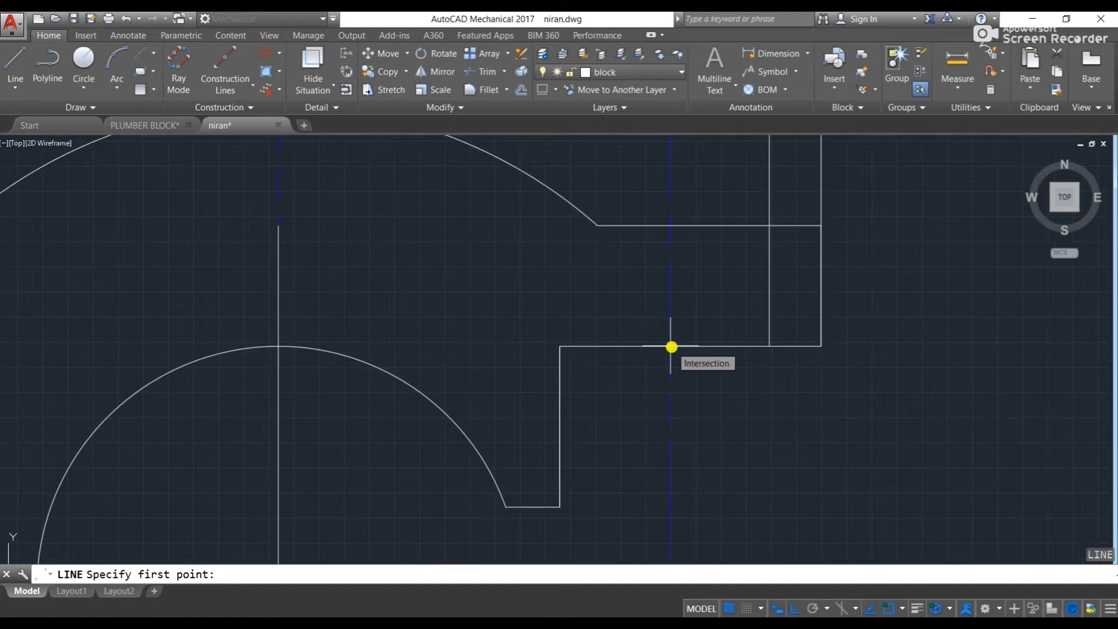
left_click(671, 347)
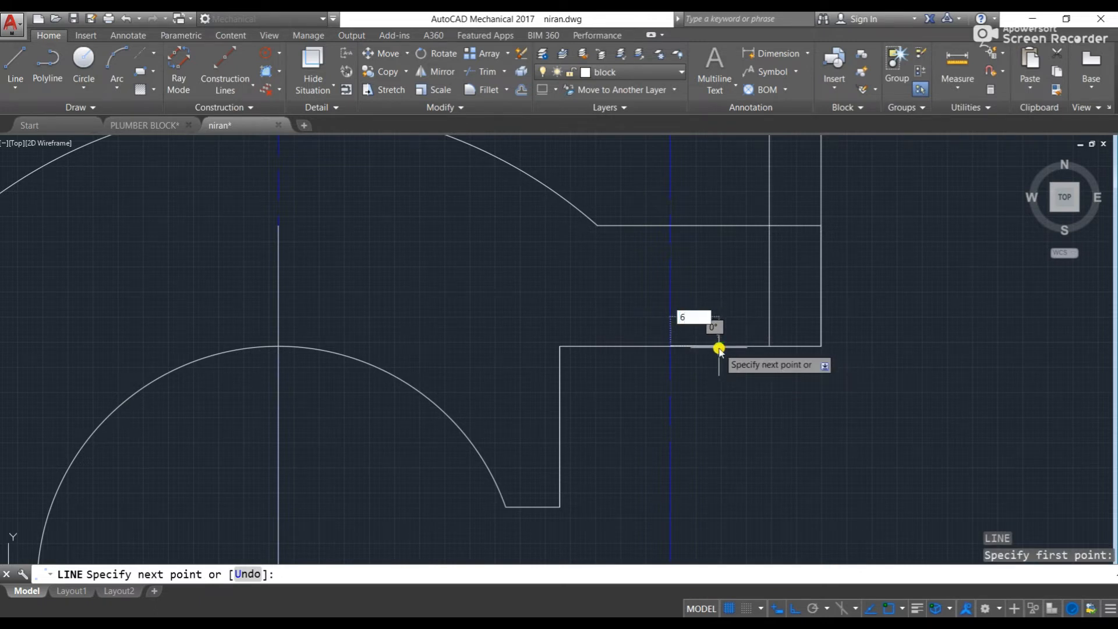
type("6")
key("Return")
left_click(721, 200)
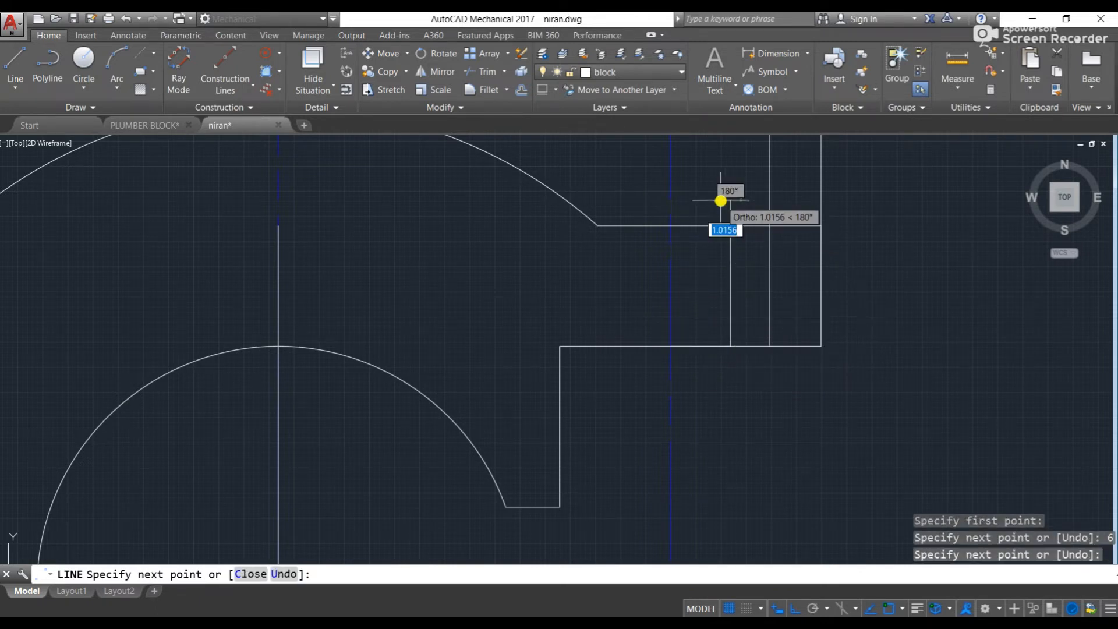
key("Escape")
key("Escape")
- Trim the end of the bolt-hole line that projects above the flange's upper edge
type("tr")
key("Return")
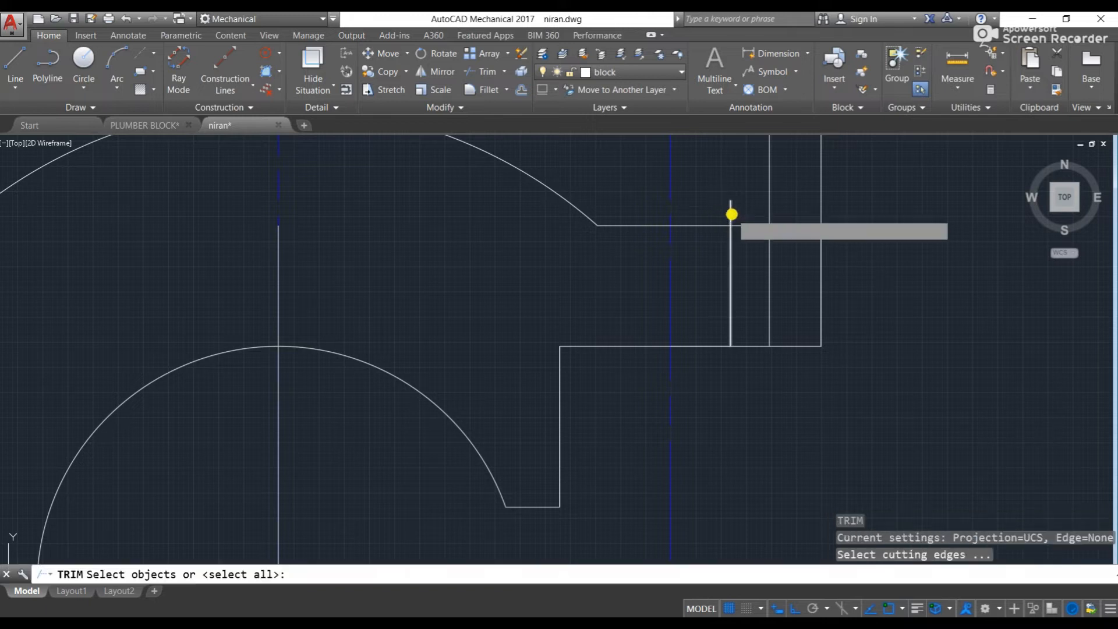
key("Return")
key("Escape")
key("Escape")
- Mirror the bolt-hole line about the bolt centre line, keeping the original
type("mi")
key("Return")
left_click(731, 262)
key("Return")
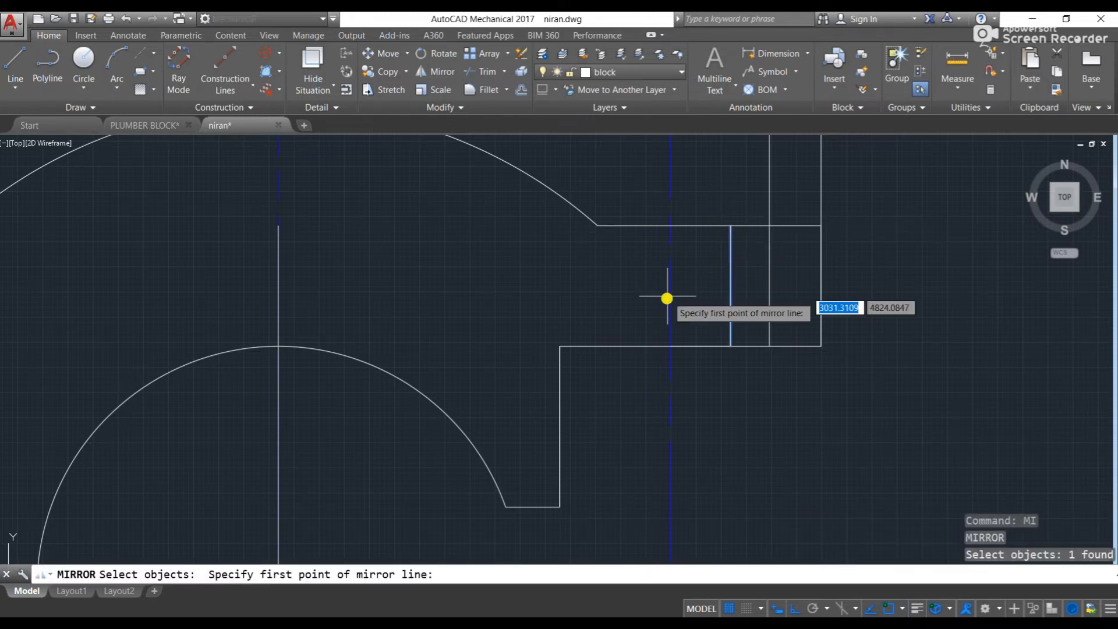
left_click(669, 306)
left_click(669, 281)
key("Return")
key("Return")
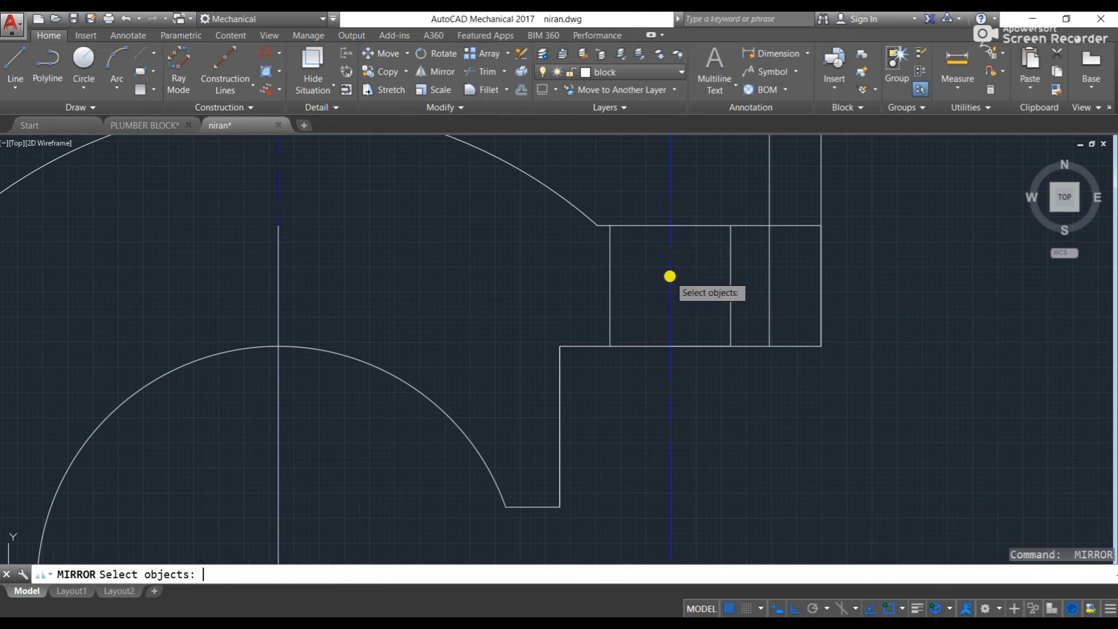
key("Escape")
- Check the cap in the reference drawing against the drawn flange and arcs of its front view
scroll(669, 277, "down", 2)
scroll(654, 280, "down", 5)
middle_click_drag(379, 235, 896, 297)
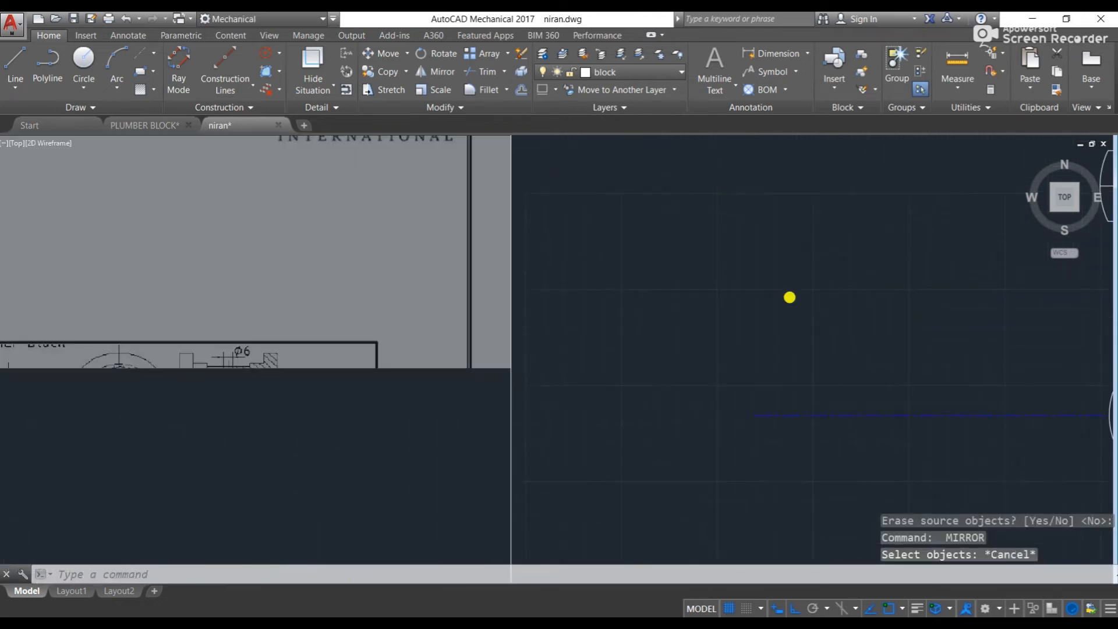
middle_click_drag(96, 393, 476, 389)
scroll(323, 367, "up", 4)
key("Escape")
scroll(315, 367, "down", 4)
middle_click_drag(623, 373, 52, 289)
middle_click_drag(703, 295, 543, 299)
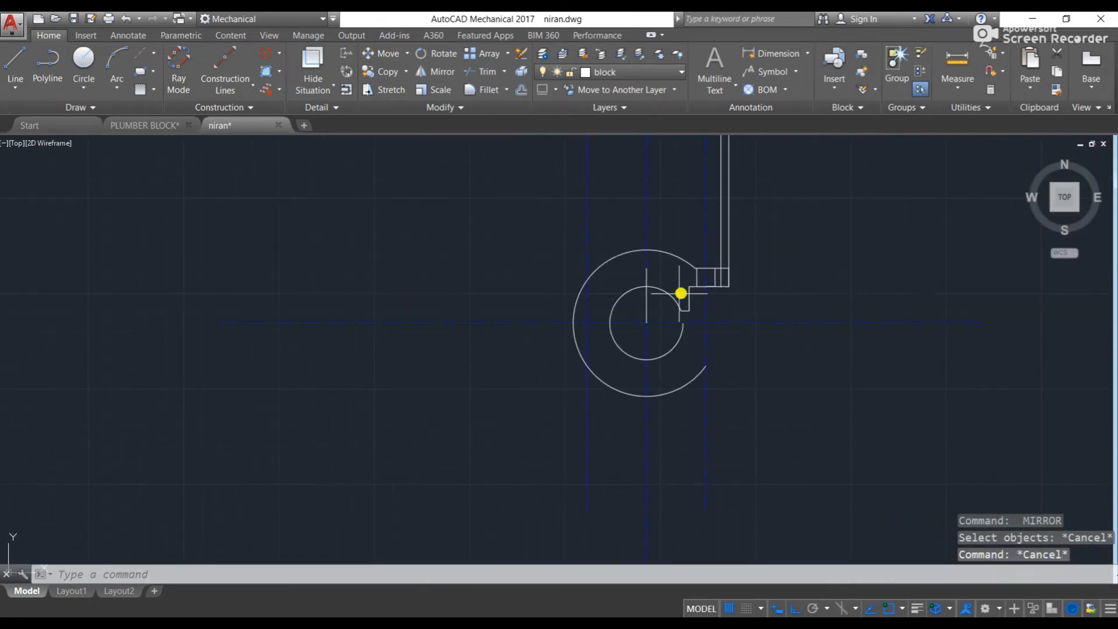
mouse_move(769, 283)
middle_mouse_down()
mouse_move(609, 302)
mouse_move(582, 382)
middle_mouse_up()
middle_click_drag(541, 338, 582, 288)
scroll(574, 412, "up", 5)
middle_click_drag(482, 325, 554, 307)
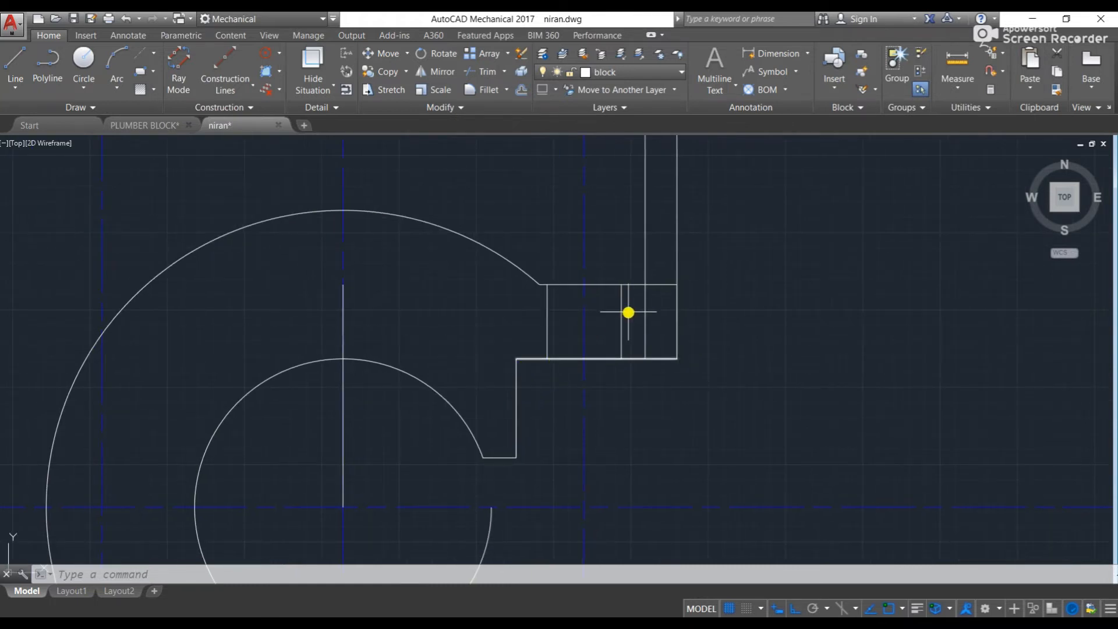
middle_click_drag(461, 314, 615, 303)
middle_click_drag(318, 350, 534, 357)
key("Escape")
key("Escape")
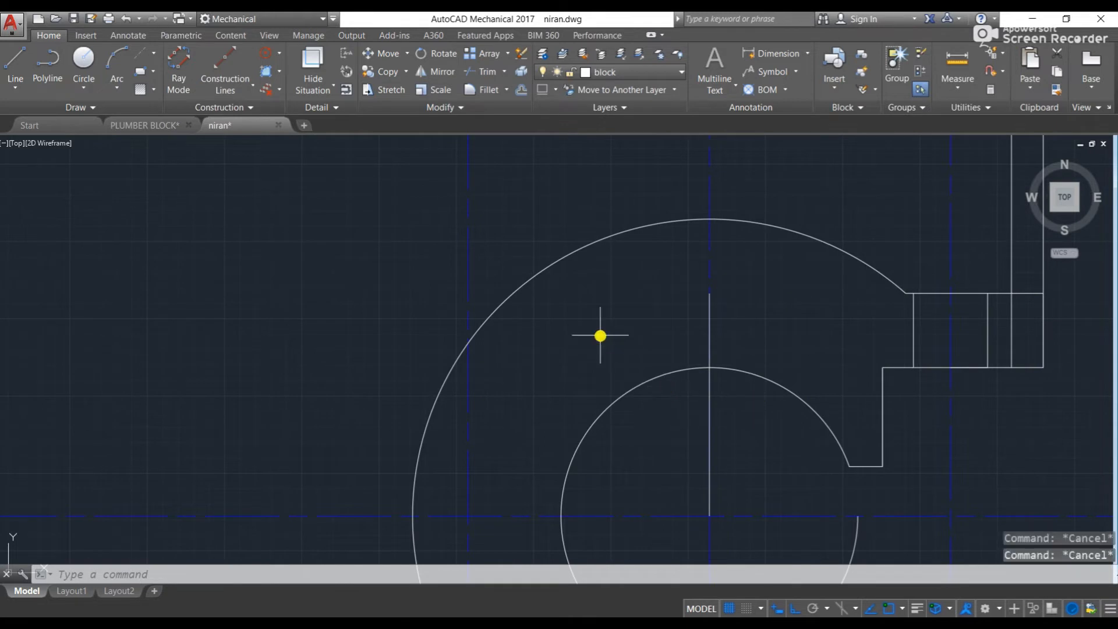
- Trim the upper left portions of the radius 24 and radius 48 circles back to the cap's vertical centre line
type("tr")
key("Return")
key("Return")
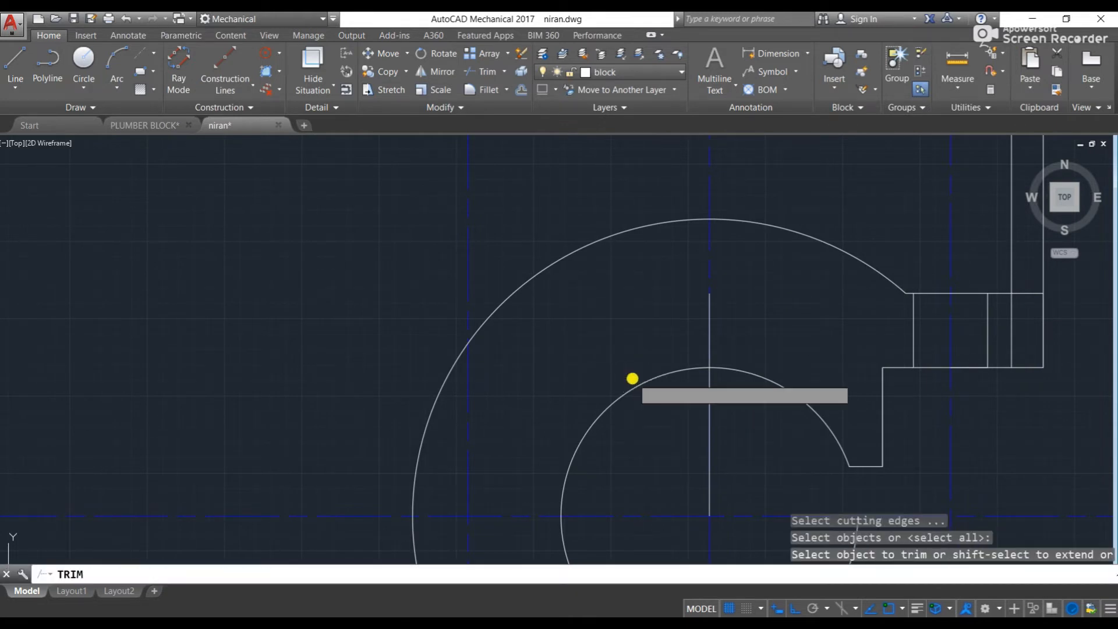
key("Return")
key("Return")
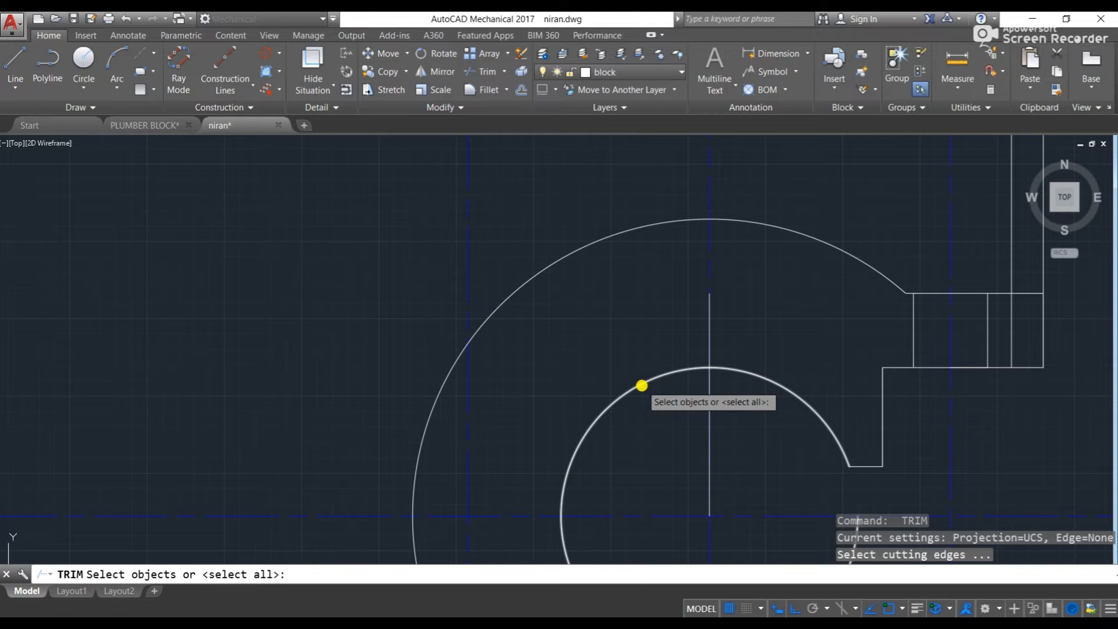
key("Escape")
key("Return")
key("Return")
left_click(641, 386)
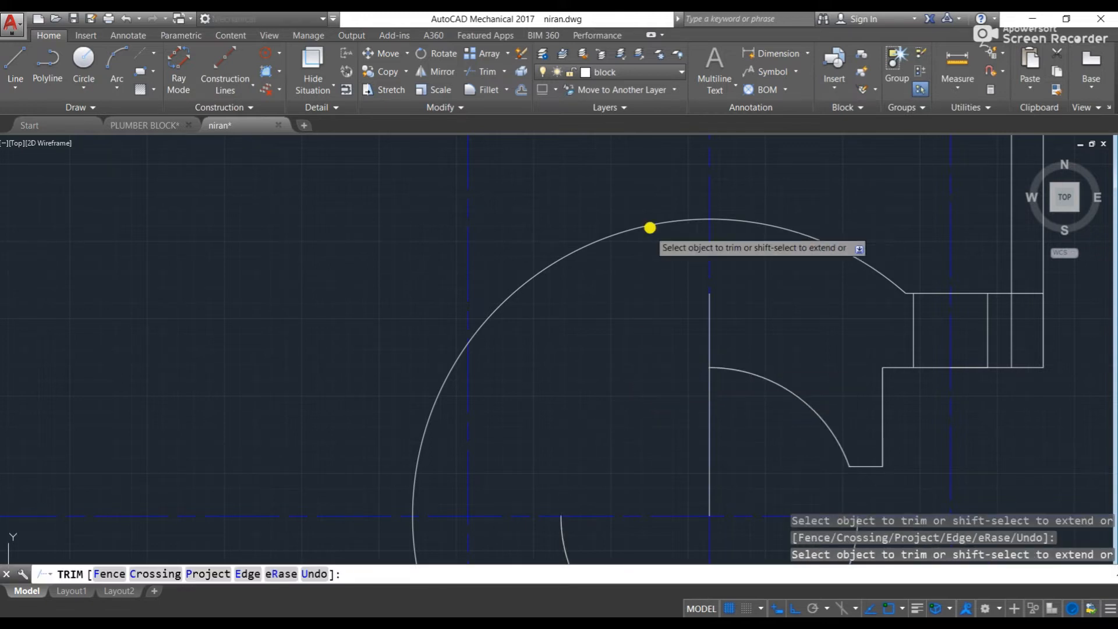
scroll(652, 226, "down", 6)
key("Escape")
key("Escape")
- Erase the leftover lower arcs of the radius 24 and radius 48 circles
left_click(572, 306)
left_click(664, 476)
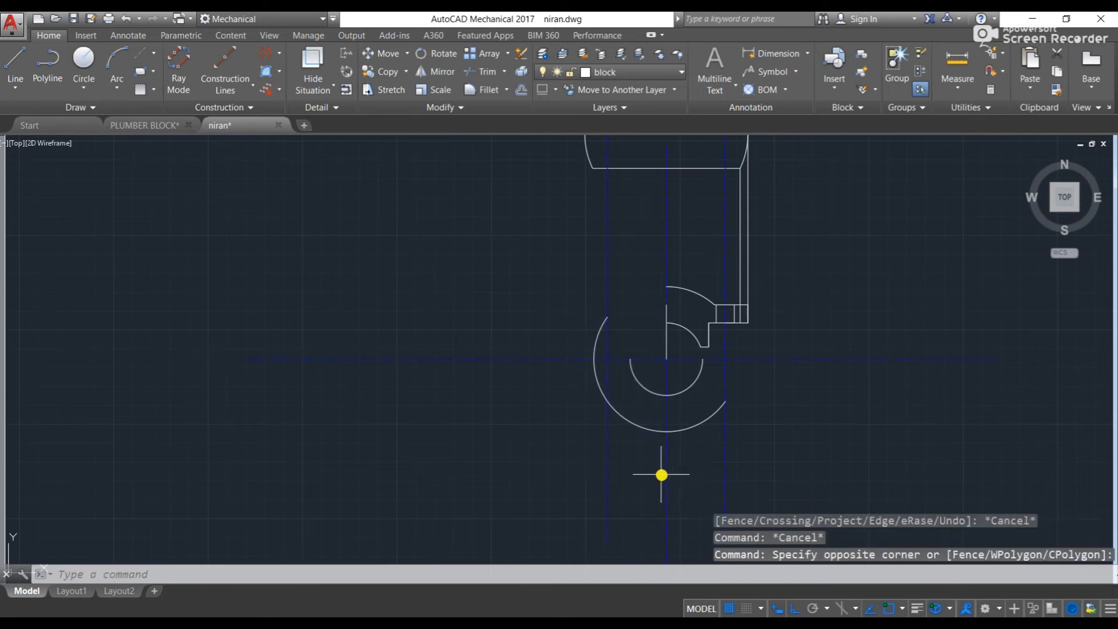
key("Delete")
left_click(706, 419)
key("Delete")
- Erase the white vertical construction line lying on the cap's centre line
scroll(689, 349, "up", 4)
middle_click_drag(675, 330, 667, 448)
left_click(622, 373)
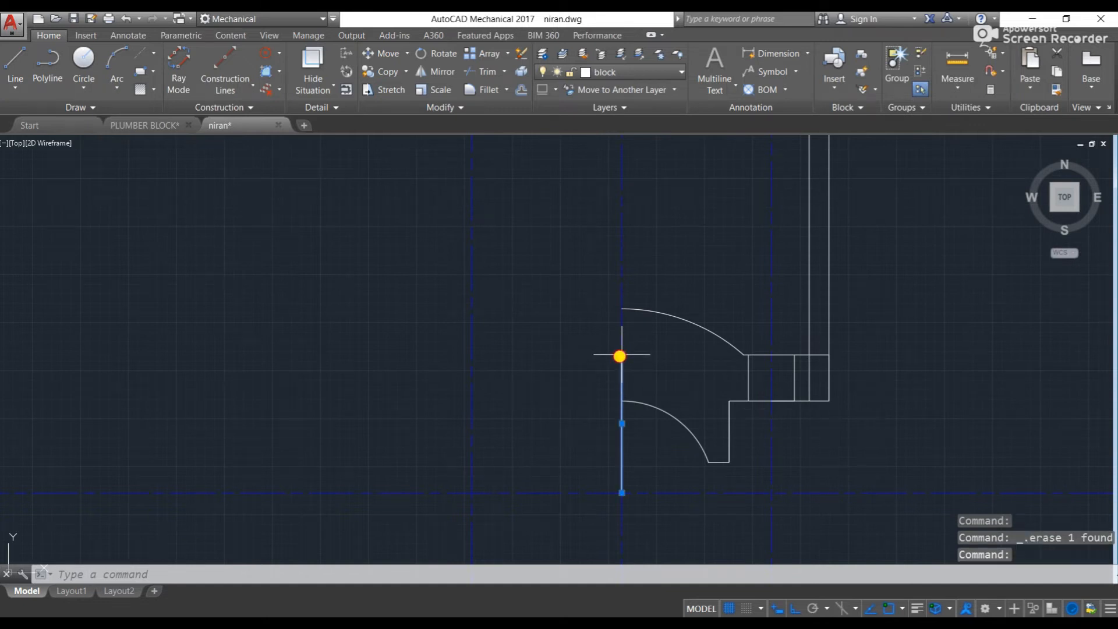
left_click(621, 355)
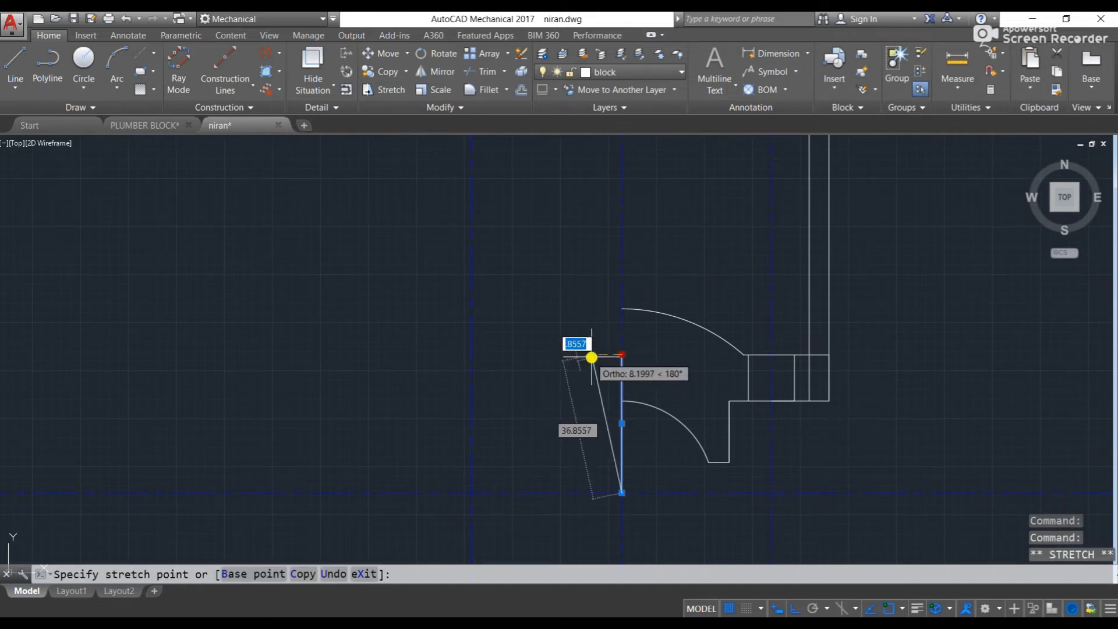
key("Escape")
key("Escape")
left_click(622, 368)
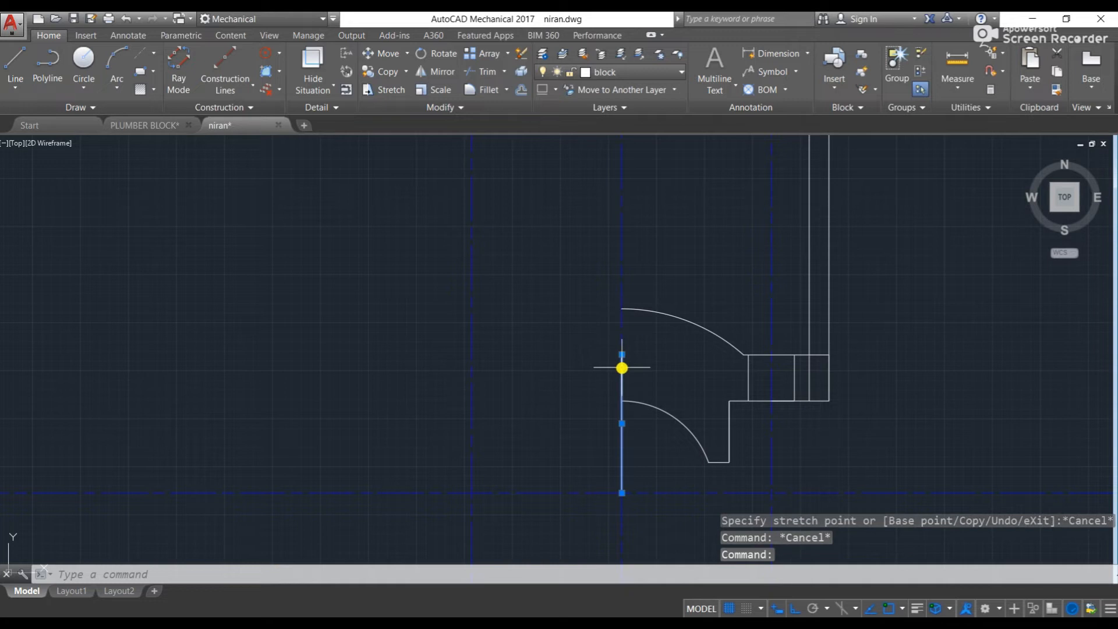
key("Delete")
- Select all the outline and bolt-hole lines of the cap's right half in the front view
left_click(581, 260)
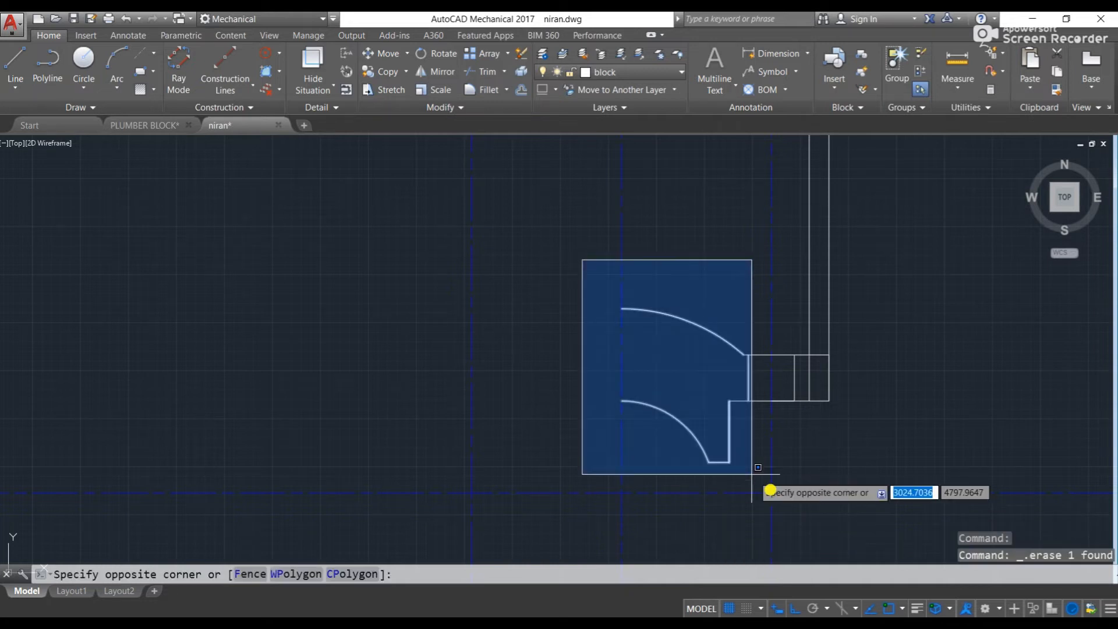
left_click(881, 486)
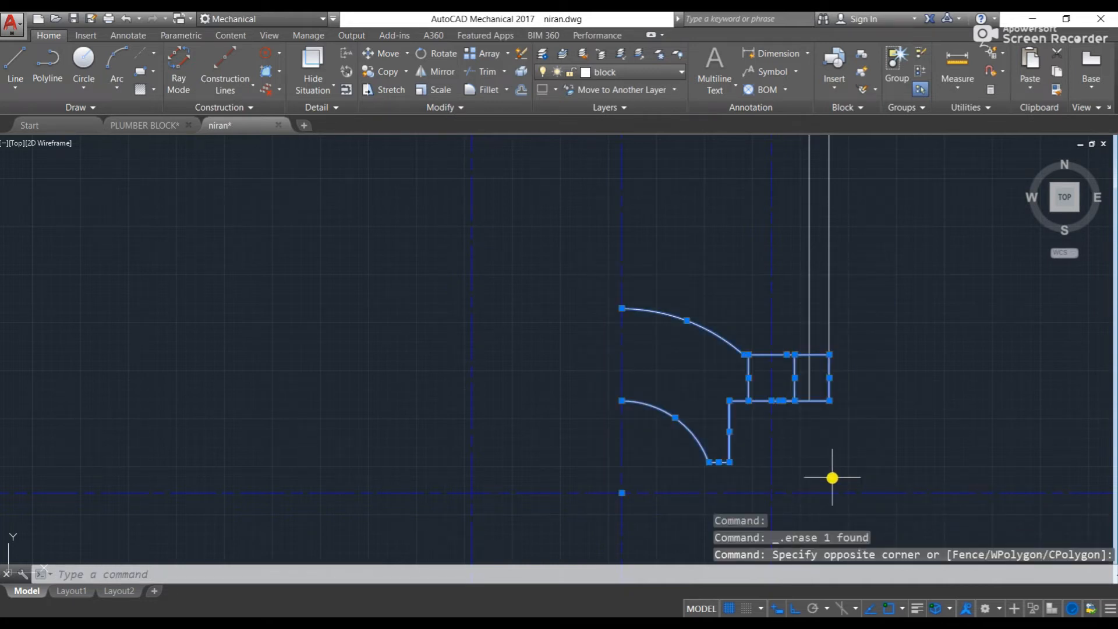
- Mirror the selected right half of the cap's front view about the vertical centre line, keeping the source objects
key("Return")
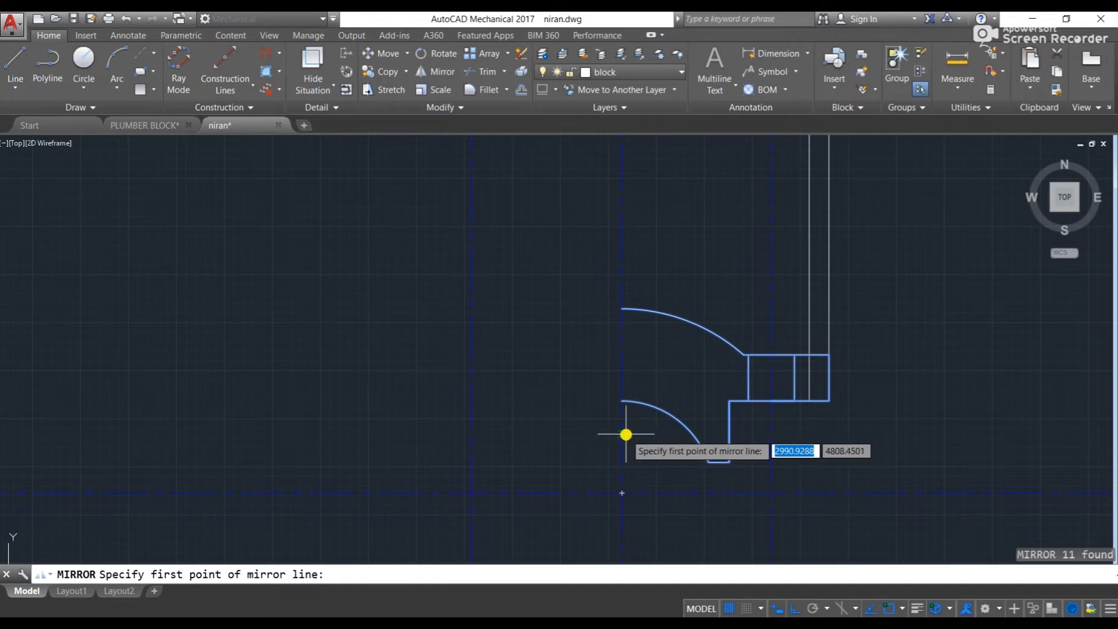
left_click(622, 433)
left_click(618, 306)
key("Return")
scroll(606, 336, "down", 2)
key("Escape")
middle_click_drag(561, 332, 700, 337)
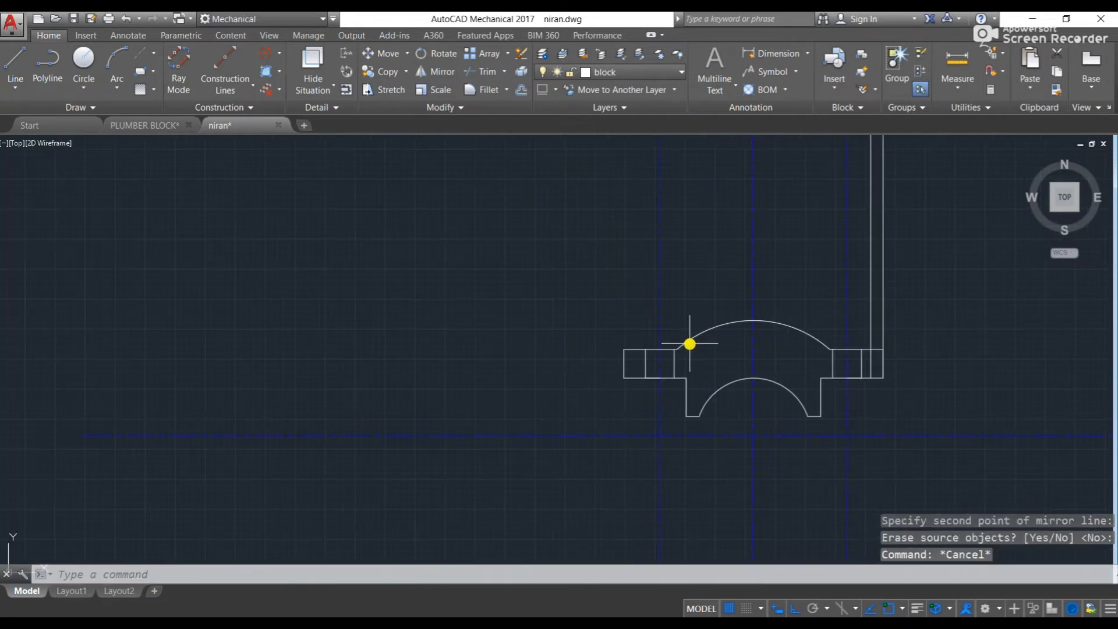
scroll(678, 350, "up", 2)
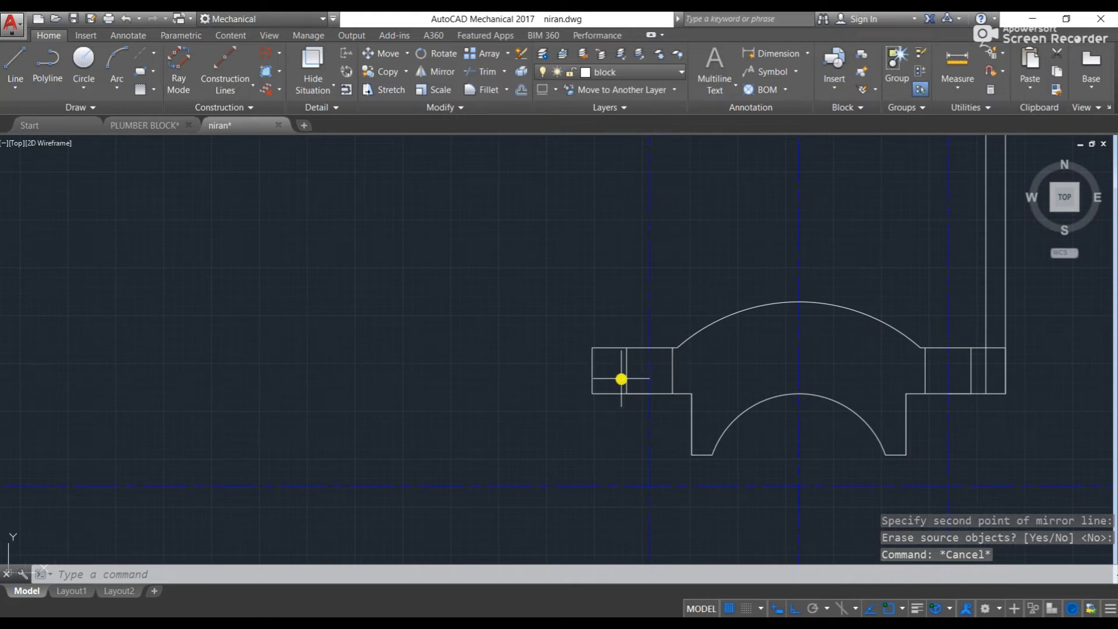
- Examine the Cap C.I. front and top views in the plummer block reference, checking the step beside the sectioned hole and its R14.5 radius
scroll(654, 376, "down", 5)
middle_click_drag(275, 310, 410, 283)
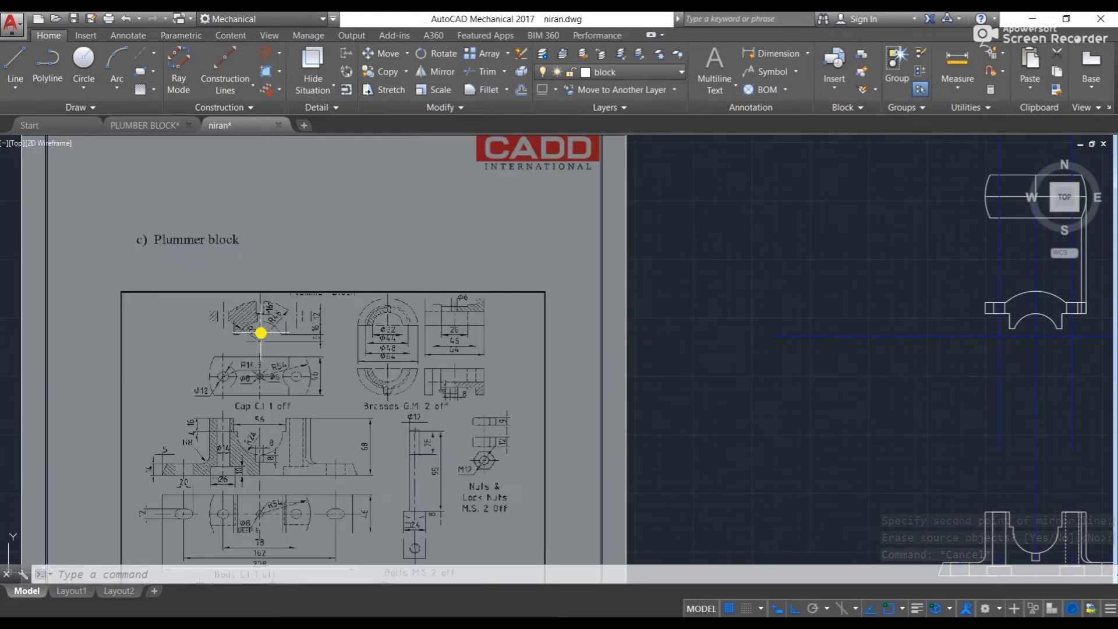
scroll(212, 304, "up", 8)
scroll(178, 302, "down", 5)
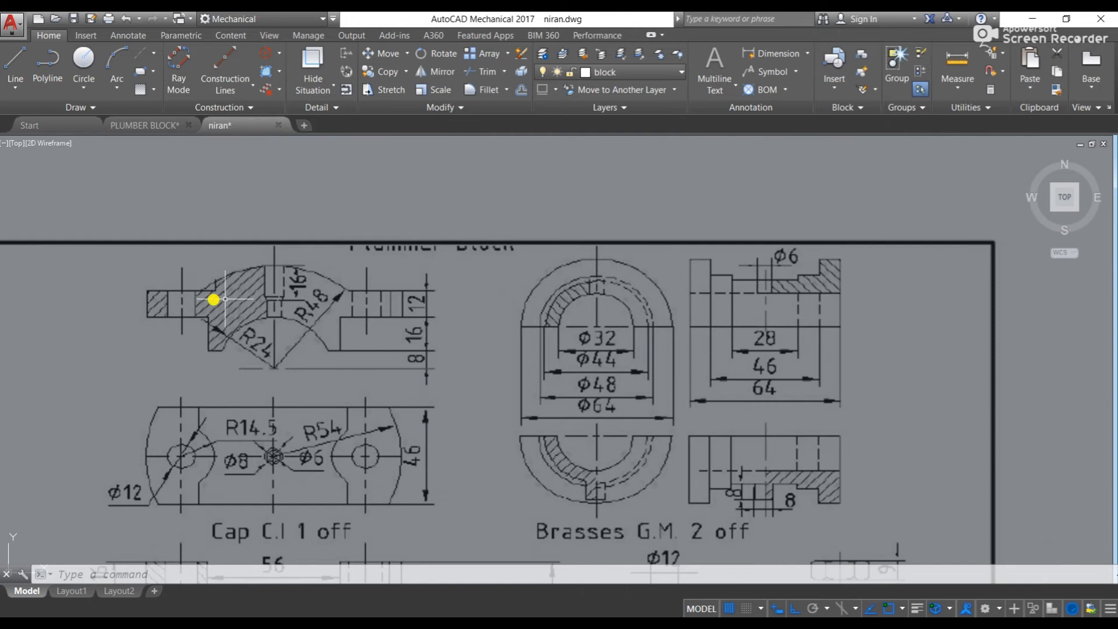
scroll(202, 288, "up", 4)
mouse_move(240, 270)
left_mouse_down()
mouse_move(242, 365)
mouse_move(220, 400)
mouse_move(222, 270)
mouse_move(238, 276)
left_mouse_up()
left_click(239, 276)
middle_click_drag(249, 378, 312, 167)
scroll(296, 271, "down", 2)
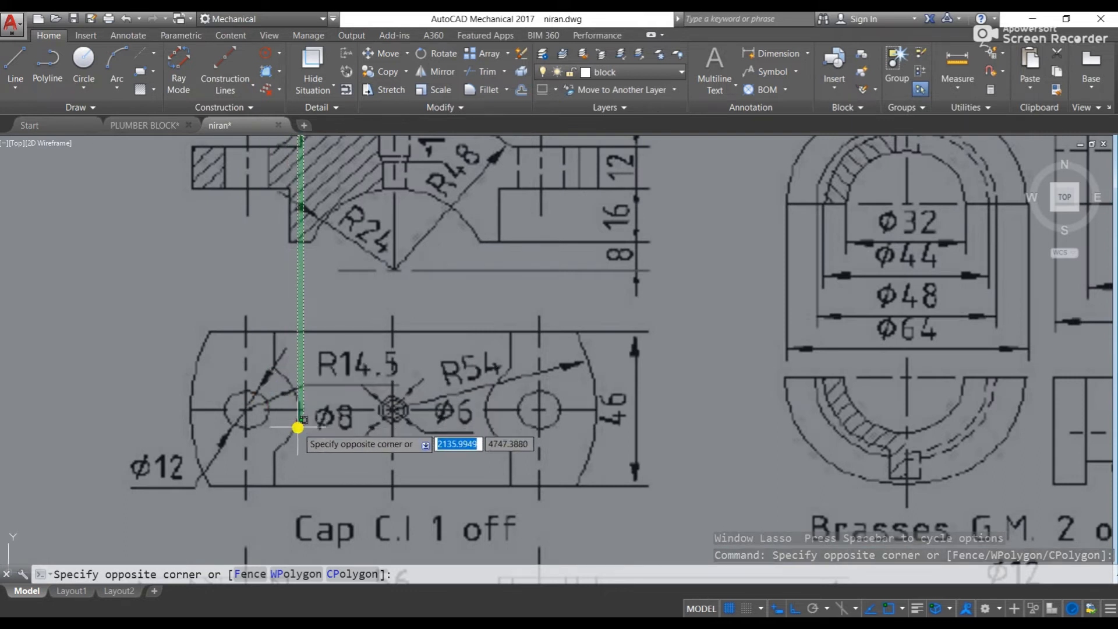
key("Escape")
key("Escape")
key("Escape")
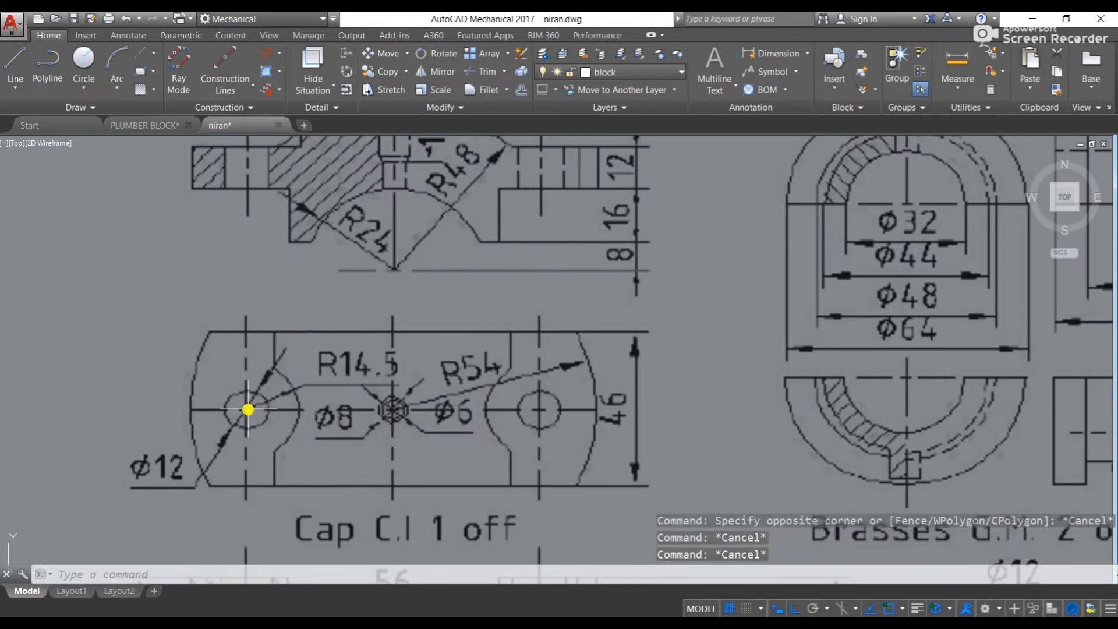
left_click(248, 409)
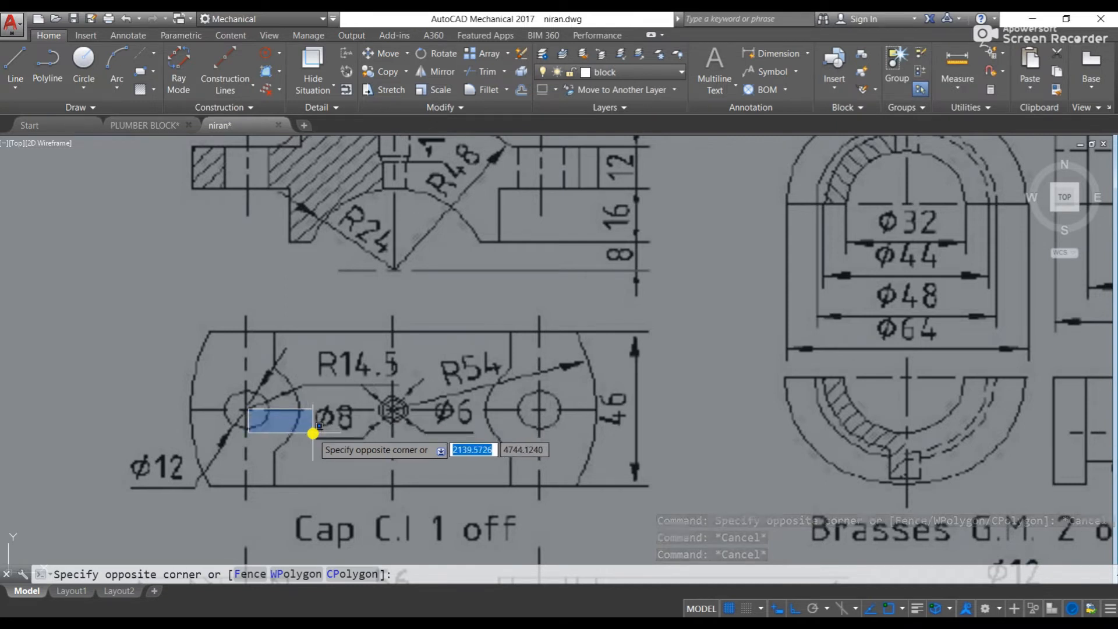
scroll(320, 387, "down", 6)
key("Escape")
- Draw a line 14.5 long inward from the left hole's centre line on the flange's top edge, then vertically up past the outer arc
middle_click_drag(601, 356, 408, 402)
middle_click_drag(900, 322, 626, 399)
scroll(654, 478, "up", 4)
scroll(612, 423, "up", 4)
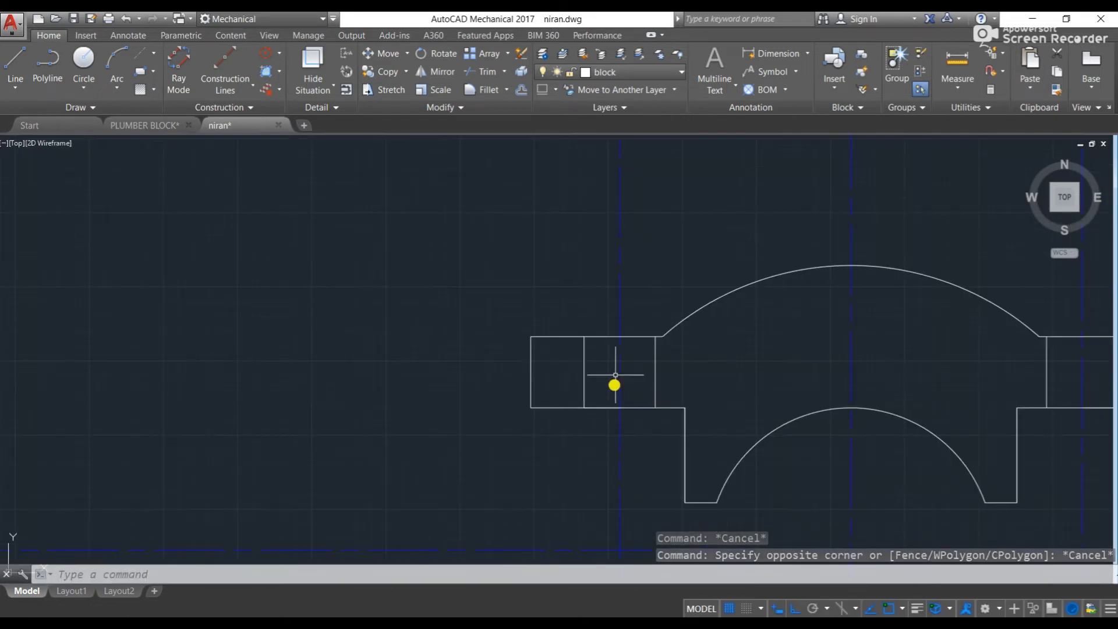
left_click(621, 327)
type("l")
key("Return")
left_click(620, 337)
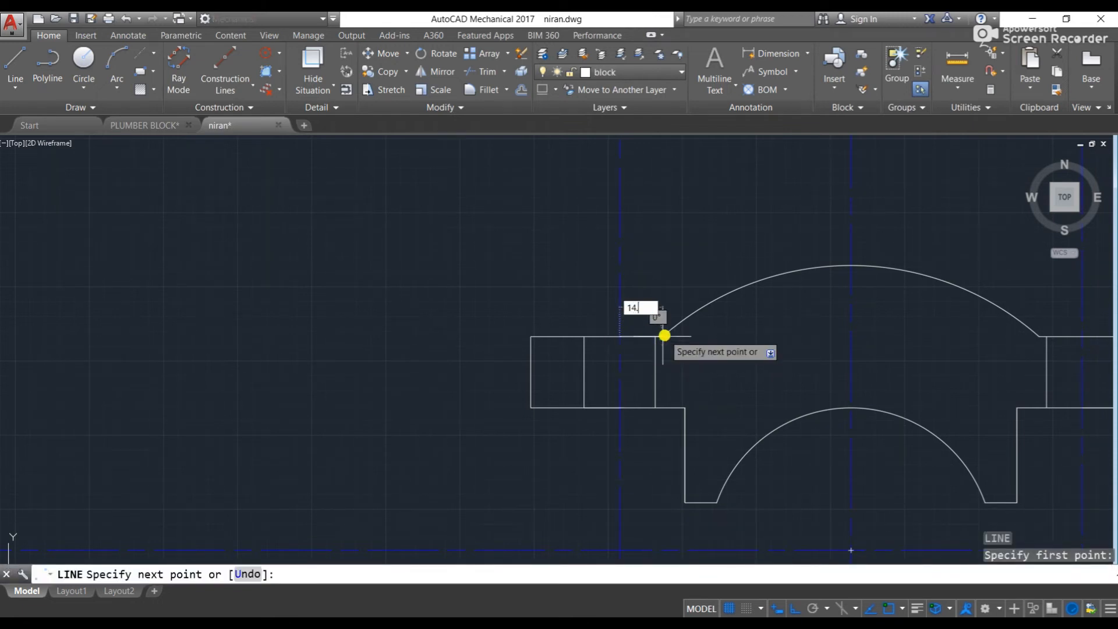
key("Return")
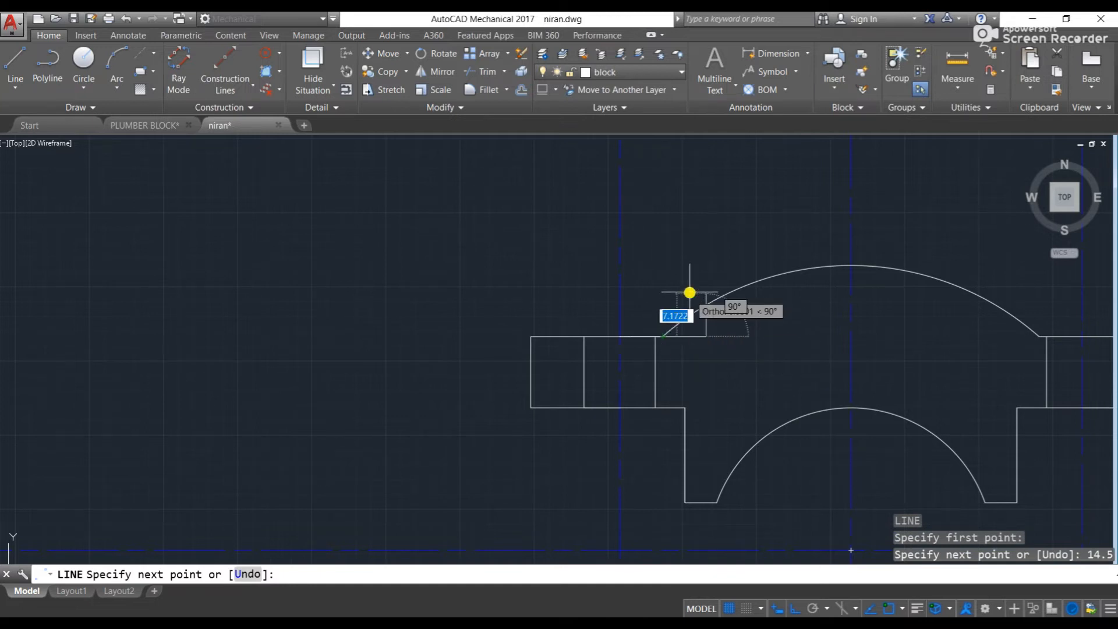
left_click(711, 285)
key("Escape")
key("Escape")
scroll(702, 319, "up", 5)
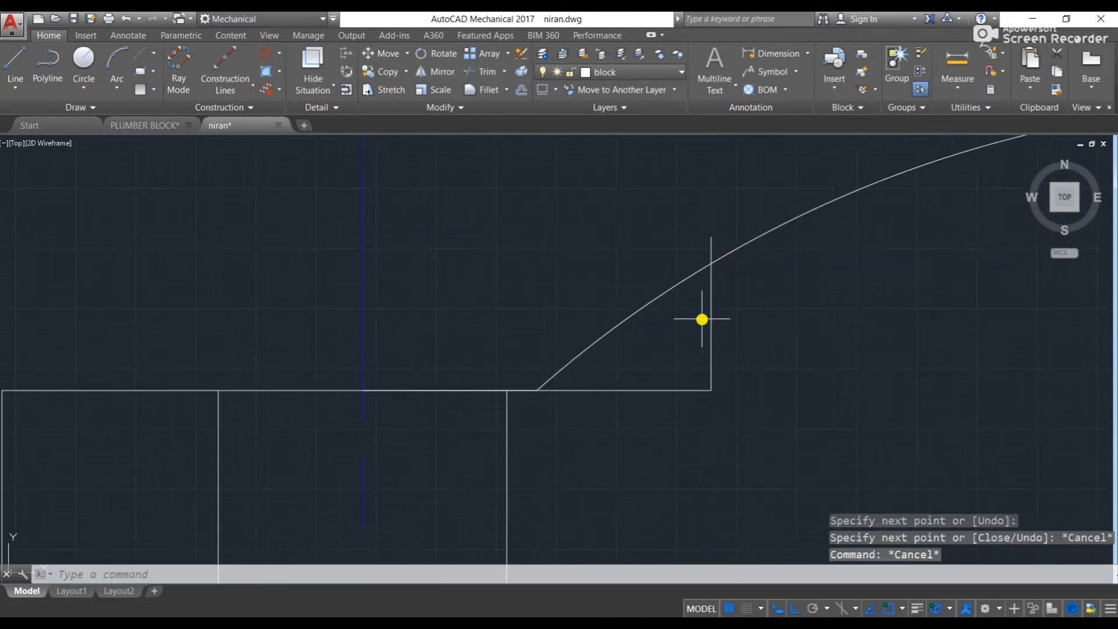
- Try trimming the new vertical line above the outer arc and the arc's lower end outside that line
type("tr")
key("Return")
key("Return")
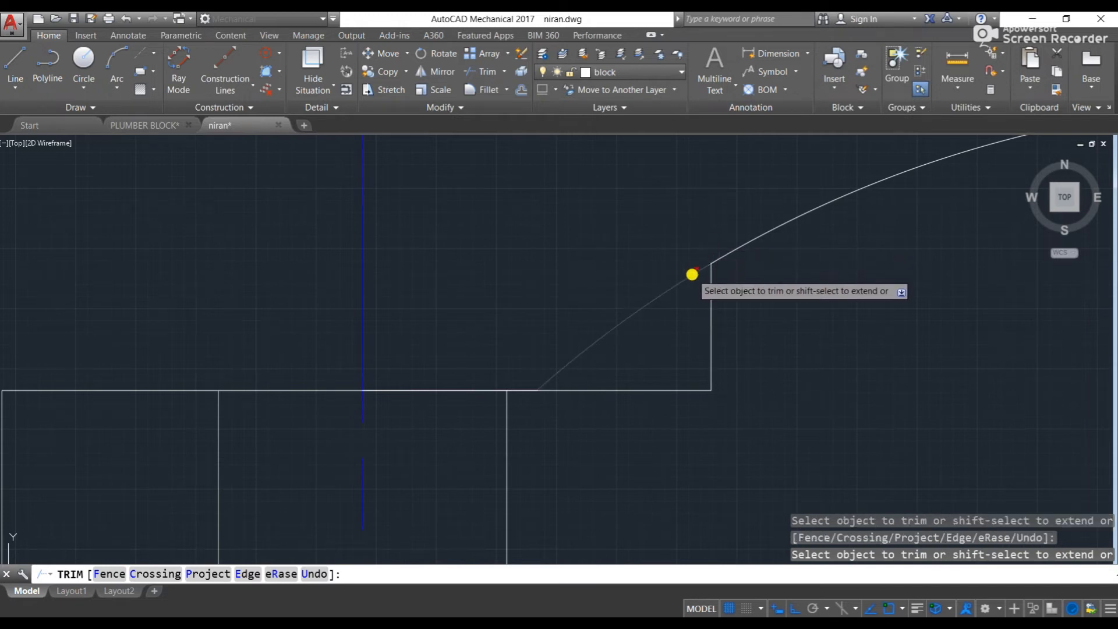
key("Escape")
key("Escape")
scroll(696, 282, "down", 3)
scroll(781, 342, "down", 2)
middle_click_drag(781, 342, 664, 342)
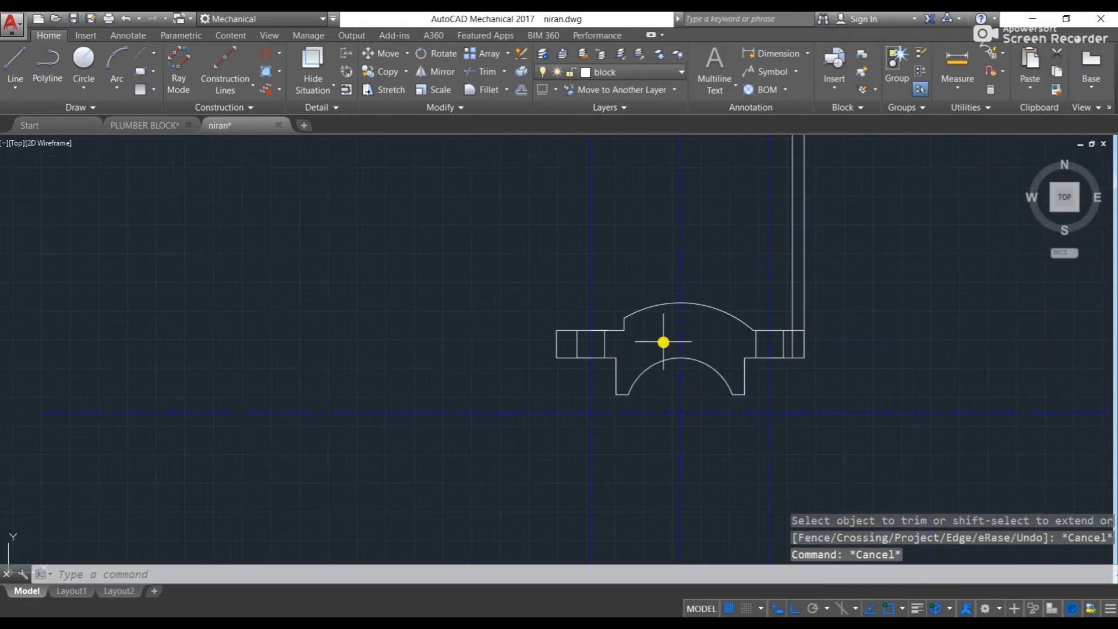
- Recheck the left shoulder of the cap's front view in the reference drawing and undo the last trims of the arc and vertical line
left_click(517, 614)
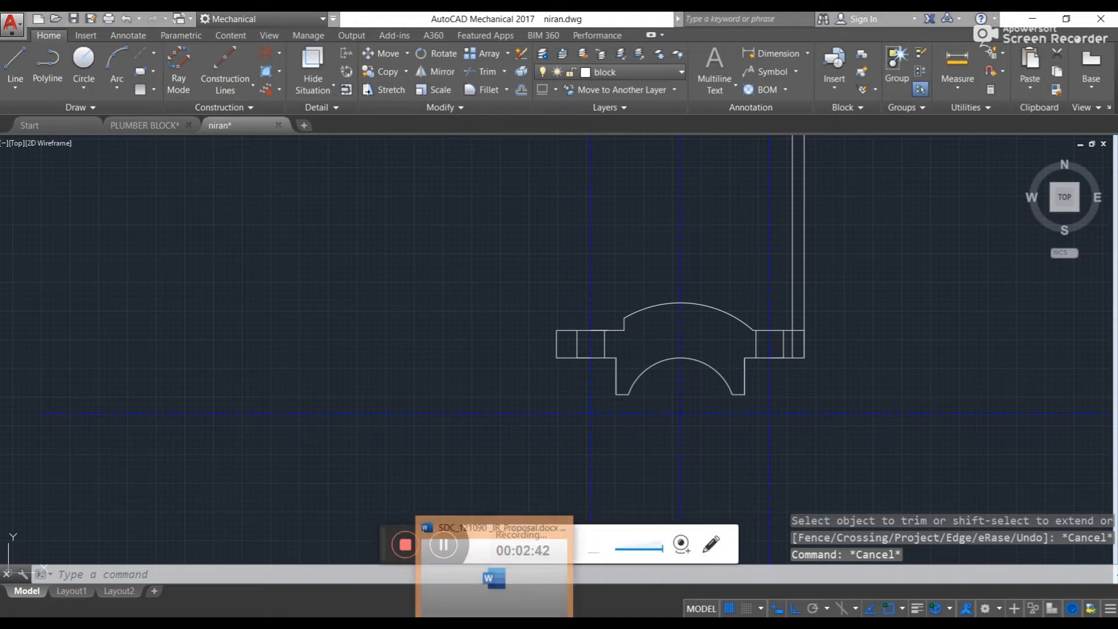
scroll(408, 404, "down", 8)
scroll(266, 411, "up", 9)
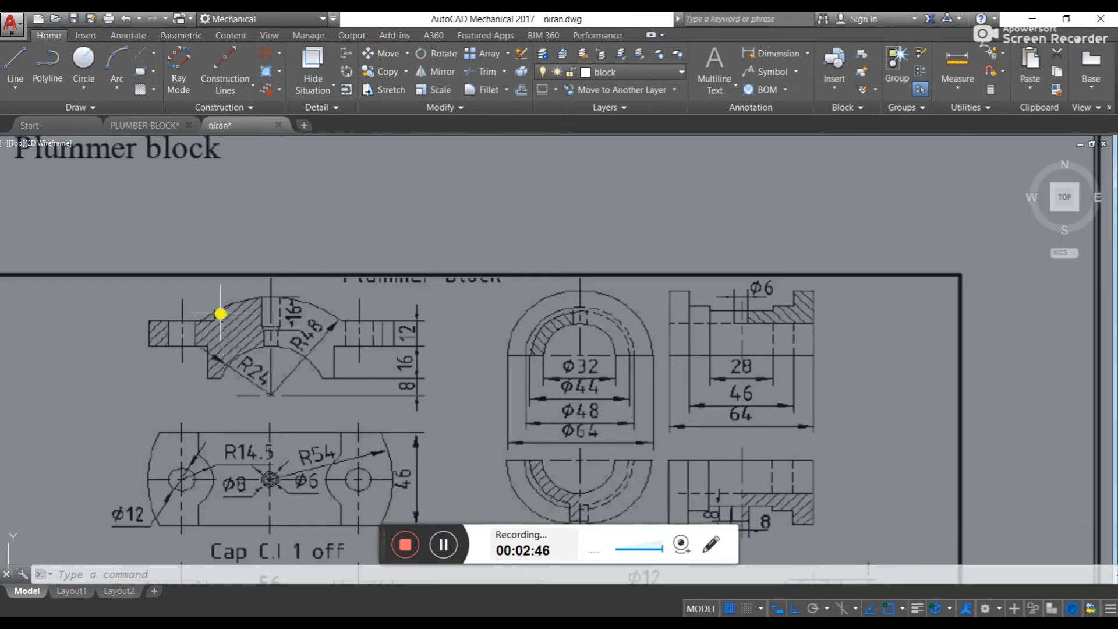
scroll(208, 317, "up", 4)
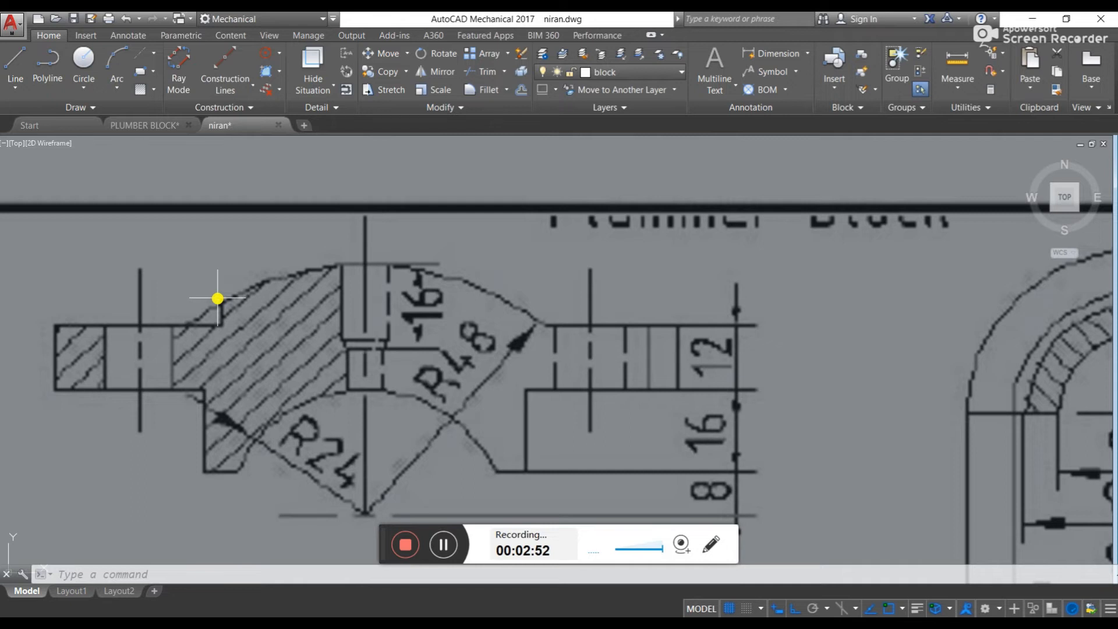
key("Escape")
key("Escape")
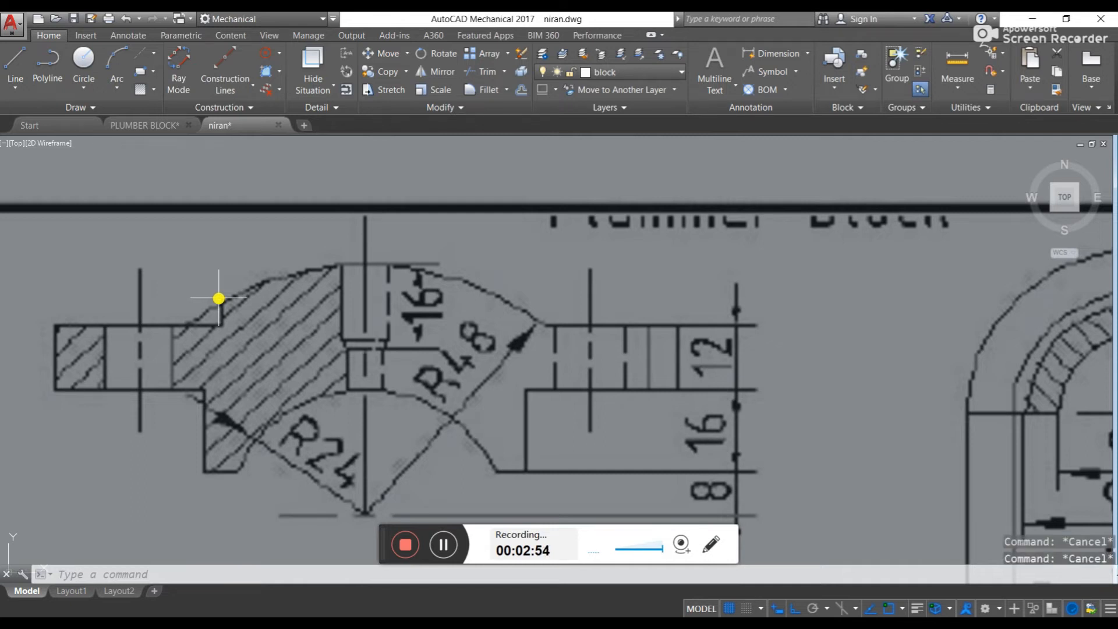
key("ctrl+z")
key("ctrl+z")
middle_click_drag(795, 360, 748, 356)
key("Escape")
key("Escape")
key("Escape")
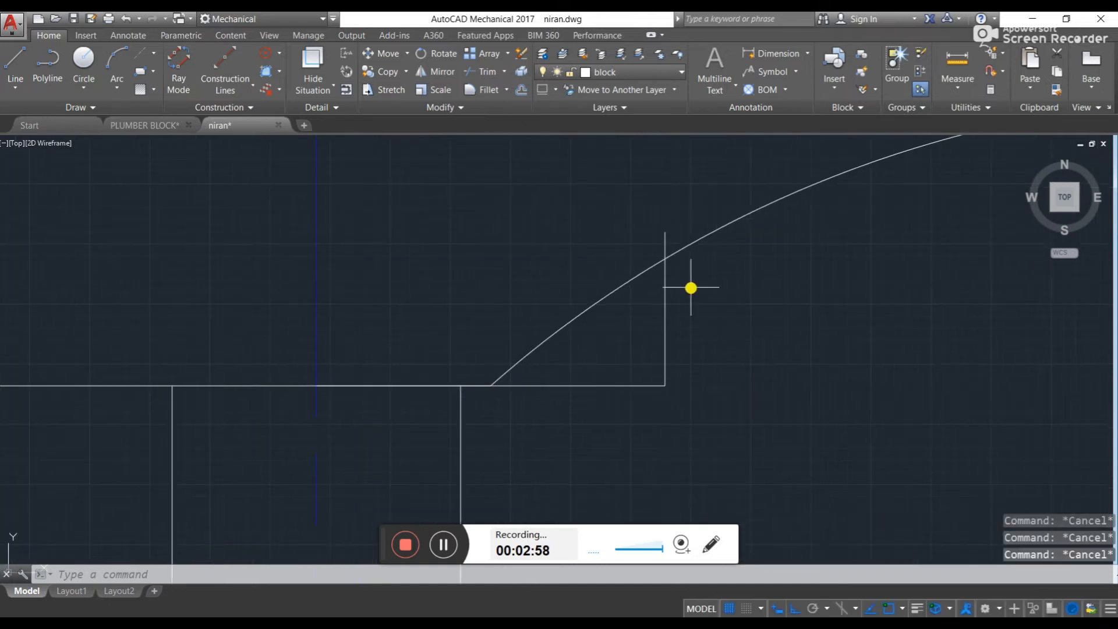
- Trim only the part of the short vertical line that projects above the outer arc on the cap's left shoulder
type("tr")
key("Return")
key("Return")
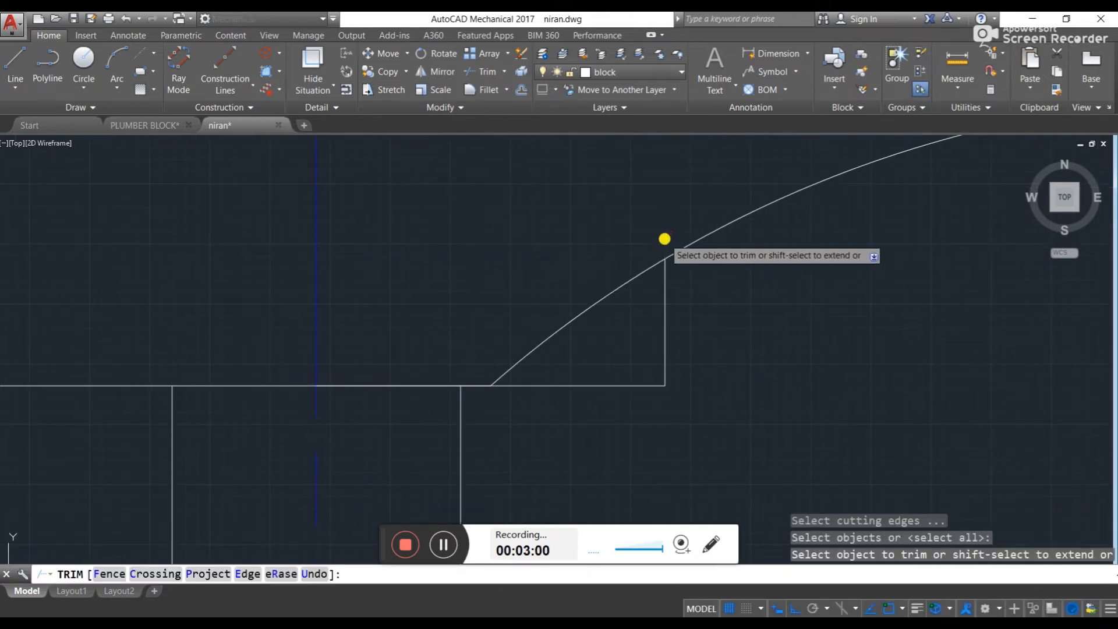
key("Escape")
key("Escape")
left_click(653, 266)
scroll(657, 287, "down", 4)
middle_click_drag(837, 304, 711, 305)
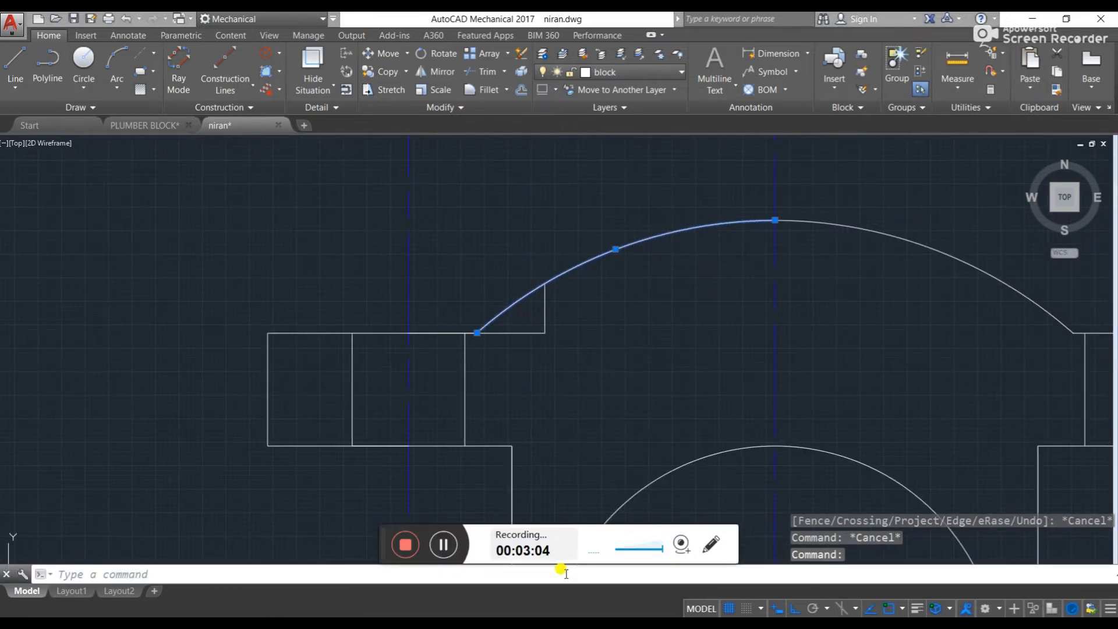
key("Escape")
key("Escape")
- Examine the right flange in the reference cap front view to see how its bolt hole edges are drawn
scroll(606, 449, "down", 4)
middle_click_drag(644, 462, 668, 332)
middle_click_drag(558, 295, 742, 271)
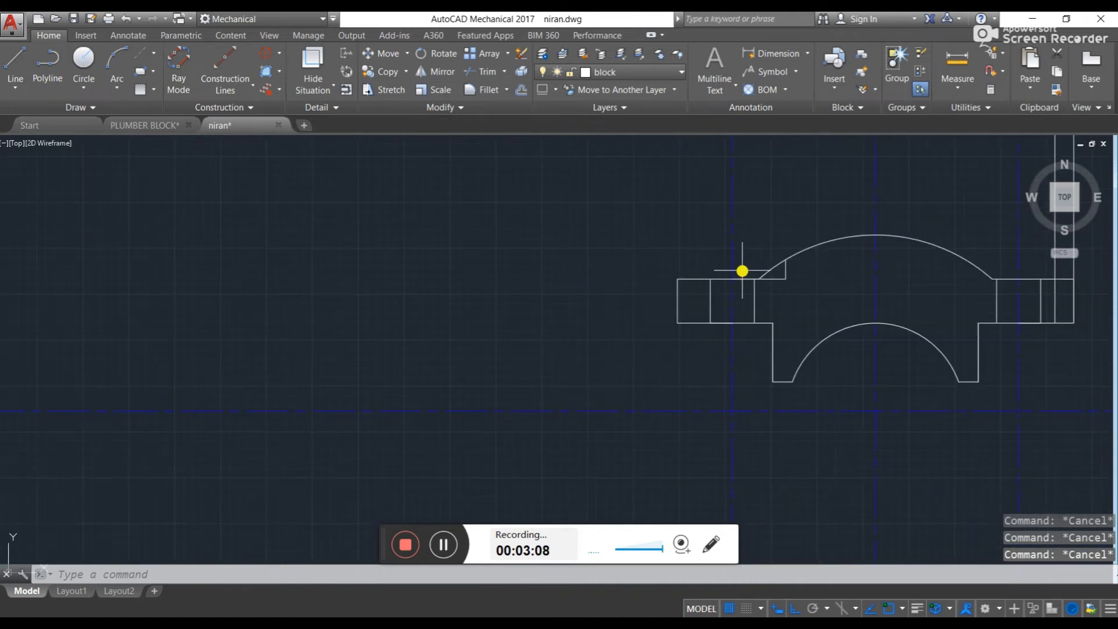
scroll(602, 348, "down", 6)
middle_click_drag(322, 314, 651, 297)
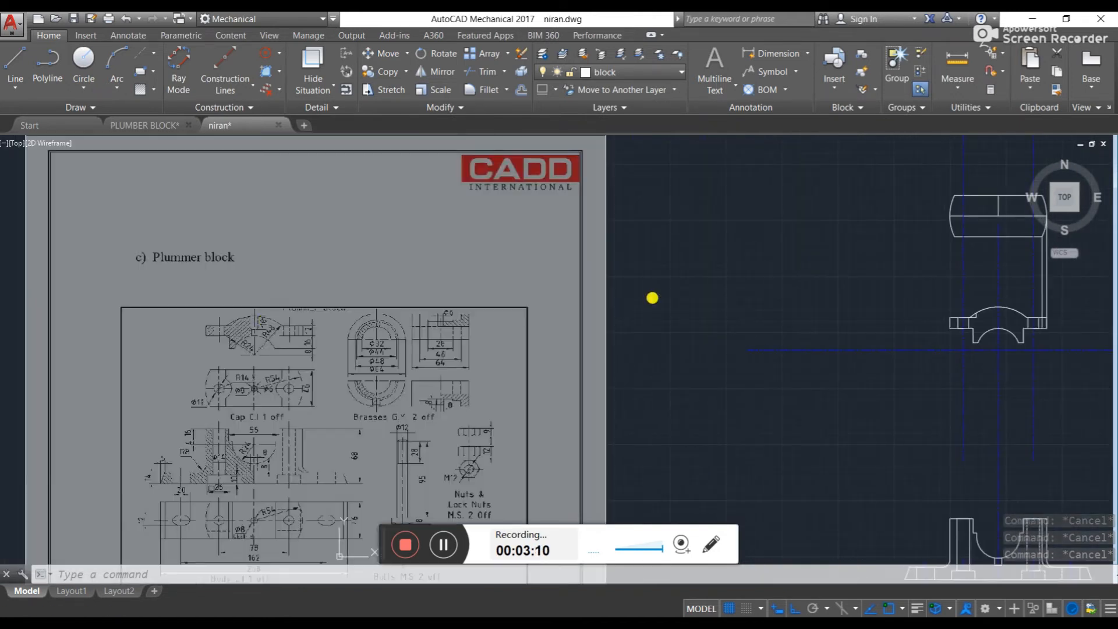
scroll(224, 327, "up", 4)
scroll(312, 328, "up", 2)
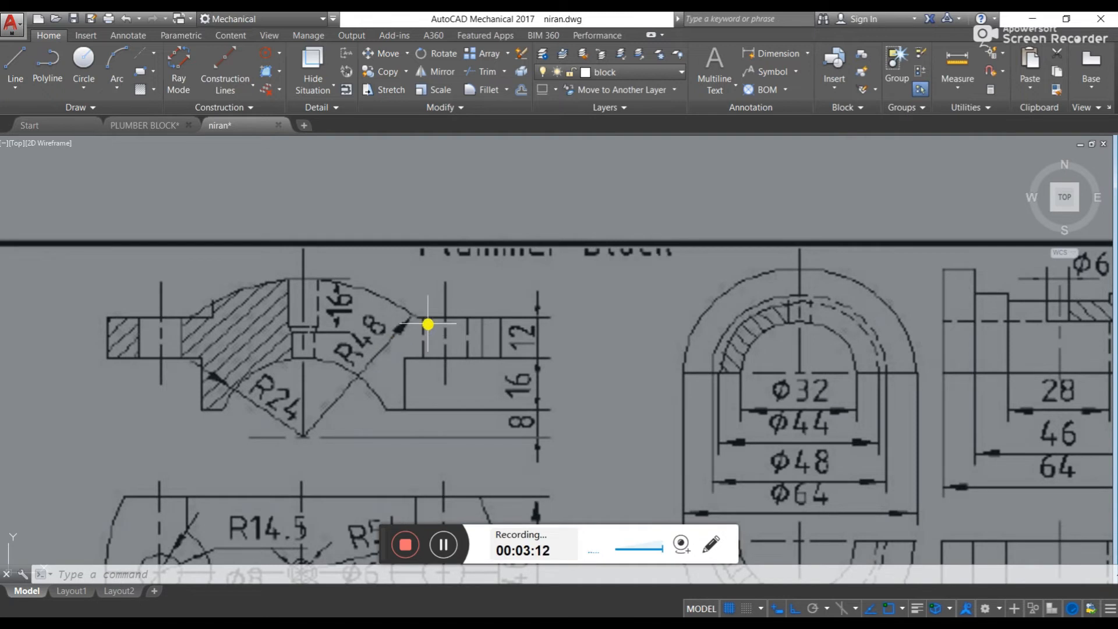
scroll(473, 351, "down", 2)
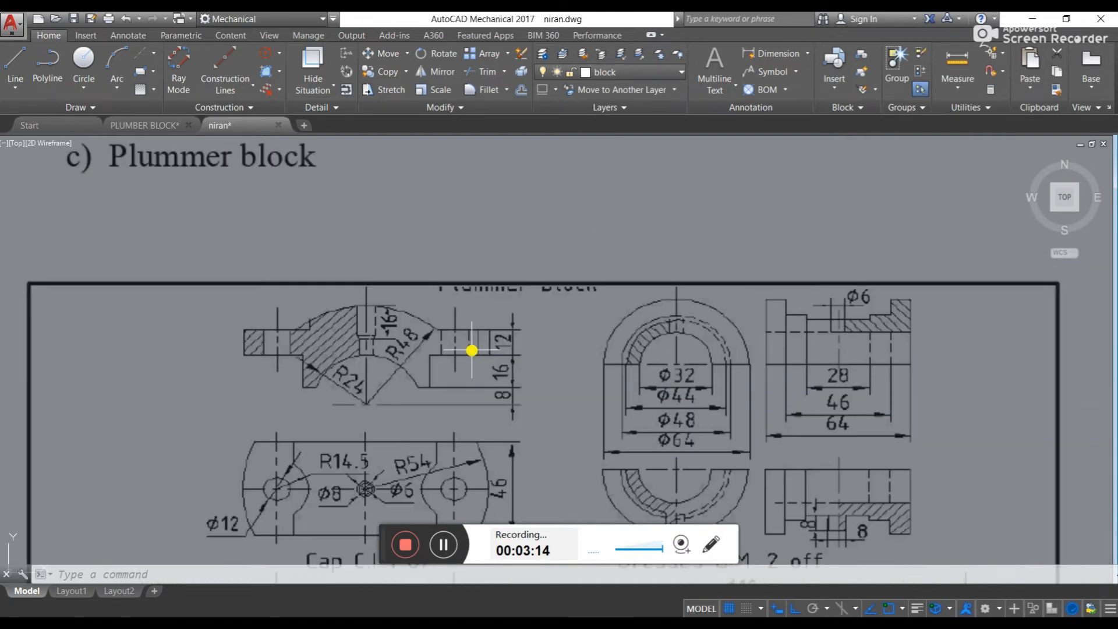
scroll(471, 350, "down", 3)
middle_click_drag(826, 347, 247, 337)
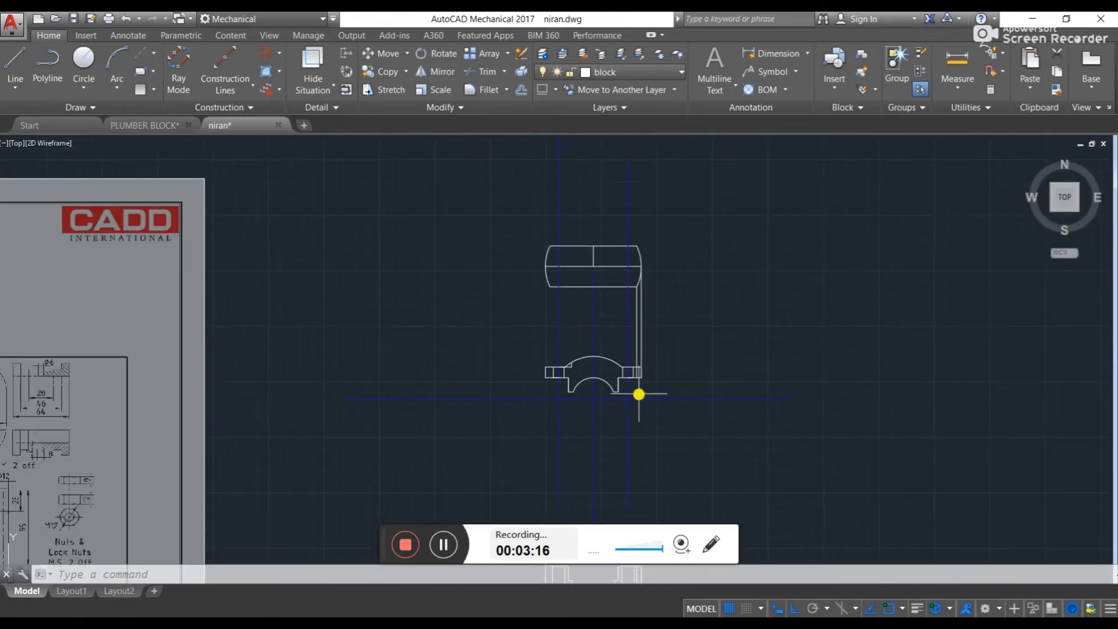
scroll(635, 334, "up", 8)
left_click(565, 283)
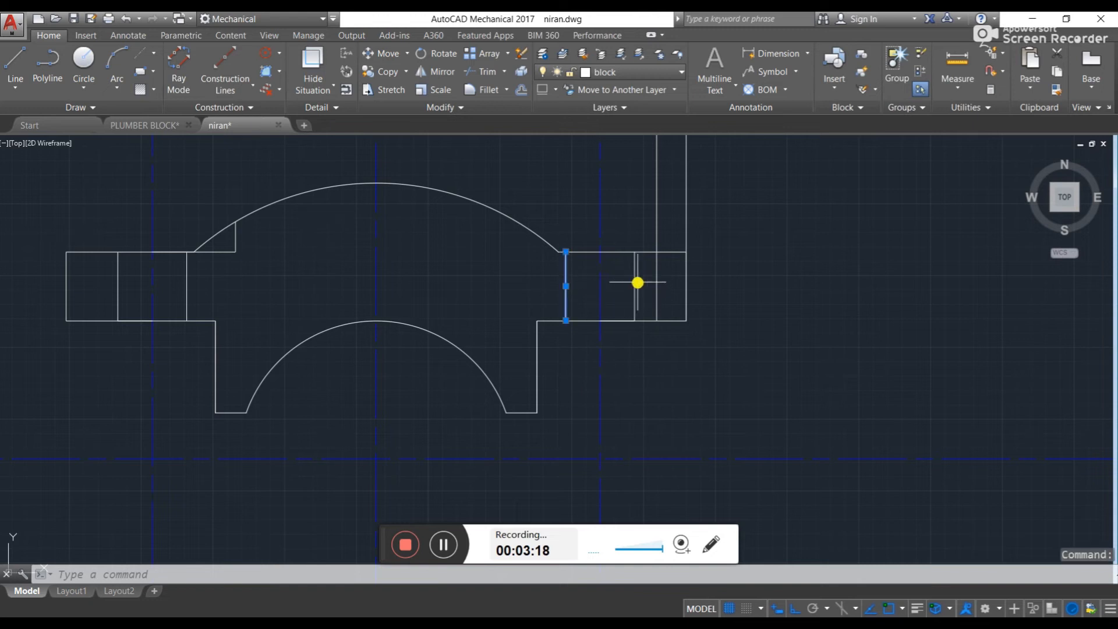
left_click(635, 284)
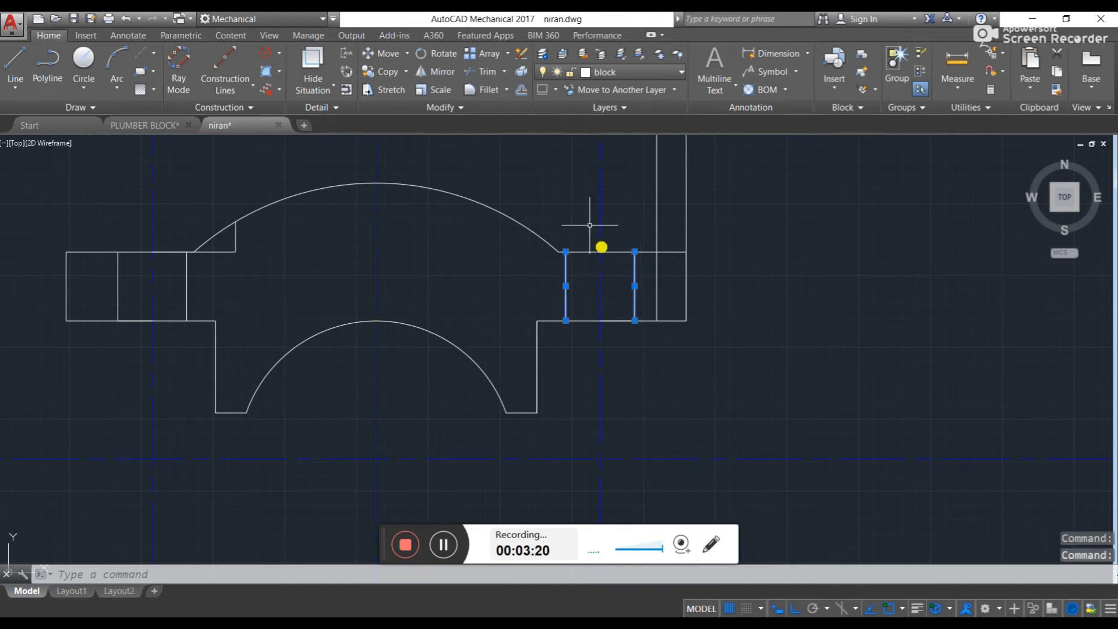
left_click(624, 73)
left_click(624, 73)
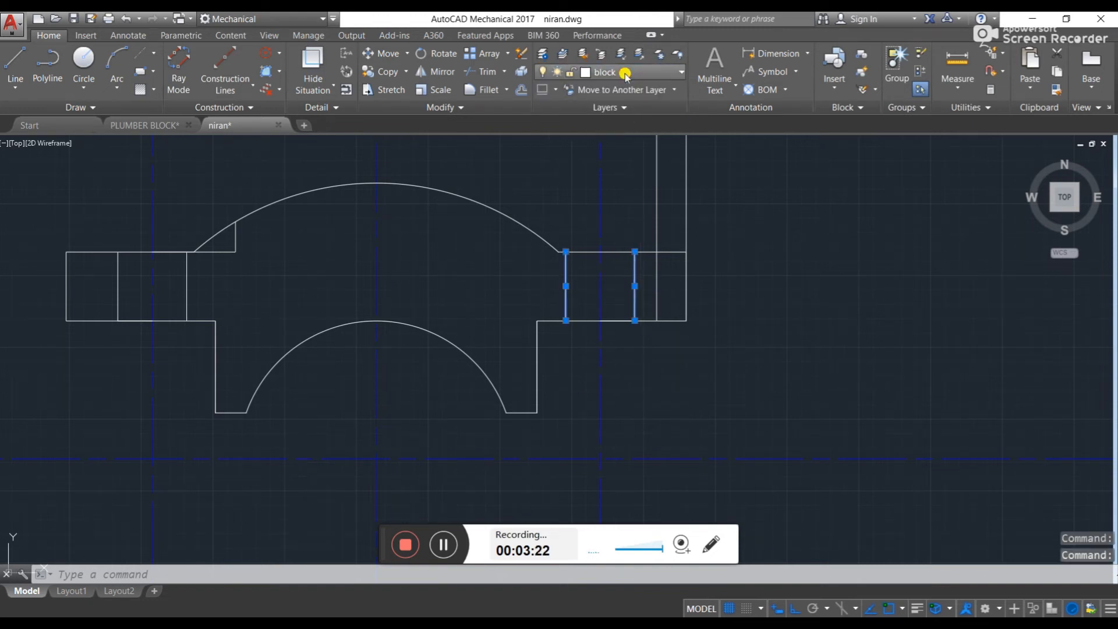
double_click(634, 270)
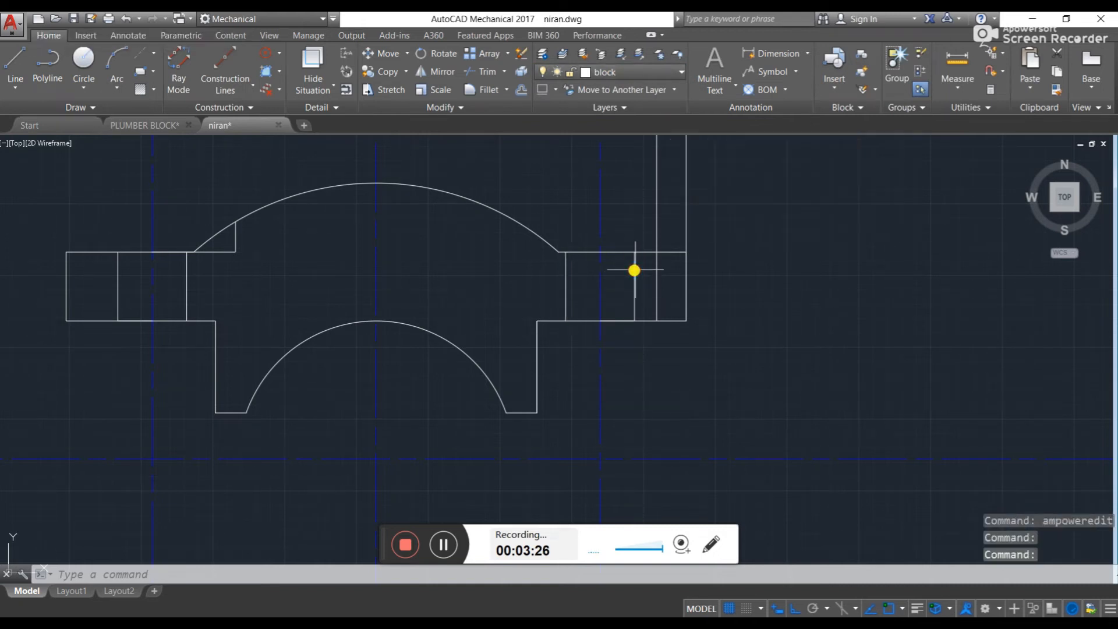
key("Escape")
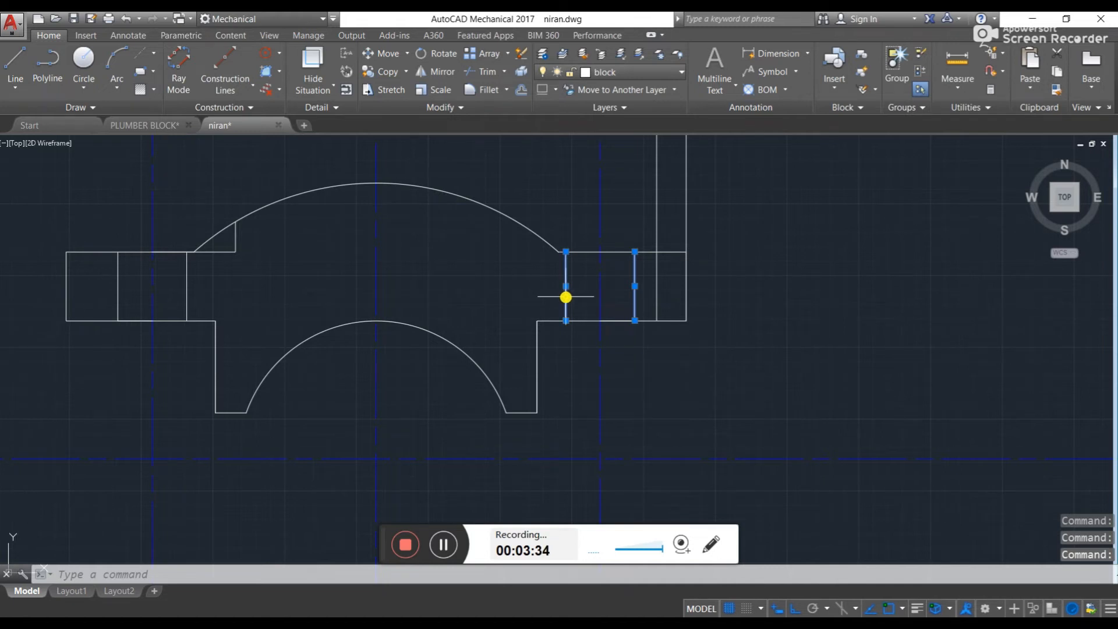
- Change the linetype of the two vertical hole edges in the right flange to the dashed AM_ISO02W05... linetype
double_click(566, 297)
left_click(778, 220)
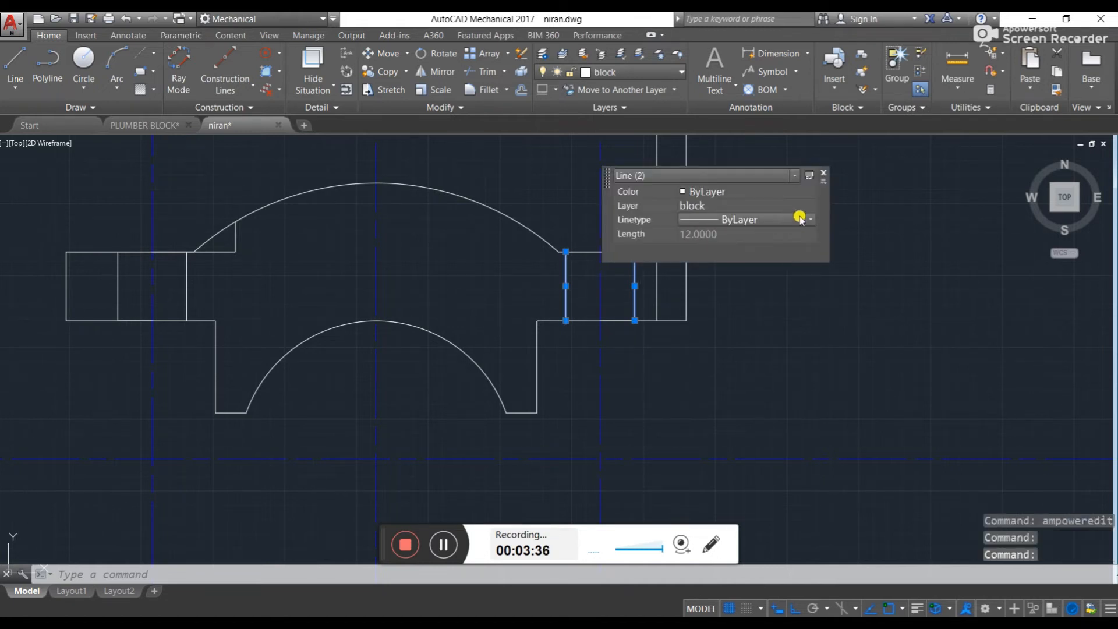
left_click(809, 219)
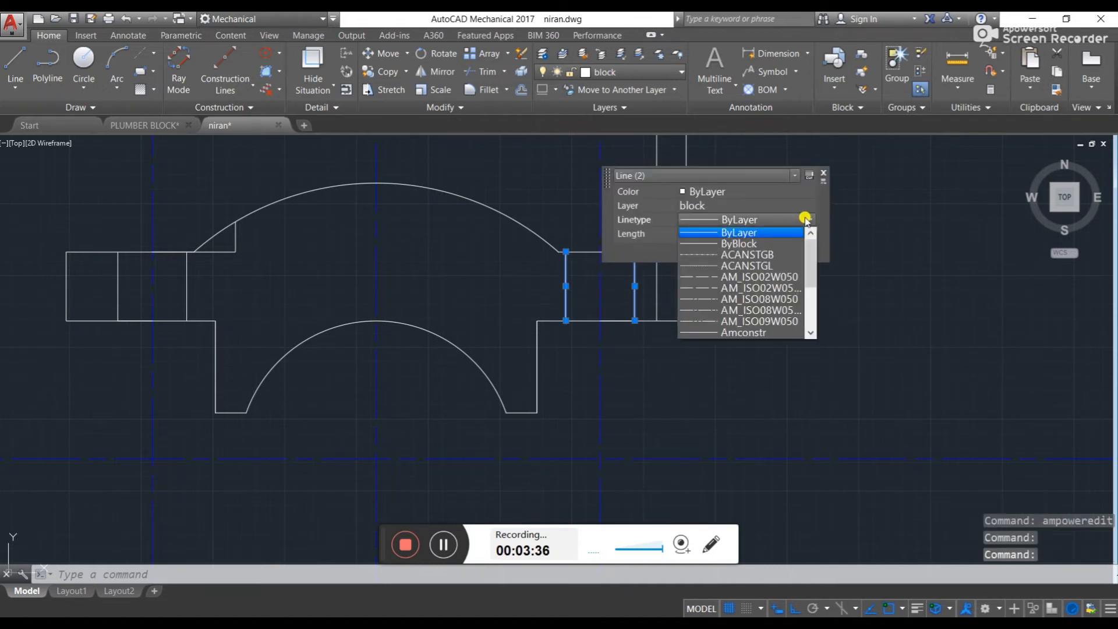
left_click(787, 289)
left_click(783, 292)
key("Escape")
key("Escape")
scroll(751, 329, "down", 2)
scroll(750, 329, "down", 2)
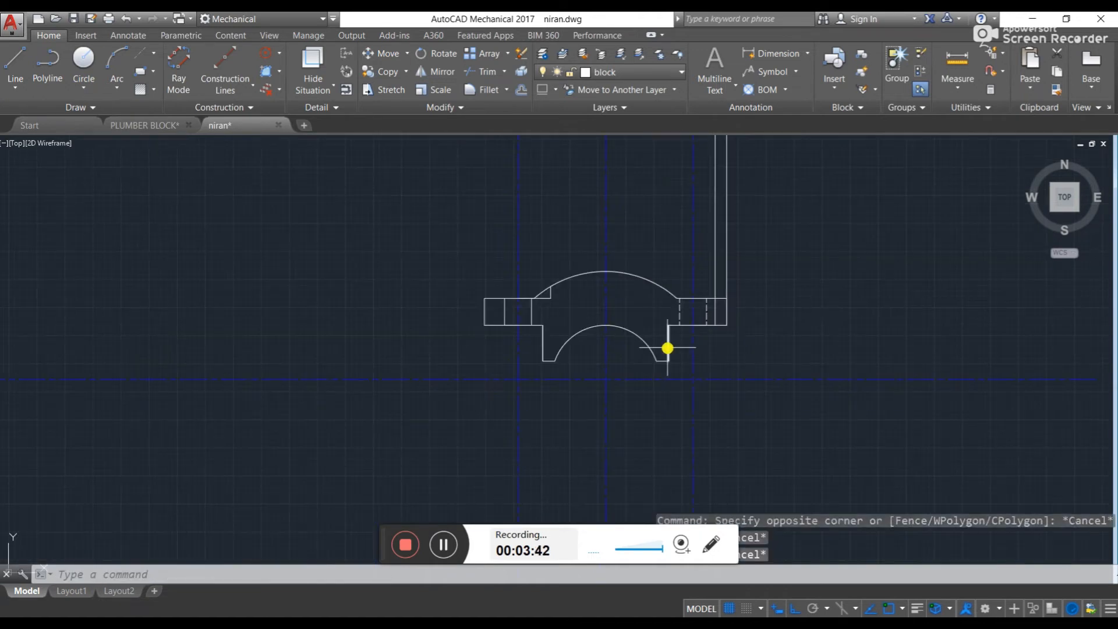
middle_click_drag(503, 311, 561, 267)
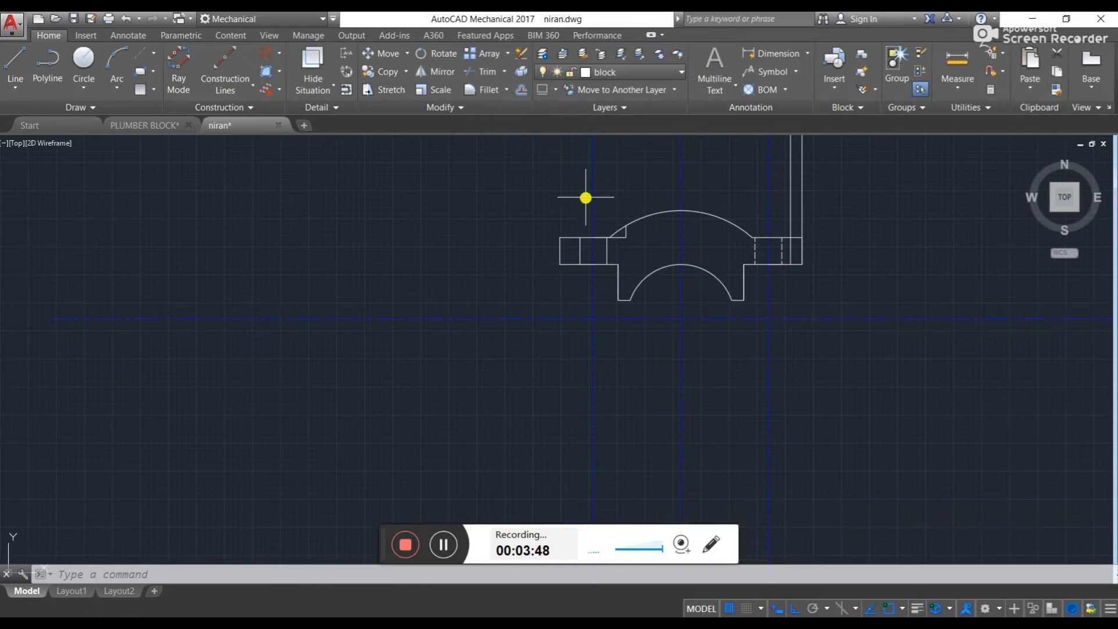
- Trim the two vertical projection lines that run above the right flange of the cap's front view
mouse_move(770, 317)
middle_mouse_down()
mouse_move(701, 267)
mouse_move(566, 396)
mouse_move(567, 432)
middle_mouse_up()
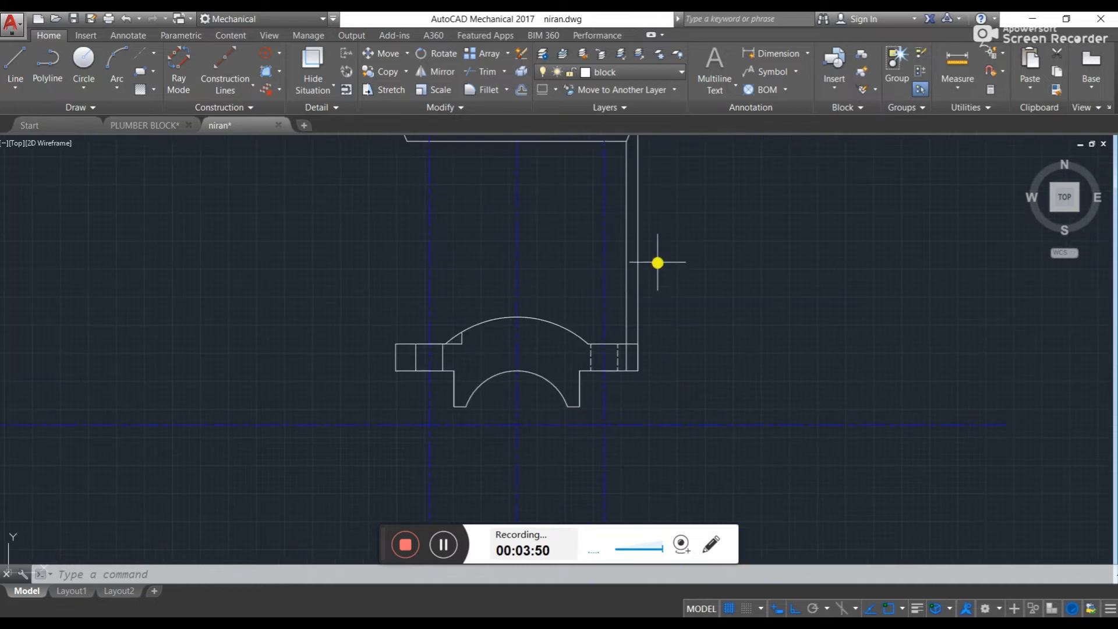
type("tr")
key("Return")
key("Return")
left_click(627, 315)
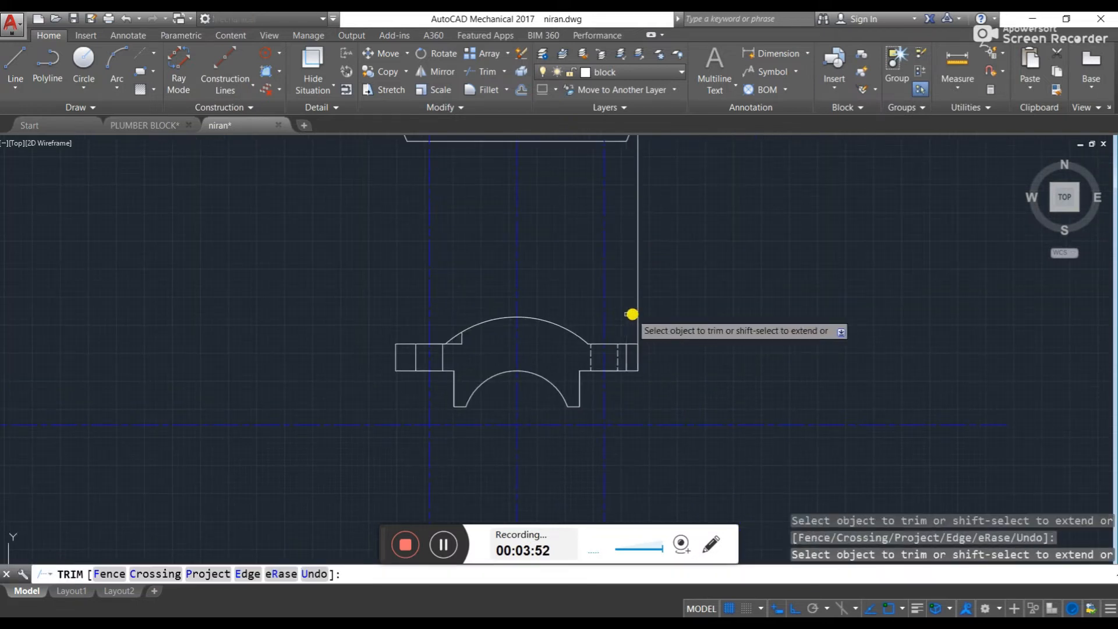
left_click(640, 313)
key("Escape")
key("Escape")
key("Escape")
scroll(621, 357, "up", 4)
middle_click_drag(483, 331, 644, 304)
scroll(644, 304, "down", 2)
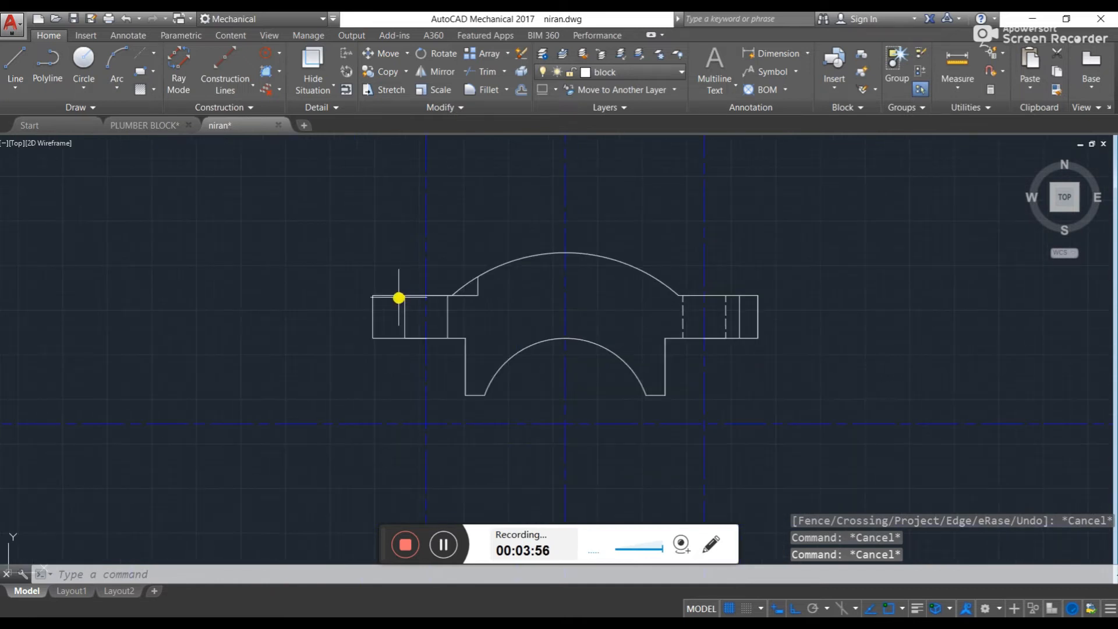
- Create a new layer named cap in the layer manager
scroll(797, 257, "down", 2)
middle_click_drag(797, 257, 649, 270)
left_click(336, 249)
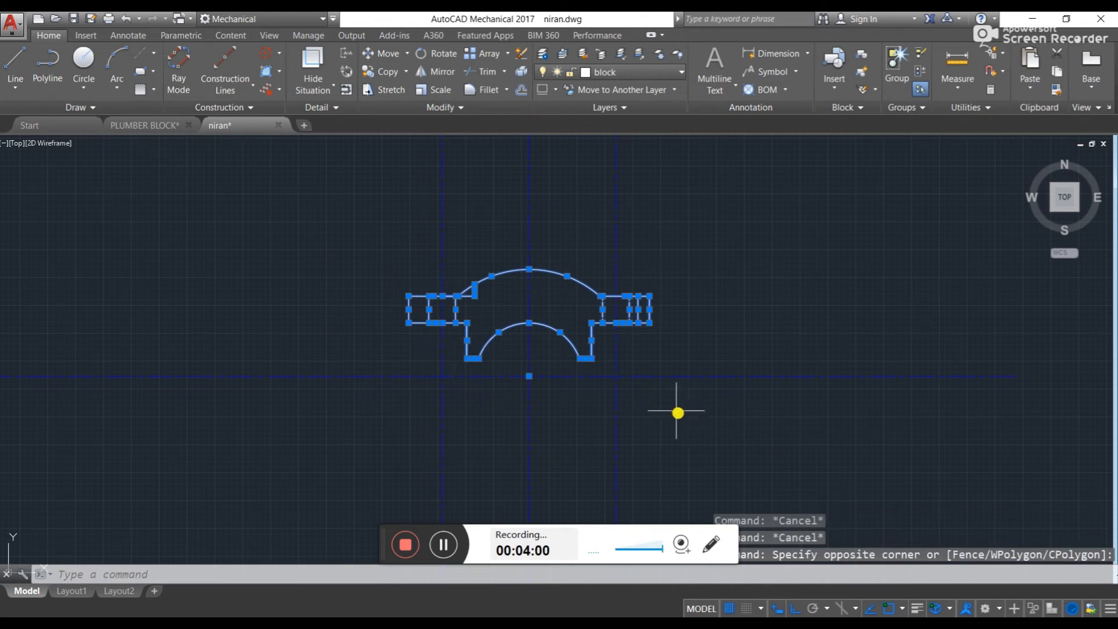
left_click(632, 73)
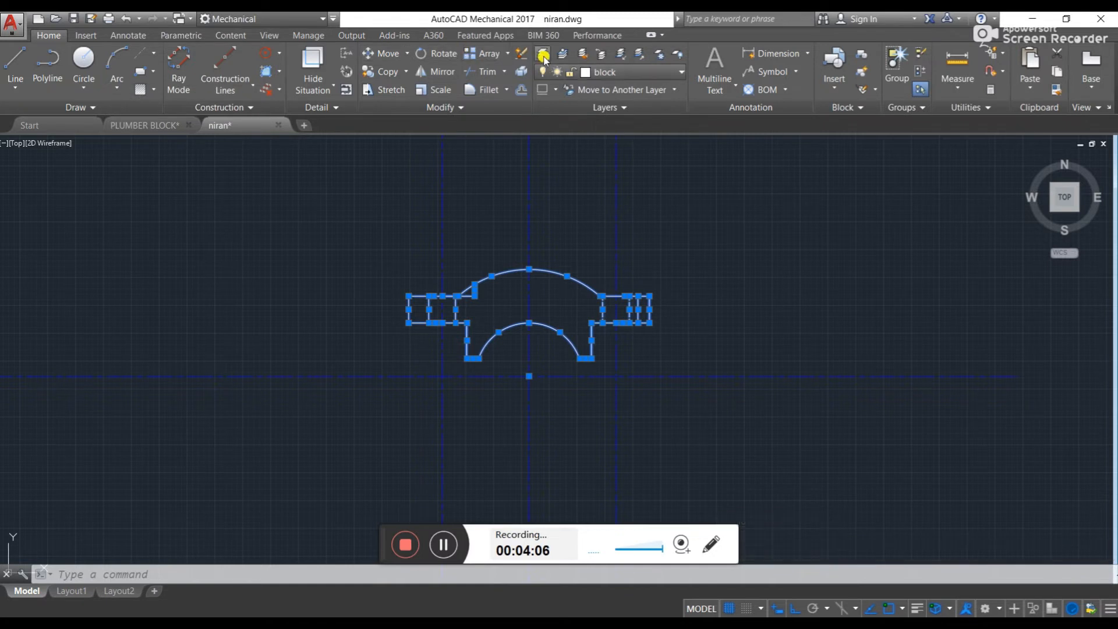
left_click(524, 61)
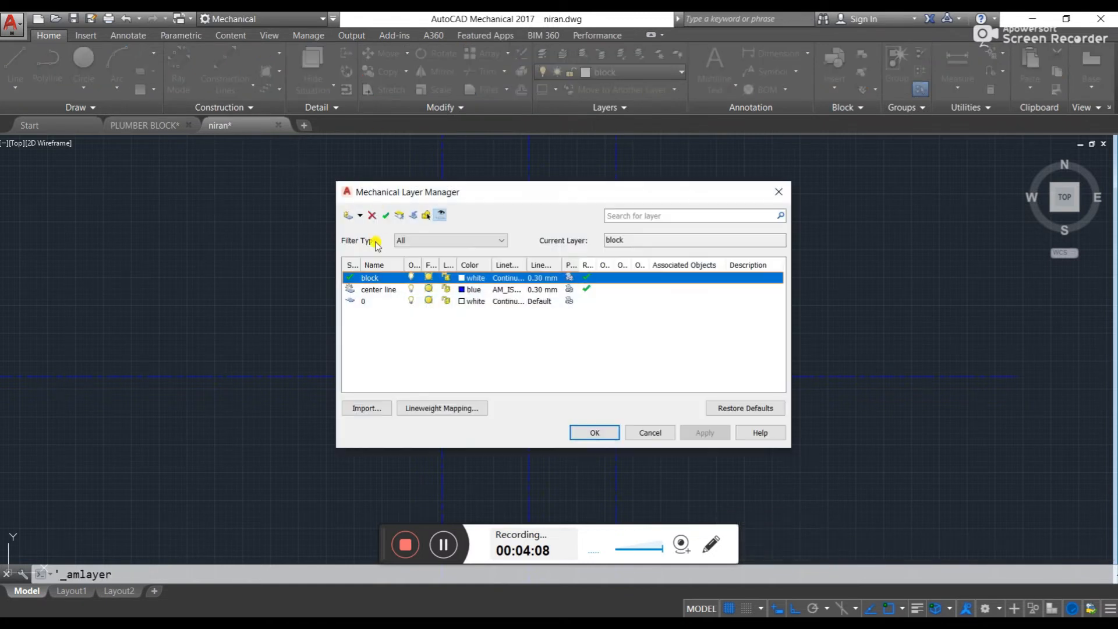
left_click(351, 219)
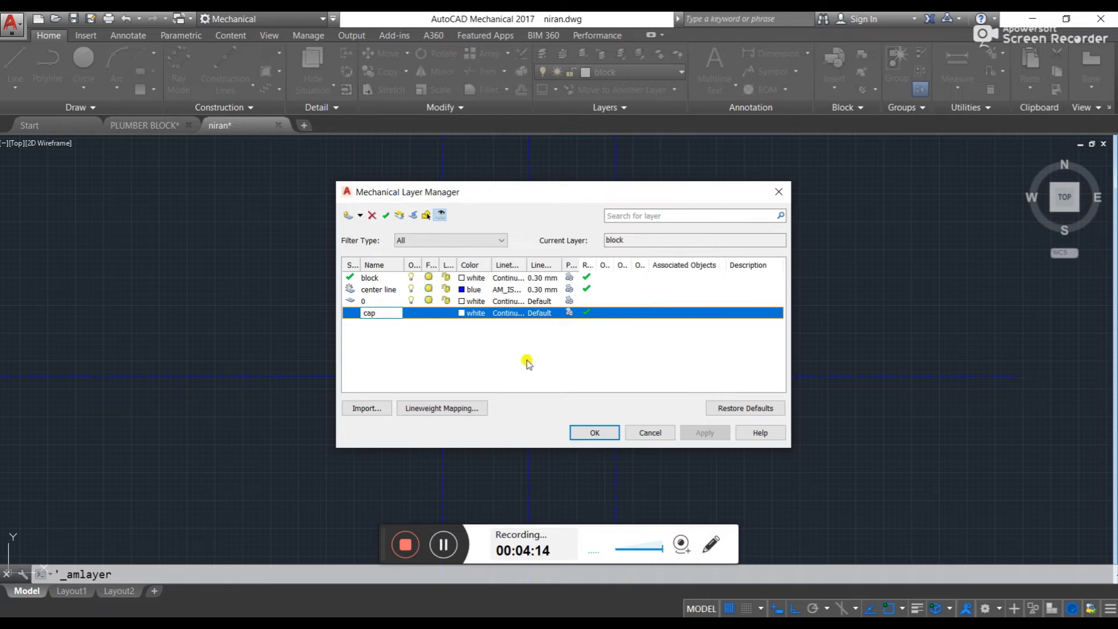
key("Return")
- Set the cap layer's color to green index 94 and apply the layer changes
left_click(476, 315)
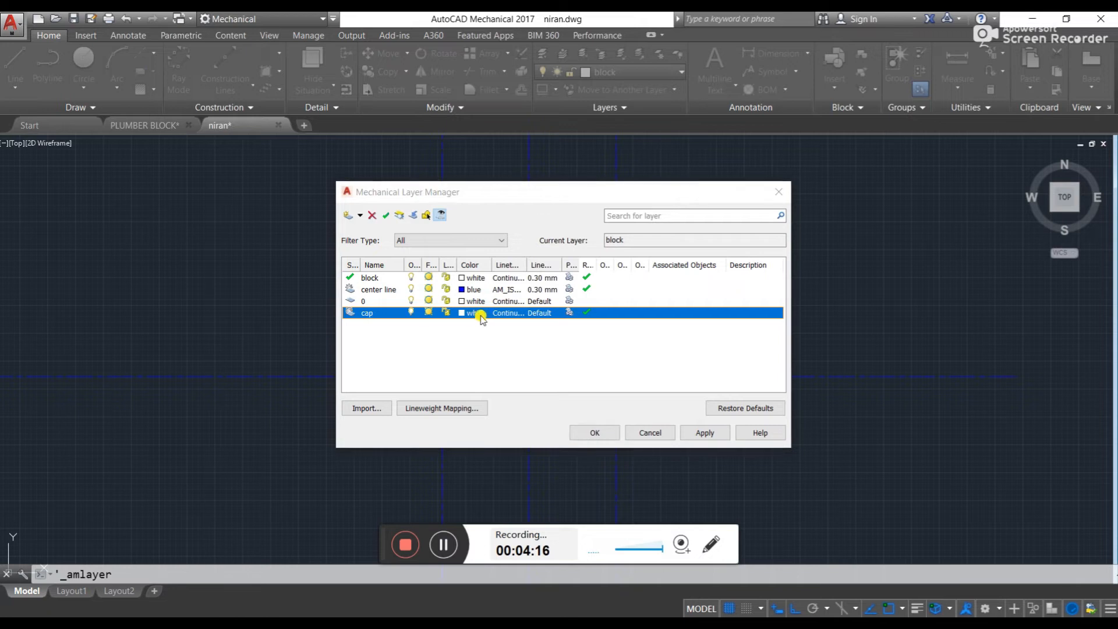
left_click(480, 314)
left_click(524, 318)
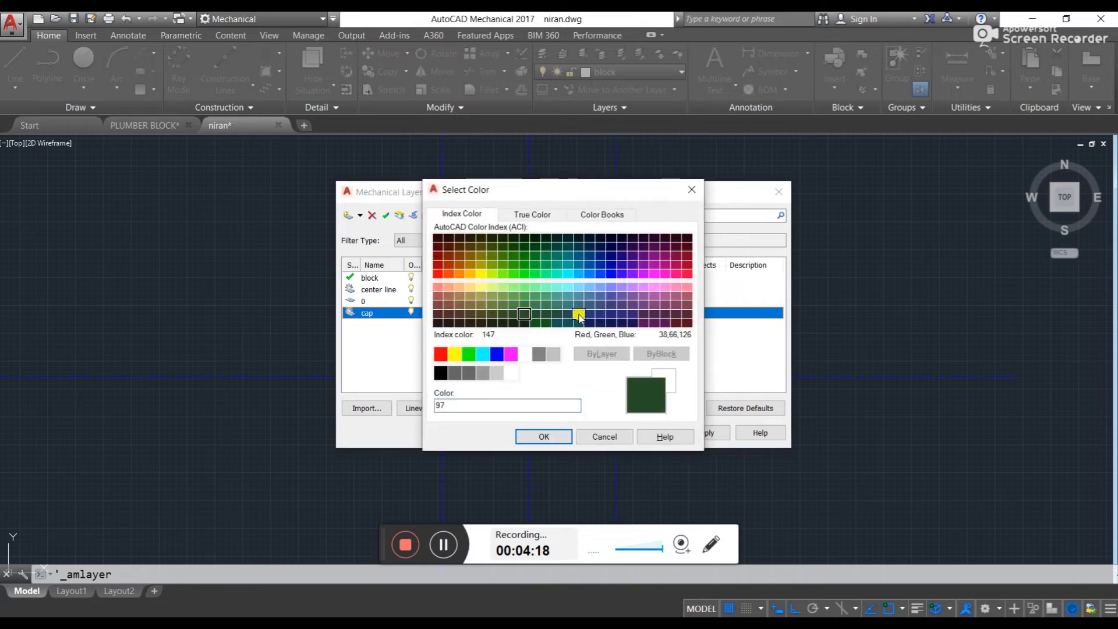
left_click(437, 275)
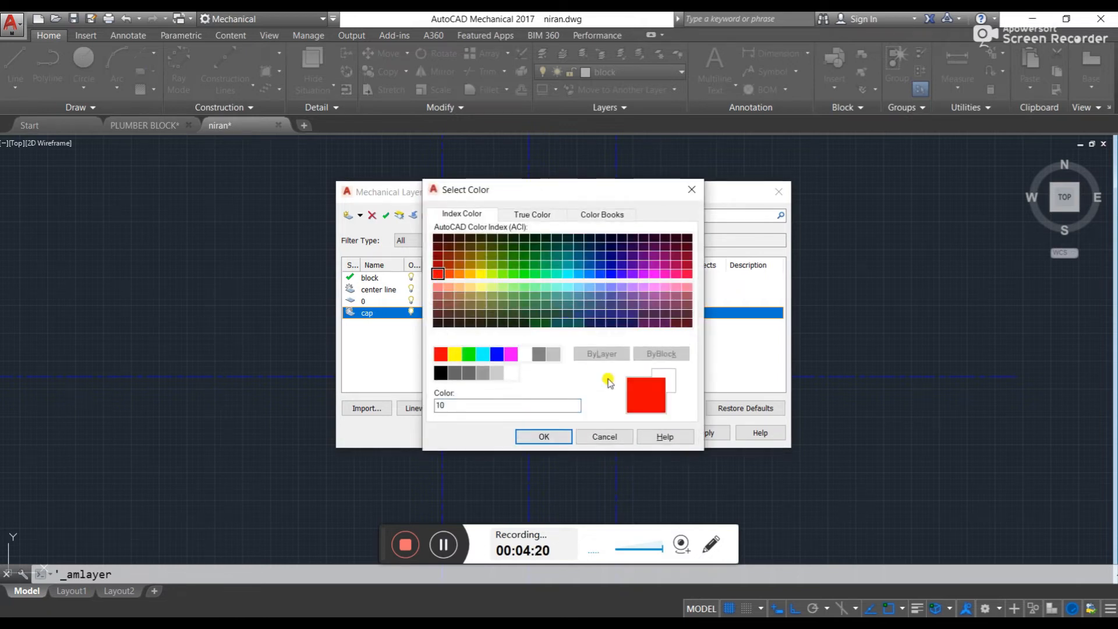
left_click(533, 267)
left_click(525, 257)
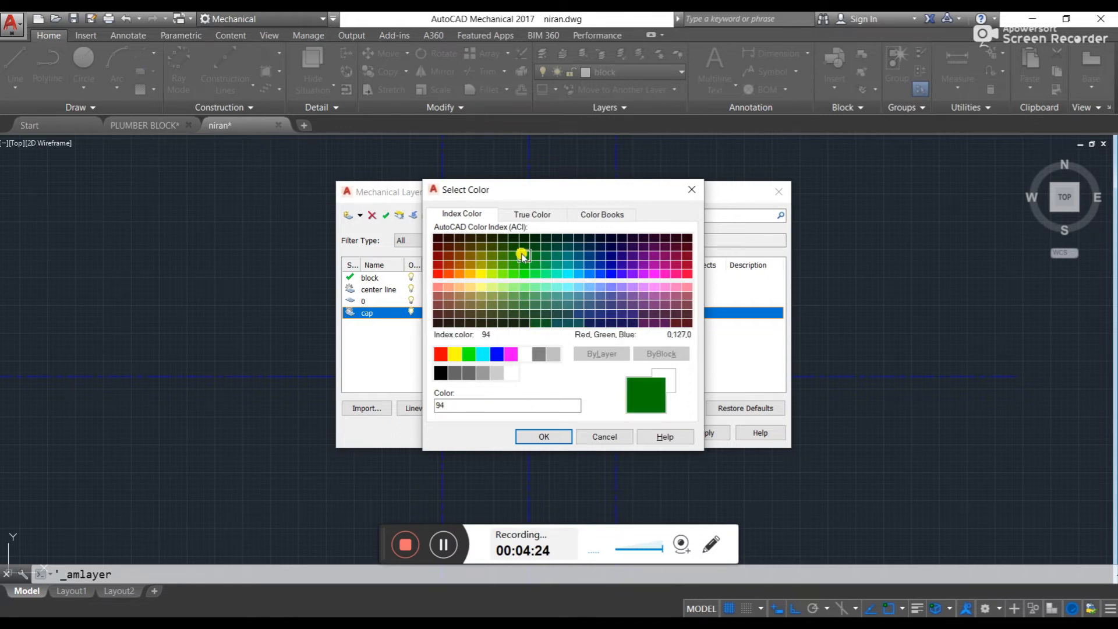
left_click(544, 437)
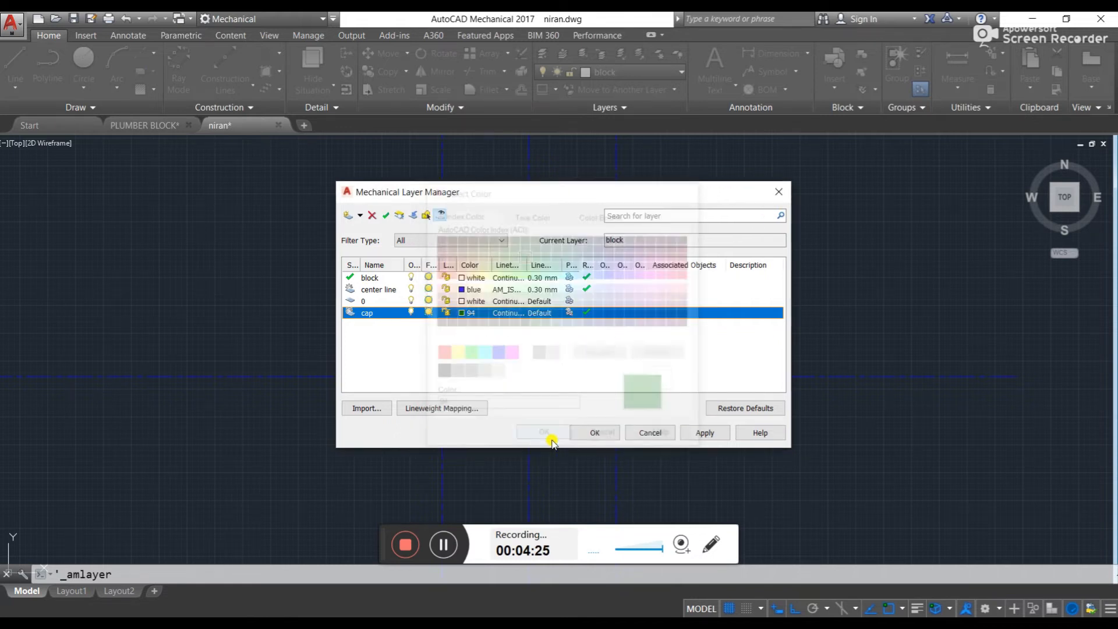
left_click(704, 432)
left_click(609, 432)
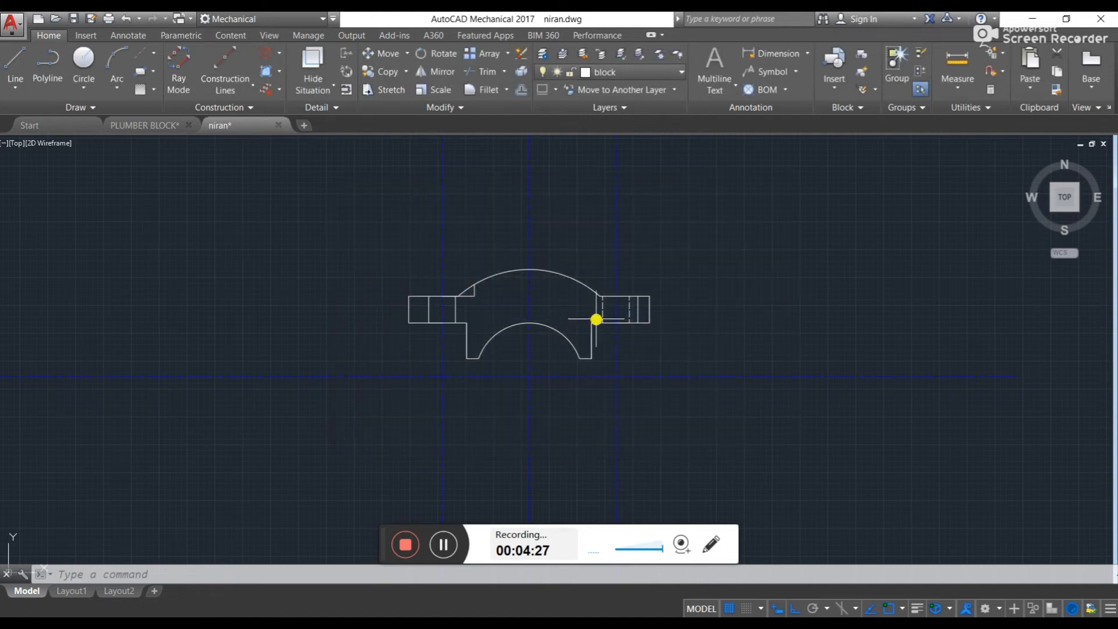
- Move all objects of the cap's front view to the cap layer
left_click(370, 266)
left_click(680, 375)
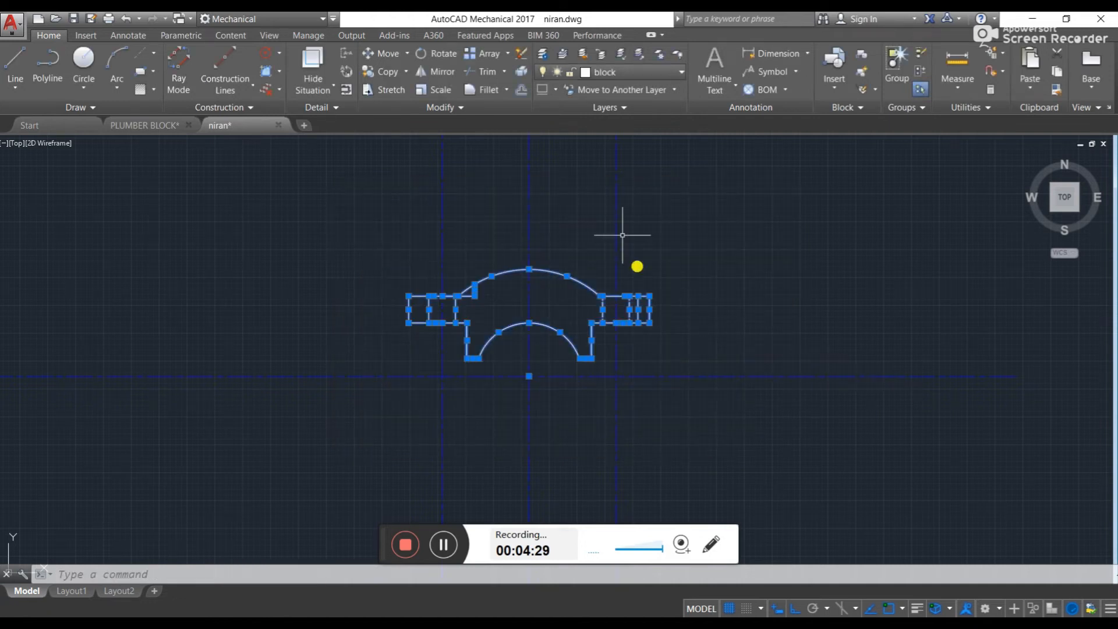
left_click(640, 72)
left_click(637, 128)
left_click(674, 260)
key("Escape")
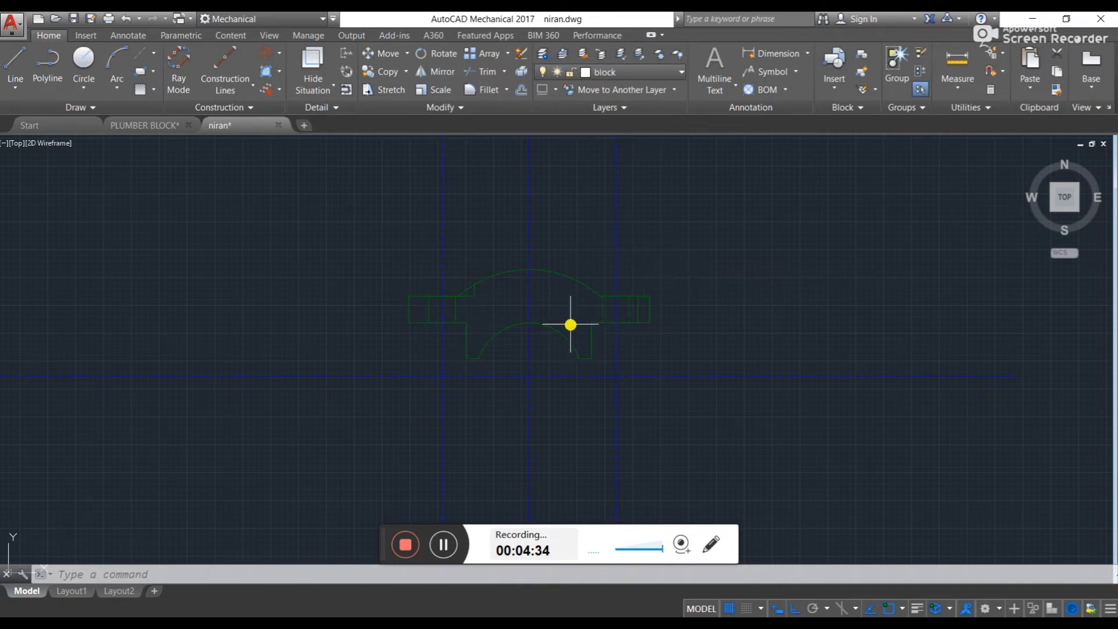
- Examine the brasses' front and side views and their dimensions in the reference drawing
middle_click_drag(524, 343, 466, 252)
scroll(414, 302, "down", 4)
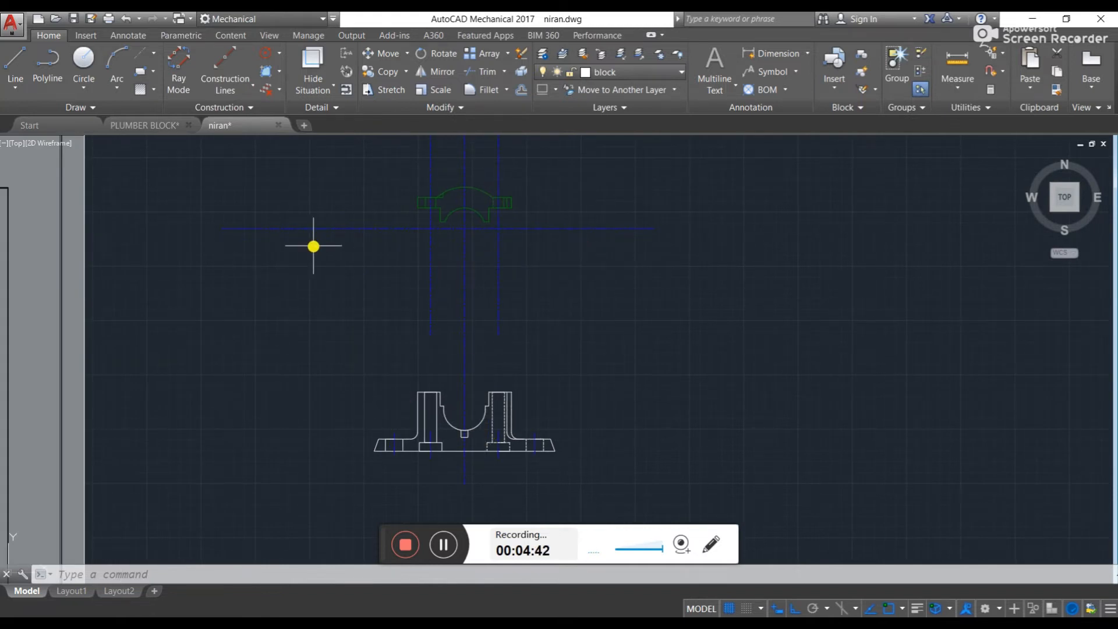
middle_click_drag(313, 247, 521, 223)
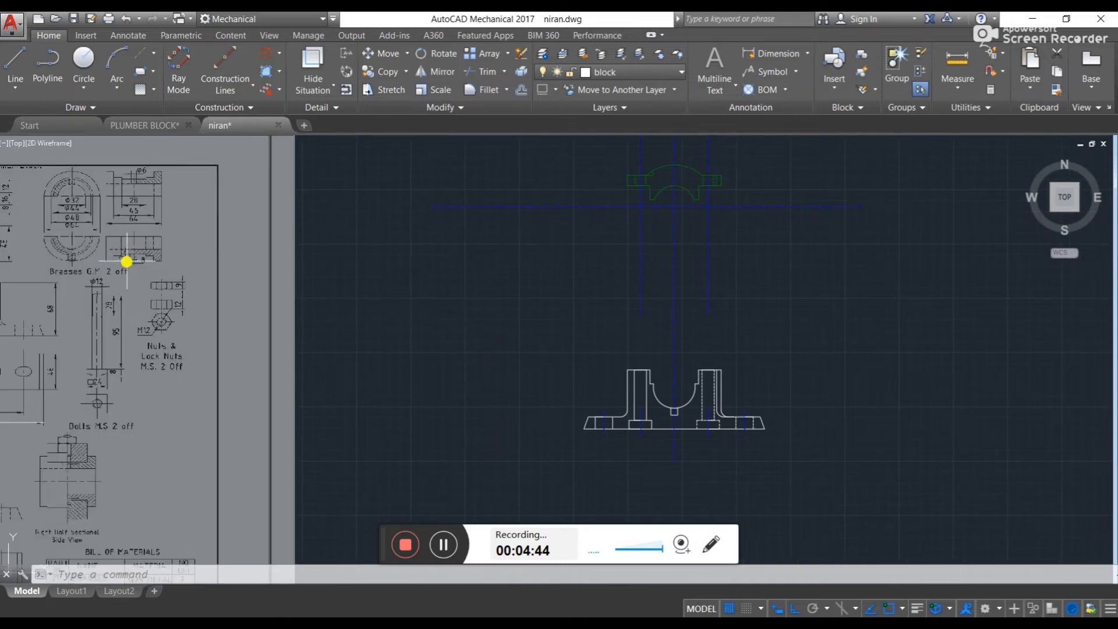
middle_click_drag(90, 256, 349, 262)
scroll(332, 221, "up", 3)
middle_click_drag(330, 211, 323, 284)
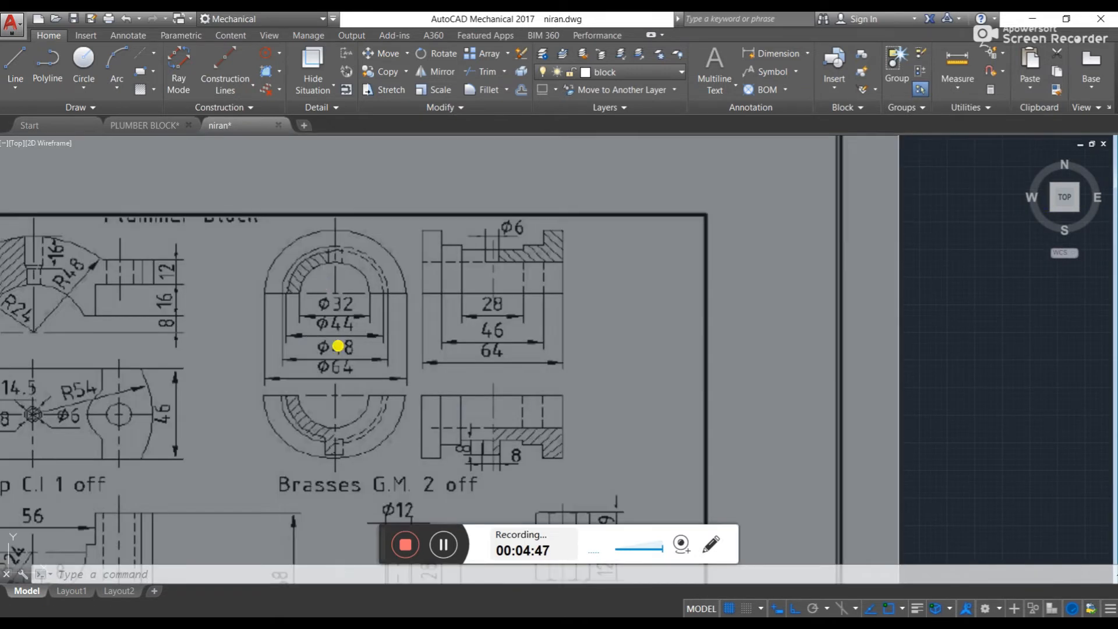
middle_click_drag(338, 346, 338, 327)
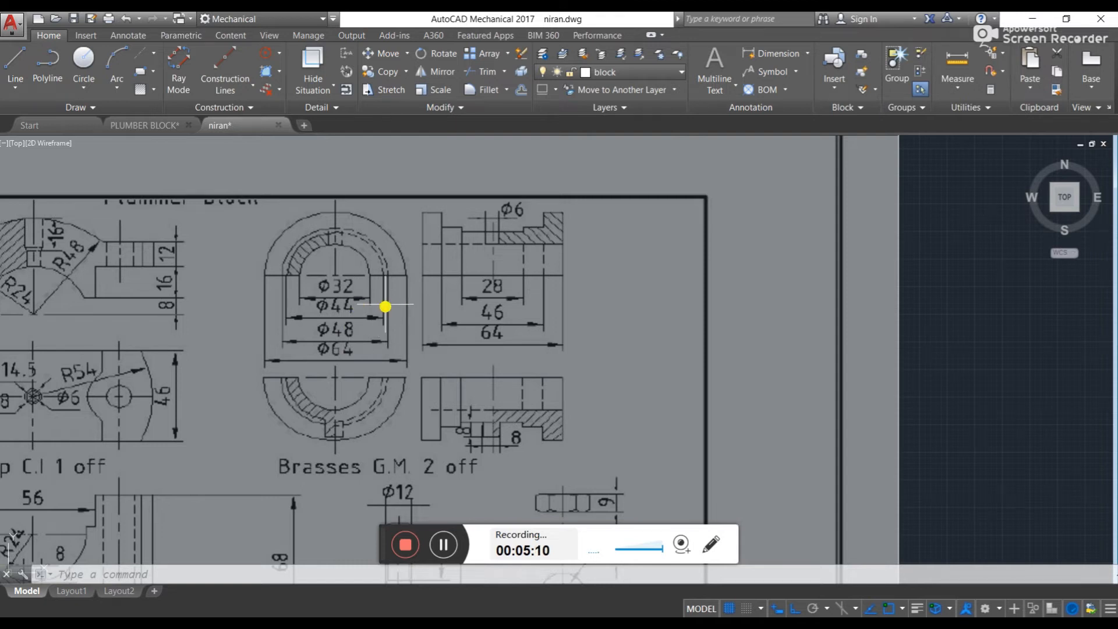
scroll(870, 301, "down", 2)
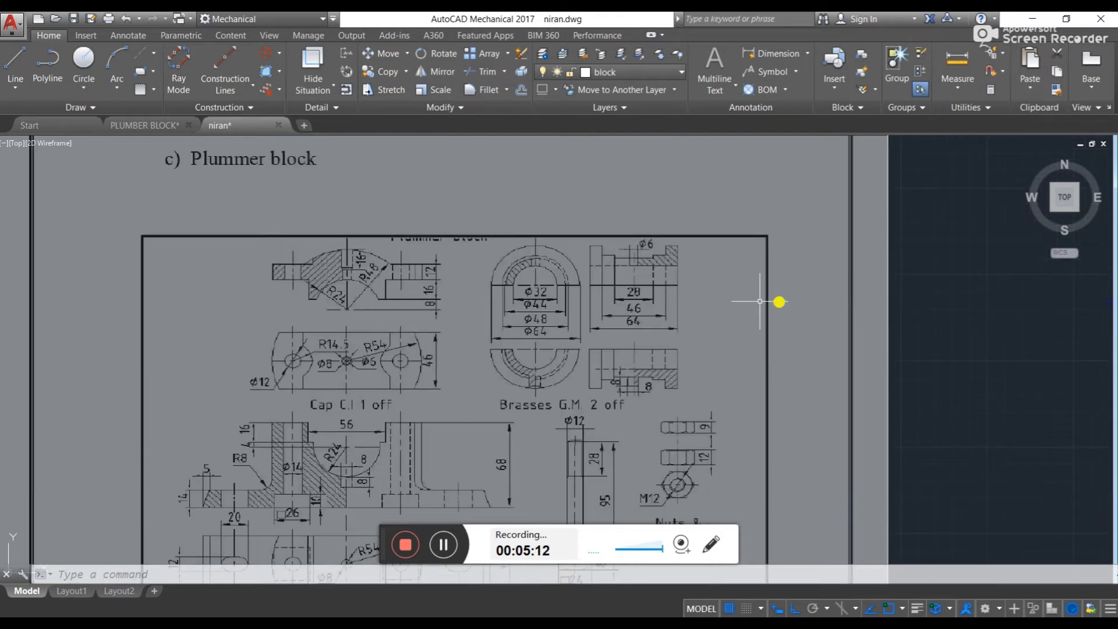
scroll(632, 307, "down", 6)
middle_click_drag(909, 310, 727, 310)
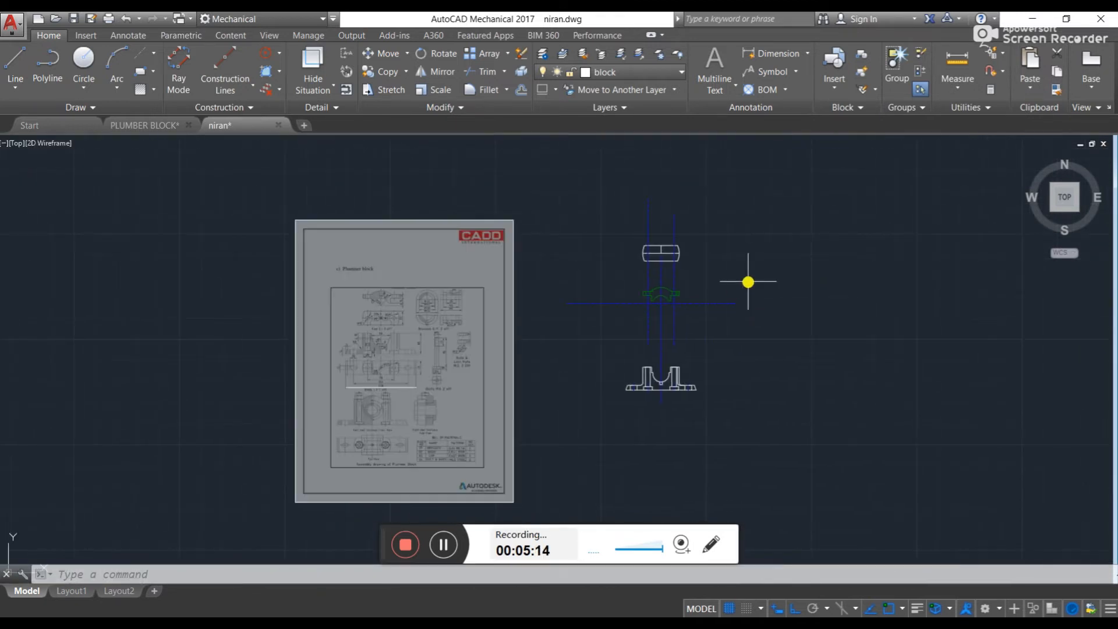
scroll(445, 350, "up", 4)
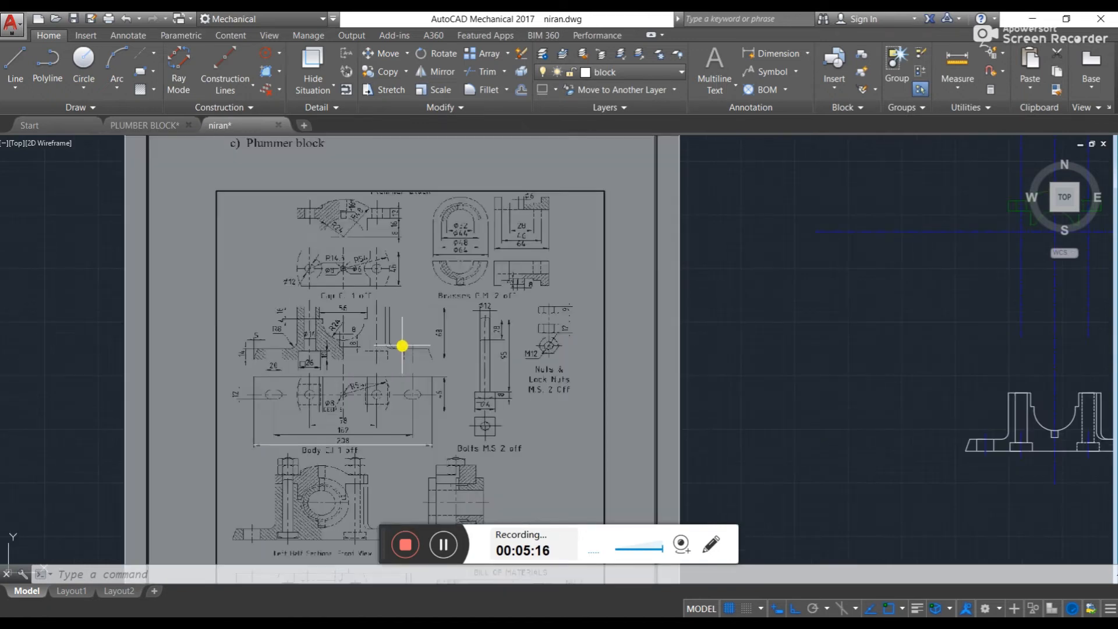
middle_click_drag(816, 269, 789, 270)
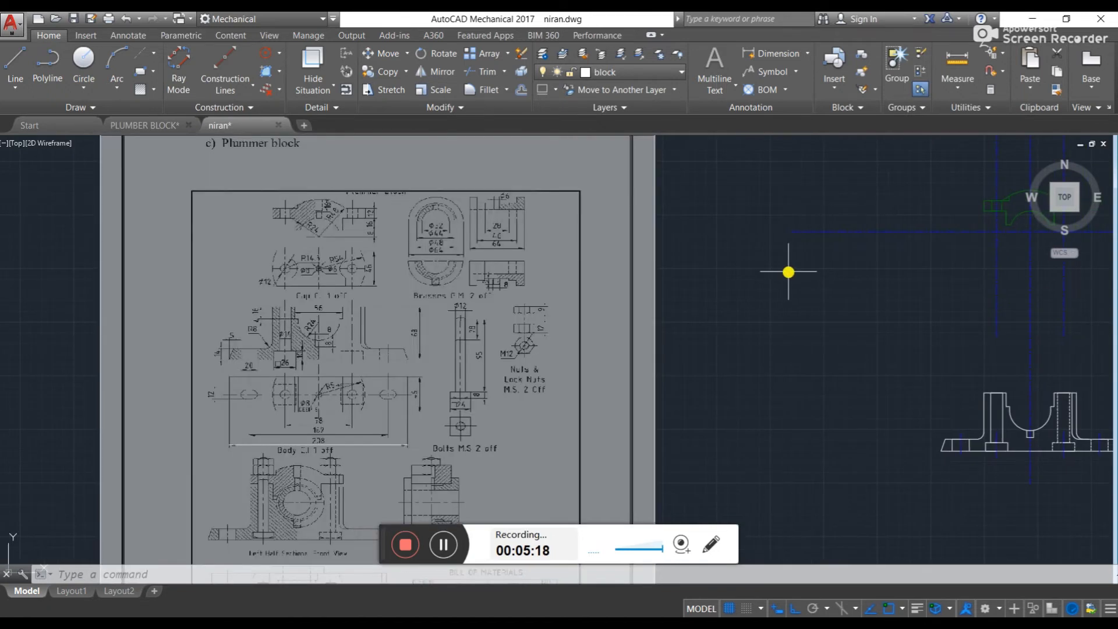
- Stretch the right end of the horizontal centre line below the cap farther to the right
middle_click_drag(788, 272, 597, 266)
middle_click_drag(767, 239, 575, 250)
scroll(544, 252, "up", 2)
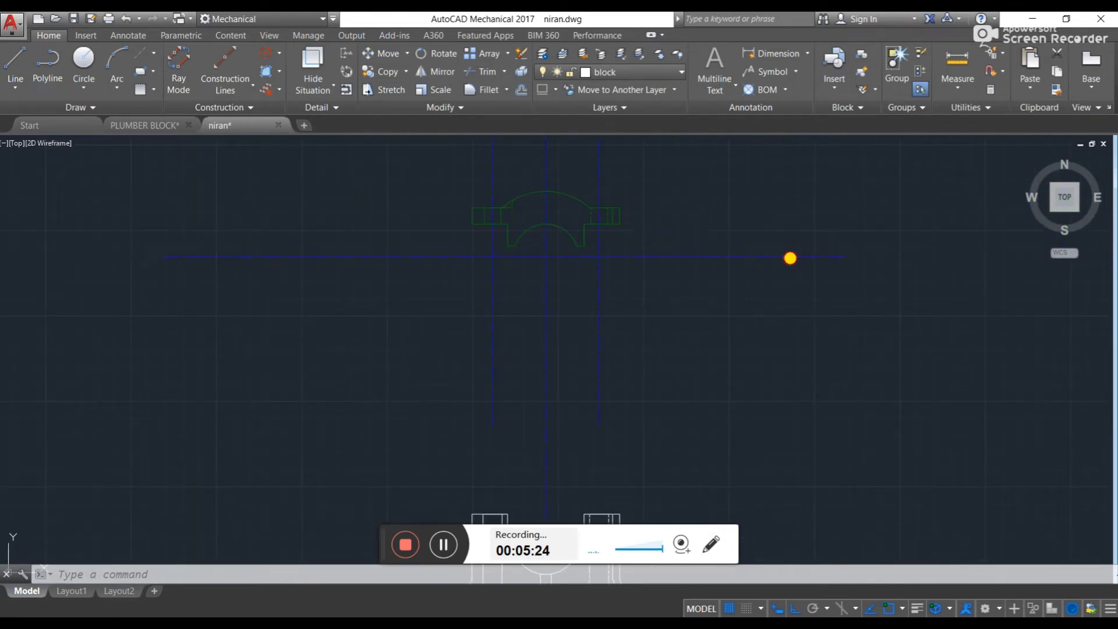
left_click(790, 257)
middle_click_drag(789, 257, 721, 246)
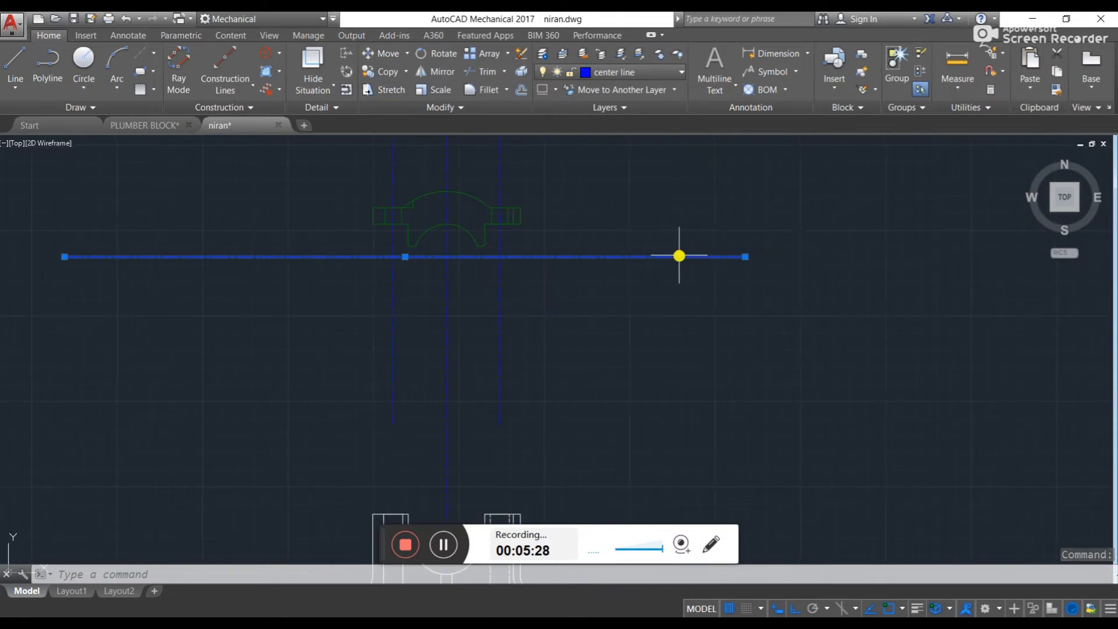
scroll(679, 255, "down", 5)
scroll(324, 305, "up", 4)
scroll(437, 326, "up", 1)
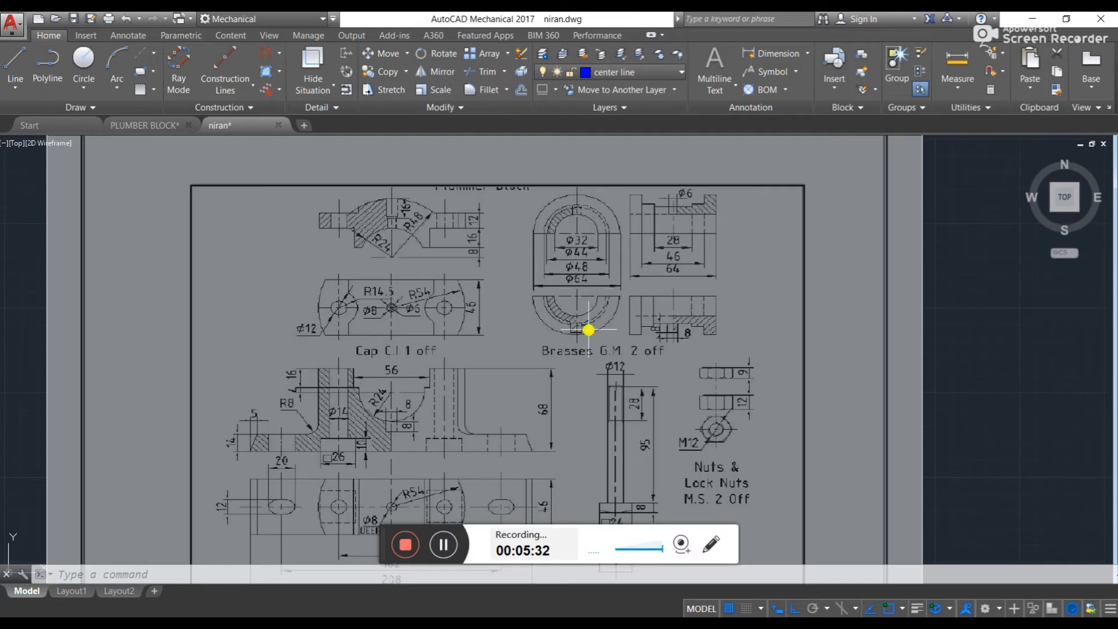
middle_click_drag(710, 291, 254, 272)
middle_click_drag(889, 272, 307, 260)
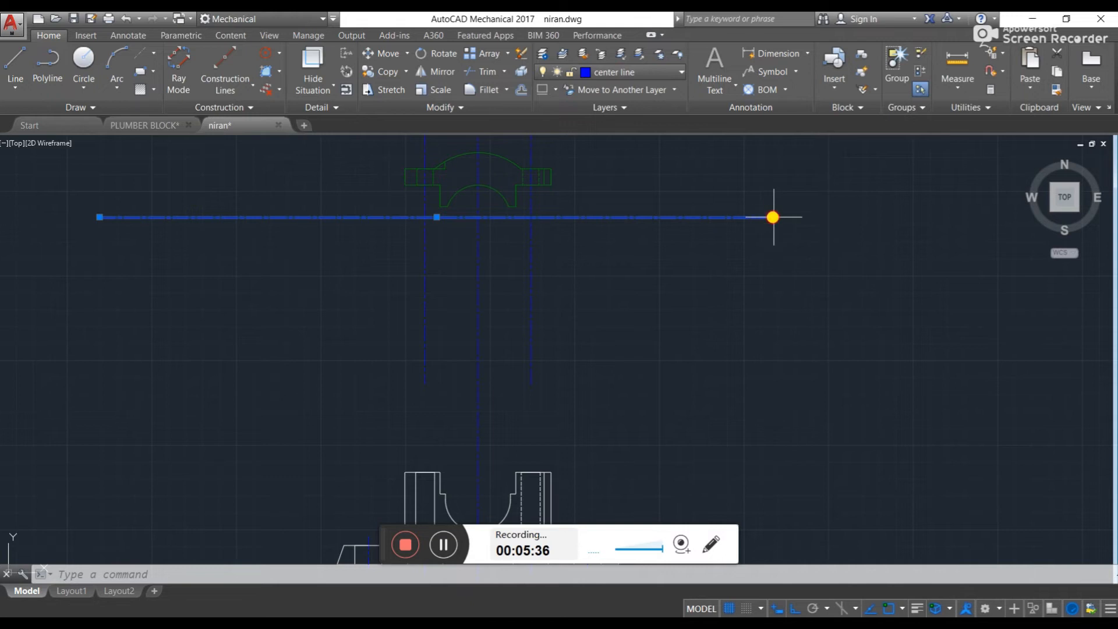
left_click(774, 217)
left_click(957, 236)
key("Escape")
key("Escape")
- Draw a circle of radius 64 centred on the horizontal centre line to the right of the cap
middle_click_drag(807, 198, 763, 248)
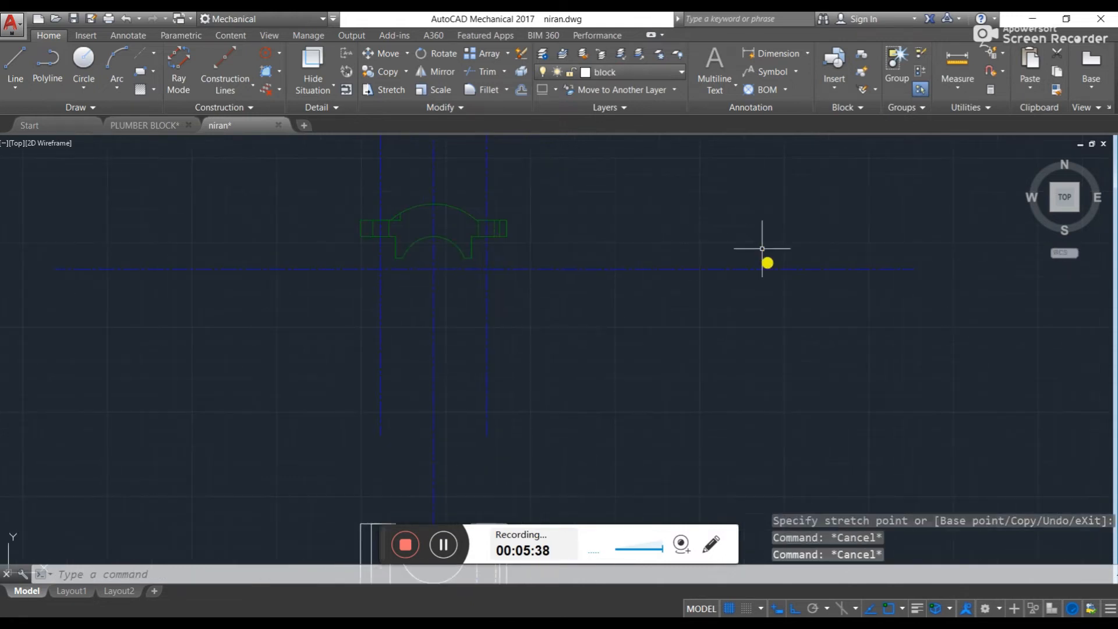
type("c")
key("Return")
left_click(755, 269)
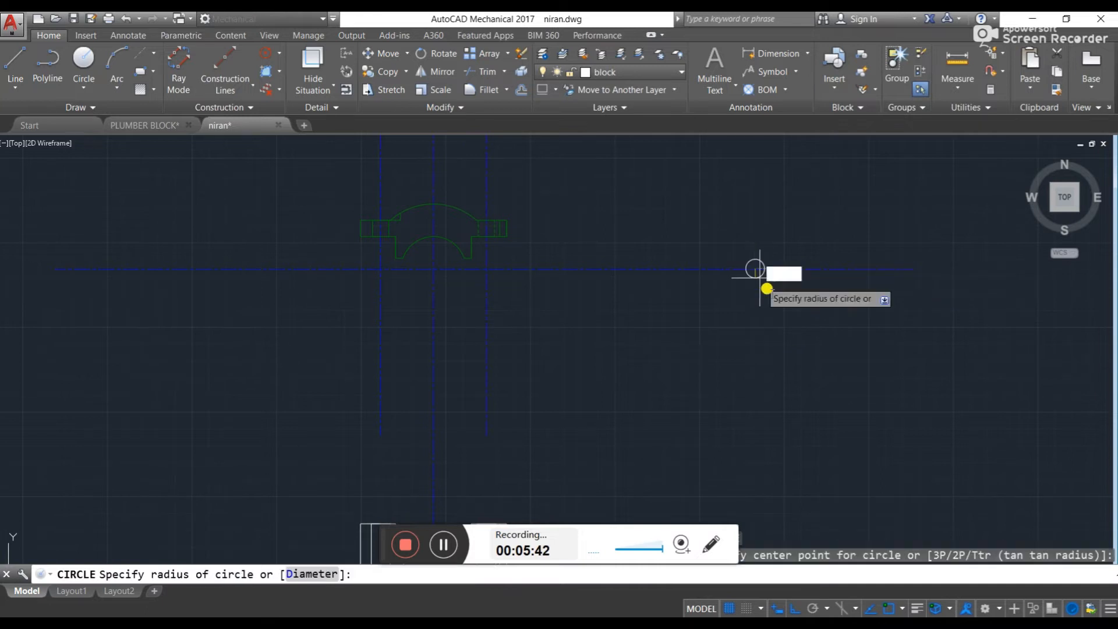
type("64")
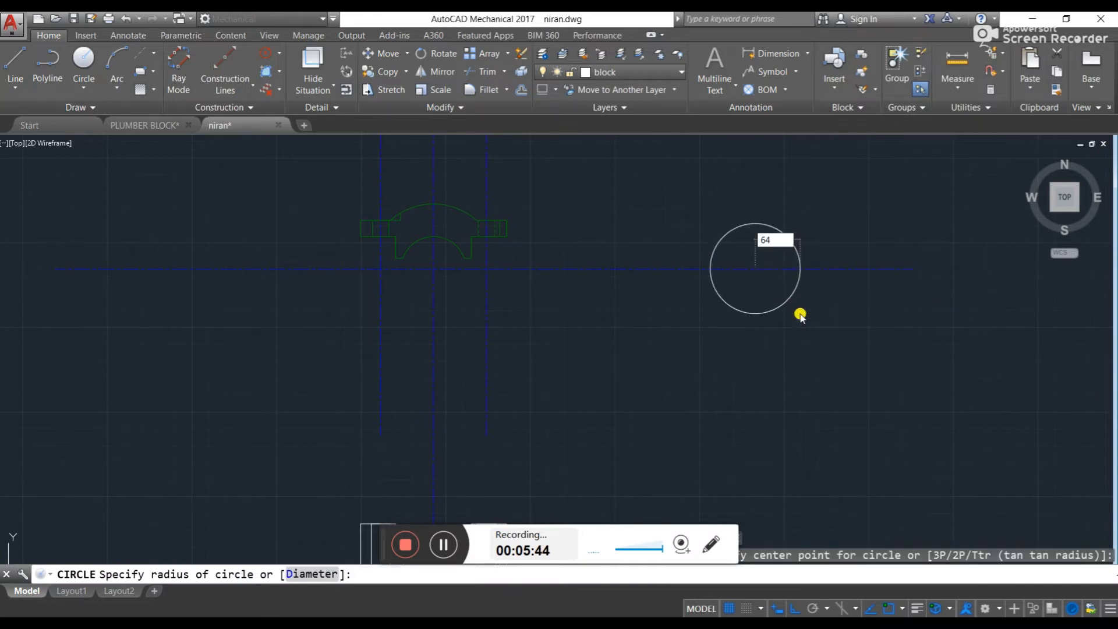
key("Return")
- Recheck the brasses' diameters in the reference drawing and delete the radius 64 circle
scroll(815, 283, "down", 5)
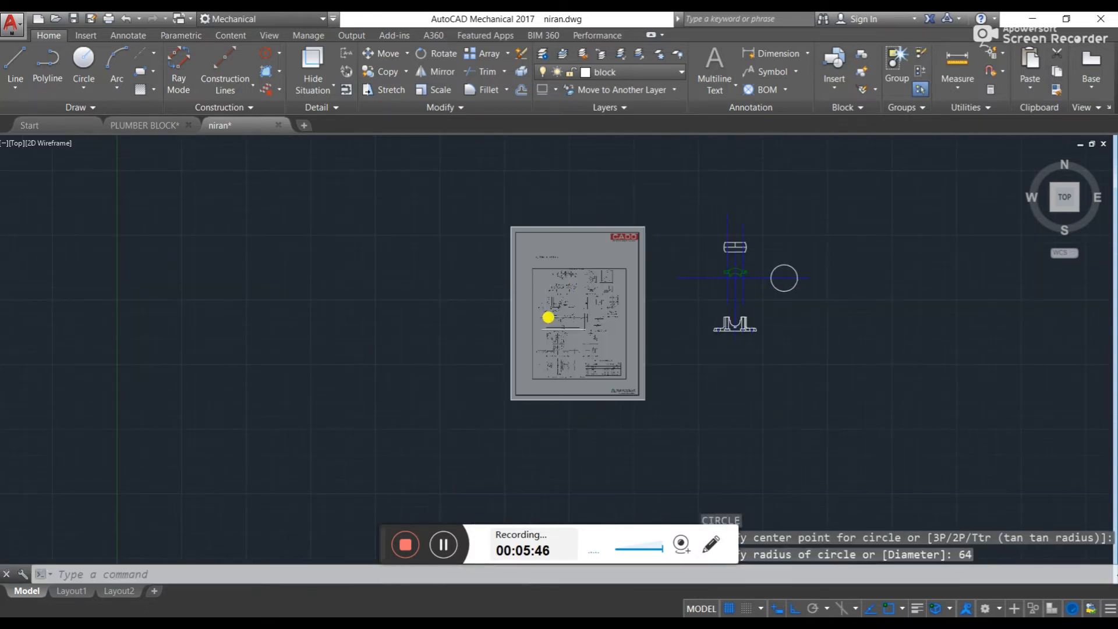
scroll(548, 317, "up", 8)
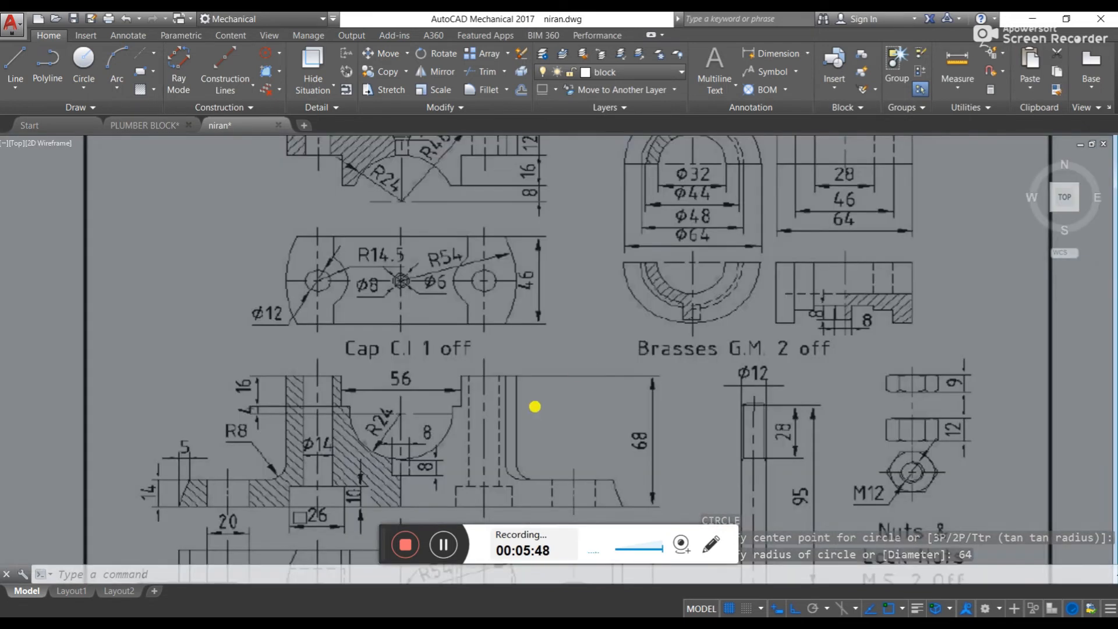
key("Escape")
scroll(868, 262, "down", 8)
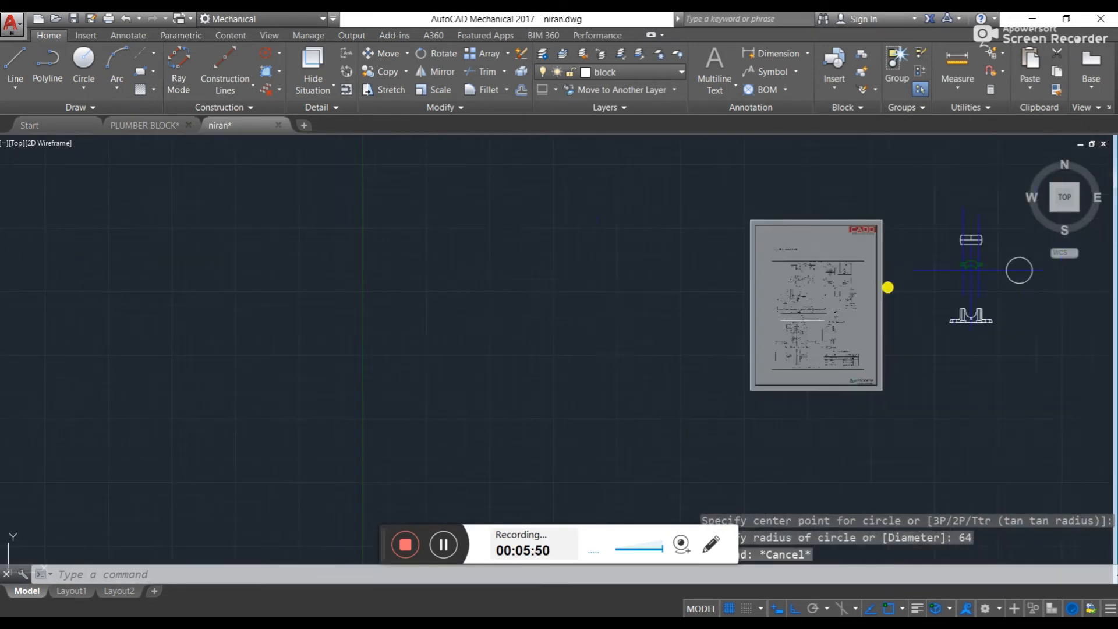
middle_click_drag(887, 284, 527, 282)
scroll(669, 292, "up", 8)
left_click(796, 233)
key("Delete")
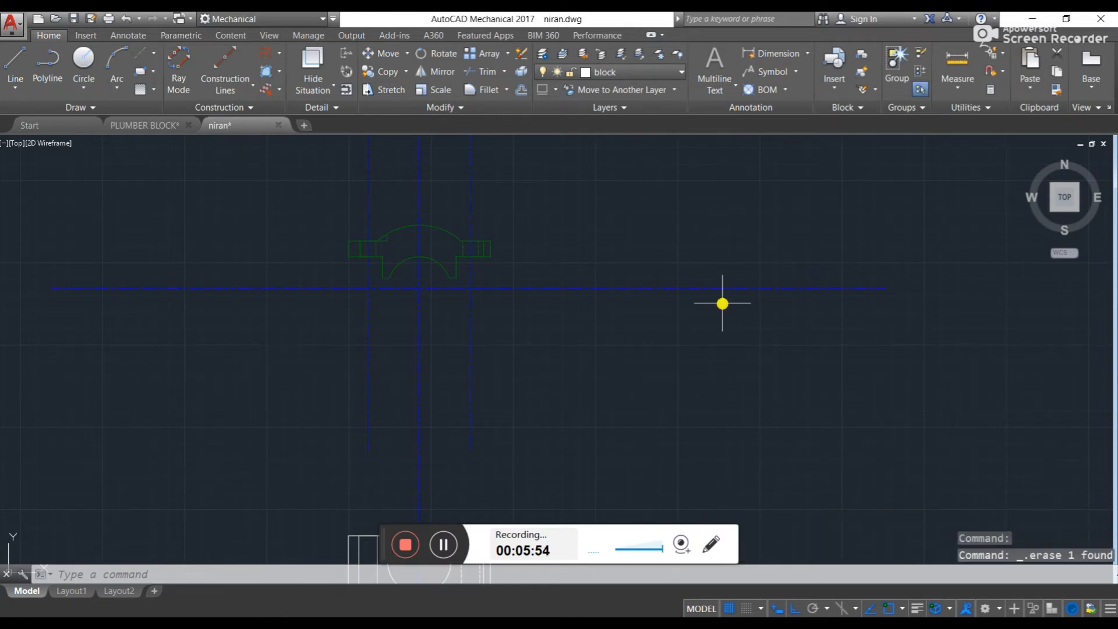
type("c")
key("Return")
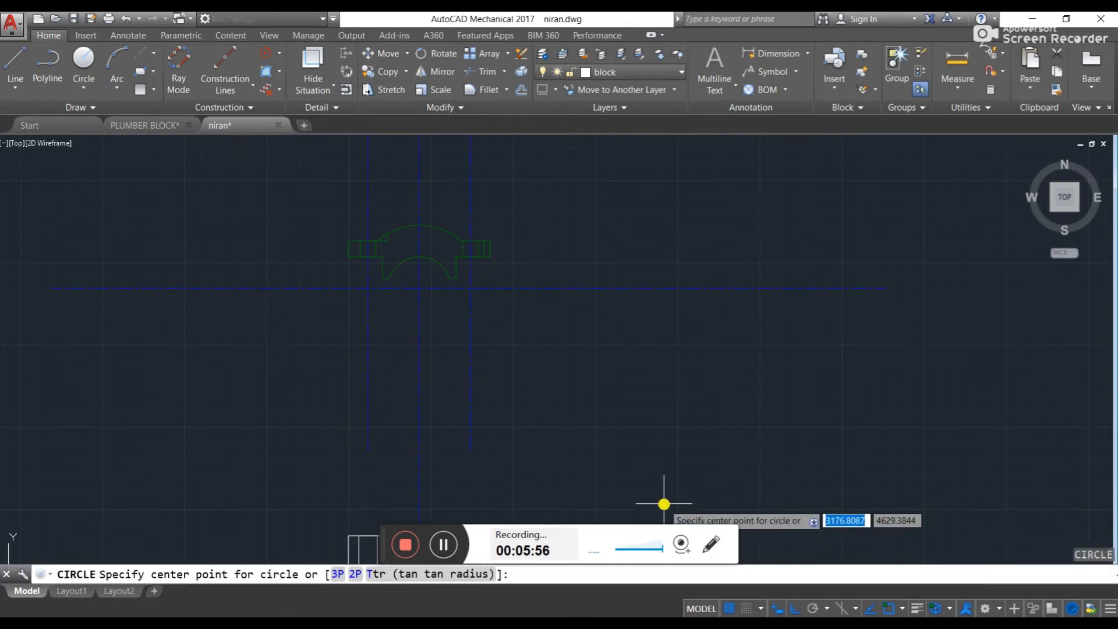
key("Escape")
key("Escape")
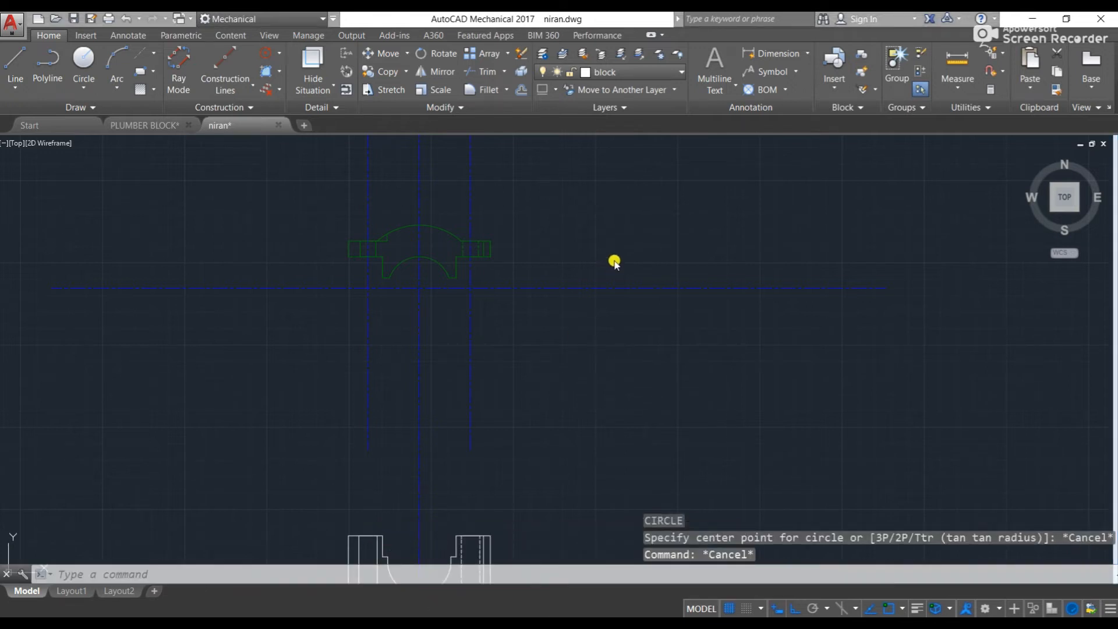
- Draw a circle of diameter 64 centred on the horizontal centre line, well to the right of the cap's front view
type("c")
key("Return")
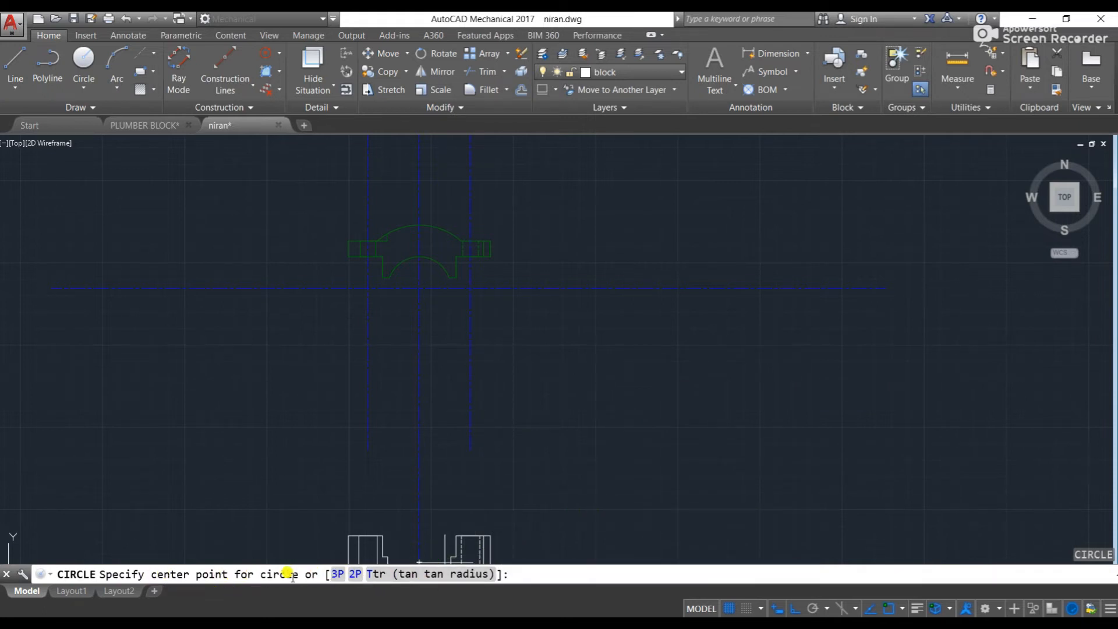
left_click(723, 285)
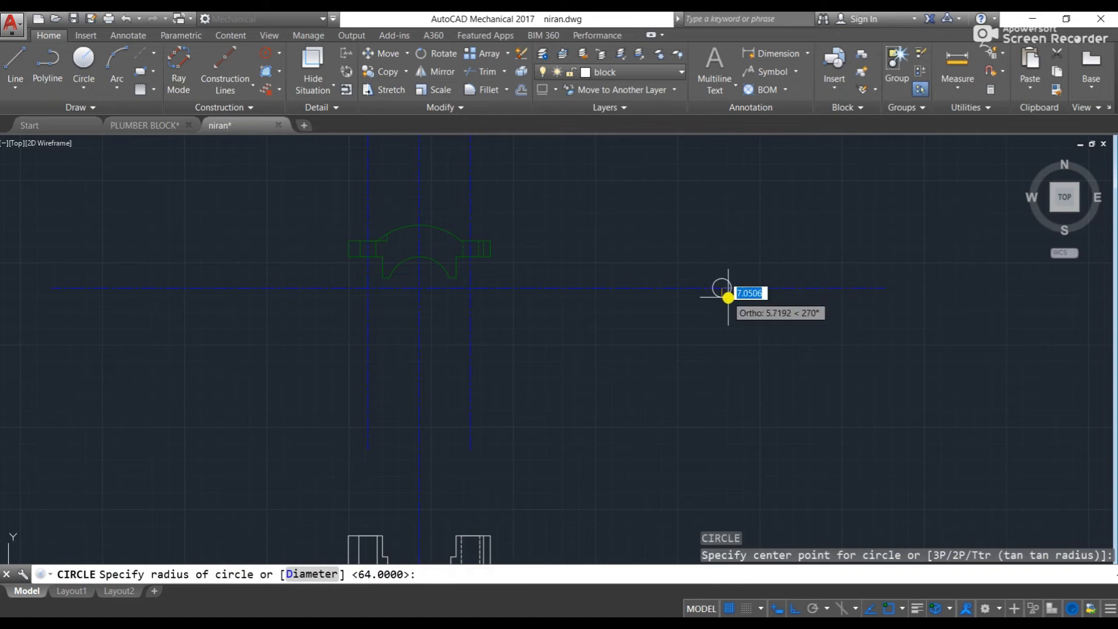
left_click(309, 575)
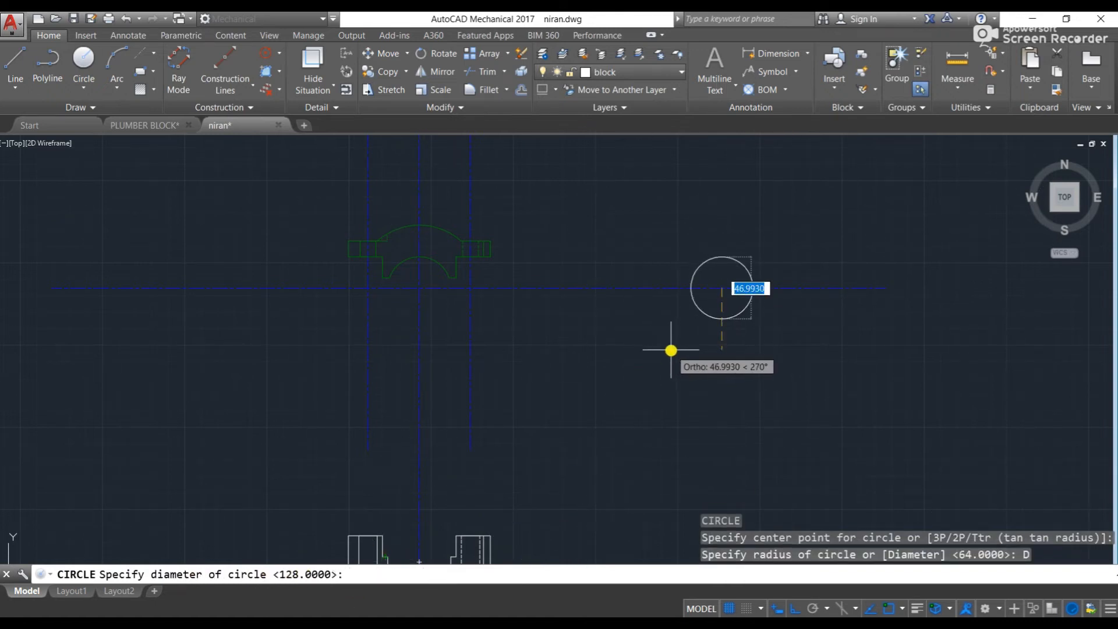
type("6")
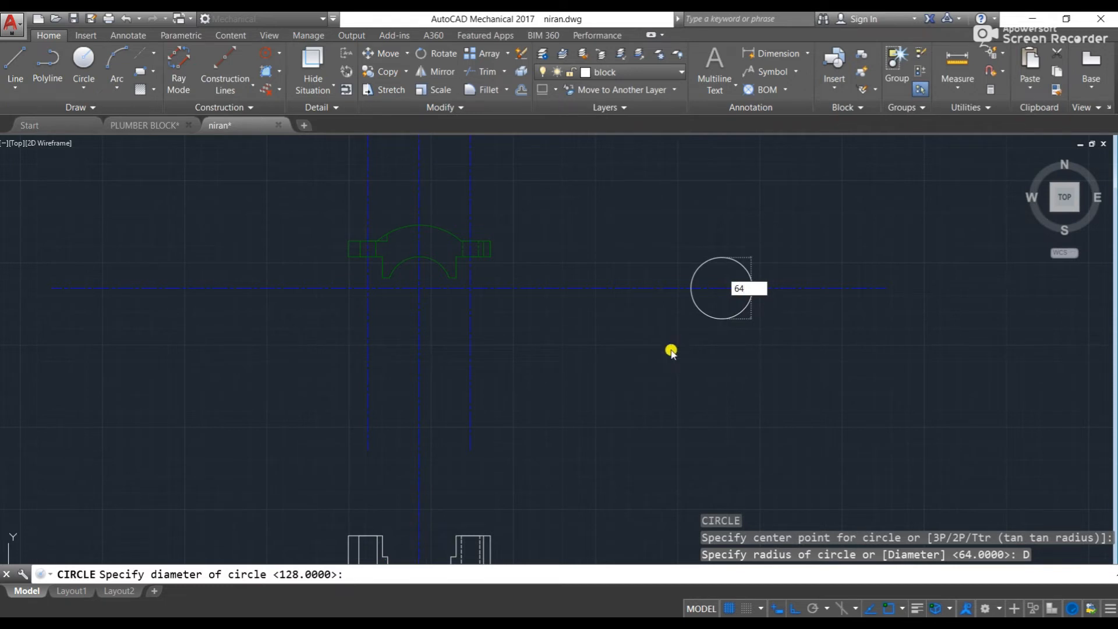
type("4")
key("Return")
- Check the reference drawing, try a concentric circle of radius 48 around the brasses' centre, and undo it
scroll(424, 395, "down", 4)
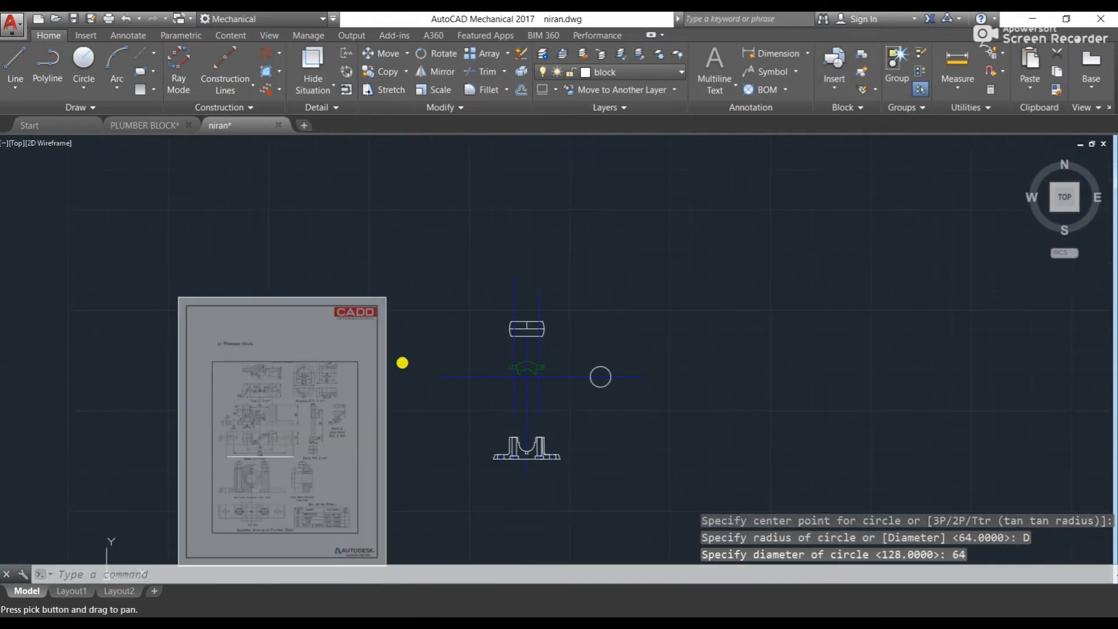
scroll(237, 382, "up", 6)
scroll(260, 398, "down", 6)
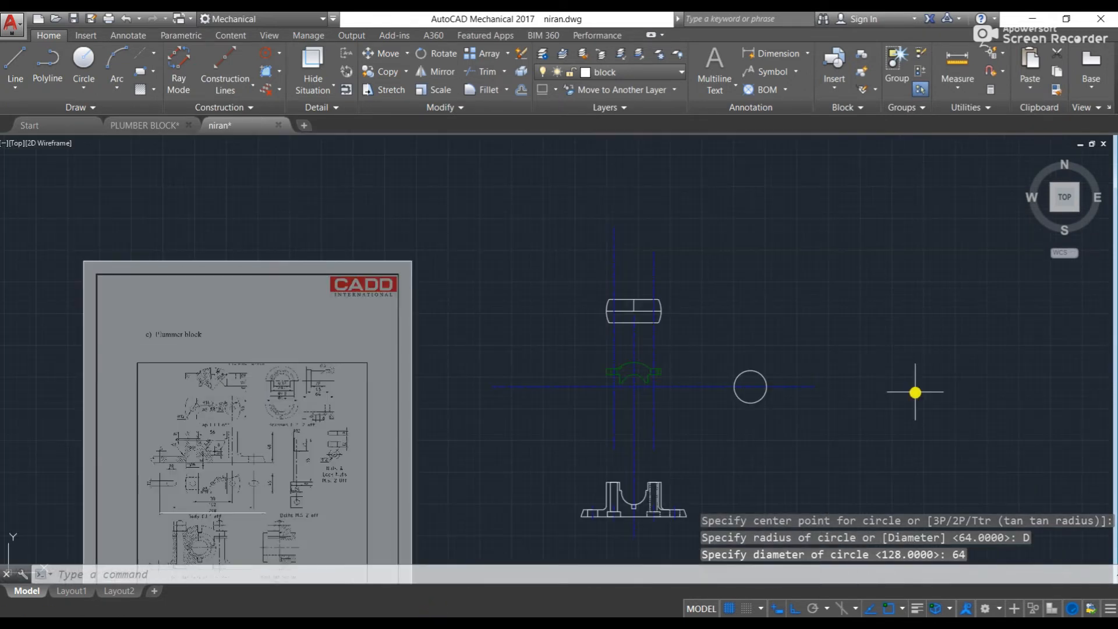
middle_click_drag(916, 392, 549, 382)
scroll(382, 395, "up", 8)
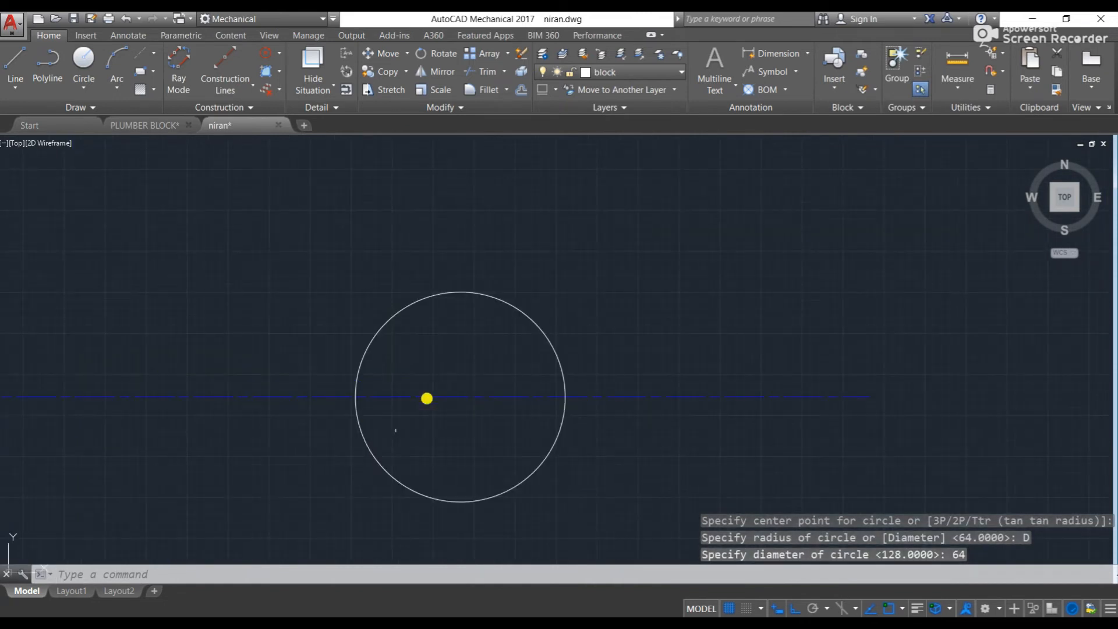
key("Return")
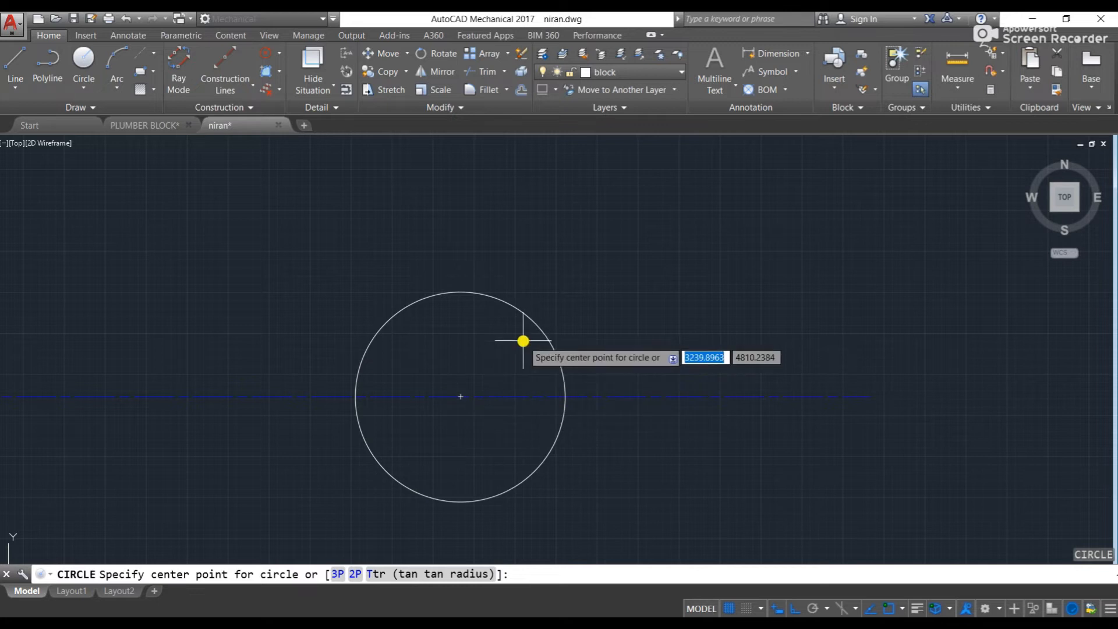
middle_click_drag(223, 354, 936, 353)
scroll(838, 355, "down", 3)
mouse_move(357, 312)
middle_mouse_down()
mouse_move(928, 328)
mouse_move(433, 290)
middle_mouse_up()
middle_click_drag(1081, 387, 751, 316)
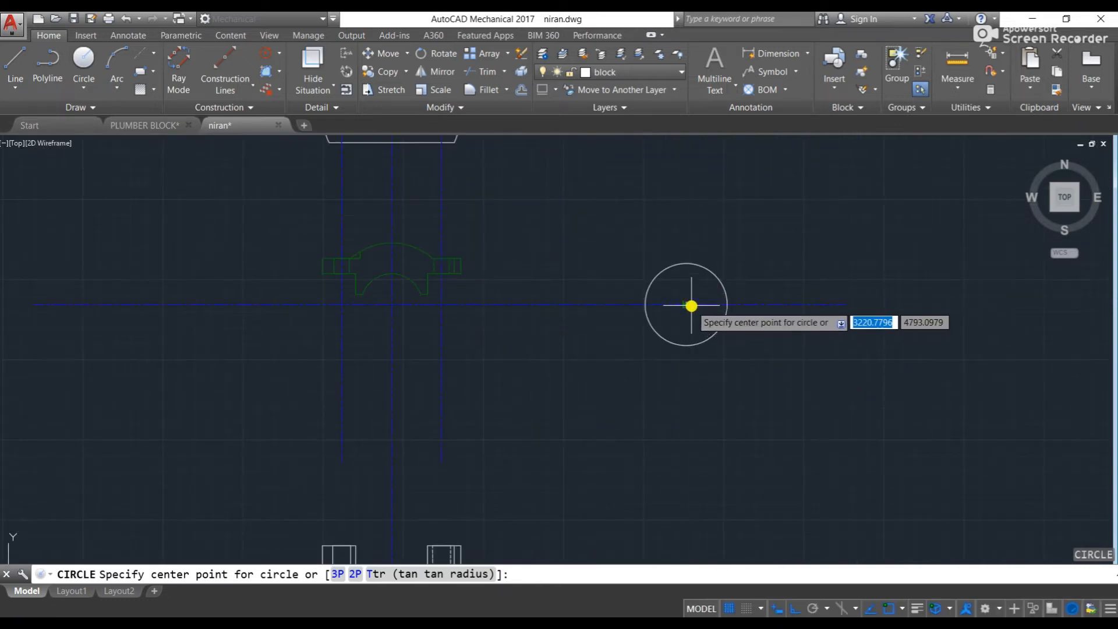
left_click(688, 305)
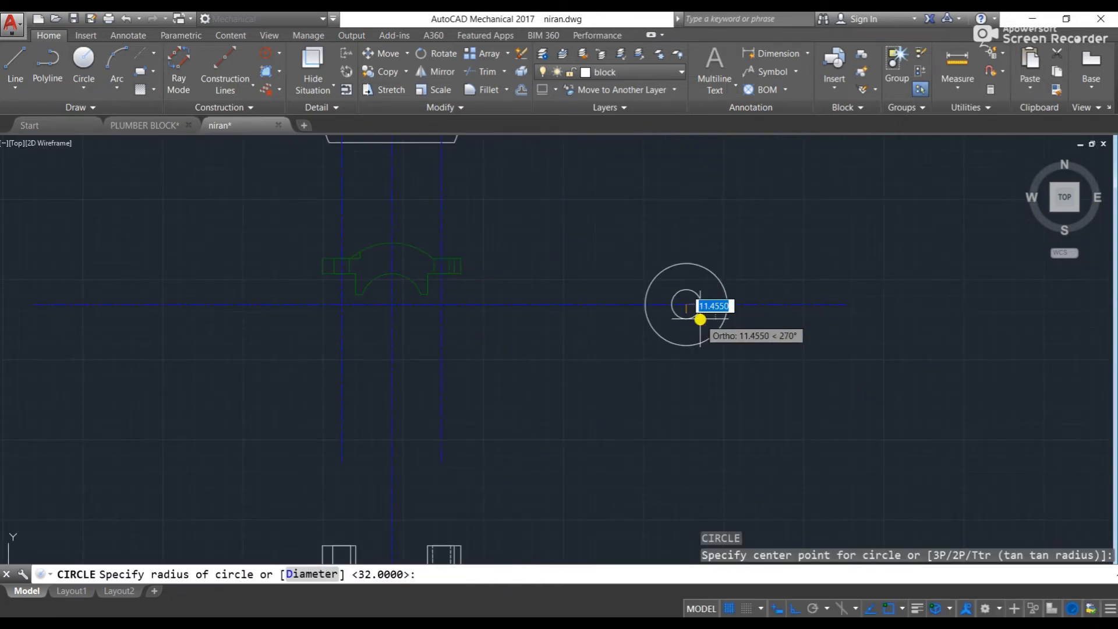
type("48")
key("Return")
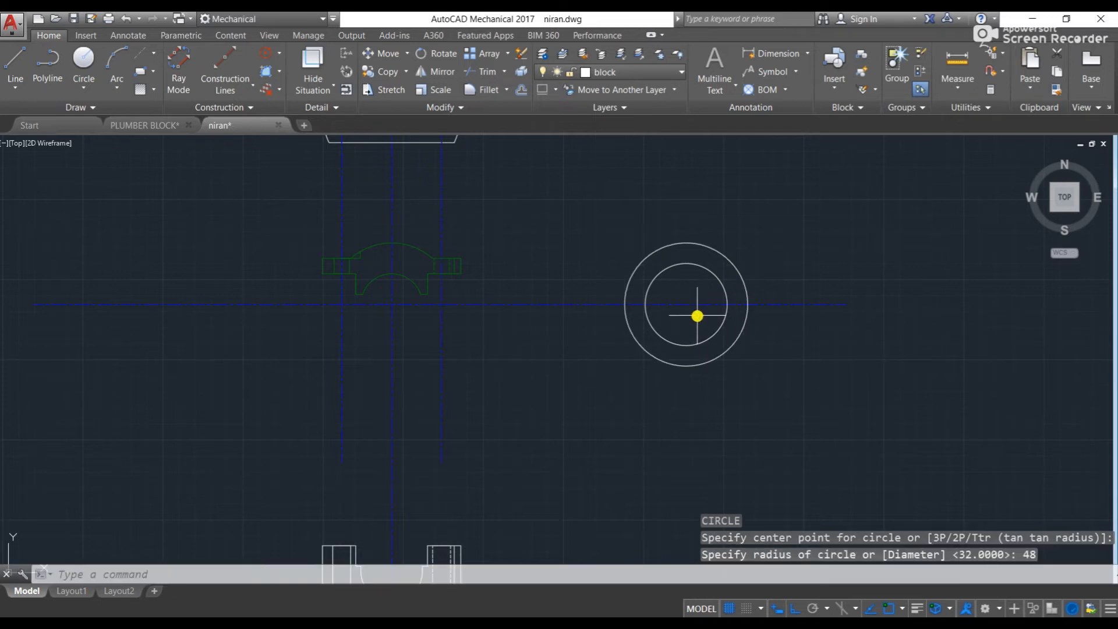
key("ctrl+z")
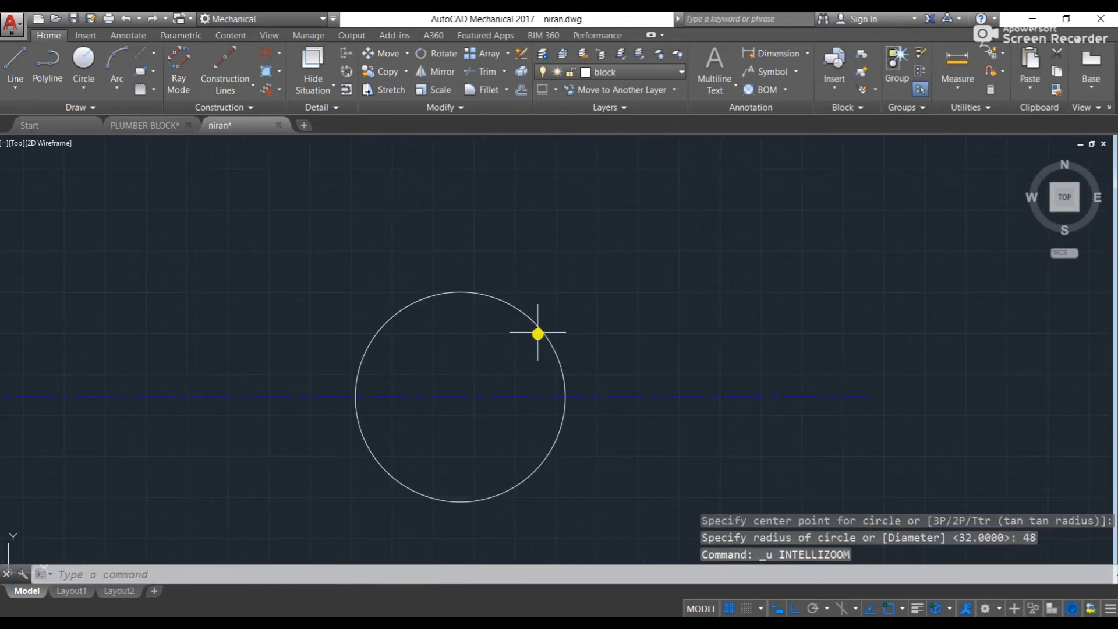
- Draw a circle of diameter 48 concentric with the brasses' 64 diameter outer circle
type("c")
key("Return")
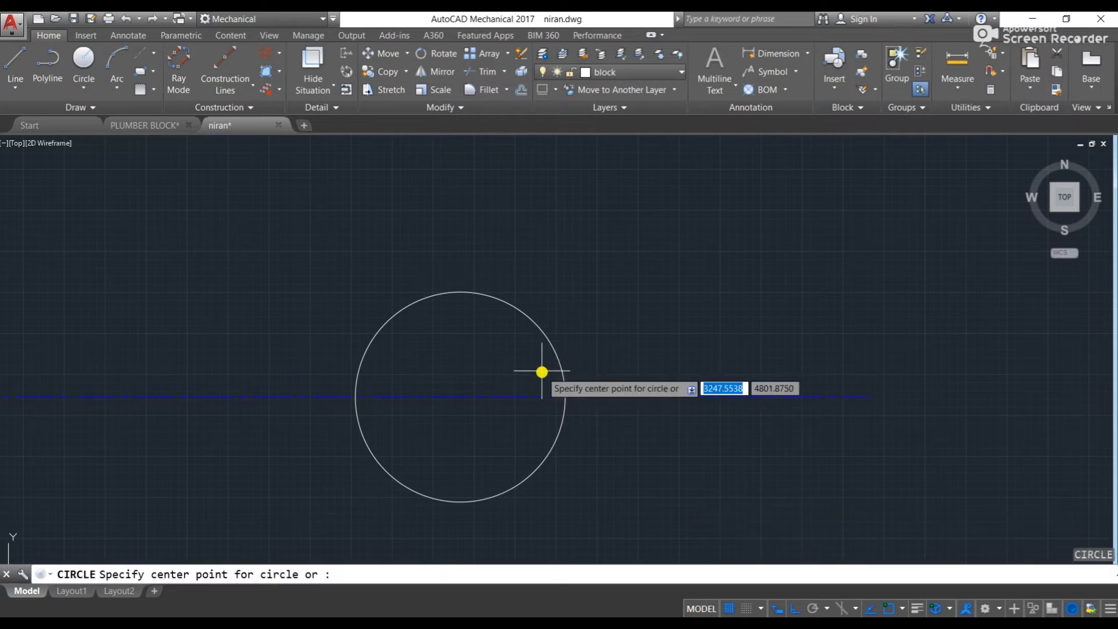
left_click(460, 397)
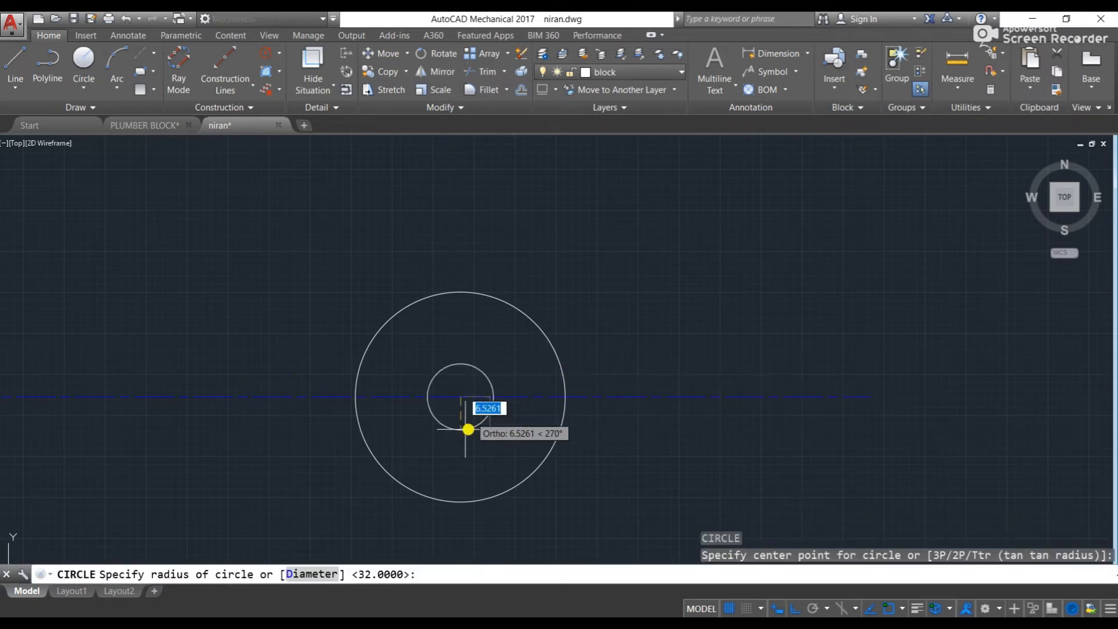
left_click(312, 574)
type("4")
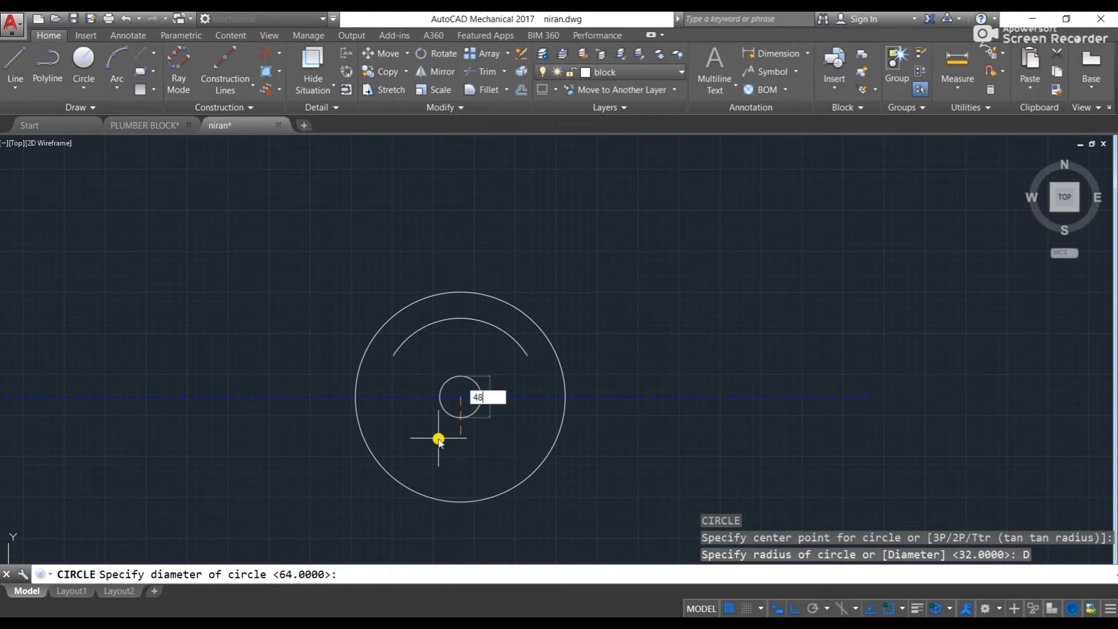
type("8")
key("Return")
- Draw another concentric circle of diameter 44 just inside the brasses' 48 diameter circle
key("Return")
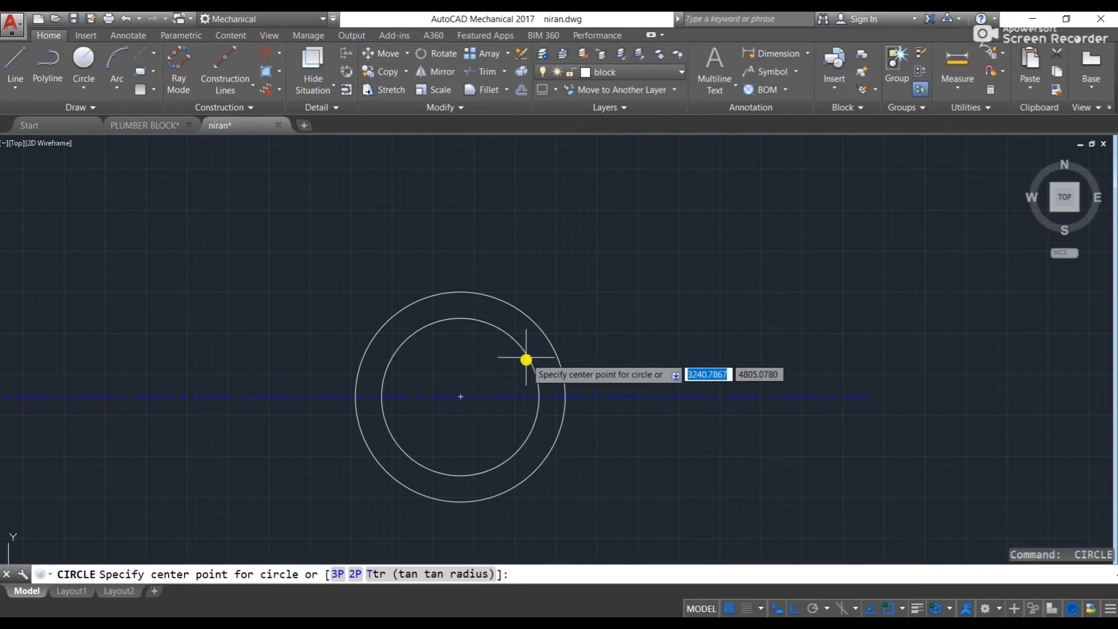
left_click(460, 395)
left_click(312, 573)
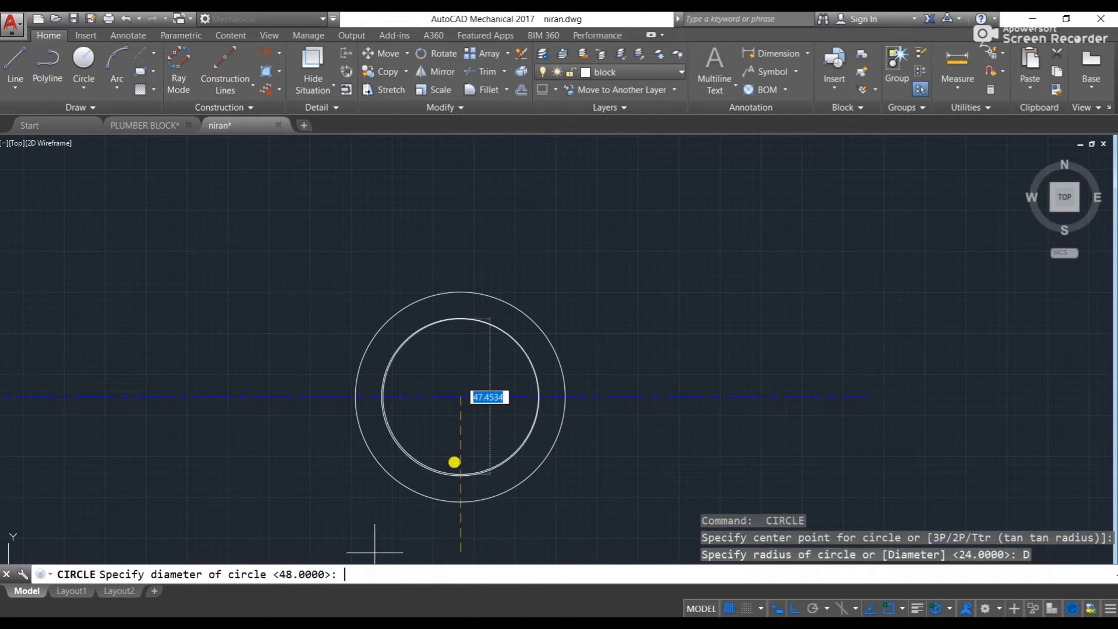
type("44")
key("Return")
- Check the remaining inner diameter of the brasses' front view in the reference drawing
scroll(443, 421, "down", 4)
middle_click_drag(217, 335, 730, 366)
middle_click_drag(343, 339, 479, 299)
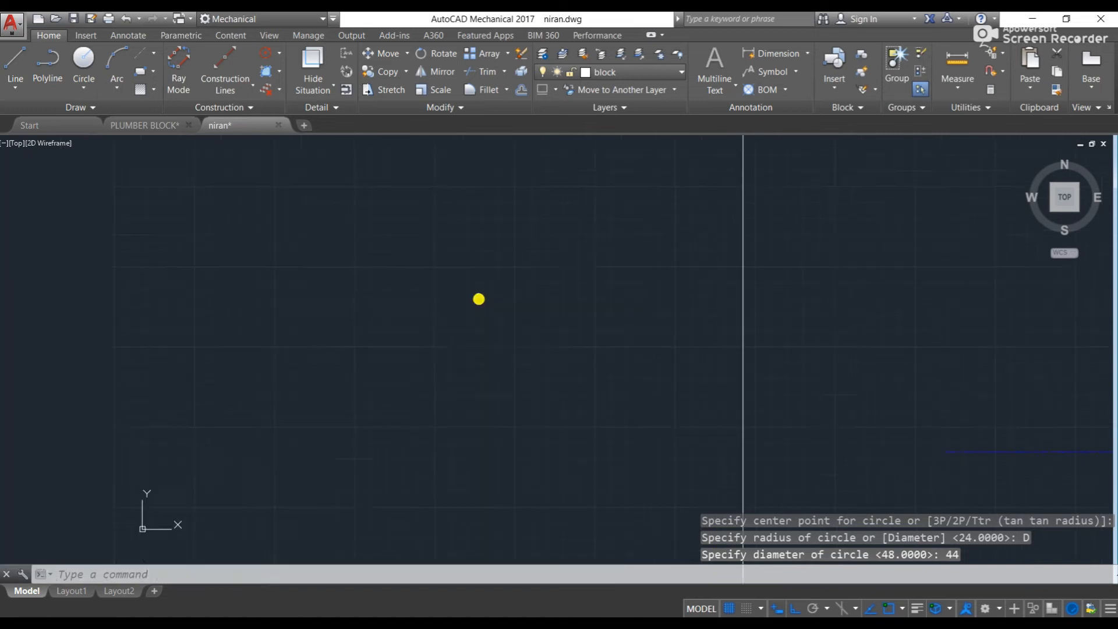
scroll(494, 419, "up", 2)
middle_click_drag(494, 420, 503, 298)
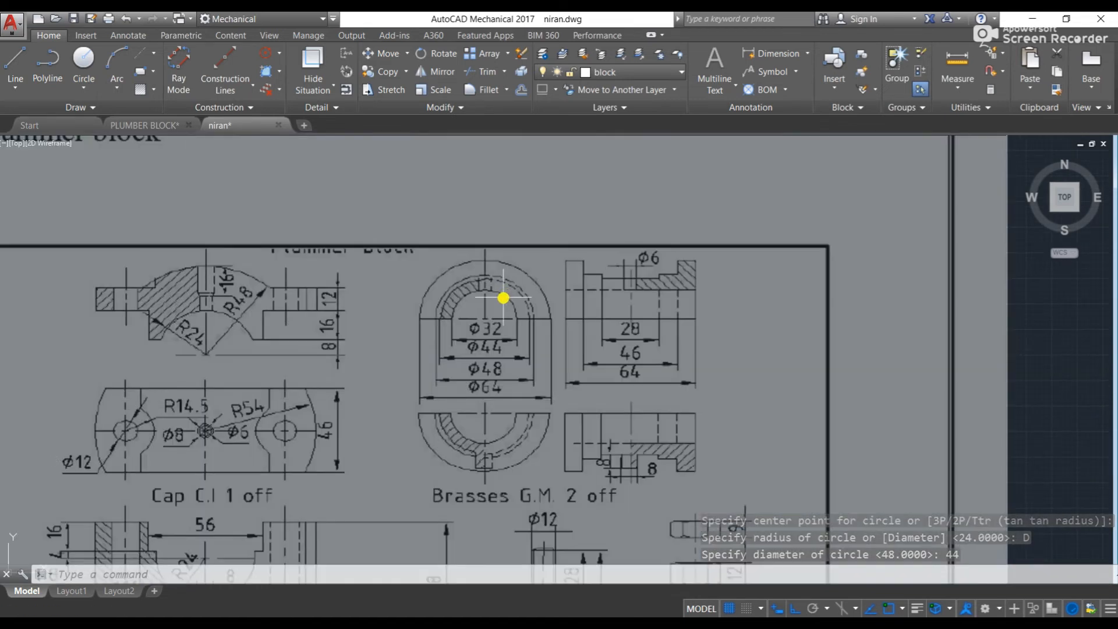
scroll(567, 331, "down", 4)
middle_click_drag(872, 390, 435, 318)
middle_click_drag(824, 285, 781, 336)
scroll(783, 343, "up", 8)
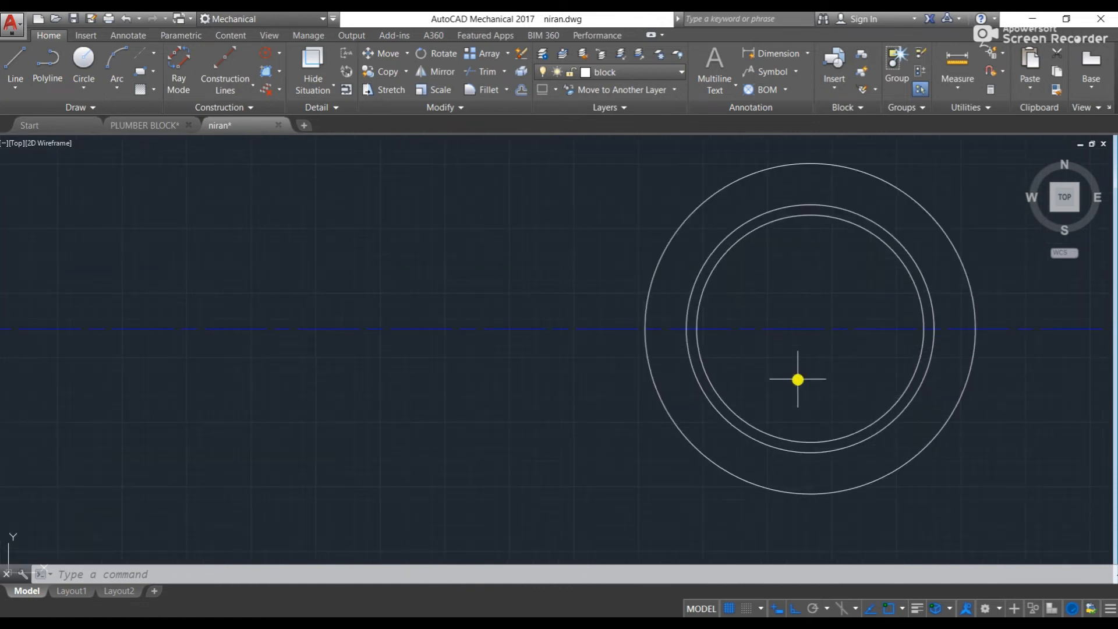
- Draw the bore circle of diameter 32 at the common centre of the brasses' circles
type("c")
key("Return")
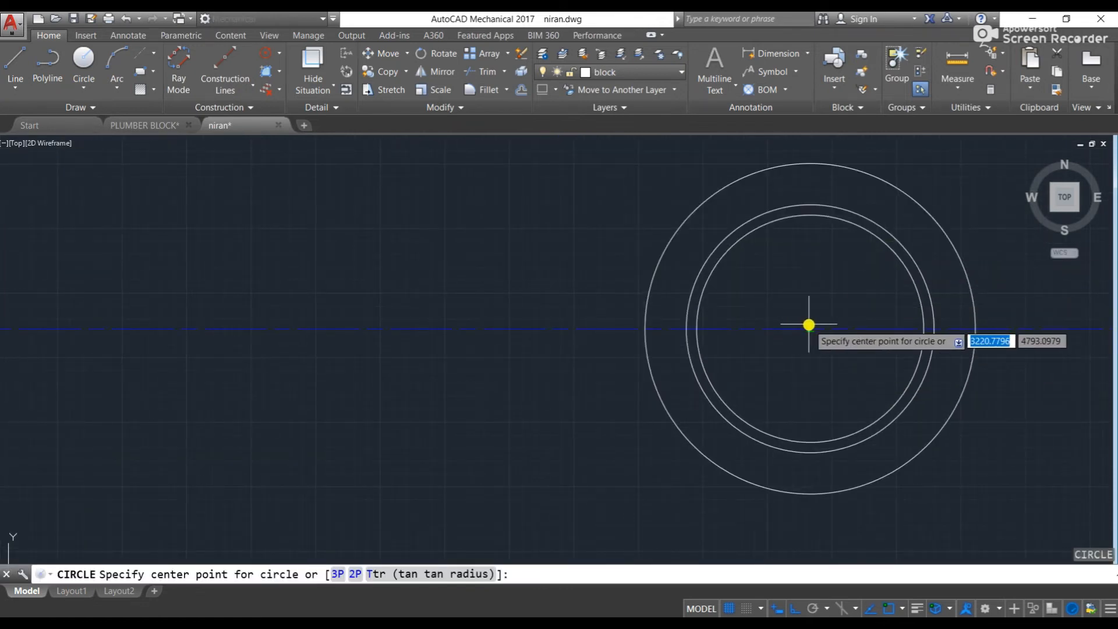
scroll(787, 381, "down", 6)
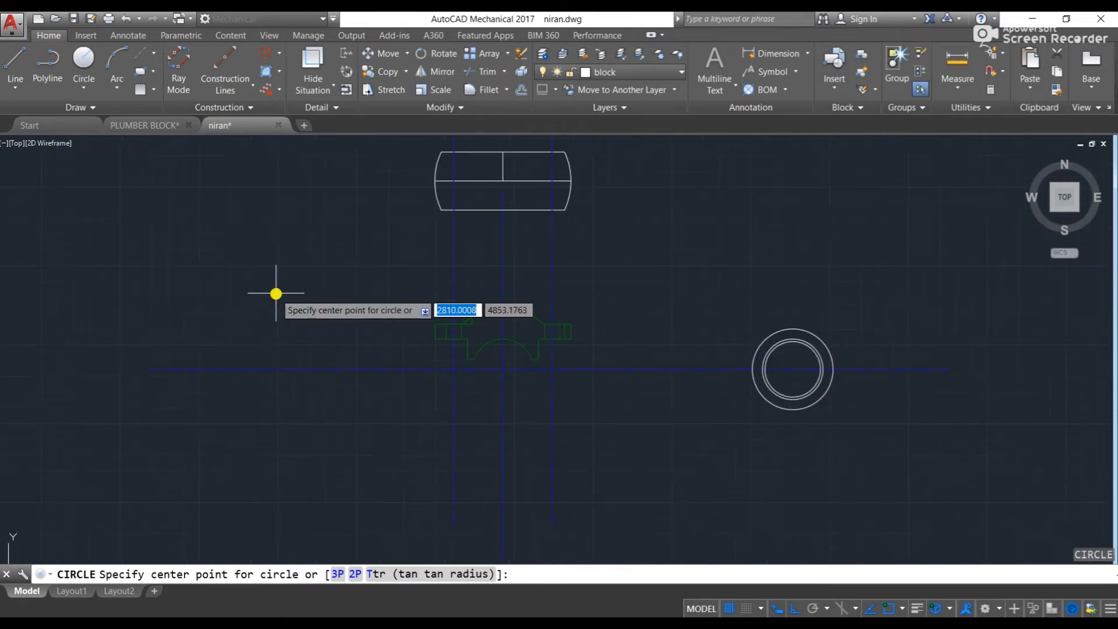
middle_click_drag(275, 294, 947, 419)
middle_click_drag(824, 361, 87, 221)
scroll(749, 358, "up", 4)
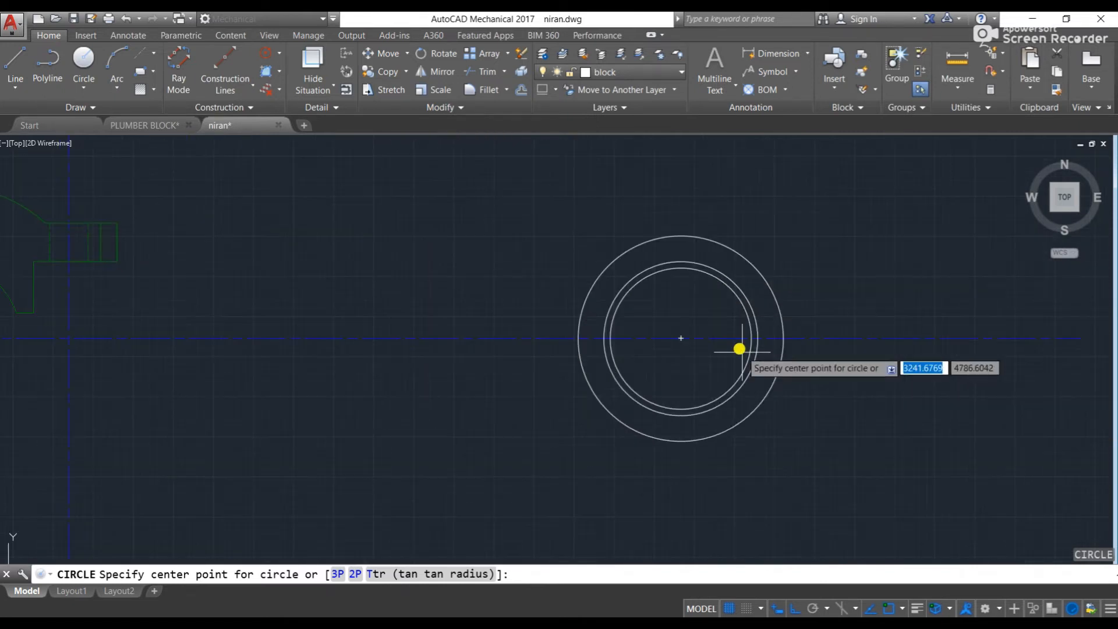
left_click(682, 337)
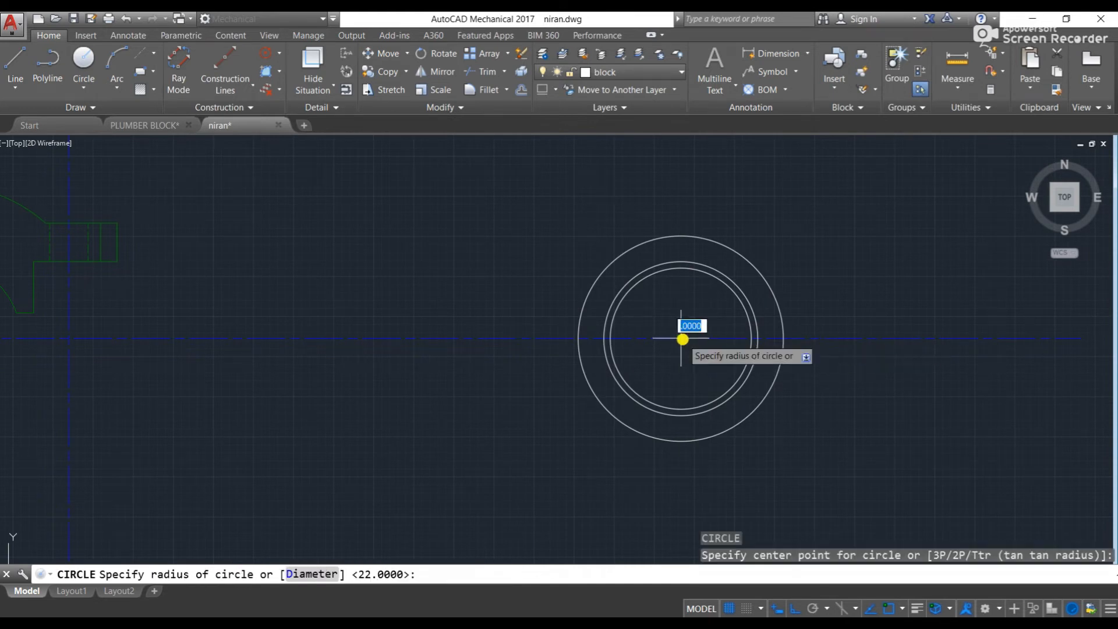
left_click(311, 574)
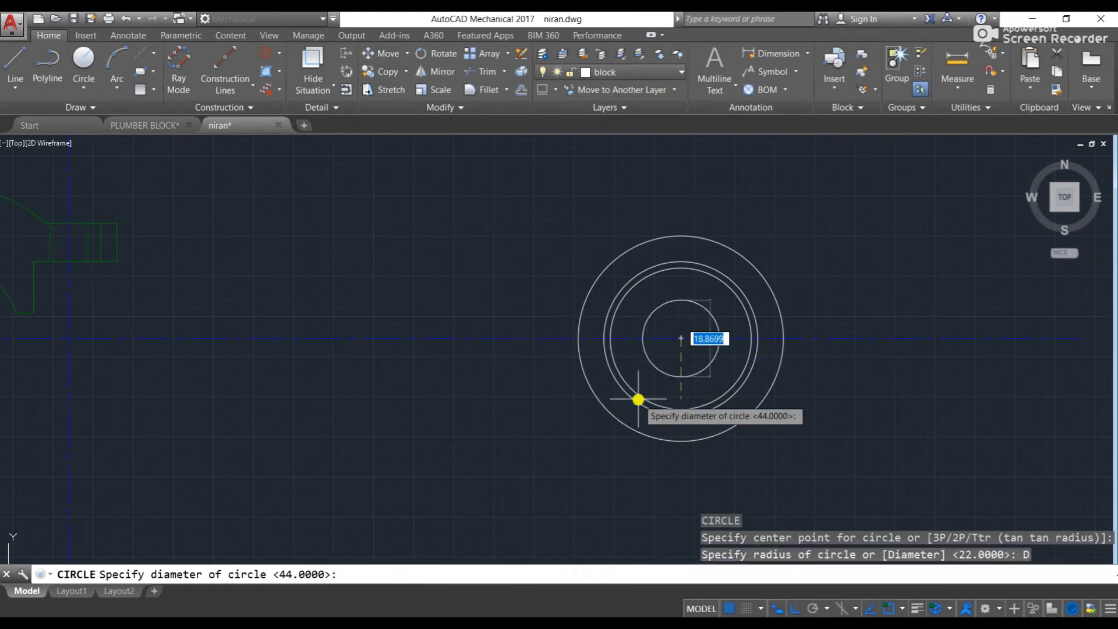
type("32")
key("Return")
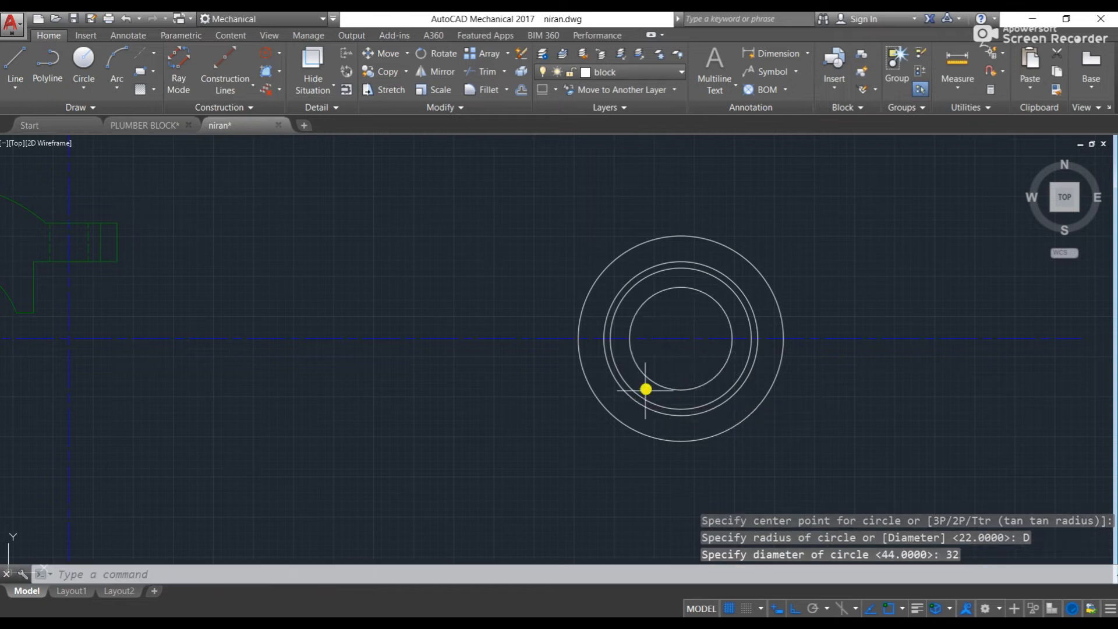
- Examine the brasses' front and side views in the reference drawing, including the small projection under the lower brass and its dimensions
scroll(658, 359, "down", 5)
key("Escape")
key("Escape")
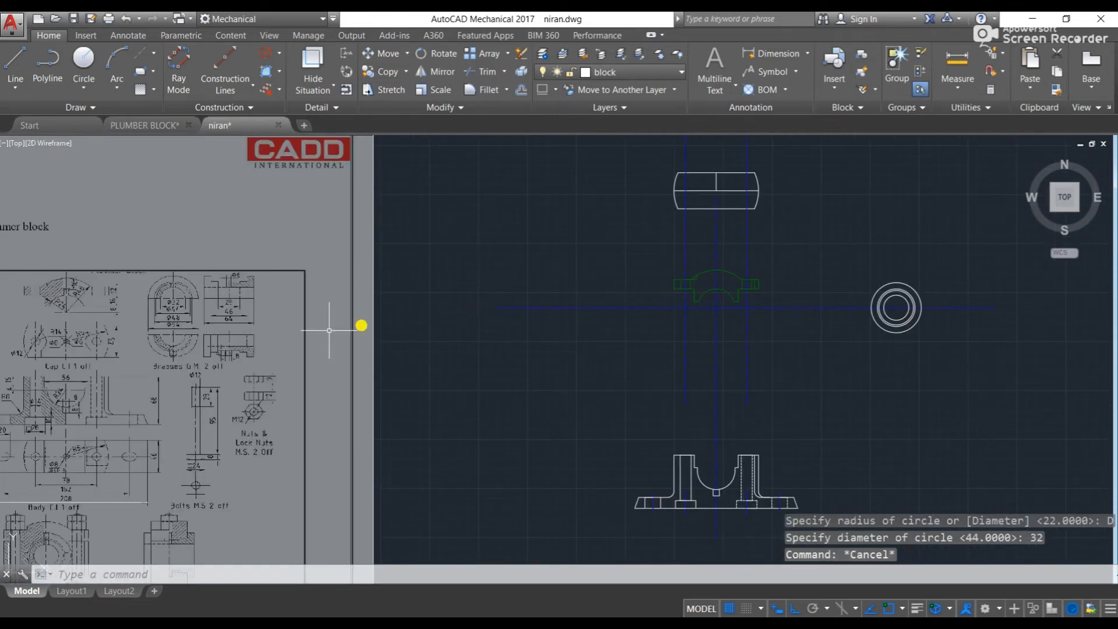
scroll(312, 364, "up", 5)
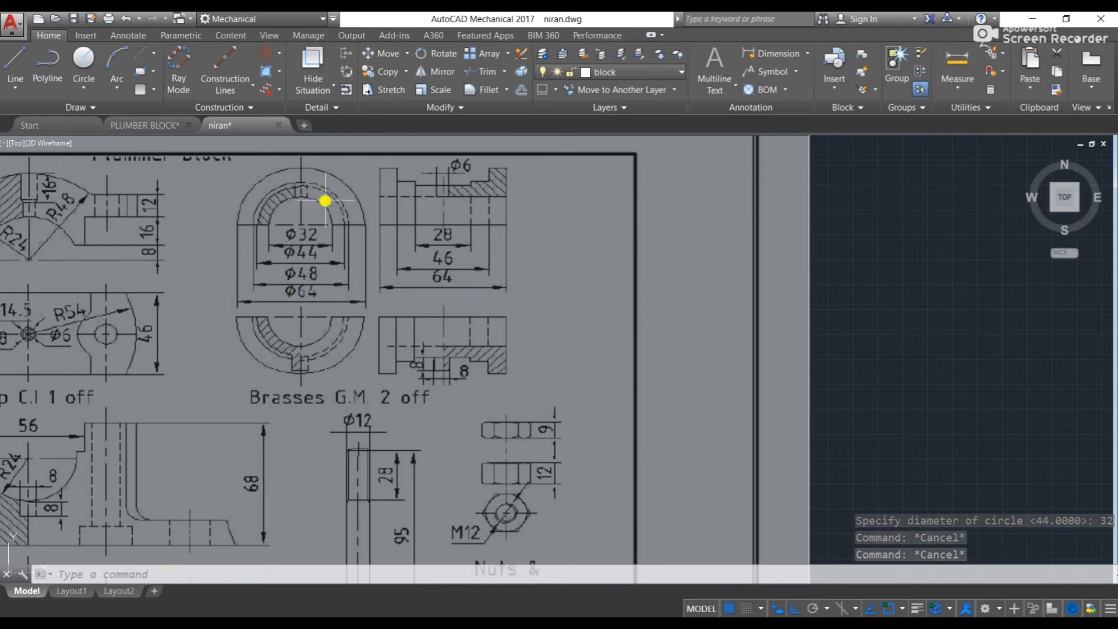
middle_click_drag(307, 360, 349, 362)
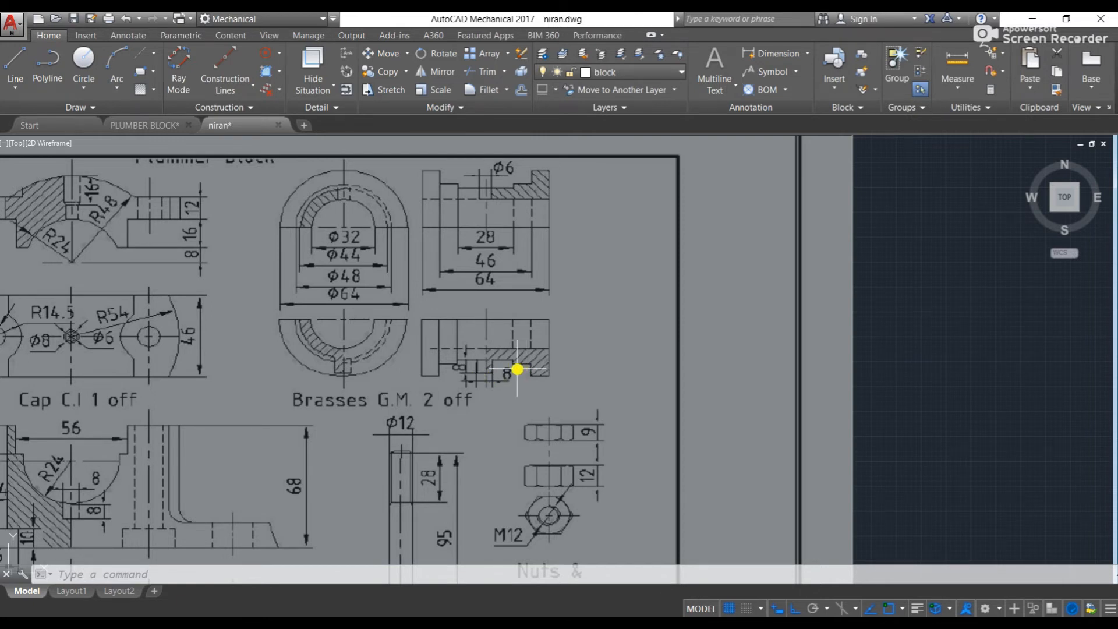
left_click(478, 363)
left_click(489, 376)
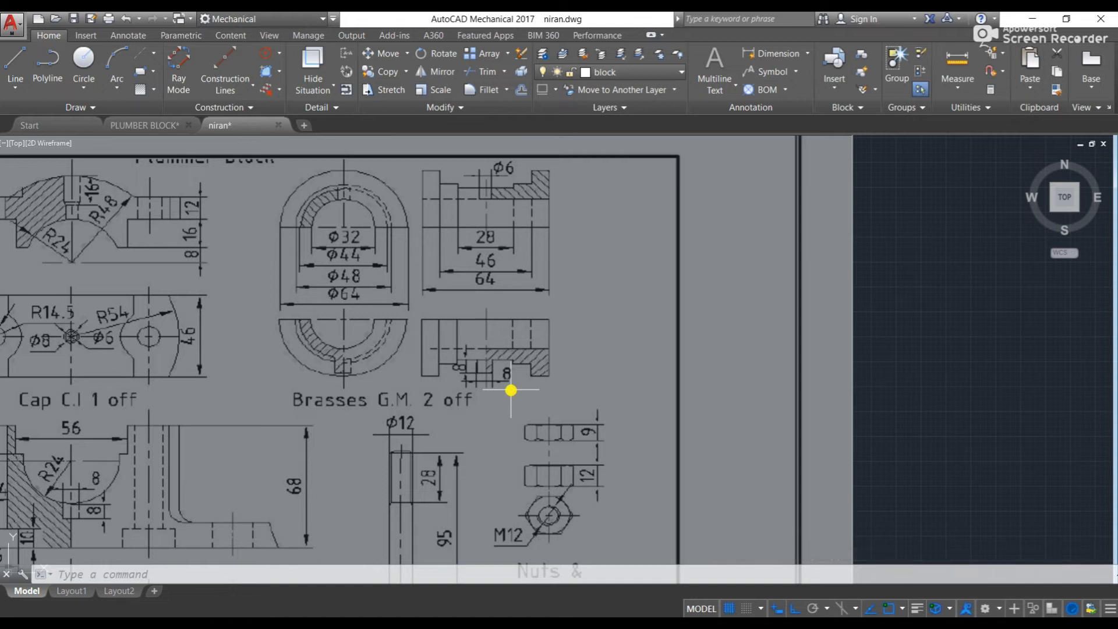
scroll(510, 390, "down", 4)
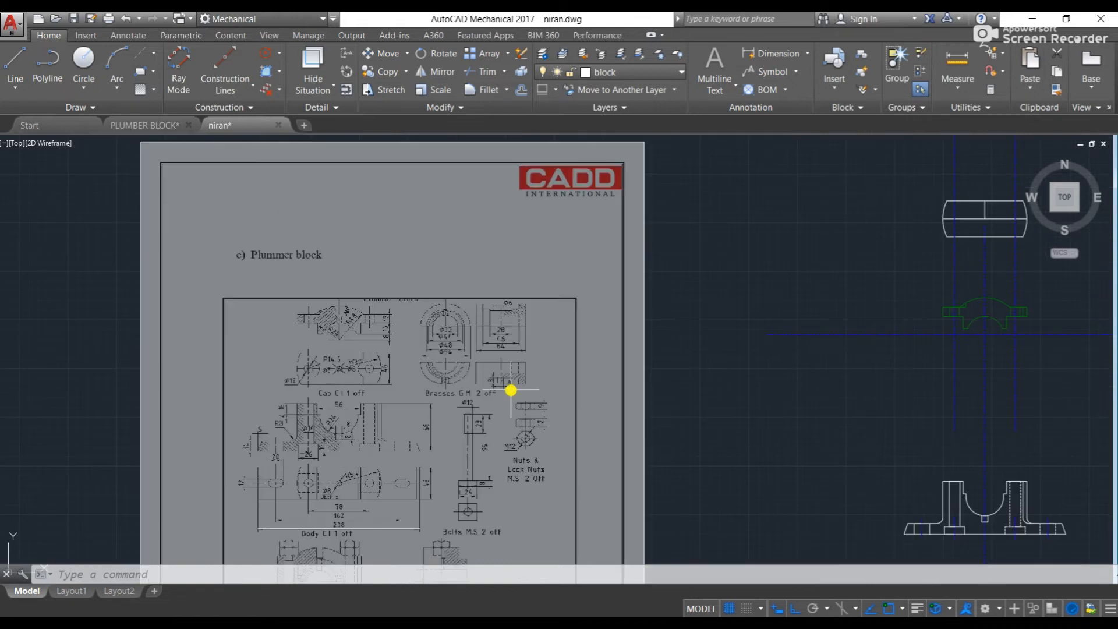
scroll(344, 412, "up", 4)
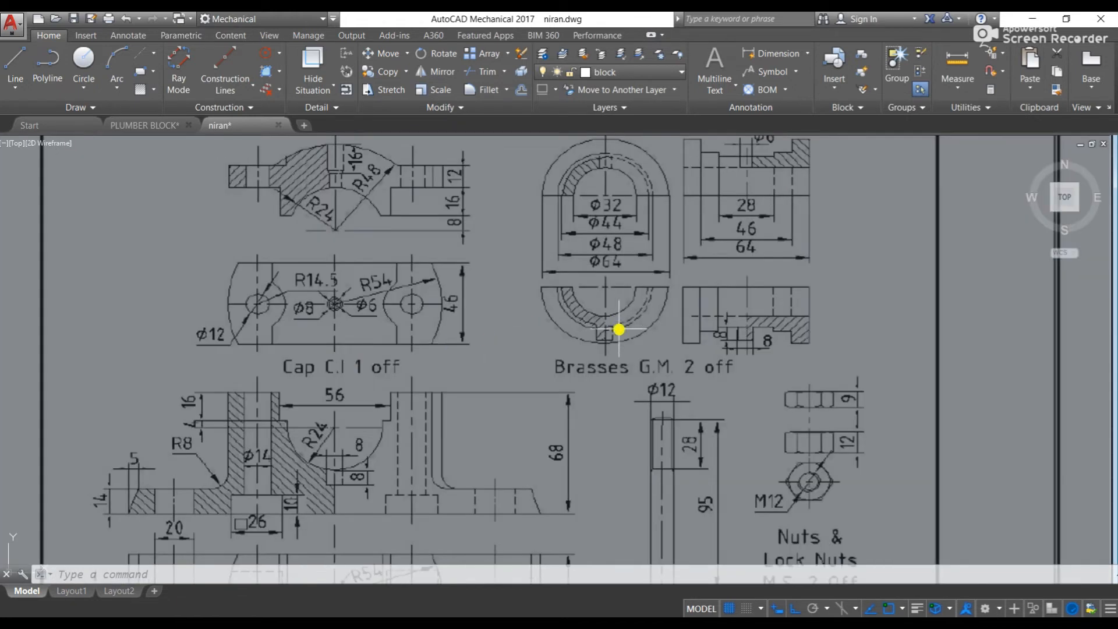
scroll(610, 326, "down", 5)
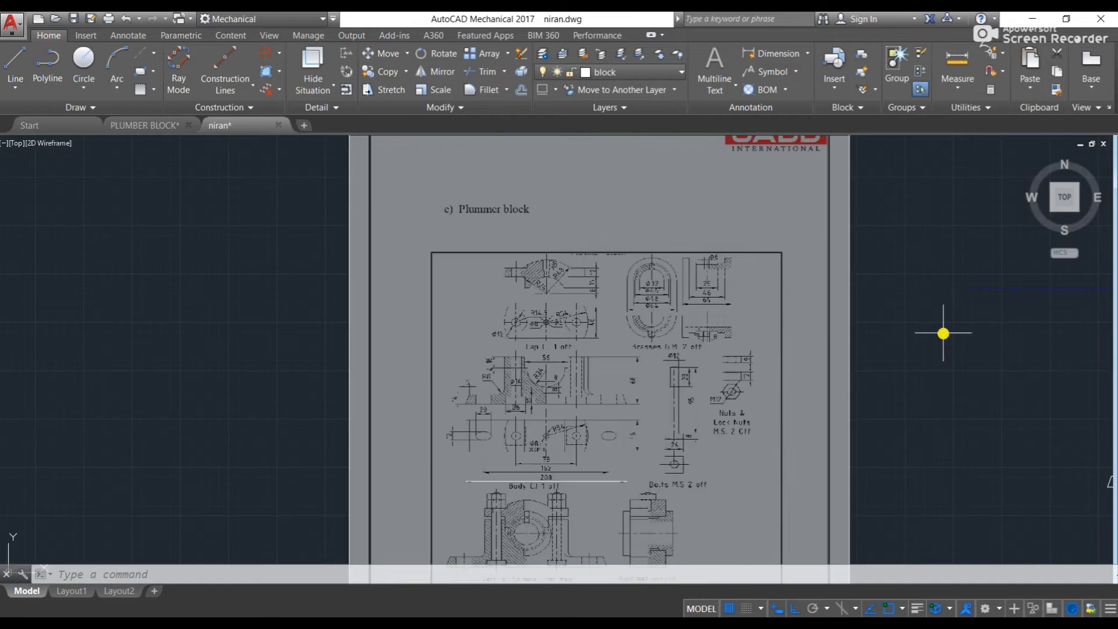
- Compare the drawn concentric circles with the brasses' front and side views in the reference drawing
middle_click_drag(943, 331, 324, 315)
scroll(765, 269, "up", 4)
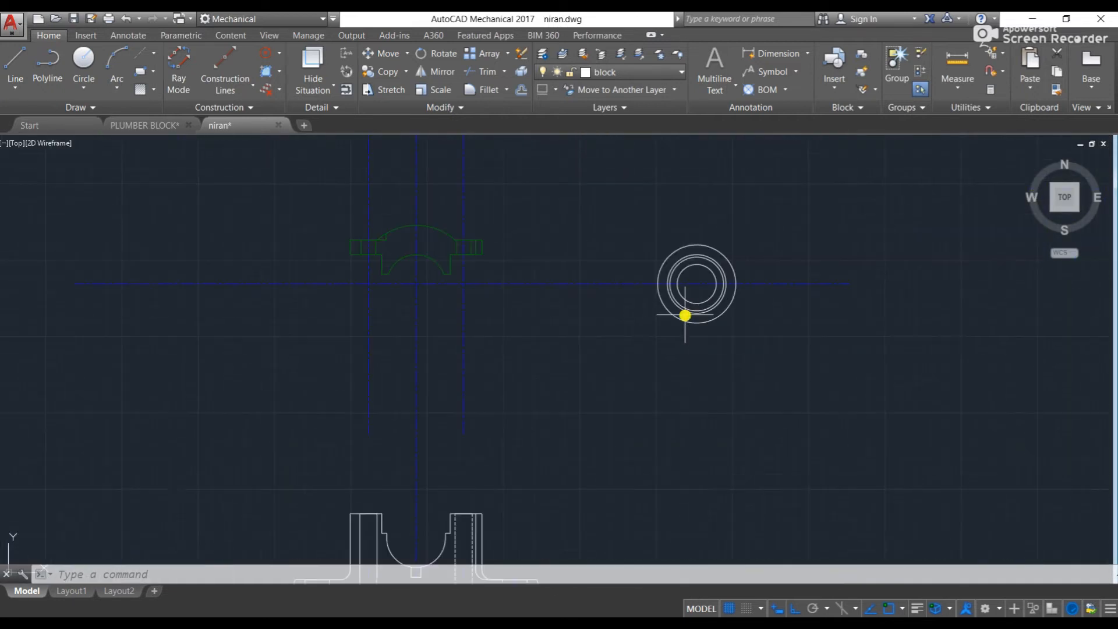
scroll(466, 332, "down", 5)
scroll(233, 338, "up", 3)
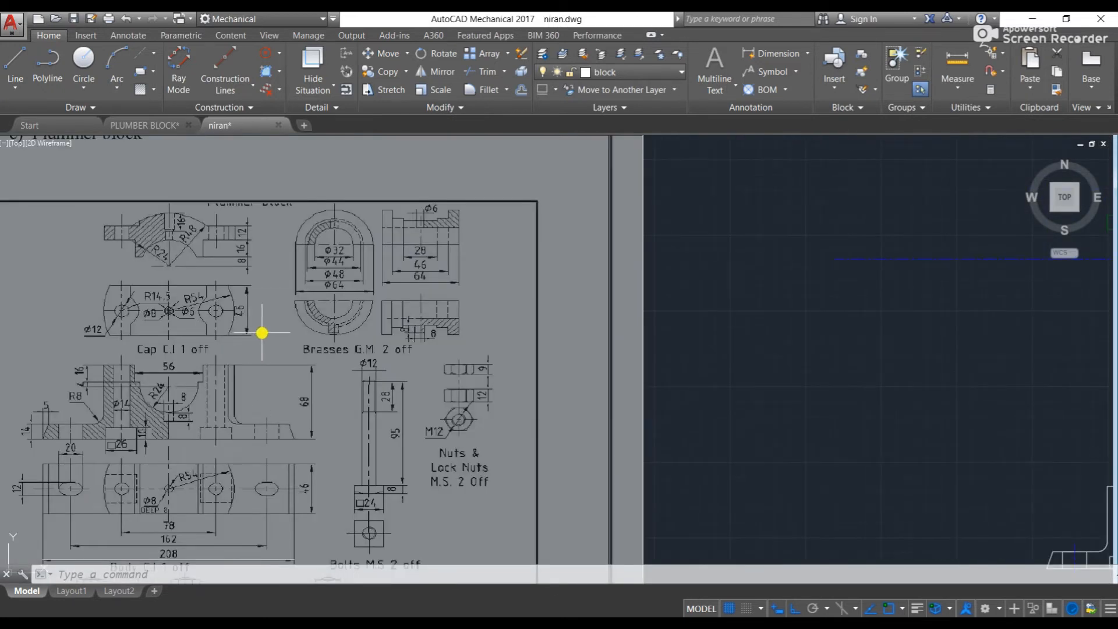
scroll(262, 333, "down", 5)
scroll(844, 359, "up", 5)
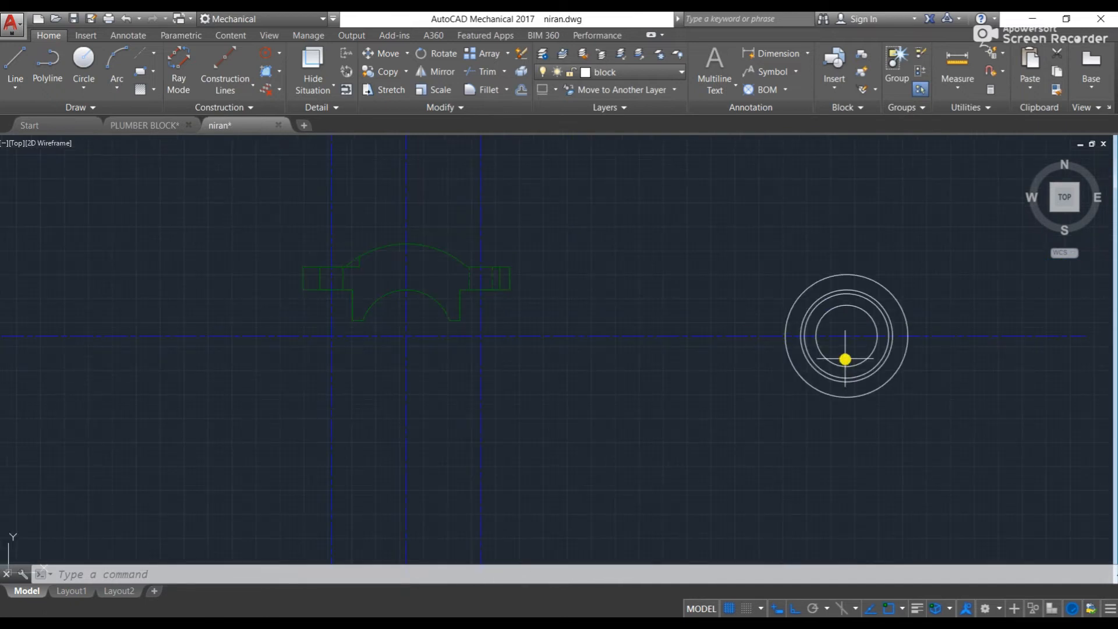
scroll(839, 390, "up", 3)
scroll(599, 377, "down", 5)
- Draw a vertical line about 45 long upward from the common centre of the brasses' circles
left_click(601, 317)
key("Escape")
type("l")
key("Return")
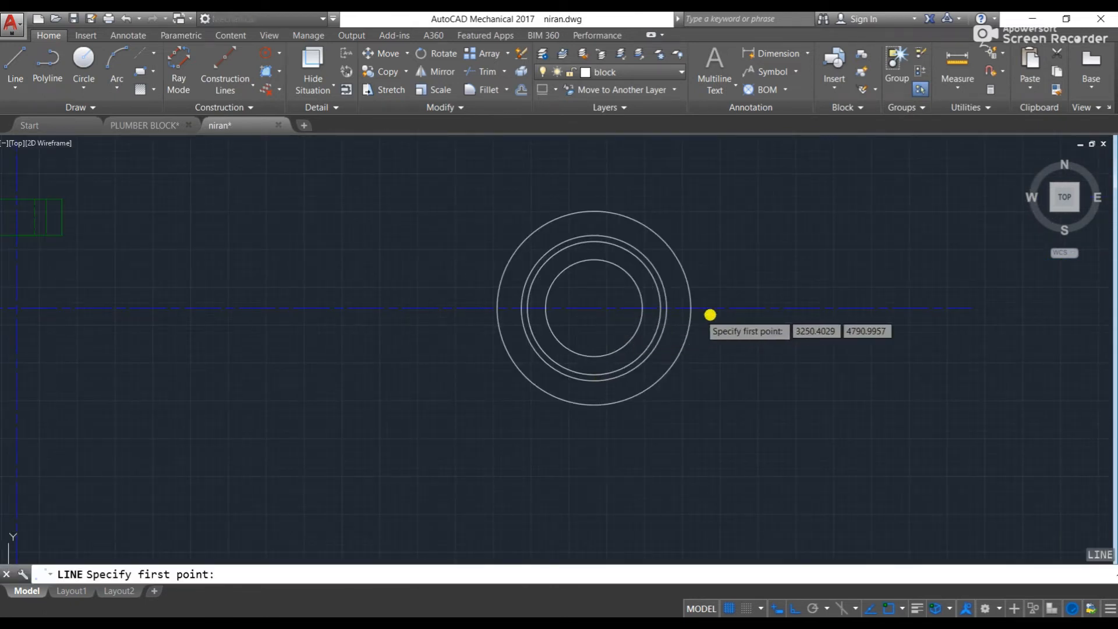
key("Escape")
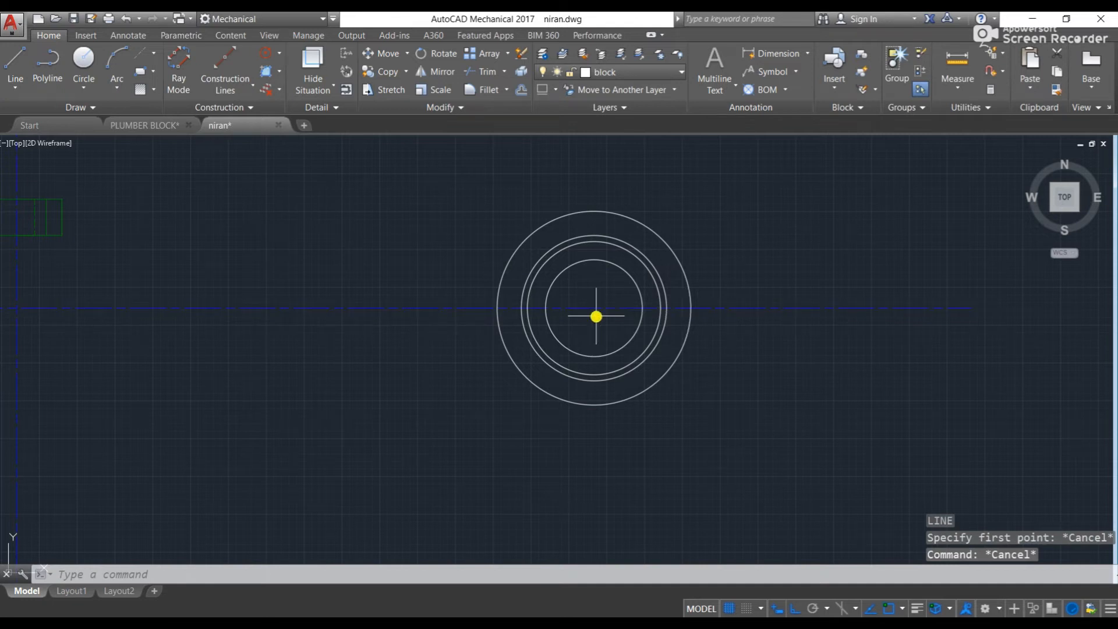
key("Return")
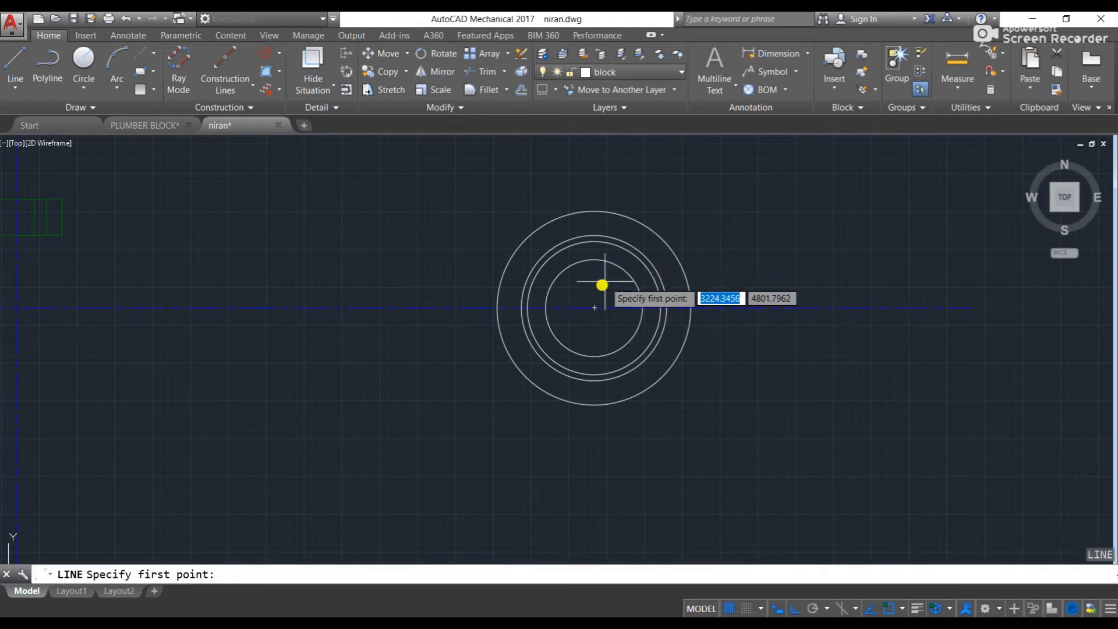
left_click(594, 307)
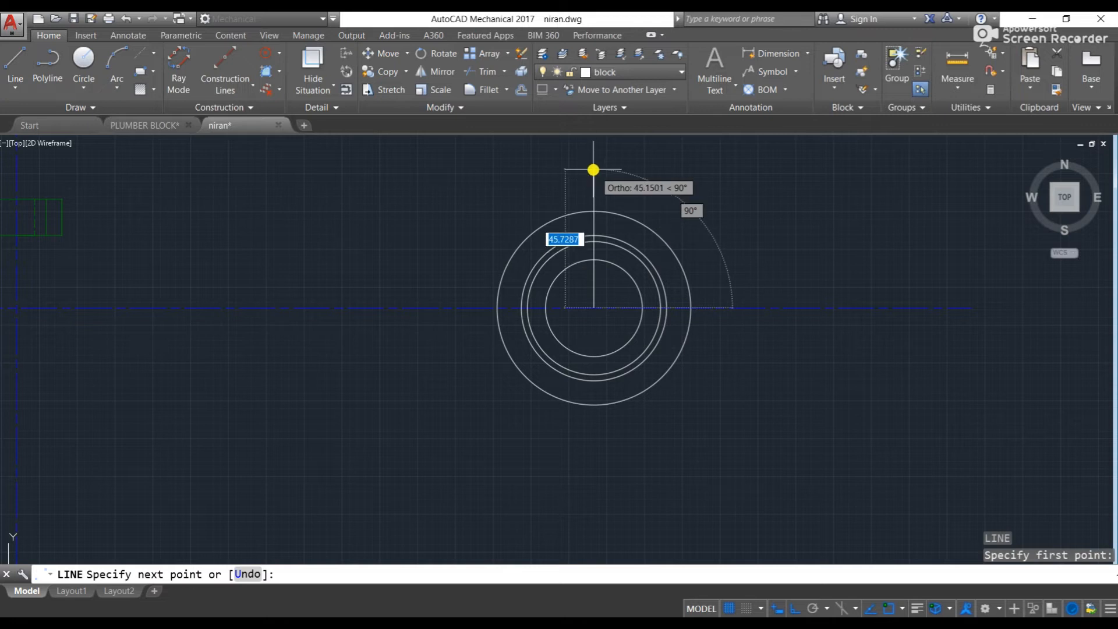
left_click(593, 170)
key("Escape")
- Stretch both ends of the vertical line so it extends well below and farther above the brasses' outer circle
left_click(594, 310)
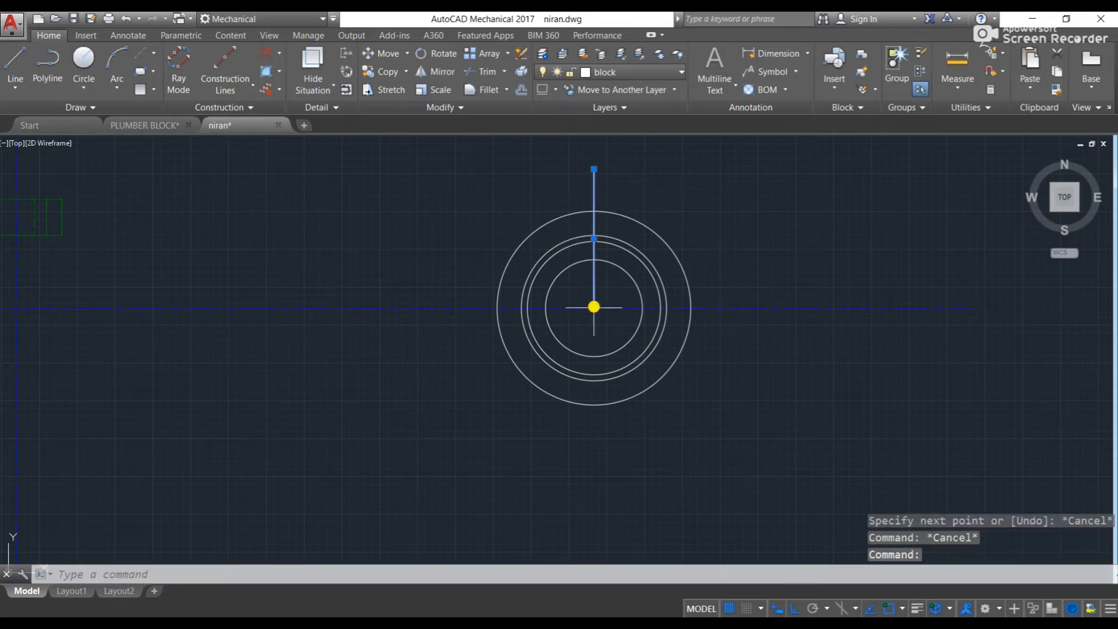
left_click(593, 307)
left_click(590, 511)
key("Escape")
key("Escape")
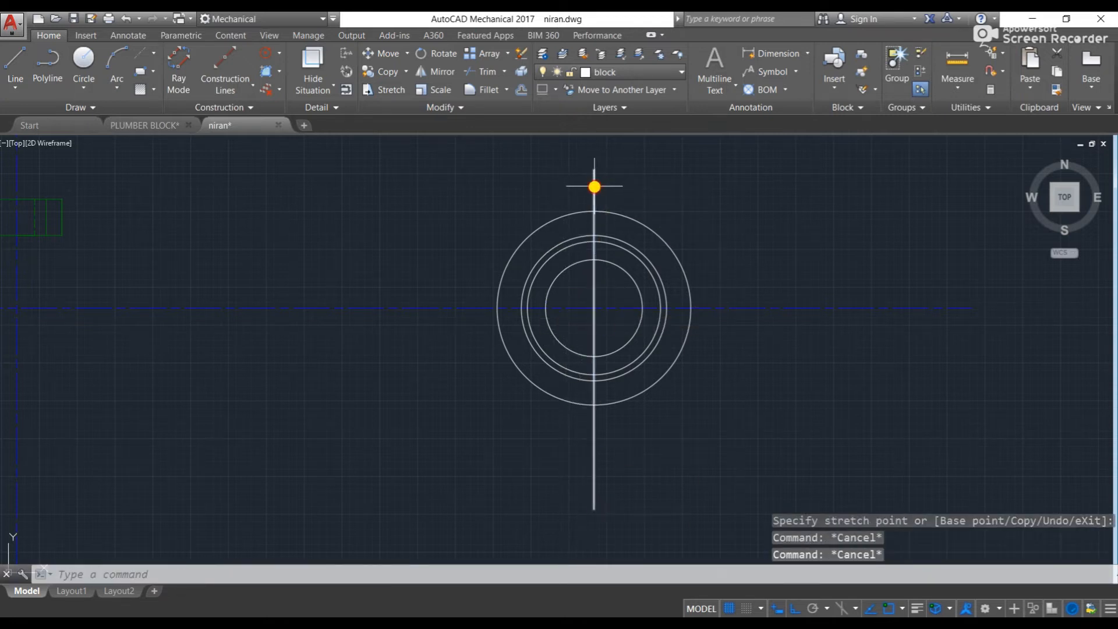
left_click(594, 175)
left_click(594, 170)
left_click(592, 137)
key("Escape")
key("Escape")
- Move the vertical line through the brasses' circles to the center line layer
left_click(593, 155)
left_click(608, 73)
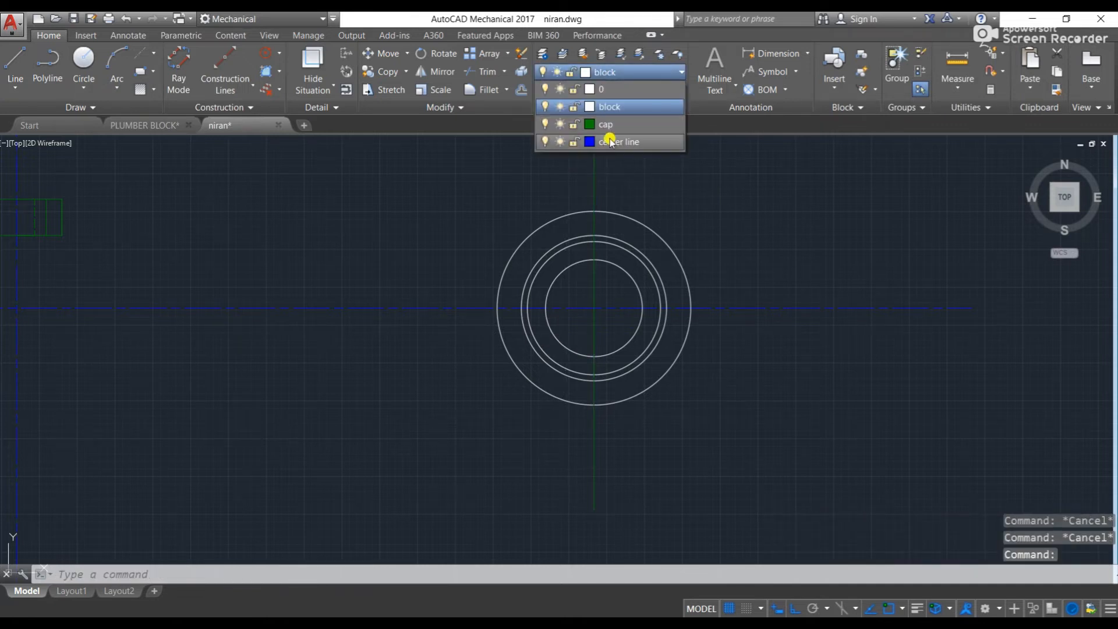
left_click(610, 141)
key("Escape")
- Draw the lower projection's right half from the bottom of the 44 diameter circle, going 4 right and 8 down
scroll(592, 327, "up", 4)
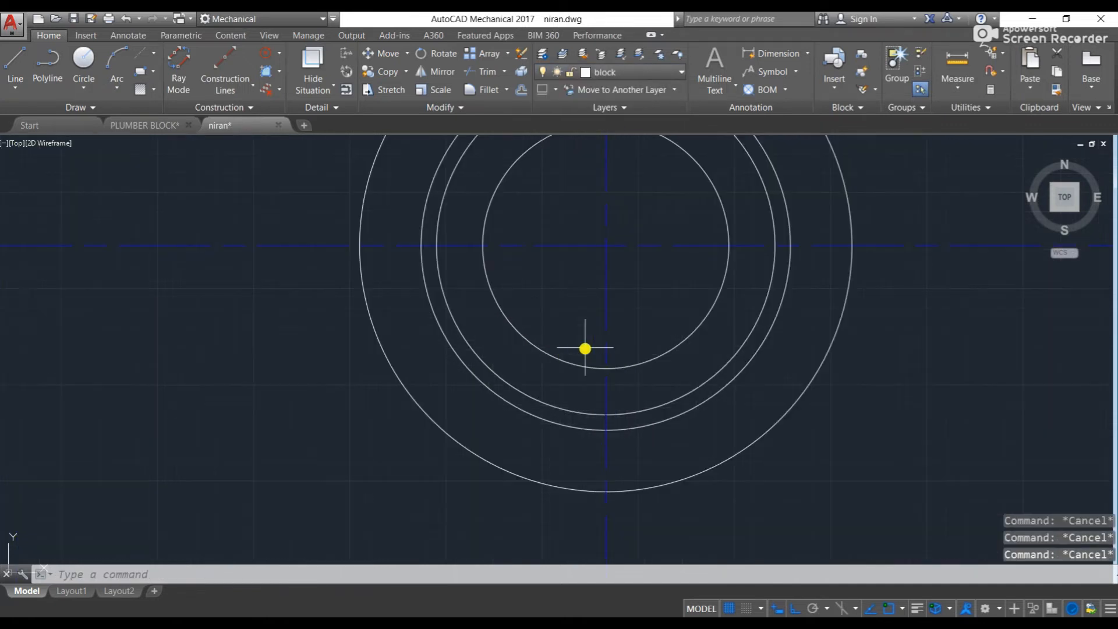
type("l")
key("Return")
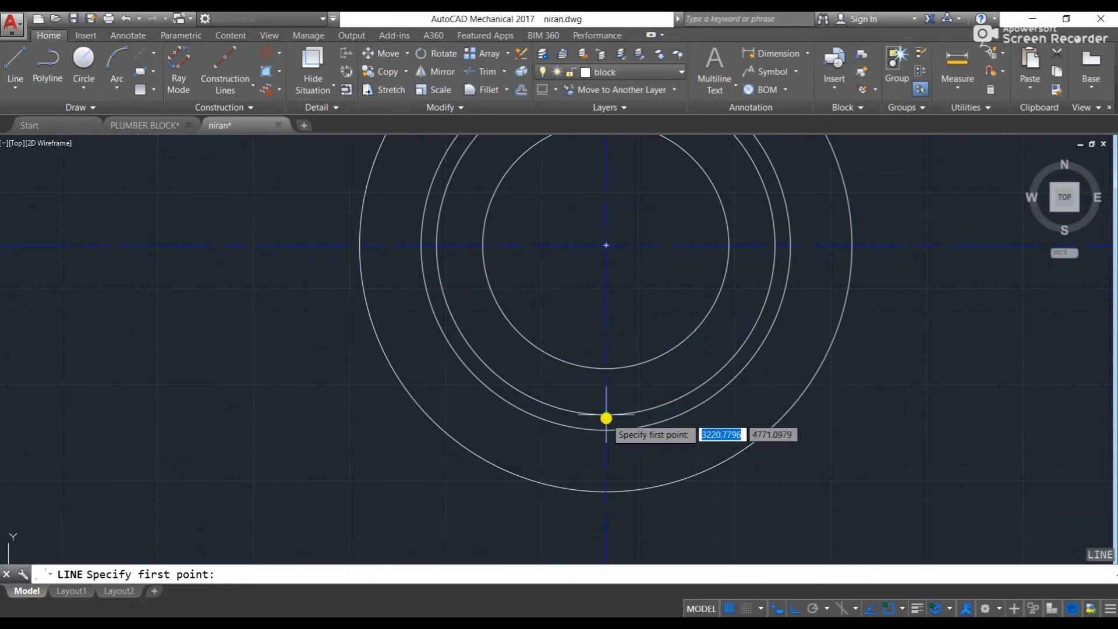
scroll(607, 418, "up", 3)
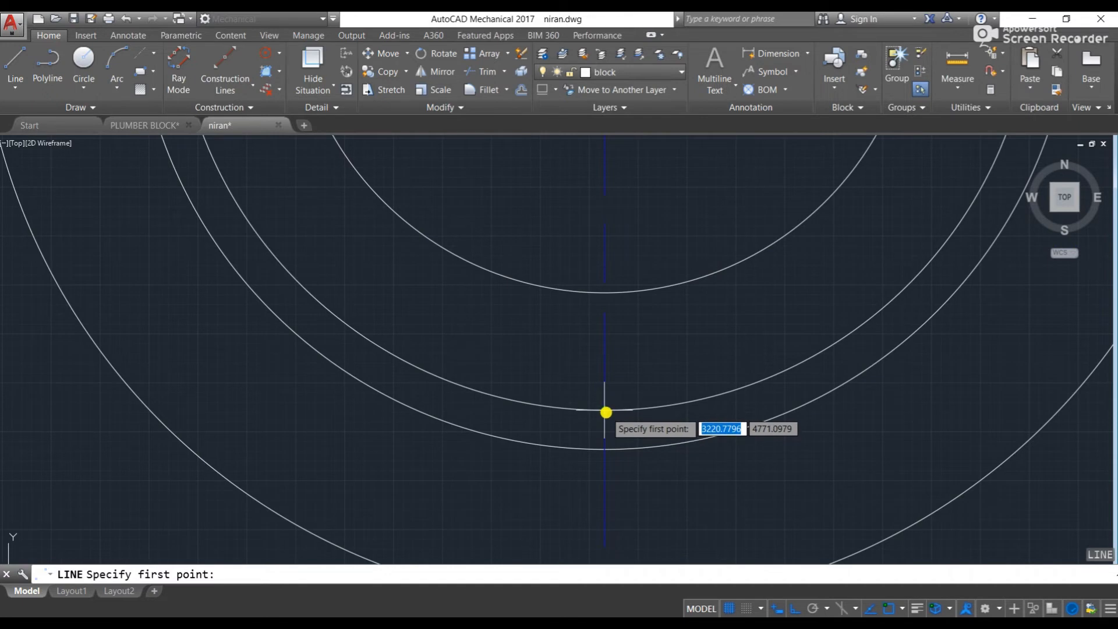
scroll(607, 413, "up", 2)
left_click(601, 404)
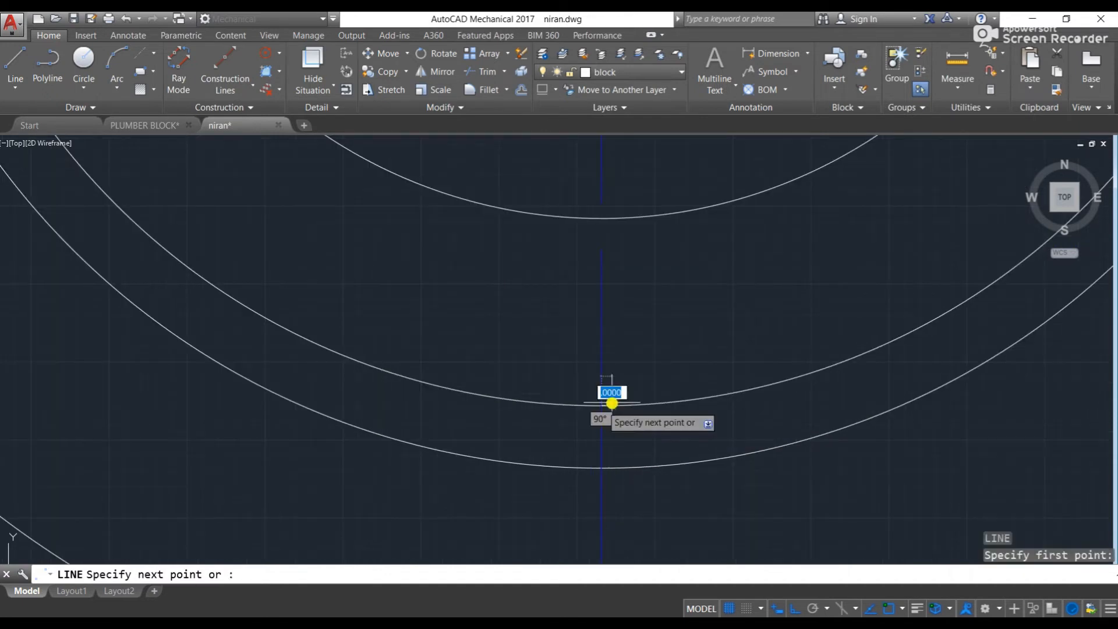
type("4")
key("Return")
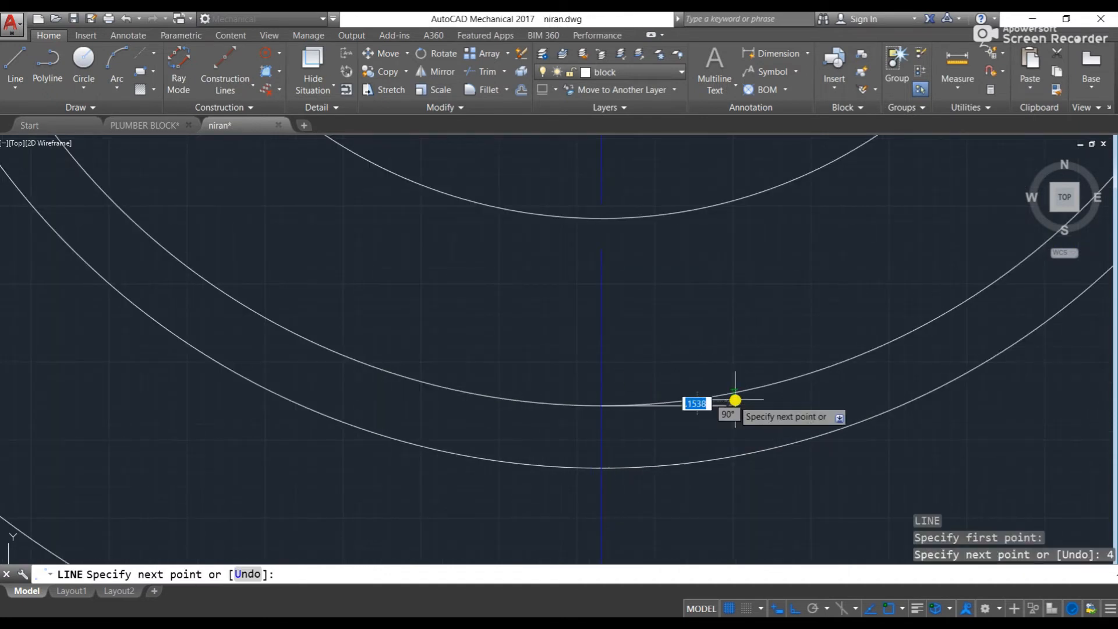
middle_click_drag(726, 459, 703, 321)
type("8")
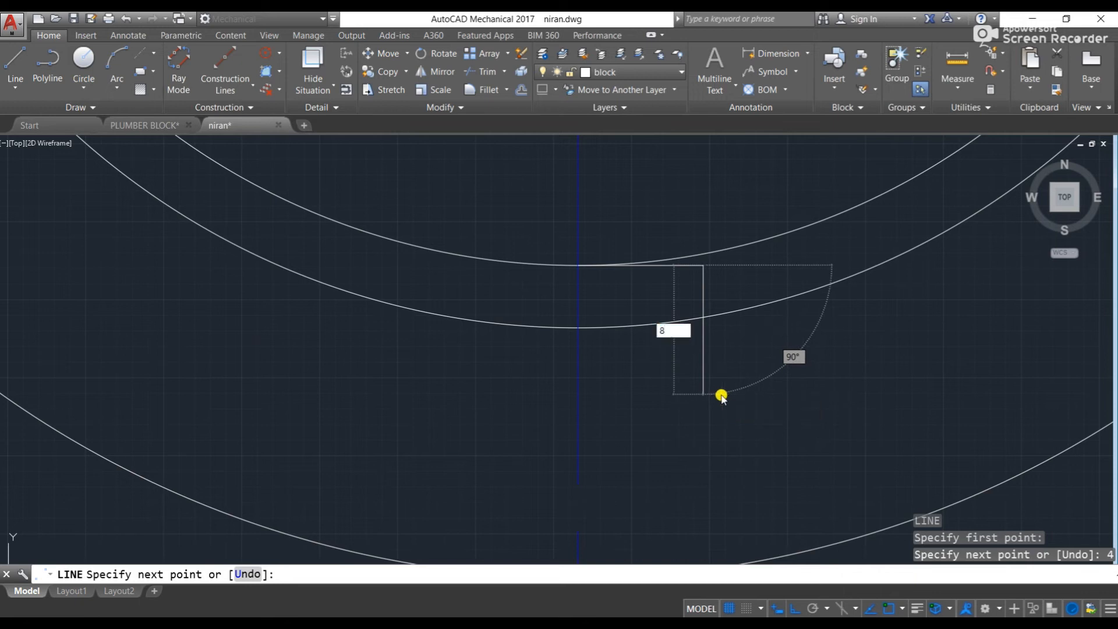
key("Return")
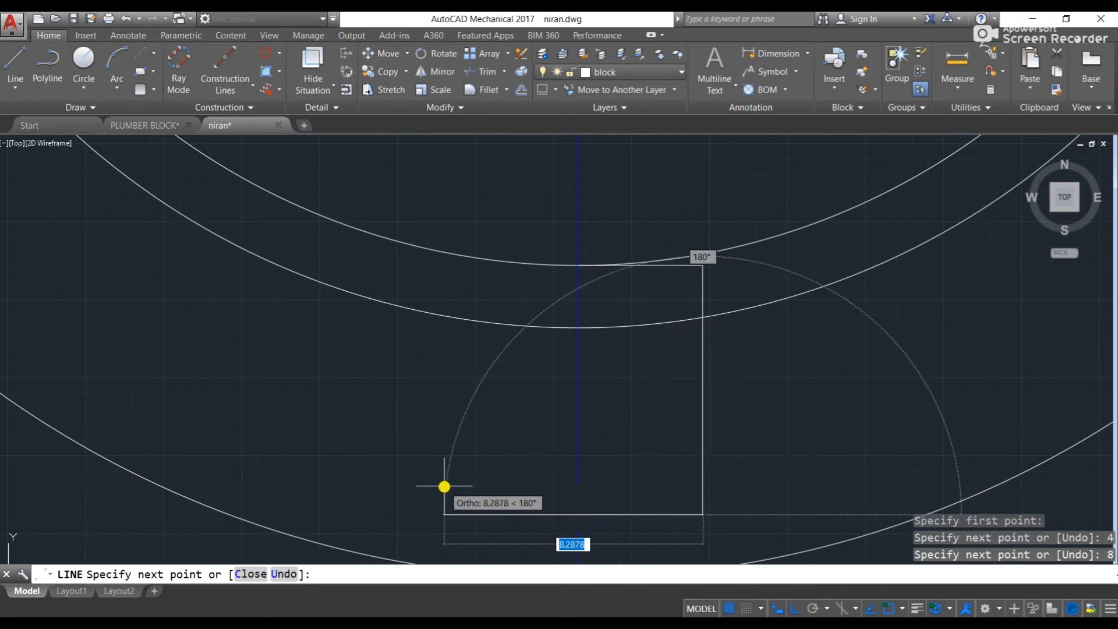
- Complete the projection's outline with a bottom edge about 8.27 long, an 8 left side and a 4 return along the top
left_click(445, 488)
type("8")
key("Return")
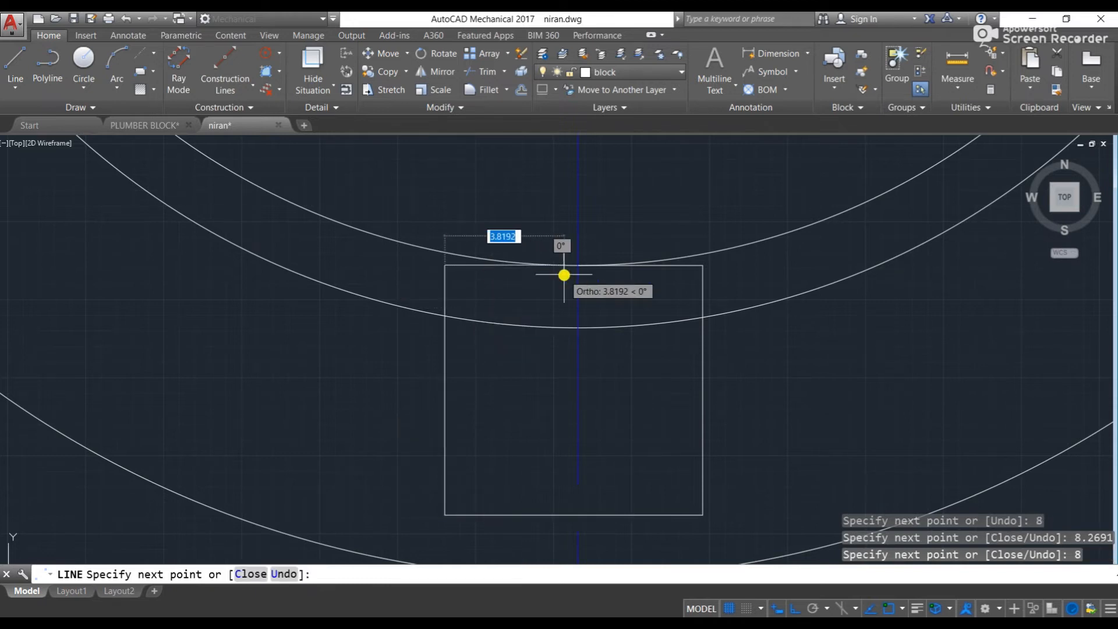
type("4")
key("Return")
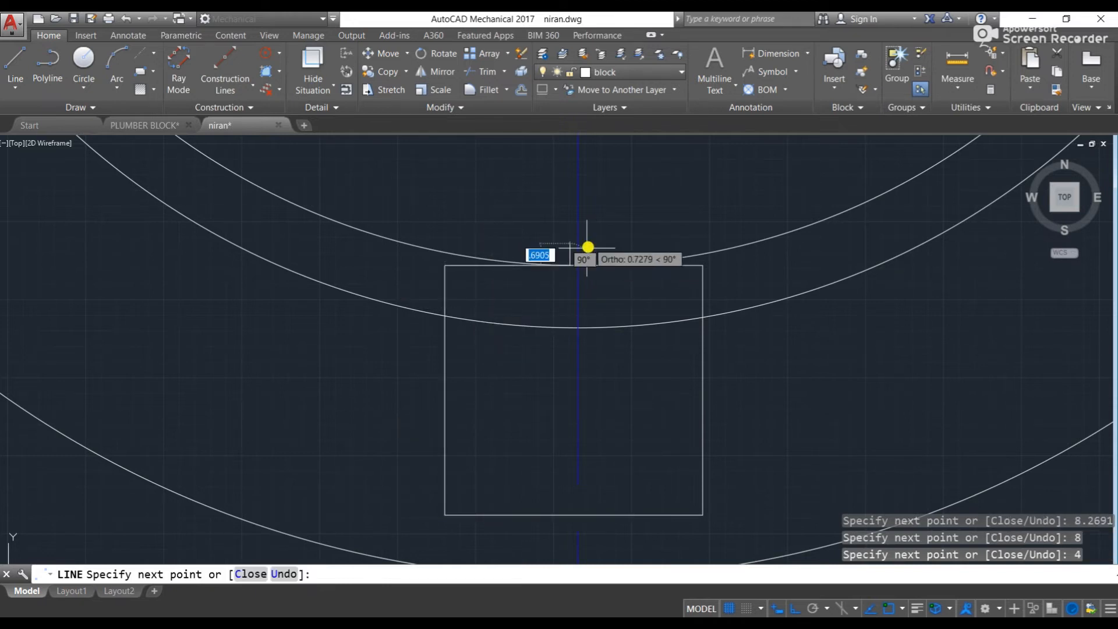
key("Escape")
key("Escape")
key("Escape")
- Check how the two top edge segments of the projection meet each other and the vertical centre line
left_click(521, 264)
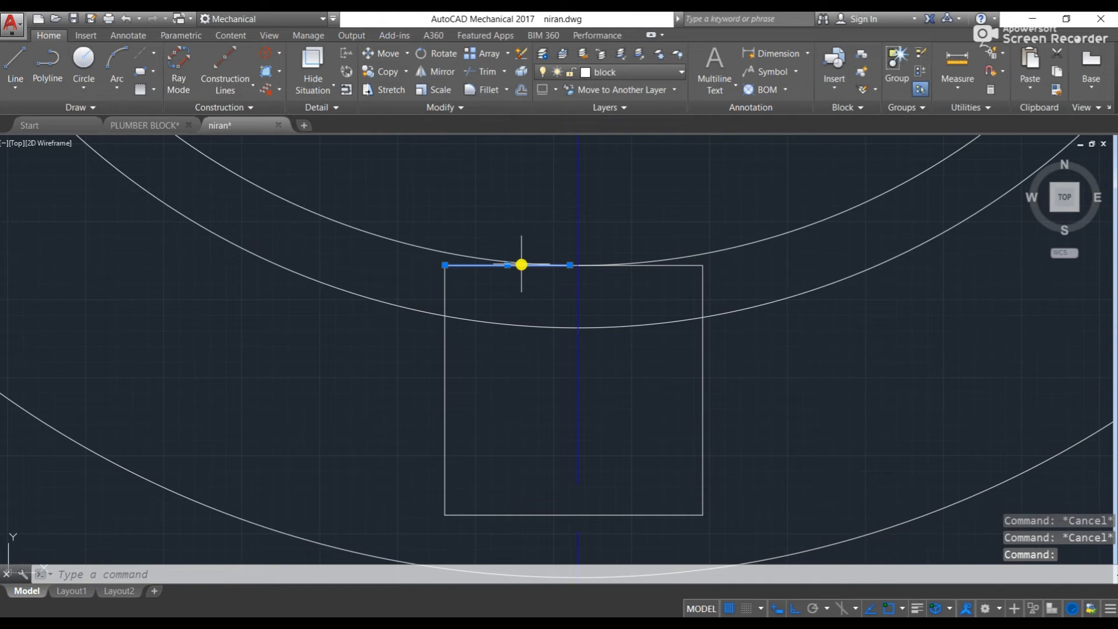
left_click(553, 267)
key("Escape")
key("Escape")
key("Escape")
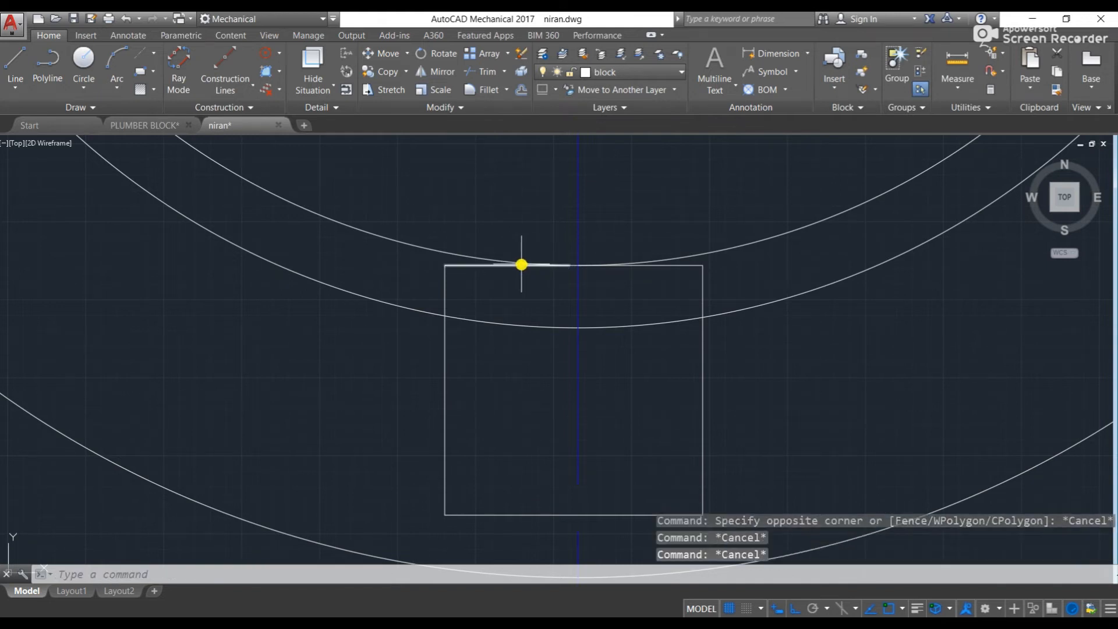
left_click(521, 264)
scroll(560, 263, "up", 2)
scroll(623, 267, "up", 3)
left_click(607, 268)
scroll(768, 274, "down", 5)
scroll(769, 274, "down", 4)
middle_click_drag(768, 273, 640, 255)
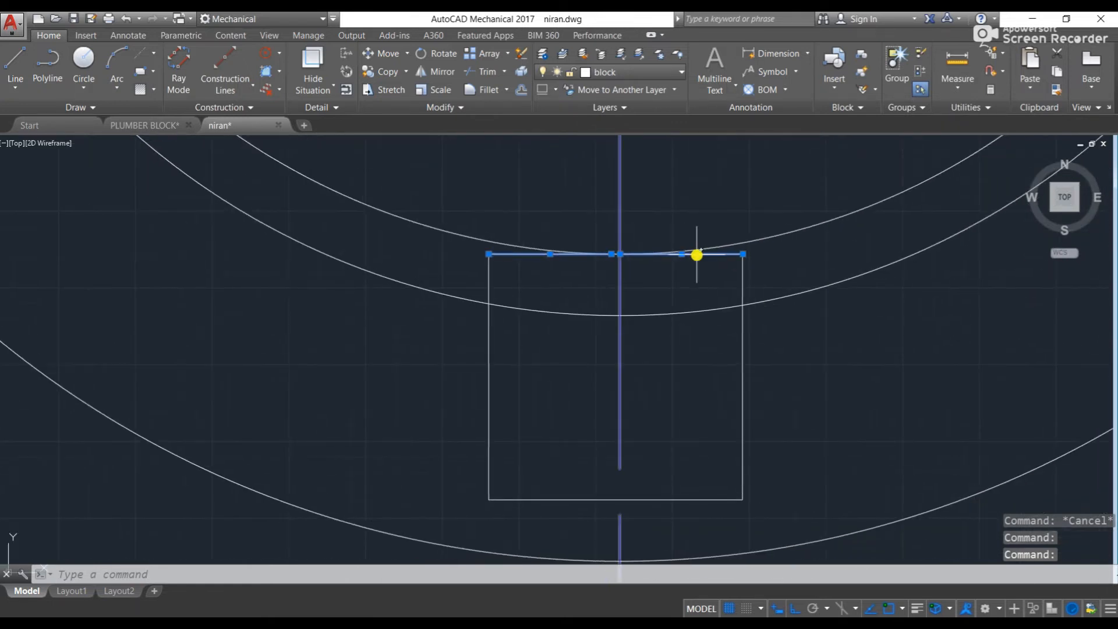
key("Escape")
left_click(696, 255)
key("Escape")
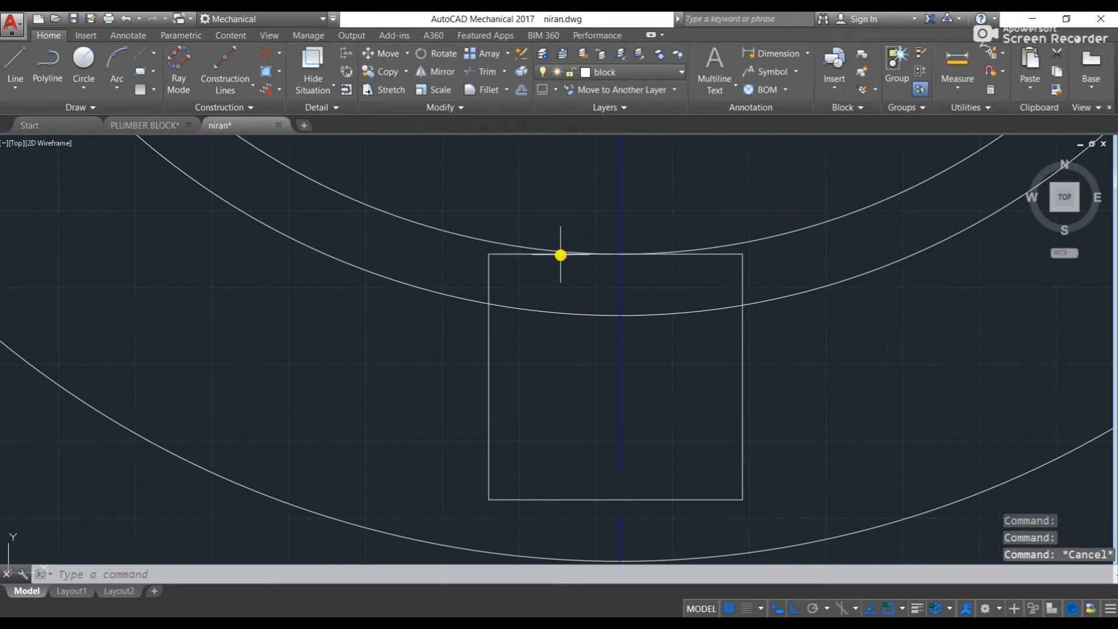
left_click(537, 254)
key("Escape")
left_click(619, 270)
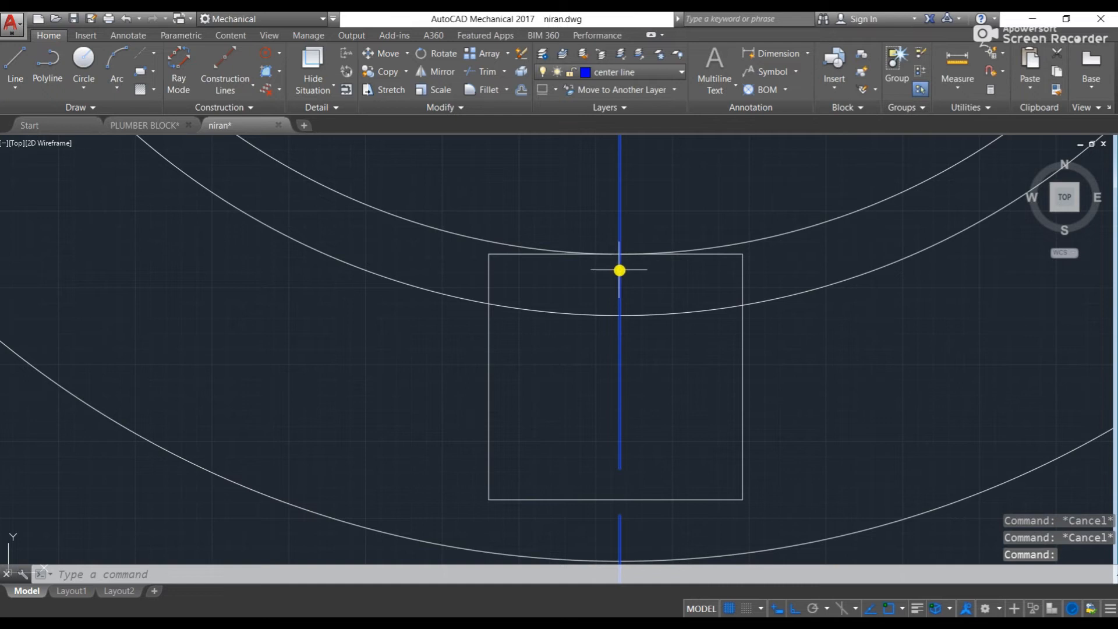
scroll(599, 263, "up", 5)
scroll(598, 249, "down", 8)
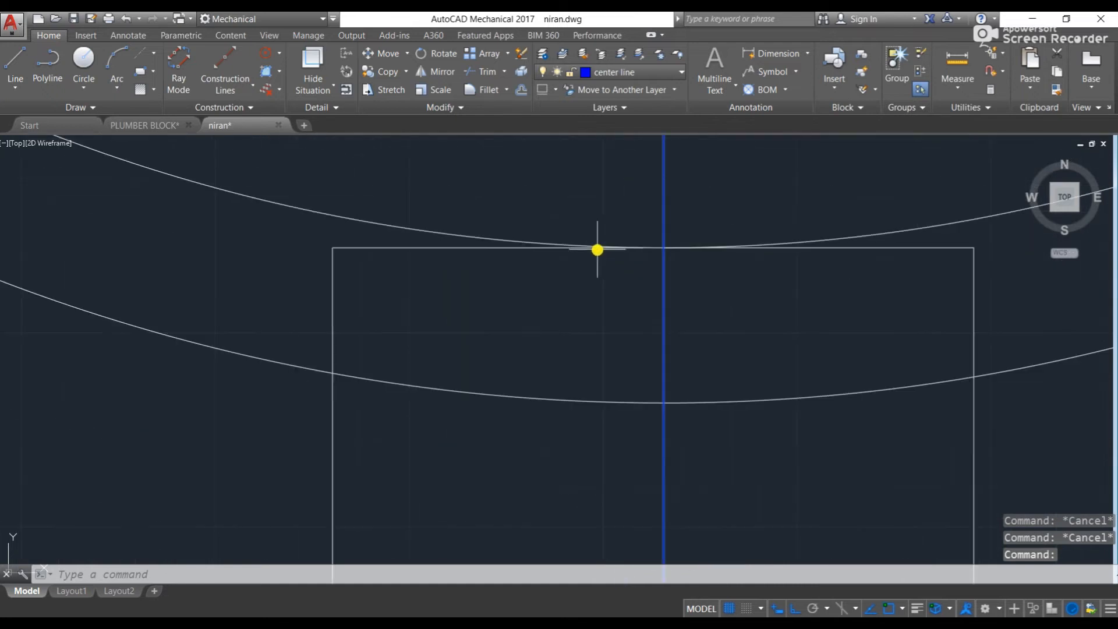
scroll(610, 252, "down", 2)
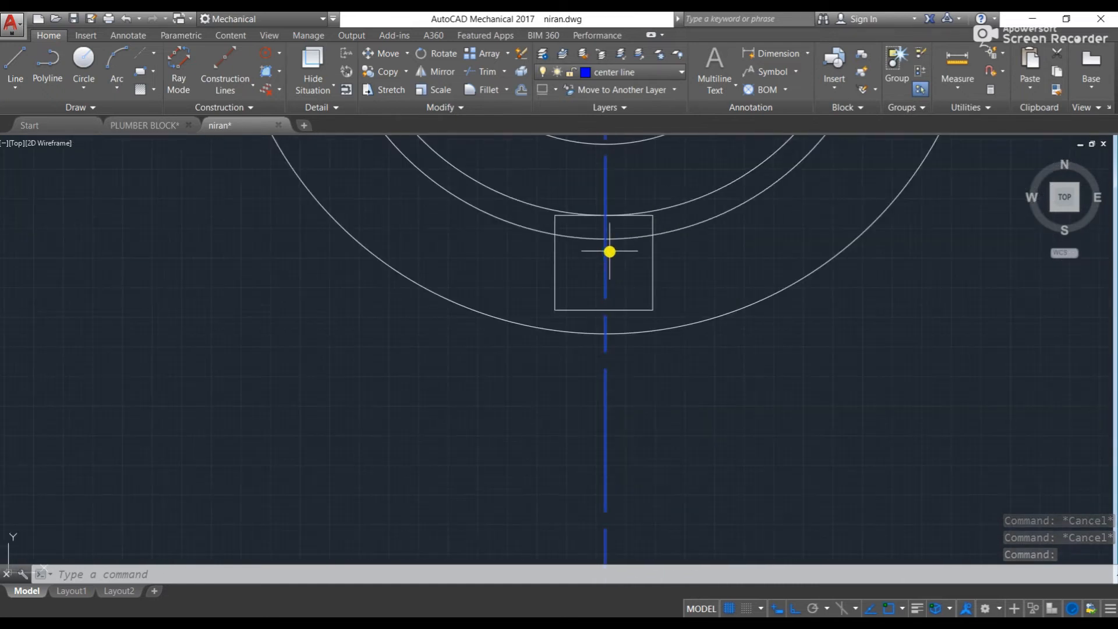
scroll(605, 201, "up", 4)
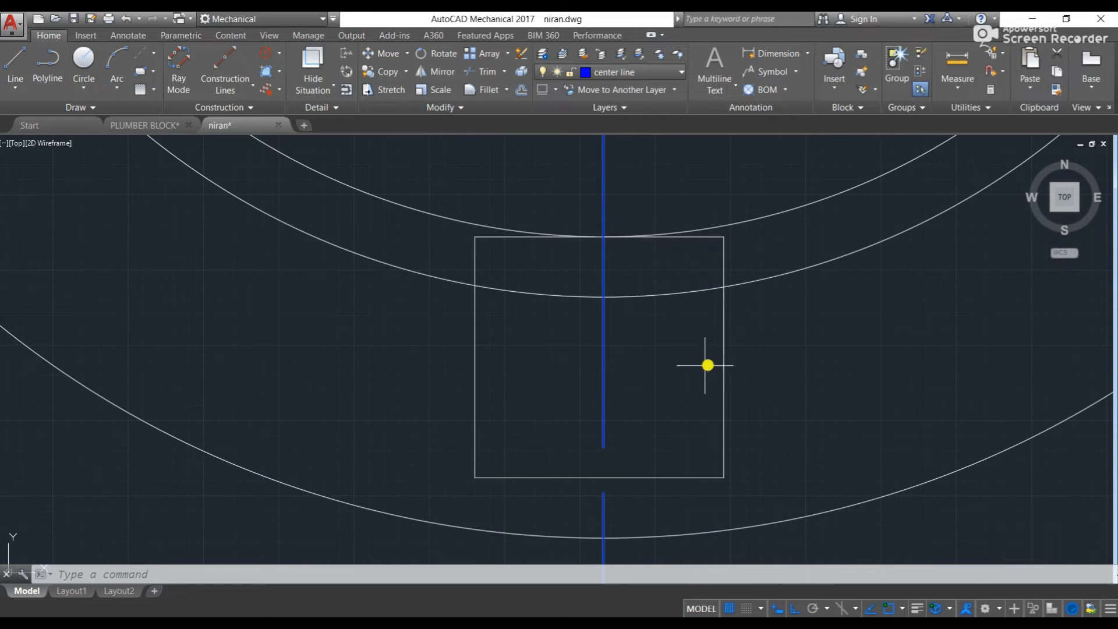
- Check the projection's width with a temporary line between its two vertical sides
type("l")
key("Return")
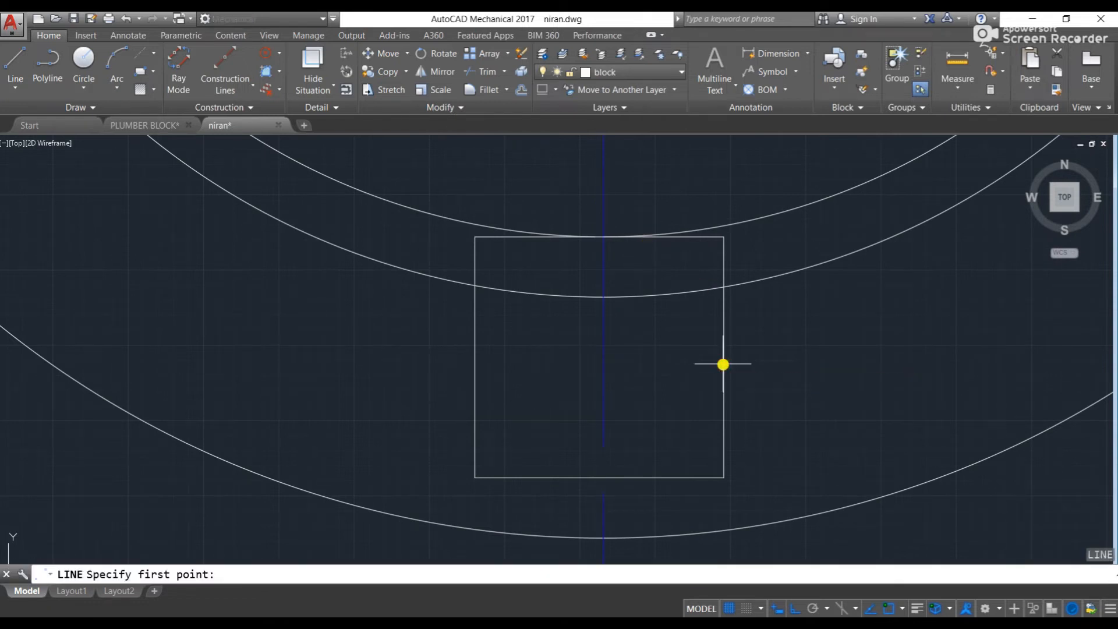
left_click(724, 364)
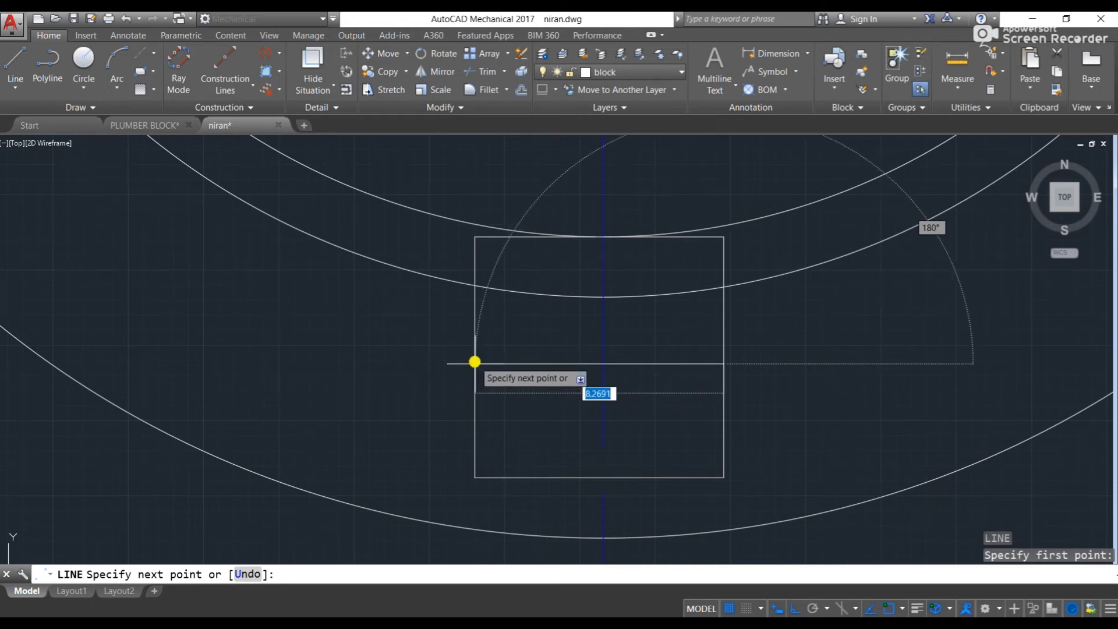
key("Escape")
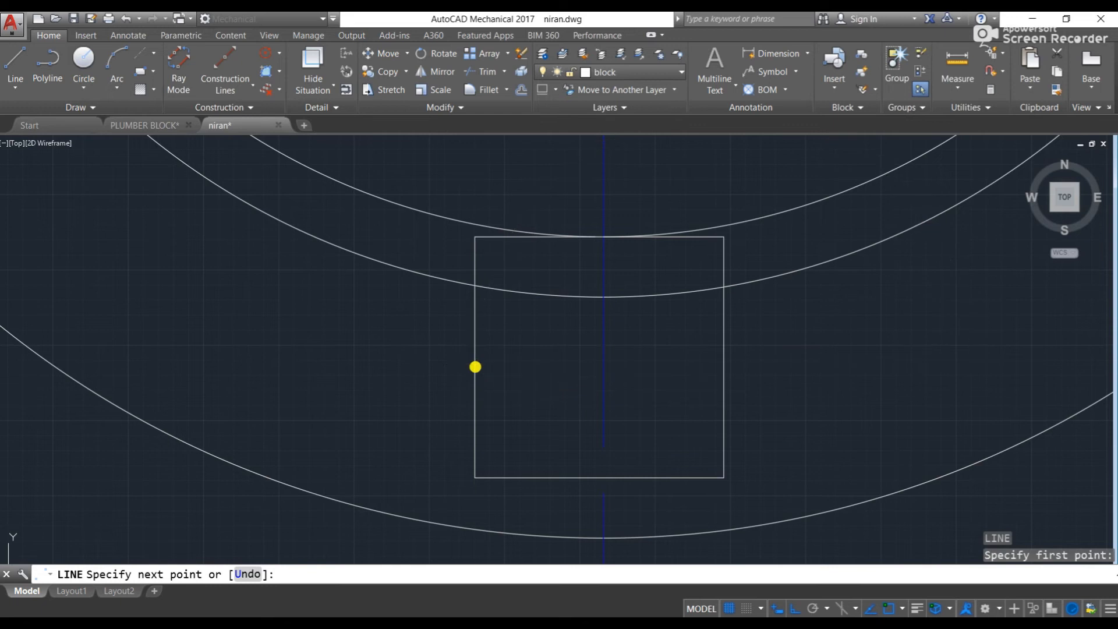
- Delete all five line segments of the projection's outline below the 44 diameter circle
scroll(634, 266, "down", 4)
middle_click_drag(633, 268, 621, 301)
scroll(621, 301, "up", 4)
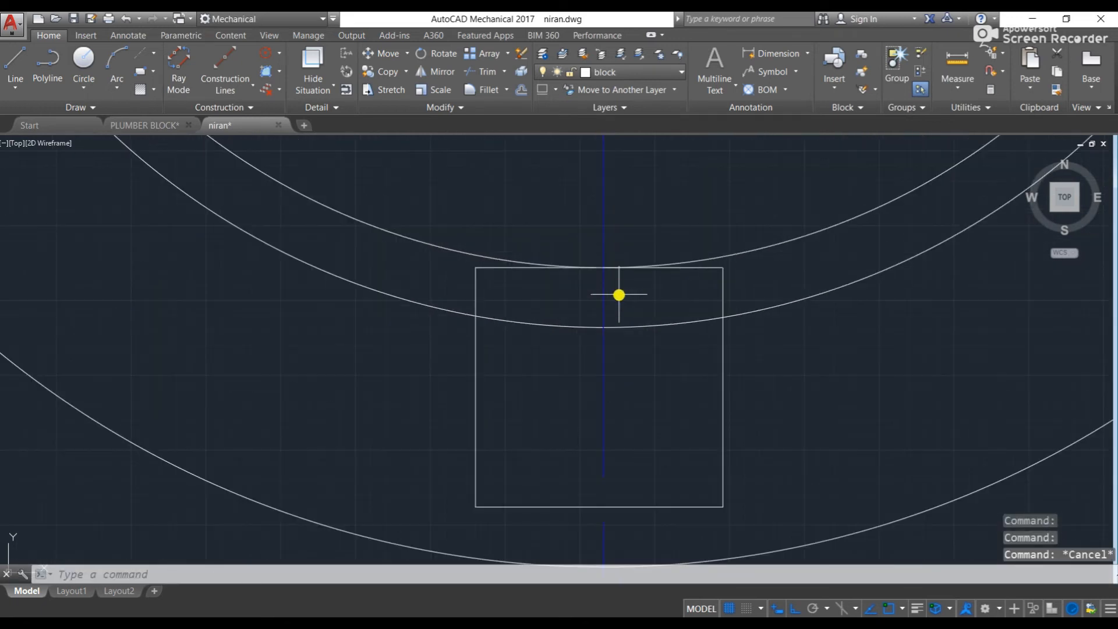
left_click(519, 267)
key("Escape")
key("Escape")
left_click(502, 268)
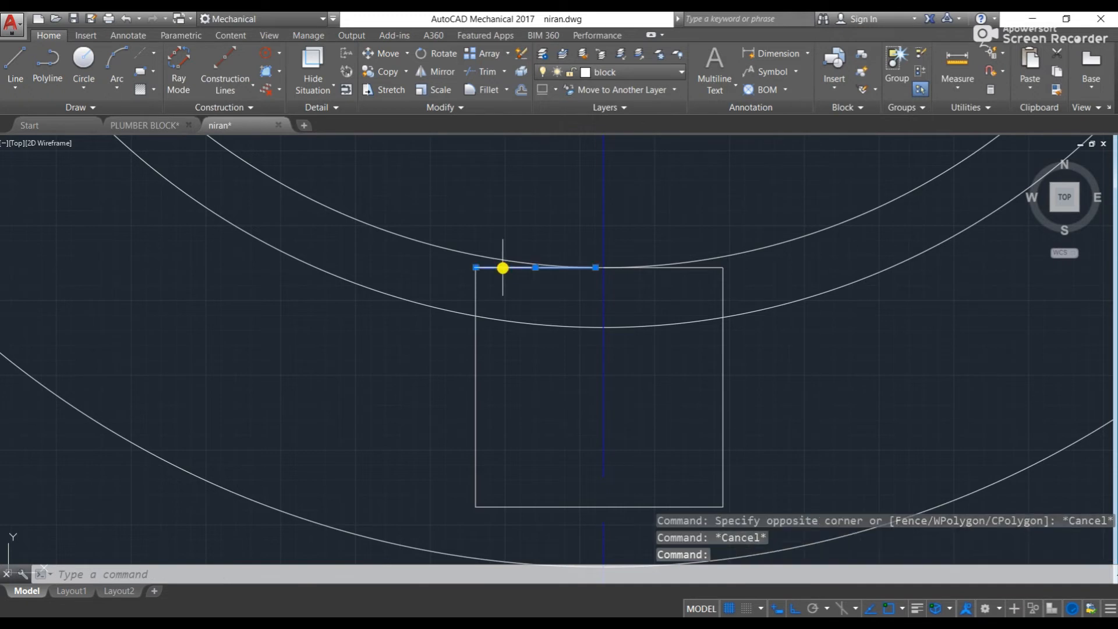
key("Delete")
left_click(688, 269)
key("Delete")
left_click(722, 289)
key("Delete")
left_click(654, 506)
key("Delete")
left_click(477, 399)
key("Delete")
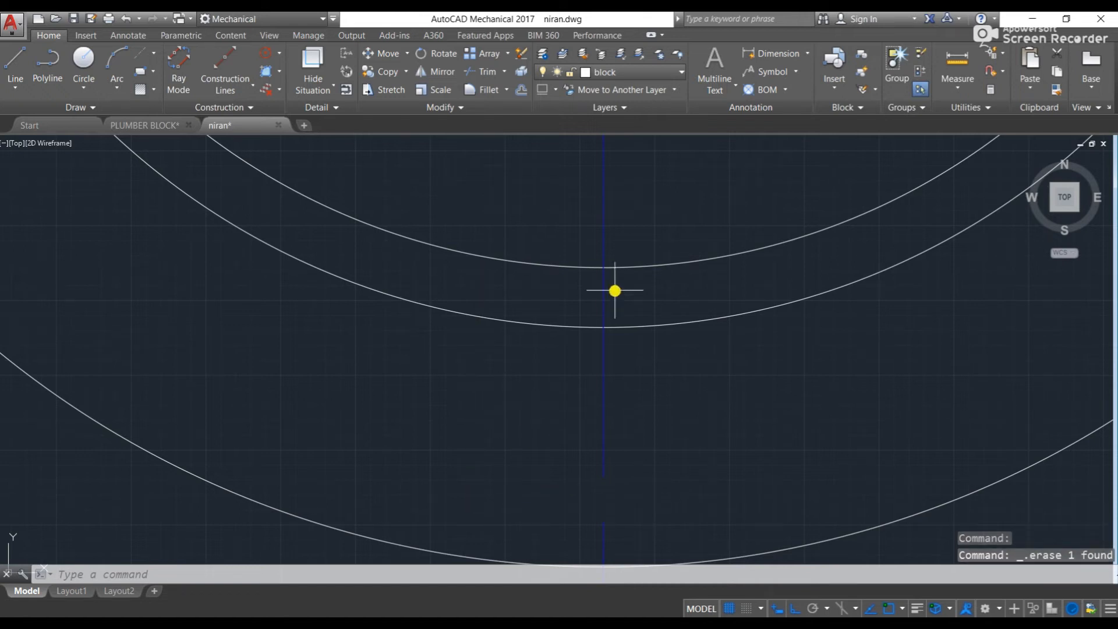
- Start the projection's outline at the 44 diameter circle's lowest point with a 4 top segment to the right and an 8 right side
type("l")
key("Return")
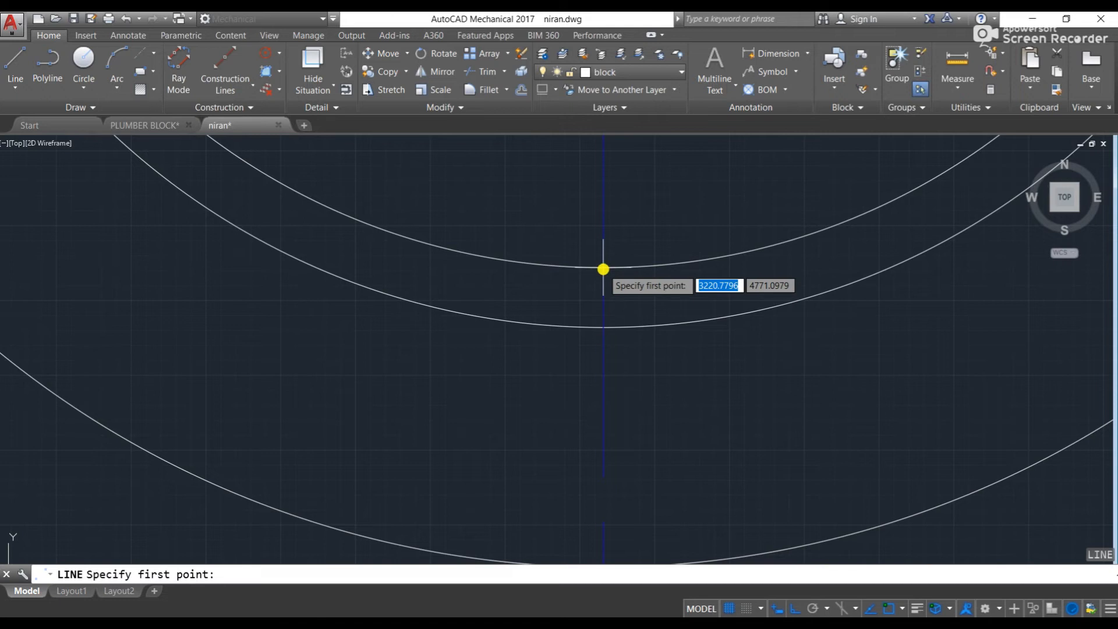
left_click(603, 269)
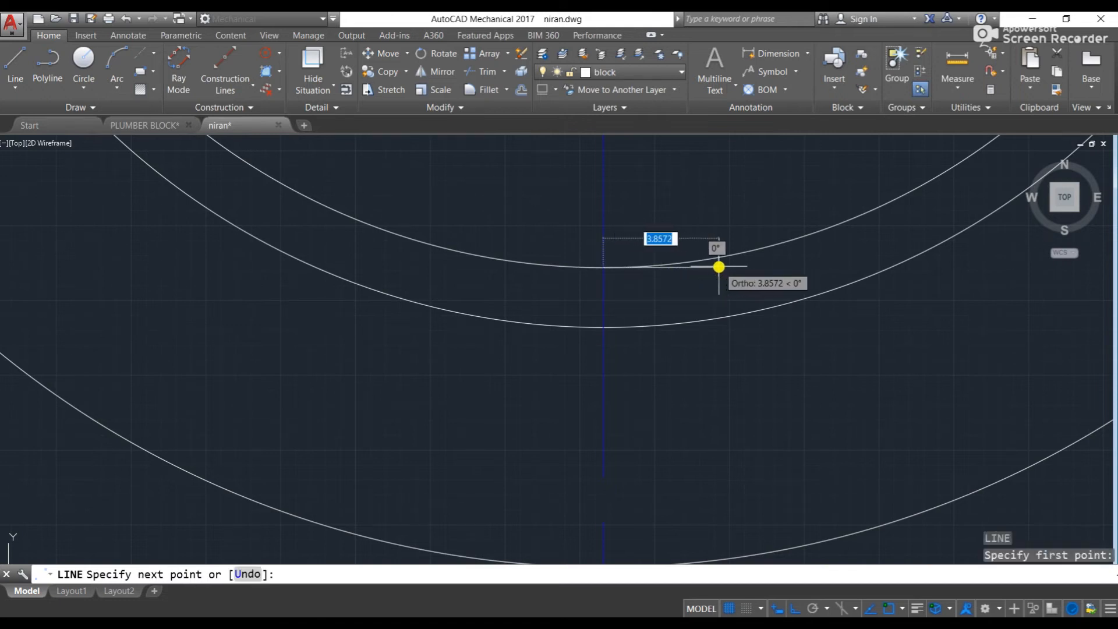
type("4")
key("Return")
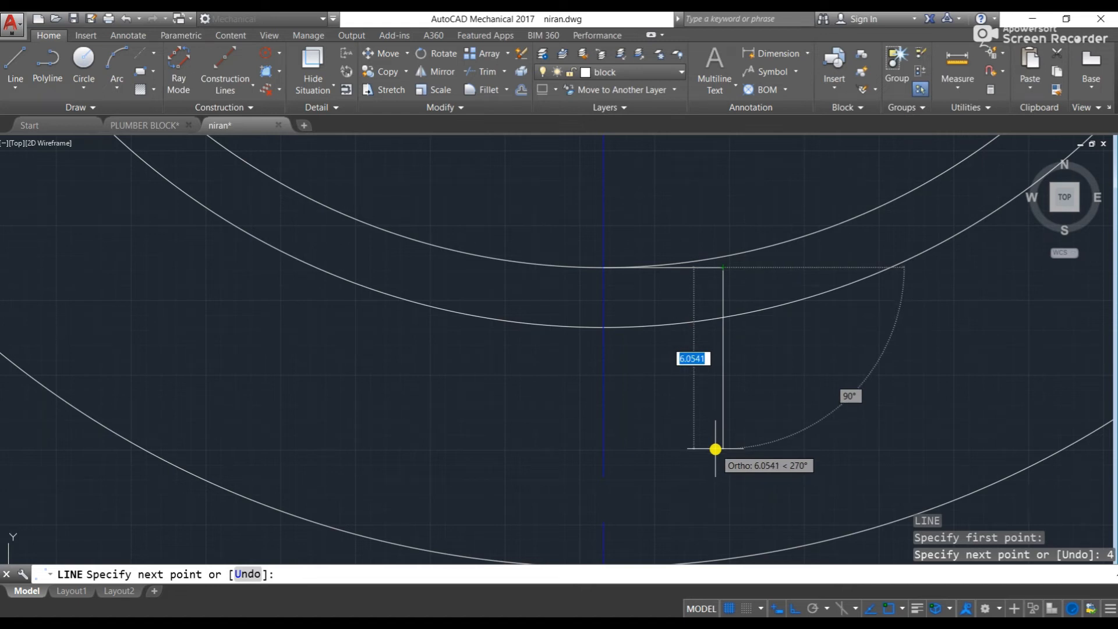
type("8")
key("Return")
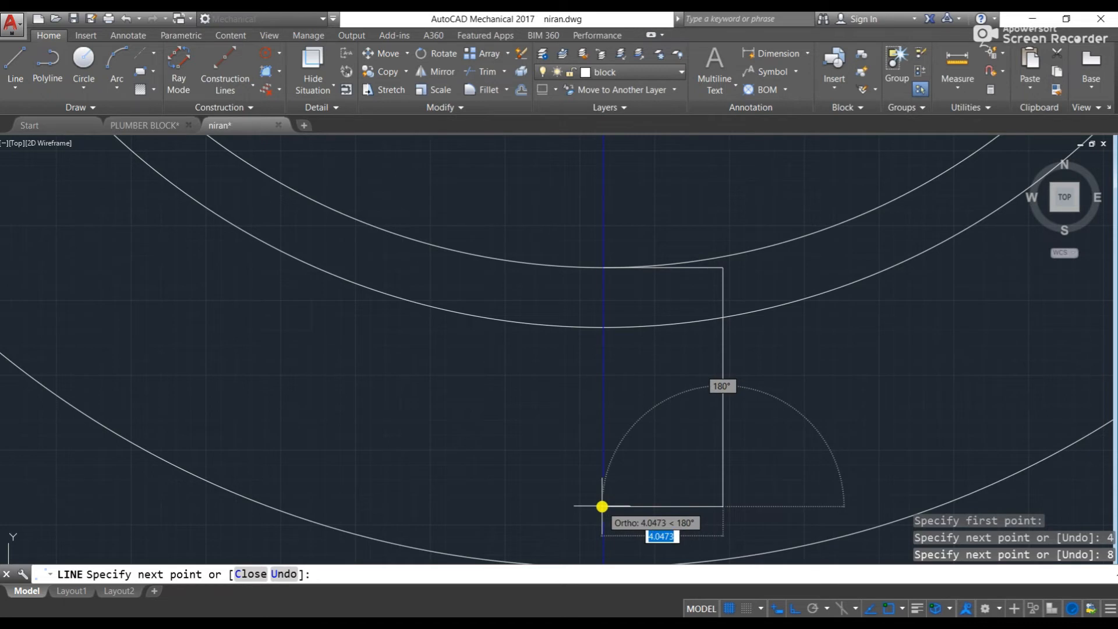
- Complete the projection's outline with an 8 bottom edge, an 8 left side and a 4 return to the starting point
scroll(602, 507, "up", 4)
middle_click_drag(602, 506, 507, 437)
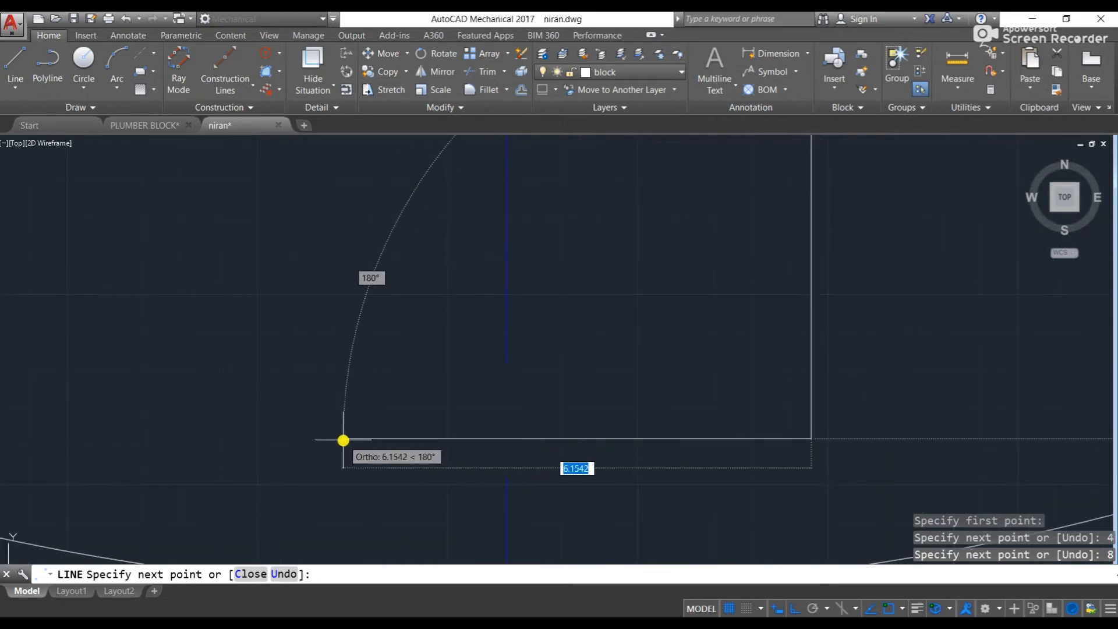
type("8")
key("Return")
middle_click_drag(295, 364, 381, 486)
scroll(382, 485, "down", 2)
type("8")
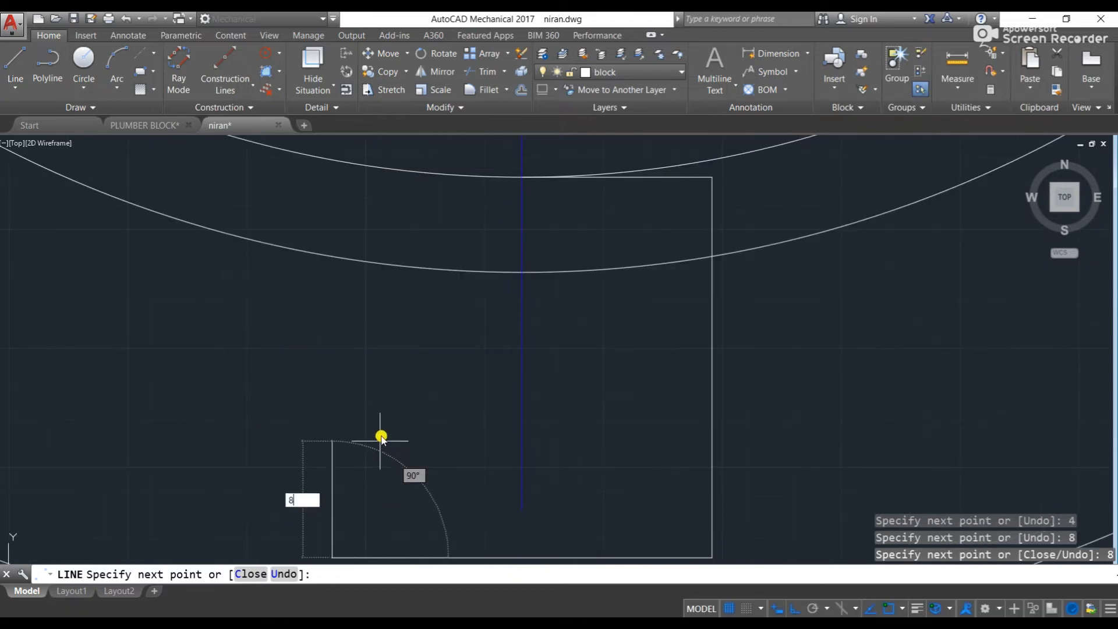
key("Return")
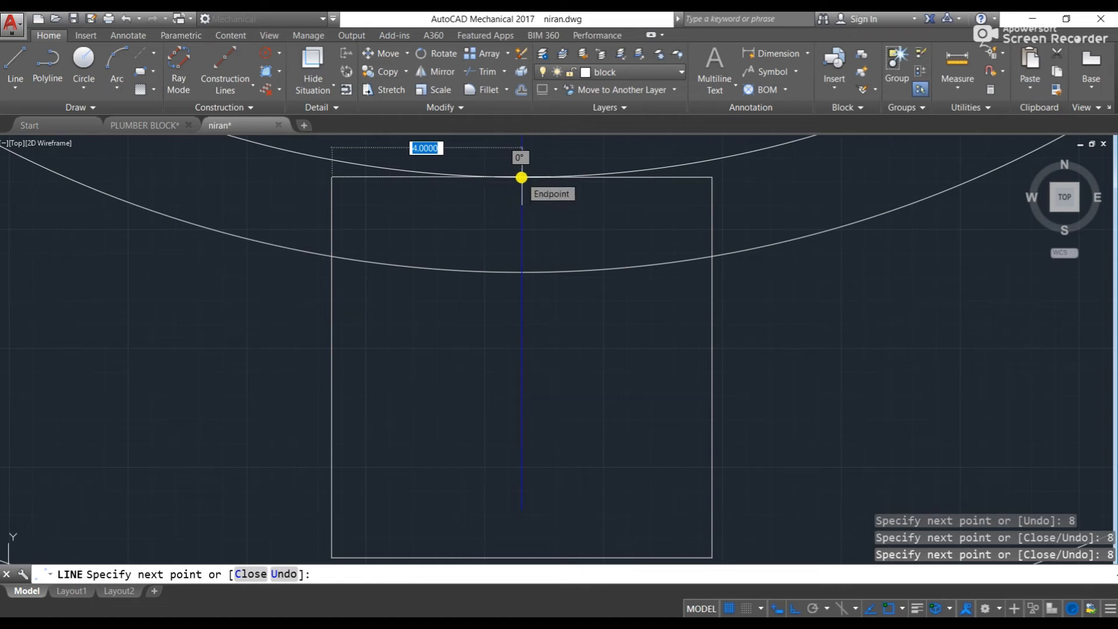
scroll(565, 225, "down", 2)
key("Escape")
key("Escape")
key("Escape")
middle_click_drag(556, 197, 543, 309)
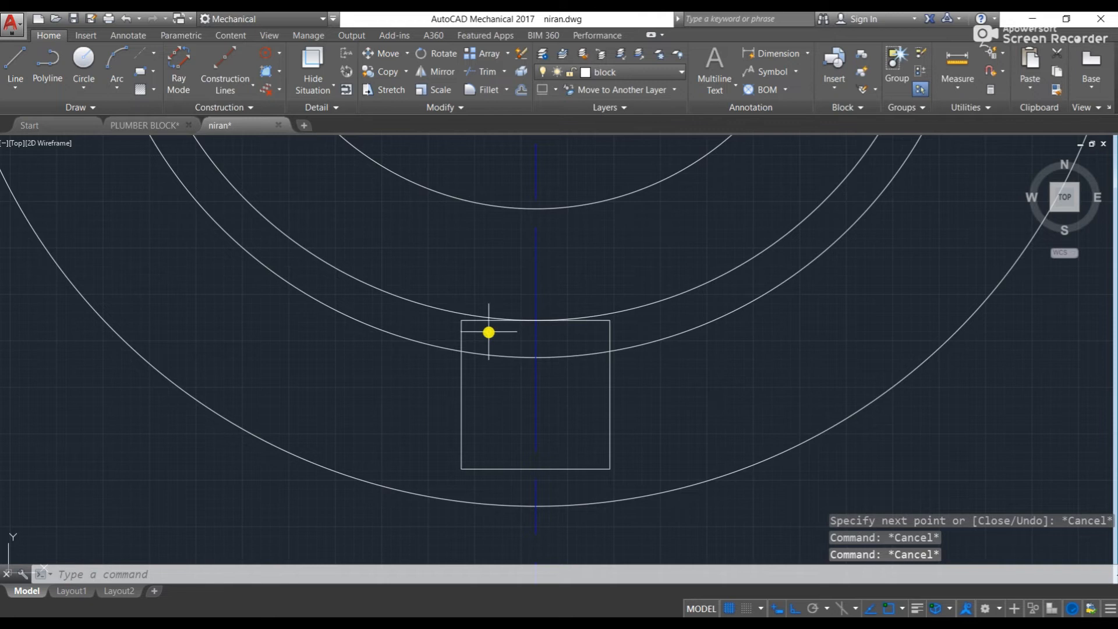
- Examine the brasses' views in the reference drawing for the shape and size of the lower projection
scroll(556, 309, "down", 8)
middle_click_drag(192, 311, 622, 319)
middle_click_drag(273, 303, 505, 341)
scroll(505, 342, "down", 6)
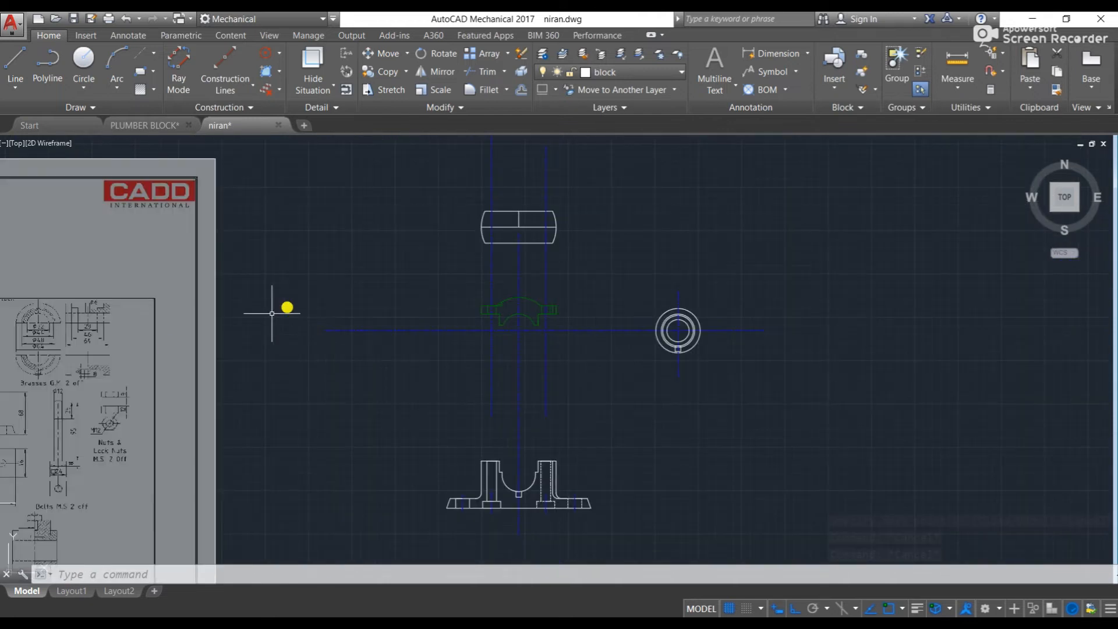
middle_click_drag(159, 344, 569, 382)
scroll(349, 375, "up", 6)
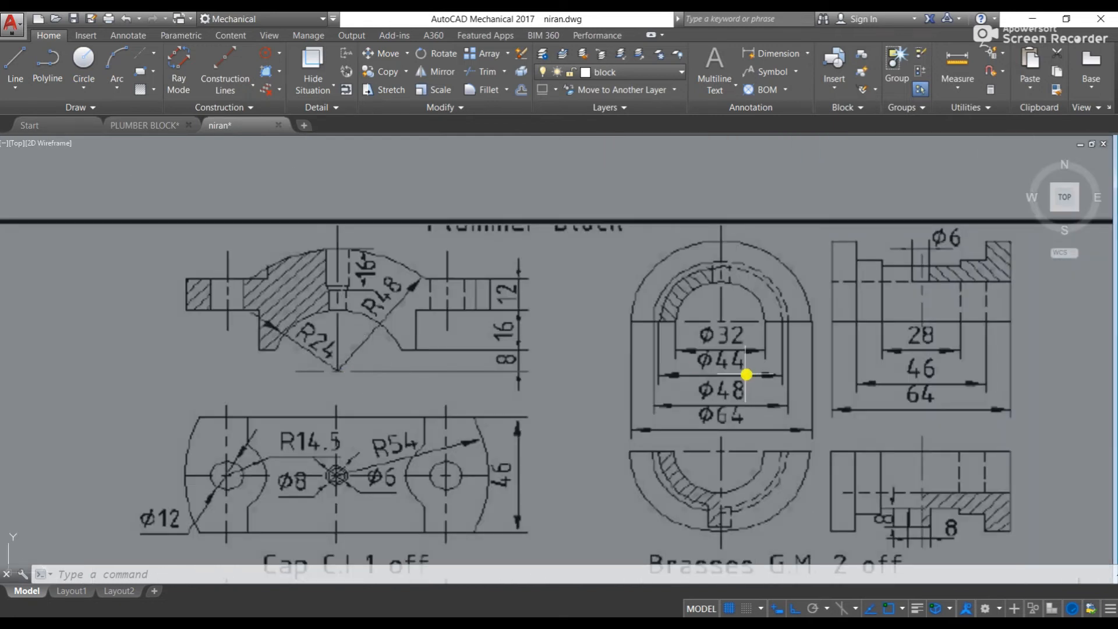
middle_click_drag(740, 373, 530, 350)
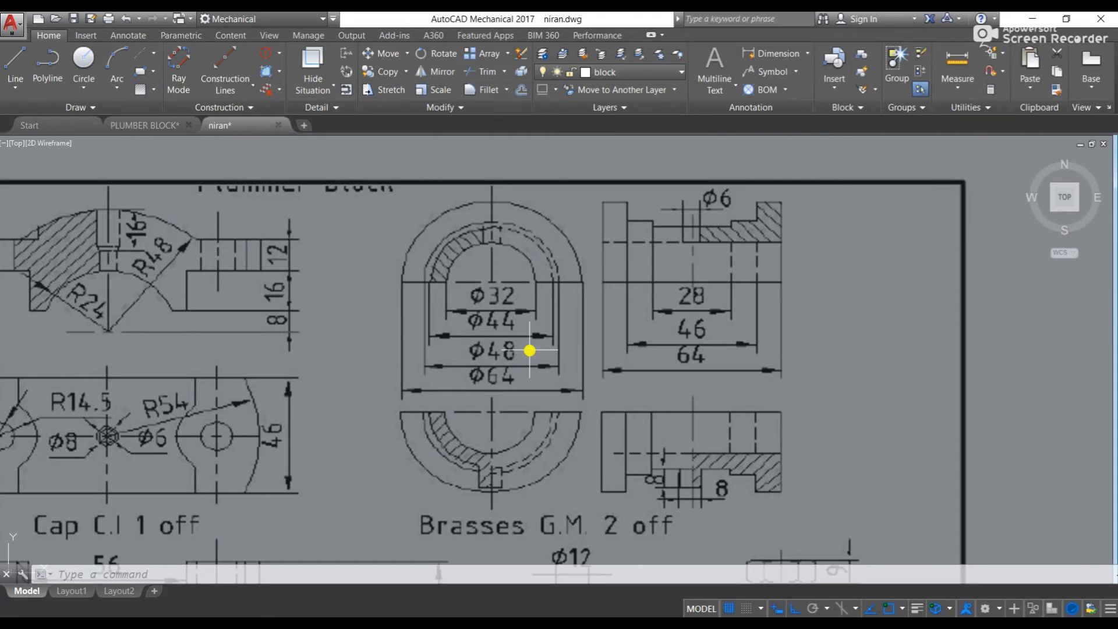
scroll(751, 377, "down", 4)
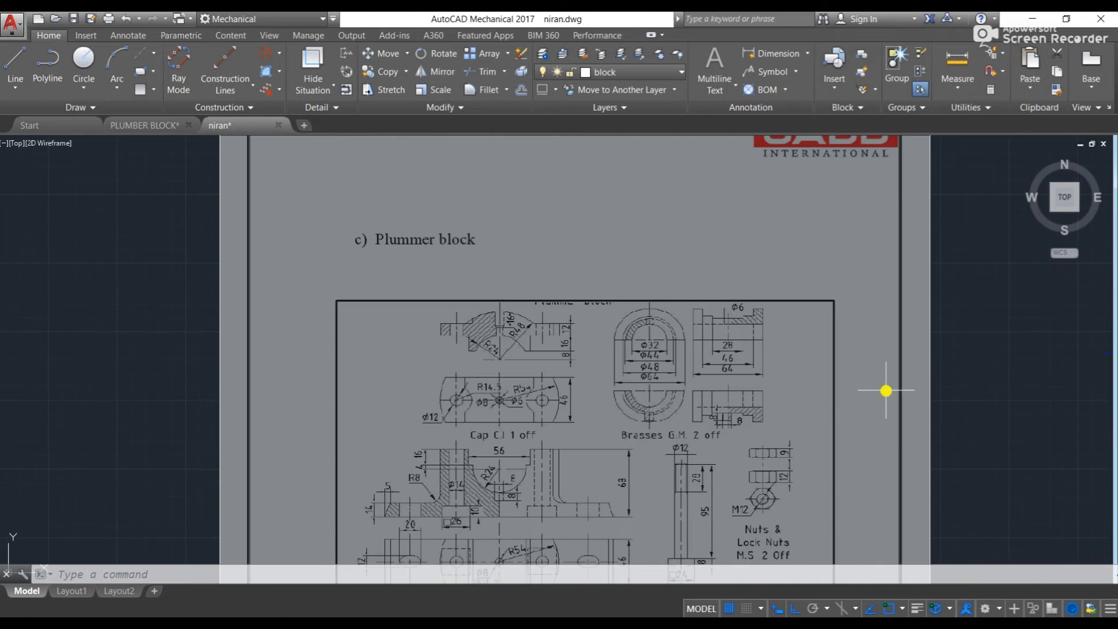
scroll(521, 540, "up", 4)
middle_click_drag(824, 336, 675, 350)
scroll(675, 350, "down", 3)
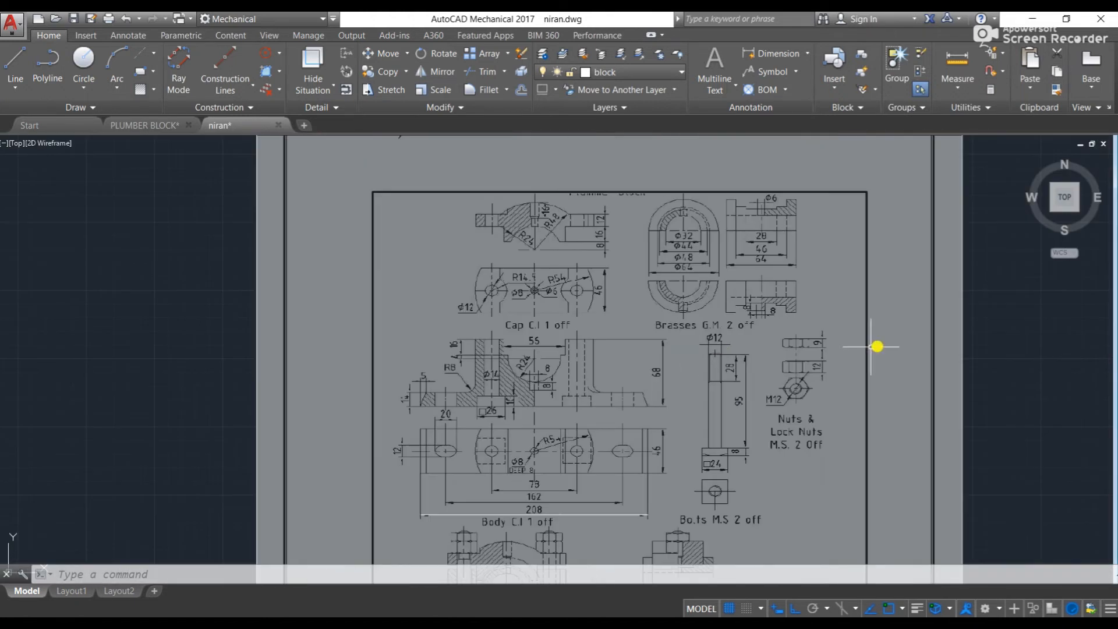
- Try to stretch the left end of the projection's top edge upward in the brasses' front view, and undo the stretch
middle_click_drag(878, 344, 337, 352)
middle_click_drag(879, 259, 389, 276)
scroll(661, 305, "up", 5)
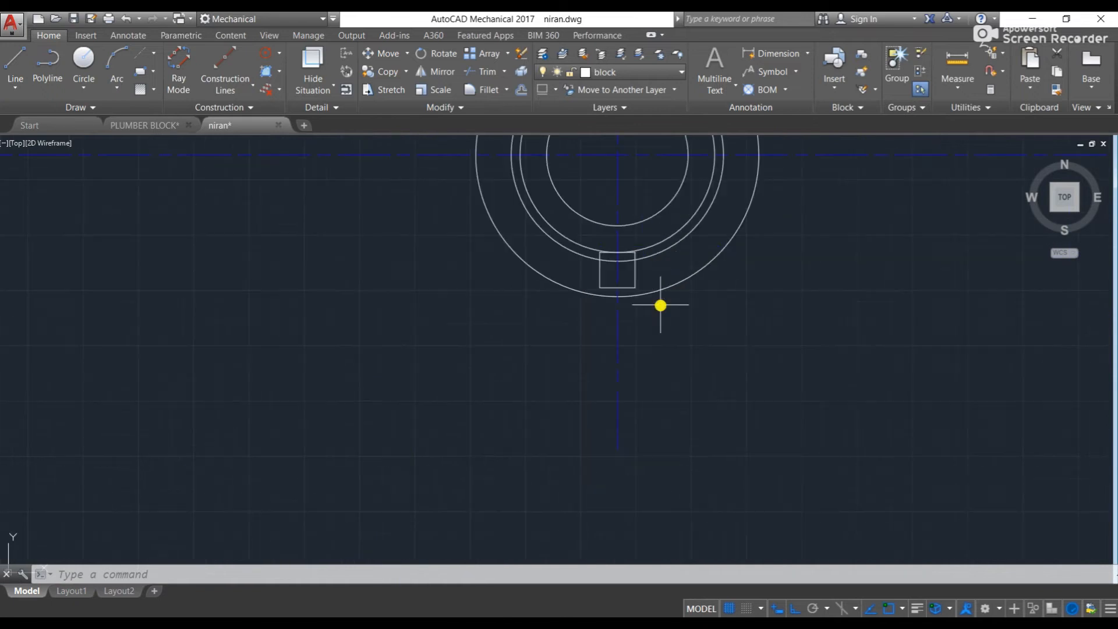
scroll(612, 248, "up", 2)
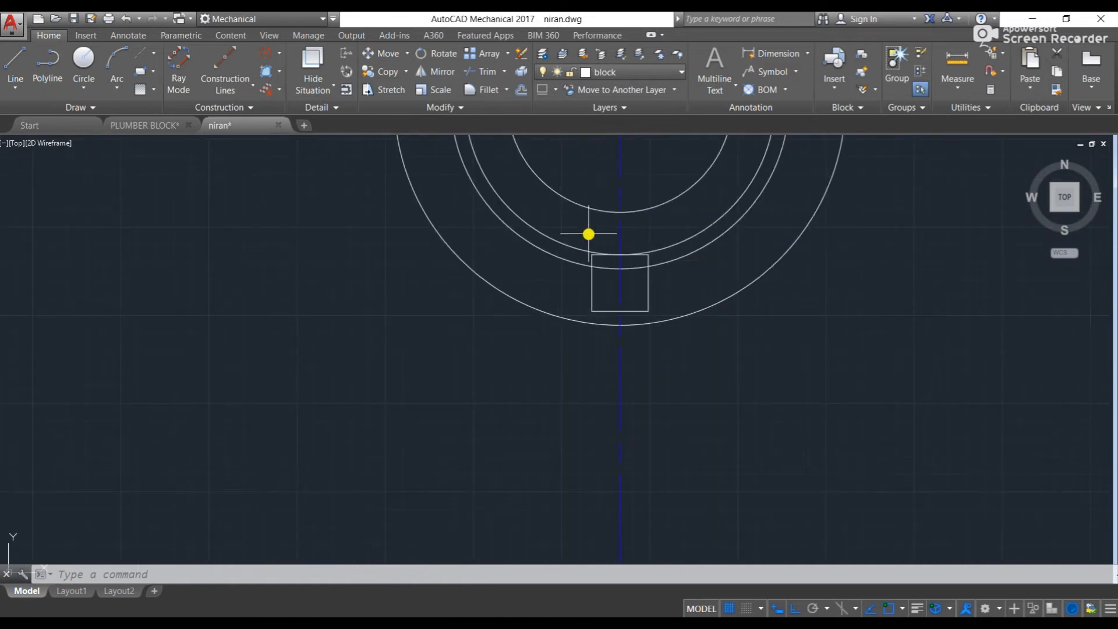
scroll(611, 248, "up", 4)
key("Escape")
scroll(566, 280, "up", 4)
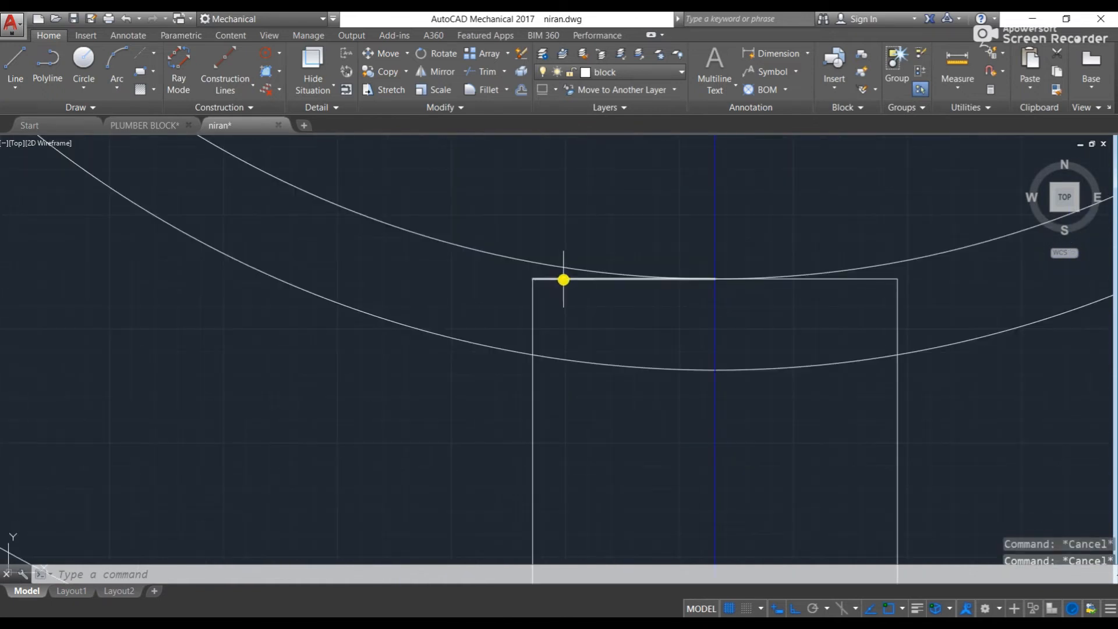
key("Escape")
left_click(558, 281)
left_click(534, 278)
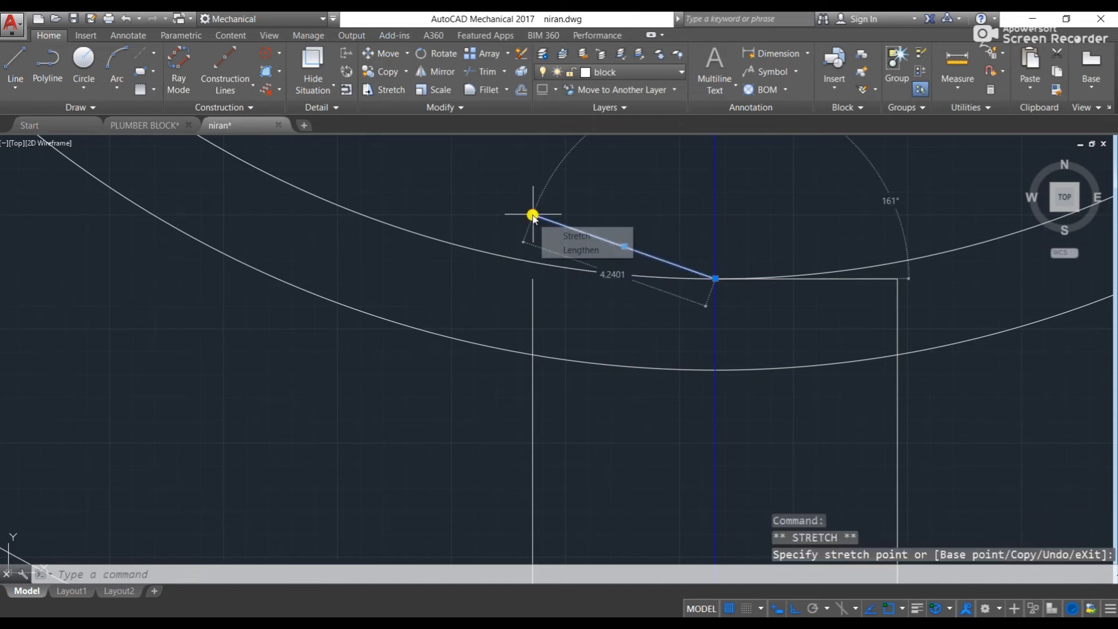
left_click(533, 215)
key("Escape")
key("Escape")
key("ctrl+z")
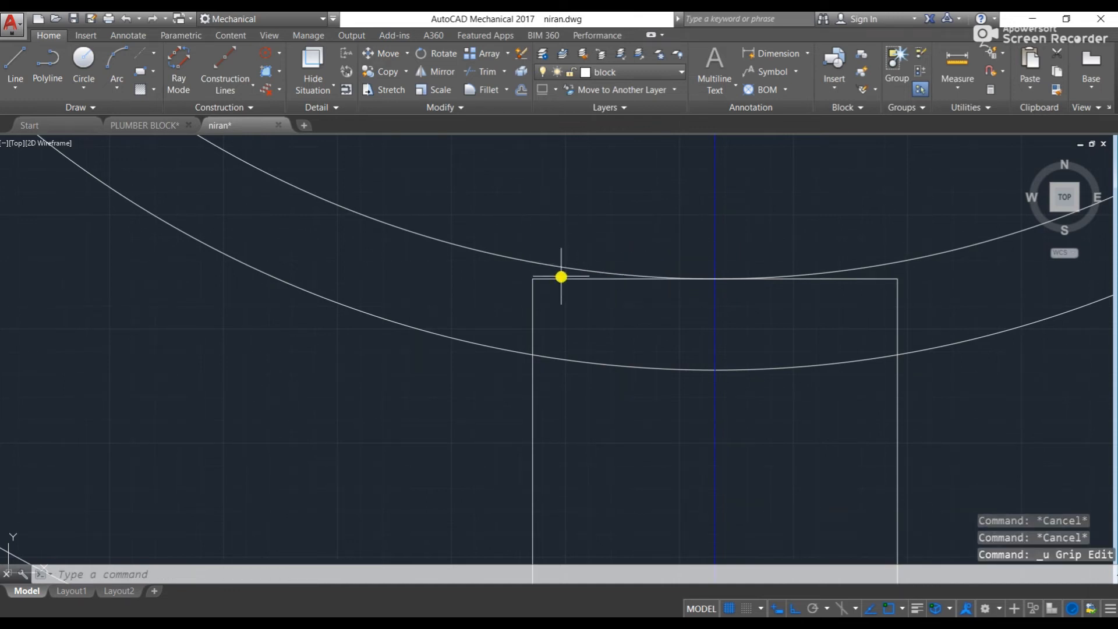
- Delete both halves of the projection's horizontal top edge
left_click(562, 278)
key("Delete")
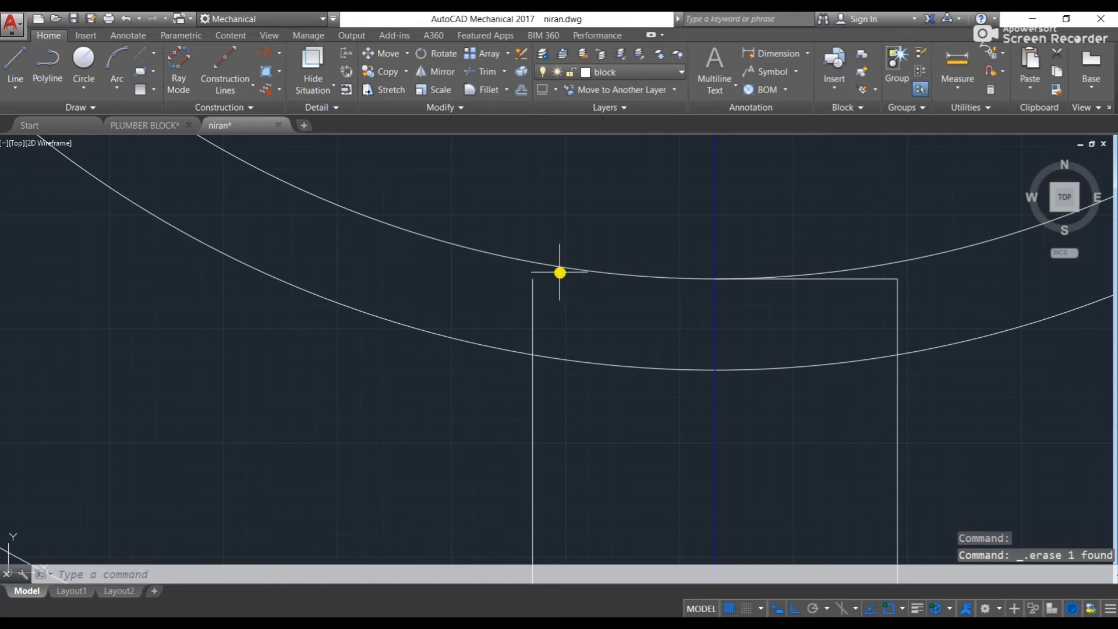
left_click(817, 278)
key("Delete")
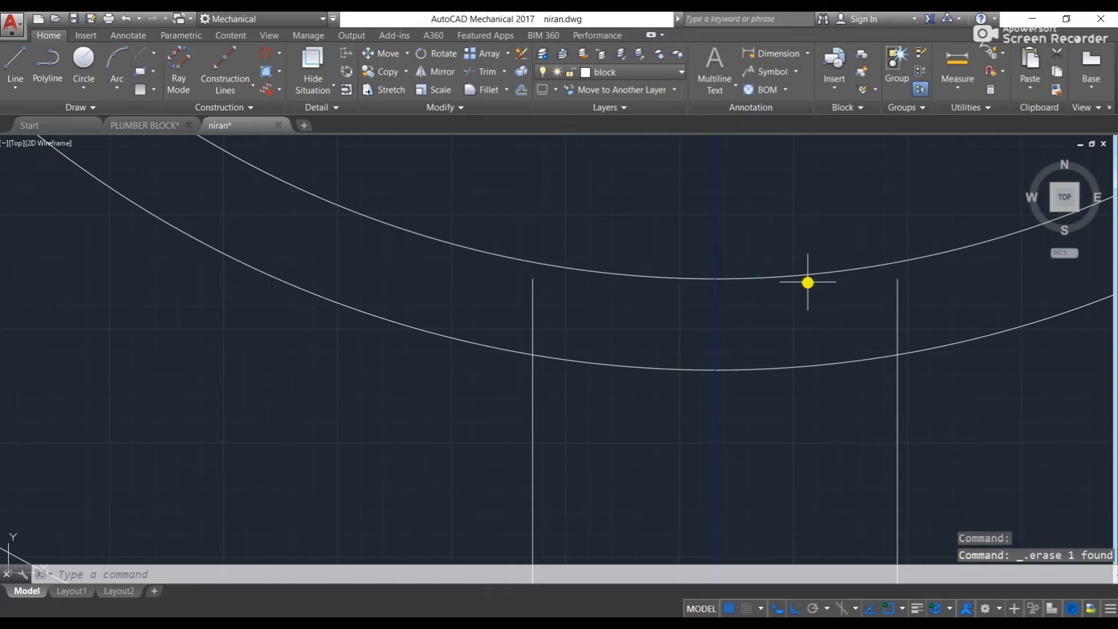
- Stretch the upper ends of the projection's two vertical sides upward past the 44 diameter circle
left_click(533, 283)
left_click(533, 281)
left_click(532, 212)
key("Escape")
key("Escape")
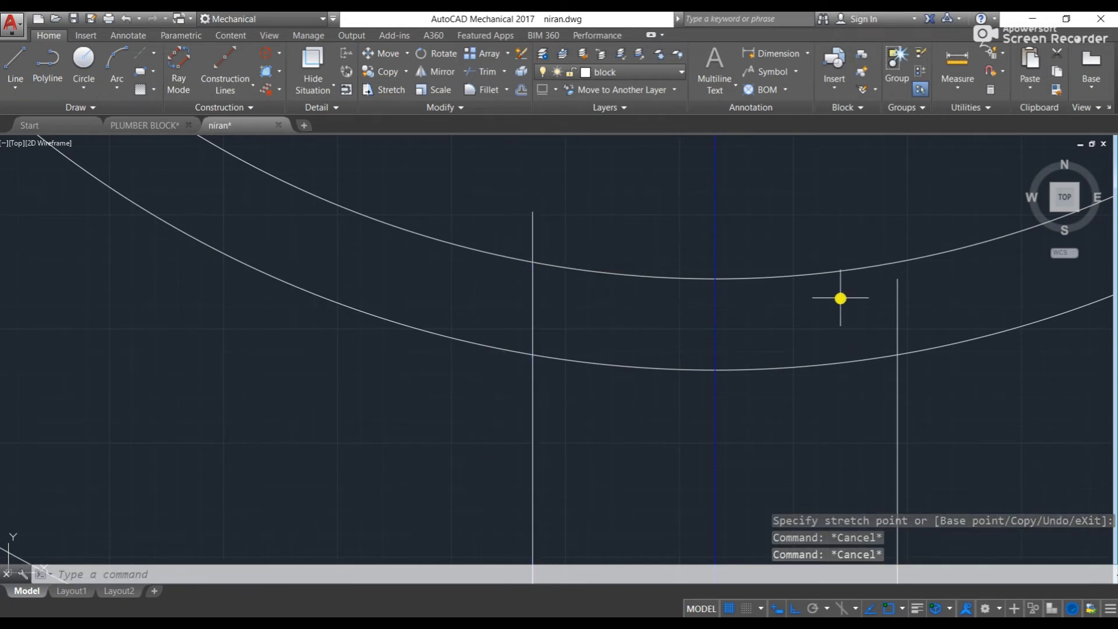
left_click(895, 293)
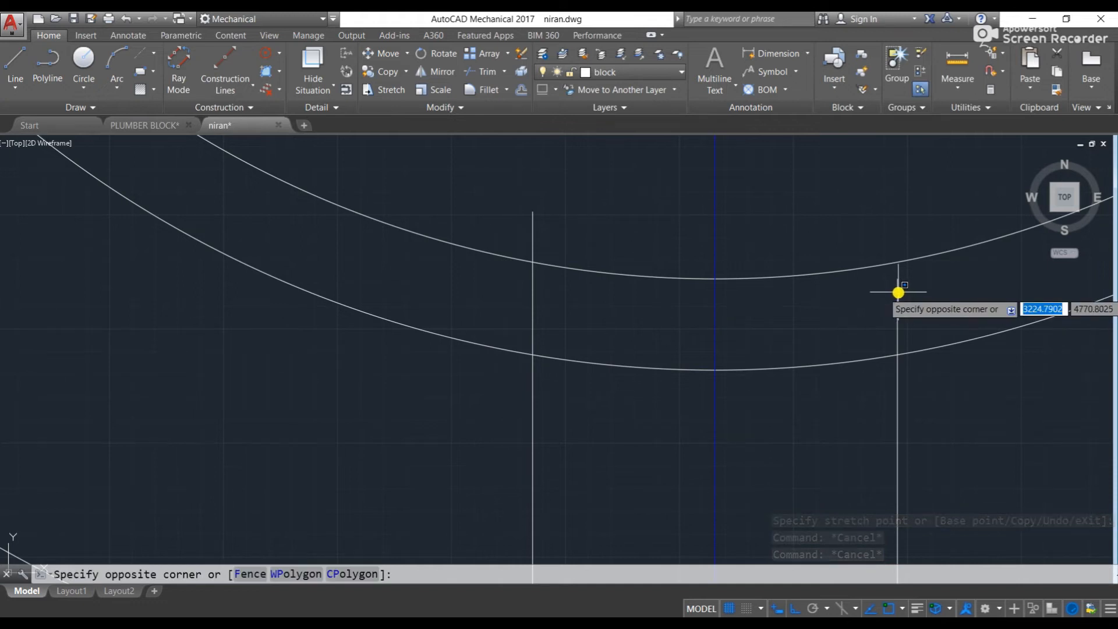
key("Escape")
key("Escape")
left_click(897, 284)
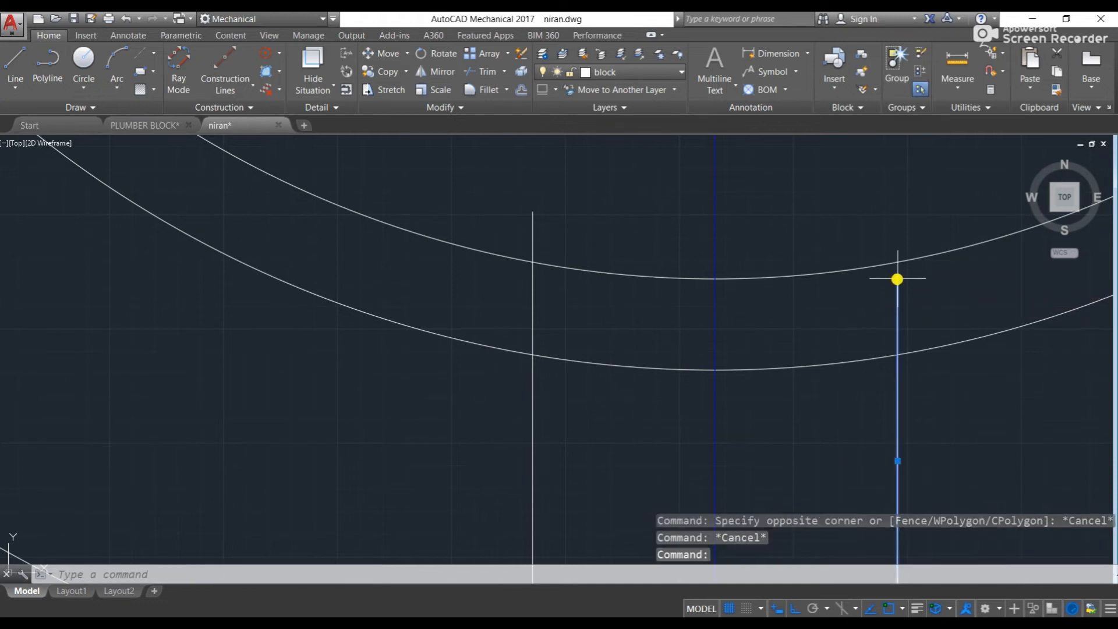
left_click(897, 279)
left_click(898, 222)
key("Escape")
key("Escape")
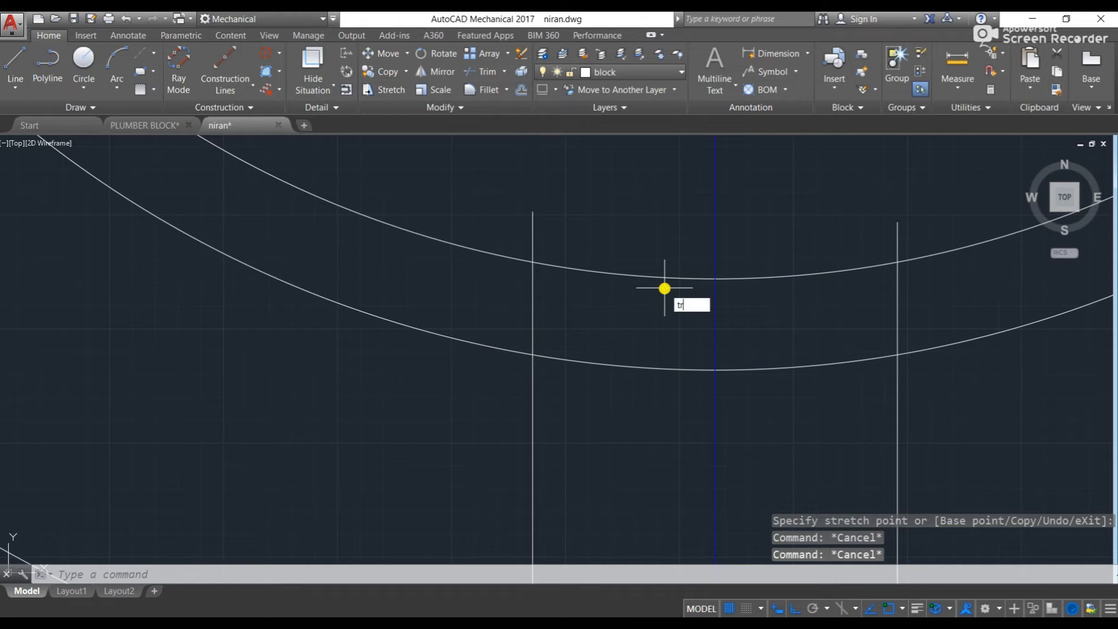
- Trim the vertical sides above the 44 diameter circle and the 44 and 48 diameter arcs inside the projection's left half
type("tr")
key("Return")
key("Return")
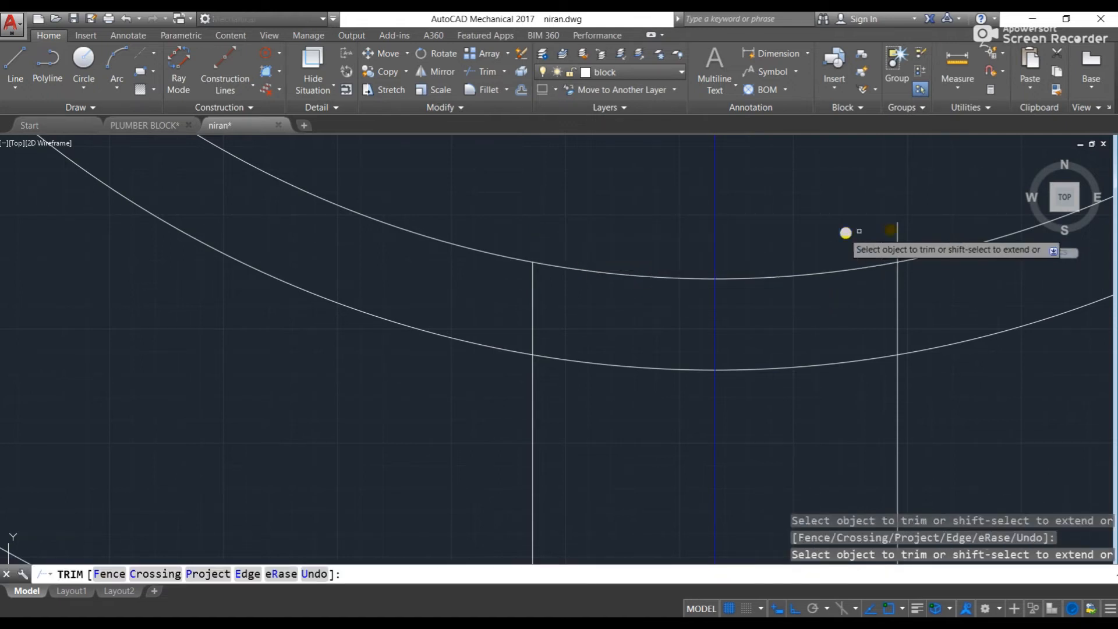
left_click(897, 233)
left_click(792, 366)
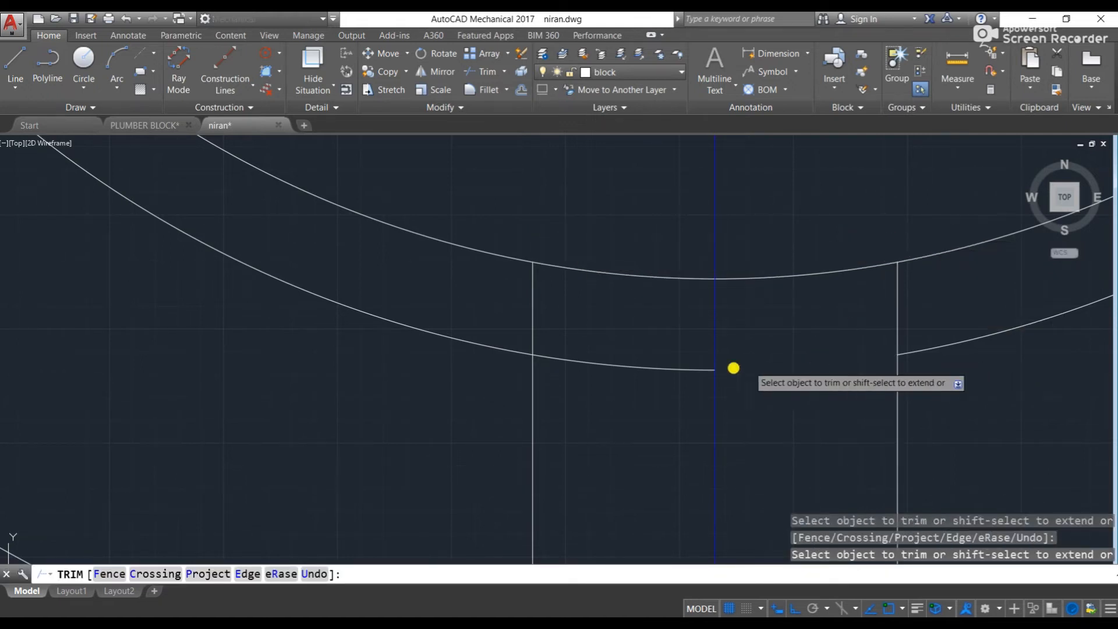
left_click(666, 367)
left_click(662, 280)
scroll(657, 330, "down", 5)
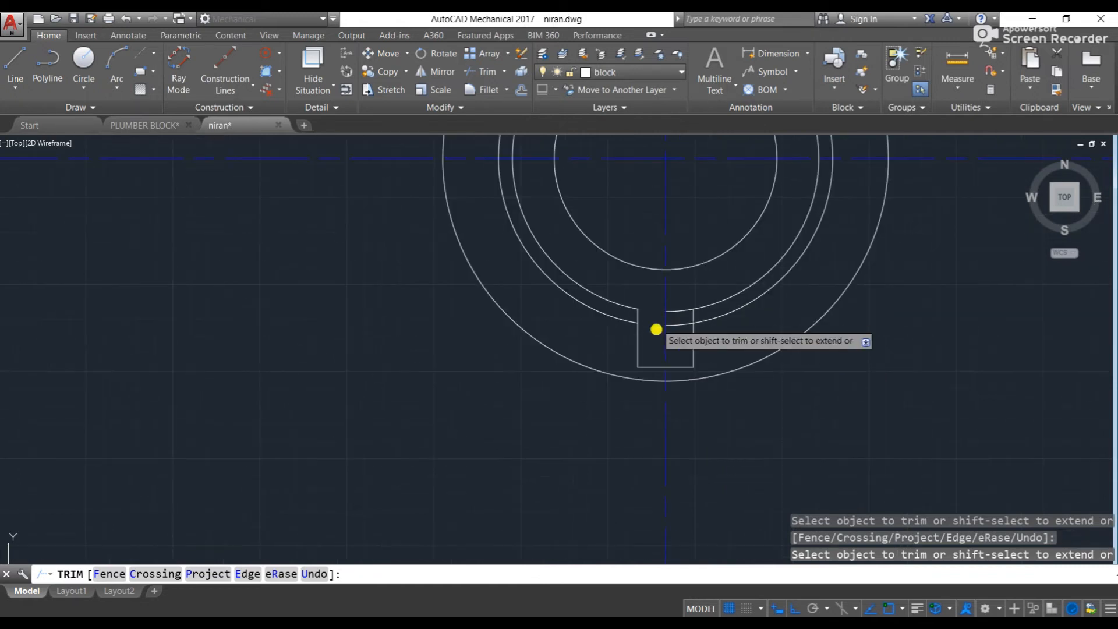
- Examine the half-sectioned brasses' front and side views in the reference drawing
scroll(332, 384, "down", 8)
middle_click_drag(240, 350, 809, 402)
middle_click_drag(275, 397, 1029, 384)
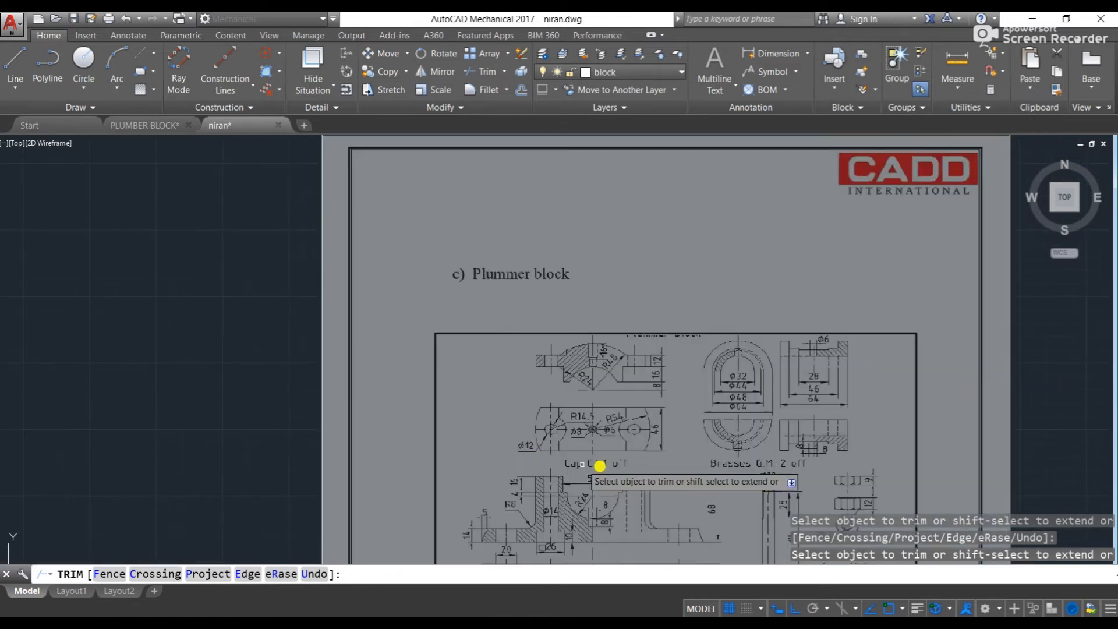
scroll(769, 439, "up", 5)
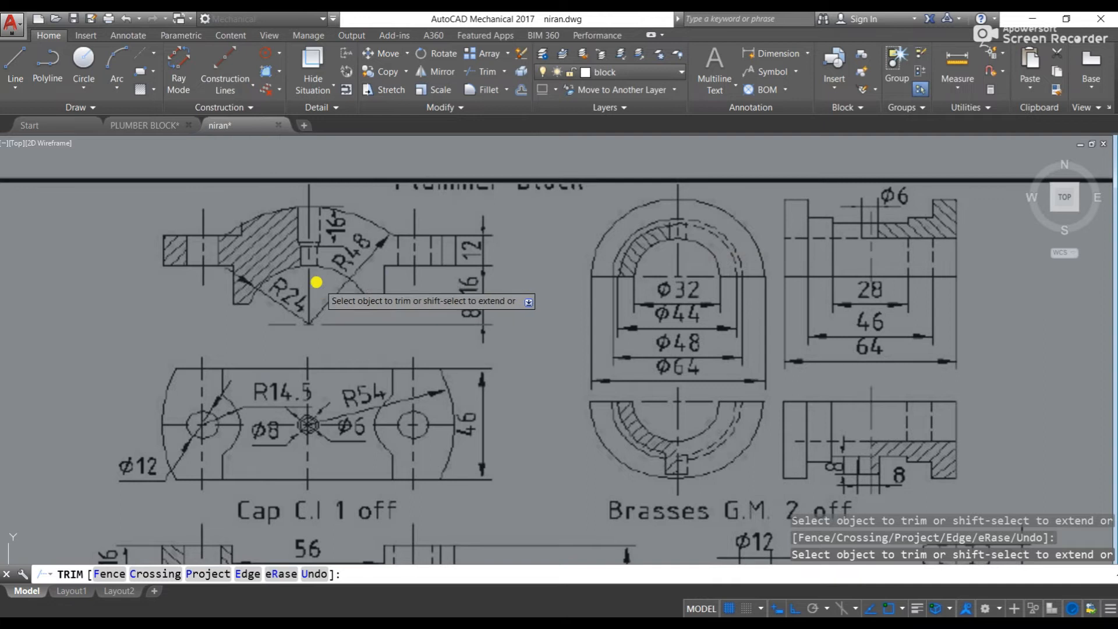
key("Escape")
key("Escape")
key("Escape")
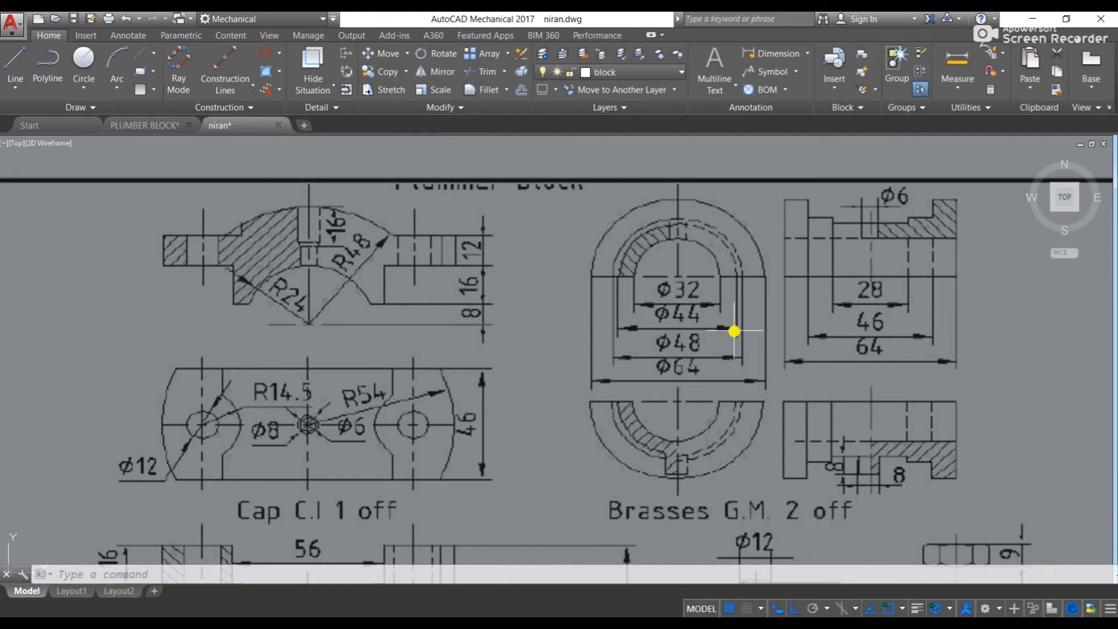
left_click(926, 208)
key("Escape")
key("Escape")
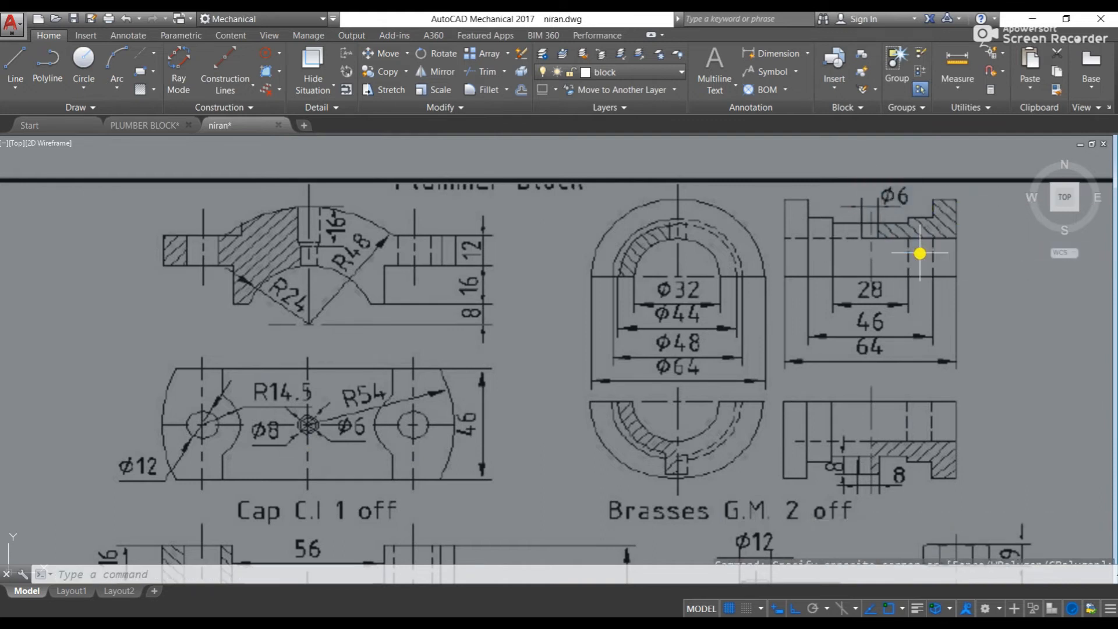
- Compare the upper part of the brasses' front view with the oil hole area shown in the reference drawing
scroll(919, 252, "down", 5)
scroll(916, 254, "down", 2)
middle_click_drag(942, 267, 629, 245)
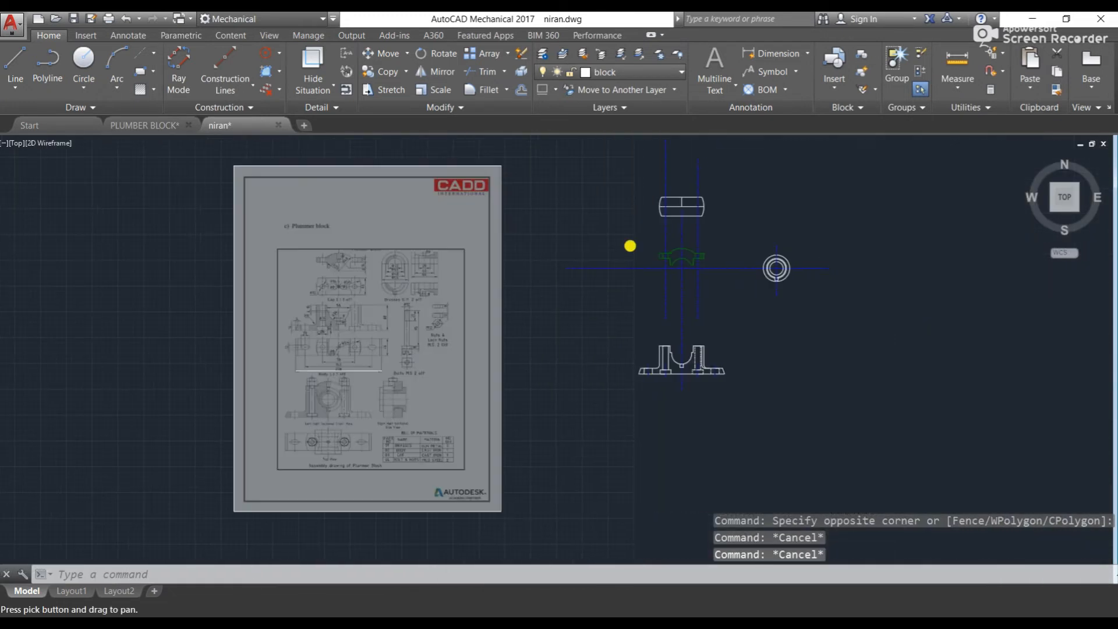
scroll(791, 247, "up", 6)
scroll(734, 265, "up", 3)
scroll(752, 271, "down", 5)
middle_click_drag(263, 287, 846, 284)
middle_click_drag(416, 277, 464, 278)
scroll(401, 249, "up", 2)
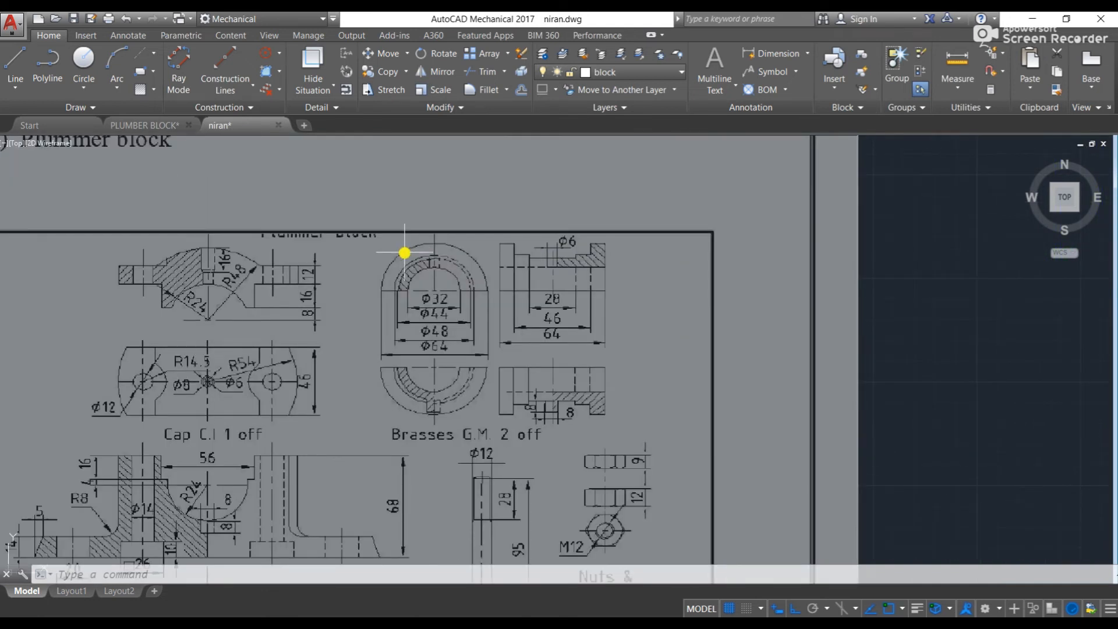
scroll(436, 269, "up", 2)
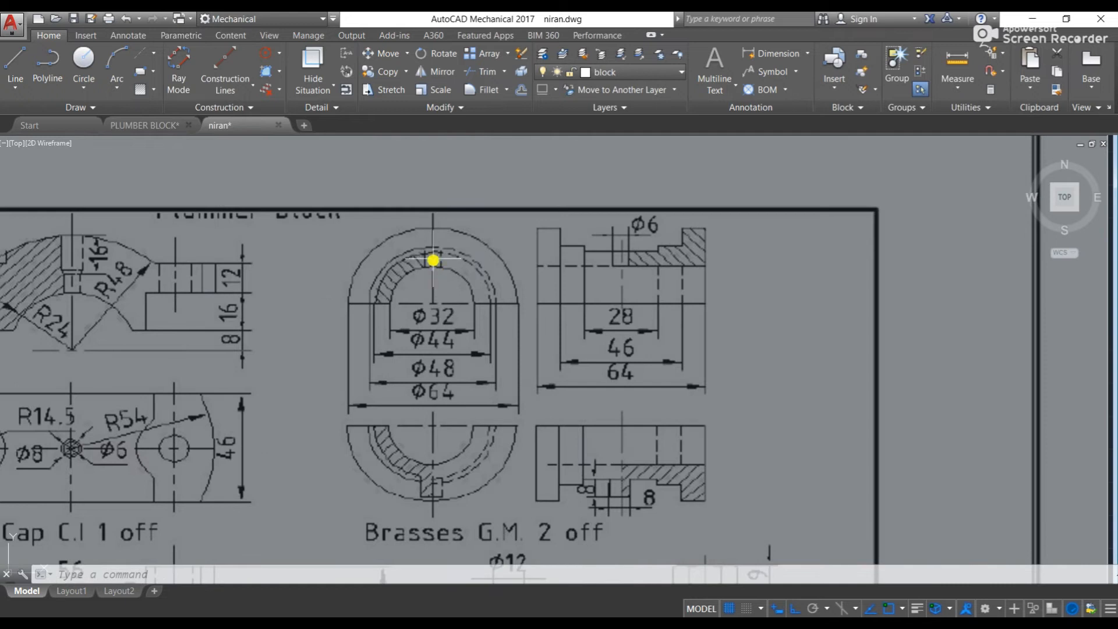
scroll(432, 260, "down", 3)
scroll(589, 268, "down", 3)
scroll(961, 285, "up", 3)
scroll(766, 281, "up", 4)
scroll(747, 262, "up", 2)
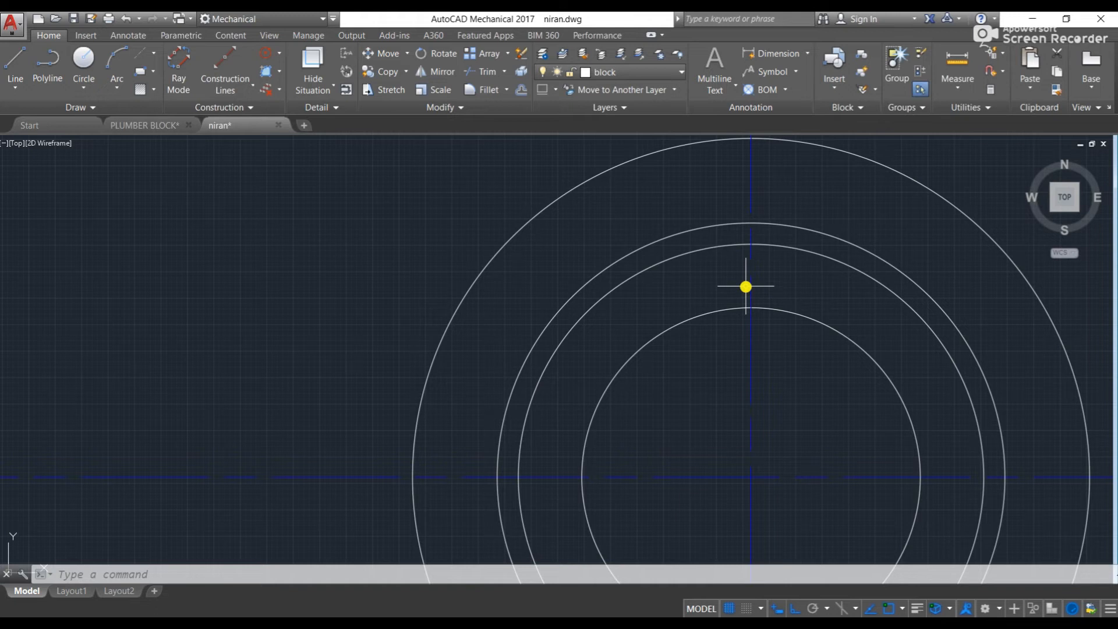
- Draw a 3 mm line rightward from the 32 diameter circle's top point and a vertical line up to the 44 diameter circle's top level
type("l")
key("Return")
scroll(749, 302, "up", 3)
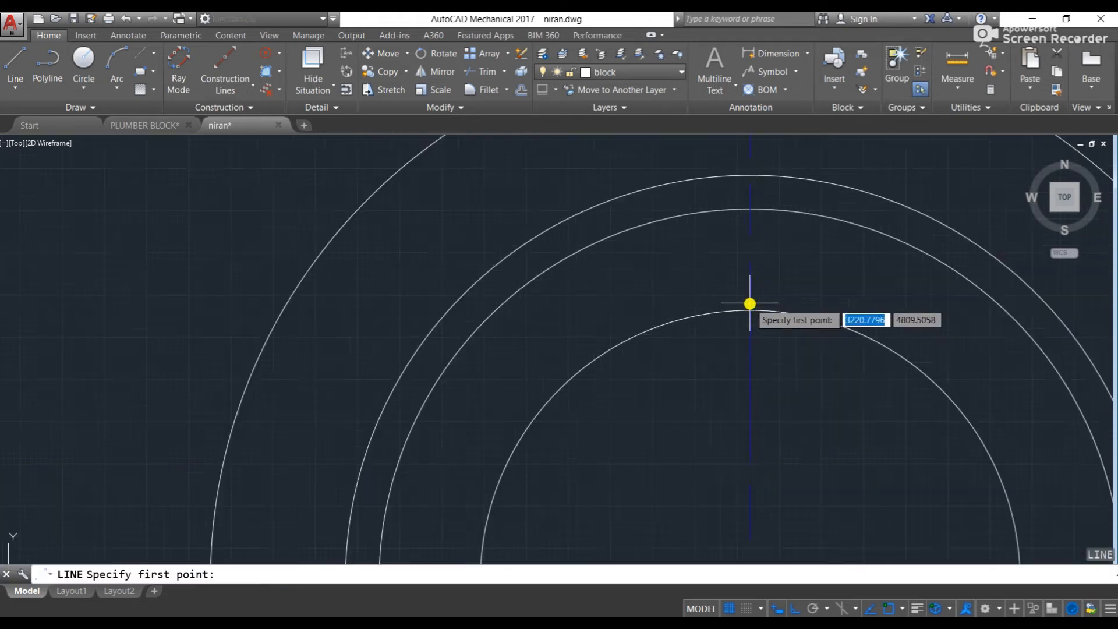
left_click(749, 315)
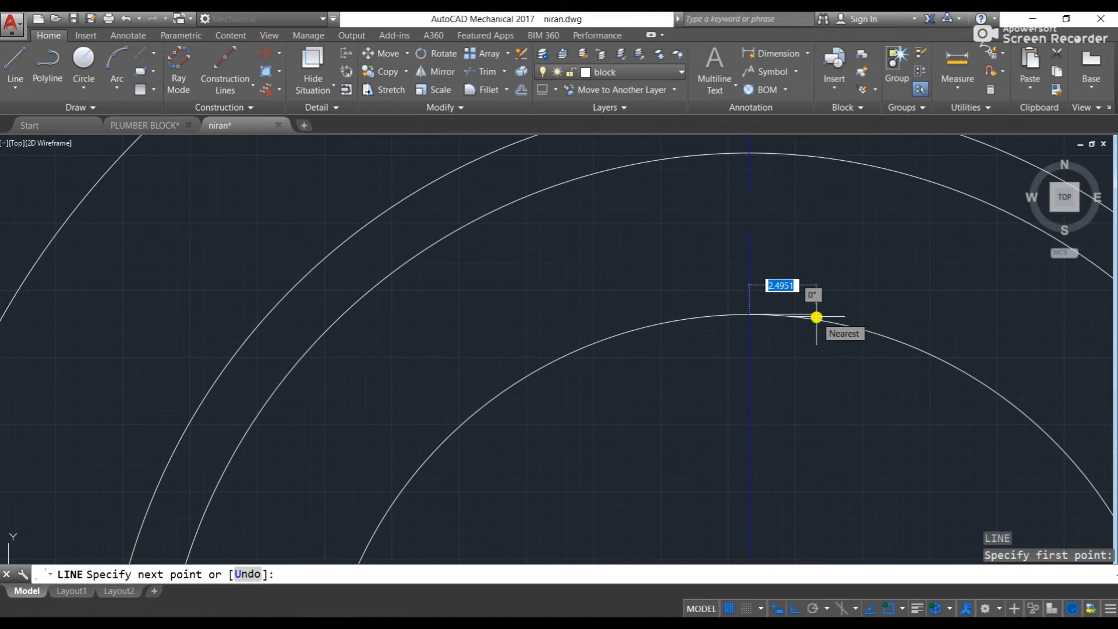
type("3")
key("Return")
scroll(809, 248, "down", 5)
scroll(807, 256, "down", 5)
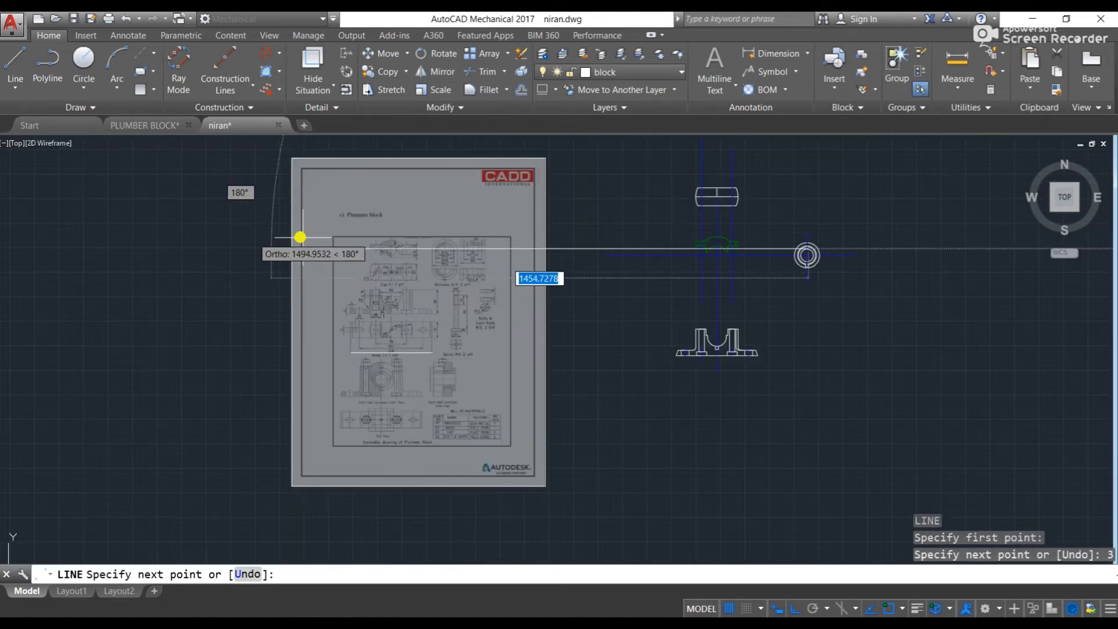
scroll(299, 238, "up", 5)
middle_click_drag(936, 251, 4, 292)
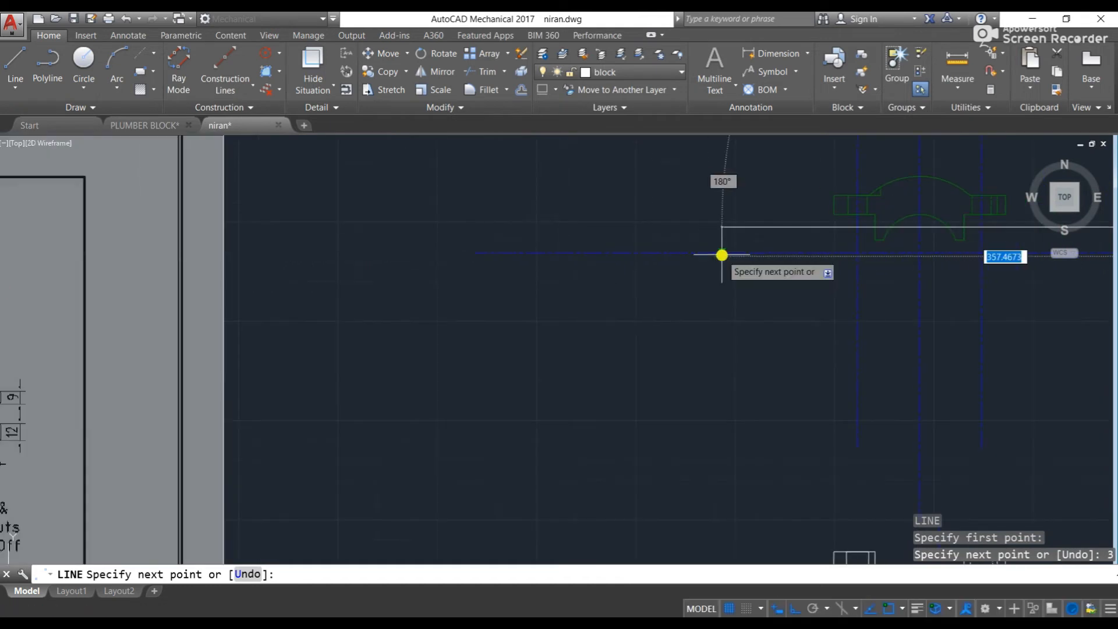
middle_click_drag(876, 248, 219, 235)
scroll(642, 201, "up", 8)
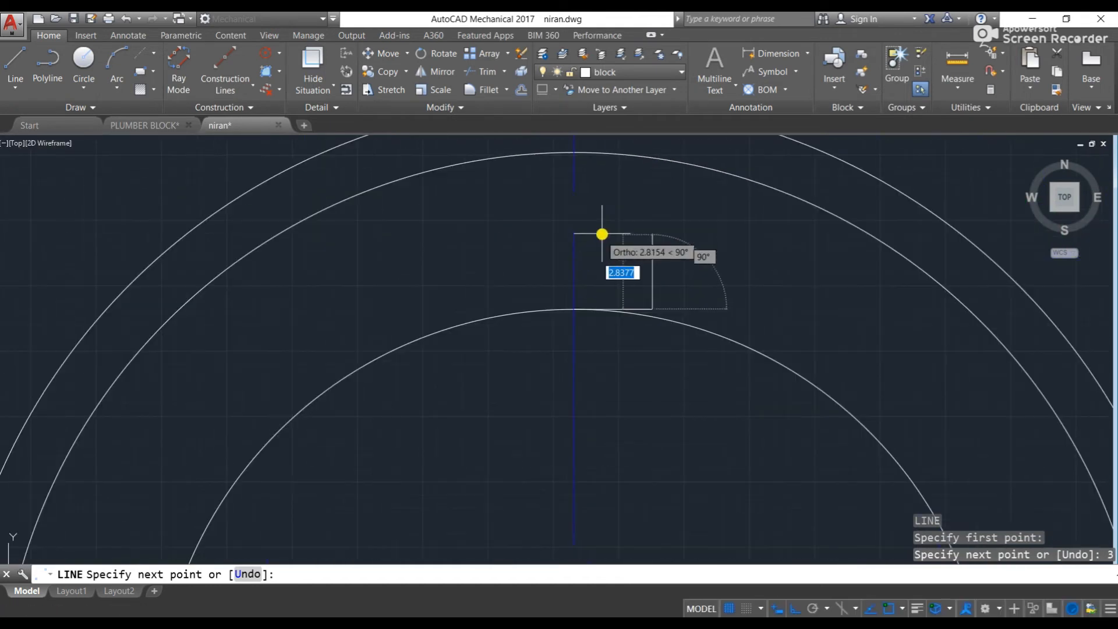
middle_click_drag(635, 217, 639, 326)
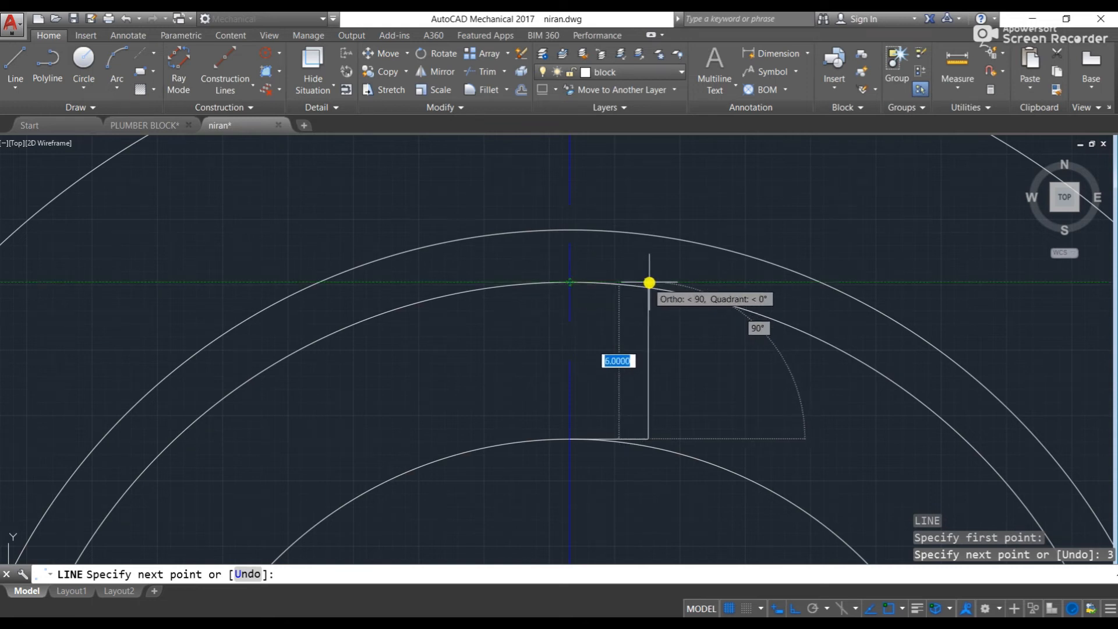
left_click(649, 282)
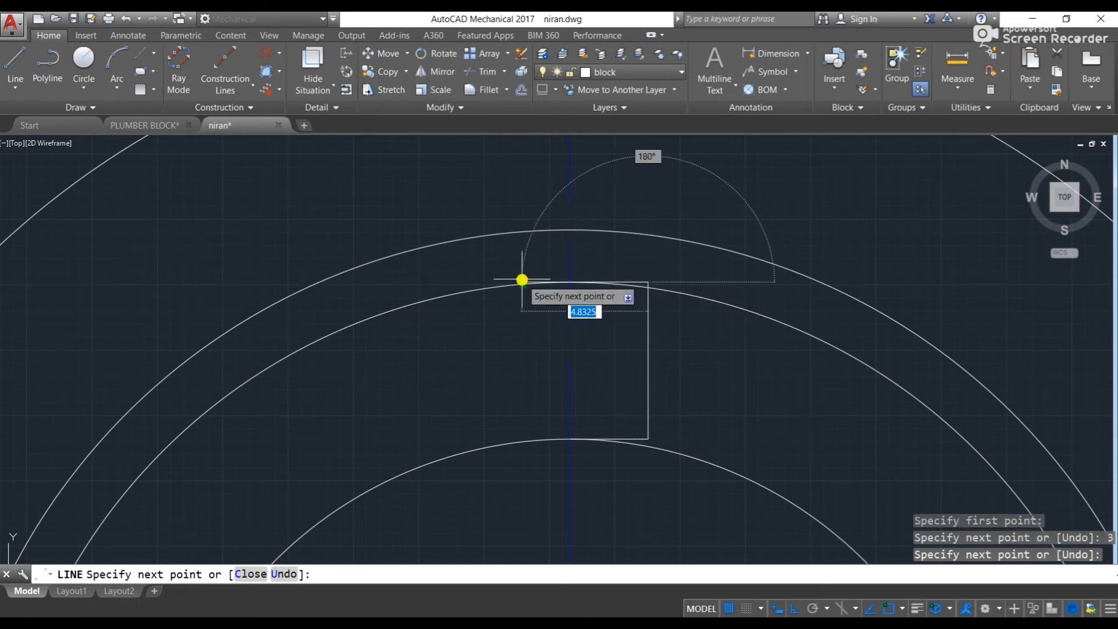
- Continue the oil hole outline with a 6 mm top edge leftward and a 6 mm side downward, leaving the base half open
type("6")
key("Return")
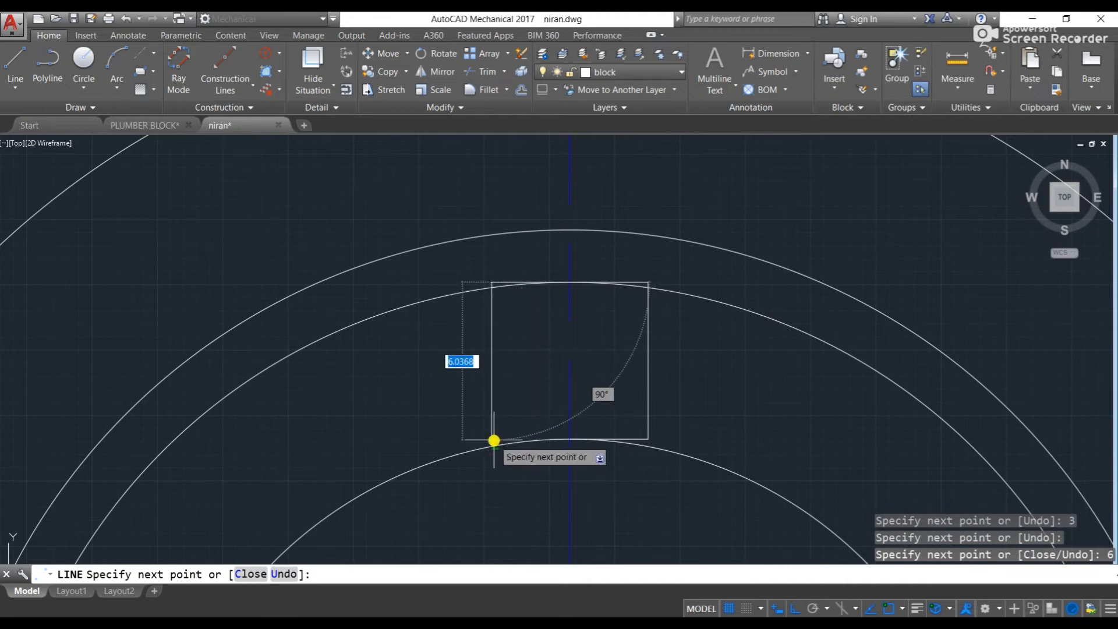
type("6")
key("Return")
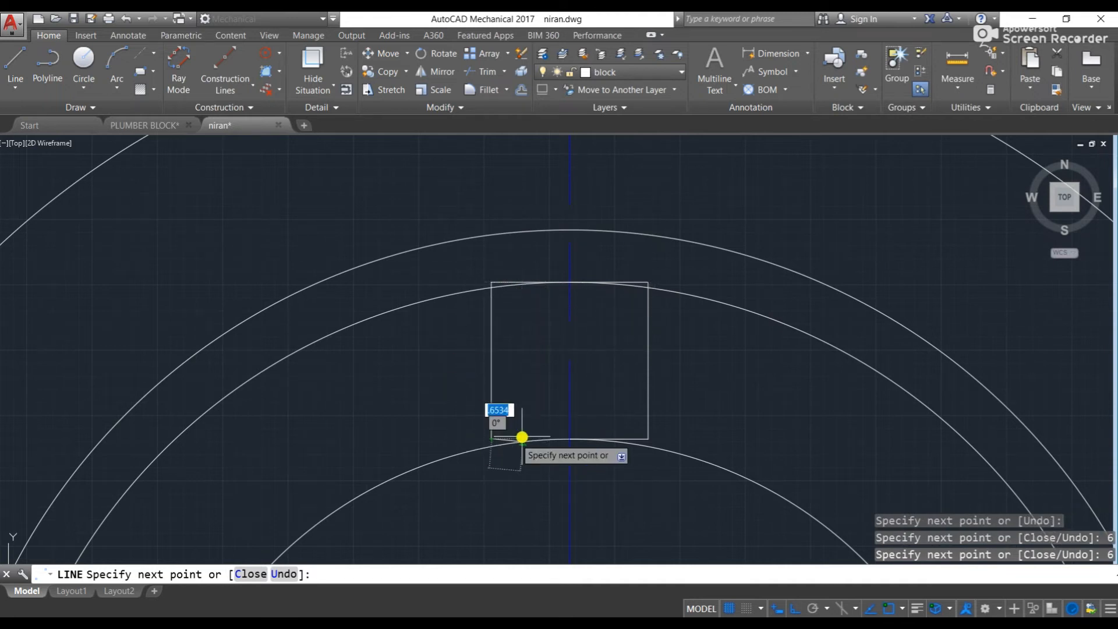
scroll(567, 438, "up", 2)
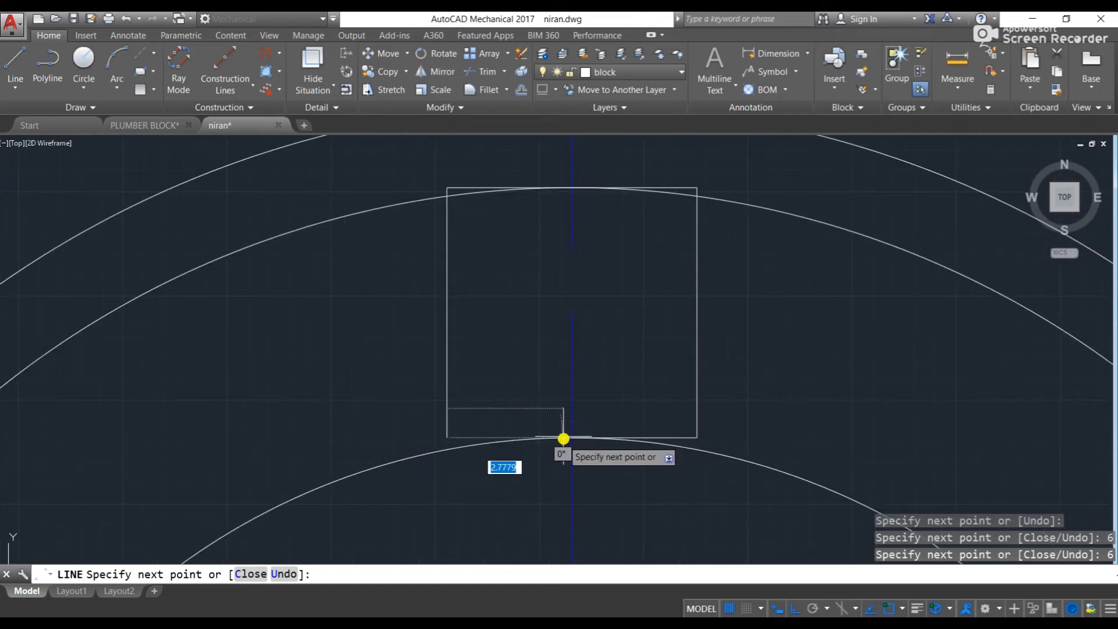
scroll(574, 434, "up", 2)
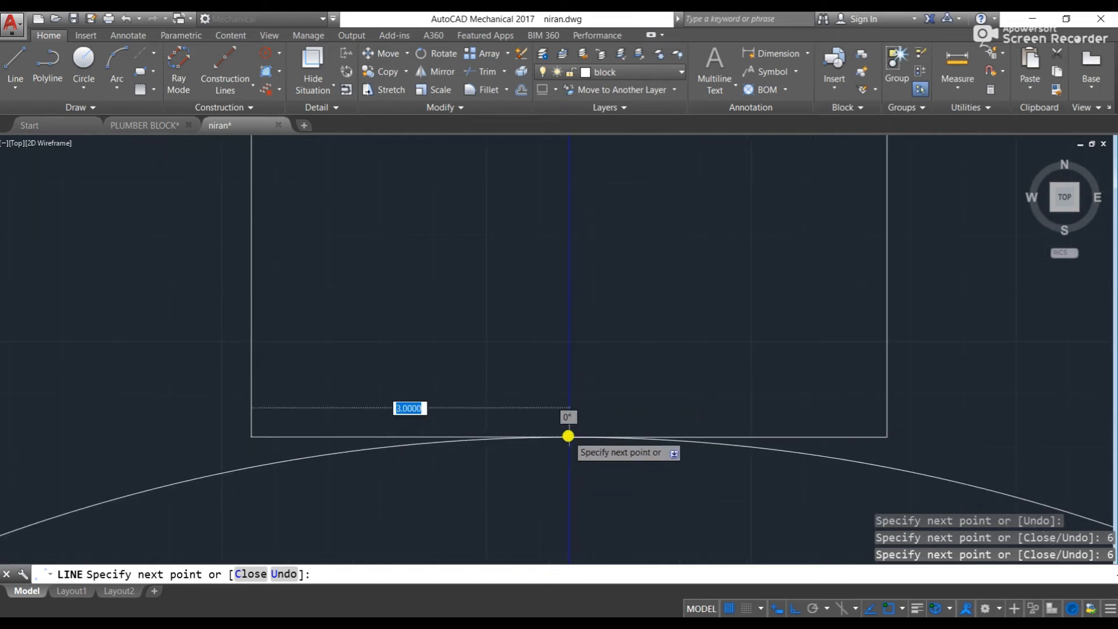
scroll(568, 436, "up", 2)
scroll(582, 412, "down", 5)
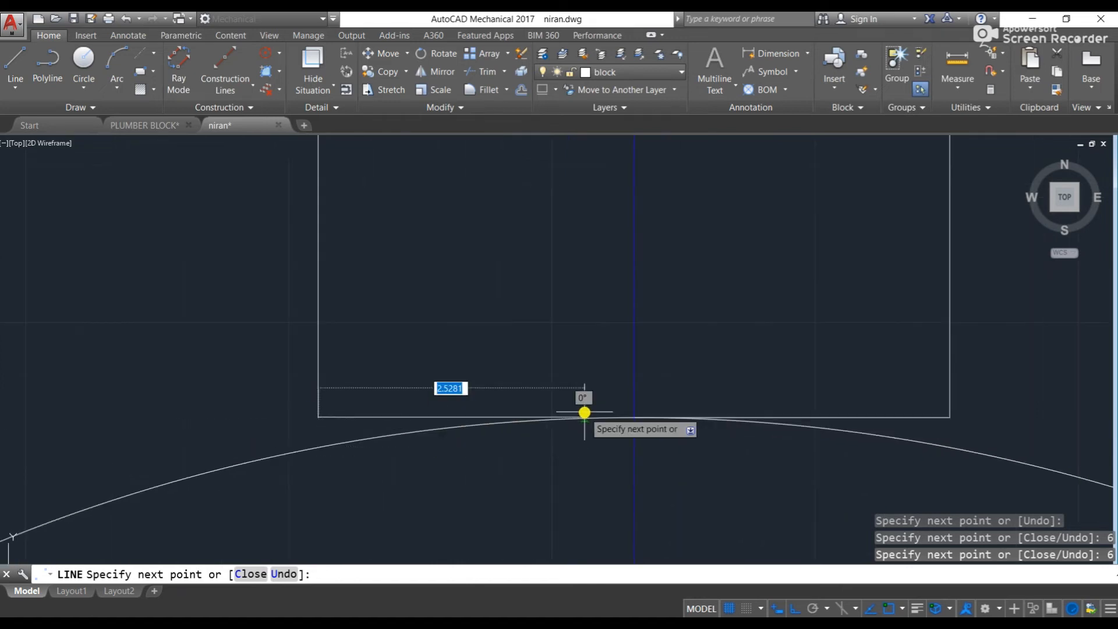
key("Escape")
key("Escape")
key("Escape")
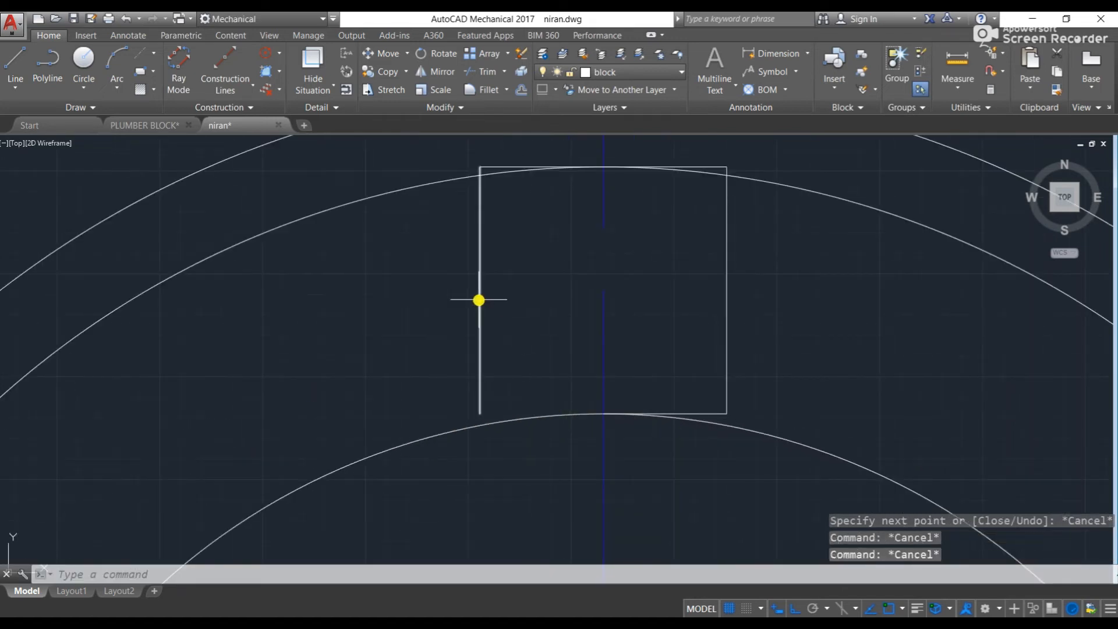
- Erase all the lines of the incomplete oil hole outline between the 32 and 44 diameter circles
left_click(478, 300)
key("Delete")
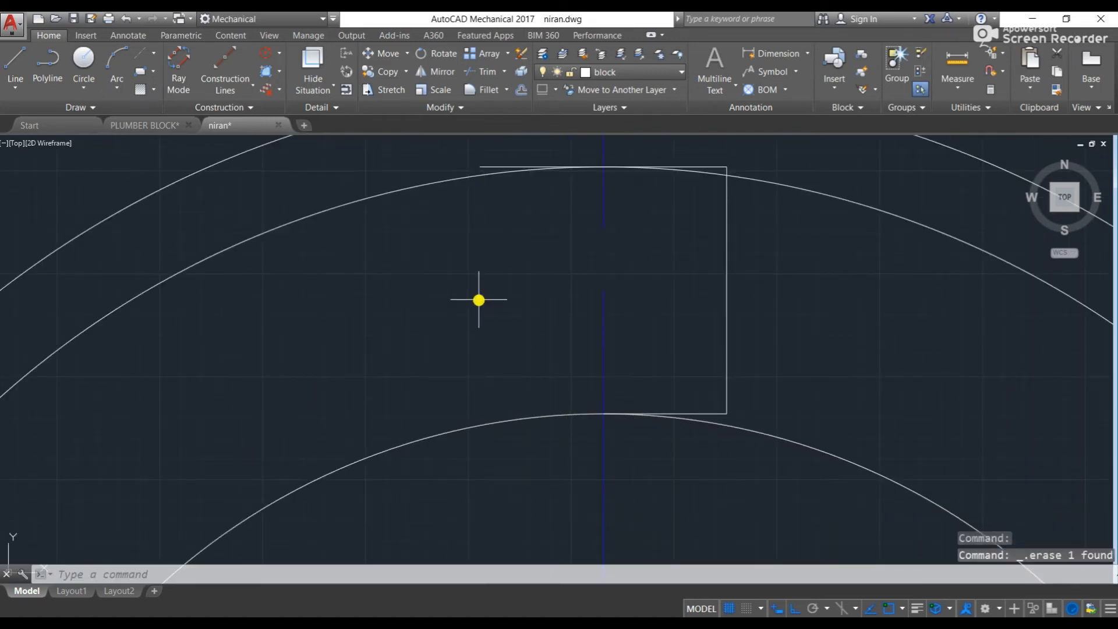
left_click(506, 166)
left_click(505, 168)
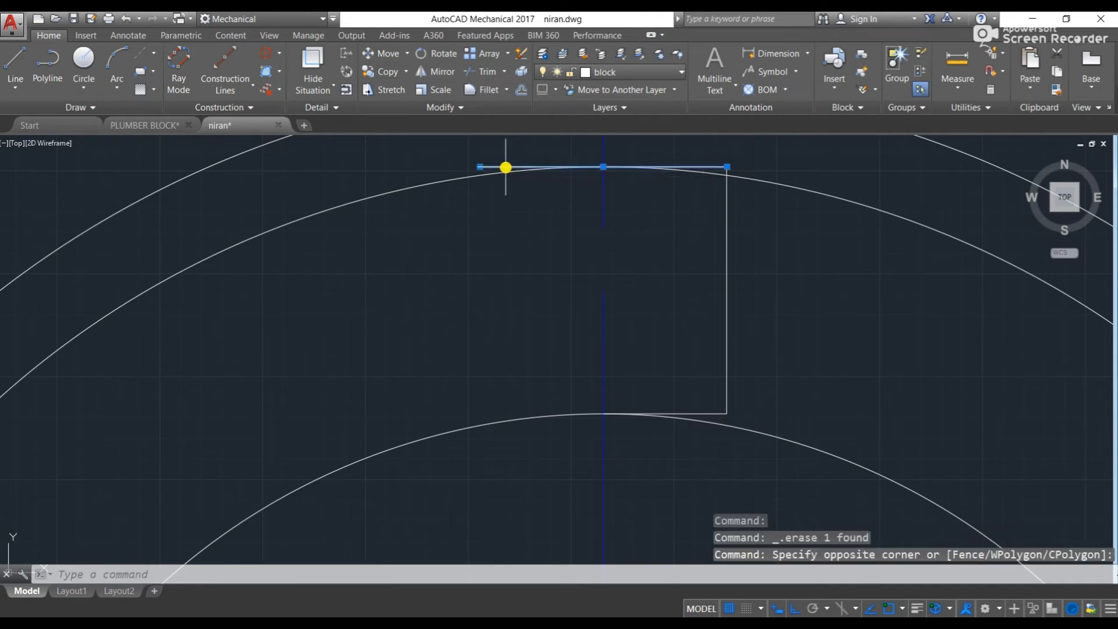
key("Delete")
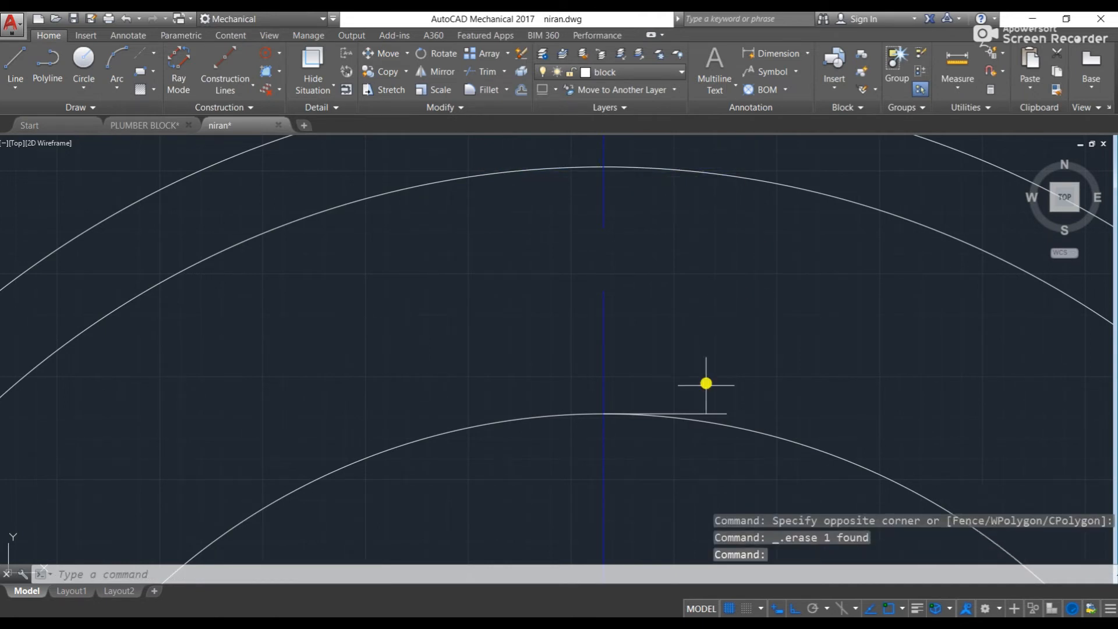
left_click(700, 412)
key("Delete")
- Draw the oil hole's right half from the 32 diameter circle's top: 3 mm right, up to the 44 diameter circle's top level, and back to the centreline
scroll(637, 418, "up", 2)
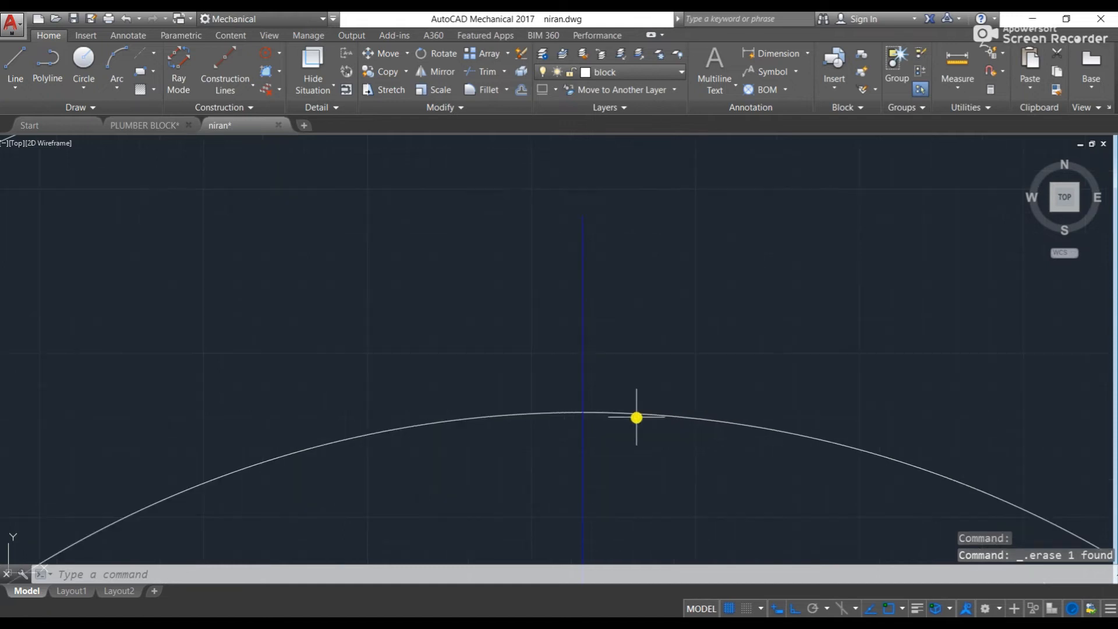
key("l")
key("Return")
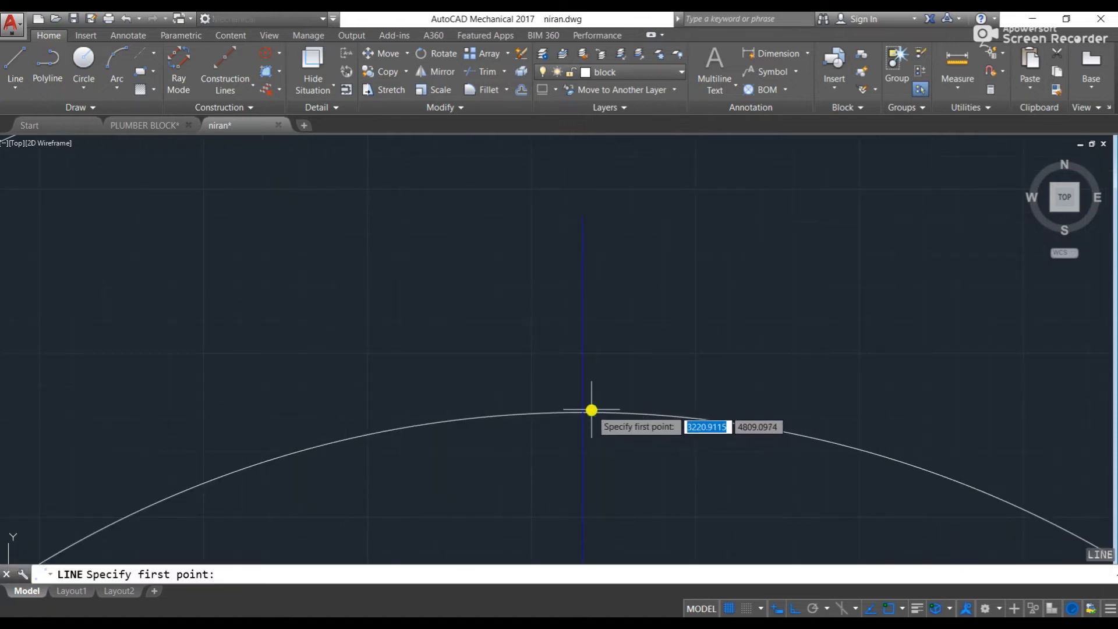
left_click(584, 412)
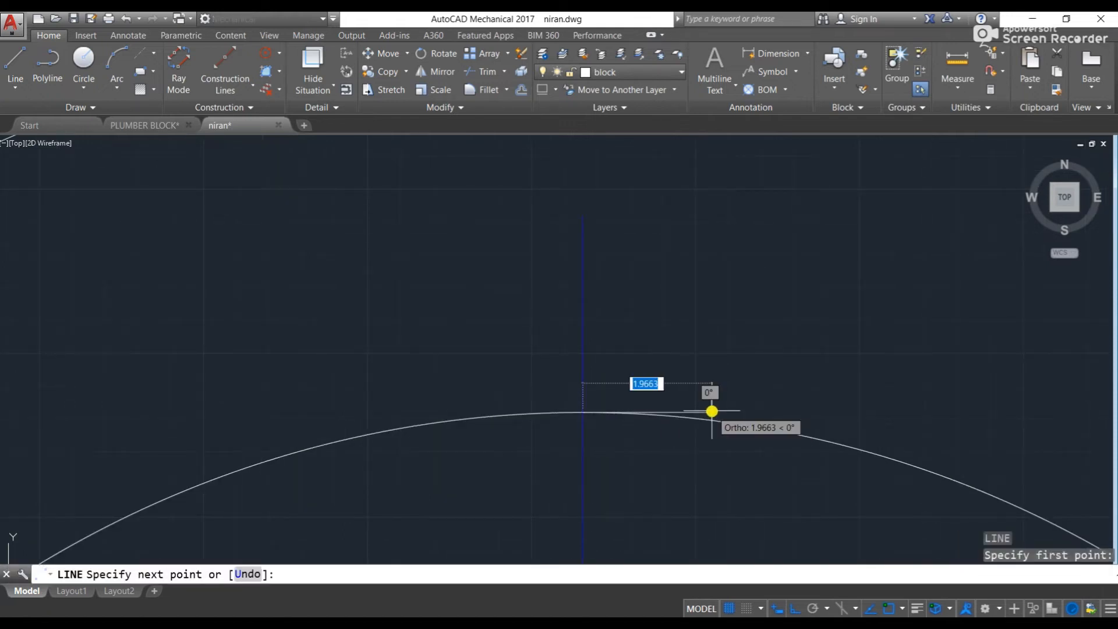
key("Return")
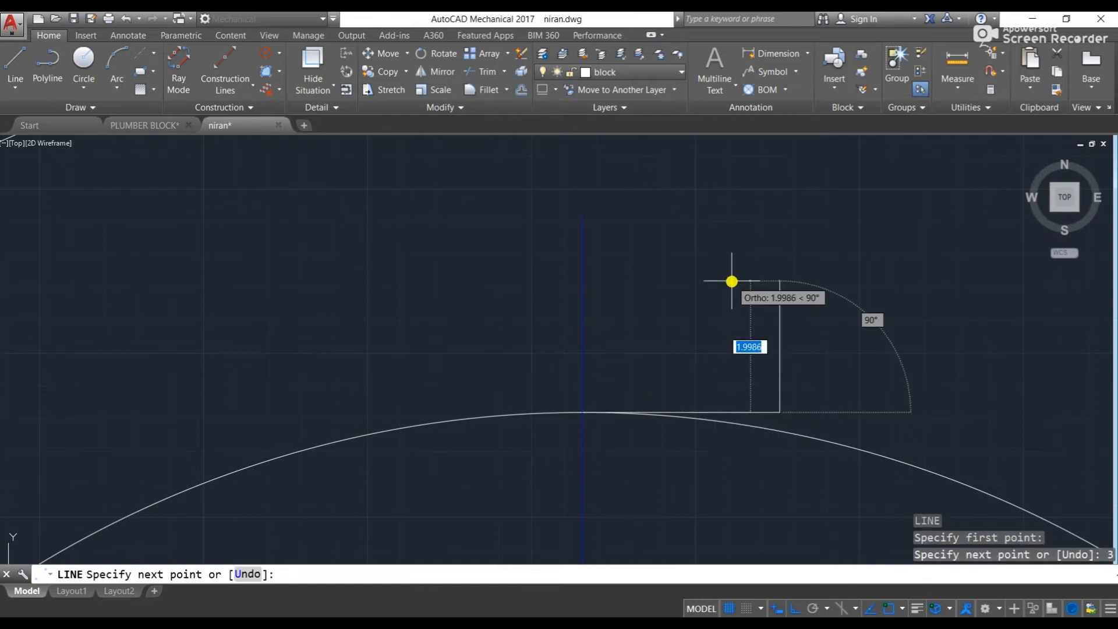
scroll(731, 282, "down", 4)
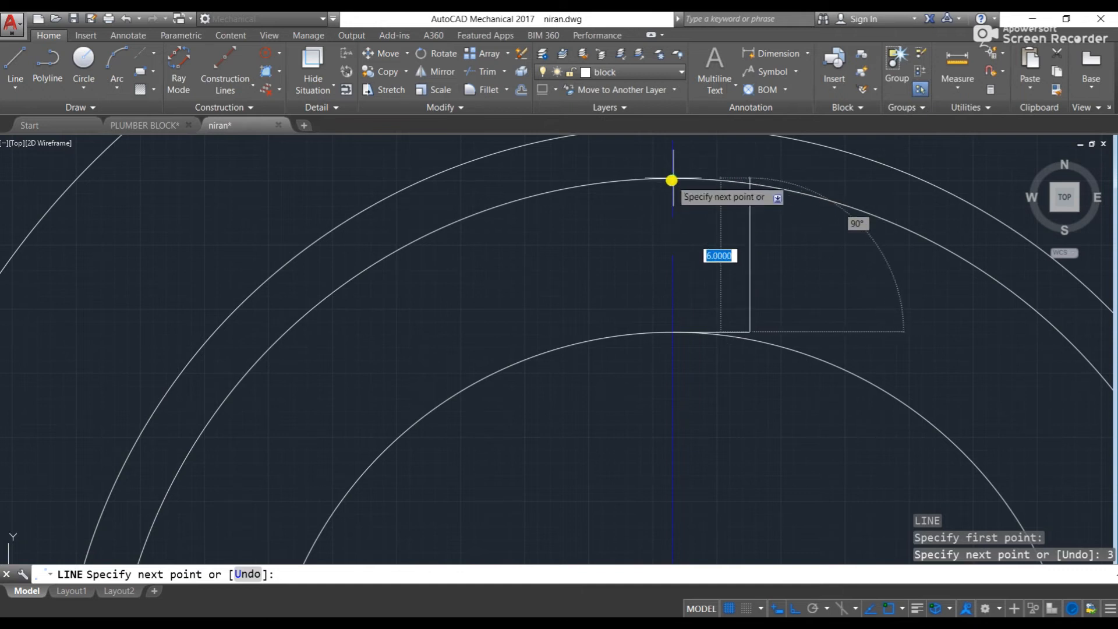
left_click(751, 177)
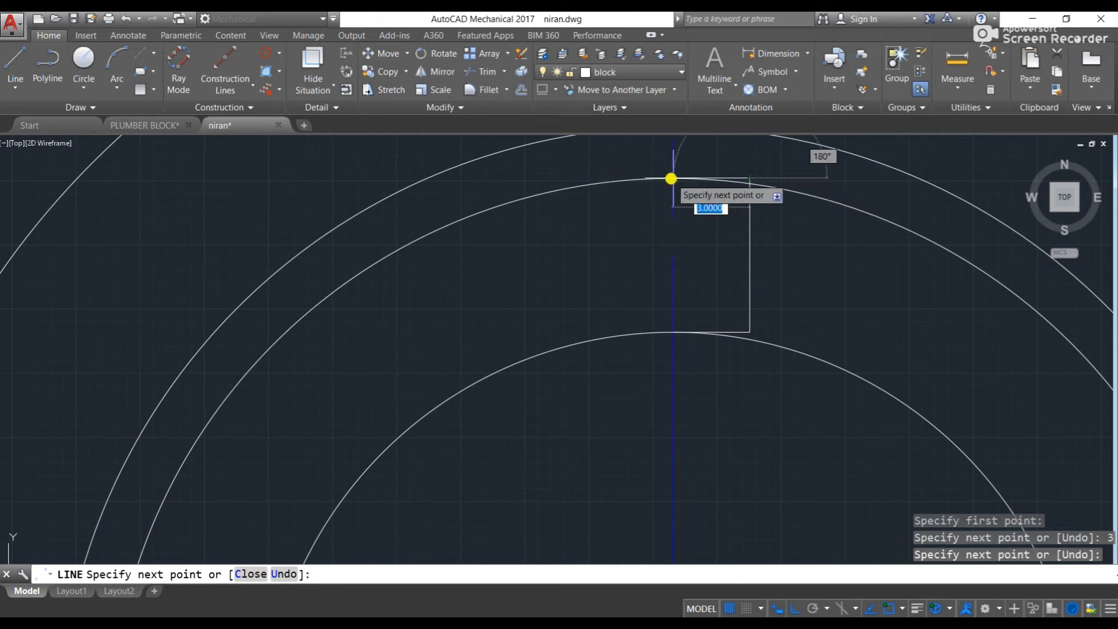
left_click(675, 178)
- Complete the oil hole's left half with lines 3 mm left, 6 mm down and 3 mm right back to the centreline
scroll(678, 177, "up", 5)
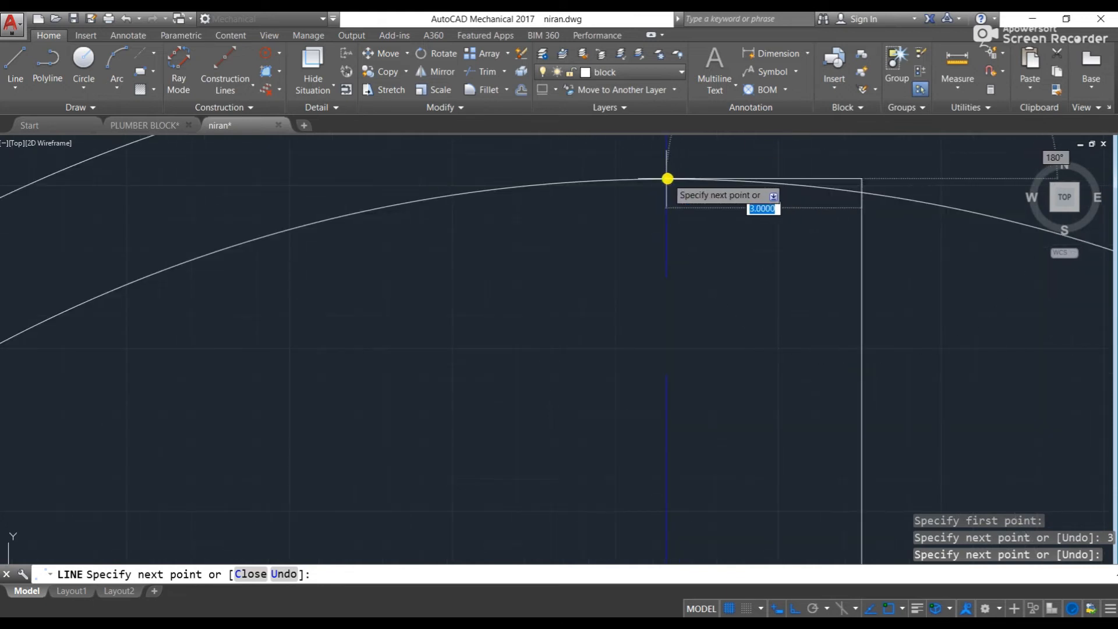
type("3")
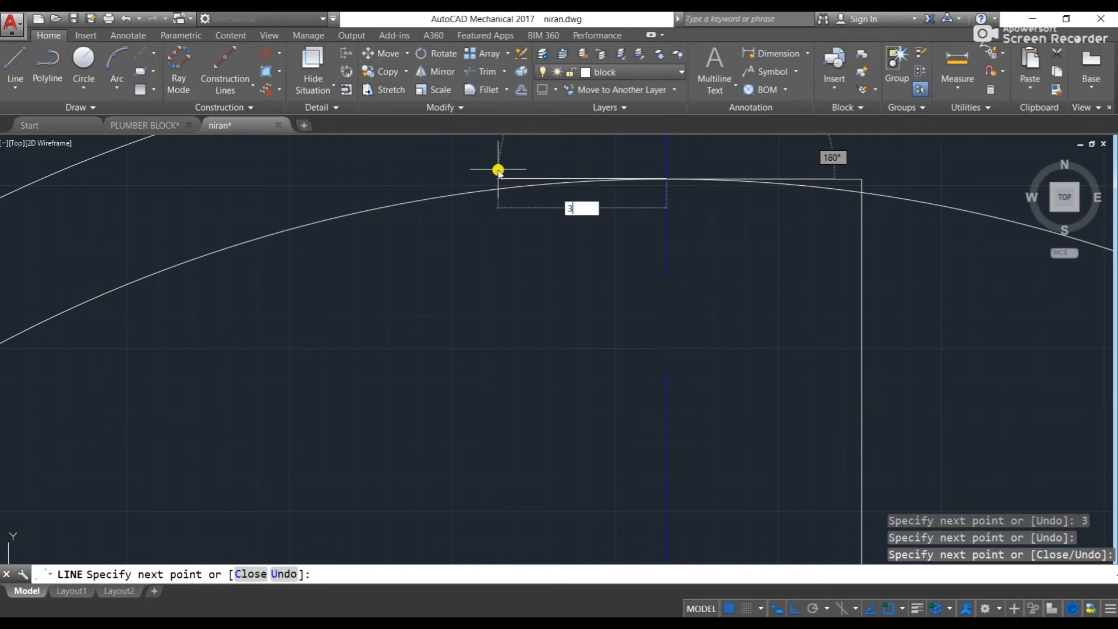
key("Return")
middle_click_drag(487, 350, 489, 240)
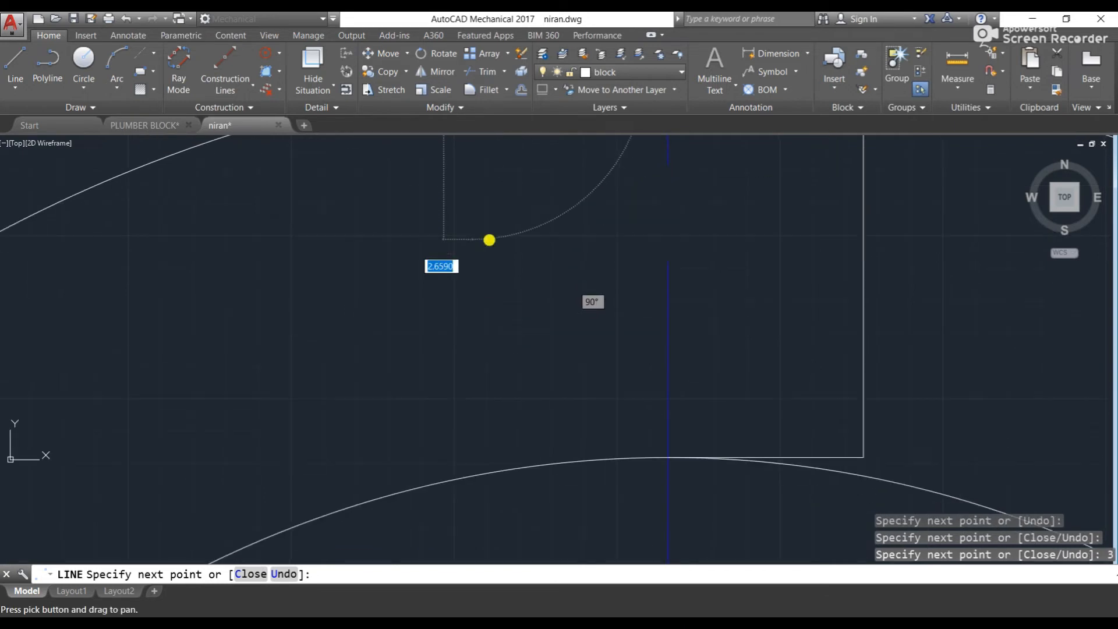
type("6")
key("Return")
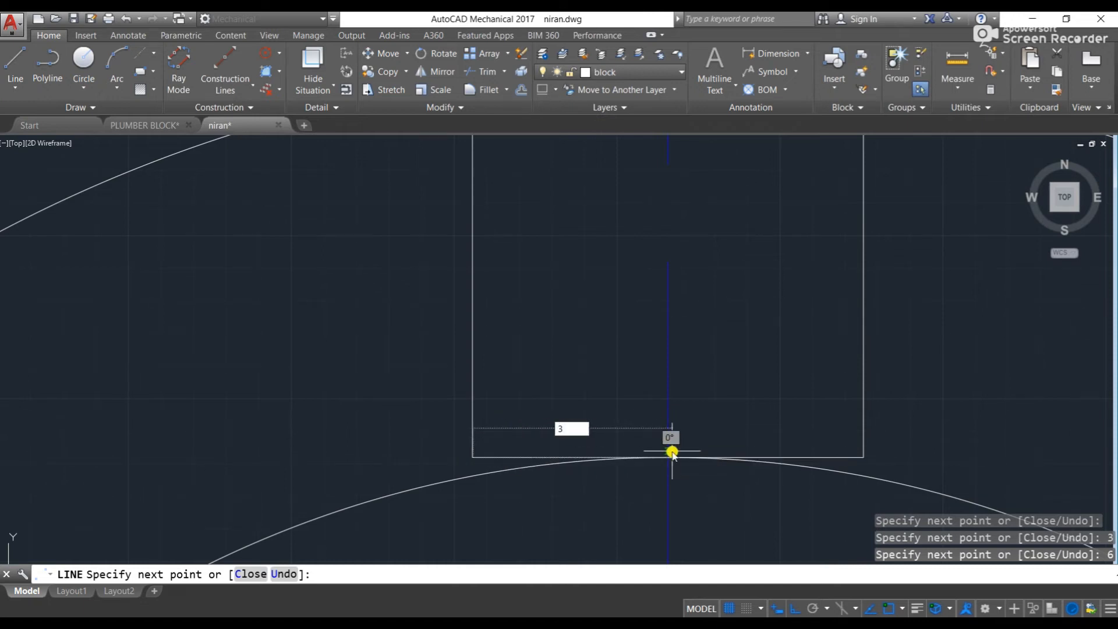
type("3")
key("Return")
key("Escape")
key("Escape")
scroll(669, 454, "up", 2)
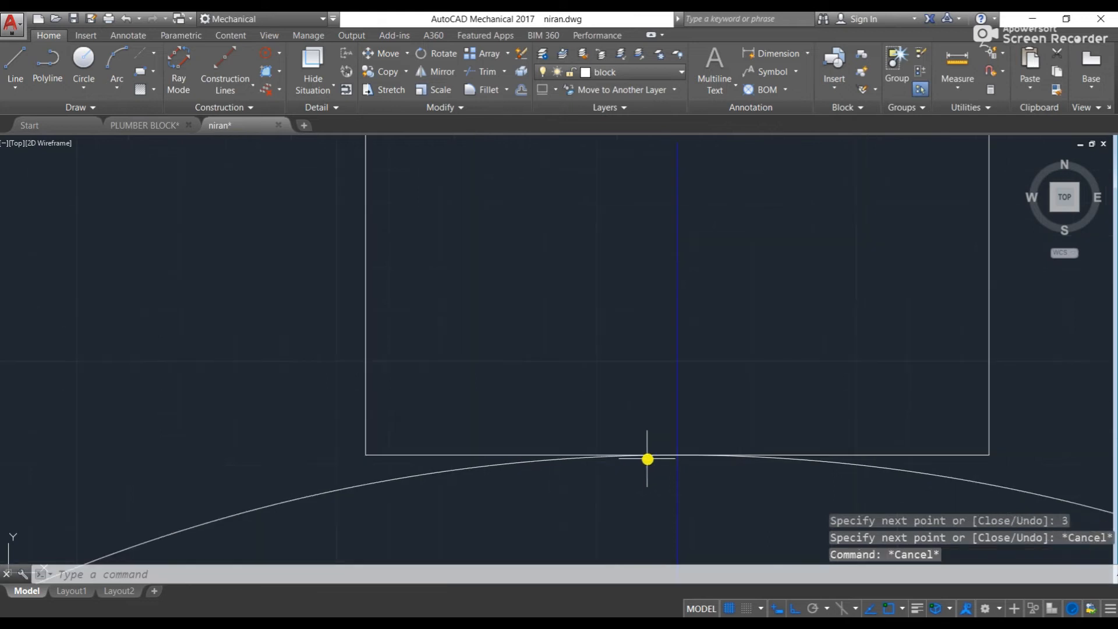
key("Escape")
key("Escape")
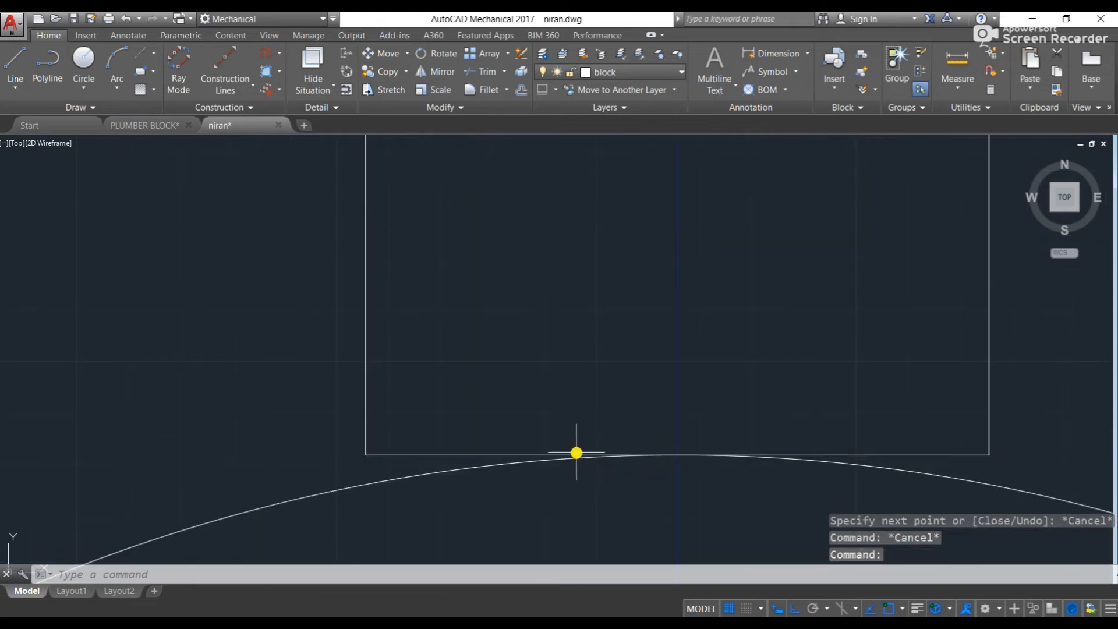
- Compare the drawn oil hole outline with the oil hole and hidden arcs of the brasses' front view in the reference drawing
scroll(617, 404, "down", 4)
middle_click_drag(668, 314, 631, 352)
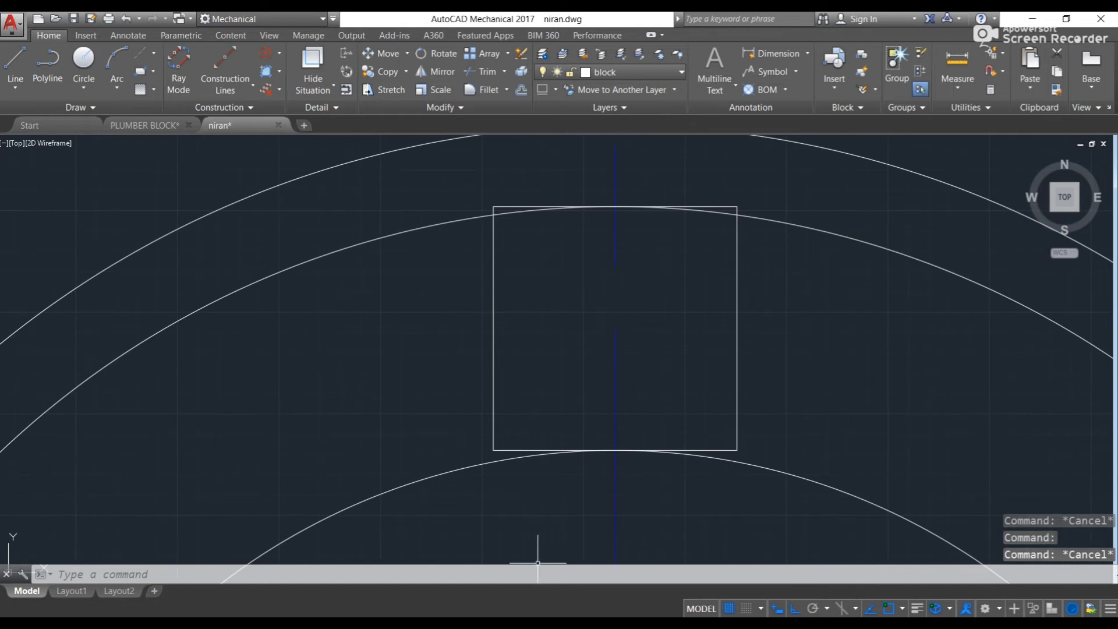
scroll(474, 487, "down", 3)
middle_click_drag(204, 437, 1059, 390)
scroll(285, 401, "down", 1)
middle_click_drag(288, 400, 882, 391)
scroll(853, 393, "down", 2)
middle_click_drag(402, 347, 903, 365)
middle_click_drag(123, 350, 1020, 350)
scroll(401, 441, "up", 2)
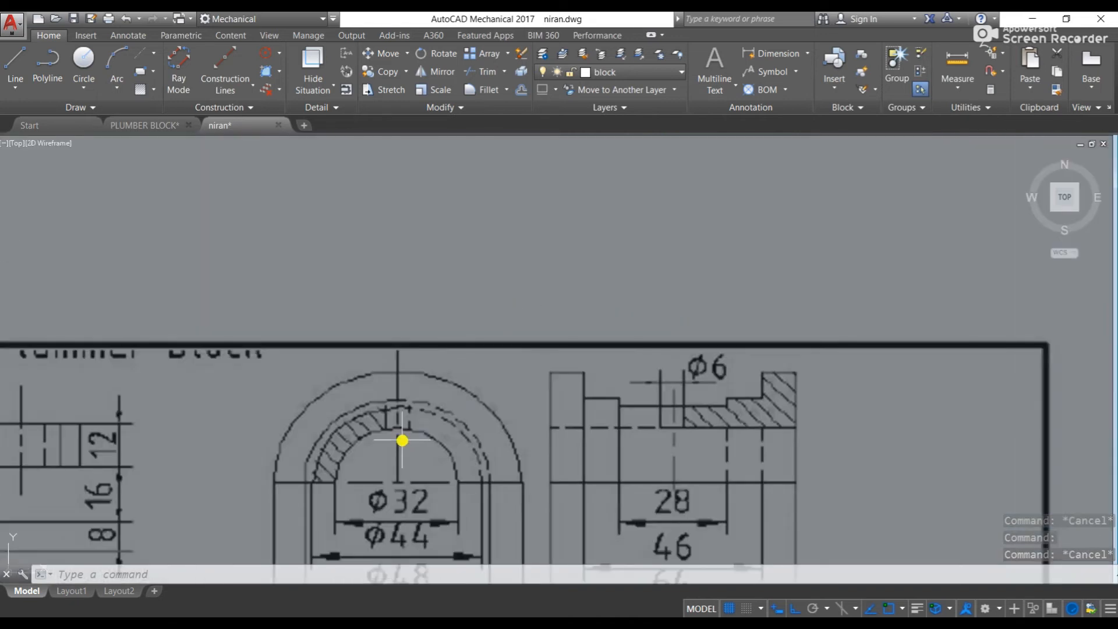
scroll(399, 436, "up", 3)
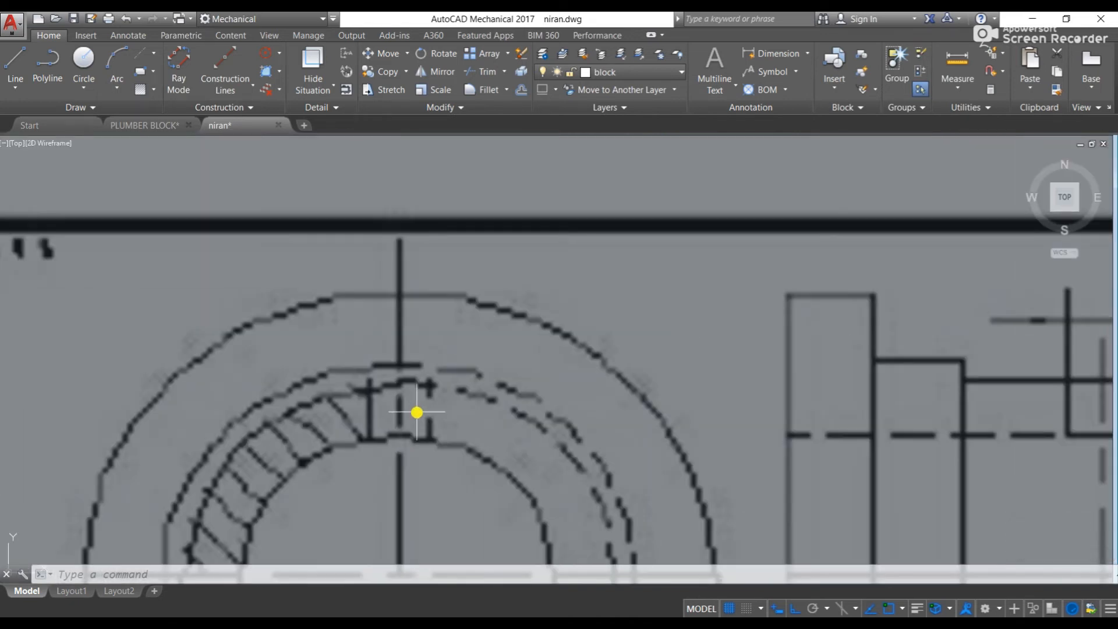
key("Escape")
scroll(417, 413, "down", 8)
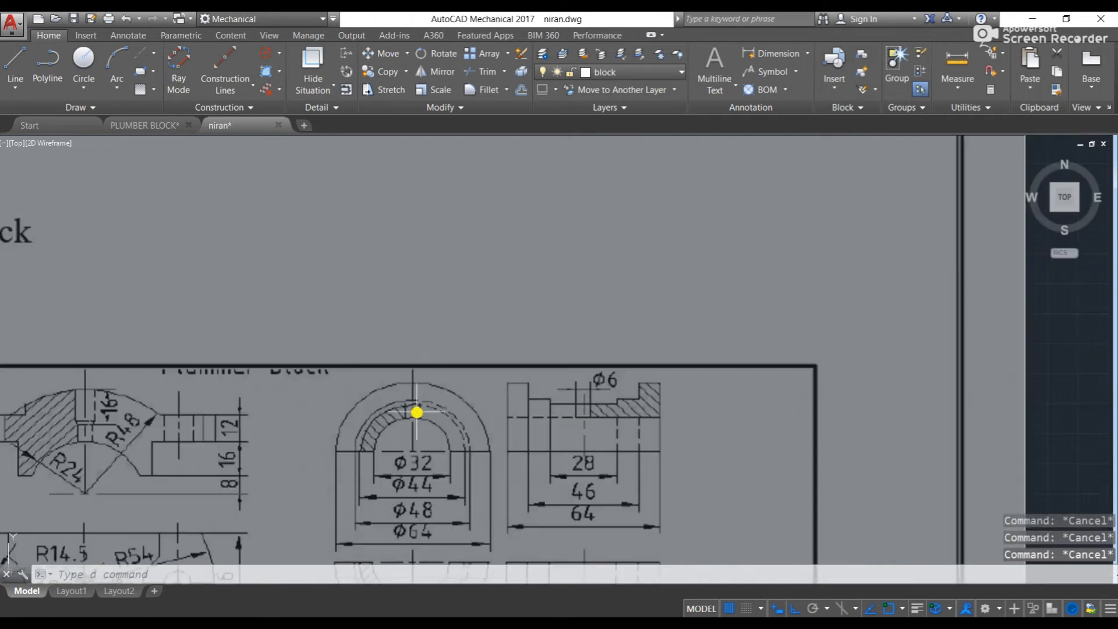
middle_click_drag(405, 424, 463, 355)
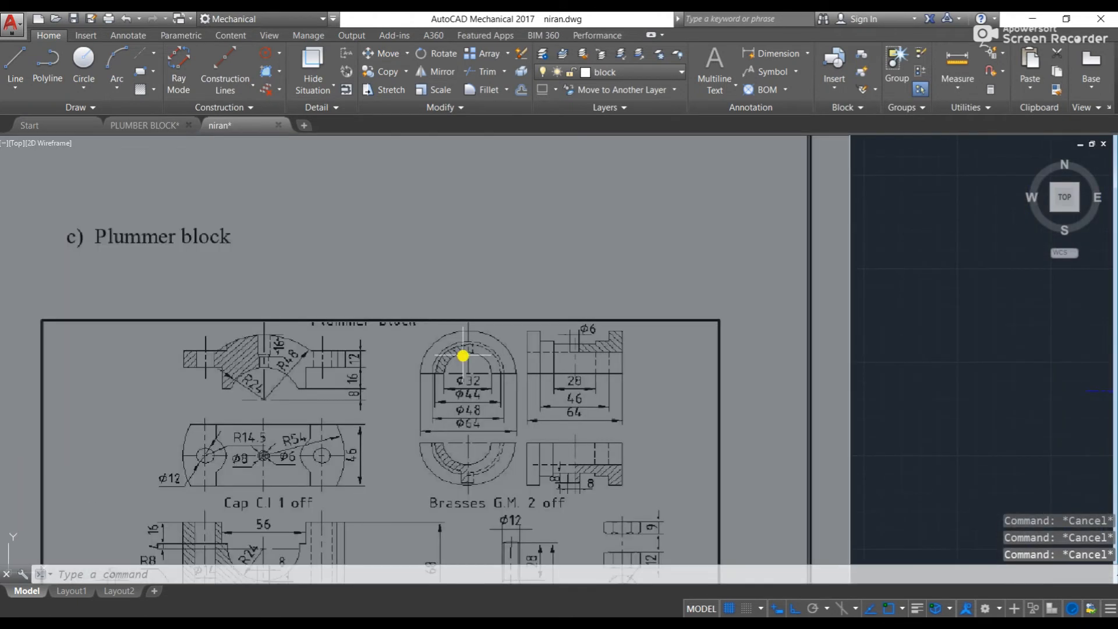
scroll(458, 359, "up", 2)
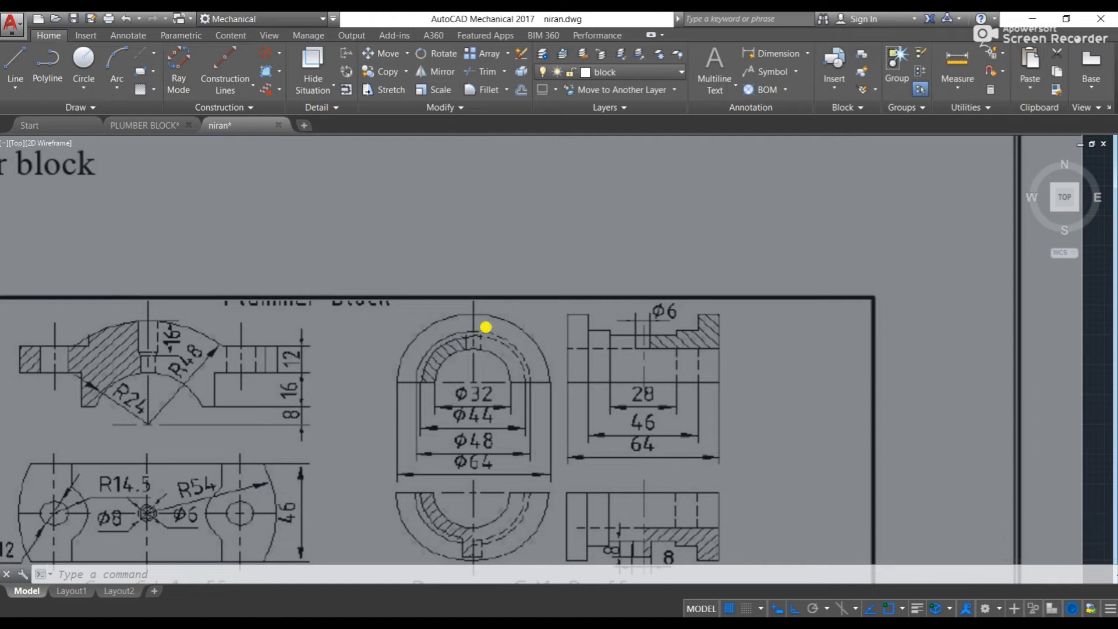
scroll(486, 326, "up", 3)
scroll(487, 324, "down", 8)
middle_click_drag(649, 330, 180, 279)
scroll(619, 277, "up", 12)
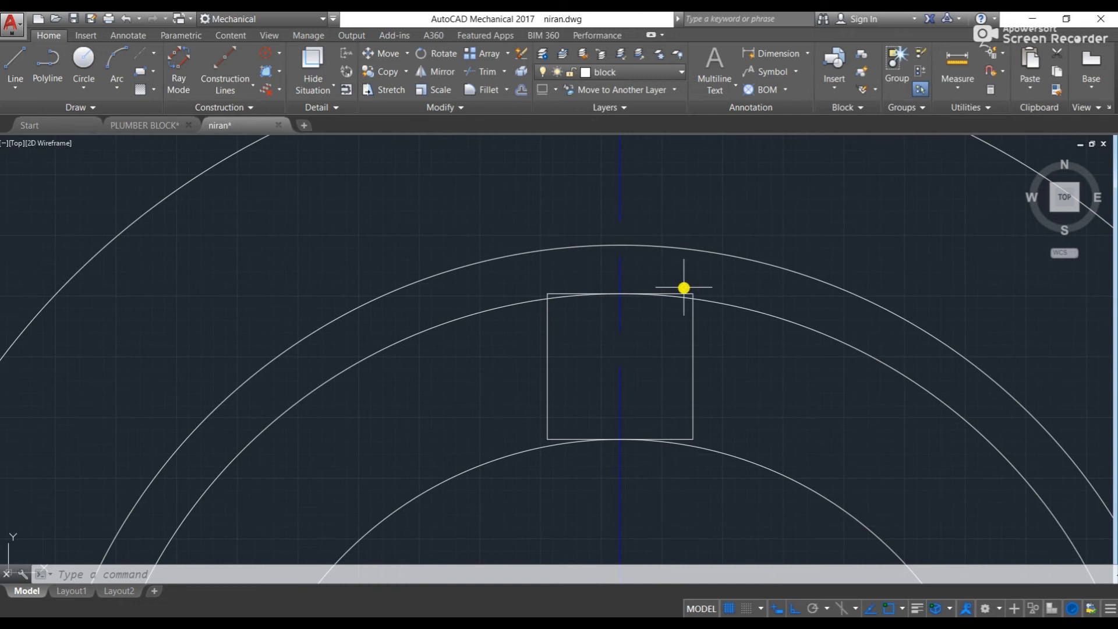
key("Escape")
key("Escape")
key("Escape")
scroll(693, 285, "up", 4)
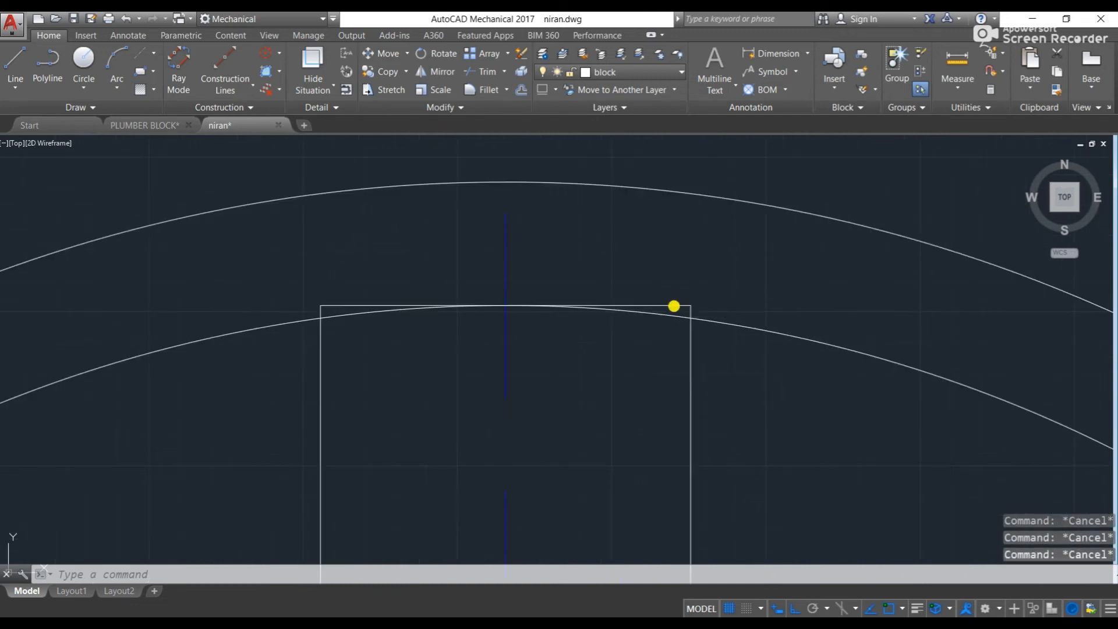
key("Return")
key("Escape")
key("Escape")
key("Escape")
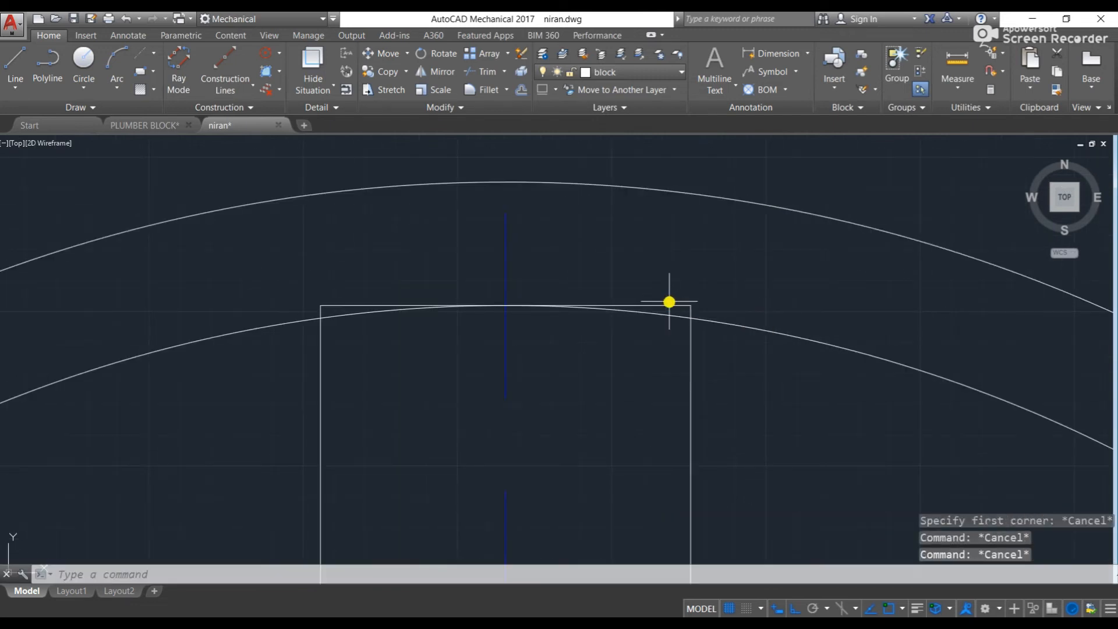
key("Return")
key("Return")
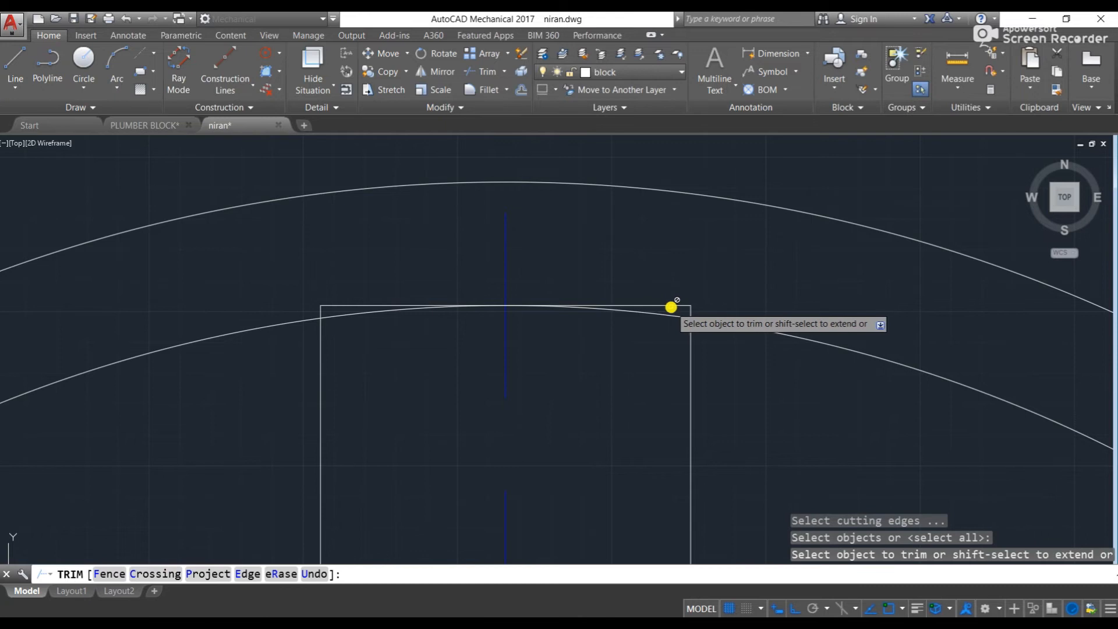
key("Escape")
- Trim the ends of both oil hole side lines that project above the 44 diameter circle
scroll(669, 306, "up", 2)
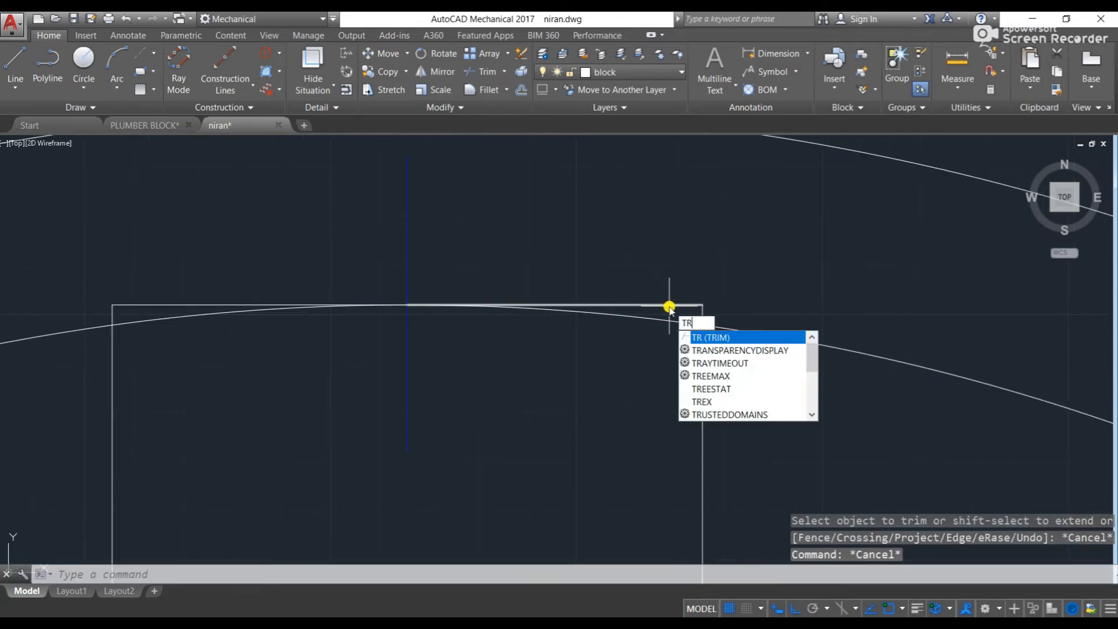
type("tr")
key("Return")
key("Return")
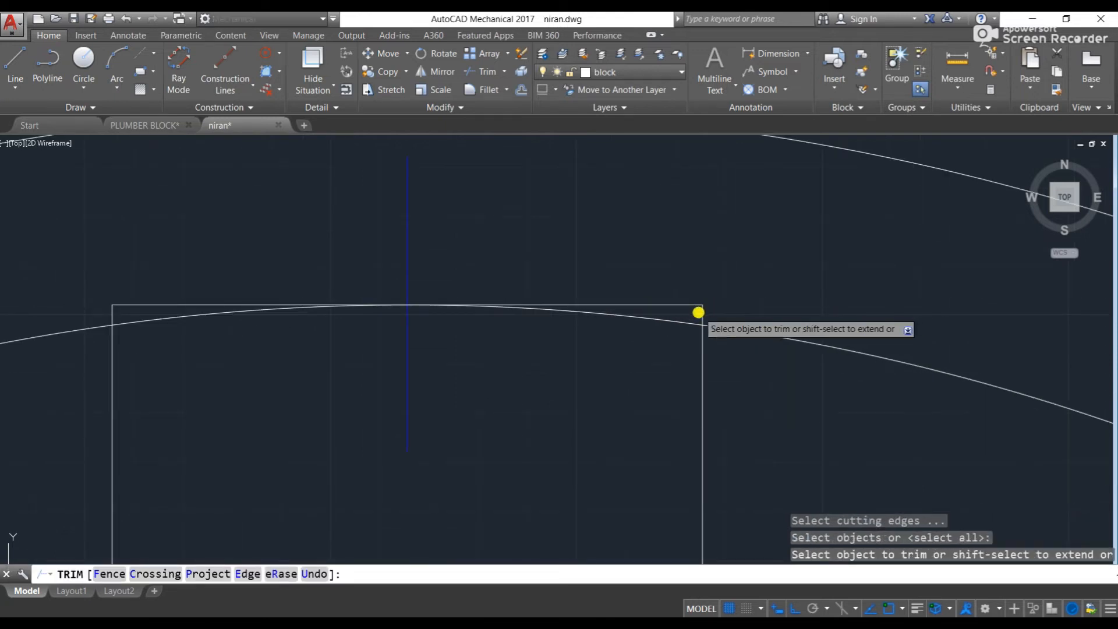
left_click(702, 313)
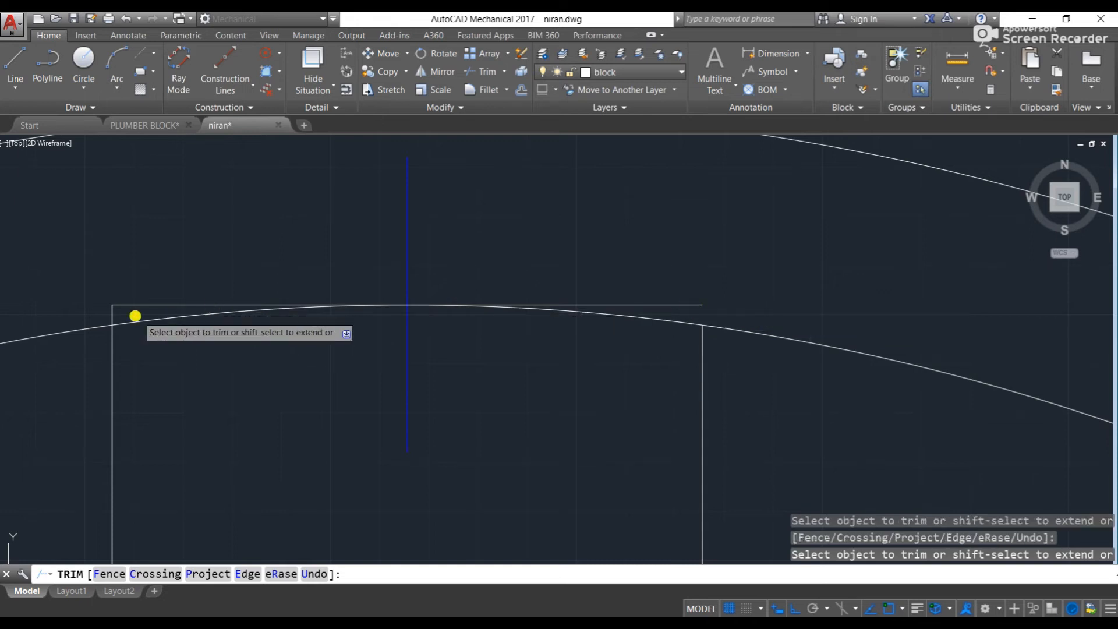
key("Escape")
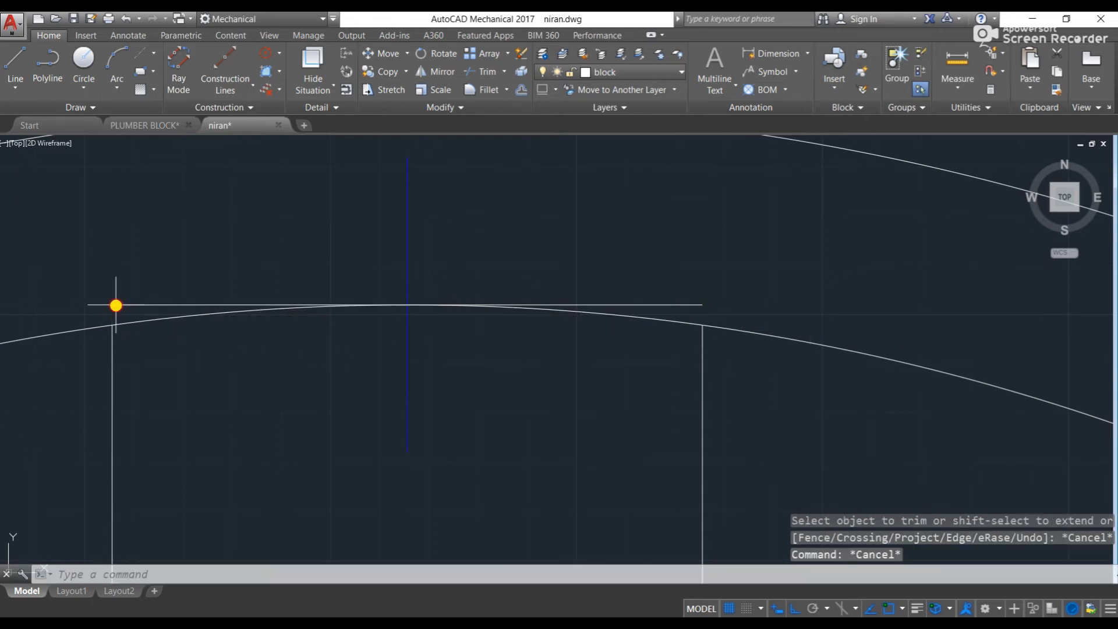
- Erase the oil hole's horizontal lines at the tops of the 44 and 32 diameter circles
left_click(116, 305)
key("Delete")
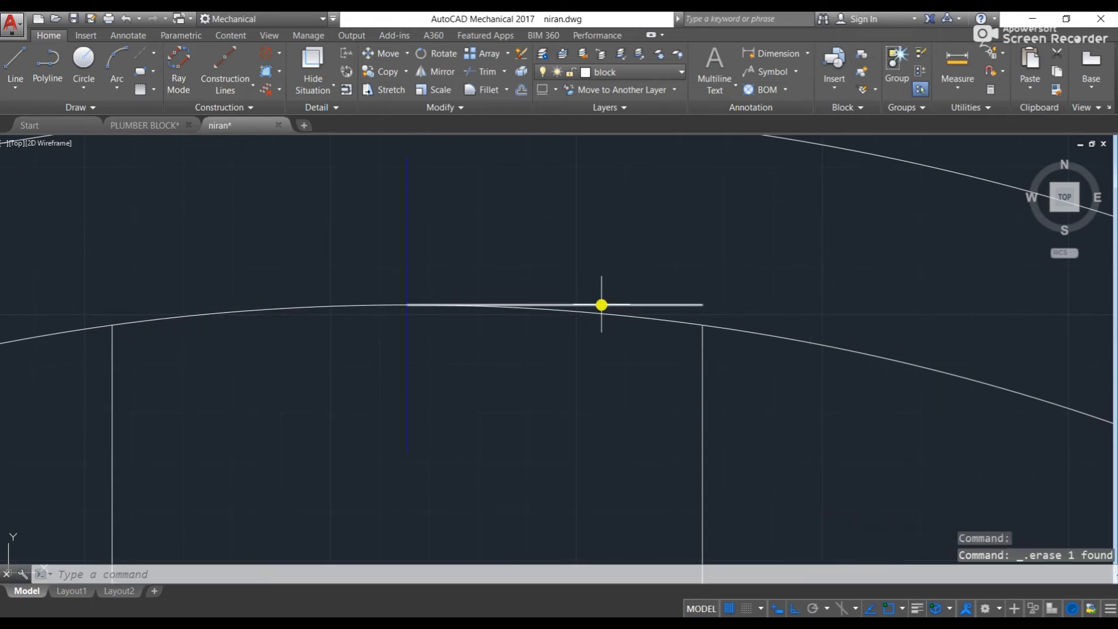
scroll(600, 305, "down", 10)
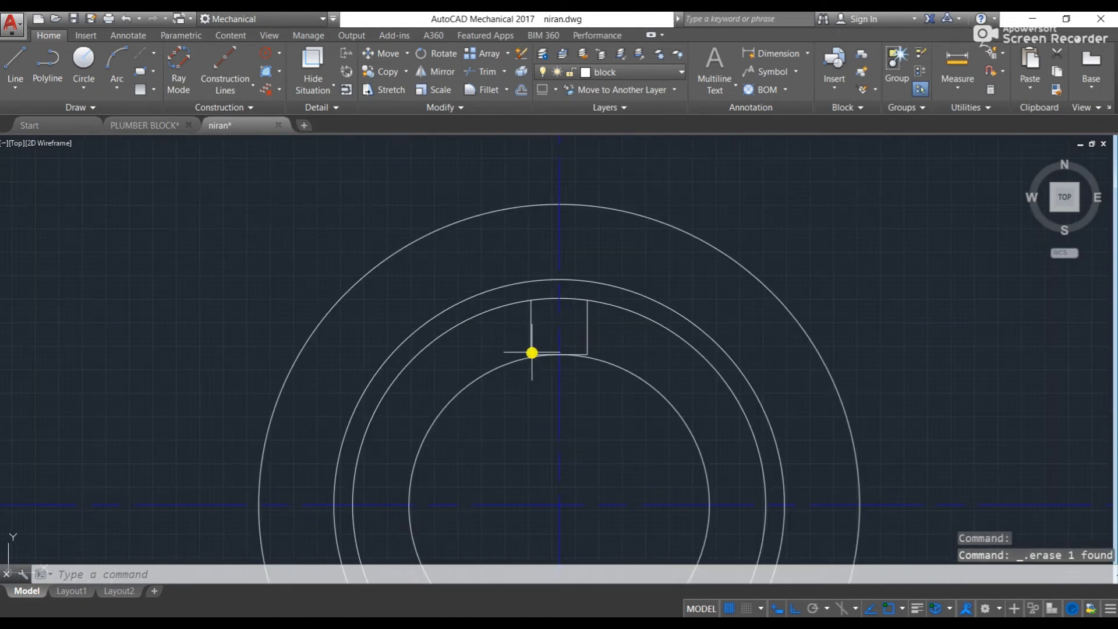
scroll(531, 352, "up", 6)
scroll(530, 353, "up", 2)
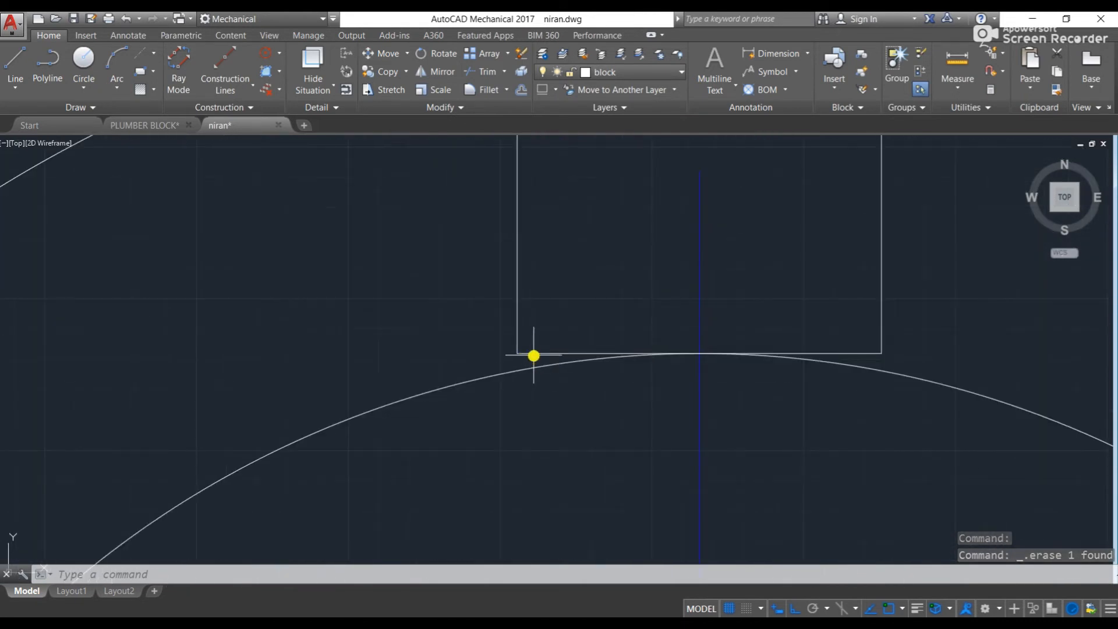
left_click(536, 353)
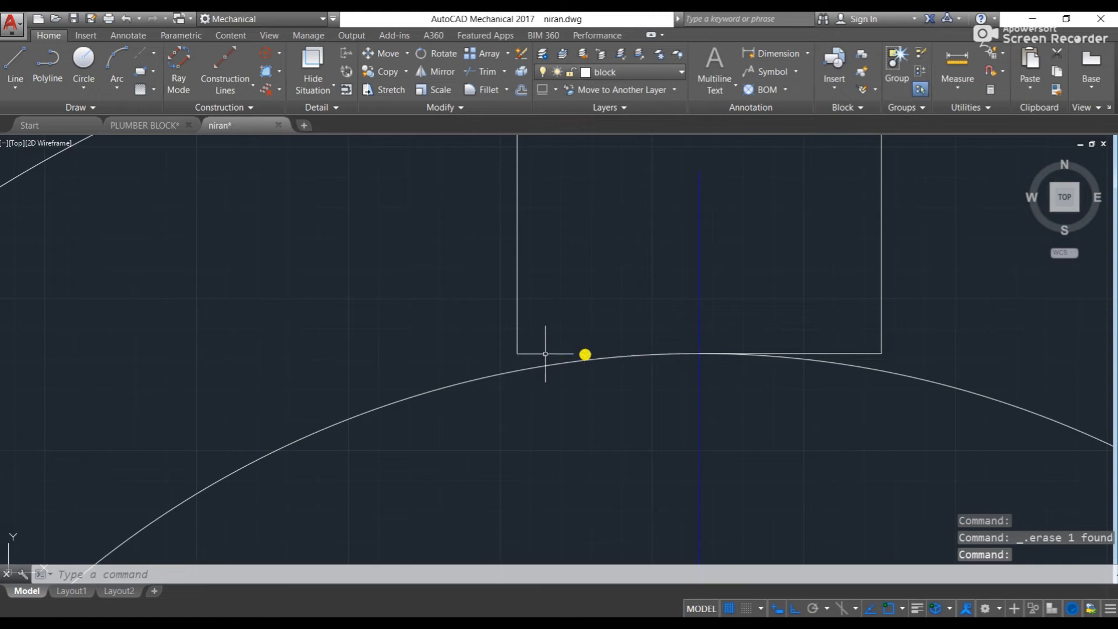
key("Delete")
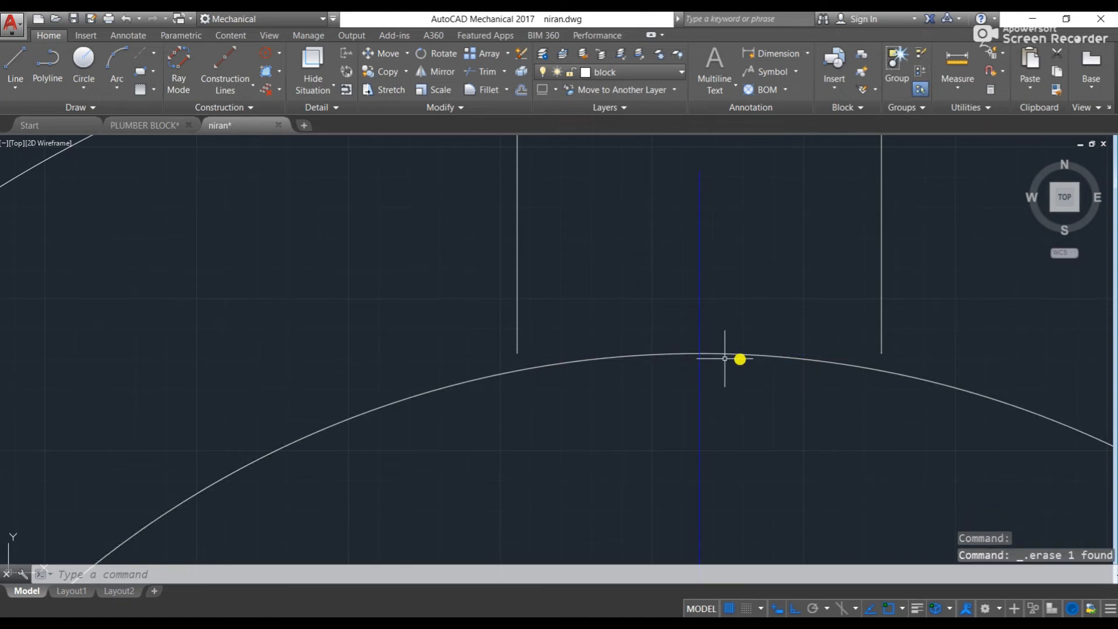
- Stretch the lower ends of both oil hole side lines down past the 32 diameter circle
left_click(516, 351)
mouse_move(518, 353)
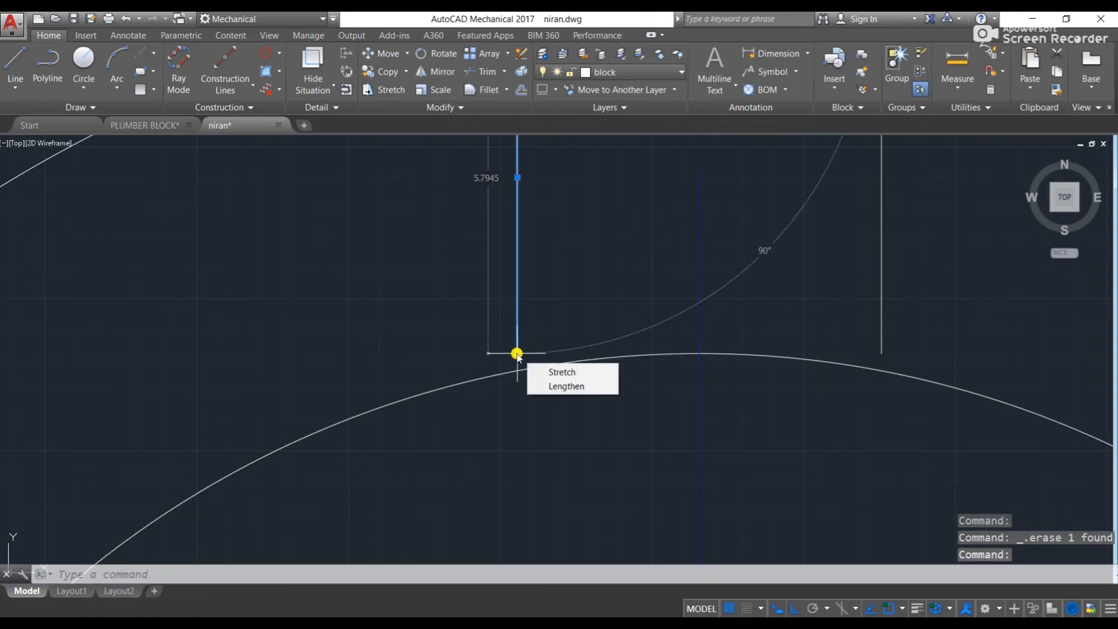
left_click(544, 371)
left_click(512, 419)
key("Escape")
key("Escape")
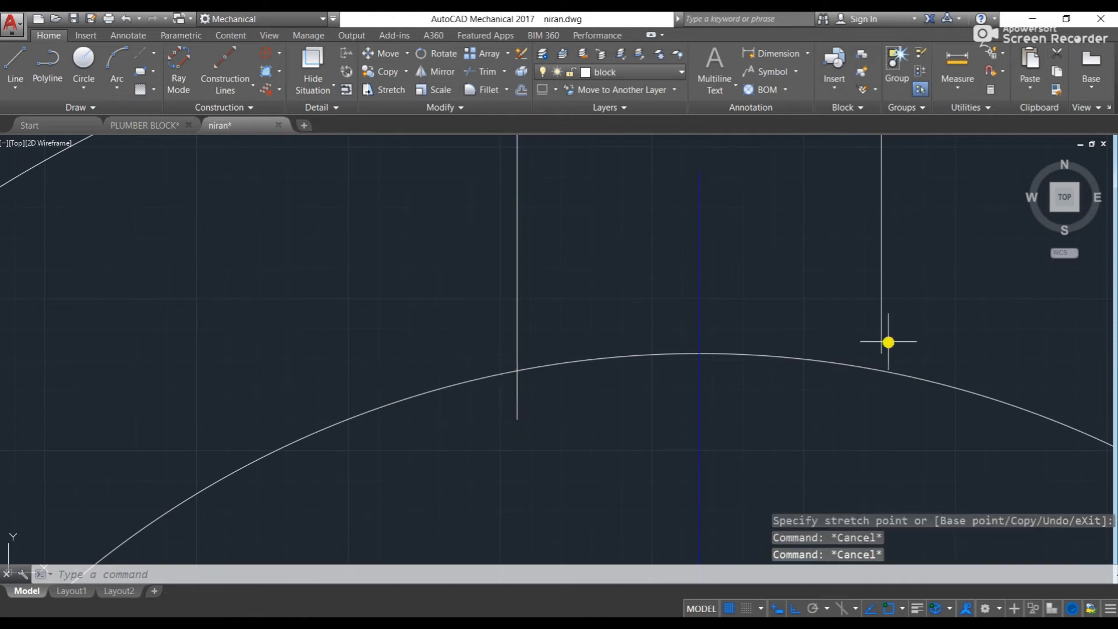
left_click(884, 344)
left_click(879, 349)
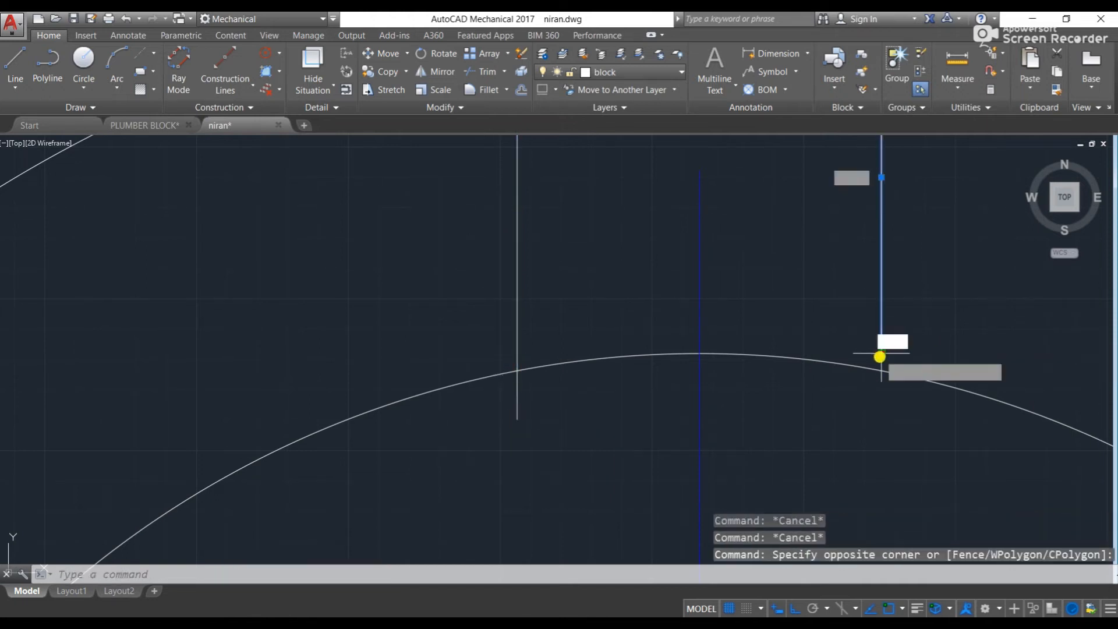
left_click(881, 354)
left_click(864, 419)
key("Escape")
key("Escape")
- Trim the ends of both oil hole side lines that project below the 32 diameter circle's arc
type("tr")
key("Return")
key("Return")
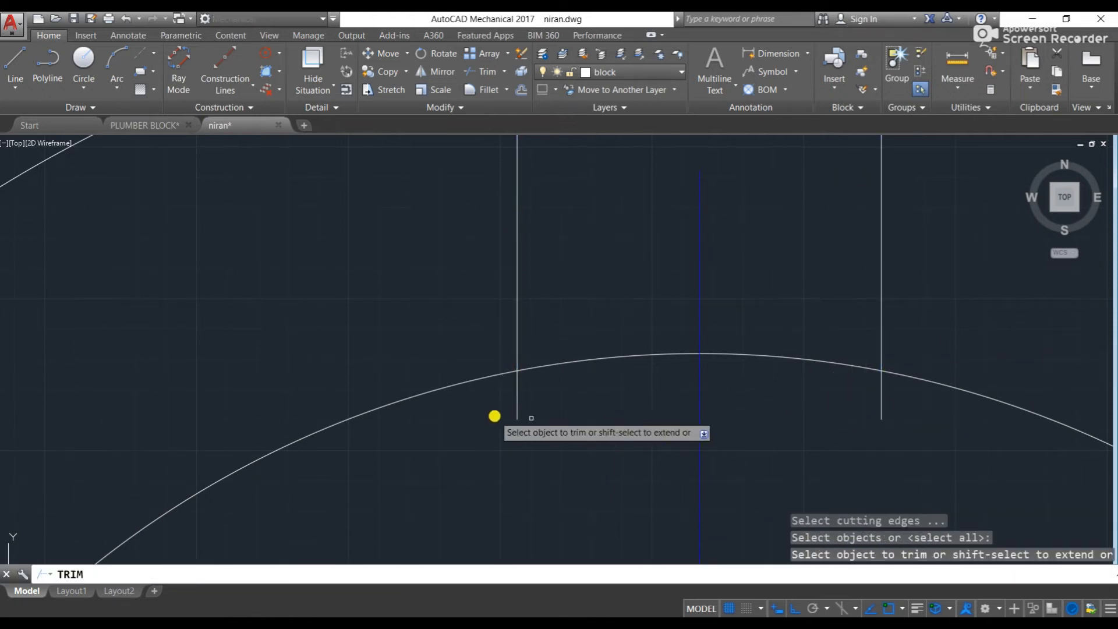
left_click(518, 393)
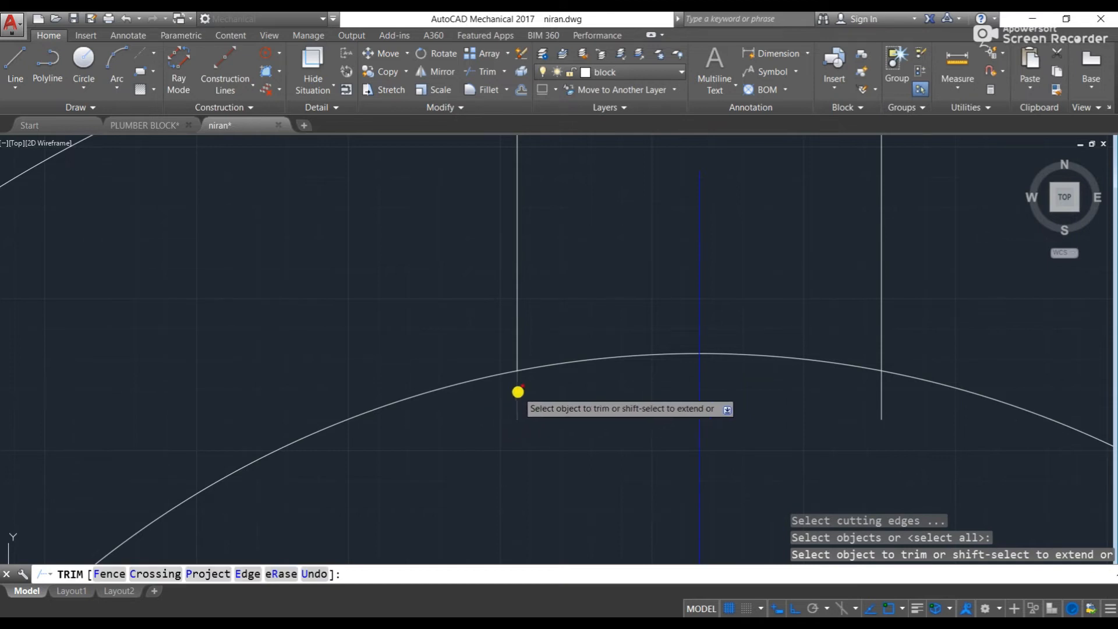
left_click(882, 396)
scroll(873, 397, "down", 5)
key("Escape")
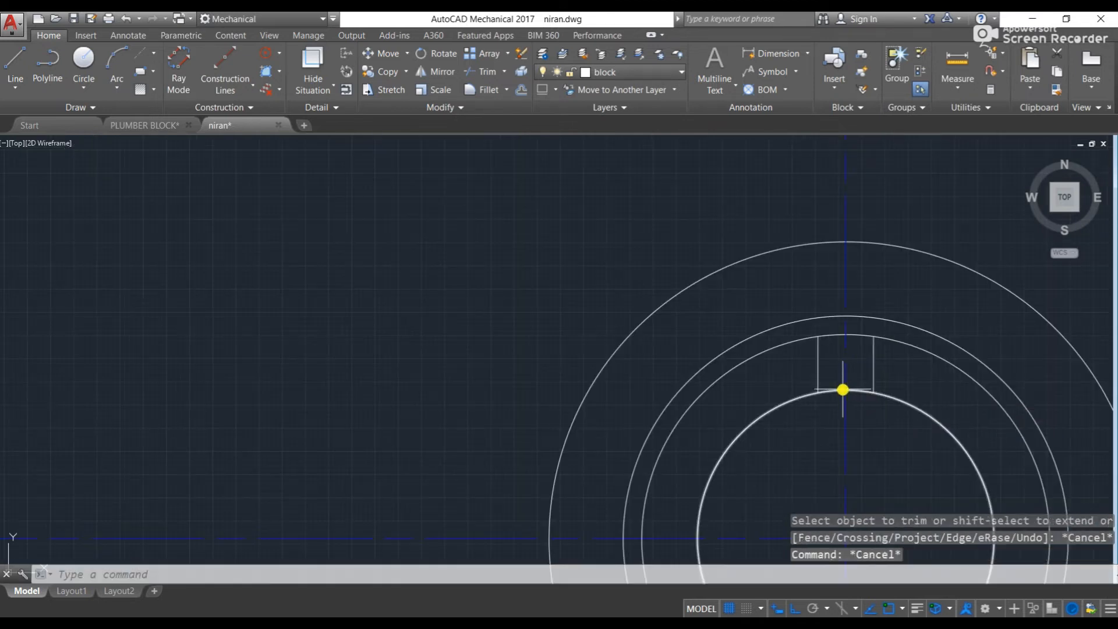
- Examine the cap's stepped centre hole and its dimensions in the front and top views of the reference drawing, beside the brasses
mouse_move(745, 332)
middle_mouse_down()
mouse_move(706, 349)
mouse_move(743, 333)
middle_mouse_up()
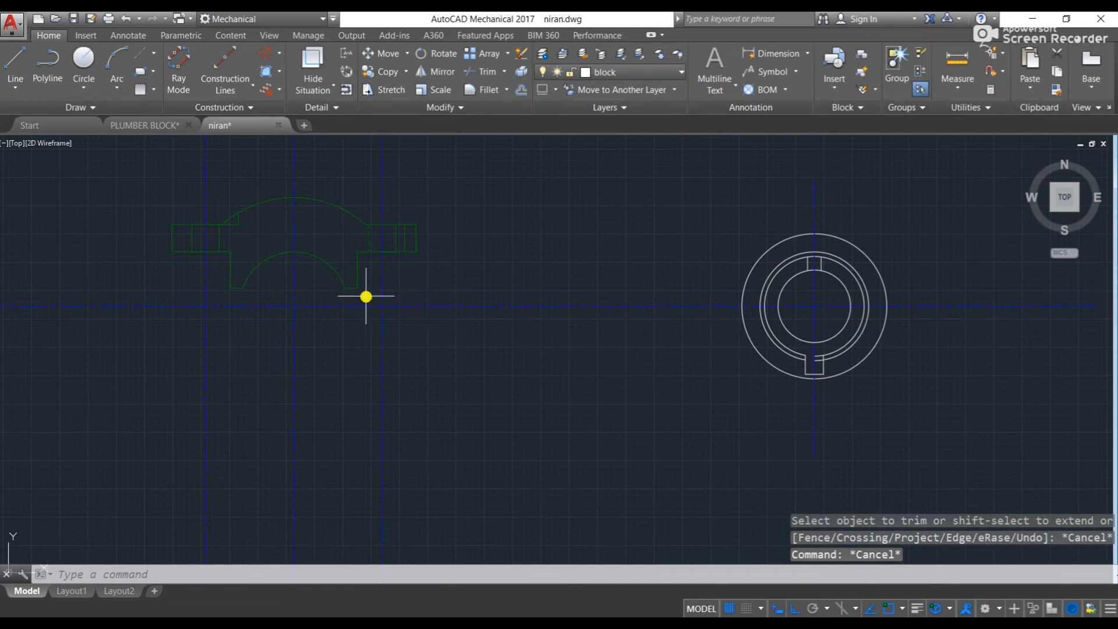
middle_click_drag(365, 296, 549, 297)
scroll(549, 297, "down", 4)
middle_click_drag(350, 269, 874, 261)
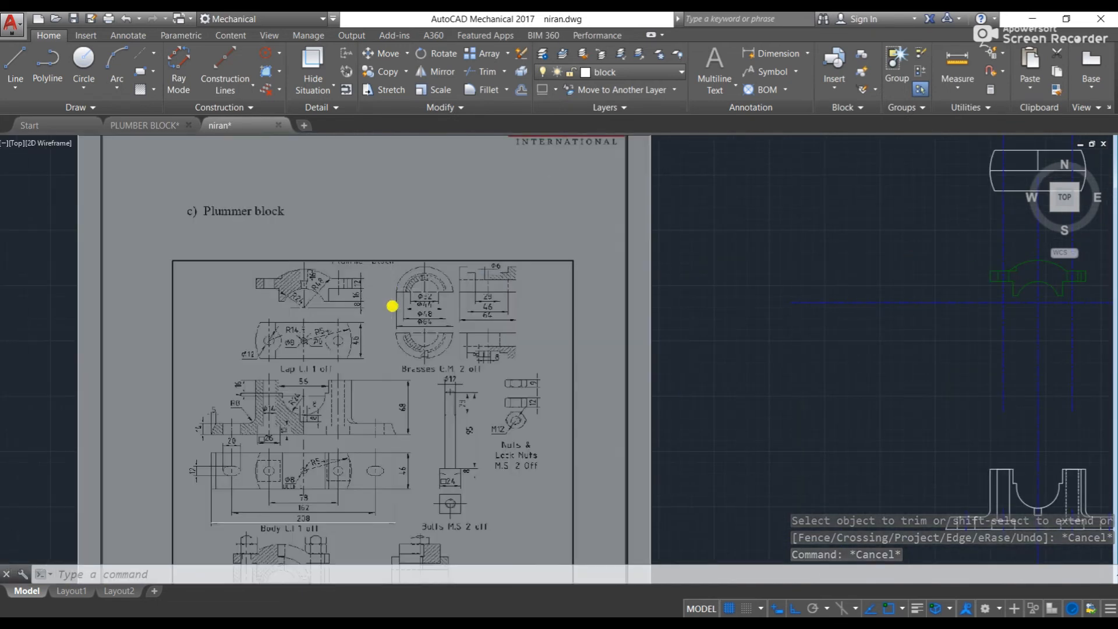
scroll(390, 300, "up", 5)
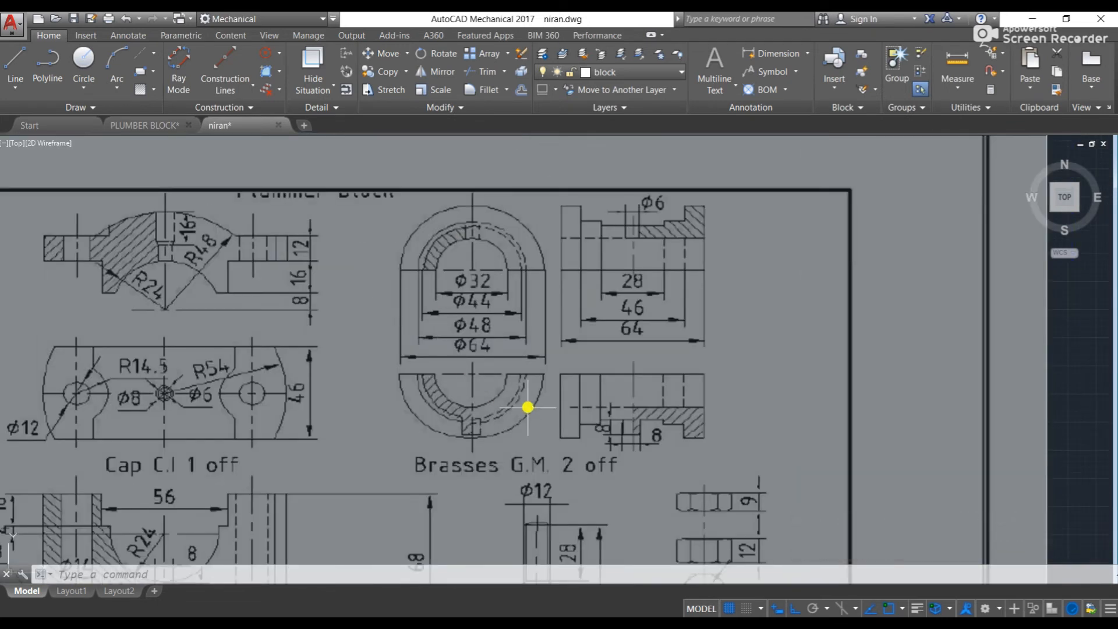
scroll(431, 394, "down", 5)
middle_click_drag(1084, 390, 880, 380)
scroll(816, 302, "up", 2)
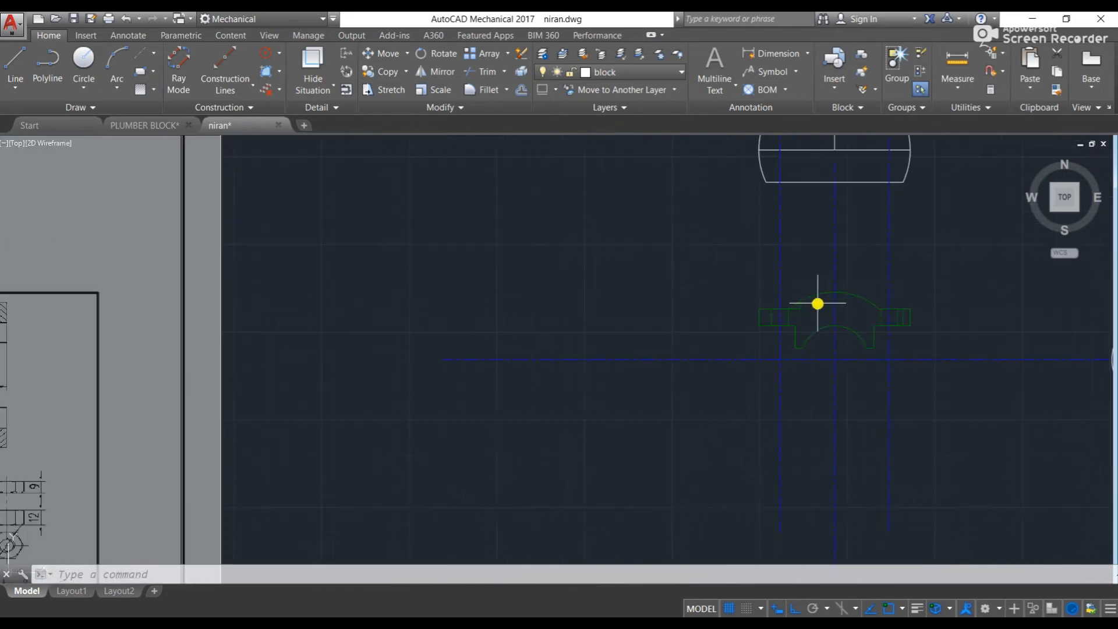
scroll(816, 302, "down", 4)
scroll(390, 319, "up", 5)
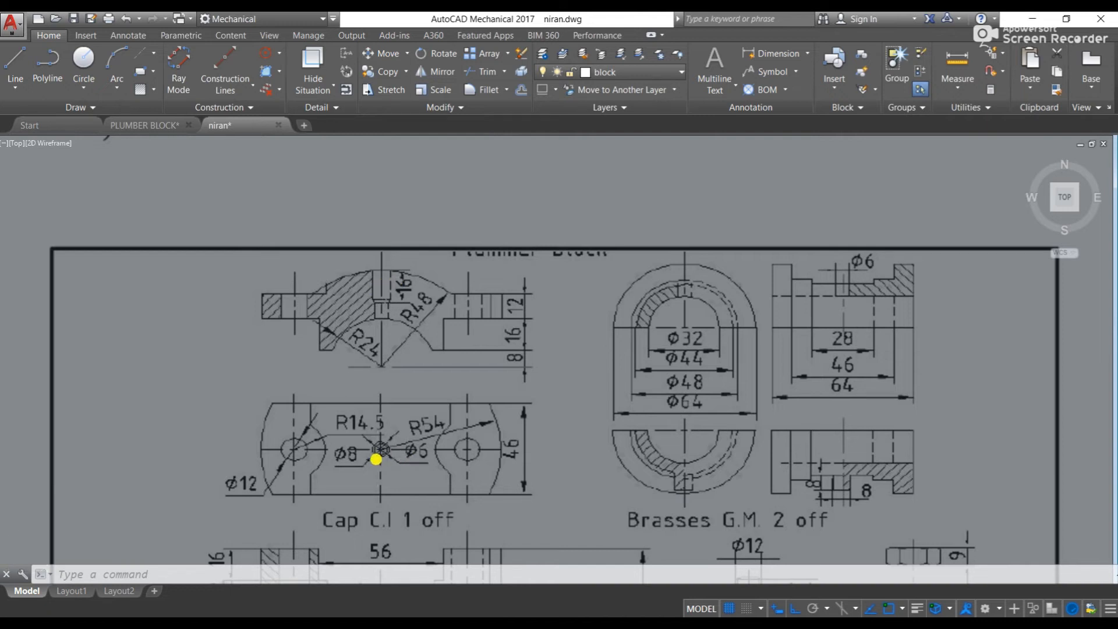
scroll(376, 460, "up", 4)
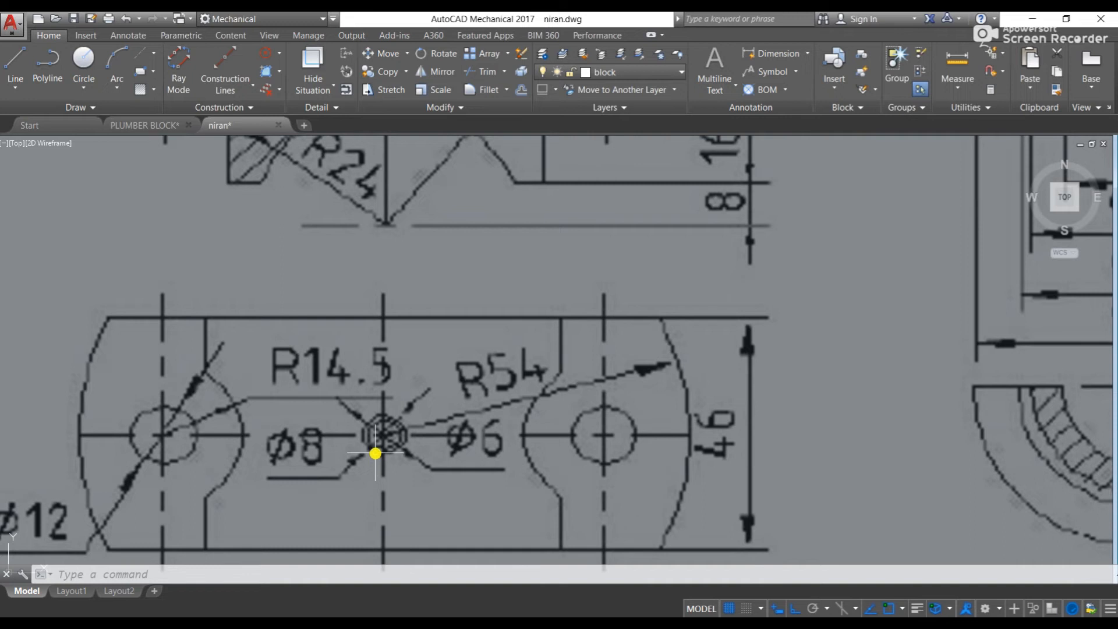
scroll(375, 453, "down", 3)
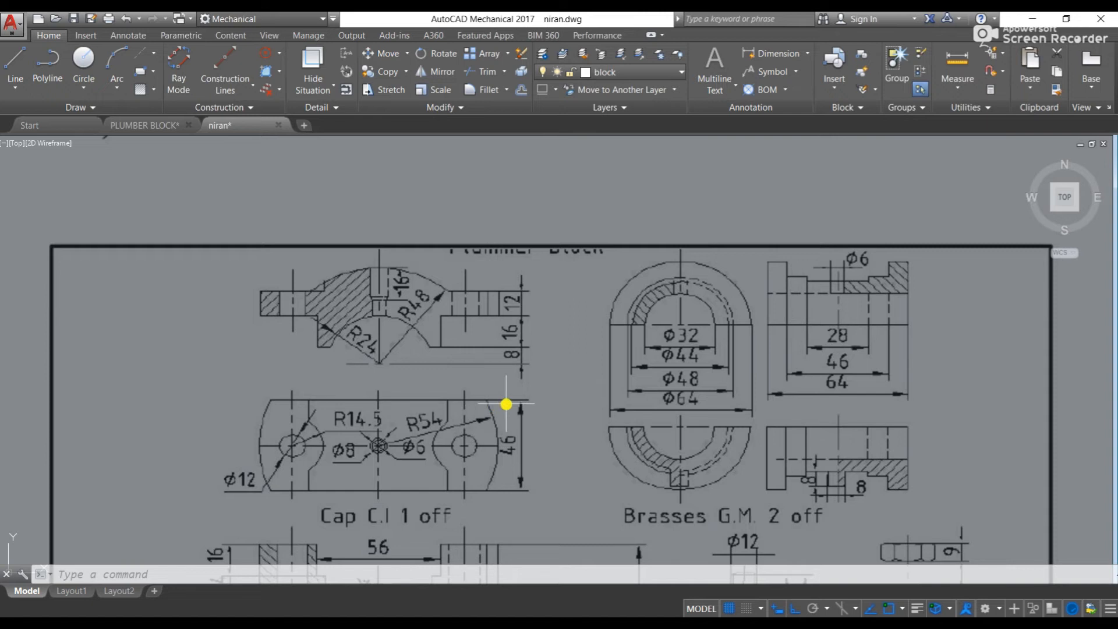
scroll(506, 403, "down", 3)
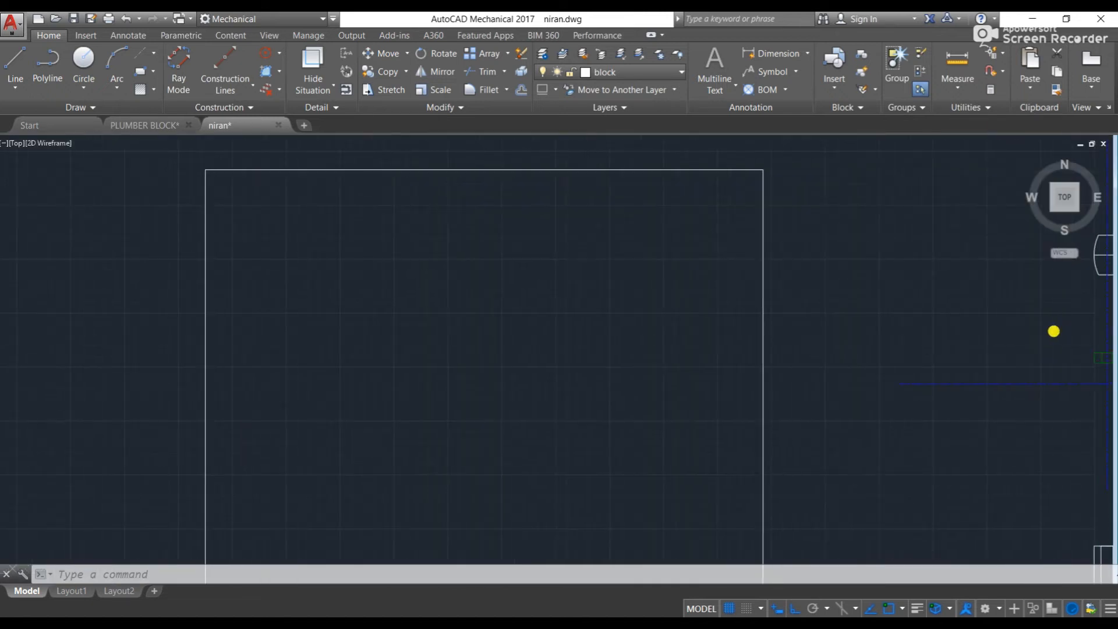
scroll(534, 362, "up", 3)
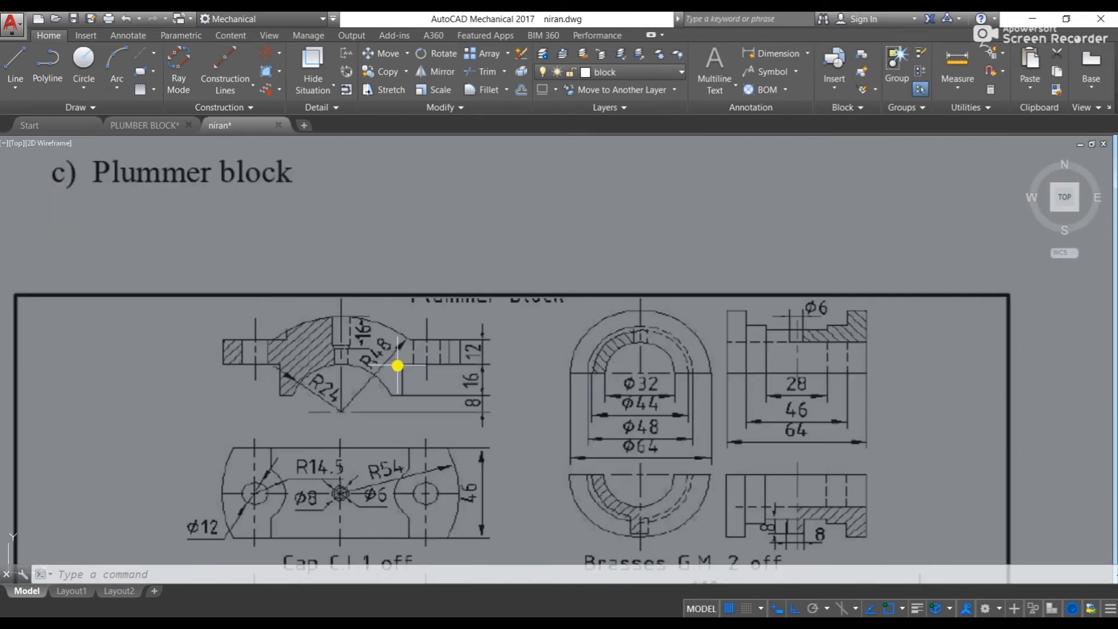
- Draw the left half of the cap's centre hole from the outer arc's top: 16 mm down, 4 mm left and up past the arc
scroll(823, 364, "down", 3)
middle_click_drag(823, 364, 506, 350)
scroll(544, 369, "up", 4)
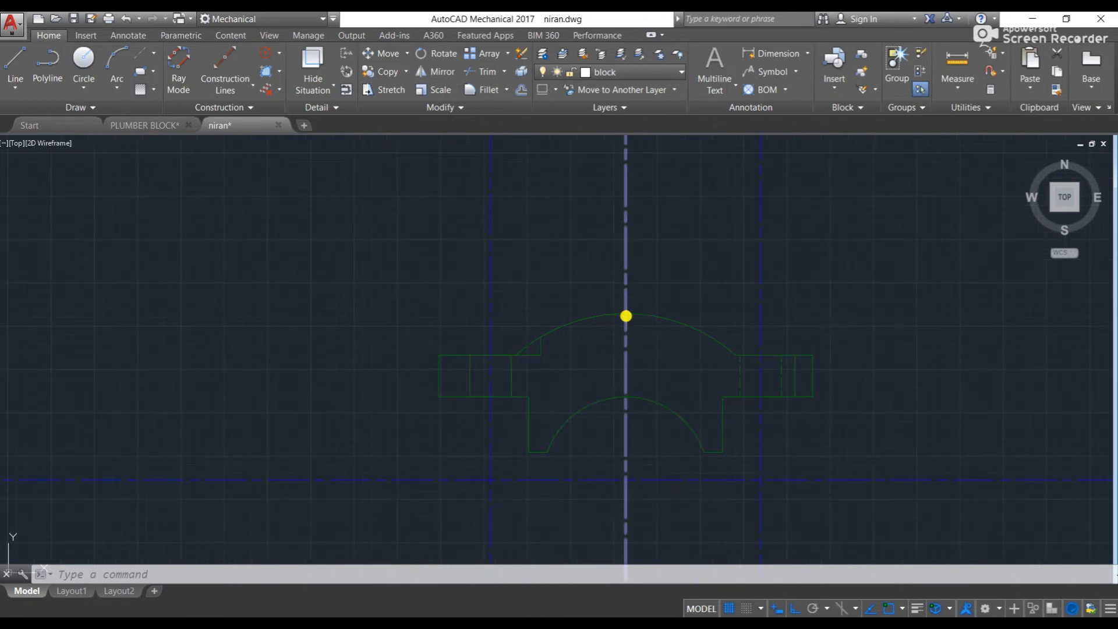
type("l")
key("Return")
scroll(626, 315, "up", 4)
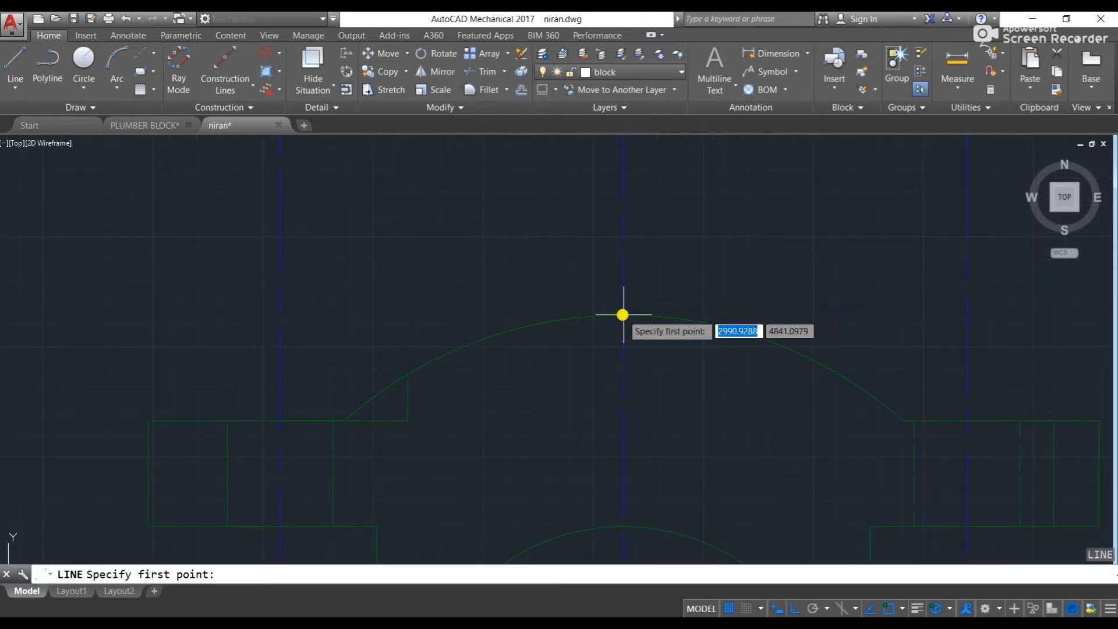
left_click(622, 314)
scroll(627, 320, "up", 3)
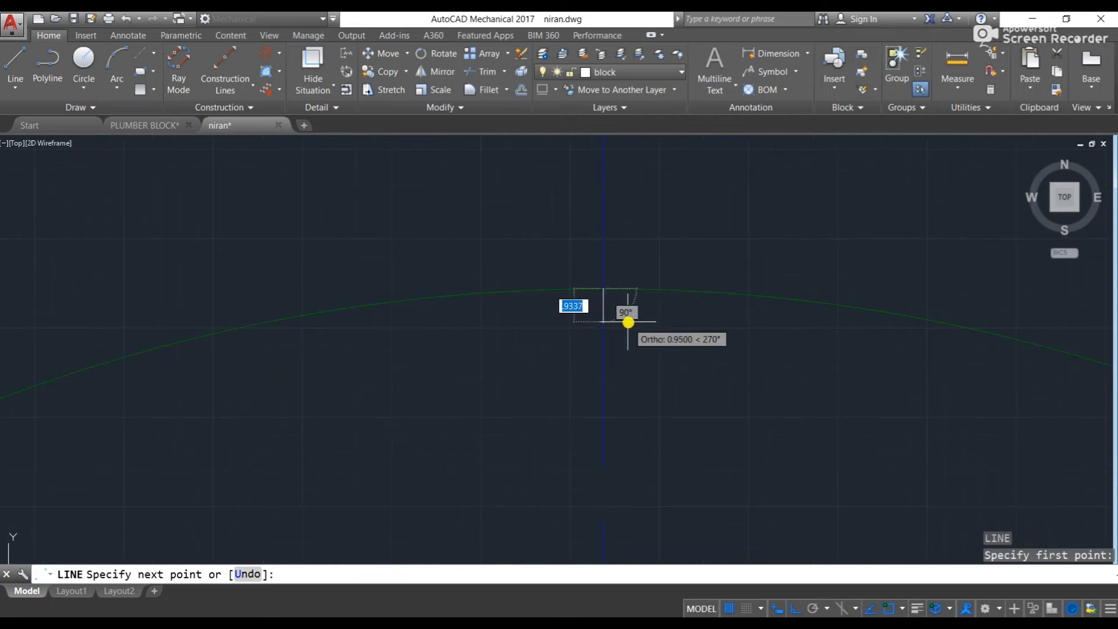
type("1")
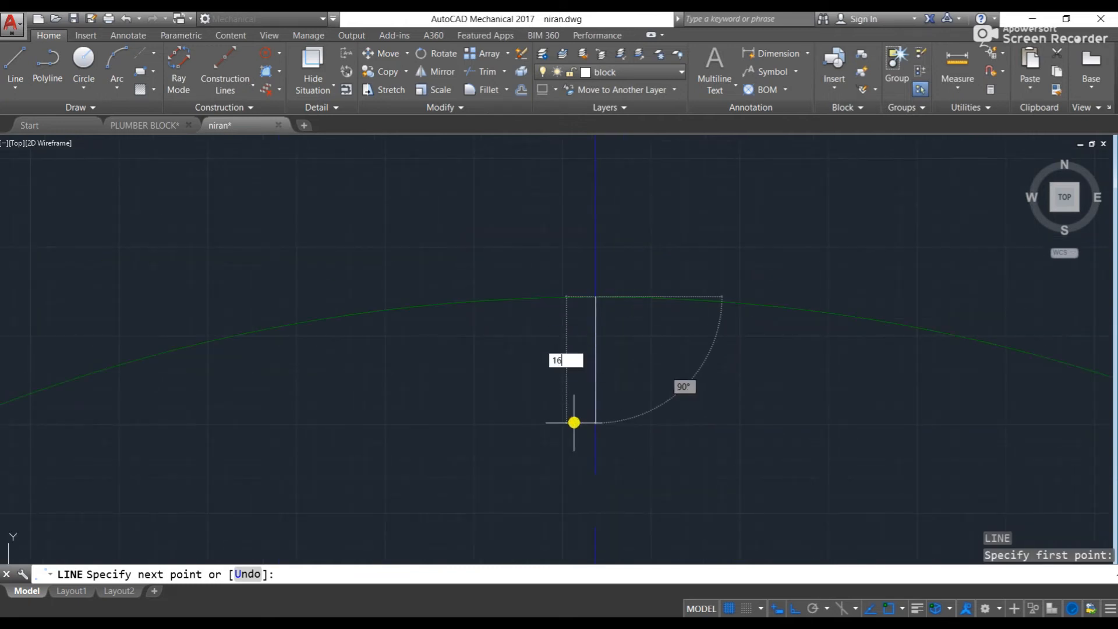
type("6")
key("Return")
scroll(684, 324, "down", 3)
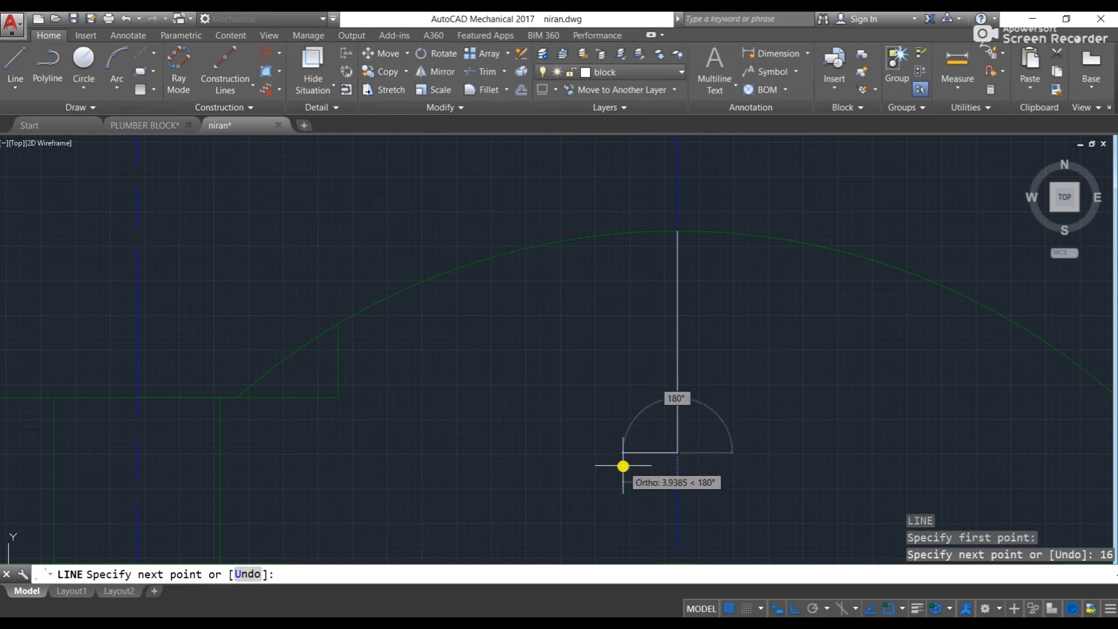
type("4")
key("Return")
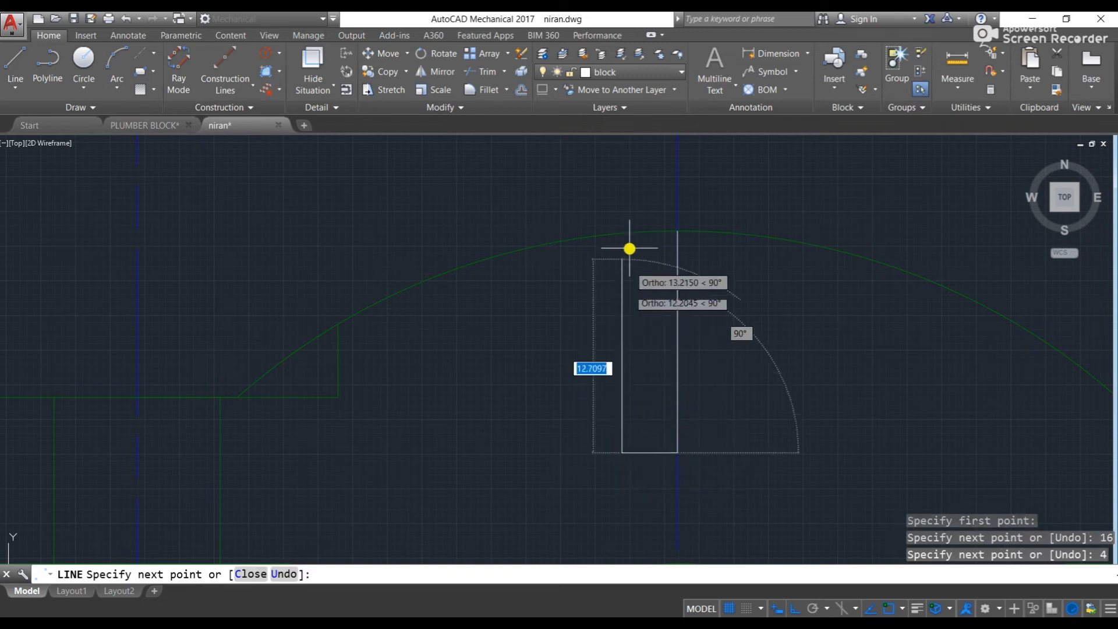
left_click(629, 211)
key("Escape")
key("Escape")
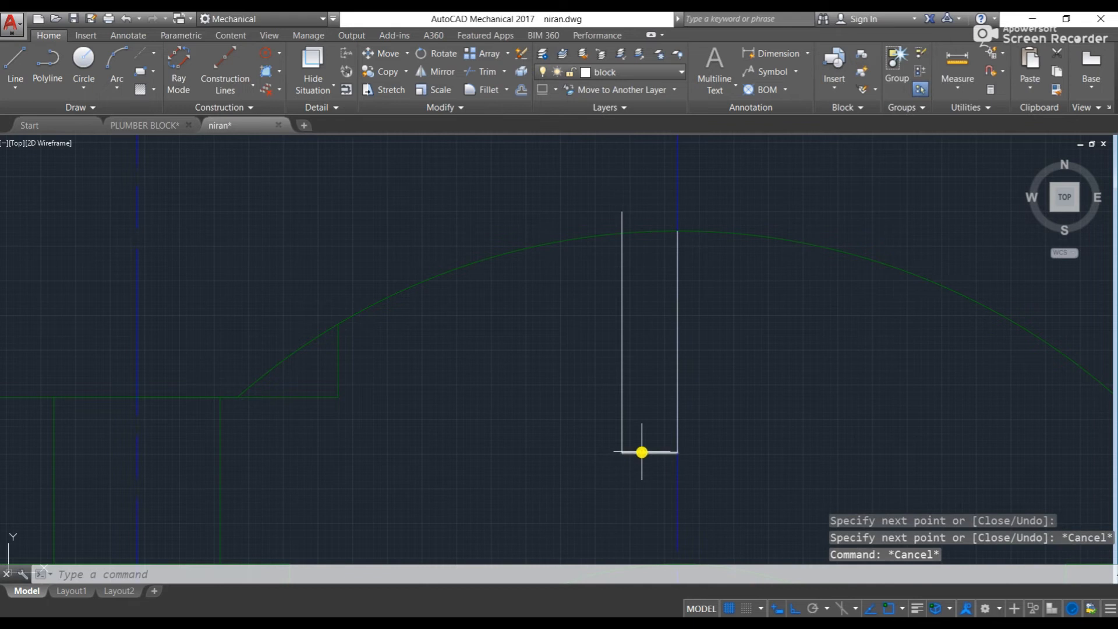
type("mi")
key("Return")
key("Escape")
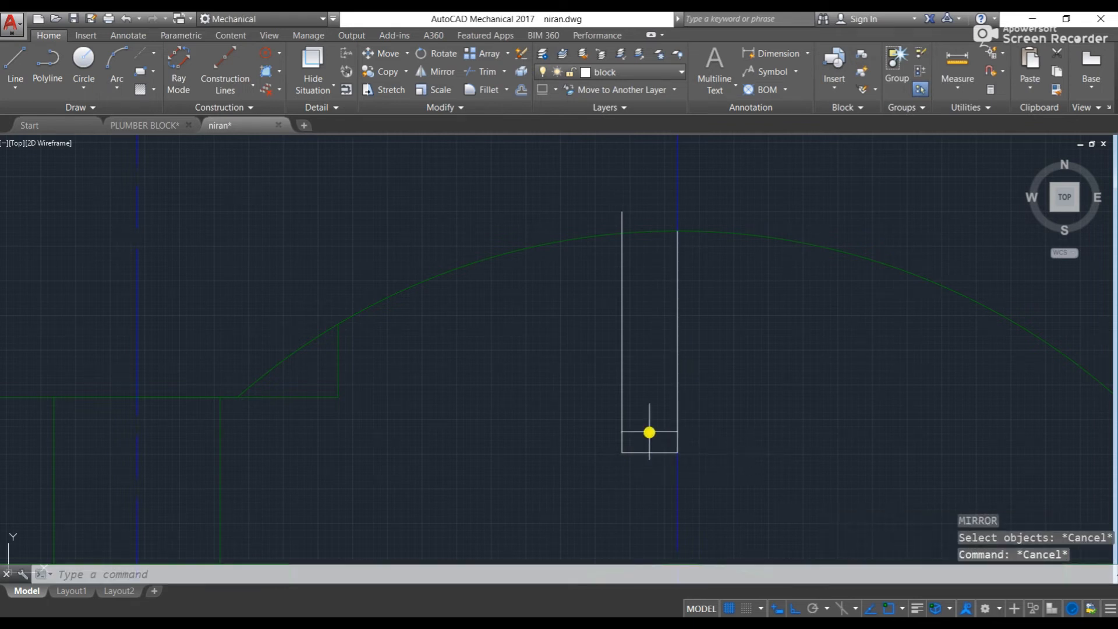
- Mirror the left side and bottom lines of the cap's centre hole about the vertical centre line
left_click(622, 410)
left_click(646, 452)
type("mi")
key("Return")
left_click(676, 429)
left_click(680, 361)
key("Return")
key("Return")
key("Escape")
key("Escape")
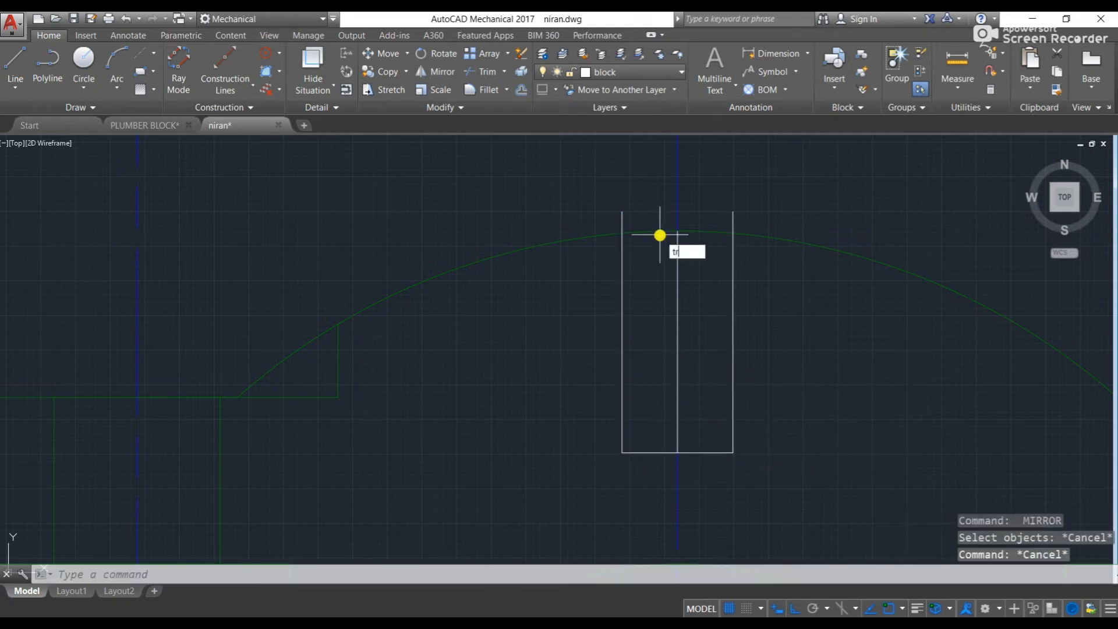
- Trim the ends of both centre hole side lines that project above the cap's outer arc
type("tr")
key("Return")
key("Return")
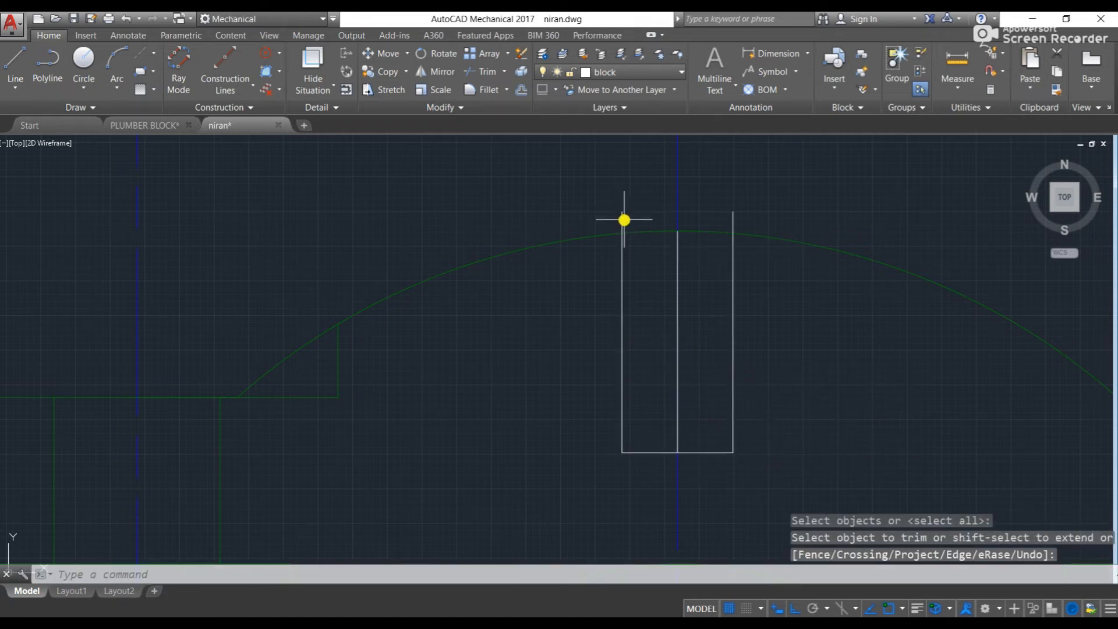
key("Escape")
key("Escape")
type("tr")
key("Return")
key("Return")
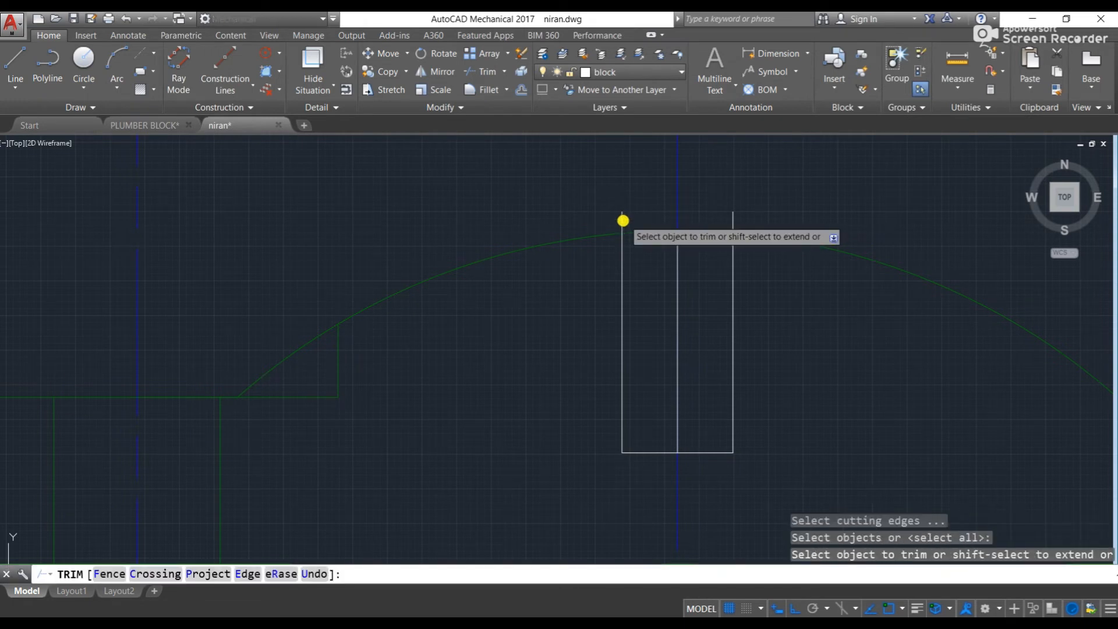
left_click(733, 222)
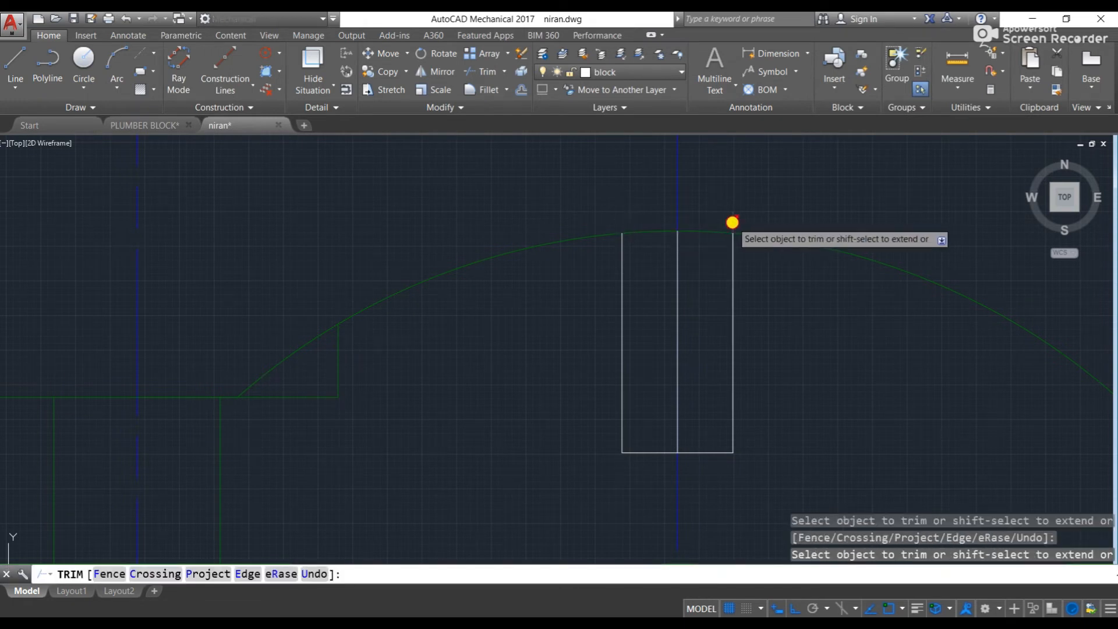
key("Escape")
key("Escape")
- Examine the step between the 8 mm and 6 mm diameters of the cap's centre hole in the reference drawing
scroll(704, 331, "down", 4)
middle_click_drag(483, 364, 840, 323)
scroll(839, 323, "down", 4)
middle_click_drag(506, 327, 847, 327)
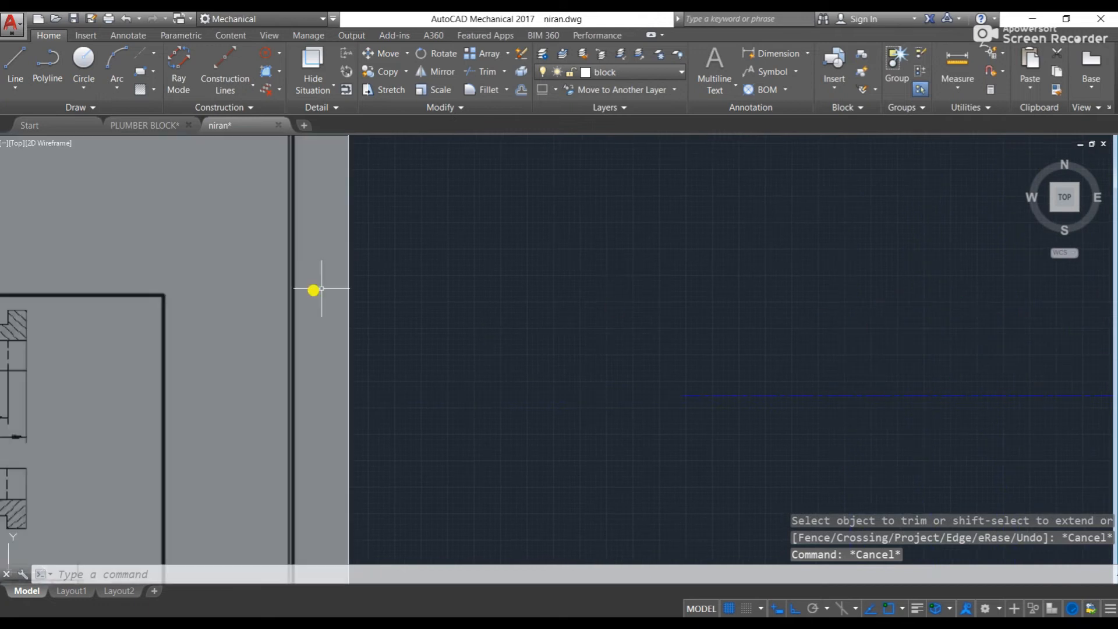
middle_click_drag(81, 308, 626, 300)
mouse_move(284, 348)
middle_mouse_down()
mouse_move(413, 353)
mouse_move(570, 282)
middle_mouse_up()
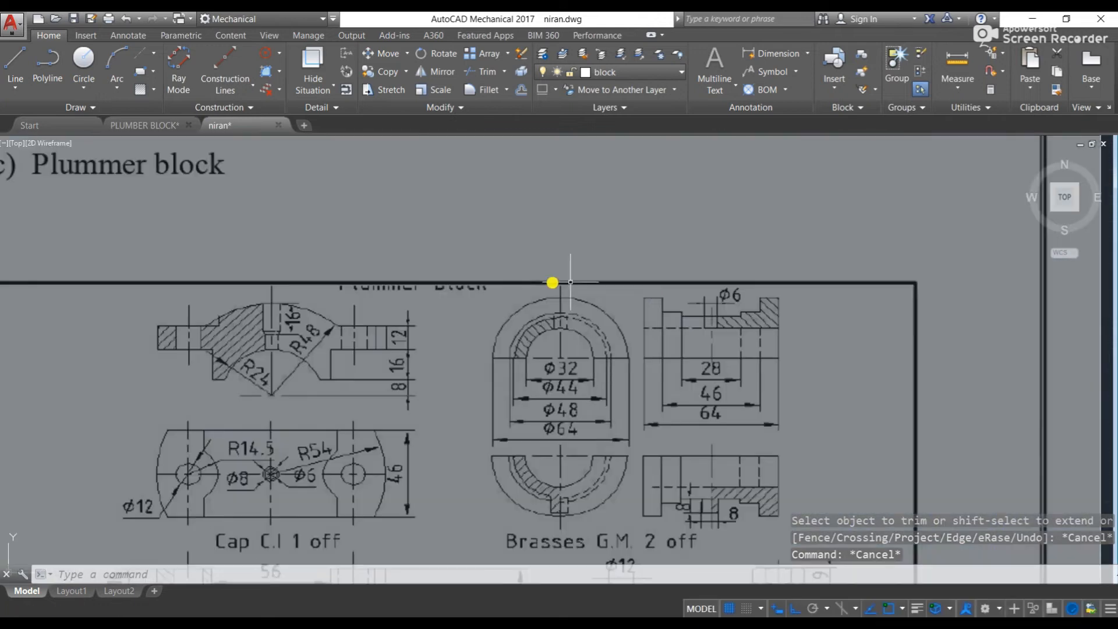
scroll(260, 336, "up", 4)
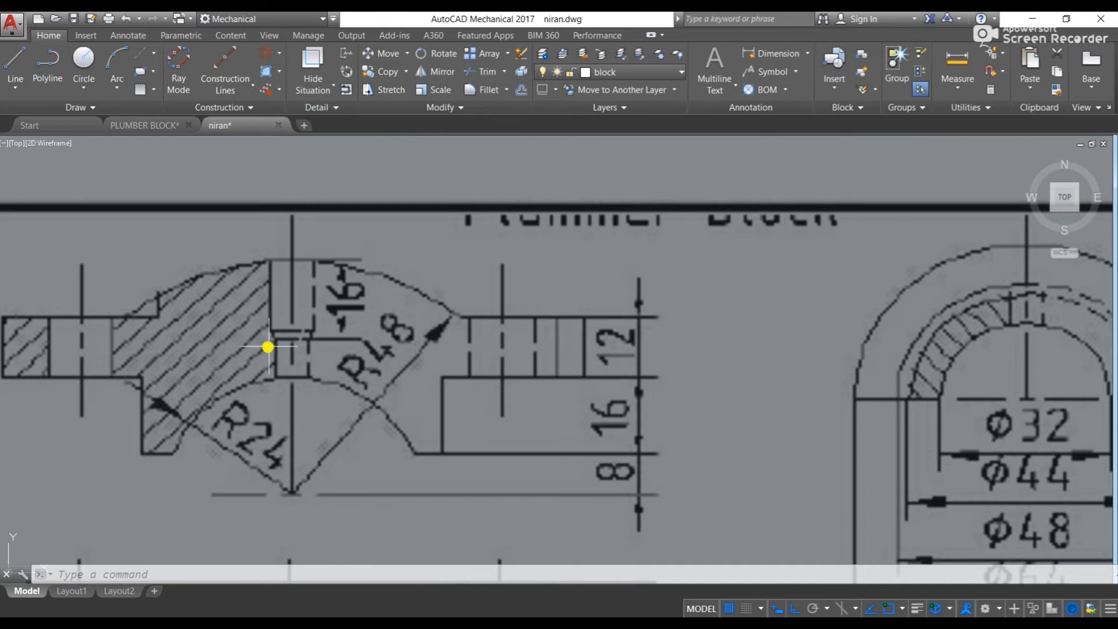
scroll(292, 342, "down", 2)
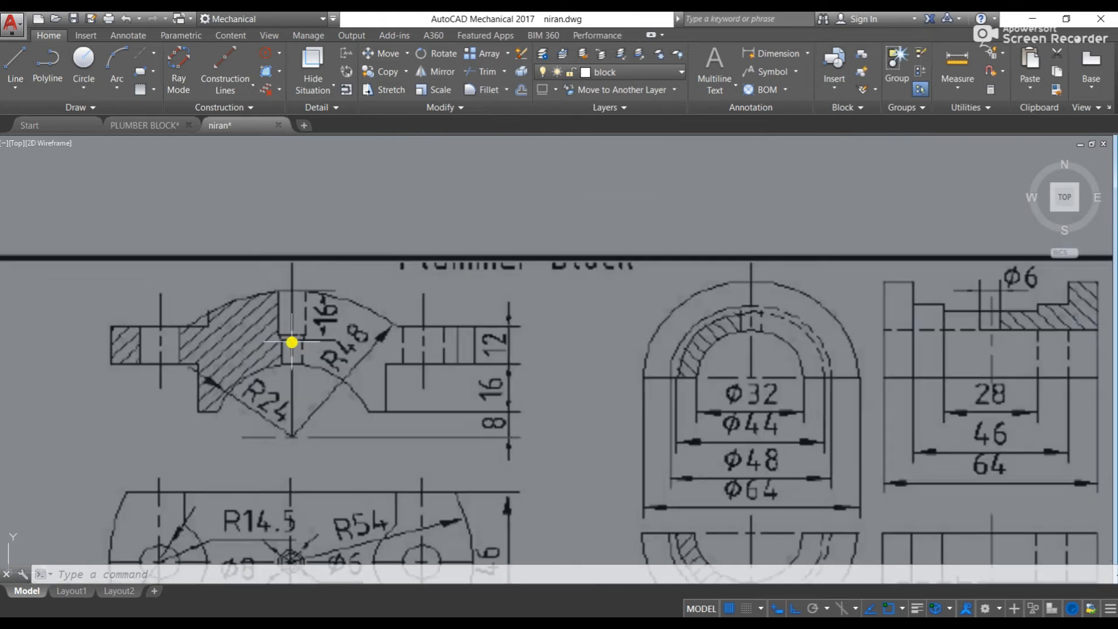
scroll(292, 343, "down", 3)
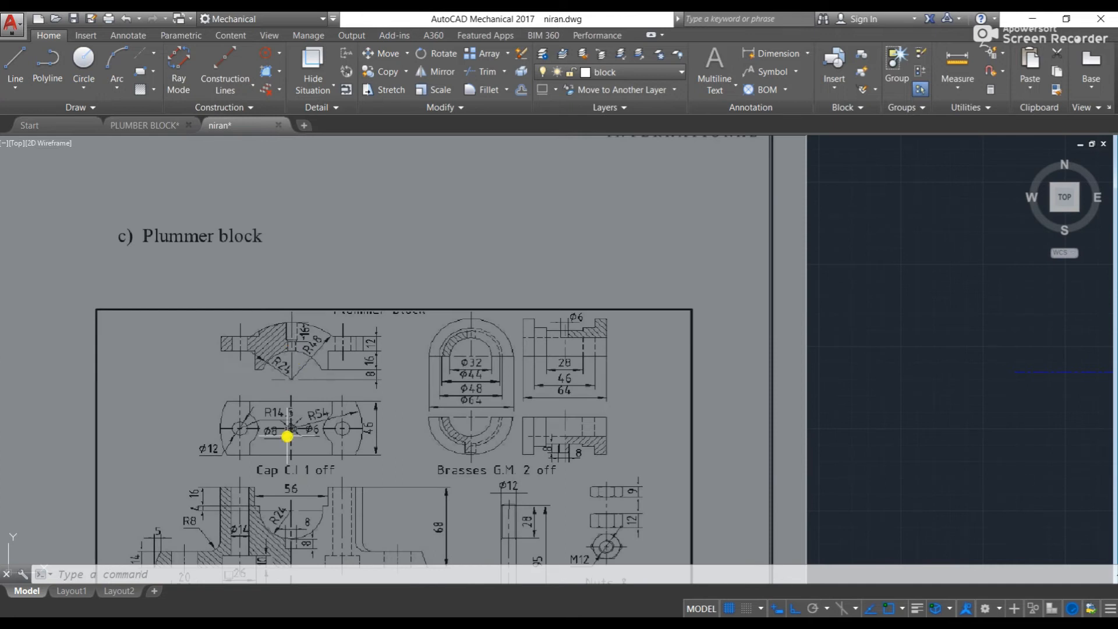
middle_click_drag(649, 394, 11, 356)
middle_click_drag(714, 315, 596, 349)
scroll(621, 318, "up", 5)
mouse_move(581, 397)
middle_mouse_down()
mouse_move(548, 338)
mouse_move(902, 311)
middle_mouse_up()
middle_click_drag(837, 331, 602, 353)
scroll(624, 341, "up", 2)
key("Escape")
key("Escape")
key("Escape")
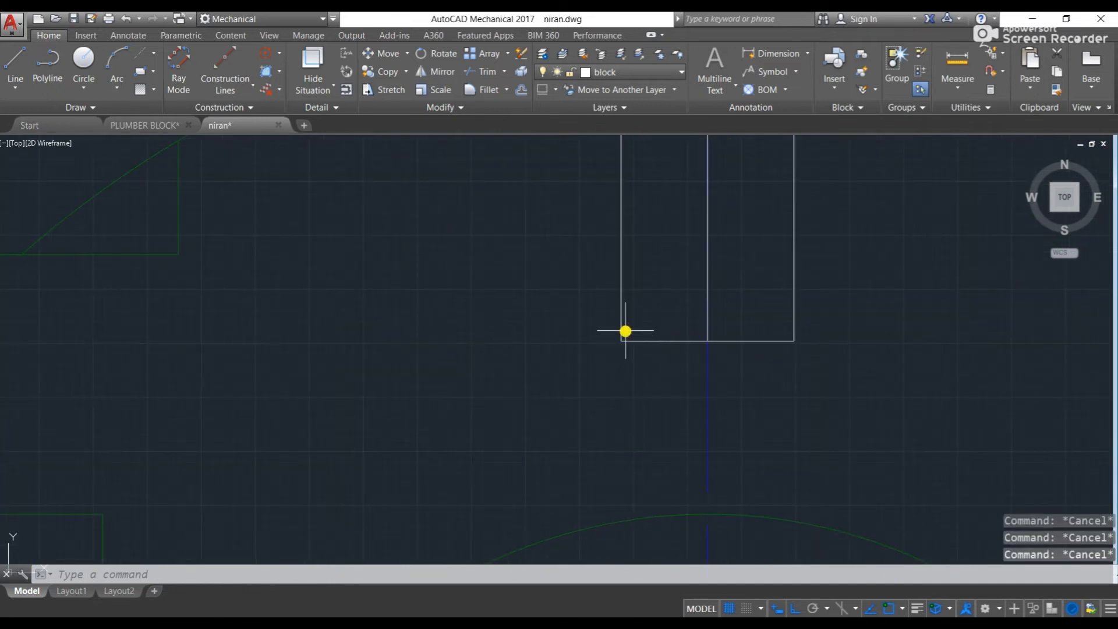
key("l")
key("Return")
left_click(621, 341)
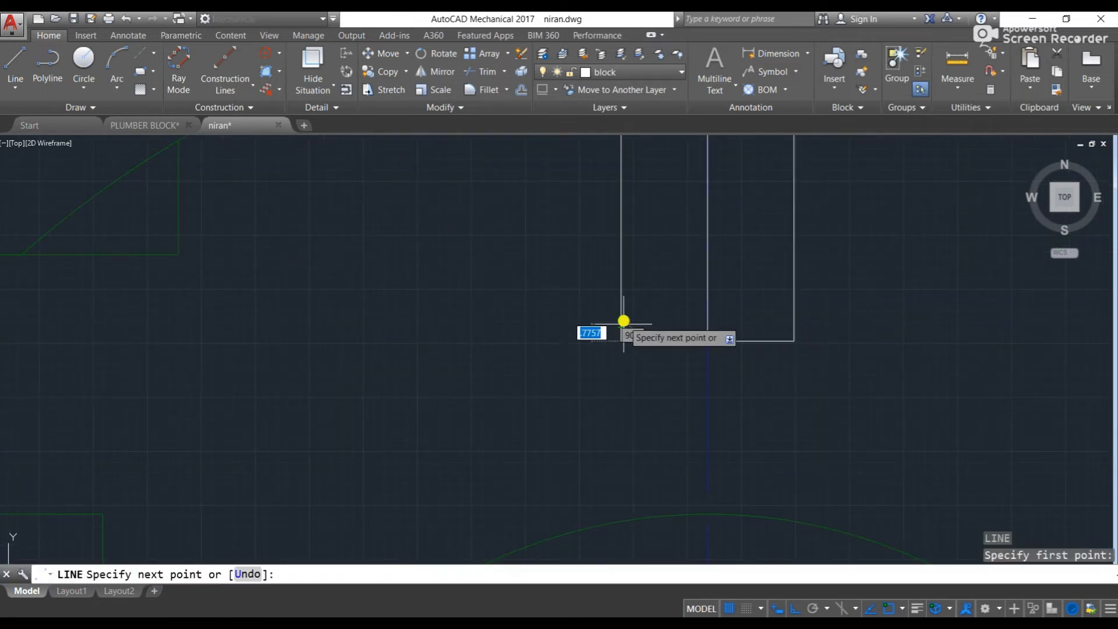
key("Return")
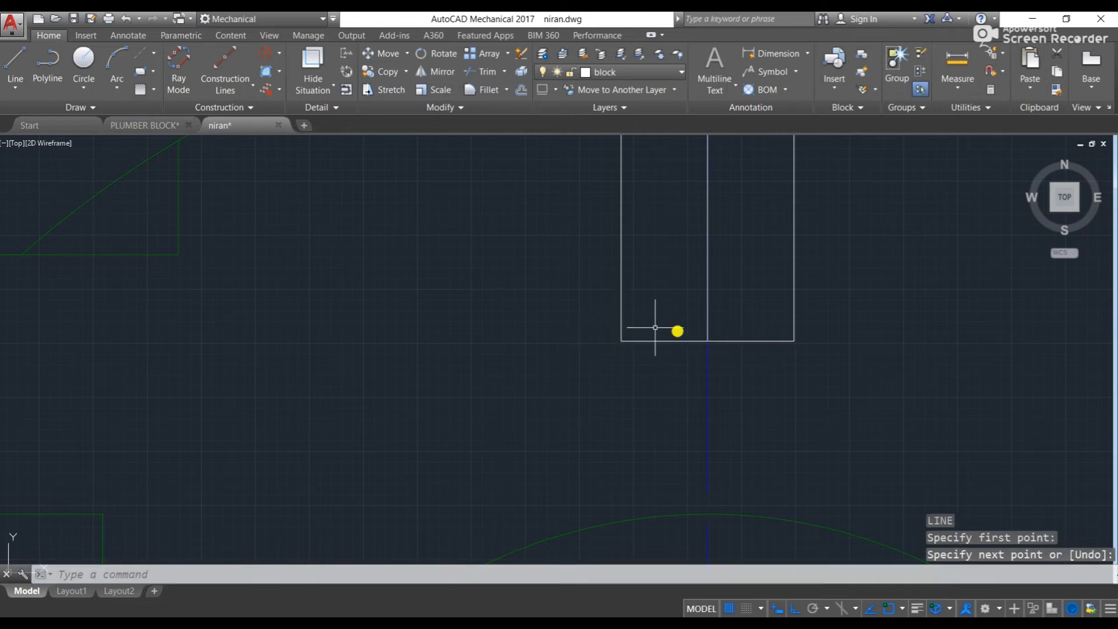
key("Escape")
key("l")
key("Return")
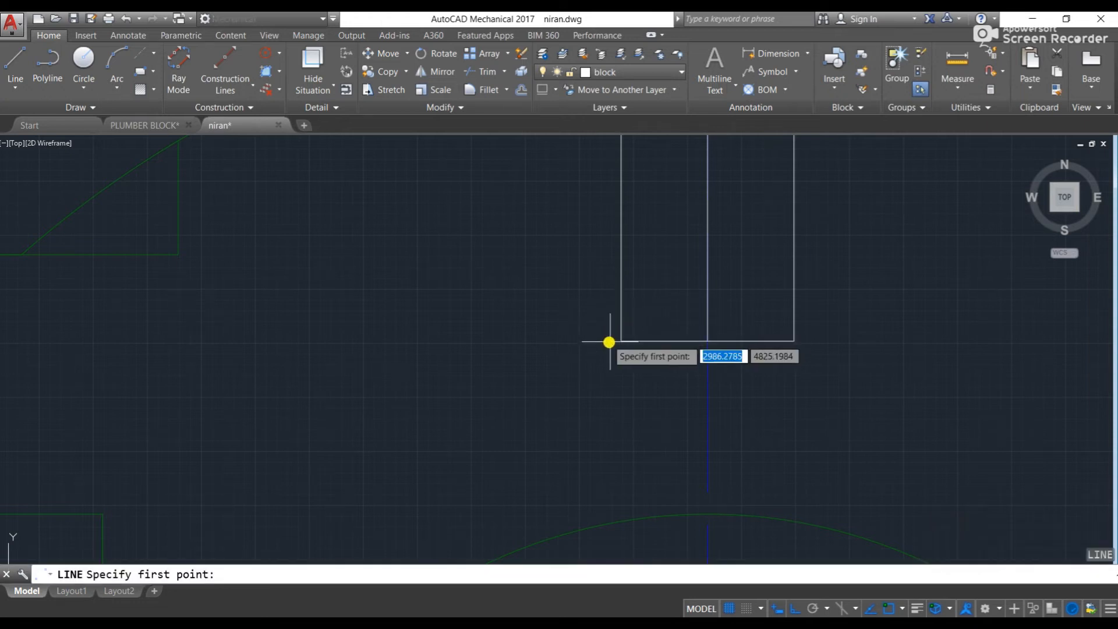
left_click(621, 342)
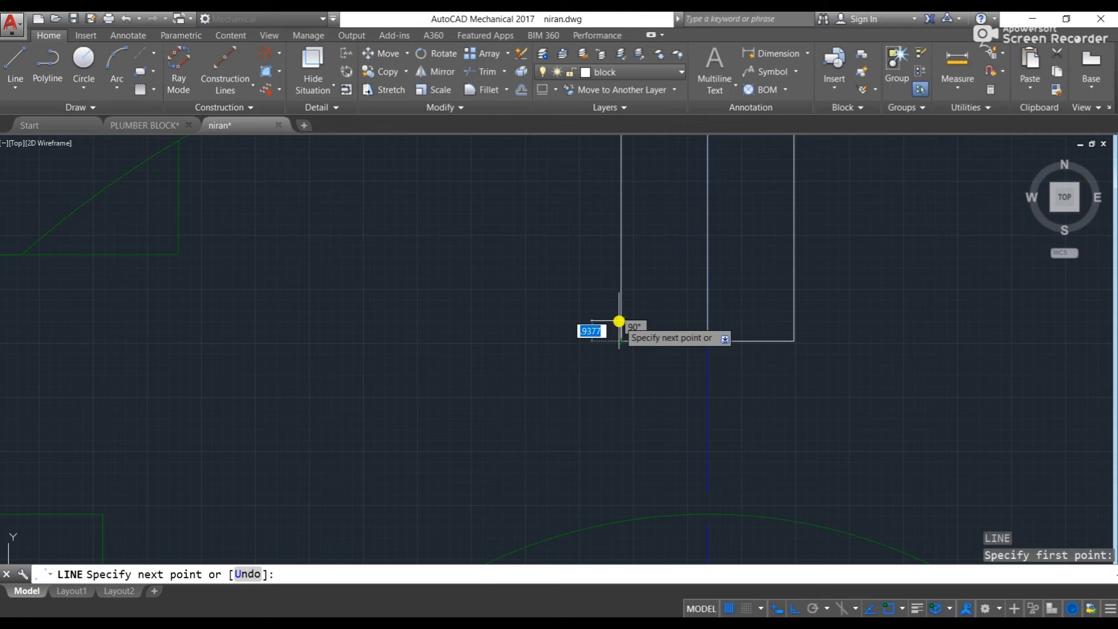
key("Escape")
key("l")
key("Return")
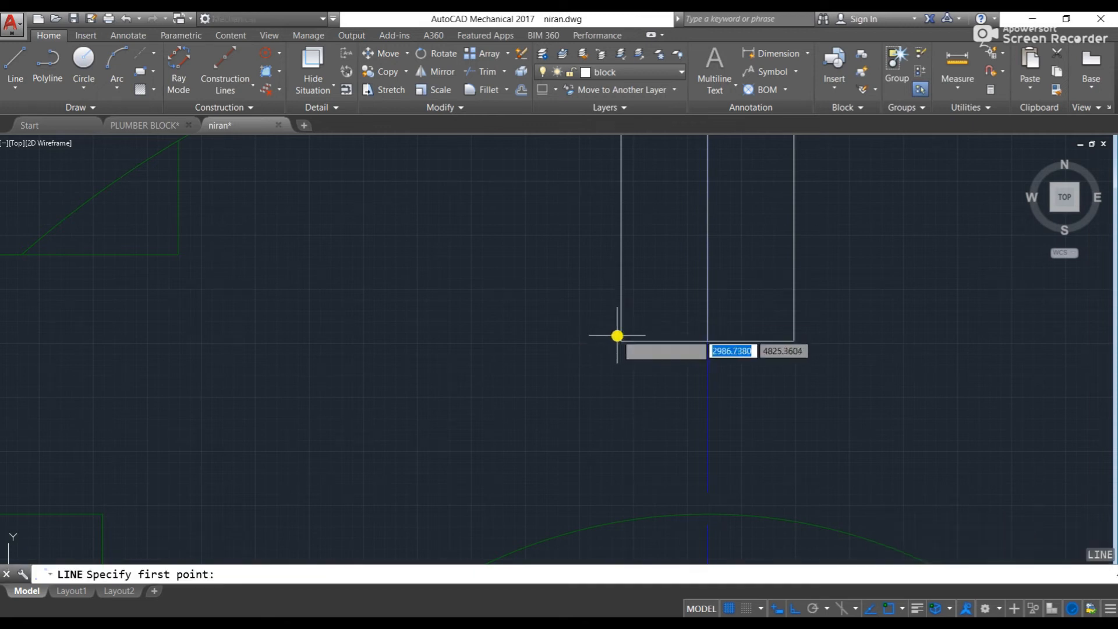
left_click(622, 341)
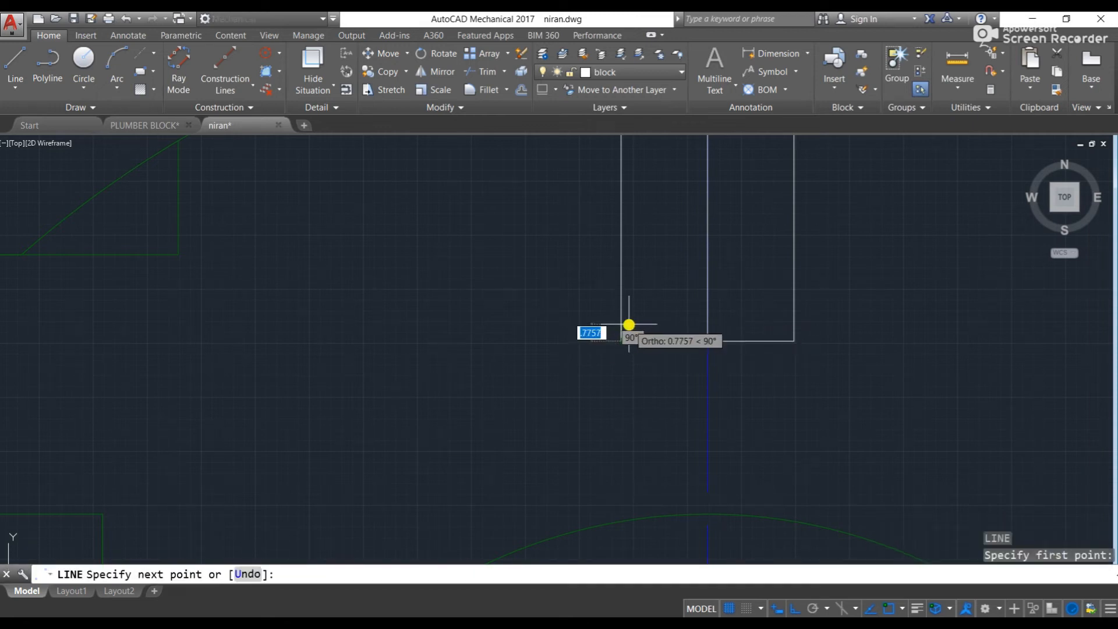
key("Return")
scroll(654, 335, "up", 5)
key("Escape")
key("Escape")
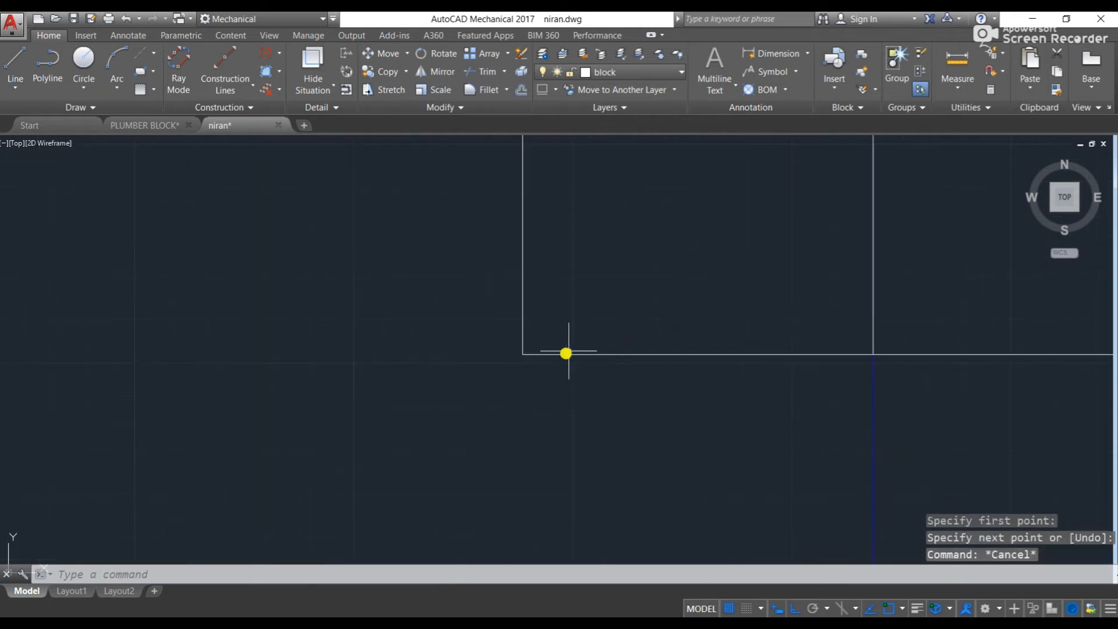
key("l")
key("Return")
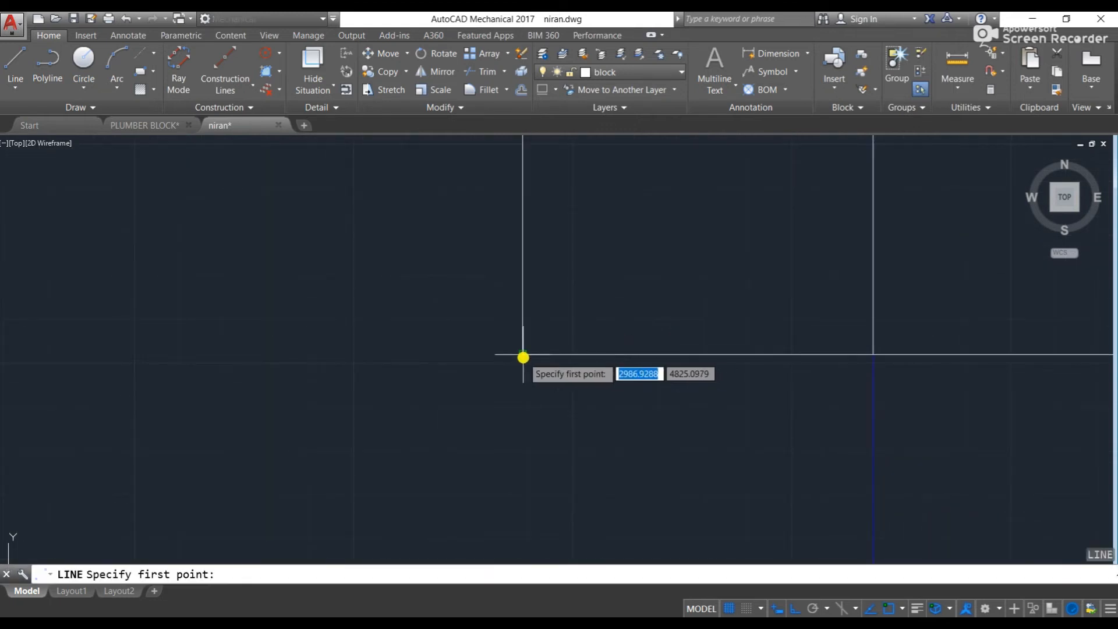
left_click(522, 354)
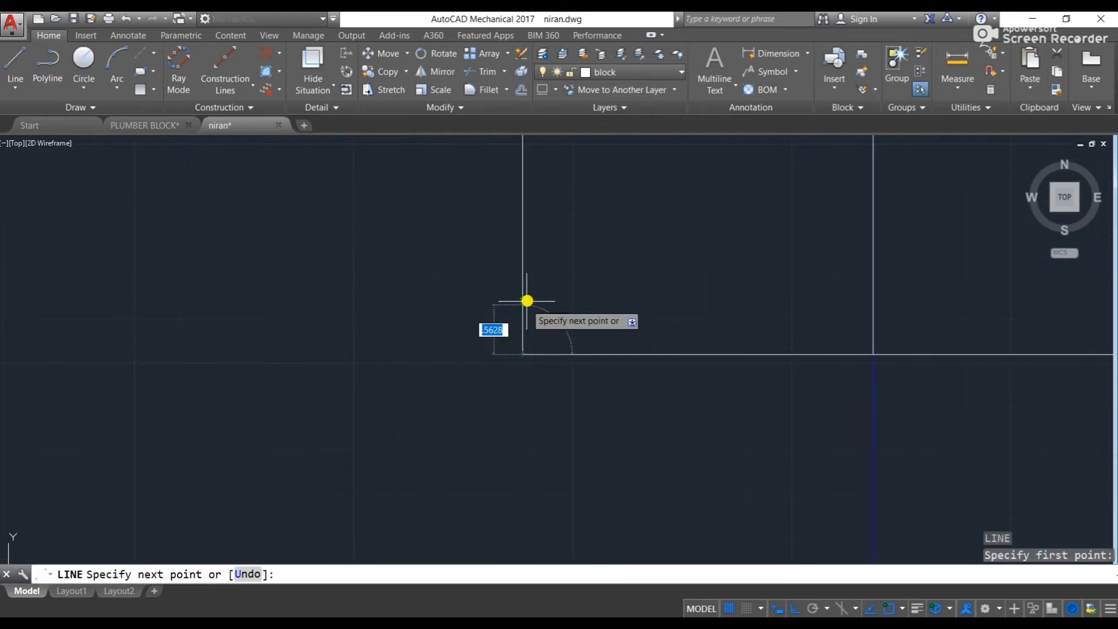
key("Return")
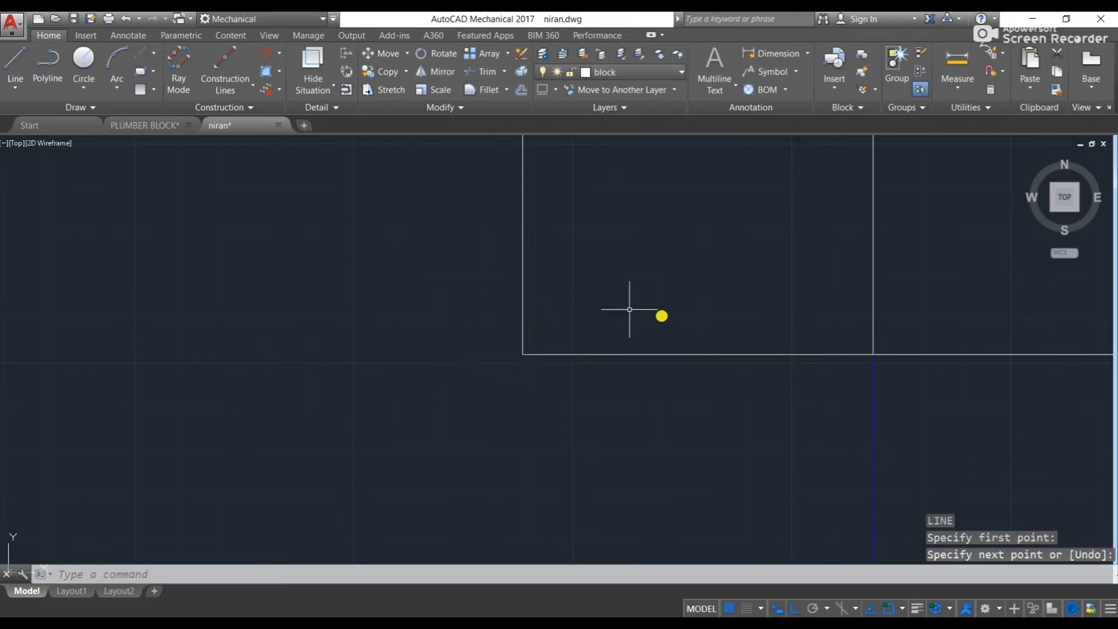
key("Escape")
key("Escape")
key("Escape")
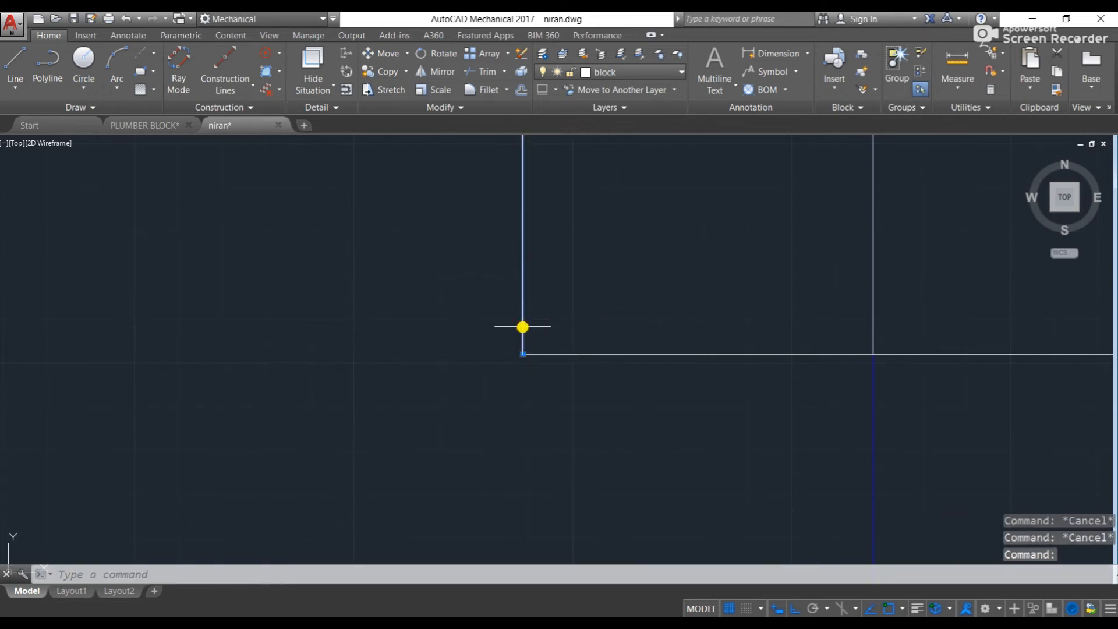
- Draw a line 1 mm up from the centre hole's lower-left corner and on horizontally across to the hole's right side
key("Return")
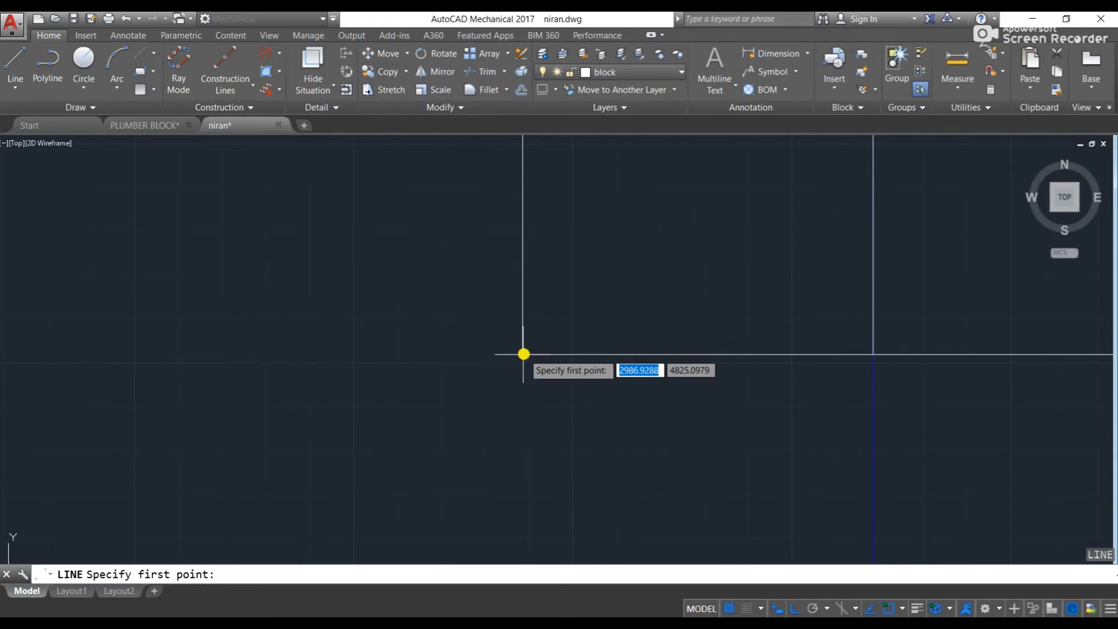
left_click(523, 354)
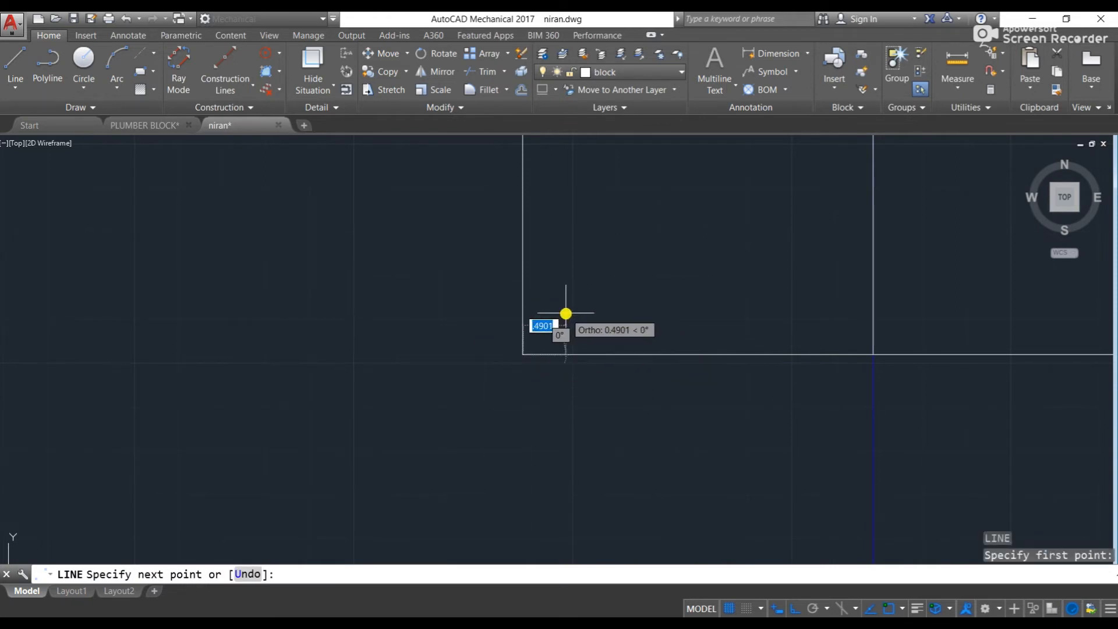
type("1")
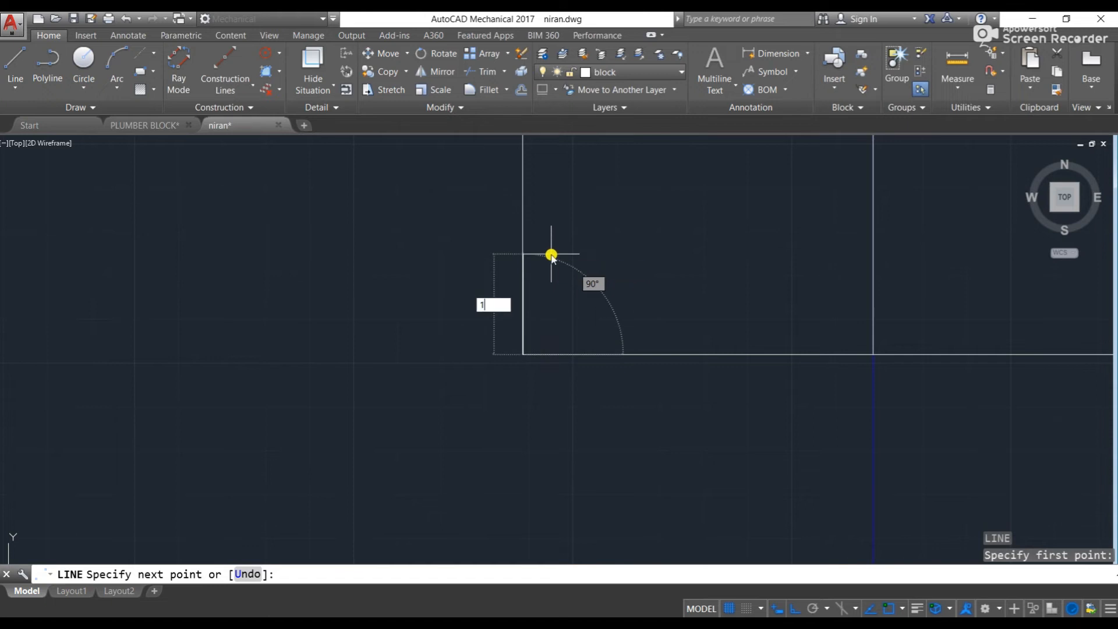
key("Return")
scroll(463, 278, "down", 2)
left_click(684, 273)
key("Escape")
middle_click_drag(515, 260, 571, 257)
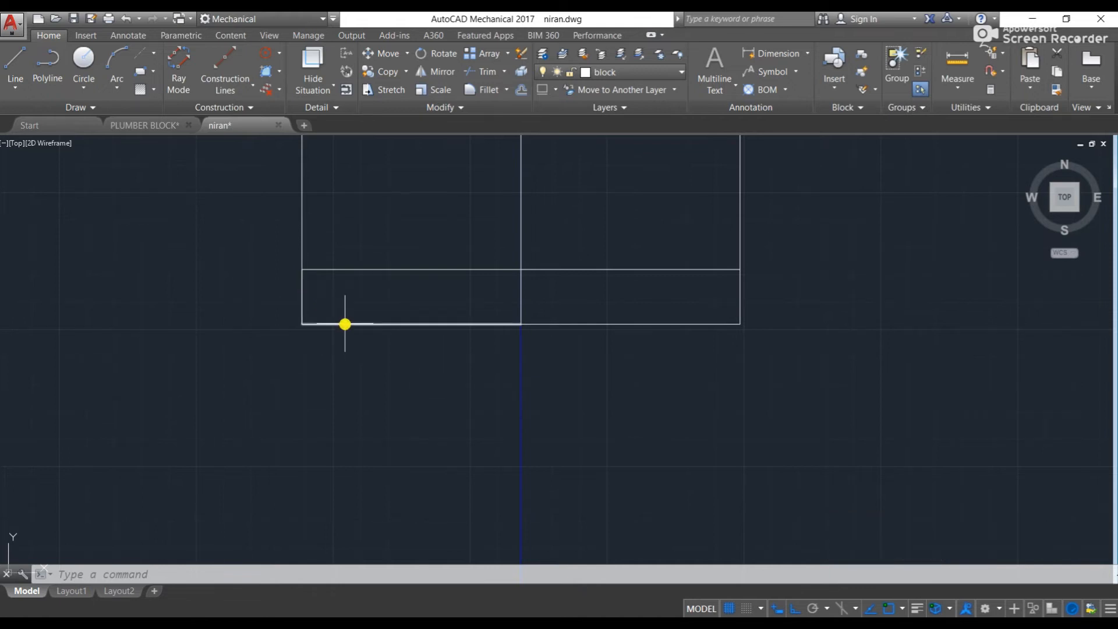
- Draw the smaller hole's left half from the bottom line's centre: 3 mm left and down past the cap's inner arc
type("l")
key("Return")
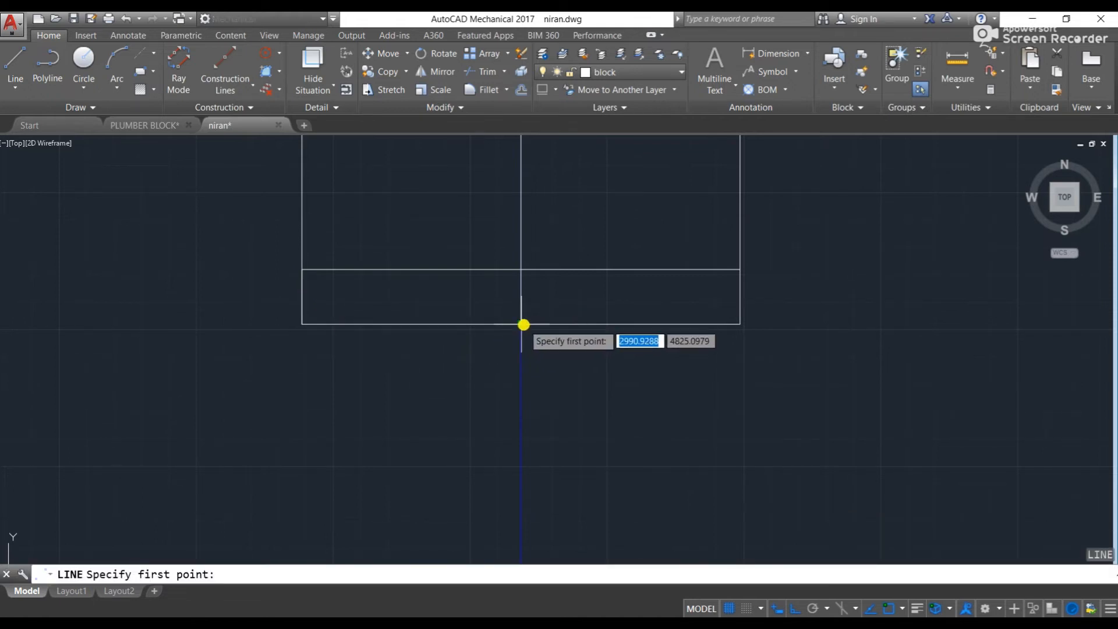
left_click(521, 324)
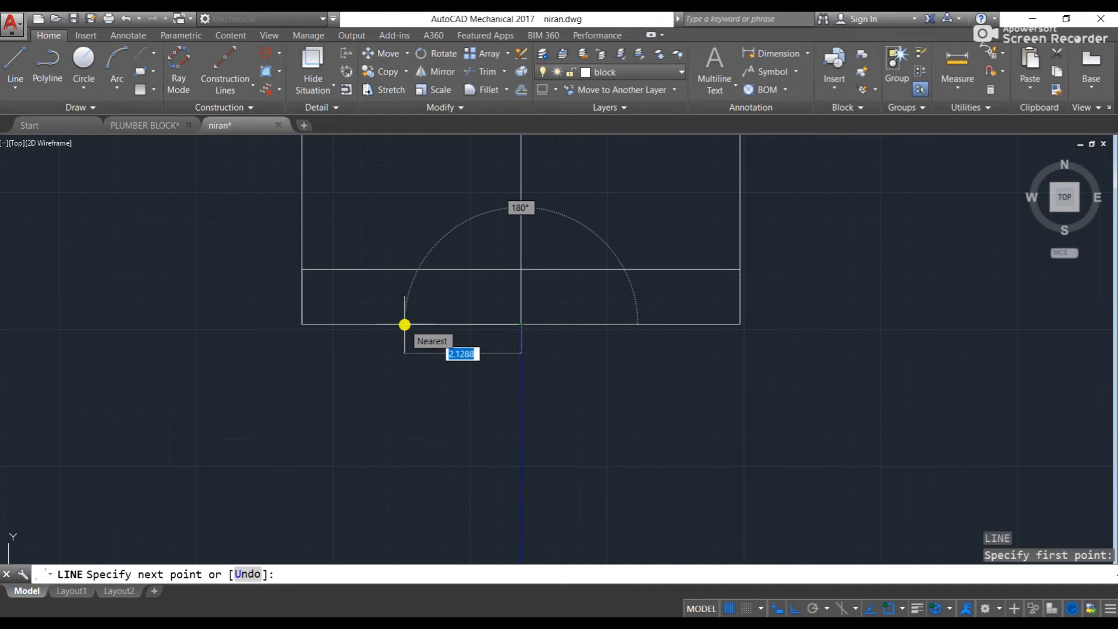
type("3")
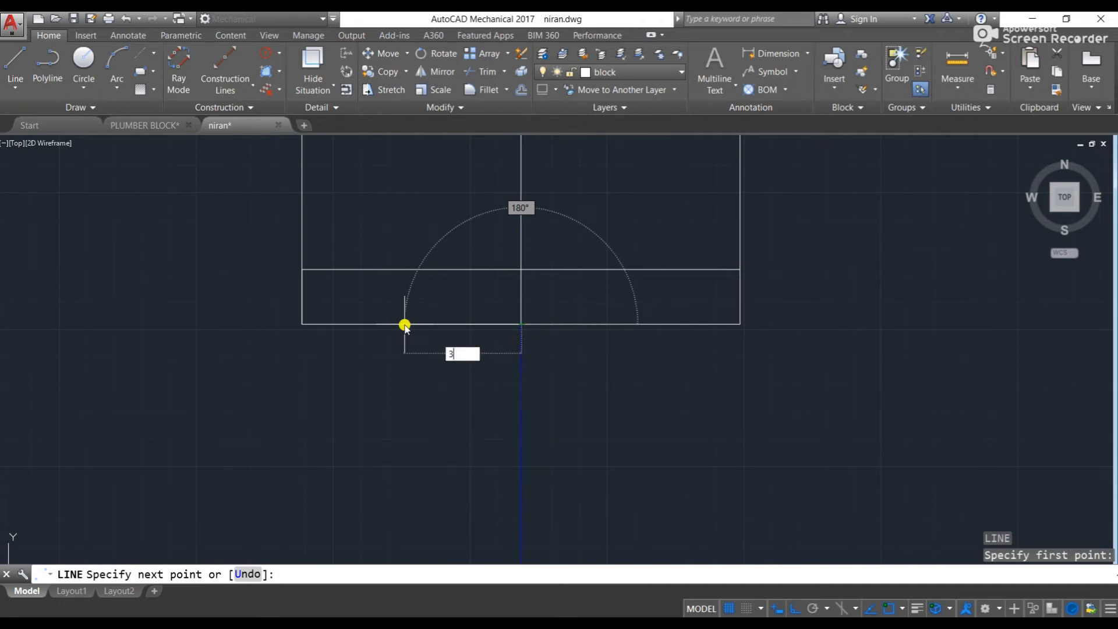
key("Return")
scroll(348, 373, "down", 5)
middle_click_drag(353, 407, 392, 309)
scroll(392, 309, "down", 5)
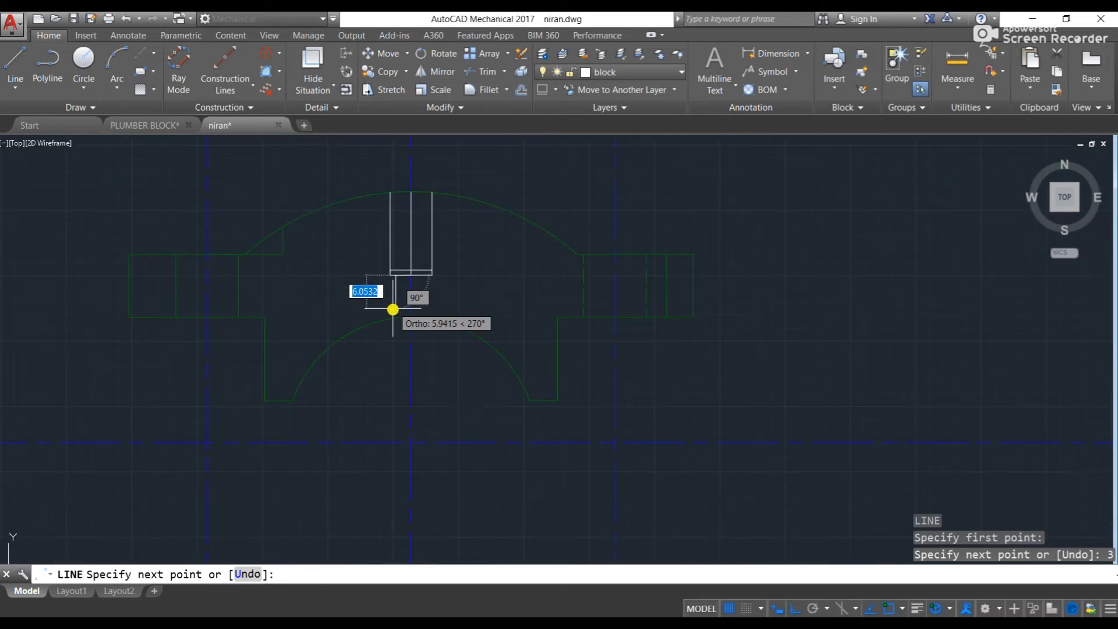
scroll(394, 311, "up", 5)
scroll(392, 322, "up", 4)
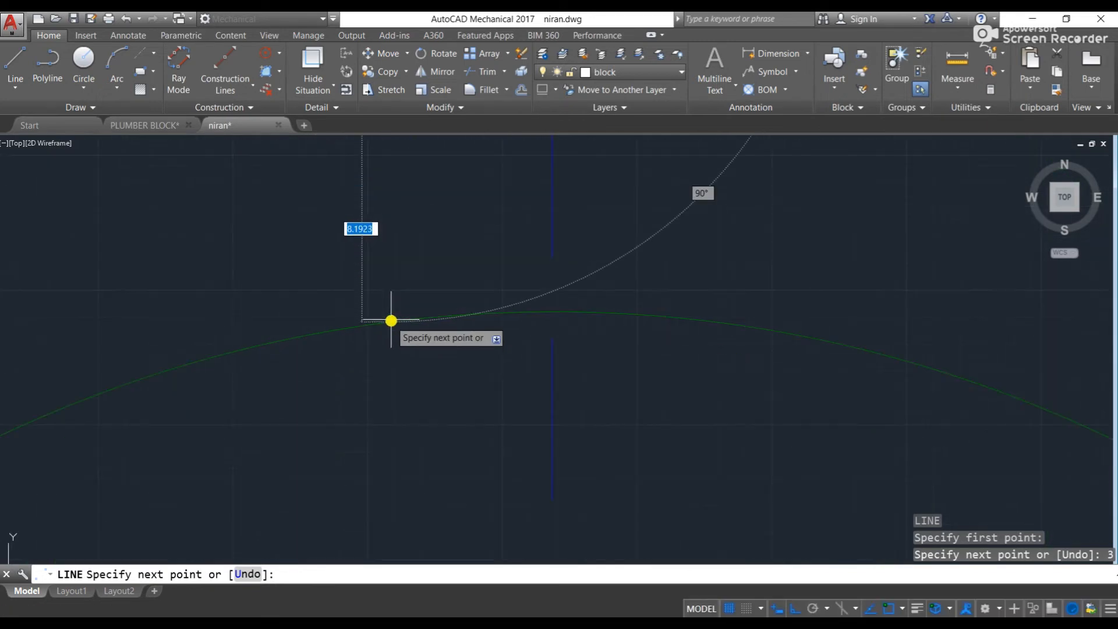
left_click(390, 364)
scroll(390, 365, "down", 5)
middle_click_drag(408, 297, 410, 334)
key("Escape")
key("Escape")
key("Escape")
- Draw a slanted line from the 1 mm level on the hole's left side to the top of the smaller hole's side line
scroll(395, 306, "up", 6)
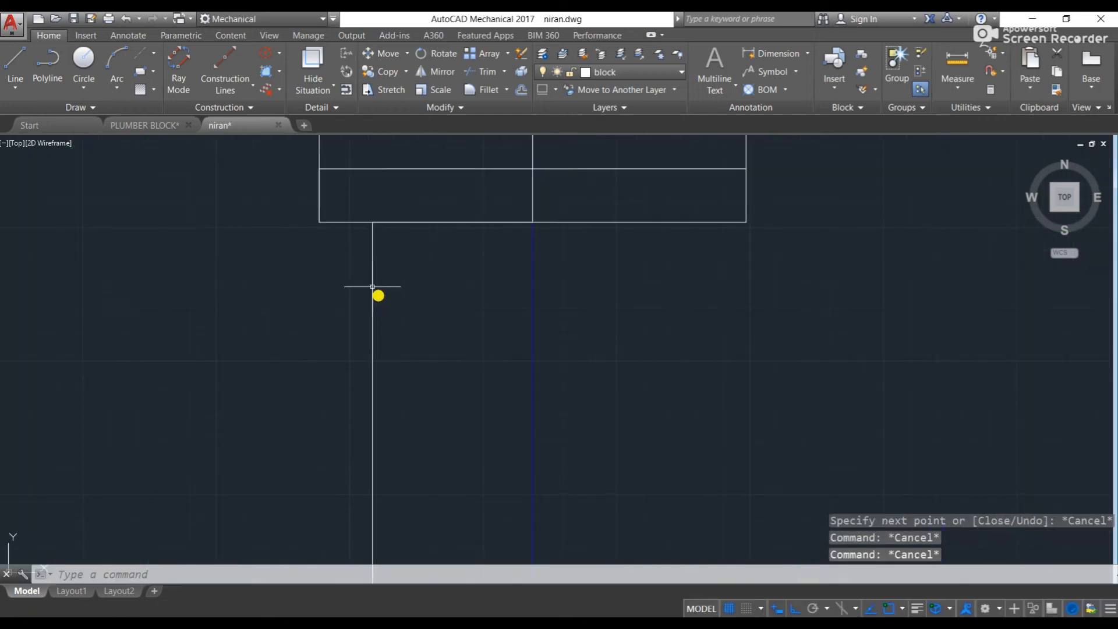
middle_click_drag(368, 224, 370, 321)
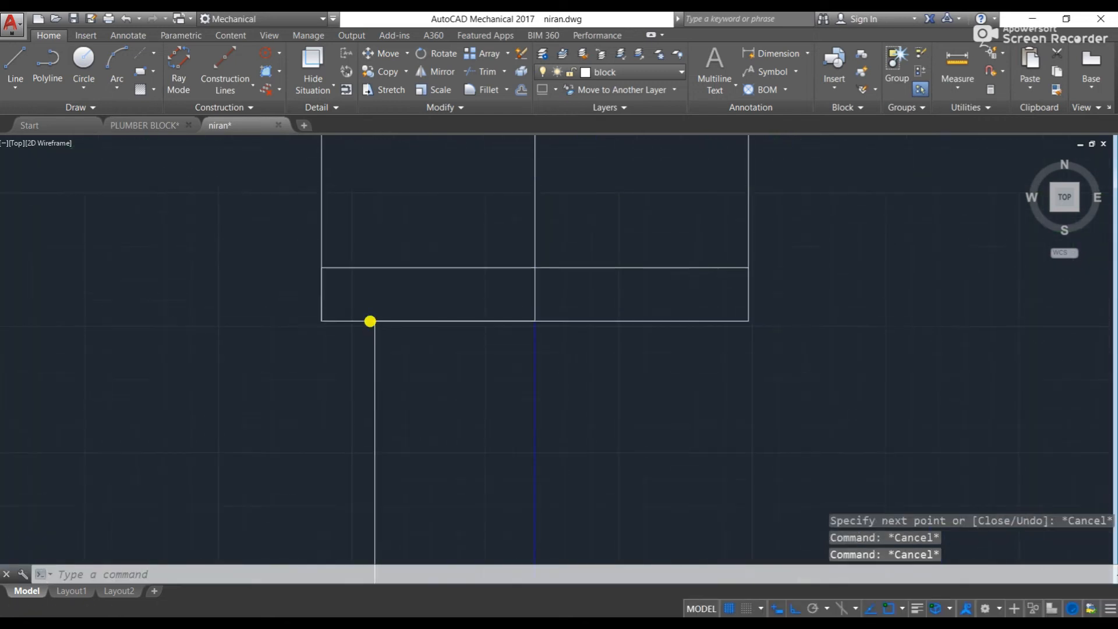
type("l")
key("Return")
left_click(322, 268)
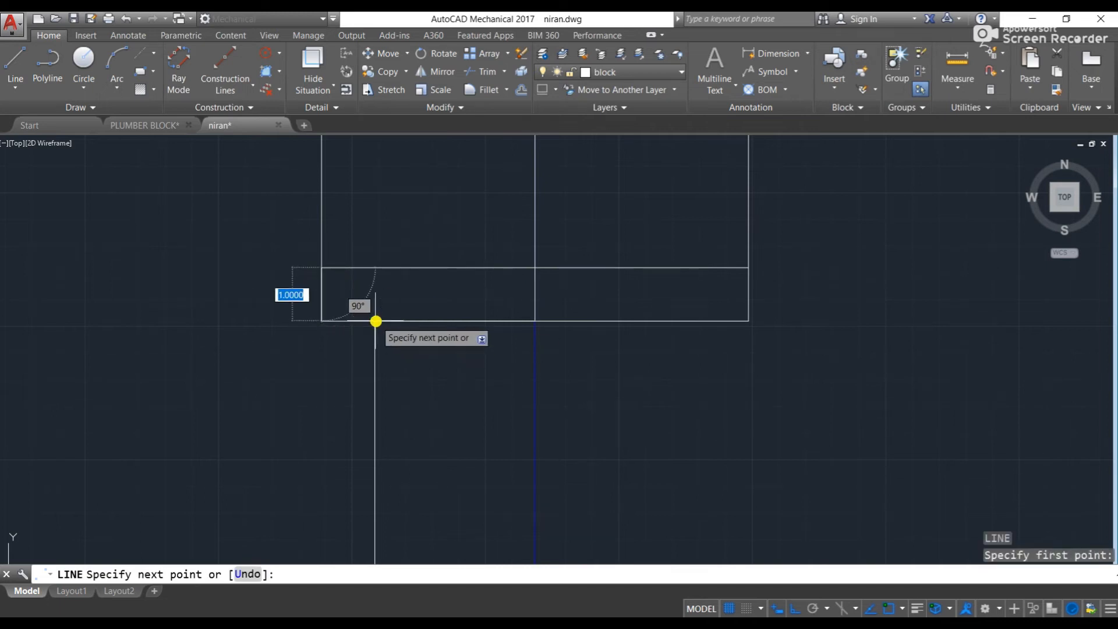
left_click(376, 320)
scroll(375, 321, "up", 8)
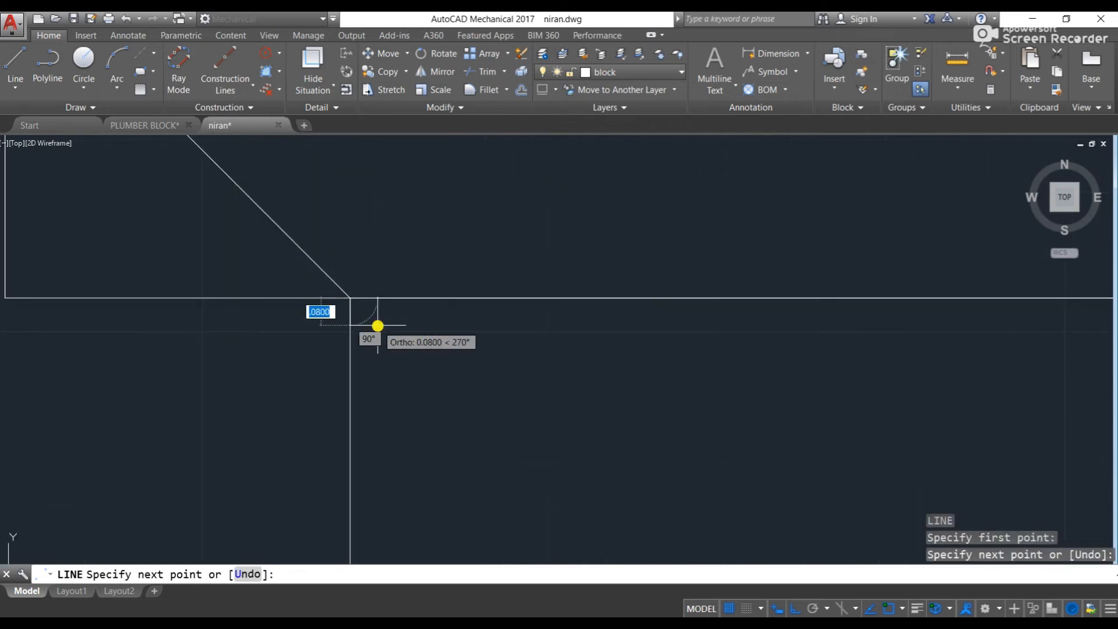
key("Escape")
key("Escape")
key("Escape")
scroll(378, 326, "down", 8)
scroll(347, 330, "up", 4)
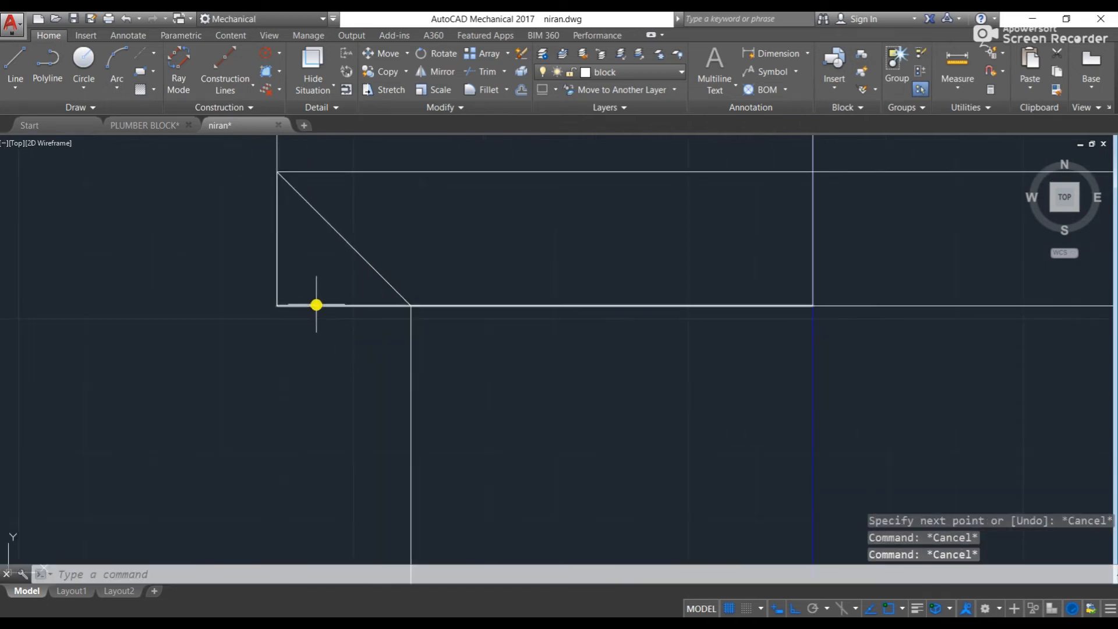
- Trim off the part of the centre hole's bottom line that extends left beyond the slanted line
key("Escape")
type("tr")
key("Return")
key("Return")
left_click(317, 306)
key("Escape")
key("Escape")
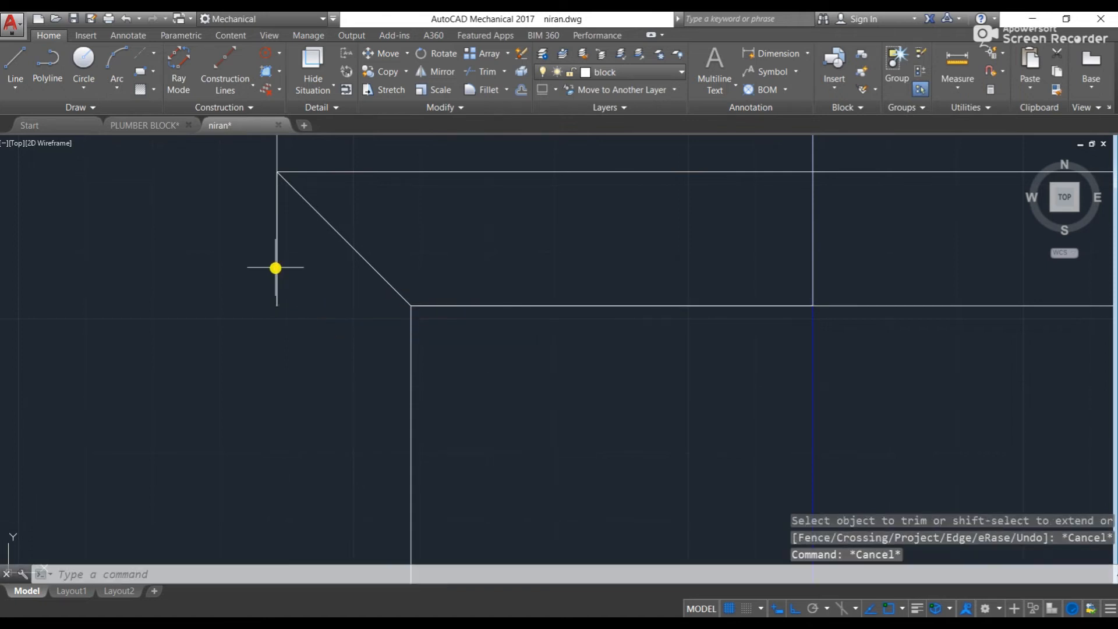
- Delete the short 1 mm vertical line overlapping the lower end of the centre hole's left side
left_click(277, 267)
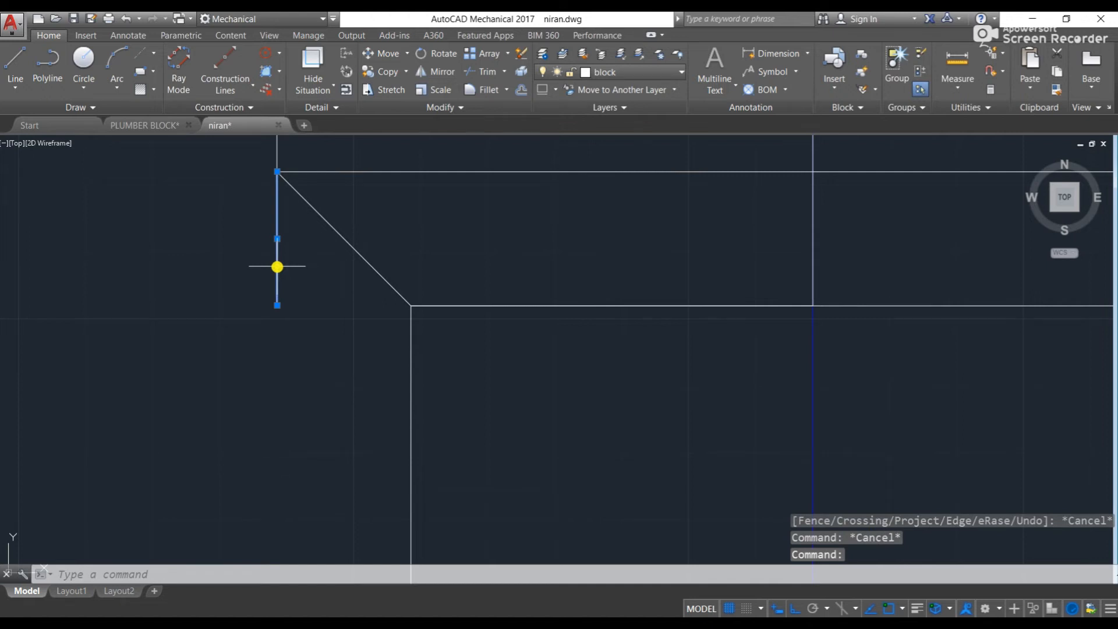
key("Delete")
middle_click_drag(367, 279, 307, 294)
key("Escape")
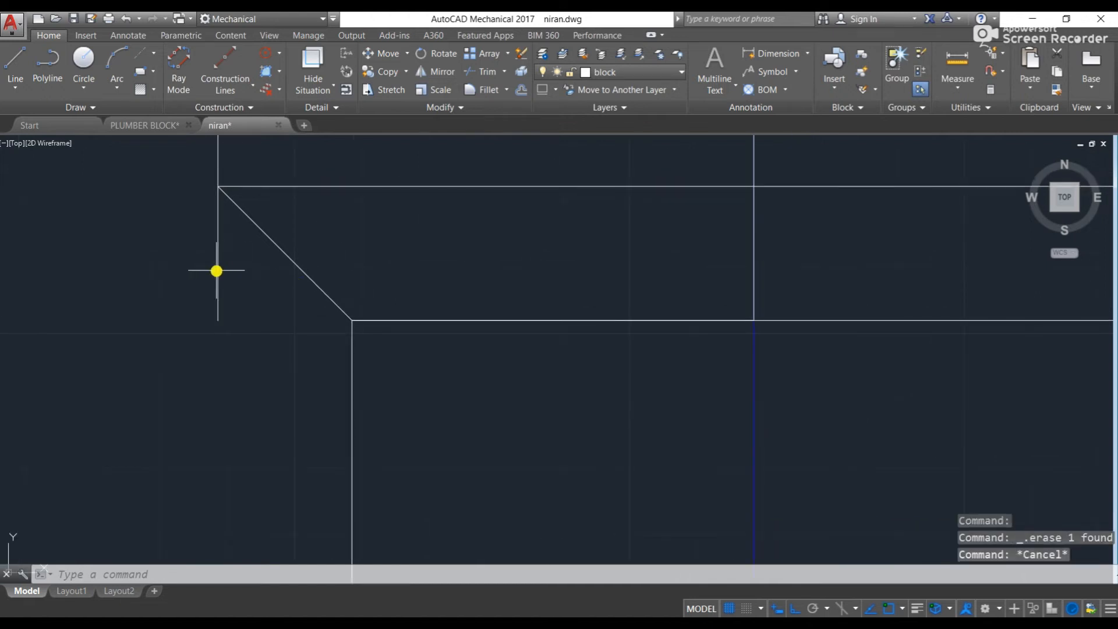
type("tr")
key("Return")
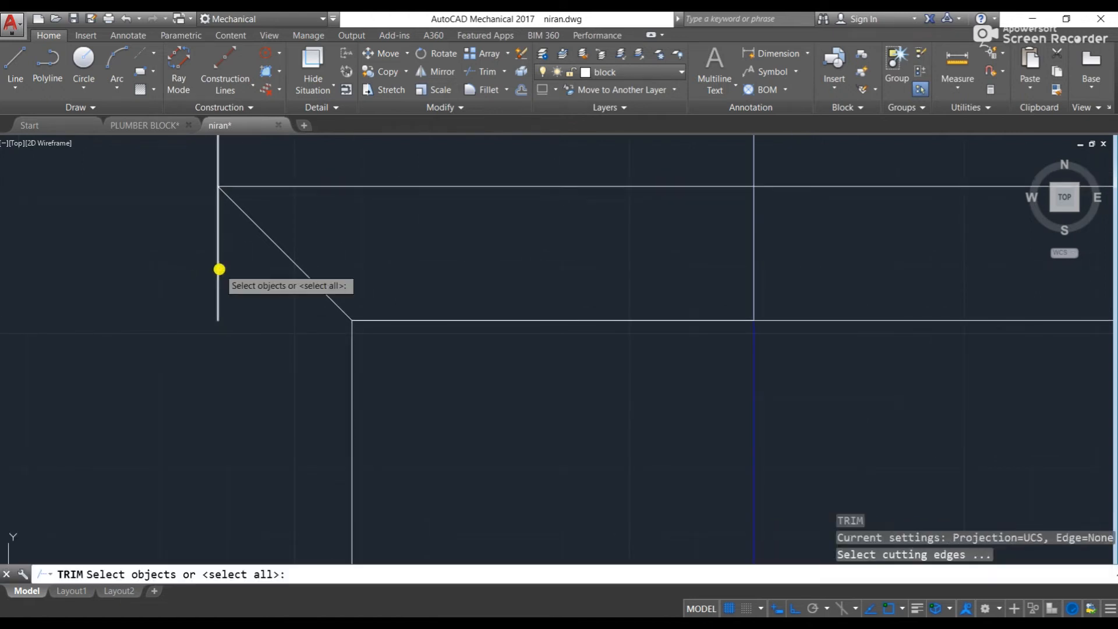
key("Return")
key("Escape")
key("Escape")
key("Escape")
key("Escape")
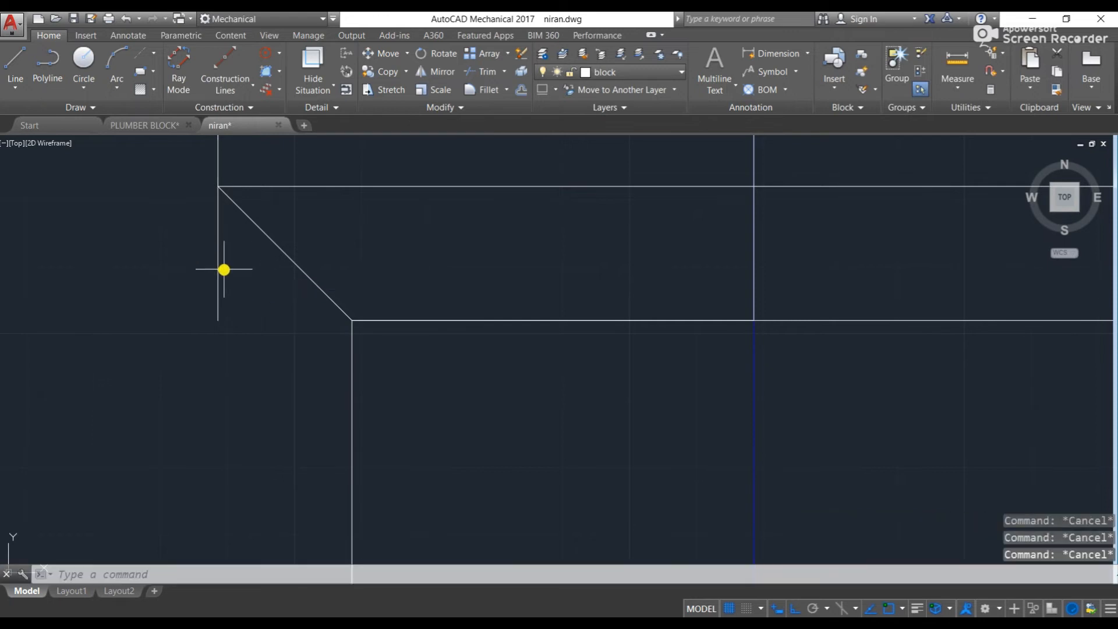
key("Return")
key("Return")
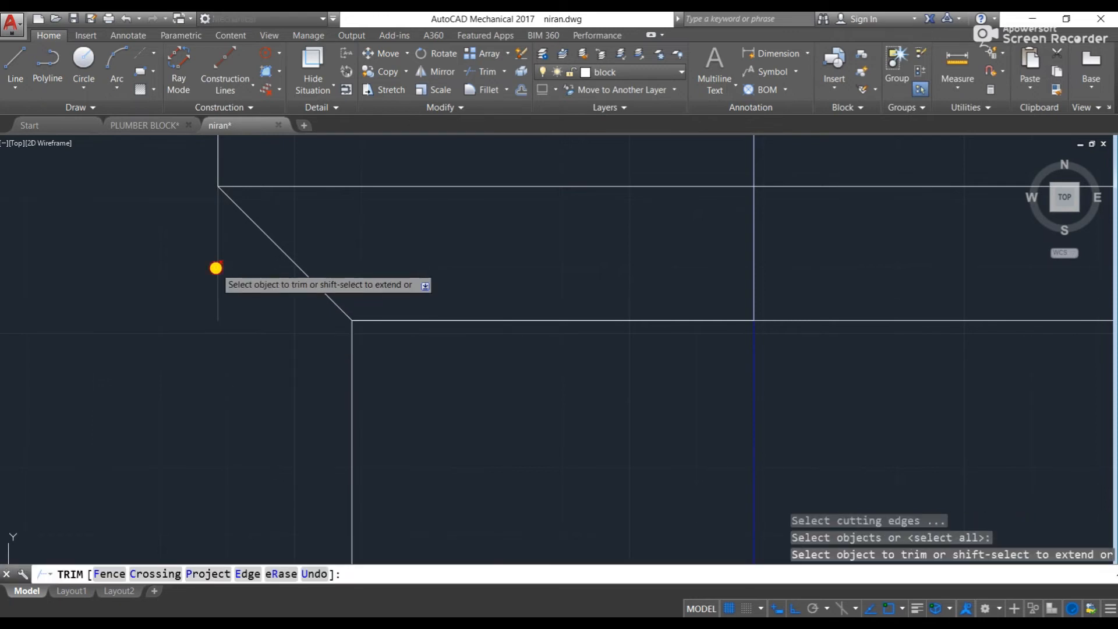
left_click(216, 267)
key("Escape")
key("Escape")
key("Escape")
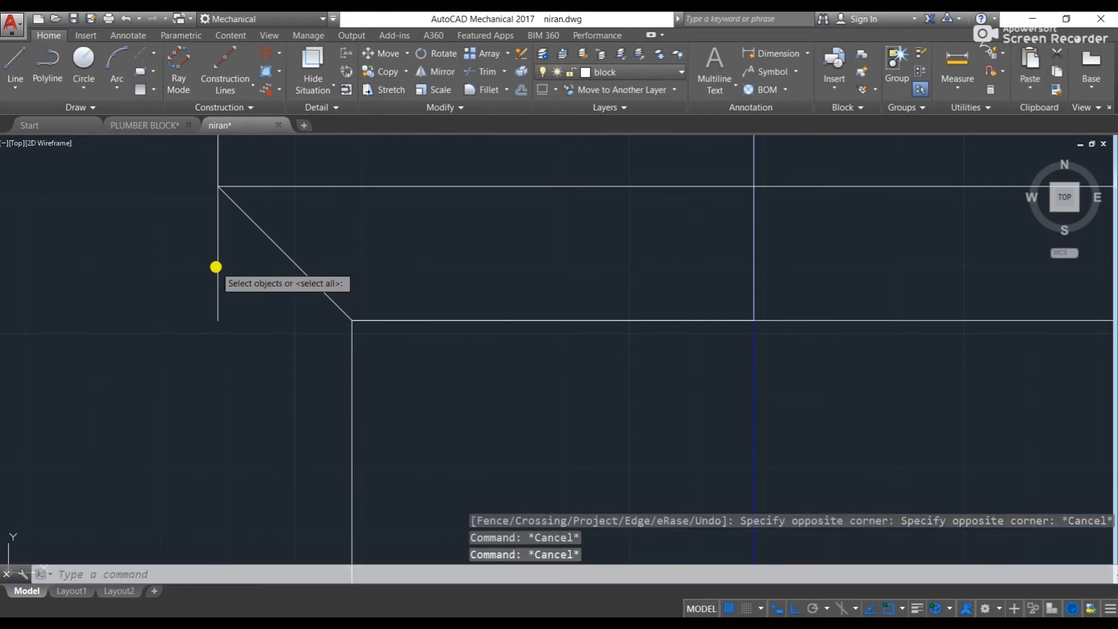
- Trim the larger hole's left side line below the start of the slanted line
type("tr")
key("Return")
key("Return")
left_click(218, 263)
key("Return")
key("Escape")
- Trim the smaller hole's left side line where it passes below the cap's inner arc
middle_click_drag(352, 311, 234, 289)
scroll(235, 289, "down", 5)
middle_click_drag(385, 292, 517, 270)
middle_click_drag(410, 332, 488, 229)
type("tr")
key("Return")
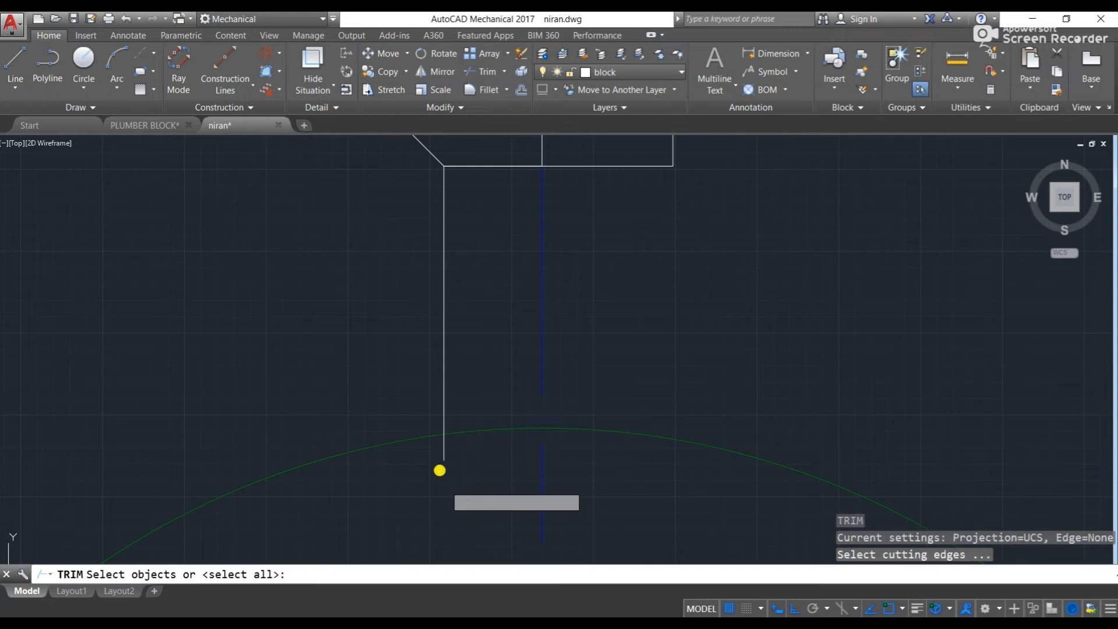
key("Return")
key("Escape")
key("Escape")
key("Escape")
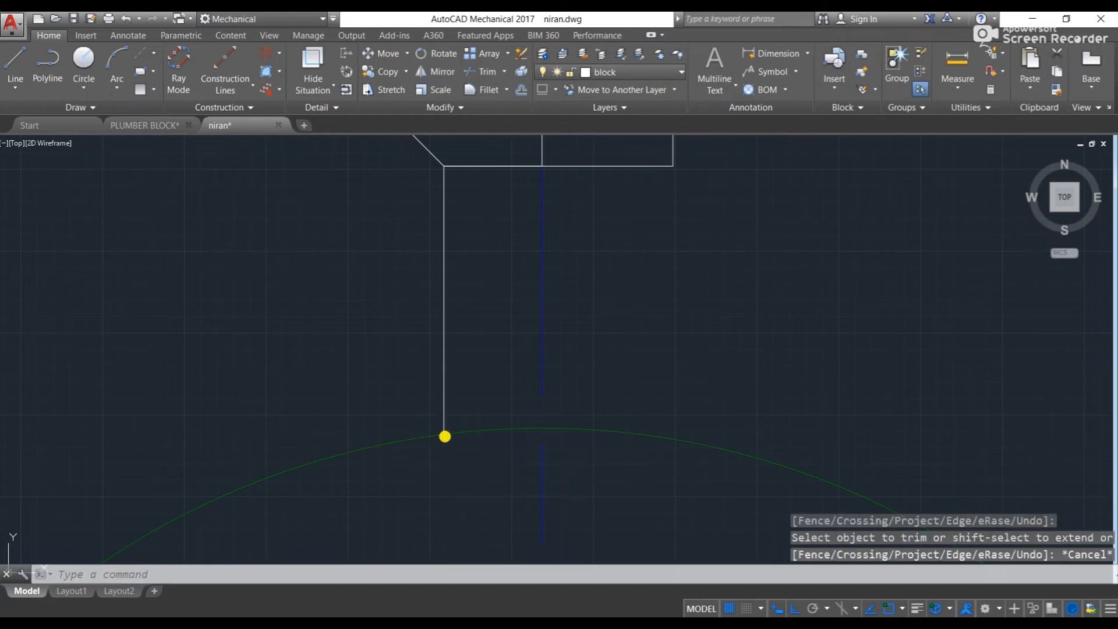
- Delete the right half of the hole's bottom line and trim the larger hole's right side below the 1 mm level
middle_click_drag(444, 434, 426, 500)
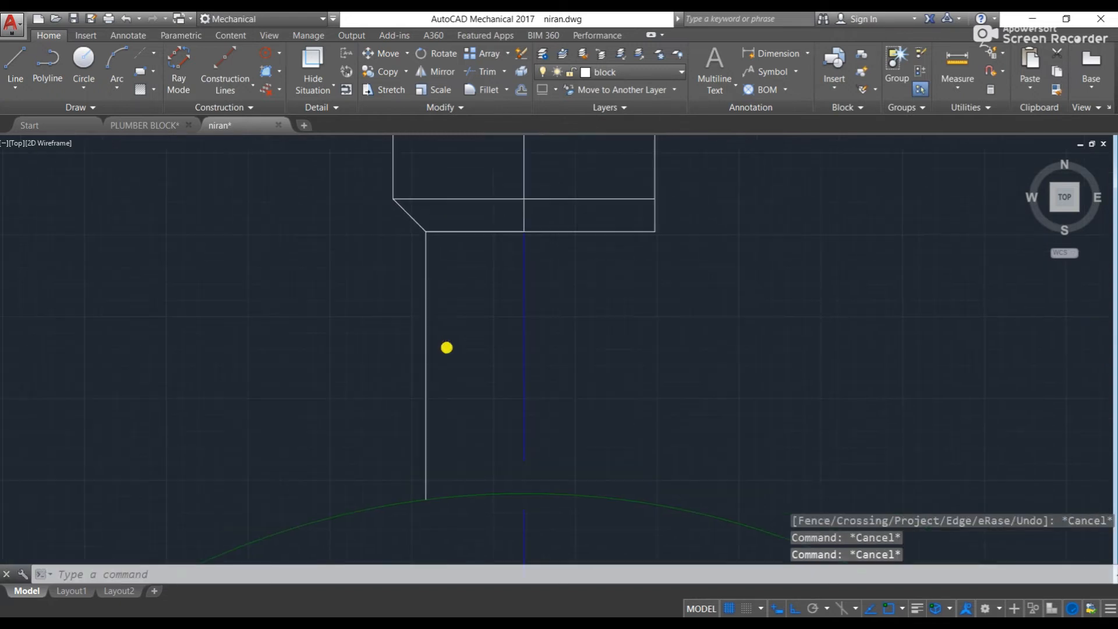
left_click(632, 233)
key("Delete")
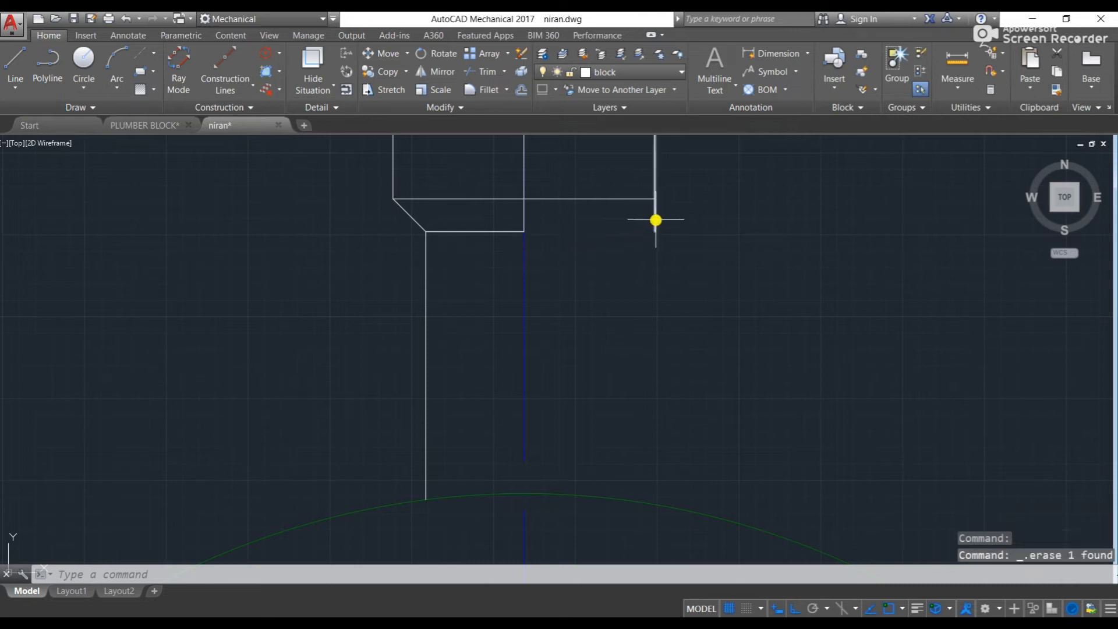
type("tr")
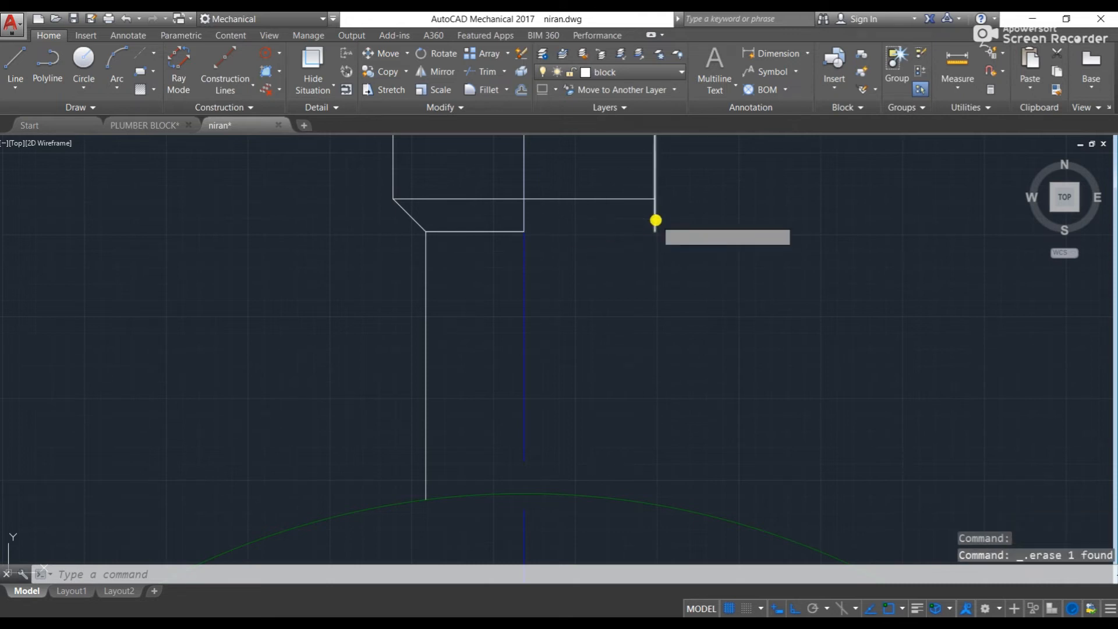
key("Return")
key("Return")
key("Escape")
- Mirror the half bottom line, the slanted line and the smaller hole's left side about the vertical centre line, keeping the originals
left_click(487, 232)
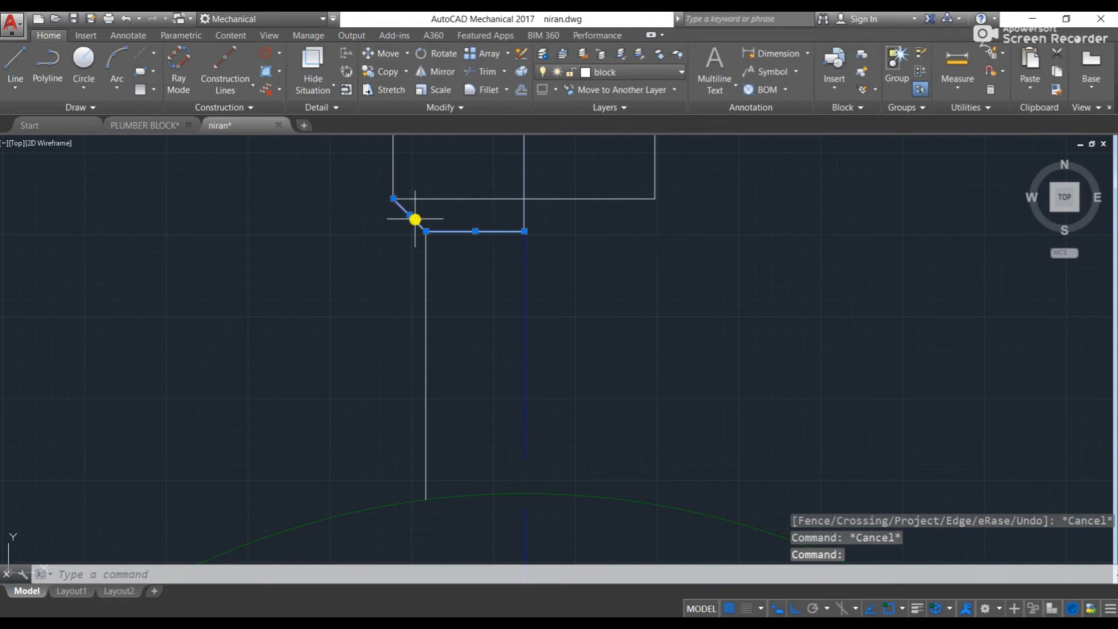
left_click(426, 262)
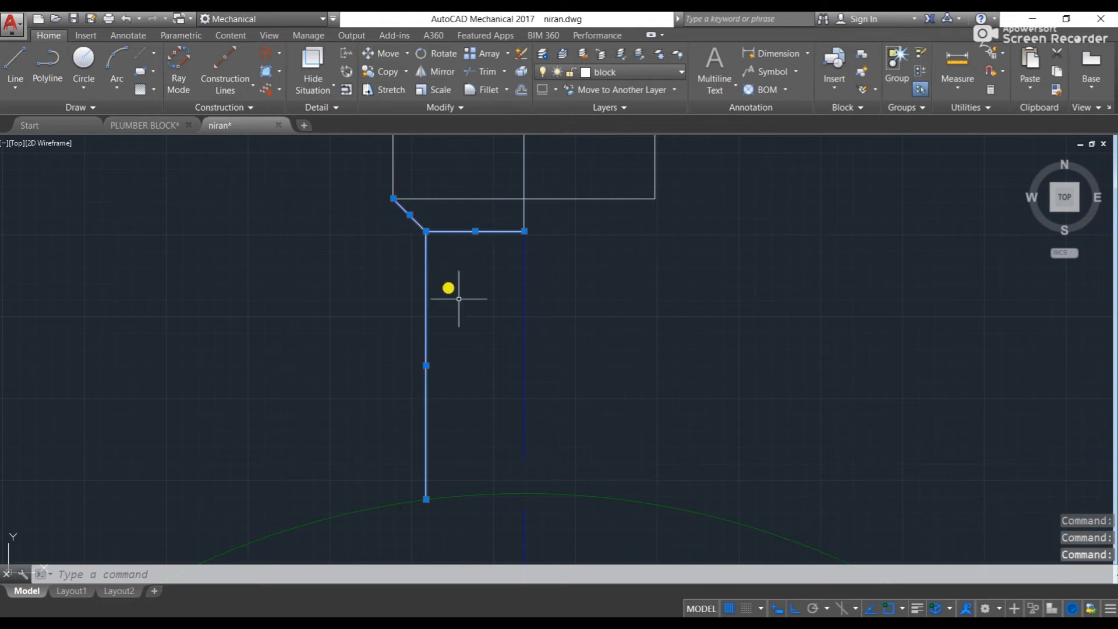
key("Return")
left_click(526, 310)
left_click(527, 244)
key("Return")
key("Return")
key("Escape")
key("Escape")
- Move all lines of the stepped centre hole to the cap layer
scroll(532, 259, "down", 2)
mouse_move(535, 343)
middle_mouse_down()
mouse_move(542, 414)
mouse_move(559, 300)
middle_mouse_up()
scroll(542, 414, "down", 2)
scroll(526, 355, "up", 4)
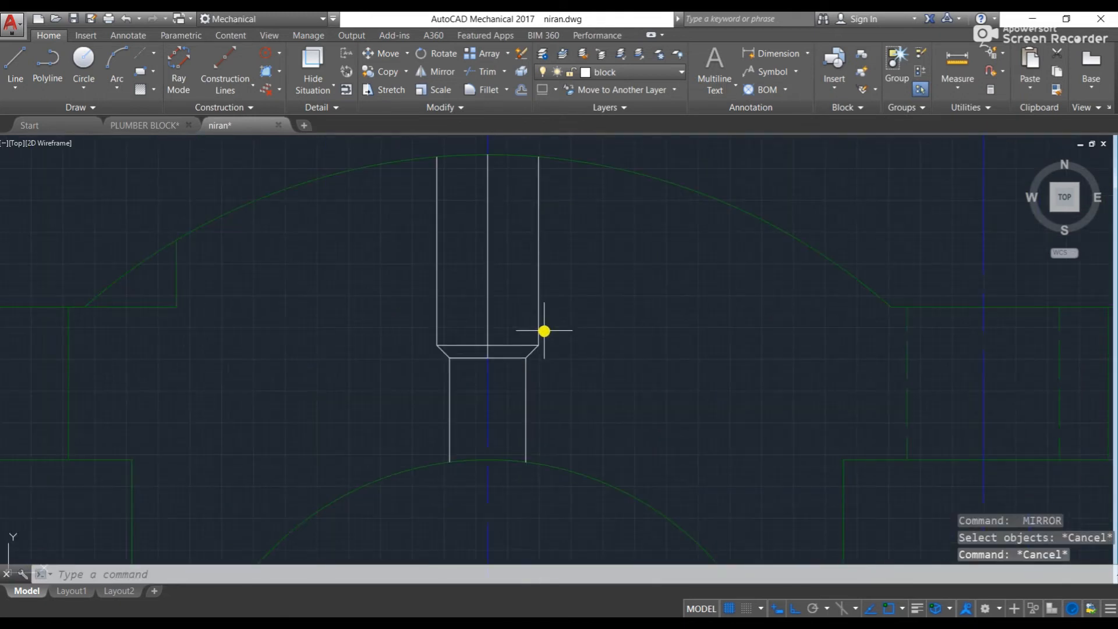
left_click(392, 137)
left_click(553, 530)
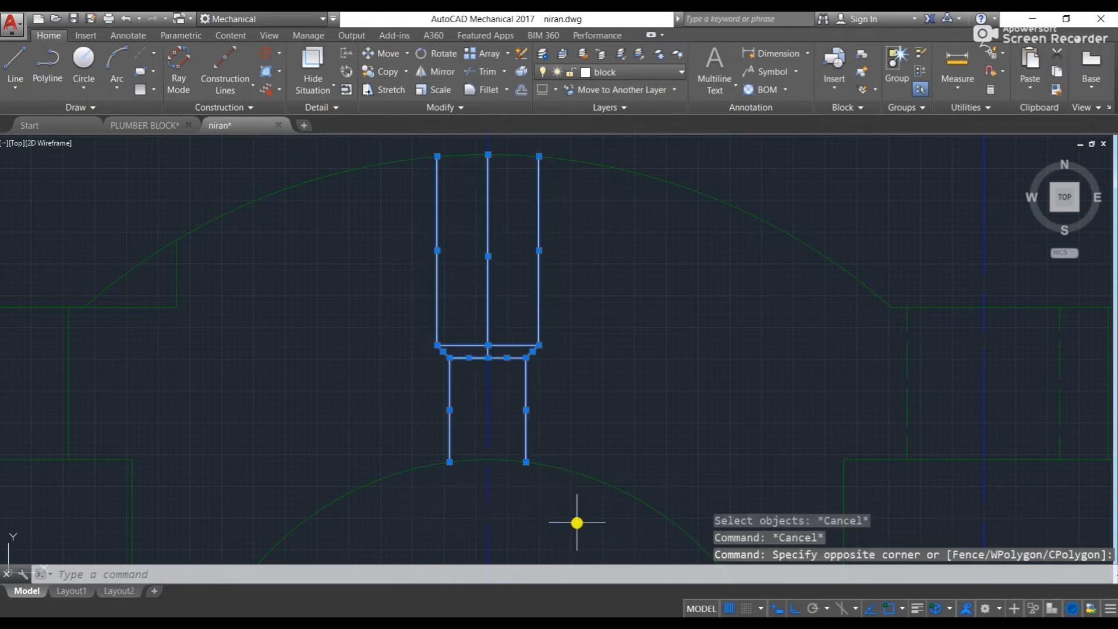
left_click(600, 74)
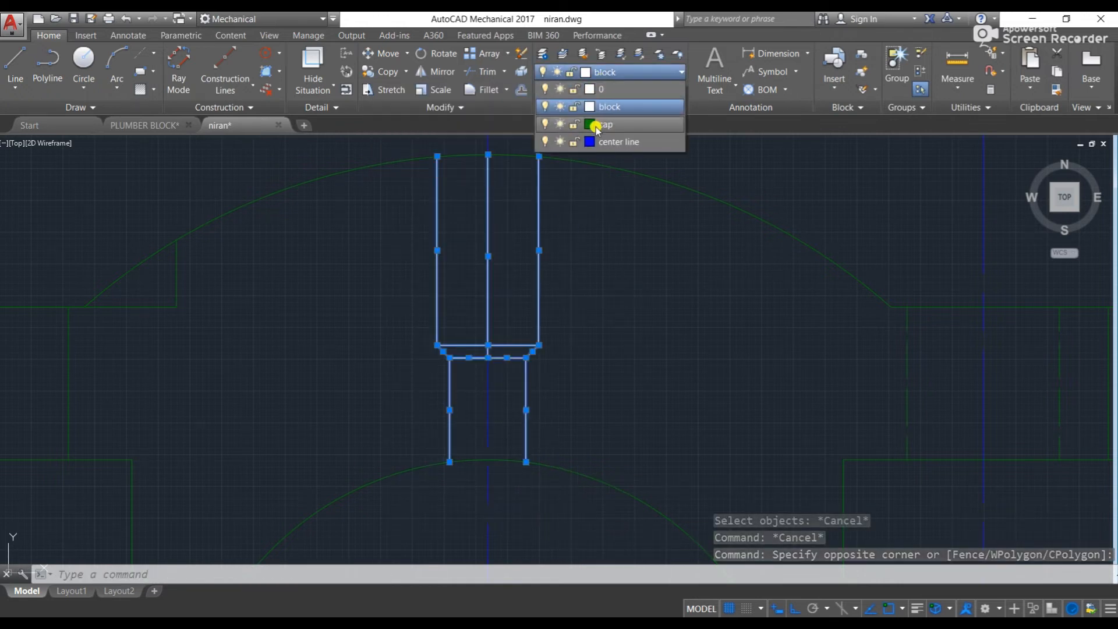
left_click(600, 124)
key("Escape")
key("Escape")
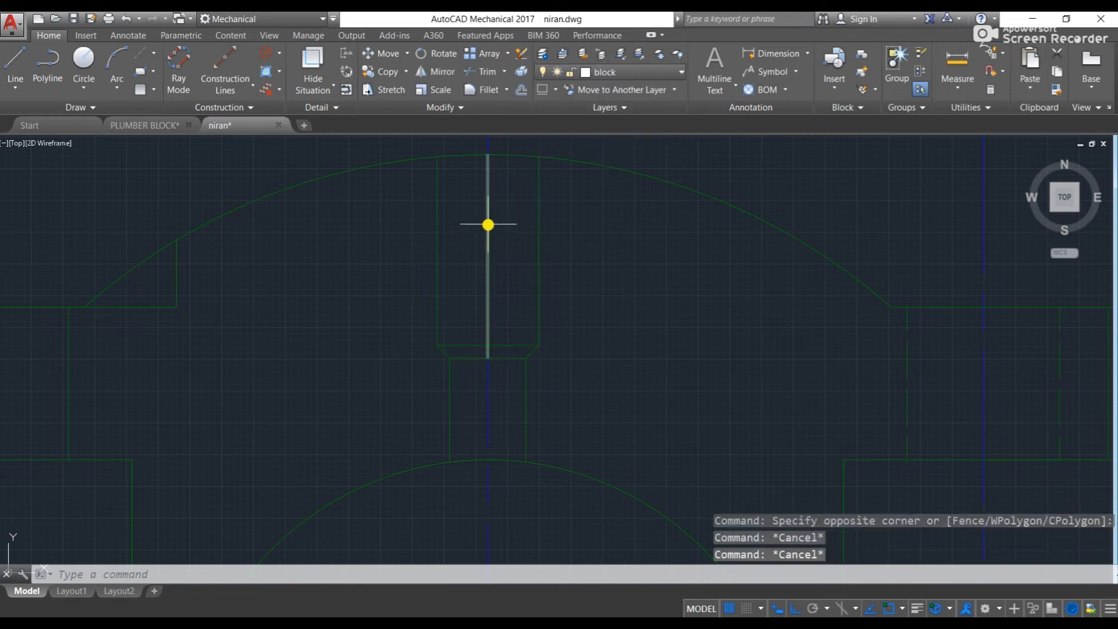
- Move the vertical line through the middle of the centre hole to the center line layer
left_click(489, 225)
left_click(606, 73)
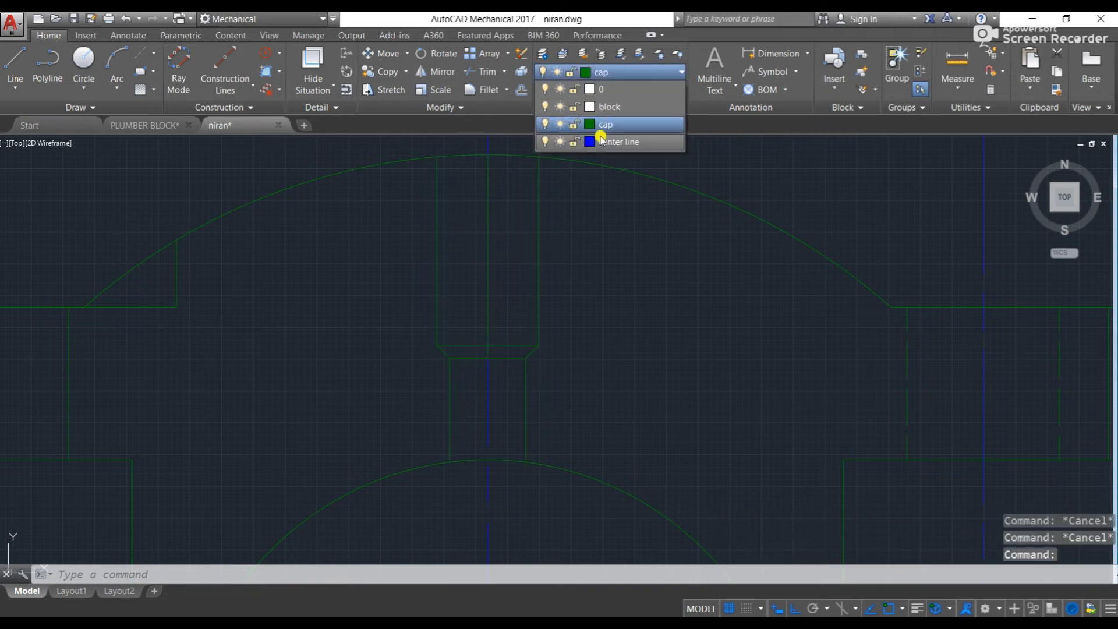
left_click(600, 141)
key("Escape")
- Examine the dimensions of the bolt and its square head in the reference drawing, along with the nuts and lock nuts
scroll(569, 239, "down", 3)
scroll(359, 254, "down", 2)
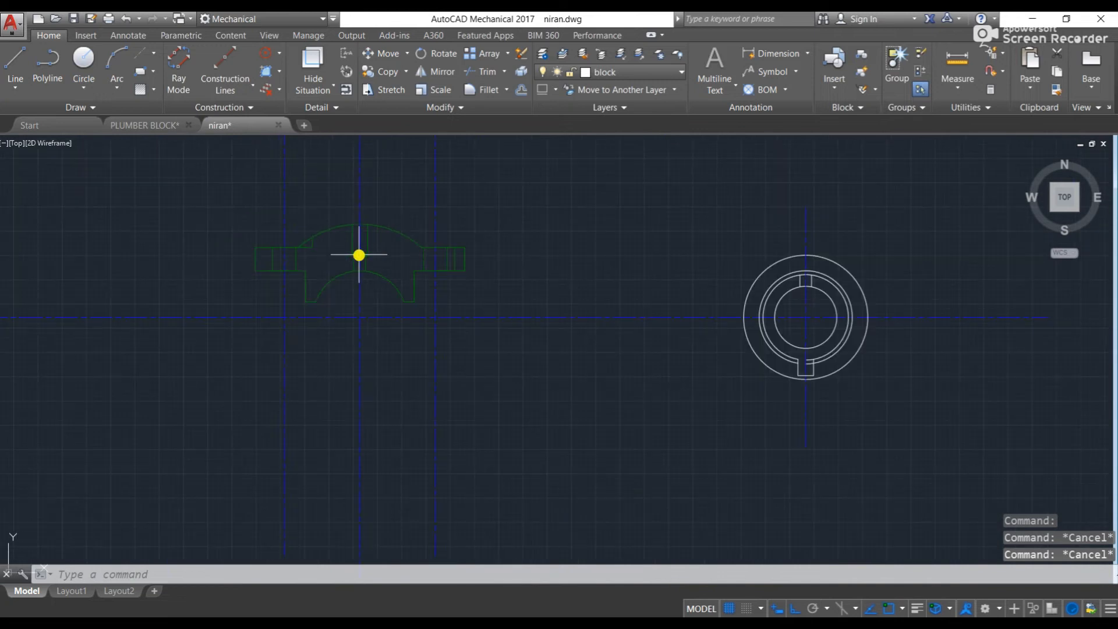
mouse_move(371, 274)
middle_mouse_down()
mouse_move(549, 244)
mouse_move(407, 210)
middle_mouse_up()
scroll(551, 227, "down", 2)
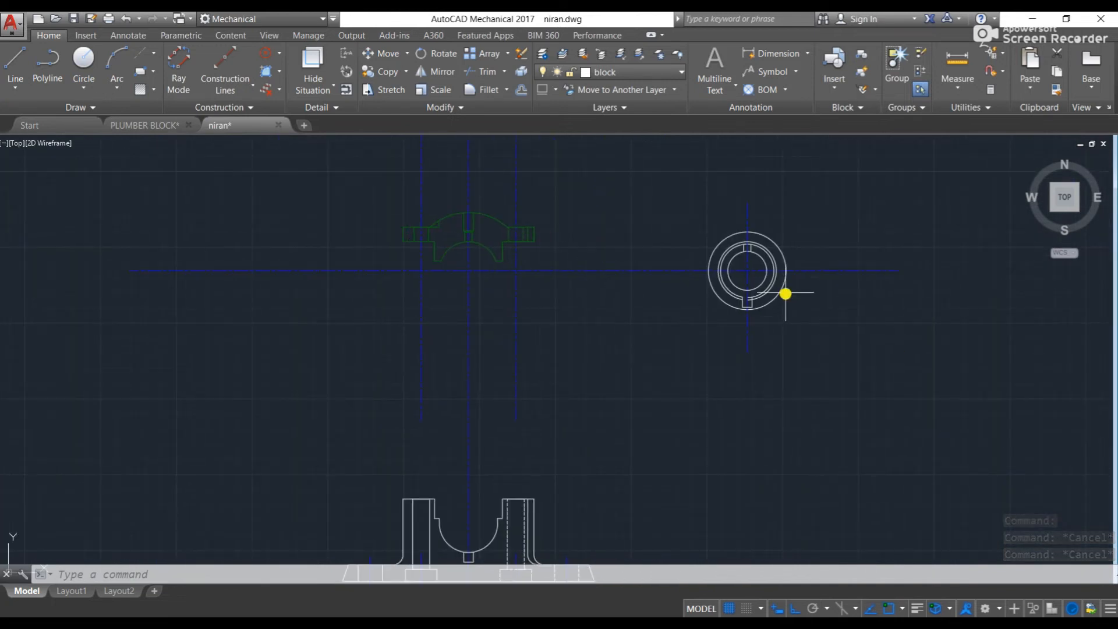
middle_click_drag(789, 317, 662, 207)
scroll(654, 253, "down", 2)
middle_click_drag(396, 338, 717, 305)
scroll(717, 305, "down", 1)
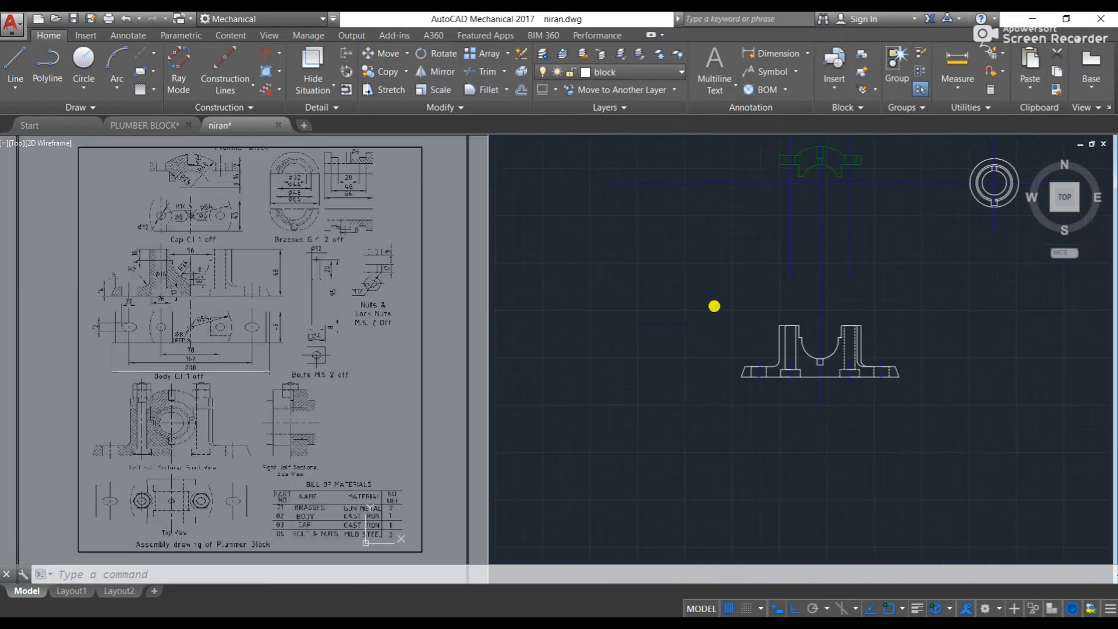
scroll(338, 278, "up", 6)
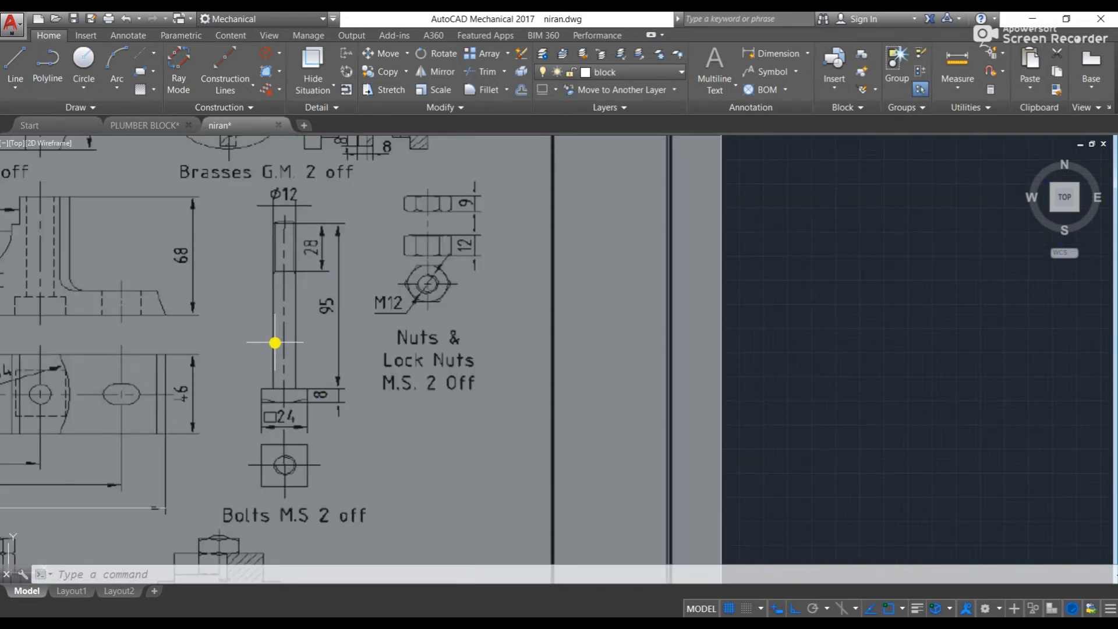
scroll(276, 407, "up", 2)
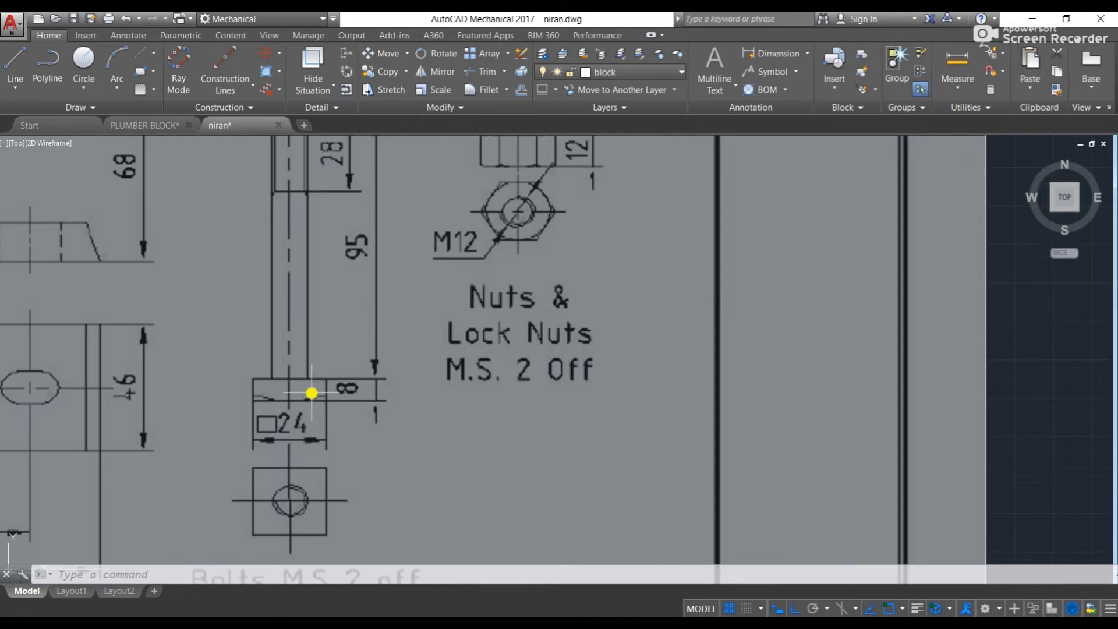
middle_click_drag(544, 231, 512, 371)
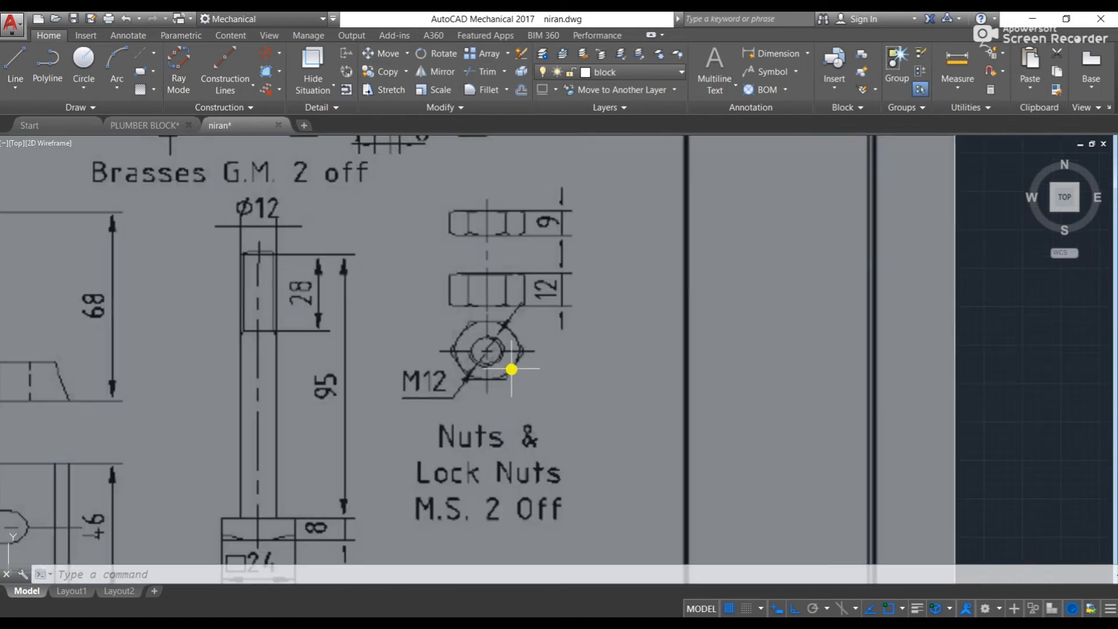
scroll(501, 348, "down", 4)
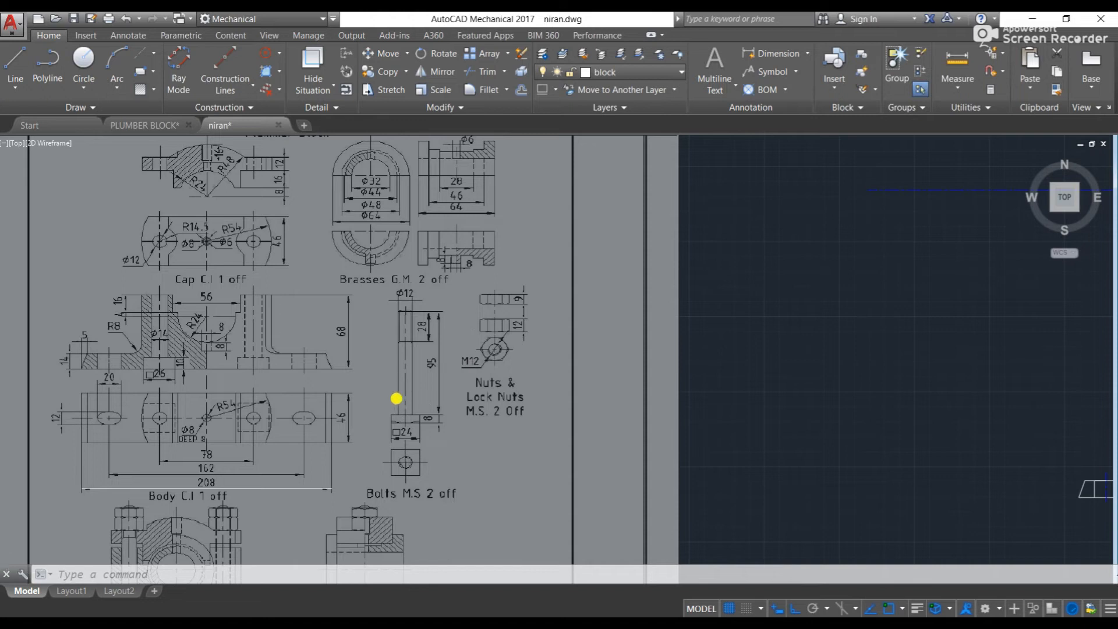
scroll(396, 398, "up", 2)
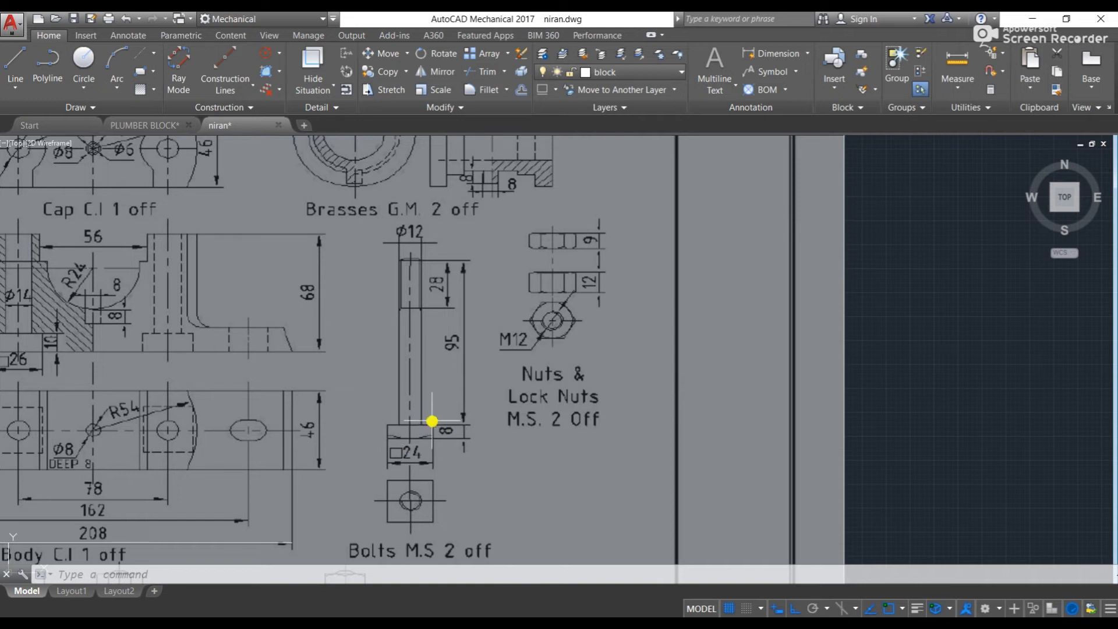
scroll(431, 420, "down", 2)
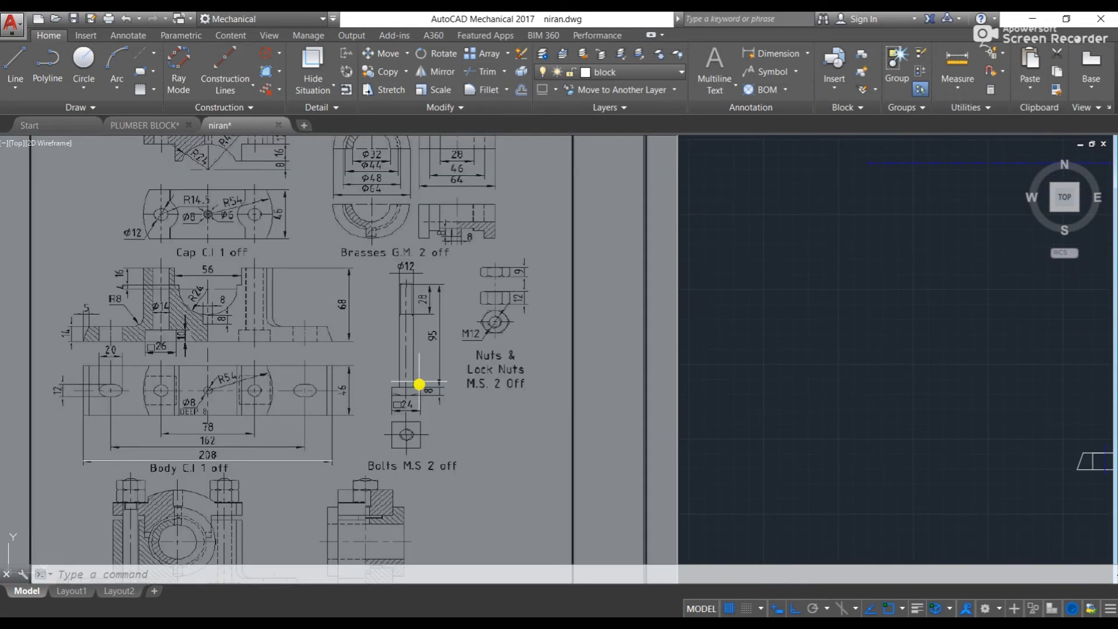
scroll(477, 310, "down", 1)
scroll(424, 363, "up", 1)
scroll(366, 388, "up", 2)
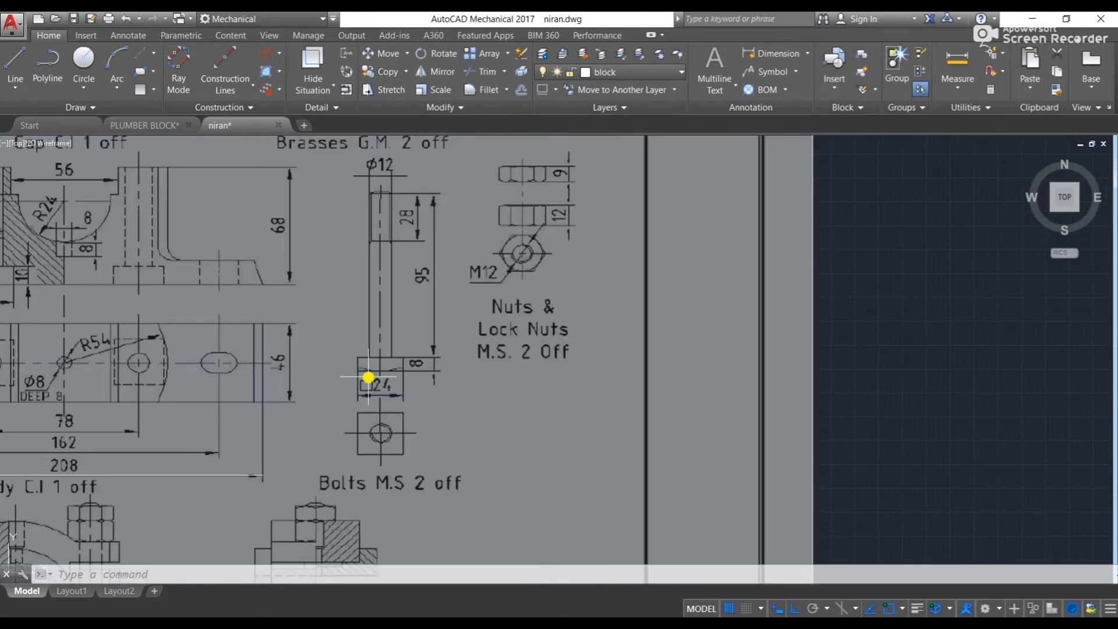
scroll(368, 377, "up", 2)
scroll(369, 377, "down", 2)
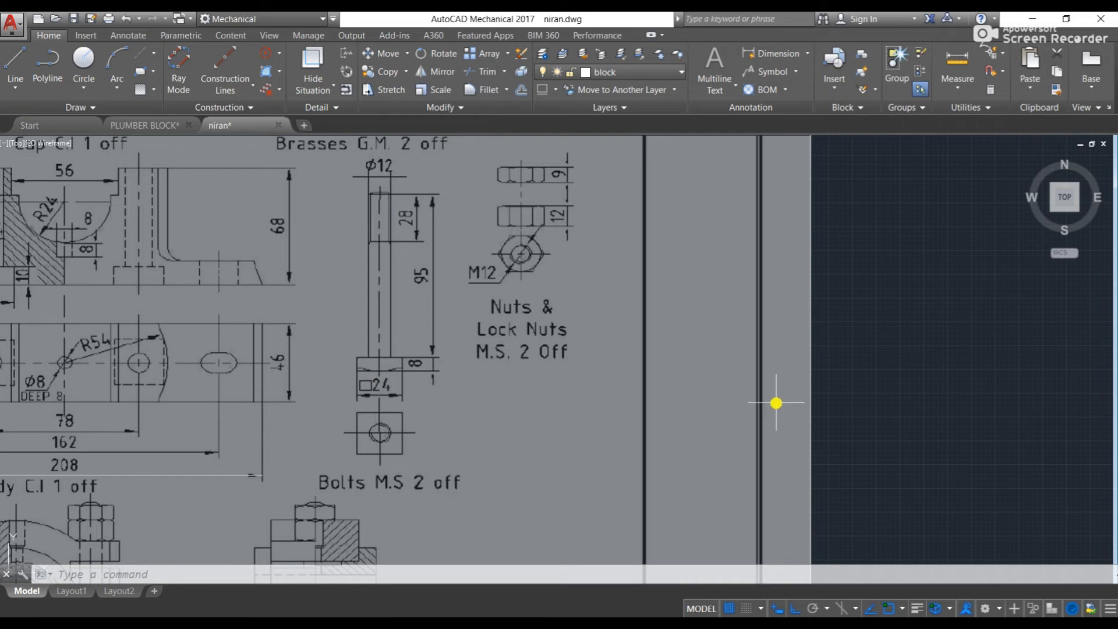
scroll(777, 403, "down", 2)
mouse_move(956, 401)
middle_mouse_down()
mouse_move(504, 397)
mouse_move(885, 392)
mouse_move(616, 387)
middle_mouse_up()
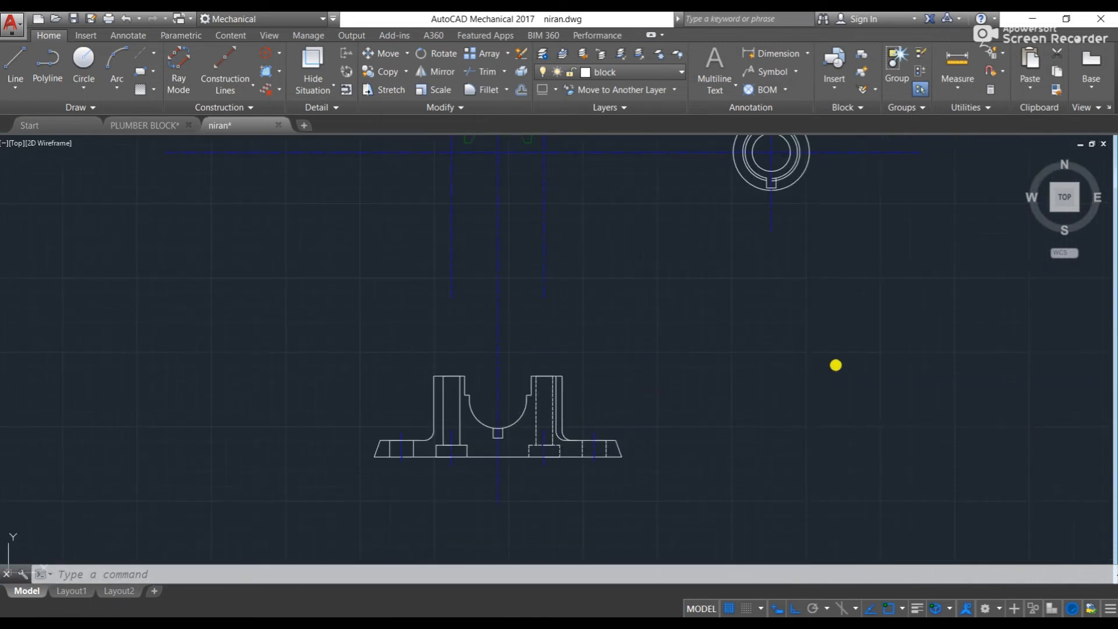
middle_click_drag(835, 365, 668, 352)
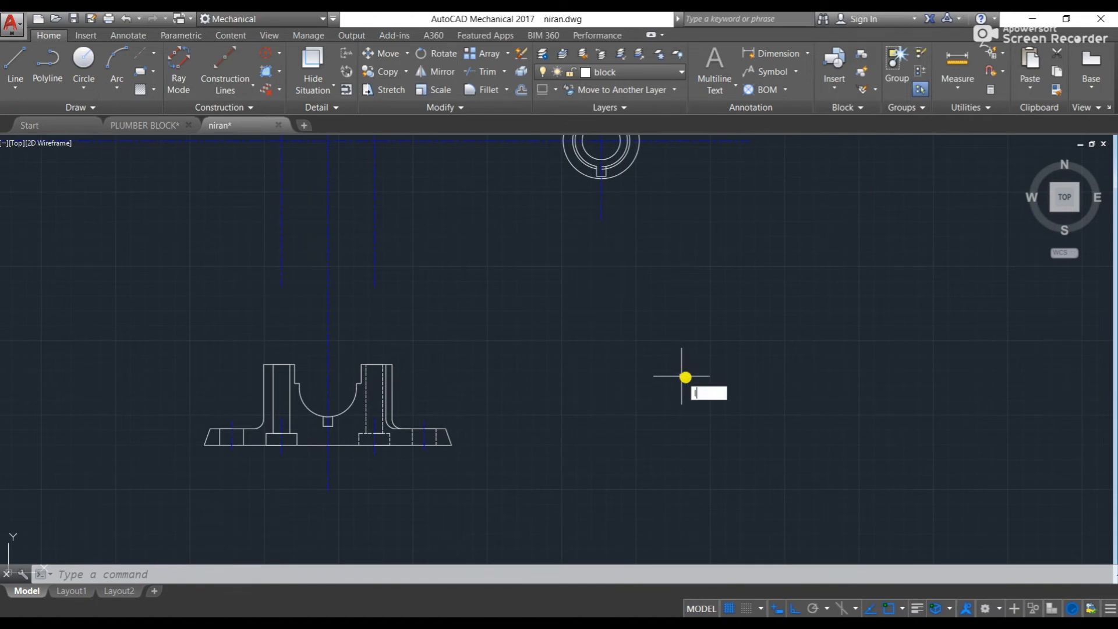
key("Return")
left_click(655, 408)
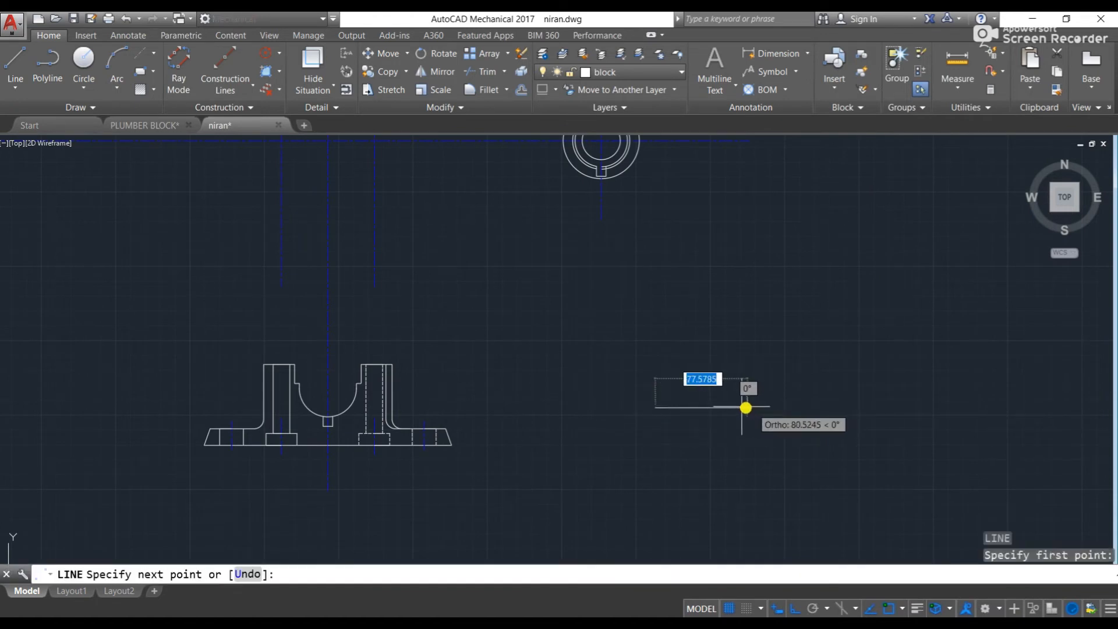
type("24")
key("Return")
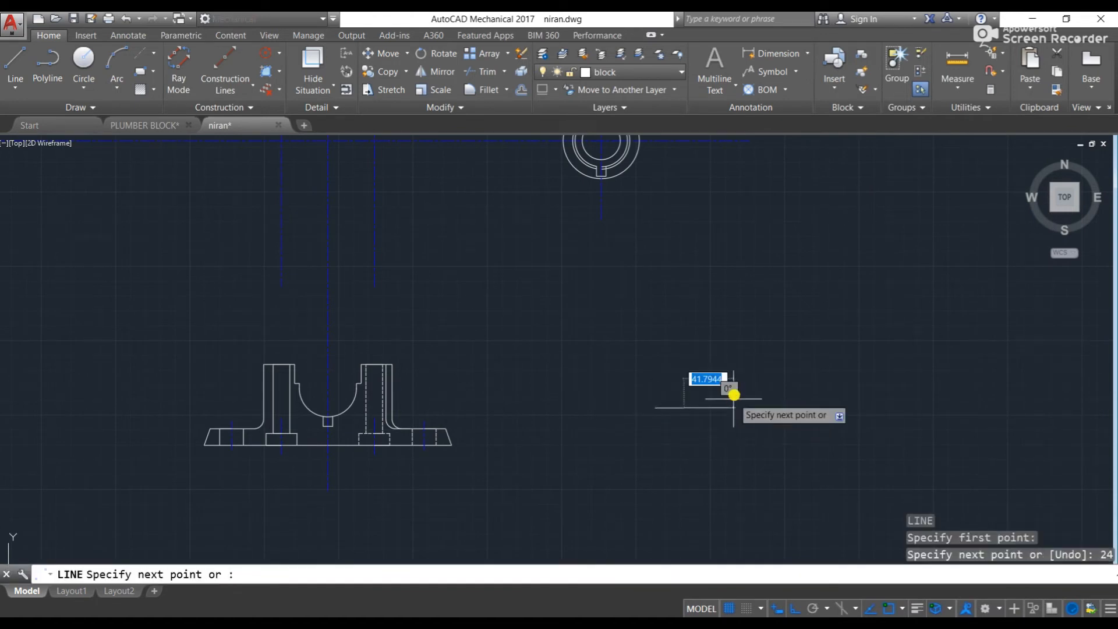
type("8")
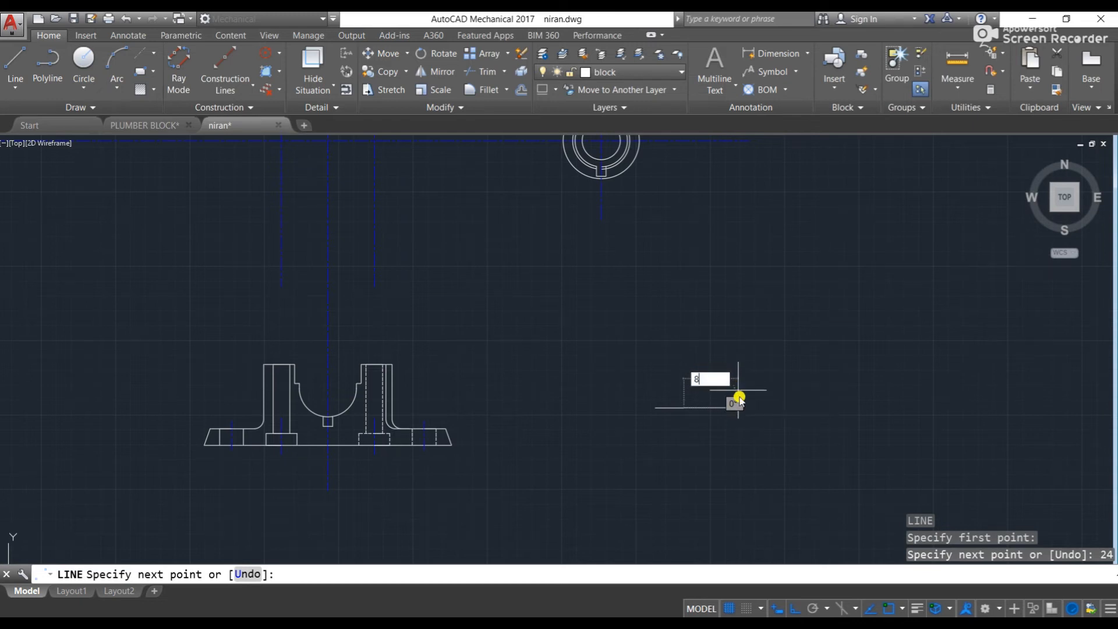
key("Return")
scroll(737, 379, "up", 4)
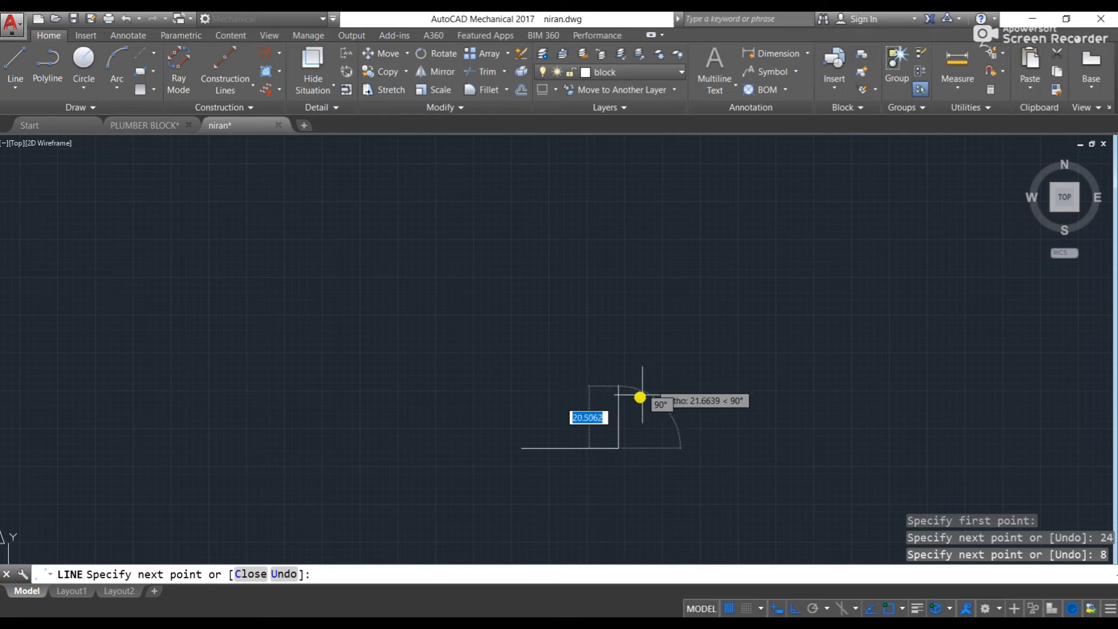
scroll(580, 443, "up", 3)
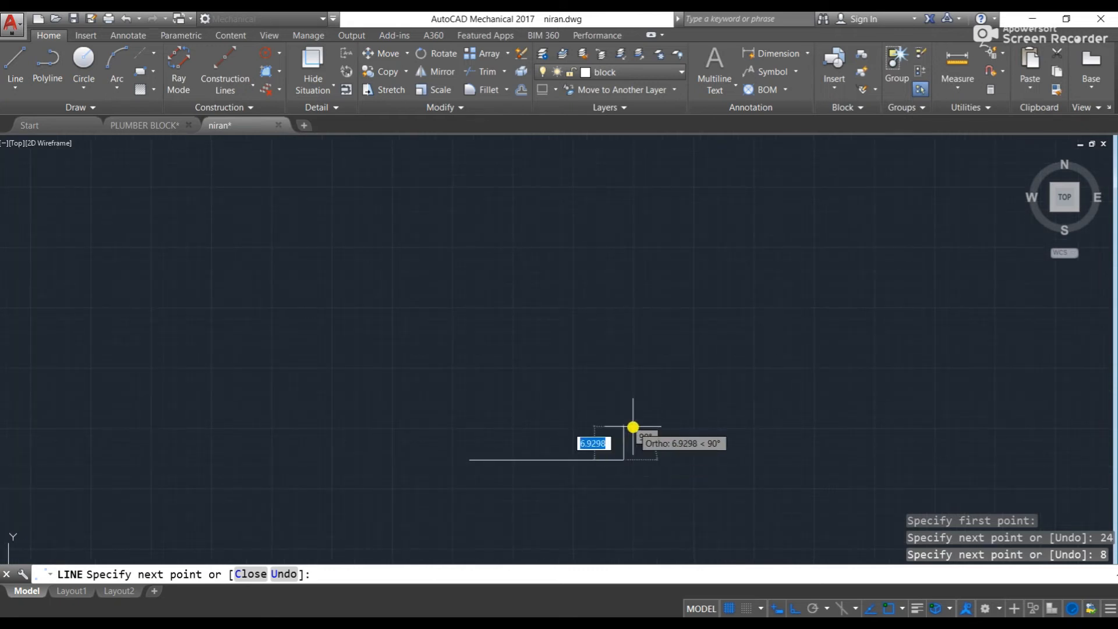
key("Escape")
key("Escape")
left_click(576, 460)
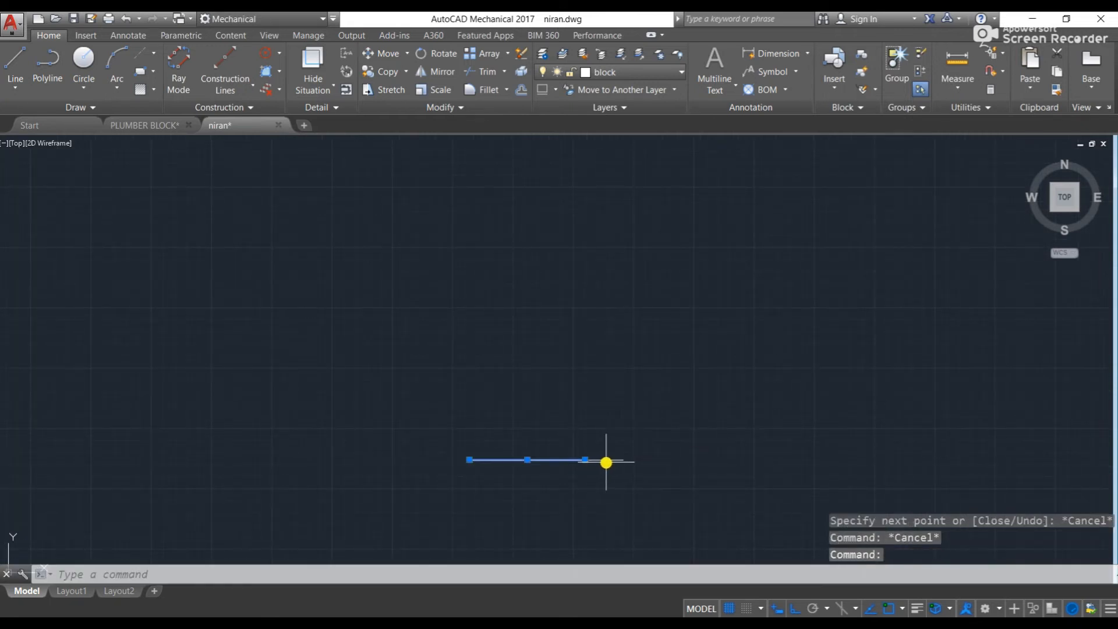
key("Delete")
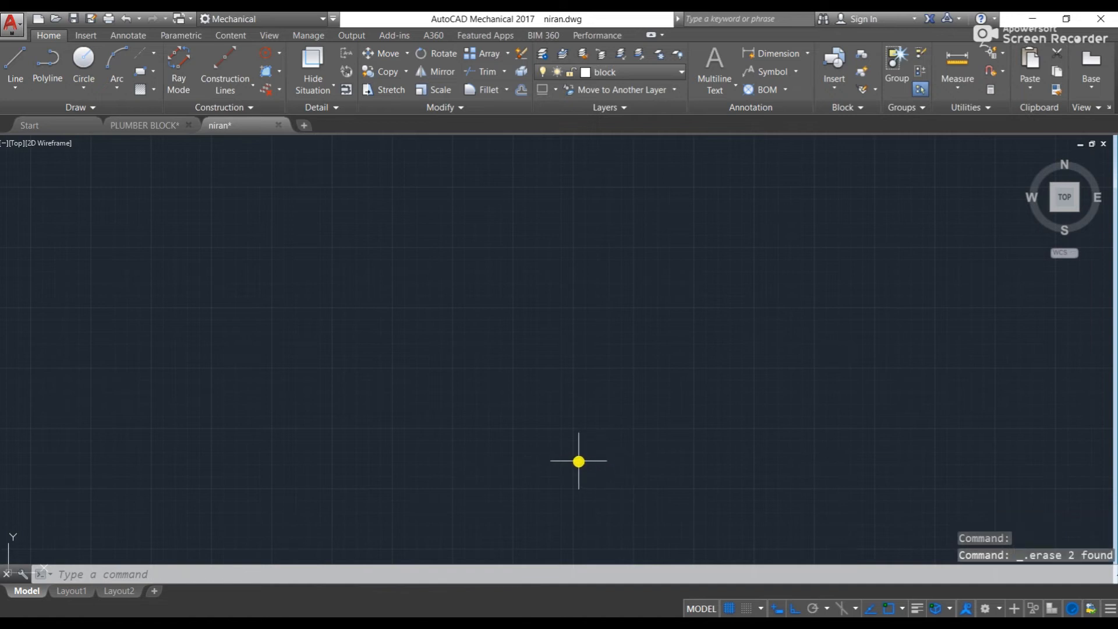
- Draw the bolt head's front view as a closed rectangle of lines, 24 mm wide and 8 mm high
type("l")
key("Return")
left_click(569, 413)
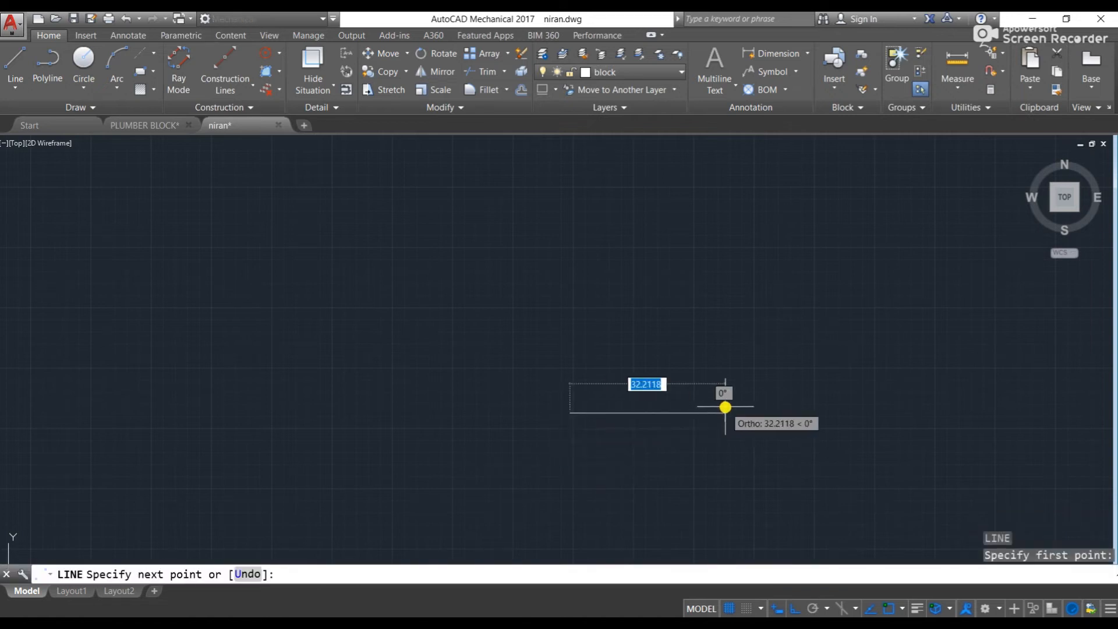
type("24")
key("Return")
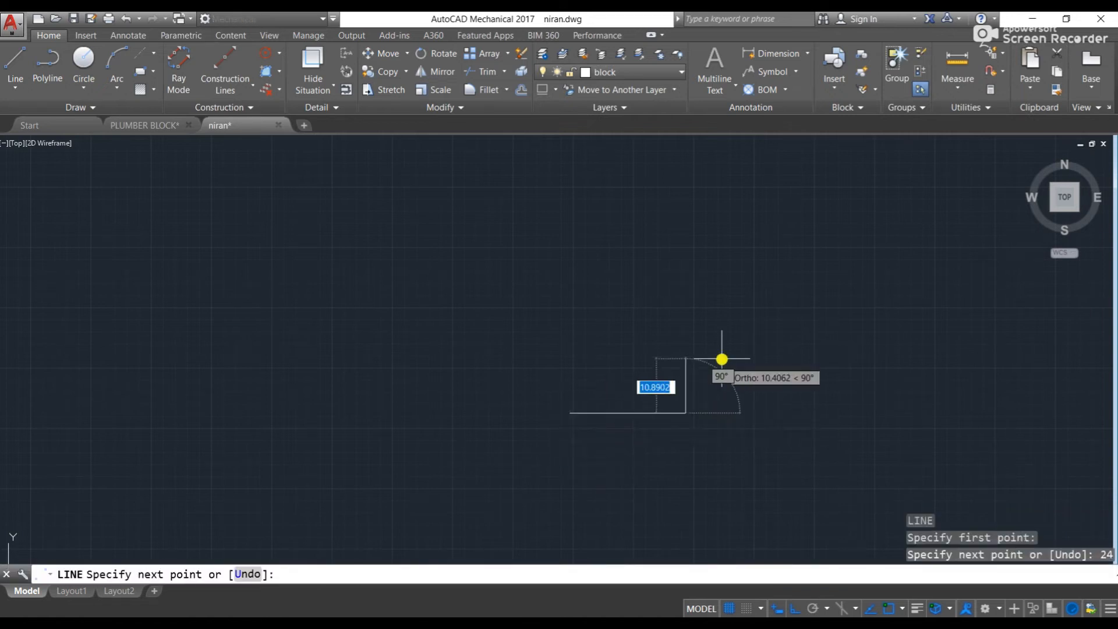
type("8")
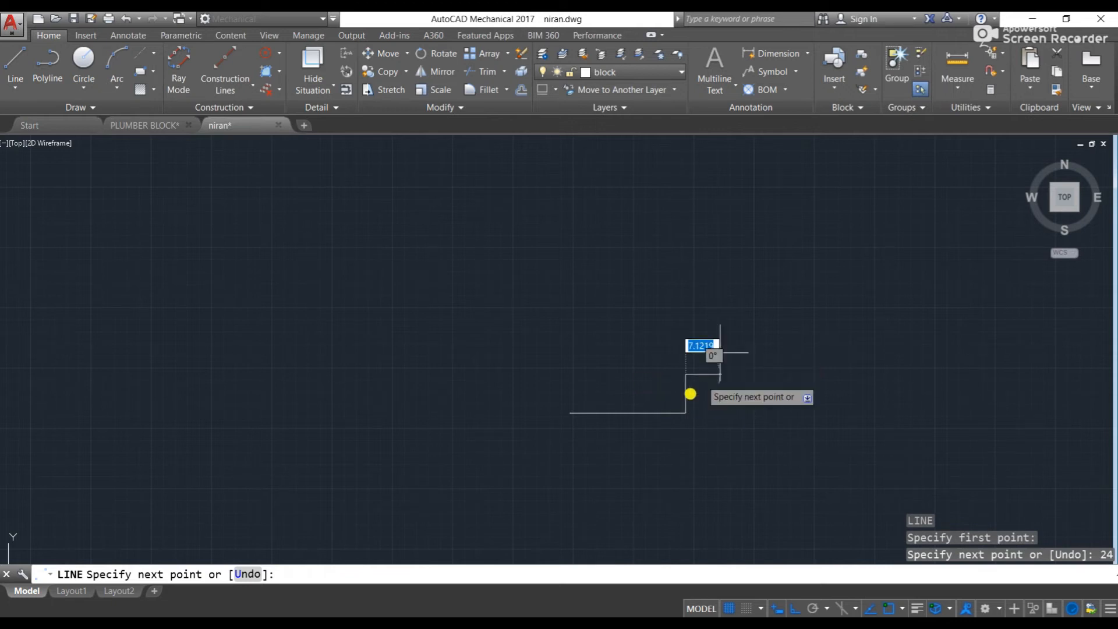
key("Return")
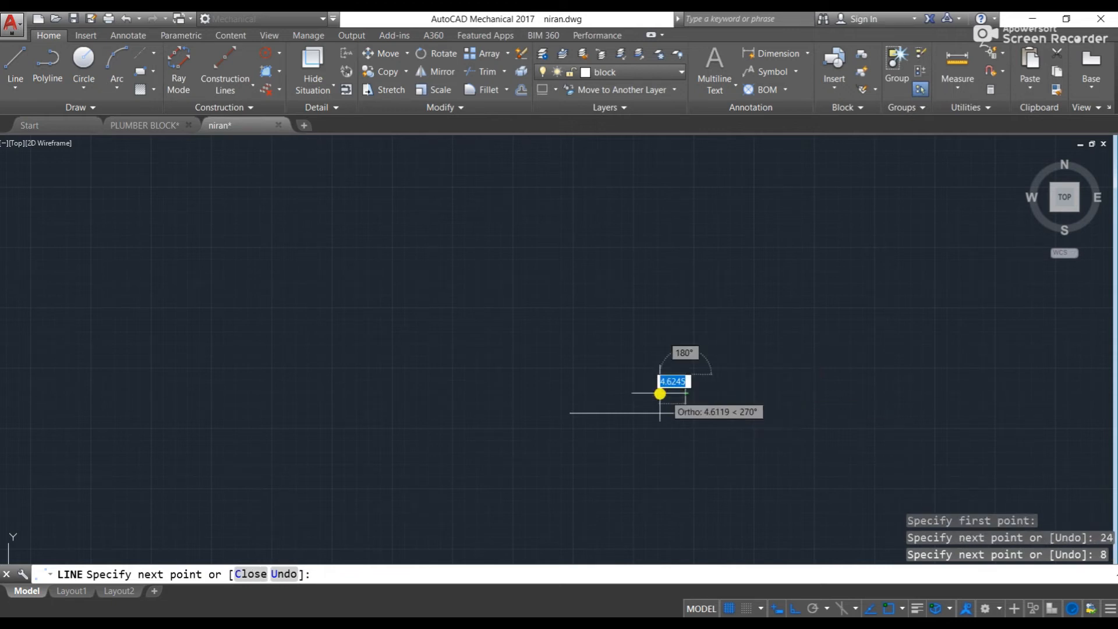
left_click(569, 382)
left_click(570, 412)
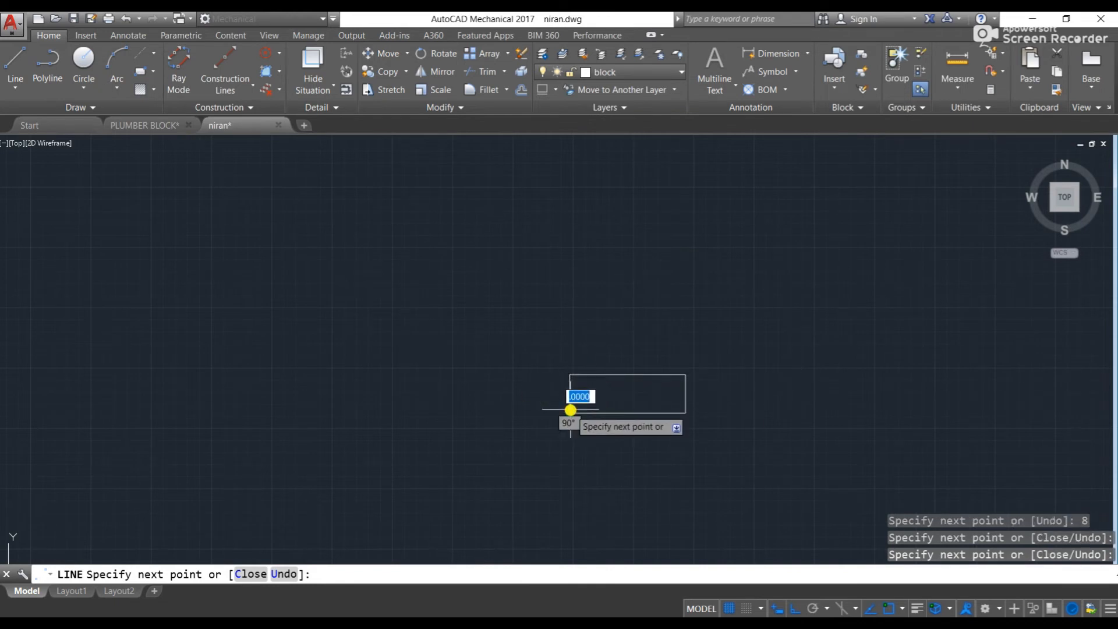
key("Escape")
key("Escape")
- Examine the bolt's shank diameter, overall length and threaded length in the reference drawing
scroll(566, 405, "down", 6)
middle_click_drag(400, 367, 583, 358)
middle_click_drag(514, 367, 569, 365)
middle_click_drag(255, 360, 898, 358)
middle_click_drag(393, 297, 572, 292)
scroll(368, 329, "up", 2)
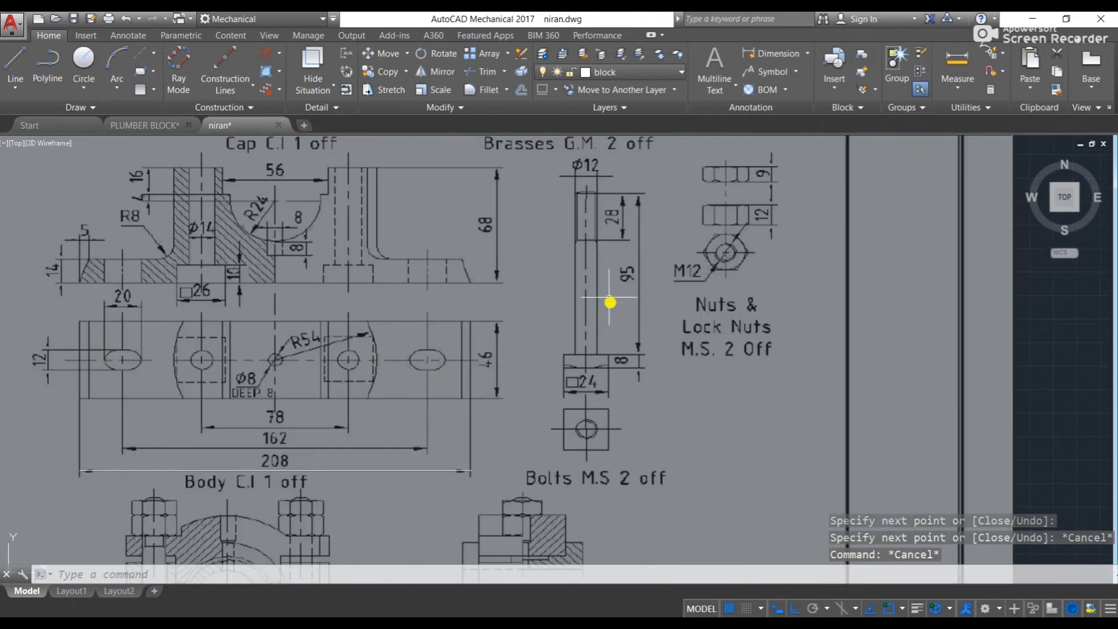
middle_click_drag(702, 344, 494, 378)
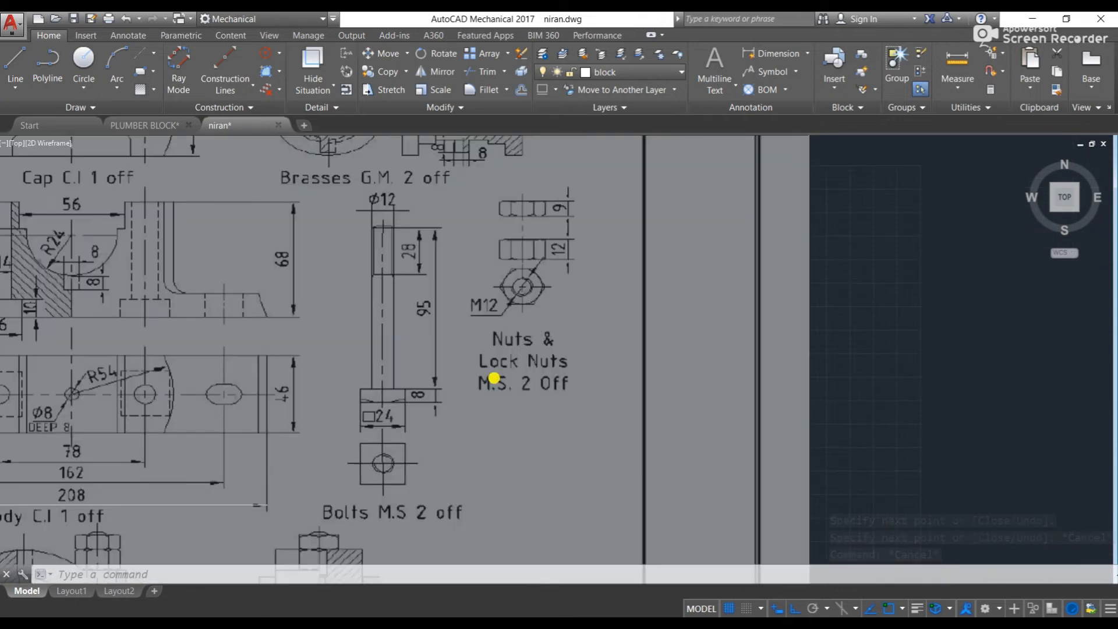
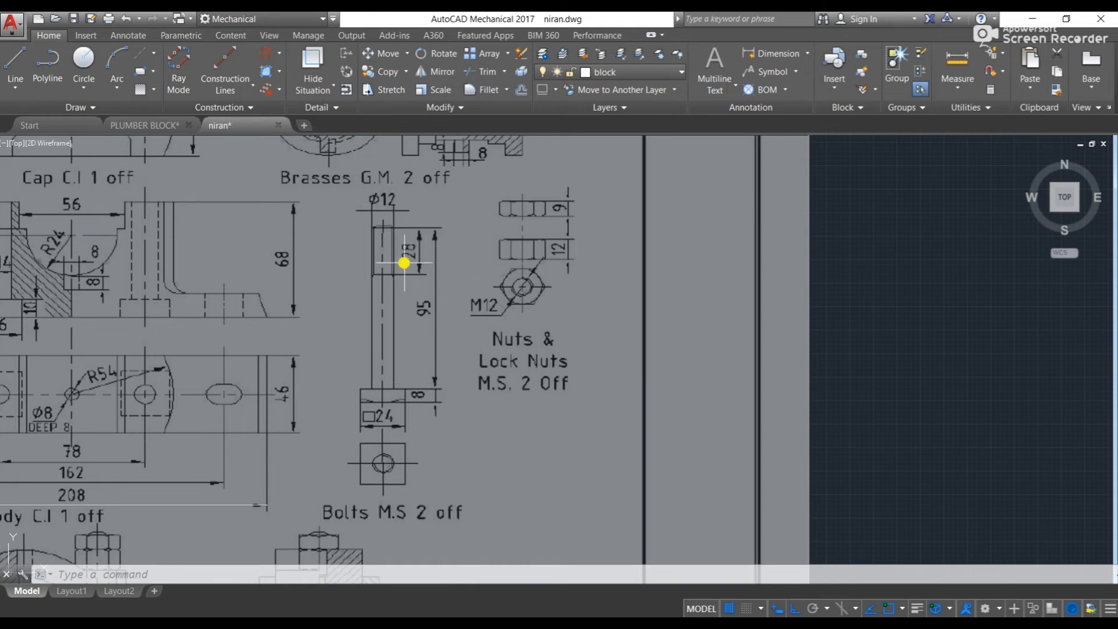
- Draw a vertical axis line from the midpoint of the bolt head's bottom edge up well past the head
scroll(404, 263, "down", 5)
middle_click_drag(699, 352, 519, 352)
scroll(699, 344, "up", 5)
scroll(698, 340, "up", 3)
scroll(637, 406, "up", 2)
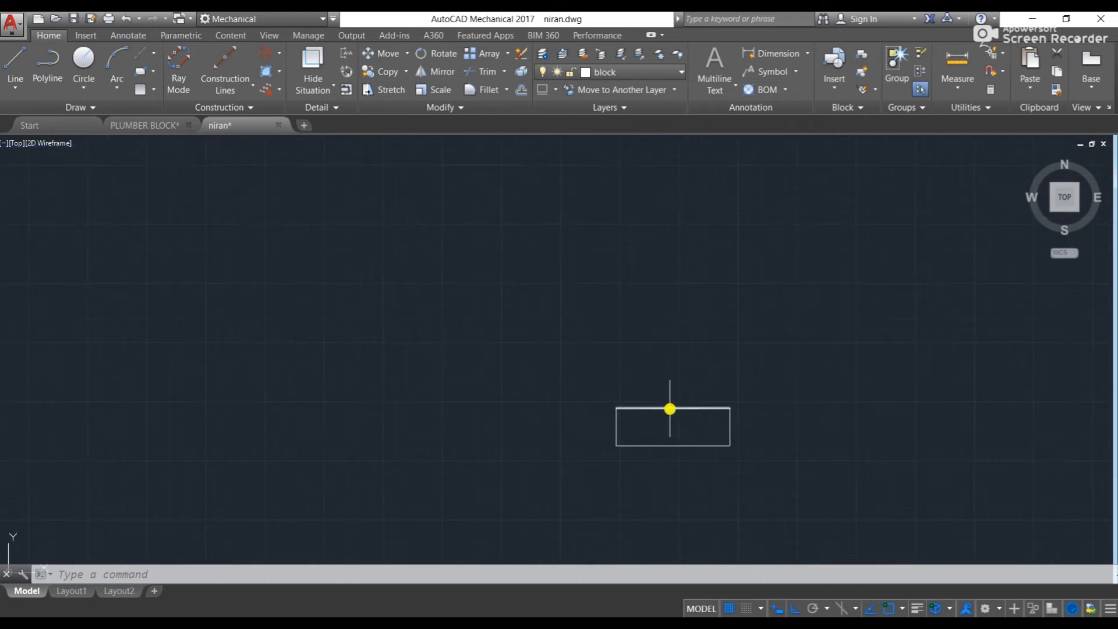
type("l")
key("Return")
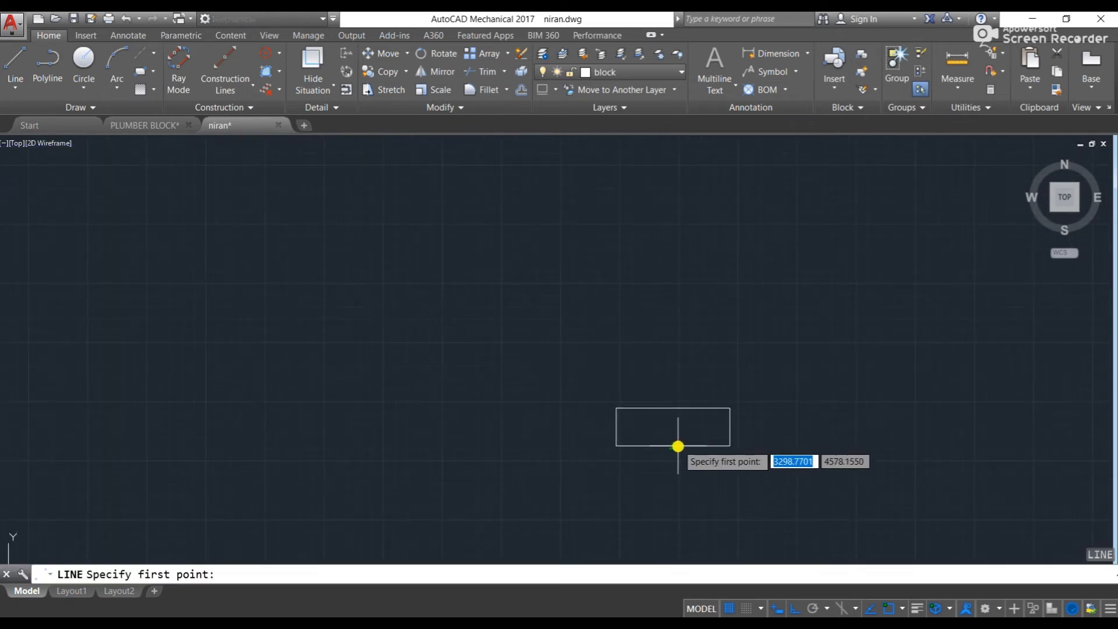
left_click(672, 446)
scroll(649, 462, "down", 5)
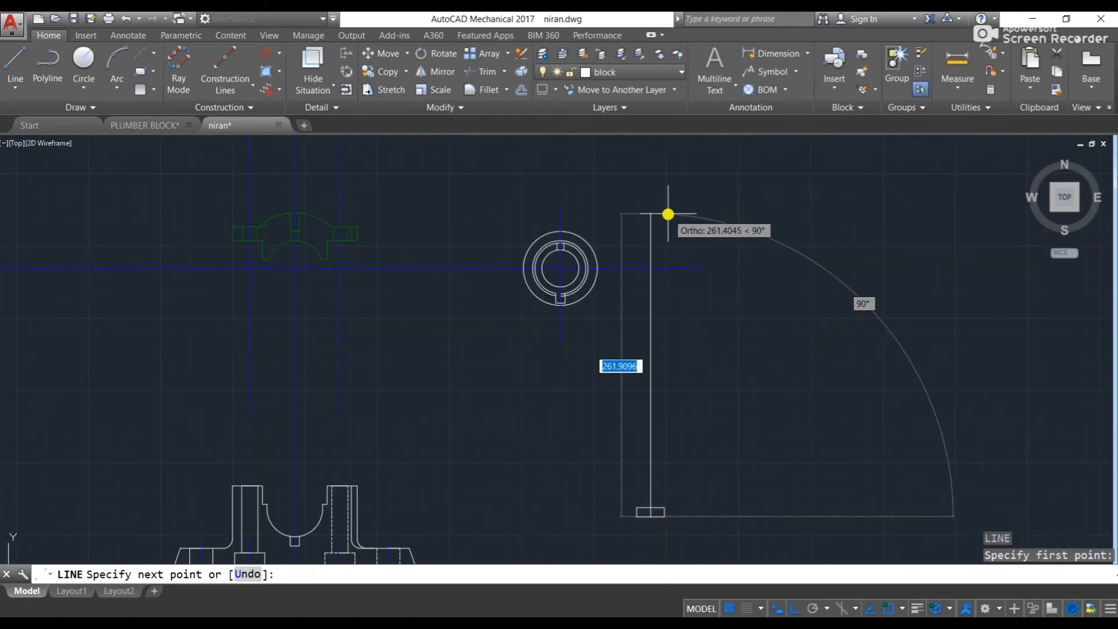
left_click(646, 287)
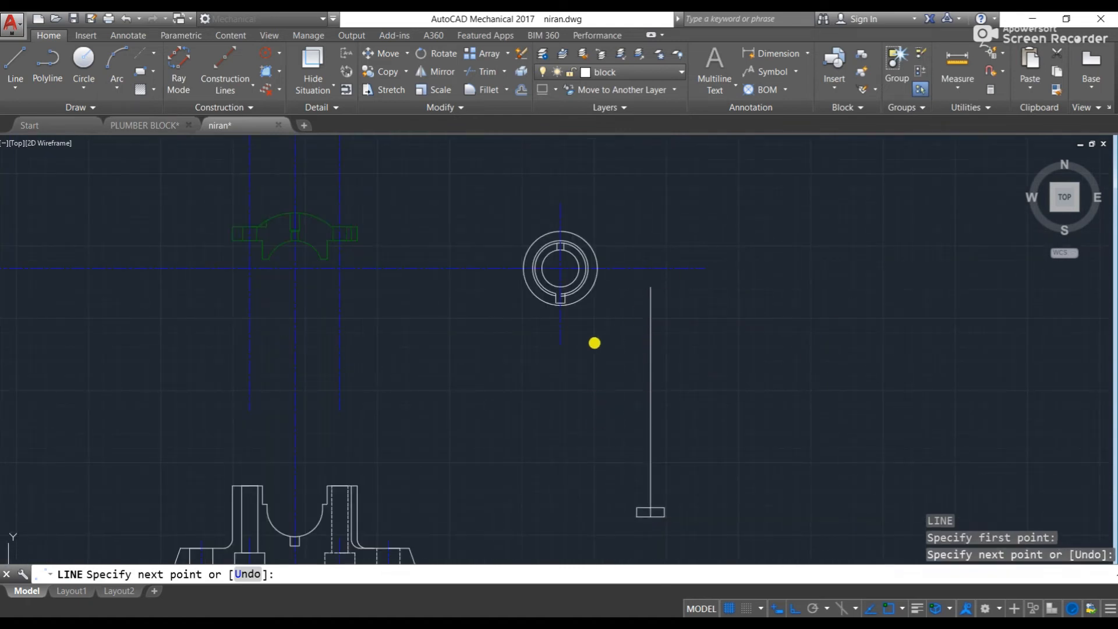
key("Escape")
key("Escape")
- Draw a 6 mm horizontal line to the right from where the axis crosses the bolt head's top edge
middle_click_drag(621, 447, 593, 310)
scroll(619, 250, "up", 2)
scroll(590, 342, "up", 4)
key("Return")
left_click(599, 367)
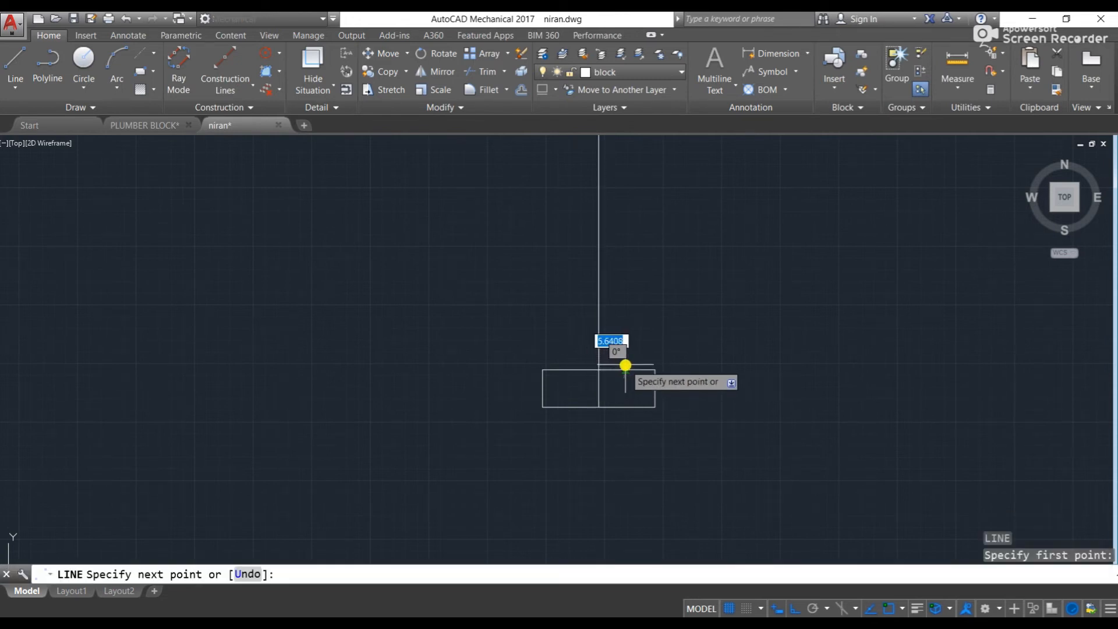
type("6")
key("Return")
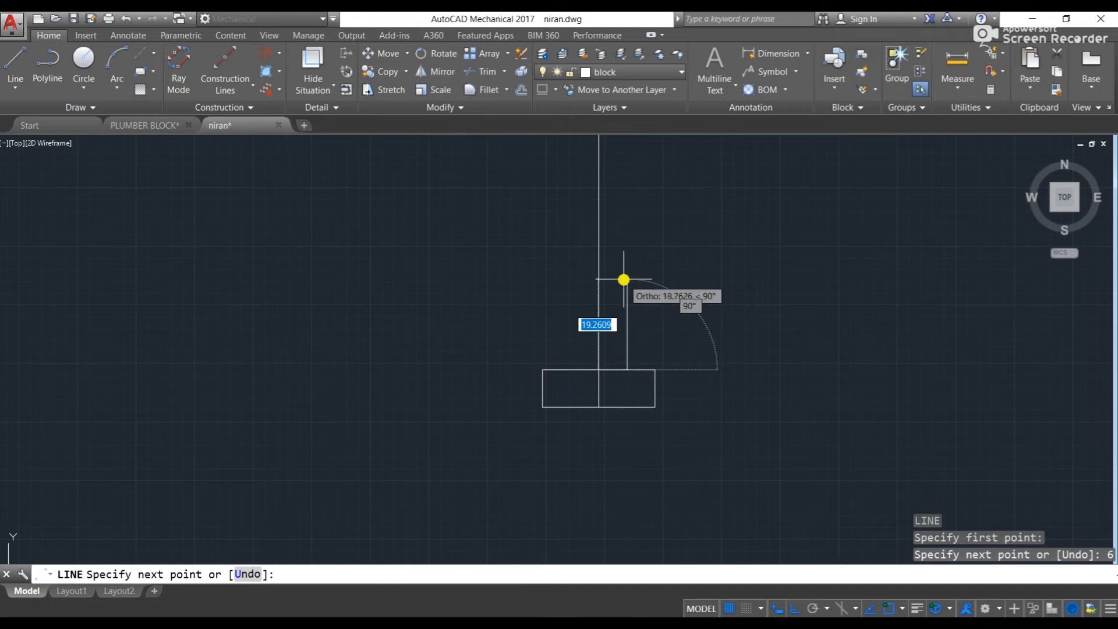
- Continue with an 87 mm vertical line upward for the right side of the bolt shank, checking the reference drawing's length
scroll(632, 350, "up", 5)
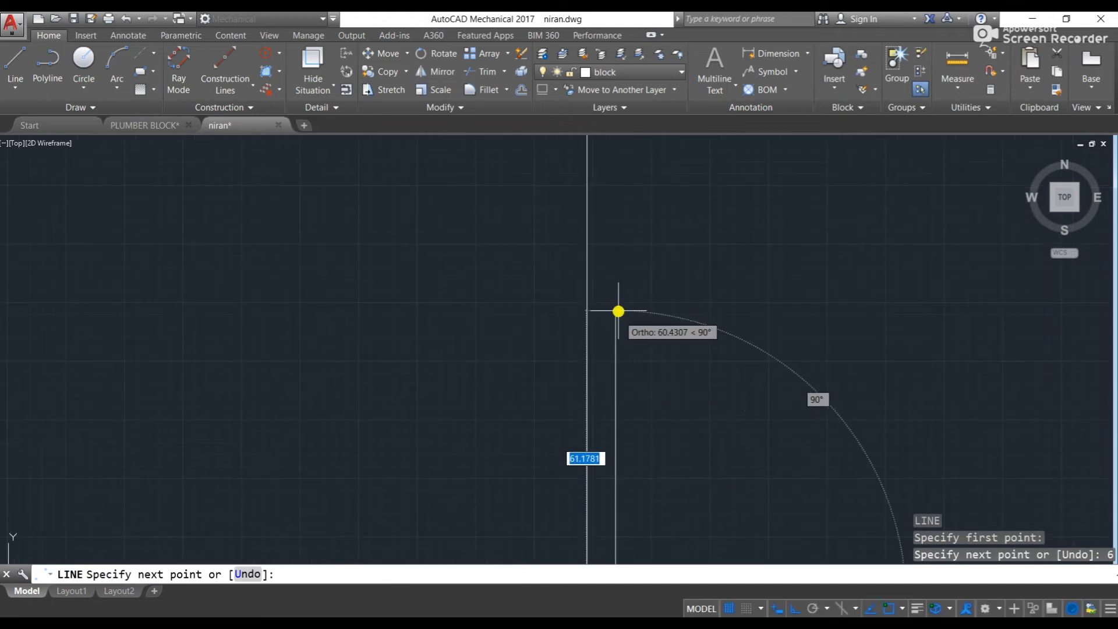
scroll(619, 311, "down", 5)
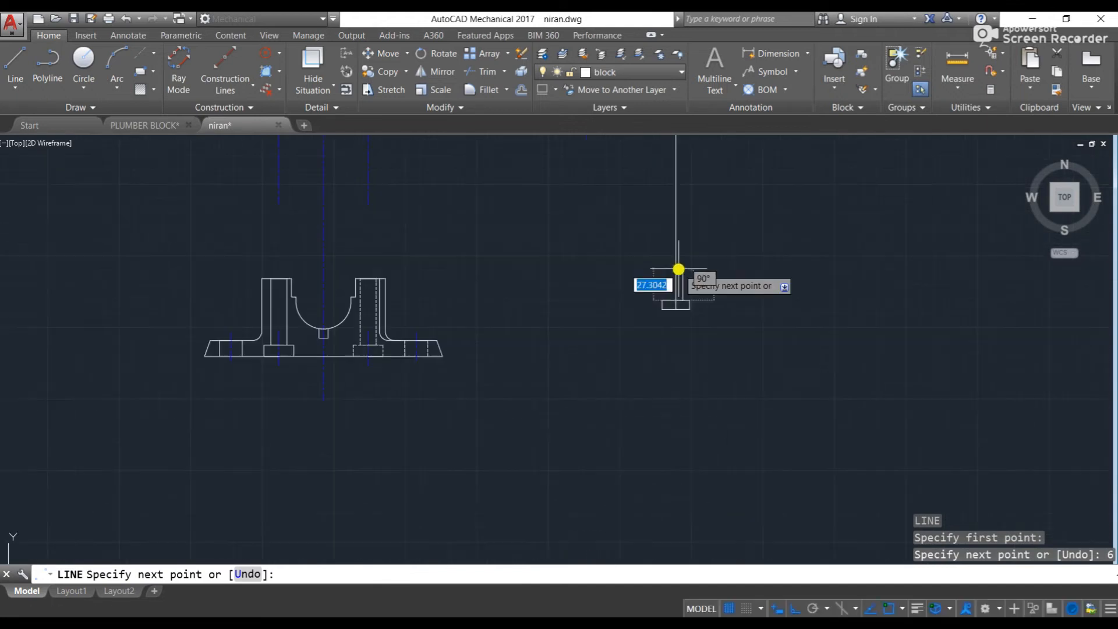
scroll(678, 274, "down", 5)
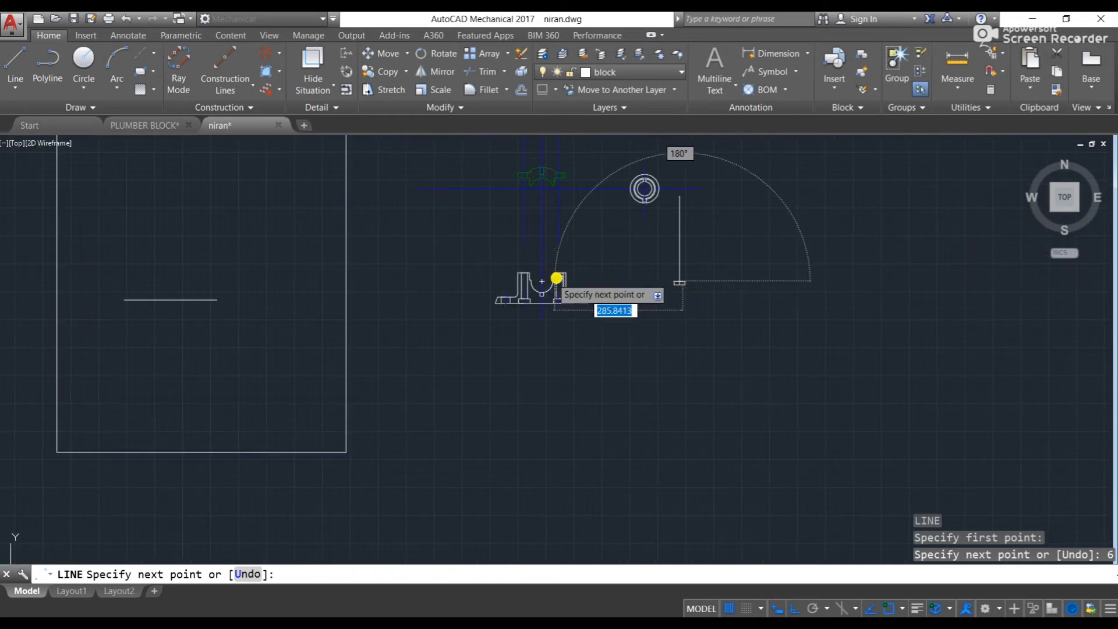
middle_click_drag(559, 280, 750, 307)
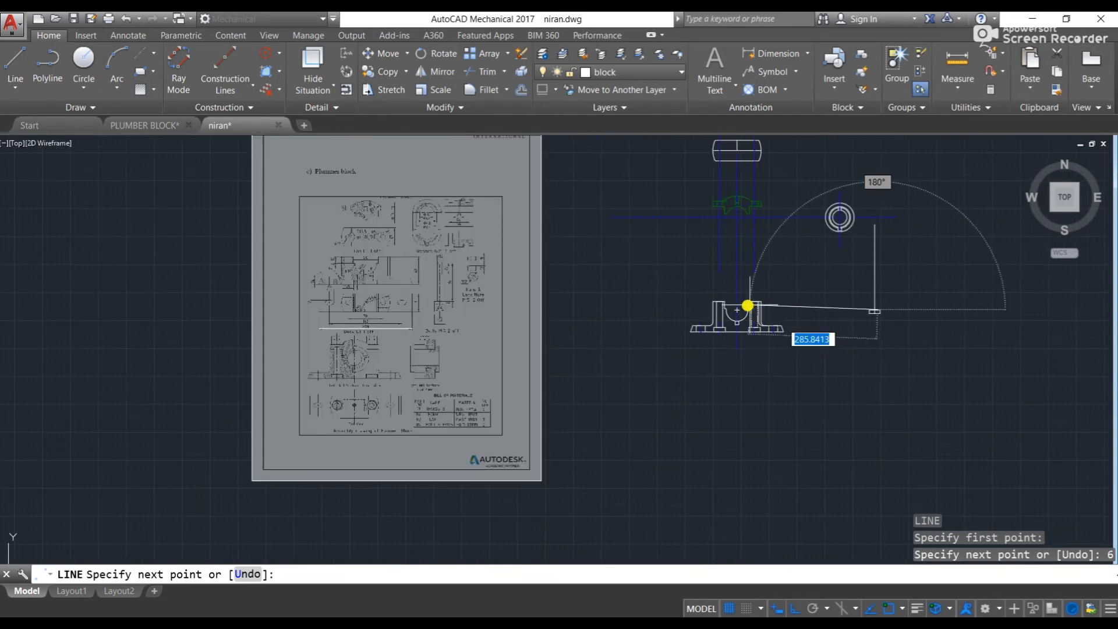
scroll(387, 279, "up", 5)
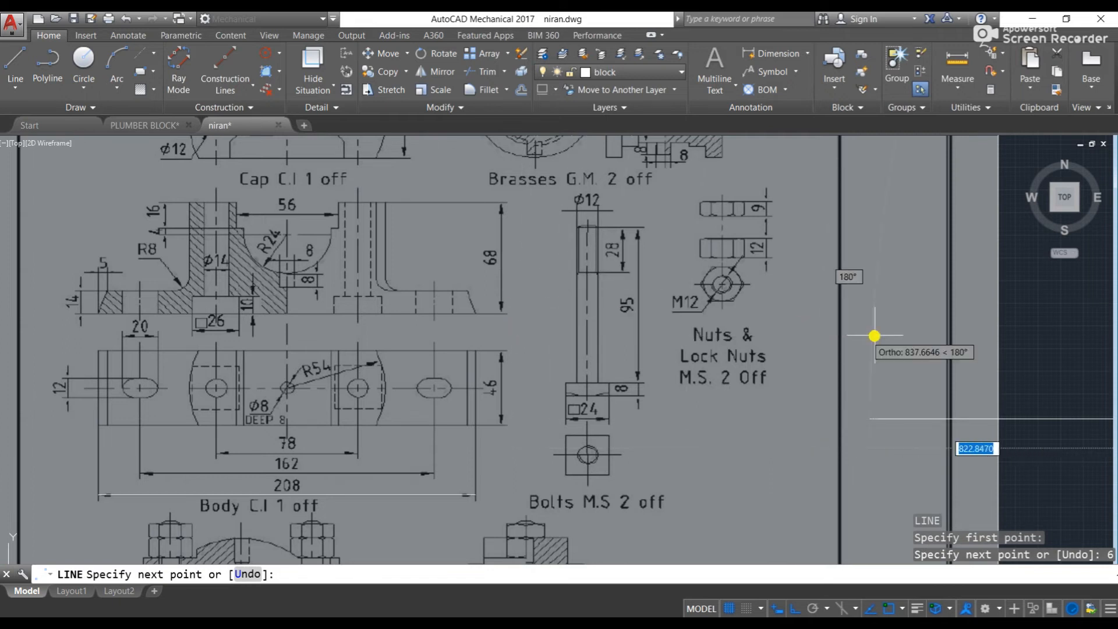
middle_click_drag(874, 332, 180, 326)
scroll(180, 326, "down", 5)
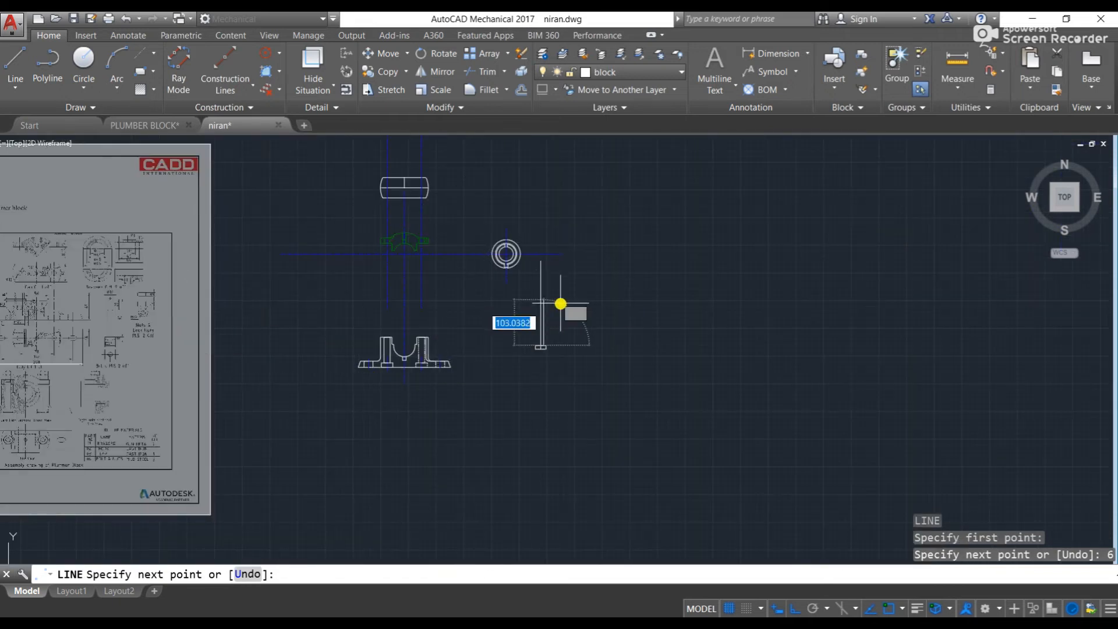
type("8")
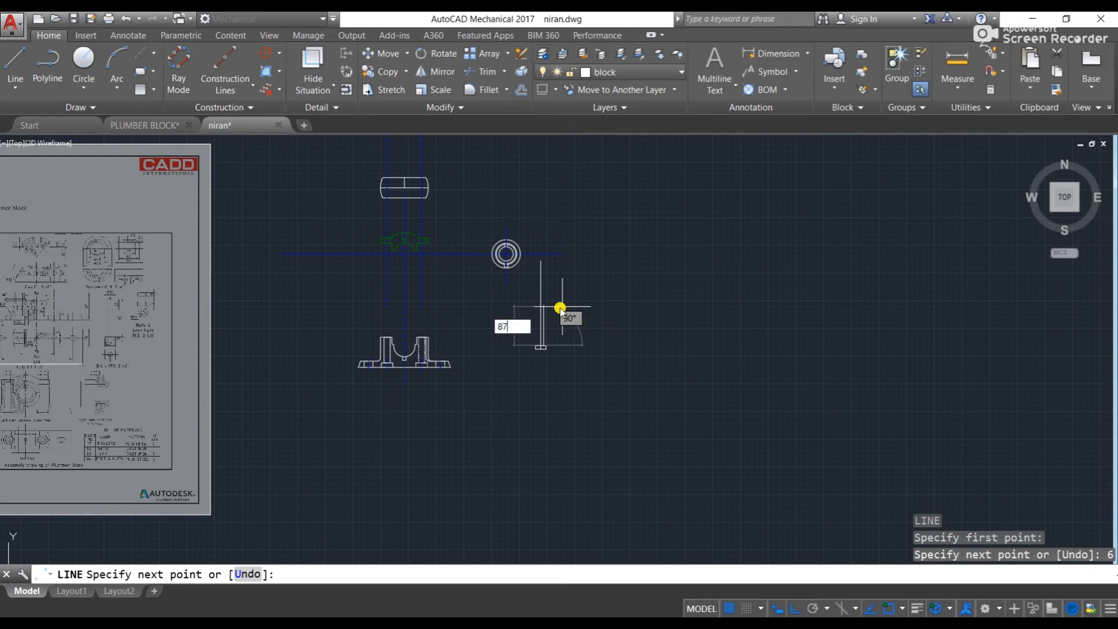
type("7")
key("Return")
scroll(542, 304, "up", 4)
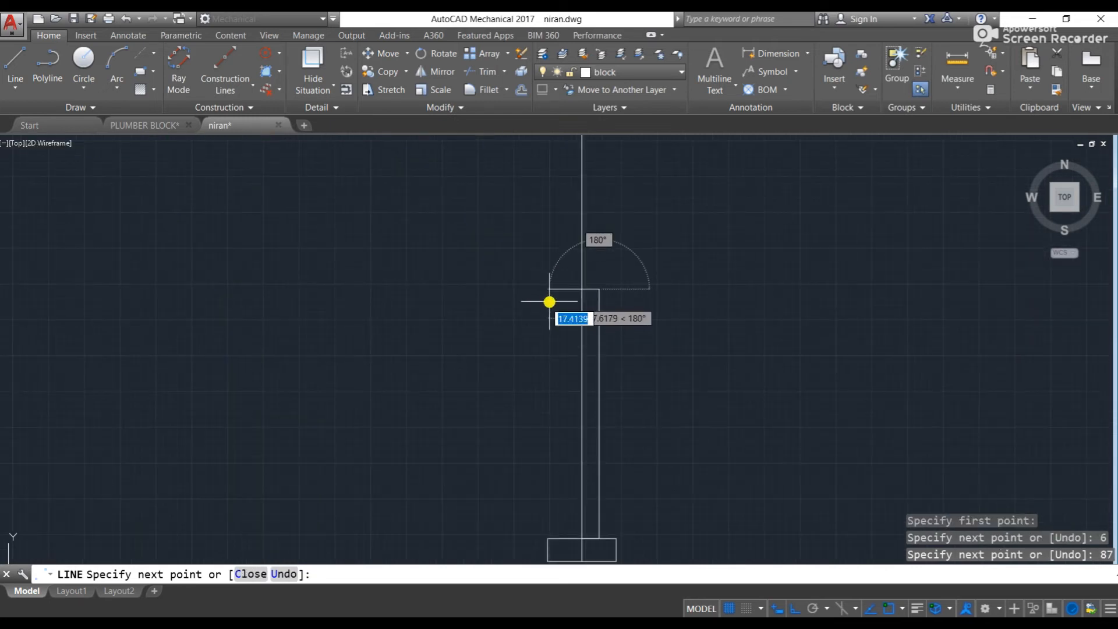
key("Escape")
key("Escape")
- Draw a horizontal line from the top end of the shank's right side to the vertical axis
left_click(600, 293)
scroll(600, 292, "up", 3)
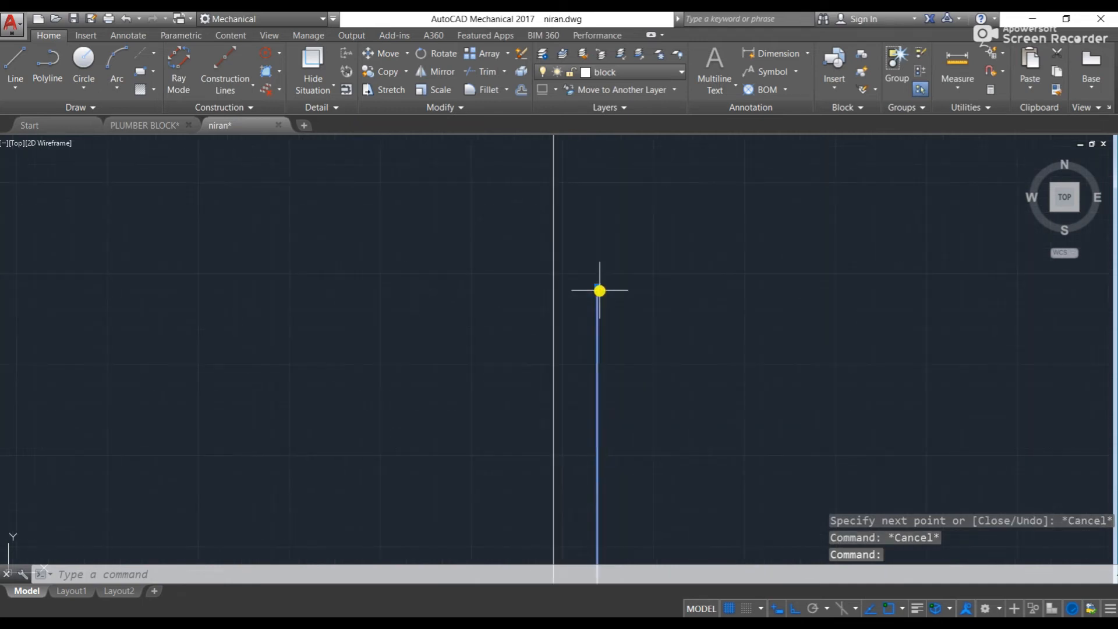
key("Escape")
type("l")
key("Return")
left_click(597, 288)
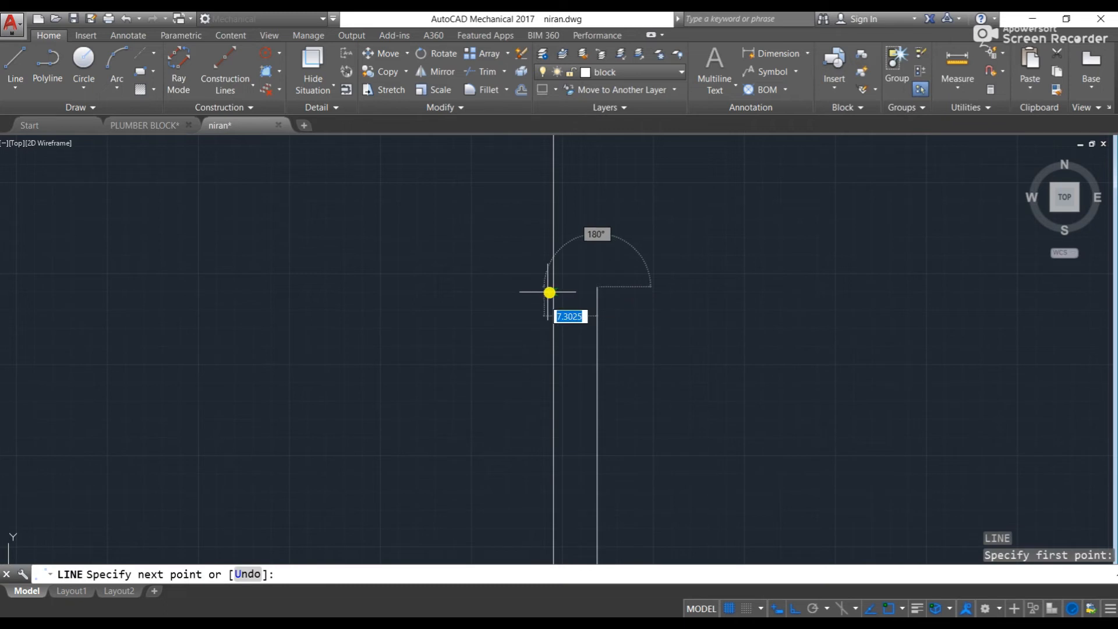
key("Escape")
scroll(600, 274, "down", 4)
scroll(592, 378, "up", 2)
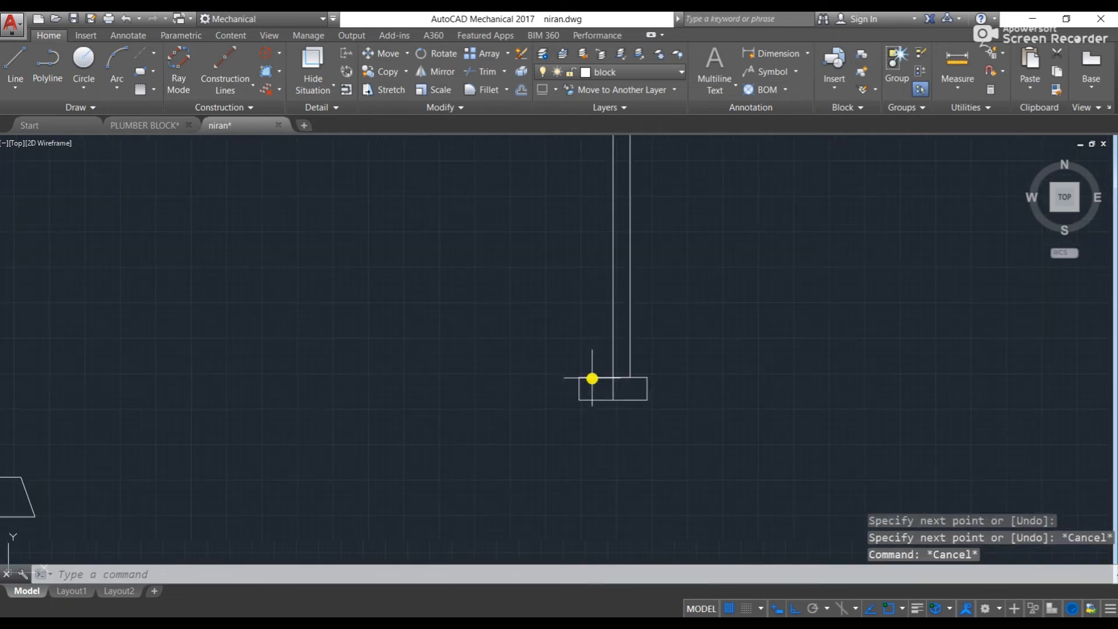
middle_click_drag(638, 342, 607, 394)
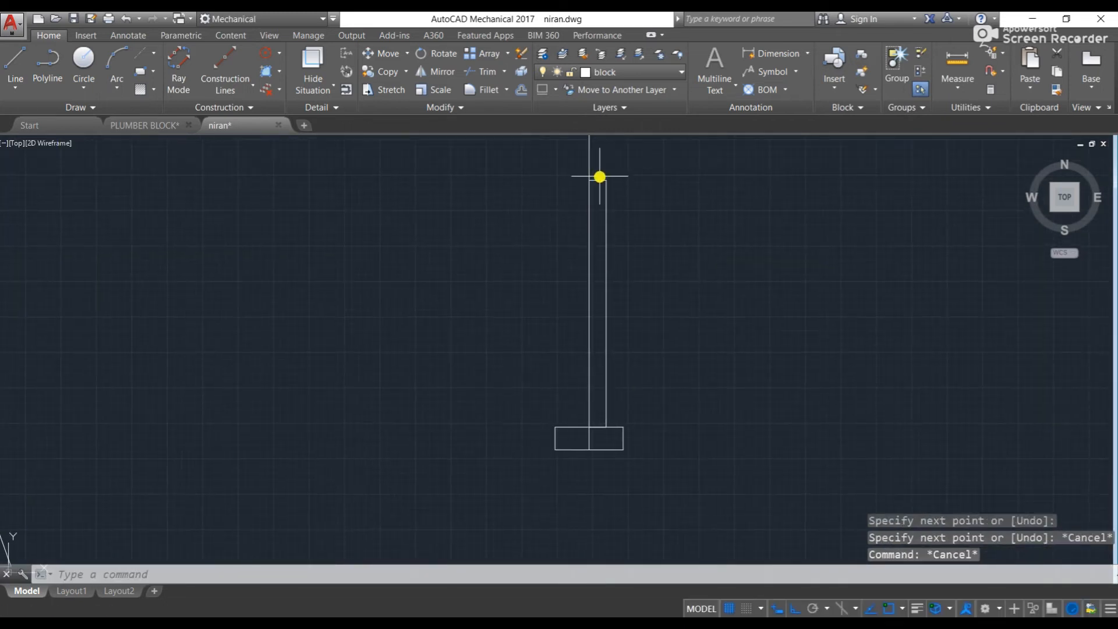
- Mirror the bolt shank's right side and top line about the vertical axis, keeping the original lines
left_click(606, 198)
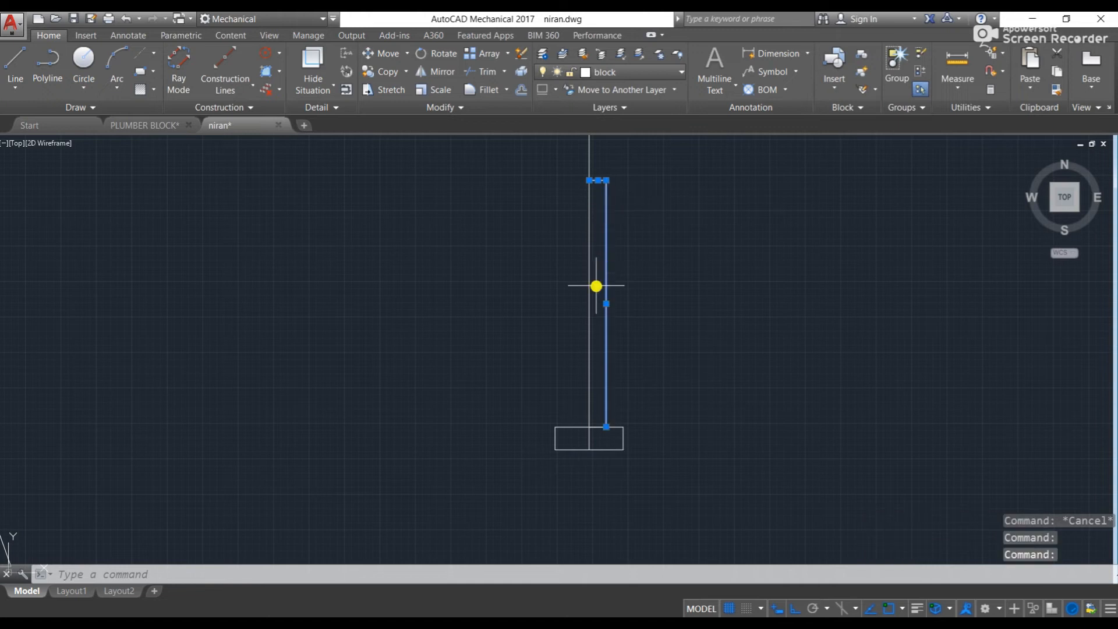
key("Return")
left_click(590, 322)
left_click(593, 279)
key("Return")
key("Return")
key("Return")
key("Escape")
- Examine the bolt's front view and dimensions in the reference drawing
scroll(570, 281, "down", 4)
middle_click_drag(510, 286, 694, 292)
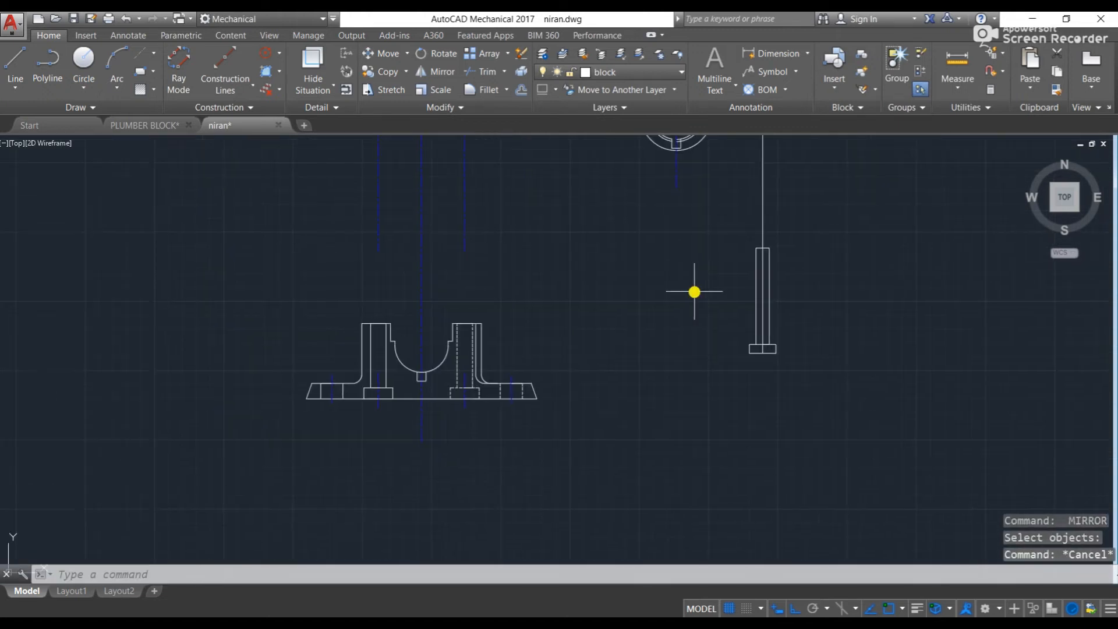
middle_click_drag(519, 298, 836, 287)
middle_click_drag(379, 287, 640, 315)
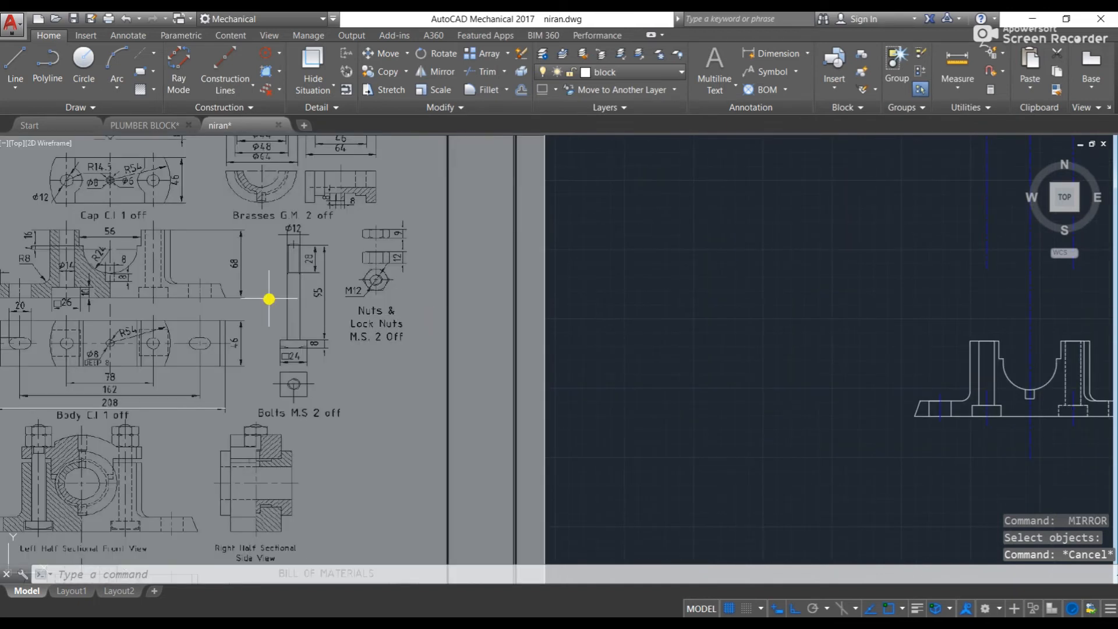
scroll(292, 325, "up", 2)
scroll(303, 363, "up", 2)
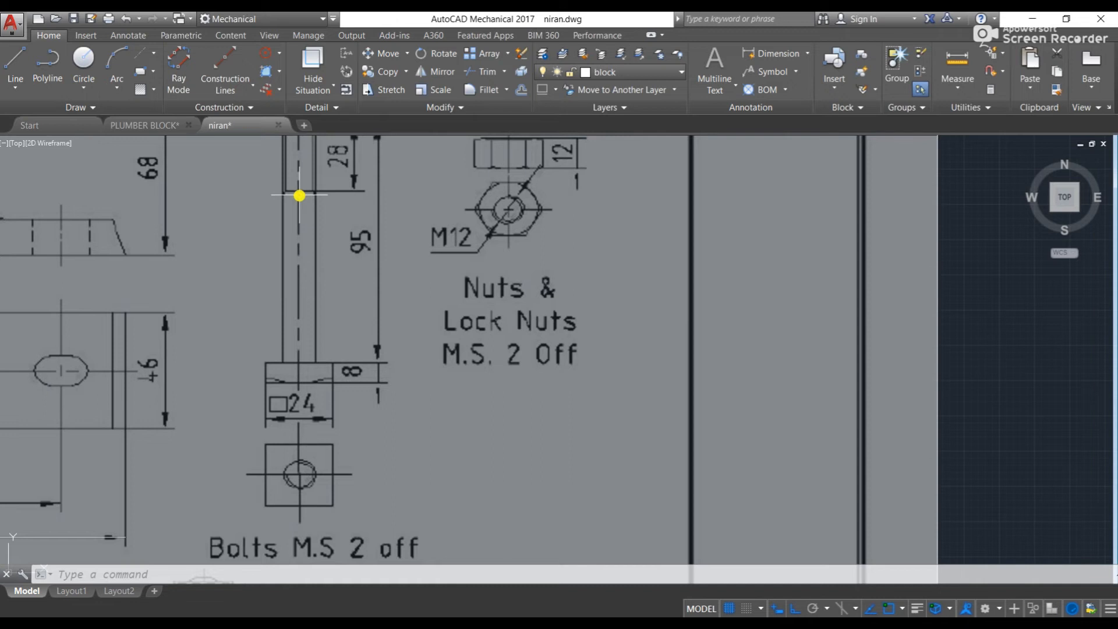
scroll(299, 198, "down", 6)
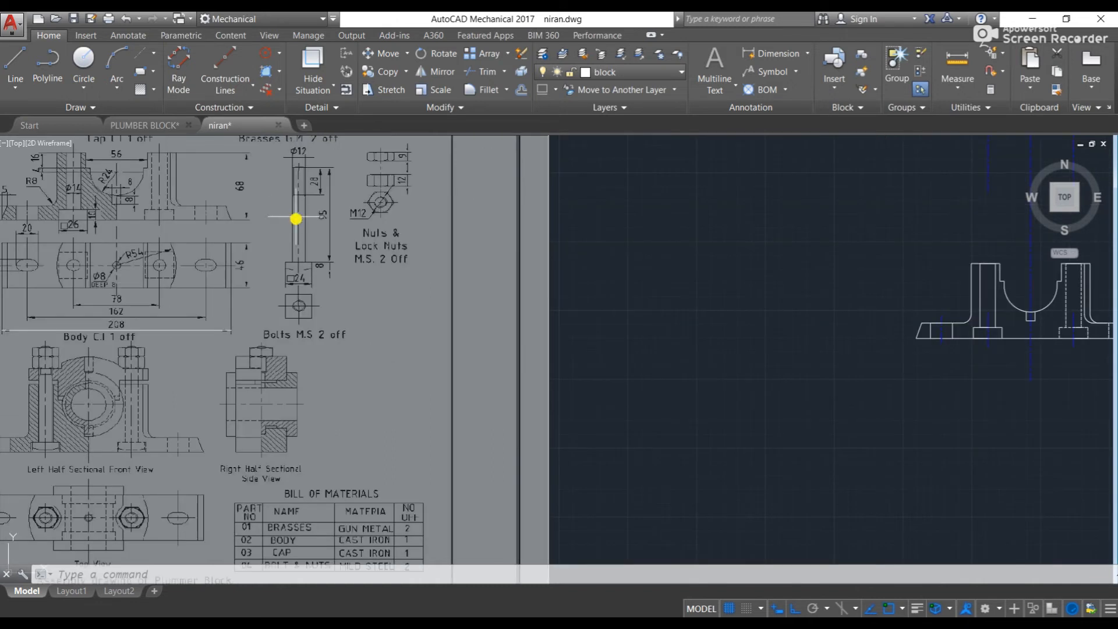
- Switch to the PLUMBER BLOCK drawing and examine the bolts in the Layout1 part views and the Layout2 assembly
left_click(145, 125)
scroll(501, 402, "up", 5)
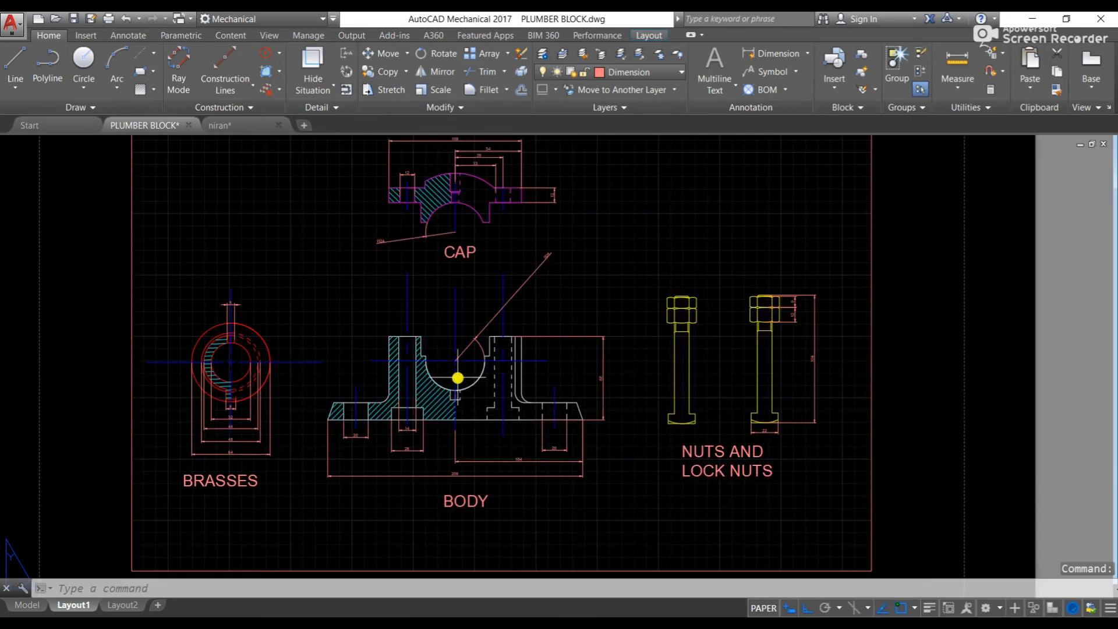
key("Escape")
key("Escape")
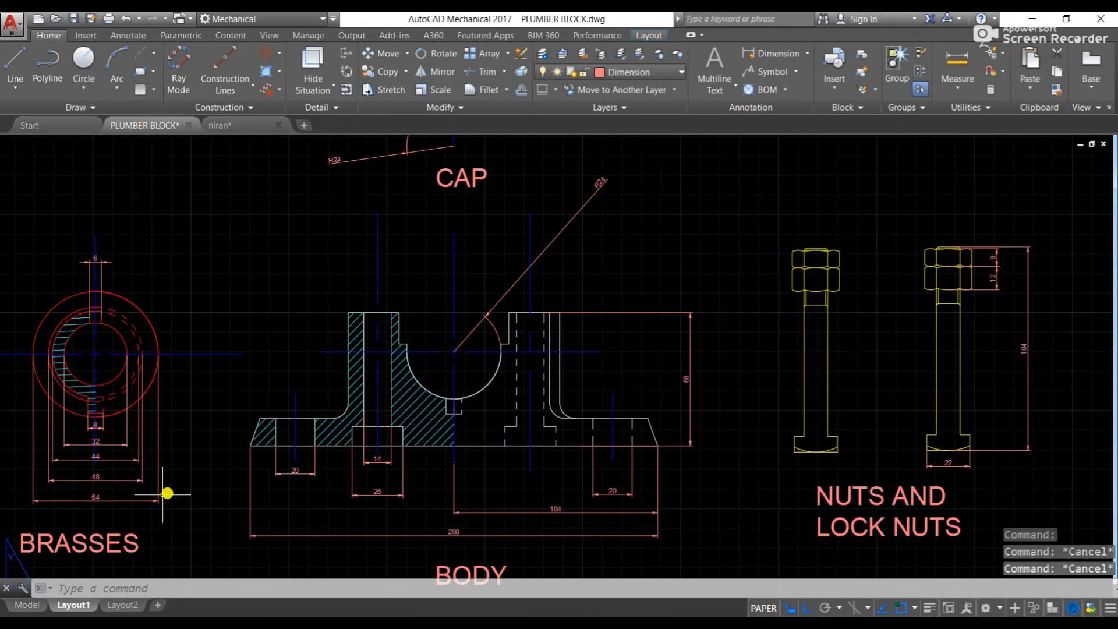
left_click(29, 606)
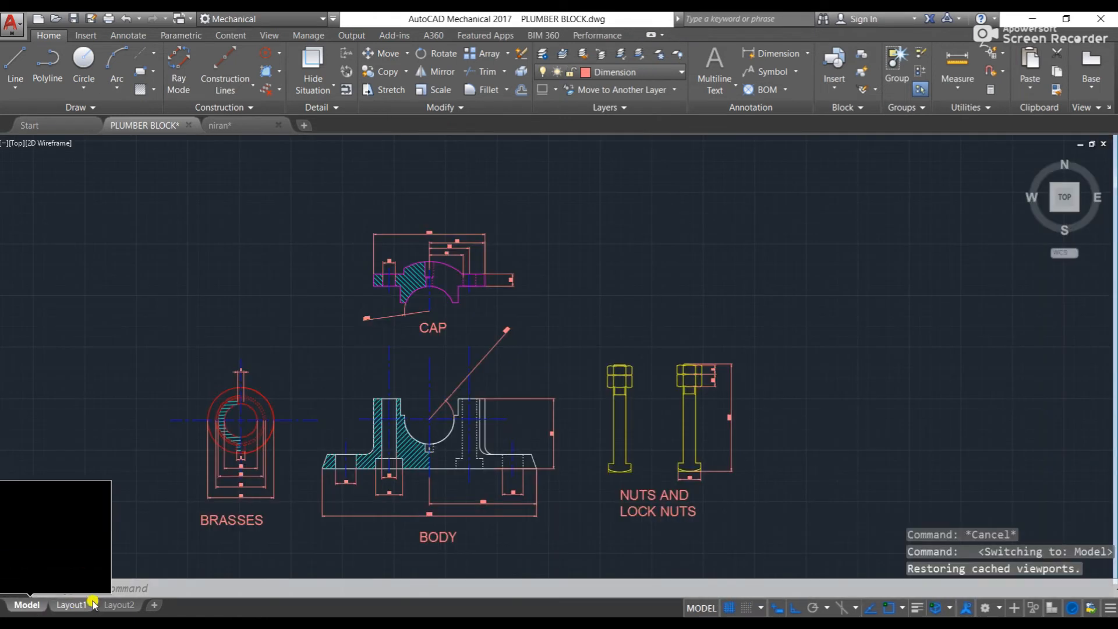
left_click(123, 604)
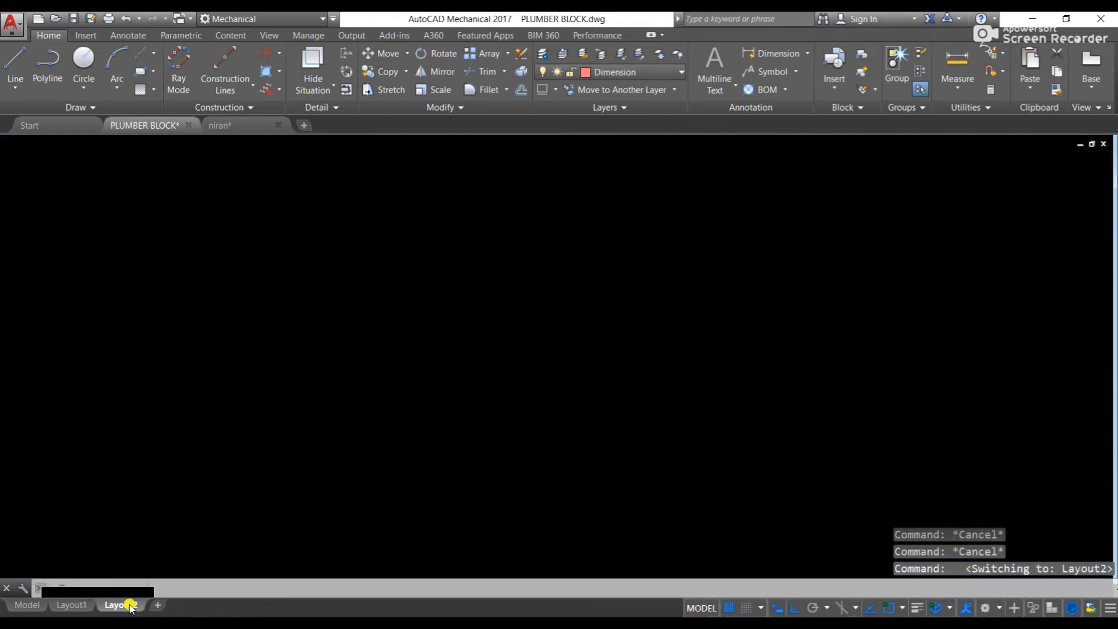
scroll(332, 404, "up", 5)
scroll(382, 392, "up", 4)
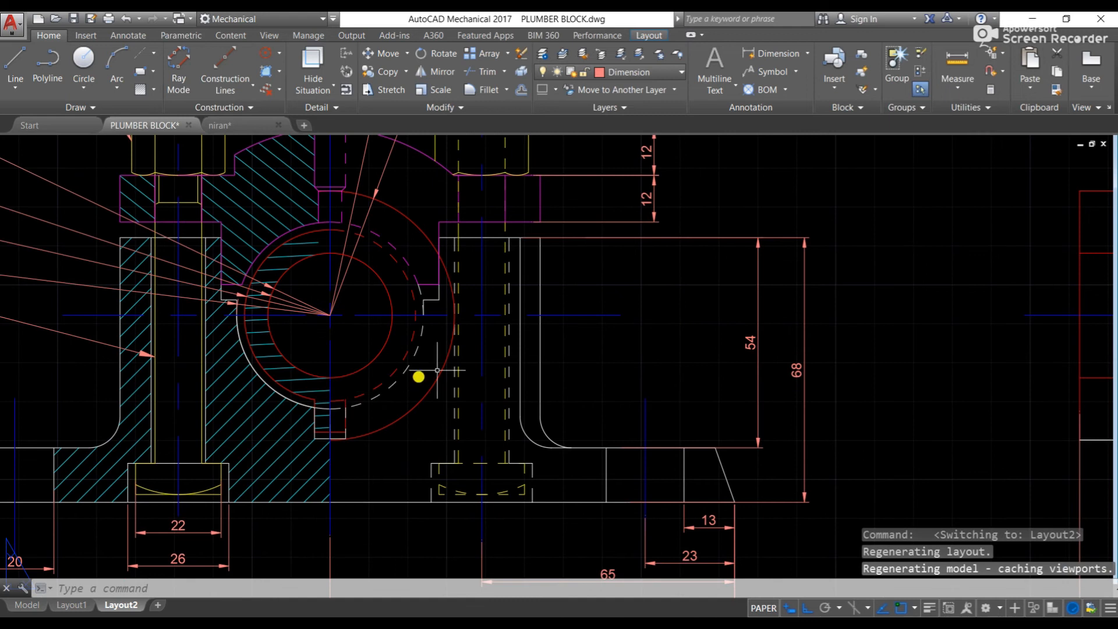
left_click(515, 488)
key("Escape")
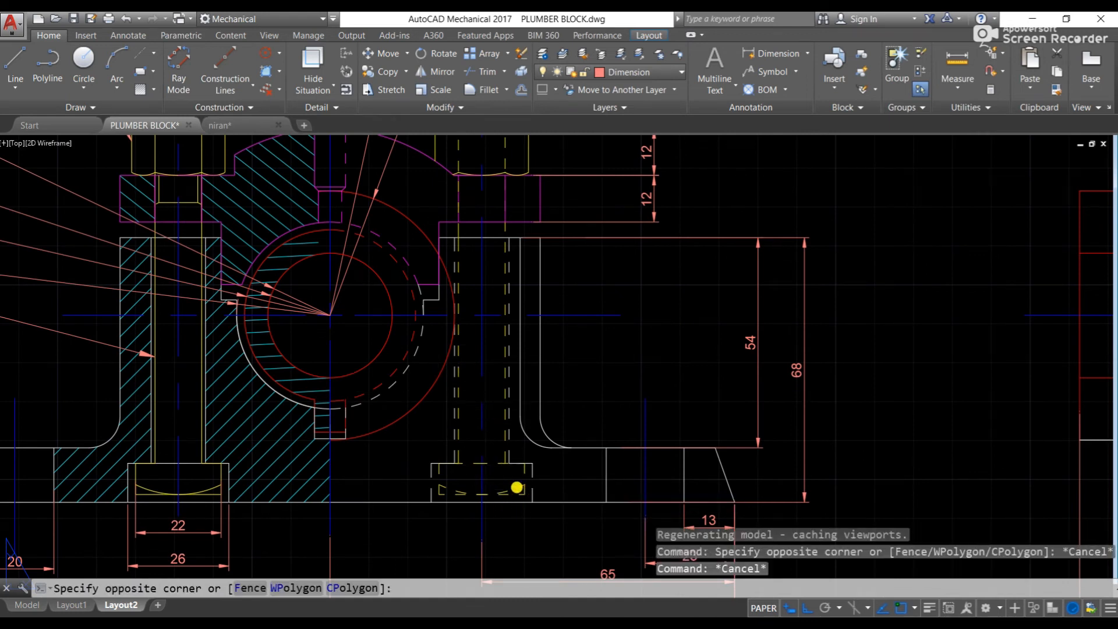
double_click(515, 487)
key("Escape")
key("Escape")
key("Escape")
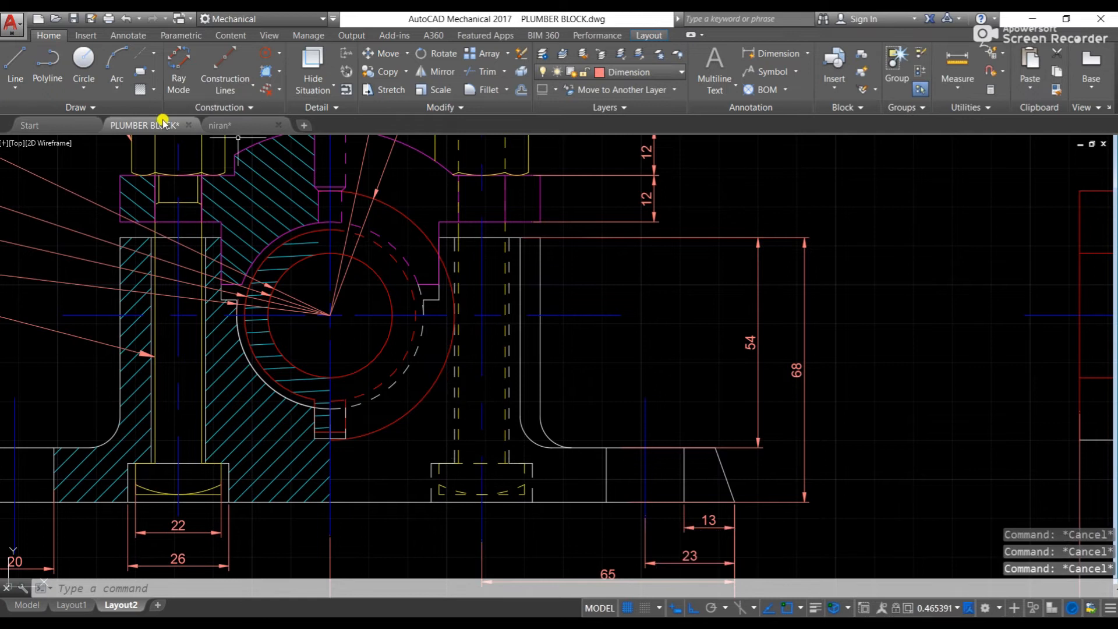
- Inspect the curved arc in the right-hand bolt's head on Layout1 of the PLUMBER BLOCK drawing
left_click(71, 605)
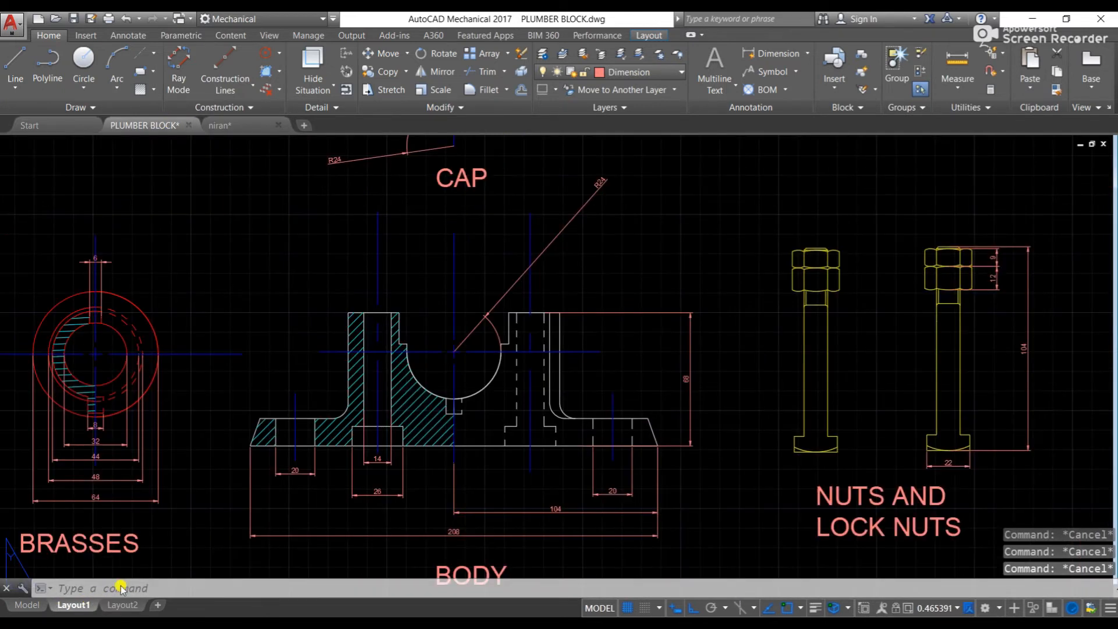
middle_click_drag(841, 396, 639, 361)
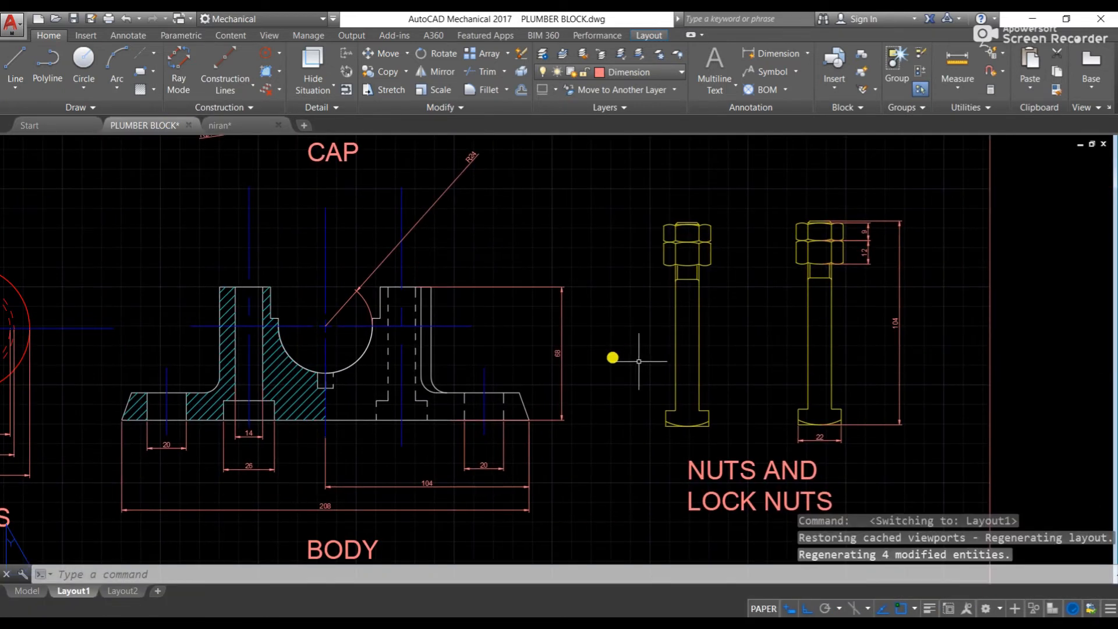
left_click(839, 420)
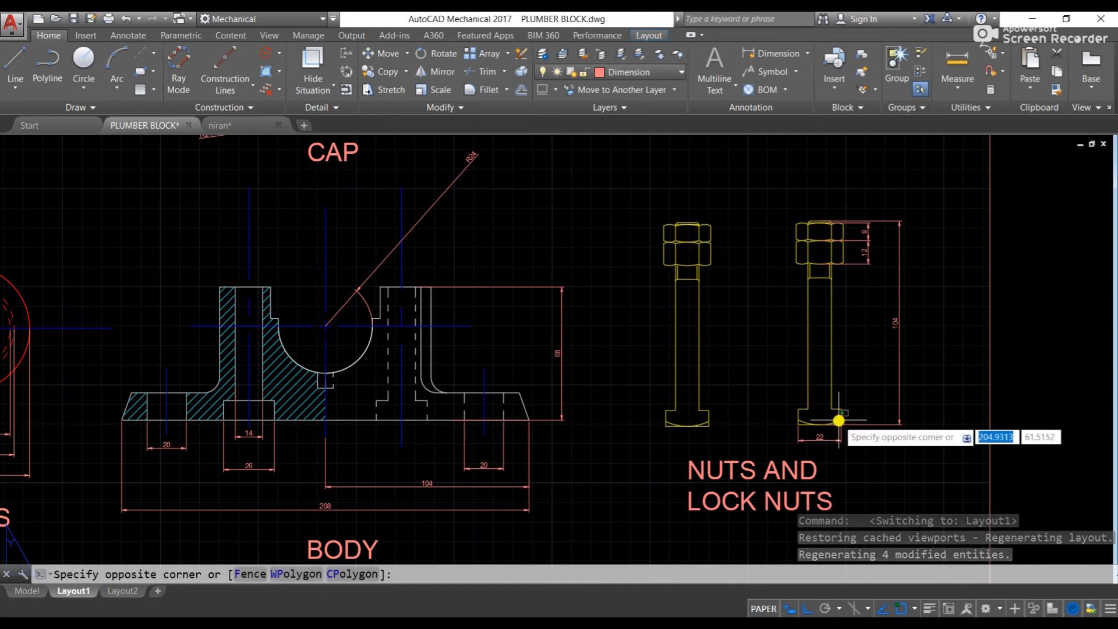
key("Escape")
key("Escape")
key("Escape")
scroll(834, 417, "up", 4)
double_click(834, 411)
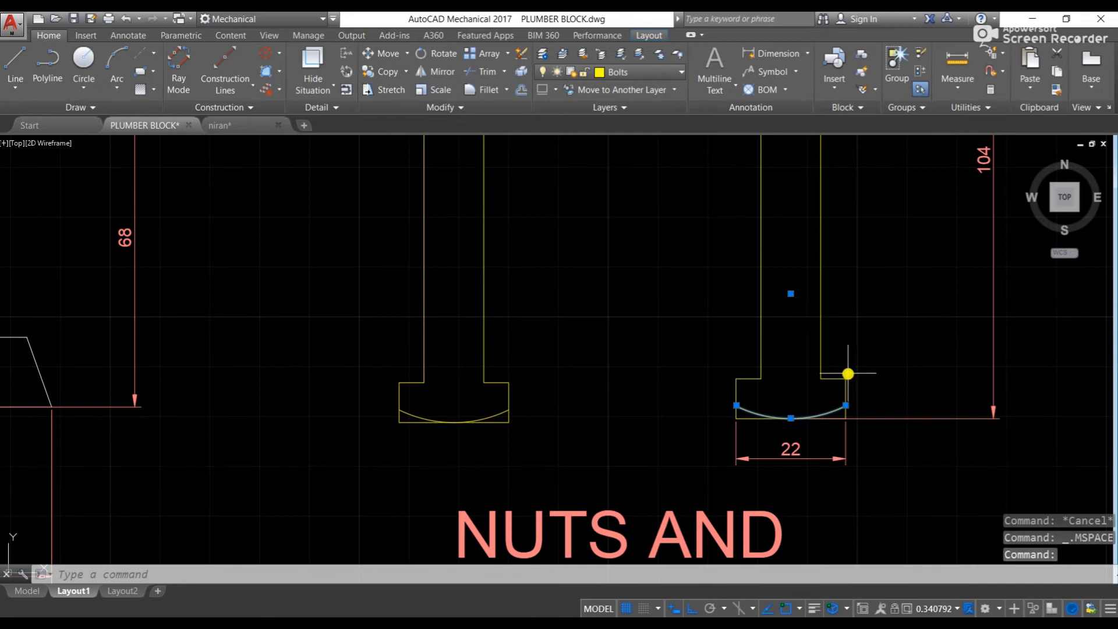
double_click(827, 412)
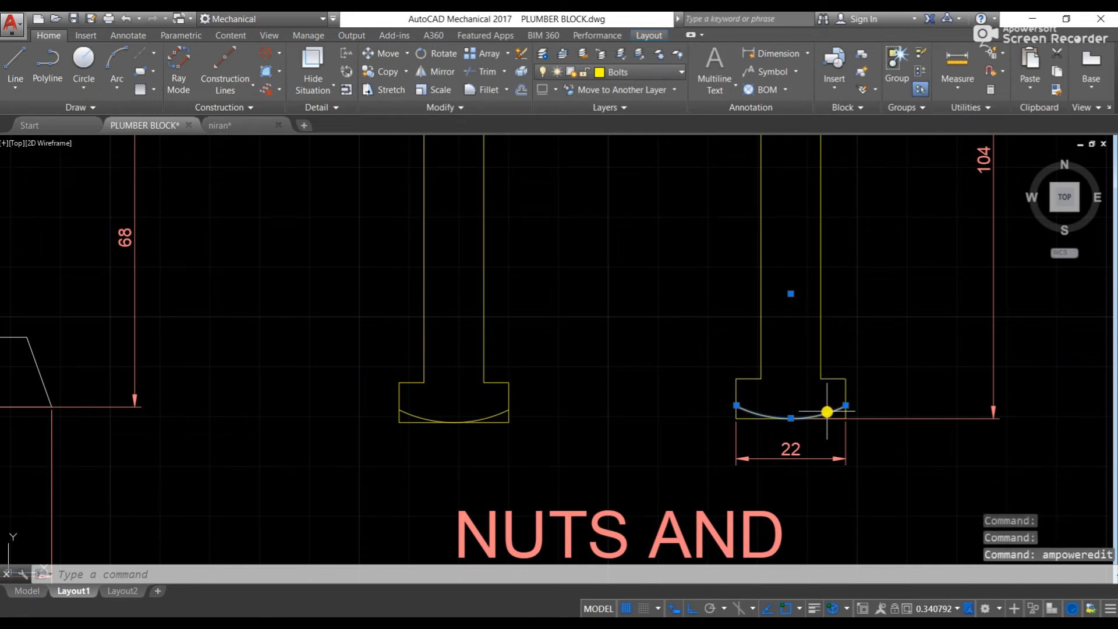
key("Escape")
key("Escape")
key("Escape")
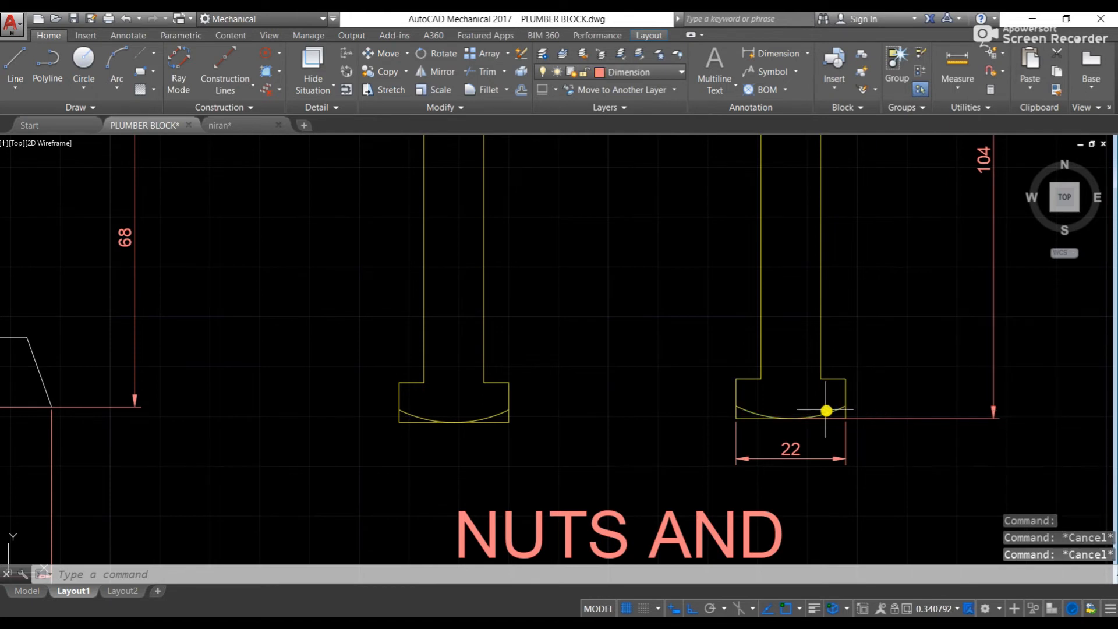
middle_click_drag(826, 410, 324, 324)
scroll(324, 325, "down", 5)
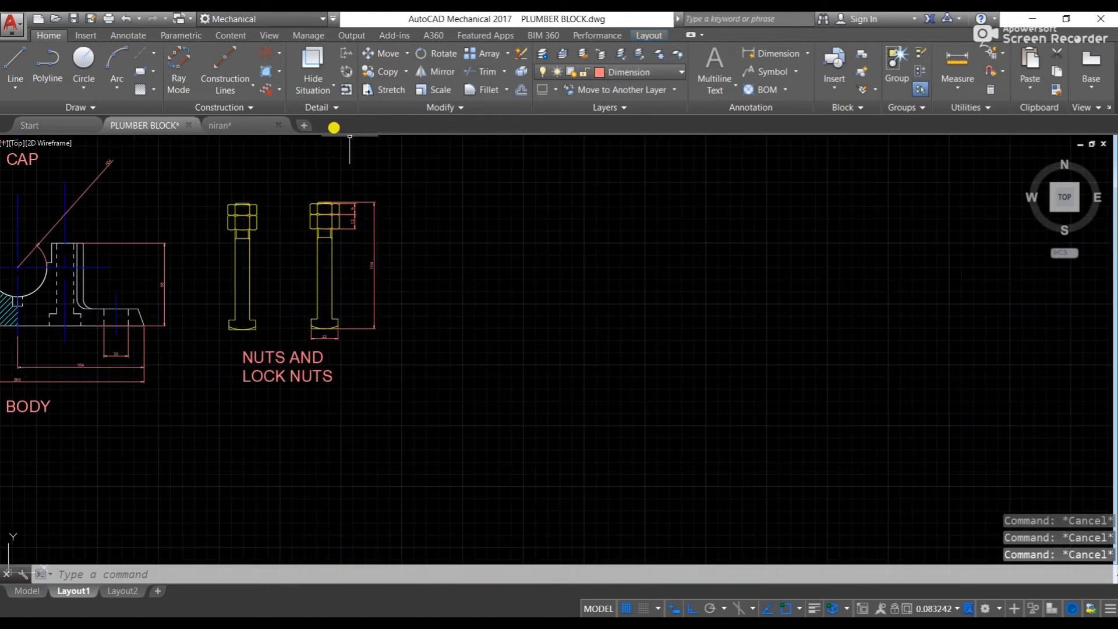
- In the niran drawing, draw a 36 mm line up from the midpoint of the bolt head's bottom edge, continuing with a horizontal line to the right
left_click(220, 125)
scroll(575, 260, "up", 6)
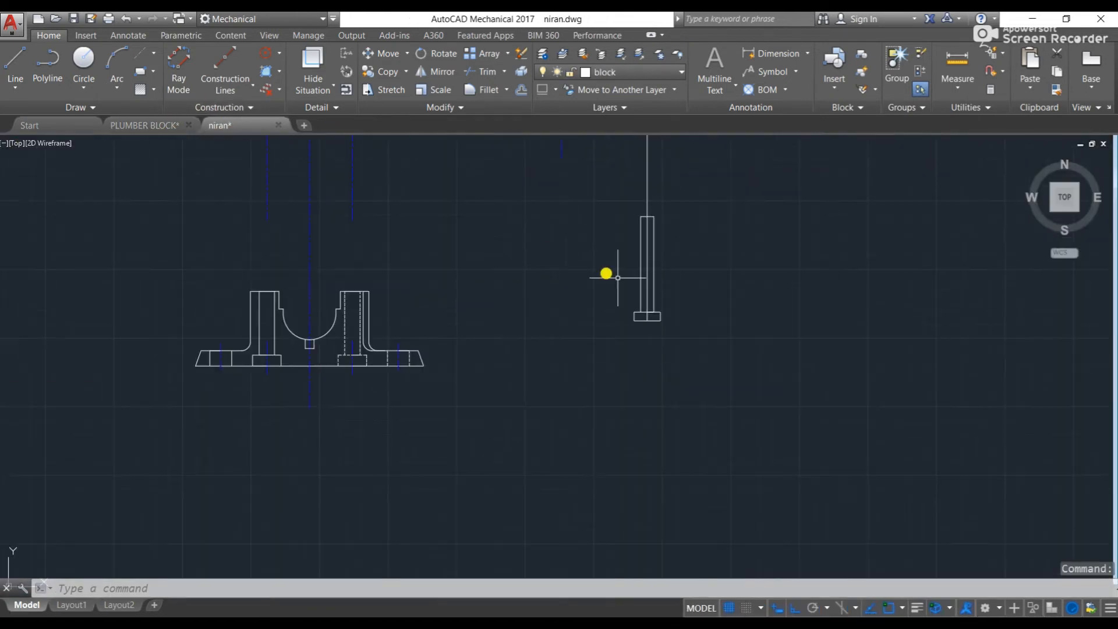
scroll(516, 330, "up", 4)
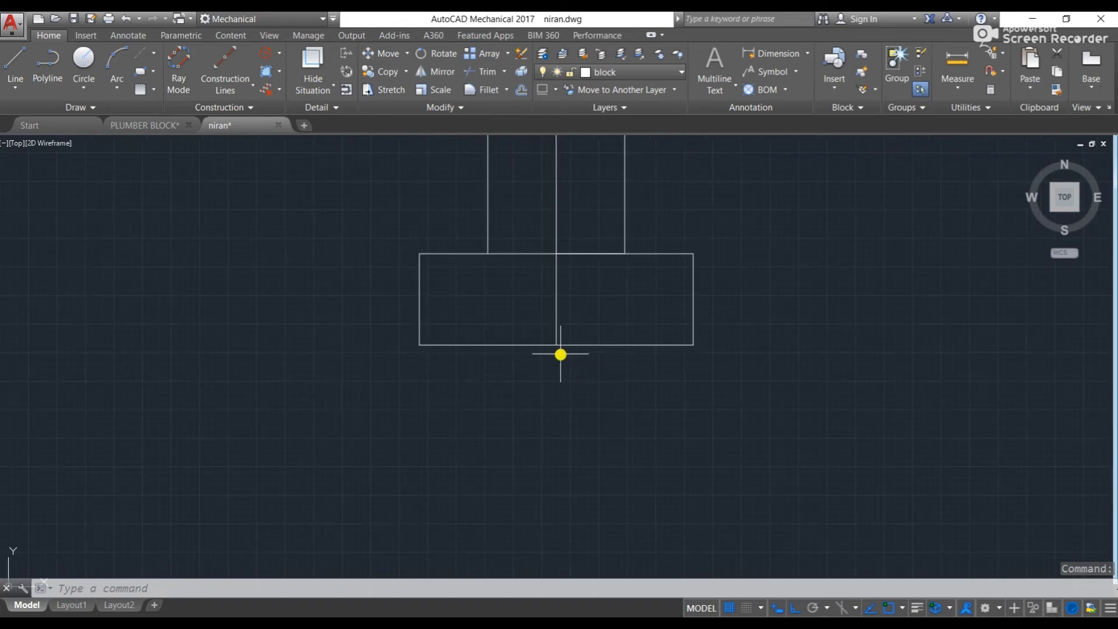
type("l")
key("Return")
left_click(556, 345)
middle_click_drag(564, 214, 541, 353)
type("36")
key("Return")
middle_click_drag(604, 210, 531, 475)
scroll(531, 473, "down", 6)
left_click(572, 406)
key("Escape")
middle_click_drag(548, 417, 549, 315)
scroll(540, 304, "up", 2)
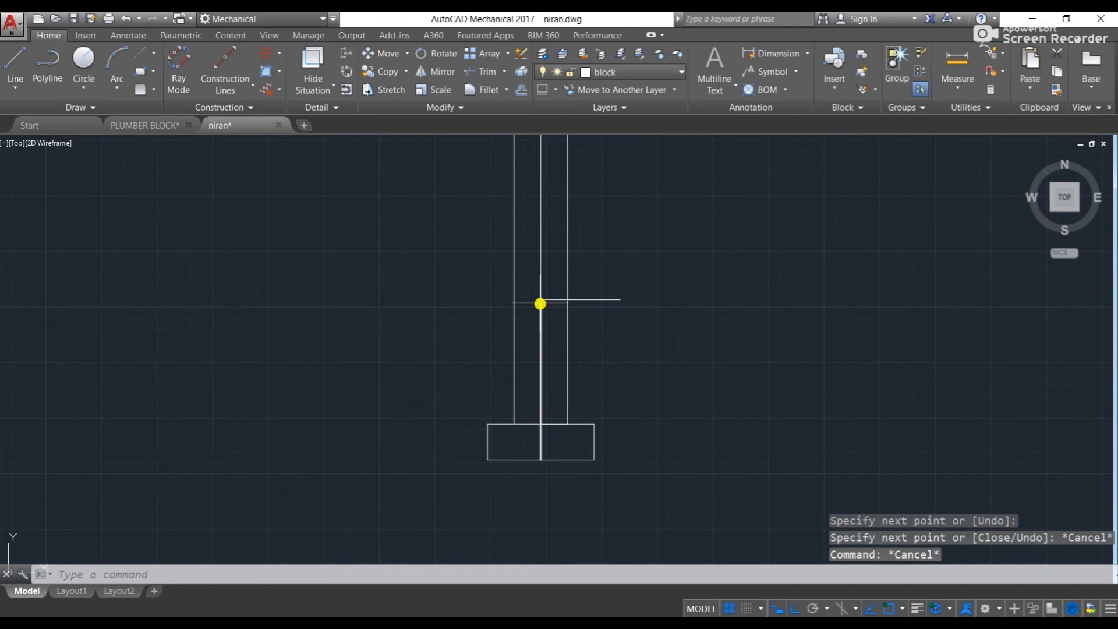
- Start a circle centred on the upper end of the 36 mm line along the bolt's axis
type("c")
key("Return")
left_click(540, 300)
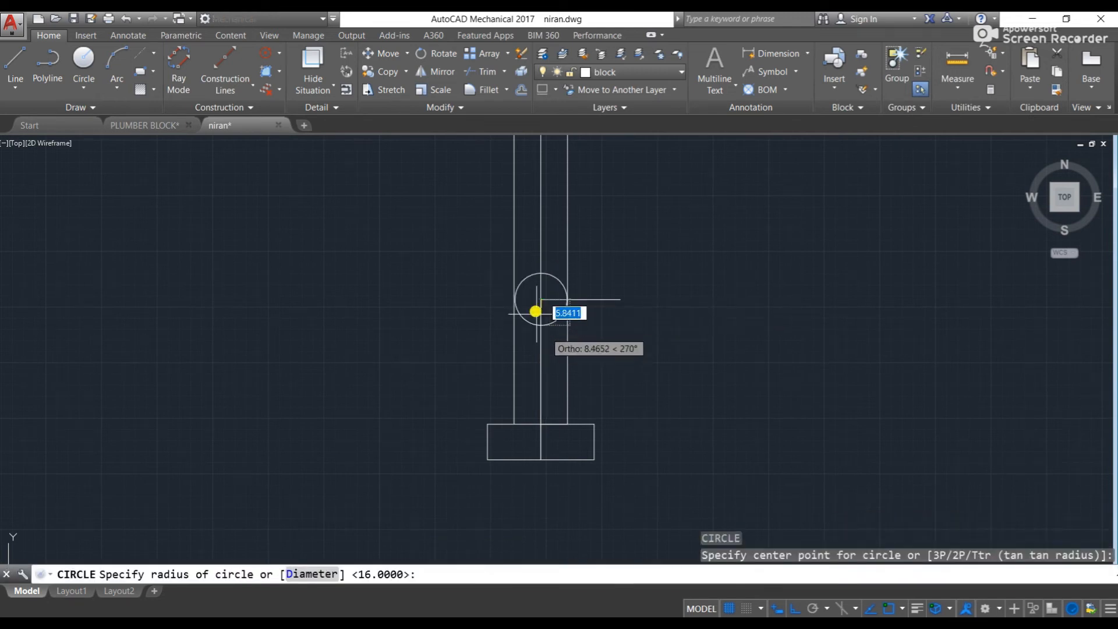
- Draw a 36 mm radius circle centred where the short horizontal line meets the bolt's centre line, passing through the head's bottom midpoint
key("Escape")
scroll(540, 302, "up", 4)
key("Return")
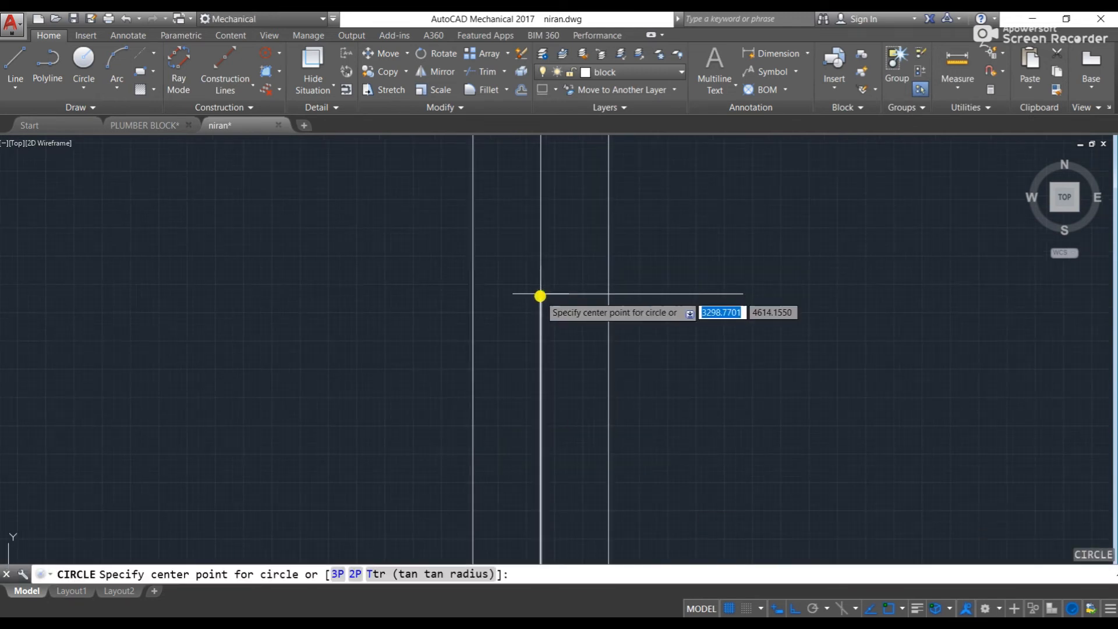
left_click(541, 294)
middle_click_drag(555, 414, 560, 228)
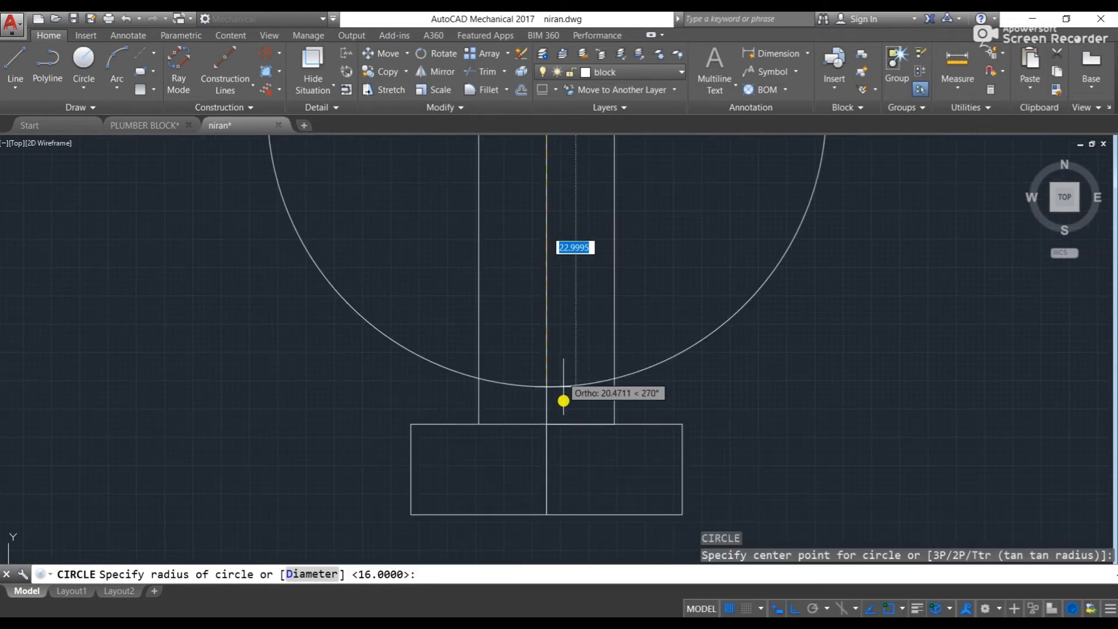
left_click(548, 515)
scroll(548, 513, "down", 2)
key("Escape")
key("Escape")
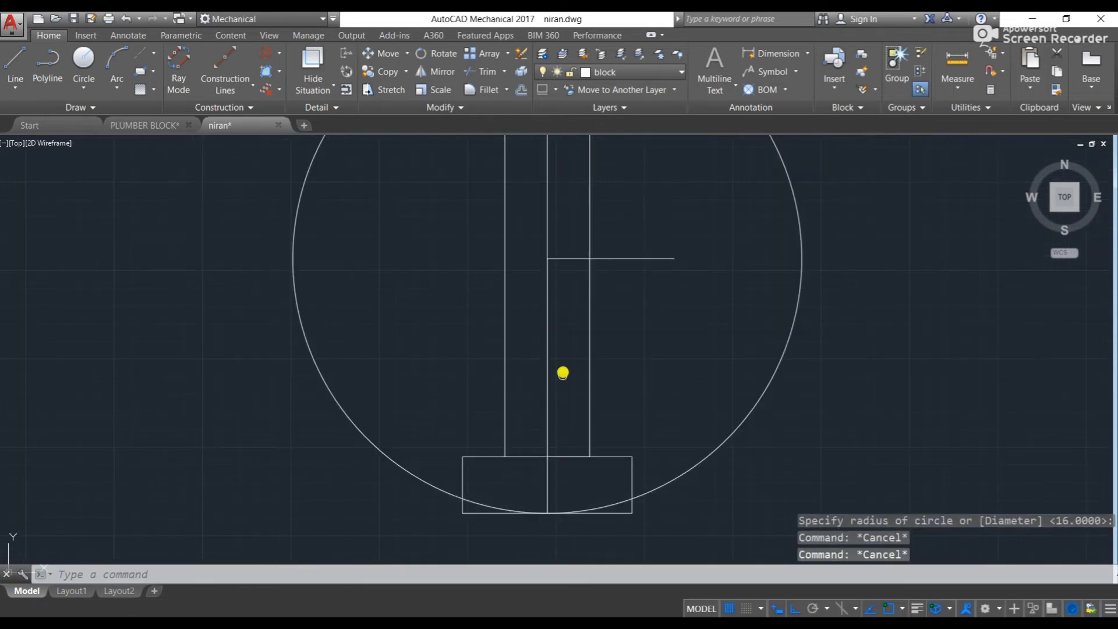
- Trim the circle's arcs outside the bolt and its piece in the shaft's right half, keeping the arc inside the bolt head
scroll(553, 431, "down", 2)
type("tr")
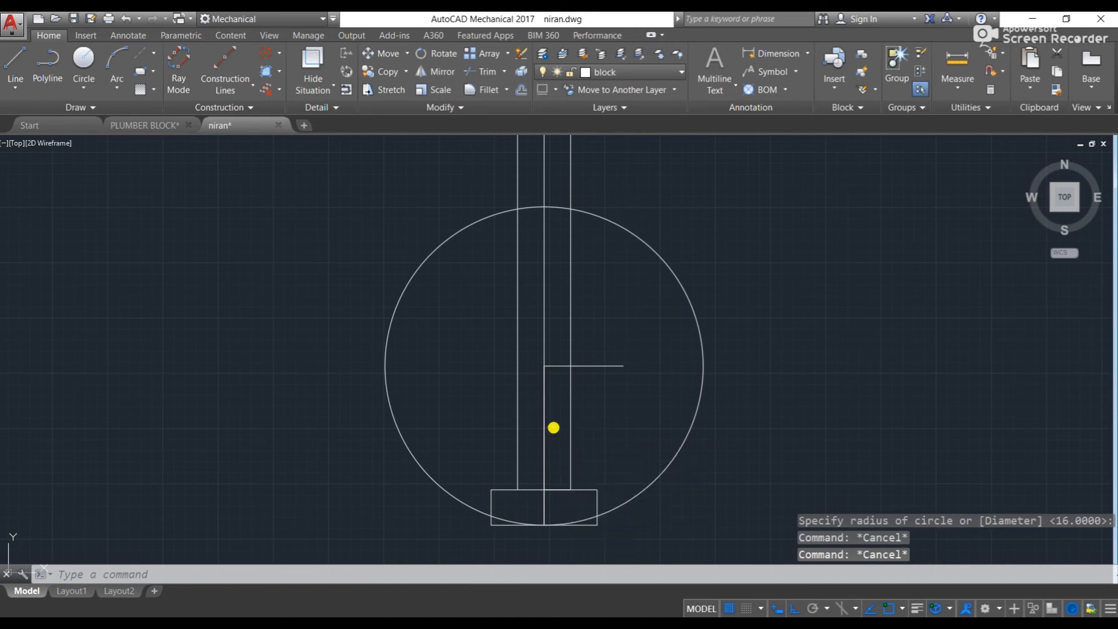
key("Return")
key("Return")
left_click(606, 511)
left_click(456, 499)
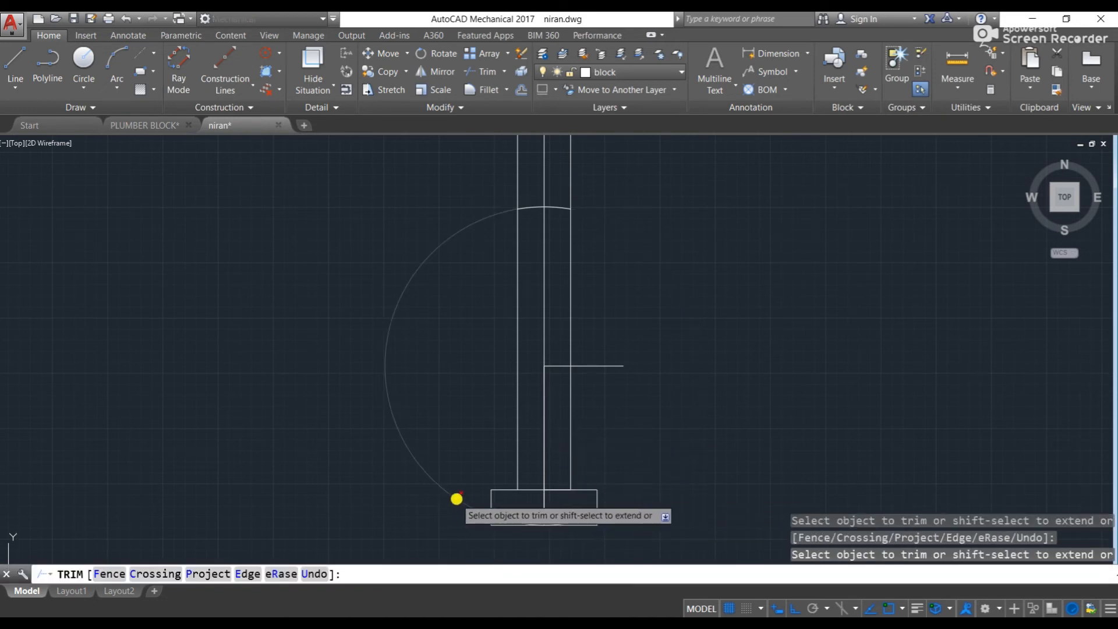
left_click(561, 207)
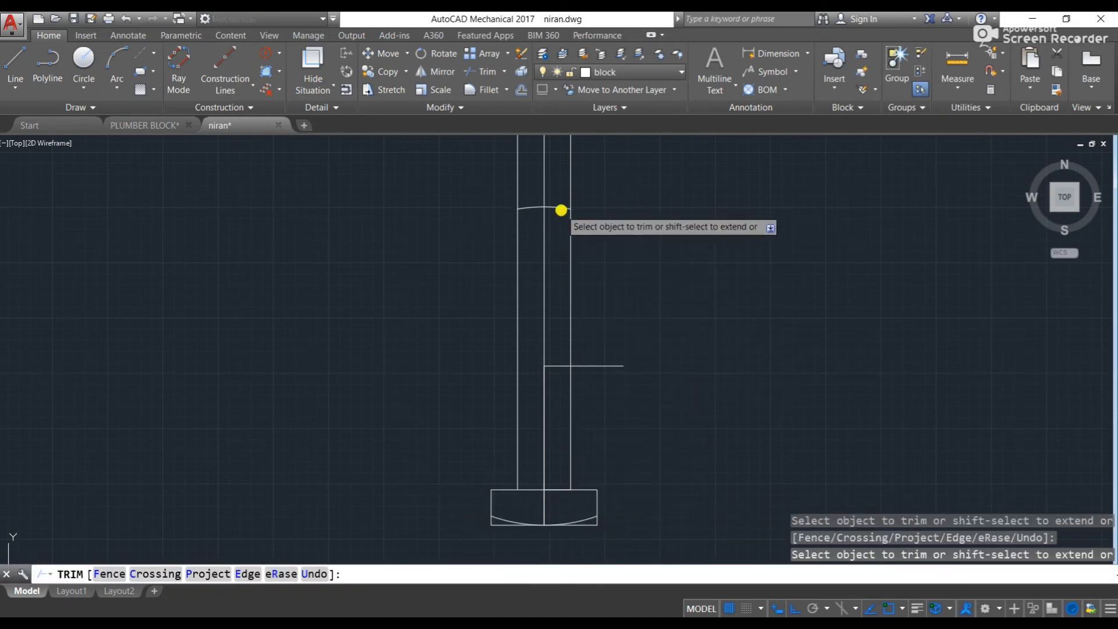
key("Escape")
key("Escape")
- Erase the short horizontal construction line and the leftover arc piece in the left half of the bolt shaft
left_click(532, 208)
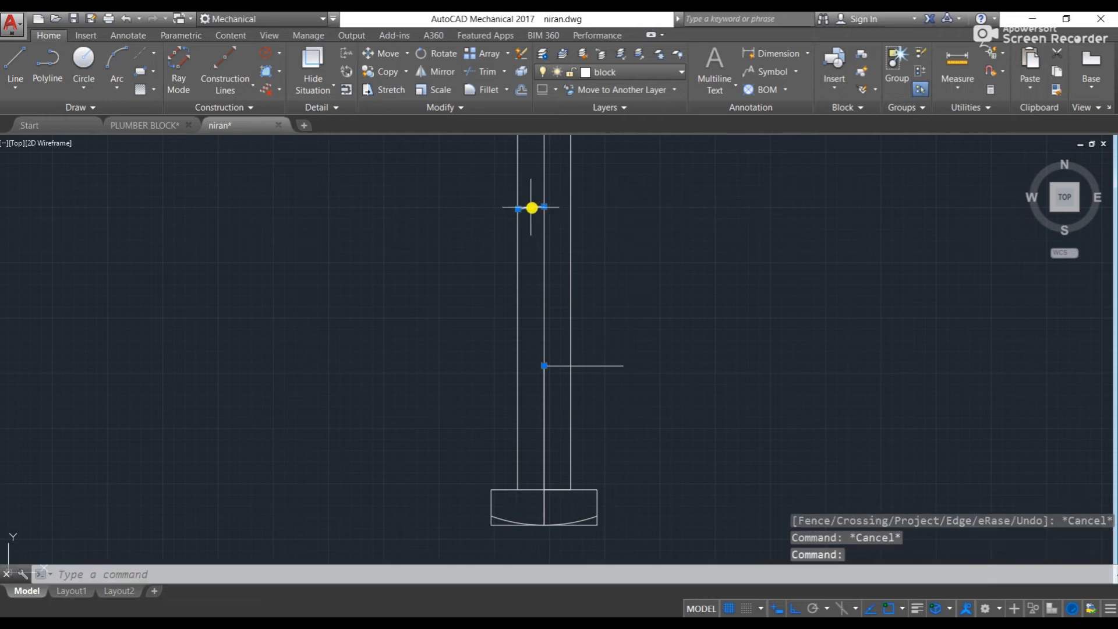
mouse_move(531, 207)
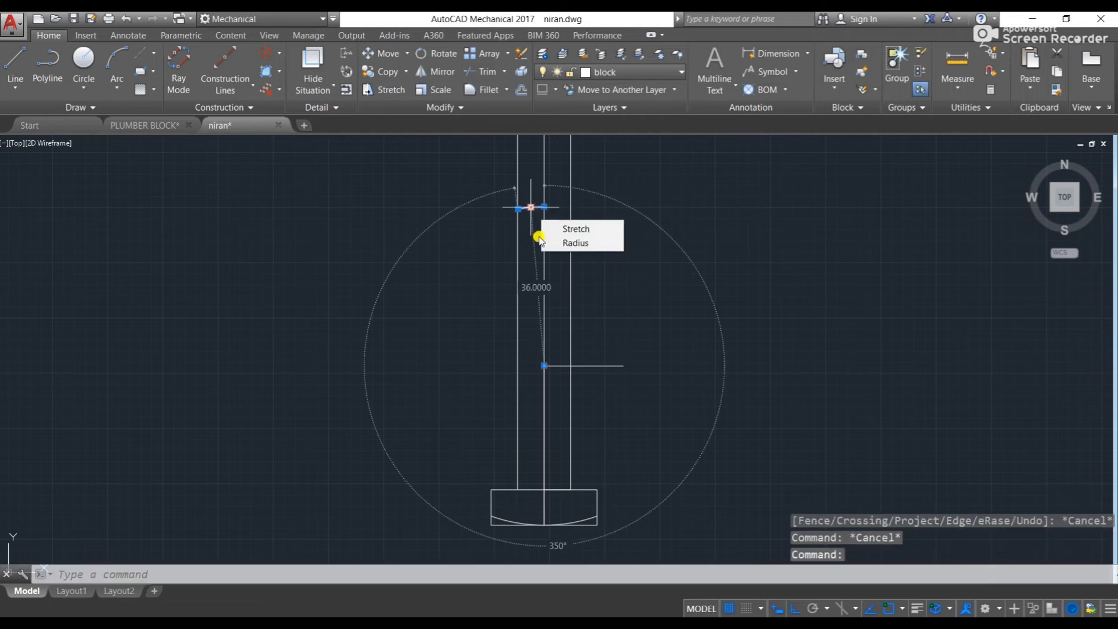
key("Escape")
left_click(611, 367)
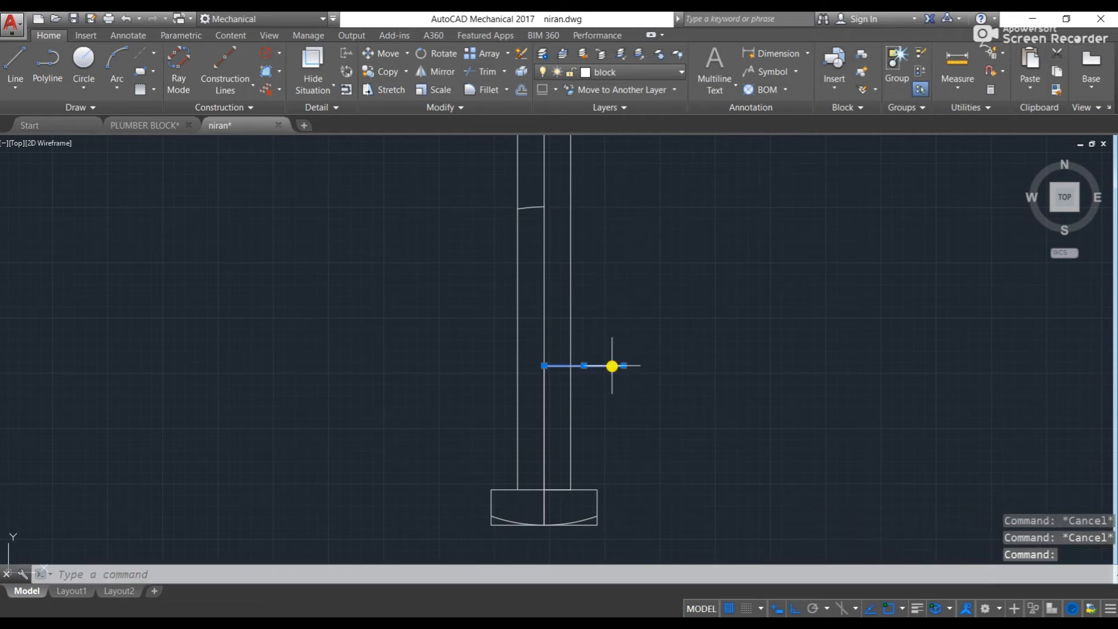
key("Delete")
scroll(606, 362, "down", 4)
scroll(558, 281, "up", 3)
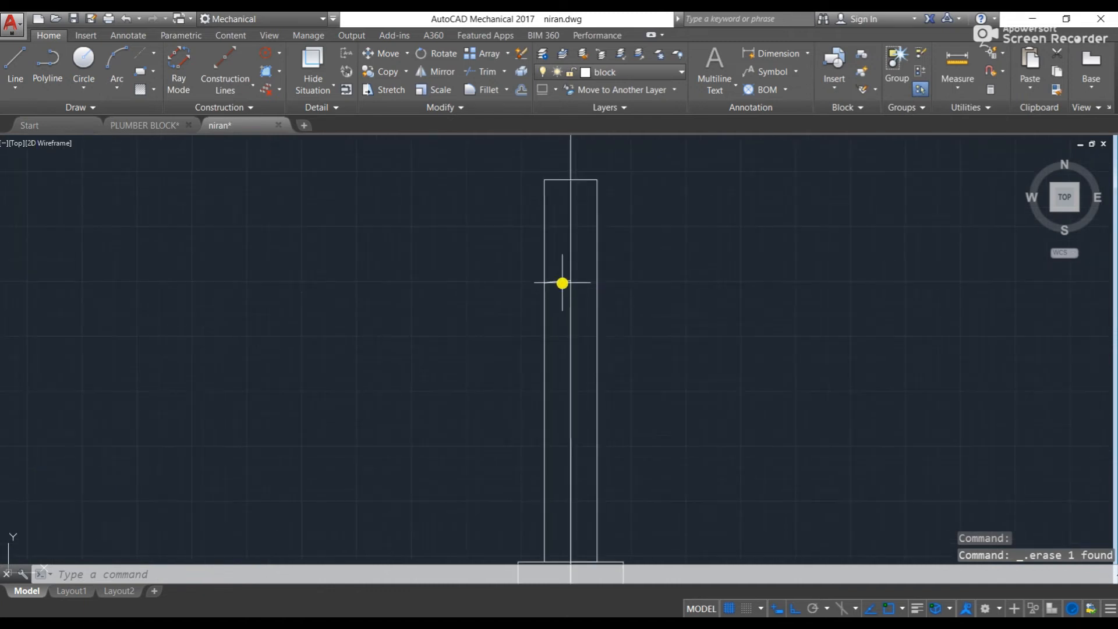
left_click(561, 282)
key("Delete")
- Examine the threaded end and dimensions of the bolt in the reference drawing
scroll(561, 282, "down", 3)
middle_click_drag(333, 270, 787, 280)
middle_click_drag(205, 289, 704, 305)
middle_click_drag(339, 307, 600, 309)
middle_click_drag(338, 310, 598, 315)
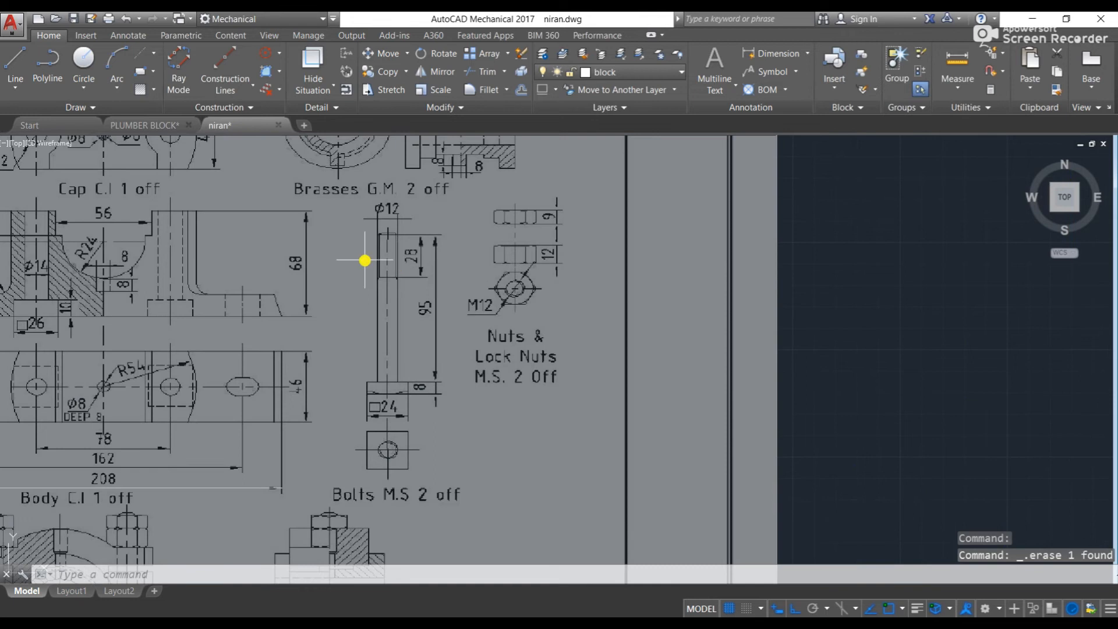
scroll(373, 260, "up", 4)
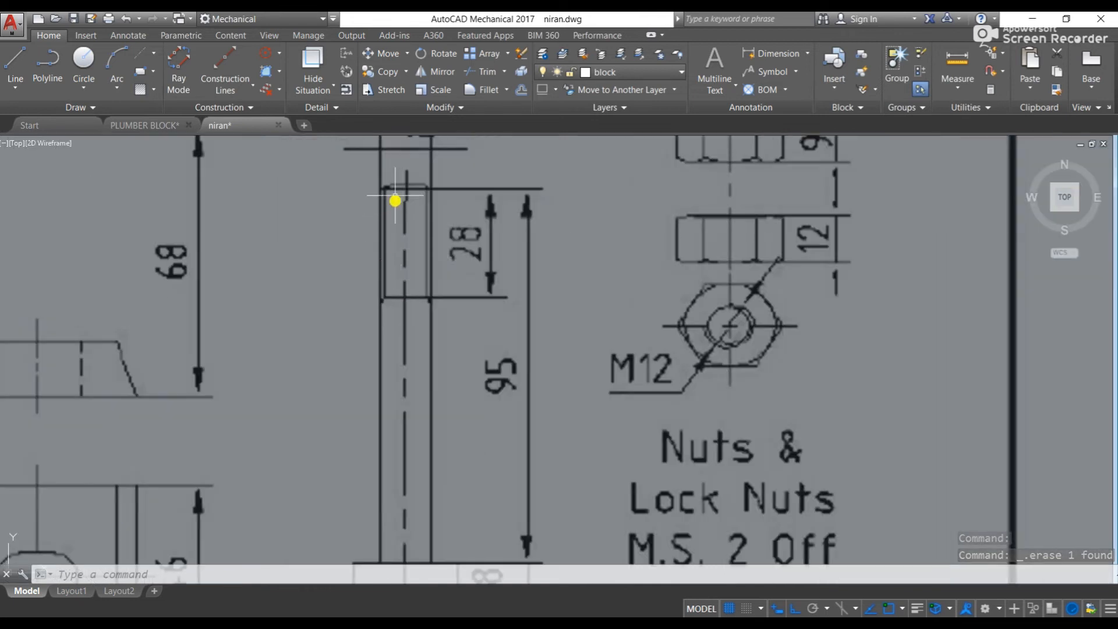
scroll(379, 280, "up", 2)
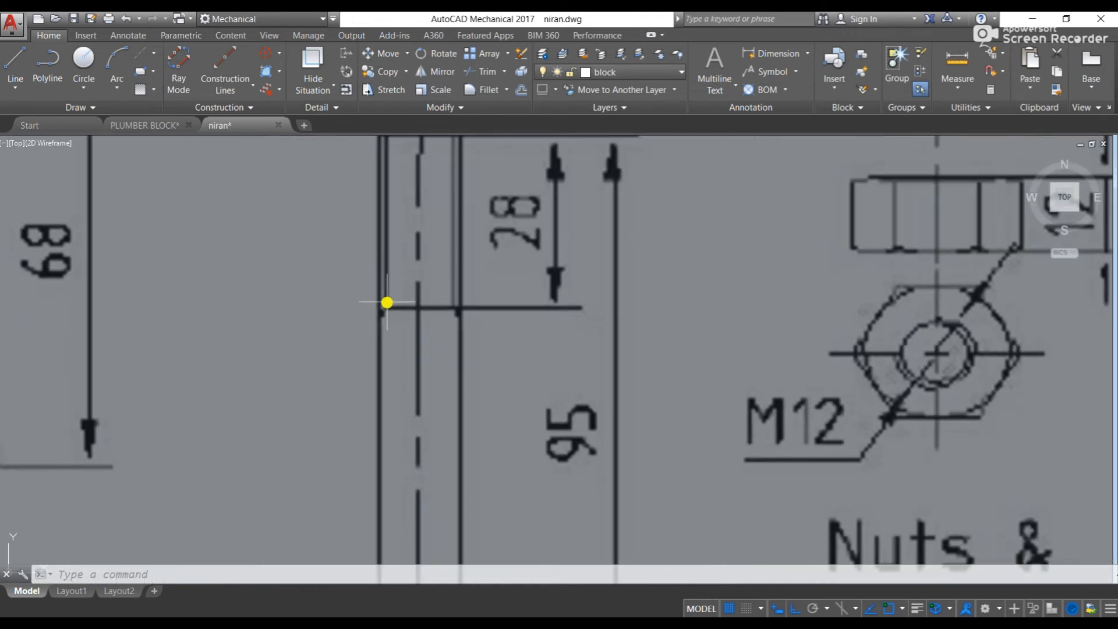
scroll(379, 269, "down", 2)
scroll(409, 292, "up", 2)
scroll(409, 292, "down", 2)
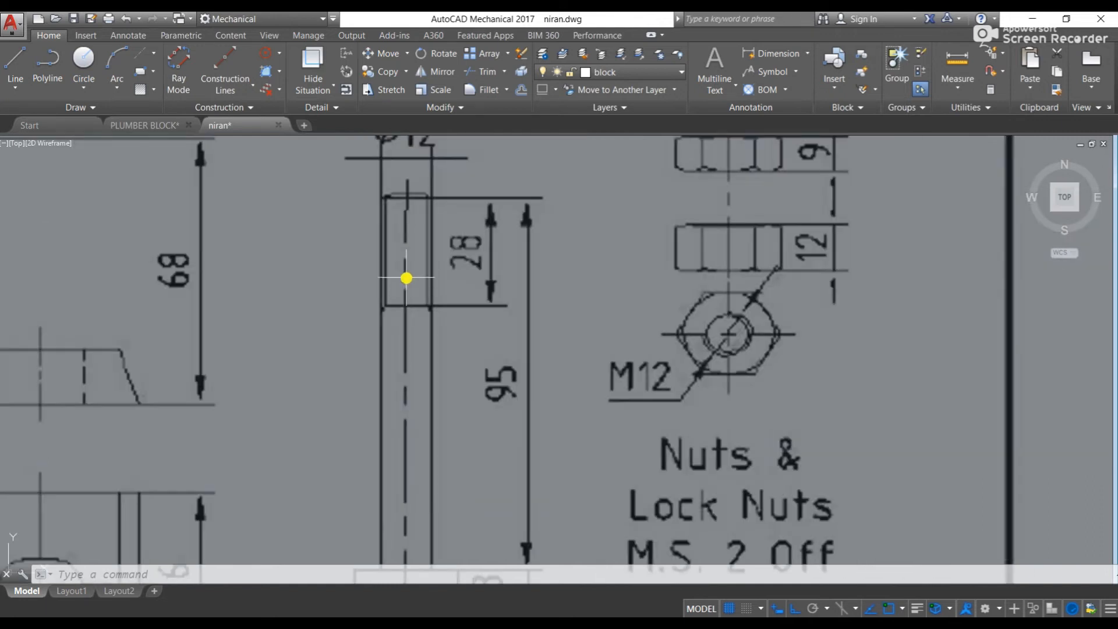
scroll(399, 264, "down", 2)
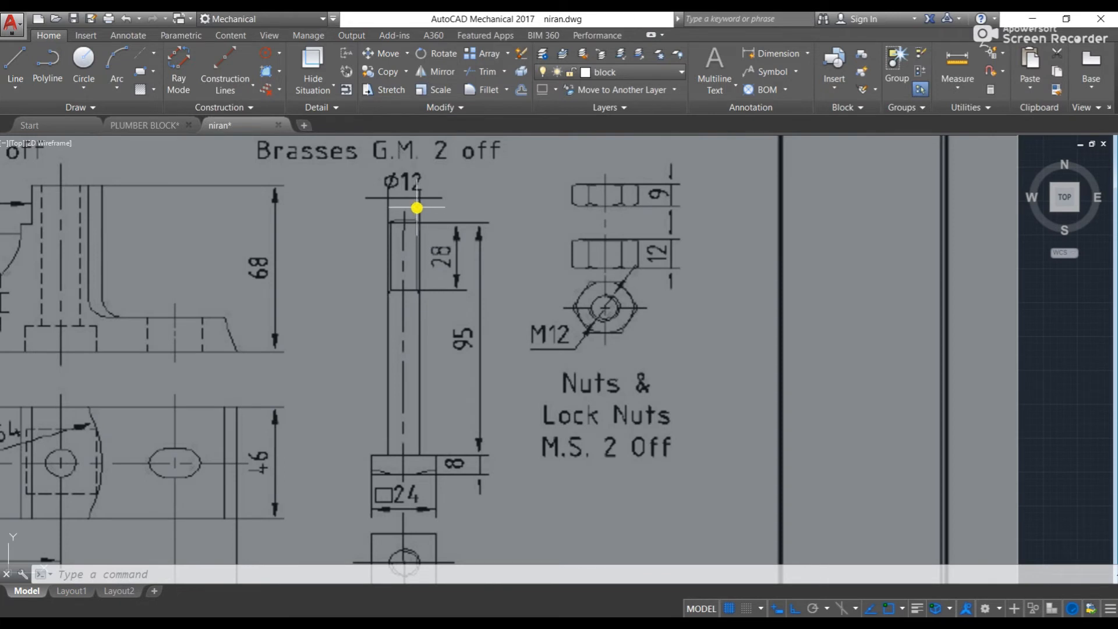
scroll(417, 207, "up", 2)
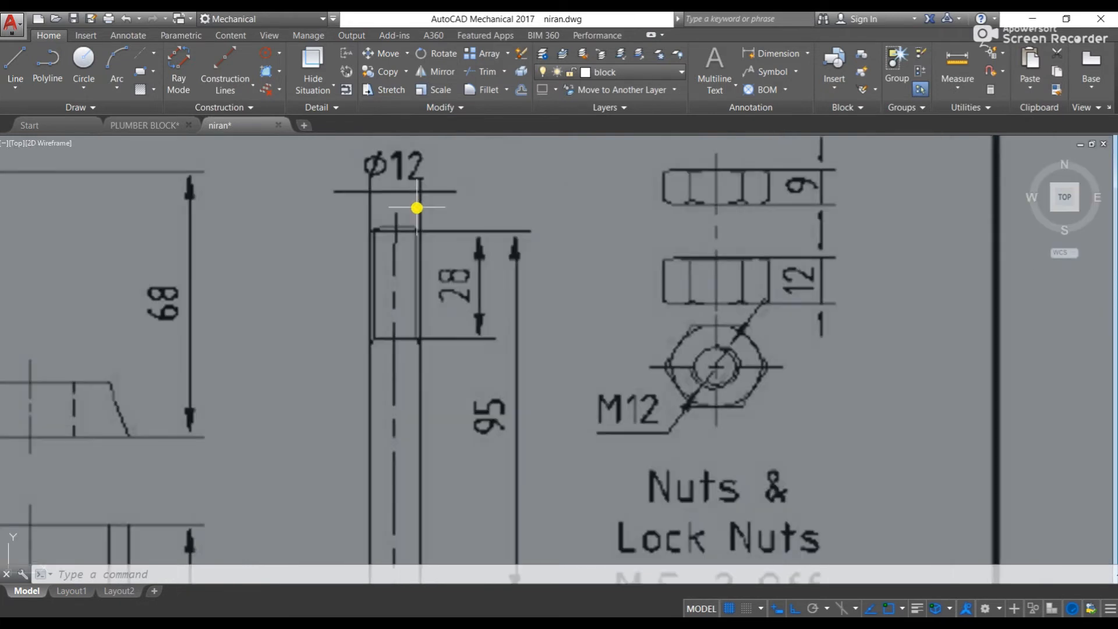
scroll(417, 207, "down", 4)
scroll(417, 207, "up", 6)
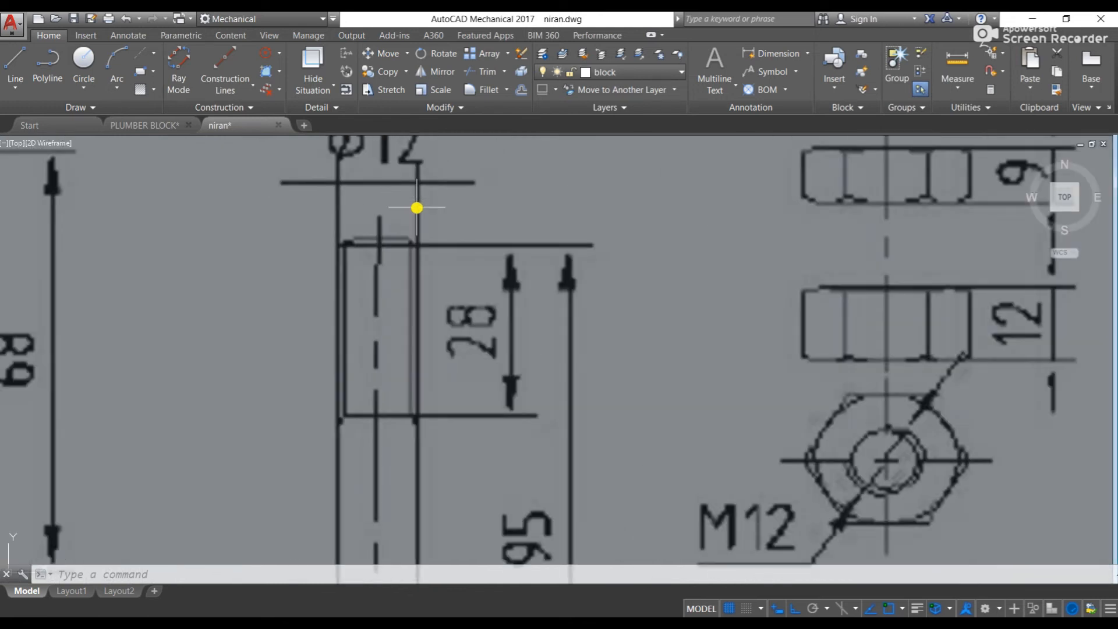
scroll(417, 207, "down", 10)
mouse_move(846, 283)
middle_mouse_down()
mouse_move(794, 295)
mouse_move(591, 295)
middle_mouse_up()
scroll(802, 224, "up", 8)
middle_click_drag(769, 267, 579, 259)
scroll(649, 216, "up", 2)
scroll(649, 218, "down", 8)
middle_click_drag(437, 234, 621, 270)
scroll(364, 253, "up", 5)
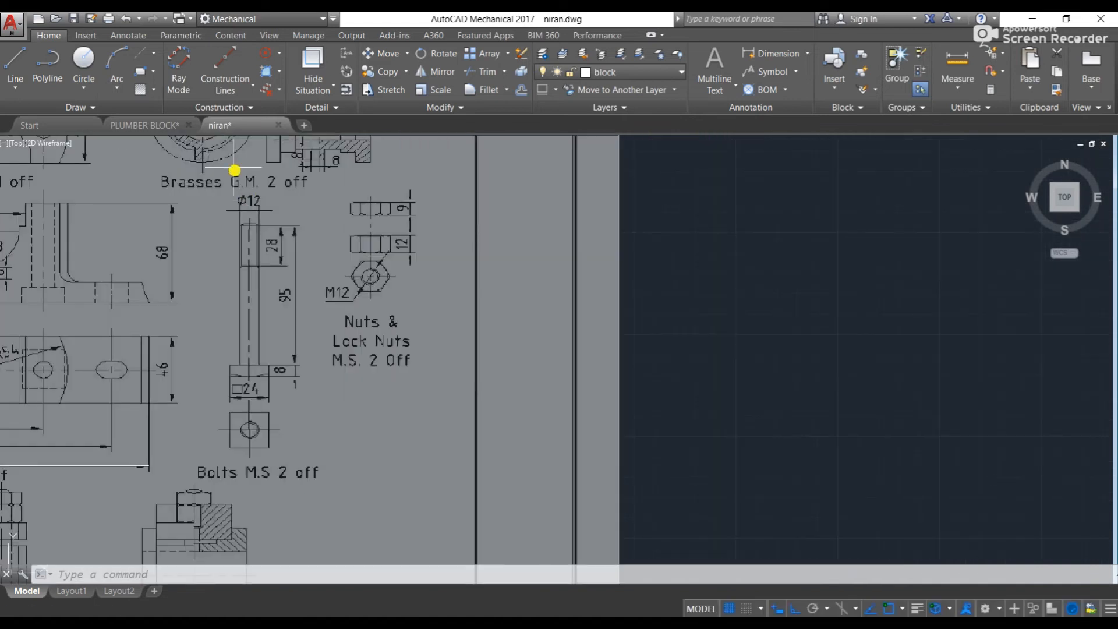
- Draw a 1 mm line leftward along the shaft's top edge from the top-right corner
middle_click_drag(234, 171, 246, 432)
scroll(631, 344, "down", 6)
middle_click_drag(964, 344, 692, 357)
scroll(496, 481, "up", 6)
scroll(584, 346, "up", 3)
scroll(584, 345, "up", 4)
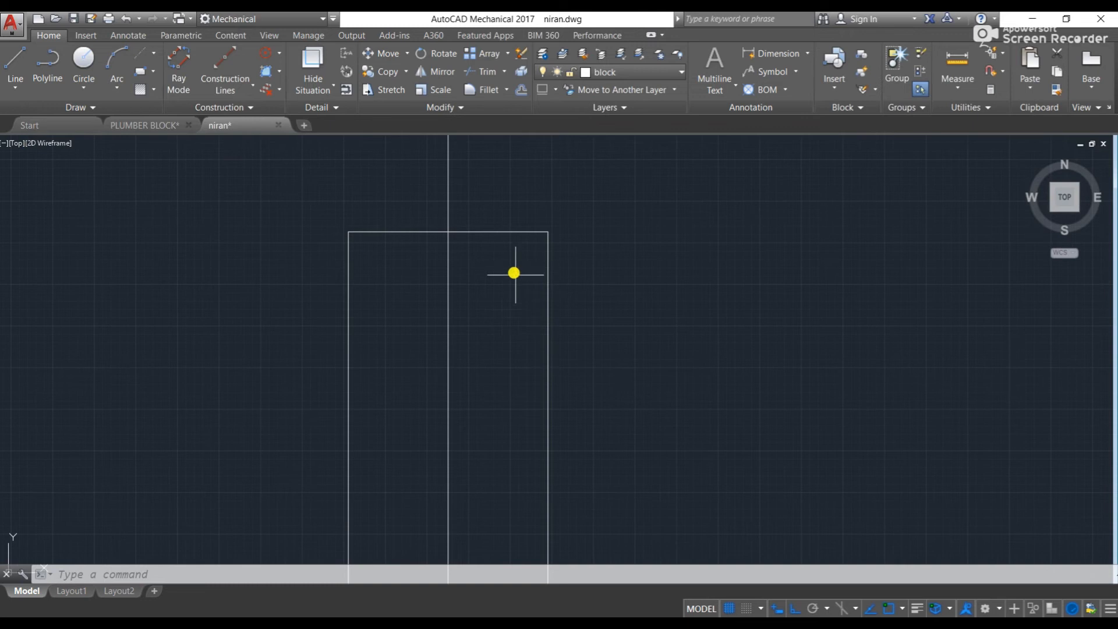
type("l")
key("Return")
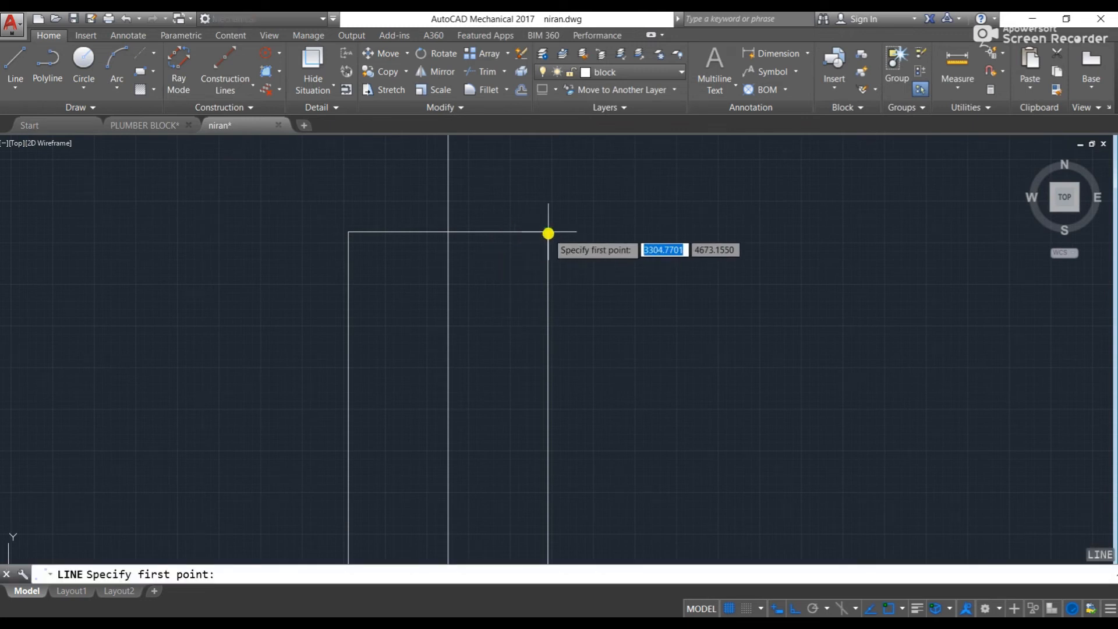
left_click(530, 233)
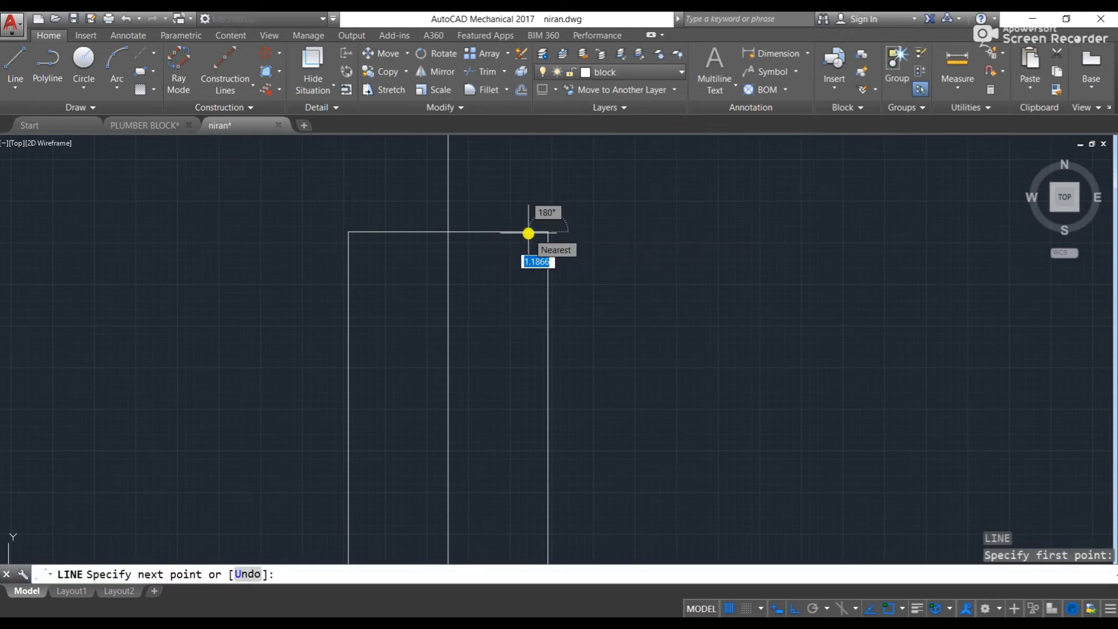
key("Return")
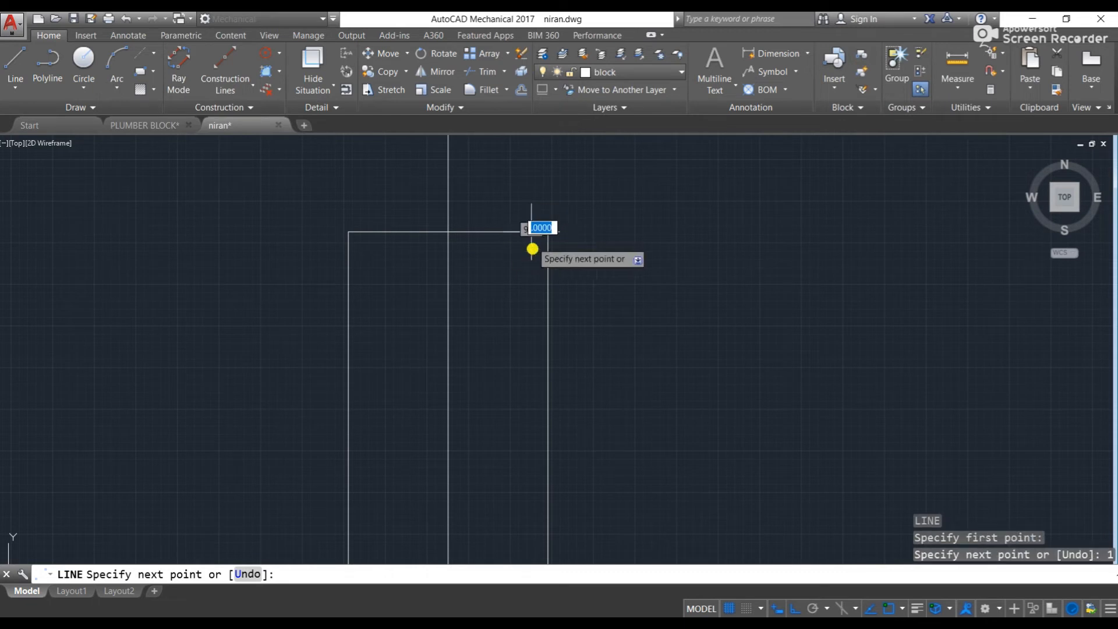
- Continue the line 28 mm down for the thread length, with a short horizontal segment to the right past the shaft edge
middle_click_drag(527, 346, 527, 266)
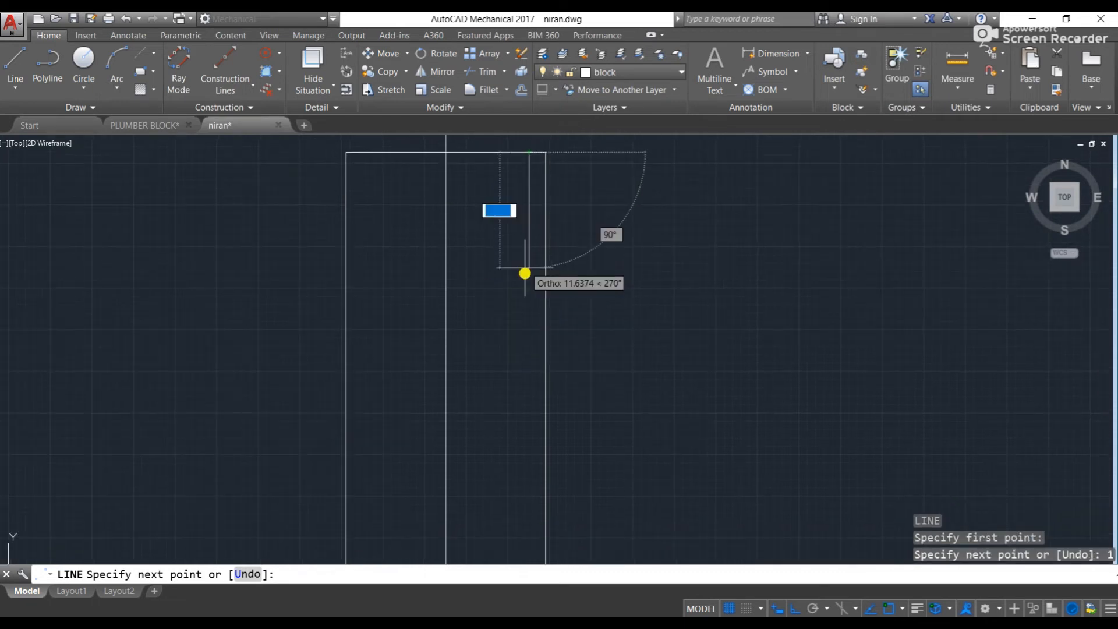
scroll(541, 330, "down", 14)
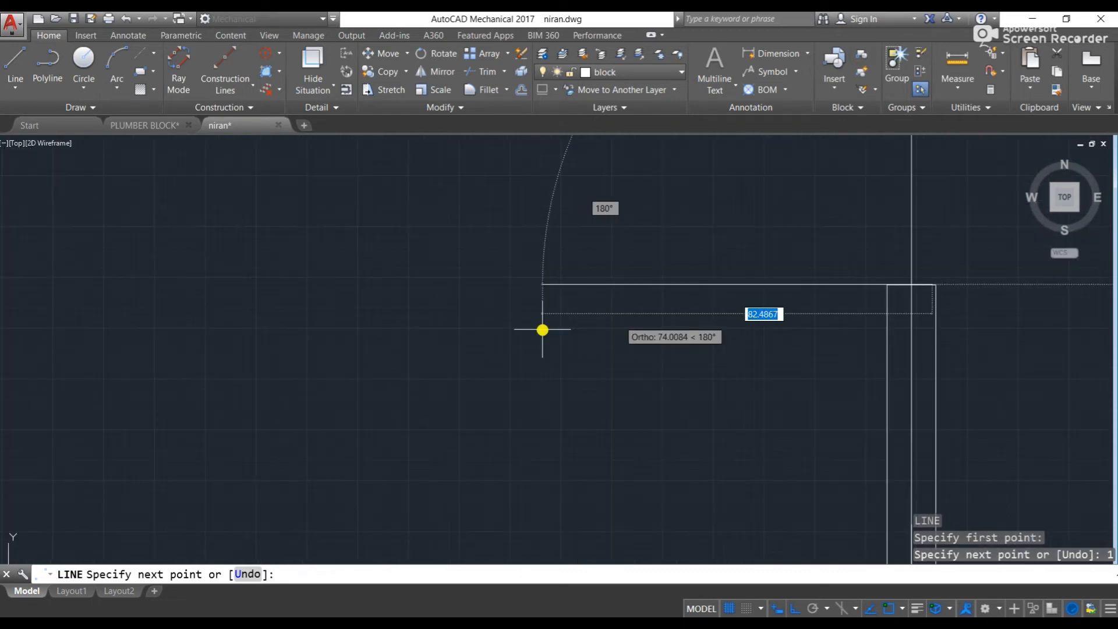
middle_click_drag(237, 262, 974, 257)
scroll(583, 277, "up", 8)
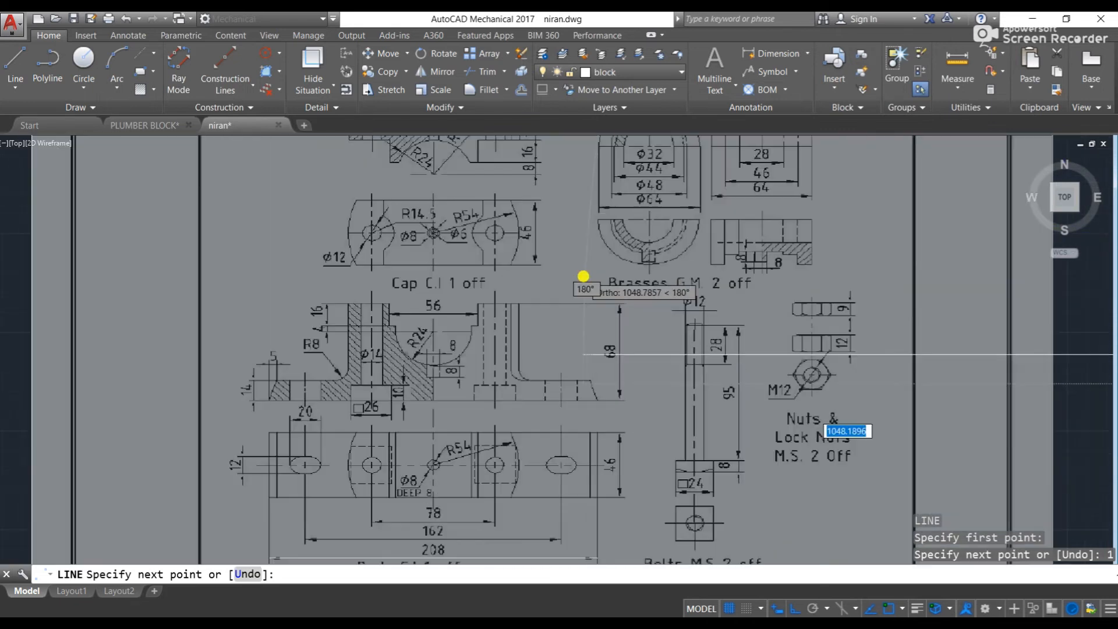
scroll(583, 276, "down", 10)
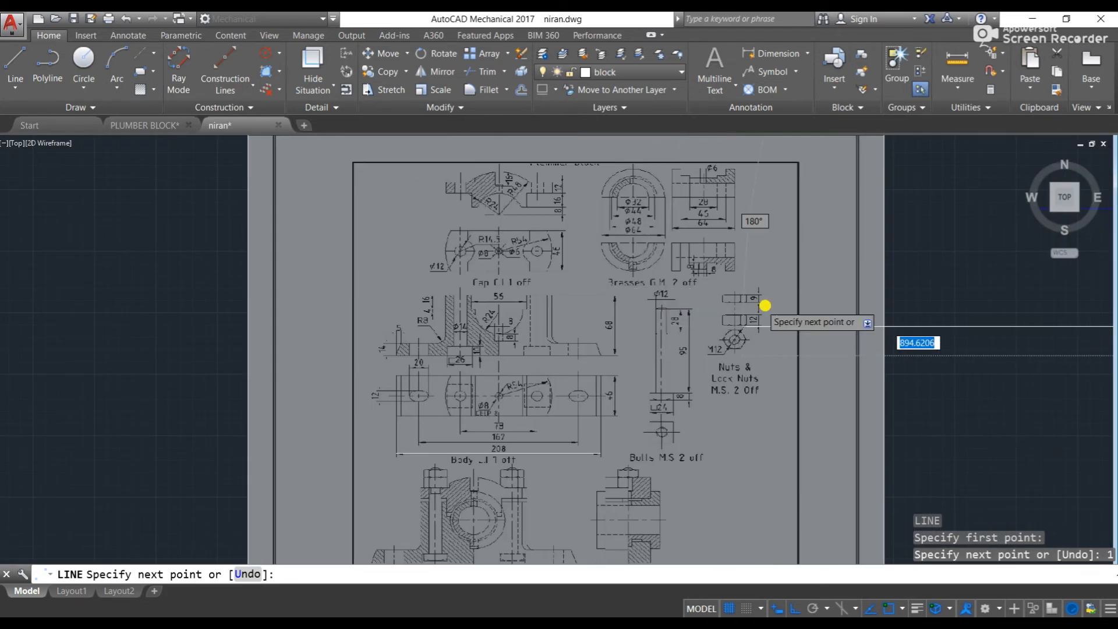
scroll(398, 304, "up", 8)
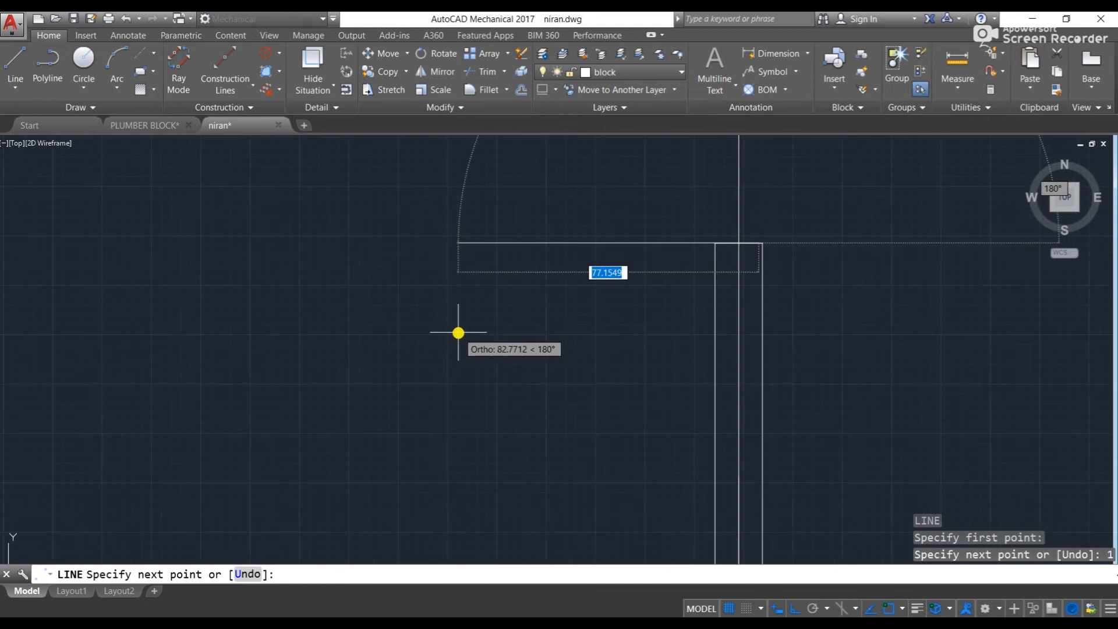
middle_click_drag(782, 356, 578, 347)
type("28")
key("Return")
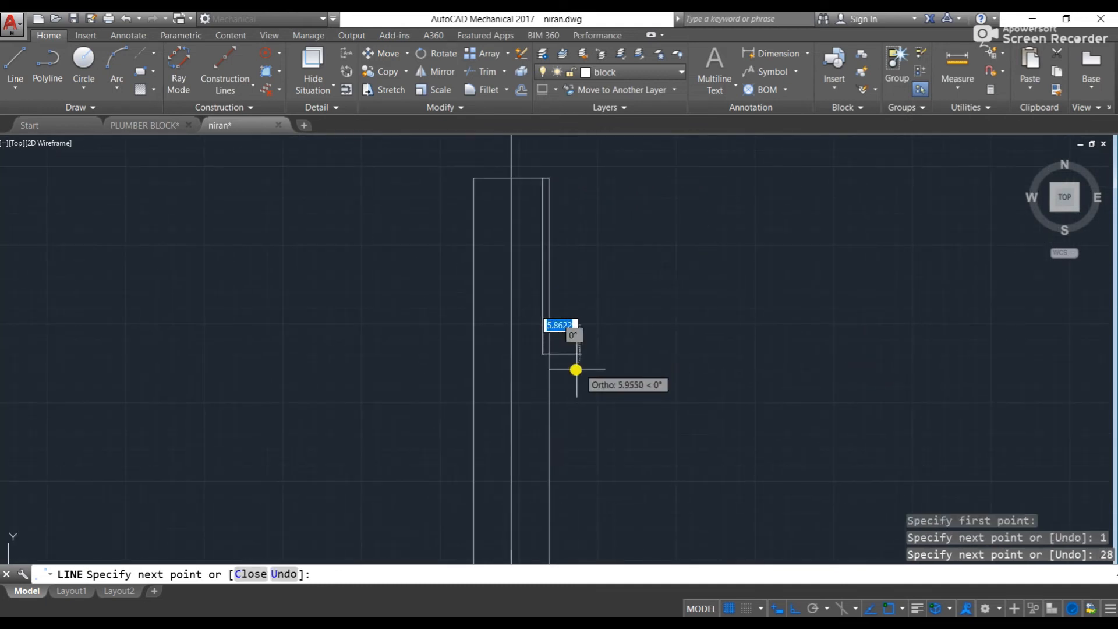
key("Escape")
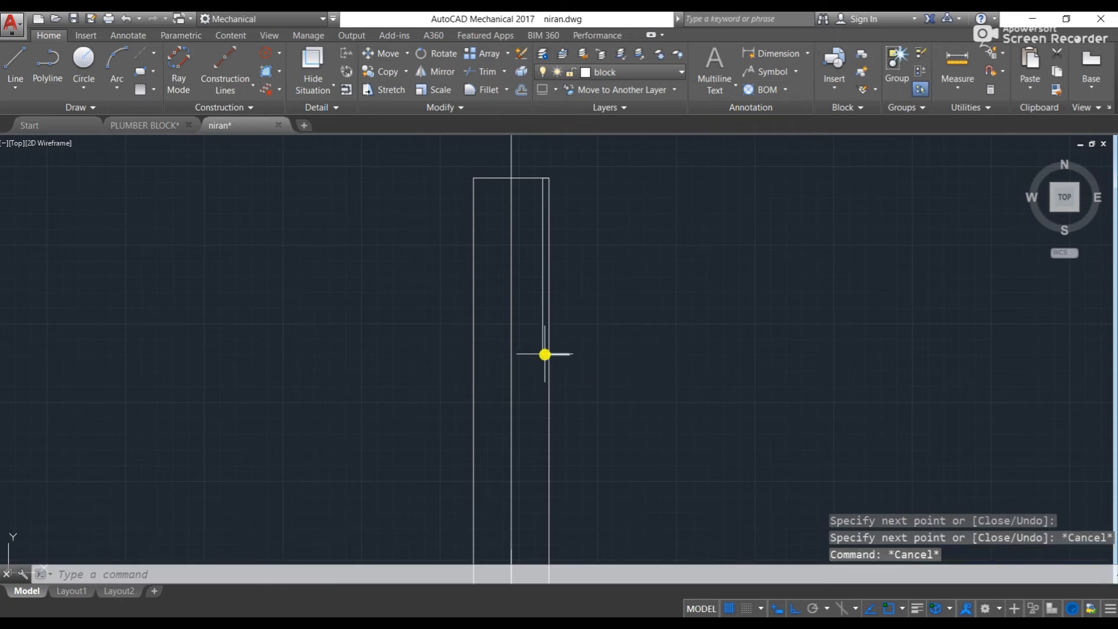
- Draw the thread runout from the shaft's right edge: 1 mm down along the edge and diagonally back to the thread line's lower end
scroll(548, 353, "up", 6)
key("Return")
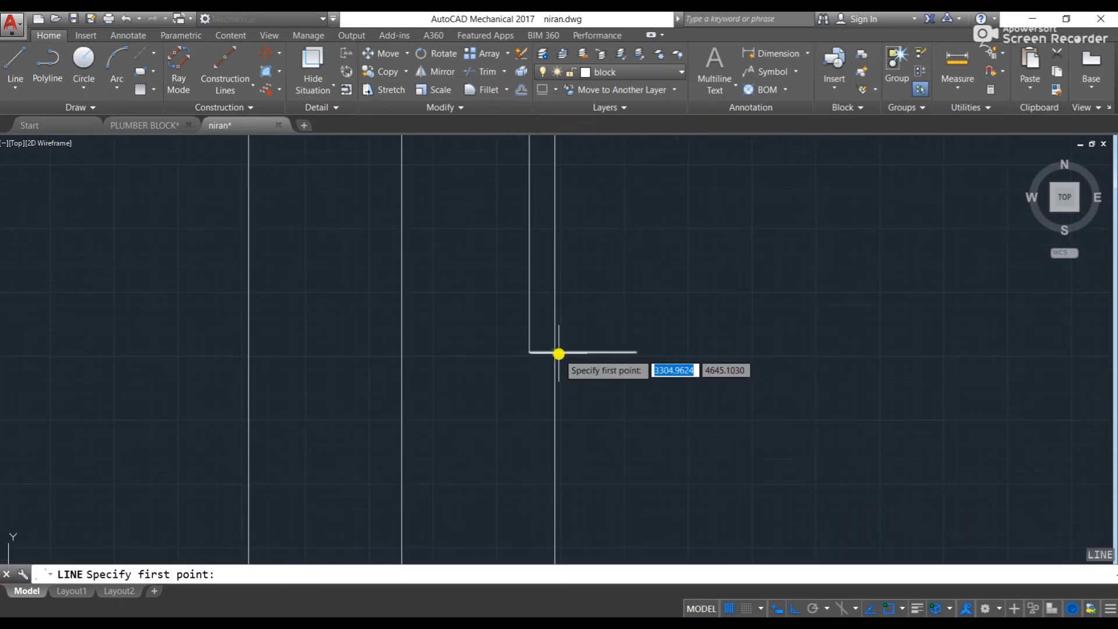
scroll(559, 352, "up", 4)
left_click(546, 348)
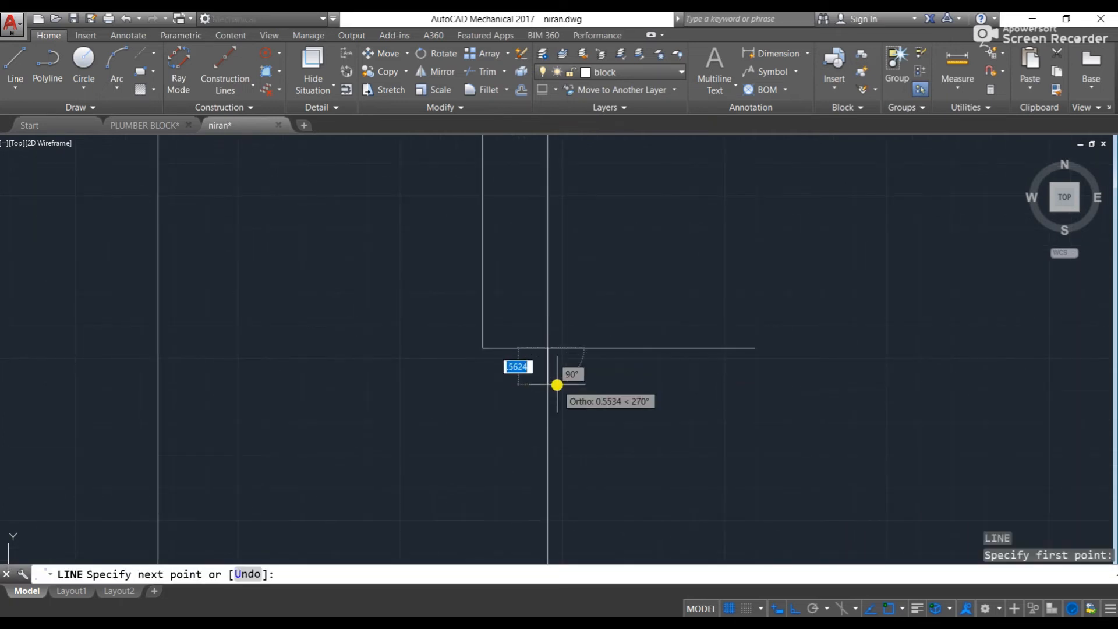
type("1")
key("Return")
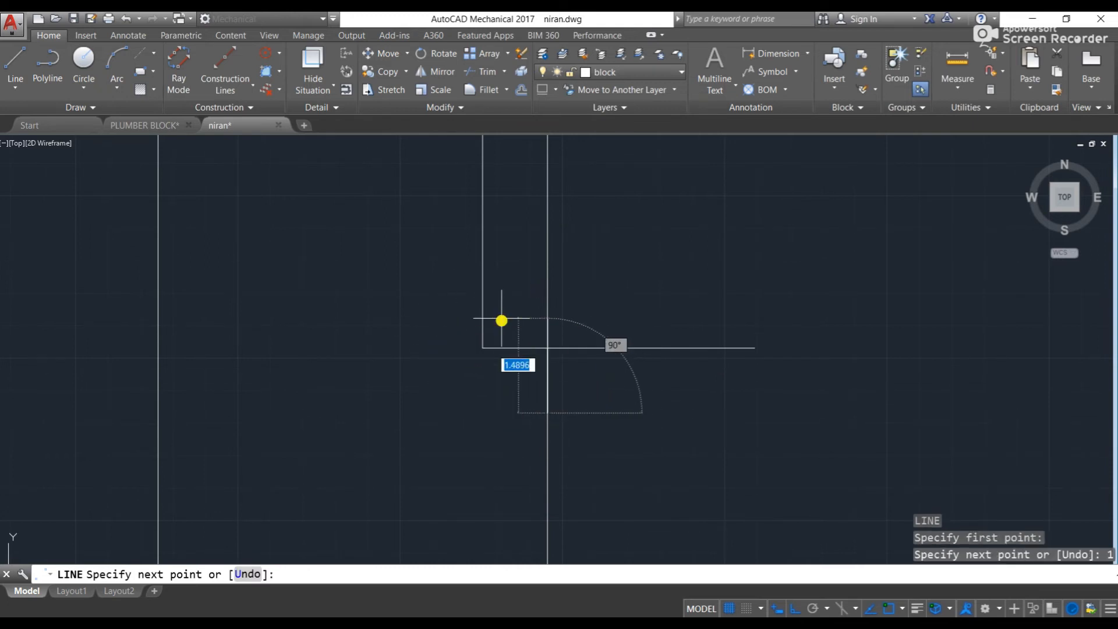
left_click(483, 345)
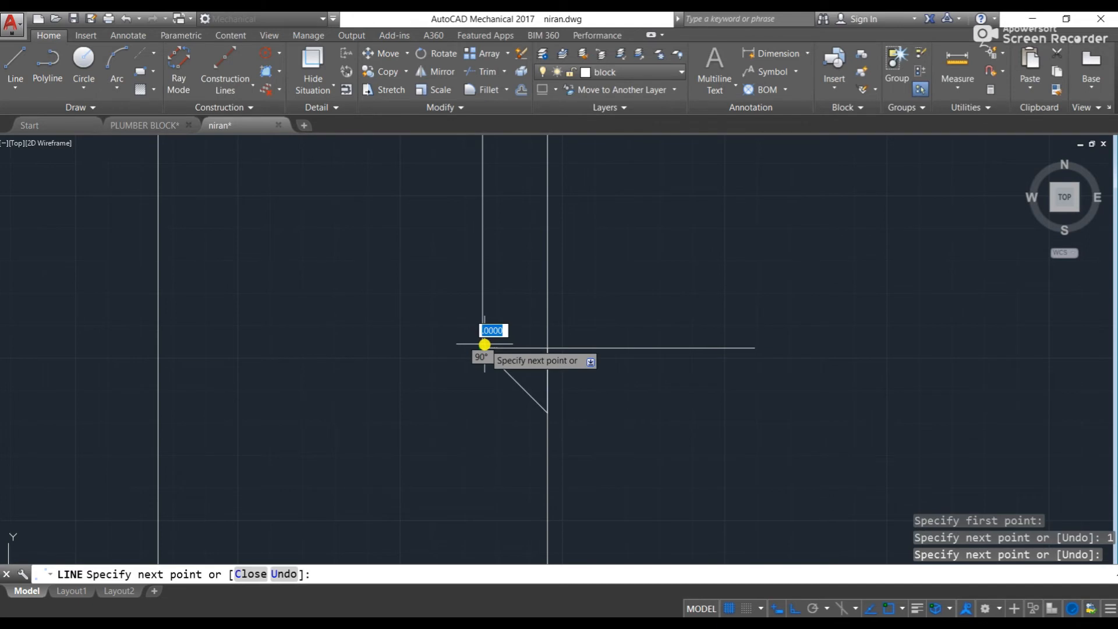
key("Escape")
key("Escape")
- Compare the shaft's threaded end with the reference drawing, checking the bolt and the neighbouring cap and brasses views
scroll(478, 357, "down", 5)
middle_click_drag(472, 356, 534, 434)
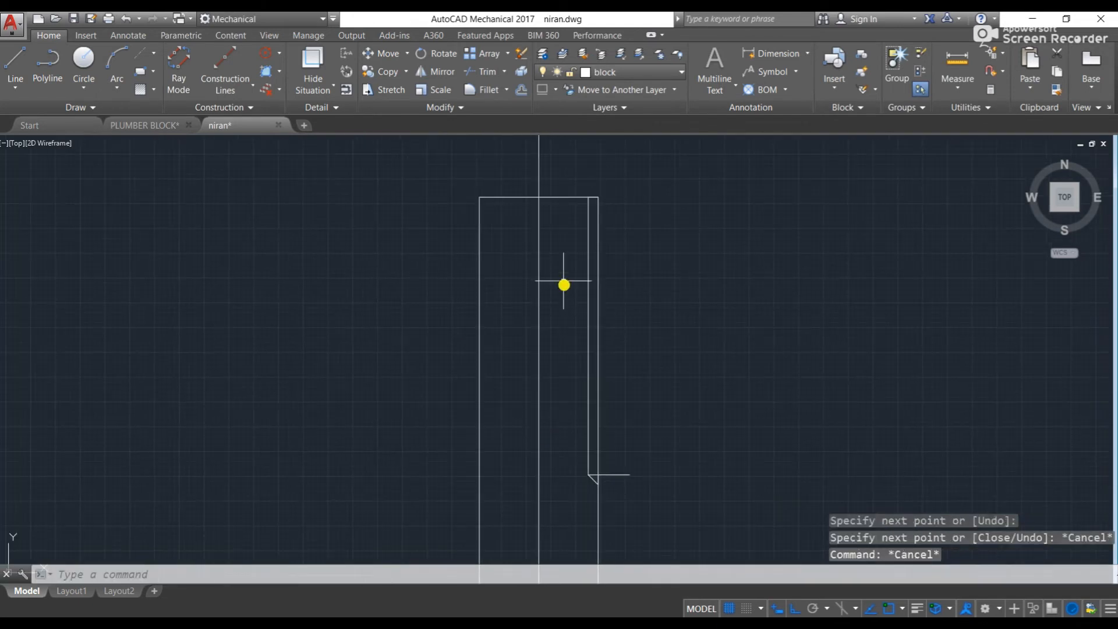
middle_click_drag(582, 230, 585, 309)
scroll(584, 309, "up", 5)
scroll(480, 295, "down", 13)
mouse_move(23, 292)
middle_mouse_down()
mouse_move(640, 307)
mouse_move(1113, 288)
middle_mouse_up()
middle_click_drag(193, 207, 259, 239)
scroll(446, 275, "up", 2)
middle_click_drag(439, 230, 424, 348)
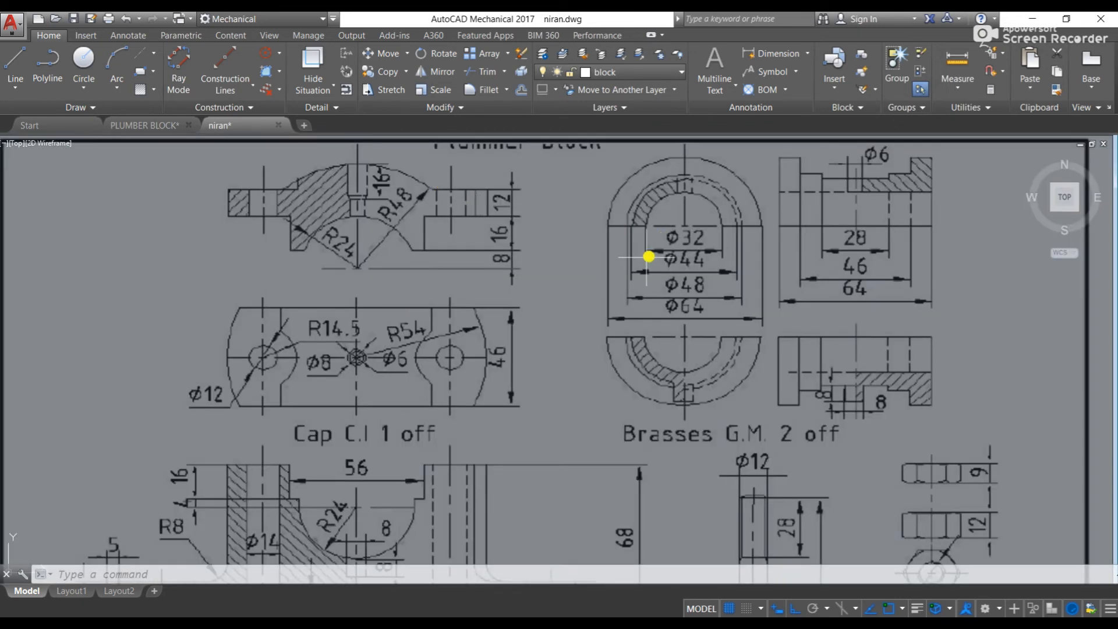
- Examine the threaded end of the Ø12 bolt shaft in the reference drawing, including its chamfered tip
scroll(774, 500, "up", 8)
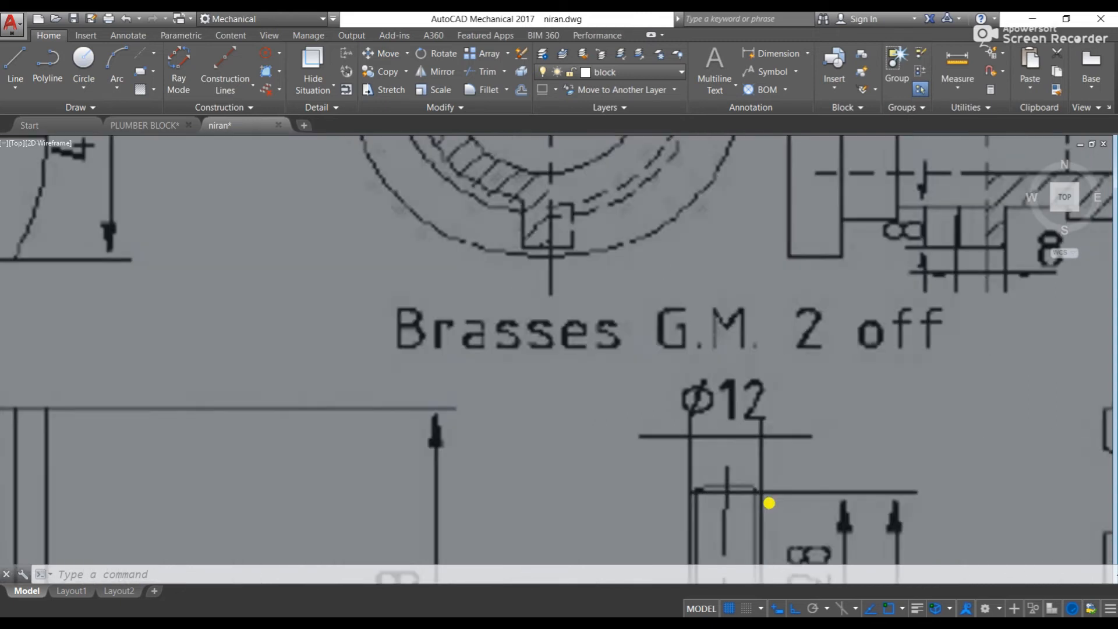
scroll(767, 503, "down", 6)
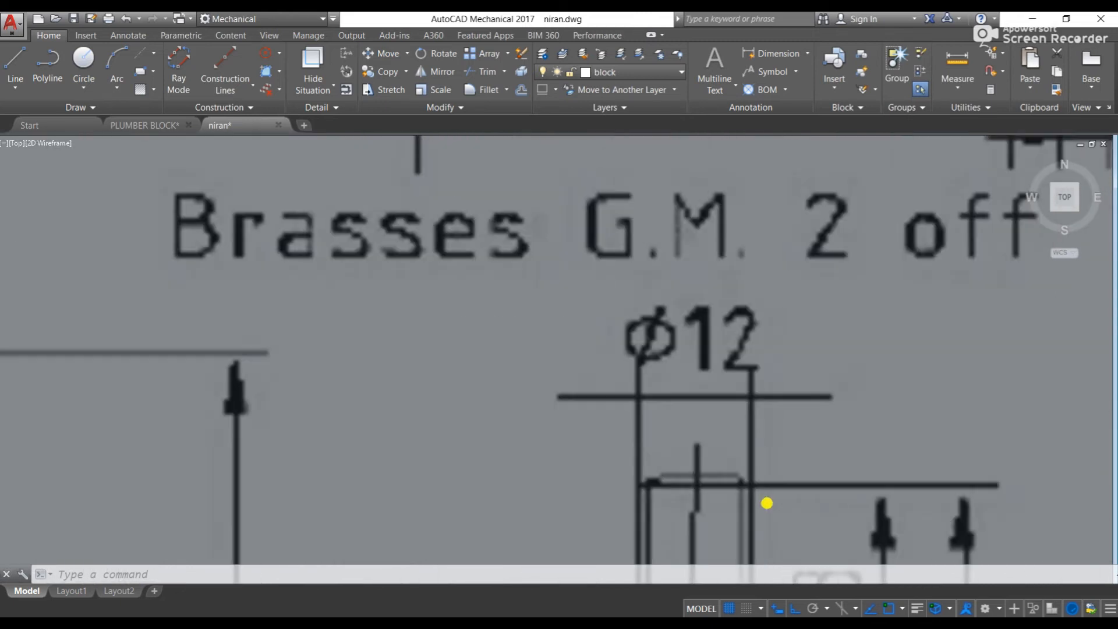
scroll(767, 503, "up", 1)
scroll(767, 502, "down", 1)
scroll(347, 330, "down", 12)
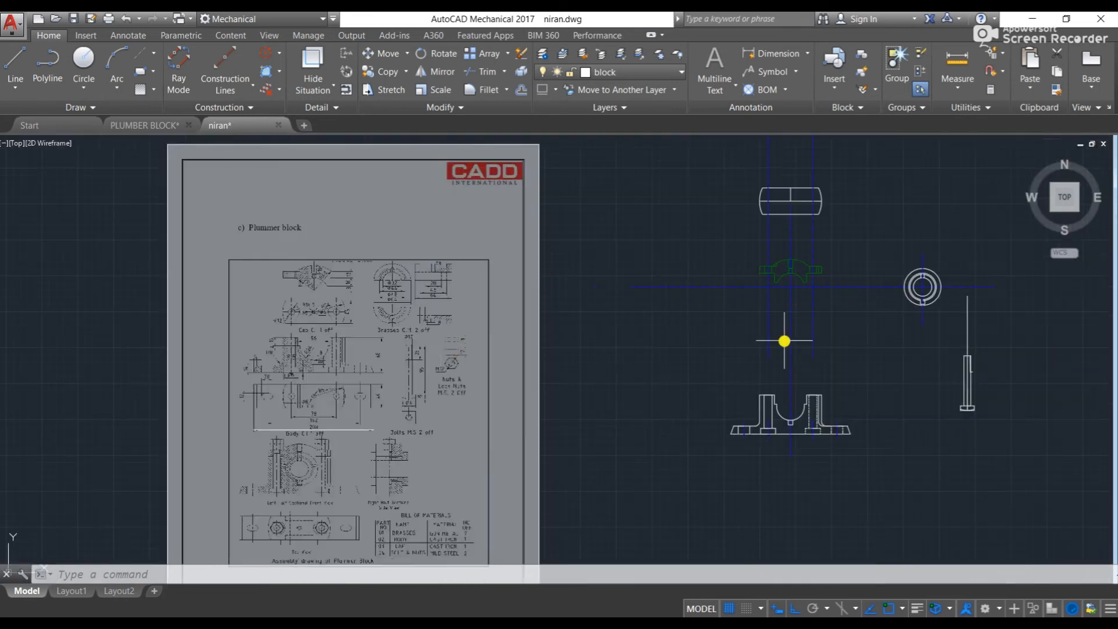
- Move the 28 mm thread line up by 1 mm so it extends above the shaft's top edge
middle_click_drag(1039, 371, 736, 376)
scroll(739, 374, "up", 6)
scroll(358, 344, "up", 4)
scroll(602, 269, "up", 6)
middle_click_drag(467, 354, 696, 348)
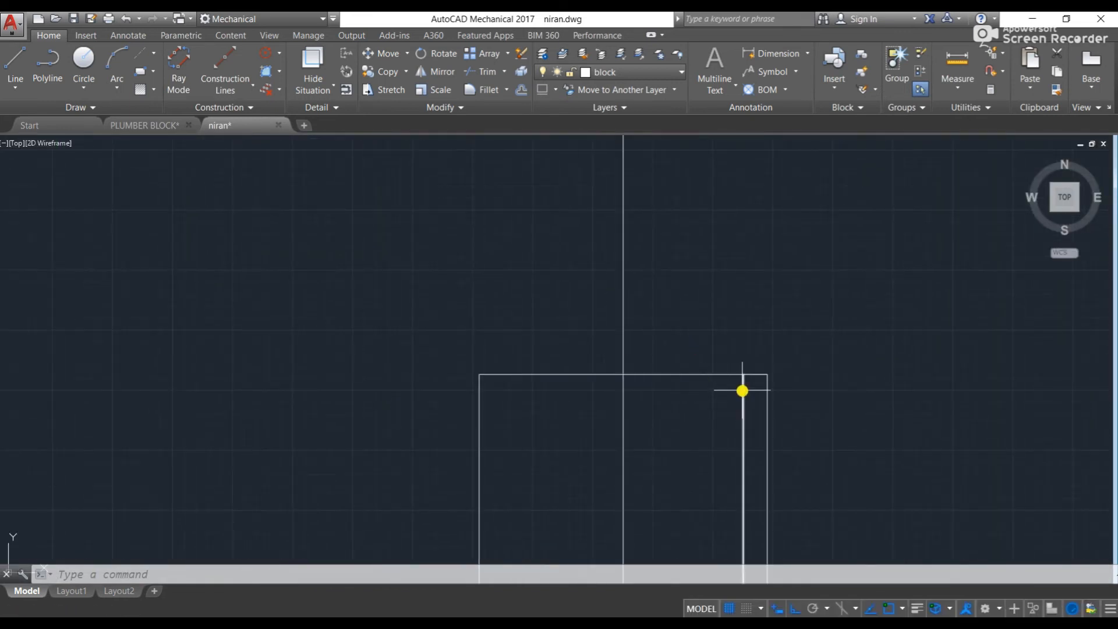
mouse_move(744, 375)
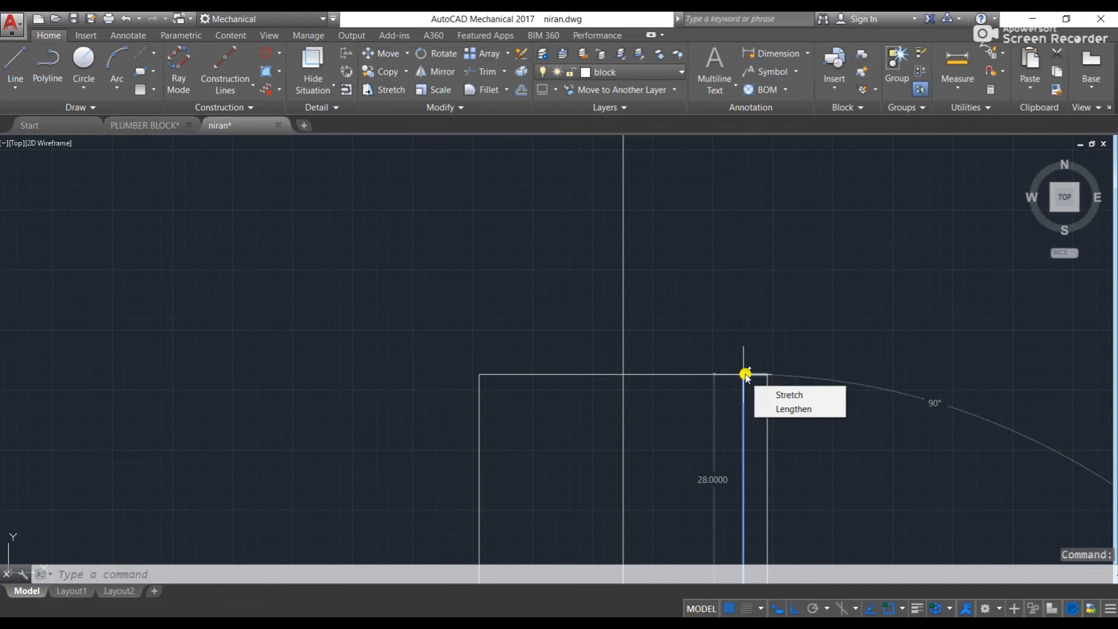
left_click(746, 374)
key("space")
type("1")
key("Return")
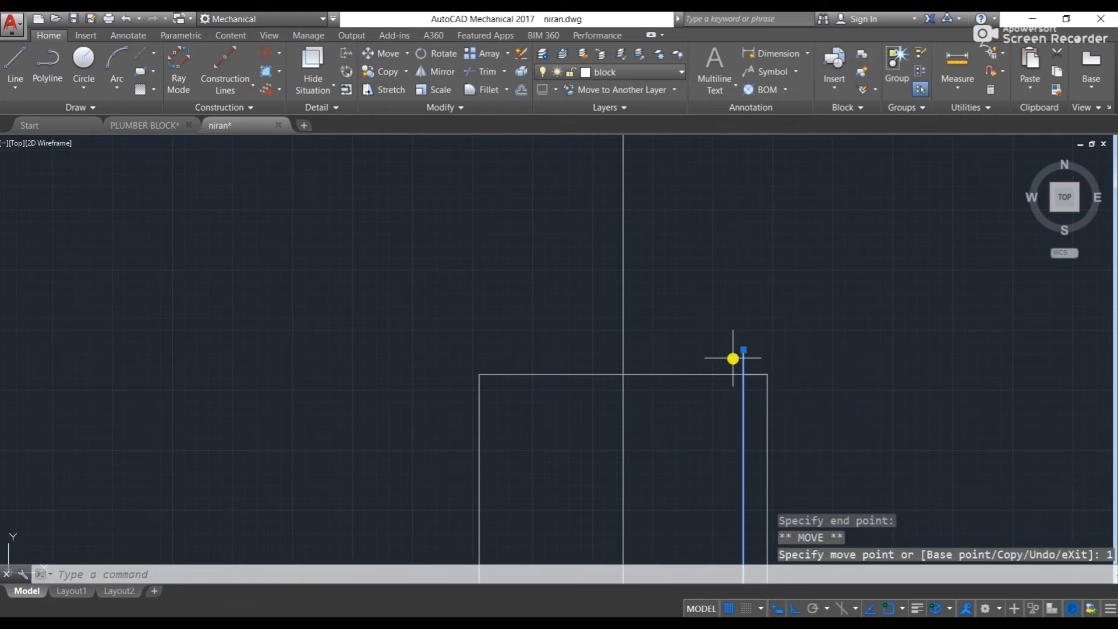
key("Escape")
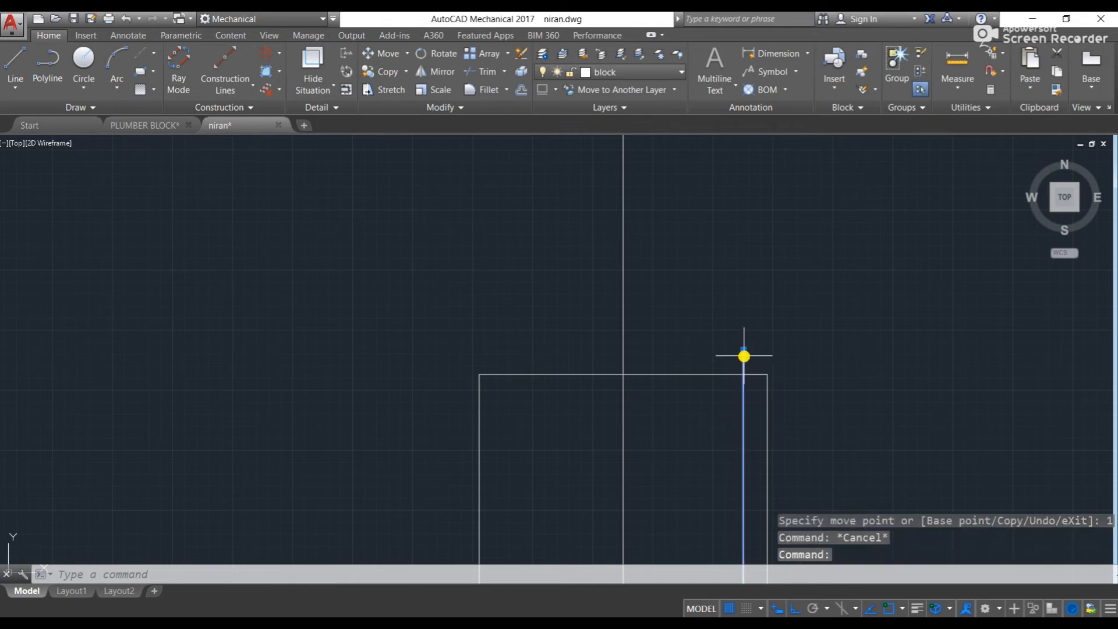
- Draw a horizontal line from the thread line's upper end leftward to the bolt's centre line
type("l")
key("Return")
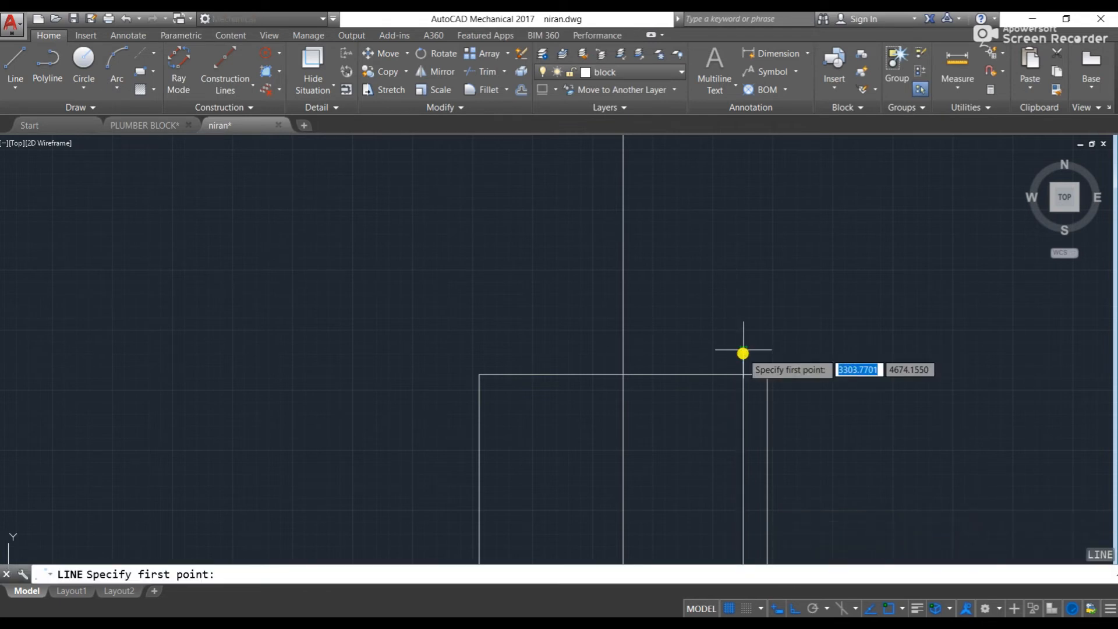
left_click(743, 350)
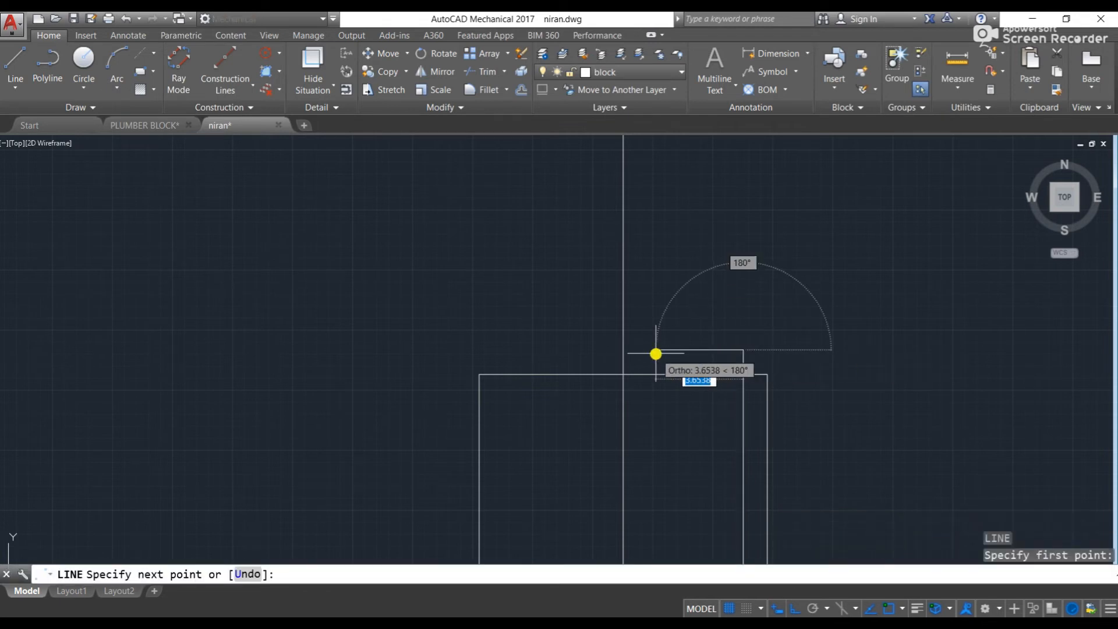
left_click(620, 353)
key("Escape")
- Draw the diagonal chamfer line from the shaft's top-right corner to the thread line's upper end
scroll(759, 377, "up", 2)
type("l")
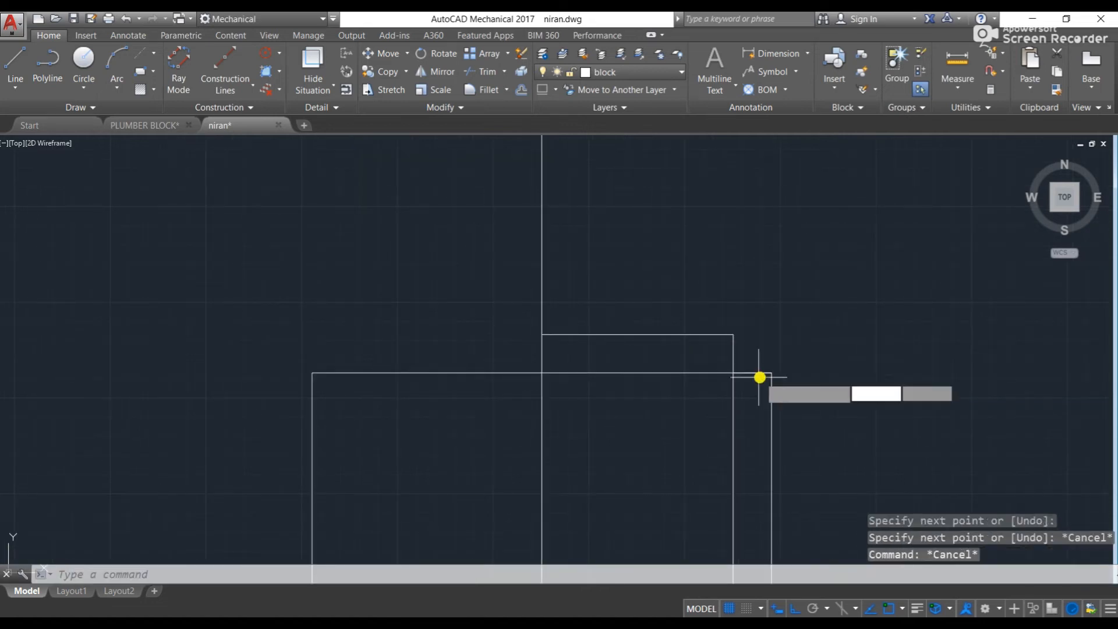
key("Return")
key("Return")
key("Escape")
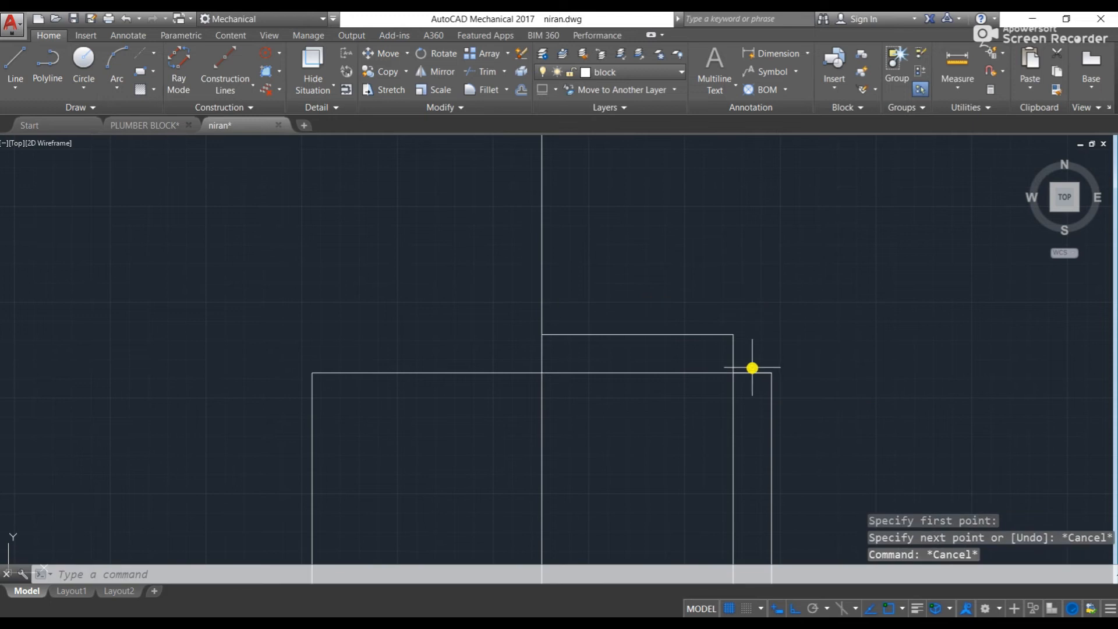
key("Return")
left_click(770, 372)
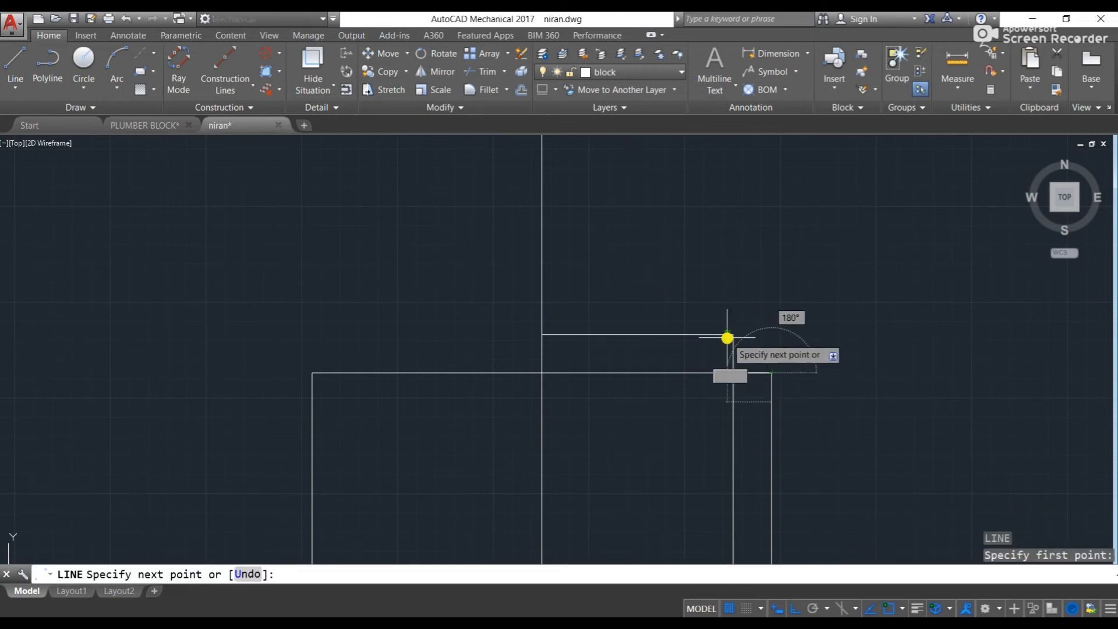
left_click(729, 336)
key("Escape")
key("Escape")
middle_click_drag(733, 362, 637, 325)
key("Escape")
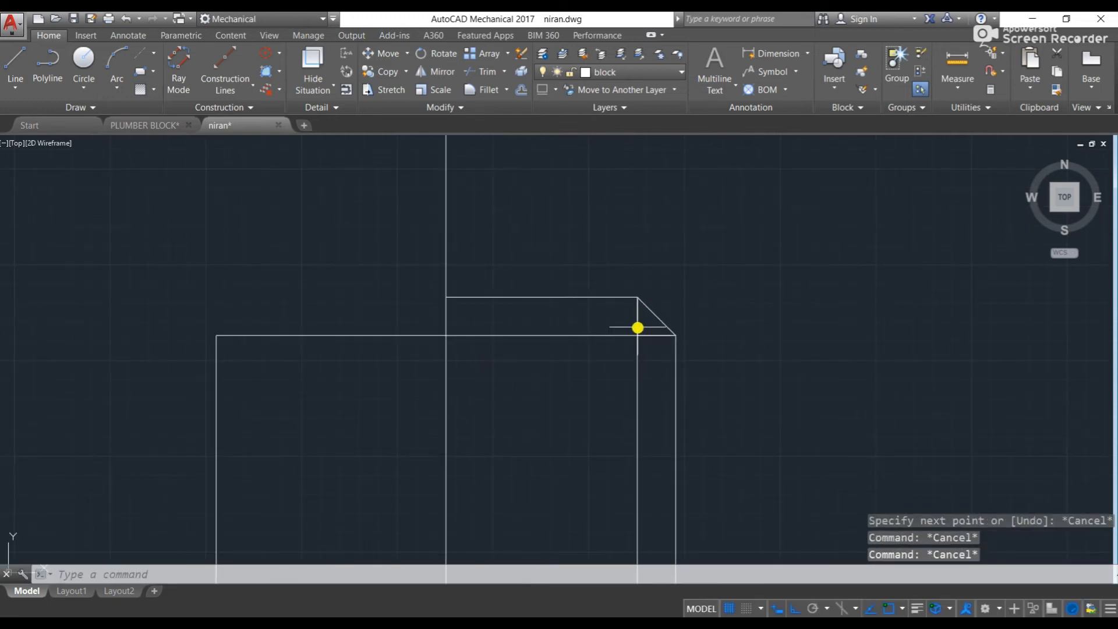
- Try to trim the thread line's short portion above the shaft's top edge, and undo that trim
type("tr")
key("Return")
key("Return")
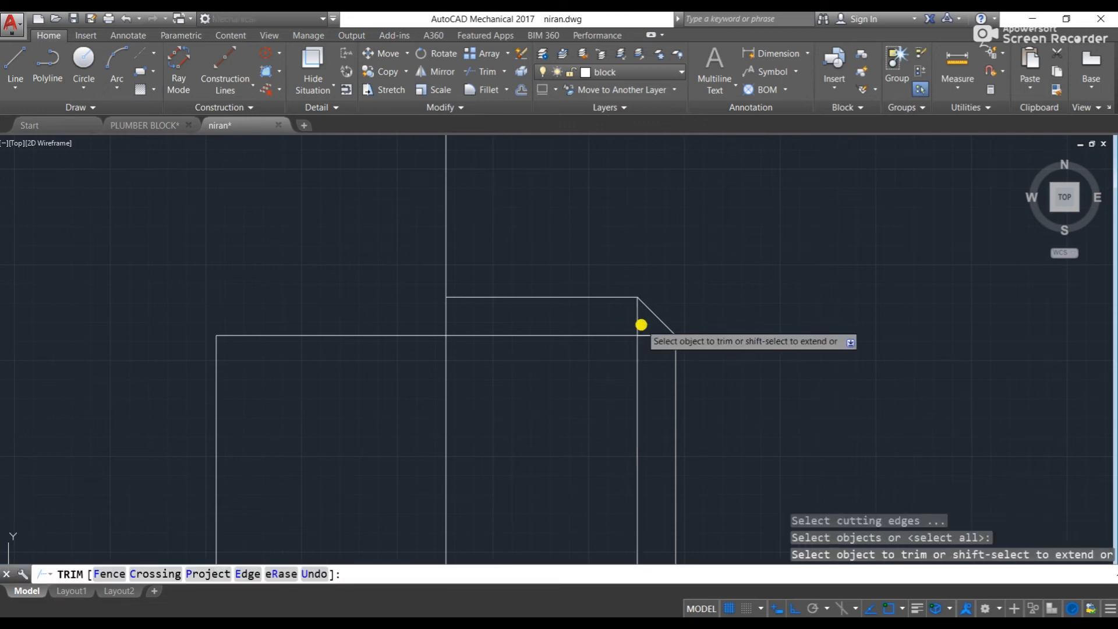
left_click(637, 320)
scroll(606, 324, "down", 8)
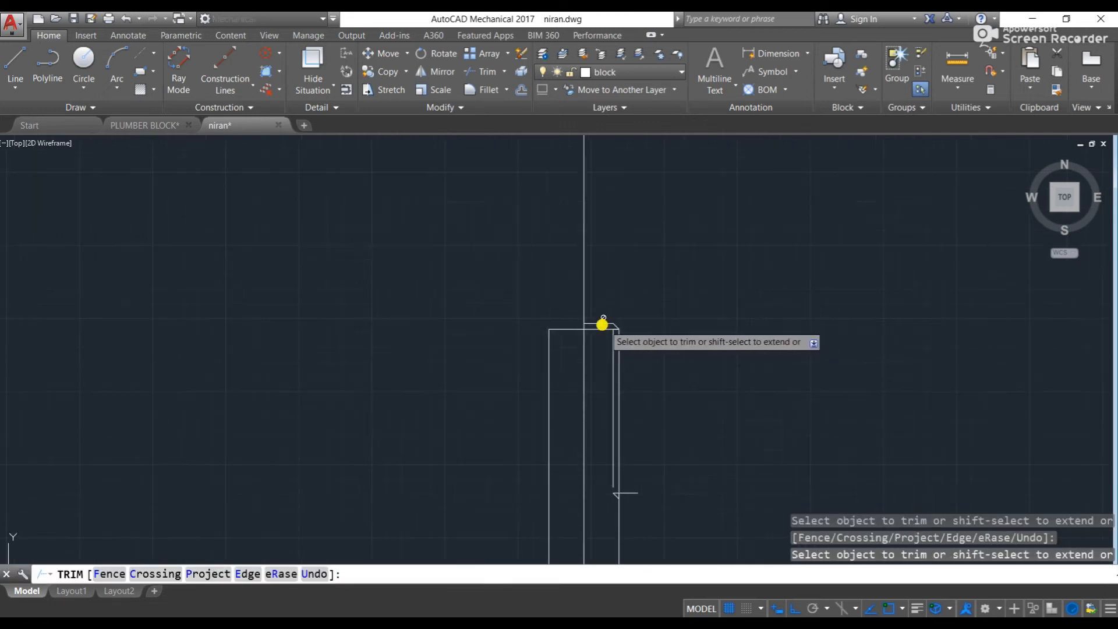
key("ctrl+z")
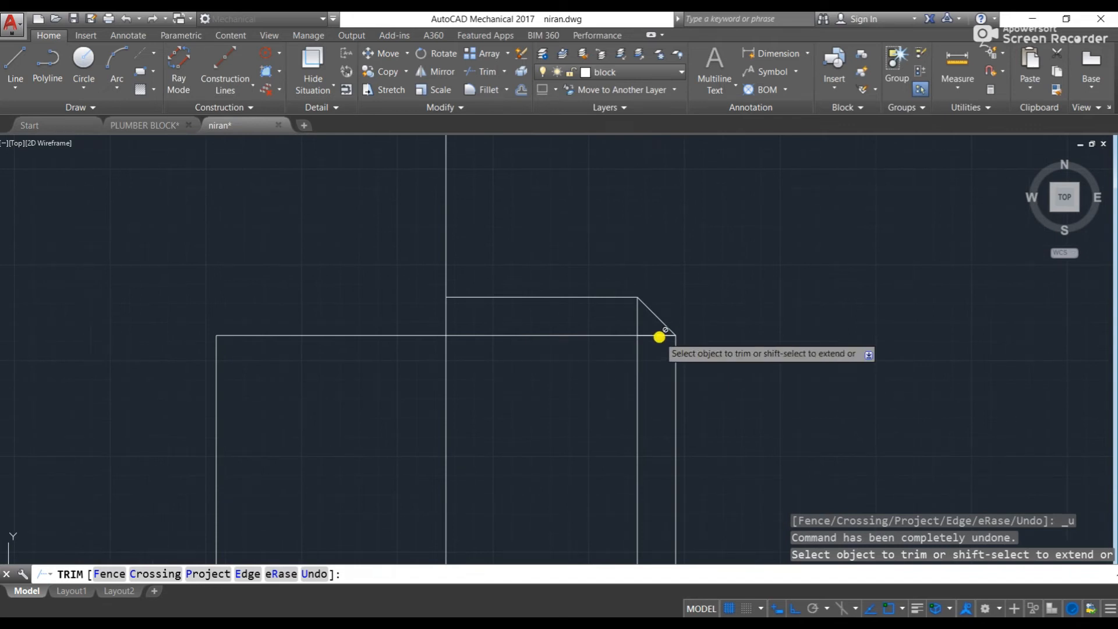
key("Return")
key("Escape")
key("Escape")
key("Escape")
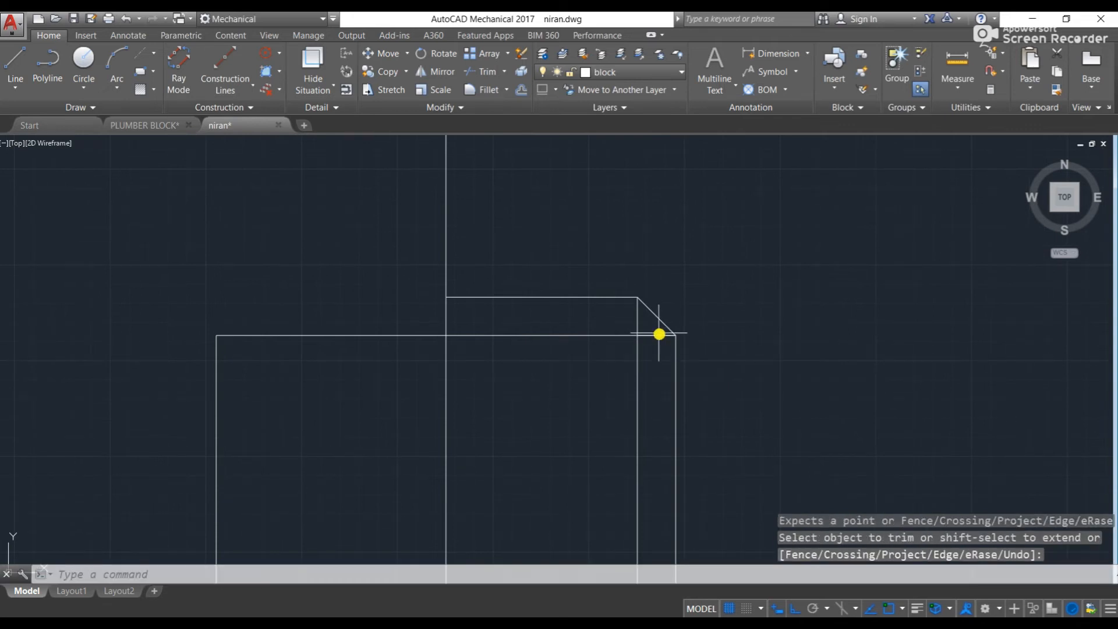
type("tr")
key("Return")
key("Return")
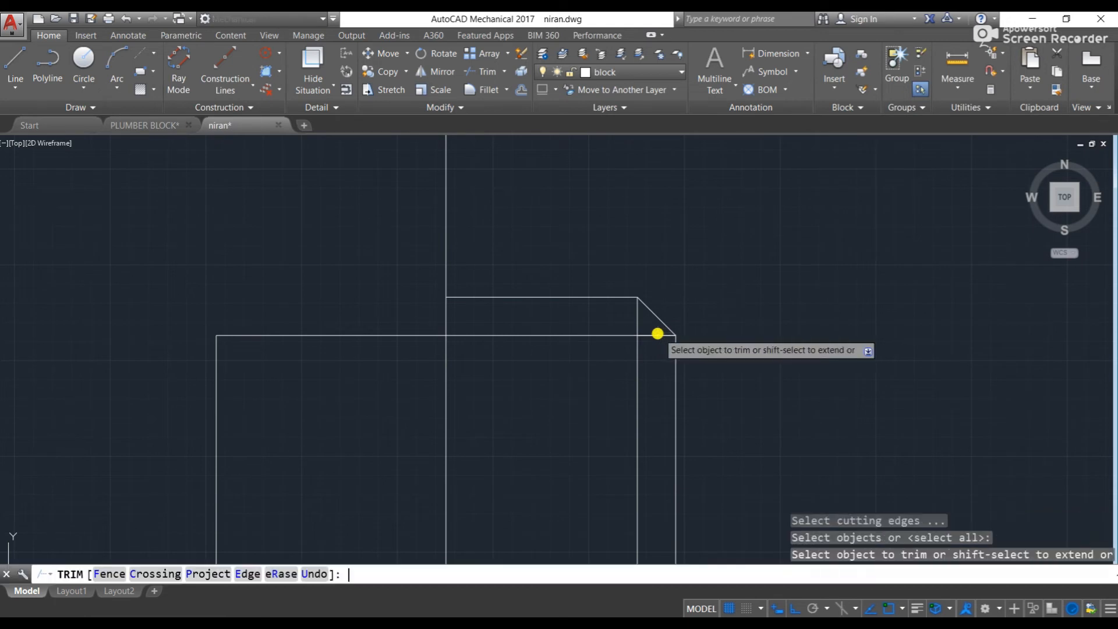
key("Escape")
key("Escape")
- Delete the 1 mm line lying on the shaft's top edge beneath the chamfer
scroll(659, 336, "up", 4)
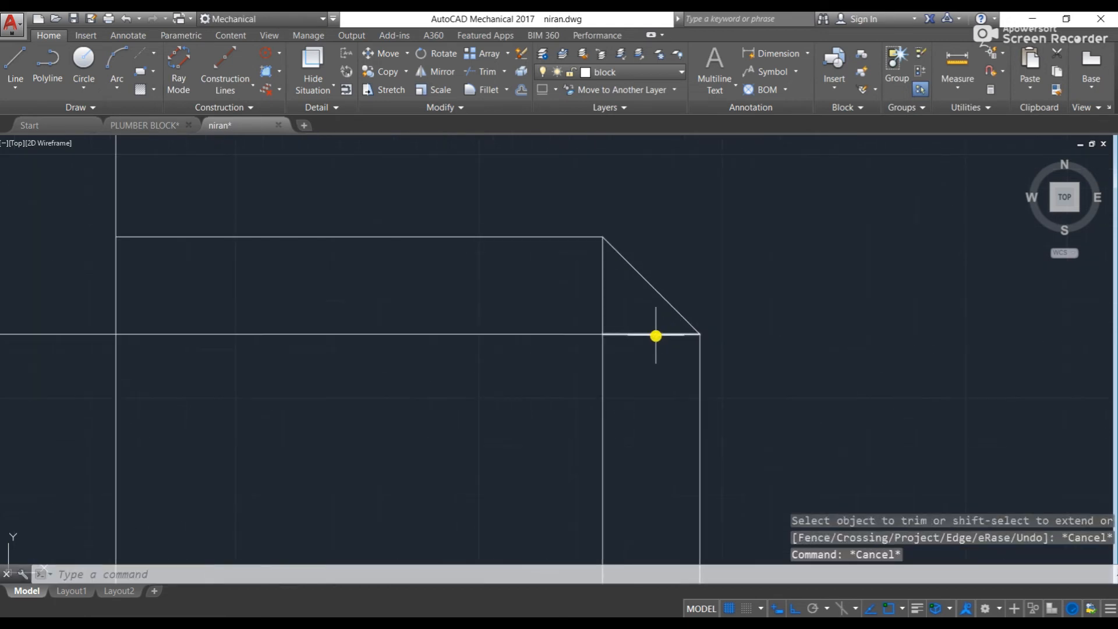
left_click(655, 336)
key("Delete")
scroll(656, 337, "down", 4)
scroll(656, 336, "up", 4)
key("Escape")
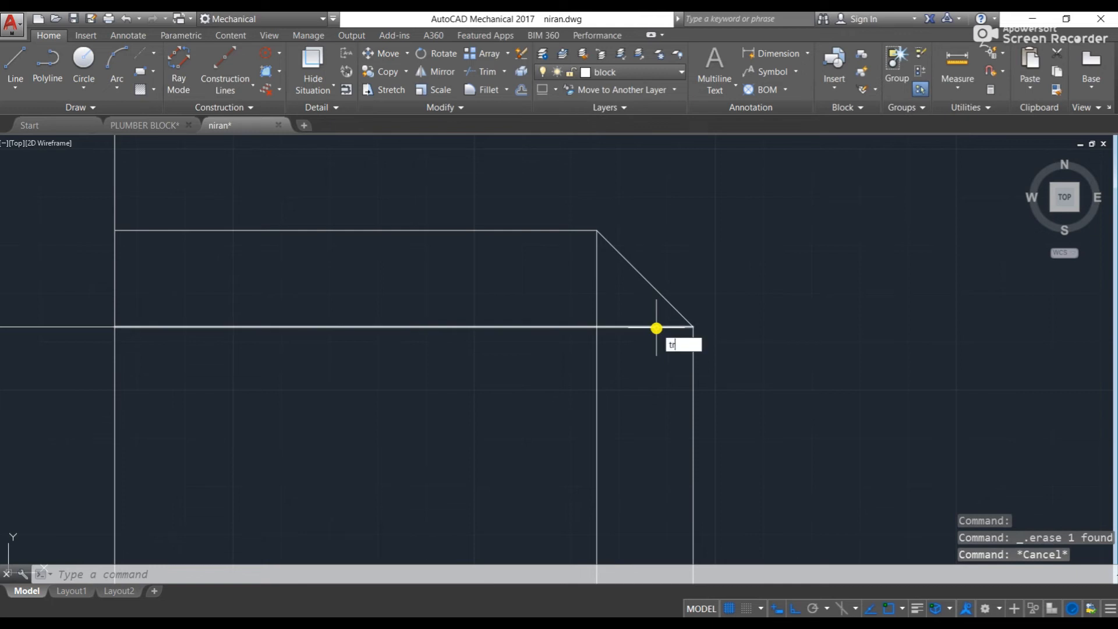
- Trim the shaft's top edge between the thread line and the right edge, beneath the chamfer
type("tr")
key("Return")
key("Return")
scroll(656, 328, "down", 5)
scroll(611, 359, "up", 2)
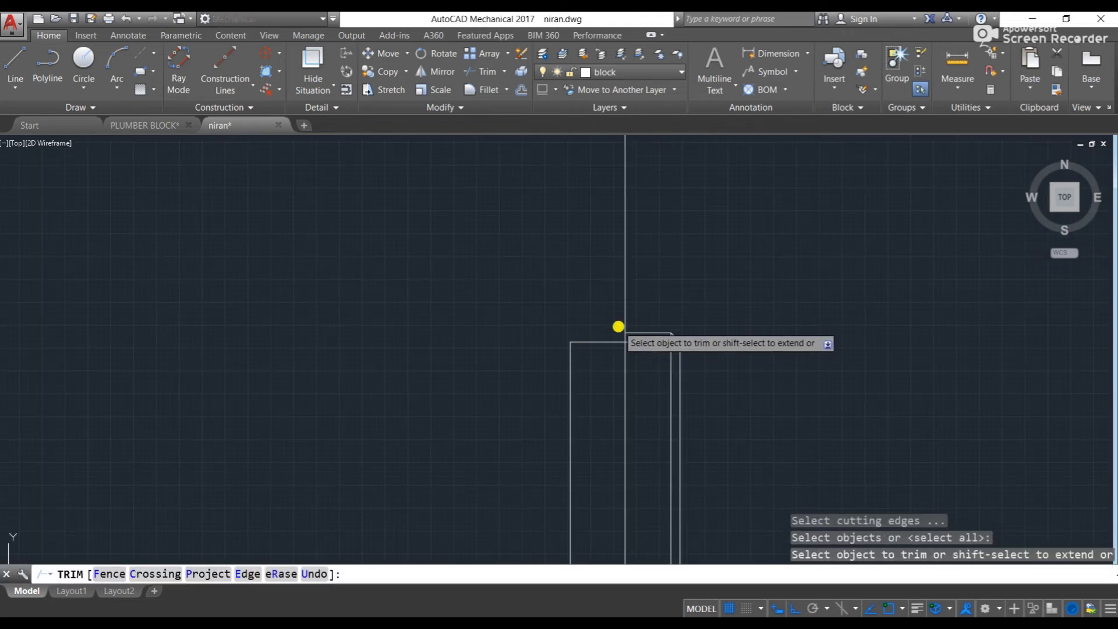
scroll(674, 342, "up", 5)
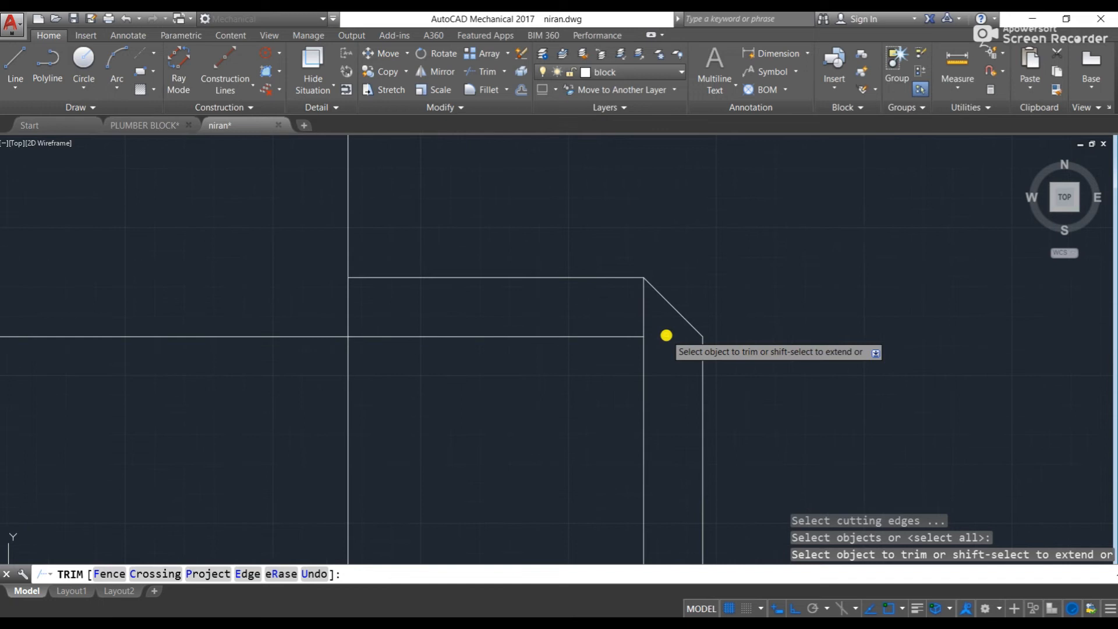
key("Return")
key("Return")
key("Return")
- Check the bolt view in the reference drawing, focusing on the chamfered end and the 28 mm thread length
scroll(666, 336, "down", 5)
scroll(398, 304, "down", 3)
mouse_move(399, 304)
middle_mouse_down()
mouse_move(916, 312)
mouse_move(1077, 288)
middle_mouse_up()
scroll(410, 299, "down", 3)
middle_click_drag(394, 268, 1106, 262)
middle_click_drag(430, 265, 1030, 263)
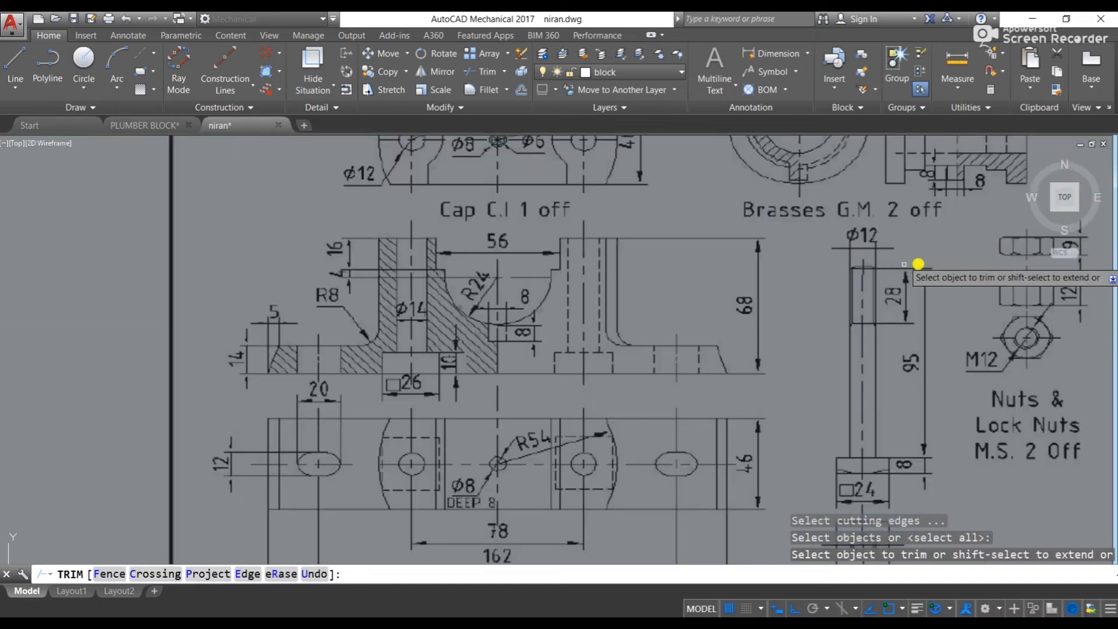
scroll(833, 268, "up", 6)
scroll(834, 270, "down", 2)
middle_click_drag(936, 315, 506, 245)
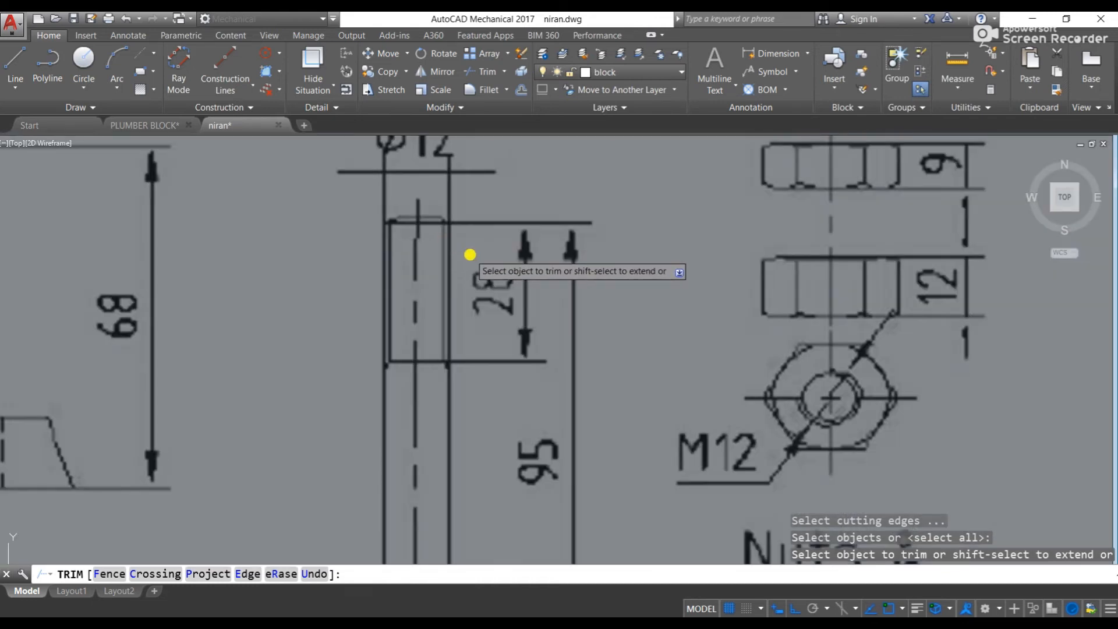
scroll(470, 254, "down", 3)
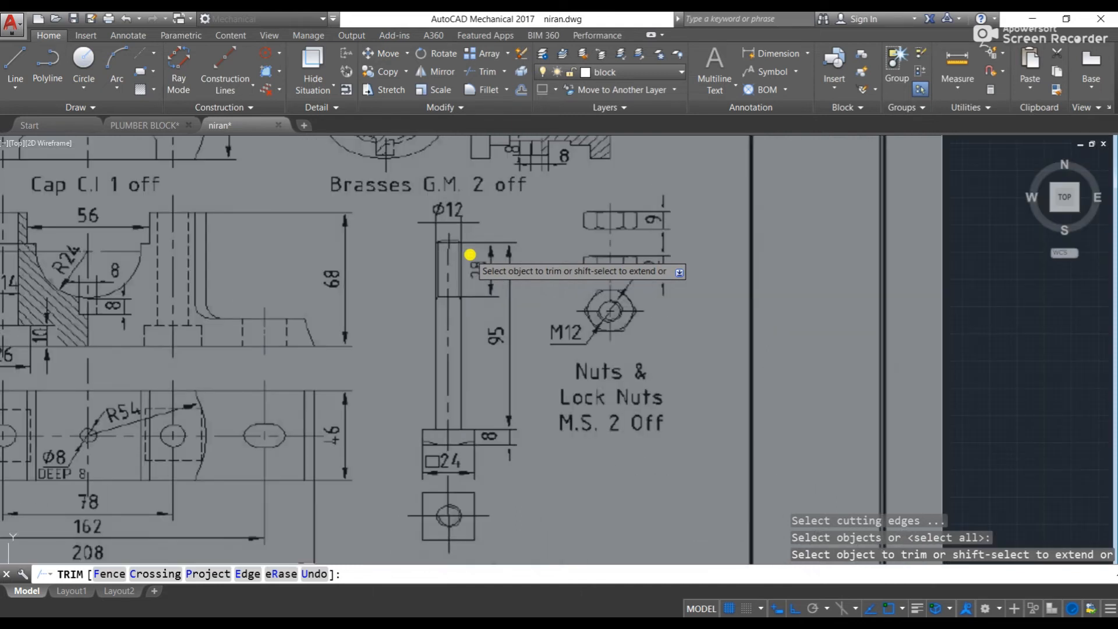
scroll(470, 255, "up", 5)
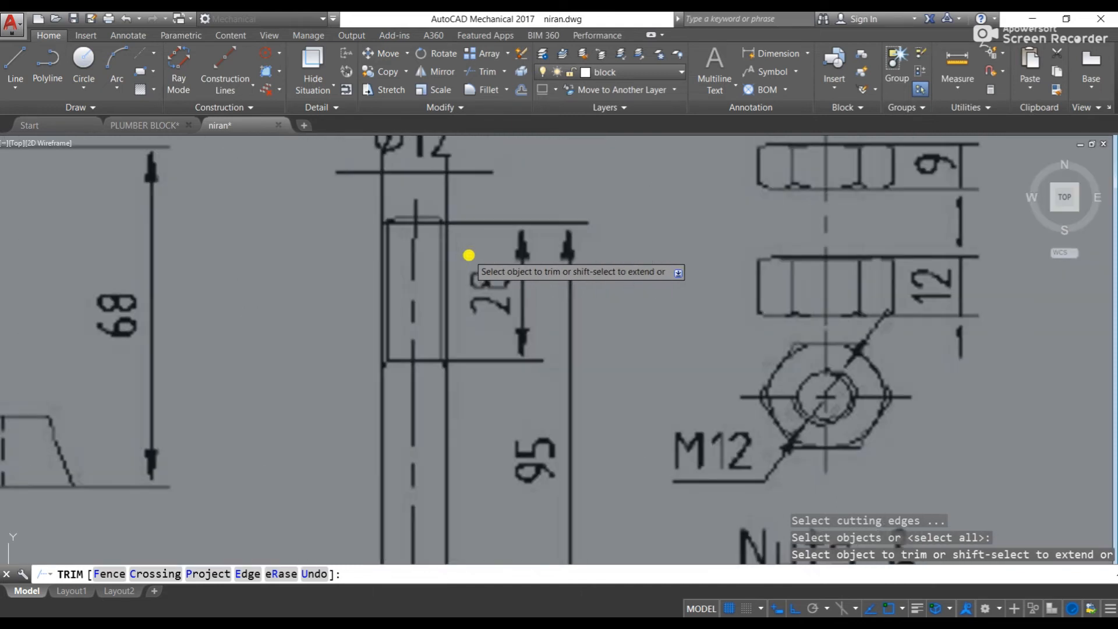
scroll(468, 255, "down", 3)
- Return to the drawn bolt and inspect its chamfered end and thread line, leaving the trim command
middle_click_drag(687, 281, 222, 257)
scroll(612, 312, "up", 4)
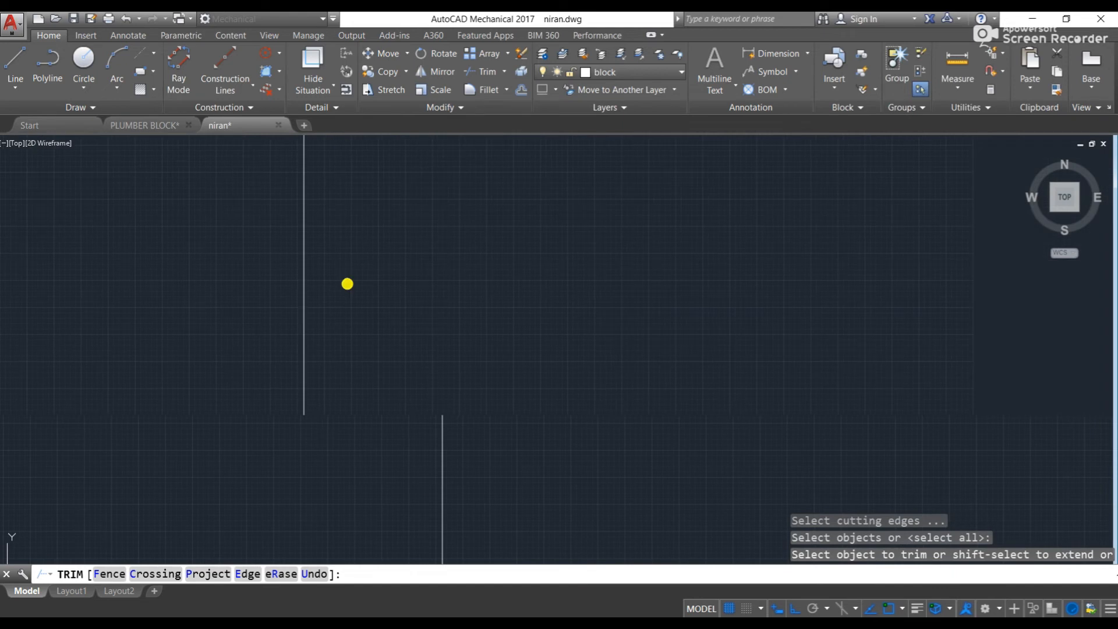
middle_click_drag(529, 290, 204, 259)
scroll(205, 260, "down", 2)
middle_click_drag(579, 229, 554, 305)
scroll(553, 304, "up", 5)
middle_click_drag(702, 317, 302, 237)
scroll(422, 209, "up", 2)
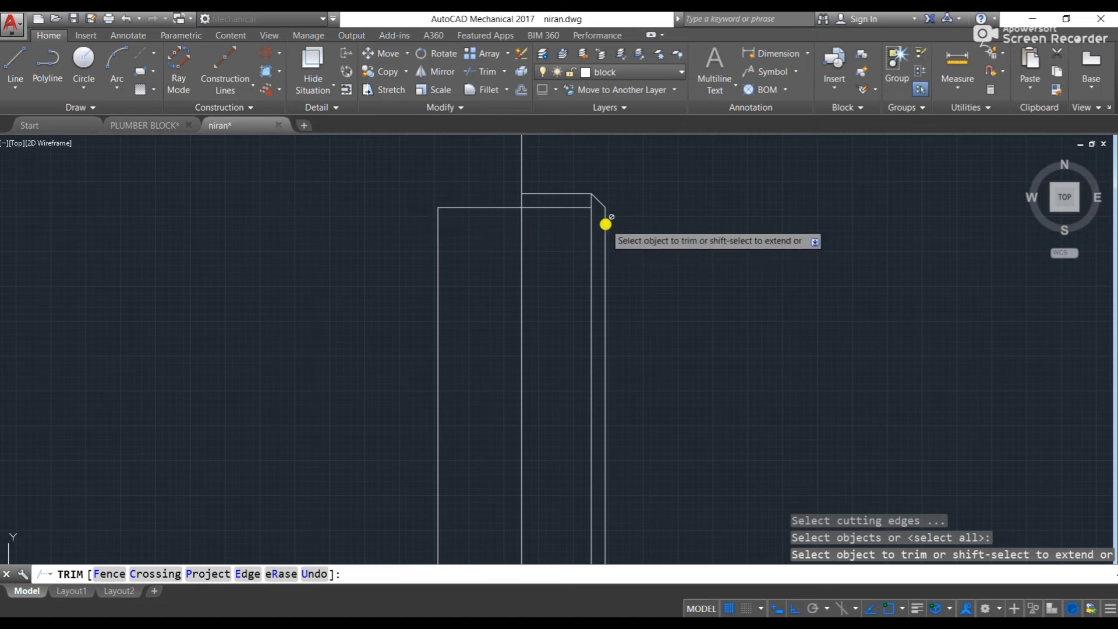
scroll(262, 217, "down", 4)
scroll(374, 220, "up", 5)
scroll(403, 222, "up", 3)
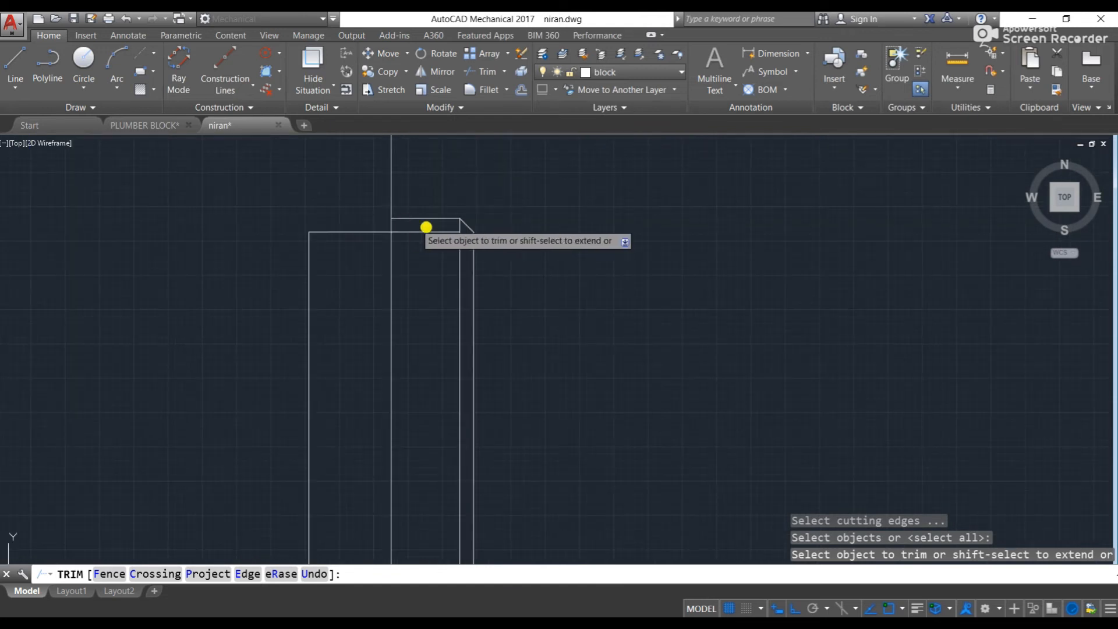
key("Escape")
key("Escape")
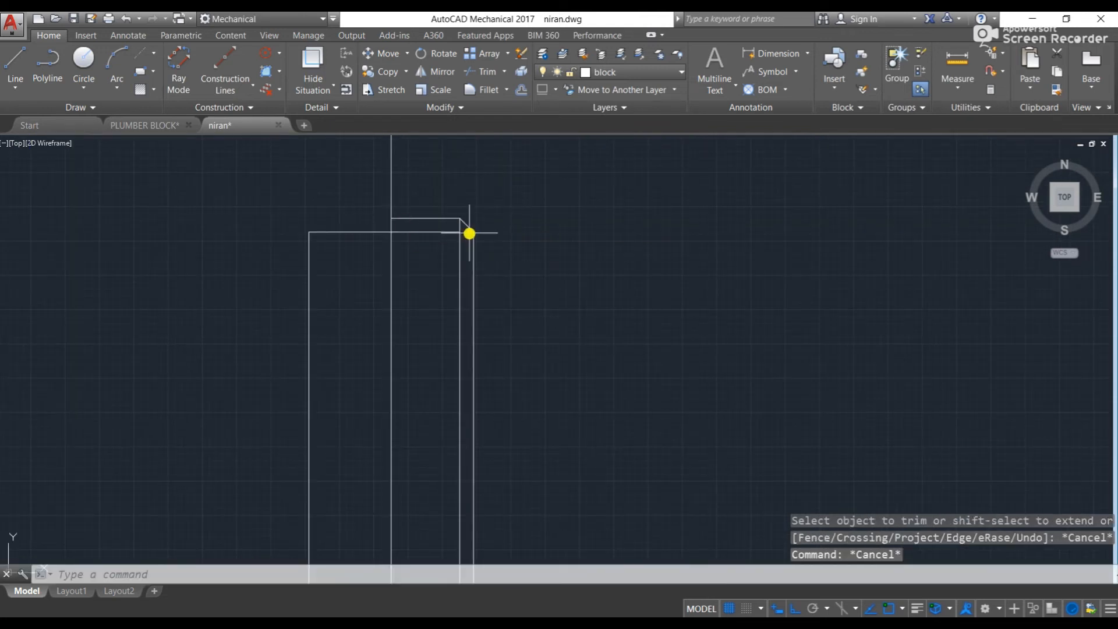
- Stretch the thread line's lower end down 1 mm to meet the corner of the thread runout
middle_click_drag(469, 234, 496, 152)
scroll(496, 163, "down", 2)
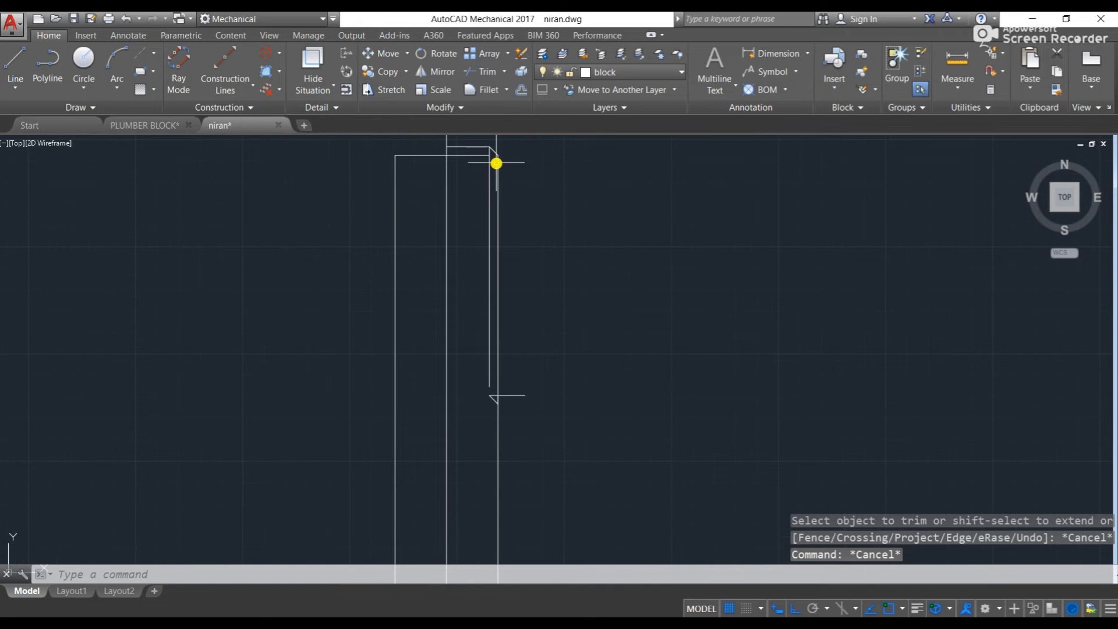
scroll(503, 470, "up", 5)
middle_click_drag(447, 269, 468, 443)
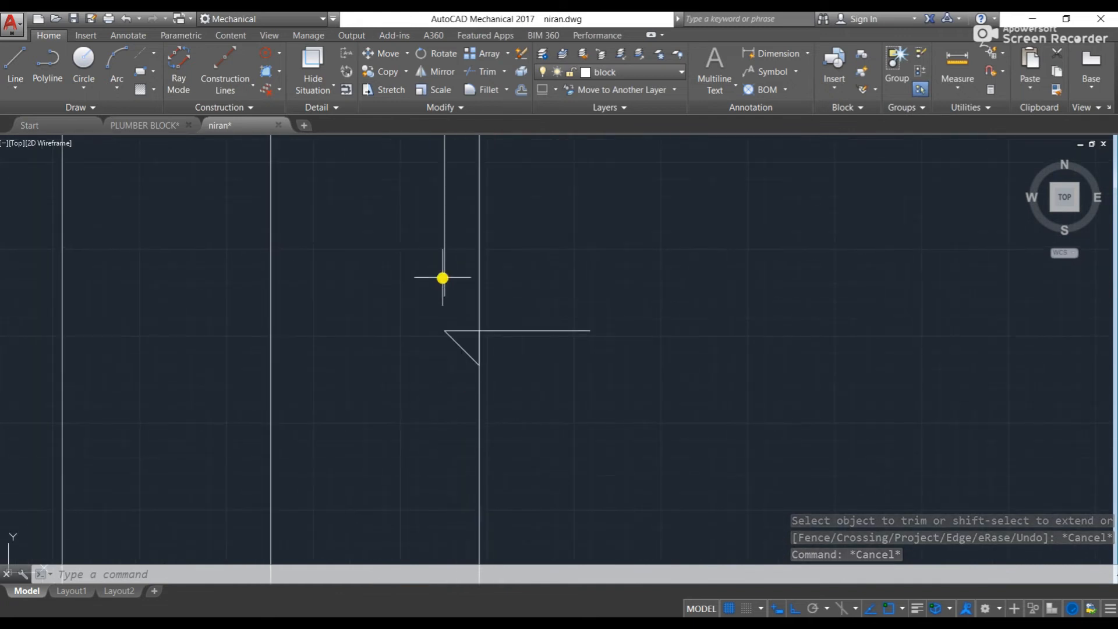
left_click(444, 296)
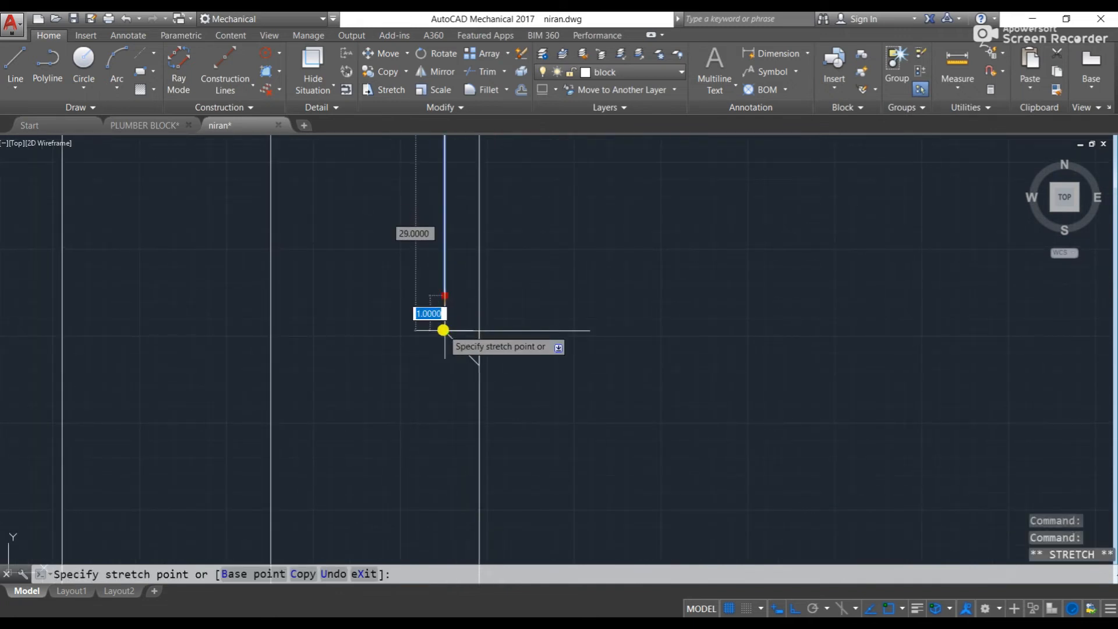
left_click(444, 330)
scroll(442, 330, "down", 5)
mouse_move(442, 330)
middle_mouse_down()
mouse_move(425, 264)
mouse_move(404, 471)
middle_mouse_up()
scroll(420, 293, "up", 6)
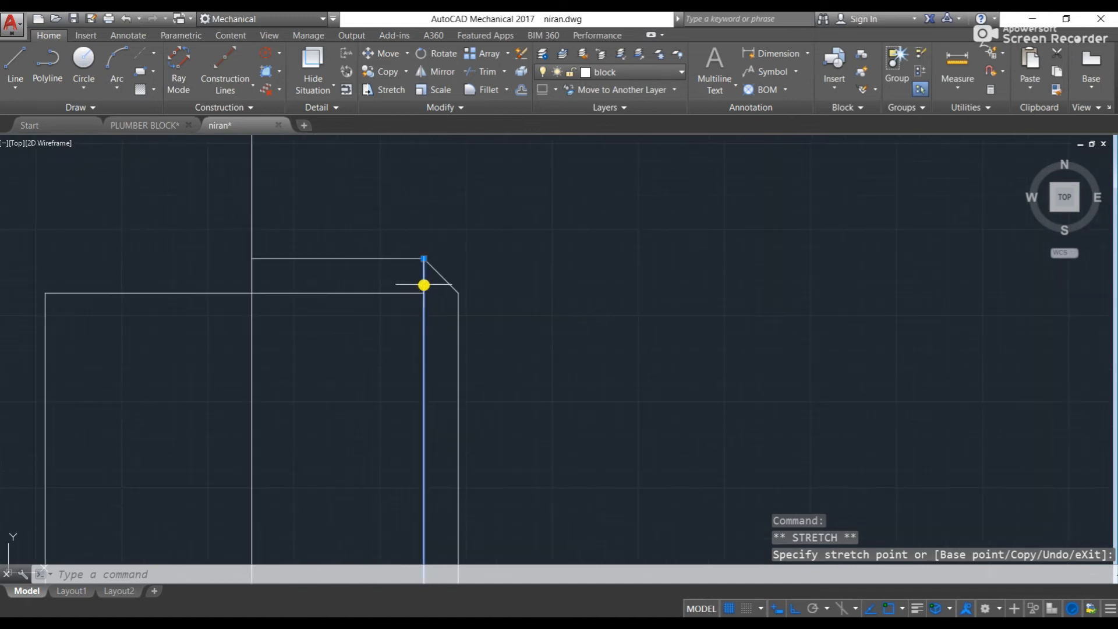
key("Escape")
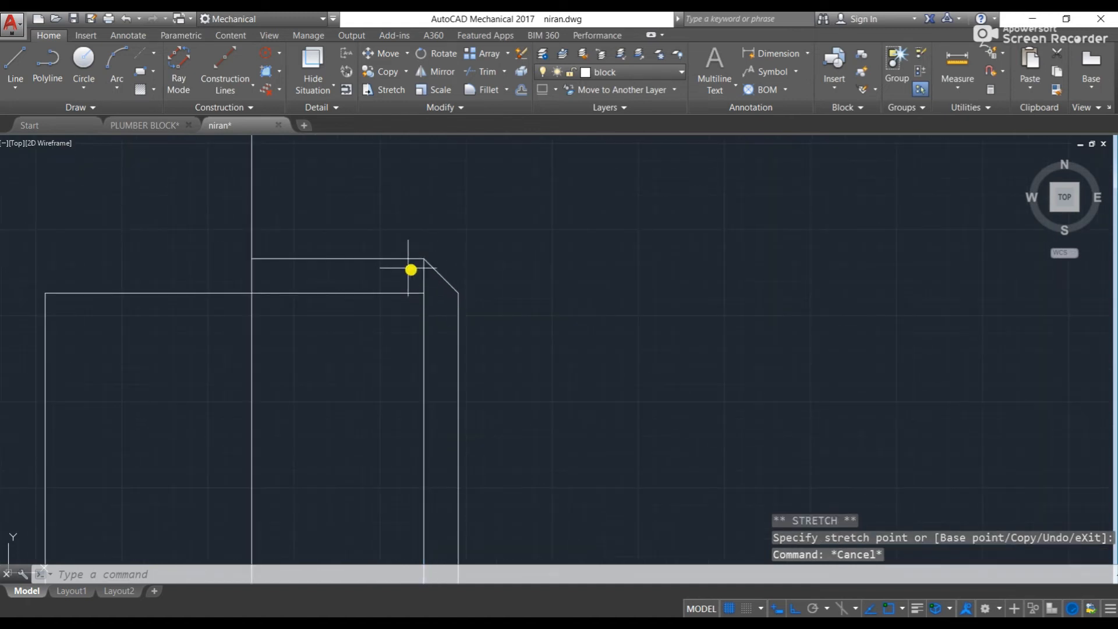
middle_click_drag(316, 265, 361, 262)
scroll(362, 264, "down", 6)
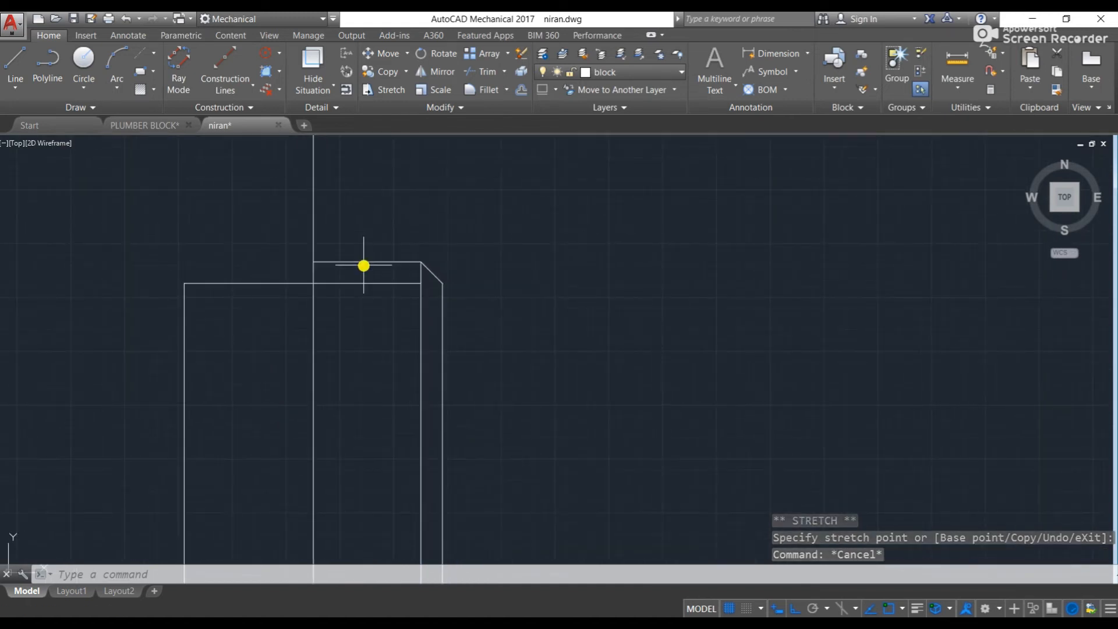
scroll(364, 266, "down", 6)
middle_click_drag(169, 245, 751, 317)
middle_click_drag(357, 282, 897, 319)
middle_click_drag(512, 275, 887, 293)
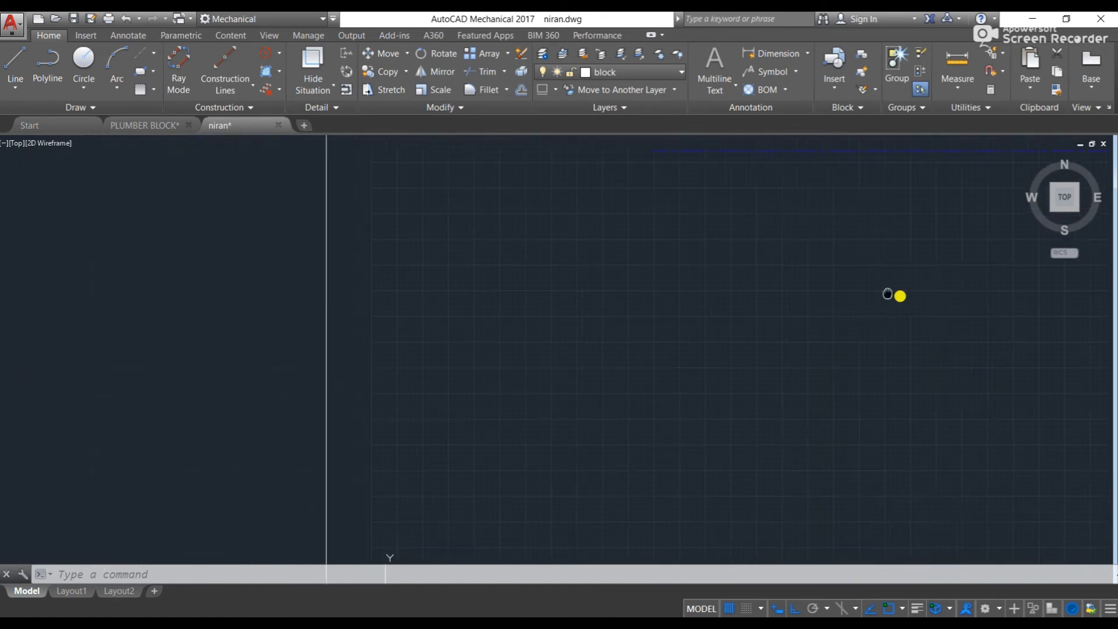
middle_click_drag(650, 297, 175, 301)
middle_click_drag(844, 298, 62, 304)
scroll(454, 350, "up", 6)
middle_click_drag(357, 448, 482, 326)
scroll(374, 477, "up", 2)
mouse_move(432, 432)
middle_mouse_down()
mouse_move(509, 336)
mouse_move(549, 239)
middle_mouse_up()
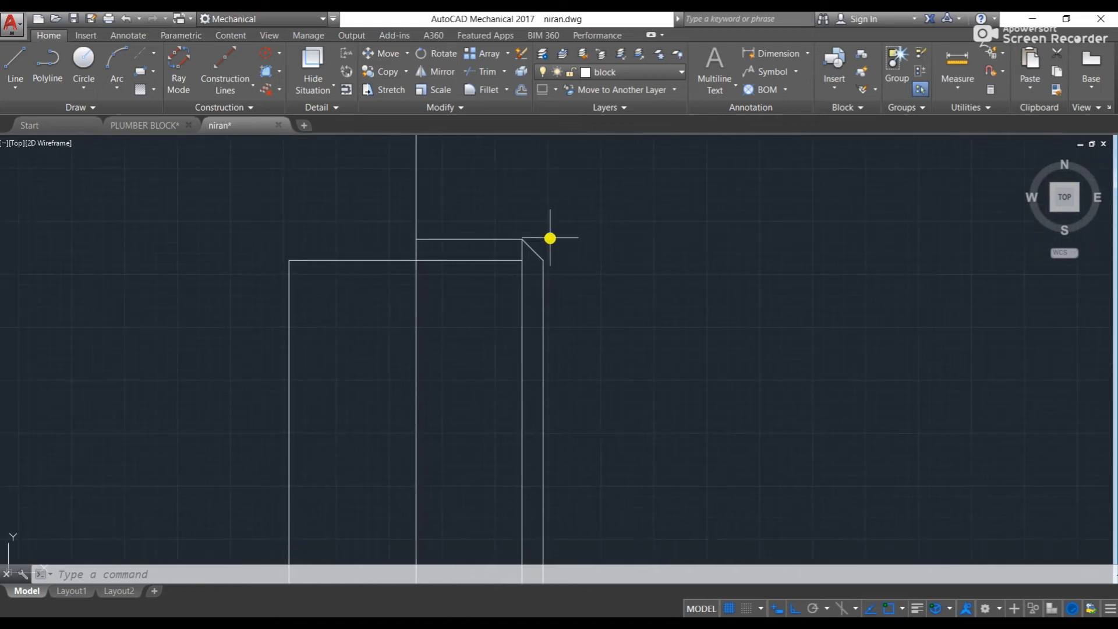
scroll(550, 239, "down", 4)
scroll(534, 254, "up", 4)
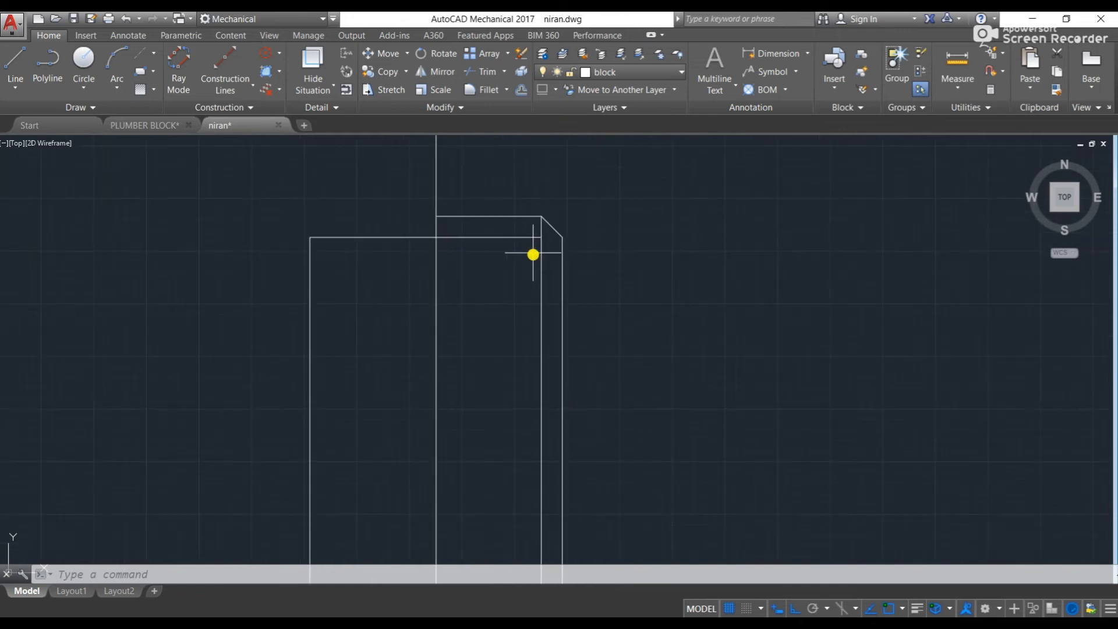
- Stretch the horizontal line beneath the bolt's top edge 1 mm outward to meet the chamfer's lower corner on the shaft's right edge
left_click(535, 240)
key("Escape")
key("Escape")
left_click(535, 238)
scroll(536, 238, "up", 4)
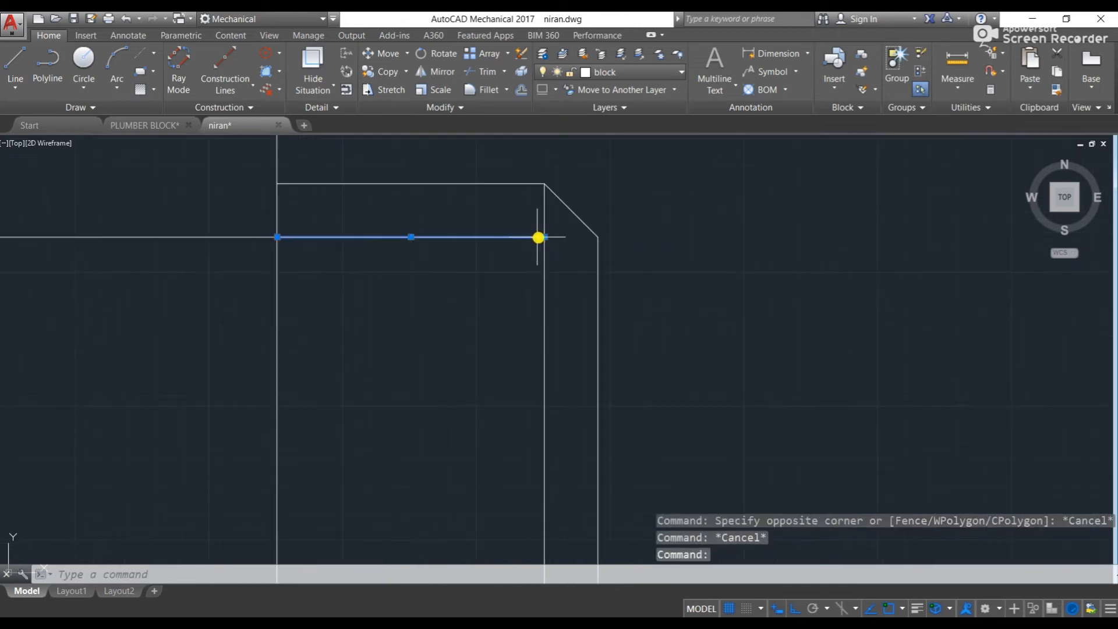
left_click(546, 240)
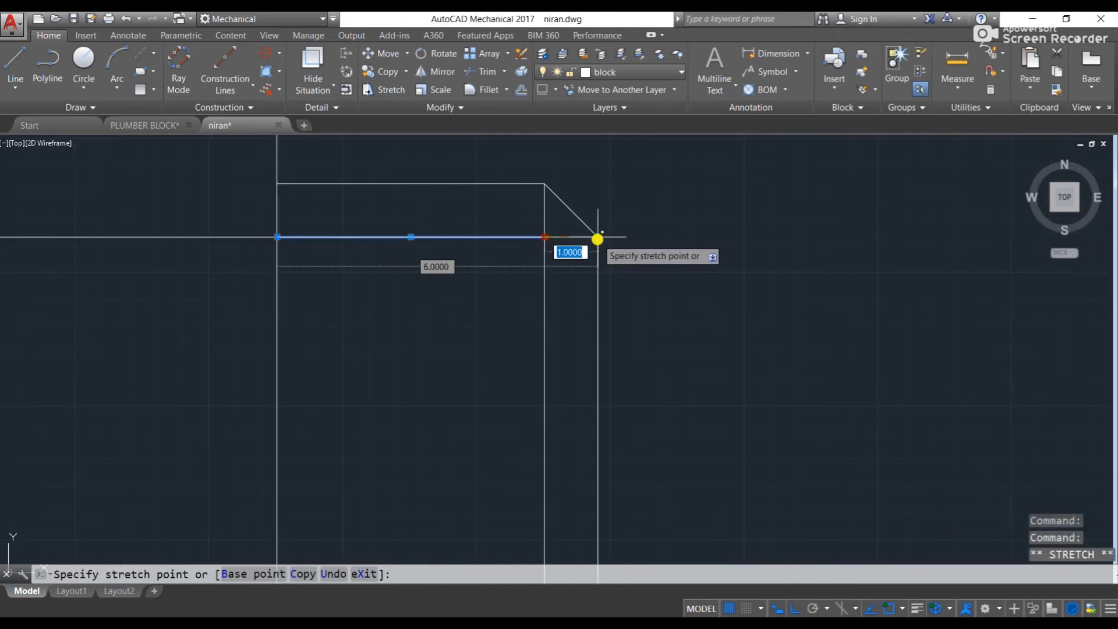
key("Escape")
key("Escape")
scroll(595, 240, "down", 6)
middle_click_drag(477, 244, 571, 215)
scroll(608, 213, "down", 2)
scroll(564, 228, "down", 2)
scroll(574, 213, "up", 2)
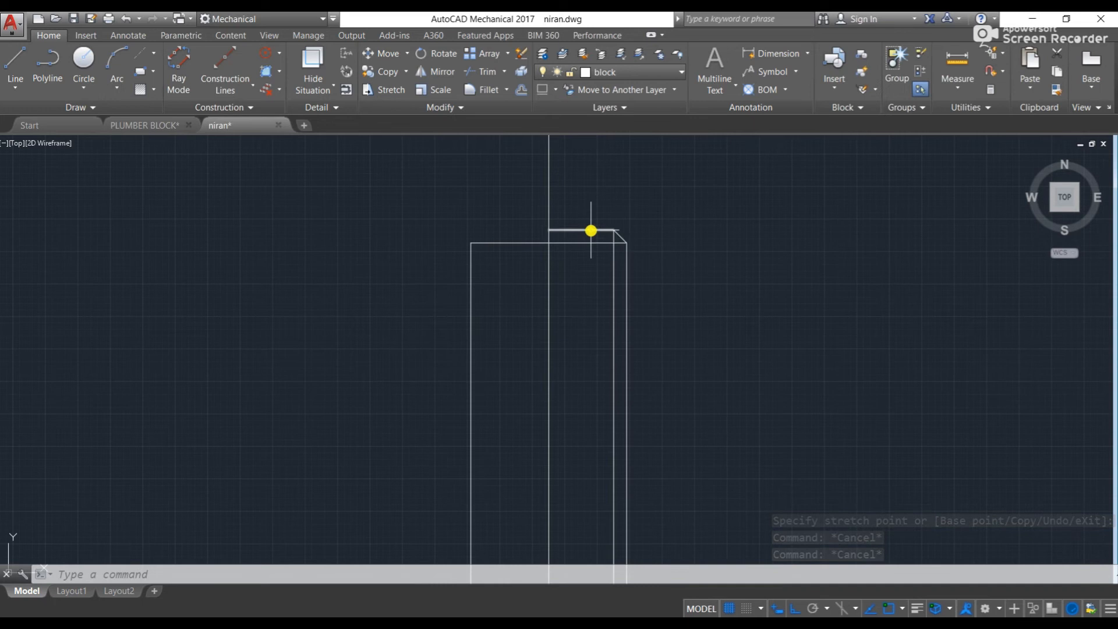
- Mirror the bolt's top edge, chamfer, thread line, thread runout and right shaft edge about the vertical centre line, keeping the originals
left_click(592, 231)
scroll(618, 243, "up", 2)
left_click(611, 233)
left_click(626, 227)
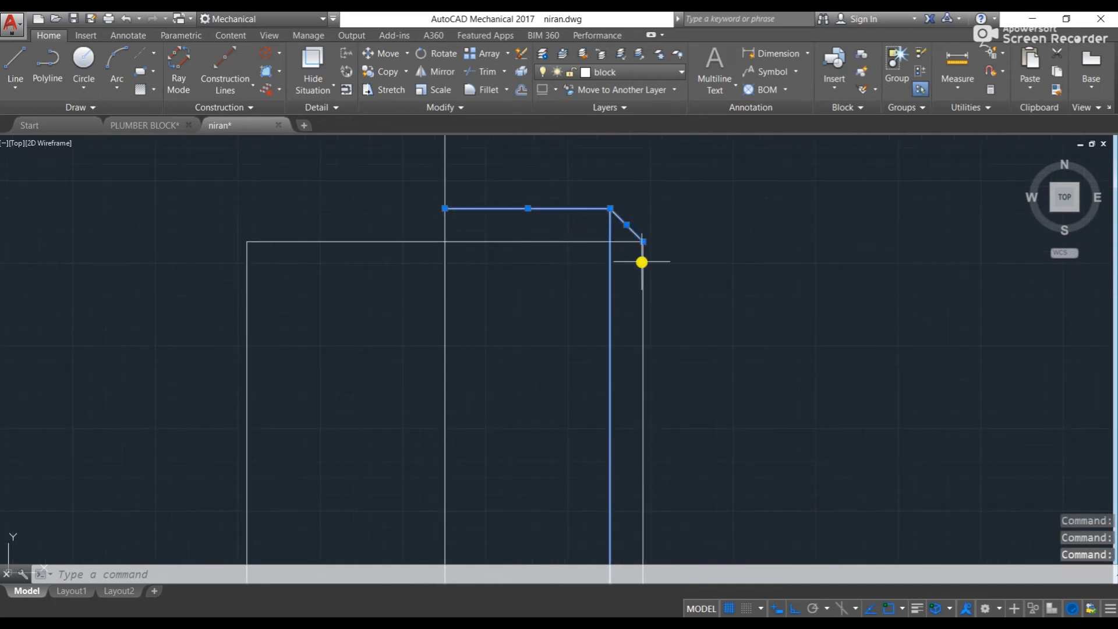
scroll(659, 362, "up", 3)
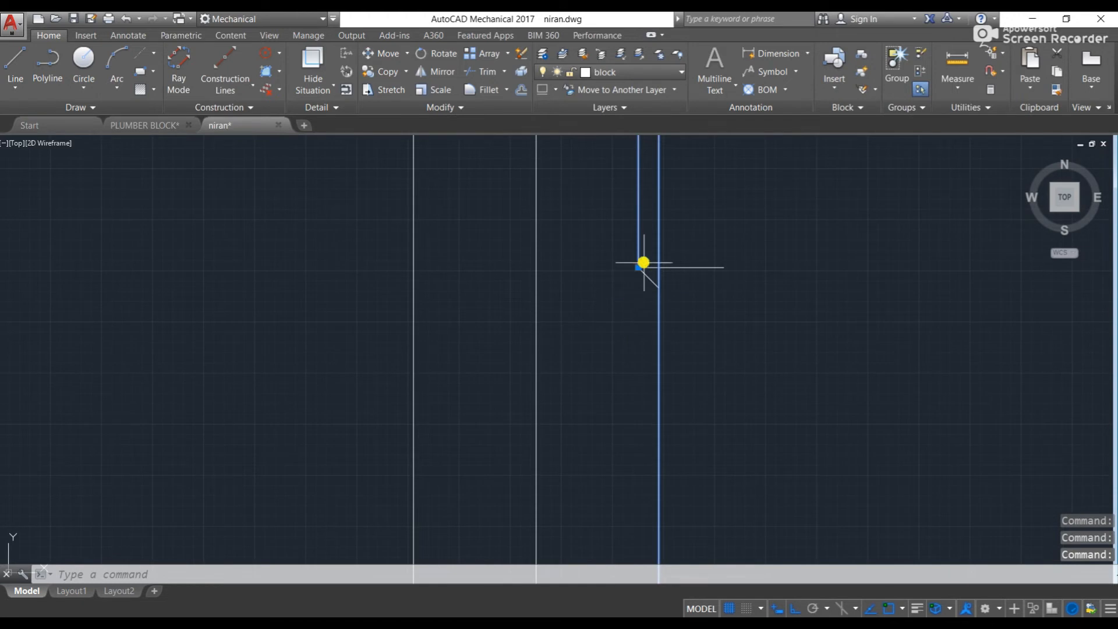
scroll(649, 268, "up", 3)
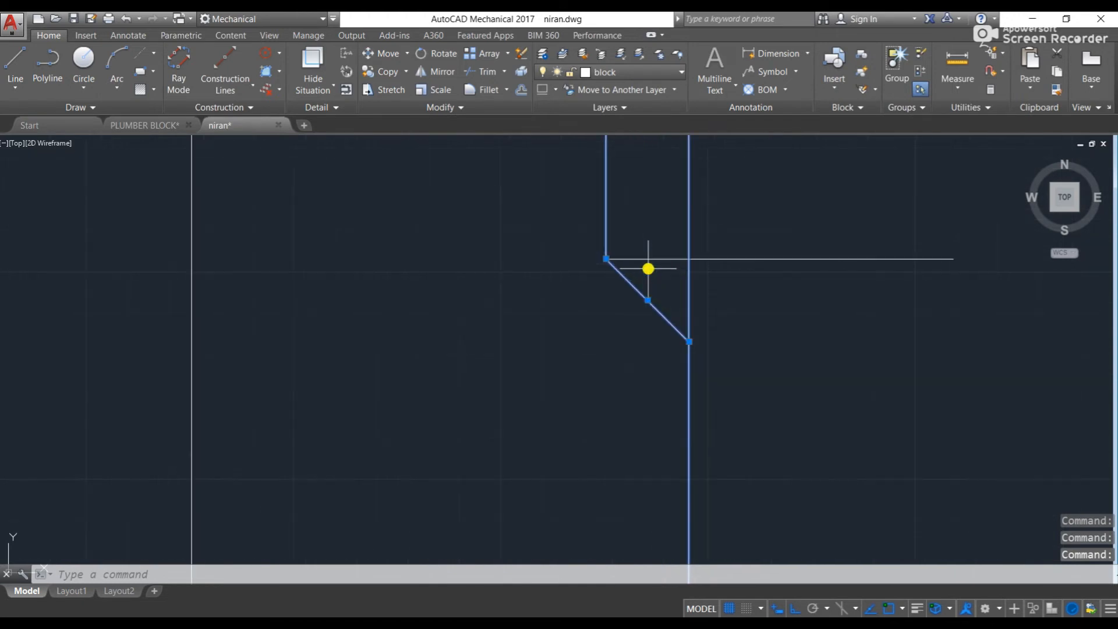
scroll(641, 265, "down", 2)
scroll(647, 377, "down", 3)
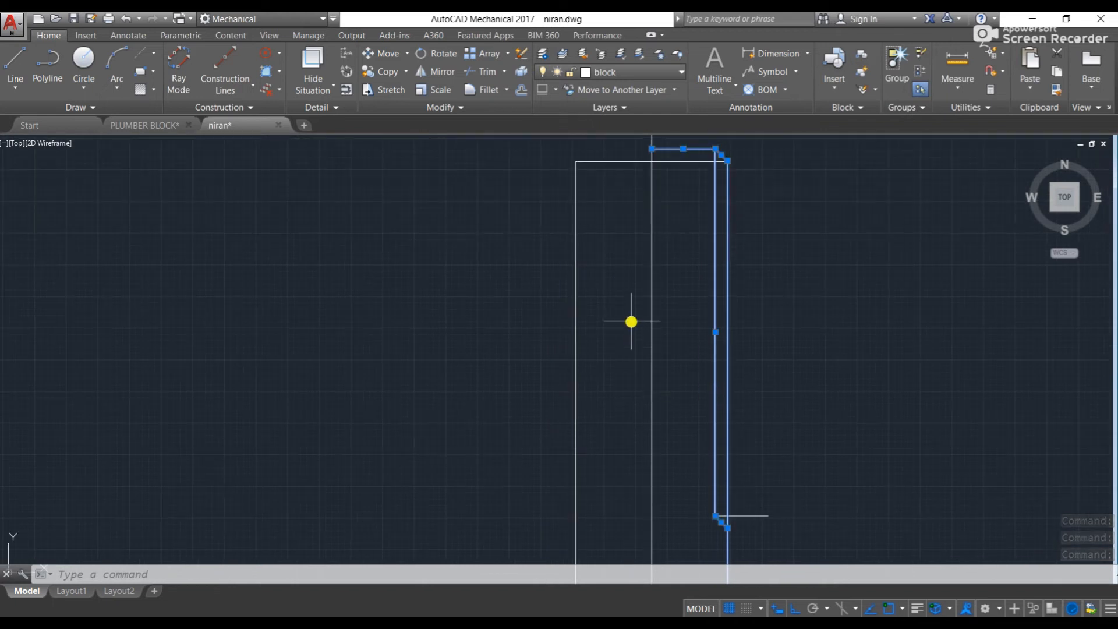
type("i")
key("Return")
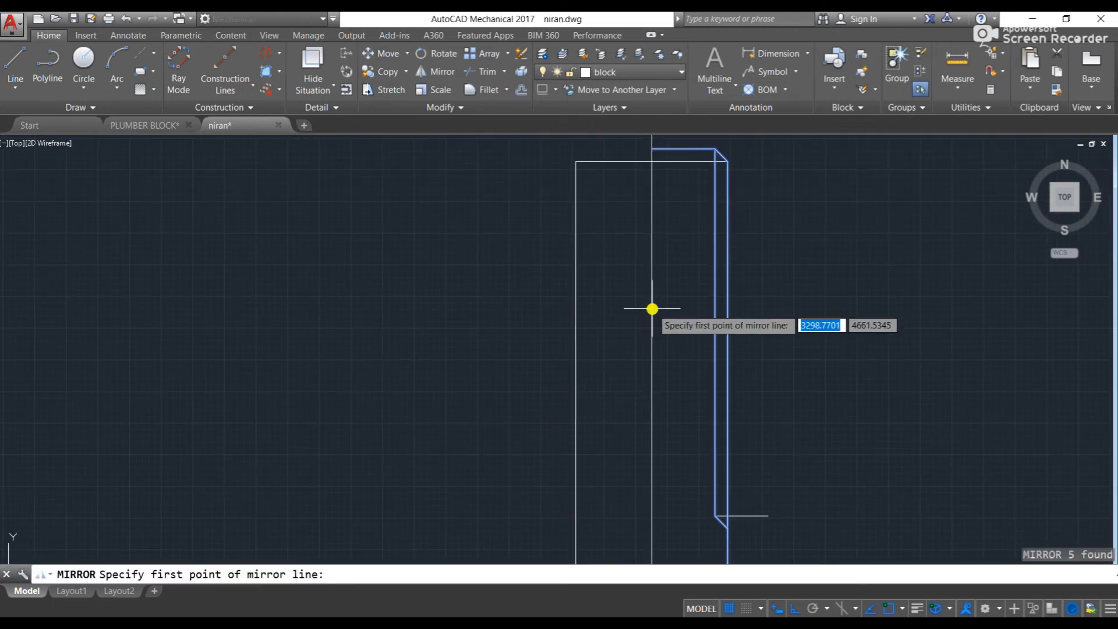
left_click(651, 309)
left_click(653, 263)
key("Return")
key("Return")
scroll(653, 268, "down", 3)
key("Return")
key("Escape")
key("Escape")
- Delete the leftover horizontal construction line at the right thread runout
scroll(688, 349, "up", 2)
scroll(644, 329, "up", 4)
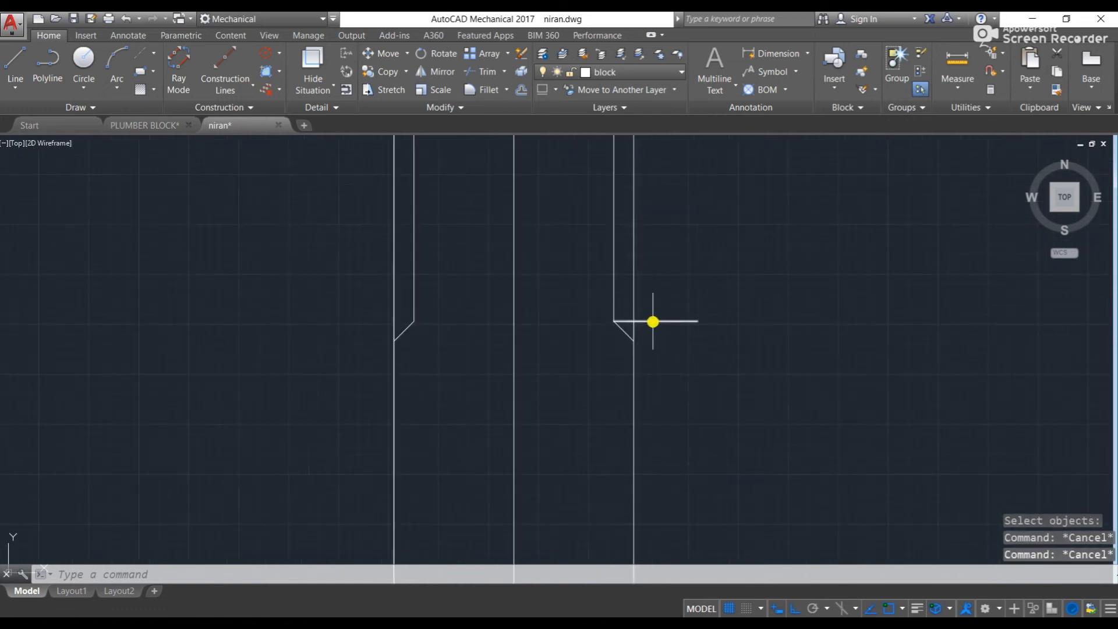
left_click(653, 321)
key("Delete")
scroll(640, 303, "down", 8)
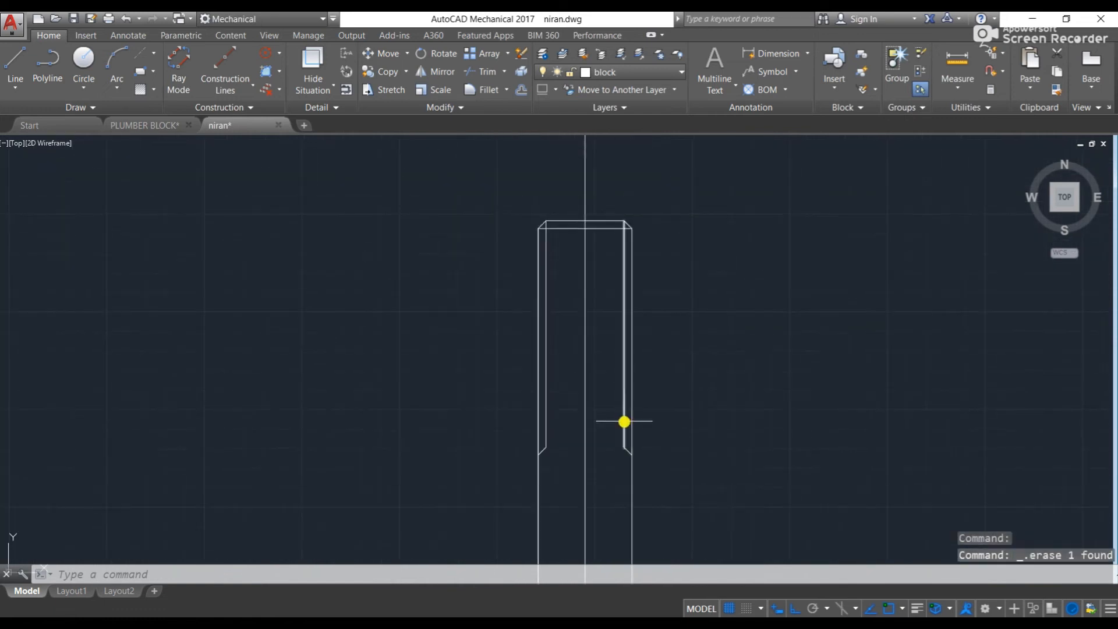
- Compare the drawn bolt's threaded end with the bolt view in the reference drawing
mouse_move(619, 406)
middle_mouse_down()
mouse_move(565, 378)
mouse_move(572, 285)
middle_mouse_up()
key("Escape")
key("Escape")
middle_click_drag(320, 313, 632, 311)
scroll(613, 315, "down", 6)
middle_click_drag(172, 321, 599, 289)
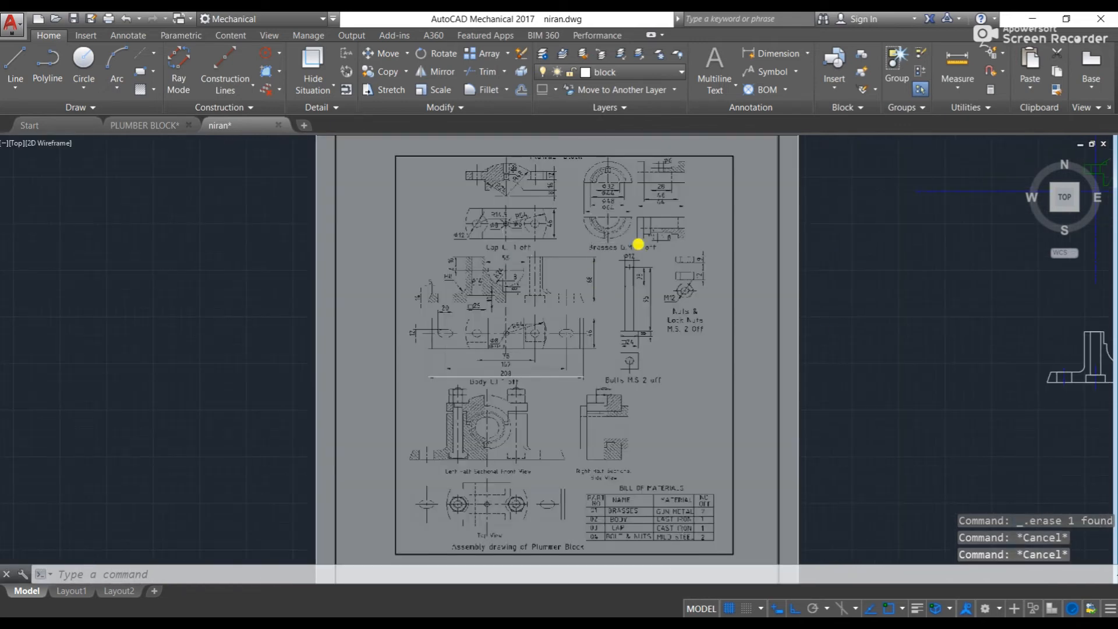
scroll(639, 327, "up", 5)
scroll(574, 382, "up", 4)
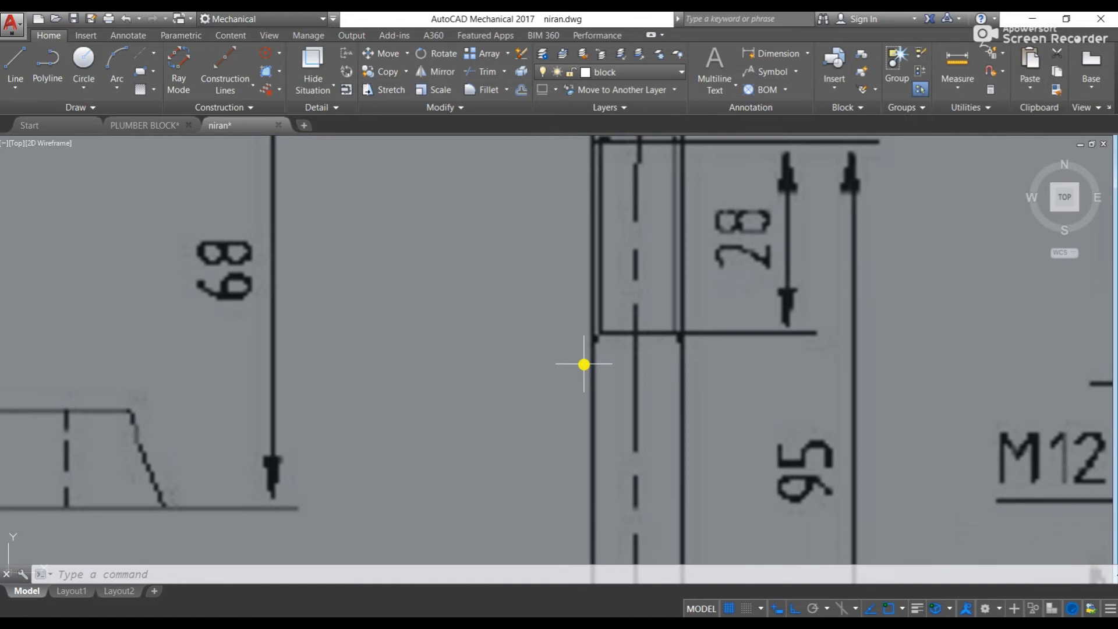
middle_click_drag(626, 251, 582, 317)
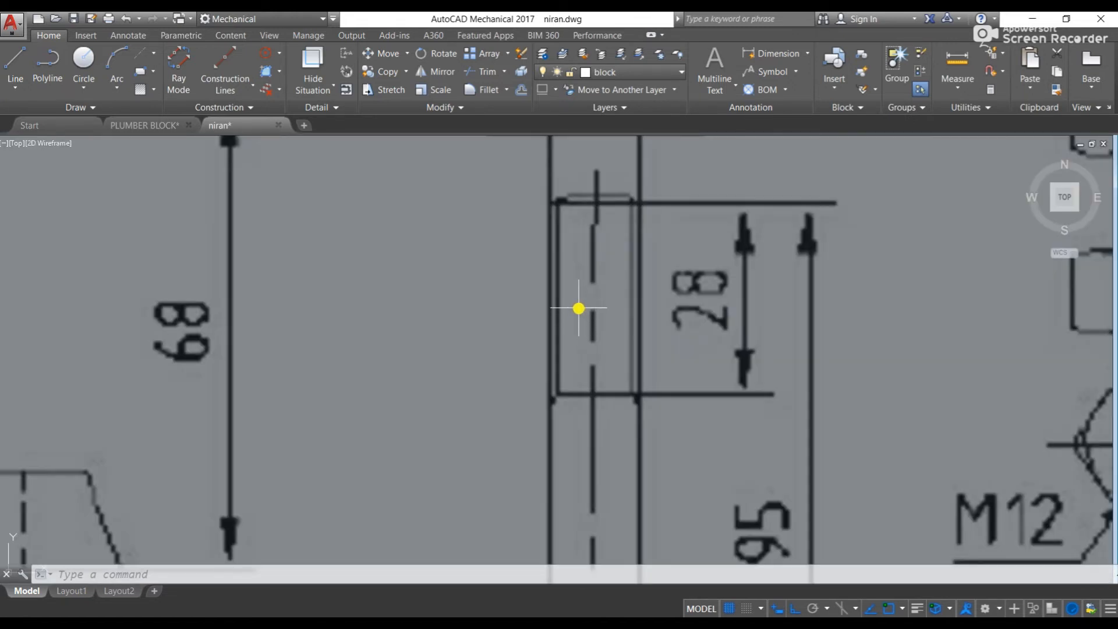
scroll(578, 308, "down", 8)
middle_click_drag(776, 307, 529, 270)
scroll(794, 308, "up", 4)
middle_click_drag(735, 337, 619, 344)
scroll(631, 339, "up", 4)
scroll(646, 359, "down", 6)
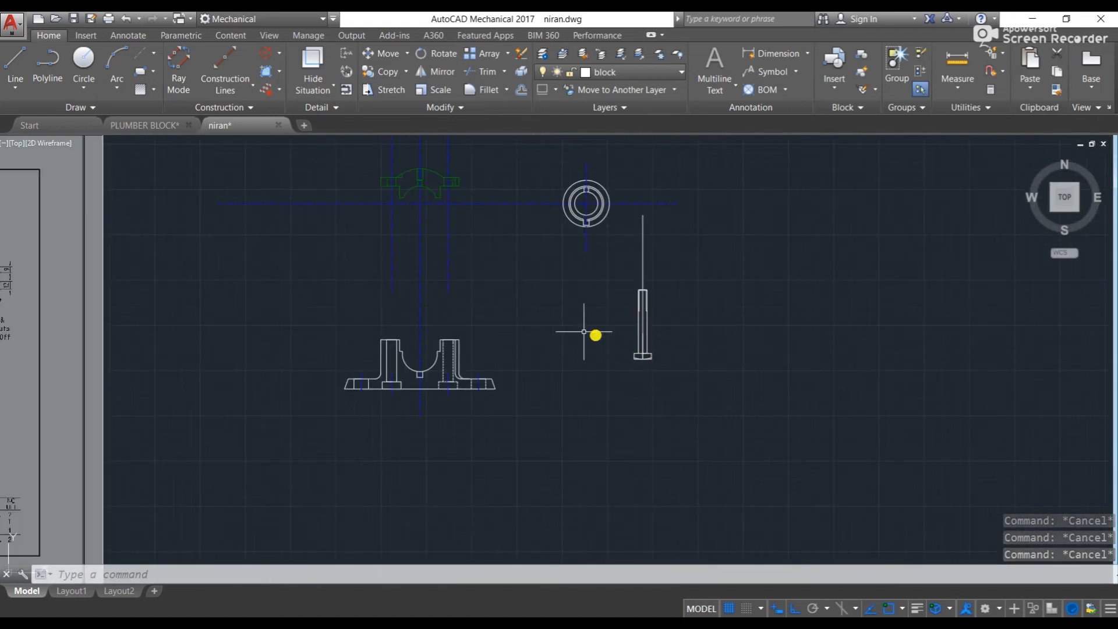
- Examine the nut and lock nut views in the reference drawing for sizes, and return to the empty area beside the drawn bolt
middle_click_drag(515, 324, 619, 287)
middle_click_drag(551, 298, 816, 294)
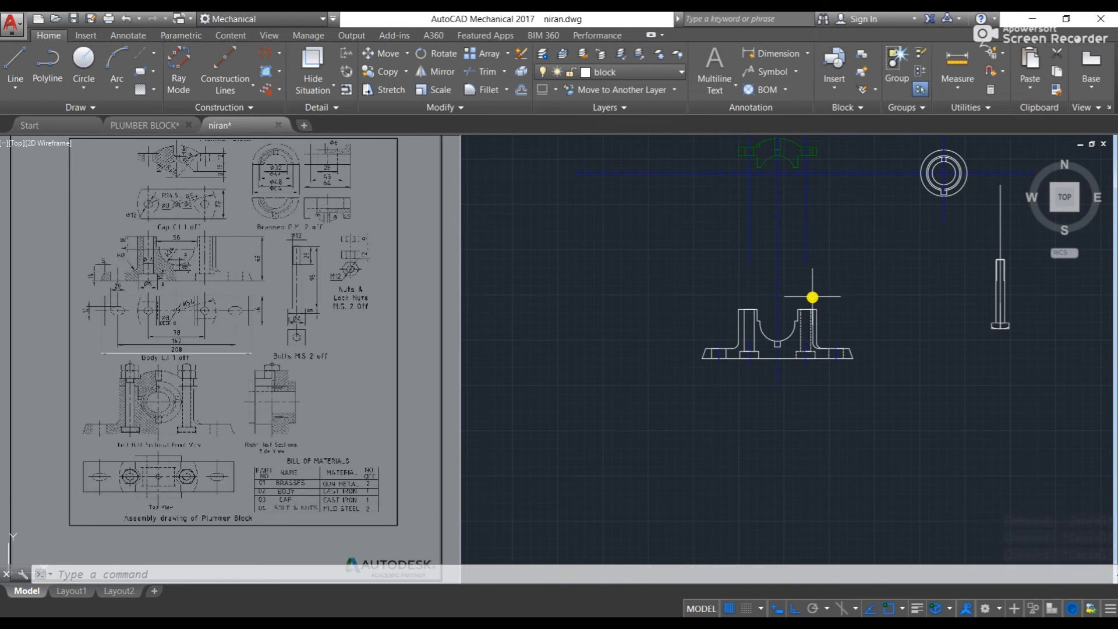
scroll(325, 247, "up", 2)
scroll(424, 278, "up", 2)
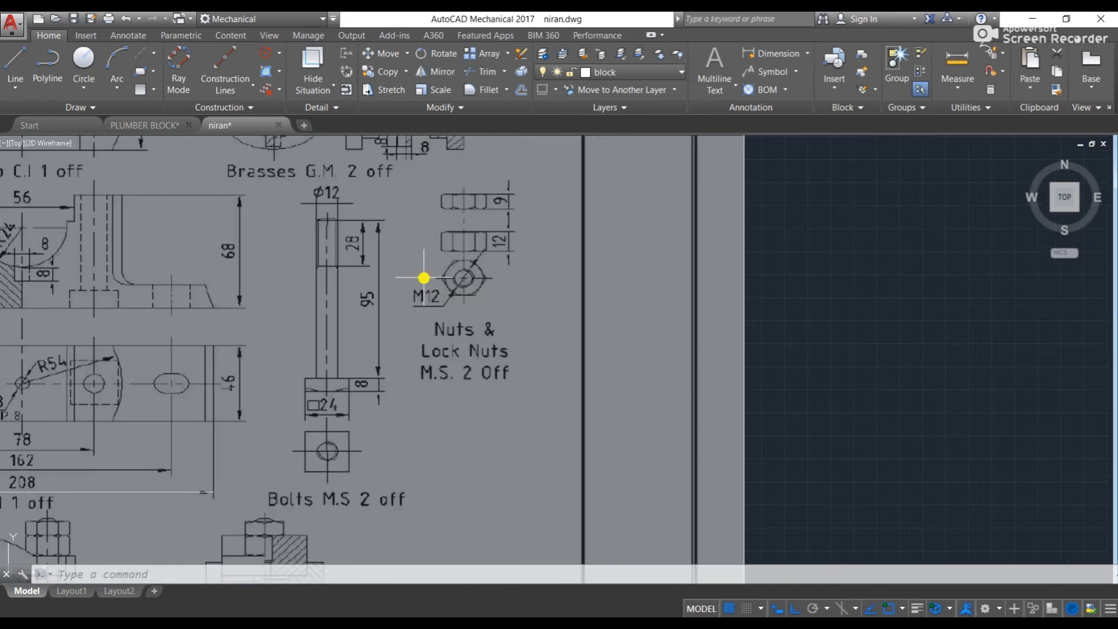
mouse_move(501, 276)
middle_mouse_down()
mouse_move(425, 280)
mouse_move(418, 311)
middle_mouse_up()
scroll(380, 294, "up", 1)
scroll(377, 296, "down", 2)
scroll(682, 306, "up", 2)
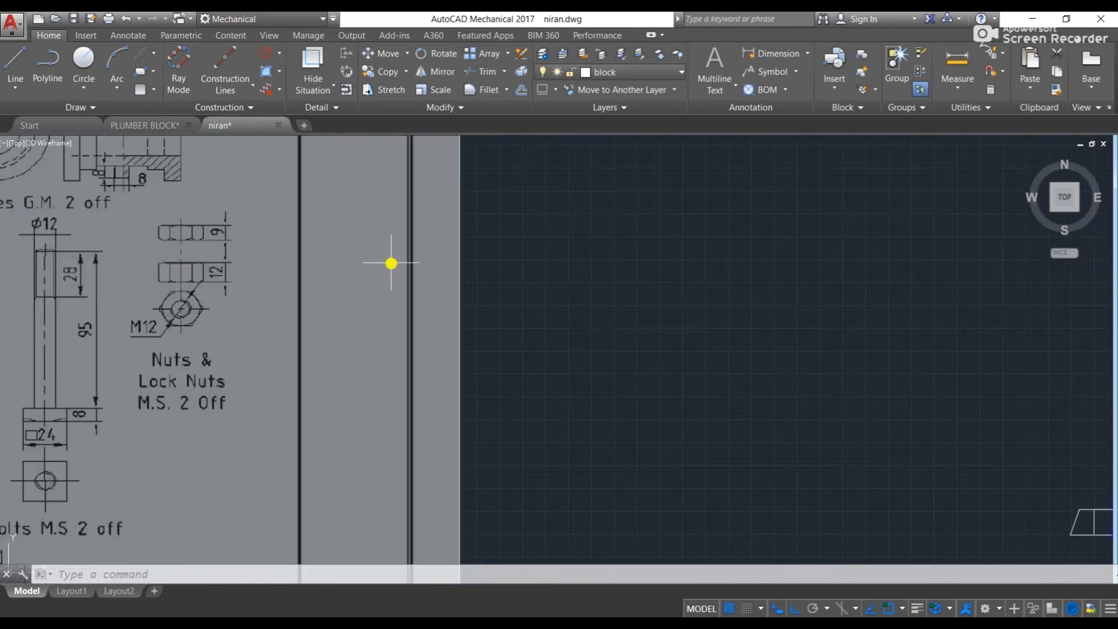
mouse_move(629, 282)
middle_mouse_down()
mouse_move(295, 282)
mouse_move(632, 295)
middle_mouse_up()
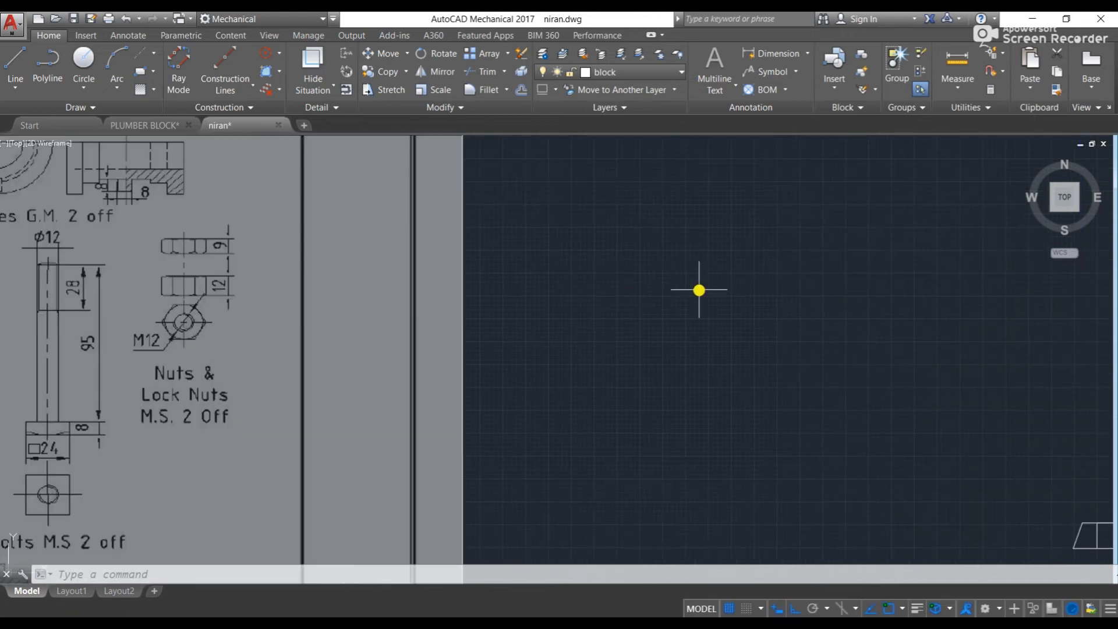
mouse_move(1104, 318)
middle_mouse_down()
mouse_move(579, 312)
mouse_move(608, 344)
middle_mouse_up()
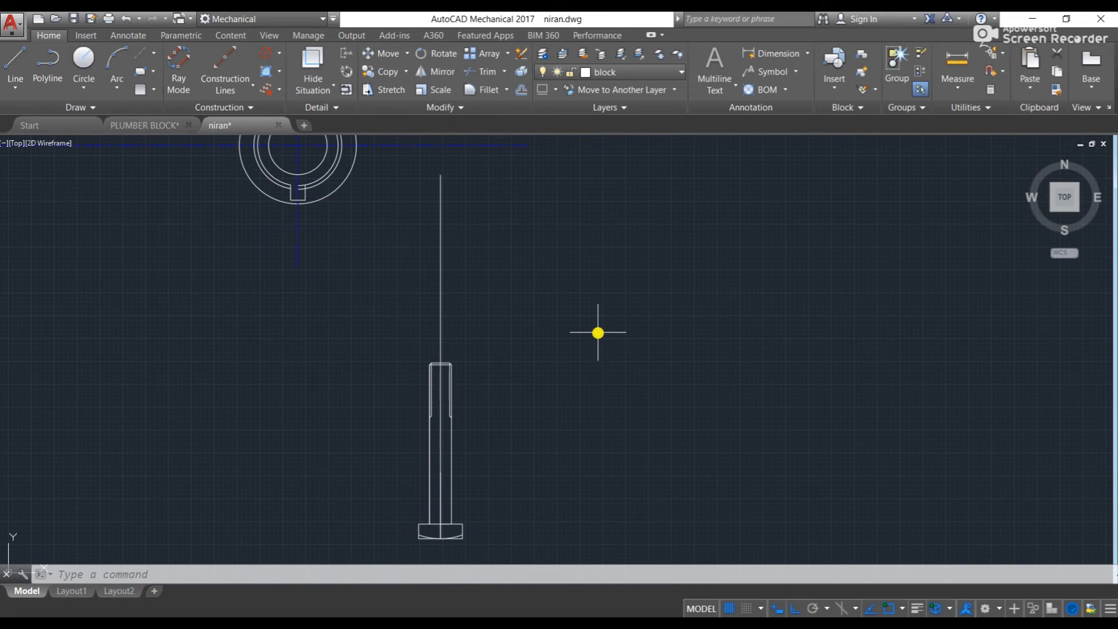
scroll(599, 333, "down", 2)
middle_click_drag(581, 307, 579, 332)
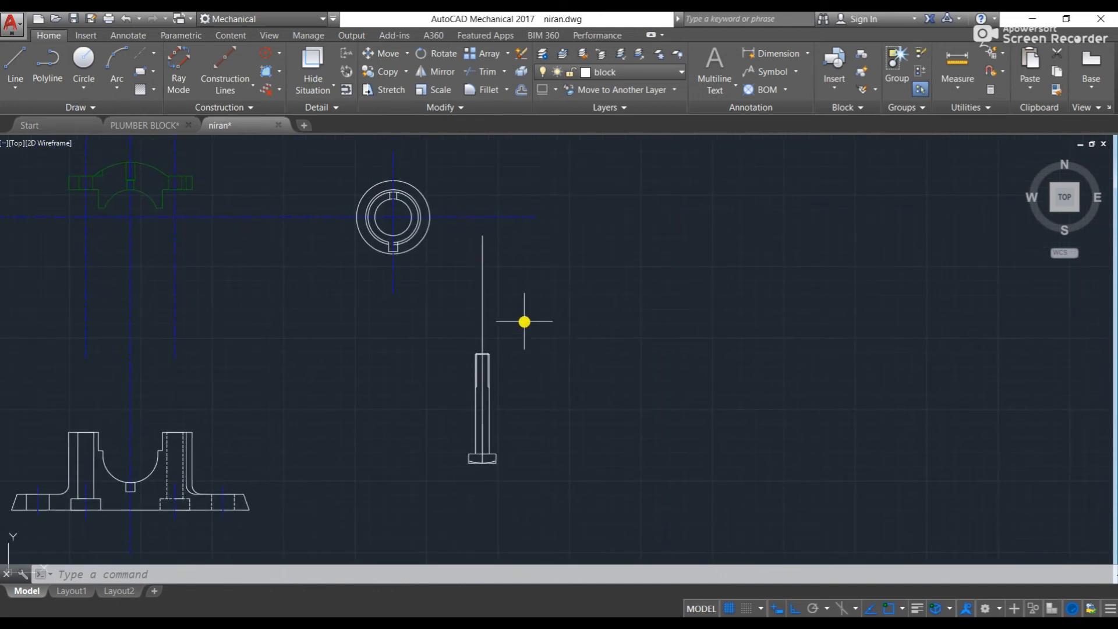
key("Return")
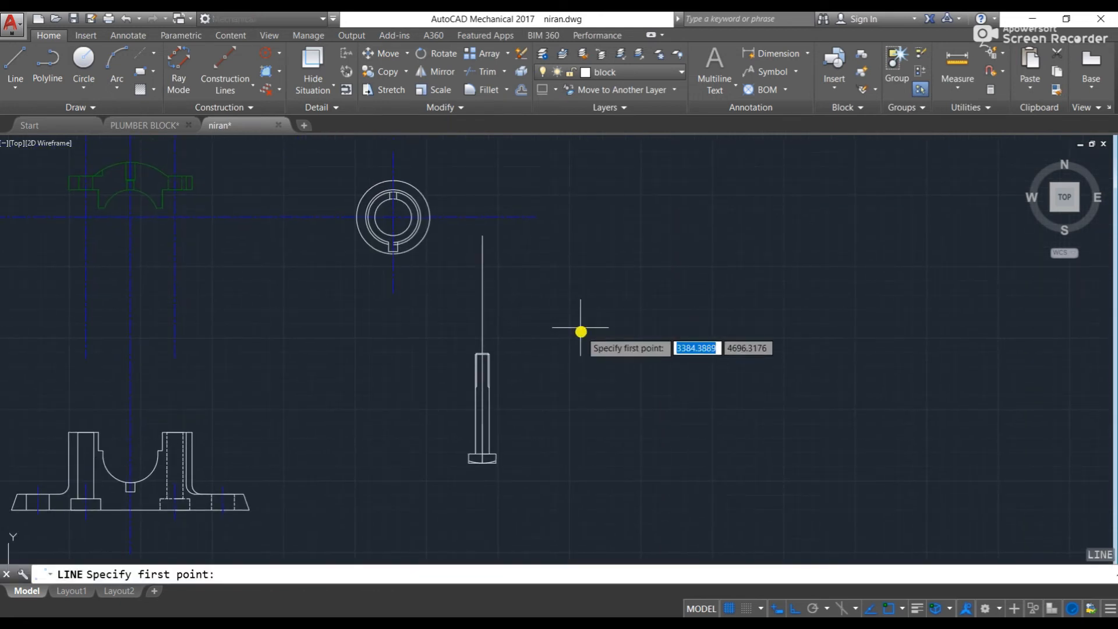
left_click(585, 341)
scroll(664, 341, "up", 6)
key("Escape")
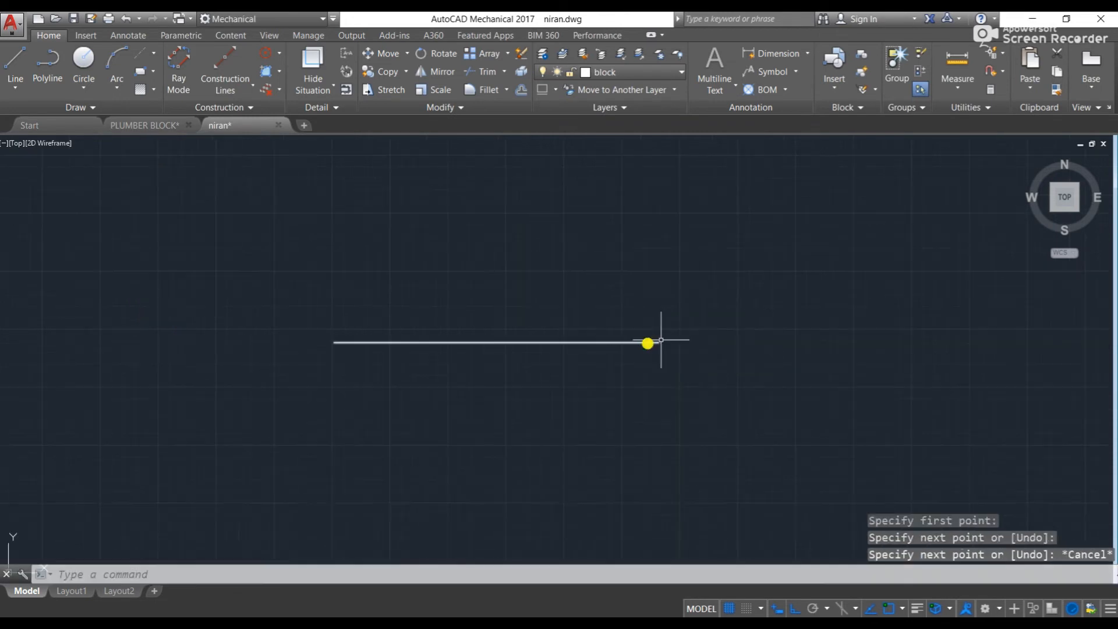
left_click(565, 343)
key("Delete")
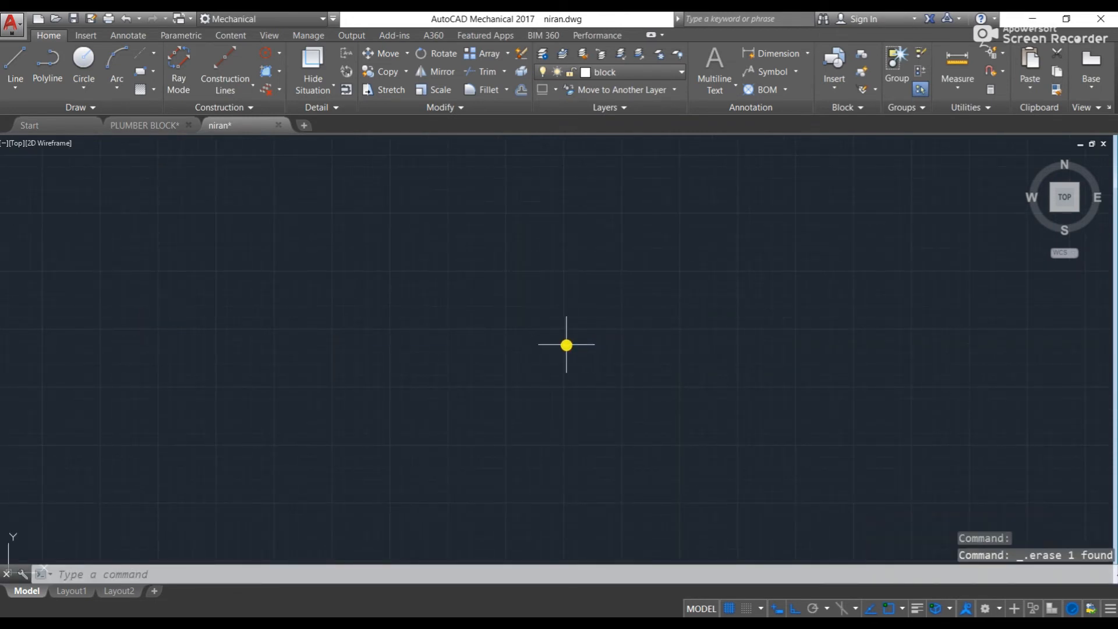
- Draw a closed rectangular nut outline with lines beside the bolt, 24 mm wide, its right side made of 12 mm and 9 mm segments
type("l")
key("Return")
left_click(571, 359)
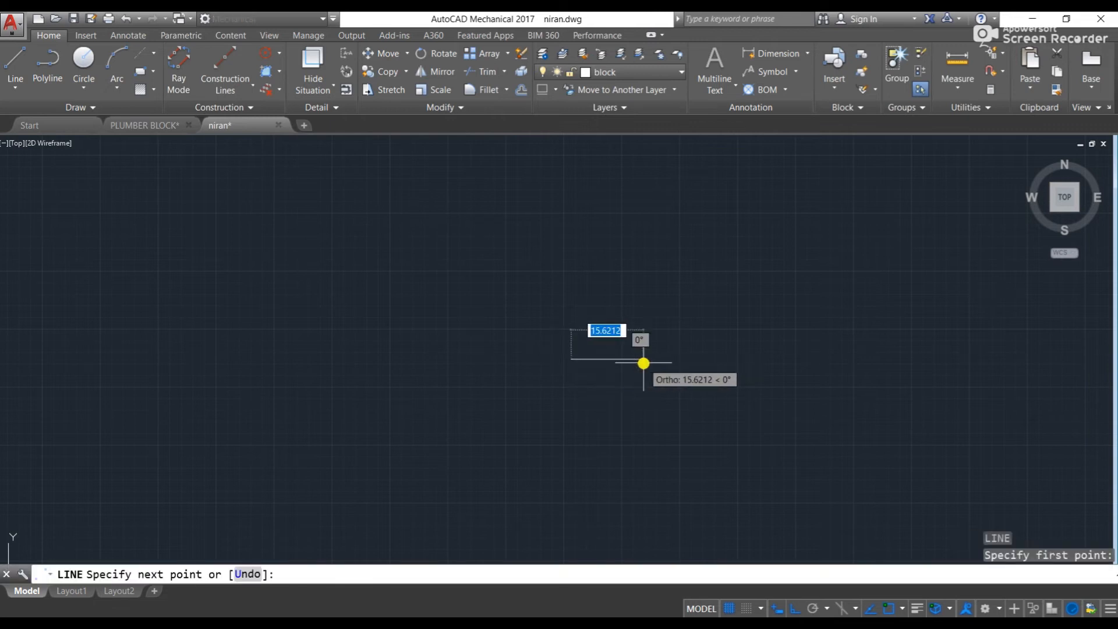
type("24")
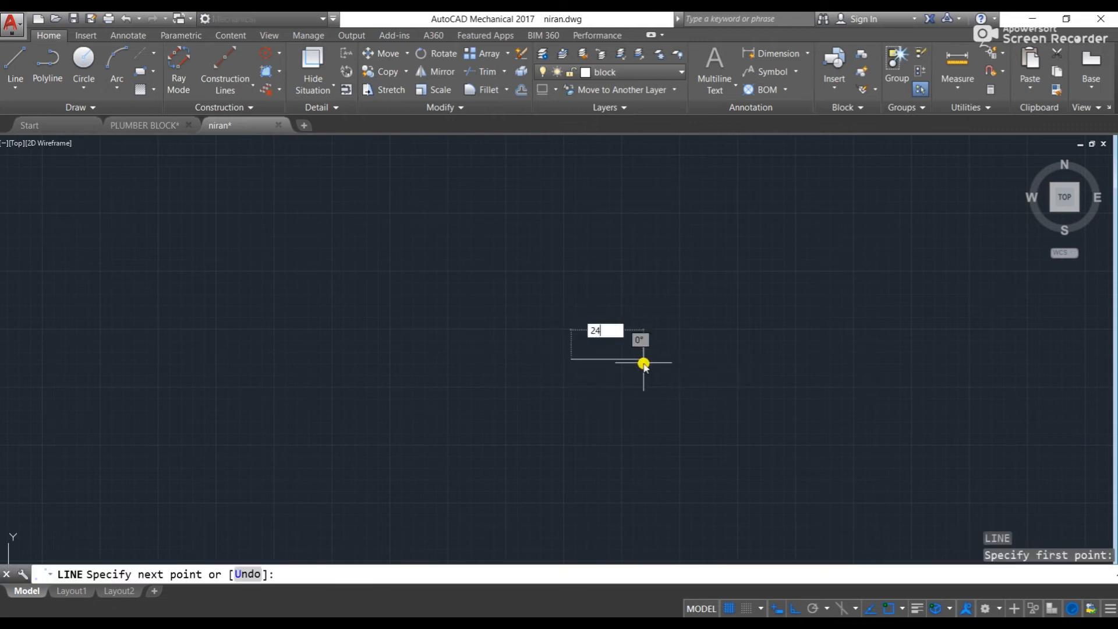
key("Return")
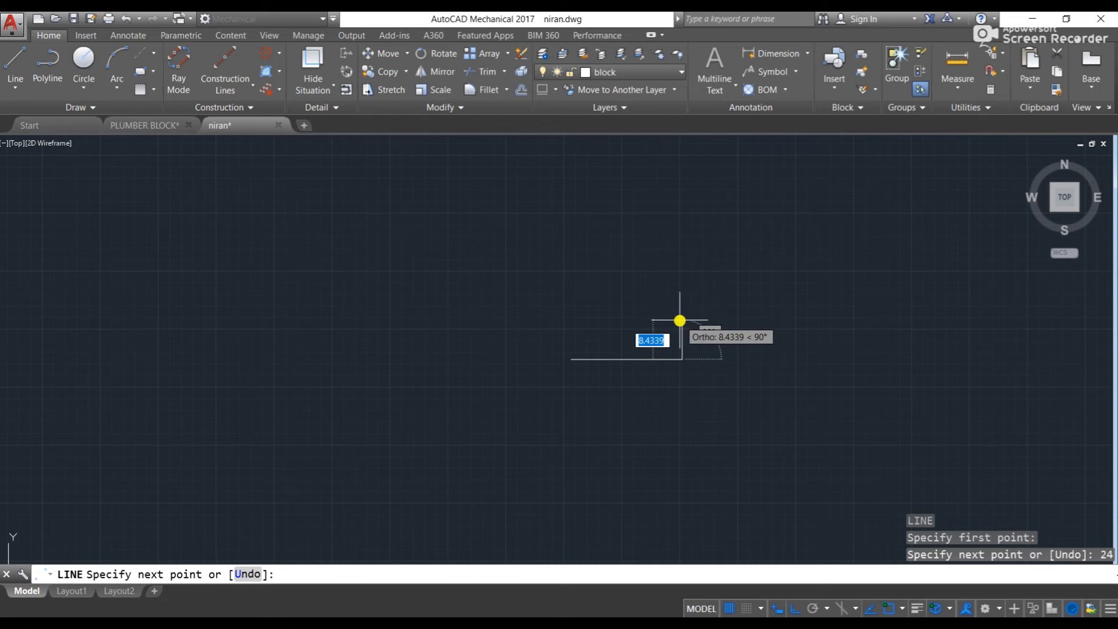
type("12")
key("Return")
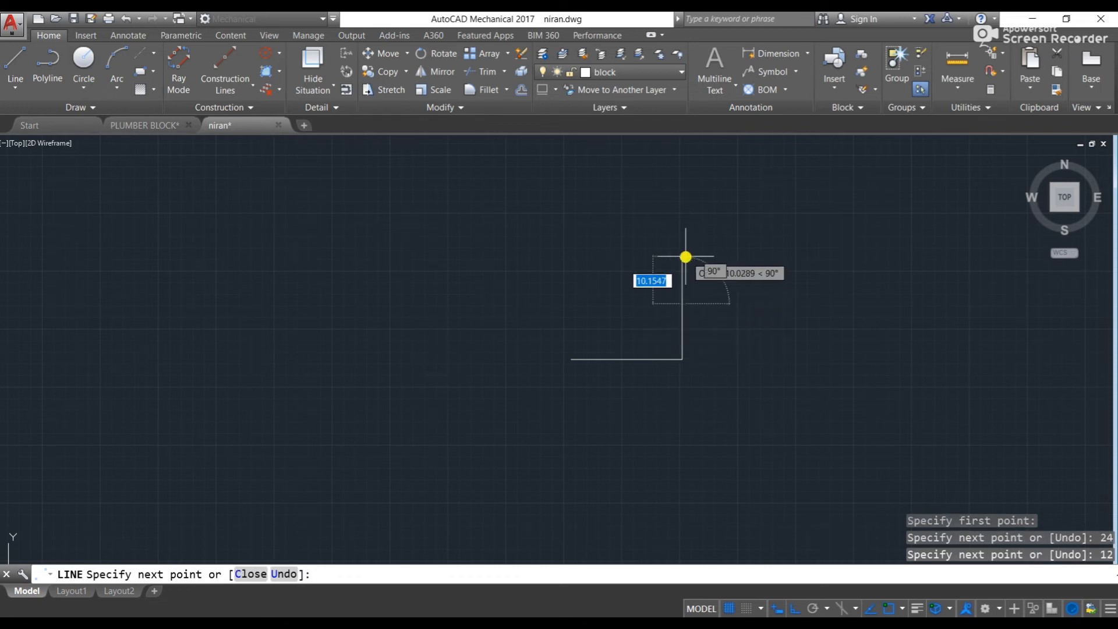
type("9")
key("Return")
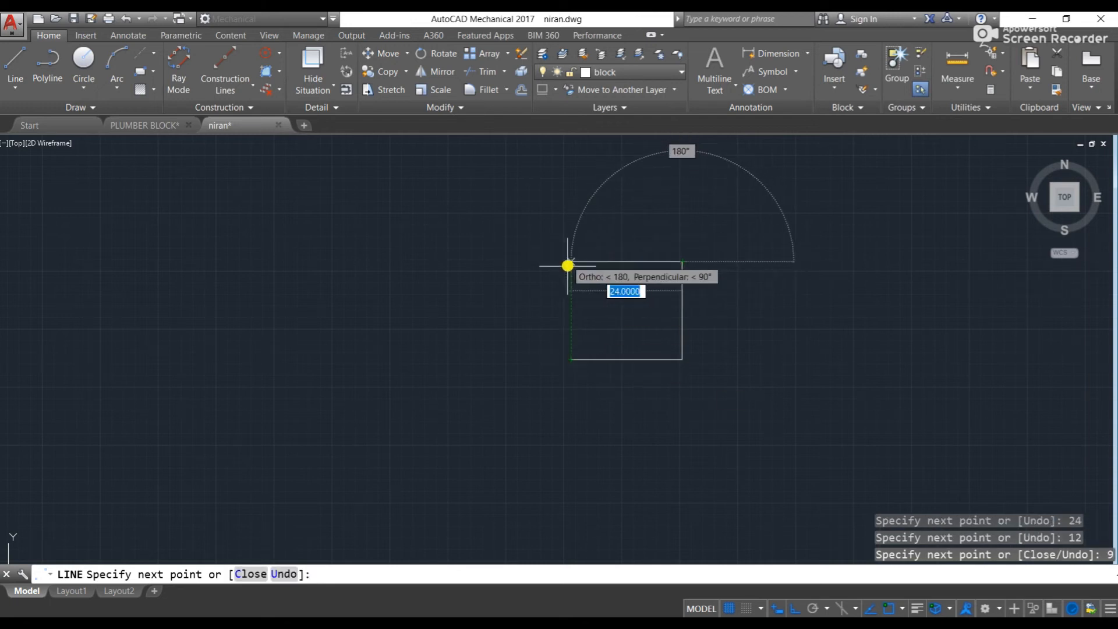
left_click(571, 262)
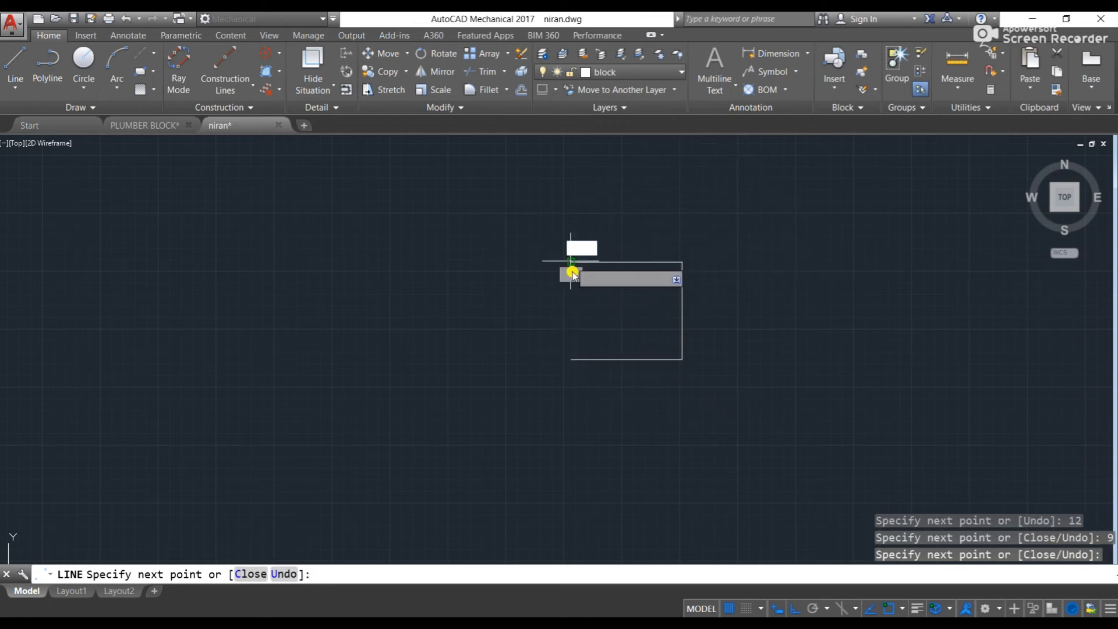
left_click(570, 359)
key("Escape")
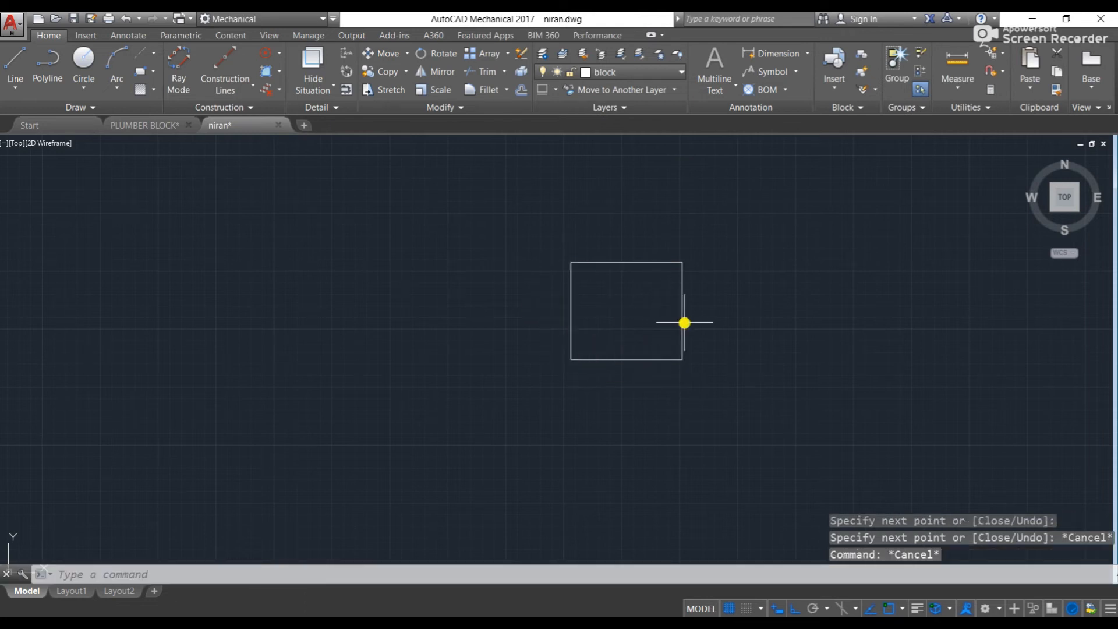
left_click(684, 322)
mouse_move(685, 304)
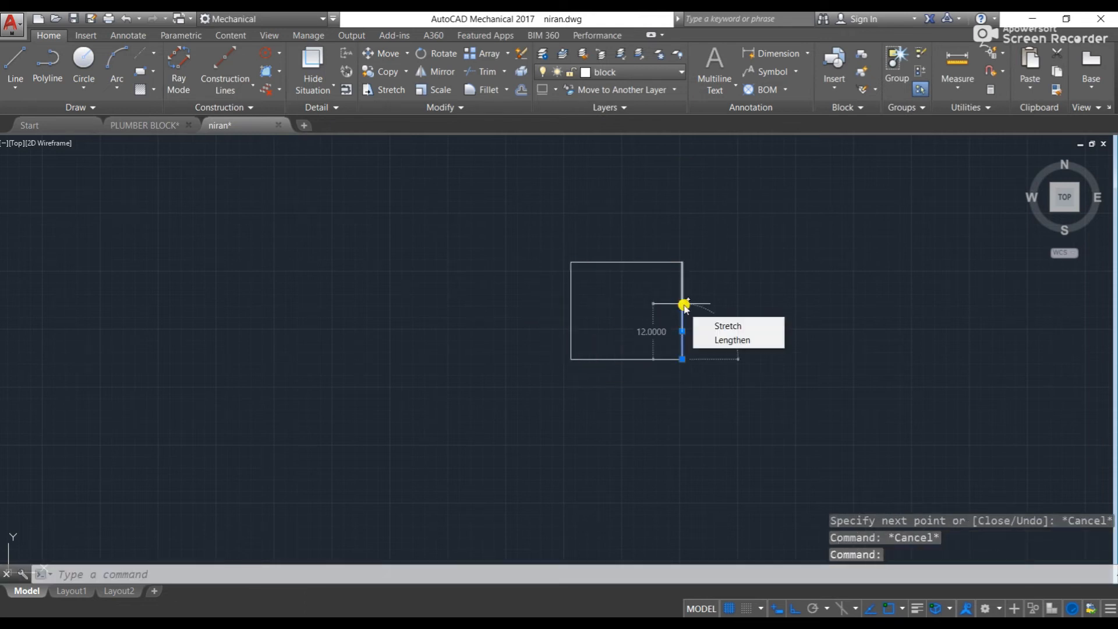
left_click(683, 304)
key("space")
key("space")
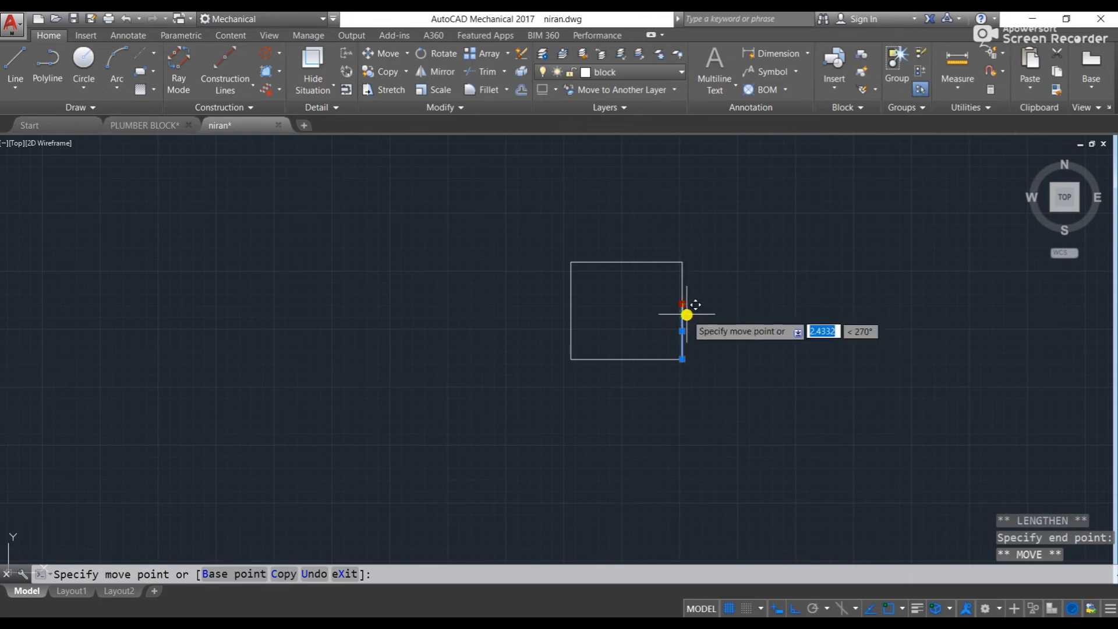
key("Escape")
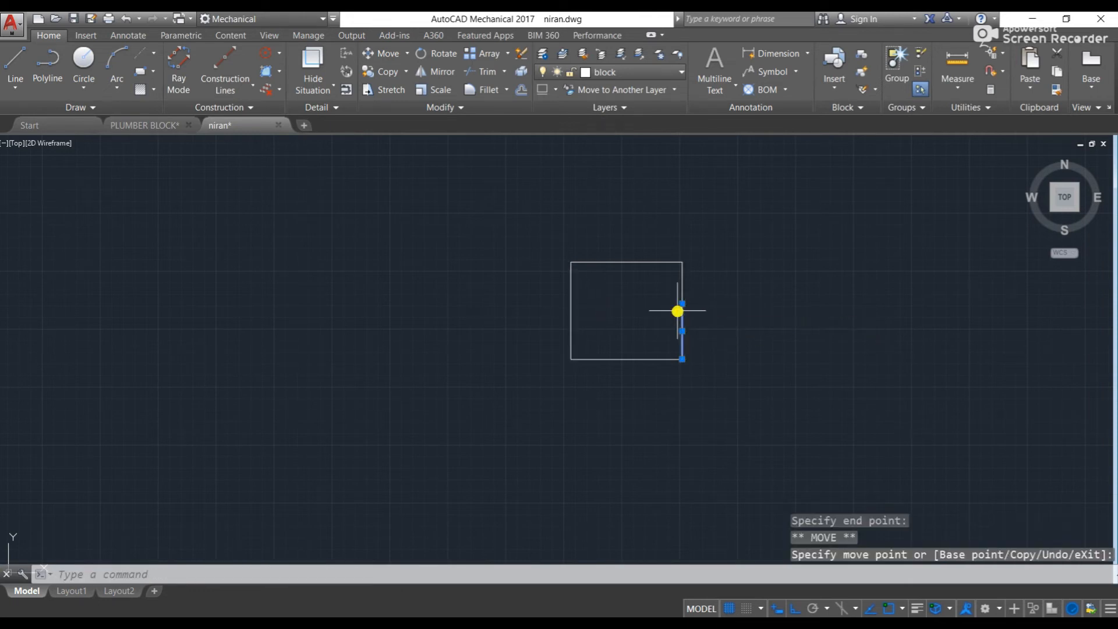
- Draw a horizontal line from the junction of the 12 mm and 9 mm side segments across the outline and past its left side
key("Return")
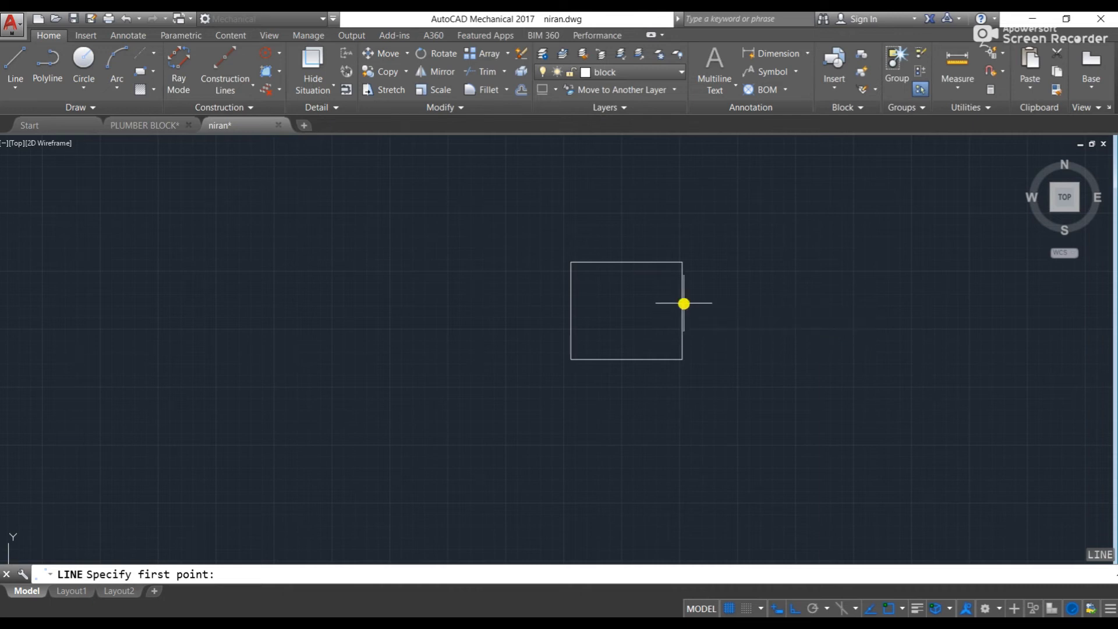
left_click(683, 304)
left_click(514, 303)
key("Escape")
scroll(558, 311, "up", 4)
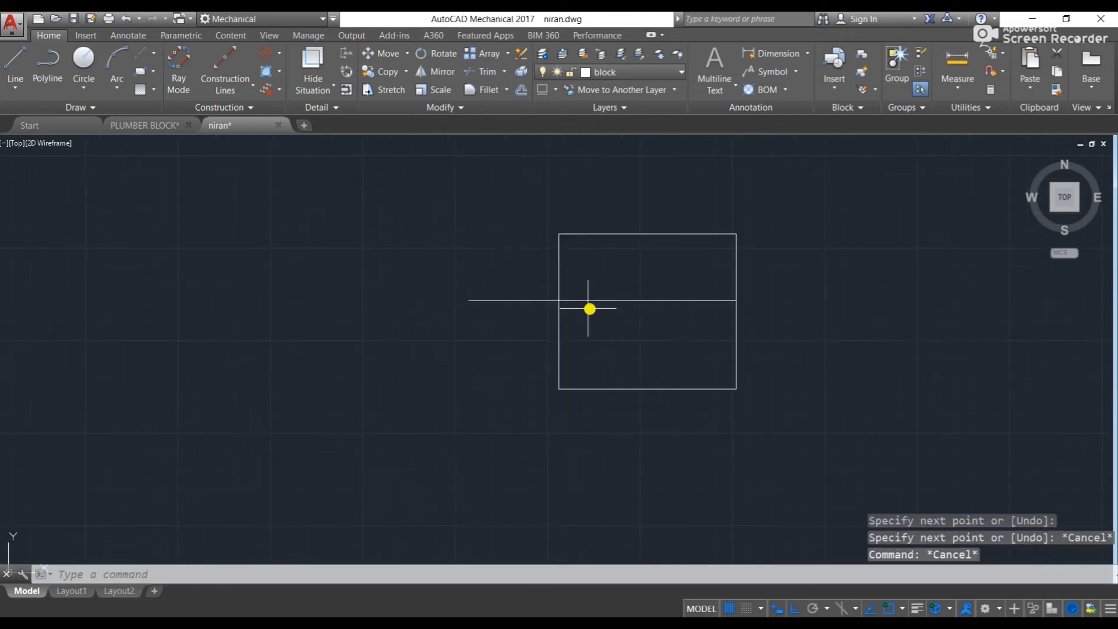
- Trim the part of the horizontal dividing line that extends beyond the outline's left side
key("Return")
key("Return")
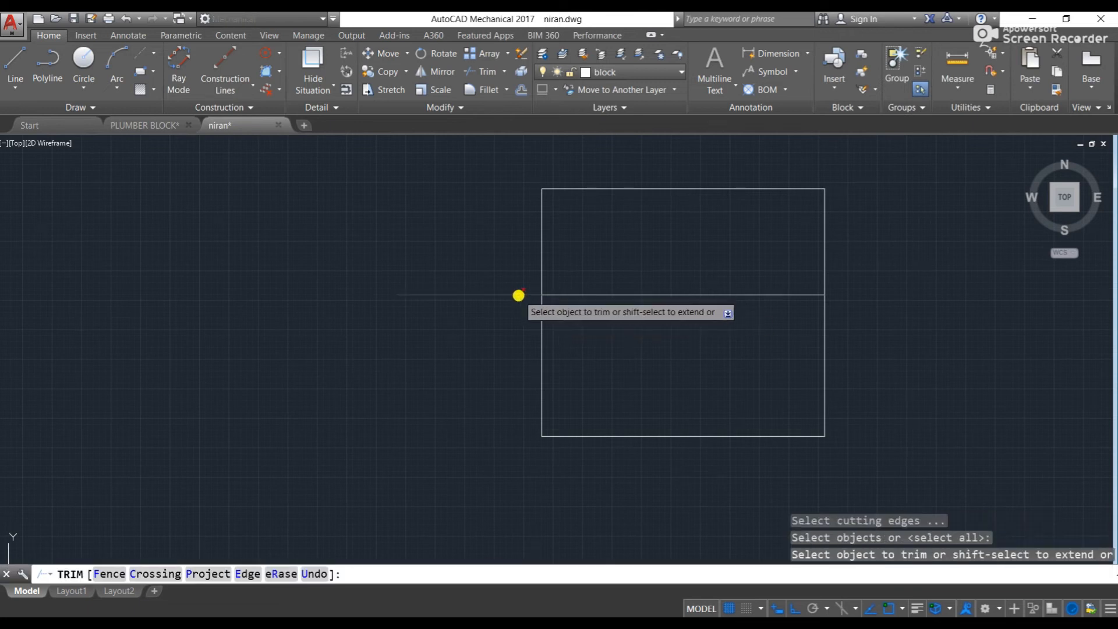
left_click(519, 295)
key("Escape")
middle_click_drag(640, 374, 635, 374)
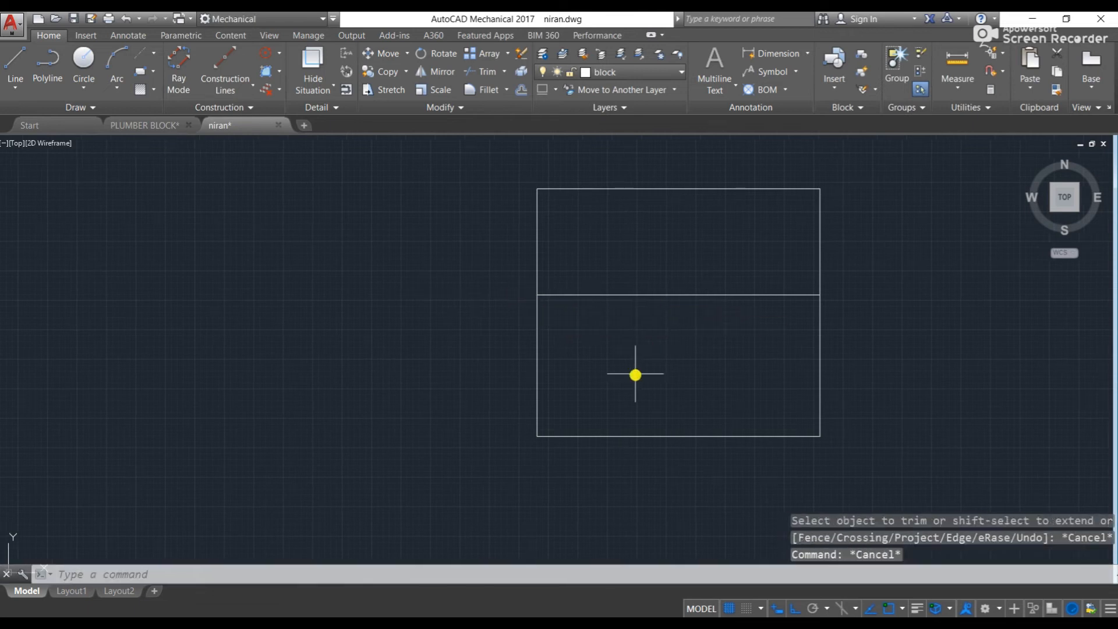
- Draw a vertical centre line from the midpoint of the outline's bottom edge to its top edge
type("l")
key("Return")
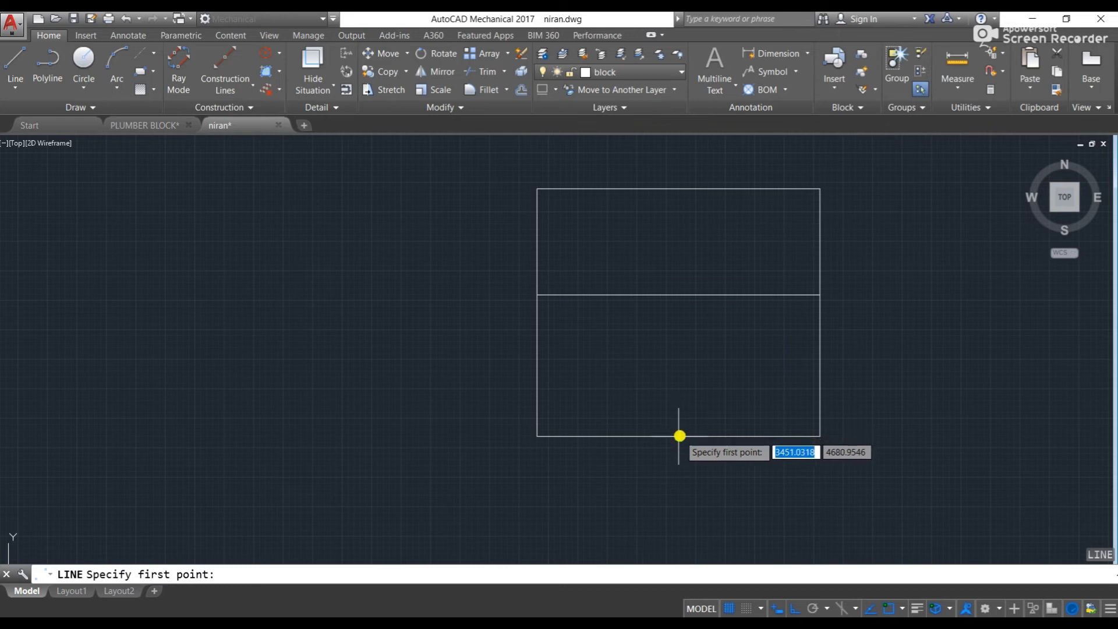
left_click(679, 435)
left_click(679, 187)
key("Escape")
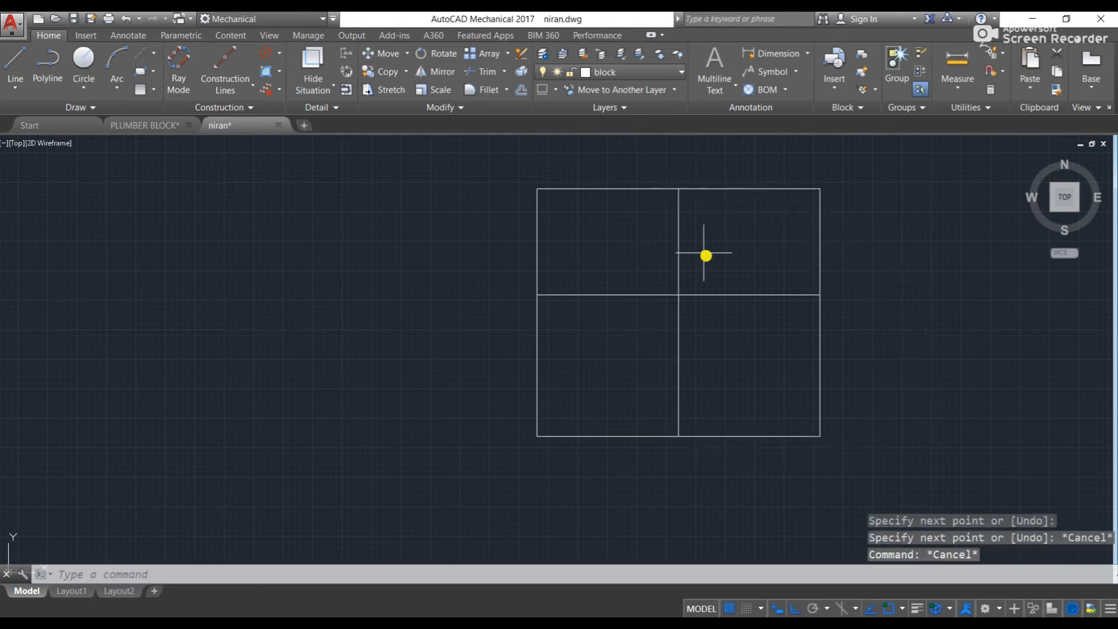
middle_click_drag(701, 261, 601, 267)
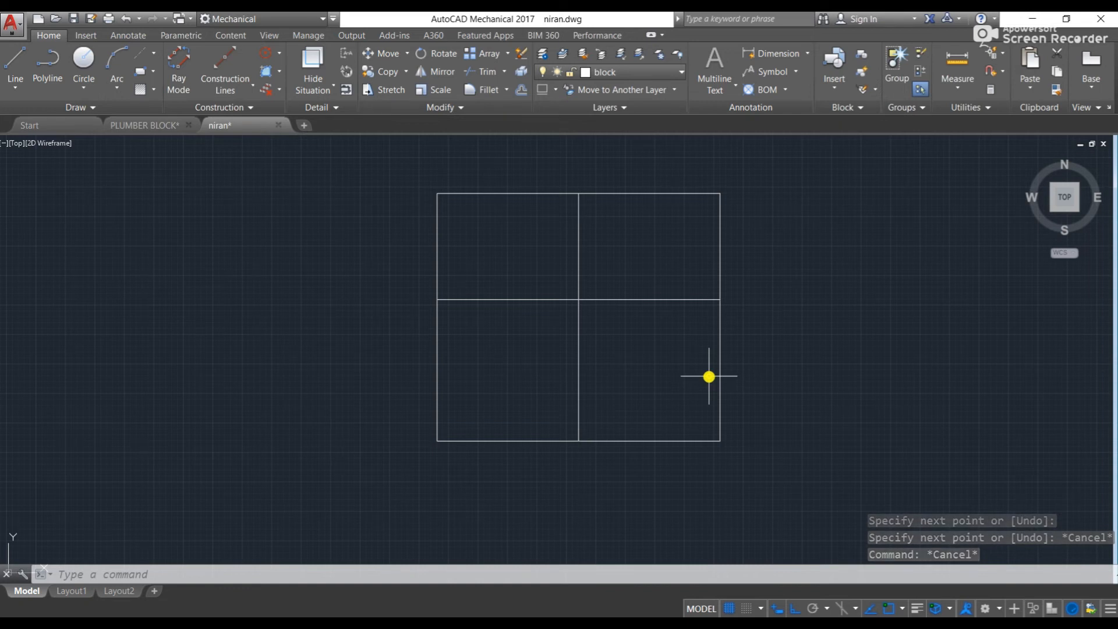
- Draw a horizontal line across the outline from the midpoint of the 12 mm side segment to the opposite side
type("l")
key("Return")
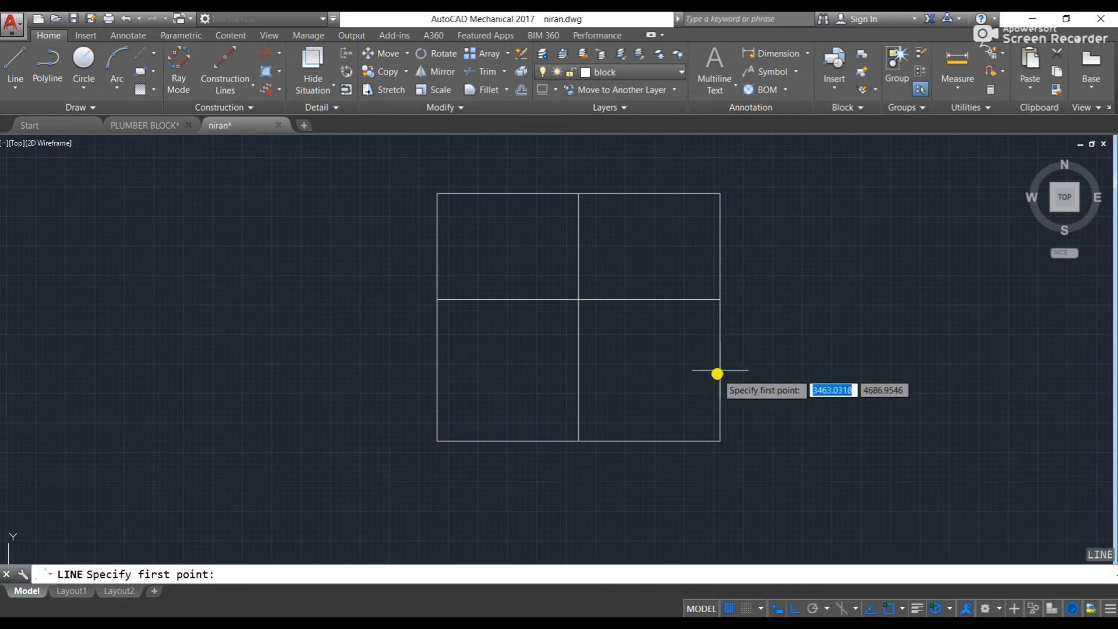
left_click(719, 371)
left_click(440, 370)
key("Escape")
key("Escape")
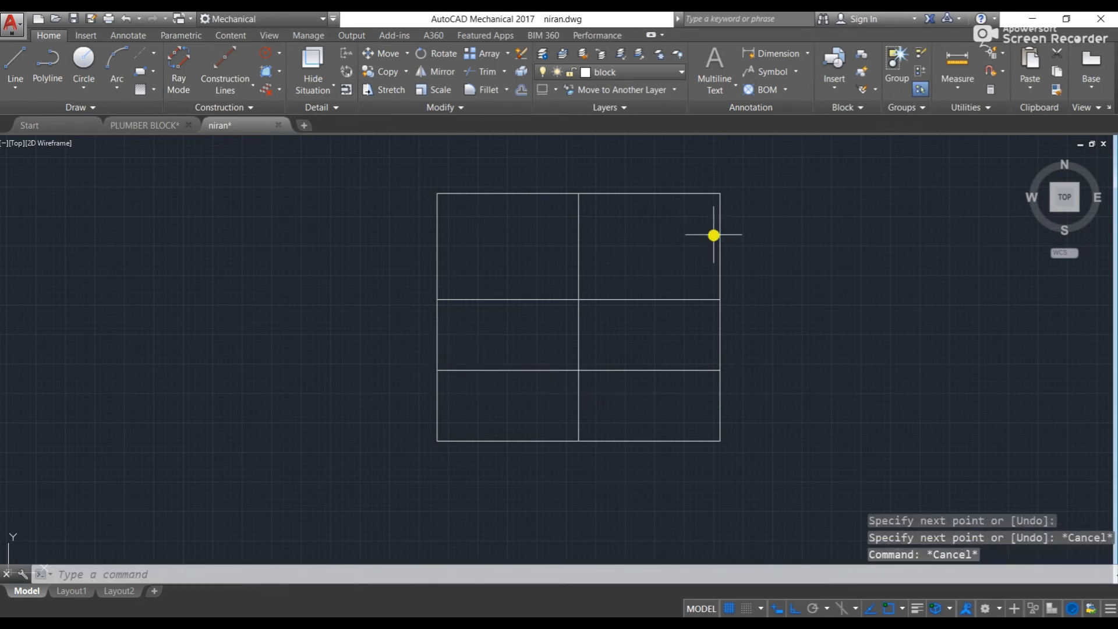
- Delete the horizontal line running through the middle of the outline's lower part
scroll(653, 369, "down", 2)
scroll(654, 368, "down", 1)
left_click(650, 368)
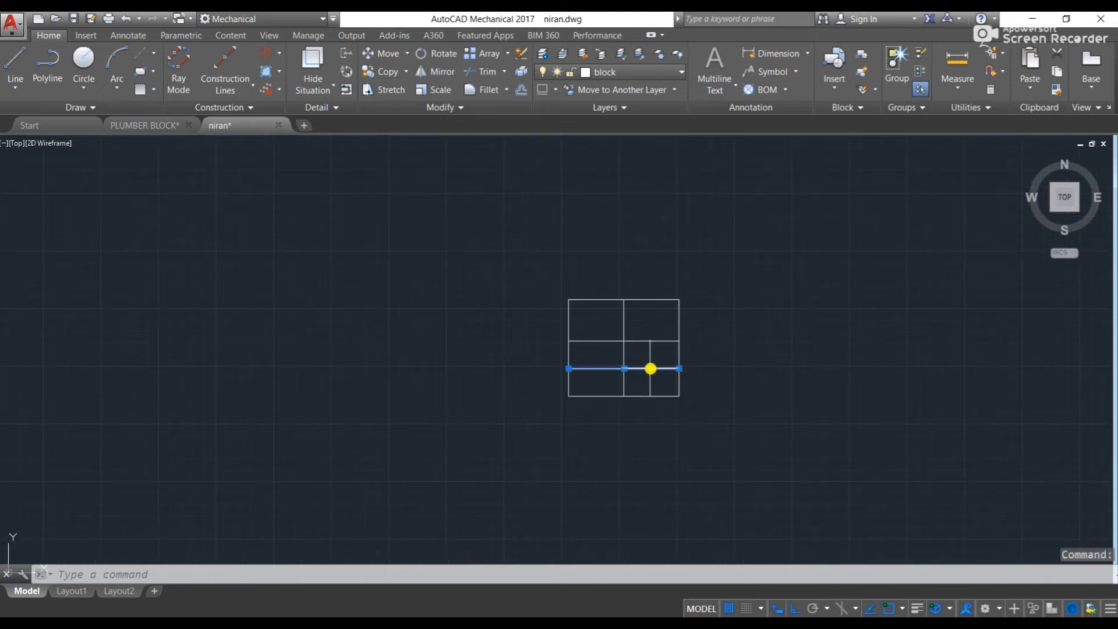
key("Delete")
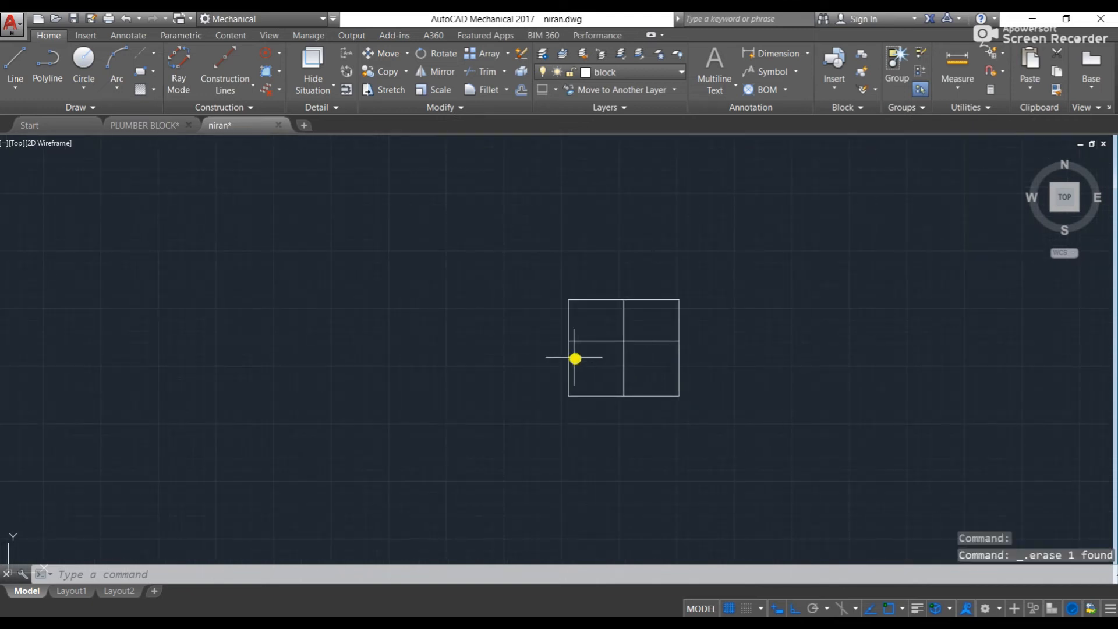
- Draw a line 6 mm leftward from the bottom edge's midpoint, continuing vertically up to the horizontal dividing line
scroll(618, 383, "up", 2)
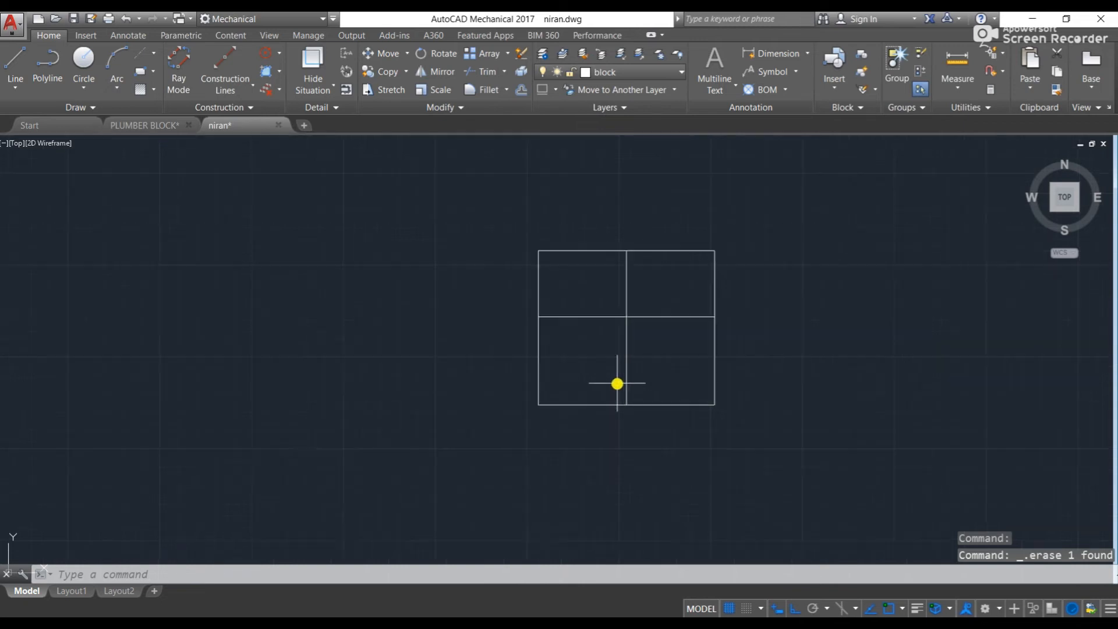
scroll(624, 374, "up", 2)
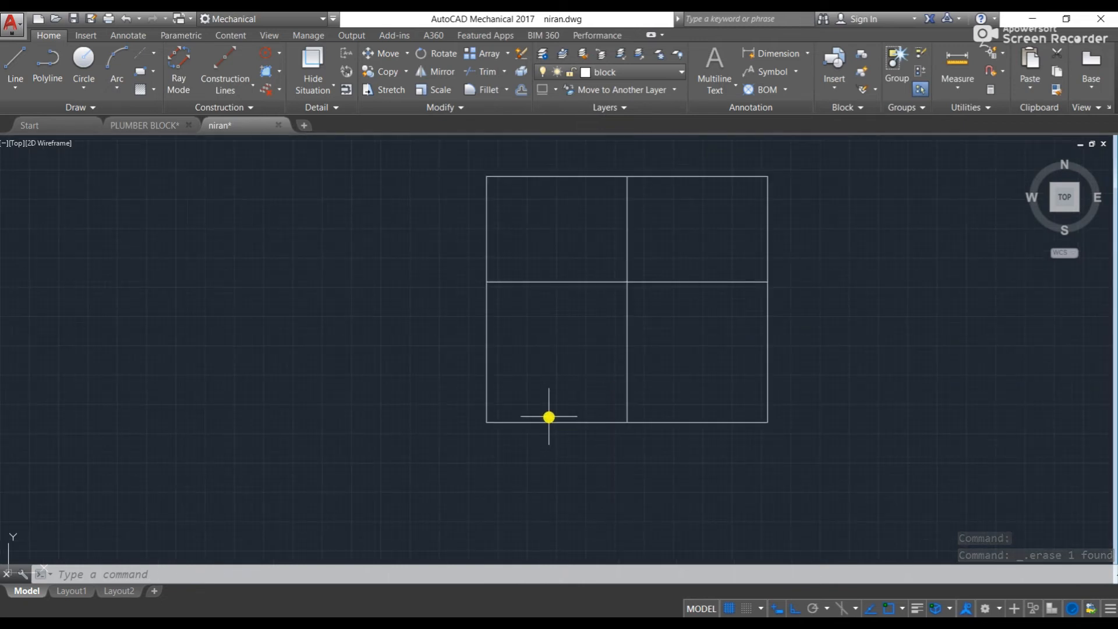
type("l")
key("Return")
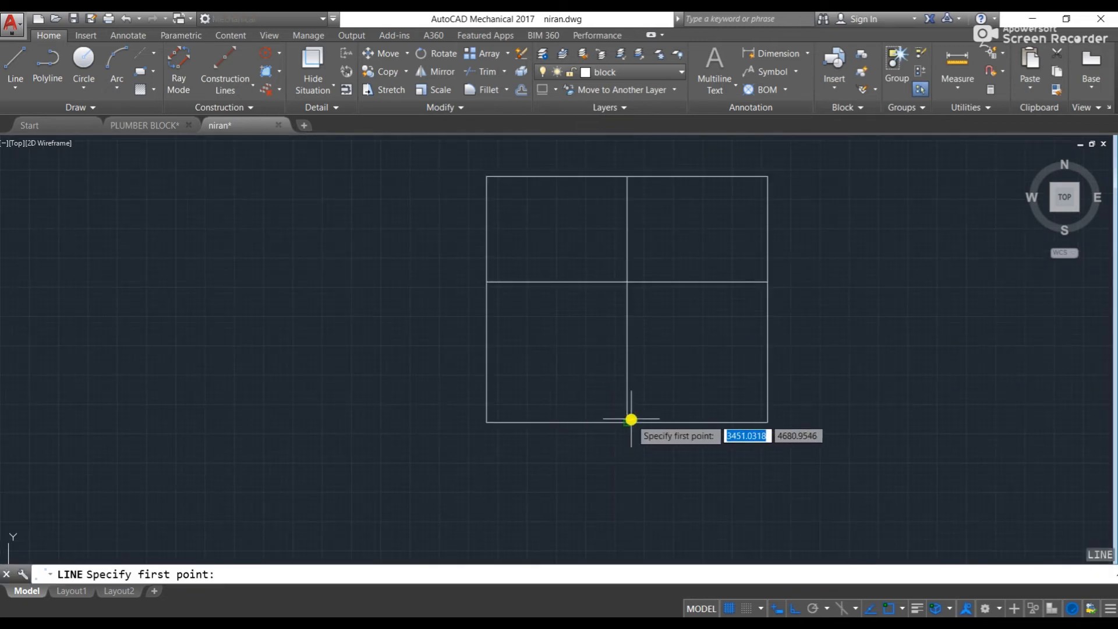
left_click(627, 422)
type("5")
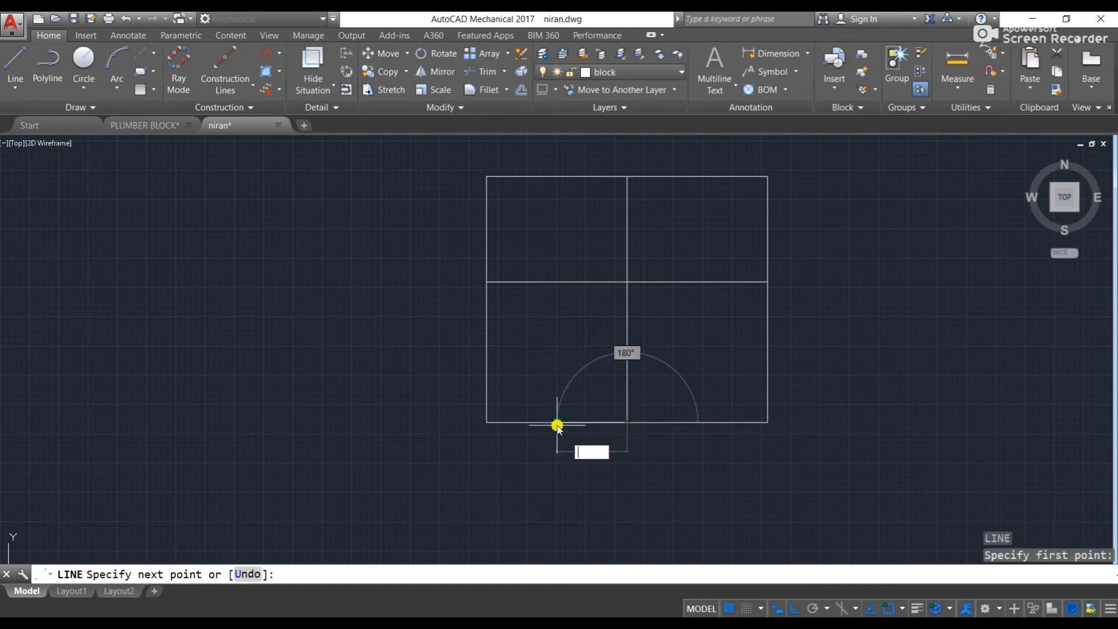
key("Return")
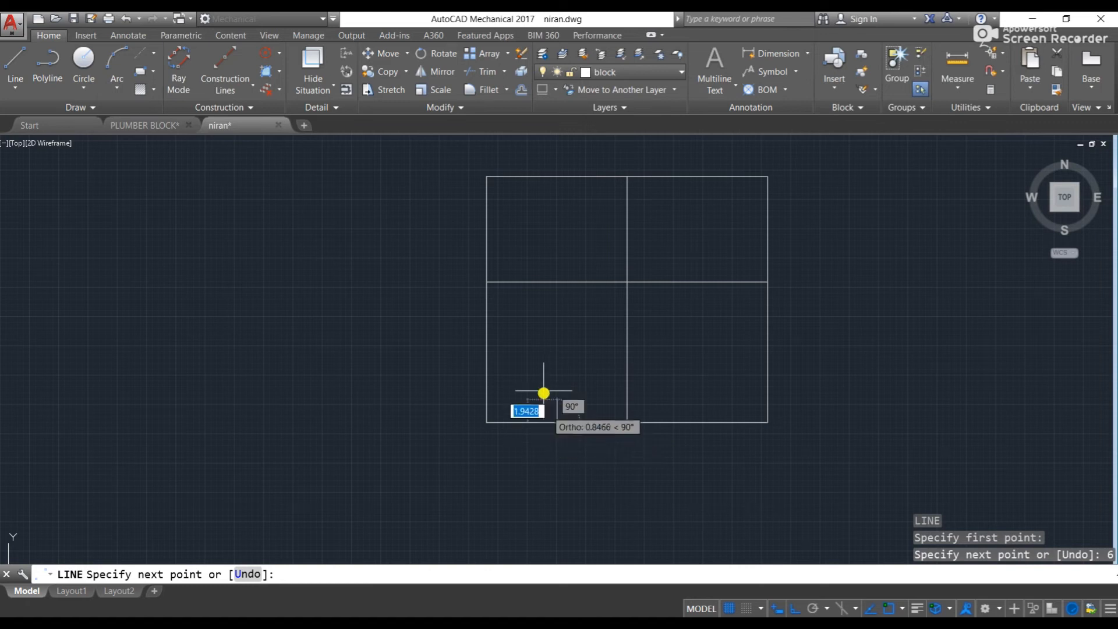
left_click(557, 281)
key("Escape")
key("Escape")
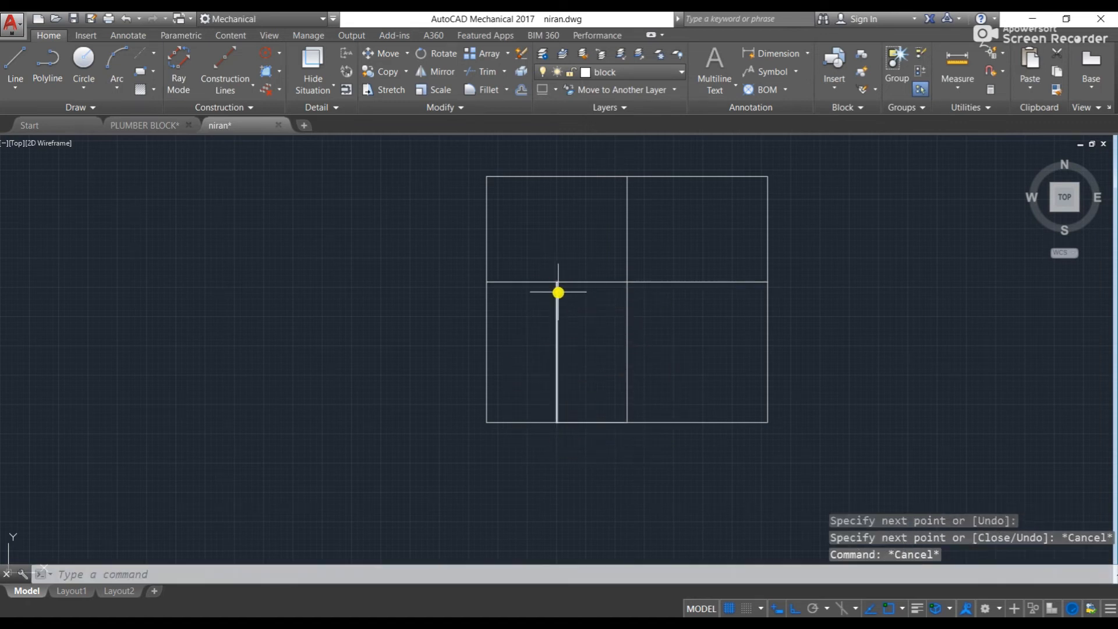
left_click(557, 290)
mouse_move(555, 284)
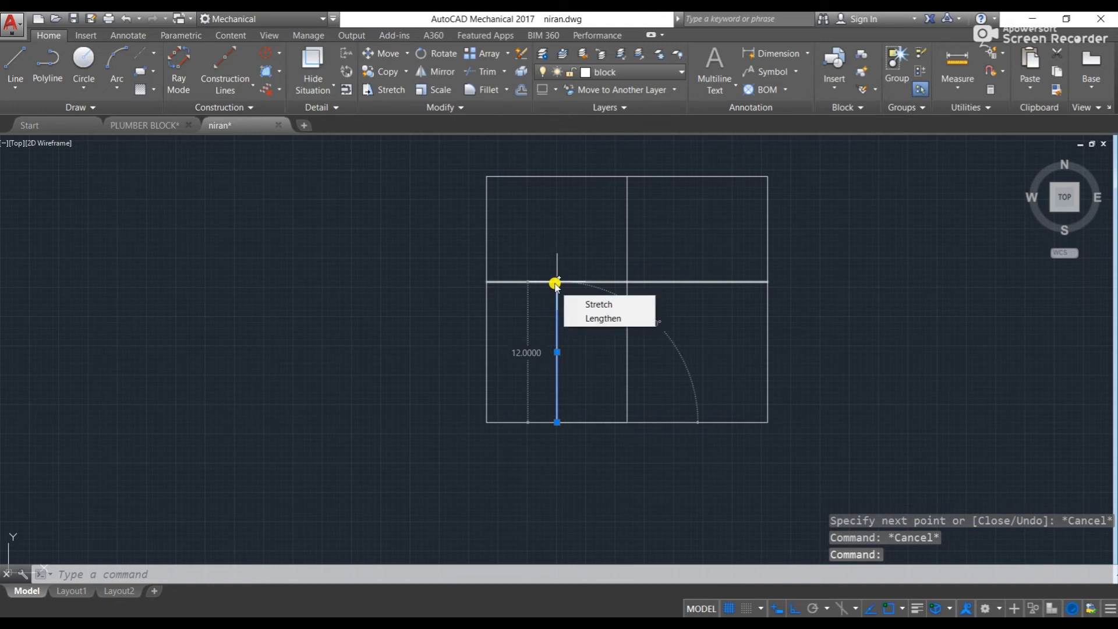
left_click(555, 284)
key("space")
key("space")
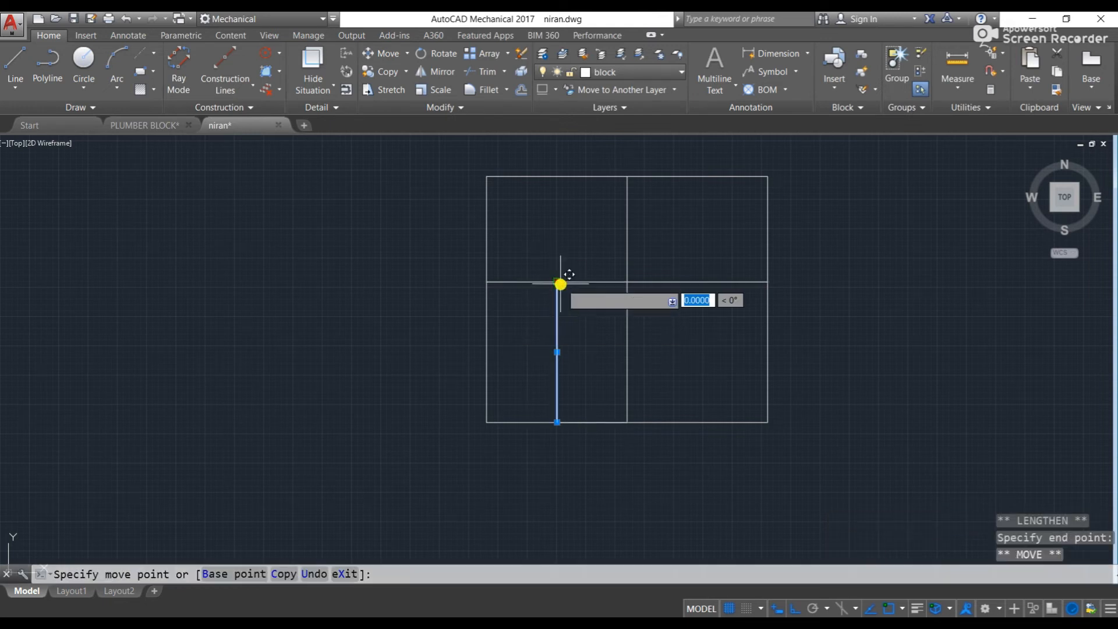
key("Escape")
key("Escape")
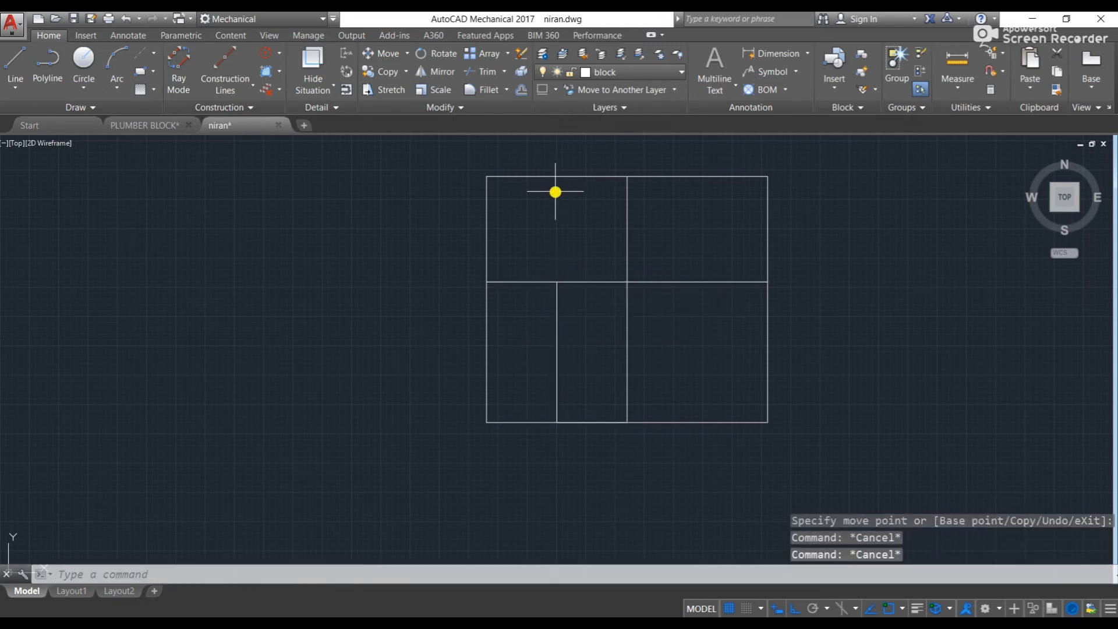
- Stretch the upper end of the vertical line left of centre up to the outline's top edge
left_click(556, 295)
left_click(557, 280)
left_click(556, 280)
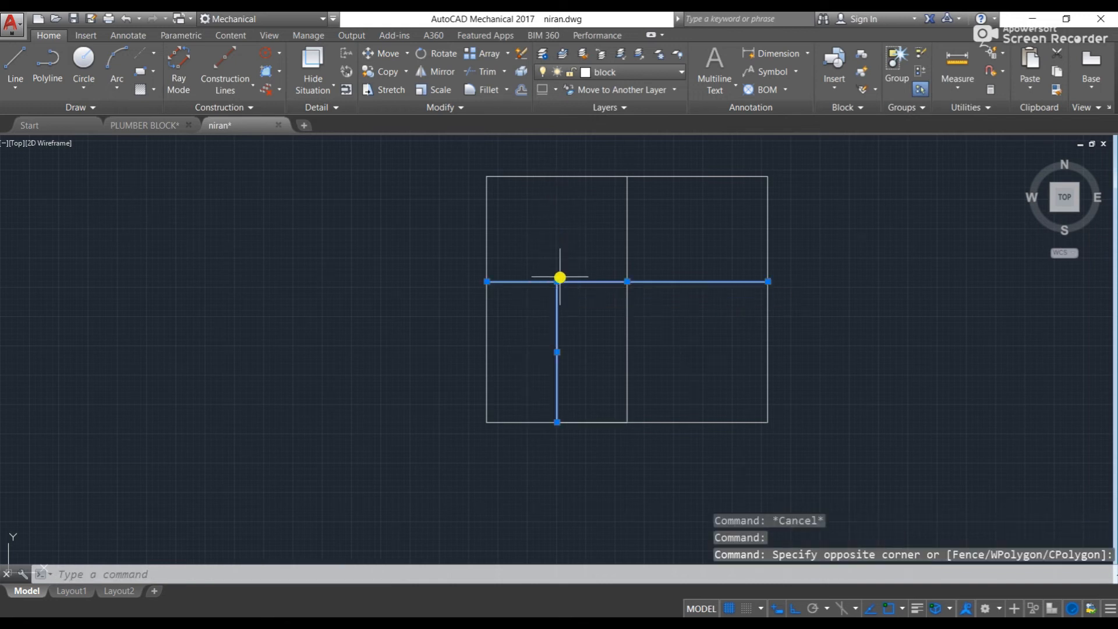
left_click(557, 282)
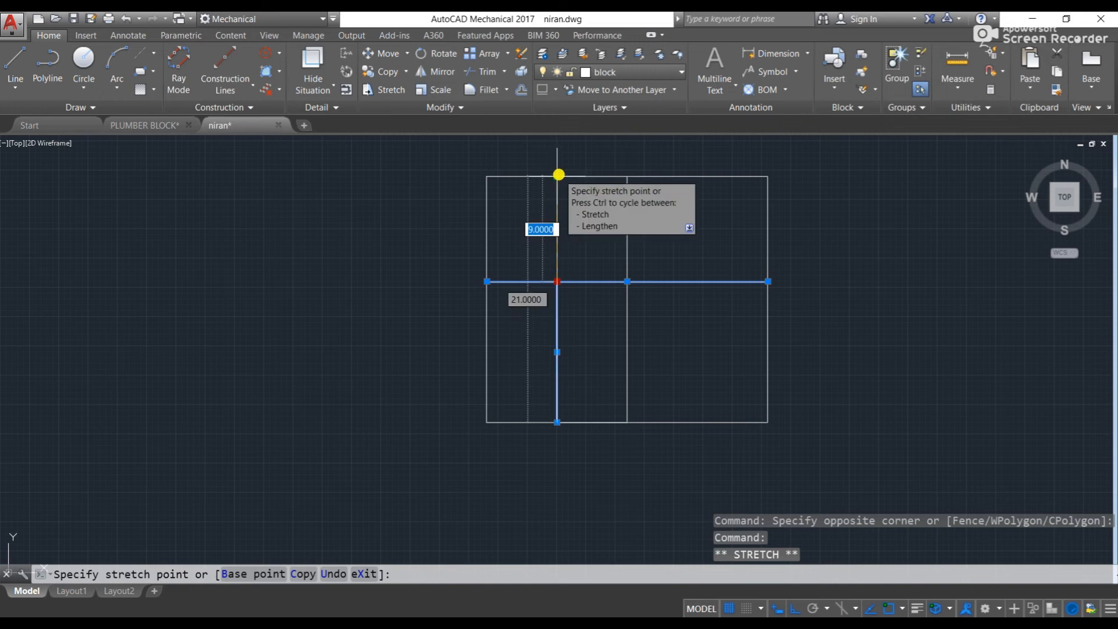
key("Escape")
key("Escape")
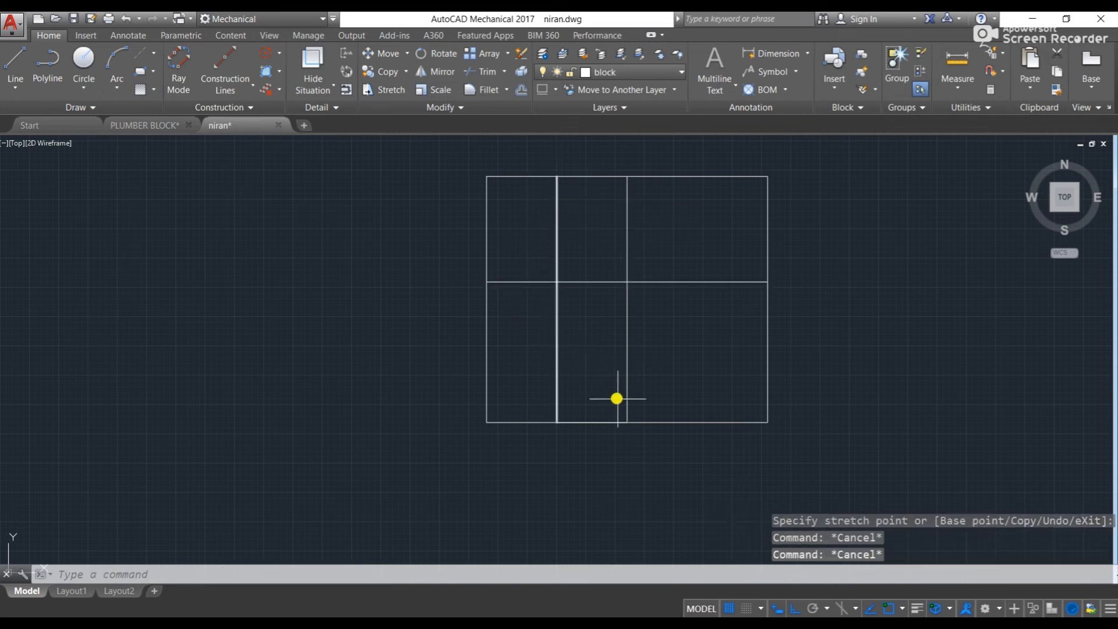
- Mirror the full-height vertical line left of centre about the vertical centre line, keeping the original
left_click(558, 384)
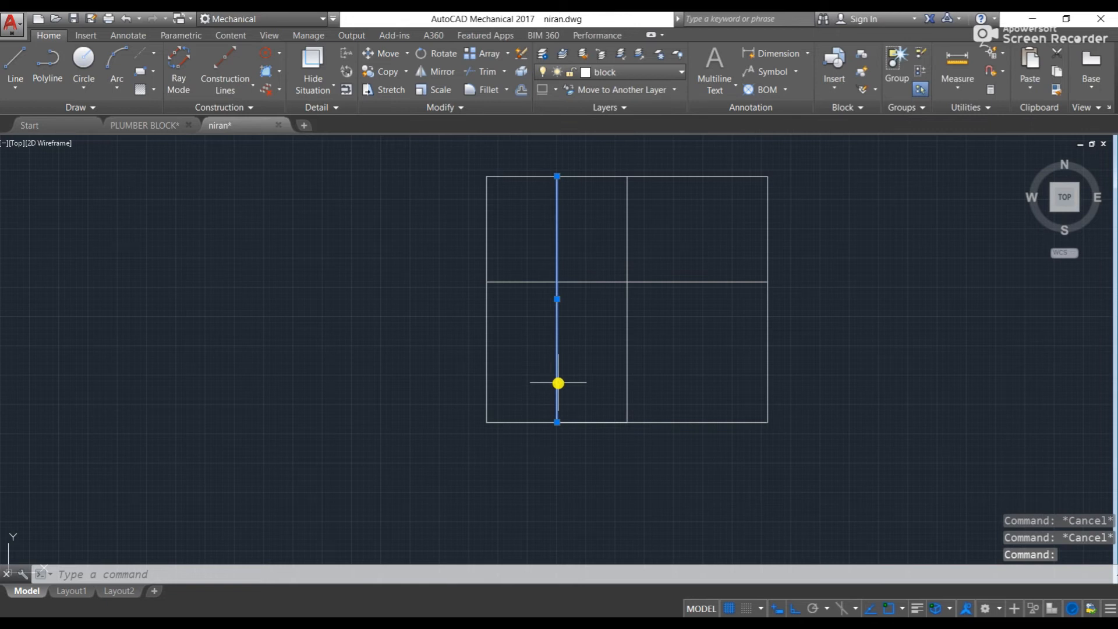
type("mi")
key("Return")
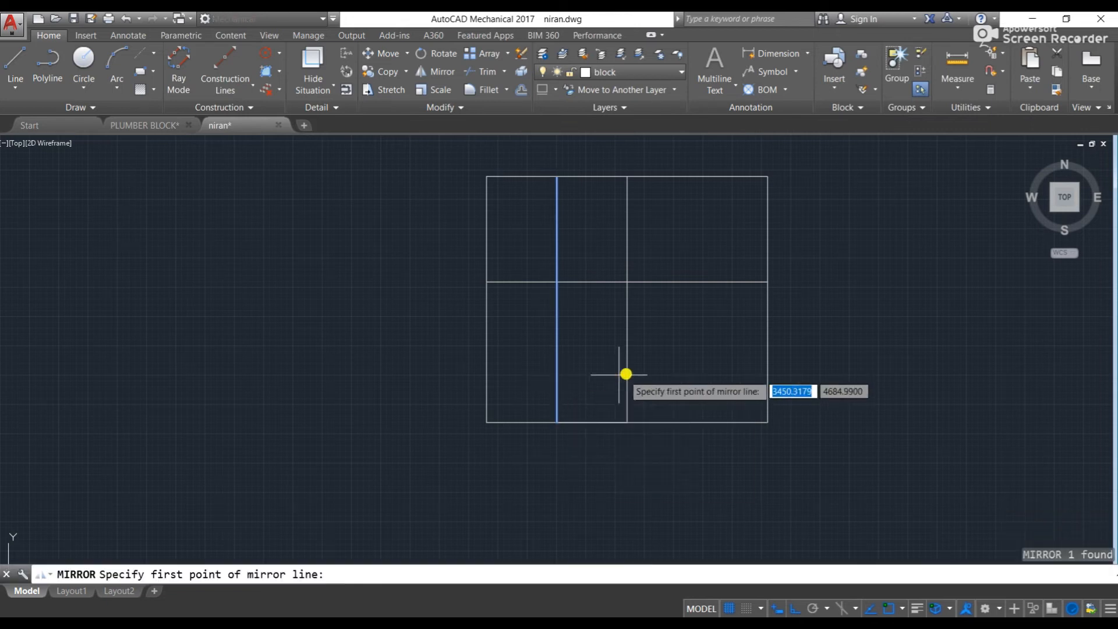
left_click(627, 371)
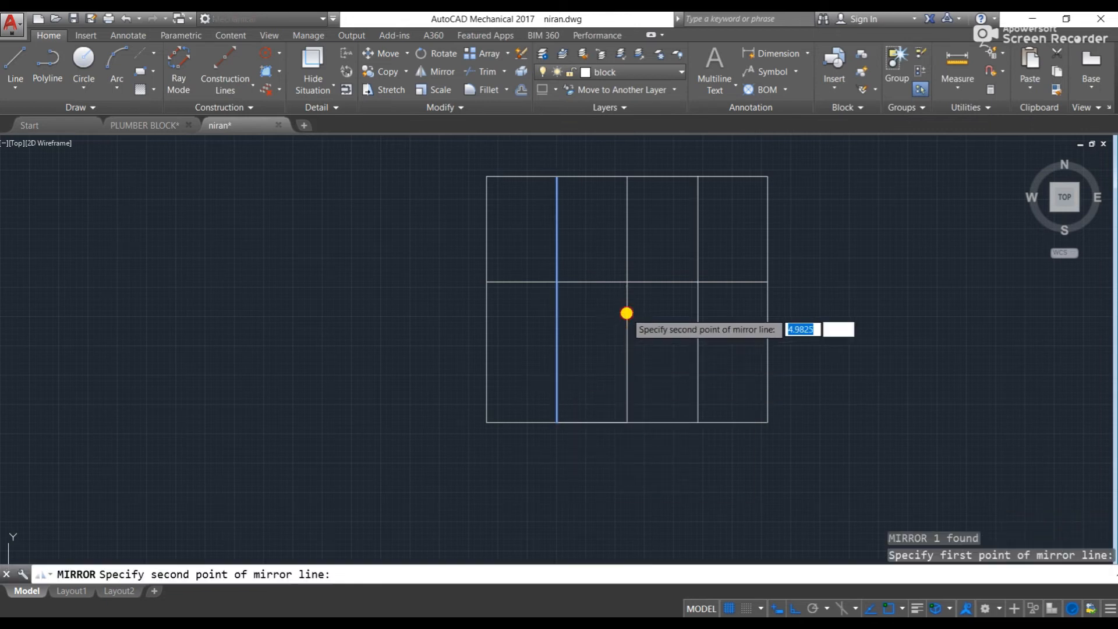
left_click(626, 313)
key("Return")
key("Return")
key("Escape")
key("Escape")
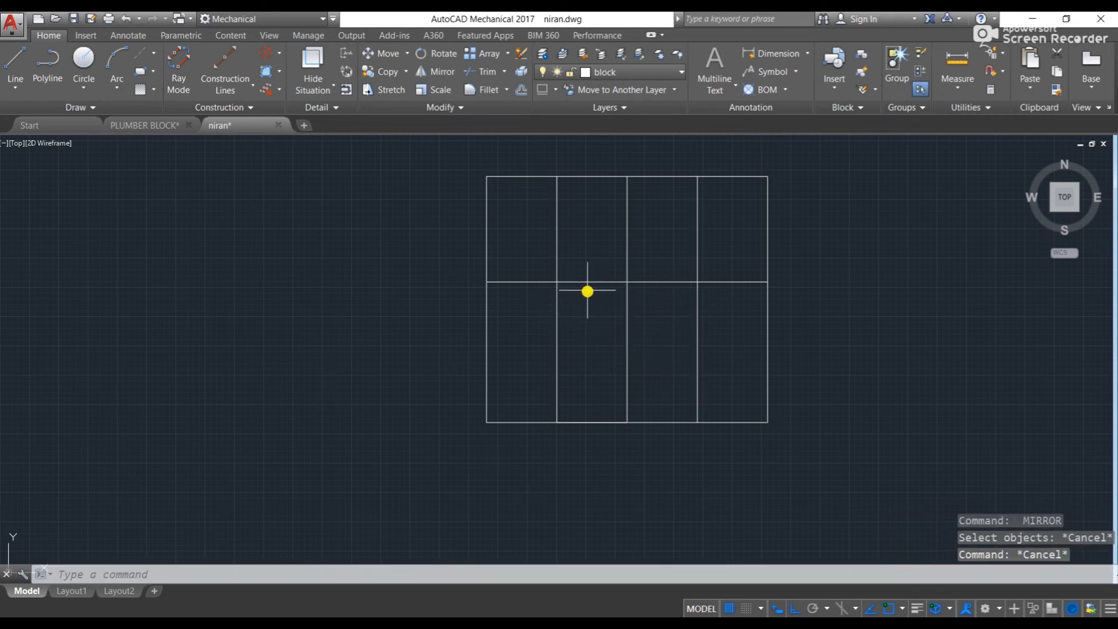
middle_click_drag(539, 315, 526, 332)
middle_click_drag(548, 271, 501, 345)
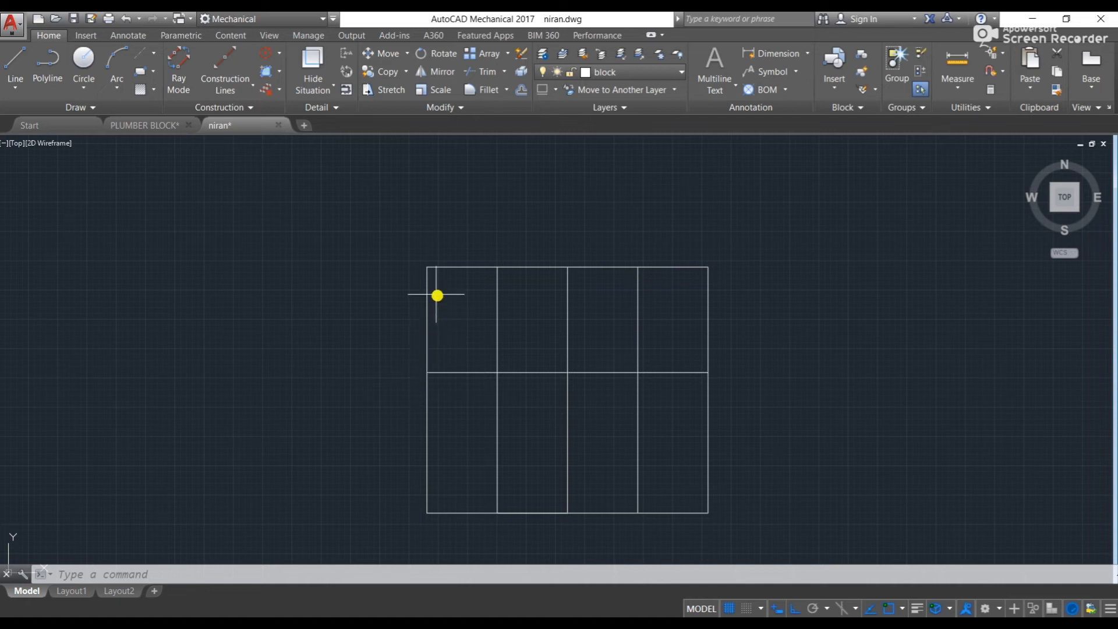
left_click(460, 268)
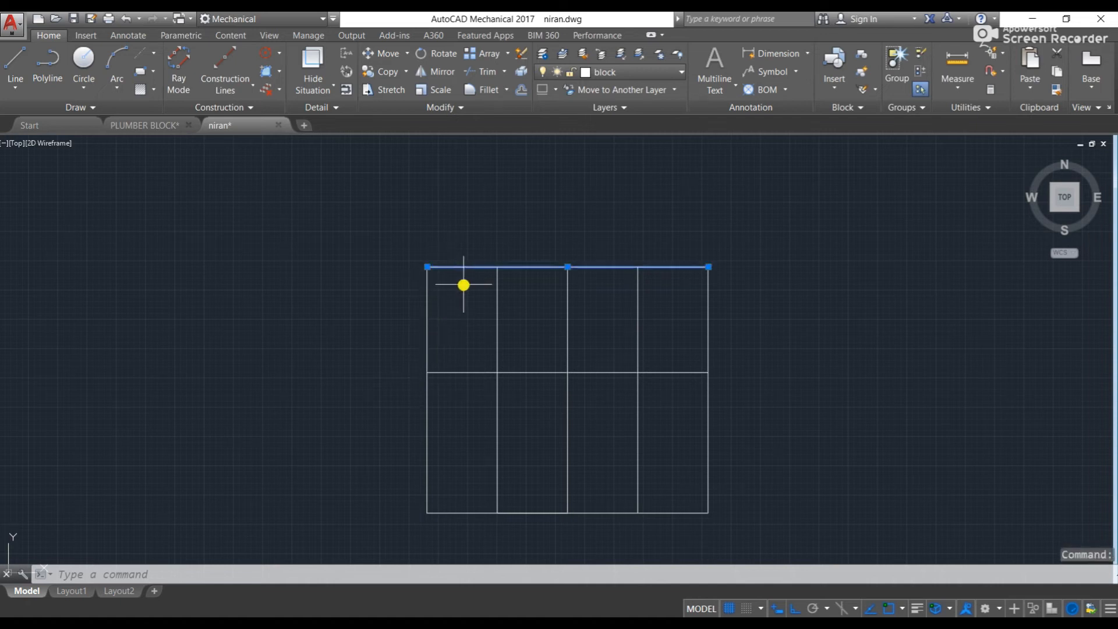
key("Escape")
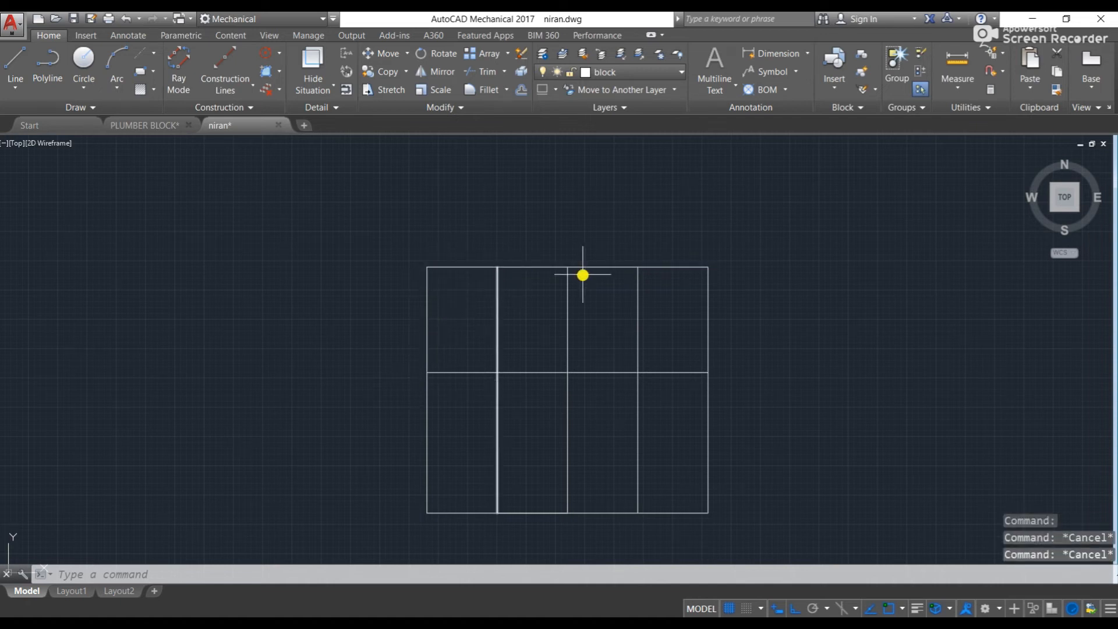
- Draw a line 0.7 mm down from the outline's top-left corner, continuing horizontally across to the right edge
scroll(445, 274, "up", 2)
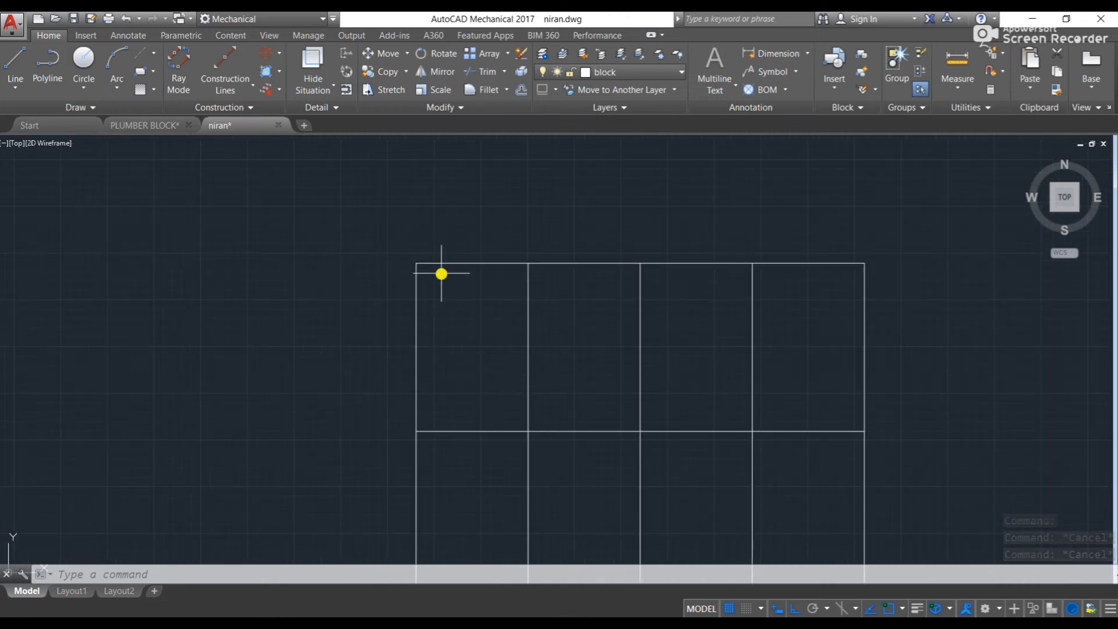
key("Return")
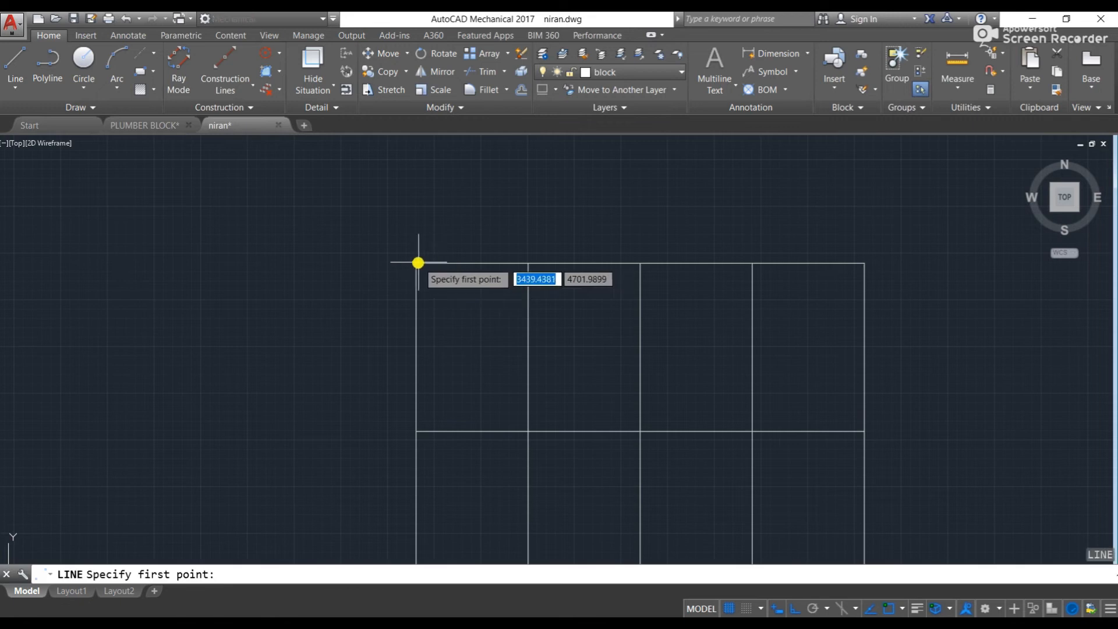
left_click(416, 263)
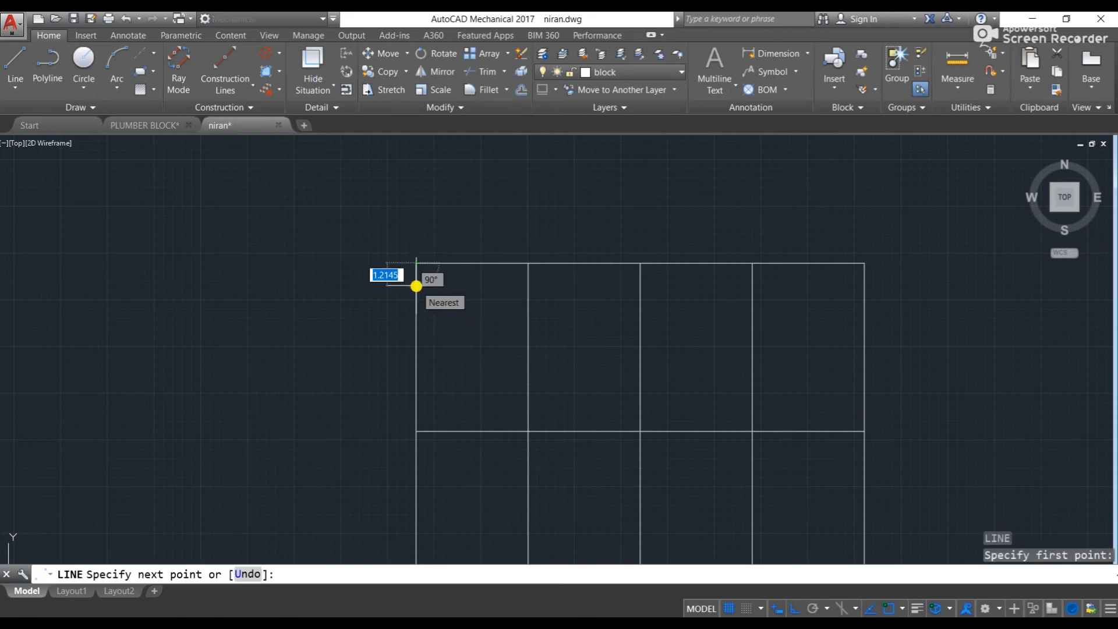
key("Return")
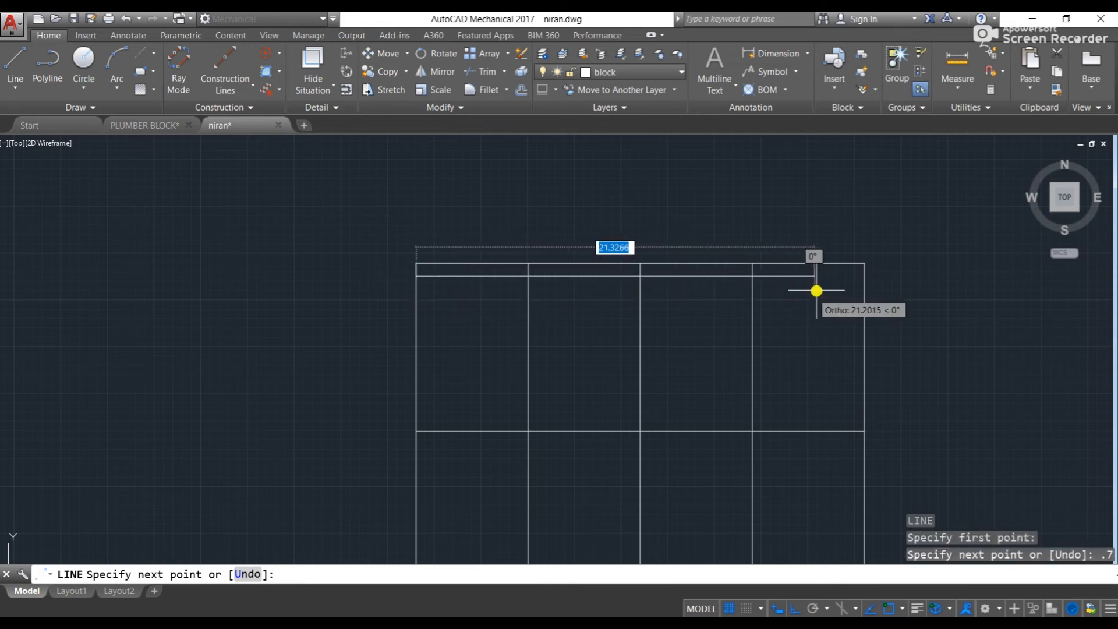
left_click(864, 272)
key("Escape")
- Draw a line 0.7 mm upward from the dividing line's left end, continuing horizontally across to the right edge
scroll(382, 348, "up", 3)
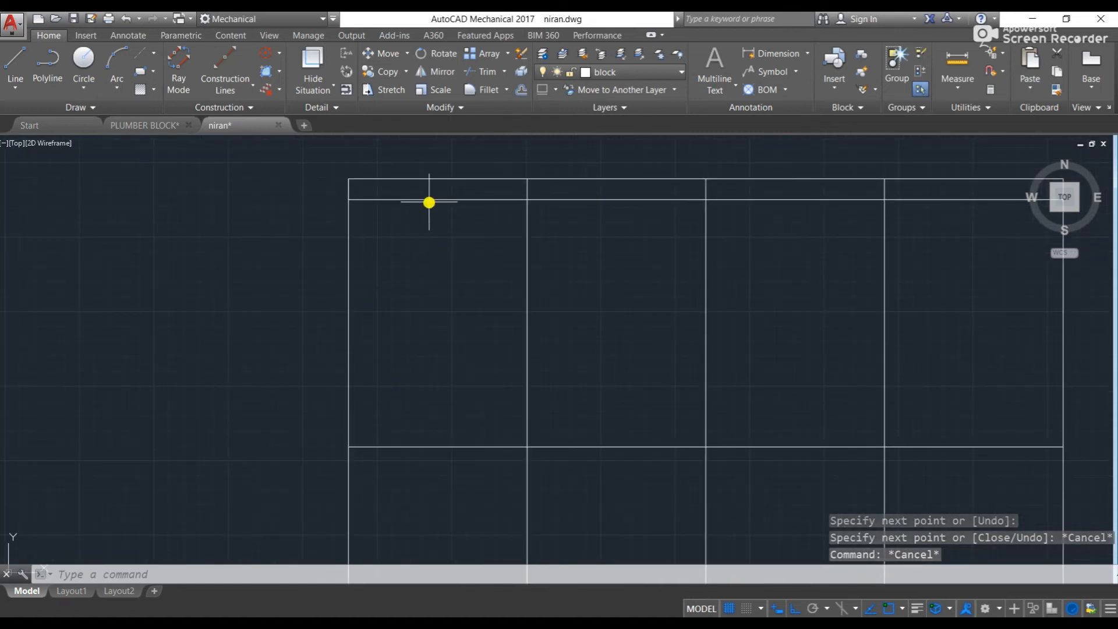
type("l")
key("Return")
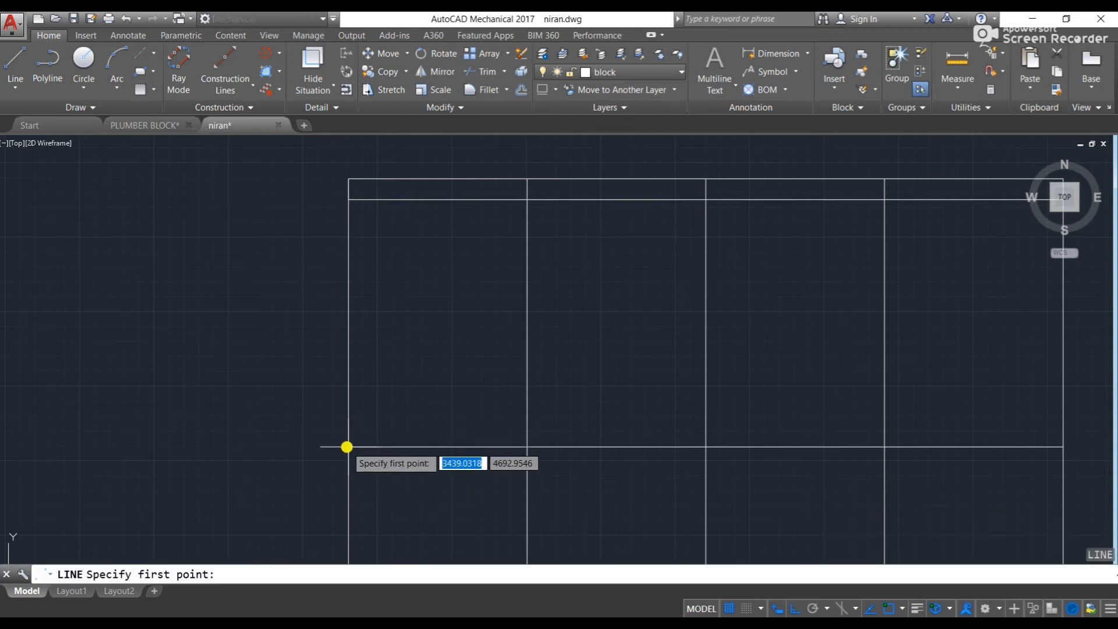
left_click(348, 447)
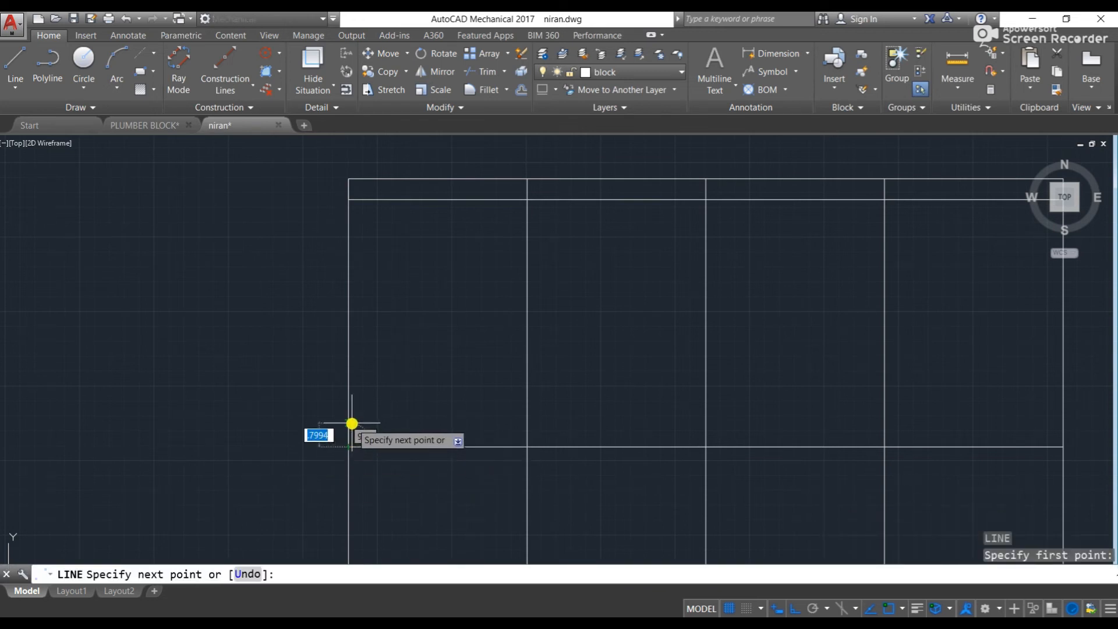
type(".")
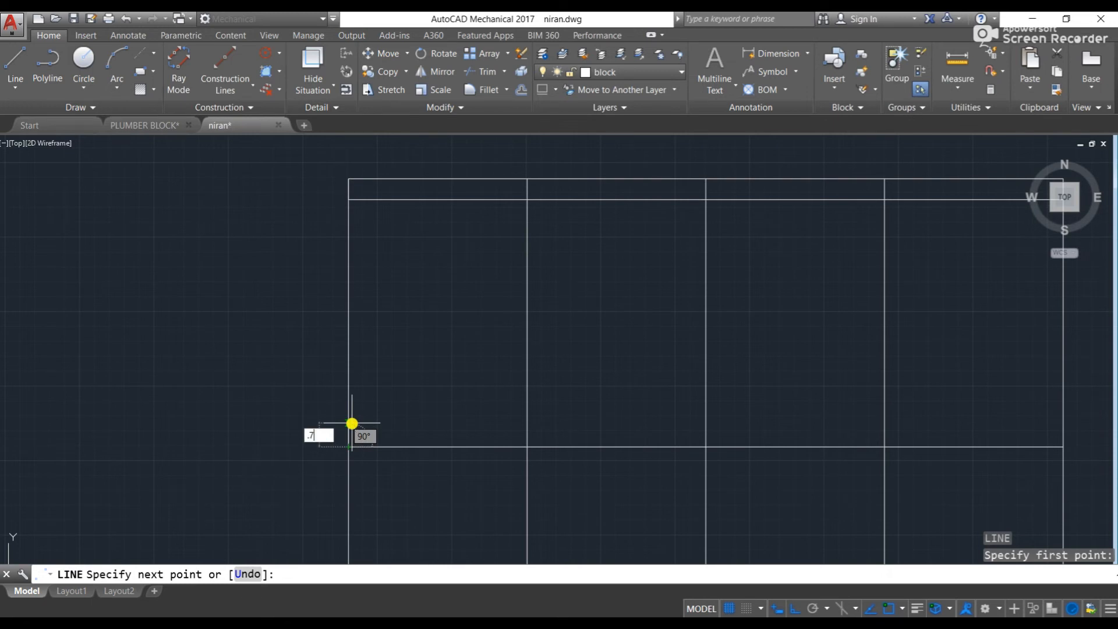
type("7")
key("Return")
middle_click_drag(787, 445, 669, 398)
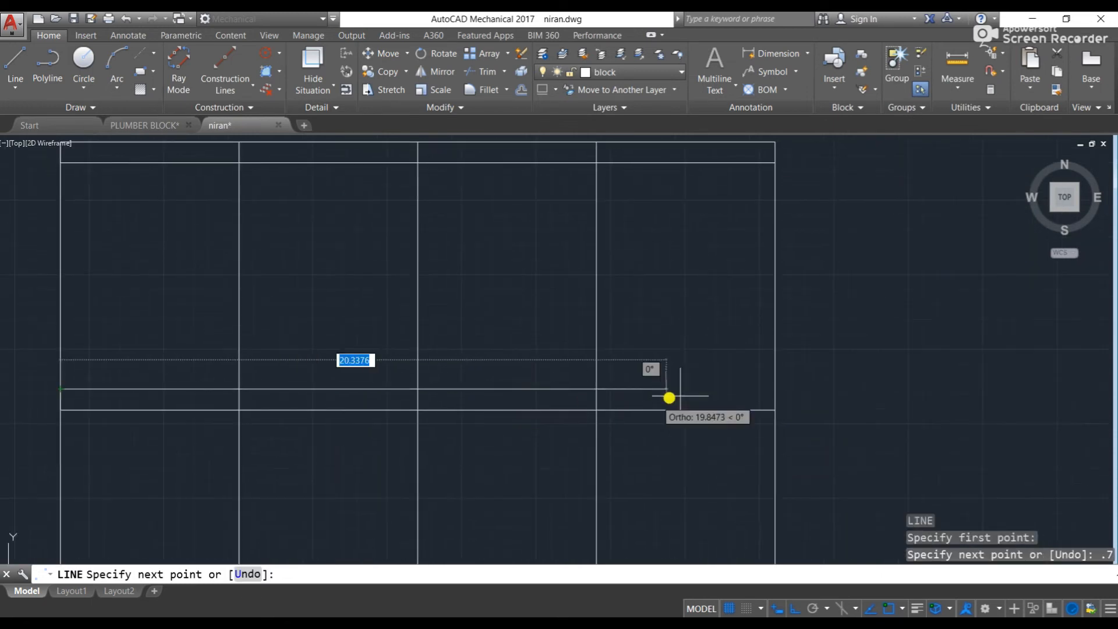
left_click(774, 390)
key("Escape")
- Draw a three-point arc between the inner verticals on the upper offset line, passing through the top edge's midpoint
middle_click_drag(542, 349, 809, 401)
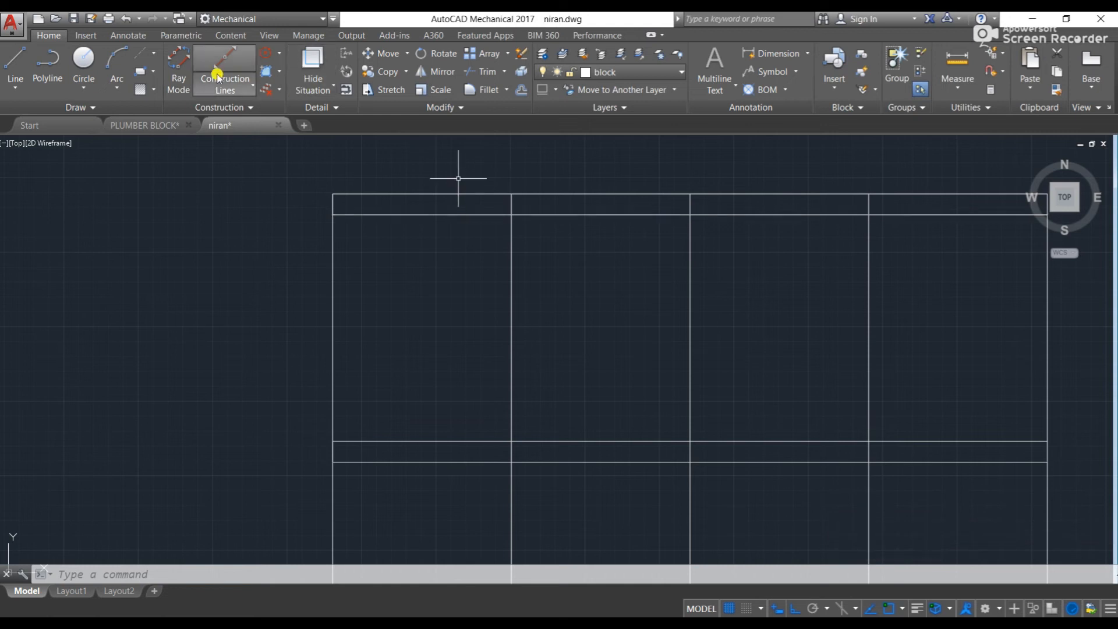
left_click(111, 90)
left_click(107, 115)
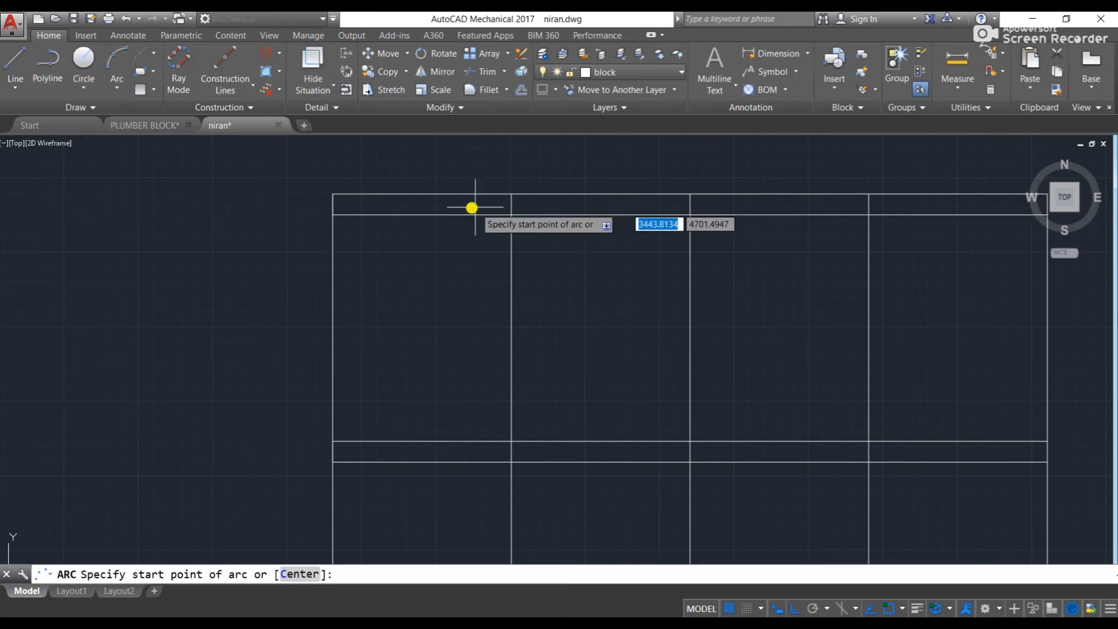
left_click(511, 214)
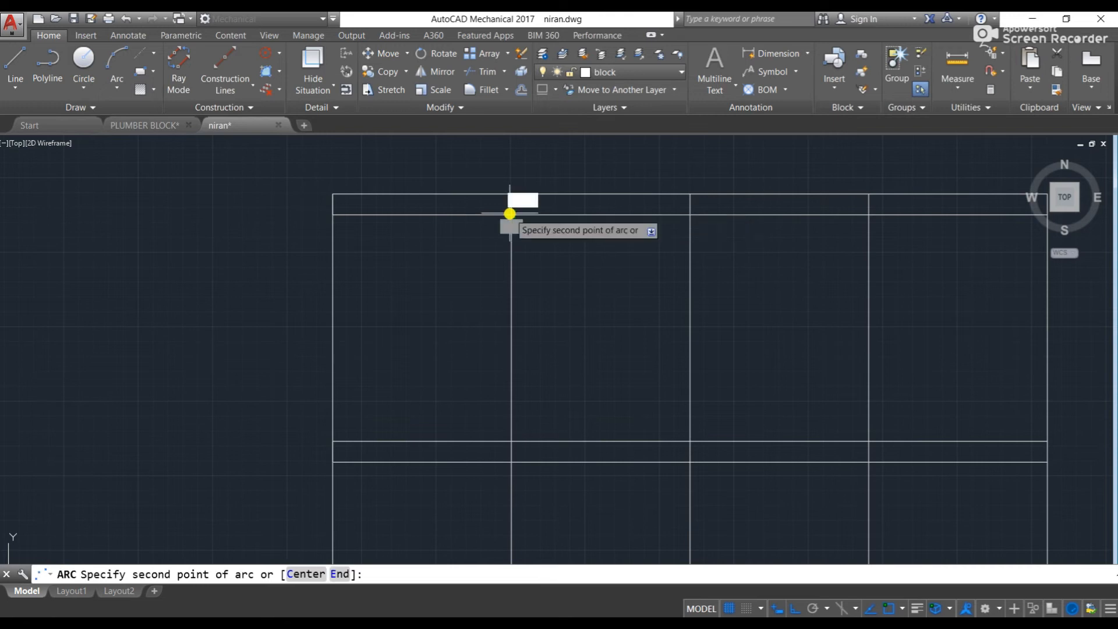
left_click(690, 194)
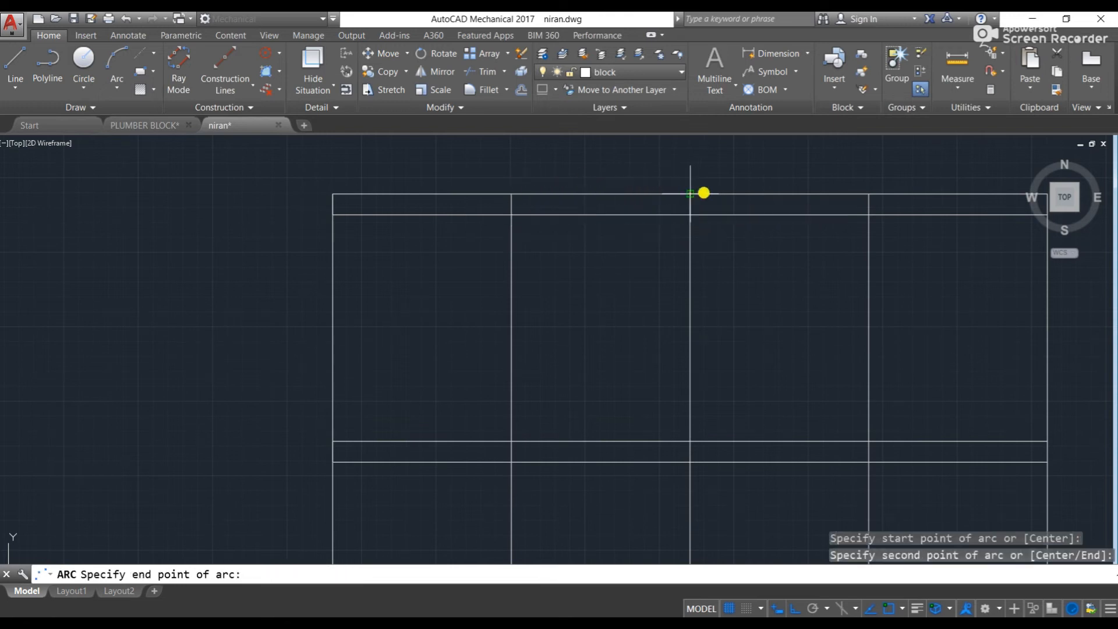
left_click(868, 215)
- Draw a three-point arc between the inner verticals on the lower offset line, passing through the dividing line's midpoint
middle_click_drag(794, 252, 672, 252)
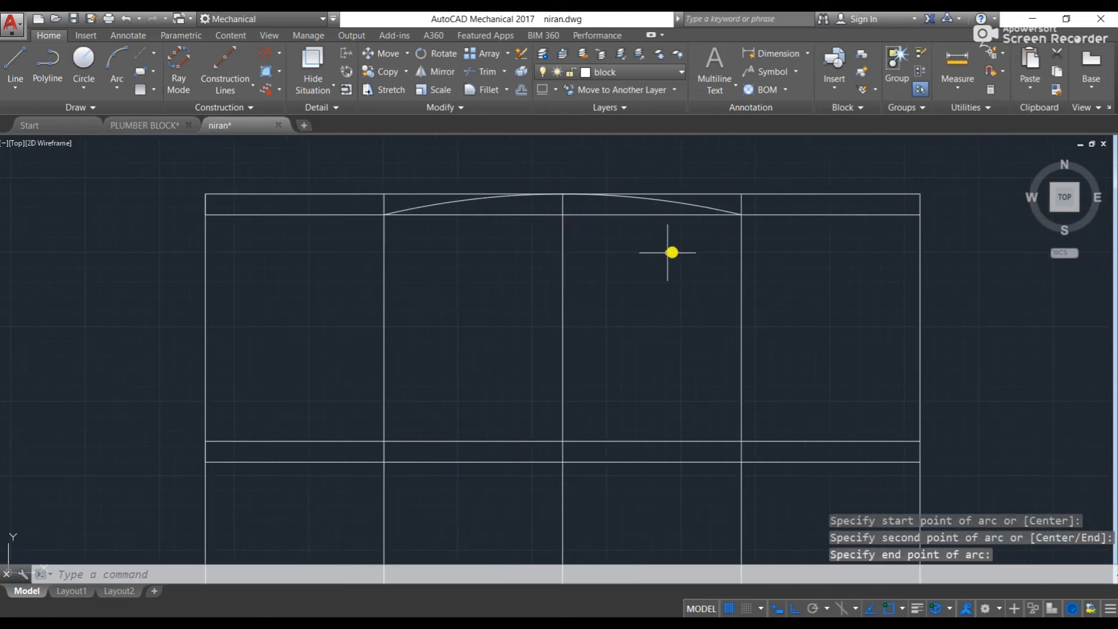
key("Return")
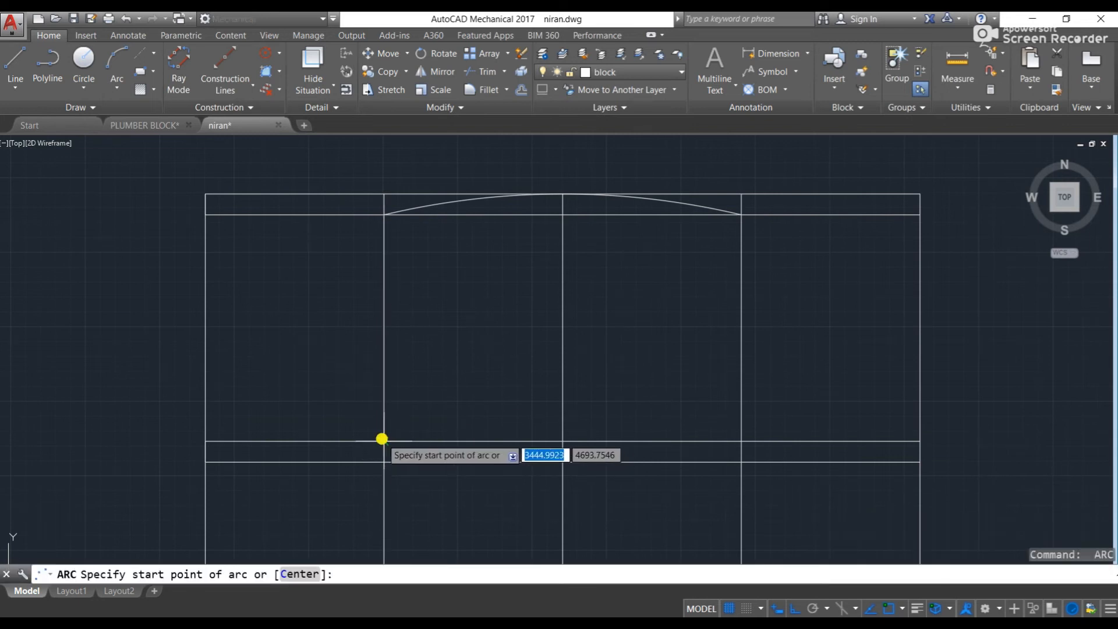
left_click(384, 441)
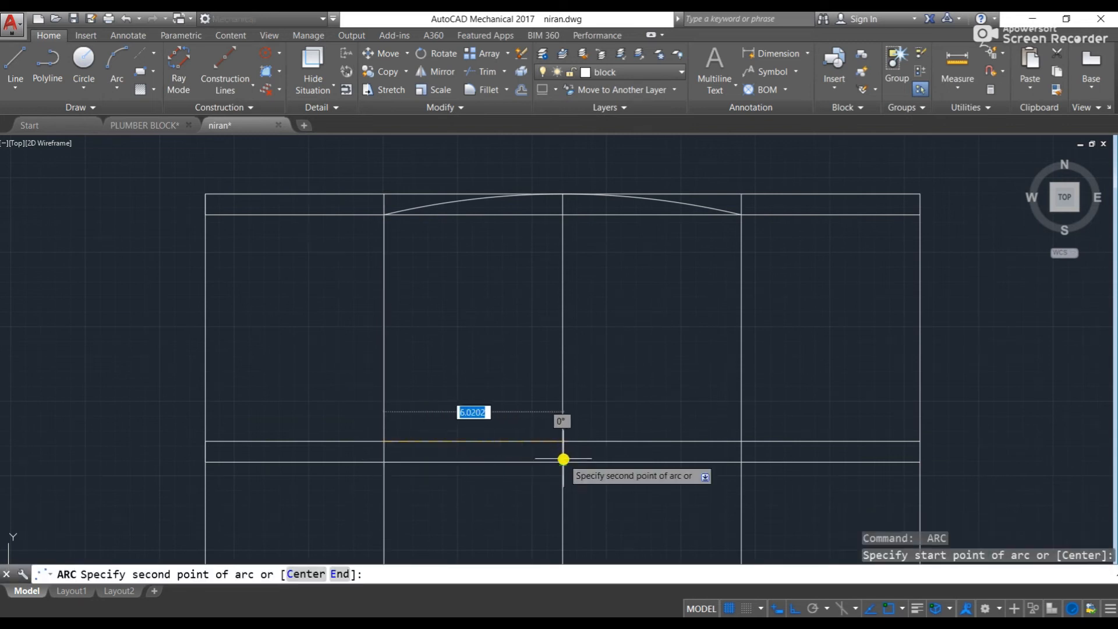
left_click(563, 461)
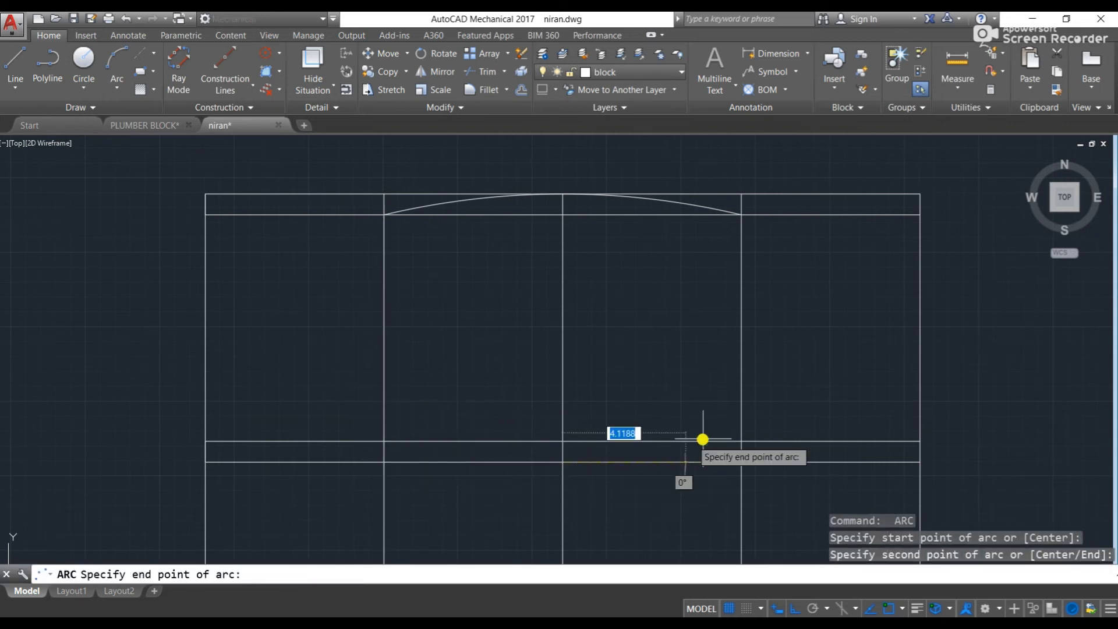
left_click(739, 441)
scroll(740, 445, "up", 5)
scroll(739, 442, "down", 6)
key("Escape")
key("Escape")
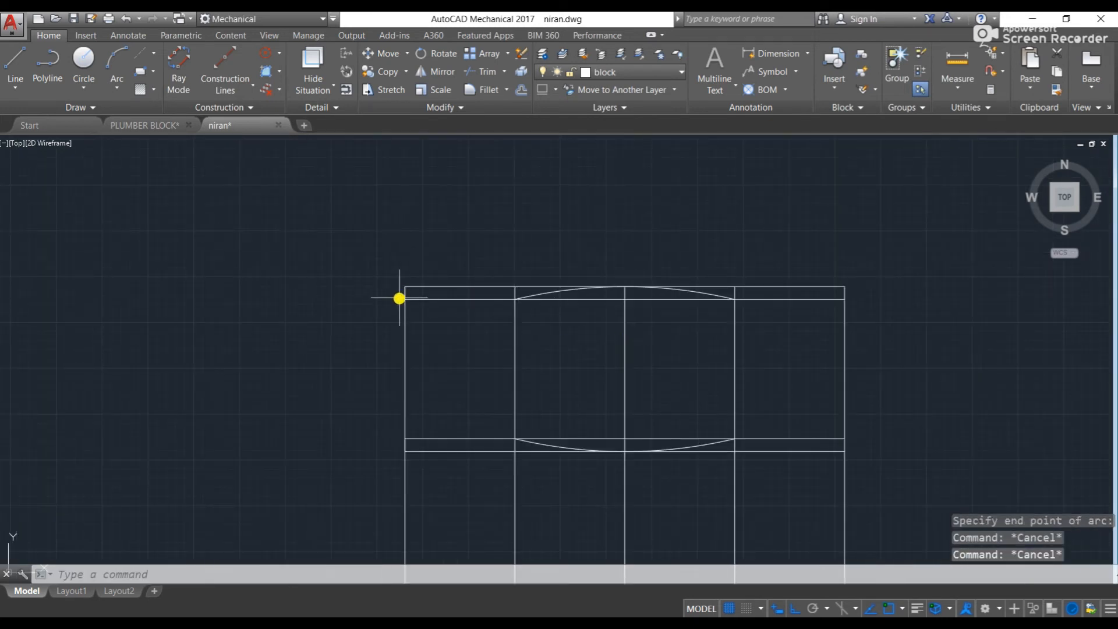
- Draw a line along the top edge from the outline's top-left corner to the vertical line left of centre
scroll(463, 293, "up", 2)
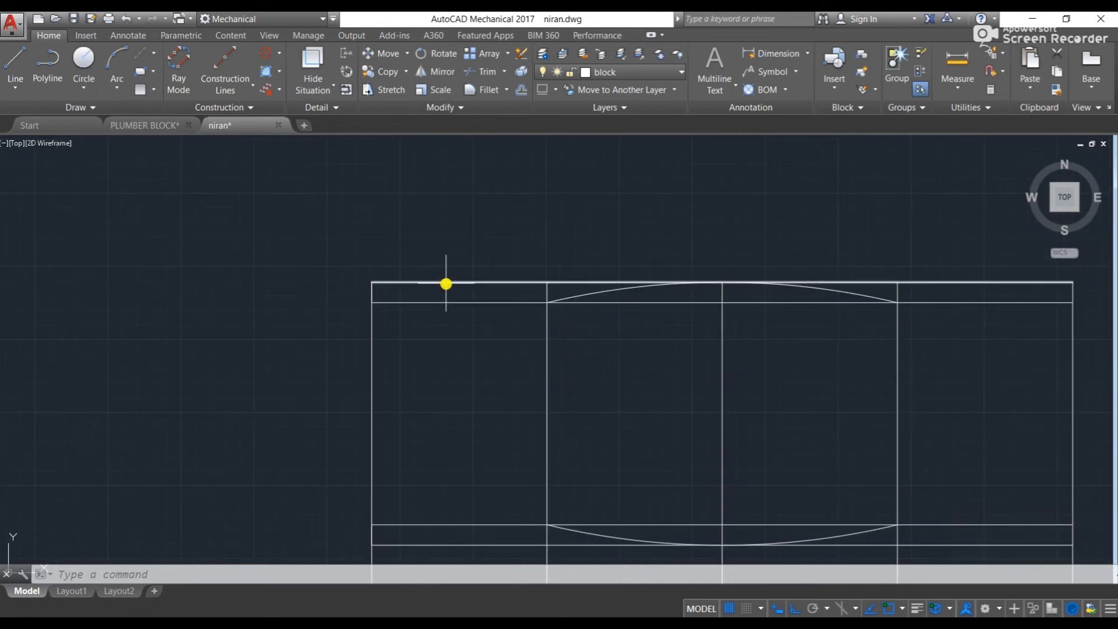
key("Return")
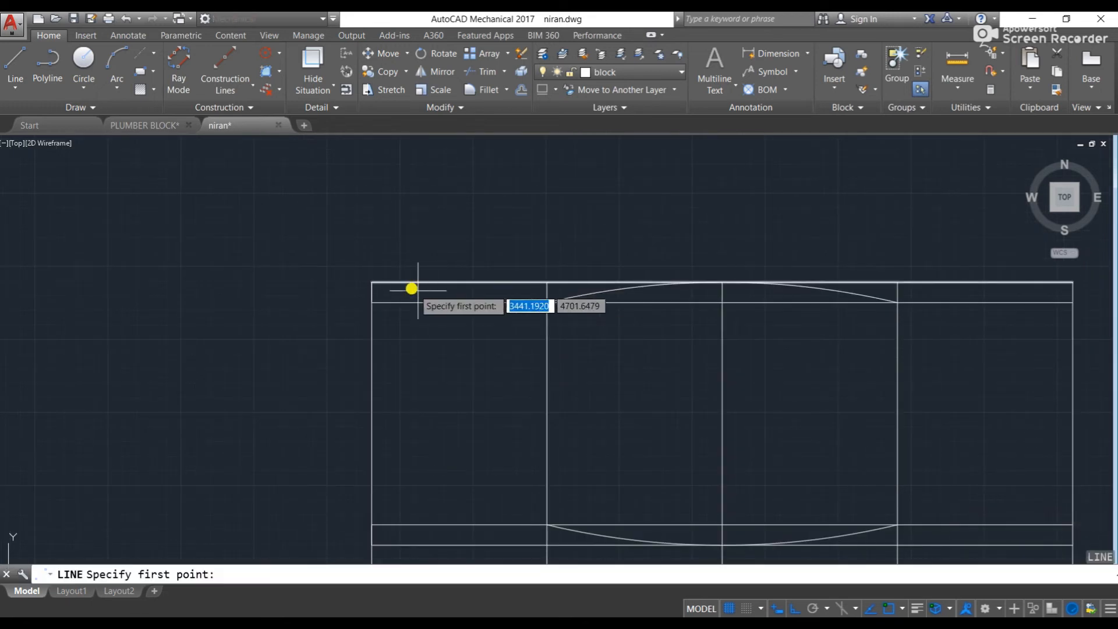
left_click(374, 284)
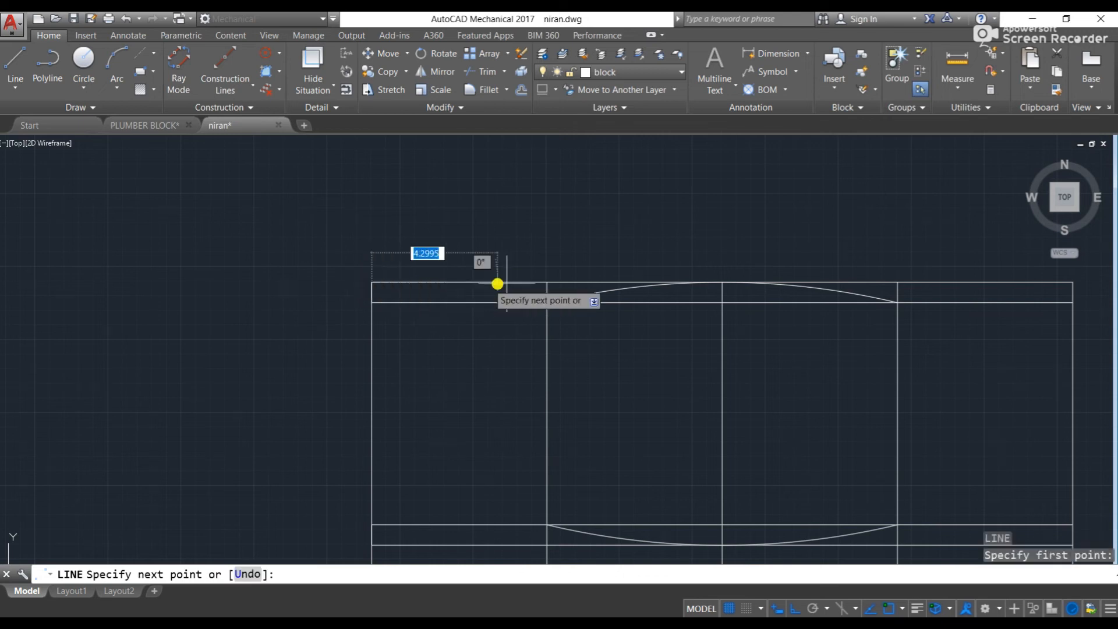
left_click(546, 285)
key("Escape")
key("Escape")
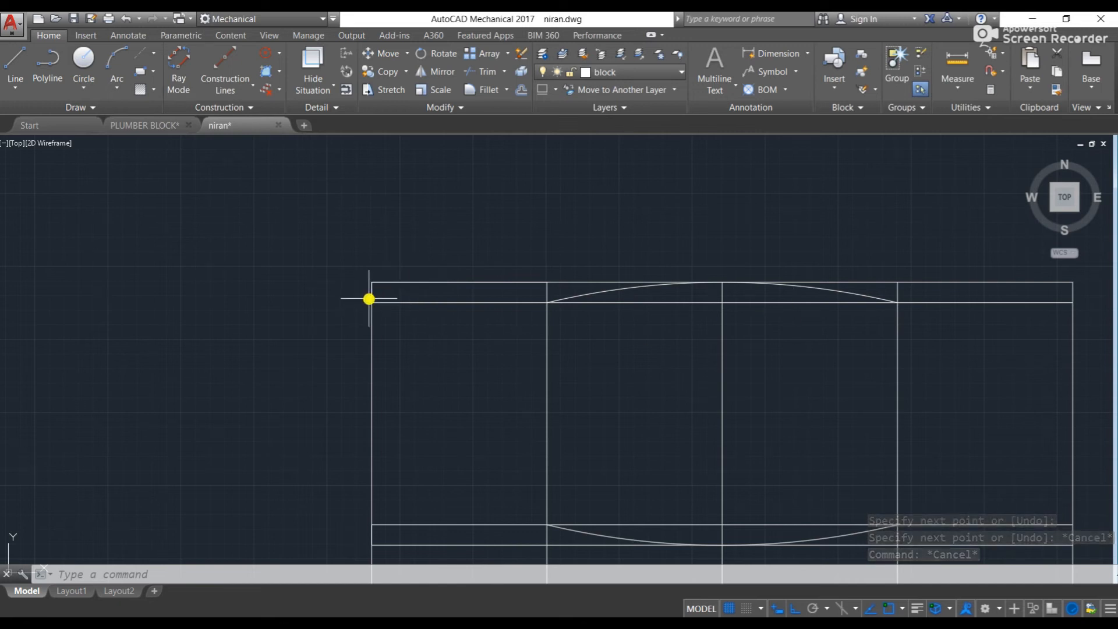
- Draw a three-point arc on the upper offset line across the leftmost section, passing through the midpoint of that section's top edge
left_click(116, 61)
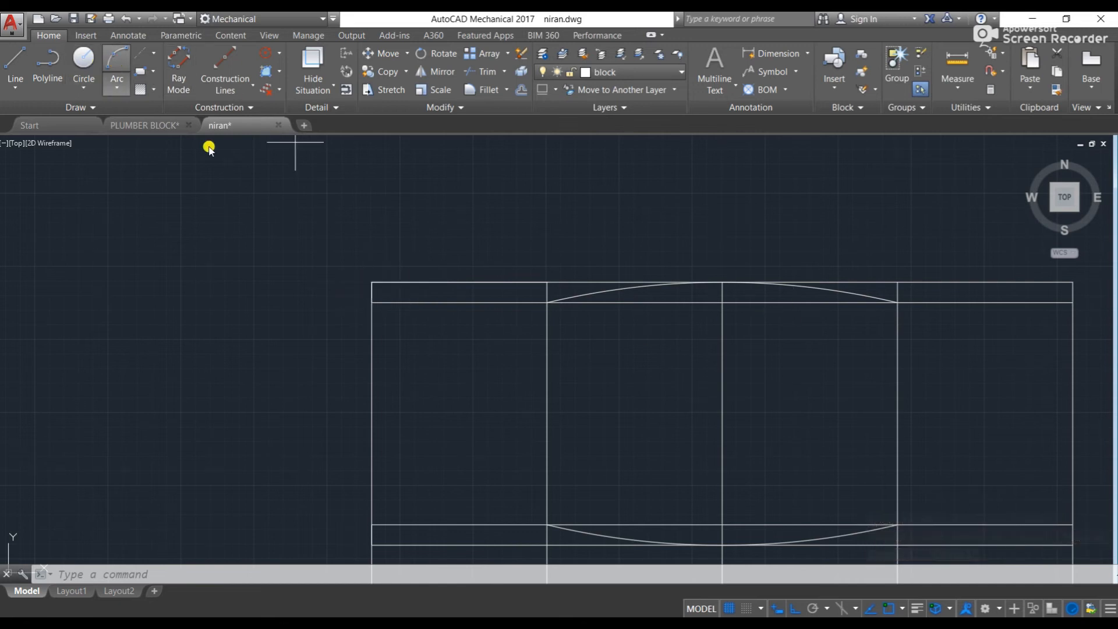
left_click(372, 302)
left_click(460, 282)
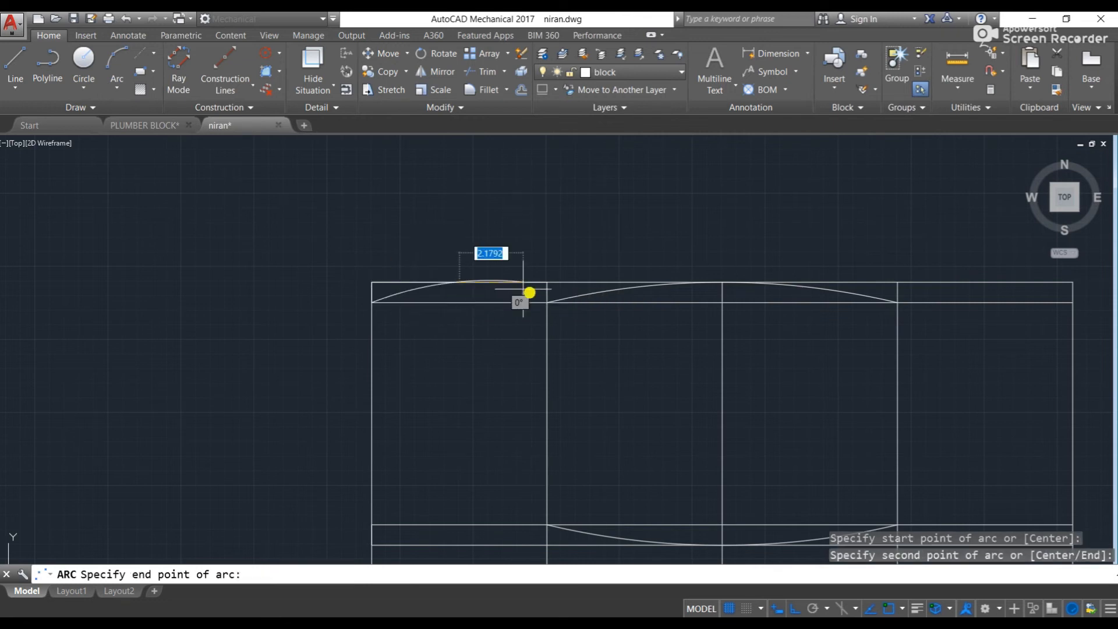
left_click(544, 304)
key("Escape")
key("Escape")
left_click(506, 288)
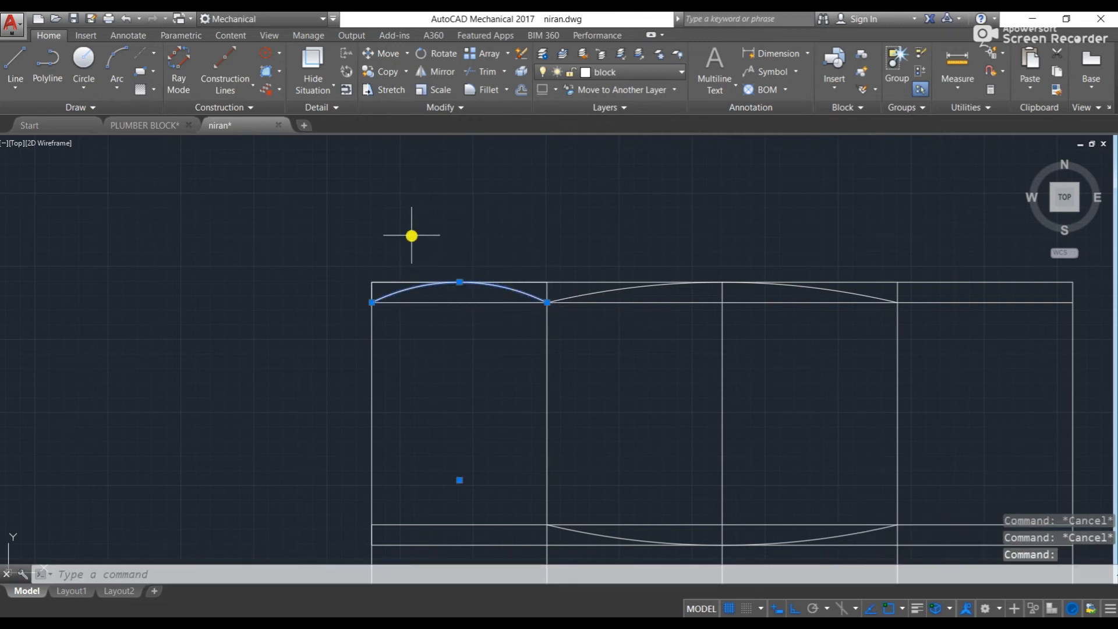
type("mi")
key("Return")
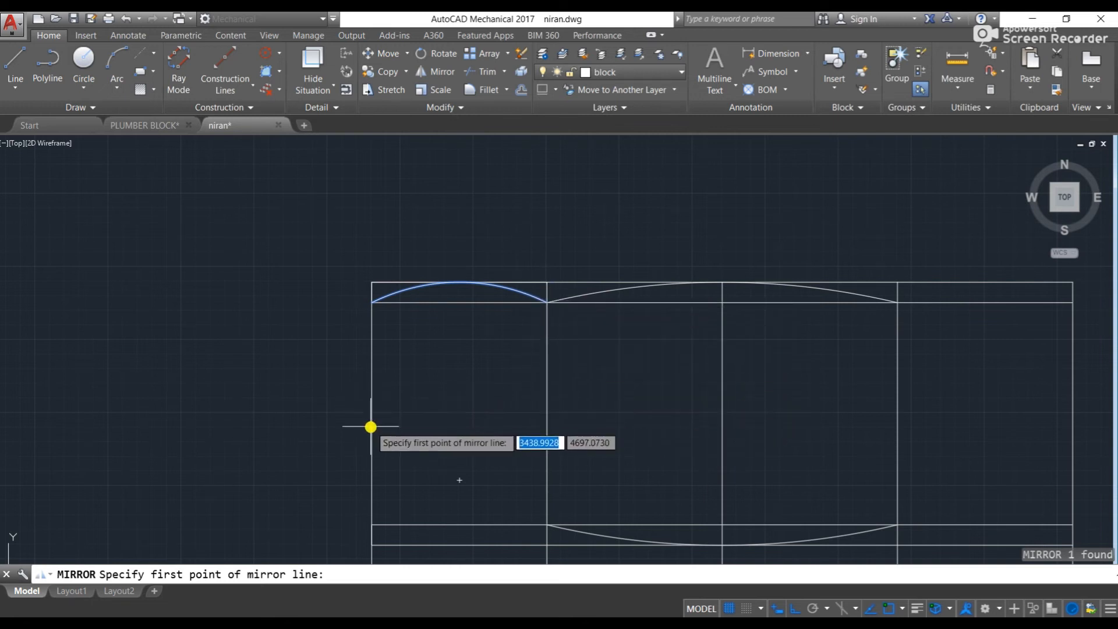
key("Escape")
- Try a line down the left edge from the outline's top corner to the dividing line, and delete it
middle_click_drag(436, 320, 449, 255)
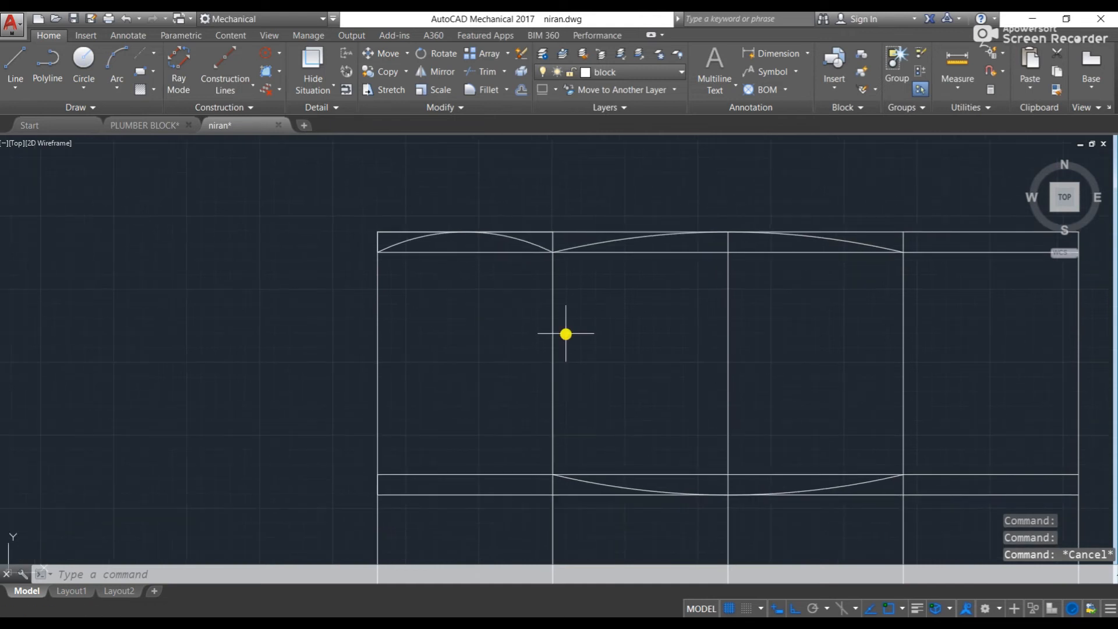
type("l")
key("Return")
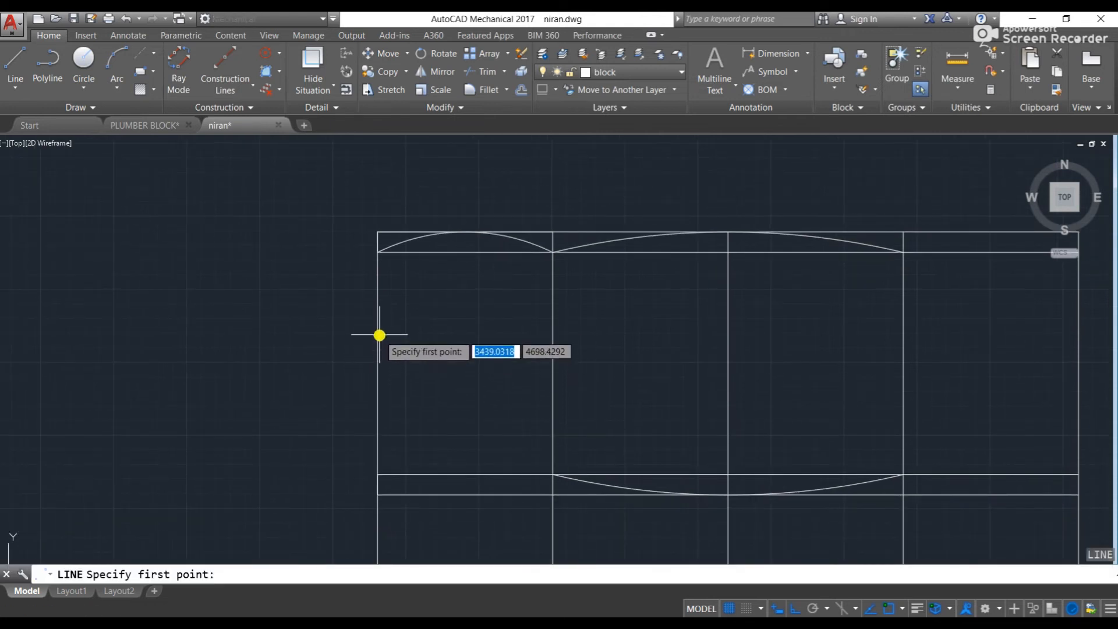
left_click(378, 232)
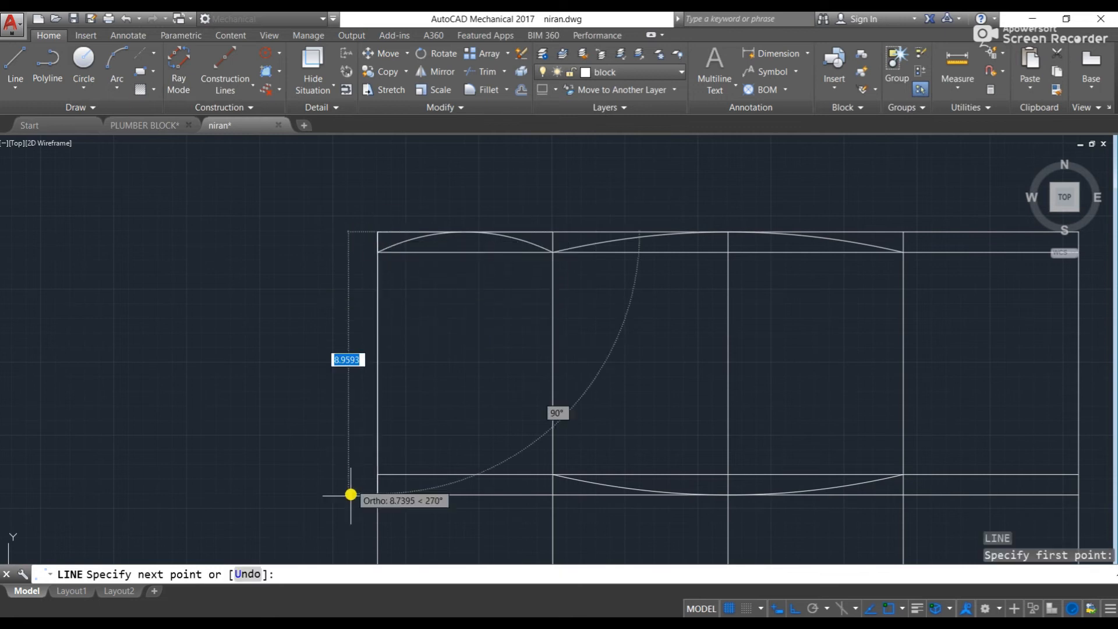
left_click(374, 492)
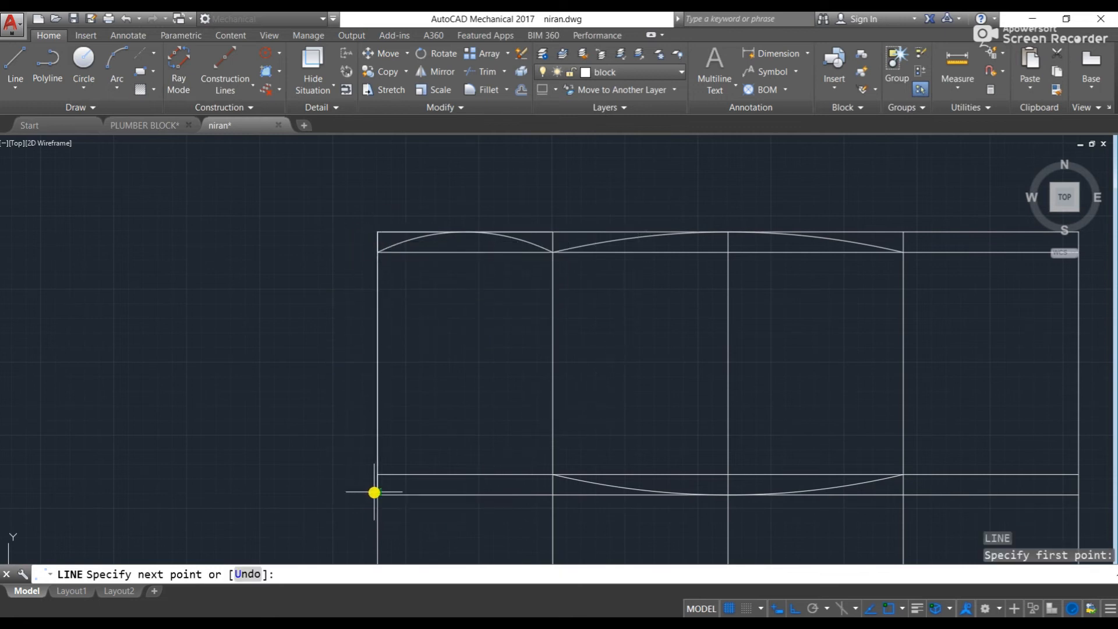
scroll(381, 502, "up", 4)
key("Escape")
key("Escape")
left_click(372, 347)
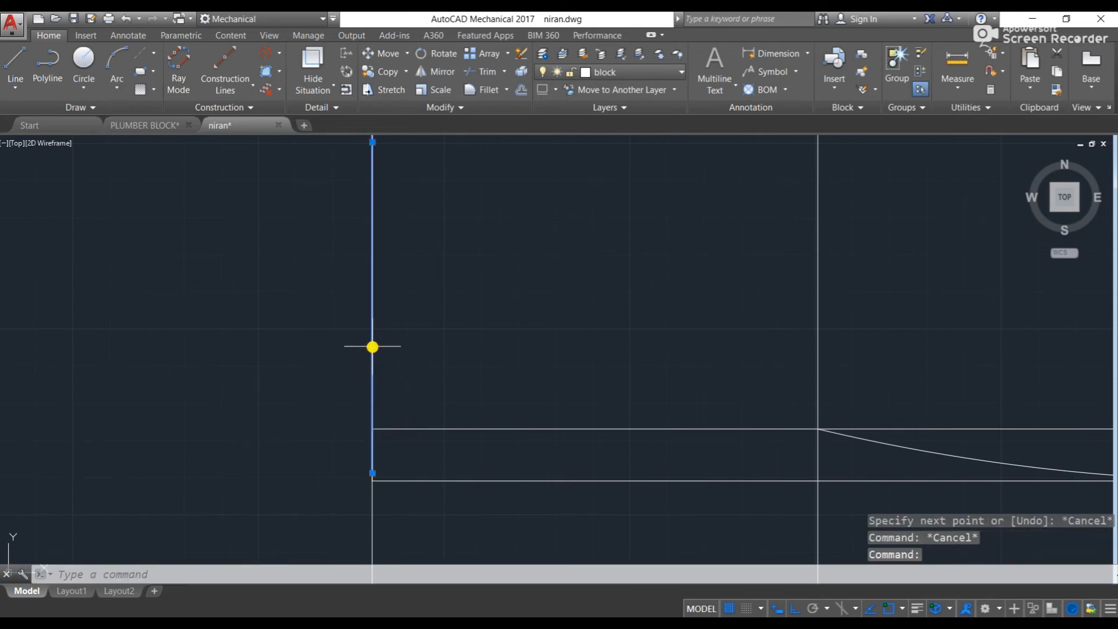
key("Delete")
middle_click_drag(372, 347, 345, 472)
scroll(349, 375, "down", 4)
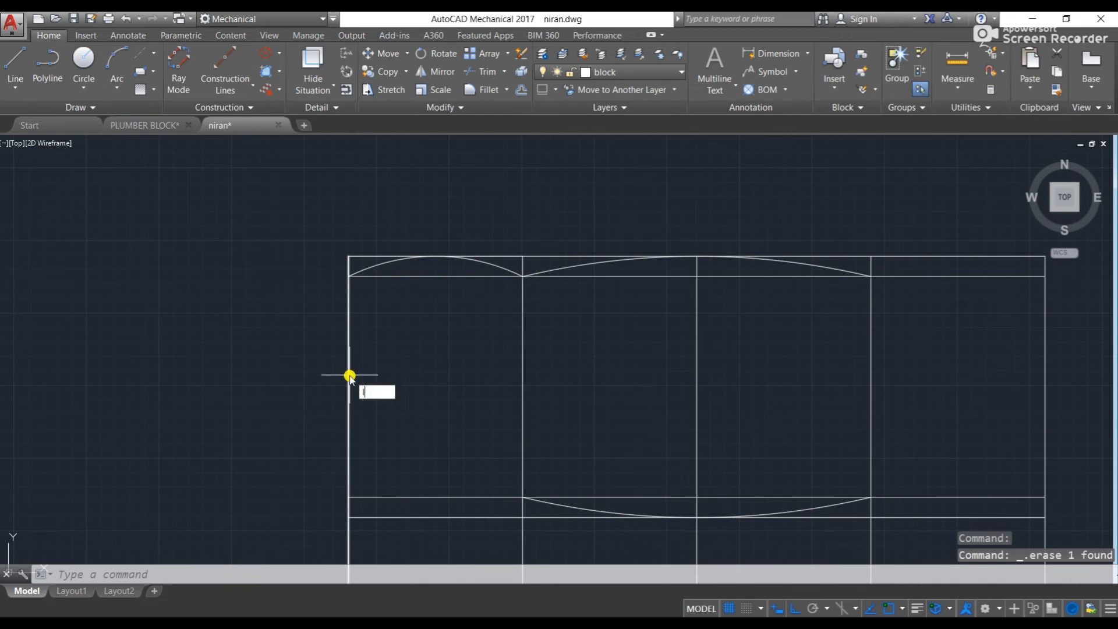
- Draw a line down the upper nut's left edge from its top corner to the dividing line
type("l")
key("Return")
left_click(349, 257)
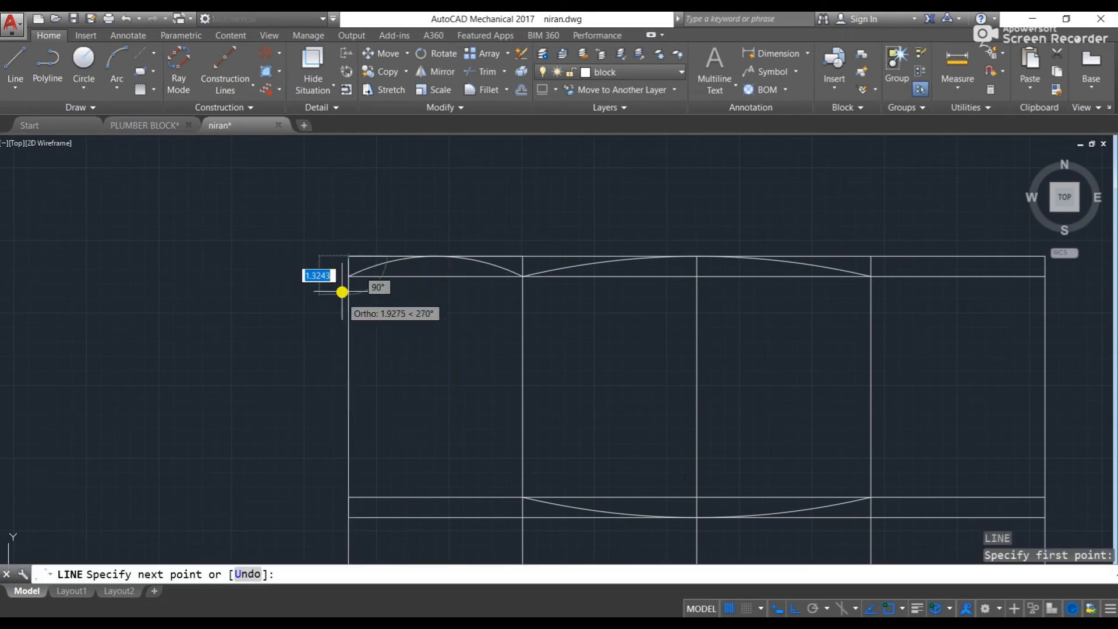
scroll(342, 292, "up", 3)
scroll(344, 343, "up", 3)
scroll(350, 407, "down", 4)
scroll(349, 417, "up", 5)
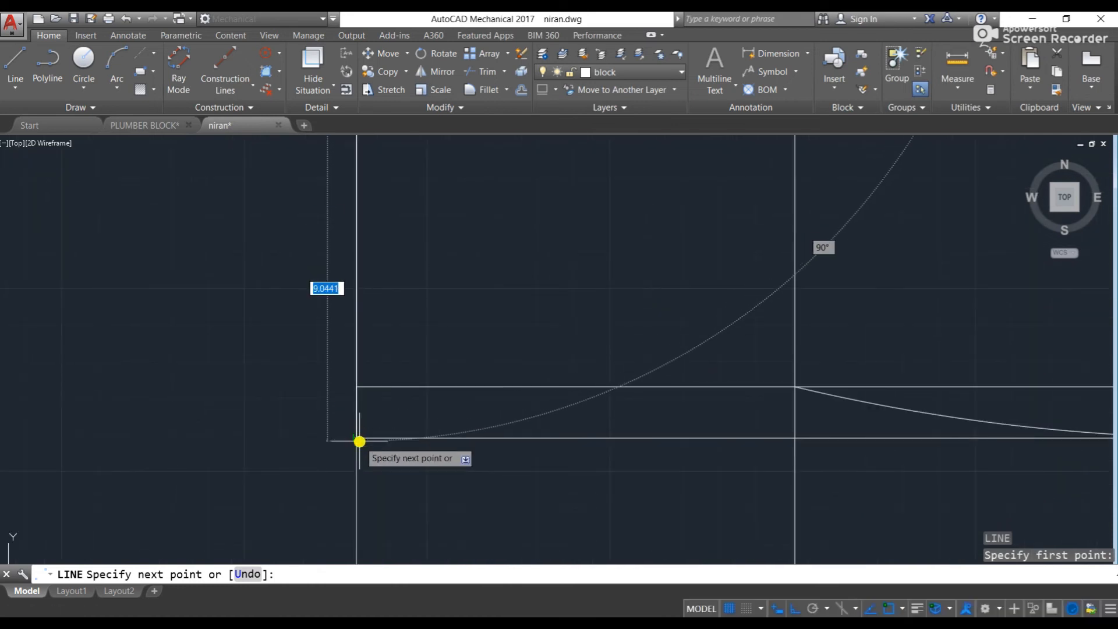
left_click(357, 440)
scroll(326, 431, "down", 5)
key("Escape")
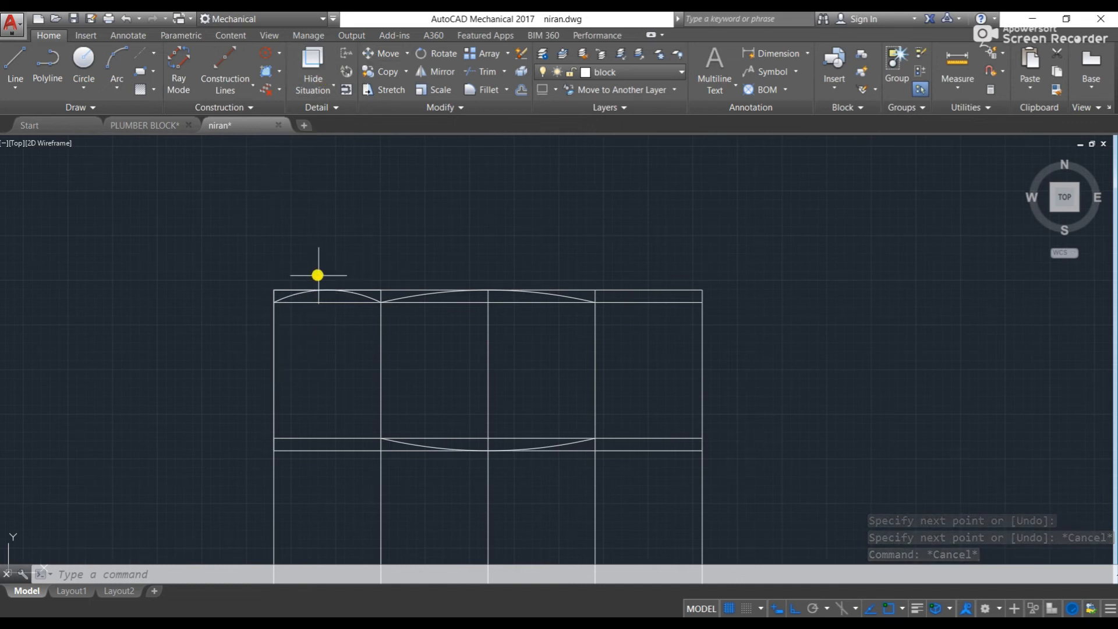
- Mirror the upper nut's top-left chamfer arc about the nut's horizontal midline, keeping the original arc
left_click(359, 295)
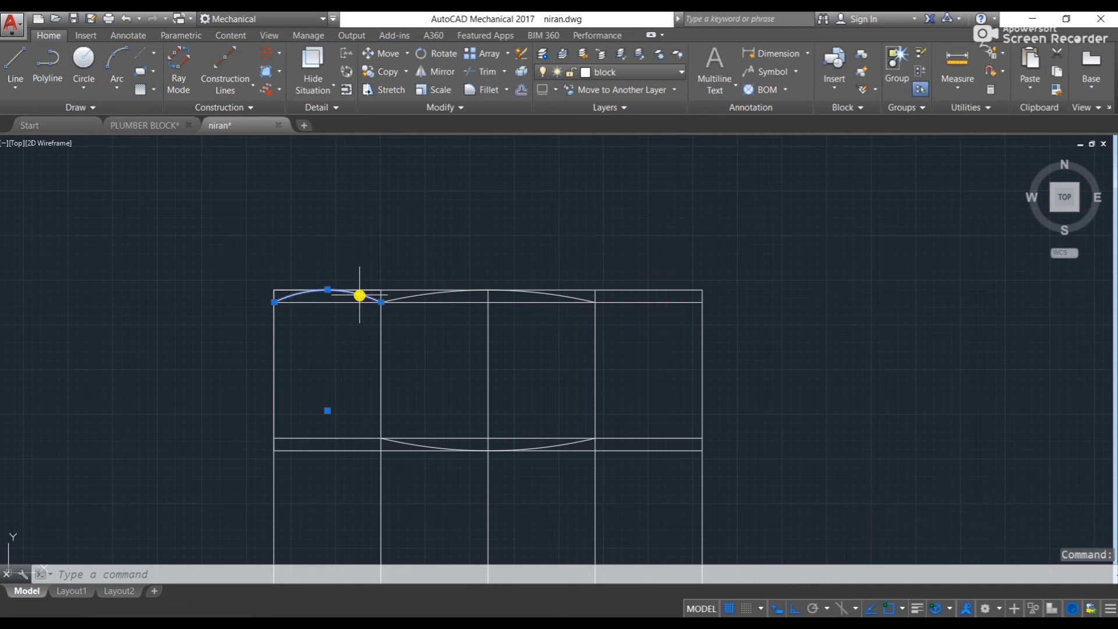
type("MUl")
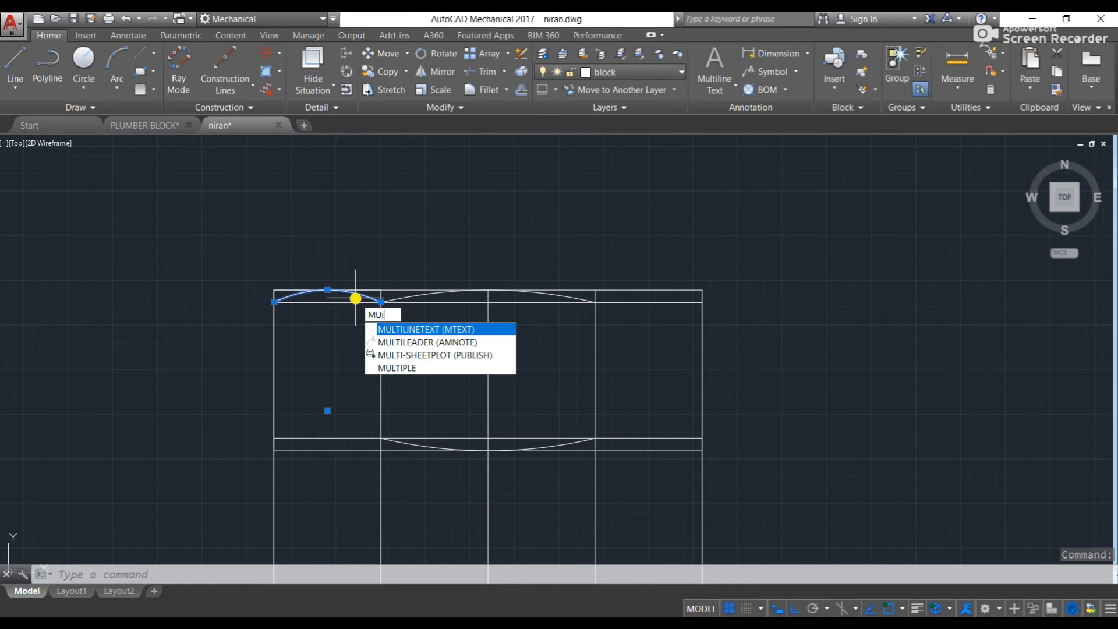
key("Return")
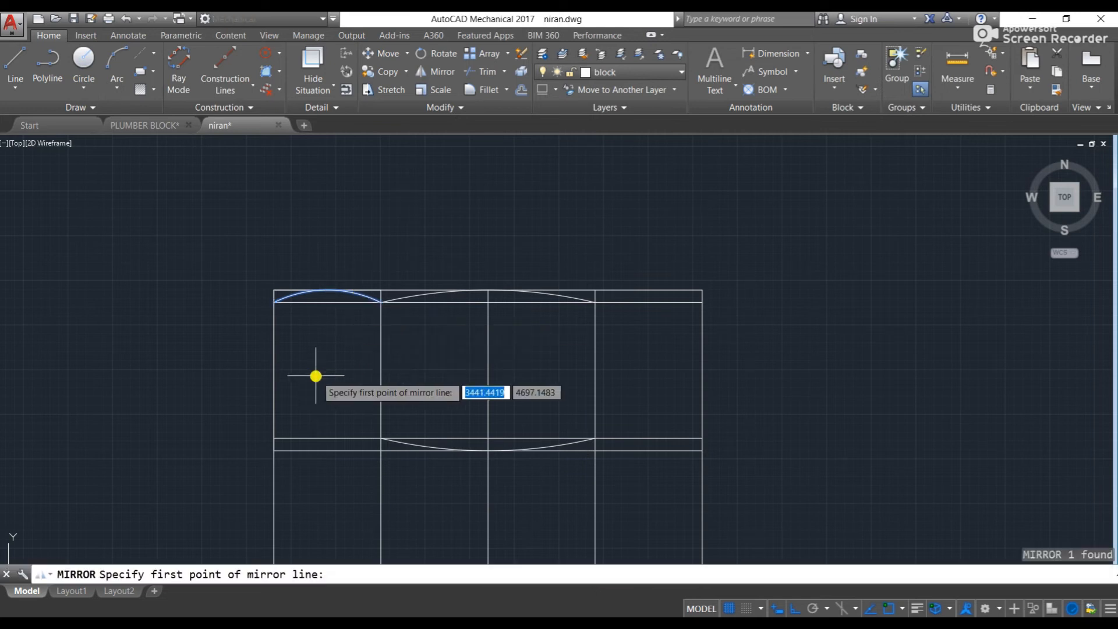
left_click(277, 373)
left_click(409, 372)
key("Return")
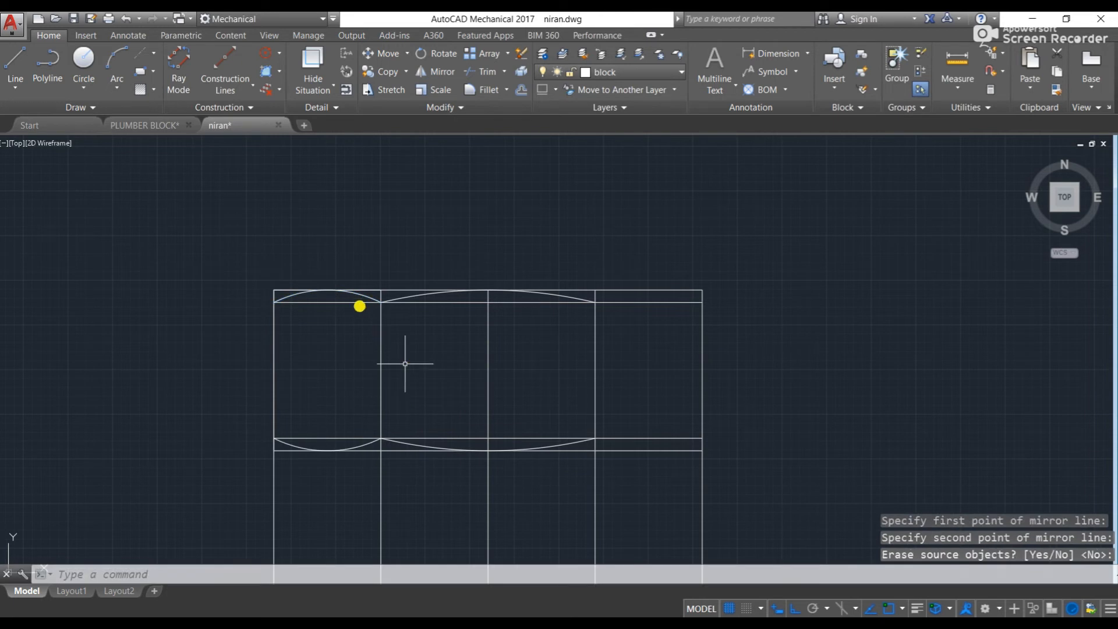
- Mirror the upper nut's two leftmost chamfer arcs about the vertical centre line, keeping the originals
key("Return")
left_click(356, 294)
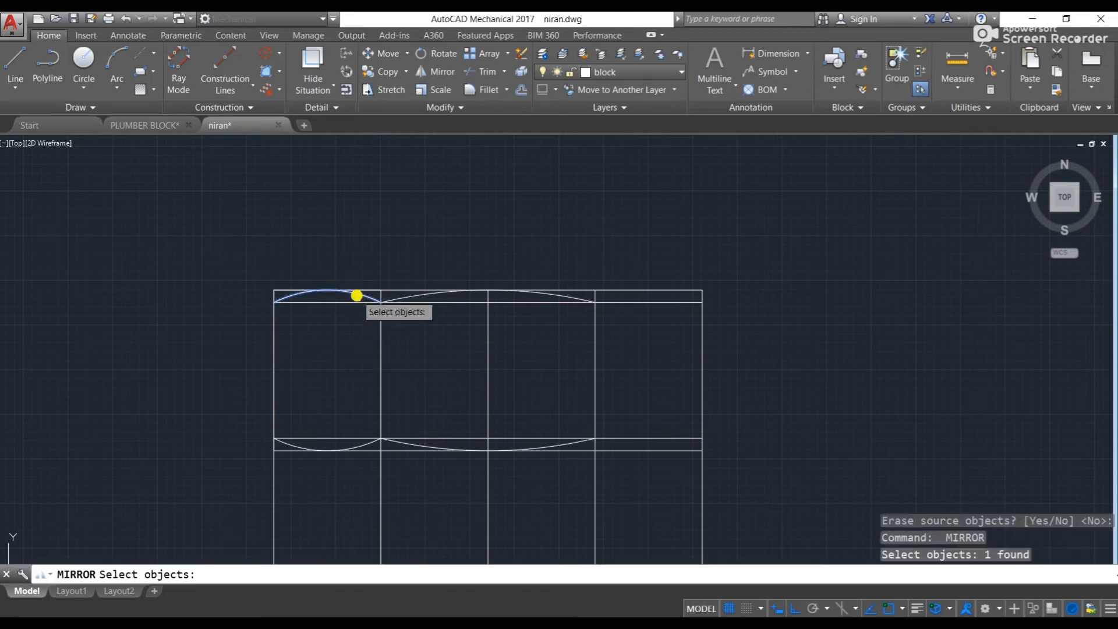
left_click(374, 443)
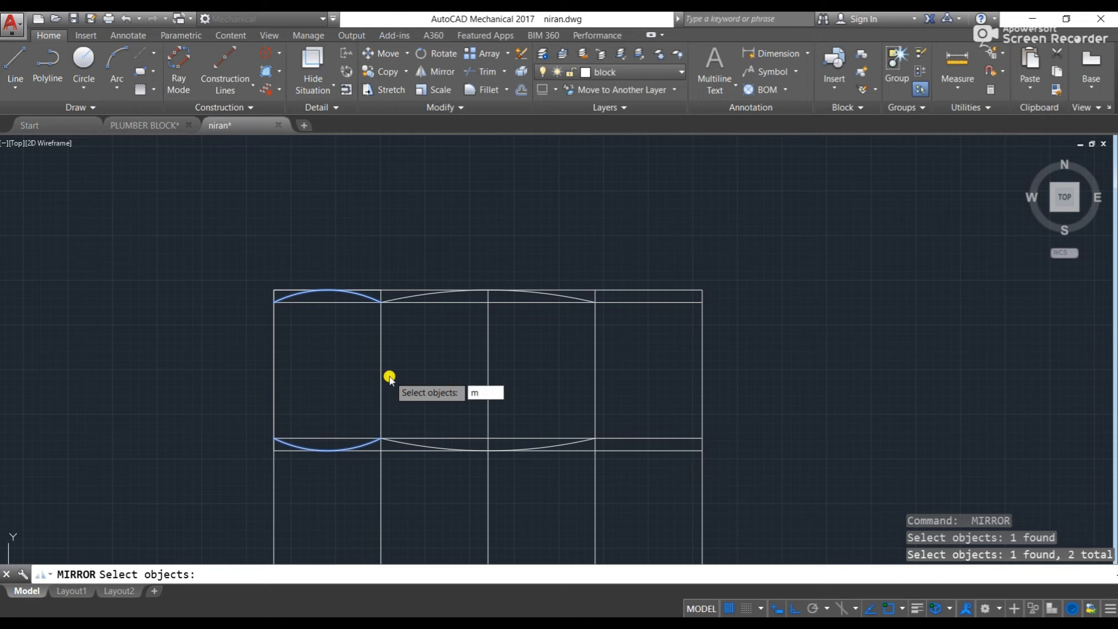
key("Return")
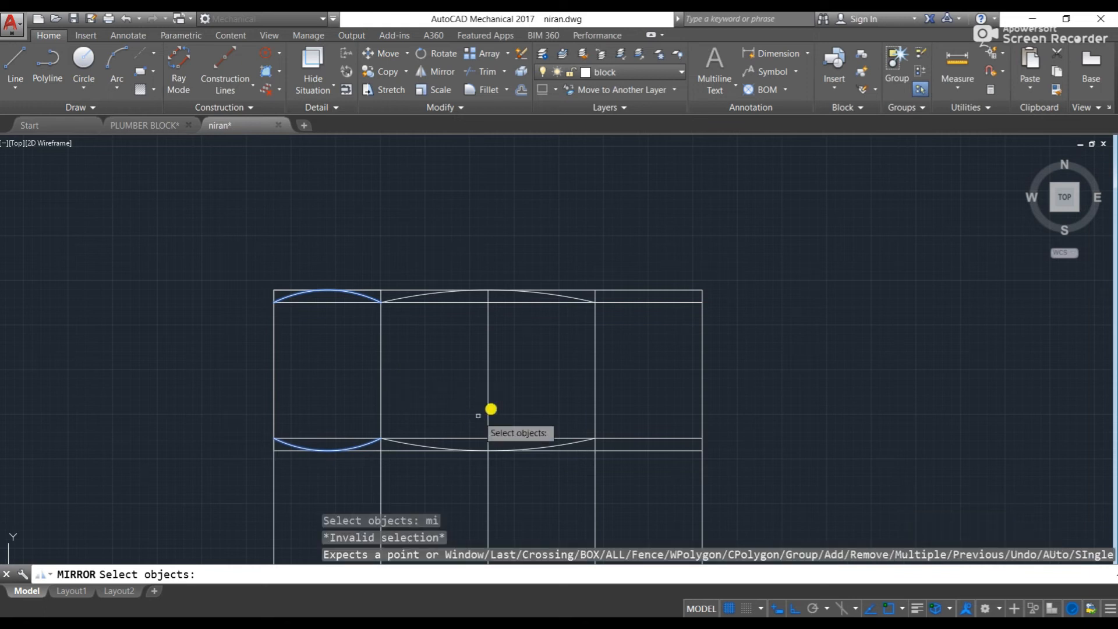
key("Return")
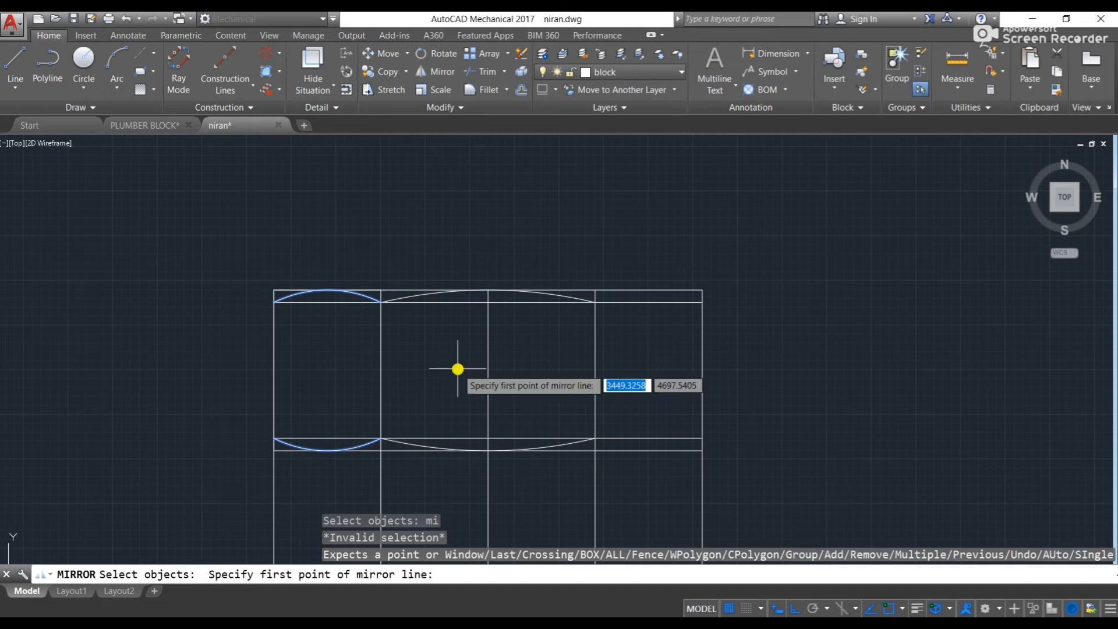
left_click(489, 411)
left_click(484, 344)
key("Return")
key("Return")
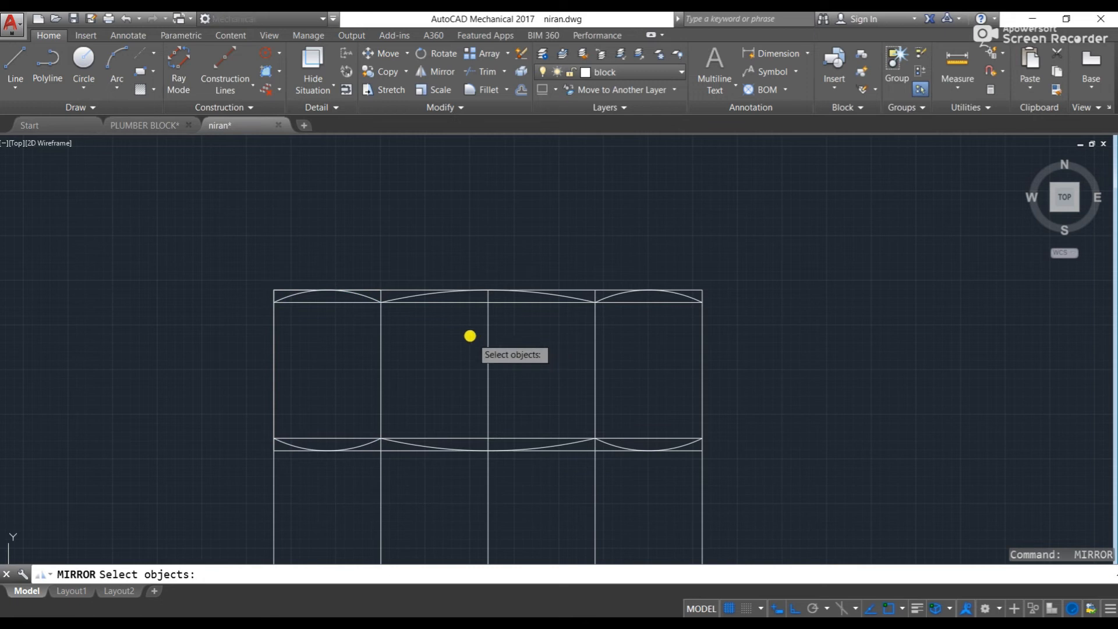
key("Escape")
- Draw a line 0.7 down from the dividing line's left end and continue it horizontally to the outline's right edge
scroll(501, 257, "down", 2)
scroll(414, 346, "up", 4)
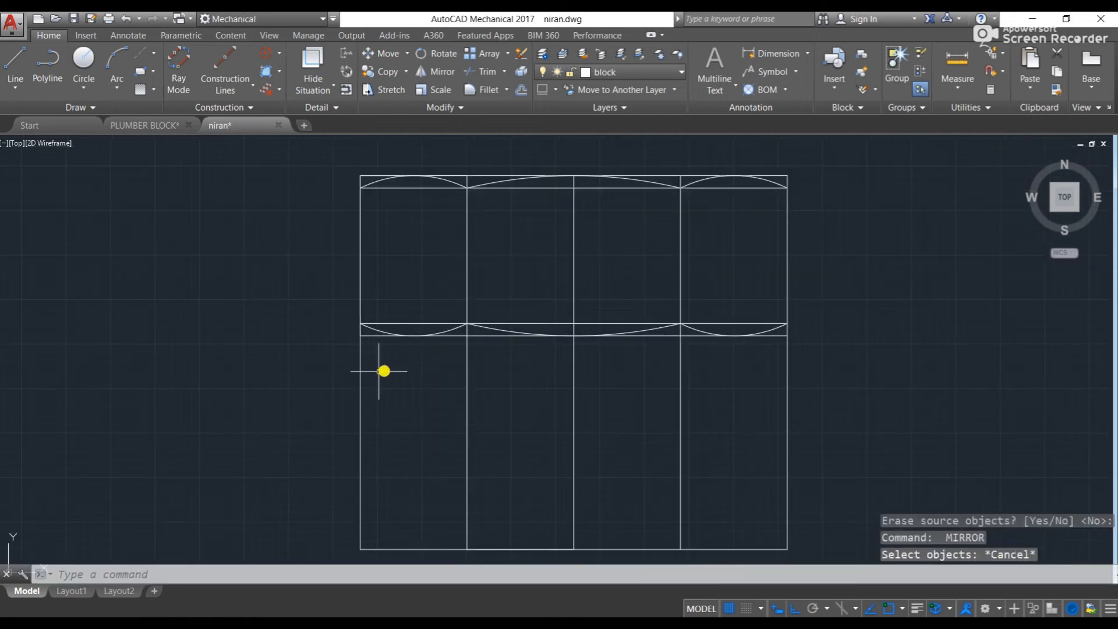
scroll(518, 364, "up", 4)
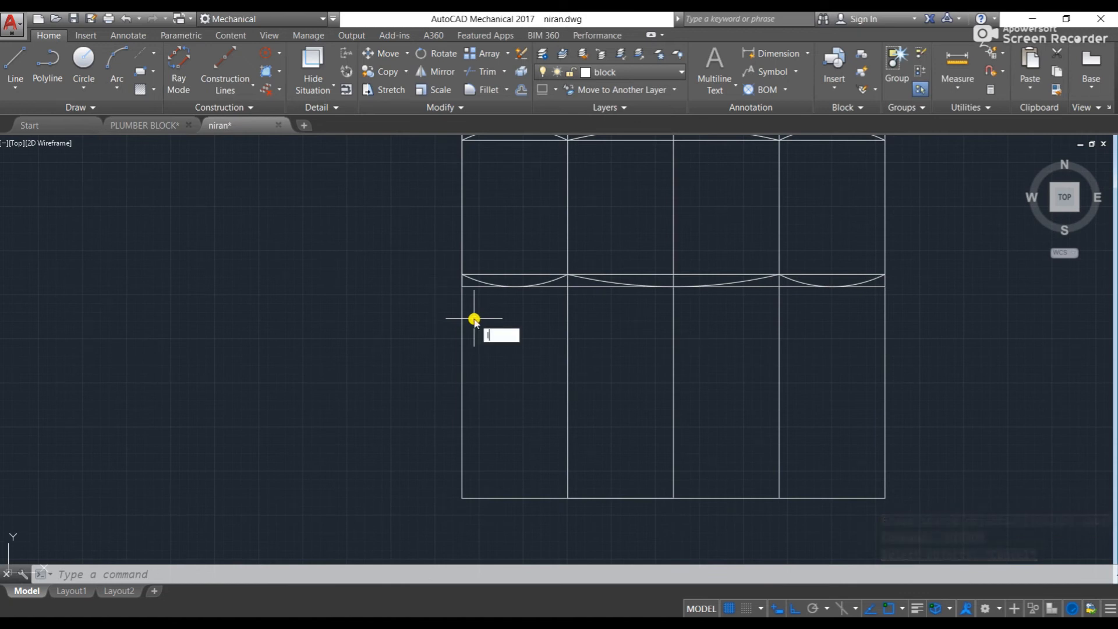
key("Return")
scroll(460, 289, "up", 5)
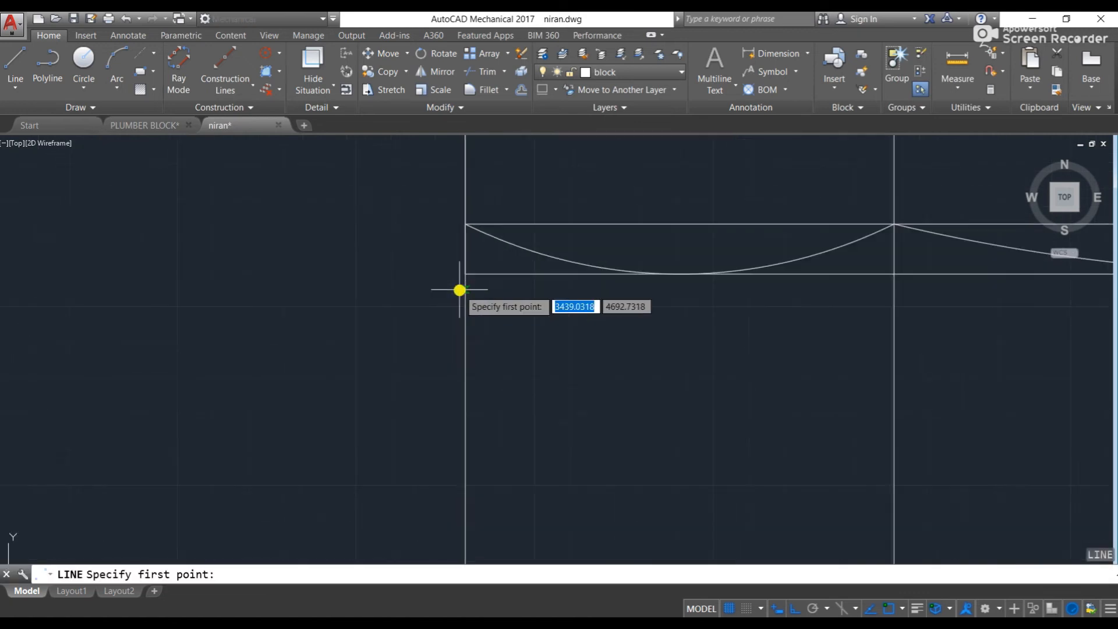
left_click(465, 273)
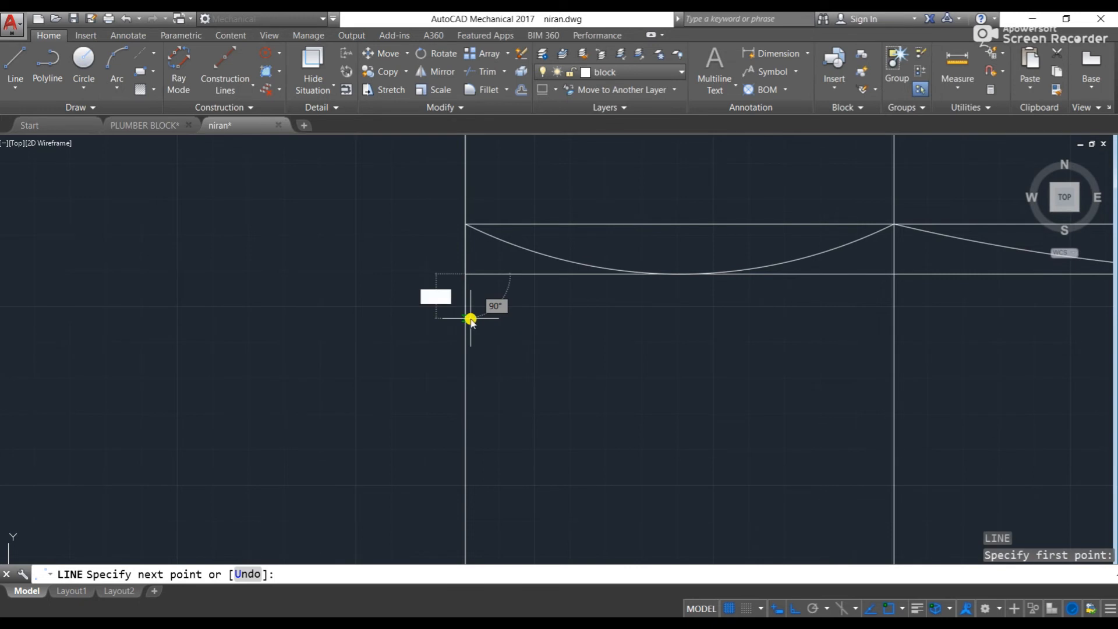
type(".7")
key("Return")
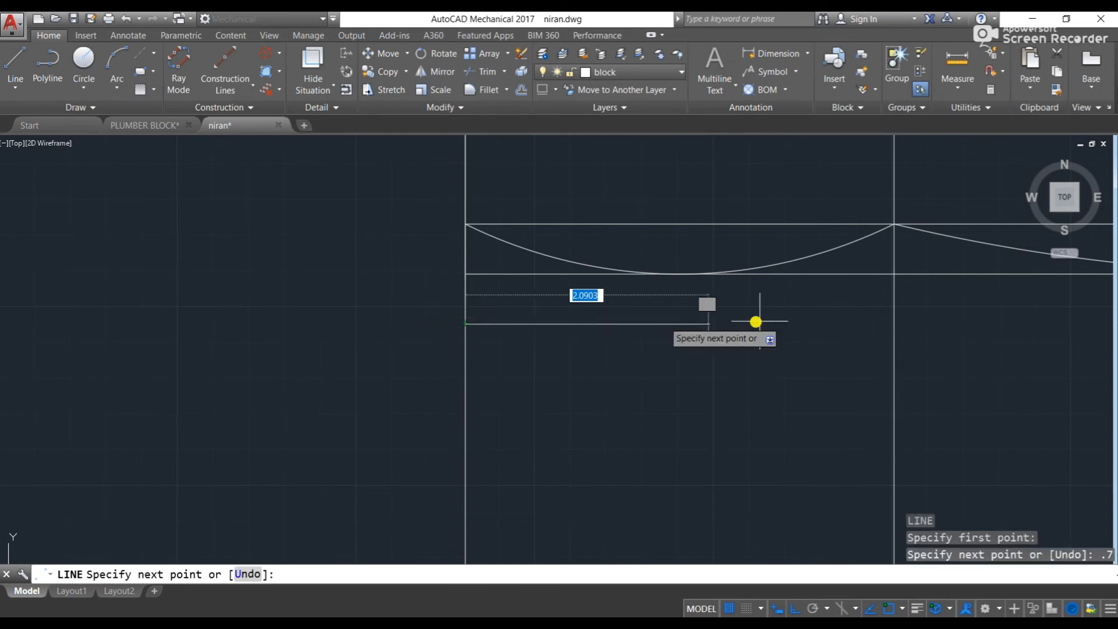
middle_click_drag(388, 305, 343, 360)
scroll(343, 360, "down", 3)
left_click(879, 367)
key("Escape")
key("Escape")
- Draw a line along the dividing line from the left edge to the vertical line left of centre
middle_click_drag(474, 369, 524, 349)
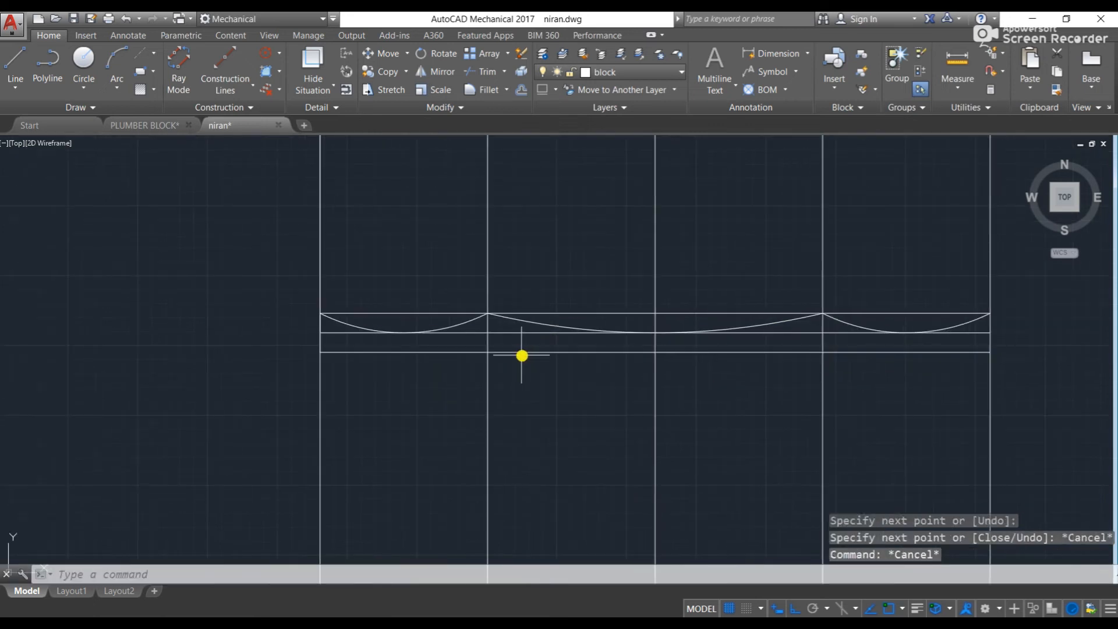
scroll(339, 344, "up", 2)
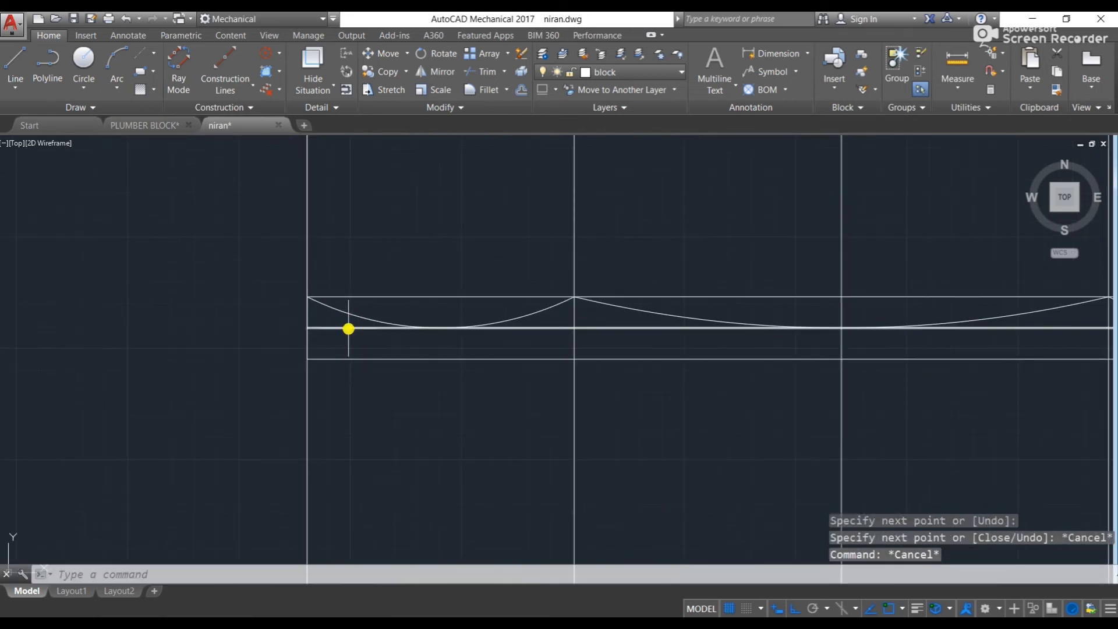
left_click(349, 328)
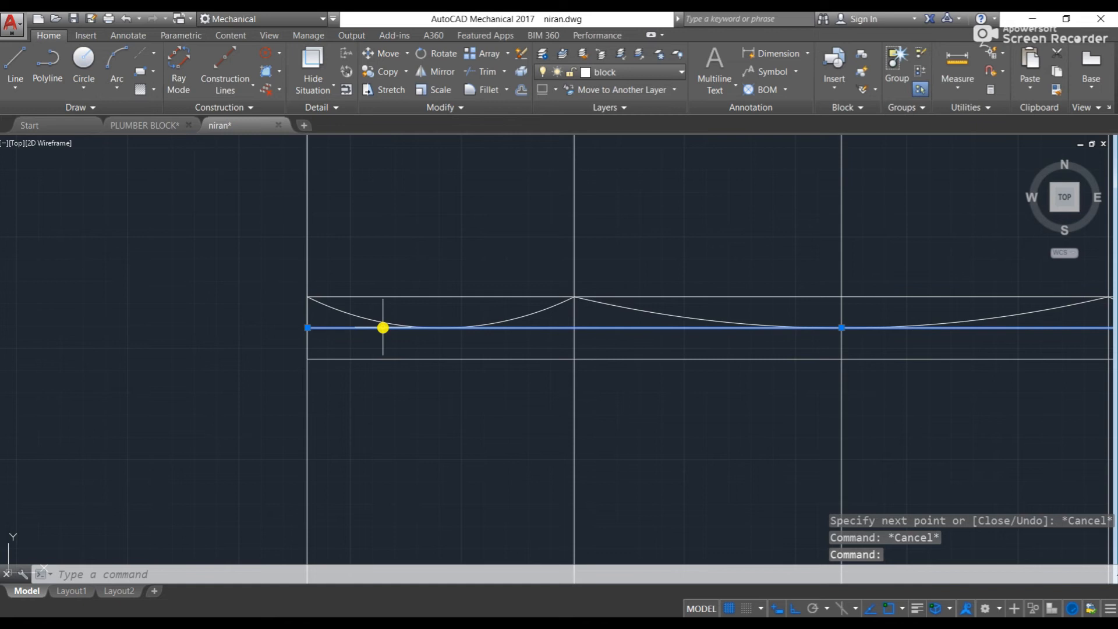
type("l")
key("Return")
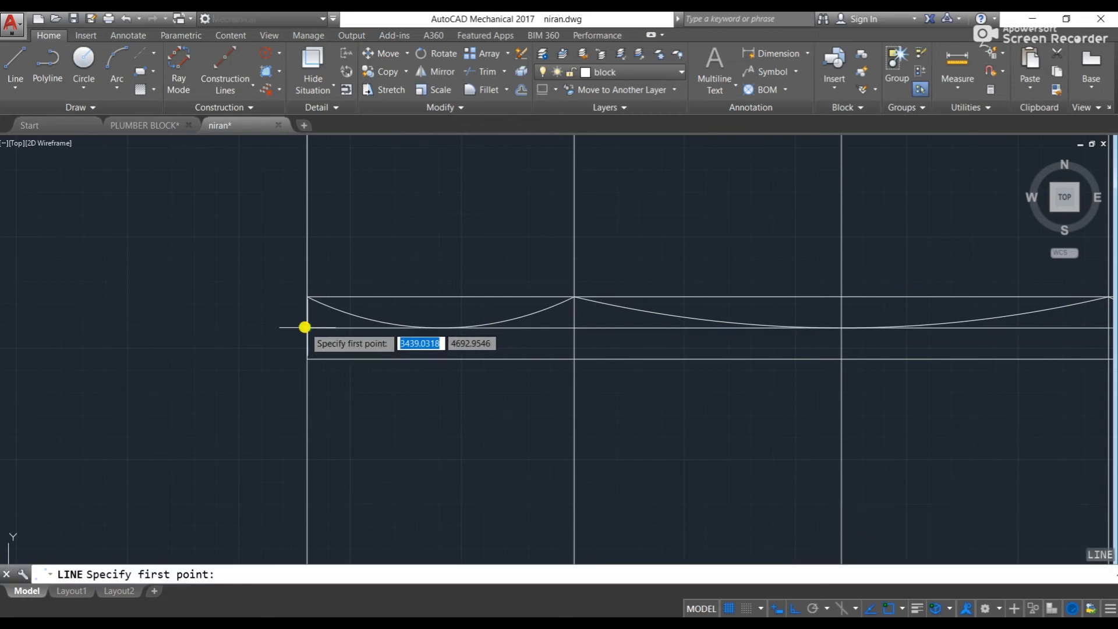
left_click(305, 327)
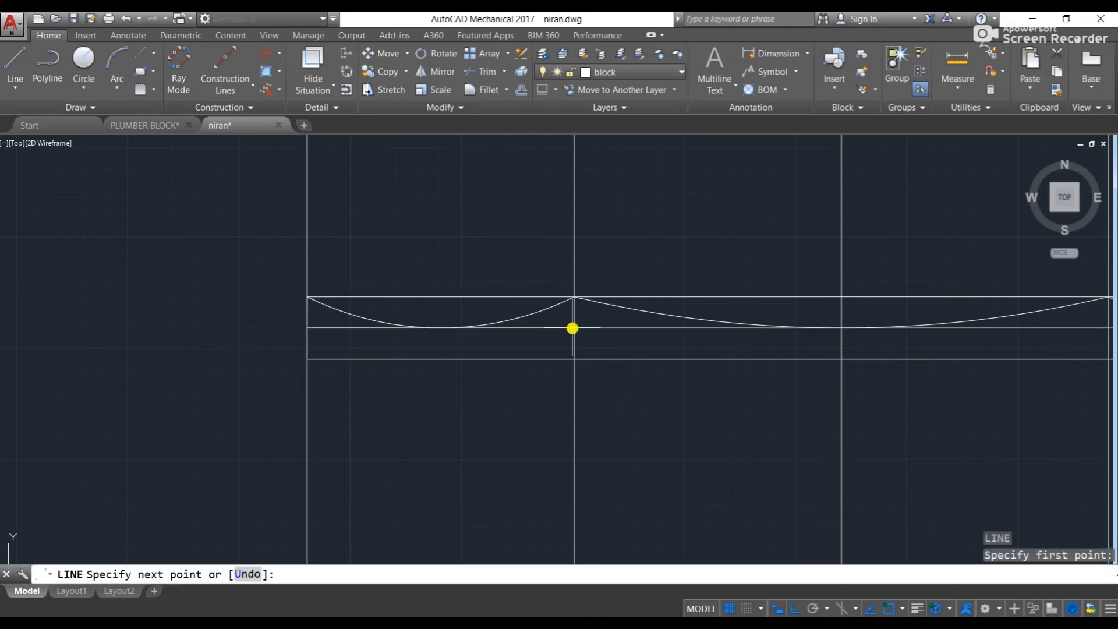
left_click(581, 328)
key("Return")
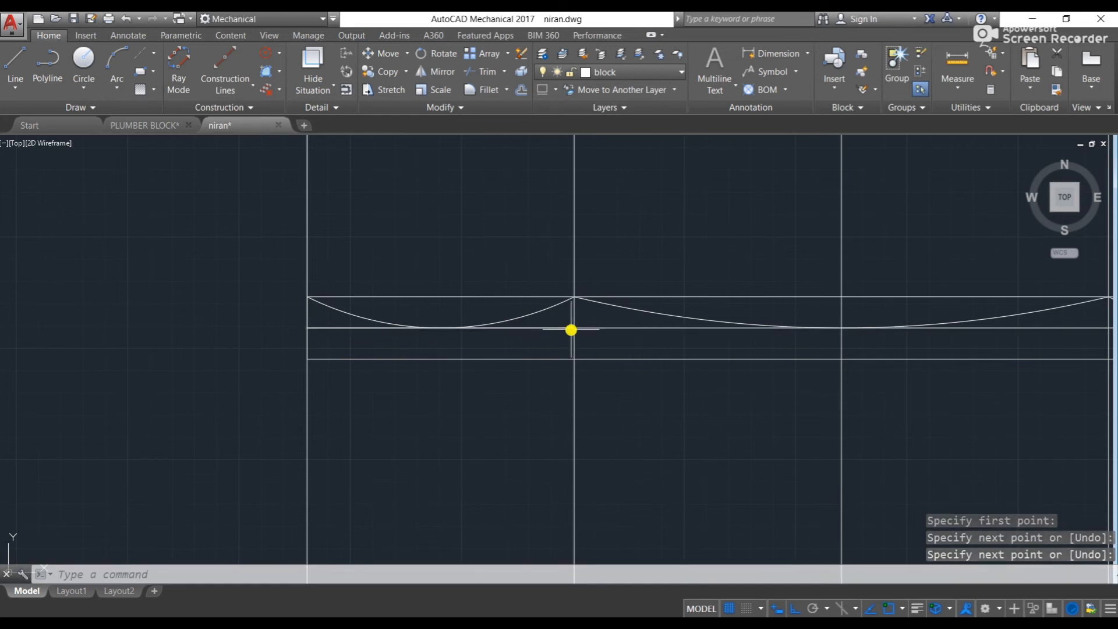
- Draw a line along the dividing line between the two inner verticals on either side of the centre line
key("Return")
left_click(574, 298)
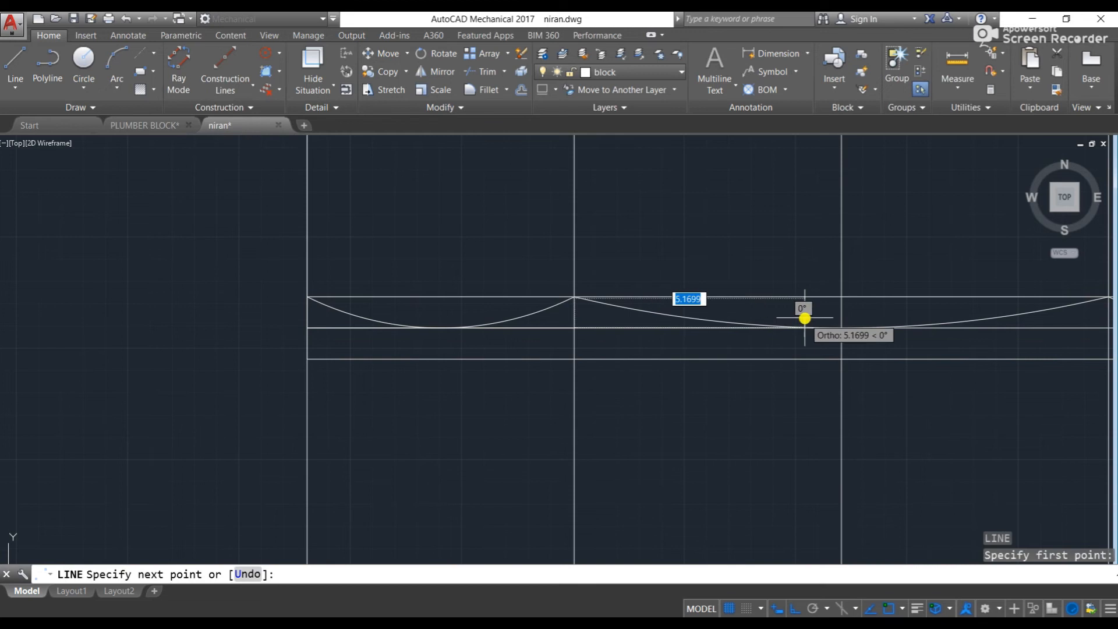
middle_click_drag(813, 318, 420, 319)
left_click(714, 326)
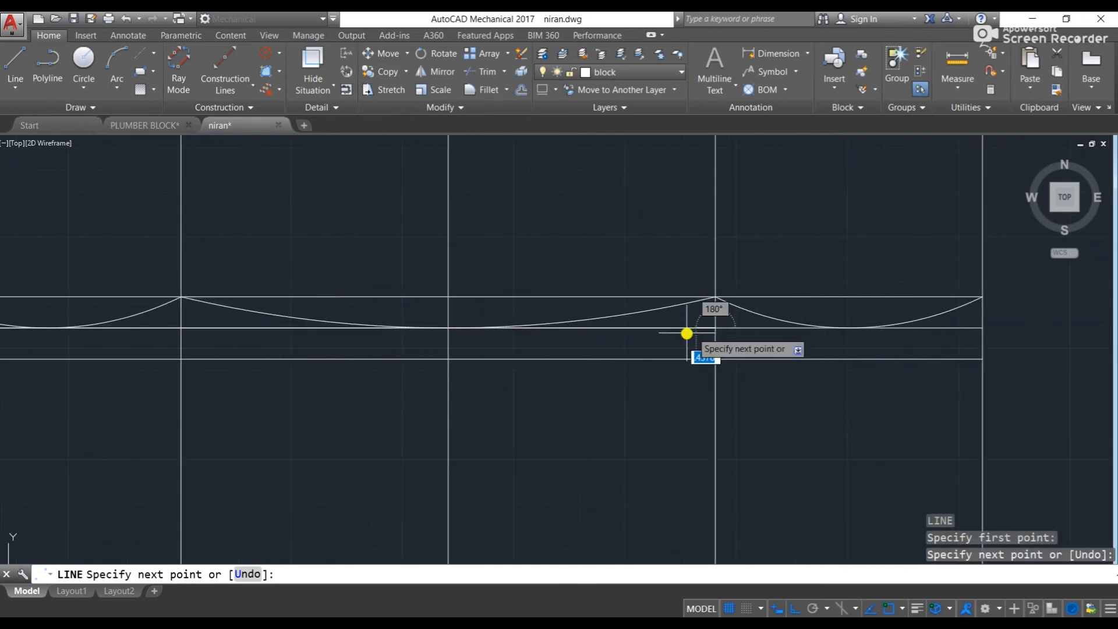
key("Escape")
key("Escape")
- Draw a three-point arc on the new offset line across the lower nut's leftmost section, passing through the dividing line segment's midpoint
scroll(622, 327, "down", 5)
middle_click_drag(472, 327, 507, 324)
scroll(500, 320, "up", 2)
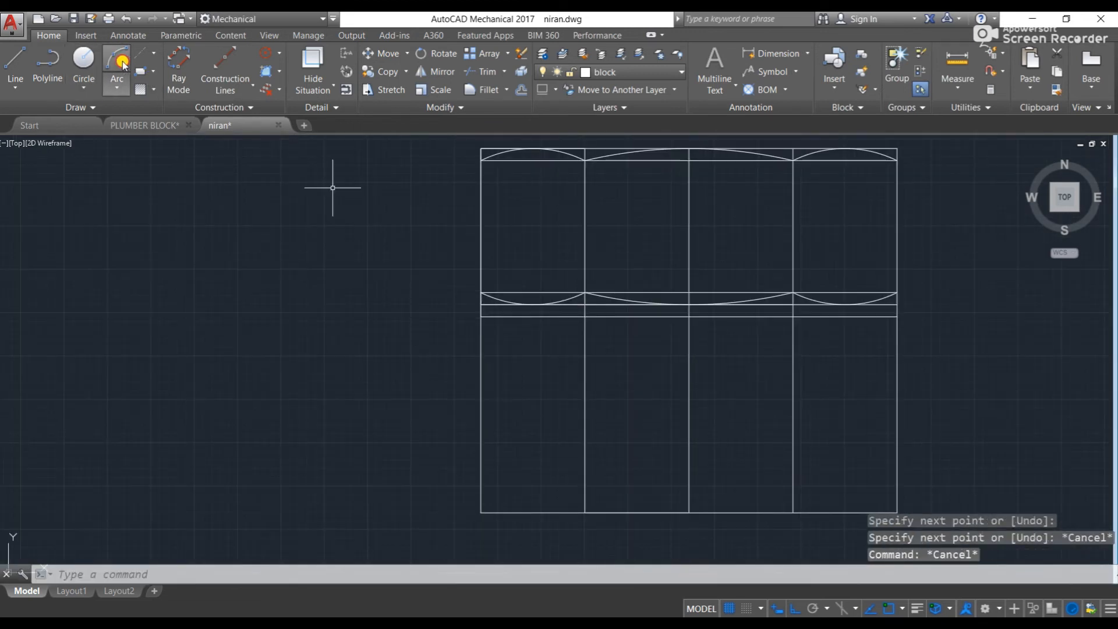
left_click(122, 62)
scroll(489, 318, "up", 4)
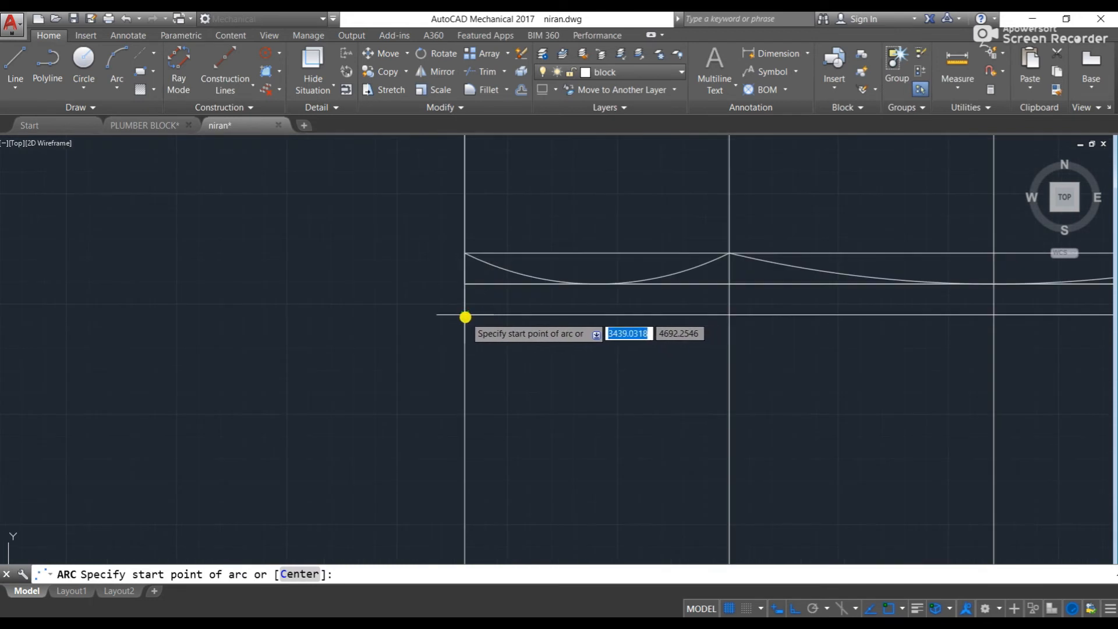
left_click(465, 315)
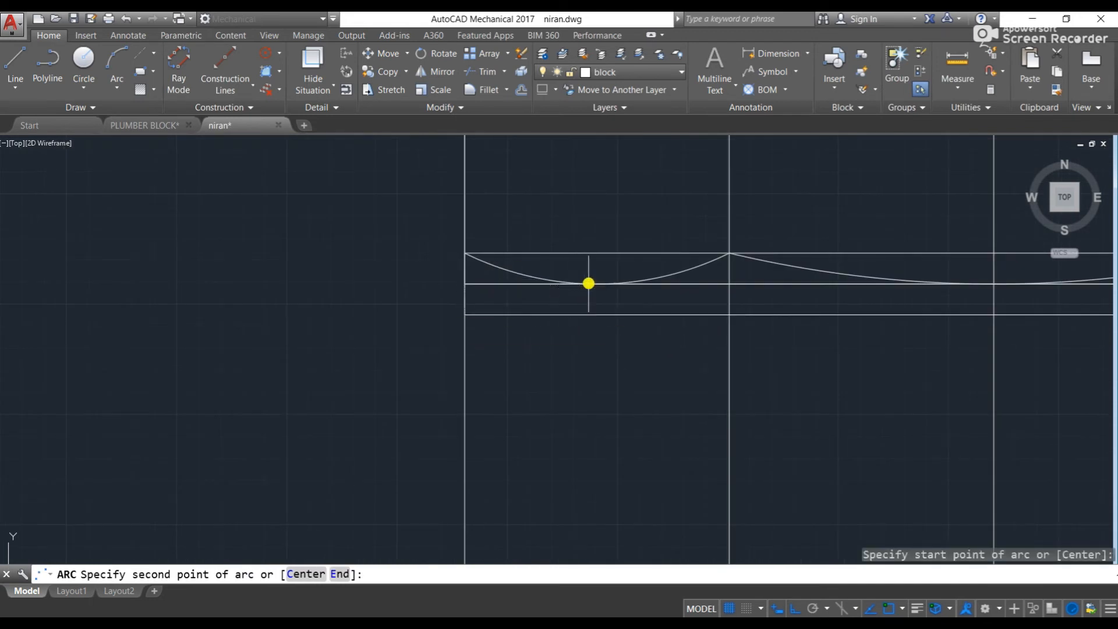
left_click(589, 284)
left_click(729, 312)
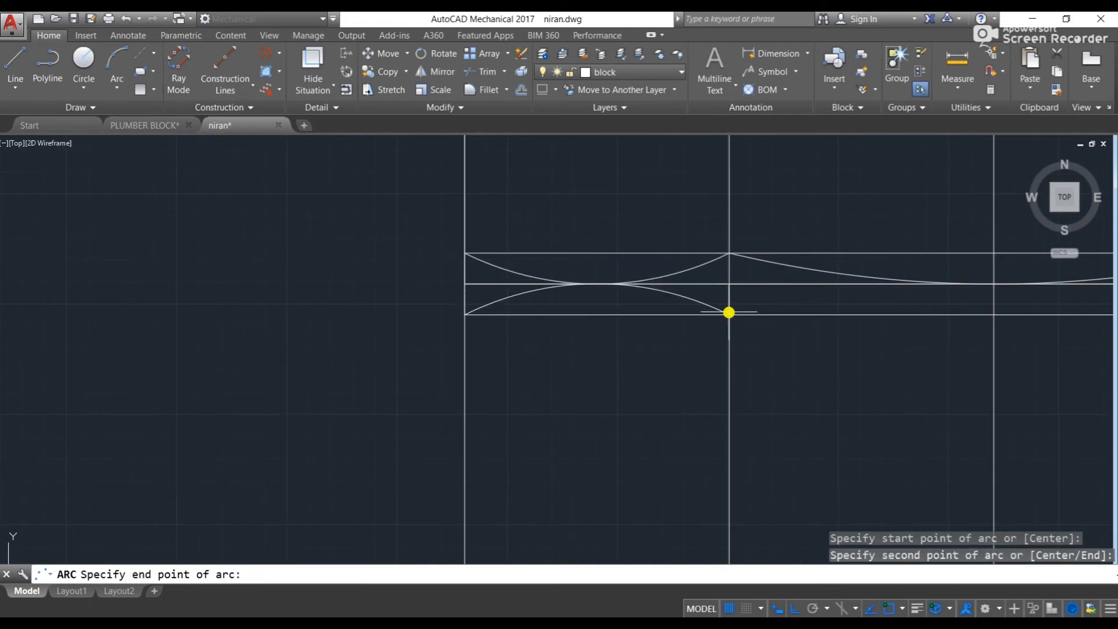
- Draw a three-point arc on the offset line below the dividing line between the inner verticals, passing through the dividing line's midpoint
key("Return")
left_click(726, 317)
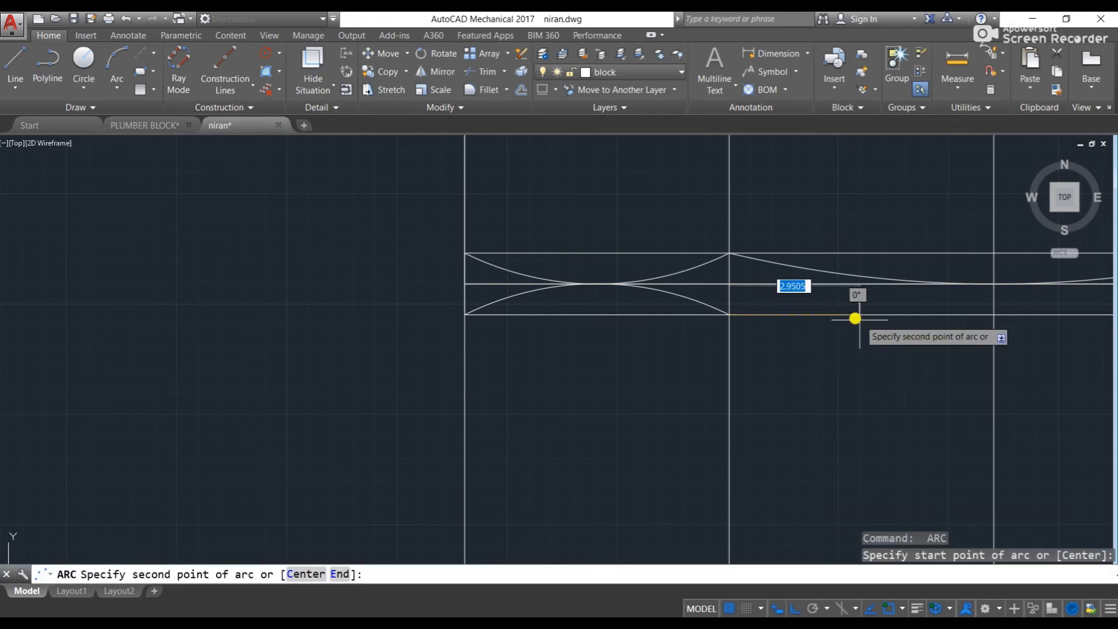
middle_click_drag(856, 317, 542, 336)
left_click(681, 303)
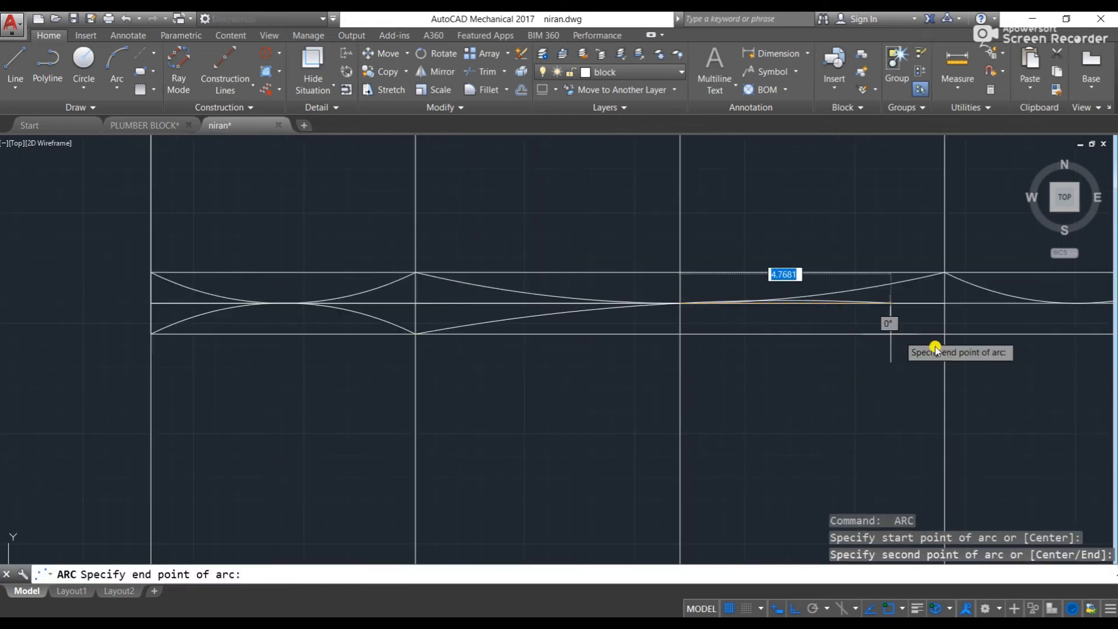
left_click(945, 333)
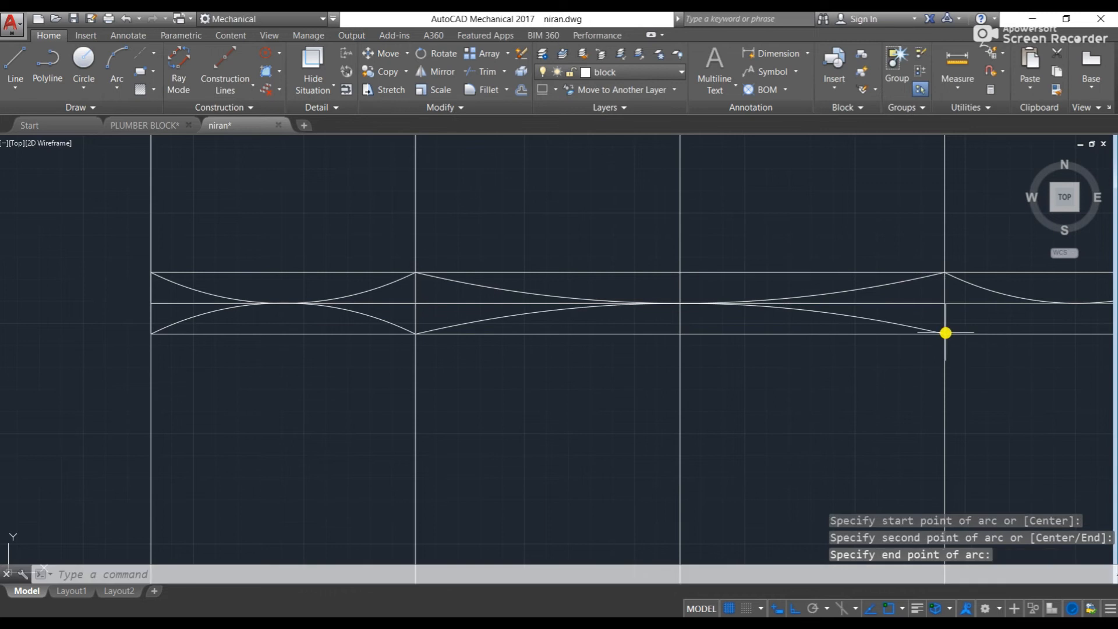
key("Escape")
key("Escape")
scroll(848, 330, "down", 4)
left_click(617, 322)
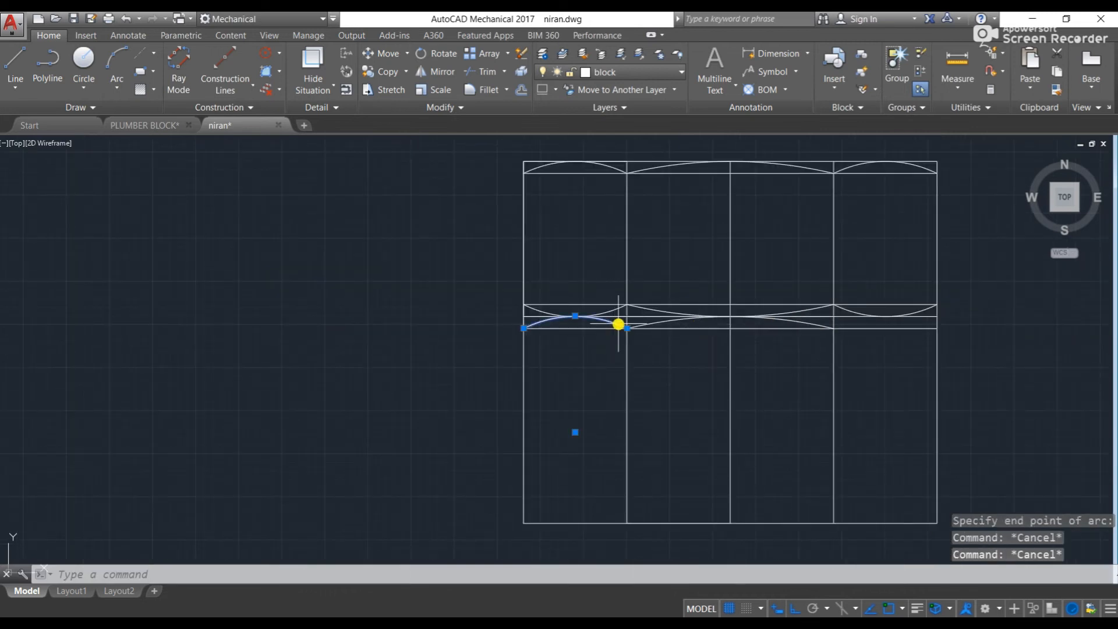
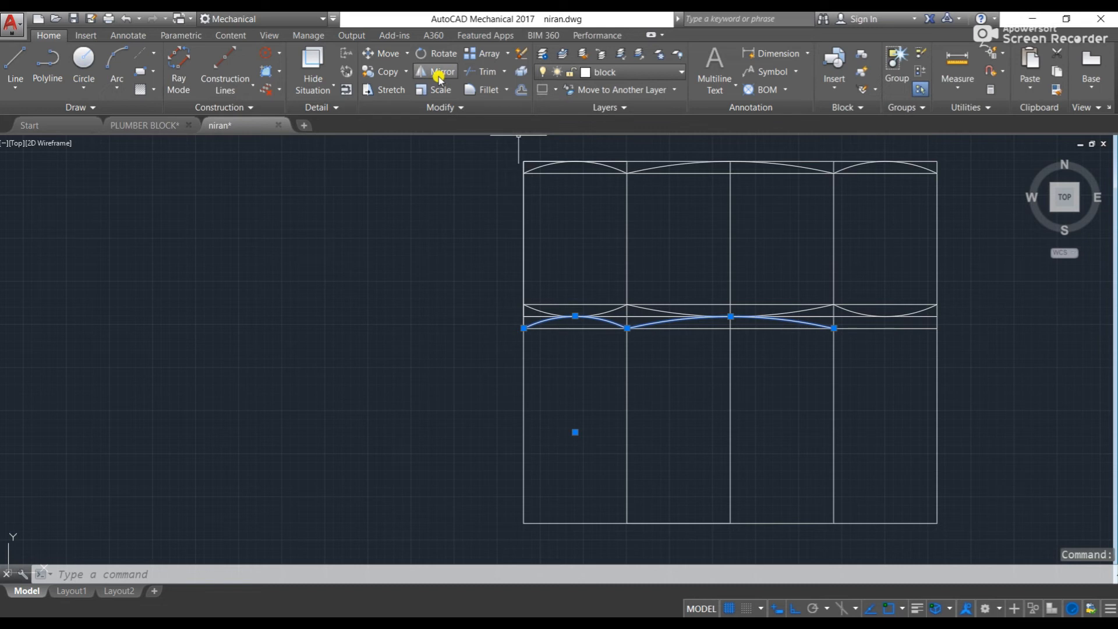
type("mir")
key("Return")
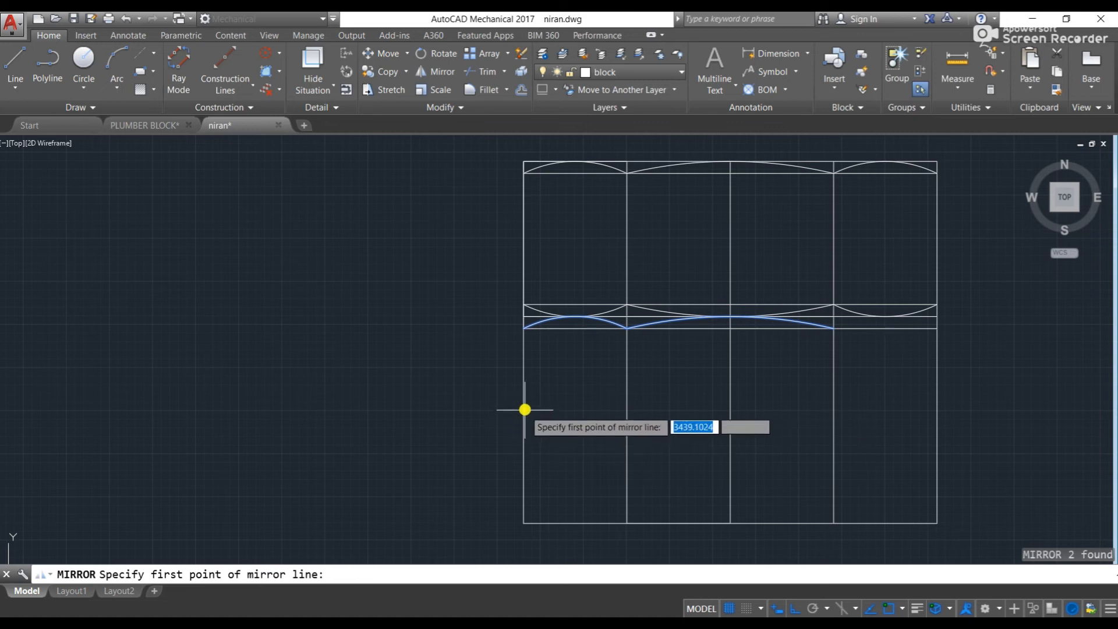
key("Escape")
key("Escape")
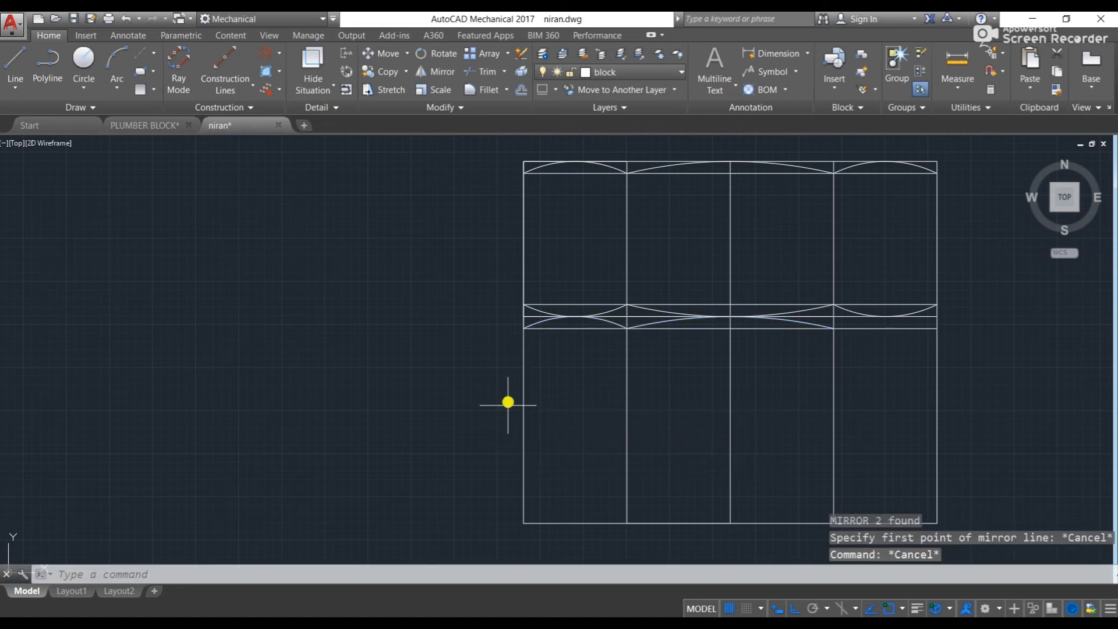
key("Escape")
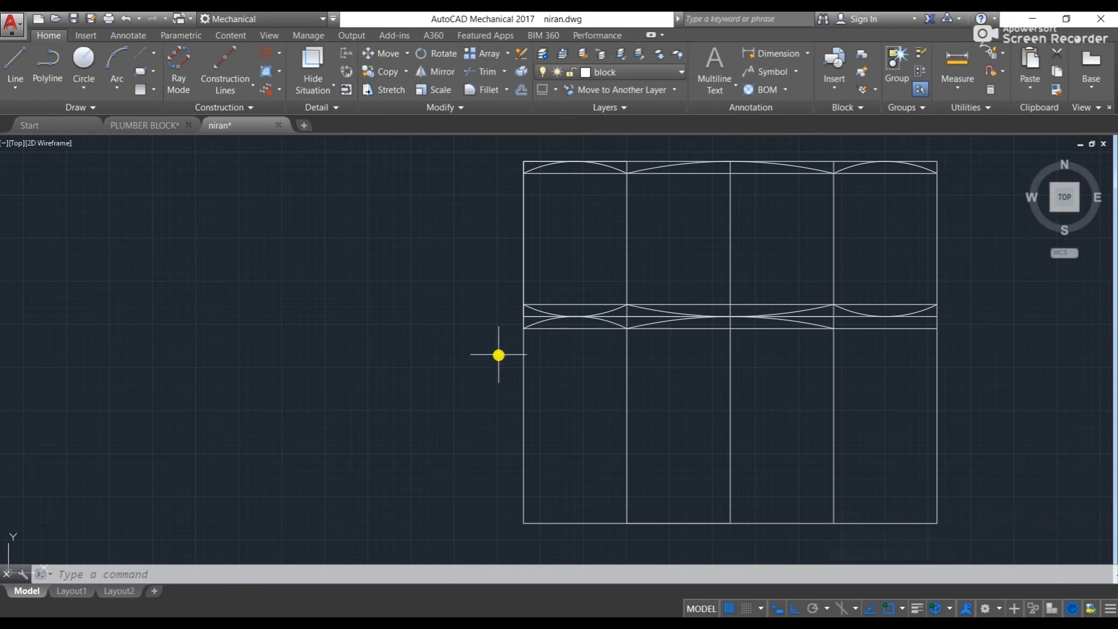
- Draw a line along the lower nut's left edge from the dividing line down to the bottom corner
type("l")
key("Return")
left_click(526, 317)
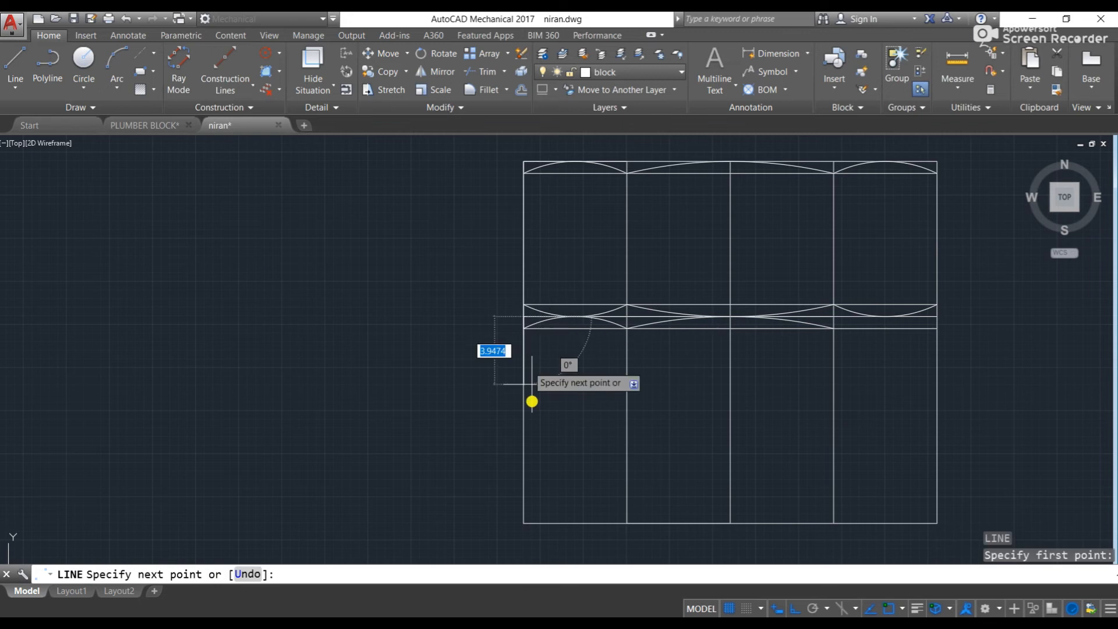
left_click(525, 522)
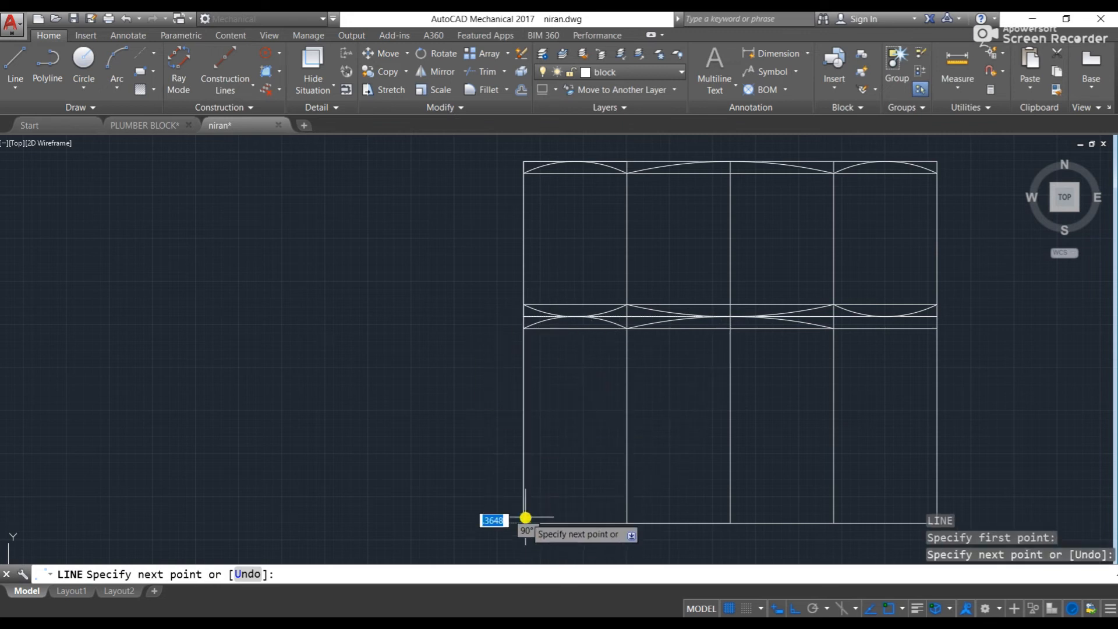
key("Escape")
key("Escape")
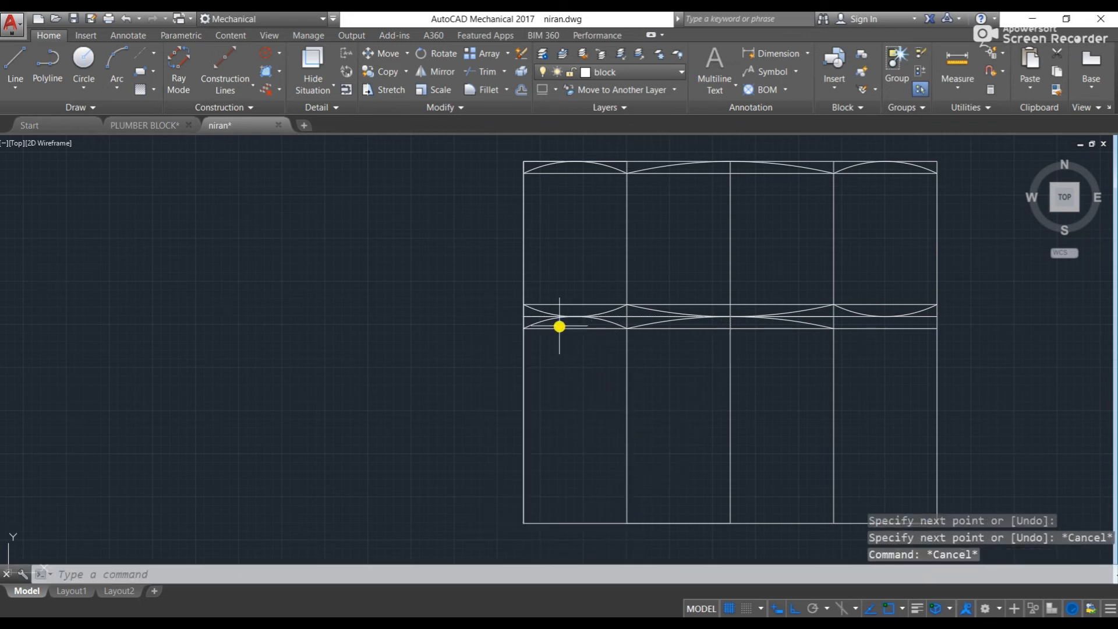
left_click(539, 323)
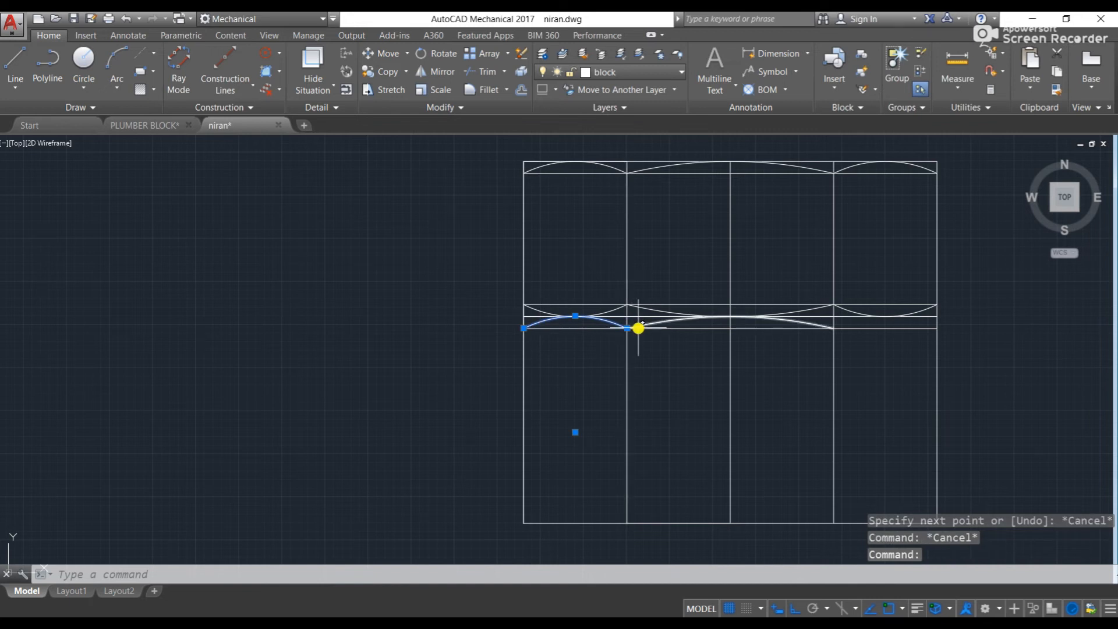
type("mir")
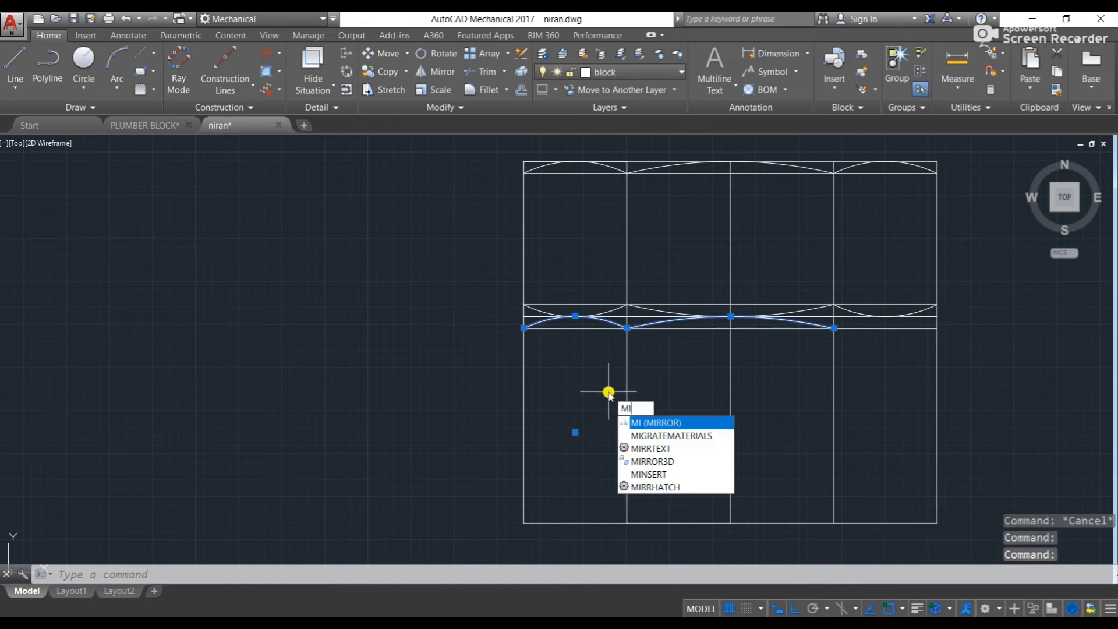
key("Return")
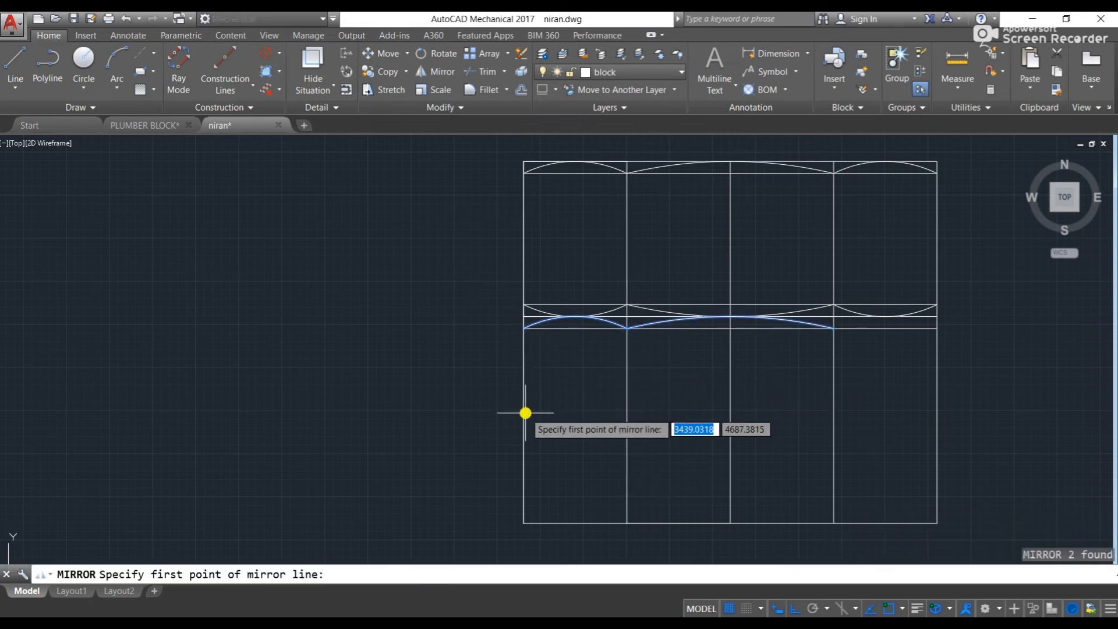
left_click(524, 419)
left_click(652, 418)
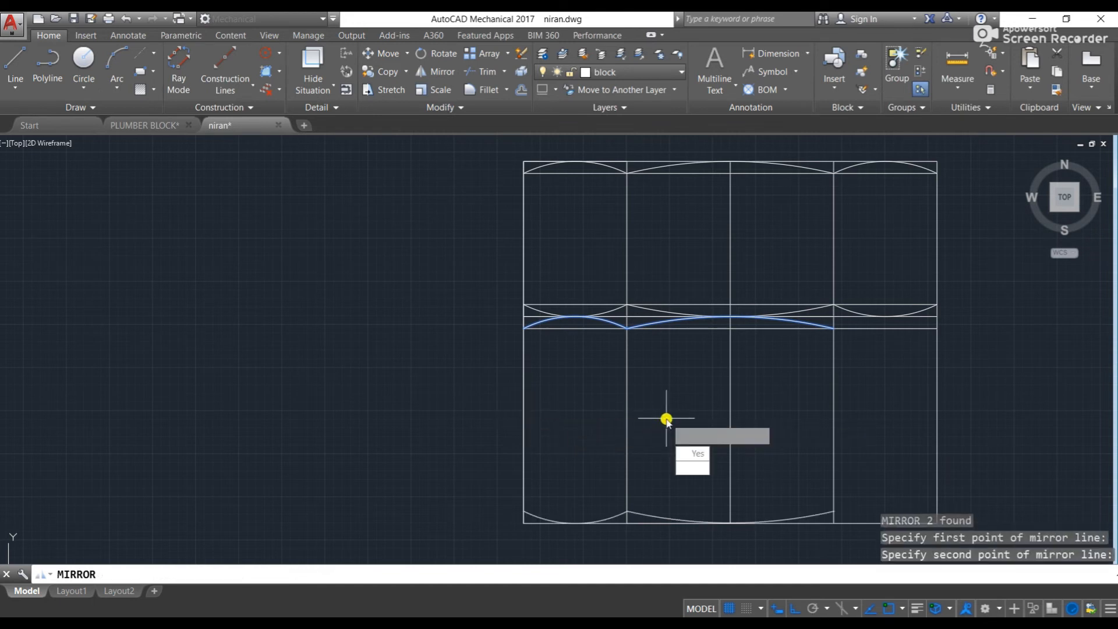
key("Escape")
key("Escape")
key("Escape")
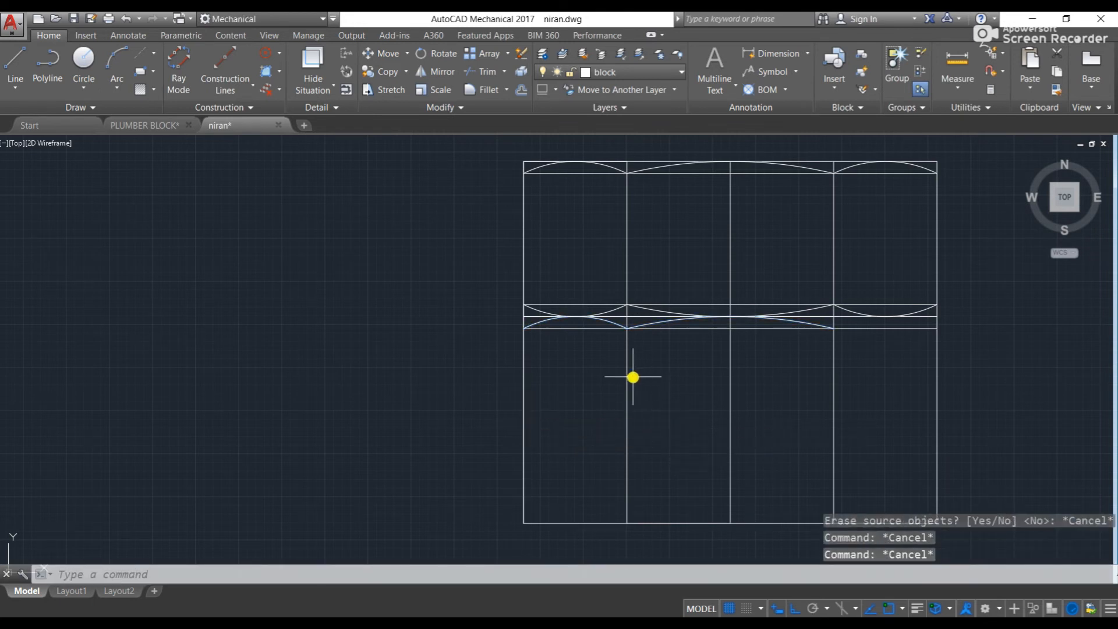
- Mirror the lower nut's leftmost and middle upper arcs about a horizontal line through its left edge's midpoint, keeping the originals
left_click(536, 323)
left_click(642, 324)
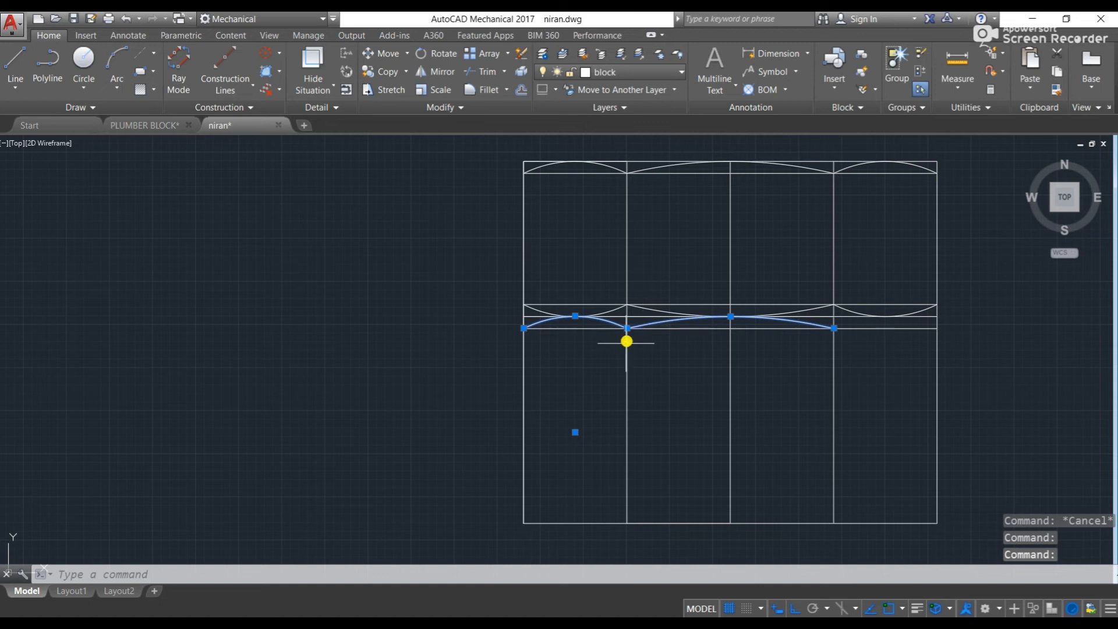
key("Return")
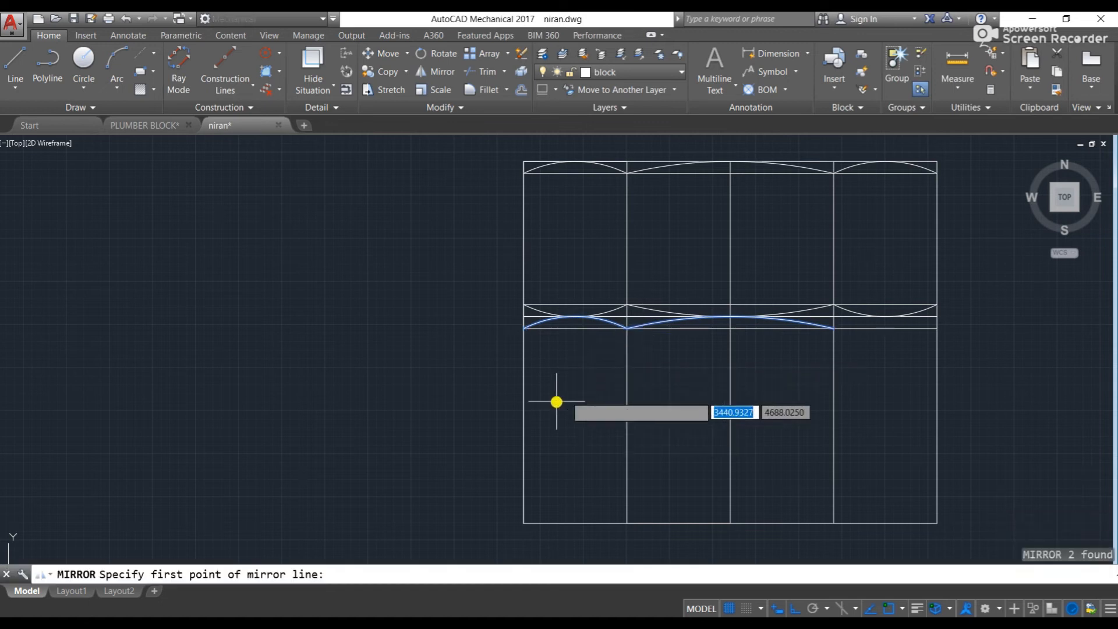
left_click(527, 415)
left_click(662, 411)
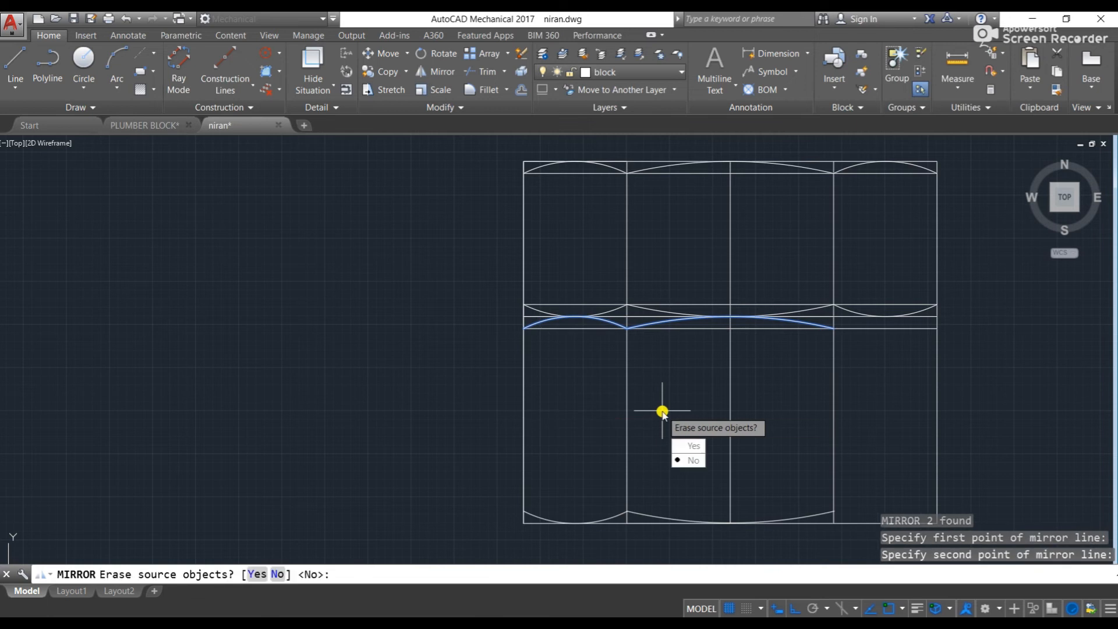
key("Return")
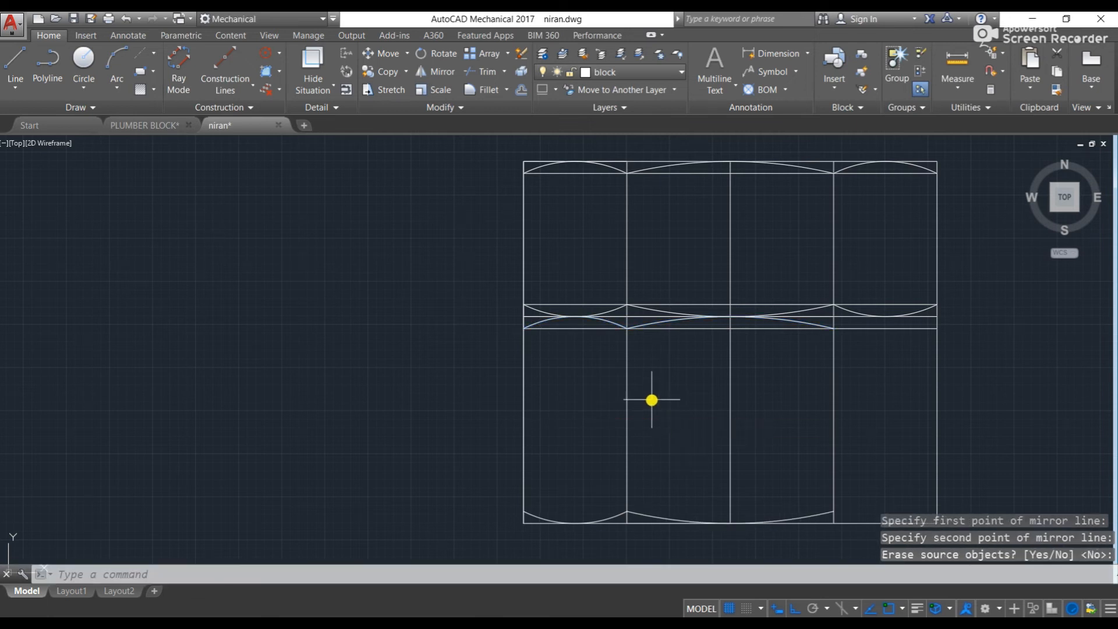
key("Escape")
key("Escape")
- Mirror the lower nut's upper and lower leftmost arcs about the vertical centre line, keeping the originals
middle_click_drag(731, 402, 627, 394)
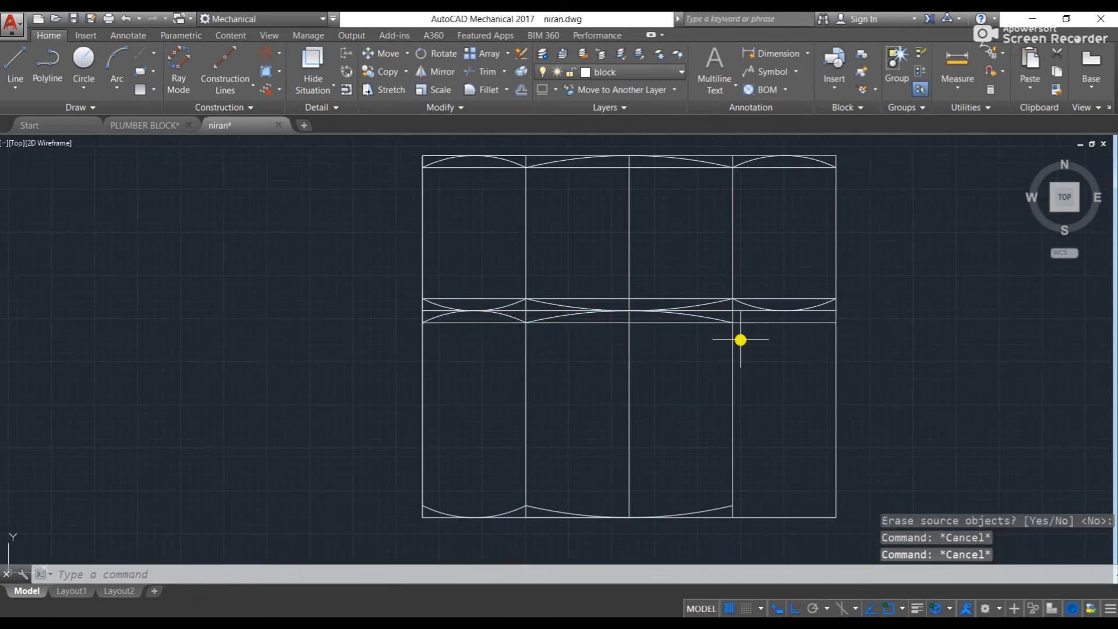
left_click(514, 316)
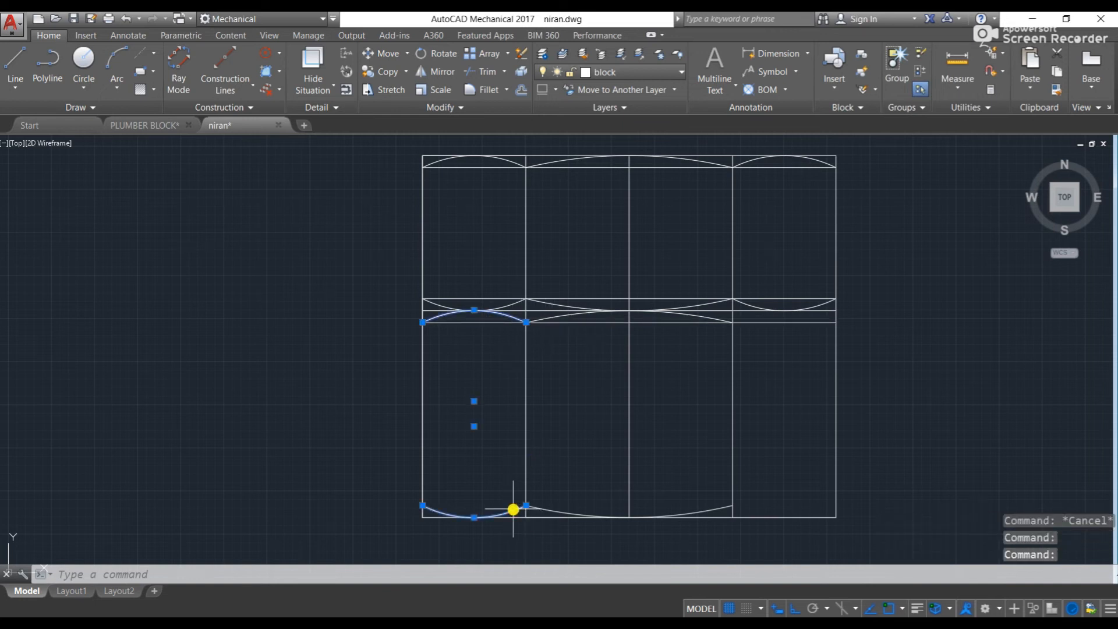
type("mi")
key("Return")
left_click(627, 430)
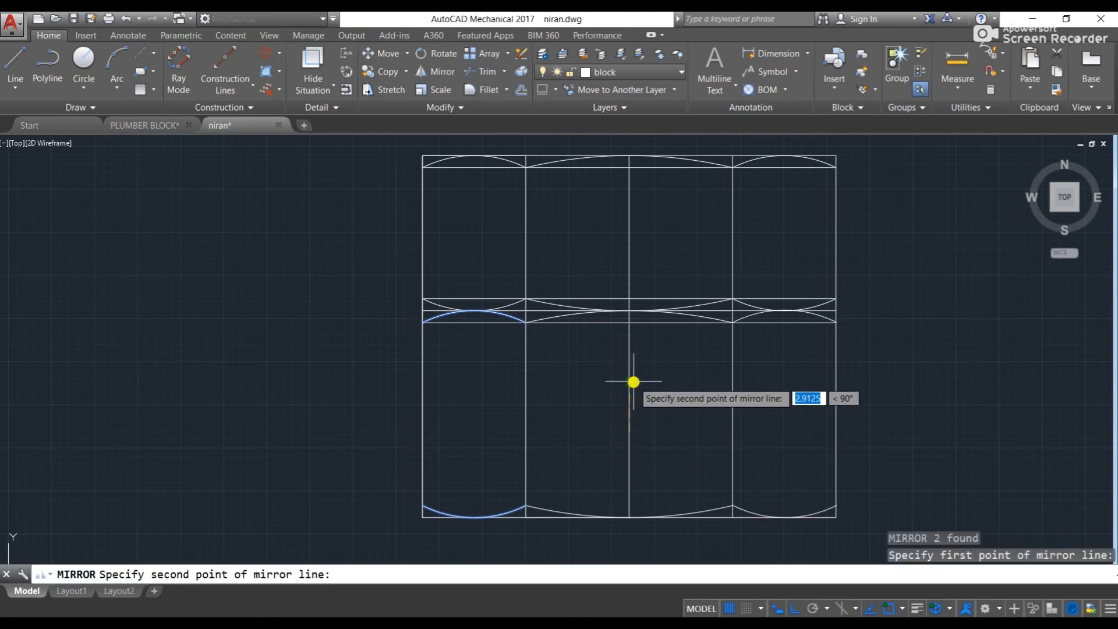
left_click(630, 379)
key("Return")
key("Return")
key("Escape")
scroll(586, 345, "down", 4)
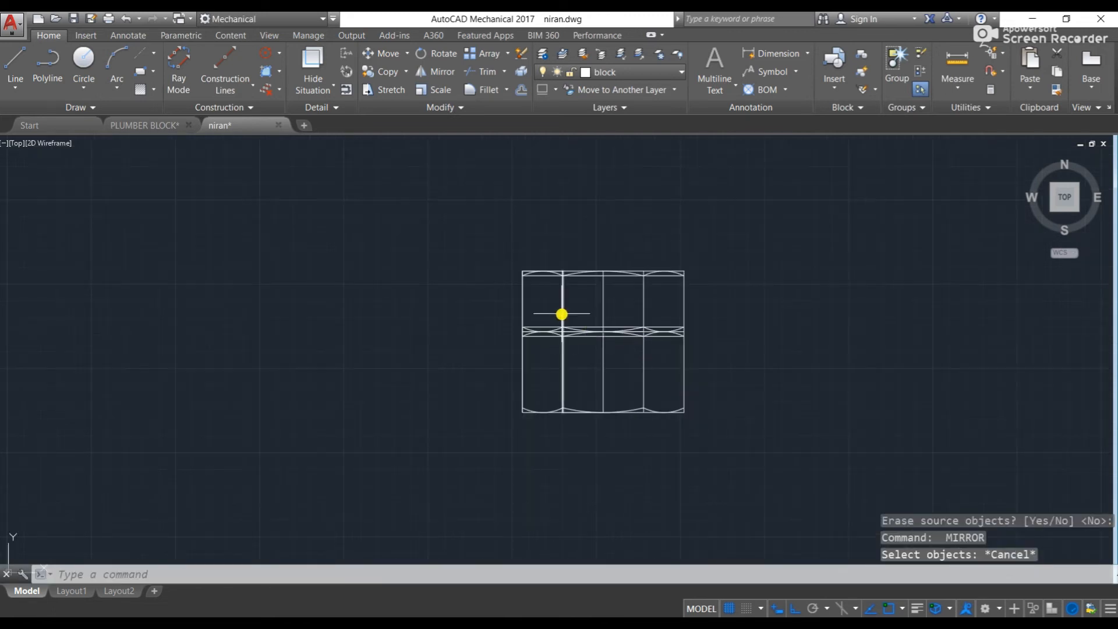
- Trim the upper nut's top edge from its left corner to the peak of the leftmost arc
scroll(561, 314, "up", 4)
key("Return")
key("Return")
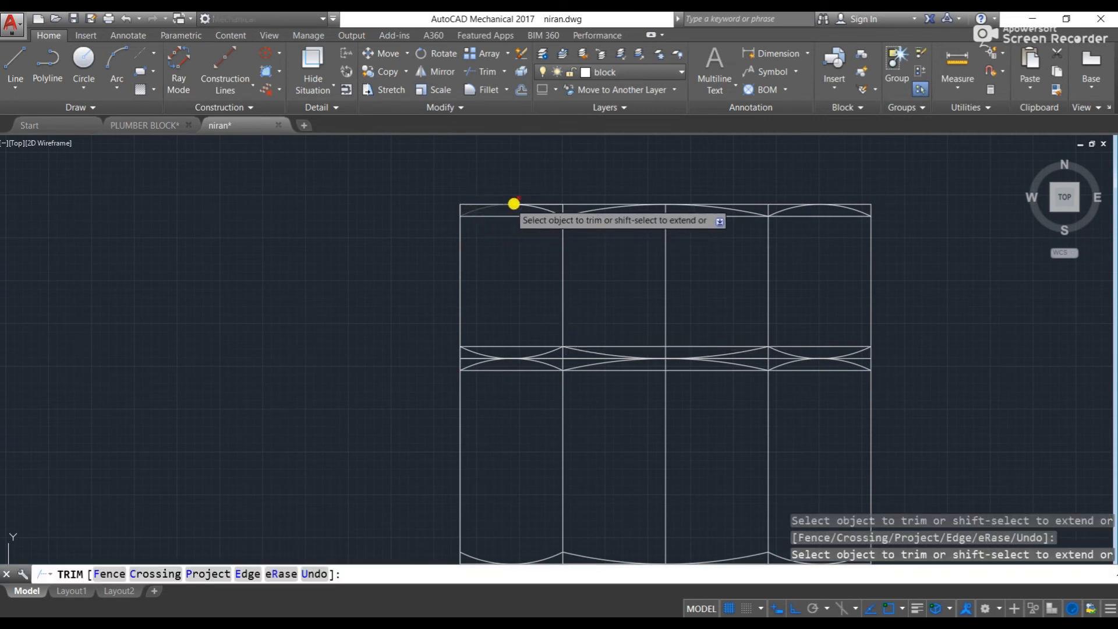
left_click(472, 205)
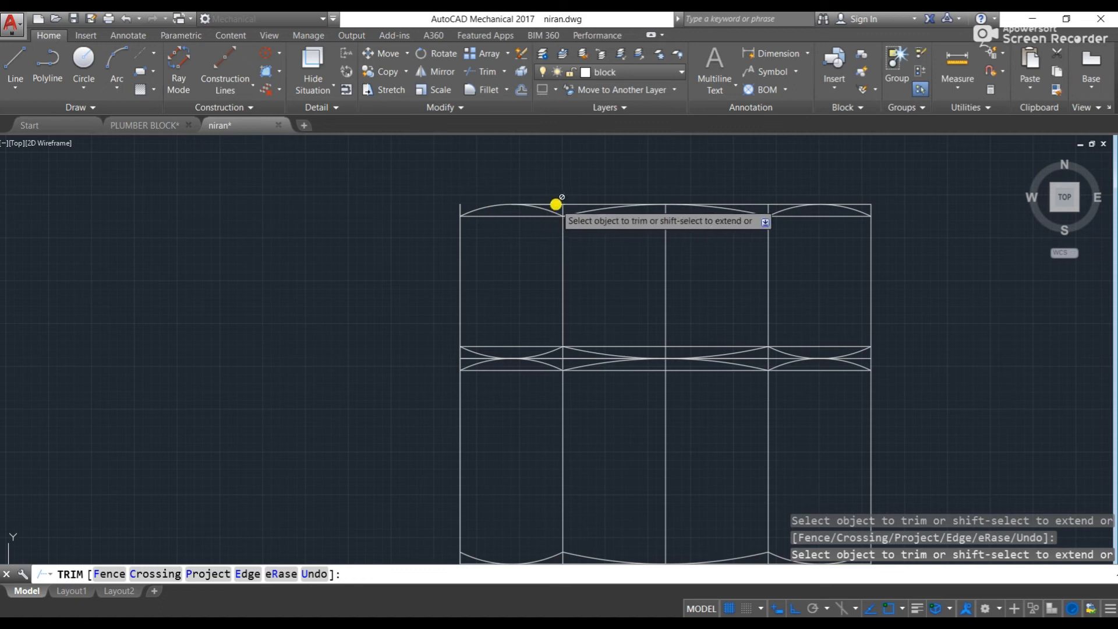
- Trim the offset line below the dividing line between the two inner verticals
scroll(665, 343, "down", 5)
scroll(702, 389, "up", 5)
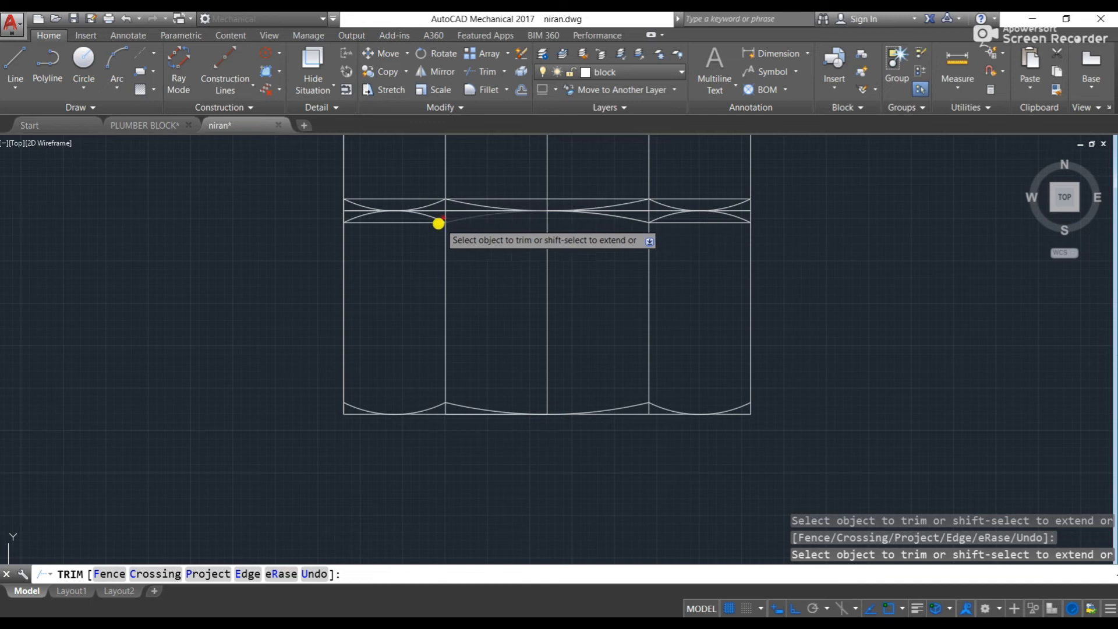
left_click(407, 223)
key("Escape")
key("Escape")
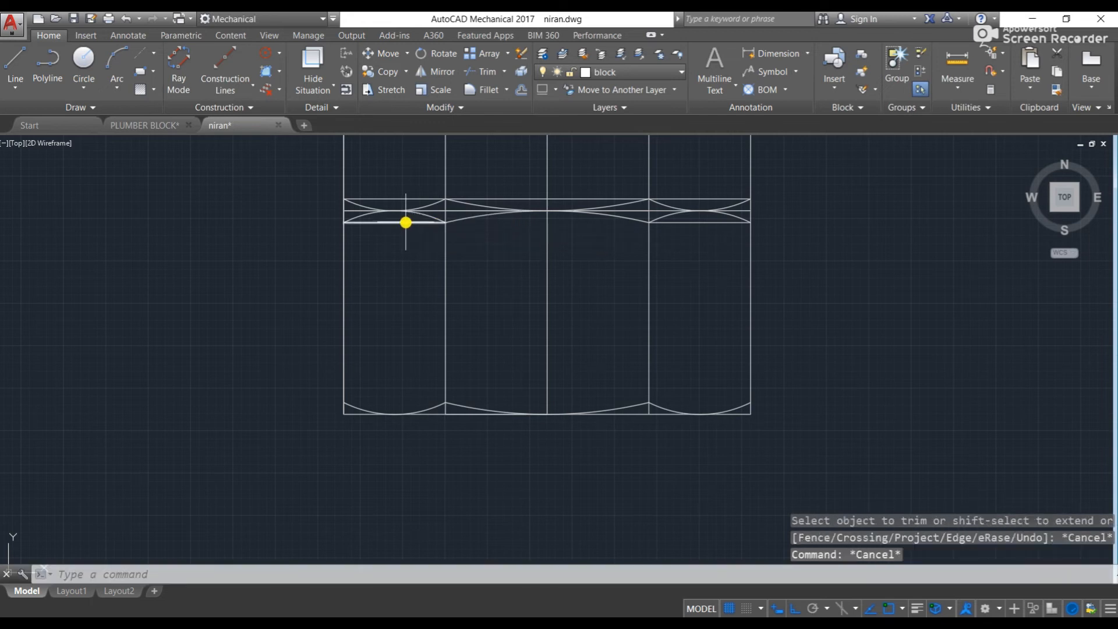
- Erase the leftover offset lines above and below the dividing line and the one just below the upper nut's top edge
left_click(405, 221)
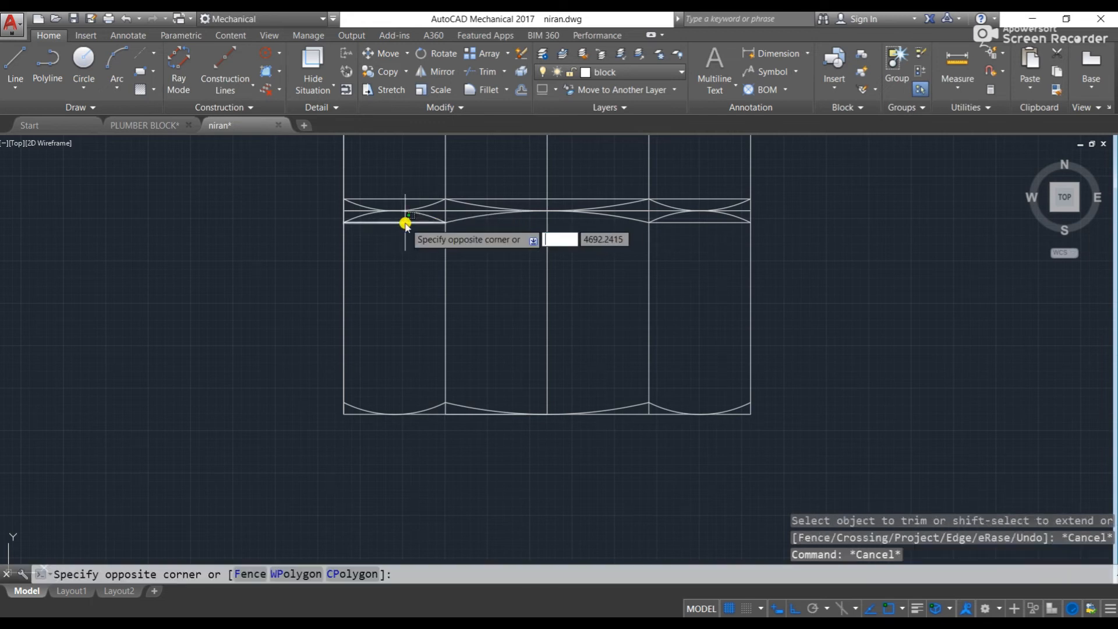
key("Escape")
key("Escape")
left_click(396, 221)
key("Delete")
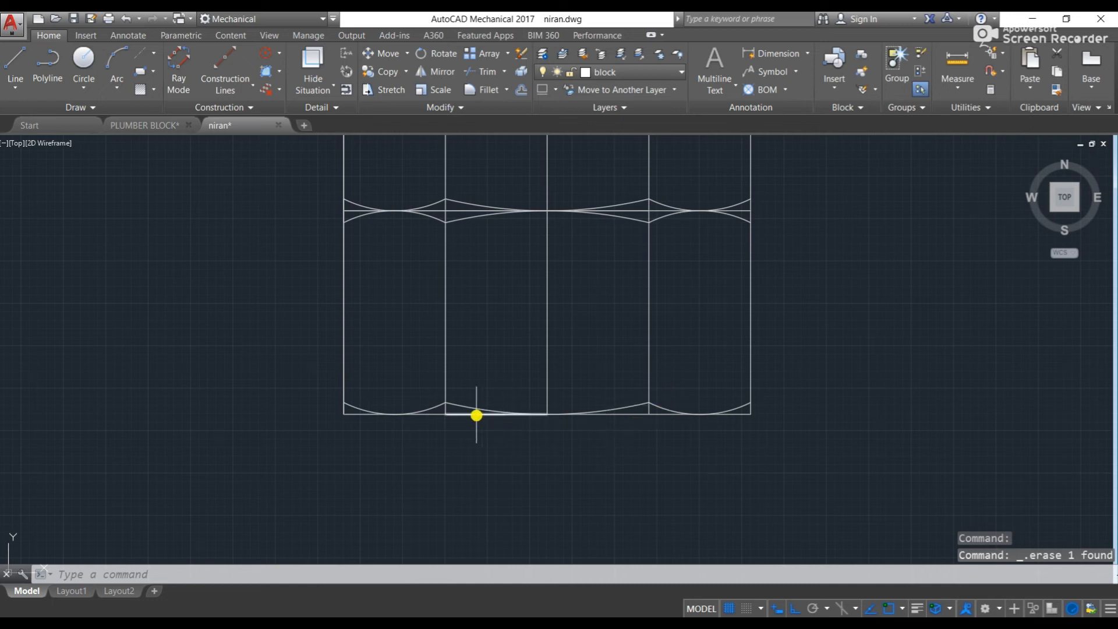
scroll(476, 415, "down", 8)
scroll(509, 299, "up", 8)
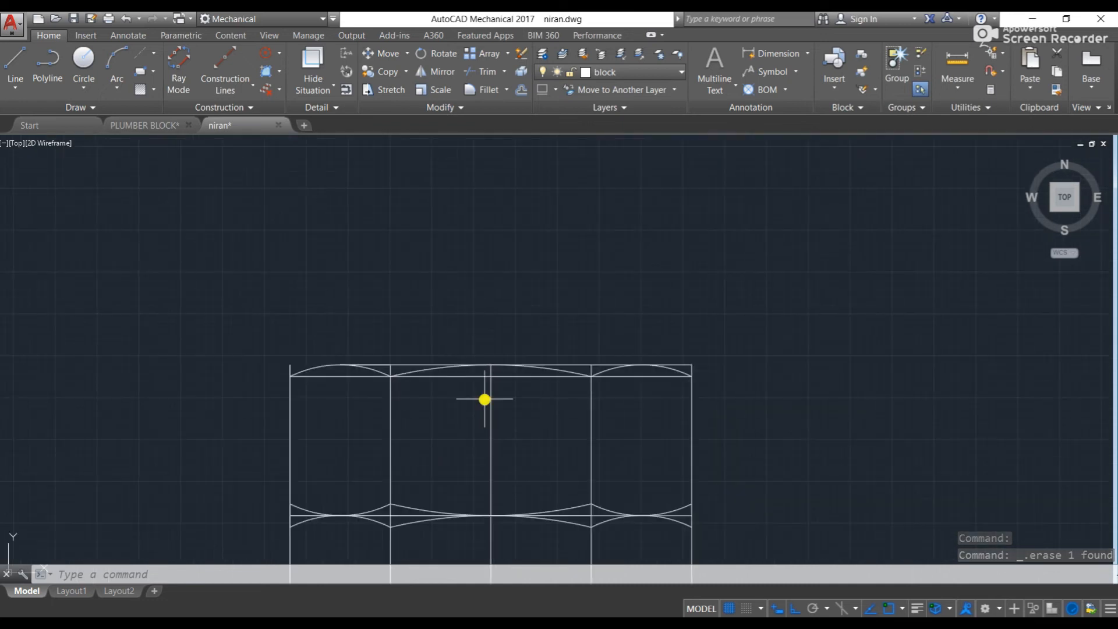
middle_click_drag(544, 387, 556, 277)
scroll(557, 278, "down", 3)
scroll(556, 378, "down", 4)
scroll(539, 338, "up", 10)
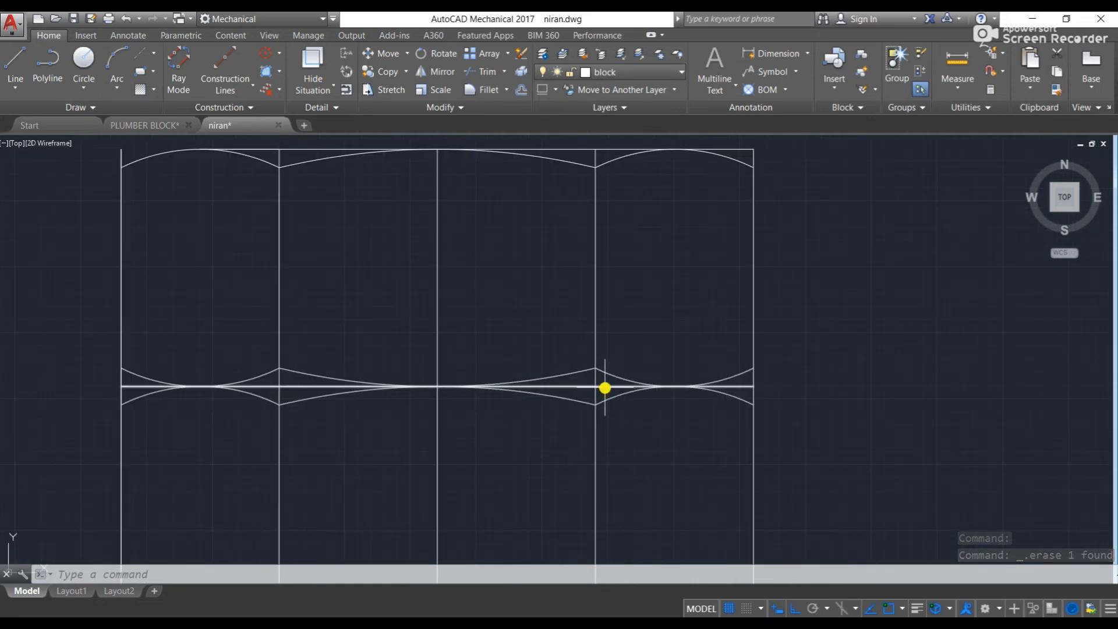
- Trim the dividing line's left end back to where the leftmost upper and lower arcs meet
scroll(605, 387, "down", 2)
scroll(284, 390, "up", 4)
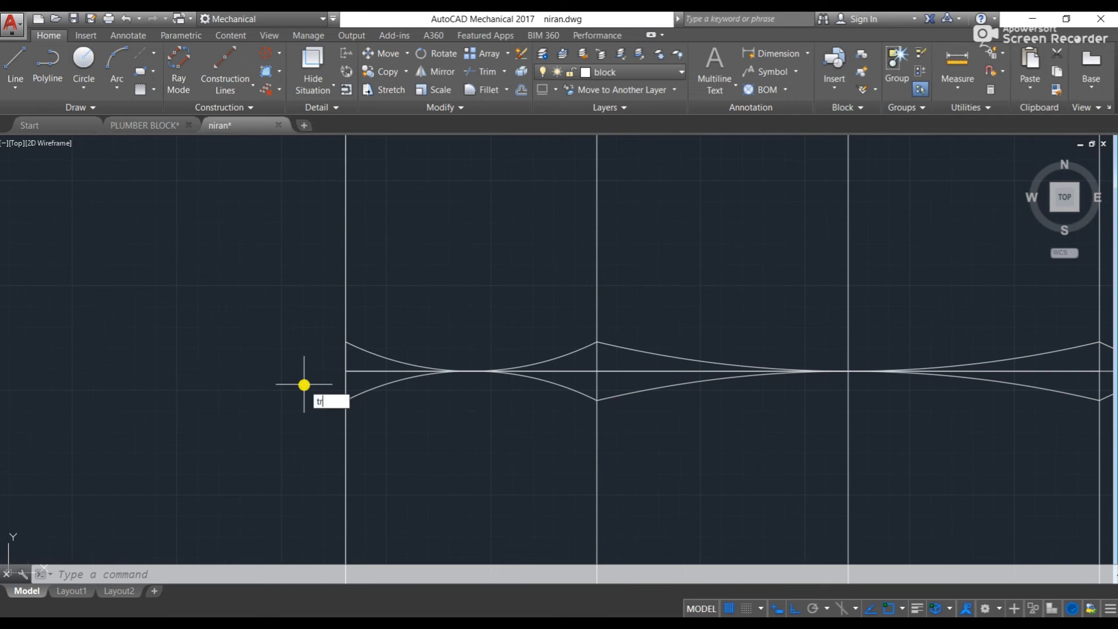
key("Return")
key("Return")
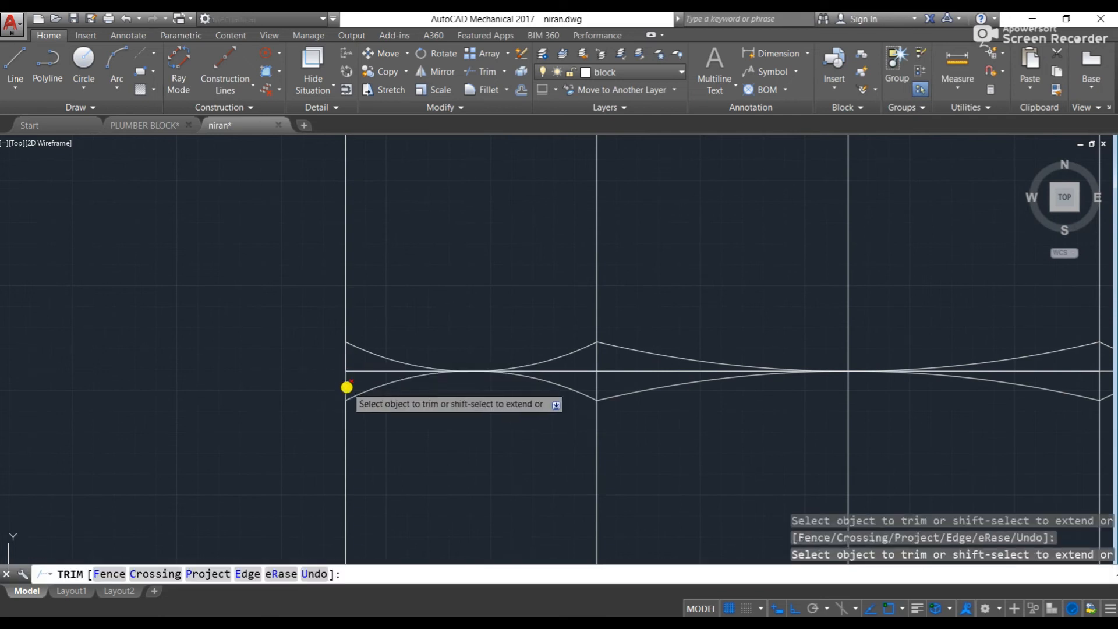
left_click(329, 363)
left_click(355, 393)
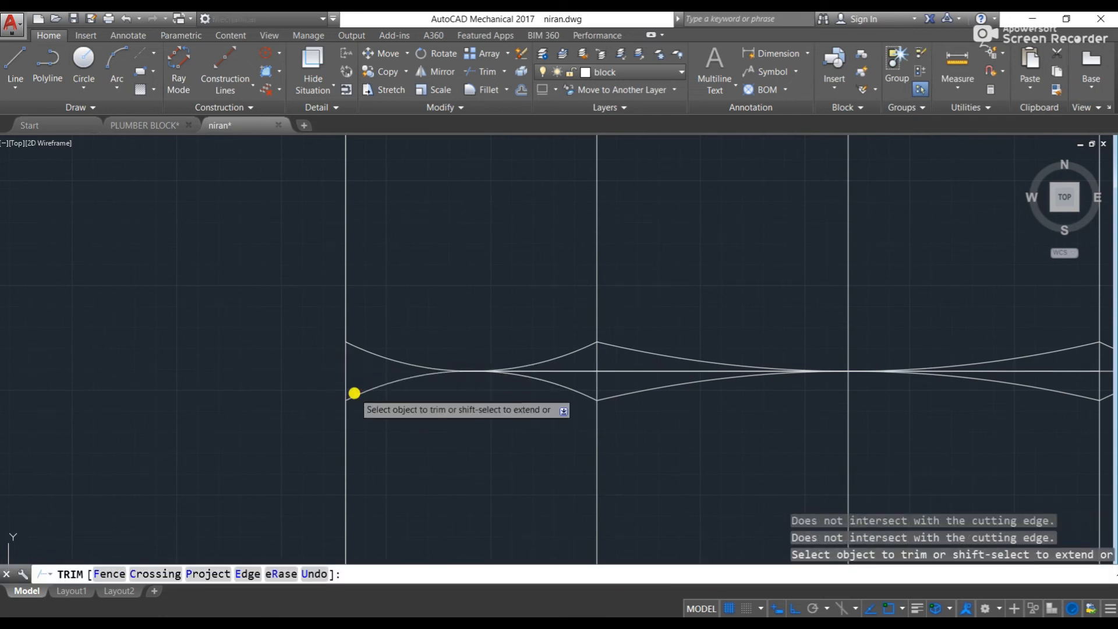
- Trim the right edge between the two nuts' arcs and the dividing line's right end back to where those arcs meet
mouse_move(720, 380)
middle_mouse_down()
mouse_move(310, 385)
mouse_move(560, 384)
middle_mouse_up()
middle_click_drag(835, 374, 291, 374)
left_click(636, 366)
left_click(670, 386)
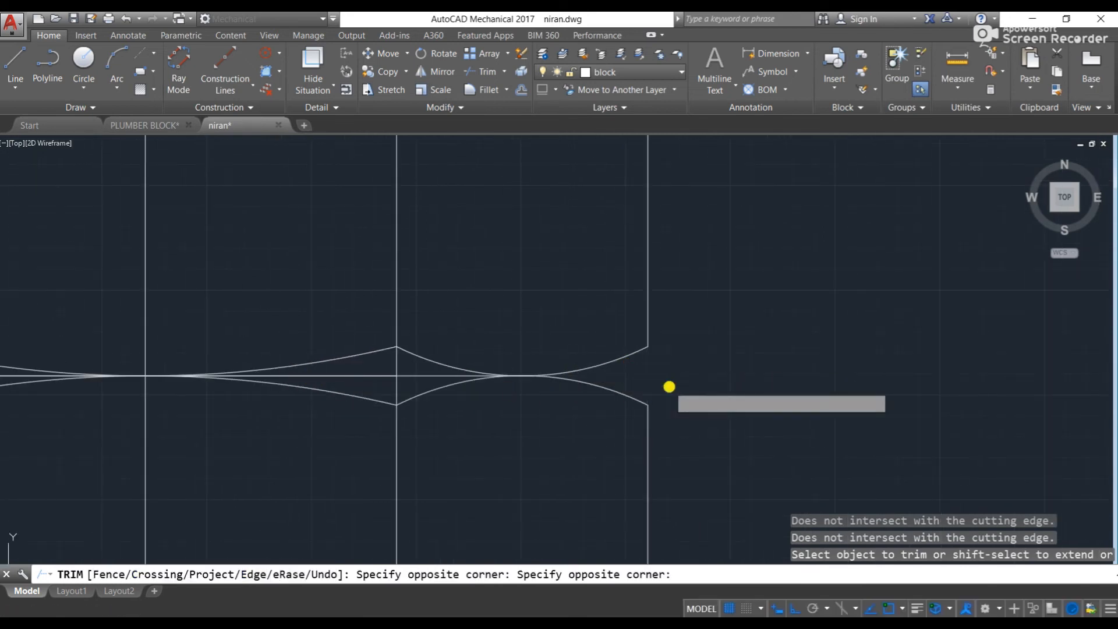
scroll(653, 389, "down", 2)
middle_click_drag(385, 386, 736, 387)
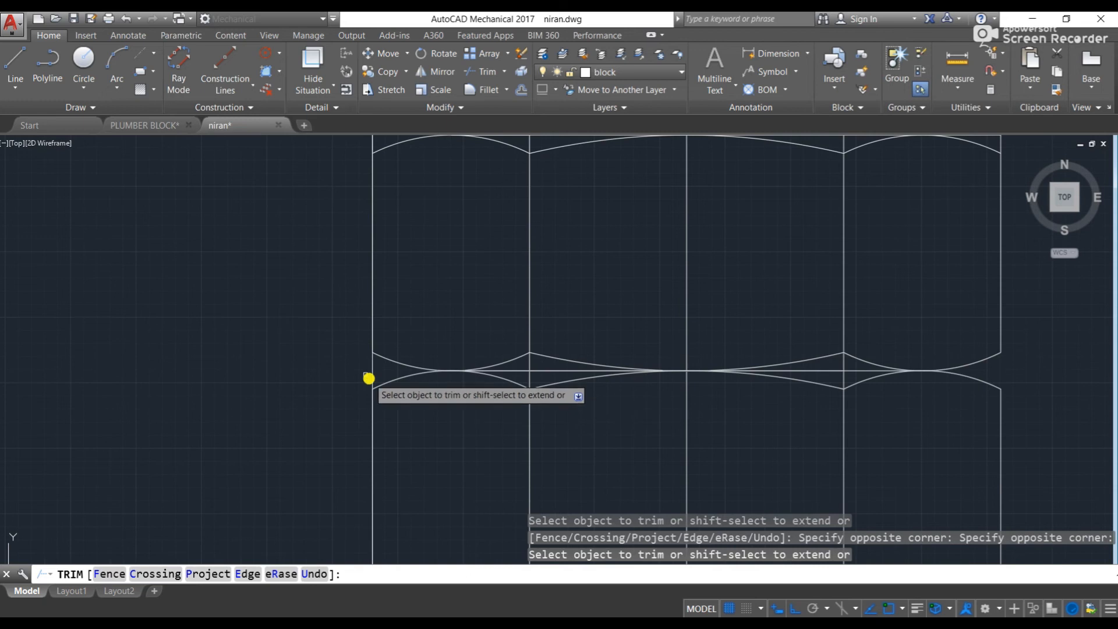
key("Escape")
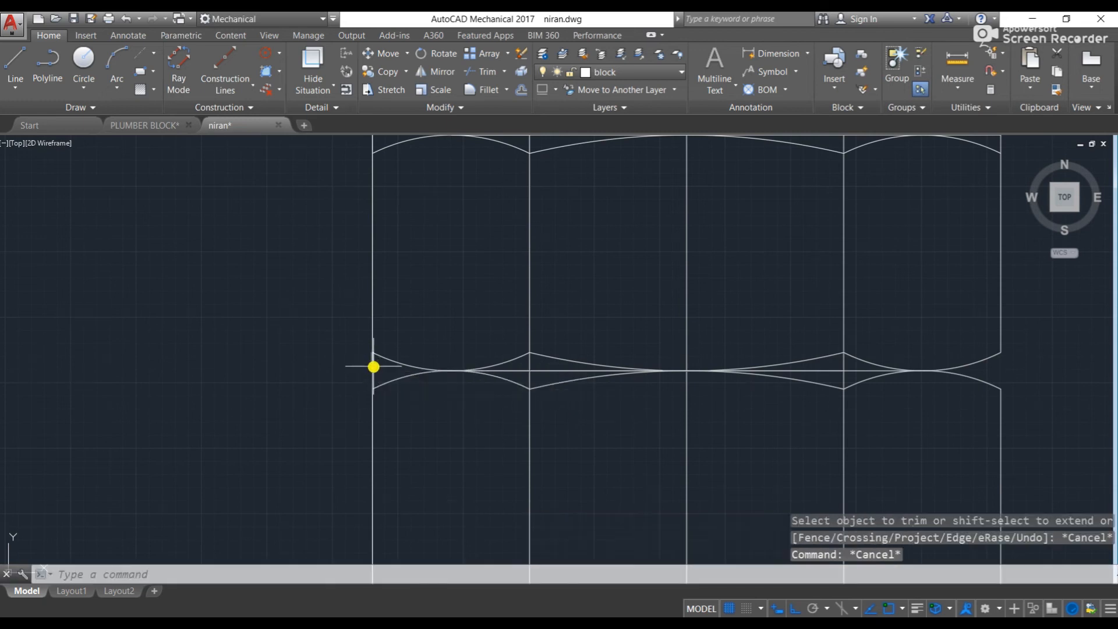
- Erase the selected piece of the left edge between the two nuts' arcs
key("Delete")
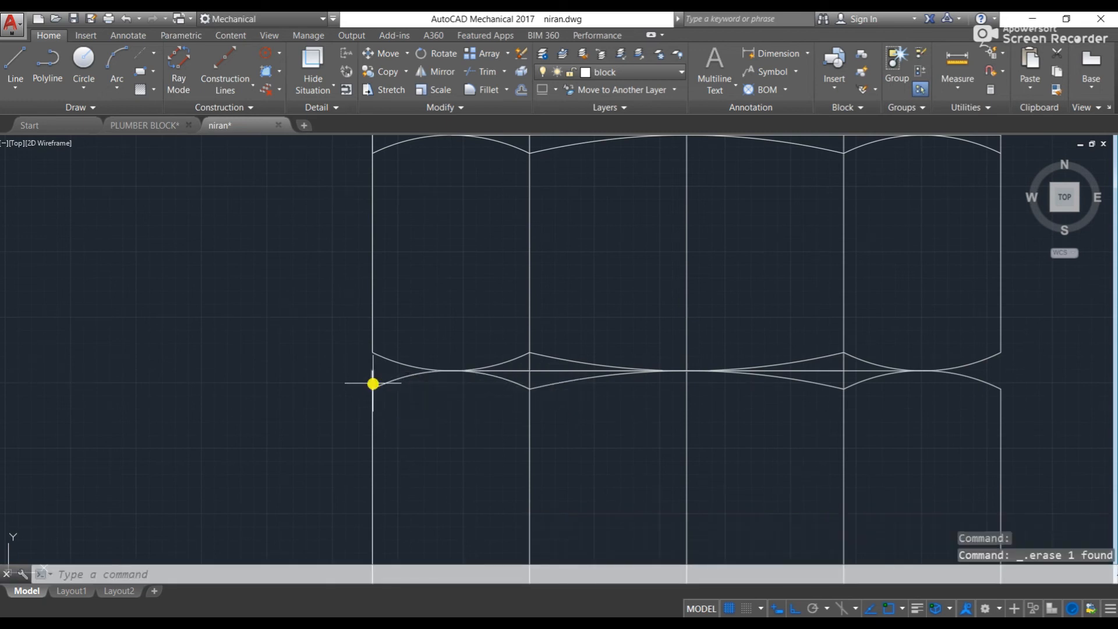
type("tr")
key("Return")
key("Return")
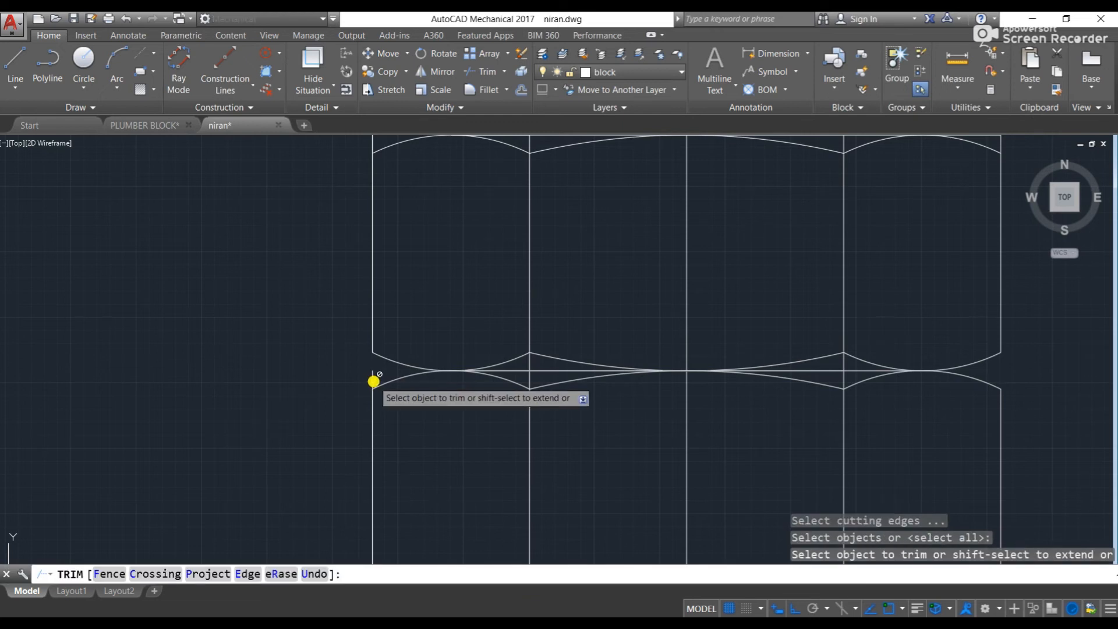
left_click(373, 378)
left_click(382, 368)
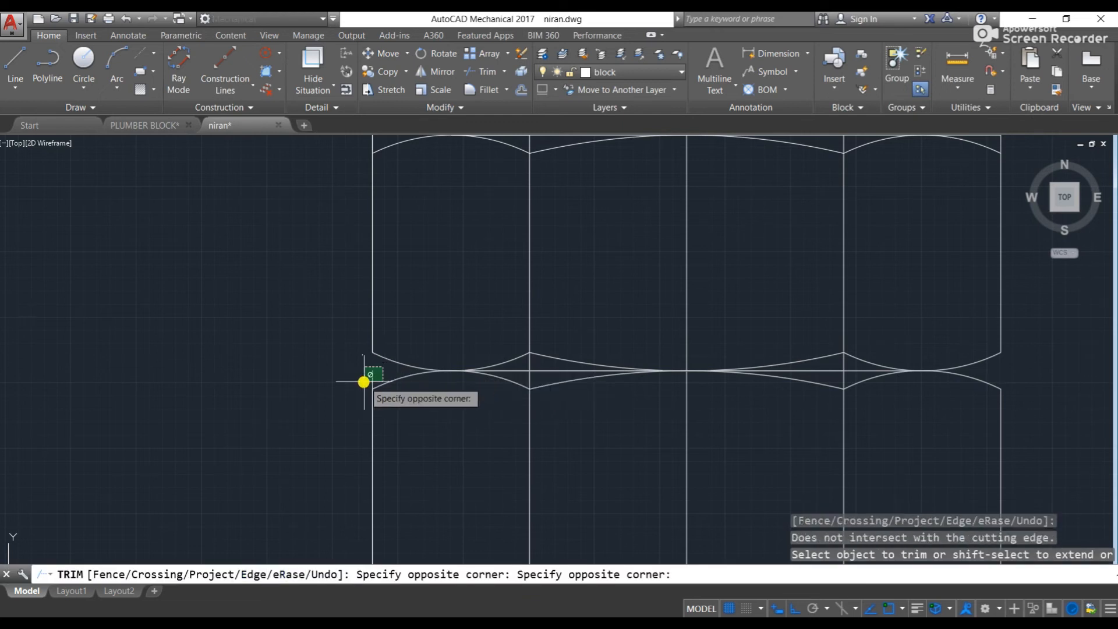
left_click(357, 383)
key("Escape")
key("Escape")
key("ctrl+z")
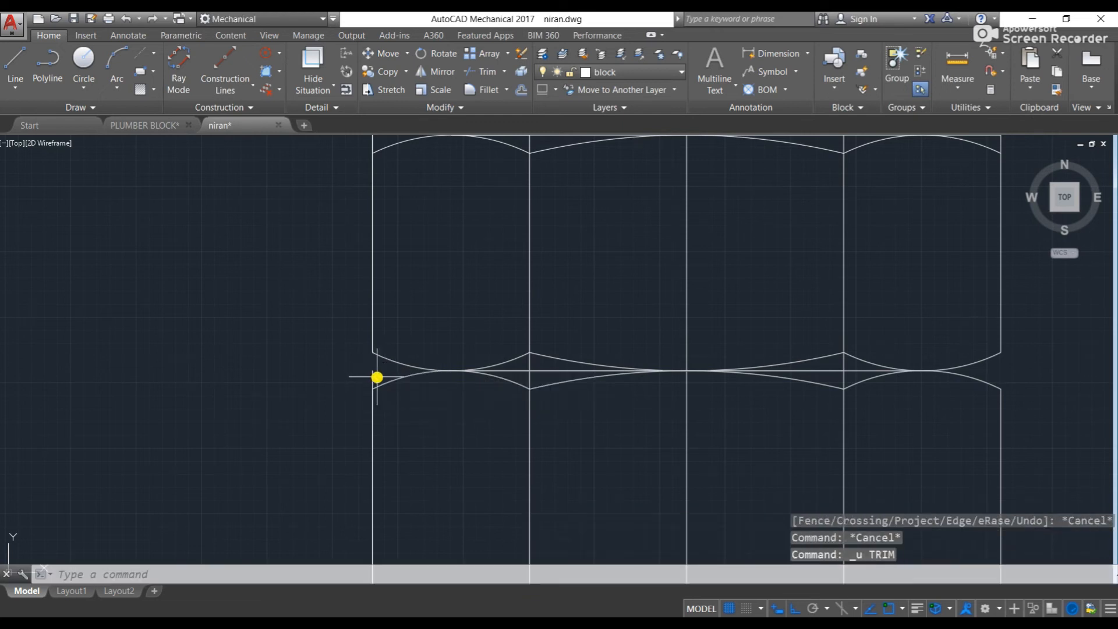
- Erase the left edge's remaining stub between the nuts and the dividing line's piece between the two inner verticals
left_click(373, 379)
key("Delete")
scroll(446, 413, "down", 4)
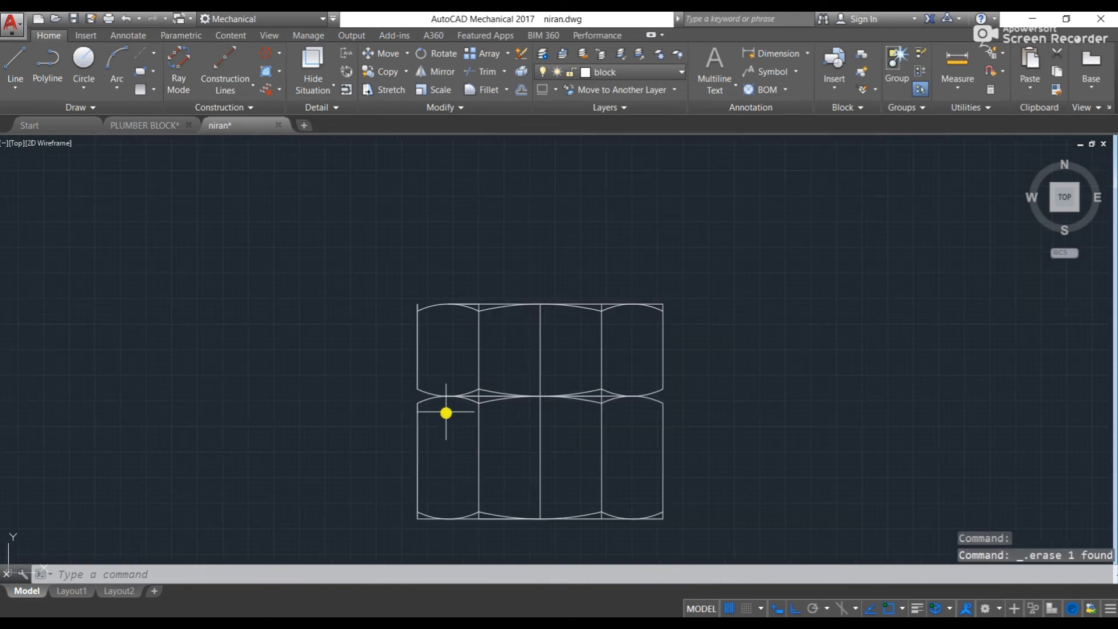
scroll(499, 404, "up", 4)
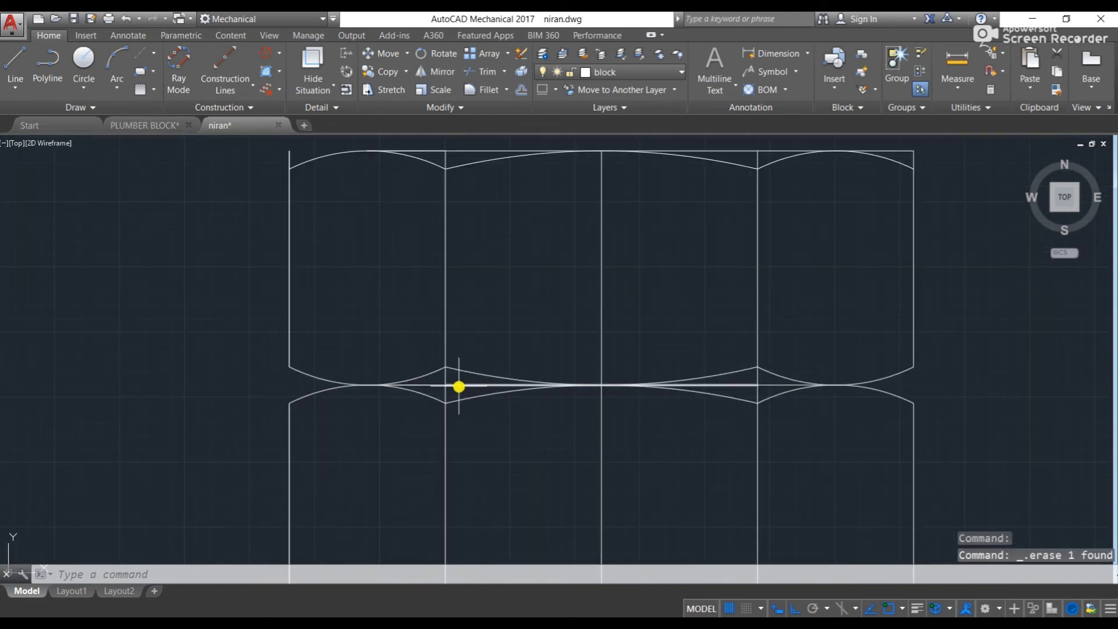
left_click(462, 384)
key("Delete")
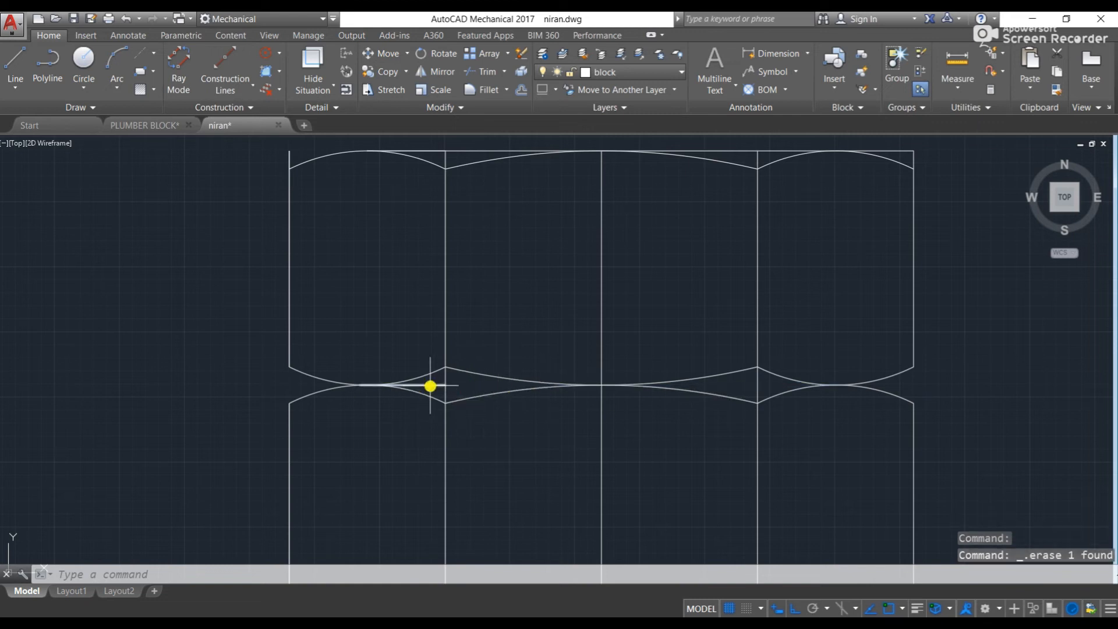
- Remove the dividing line's leftover end pieces and trim the inner verticals between the two nuts' arcs
scroll(445, 386, "down", 2)
scroll(445, 385, "up", 2)
type("r")
key("Return")
key("Return")
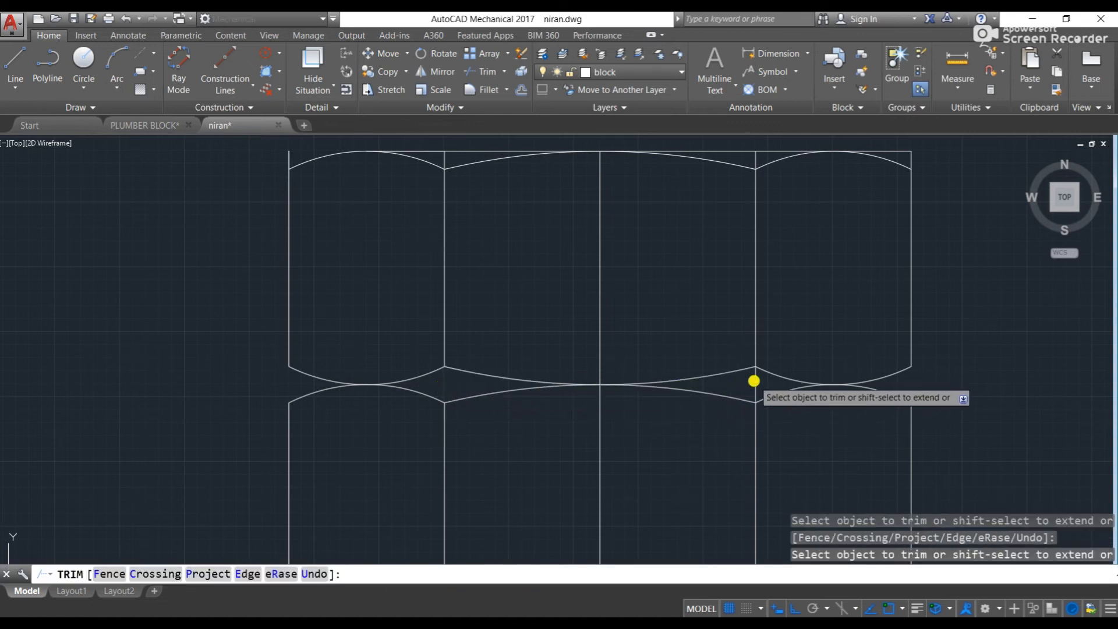
scroll(728, 387, "down", 3)
scroll(616, 298, "up", 3)
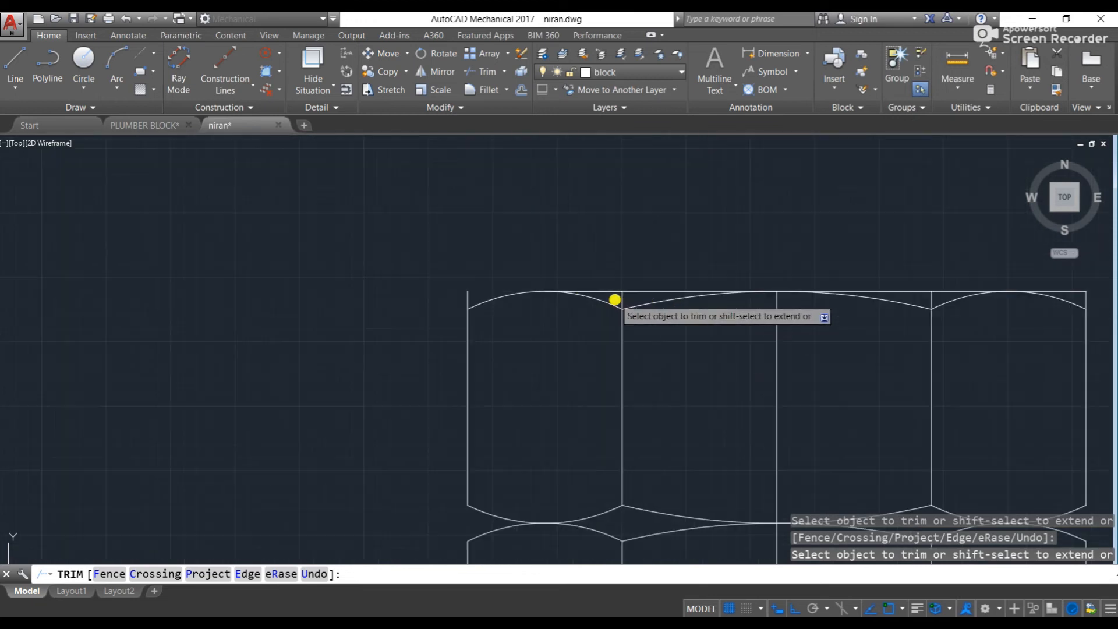
key("Escape")
- Erase the overlapping duplicate lines on the upper nut's left edge
left_click(468, 299)
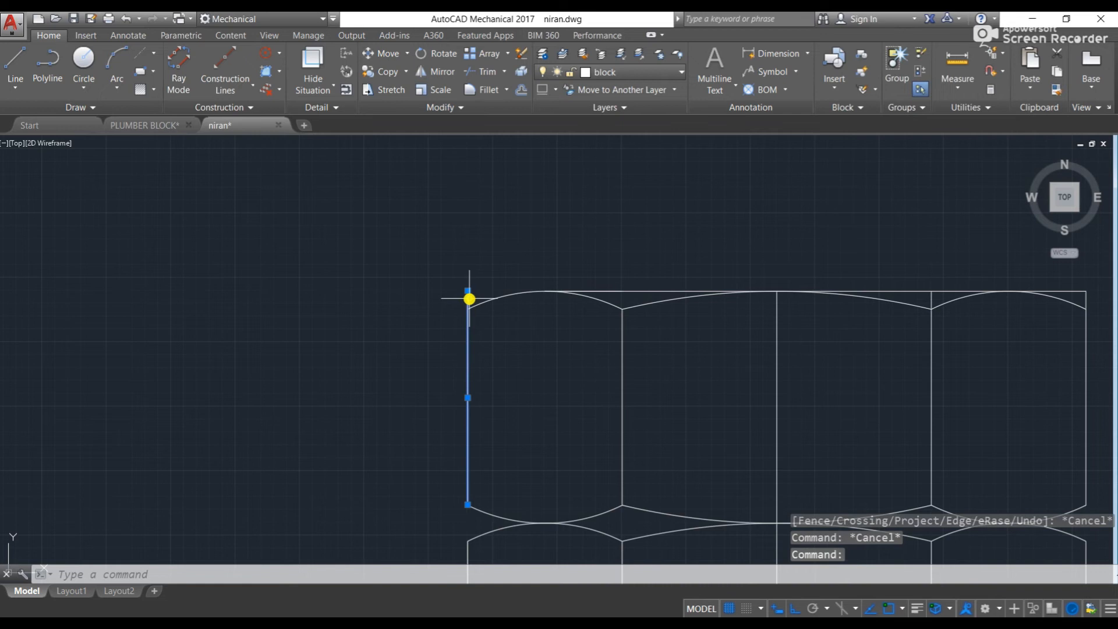
key("Delete")
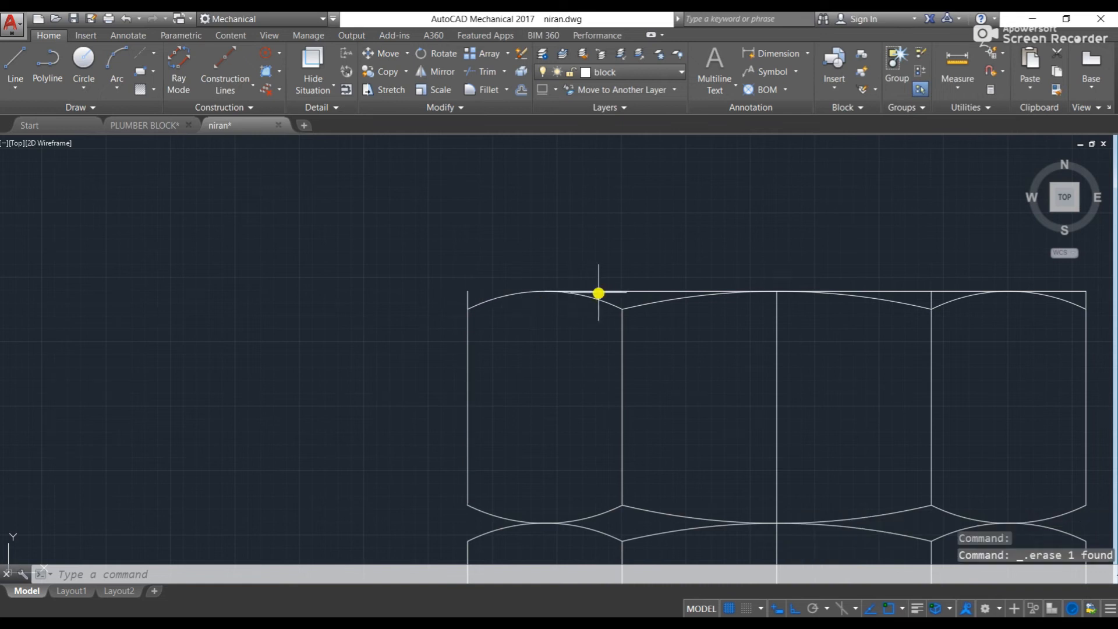
type("tr")
key("Return")
key("Return")
left_click(467, 300)
key("Escape")
key("Escape")
left_click(472, 298)
key("Delete")
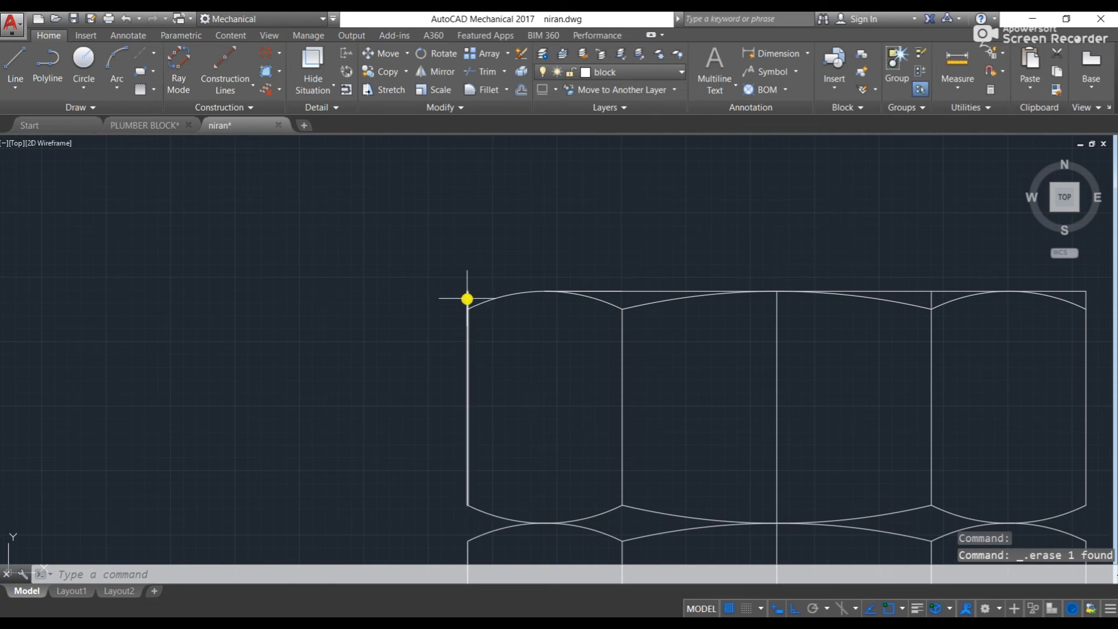
- Trim the upper nut's side edges and top line back to the arcs, and erase the top line's leftover above the right face
key("Return")
key("Return")
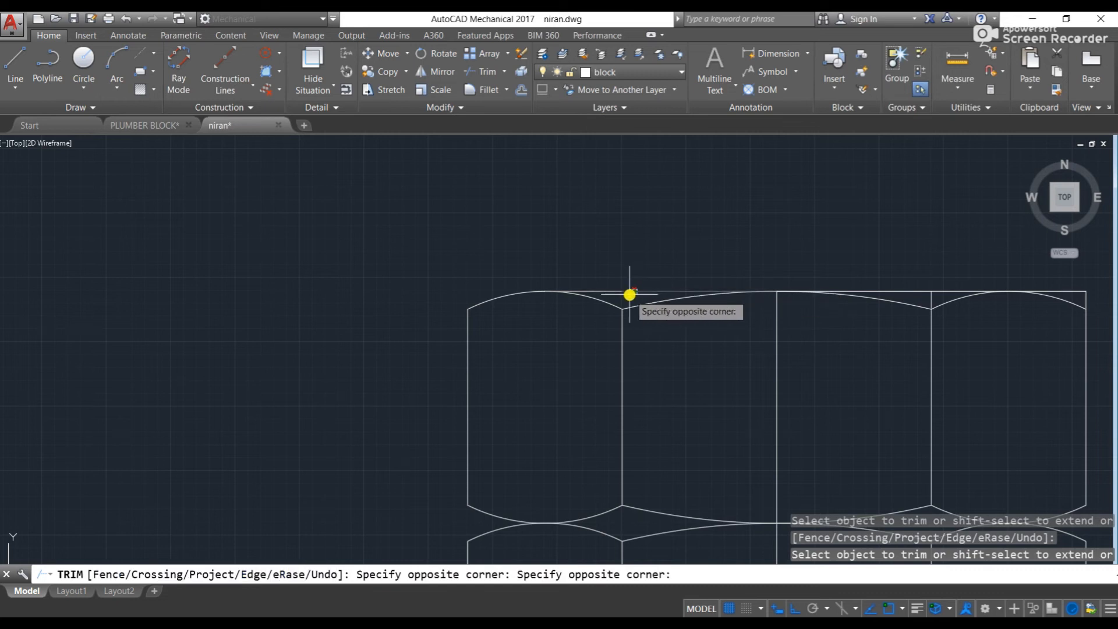
left_click(622, 292)
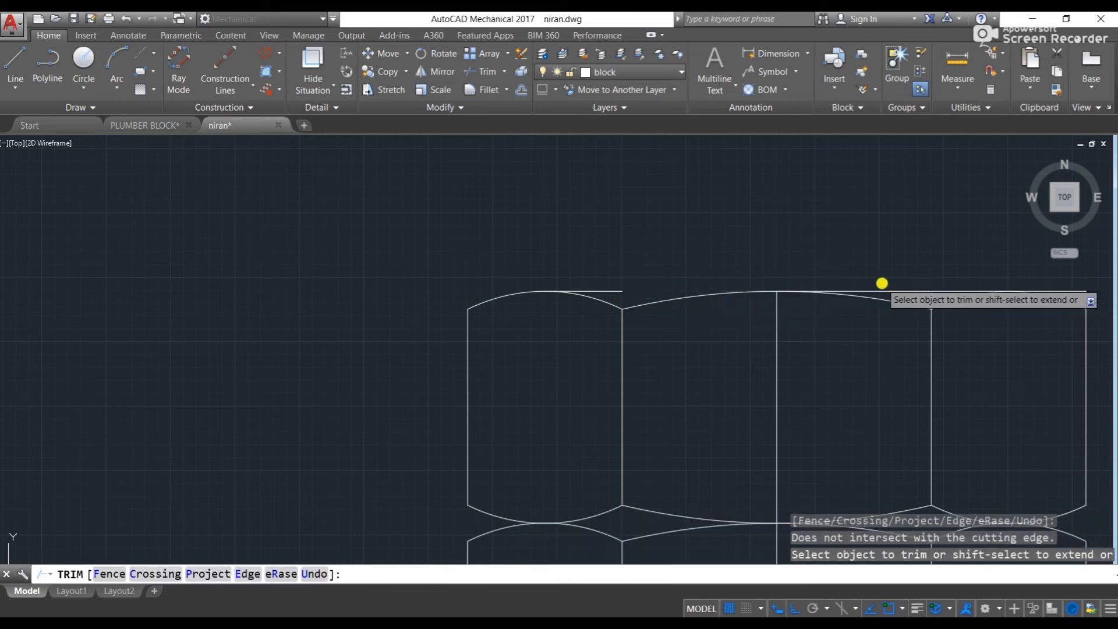
left_click(890, 291)
middle_click_drag(952, 293, 832, 293)
left_click(829, 295)
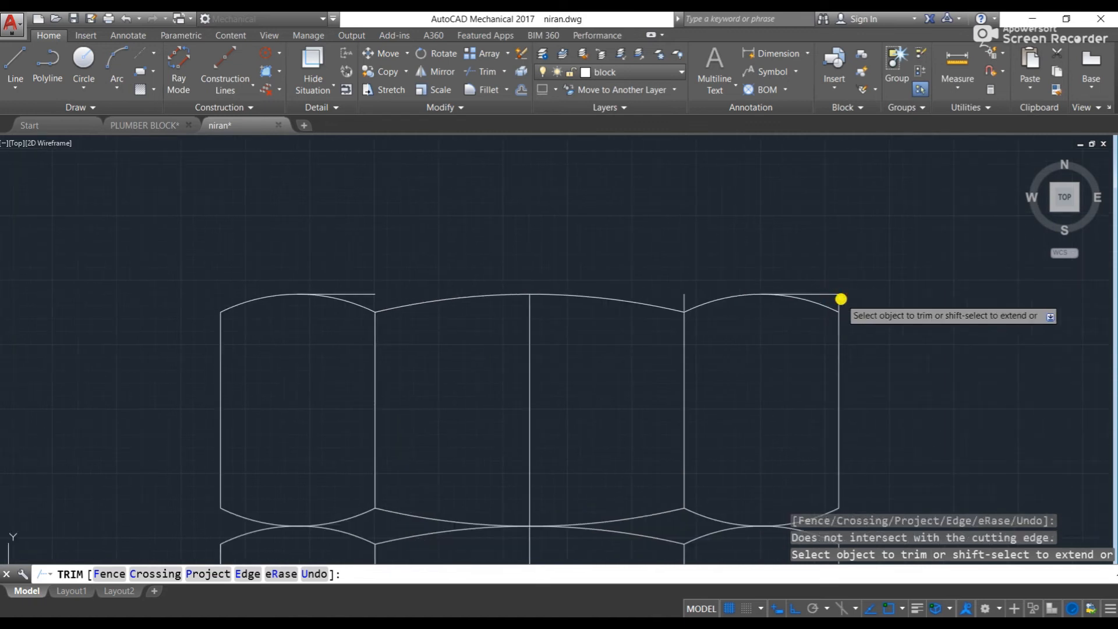
key("Escape")
key("Escape")
left_click(829, 293)
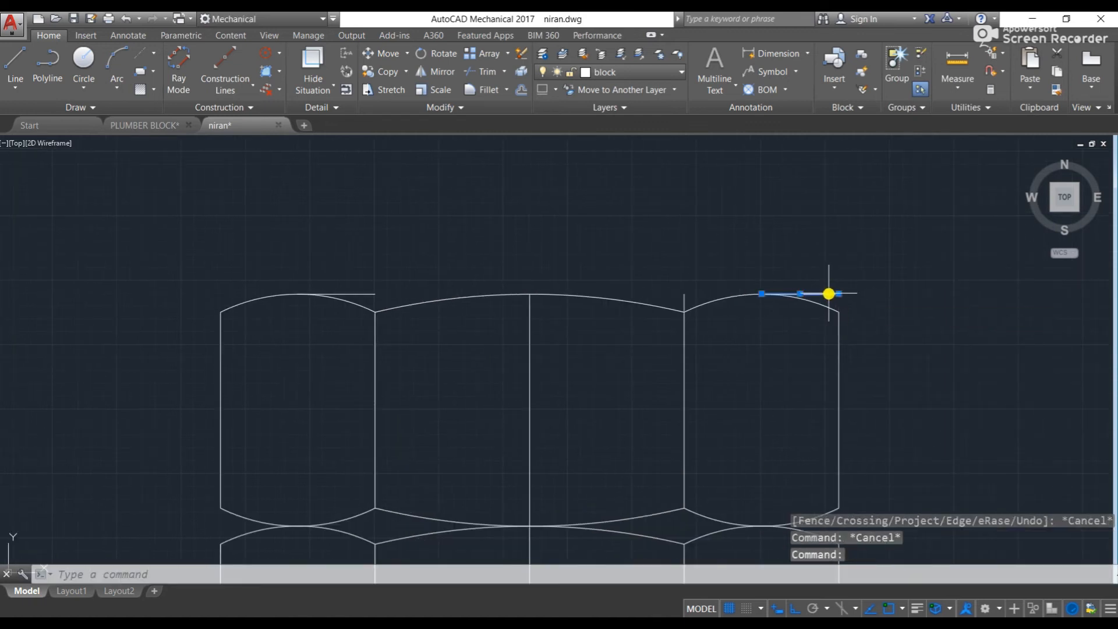
key("Delete")
left_click(685, 304)
key("Delete")
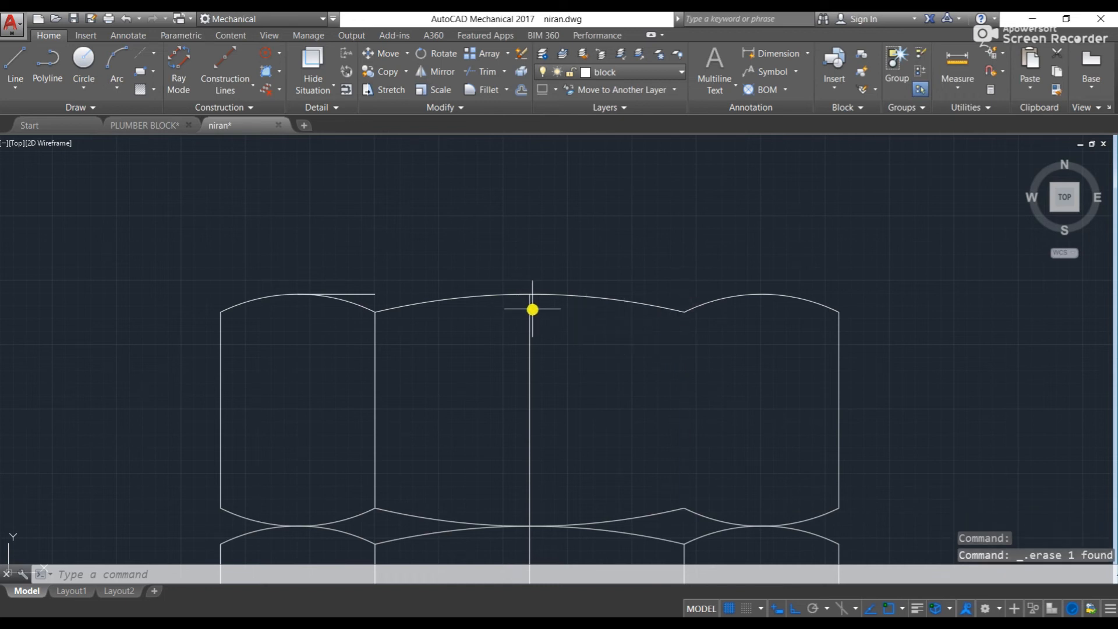
key("ctrl+z")
- Trim the upper nut's right inner vertical back to where the top arcs meet
type("tr")
key("Return")
key("Return")
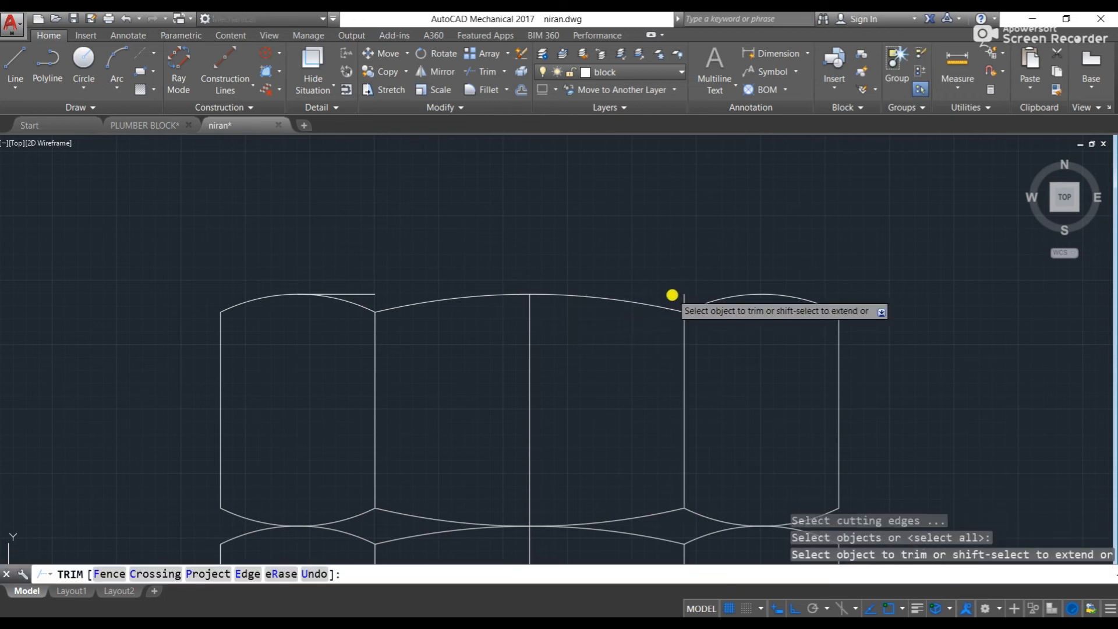
left_click(685, 298)
key("Escape")
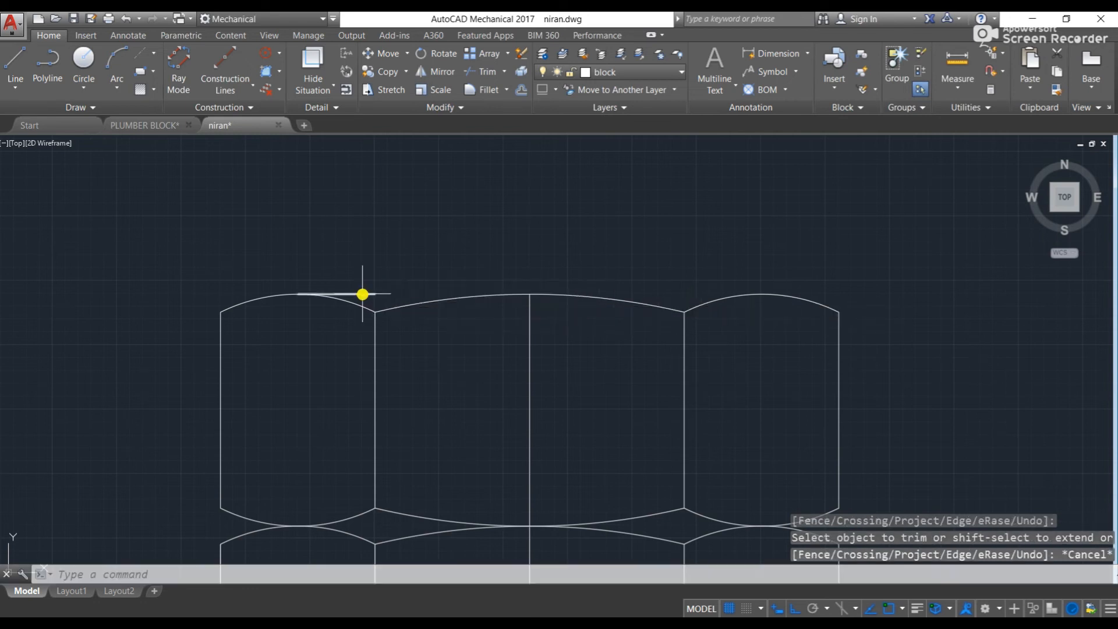
- Erase the leftover top line above the upper nut's left face
left_click(365, 292)
key("Delete")
scroll(382, 300, "down", 3)
middle_click_drag(448, 348, 513, 290)
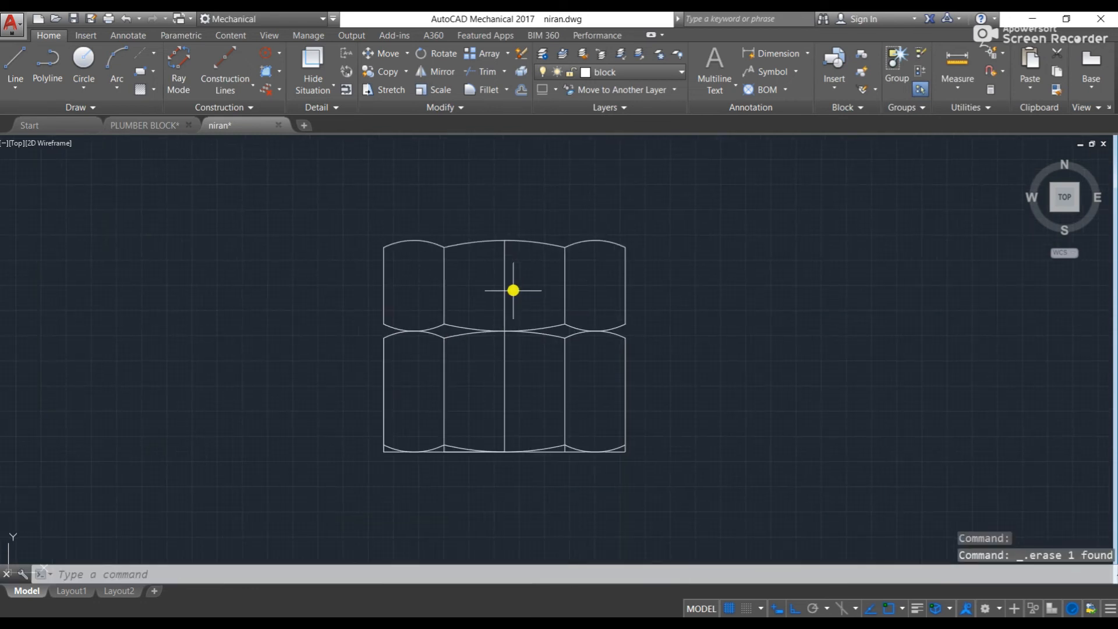
scroll(504, 419, "down", 4)
scroll(501, 416, "up", 4)
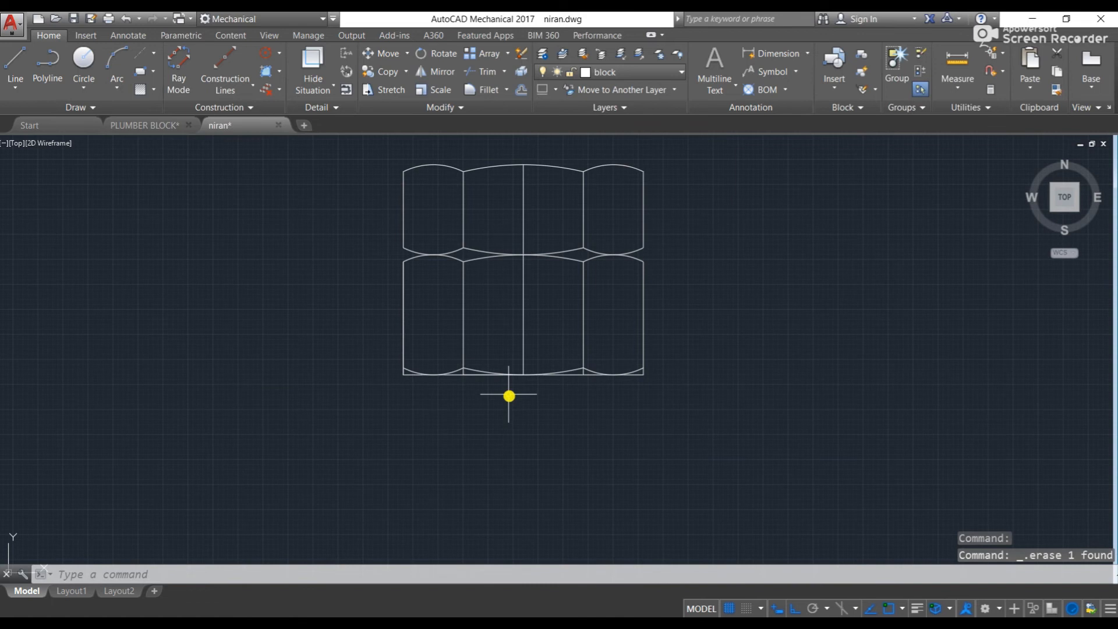
scroll(516, 303, "down", 3)
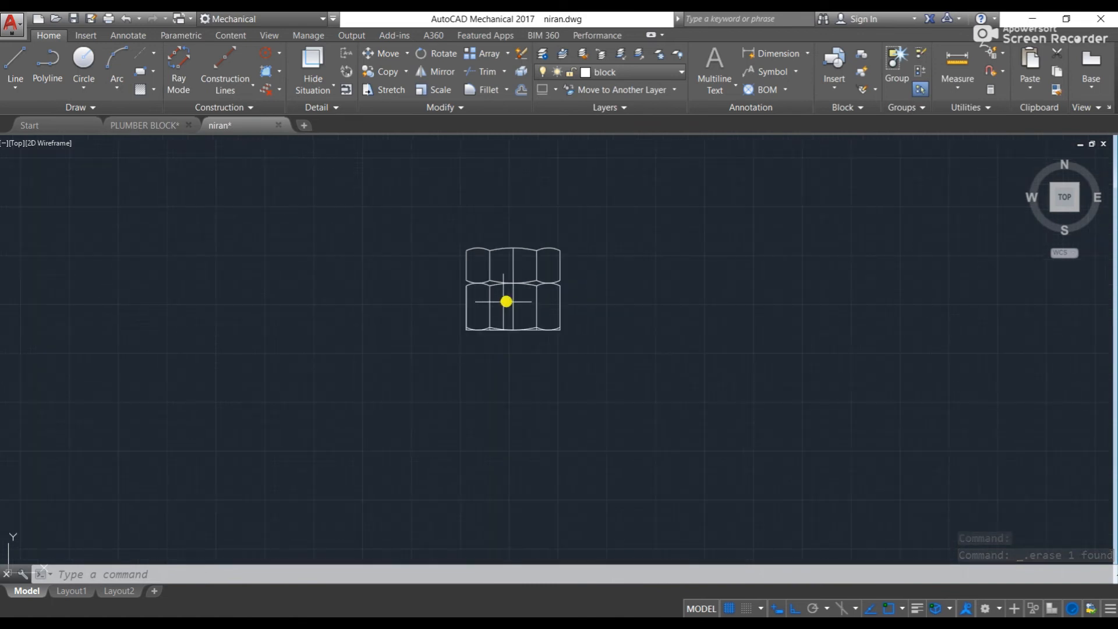
middle_click_drag(402, 334, 404, 336)
scroll(516, 250, "up", 7)
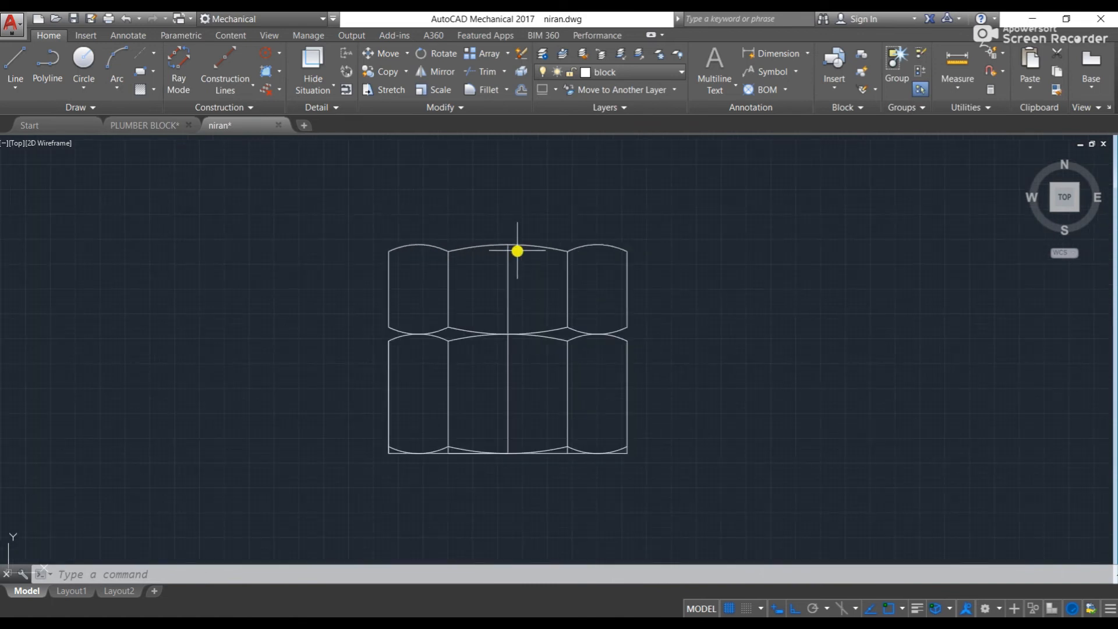
scroll(516, 251, "down", 5)
scroll(690, 290, "down", 5)
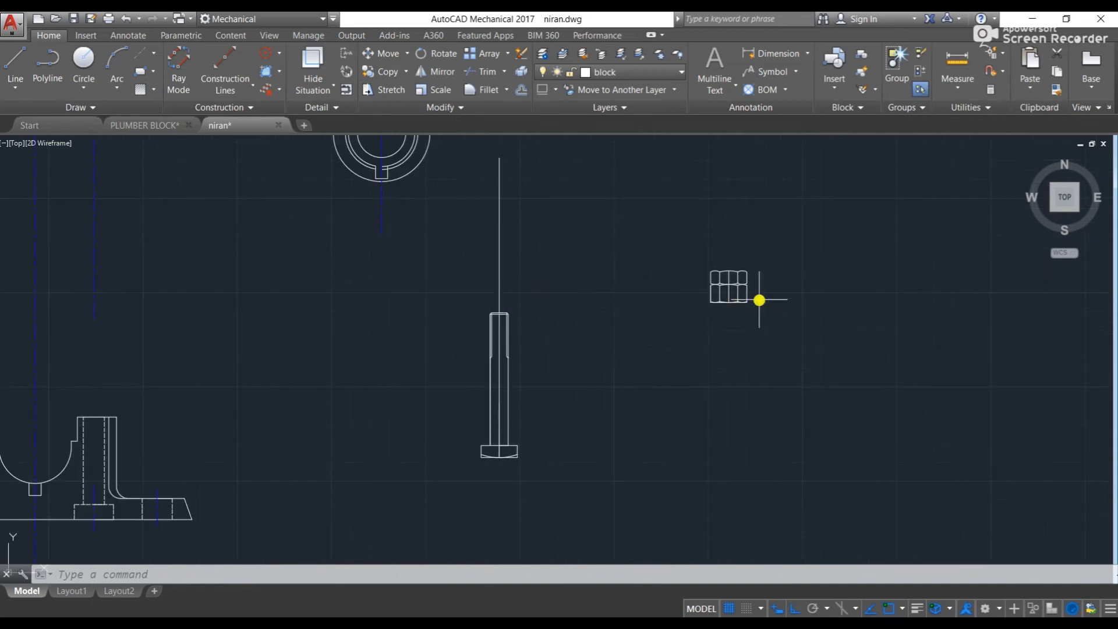
- Trim the lower nut's bottom line beneath both outer faces and the right half of the middle face
middle_click_drag(759, 300, 597, 300)
scroll(576, 266, "up", 5)
scroll(575, 258, "up", 5)
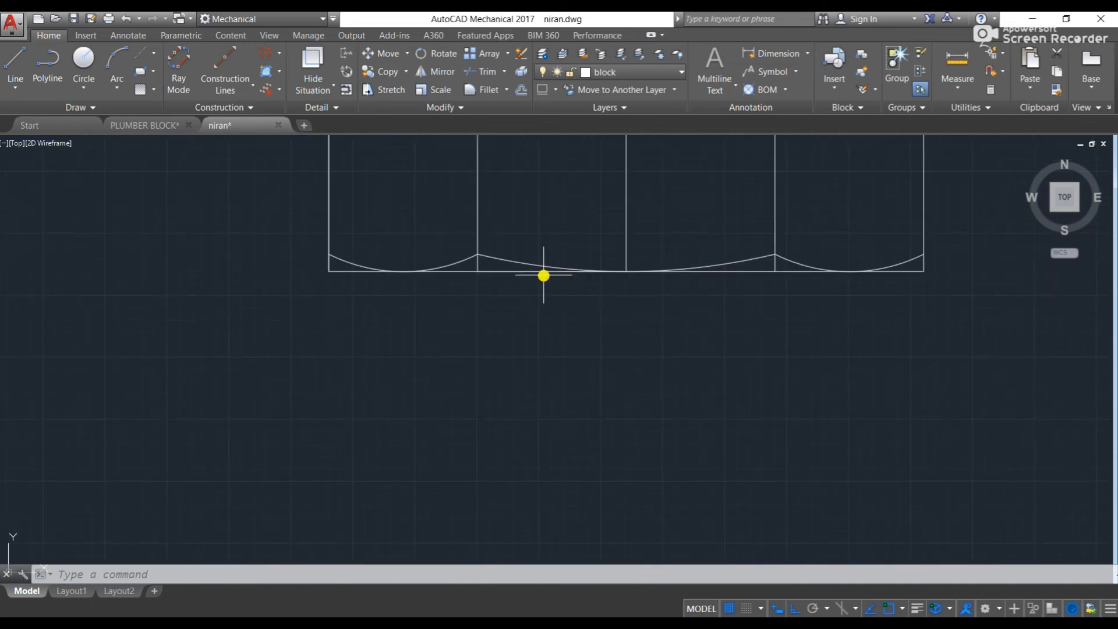
key("Return")
key("Return")
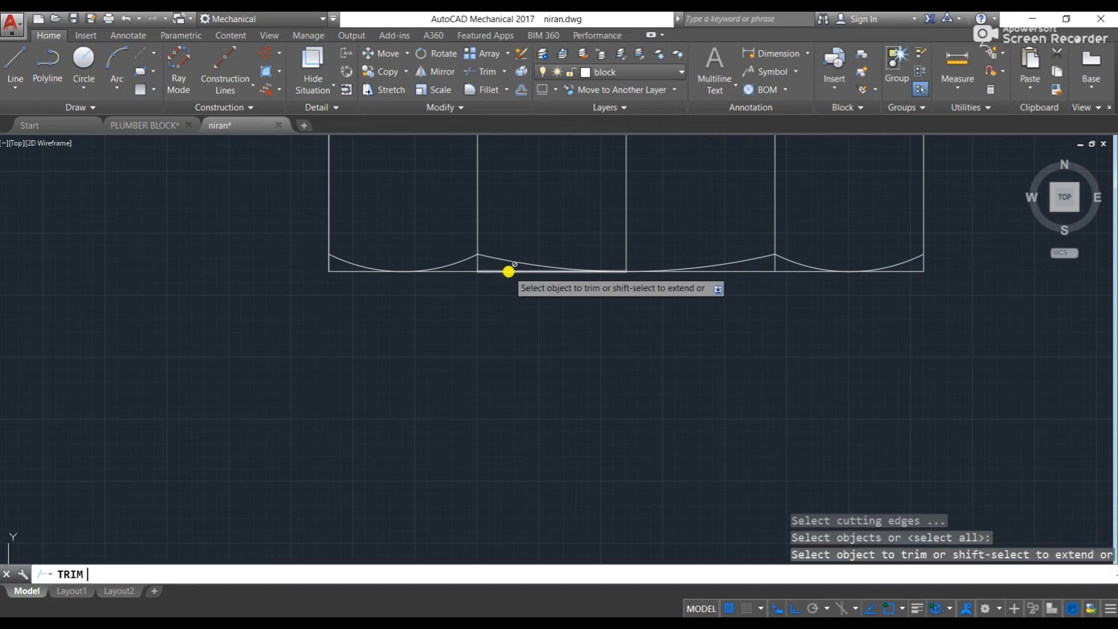
left_click(502, 271)
left_click(452, 271)
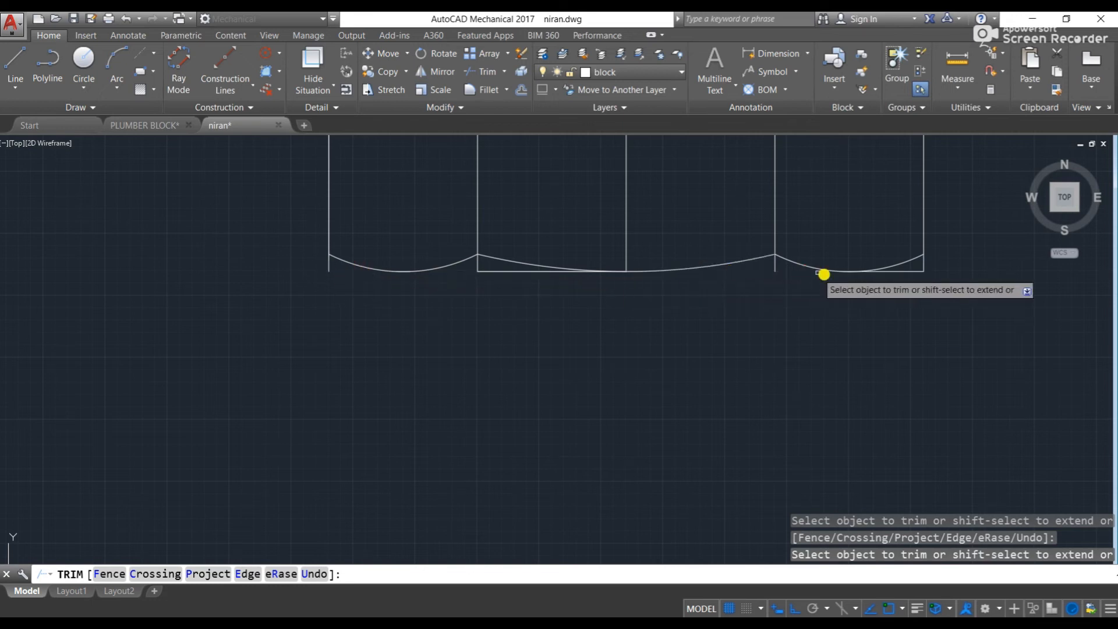
left_click(926, 269)
key("Escape")
scroll(891, 282, "down", 6)
middle_click_drag(879, 291, 722, 361)
scroll(733, 354, "up", 12)
key("Escape")
middle_click_drag(910, 374, 695, 376)
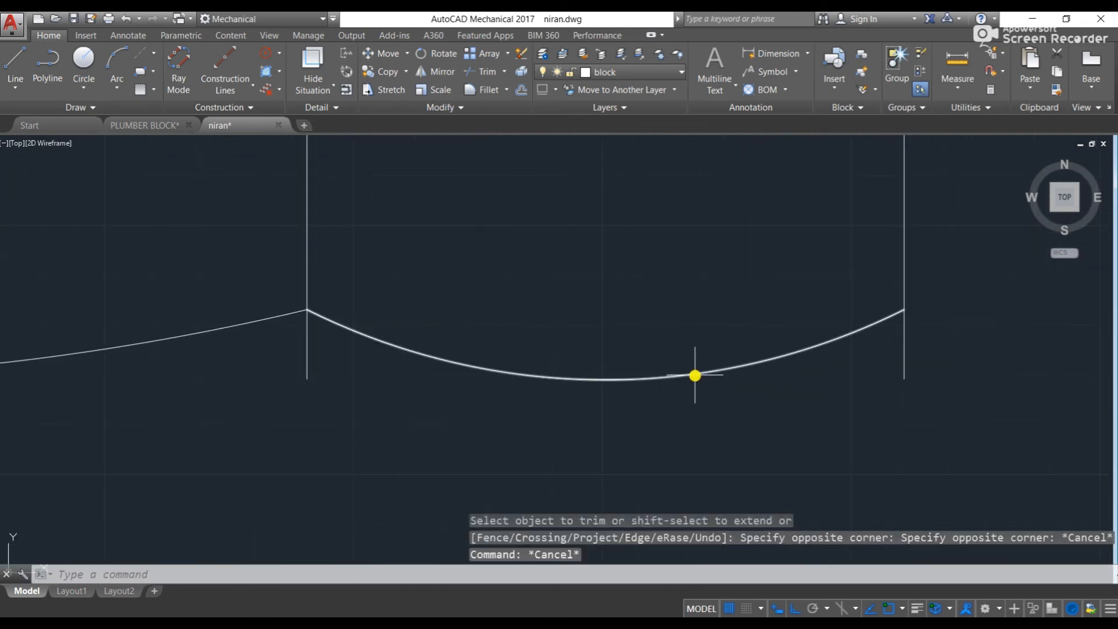
key("Return")
key("Return")
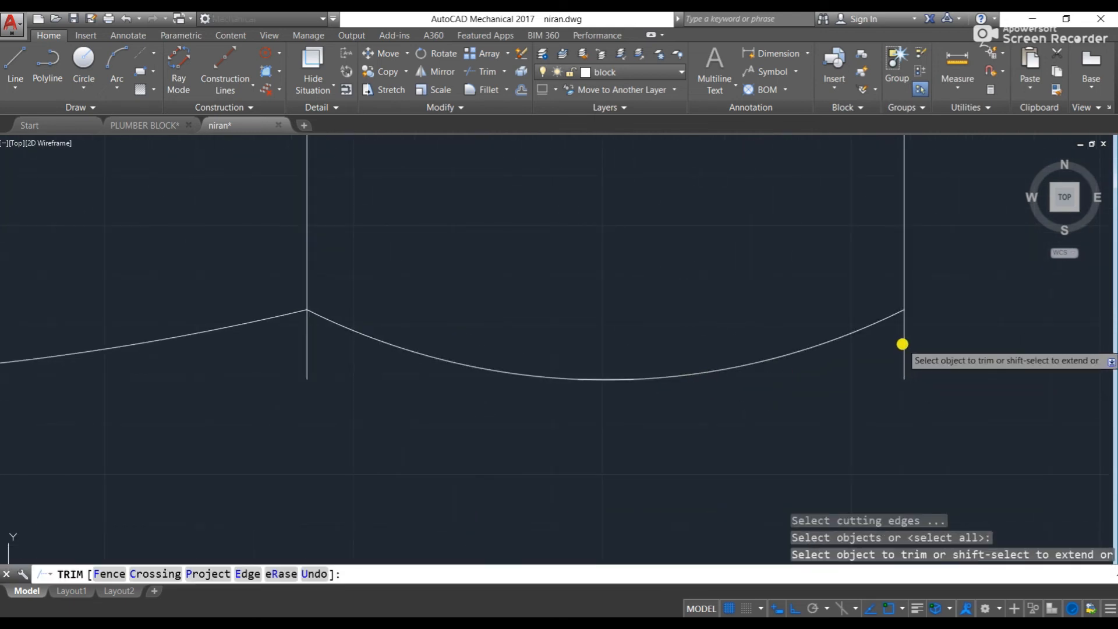
key("Escape")
left_click(904, 343)
key("Escape")
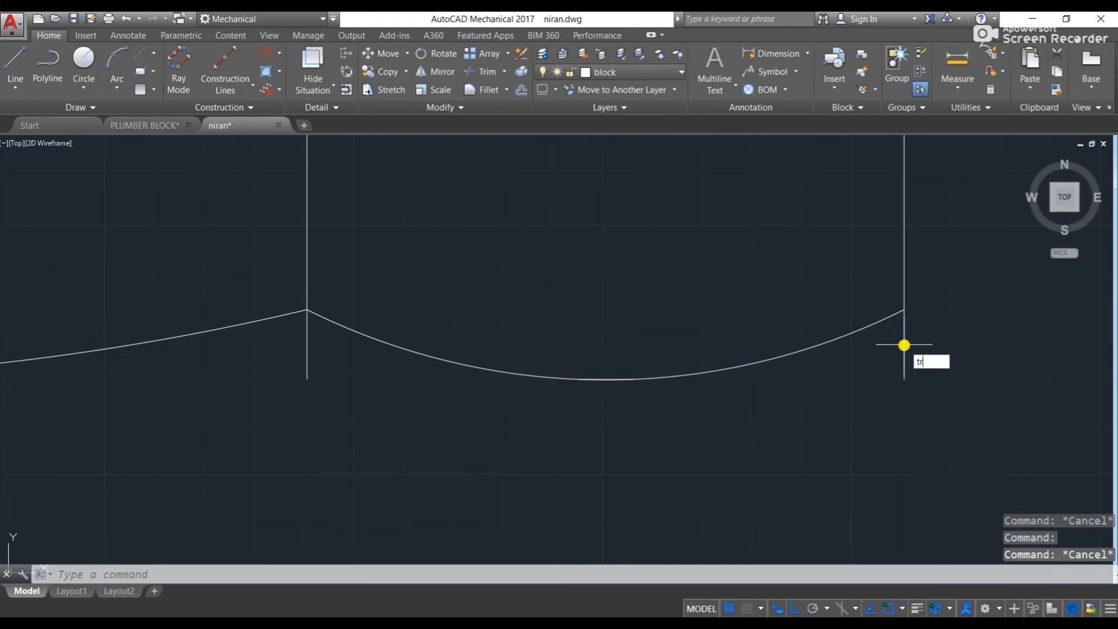
- Trim the lower nut's right edge and right inner vertical back to the ends of the bottom arcs
type("tr")
key("Return")
key("Return")
left_click(904, 344)
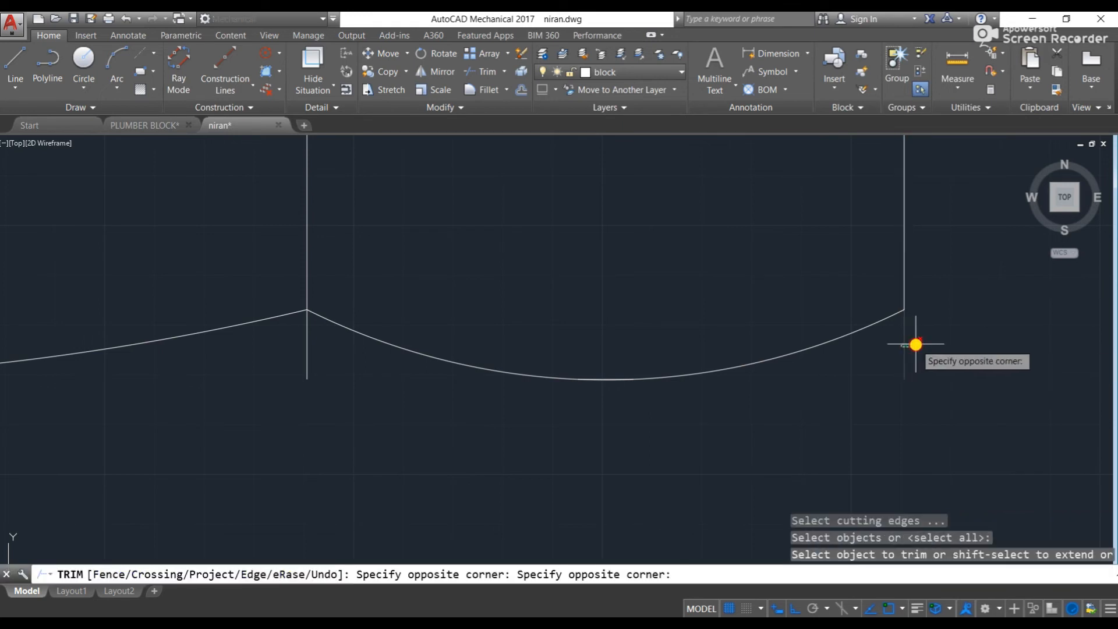
left_click(916, 344)
left_click(336, 358)
left_click(265, 378)
- Trim the lower nut's left inner vertical and left edge back to the ends of the bottom arcs
middle_click_drag(265, 379, 930, 366)
scroll(930, 365, "down", 2)
scroll(547, 397, "down", 1)
left_click(395, 379)
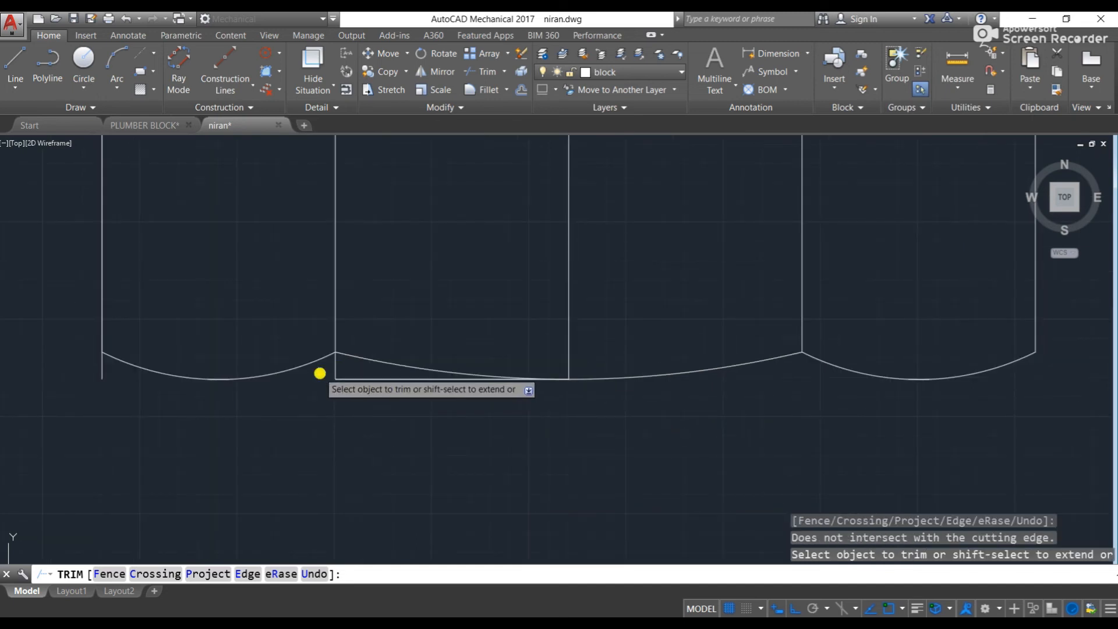
left_click(361, 372)
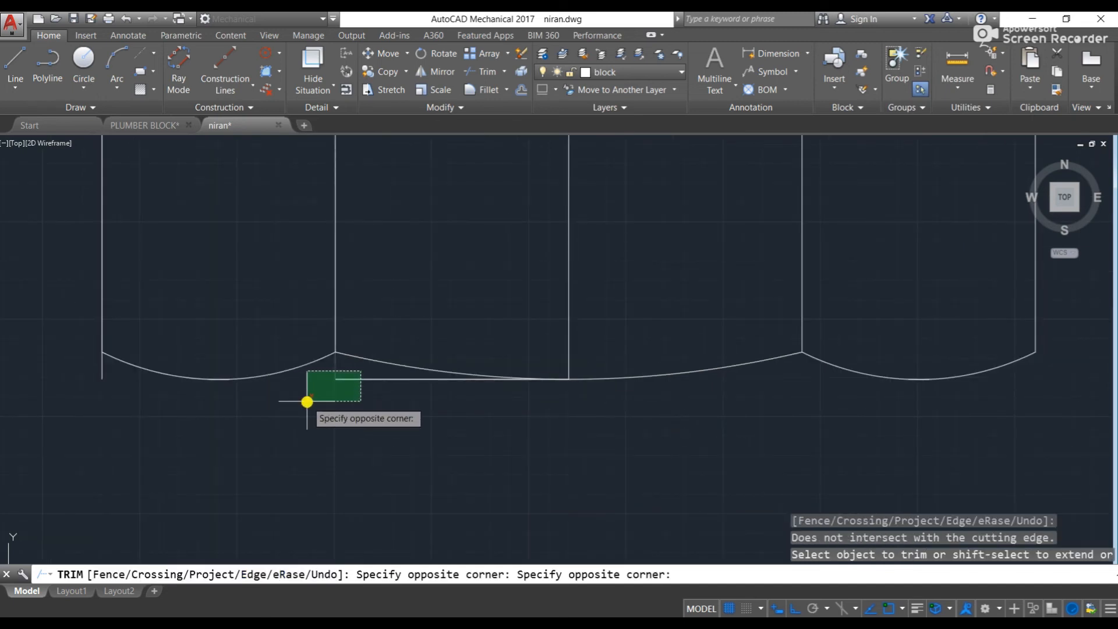
left_click(307, 401)
left_click(79, 377)
key("Escape")
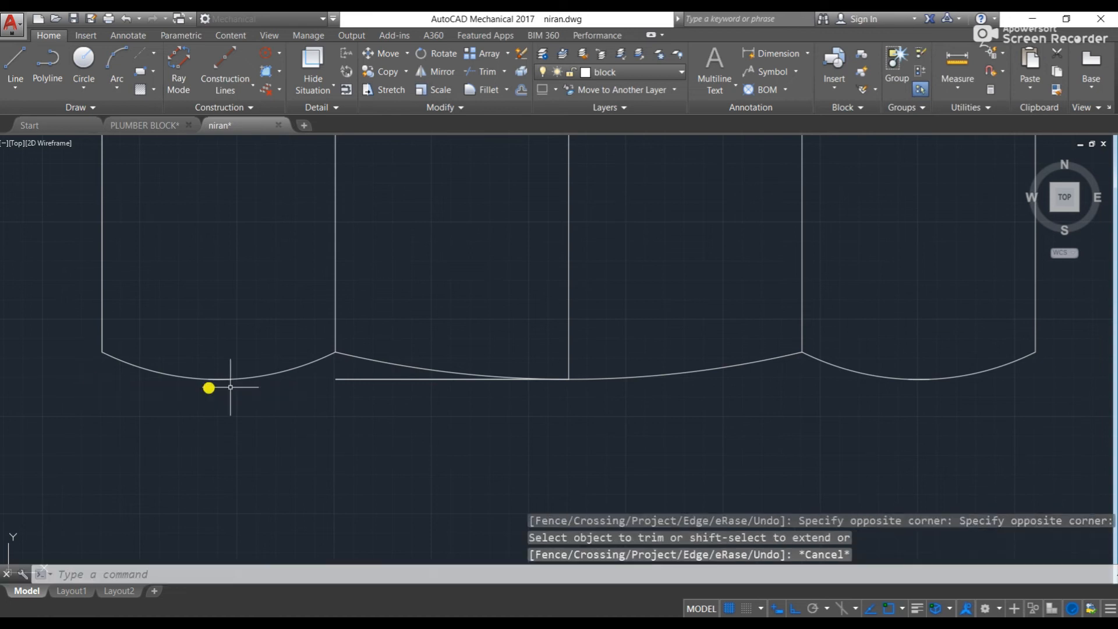
key("Escape")
- Erase the two overlapping leftover bottom lines beneath the left half of the lower nut's middle face
left_click(356, 380)
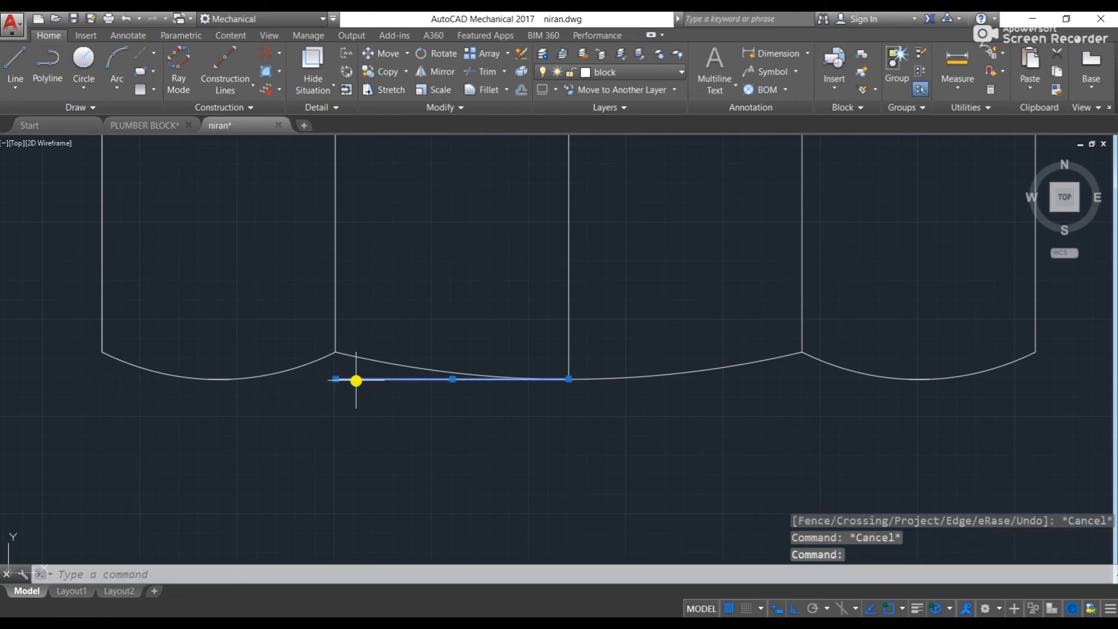
key("Delete")
scroll(356, 380, "down", 3)
left_click(354, 380)
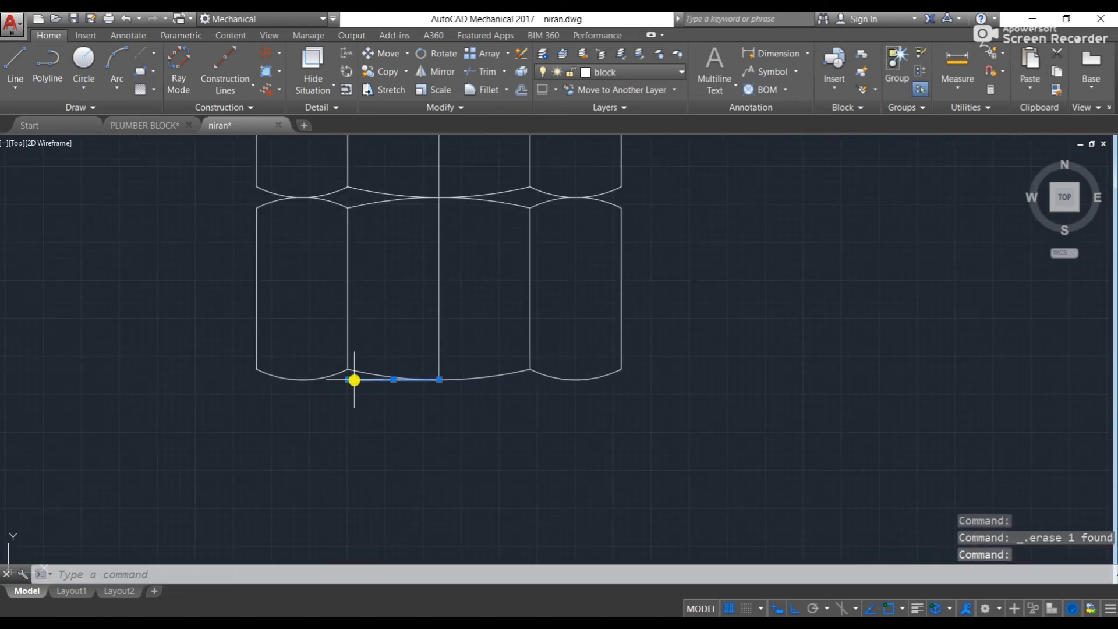
key("Delete")
scroll(352, 382, "down", 4)
middle_click_drag(364, 390, 442, 347)
scroll(448, 345, "down", 2)
middle_click_drag(262, 310, 583, 292)
scroll(596, 294, "down", 4)
middle_click_drag(468, 309, 649, 297)
mouse_move(419, 302)
middle_mouse_down()
mouse_move(603, 311)
mouse_move(554, 364)
mouse_move(644, 297)
middle_mouse_up()
scroll(668, 324, "down", 2)
middle_click_drag(683, 255, 626, 290)
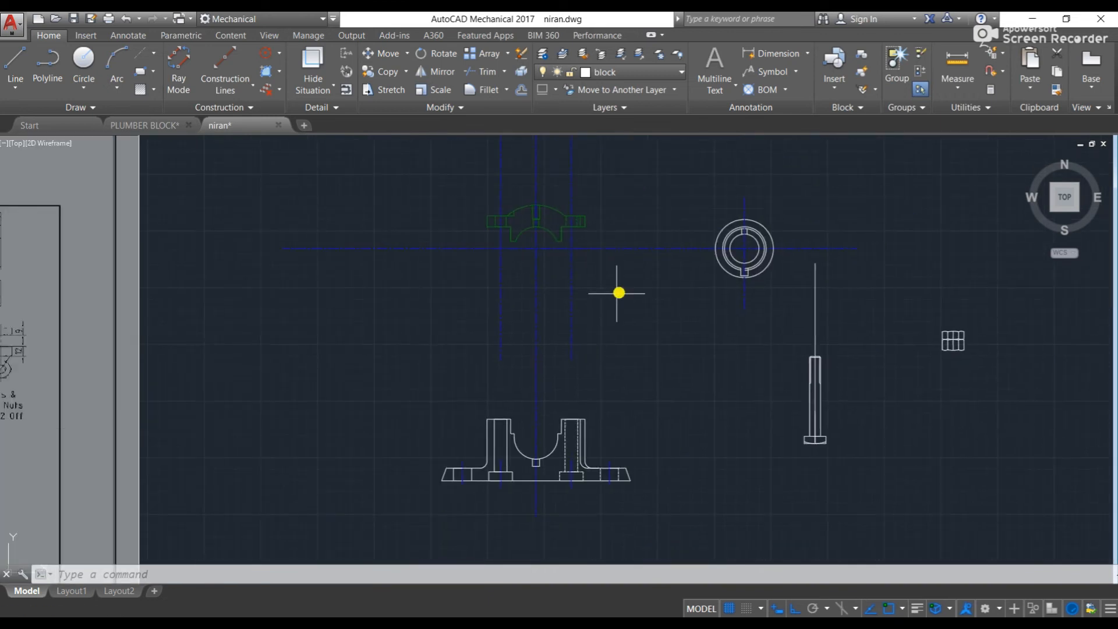
scroll(510, 231, "up", 4)
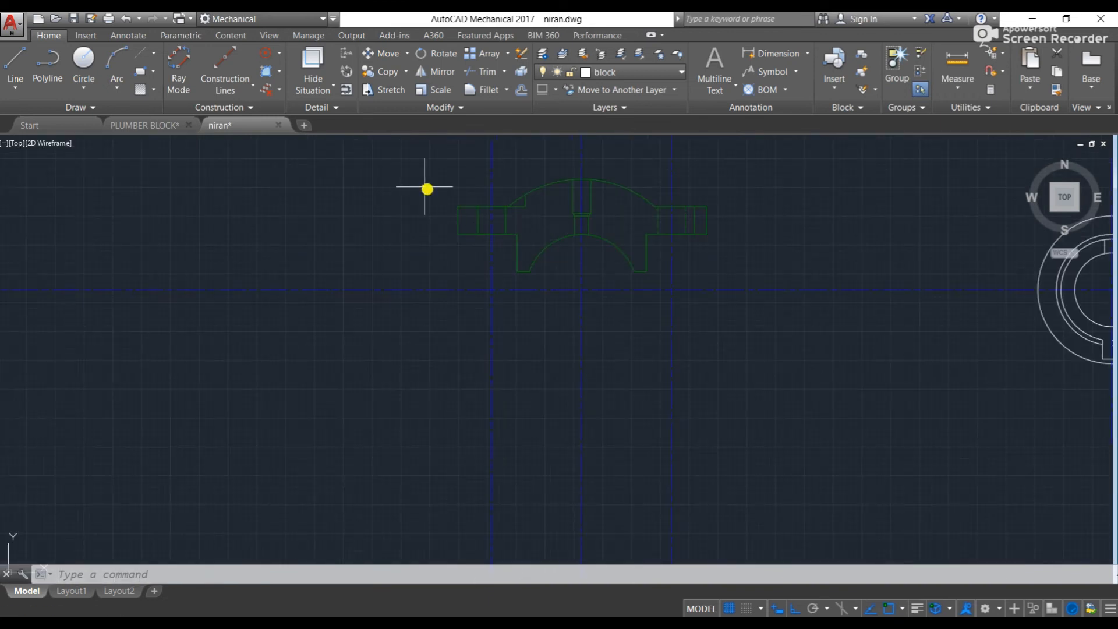
left_click(397, 170)
left_click(757, 284)
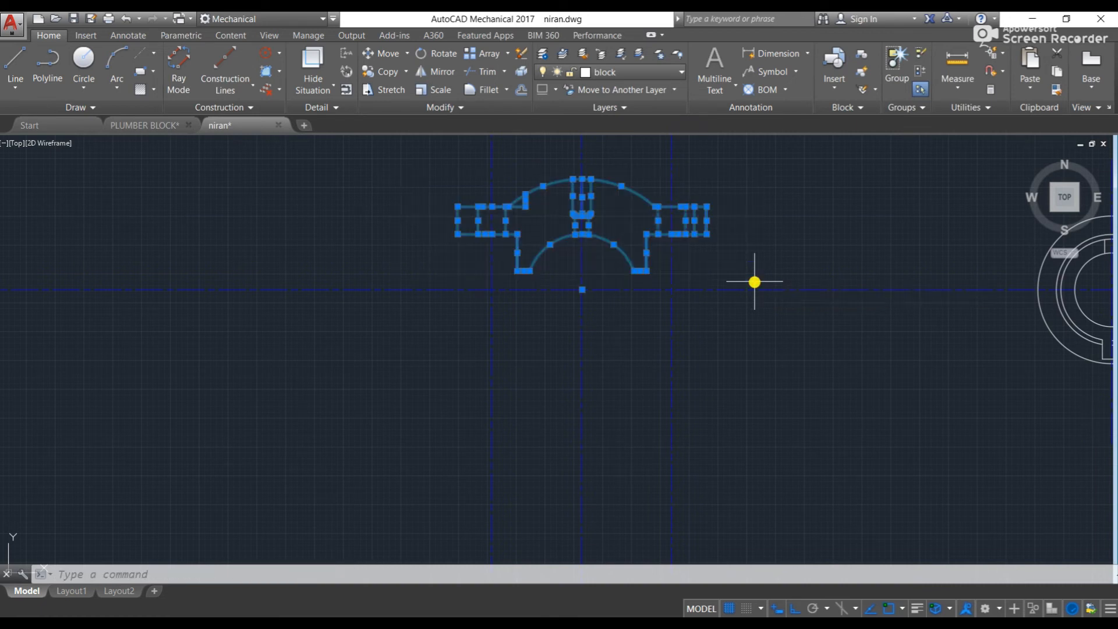
middle_click_drag(744, 277, 682, 225)
middle_click_drag(529, 235, 500, 207)
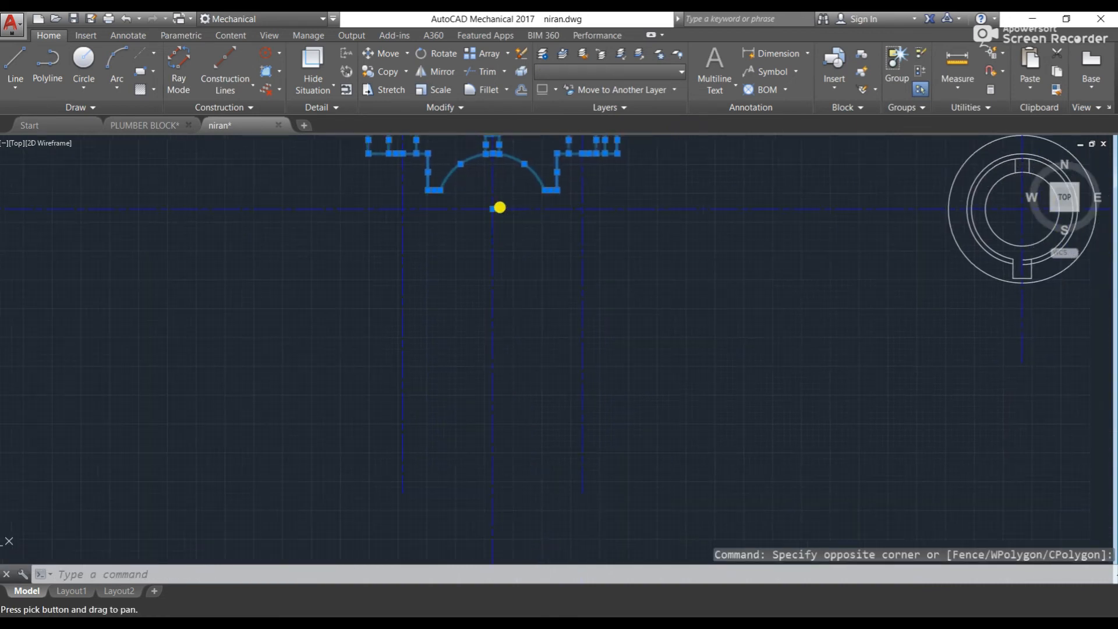
scroll(500, 207, "down", 2)
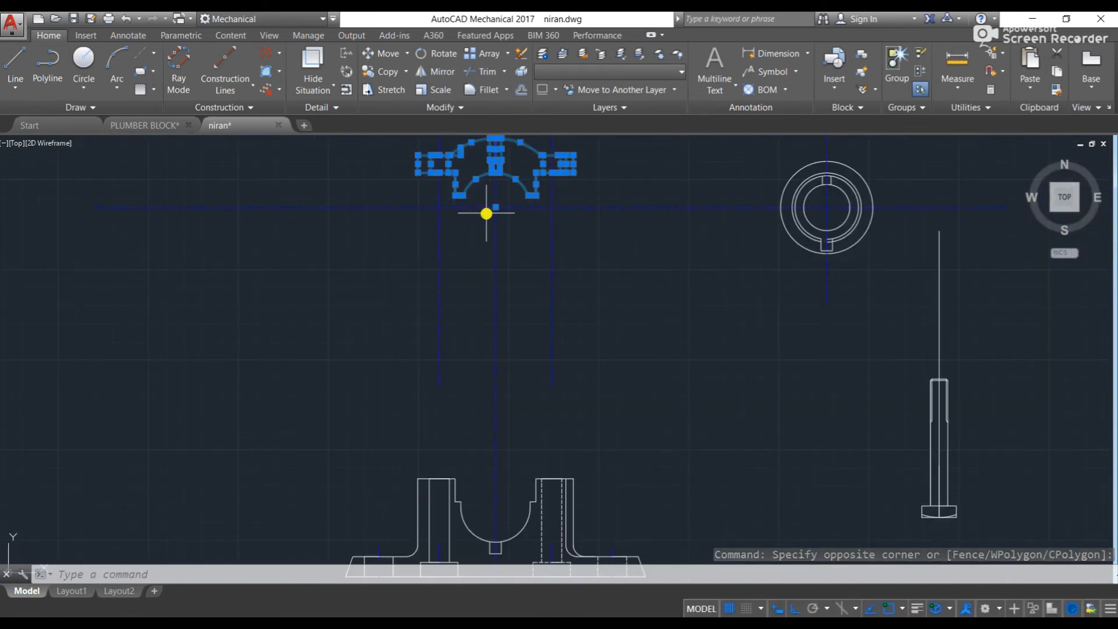
key("Escape")
key("Escape")
- Compare the circles and oil hole of the brass front view with the Brasses views in the reference drawing
middle_click_drag(777, 230, 612, 264)
scroll(635, 241, "up", 3)
middle_click_drag(706, 216, 557, 252)
scroll(580, 242, "up", 3)
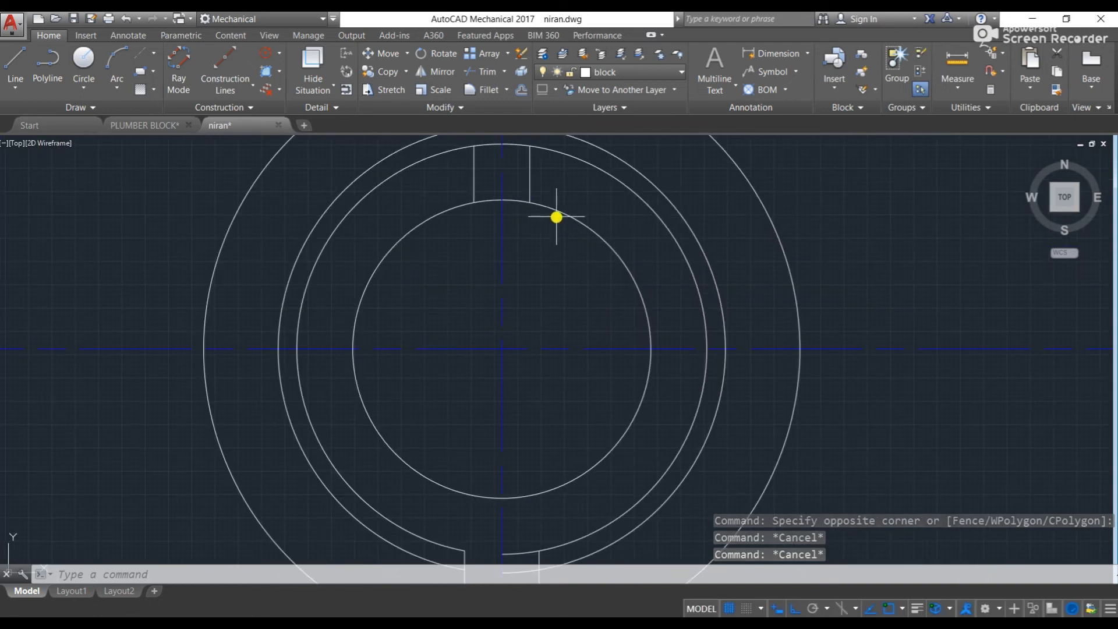
left_click(557, 216)
key("Escape")
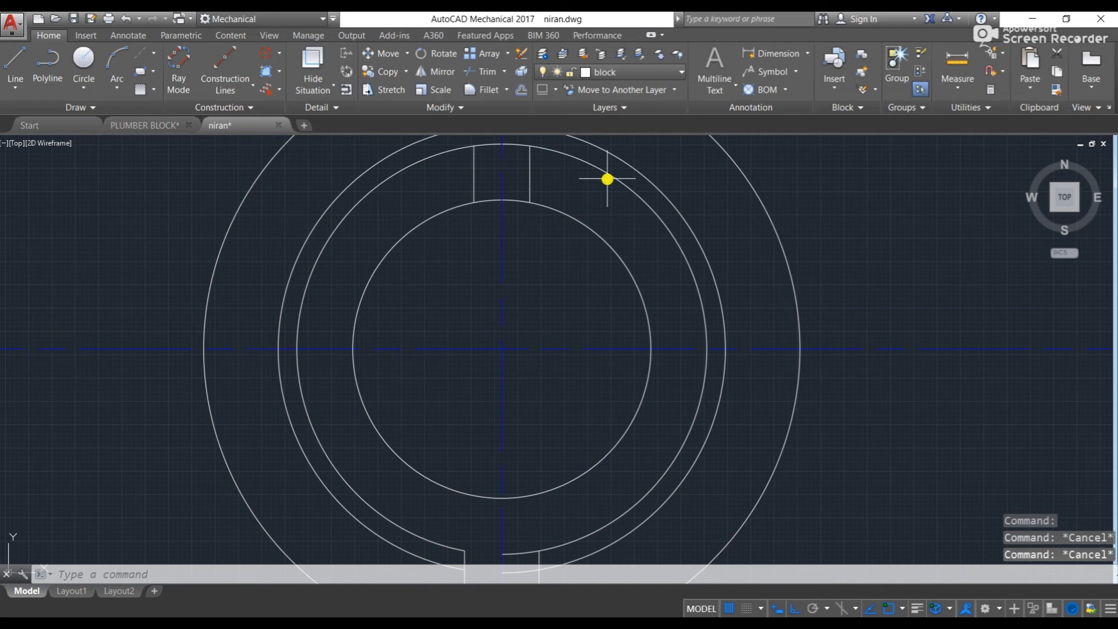
scroll(733, 313, "down", 2)
scroll(320, 479, "down", 3)
middle_click_drag(157, 390, 586, 370)
middle_click_drag(269, 342, 685, 342)
scroll(344, 429, "up", 4)
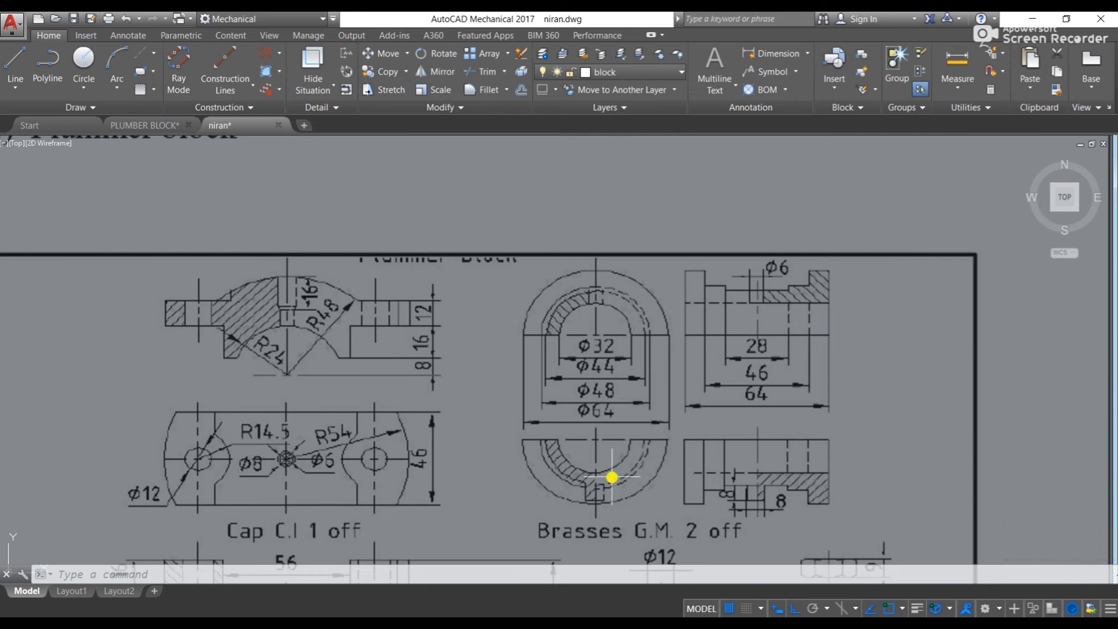
middle_click_drag(661, 455, 261, 446)
middle_click_drag(770, 394, 172, 391)
middle_click_drag(656, 389, 157, 393)
middle_click_drag(591, 314, 245, 259)
scroll(631, 289, "up", 5)
scroll(627, 283, "up", 5)
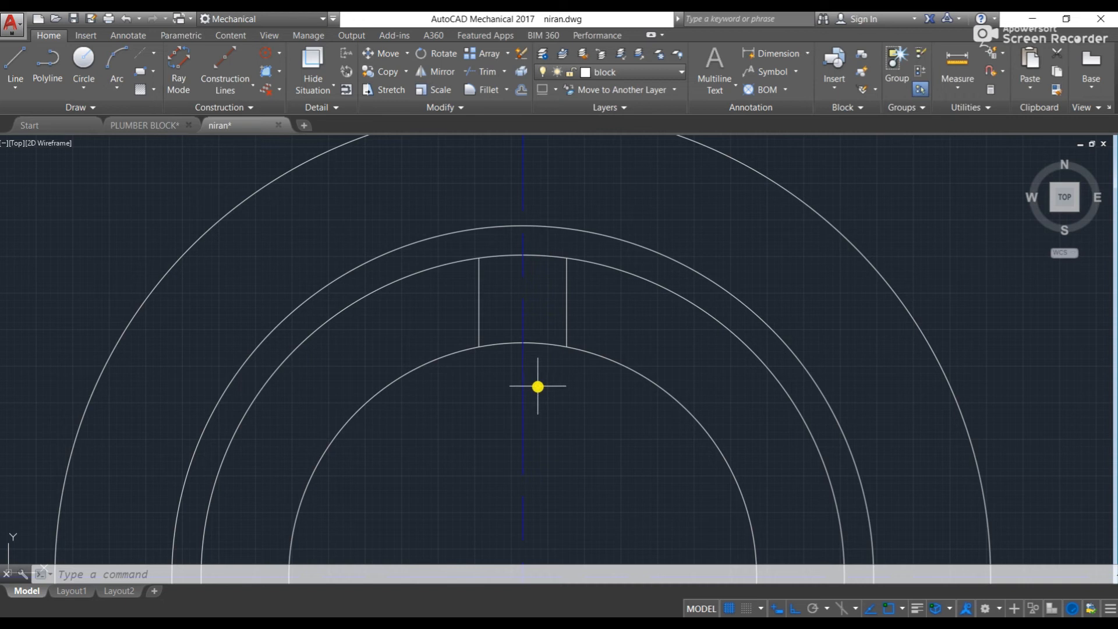
left_click(542, 344)
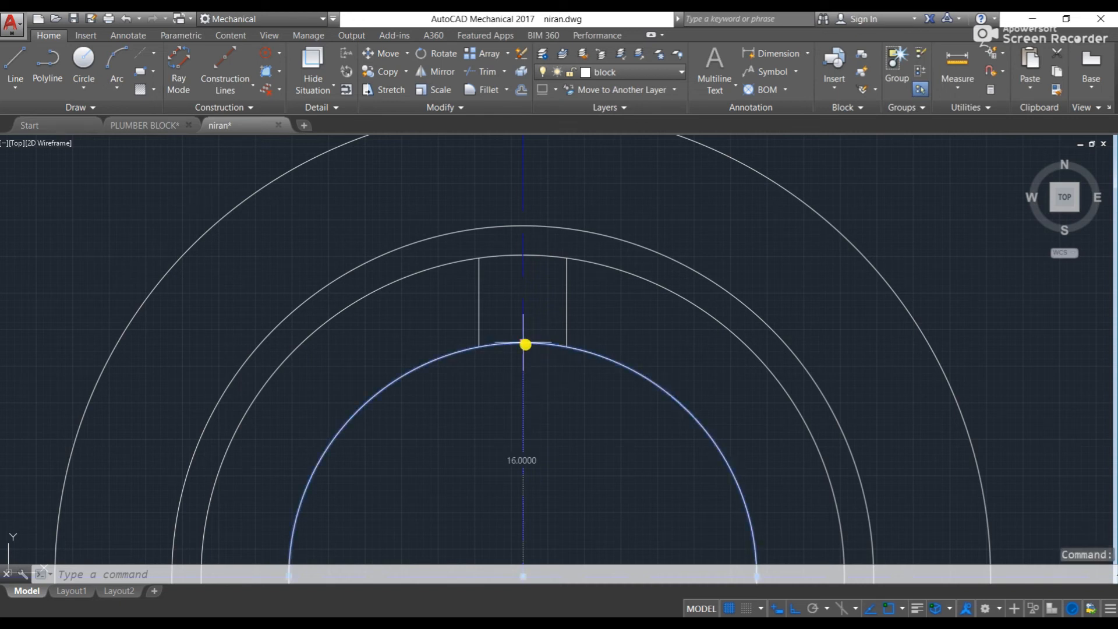
left_click(524, 344)
key("Escape")
key("Escape")
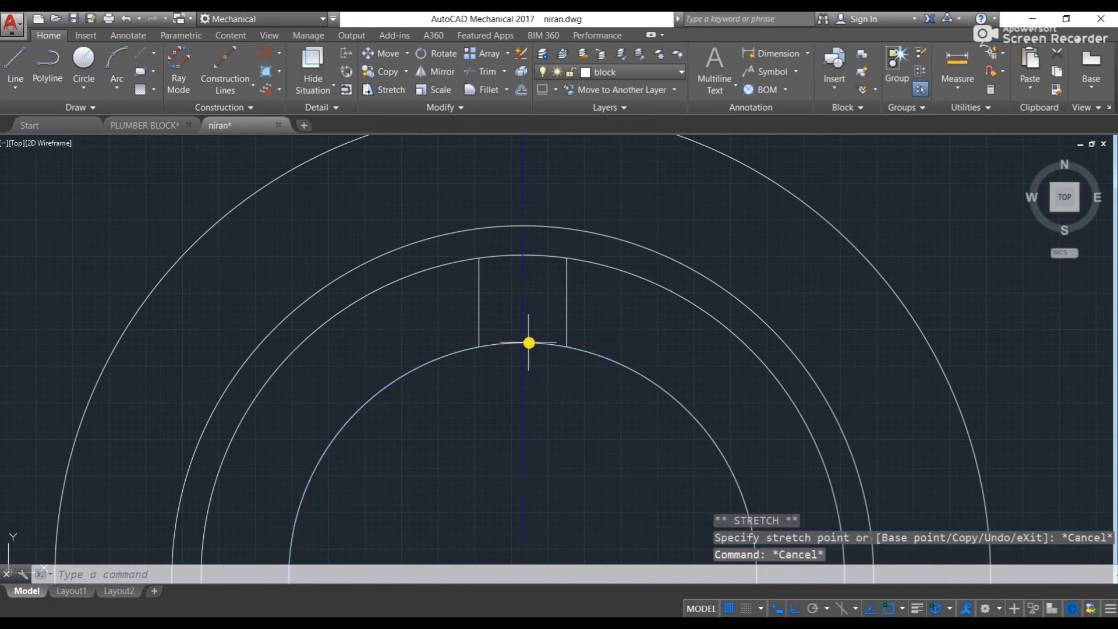
key("Escape")
key("Escape")
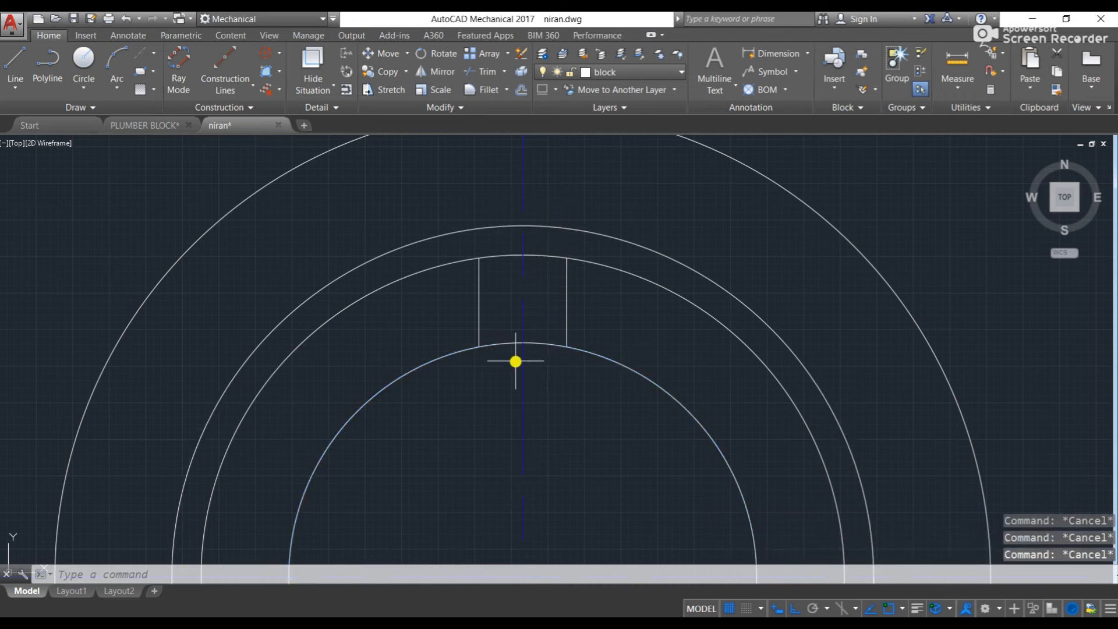
scroll(540, 246, "up", 2)
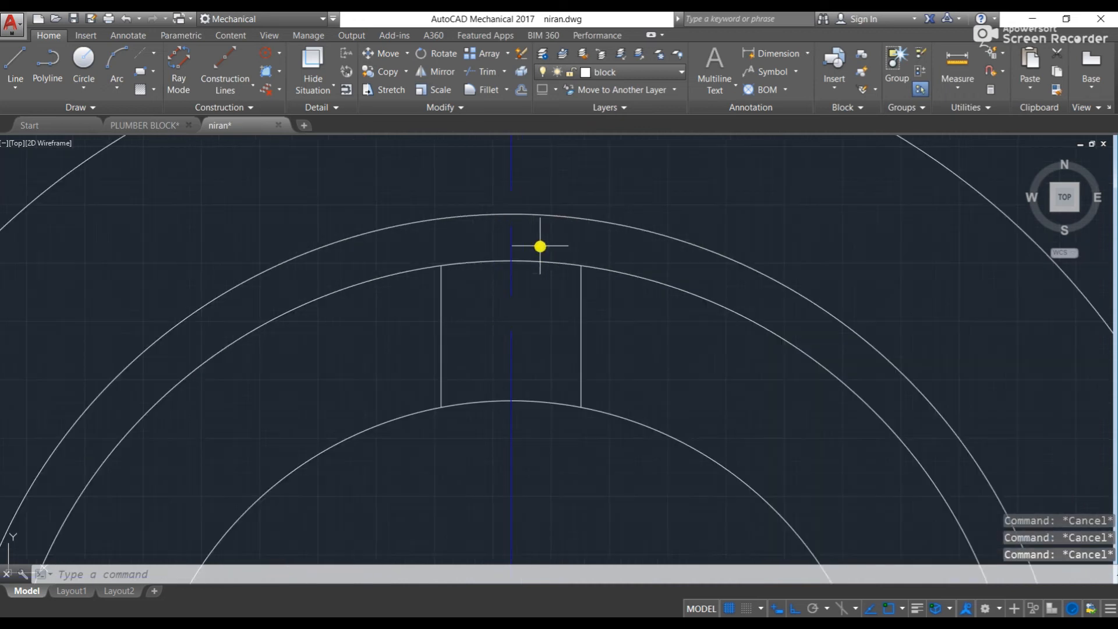
left_click(514, 214)
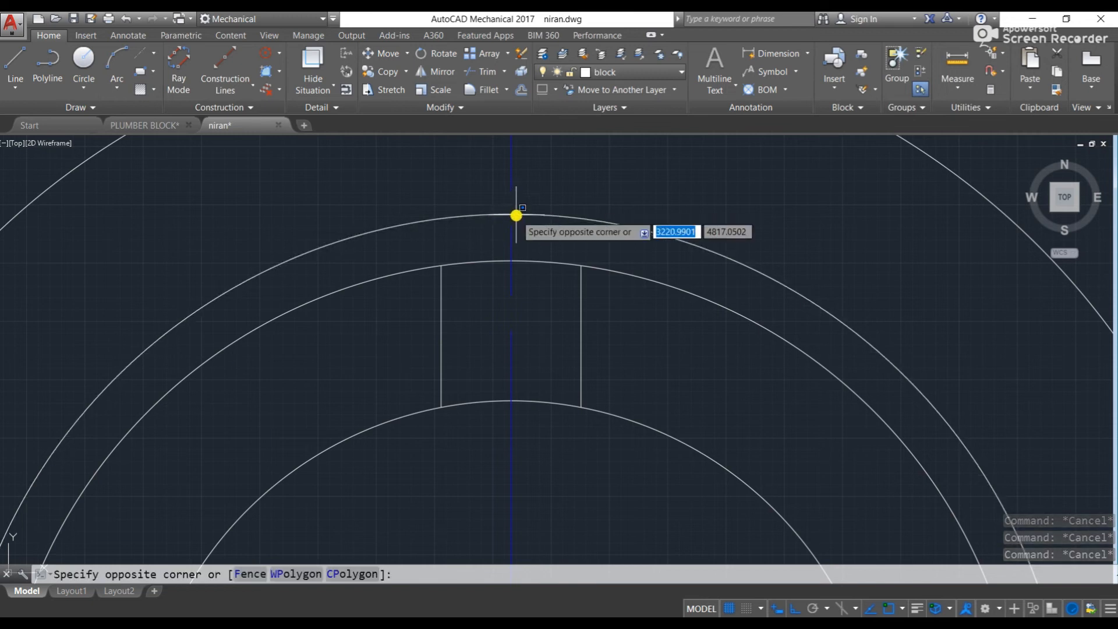
key("Escape")
left_click(516, 214)
key("Escape")
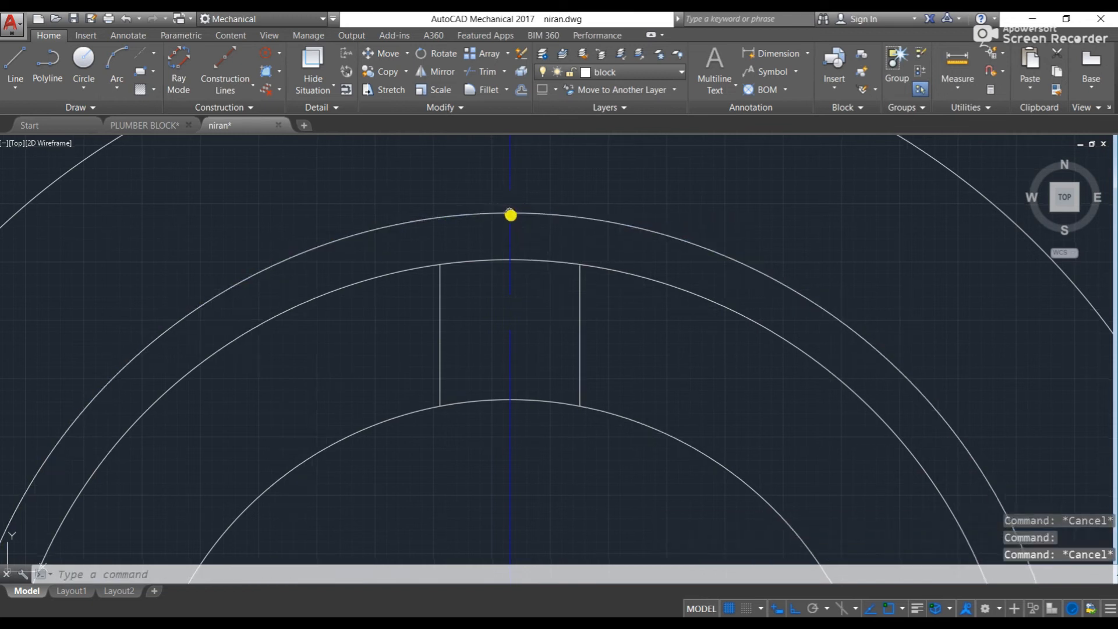
- Draw a vertical line along the brass front view's centreline from just above the 48 mm circle to just below the outer circle
middle_click_drag(514, 216, 501, 191)
type("l")
key("Return")
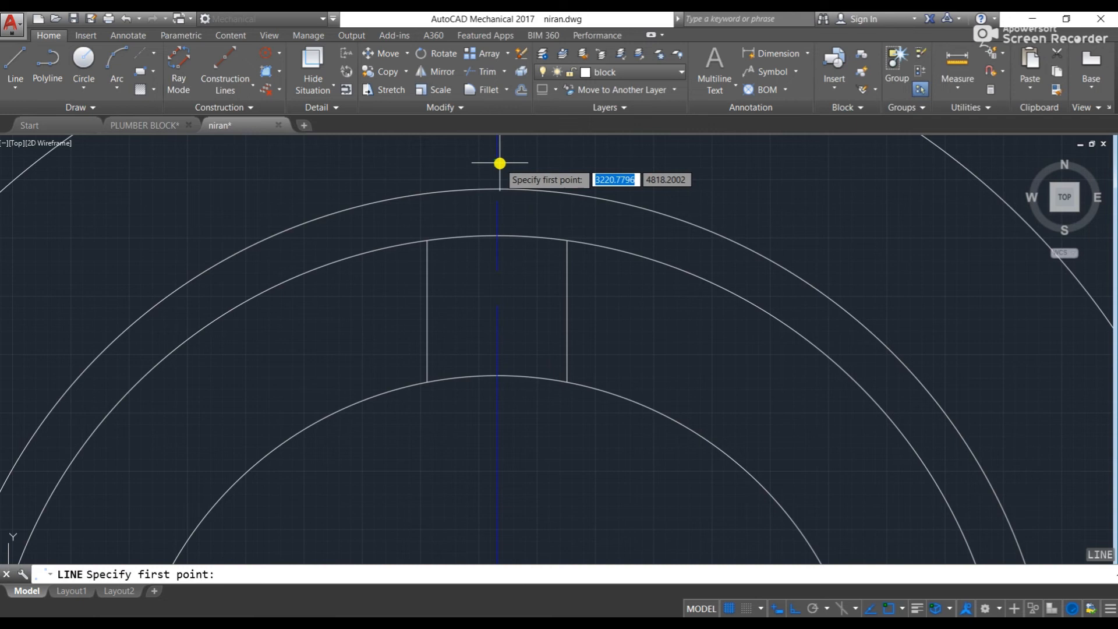
left_click(500, 172)
scroll(499, 320, "down", 3)
middle_click_drag(479, 390, 482, 300)
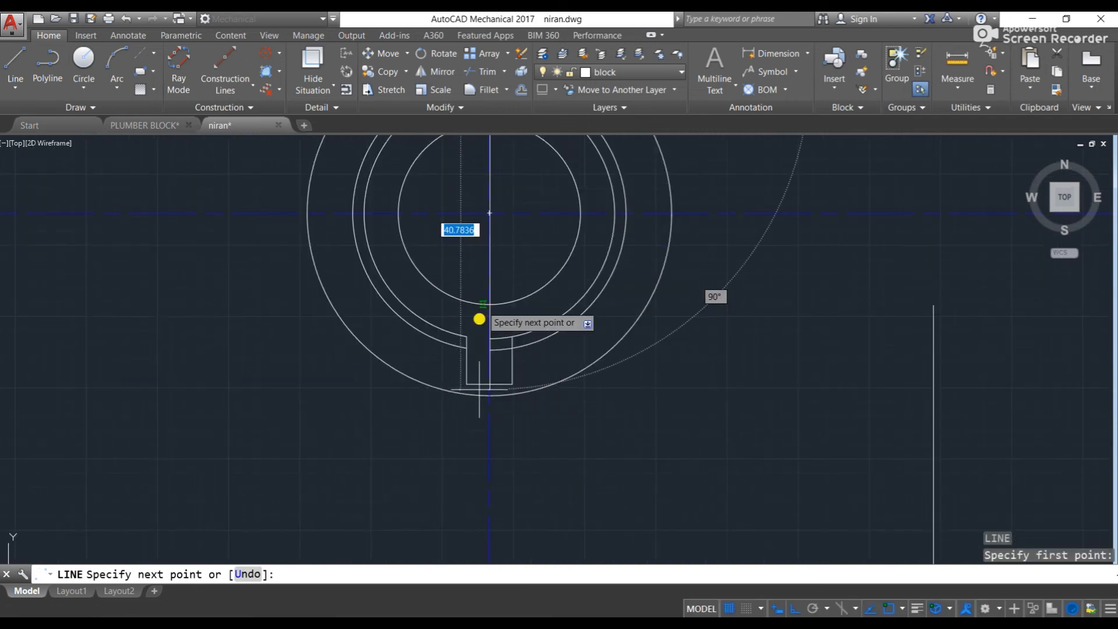
key("Escape")
- Examine the half-sectioned front views of the Brasses in the reference drawing for solid and dashed arcs
middle_click_drag(532, 220, 526, 342)
scroll(481, 407, "down", 4)
scroll(216, 359, "down", 6)
middle_click_drag(214, 358, 541, 336)
middle_click_drag(199, 342, 560, 336)
scroll(375, 361, "up", 4)
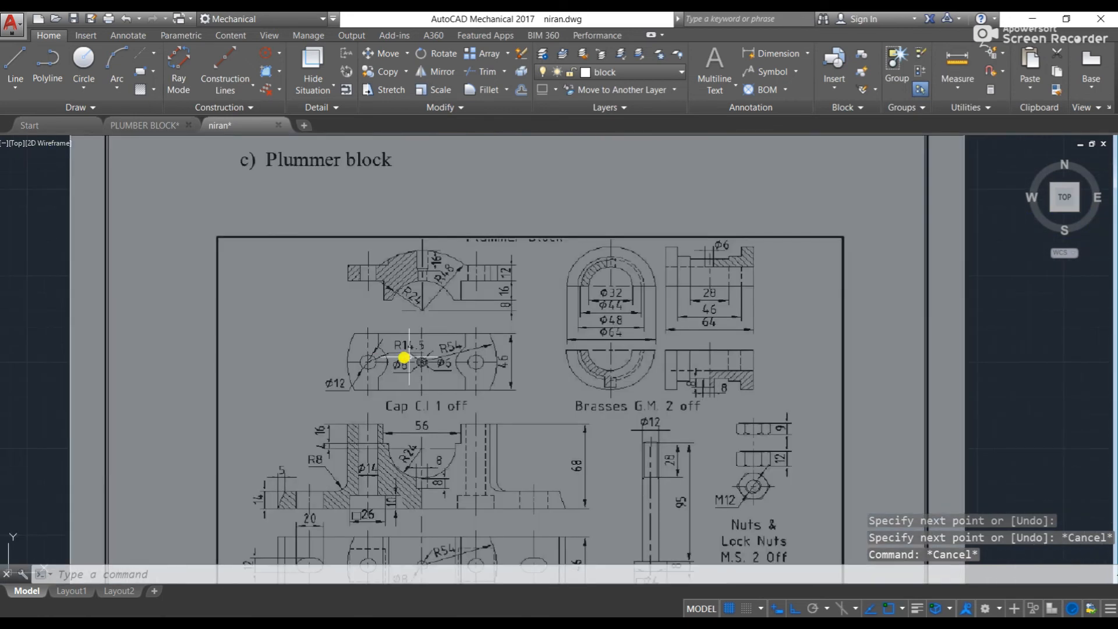
middle_click_drag(823, 362, 589, 387)
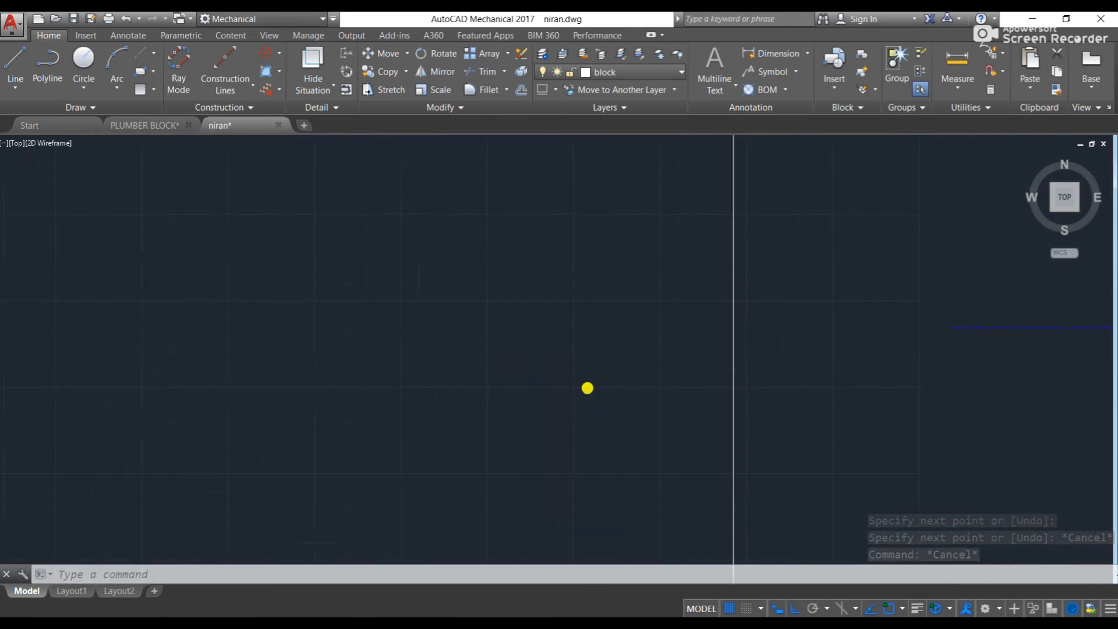
scroll(424, 329, "up", 6)
scroll(367, 262, "down", 2)
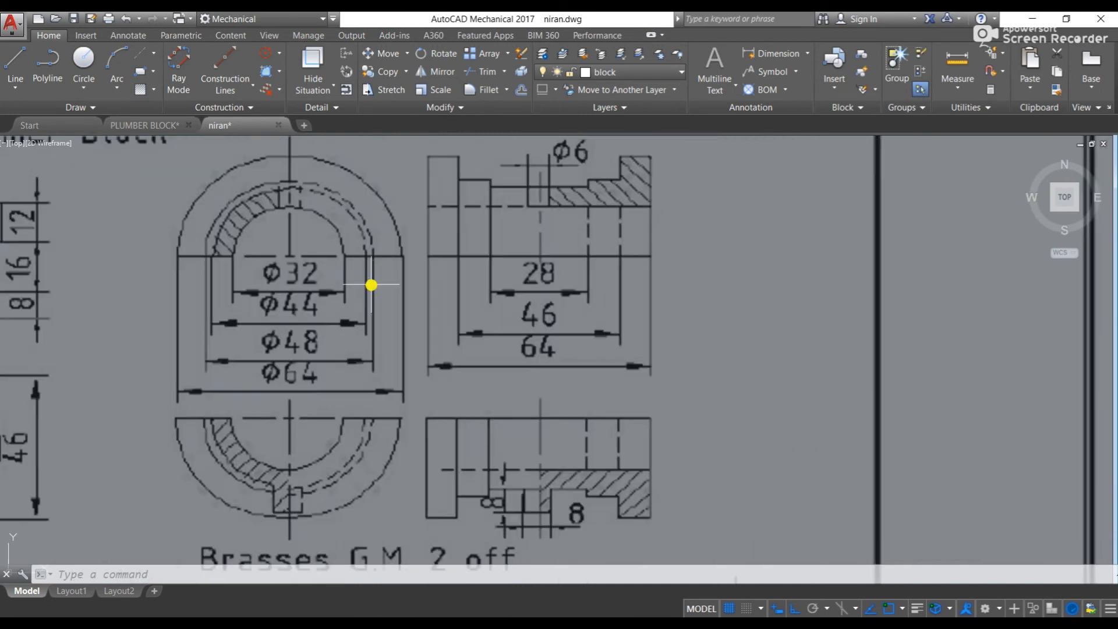
scroll(369, 412, "down", 4)
middle_click_drag(771, 323, 616, 348)
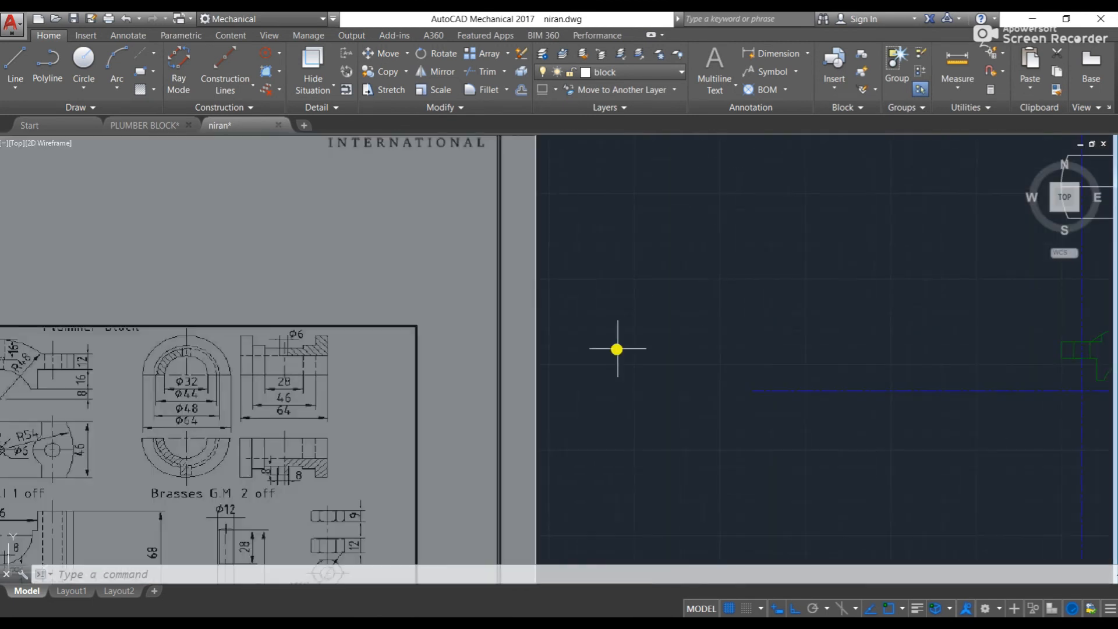
middle_click_drag(1095, 321, 407, 325)
scroll(736, 367, "up", 4)
scroll(739, 368, "up", 2)
middle_click_drag(753, 392, 482, 310)
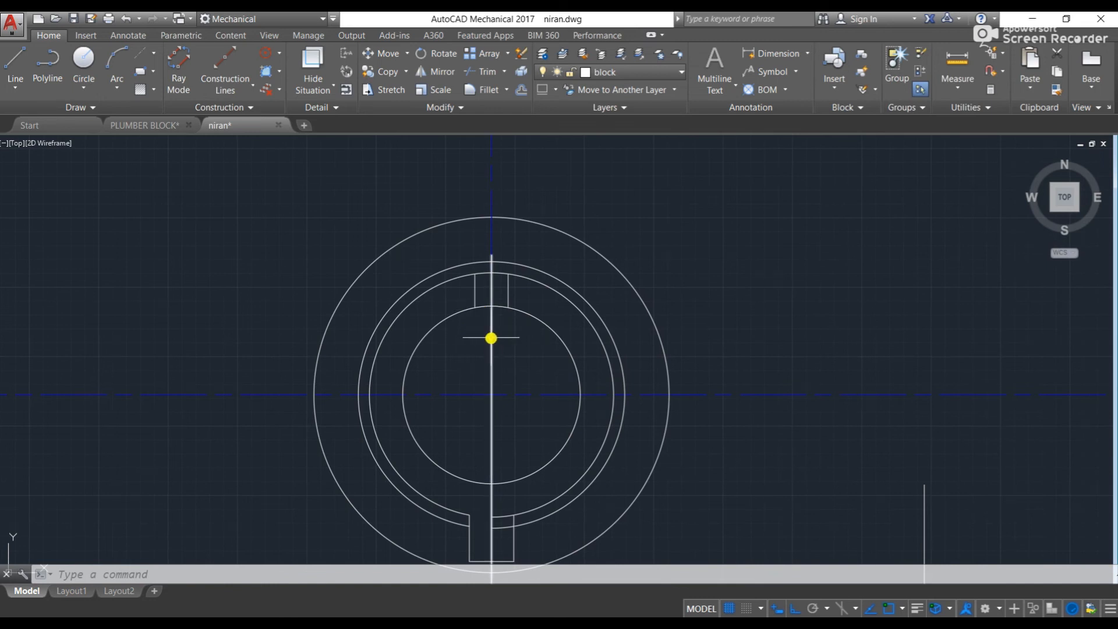
scroll(511, 304, "up", 4)
middle_click_drag(532, 211, 476, 219)
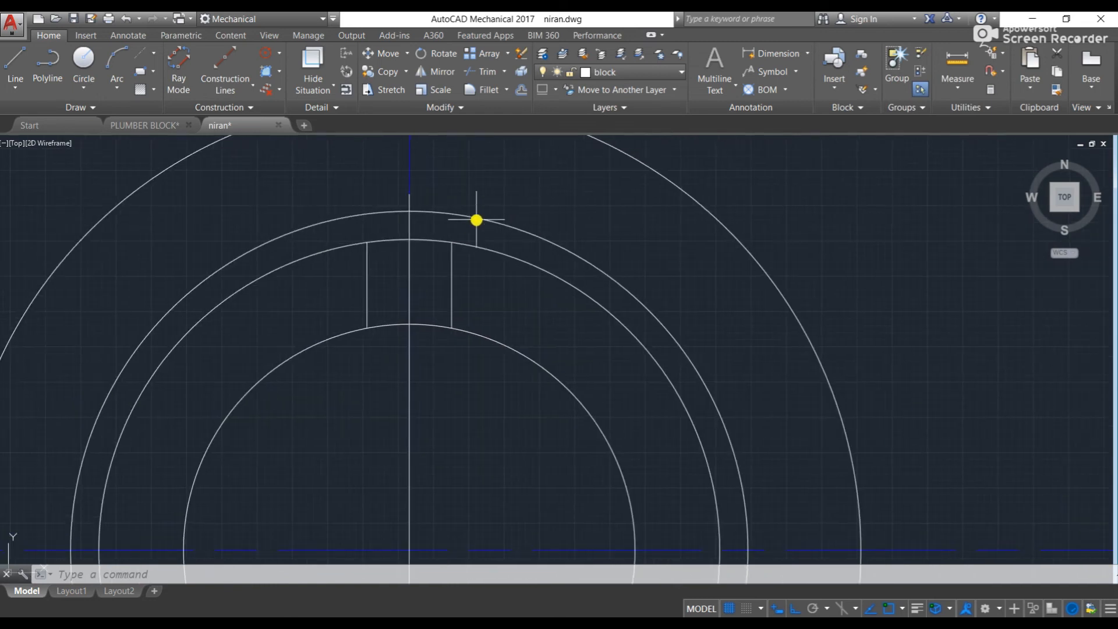
left_click(463, 215)
type("tr")
key("Return")
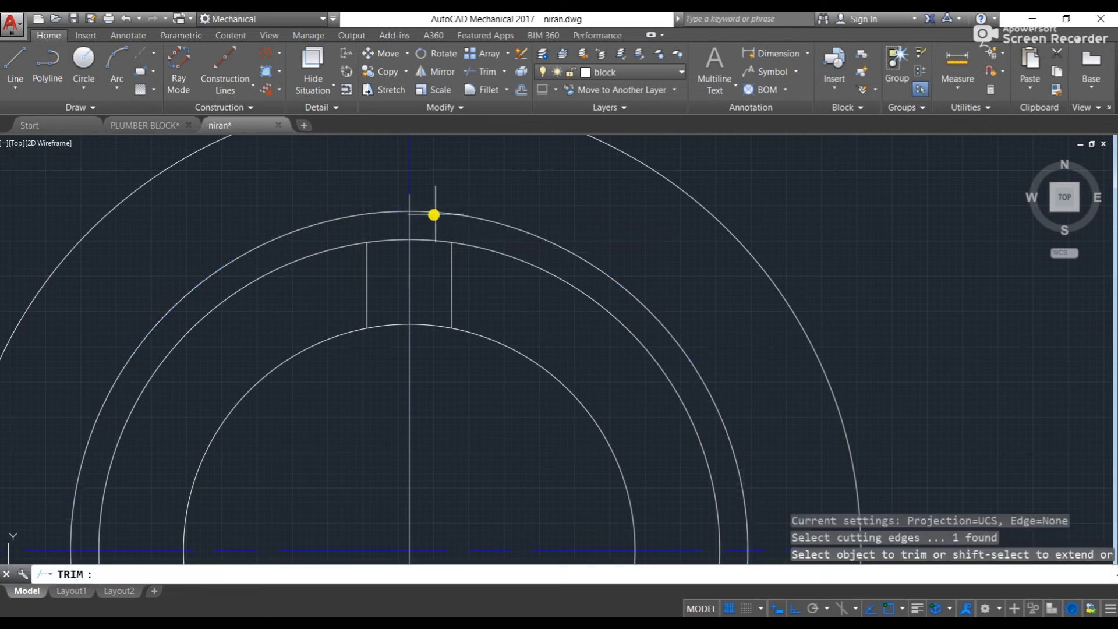
key("Return")
key("Return")
key("Escape")
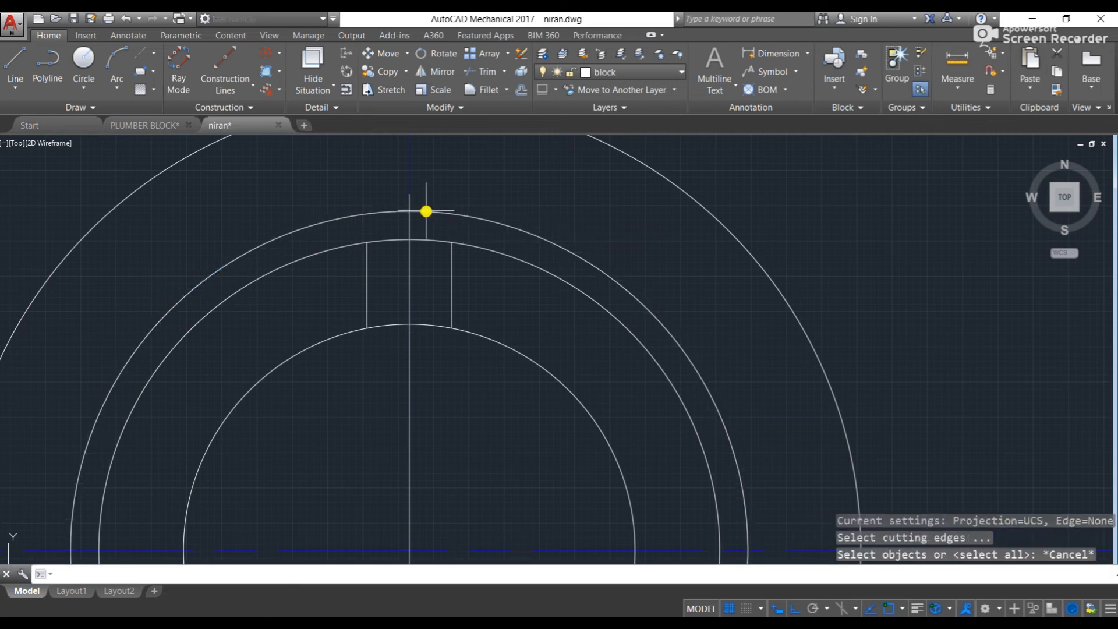
key("Escape")
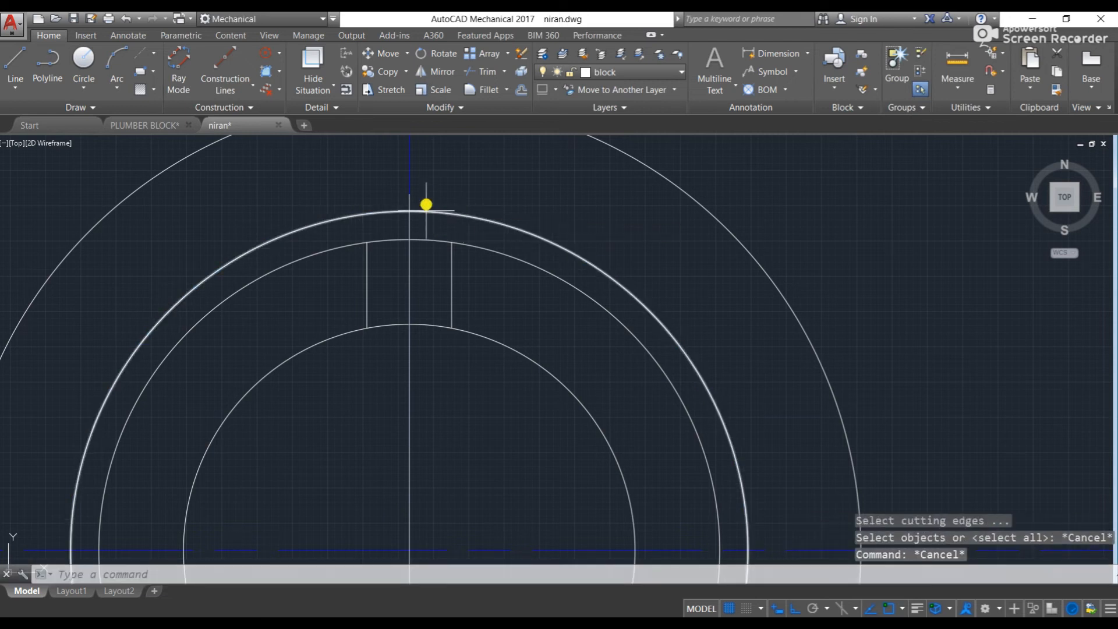
- Draw a short vertical helper line just right of the brass's centre line, crossing the 48 mm and 44 mm circles at their tops
type("l")
key("Return")
left_click(426, 188)
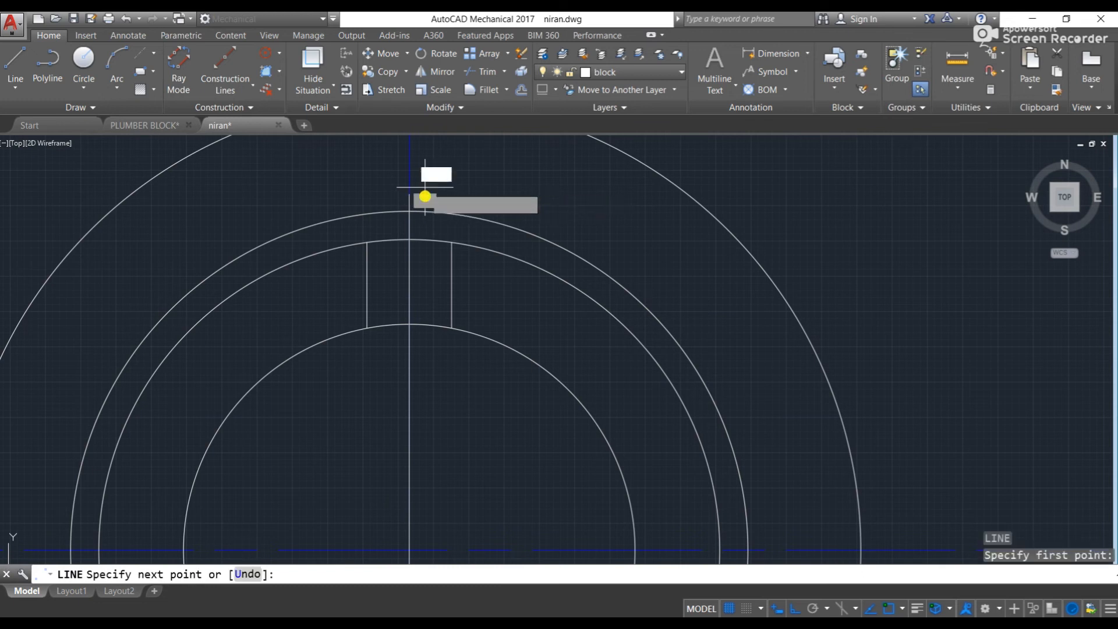
left_click(432, 254)
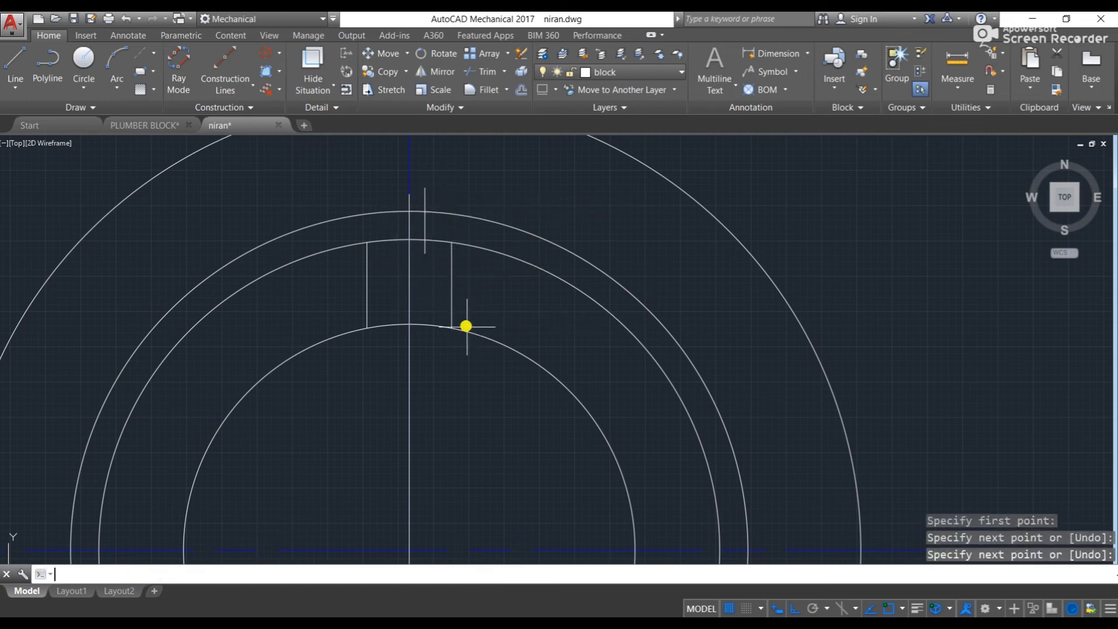
key("Escape")
key("Escape")
middle_click_drag(473, 343, 474, 316)
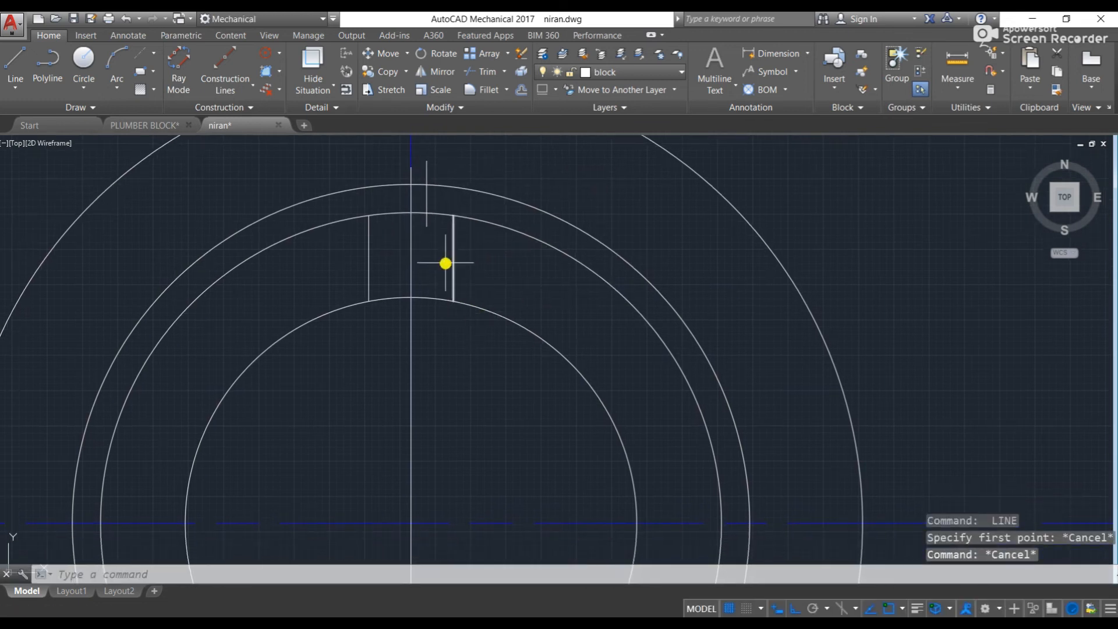
- Trim the 48 mm and 44 mm circles between the centre line and the short helper line, and erase the helper line
middle_click_drag(427, 360, 429, 285)
middle_click_drag(460, 406, 477, 215)
mouse_move(486, 452)
middle_mouse_down()
mouse_move(483, 333)
mouse_move(429, 476)
middle_mouse_up()
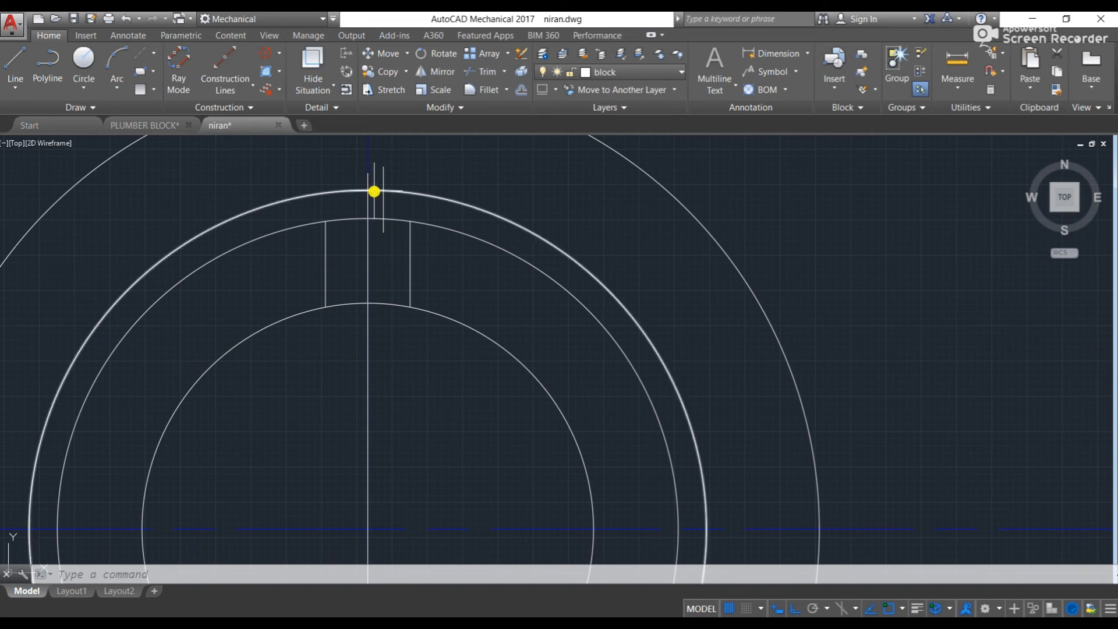
key("Escape")
key("Escape")
key("Escape")
key("Return")
key("Return")
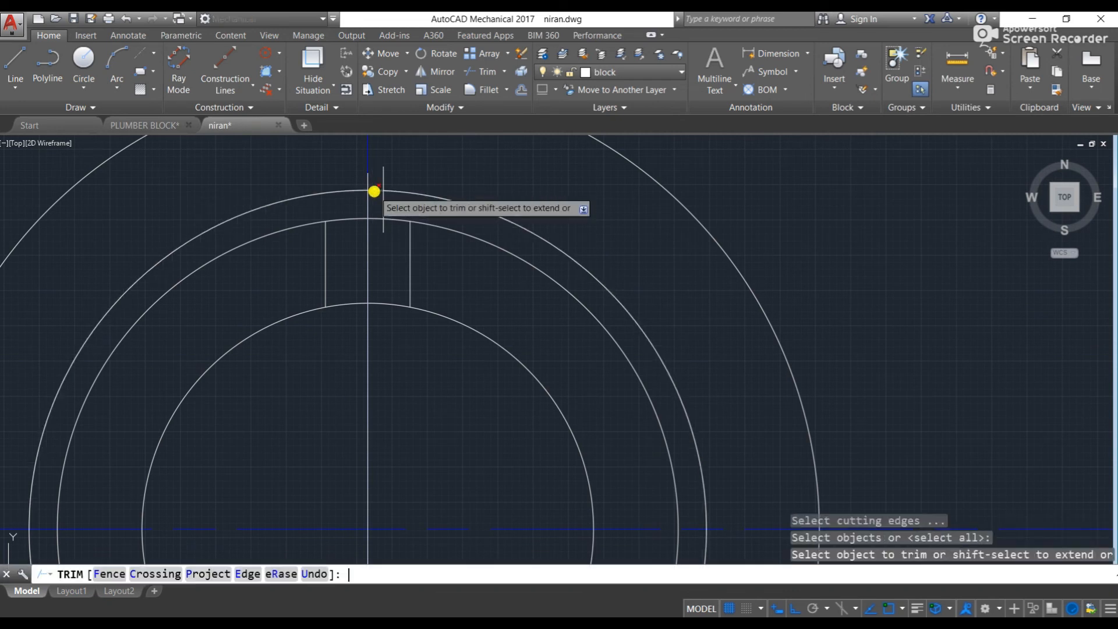
key("Escape")
key("Escape")
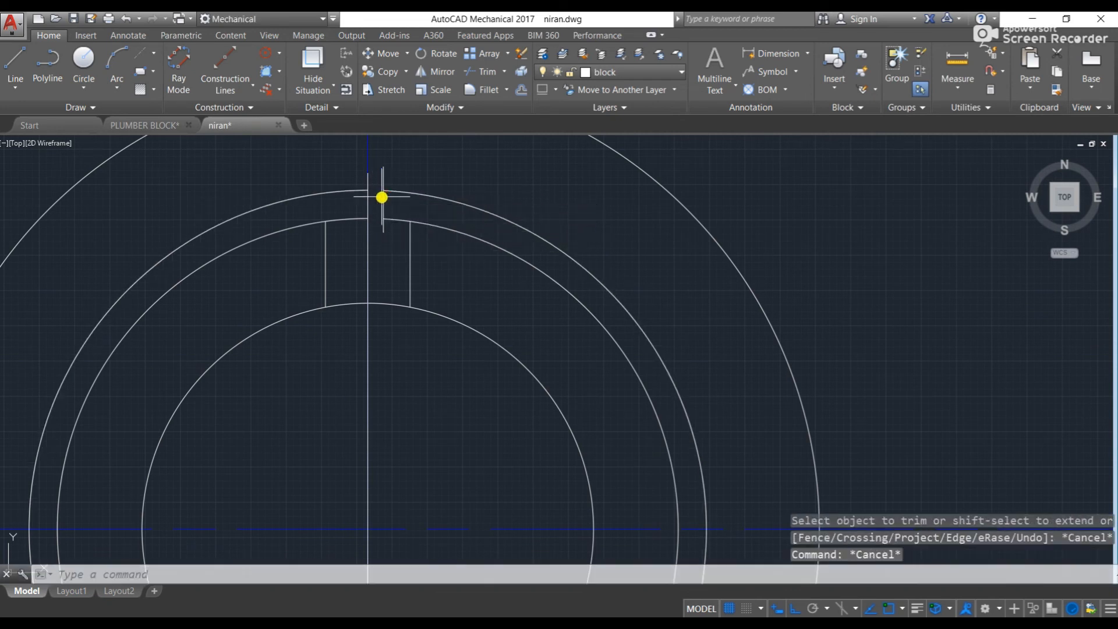
left_click(383, 198)
key("Delete")
- Set the linetype of the right-hand 48 mm and 44 mm arcs in the brass front view to the dashed AM_ISO02W050x2
left_click(404, 191)
scroll(431, 379, "down", 6)
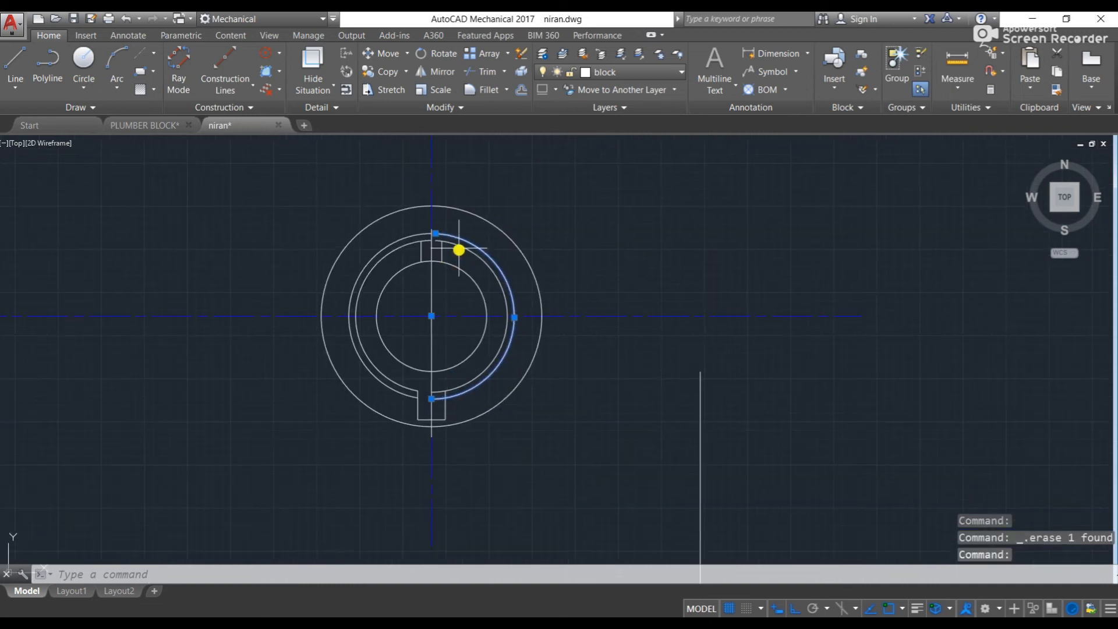
left_click(459, 247)
scroll(459, 247, "up", 2)
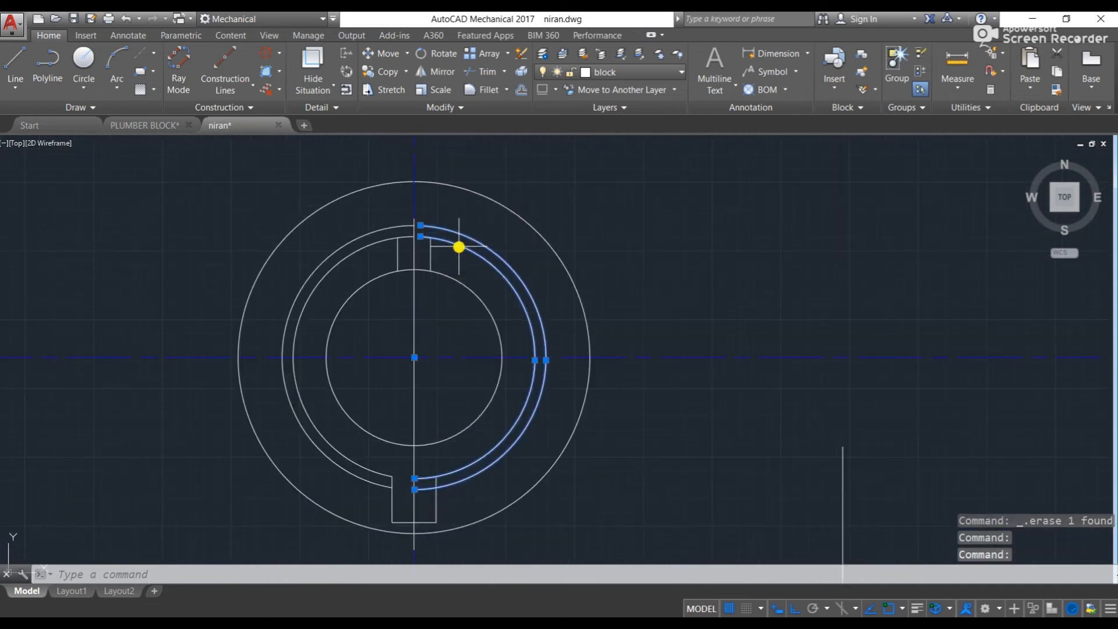
double_click(459, 247)
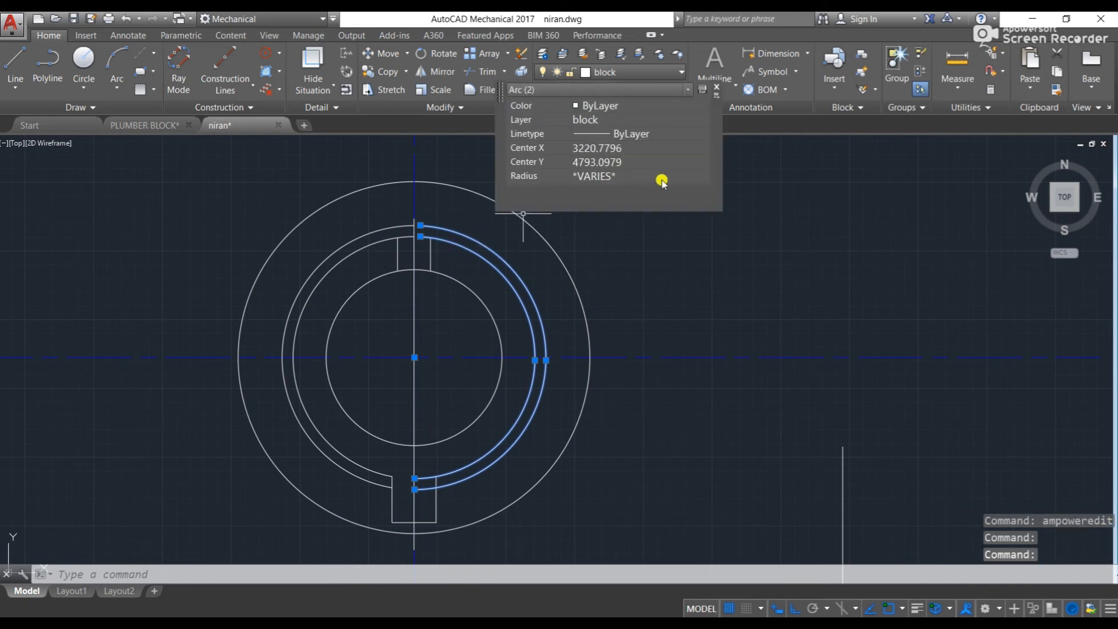
left_click(679, 176)
left_click(663, 161)
left_click(669, 135)
left_click(703, 133)
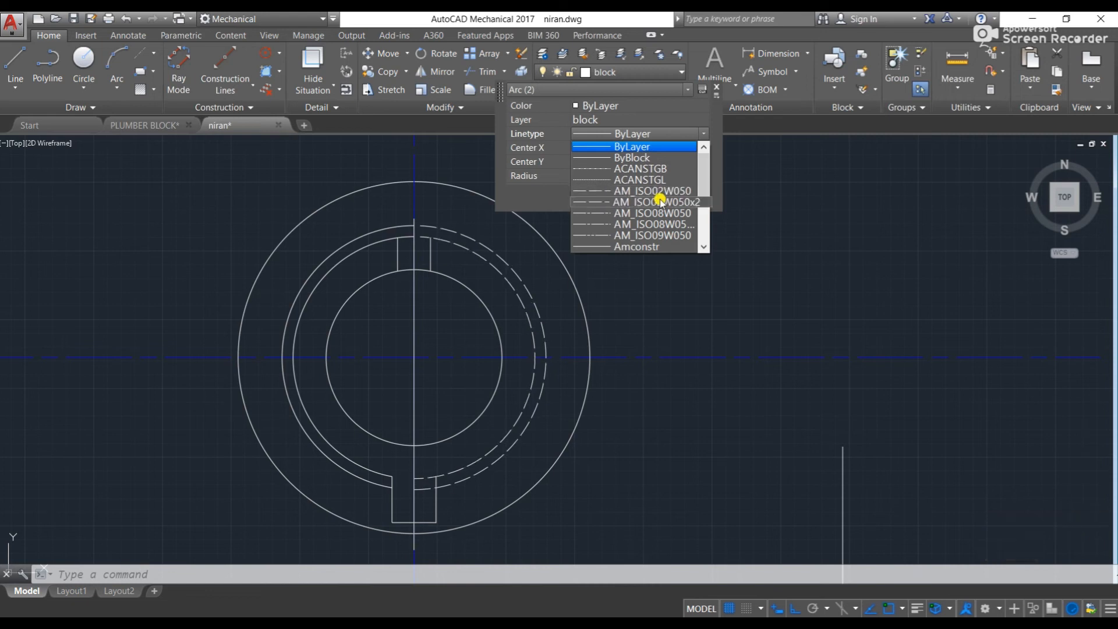
left_click(657, 201)
key("Escape")
- Stretch the upper ends of both dashed arcs to the vertical centre line so they meet the left-hand arcs
middle_click_drag(451, 248, 529, 278)
scroll(529, 277, "up", 6)
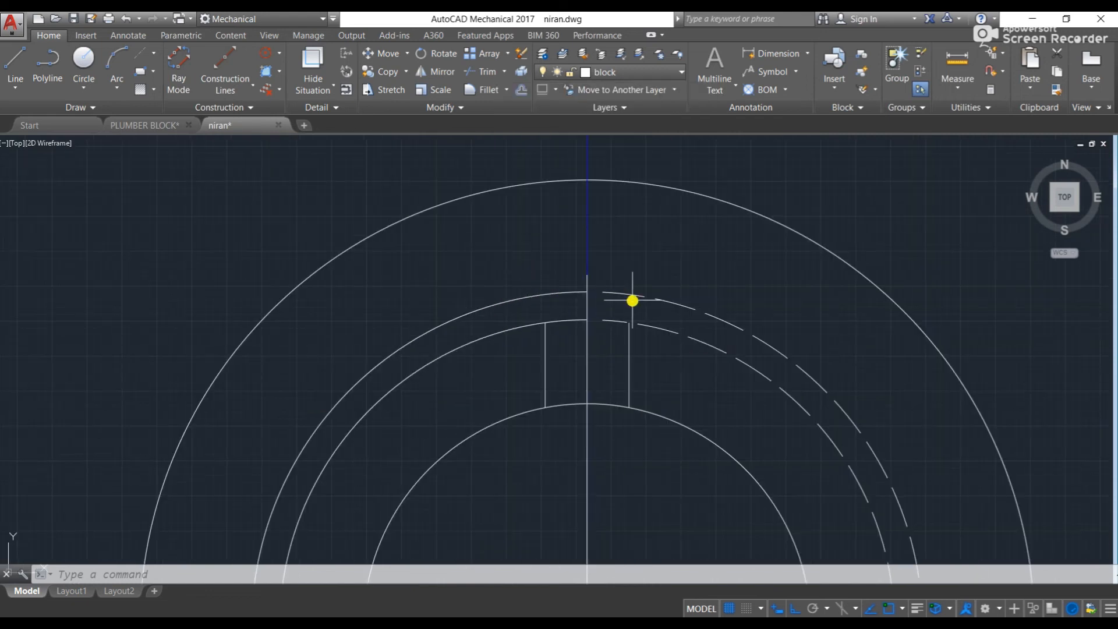
left_click(638, 297)
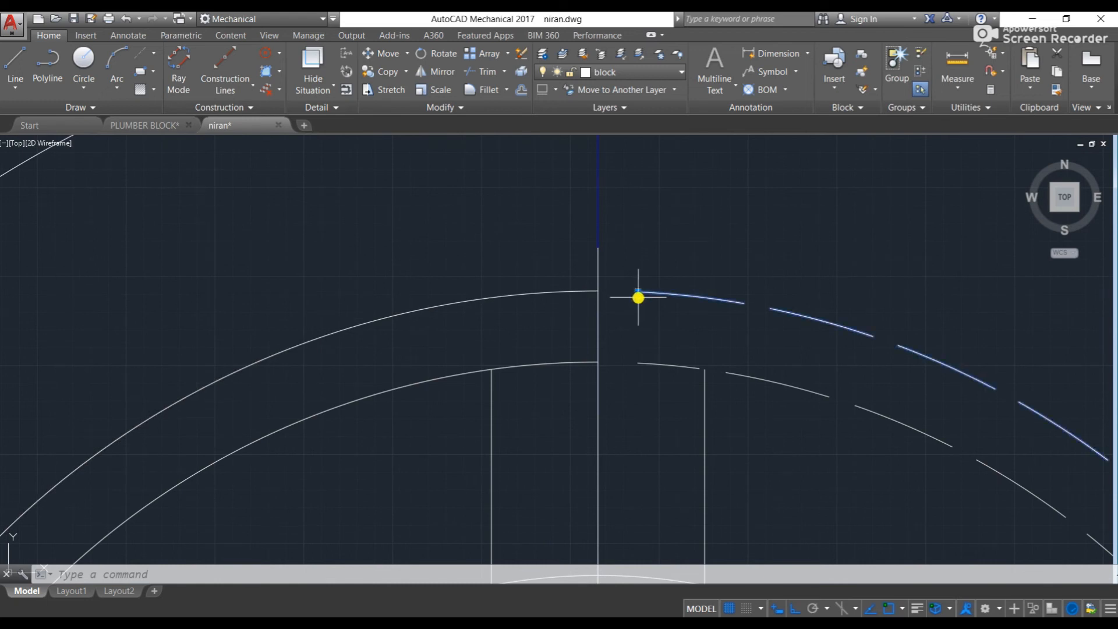
left_click(637, 293)
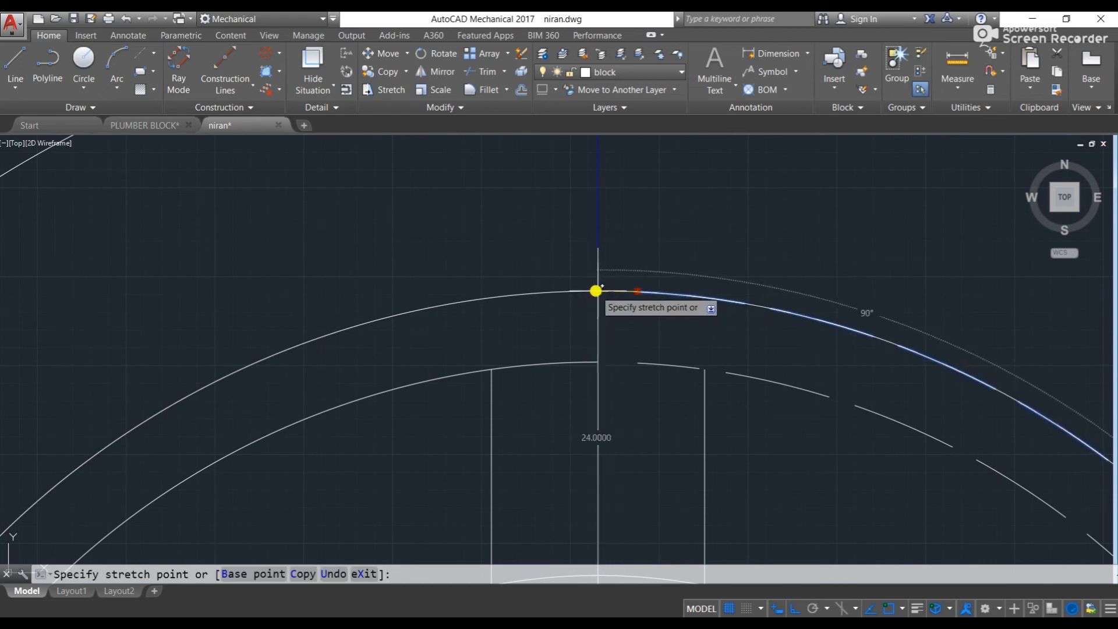
left_click(596, 290)
key("Escape")
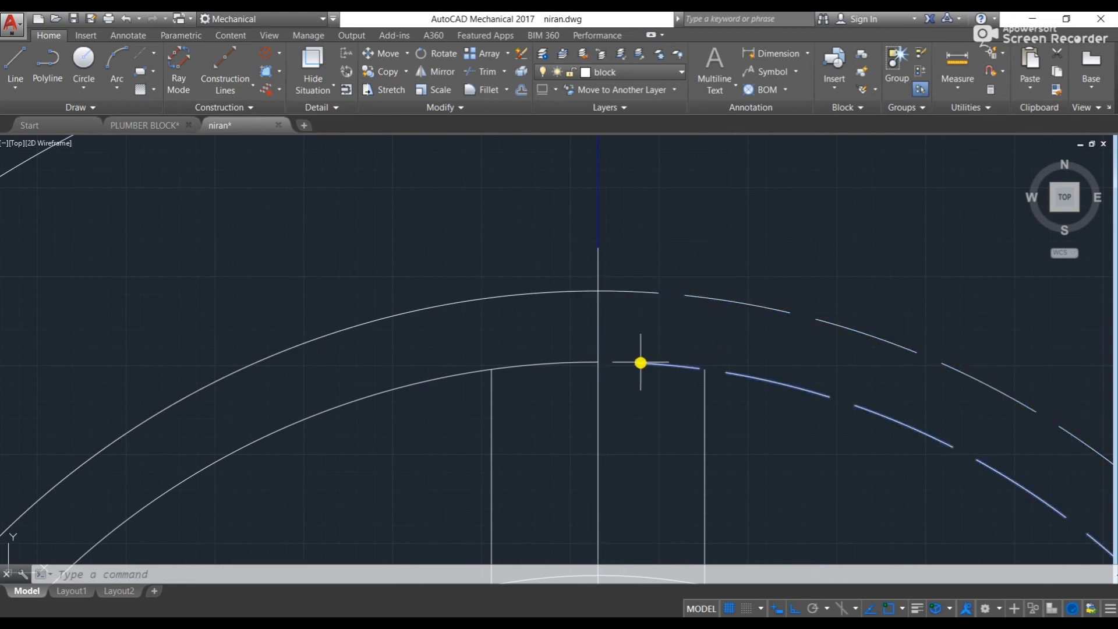
left_click(638, 364)
left_click(598, 363)
key("Escape")
- Examine the Brasses front views in the reference drawing, comparing the hole edges and dashed arcs with the drawn brass
scroll(596, 362, "down", 3)
middle_click_drag(618, 375, 591, 252)
middle_click_drag(595, 393, 560, 249)
scroll(577, 374, "down", 4)
middle_click_drag(591, 425, 582, 442)
scroll(559, 454, "up", 2)
middle_click_drag(432, 410, 536, 366)
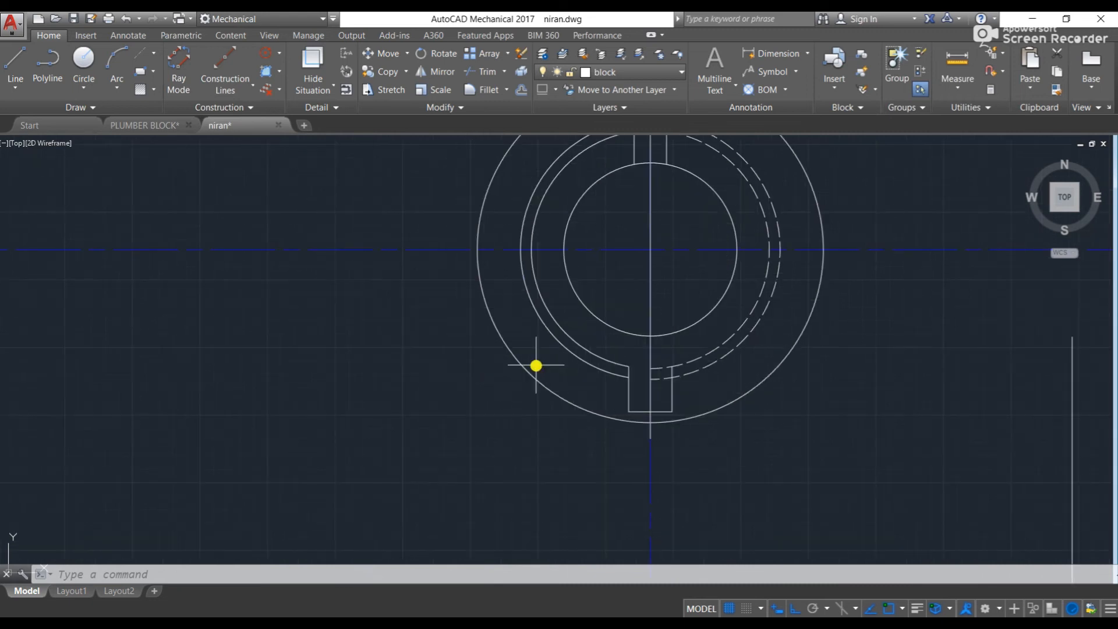
scroll(248, 287, "down", 8)
middle_click_drag(227, 282, 557, 281)
scroll(422, 244, "up", 4)
middle_click_drag(519, 357, 584, 149)
scroll(584, 149, "down", 4)
scroll(315, 263, "down", 6)
middle_click_drag(292, 260, 506, 302)
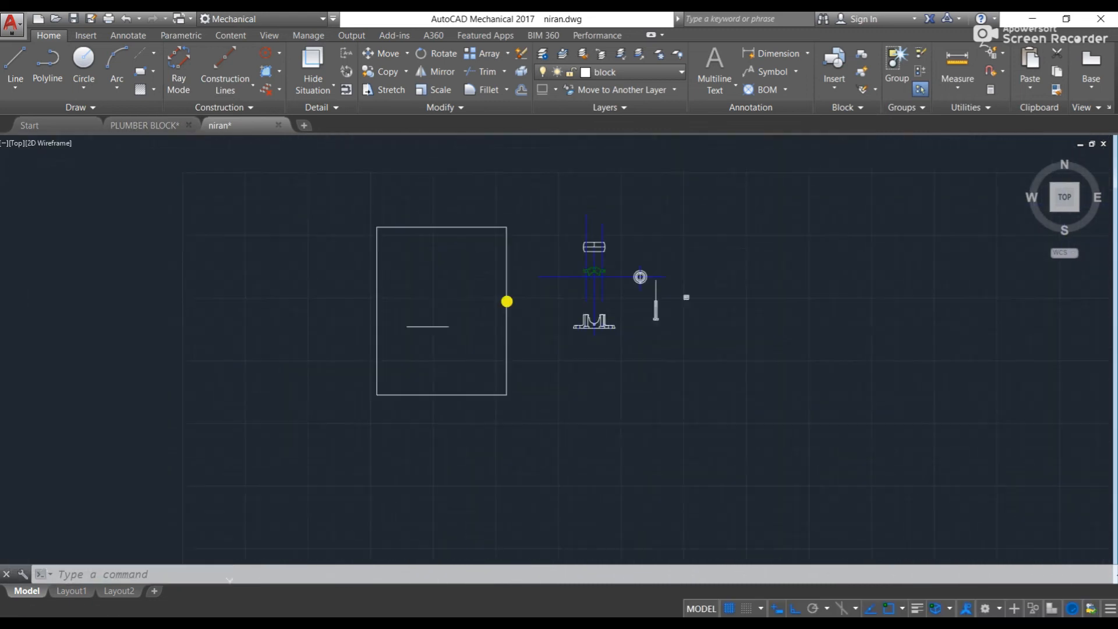
scroll(403, 282, "up", 4)
scroll(462, 285, "up", 6)
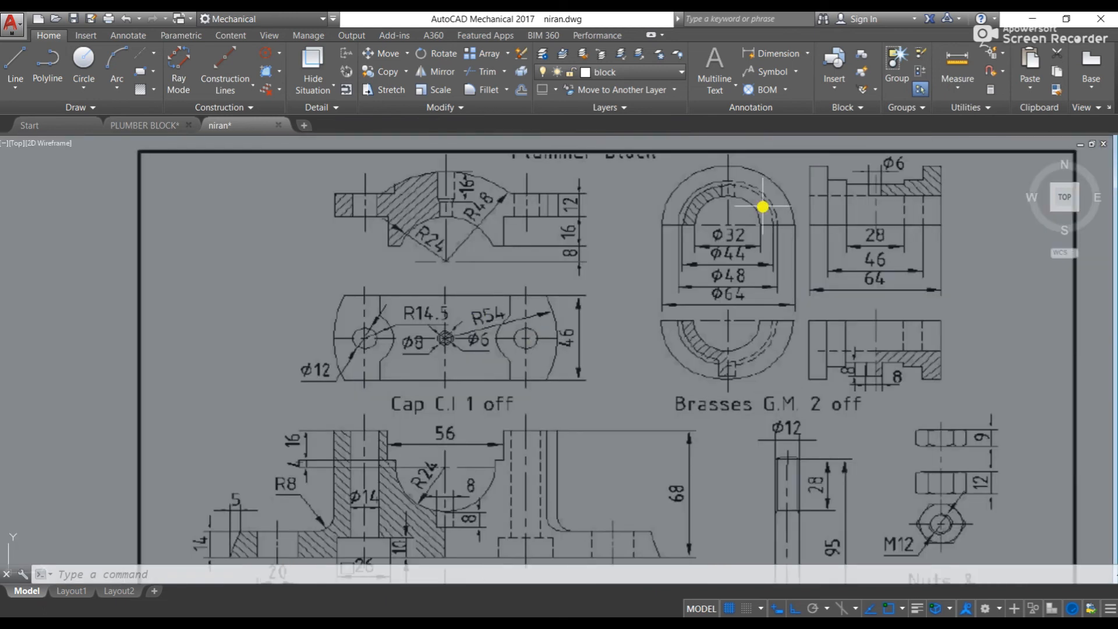
scroll(757, 201, "up", 2)
scroll(717, 172, "up", 2)
scroll(719, 169, "down", 2)
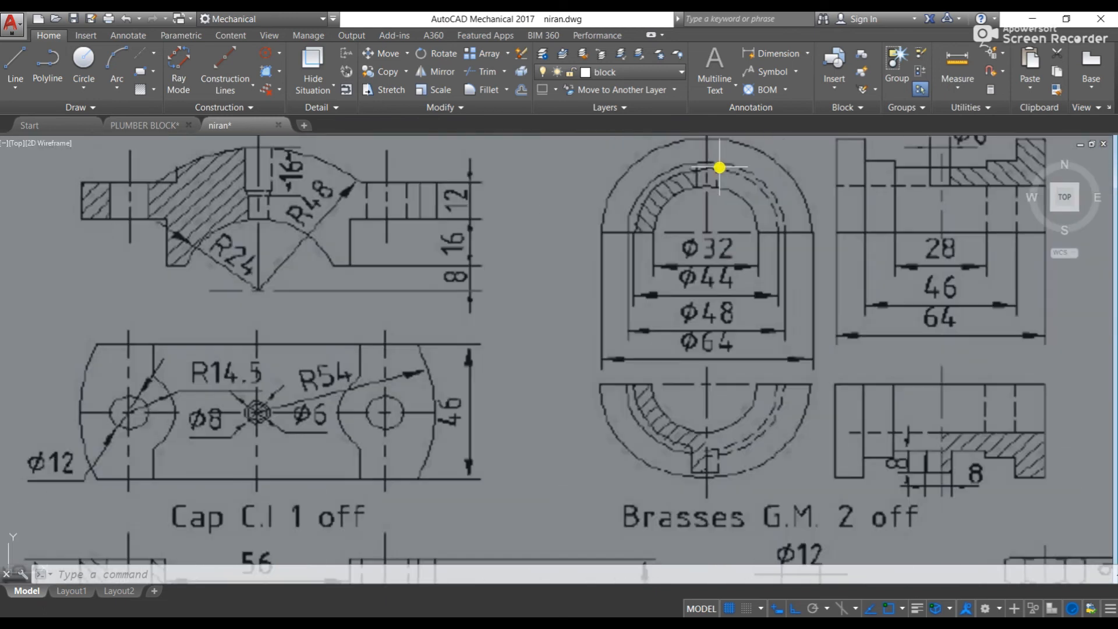
scroll(739, 297, "down", 3)
scroll(619, 295, "down", 6)
scroll(777, 290, "up", 3)
scroll(775, 303, "up", 7)
left_click(582, 265)
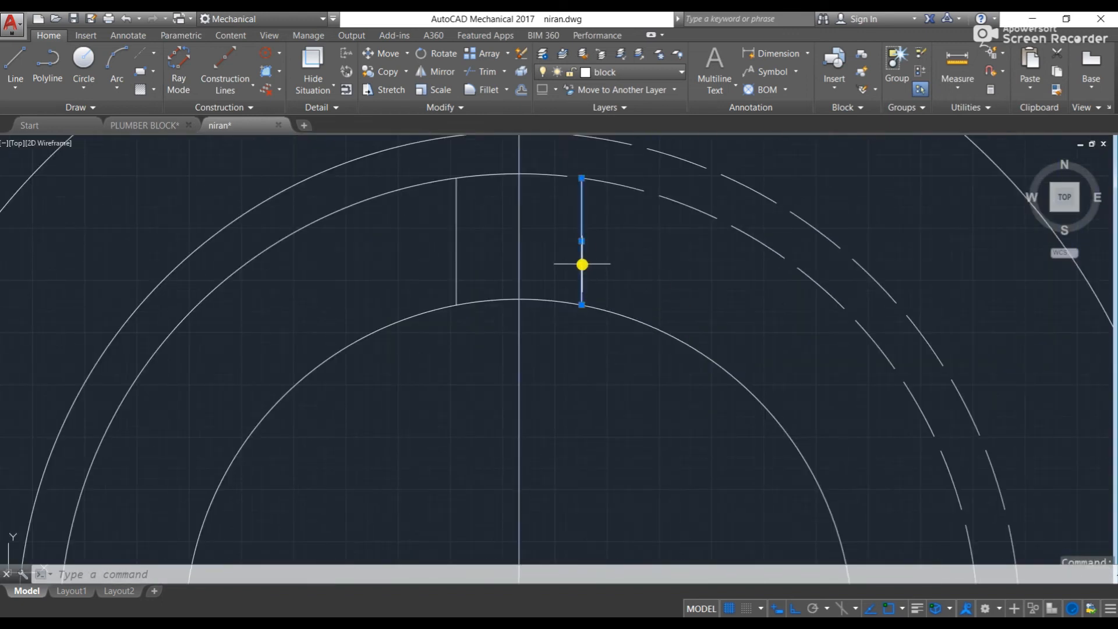
double_click(583, 223)
key("Escape")
key("Escape")
key("Escape")
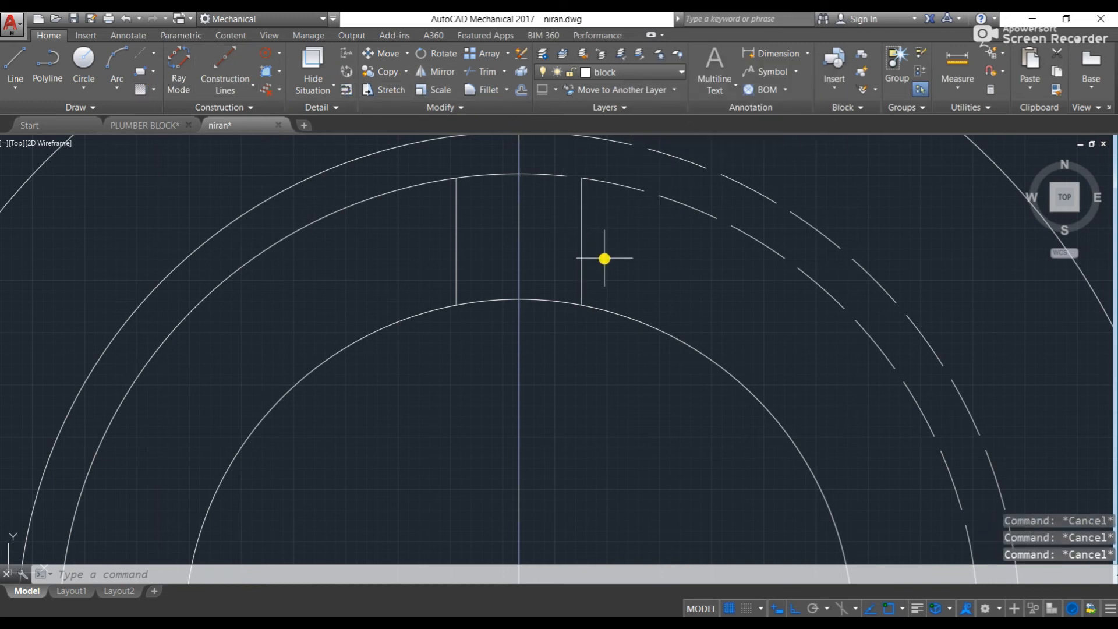
- Try to match the properties of the dashed 44 mm arc onto the right edge line of the brass's upper hole
type("matc")
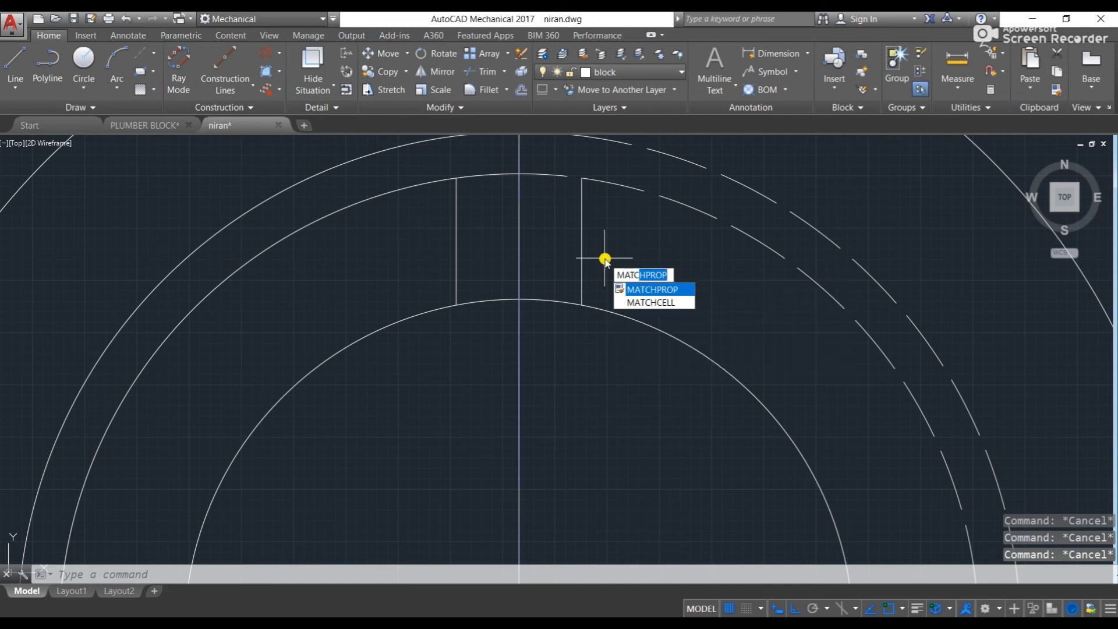
left_click(653, 289)
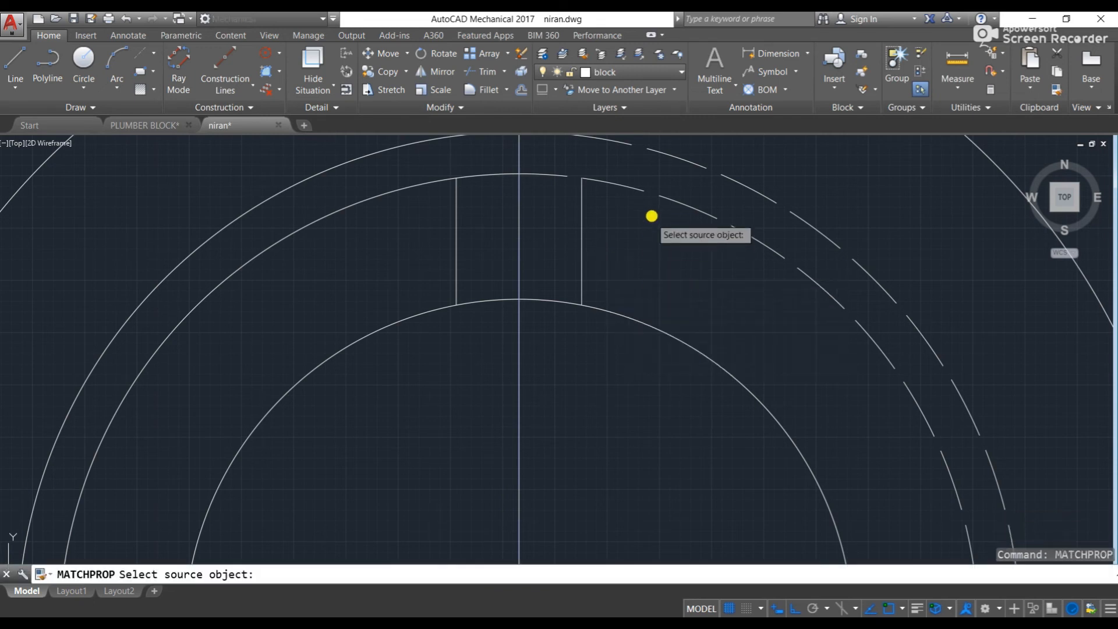
left_click(662, 198)
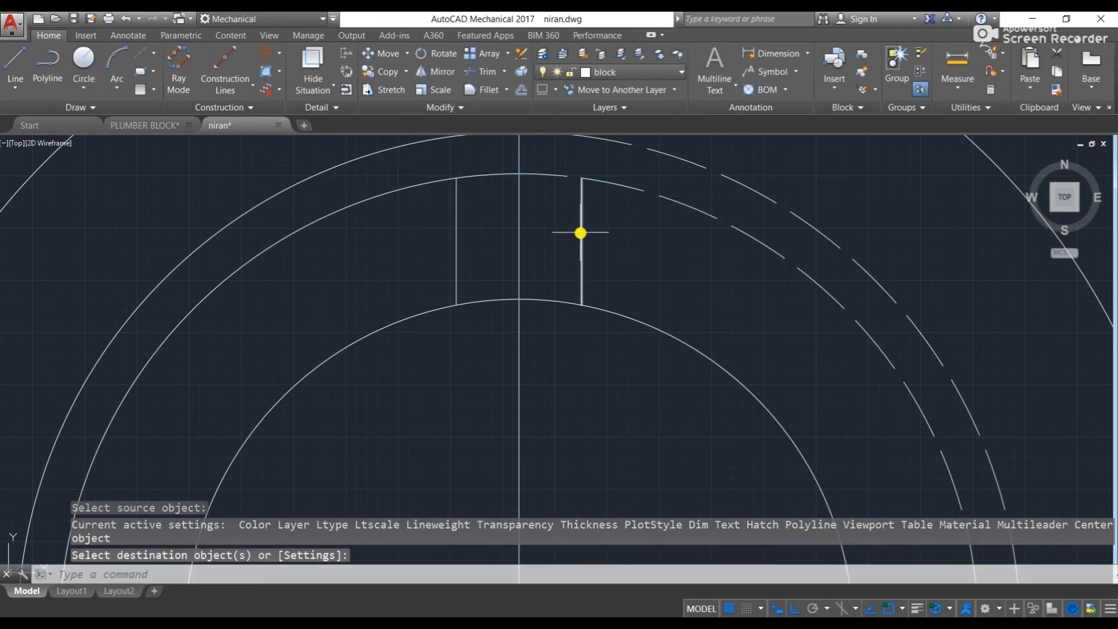
key("Escape")
key("Escape")
key("Escape")
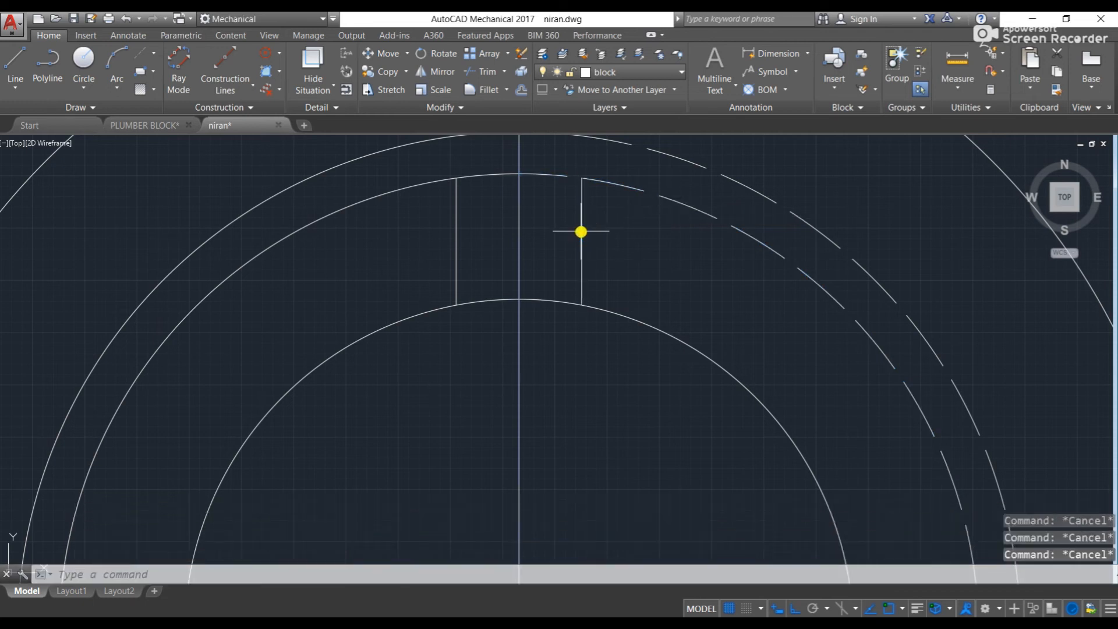
- Make the right edge line of the brass's upper hole dashed by matching its properties to the dashed 44 mm arc
type("c")
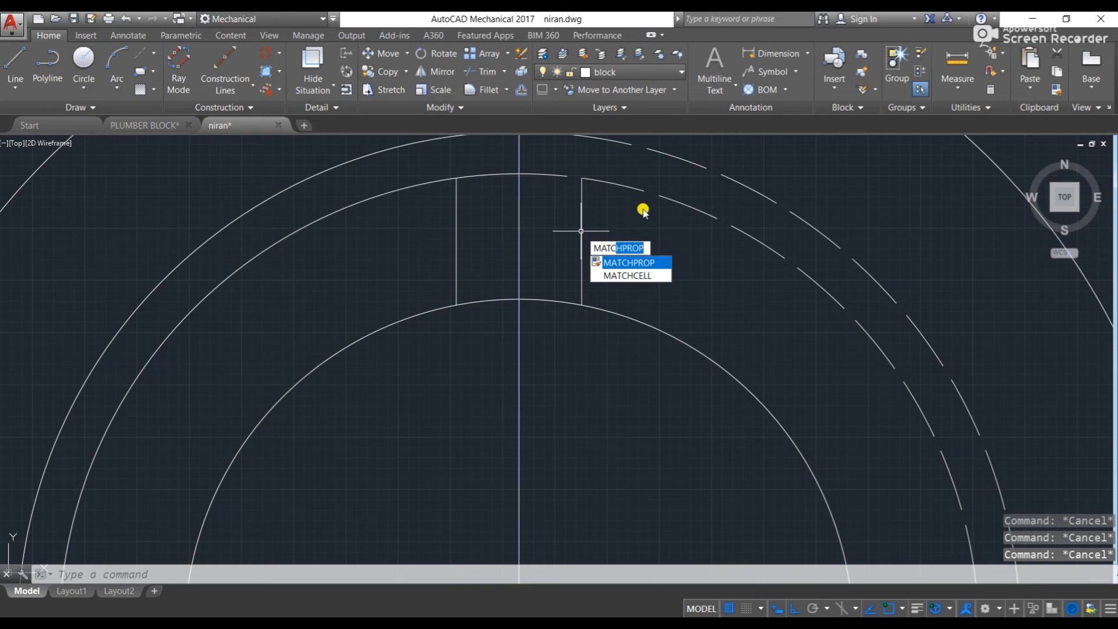
left_click(649, 261)
left_click(684, 207)
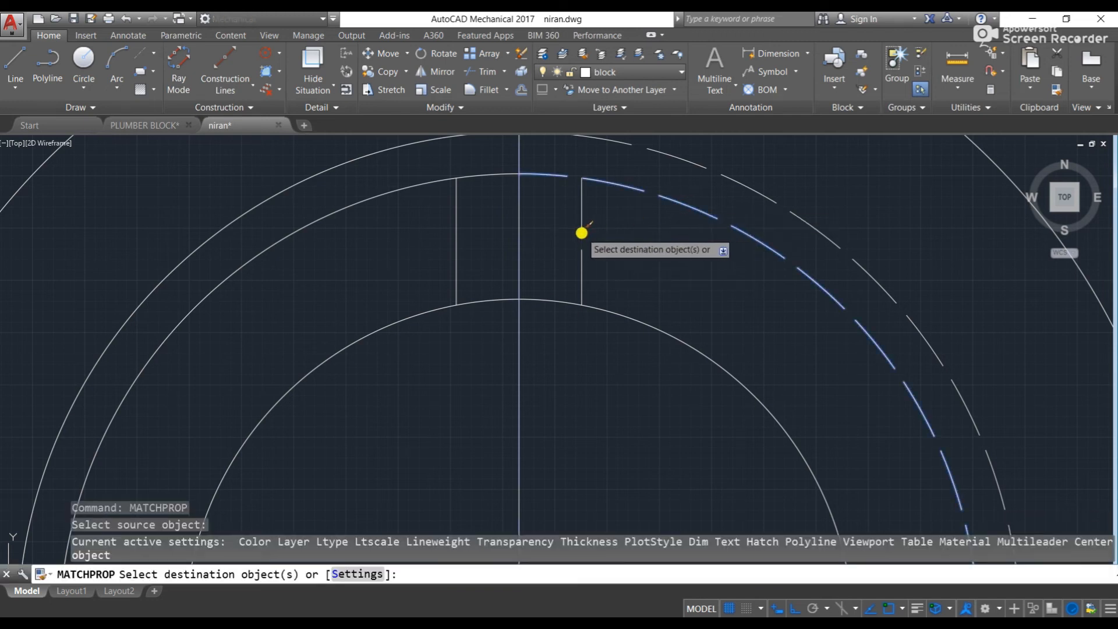
scroll(582, 233, "down", 5)
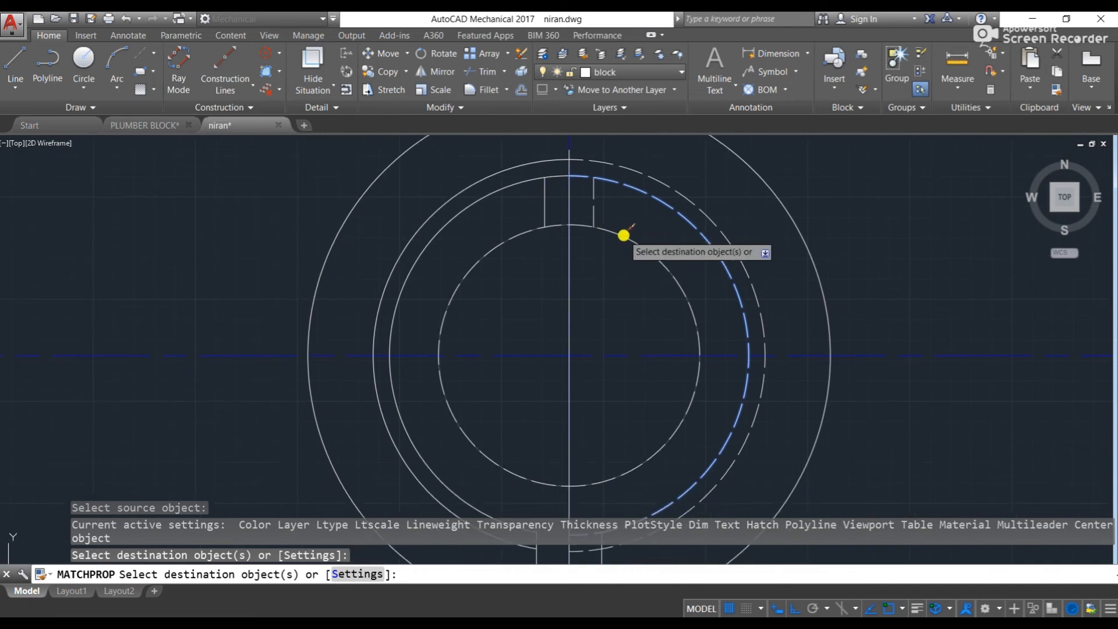
key("Escape")
key("Escape")
key("Escape")
- Review the drawn cap, body, brass, bolt and nut views across the drawing
scroll(569, 249, "down", 5)
scroll(391, 197, "up", 1)
scroll(391, 197, "down", 4)
middle_click_drag(399, 270, 514, 227)
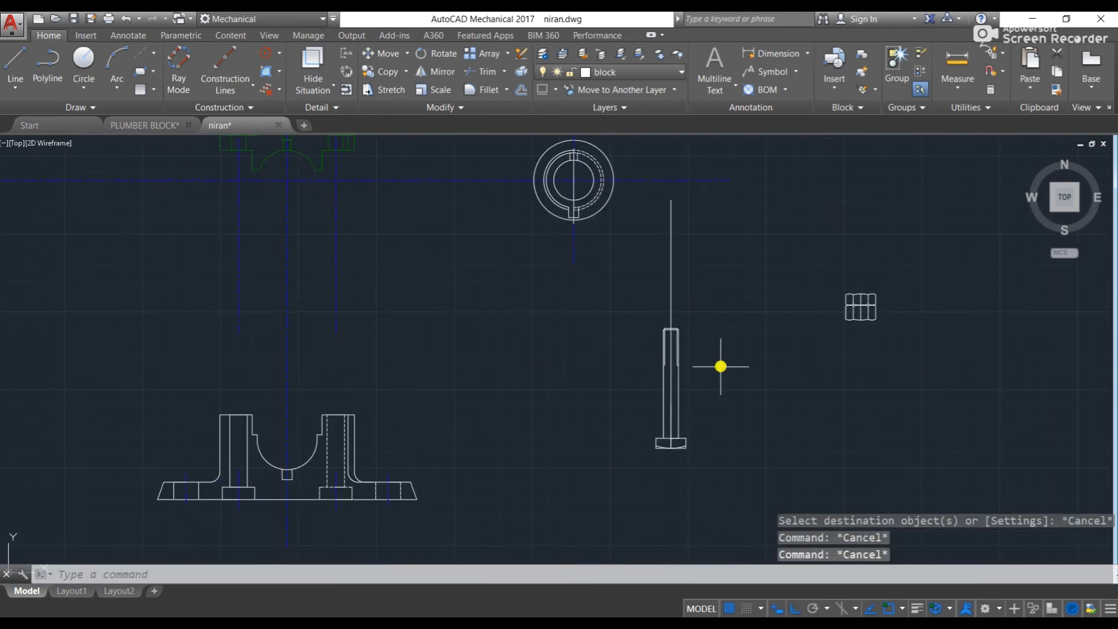
middle_click_drag(420, 374, 589, 324)
key("Escape")
middle_click_drag(574, 261, 599, 419)
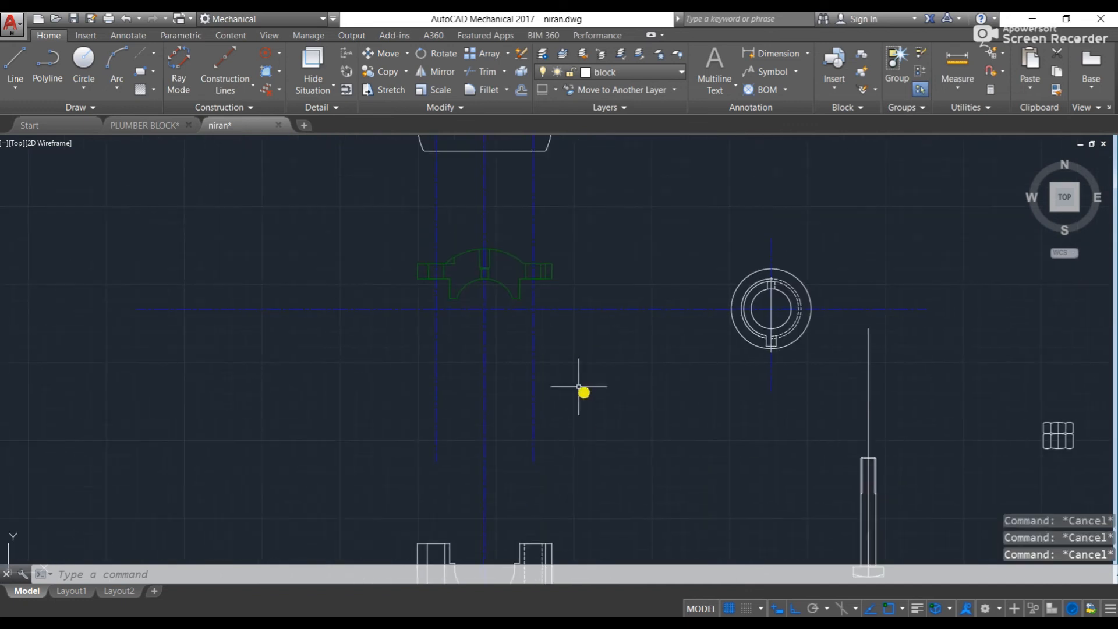
scroll(504, 282, "up", 2)
scroll(504, 281, "down", 4)
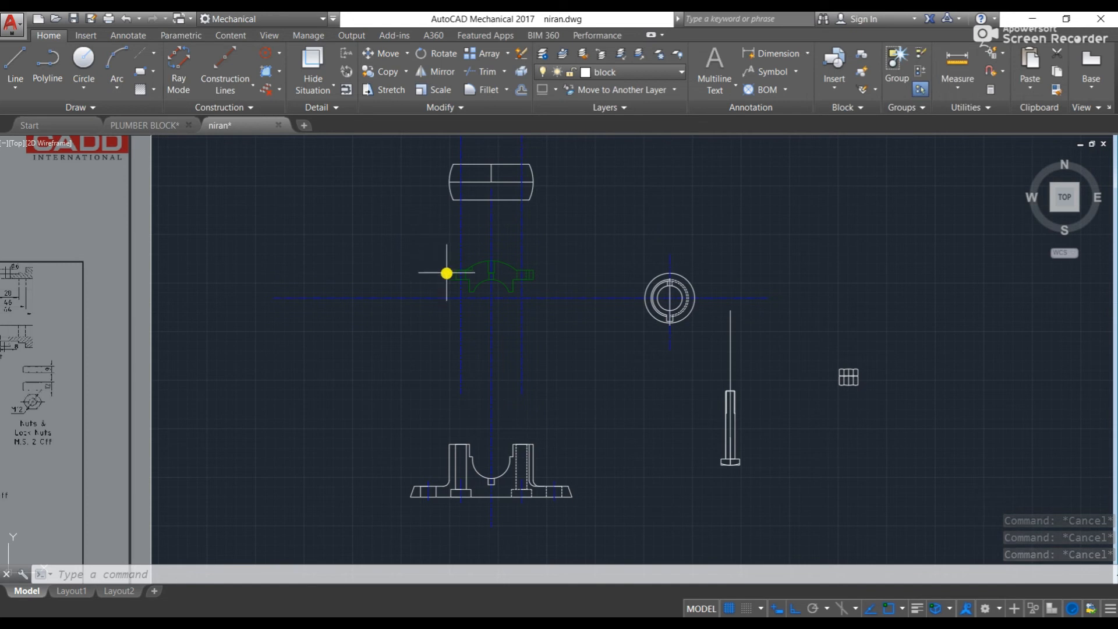
scroll(451, 263, "up", 2)
scroll(487, 271, "down", 2)
scroll(687, 302, "up", 2)
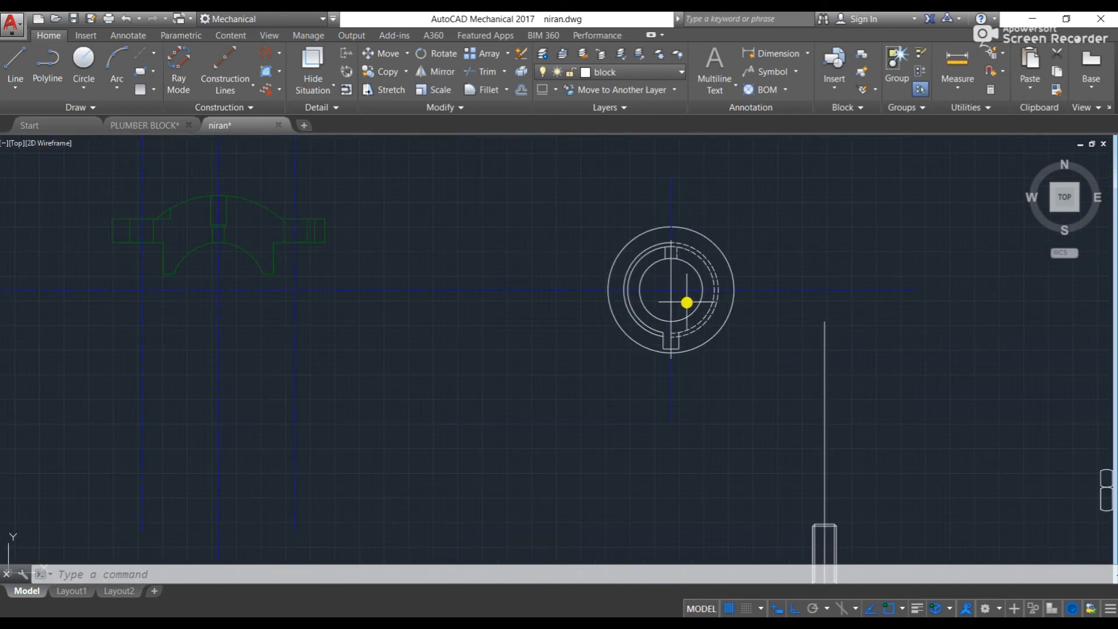
scroll(654, 239, "up", 3)
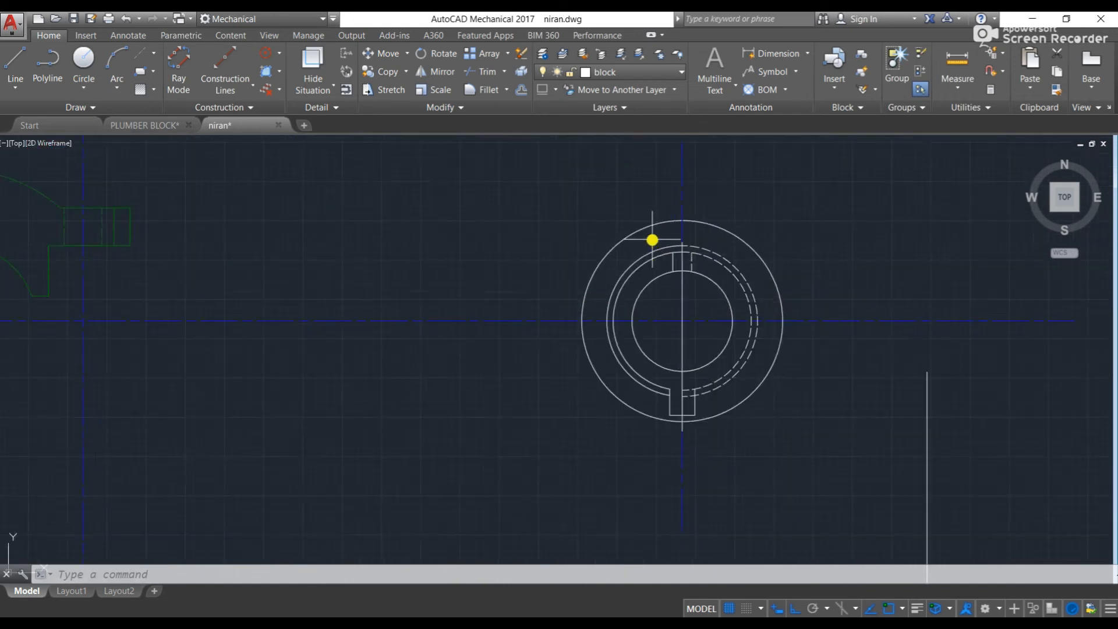
- Examine the sectioned areas of the Cap and Brasses in the reference drawing against the drawn cap front view
middle_click_drag(402, 204, 561, 192)
scroll(562, 193, "down", 2)
middle_click_drag(400, 218, 617, 209)
left_click(276, 159)
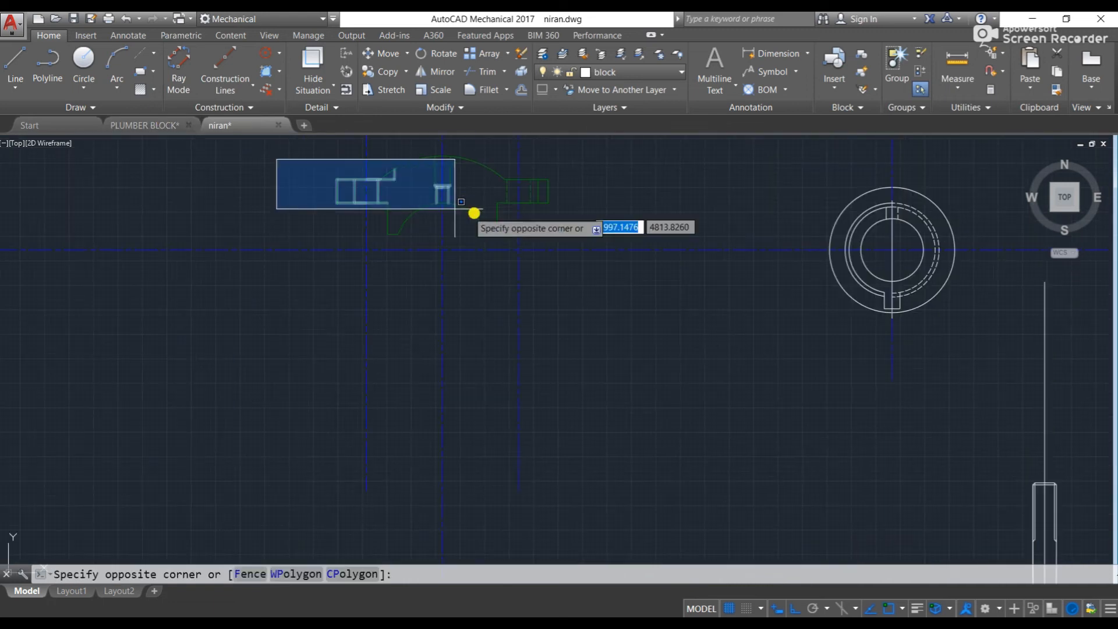
scroll(455, 212, "down", 2)
key("Escape")
middle_click_drag(168, 217, 850, 215)
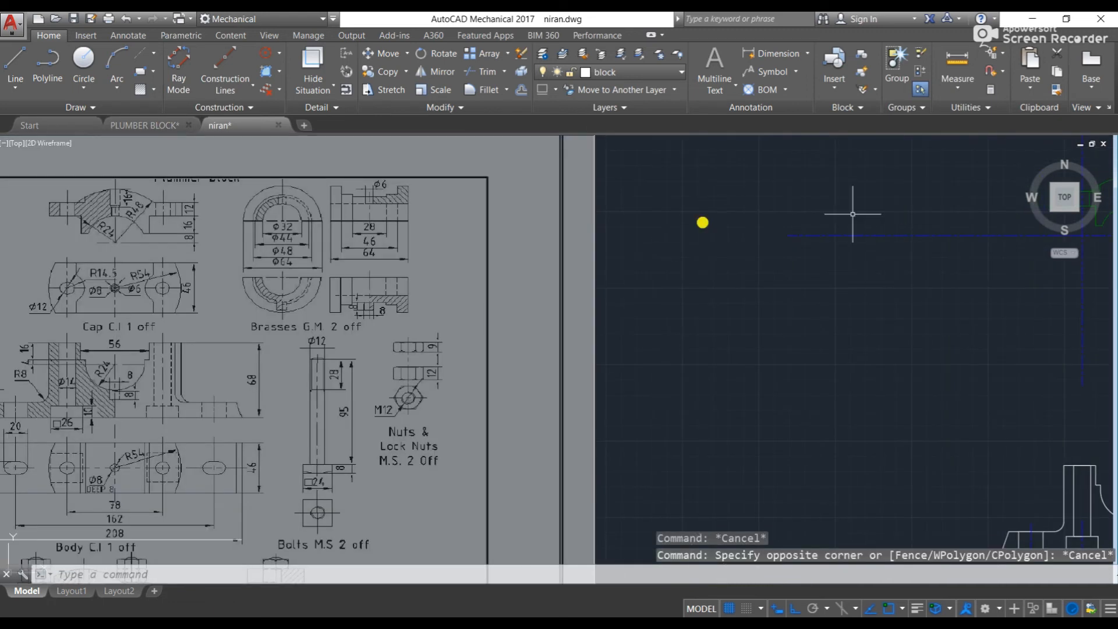
middle_click_drag(282, 217, 568, 217)
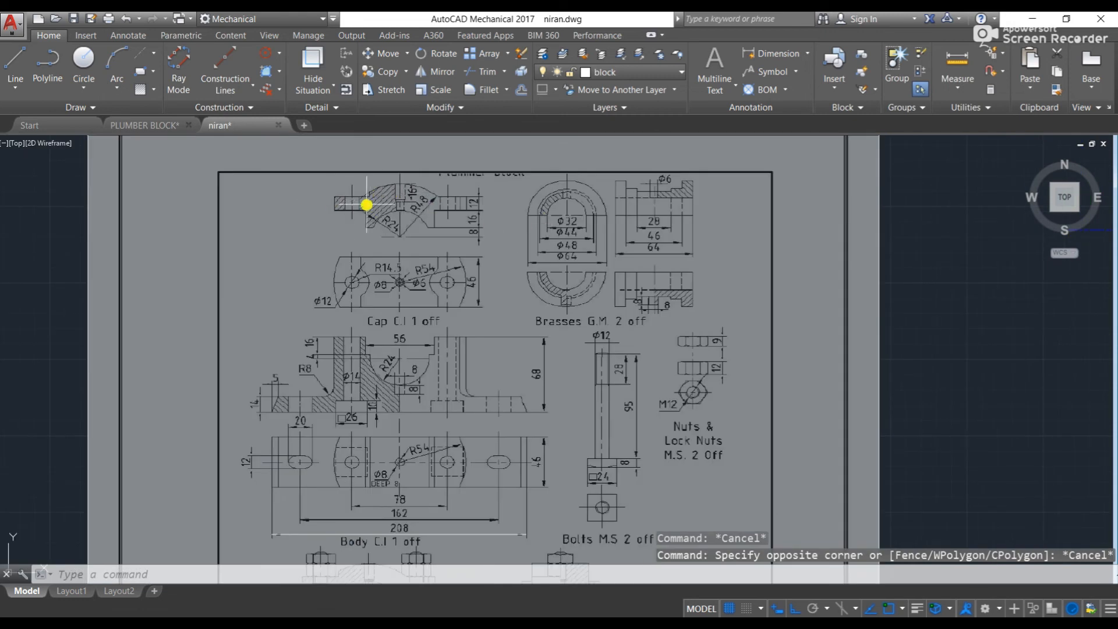
middle_click_drag(1021, 271, 566, 286)
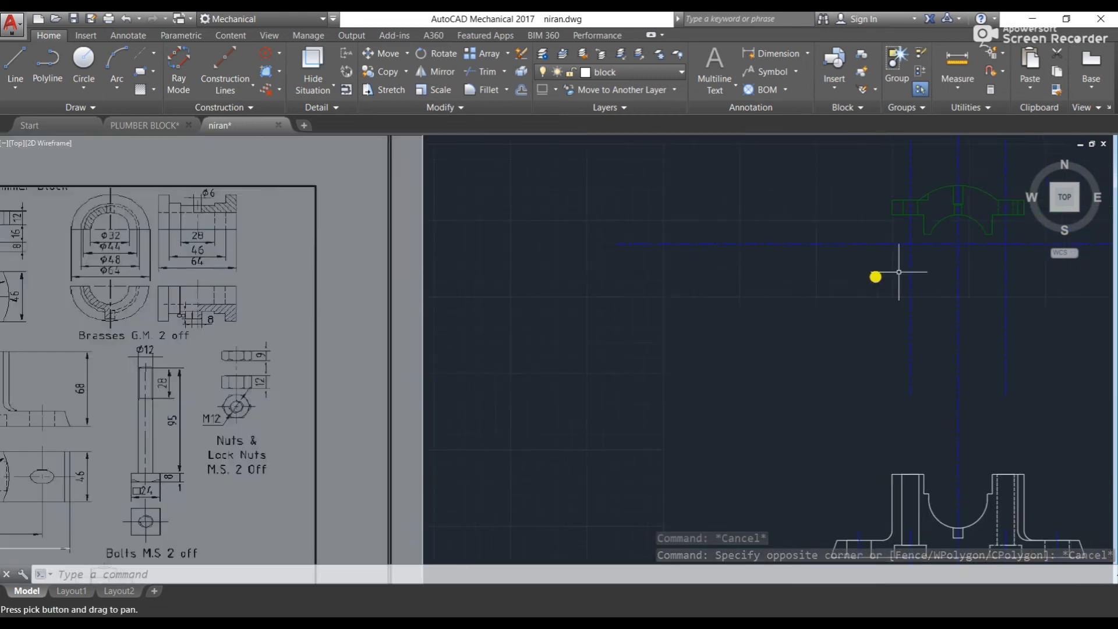
middle_click_drag(937, 261, 738, 282)
scroll(741, 273, "up", 2)
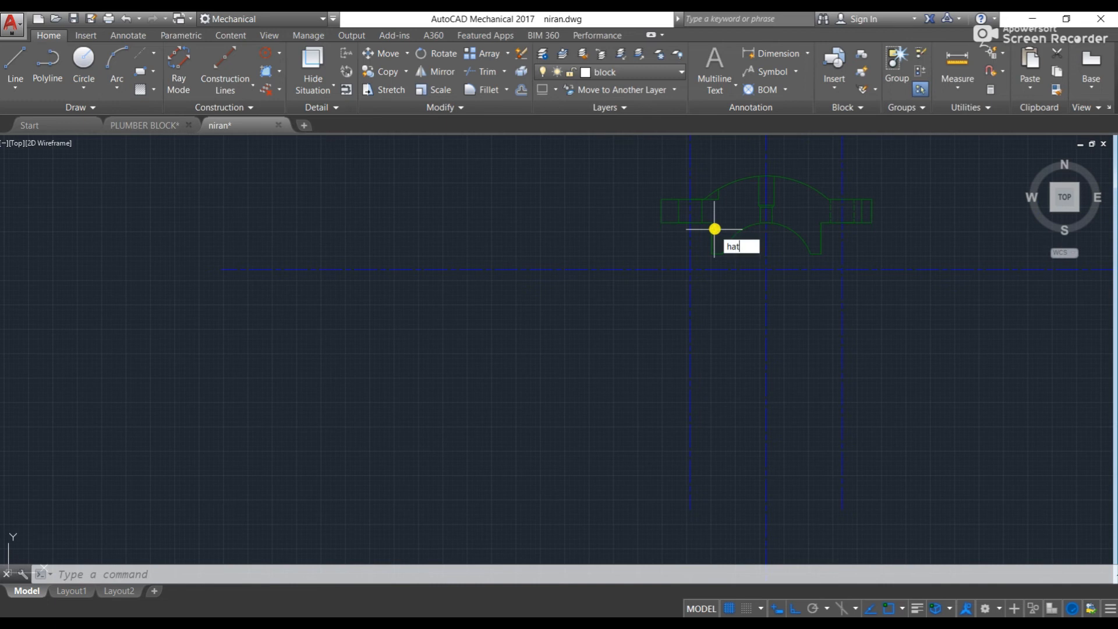
key("Escape")
key("Escape")
key("Escape")
- Add a new layer named brass for the brass front view
scroll(715, 229, "down", 4)
middle_click_drag(782, 234, 268, 232)
scroll(267, 232, "down", 2)
middle_click_drag(402, 252, 505, 289)
scroll(361, 256, "up", 4)
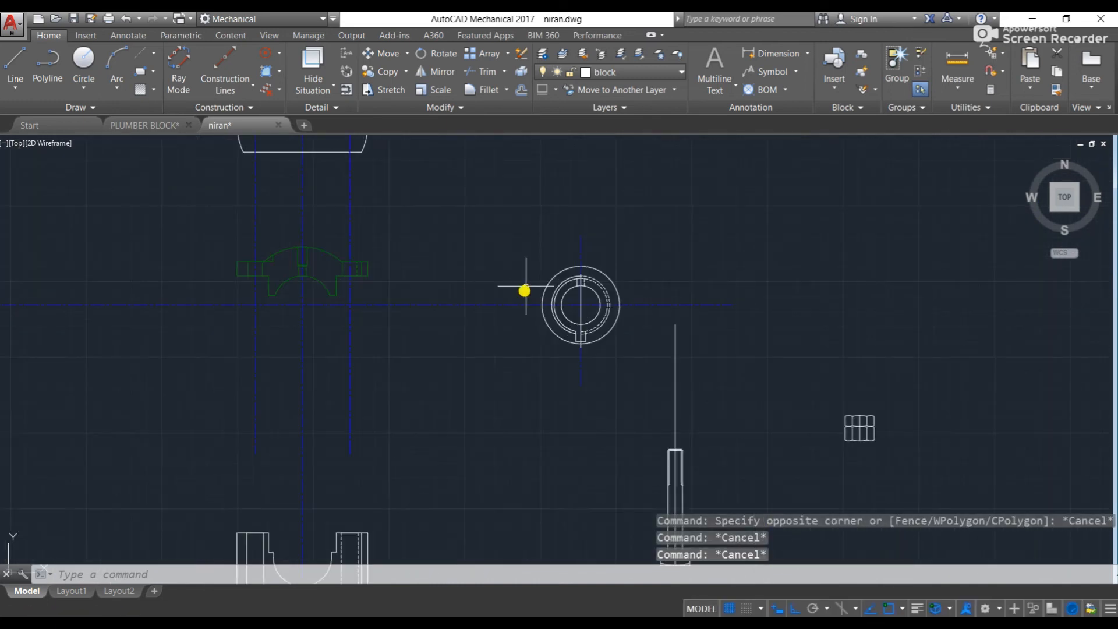
left_click(527, 256)
left_click(652, 367)
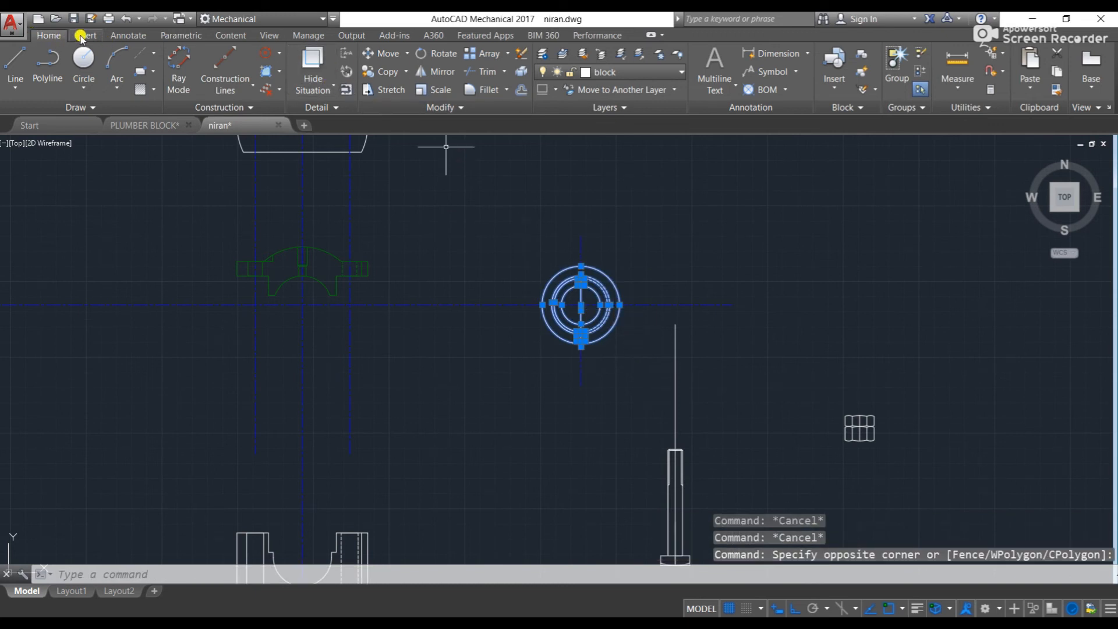
left_click(536, 55)
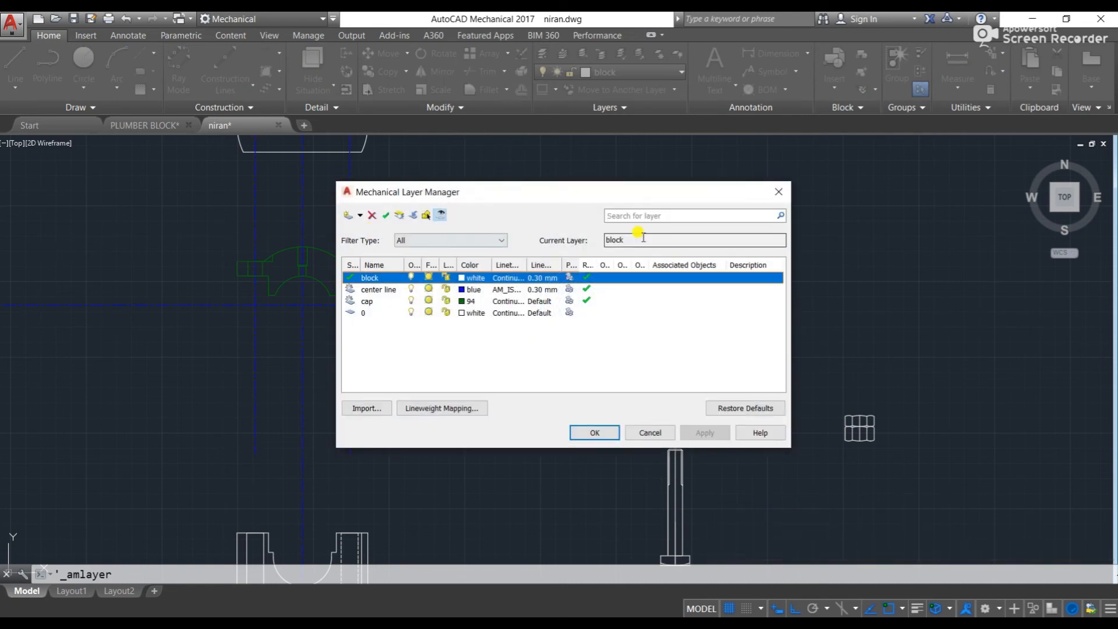
mouse_move(612, 197)
left_mouse_down()
mouse_move(546, 235)
mouse_move(466, 375)
mouse_move(589, 200)
left_mouse_up()
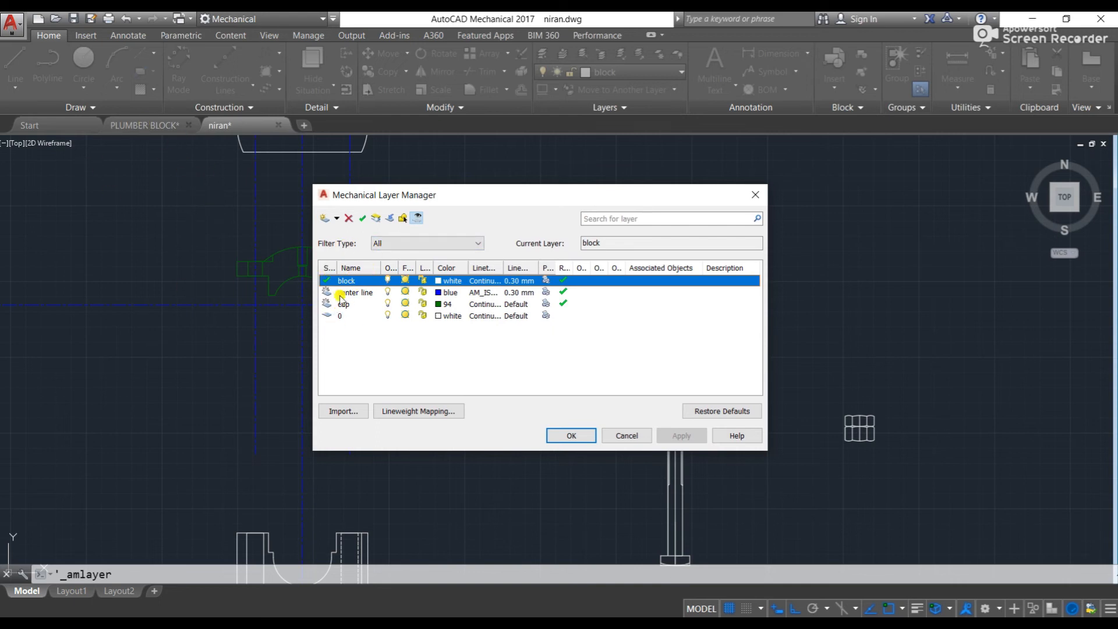
left_click(324, 219)
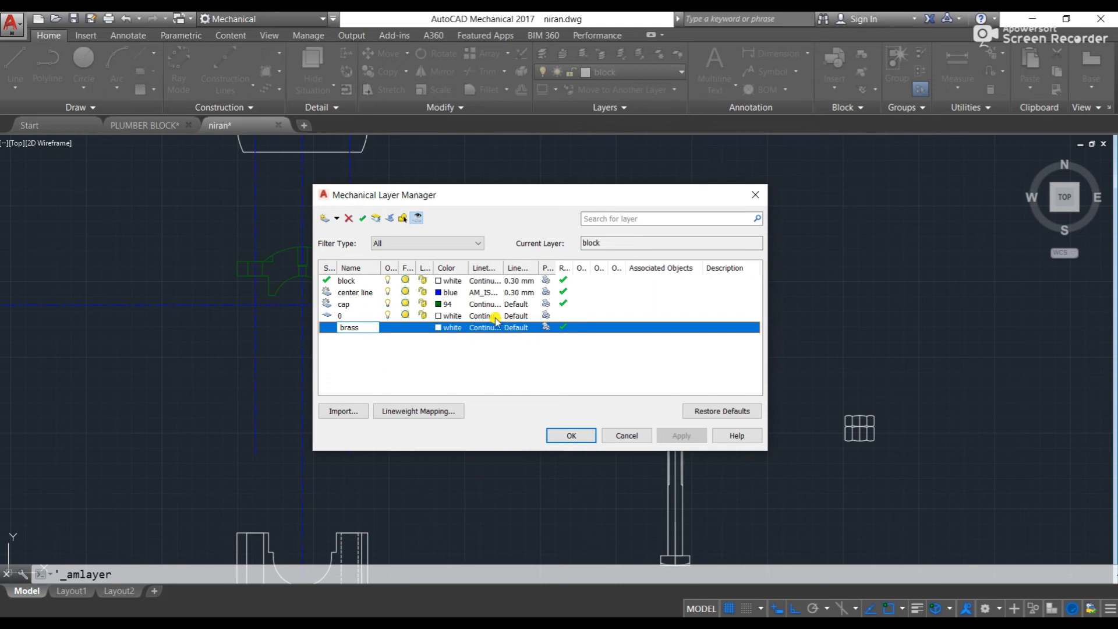
- Set the brass layer's color to index 50 and apply the layer changes
left_click(451, 328)
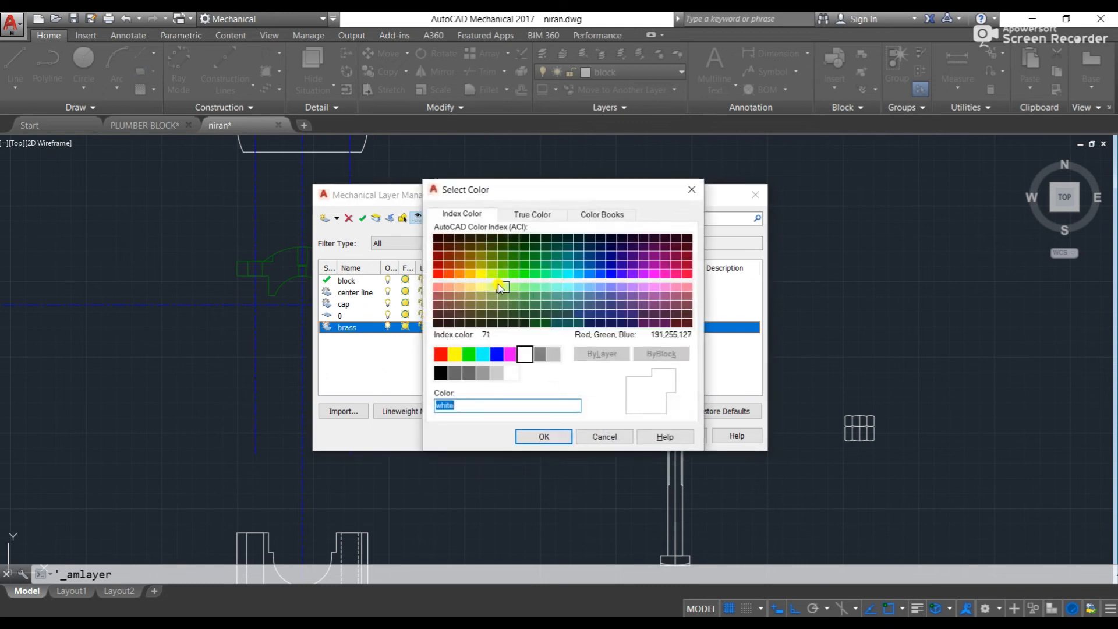
left_click(487, 273)
left_click(559, 437)
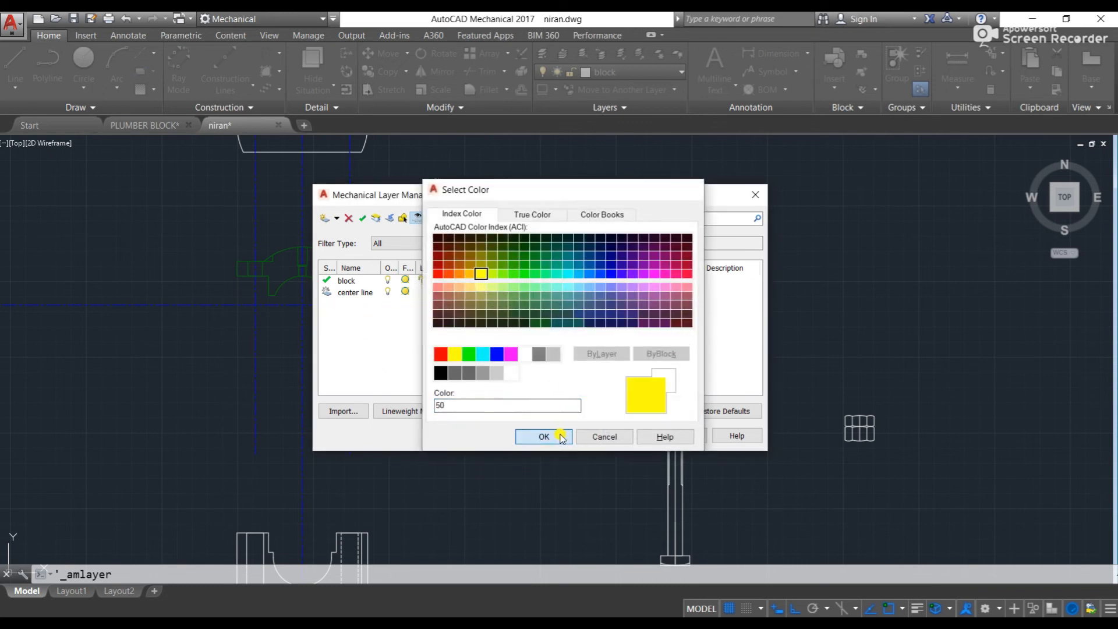
left_click(606, 437)
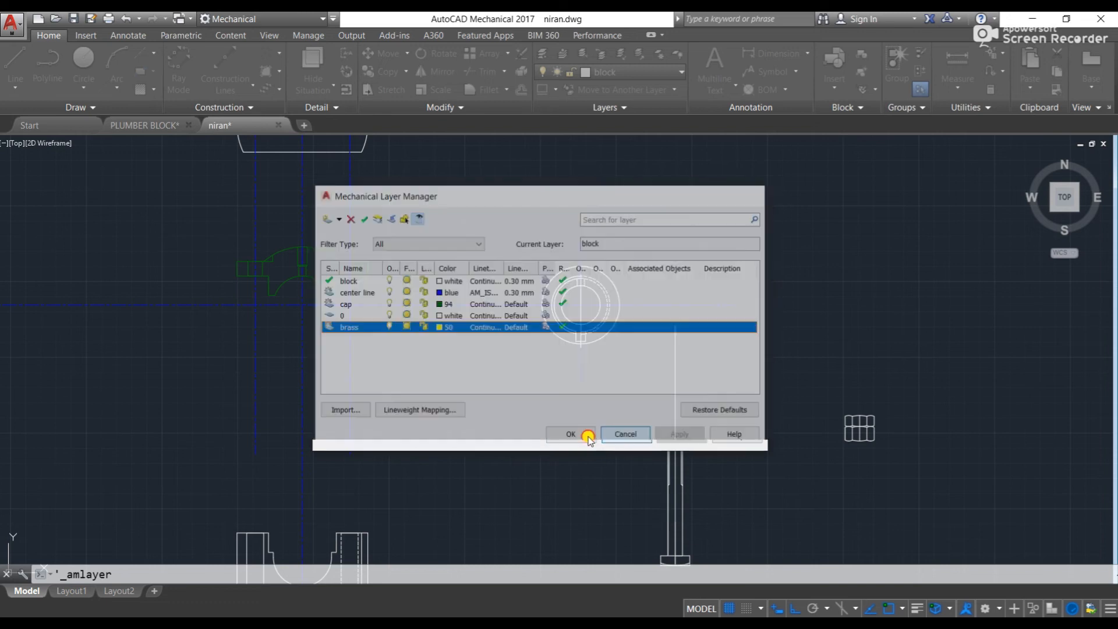
left_click(587, 434)
key("Escape")
key("Escape")
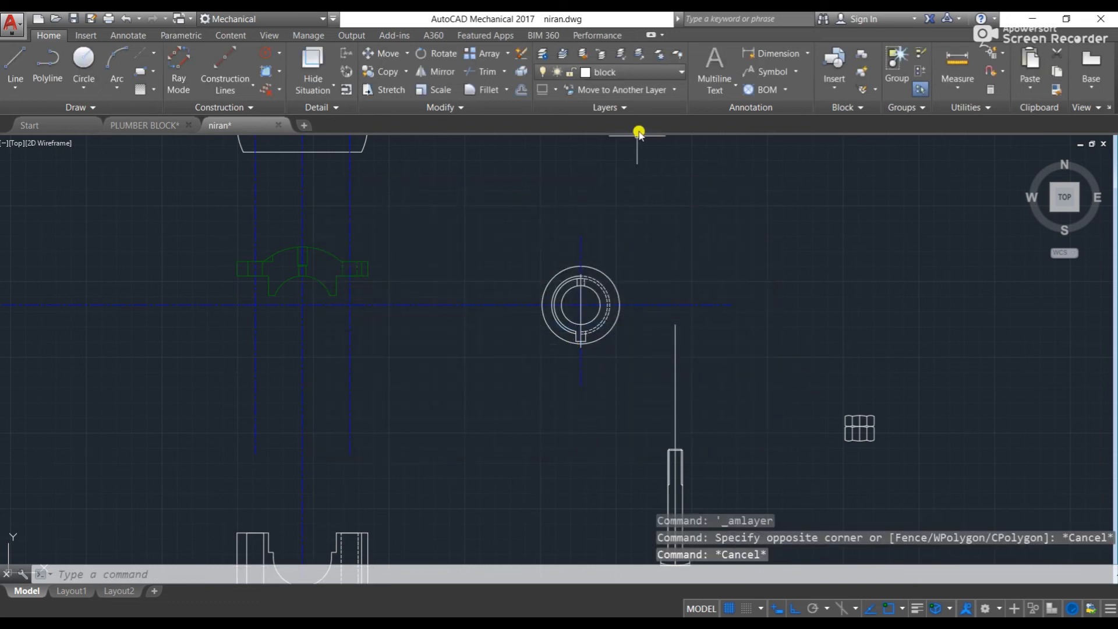
- Make brass the current layer and move the brass front view's geometry onto it
left_click(666, 73)
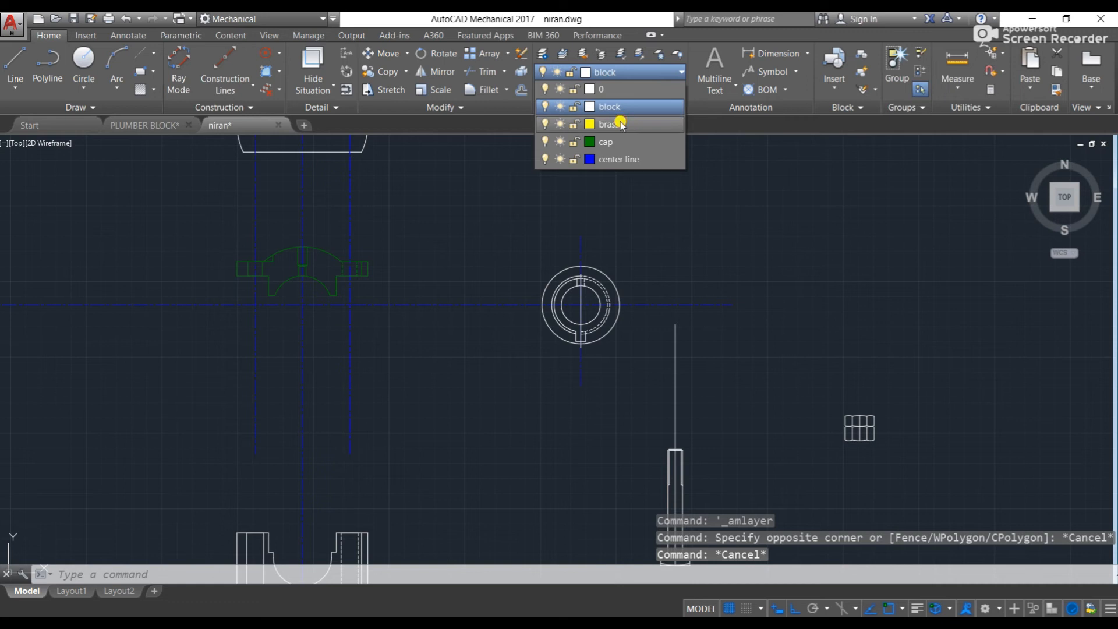
left_click(609, 124)
left_click(517, 221)
left_click(624, 360)
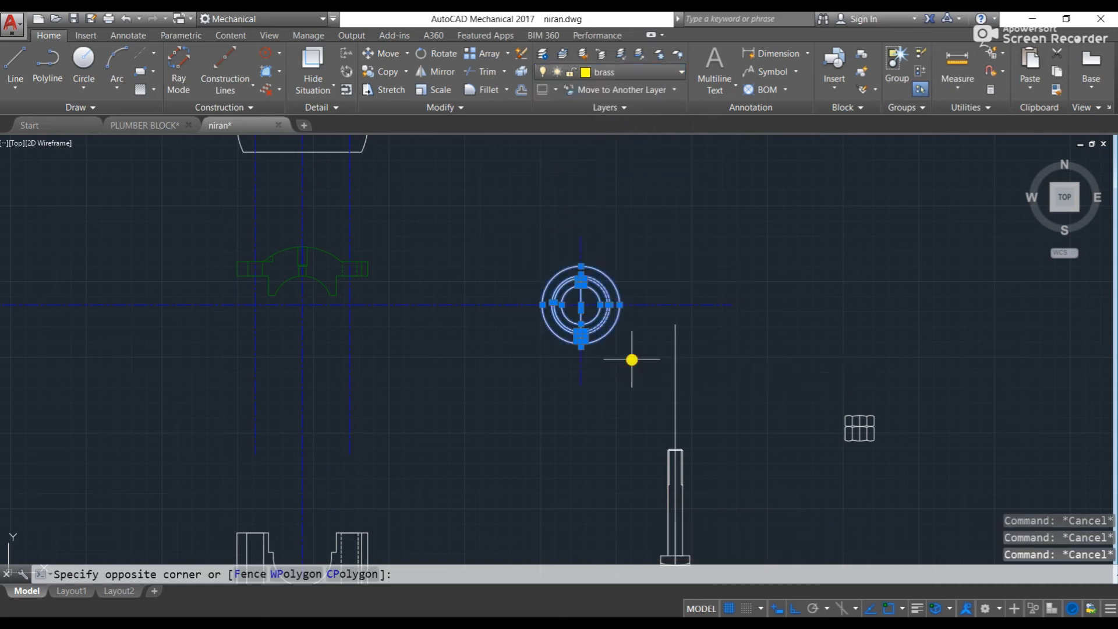
left_click(619, 71)
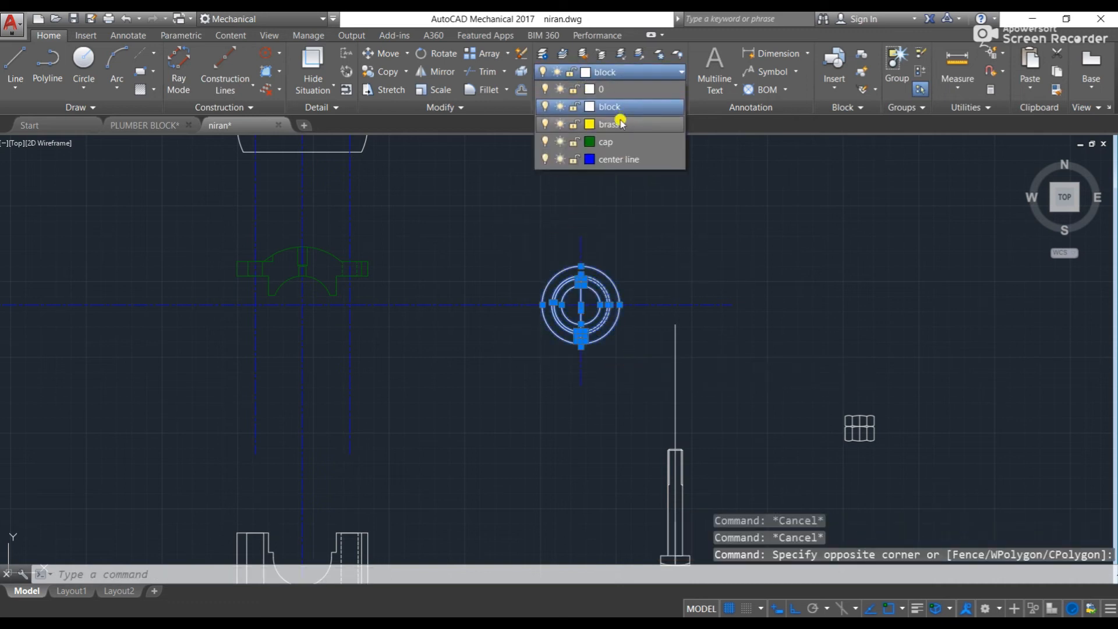
left_click(628, 124)
key("Escape")
key("Escape")
- Examine the brass front view and the drawn bolt and nuts against the part views in the reference drawing
scroll(591, 300, "up", 5)
scroll(590, 299, "up", 5)
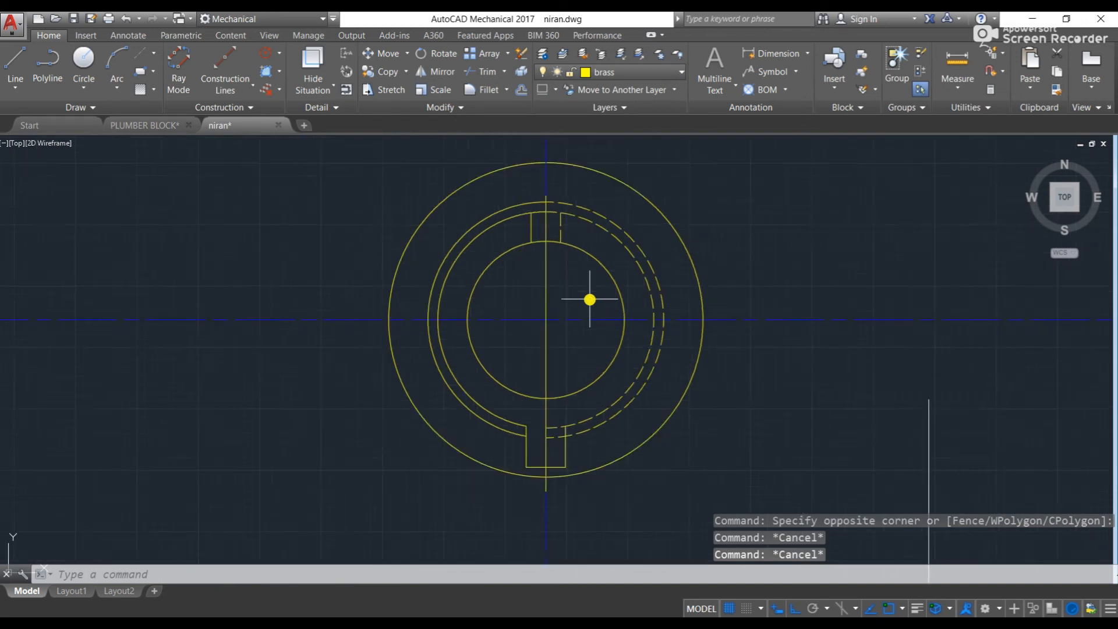
scroll(600, 317, "down", 5)
key("Escape")
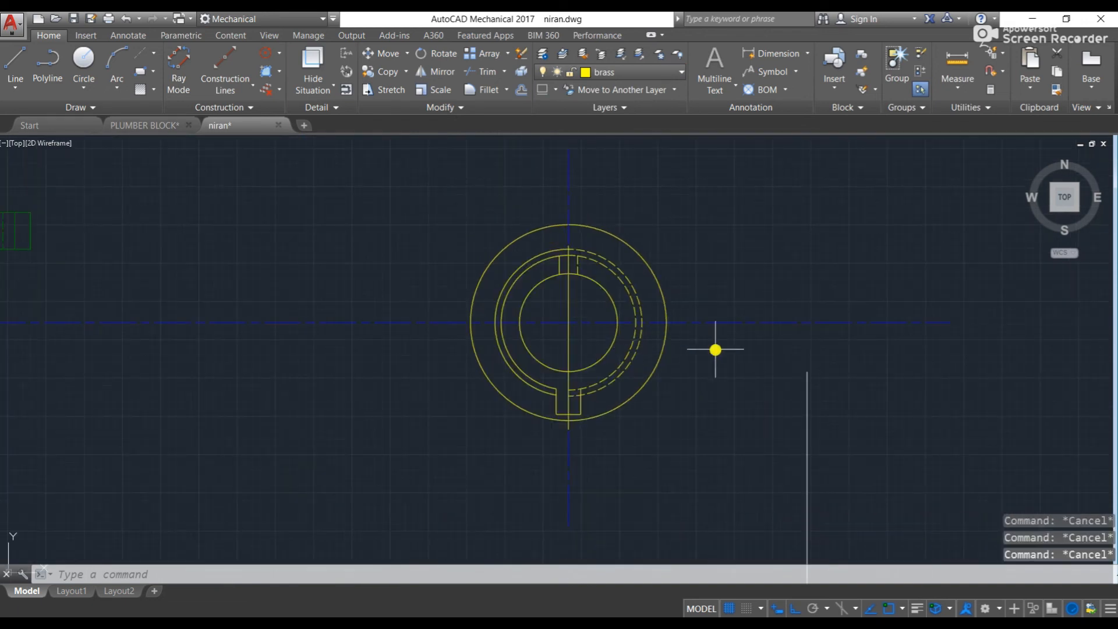
middle_click_drag(715, 350, 542, 309)
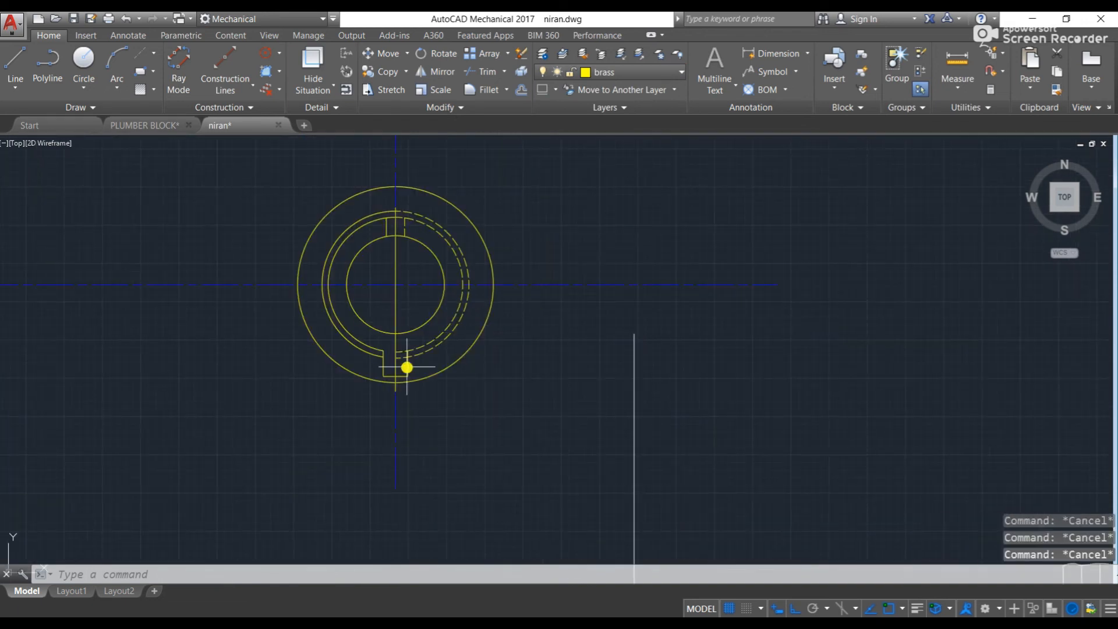
scroll(406, 385, "down", 3)
scroll(362, 294, "up", 3)
middle_click_drag(362, 295, 679, 275)
scroll(607, 286, "down", 2)
middle_click_drag(608, 285, 337, 187)
scroll(339, 187, "down", 2)
middle_click_drag(536, 326, 581, 270)
scroll(487, 305, "up", 2)
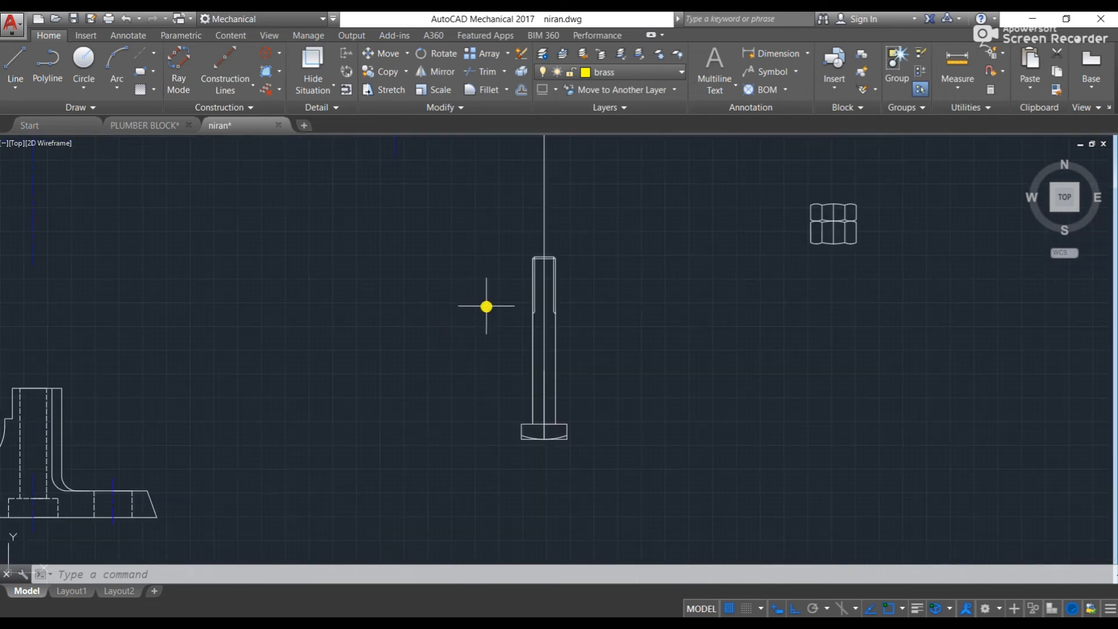
scroll(139, 215, "down", 6)
middle_click_drag(195, 228, 760, 241)
middle_click_drag(191, 239, 437, 235)
scroll(631, 234, "up", 4)
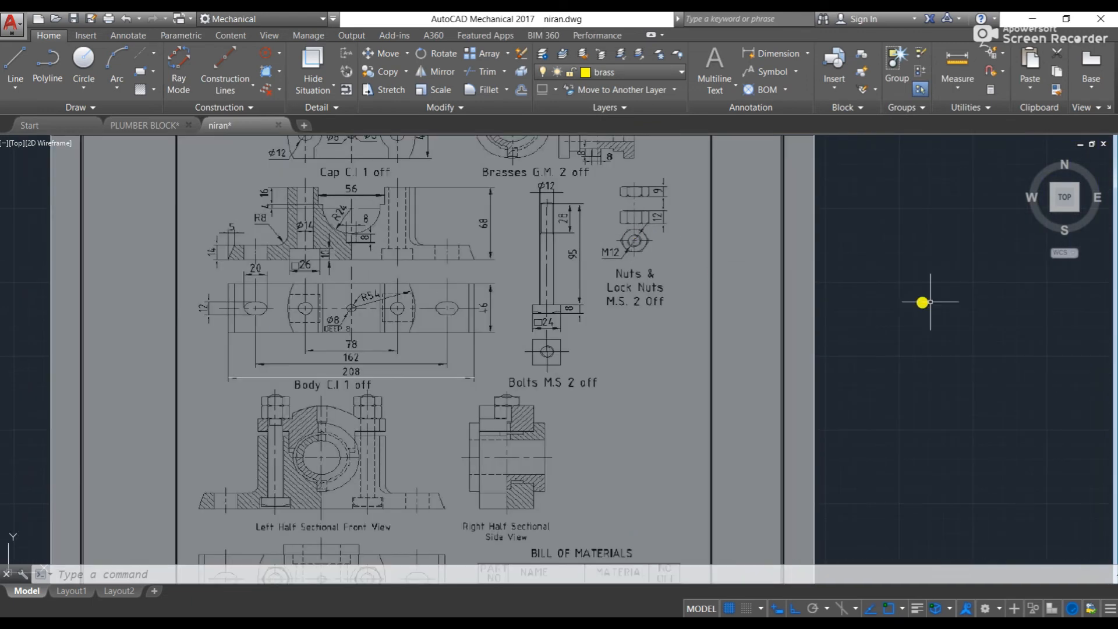
middle_click_drag(975, 303, 241, 281)
middle_click_drag(1031, 263, 582, 268)
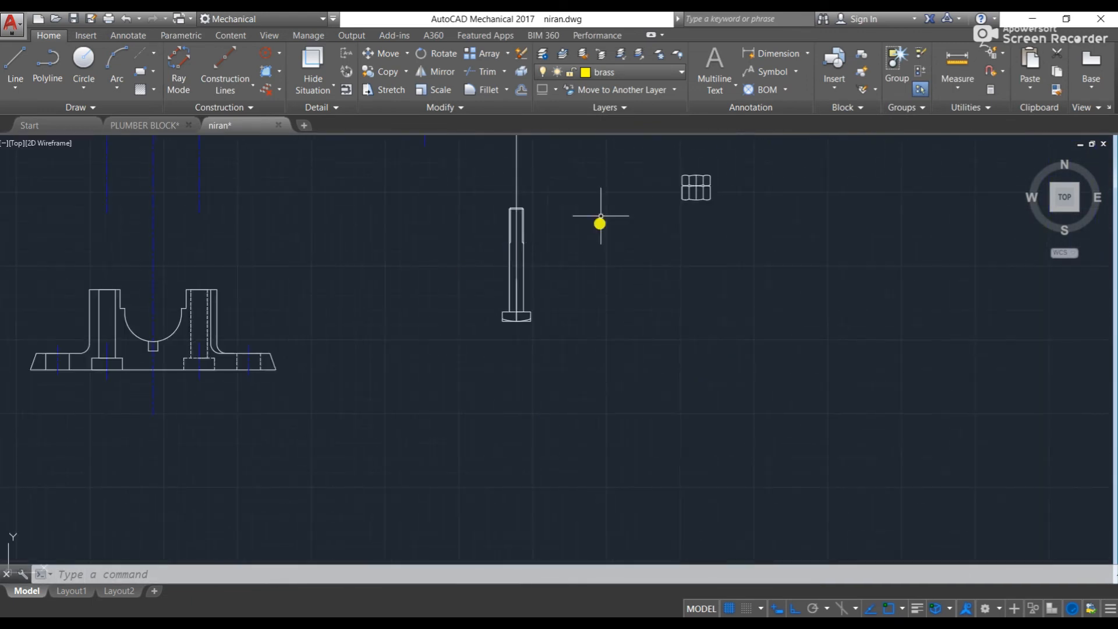
- Create a layer named bolt with the color red for the drawn bolt
left_click(488, 184)
left_click(571, 357)
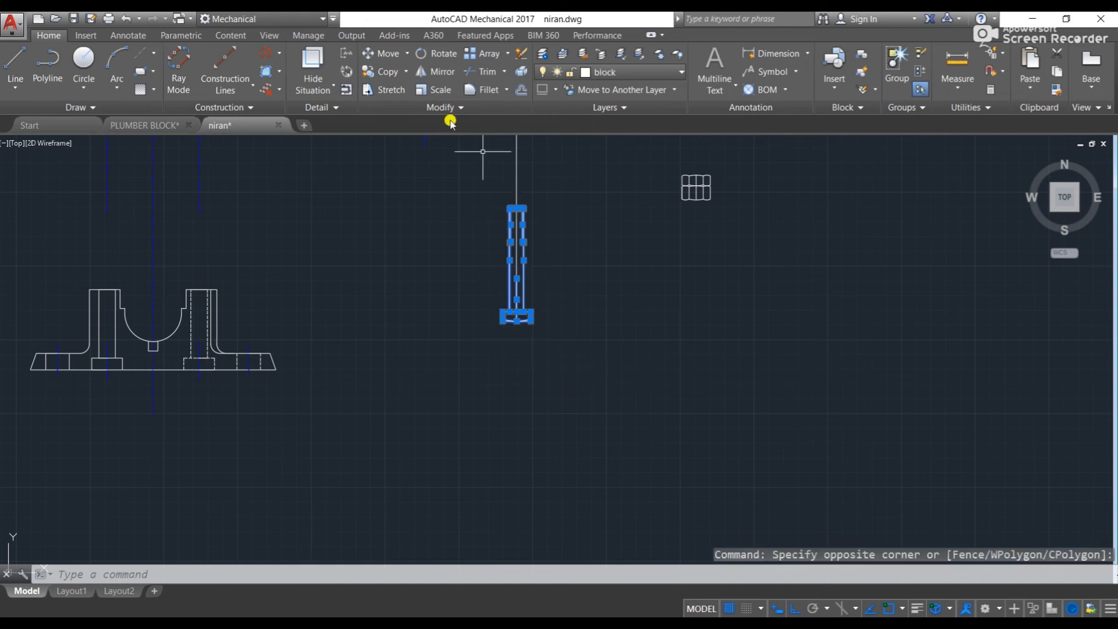
left_click(602, 72)
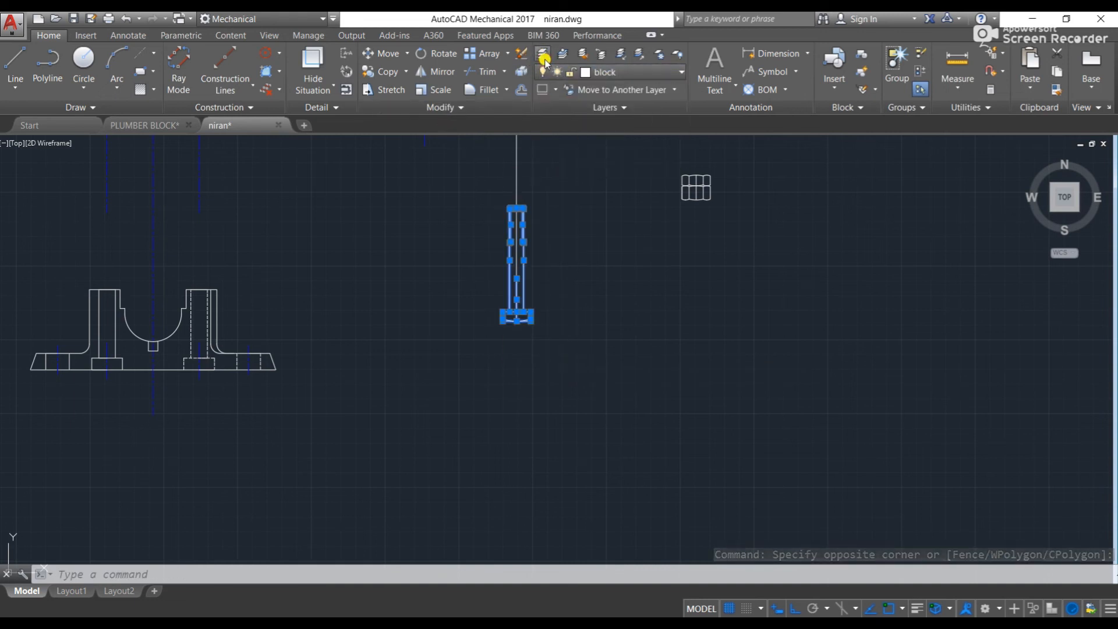
left_click(543, 56)
left_click(327, 219)
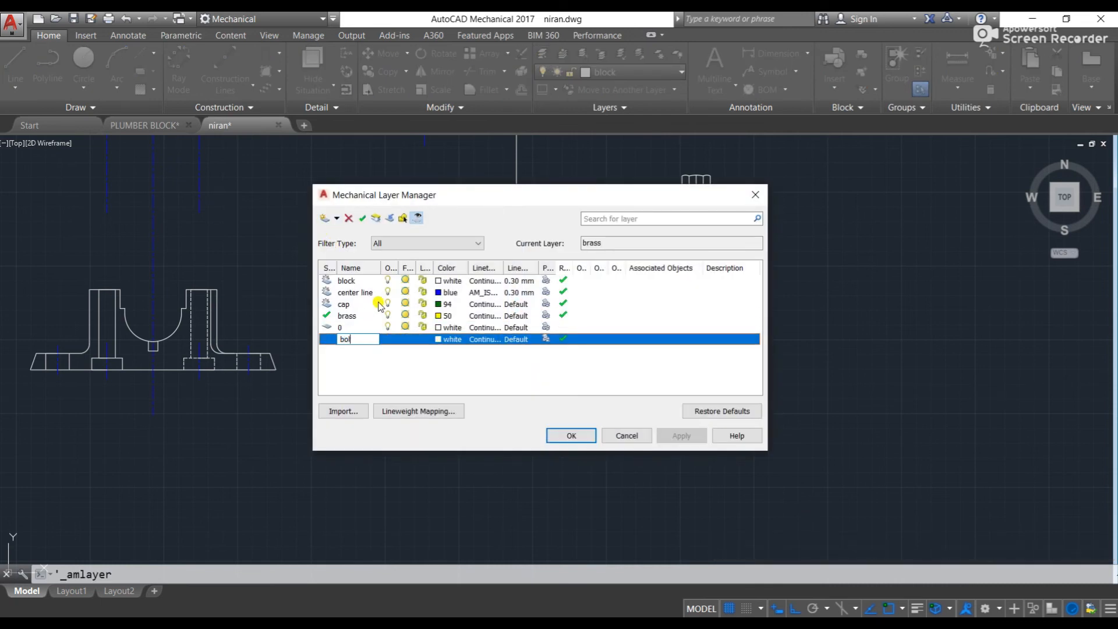
left_click(440, 339)
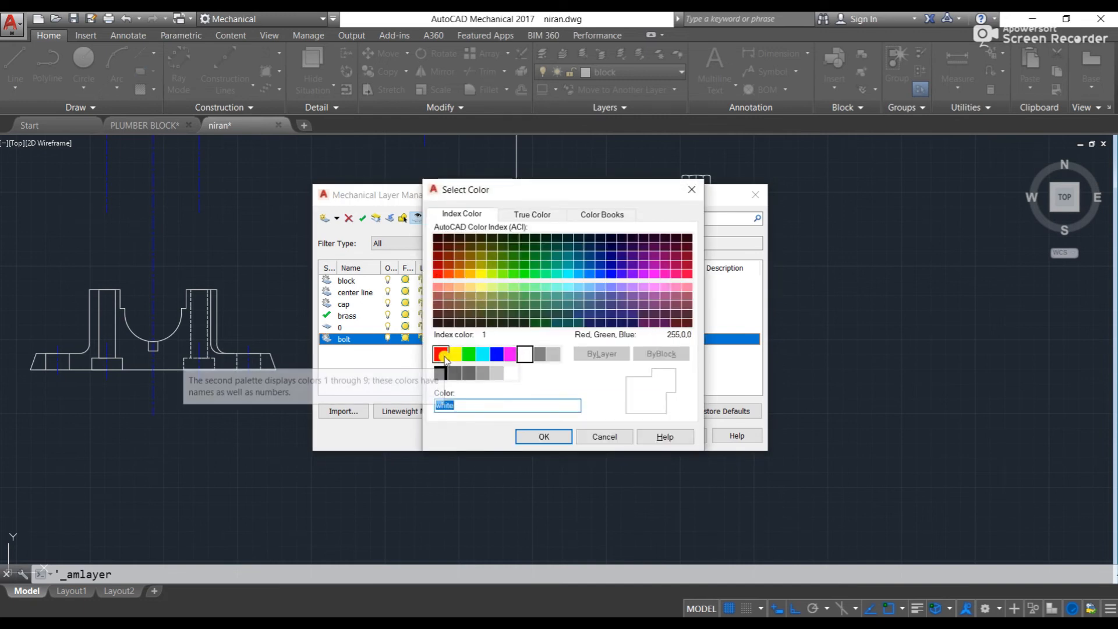
left_click(445, 358)
left_click(543, 436)
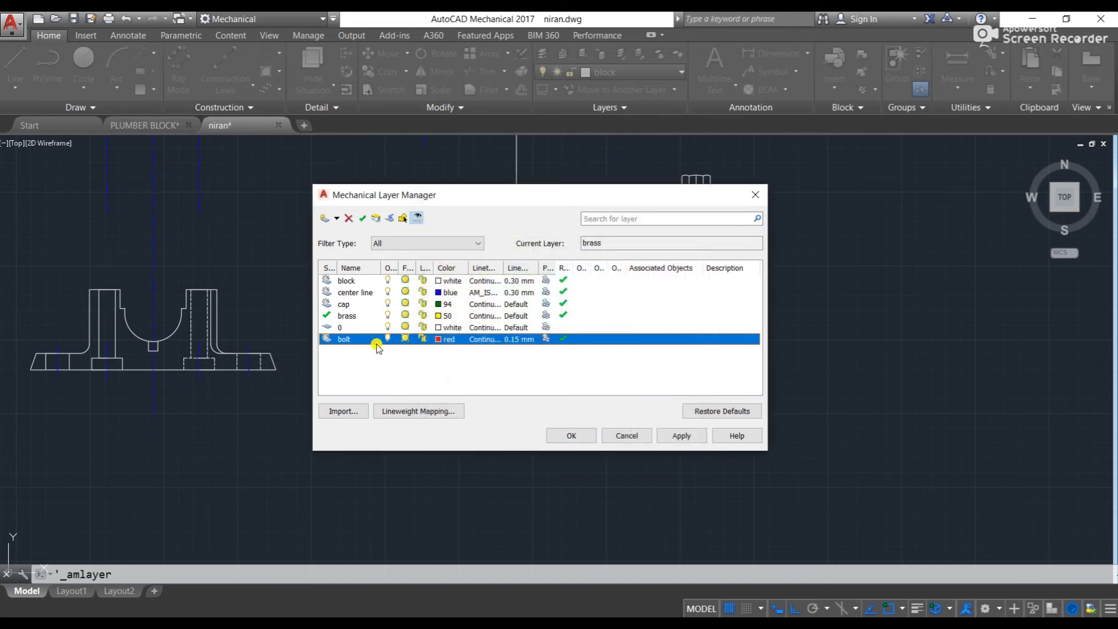
- Create a layer named nut with the color magenta and apply the layer changes
left_click(328, 220)
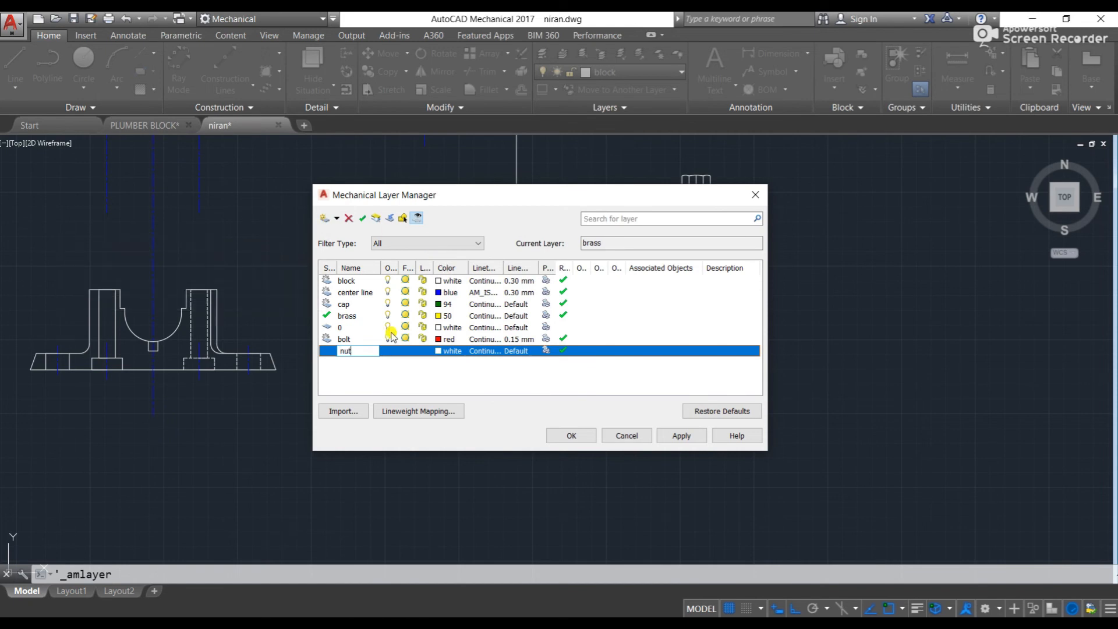
left_click(445, 350)
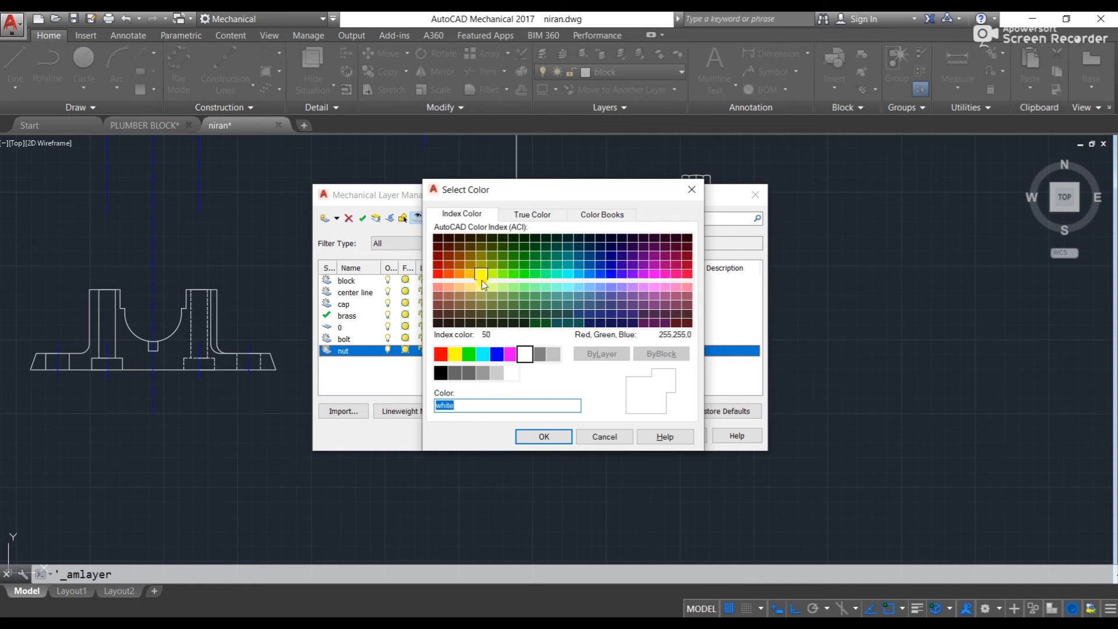
left_click(510, 354)
left_click(544, 437)
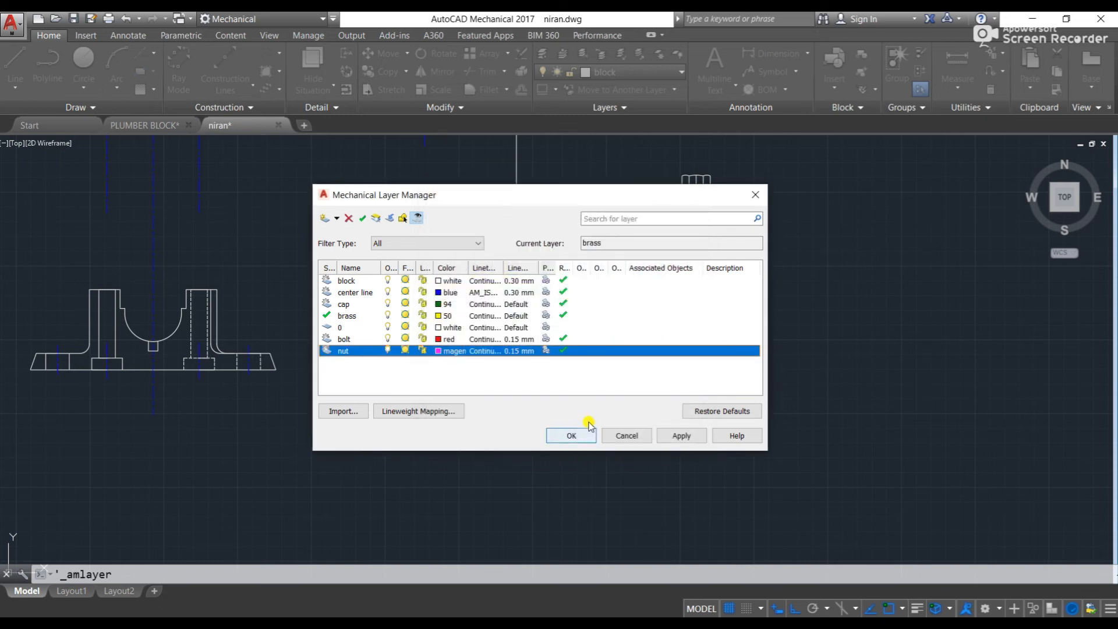
left_click(667, 440)
left_click(576, 436)
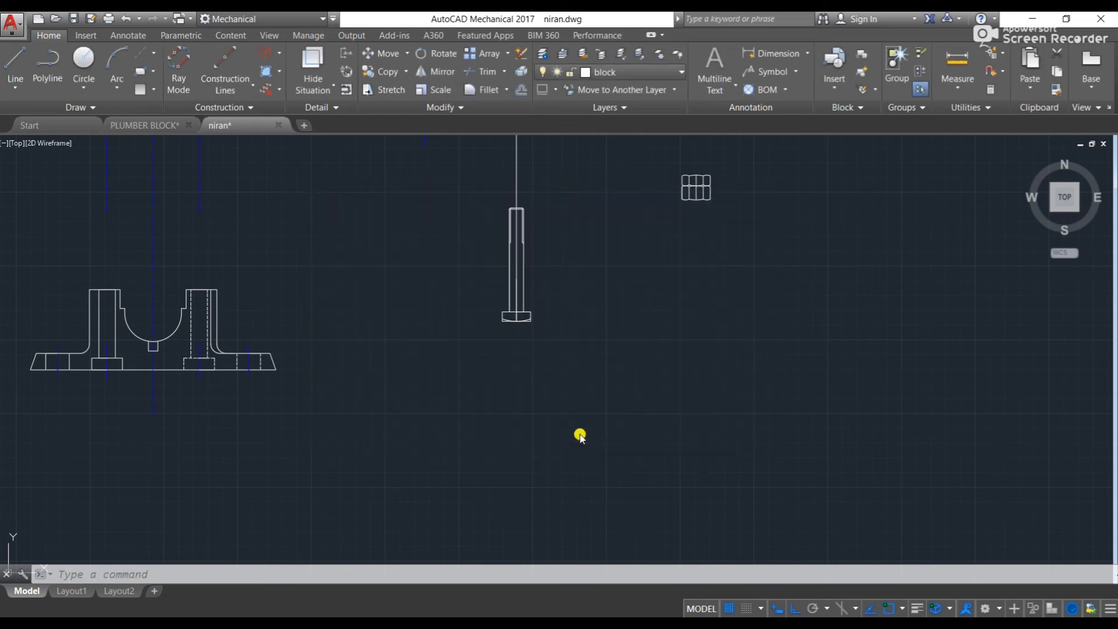
- Move the drawn bolt's shank and head geometry onto the nut layer
left_click(464, 177)
left_click(541, 347)
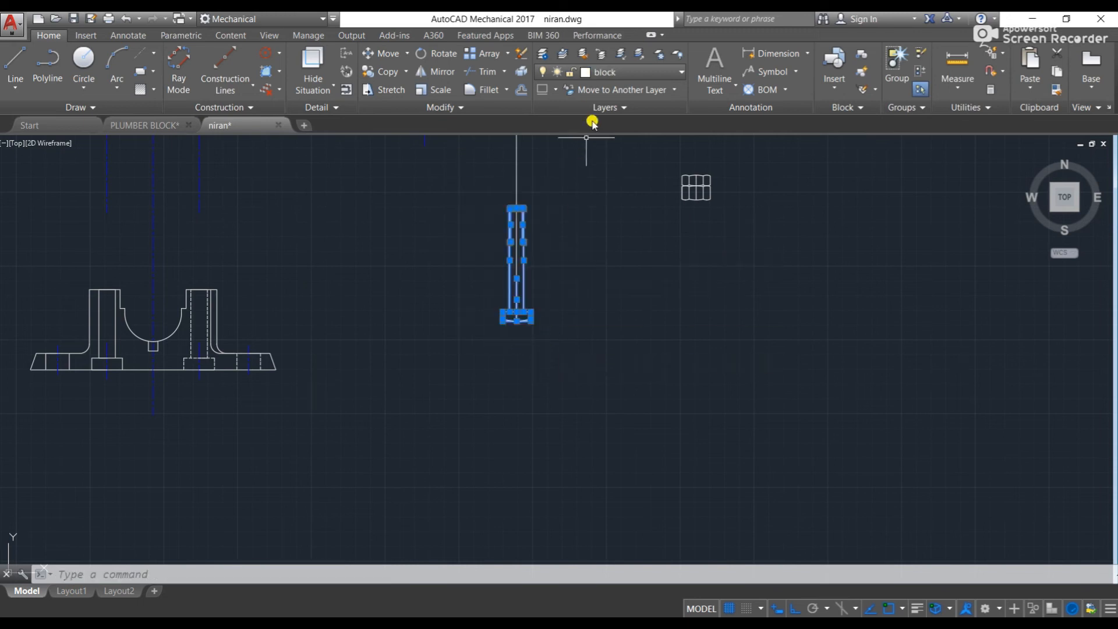
left_click(608, 72)
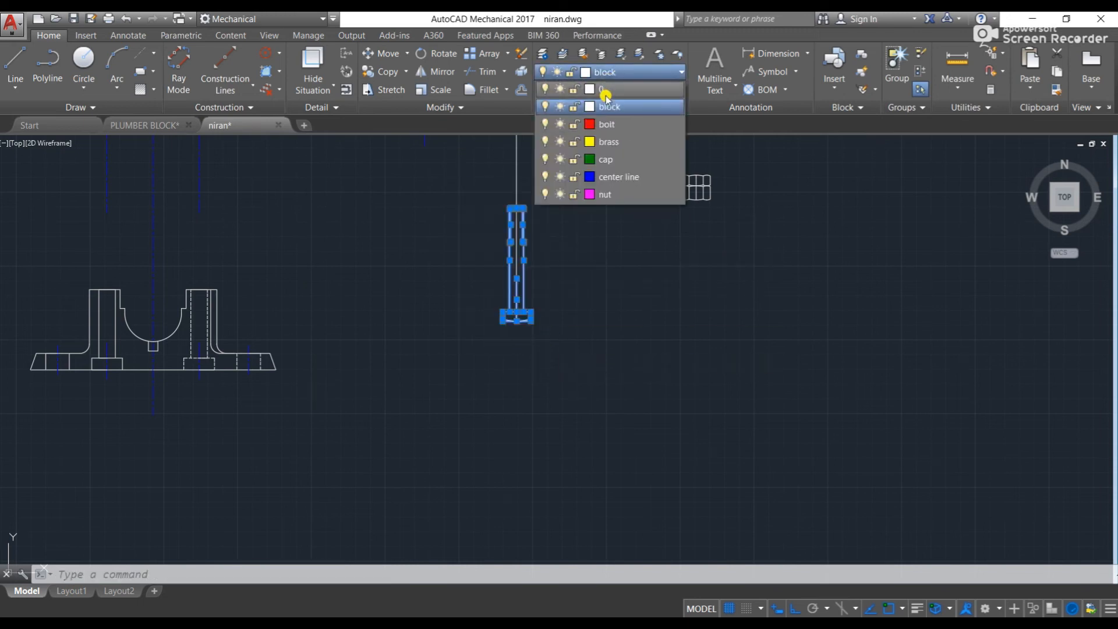
left_click(617, 160)
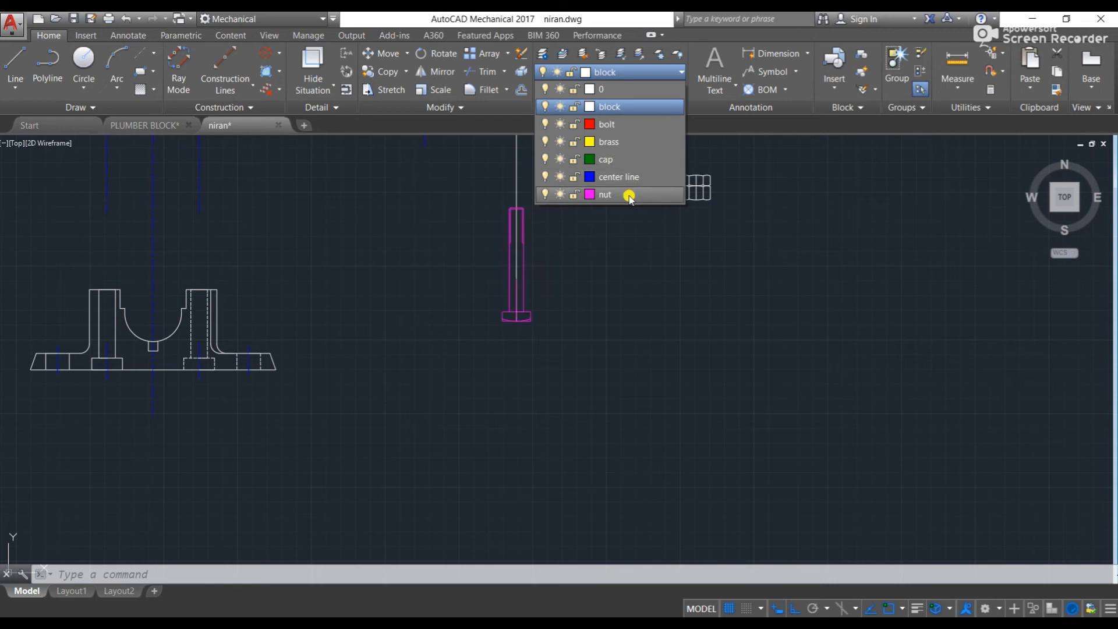
left_click(605, 194)
scroll(347, 230, "down", 3)
middle_click_drag(348, 230, 674, 279)
scroll(589, 288, "up", 6)
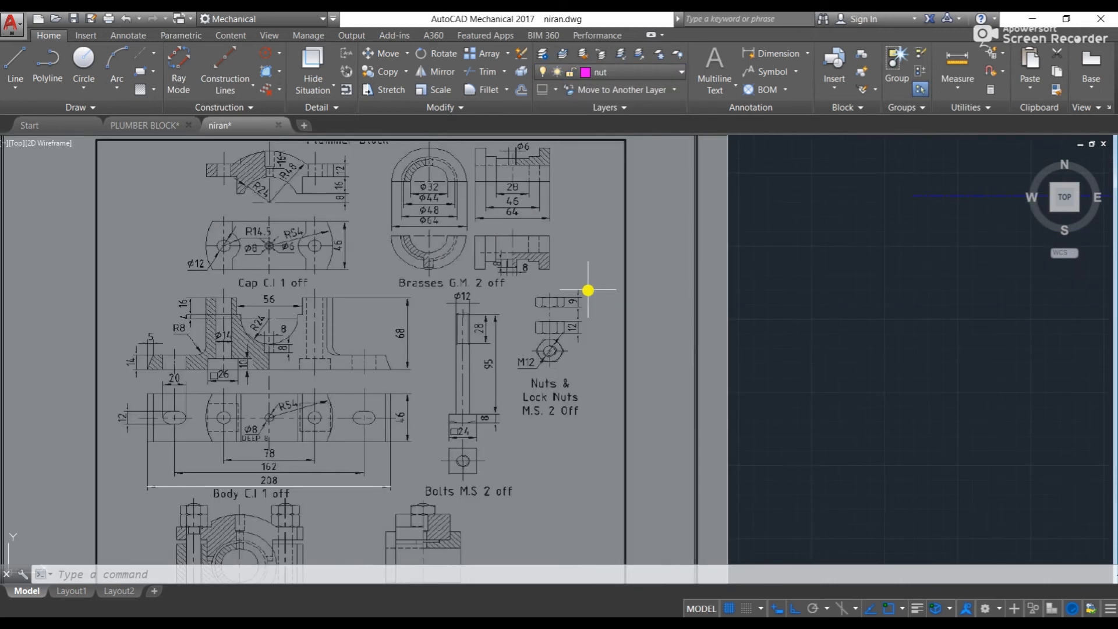
- Assign the selected bolt geometry to the bolt layer
scroll(577, 330, "down", 4)
middle_click_drag(829, 276, 603, 280)
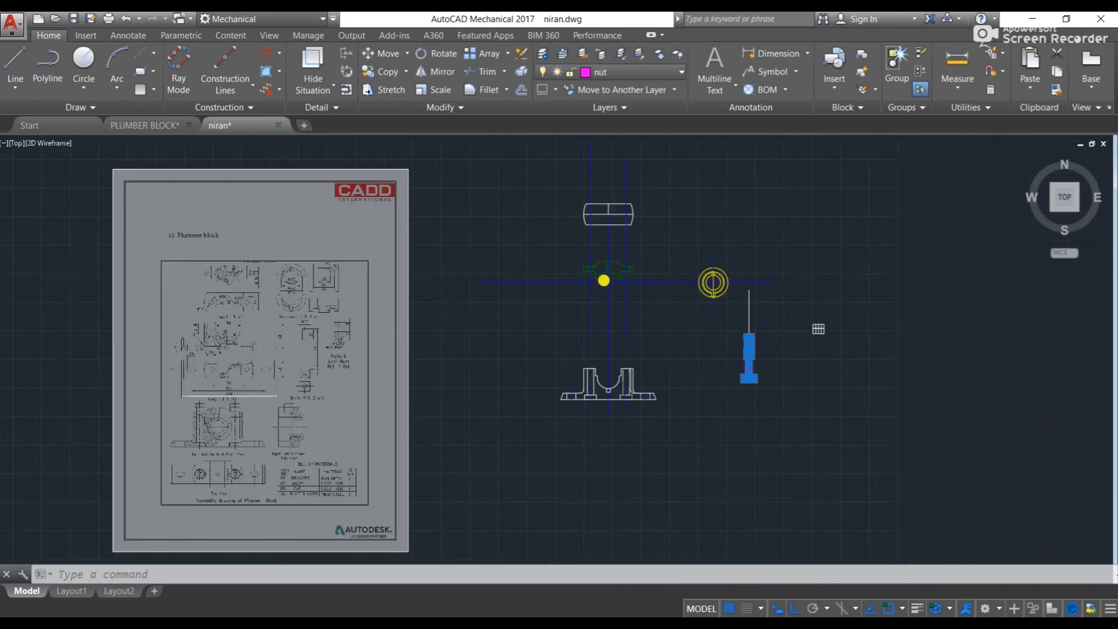
left_click(666, 75)
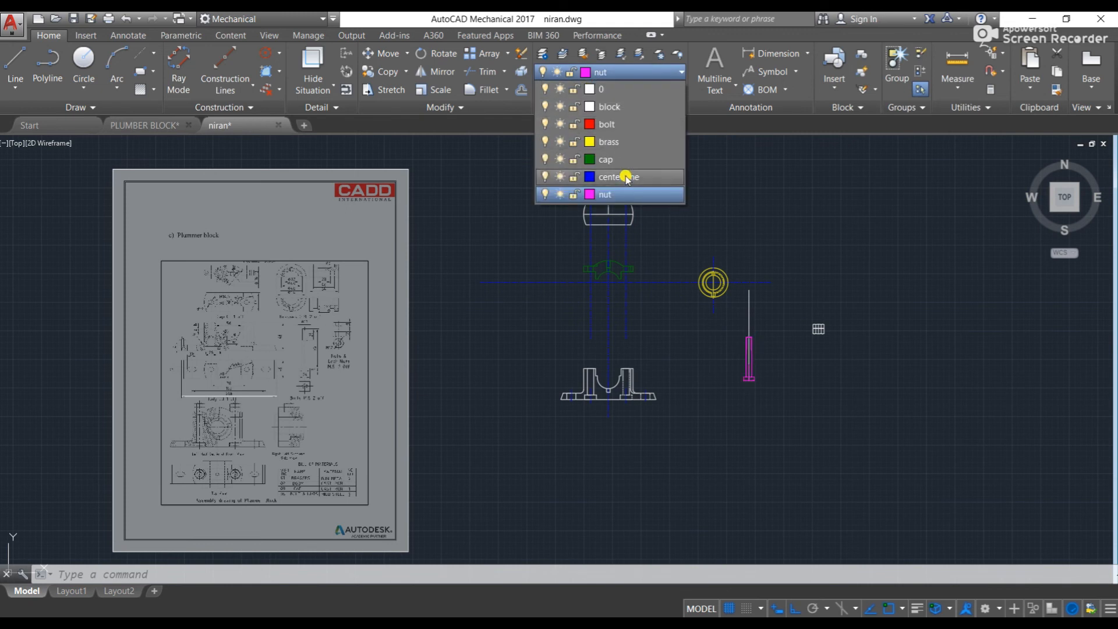
left_click(632, 125)
scroll(805, 306, "up", 6)
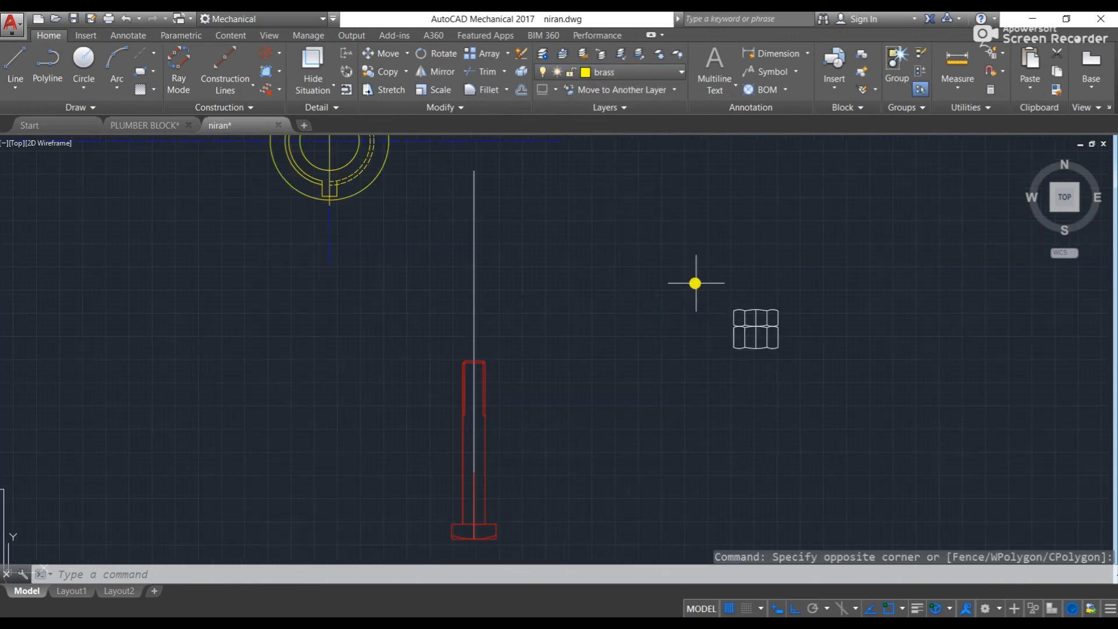
key("Escape")
key("Escape")
- Assign the nut and lock nut geometry to the nut layer
left_click(691, 275)
left_click(826, 379)
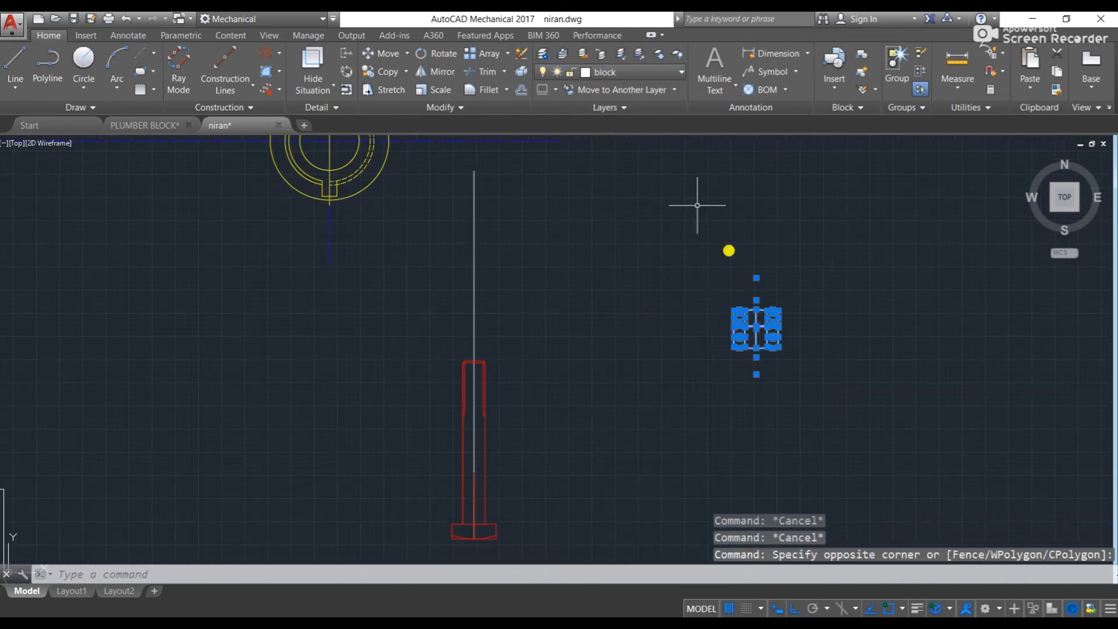
left_click(616, 72)
left_click(606, 194)
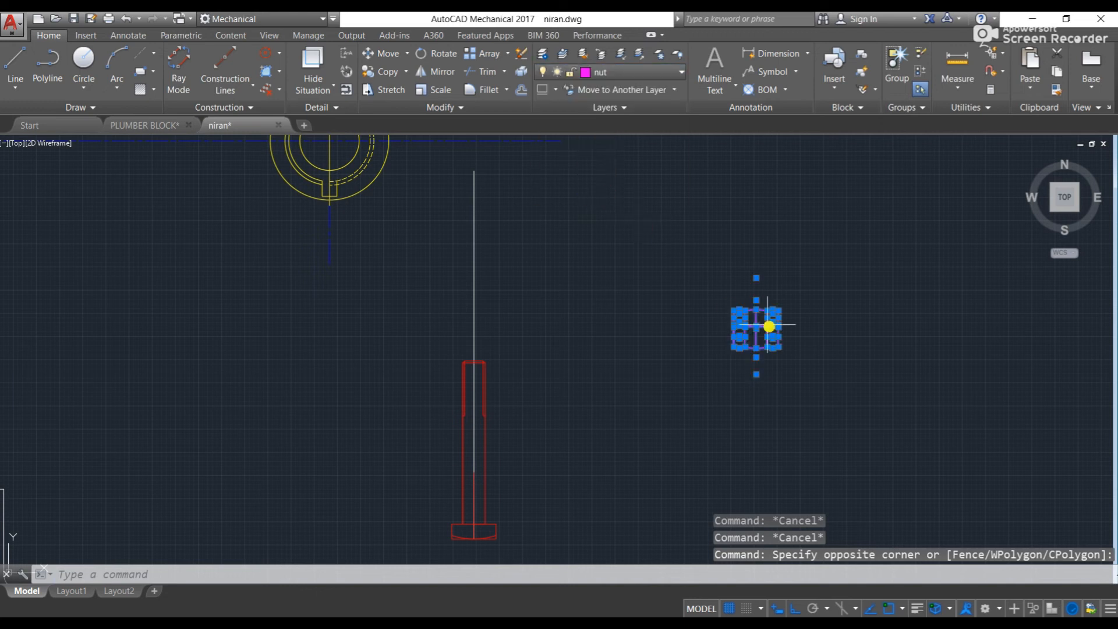
key("Escape")
key("Escape")
- Hatch the two sectioned areas on the left half of the cap's front view with the ANSI32 pattern
middle_click_drag(688, 237, 646, 173)
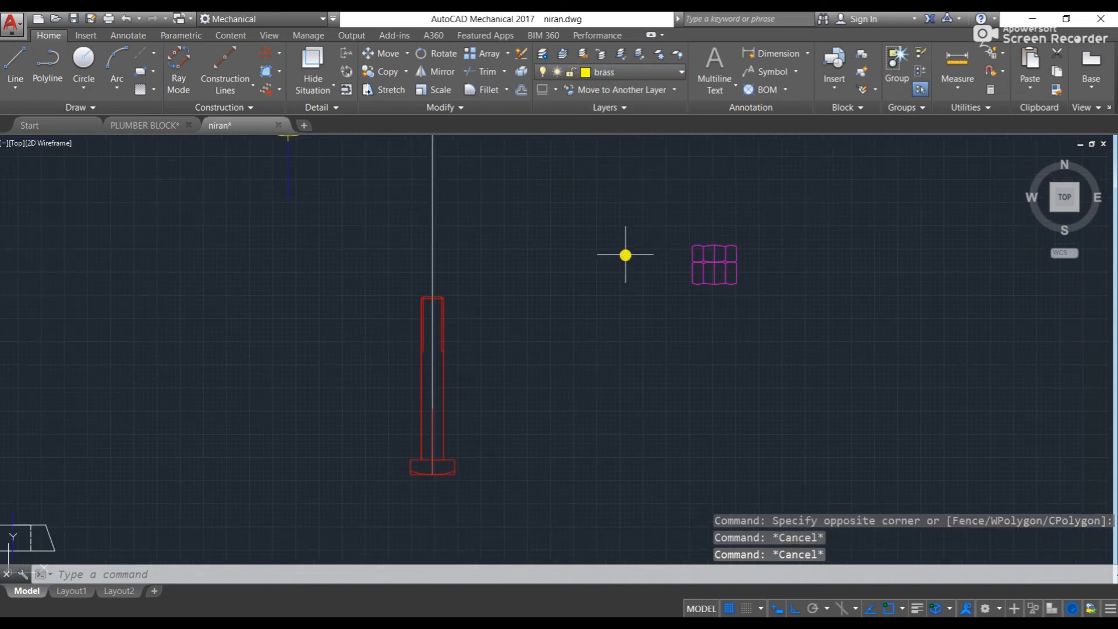
middle_click_drag(569, 255, 826, 250)
scroll(824, 249, "down", 2)
middle_click_drag(597, 237, 737, 298)
middle_click_drag(642, 263, 614, 221)
mouse_move(583, 335)
middle_mouse_down()
mouse_move(595, 261)
mouse_move(626, 417)
mouse_move(763, 382)
middle_mouse_up()
scroll(625, 197, "up", 4)
middle_click_drag(573, 197, 507, 373)
scroll(414, 355, "up", 2)
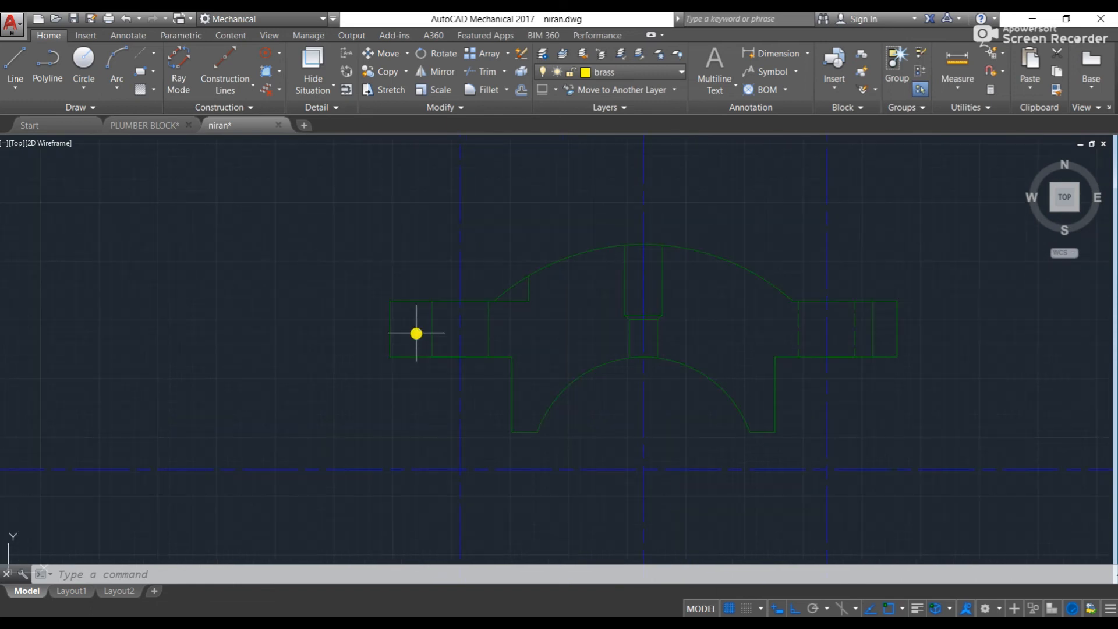
left_click(597, 330)
key("Escape")
key("Escape")
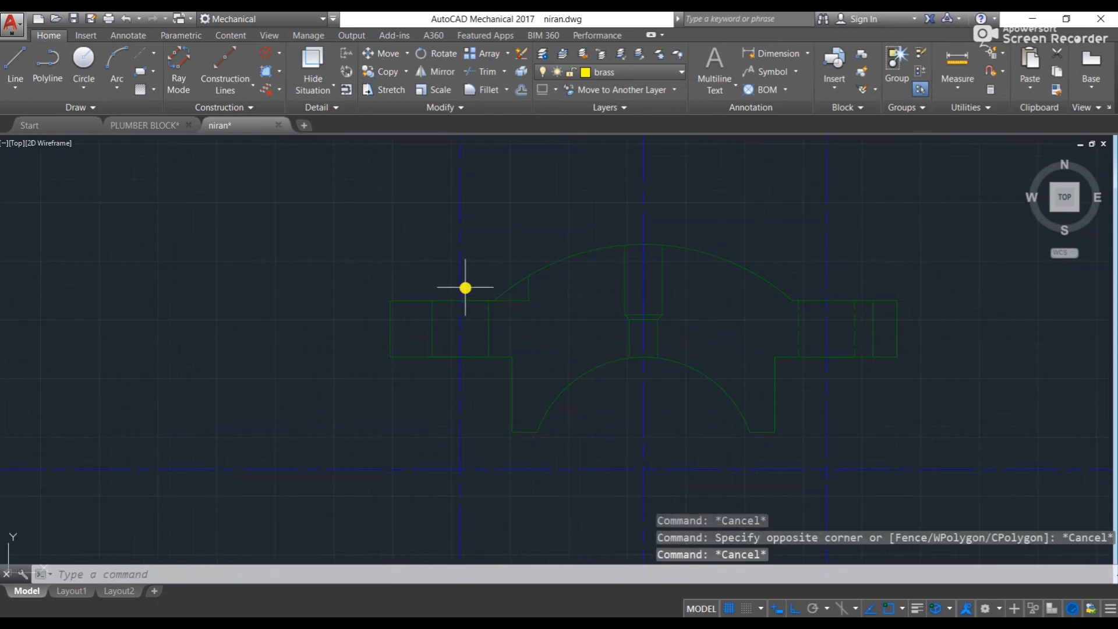
type("hatch")
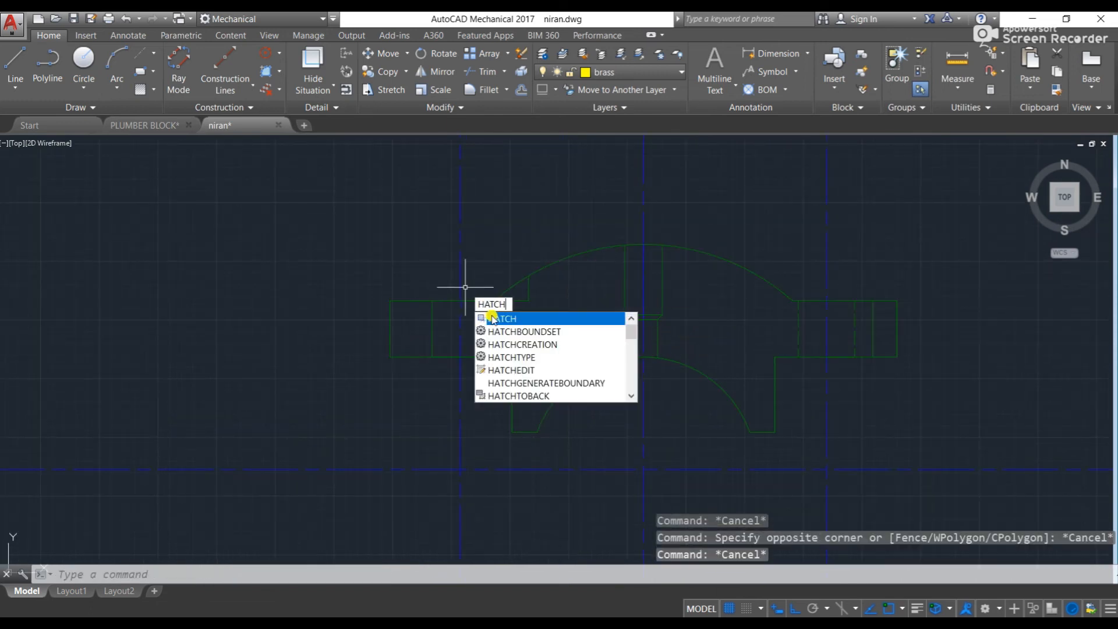
key("Return")
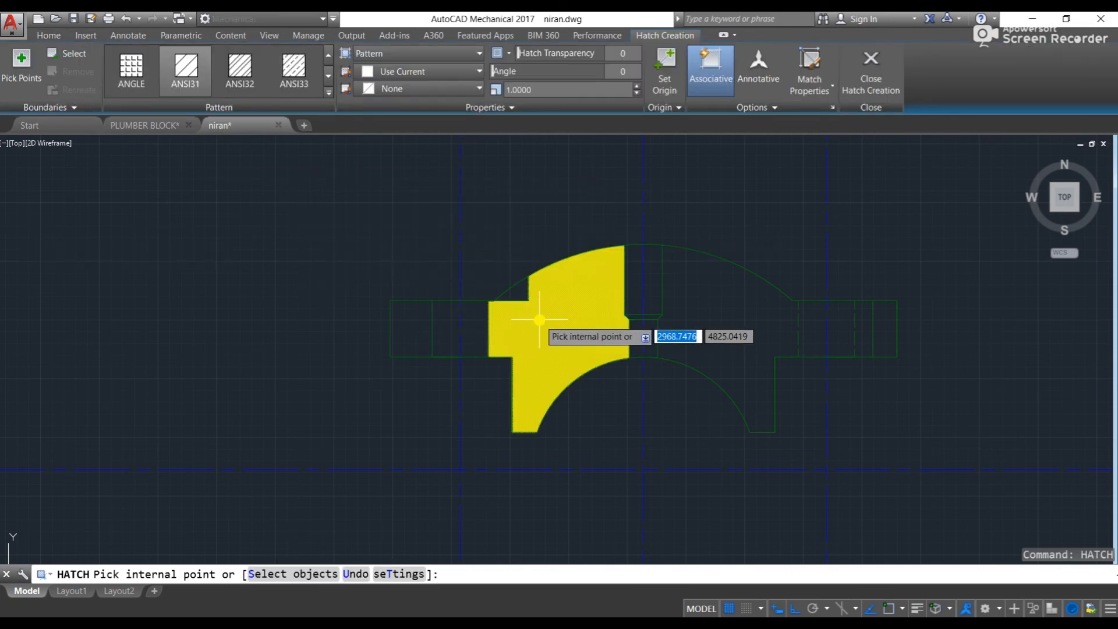
scroll(552, 334, "up", 2)
scroll(552, 334, "down", 5)
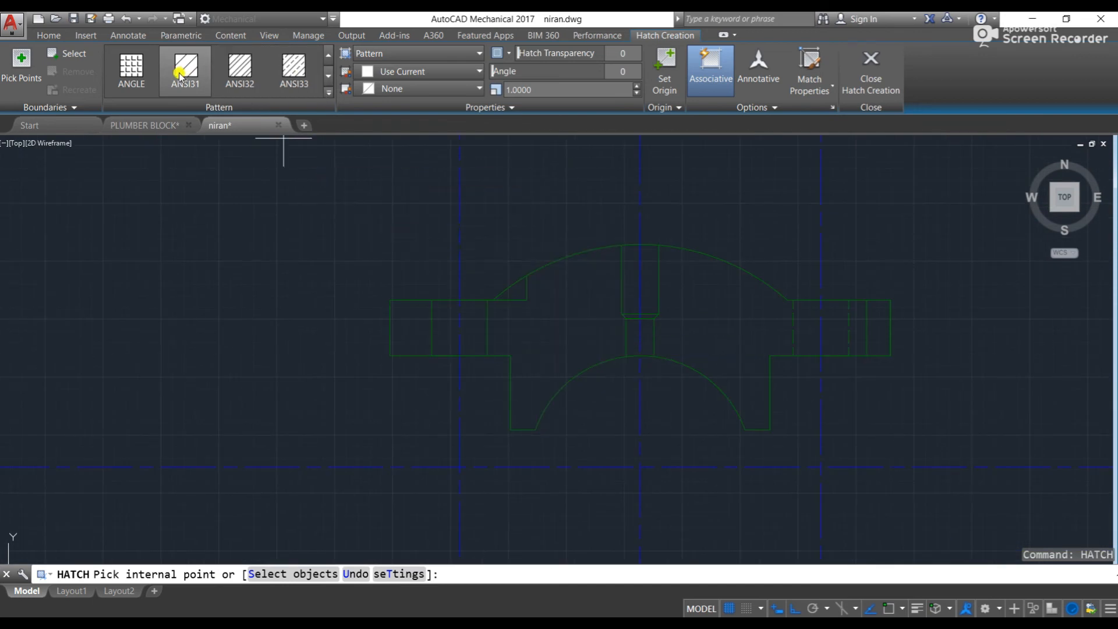
left_click(239, 69)
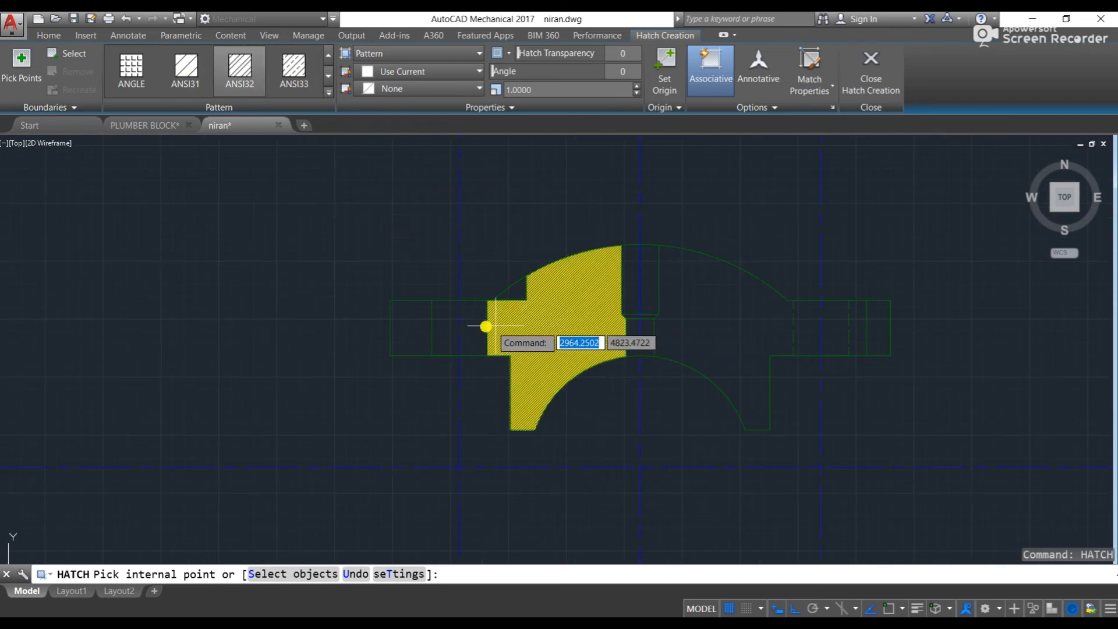
left_click(411, 325)
left_click(537, 324)
key("Escape")
key("Escape")
key("Escape")
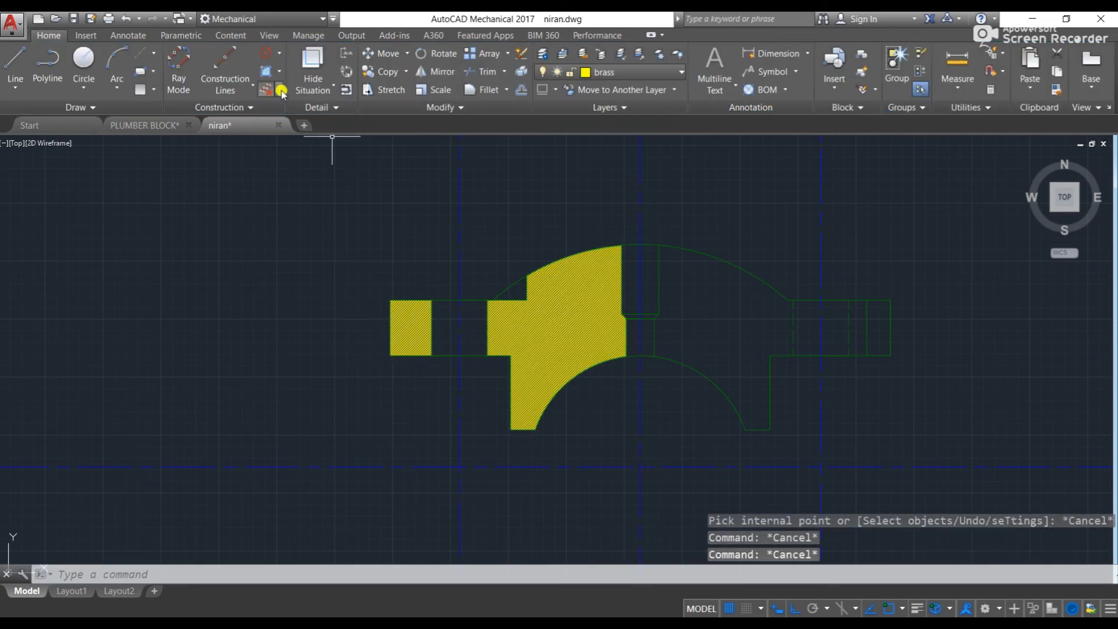
- Change the cap hatch's pattern to AM_45_13
left_click(533, 334)
double_click(533, 328)
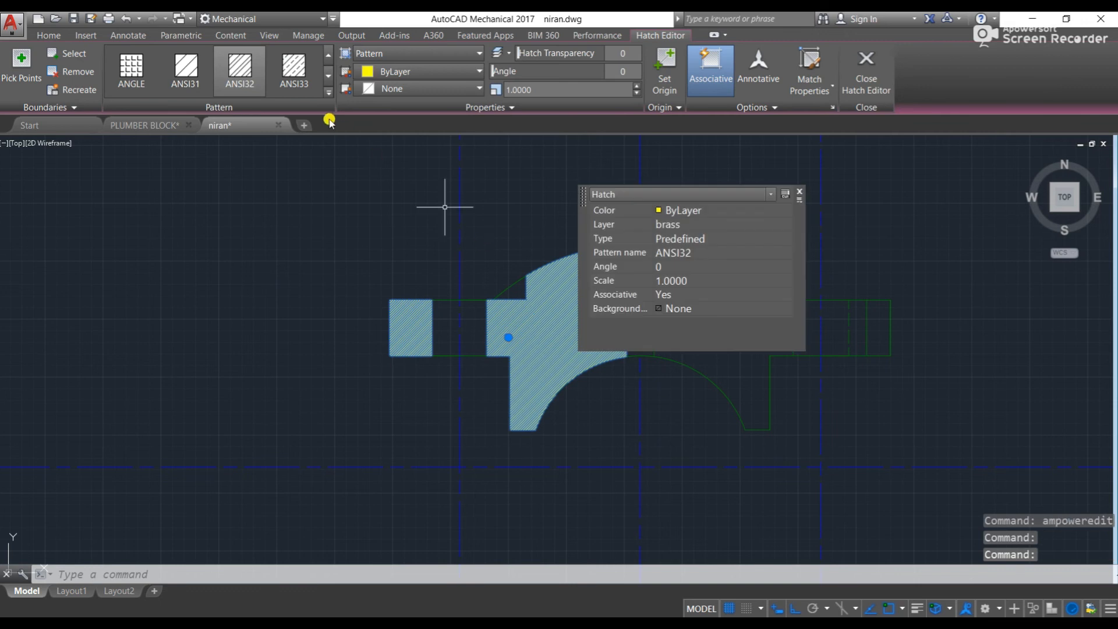
key("Escape")
left_click(584, 317)
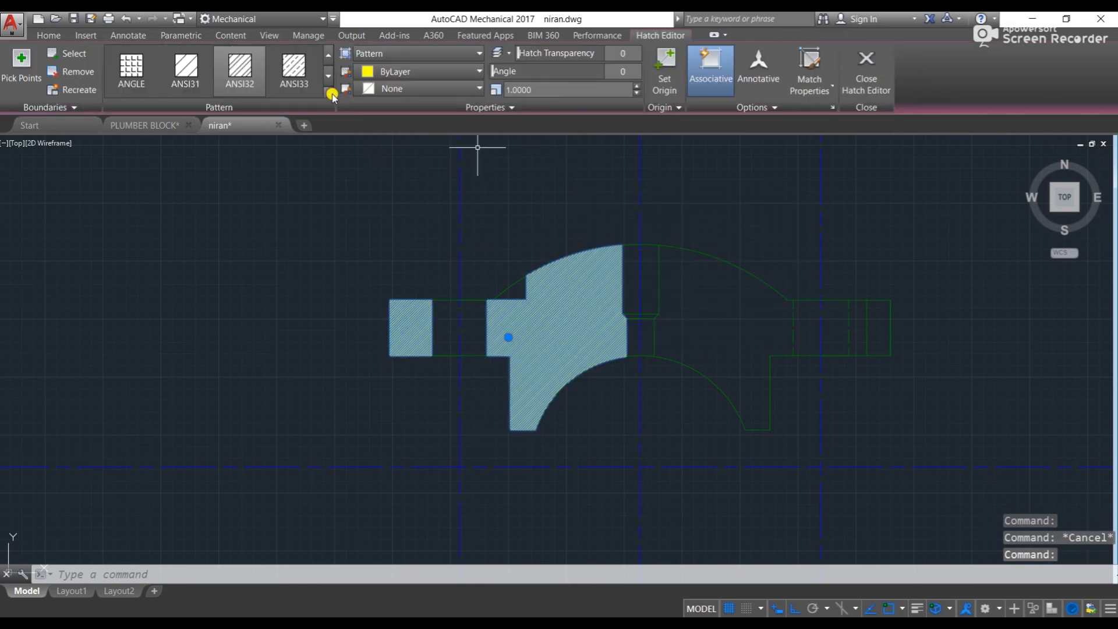
left_click(329, 92)
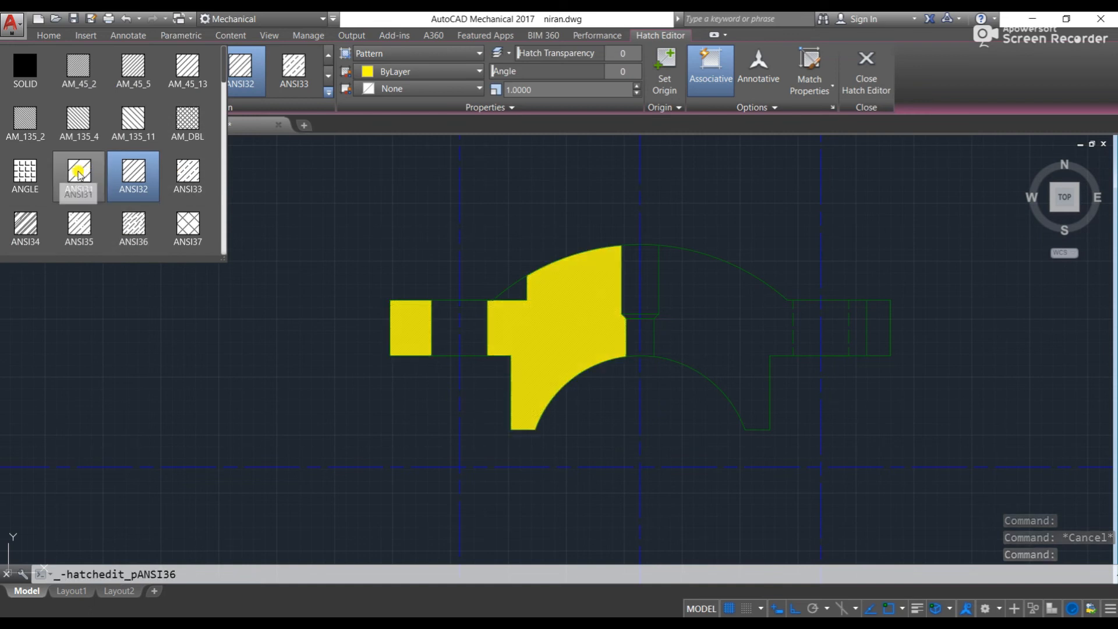
scroll(185, 226, "down", 1)
scroll(169, 204, "up", 1)
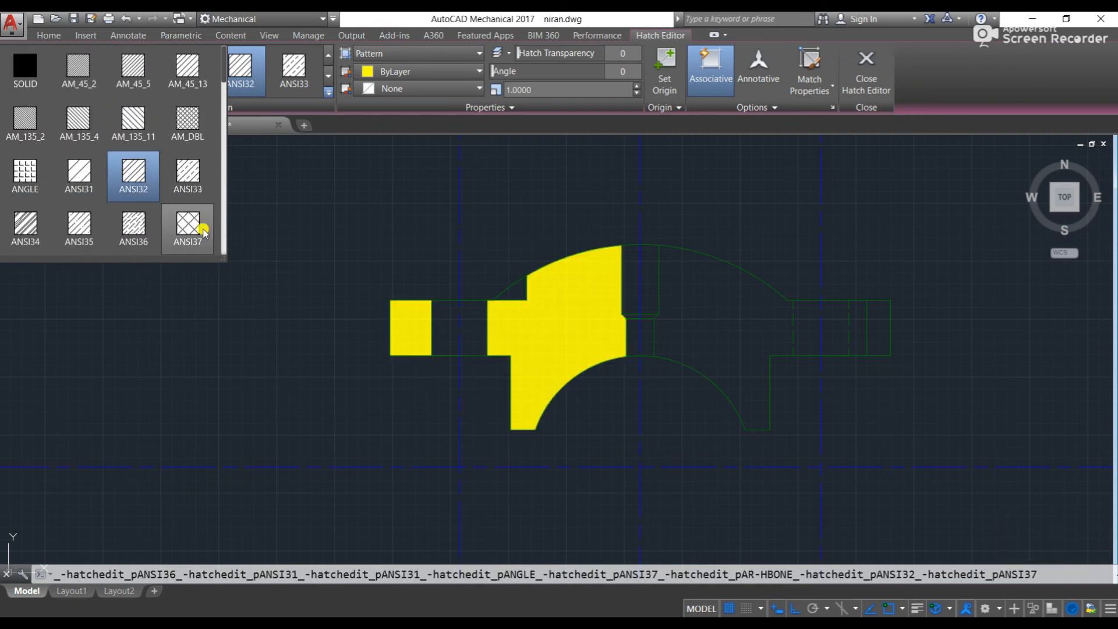
scroll(192, 225, "down", 2)
scroll(175, 210, "up", 2)
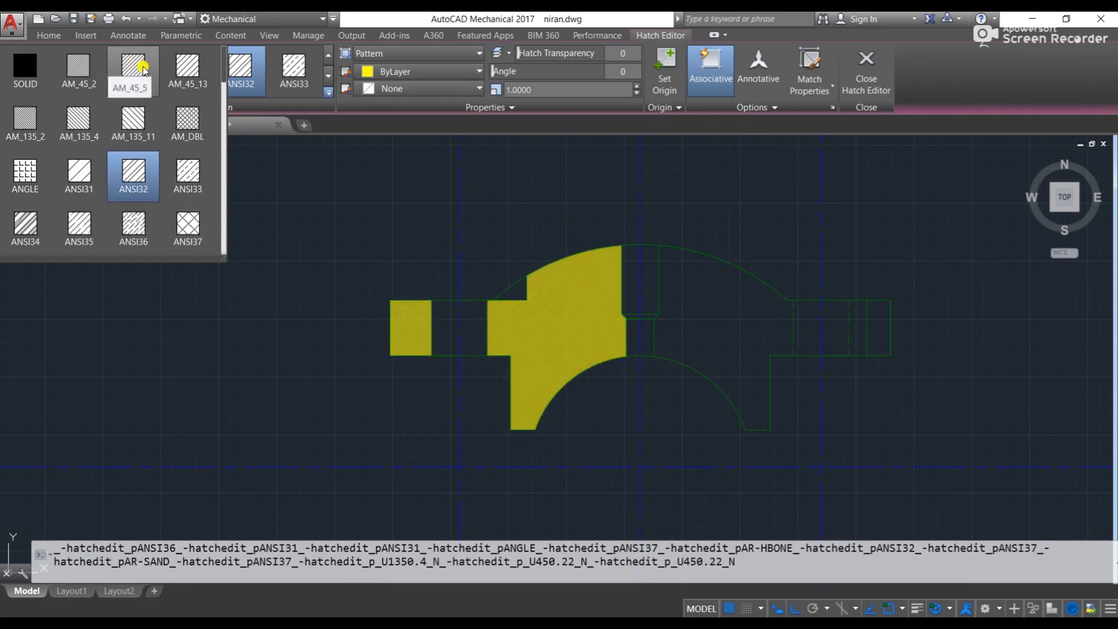
left_click(188, 76)
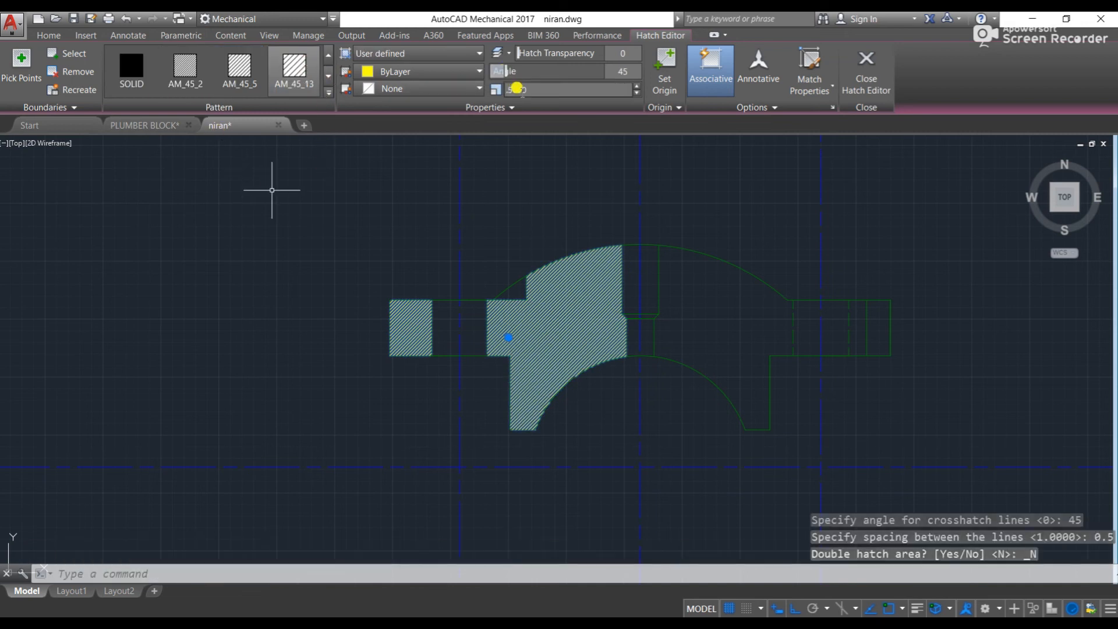
- Increase the cap hatch's spacing in small increments to 0.84 and set it to 1
left_click(639, 86)
left_click(639, 86)
left_click(639, 86)
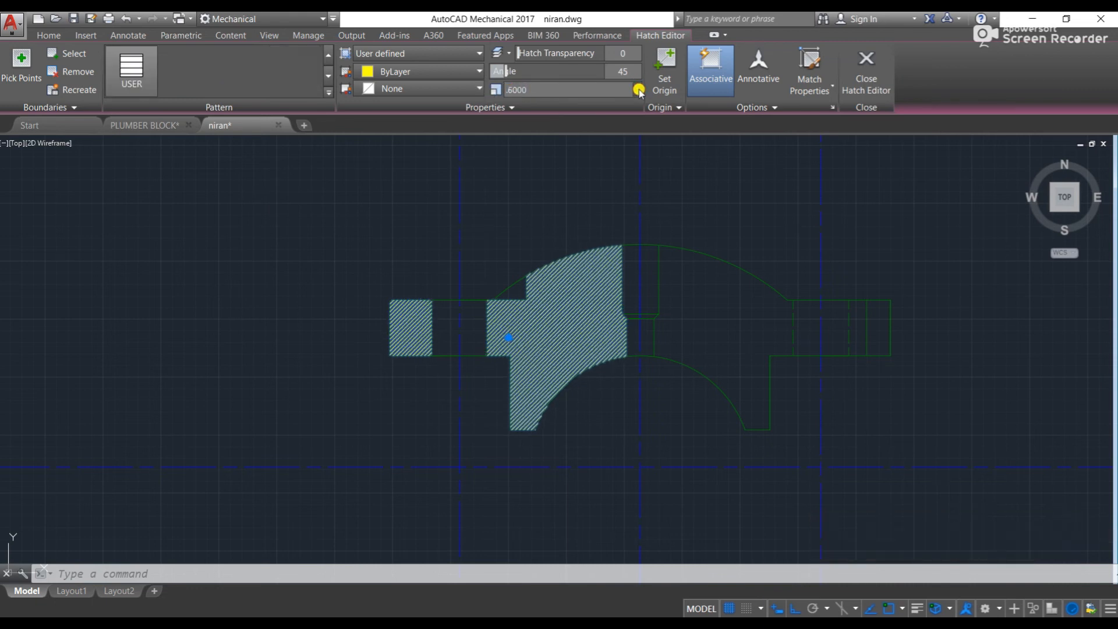
left_click(639, 87)
left_click(639, 87)
left_click(638, 87)
left_click(638, 87)
left_click(639, 88)
left_click(639, 87)
left_click(639, 88)
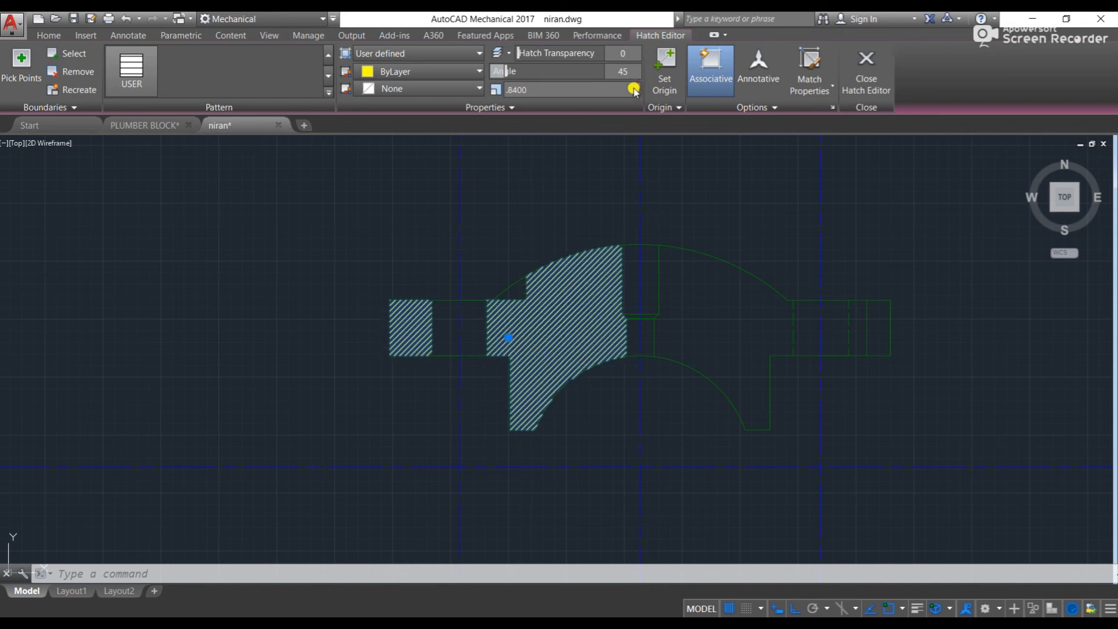
type("1")
key("Return")
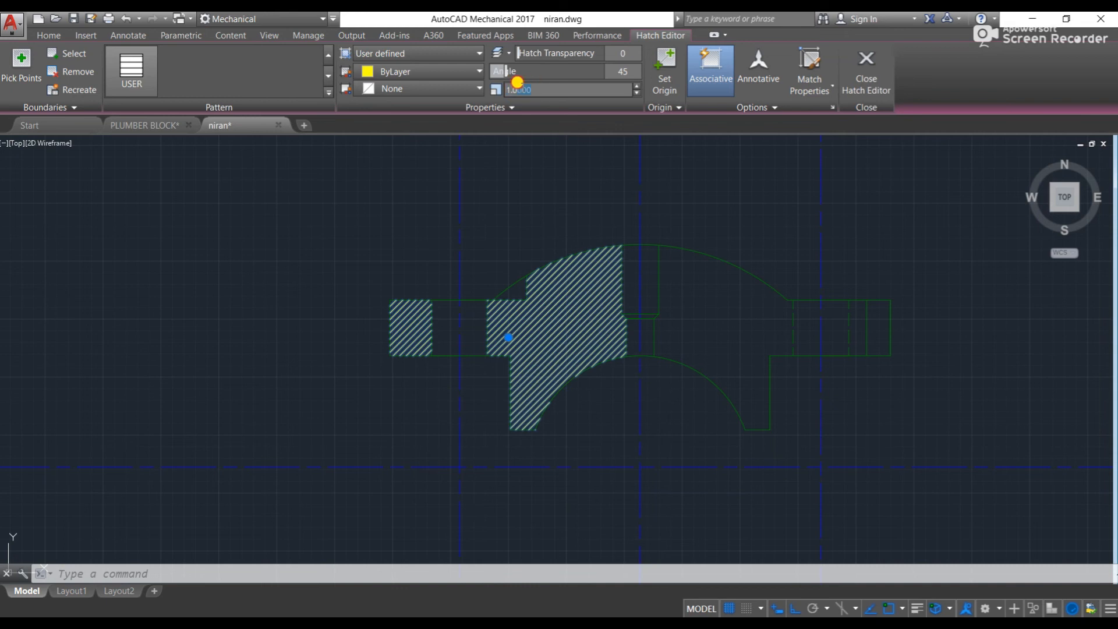
- Set the cap hatch's spacing to 3
type("3")
key("Return")
scroll(644, 257, "down", 4)
key("Escape")
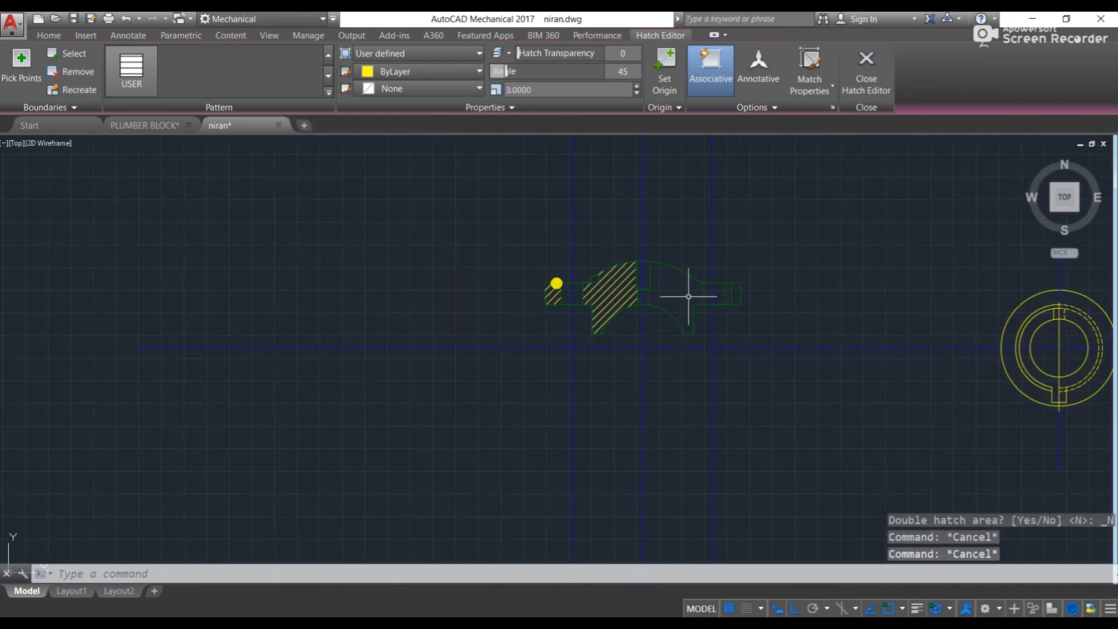
- Set the cap hatch's spacing to 2
scroll(554, 288, "up", 5)
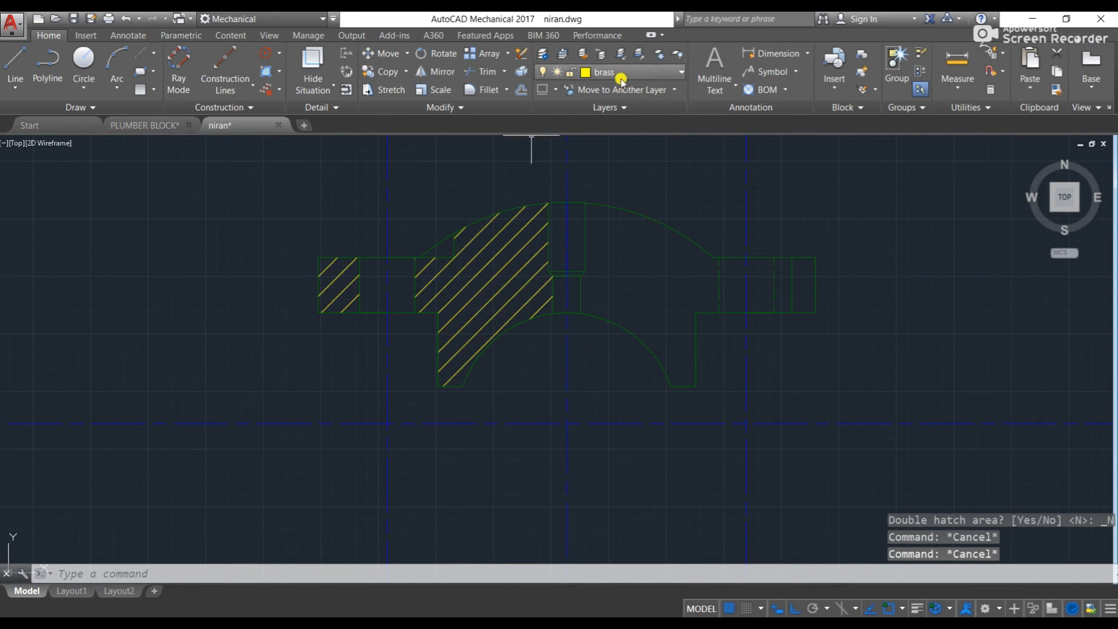
left_click(474, 269)
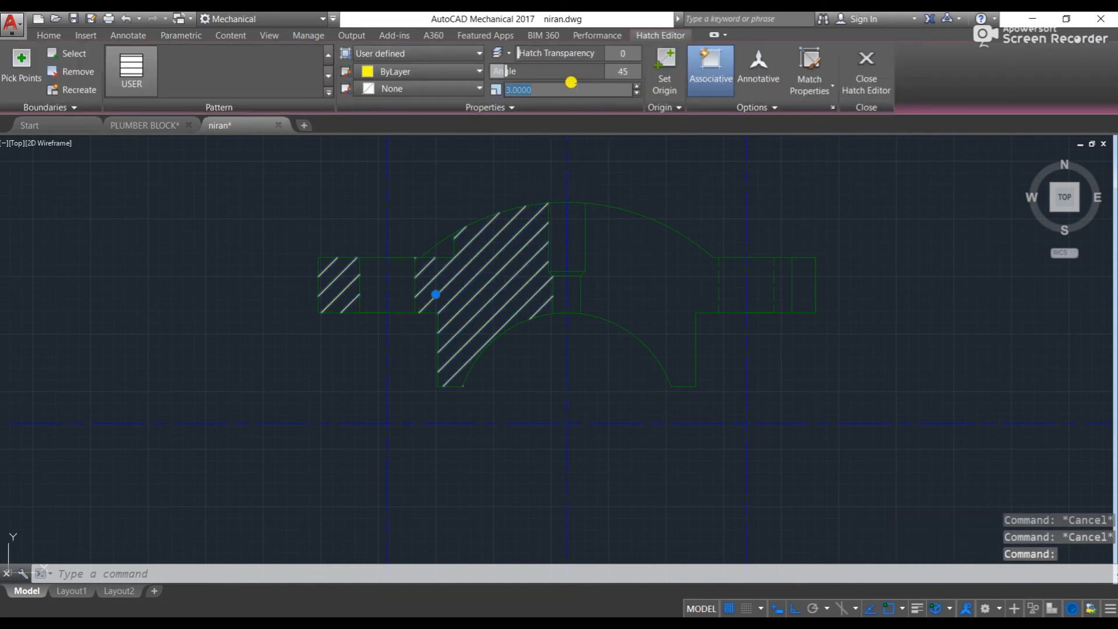
key("Escape")
scroll(548, 256, "down", 5)
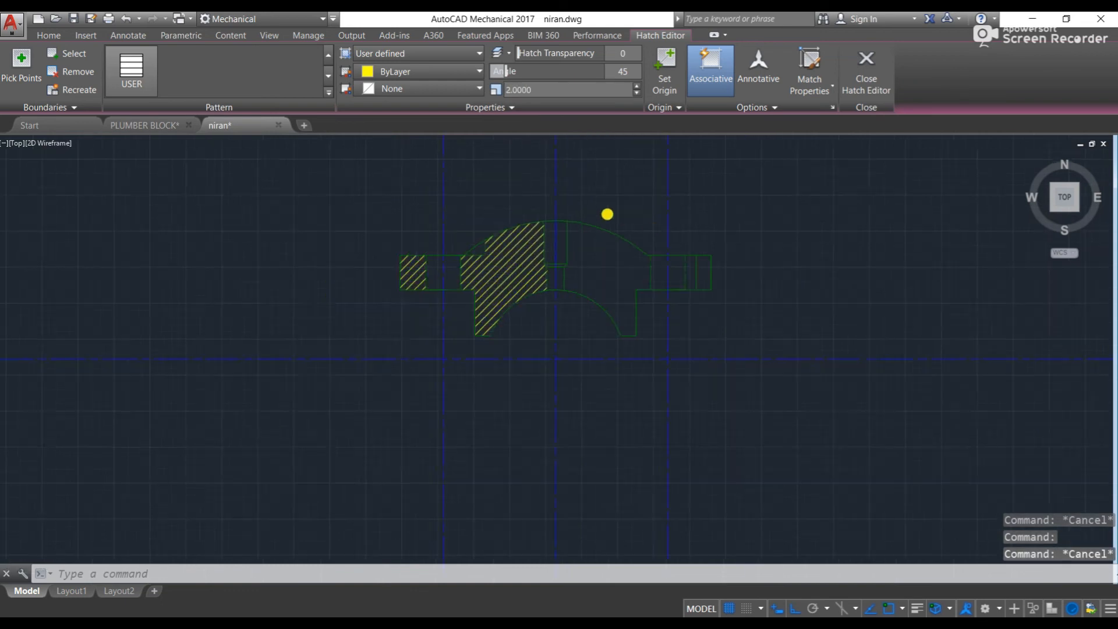
- Compare the cap's hatching with the reference drawing and examine which areas of the cap and brasses are sectioned
middle_click_drag(566, 249, 554, 282)
scroll(512, 270, "up", 8)
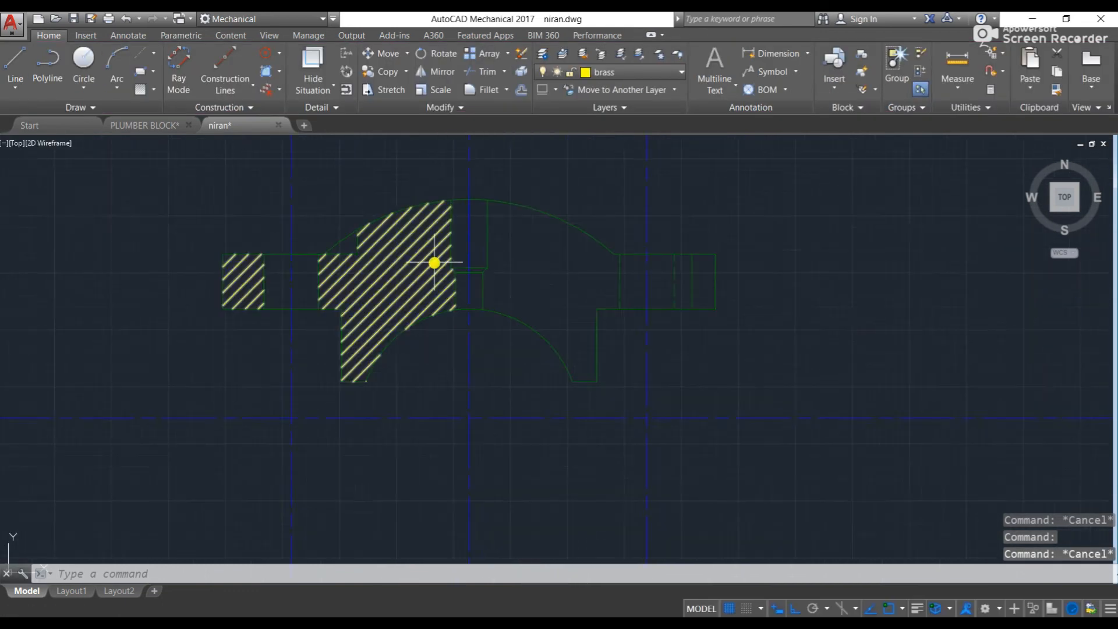
scroll(546, 310, "down", 1)
scroll(576, 274, "down", 4)
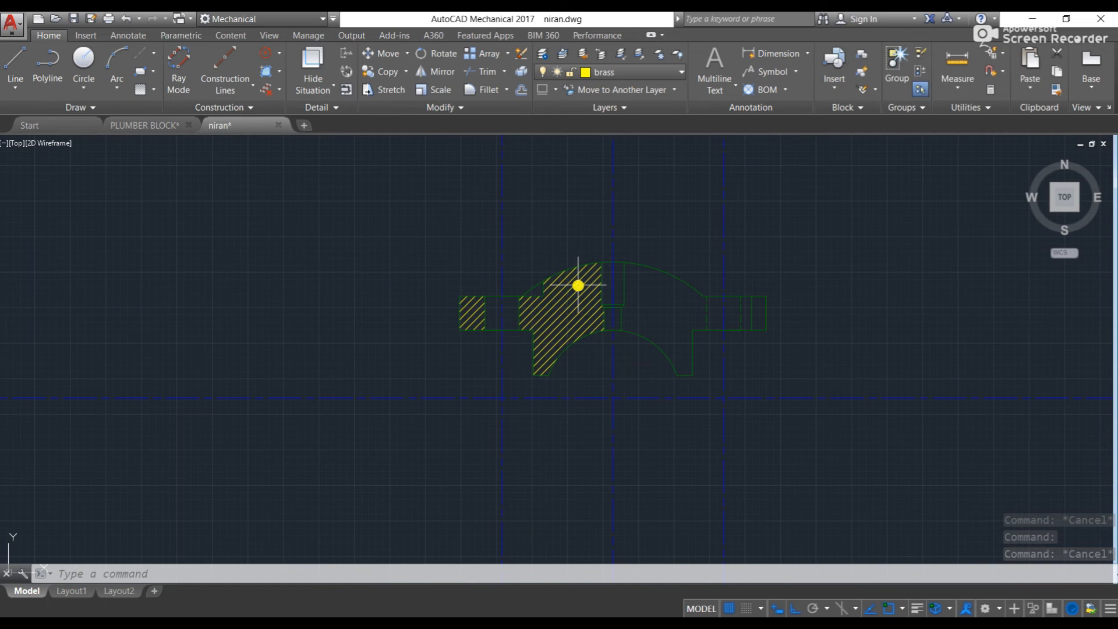
scroll(560, 302, "up", 2)
scroll(411, 338, "down", 6)
middle_click_drag(190, 302, 1037, 292)
middle_click_drag(309, 285, 401, 260)
scroll(441, 325, "up", 4)
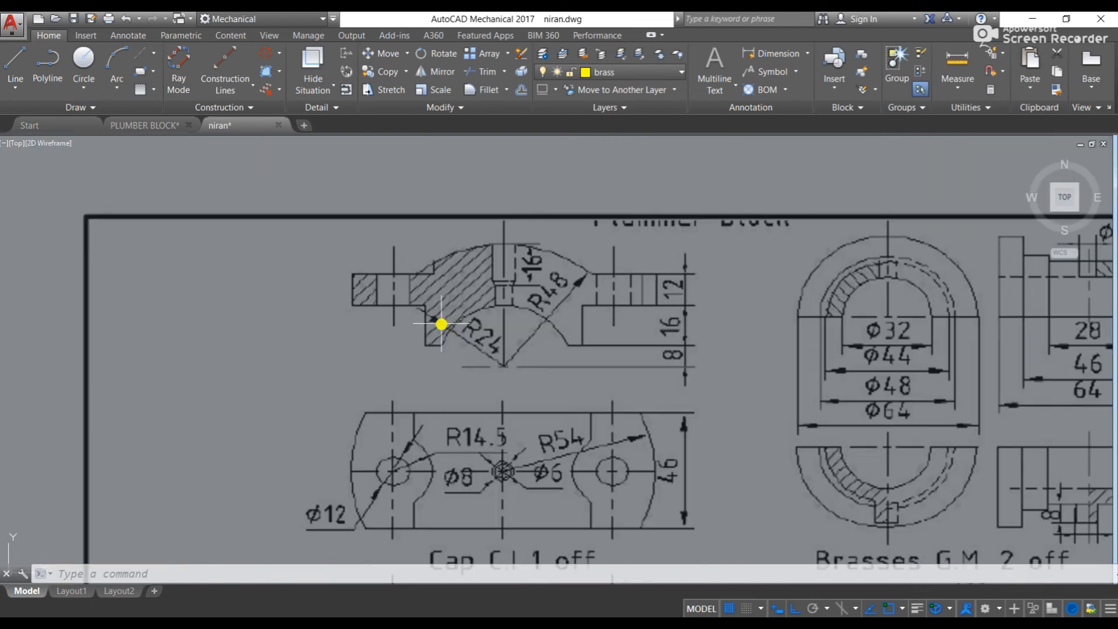
scroll(443, 324, "down", 4)
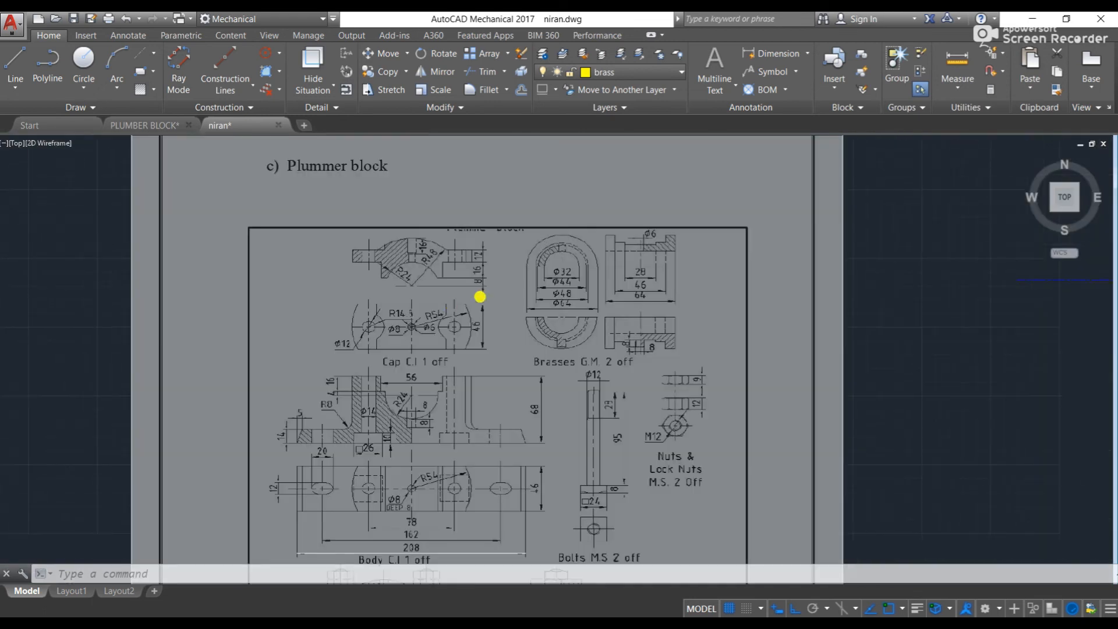
scroll(557, 266, "up", 2)
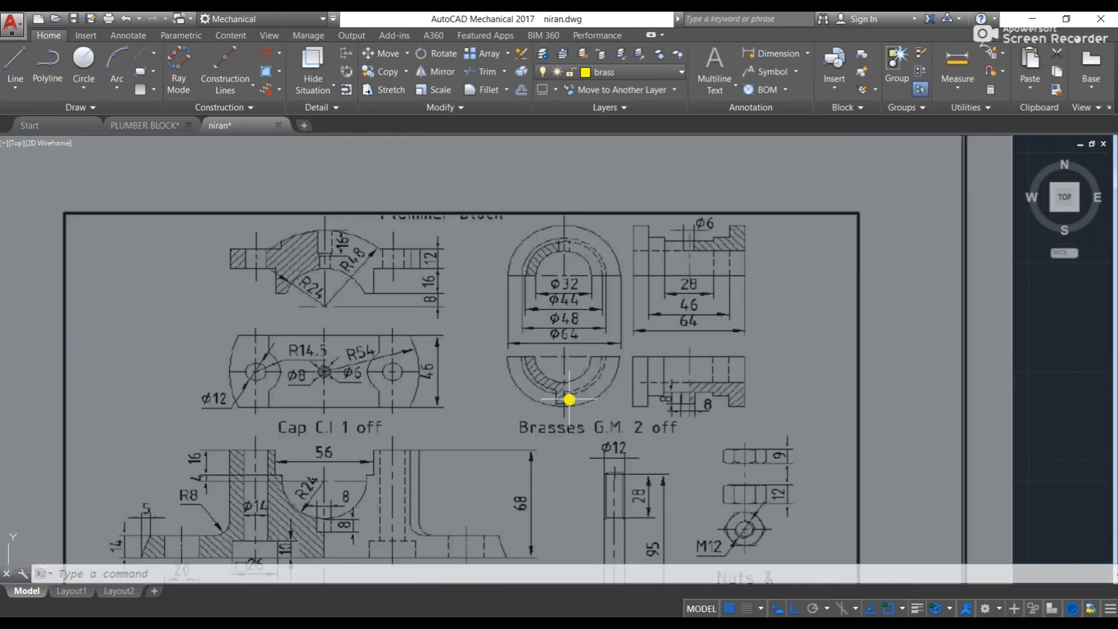
scroll(574, 399, "down", 4)
middle_click_drag(923, 332, 449, 242)
scroll(750, 252, "up", 6)
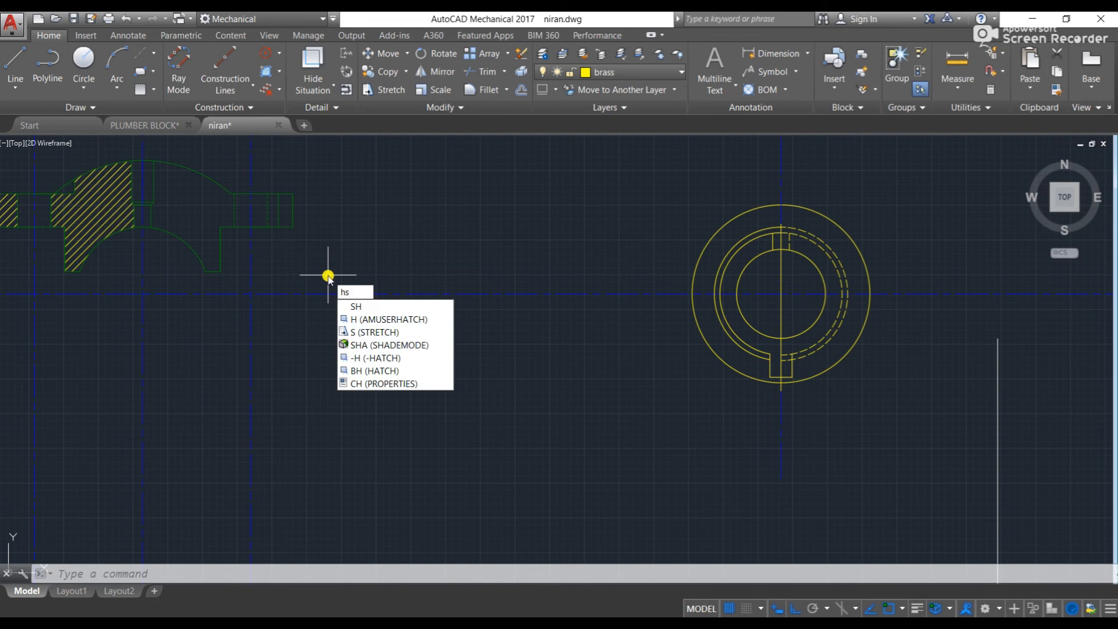
type("a")
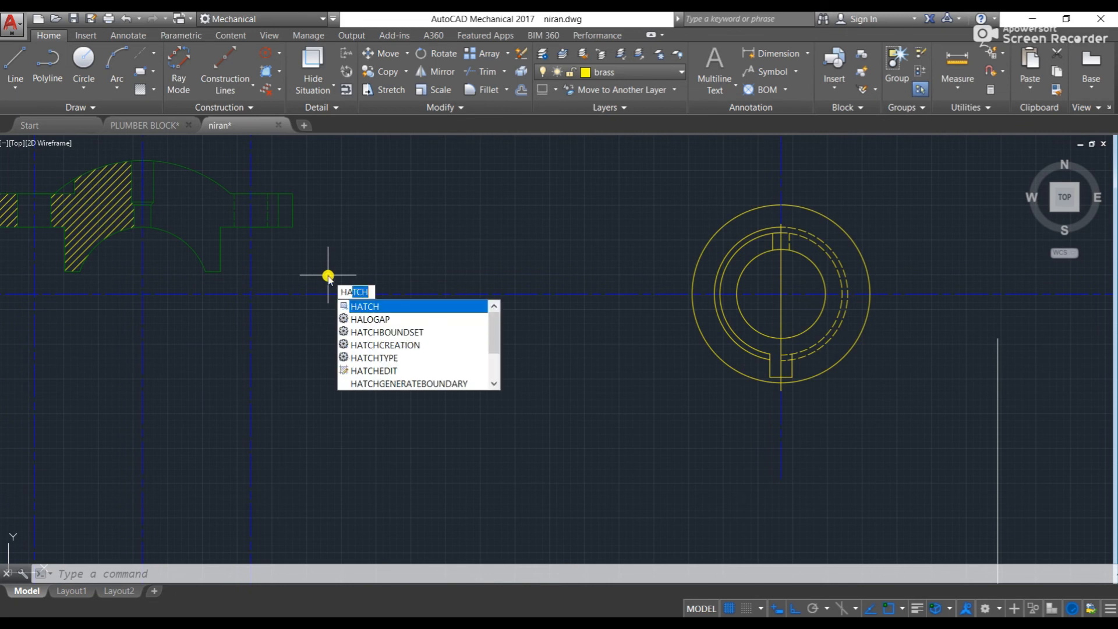
left_click(408, 302)
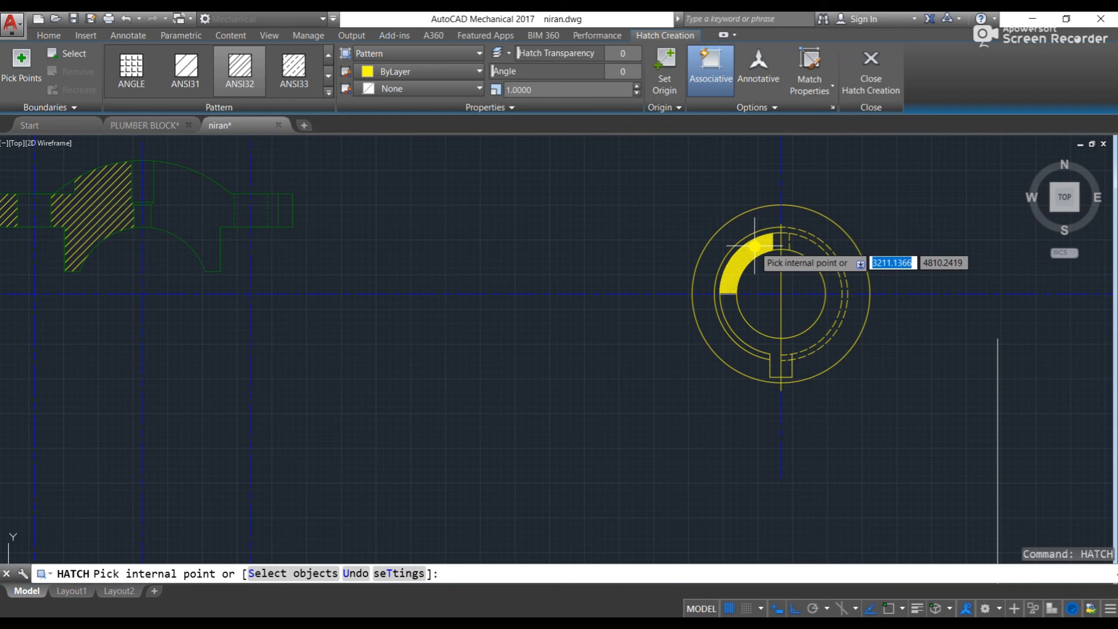
key("Escape")
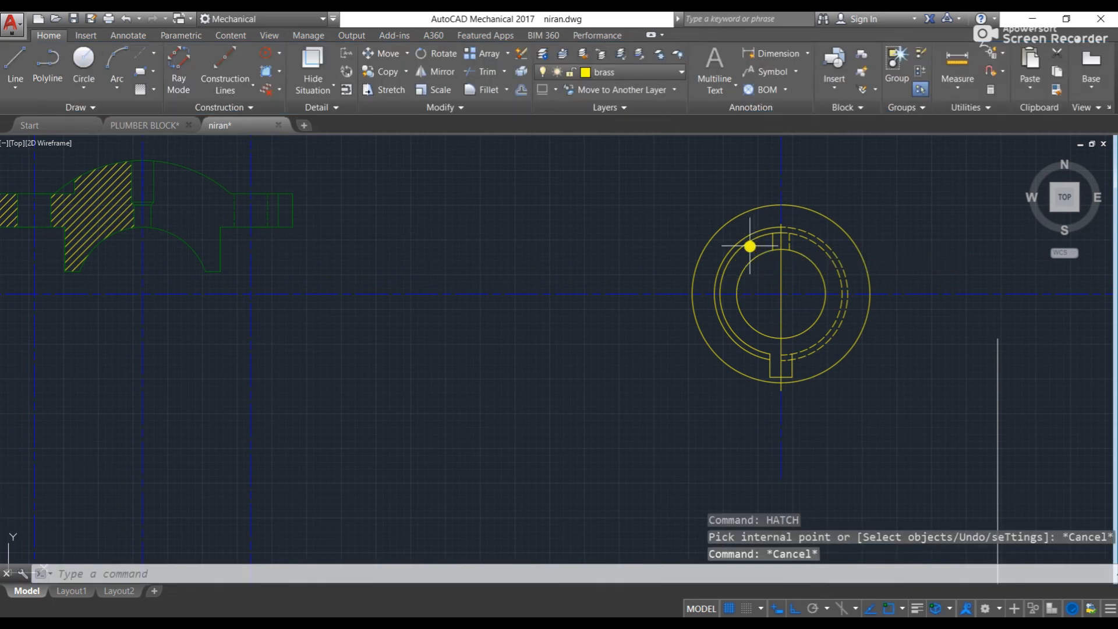
type("match")
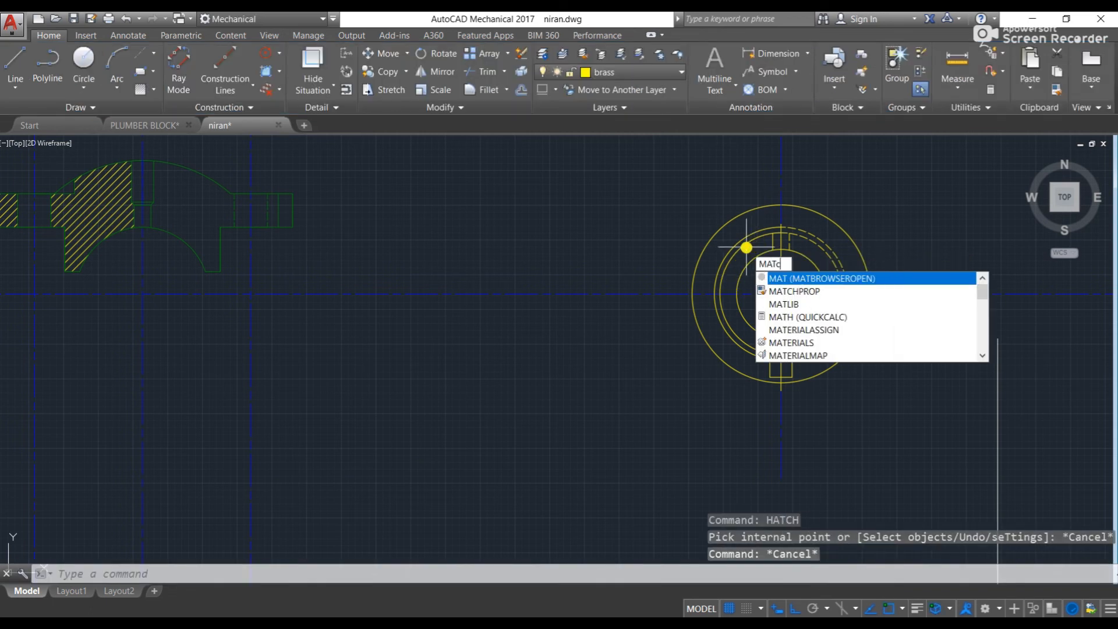
left_click(769, 277)
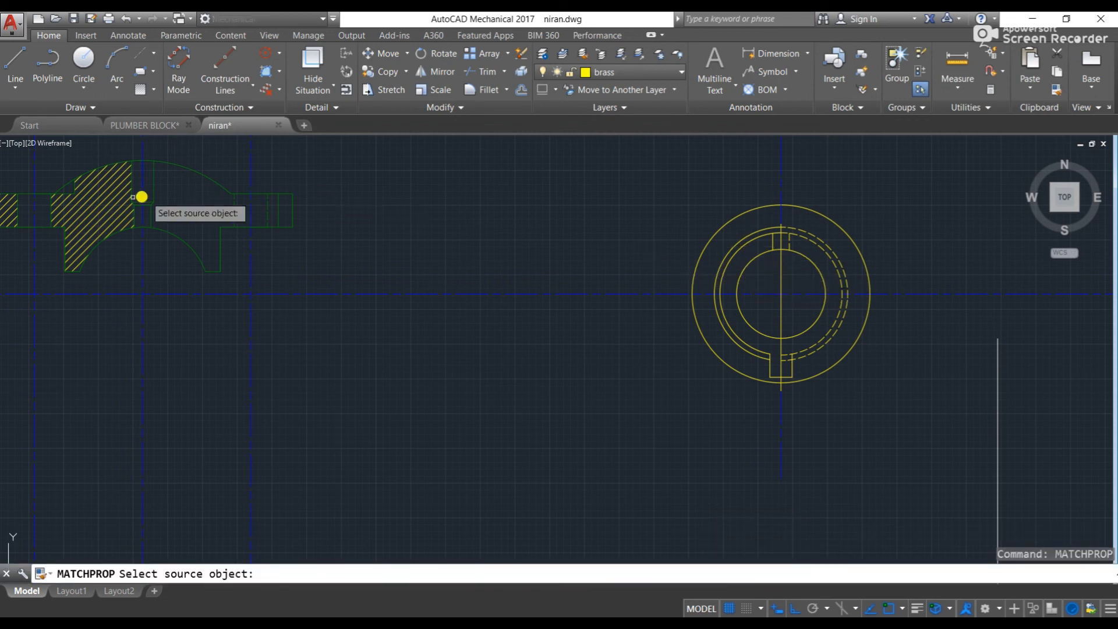
left_click(100, 203)
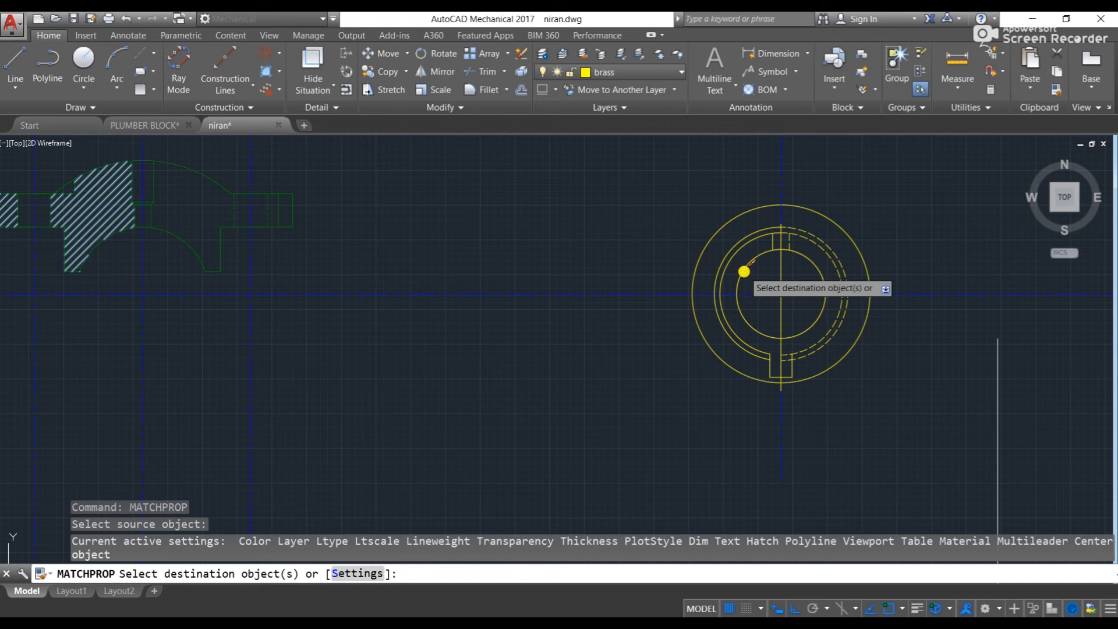
key("Escape")
key("Escape")
key("Escape")
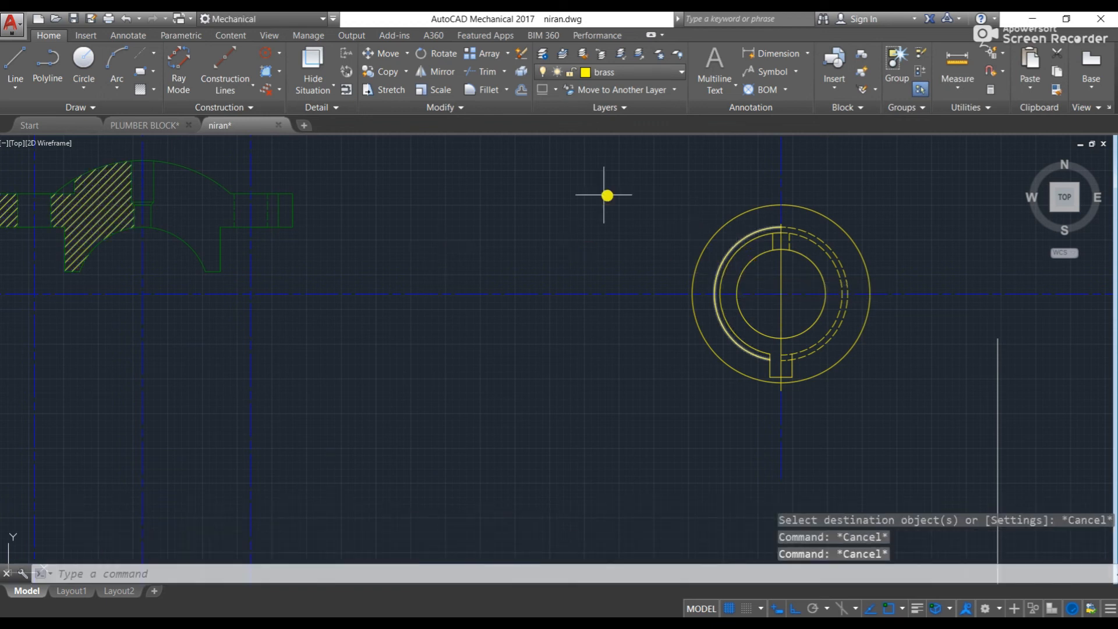
- Hatch the sectioned left half of the brass ring, including the half of its bottom lug, with the ANSI32 pattern
type("hatch")
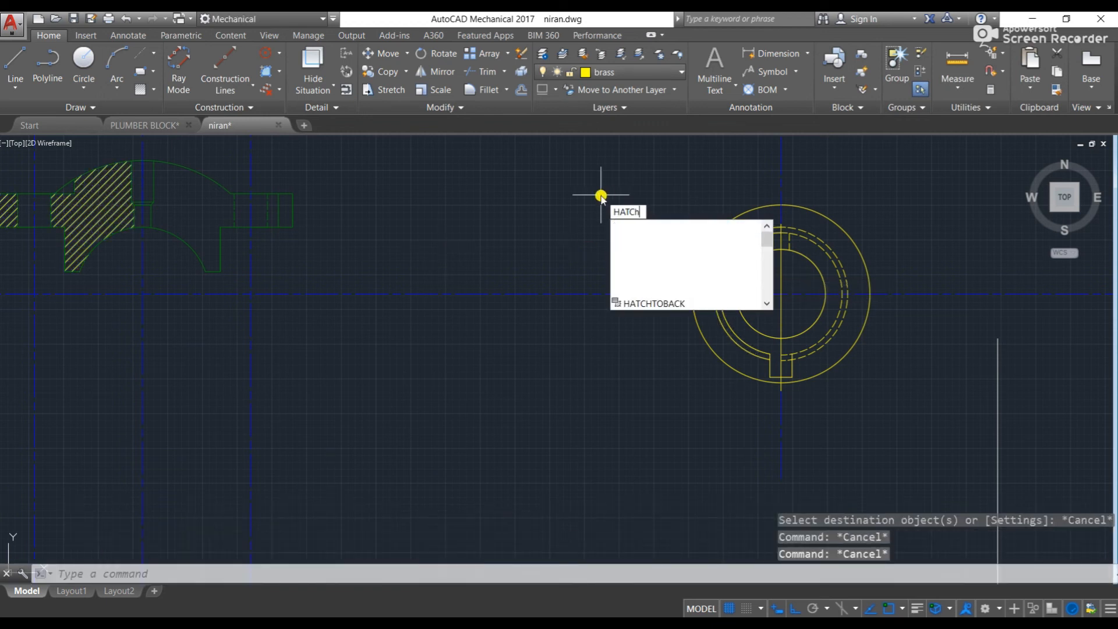
left_click(656, 226)
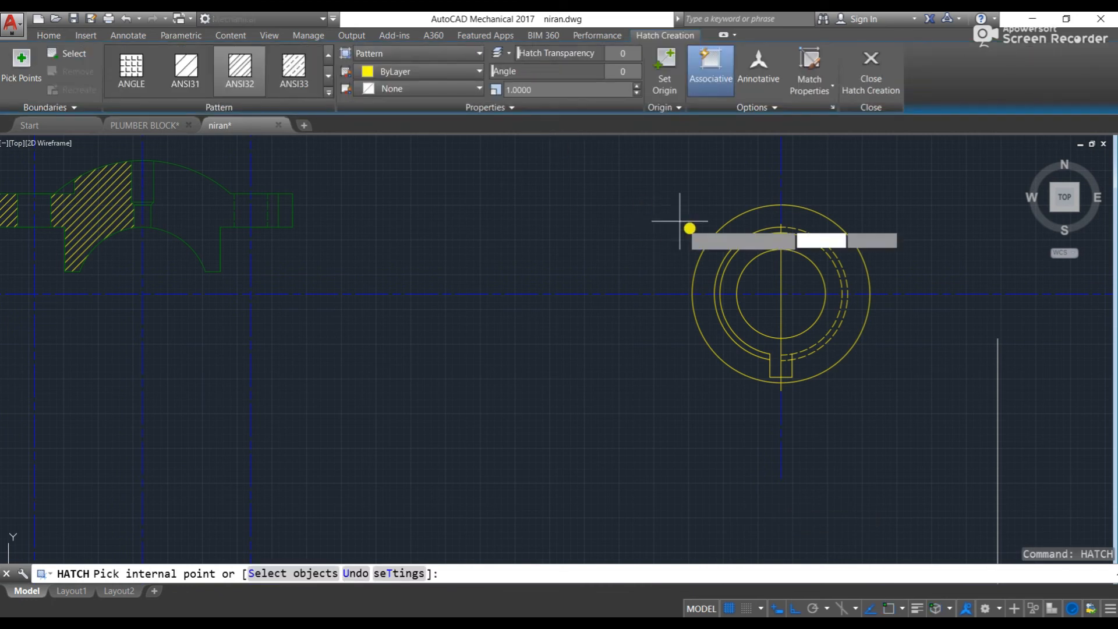
left_click(740, 293)
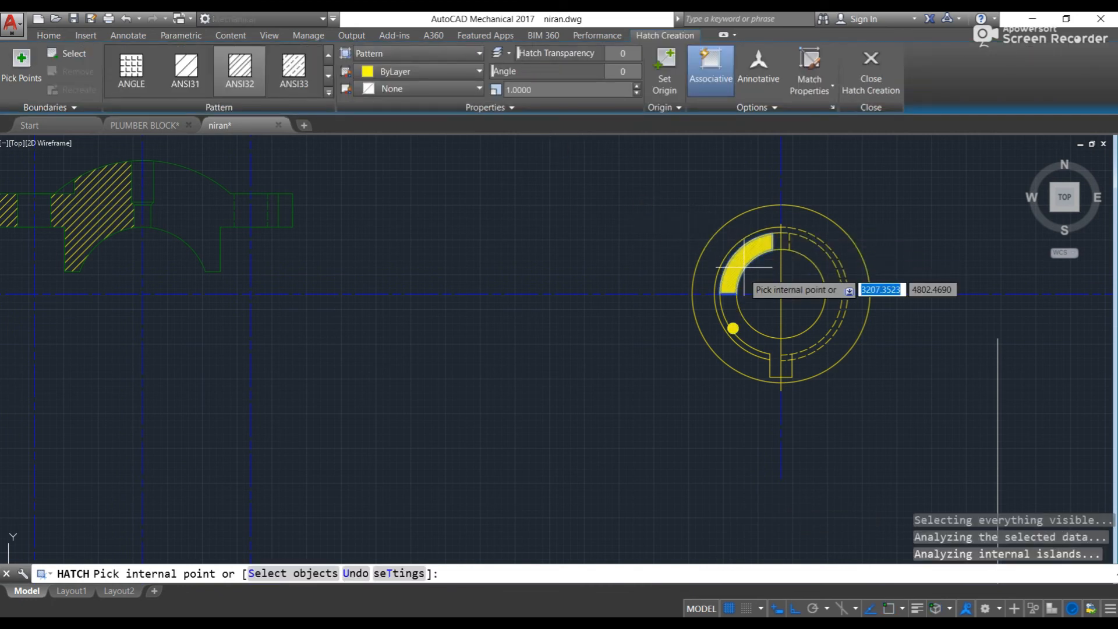
left_click(748, 335)
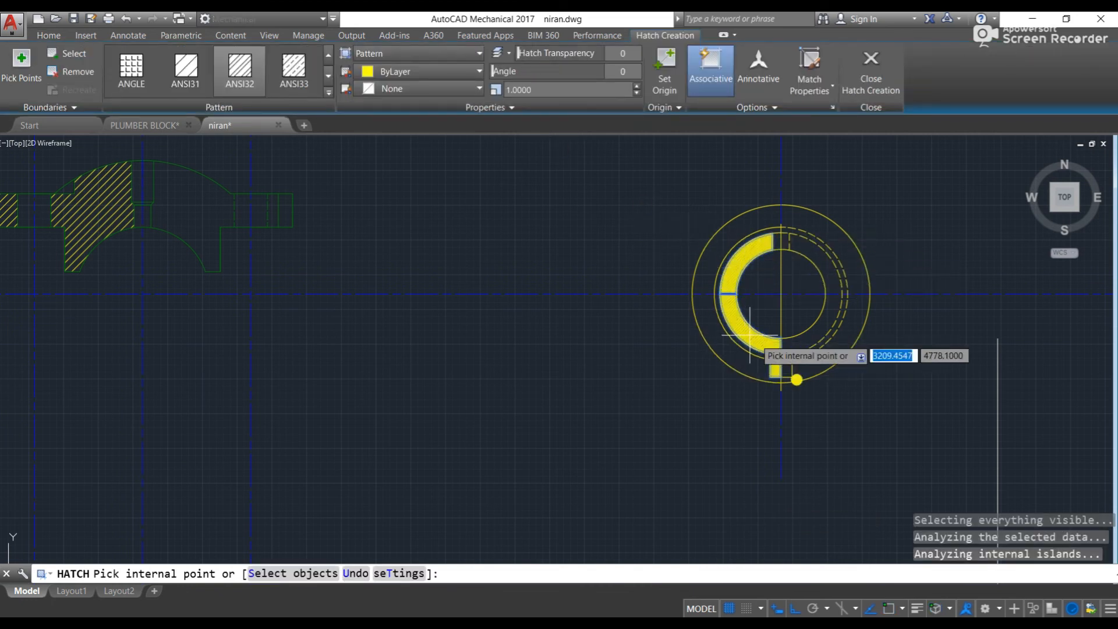
key("Escape")
key("Escape")
key("Escape")
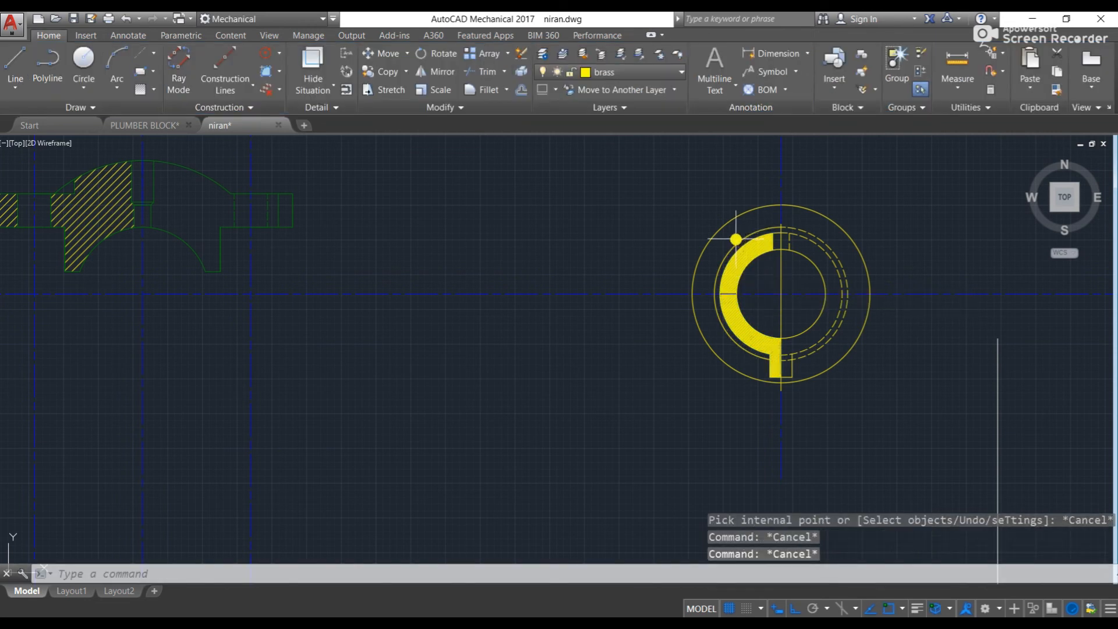
- Set the brass hatch's spacing to 2
left_click(742, 253)
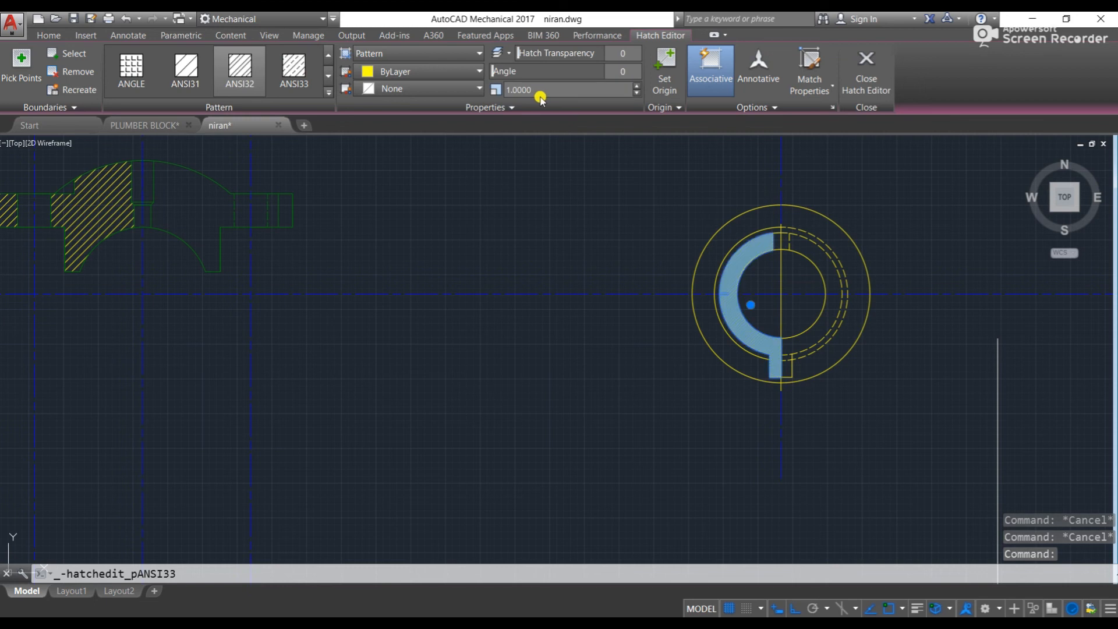
left_click_drag(547, 87, 489, 91)
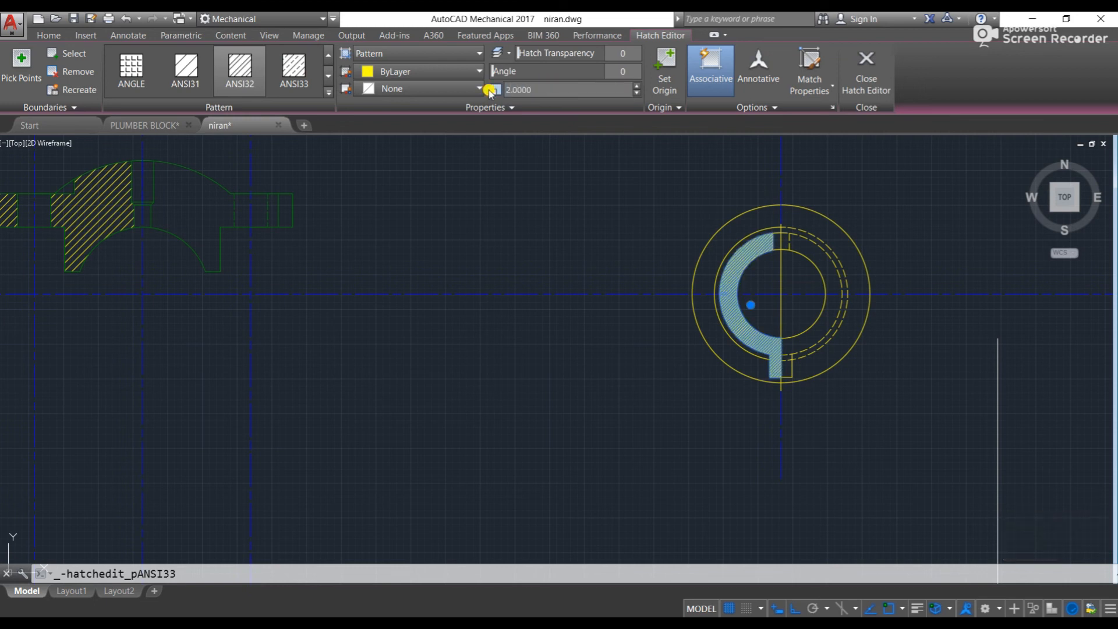
left_click(633, 214)
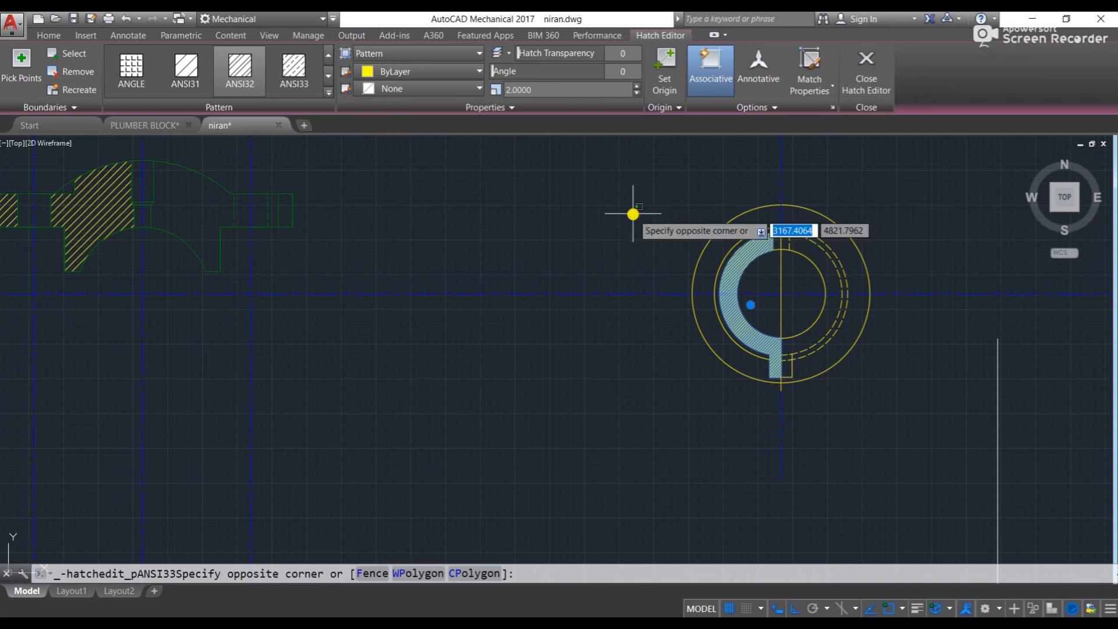
key("Escape")
key("Escape")
key("Escape")
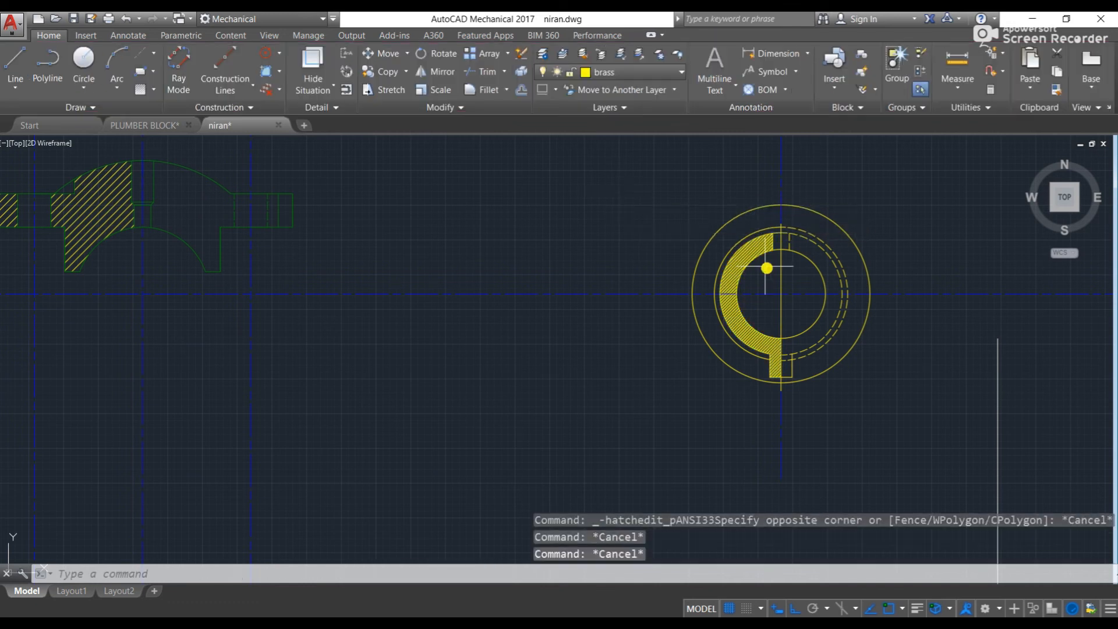
- Set the brass hatch's spacing to 3
left_click(750, 249)
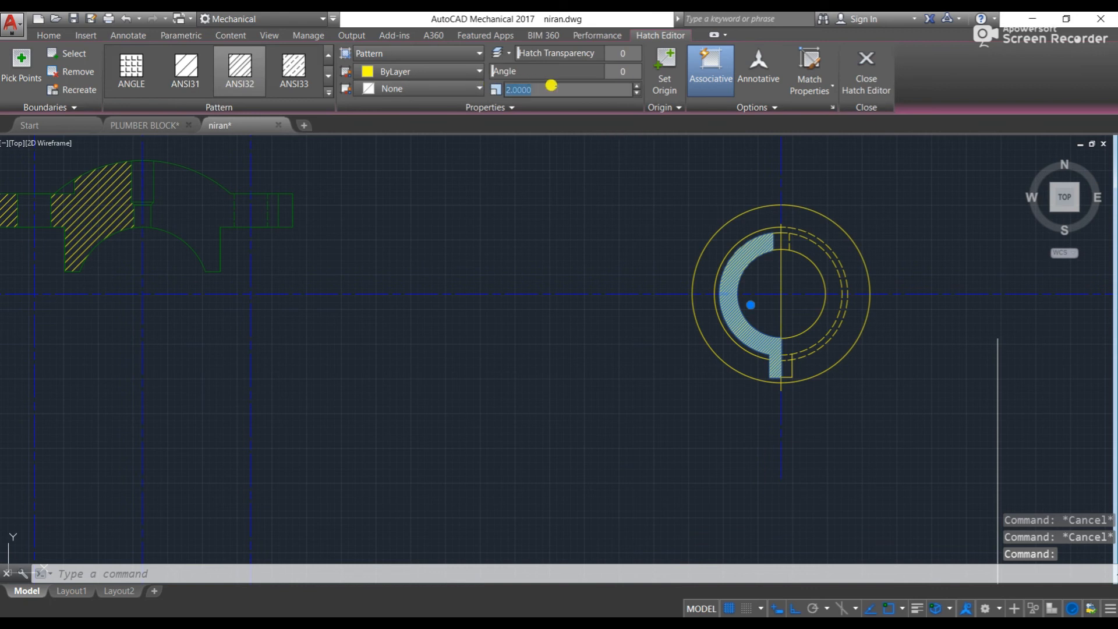
type("3")
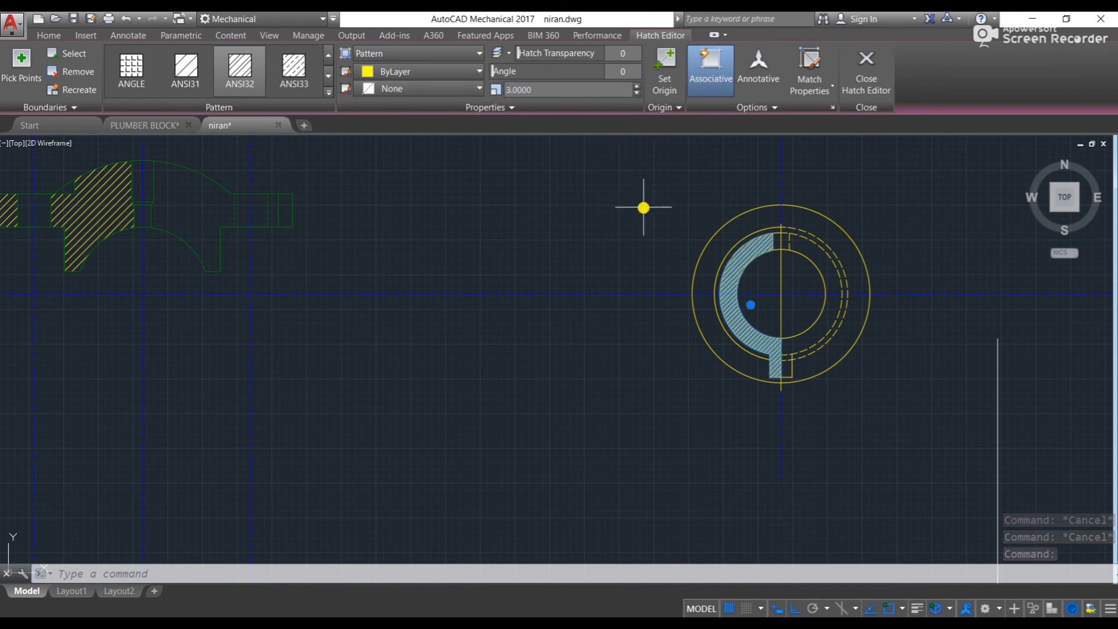
right_click(644, 207)
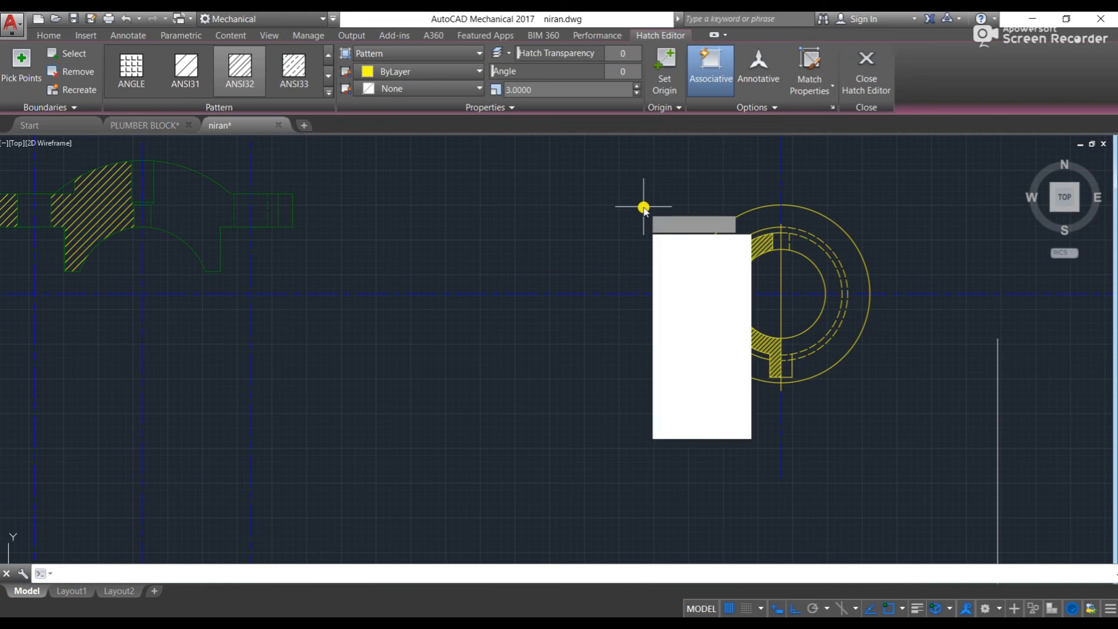
key("Escape")
key("Escape")
key("Escape")
- Rotate the brass hatch pattern to an angle of 140
middle_click_drag(631, 205, 475, 193)
scroll(558, 251, "up", 4)
left_click(559, 235)
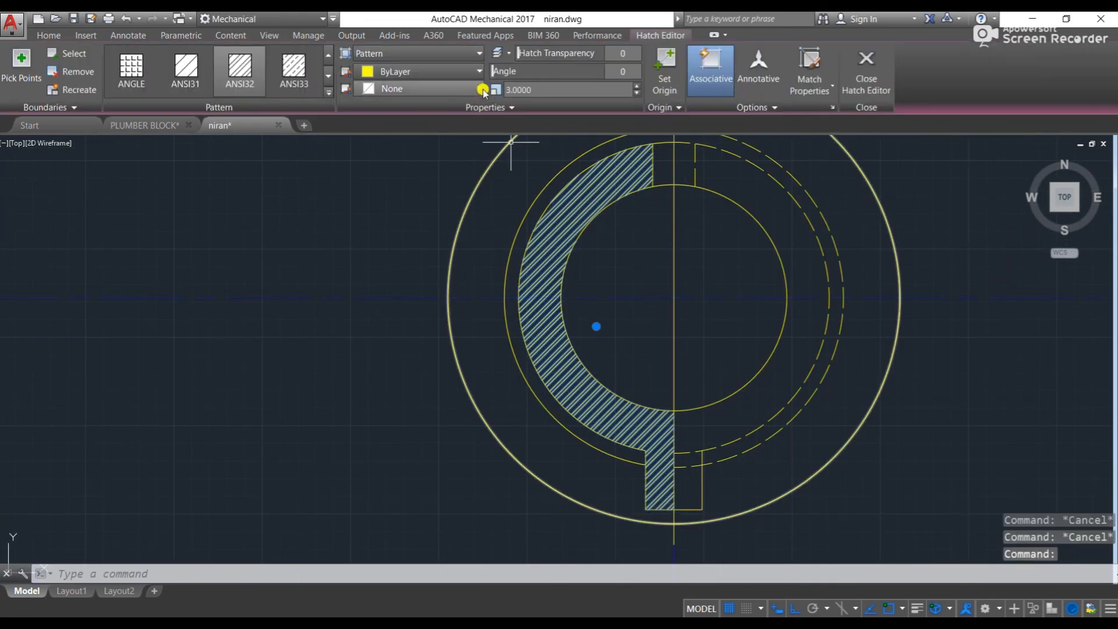
mouse_move(502, 72)
left_mouse_down()
mouse_move(588, 73)
mouse_move(564, 75)
left_mouse_up()
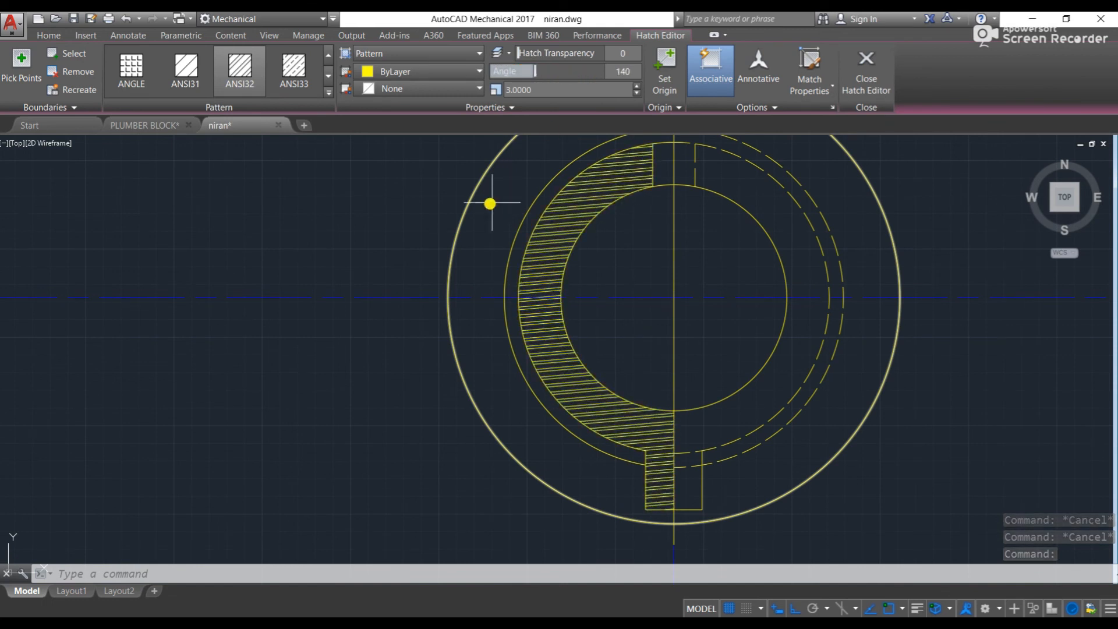
key("Escape")
key("Escape")
- Create a new layer named hatch
scroll(419, 200, "down", 3)
mouse_move(290, 208)
middle_mouse_down()
mouse_move(651, 205)
mouse_move(578, 212)
mouse_move(509, 284)
middle_mouse_up()
key("Escape")
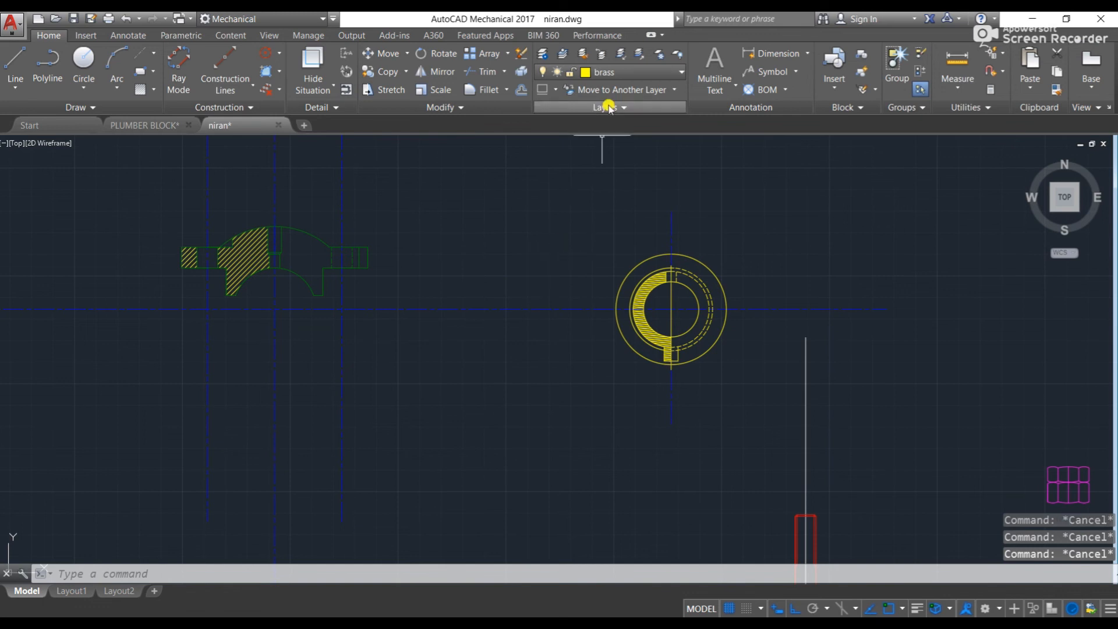
left_click(543, 55)
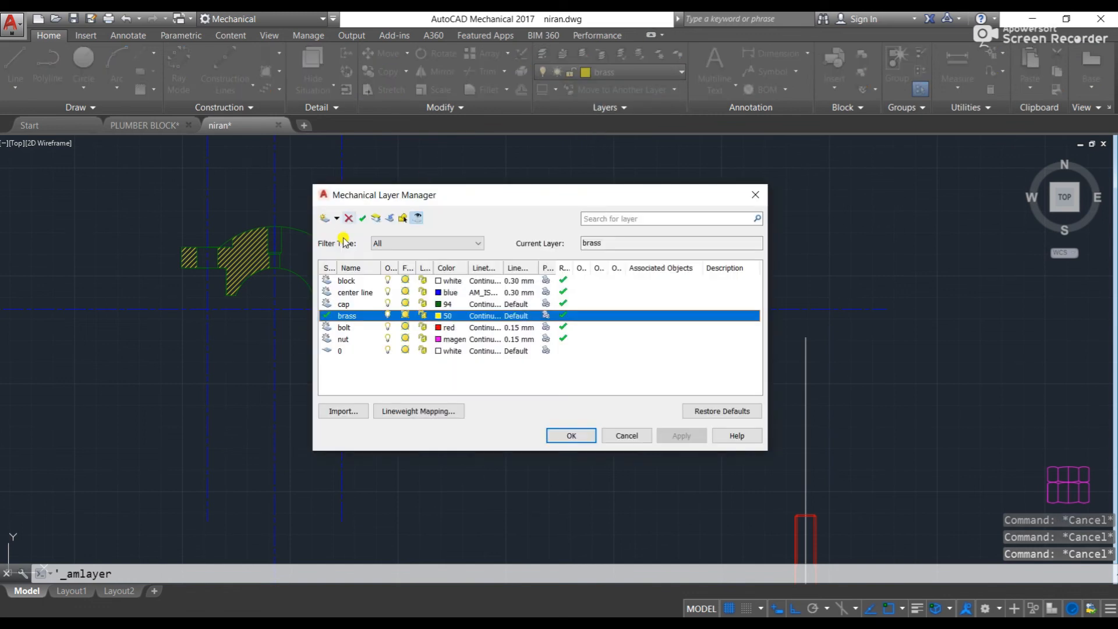
left_click(327, 218)
type("hatch")
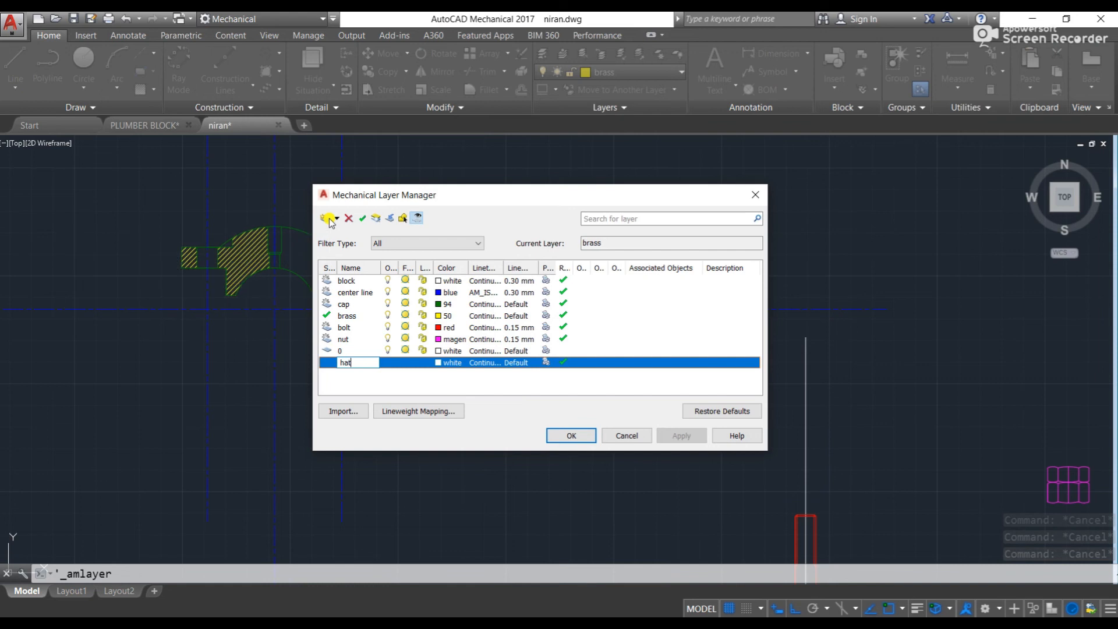
- Set the hatch layer's colour to index colour 140 and accept the layer changes
left_click(441, 363)
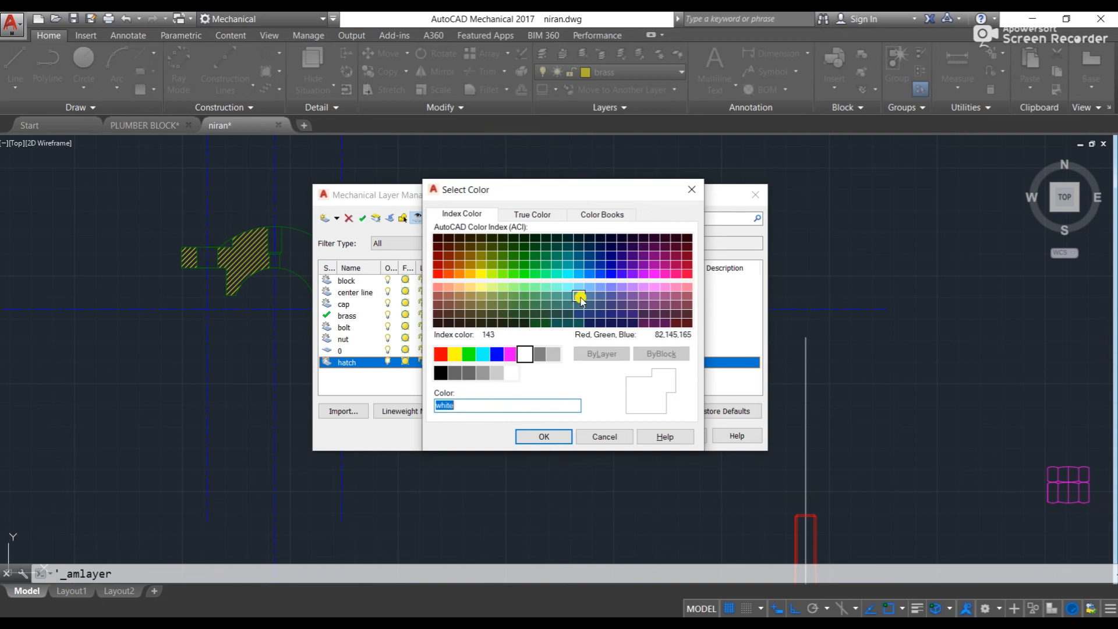
left_click(591, 274)
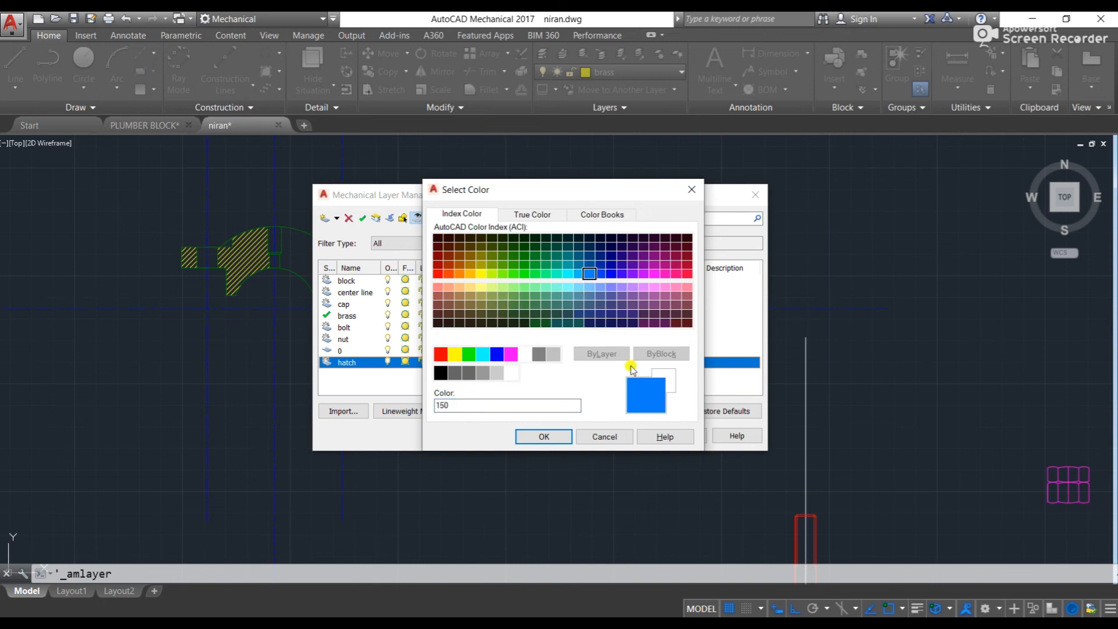
left_click(580, 274)
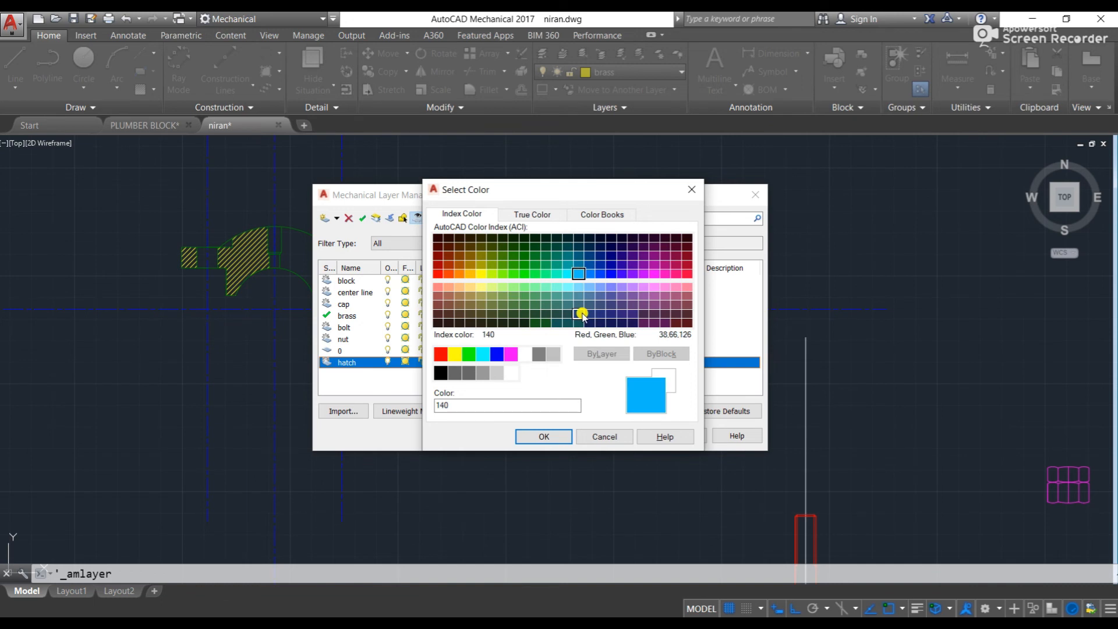
left_click(550, 437)
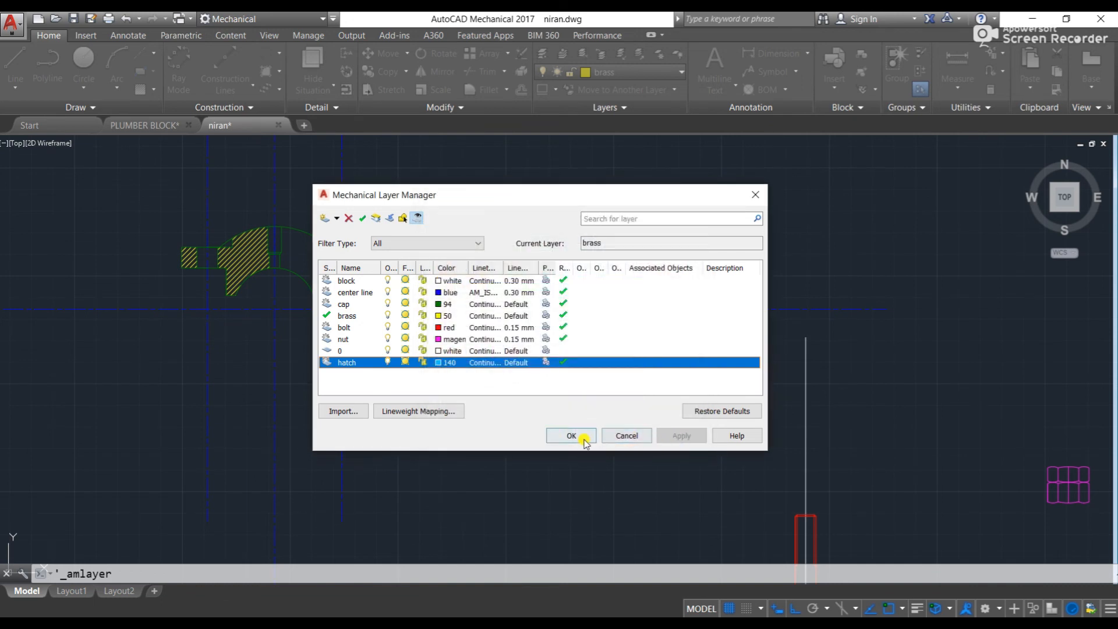
left_click(576, 435)
- Move the cap's hatch and the brass's hatch to the hatch layer
scroll(650, 257, "up", 2)
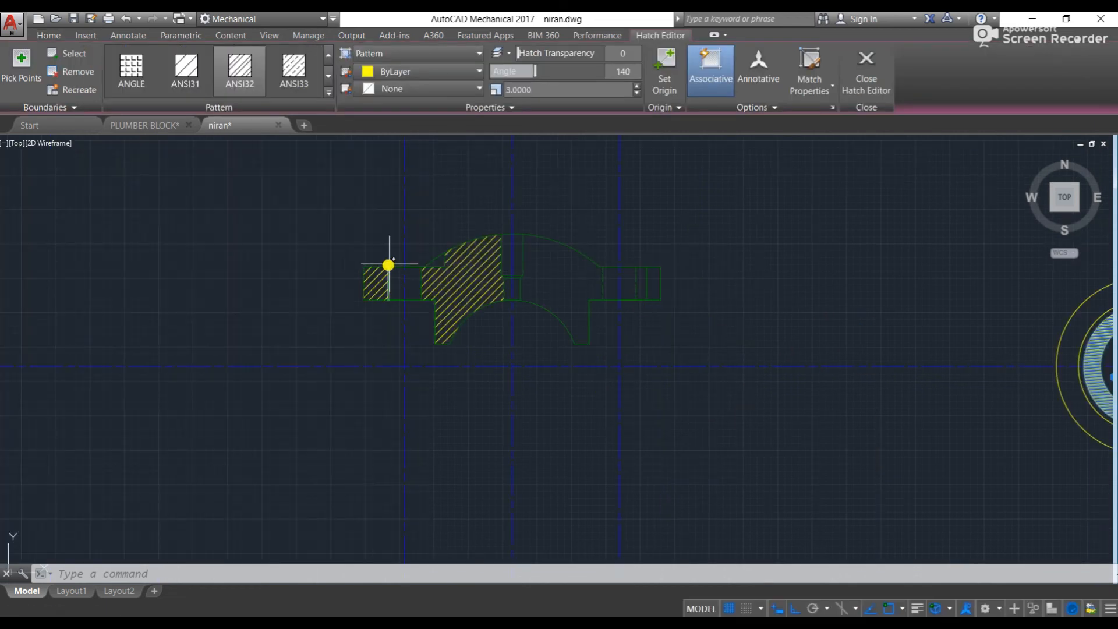
left_click(48, 34)
left_click(609, 69)
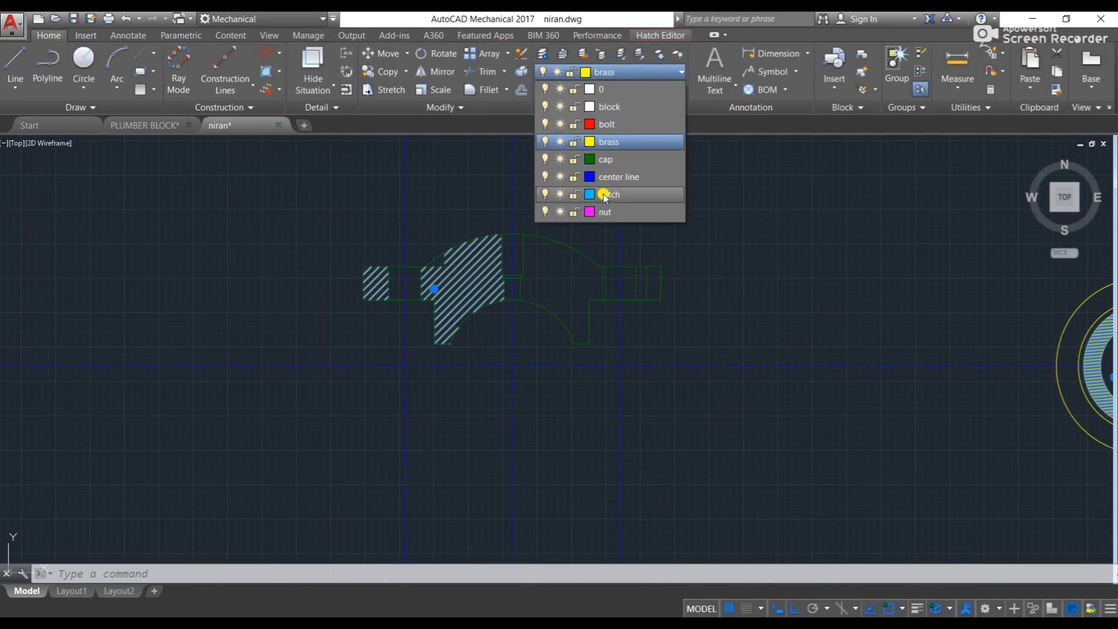
left_click(605, 192)
key("Escape")
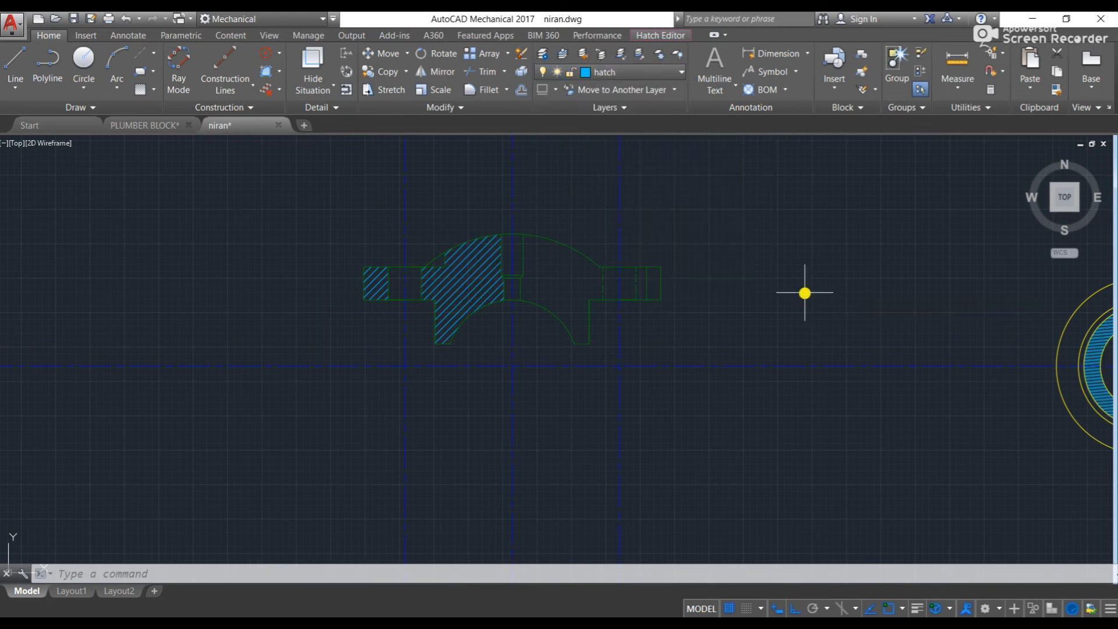
- Examine the body's front view in the plummer block reference drawing to see which areas are sectioned
middle_click_drag(804, 294, 511, 242)
scroll(611, 292, "down", 4)
middle_click_drag(665, 312, 628, 235)
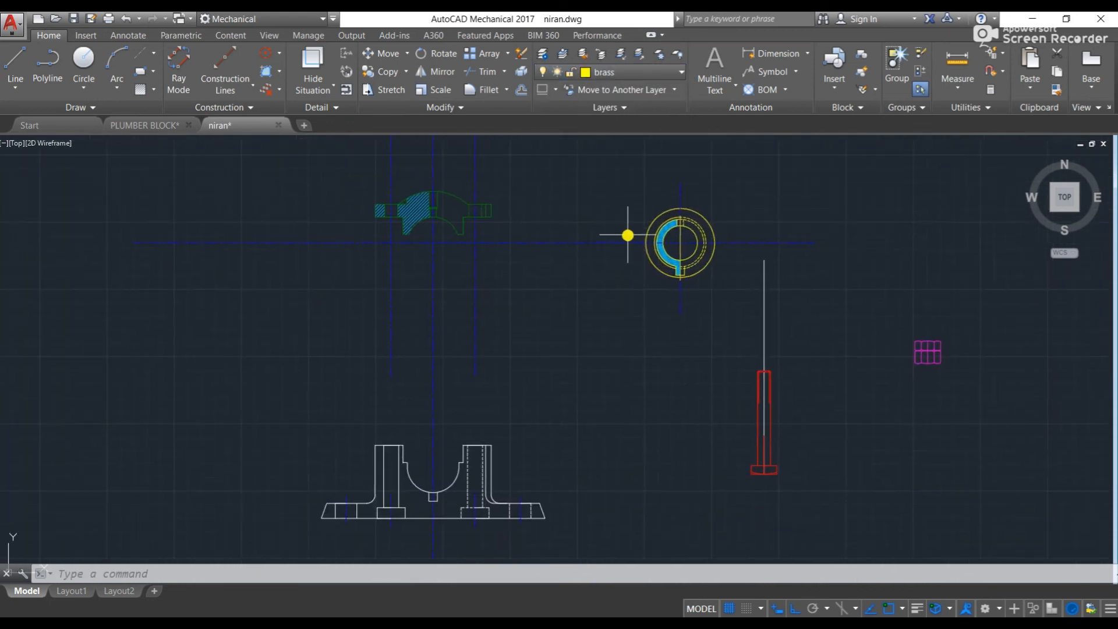
mouse_move(772, 413)
middle_mouse_down()
mouse_move(582, 334)
mouse_move(642, 276)
middle_mouse_up()
middle_click_drag(505, 280, 690, 310)
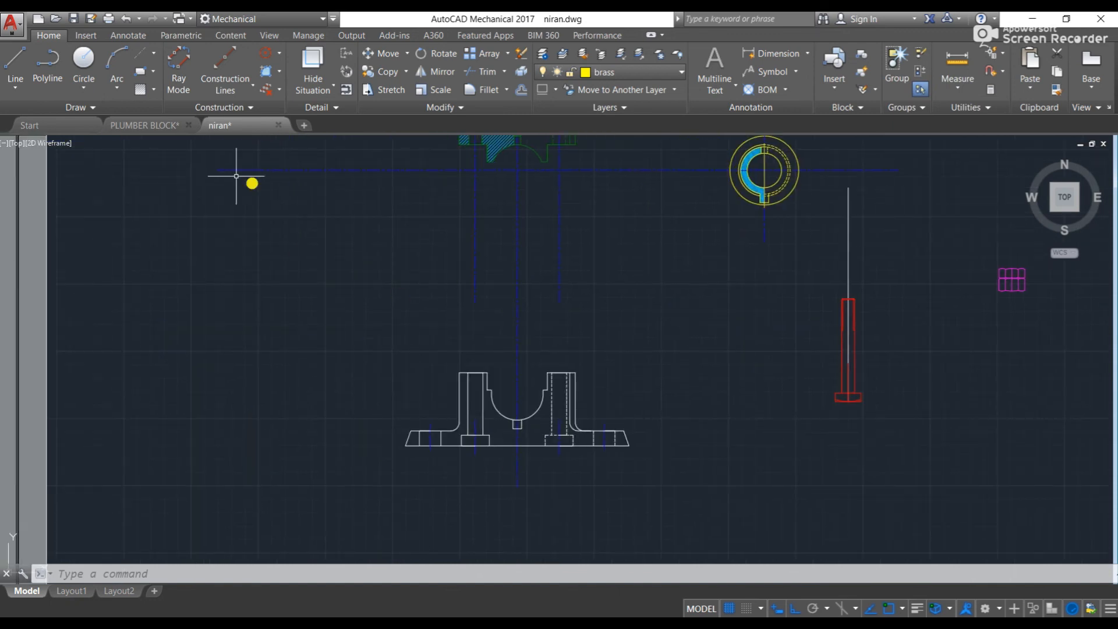
left_click(118, 127)
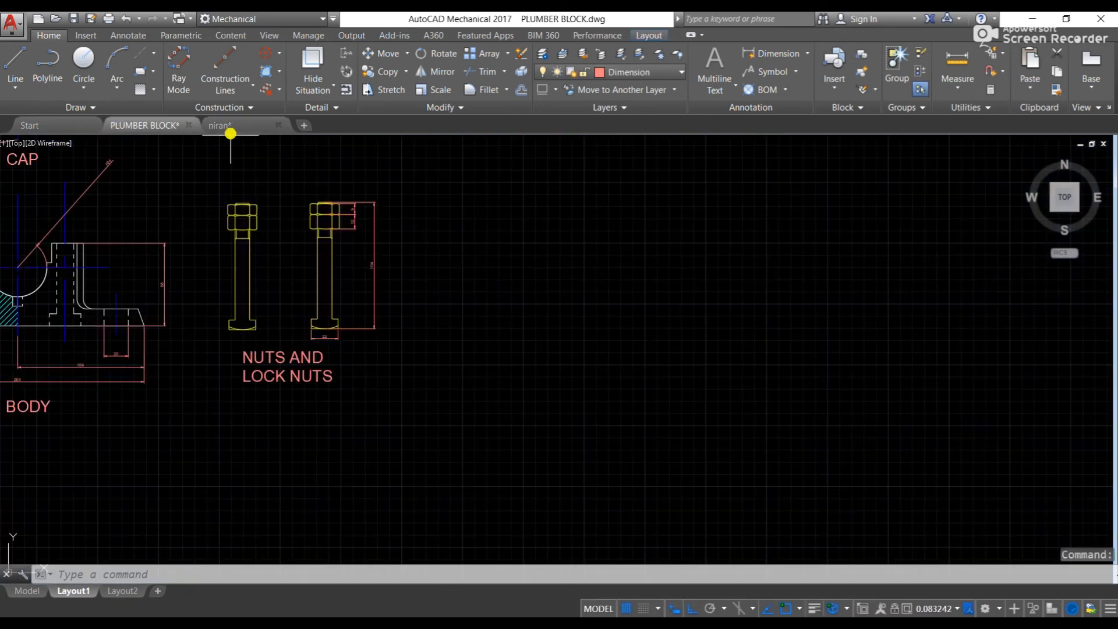
left_click(231, 128)
middle_click_drag(187, 253, 766, 309)
scroll(763, 306, "down", 2)
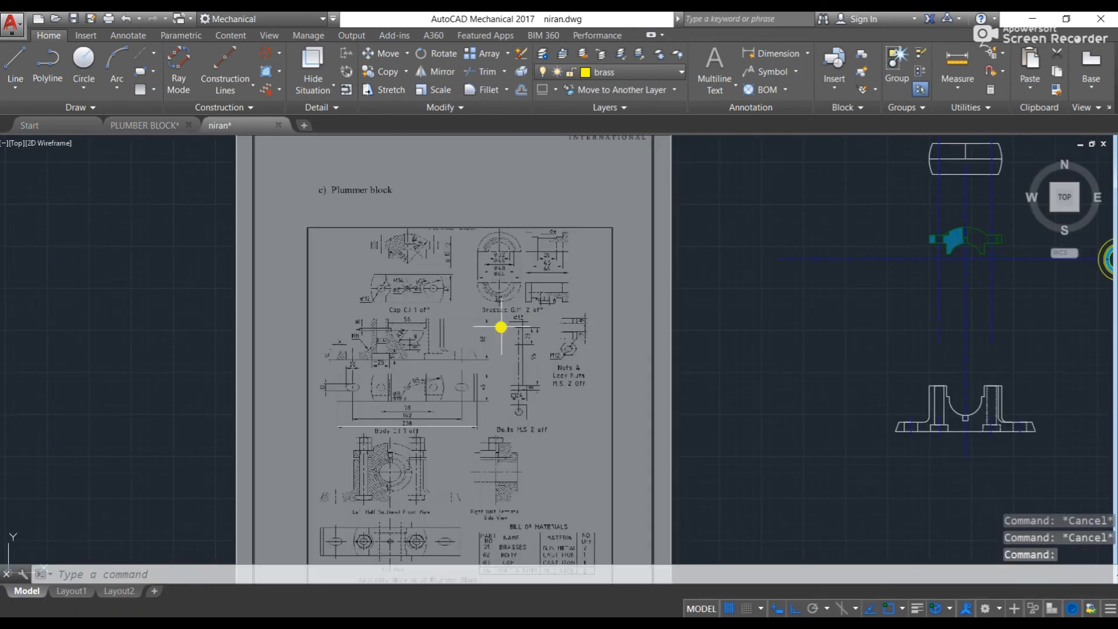
scroll(383, 400, "up", 4)
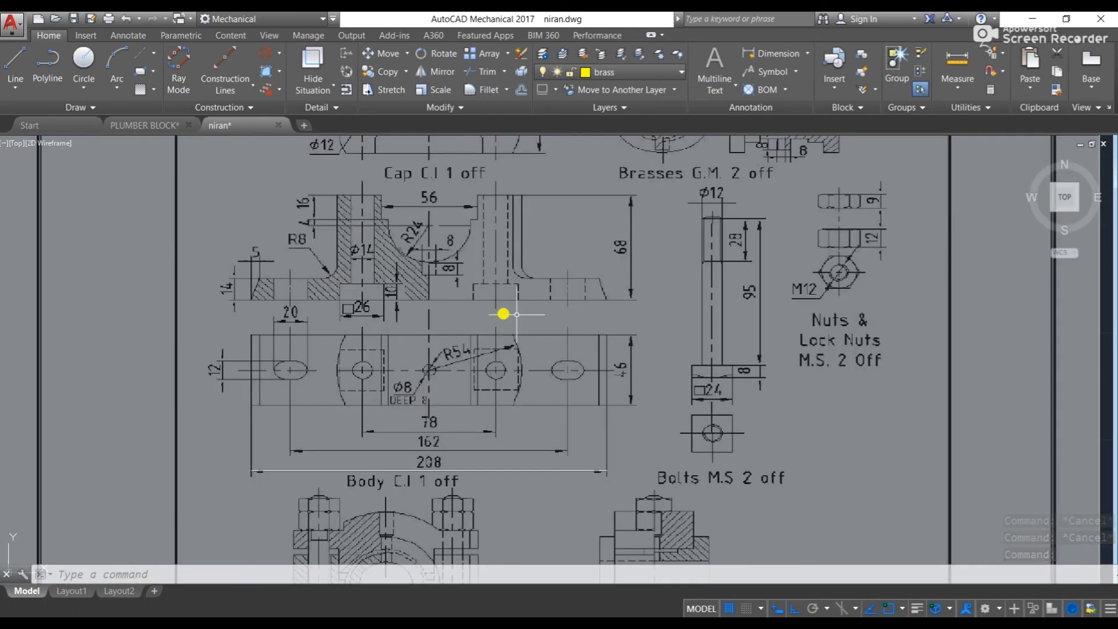
mouse_move(842, 365)
middle_mouse_down()
mouse_move(374, 365)
mouse_move(541, 354)
middle_mouse_up()
- Hatch the sectioned areas of the left half of the body's front view with the ANSI32 pattern
scroll(779, 321, "down", 4)
scroll(652, 379, "up", 4)
scroll(423, 378, "up", 2)
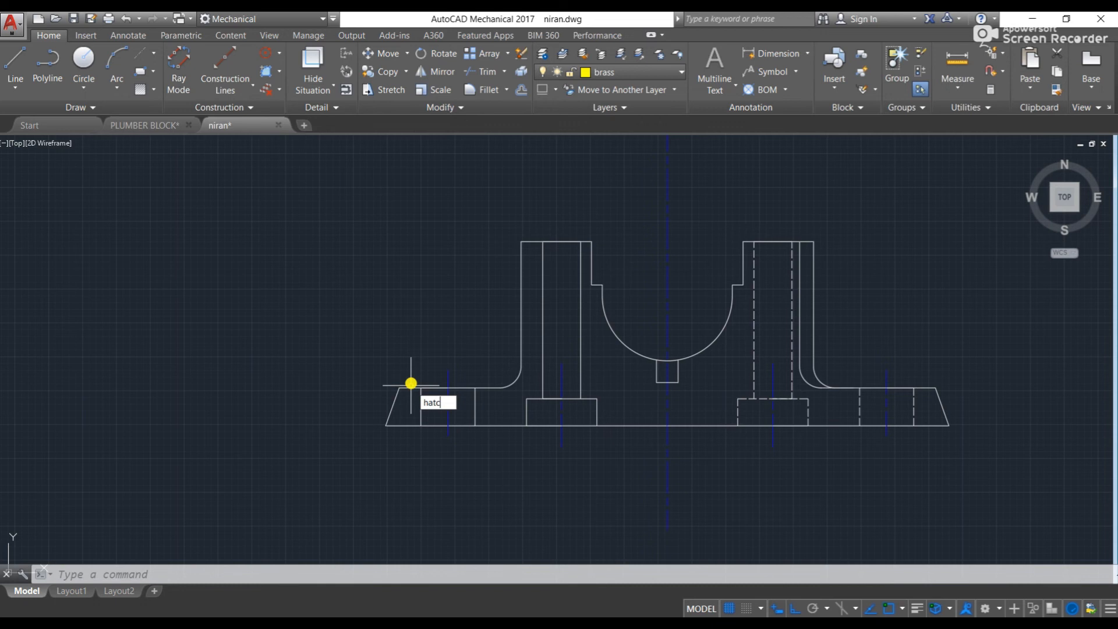
key("Return")
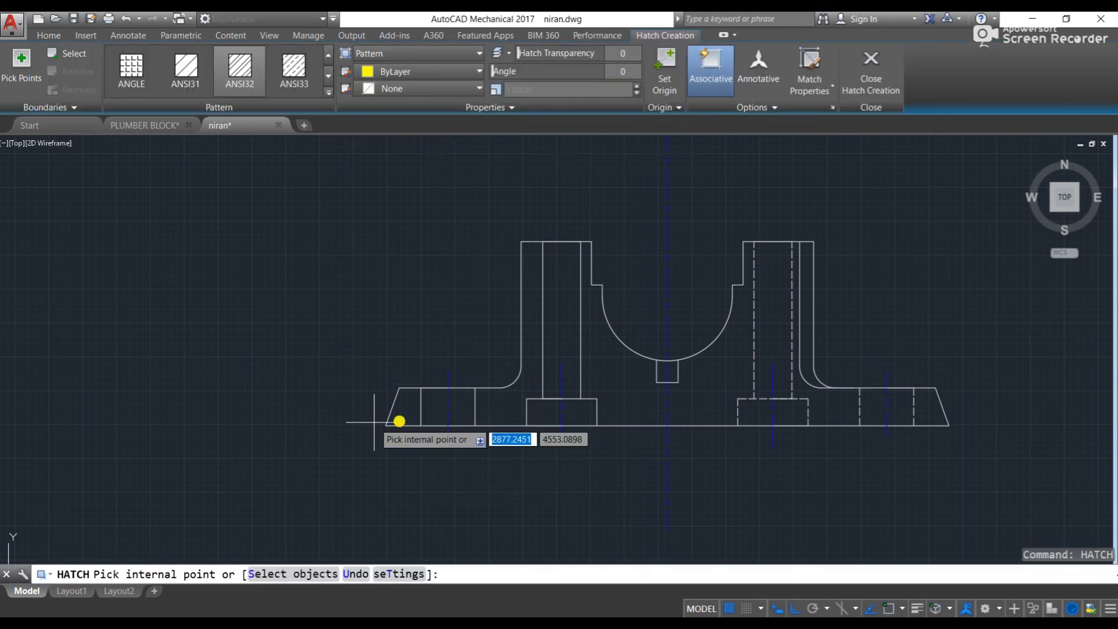
left_click(414, 415)
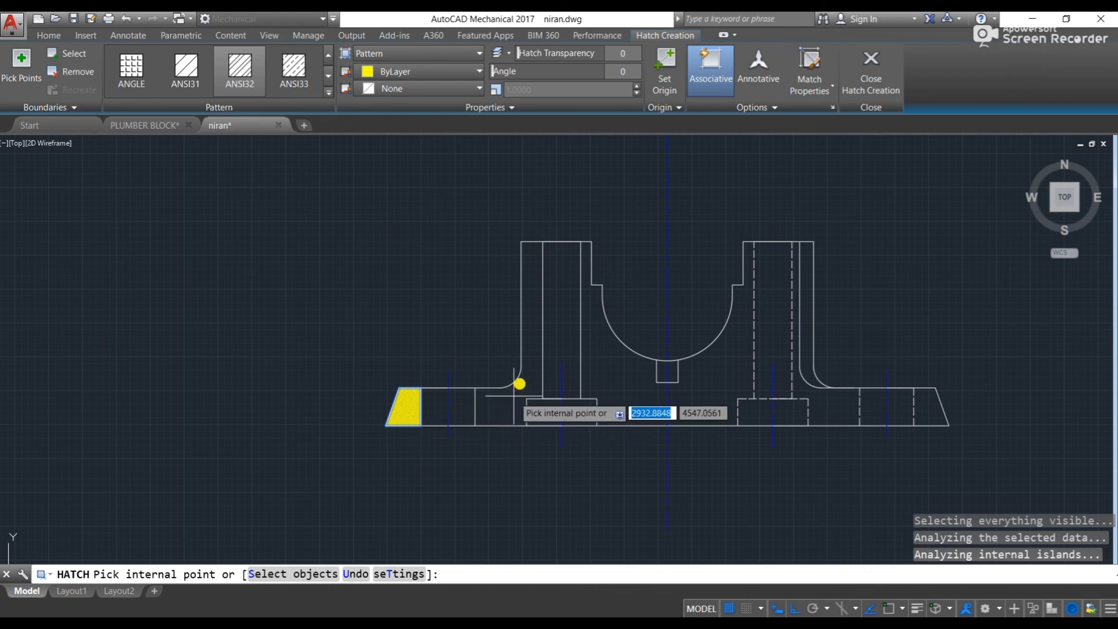
left_click(519, 383)
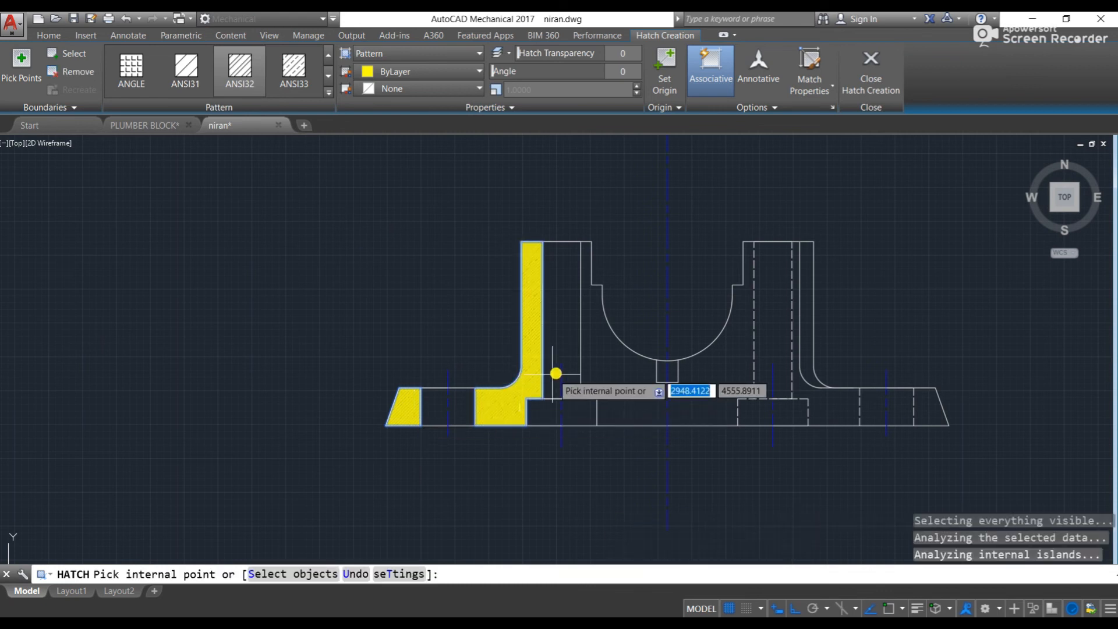
left_click(586, 367)
key("Escape")
key("Escape")
key("Escape")
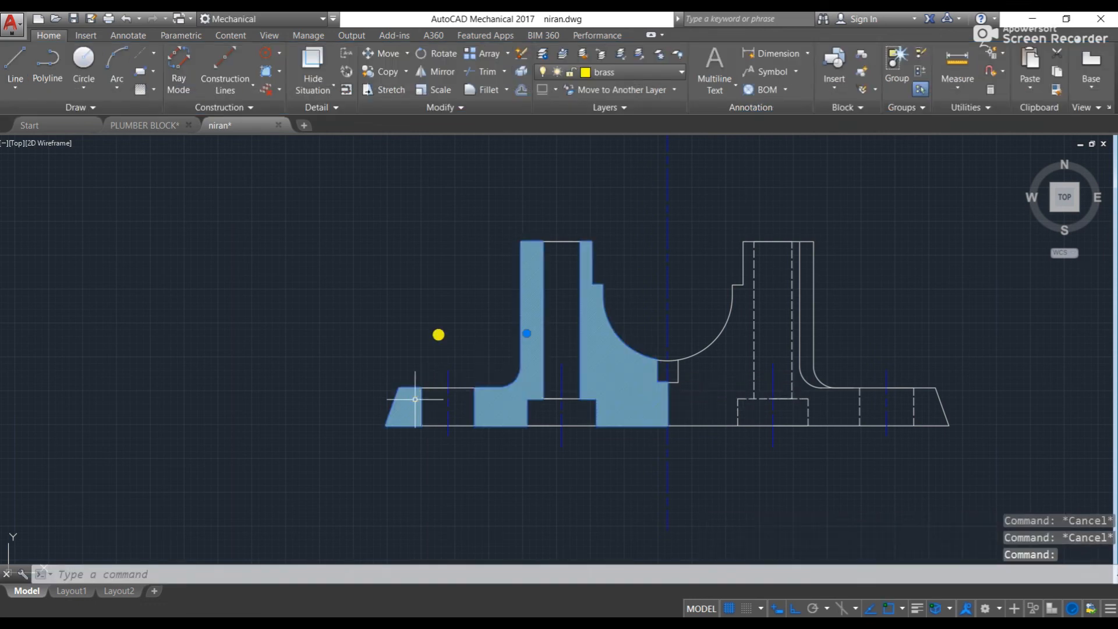
- Try pattern scales of 3 and 5 on the body's ANSI32 hatch
left_click(292, 73)
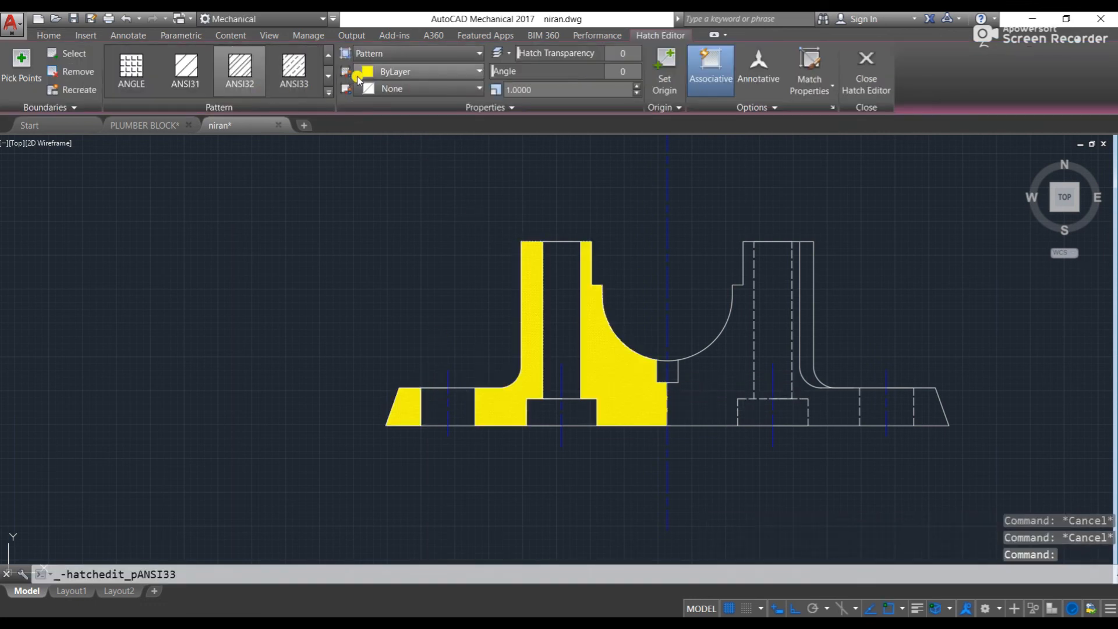
left_click(389, 76)
left_click(389, 75)
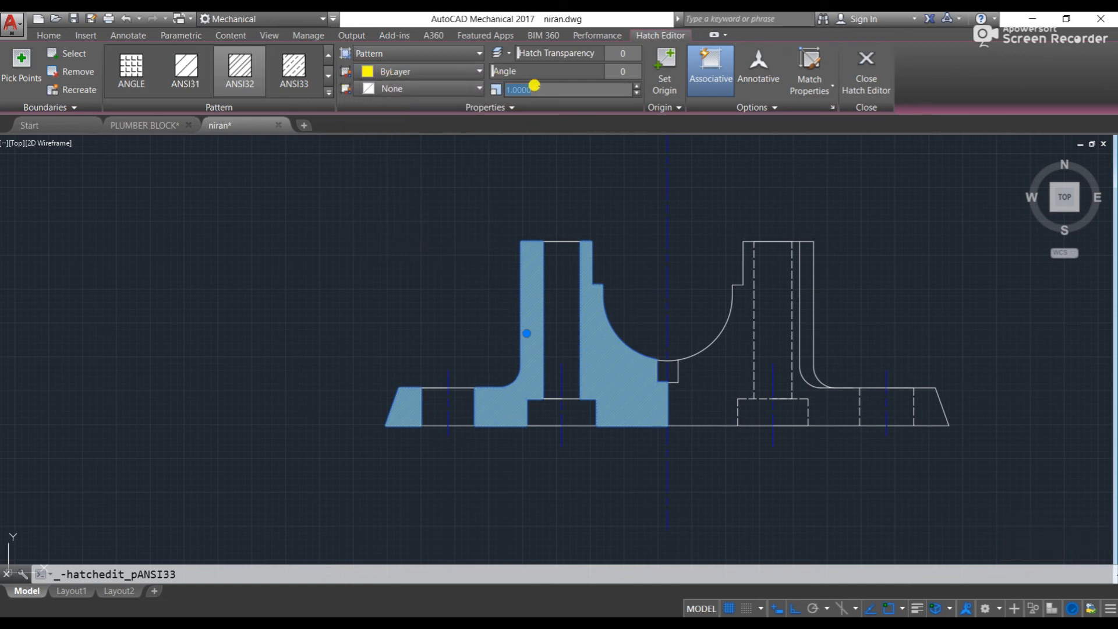
left_click(528, 88)
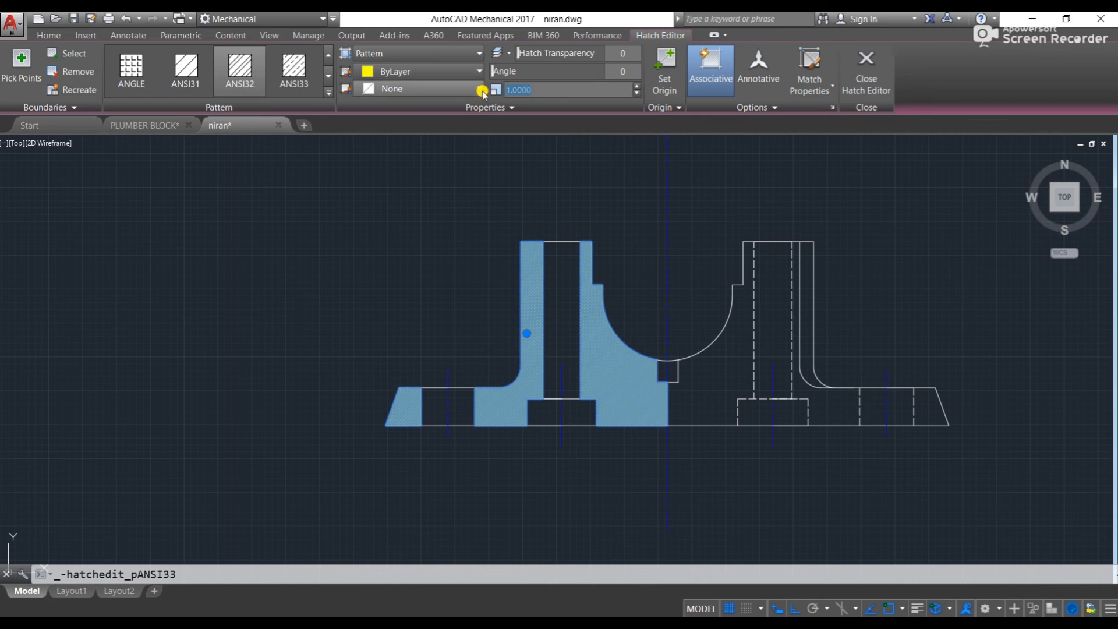
type("3")
key("Return")
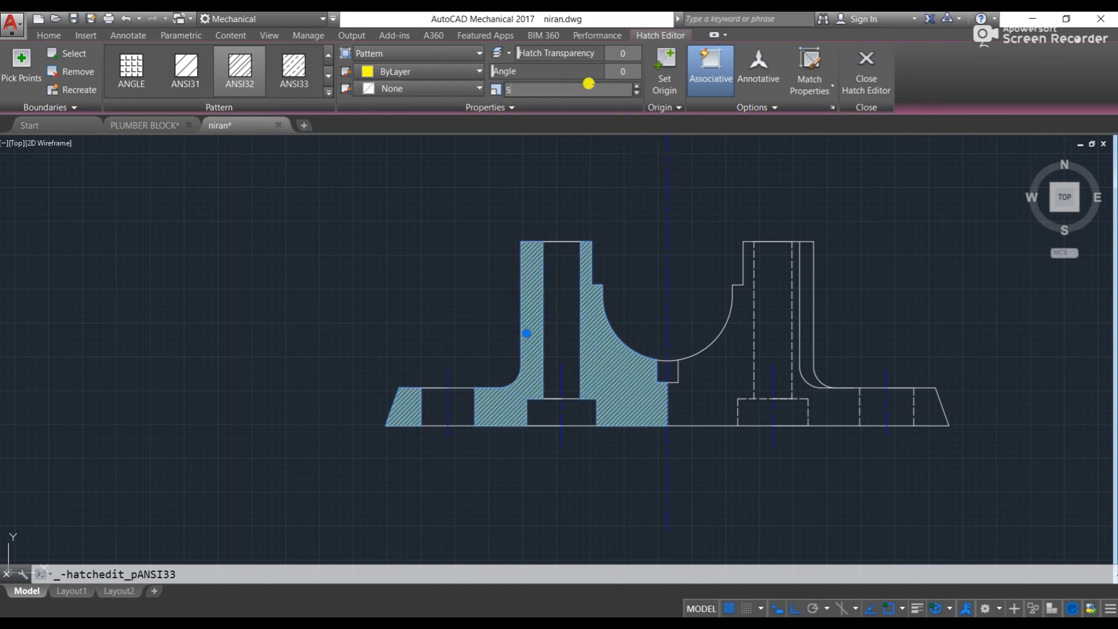
type("5")
key("Return")
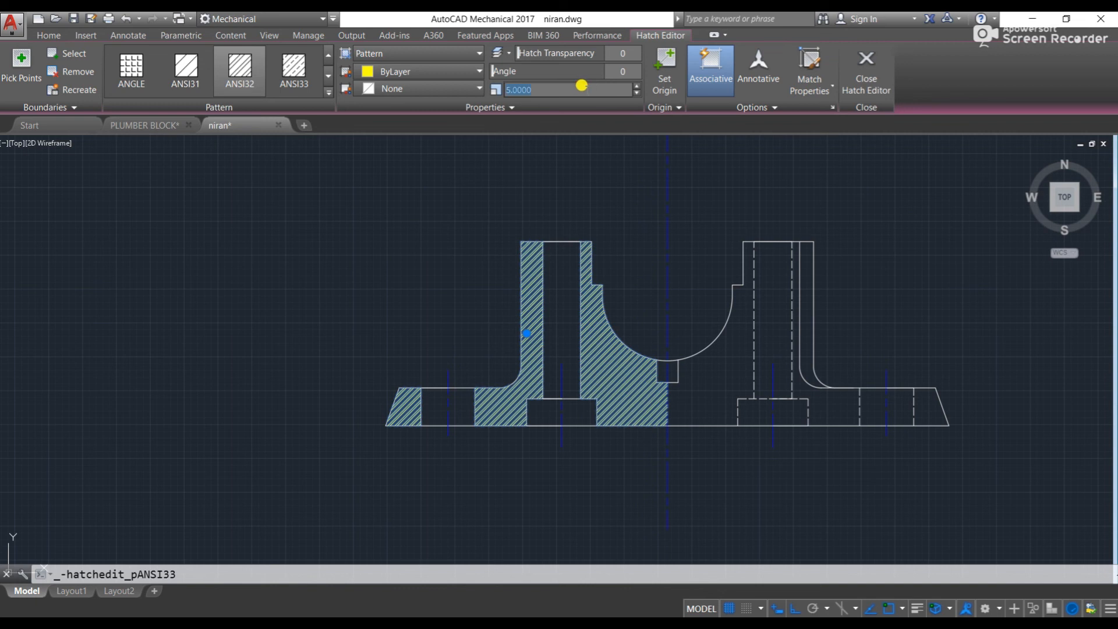
- Change the body's hatch to the ANSI31 pattern with a scale of 18
left_click(185, 66)
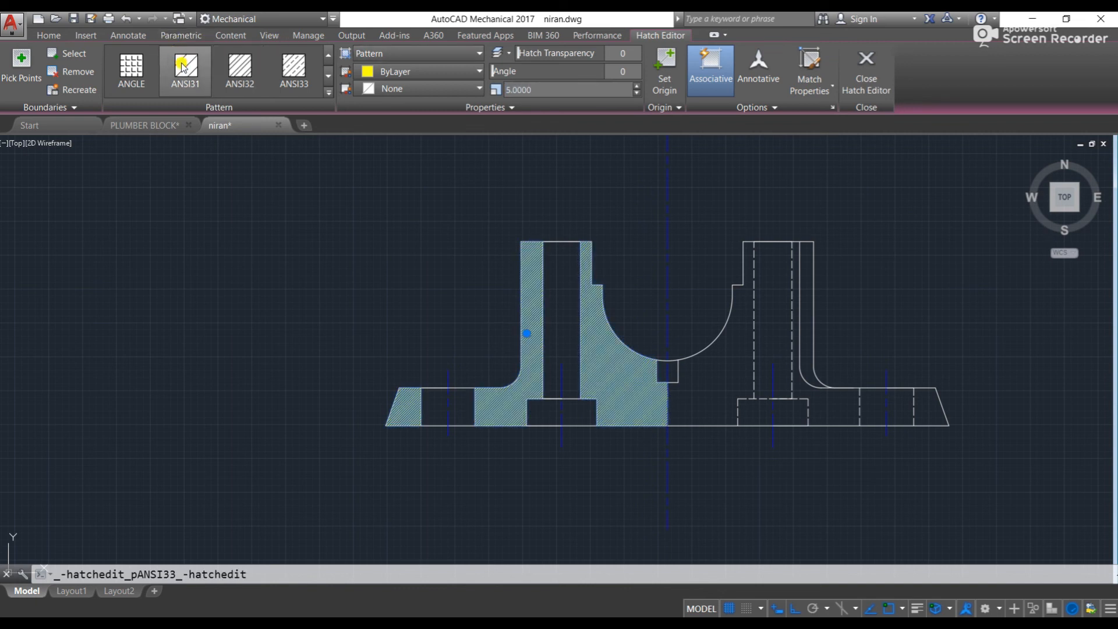
left_click(543, 84)
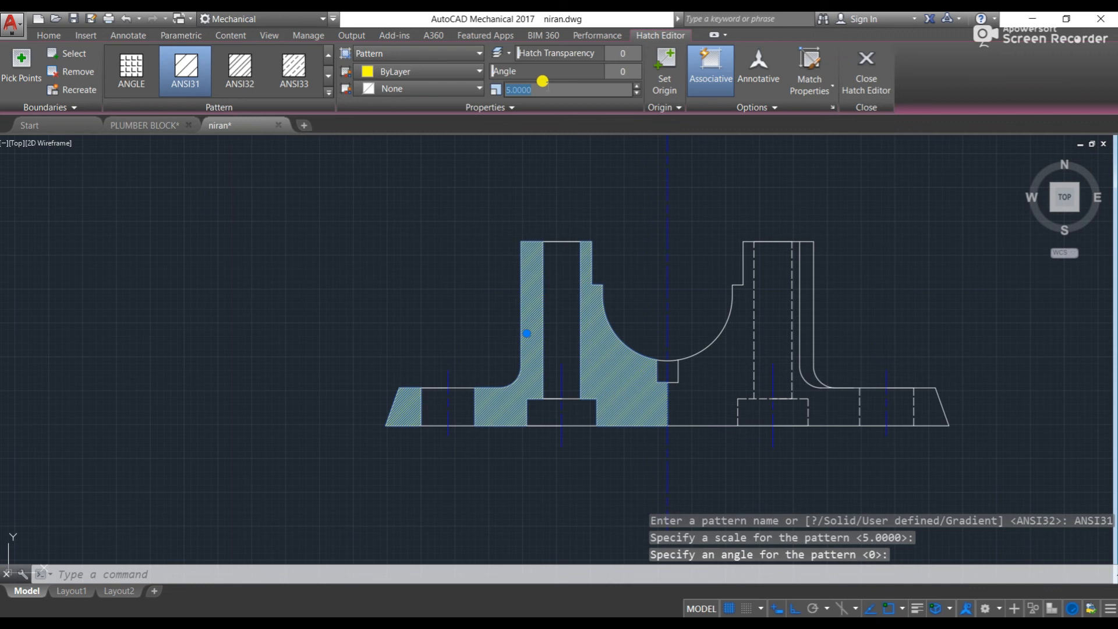
type("3")
key("Return")
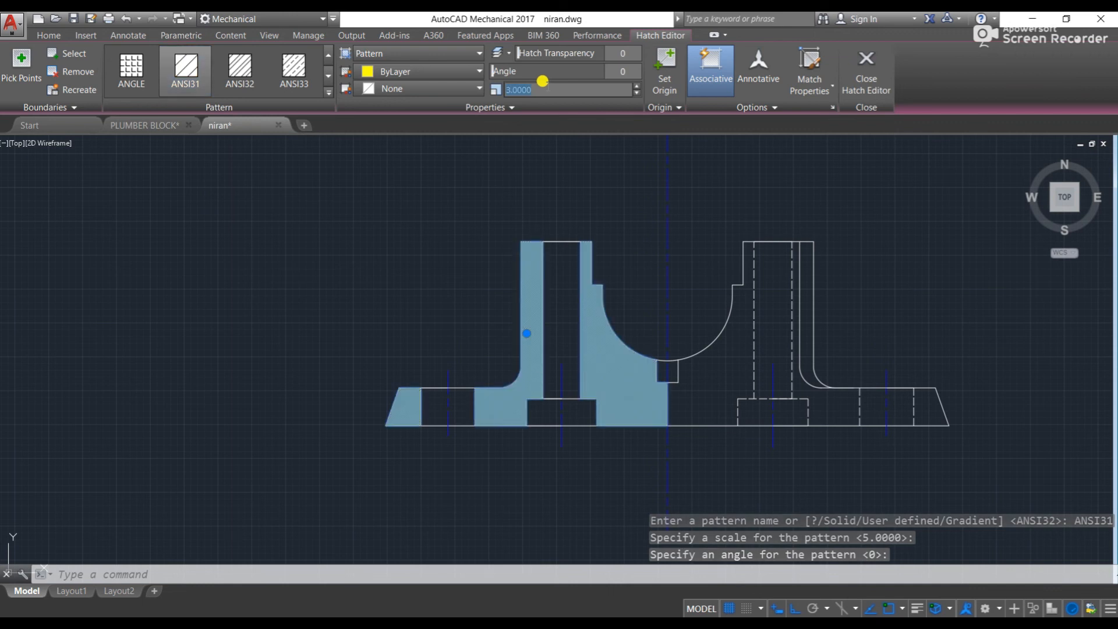
type("8")
key("Return")
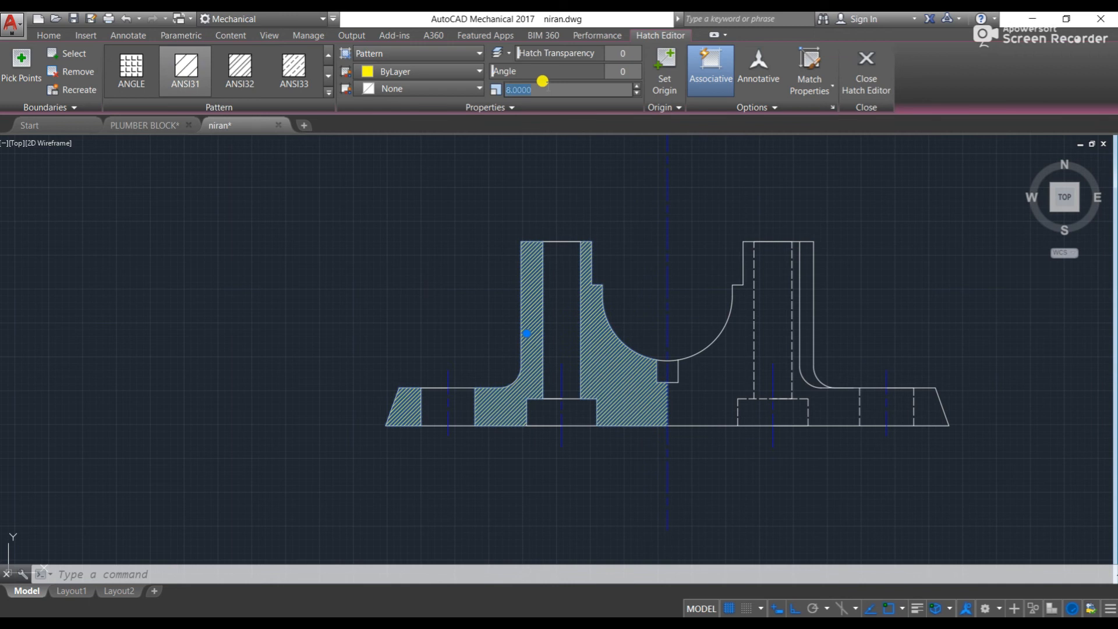
type("18")
left_click(612, 170)
key("Escape")
key("Escape")
key("Escape")
scroll(636, 212, "down", 2)
middle_click_drag(637, 211, 488, 203)
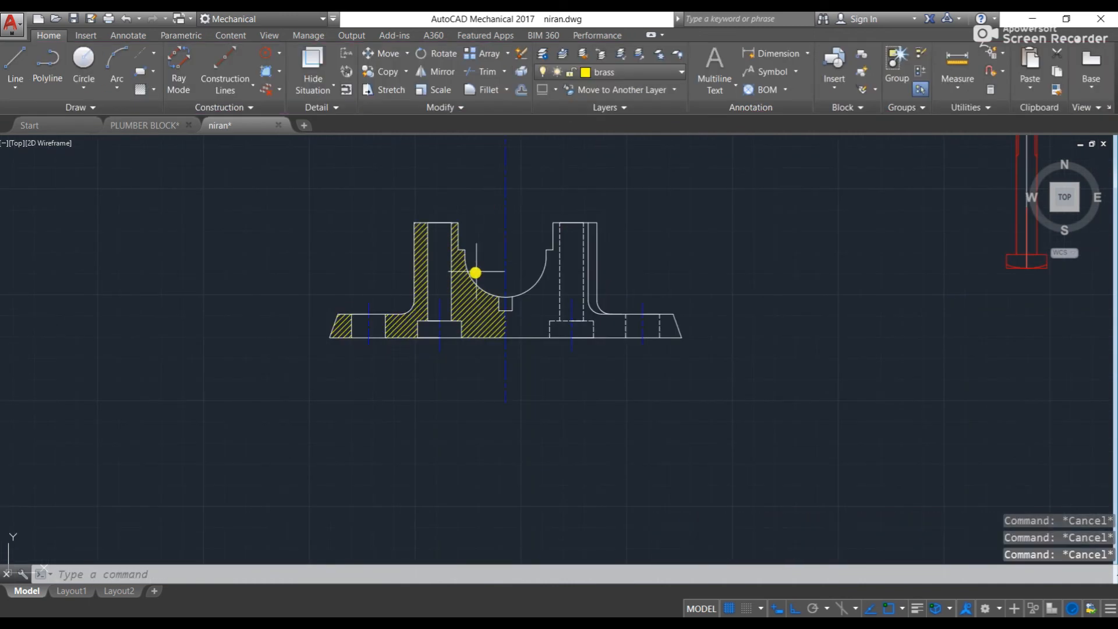
- Move the body's hatch to the hatch layer
left_click(464, 289)
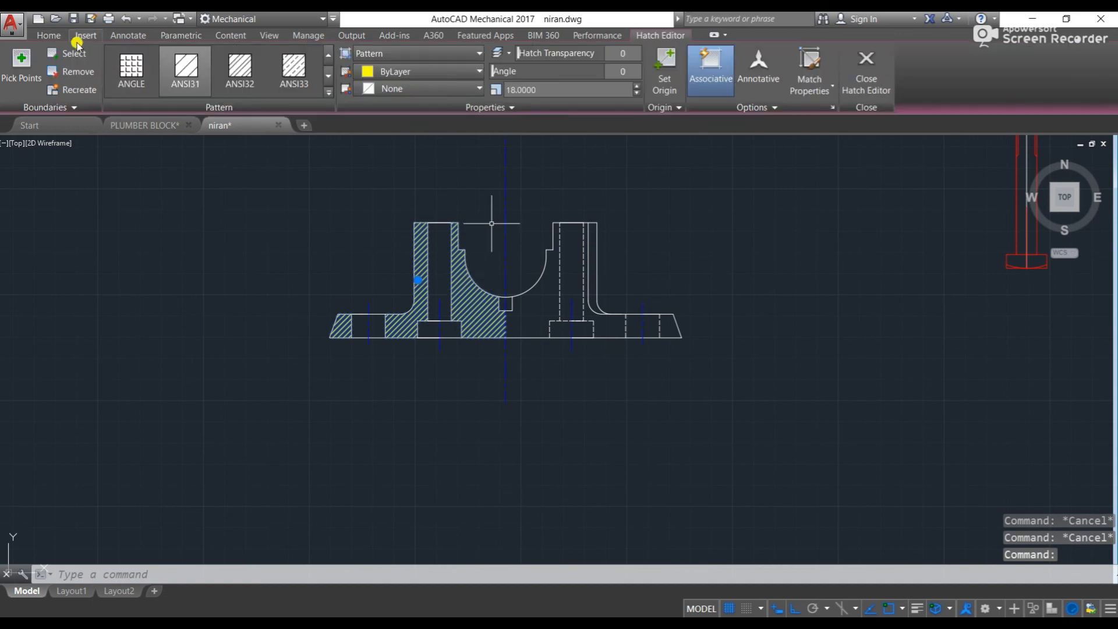
left_click(49, 35)
left_click(645, 73)
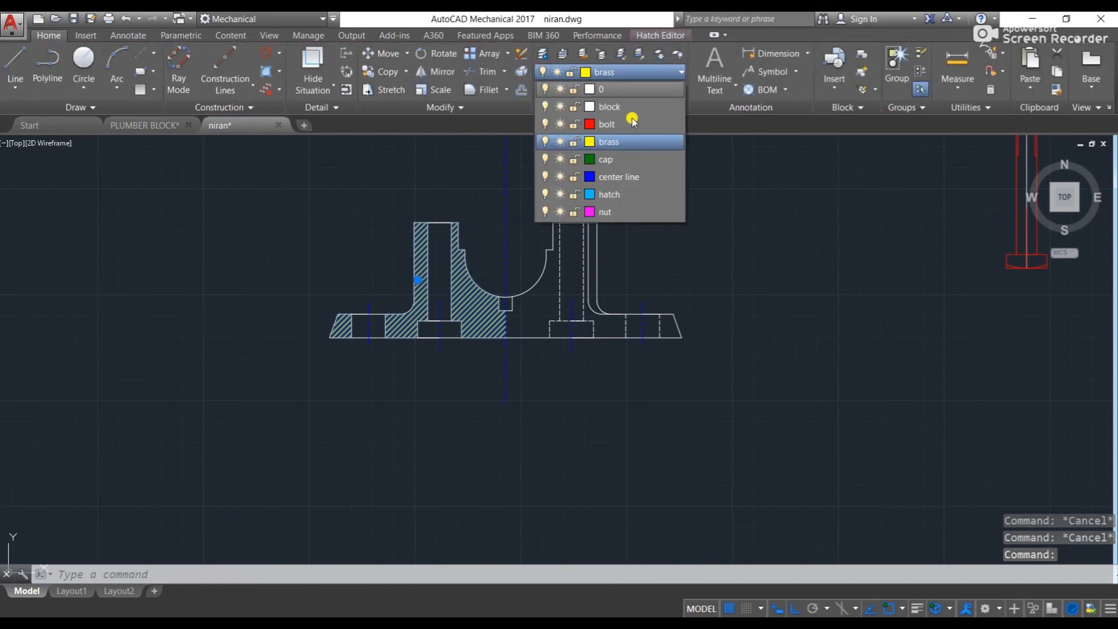
left_click(616, 197)
key("Escape")
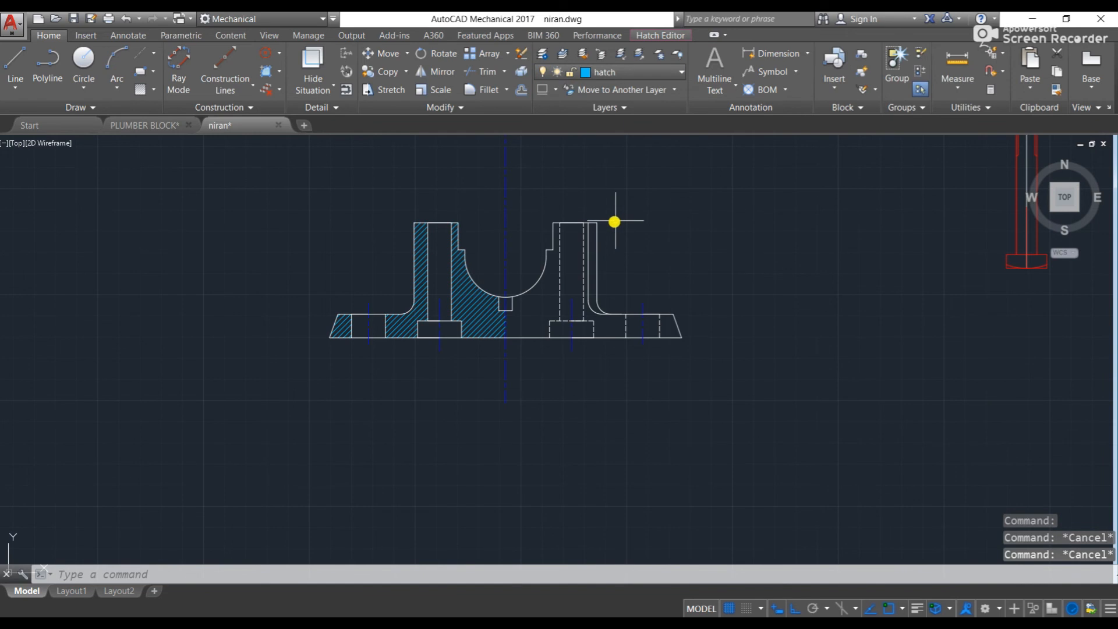
key("Escape")
- Define a block named cap from the cap's front view, including its hatch, and open it in the block editor
scroll(614, 223, "down", 6)
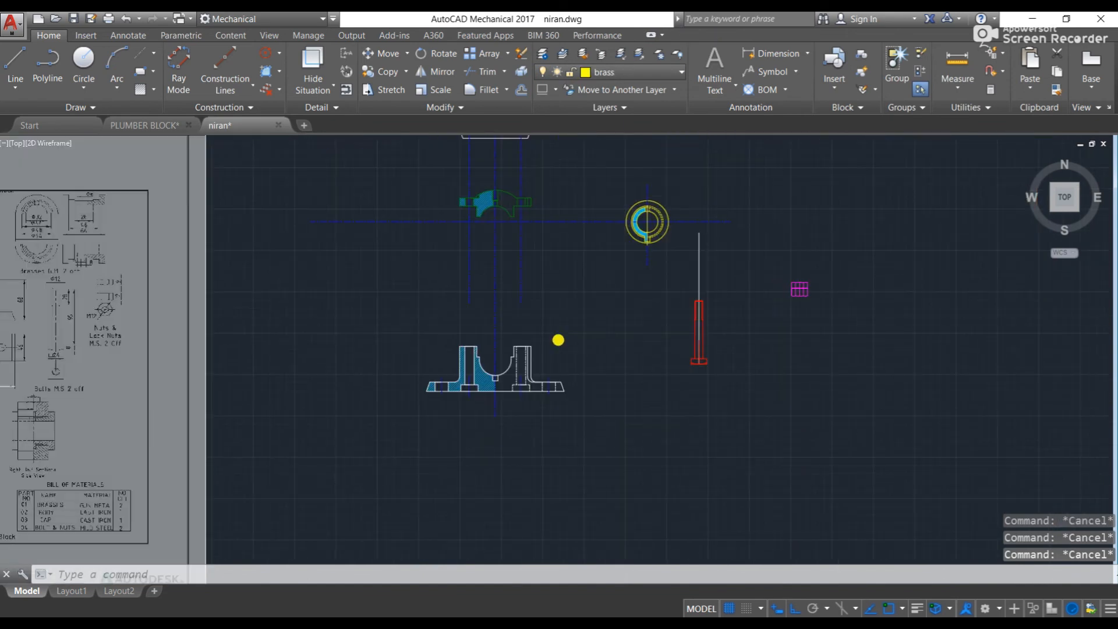
scroll(512, 219, "up", 8)
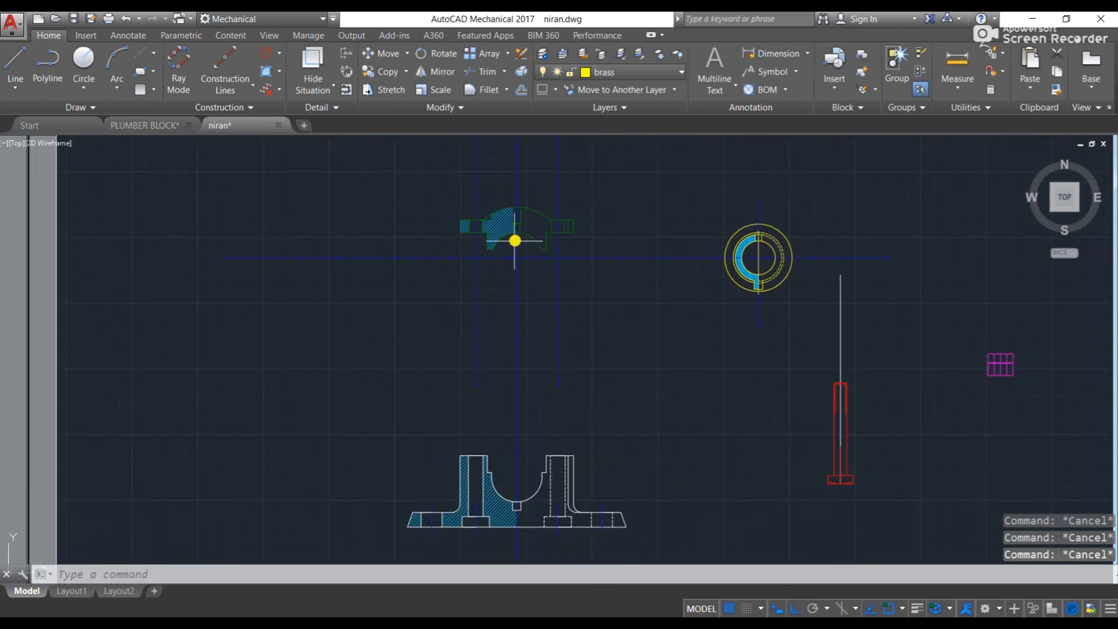
scroll(509, 247, "down", 5)
left_click(327, 199)
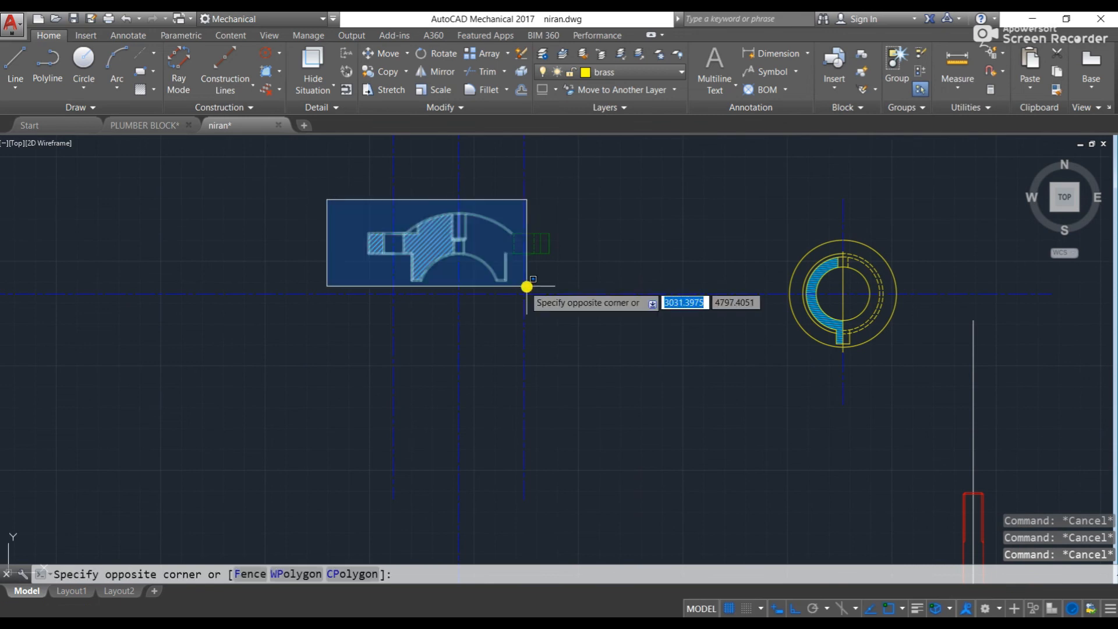
left_click(599, 305)
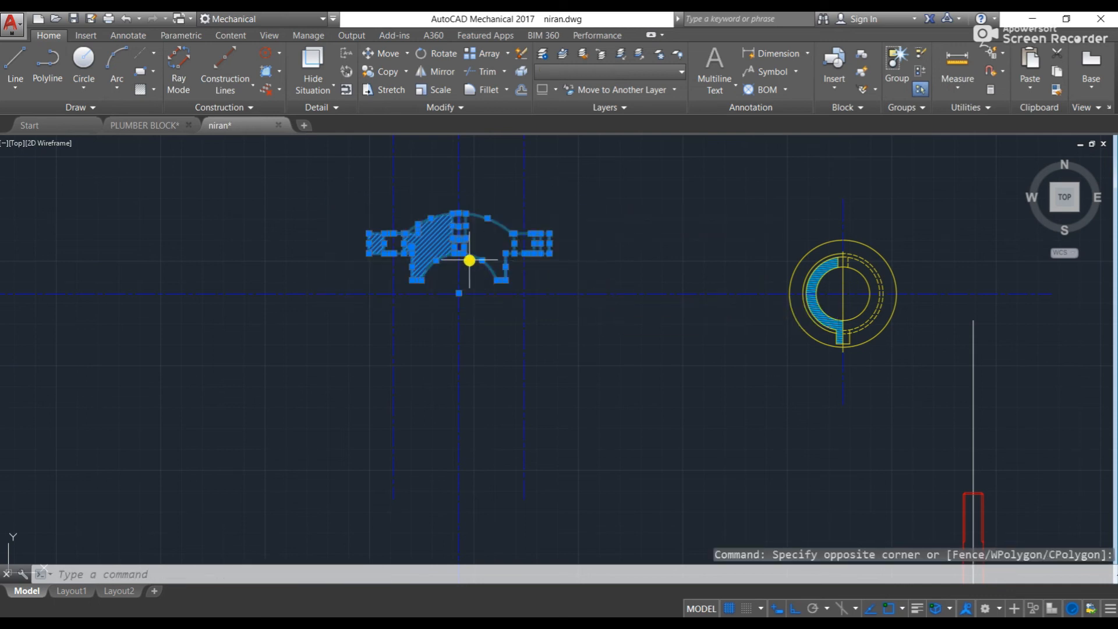
type("B")
key("Return")
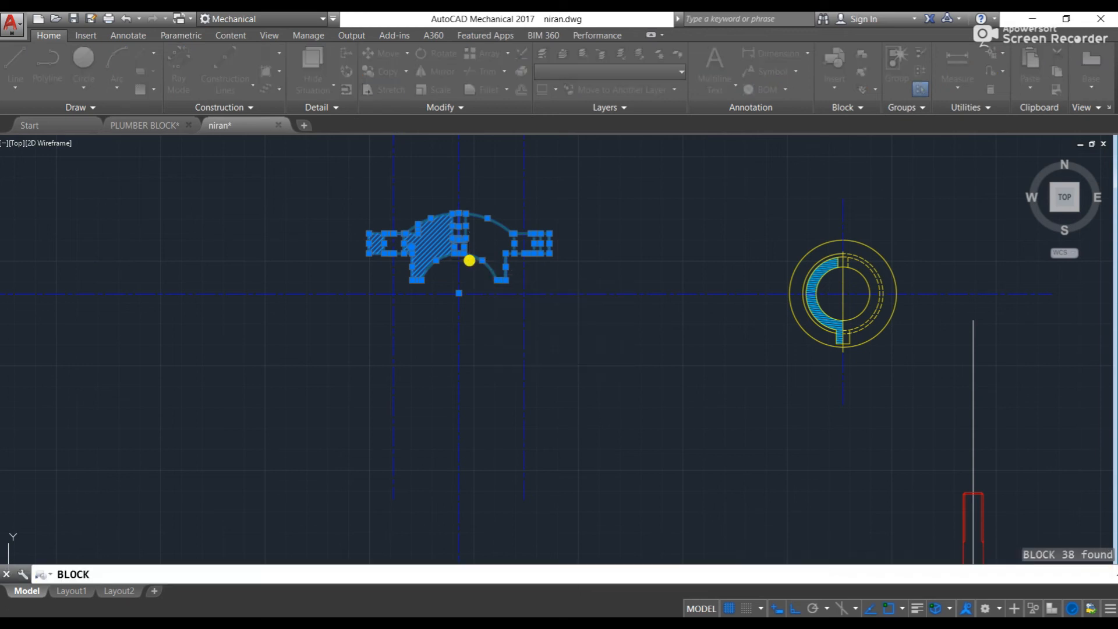
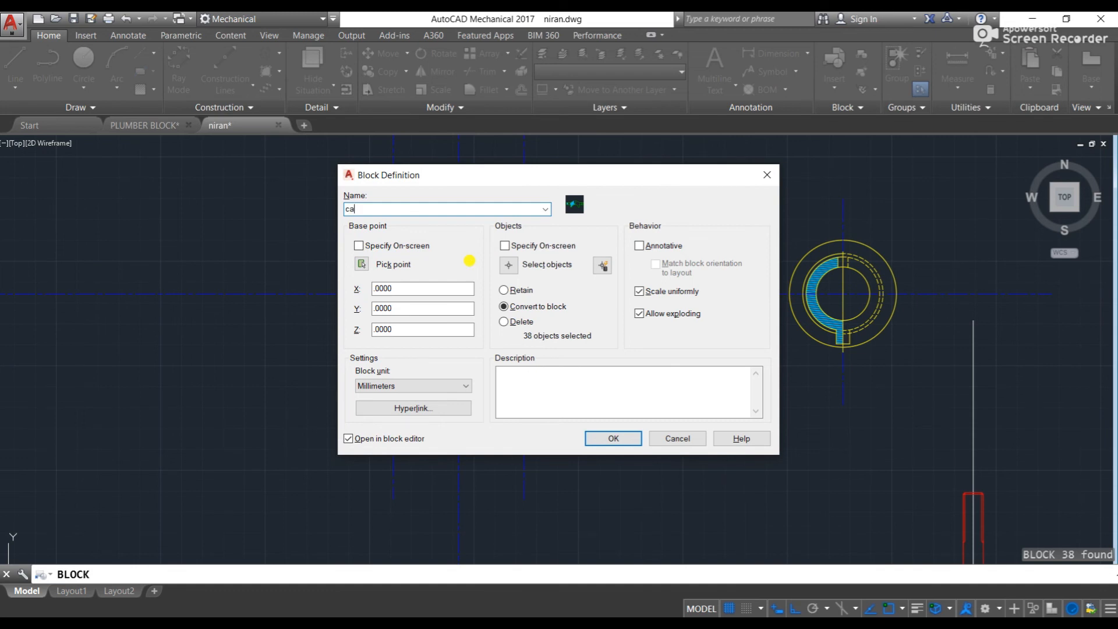
key("Return")
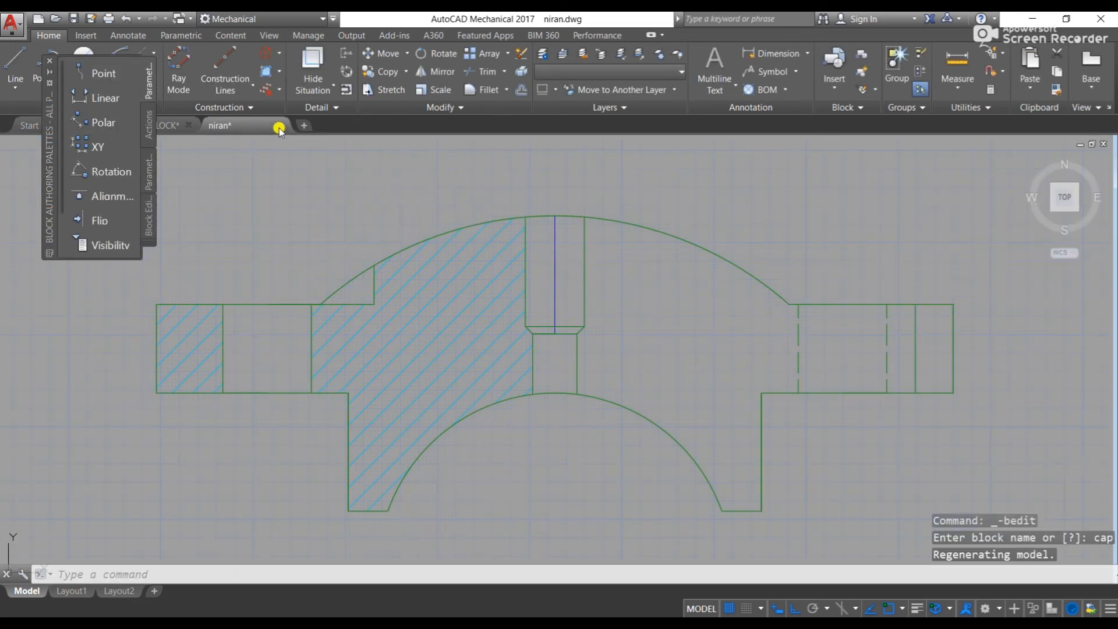
- Save the changes to the cap block and close the block editor
scroll(628, 347, "down", 5)
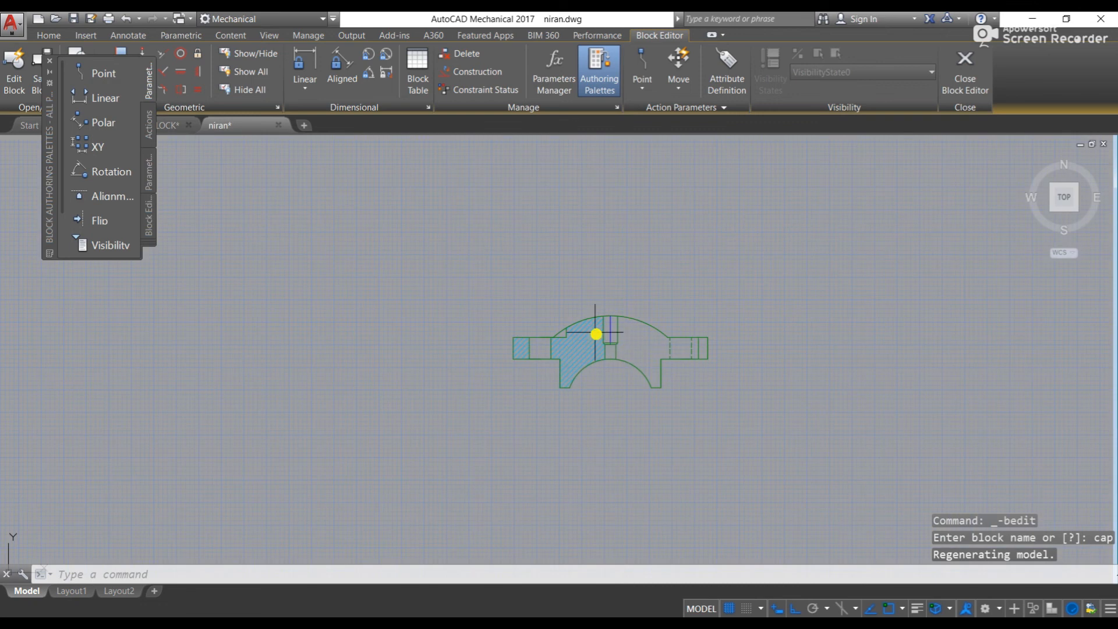
key("Escape")
key("Escape")
key("Escape")
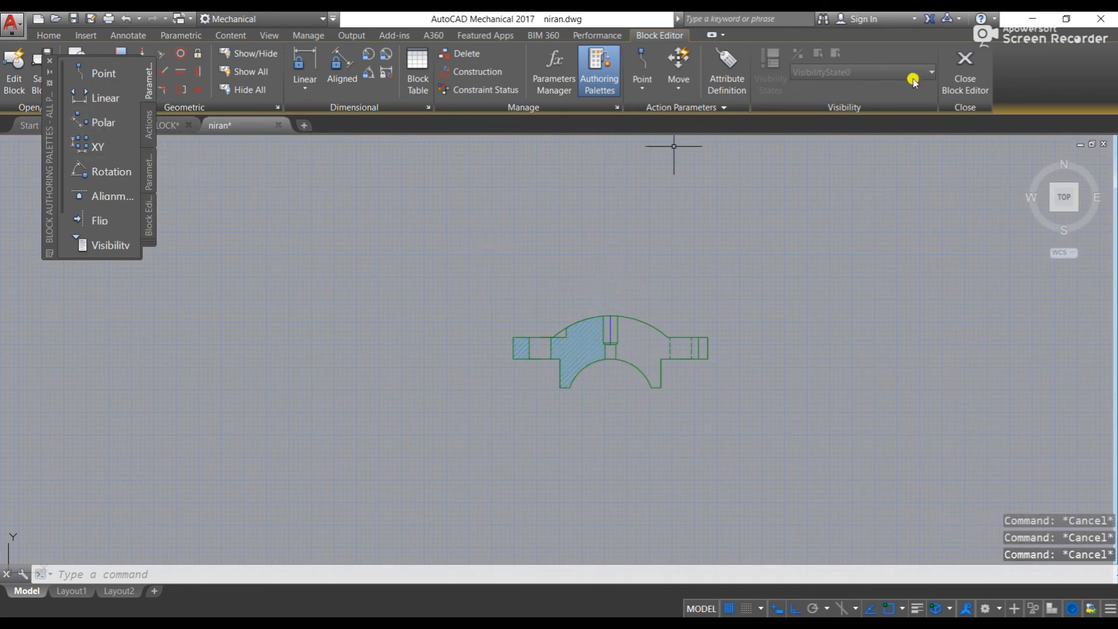
left_click(959, 71)
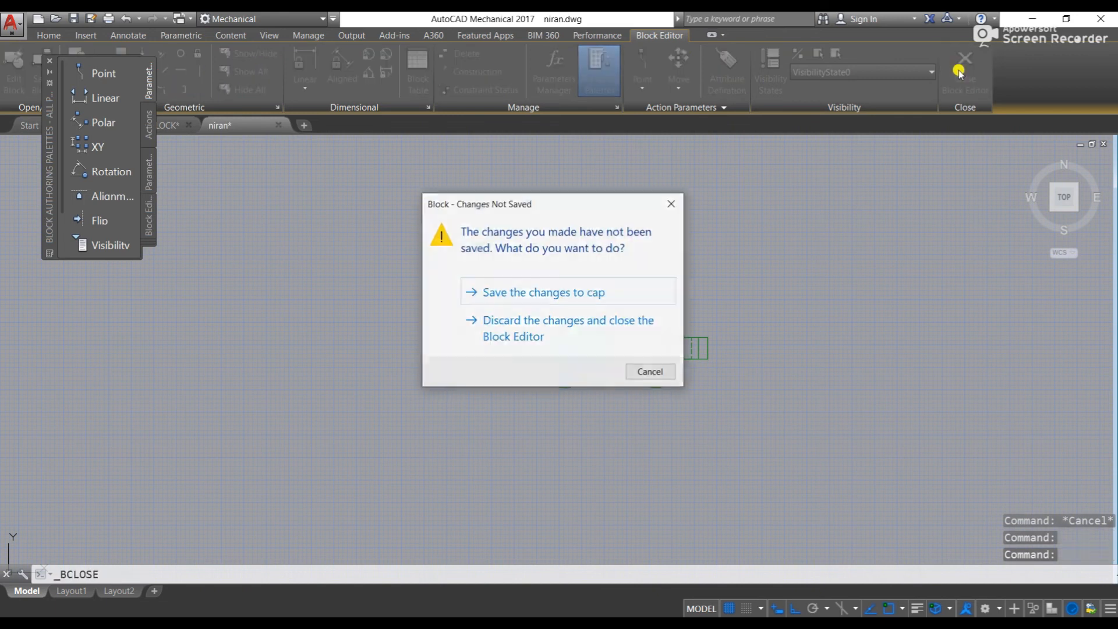
left_click(535, 294)
key("Escape")
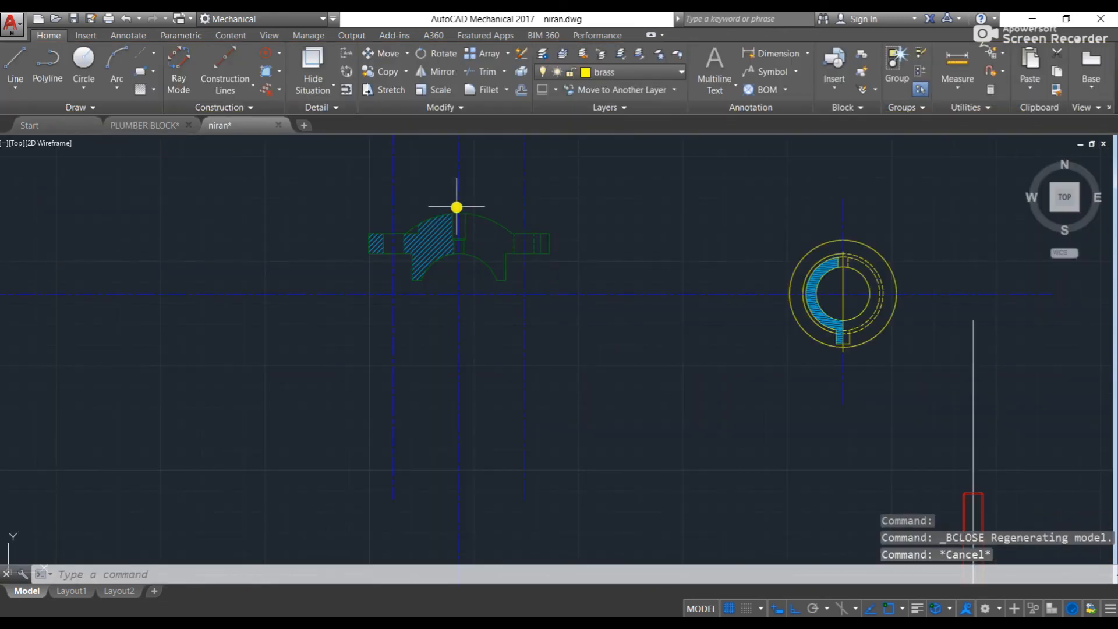
- Select the cap block to check it, and undo its editing and creation
left_click(472, 217)
key("Escape")
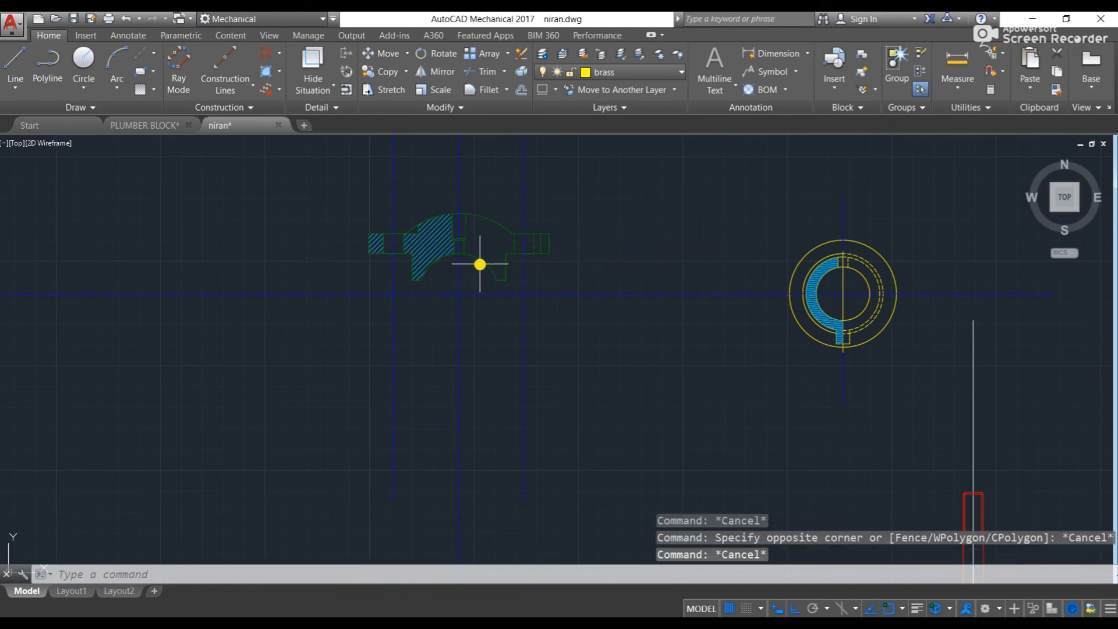
left_click(479, 264)
left_click(458, 293)
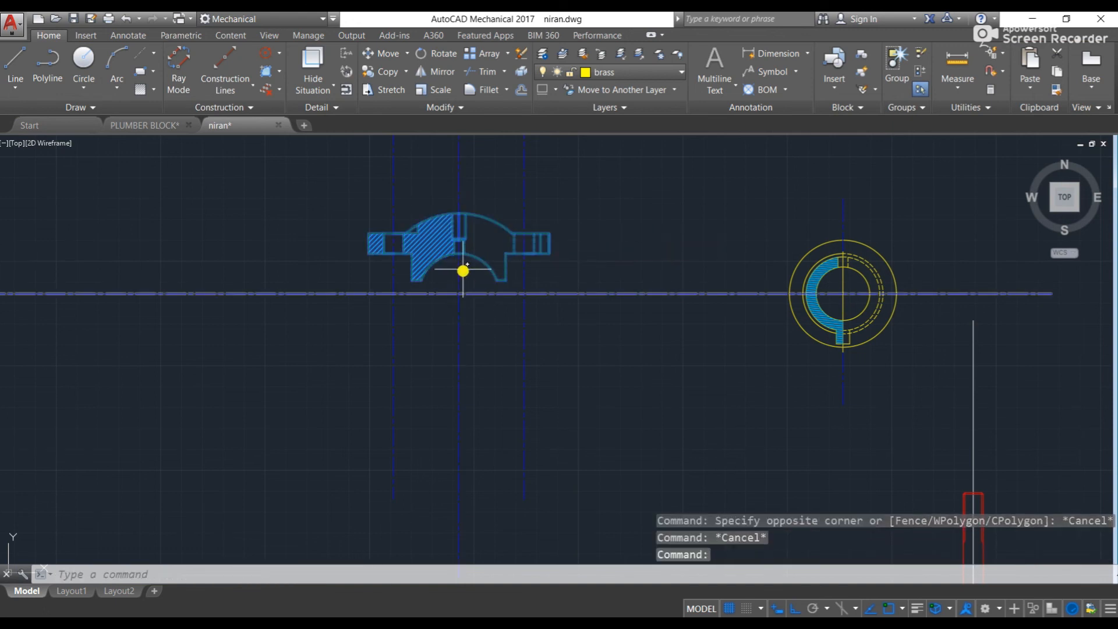
key("ctrl+z")
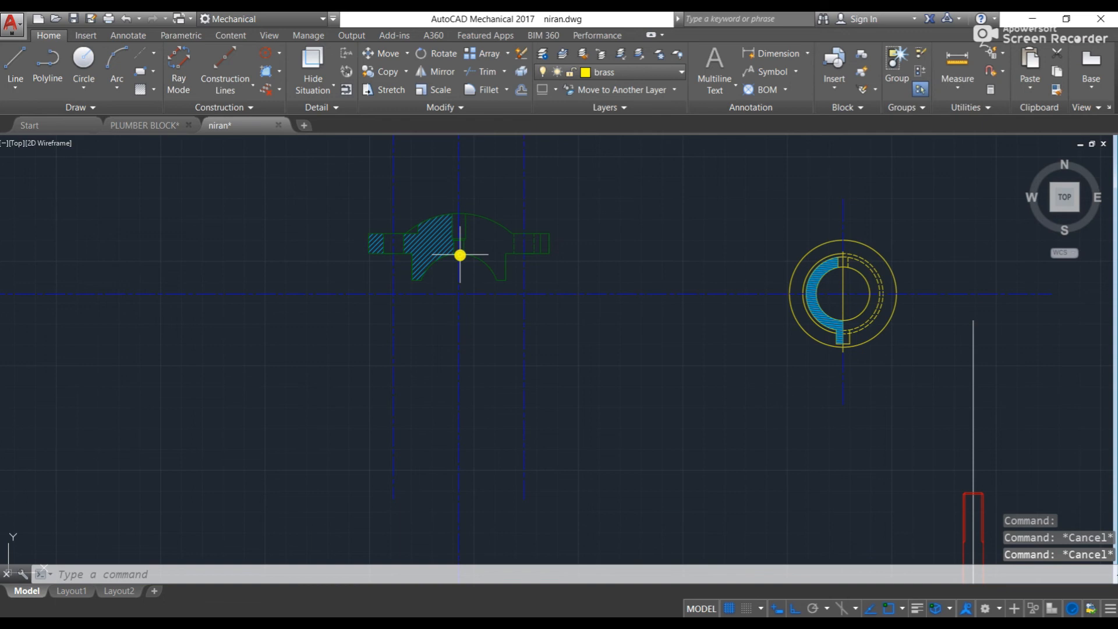
key("ctrl+z")
key("ctrl+z")
key("Escape")
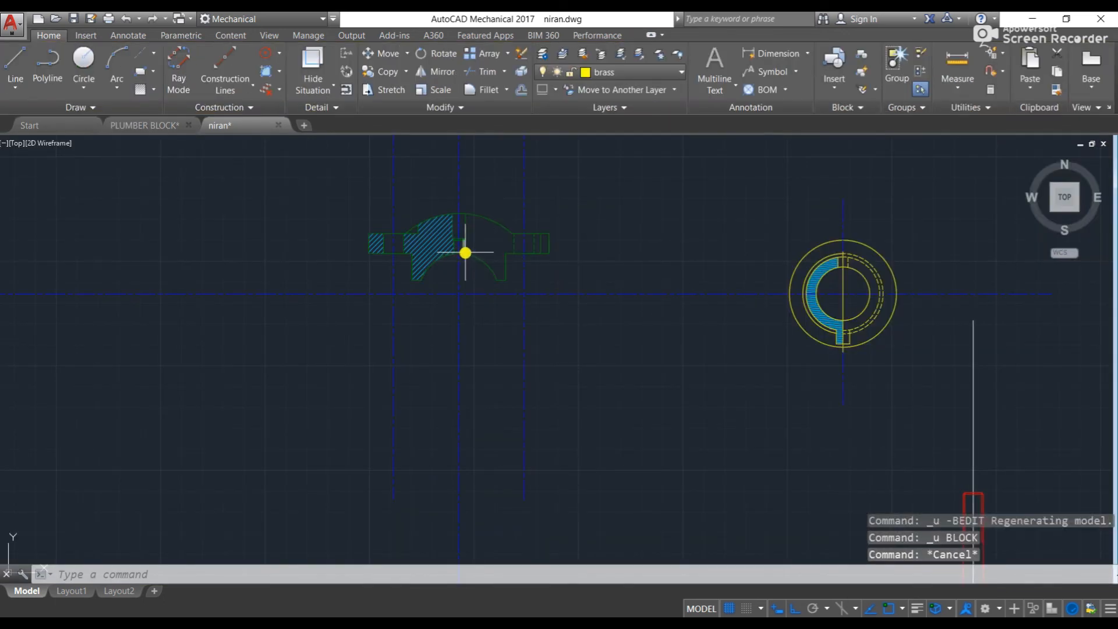
left_click(466, 253)
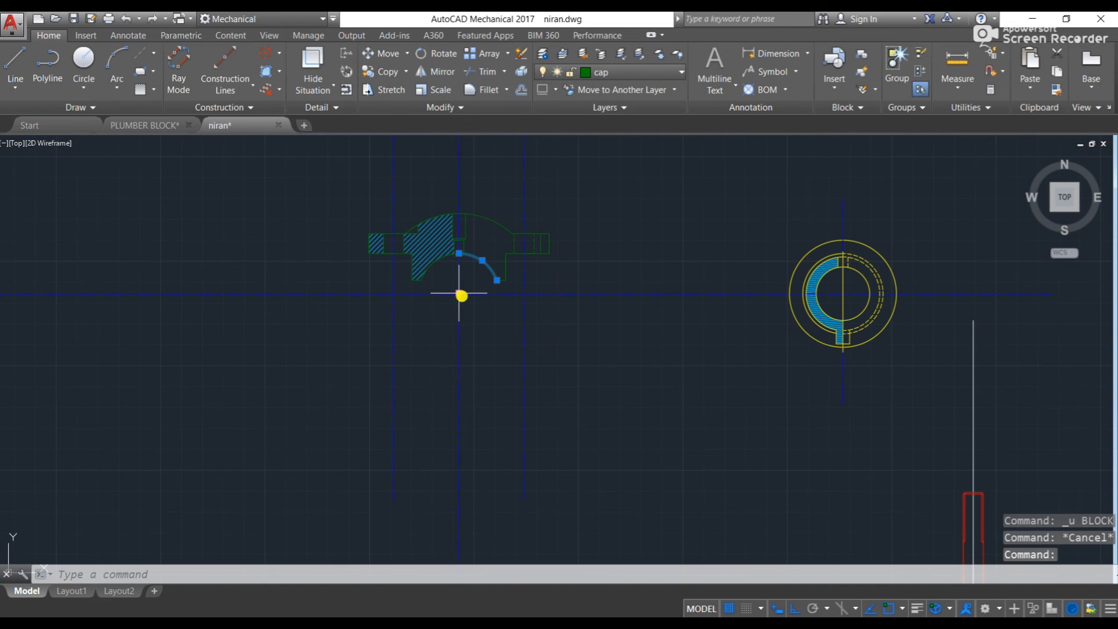
scroll(461, 295, "up", 2)
key("Escape")
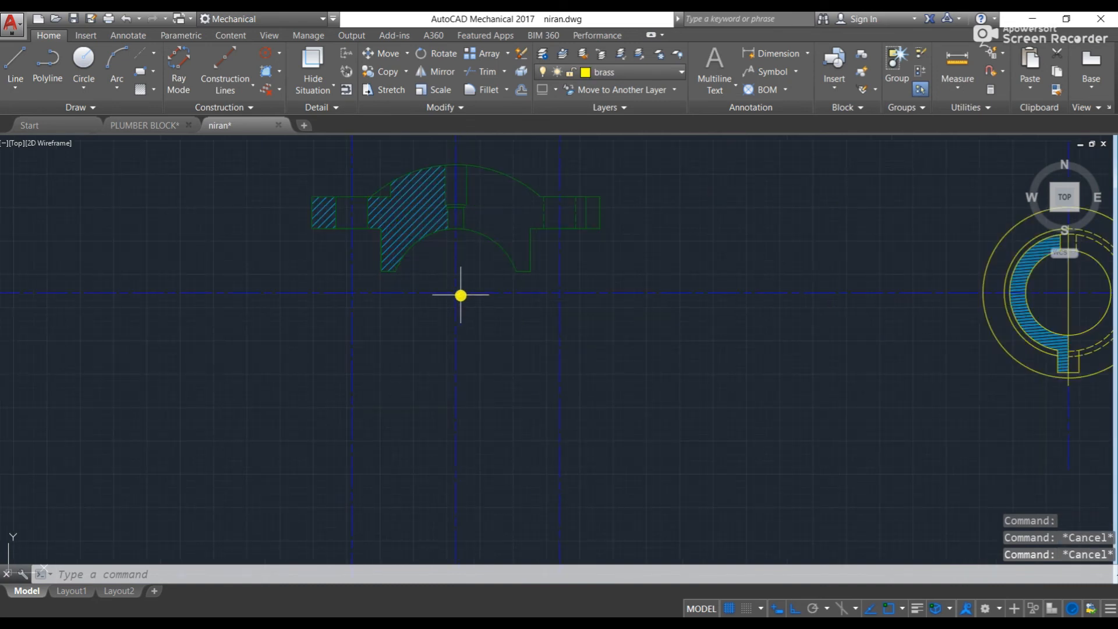
mouse_move(385, 214)
middle_mouse_down()
mouse_move(317, 207)
mouse_move(227, 242)
middle_mouse_up()
key("Escape")
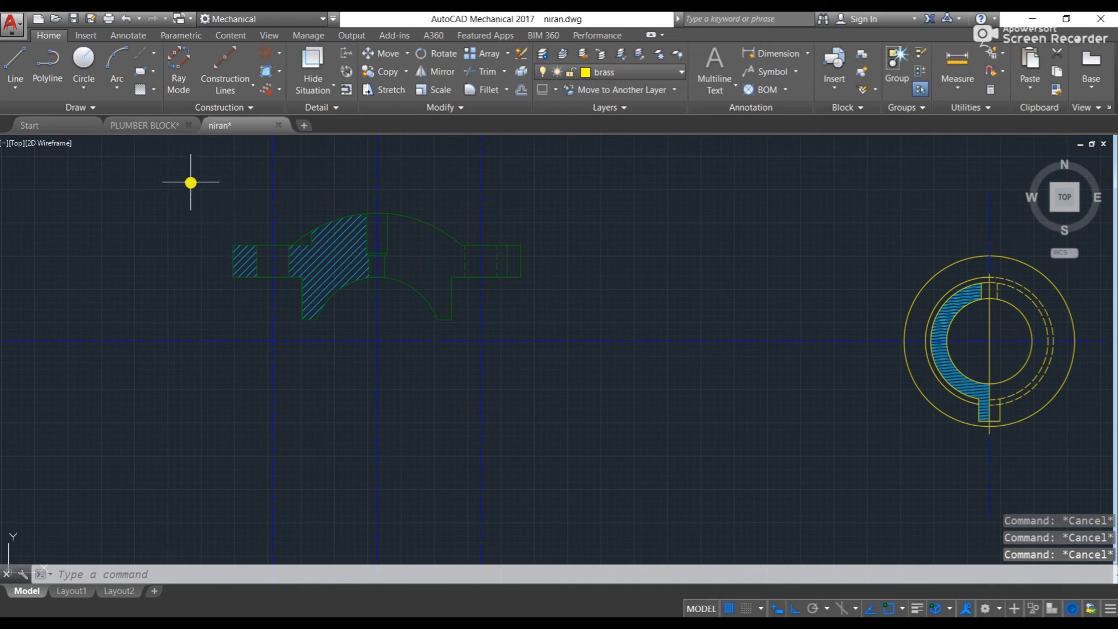
left_click(191, 183)
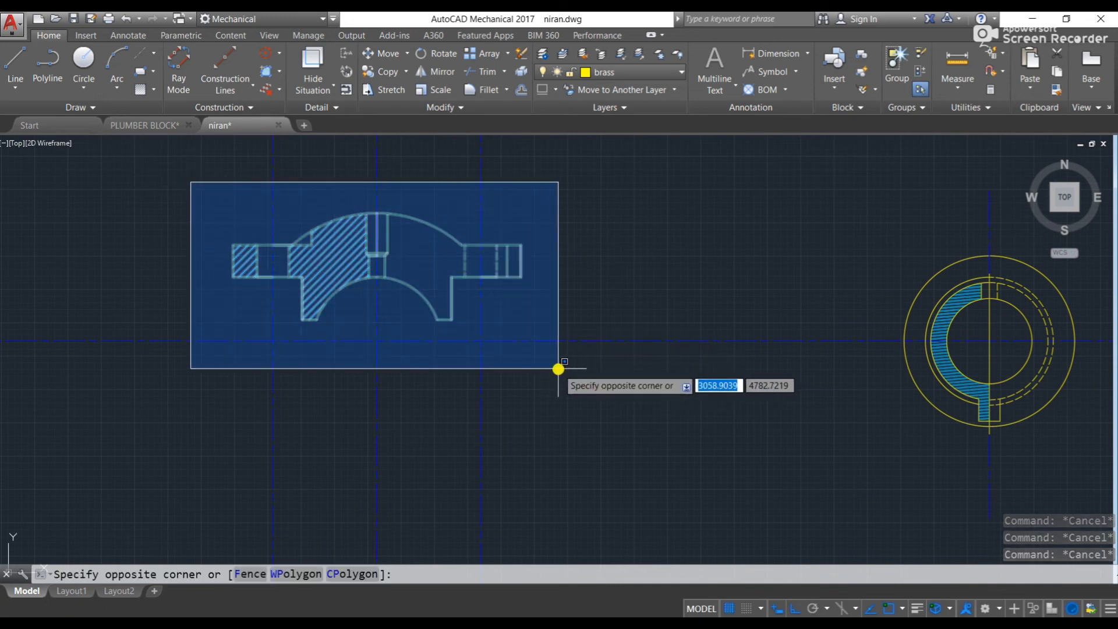
key("Escape")
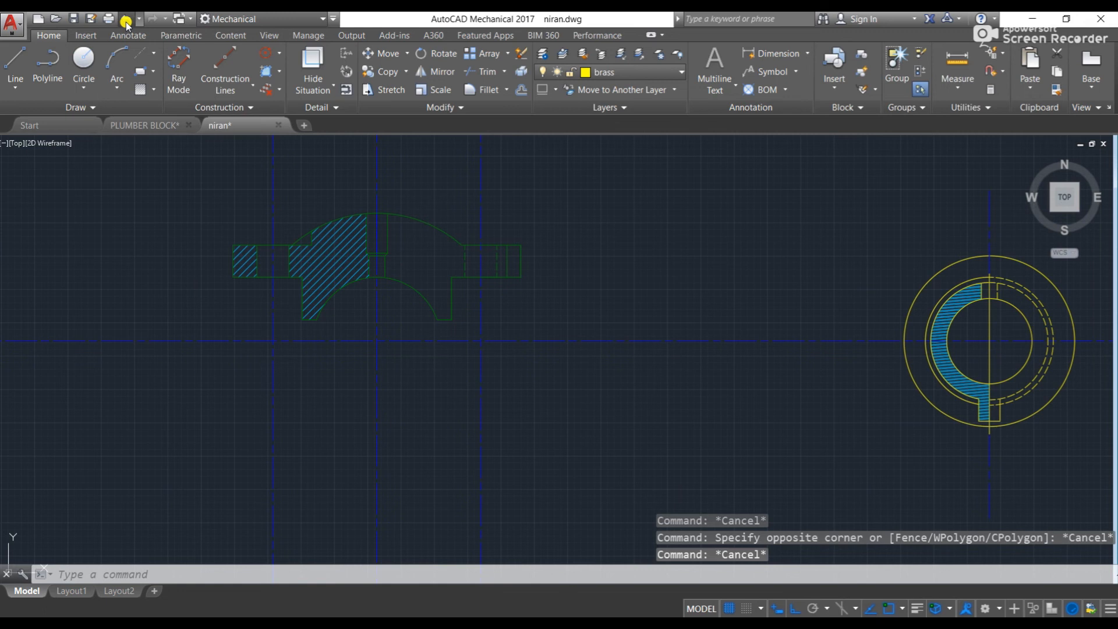
left_click(126, 21)
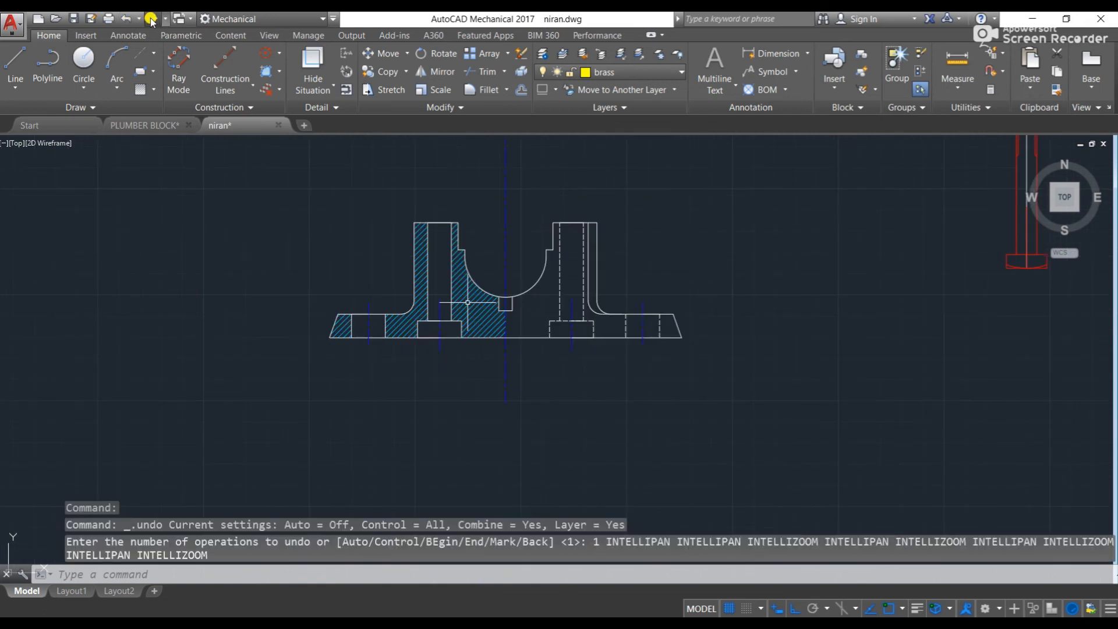
left_click(151, 20)
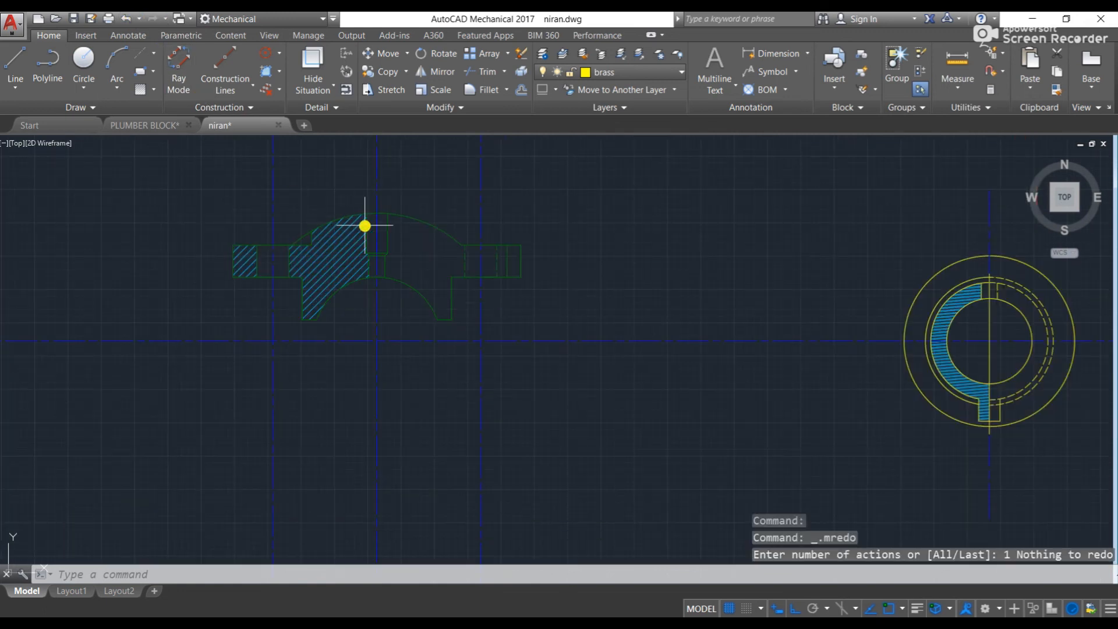
key("Escape")
key("Escape")
left_click(161, 168)
left_click(567, 317)
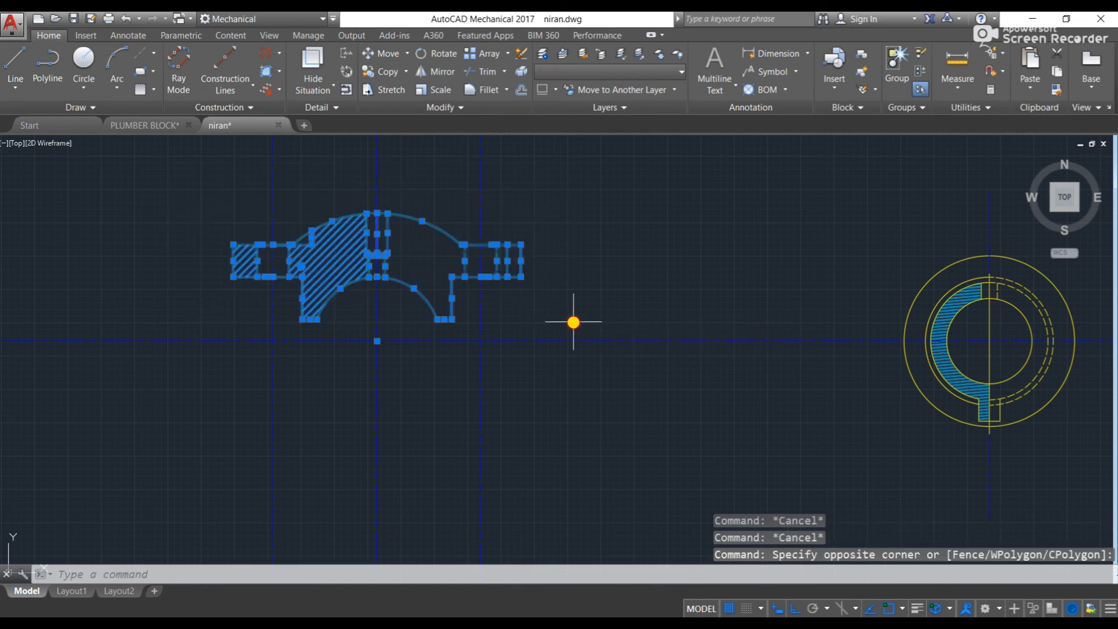
key("Escape")
key("Escape")
- Define a block named cap from the cap's hatched front view, then save it and close the block editor
left_click(183, 191)
left_click(635, 376)
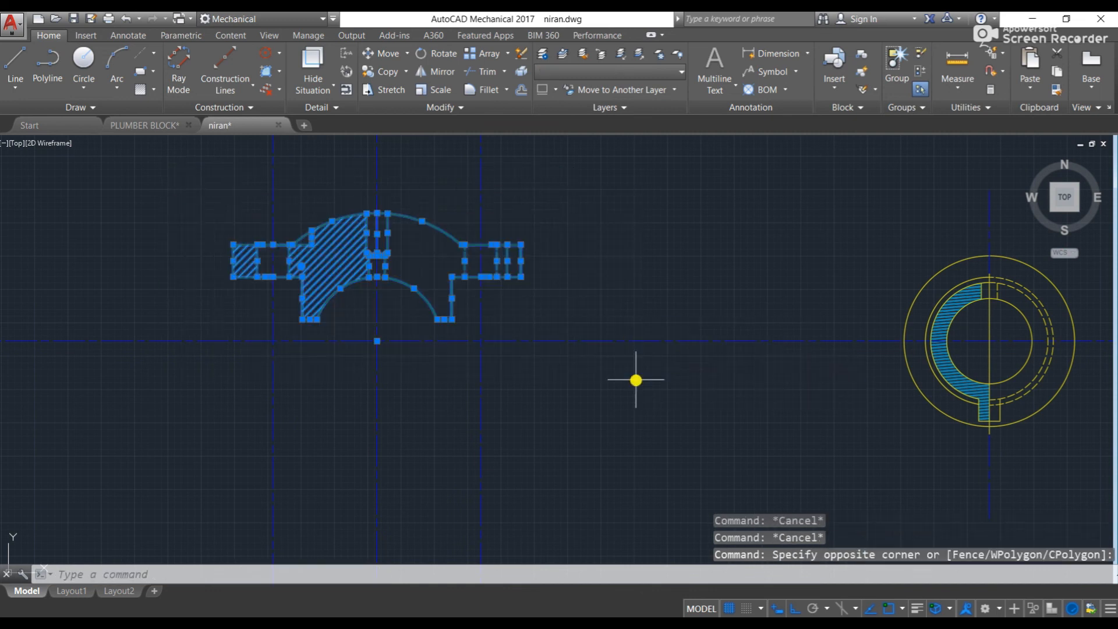
type("b")
key("Return")
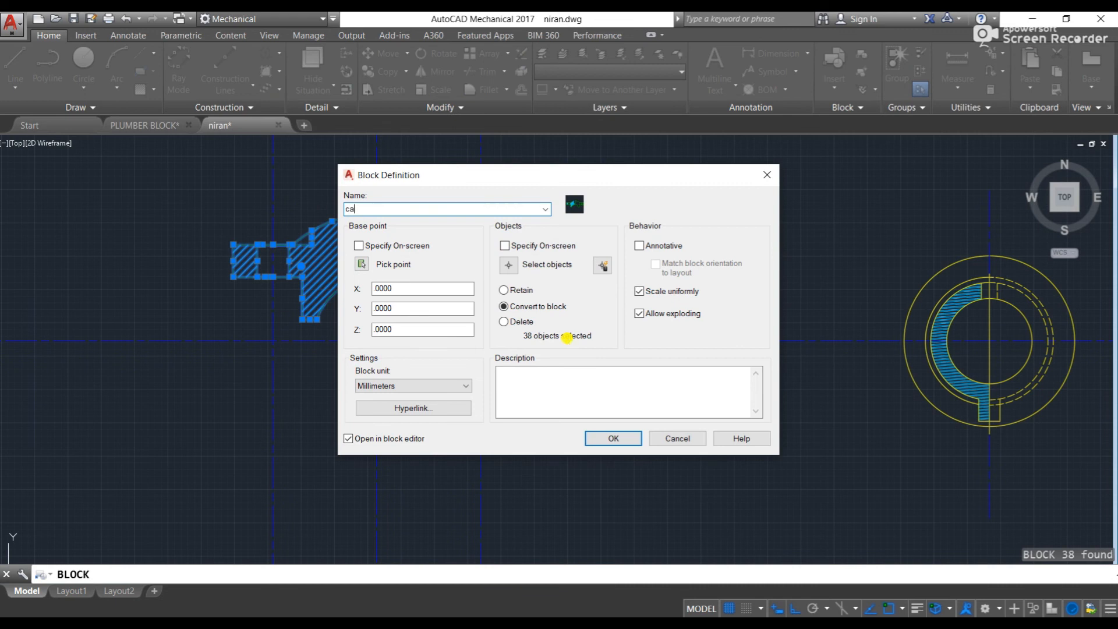
left_click(625, 434)
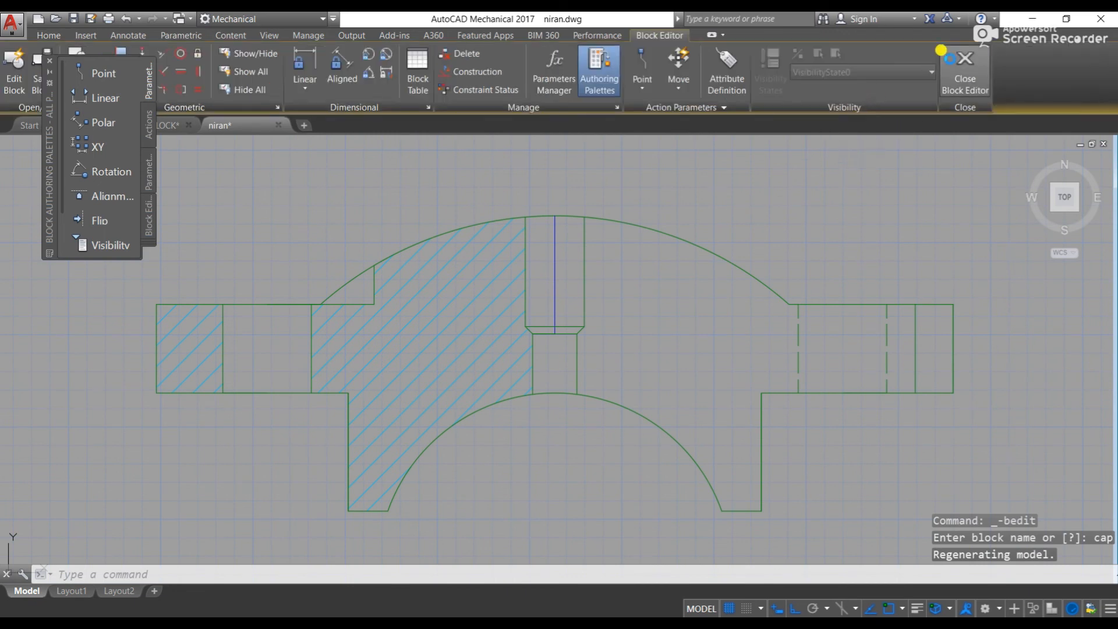
left_click(942, 53)
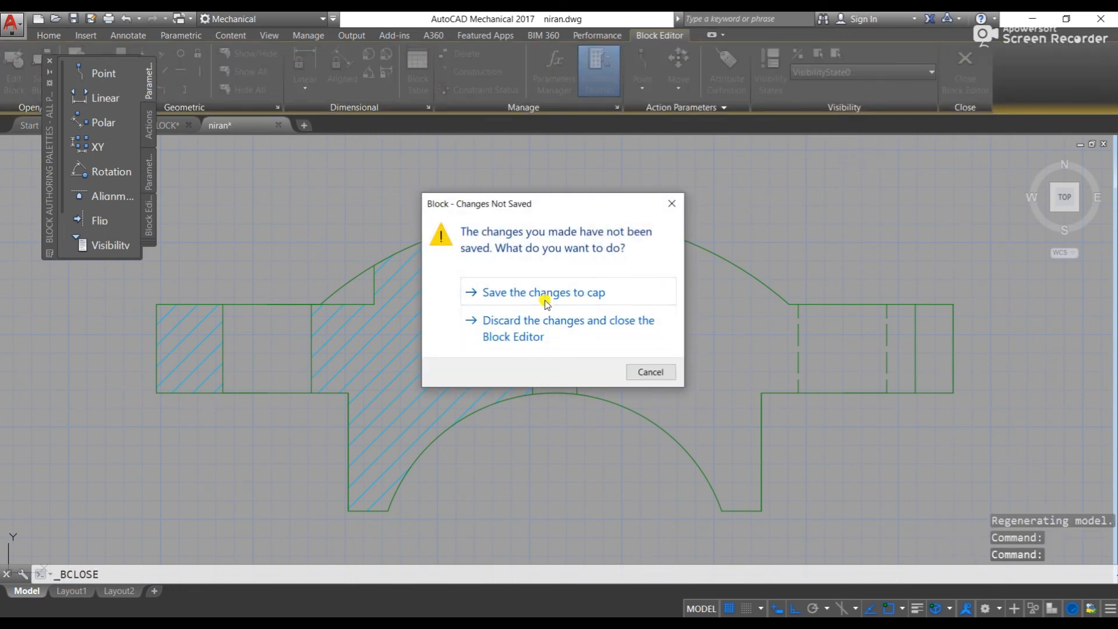
left_click(546, 302)
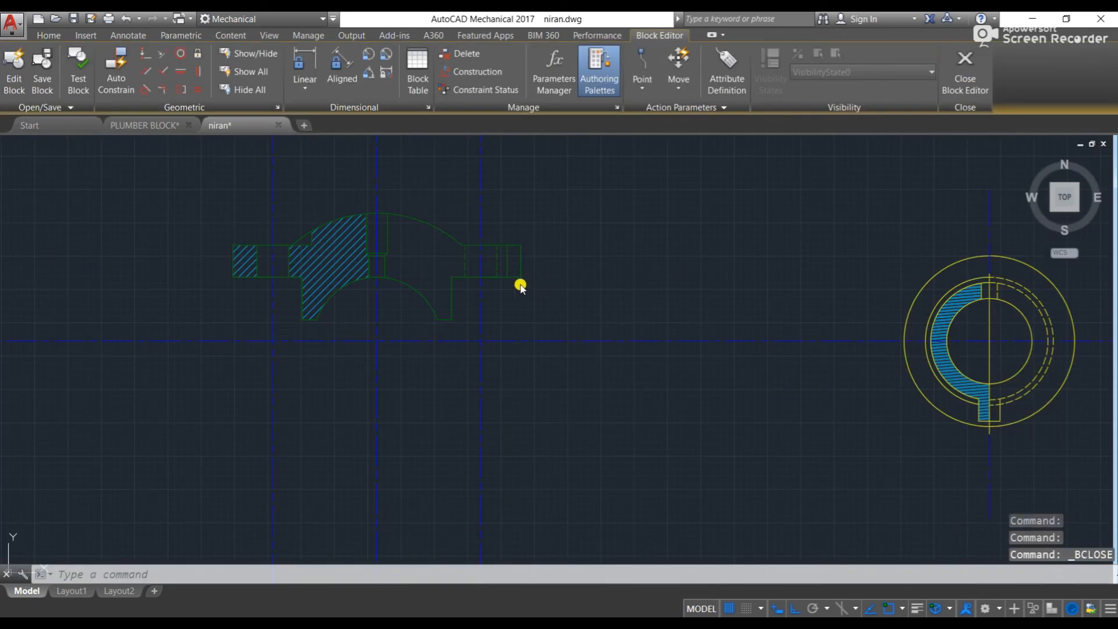
left_click(388, 281)
key("Escape")
key("Escape")
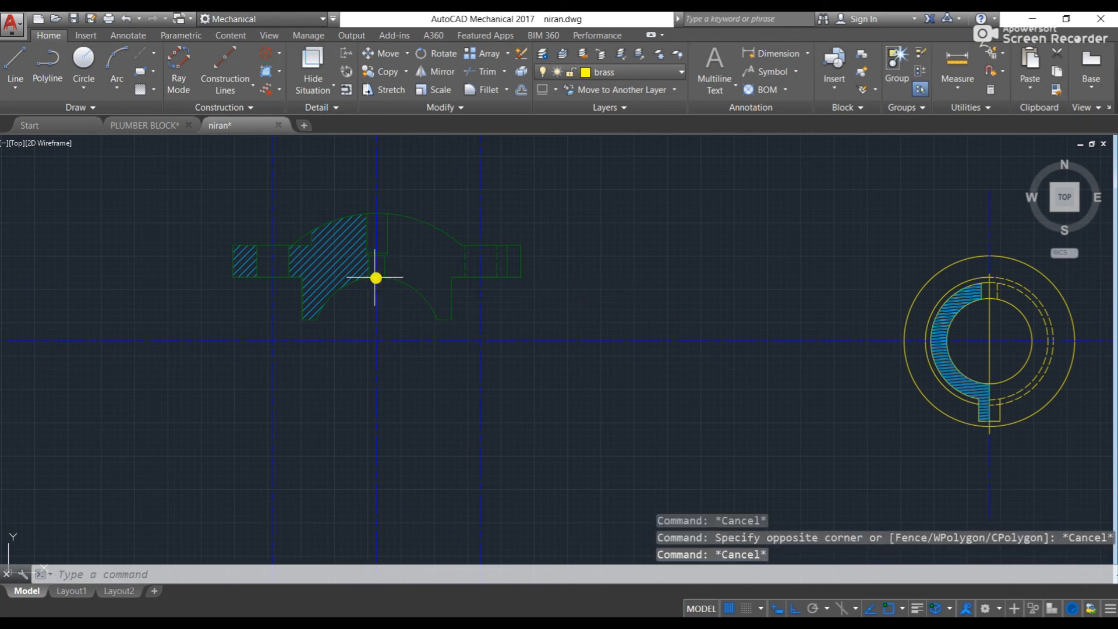
left_click(359, 280)
type("M")
key("Return")
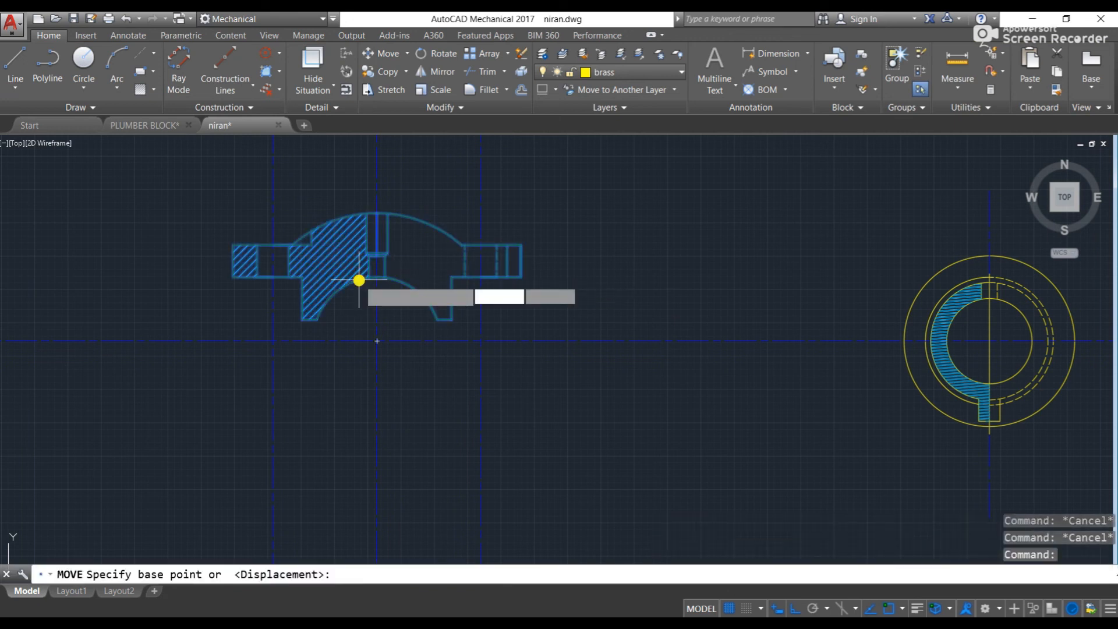
key("Escape")
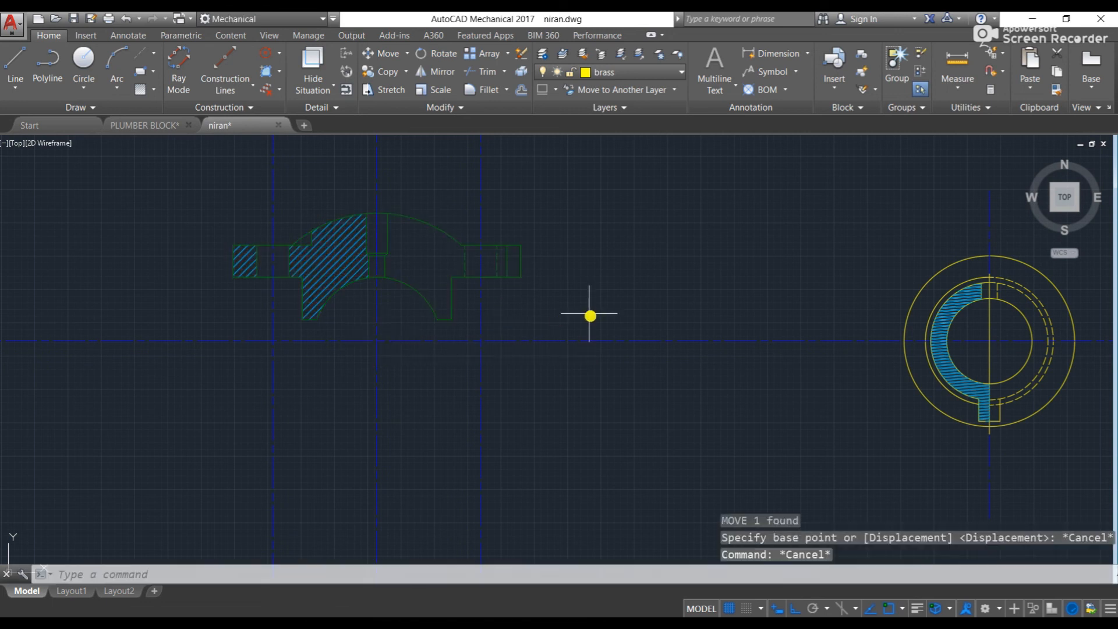
- Define a block named brass from the circular bush view with its hatch, then save it and close the block editor
middle_click_drag(591, 315, 342, 282)
key("Escape")
key("Escape")
left_click(621, 173)
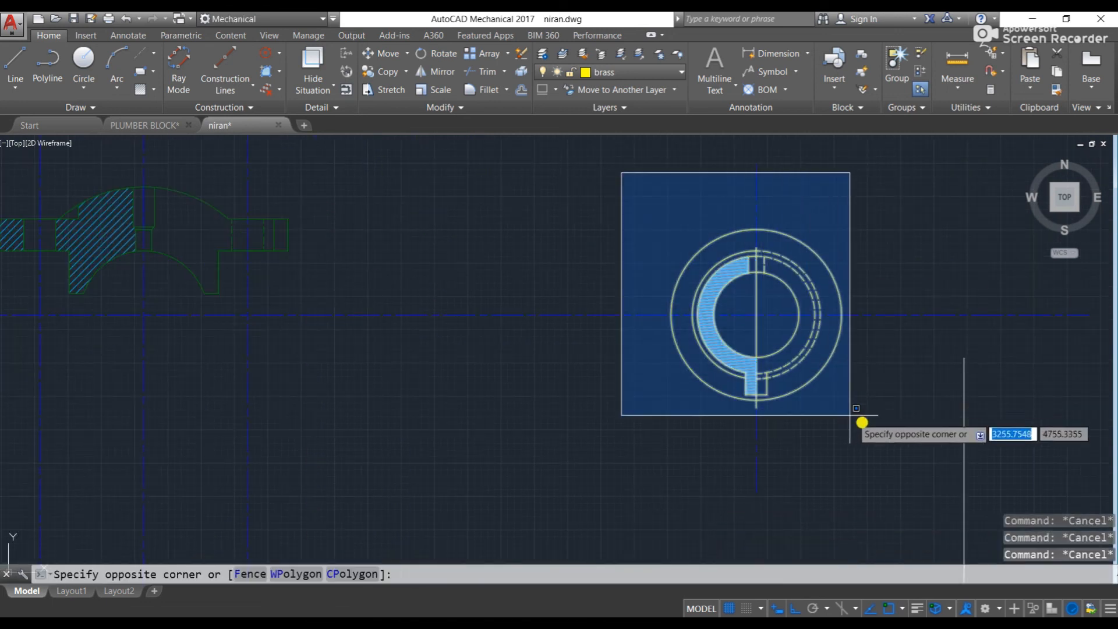
left_click(872, 427)
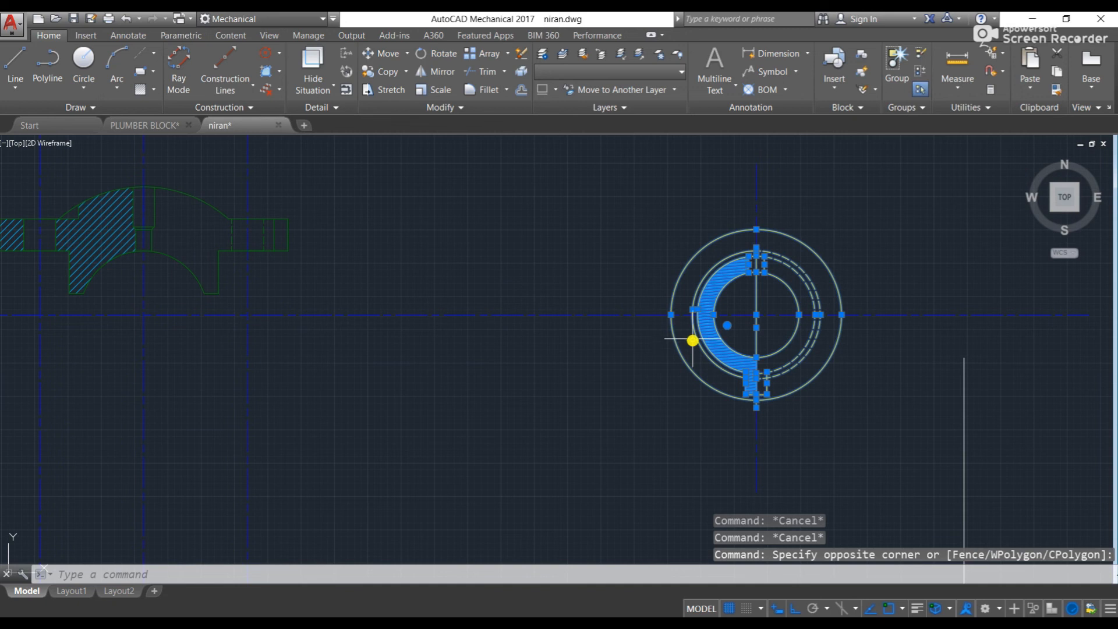
type("b")
key("Return")
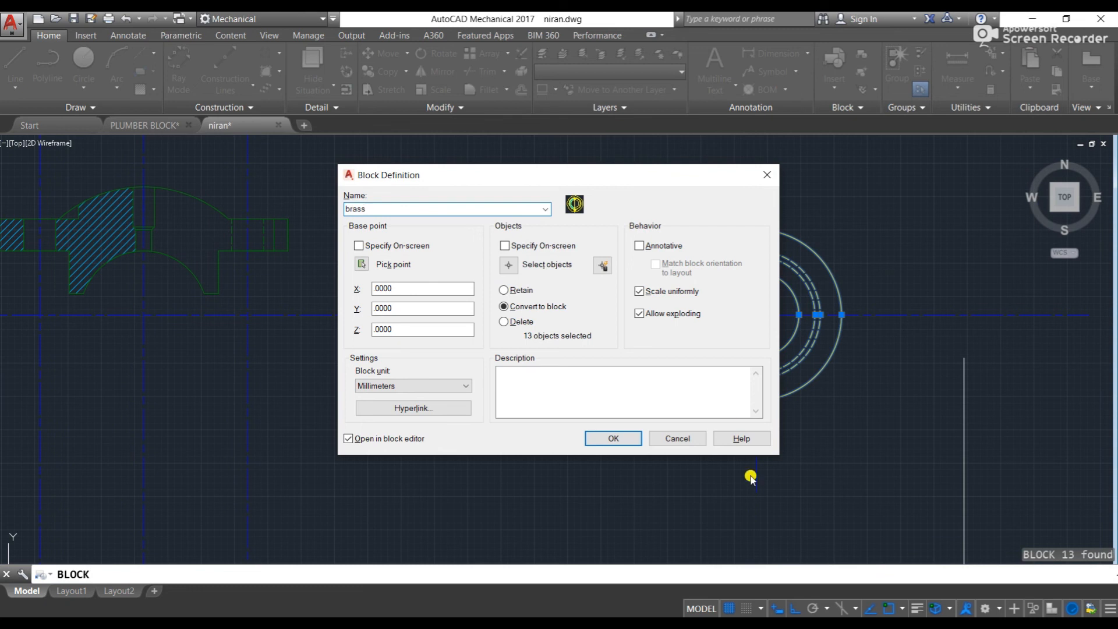
left_click(614, 438)
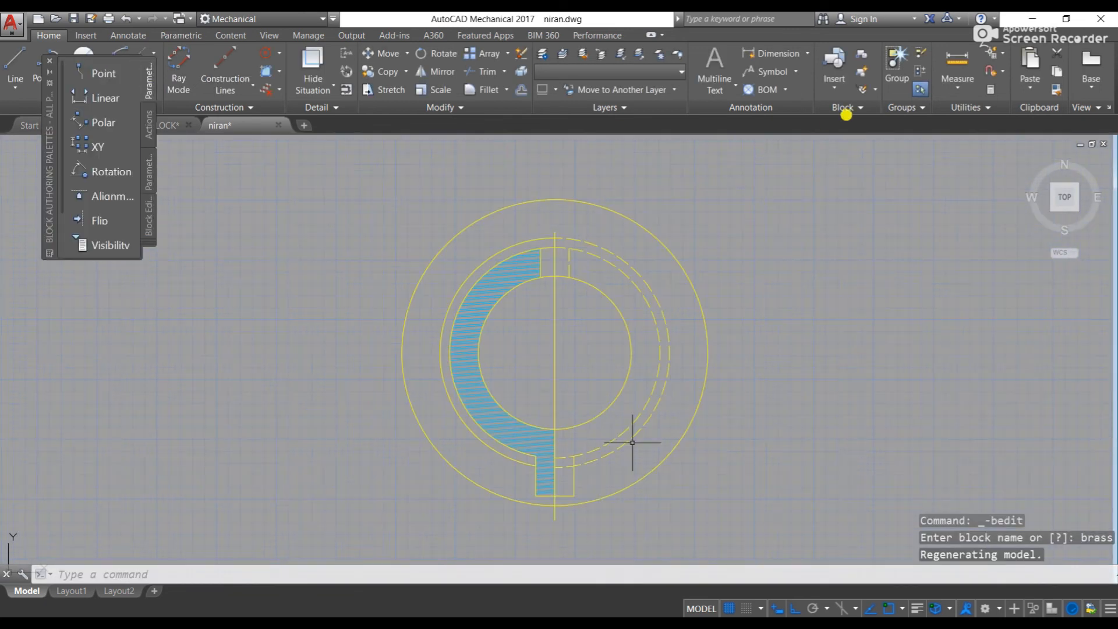
left_click(965, 69)
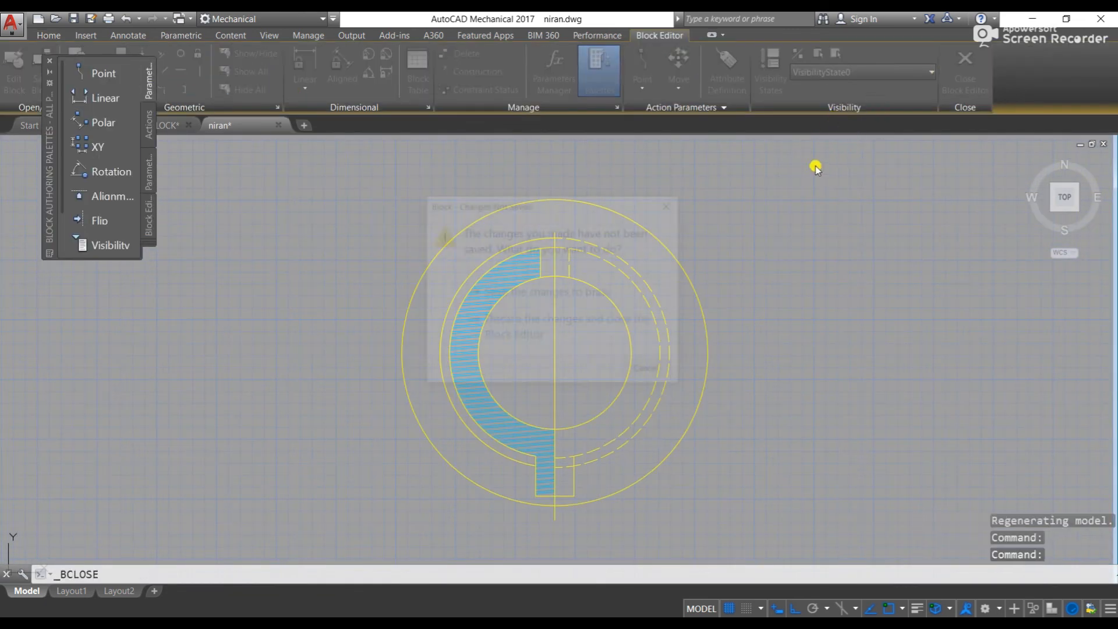
left_click(550, 293)
- Define a block named nut from the red bolt drawing, then save it and close the block editor
scroll(607, 277, "down", 4)
middle_click_drag(661, 278, 580, 141)
scroll(600, 158, "up", 2)
mouse_move(619, 274)
middle_mouse_down()
mouse_move(614, 218)
mouse_move(516, 157)
middle_mouse_up()
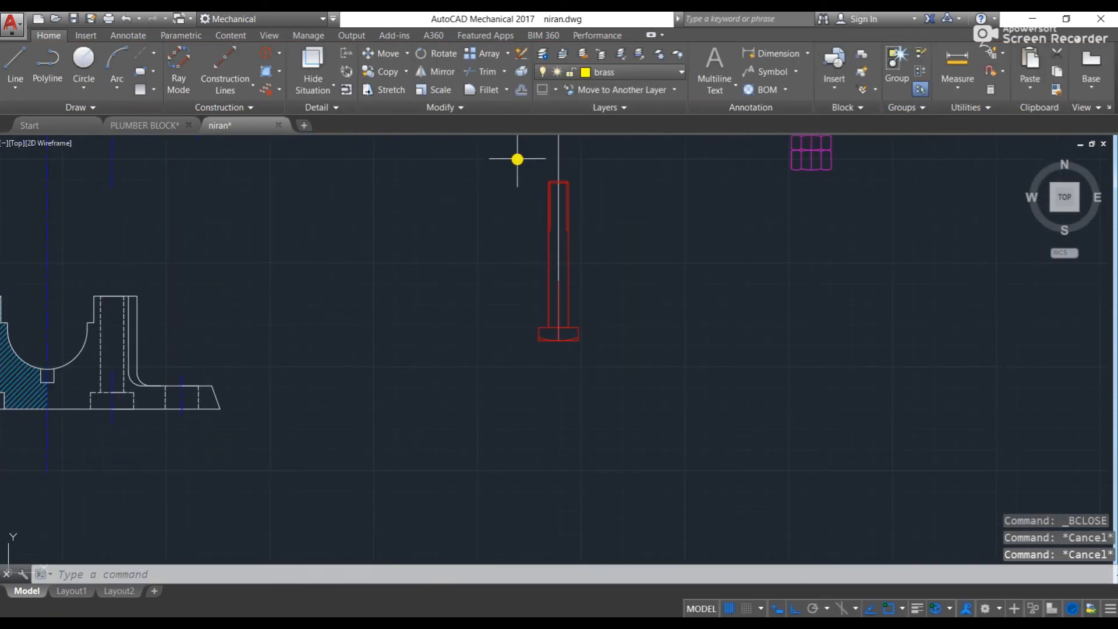
left_click(517, 158)
left_click(626, 389)
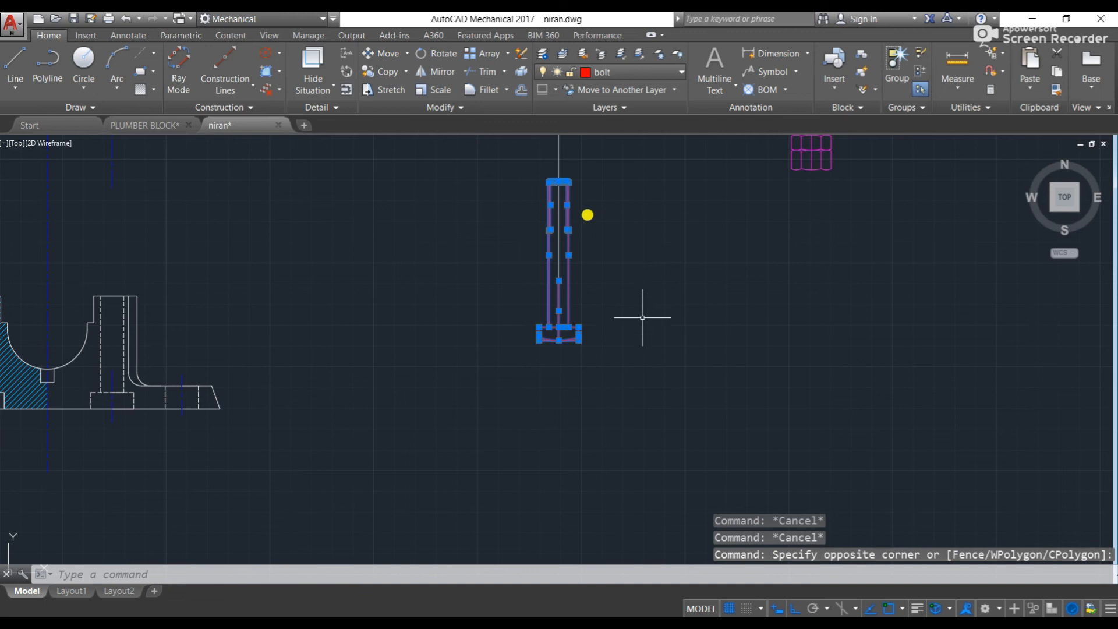
type("b")
key("Return")
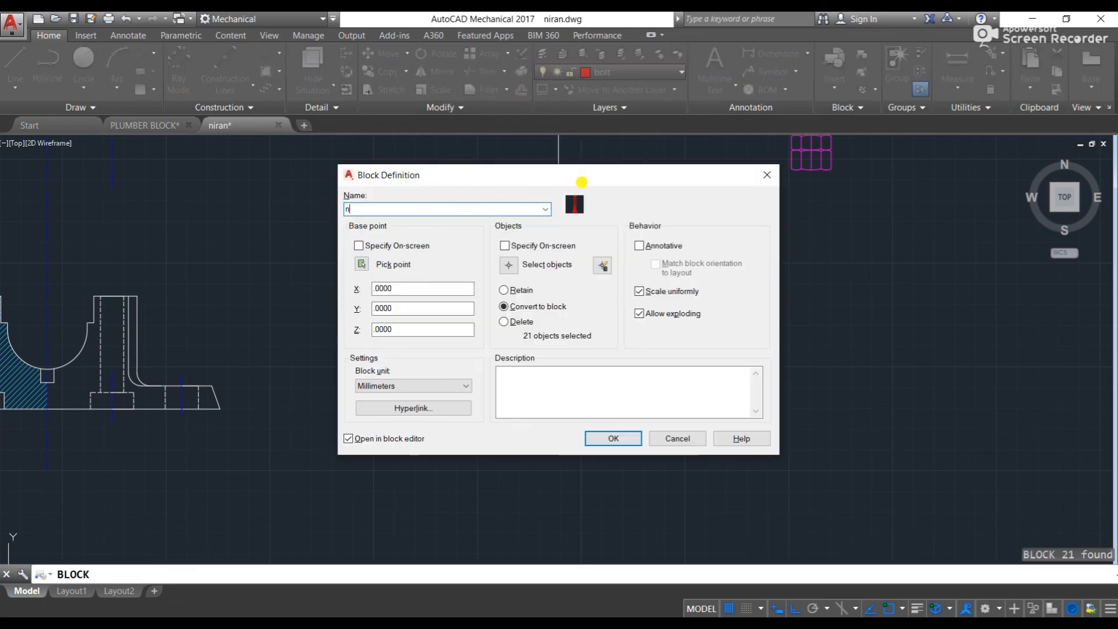
left_click(598, 438)
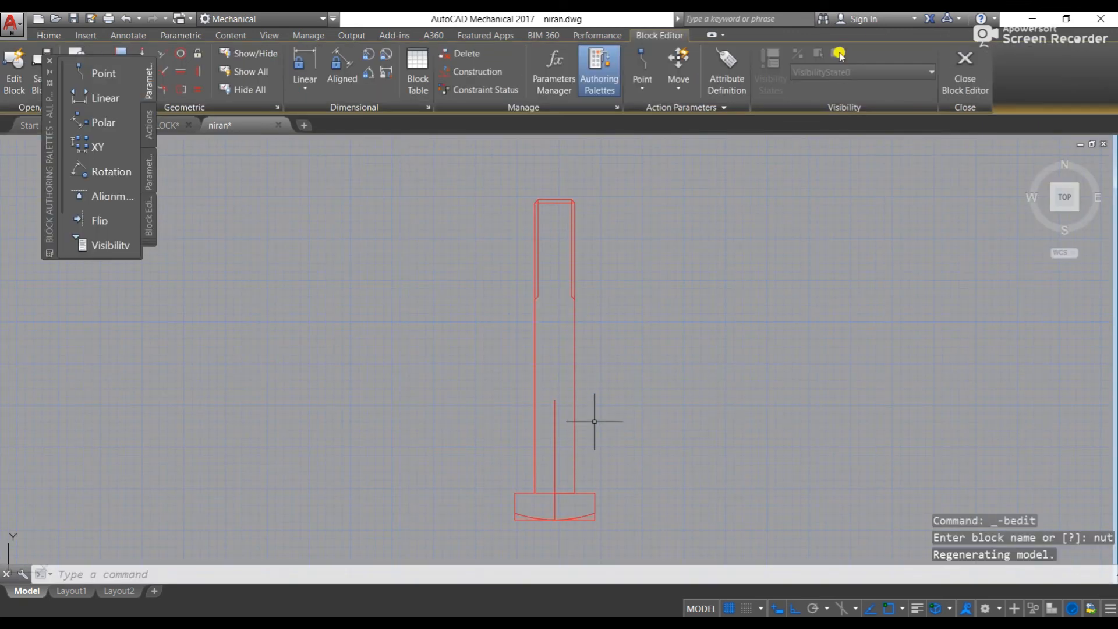
left_click(965, 67)
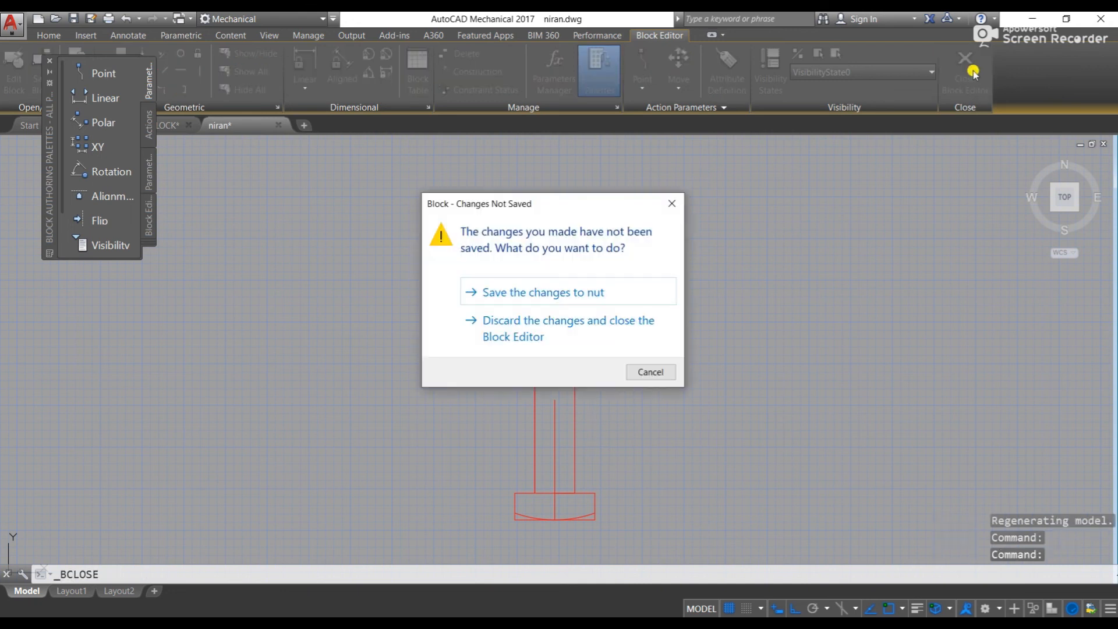
left_click(562, 294)
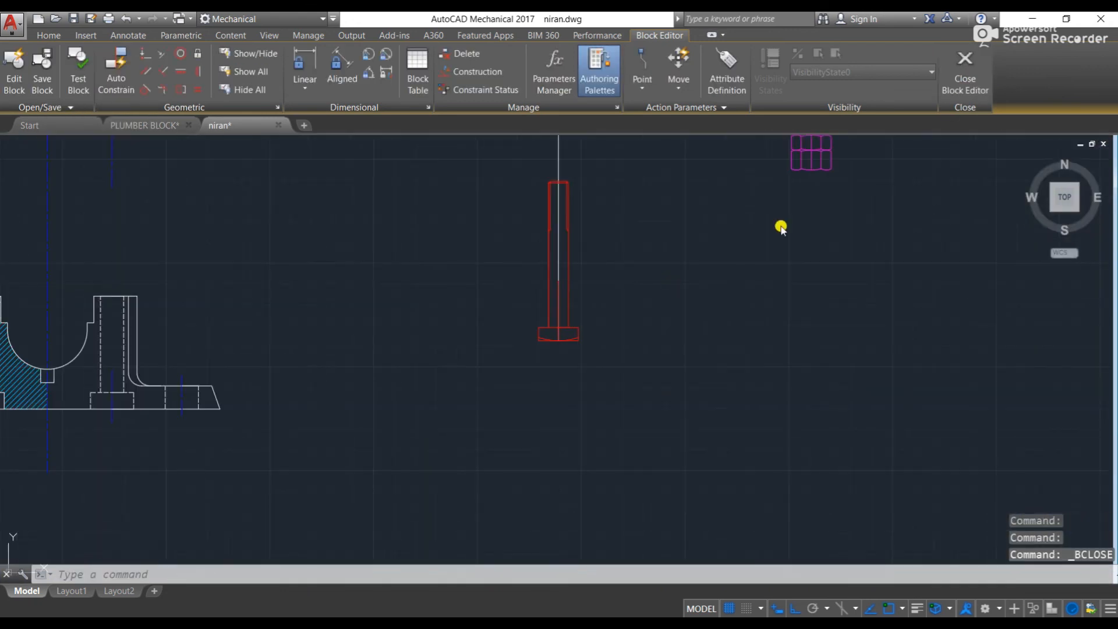
left_click(522, 182)
left_click(643, 300)
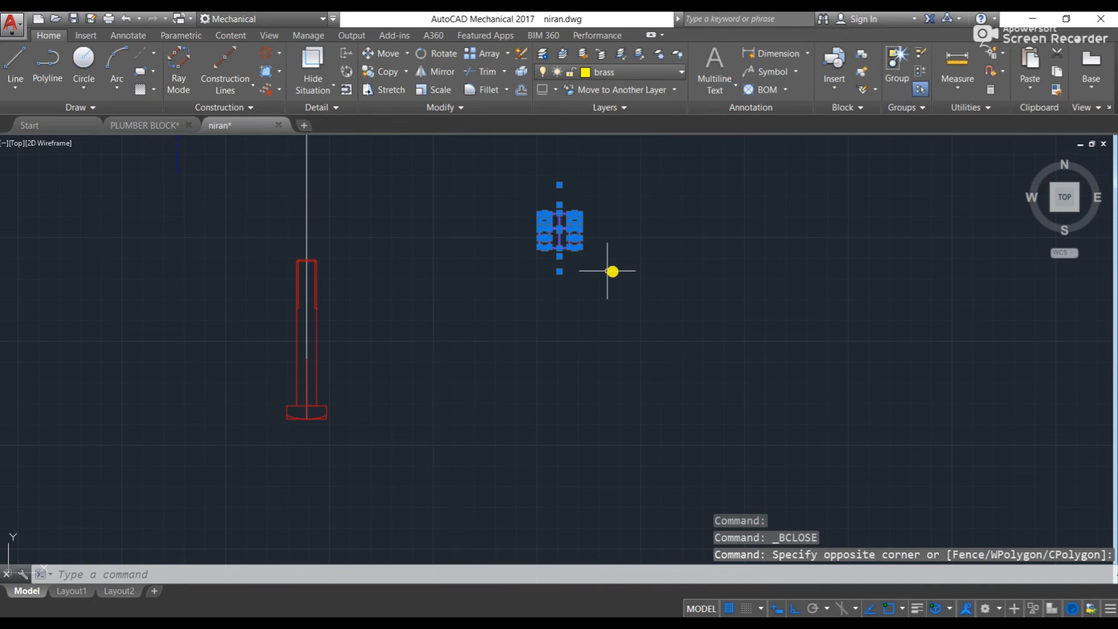
mouse_move(575, 214)
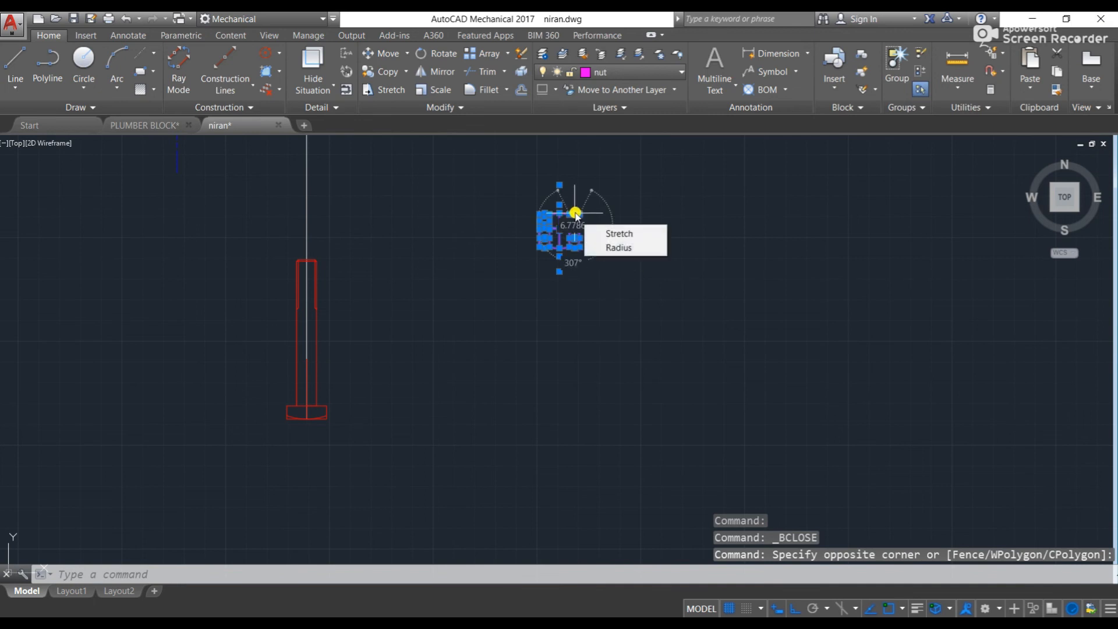
key("Escape")
key("Escape")
- Define a block named bolt from the magenta nut and lock nut drawing, then save it and close the block editor
left_click(466, 155)
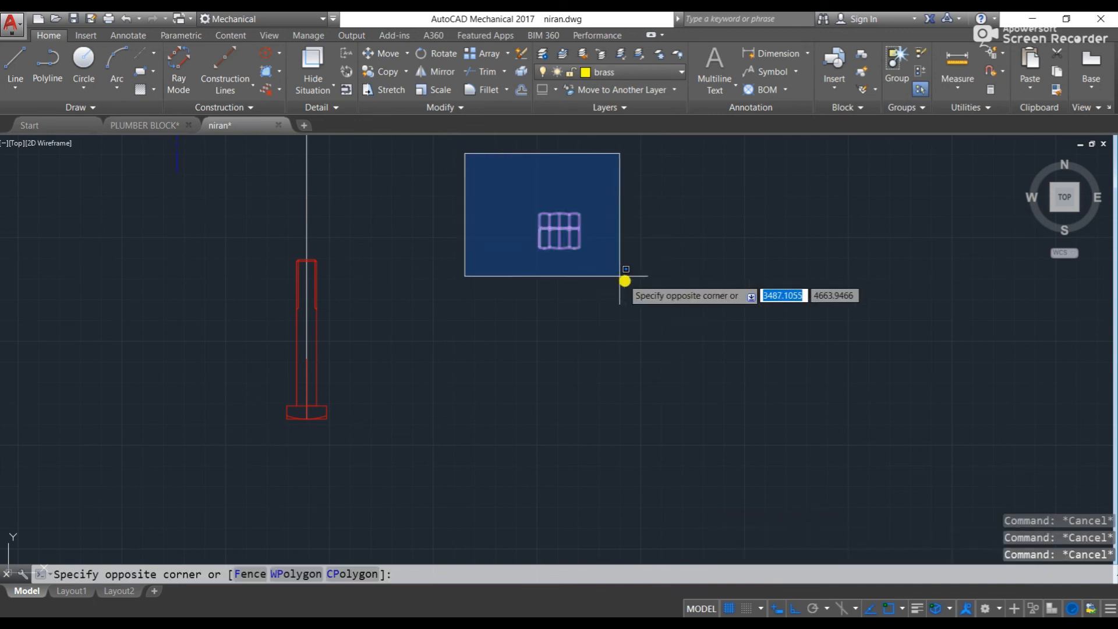
left_click(632, 283)
type("b")
key("Return")
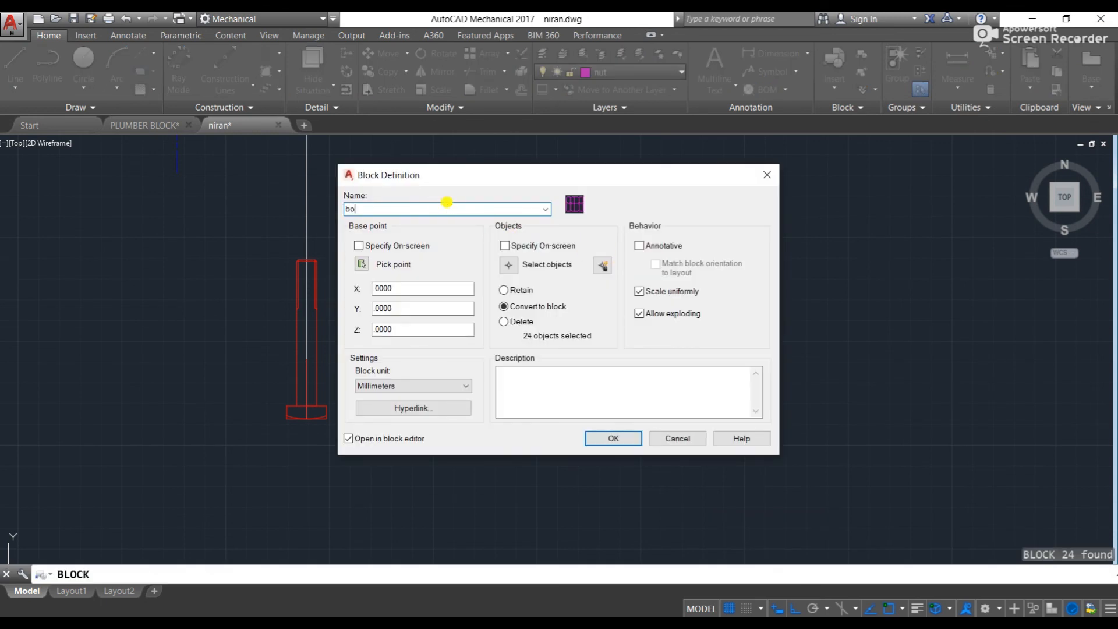
left_click(606, 438)
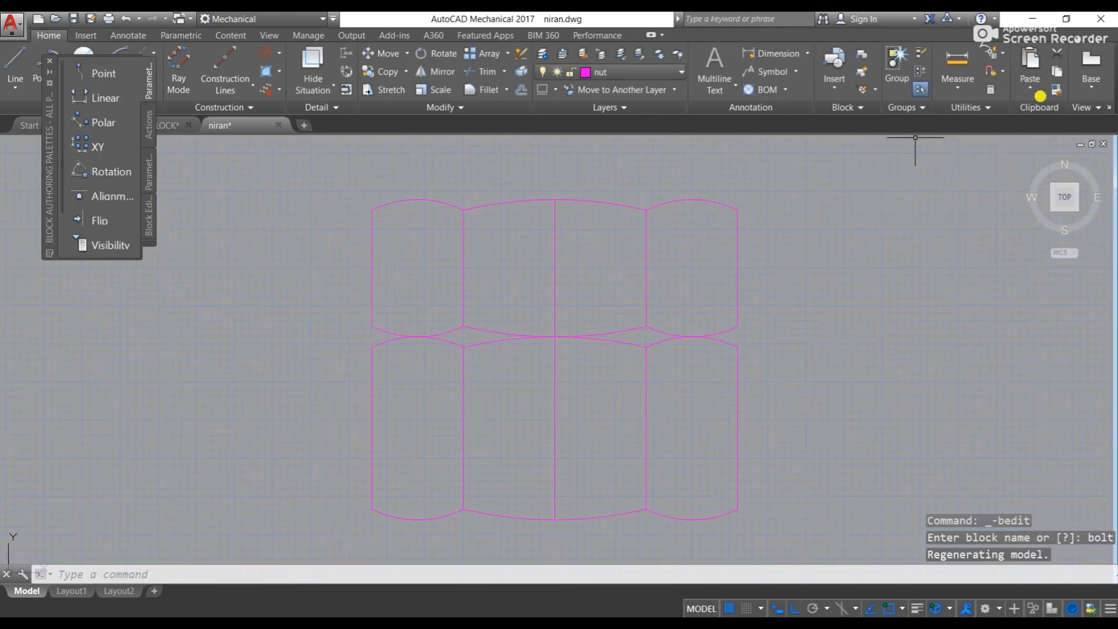
left_click(967, 67)
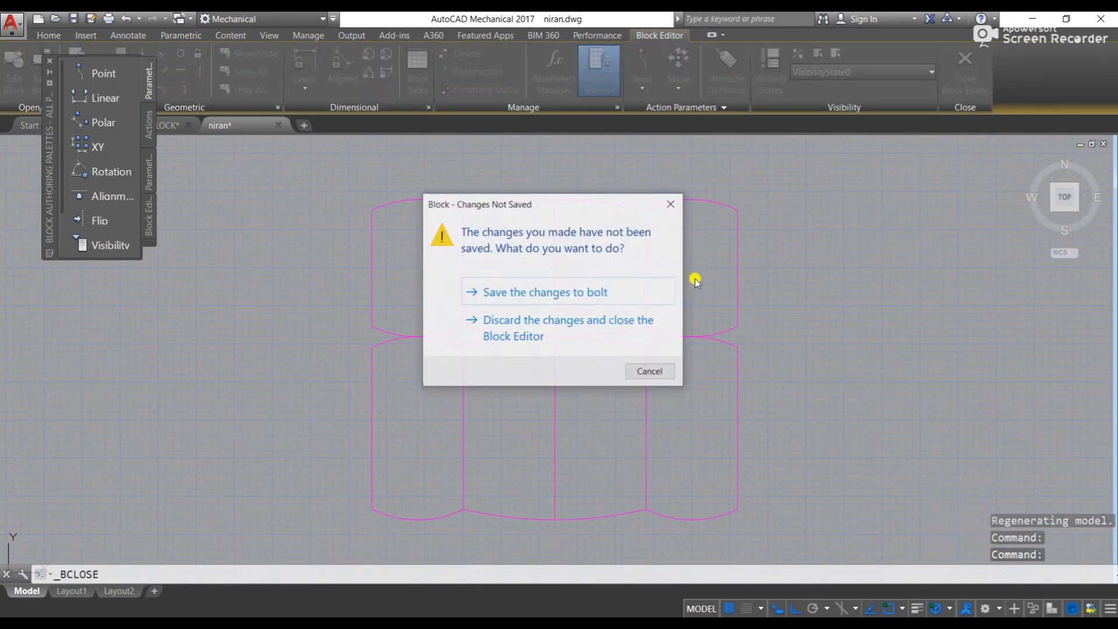
left_click(566, 297)
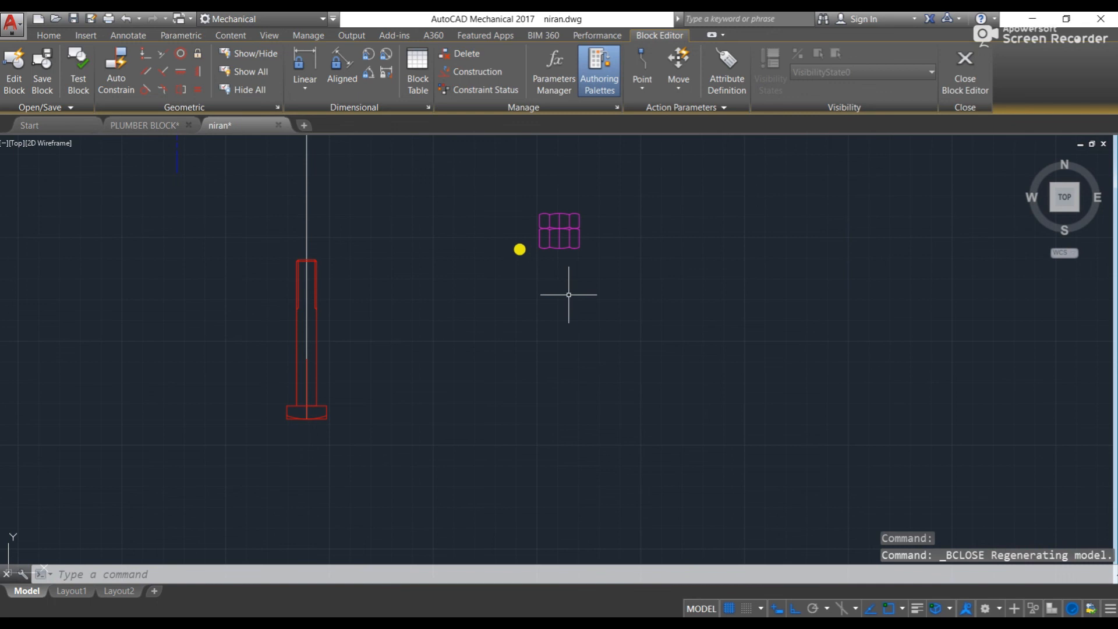
- Define a block named base from the hatched front view of the body, then save it and close the block editor
key("Escape")
scroll(520, 249, "down", 4)
middle_click_drag(382, 193, 759, 244)
middle_click_drag(643, 281, 551, 271)
middle_click_drag(517, 324, 477, 274)
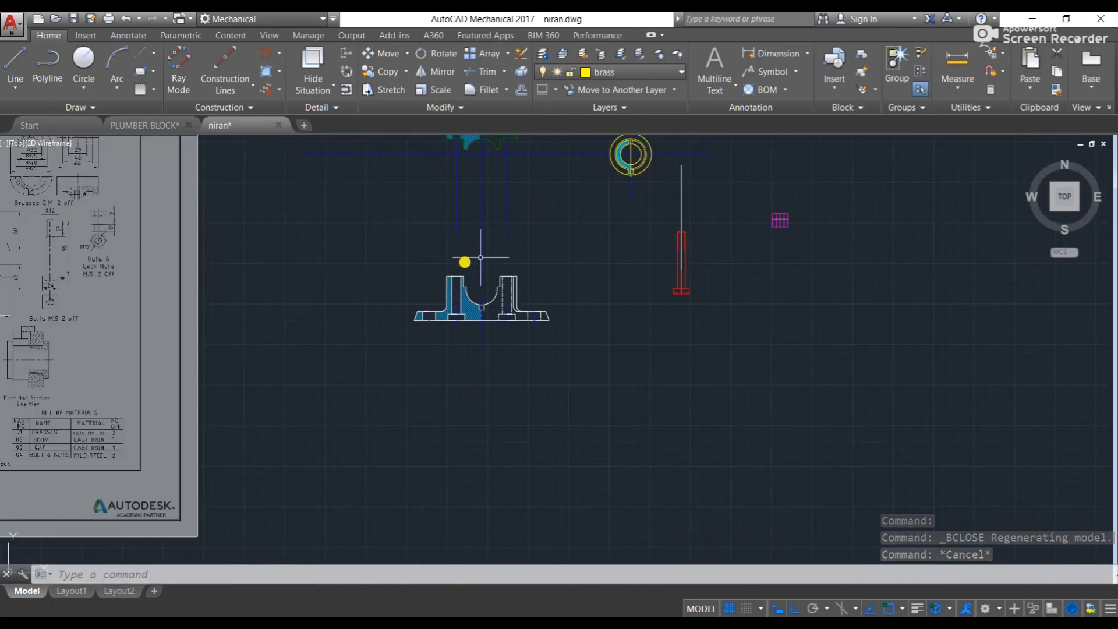
left_click(388, 267)
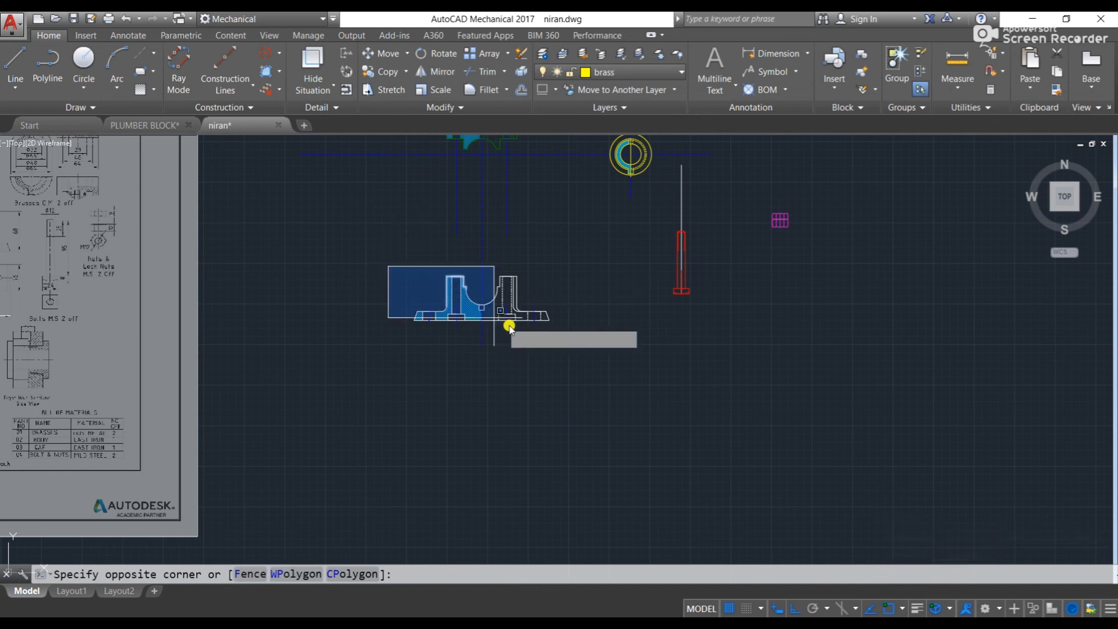
left_click(569, 362)
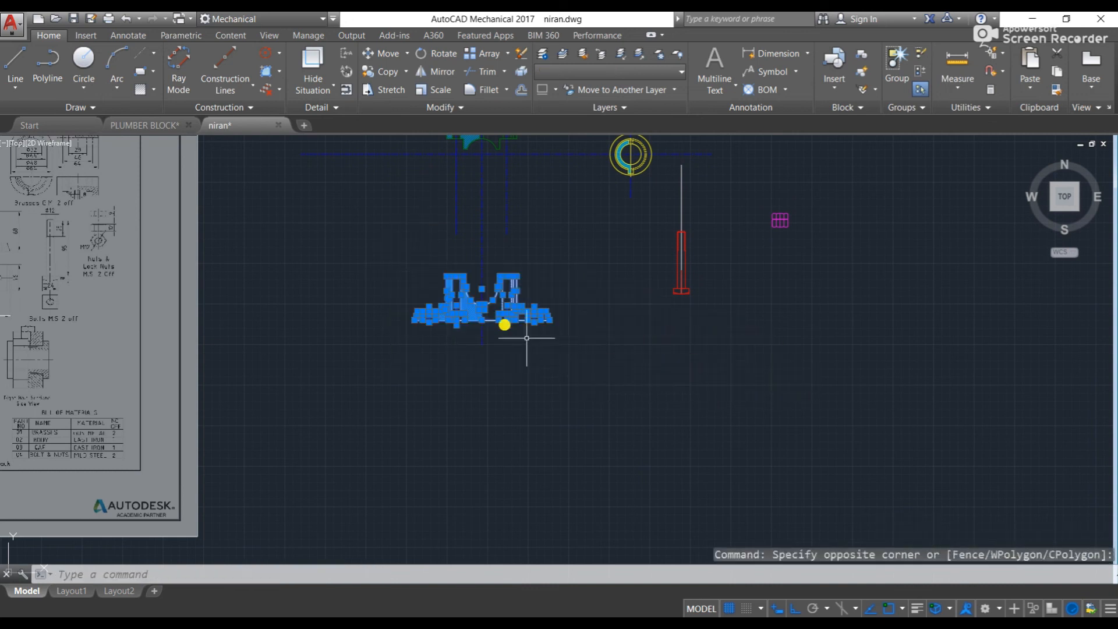
scroll(457, 284, "up", 2)
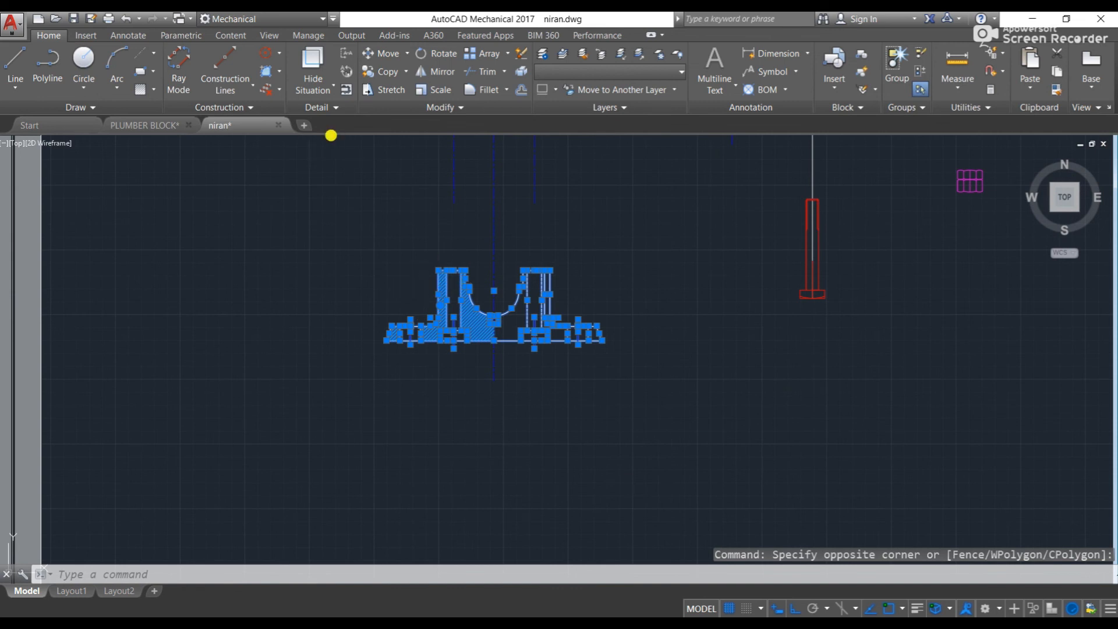
type("b")
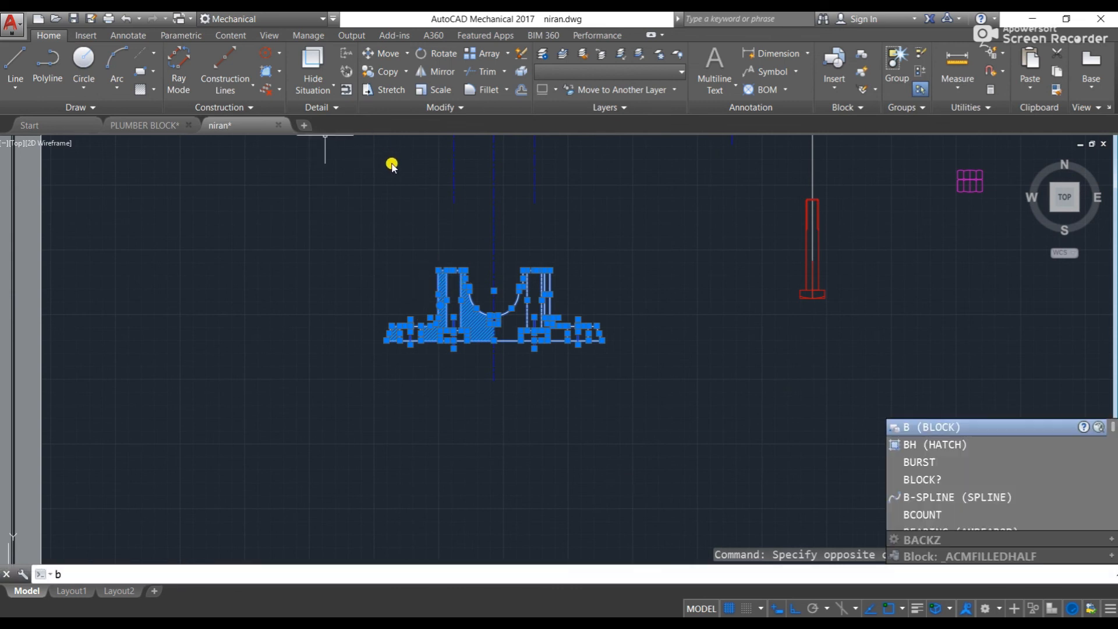
left_click(908, 428)
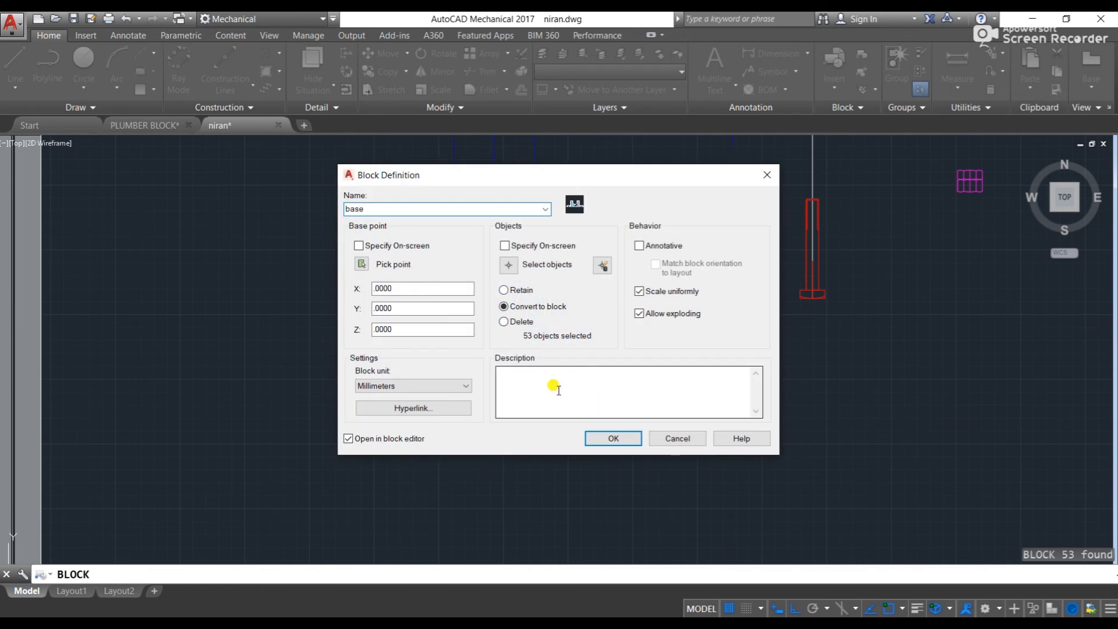
left_click(629, 439)
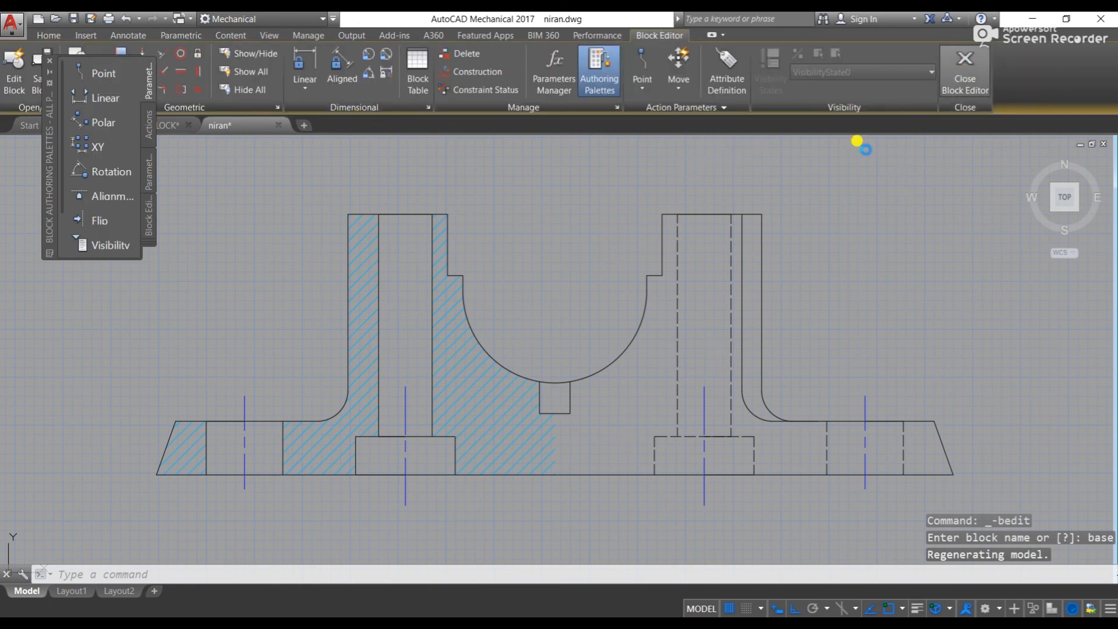
left_click(965, 65)
left_click(554, 296)
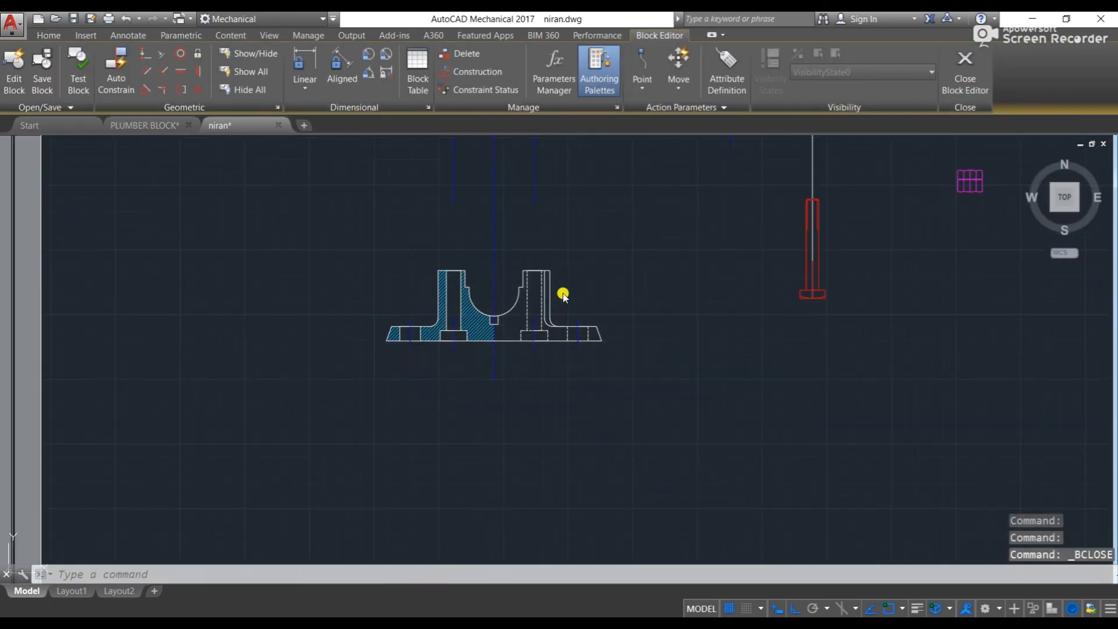
key("Escape")
key("Escape")
- Copy the base block to the clipboard and clear the selection
scroll(495, 324, "down", 5)
middle_click_drag(520, 318, 479, 274)
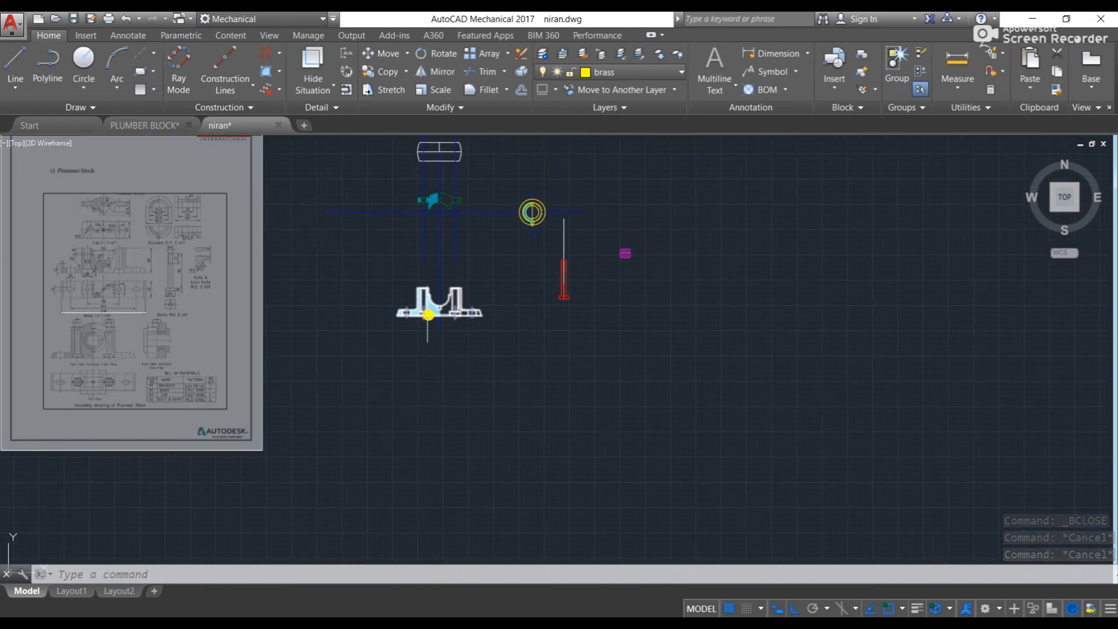
left_click(388, 272)
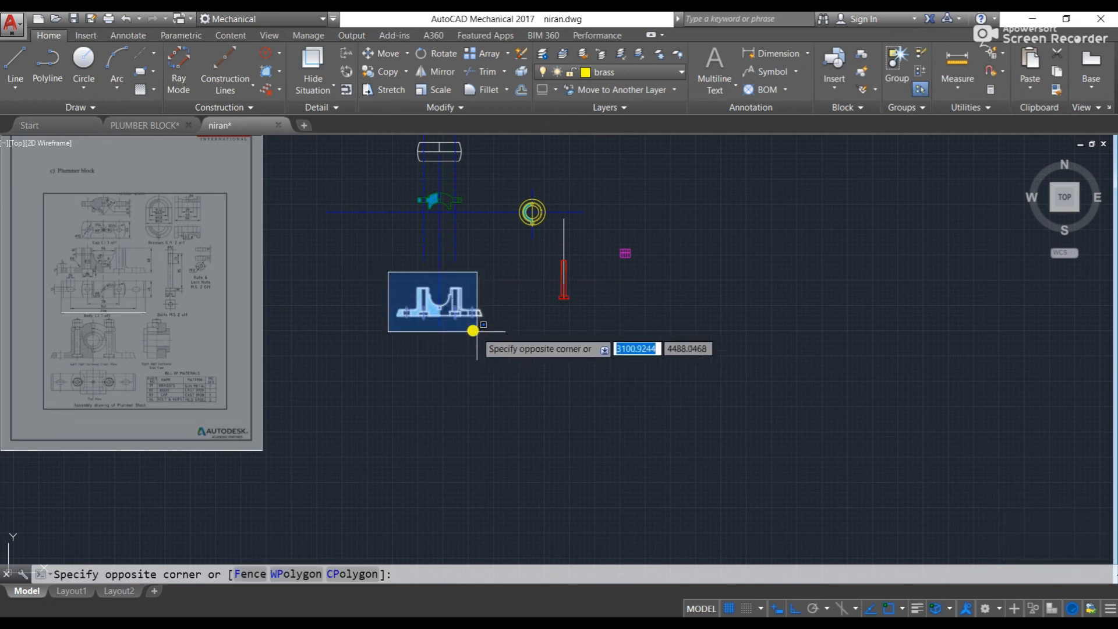
key("Escape")
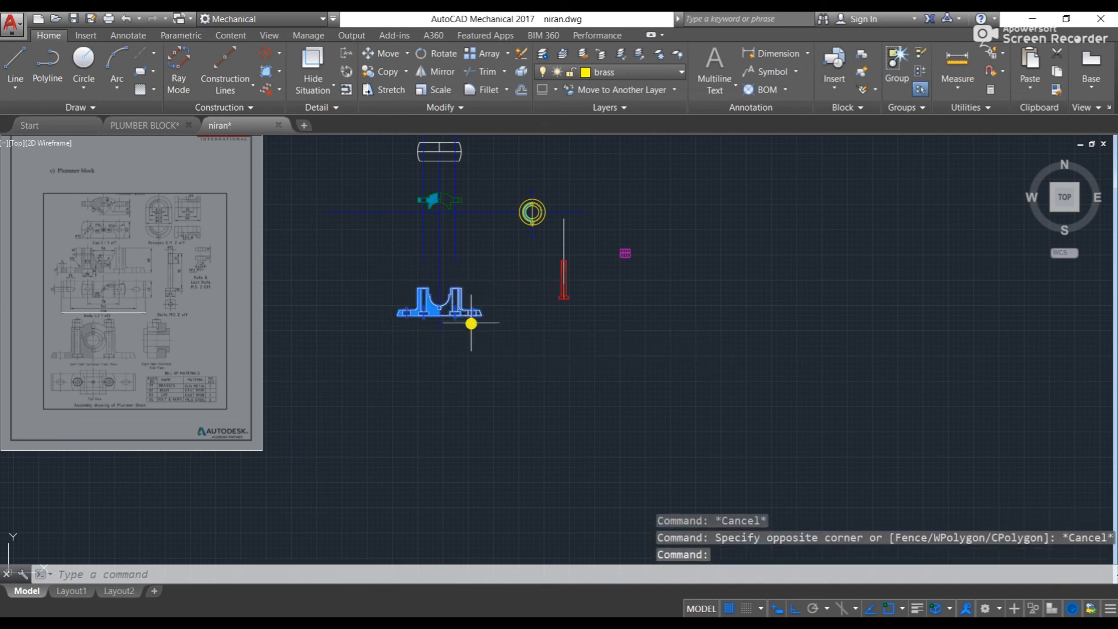
key("ctrl+c")
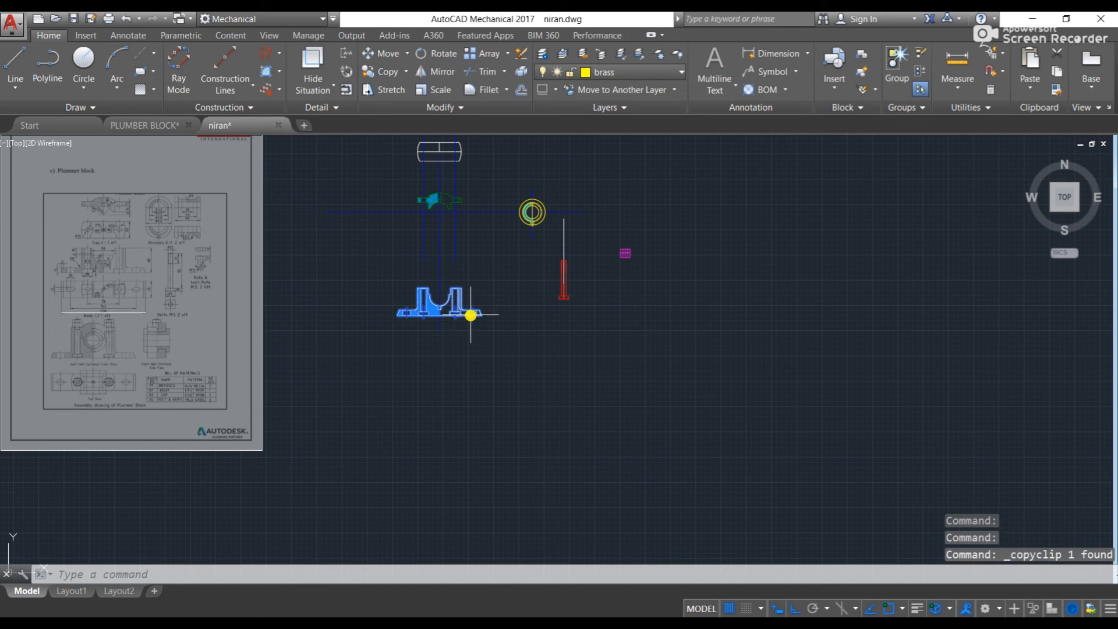
key("Escape")
key("Escape")
middle_click_drag(431, 310, 245, 285)
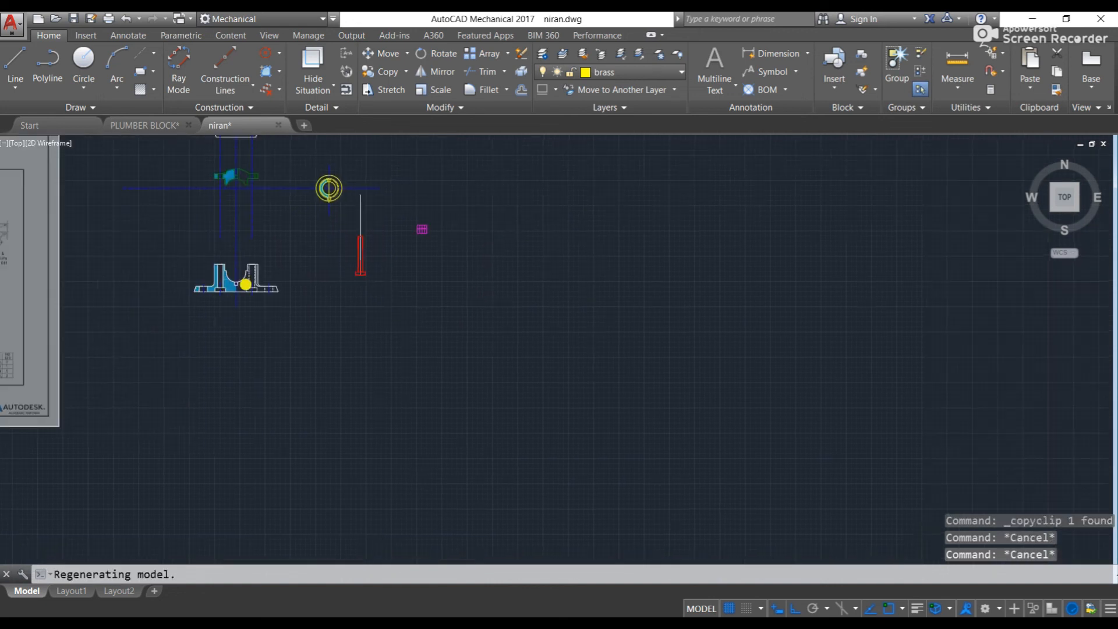
scroll(244, 285, "down", 2)
middle_click_drag(295, 240, 277, 257)
scroll(207, 236, "up", 2)
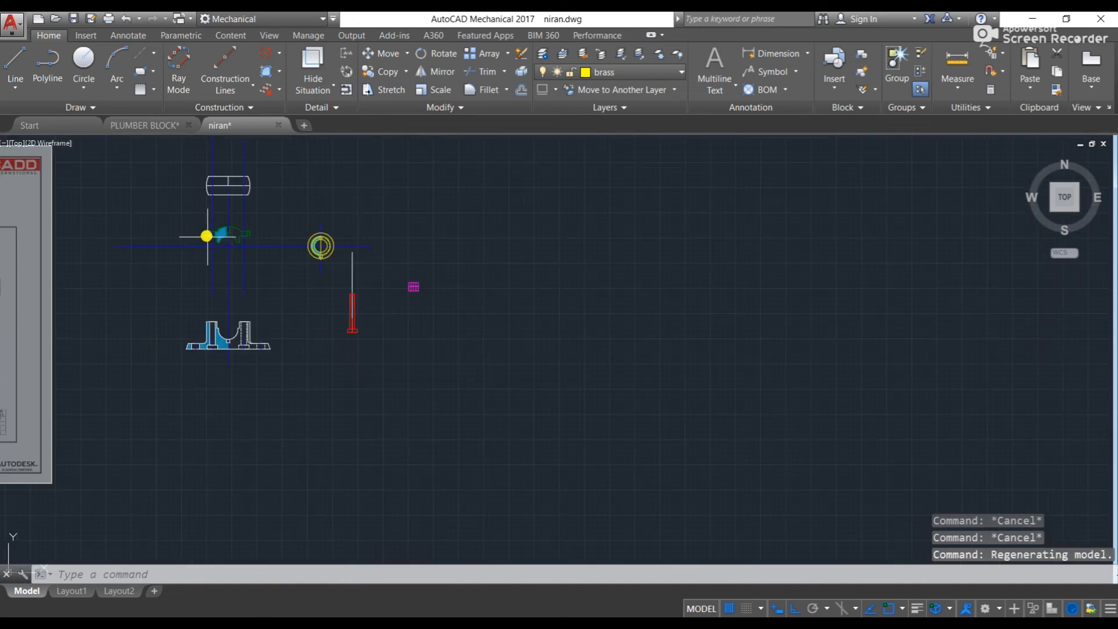
left_click(267, 267)
left_click(207, 268)
key("Escape")
key("Escape")
left_click(227, 298)
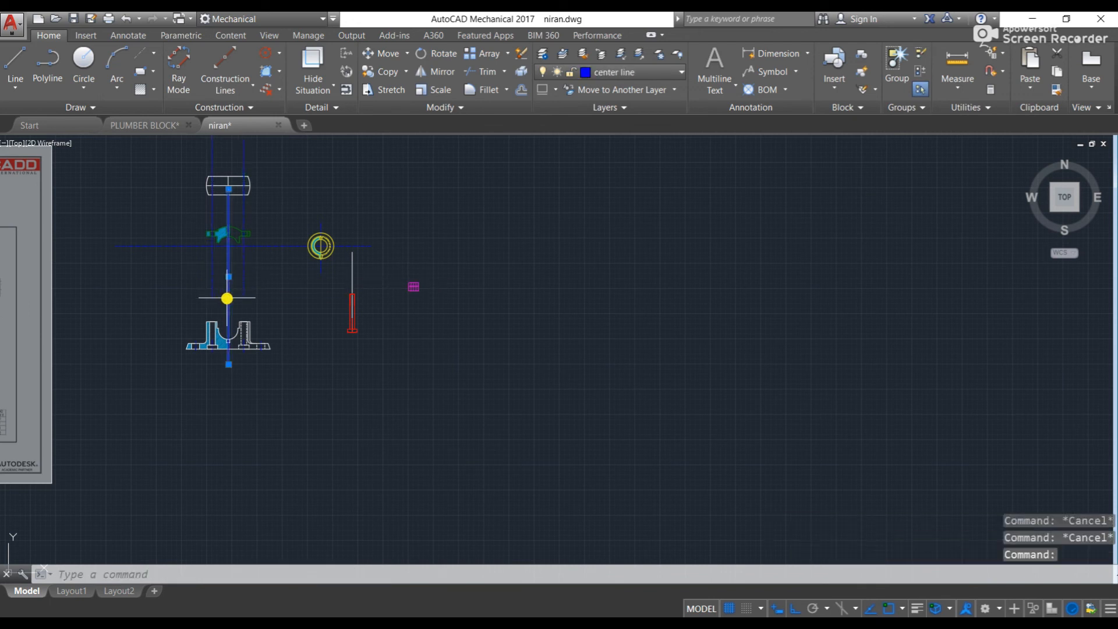
key("Escape")
left_click(130, 36)
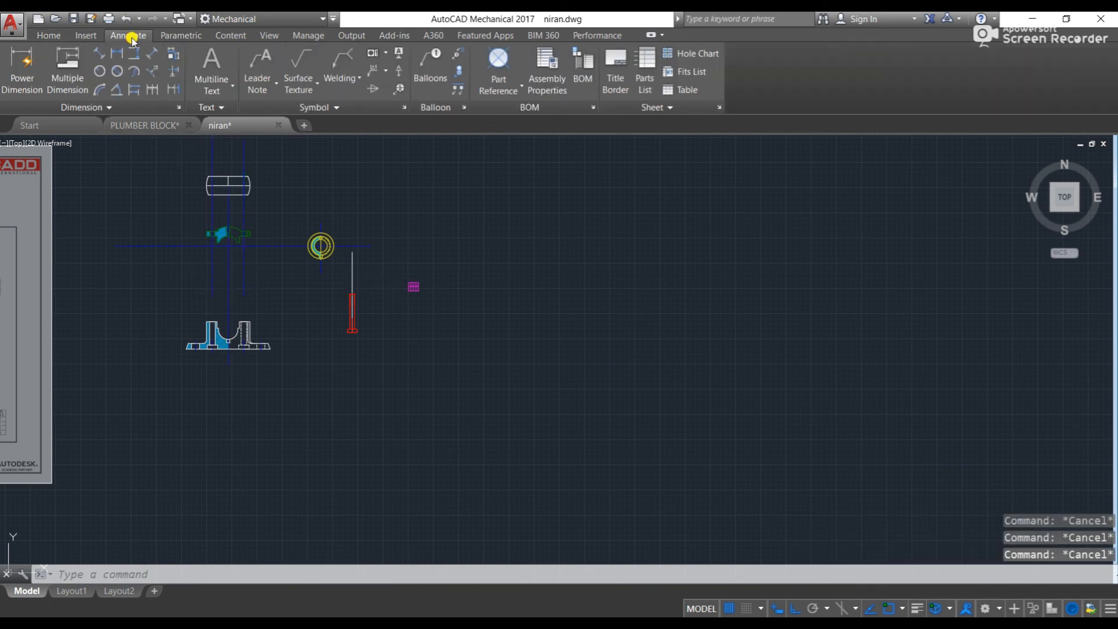
left_click(47, 36)
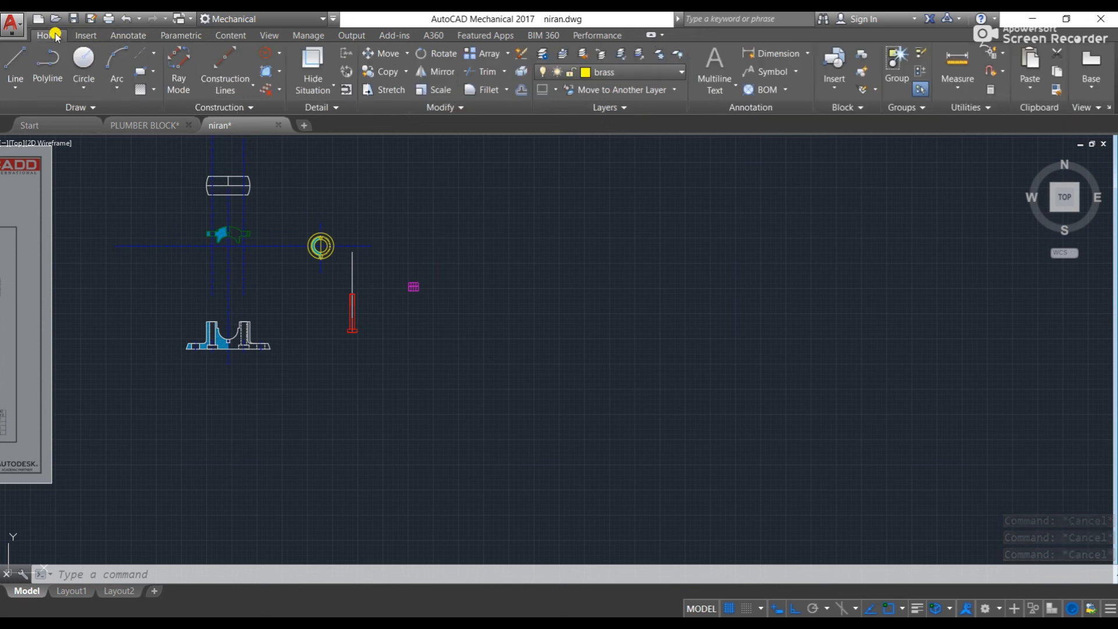
left_click(108, 36)
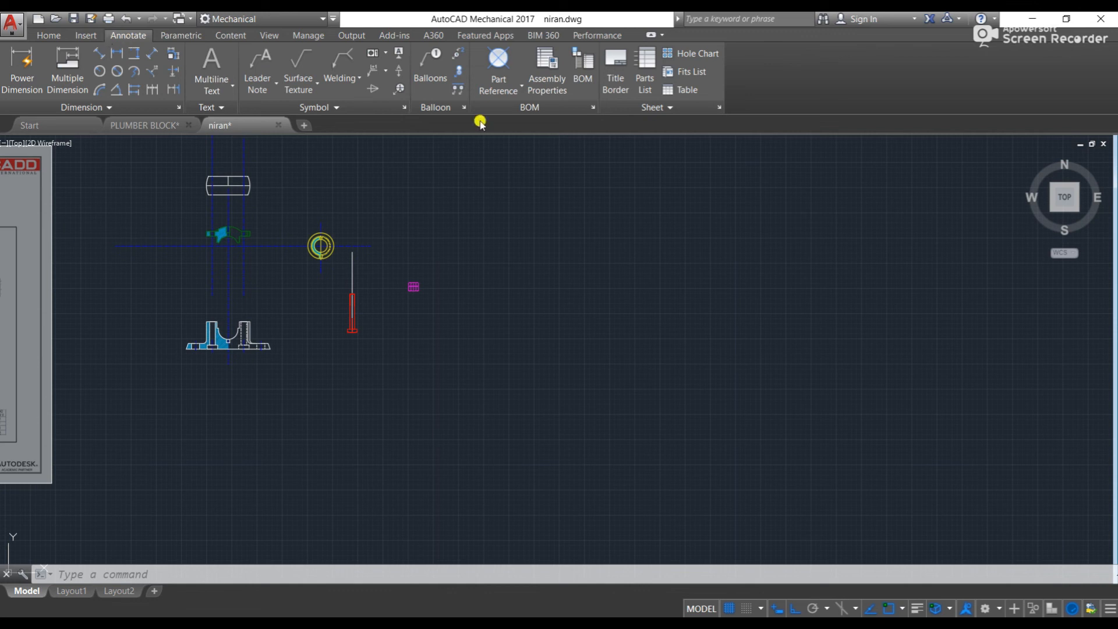
left_click(518, 89)
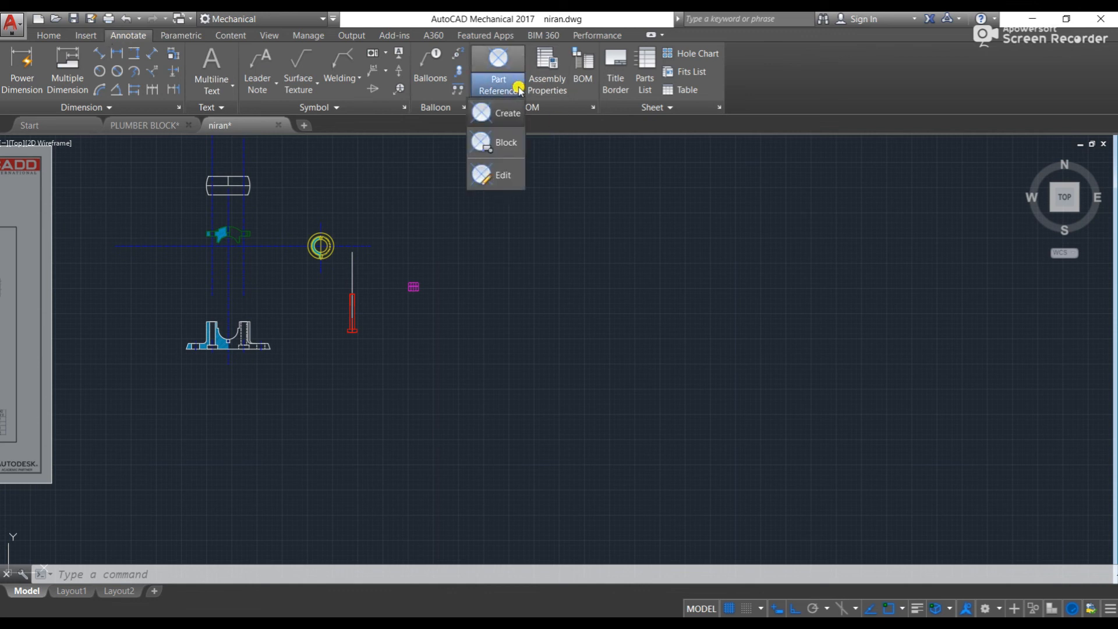
left_click(518, 89)
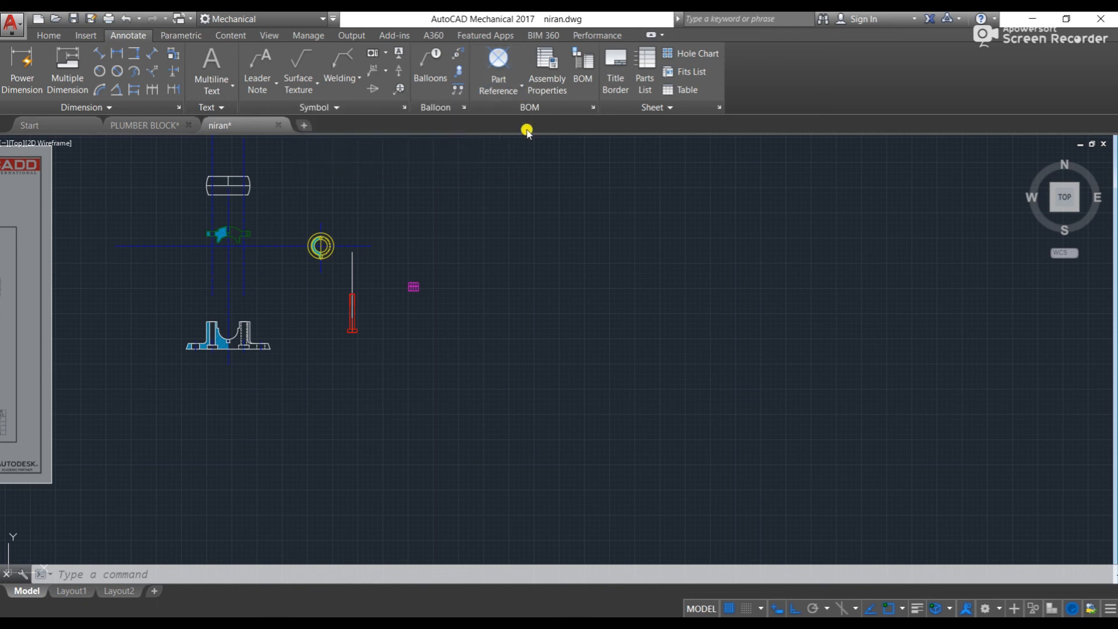
left_click(49, 41)
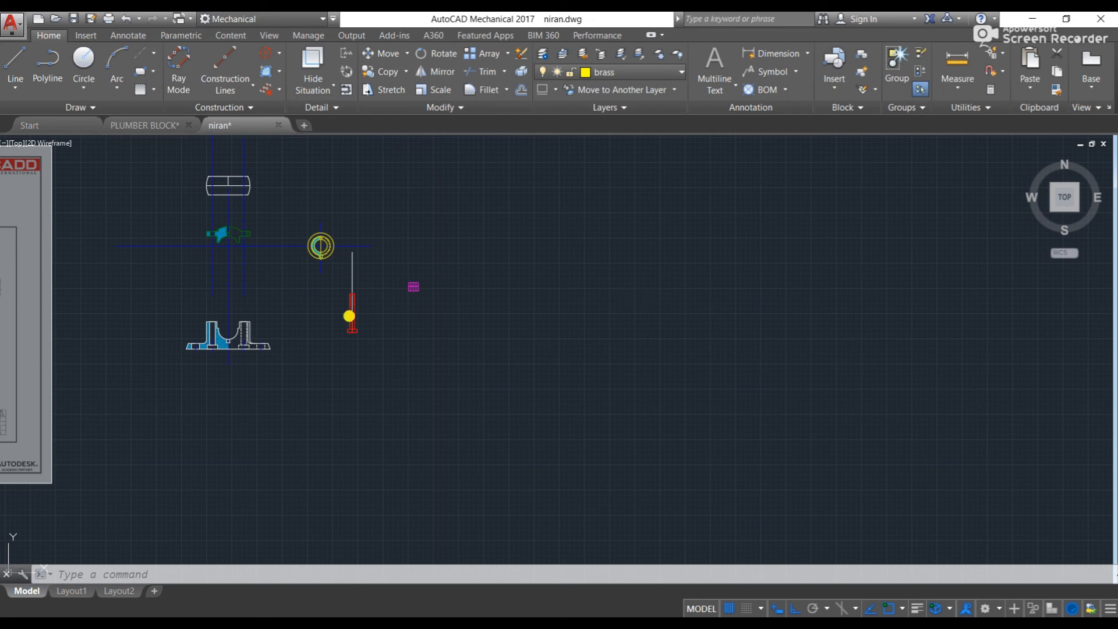
key("Escape")
key("Escape")
left_click(228, 265)
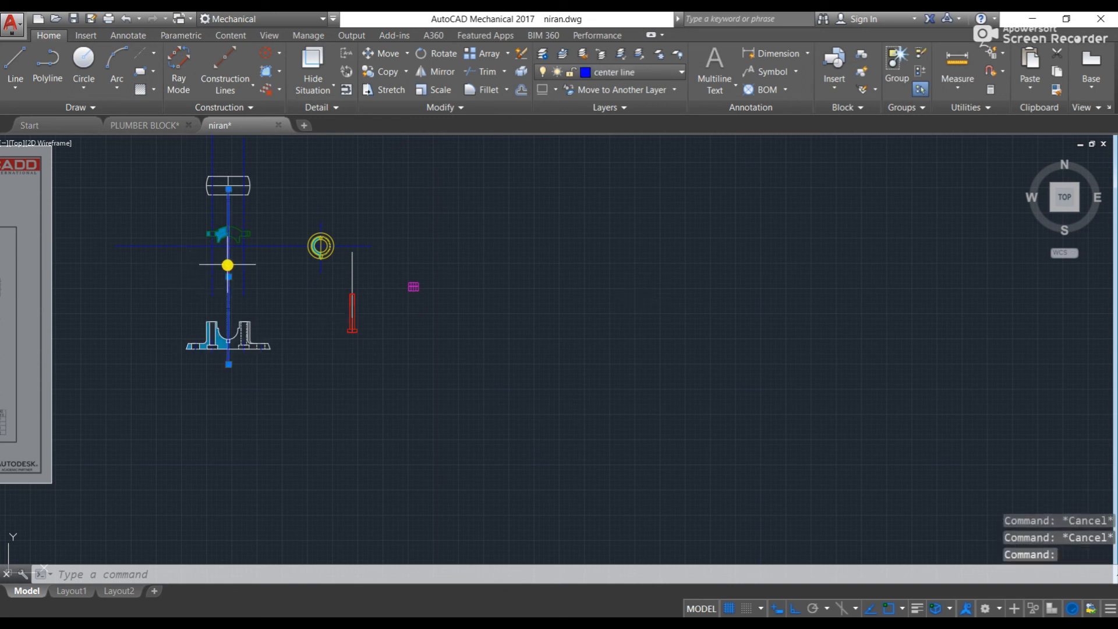
key("Escape")
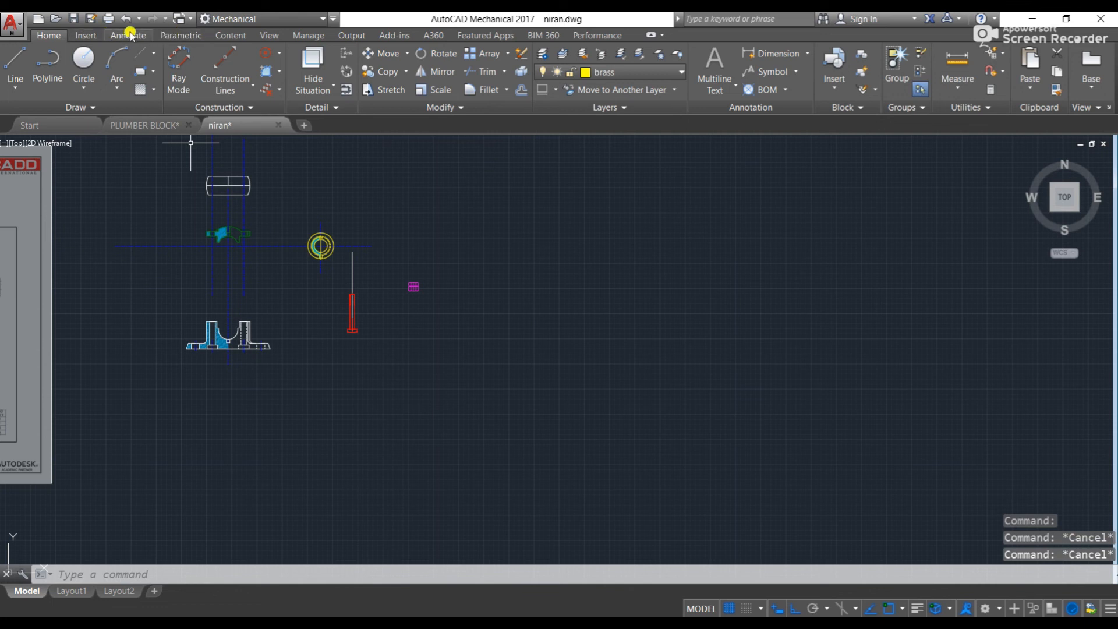
left_click(92, 35)
left_click(122, 35)
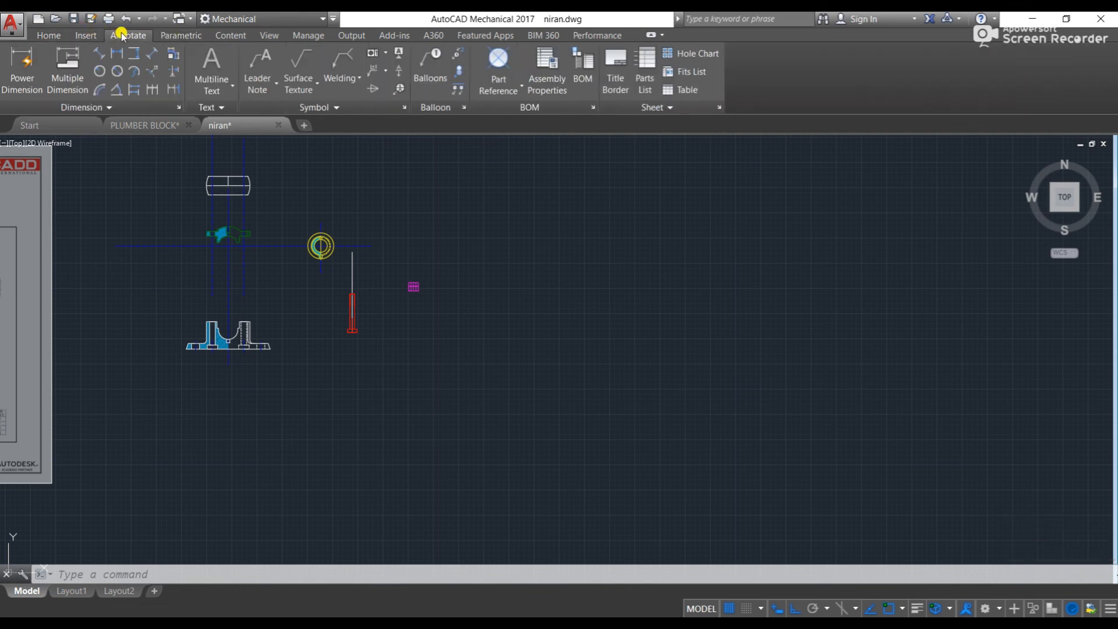
left_click(499, 73)
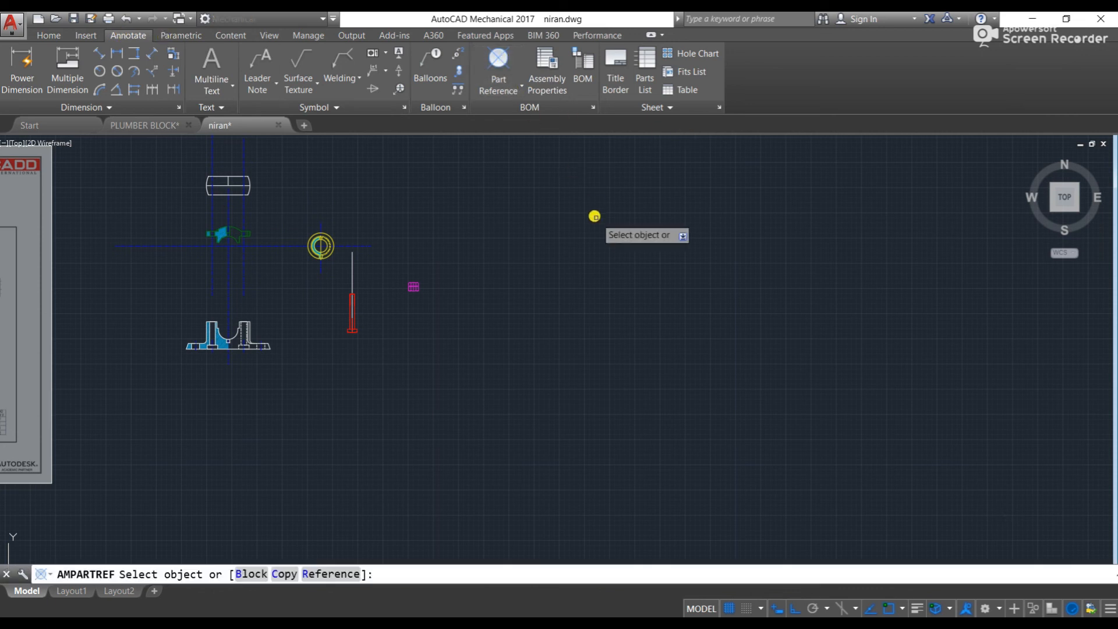
left_click(521, 87)
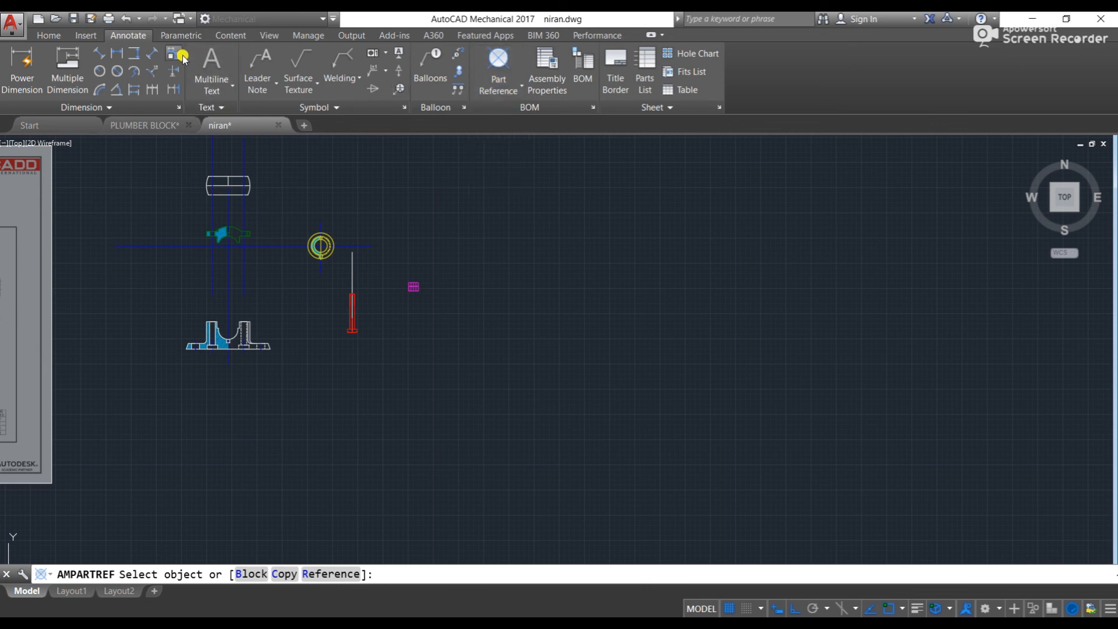
left_click(49, 35)
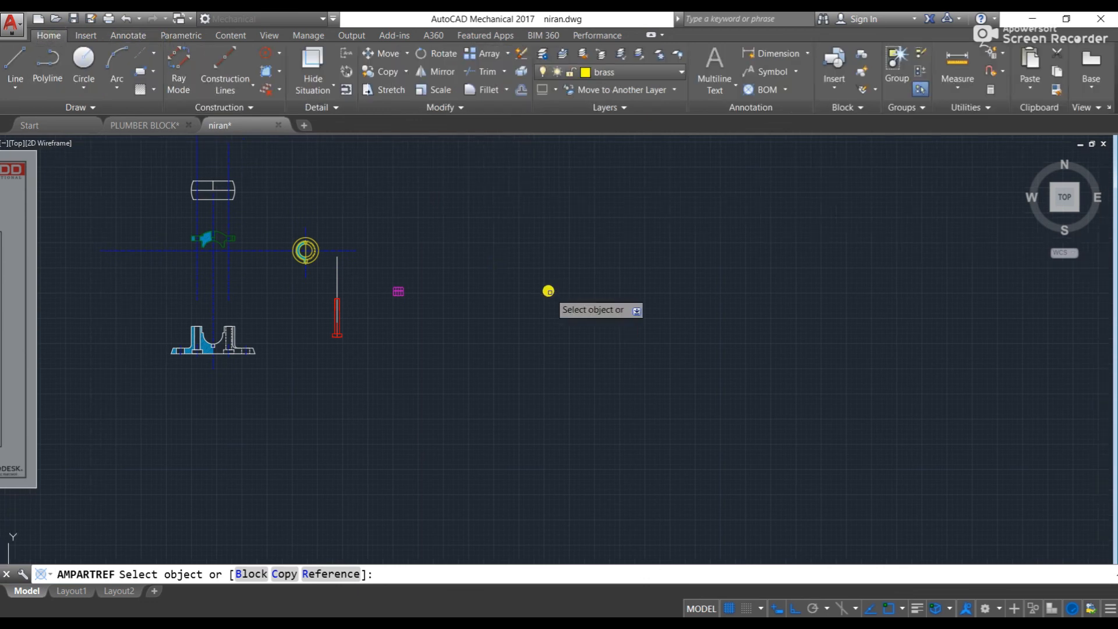
type("l")
key("Return")
middle_click_drag(509, 288, 525, 282)
key("Escape")
key("Escape")
key("Escape")
key("Escape")
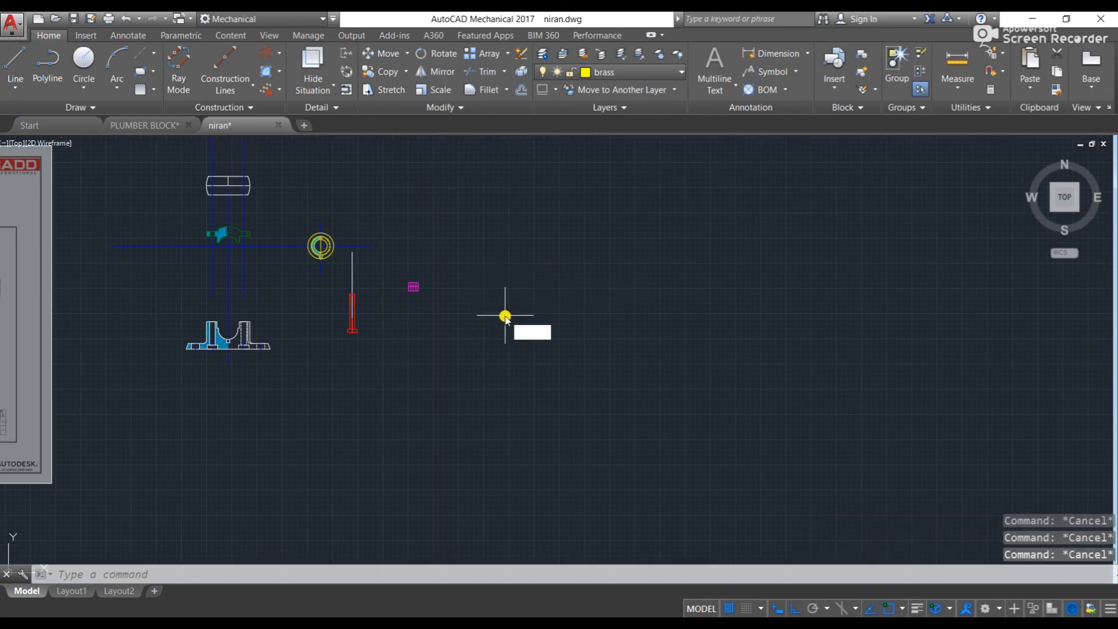
- Draw a vertical line and a horizontal line crossing it in the empty area beside the magenta nut drawing
type("l")
key("Return")
left_click(571, 268)
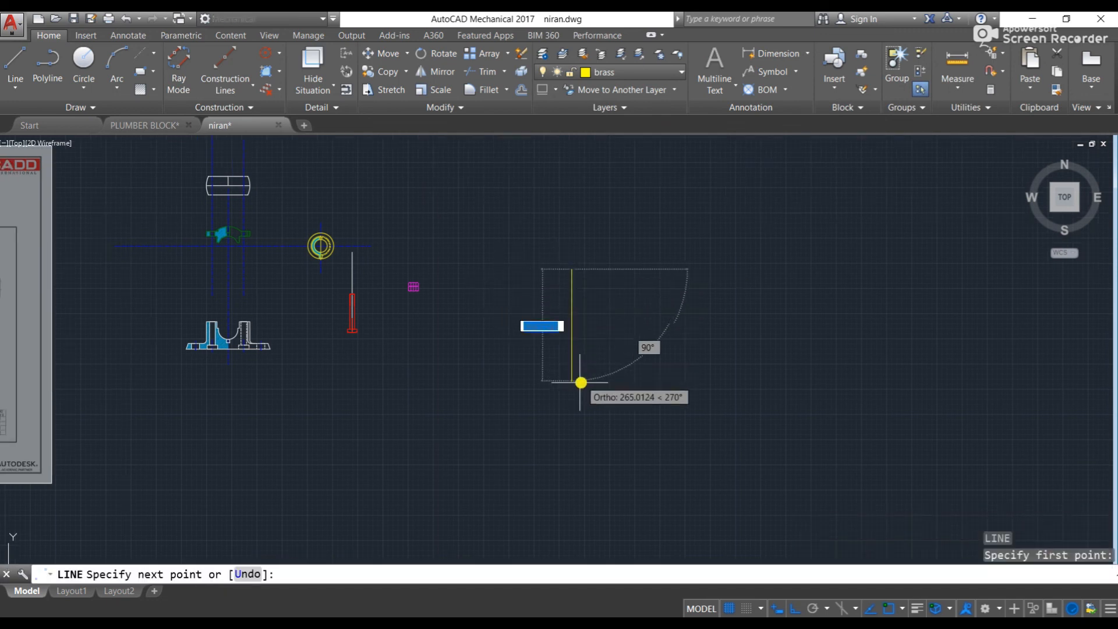
left_click(589, 457)
key("Escape")
type("l")
key("Return")
left_click(418, 358)
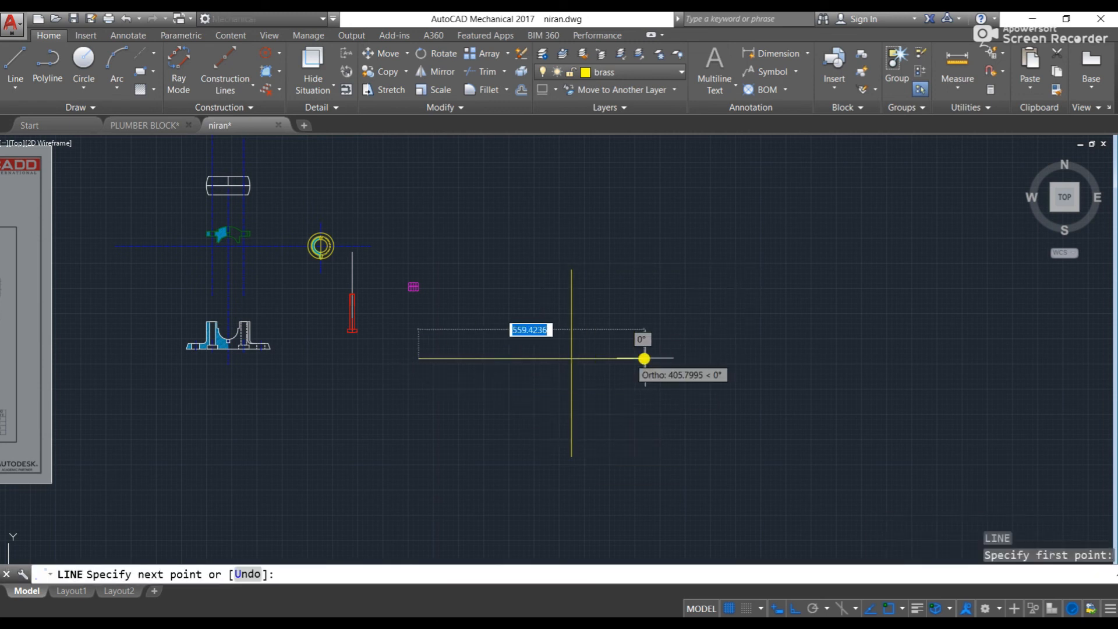
left_click(747, 365)
key("Escape")
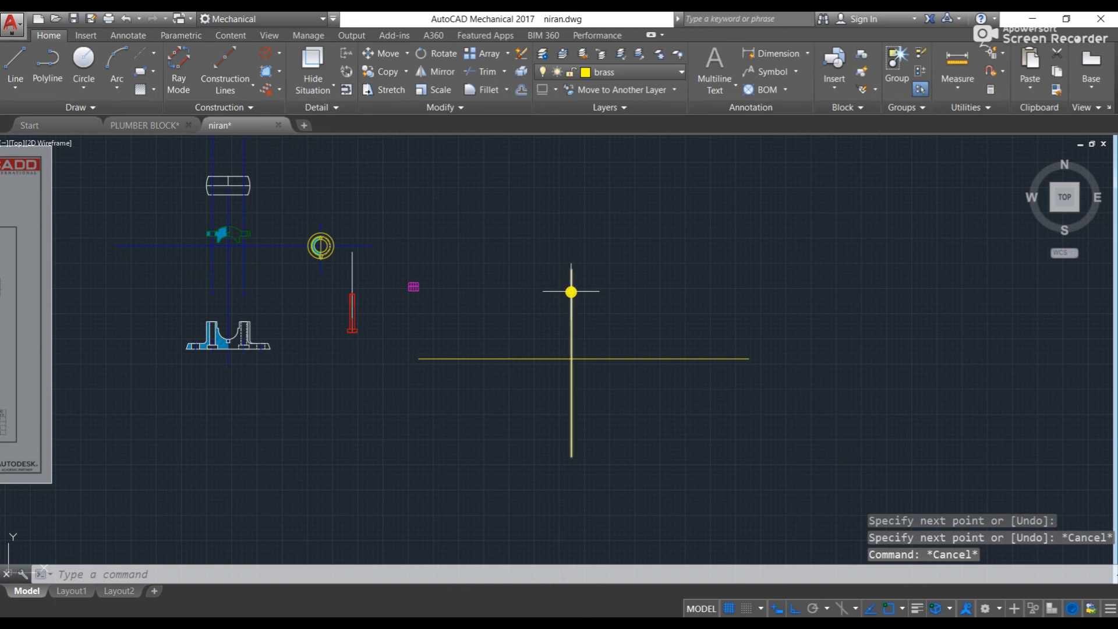
- Move the two crossing lines to the center line layer
left_click(572, 292)
left_click(659, 358)
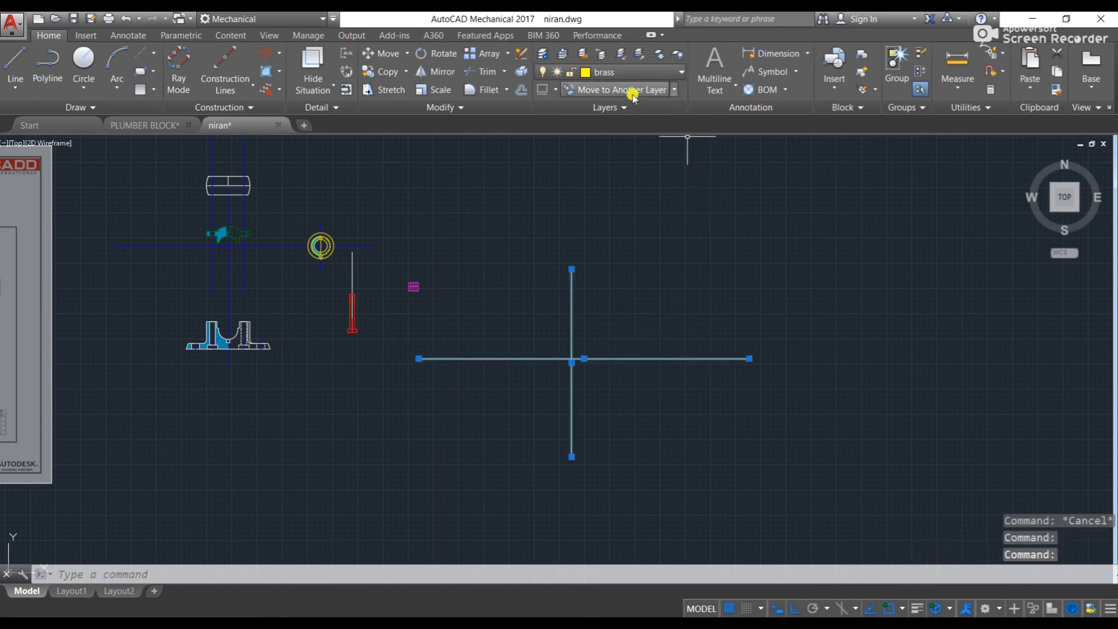
left_click(620, 72)
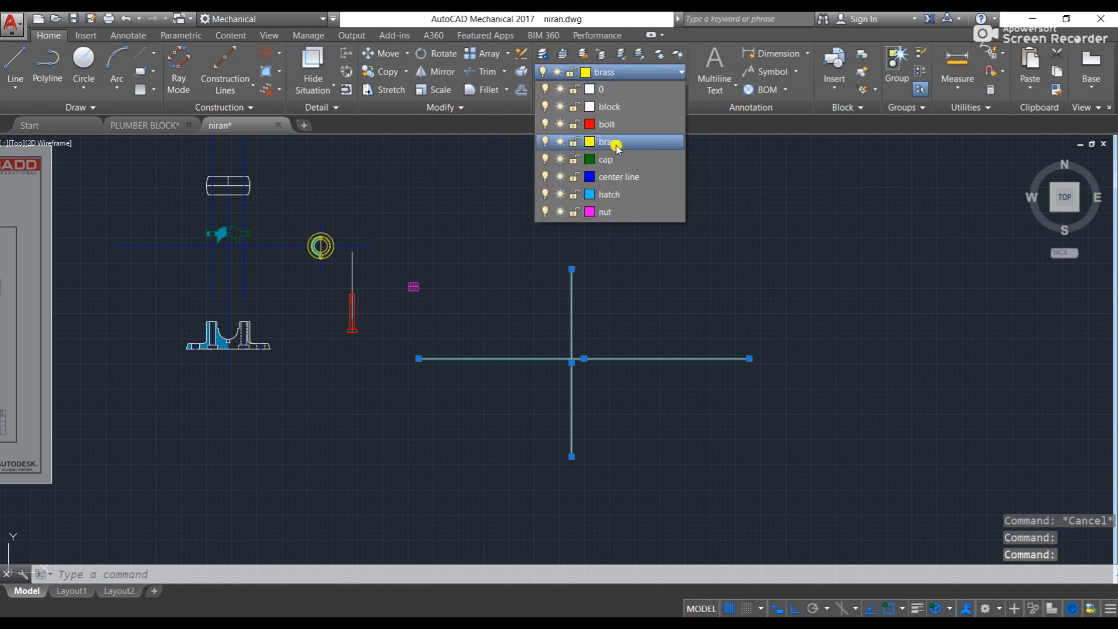
left_click(616, 177)
key("Escape")
key("Escape")
scroll(547, 360, "up", 2)
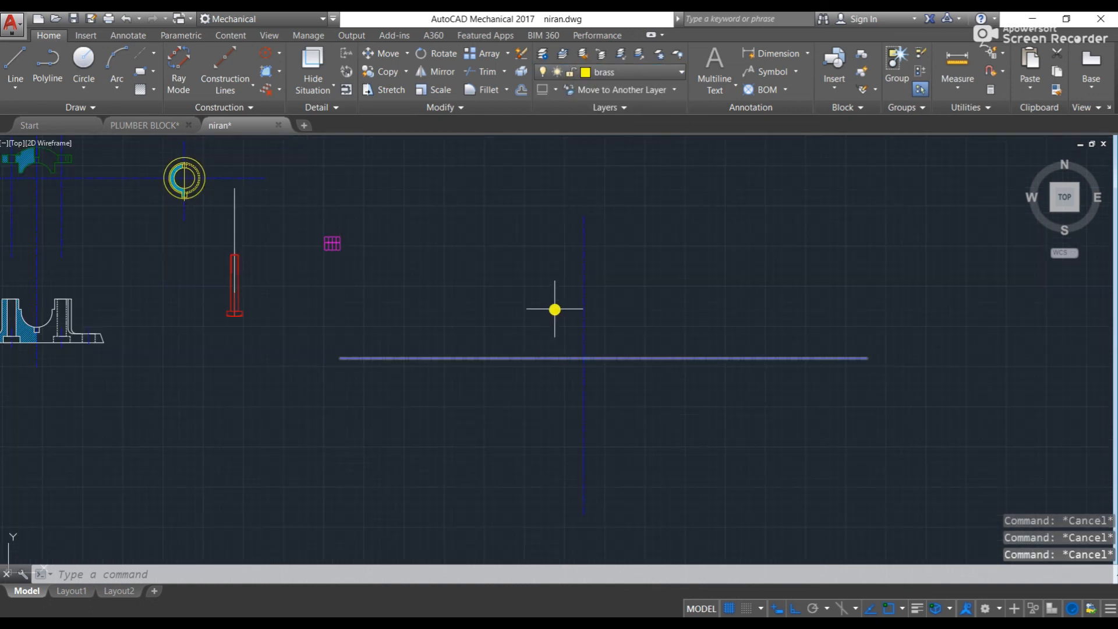
middle_click_drag(52, 344, 292, 340)
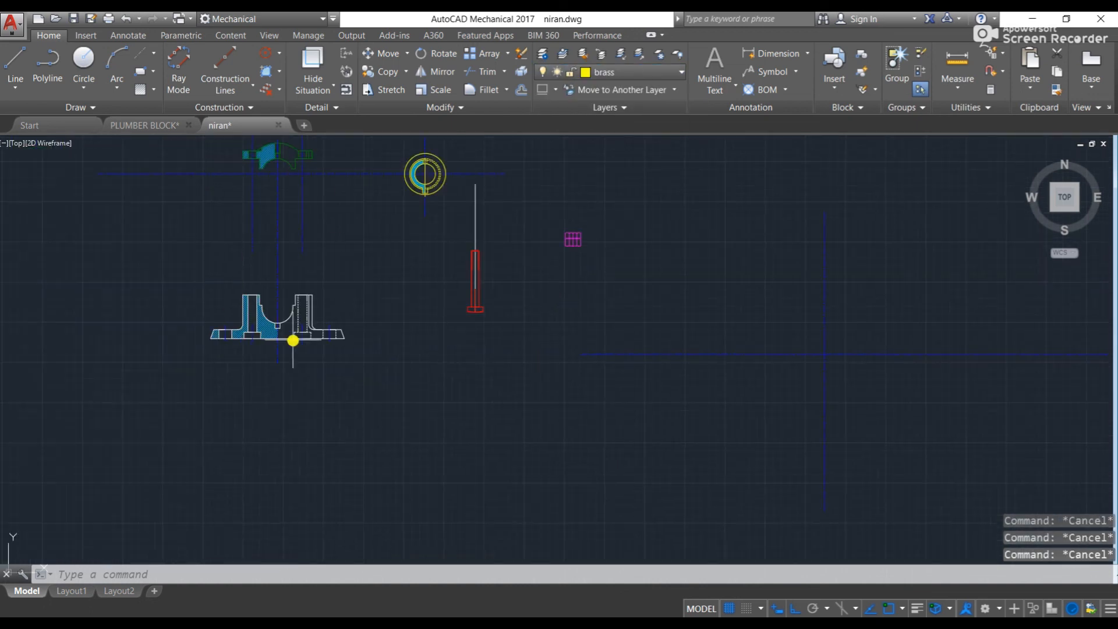
- Copy the base block with a base point where the vertical centre line meets its bottom edge
left_click(268, 335)
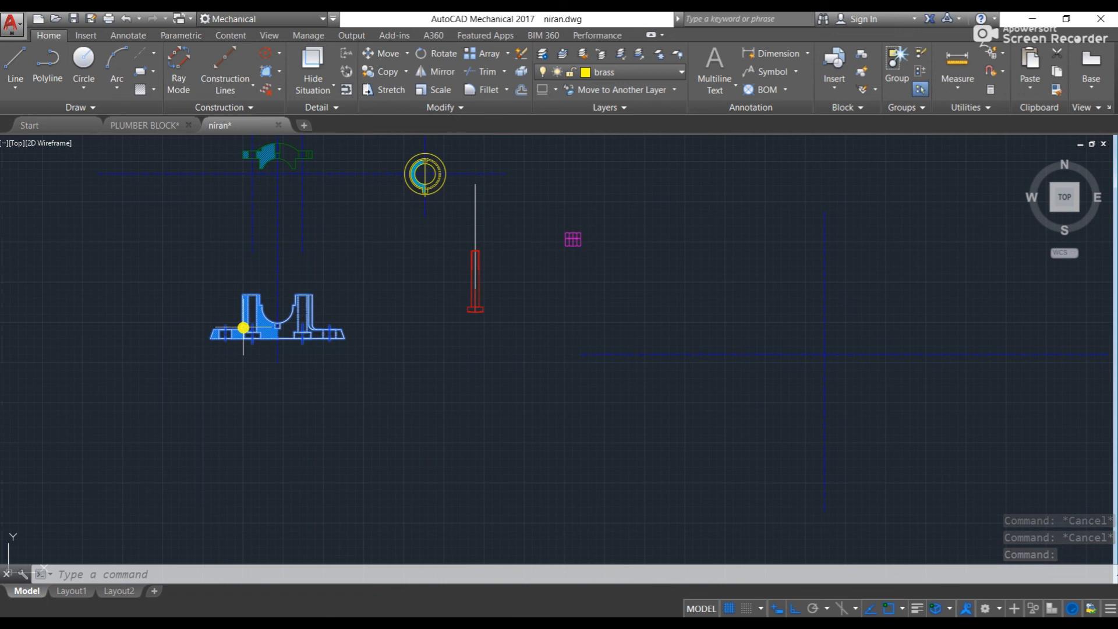
key("ctrl+shift+c")
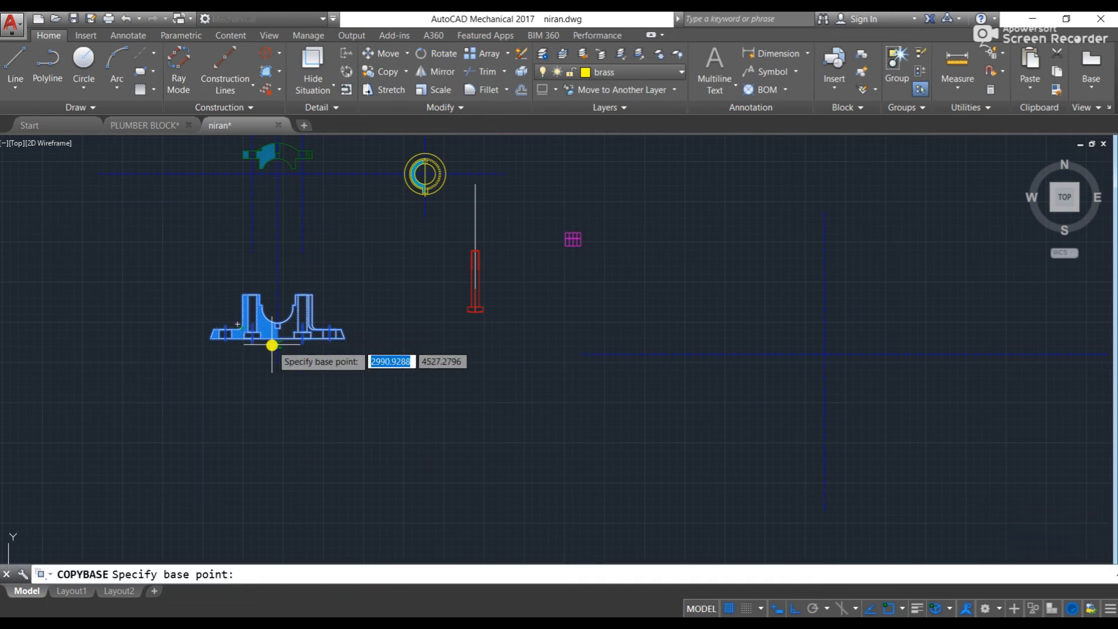
scroll(272, 346, "up", 4)
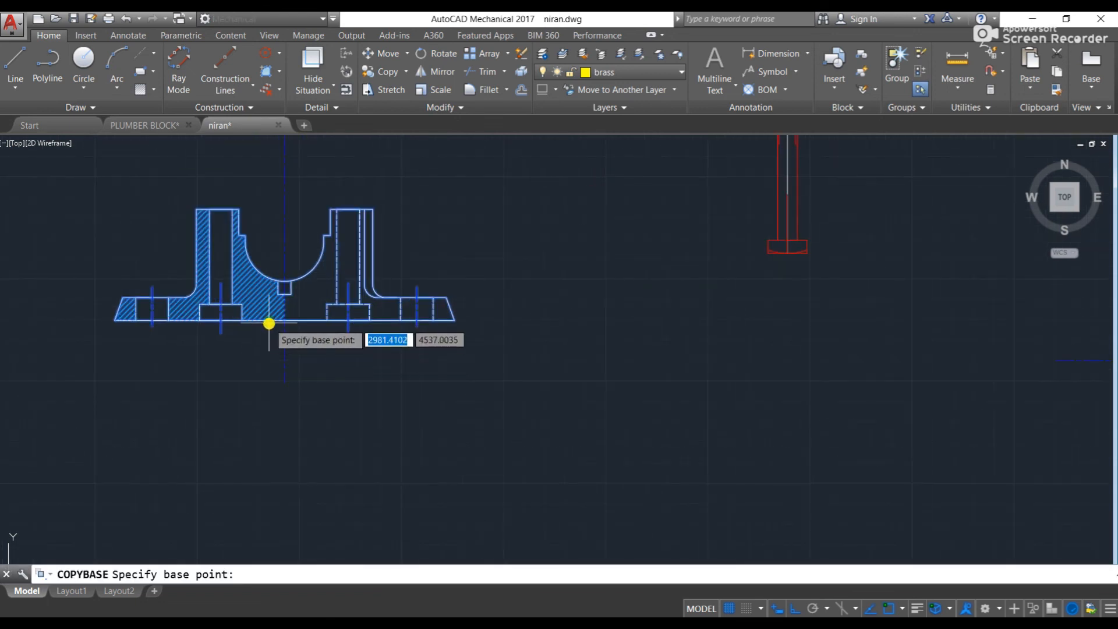
scroll(269, 323, "up", 4)
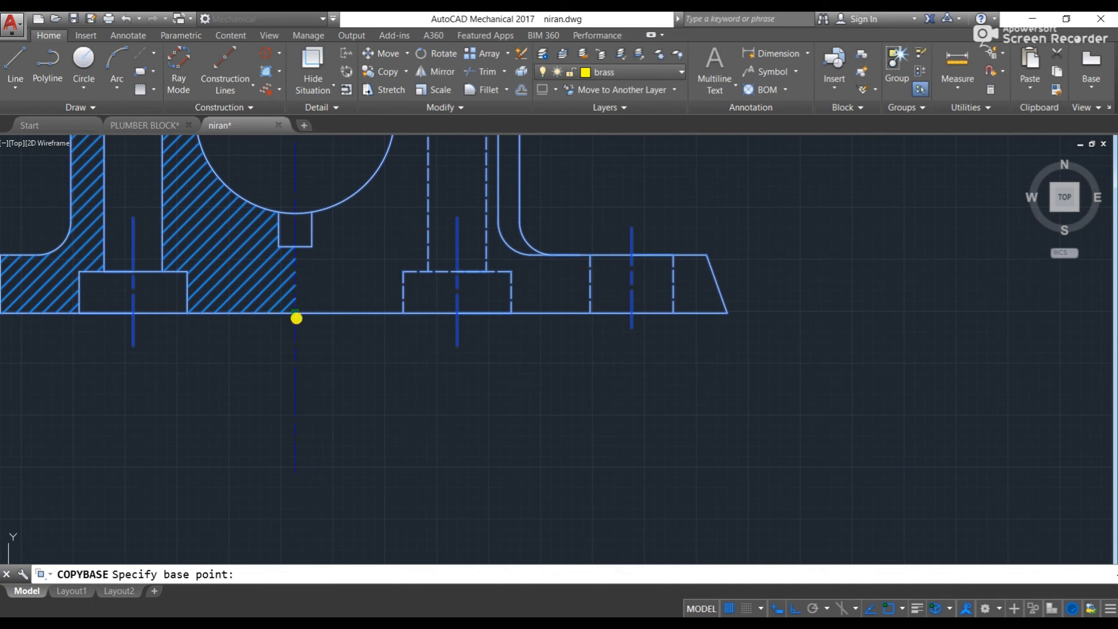
left_click(297, 318)
- Paste the base block at the intersection of the two crossing centre lines in the empty area
middle_click_drag(730, 358, 54, 264)
scroll(57, 265, "down", 6)
middle_click_drag(729, 290, 593, 327)
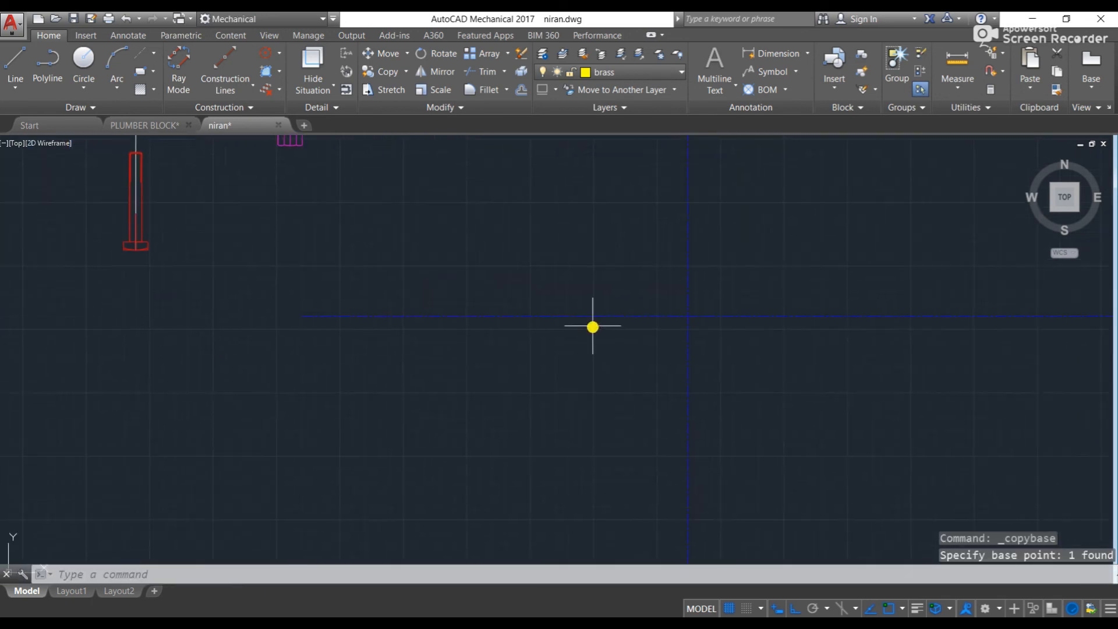
key("ctrl+v")
scroll(686, 320, "up", 7)
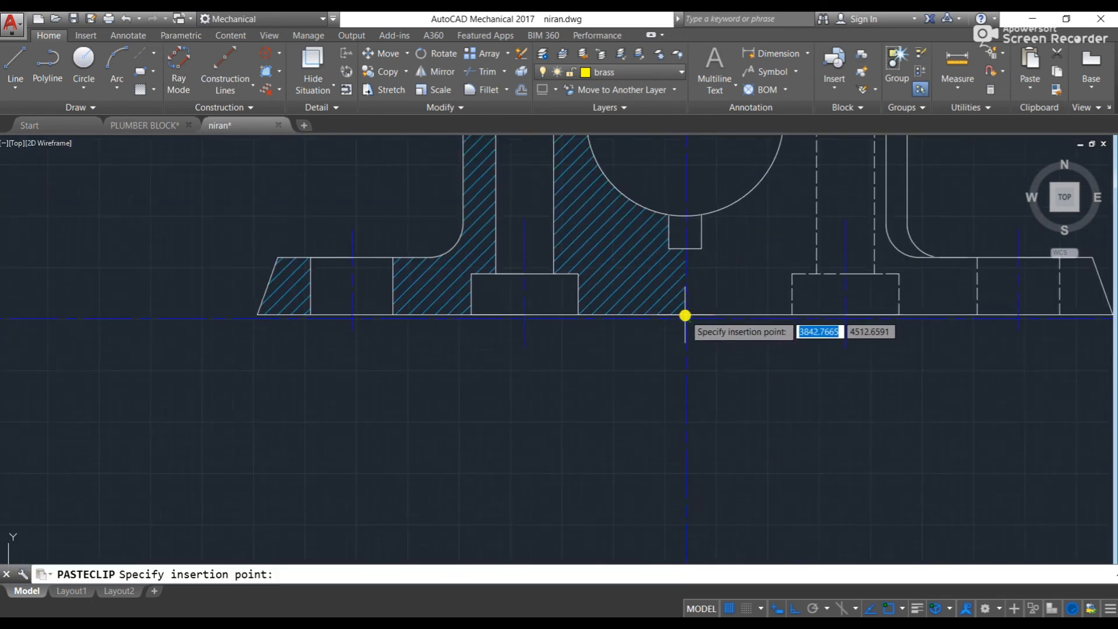
left_click(688, 319)
scroll(688, 319, "down", 6)
middle_click_drag(689, 320, 658, 377)
key("Escape")
key("Escape")
- Draw a short horizontal line starting from the centre of the semicircular bore in the pasted base
scroll(657, 348, "down", 2)
middle_click_drag(526, 286, 676, 334)
middle_click_drag(292, 241, 310, 248)
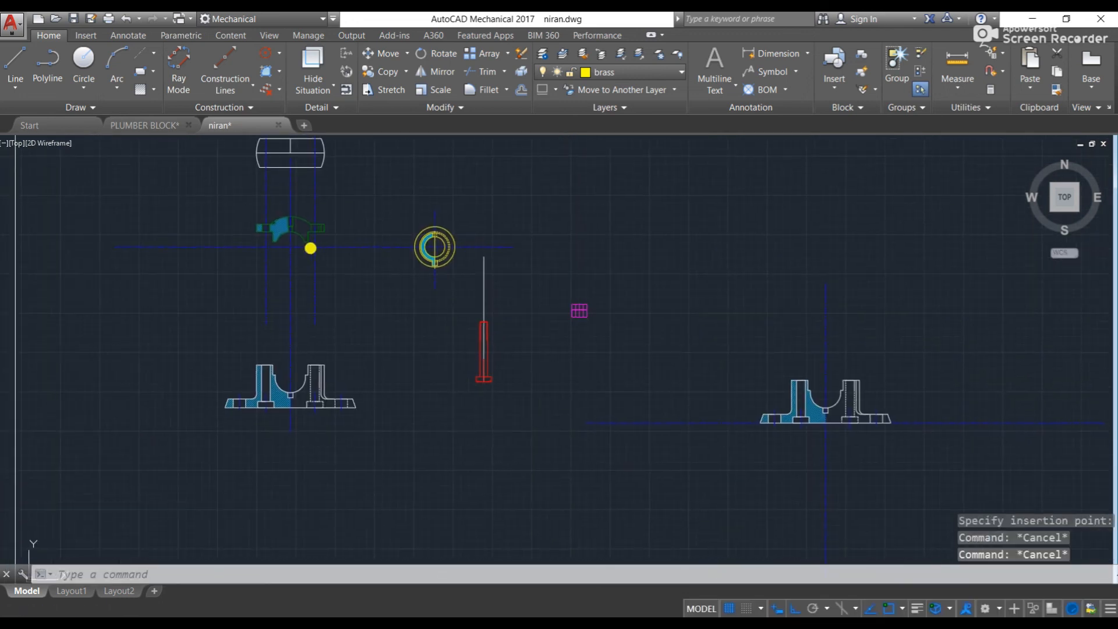
scroll(824, 396, "up", 4)
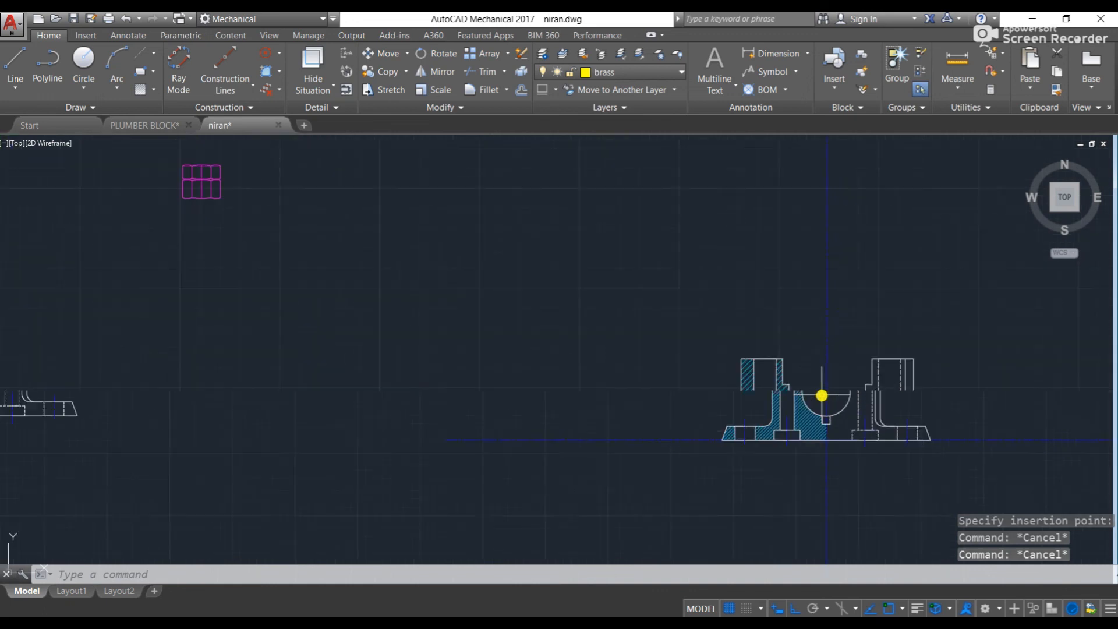
scroll(829, 420, "down", 4)
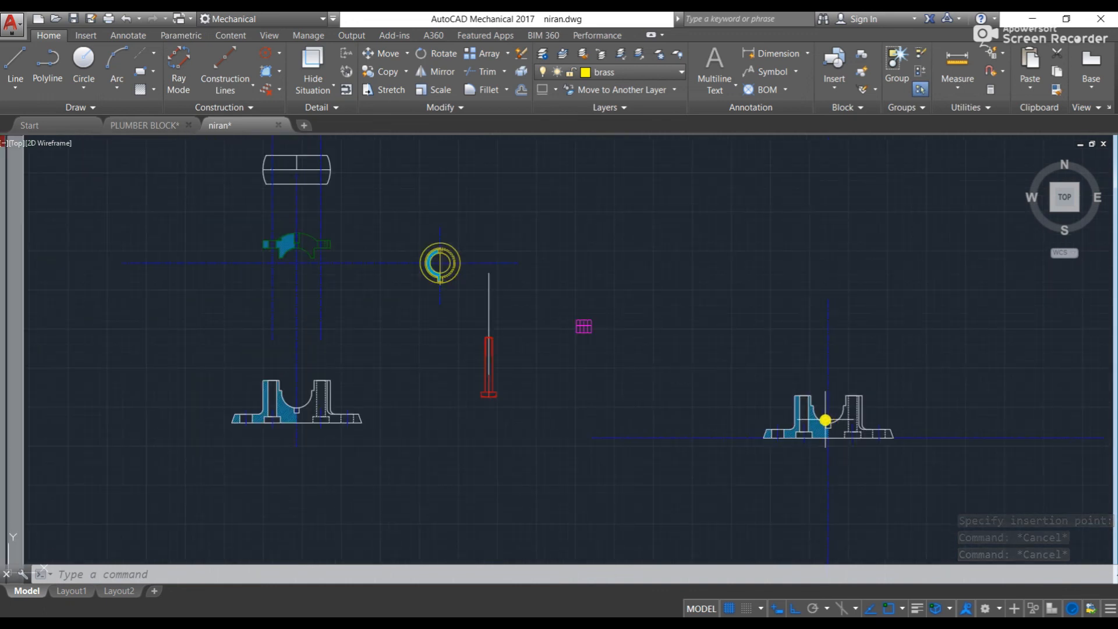
scroll(811, 425, "up", 4)
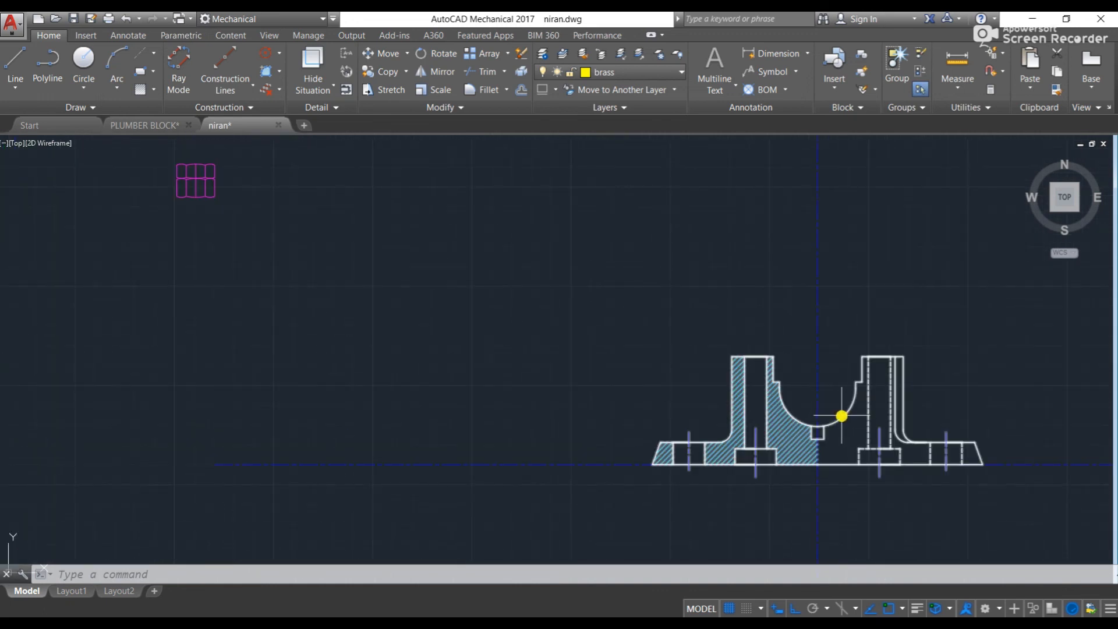
scroll(839, 420, "up", 2)
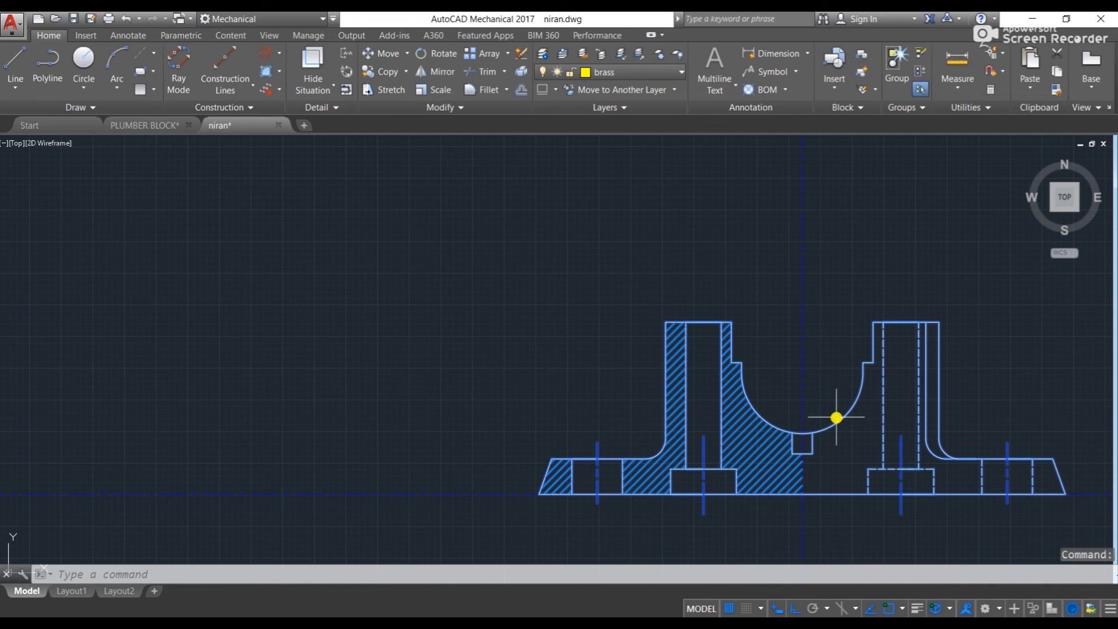
key("Return")
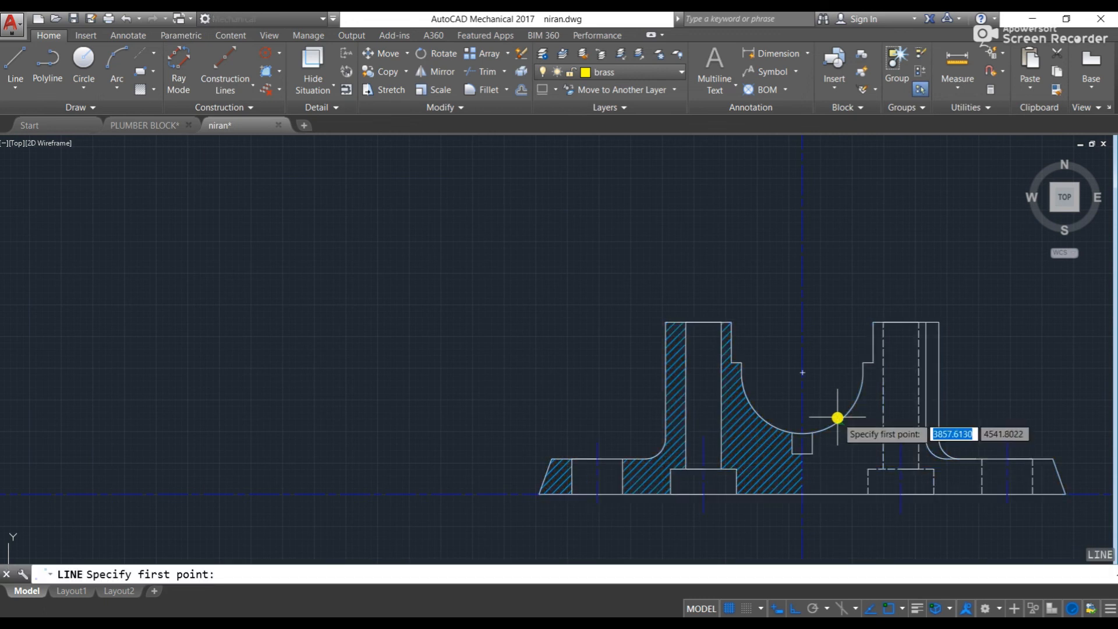
left_click(803, 374)
key("Escape")
- Copy the green cap block with a base point at the centre-line intersection below its arch
scroll(798, 369, "up", 4)
scroll(799, 369, "down", 6)
scroll(661, 352, "down", 6)
scroll(501, 299, "up", 4)
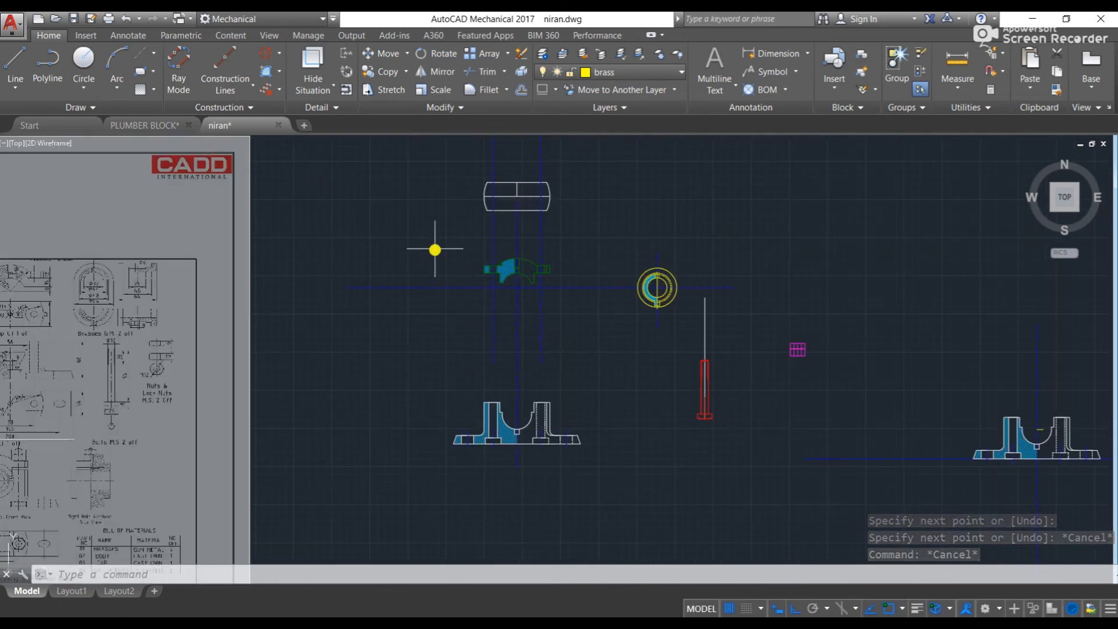
left_click(521, 268)
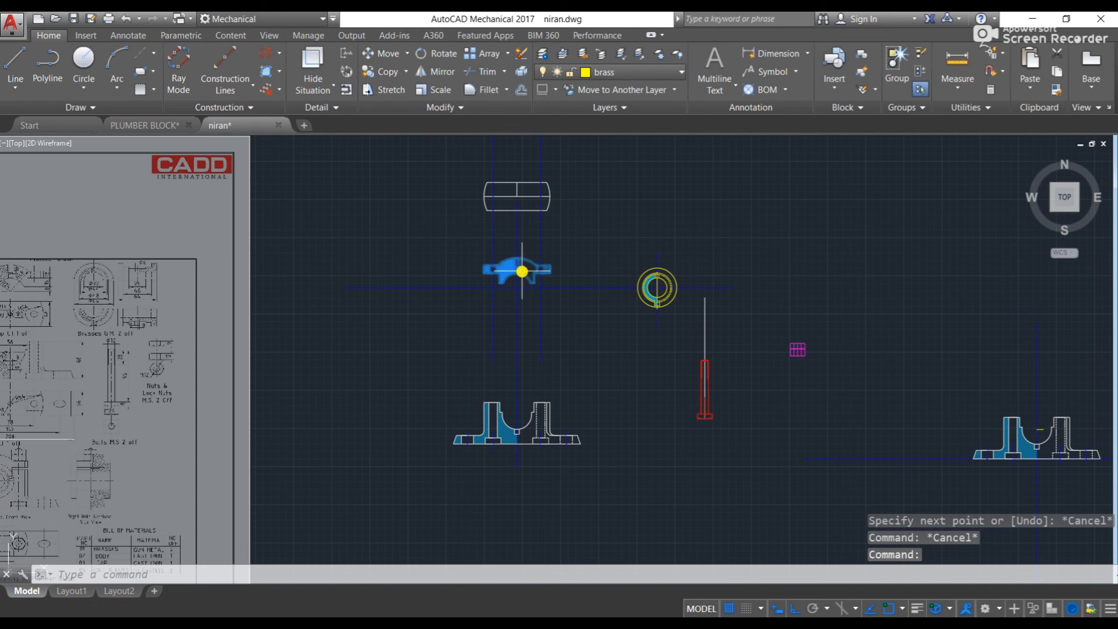
key("ctrl+shift+c")
scroll(522, 280, "up", 5)
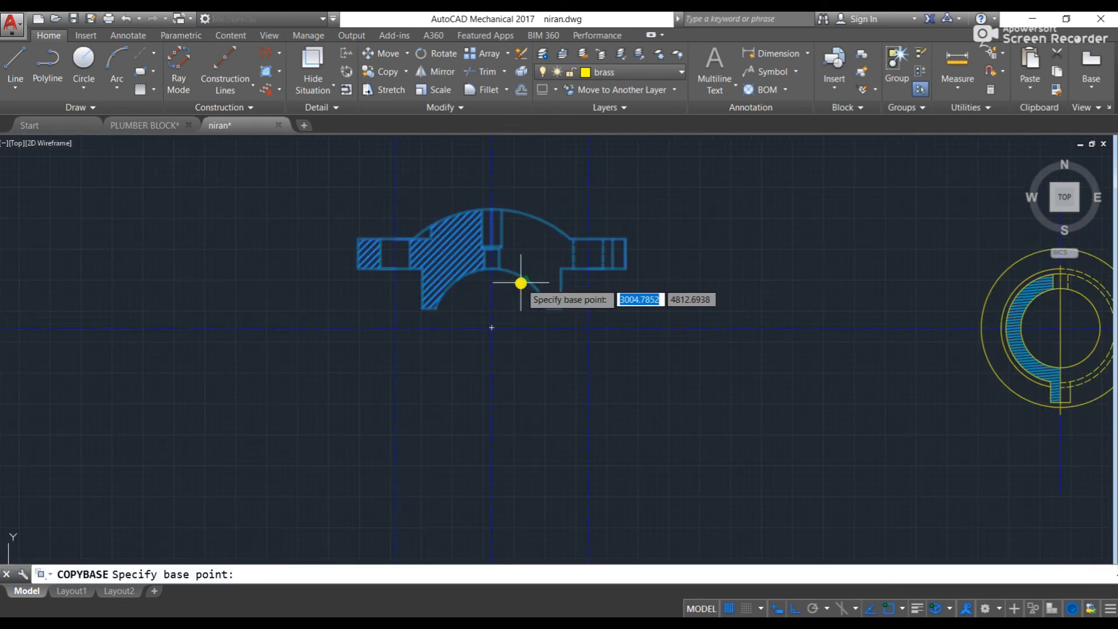
left_click(490, 329)
- Paste the cap block onto the assembled base at the bore centre marked by the short line
middle_click_drag(774, 360, 132, 274)
scroll(165, 281, "down", 4)
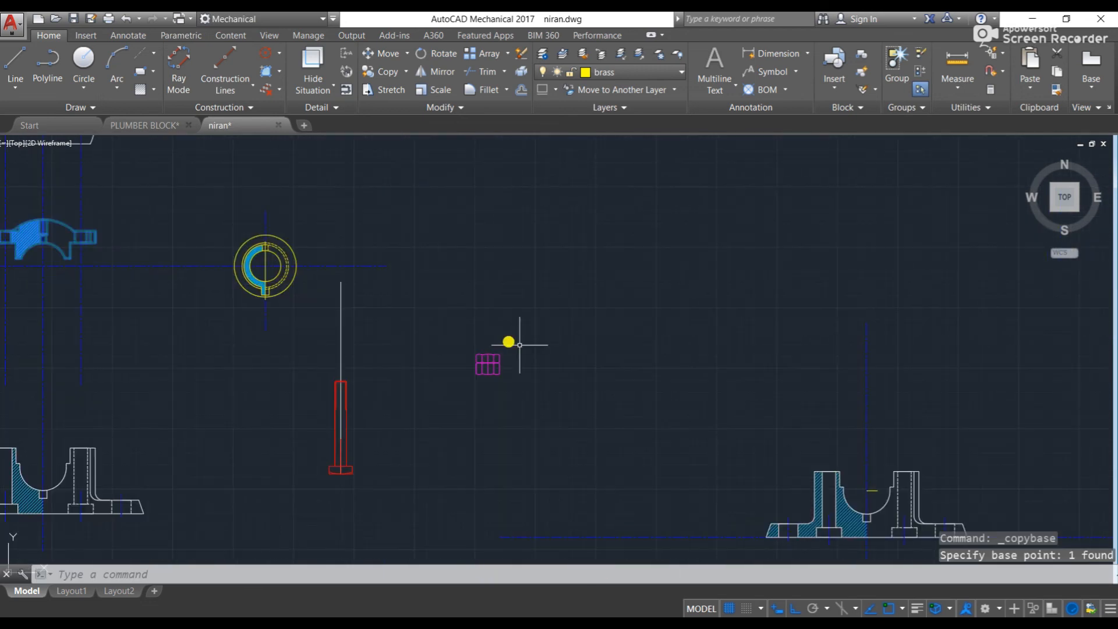
middle_click_drag(786, 455, 585, 344)
key("ctrl+v")
scroll(674, 399, "up", 6)
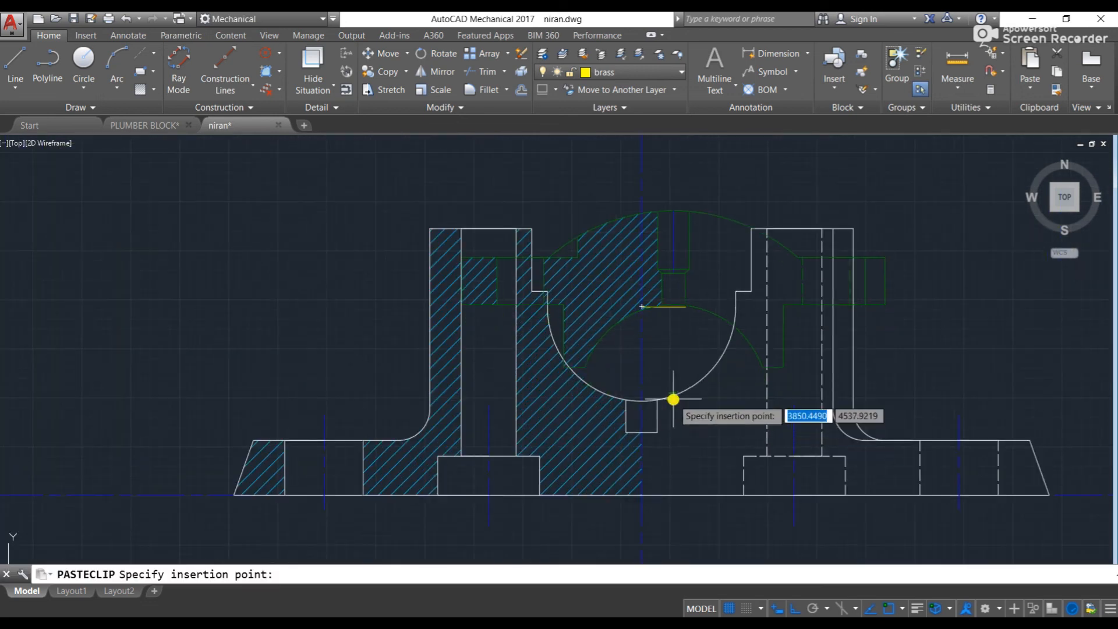
scroll(674, 399, "up", 4)
left_click(588, 169)
middle_click_drag(589, 169, 625, 459)
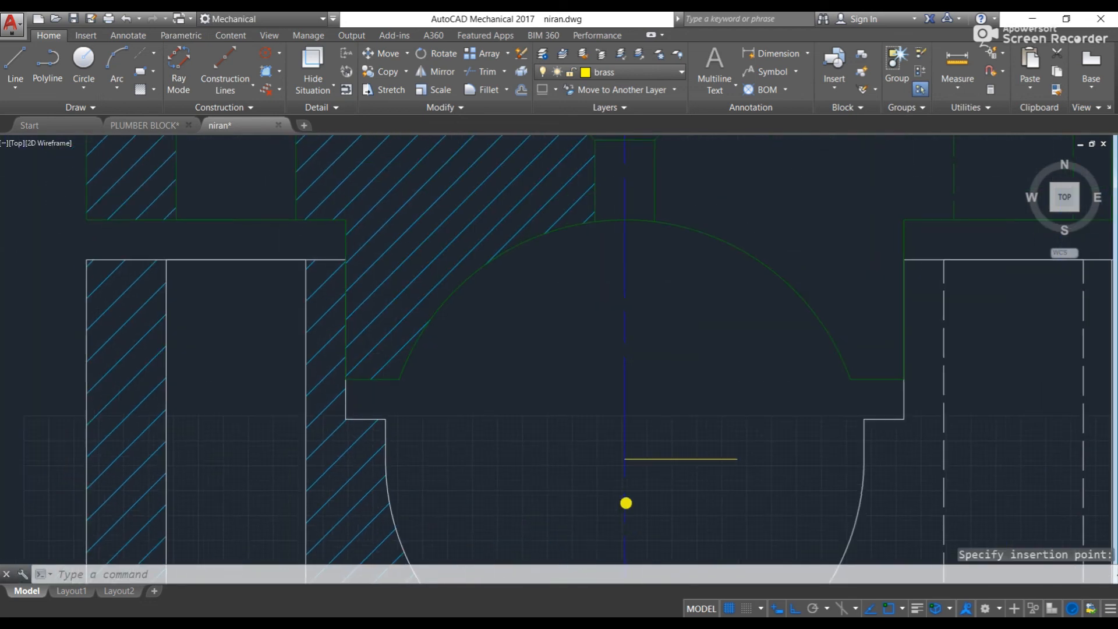
key("Escape")
key("Escape")
- Copy the yellow brass block with a base point at the centre of its circles
scroll(621, 495, "down", 4)
middle_click_drag(460, 385, 619, 295)
scroll(619, 295, "down", 5)
mouse_move(374, 266)
middle_mouse_down()
mouse_move(614, 320)
mouse_move(655, 375)
mouse_move(848, 359)
middle_mouse_up()
mouse_move(600, 340)
middle_mouse_down()
mouse_move(526, 454)
mouse_move(641, 460)
middle_mouse_up()
middle_click_drag(377, 235, 367, 335)
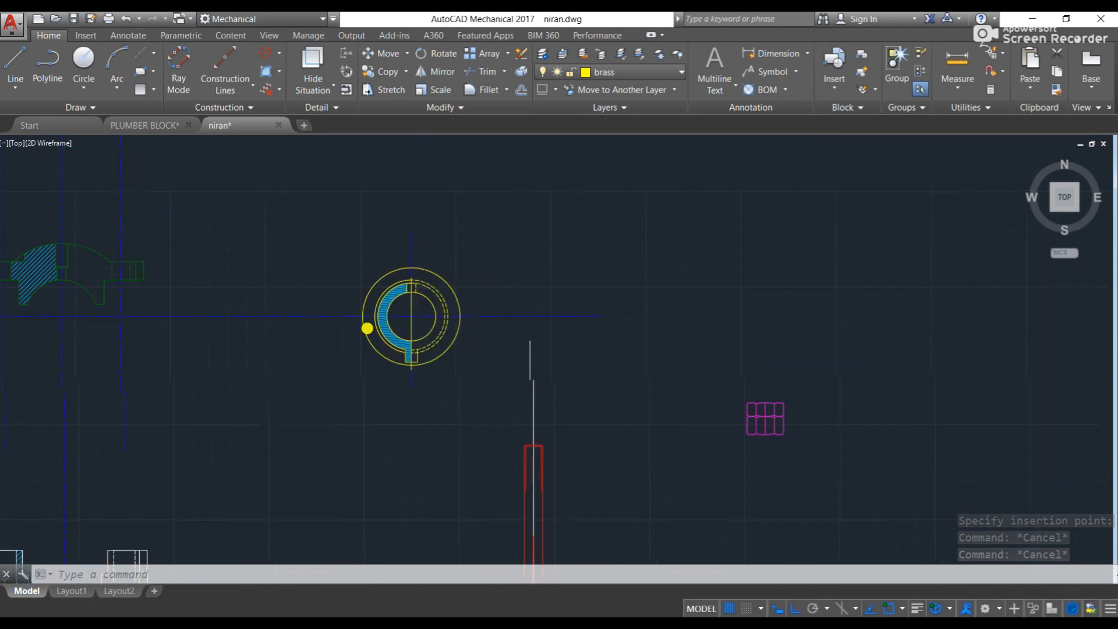
left_click(342, 257)
left_click(479, 371)
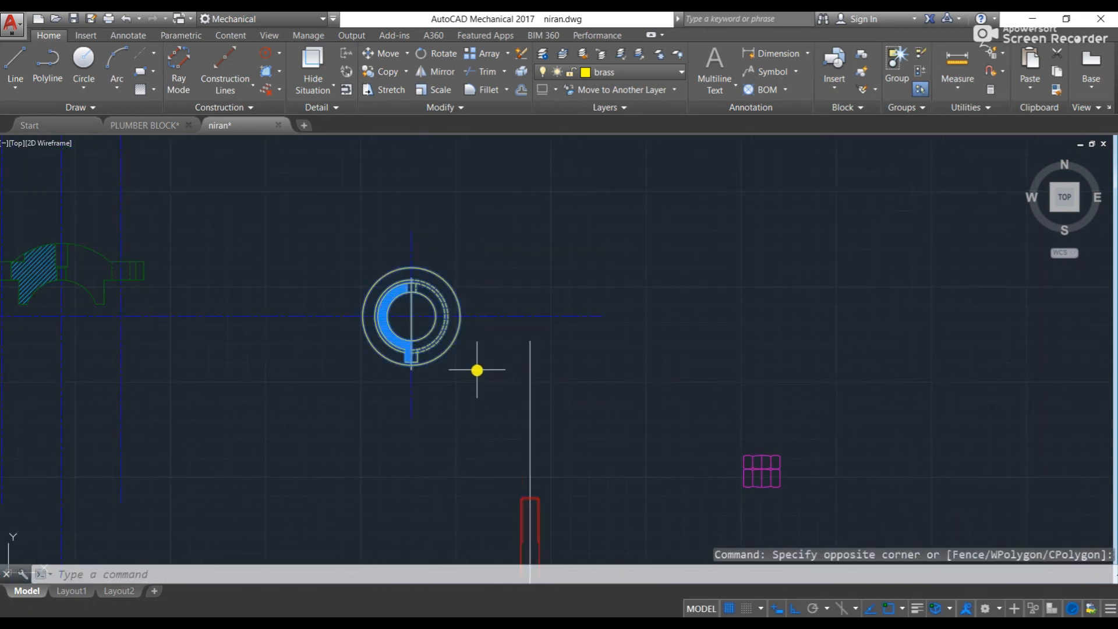
key("ctrl+shift+c")
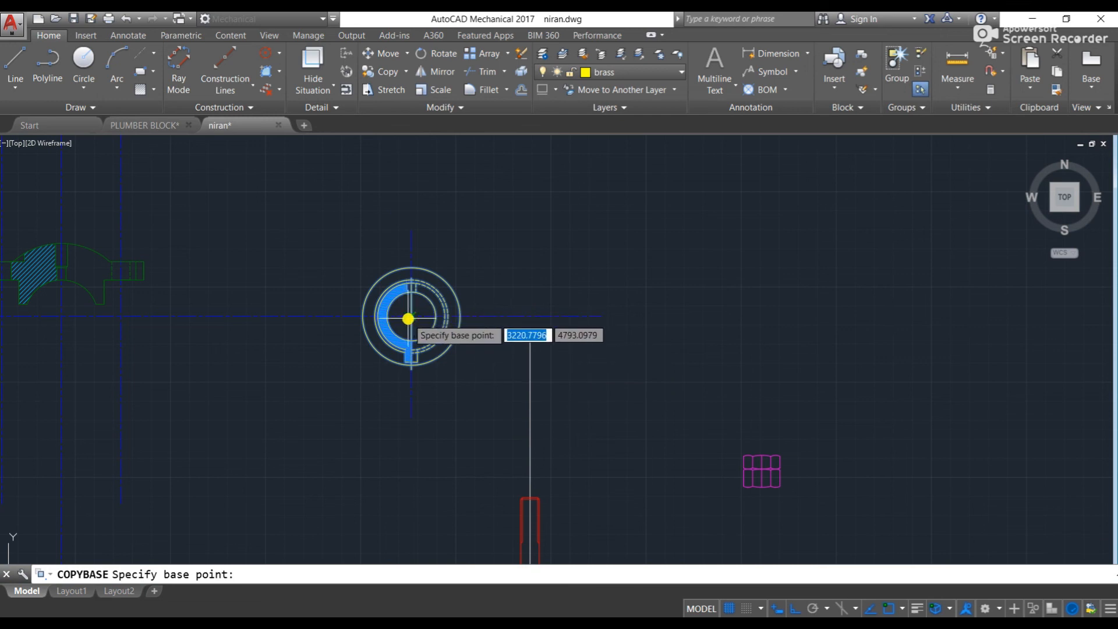
left_click(443, 353)
- Paste the brass block at the bore centre between the assembled base and cap
middle_click_drag(1037, 461, 347, 299)
middle_click_drag(613, 371, 550, 229)
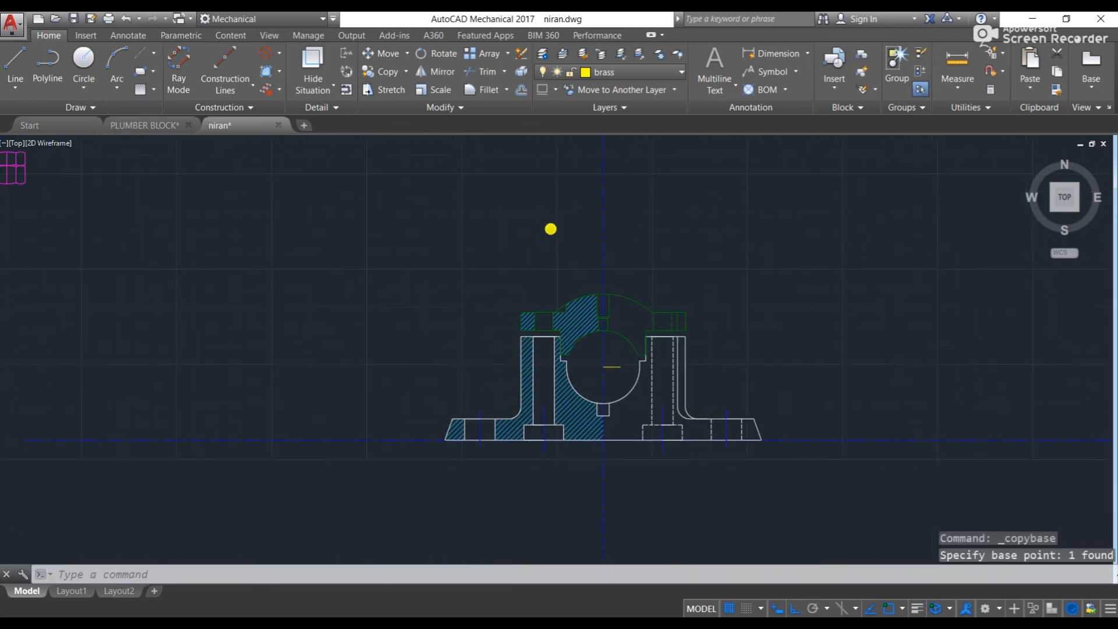
key("ctrl+v")
scroll(602, 350, "up", 4)
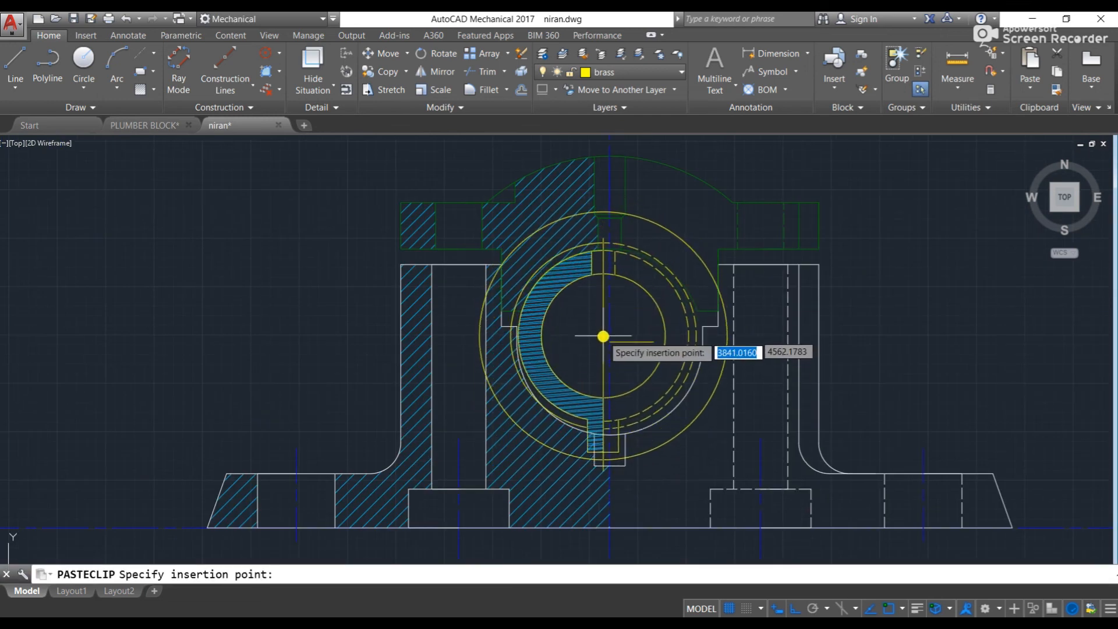
scroll(608, 341, "up", 6)
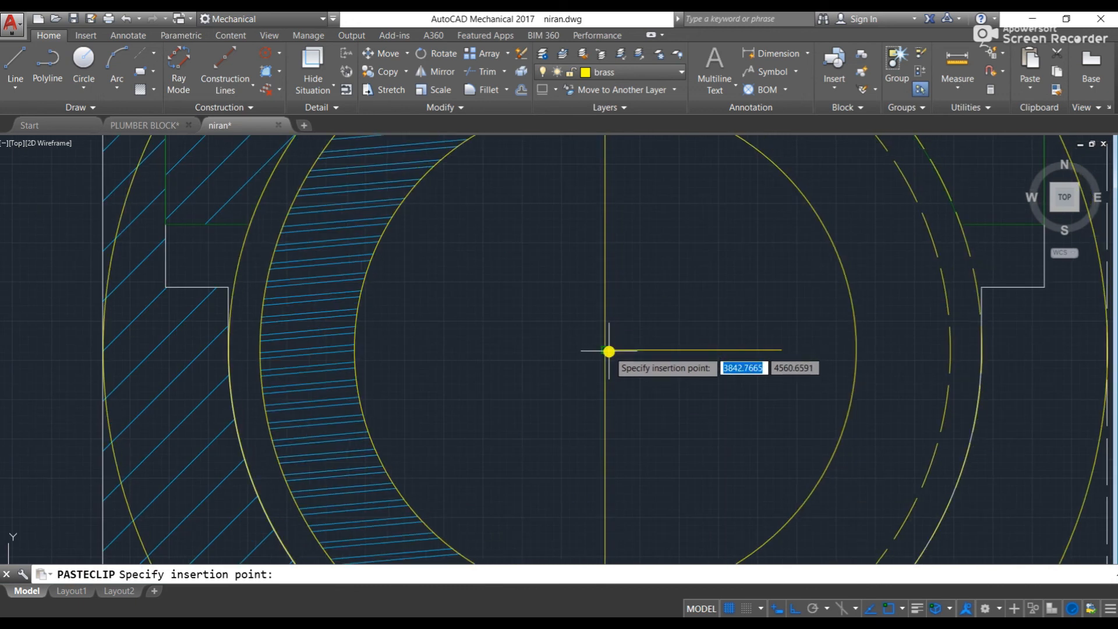
key("Escape")
scroll(604, 349, "down", 5)
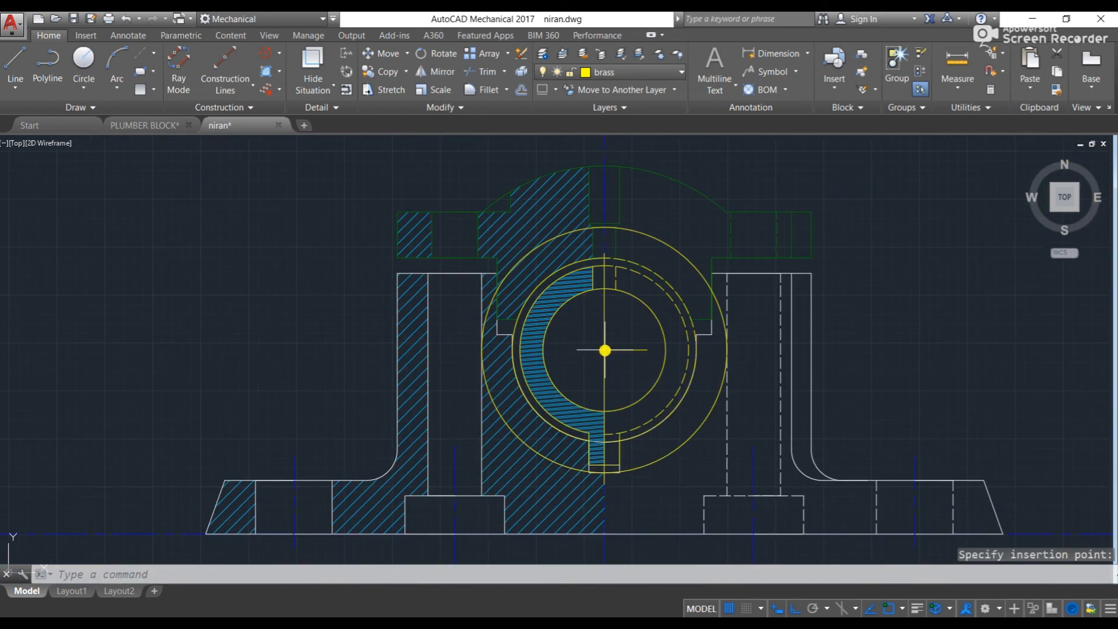
key("Escape")
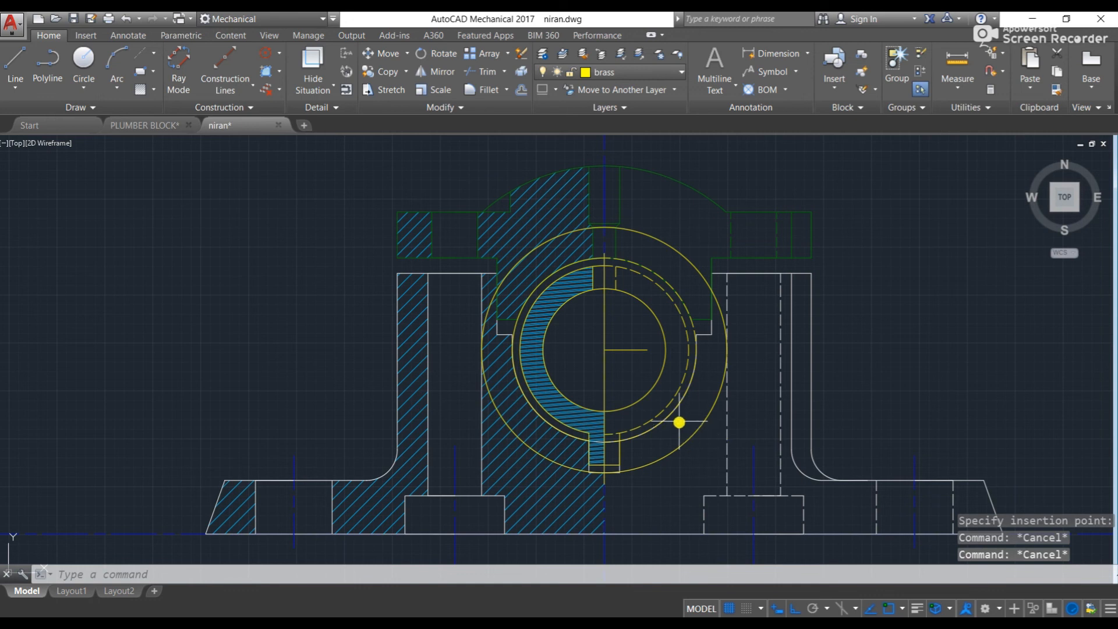
- Copy the red bolt block with a base point at the middle of the head face where the shank begins
scroll(606, 369, "down", 5)
middle_click_drag(547, 371, 837, 332)
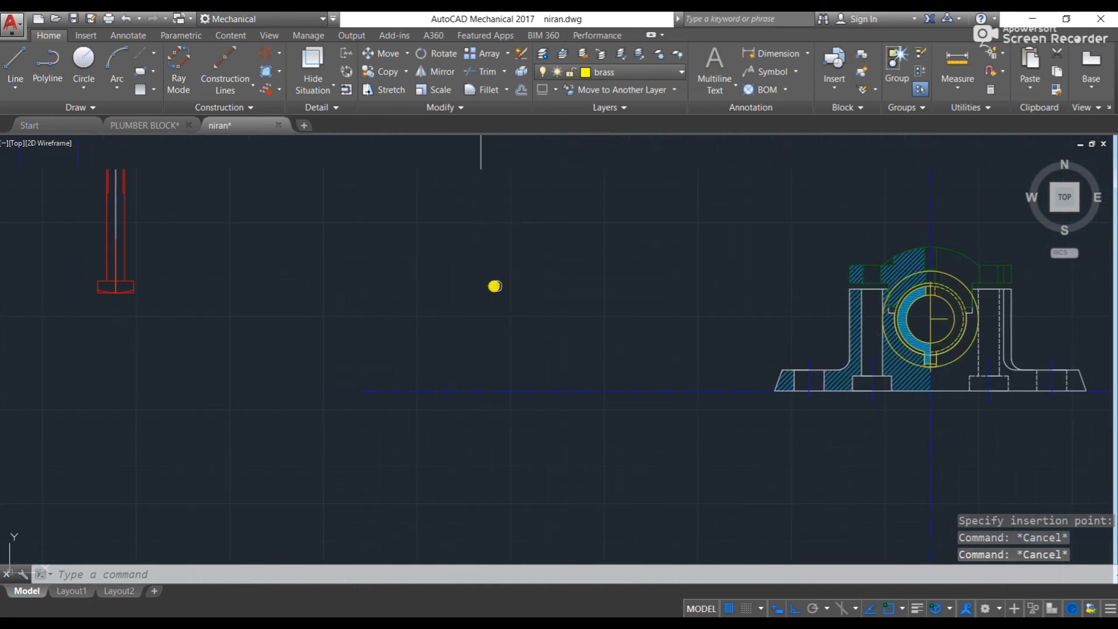
middle_click_drag(494, 285, 604, 324)
left_click(484, 199)
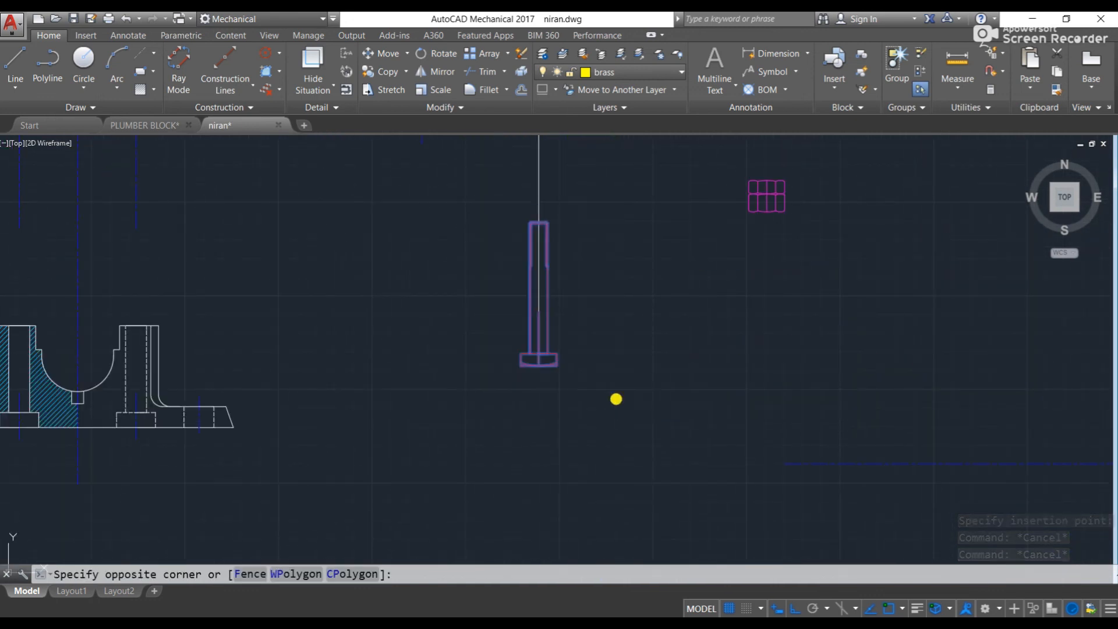
left_click(616, 399)
key("ctrl+shift+c")
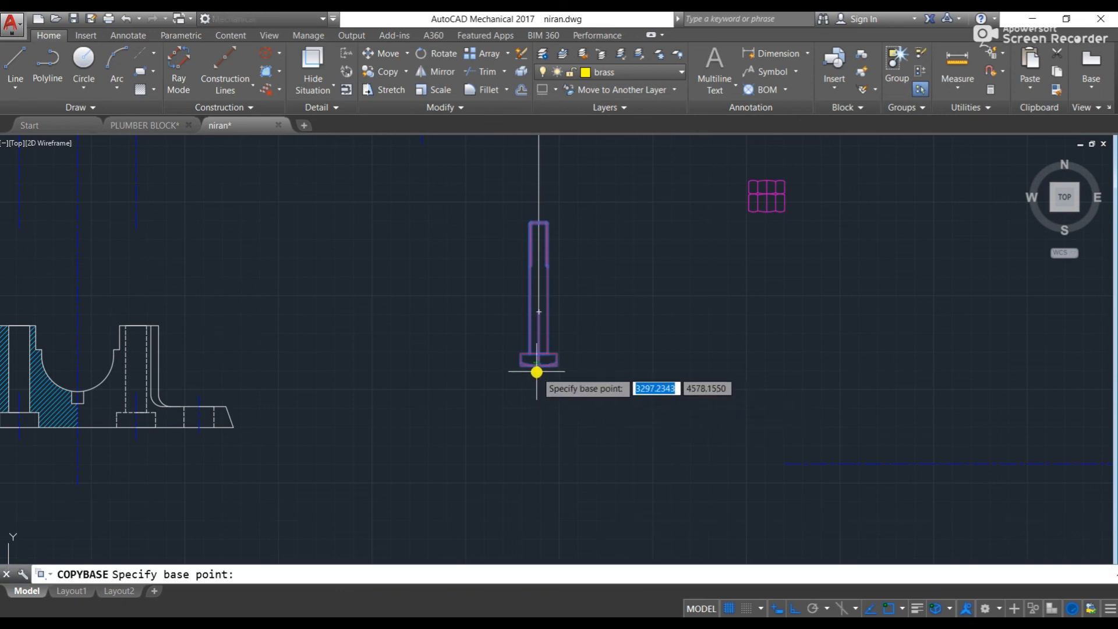
scroll(536, 370, "up", 5)
left_click(535, 337)
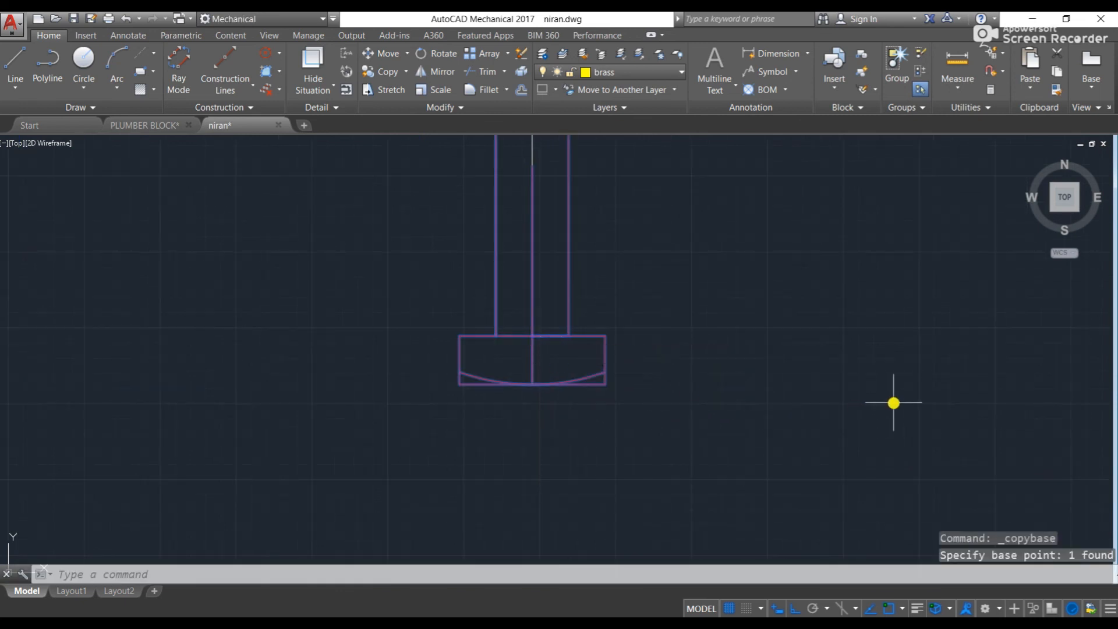
- Paste the bolt into the bolt hole on the base's hatched side, seating its head against the recess's upper edge
middle_click_drag(892, 402, 381, 301)
scroll(375, 300, "down", 5)
middle_click_drag(1025, 391, 714, 361)
scroll(708, 351, "up", 4)
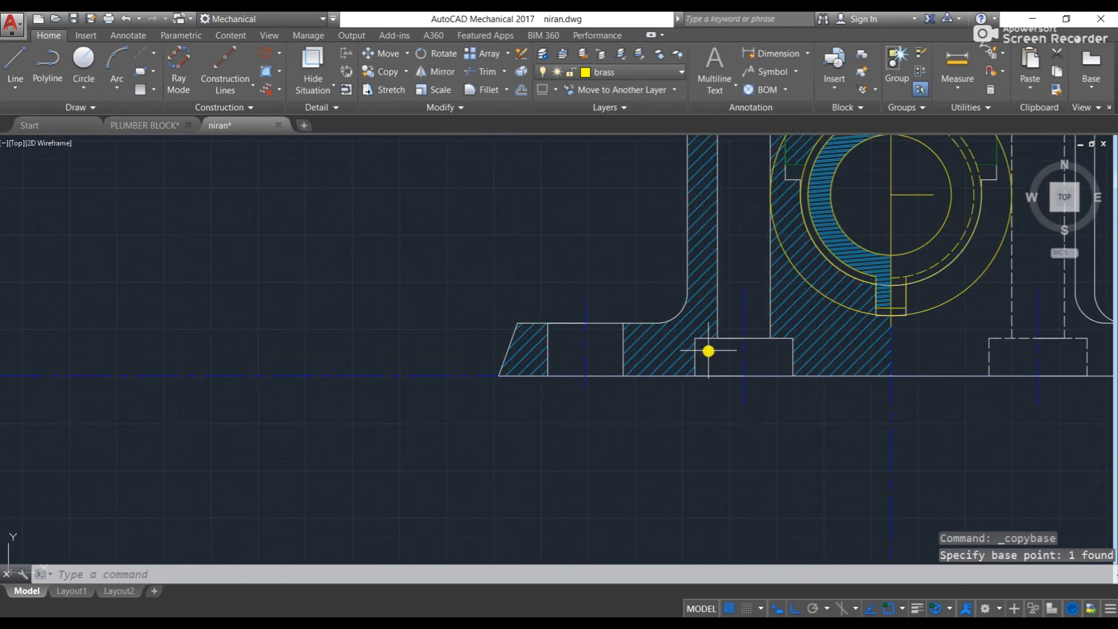
key("ctrl+v")
scroll(726, 350, "up", 4)
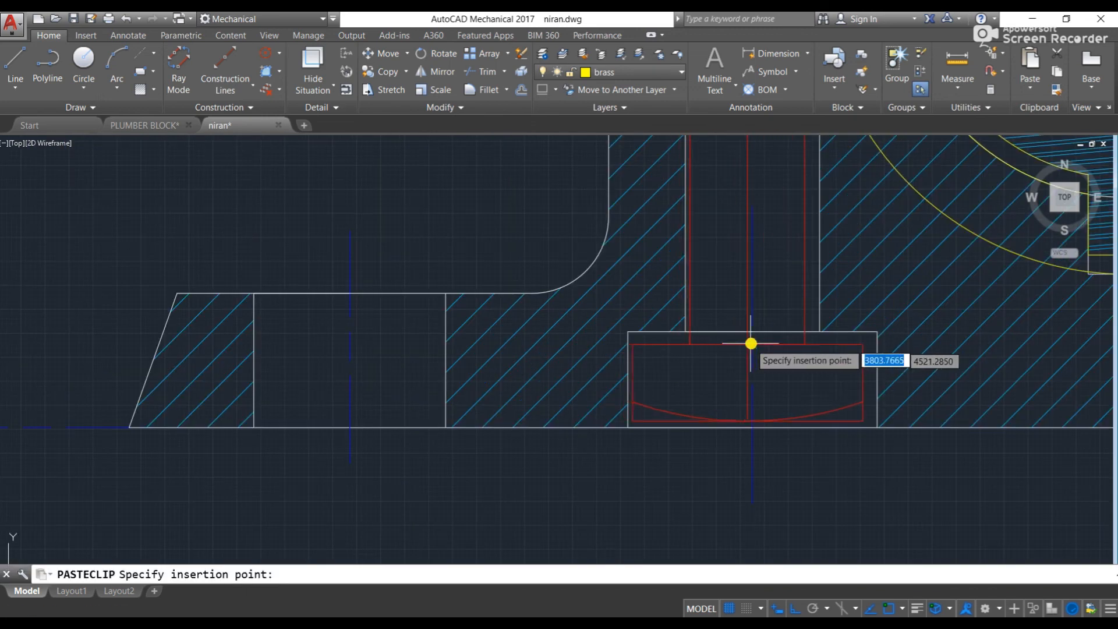
left_click(754, 331)
scroll(764, 332, "up", 4)
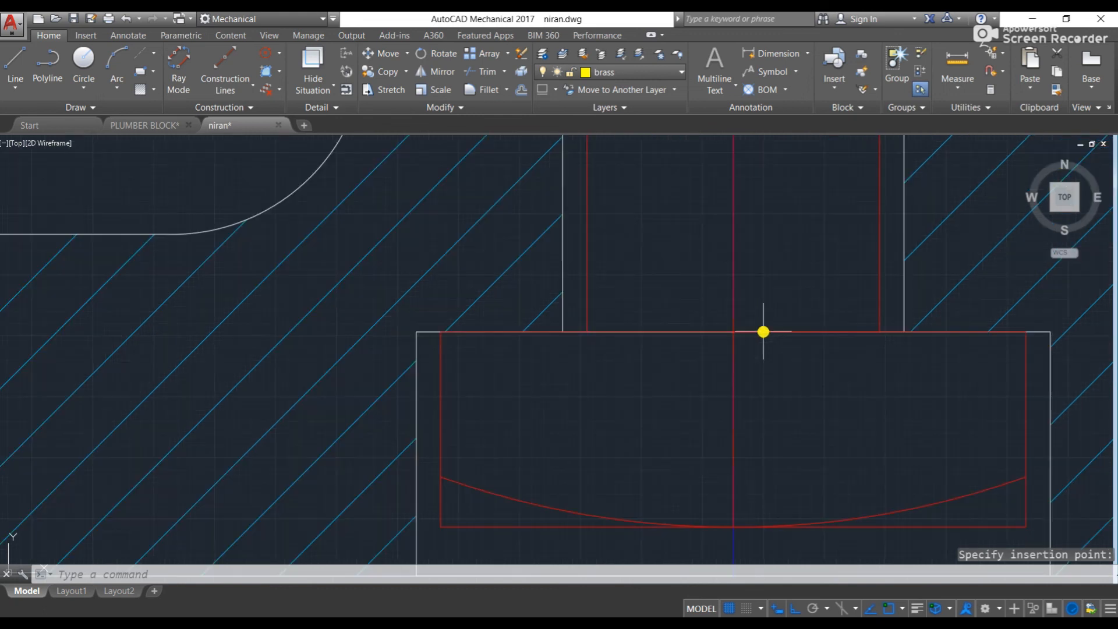
scroll(764, 332, "down", 10)
- Paste the copied bolt into the hole on the base's unhatched side, seating its head against the recess's upper edge on the centre line
middle_click_drag(883, 336, 669, 339)
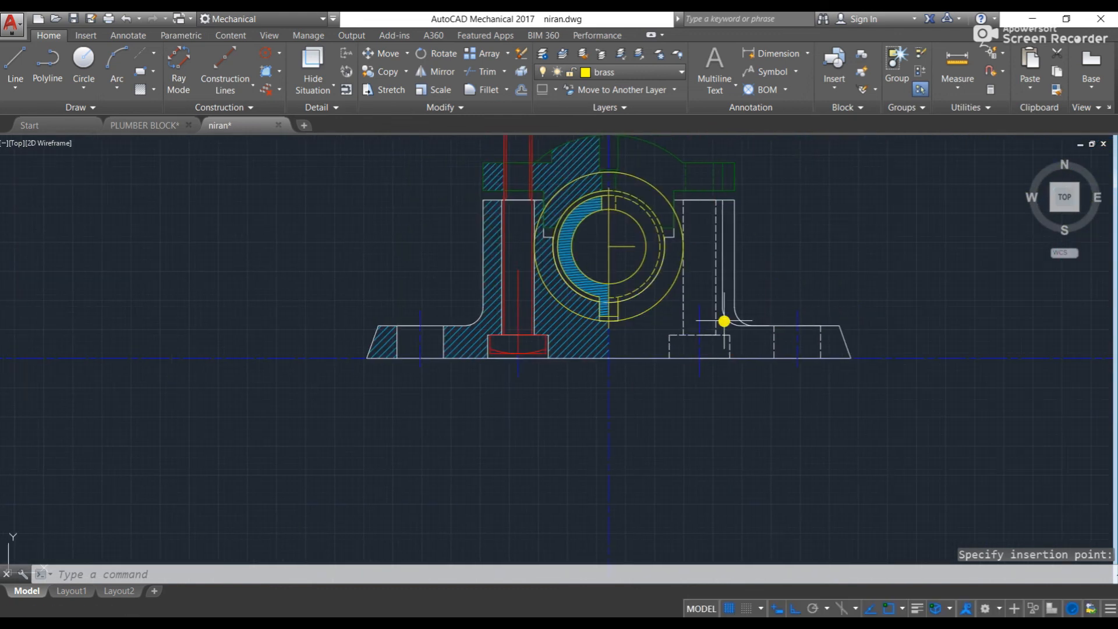
key("ctrl+v")
scroll(693, 347, "up", 5)
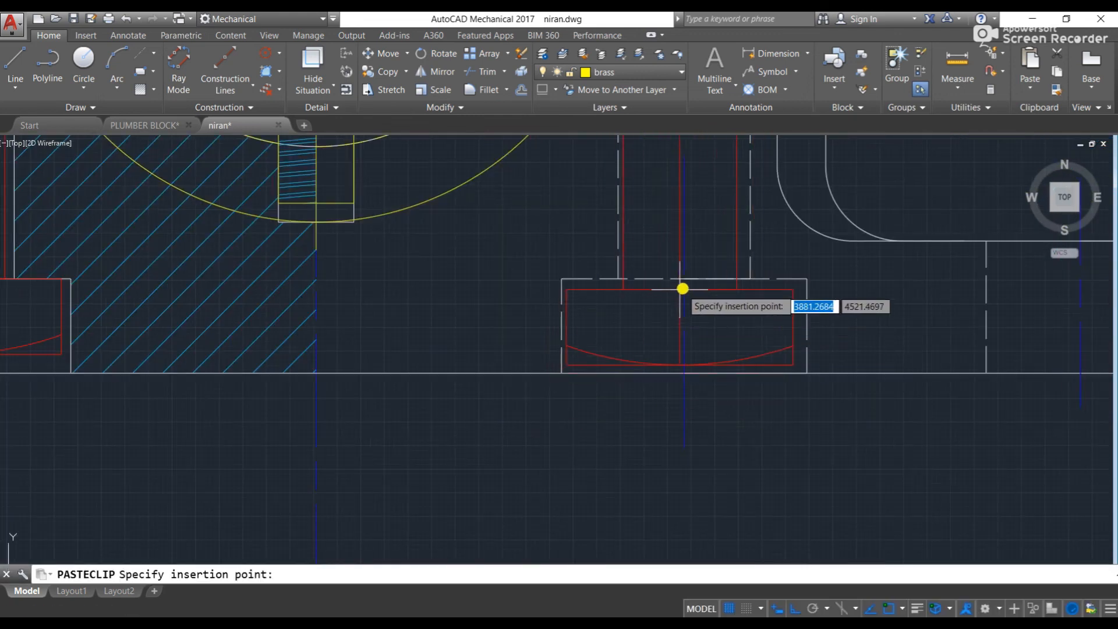
scroll(689, 282, "up", 4)
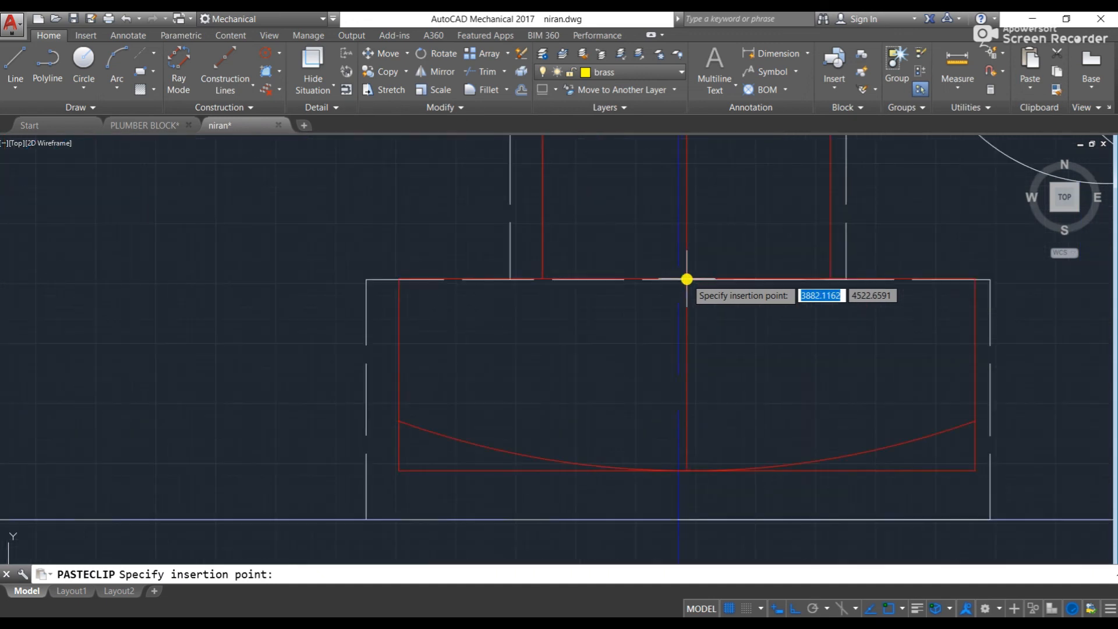
left_click(683, 281)
scroll(680, 282, "down", 9)
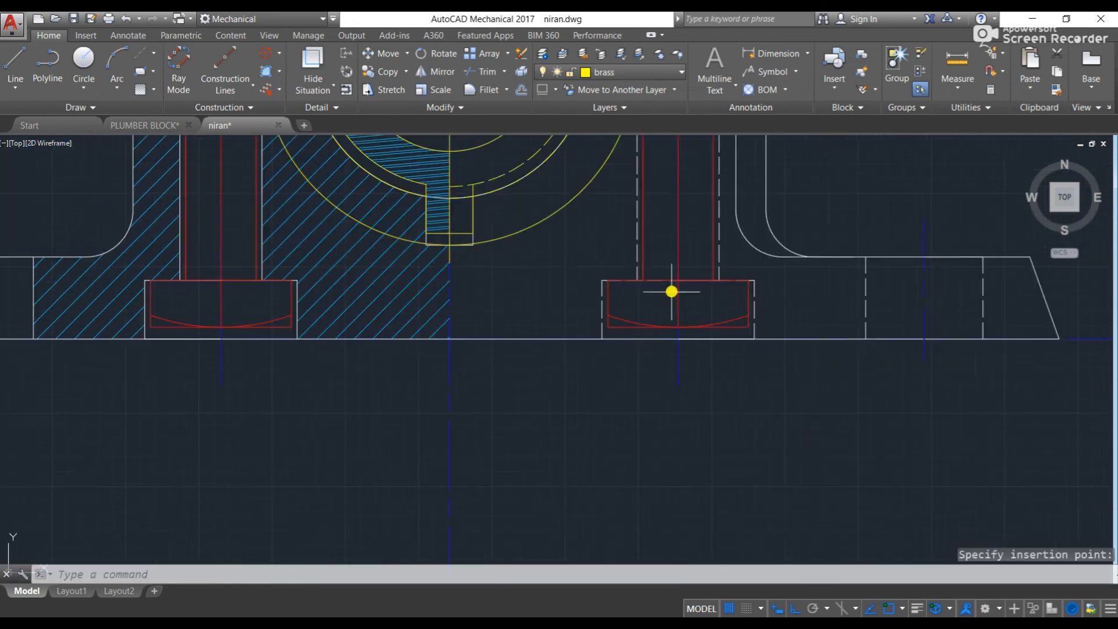
middle_click_drag(638, 237, 670, 412)
key("Escape")
key("Escape")
- Copy the magenta nut and lock nut block with a base point at the lower end of its centre line
scroll(712, 370, "down", 4)
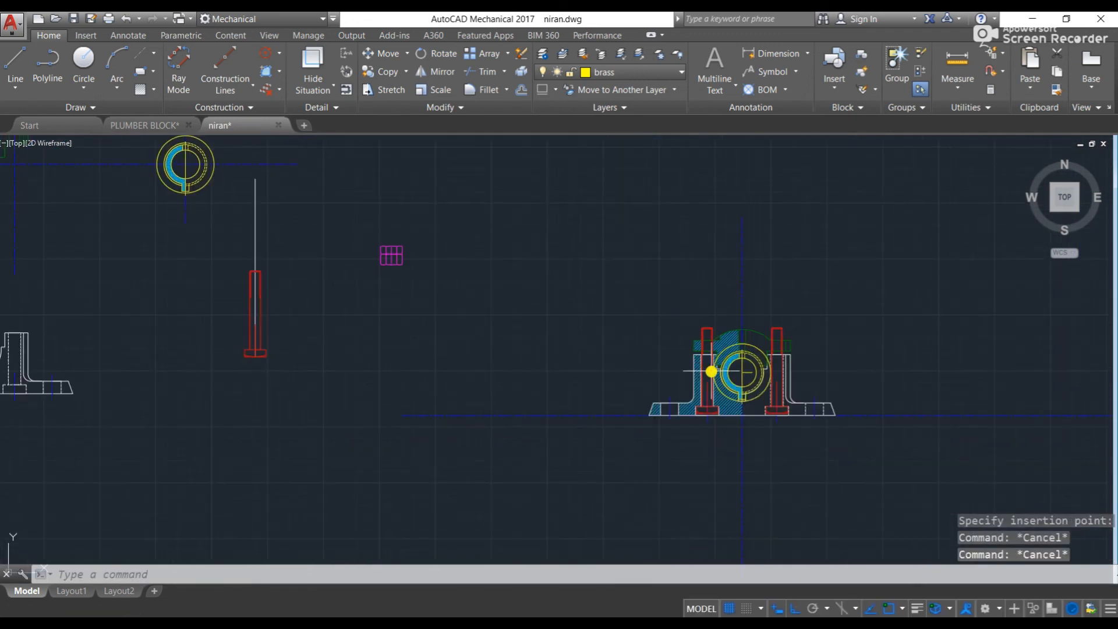
scroll(375, 250, "up", 4)
left_click(369, 208)
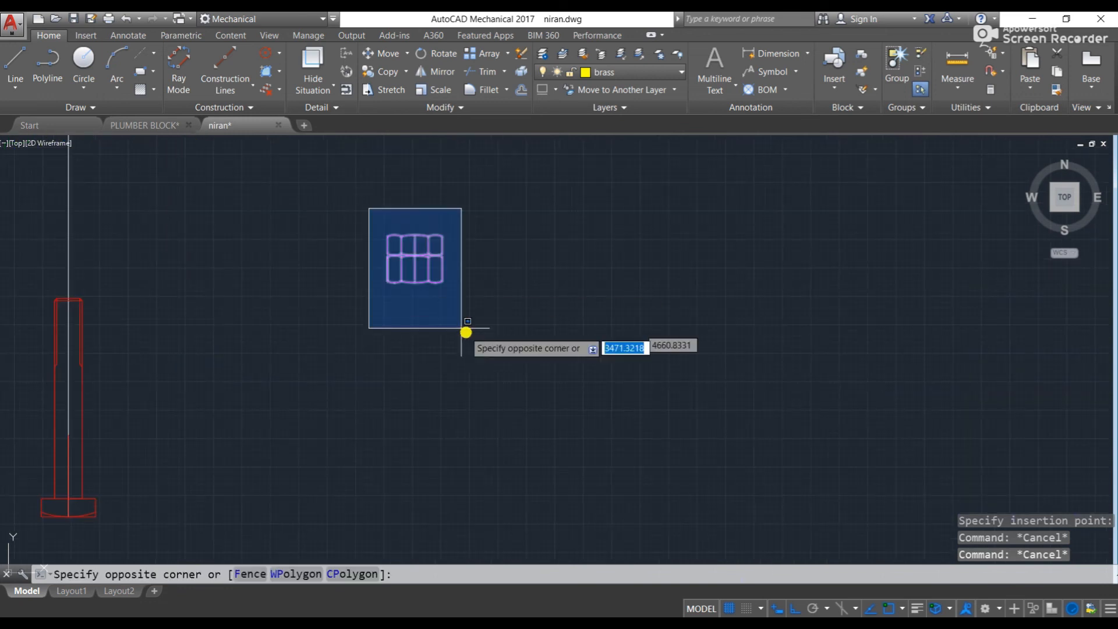
left_click(484, 335)
mouse_move(414, 254)
middle_mouse_down()
mouse_move(143, 270)
mouse_move(403, 292)
middle_mouse_up()
key("ctrl+shift+c")
scroll(373, 303, "up", 8)
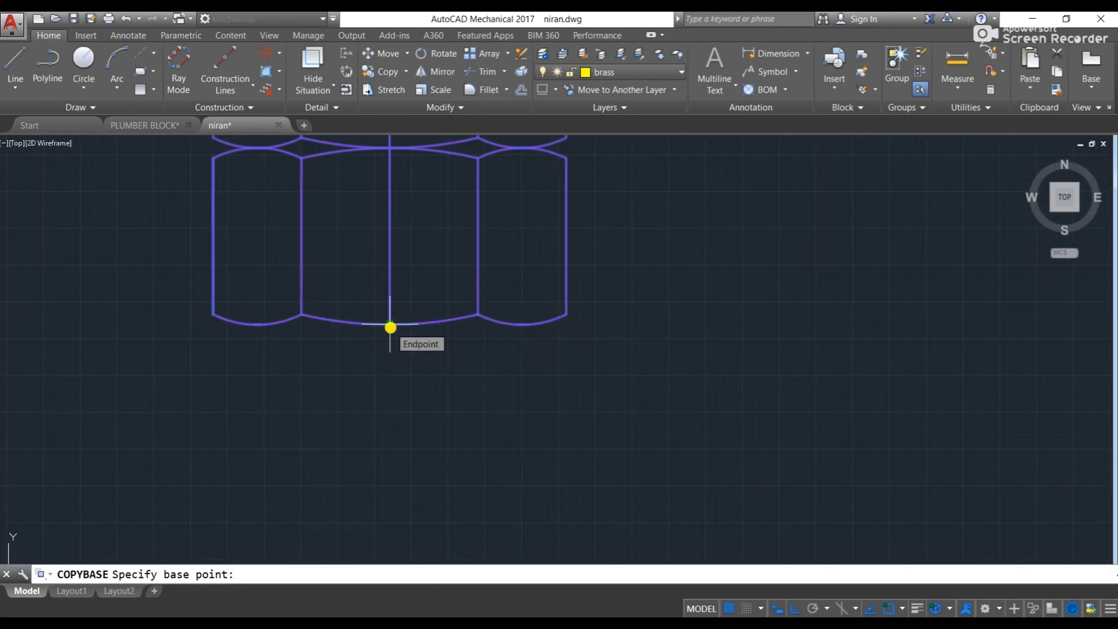
left_click(390, 325)
- Paste the nut and lock nut block over the bolt on the hatched side, resting on the cap flange's upper face at the bolt axis
middle_click_drag(711, 397, 277, 328)
scroll(276, 328, "down", 6)
middle_click_drag(846, 402, 69, 232)
left_click(702, 424)
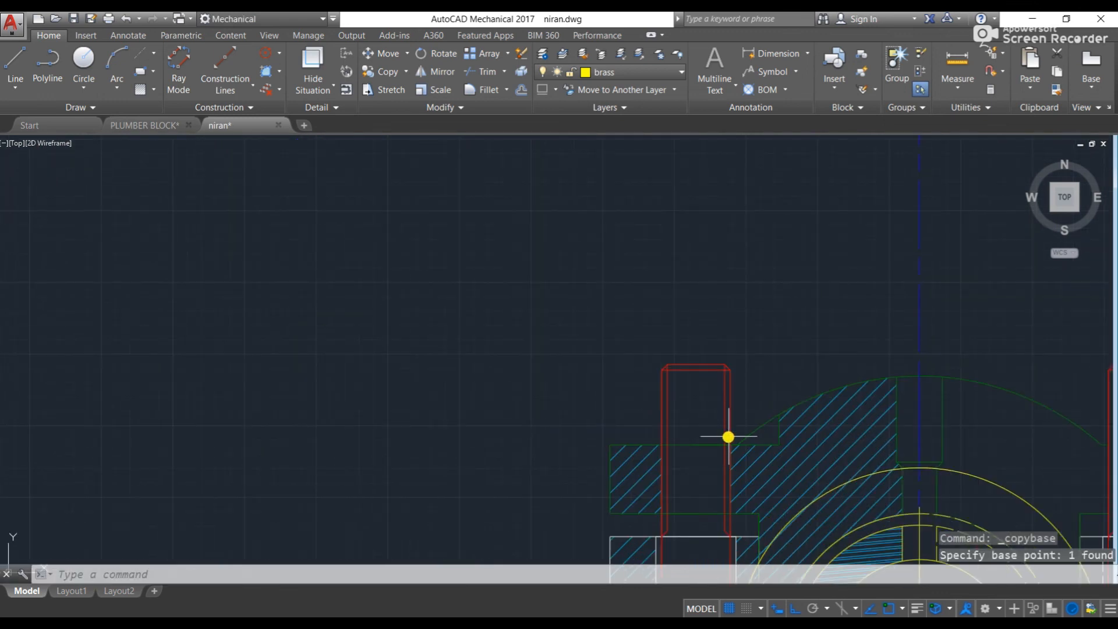
key("ctrl+v")
scroll(697, 449, "up", 4)
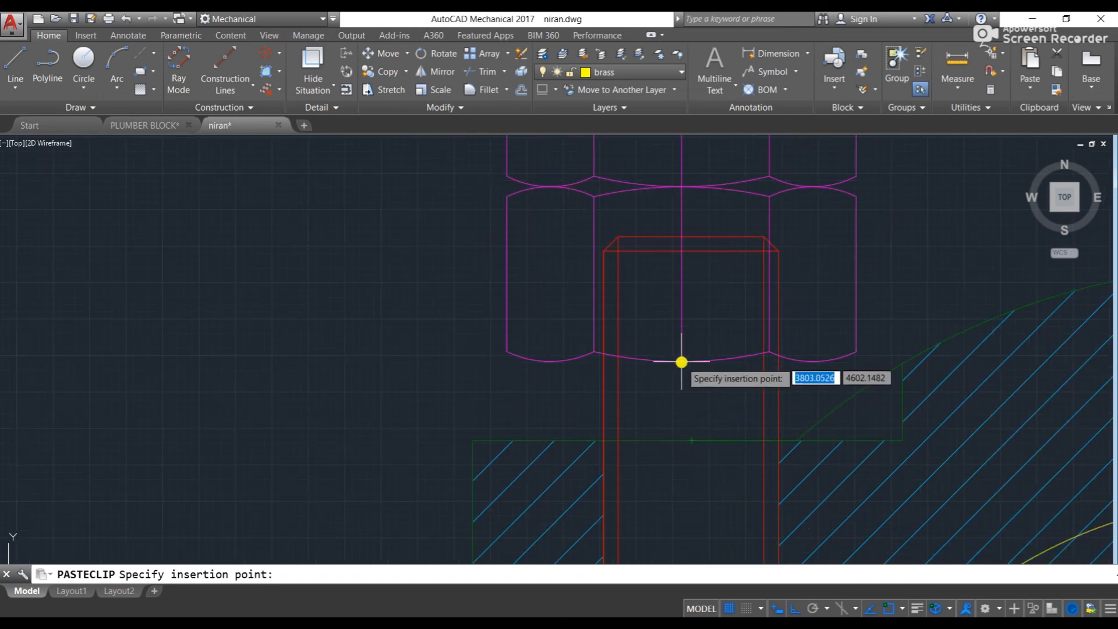
left_click(691, 441)
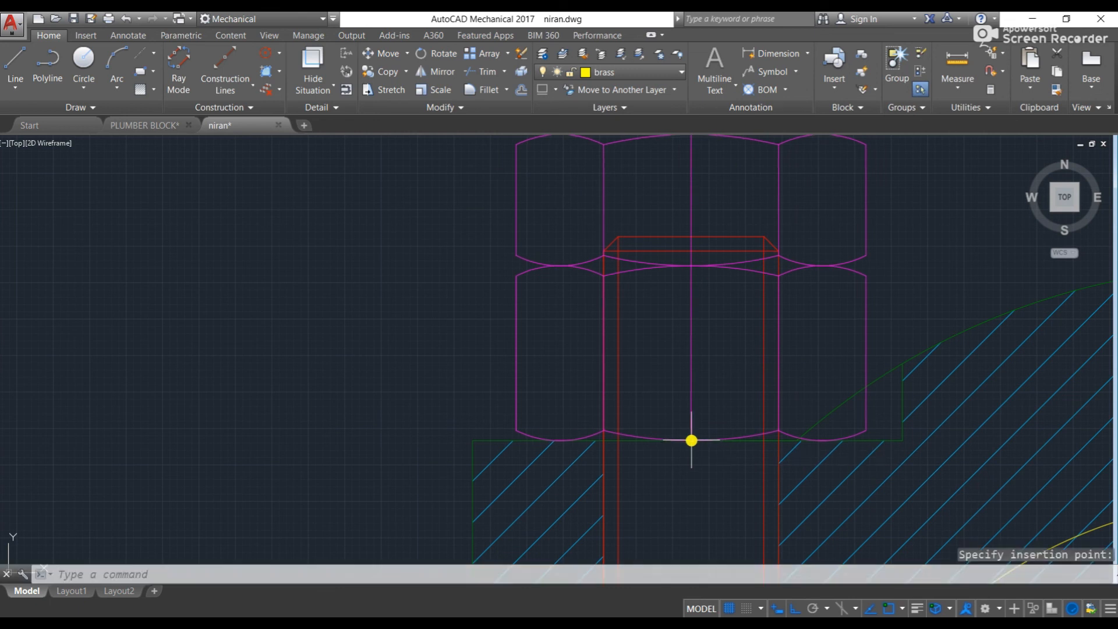
scroll(619, 404, "down", 4)
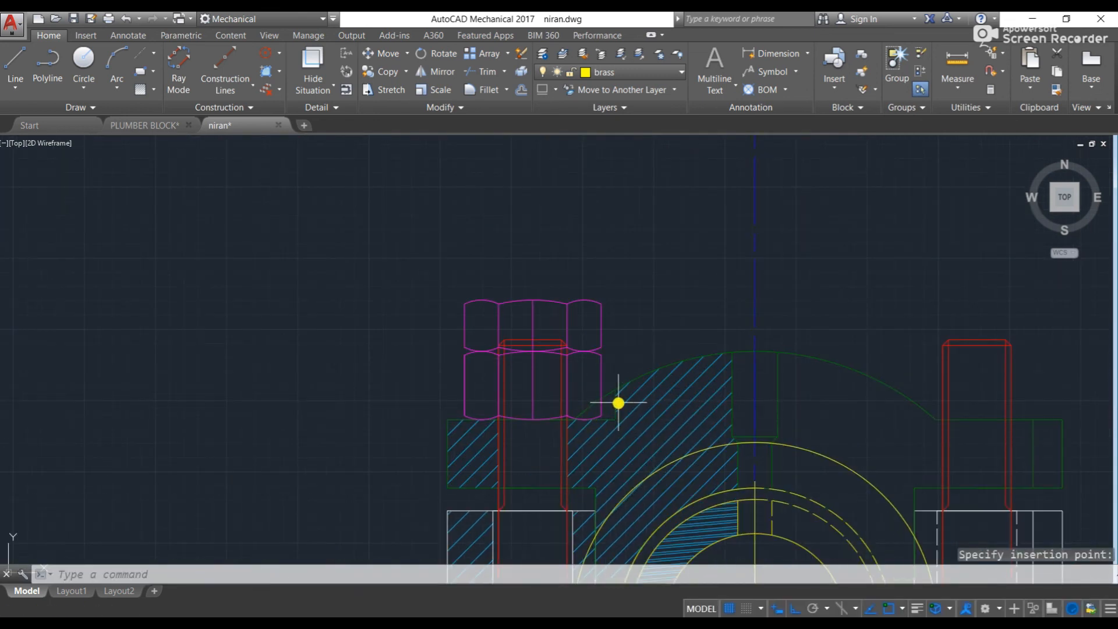
- Compare the assembled front view with the finished plummer block assembly in the PLUMBER BLOCK drawing, examining the bolts, nuts and cap
scroll(618, 402, "down", 6)
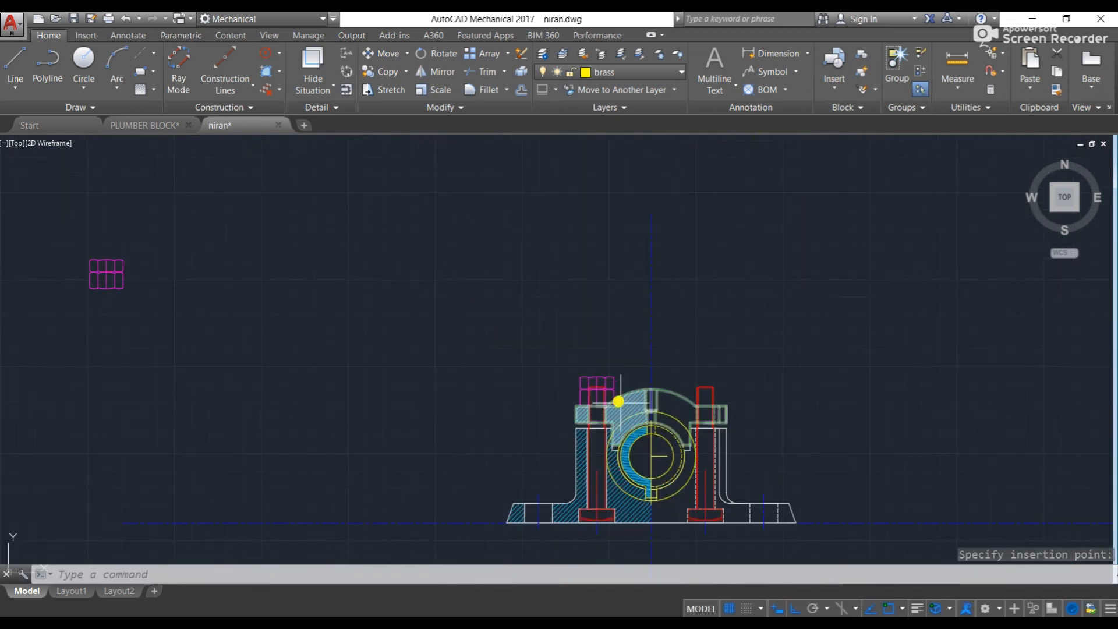
scroll(619, 402, "up", 4)
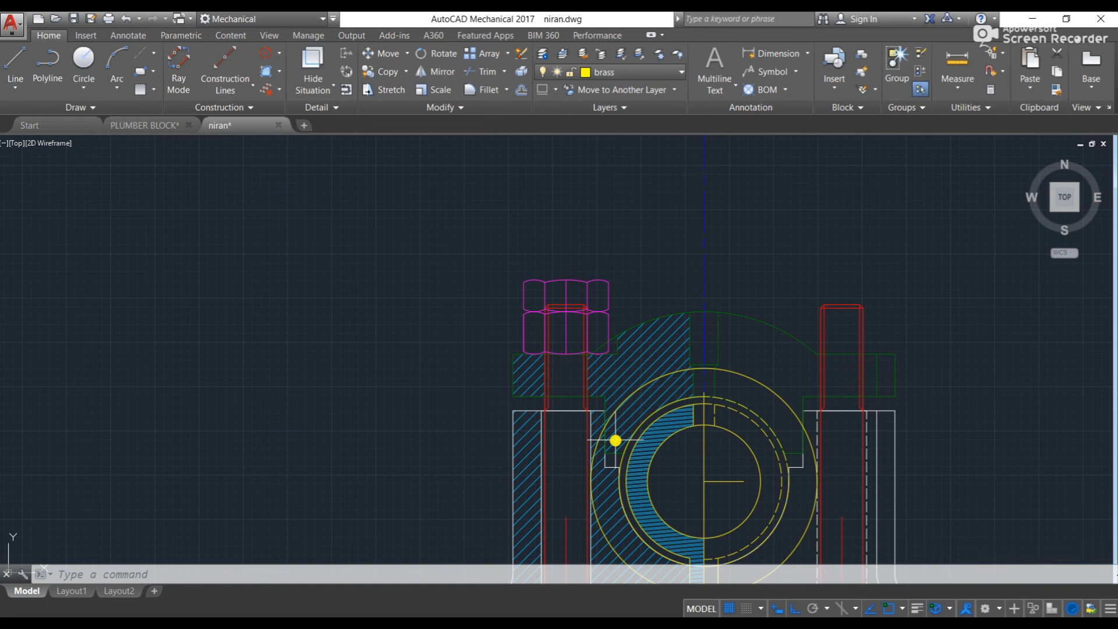
scroll(616, 441, "down", 6)
scroll(611, 468, "up", 4)
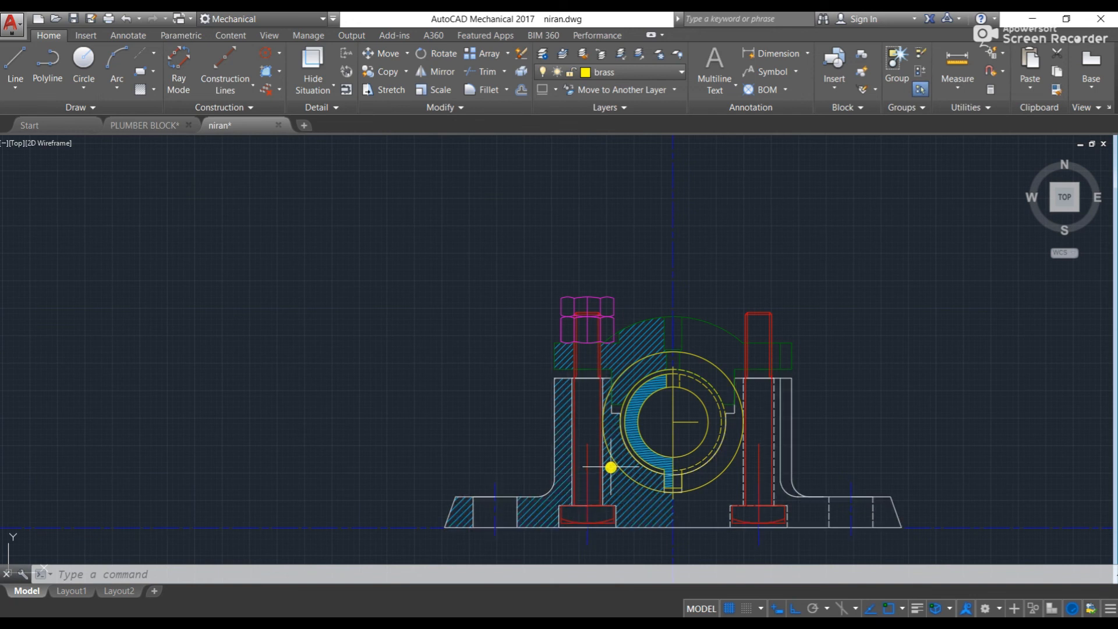
scroll(610, 467, "down", 6)
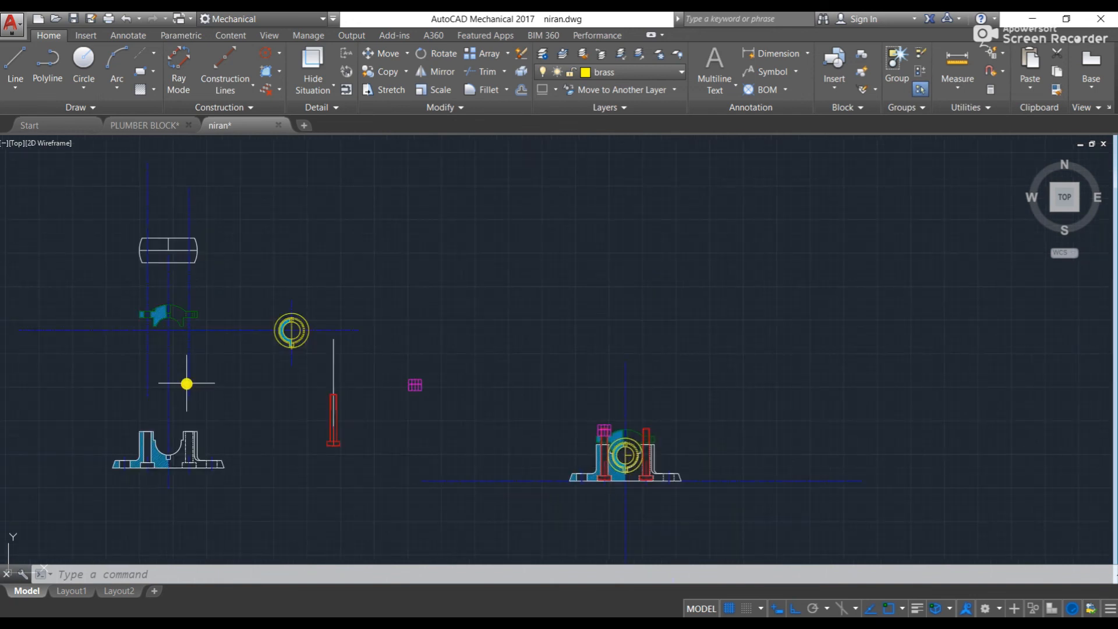
left_click(127, 125)
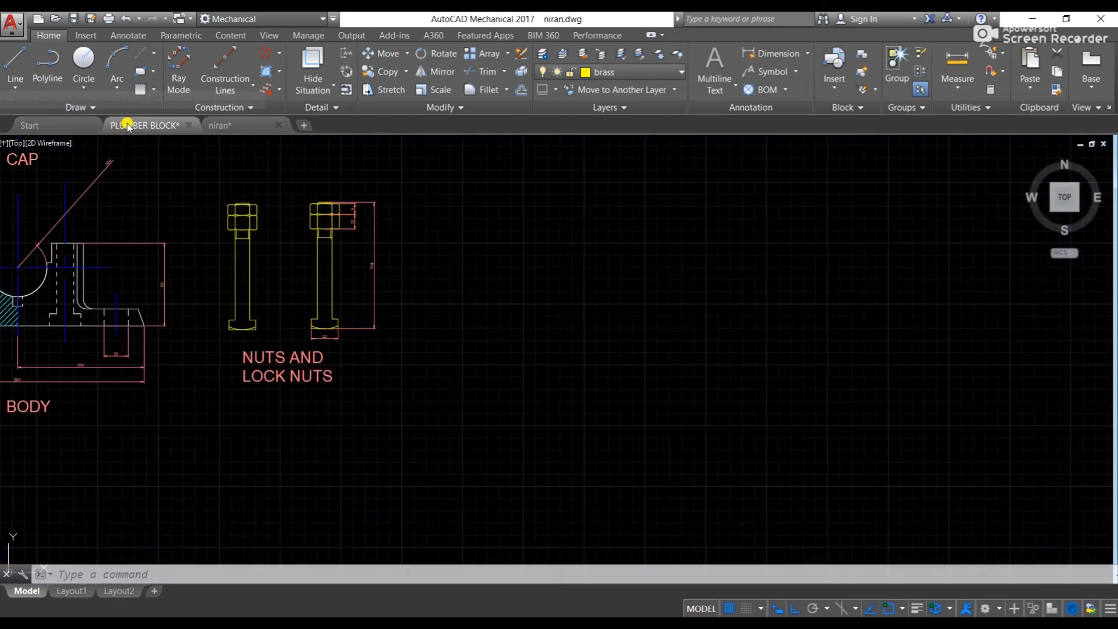
middle_click_drag(146, 227, 640, 289)
scroll(571, 295, "down", 2)
middle_click_drag(293, 245, 575, 226)
scroll(361, 206, "down", 4)
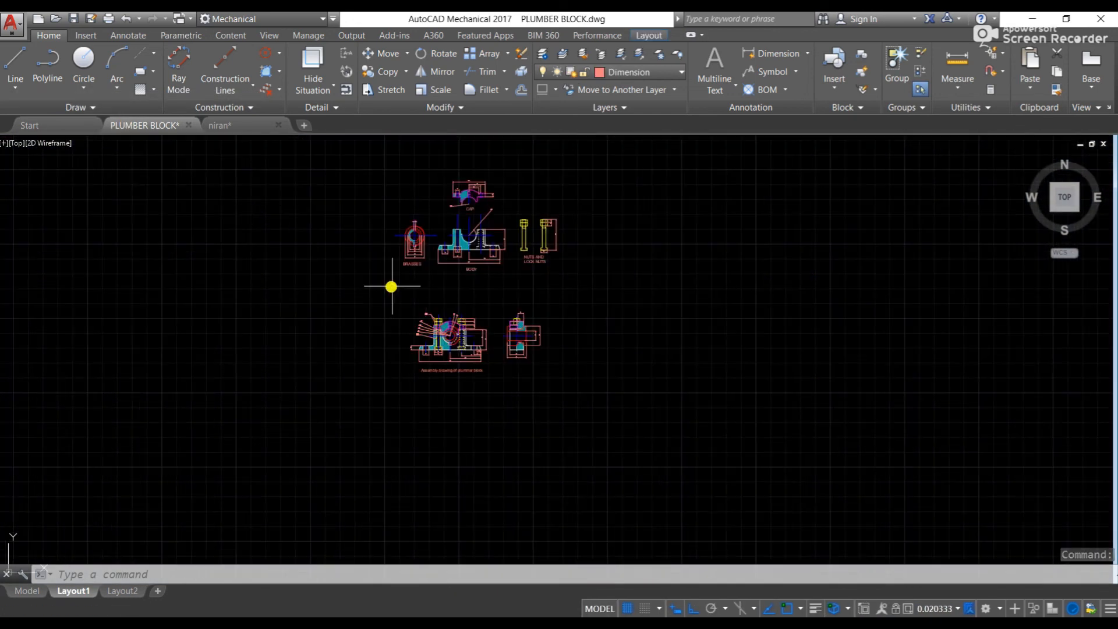
scroll(457, 332, "up", 8)
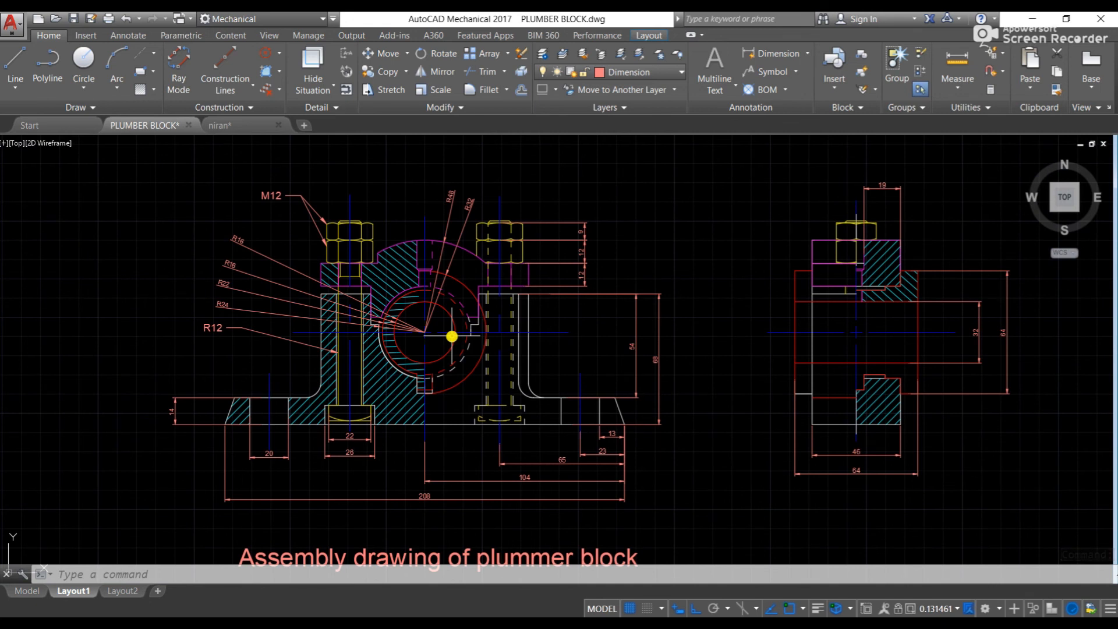
scroll(573, 264, "up", 4)
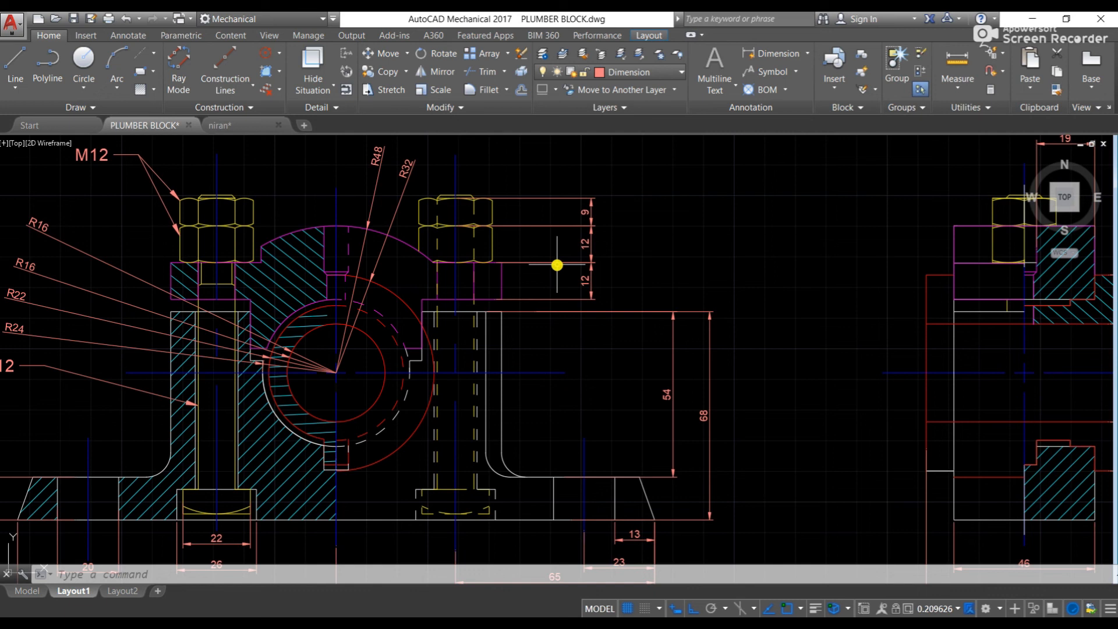
scroll(557, 265, "down", 6)
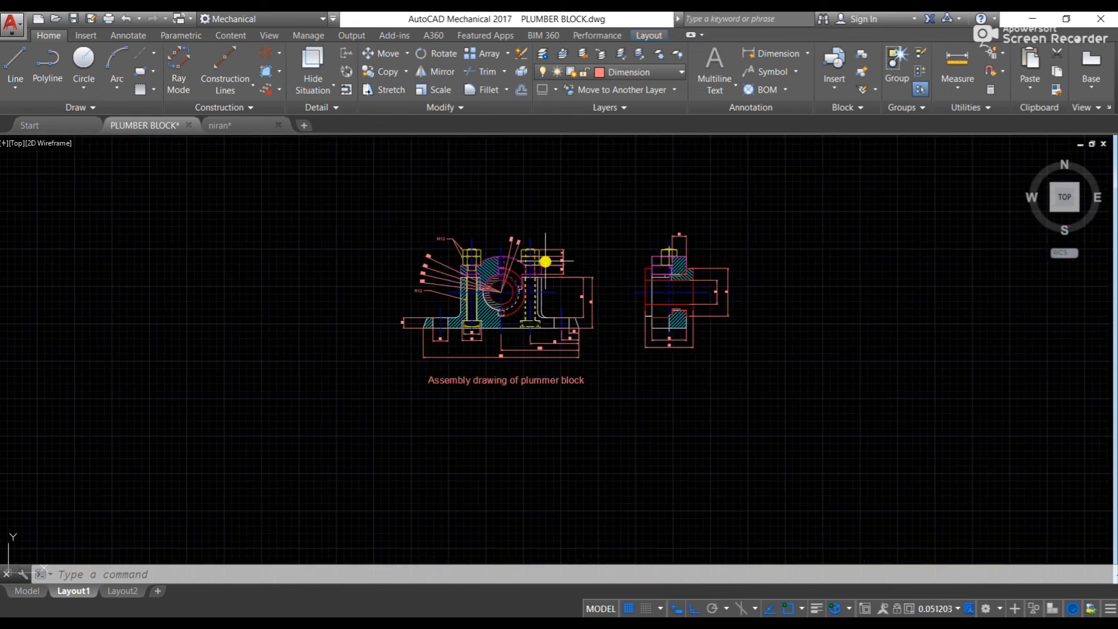
- Return to the niran drawing and examine the bolt and nut dimensions on the plummer block reference sheet
left_click(238, 124)
key("Escape")
key("Escape")
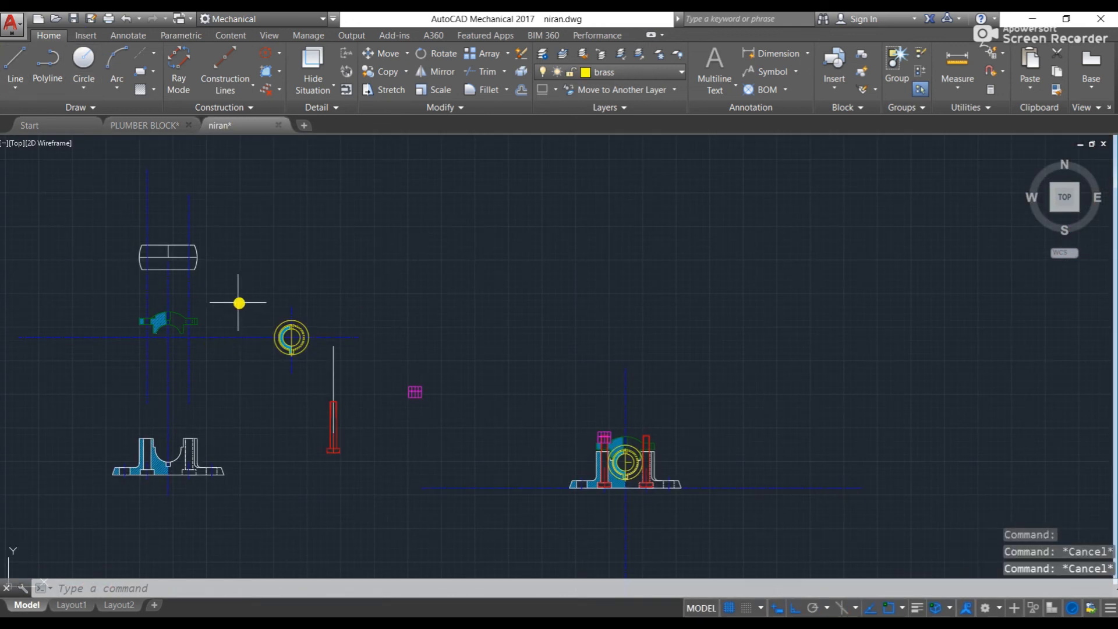
middle_click_drag(309, 313, 592, 292)
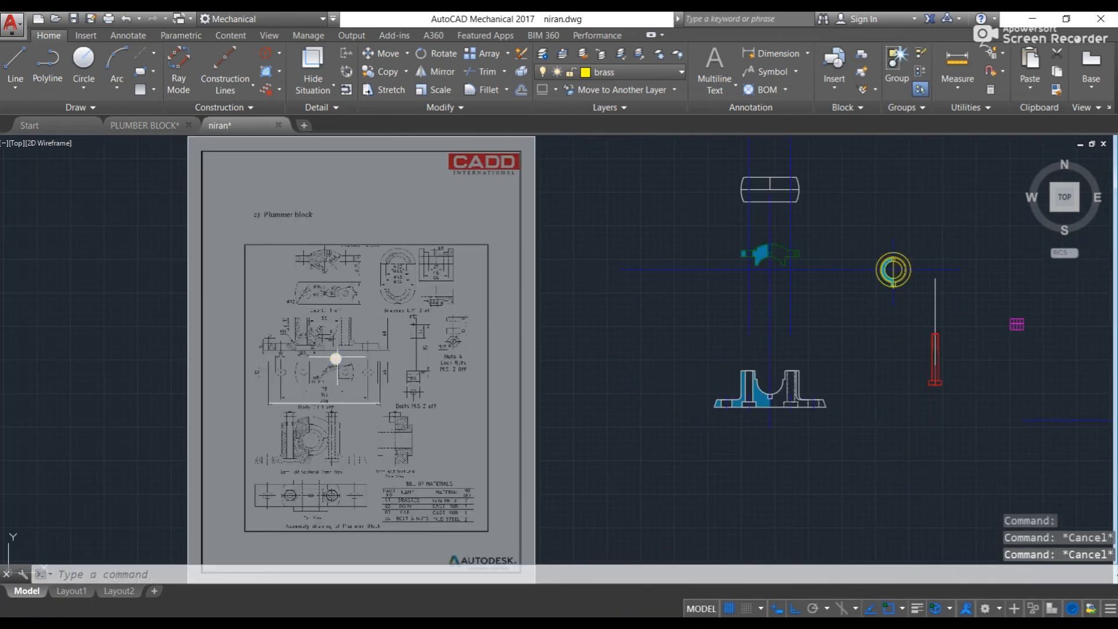
scroll(427, 395, "up", 5)
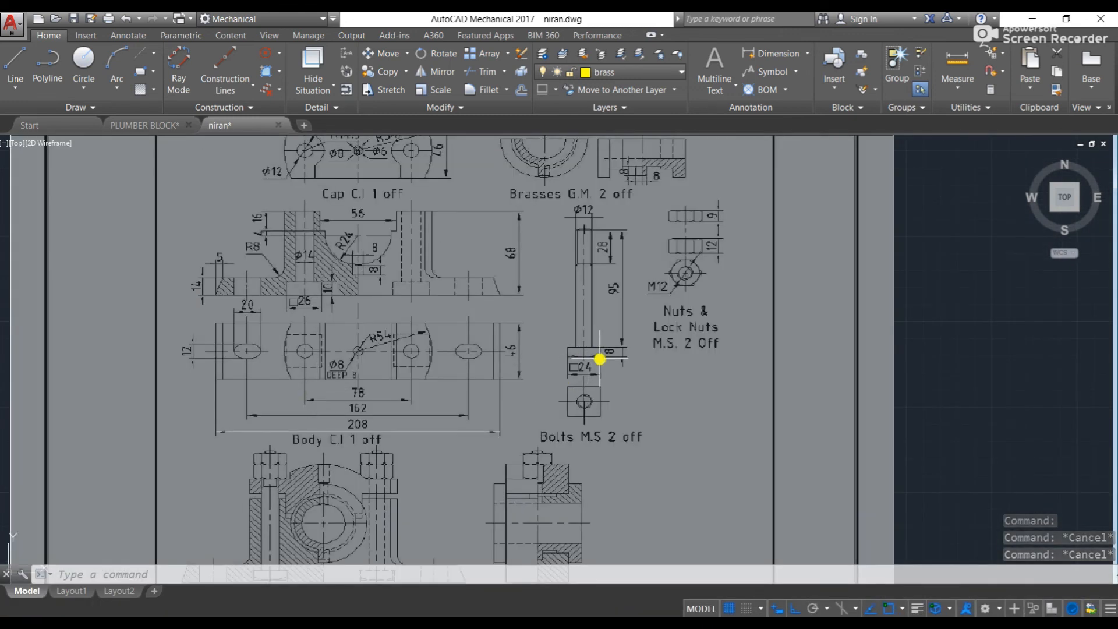
scroll(600, 359, "down", 8)
- Measure the source bolt's overall length with a temporary line from the head's bottom centre to the shank's top end
mouse_move(778, 268)
middle_mouse_down()
mouse_move(611, 309)
mouse_move(969, 306)
middle_mouse_up()
scroll(611, 310, "up", 6)
middle_click_drag(908, 334, 432, 358)
type("l")
key("Return")
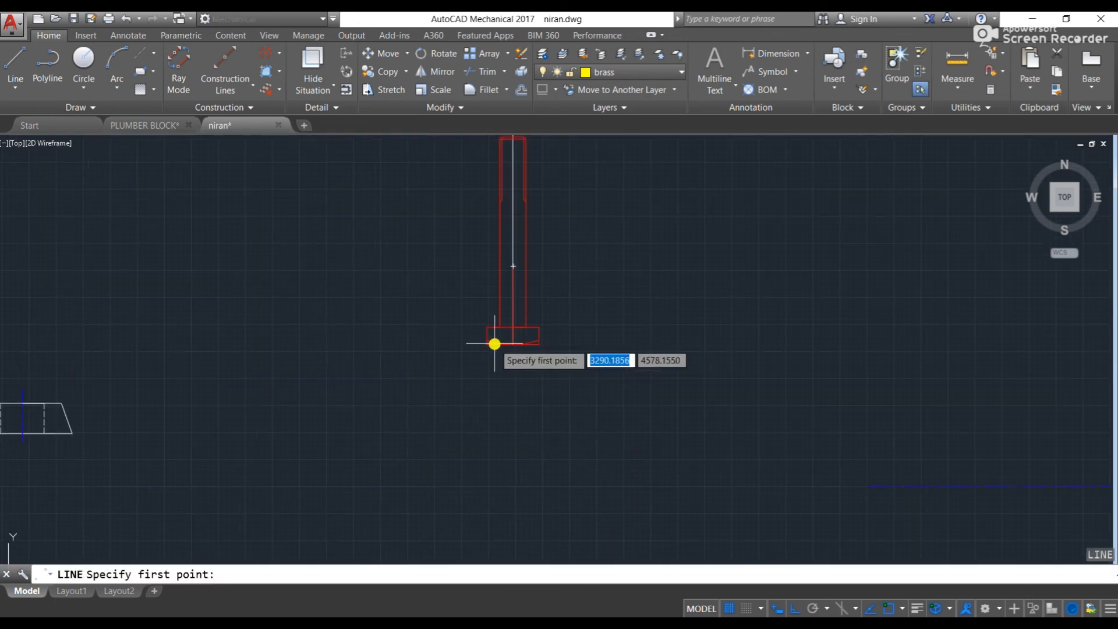
left_click(514, 344)
middle_click_drag(515, 203, 502, 328)
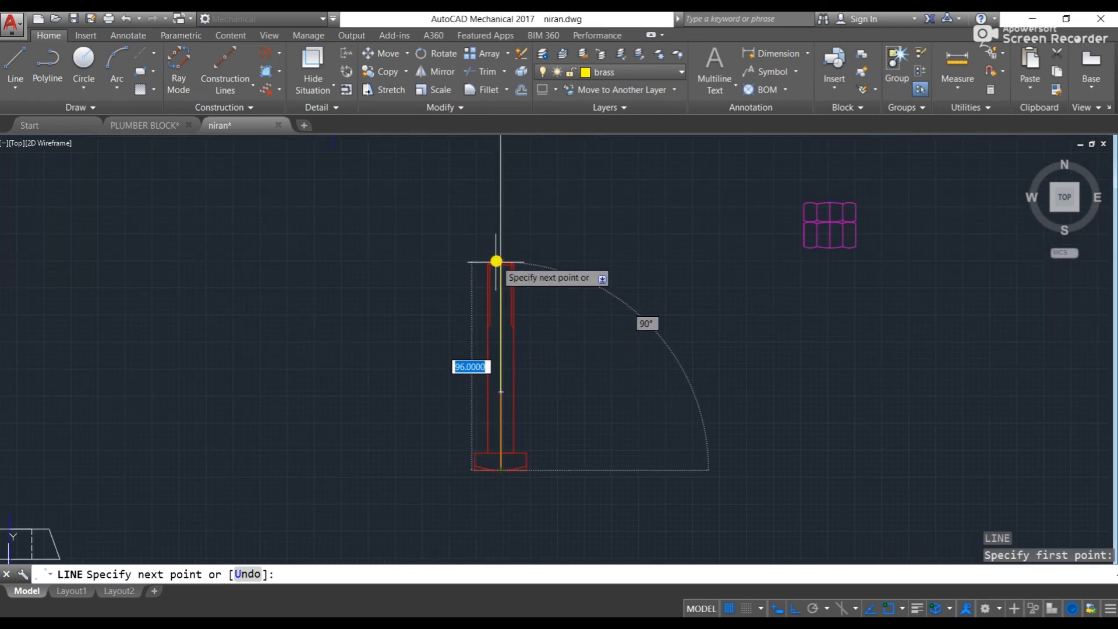
scroll(498, 259, "up", 4)
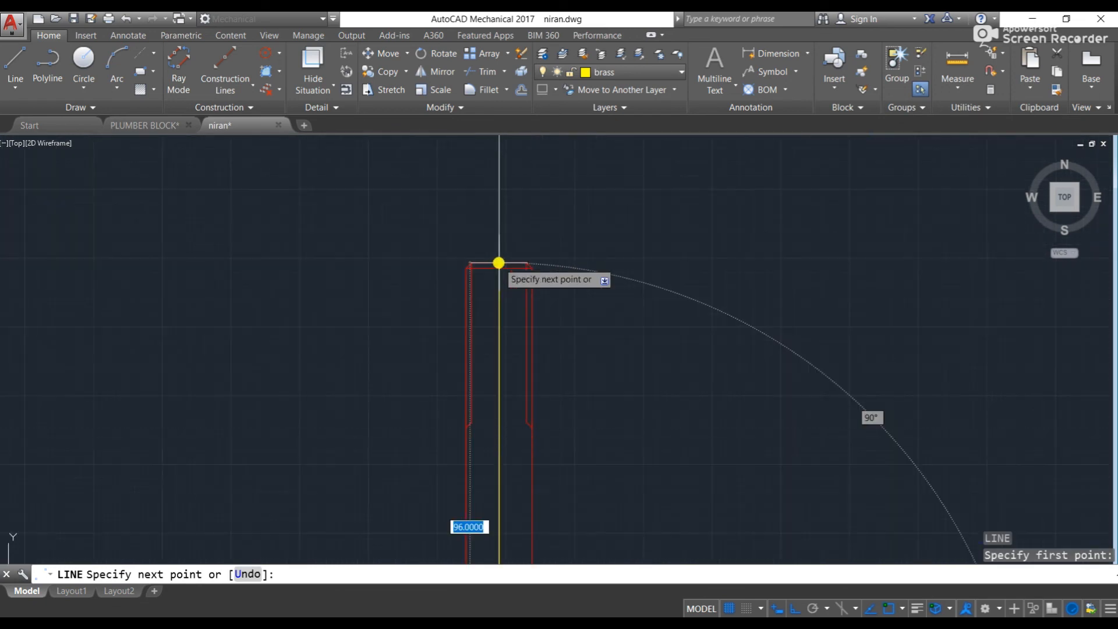
key("Escape")
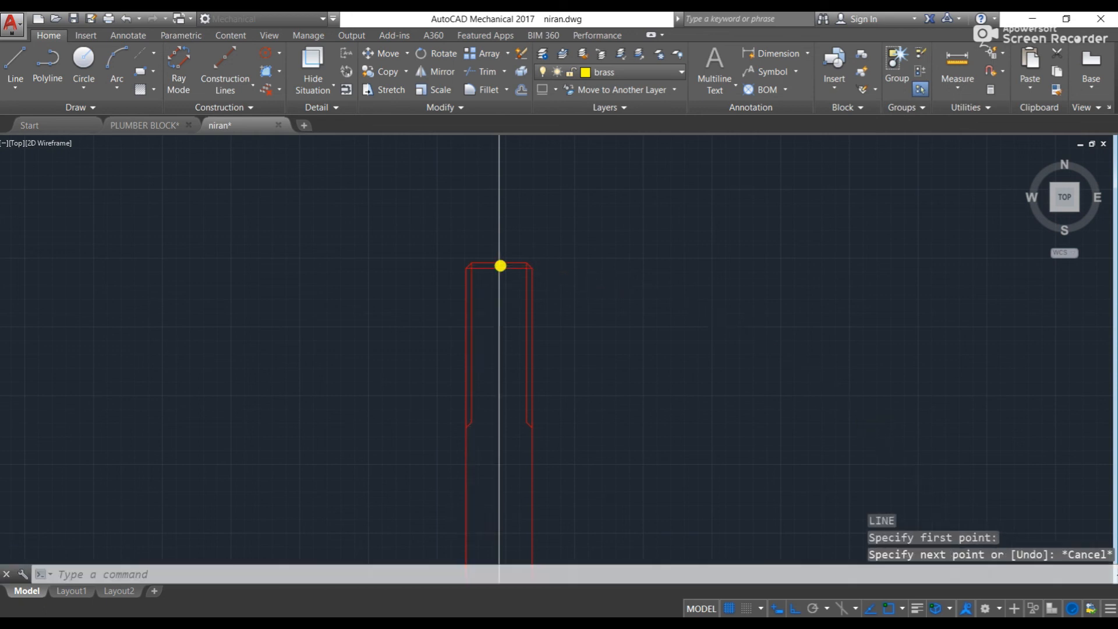
- Examine how the bolts and the nut block sit in the assembled front view
scroll(452, 282, "down", 5)
middle_click_drag(451, 282, 155, 245)
scroll(634, 344, "up", 6)
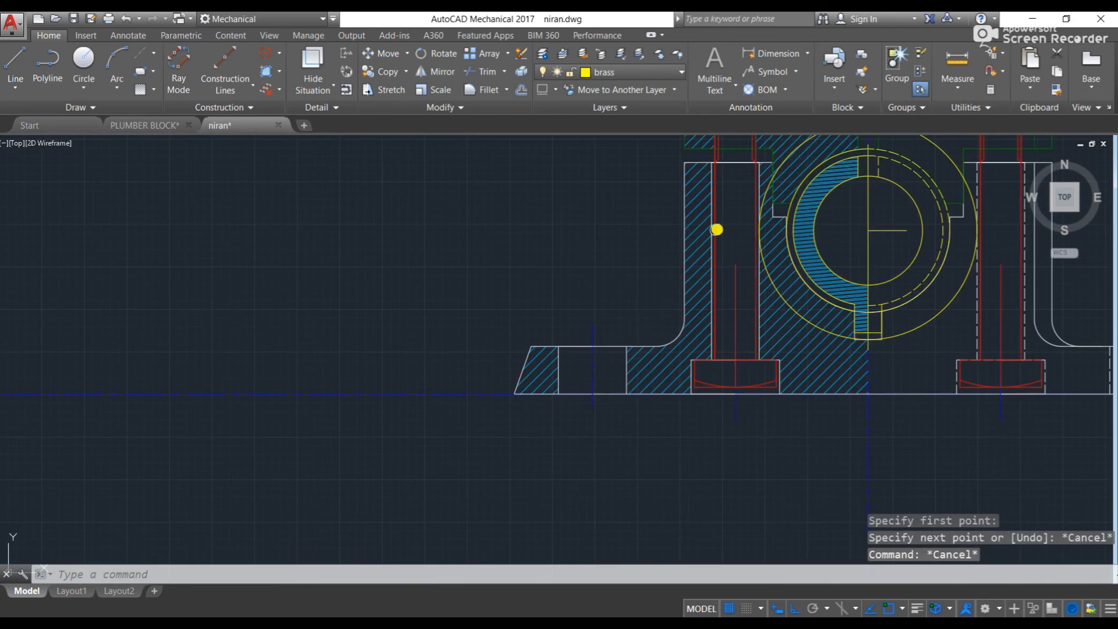
middle_click_drag(717, 229, 578, 336)
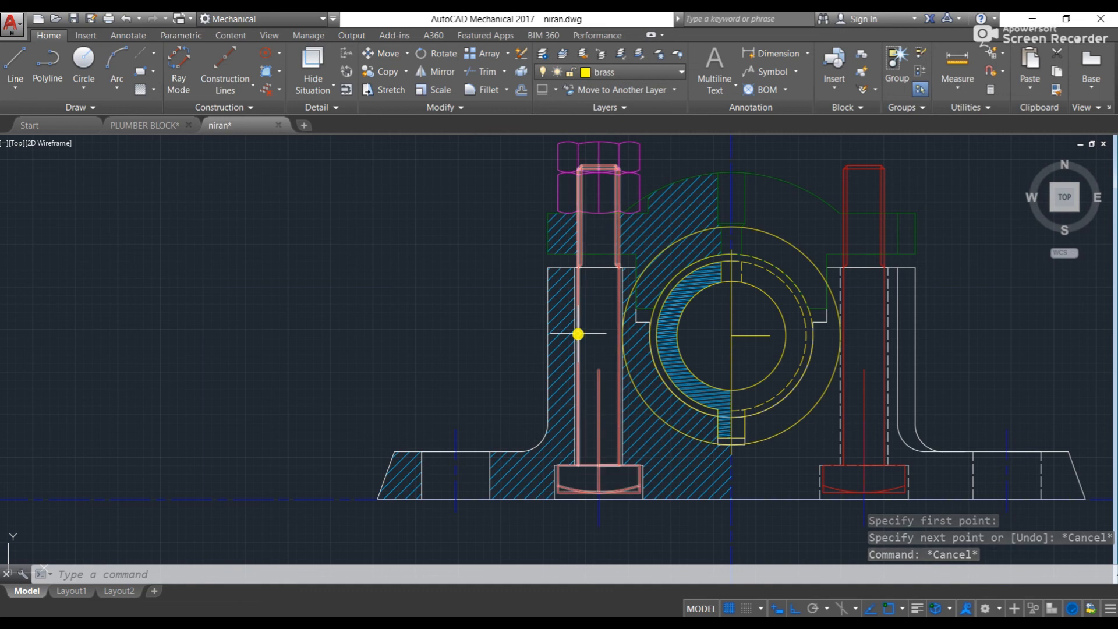
key("Escape")
key("Escape")
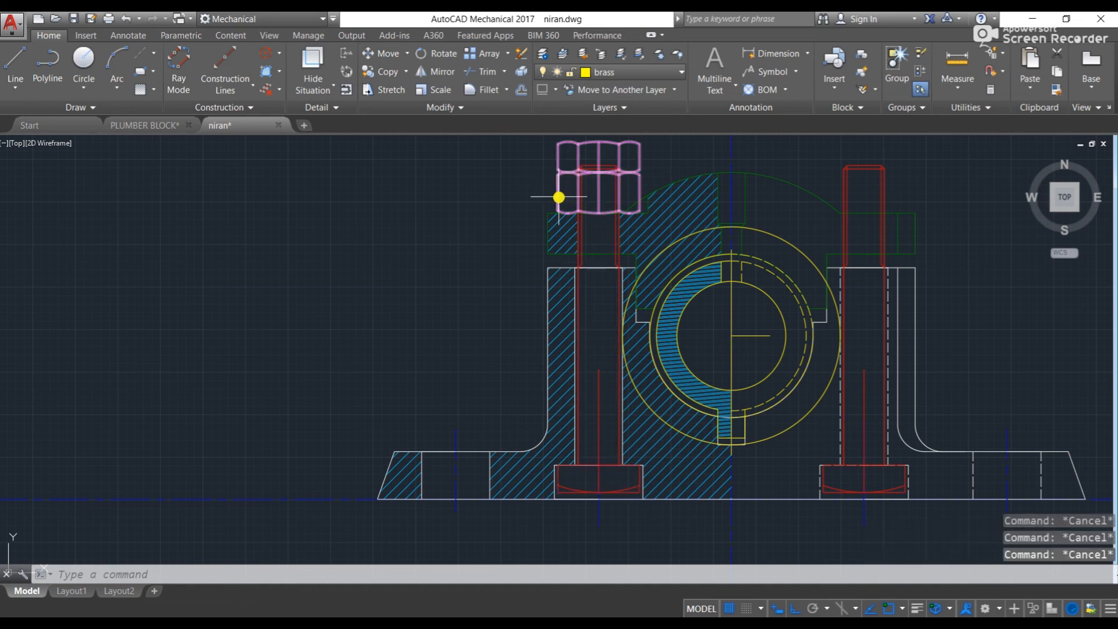
scroll(558, 197, "down", 4)
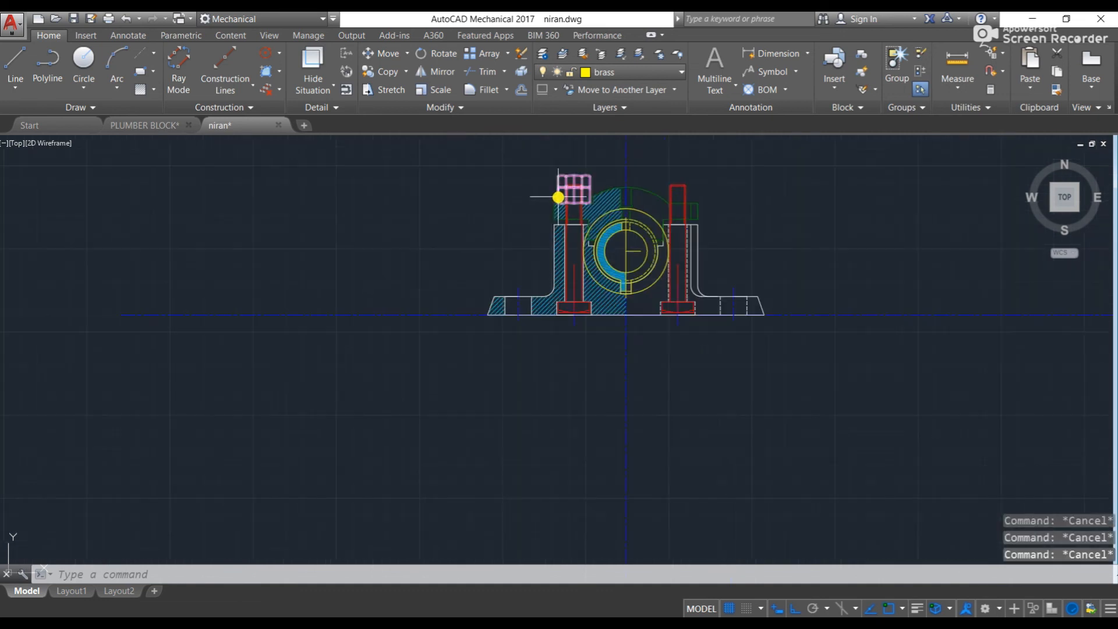
- Switch to the PLUMBER BLOCK drawing and measure the left bolt's overall length with a temporary line from head bottom to shank top
left_click(142, 126)
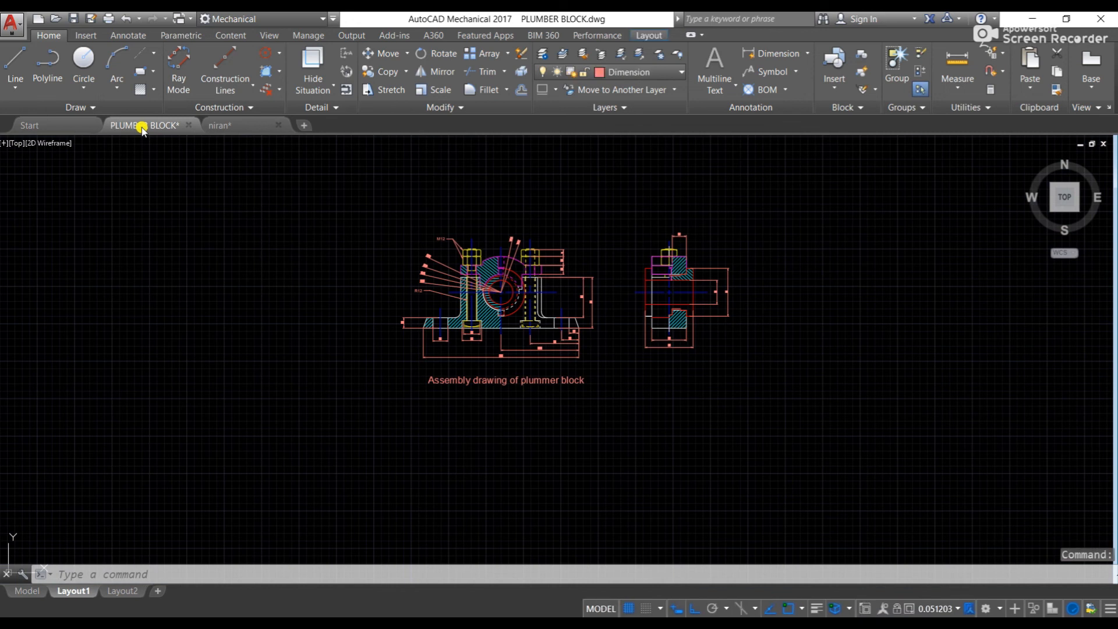
scroll(464, 301, "up", 4)
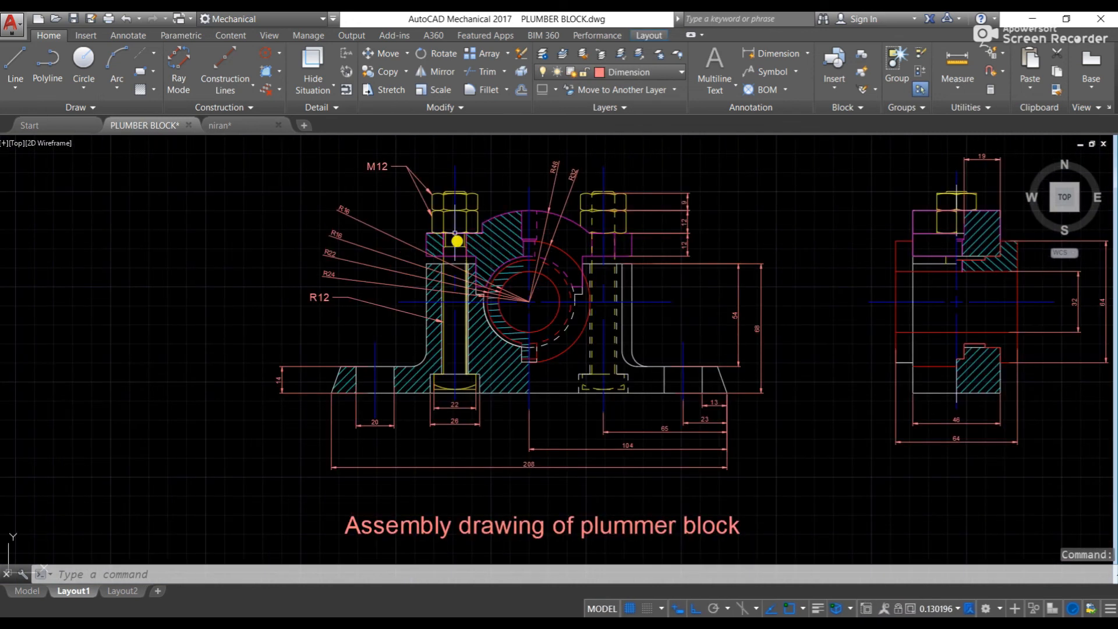
scroll(454, 207, "up", 2)
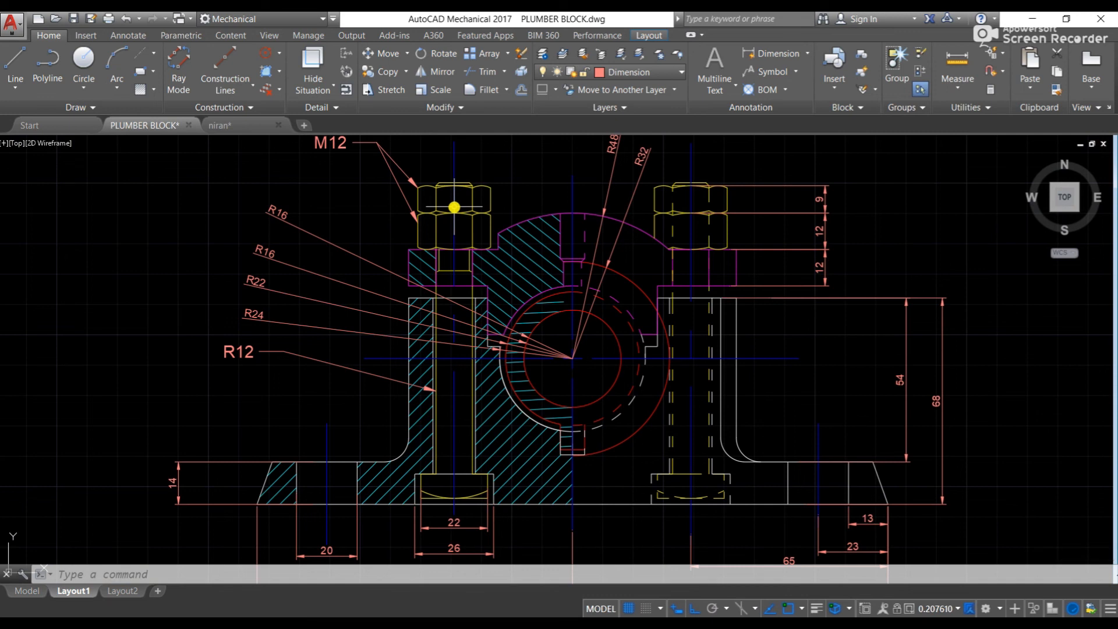
key("Escape")
key("Escape")
type("l")
key("Return")
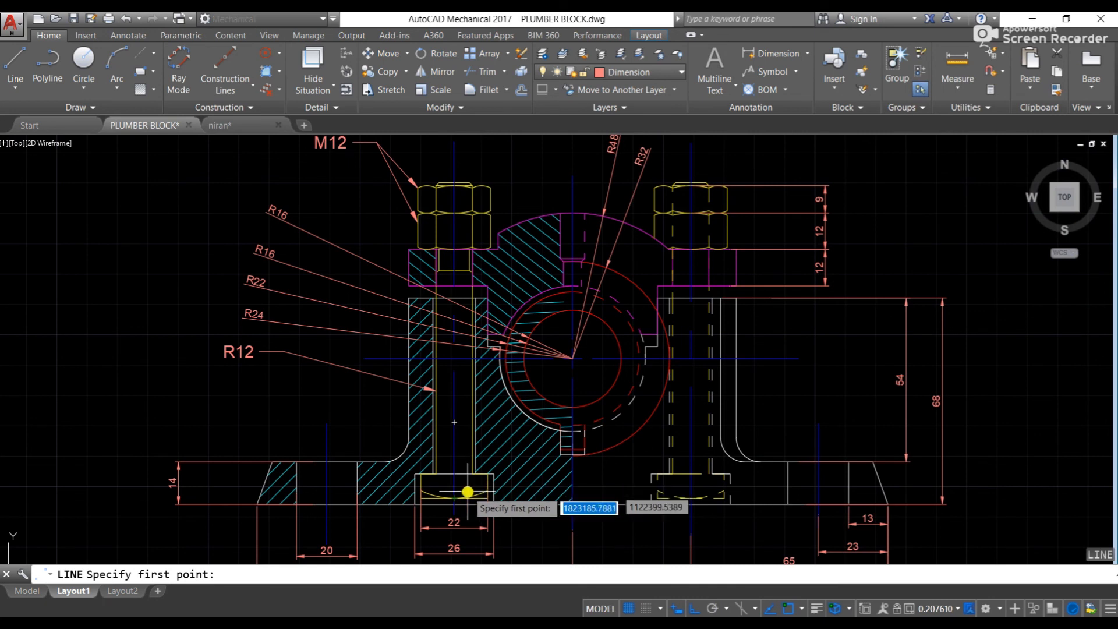
left_click(453, 496)
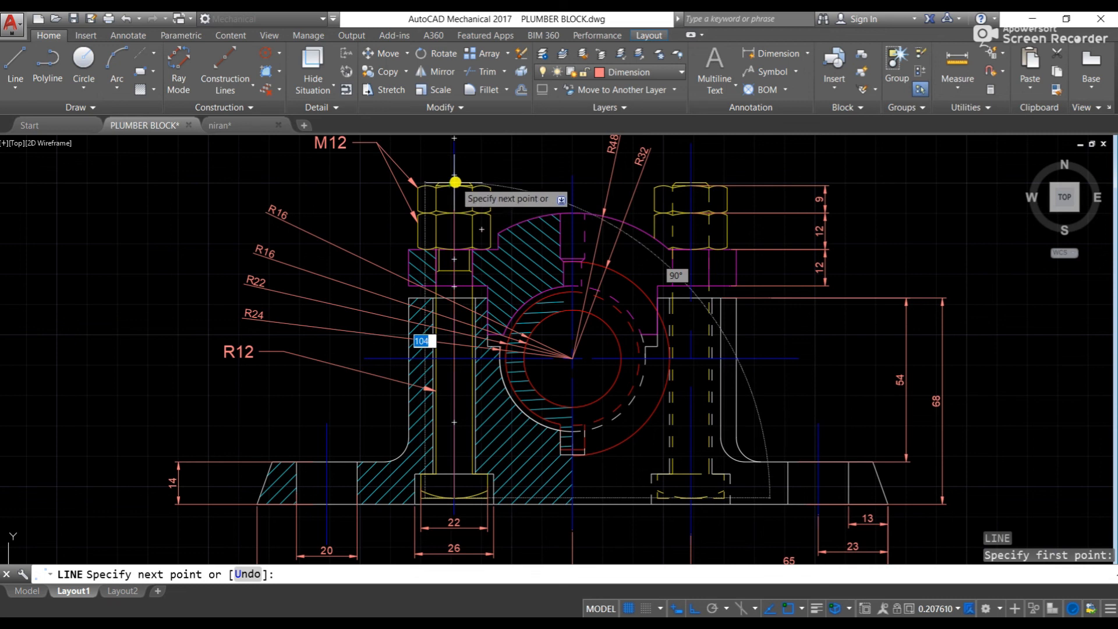
key("Escape")
key("Escape")
key("Escape")
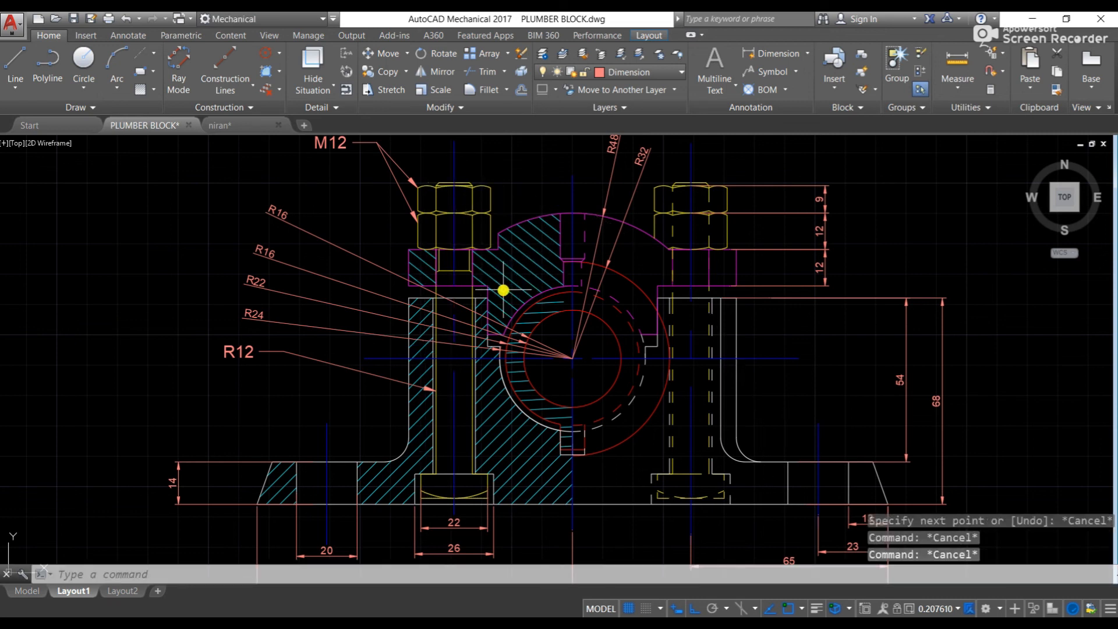
- Return to the niran drawing and check the bolt, nut and lock nut dimensions on the reference sheet
left_click(228, 126)
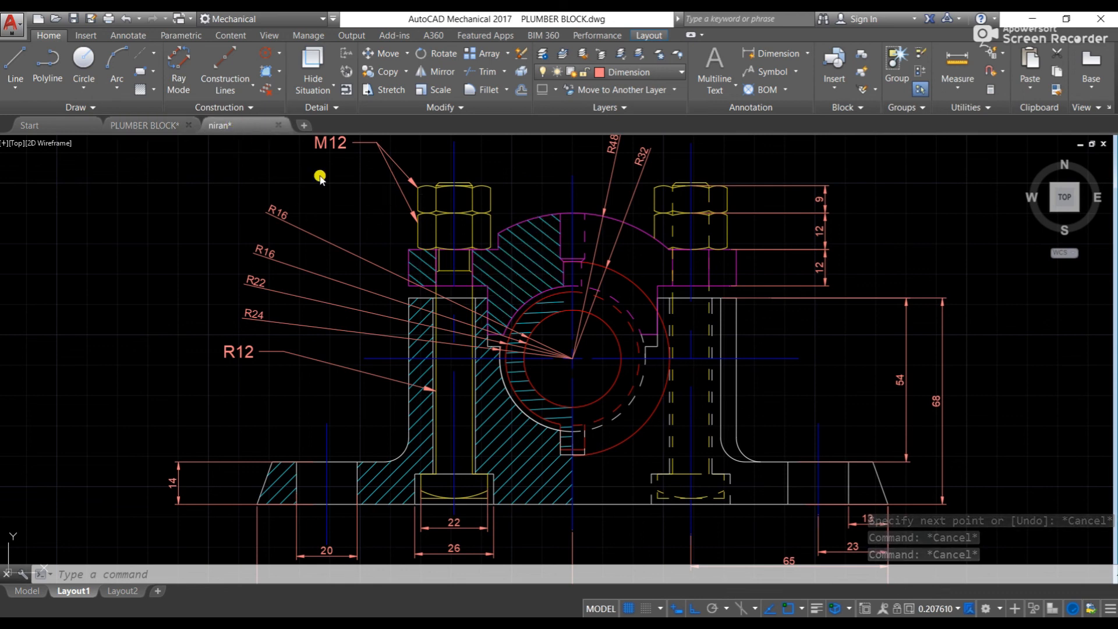
middle_click_drag(430, 240, 587, 265)
scroll(587, 265, "down", 4)
middle_click_drag(348, 232, 766, 244)
middle_click_drag(282, 256, 437, 253)
scroll(439, 253, "up", 3)
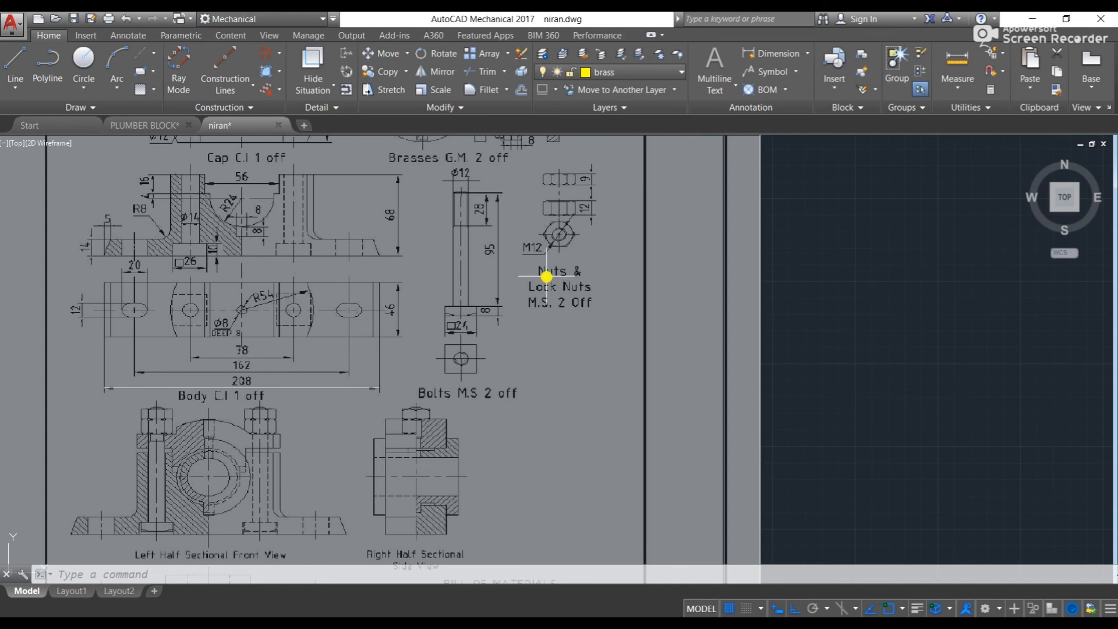
- Measure the source bolt with a temporary line from the head's bottom centre to the chamfer line at the shank's top end
mouse_move(798, 295)
middle_mouse_down()
mouse_move(367, 292)
mouse_move(686, 264)
mouse_move(574, 376)
mouse_move(436, 404)
middle_mouse_up()
middle_click_drag(743, 238, 495, 198)
scroll(726, 443, "up", 4)
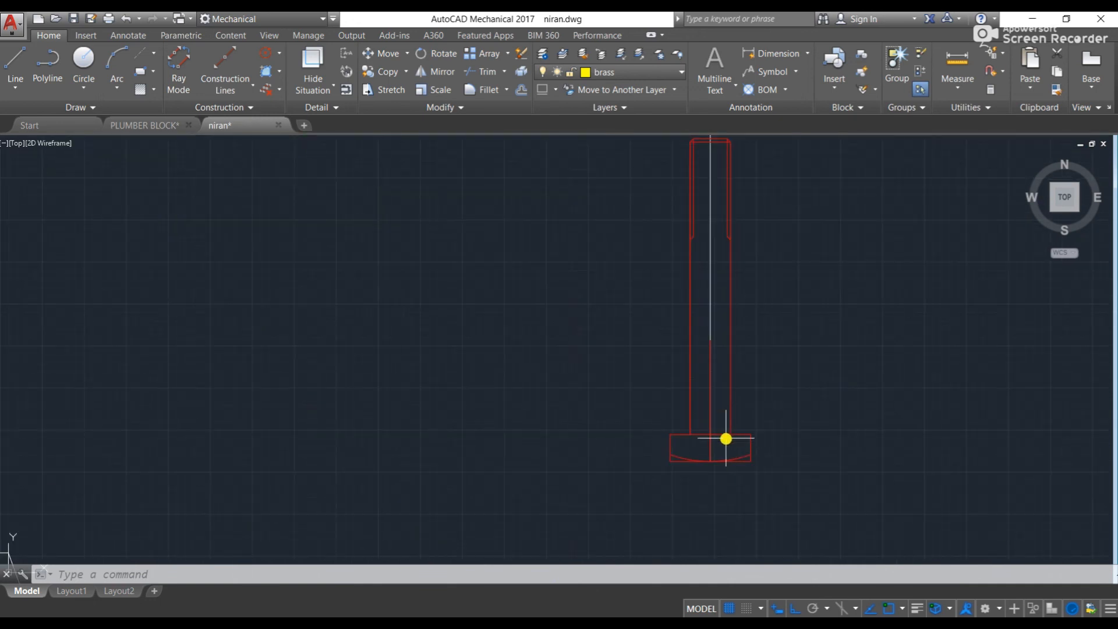
key("Return")
left_click(711, 461)
middle_click_drag(721, 211, 688, 297)
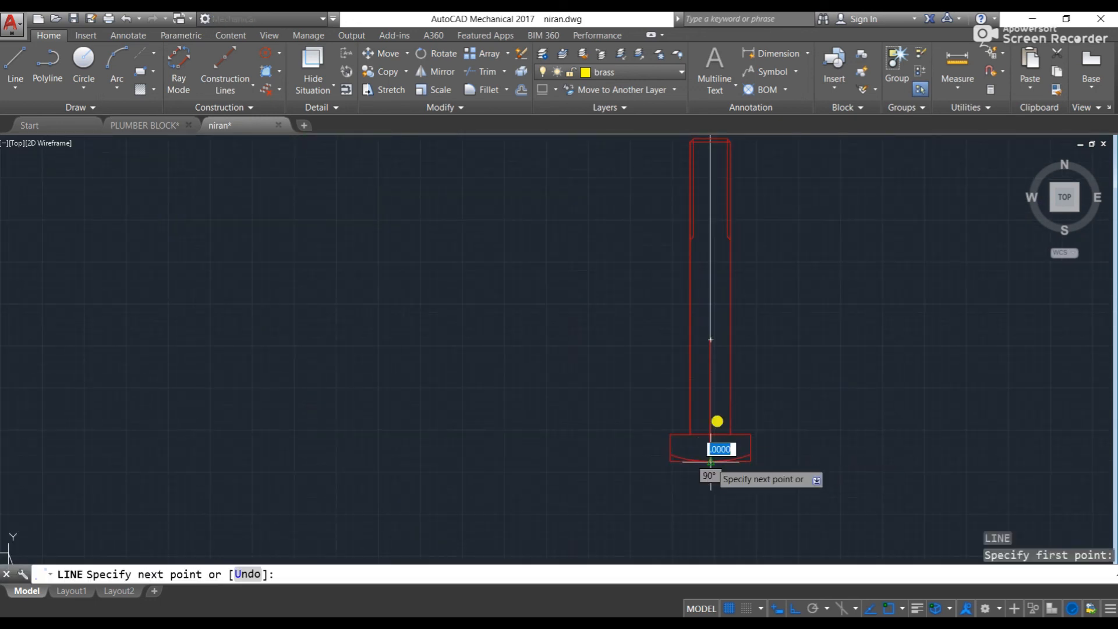
scroll(663, 301, "up", 4)
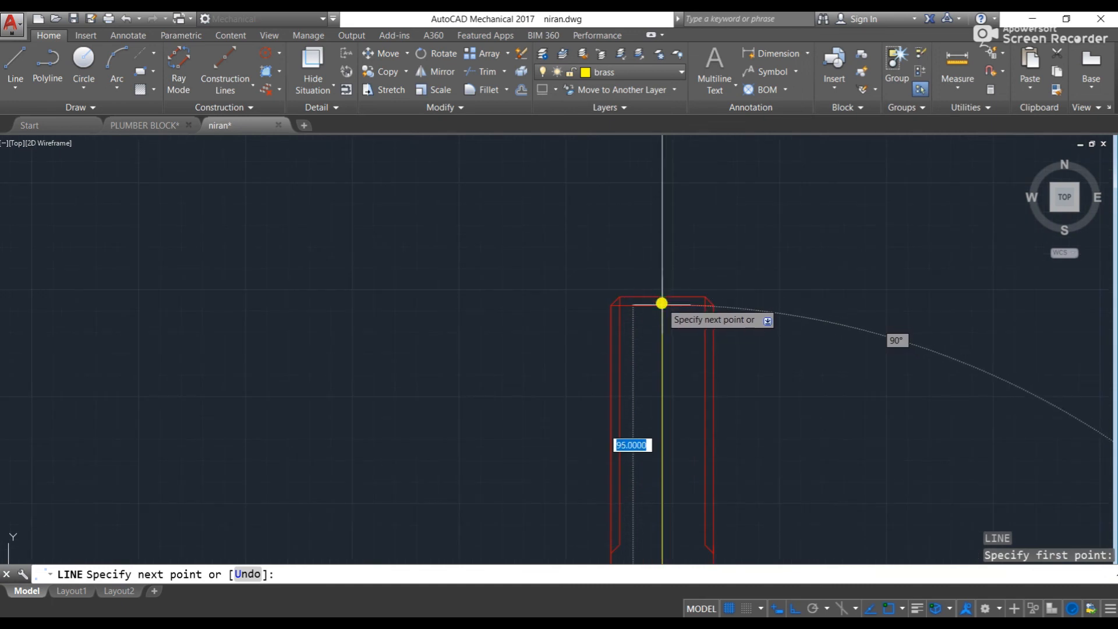
scroll(663, 304, "down", 2)
middle_click_drag(652, 332, 632, 180)
scroll(632, 180, "down", 4)
scroll(645, 343, "up", 2)
scroll(645, 342, "up", 2)
key("Escape")
key("Escape")
key("Escape")
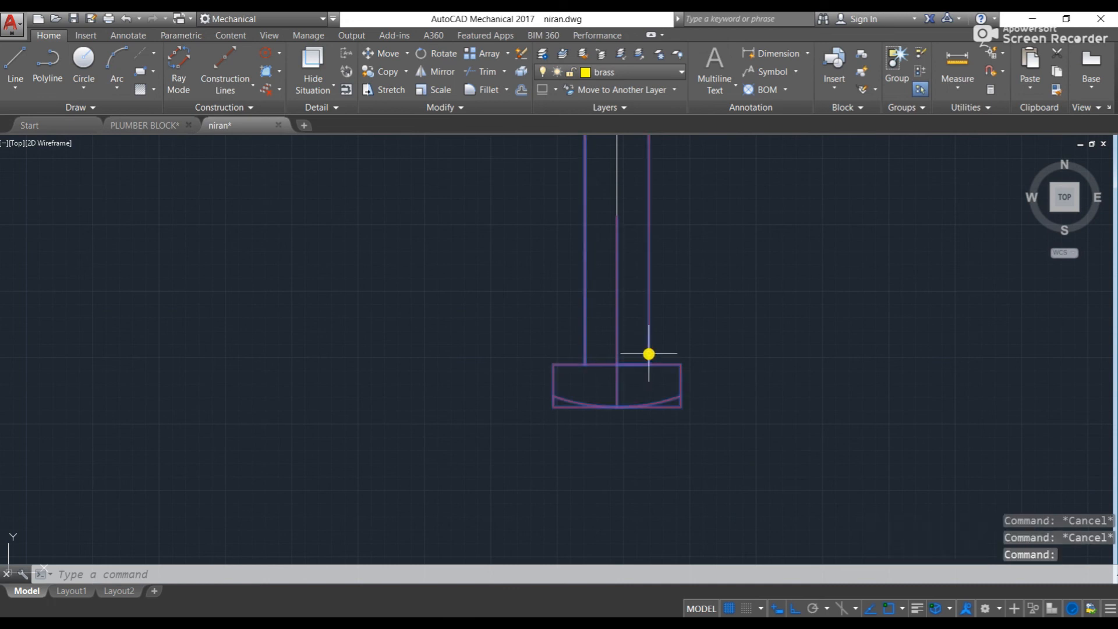
- Explode the source bolt block into separate objects
type("EX")
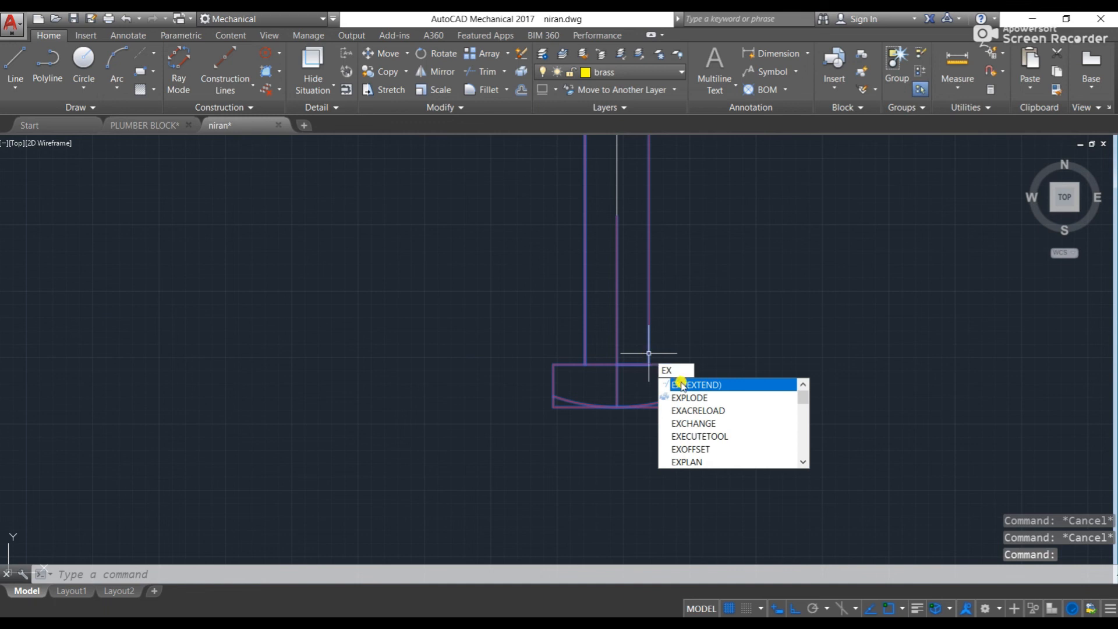
left_click(689, 396)
left_click(656, 355)
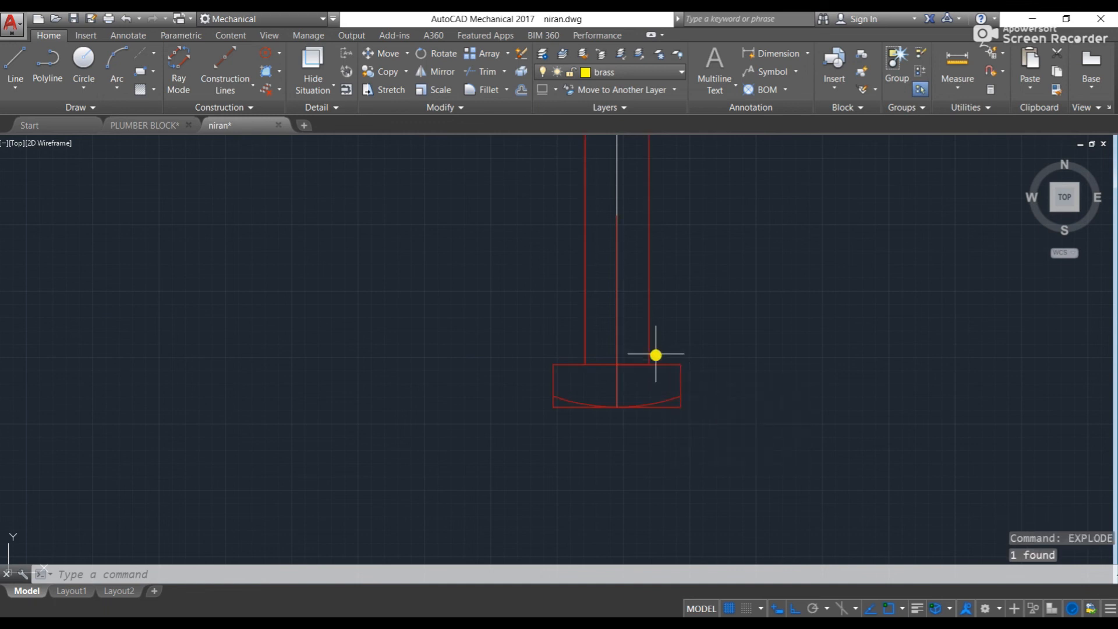
left_click(649, 349)
scroll(649, 348, "up", 4)
scroll(648, 348, "down", 4)
scroll(619, 376, "up", 4)
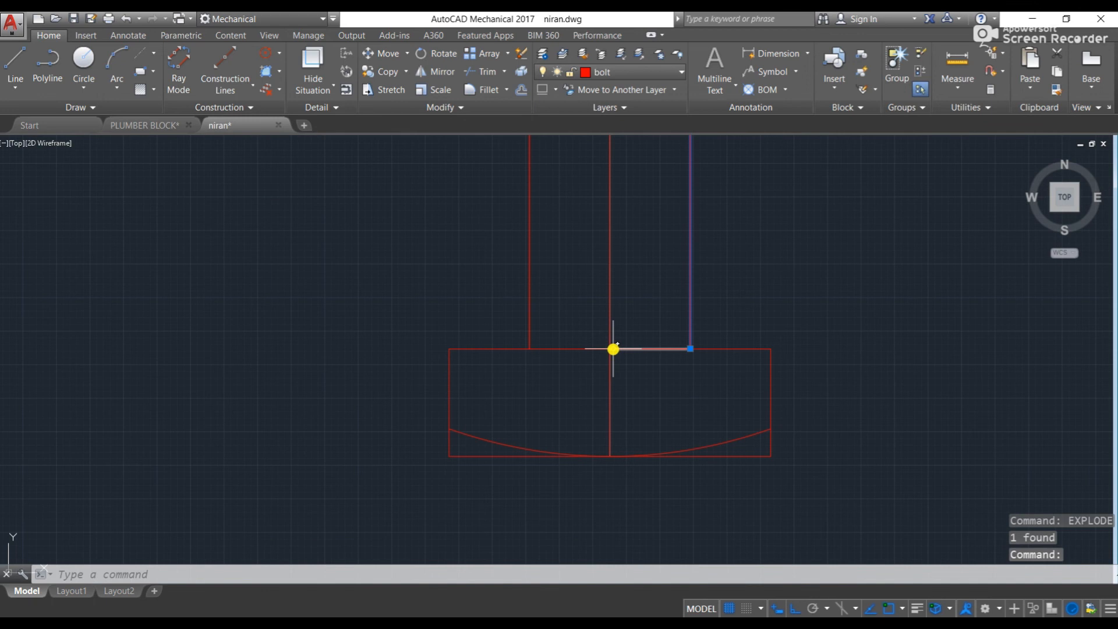
left_click(414, 318)
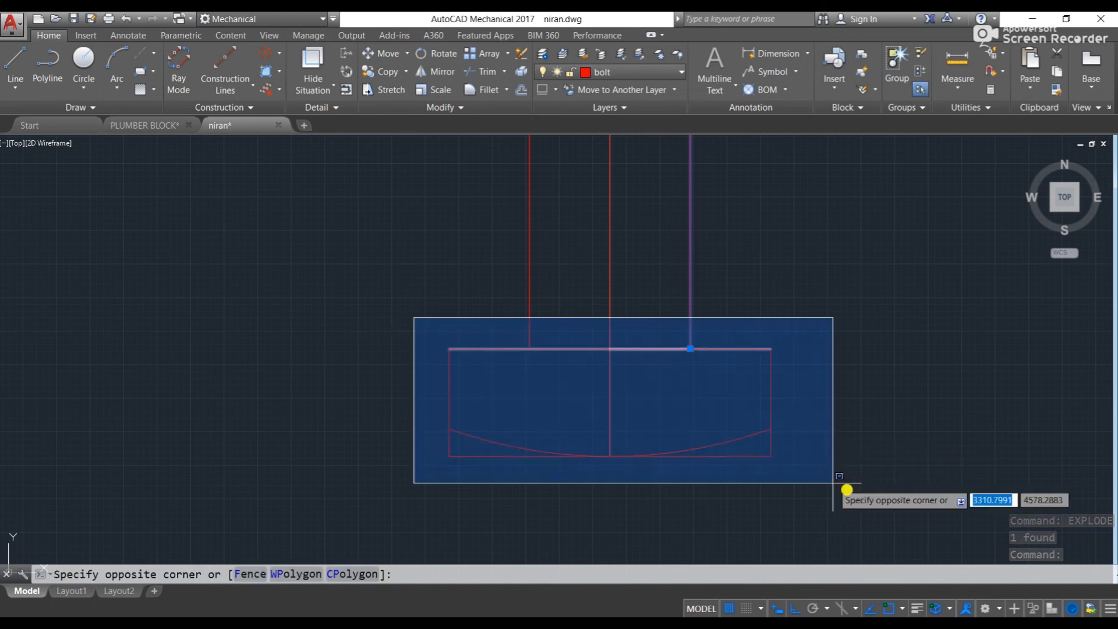
left_click(877, 502)
key("Escape")
key("Escape")
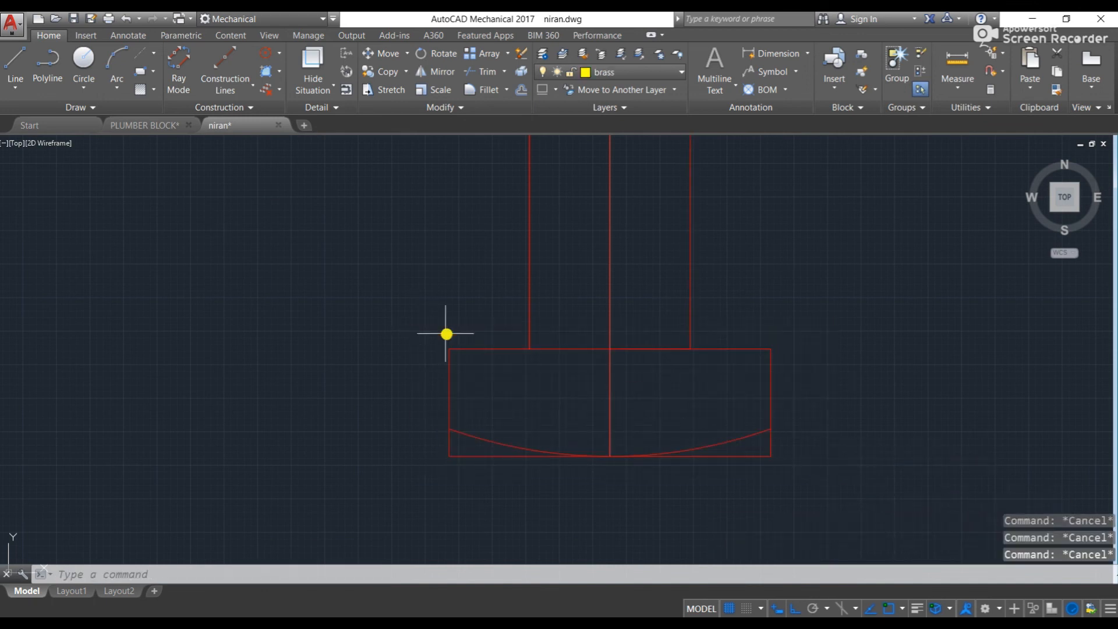
left_click(407, 321)
left_click(879, 502)
middle_click_drag(809, 444, 719, 428)
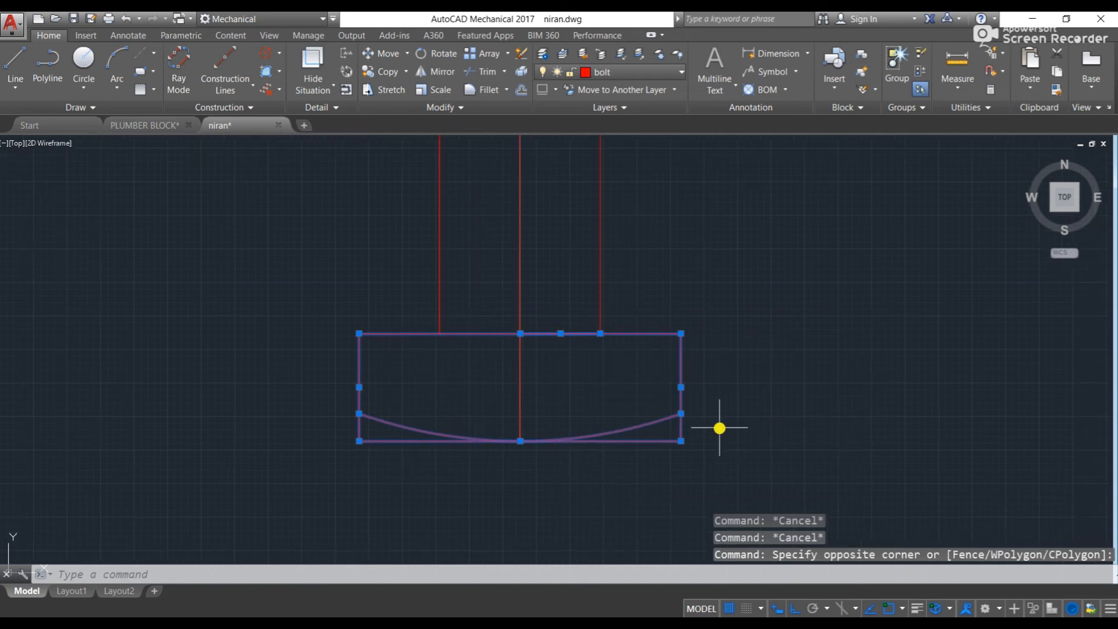
key("Escape")
- Delete both bolts from the assembled front view
scroll(720, 428, "down", 6)
scroll(705, 412, "up", 5)
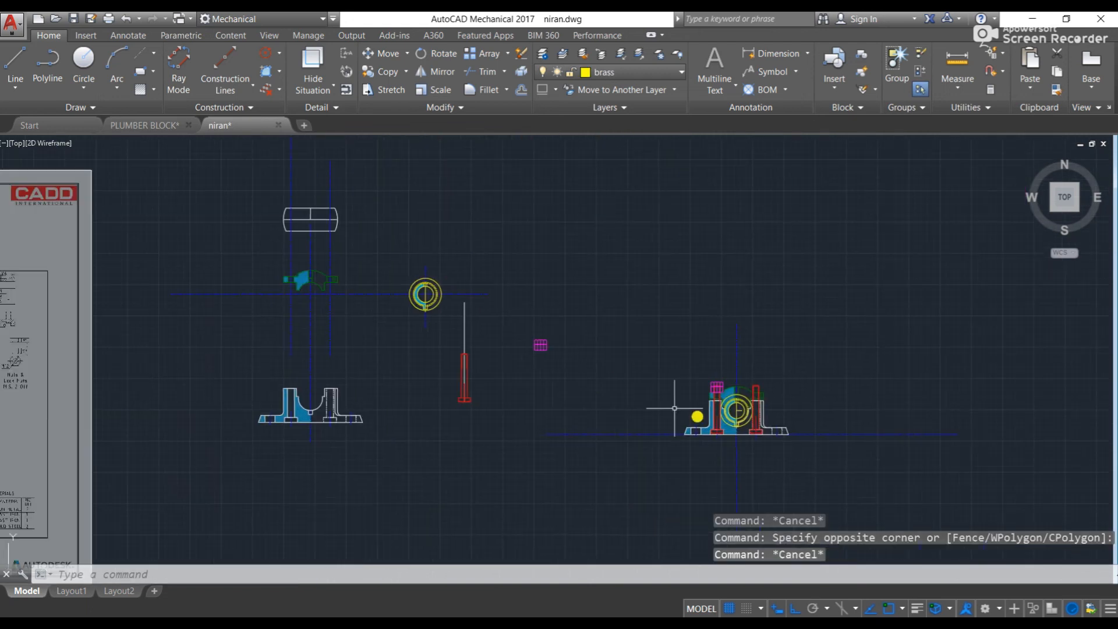
scroll(709, 410, "up", 5)
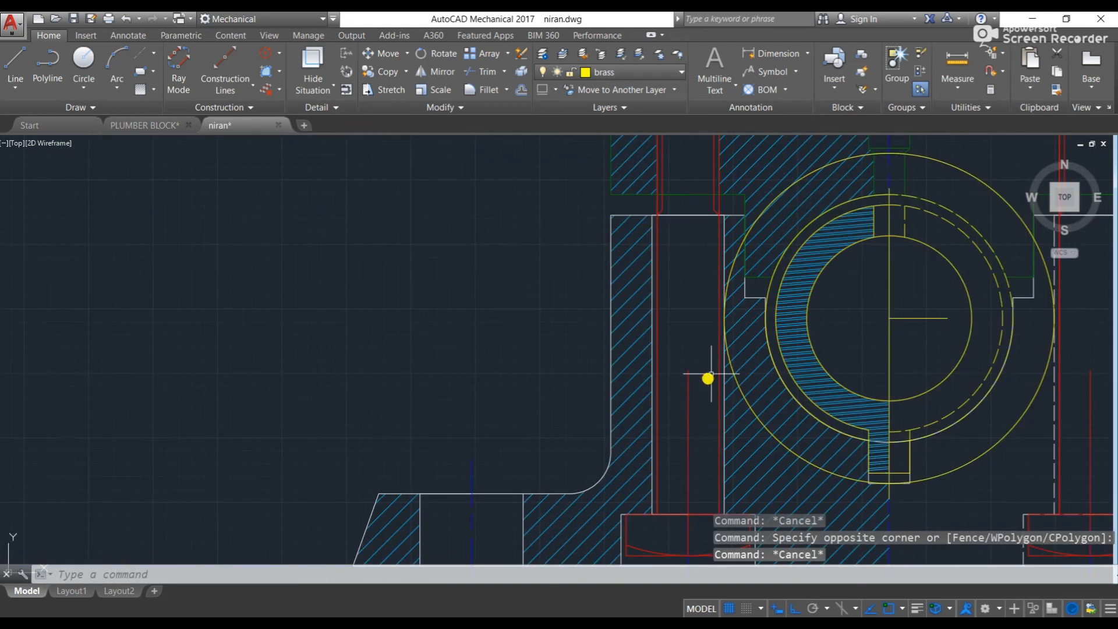
left_click(716, 337)
key("Delete")
middle_click_drag(1038, 354, 780, 398)
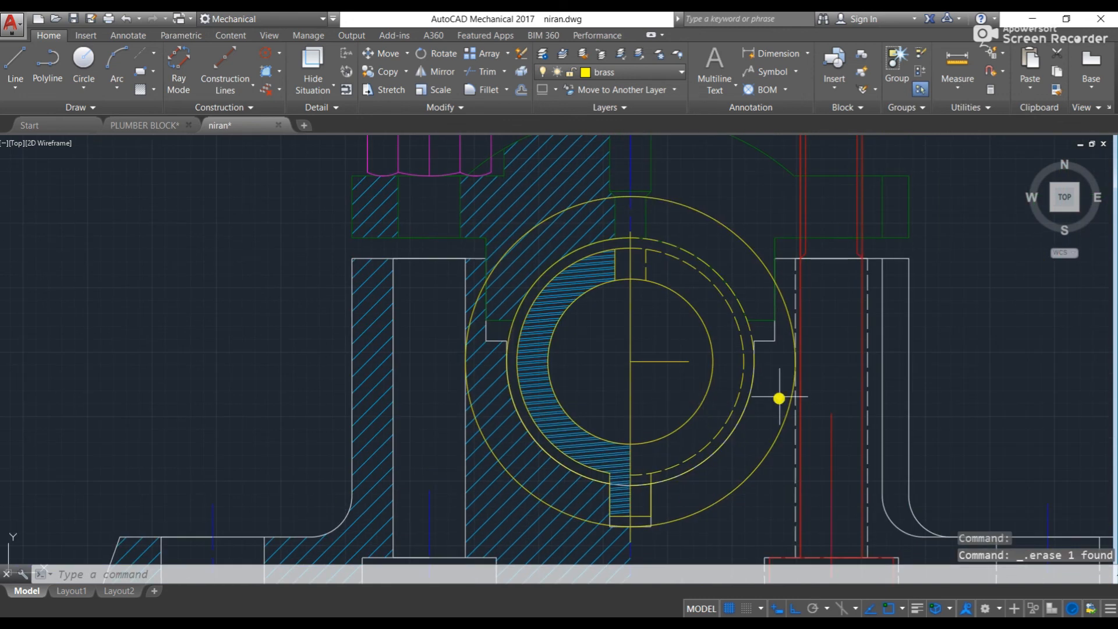
left_click(801, 364)
key("Delete")
- Try to shift the source bolt's head down by grip-stretching the midpoint of its top edge, and undo the stretch
scroll(784, 382, "down", 5)
middle_click_drag(542, 349, 835, 349)
scroll(437, 315, "up", 3)
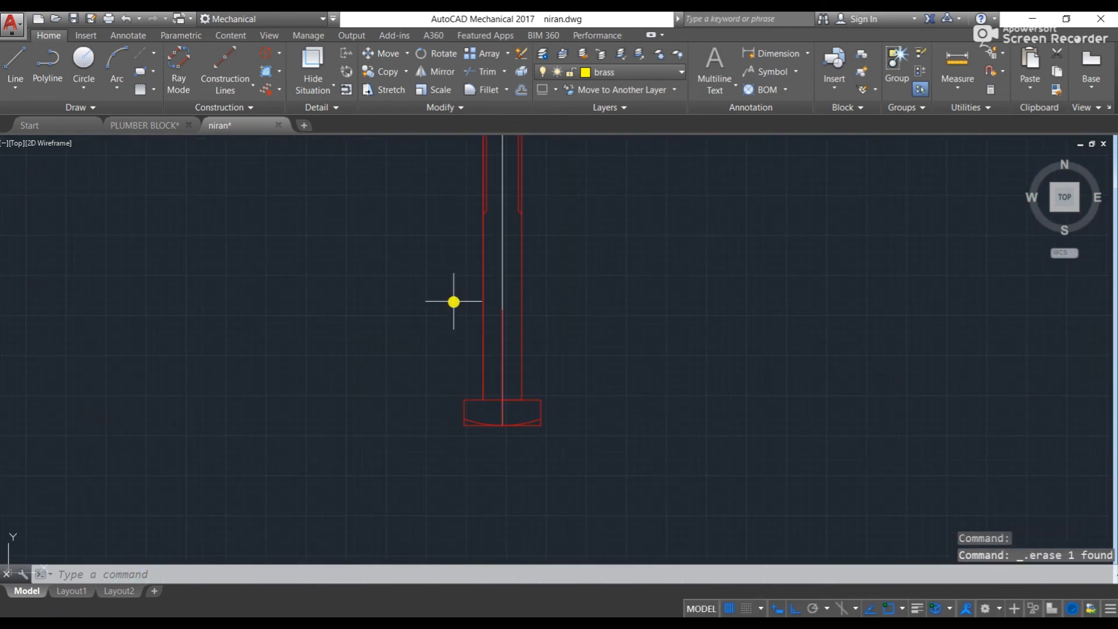
left_click(433, 378)
left_click(577, 456)
scroll(508, 431, "up", 2)
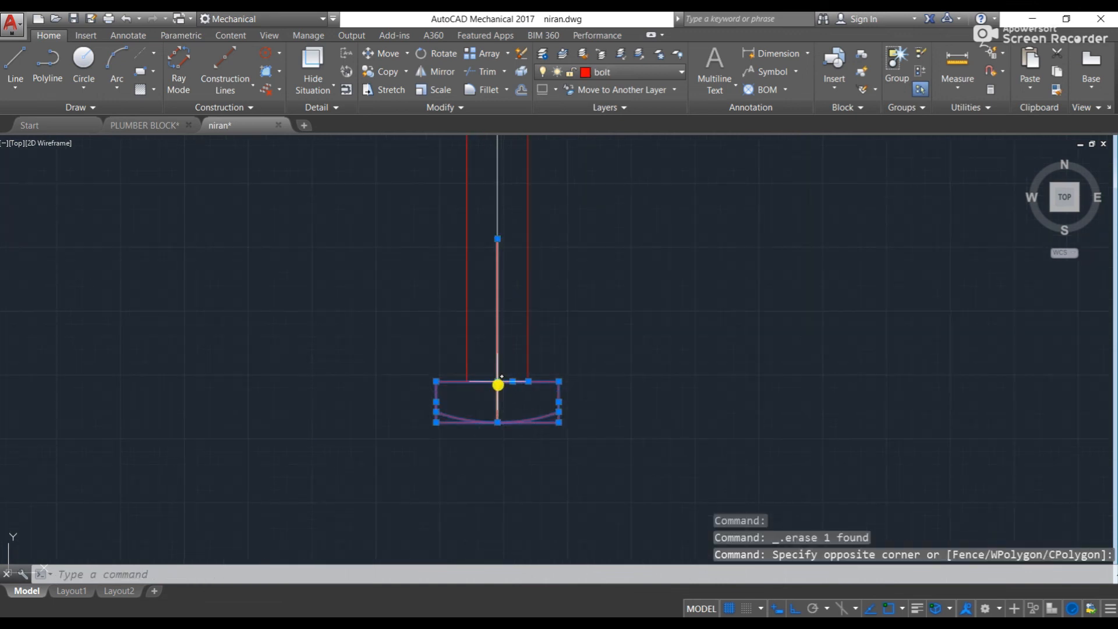
left_click(497, 381)
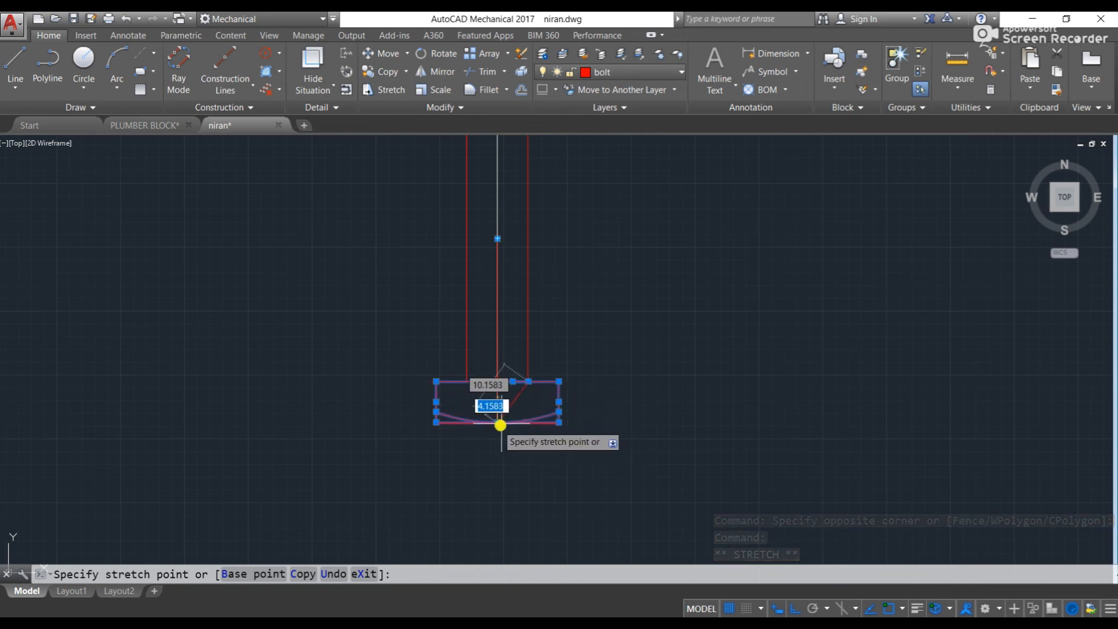
left_click(520, 504)
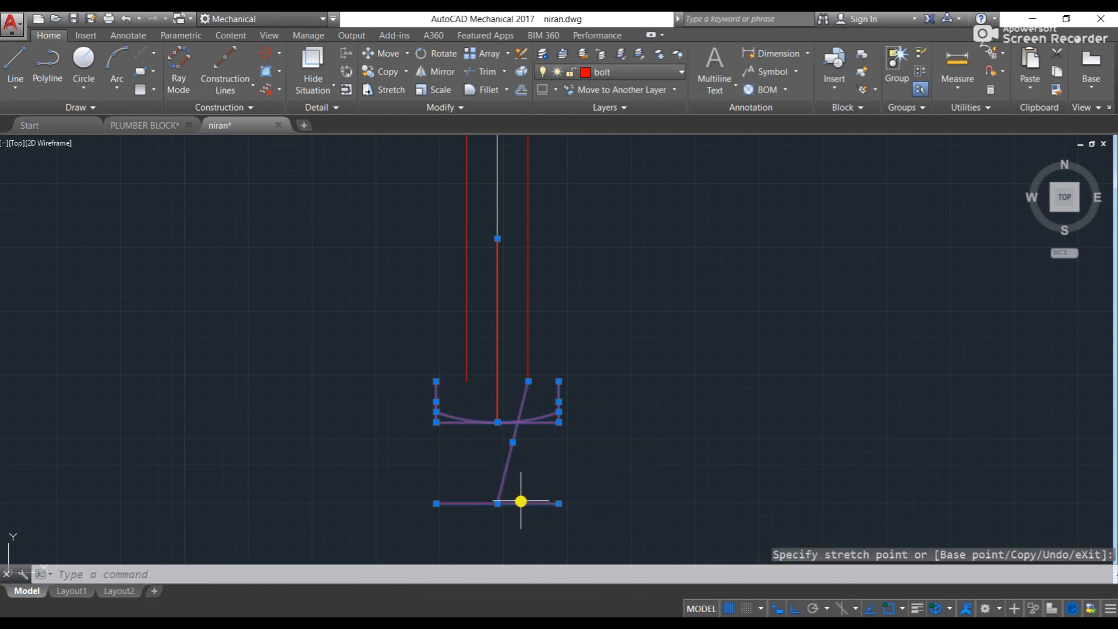
key("ctrl+z")
- Try moving the source bolt's head 8 units straight down, and undo the move
left_click(396, 341)
left_click(635, 488)
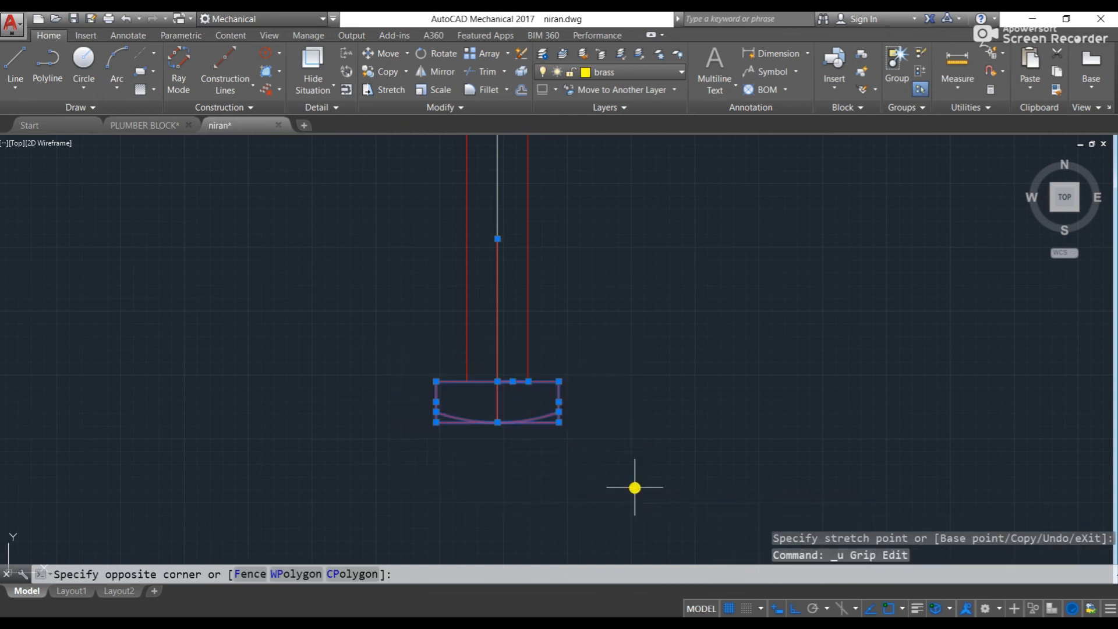
middle_click_drag(512, 410, 503, 329)
type("M")
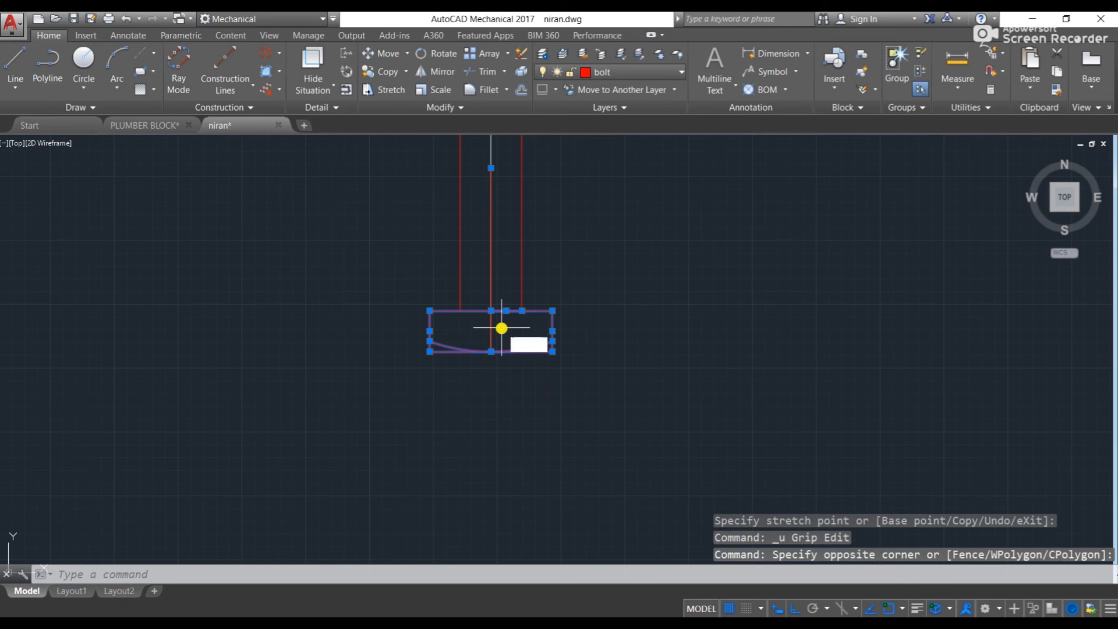
key("Return")
left_click(493, 313)
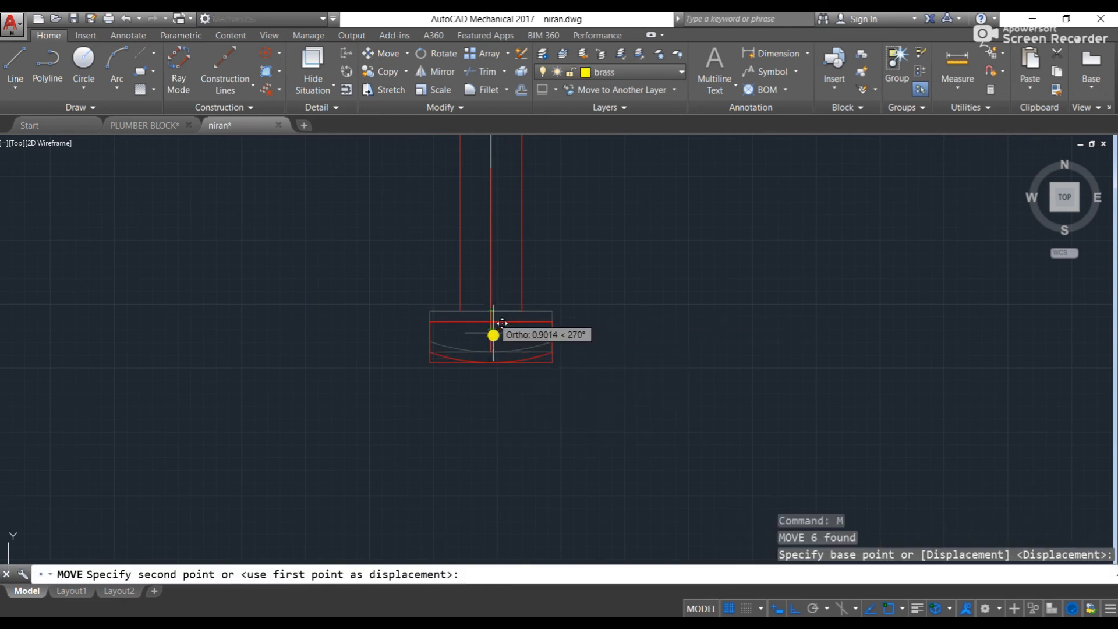
type("8")
key("Return")
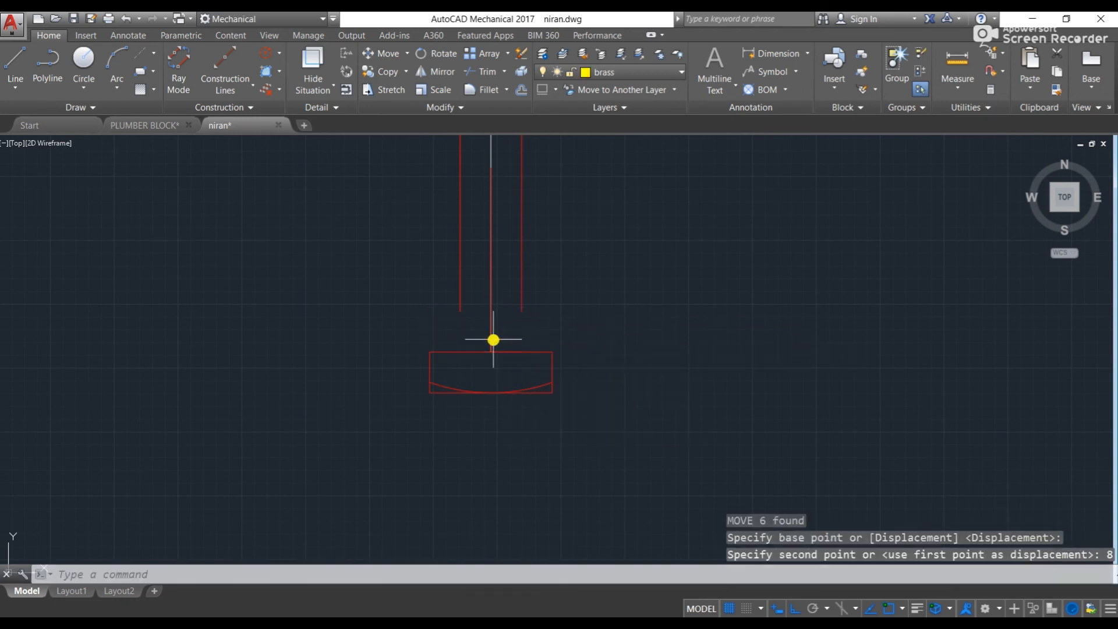
key("ctrl+z")
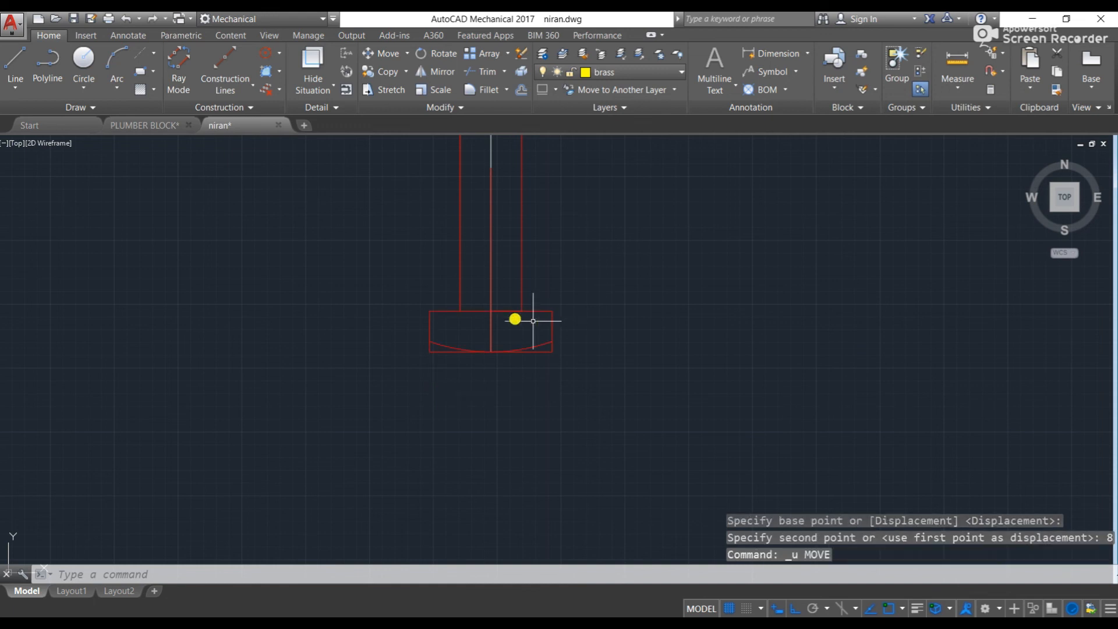
- Move the source bolt's head outline and arc 8 units straight down, away from the shank
left_click(407, 286)
left_click(634, 382)
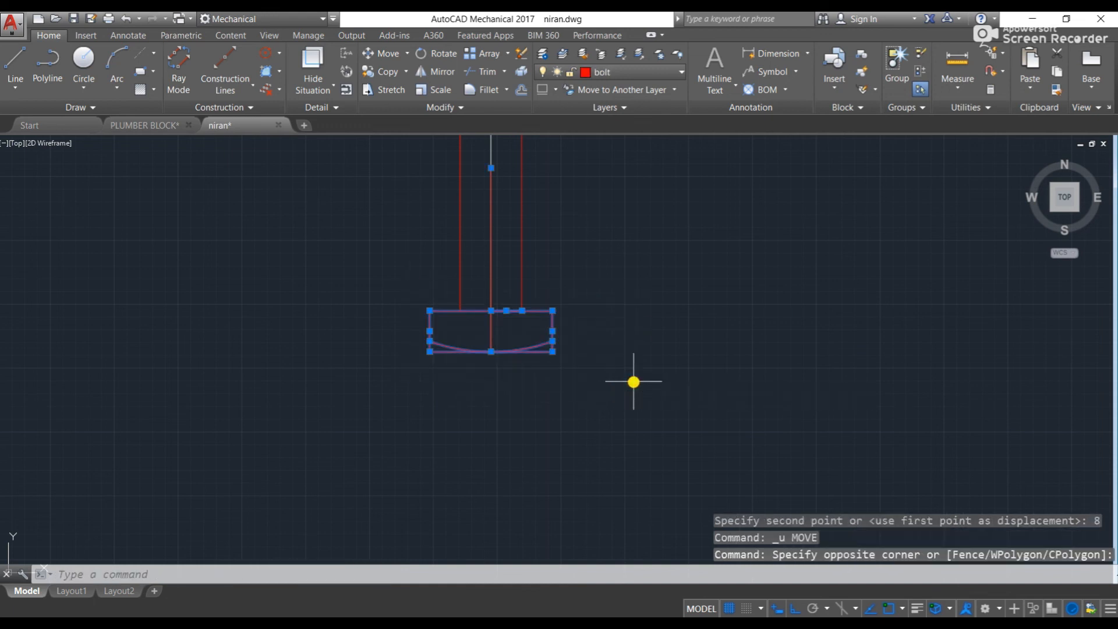
key("Return")
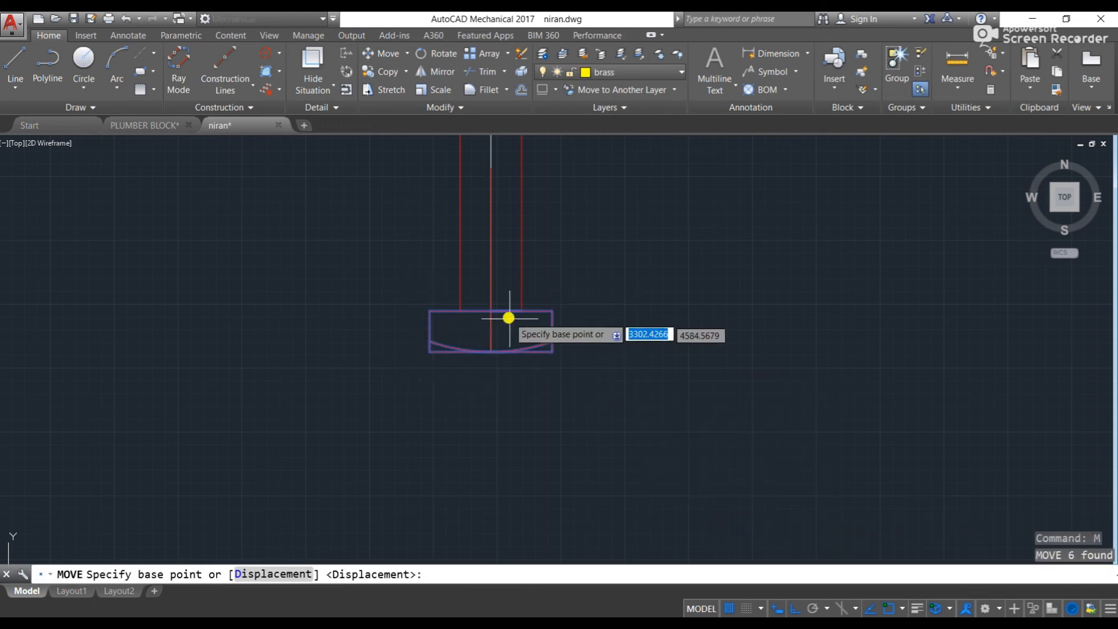
left_click(491, 311)
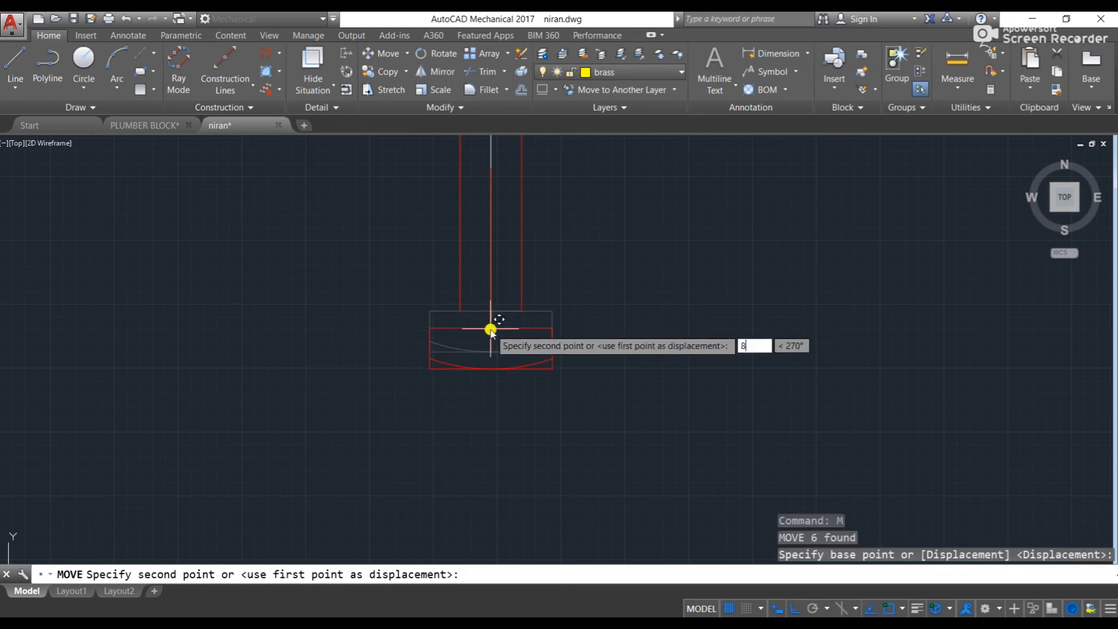
key("Escape")
key("Escape")
key("Escape")
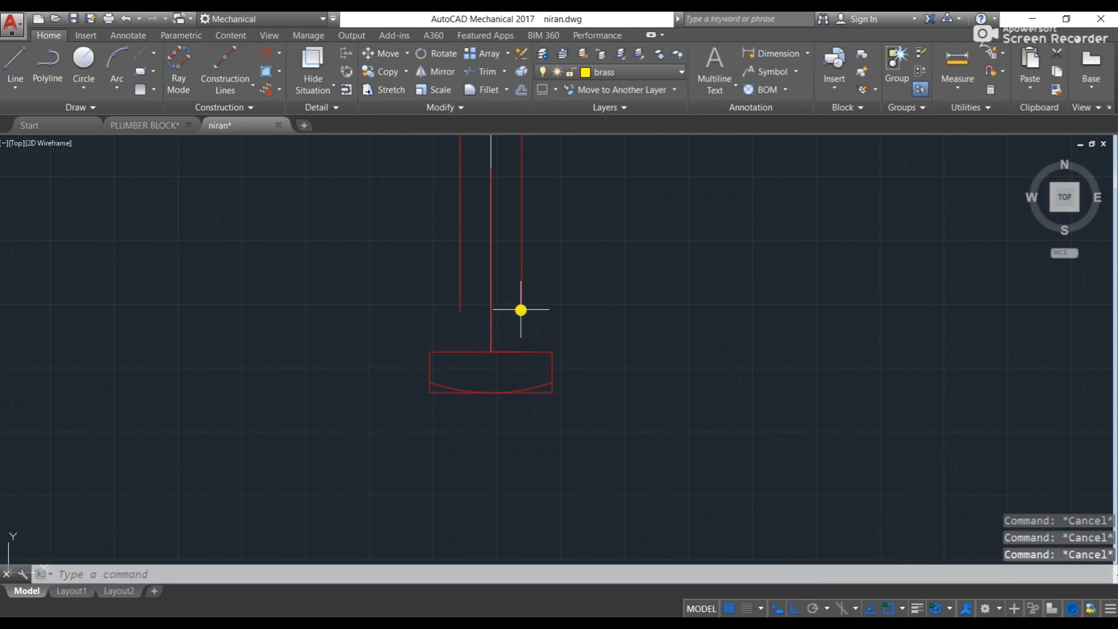
- Extend both side lines of the source bolt's shank down to the top edge of the moved head
left_click(523, 314)
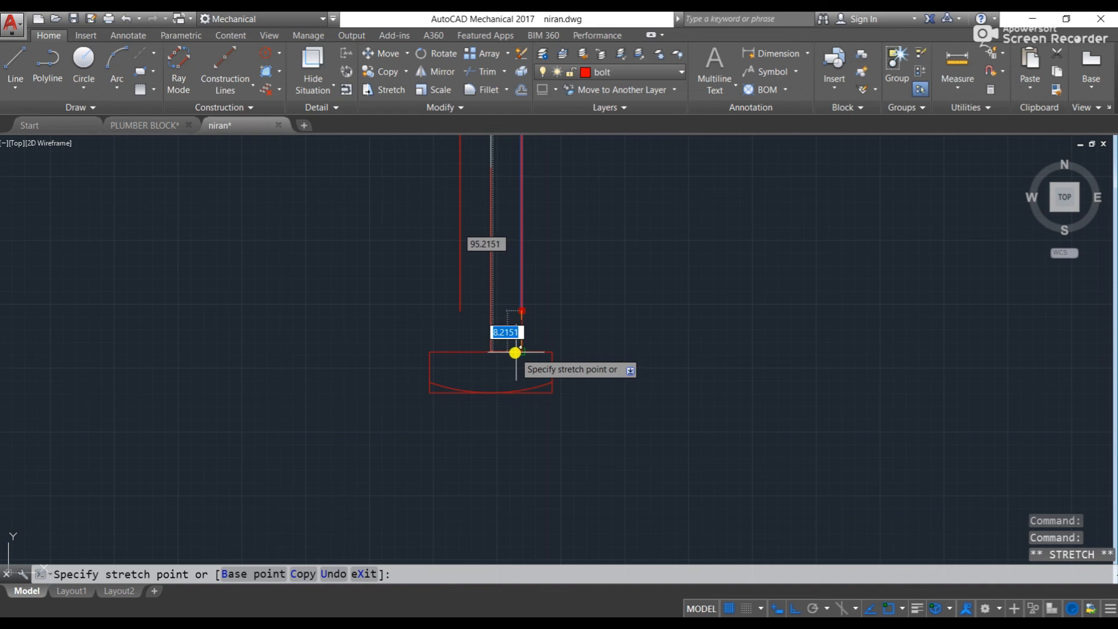
key("Escape")
key("Escape")
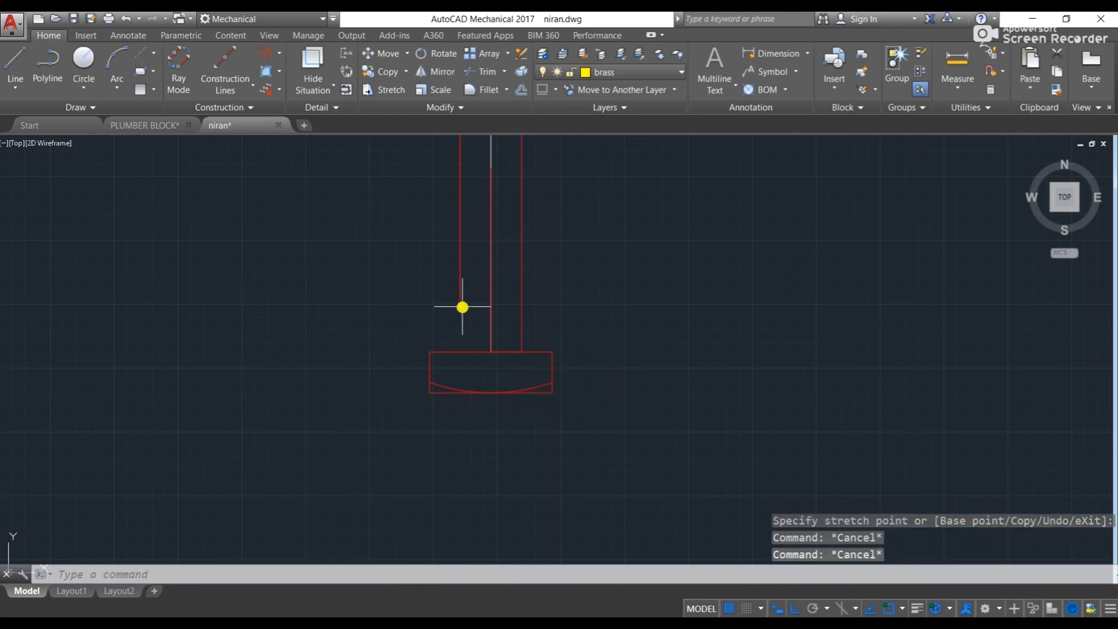
left_click(460, 306)
left_click(460, 310)
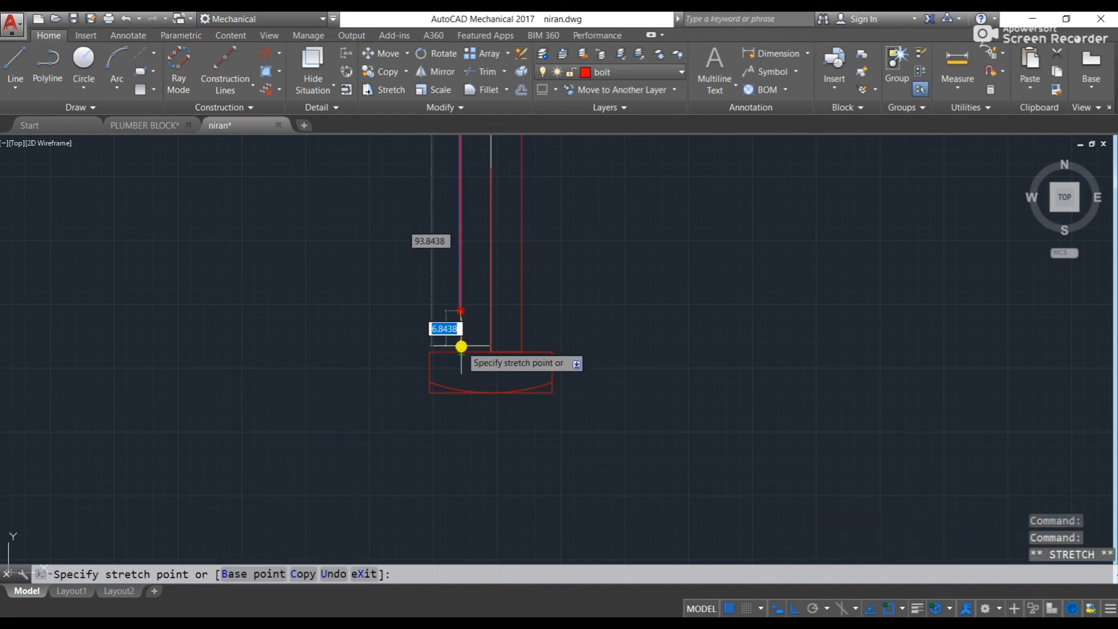
key("Escape")
key("Escape")
scroll(475, 348, "down", 5)
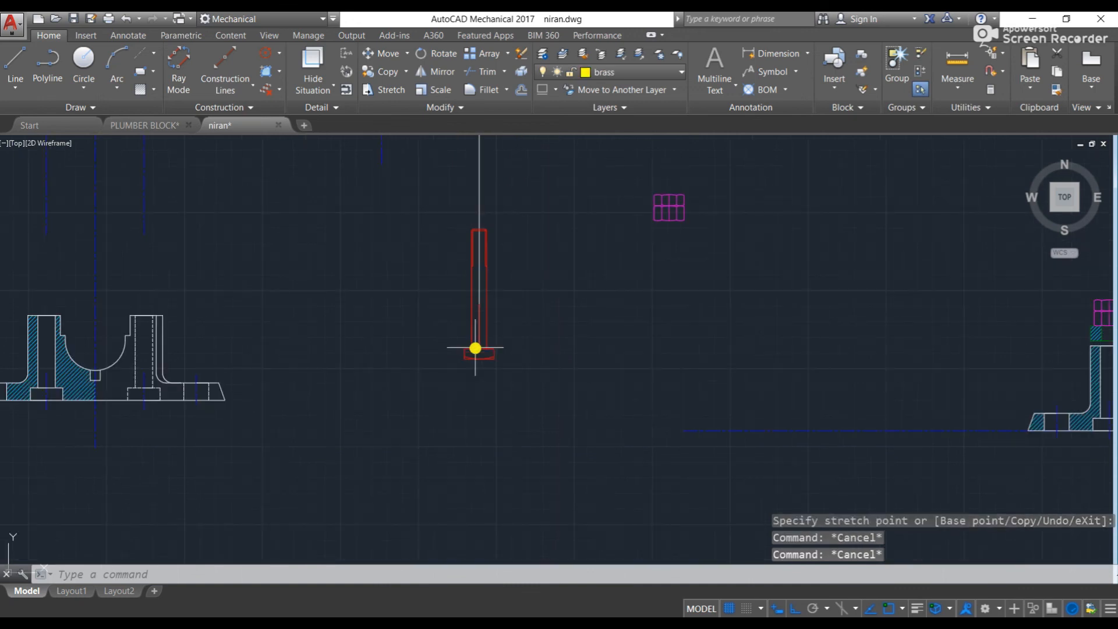
- Measure the source bolt's overall length from the bottom of the head to the tip with a temporary line
scroll(476, 348, "up", 4)
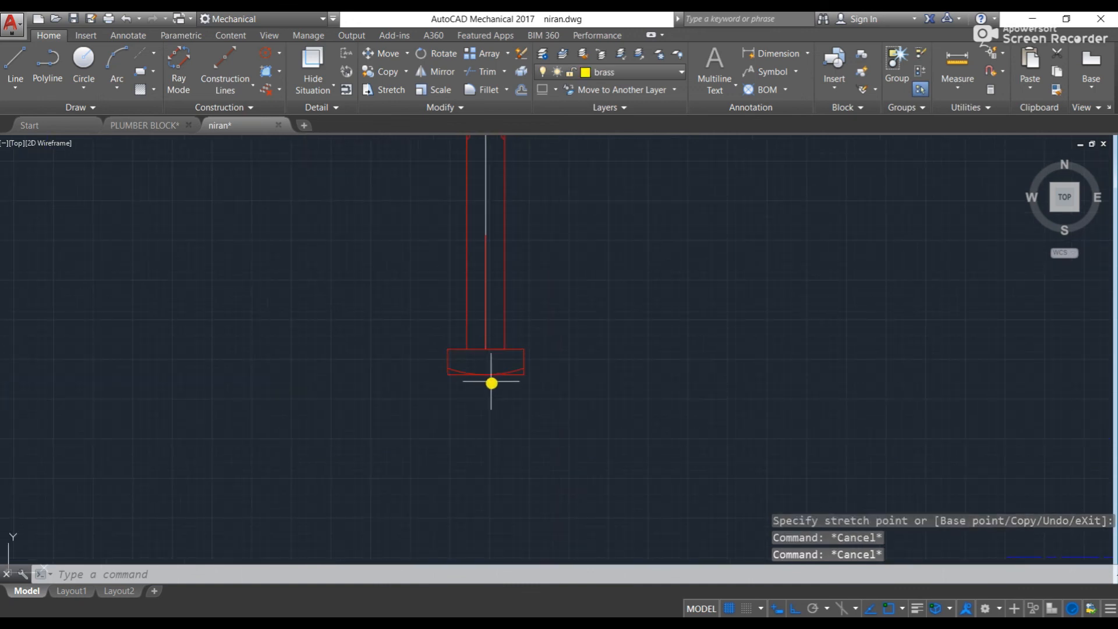
type("l")
key("Return")
left_click(485, 375)
middle_click_drag(492, 183, 467, 293)
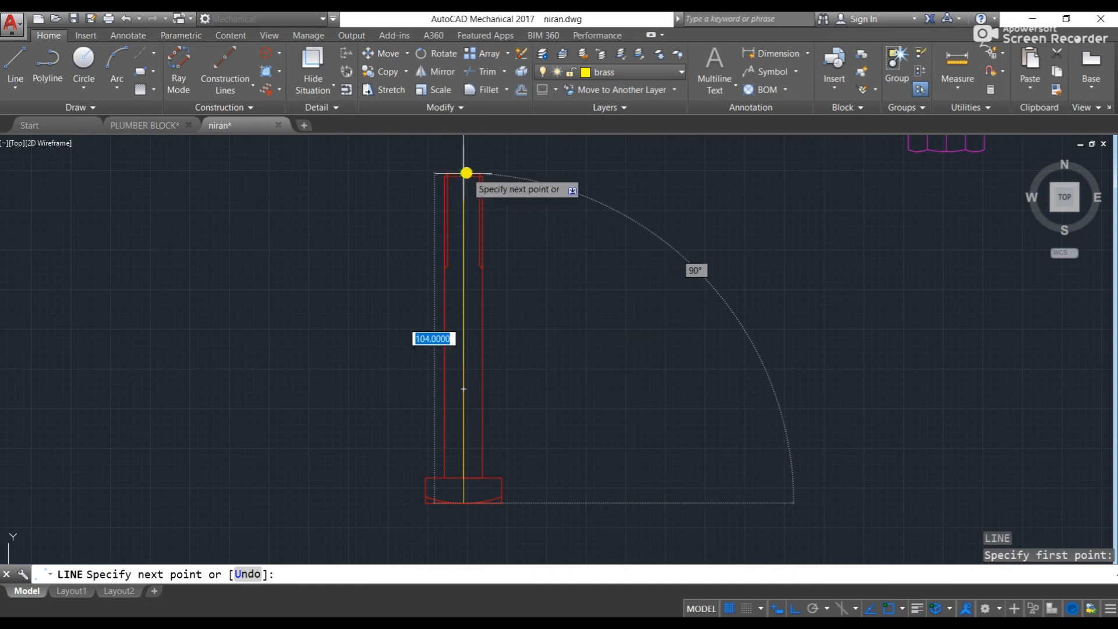
key("Escape")
key("Escape")
- Define all the lengthened bolt's geometry as the block "nut", redefining the existing definition, and save it when closing the Block Editor
scroll(464, 181, "down", 2)
middle_click_drag(461, 184, 450, 186)
left_click(417, 167)
left_click(506, 430)
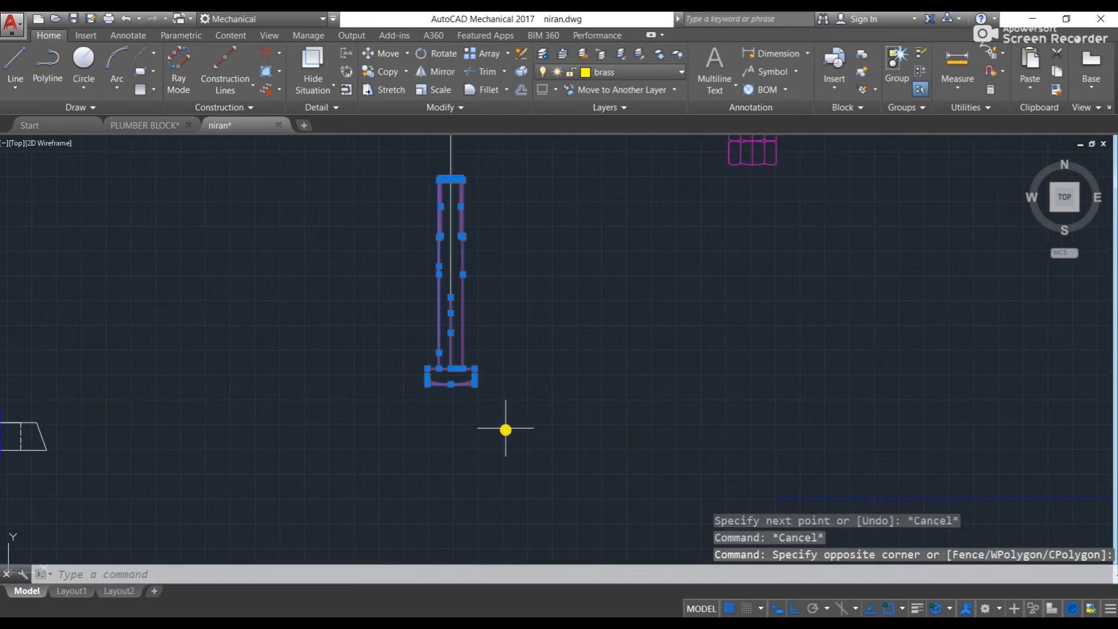
key("Return")
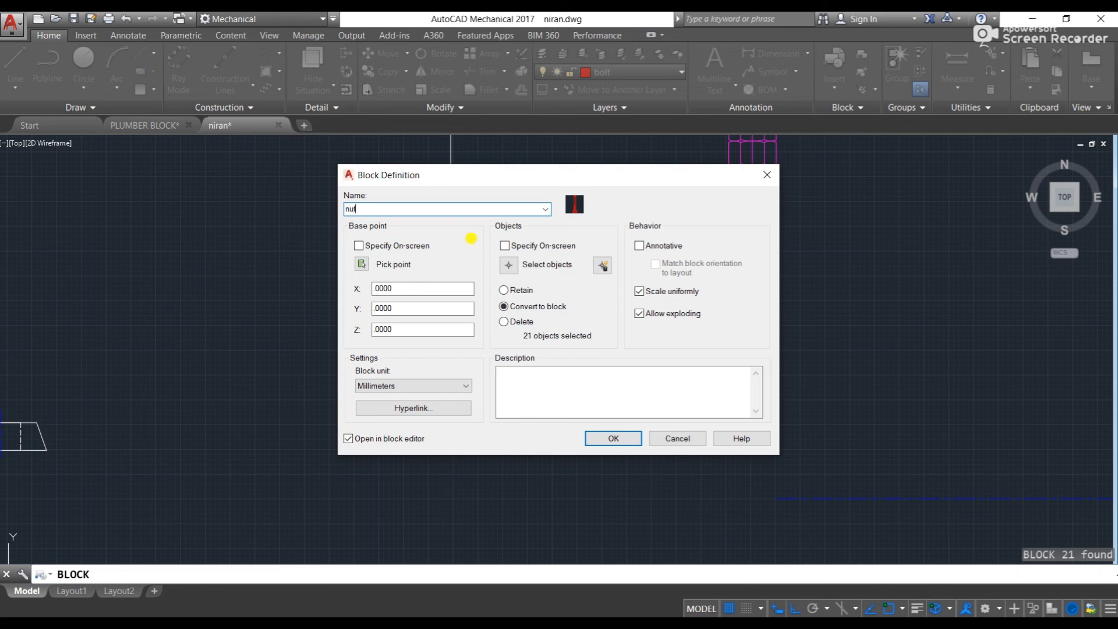
left_click(613, 438)
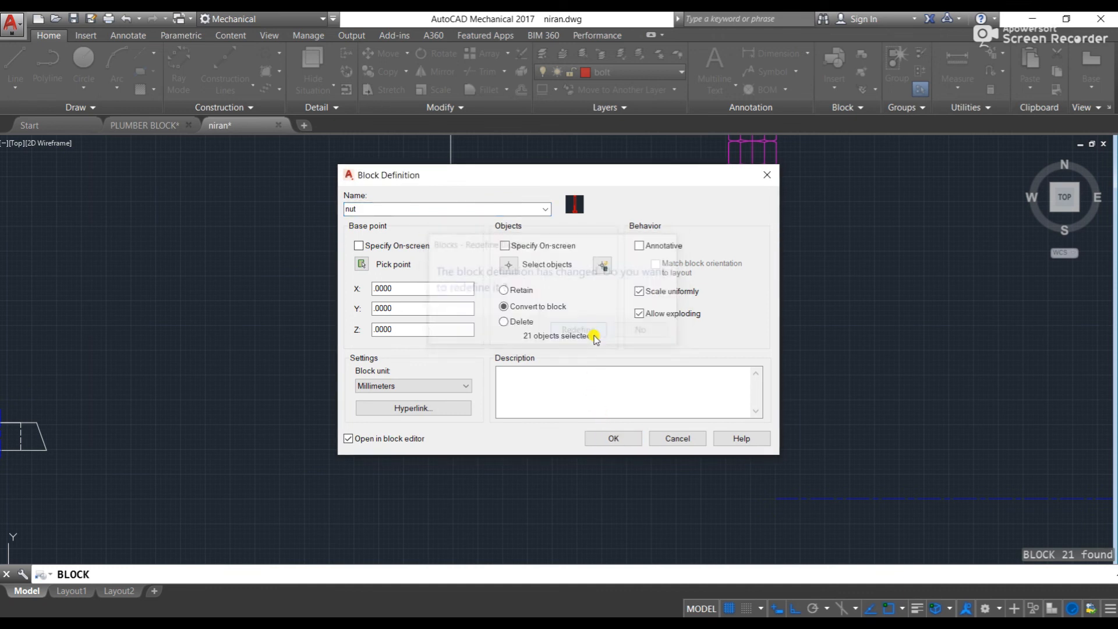
left_click(594, 334)
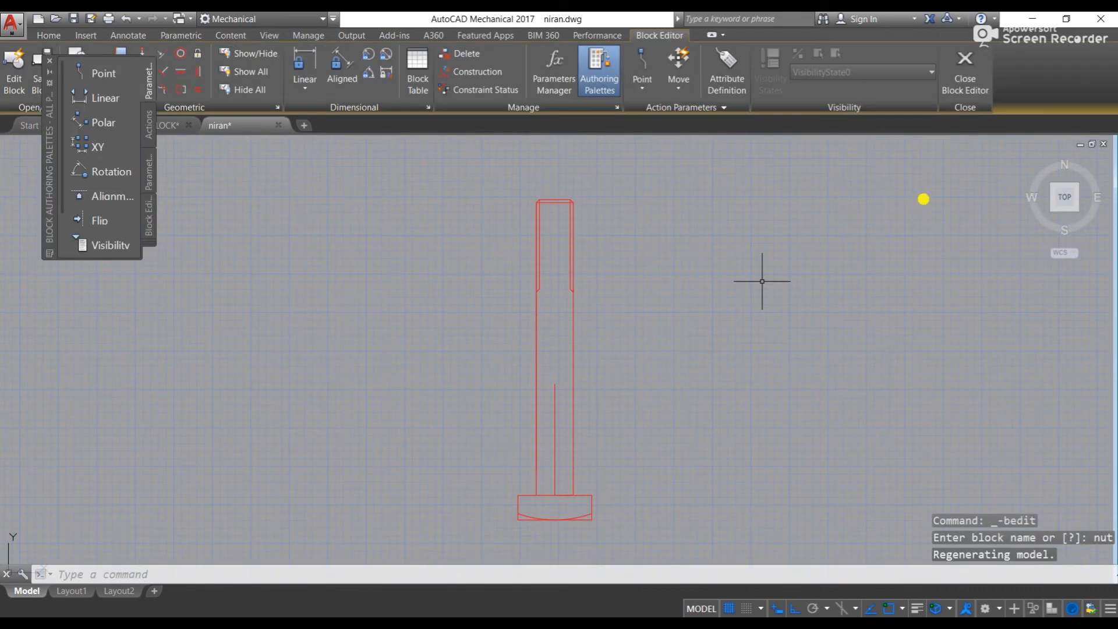
left_click(967, 83)
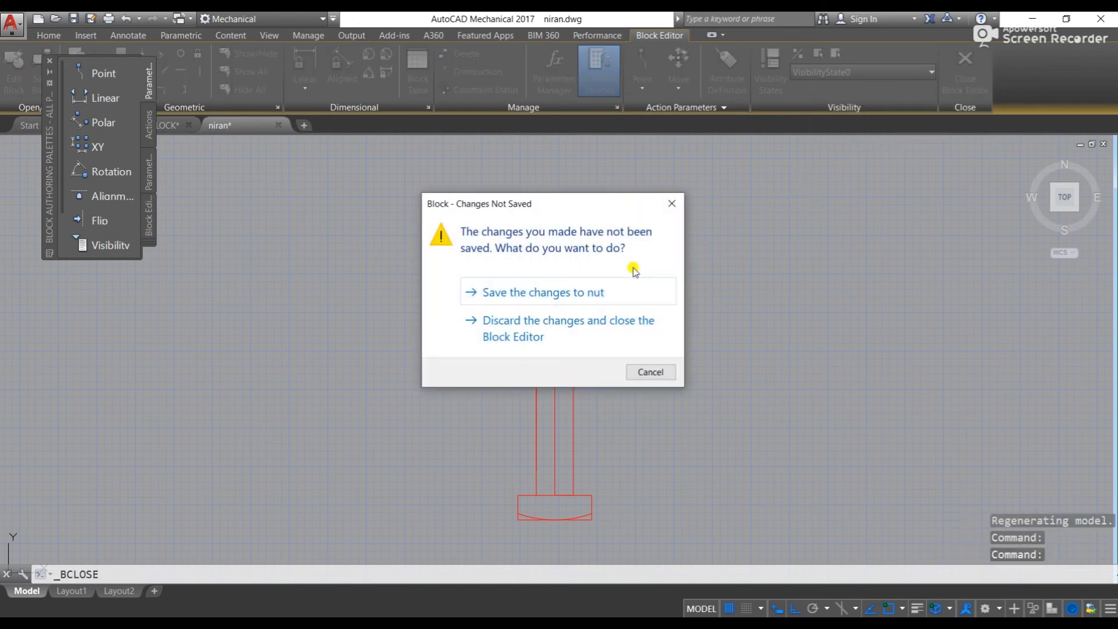
left_click(586, 294)
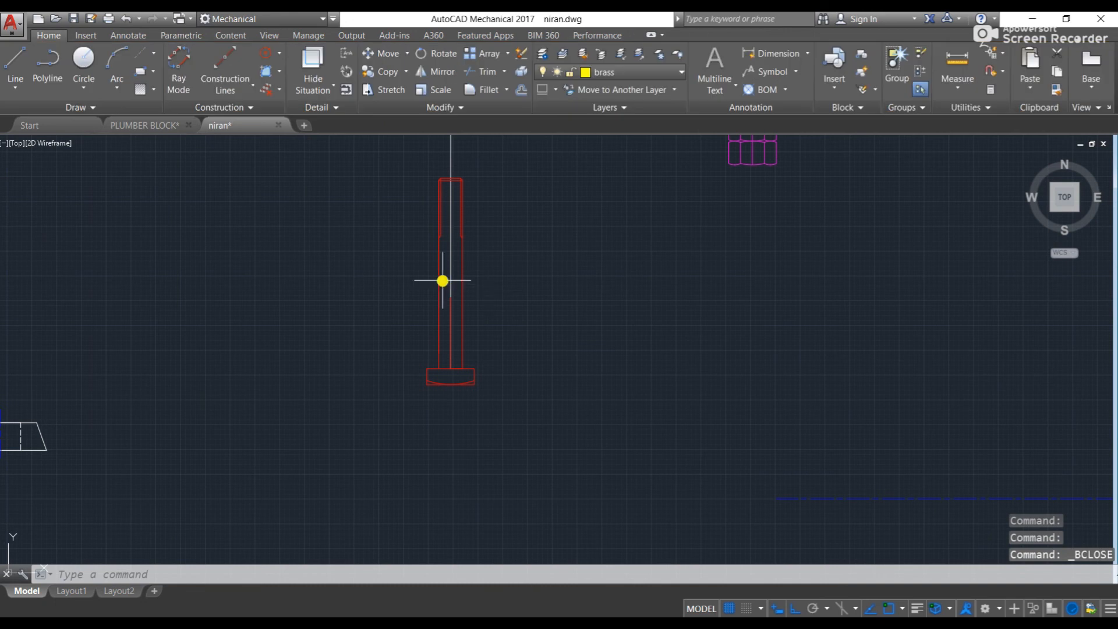
- Check the redefined bolt block's overall length with a temporary line from the head's bottom midpoint to the tip
key("Escape")
key("Escape")
key("Escape")
key("Return")
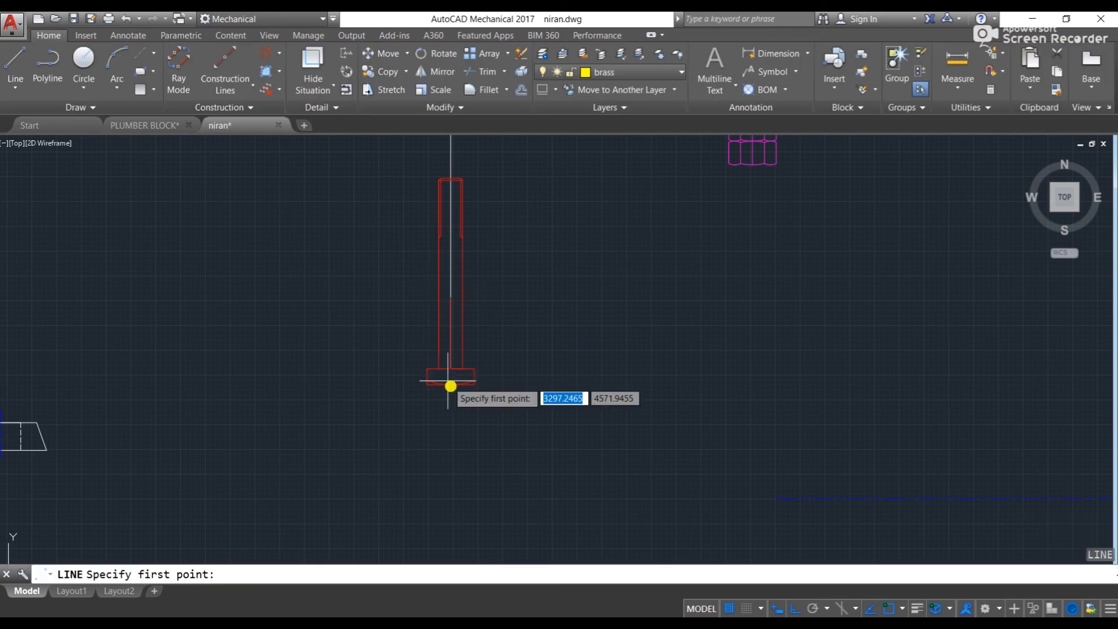
scroll(452, 395, "up", 3)
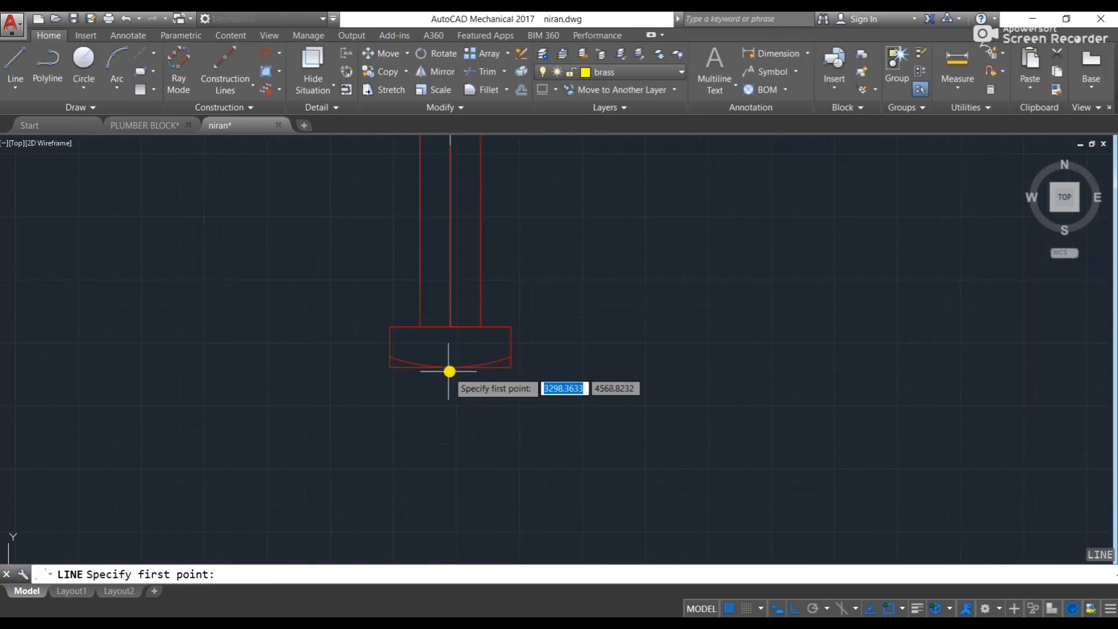
left_click(452, 367)
scroll(450, 354, "down", 3)
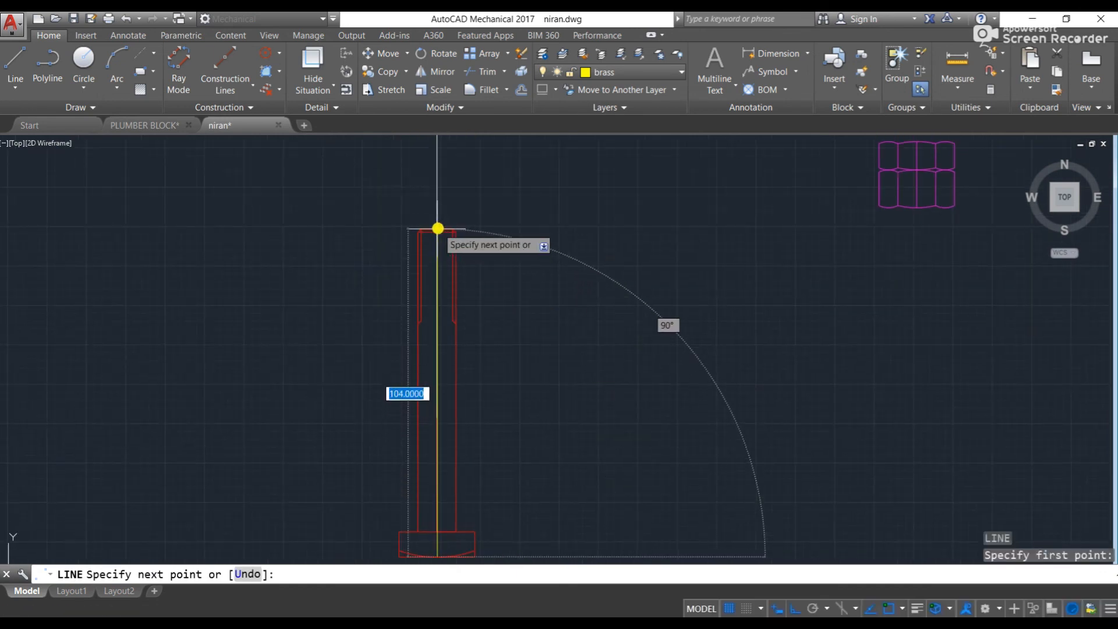
key("Escape")
scroll(437, 227, "down", 5)
scroll(340, 268, "up", 2)
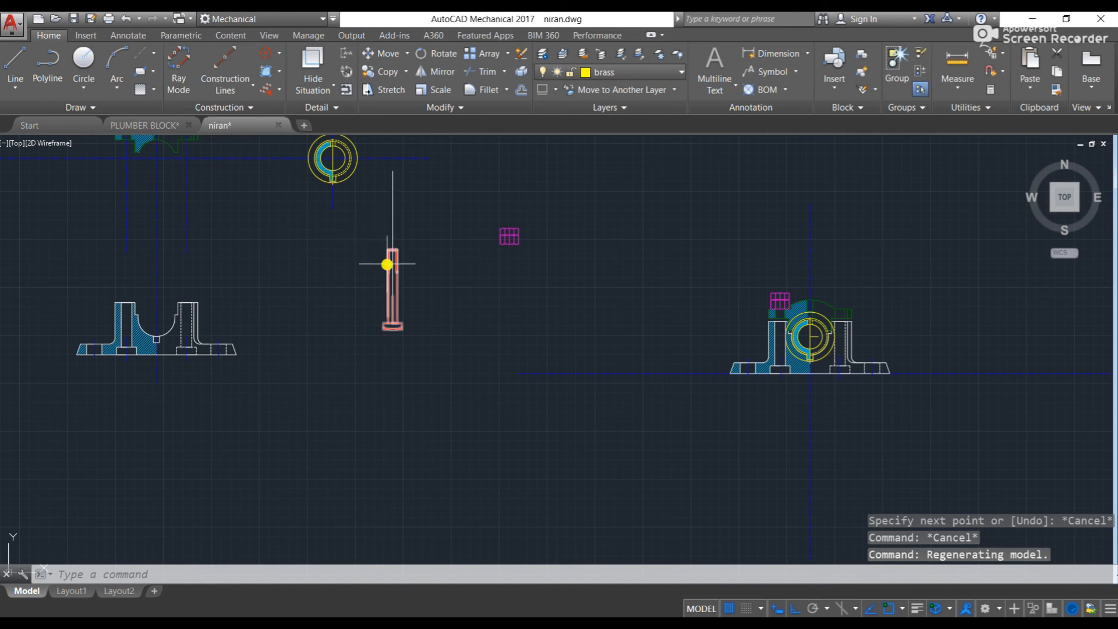
left_click(393, 337)
type("m")
key("Return")
key("Escape")
key("Escape")
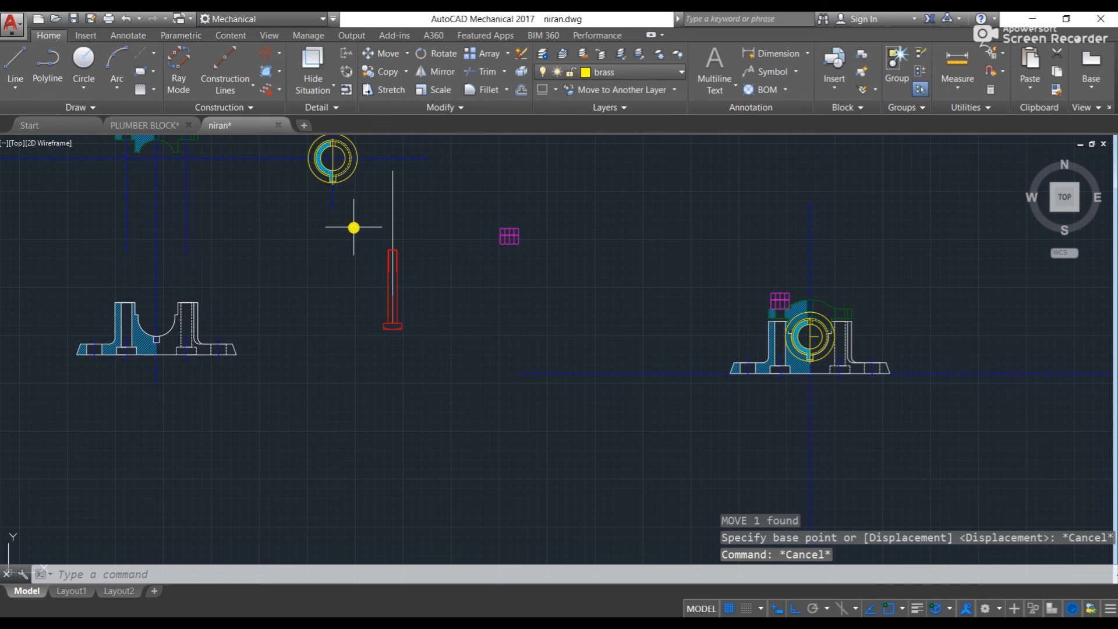
- Try to place a copy of the bolt in the assembly's left bolt hole, using the head's bottom midpoint as base point
left_click(396, 263)
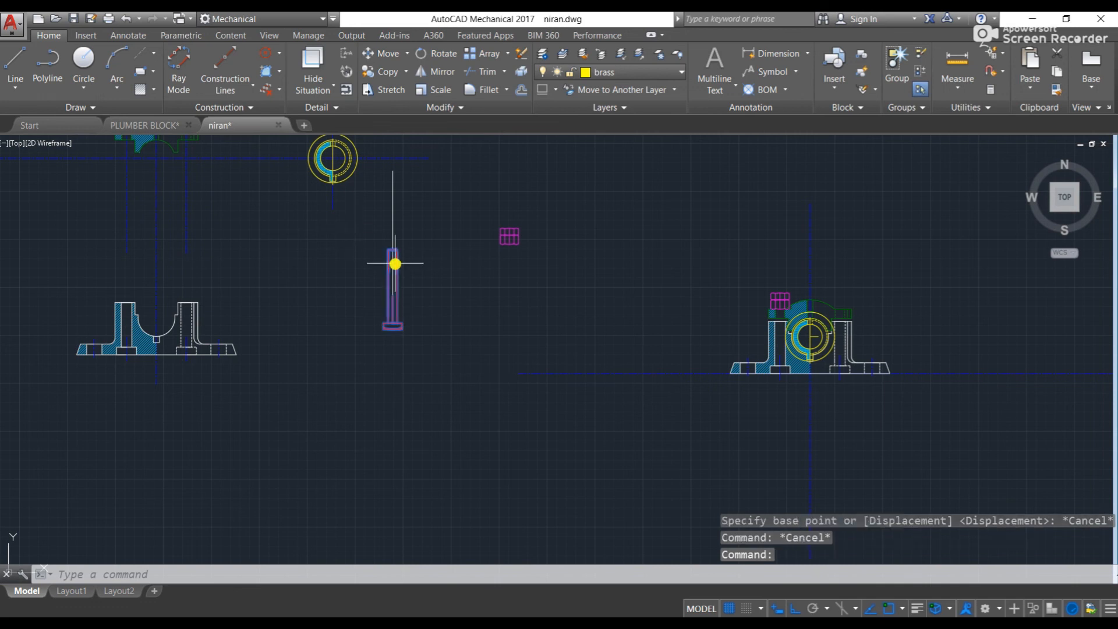
key("ctrl+shift+c")
scroll(392, 319, "up", 4)
scroll(402, 318, "up", 2)
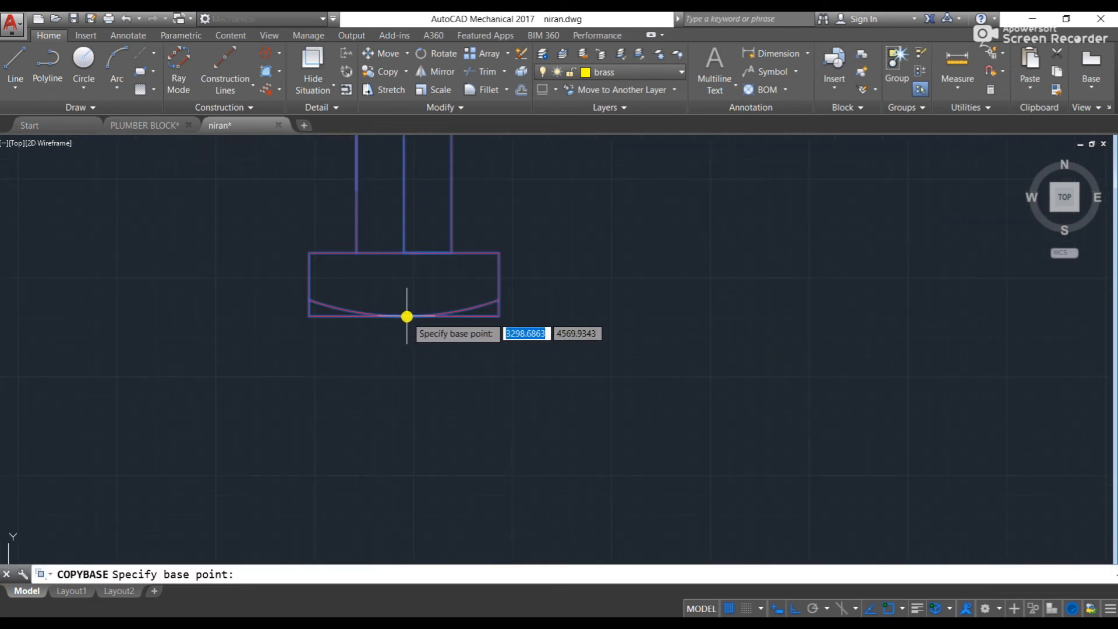
left_click(402, 317)
middle_click_drag(694, 356, 577, 356)
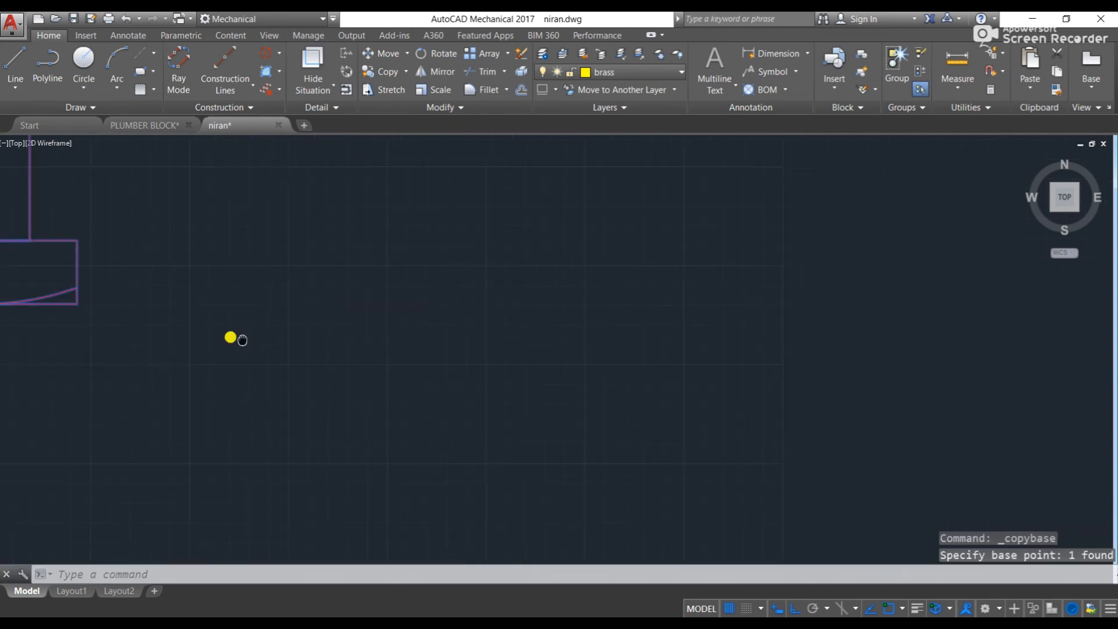
scroll(456, 367, "down", 3)
key("ctrl+v")
scroll(402, 388, "down", 6)
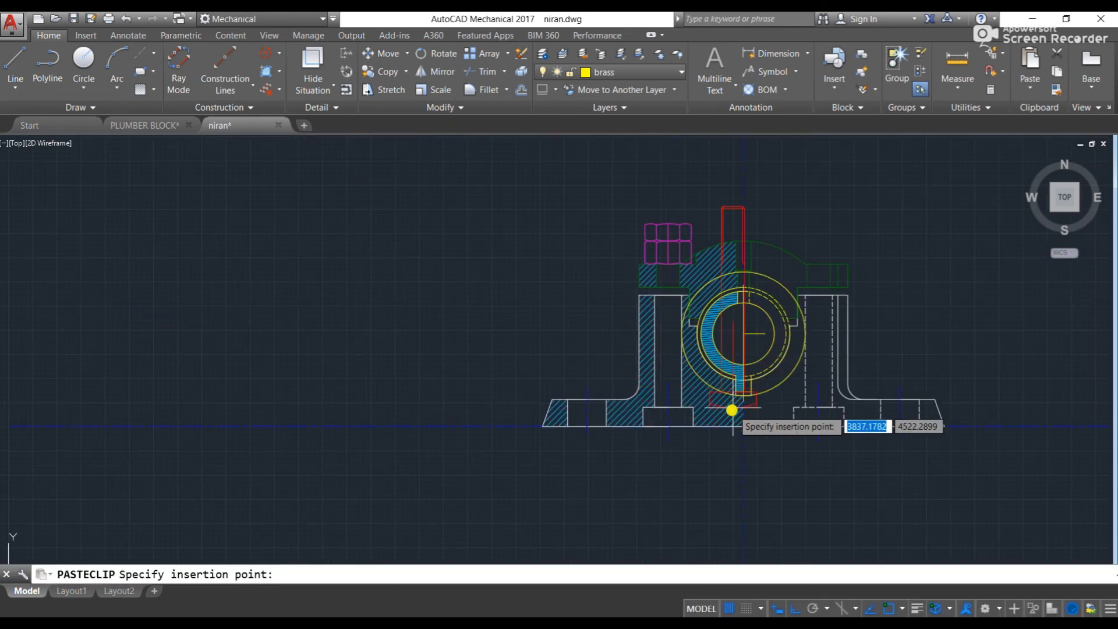
scroll(657, 417, "up", 4)
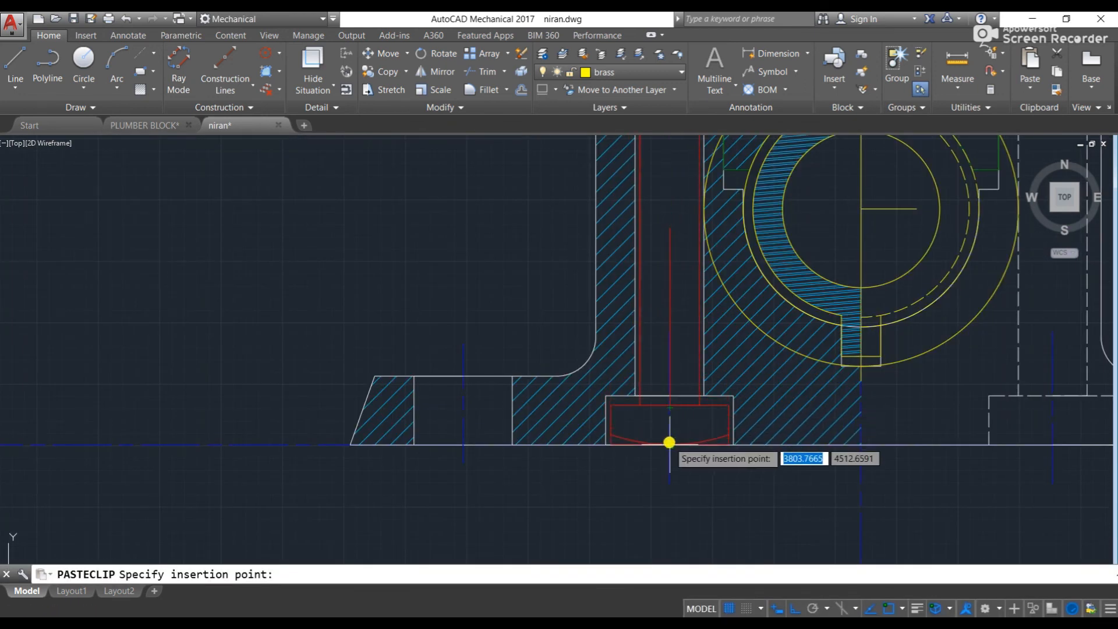
key("Escape")
key("Escape")
- Copy the bolt with the shank-head junction as base point and place it at the top centre of the left counterbore in the assembly
scroll(668, 433, "down", 5)
scroll(187, 321, "up", 5)
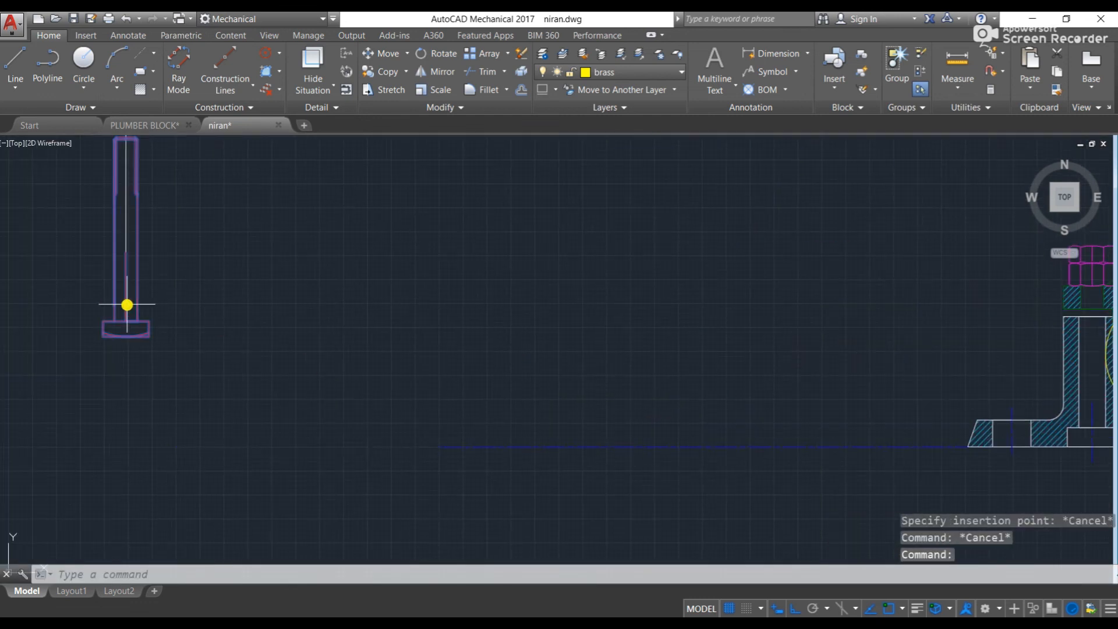
key("ctrl+shift+c")
scroll(127, 309, "up", 3)
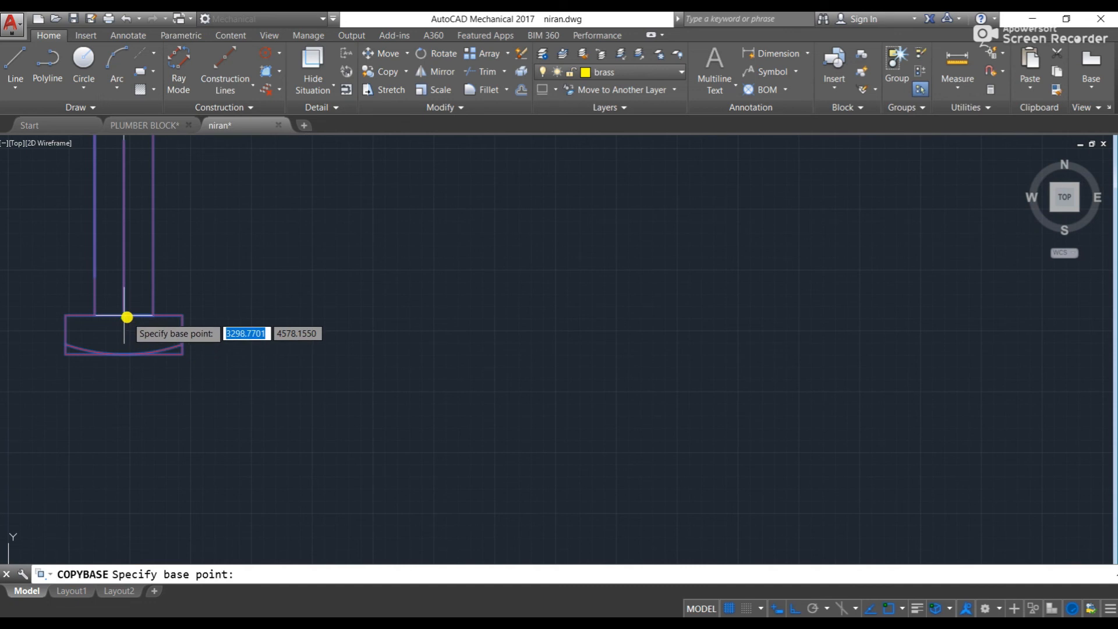
left_click(126, 316)
middle_click_drag(549, 329, 24, 329)
scroll(24, 329, "down", 3)
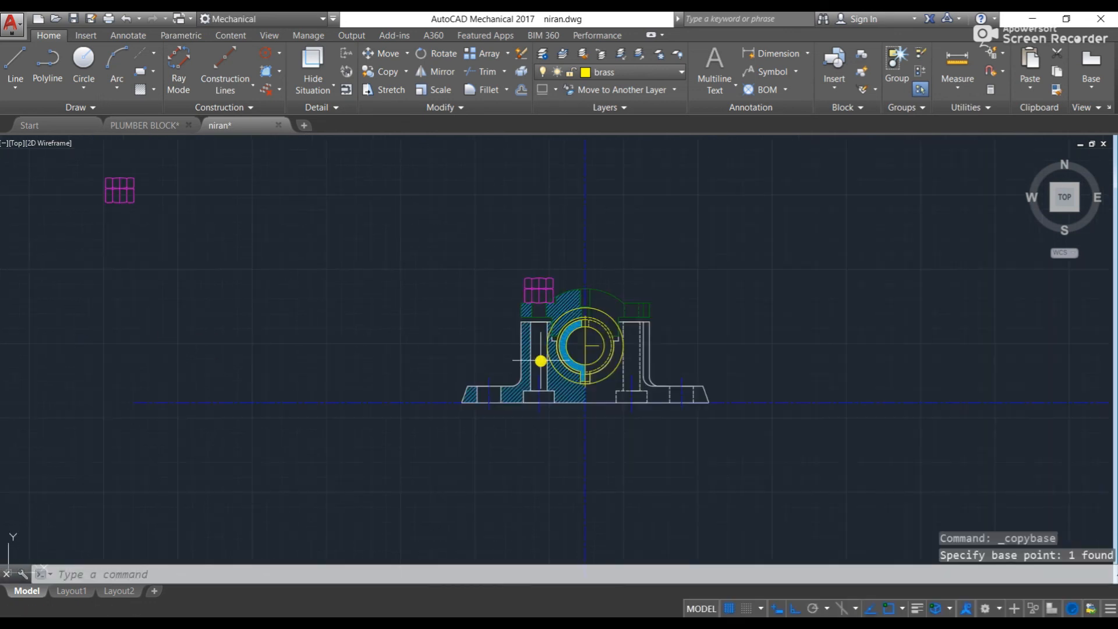
key("ctrl+v")
scroll(541, 361, "up", 5)
middle_click_drag(612, 513, 477, 325)
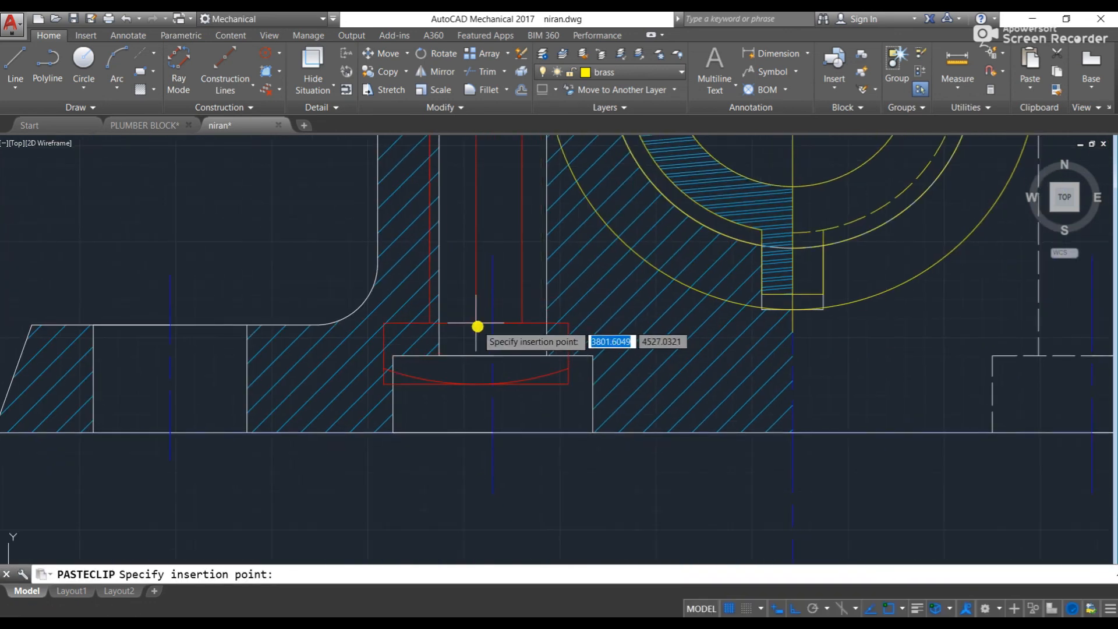
left_click(494, 356)
scroll(494, 357, "down", 6)
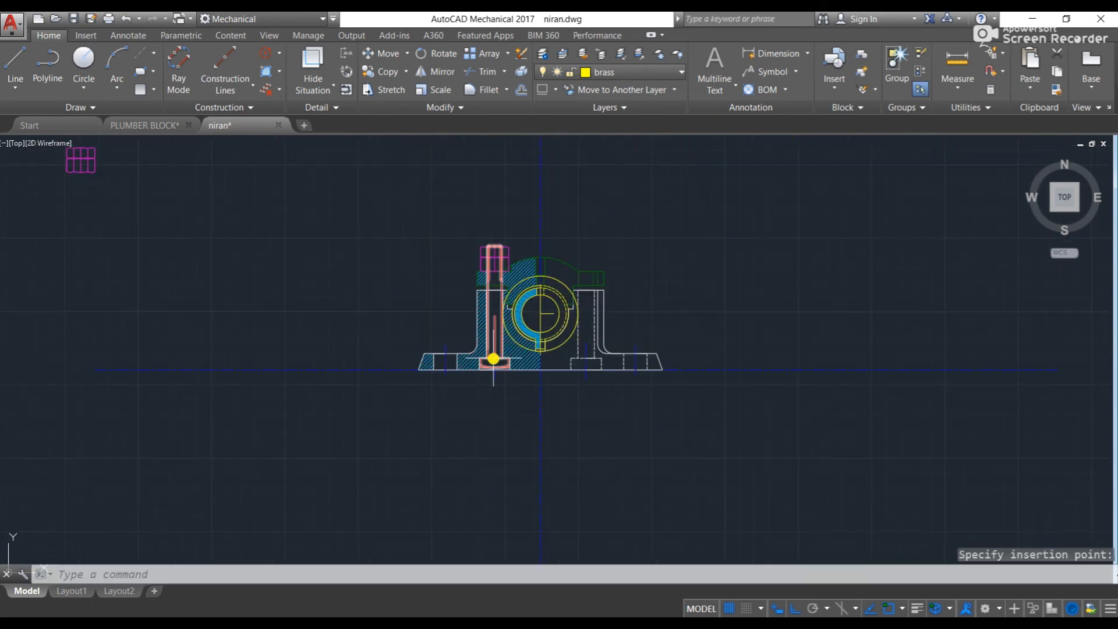
scroll(496, 261, "up", 5)
key("Escape")
key("Escape")
- Place a second copy of the bolt at the top centre of the right counterbore in the assembly
scroll(379, 207, "down", 6)
scroll(459, 339, "up", 2)
scroll(459, 338, "up", 4)
key("ctrl+v")
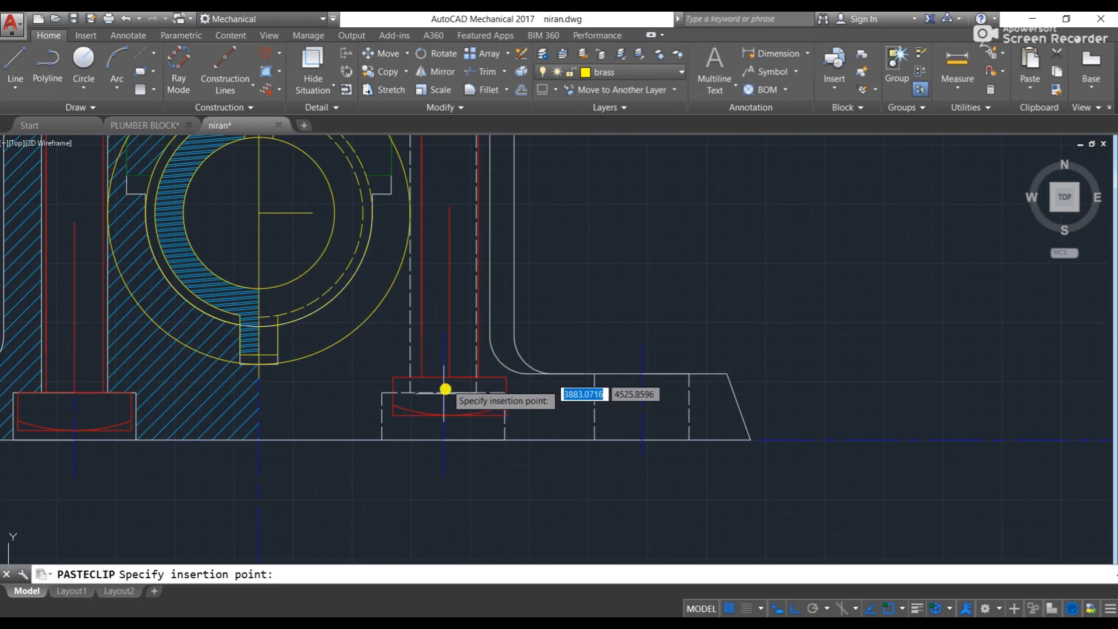
left_click(443, 393)
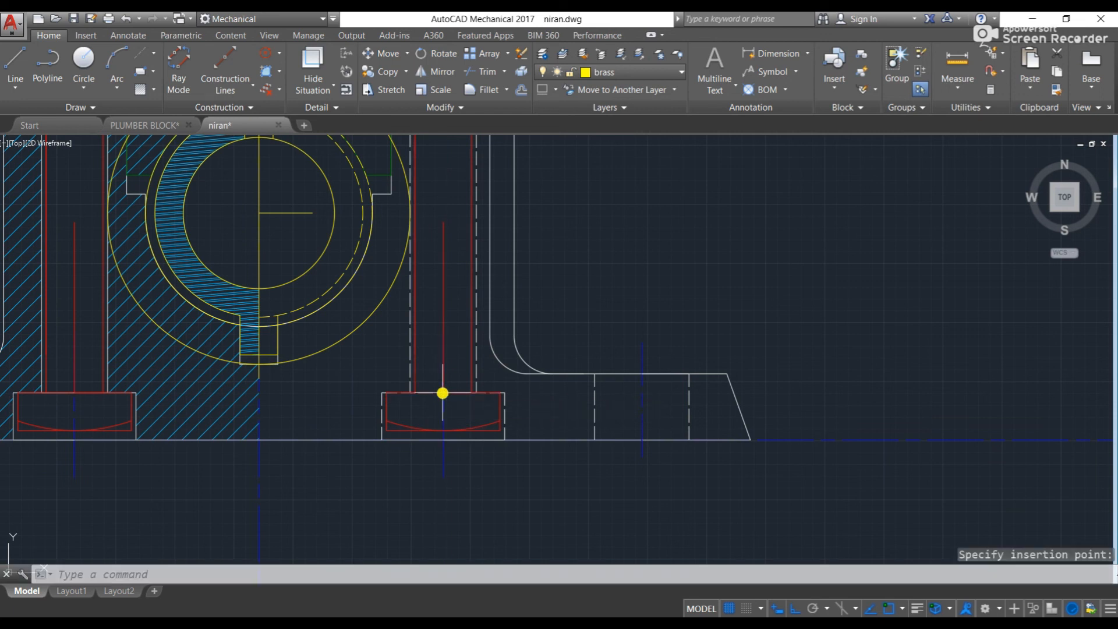
scroll(443, 392, "up", 8)
key("Escape")
key("Escape")
key("Escape")
scroll(442, 392, "down", 10)
- Copy the nut block from the left bolt with a base point at the bottom midpoint of the nut
middle_click_drag(417, 327, 456, 255)
scroll(463, 265, "up", 2)
scroll(462, 265, "up", 2)
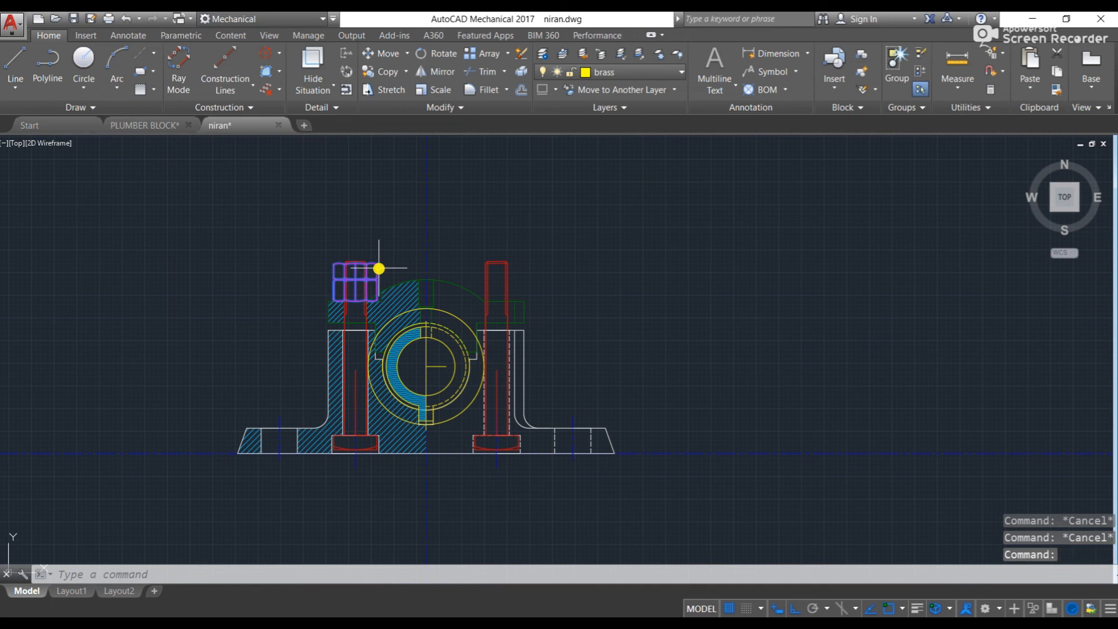
left_click(372, 291)
key("ctrl+c")
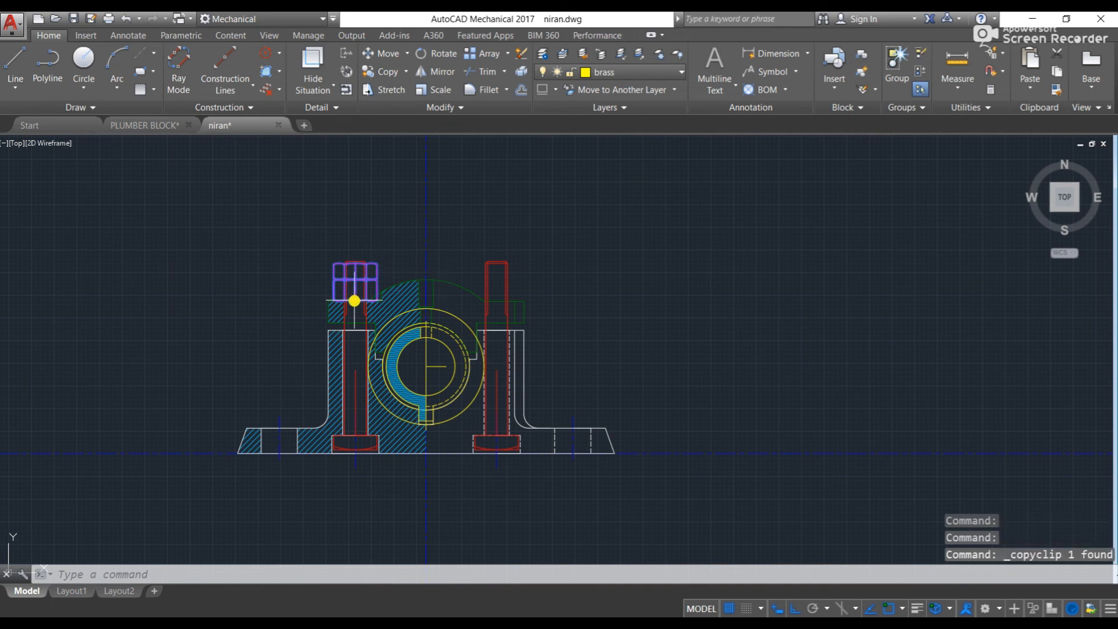
key("ctrl+shift+c")
scroll(354, 300, "up", 6)
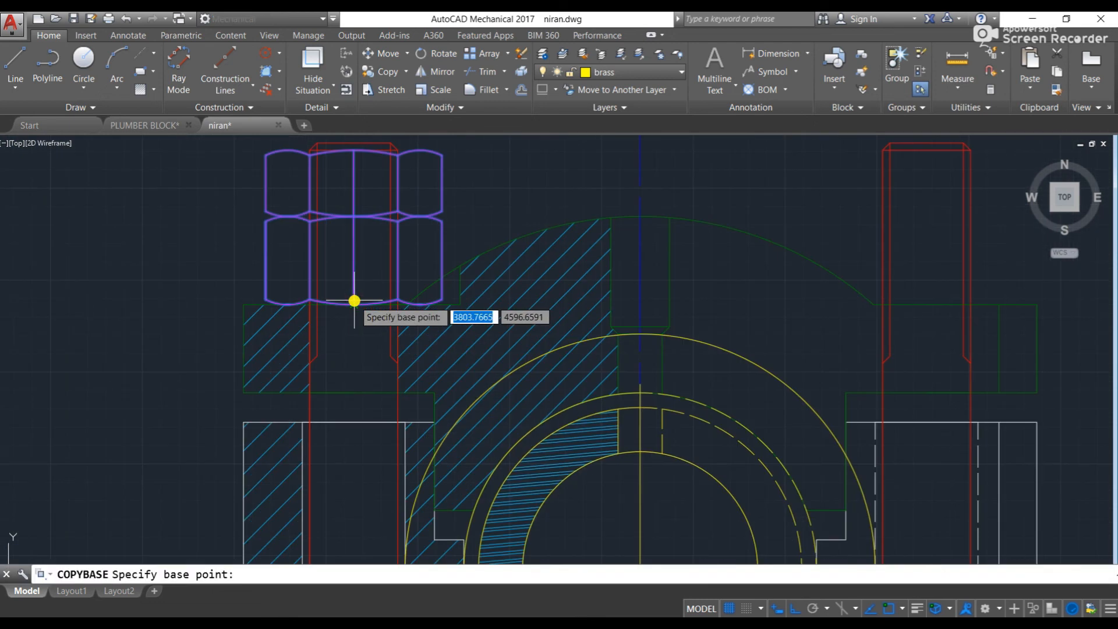
scroll(361, 303, "up", 8)
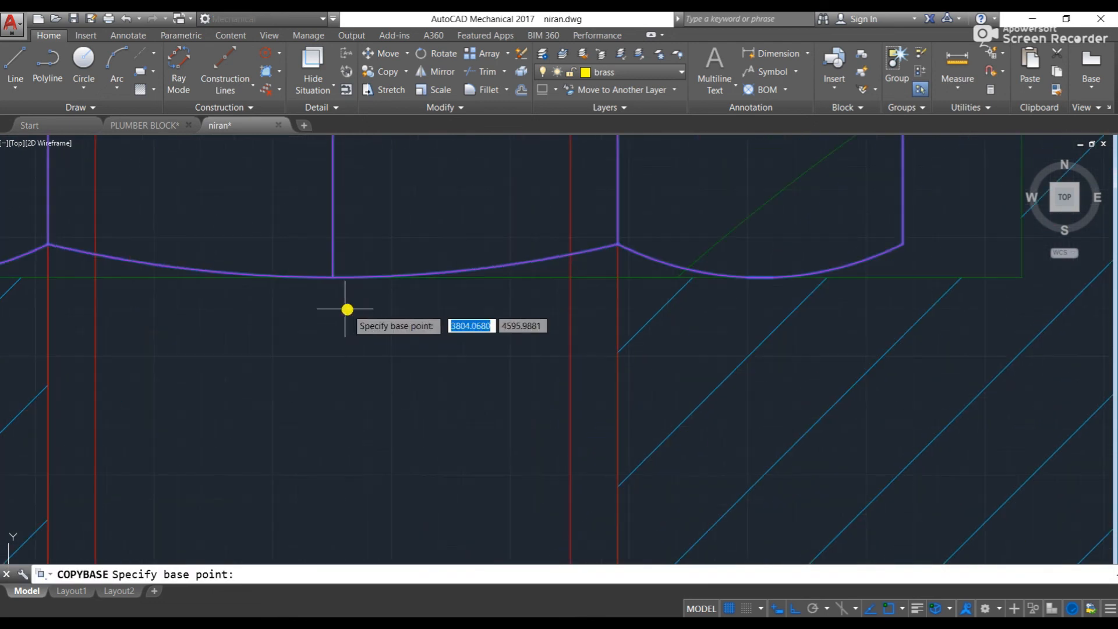
left_click(333, 278)
scroll(524, 278, "down", 6)
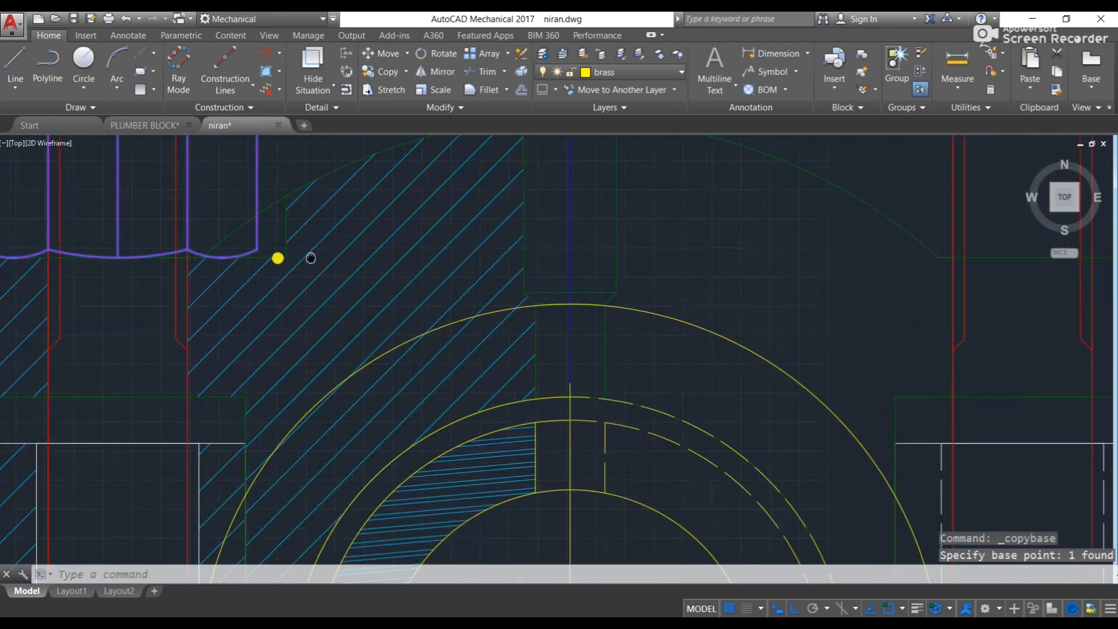
key("ctrl+v")
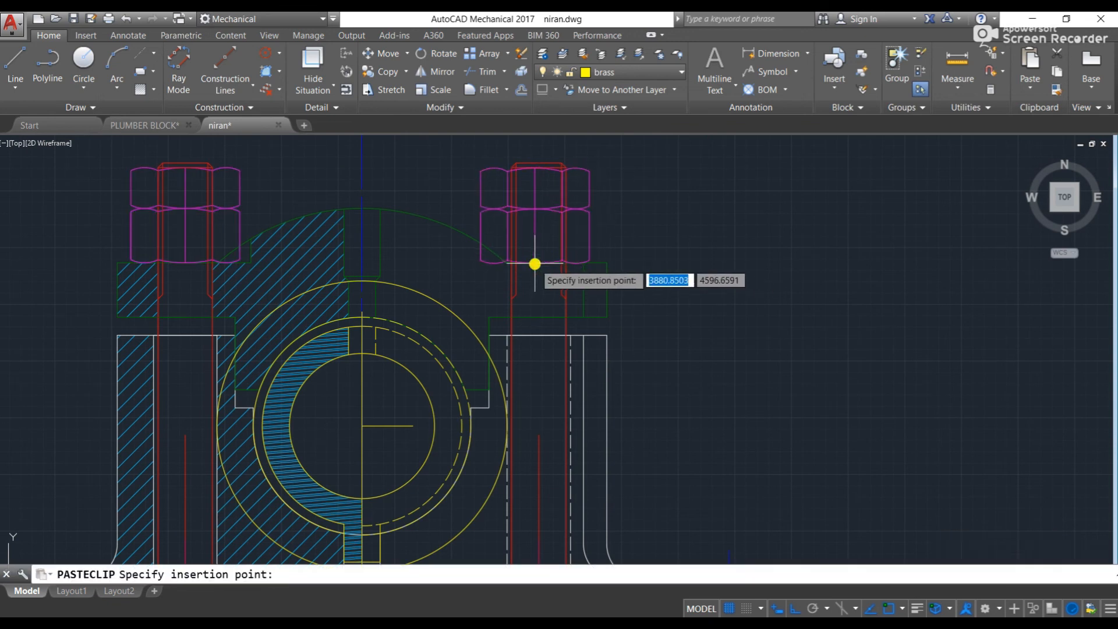
scroll(547, 260, "up", 5)
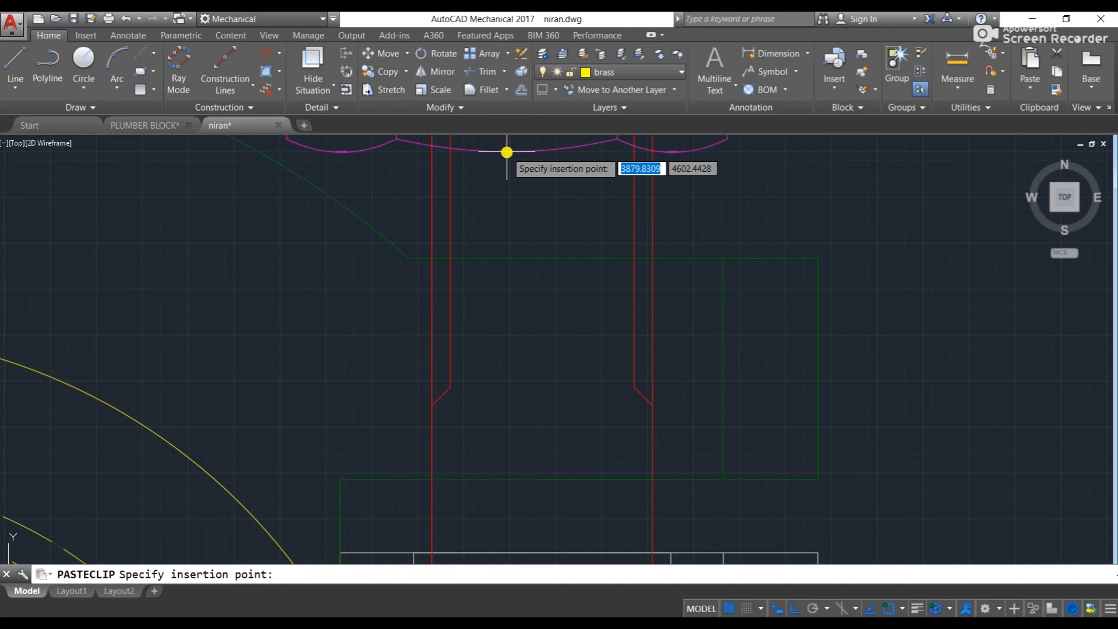
key("Escape")
key("Escape")
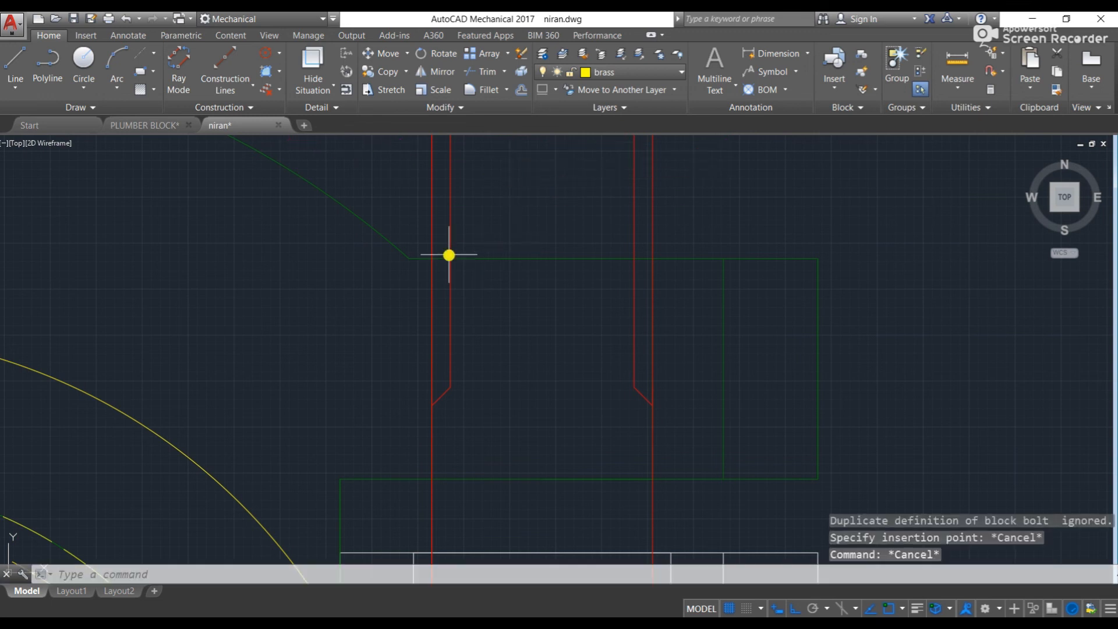
- Draw a temporary line across the right bolt's width along the cap's flat top edge
key("Return")
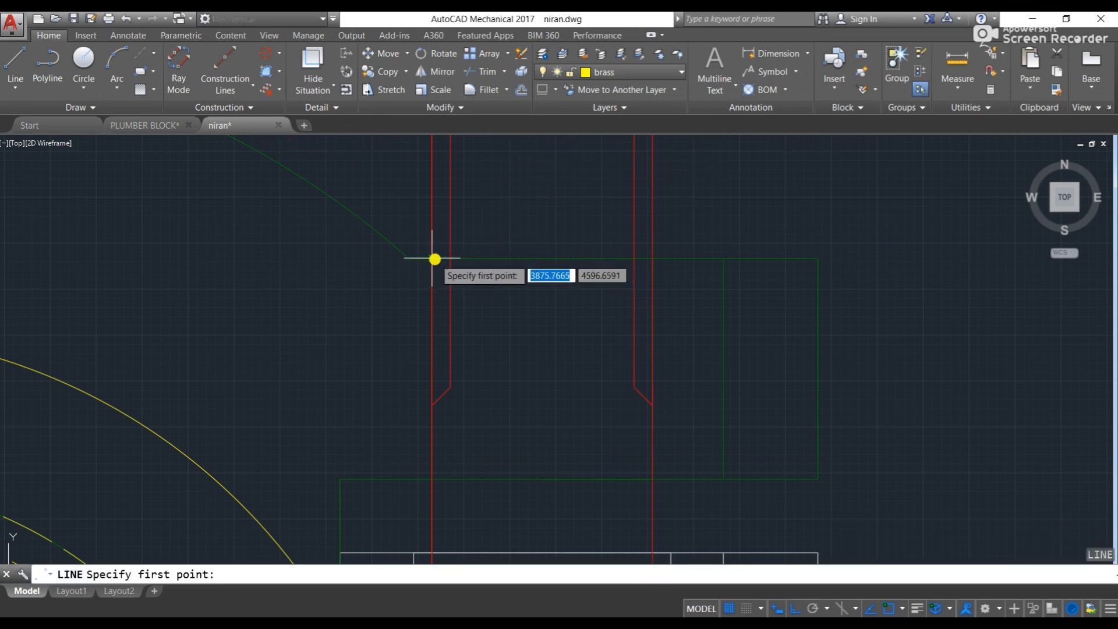
left_click(435, 259)
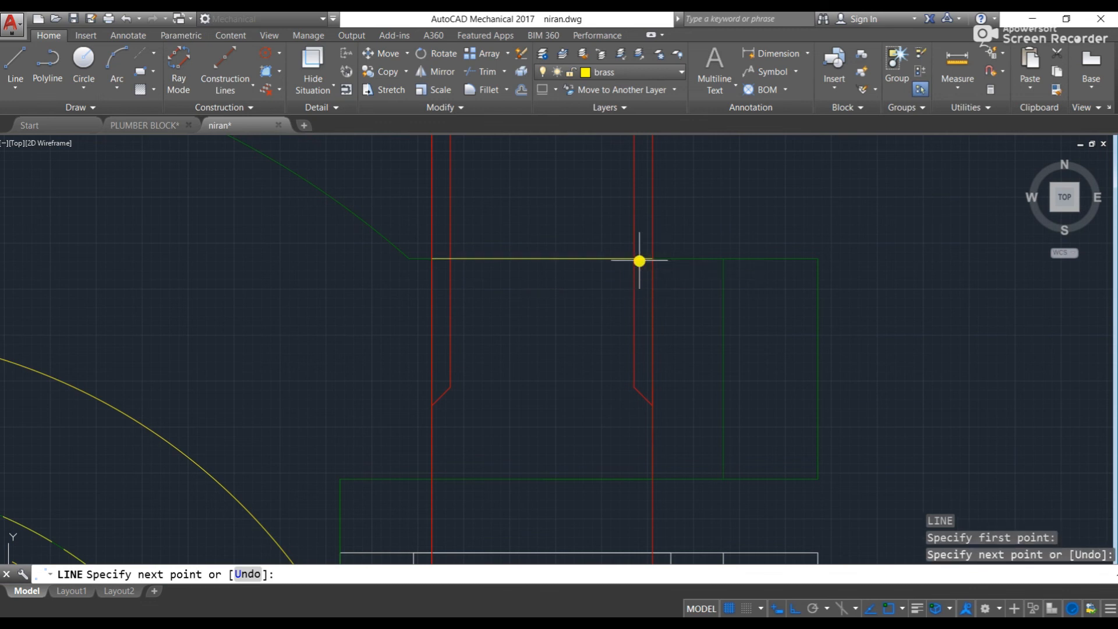
key("Escape")
- Paste the copied nut onto the right bolt at the midpoint of the temporary line
scroll(639, 261, "down", 5)
key("ctrl+v")
scroll(627, 261, "up", 5)
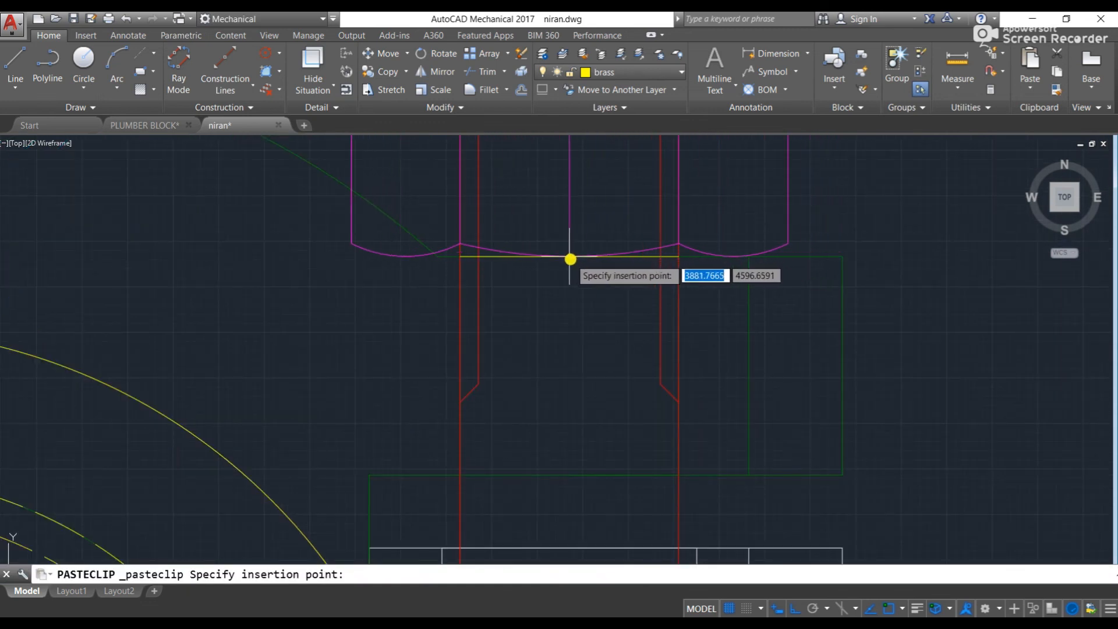
left_click(569, 258)
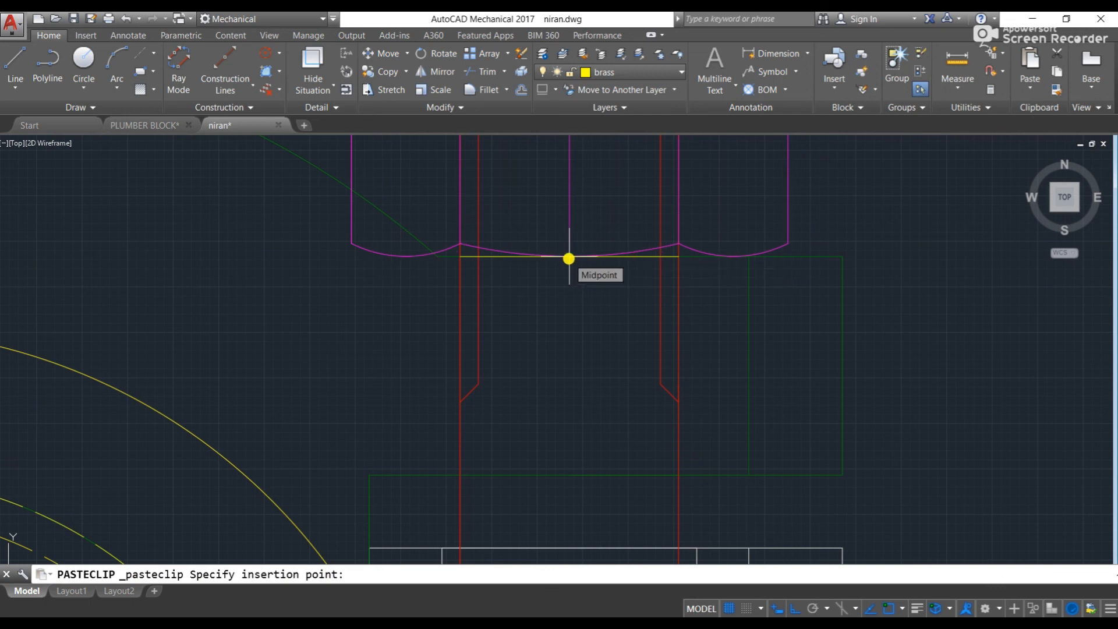
scroll(568, 260, "down", 4)
scroll(554, 304, "up", 5)
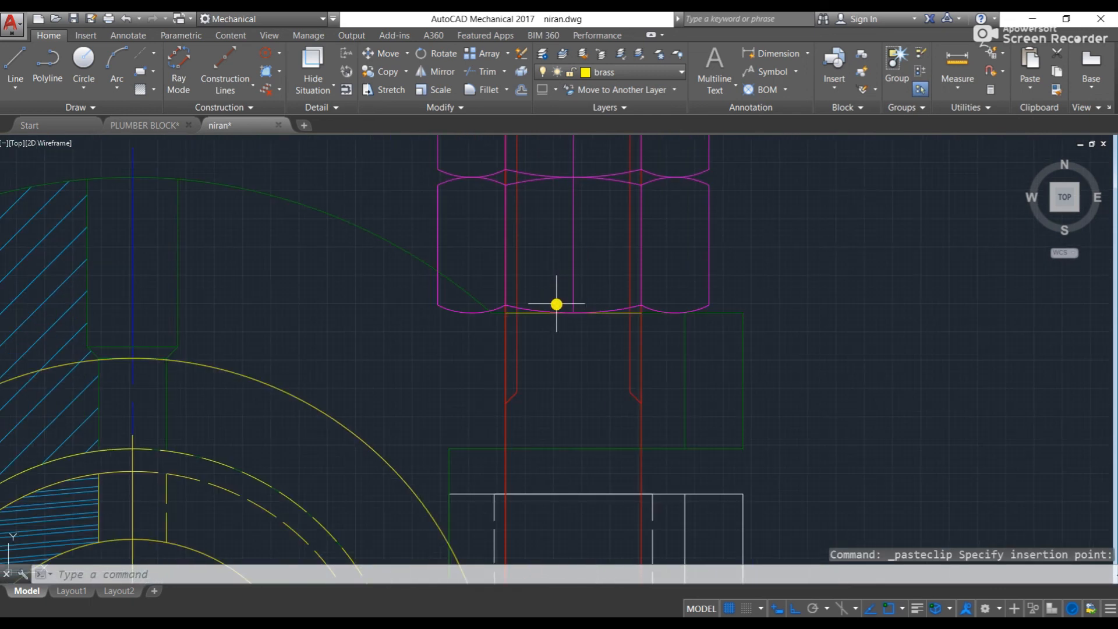
- Delete the temporary line beneath the right nut
key("Escape")
key("Escape")
left_click(532, 313)
key("Delete")
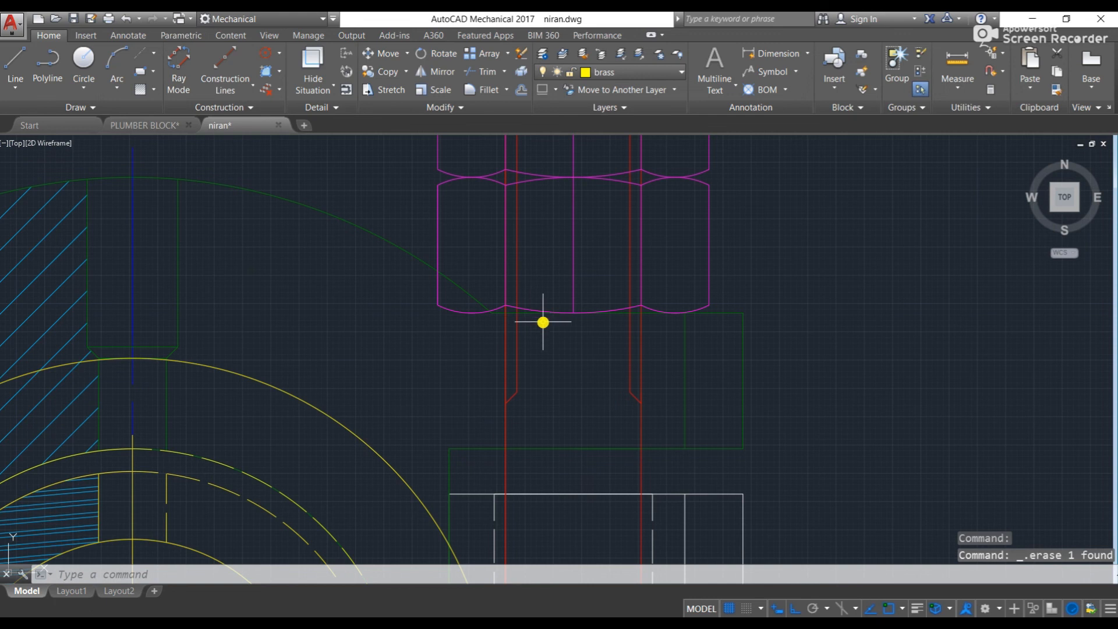
- Examine the assembled front view alongside the separate part blocks
scroll(524, 312, "down", 5)
scroll(517, 323, "down", 6)
middle_click_drag(375, 321, 530, 301)
scroll(529, 301, "down", 2)
mouse_move(289, 311)
middle_mouse_down()
mouse_move(572, 290)
mouse_move(494, 372)
middle_mouse_up()
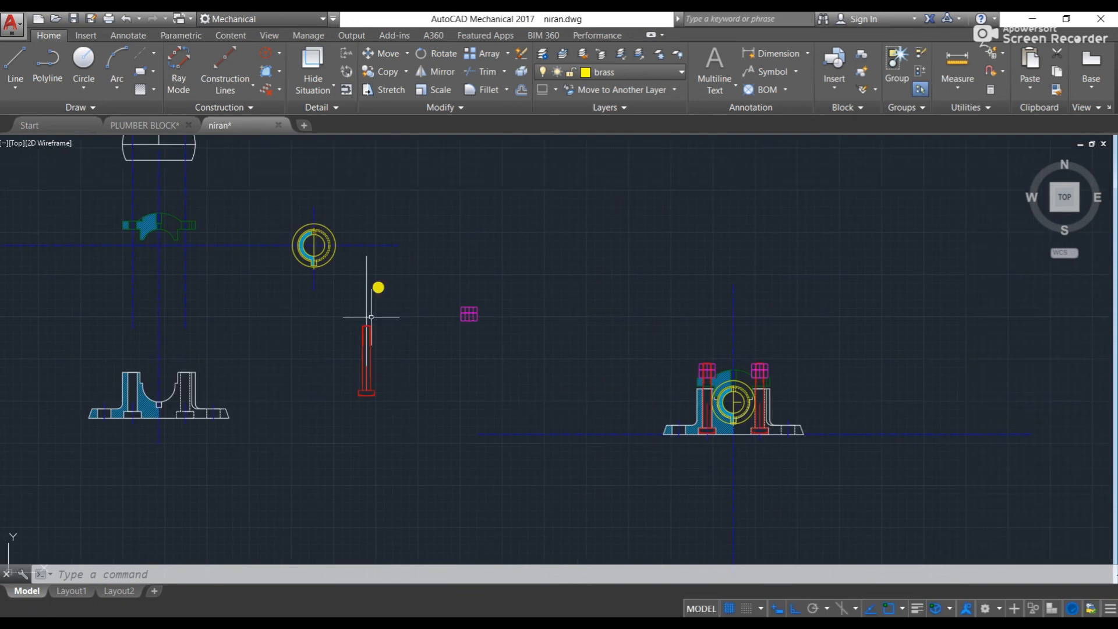
middle_click_drag(726, 392, 487, 368)
scroll(488, 368, "up", 4)
middle_click_drag(313, 318, 526, 307)
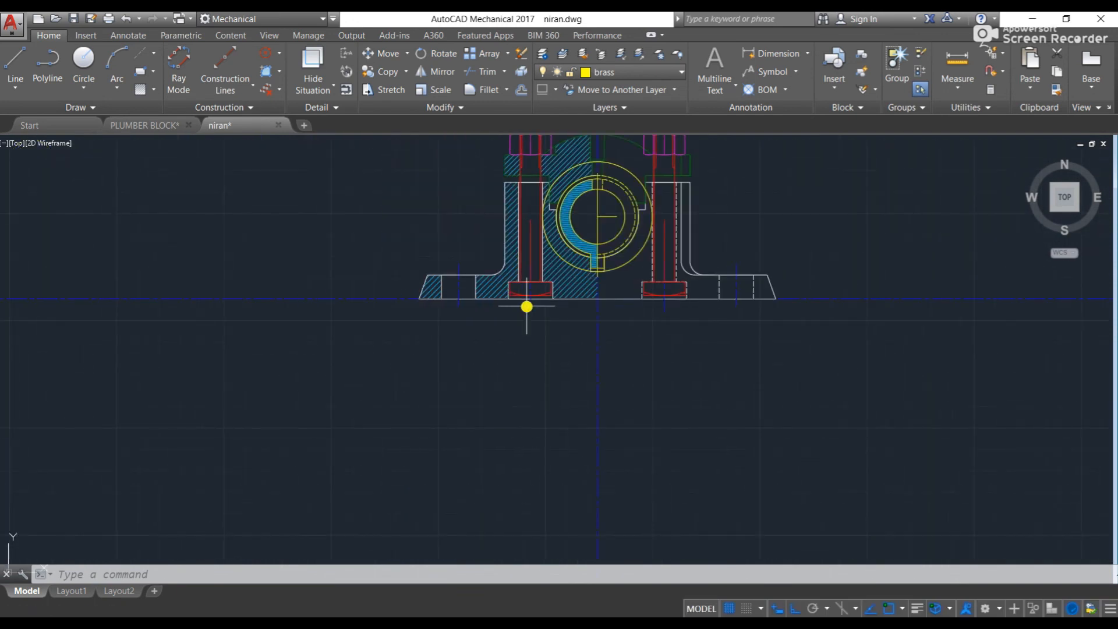
key("Return")
key("Escape")
key("Escape")
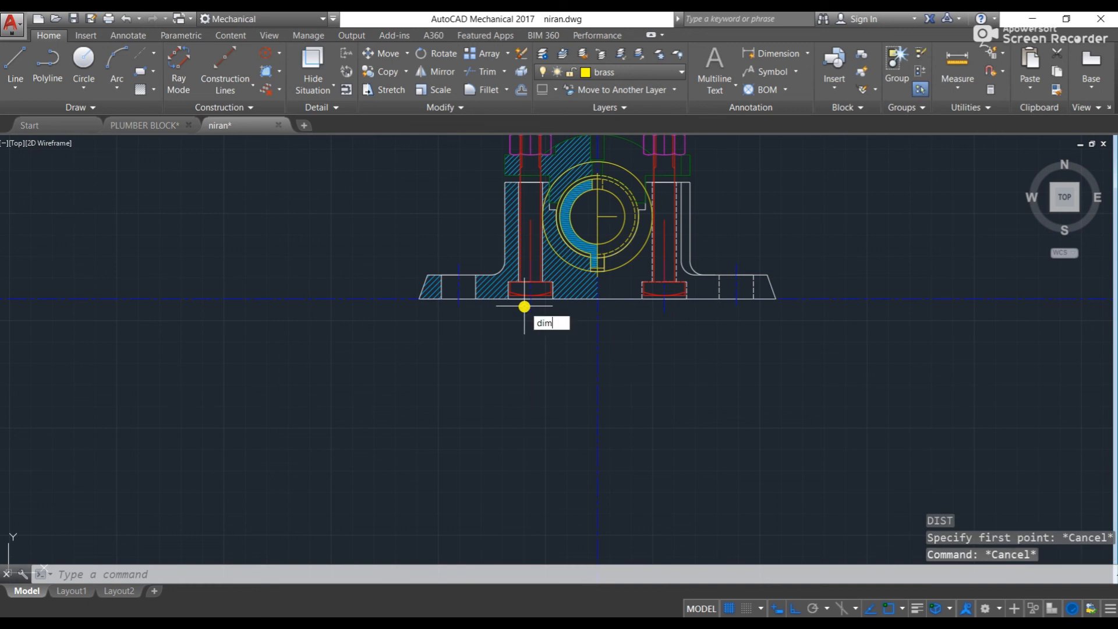
- Add a linear dimension for the base's overall width between its two bottom corners, placed below the base
type("dim")
key("Down")
key("Return")
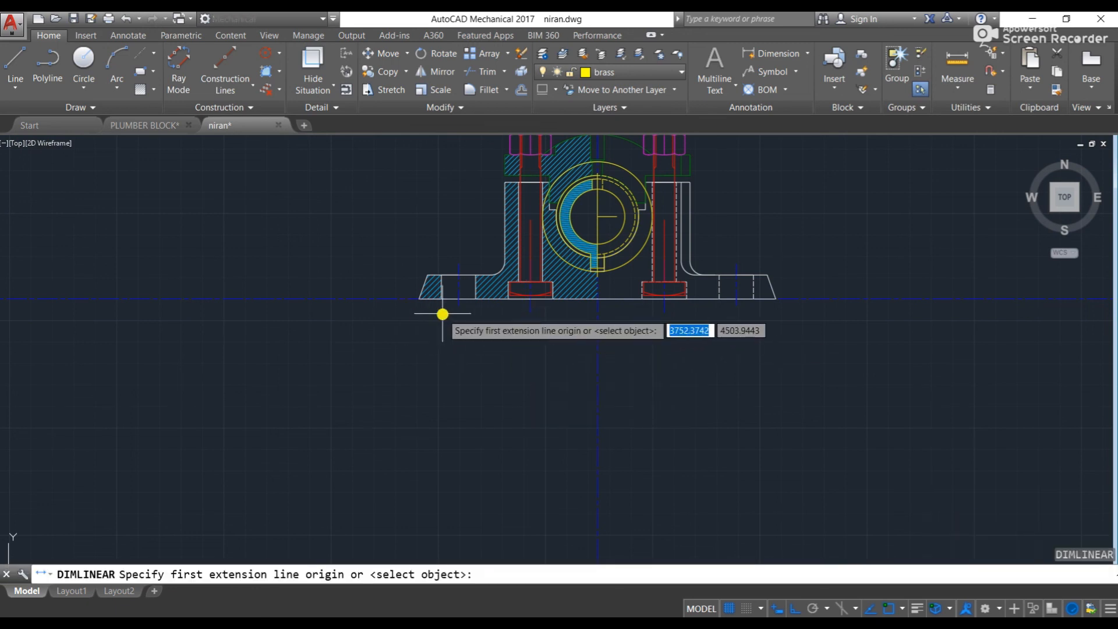
scroll(443, 314, "up", 4)
left_click(381, 276)
middle_click_drag(689, 342, 332, 347)
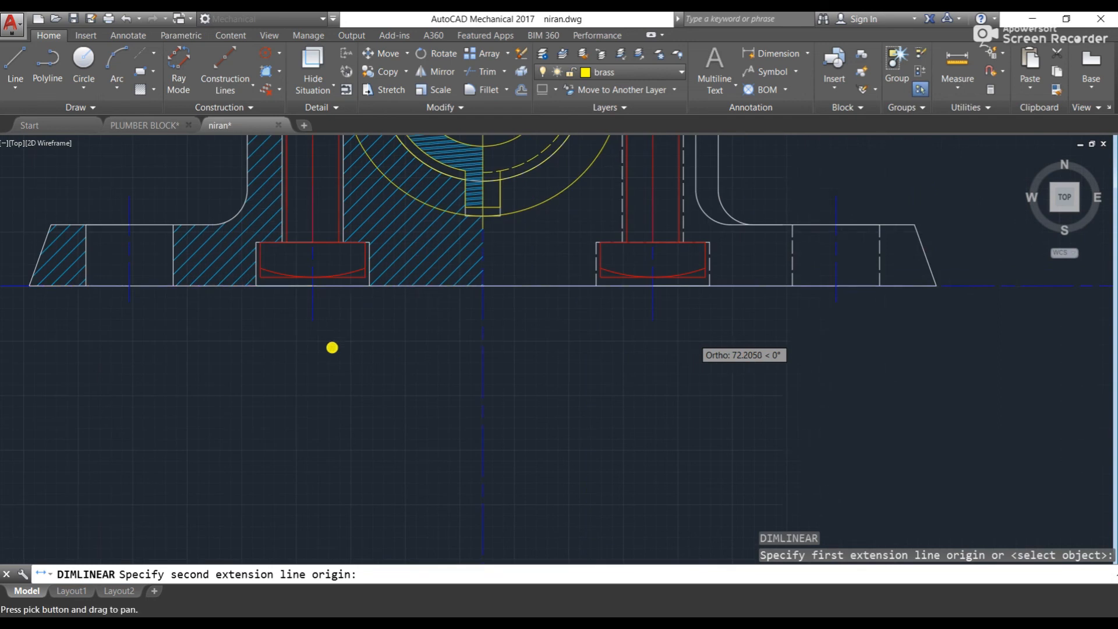
left_click(934, 287)
scroll(655, 393, "down", 3)
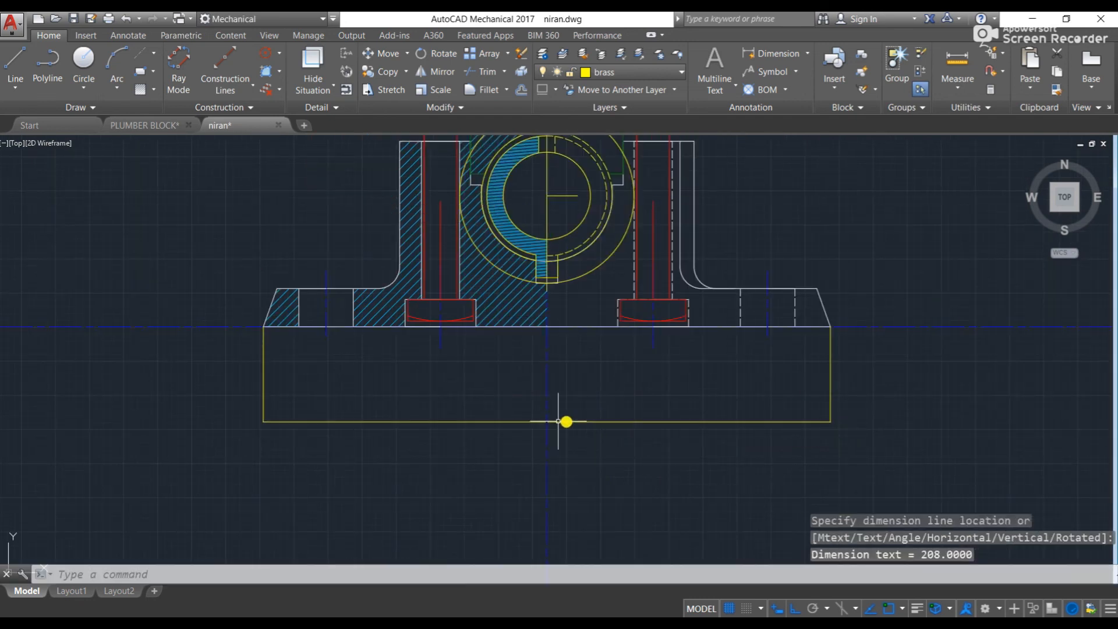
- Inspect the base width dimension's text and check the drawing units, leaving the settings as they are
scroll(552, 422, "up", 5)
key("Escape")
key("Escape")
key("Escape")
scroll(551, 421, "down", 8)
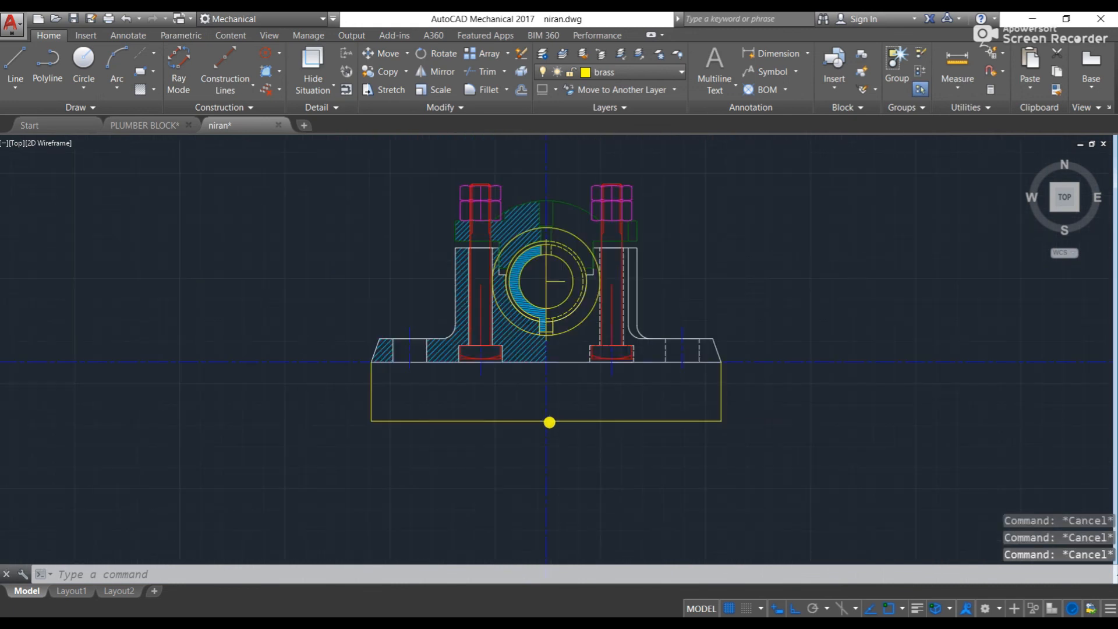
scroll(550, 422, "down", 2)
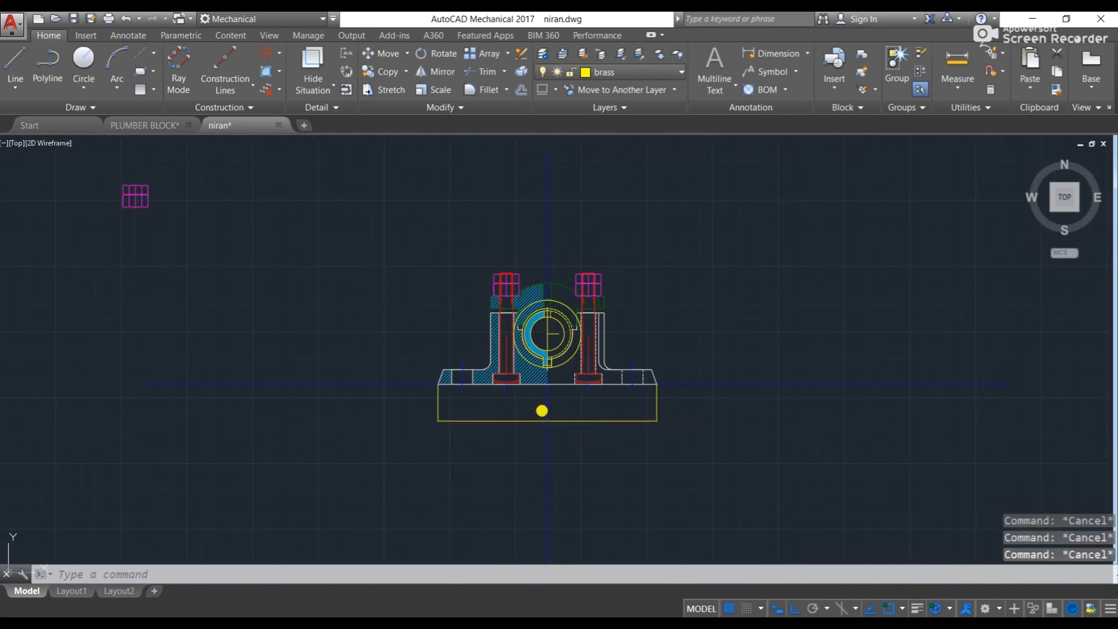
type("un")
key("Return")
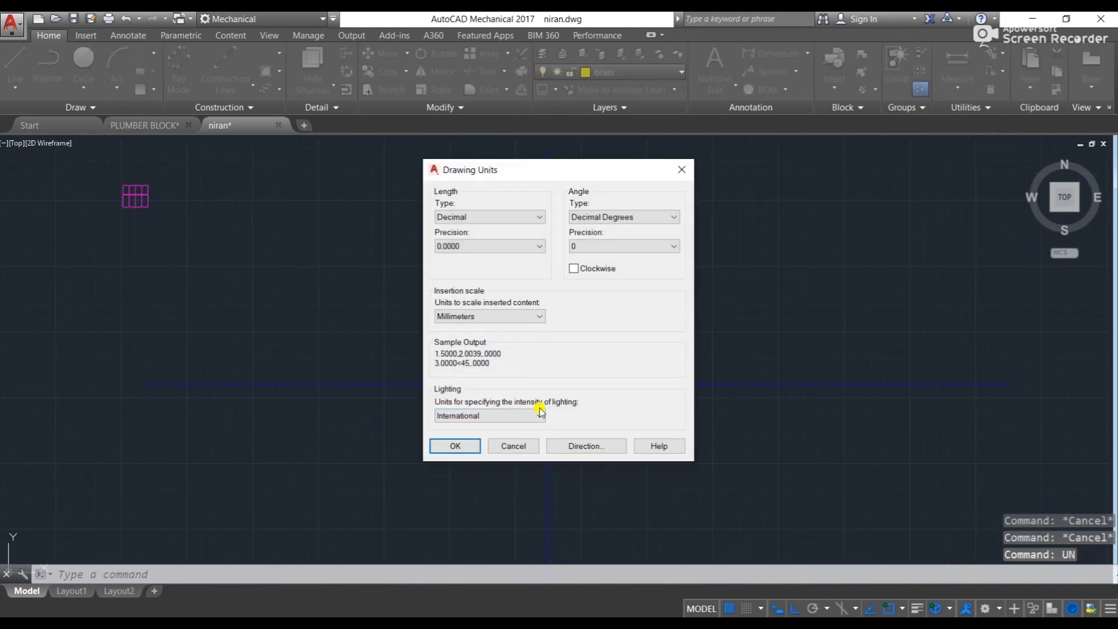
key("Escape")
- Review the available dimension styles in the Dimension Style Manager and close it
scroll(582, 416, "up", 6)
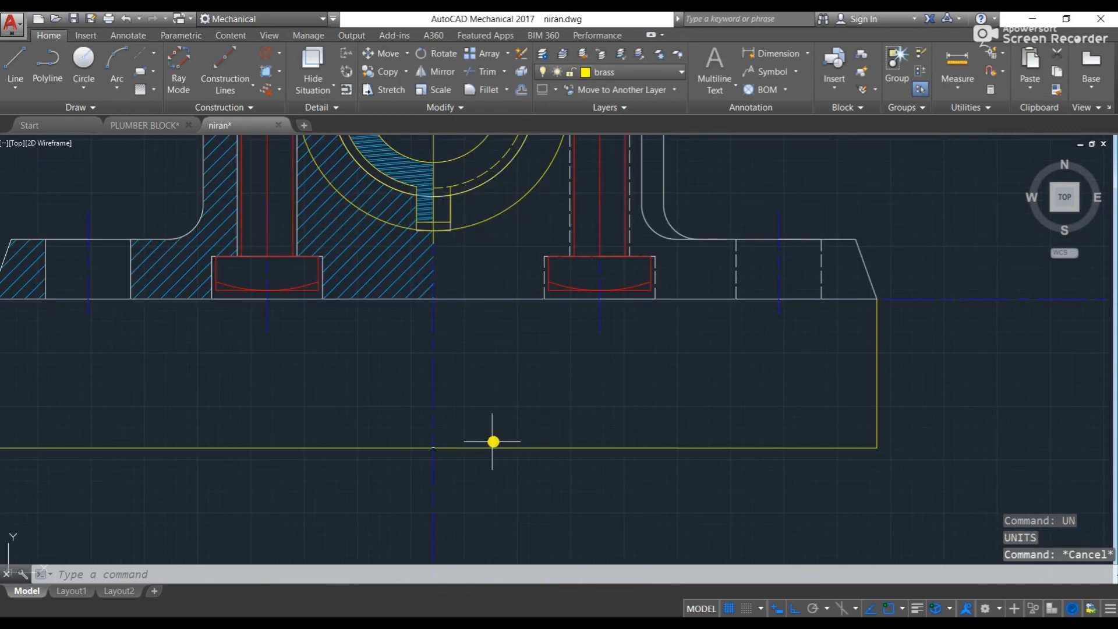
scroll(493, 442, "up", 2)
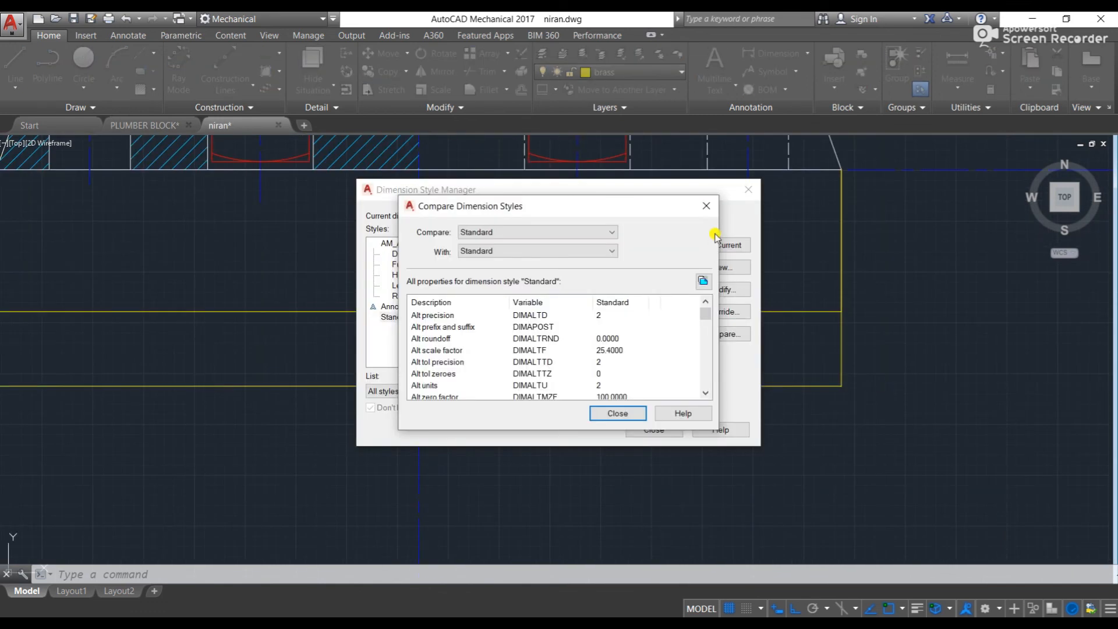
left_click(708, 209)
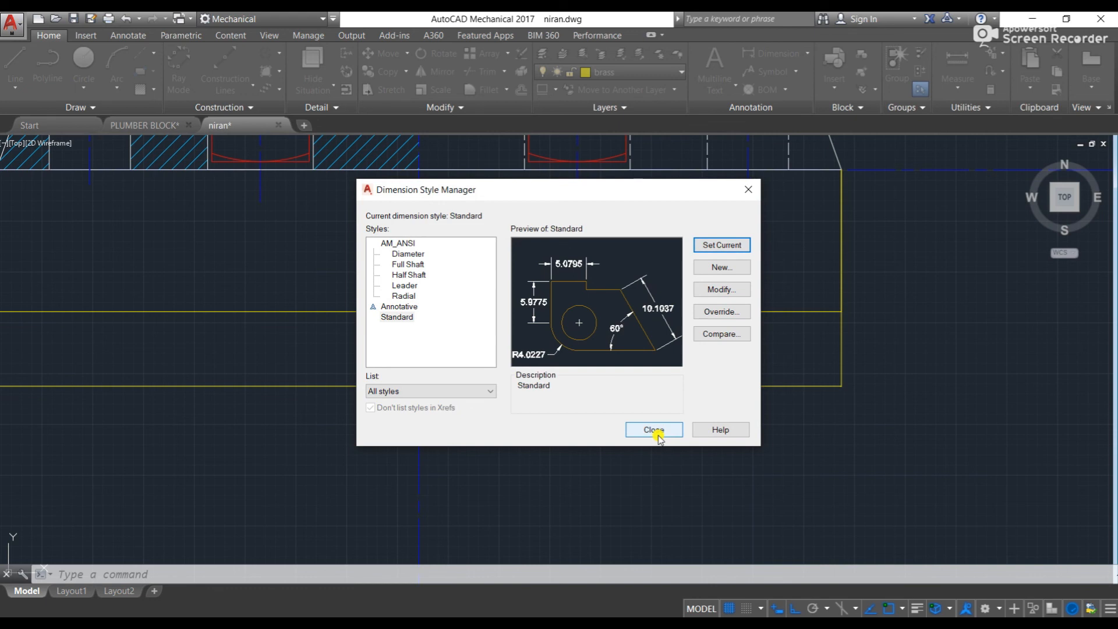
left_click(475, 391)
left_click(476, 393)
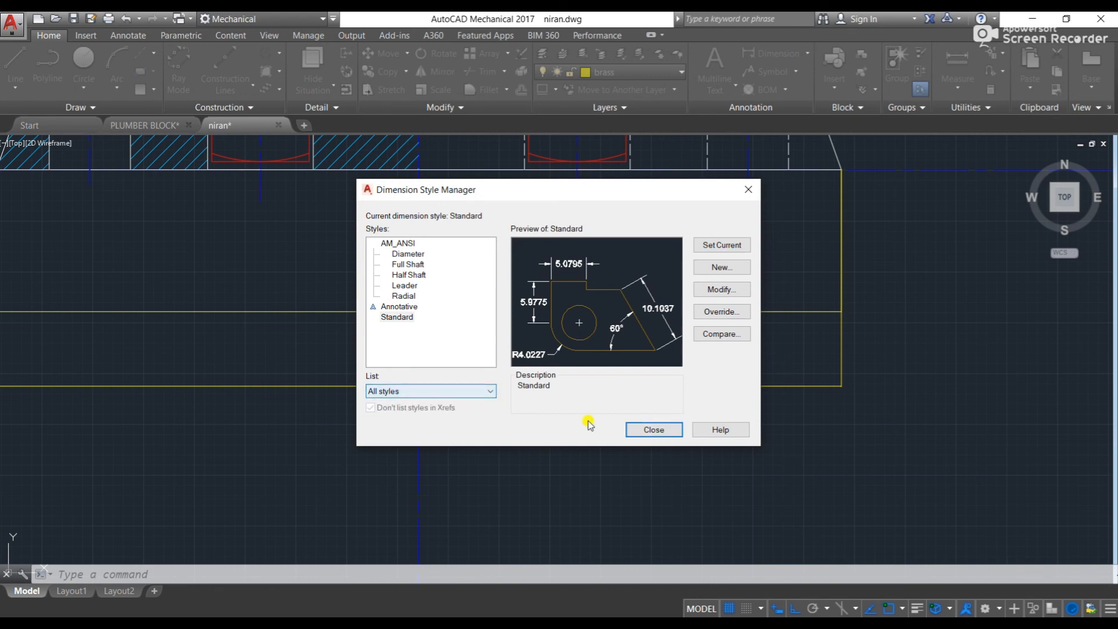
left_click(650, 432)
- Examine the size of the dimension text below the base and how the assembly sits in the whole drawing
scroll(624, 386, "down", 2)
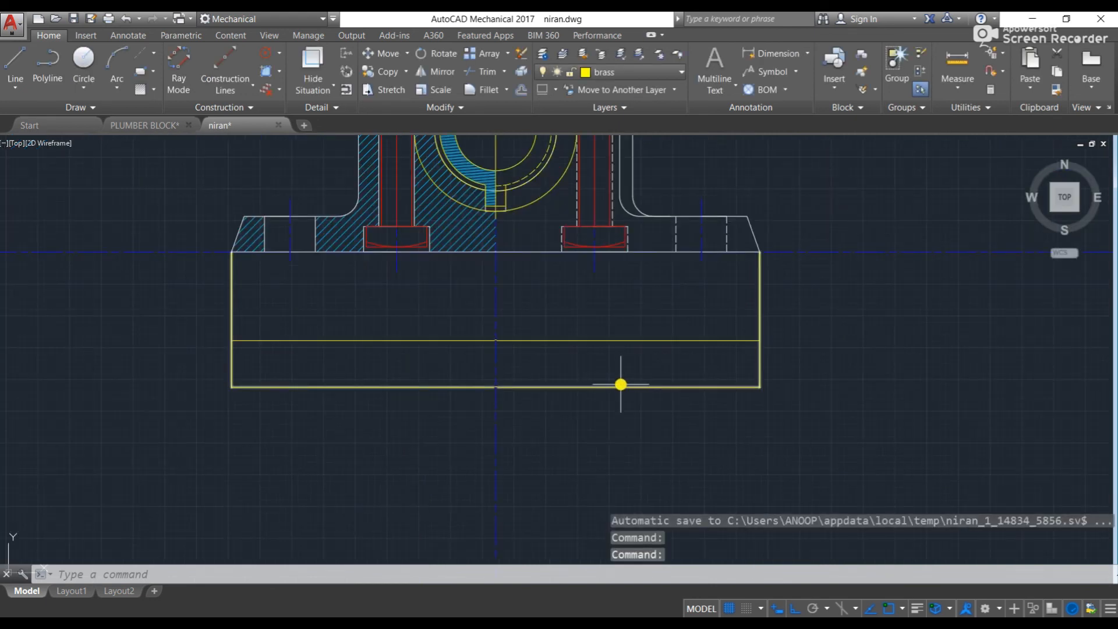
scroll(502, 297, "down", 3)
scroll(619, 411, "up", 8)
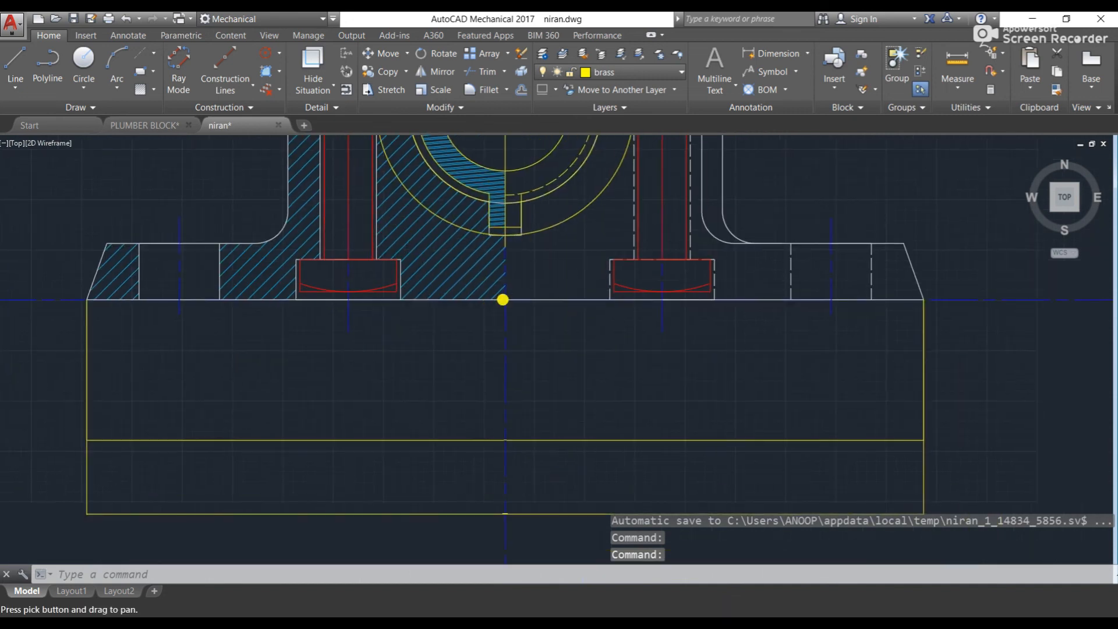
scroll(452, 387, "down", 8)
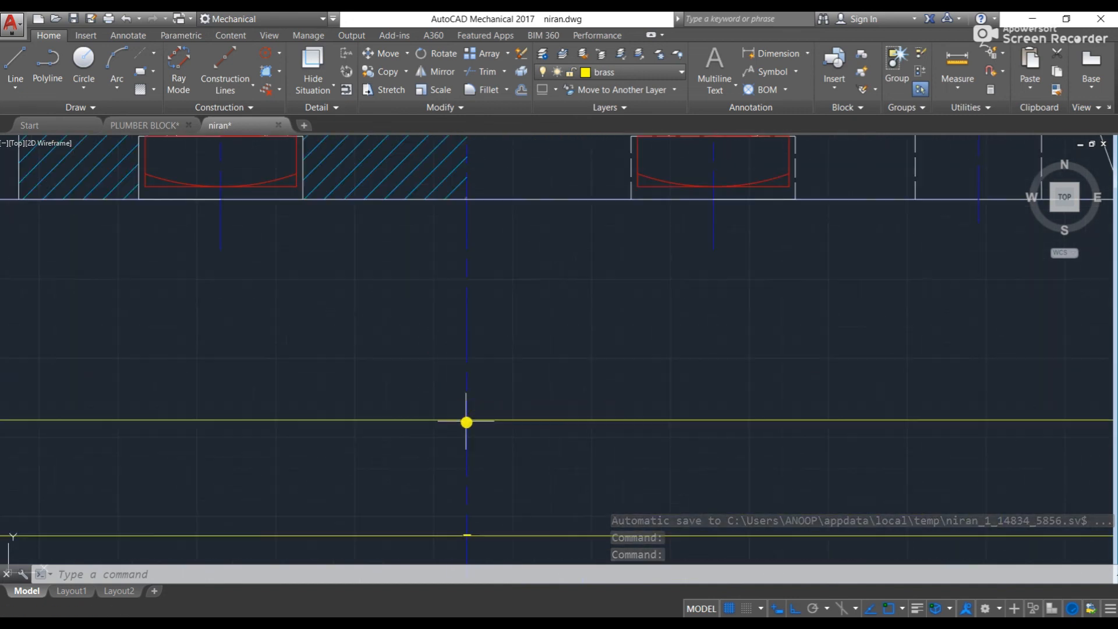
scroll(512, 357, "down", 4)
middle_click_drag(387, 365, 525, 335)
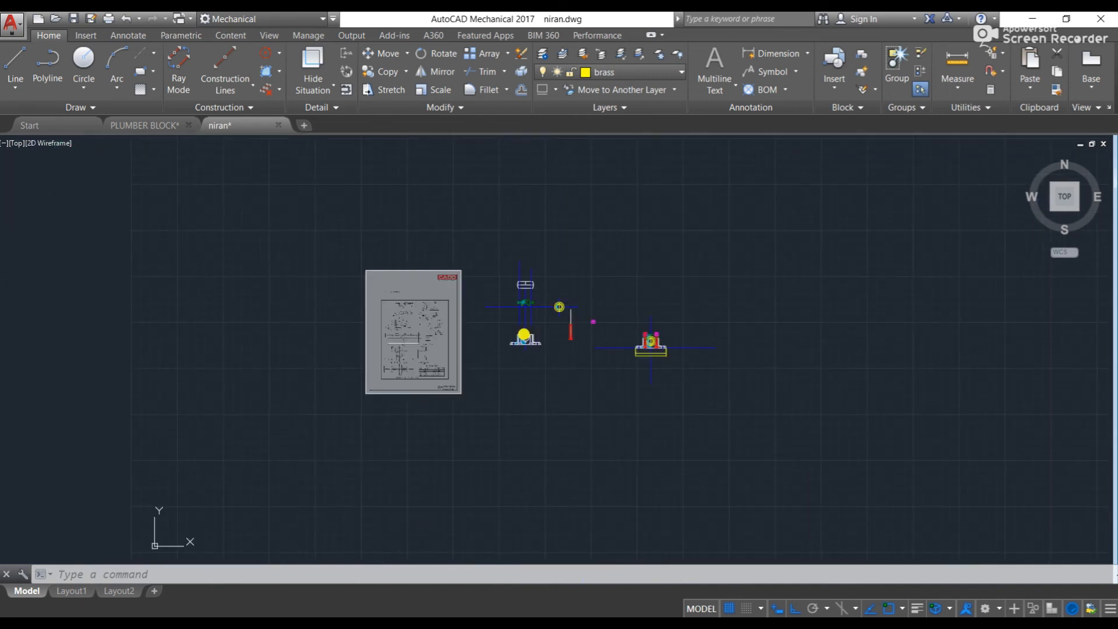
scroll(527, 315, "up", 6)
middle_click_drag(631, 264, 494, 239)
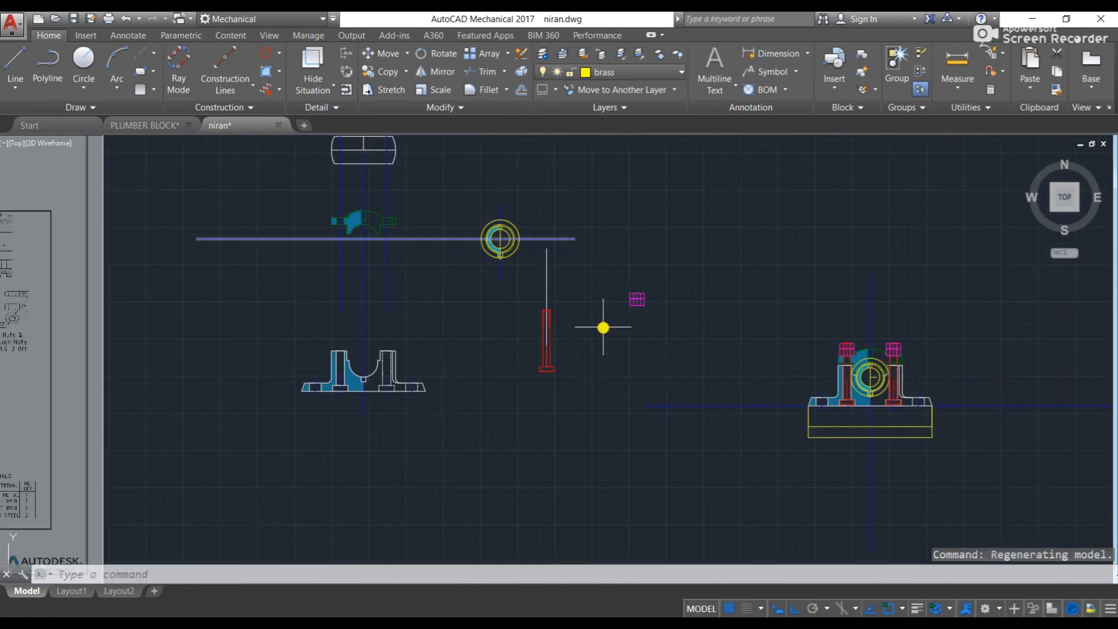
scroll(938, 409, "up", 4)
middle_click_drag(802, 341, 542, 348)
scroll(598, 357, "up", 4)
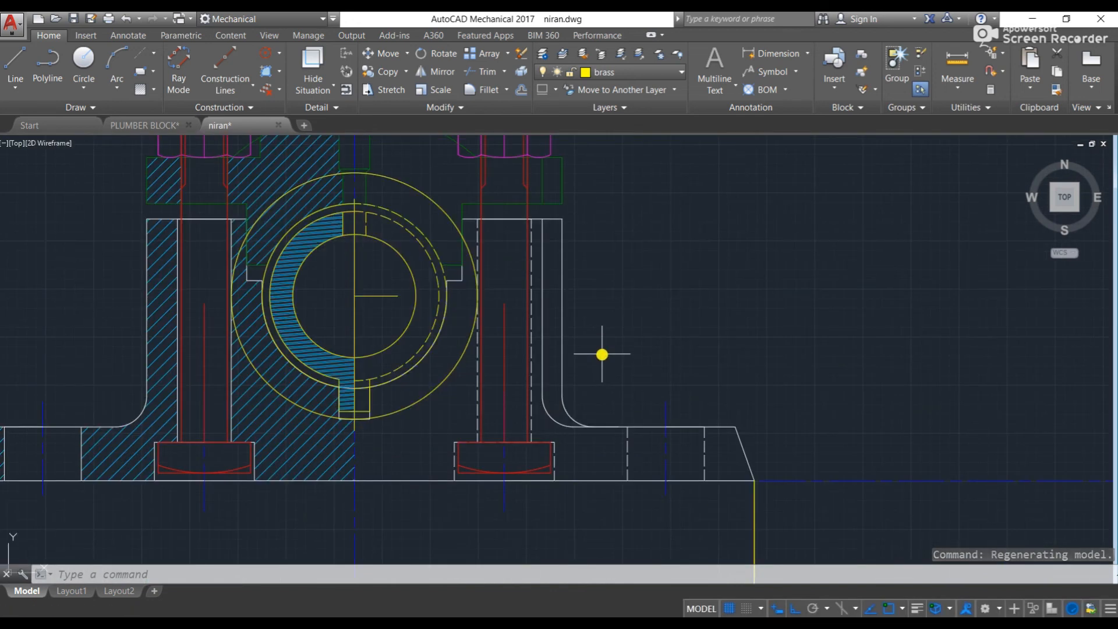
- Add a vertical linear dimension from the housing's upper edge down to the base flange's upper surface, placed clear of the assembly's right side
left_click(681, 392)
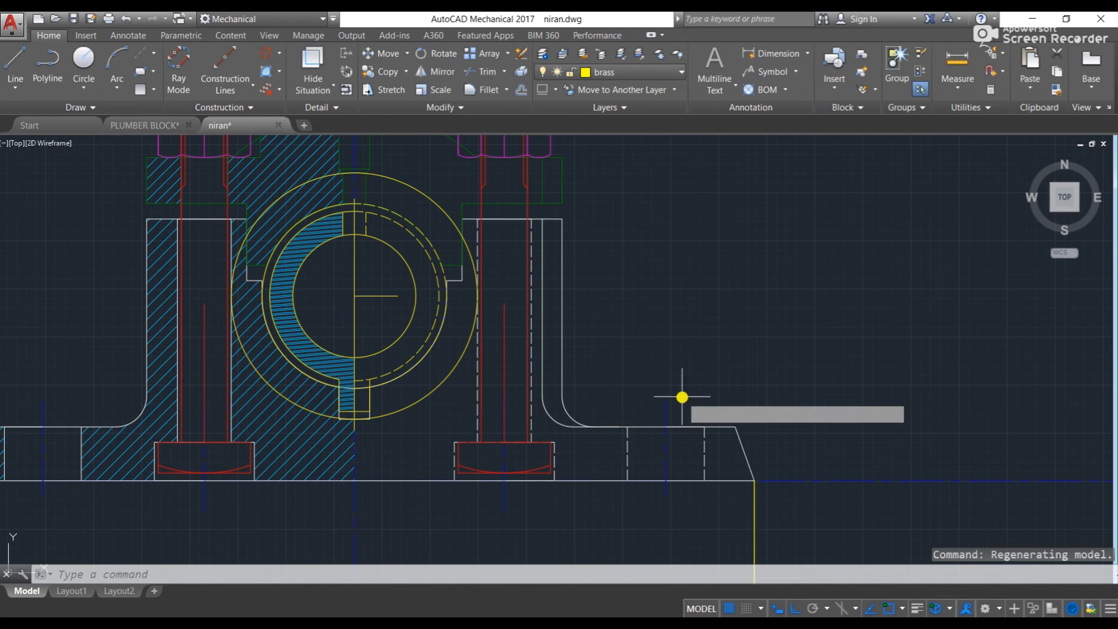
scroll(549, 334, "down", 4)
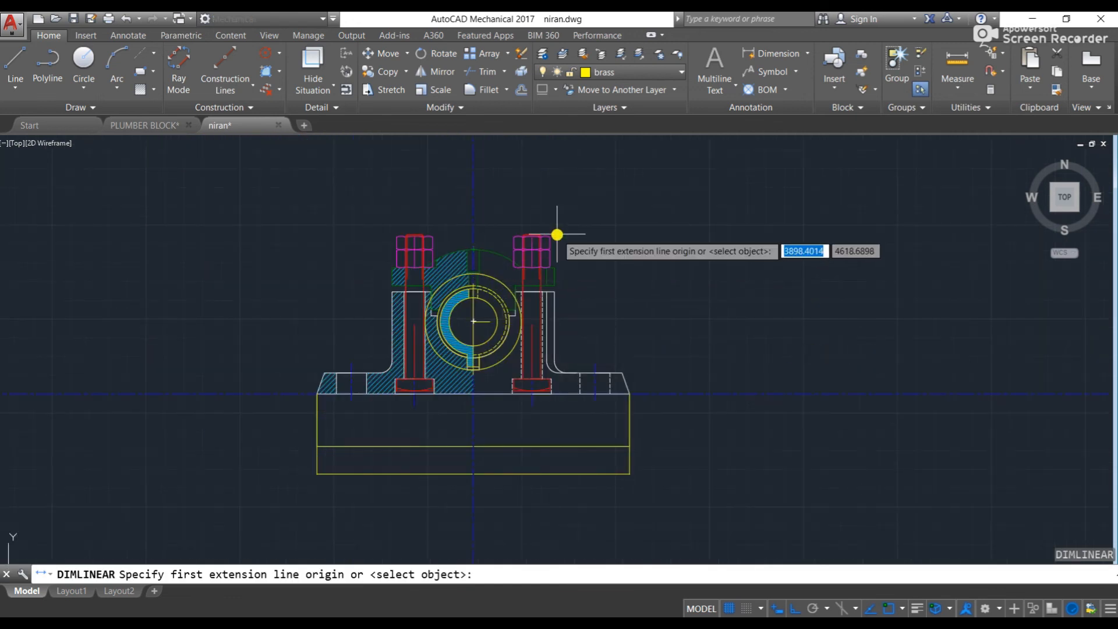
scroll(556, 231, "up", 4)
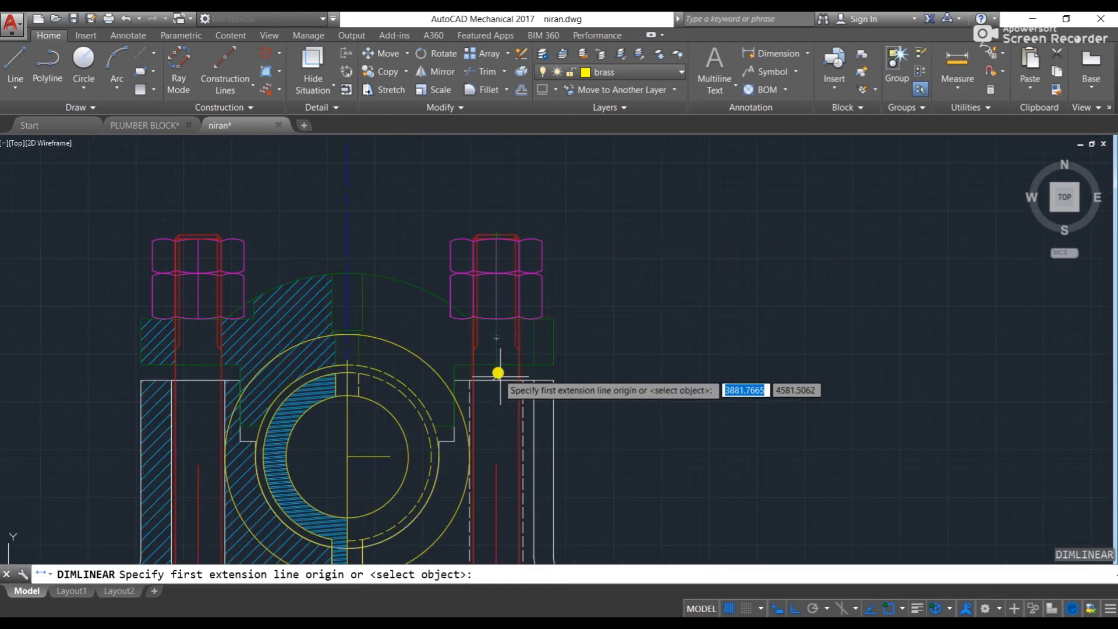
scroll(497, 369, "down", 6)
scroll(466, 329, "up", 5)
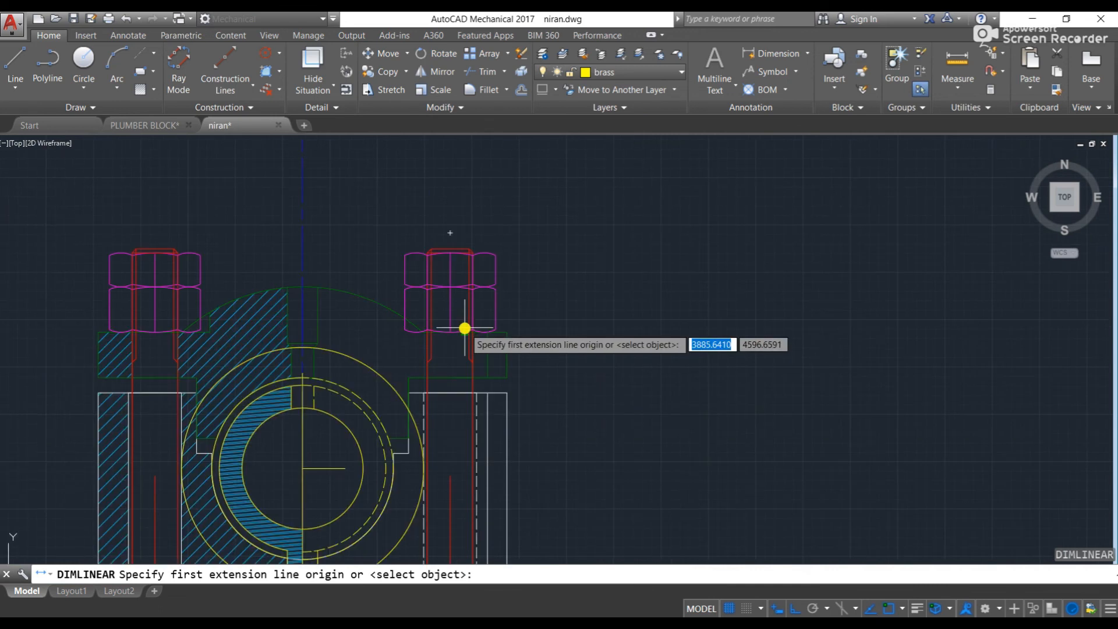
middle_click_drag(494, 392, 457, 252)
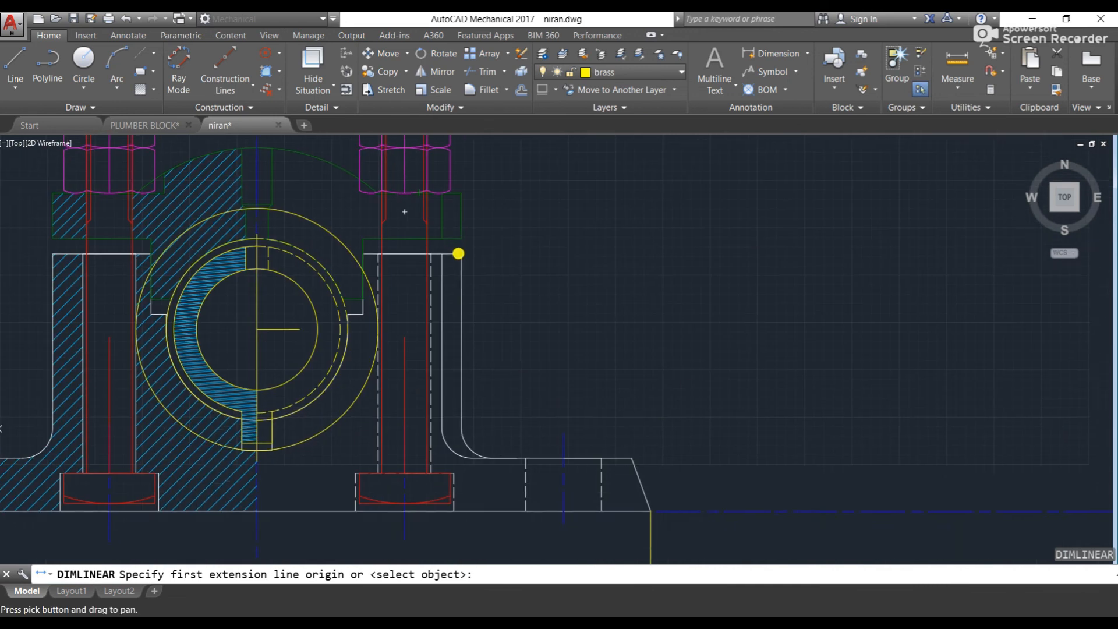
left_click(448, 254)
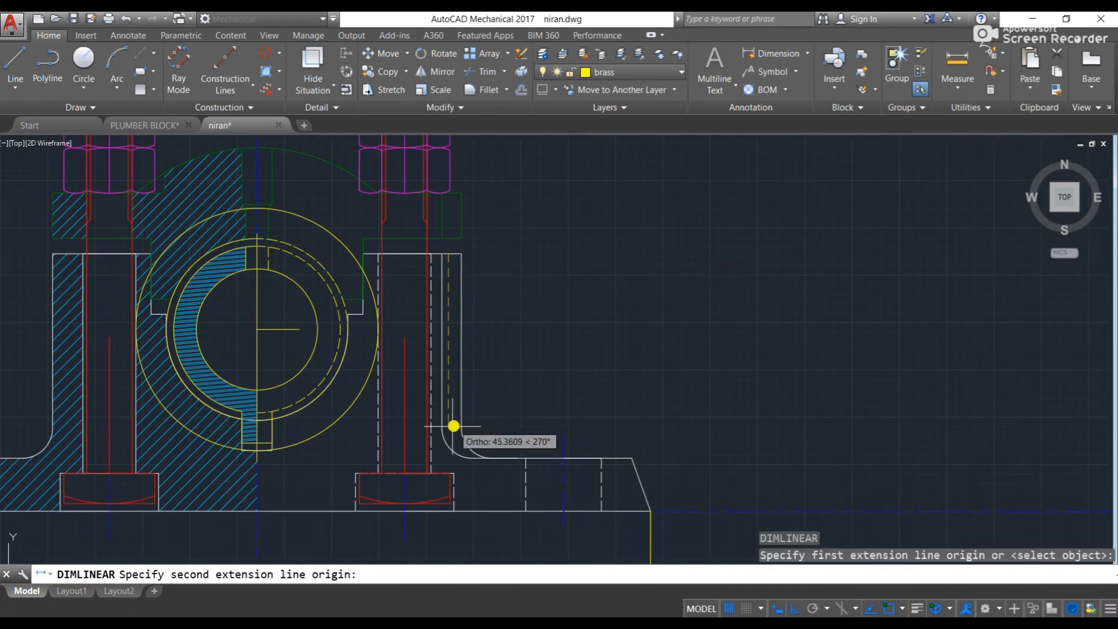
left_click(504, 458)
left_click(831, 419)
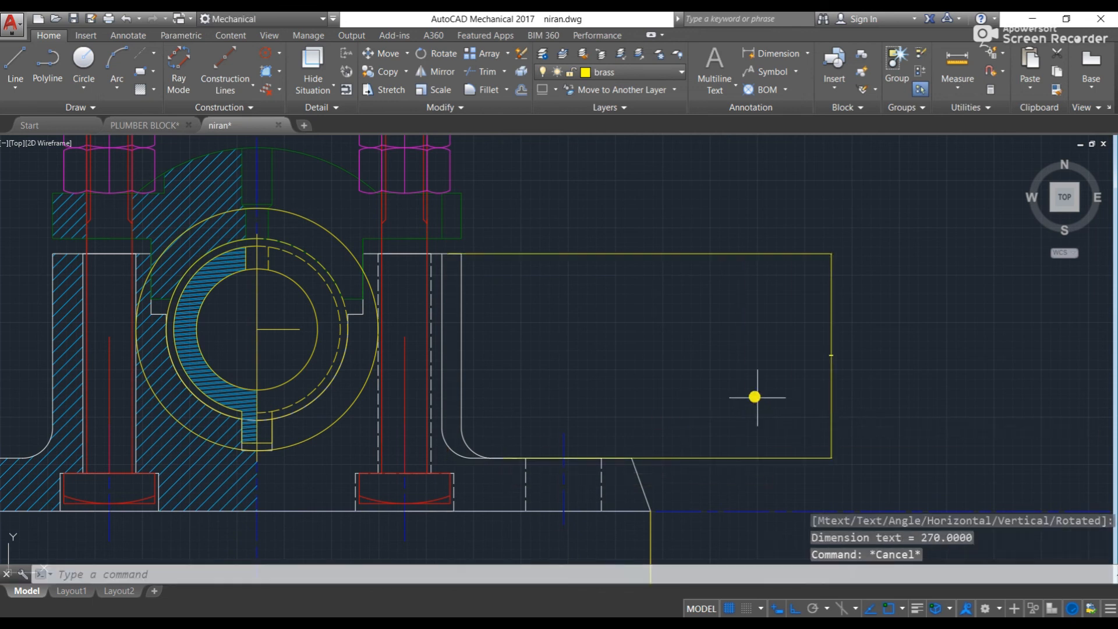
key("Escape")
- Switch from model space to the Layout1 sheet
scroll(745, 396, "down", 8)
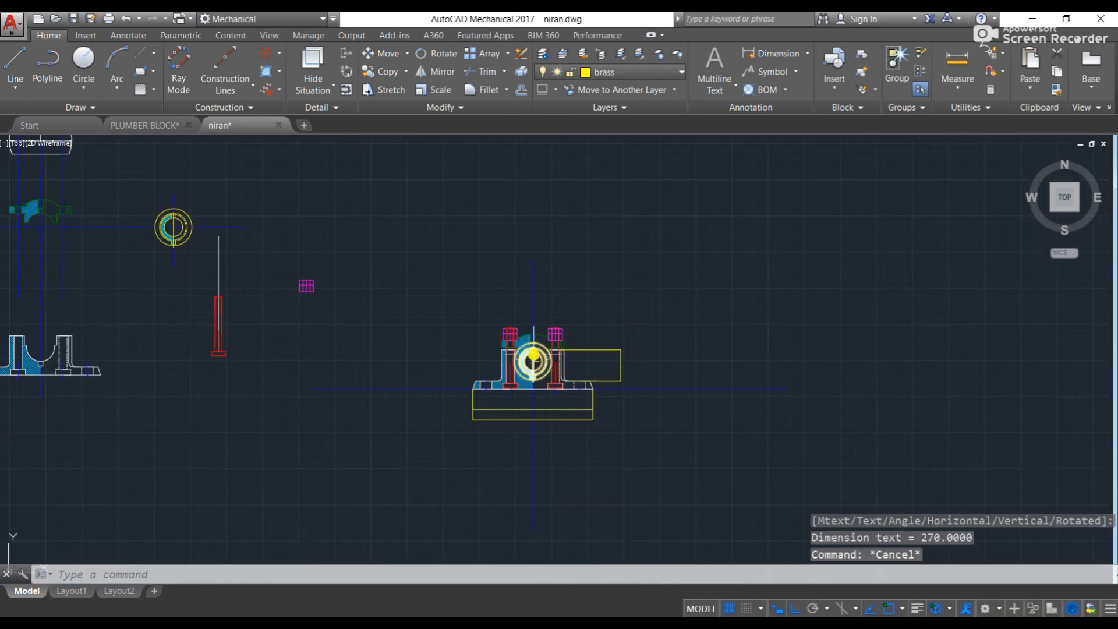
scroll(507, 399, "down", 4)
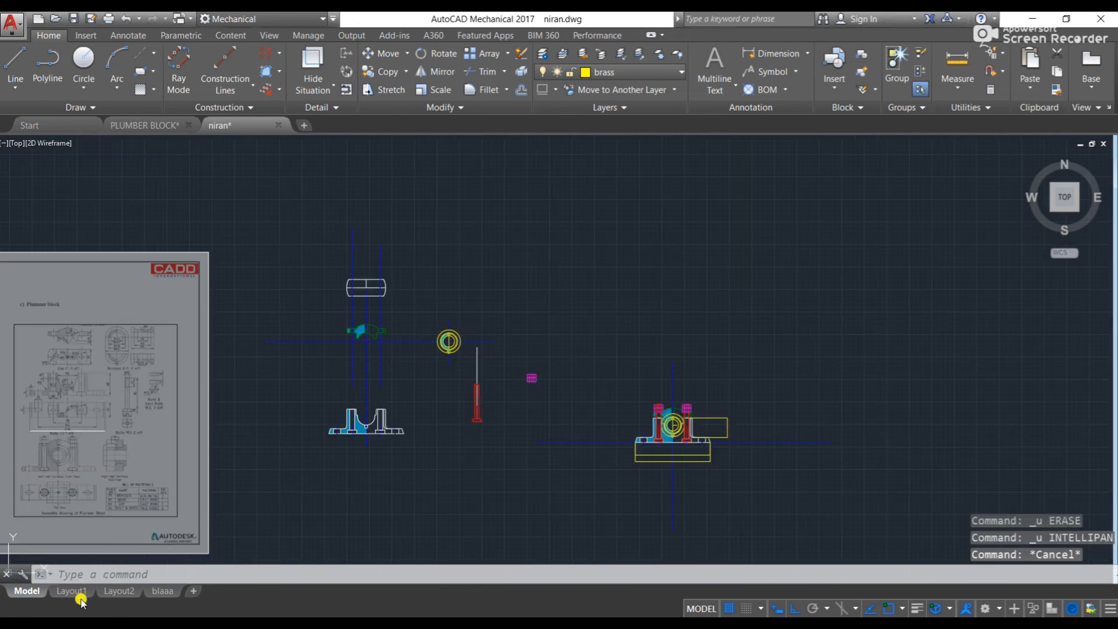
left_click(73, 591)
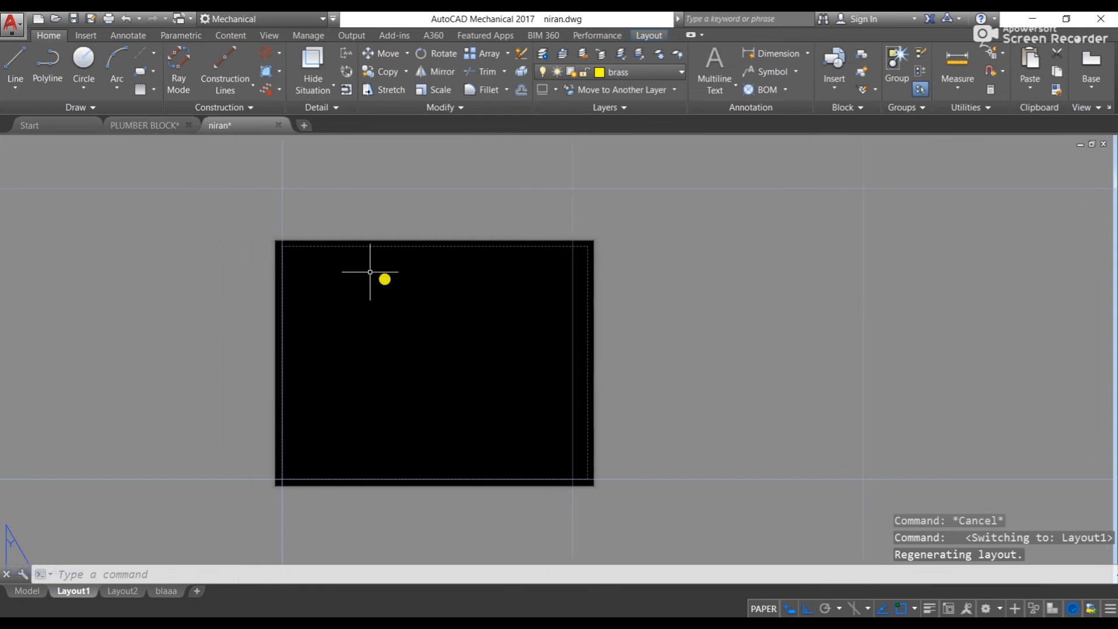
left_click(340, 258)
left_click(595, 308)
left_click(630, 307)
left_click(399, 329)
left_click(373, 330)
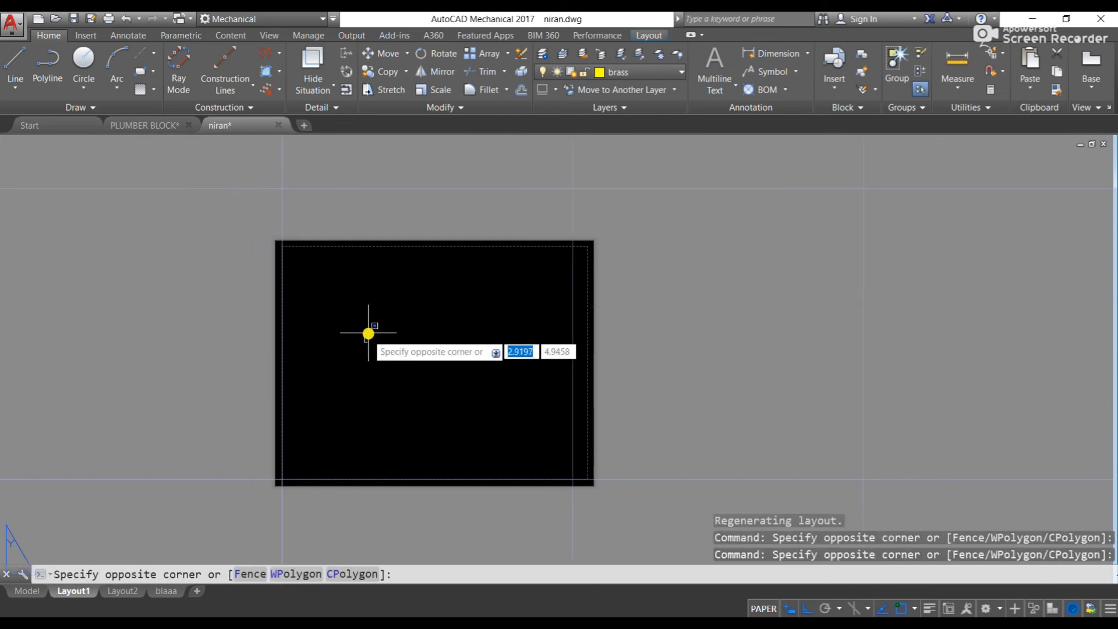
key("Escape")
key("Escape")
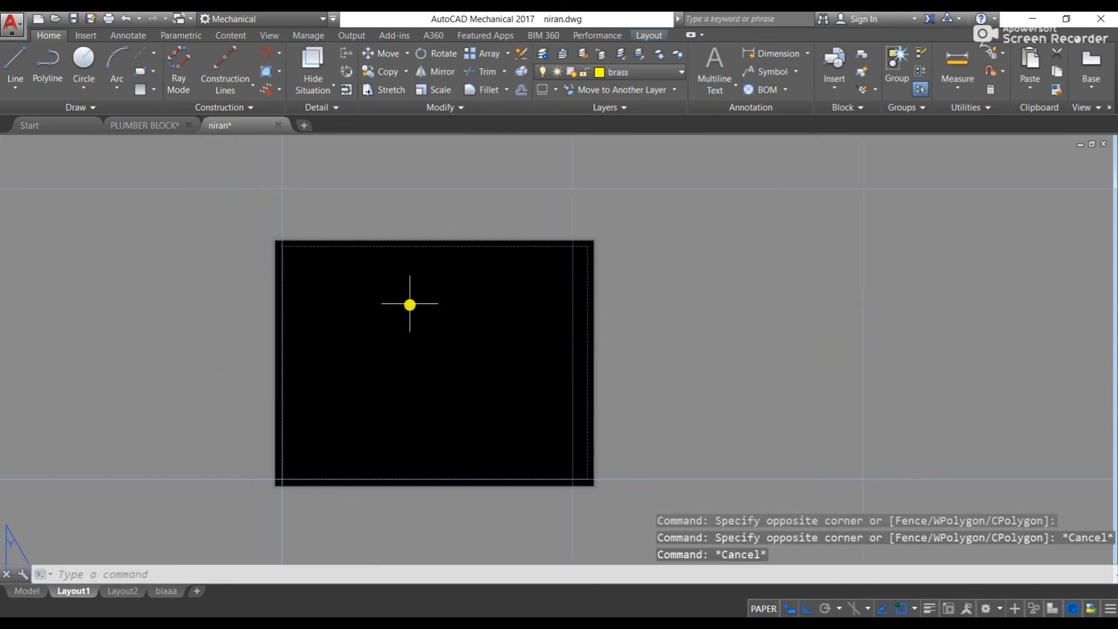
- Create a rectangular viewport covering nearly the whole Layout1 sheet, keeping the 1'0"=1'0" scale
left_click(648, 35)
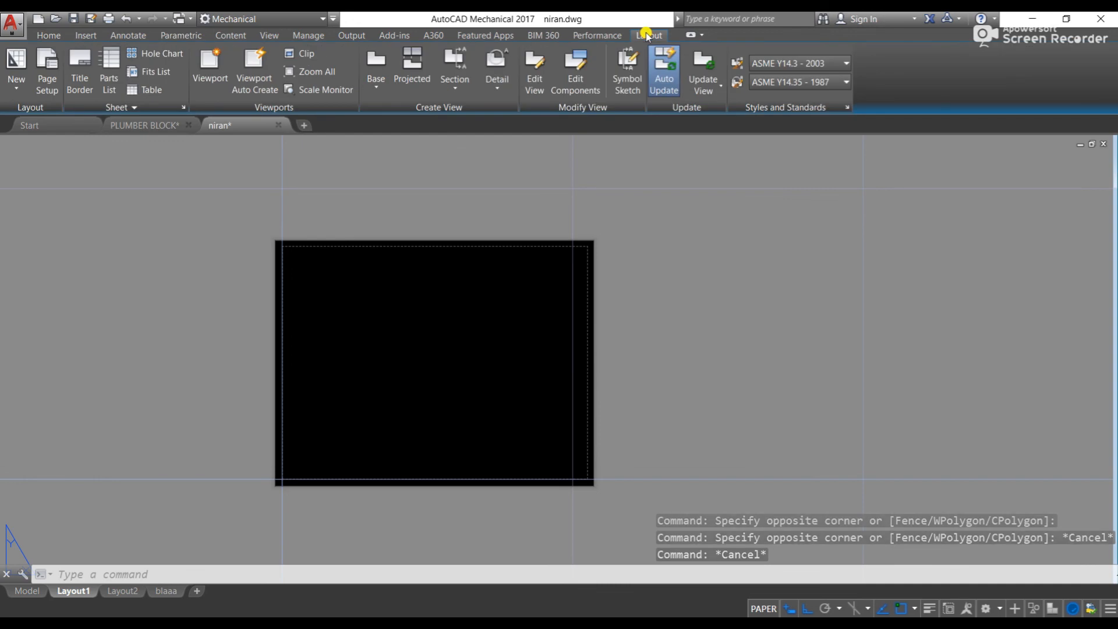
left_click(206, 76)
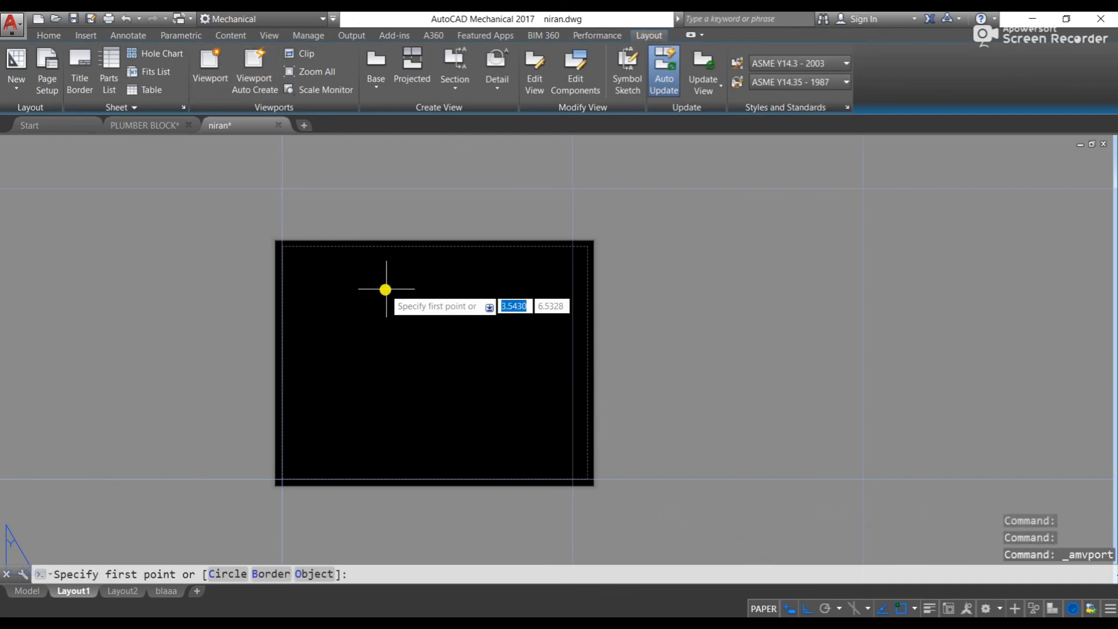
left_click(285, 252)
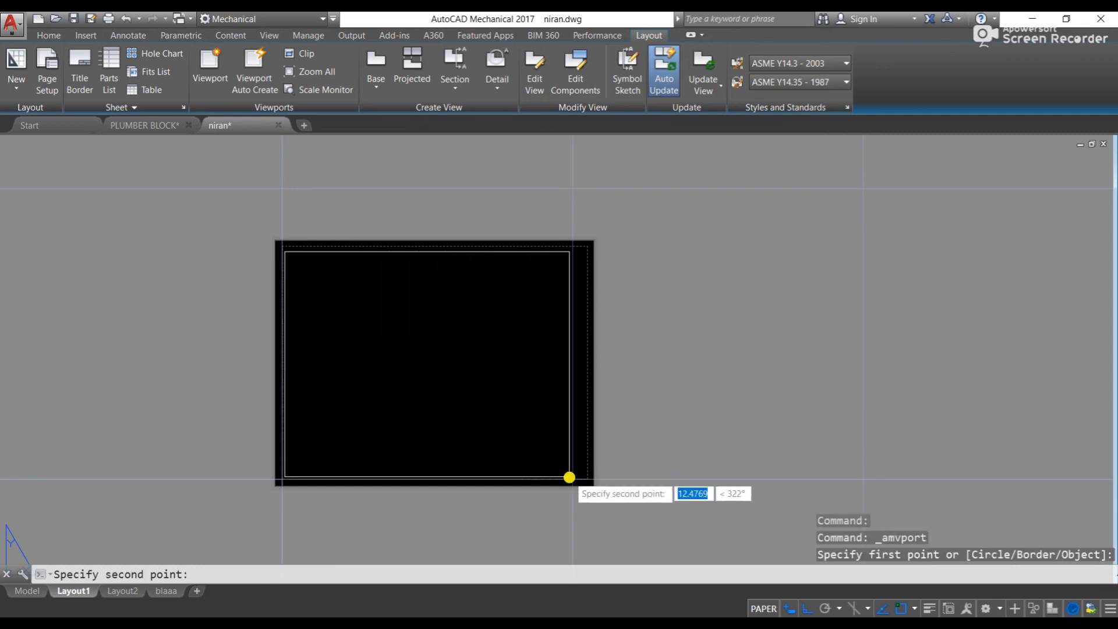
left_click(569, 477)
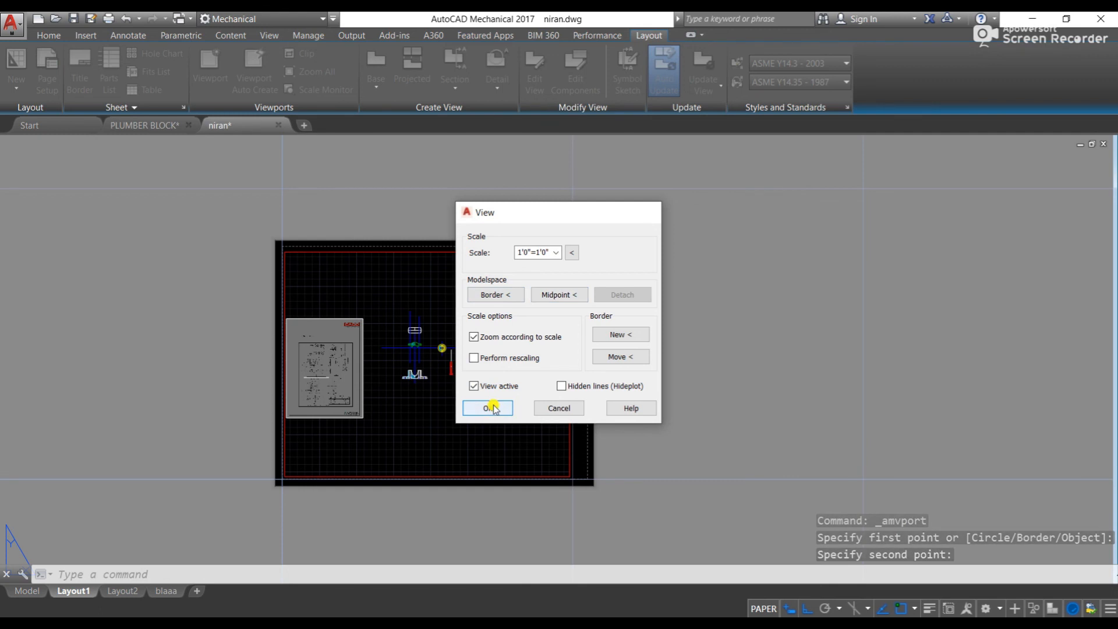
left_click(490, 407)
- Activate the Layout1 viewport, zoom its view out to the separate part views, and return to paper space
scroll(431, 350, "down", 6)
scroll(431, 349, "up", 6)
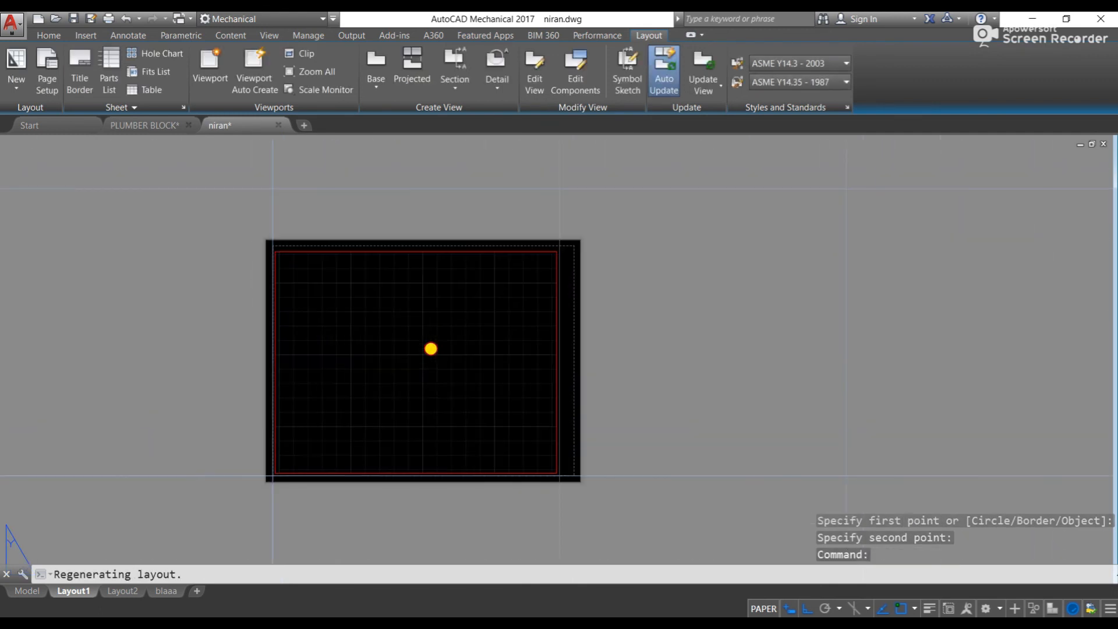
double_click(442, 340)
scroll(441, 335, "down", 8)
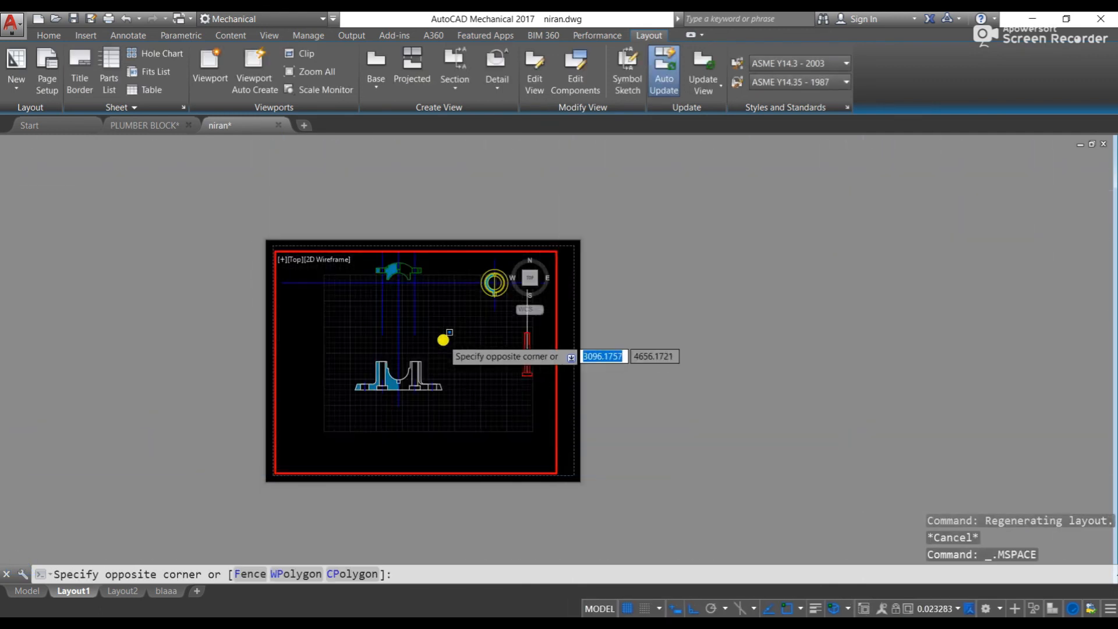
middle_click_drag(439, 330, 429, 357)
key("Escape")
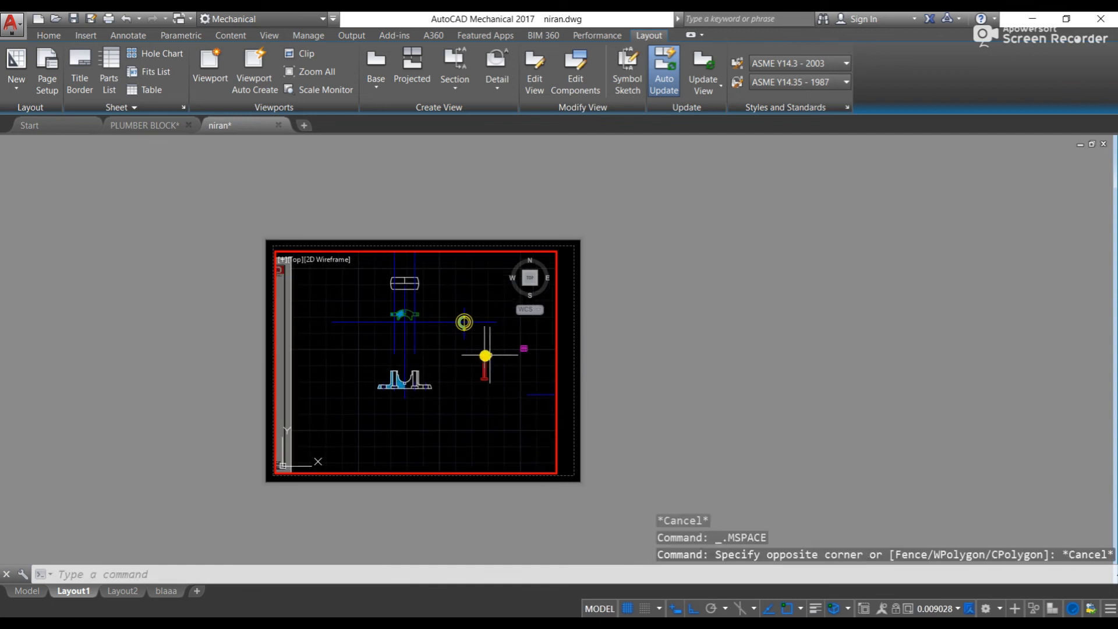
double_click(613, 345)
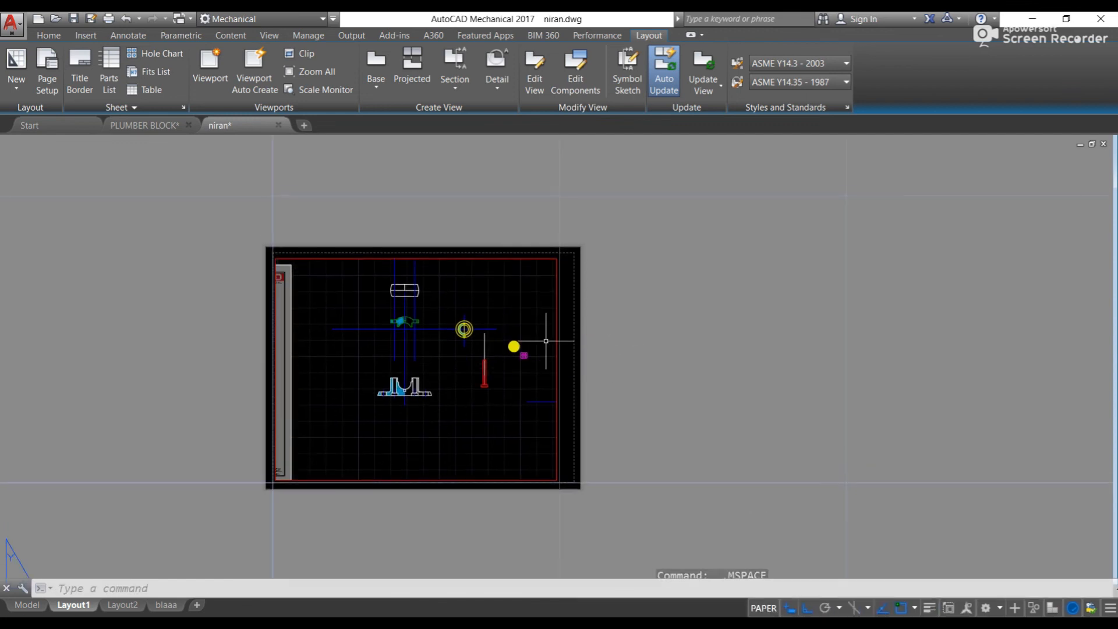
- Frame the base casting's front view alone near the middle of the Layout1 viewport and return to paper space
double_click(451, 350)
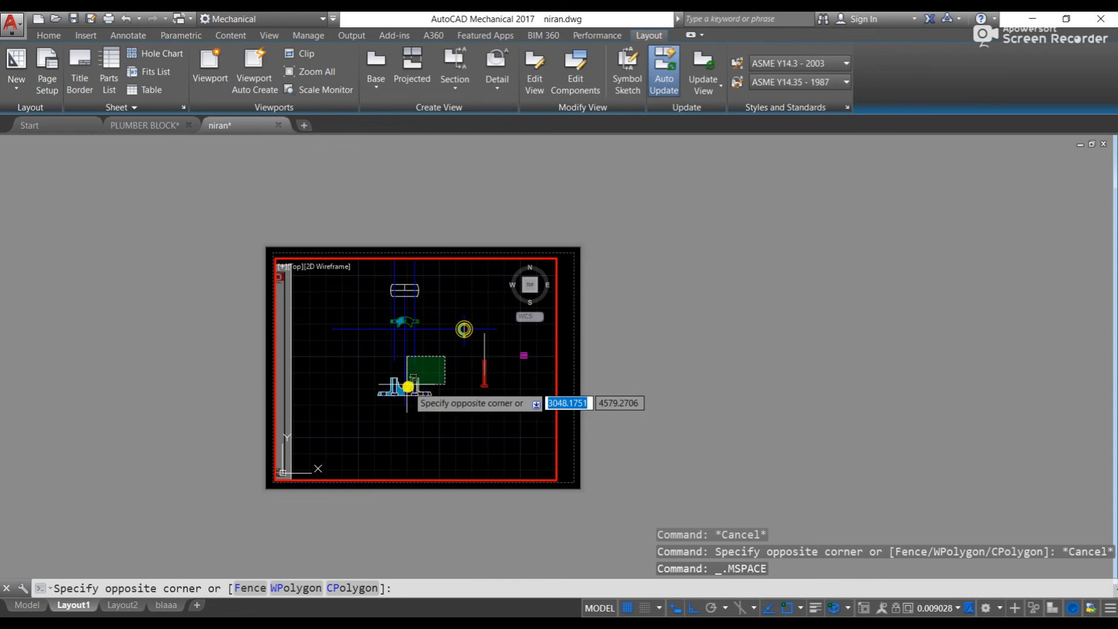
scroll(430, 370, "down", 5)
scroll(461, 354, "up", 5)
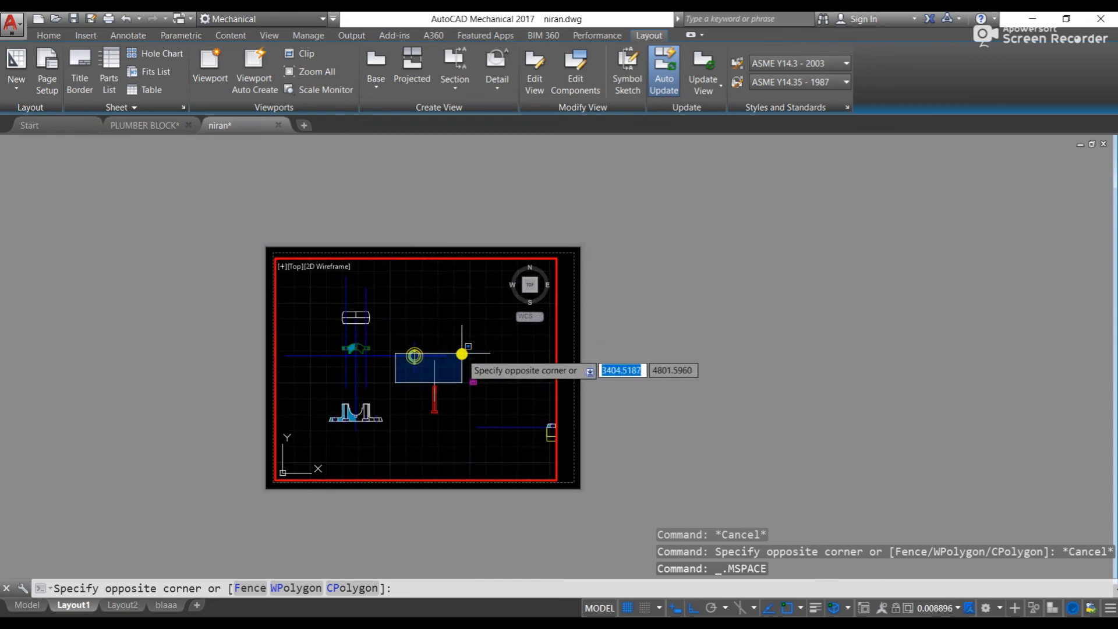
scroll(380, 371, "up", 2)
middle_click_drag(384, 373, 411, 383)
scroll(423, 386, "down", 2)
key("Escape")
scroll(412, 383, "up", 5)
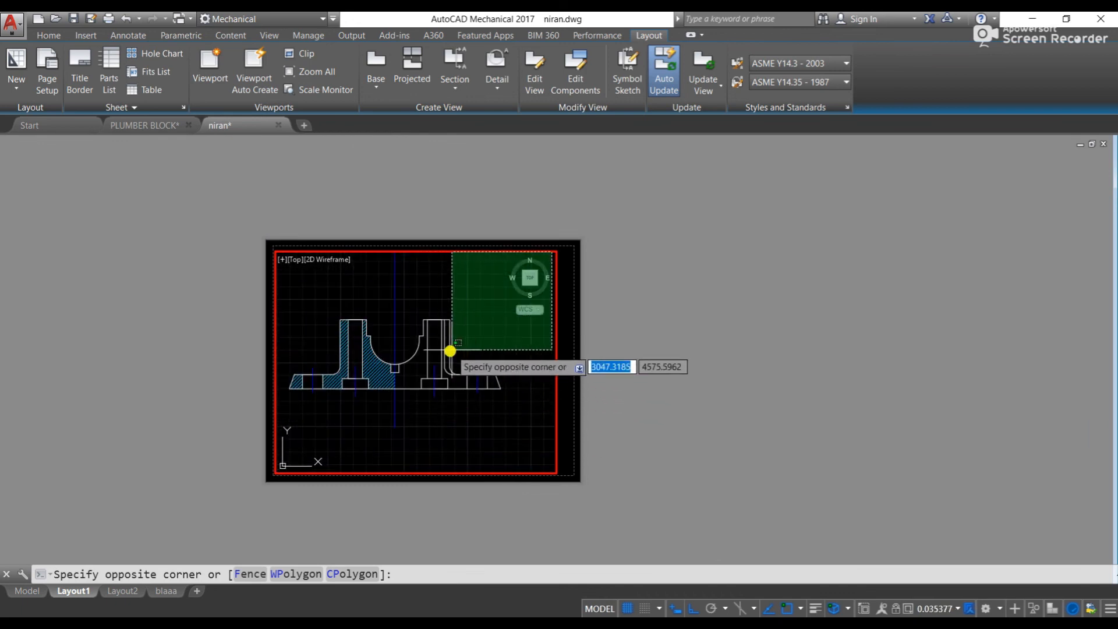
scroll(431, 361, "down", 3)
key("Escape")
double_click(632, 346)
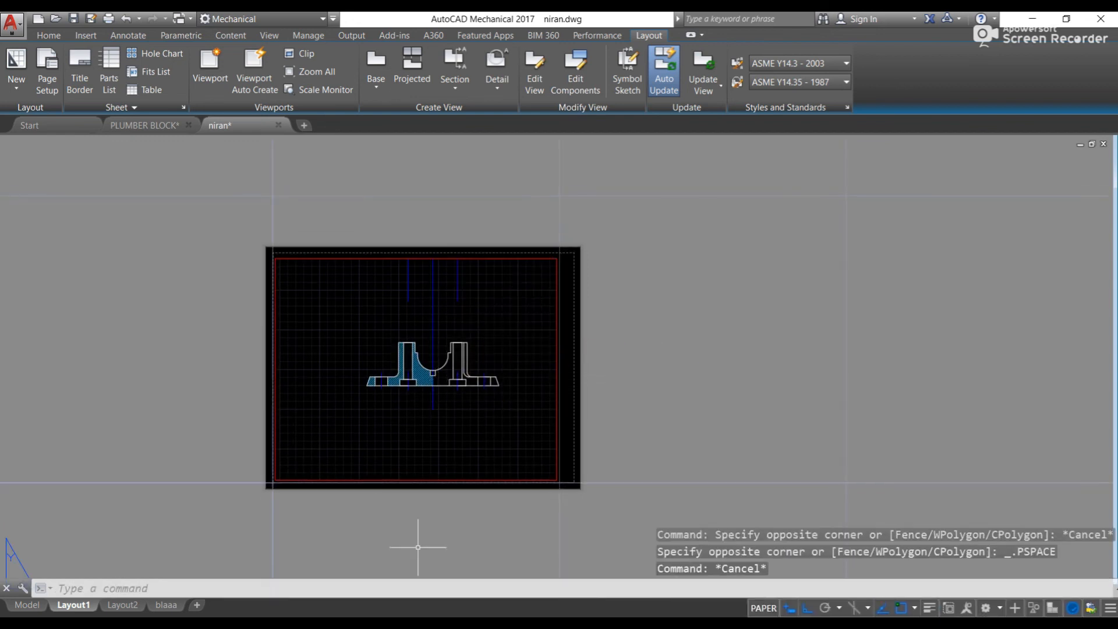
- Create a rectangular viewport just inside the printable margins of the Layout2 sheet, accepting the default view settings
left_click(129, 606)
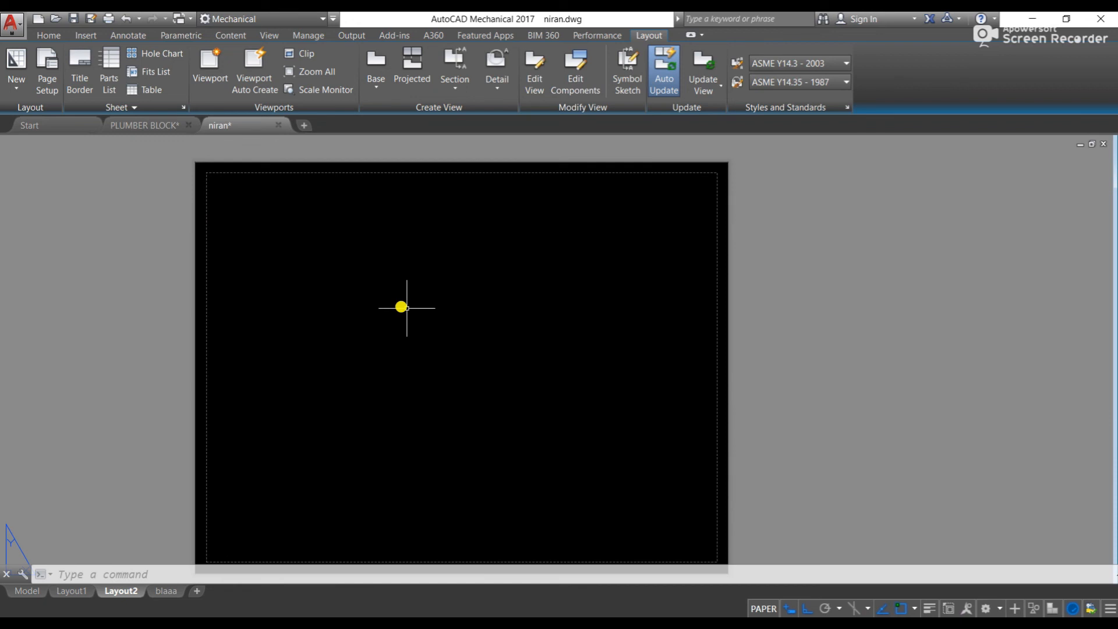
middle_click_drag(287, 271, 254, 245)
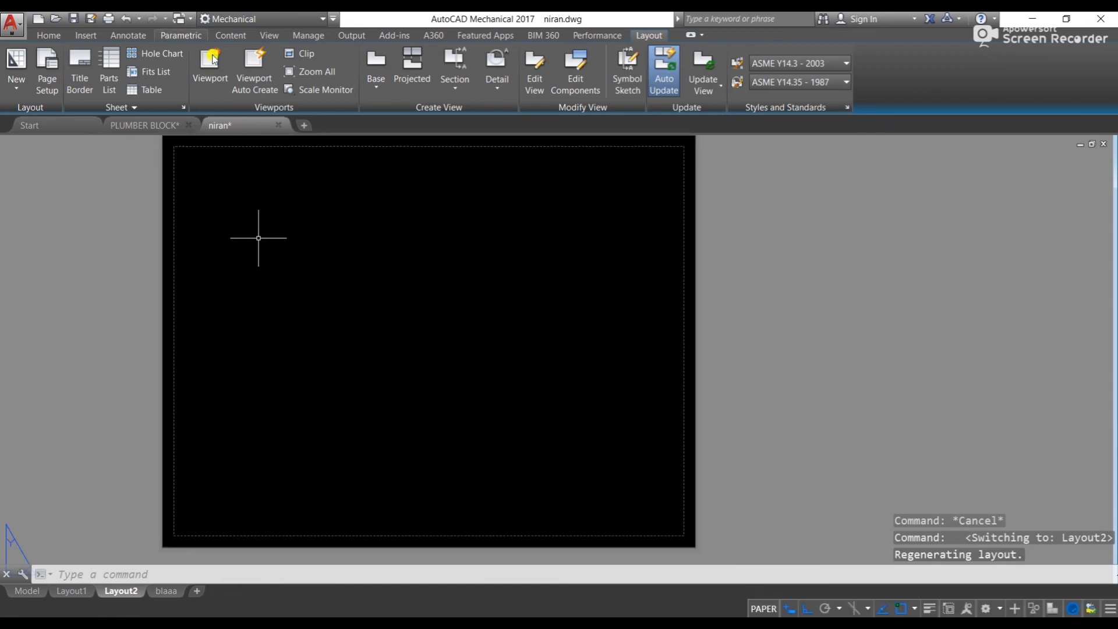
left_click(221, 67)
left_click(187, 158)
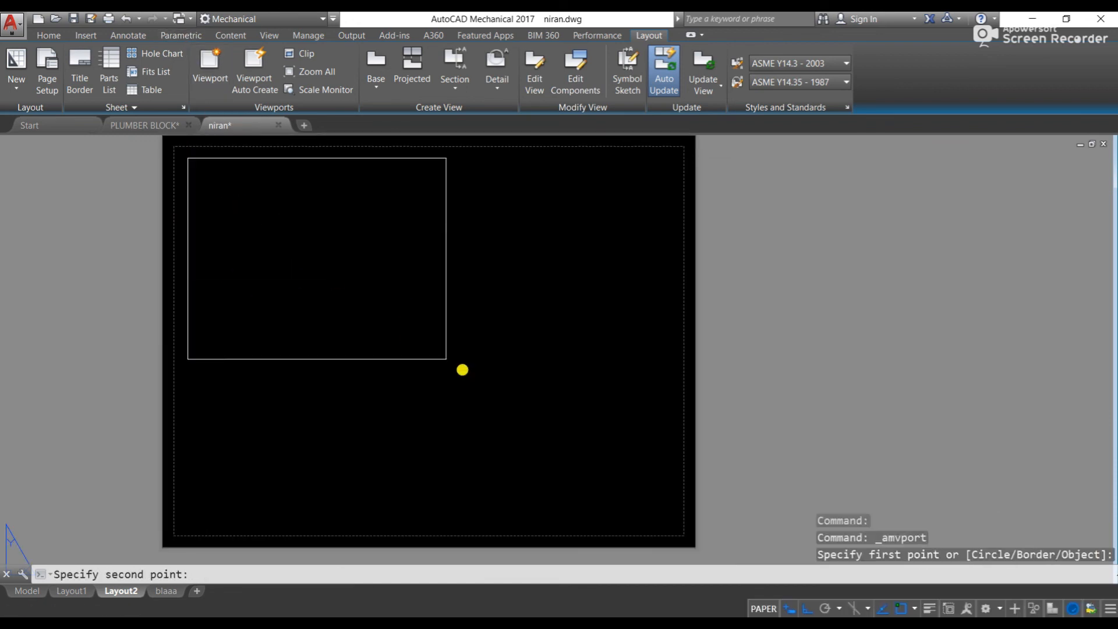
left_click(666, 519)
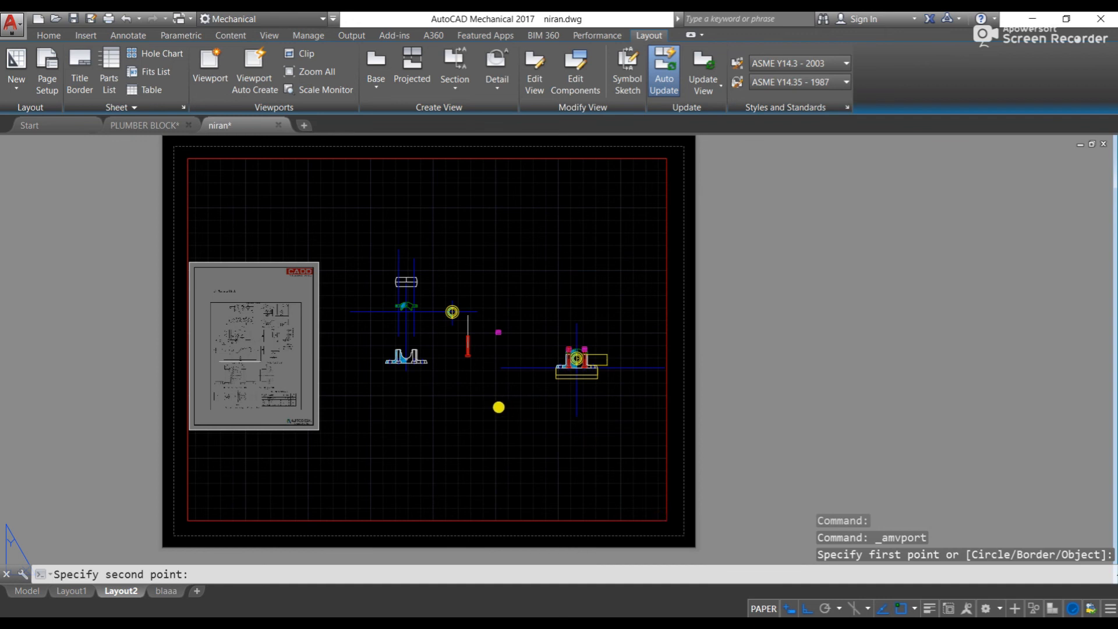
left_click(488, 408)
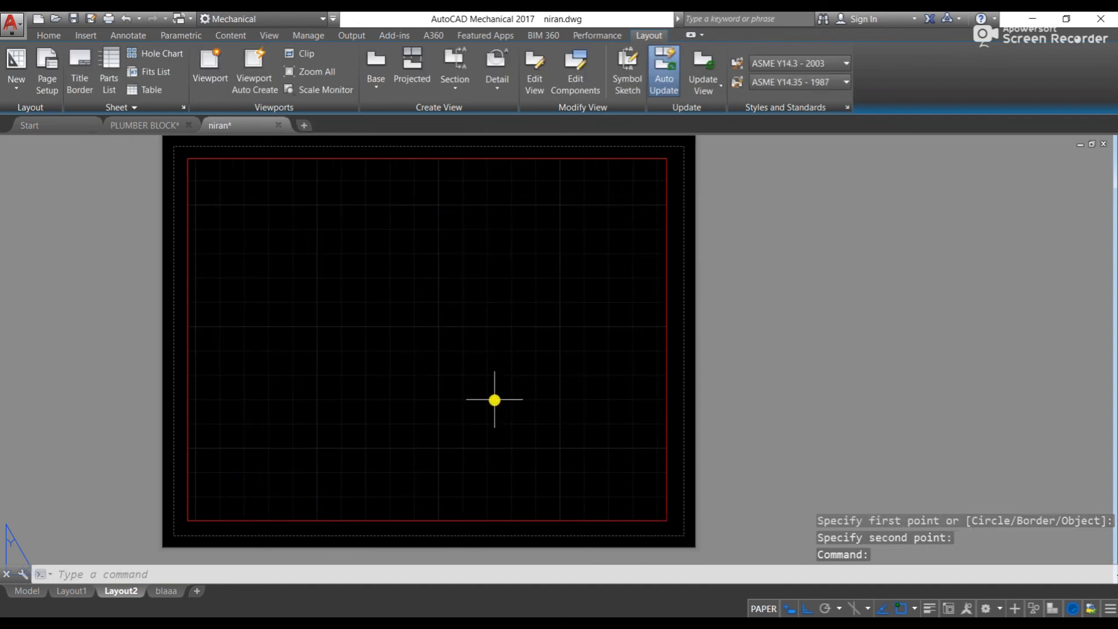
- Frame the dimensioned plummer block assembly in the middle of the Layout2 viewport and return to paper space
double_click(509, 367)
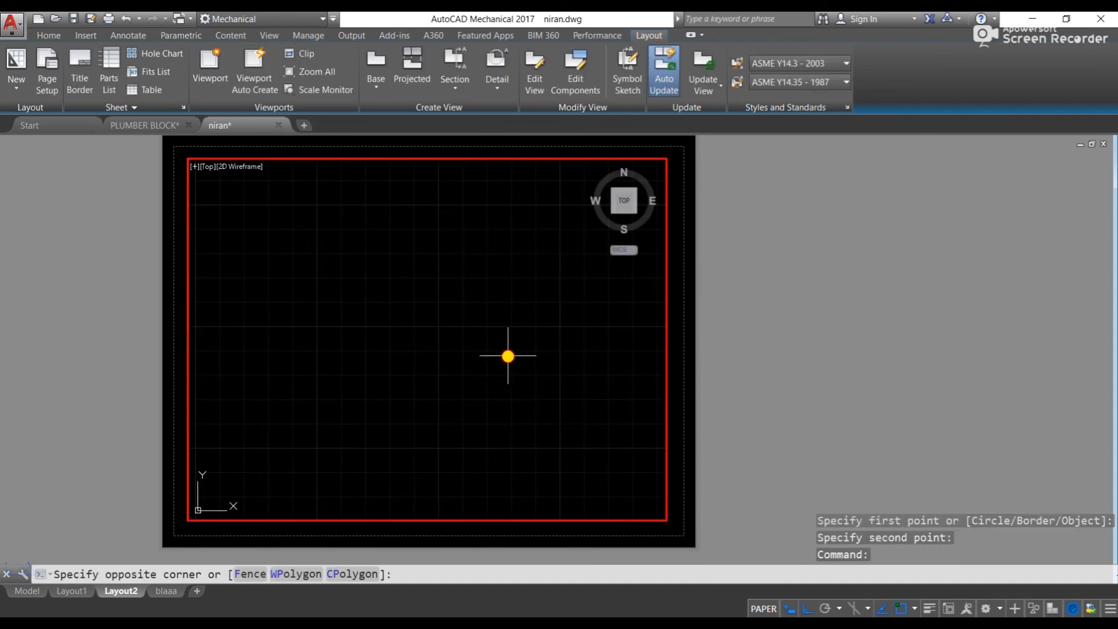
scroll(508, 356, "down", 10)
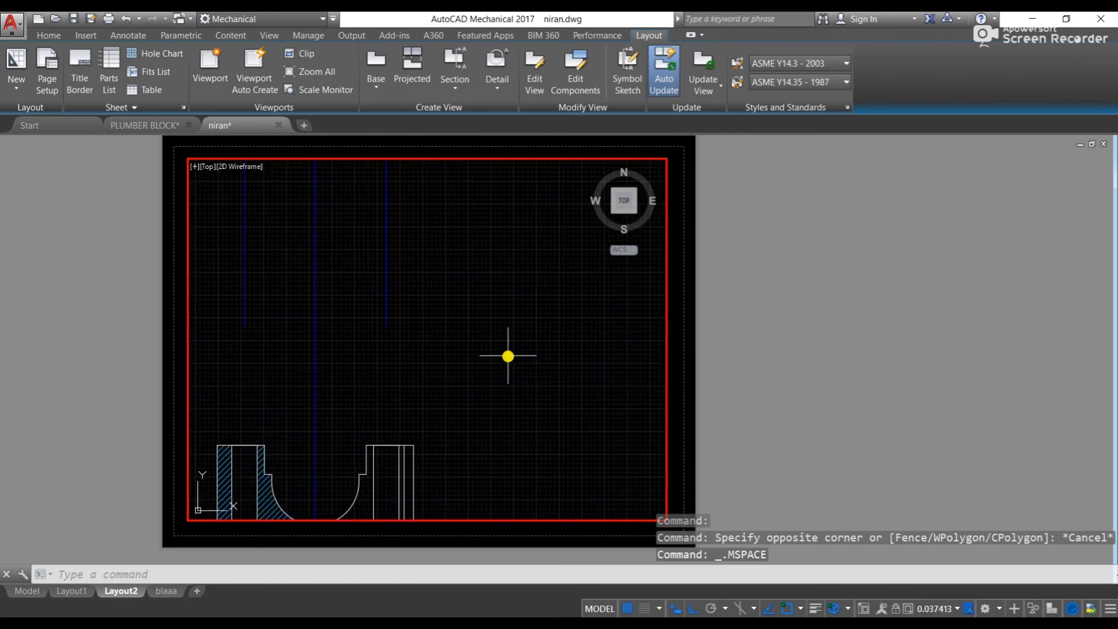
middle_click_drag(507, 352, 440, 356)
scroll(472, 369, "up", 4)
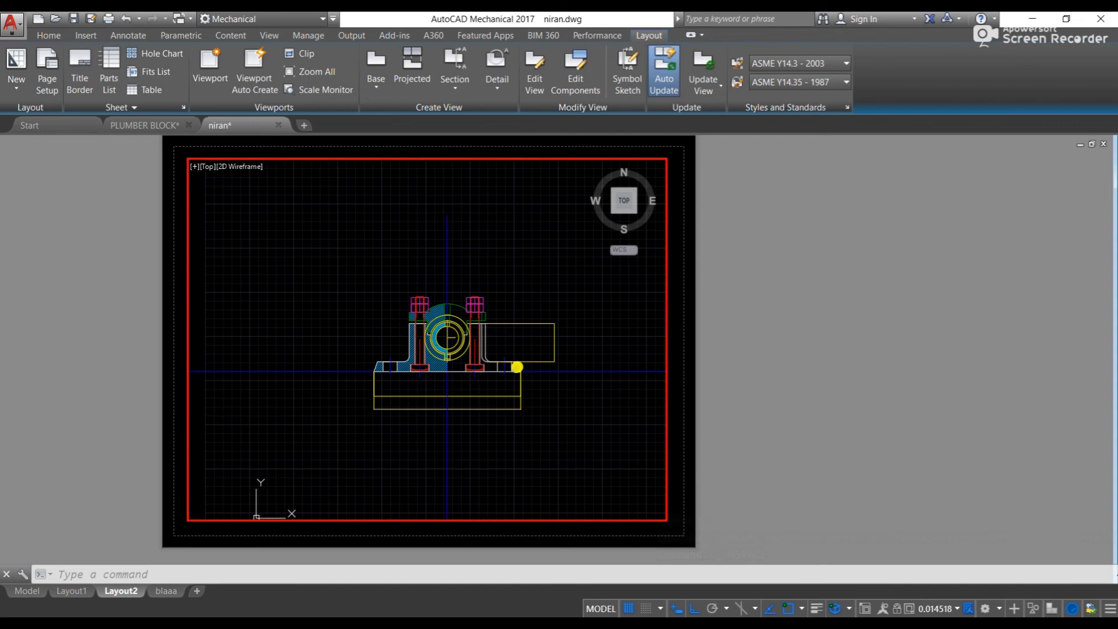
scroll(518, 364, "up", 2)
middle_click_drag(519, 364, 531, 365)
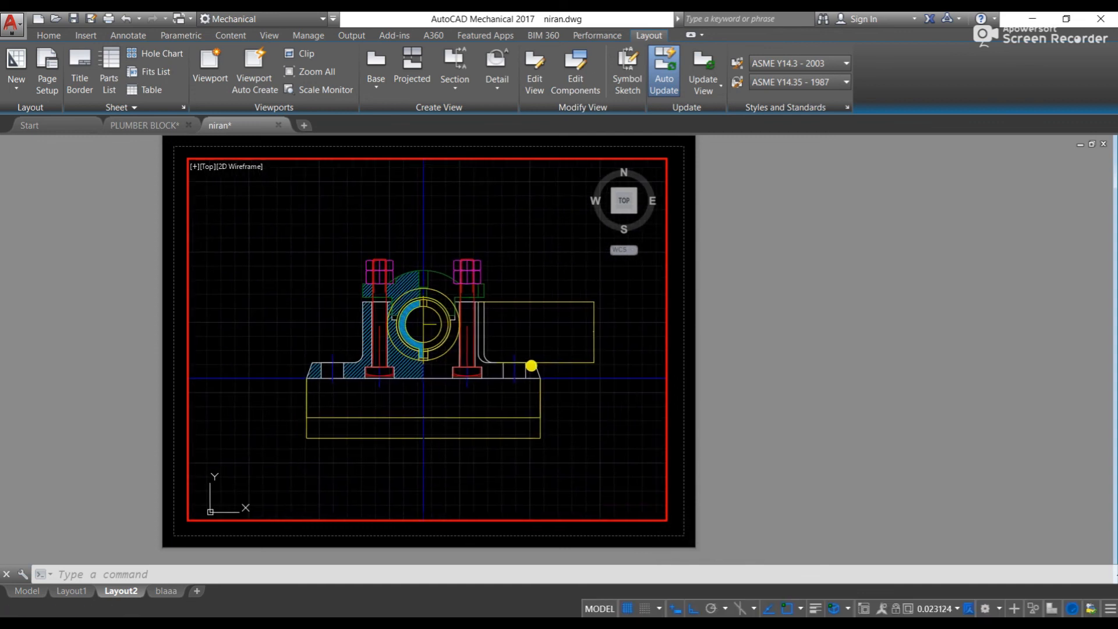
double_click(765, 361)
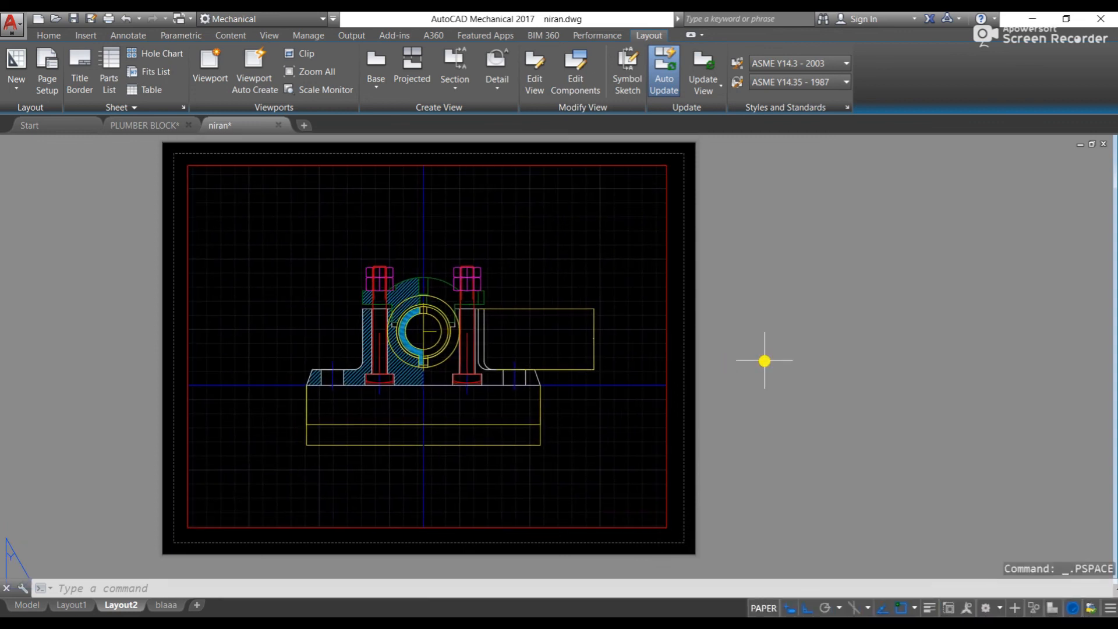
- Check the assembly's placement on the Layout2 sheet and return to Layout1
mouse_move(302, 323)
middle_mouse_down()
mouse_move(385, 303)
mouse_move(293, 329)
middle_mouse_up()
scroll(293, 329, "down", 8)
scroll(293, 330, "up", 6)
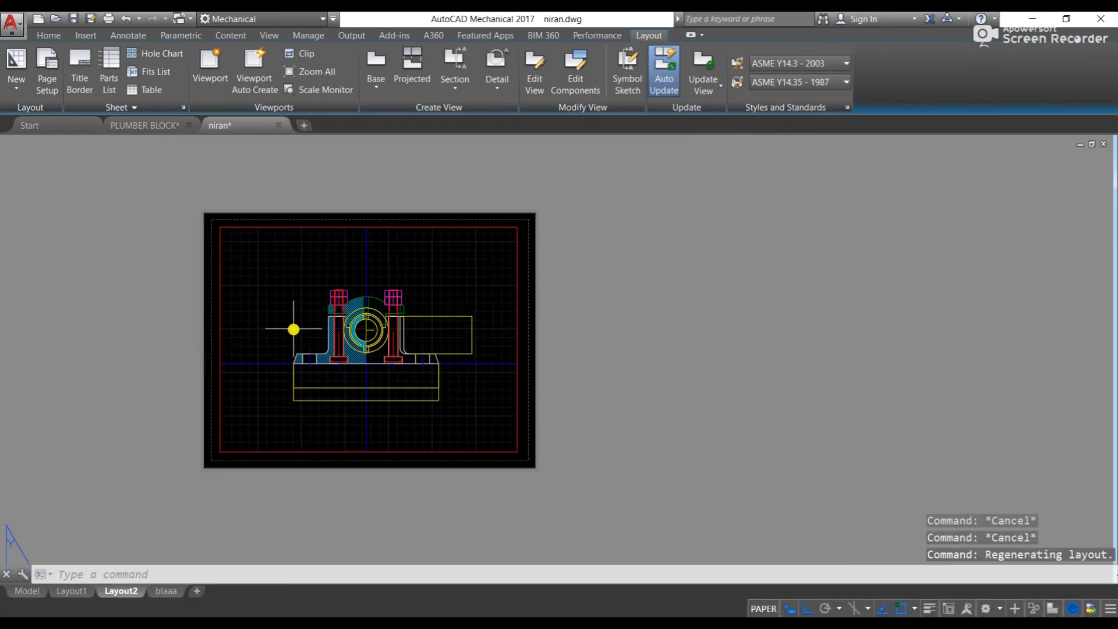
middle_click_drag(190, 294, 256, 299)
left_click(71, 590)
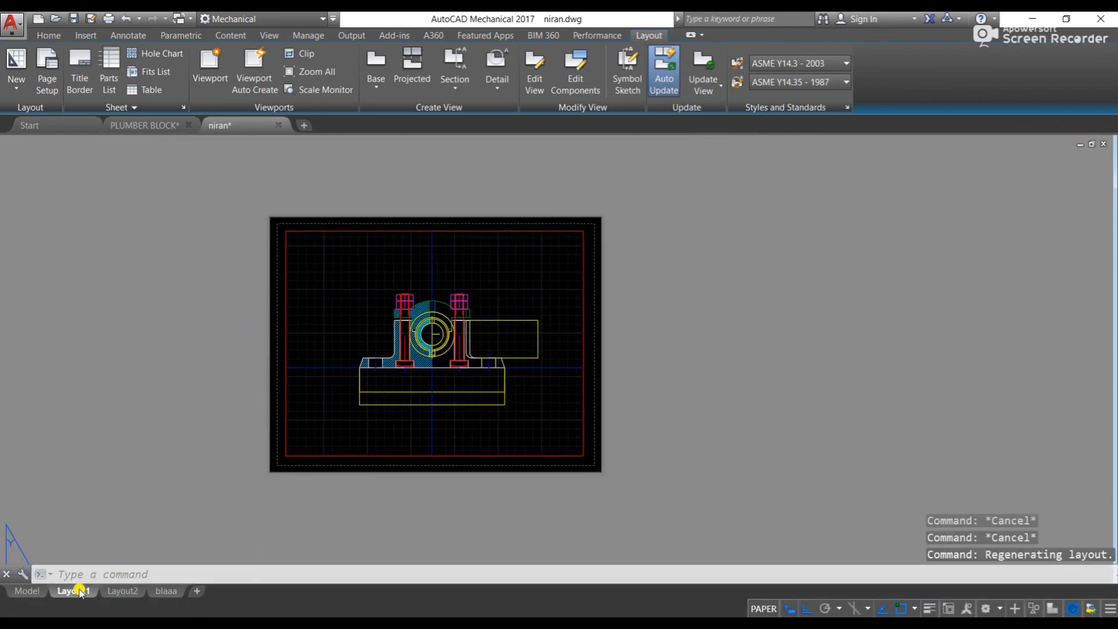